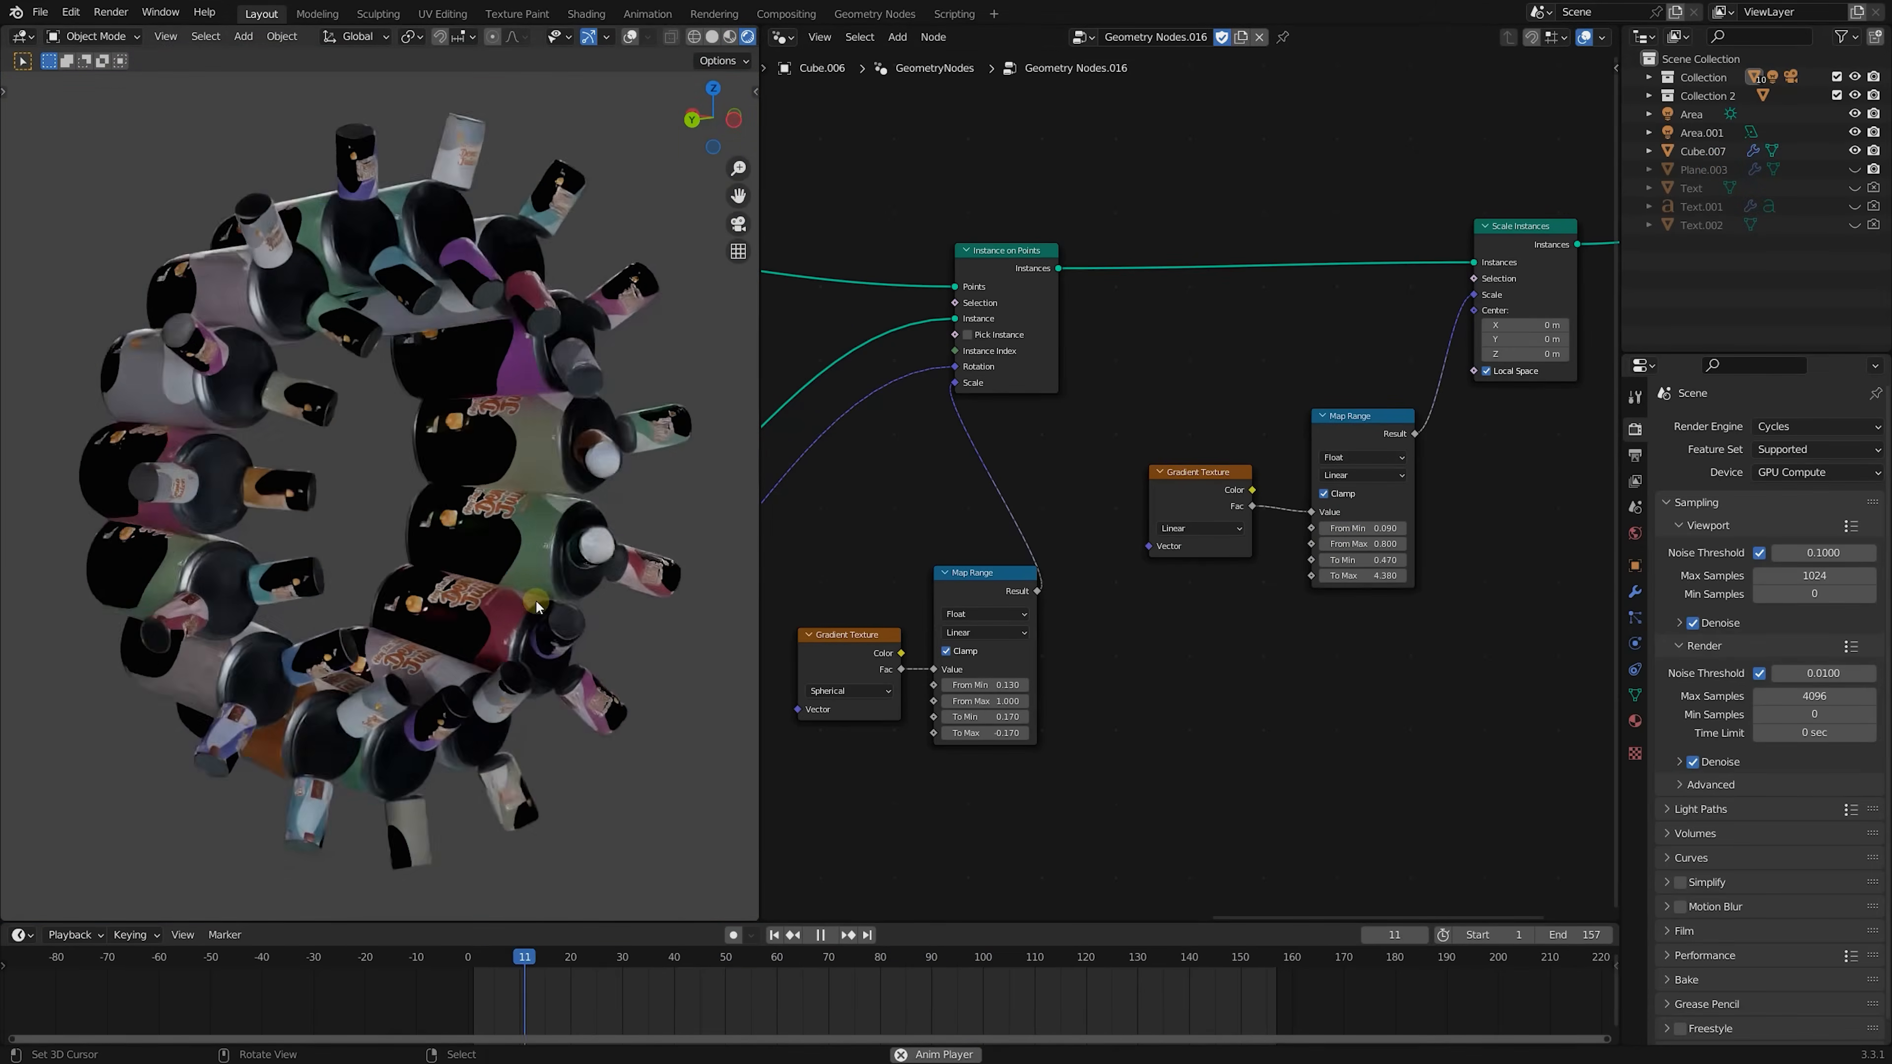
Change the gradient type of the Gradient Texture that drives the Scale Instances node's scale
click(1199, 528)
click(1195, 561)
key(space)
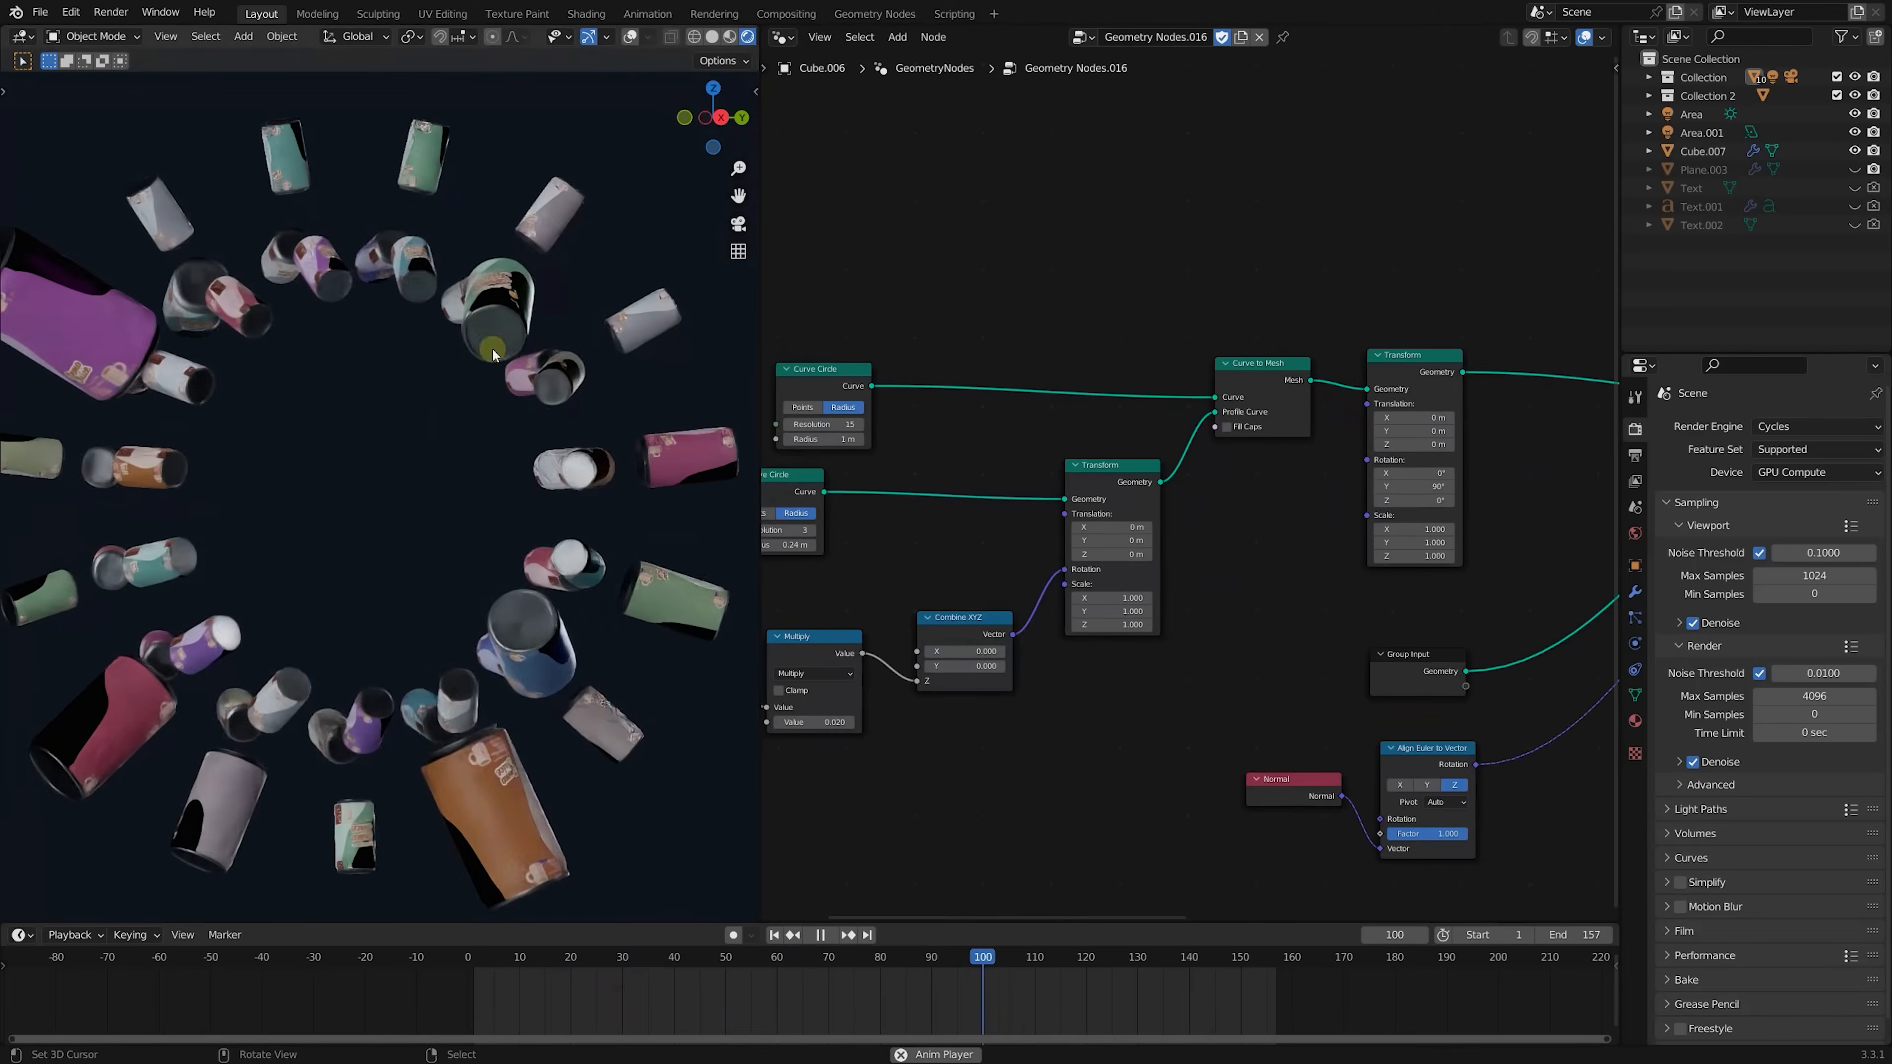
Choose a different environment image for the viewport's shading lighting
click(720, 36)
click(701, 175)
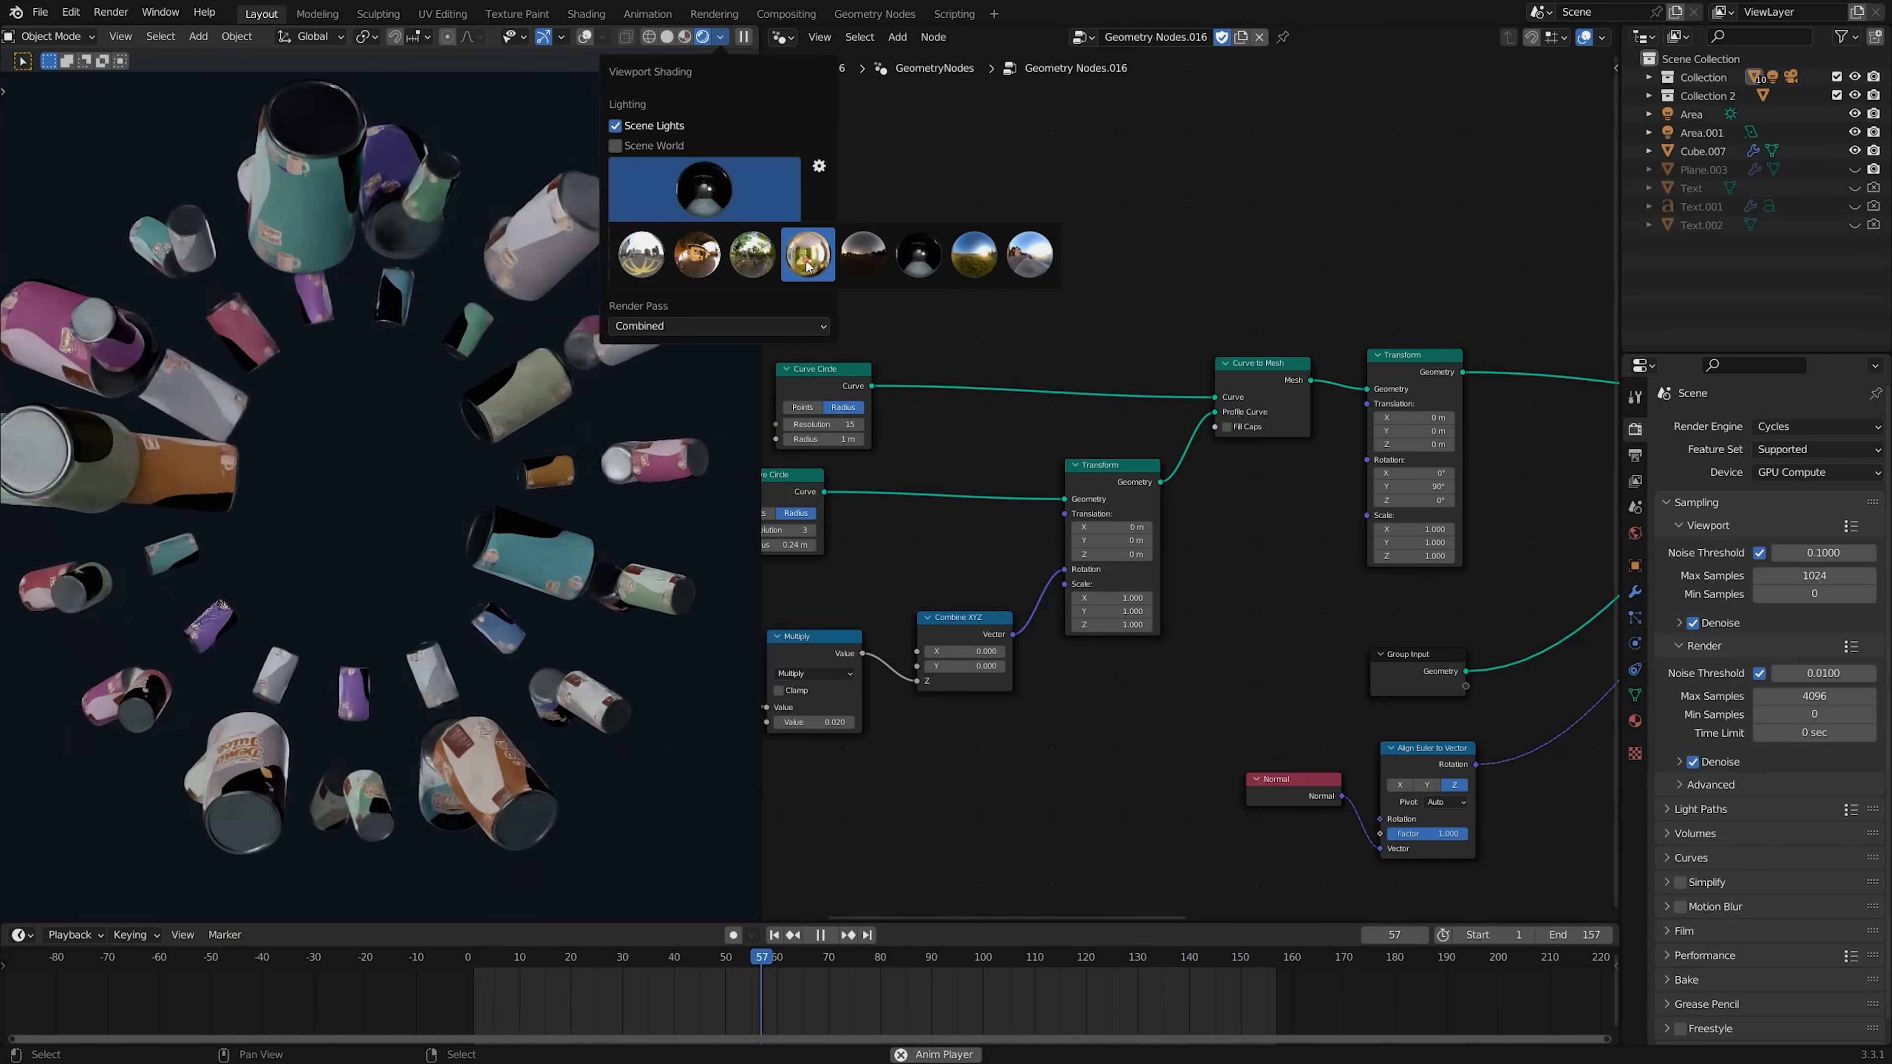
middle_drag(1304, 477, 896, 448)
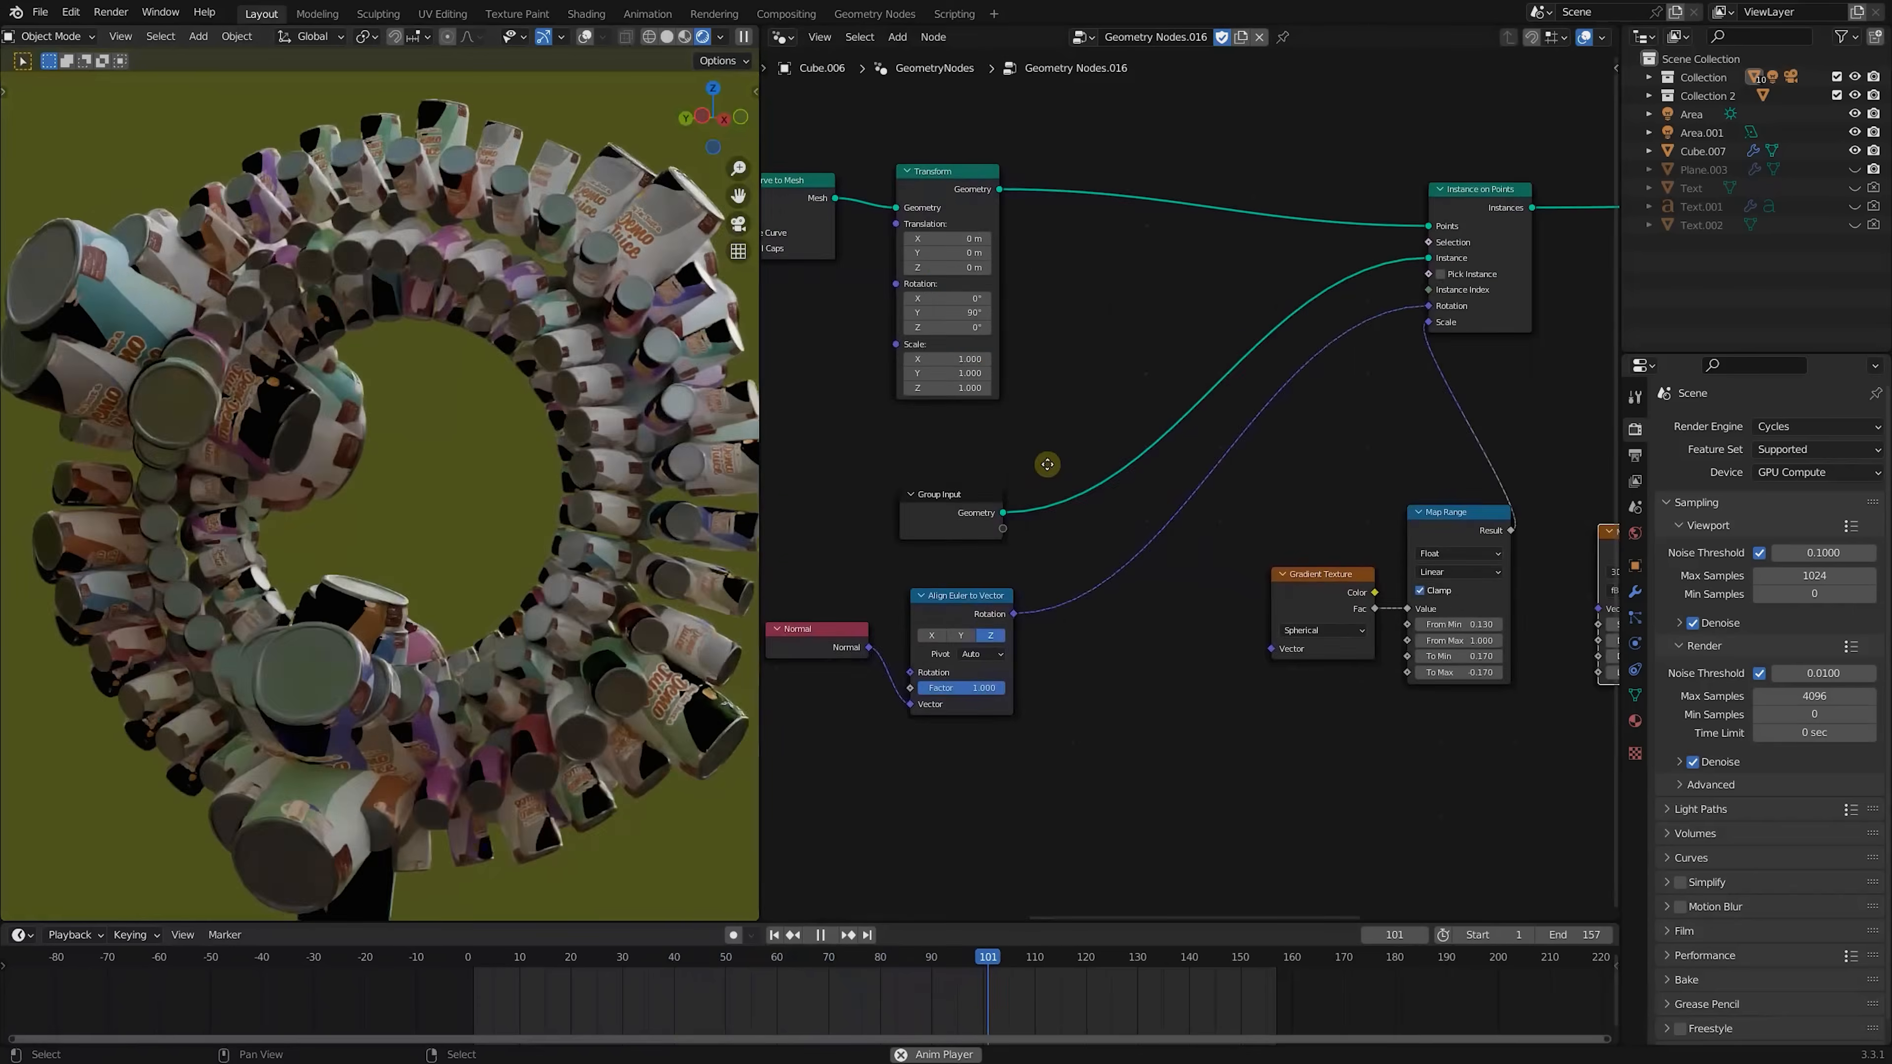
scroll(896, 447, down, 4)
scroll(1343, 638, up, 4)
middle_drag(1343, 639, 1010, 640)
drag(1184, 430, 1125, 430)
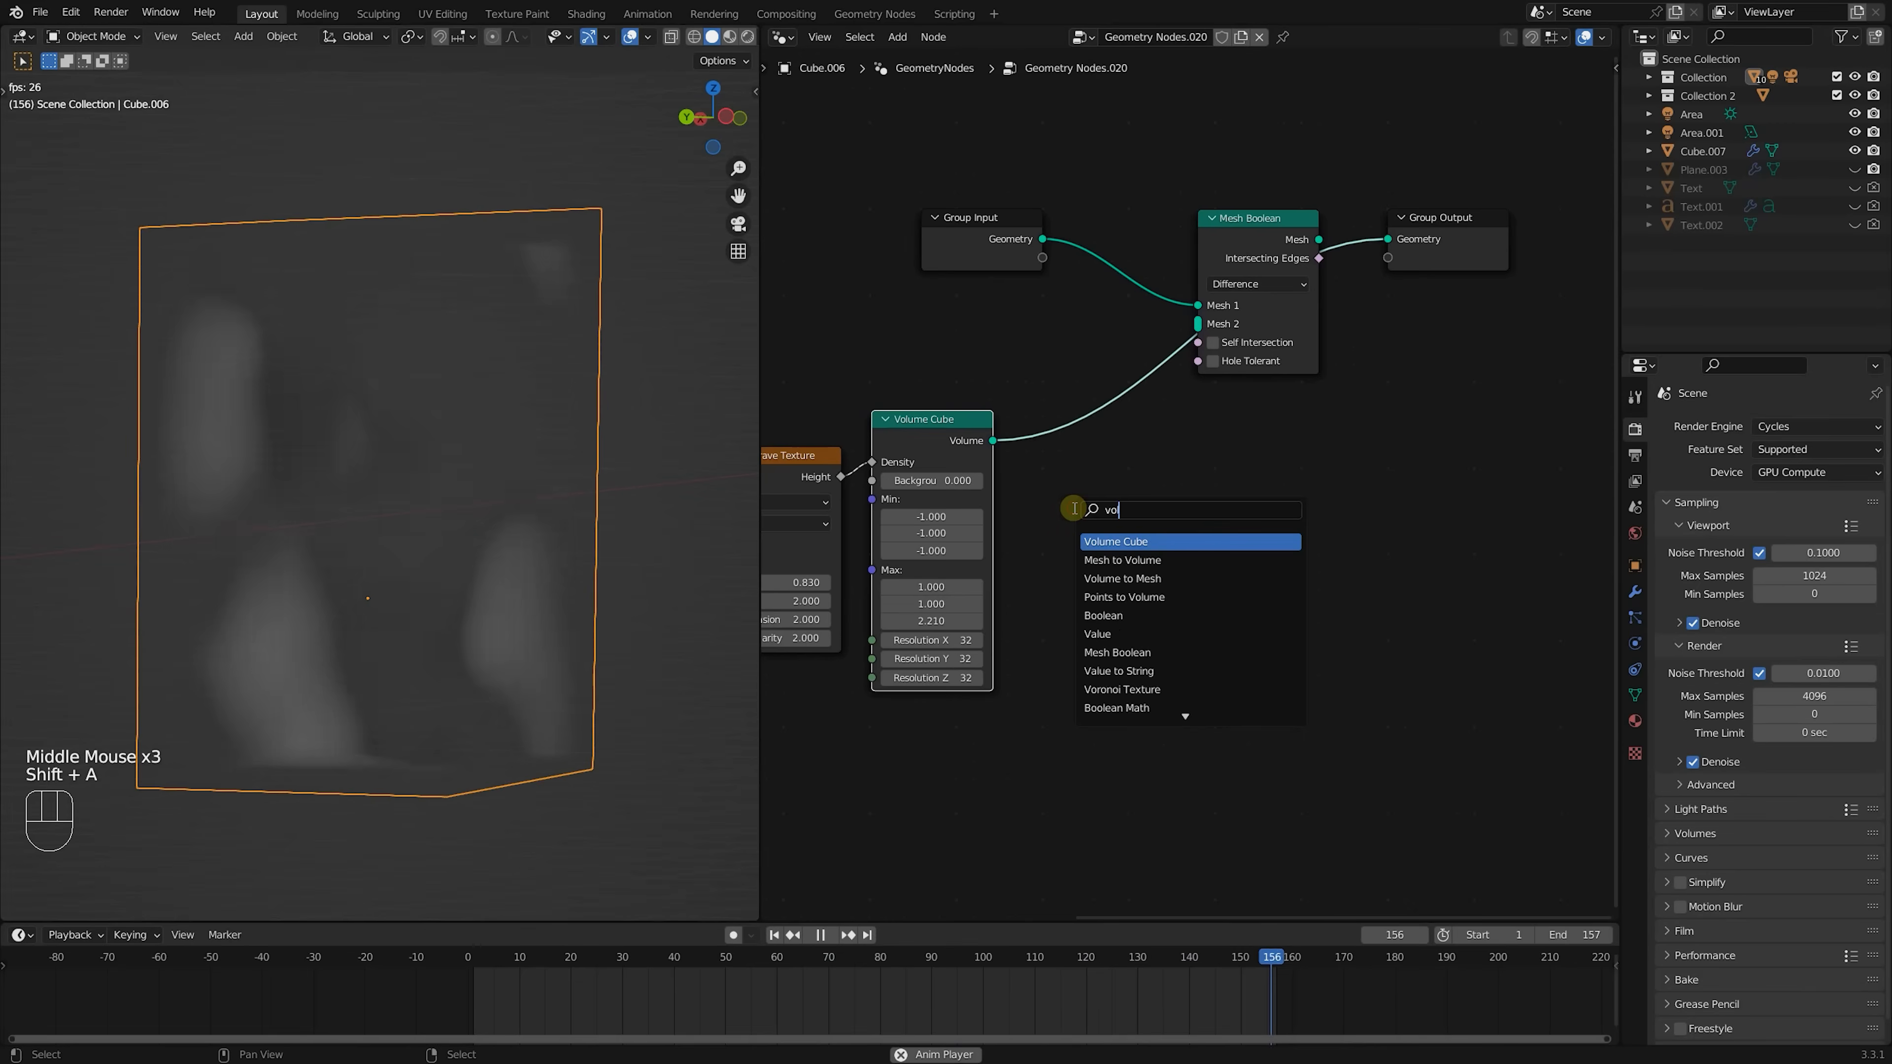
Convert the Volume Cube output with a Volume to Mesh node and smooth it with a Set Shade Smooth node
key(Return)
click(1149, 499)
key(shift+a)
text(set)
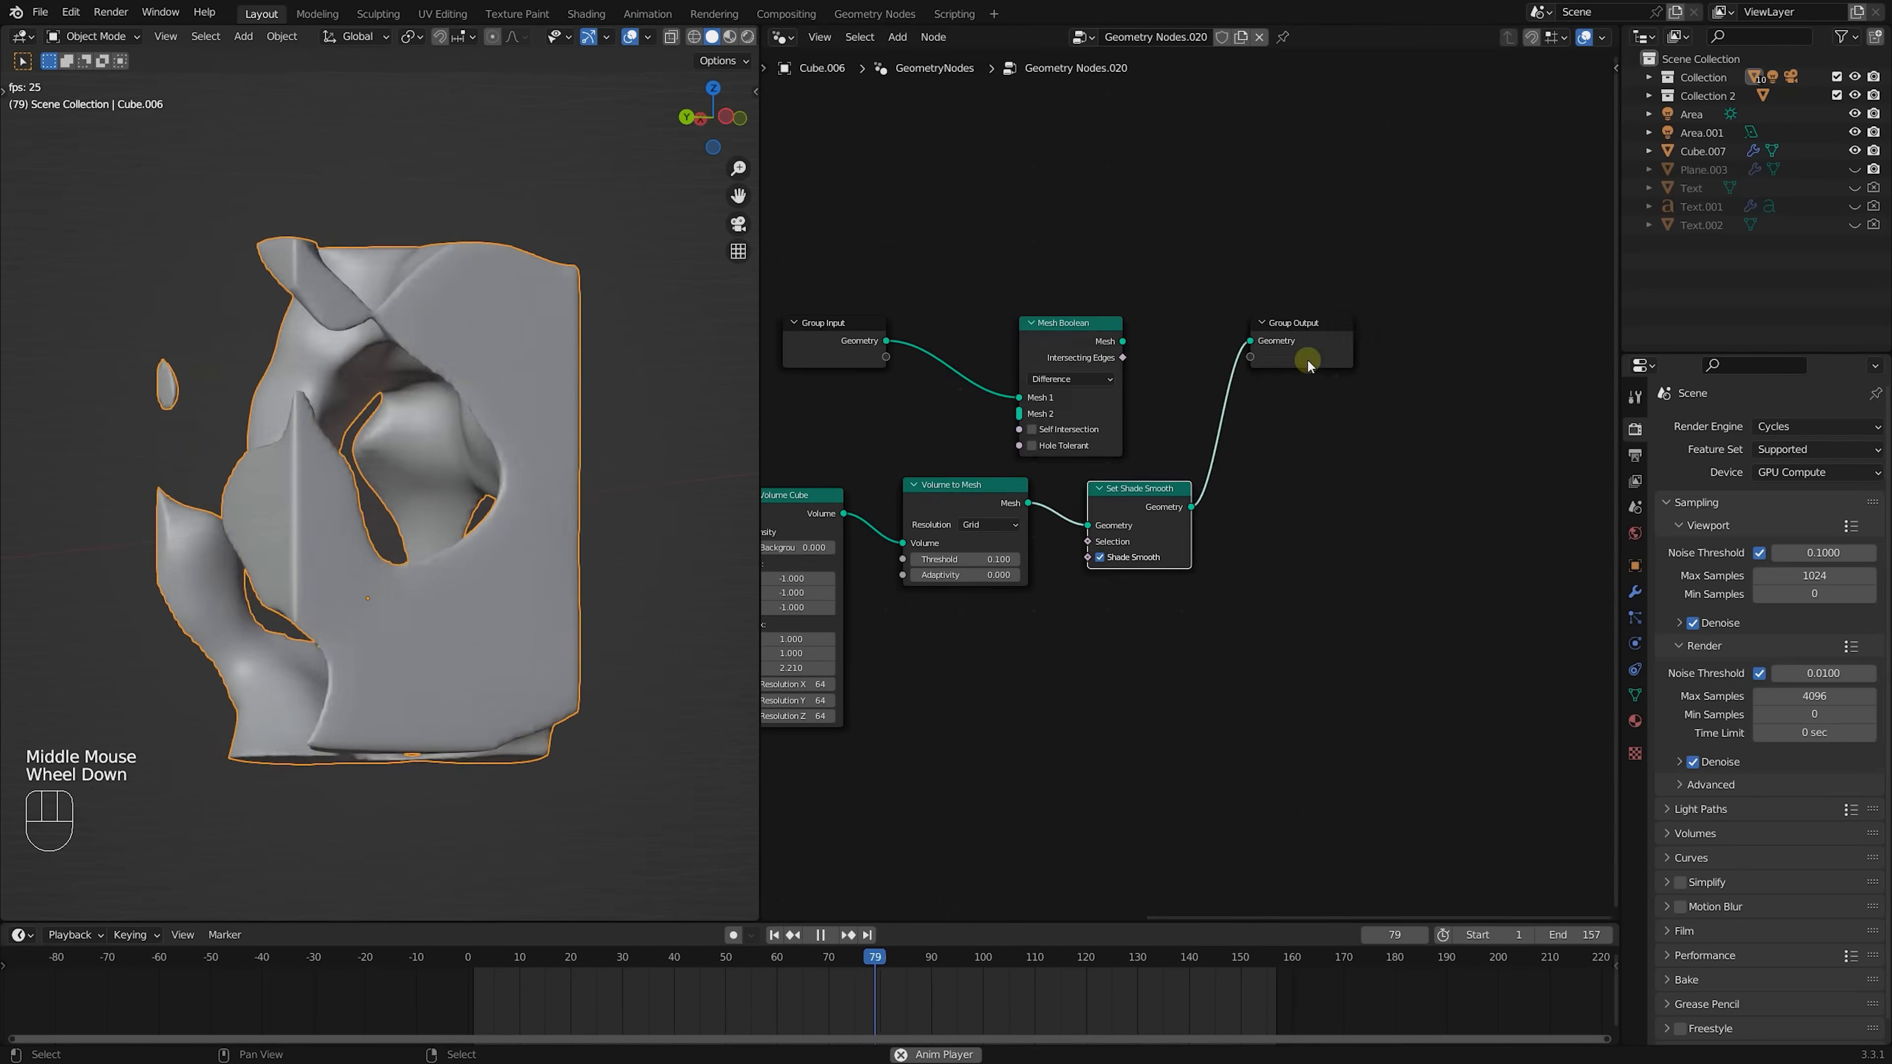
key(shift+space)
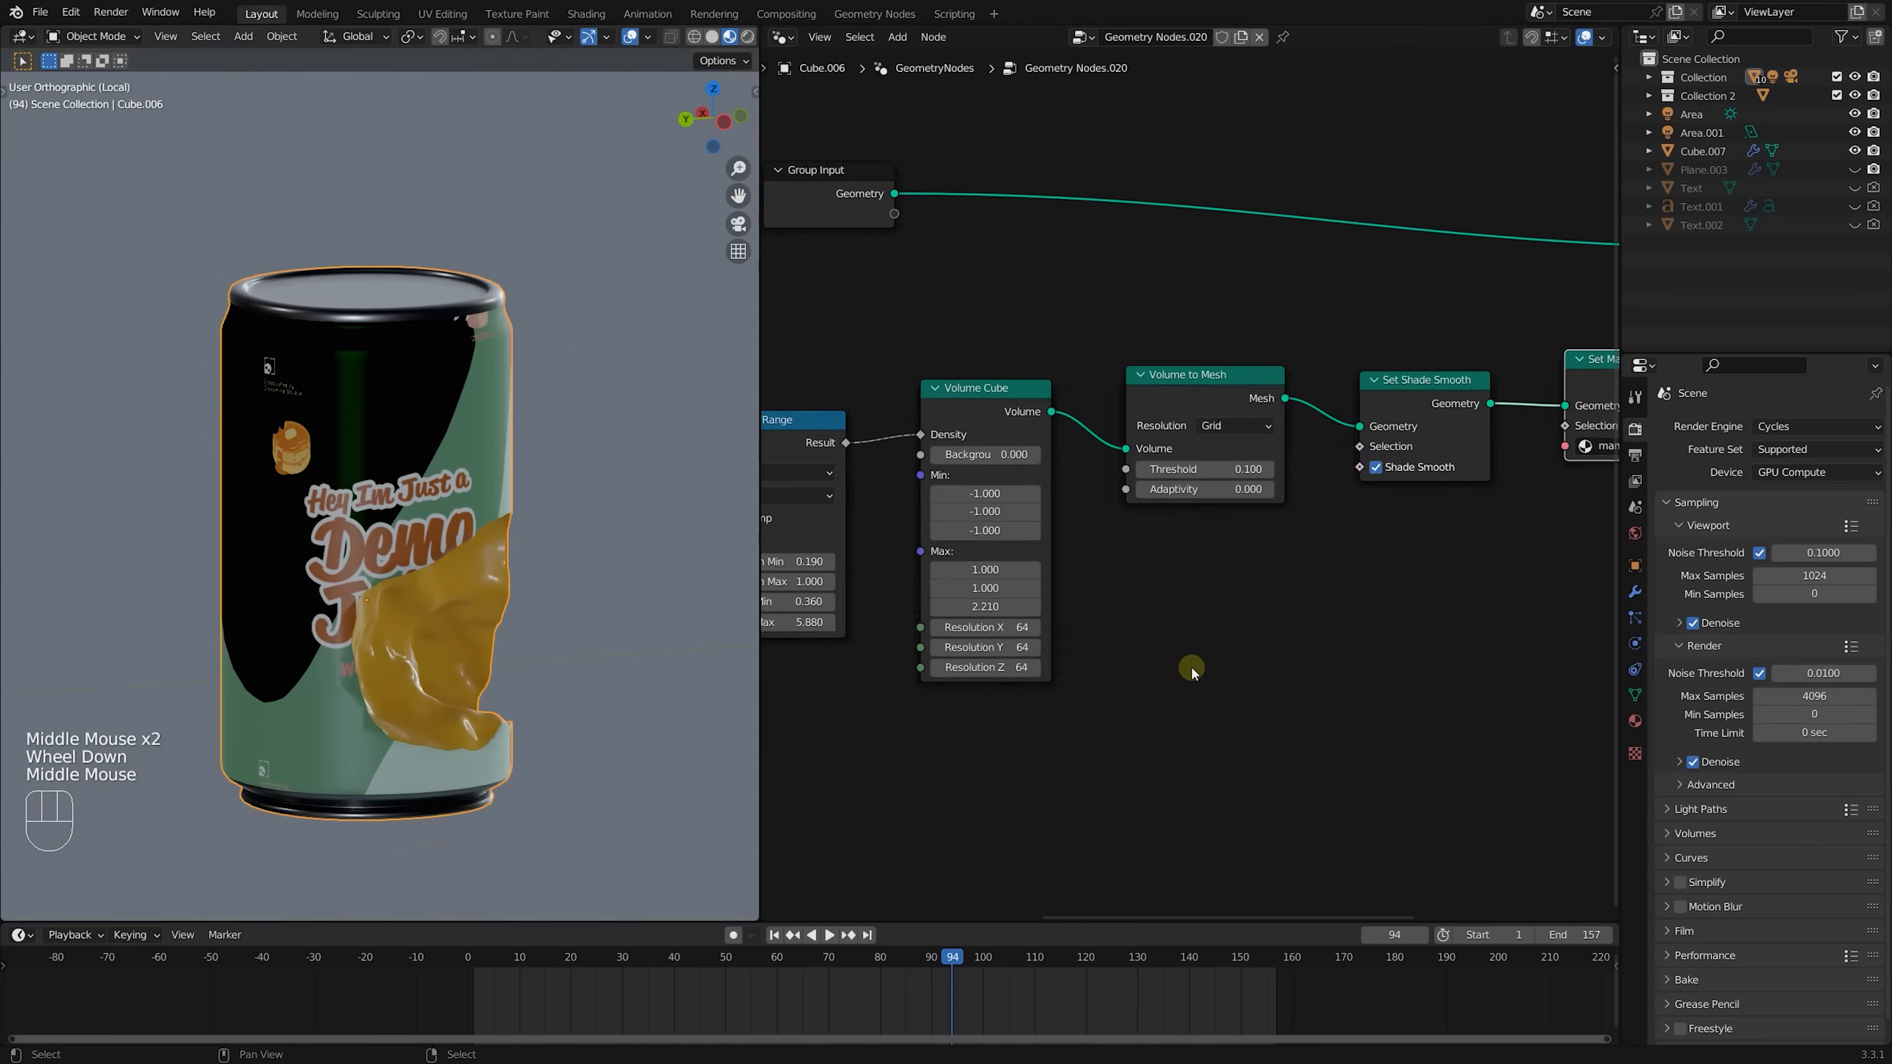
Connect the mango Set Material node's geometry to the Mesh 2 input of the Mesh Boolean node
scroll(1192, 669, down, 1)
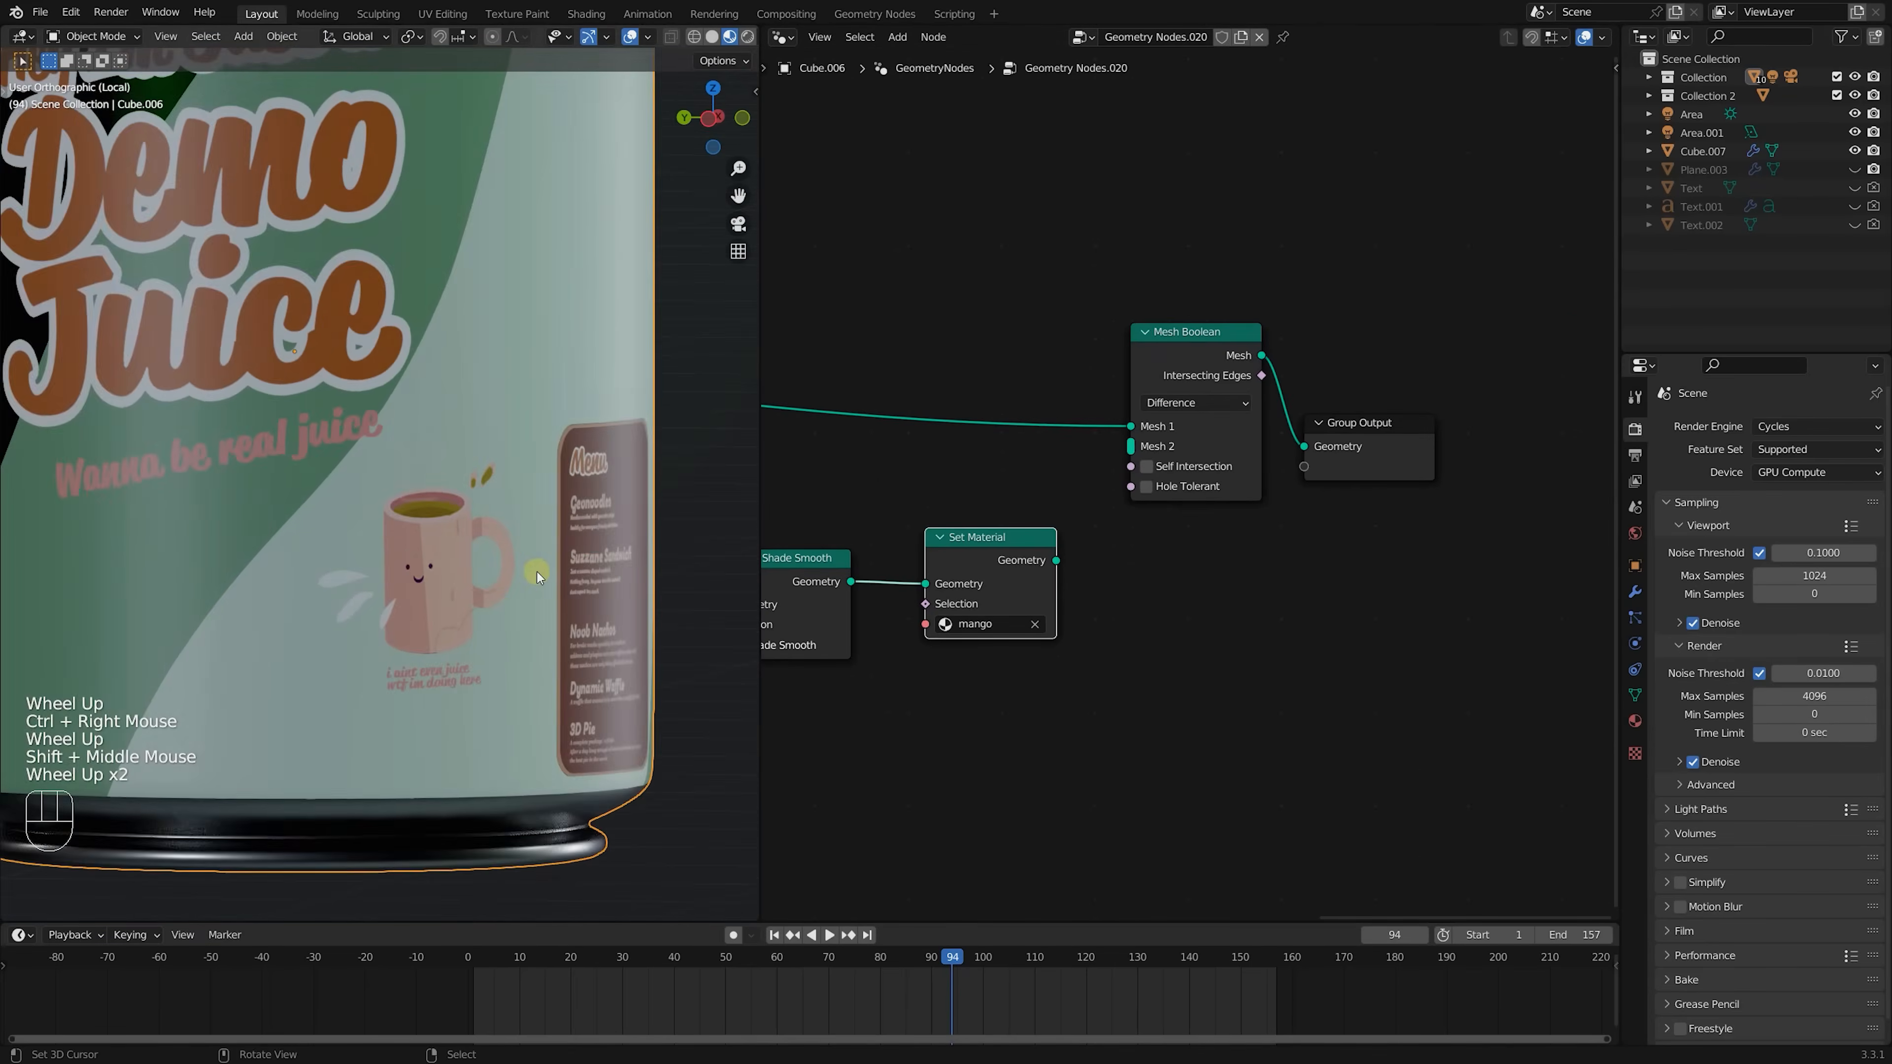
scroll(537, 571, up, 4)
scroll(380, 485, down, 3)
drag(1057, 560, 1131, 454)
drag(1131, 453, 1131, 446)
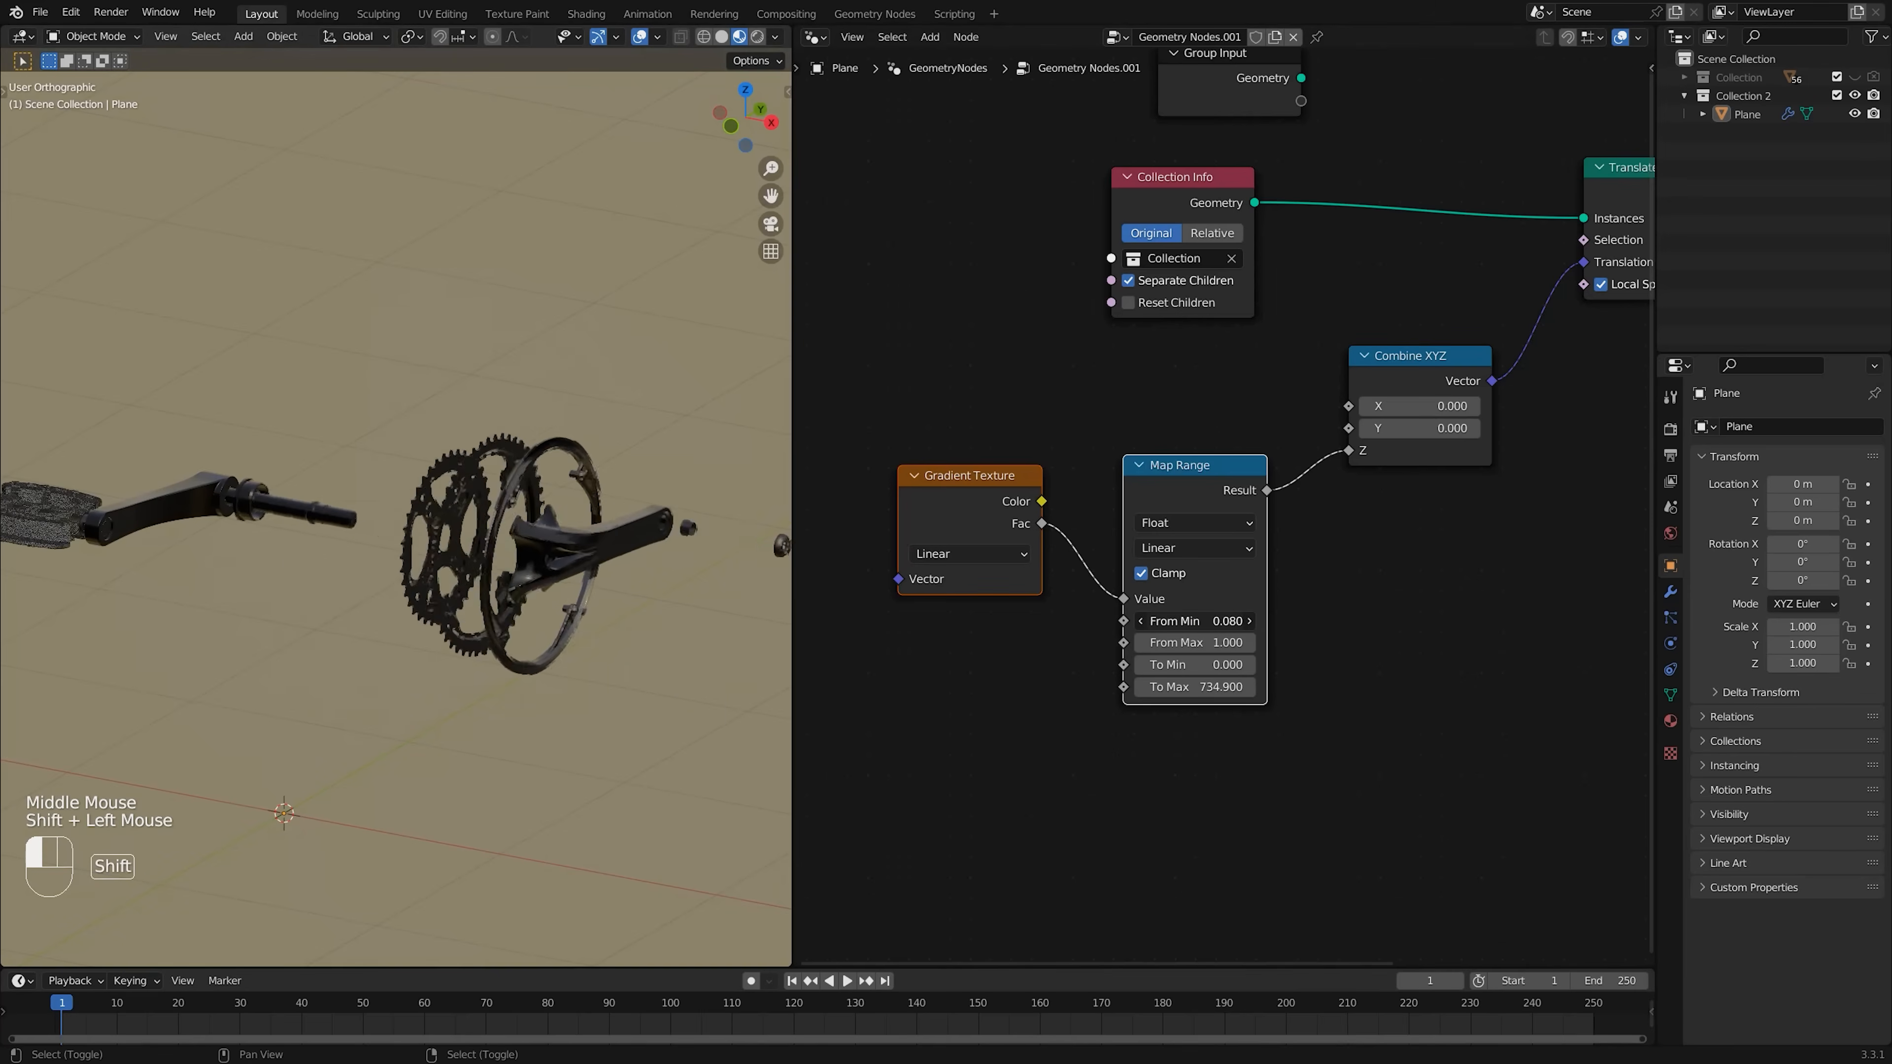
Adjust the From Min value of the Map Range node that drives the crankset parts' Z translation
middle_drag(786, 541, 782, 555)
drag(1195, 621, 1128, 621)
middle_drag(351, 649, 372, 656)
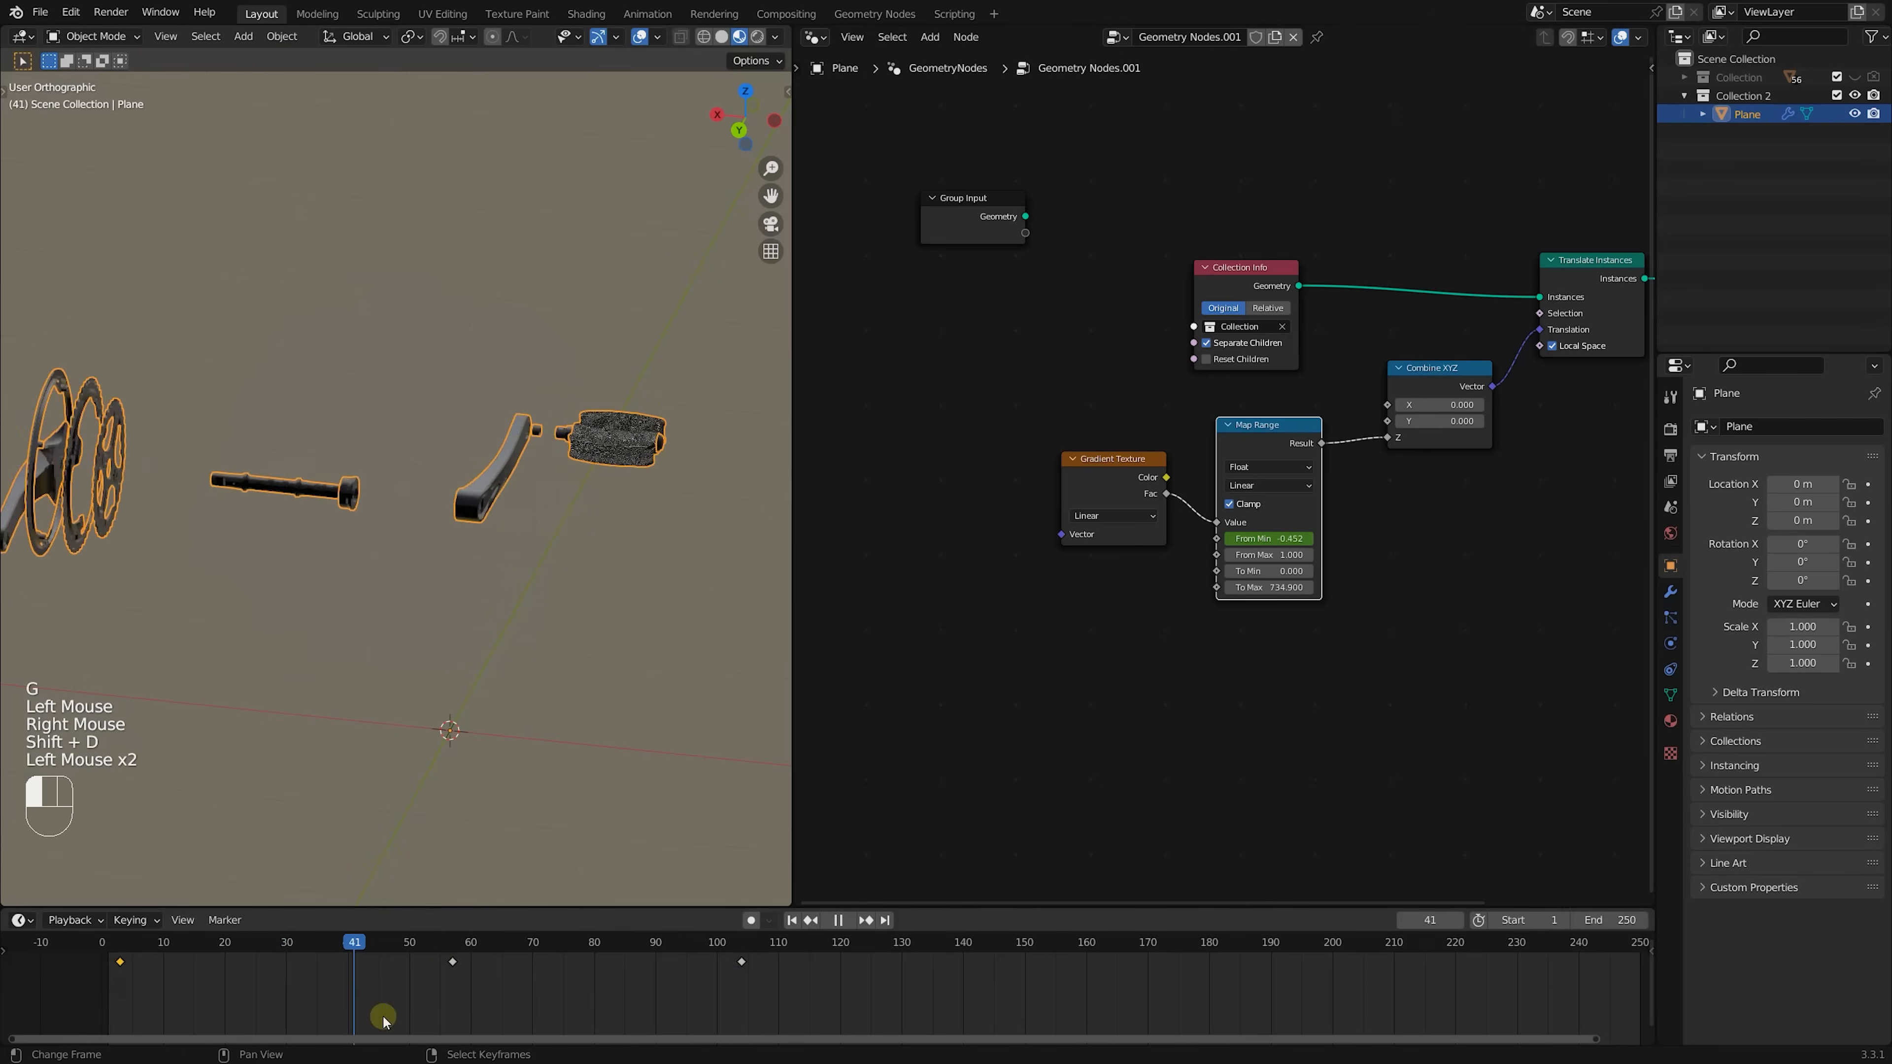
Examine the keyframed exploded crankset from several angles and at different frames of the animation
scroll(455, 700, down, 2)
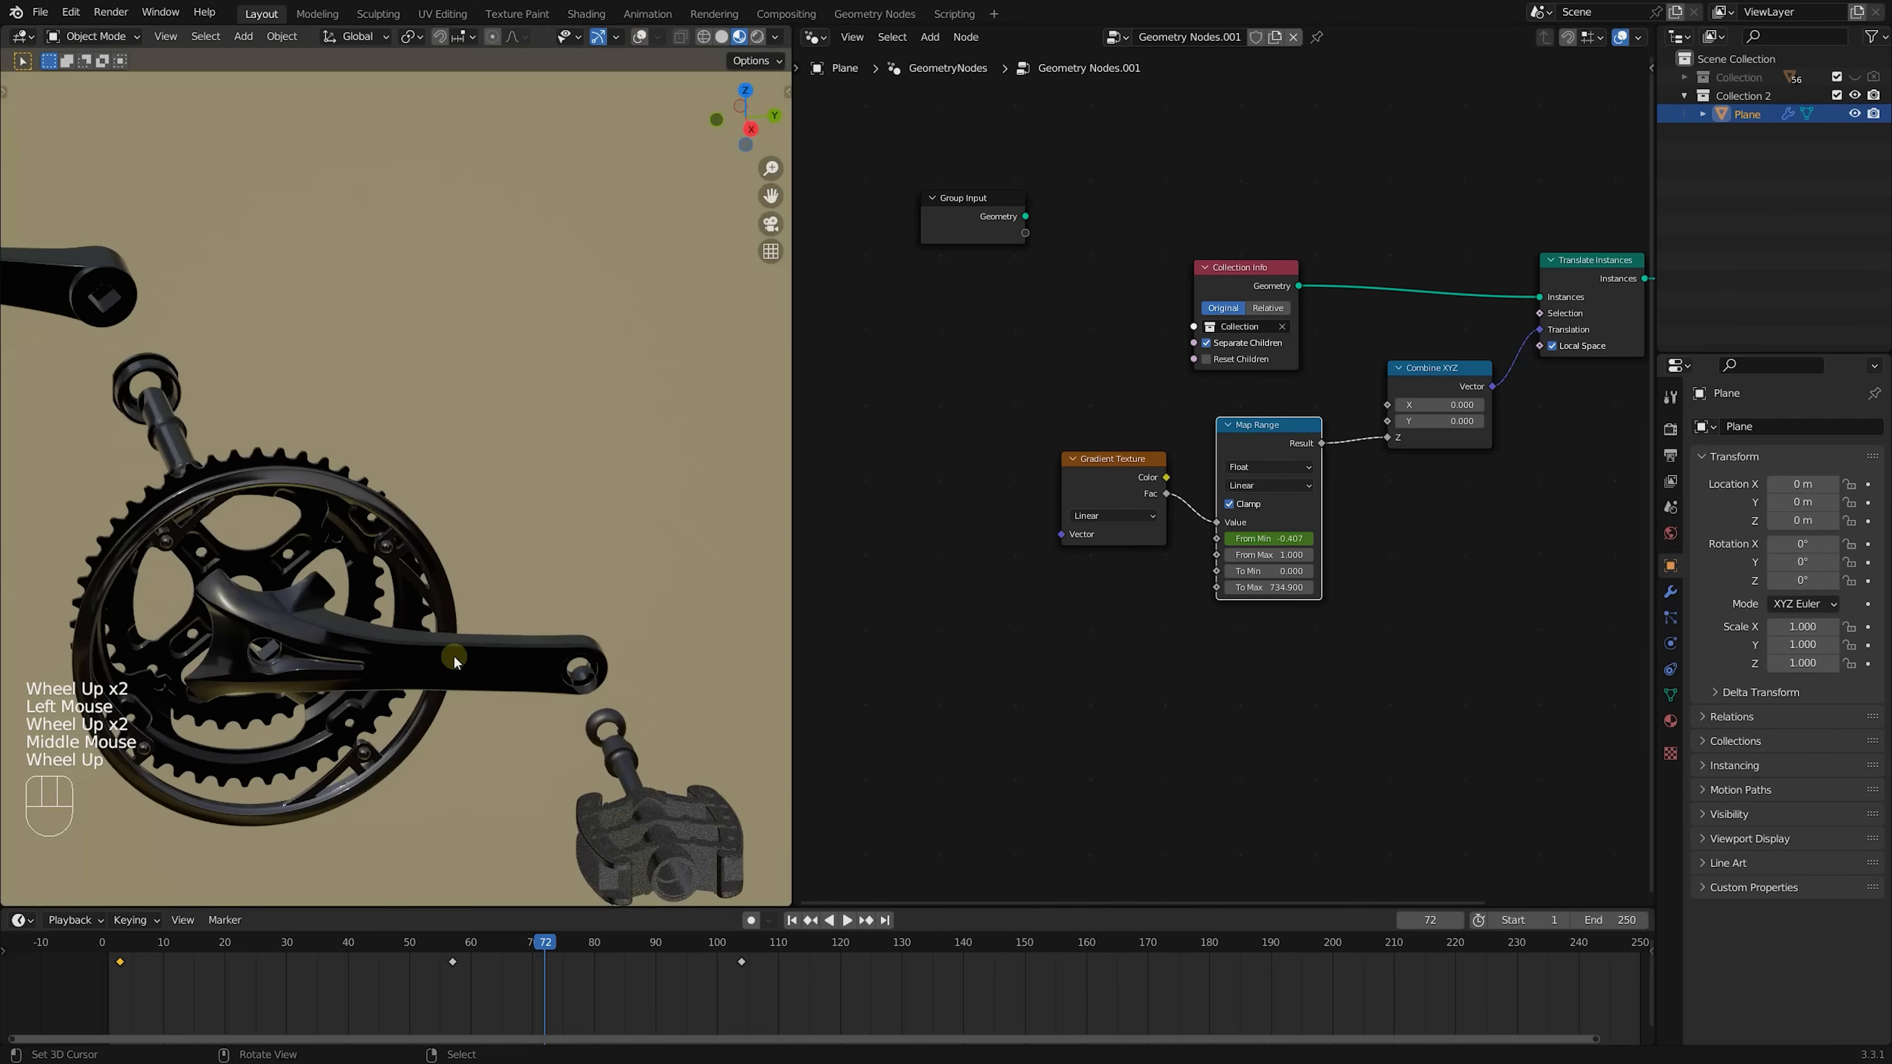
middle_drag(454, 655, 372, 746)
click(587, 1001)
scroll(670, 596, down, 2)
middle_drag(671, 596, 647, 646)
scroll(723, 563, down, 1)
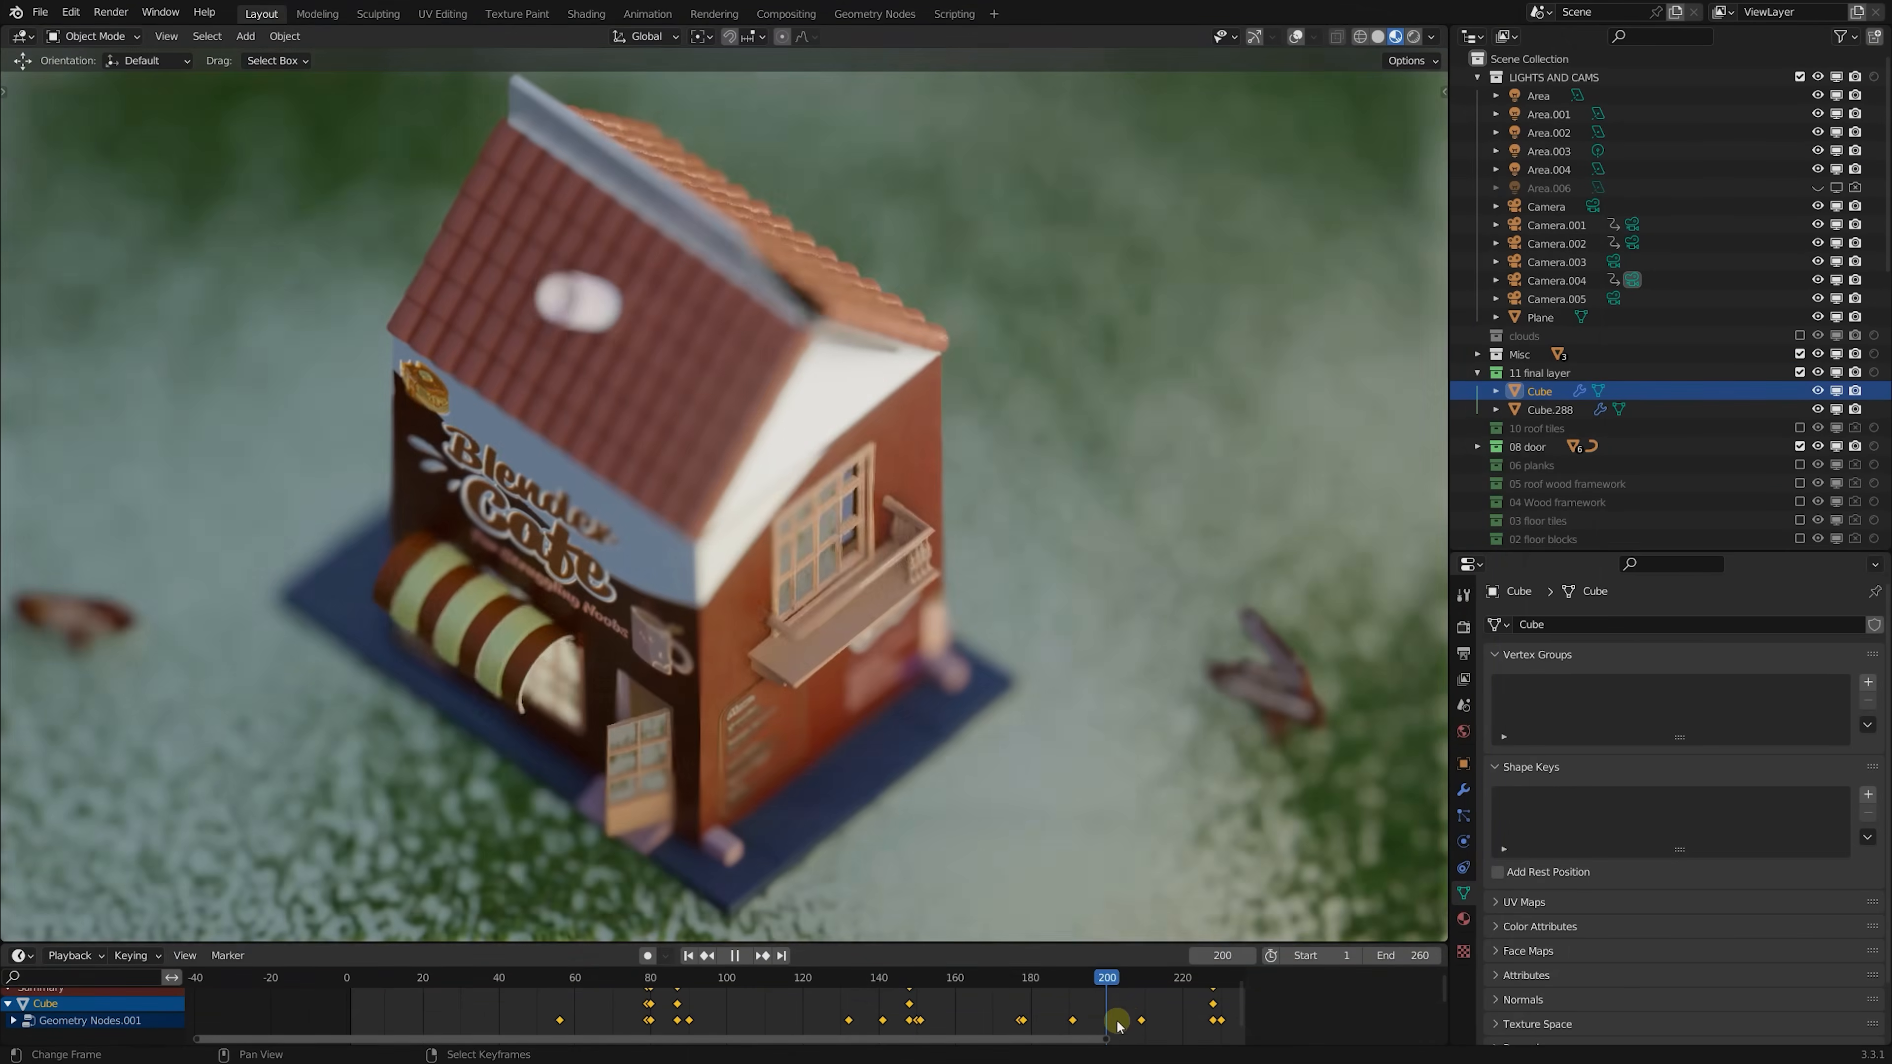
Scrub through the café building animation to examine how its parts assemble
drag(1116, 1021, 536, 1014)
middle_drag(1191, 338, 1244, 283)
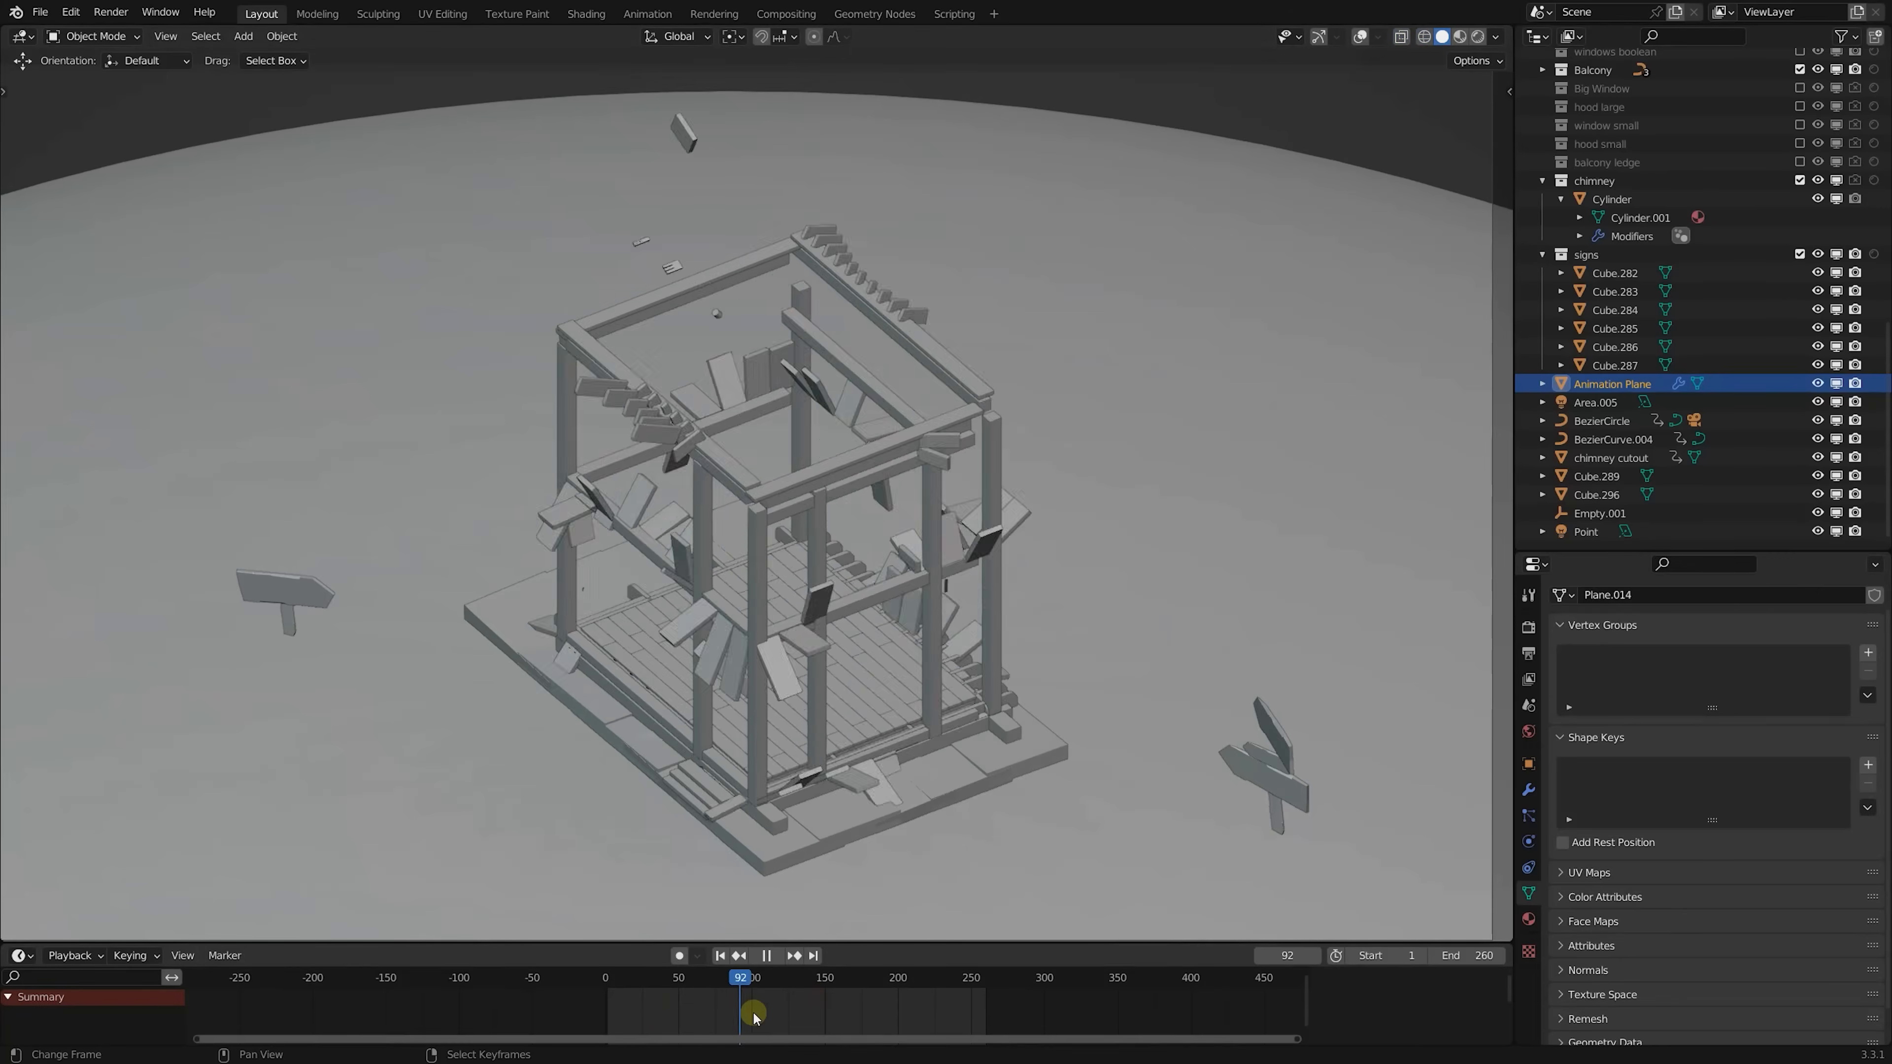
drag(751, 1007, 946, 1007)
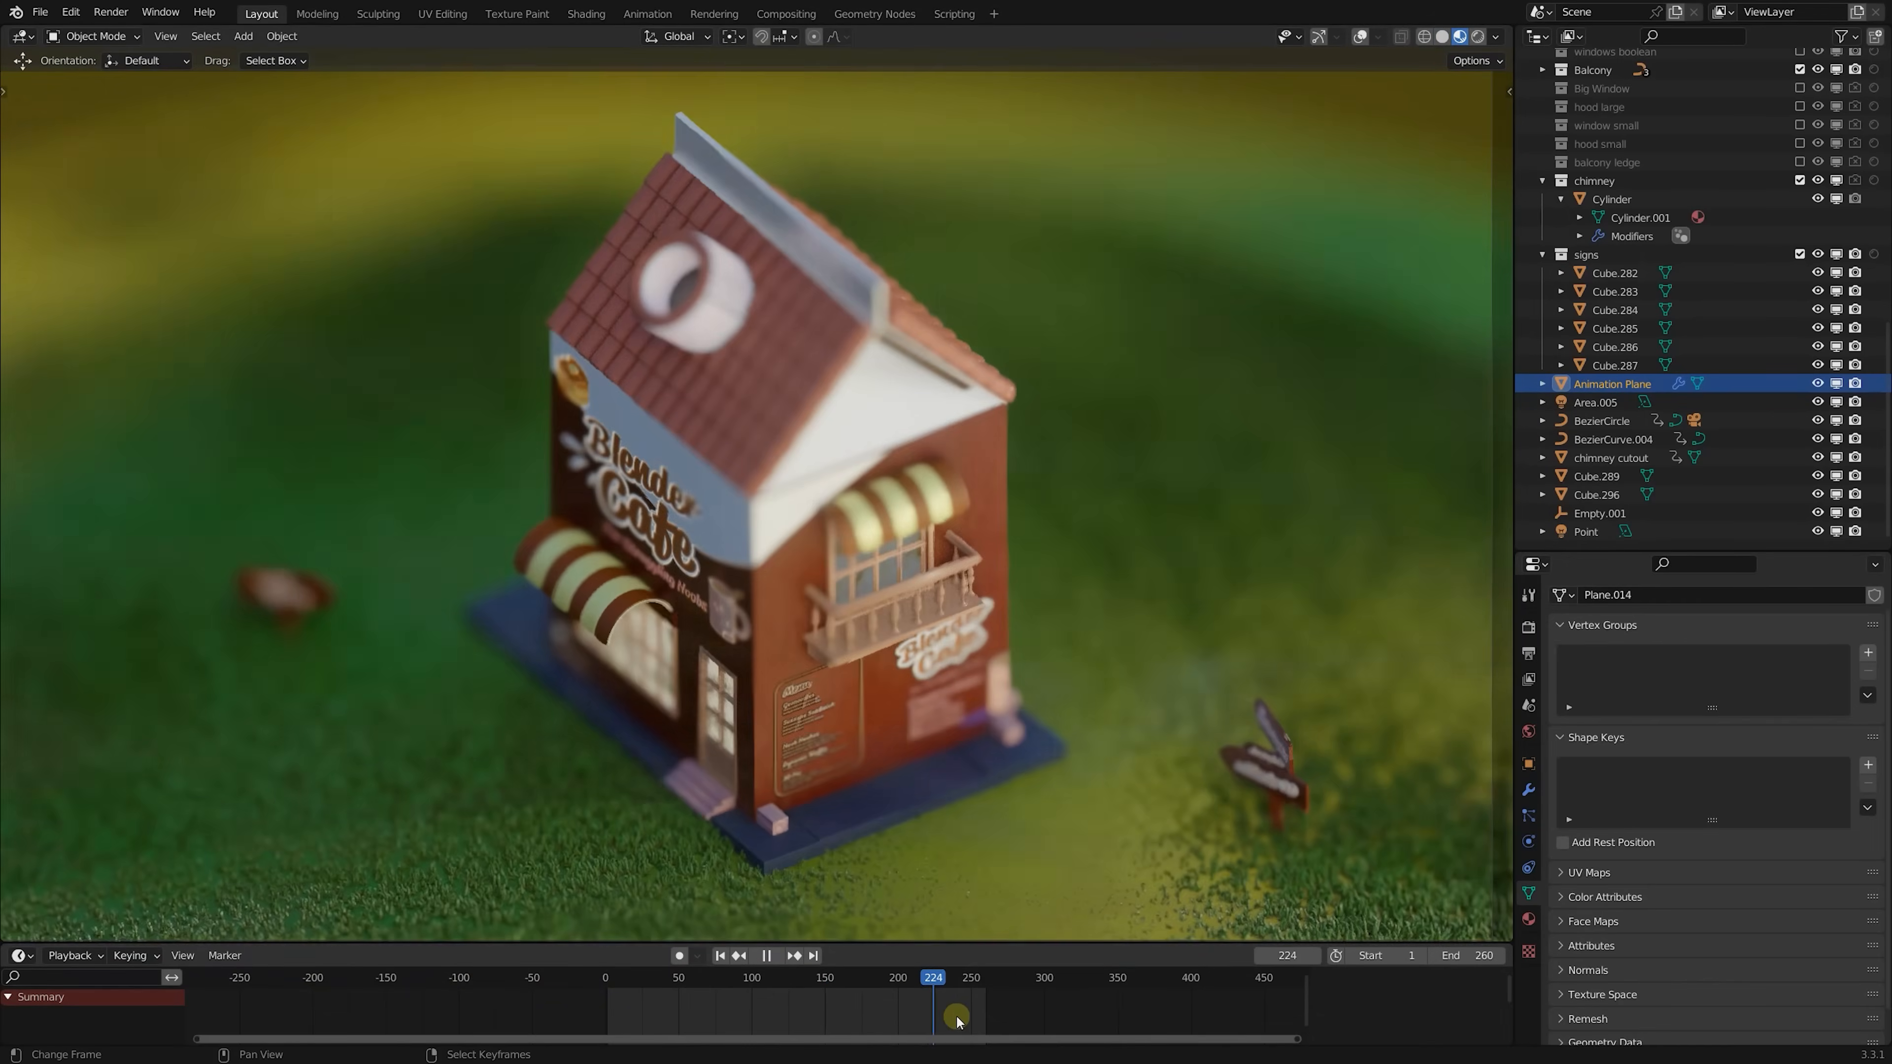
mouse_move(950, 1008)
mouse_down()
mouse_move(890, 1000)
mouse_move(802, 1031)
mouse_move(735, 1014)
mouse_move(958, 1003)
mouse_up()
middle_drag(903, 679, 896, 682)
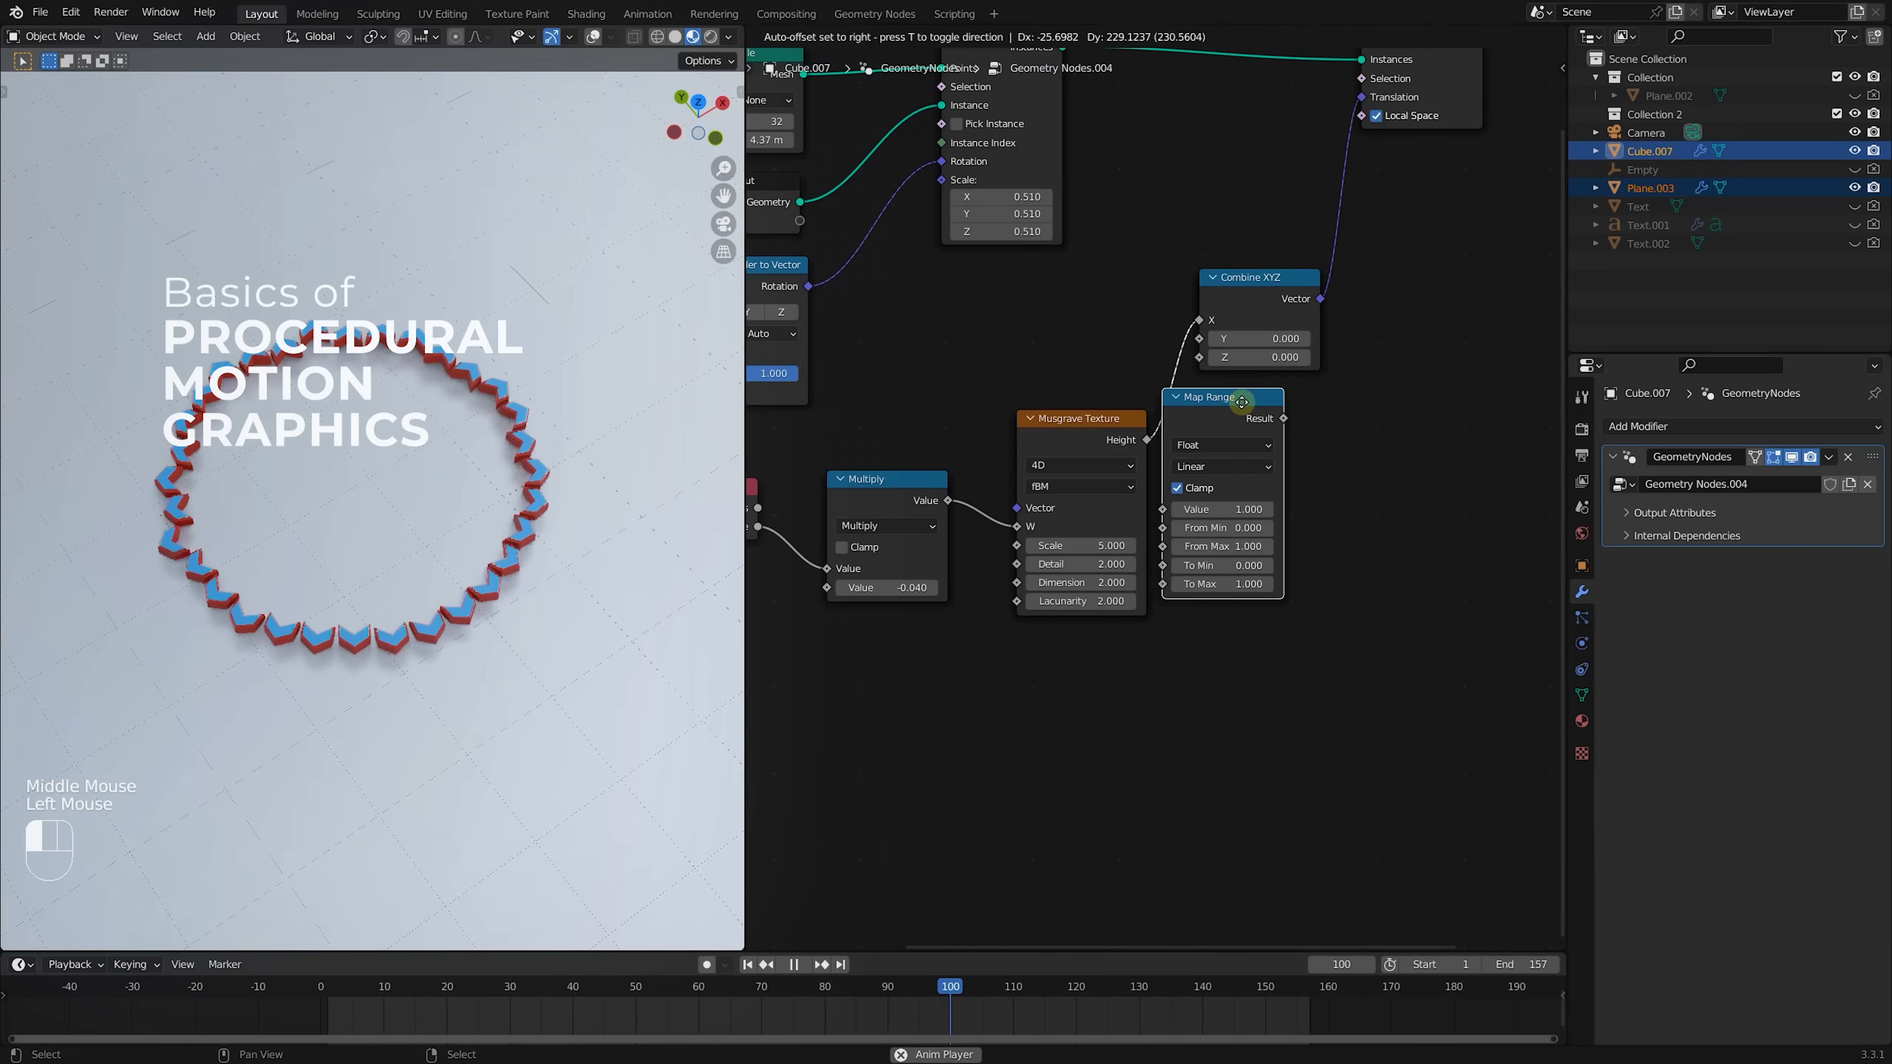
Insert the Map Range node between the Musgrave Texture and the Combine XYZ node's X input
click(1213, 647)
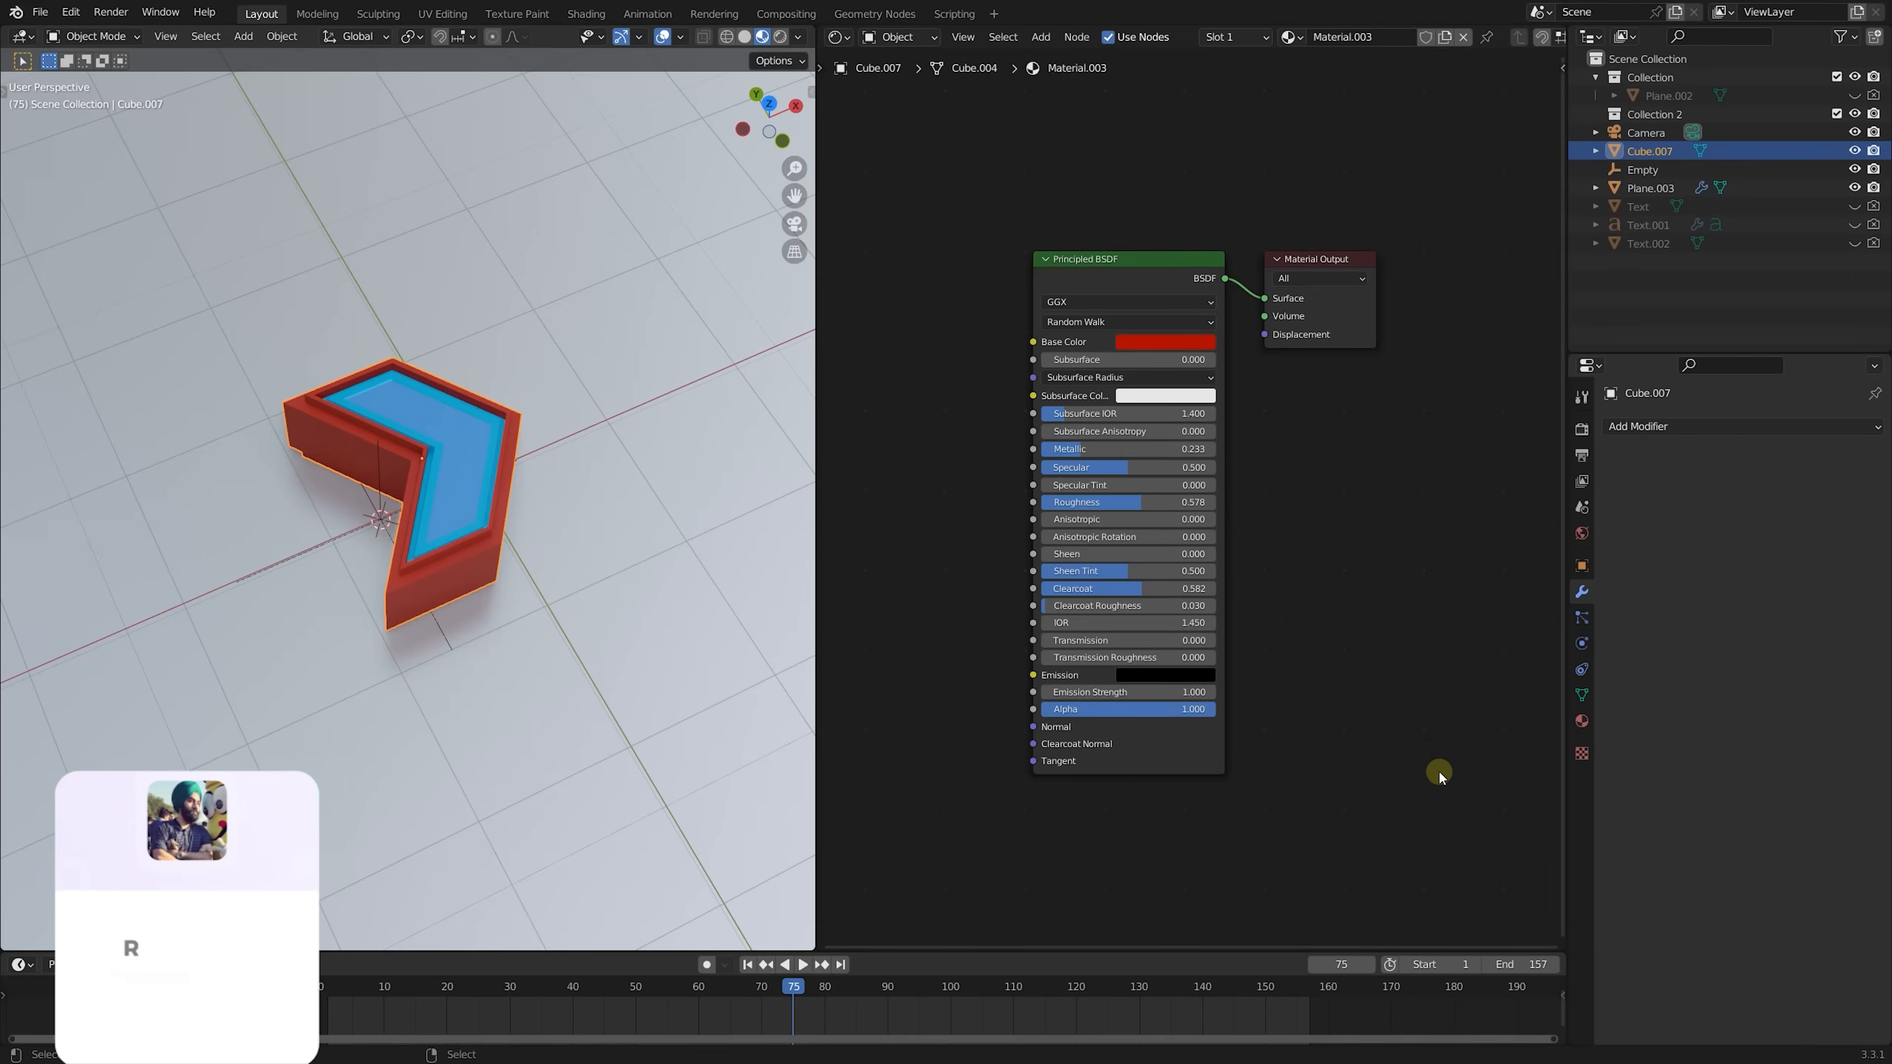
Hide the Empty in the viewport and reselect the arrow object Cube.007
middle_drag(447, 593, 528, 550)
click(1571, 186)
click(1855, 169)
click(1650, 150)
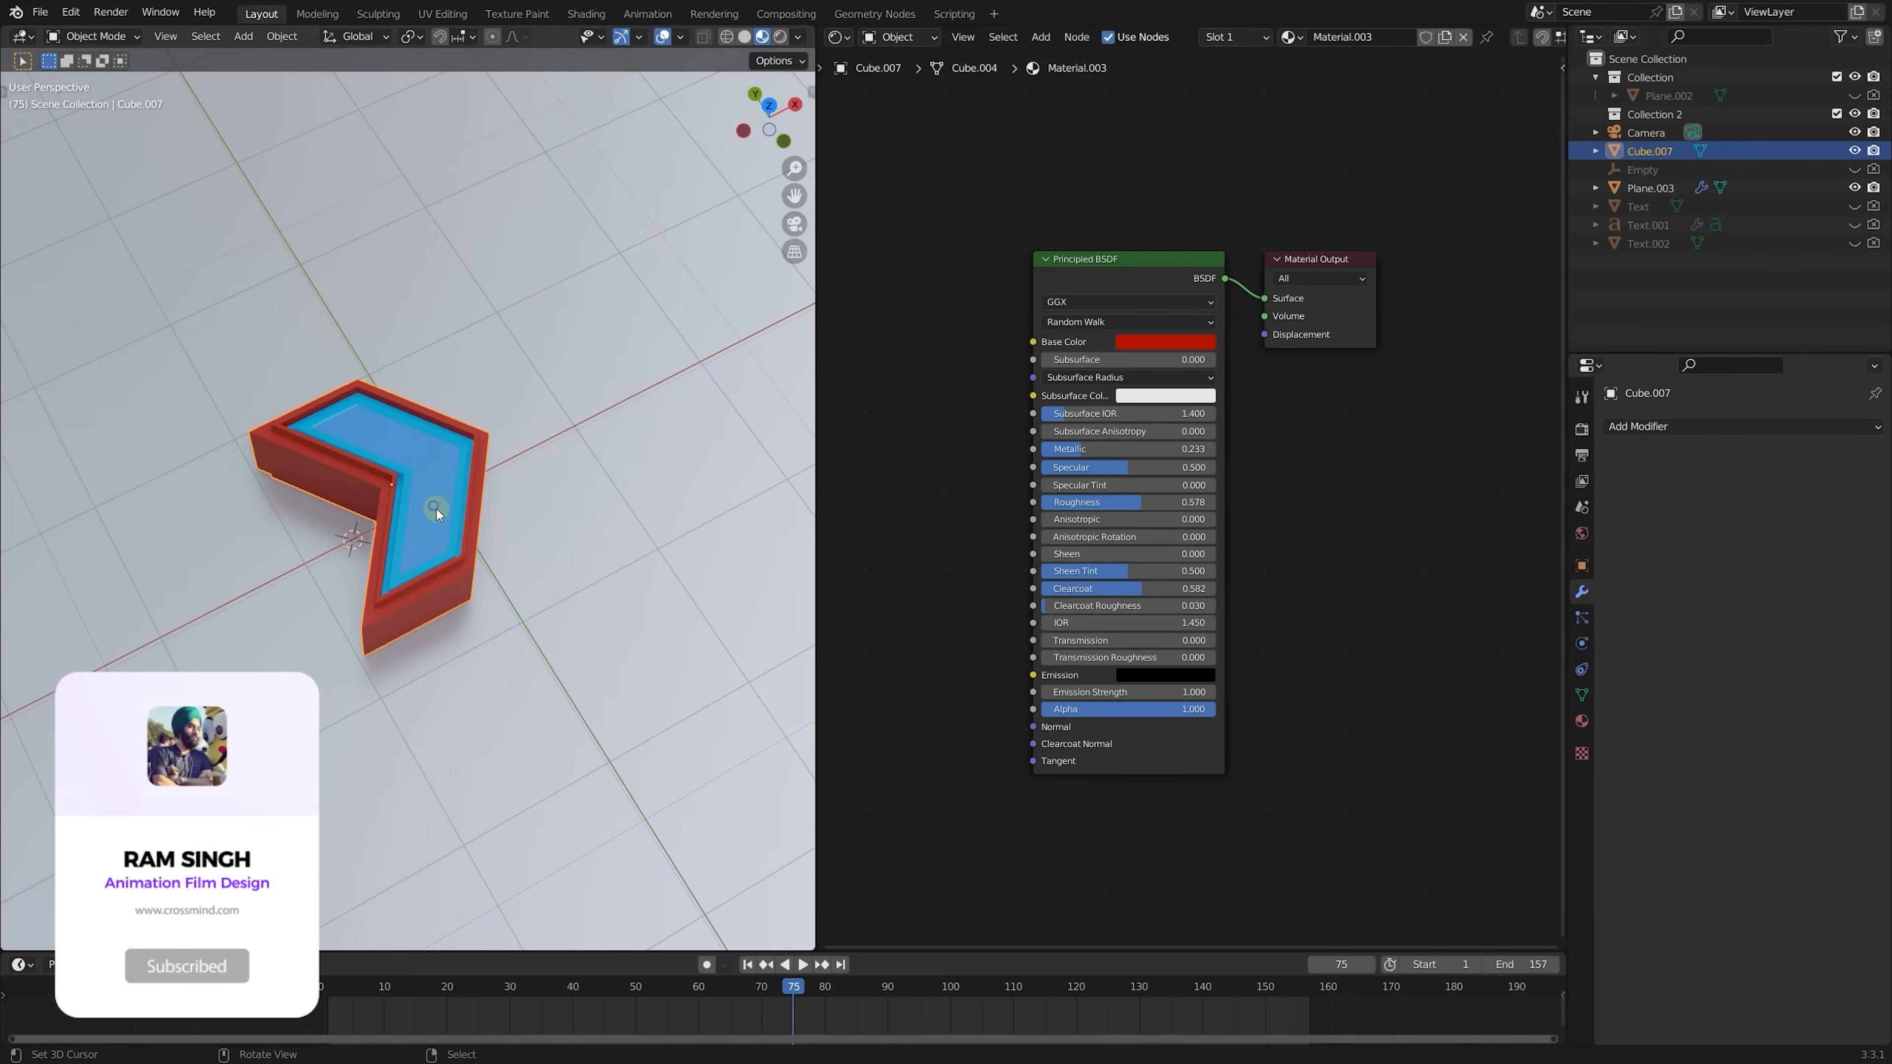
Turn off the viewport overlays and switch the shader node area to the Geometry Node Editor
click(663, 36)
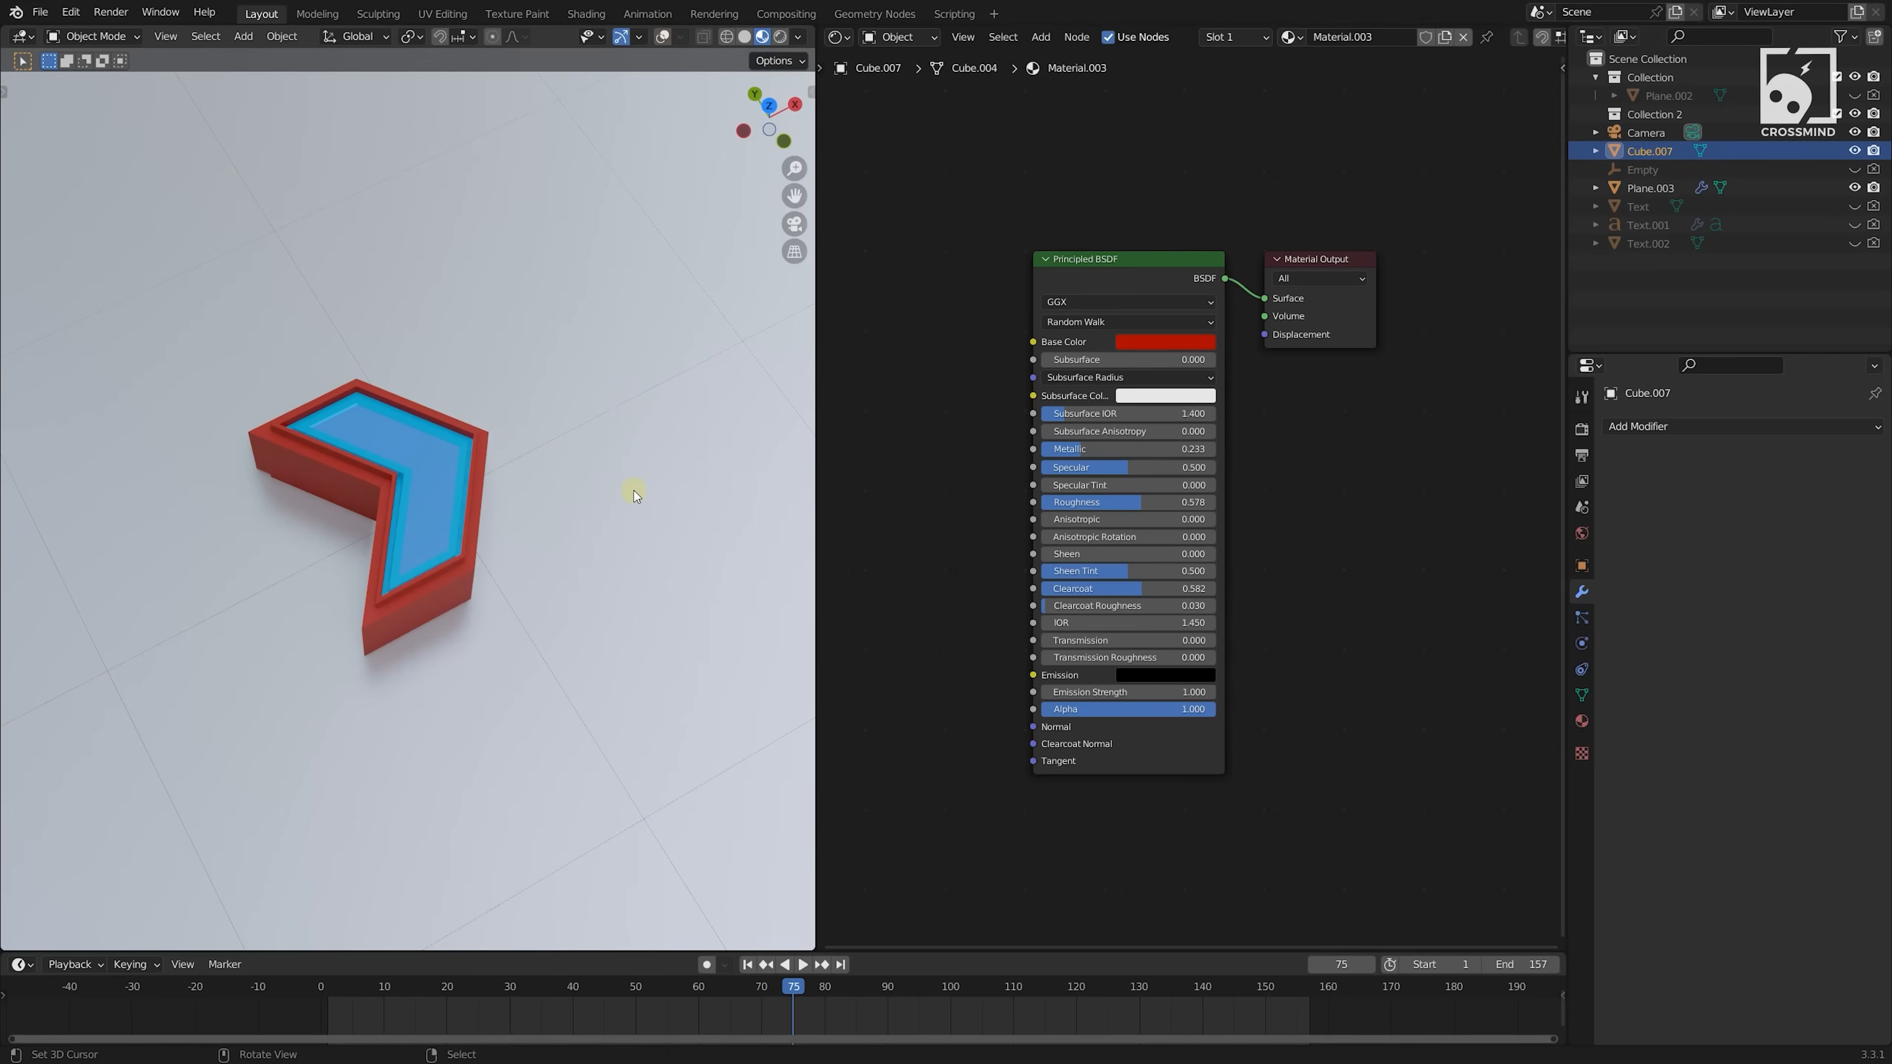
shift+middle_drag(668, 516, 645, 516)
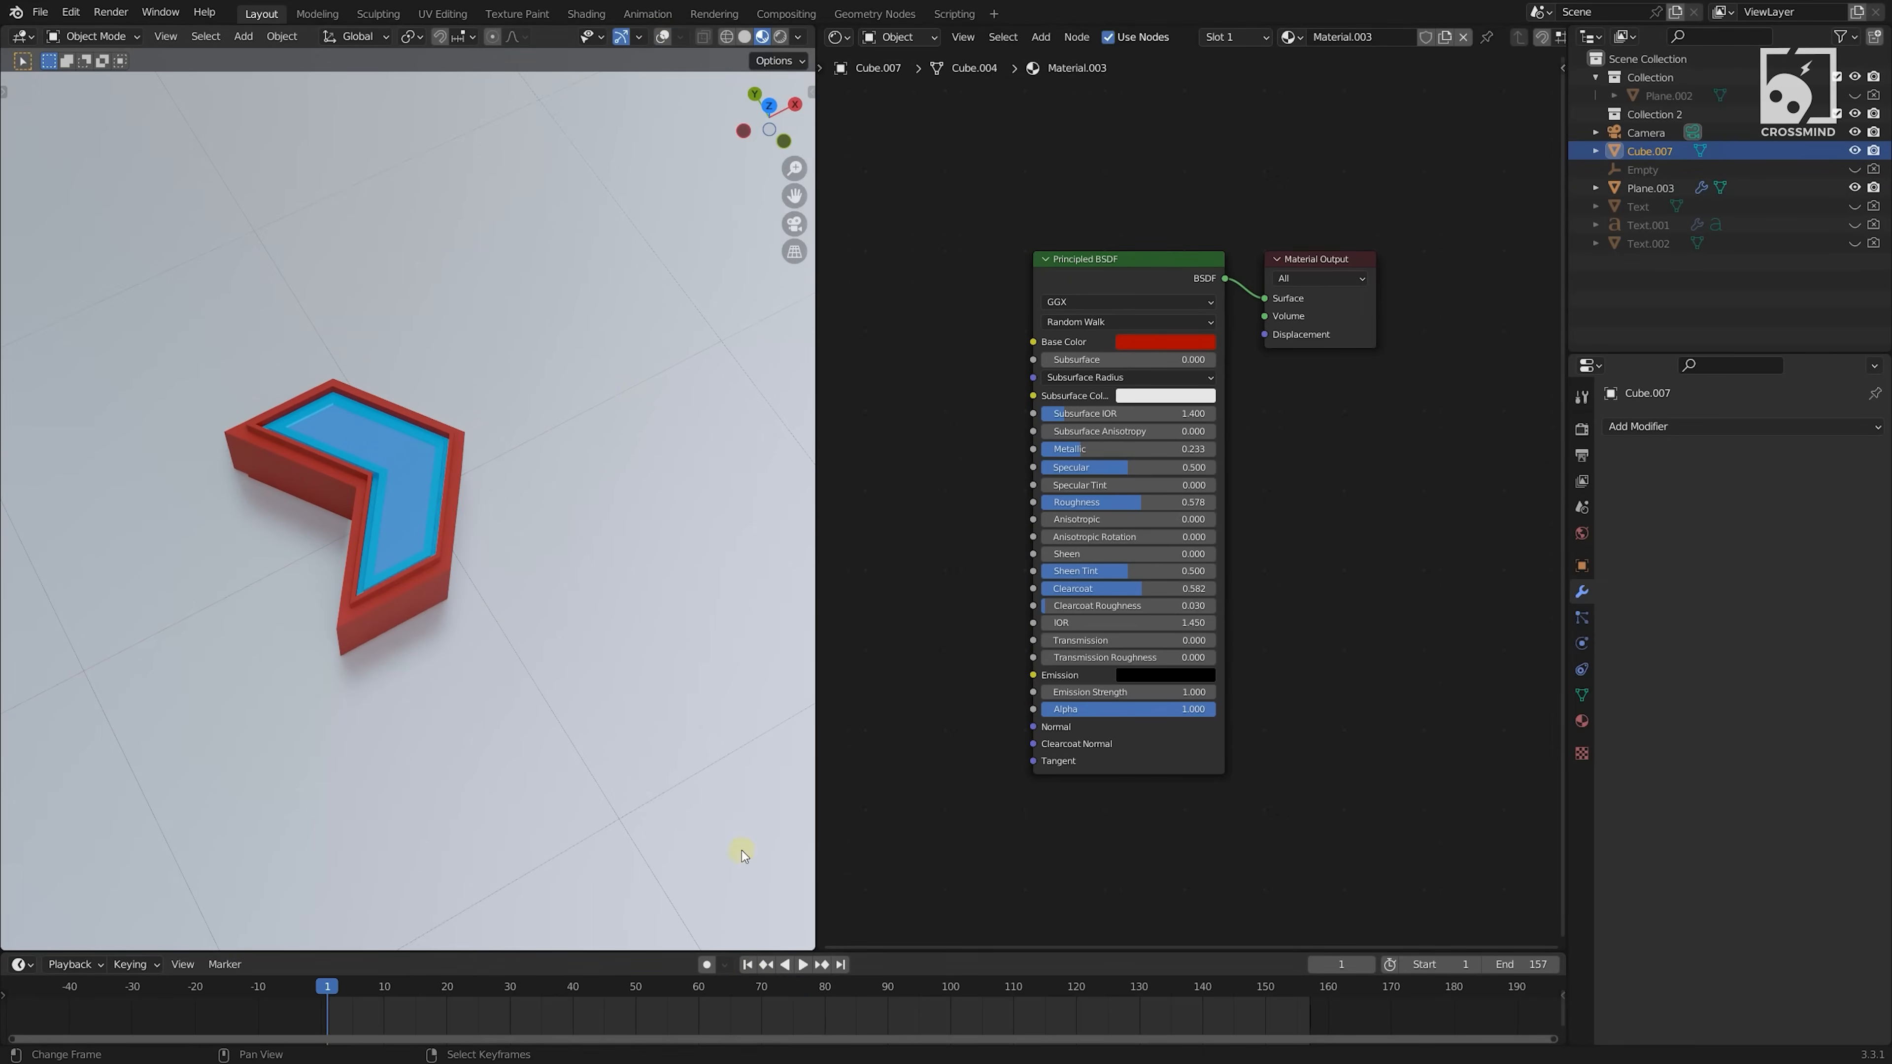
click(840, 38)
click(907, 190)
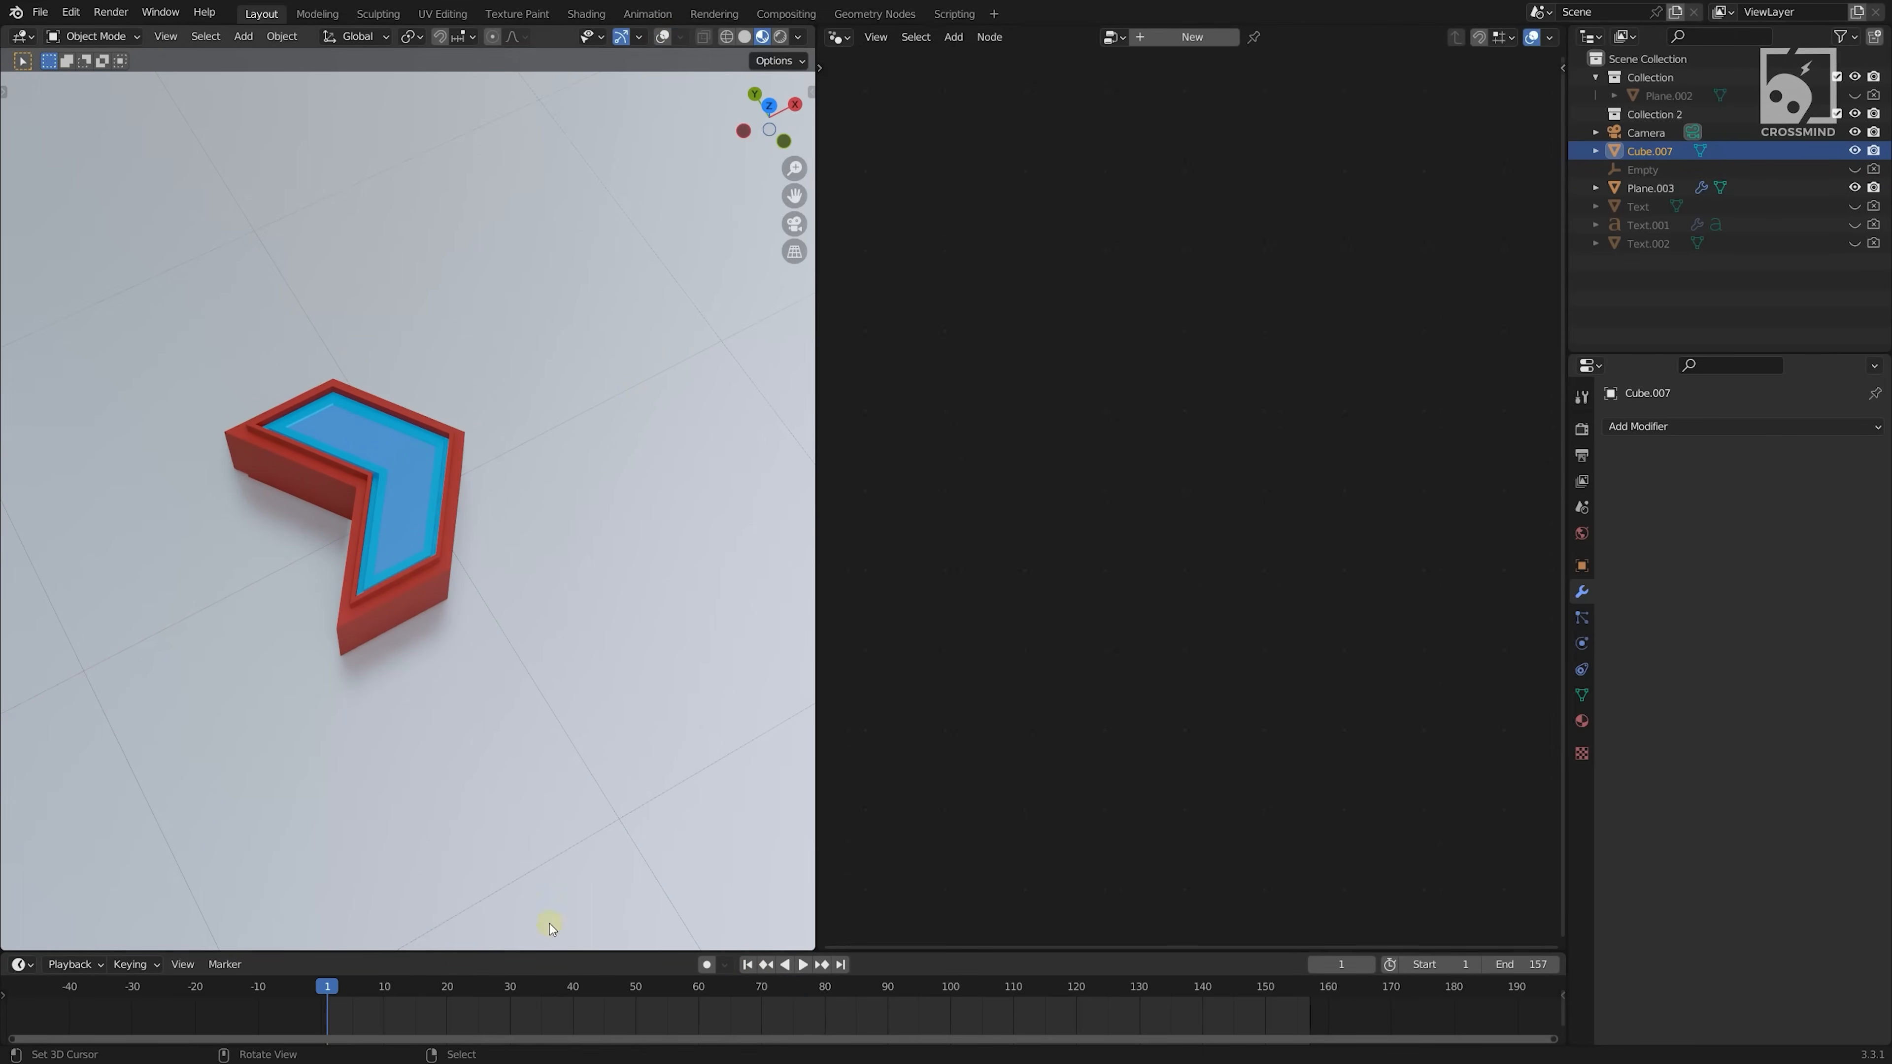
With auto keying enabled, move the arrow about -0.24 m along the X axis at frame 1
shift+middle_drag(436, 814, 412, 801)
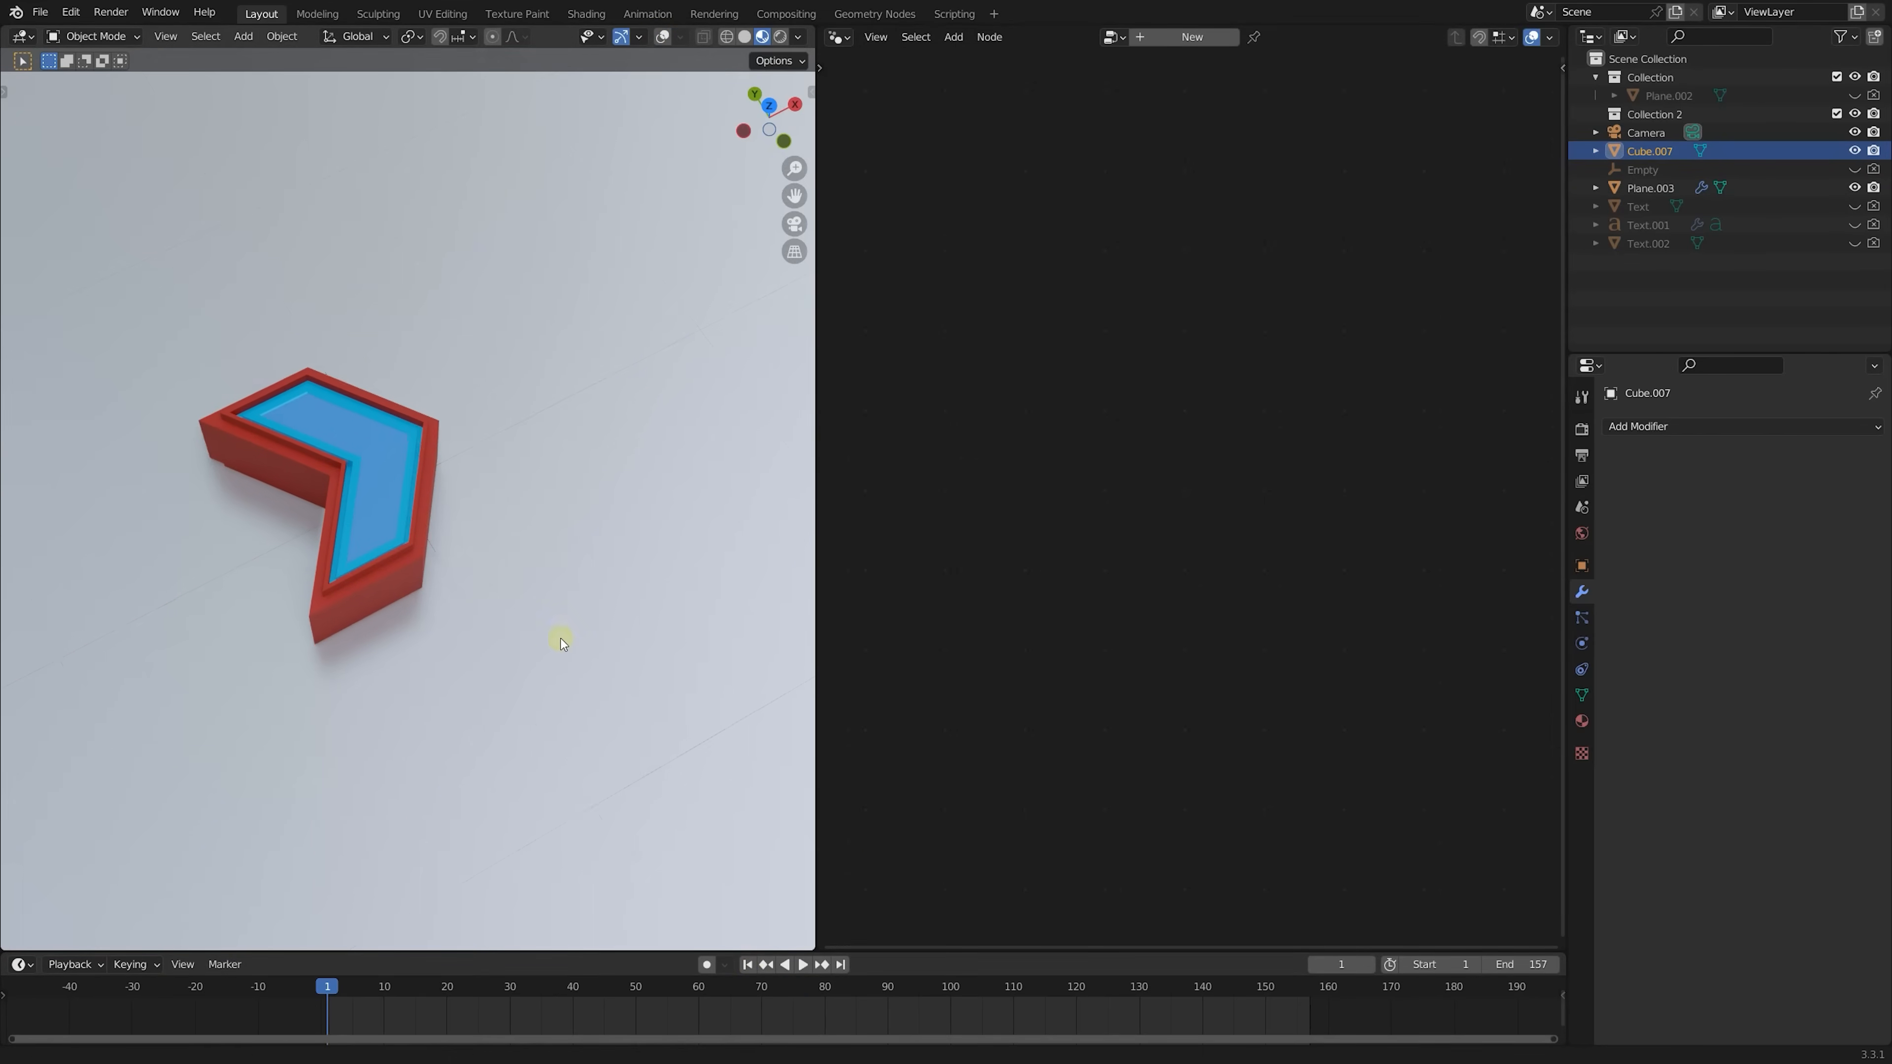
shift+middle_drag(561, 643, 539, 669)
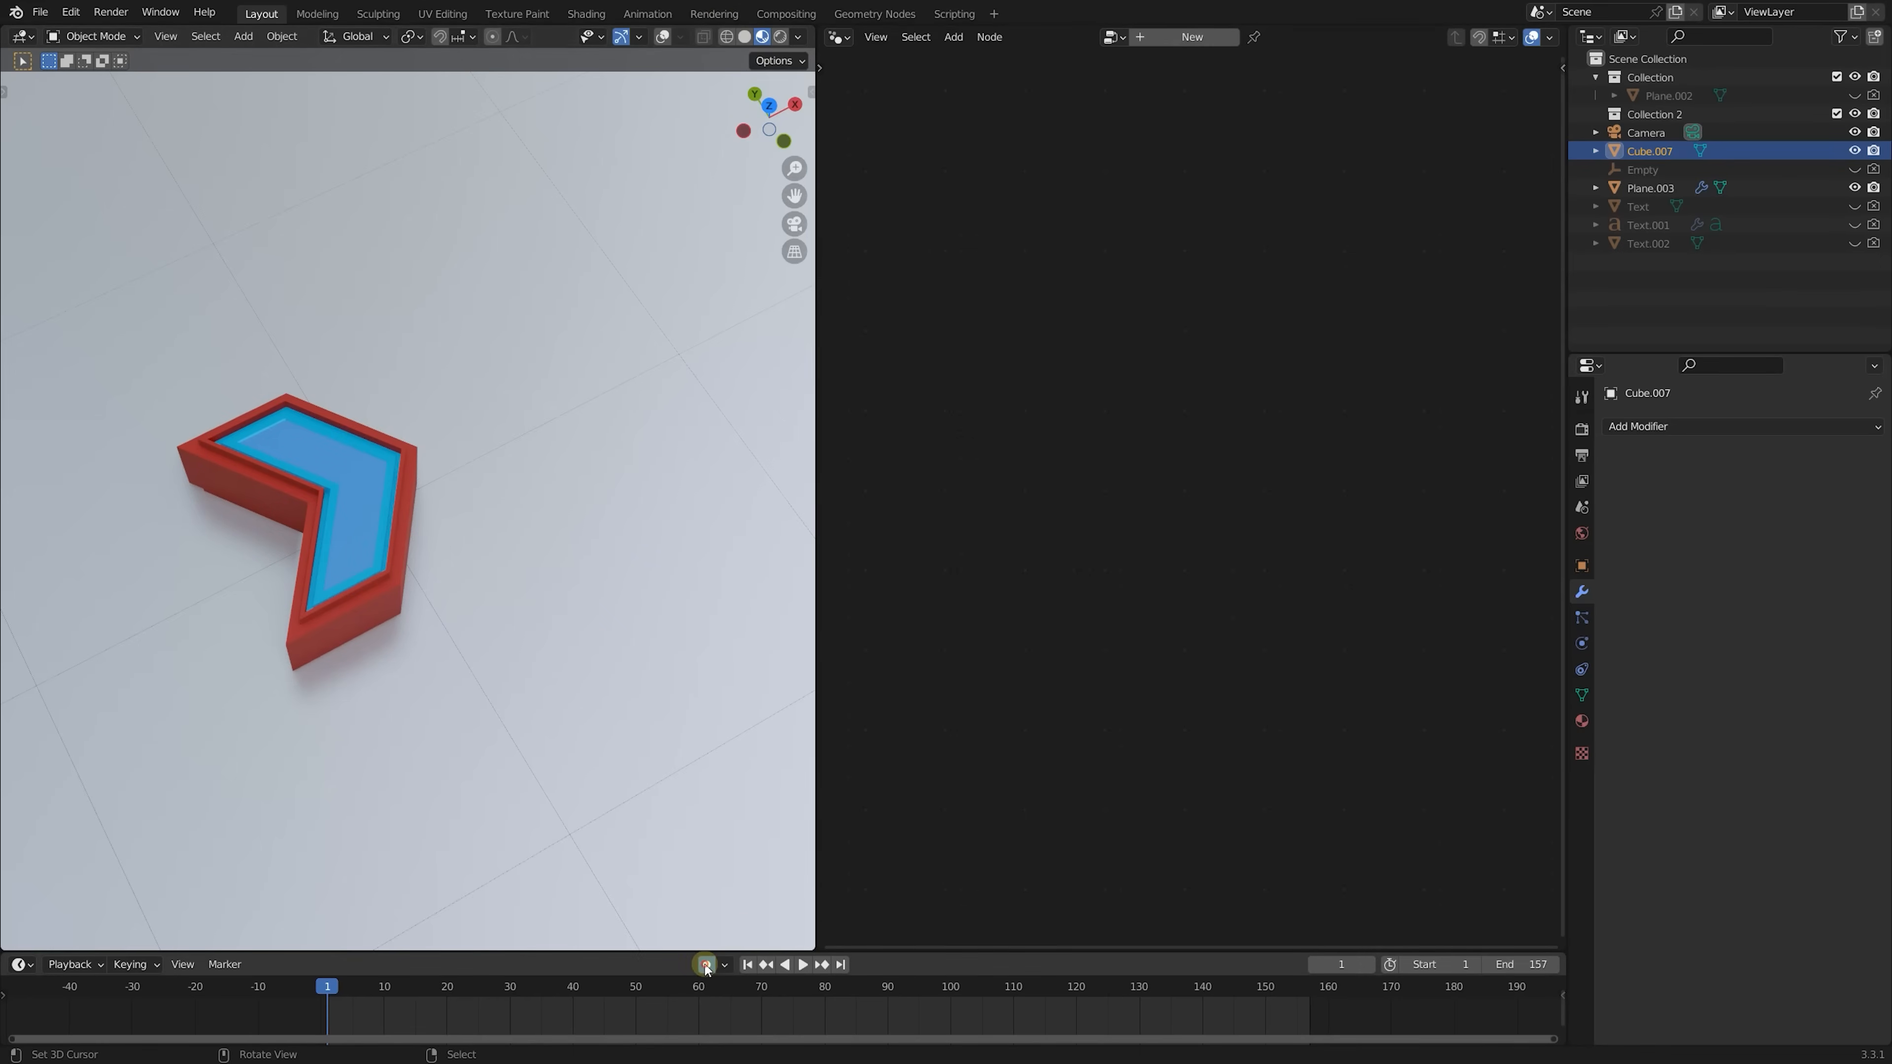
key(x)
click(532, 729)
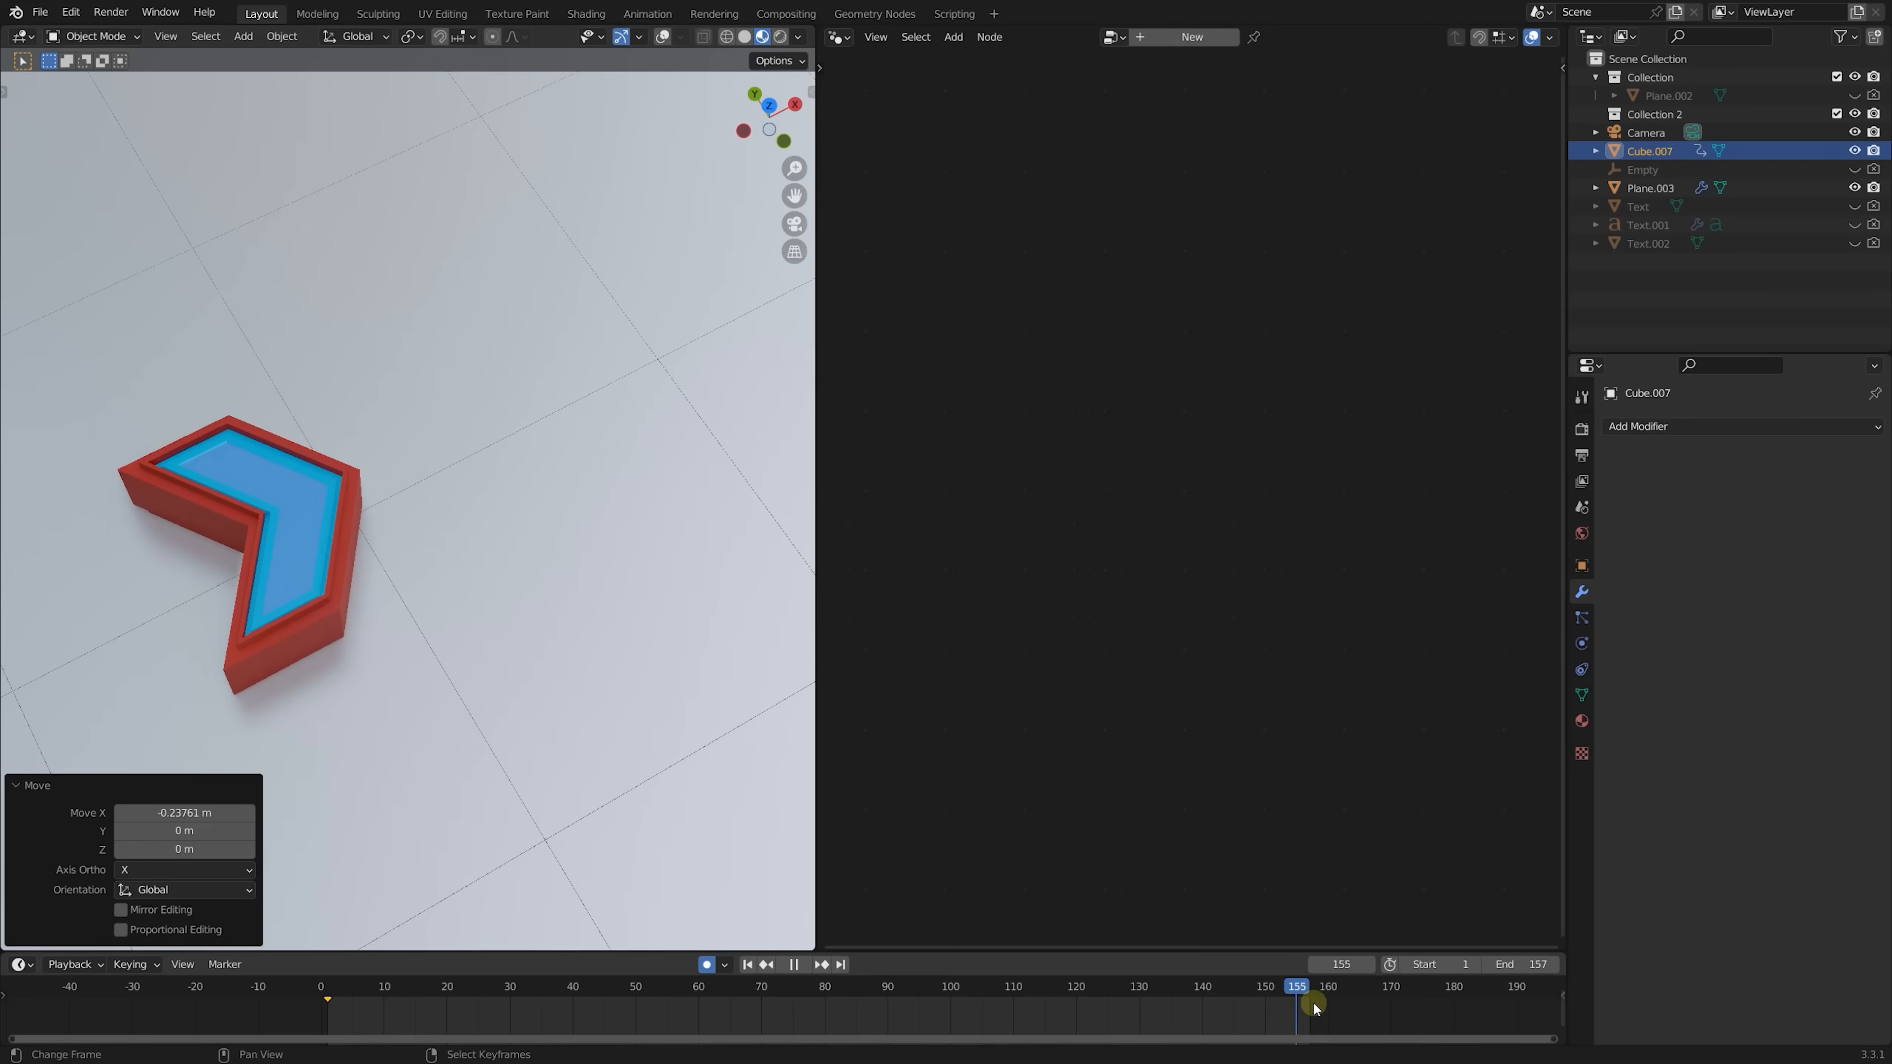
Move the arrow about 4.39 m along the X axis at frame 157 and scrub the timeline to preview the motion
scroll(446, 531, down, 4)
shift+middle_drag(448, 531, 426, 535)
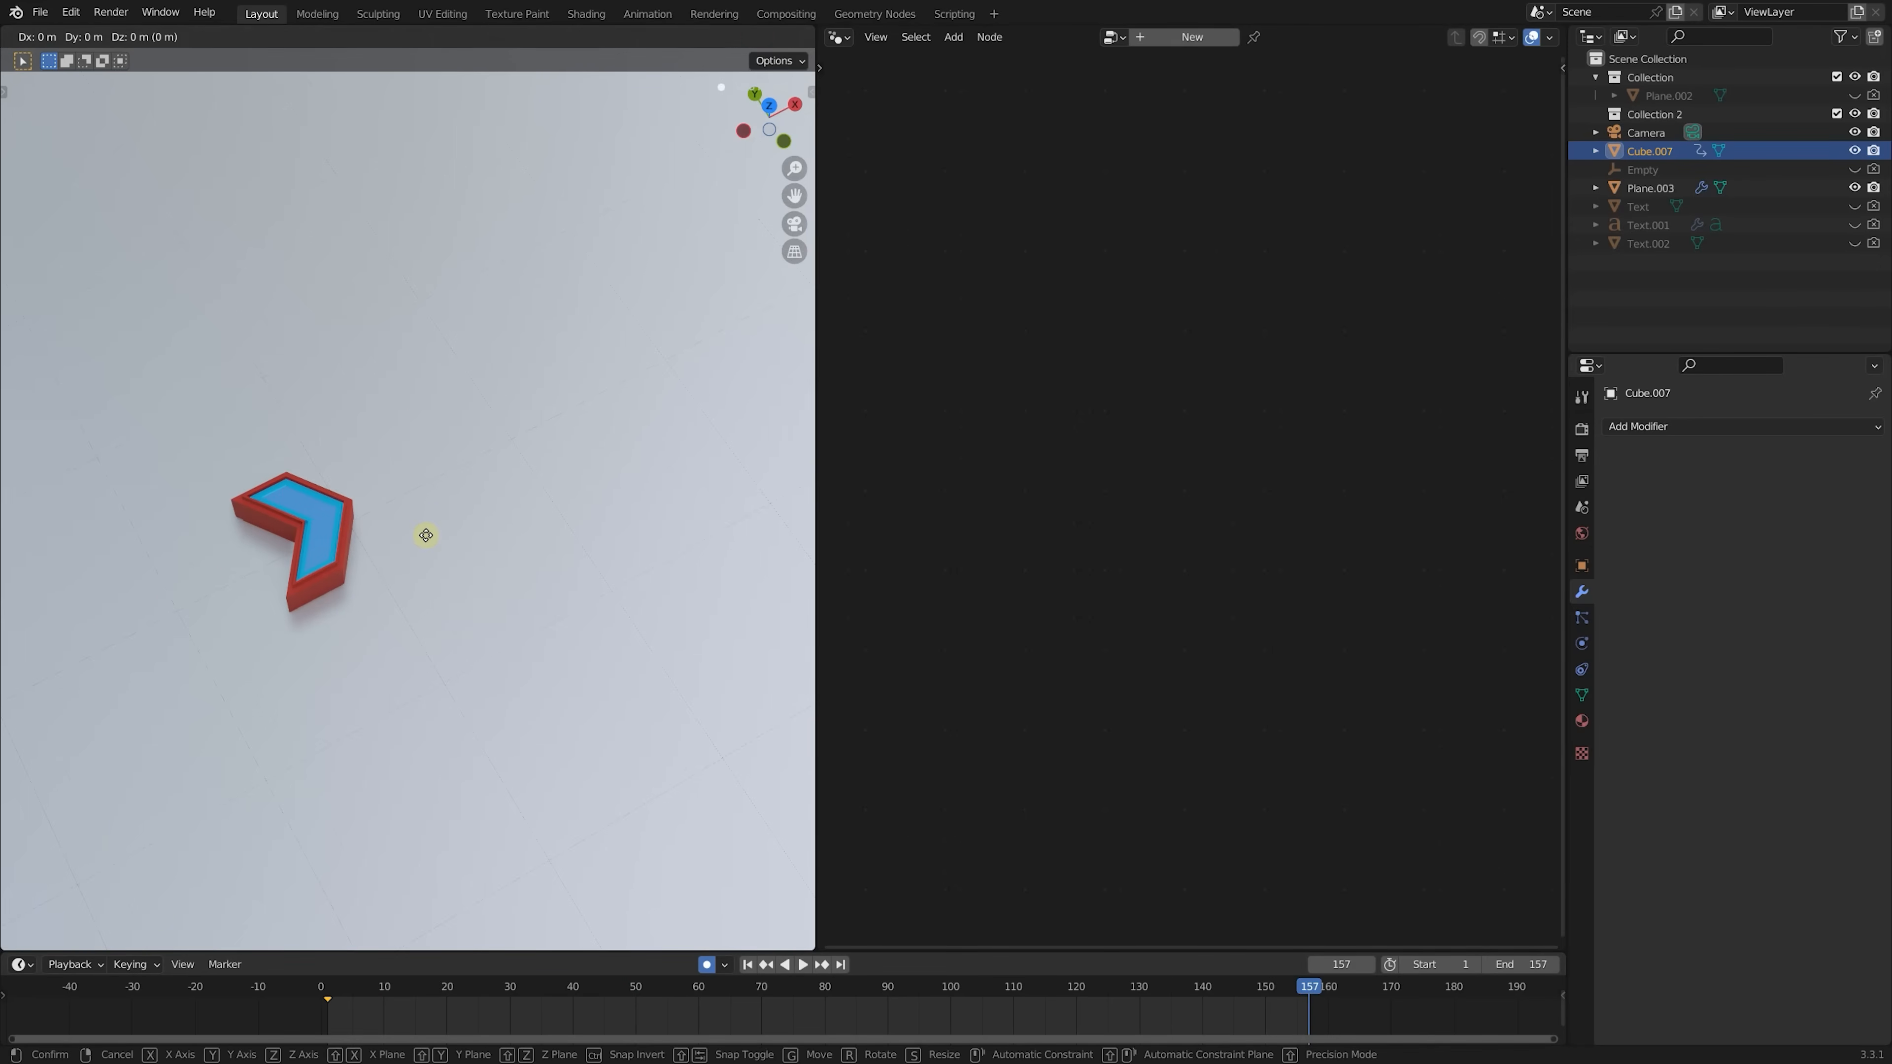
key(x)
click(725, 364)
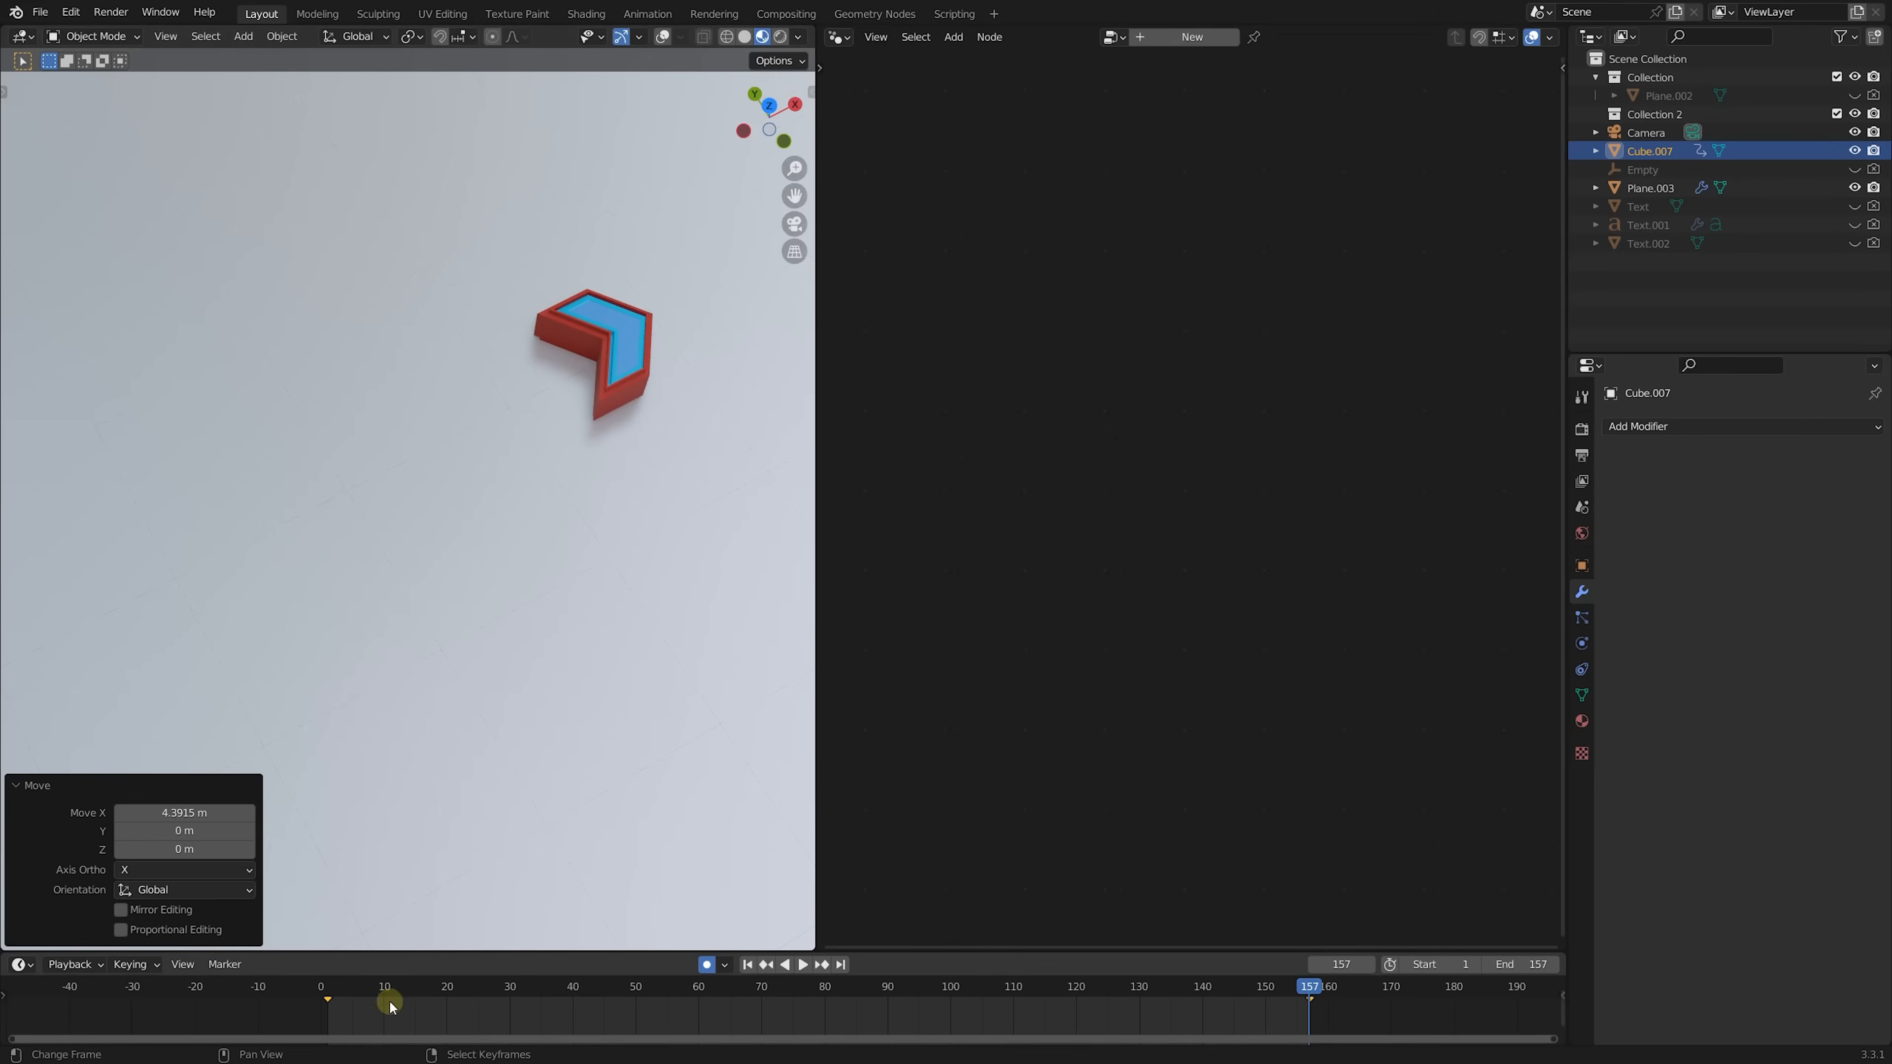
drag(390, 1004, 1073, 990)
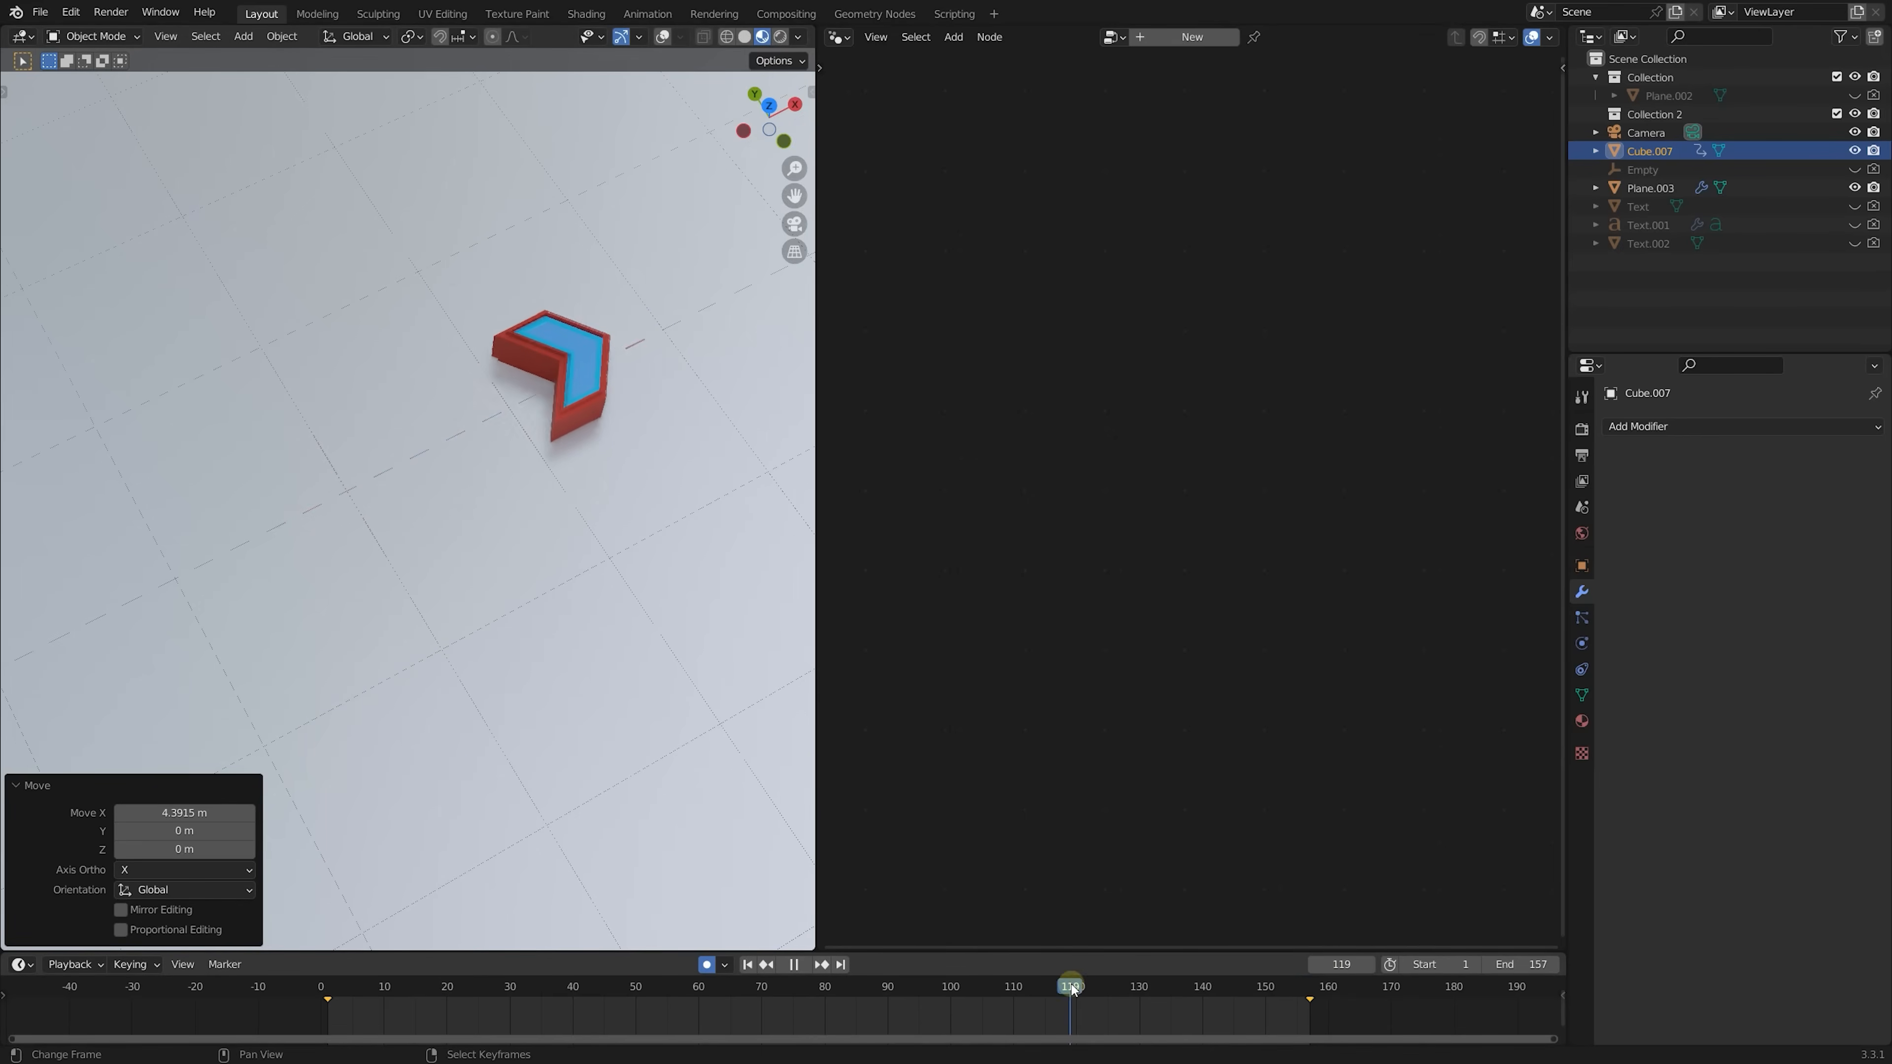
click(46, 786)
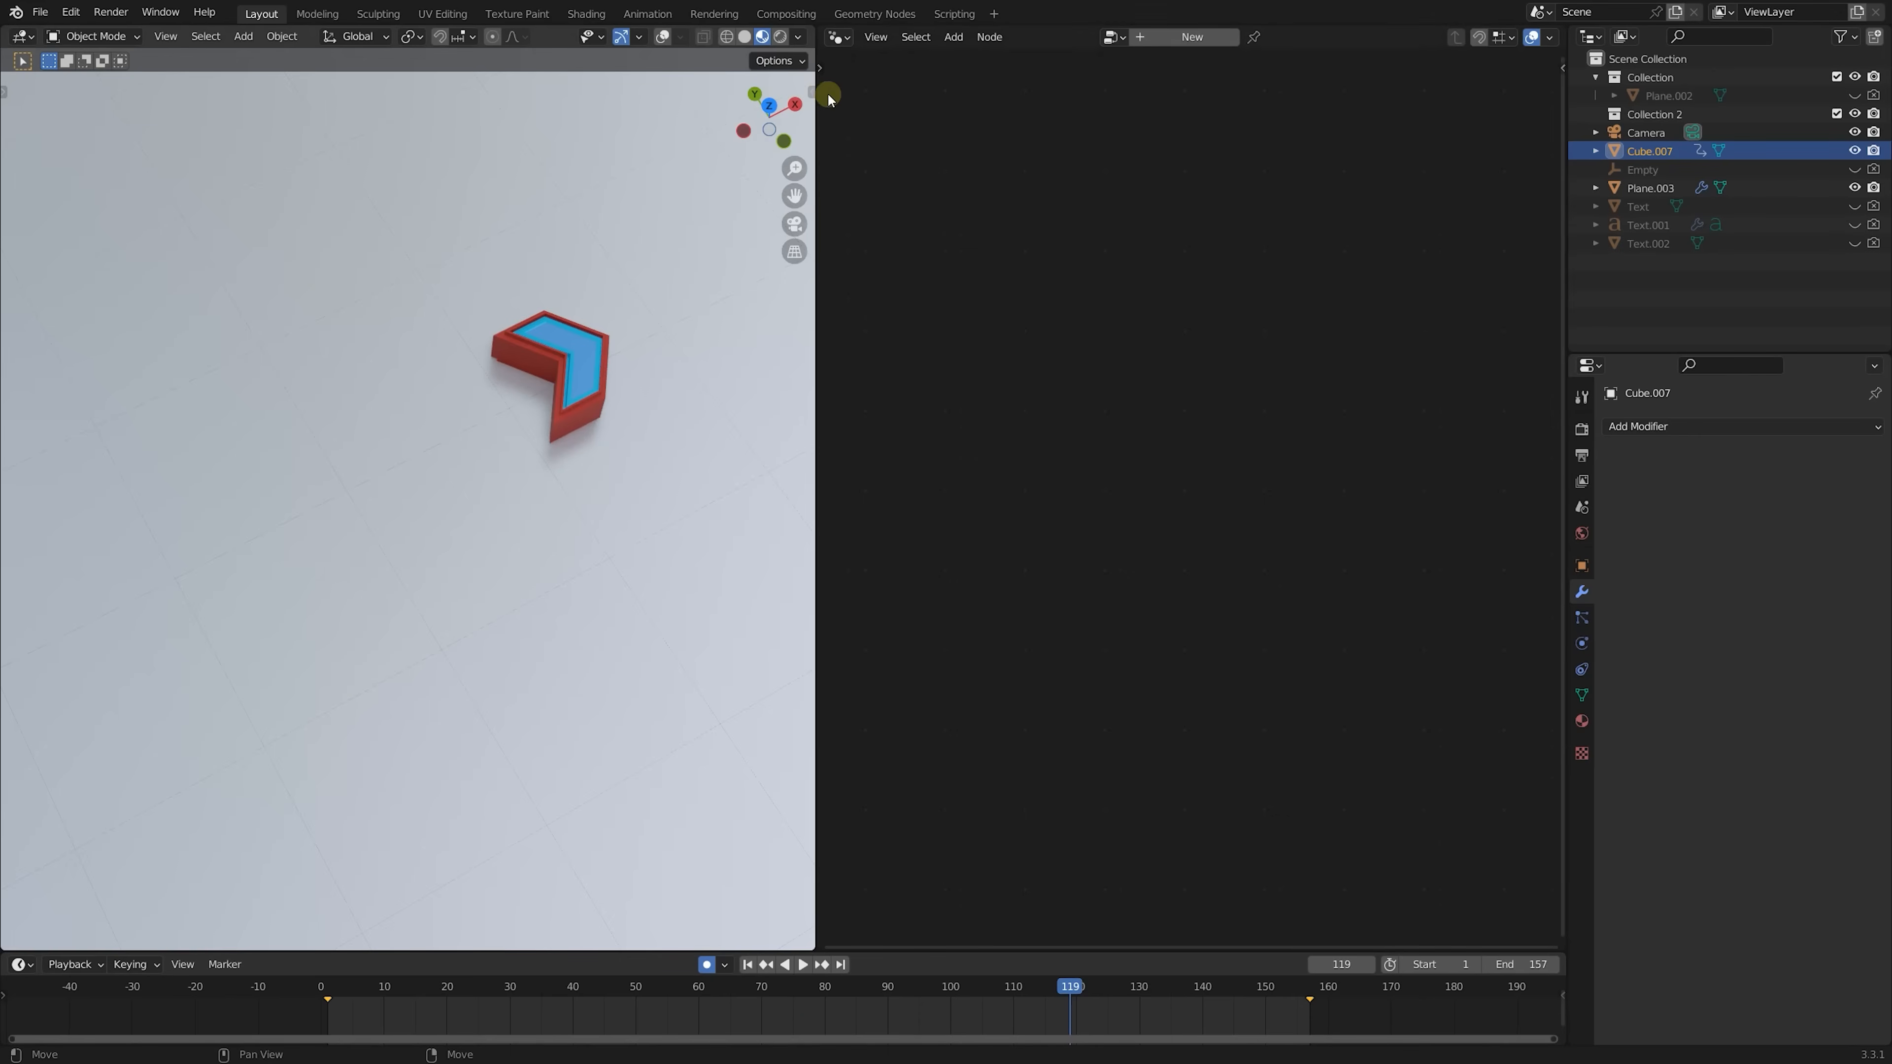
Try offsetting a duplicate of the animated arrow about -4.44 m along X, scrub the animation and delete the duplicate
middle_drag(611, 450, 581, 452)
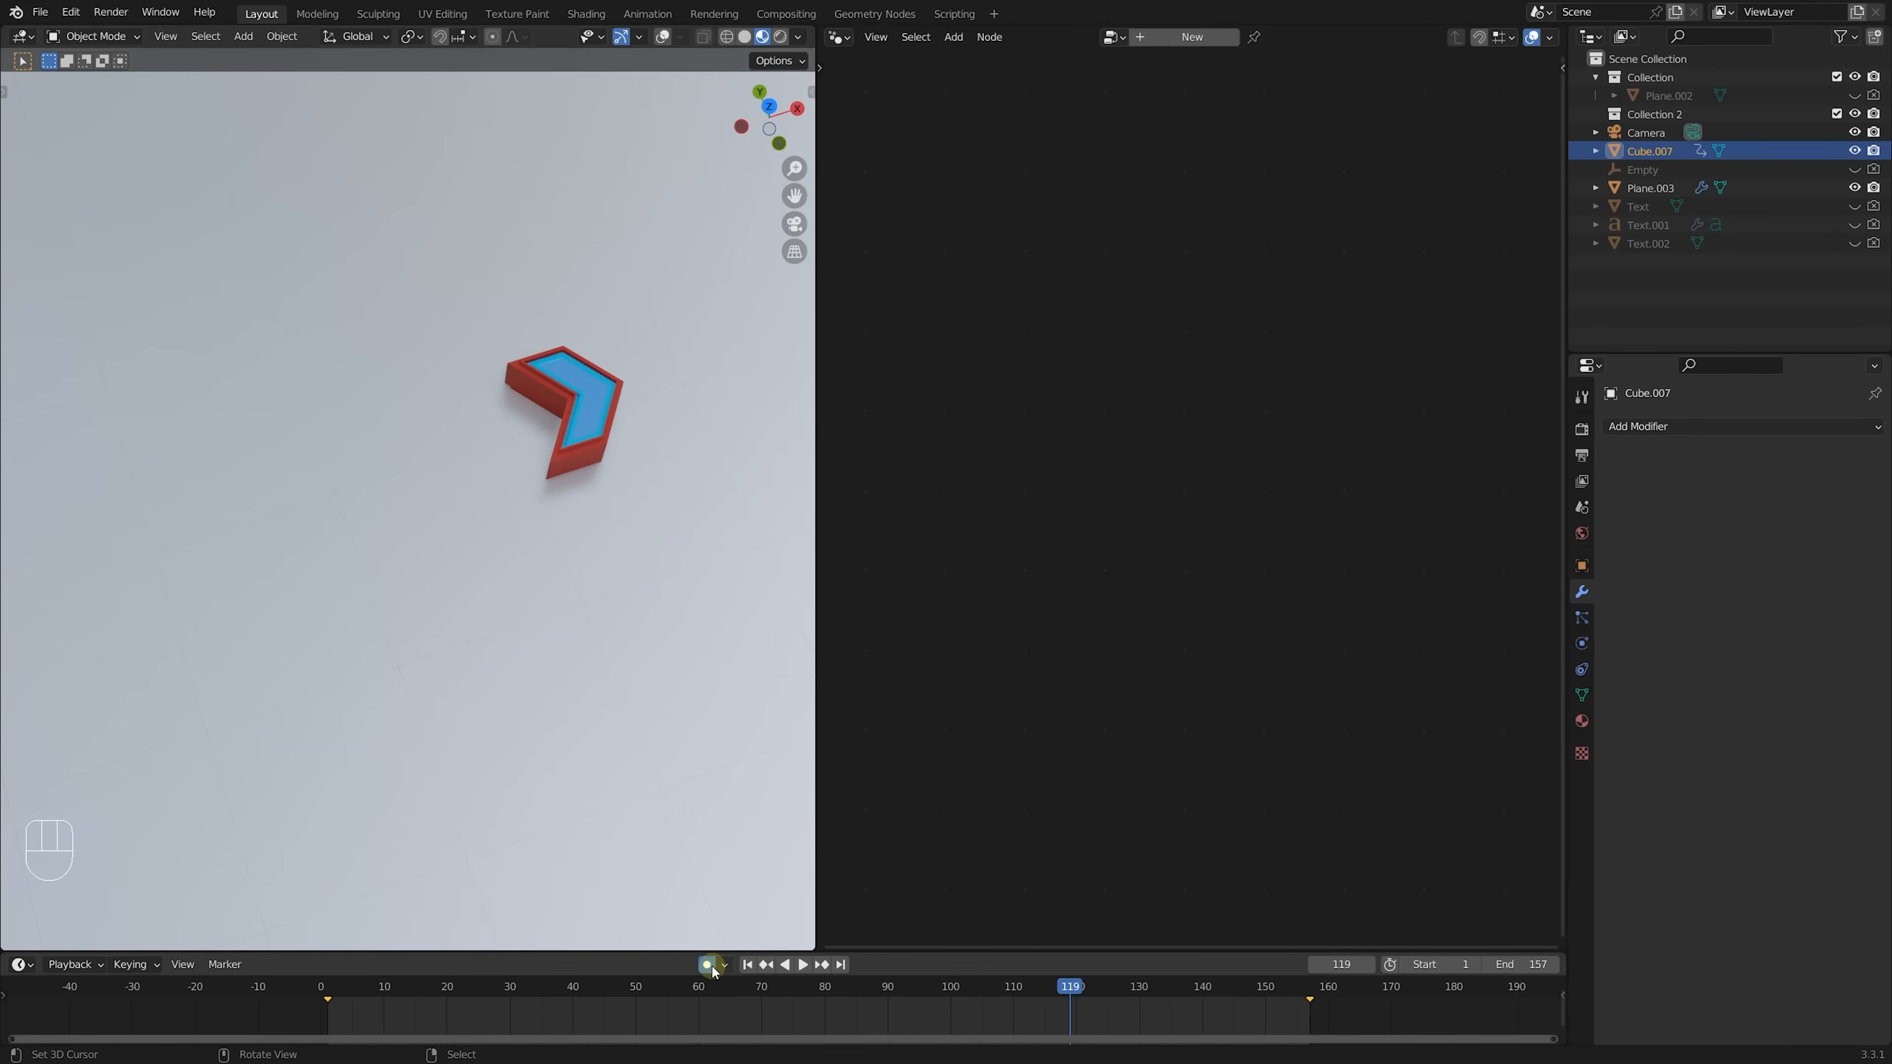
right_click(596, 375)
right_click(596, 375)
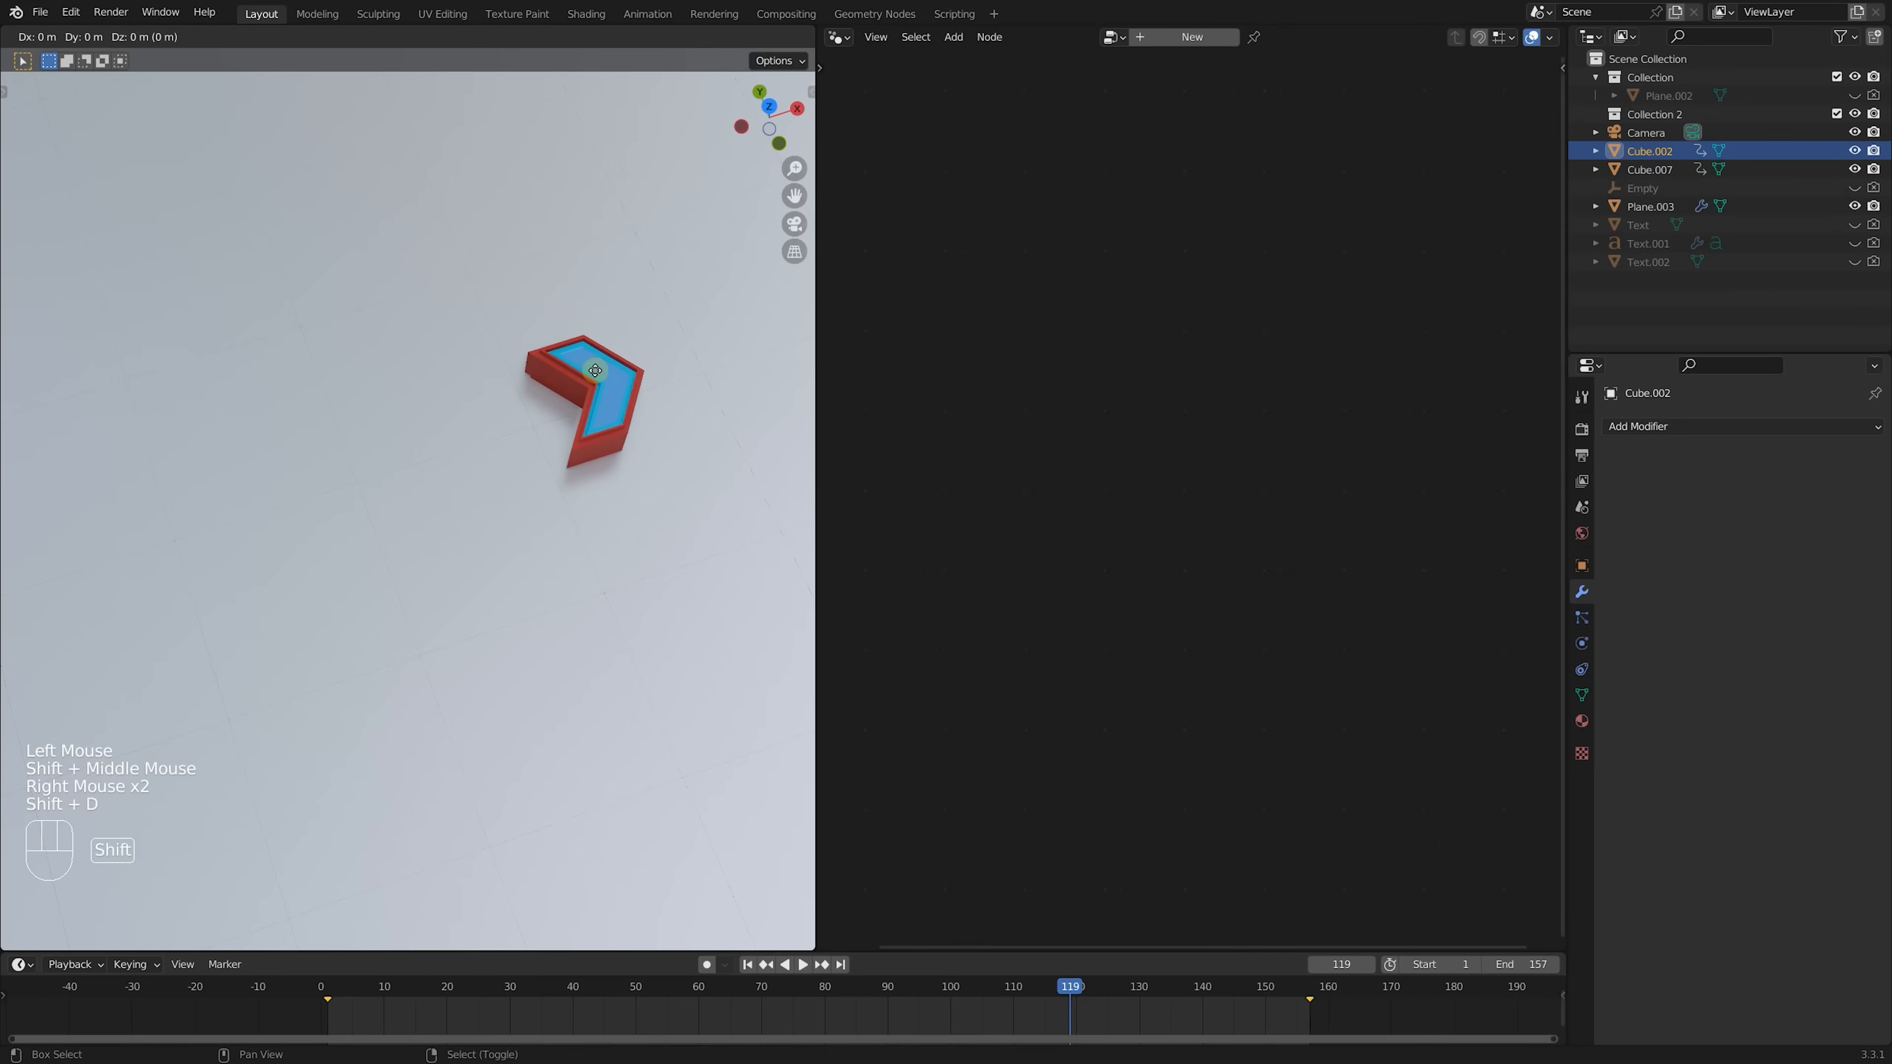
key(x)
key(y)
key(x)
click(264, 476)
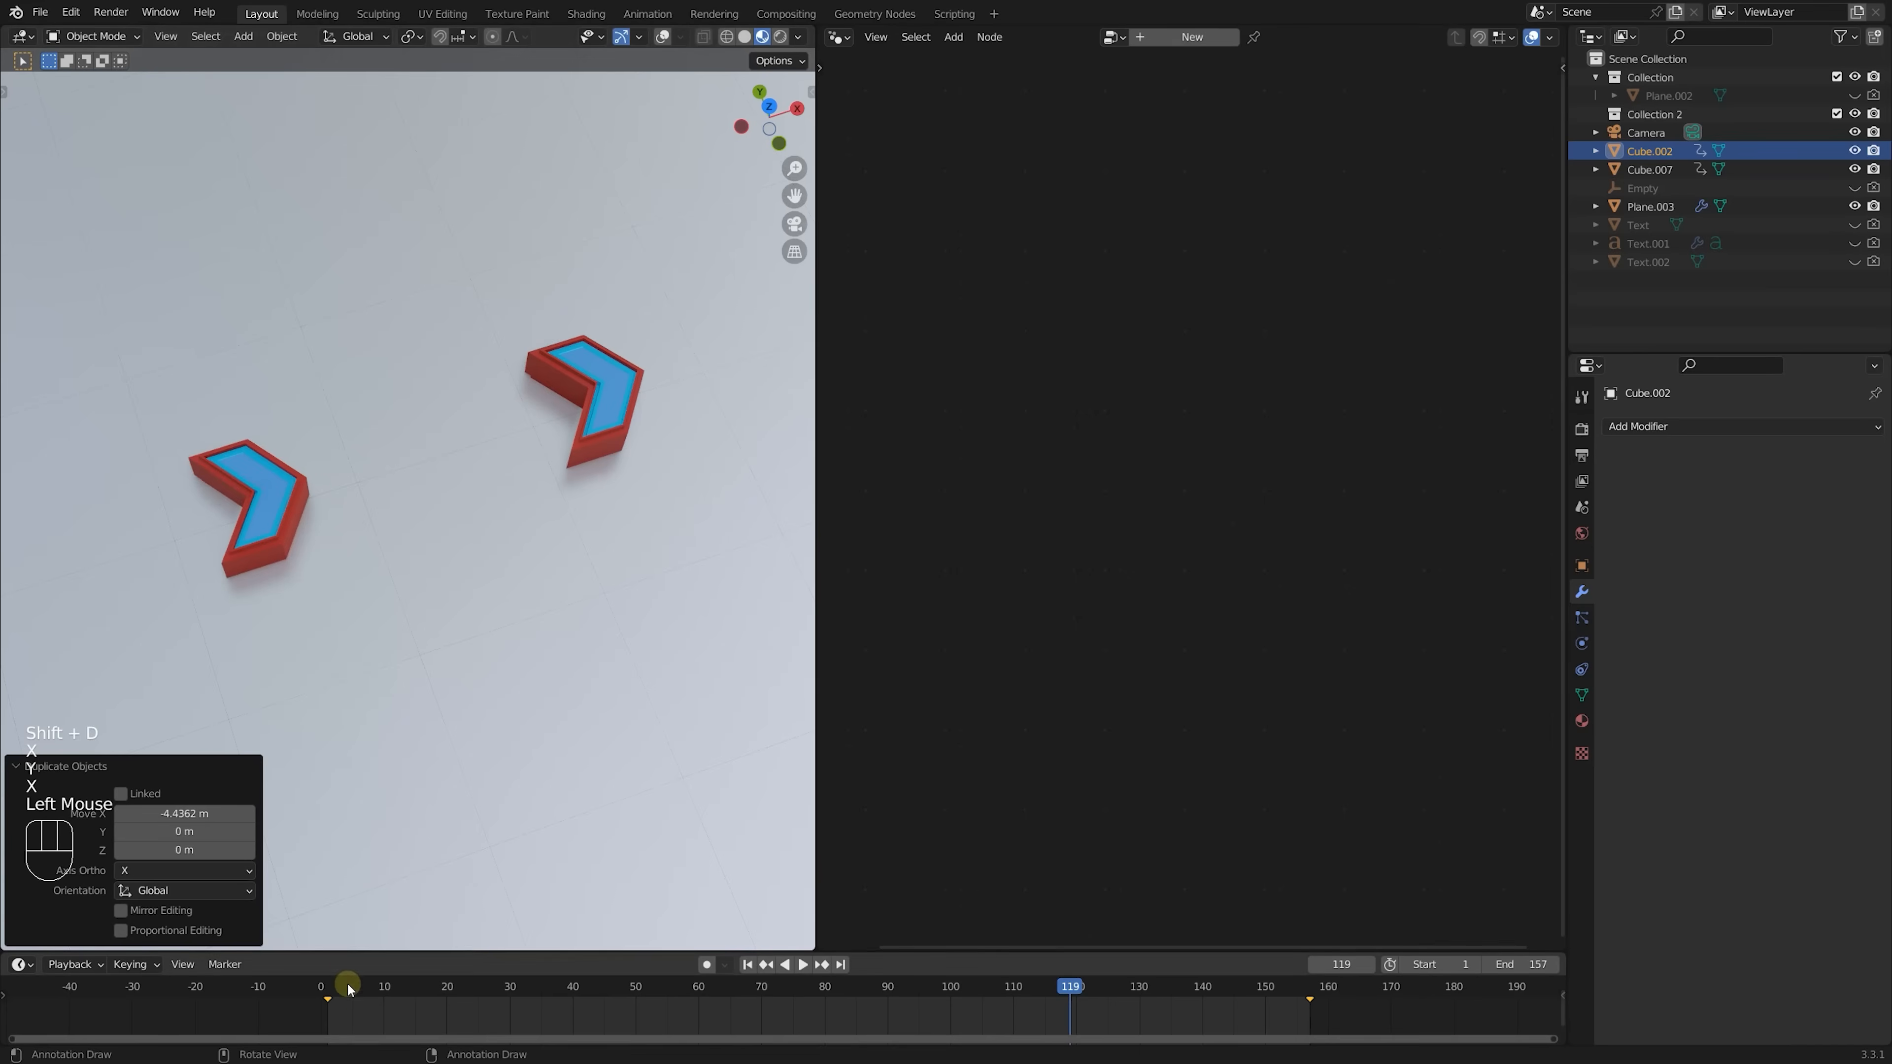
drag(349, 986, 639, 1024)
key(a)
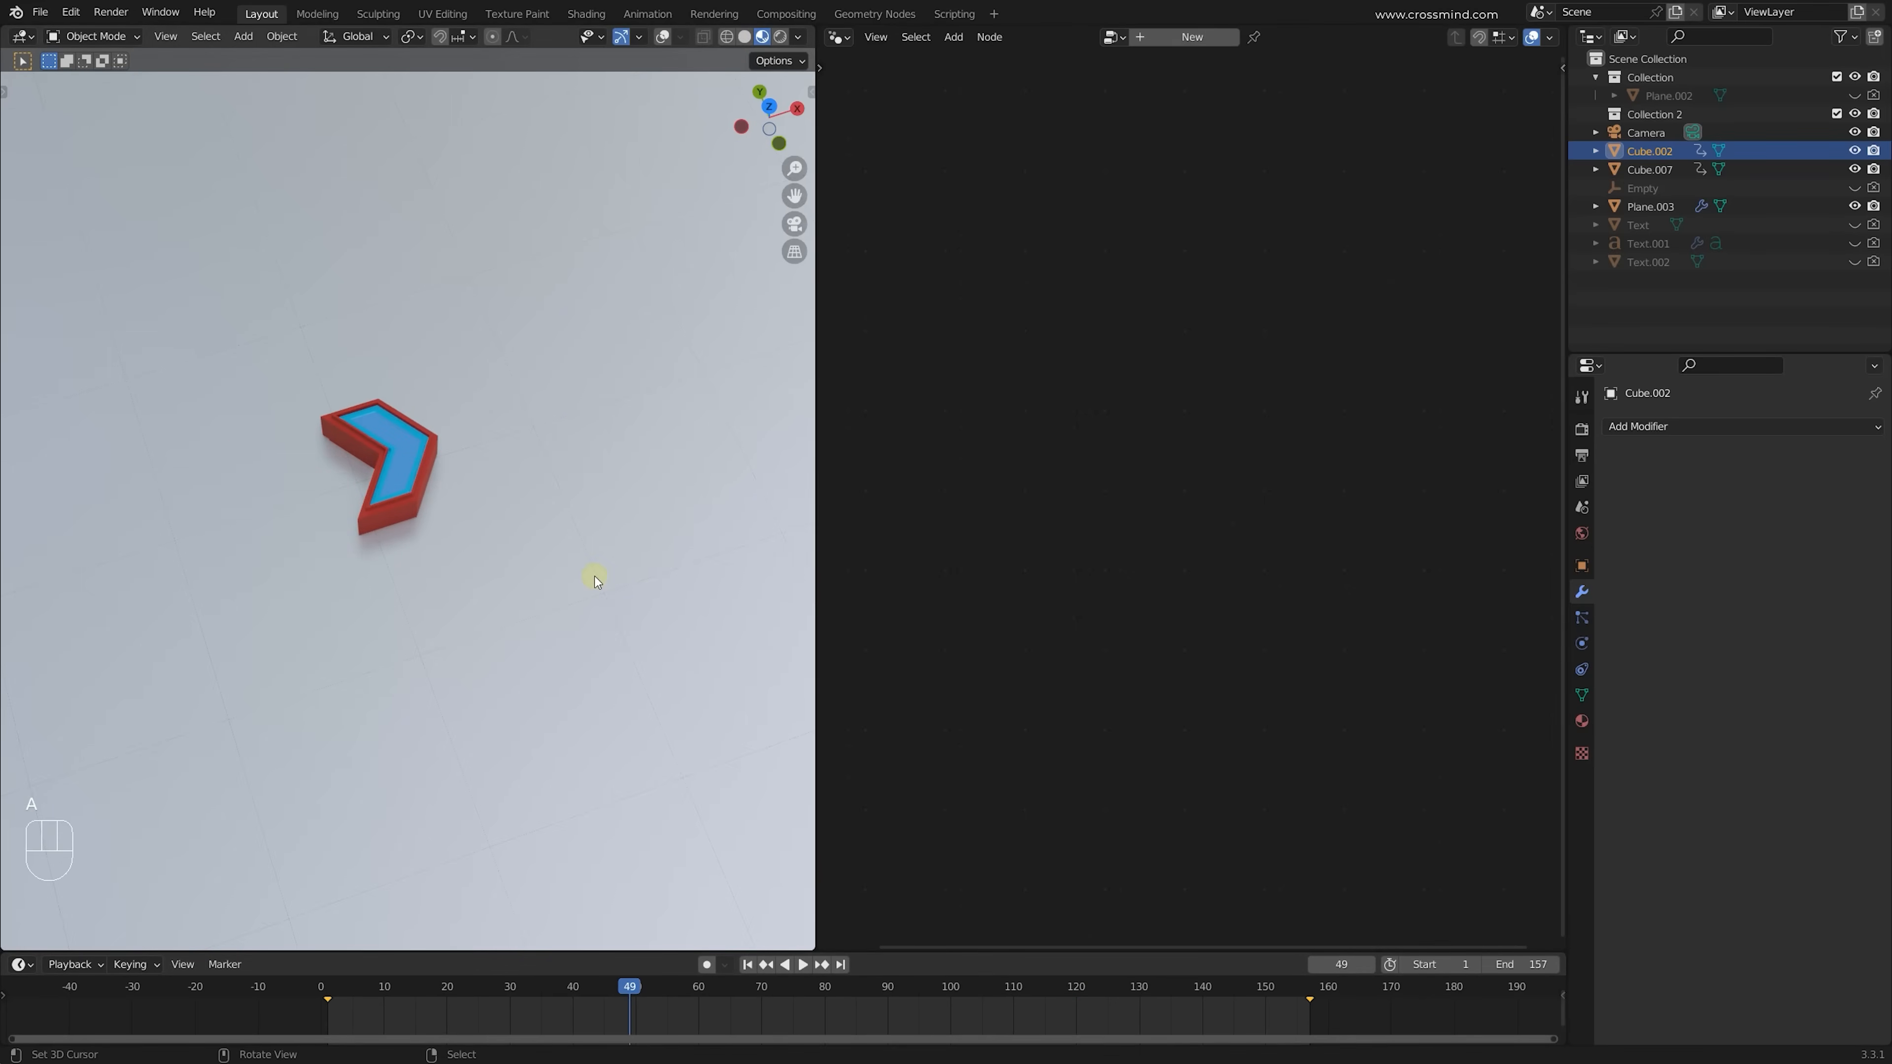
key(Delete)
Add an empty to the scene and clear its location to the world origin
click(515, 428)
key(shift+a)
mouse_move(504, 447)
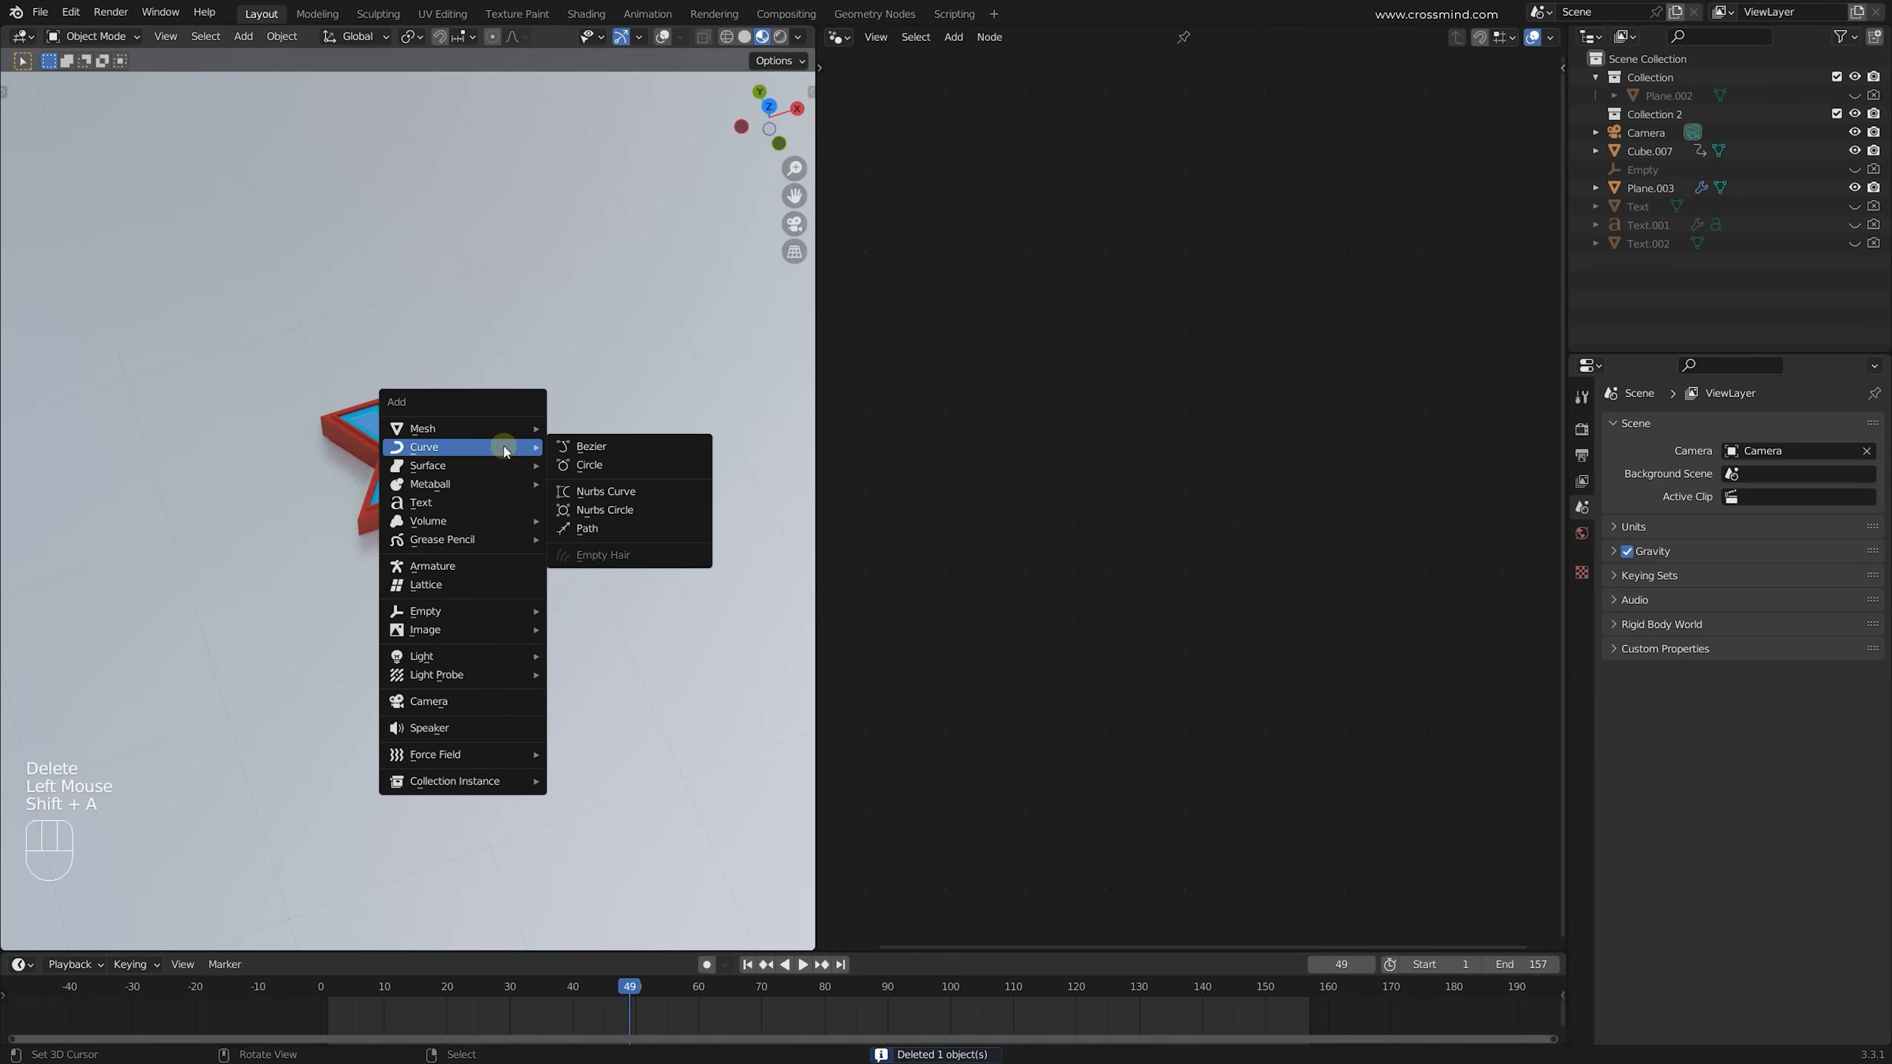
mouse_move(492, 611)
click(621, 613)
key(alt+g)
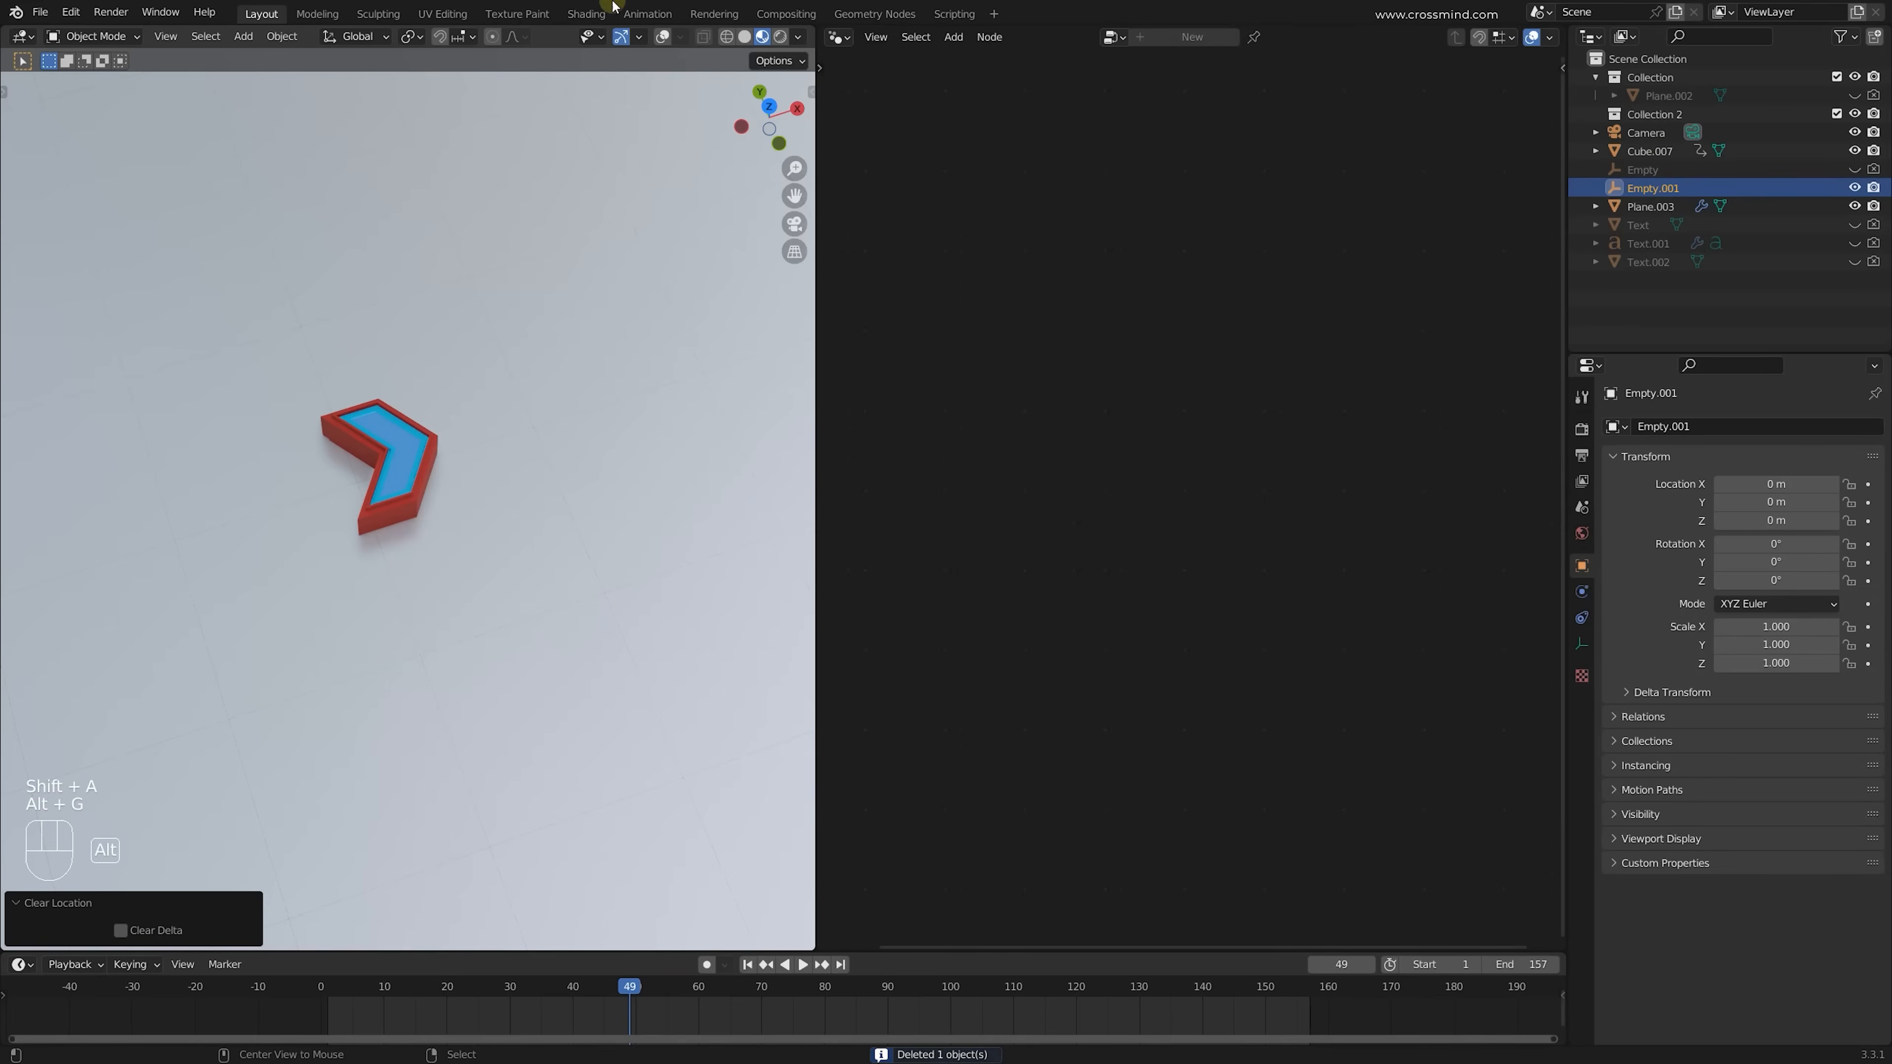
Duplicate the animated arrow in place and parent the copy to the empty using the Object option
right_click(400, 458)
key(shift+d)
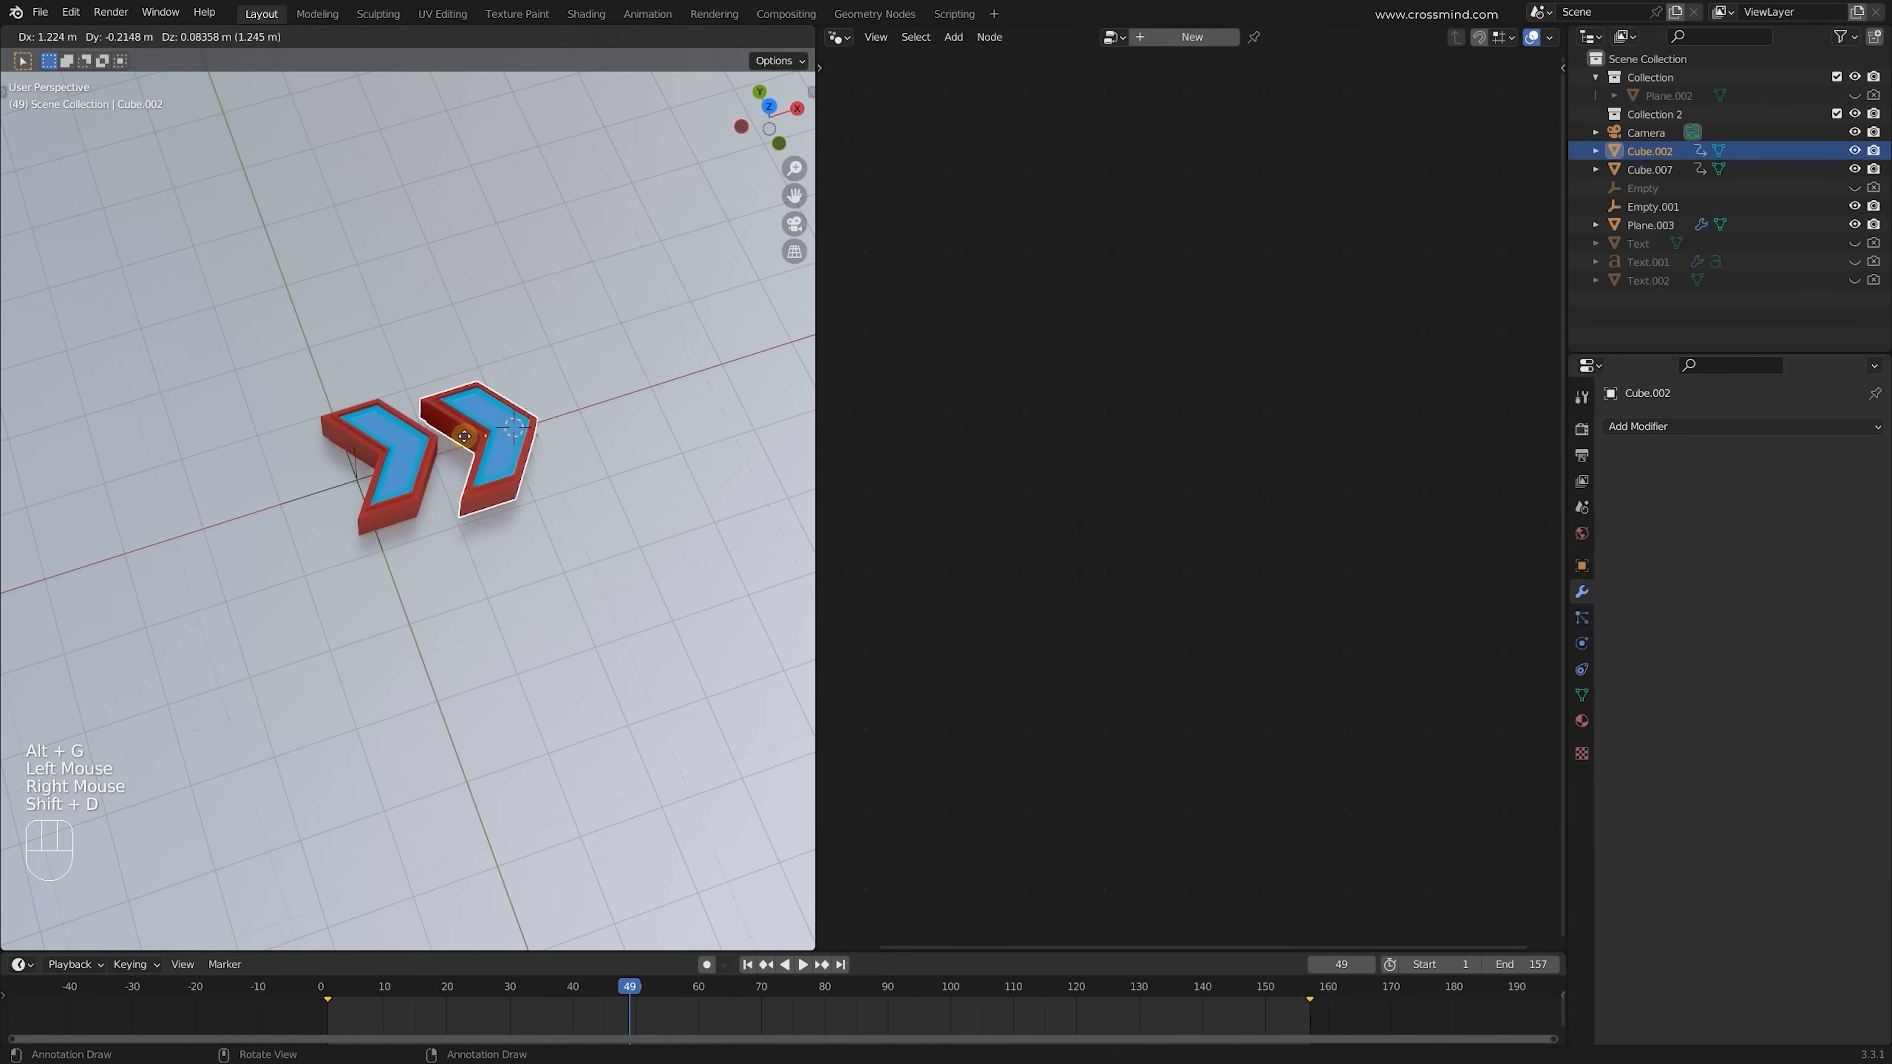
right_click(501, 436)
shift+right_click(354, 467)
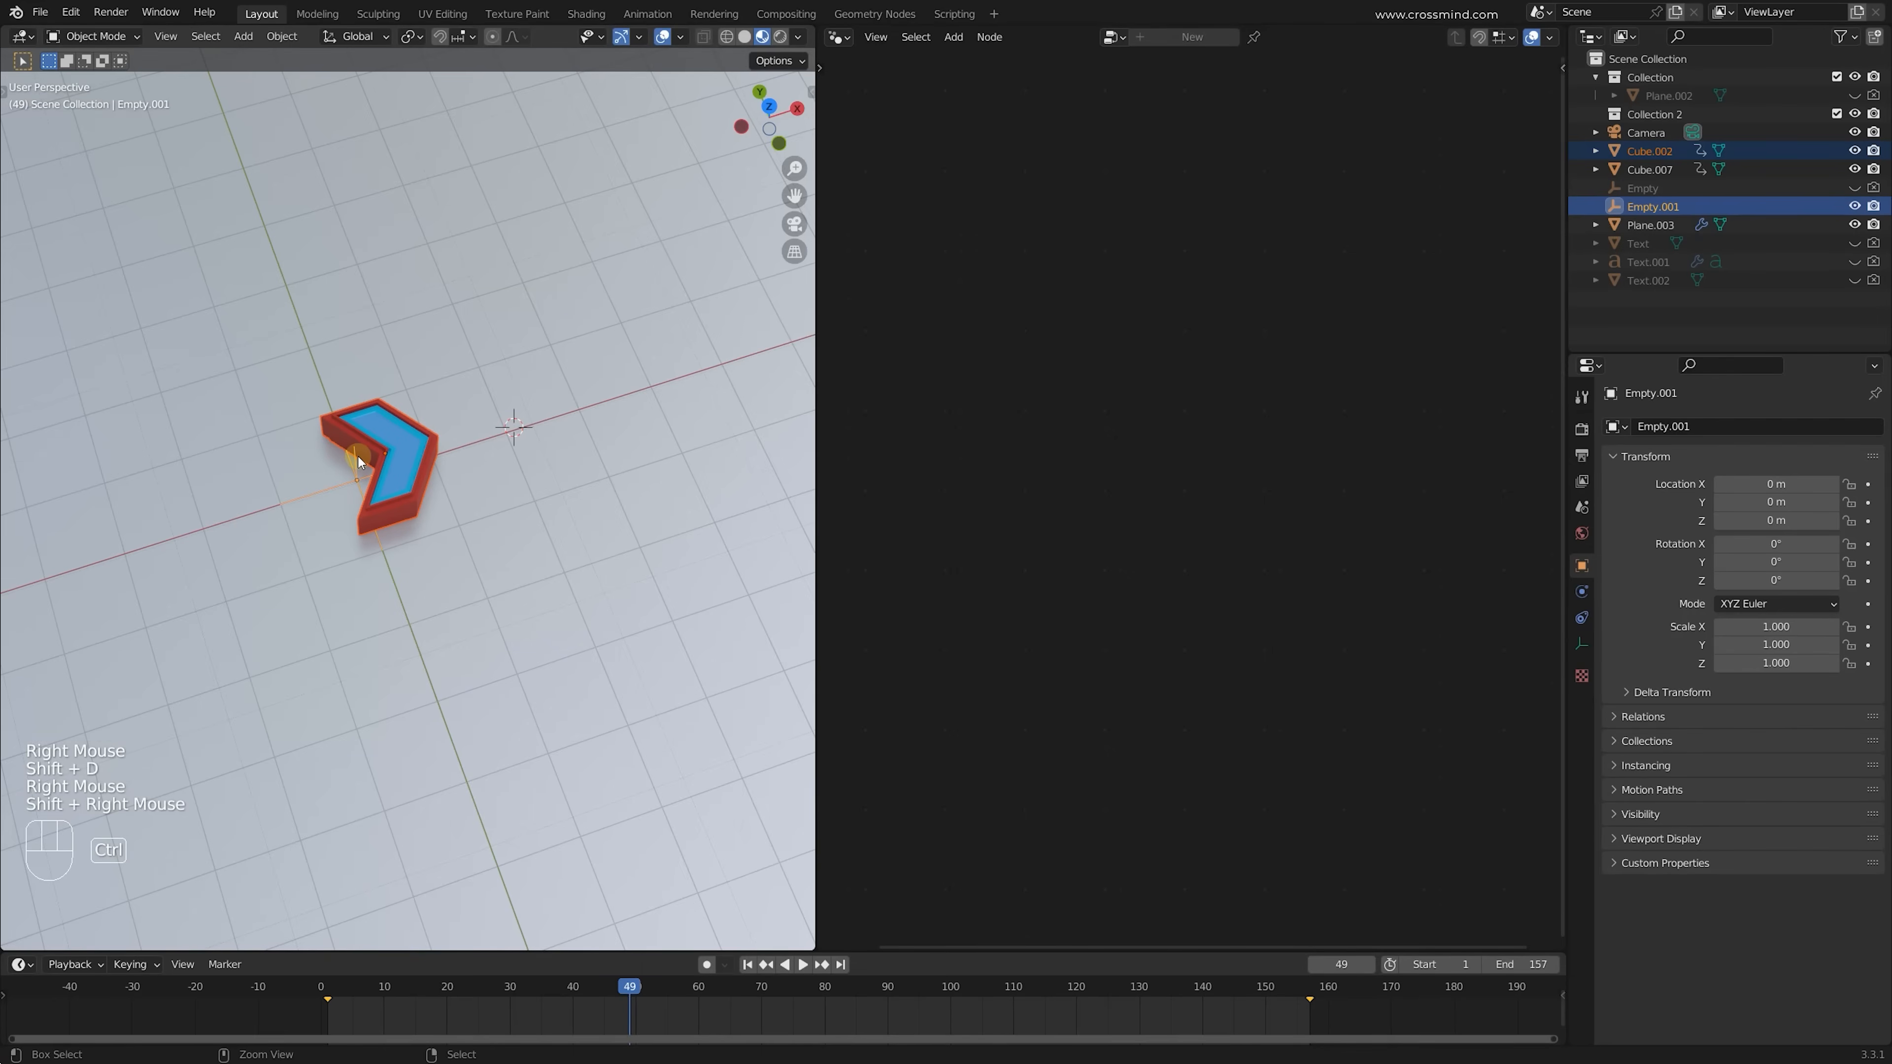
key(ctrl+p)
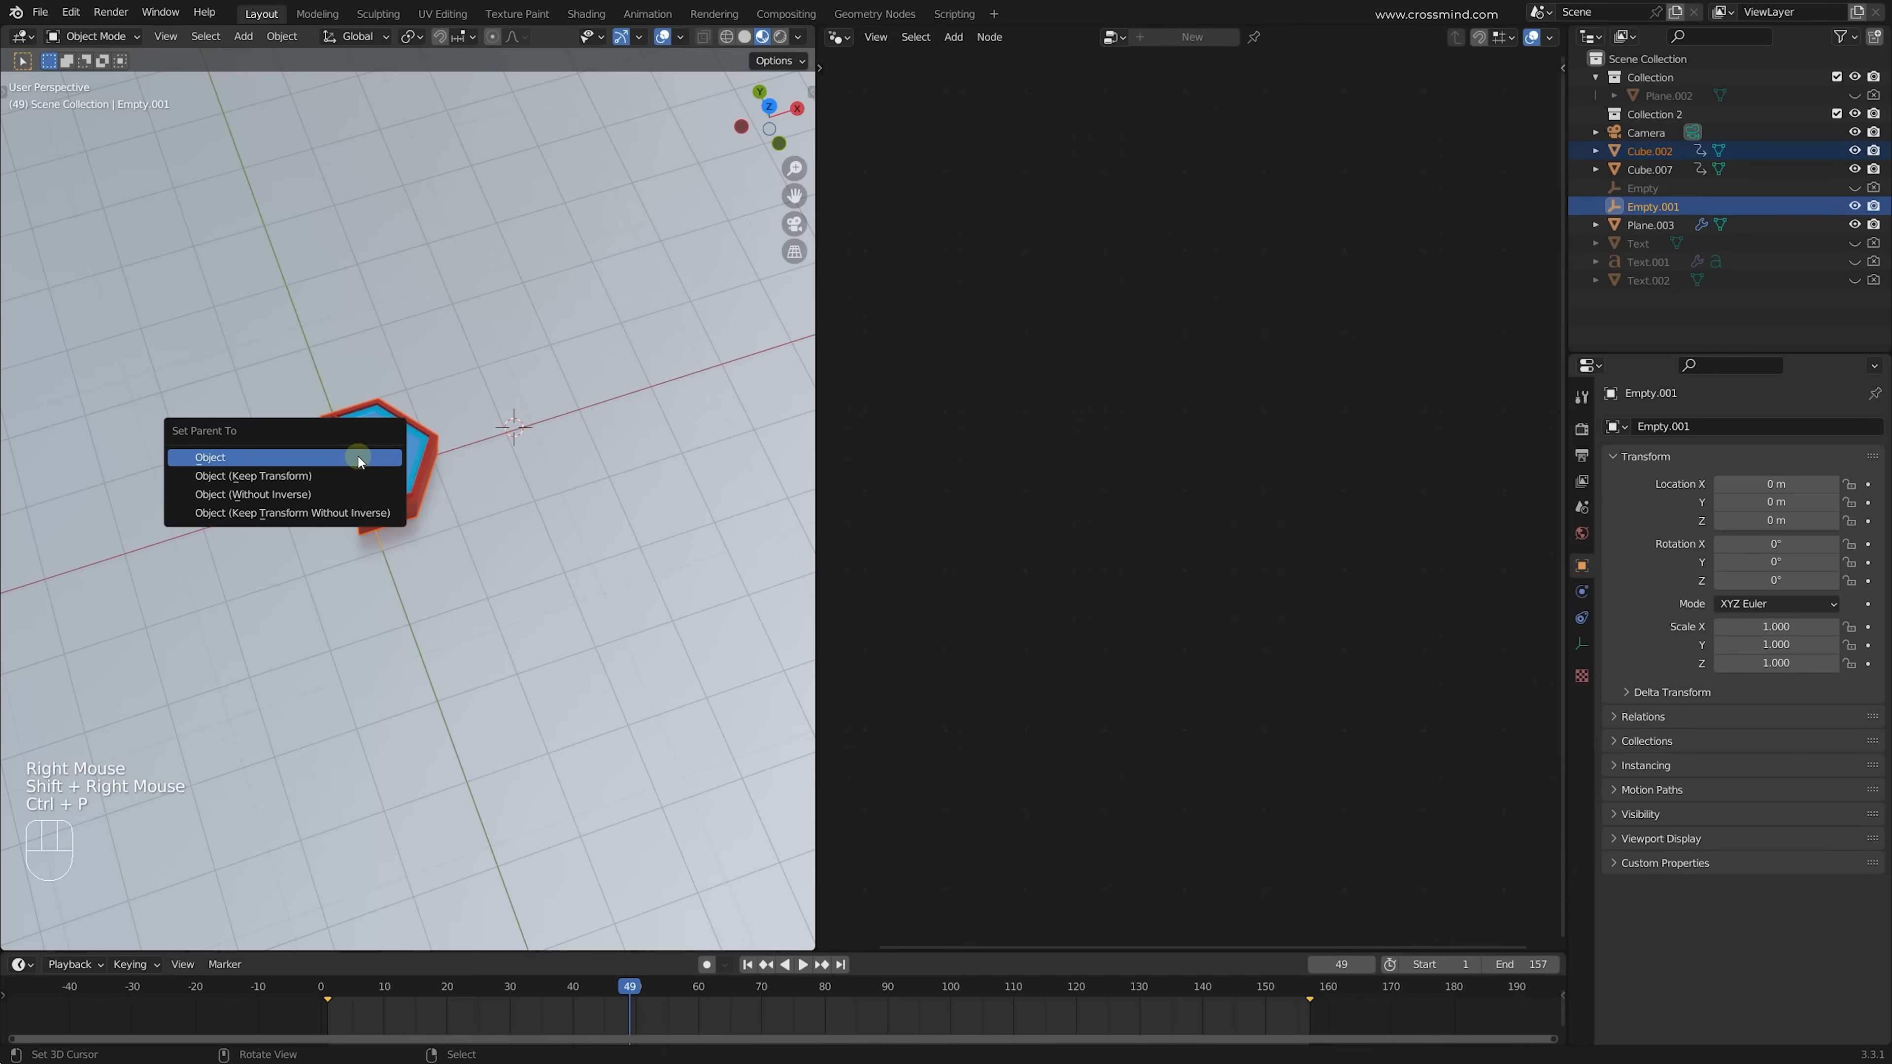
click(283, 464)
Rotate the empty about 192° around the global Z axis and scrub the timeline to preview both arrows
right_click(355, 475)
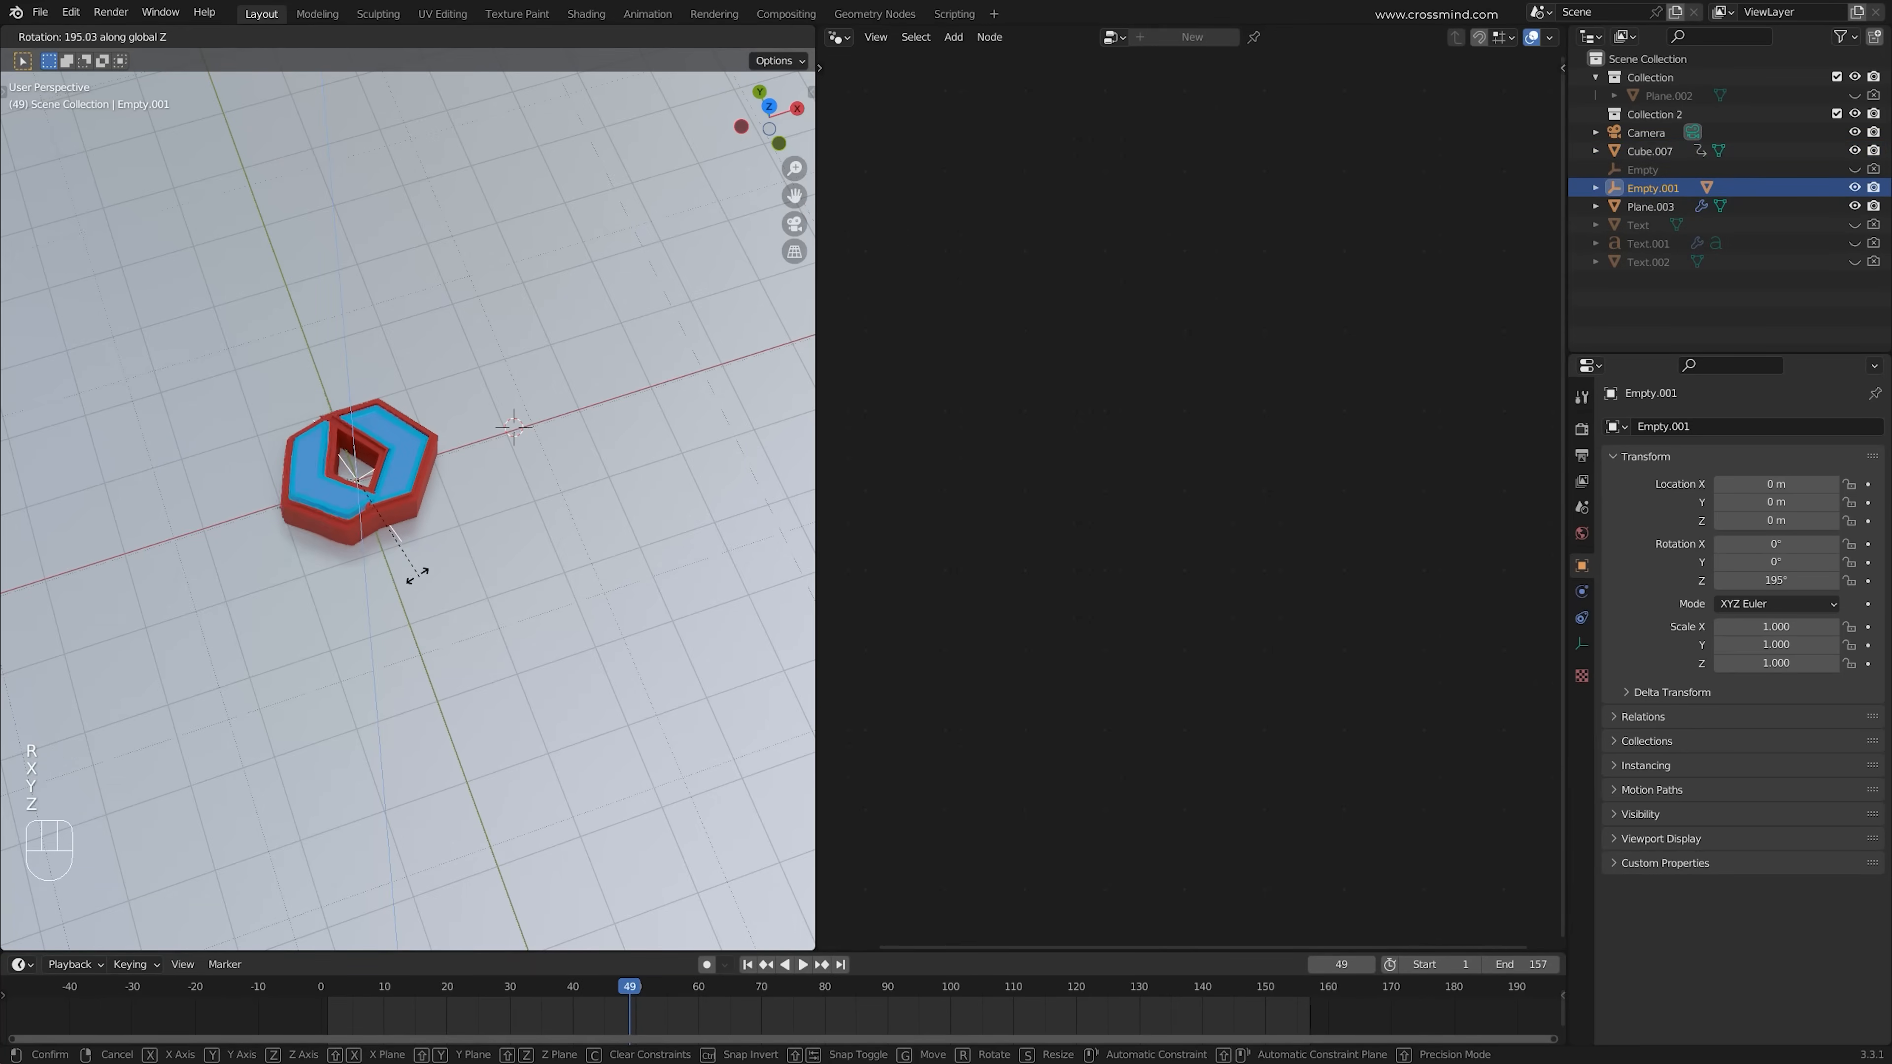
click(309, 929)
drag(390, 1019, 957, 962)
drag(693, 1010, 275, 997)
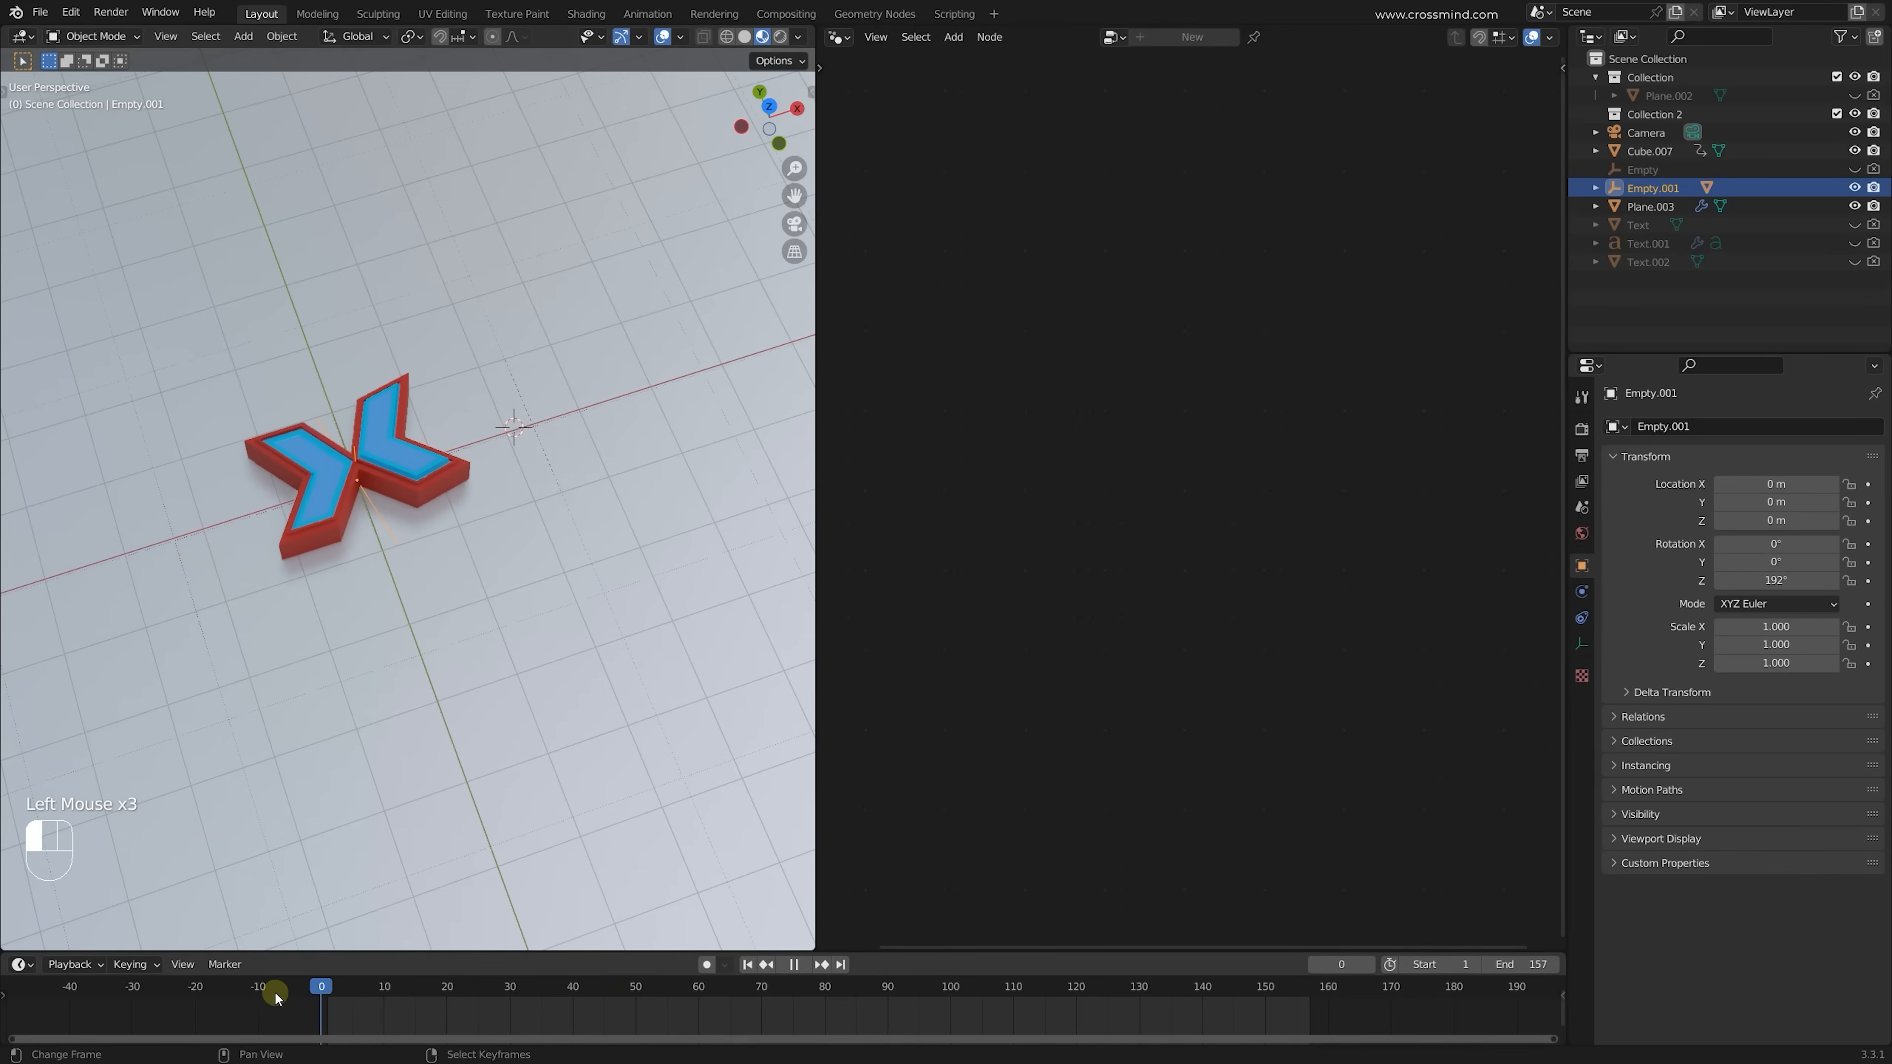
Undo the rotation and parenting, and delete the duplicate arrow and the empty
shift+right_click(328, 515)
right_click(406, 525)
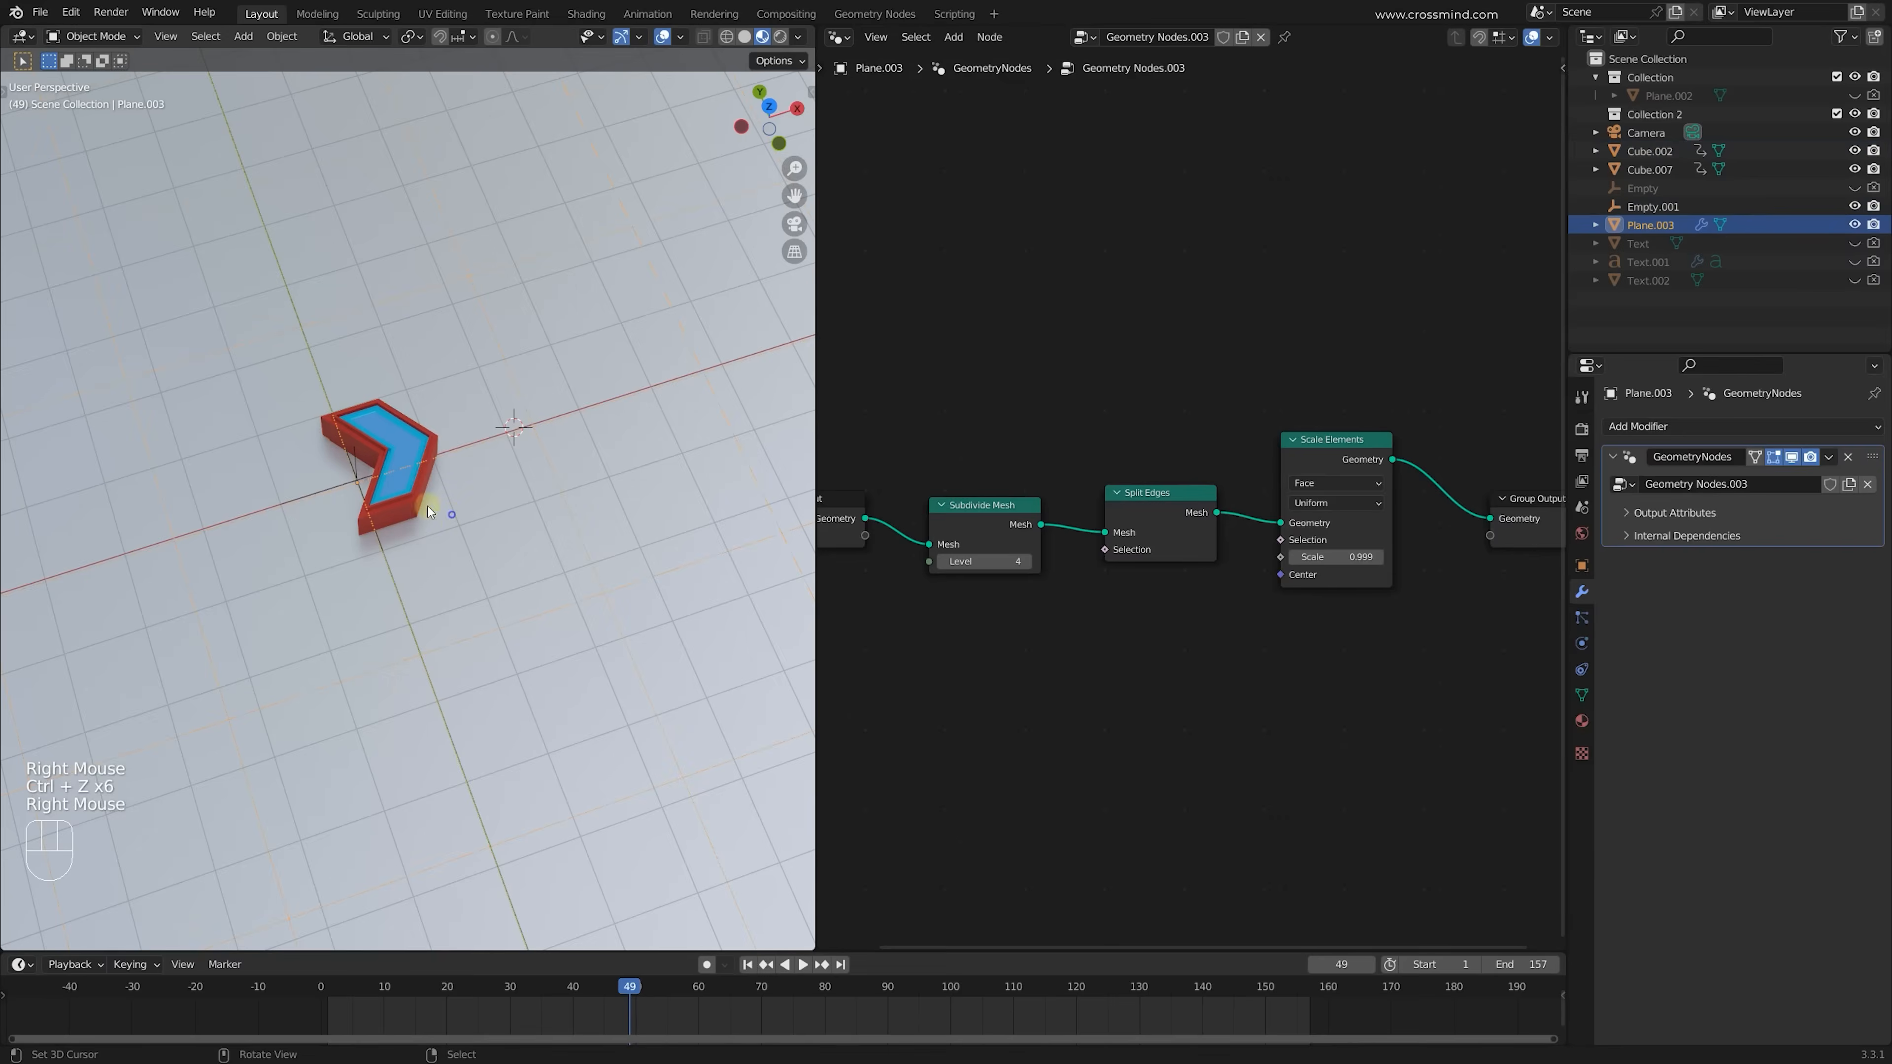
right_click(417, 492)
key(Delete)
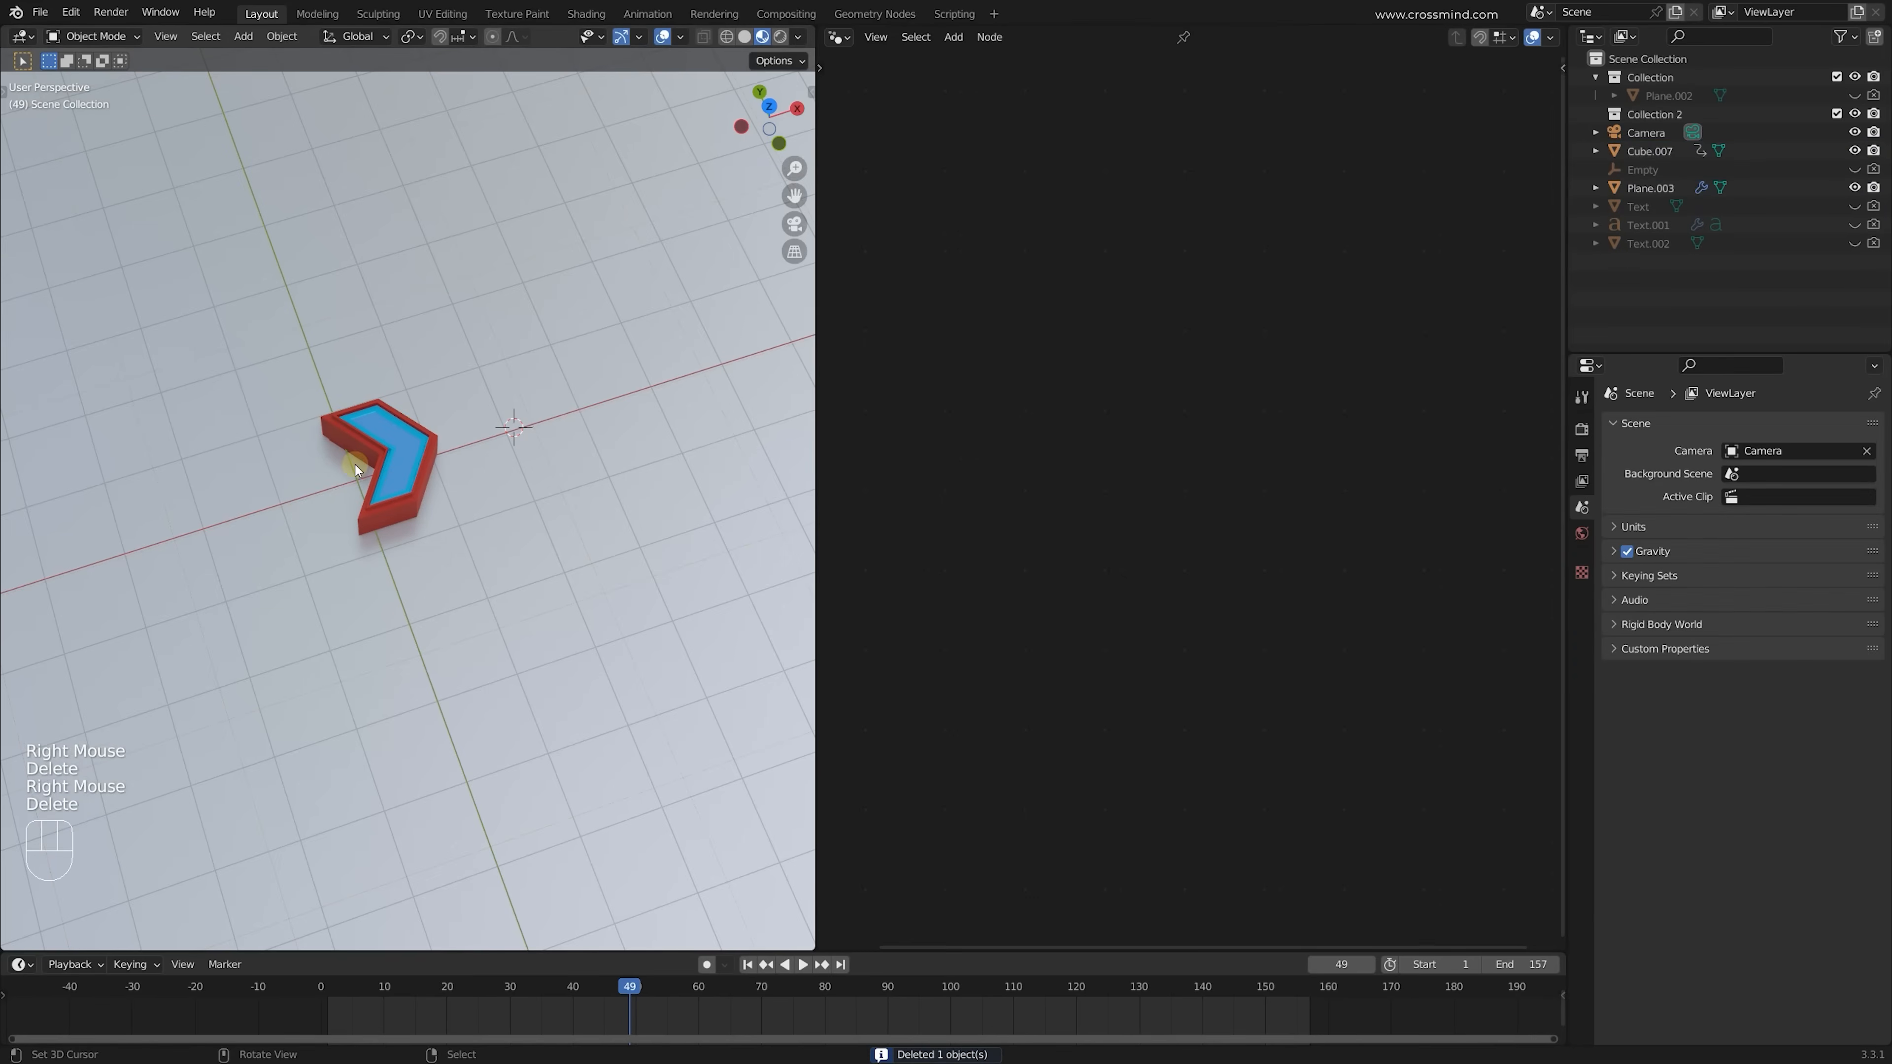
Try an Array modifier on the arrow with a count of 22, scrubbing the timeline to check the copies' motion
right_click(396, 467)
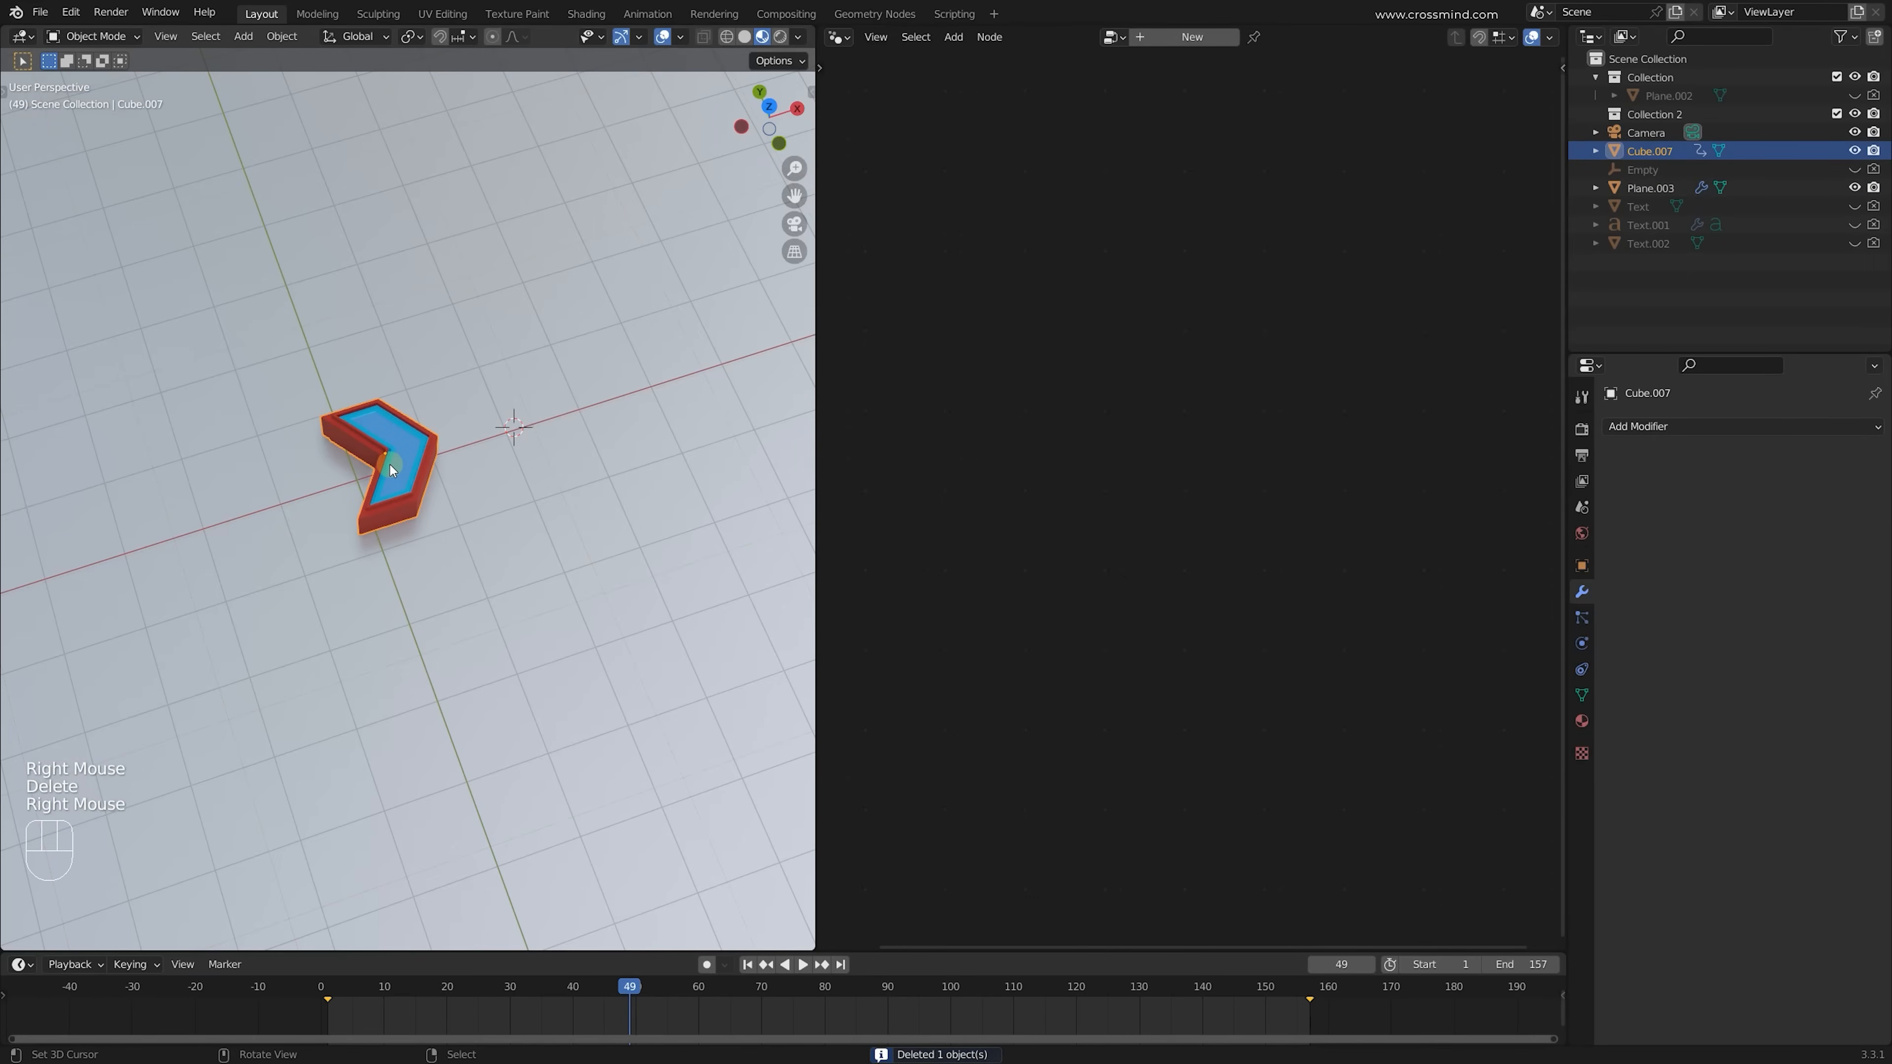
click(1681, 431)
click(1502, 477)
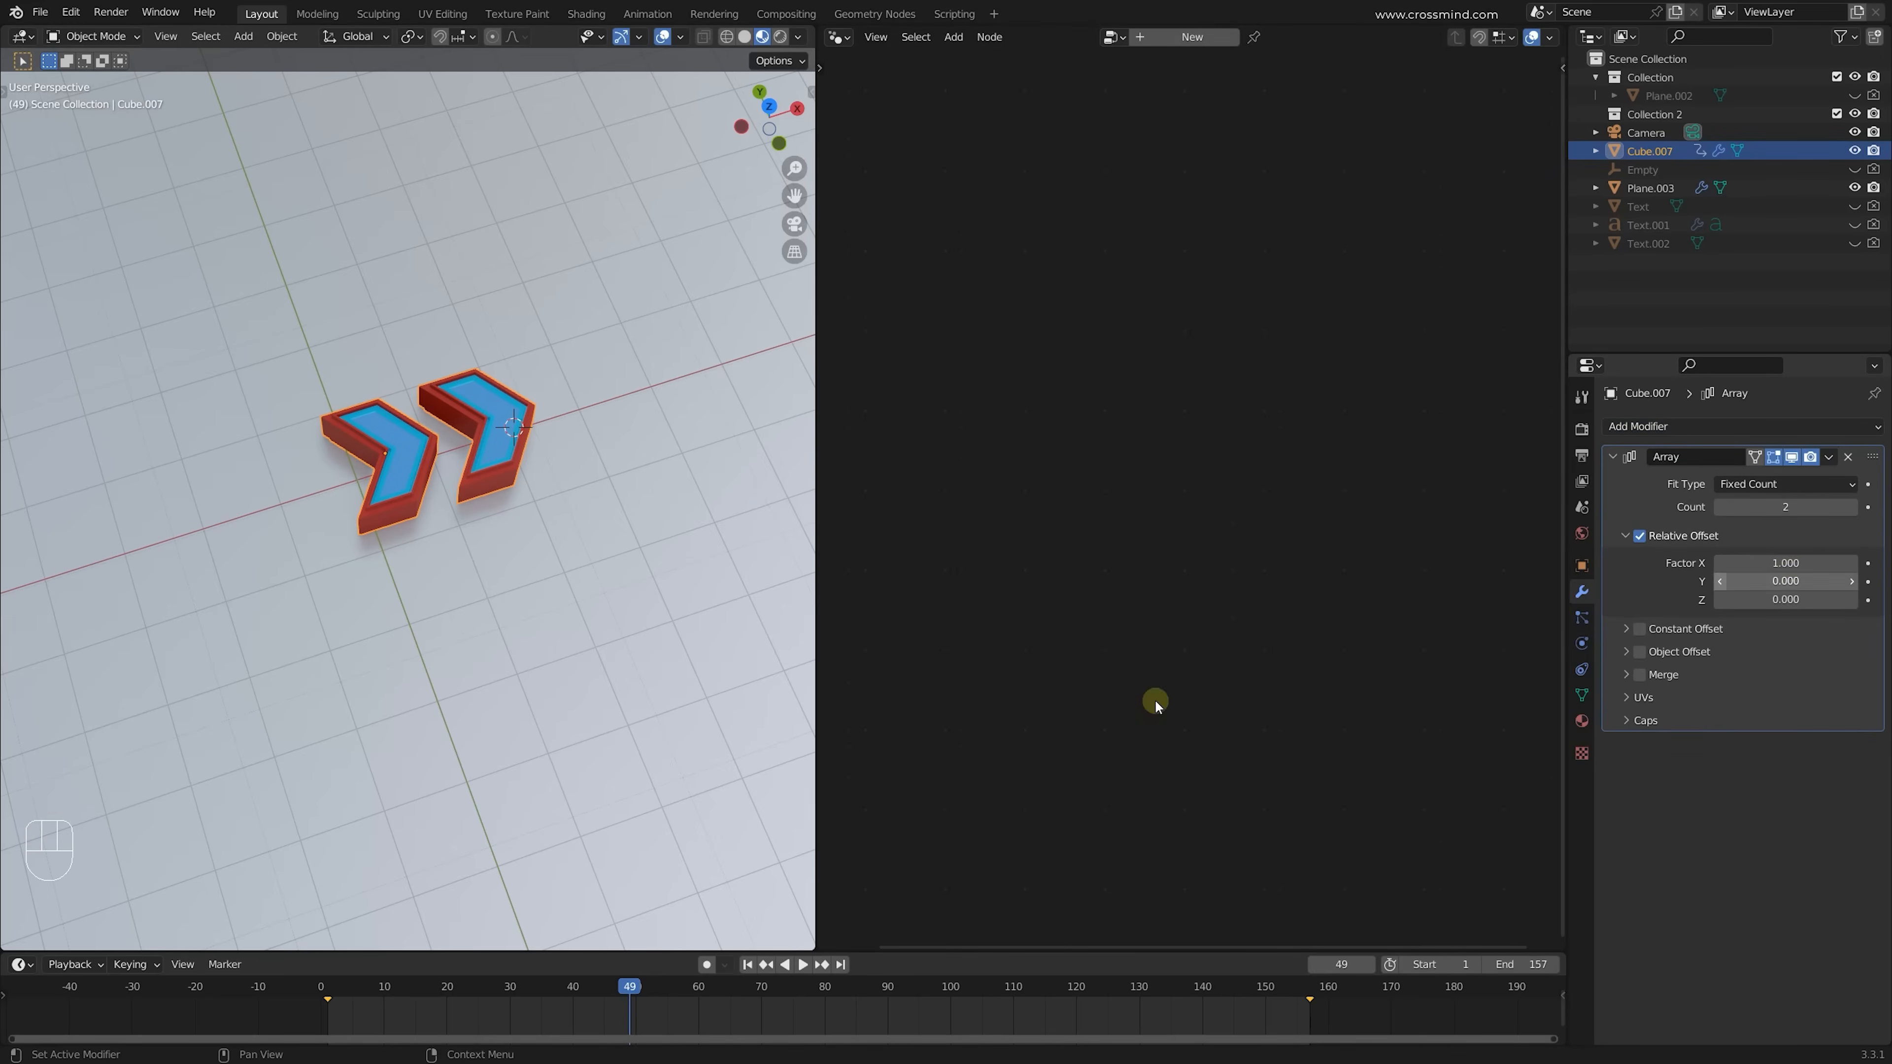
drag(427, 1007, 579, 1005)
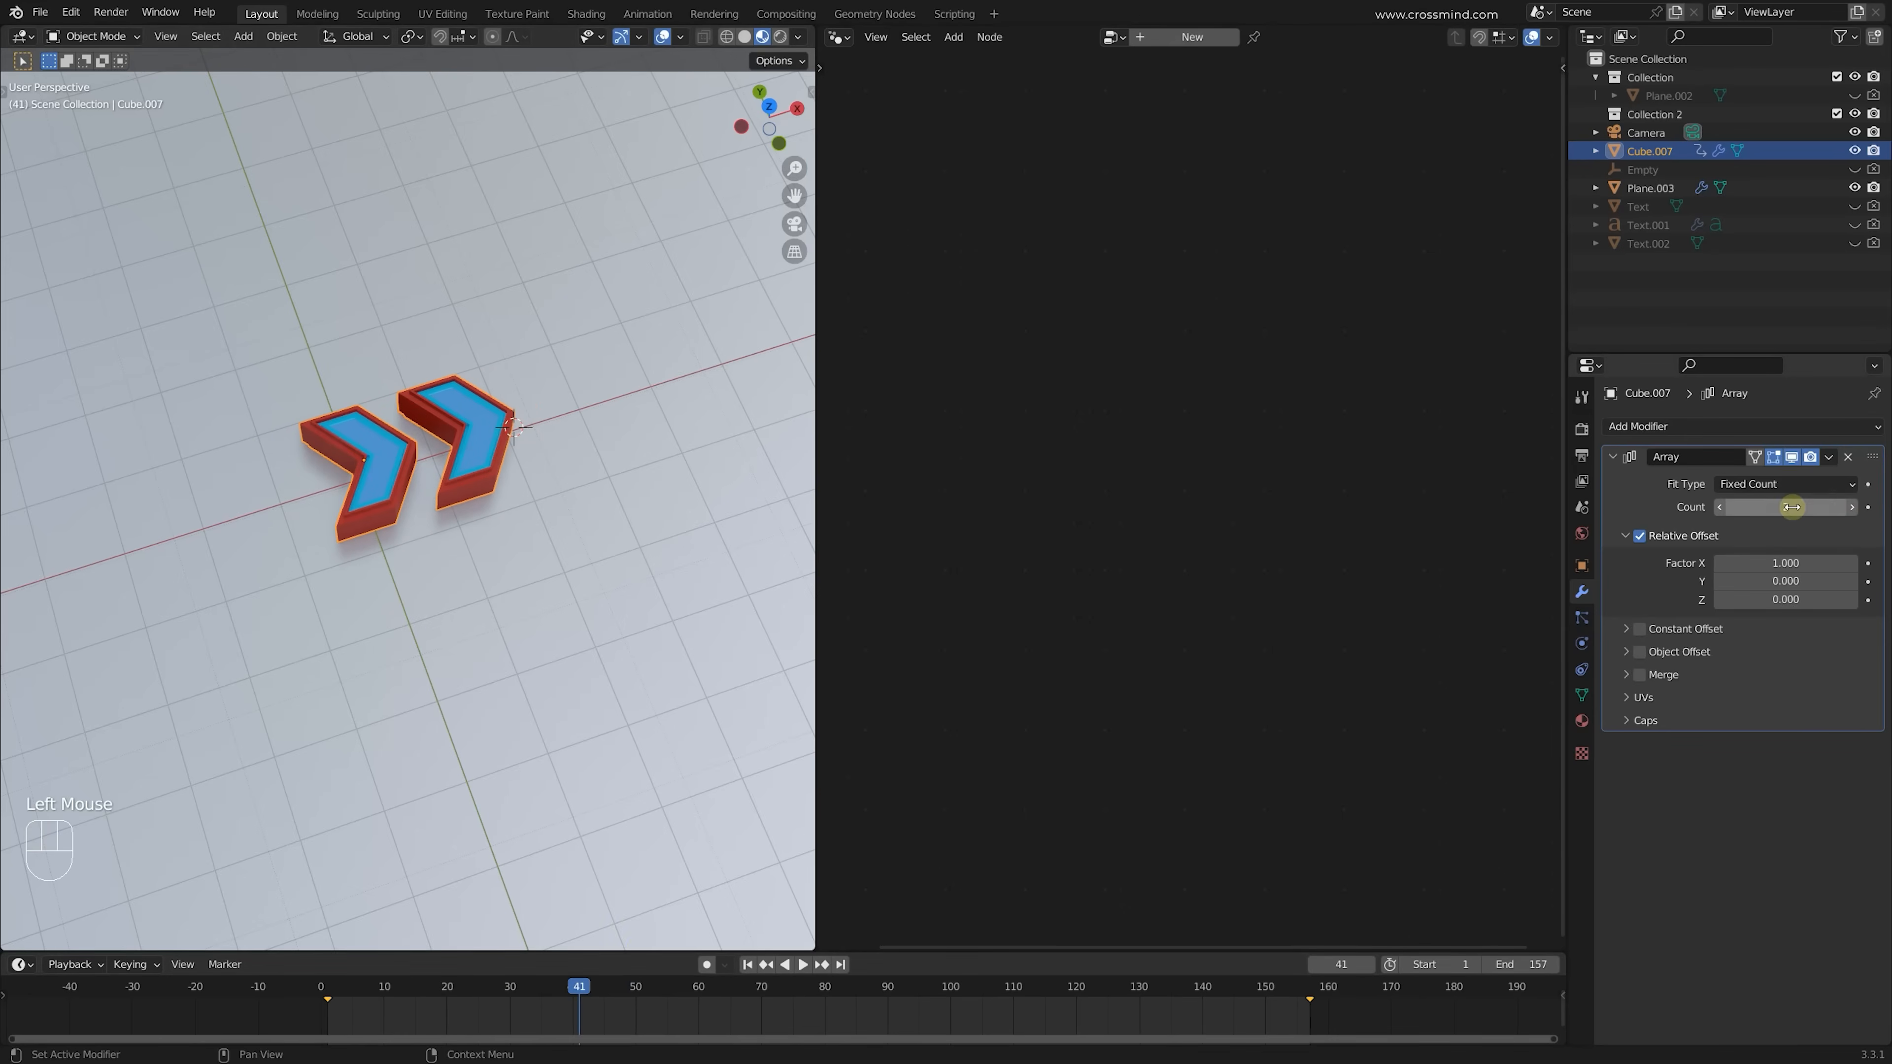
drag(1792, 507, 1818, 507)
scroll(581, 571, down, 2)
shift+middle_drag(581, 571, 404, 612)
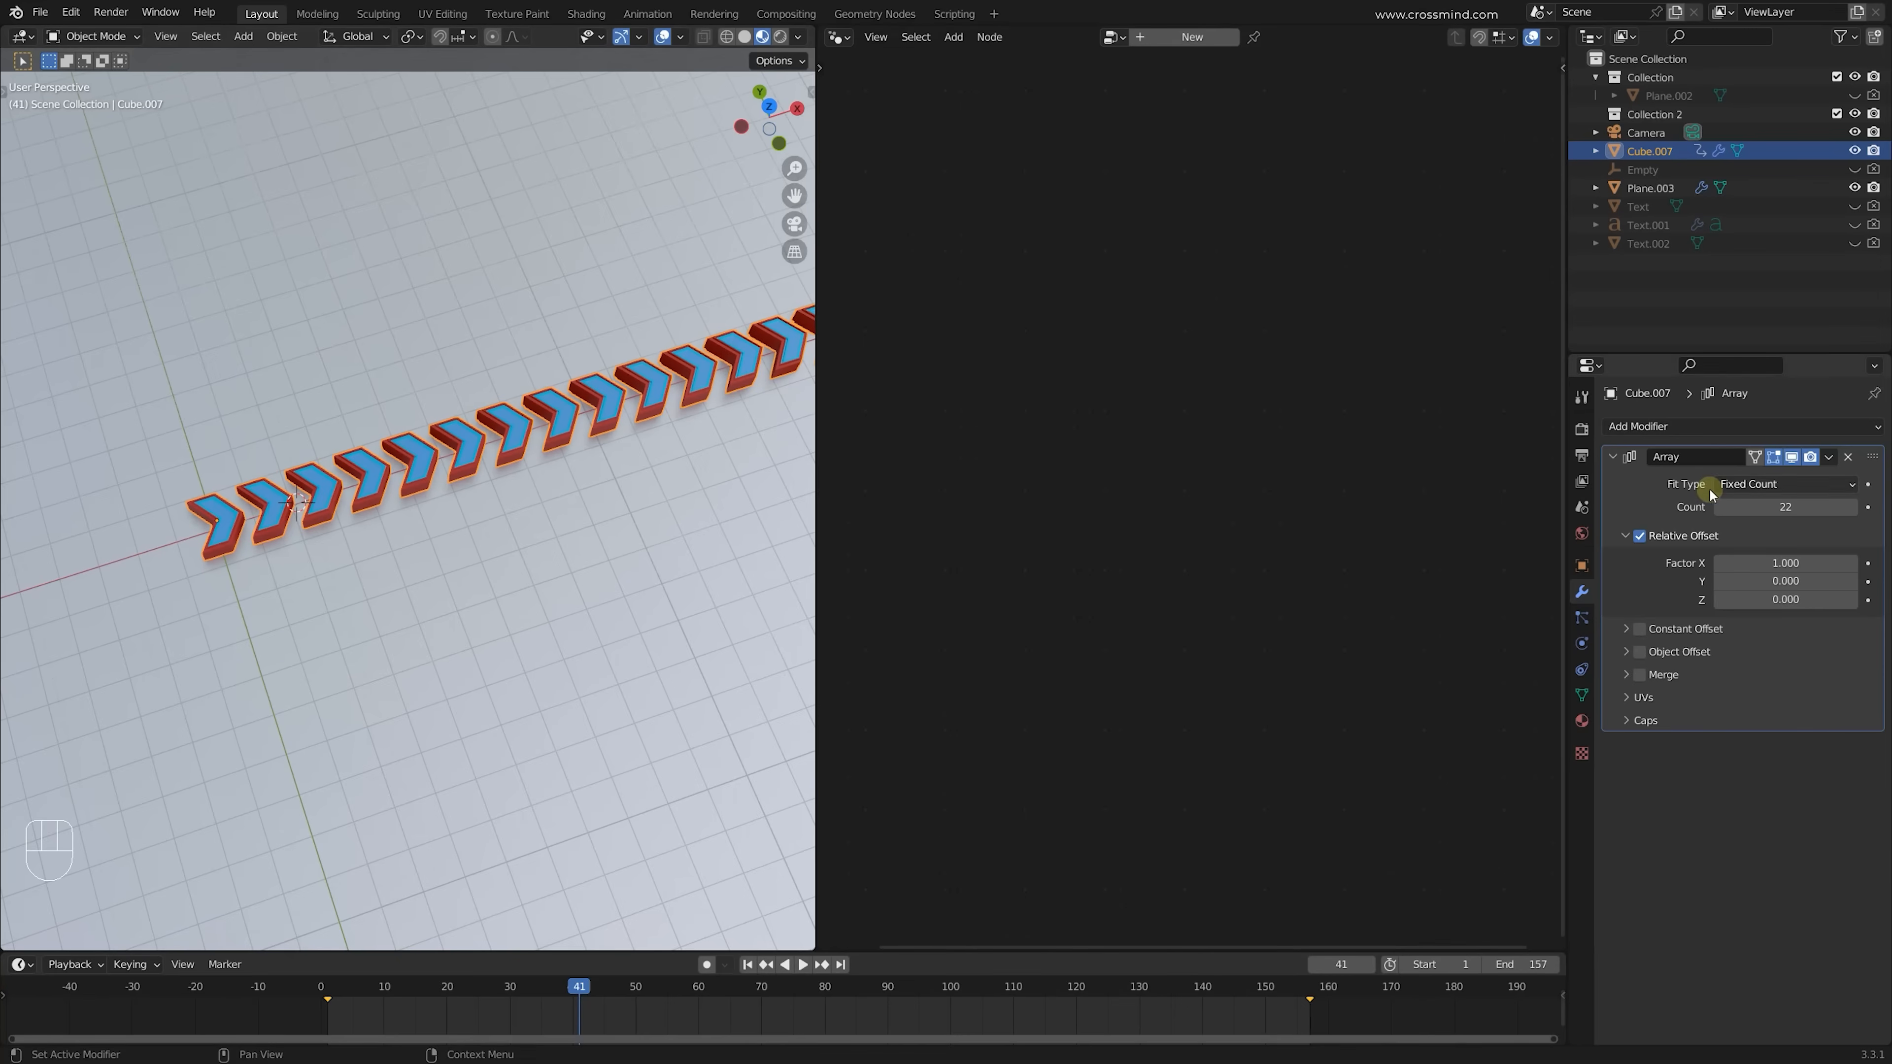
Look through the available modifiers and remove the Array modifier from the arrow
click(1714, 427)
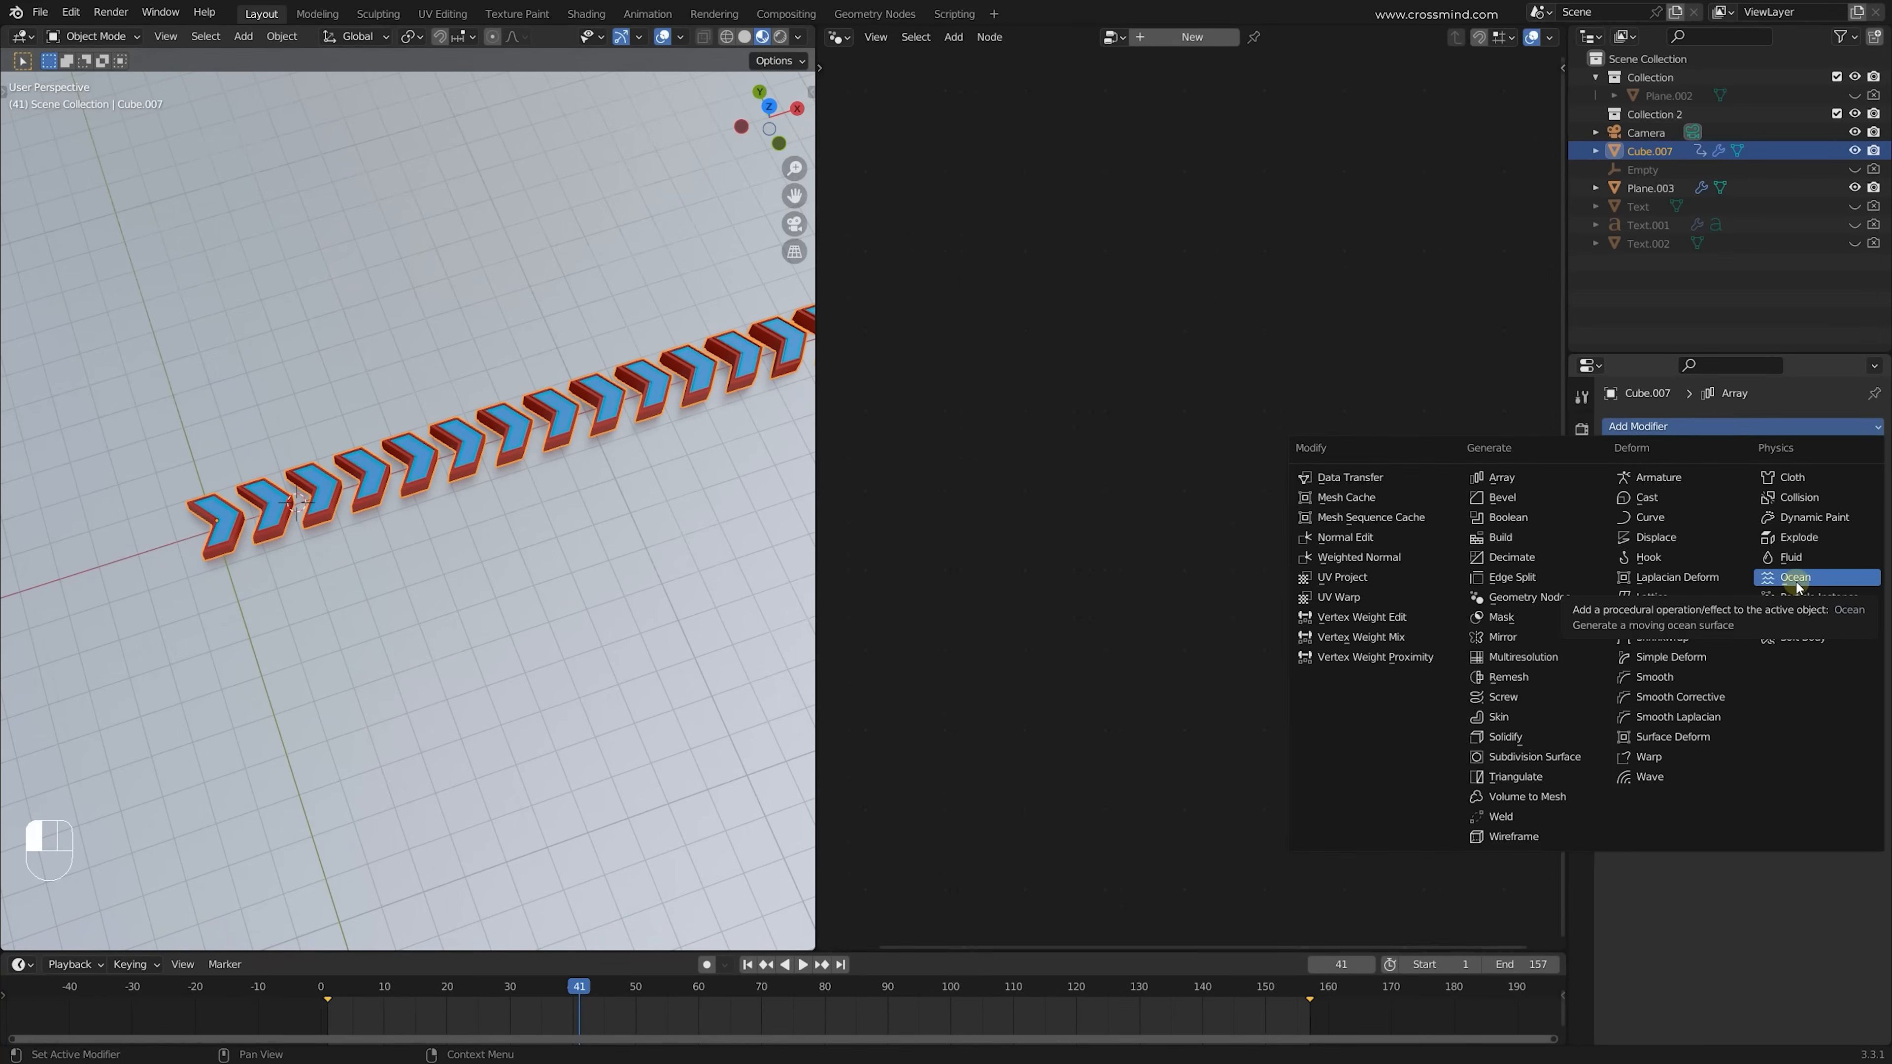
click(1362, 396)
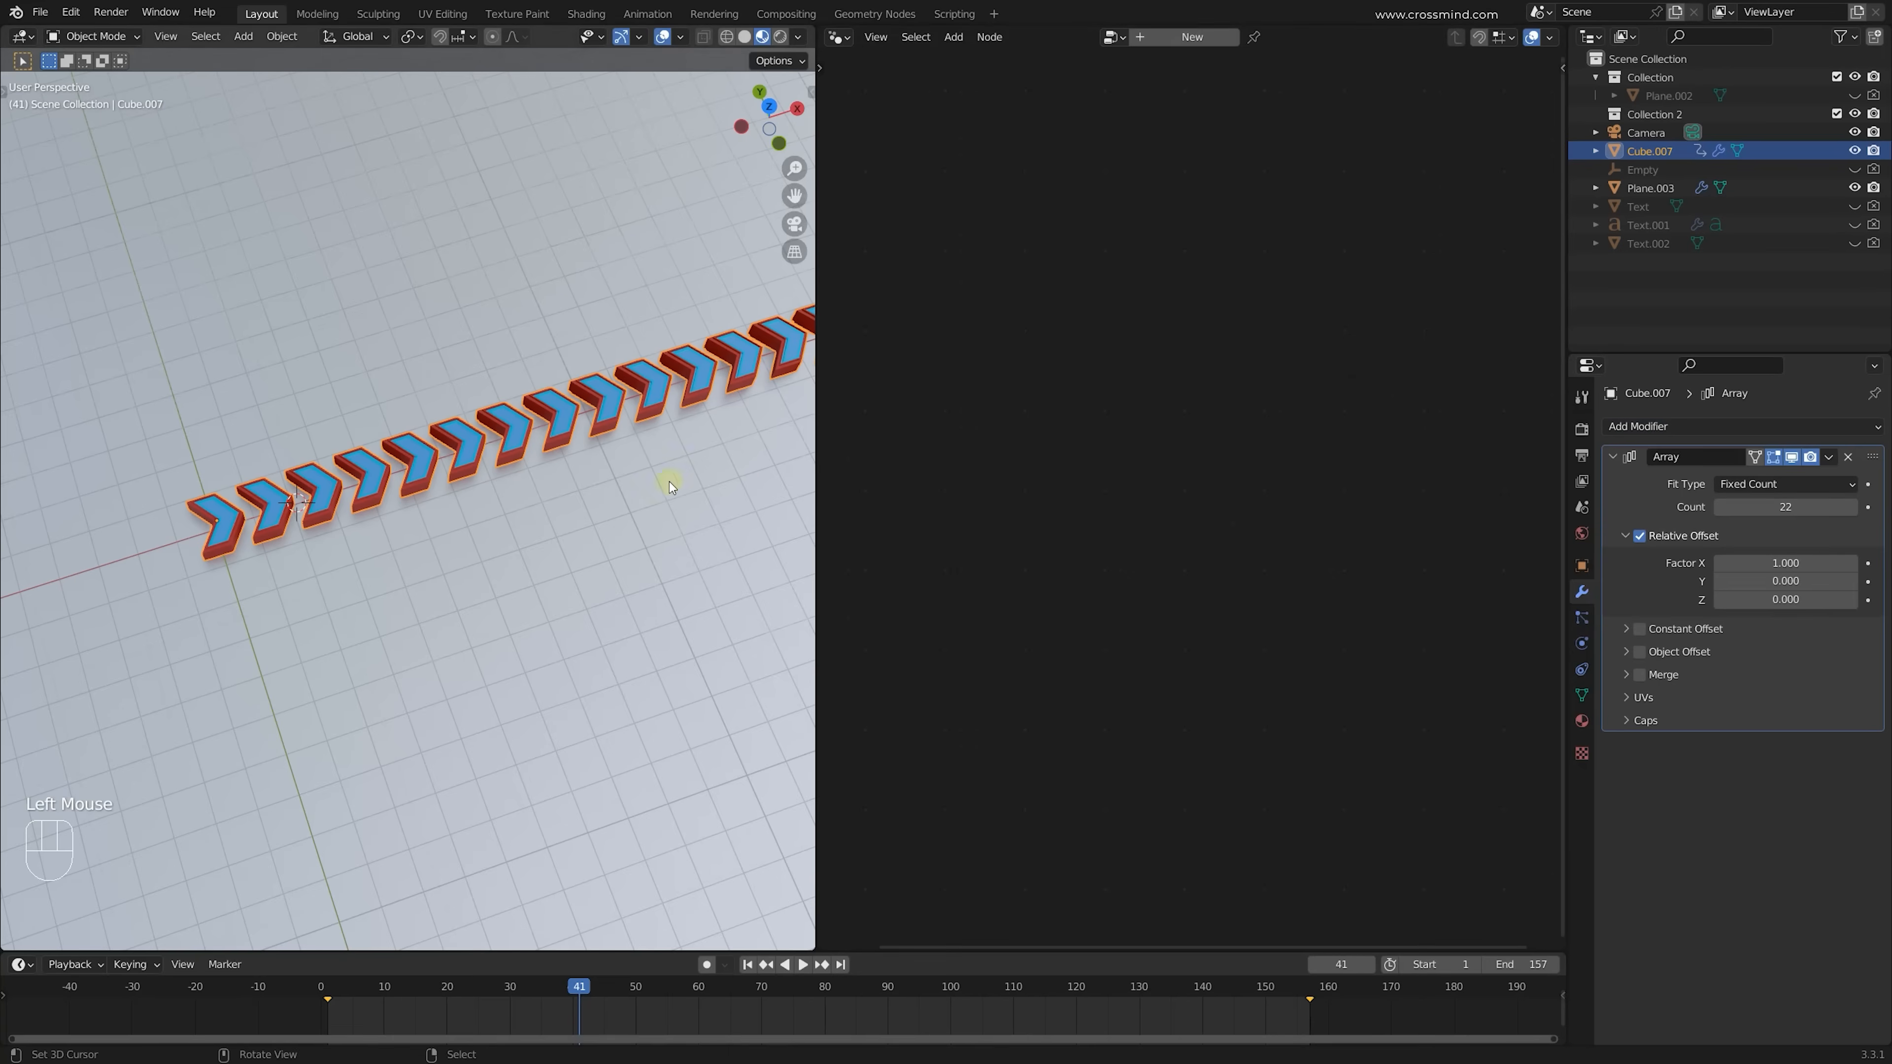
shift+middle_drag(670, 482, 502, 549)
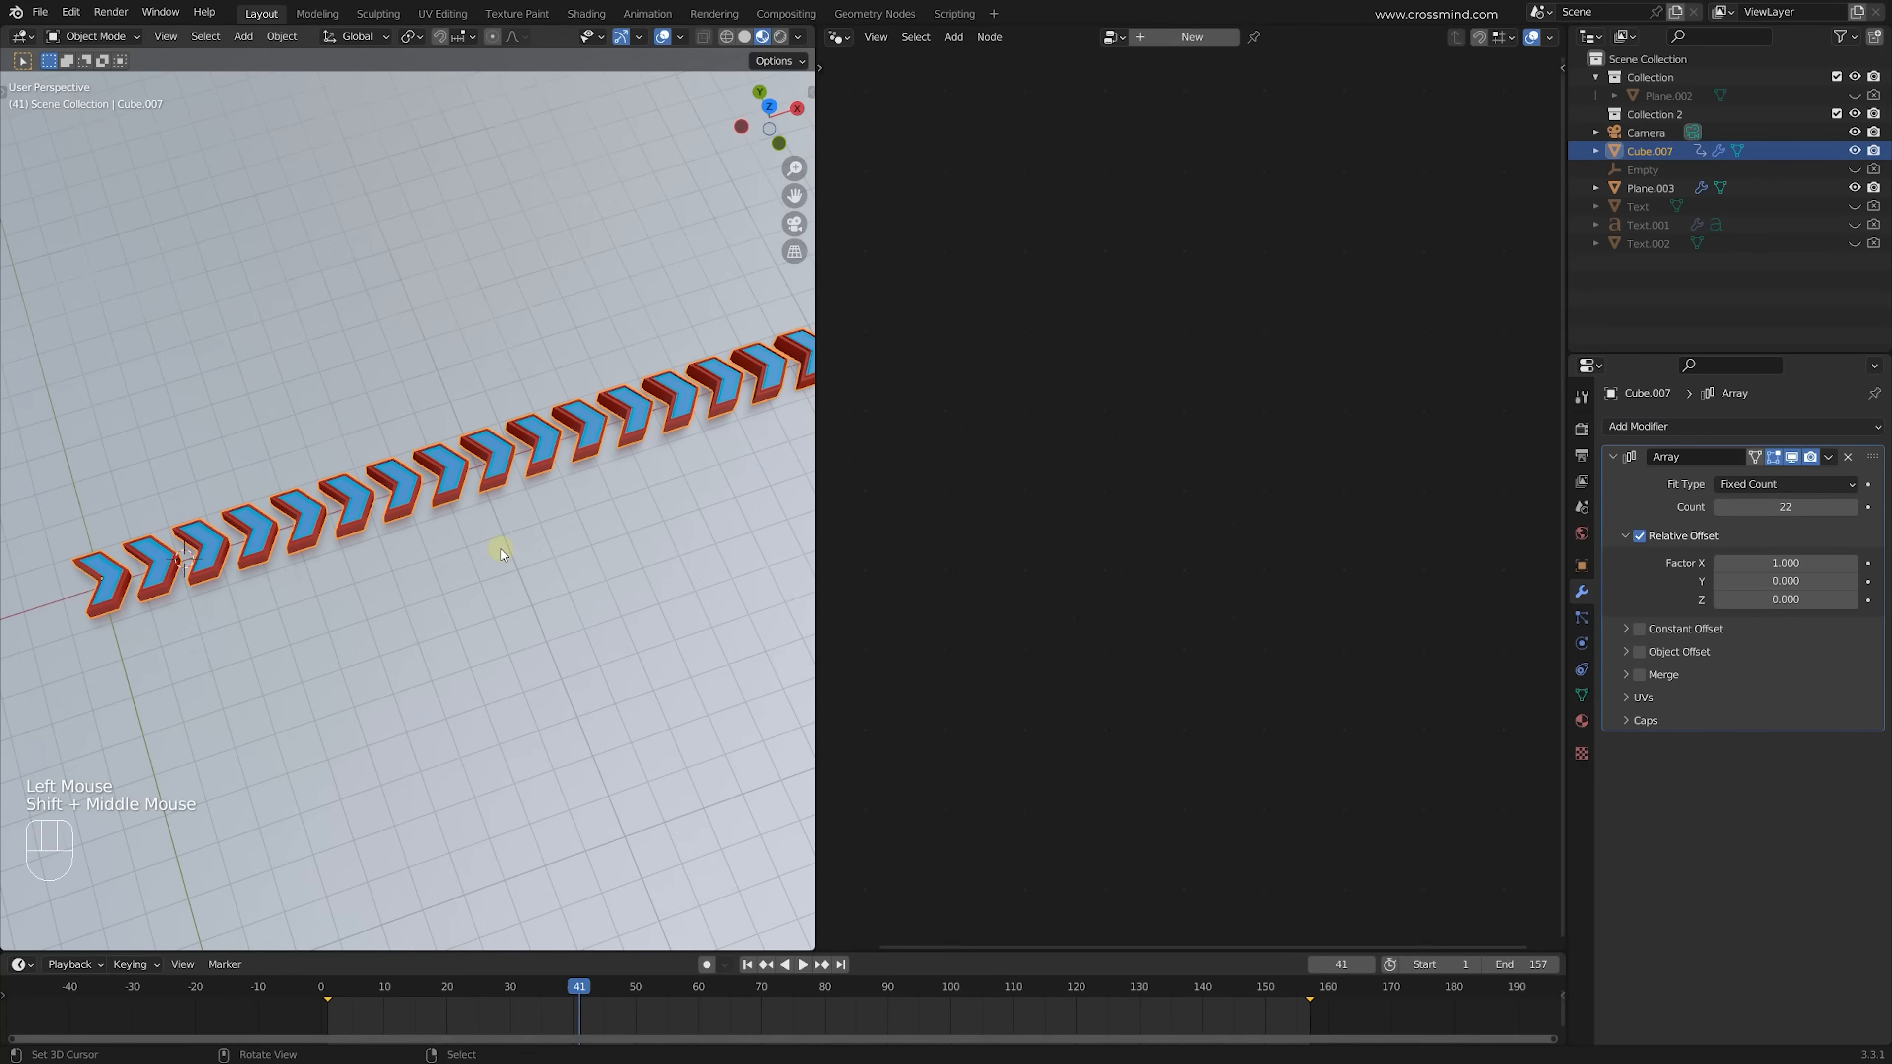
click(1848, 457)
scroll(534, 535, up, 2)
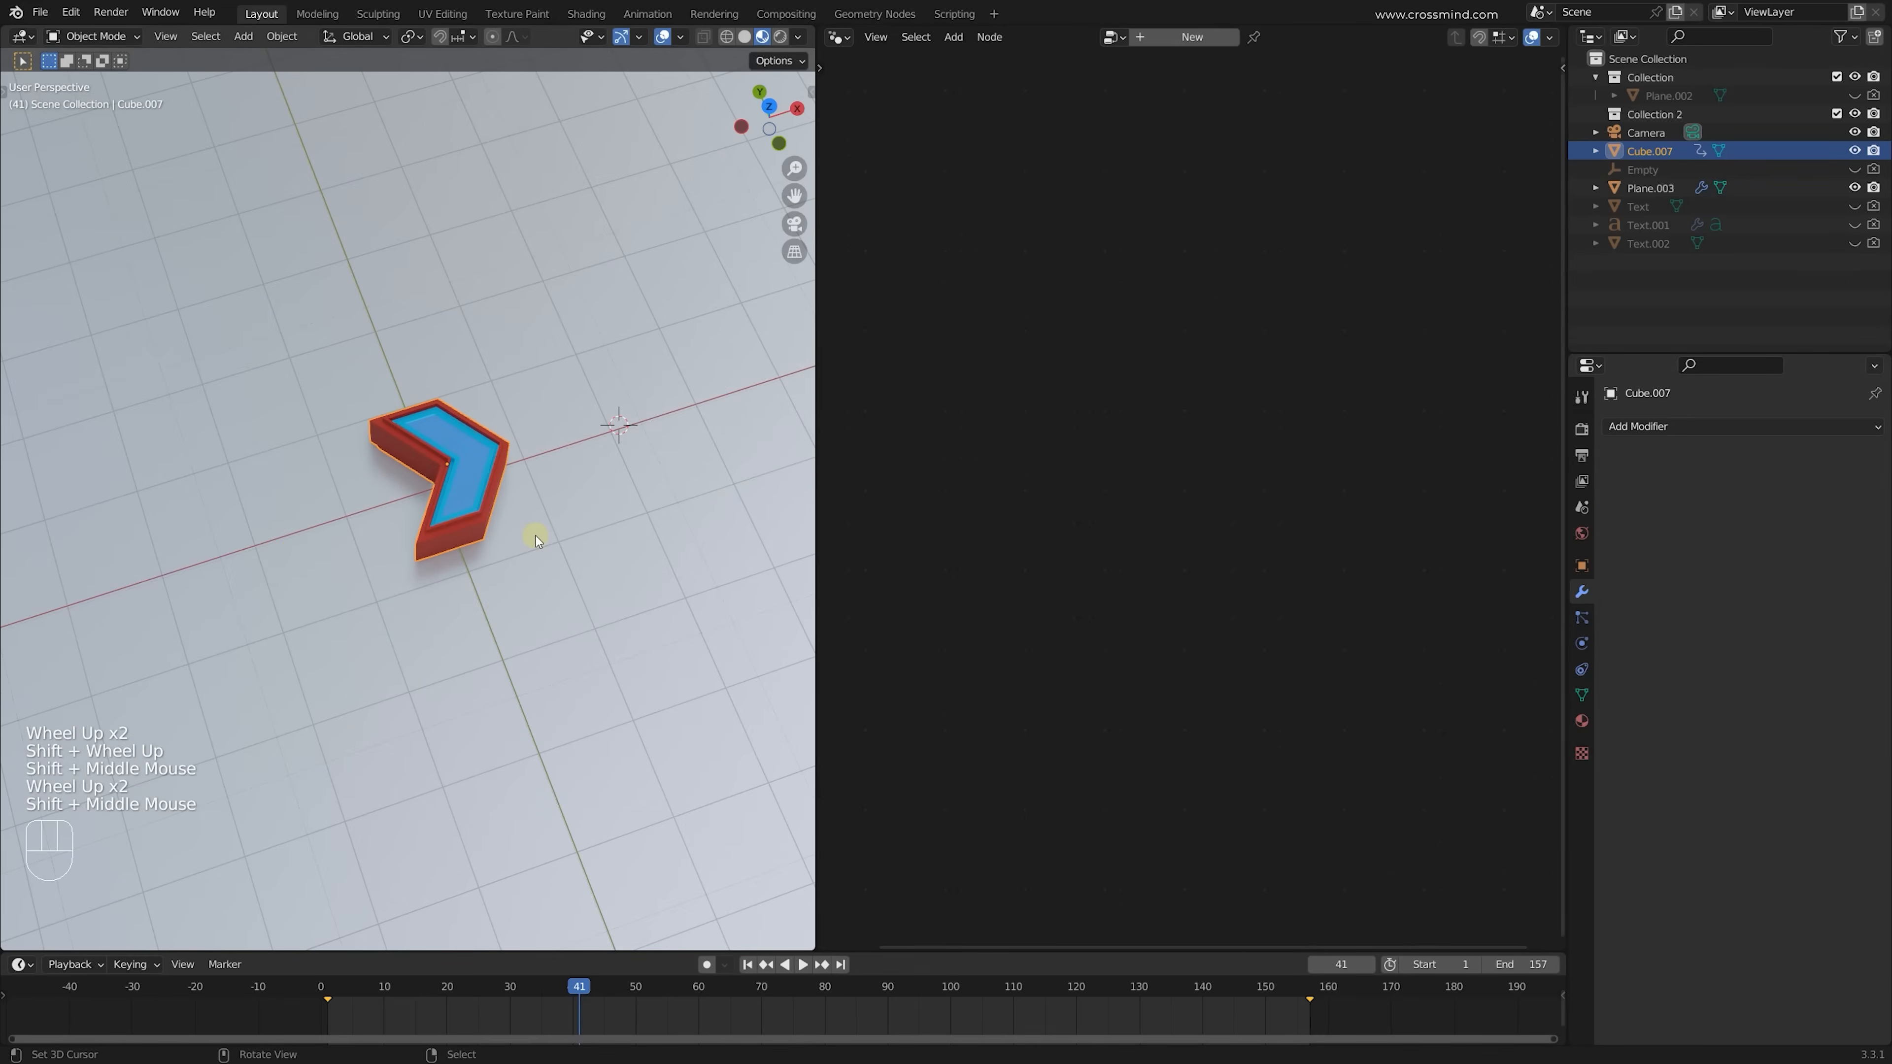
middle_drag(535, 535, 562, 513)
scroll(562, 513, up, 1)
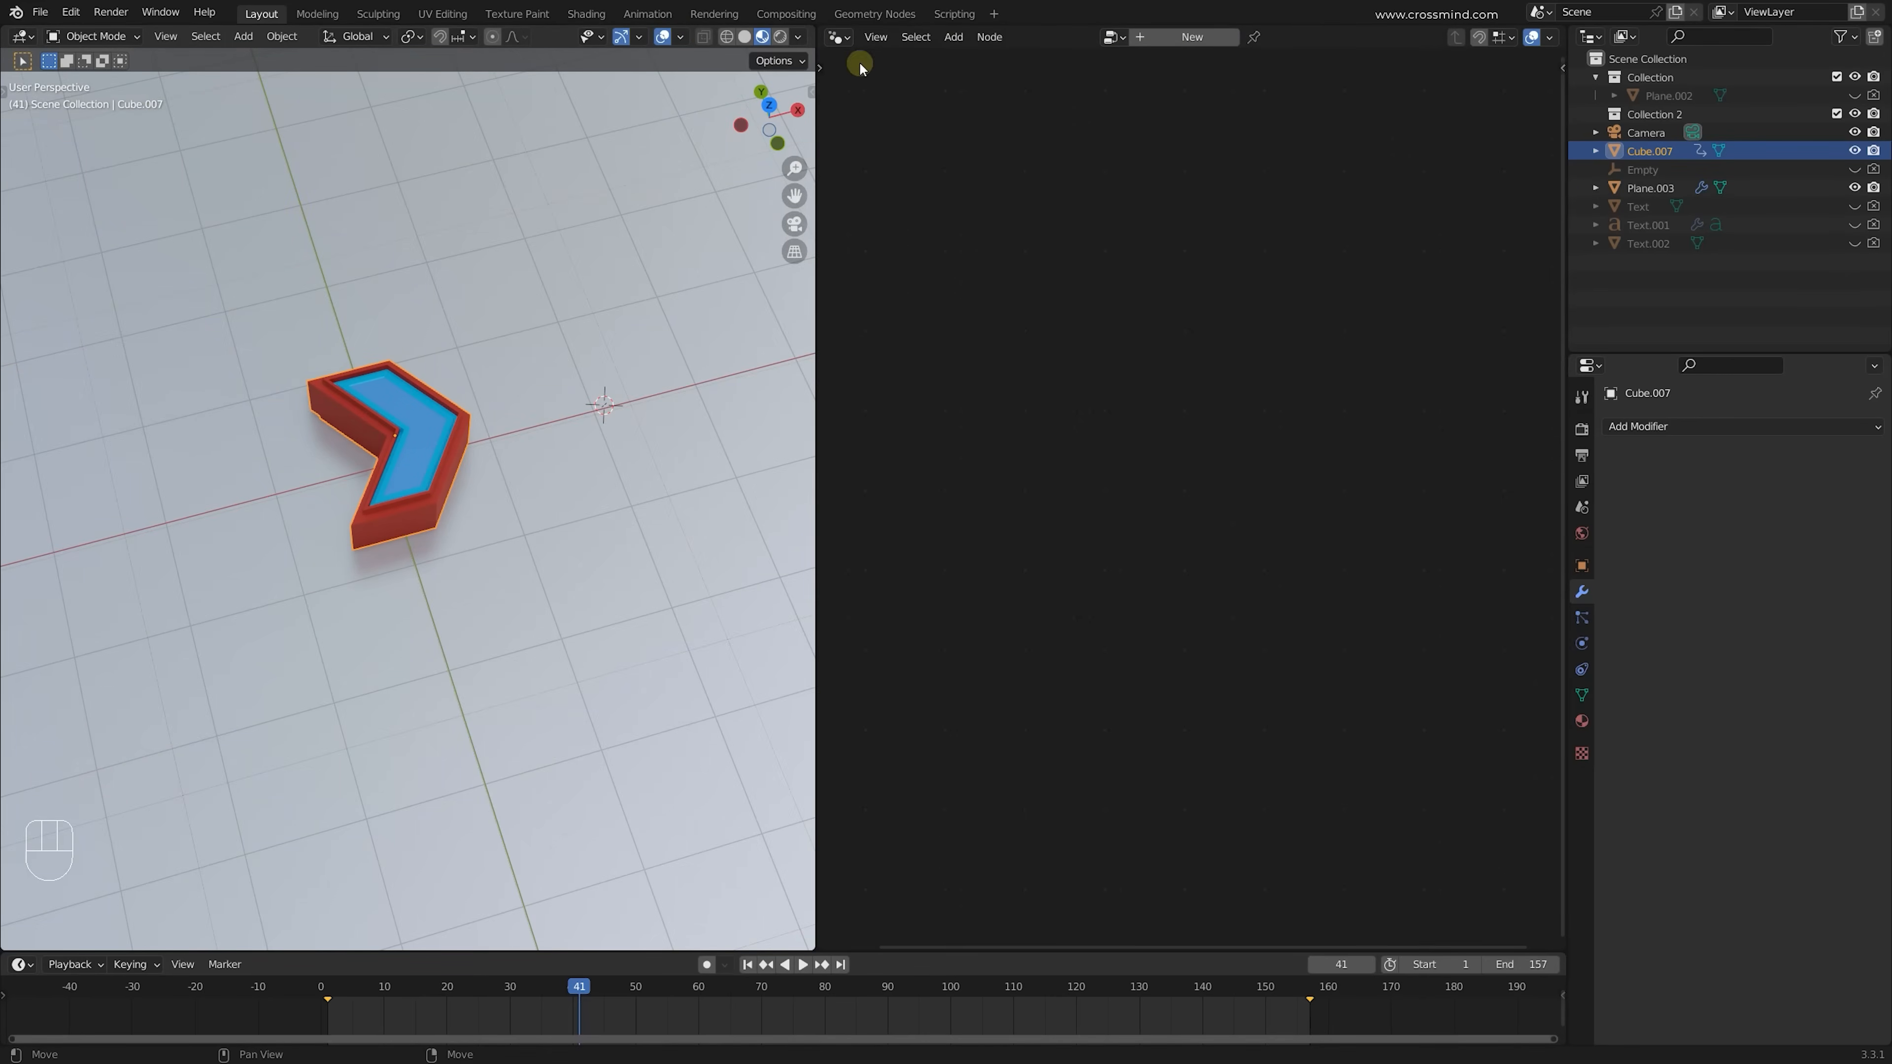
Create a new geometry node tree on the arrow and insert a Transform node between Group Input and Group Output
click(1206, 42)
middle_drag(1179, 388, 1377, 287)
key(shift+a)
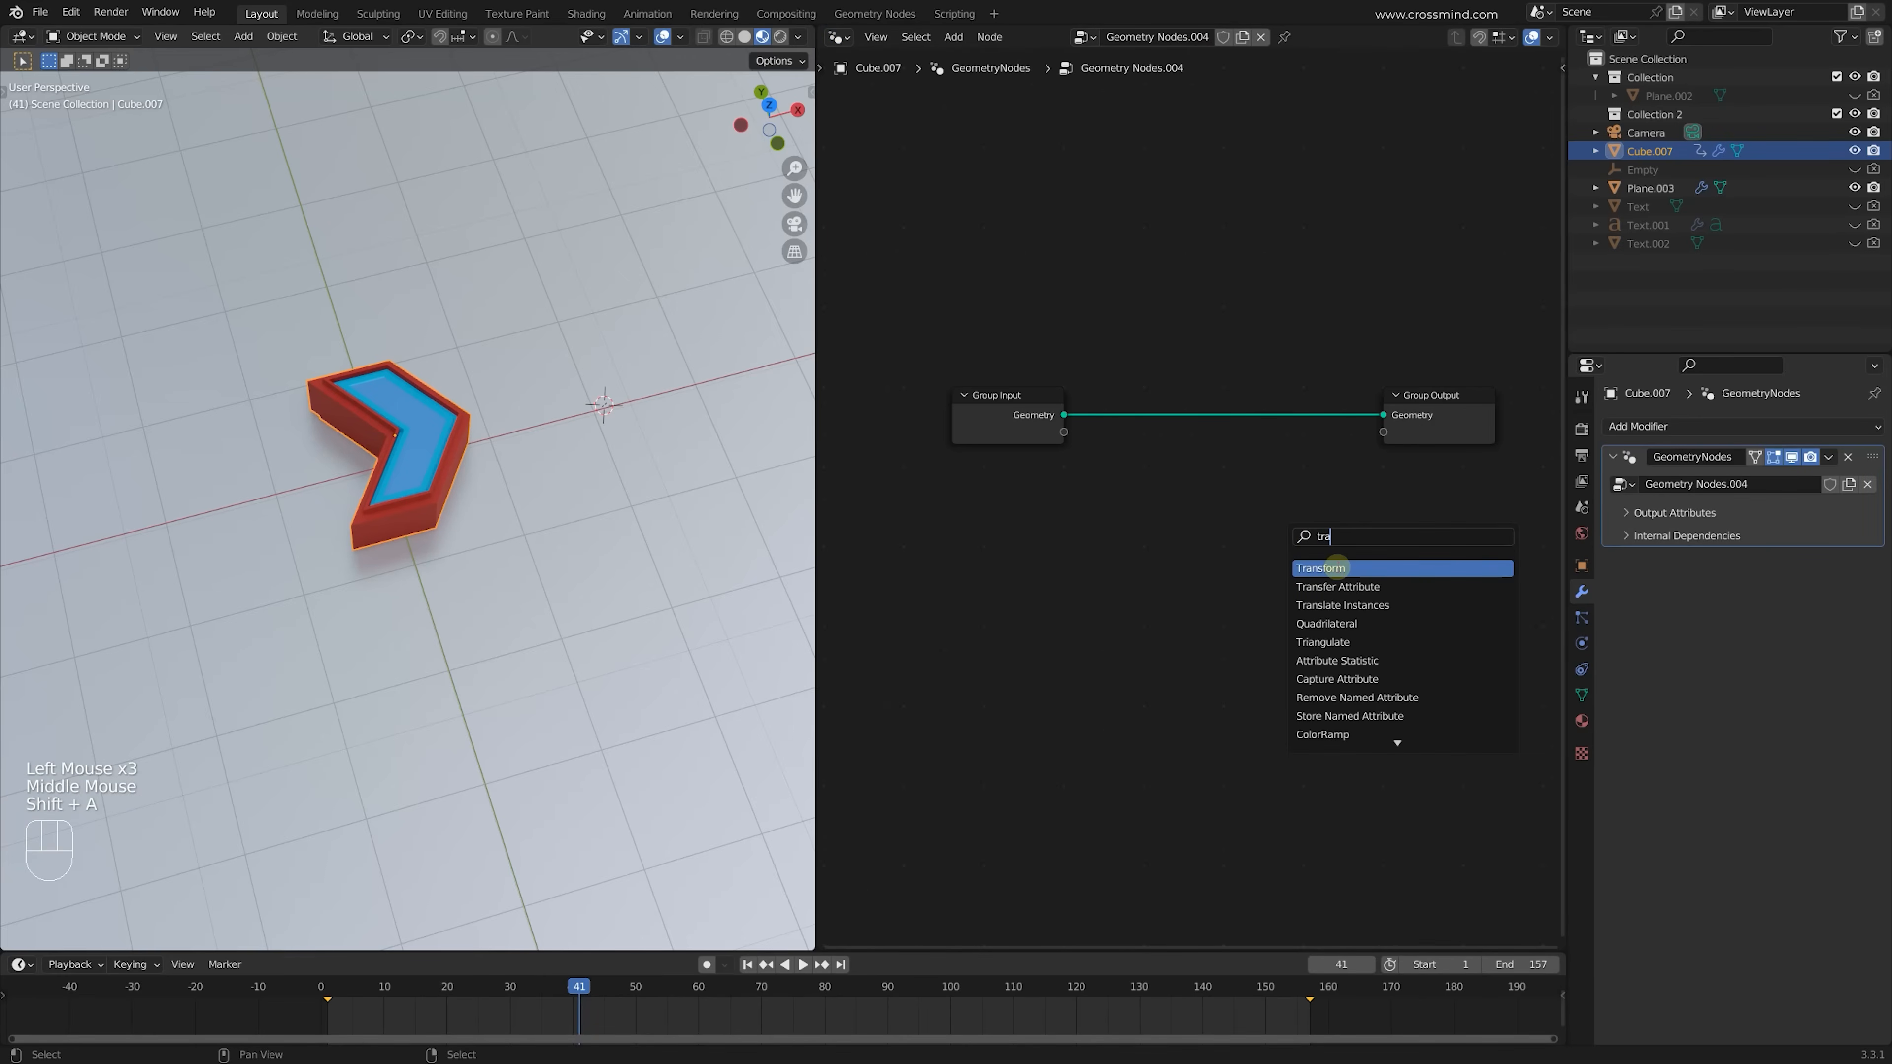
click(1337, 568)
click(1225, 388)
mouse_move(1224, 449)
mouse_down()
mouse_move(1311, 449)
mouse_move(1224, 449)
mouse_up()
middle_drag(1224, 449, 1250, 429)
drag(817, 484, 744, 484)
drag(1118, 270, 1317, 715)
mouse_move(1220, 430)
shift+mouse_down()
mouse_move(1298, 427)
mouse_move(1237, 426)
shift+mouse_up()
Add a Scene Time node and place it to the left of the Transform node
key(shift+a)
text(time)
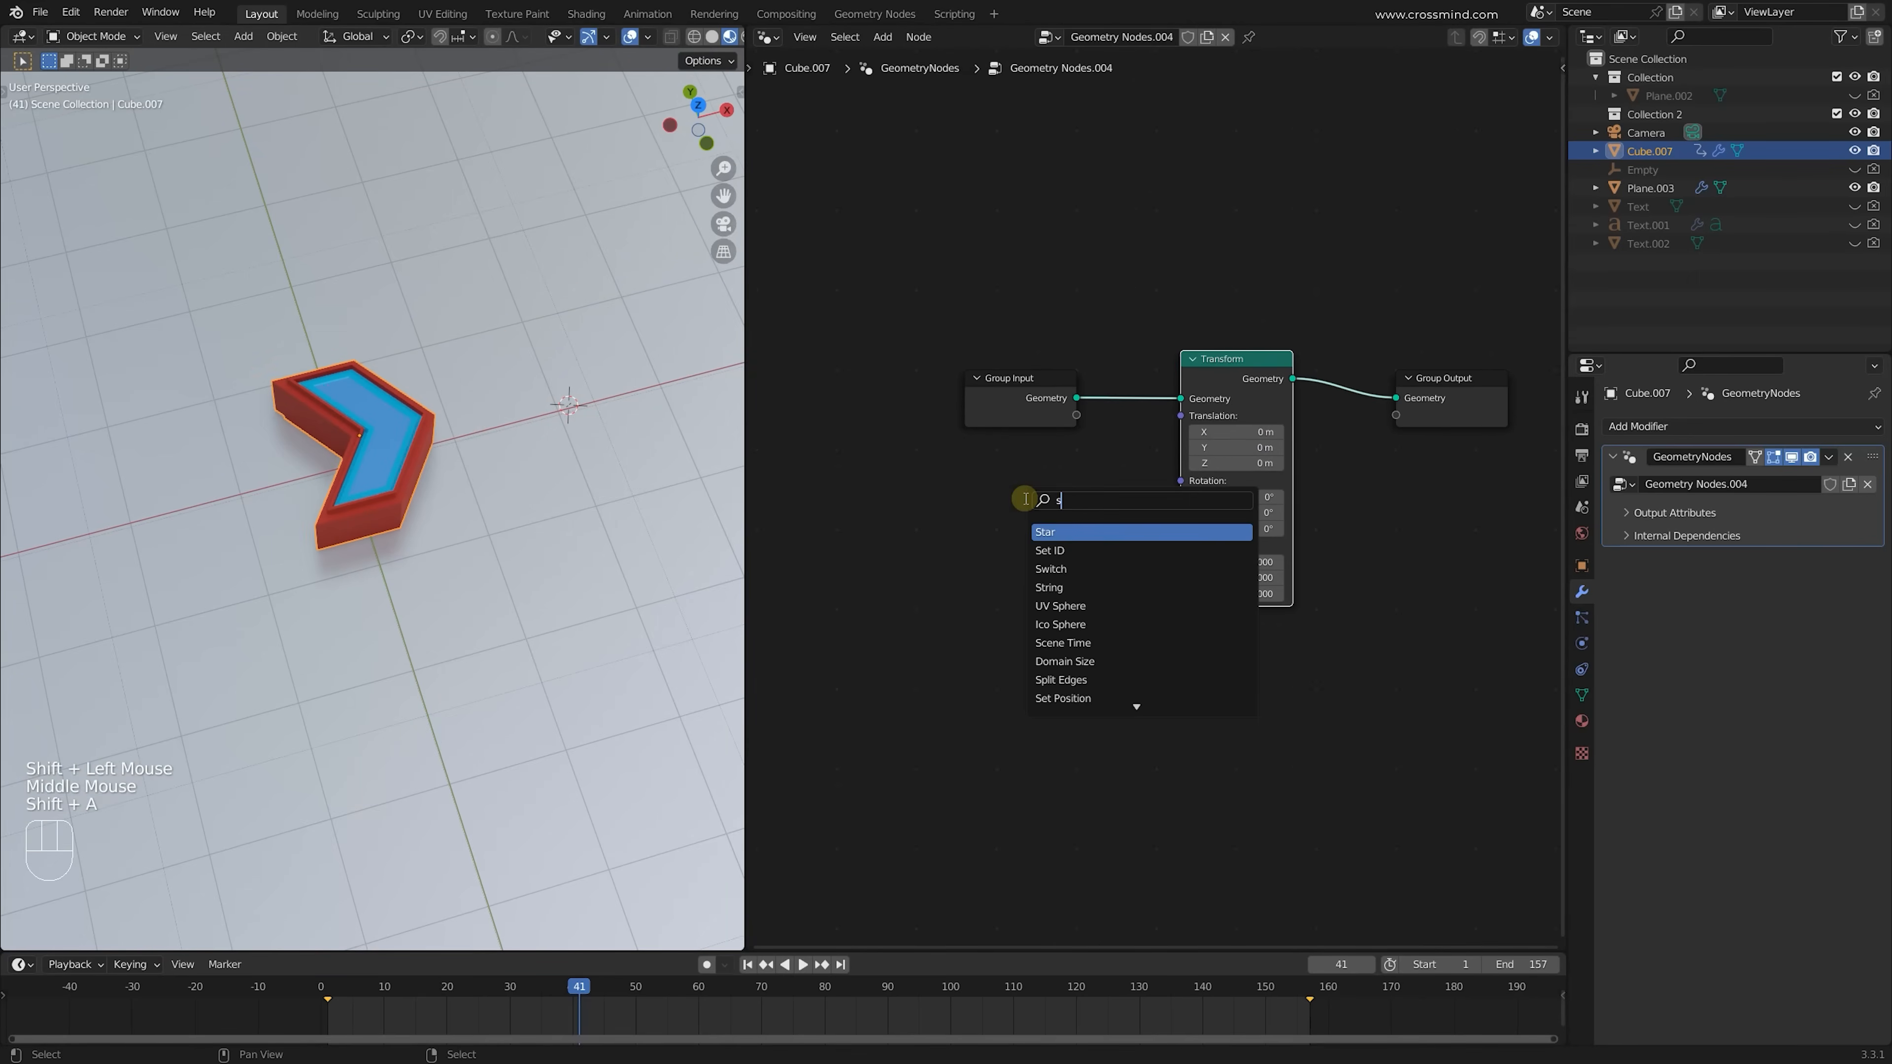
key(Return)
click(878, 519)
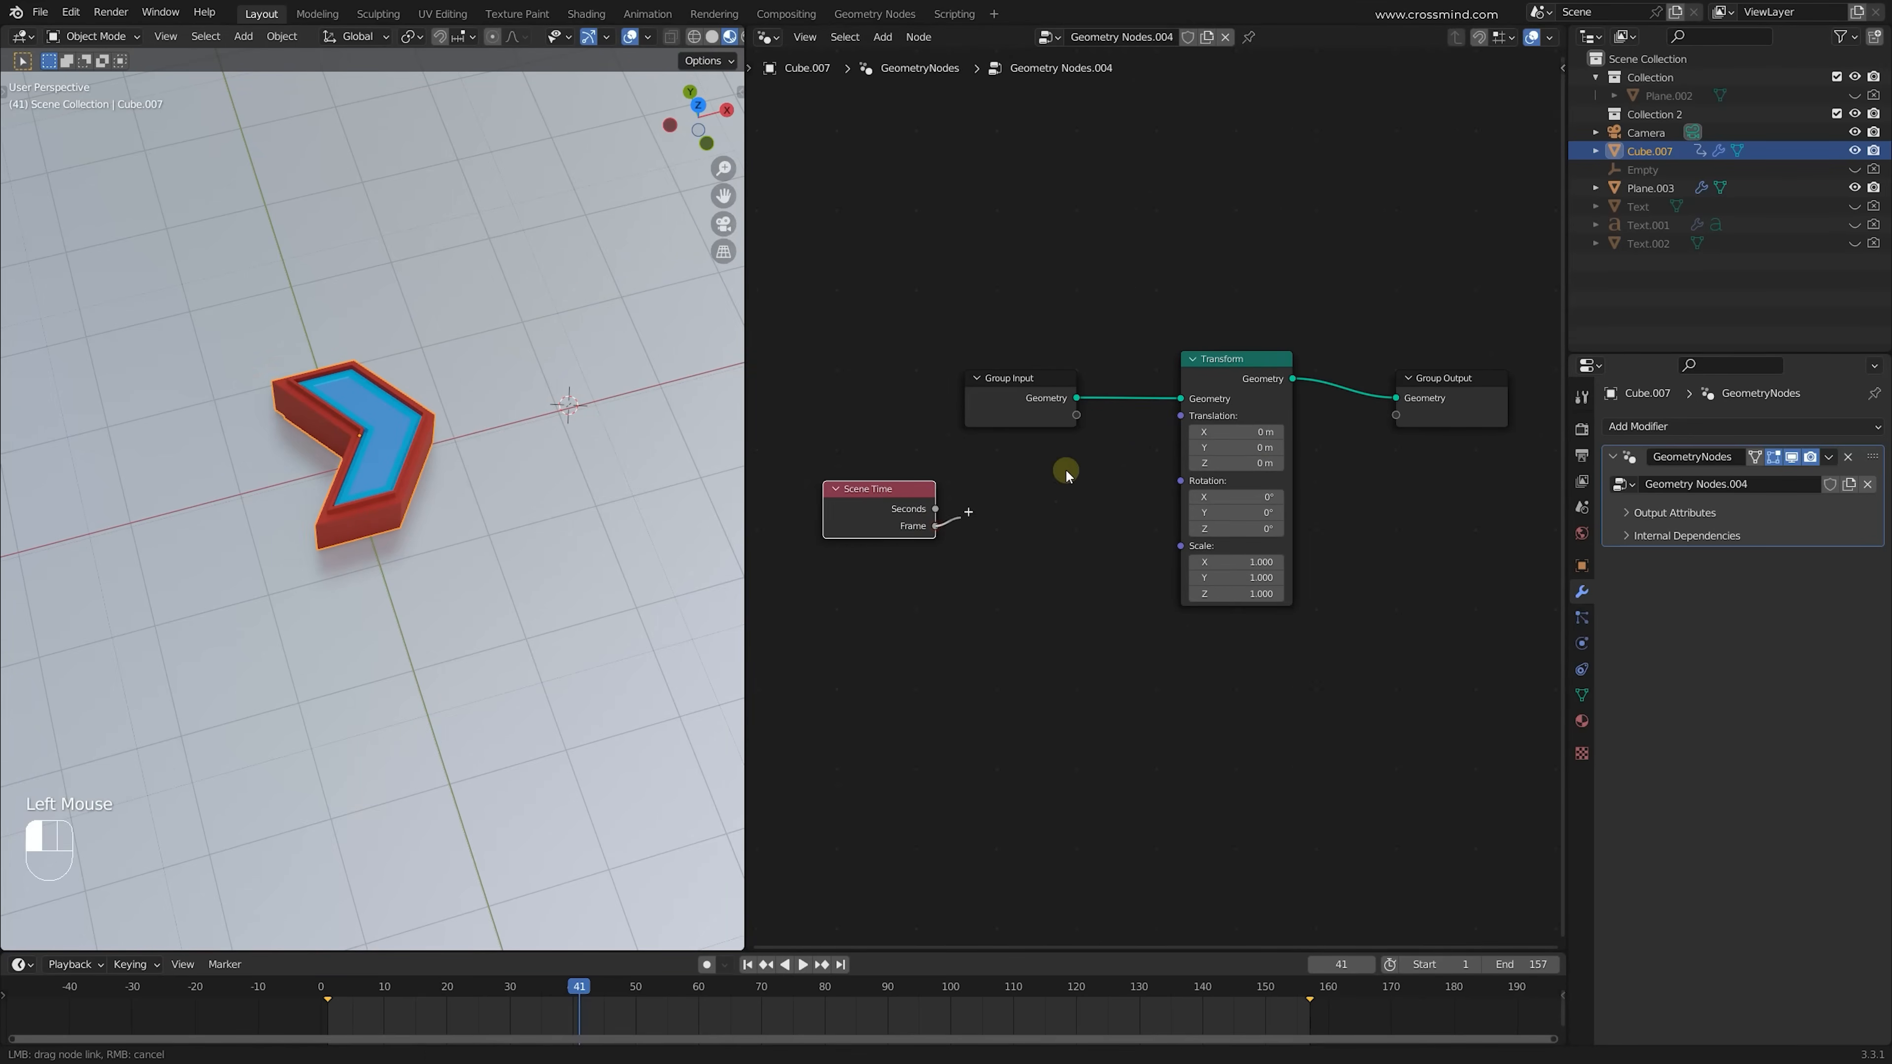
drag(1168, 430, 1153, 430)
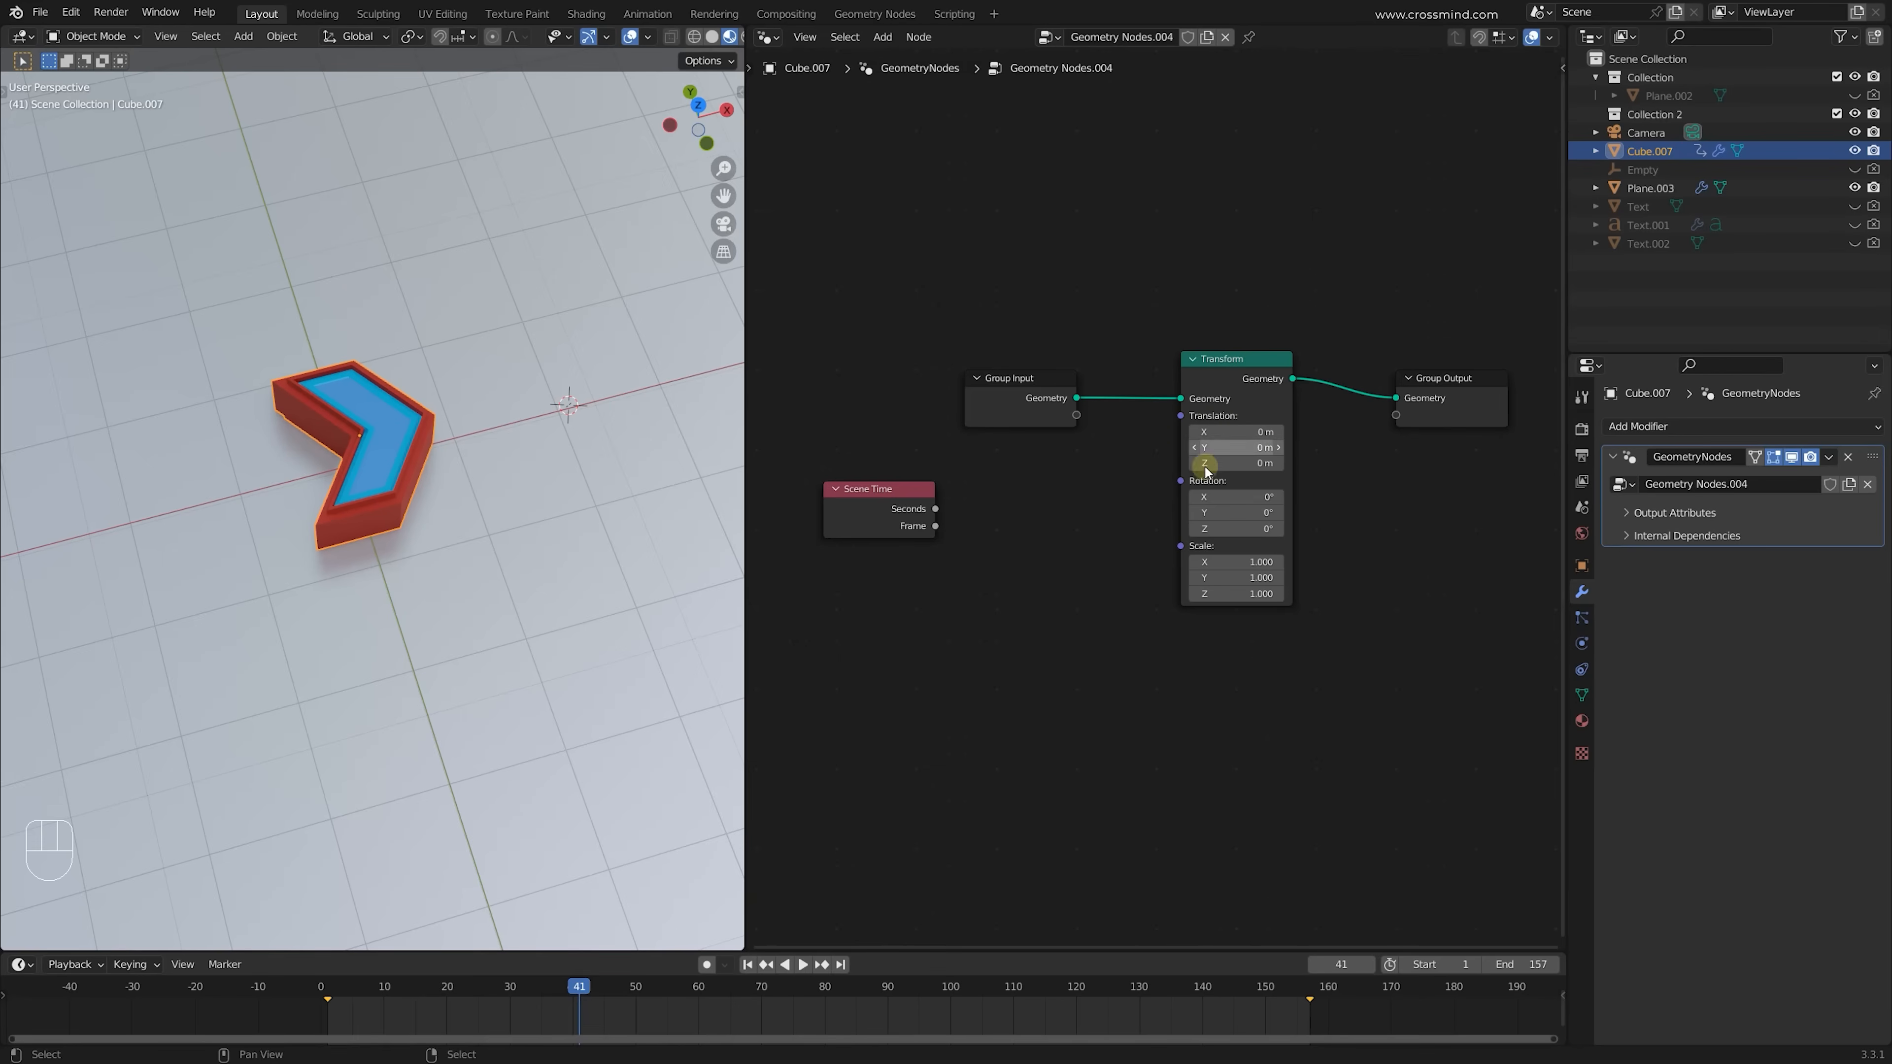
Add a Combine XYZ node and connect its Vector output to the Transform node's Translation input
middle_drag(1011, 565, 1085, 520)
key(shift+a)
text(co)
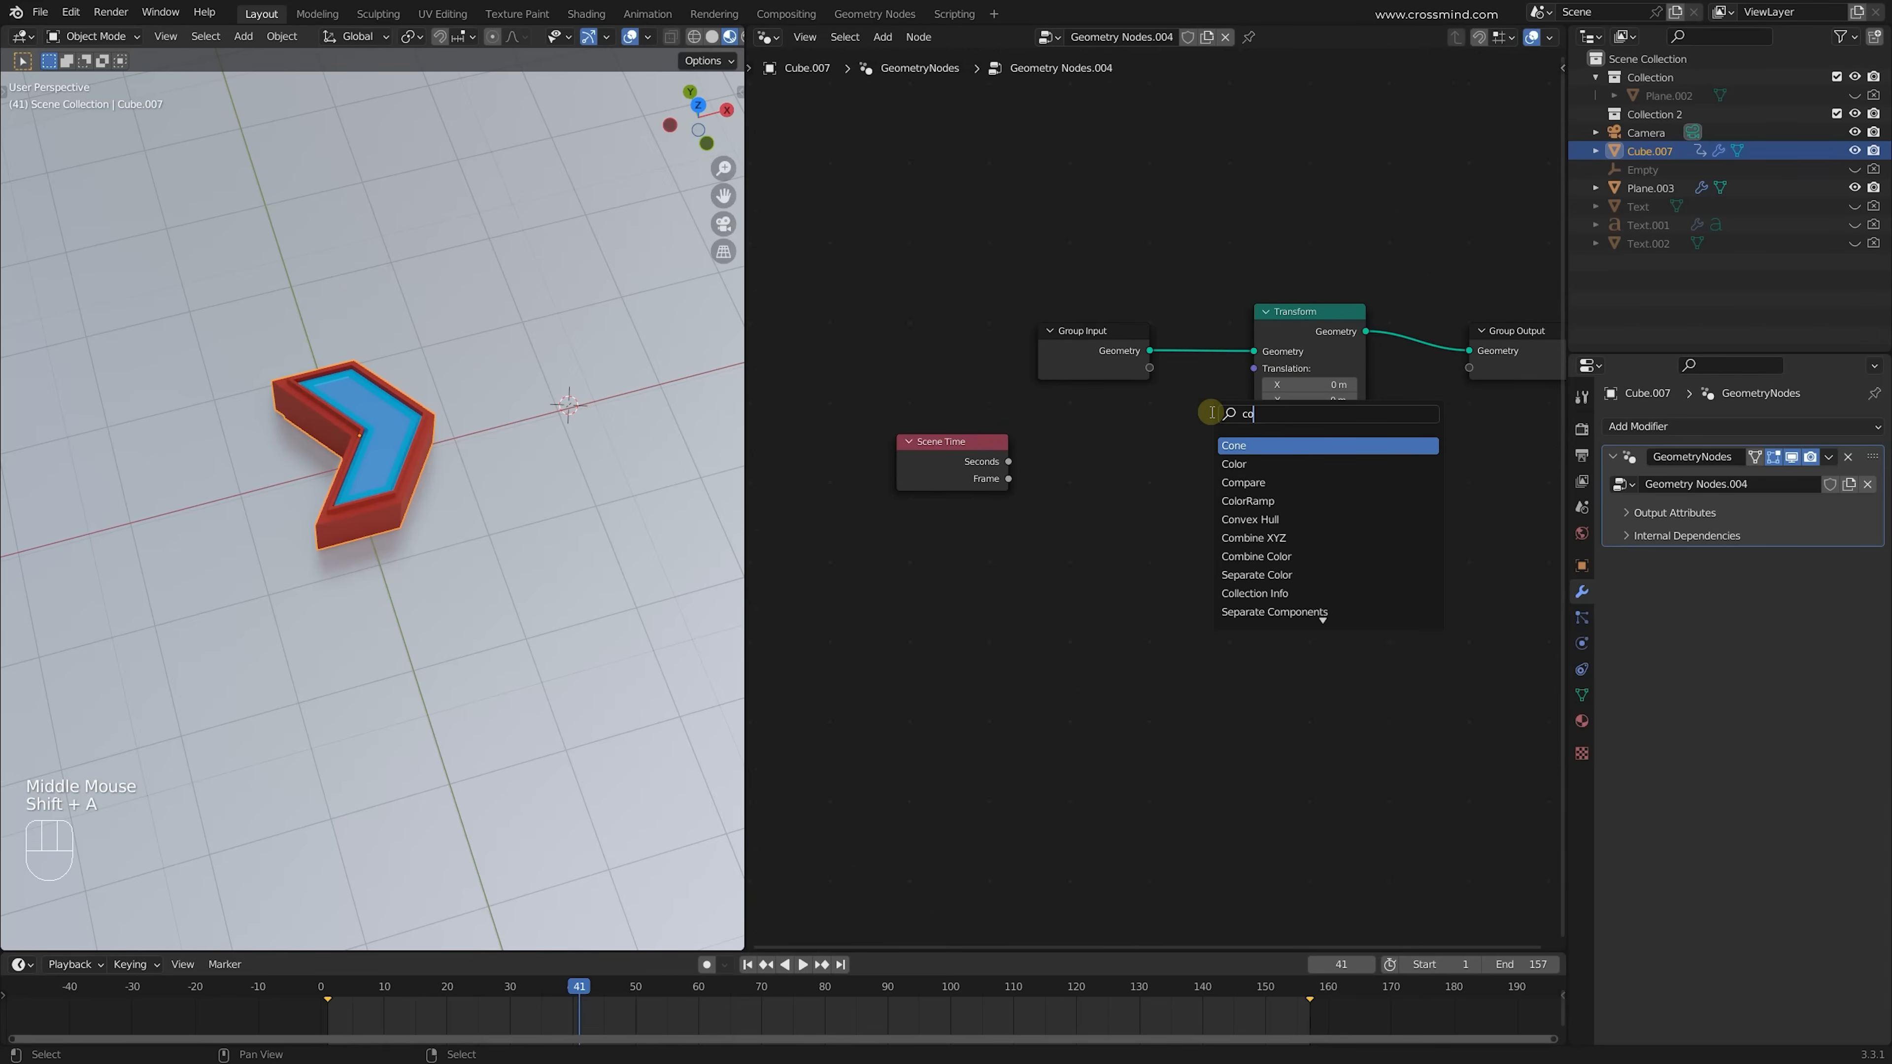
text(m)
click(1253, 464)
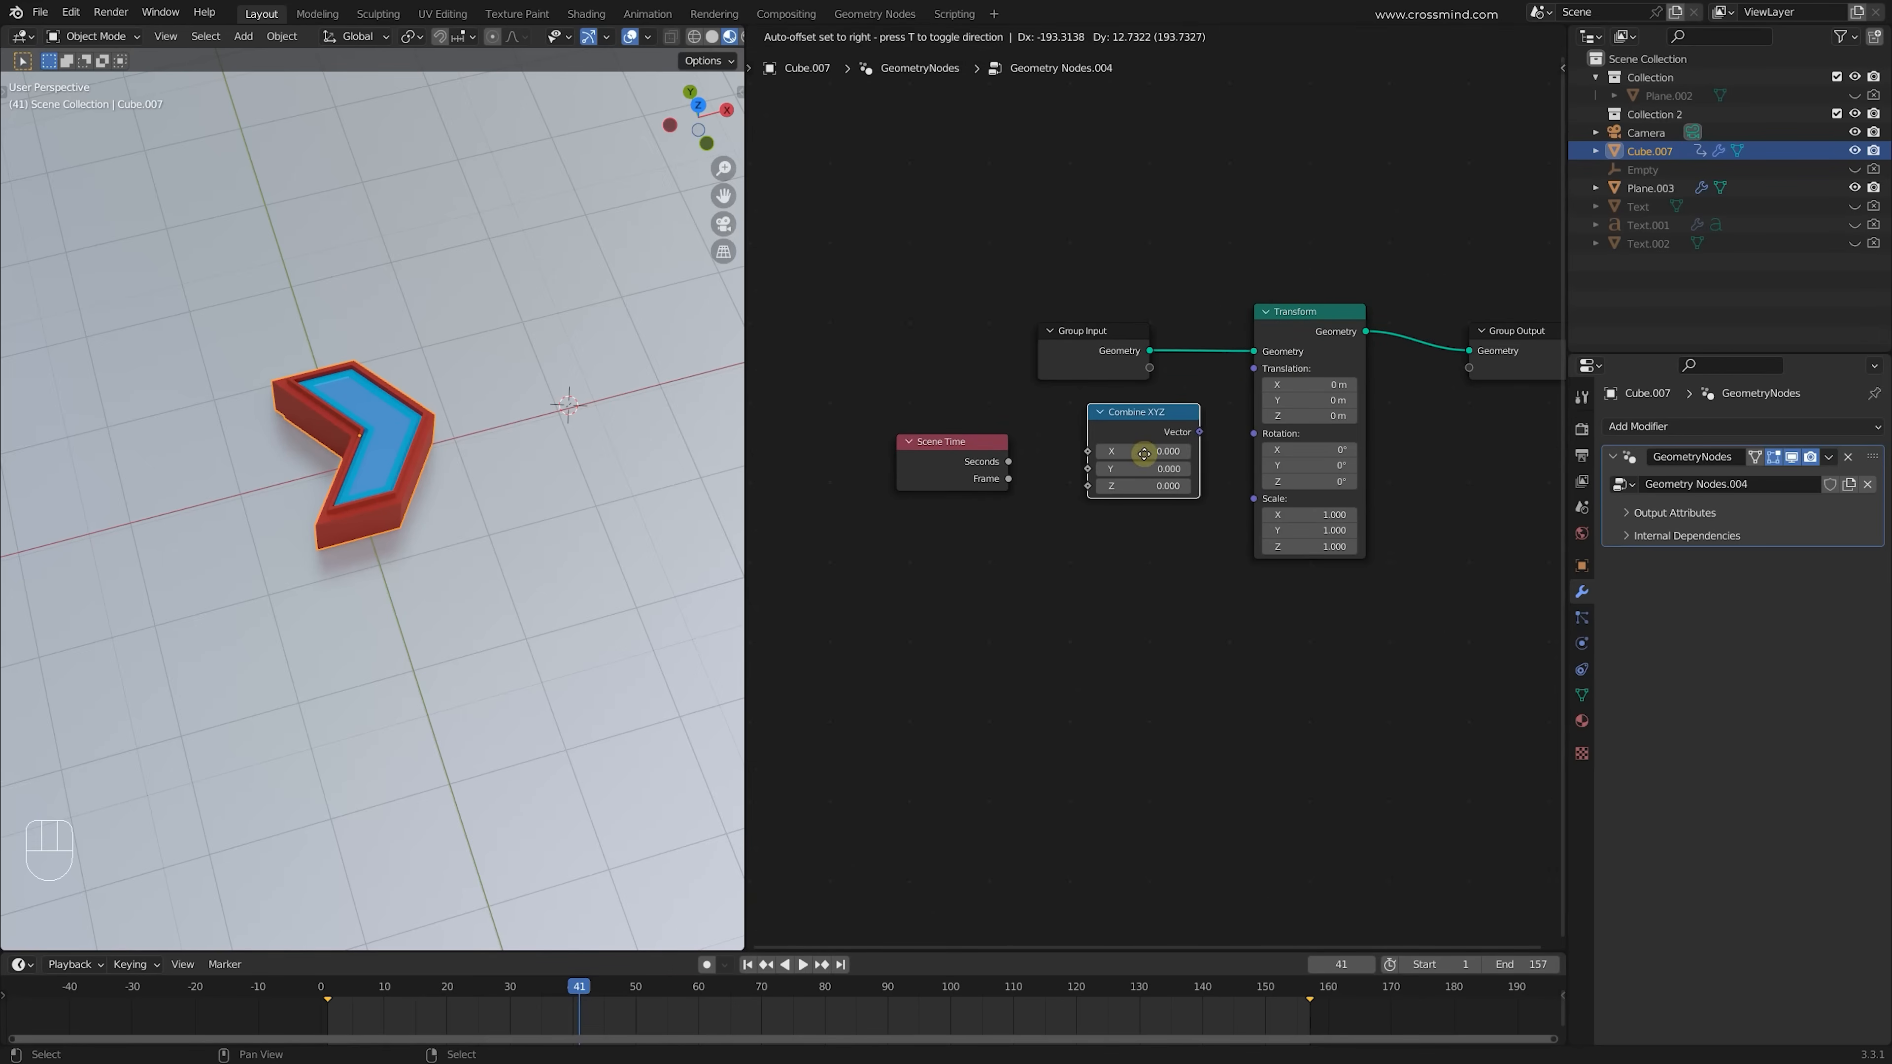
click(1194, 435)
drag(1262, 366, 1263, 365)
middle_drag(1263, 365, 1307, 349)
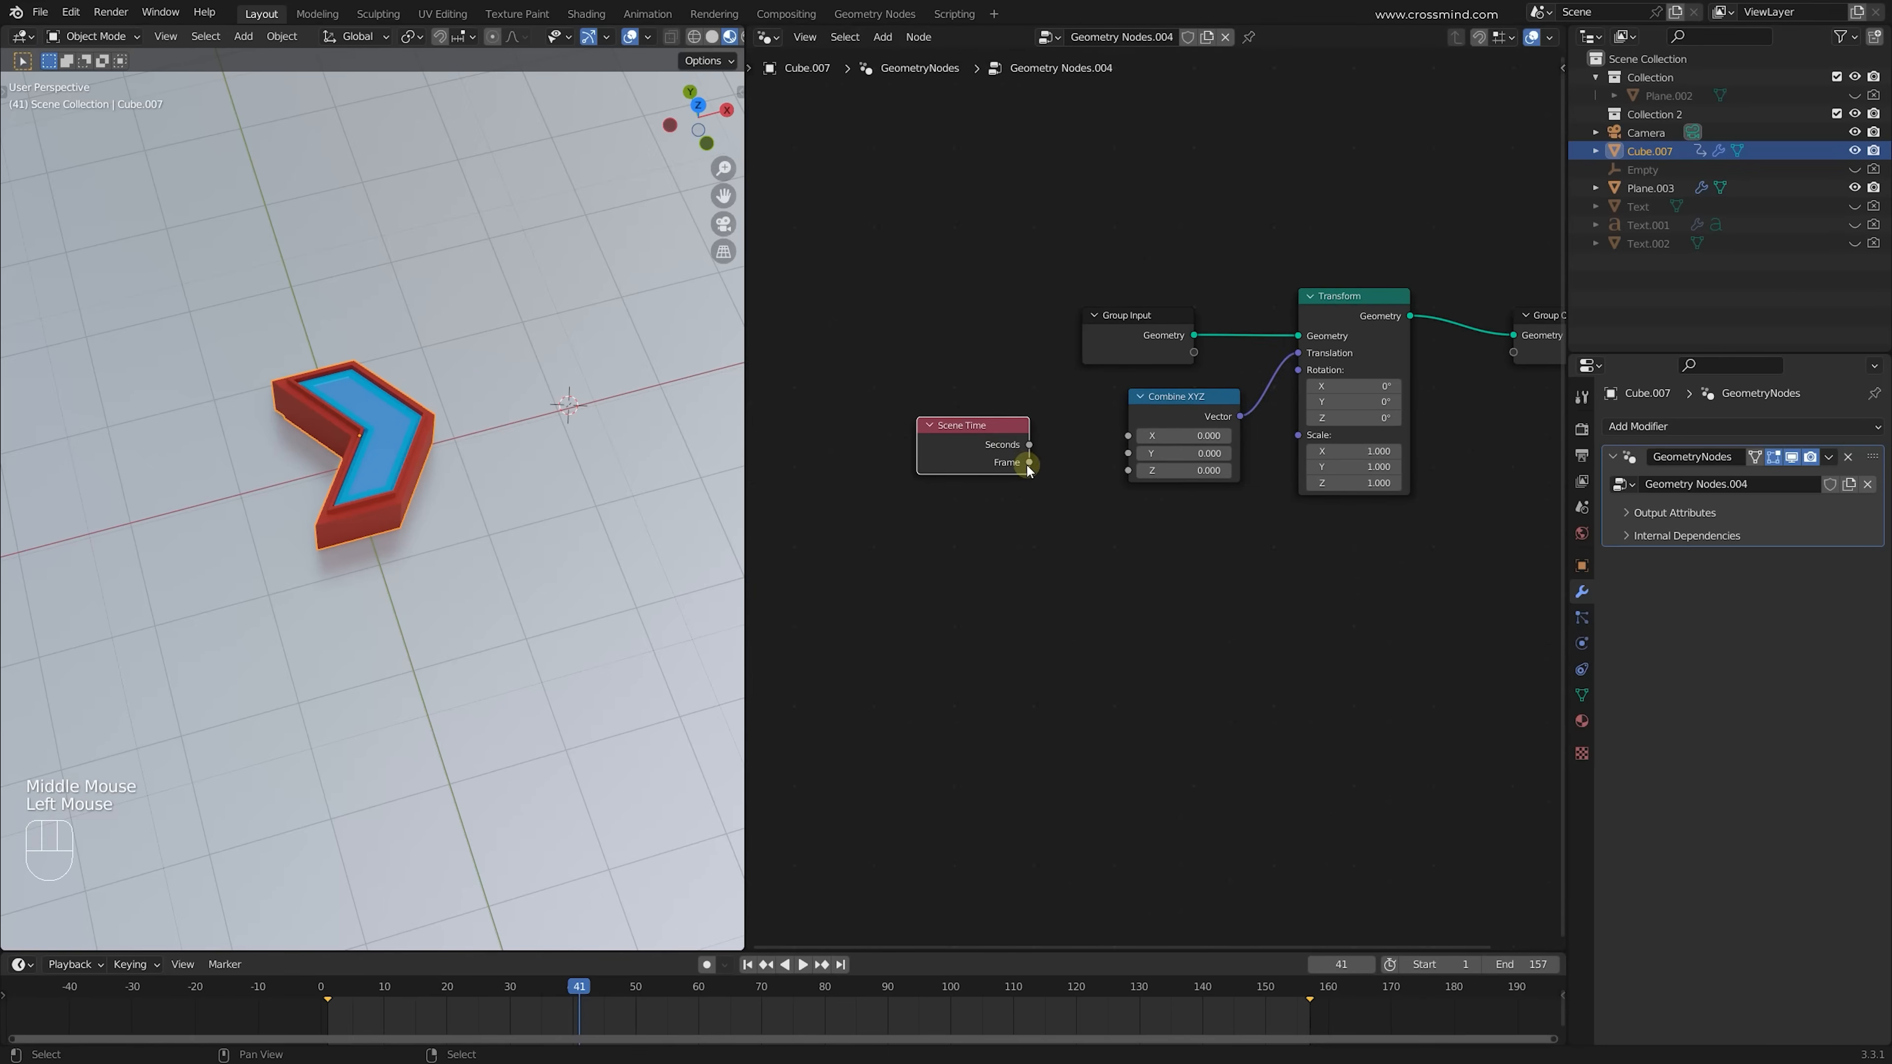
Connect Scene Time's Frame output to the X input of Combine XYZ and delete all of the arrow's keyframes
drag(1125, 437, 1128, 436)
scroll(417, 557, down, 3)
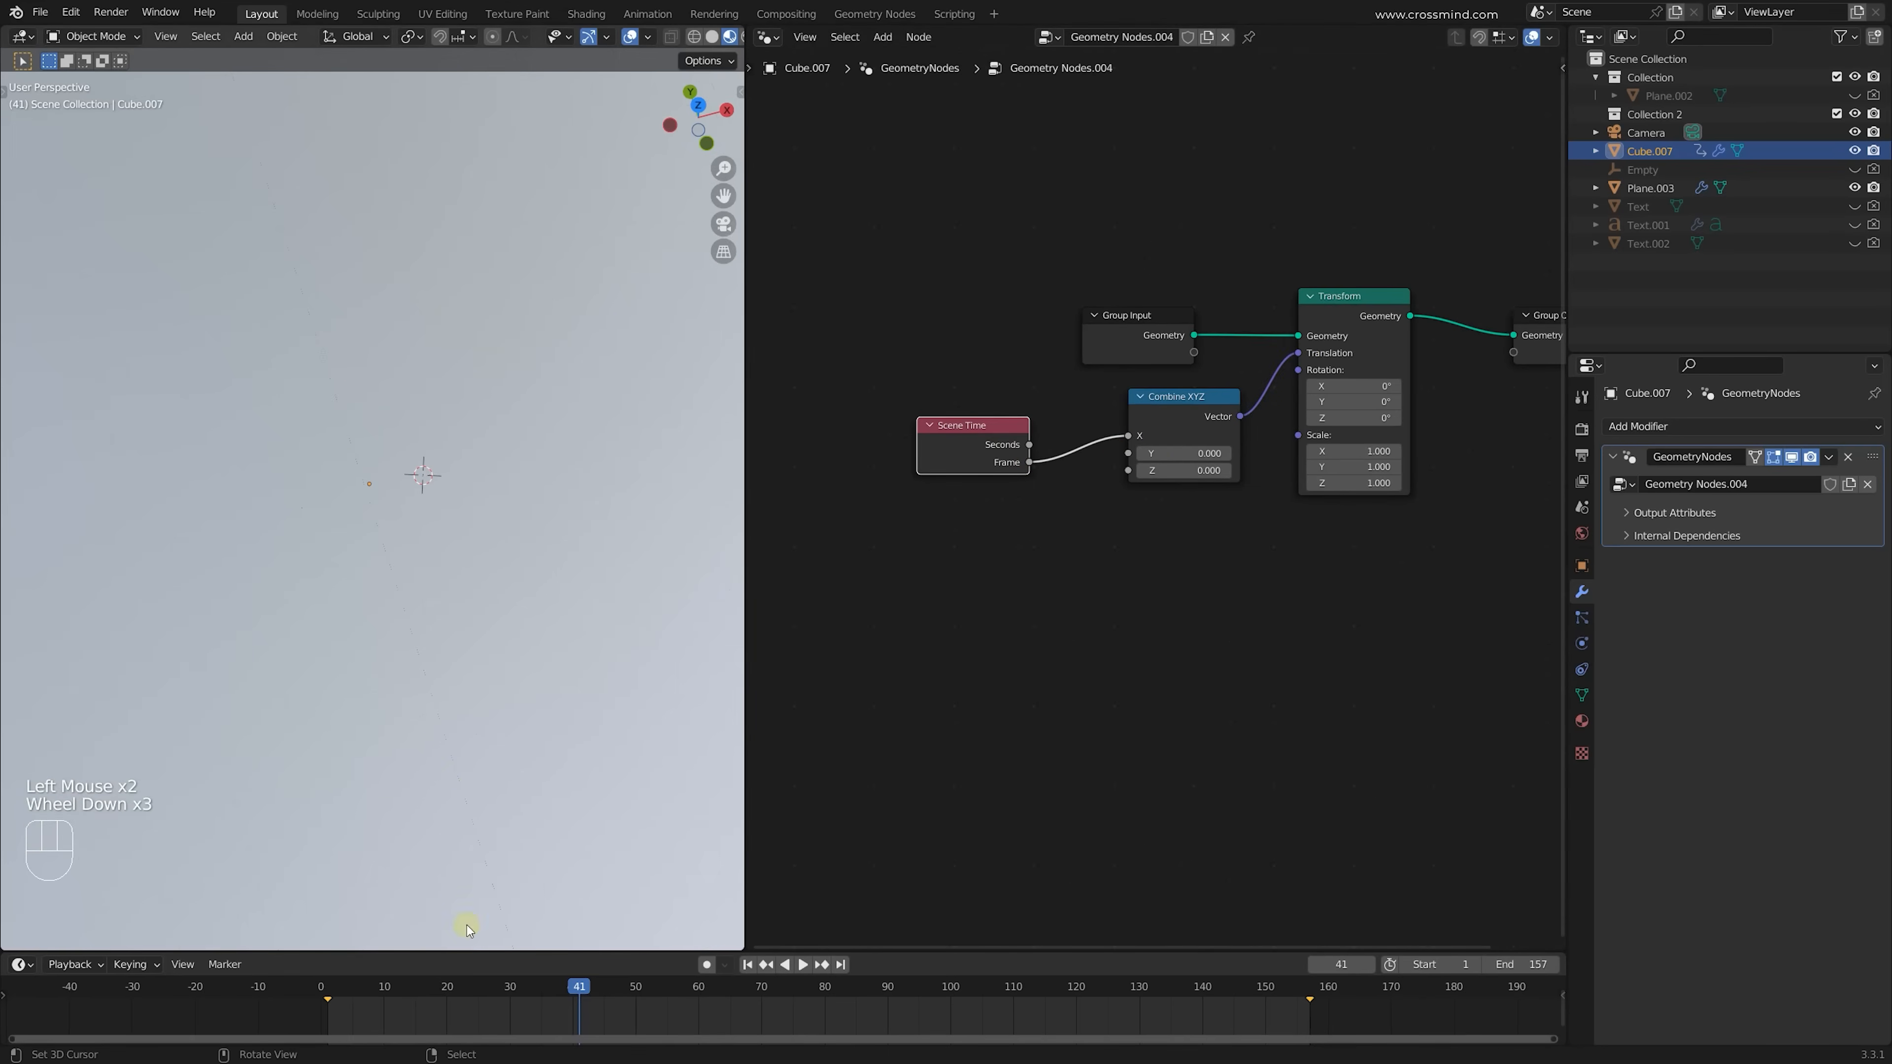
click(379, 1011)
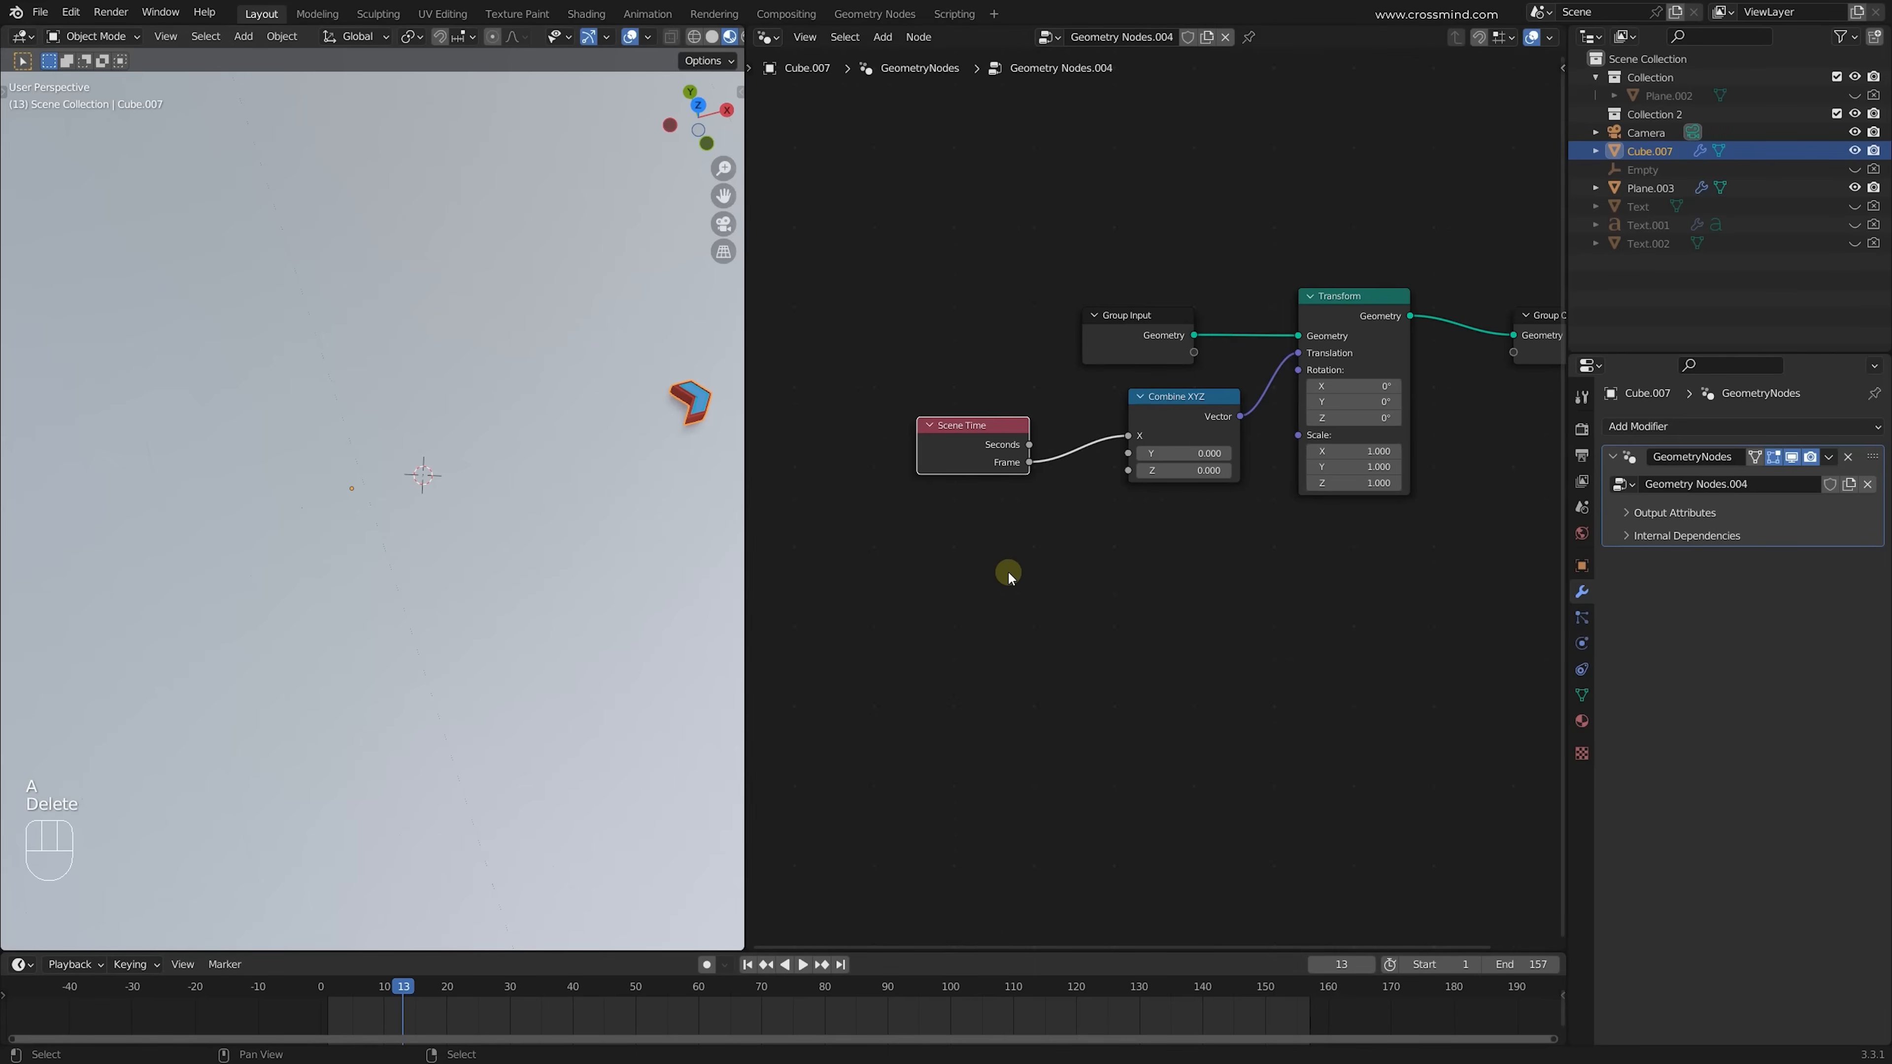
Cut the link into Translation, scrub the timeline to check the arrow's motion, and reconnect Combine XYZ to Translation
ctrl+right_drag(1293, 374, 1259, 398)
click(621, 1006)
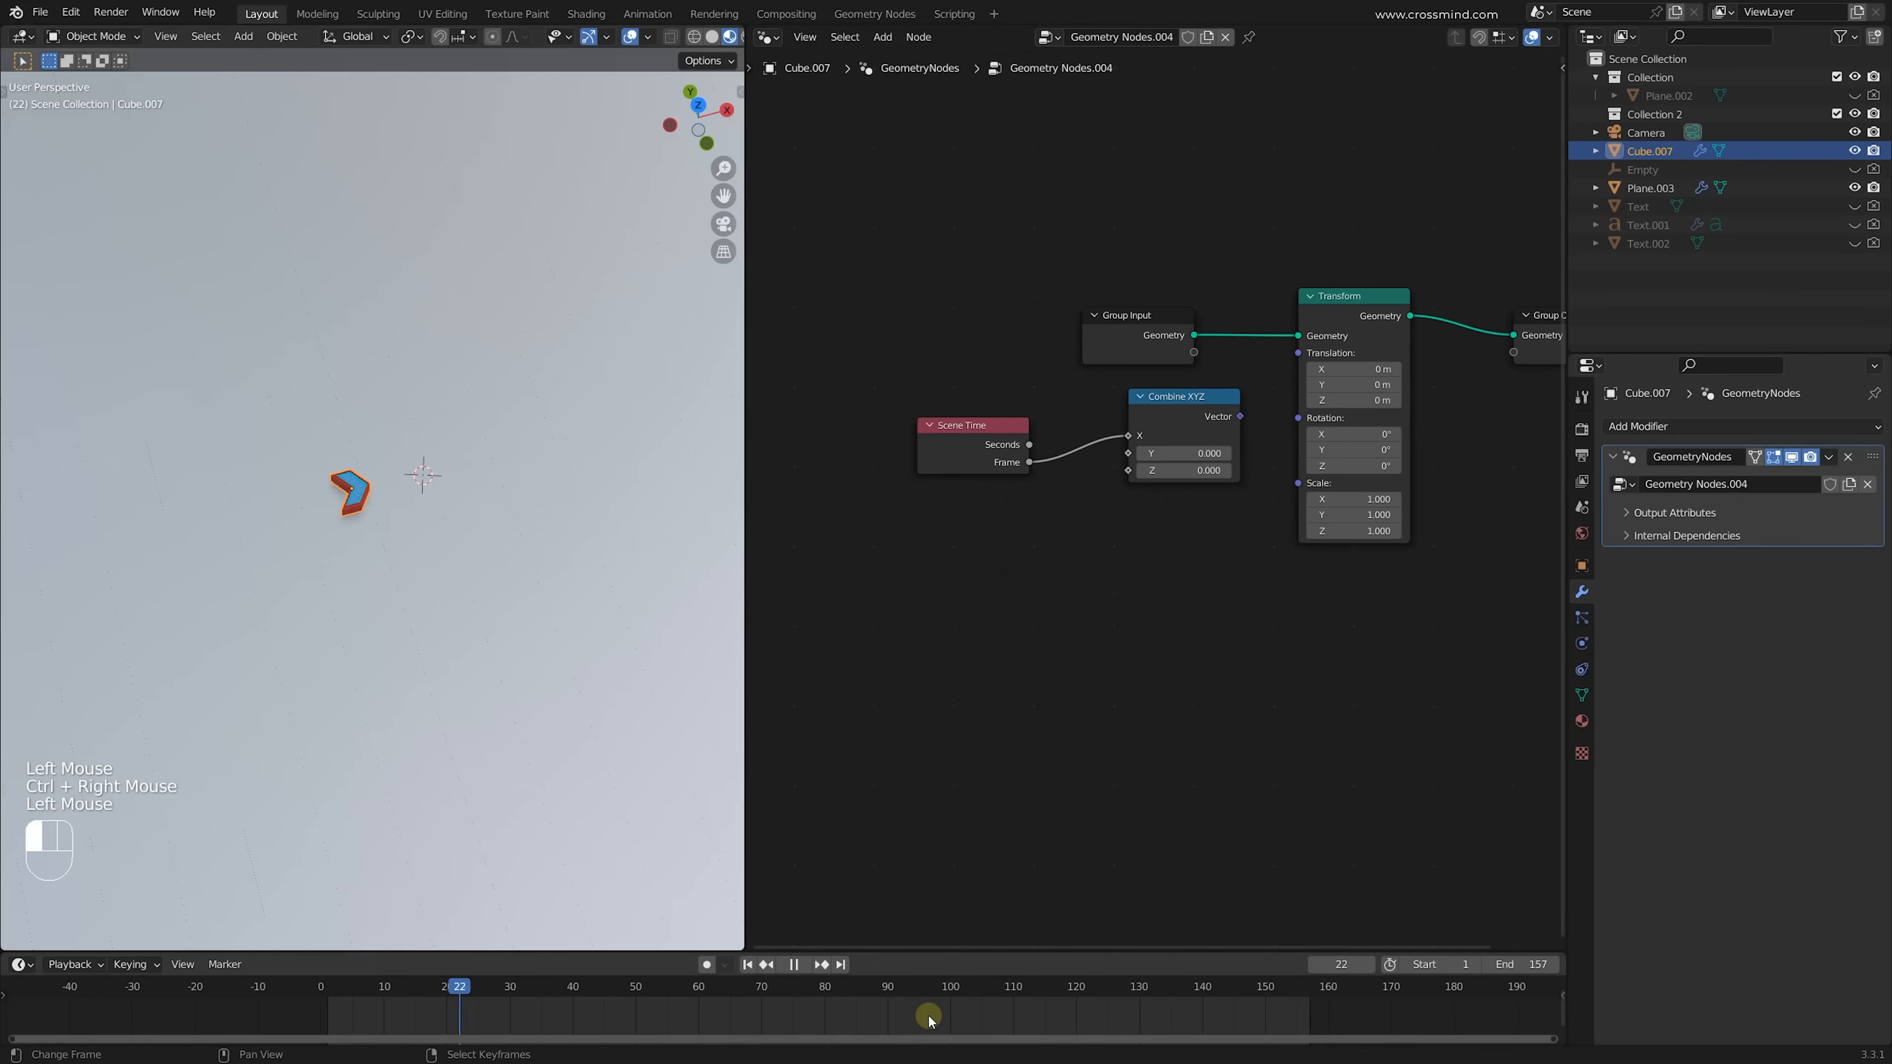
drag(1240, 418, 1299, 352)
Play the animation, follow the frame-driven arrow's travel along X, and return to frame 1
key(shift+space)
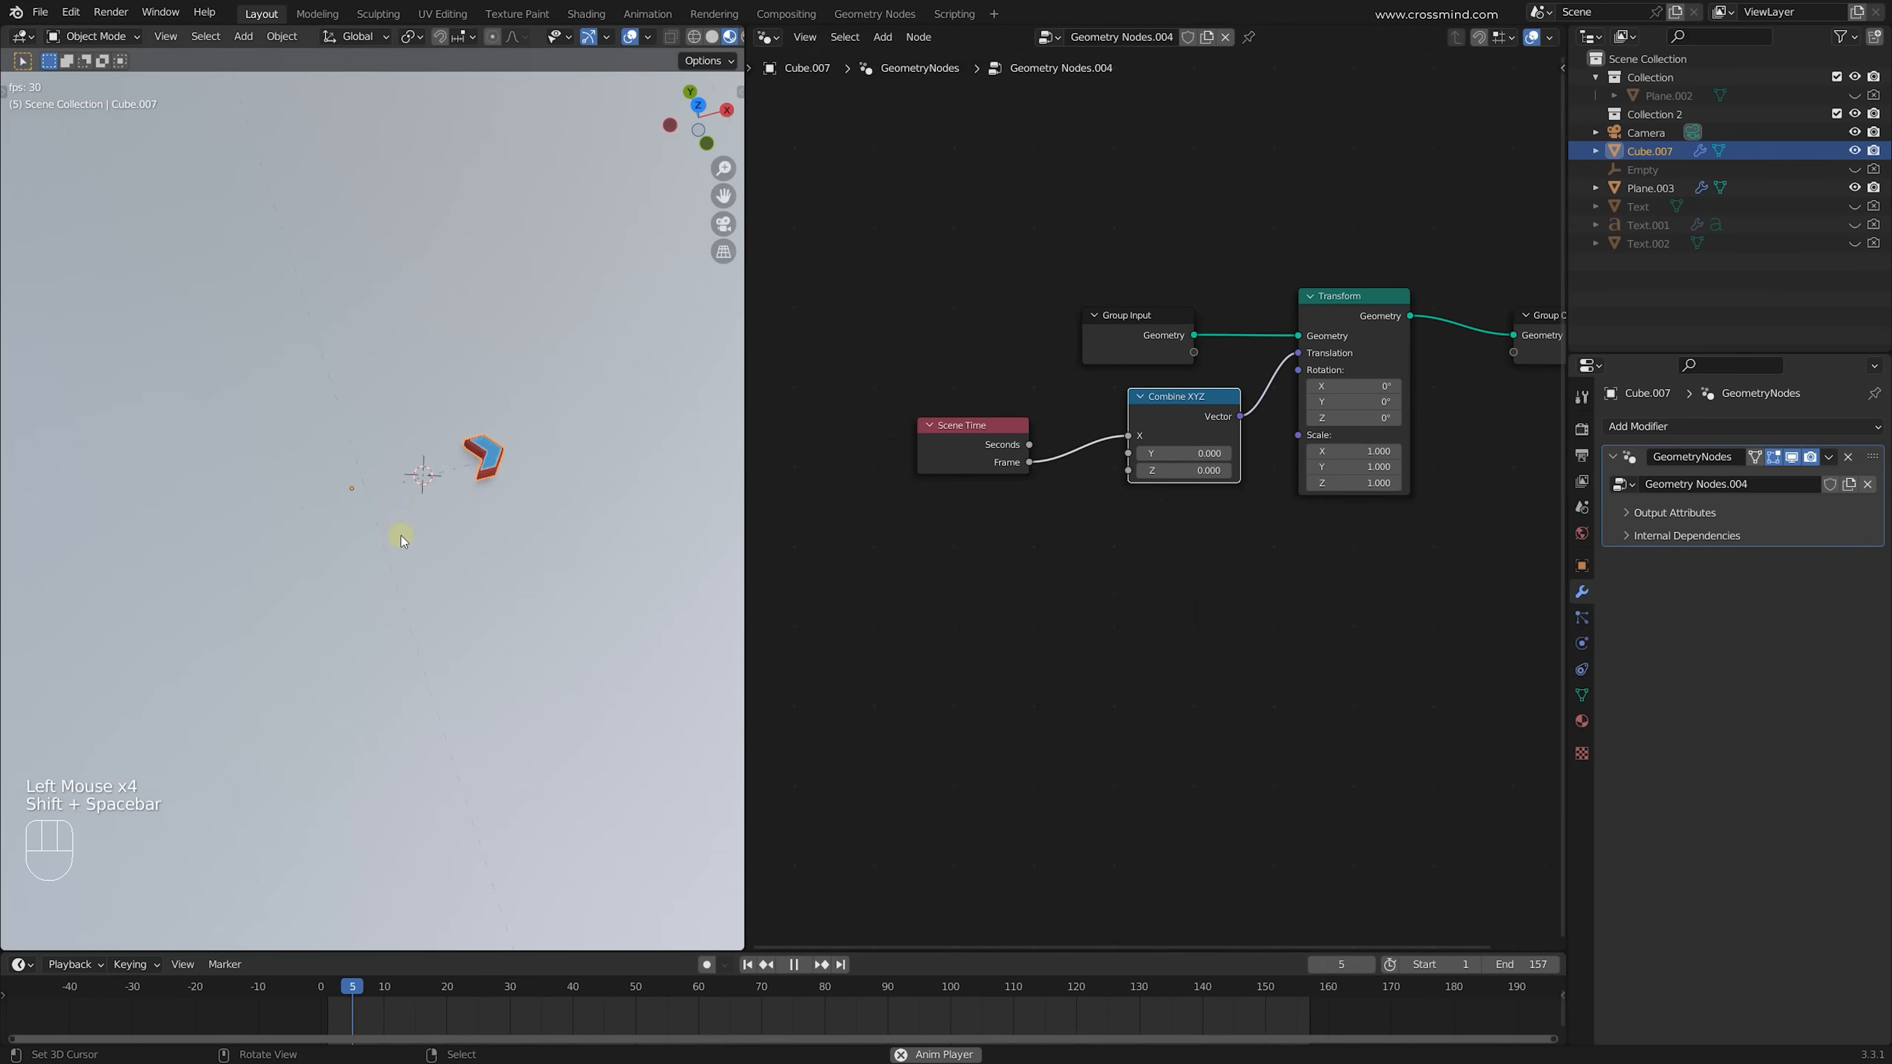
scroll(429, 538, down, 4)
scroll(511, 514, up, 2)
shift+middle_drag(510, 509, 202, 579)
scroll(465, 551, down, 1)
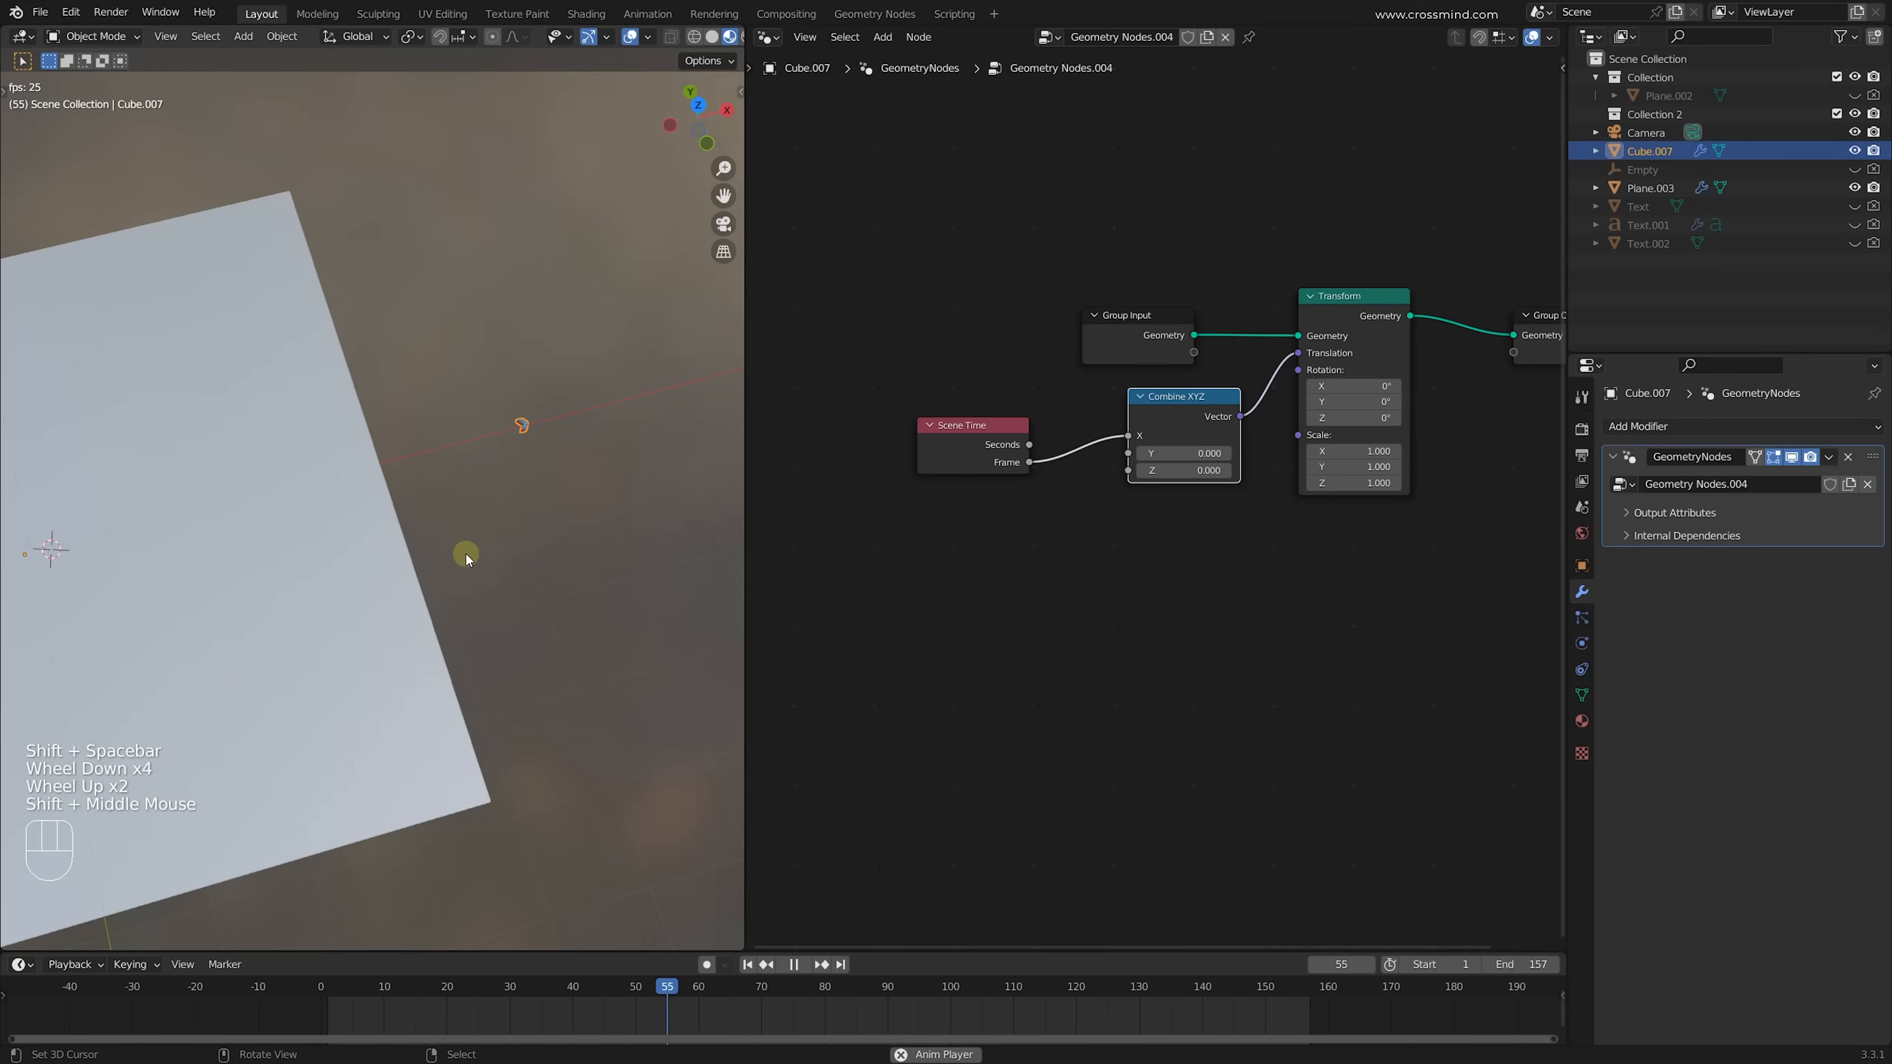
shift+middle_drag(466, 551, 341, 564)
scroll(538, 553, up, 1)
shift+middle_drag(539, 556, 471, 787)
scroll(490, 605, down, 2)
key(shift+space)
scroll(472, 787, down, 1)
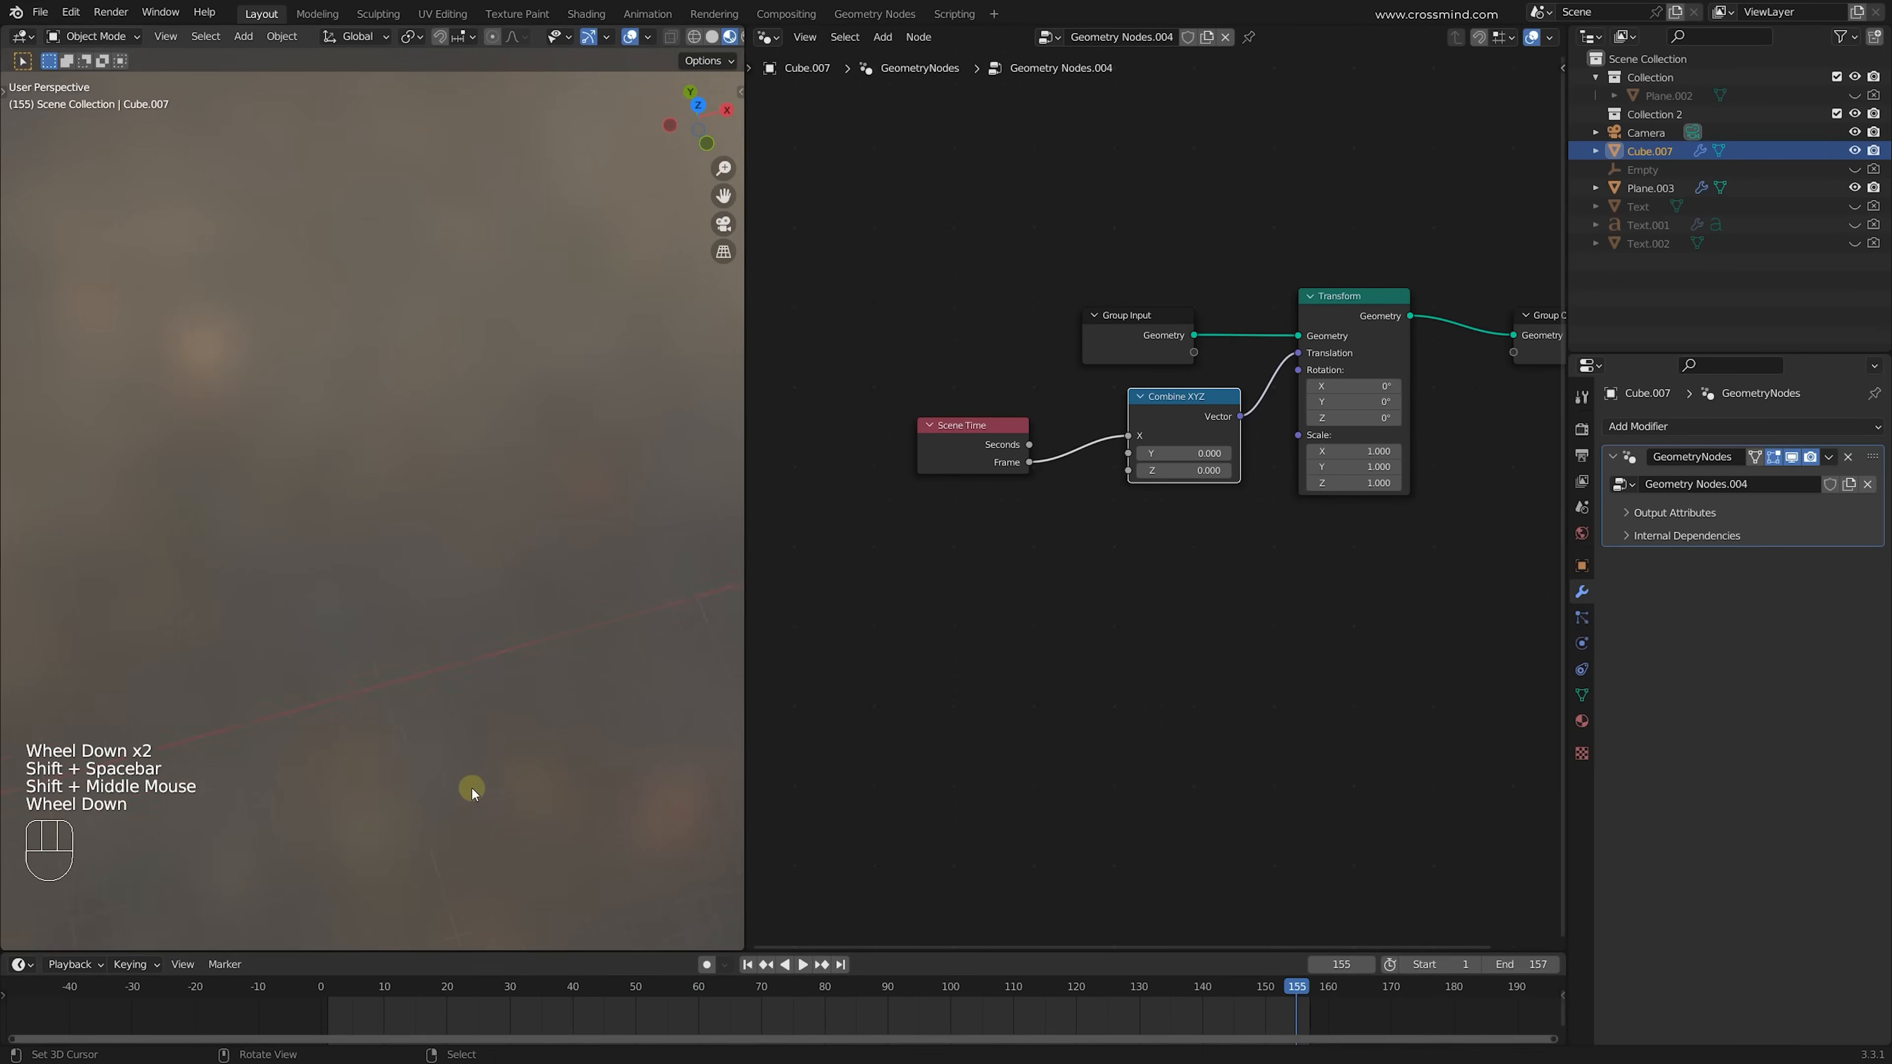
click(751, 965)
key(ctrl+z)
key(ctrl+z)
key(ctrl+z)
Insert a Math node set to Multiply with value 0.070 between Scene Time's Frame output and Combine XYZ's X input, and play the animation
key(shift+a)
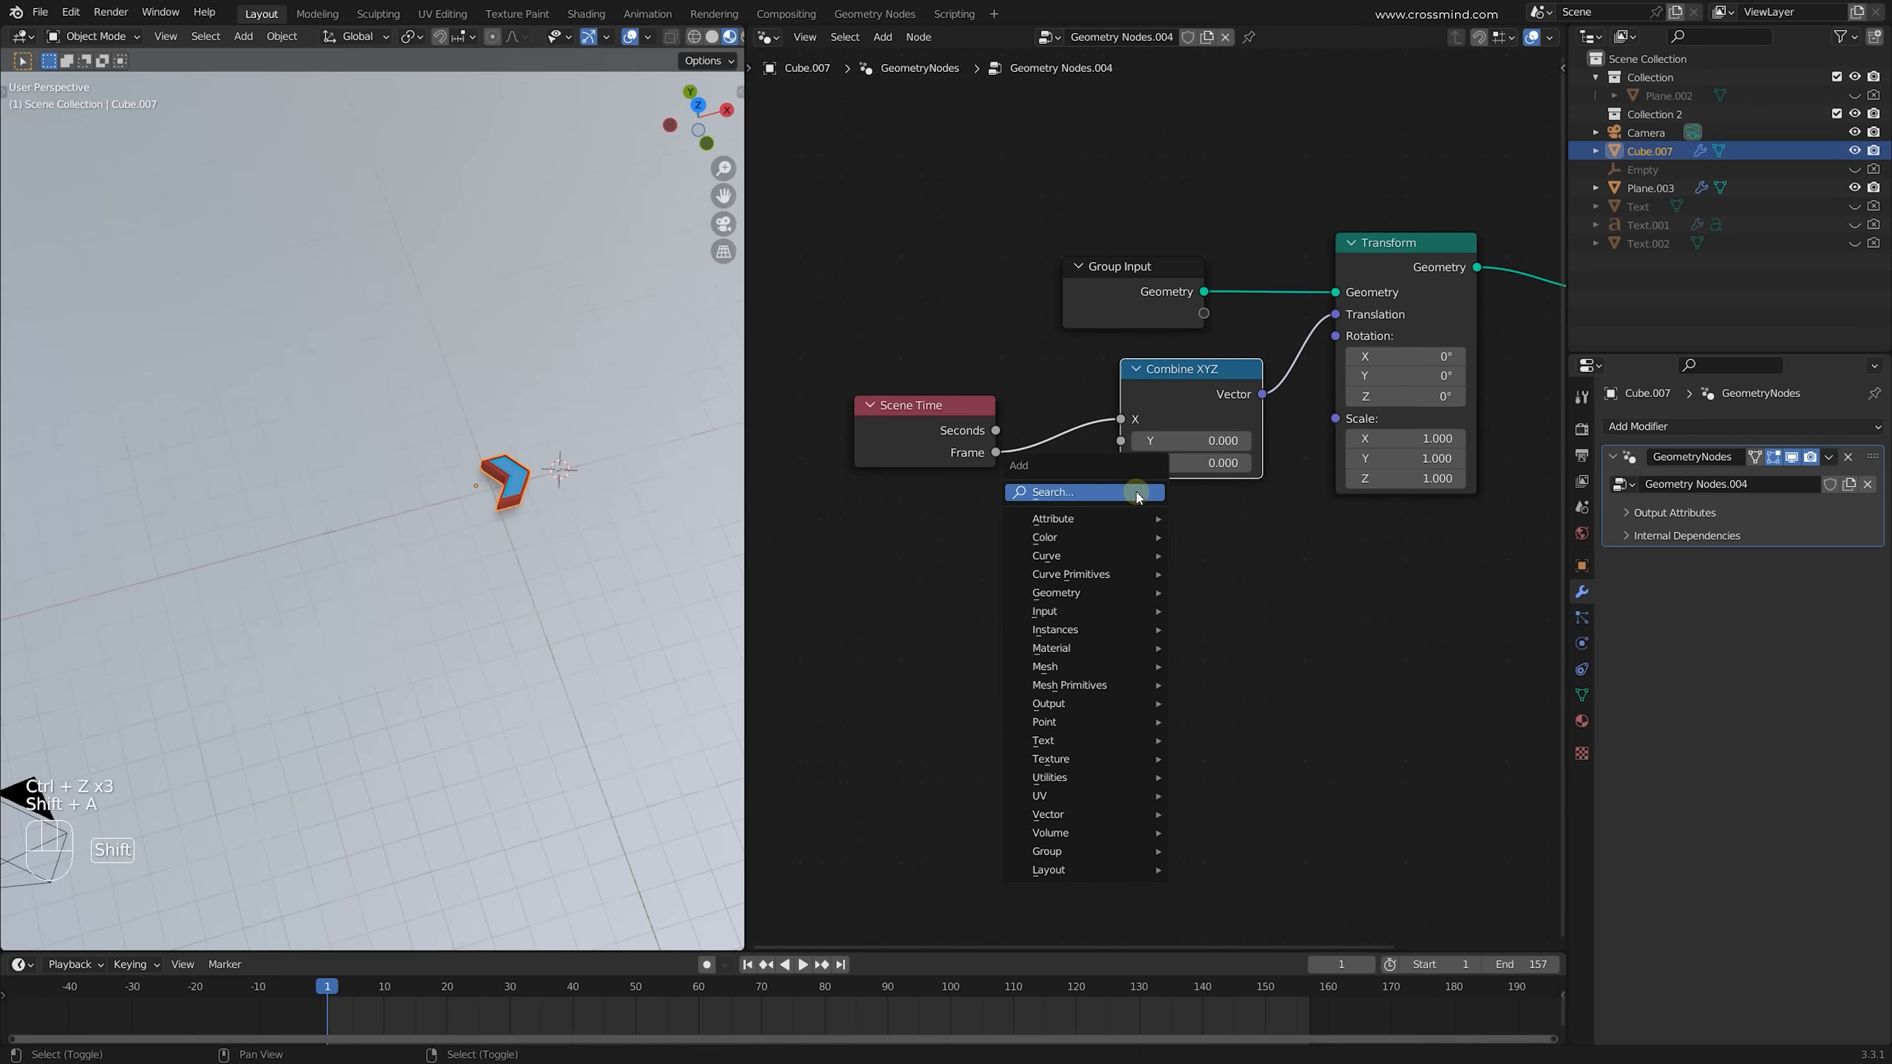
text(a)
key(shift+a)
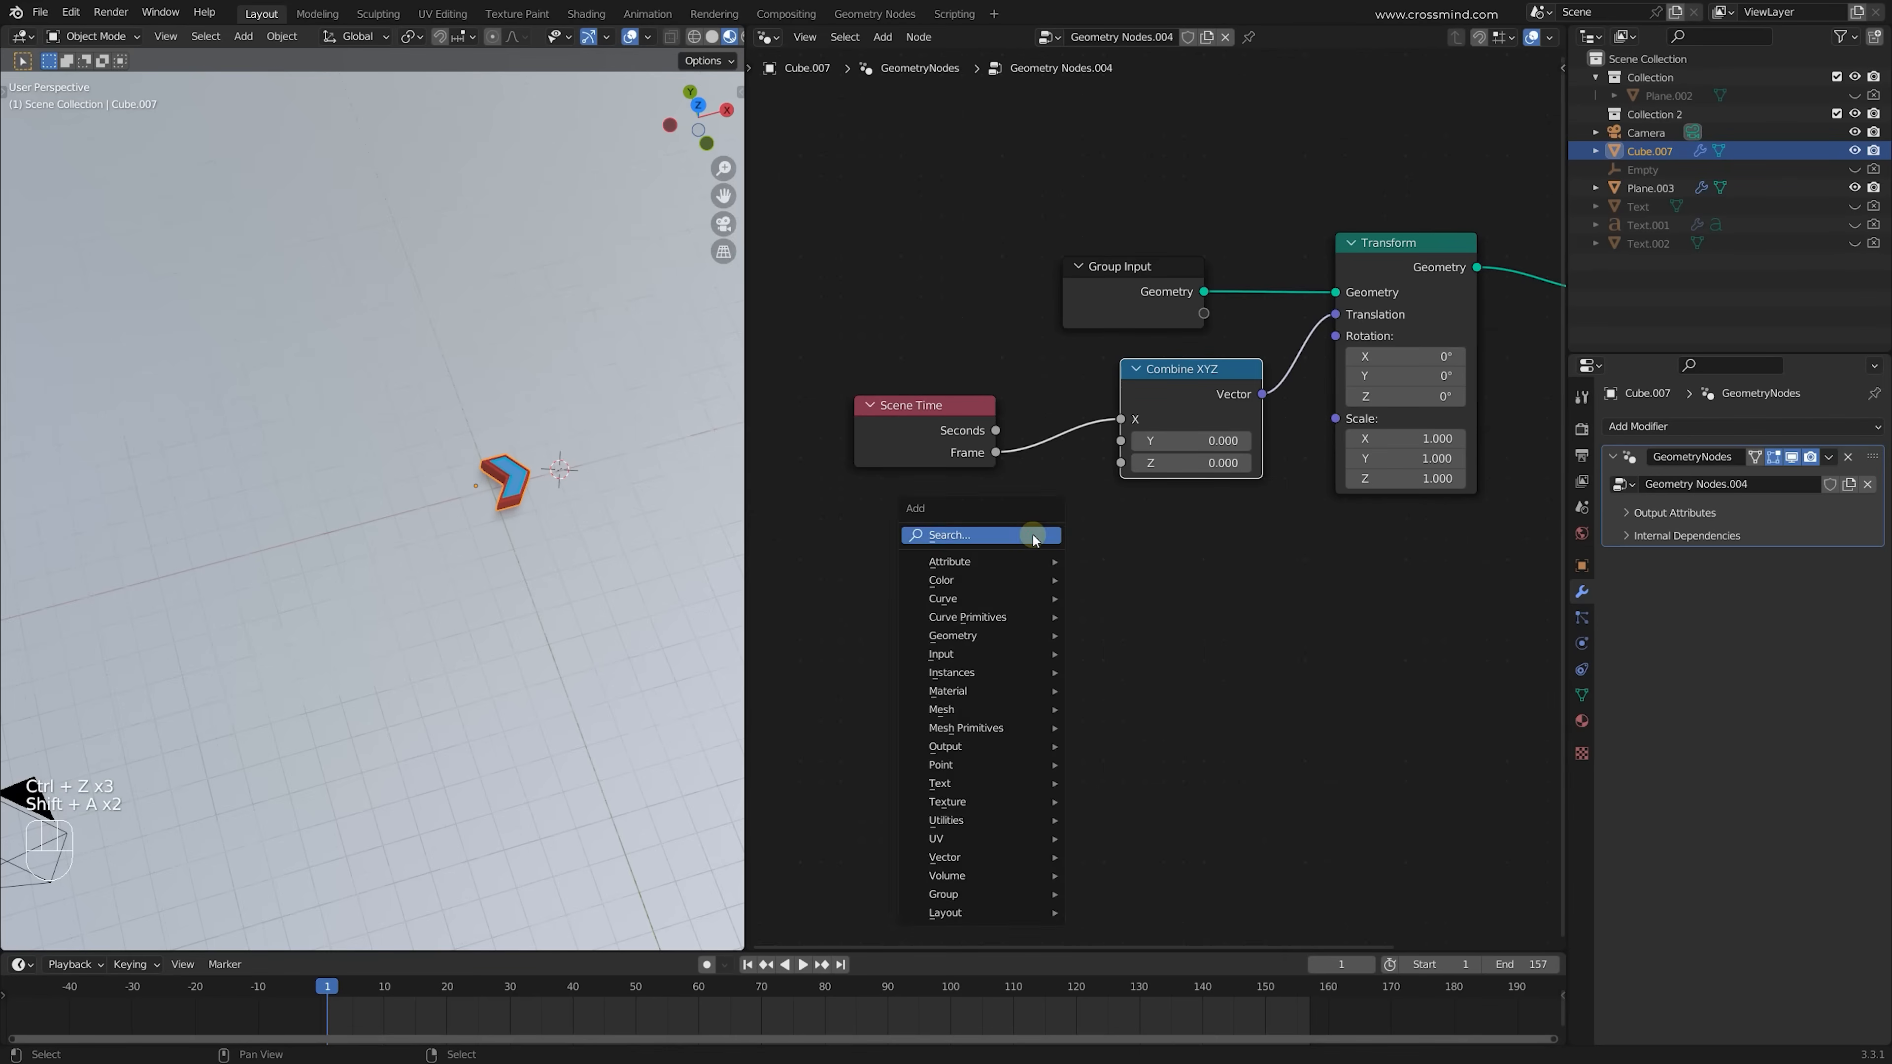
text(math)
key(Return)
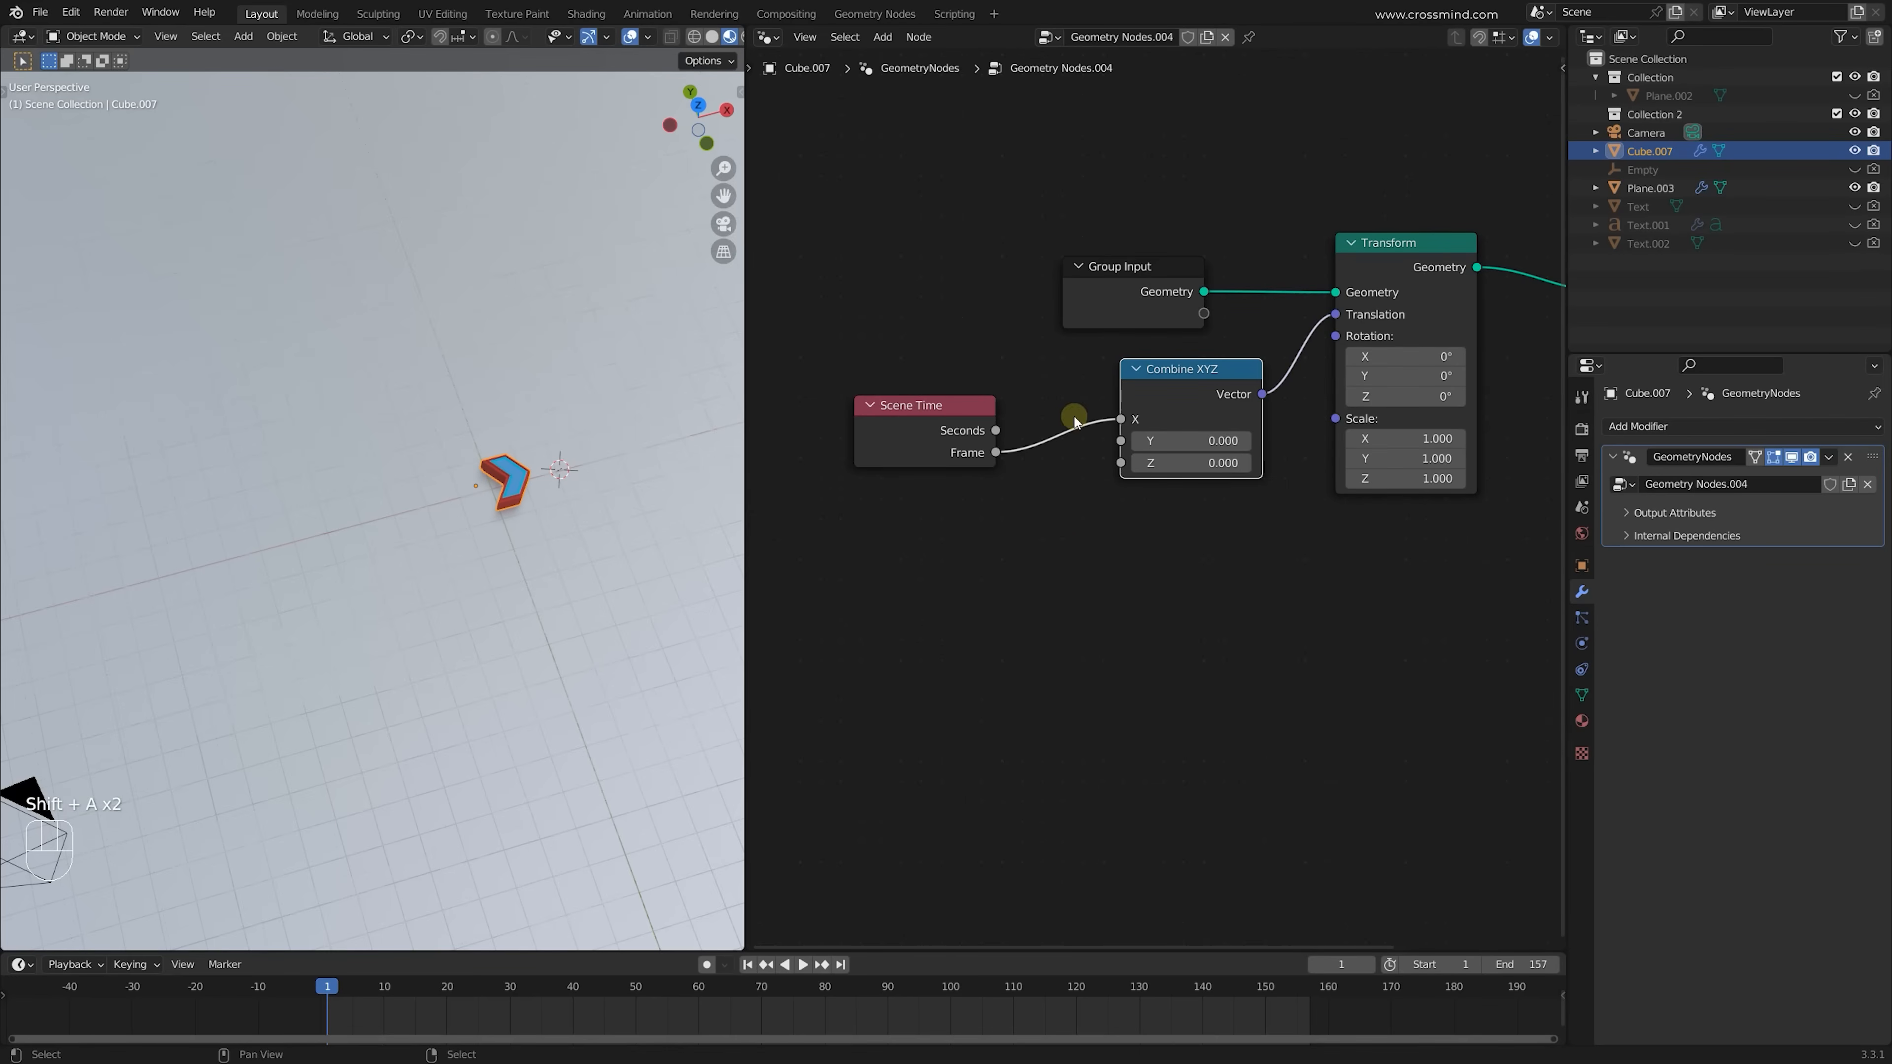
click(1074, 415)
click(1094, 468)
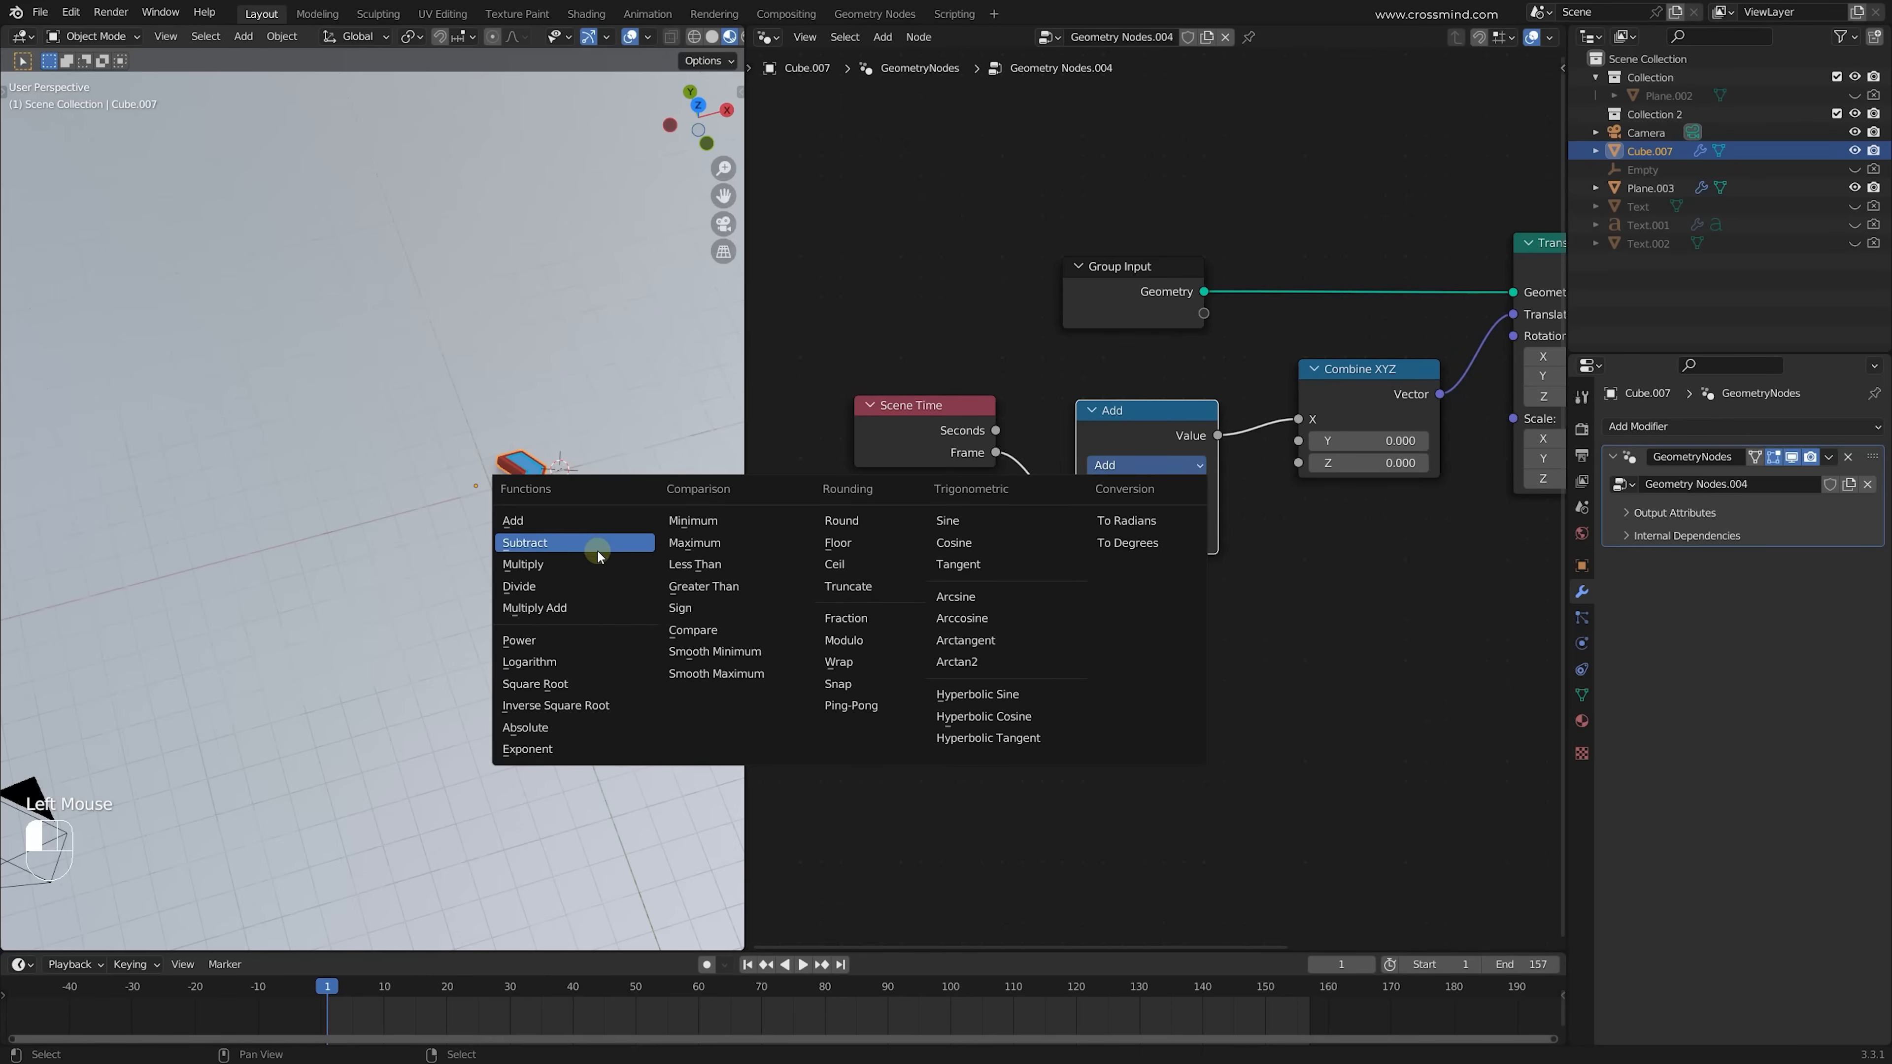
click(581, 564)
shift+drag(1161, 536, 1102, 536)
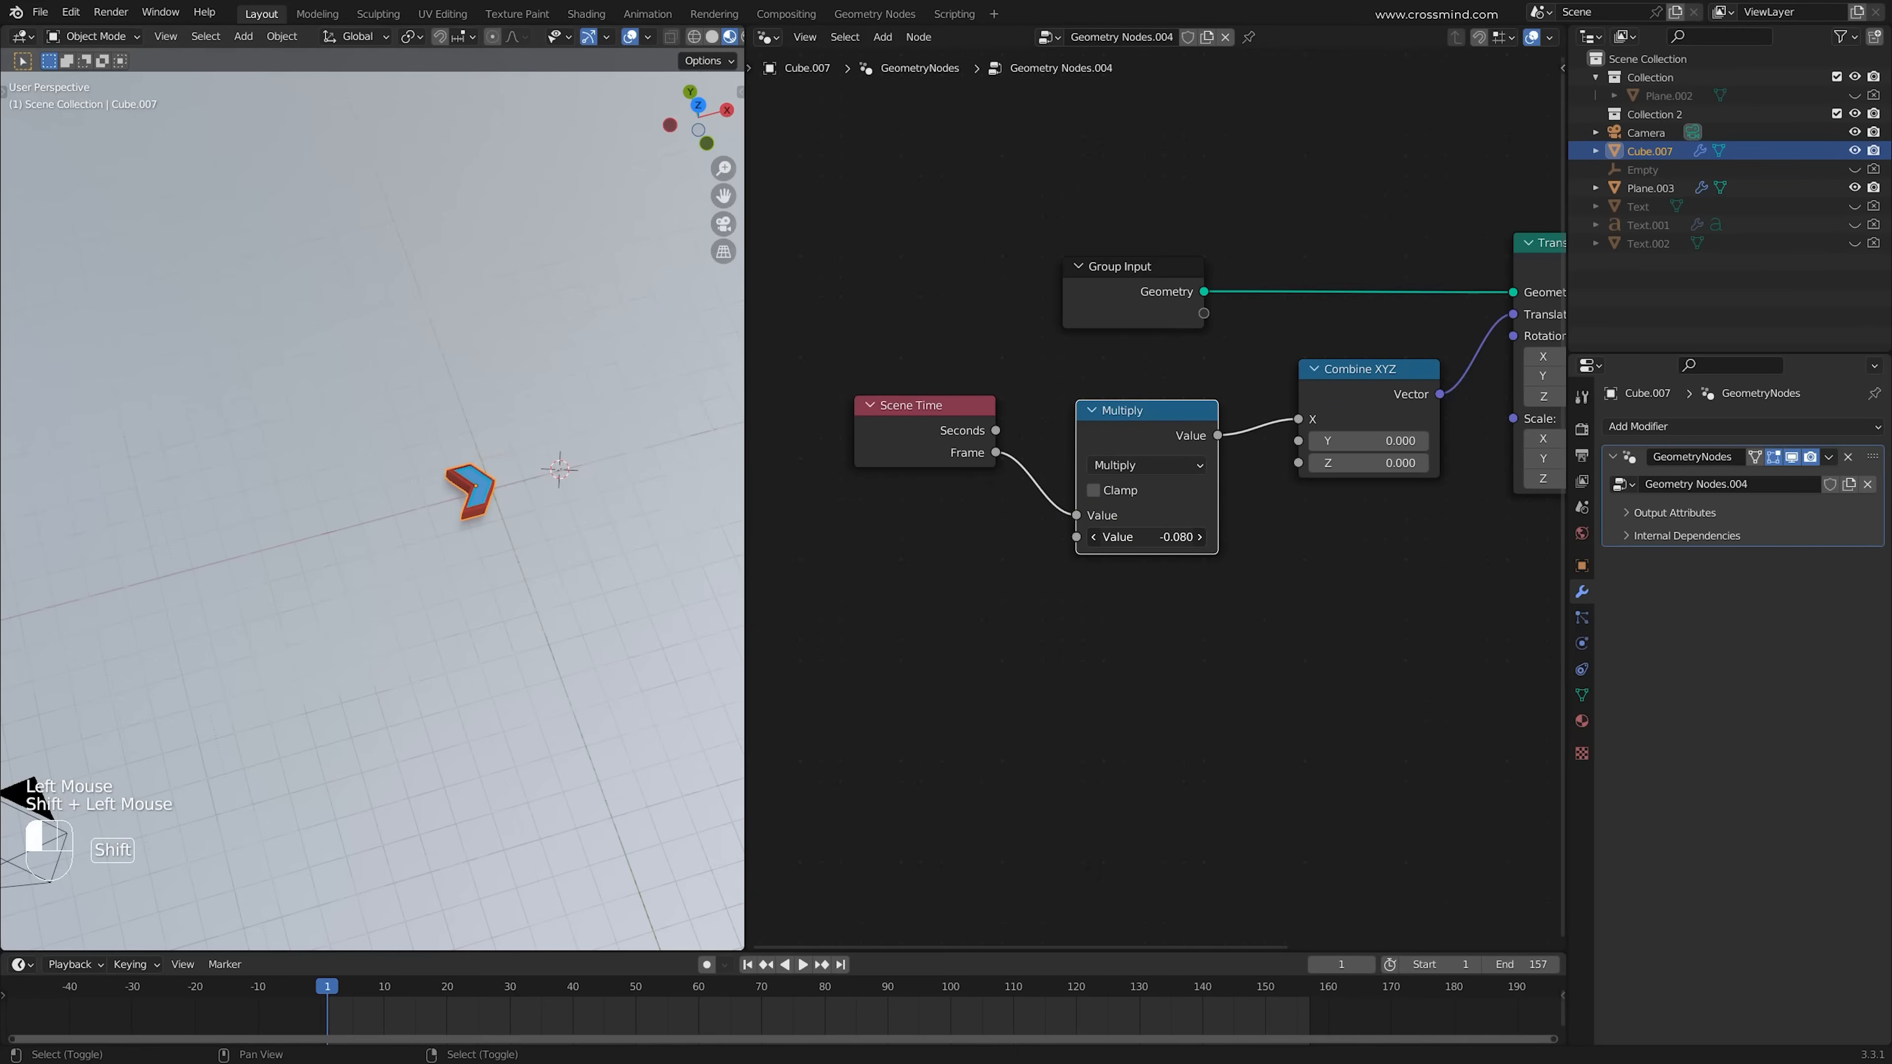
key(shift+space)
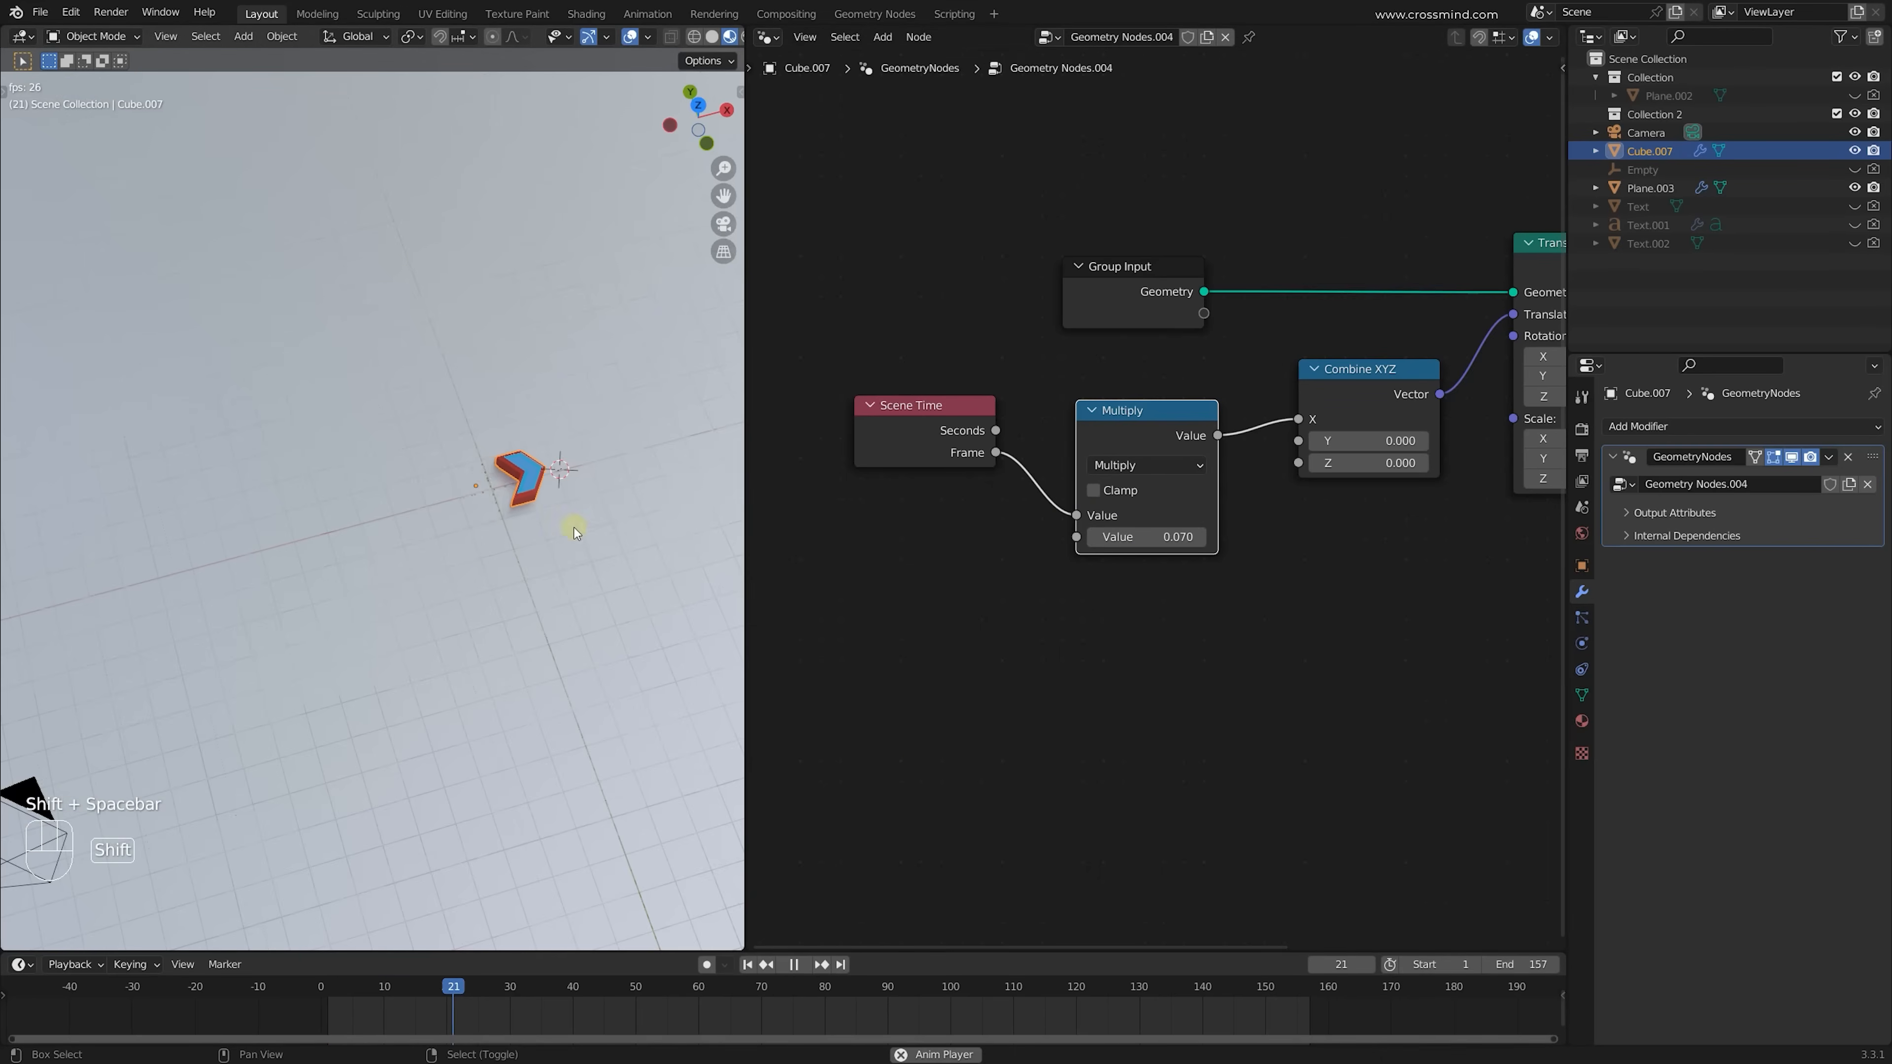
Raise the Multiply value to 0.170 while the animation plays, check the arrow's faster travel, and stop playback
shift+middle_drag(579, 528, 484, 574)
scroll(485, 574, up, 2)
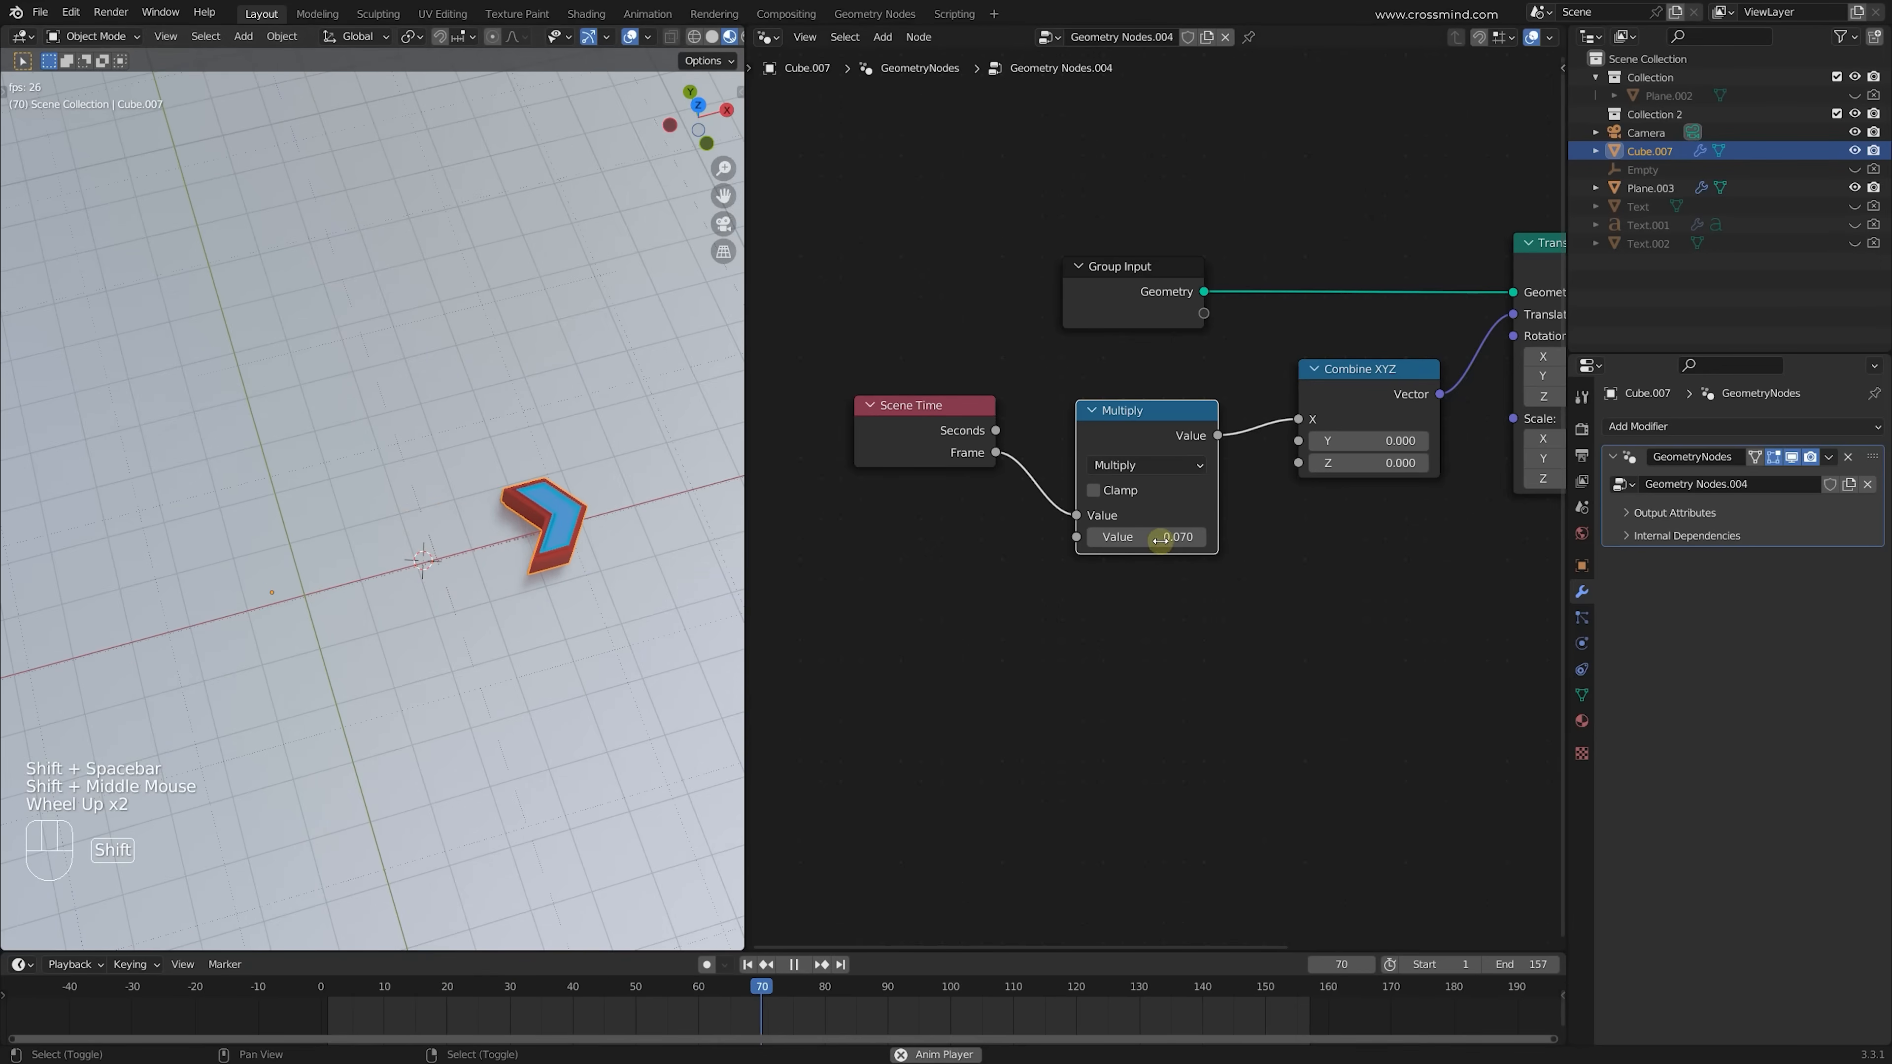
shift+drag(1161, 538, 1195, 537)
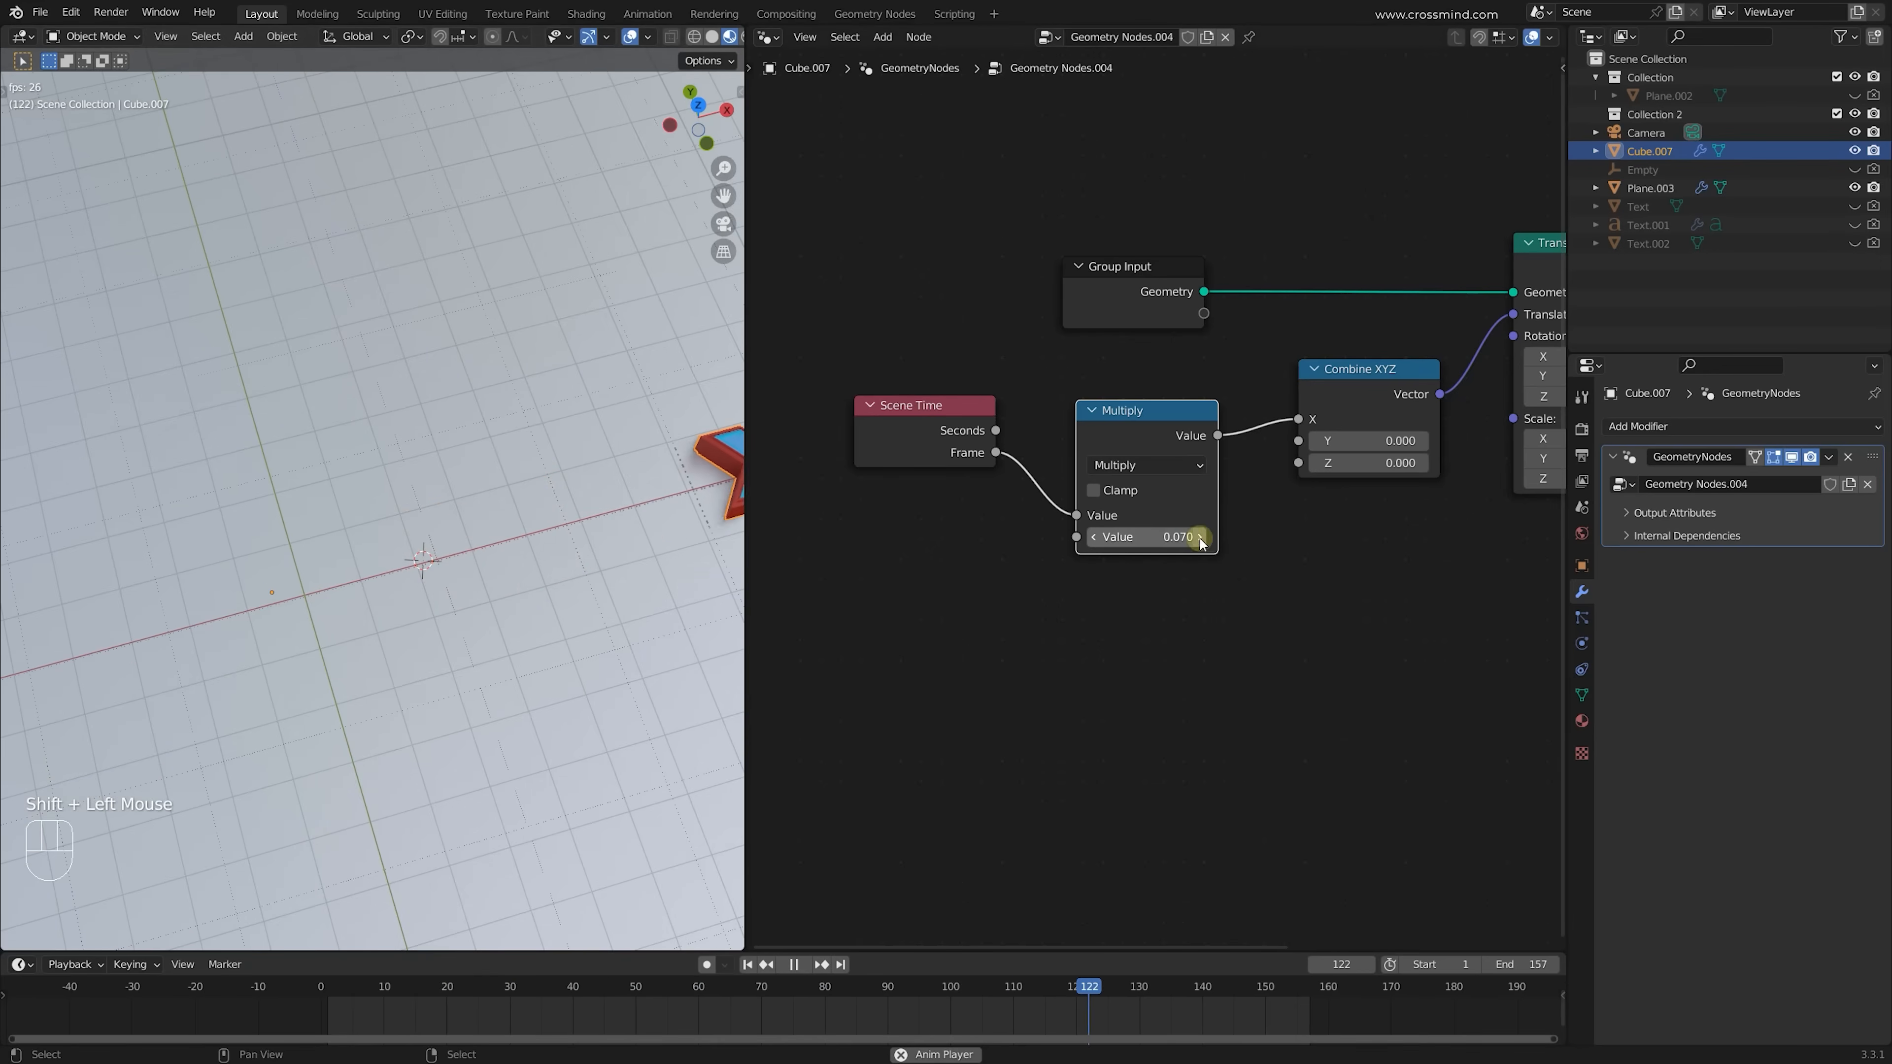
scroll(501, 586, down, 2)
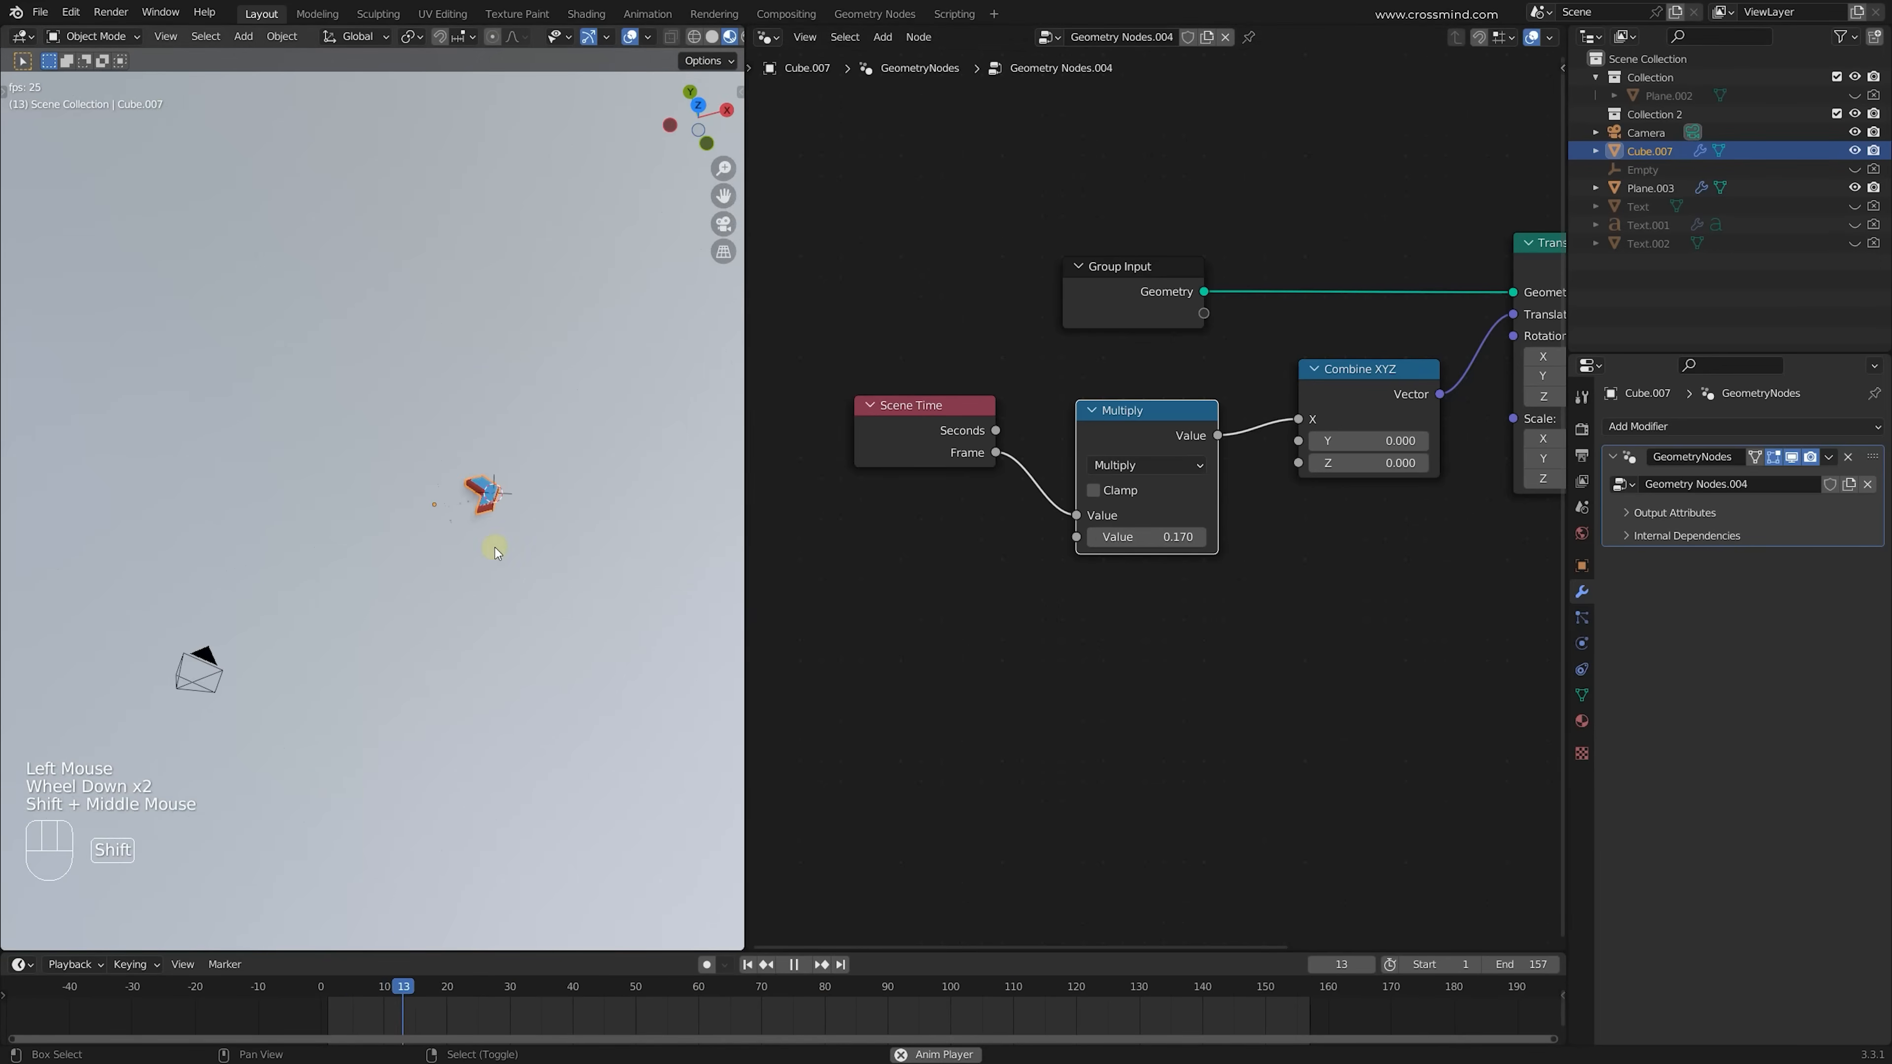
key(shift+space)
Examine the node chain from Scene Time through Multiply and Combine XYZ to Transform, moving Scene Time away from Multiply
scroll(1276, 477, down, 3)
middle_drag(1275, 477, 1409, 485)
drag(777, 237, 1343, 619)
middle_drag(1089, 632, 1148, 637)
click(1148, 637)
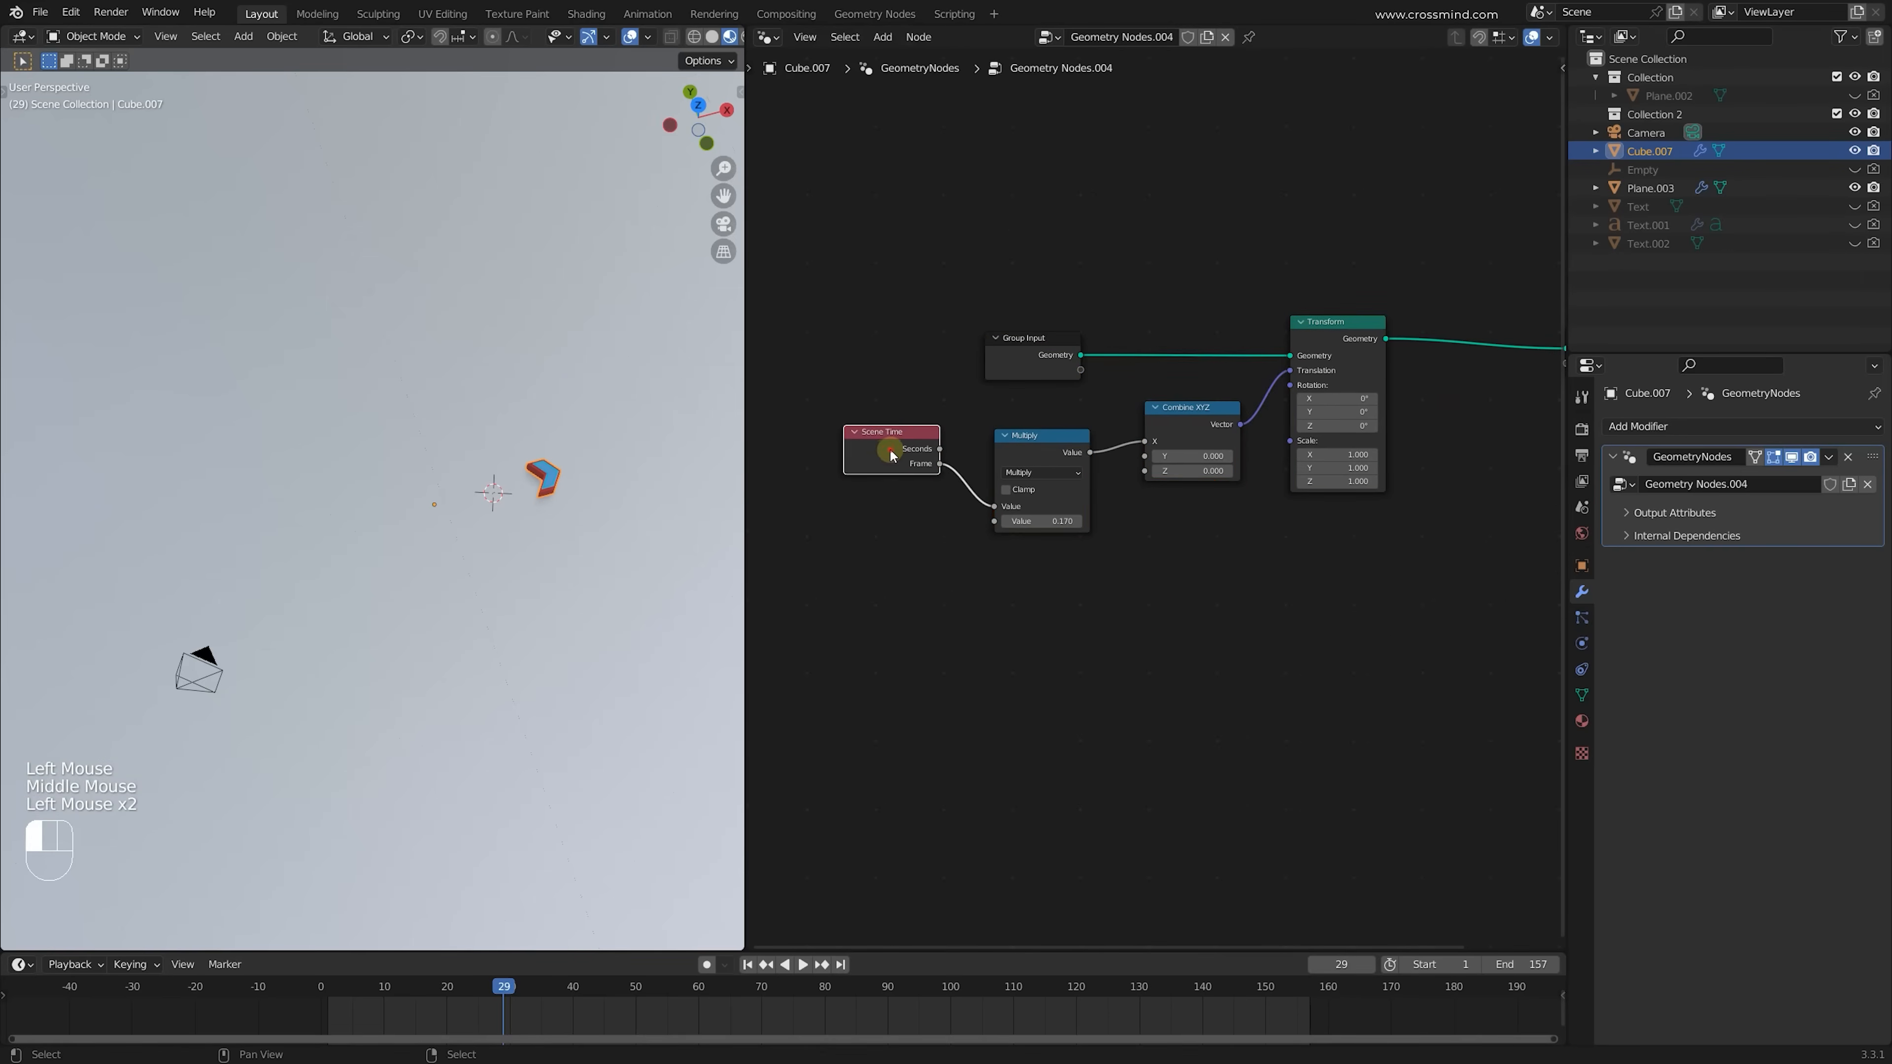
drag(892, 455, 842, 470)
click(790, 503)
click(1136, 519)
drag(1049, 442, 1059, 445)
click(1178, 440)
middle_drag(1338, 369, 1273, 367)
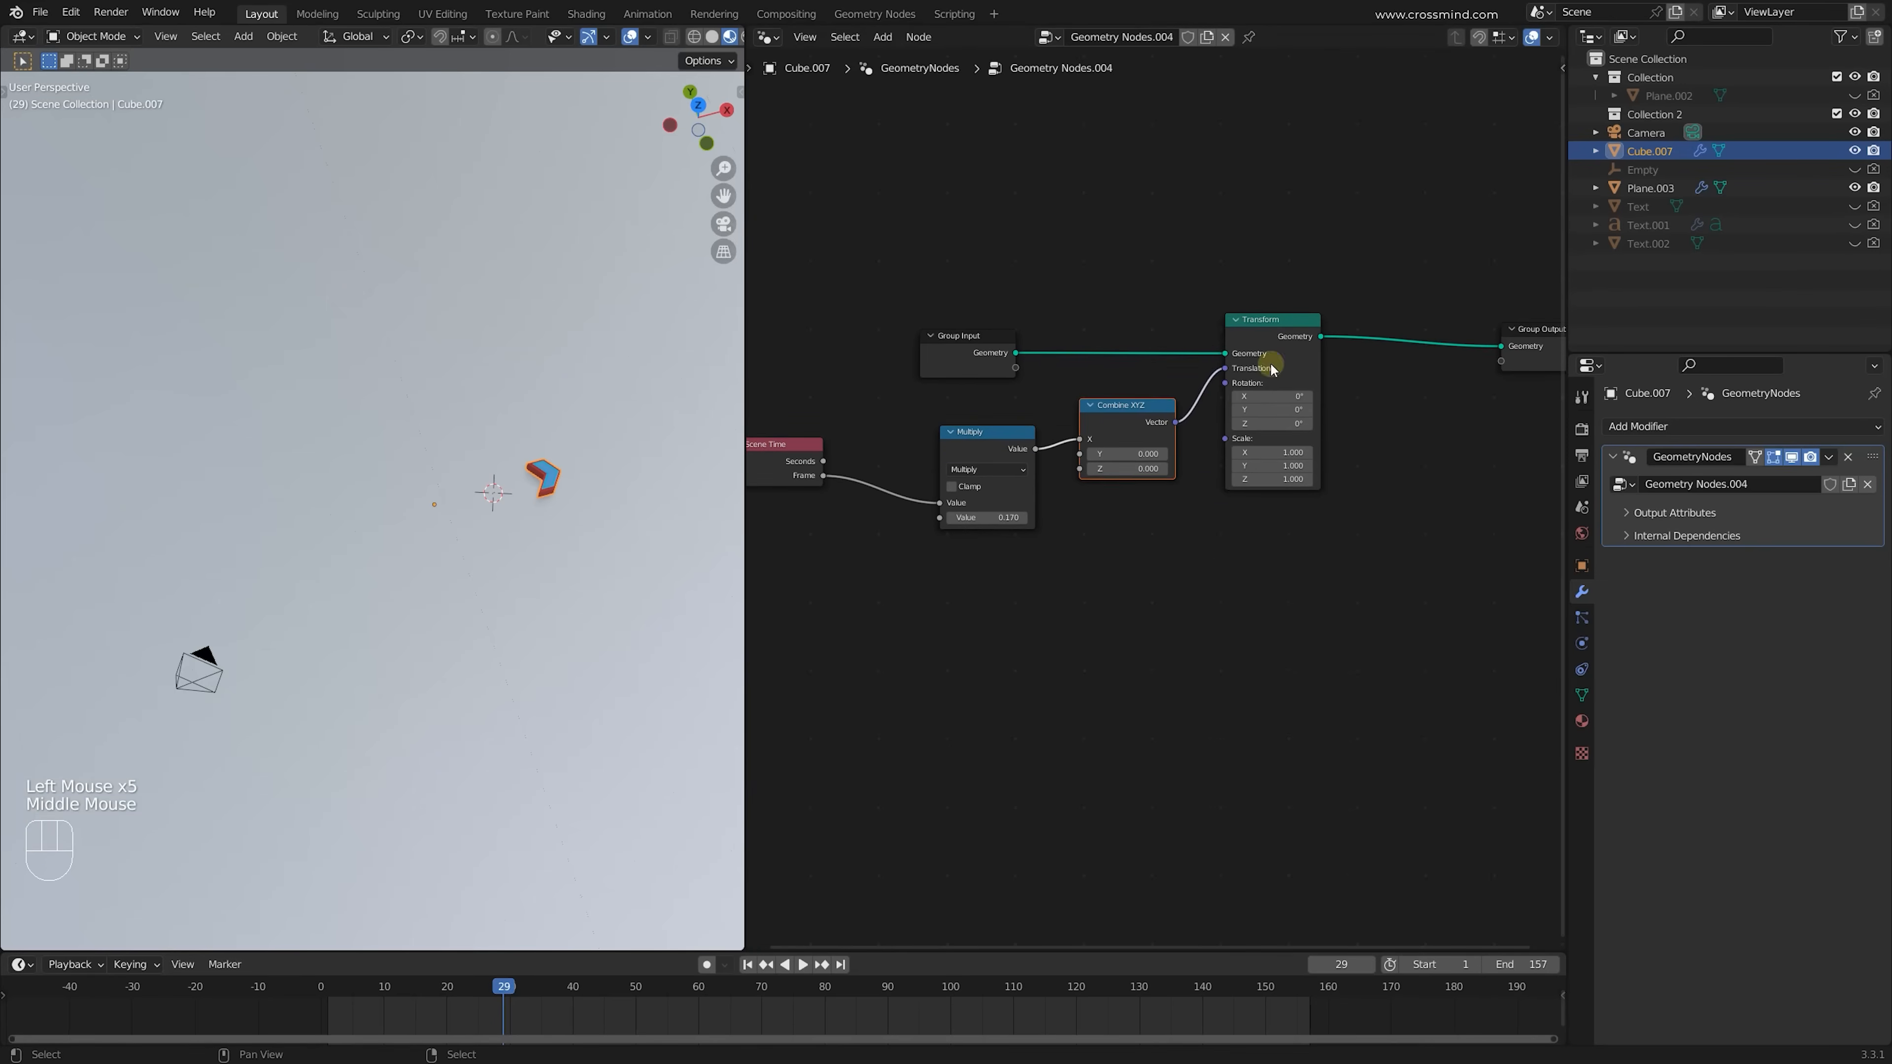
click(1268, 410)
Maximize the node editor to review the complete node tree, and restore the split layout
key(ctrl+space)
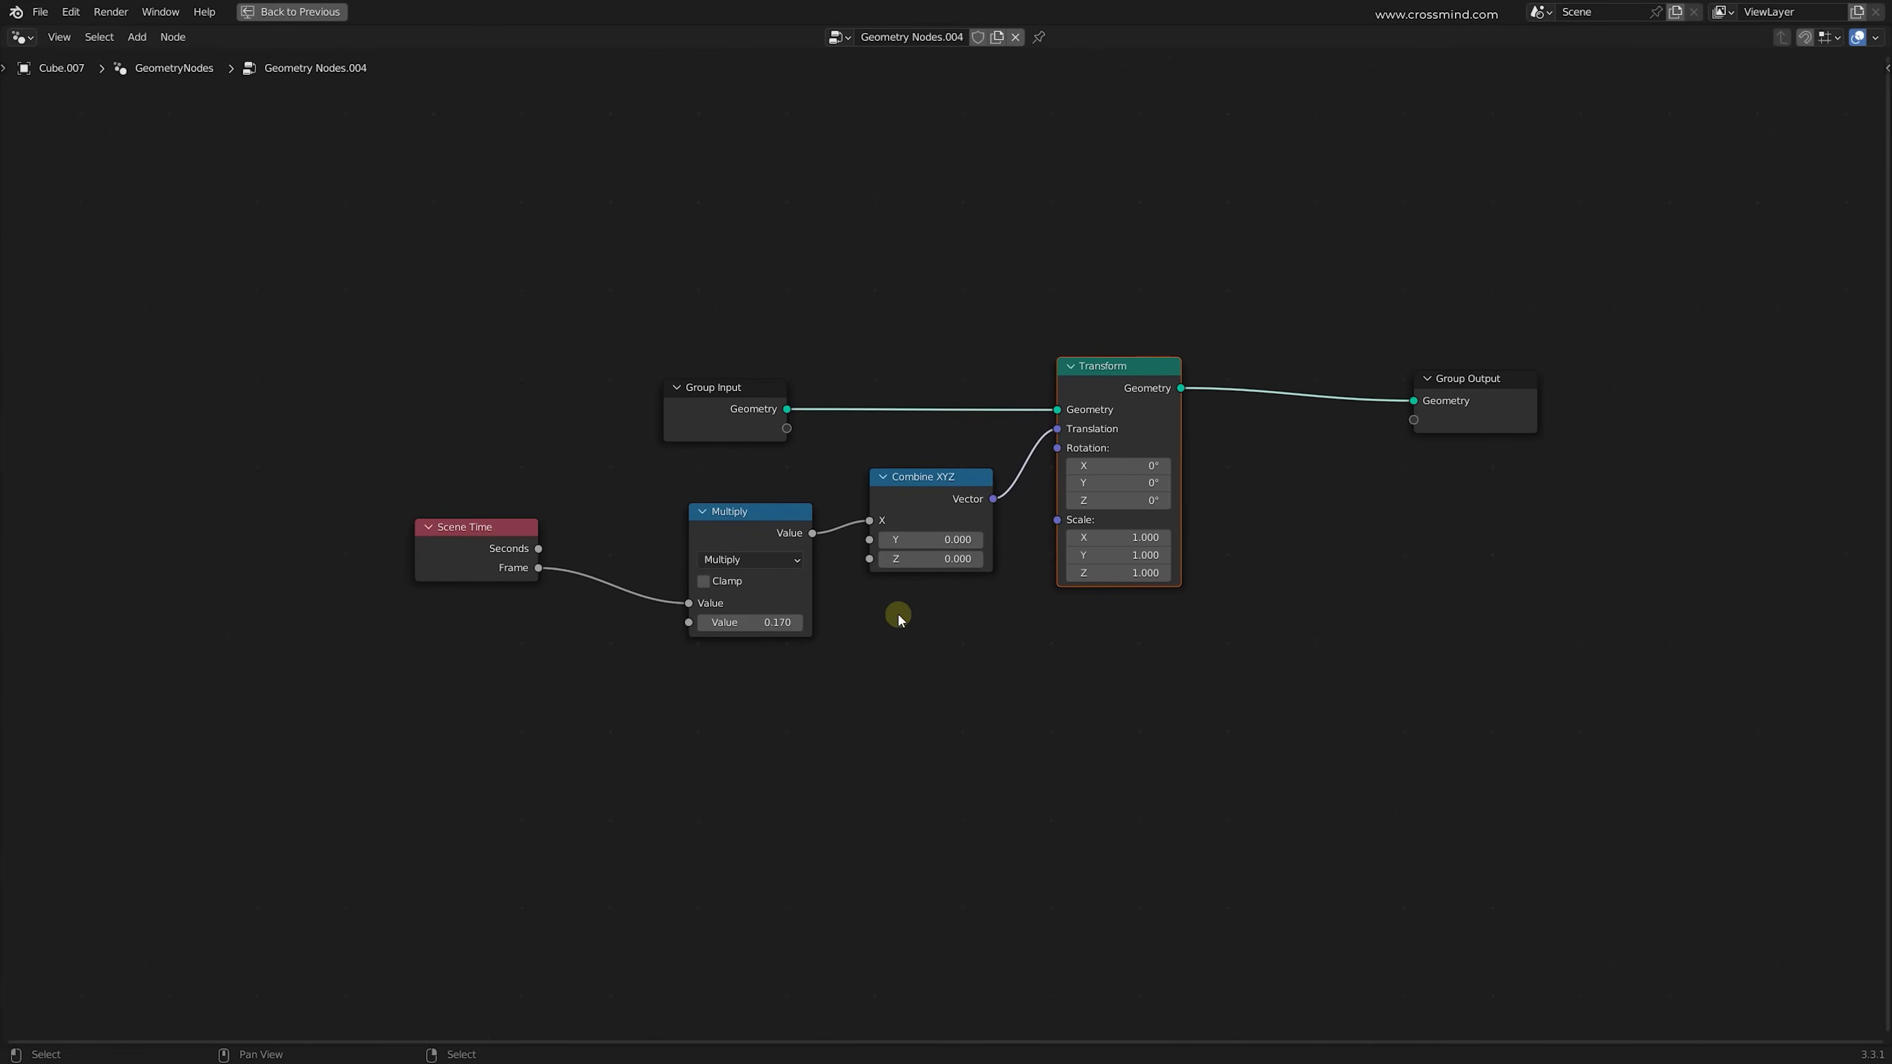
drag(198, 206, 1618, 837)
drag(766, 527, 719, 541)
drag(257, 245, 1522, 755)
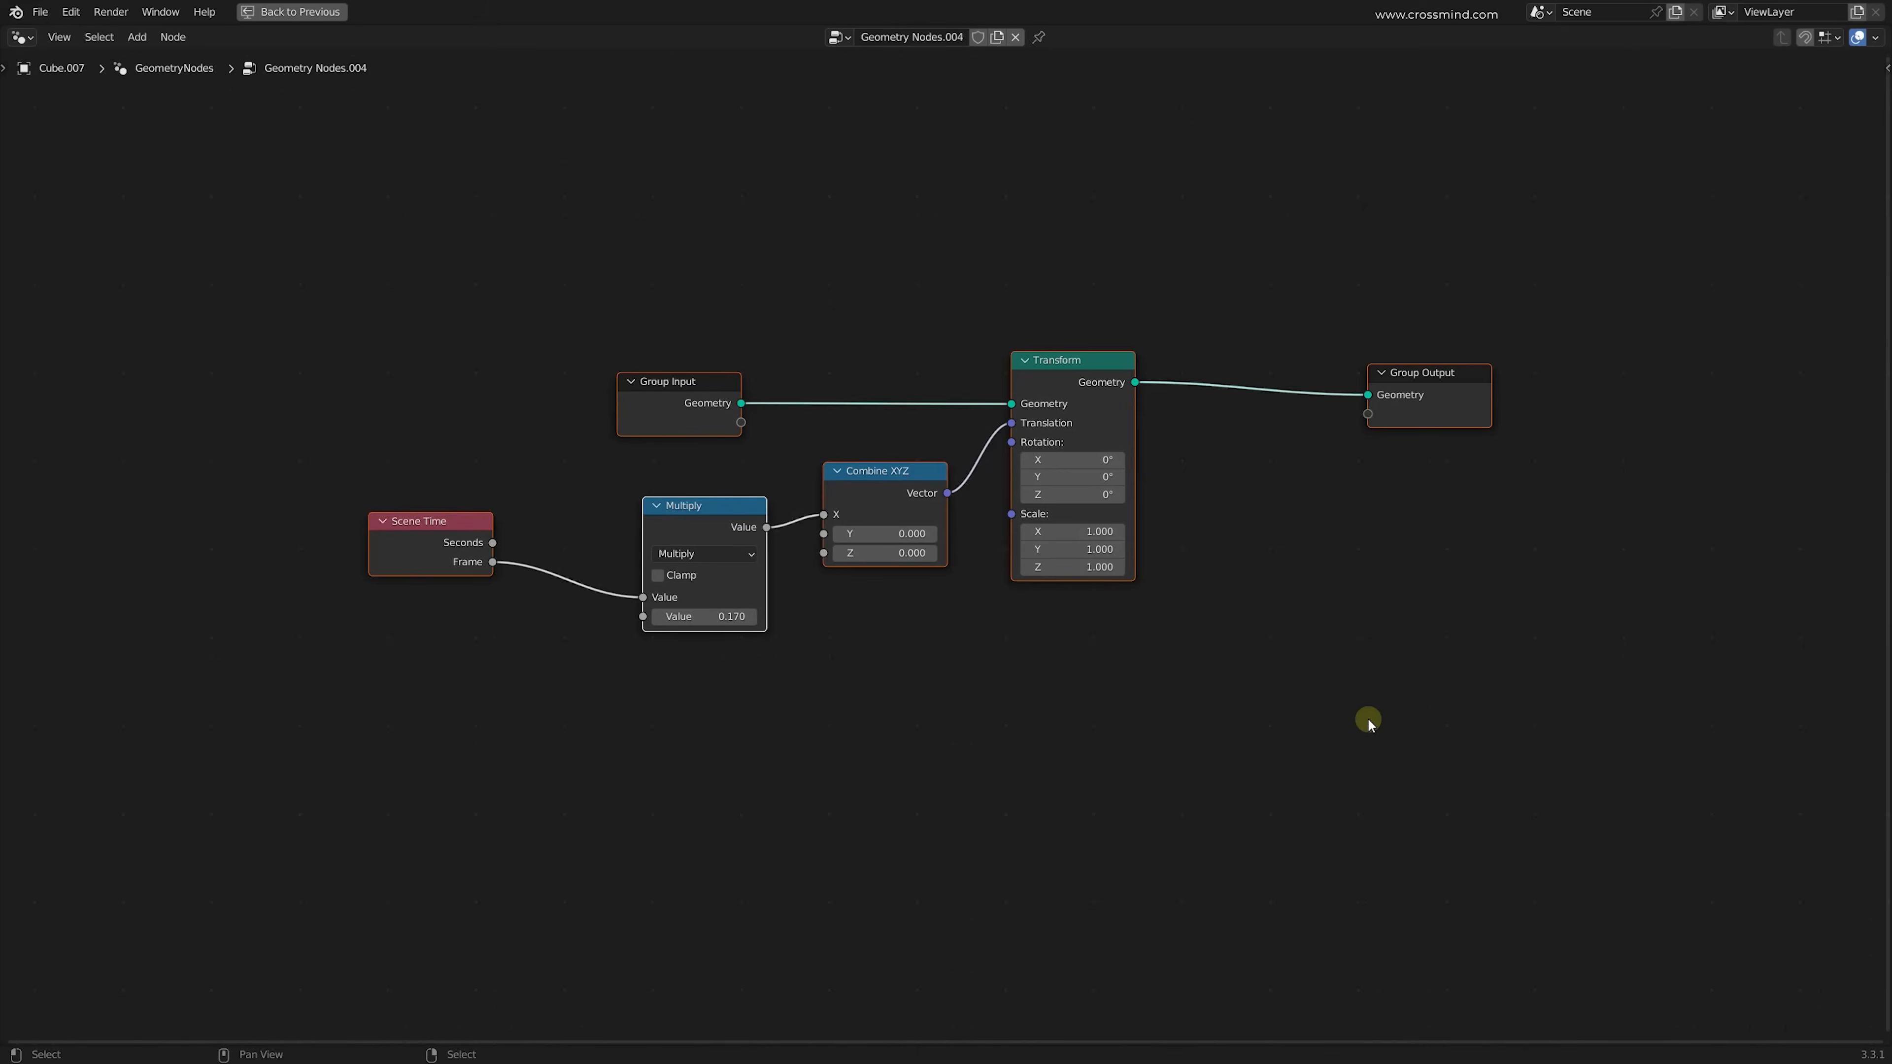
drag(166, 171, 1699, 803)
key(ctrl+space)
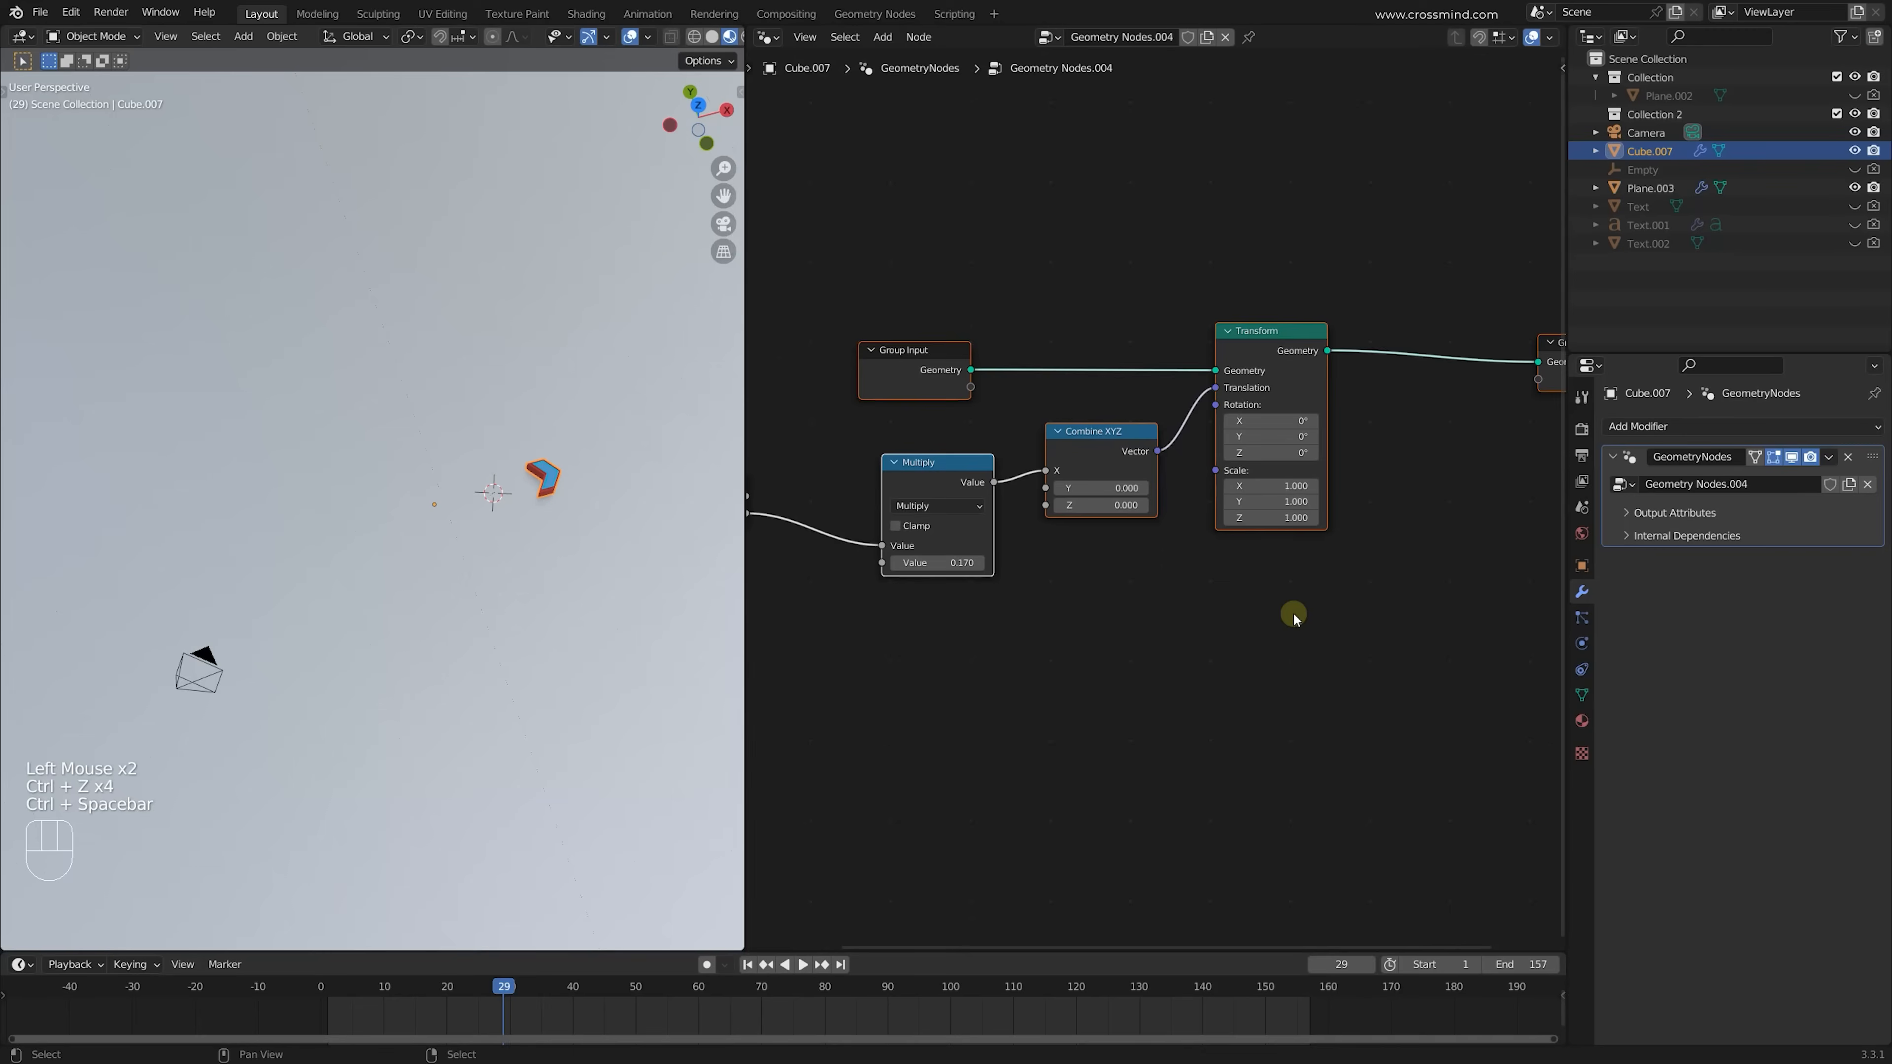
Insert a second Transform node between the first Transform and Group Output, and set its Z rotation to 180°
middle_drag(1288, 612, 1141, 633)
scroll(1344, 474, up, 2)
middle_drag(1344, 473, 1330, 475)
key(shift+a)
click(1330, 474)
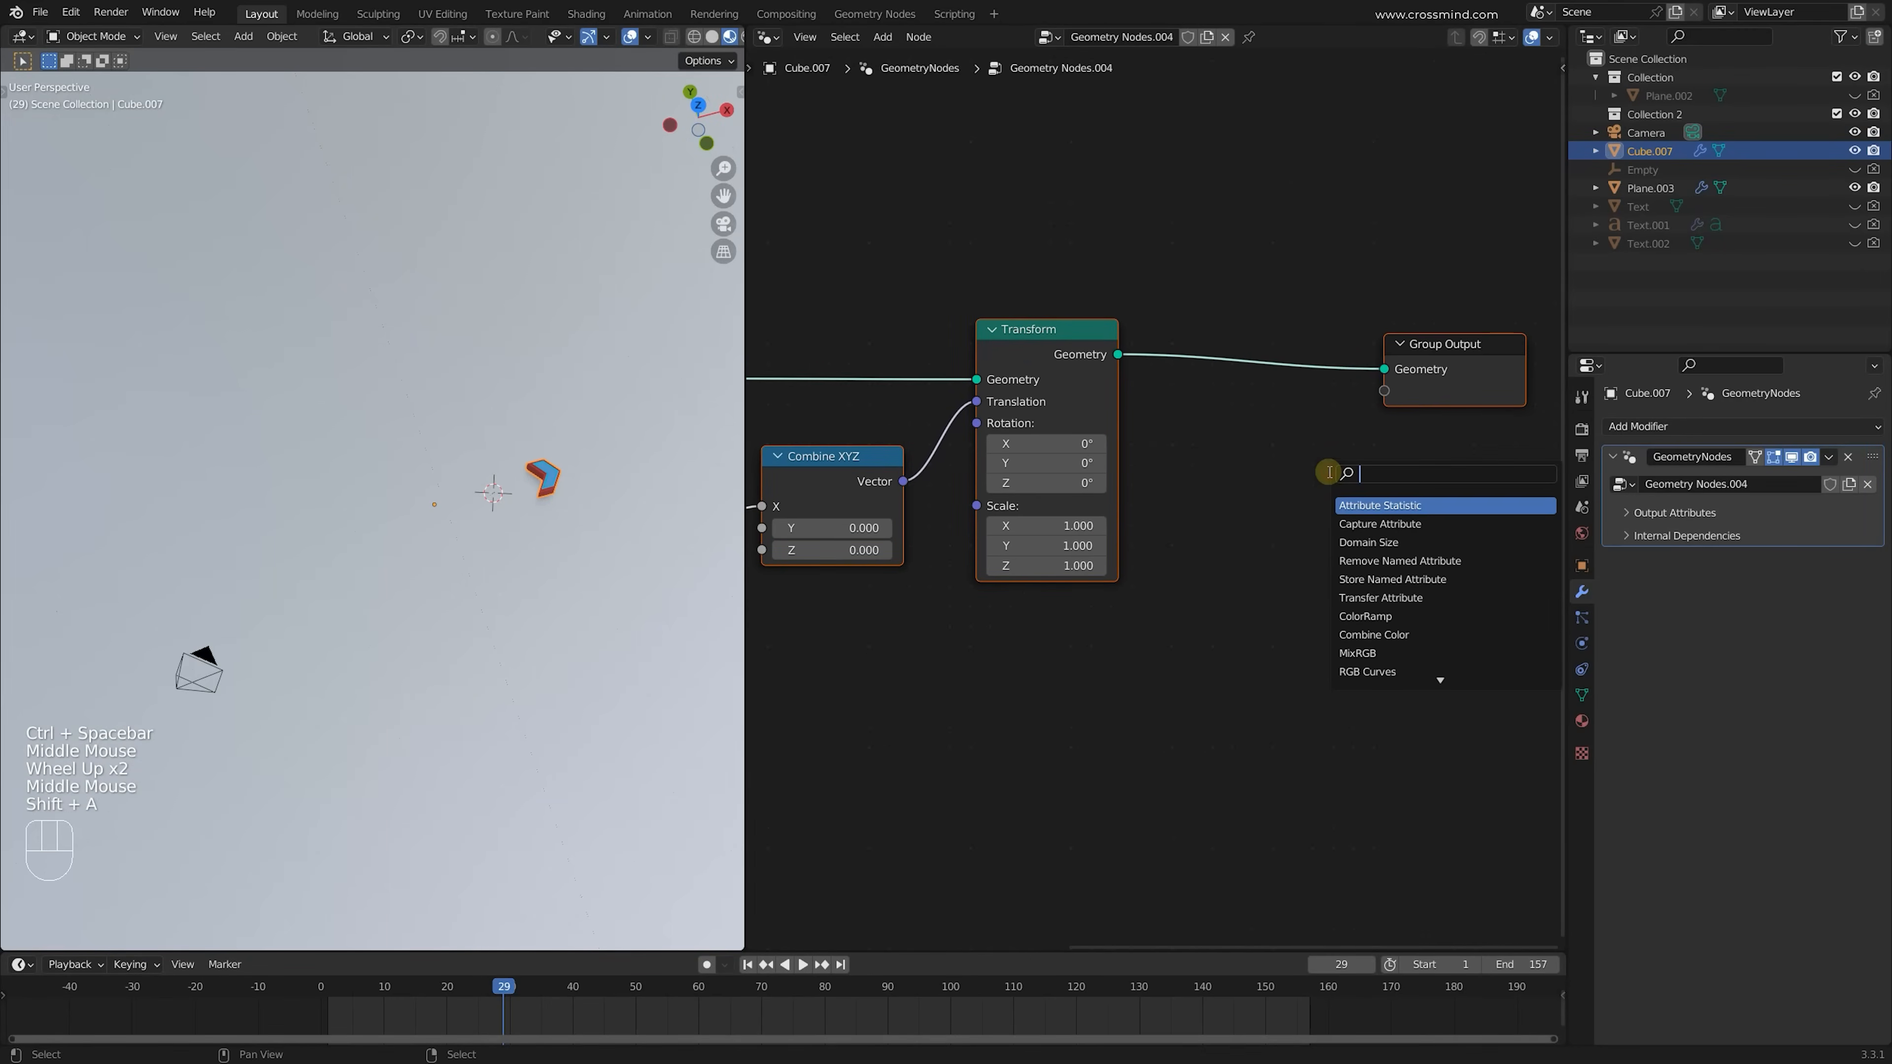
text(tra)
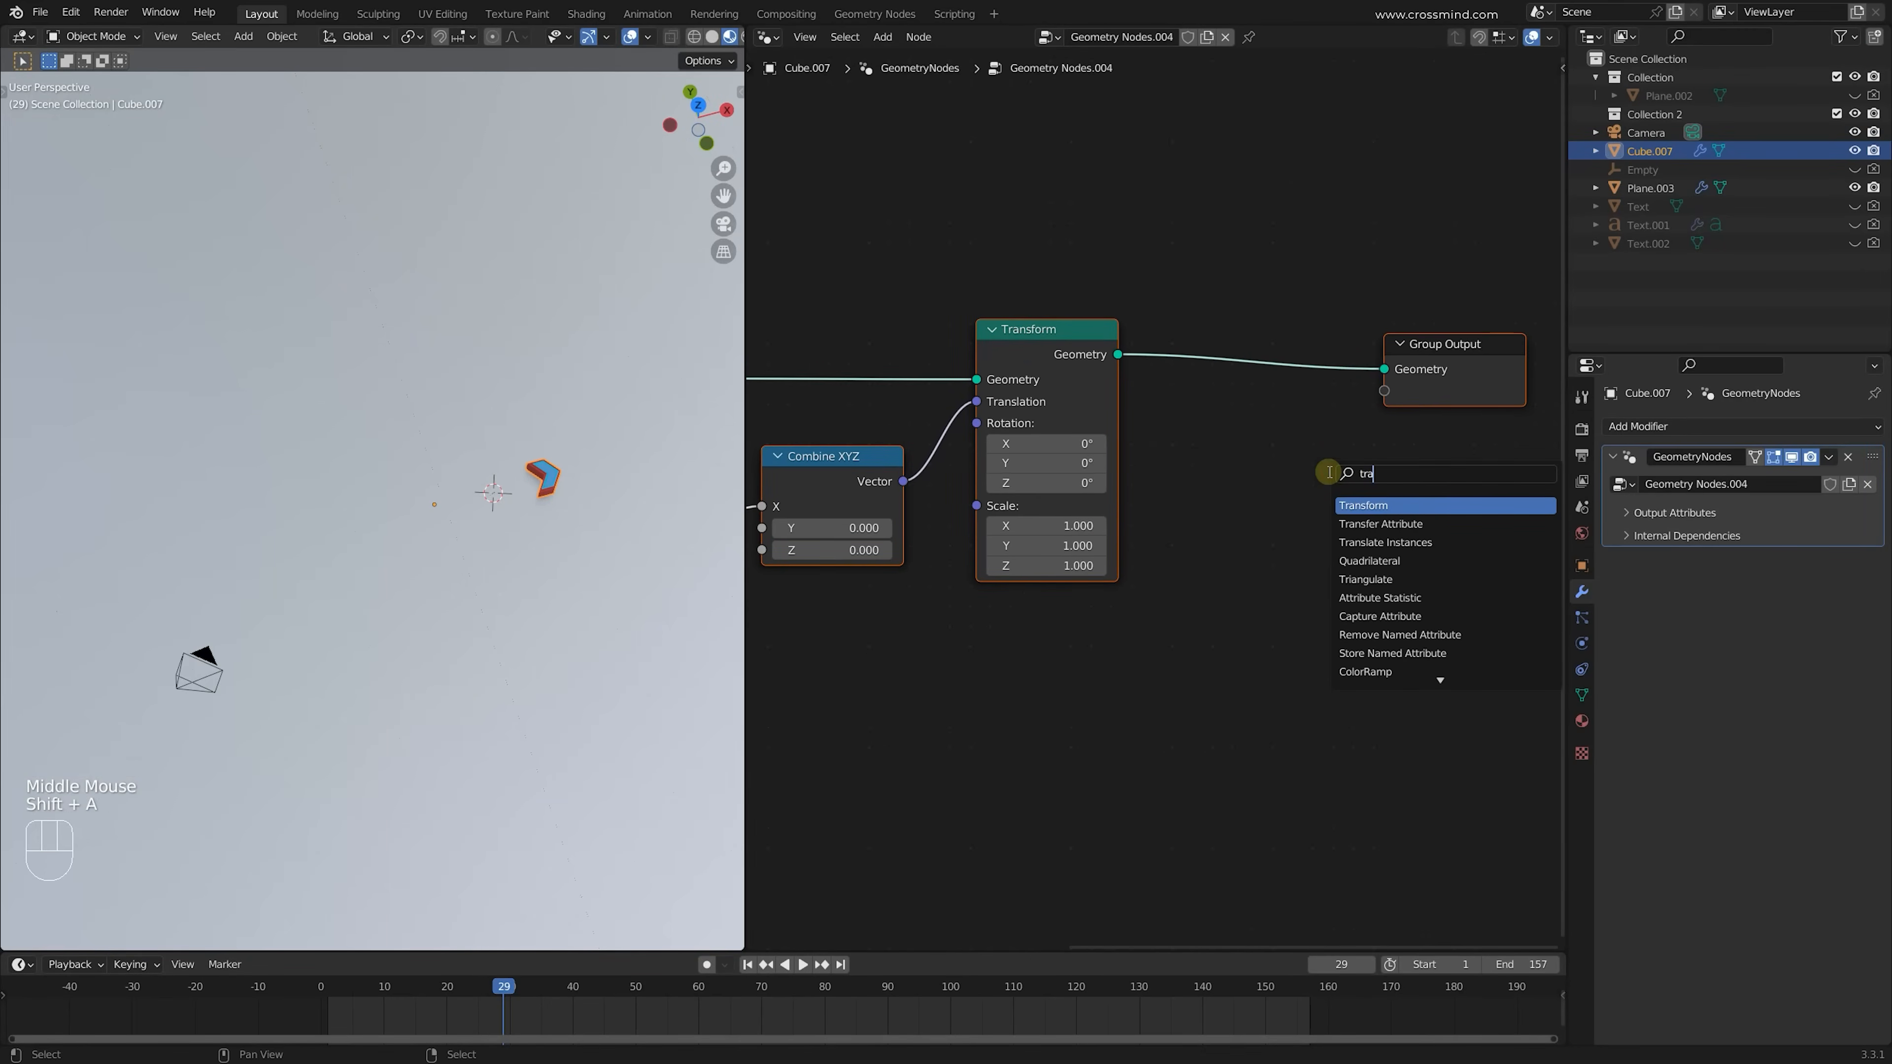
click(1390, 504)
click(1311, 509)
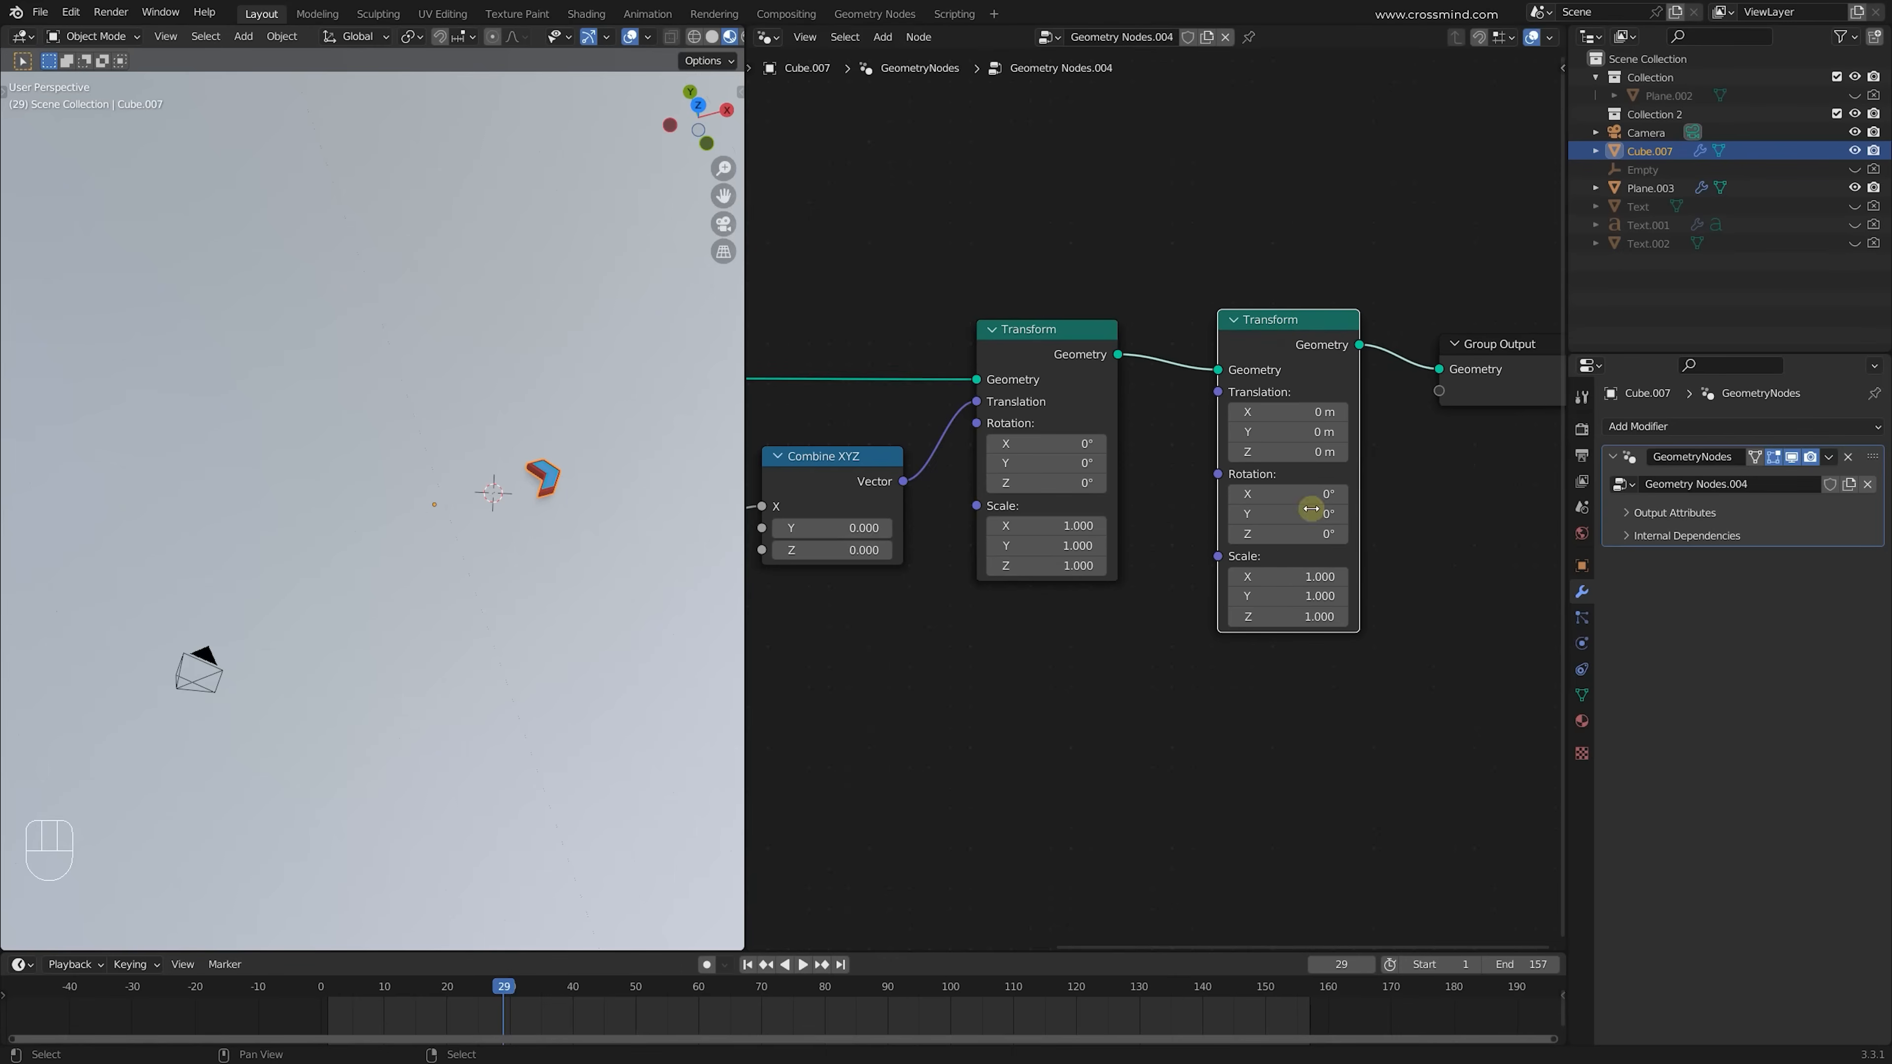
click(1310, 539)
key(Return)
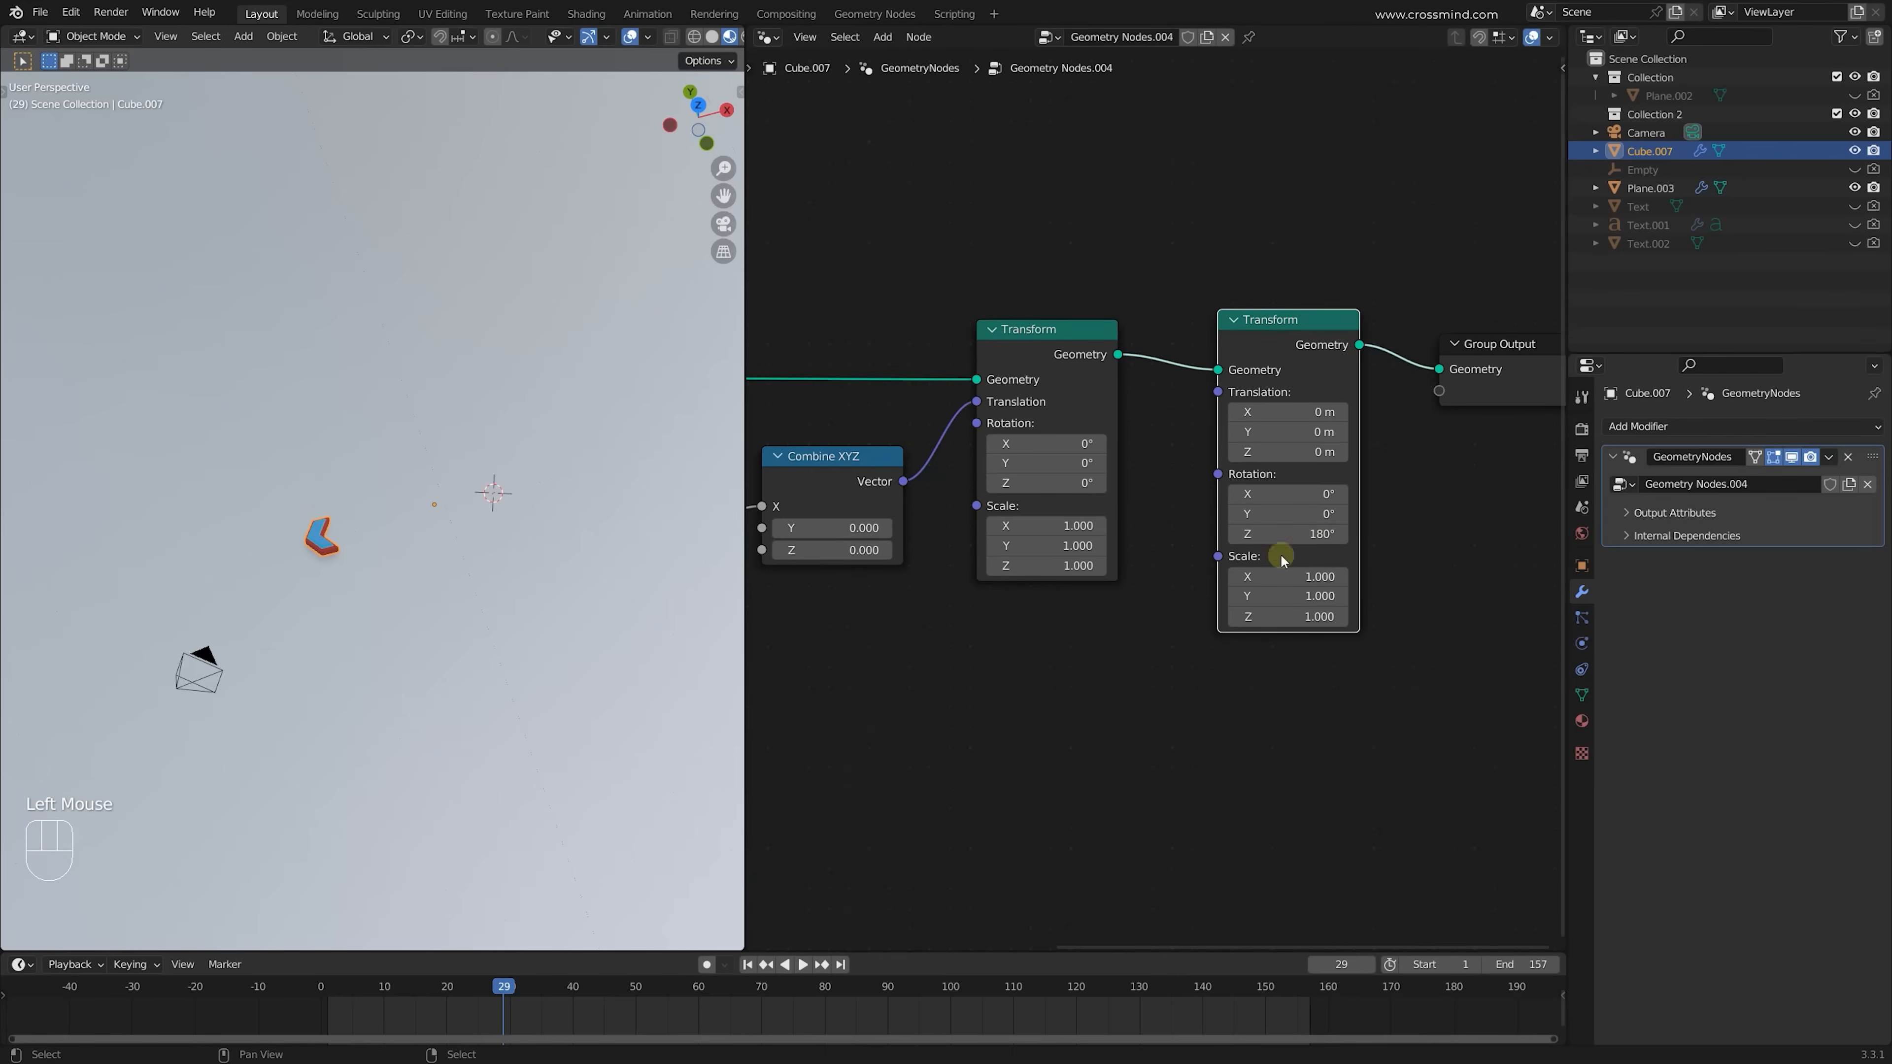
Scrub the timeline to check the rotated arrow's motion along the X axis
shift+middle_drag(460, 565, 402, 545)
drag(363, 1008, 566, 1006)
shift+middle_drag(292, 667, 493, 679)
scroll(467, 678, up, 2)
drag(374, 1017, 648, 1010)
Combine both Transform outputs with a Join Geometry node feeding Group Output, and spread the nodes apart
middle_drag(1315, 373, 1338, 187)
drag(1345, 159, 1154, 529)
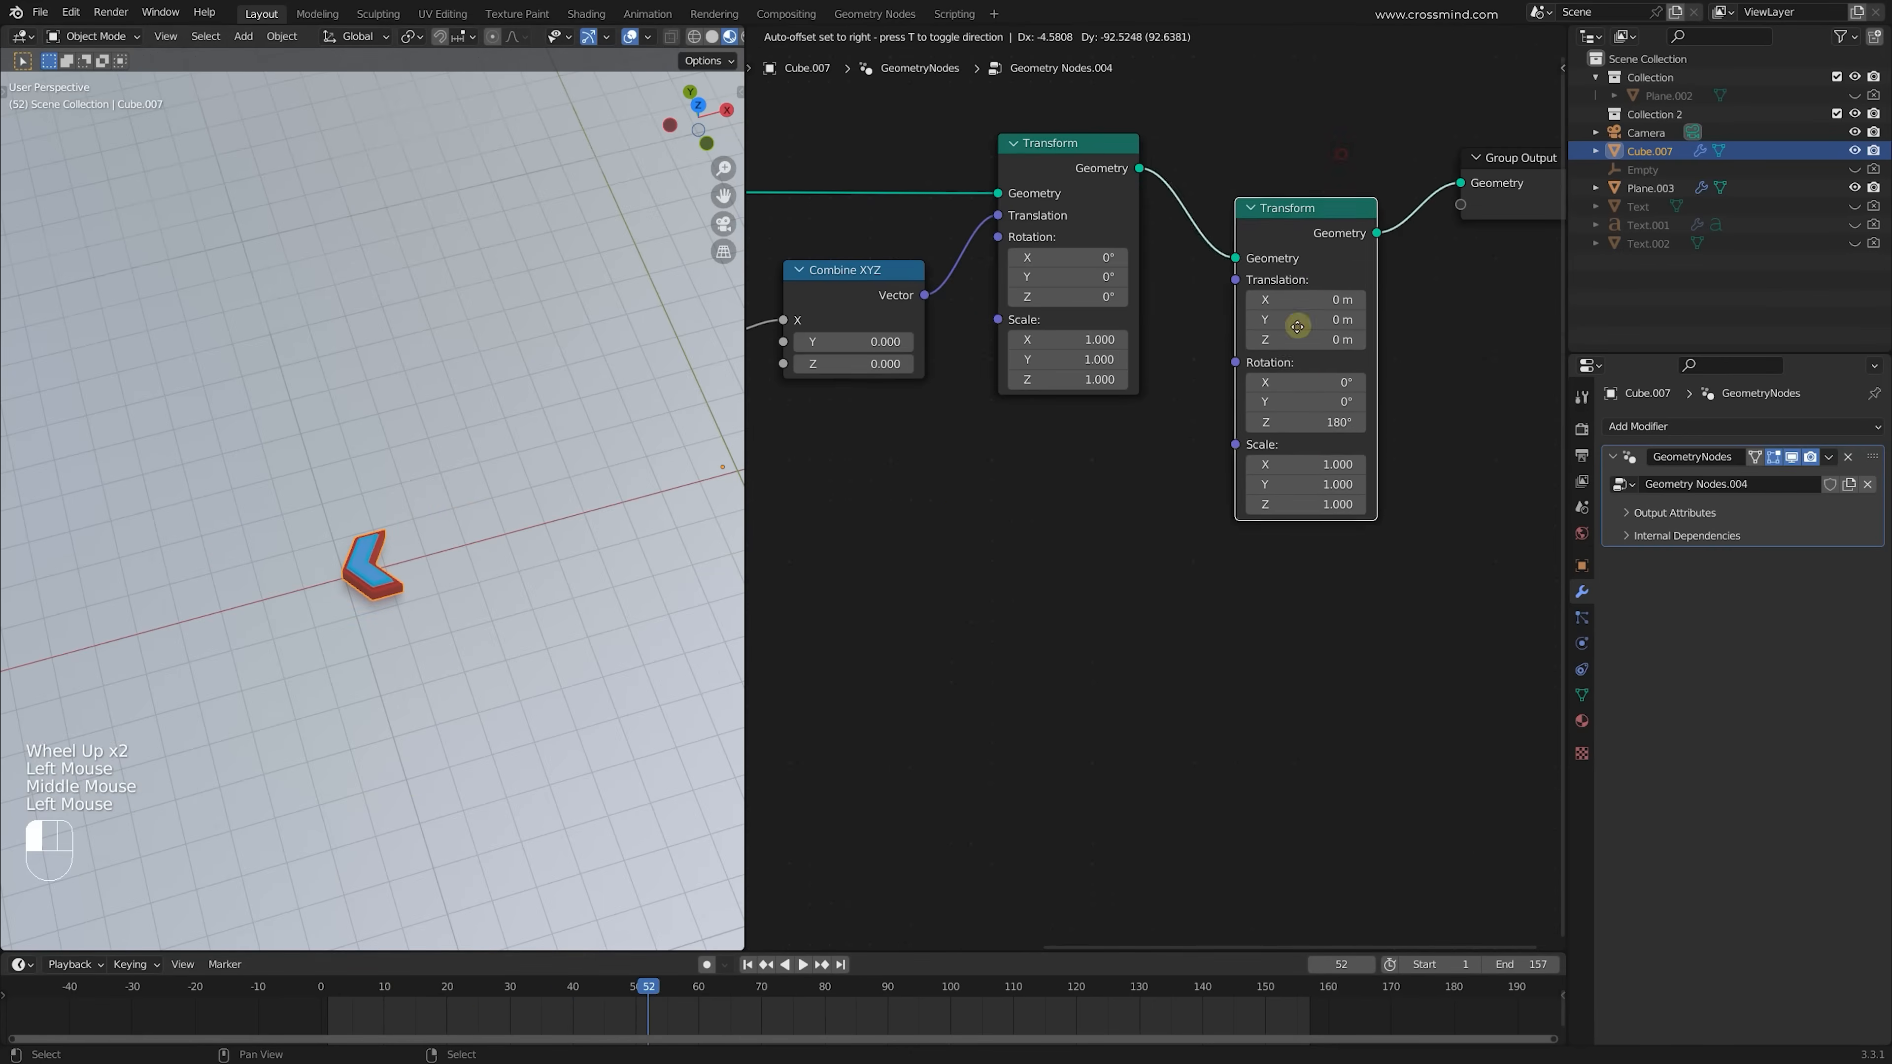
middle_drag(1281, 433, 1293, 473)
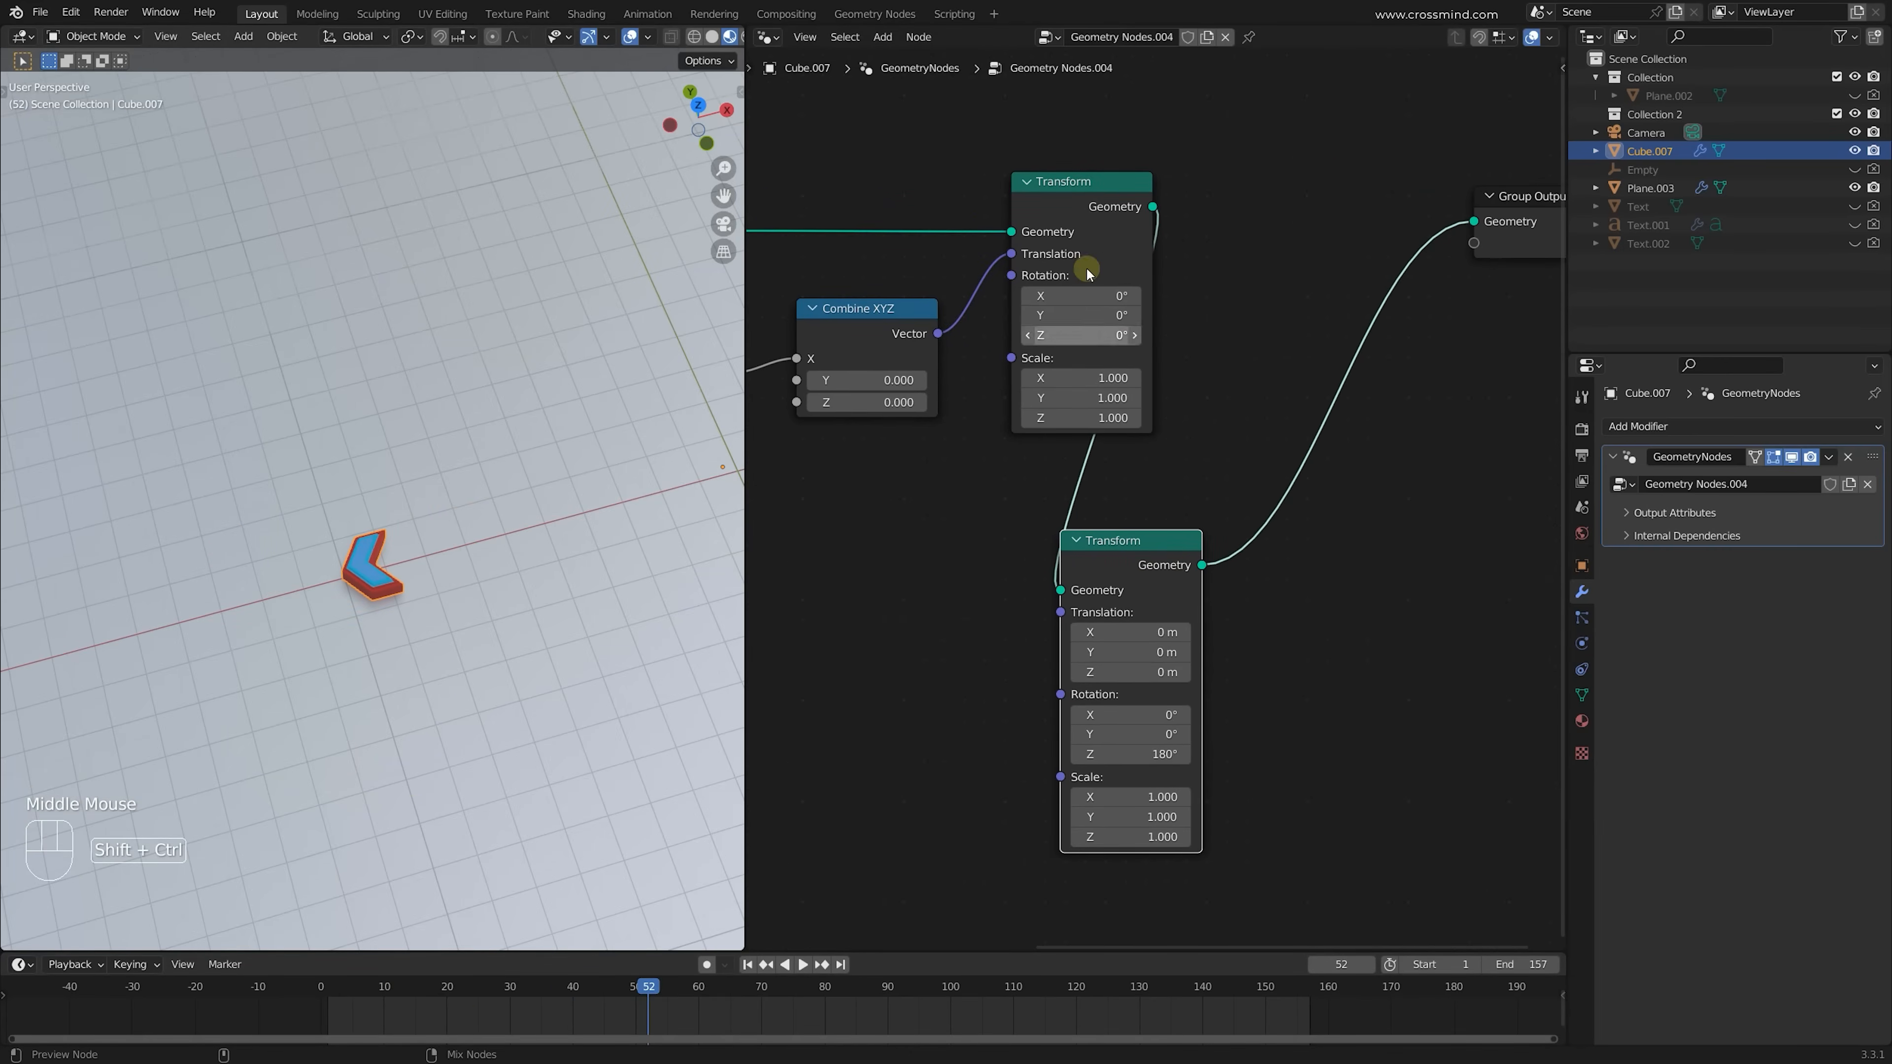
ctrl+shift+right_drag(1077, 218, 1162, 612)
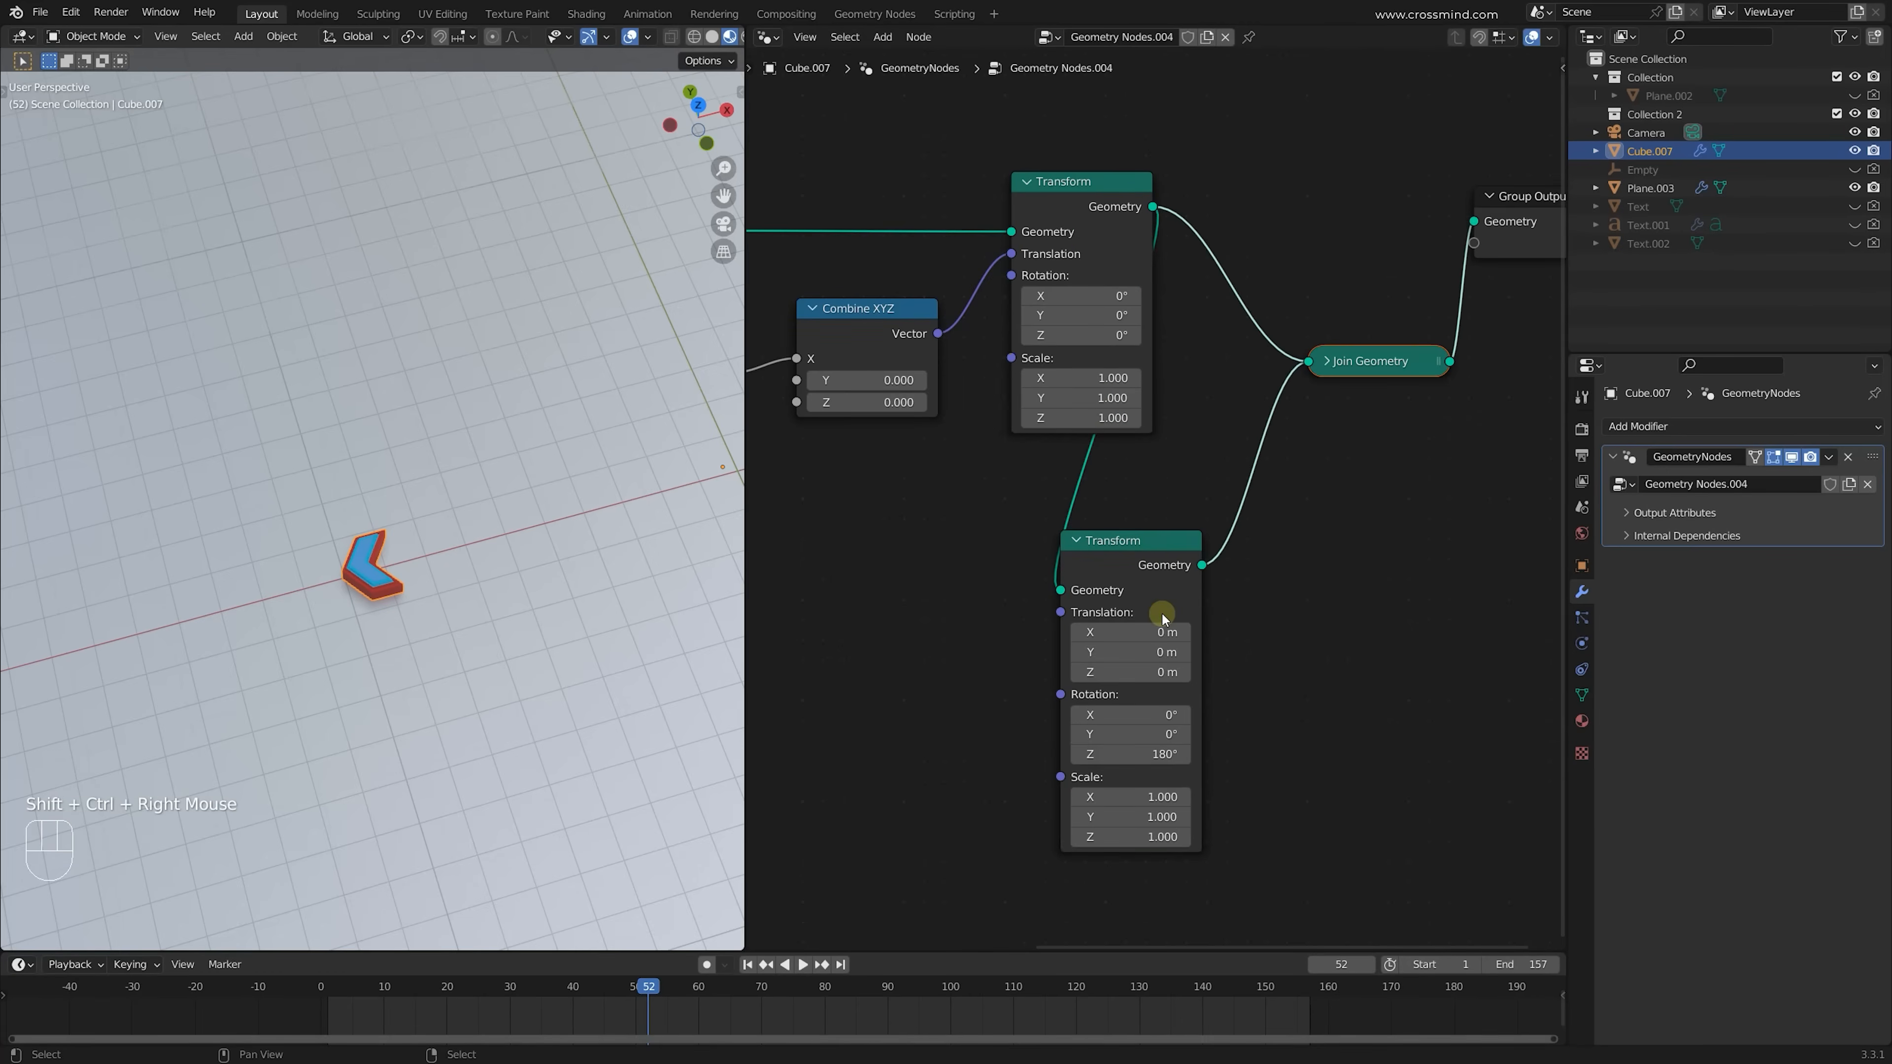
middle_drag(1339, 577, 1141, 571)
drag(983, 557, 1097, 549)
click(1282, 446)
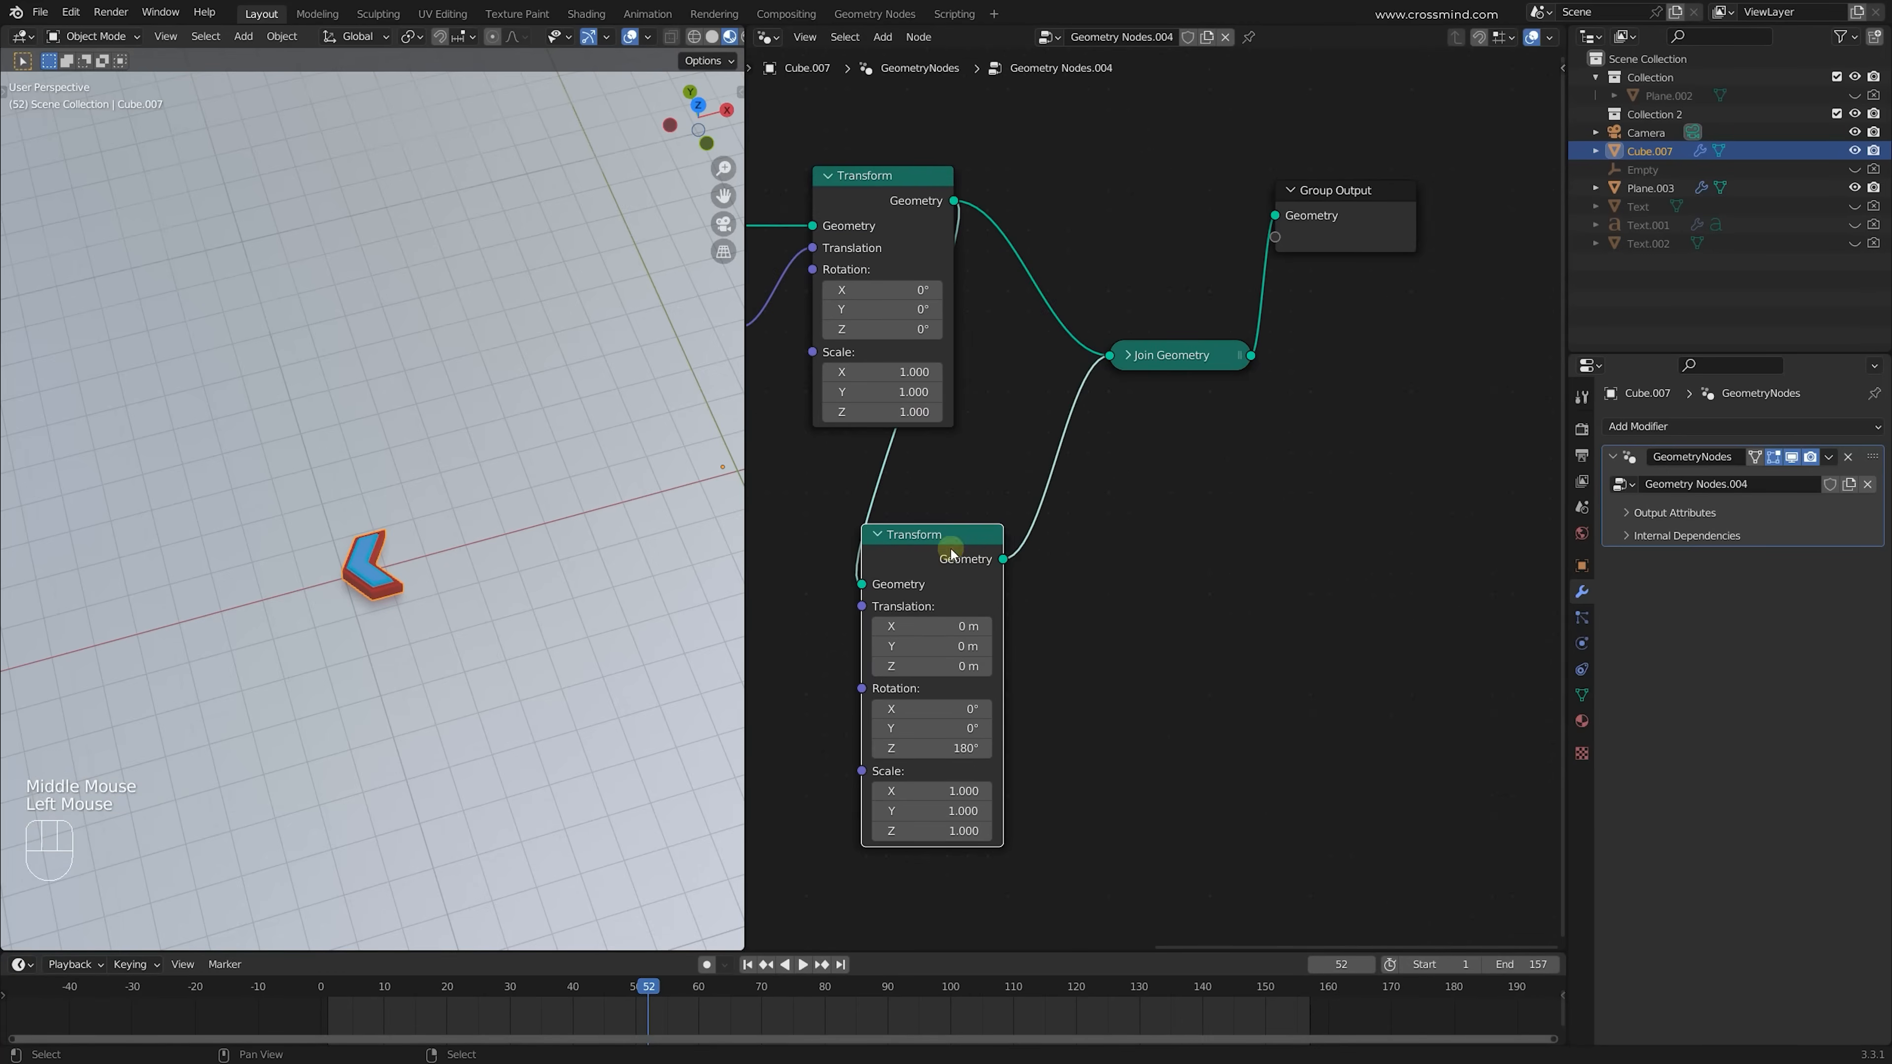
drag(951, 546, 1045, 553)
drag(1377, 231, 1550, 284)
Preview the output of the first Transform, the 180° Transform and Join Geometry in turn
shift+middle_drag(604, 583, 414, 562)
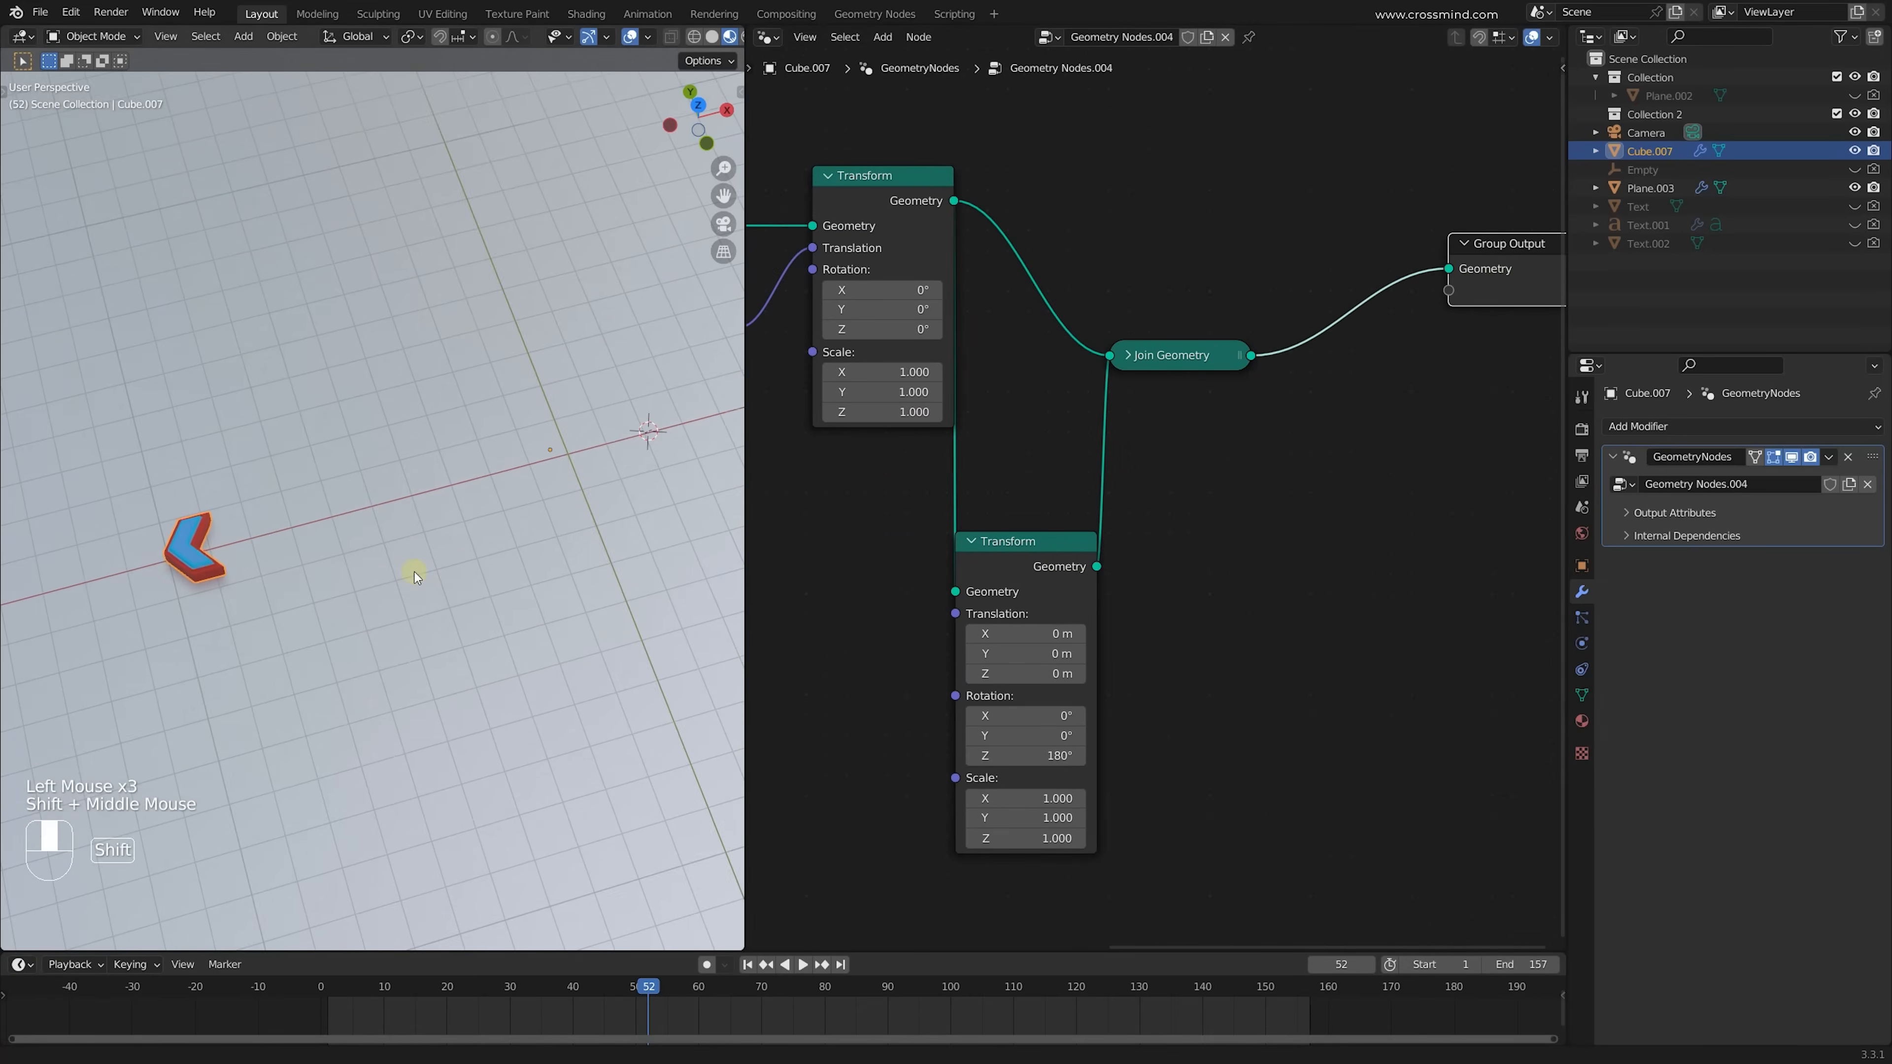
scroll(470, 676, down, 2)
click(410, 1022)
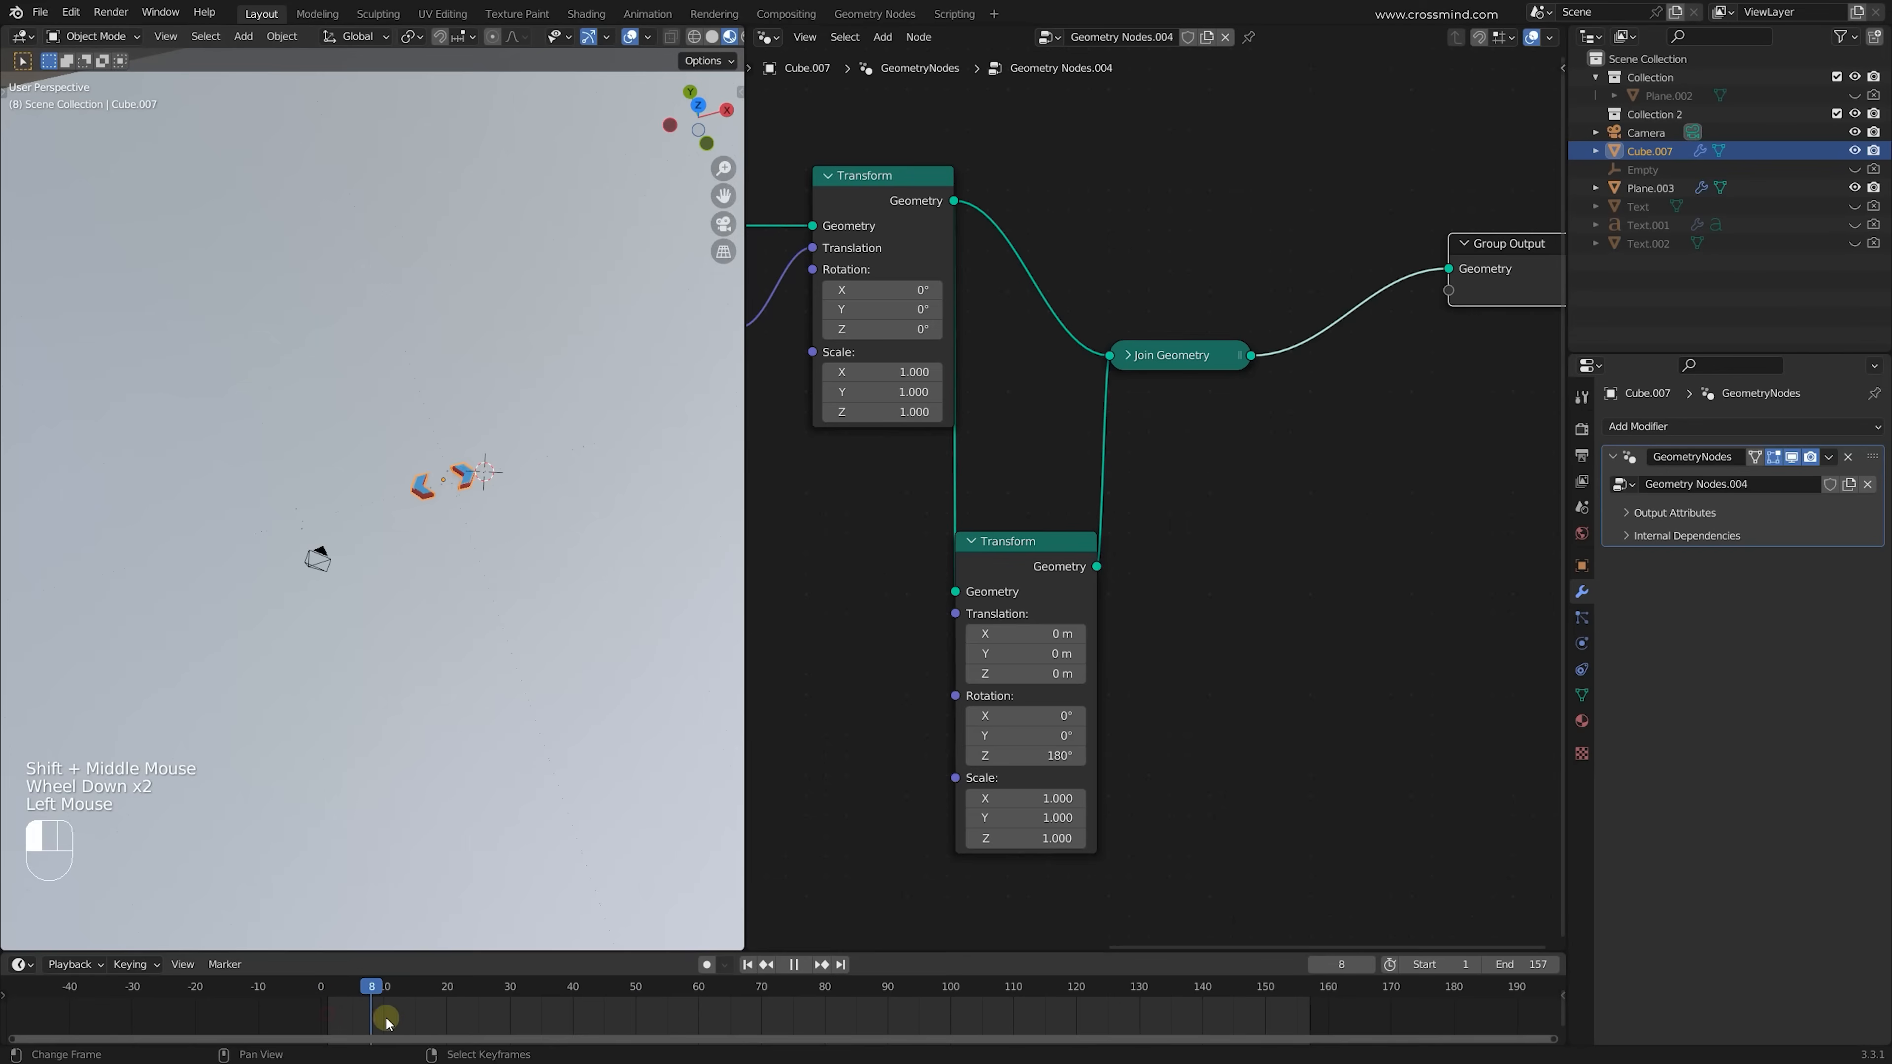
alt+shift+click(890, 196)
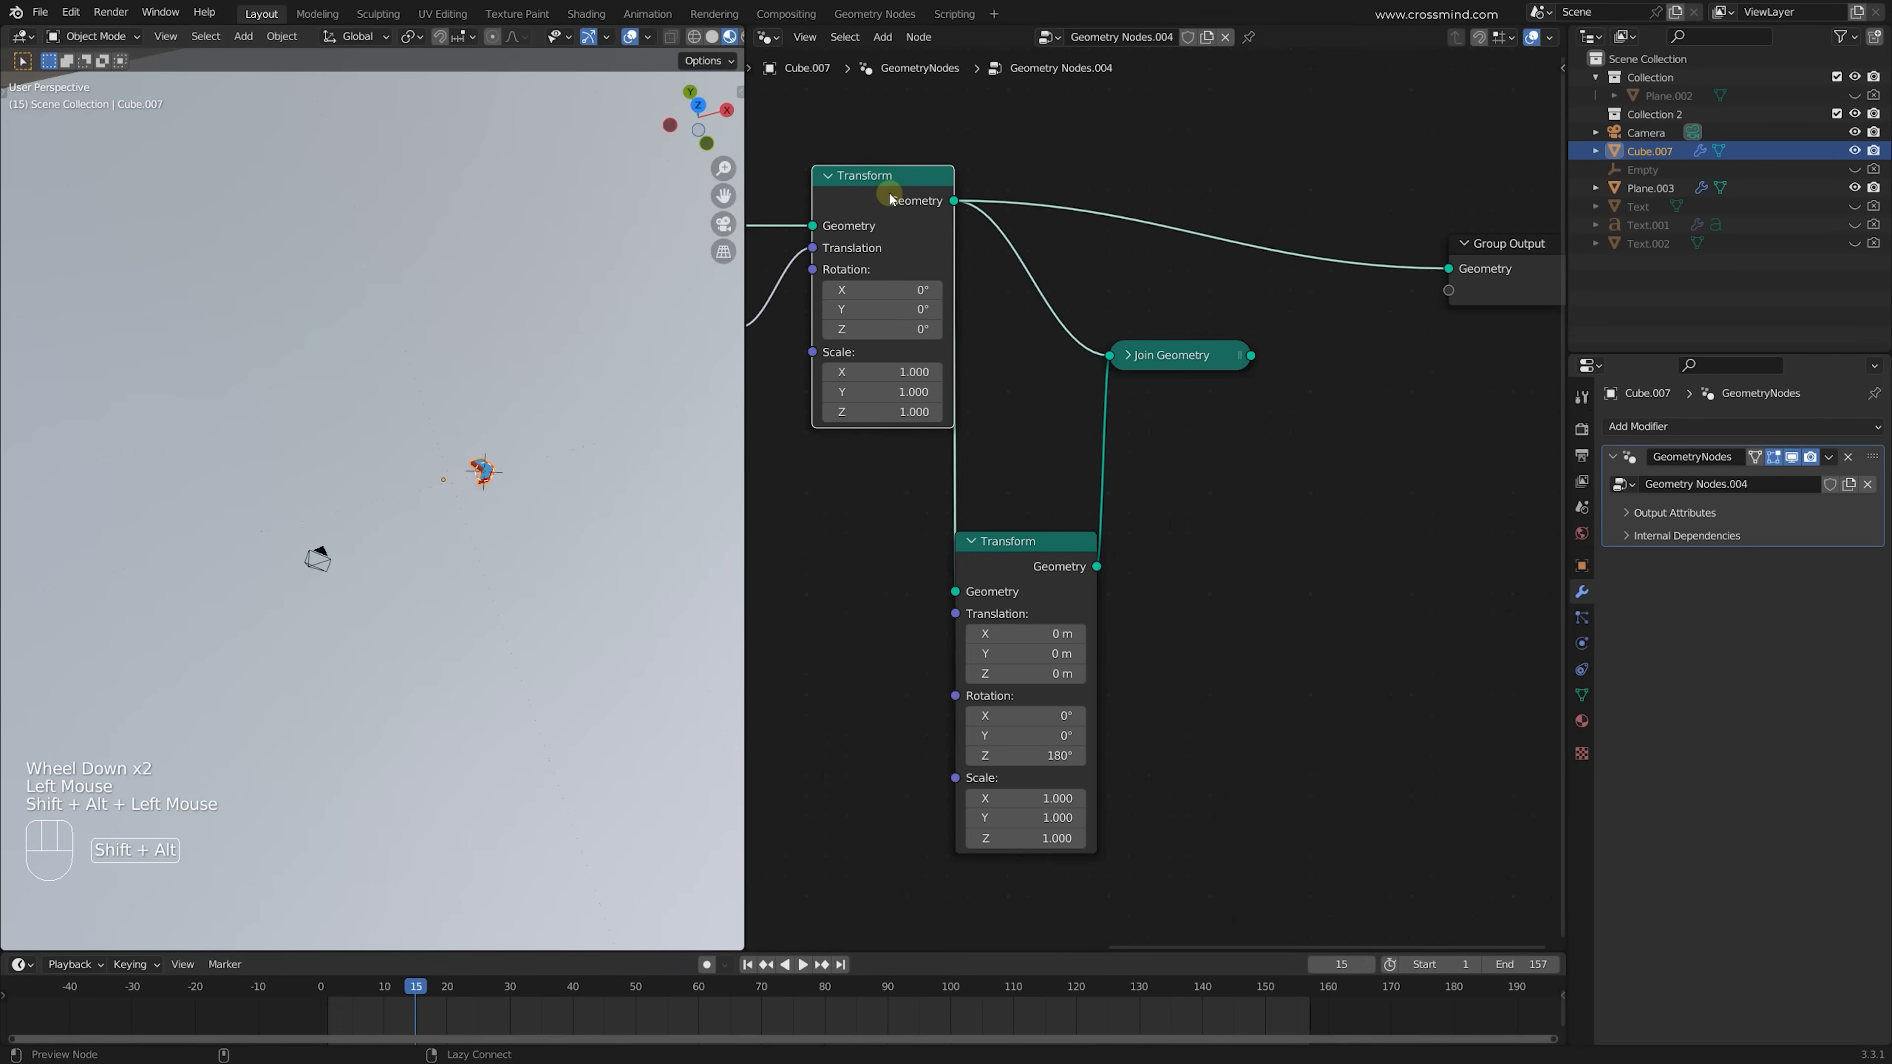
alt+shift+click(1073, 570)
alt+shift+click(1197, 363)
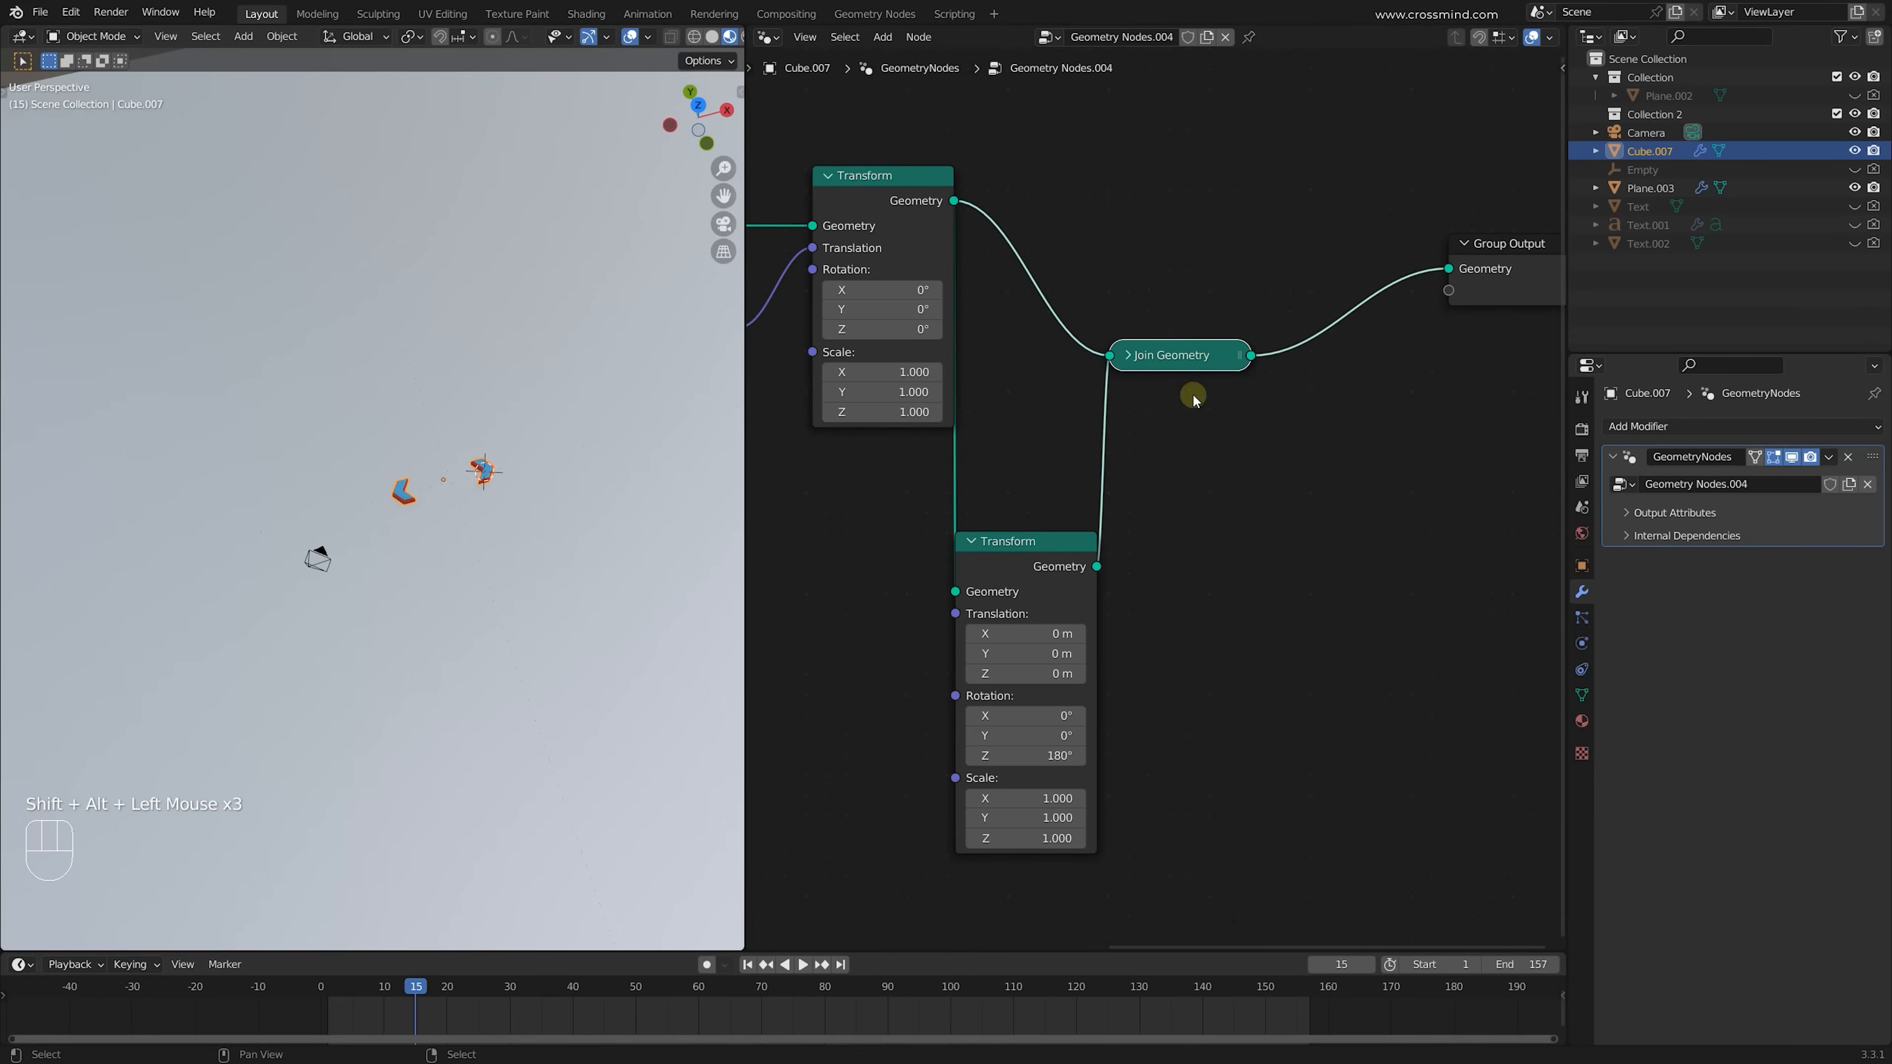
Scrub the timeline to check the two arrows' motion, stopping at frame 42
drag(339, 1010, 393, 1024)
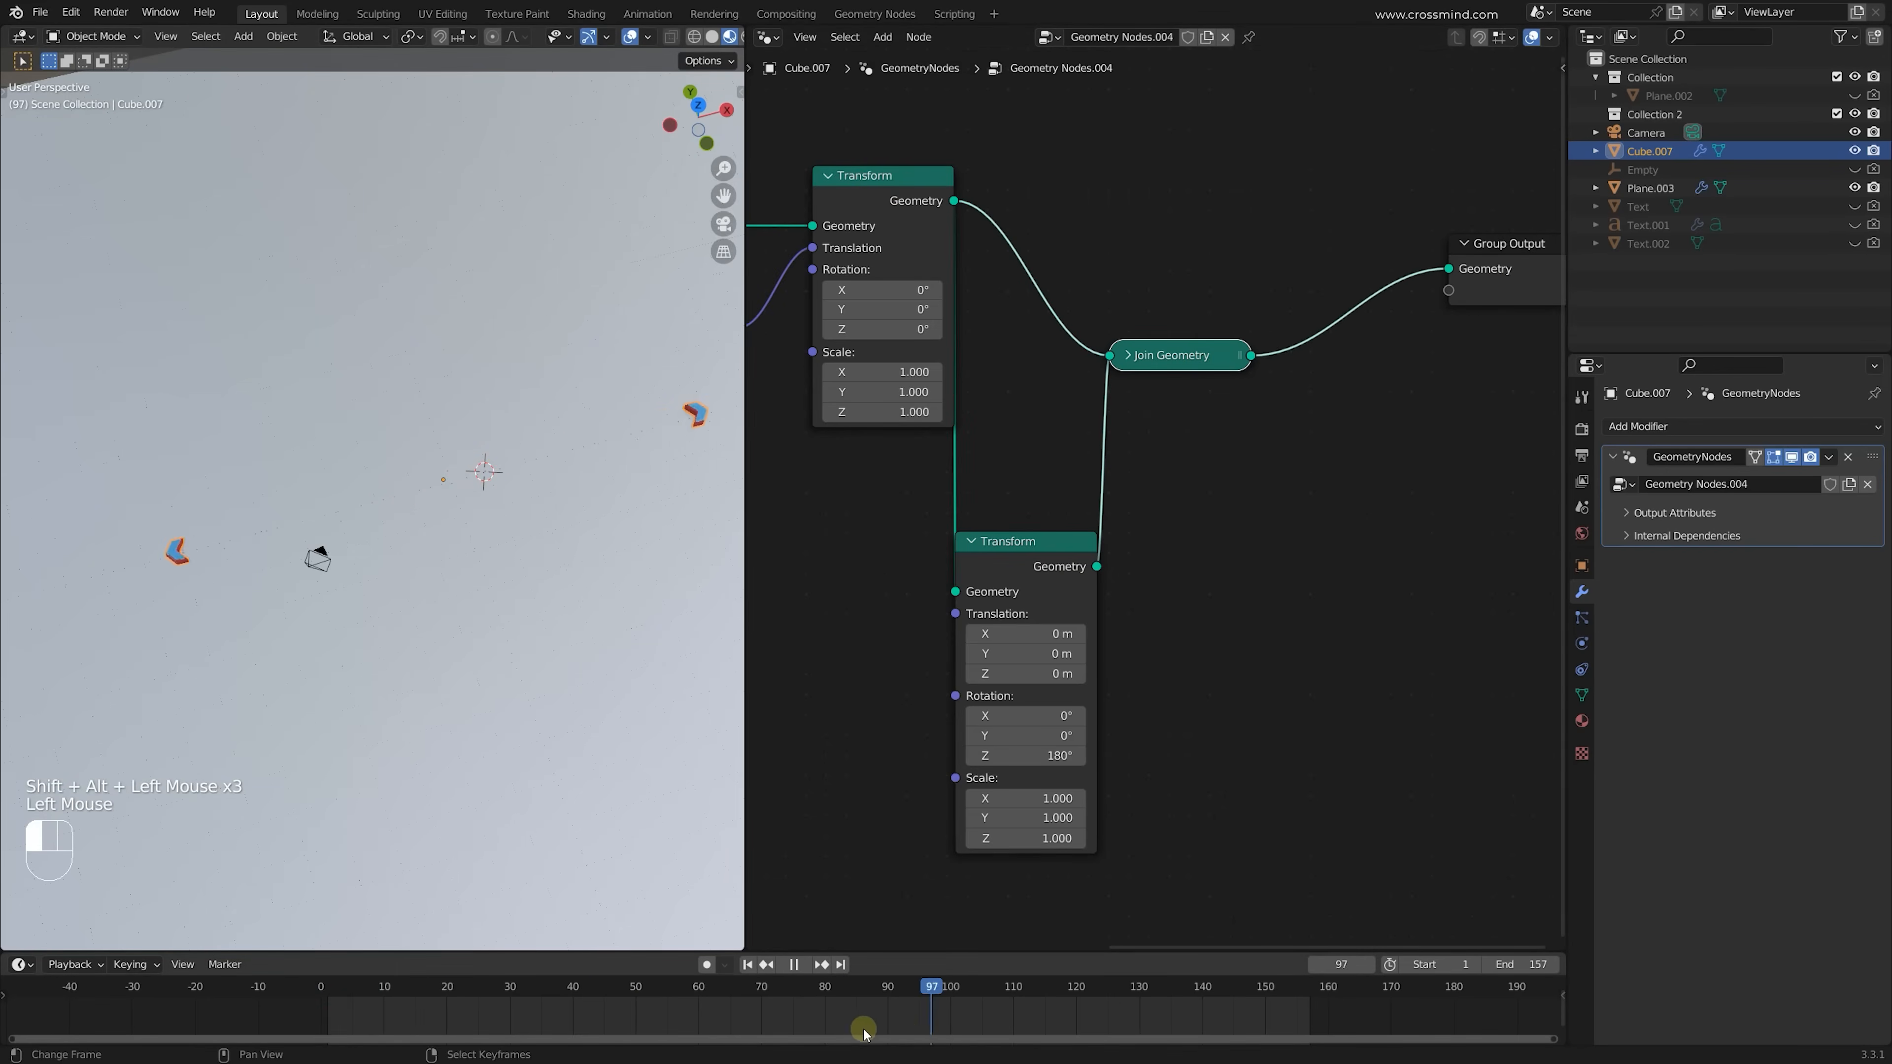
drag(864, 1031, 365, 1030)
drag(480, 1041, 333, 1036)
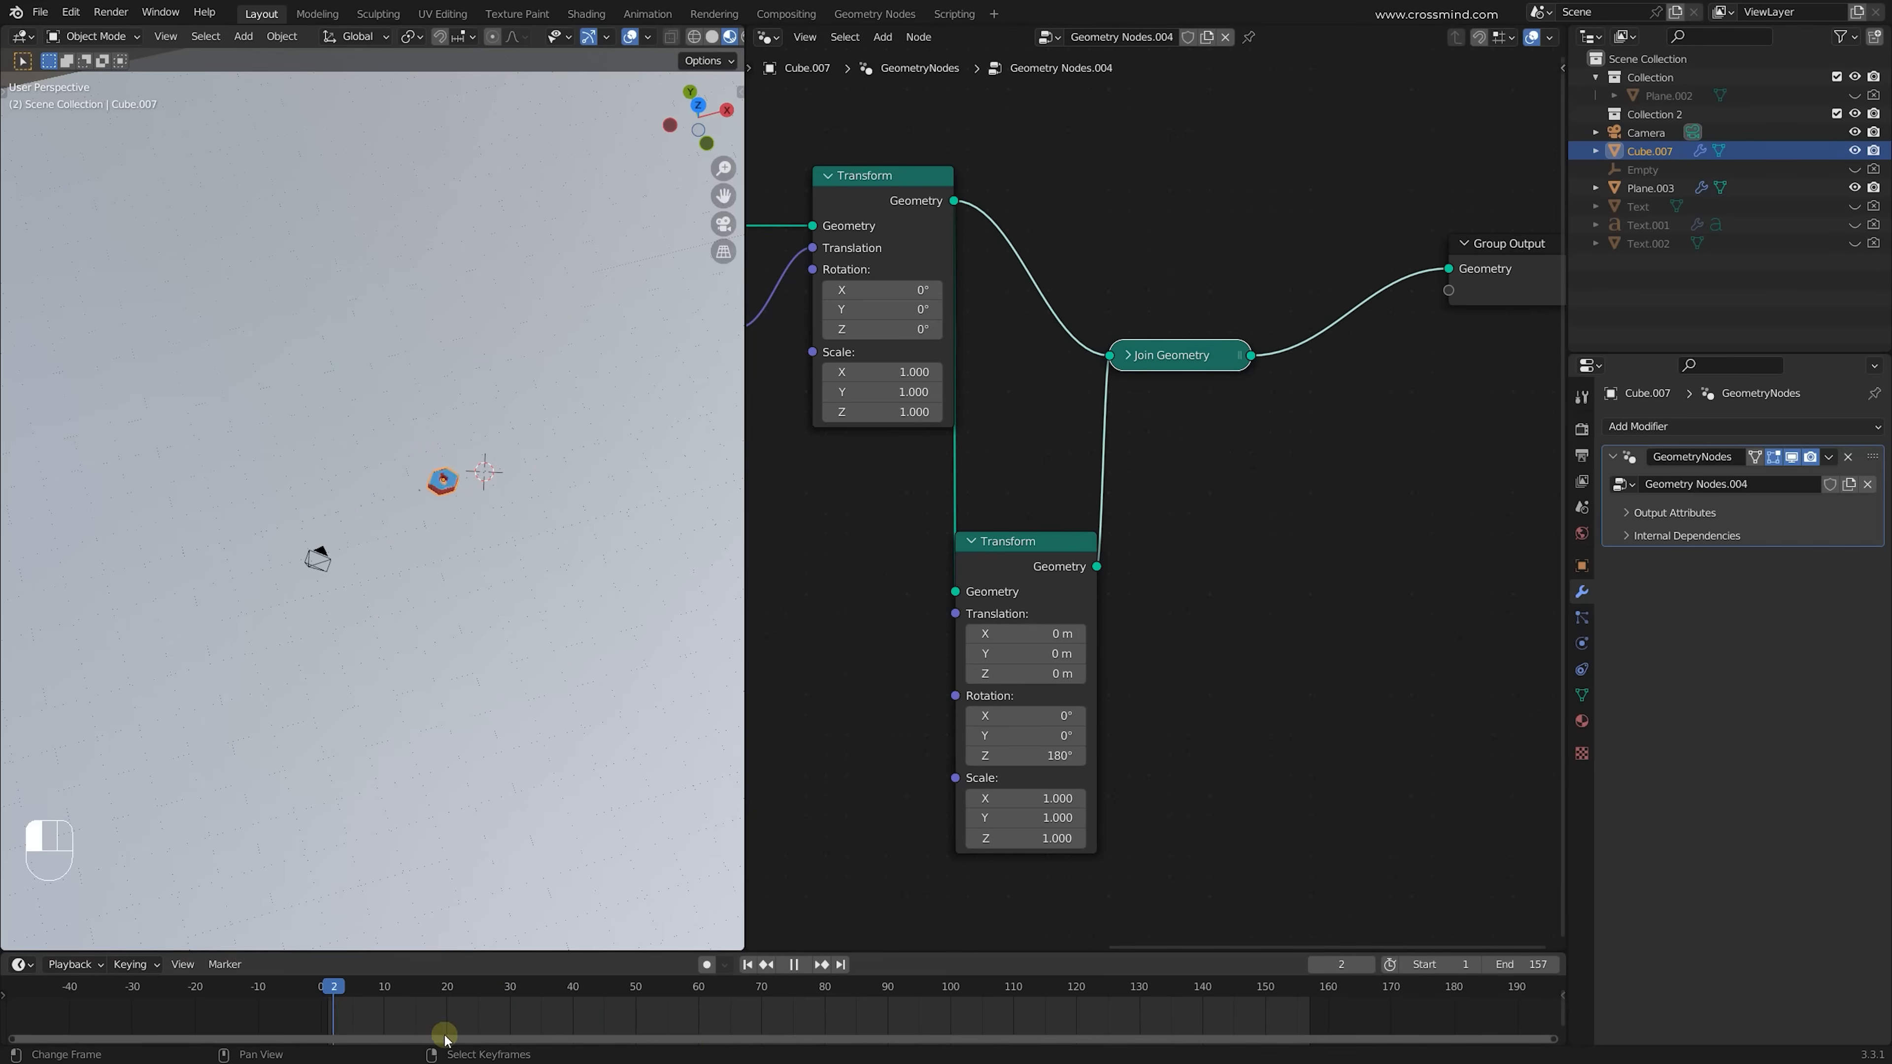
drag(474, 1037, 584, 1032)
Insert a Transform node between Join Geometry and Group Output, and set its Z rotation to 90°
key(shift+a)
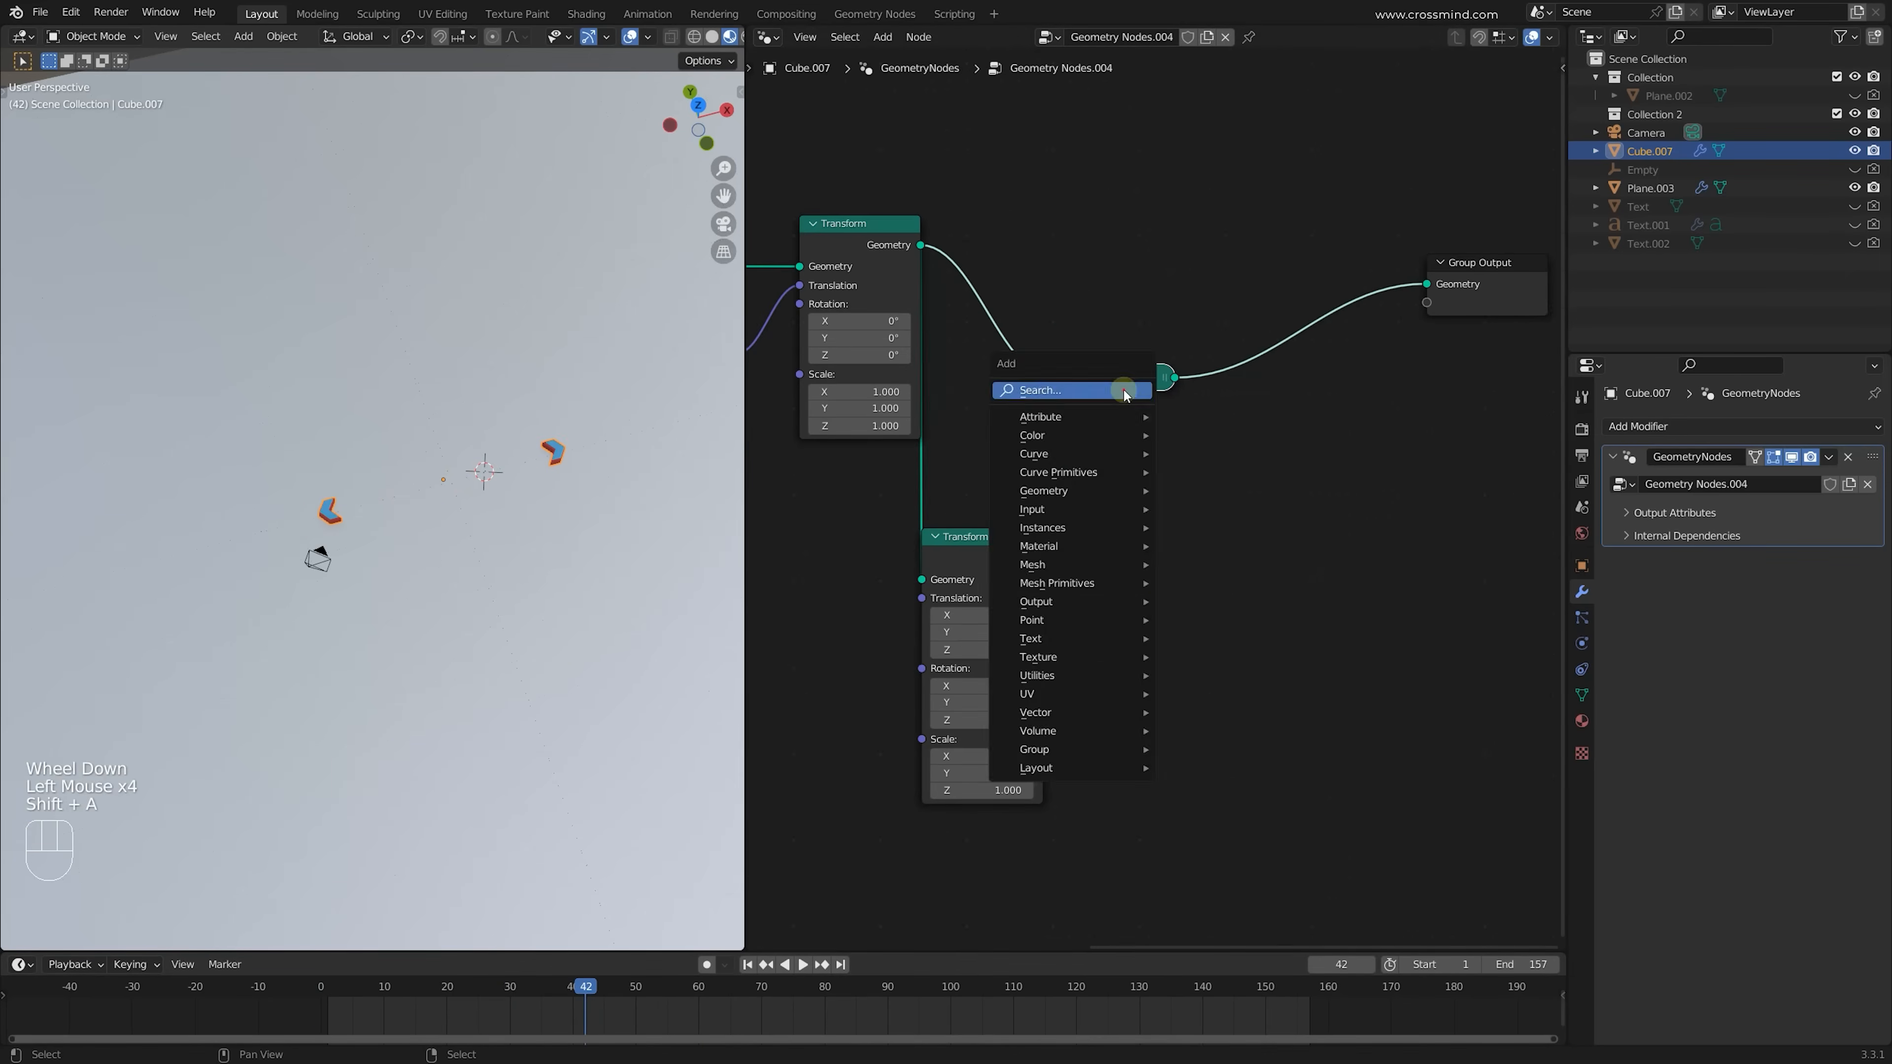
click(1125, 390)
text(tra)
click(1195, 416)
click(1328, 345)
click(1316, 521)
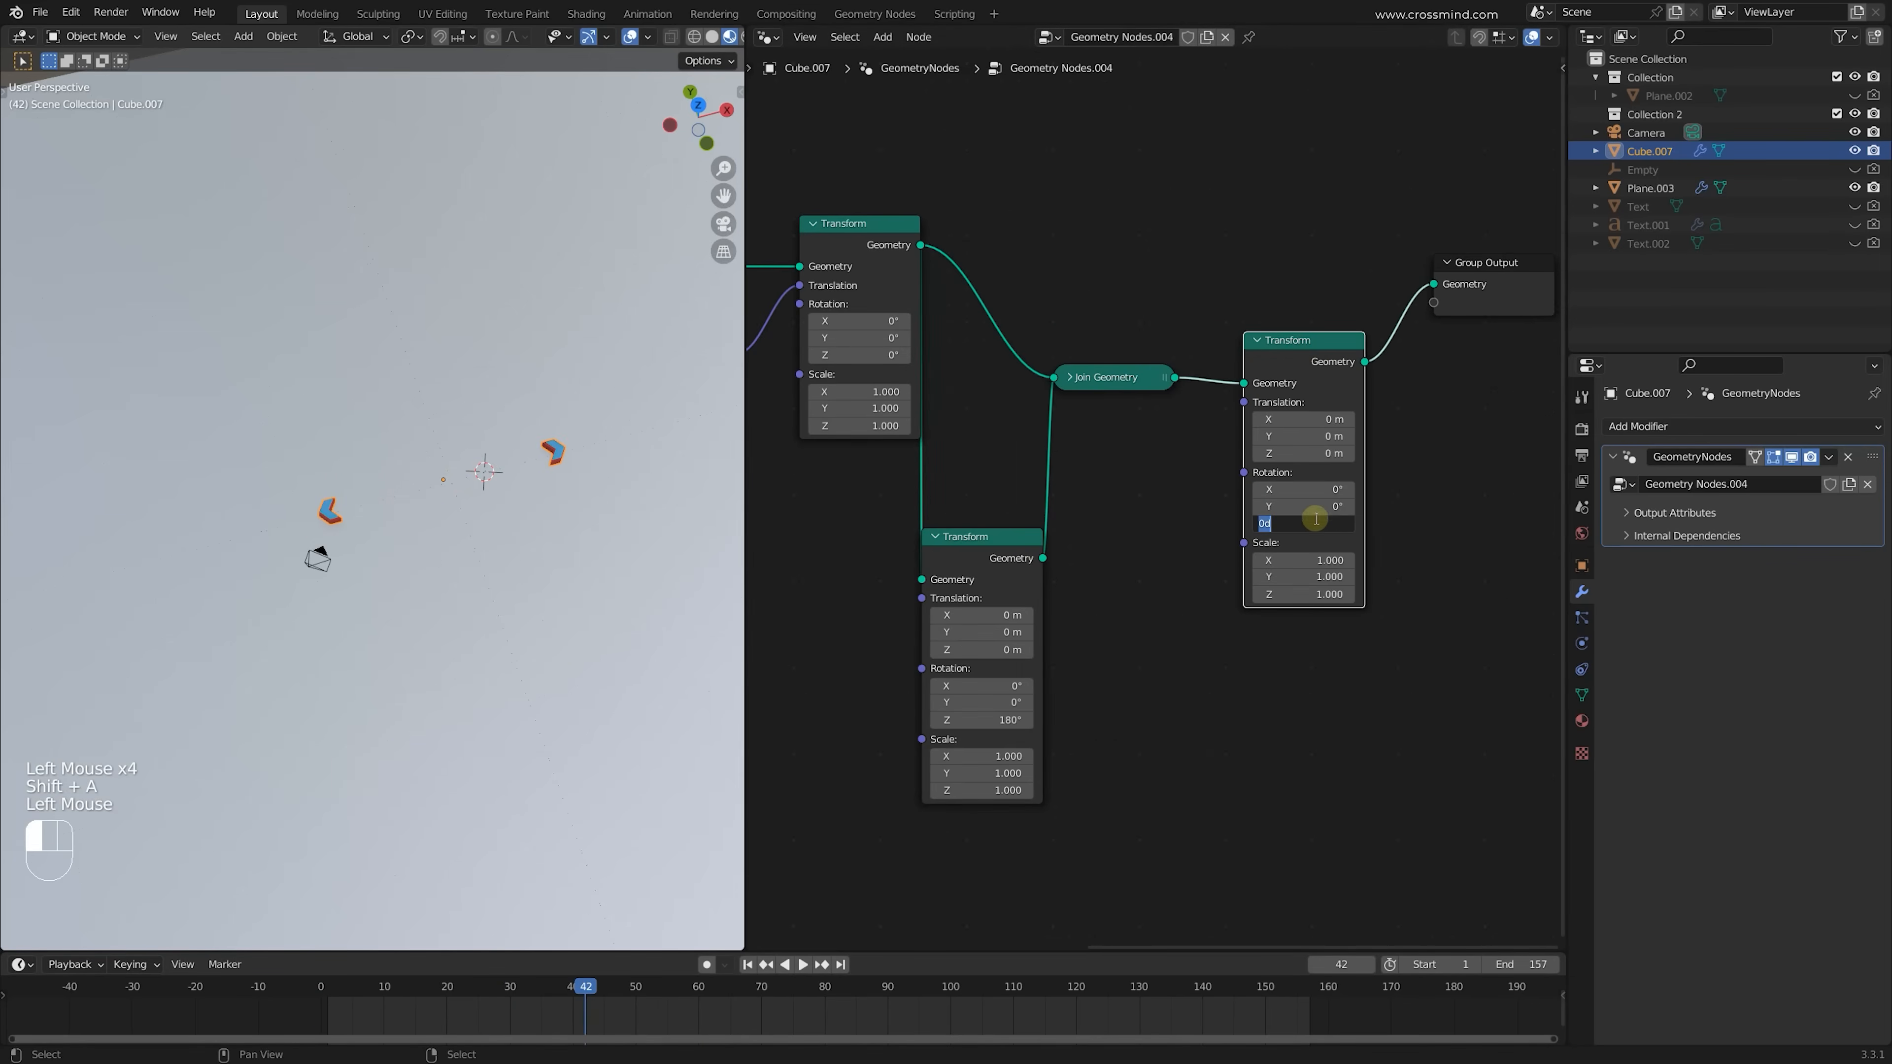
key(Return)
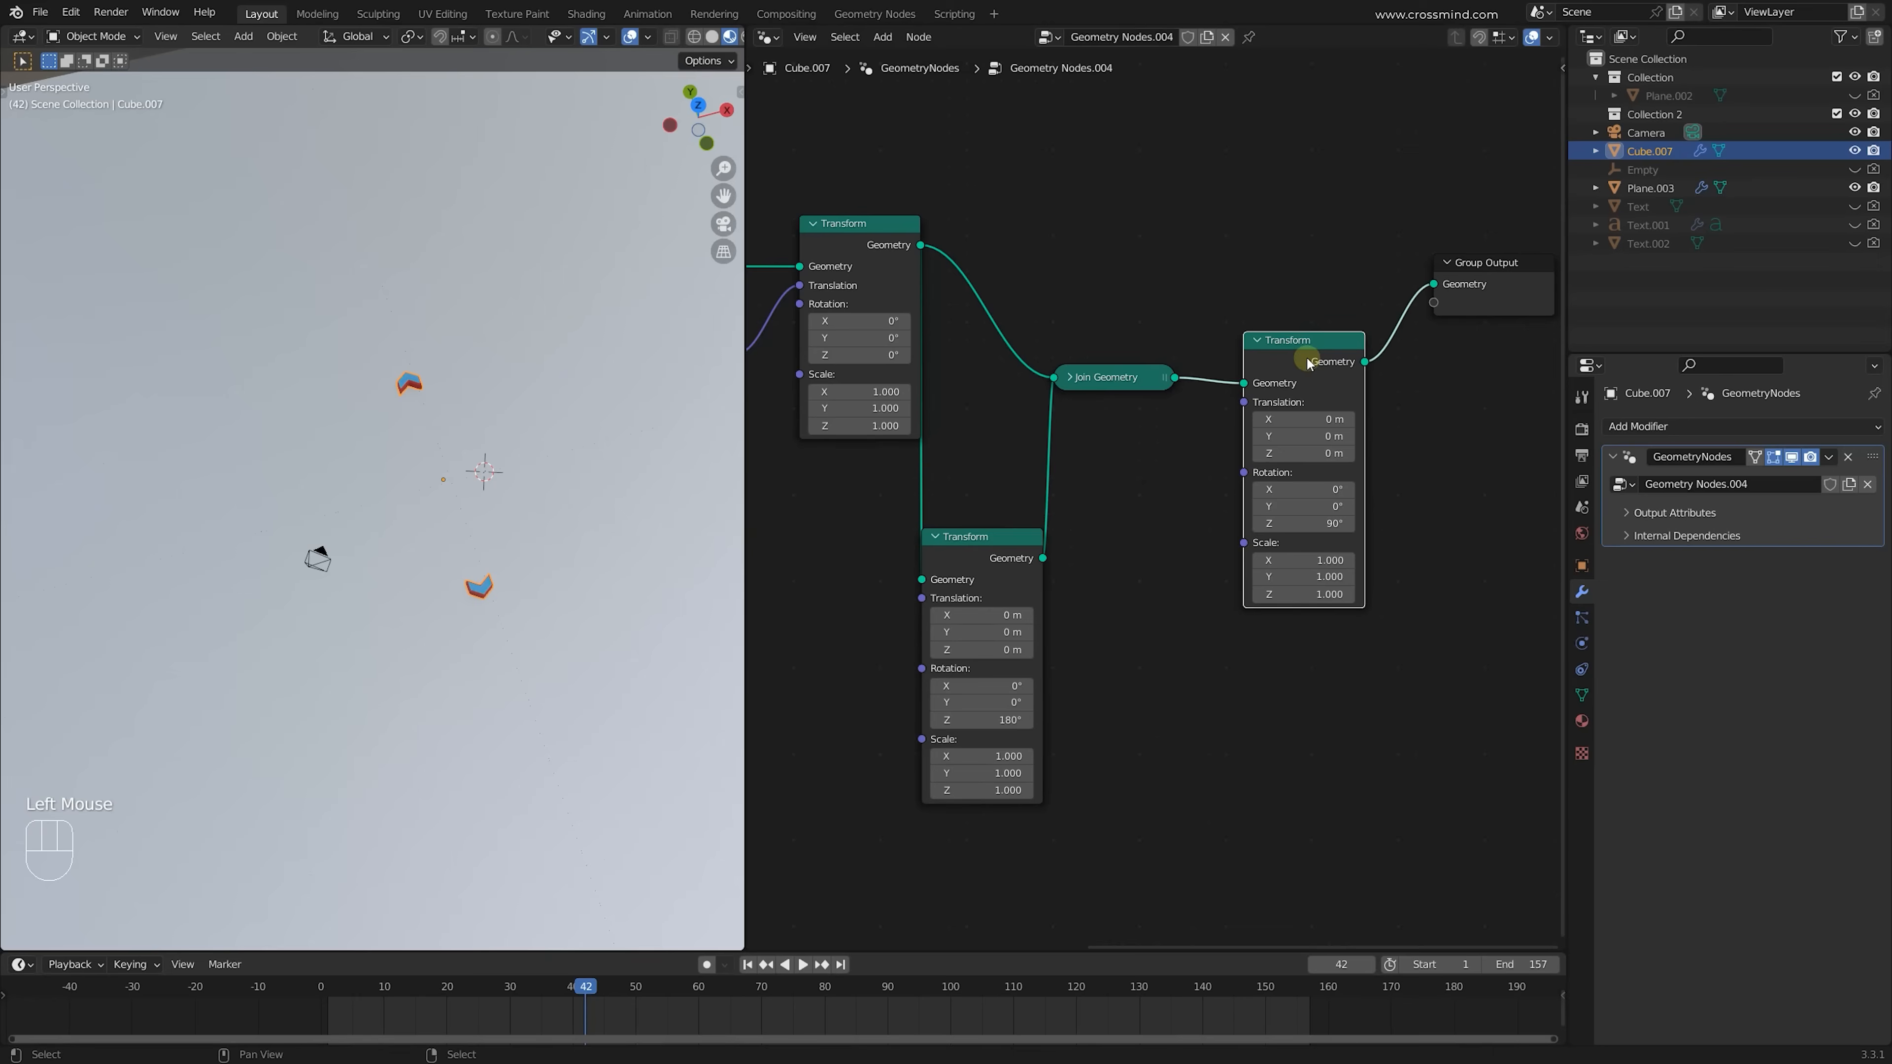
Move the 90° Transform below the chain and combine its output with the first Join Geometry through another Join Geometry node
drag(1309, 361, 1205, 514)
ctrl+shift+right_drag(1133, 404, 1219, 517)
middle_drag(1400, 519, 1275, 518)
scroll(526, 528, up, 1)
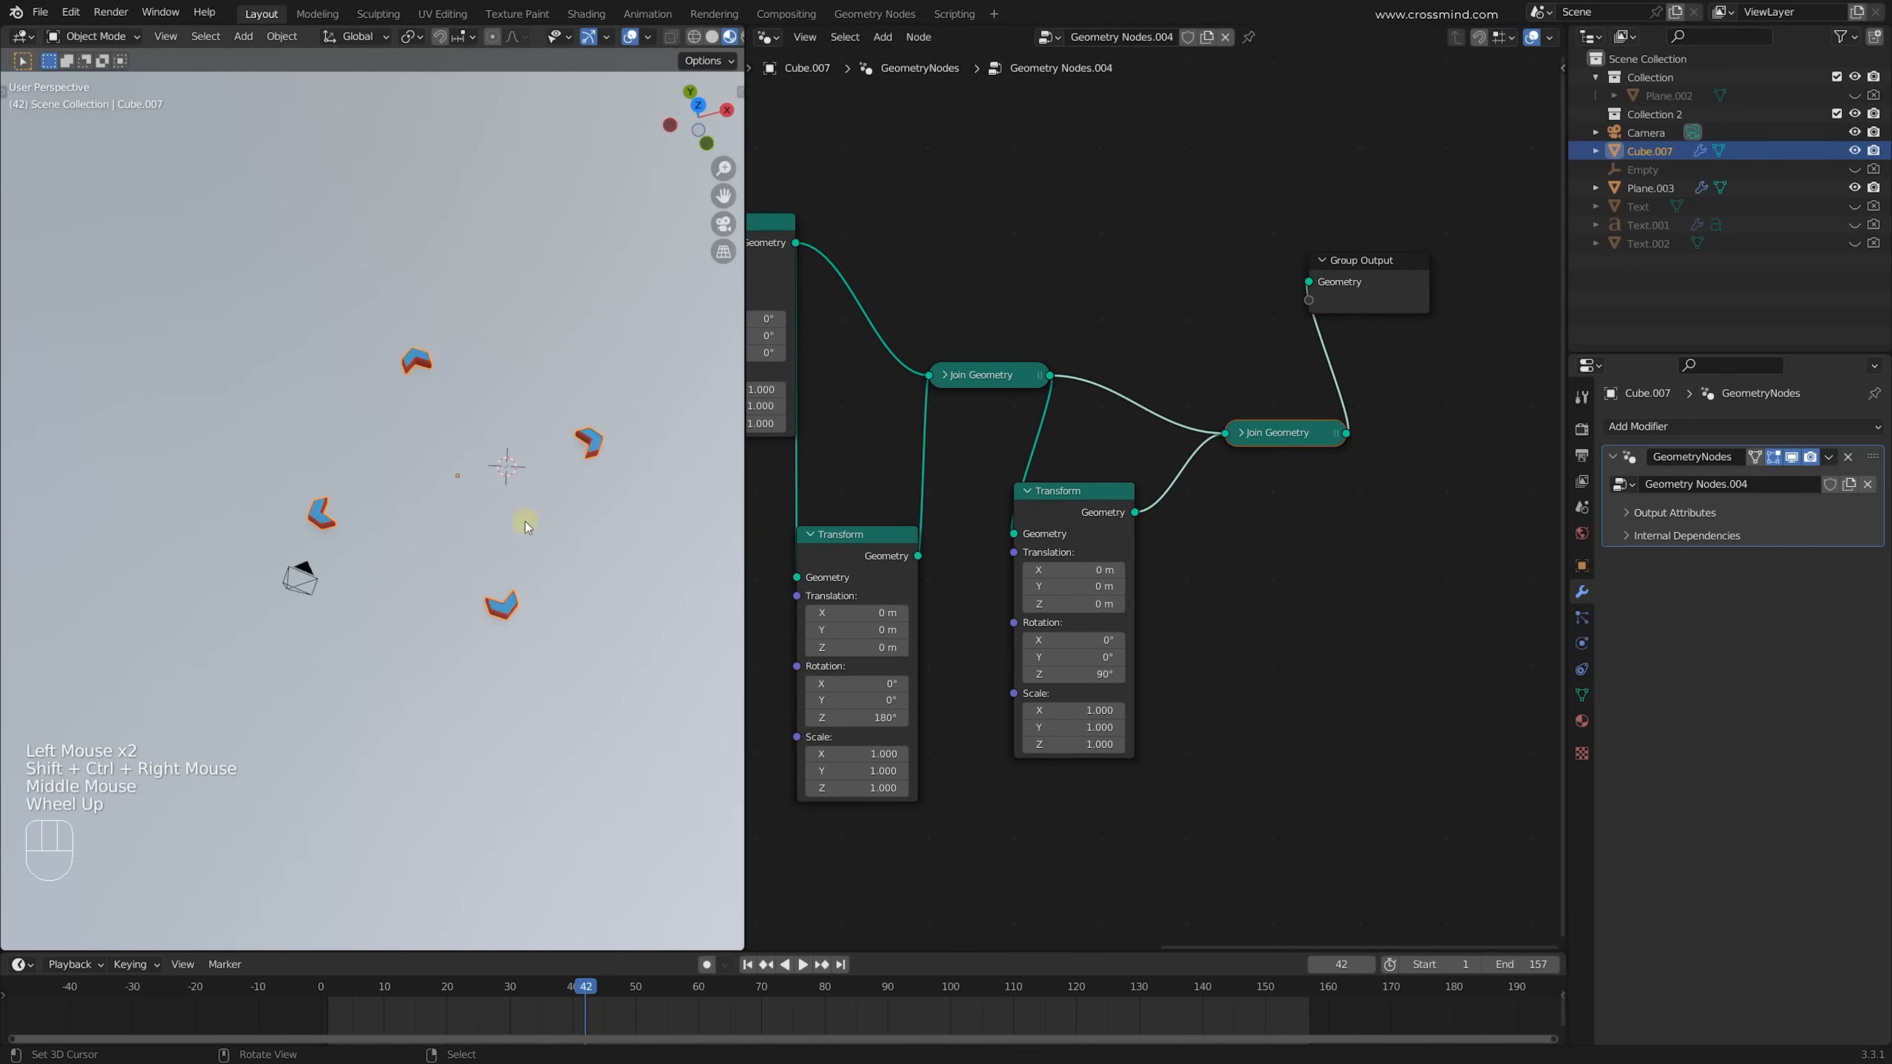
Scrub the timeline to frame 24 and inspect the motion of the four arrows
scroll(525, 523, up, 1)
mouse_move(448, 1009)
mouse_down()
mouse_move(572, 1053)
mouse_move(384, 1052)
mouse_move(472, 1017)
mouse_up()
scroll(488, 655, down, 2)
shift+middle_drag(469, 649, 413, 630)
scroll(481, 603, up, 3)
scroll(1012, 561, down, 2)
Select and delete the time-driven translation, Transform and Join Geometry nodes, keeping Group Input and Group Output
middle_drag(1137, 538, 1238, 537)
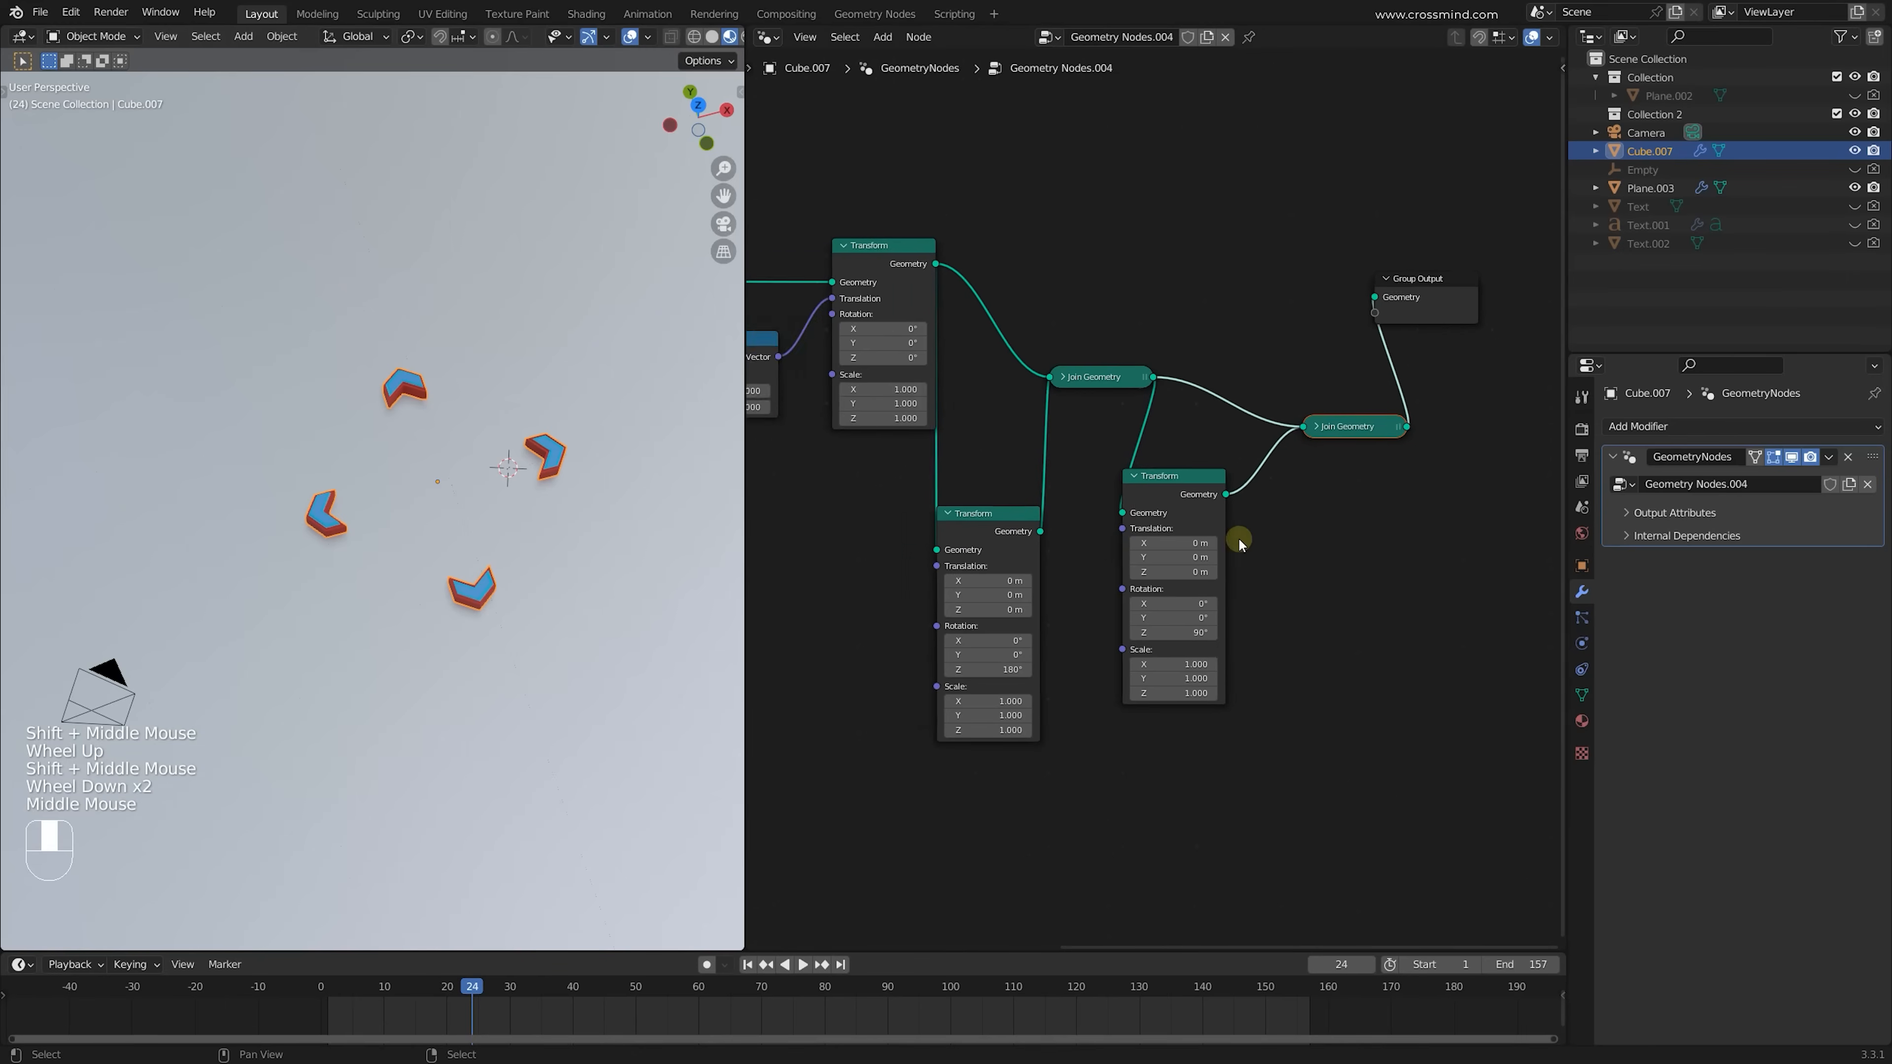
scroll(1237, 537, up, 1)
click(1431, 564)
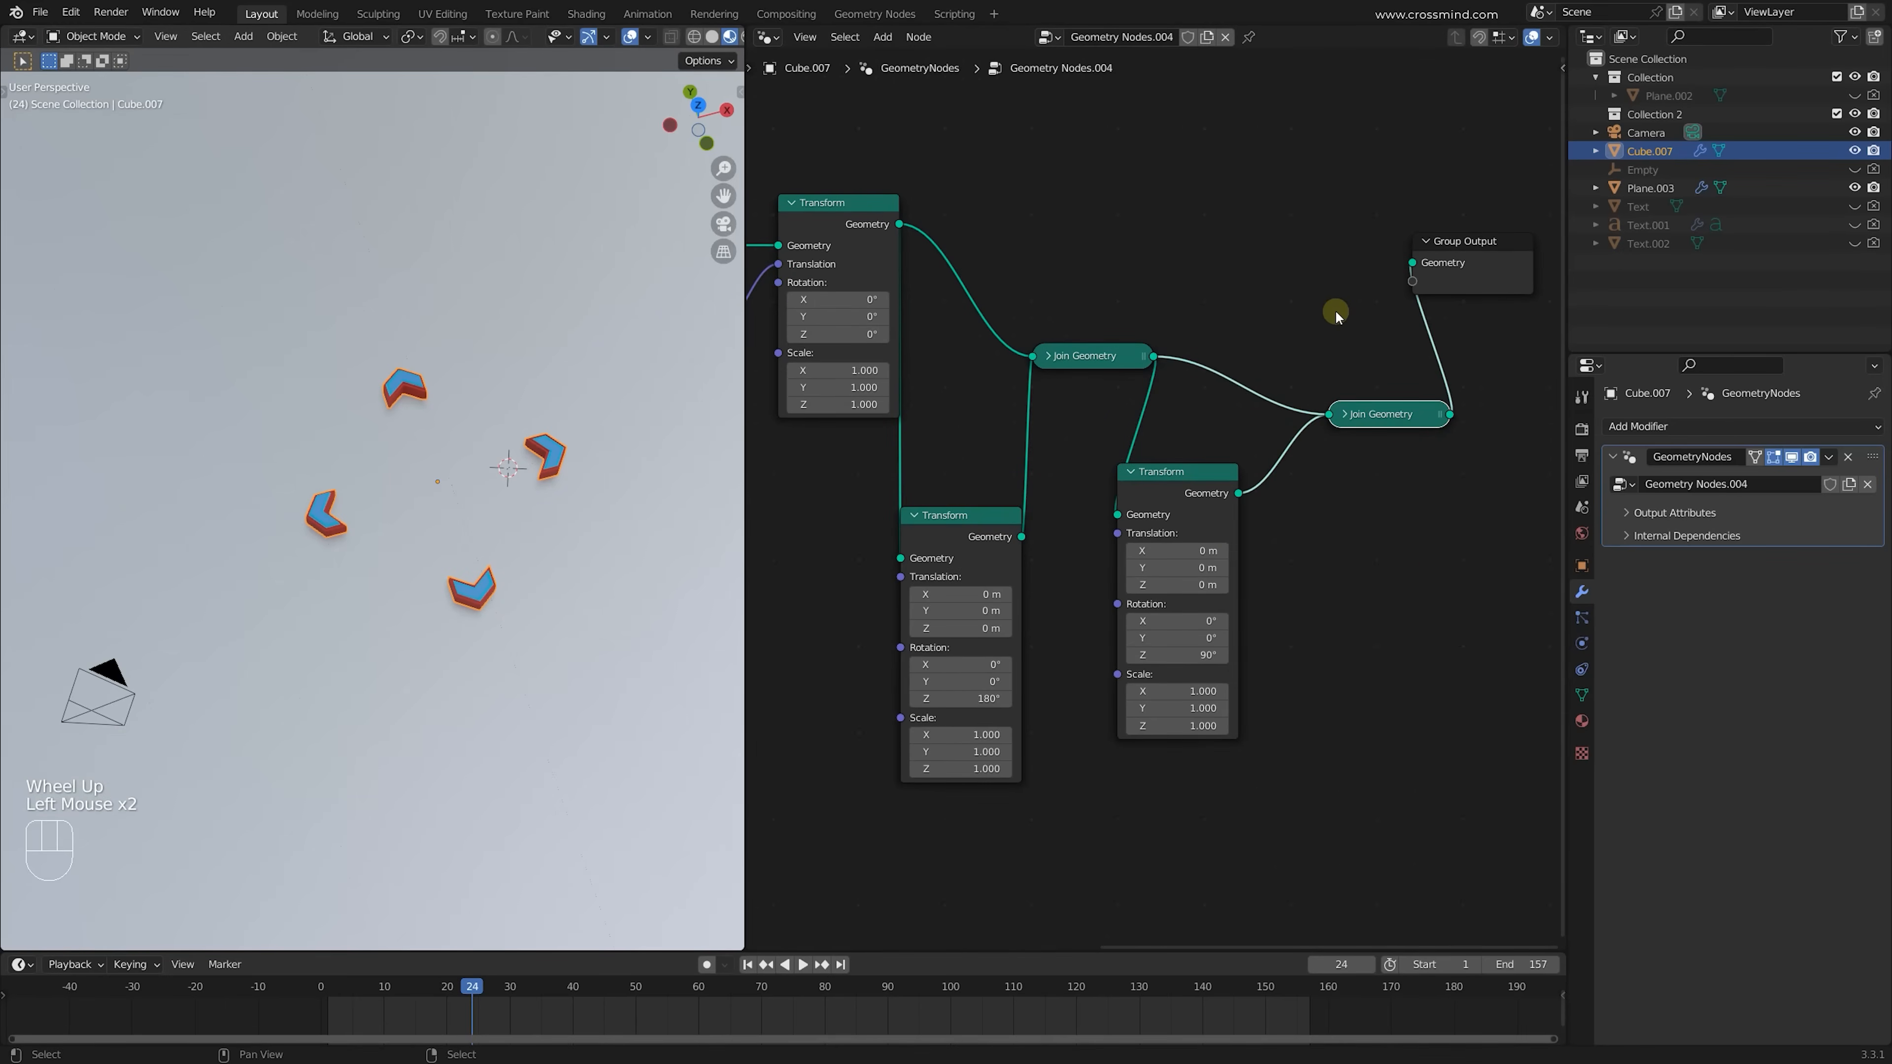
key(b)
drag(1339, 316, 968, 660)
scroll(969, 660, down, 2)
middle_drag(1028, 432, 1264, 420)
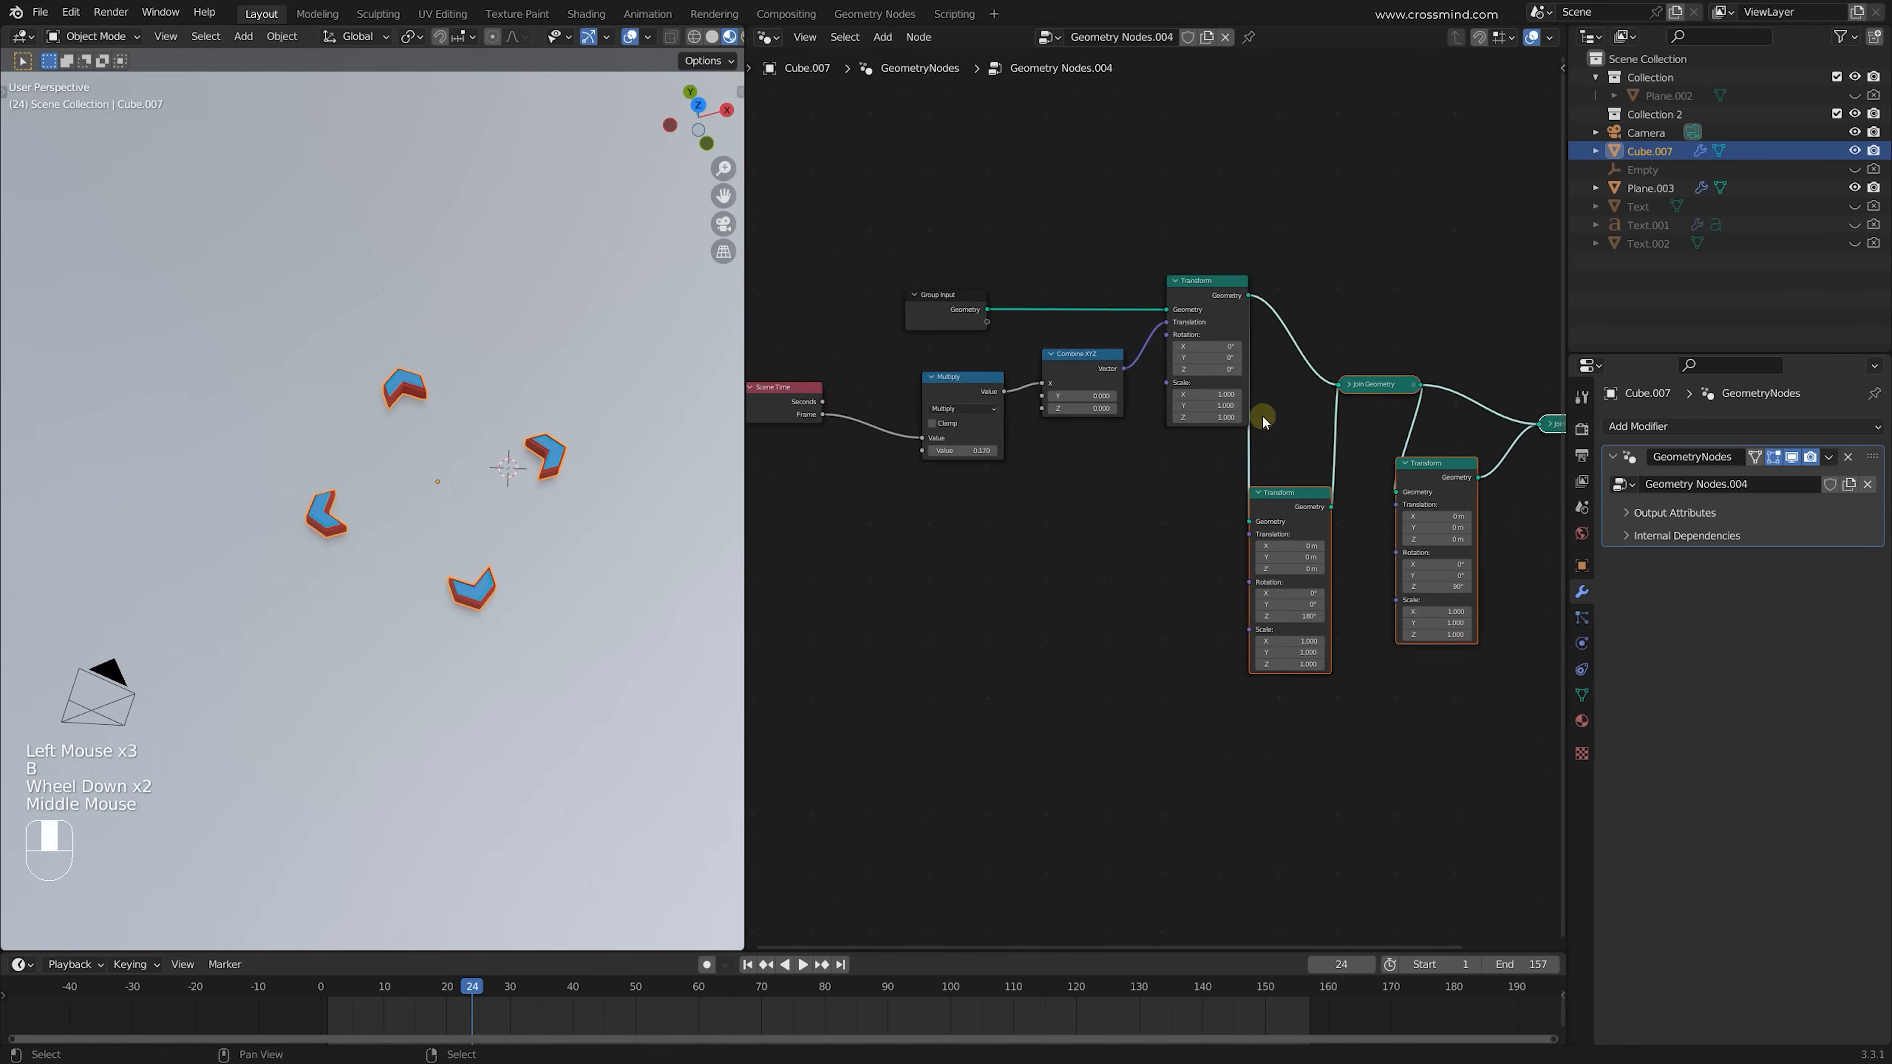
scroll(1236, 425, down, 2)
drag(989, 358, 1453, 611)
key(ctrl+x)
Connect Group Input directly to Group Output and move Group Input closer to it
alt+shift+click(864, 289)
key(g)
click(1064, 442)
scroll(1064, 442, up, 2)
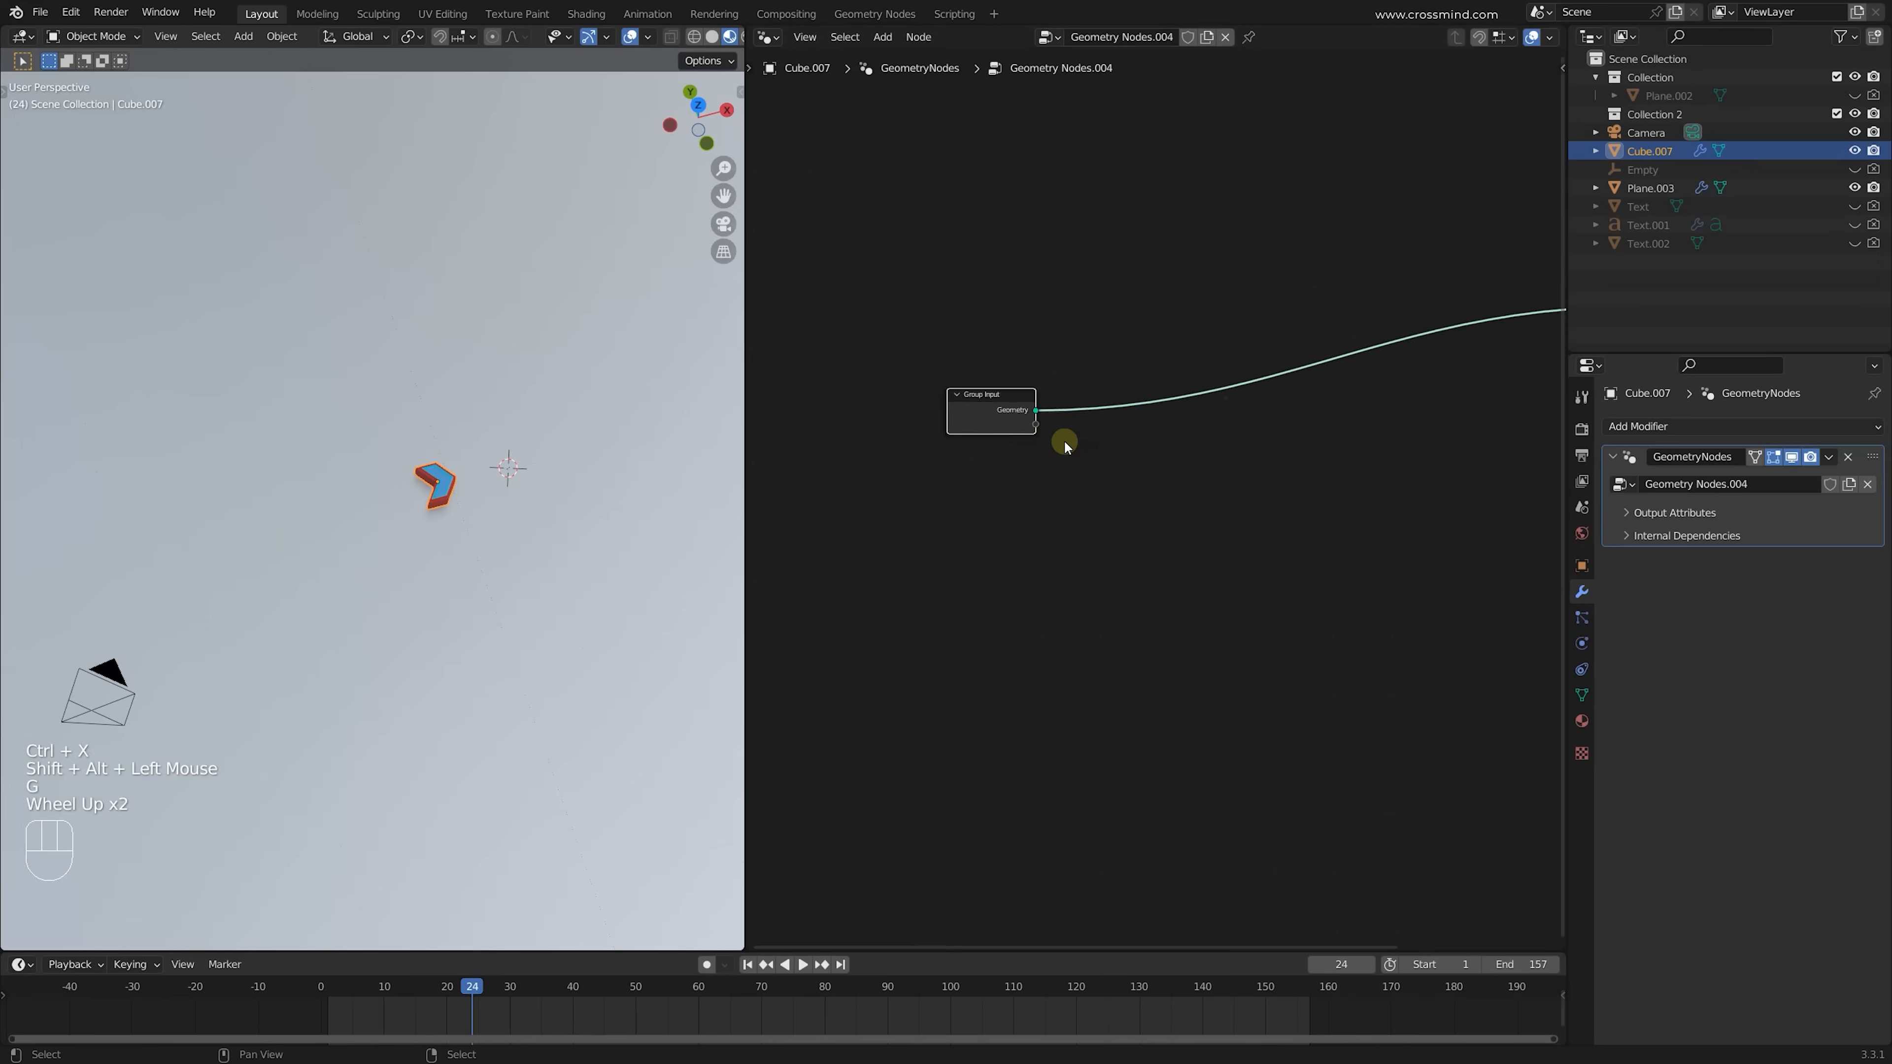
middle_drag(1065, 441, 912, 460)
scroll(913, 461, down, 1)
key(g)
click(1101, 412)
middle_drag(1101, 412, 1066, 400)
scroll(1066, 400, up, 1)
In wireframe shading, add a Mesh Circle node below Group Input and connect its Mesh output to Group Output
key(z)
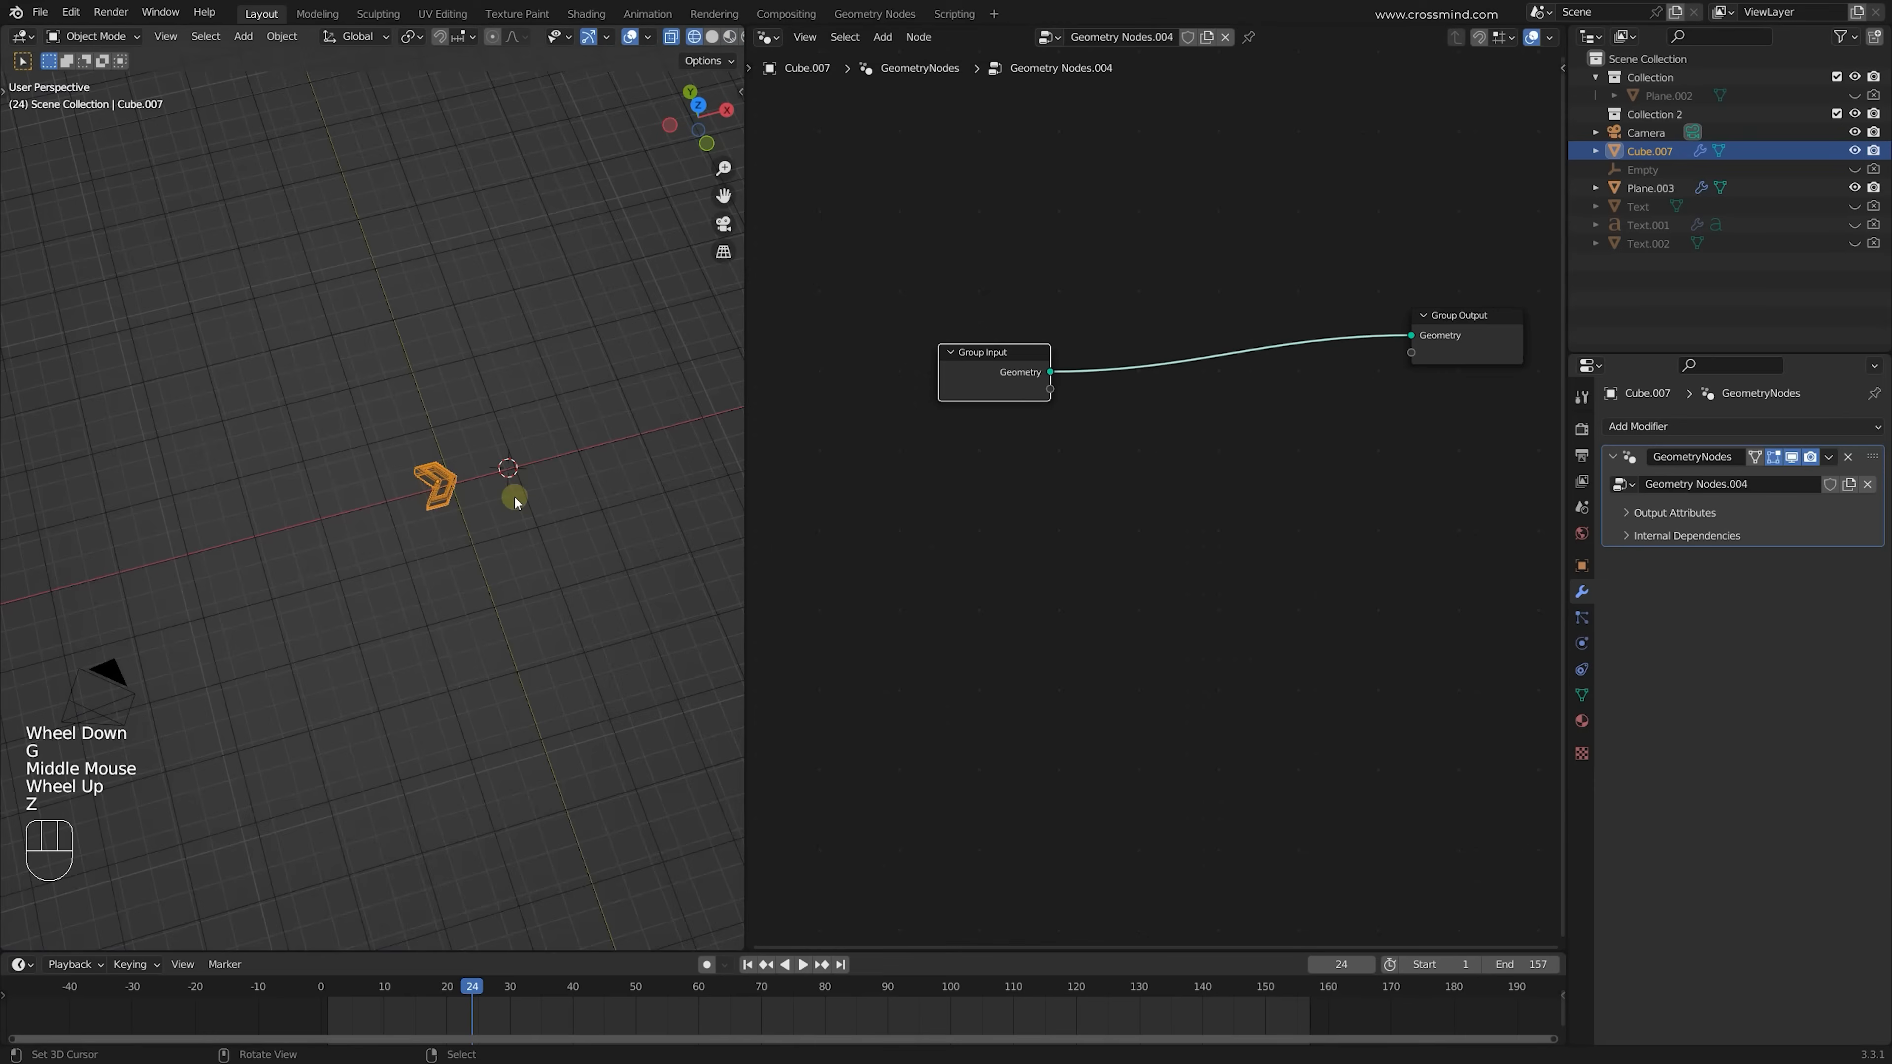
key(shift+a)
click(1277, 461)
text(cir)
click(1324, 490)
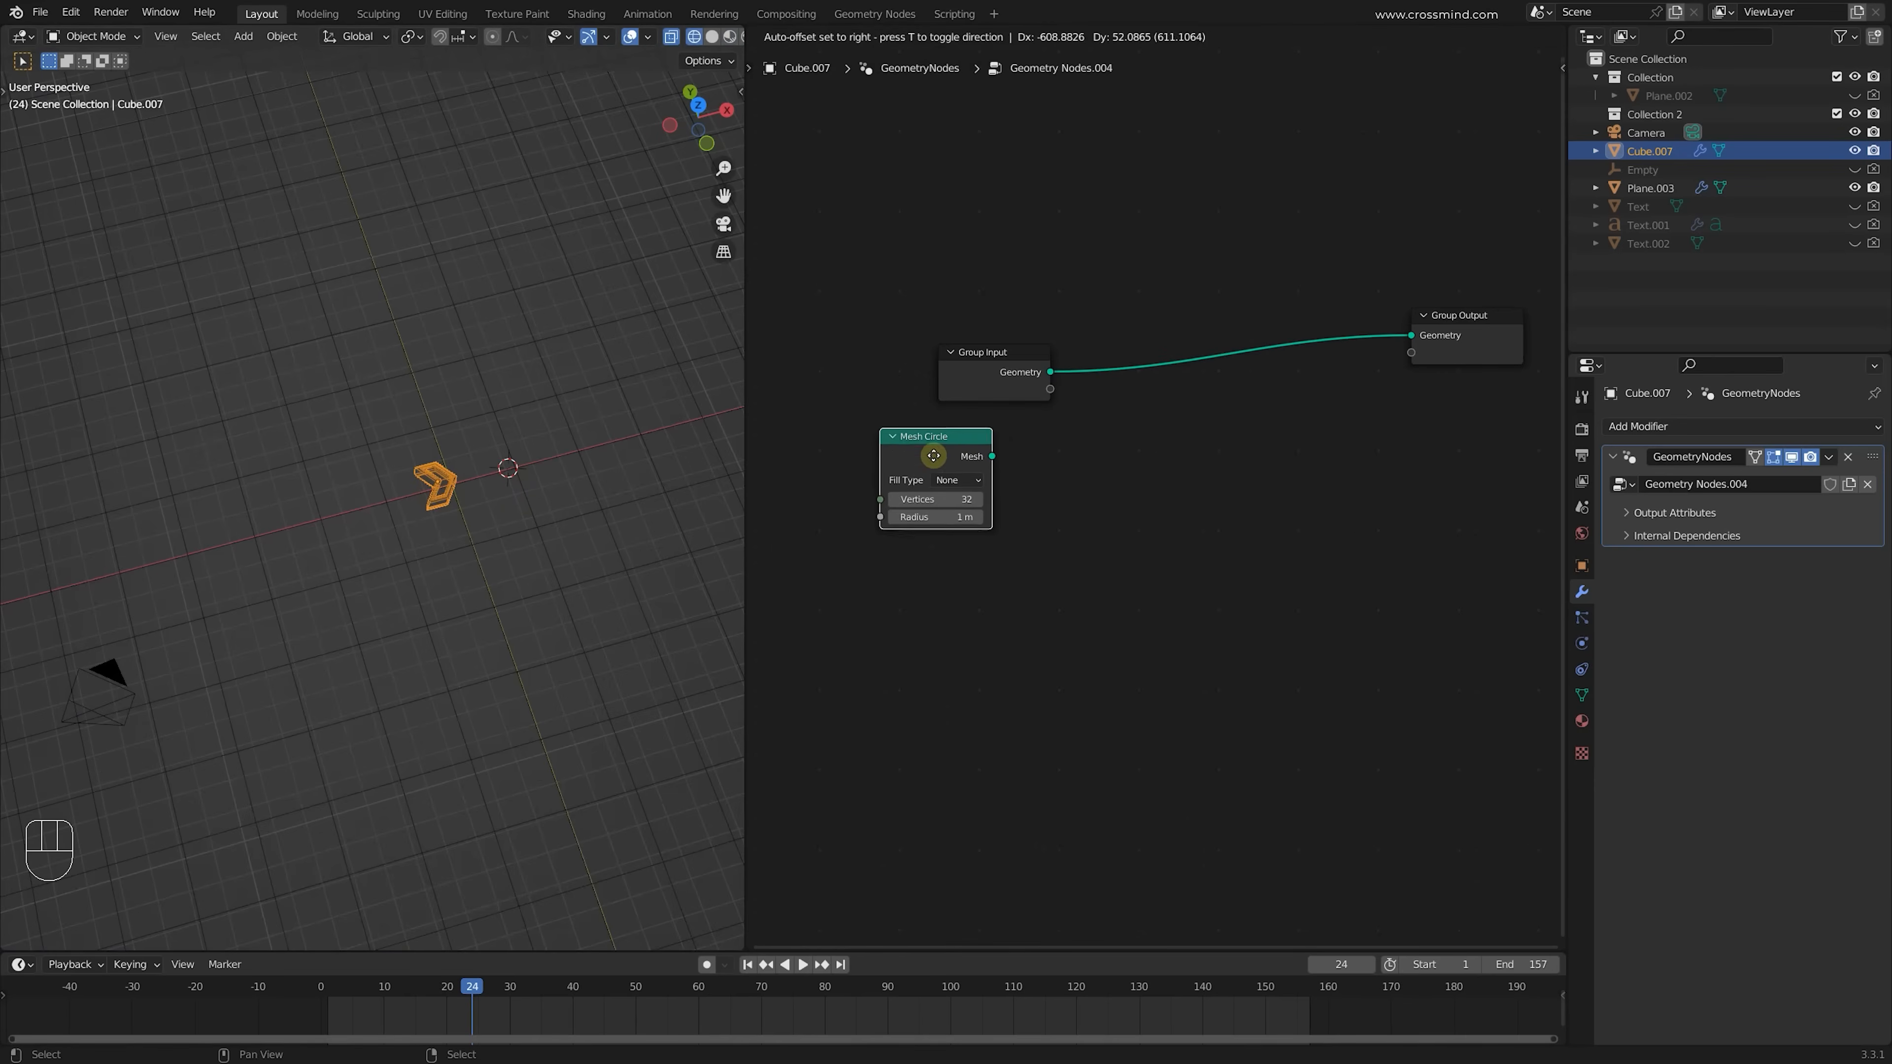
click(947, 459)
alt+shift+click(947, 458)
Increase the Mesh Circle's radius to about 4.37 m
scroll(521, 493, up, 2)
shift+middle_drag(521, 493, 440, 511)
shift+scroll(439, 511, up, 1)
scroll(440, 511, up, 1)
shift+drag(947, 518, 927, 520)
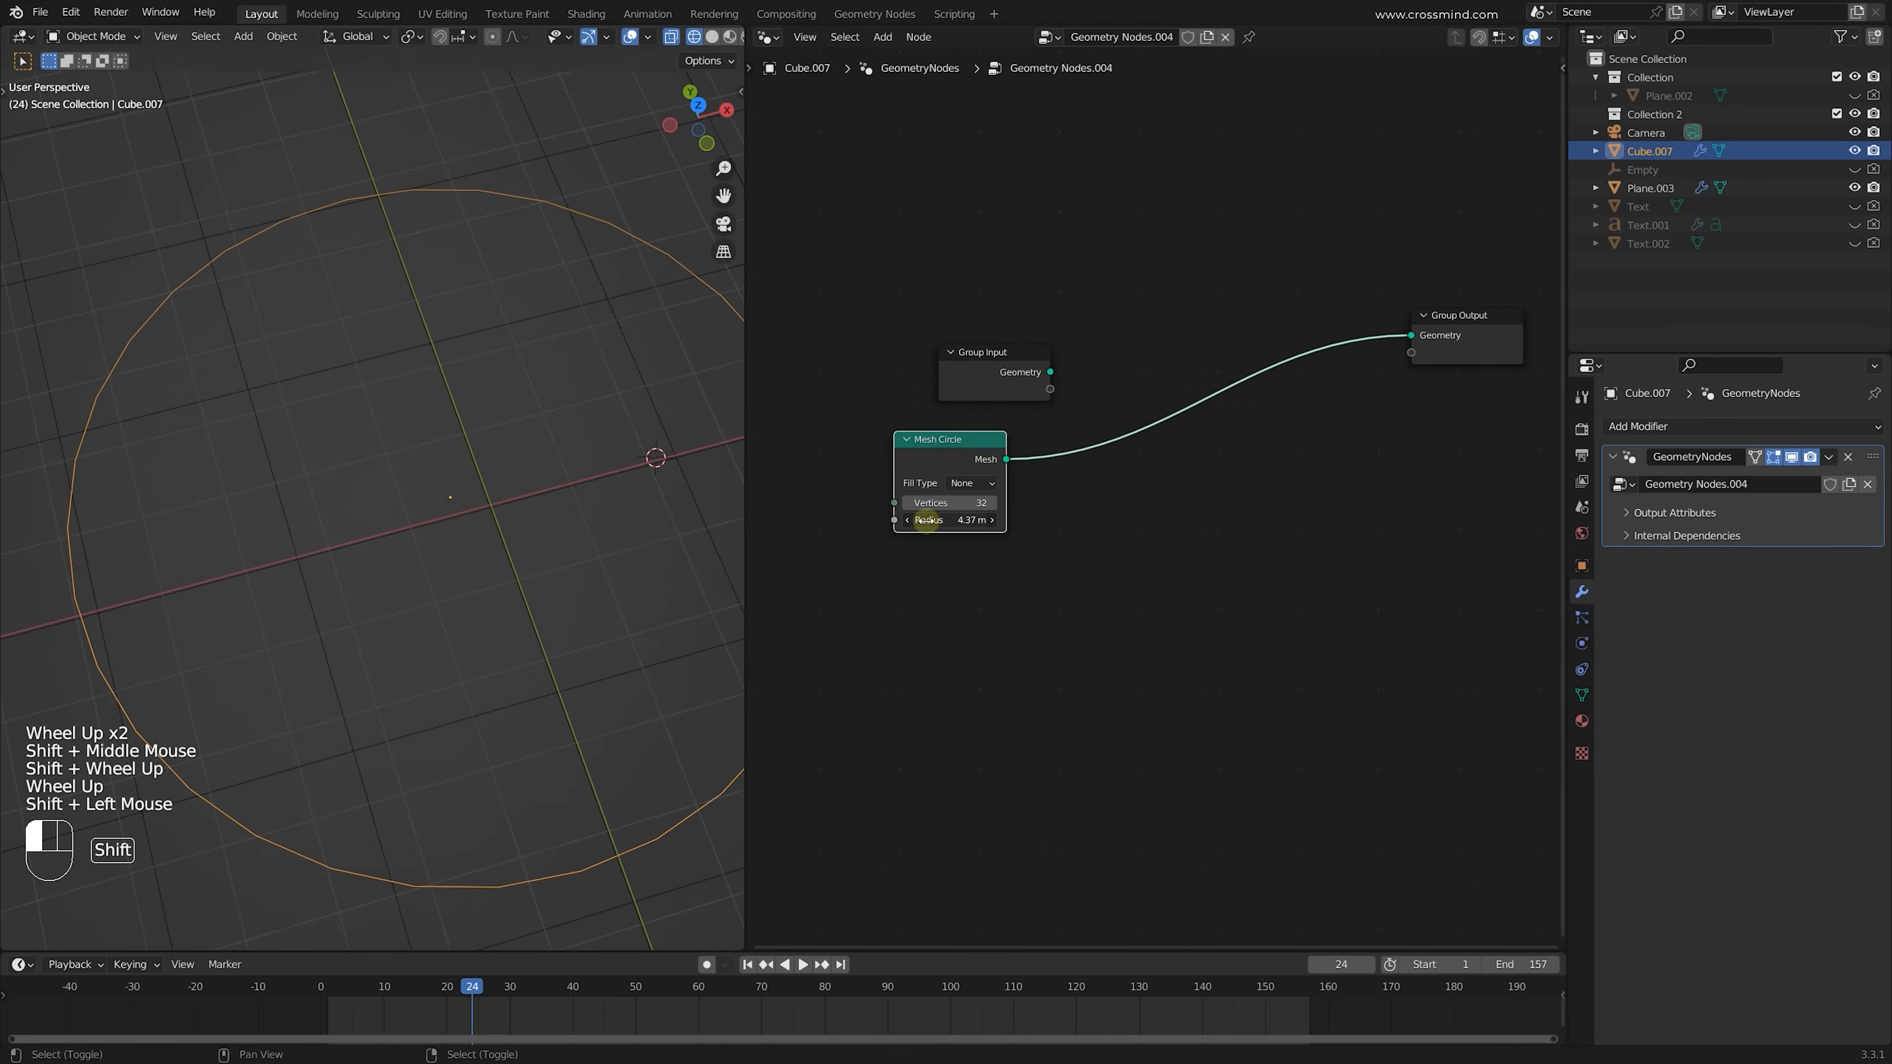
Insert an Instance on Points node between Mesh Circle and Group Output, with the circle's Mesh feeding Points
scroll(700, 514, down, 1)
middle_drag(1008, 504, 1036, 513)
scroll(999, 529, up, 2)
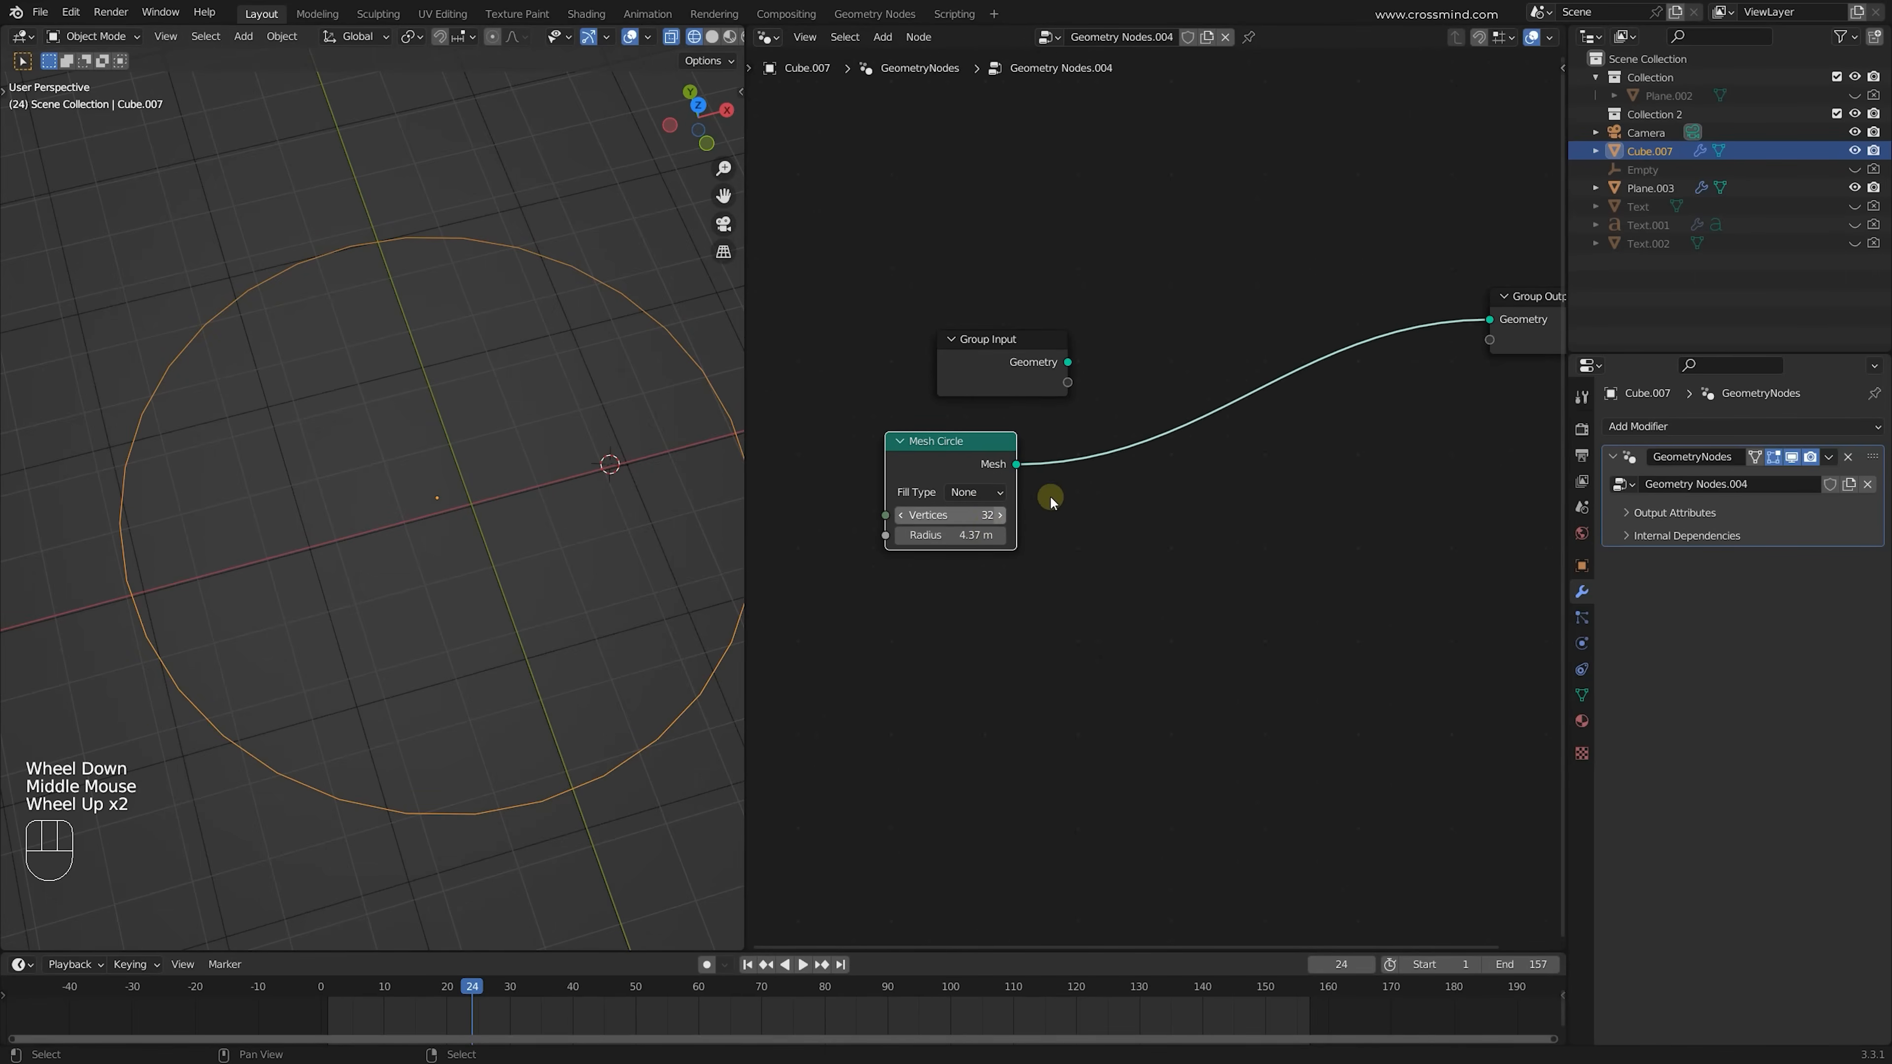
scroll(1058, 488, down, 1)
key(shift+a)
text(insta)
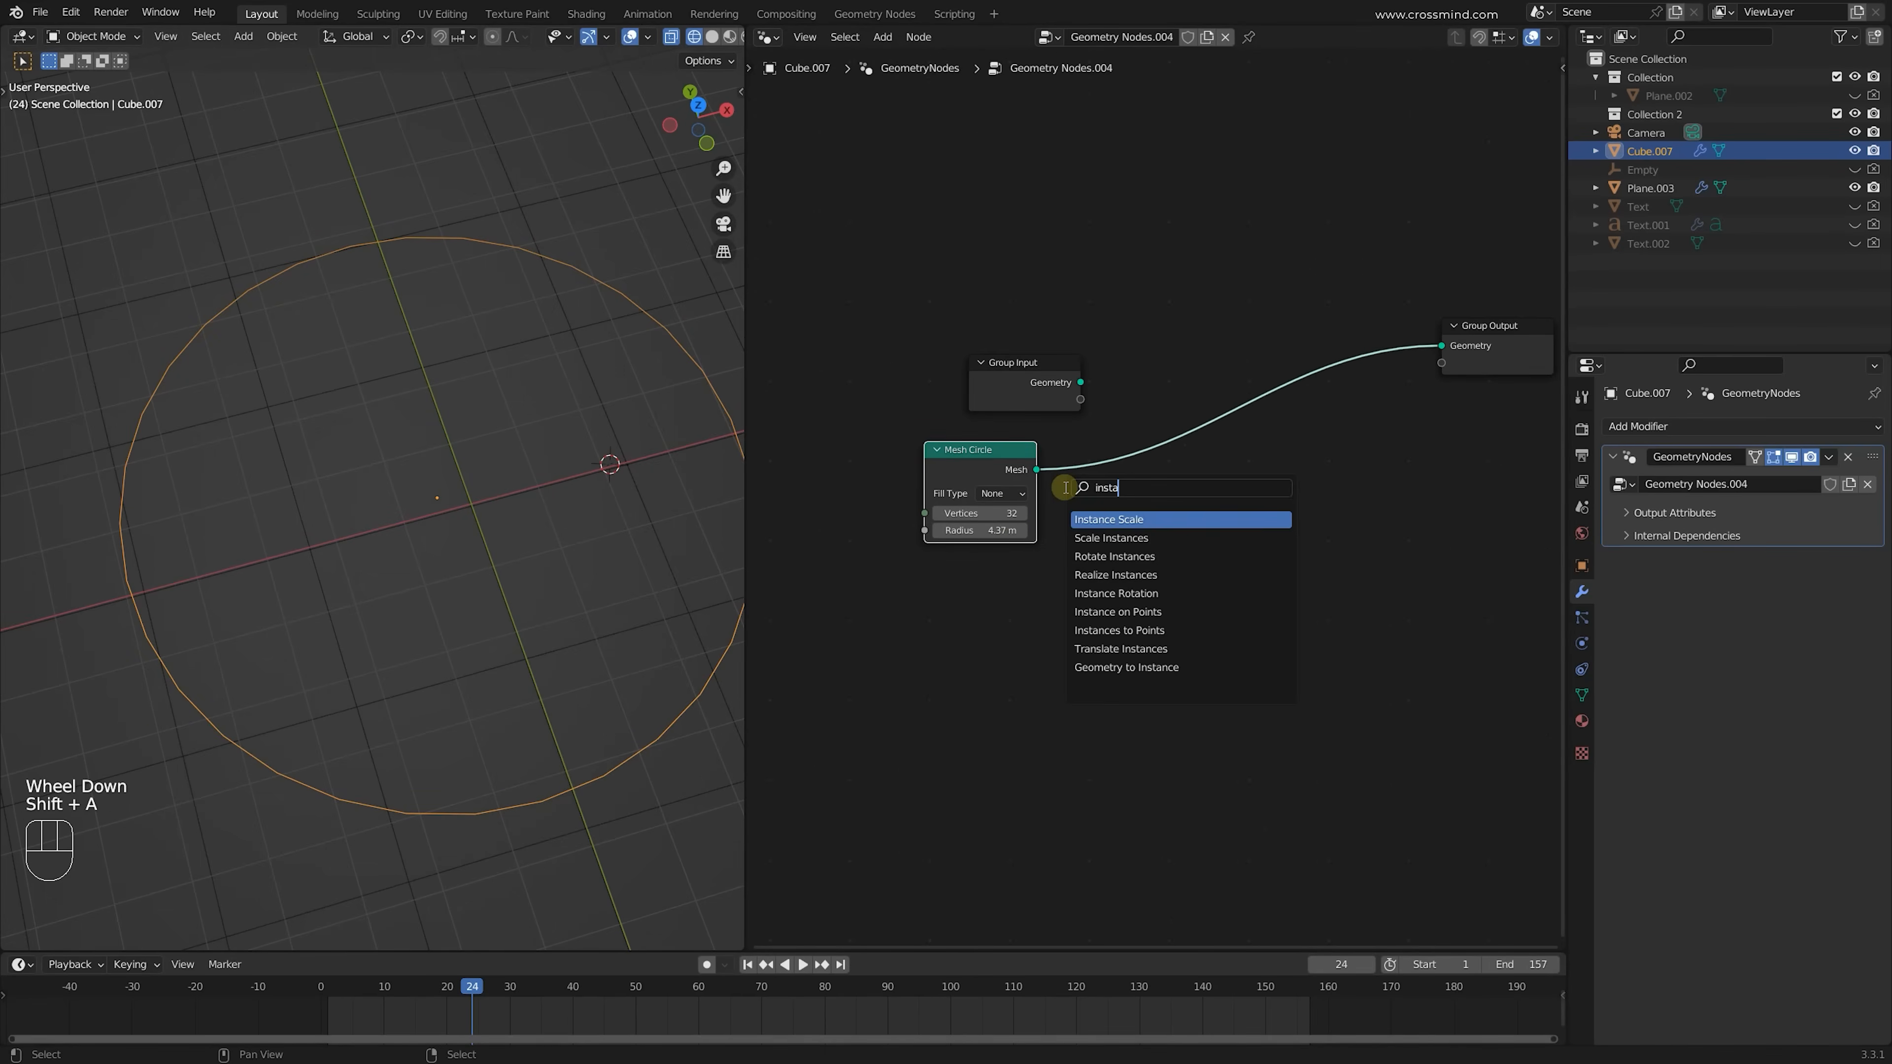
click(1152, 611)
click(1203, 521)
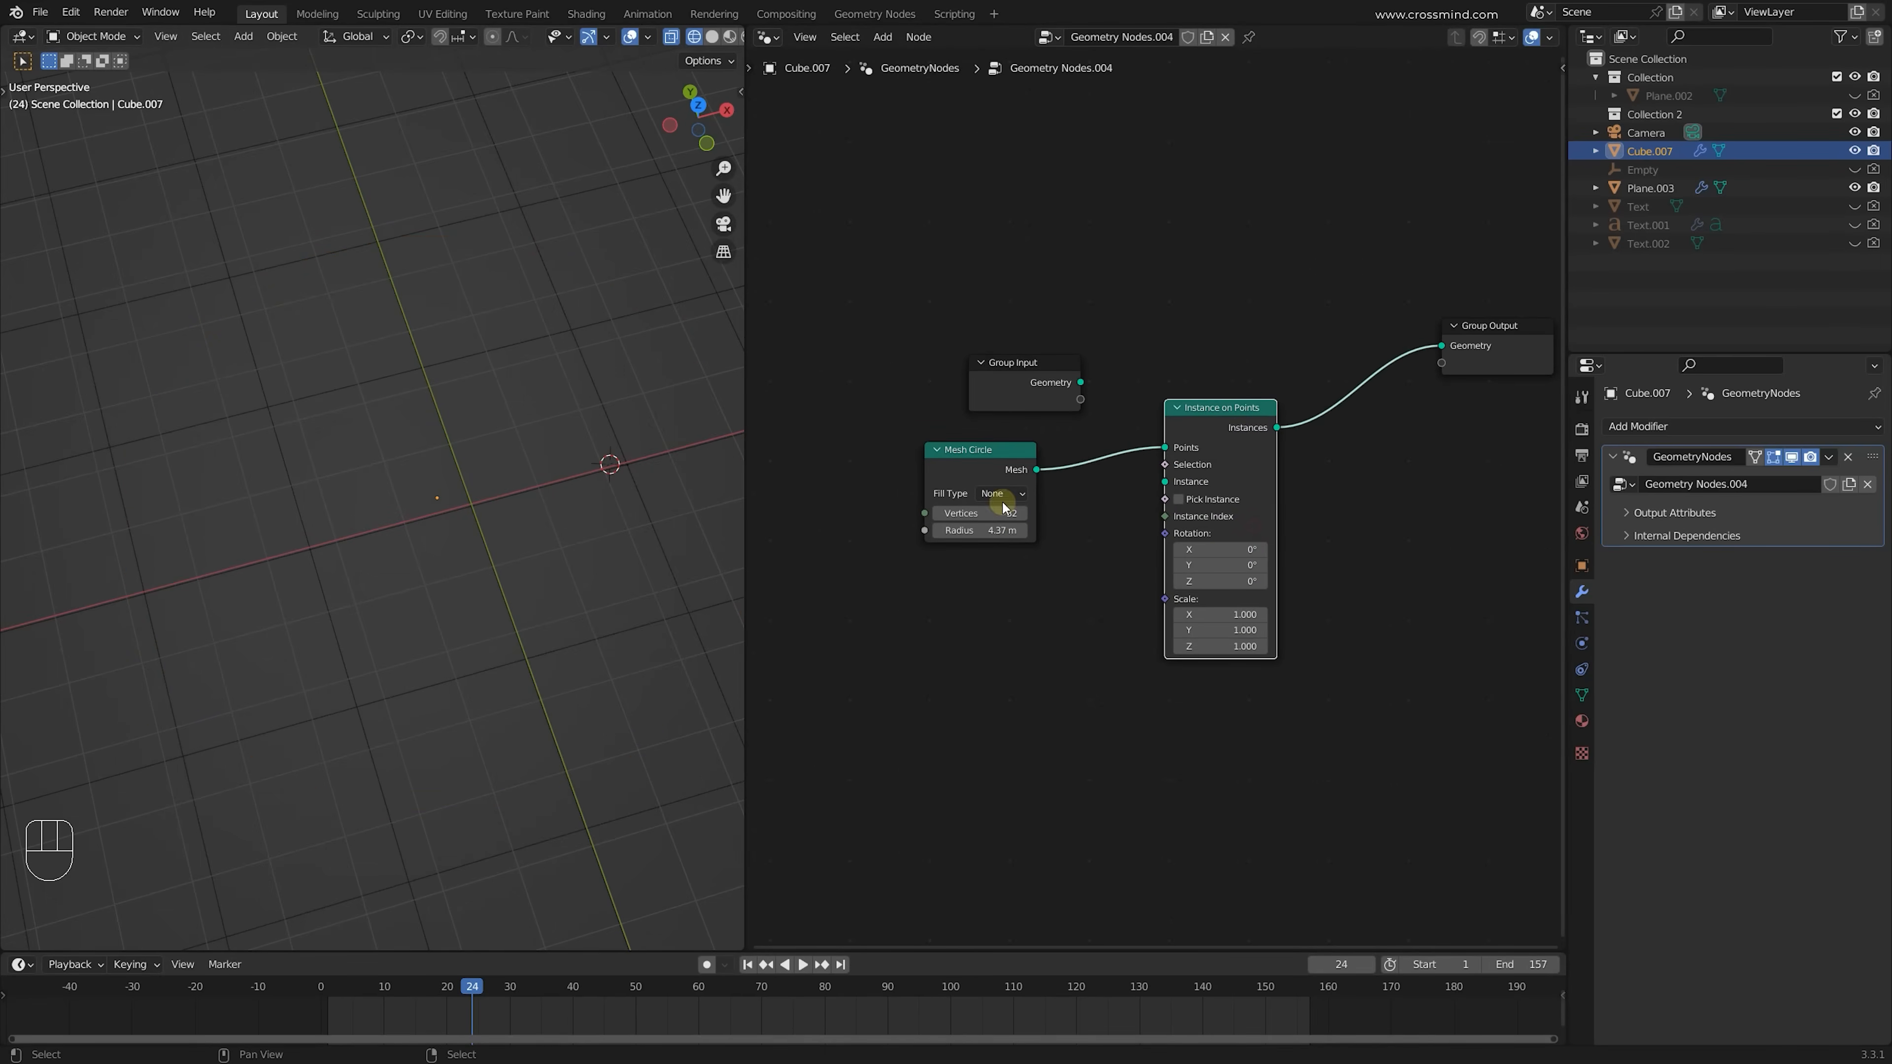
Move Group Input below Mesh Circle, connect its Geometry to the Instance input, and show the viewport in solid shading
mouse_move(1002, 501)
mouse_down()
mouse_move(983, 474)
mouse_move(1003, 484)
mouse_up()
drag(1018, 394, 975, 606)
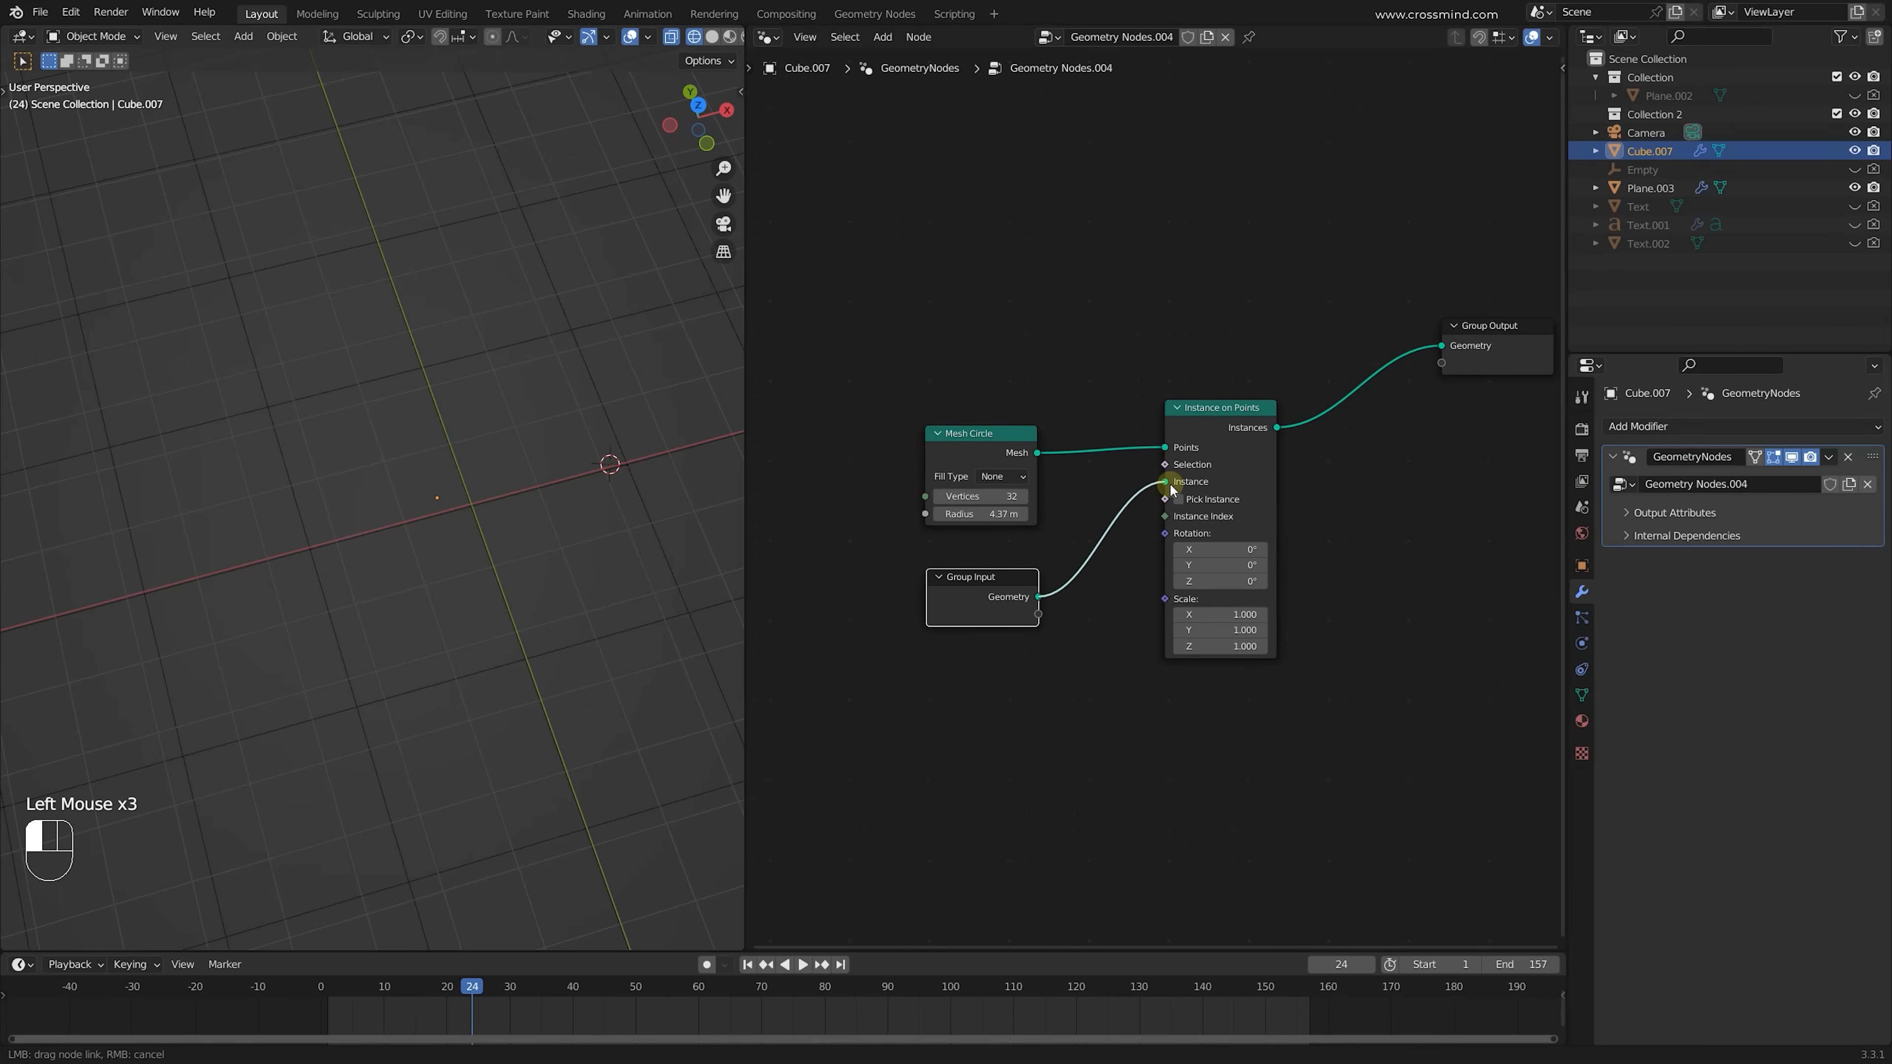
drag(1171, 488, 1167, 482)
scroll(462, 492, down, 1)
key(z)
shift+middle_drag(601, 505, 374, 392)
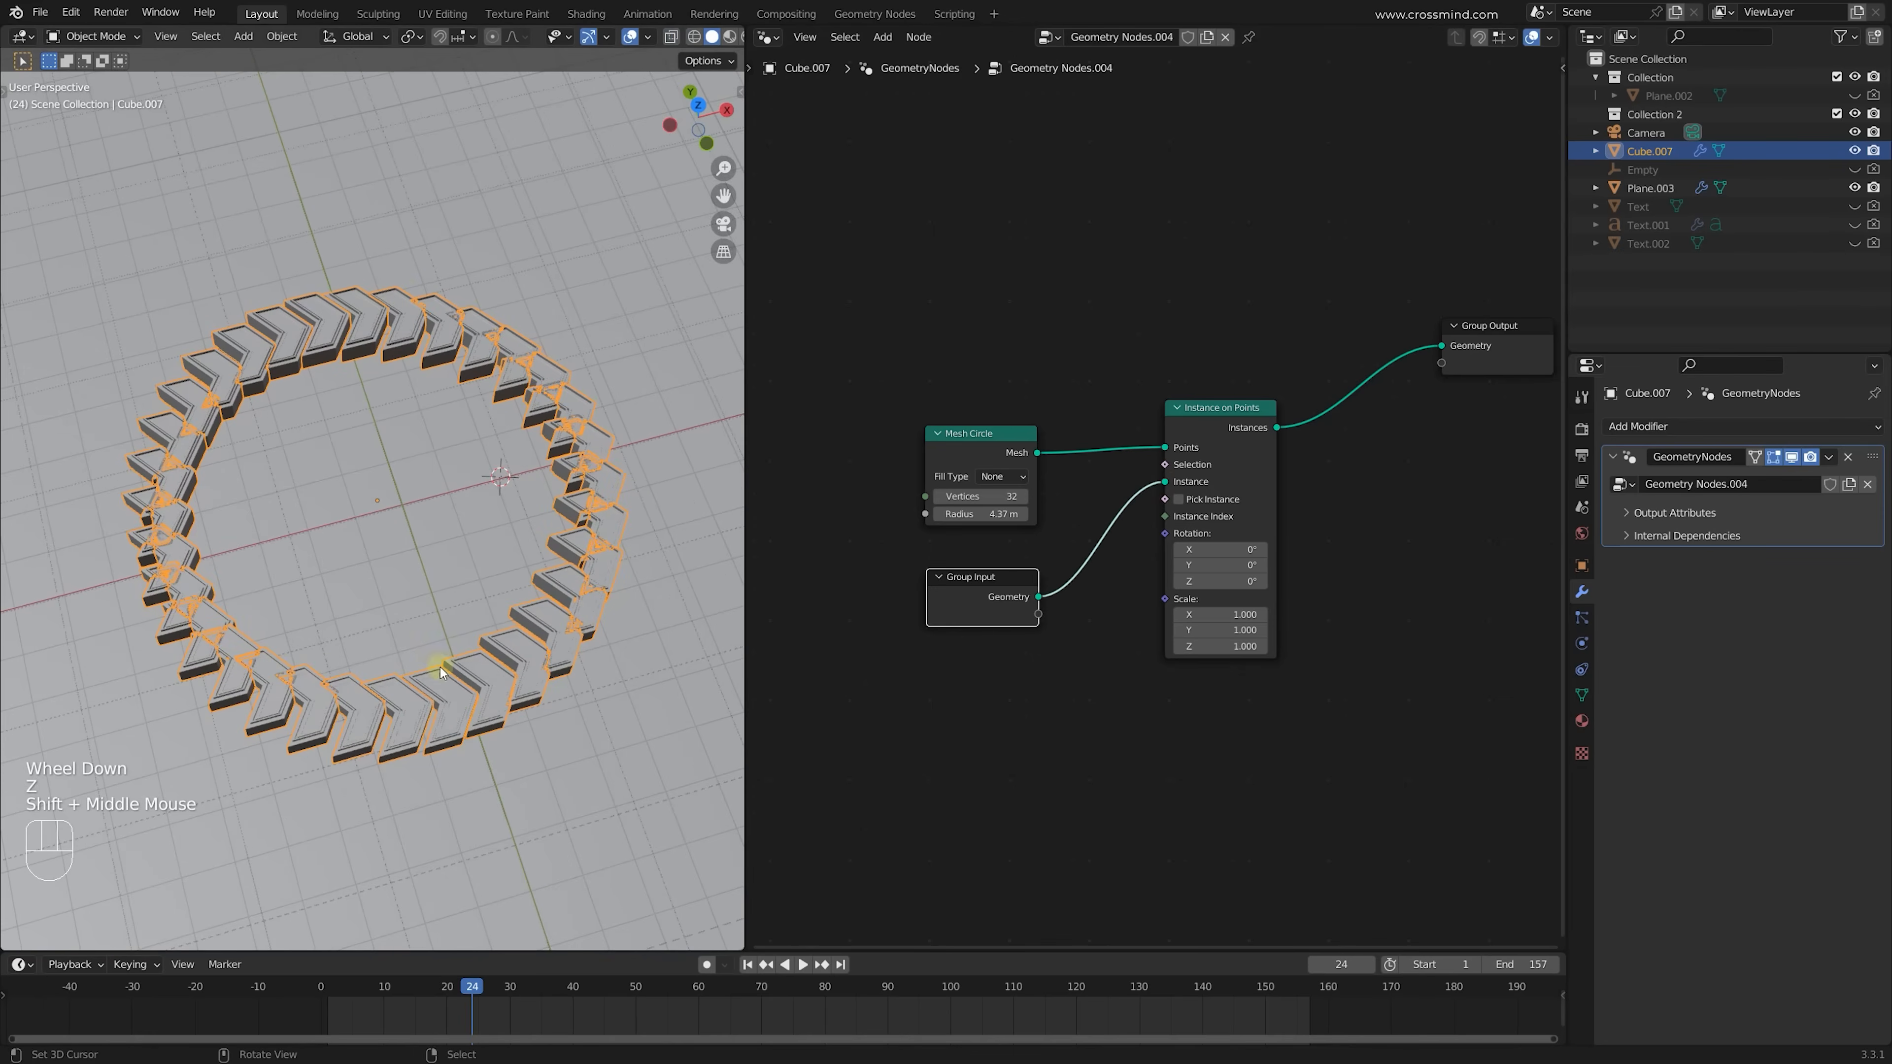
Add an Align Euler to Vector node below Group Input and connect its Rotation to the Rotation input of Instance on Points
mouse_move(961, 492)
mouse_down()
mouse_move(1005, 493)
mouse_move(935, 493)
mouse_up()
middle_drag(1096, 627, 1126, 575)
key(shift+a)
click(1125, 575)
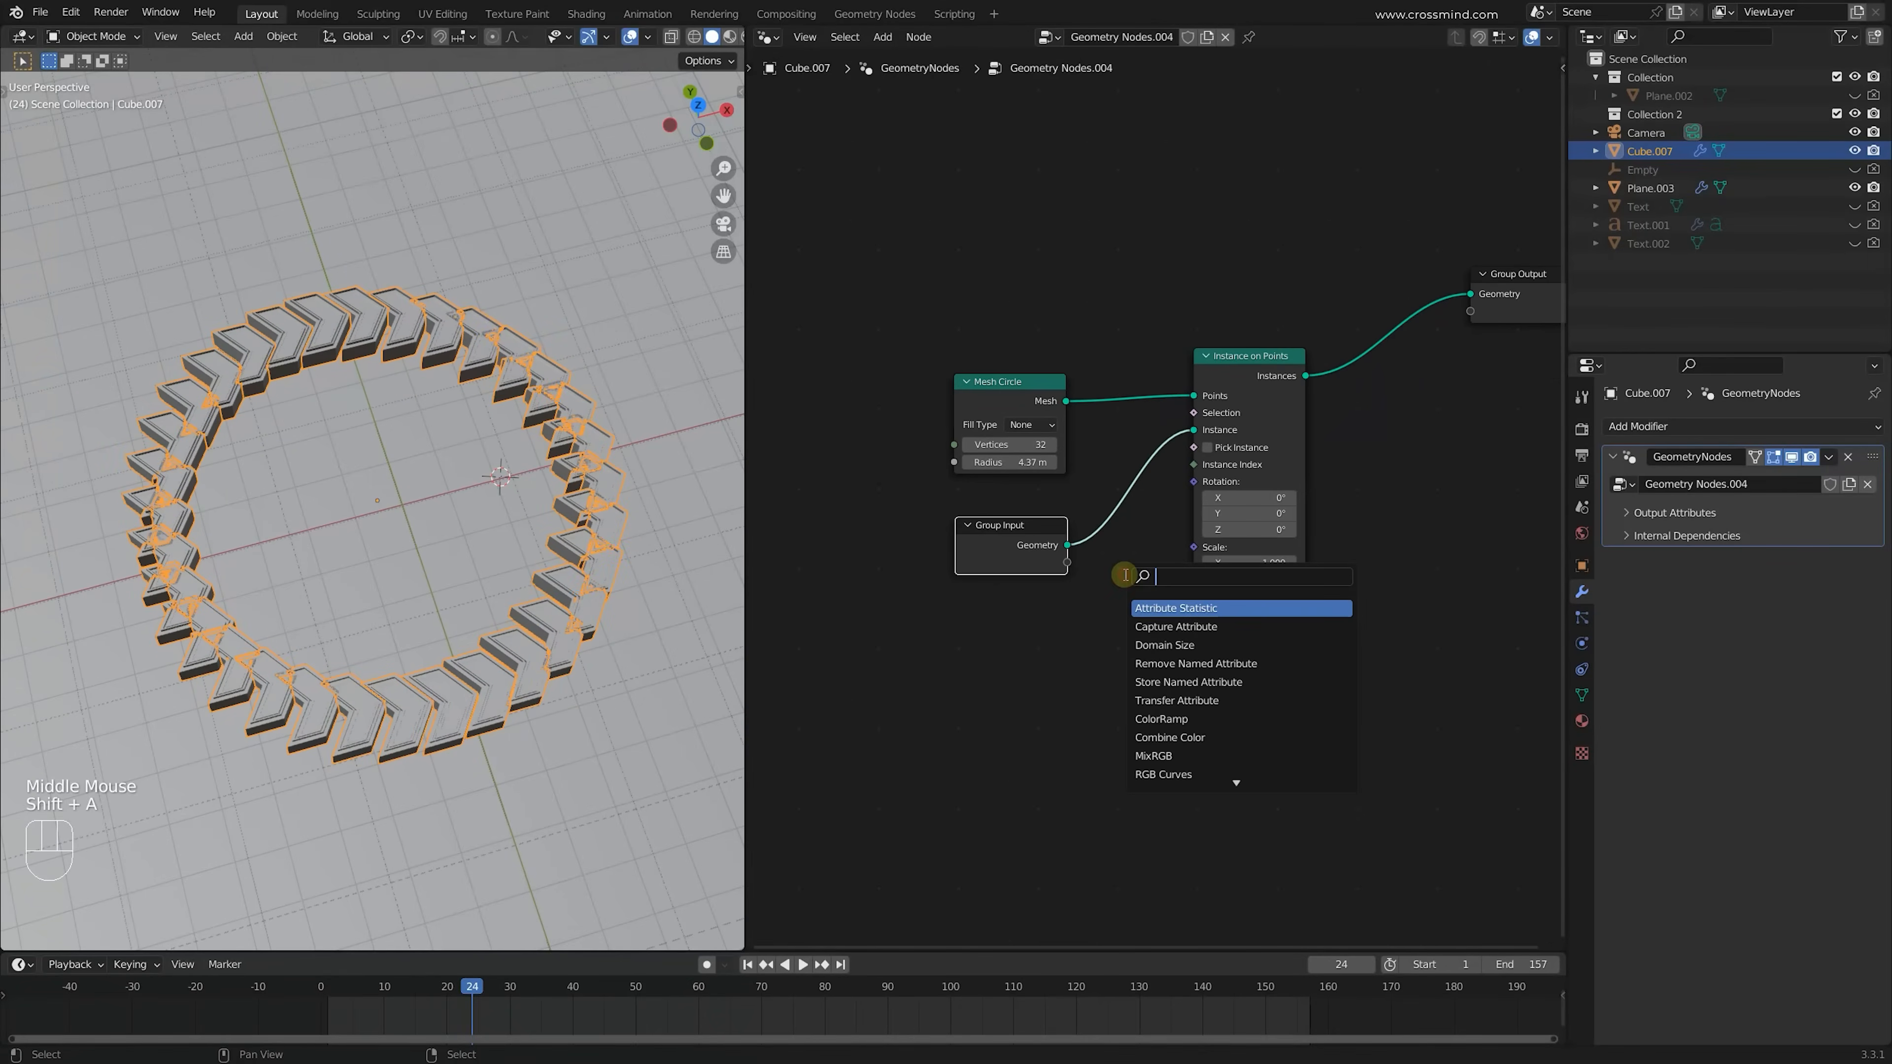
text(al)
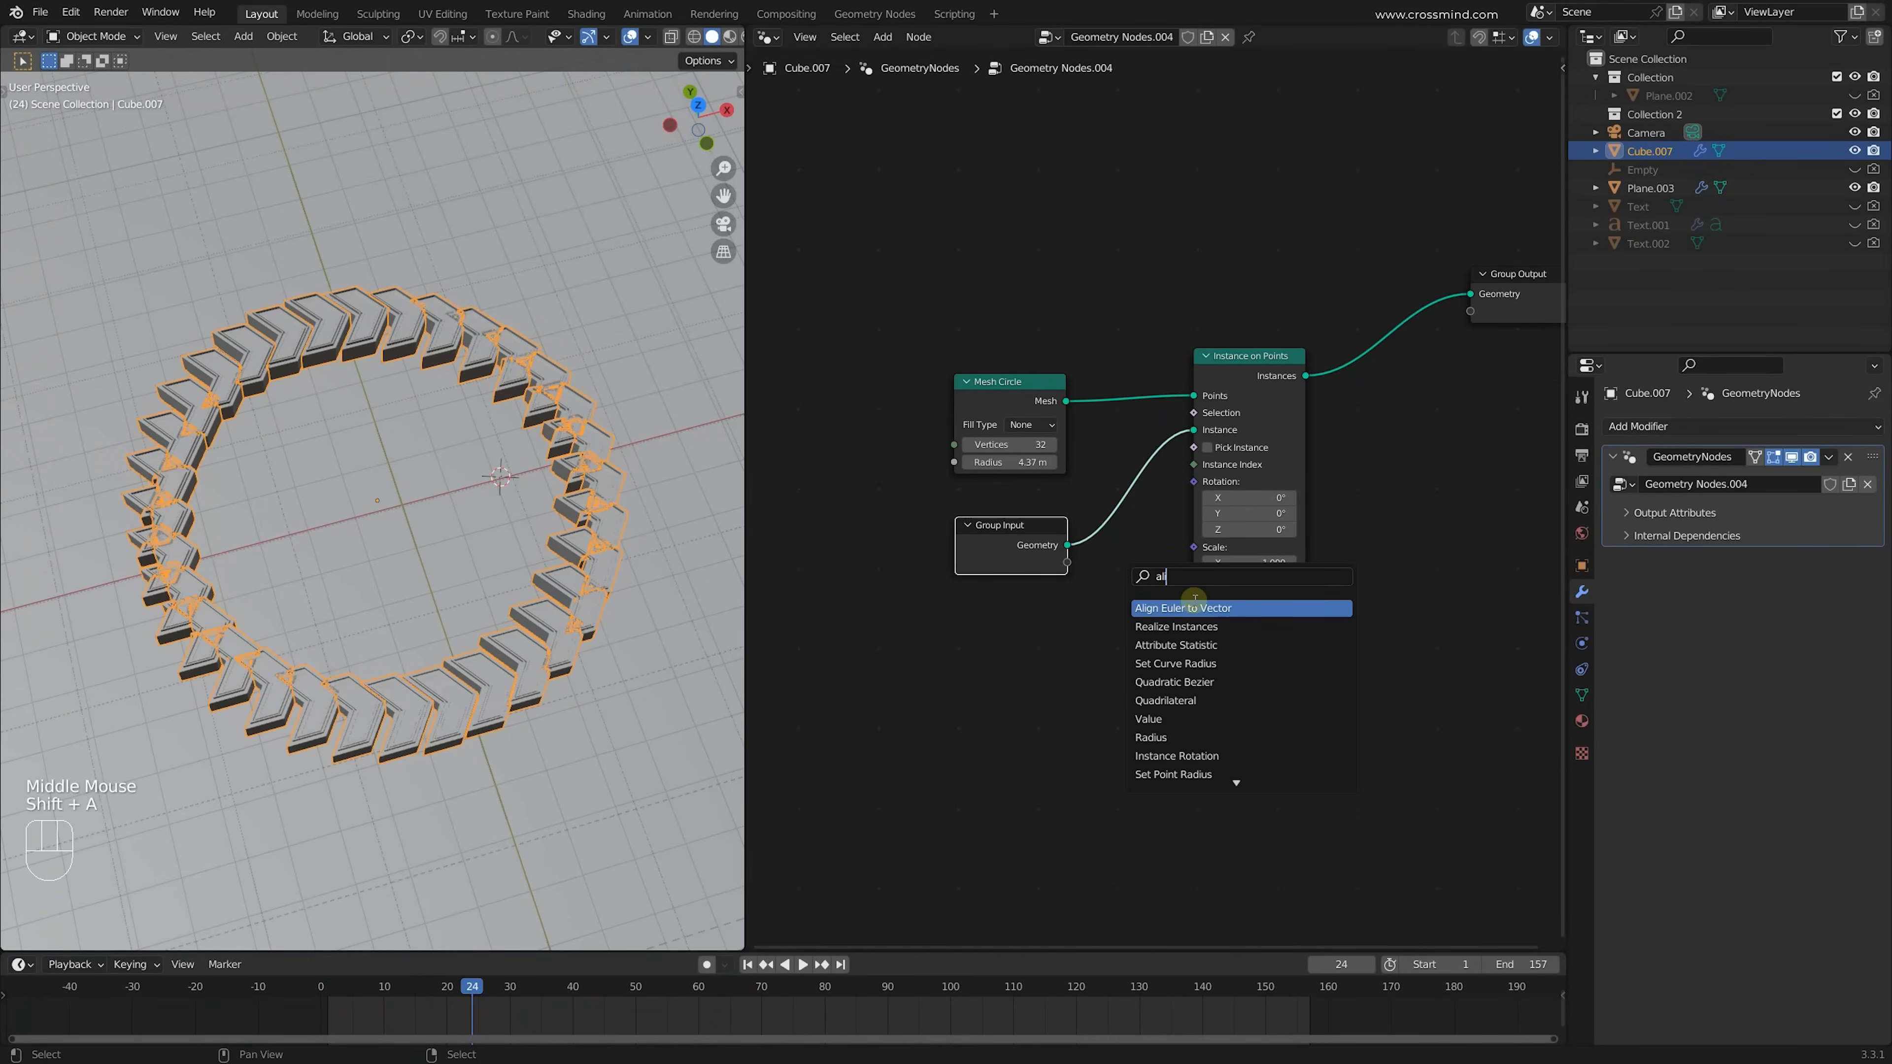
text(i)
click(1194, 604)
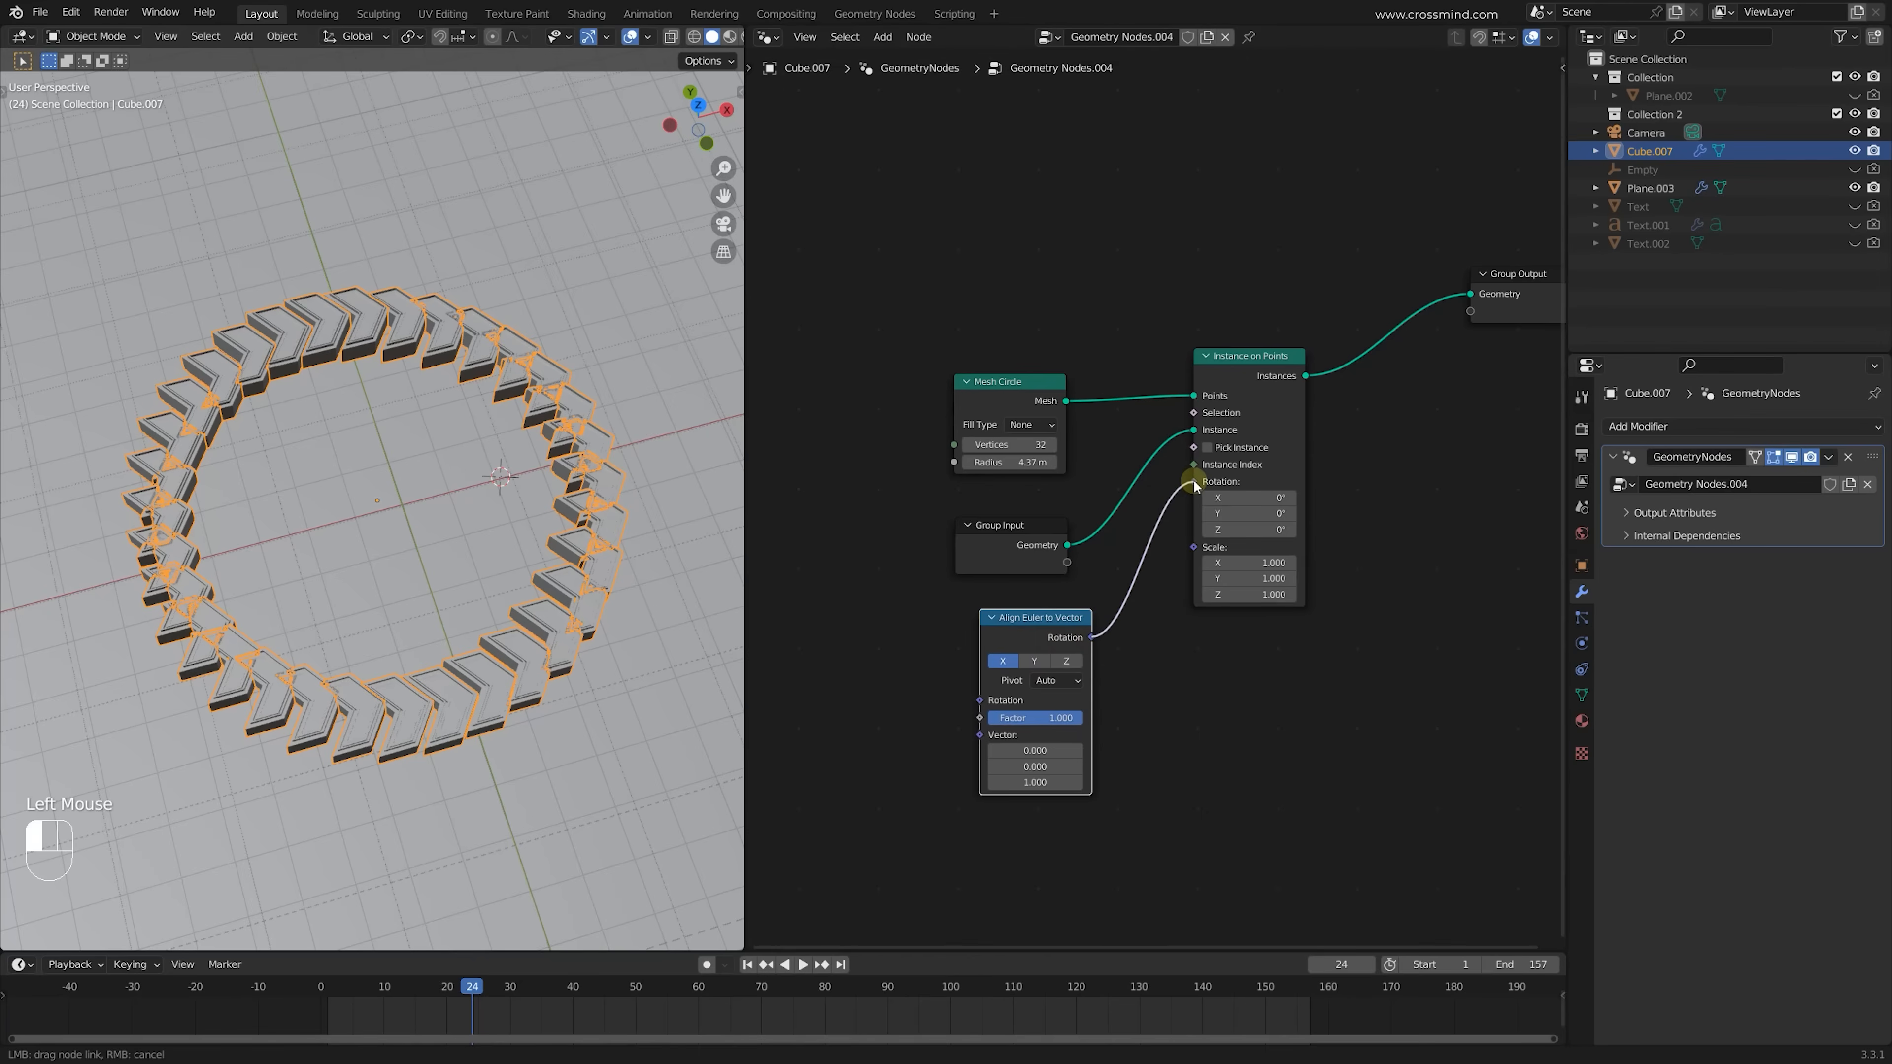
drag(1192, 479, 1192, 479)
Set the Align Euler to Vector axis to Y and connect a new Normal node to its Vector input
middle_drag(1086, 461, 1189, 347)
click(1136, 548)
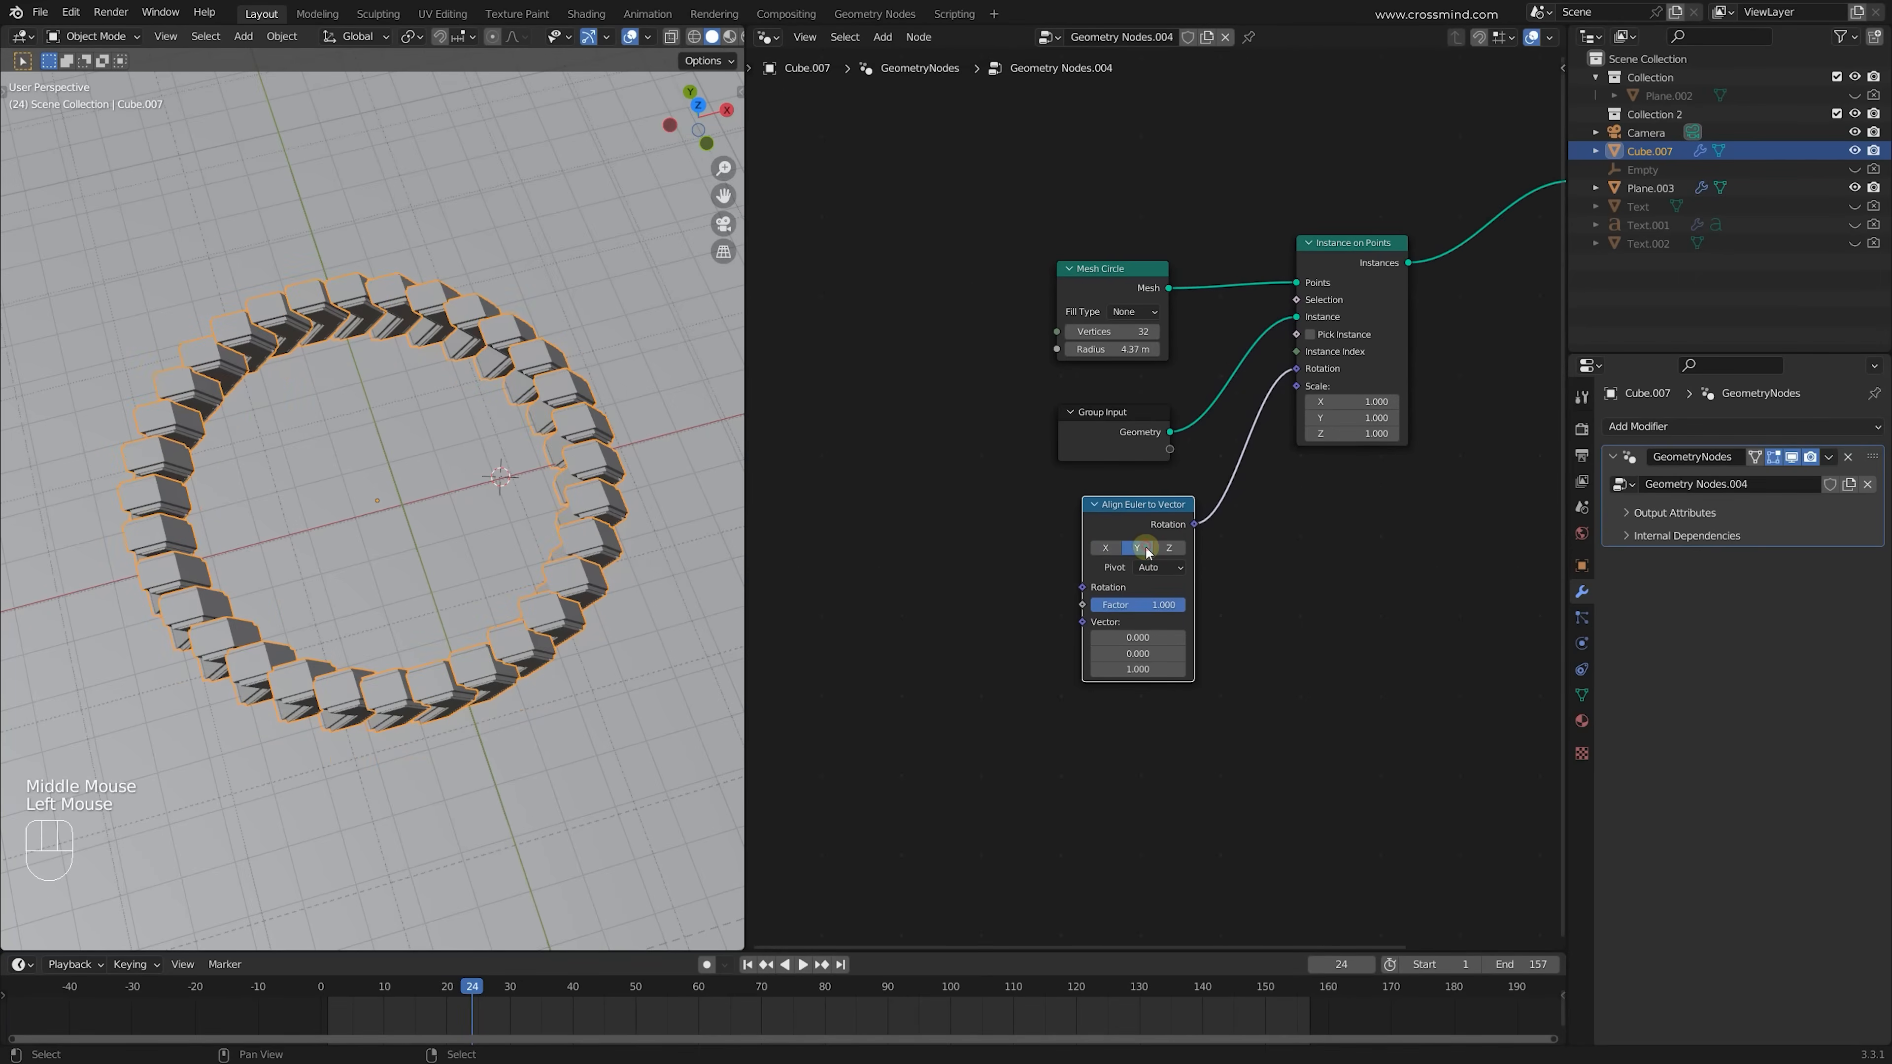
middle_drag(1238, 553, 1259, 516)
key(shift+a)
text(n)
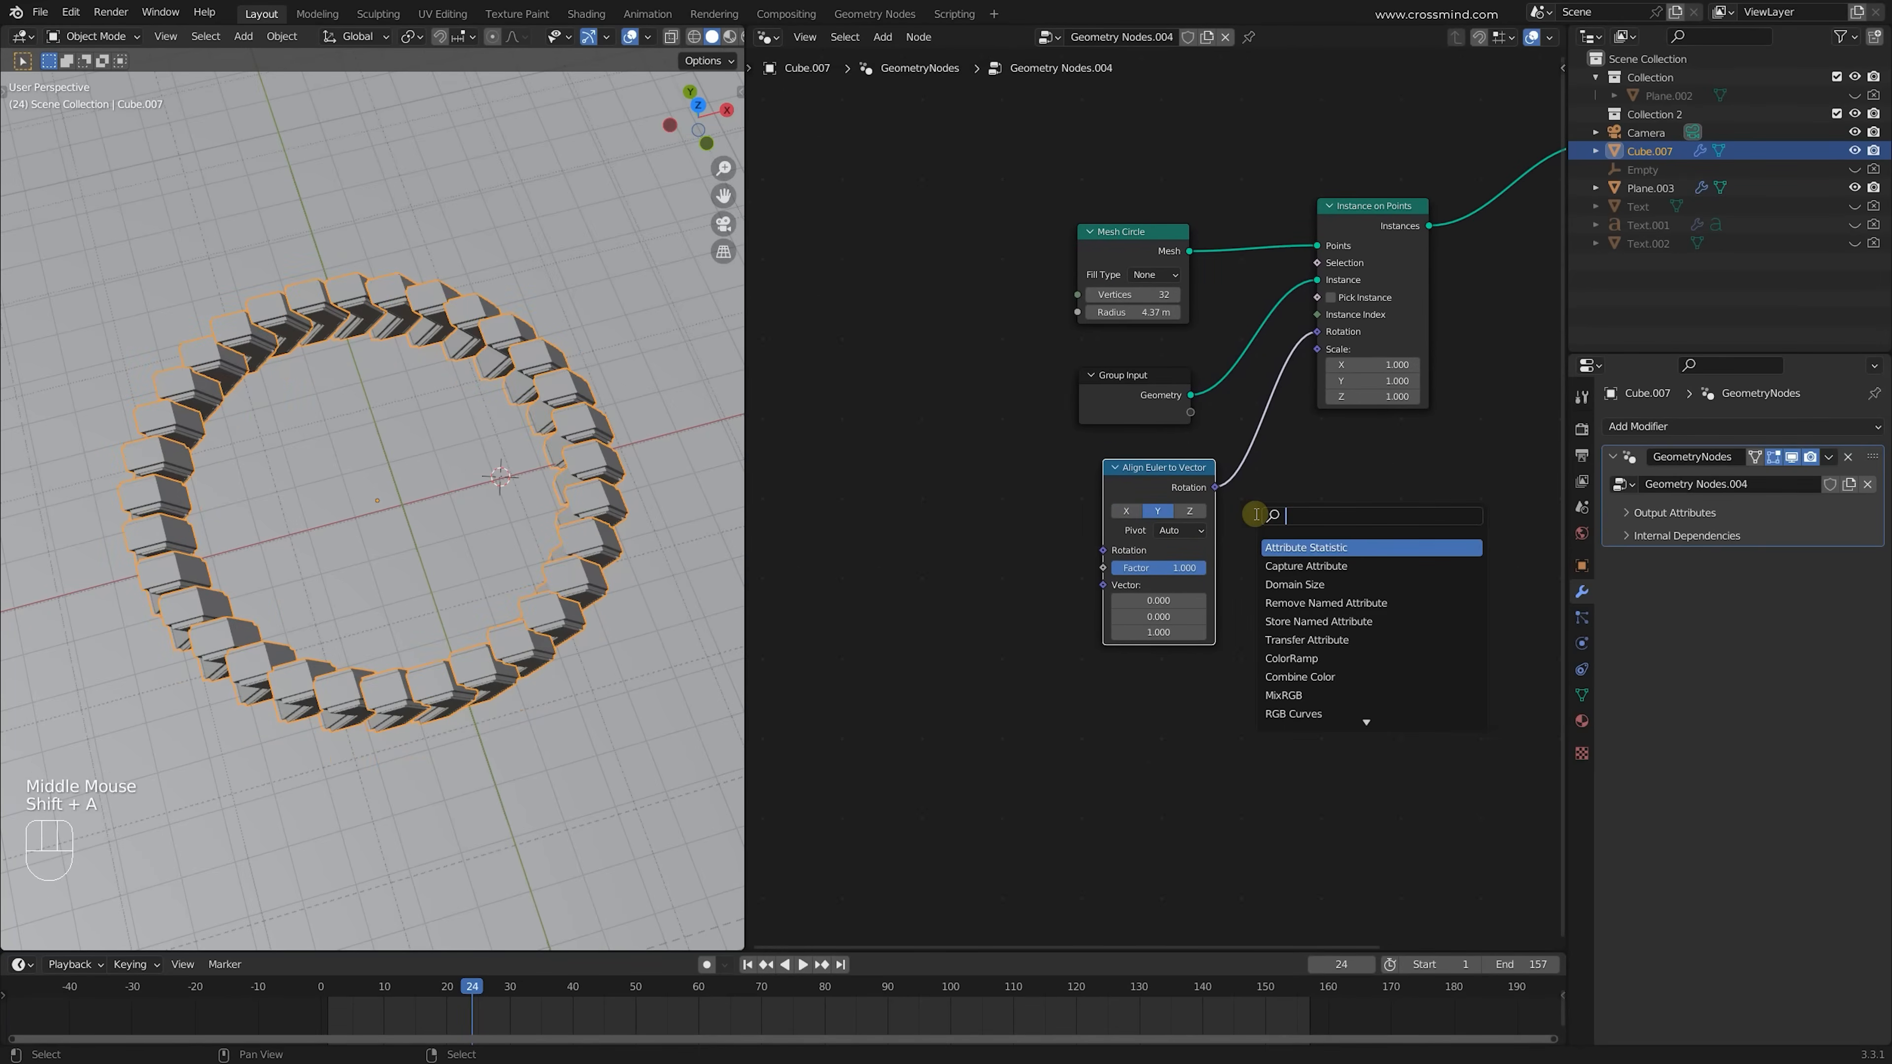
text(or)
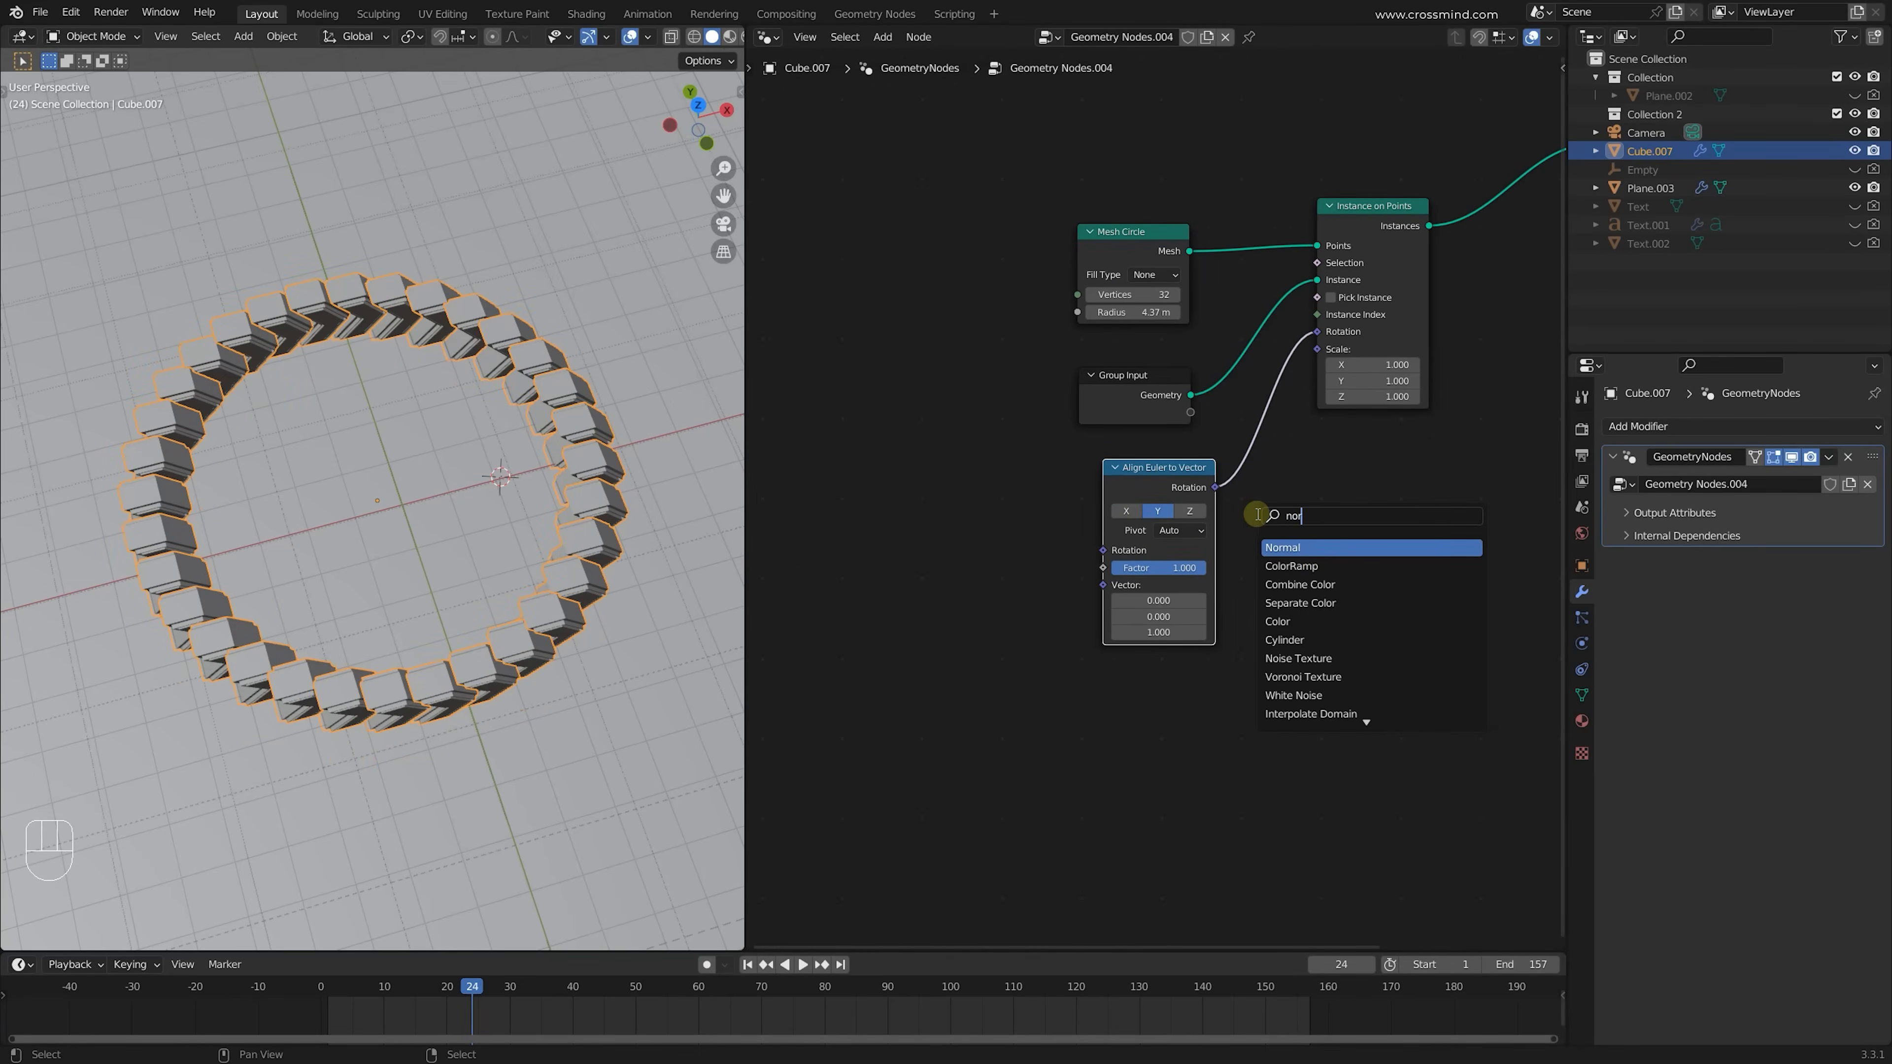
click(1315, 547)
click(1001, 605)
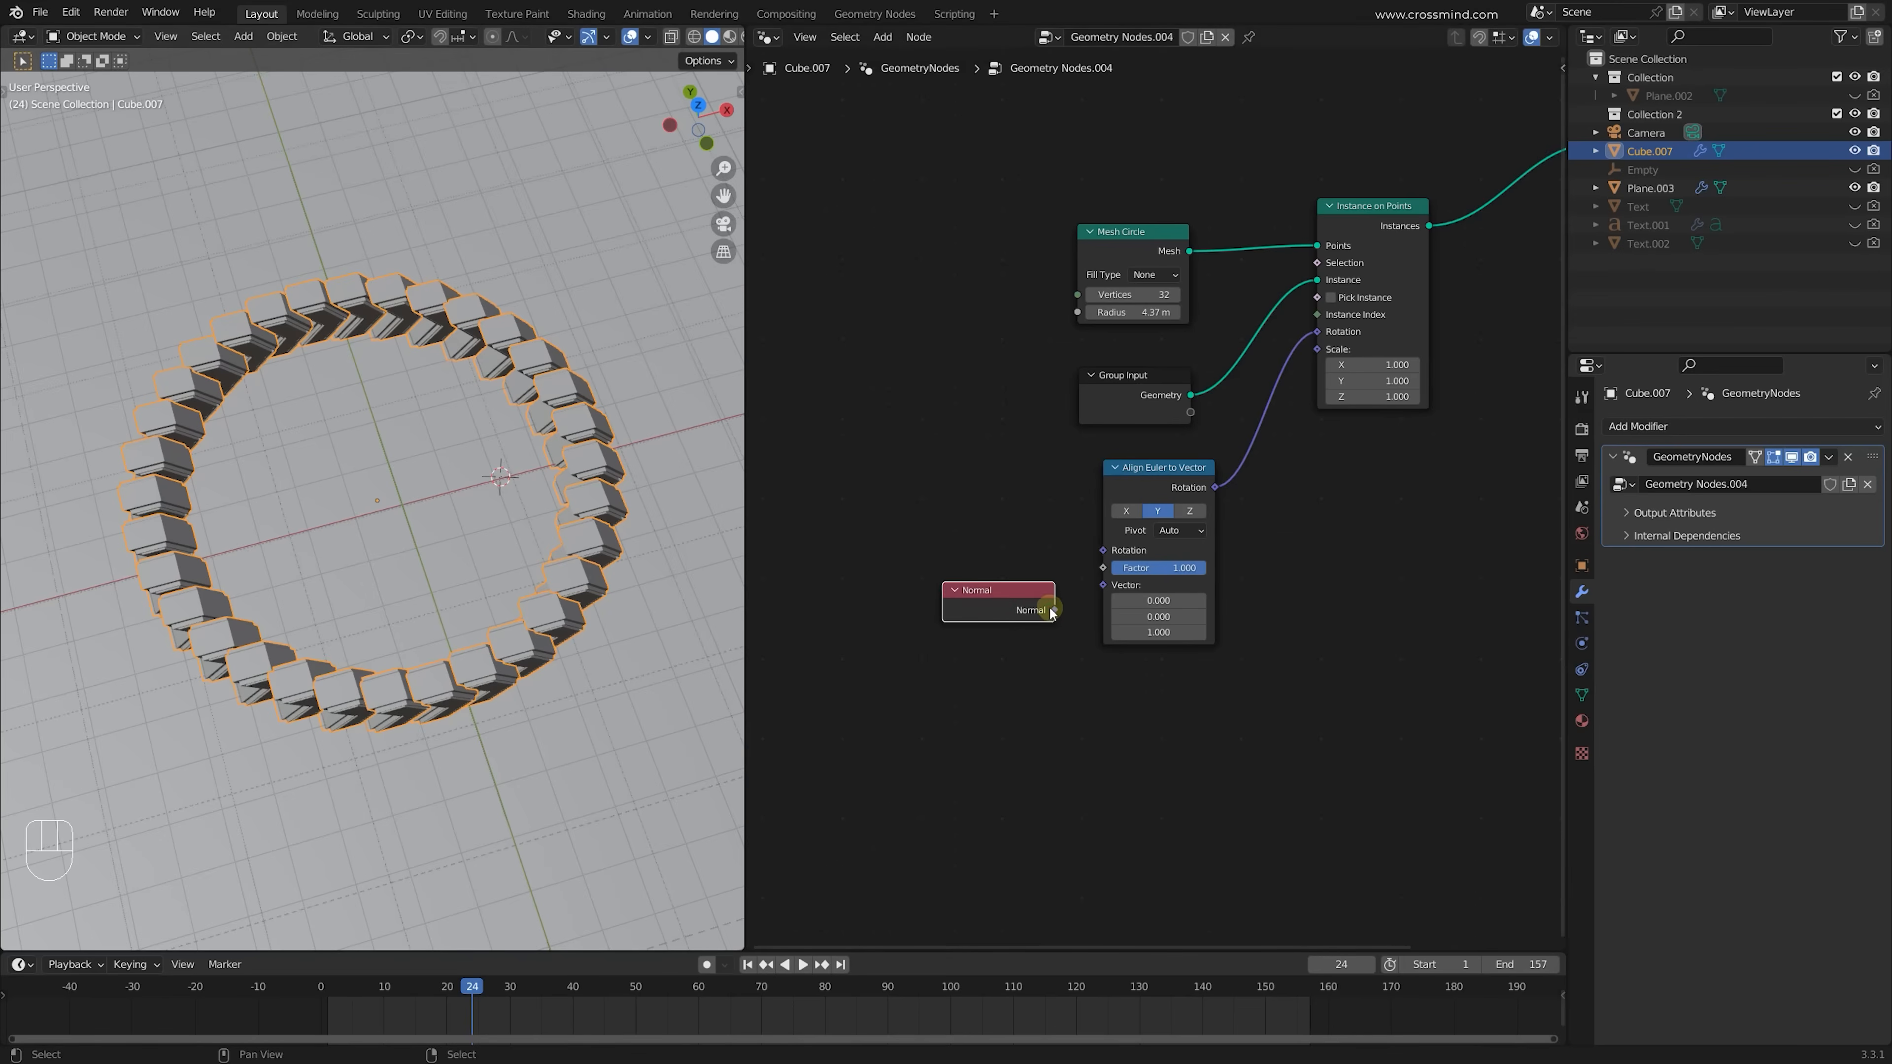
drag(1054, 610, 1118, 589)
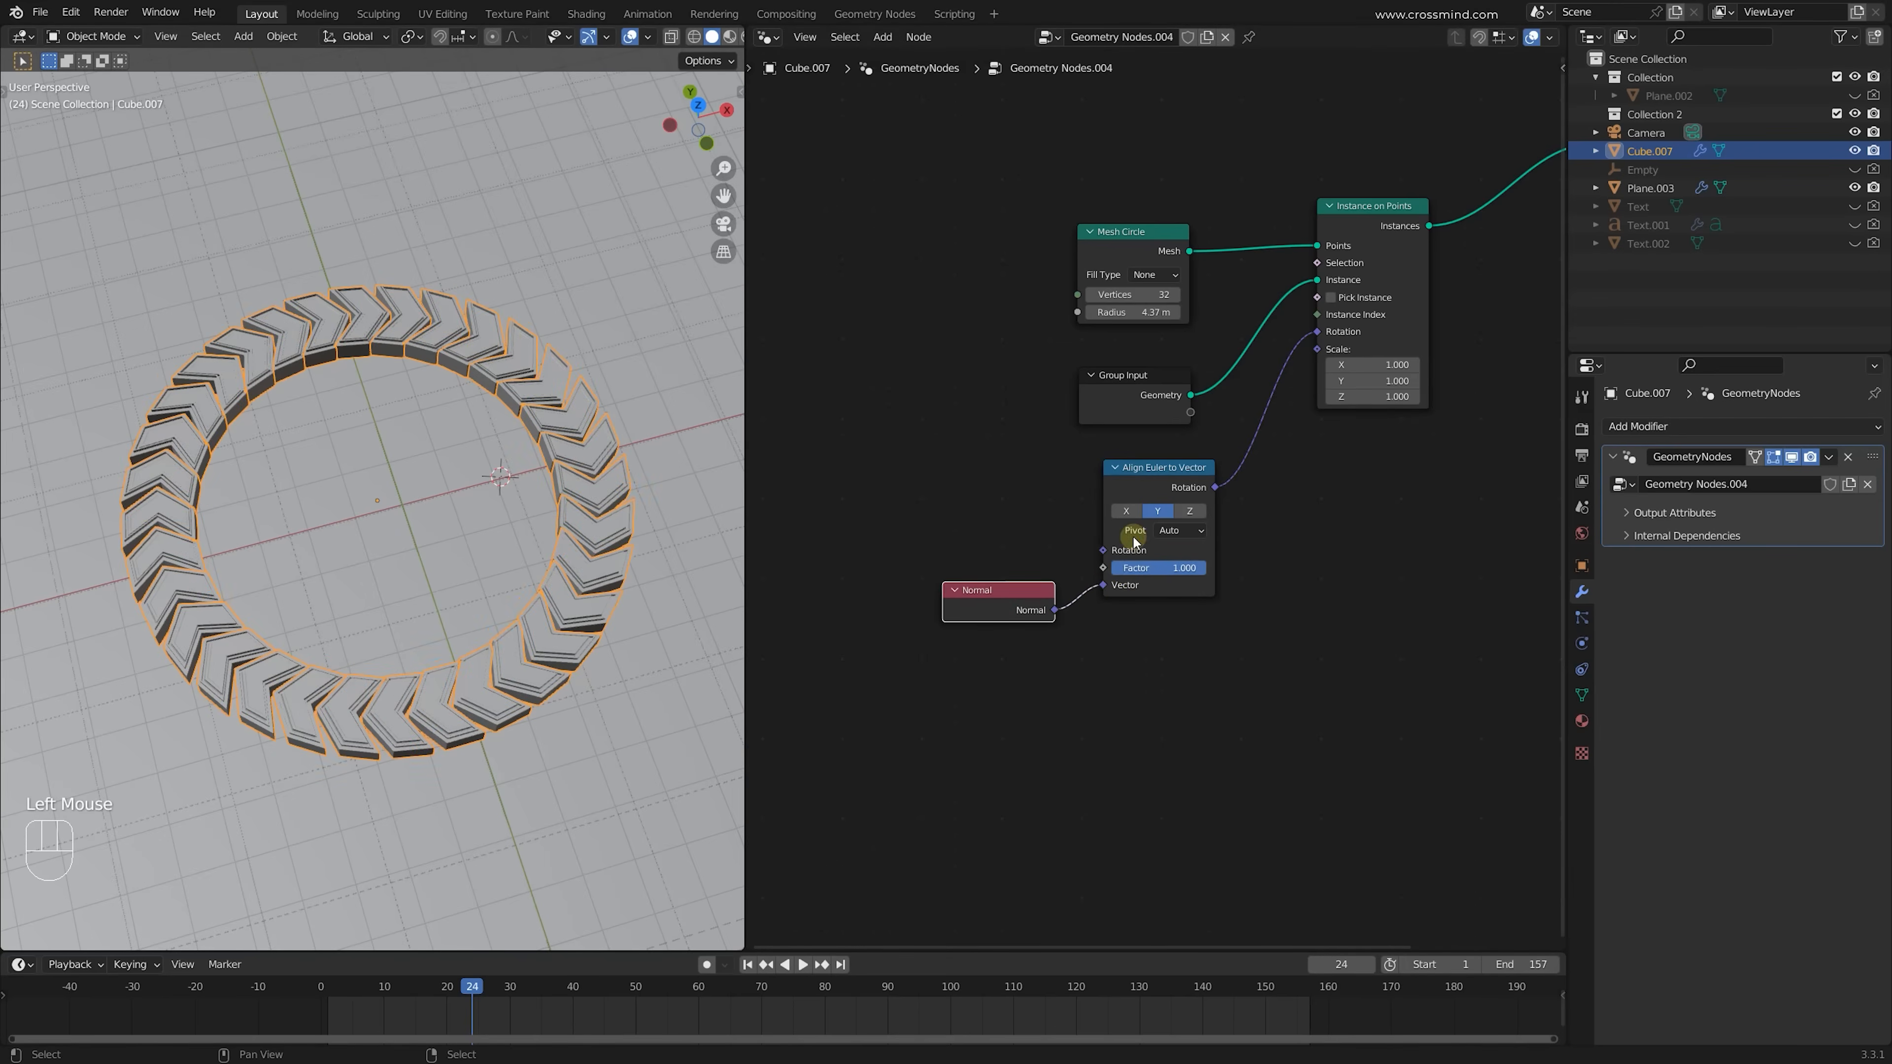
Switch the alignment axis to X, scale the instances to 0.510 on all axes, and view the ring in wireframe
click(1127, 512)
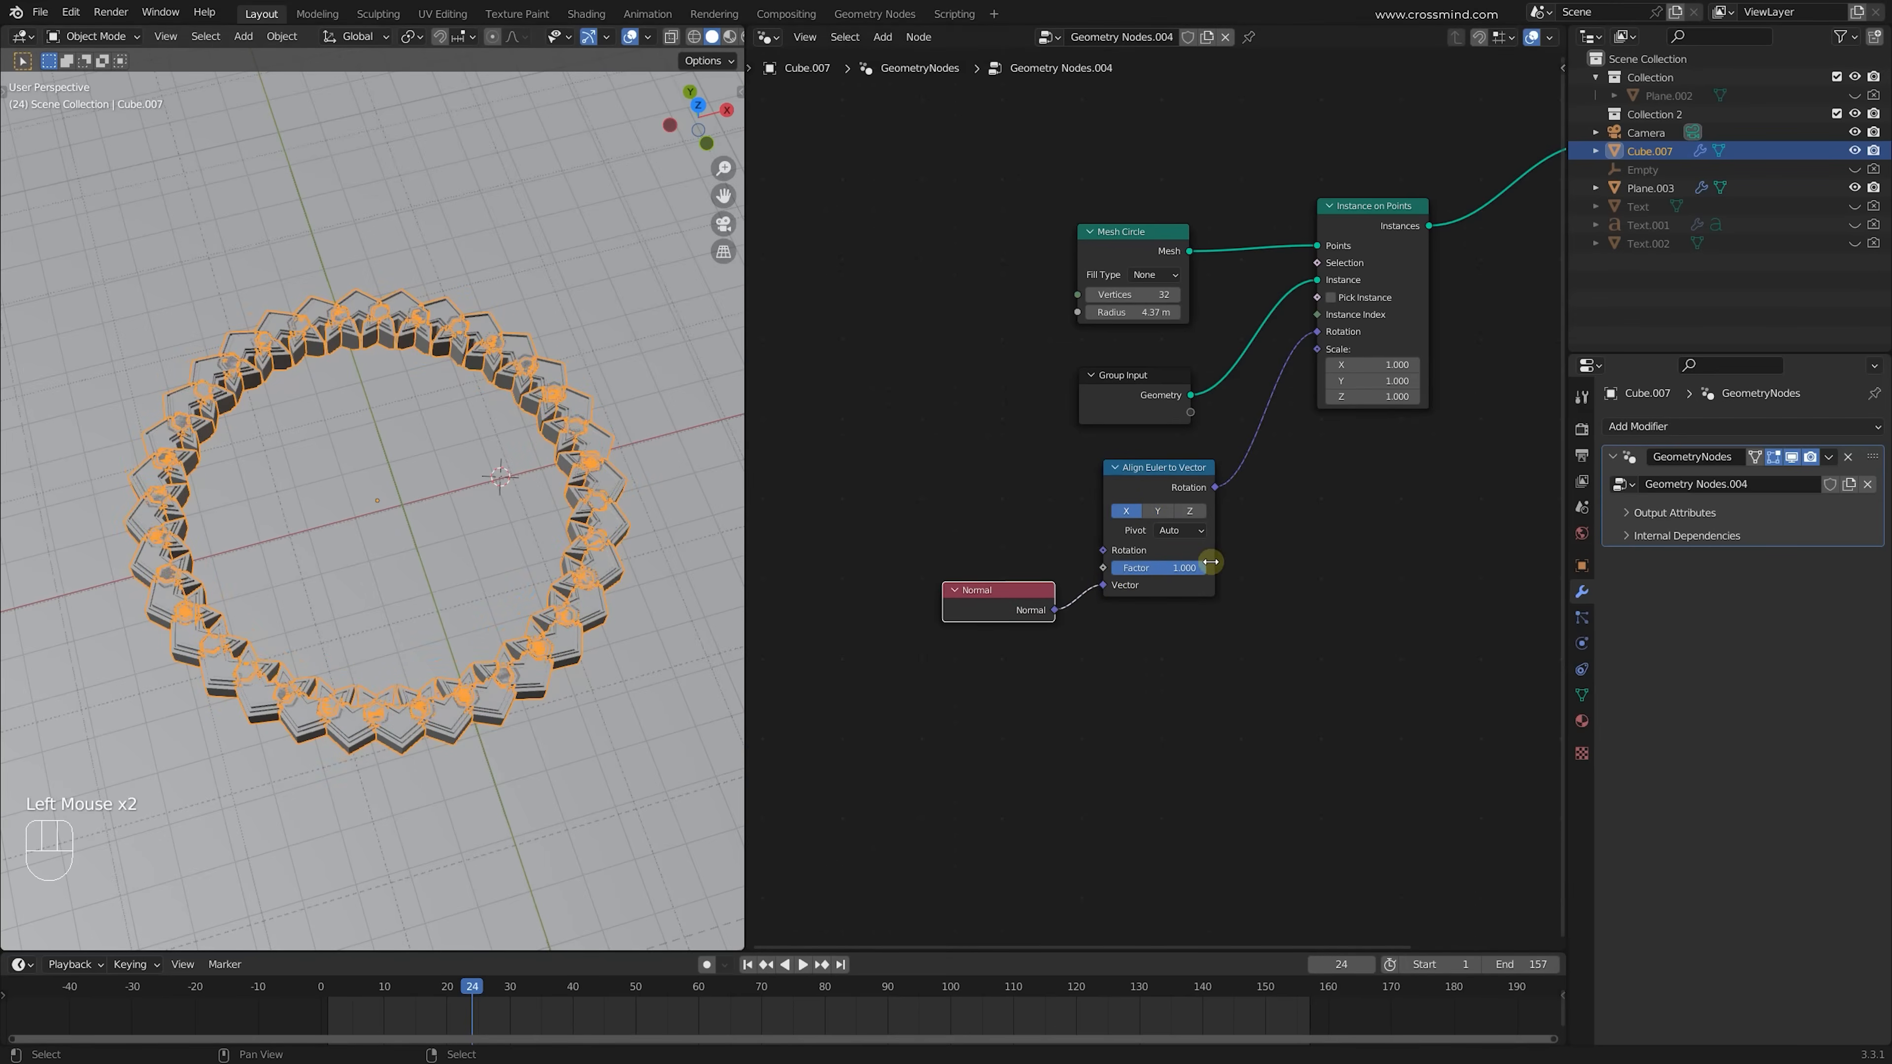
scroll(1207, 559, up, 1)
shift+middle_drag(1174, 586, 1107, 611)
shift+drag(1329, 363, 1253, 400)
middle_drag(403, 449, 391, 475)
key(z)
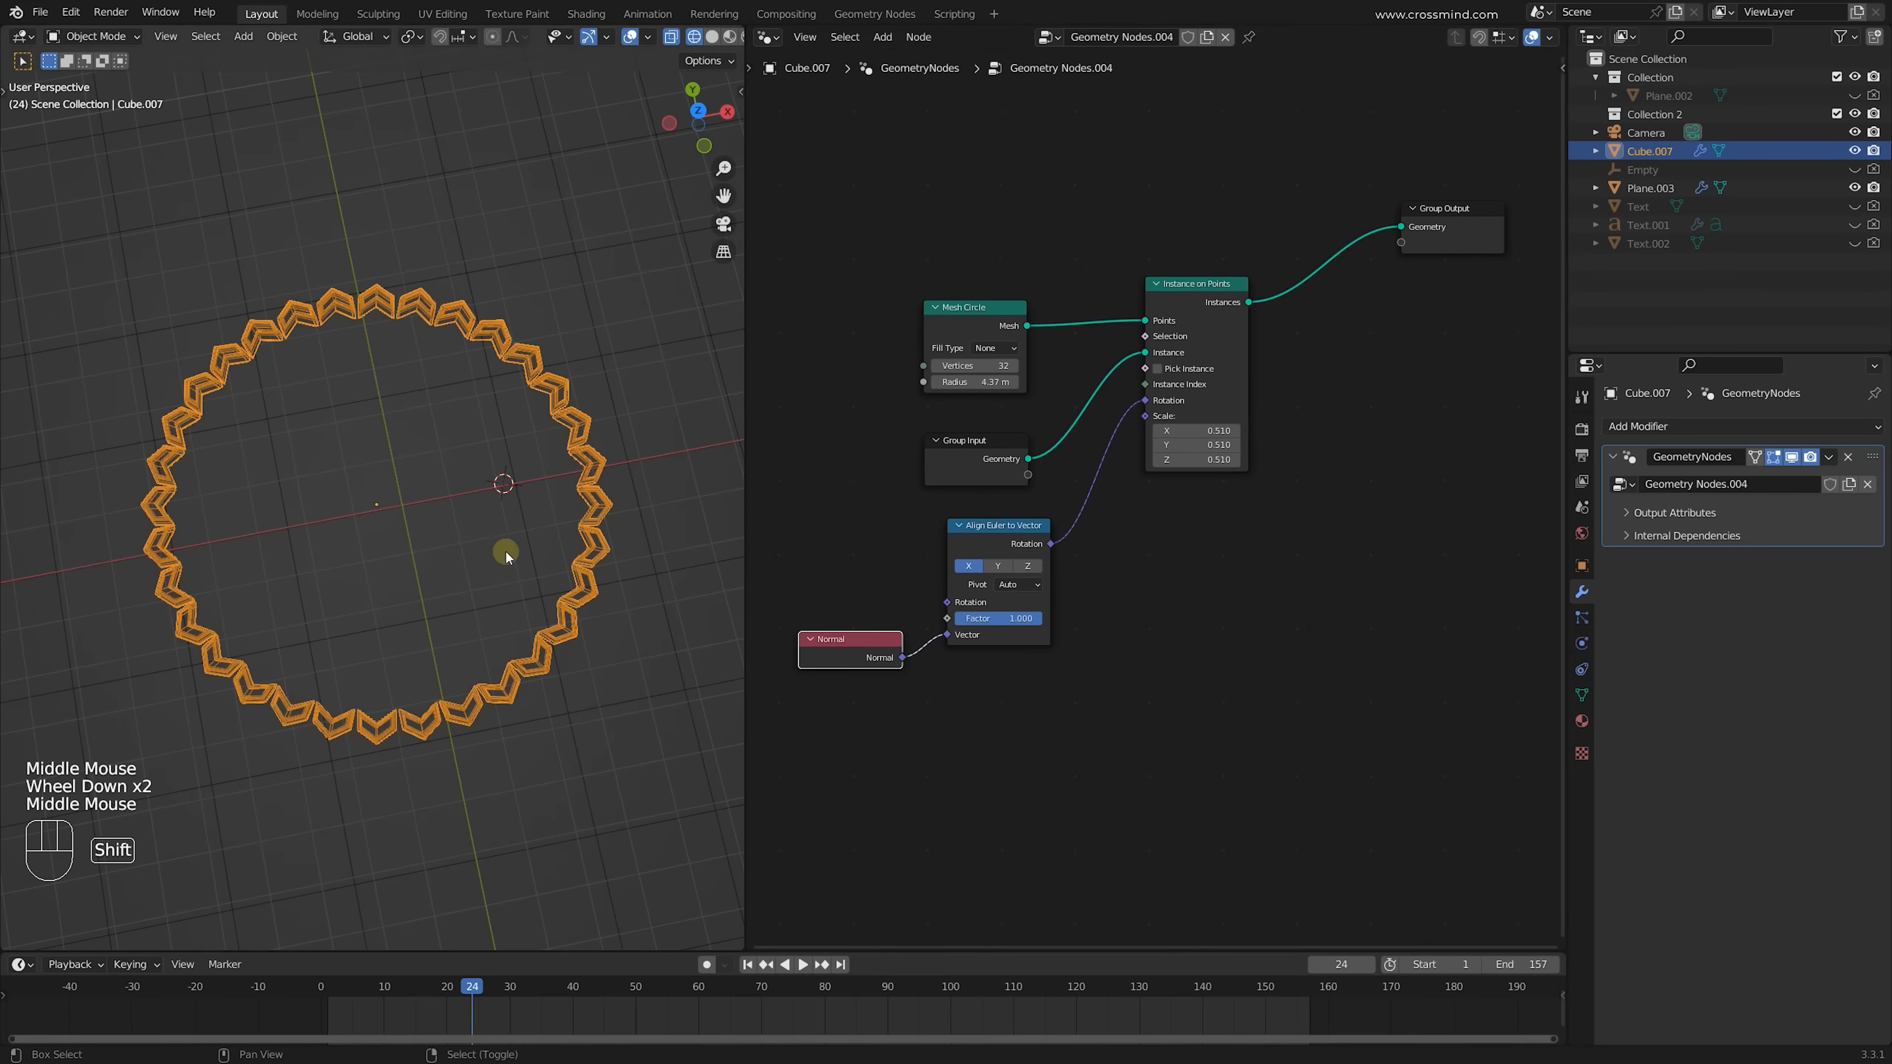
shift+middle_drag(506, 549, 520, 535)
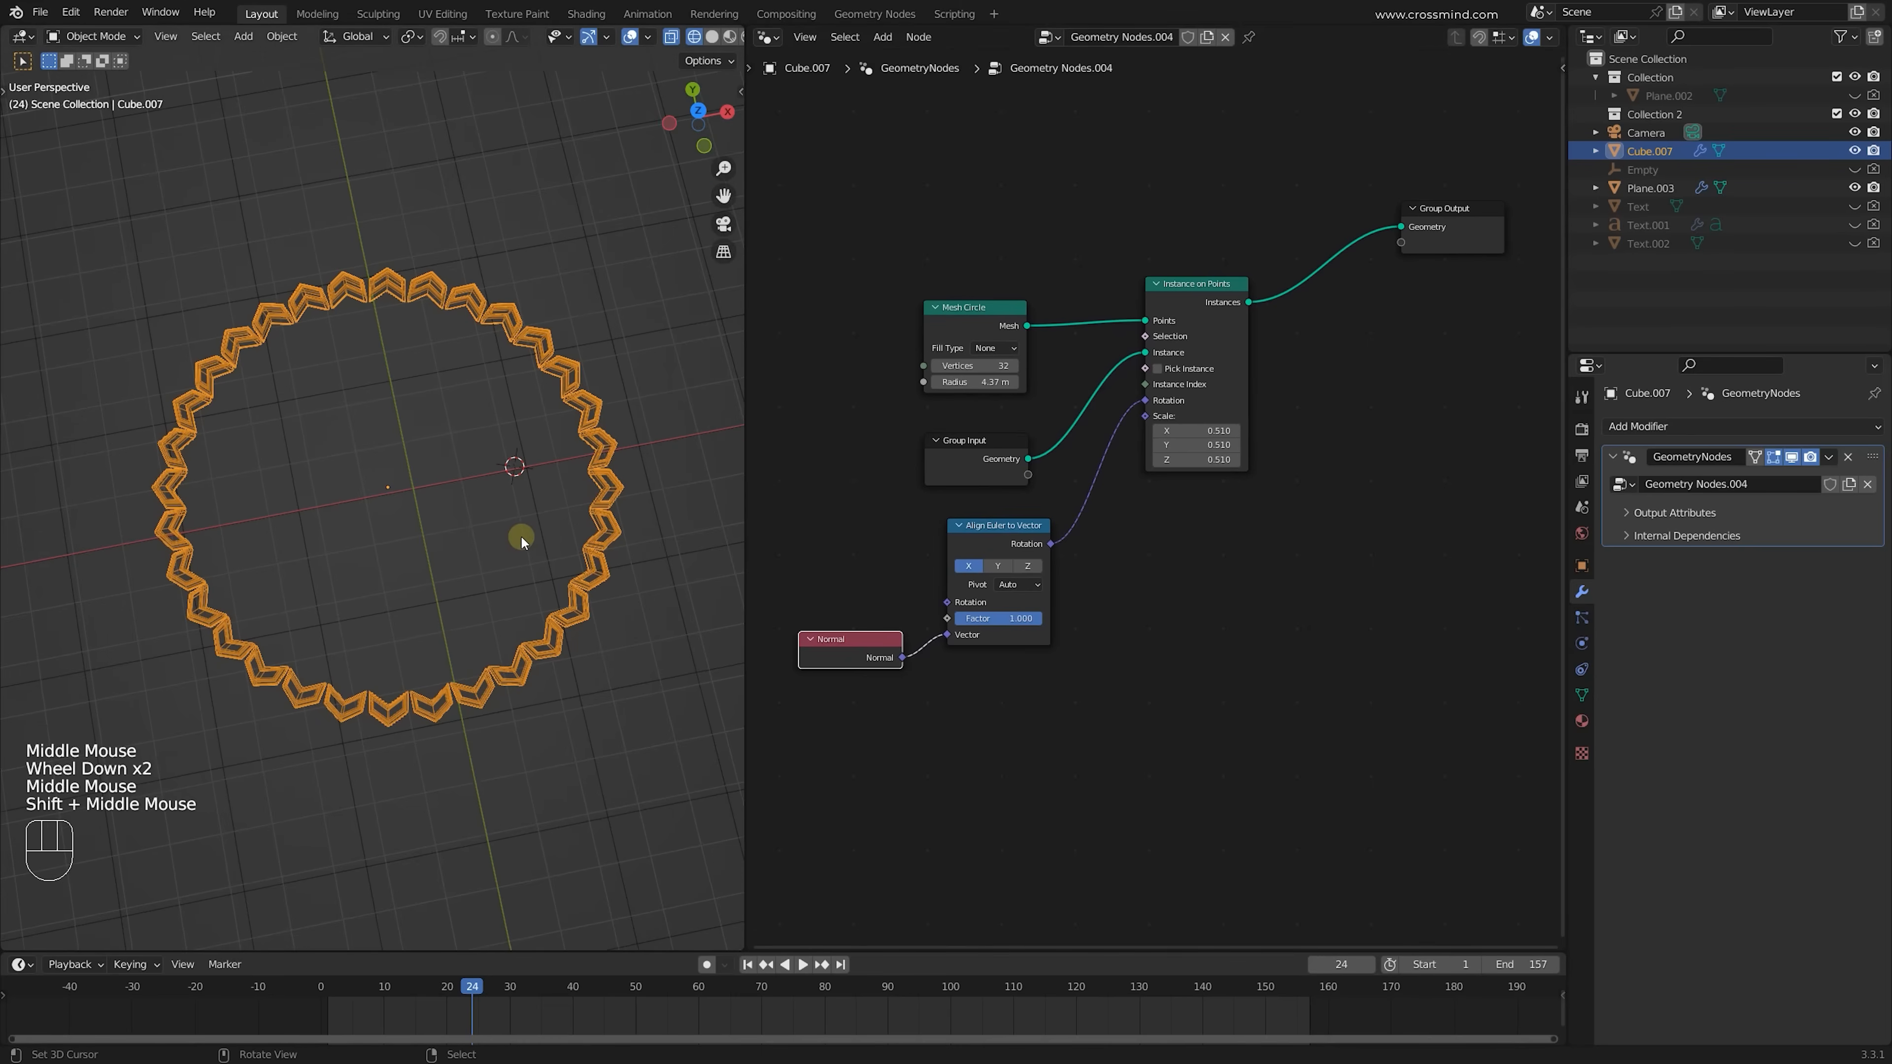
scroll(520, 535, up, 1)
scroll(483, 433, down, 1)
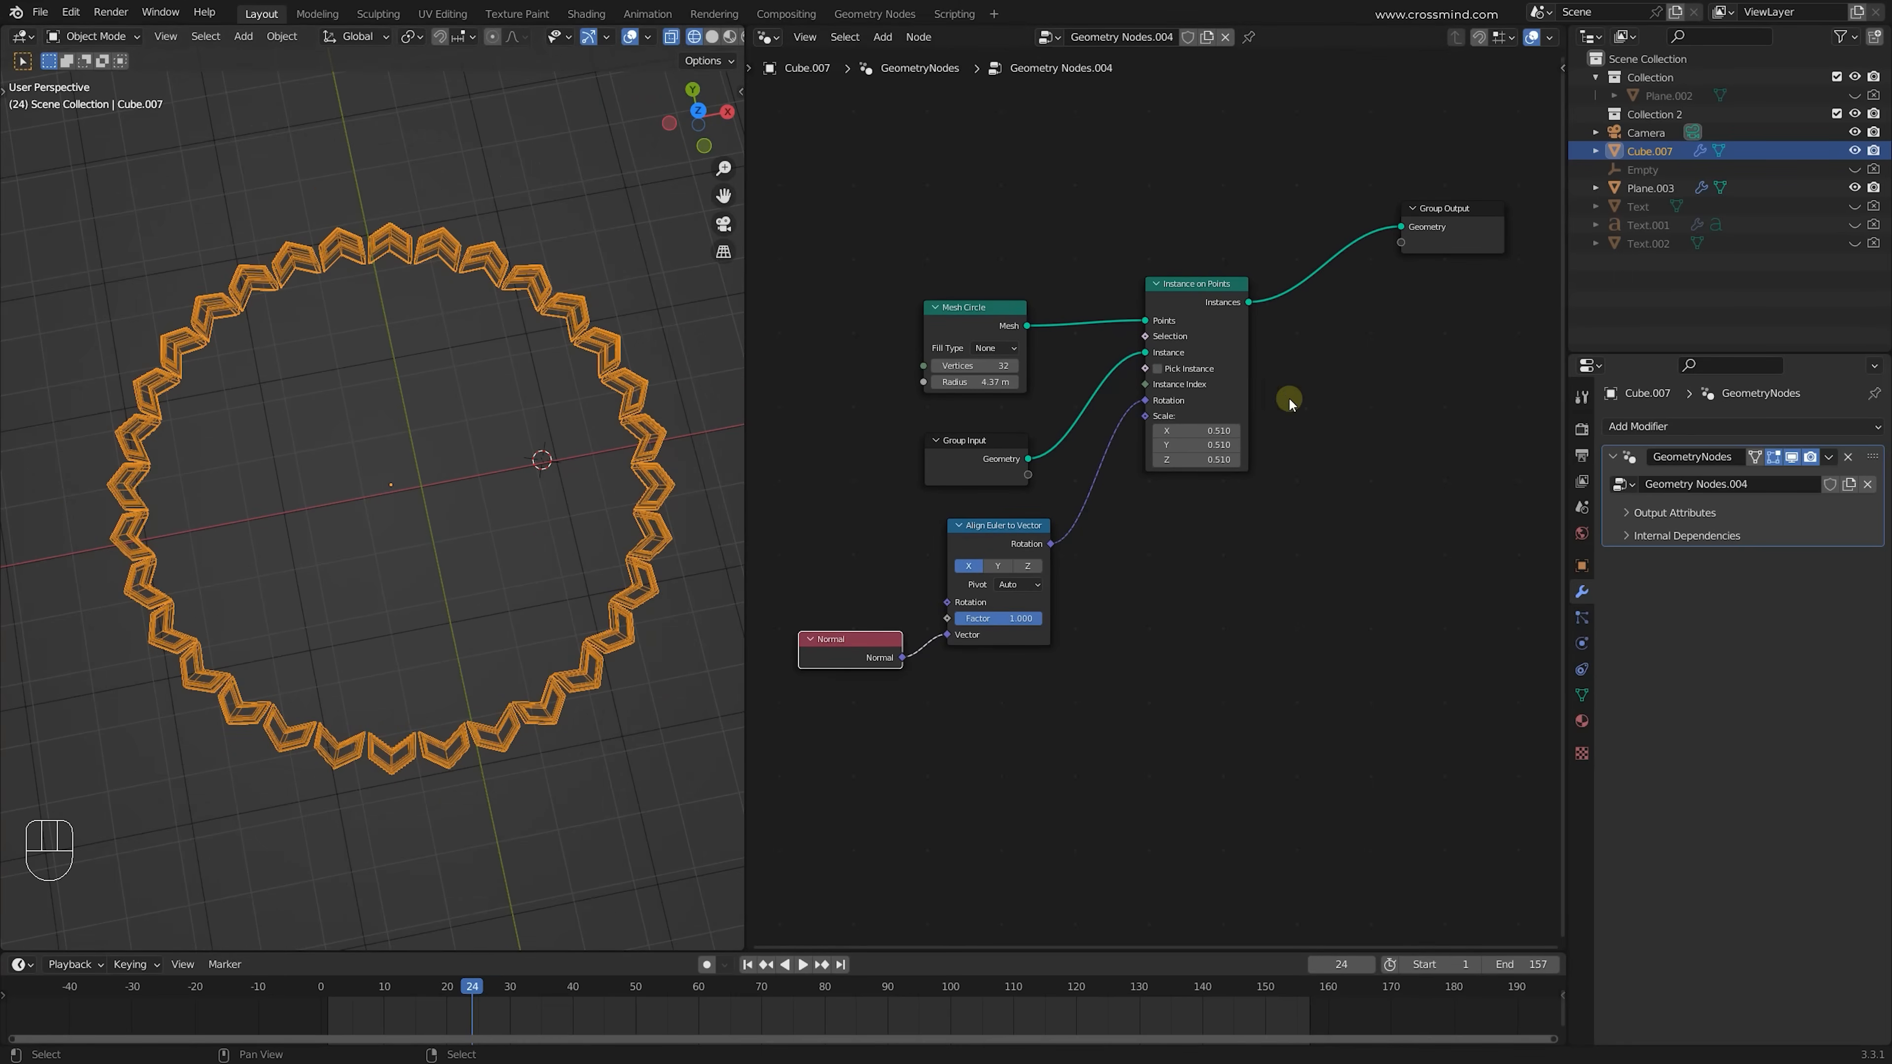
Move the Group Output node to make room for another node after Instance on Points
middle_drag(1289, 400, 1222, 385)
drag(1376, 195, 1463, 261)
click(1330, 359)
Insert a Transform node between Instance on Points and Group Output
key(shift+a)
click(1329, 360)
text(t)
key(Return)
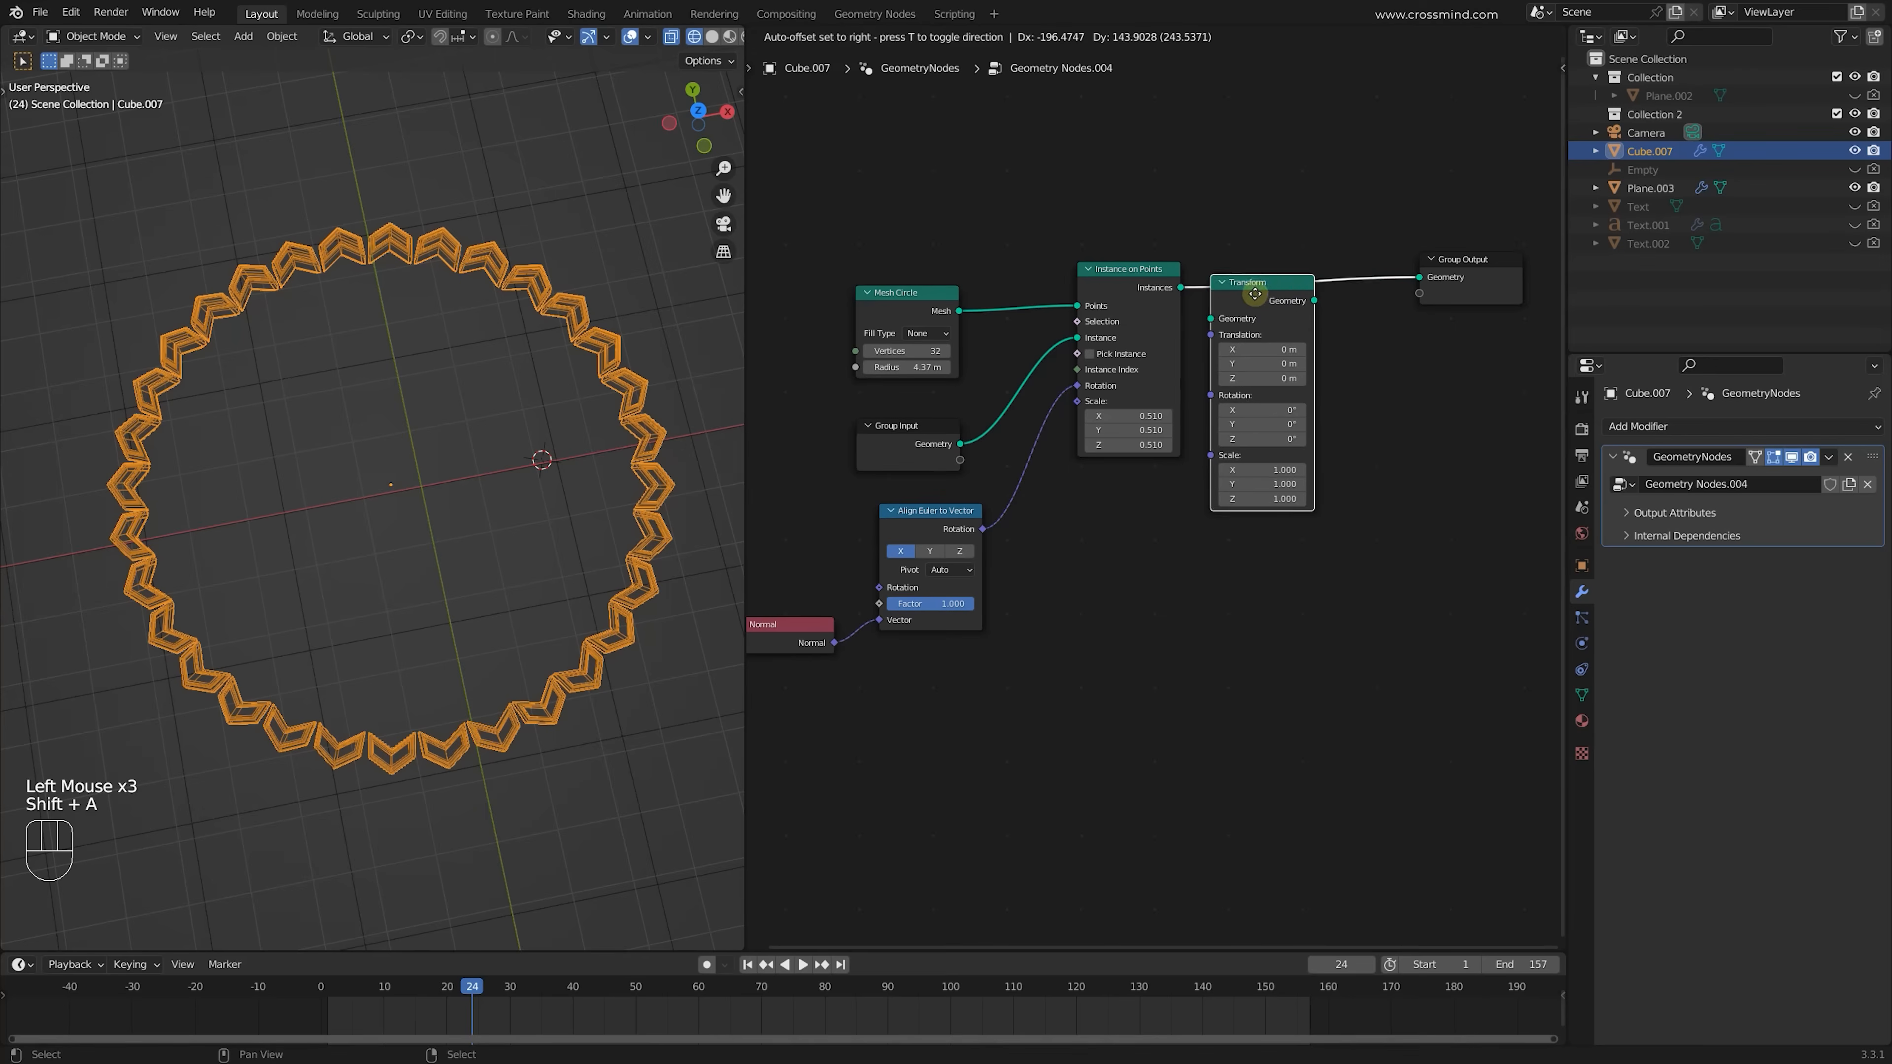
click(1284, 281)
mouse_move(1293, 337)
mouse_down()
mouse_move(1333, 337)
mouse_move(1293, 337)
mouse_move(1333, 366)
mouse_move(1296, 365)
mouse_up()
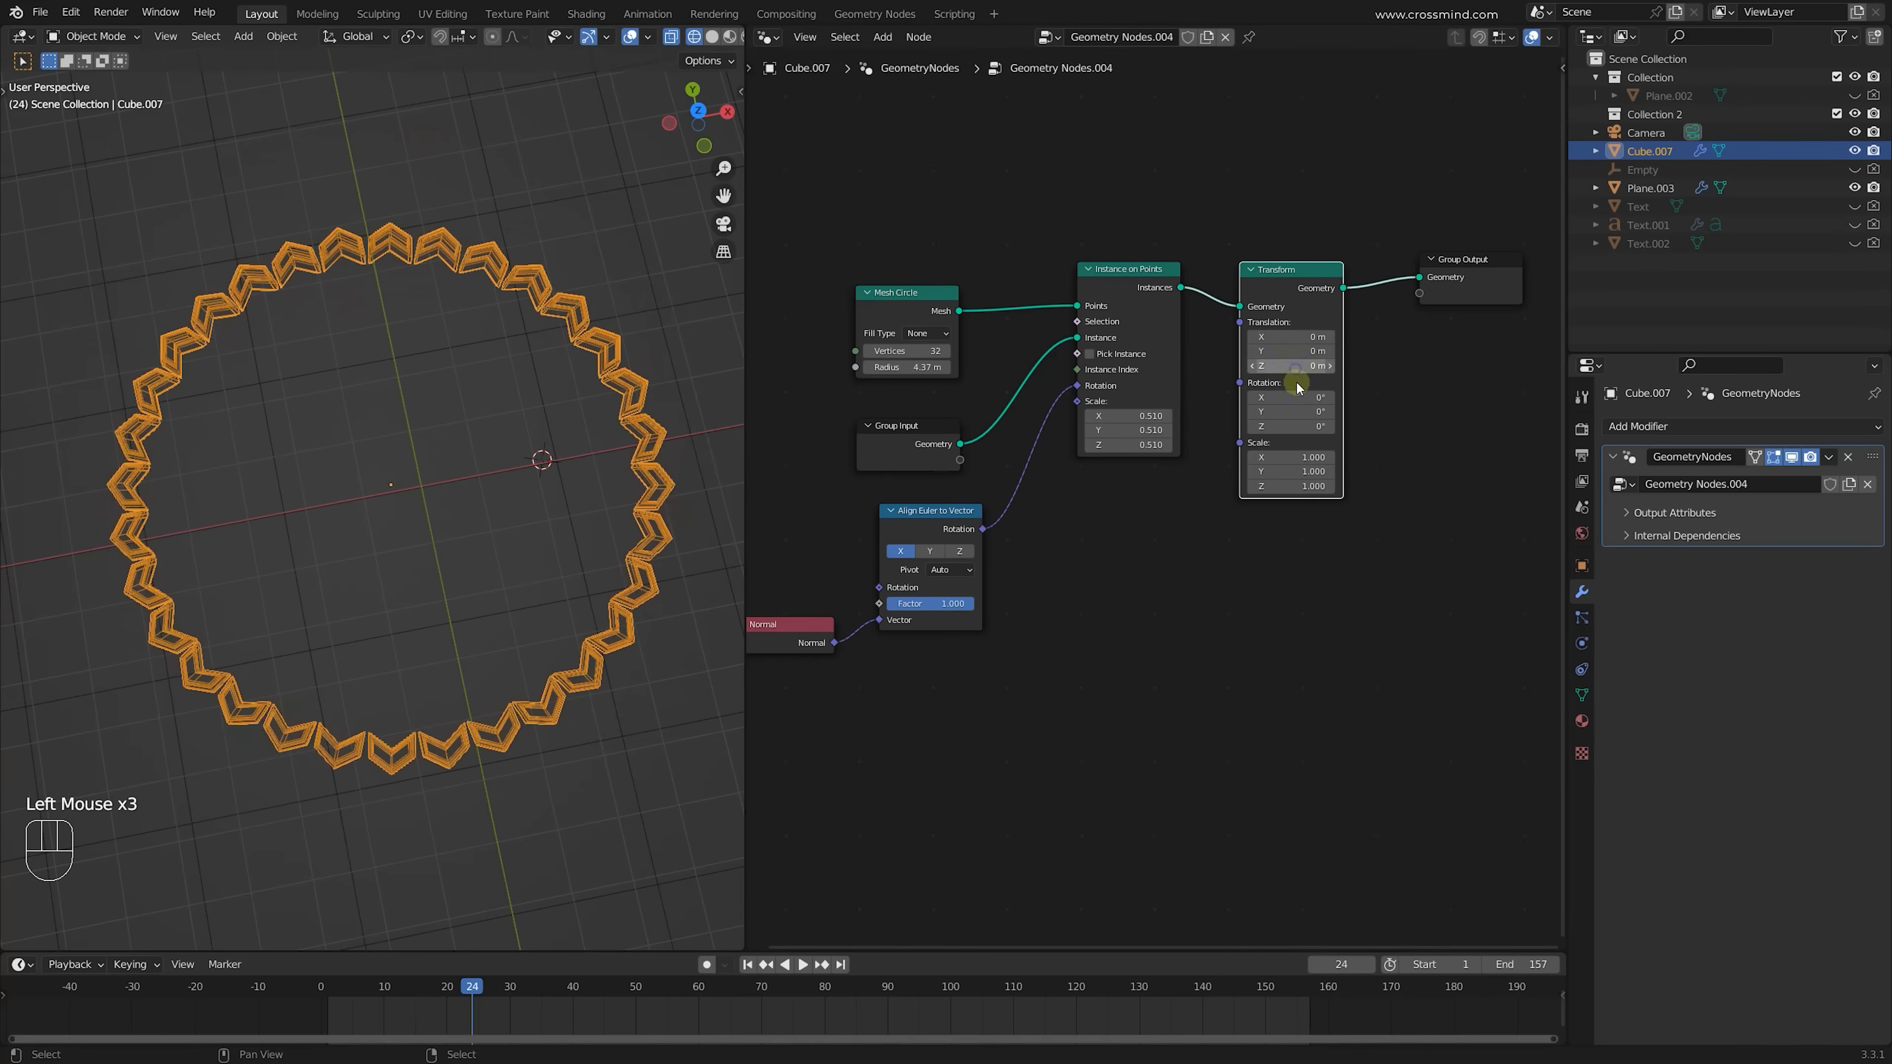
Examine the Transform node's inputs and the instancing nodes that feed its Geometry input
drag(1222, 149, 1355, 557)
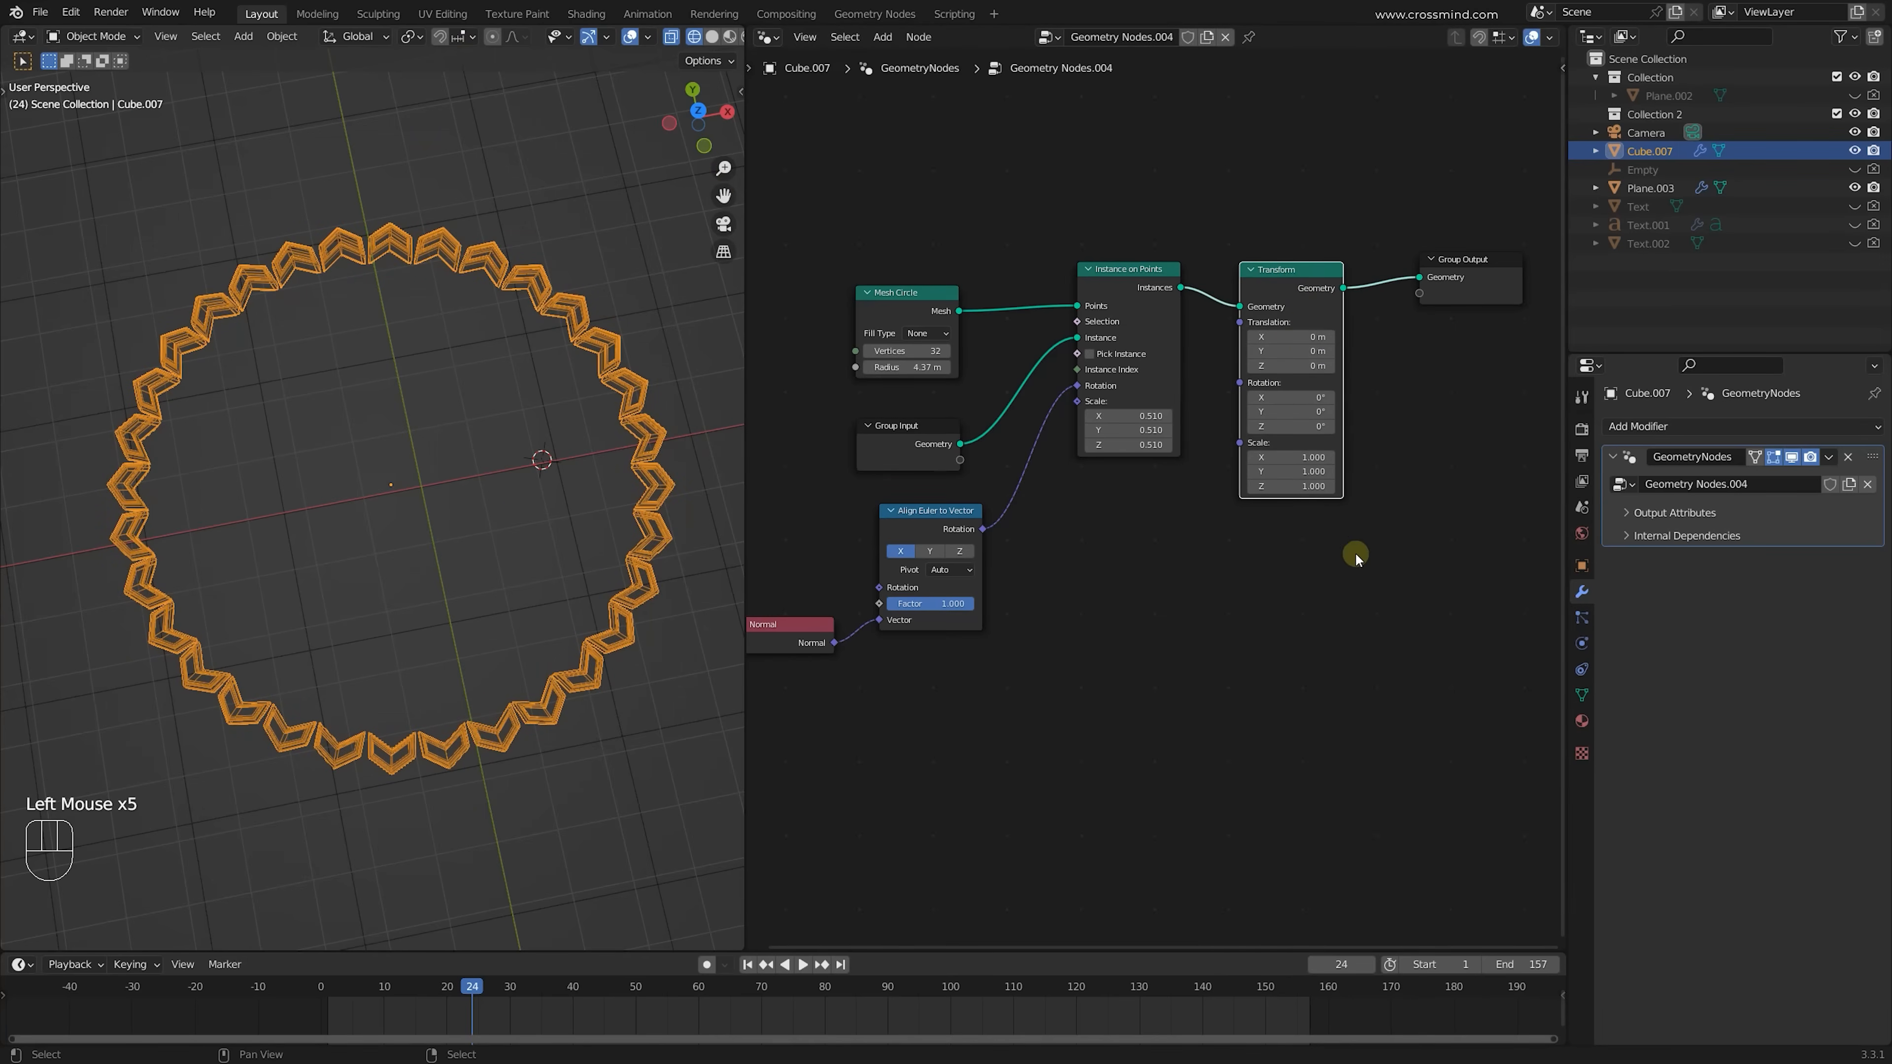
drag(1225, 179, 1374, 565)
drag(774, 208, 1177, 714)
scroll(1299, 362, up, 1)
middle_drag(1299, 362, 1127, 557)
scroll(1128, 557, up, 4)
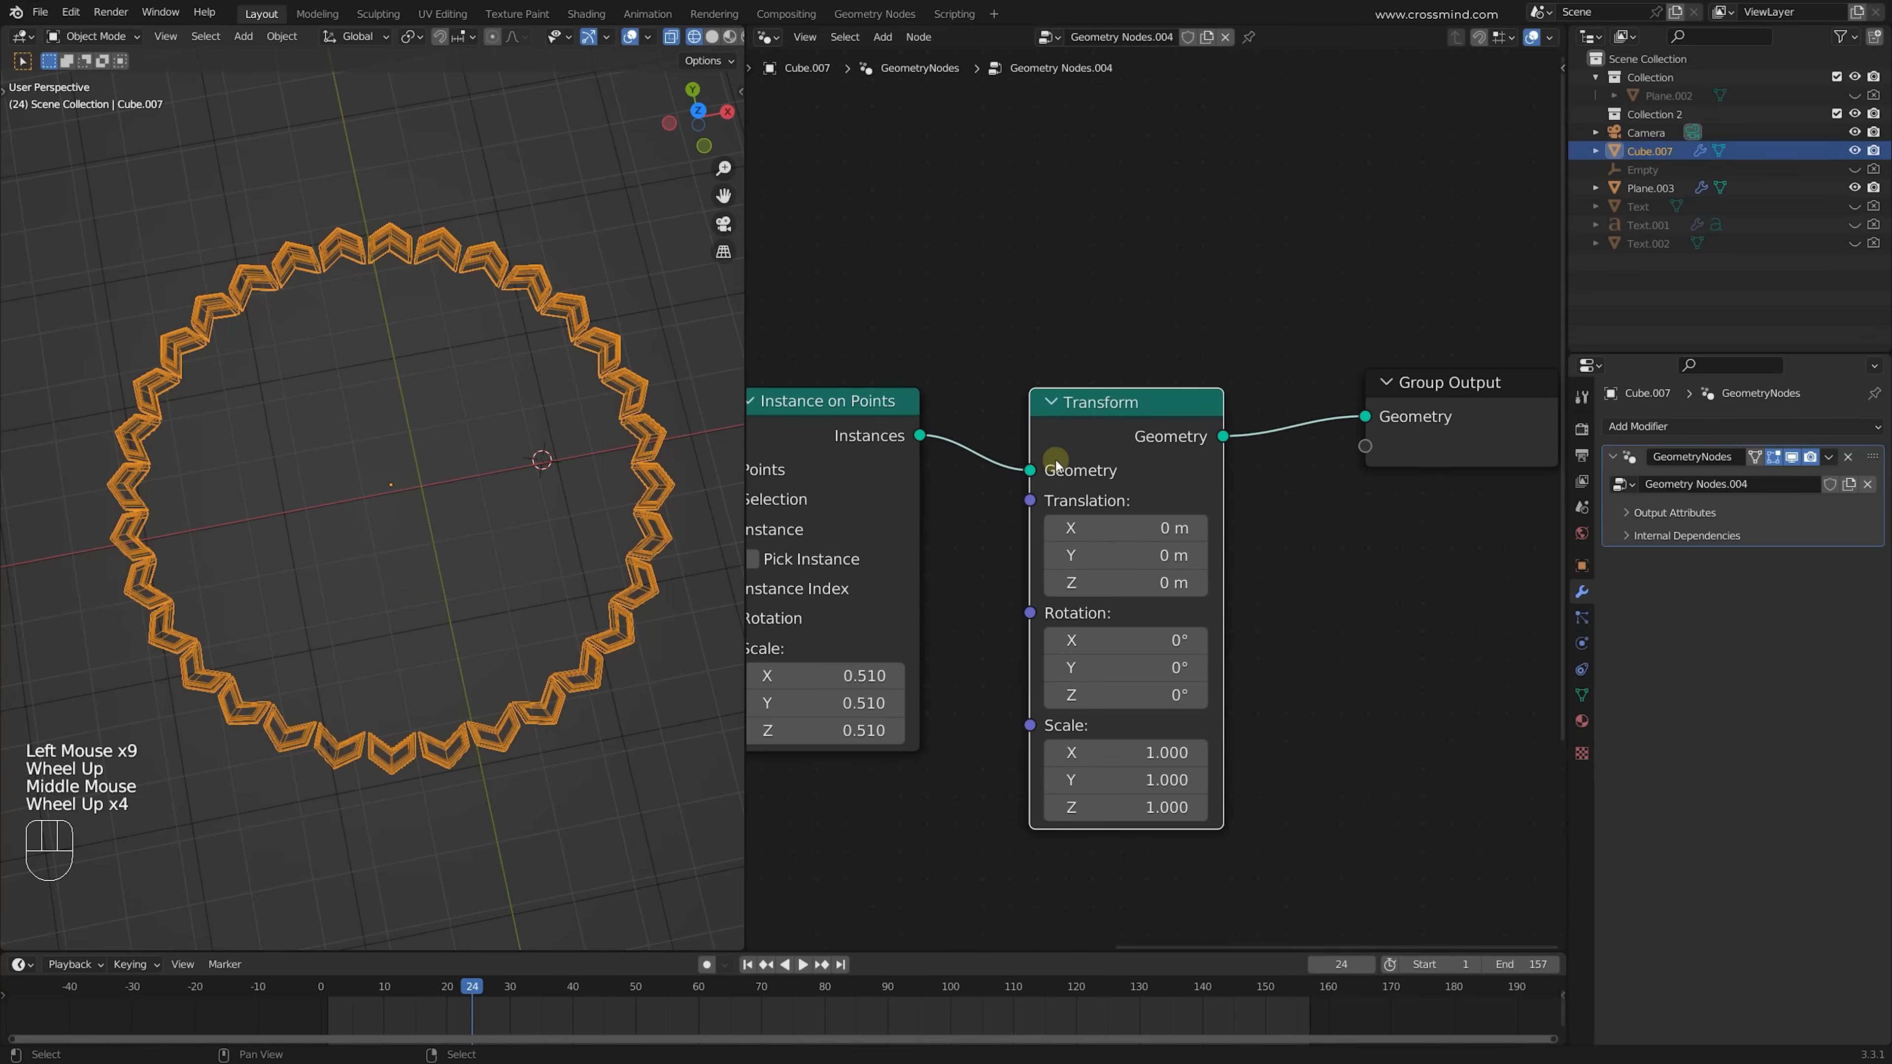
scroll(1085, 466, down, 1)
middle_drag(918, 433, 1051, 388)
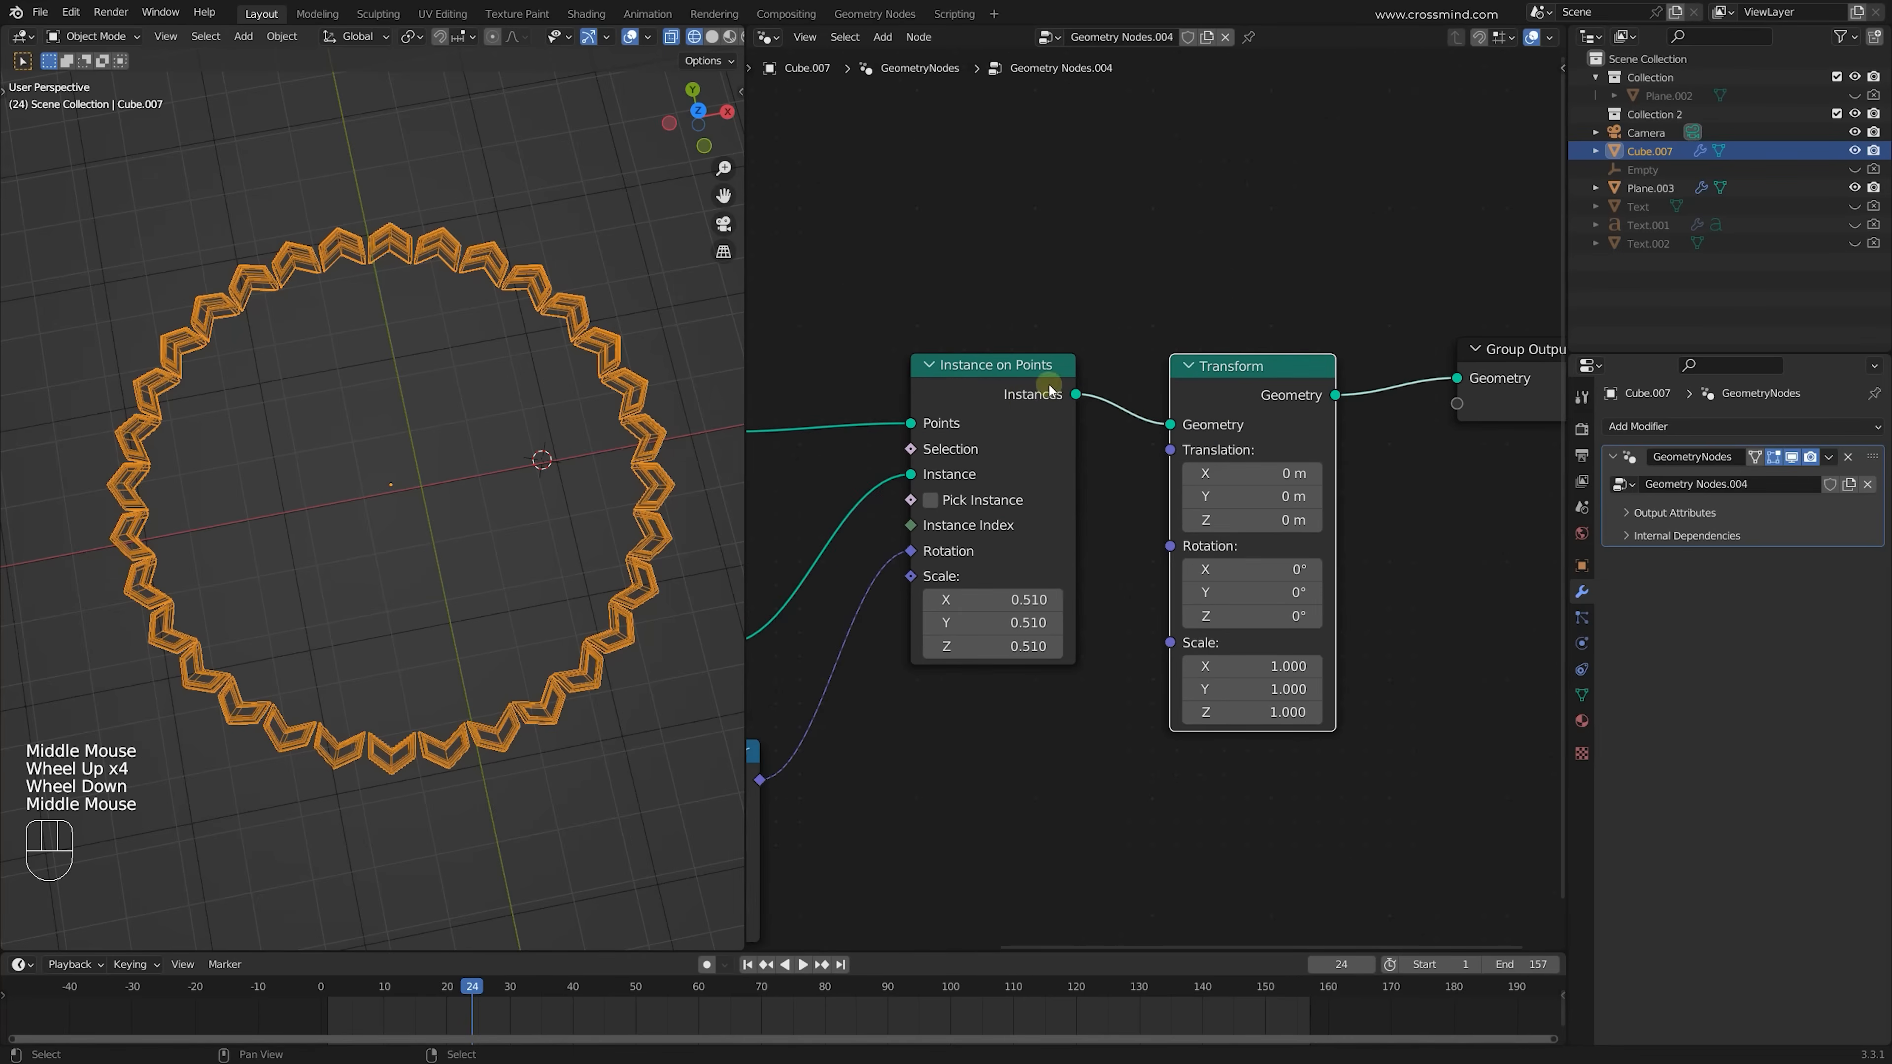
drag(1110, 296, 1373, 802)
drag(1085, 248, 866, 656)
scroll(983, 649, down, 1)
click(995, 669)
drag(1132, 378, 748, 915)
middle_drag(1295, 597, 1301, 596)
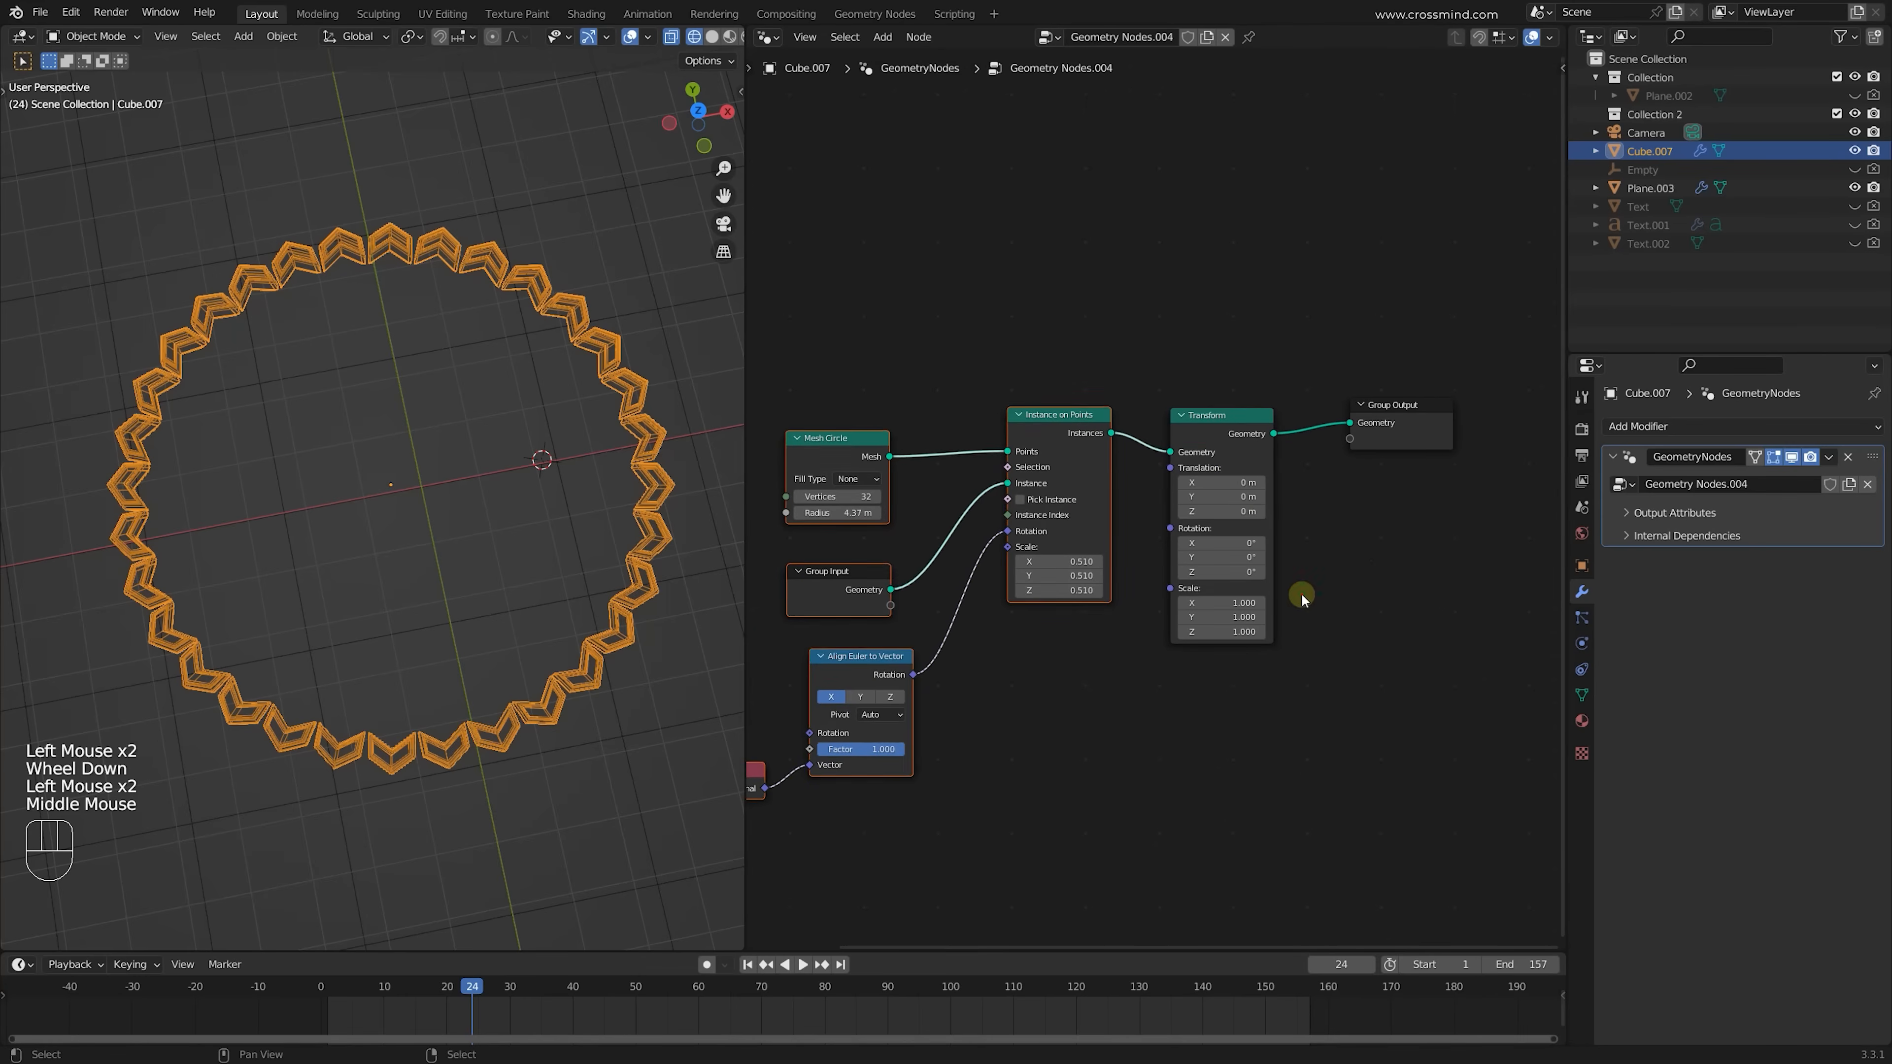
Replace the Transform node with a Translate Instances node between Instance on Points and Group Output
click(1301, 596)
click(1214, 454)
key(ctrl+x)
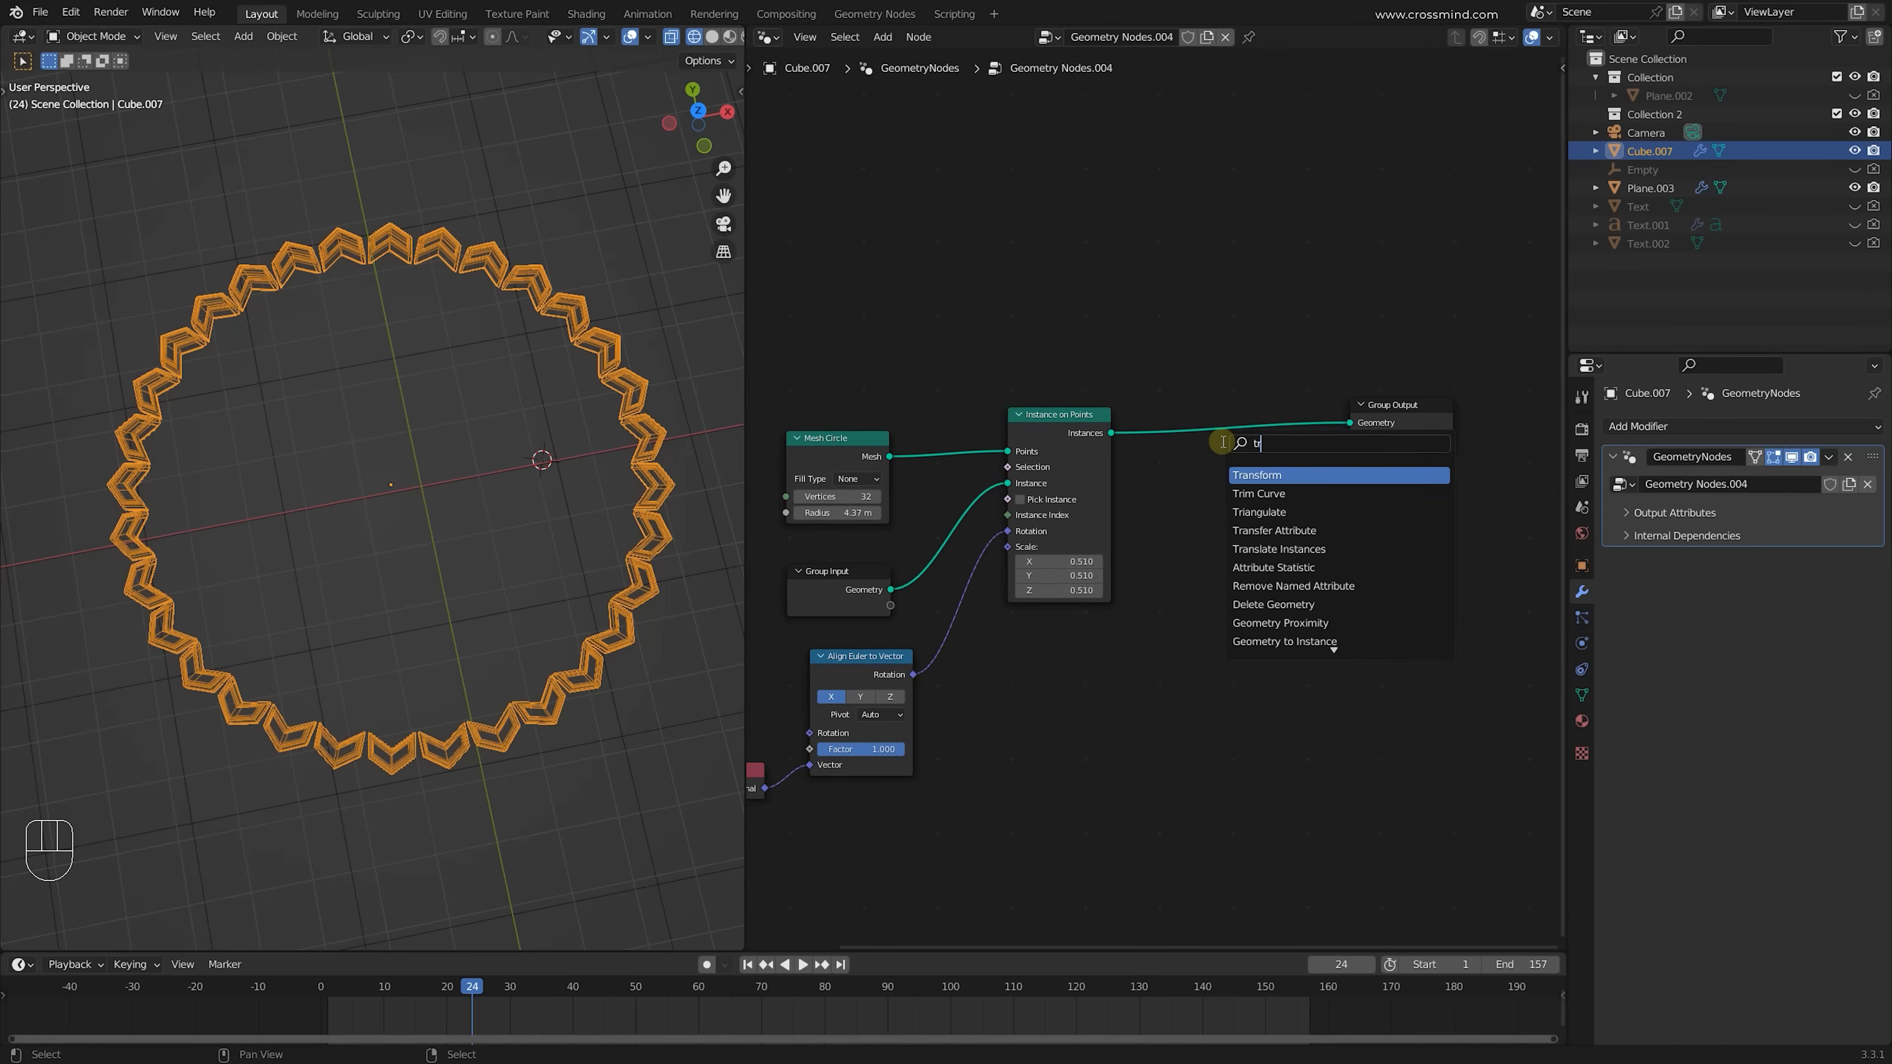
click(1303, 513)
click(1216, 494)
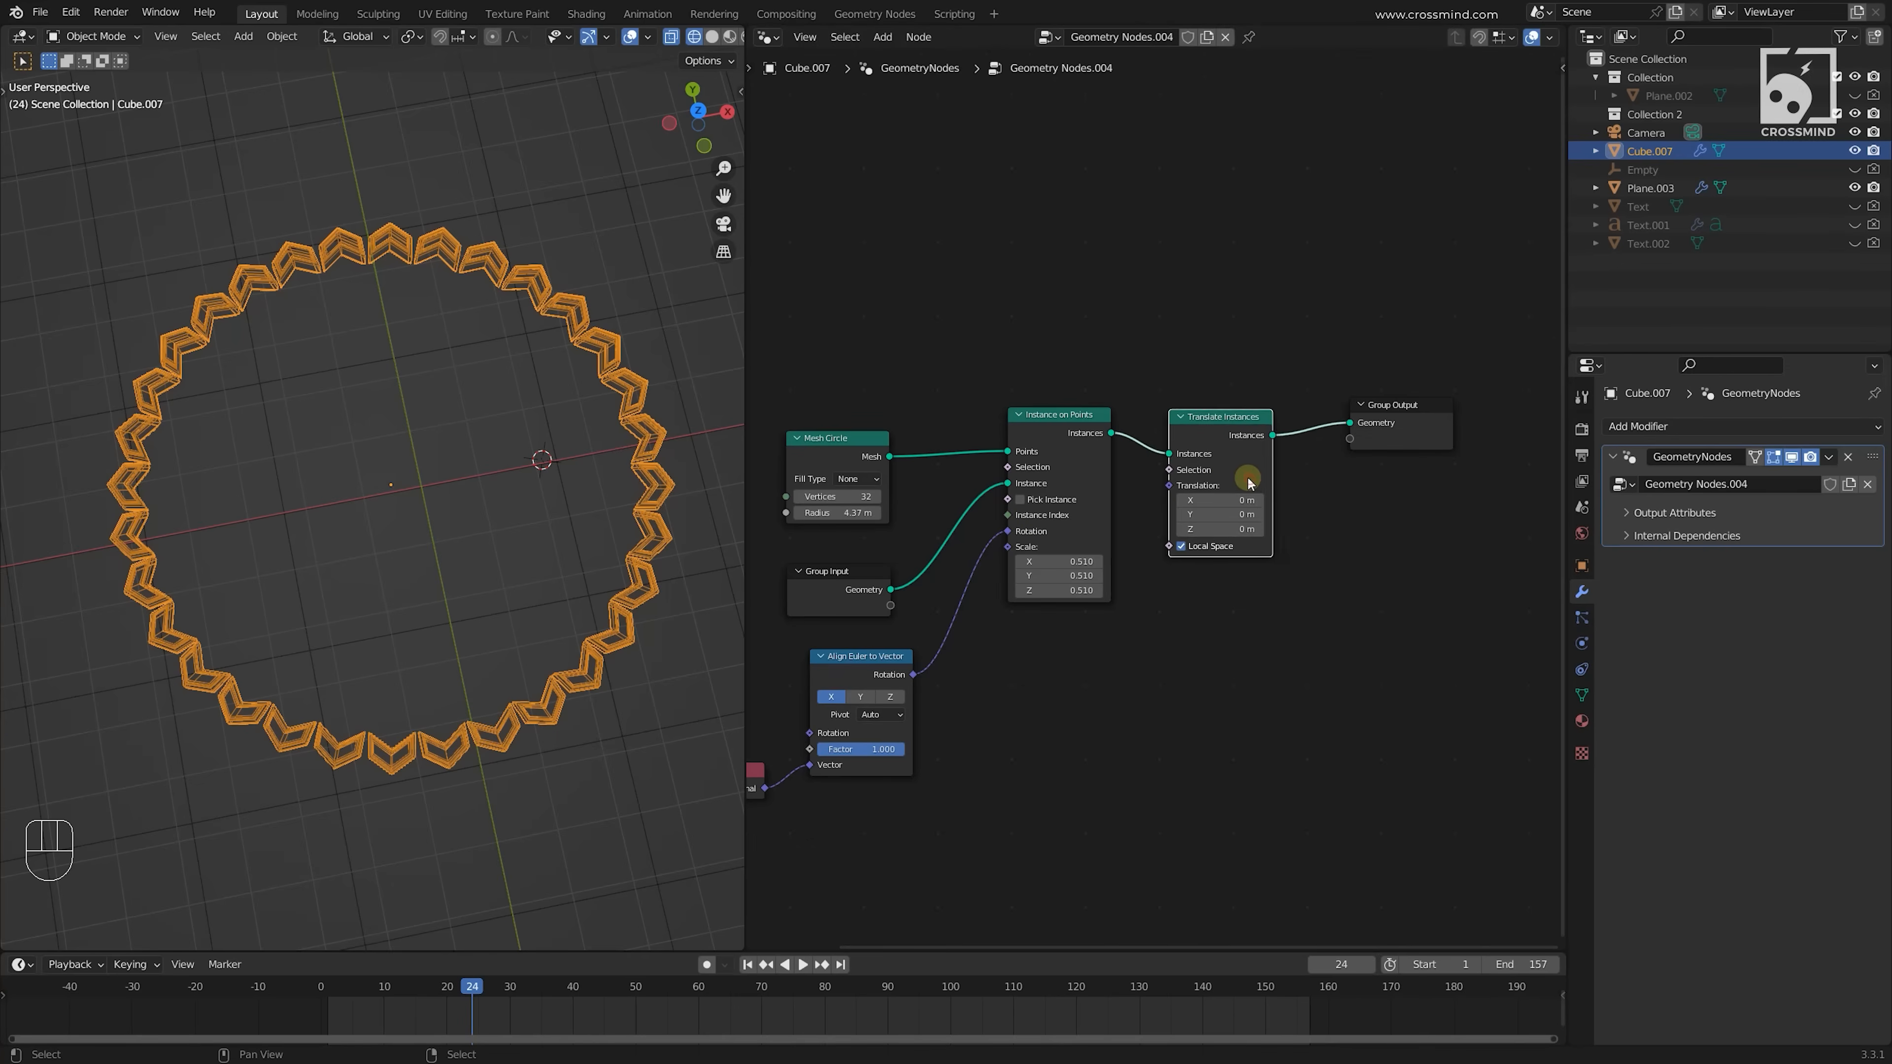
Show the viewport in Material Preview shading and try shifting the instances along X with Local Space enabled
scroll(1218, 451, up, 3)
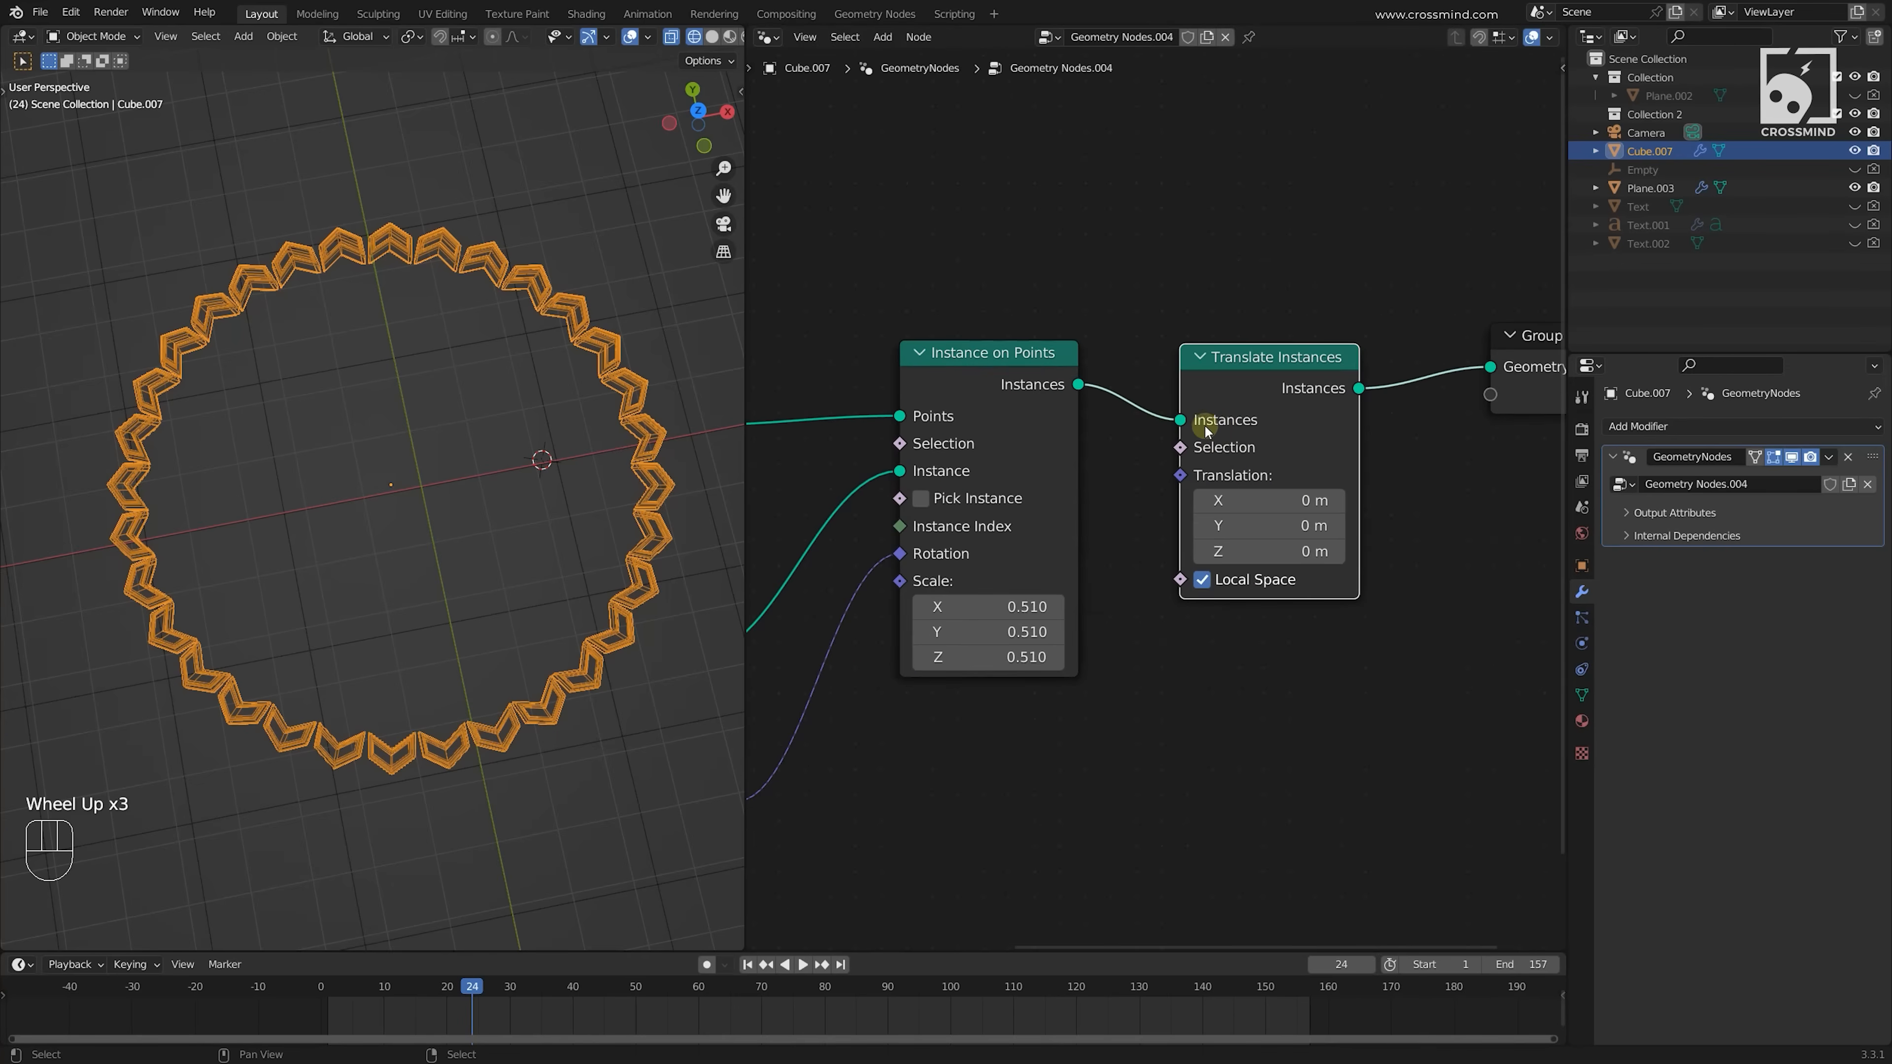
middle_drag(1474, 494, 1441, 449)
mouse_move(1229, 481)
mouse_down()
mouse_move(1281, 481)
mouse_move(1229, 481)
mouse_move(1259, 455)
mouse_move(1378, 455)
mouse_move(1121, 454)
mouse_move(1304, 455)
mouse_move(1229, 455)
mouse_move(1266, 455)
mouse_move(1217, 500)
mouse_up()
scroll(608, 456, down, 2)
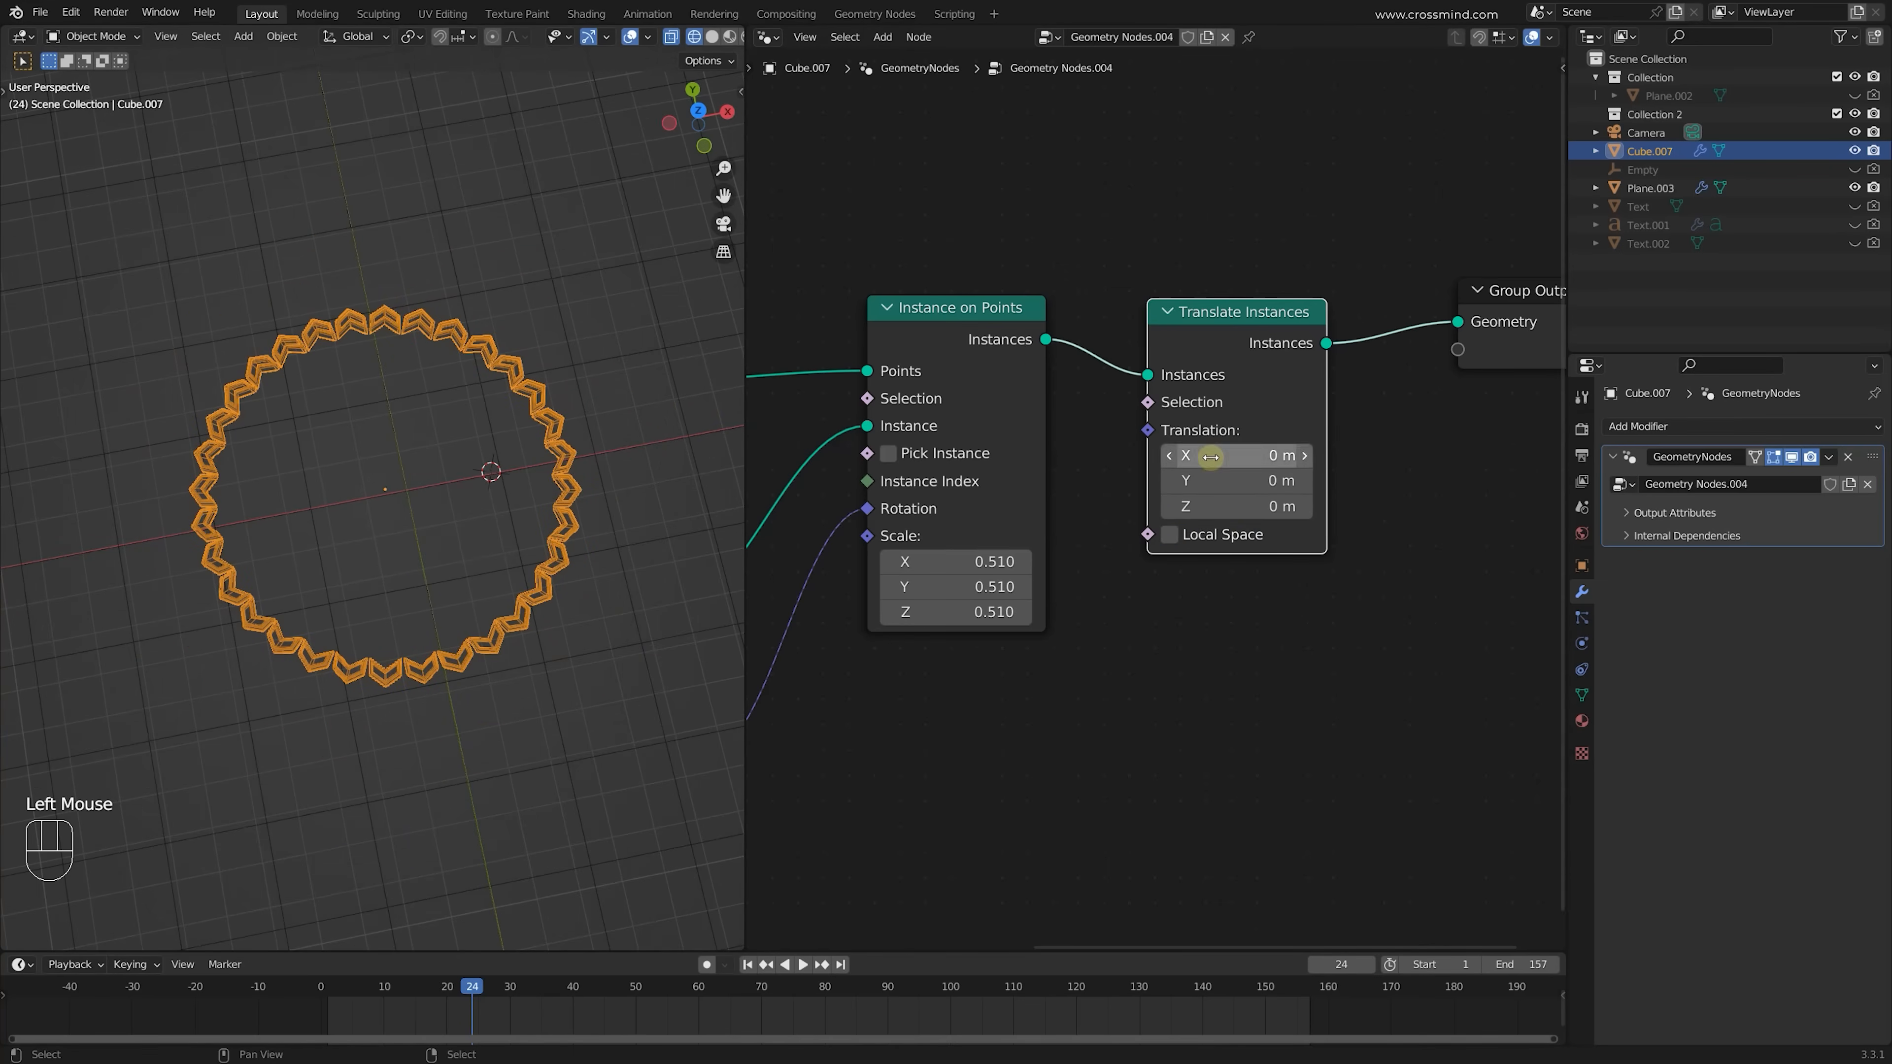
click(695, 39)
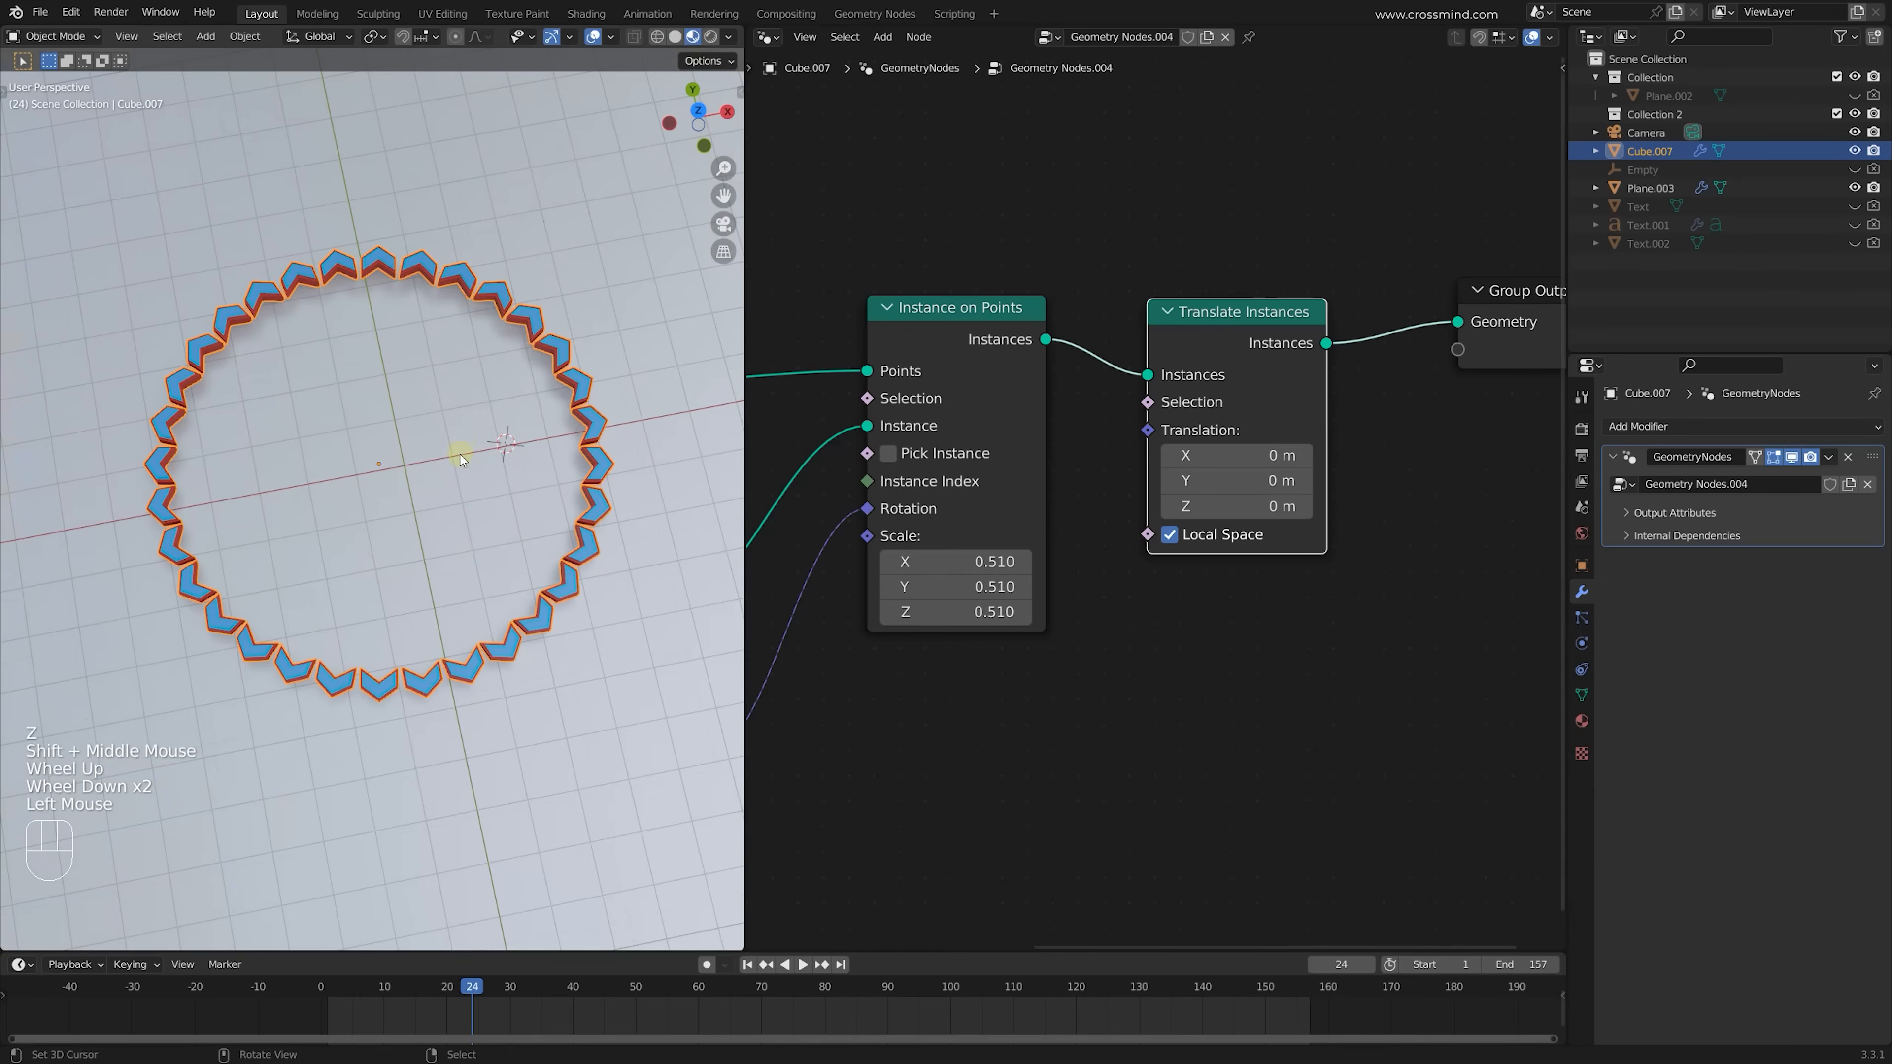
middle_drag(462, 459, 521, 405)
mouse_move(1266, 455)
shift+mouse_down()
mouse_move(1311, 455)
mouse_move(1233, 453)
shift+mouse_up()
right_click(1233, 453)
Add a Combine XYZ node and connect its Vector output to the Translation input of Translate Instances
middle_drag(1115, 622, 1192, 537)
scroll(1192, 537, down, 3)
middle_drag(1192, 536, 1270, 455)
key(shift+a)
text(sc)
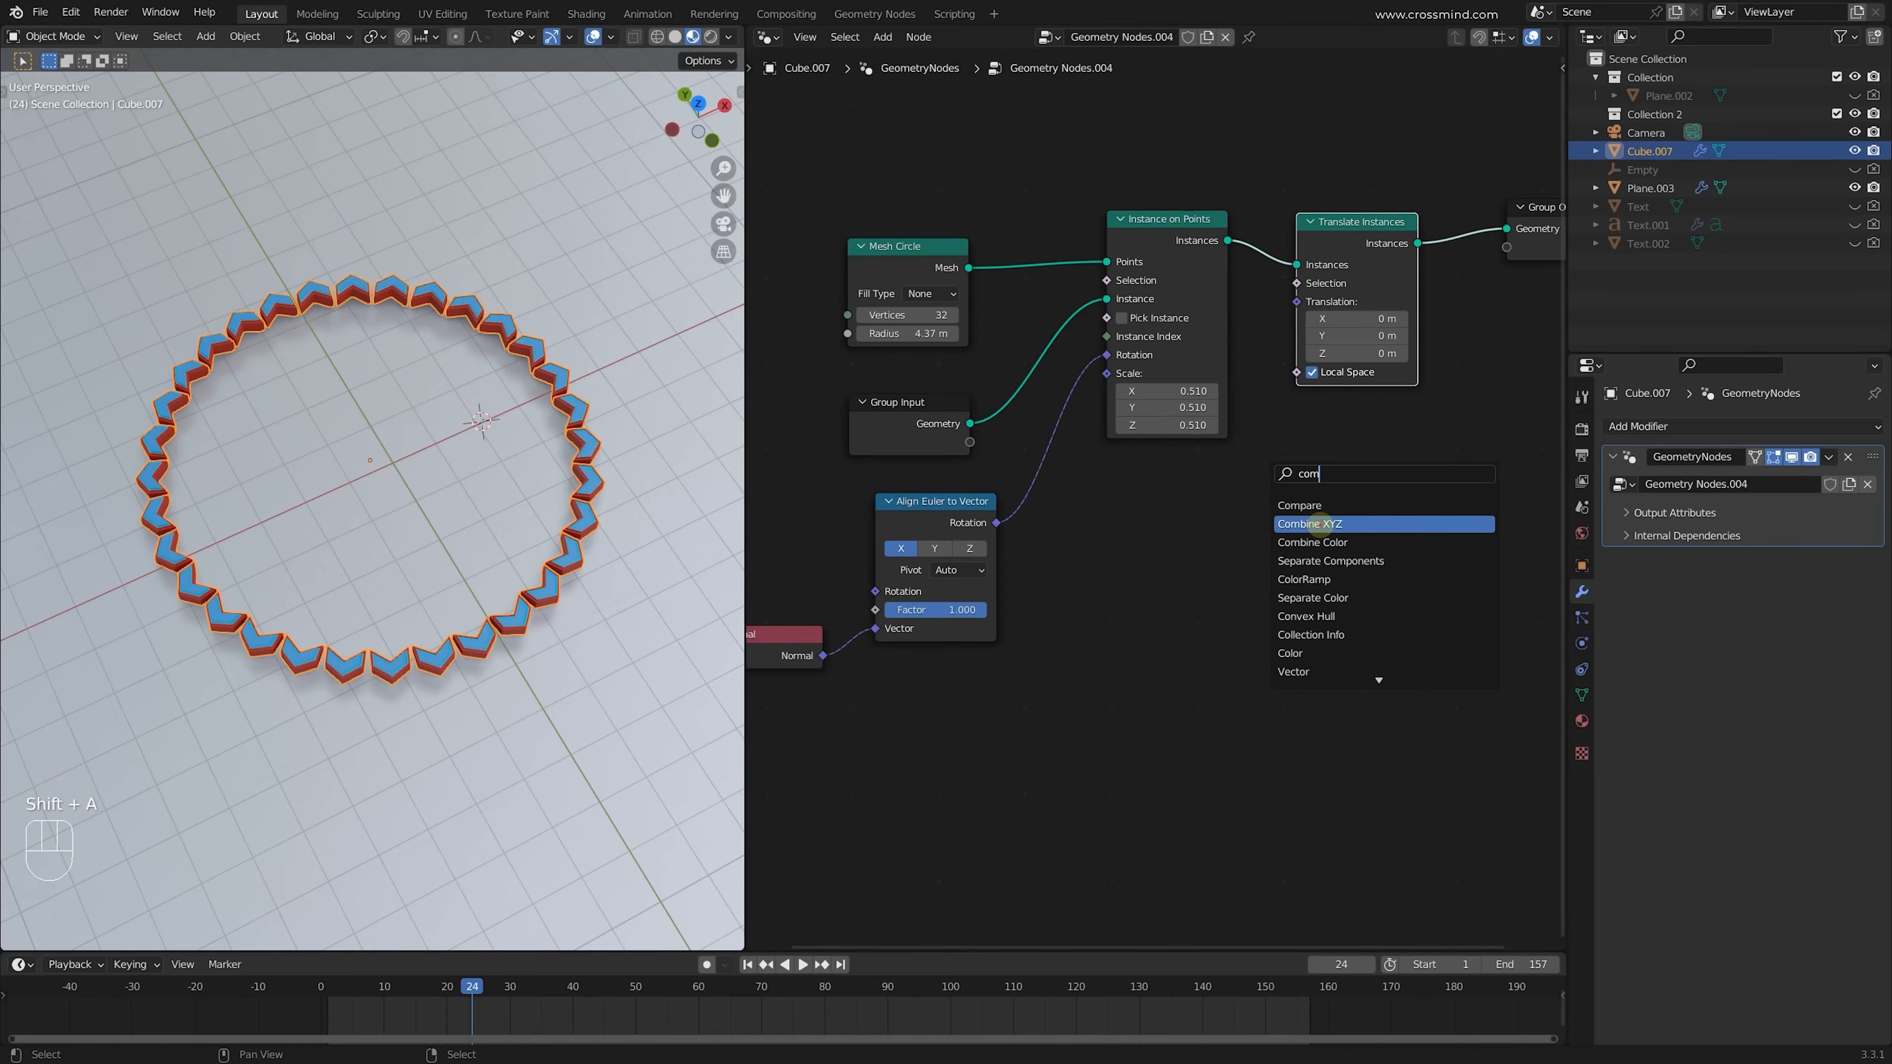
click(1315, 524)
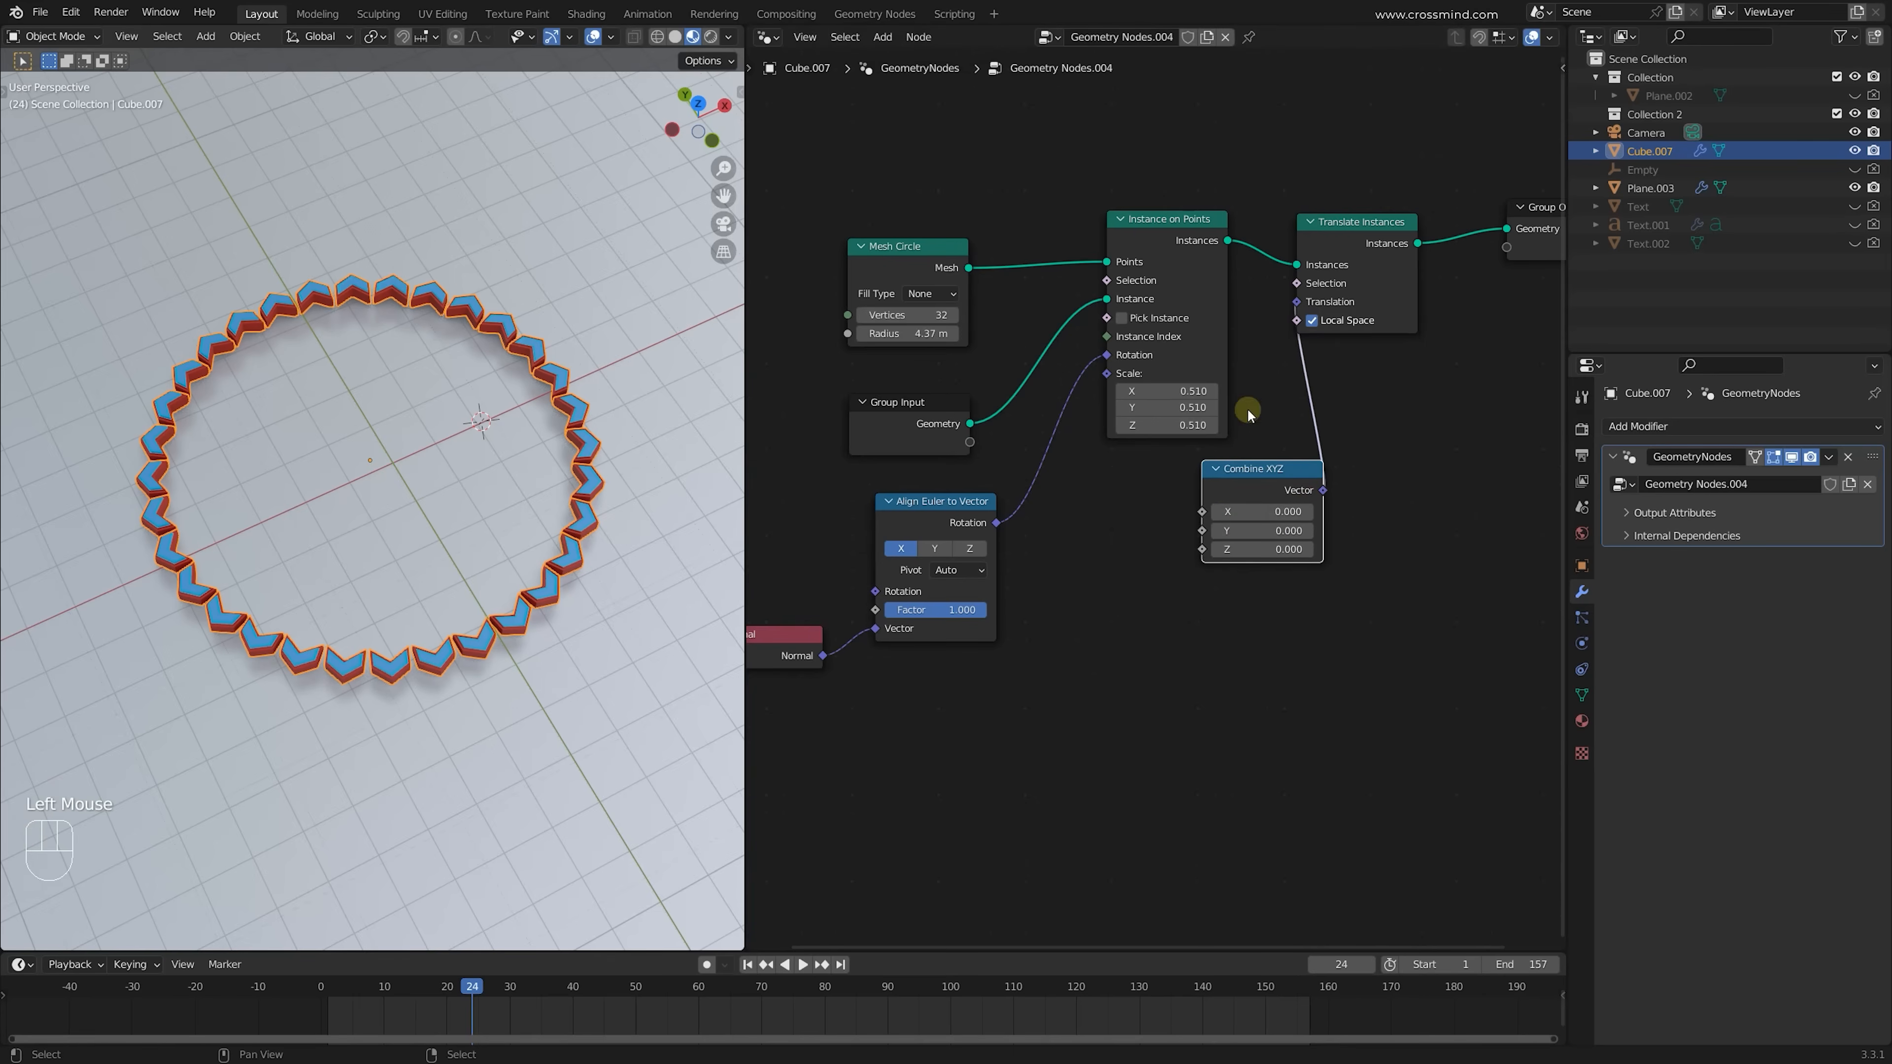
Add a Scene Time node beside Combine XYZ and connect its Frame output to the X input
key(shift+a)
click(1302, 442)
click(1073, 550)
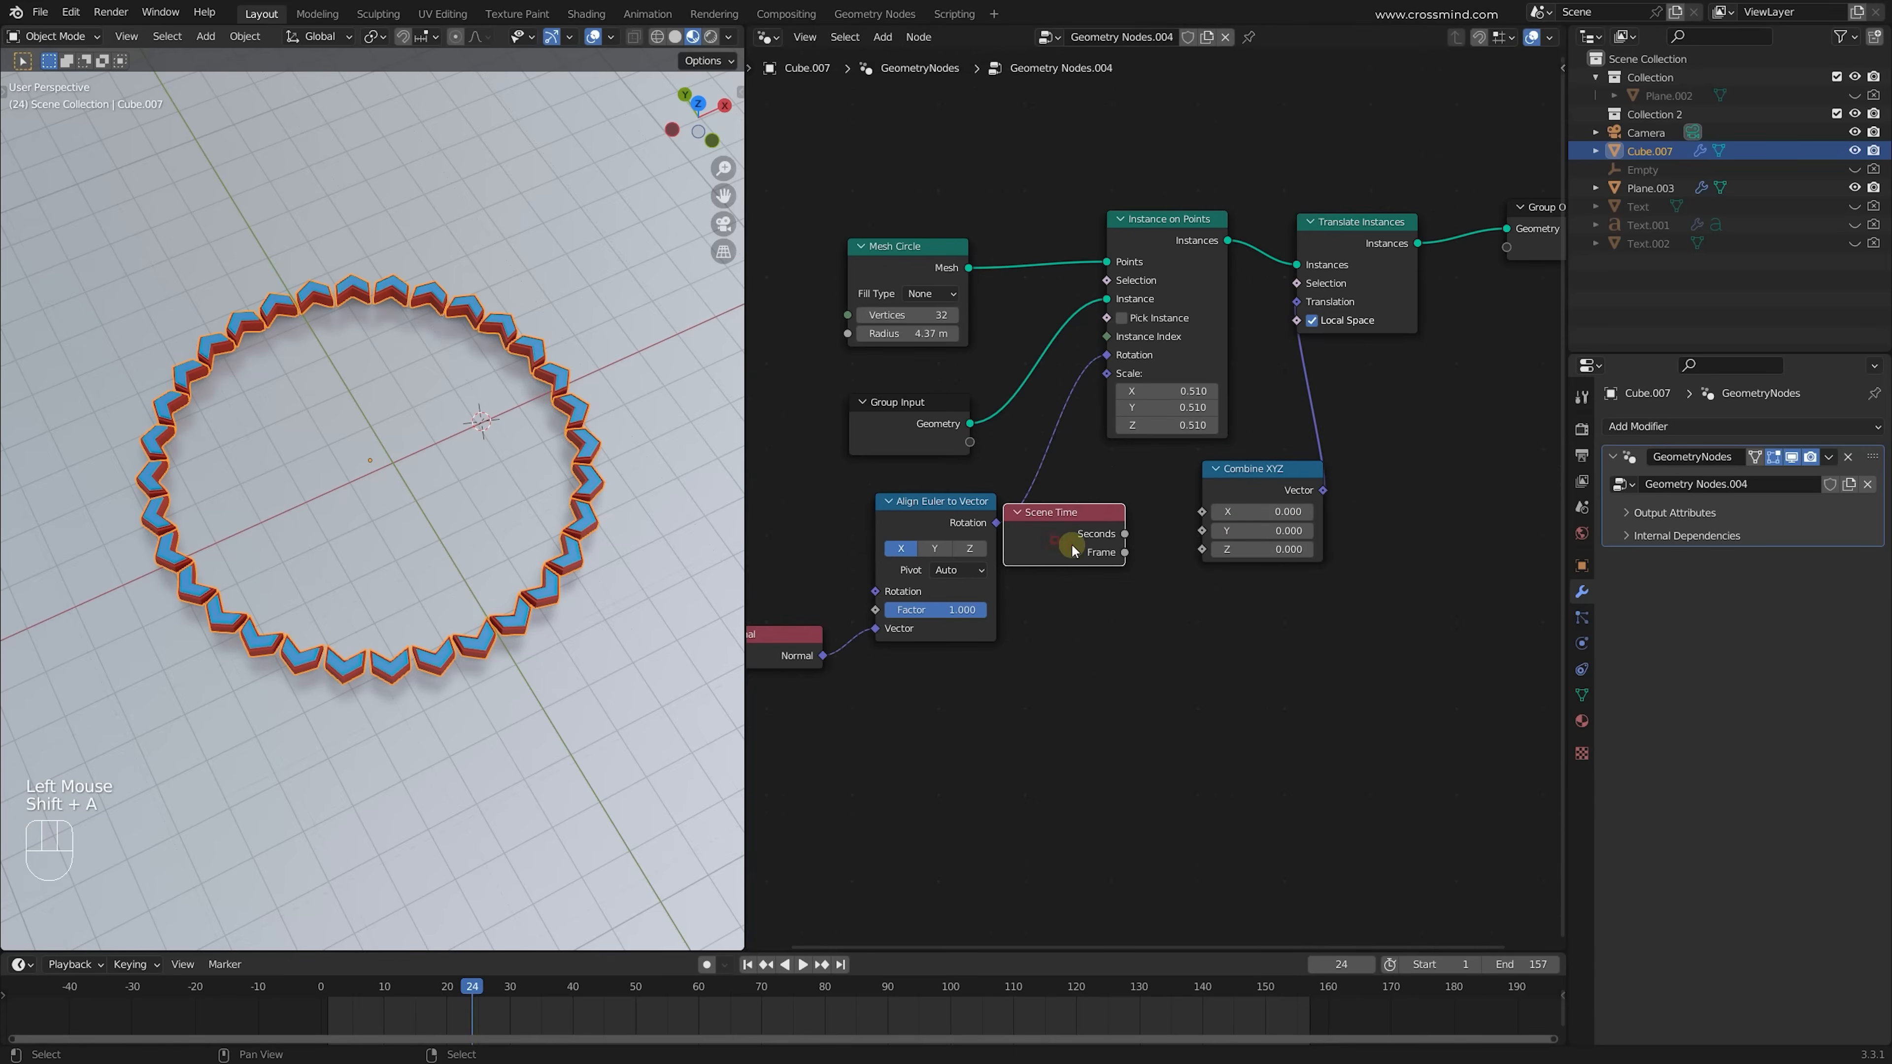
drag(1206, 518, 1203, 511)
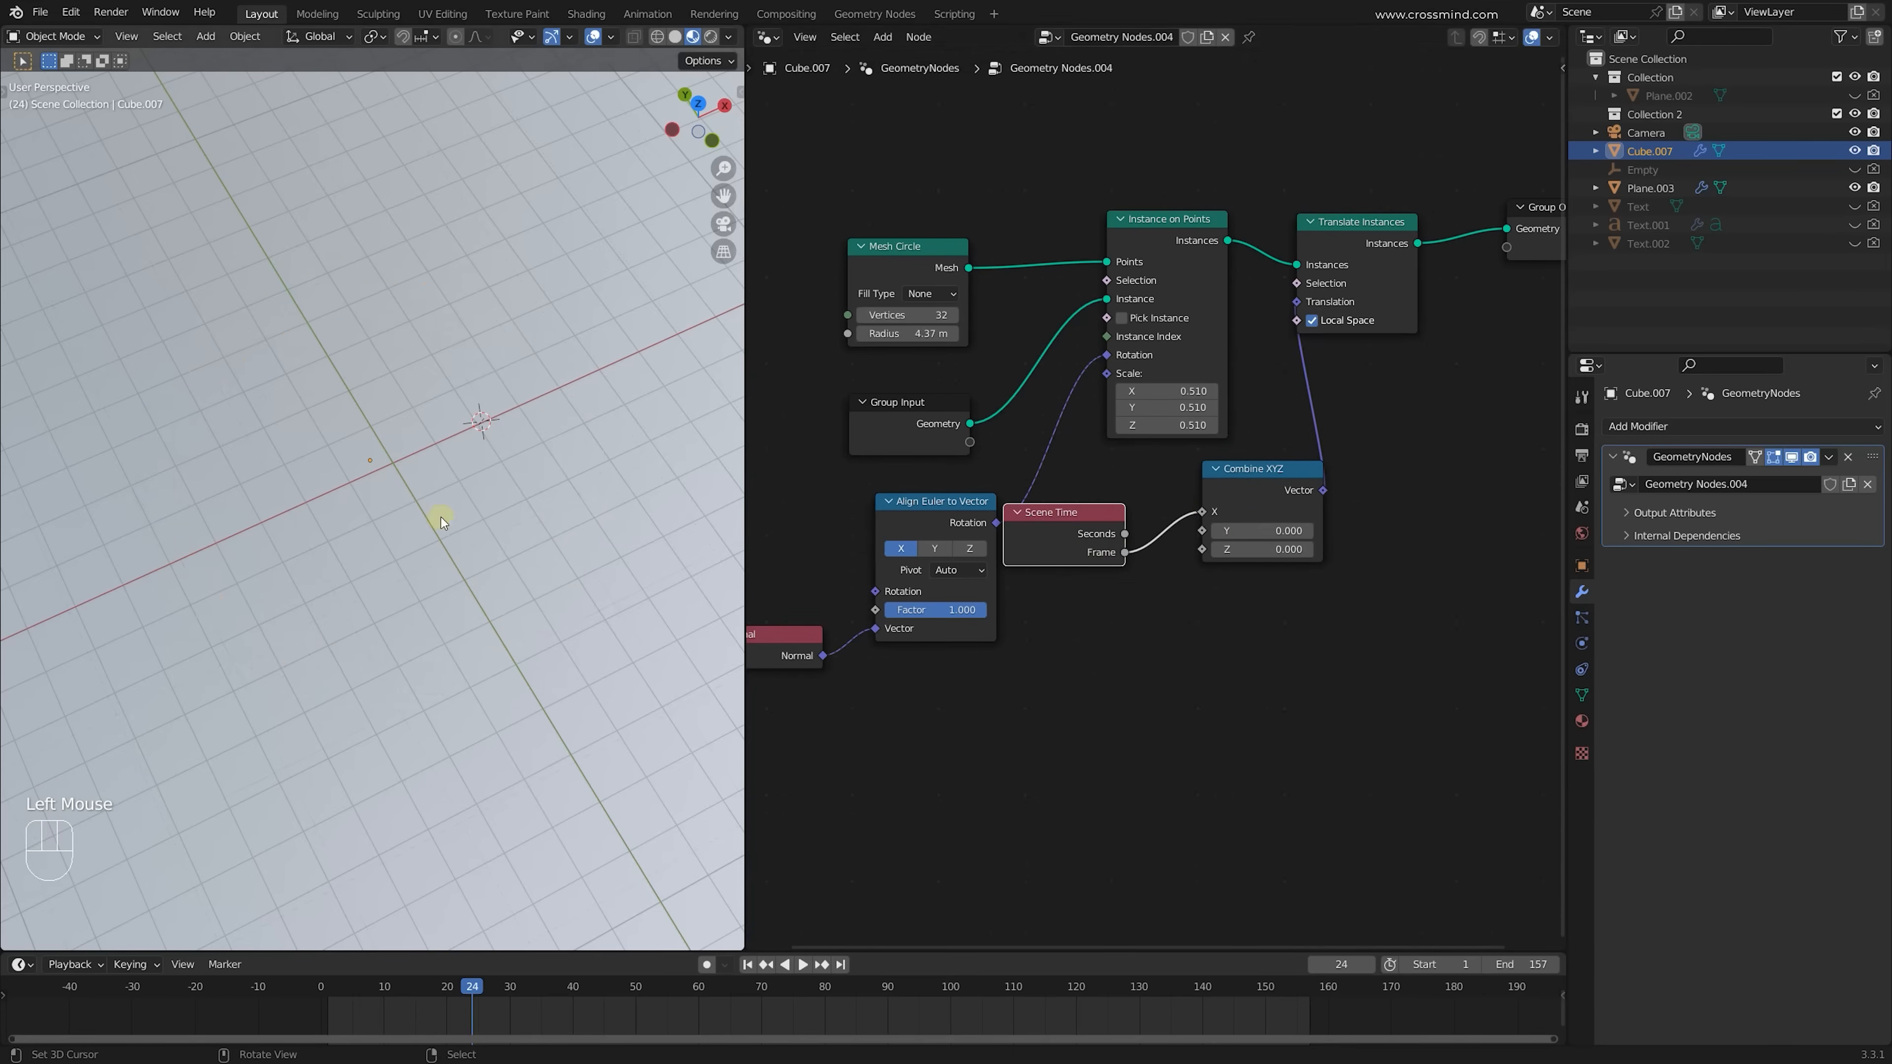
Play the animation to check how the arrows move over time
scroll(564, 839, down, 2)
click(767, 964)
key(shift+space)
key(shift+space)
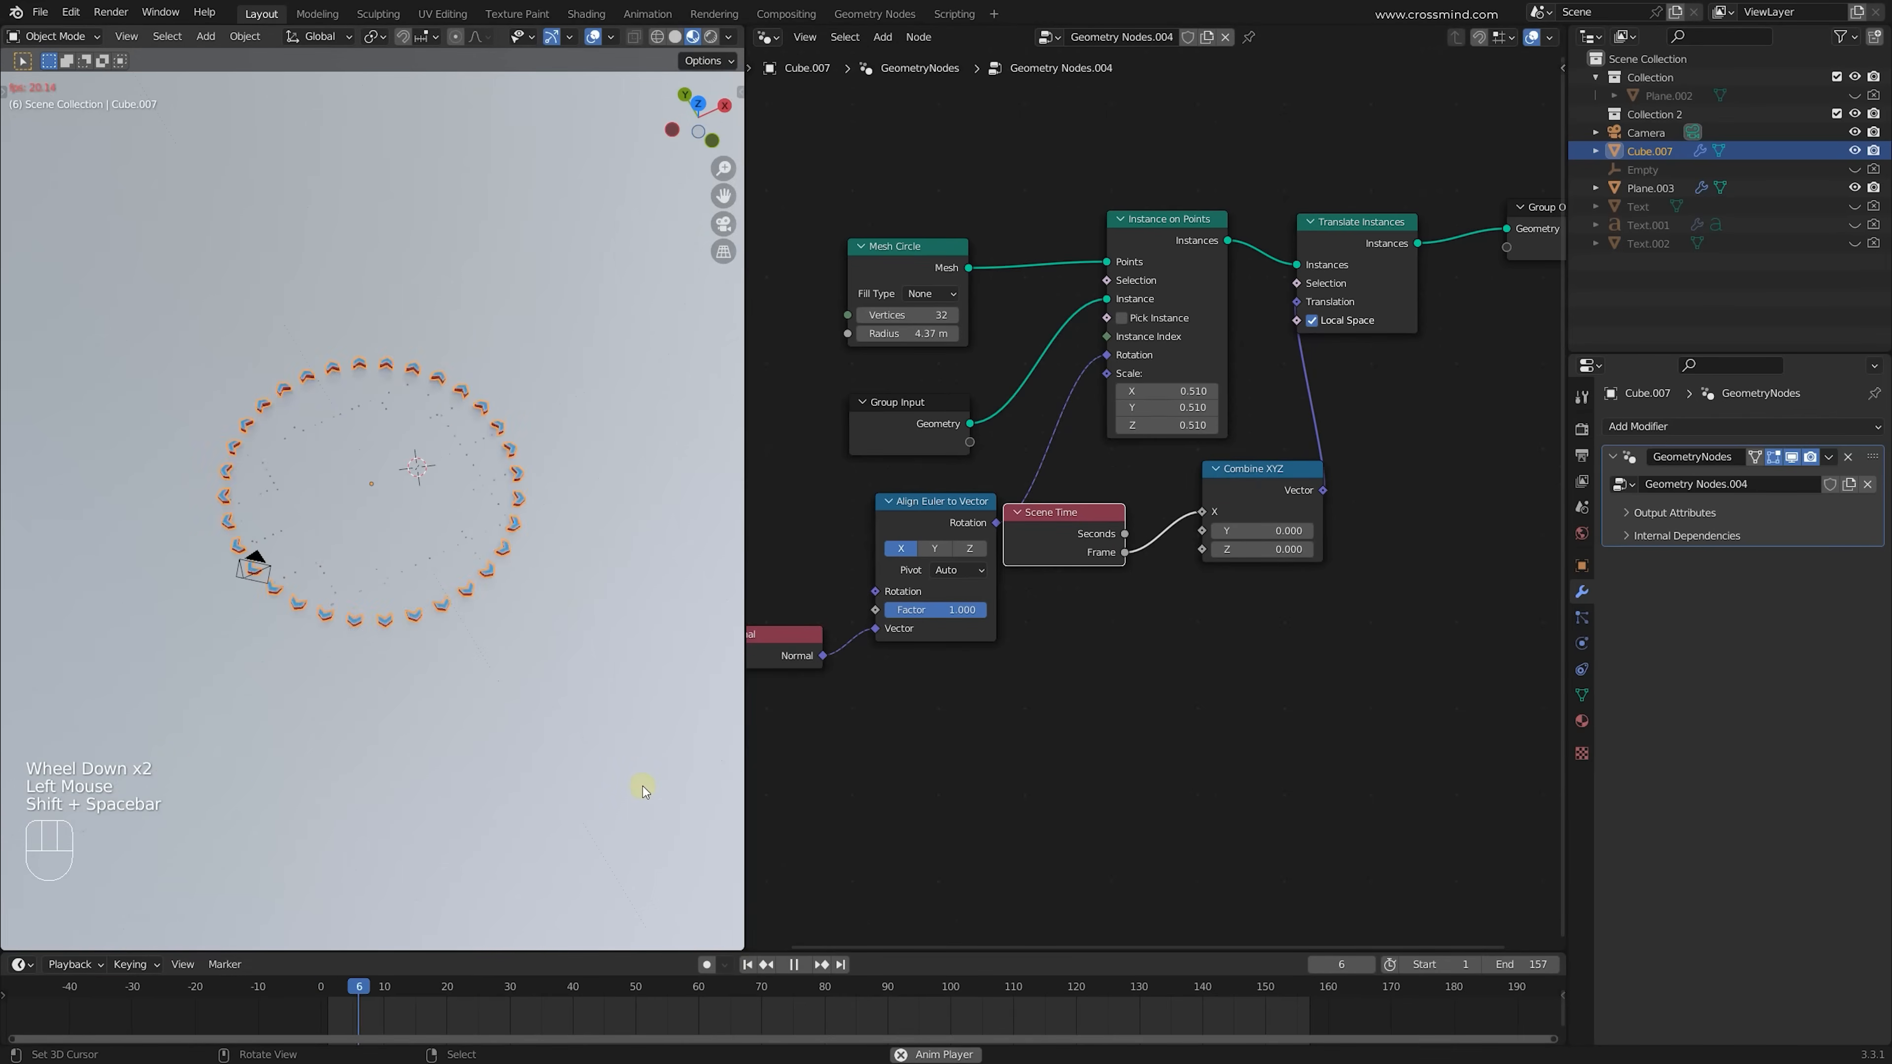
key(shift+space)
key(shift+space)
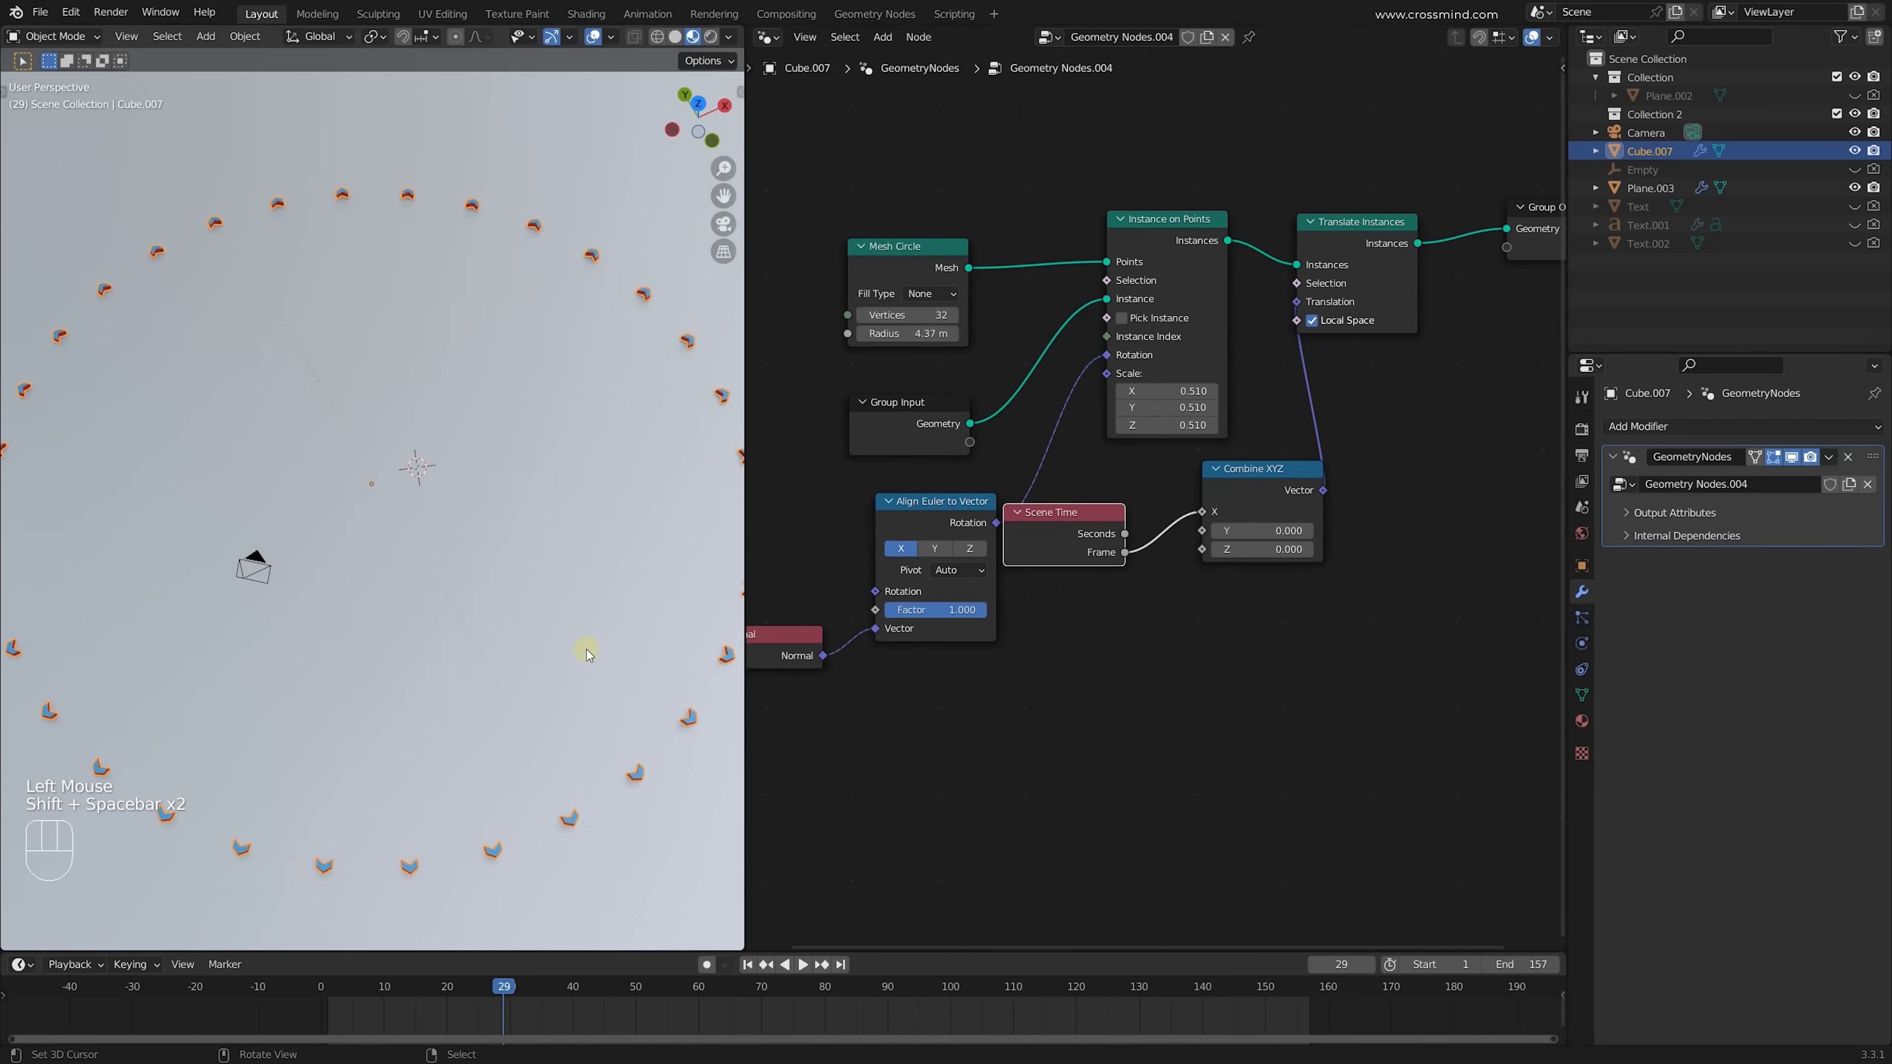
Maximize the node editor and tidy the positions of Group Input, Align Euler to Vector and Scene Time
key(ctrl+alt+space)
mouse_move(792, 484)
mouse_down()
mouse_move(778, 434)
mouse_move(785, 452)
mouse_up()
drag(819, 574, 795, 522)
drag(928, 587, 985, 540)
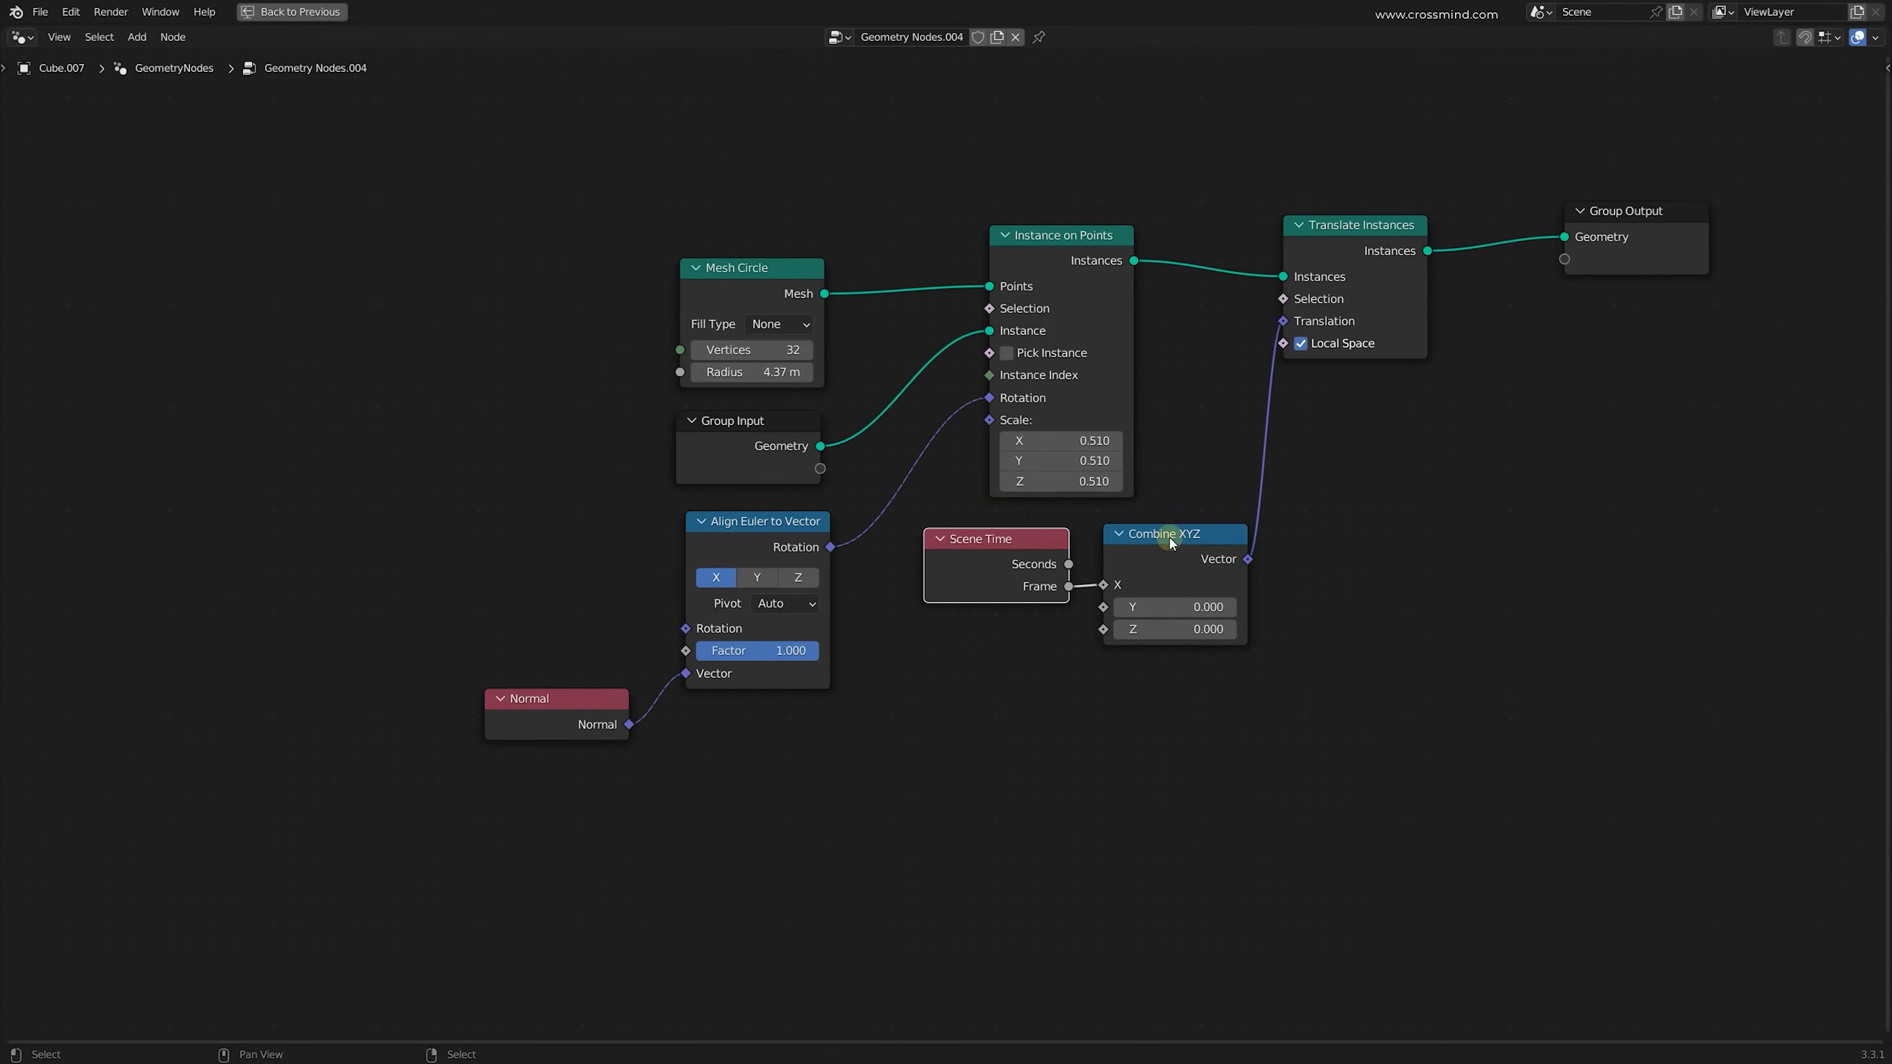
Restore the split layout from the maximized node editor and adjust the position of the Combine XYZ node
key(ctrl+alt+space)
middle_drag(1353, 525, 1312, 524)
drag(1313, 524, 1297, 522)
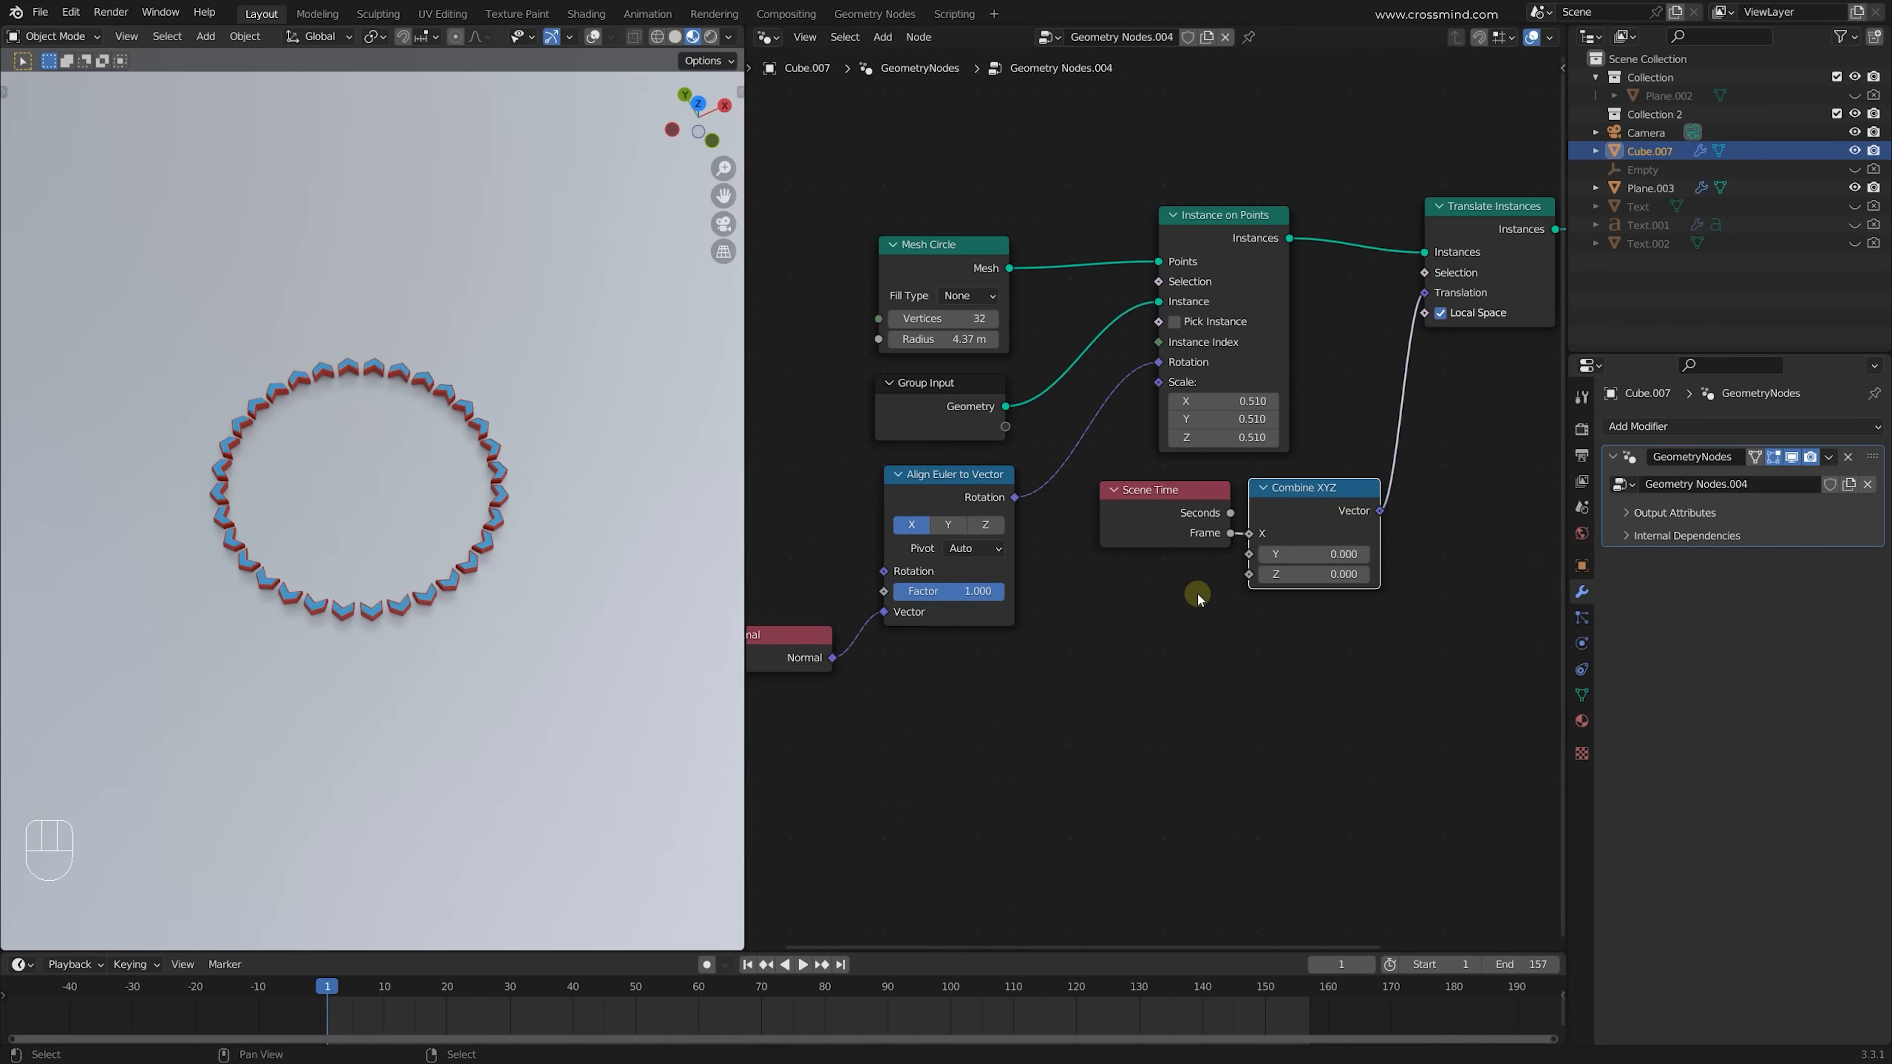
scroll(1198, 597, down, 2)
click(1353, 529)
scroll(1353, 529, up, 2)
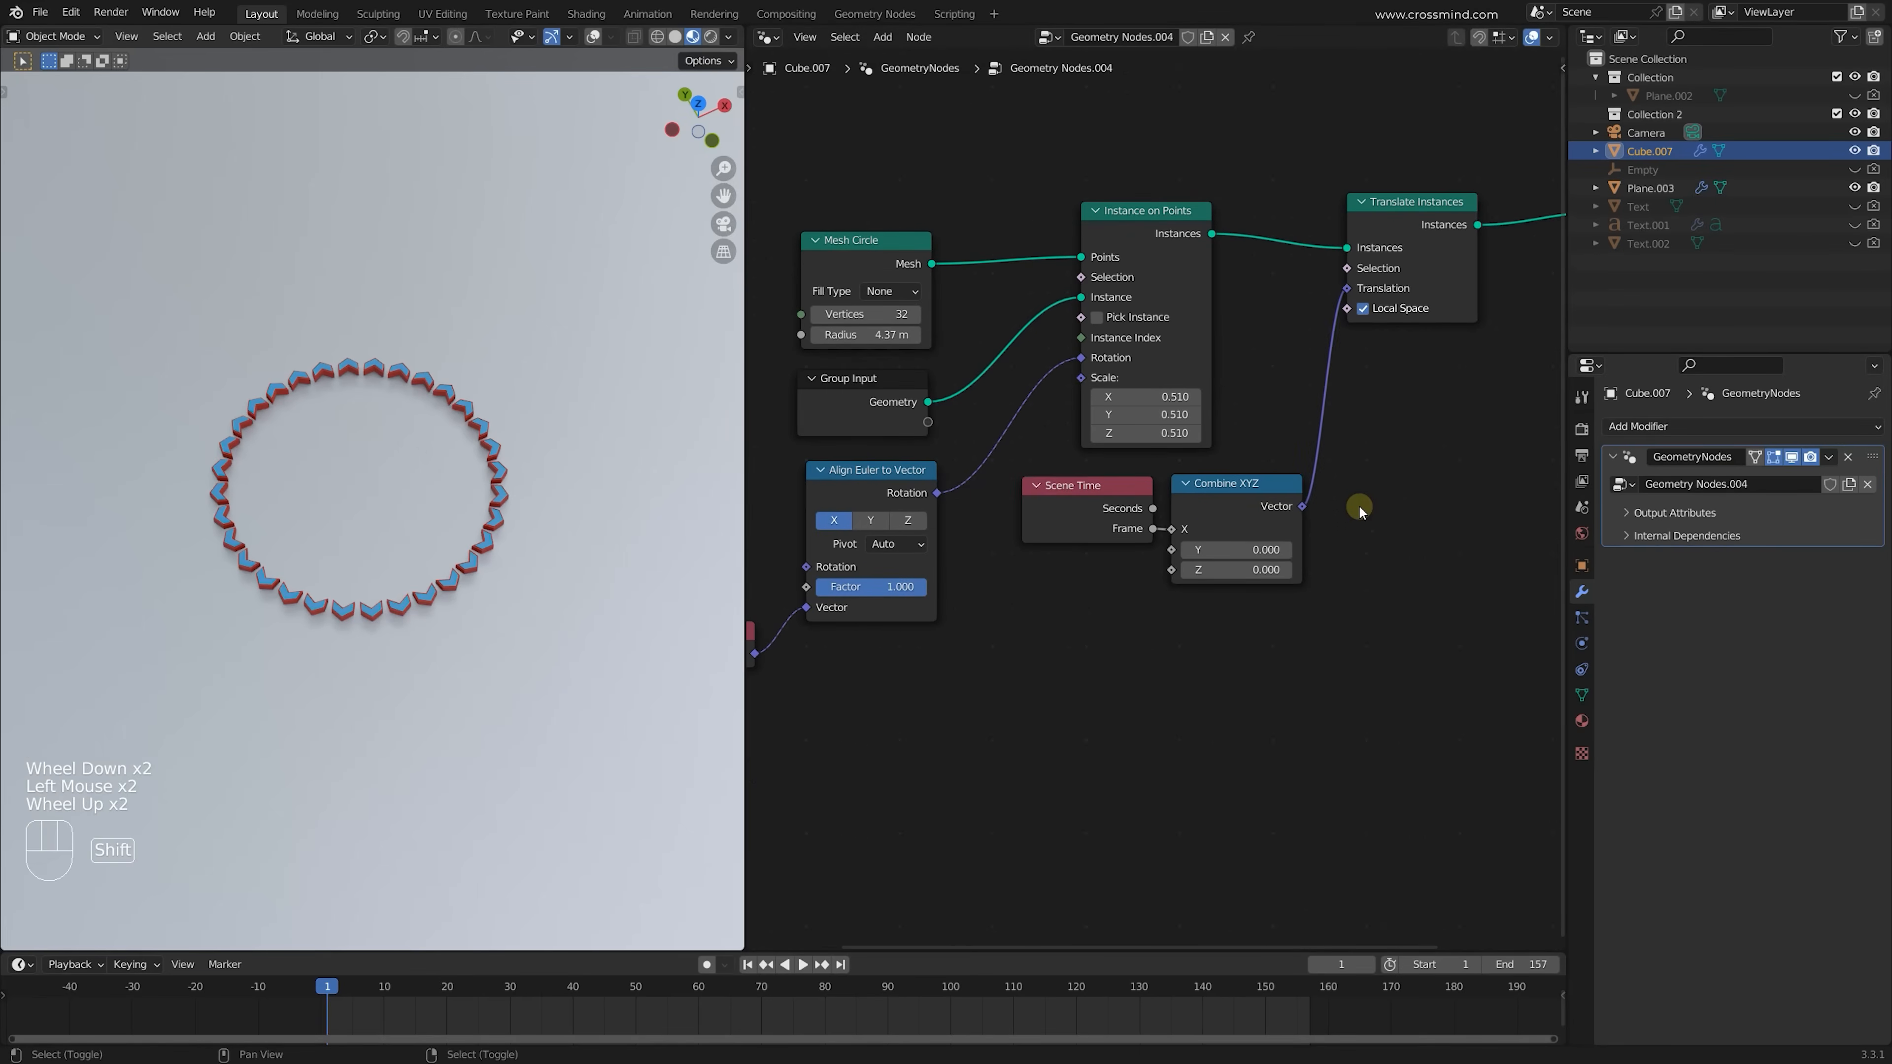
Add a Musgrave Texture node below Scene Time and Combine XYZ
key(shift+a)
click(1420, 540)
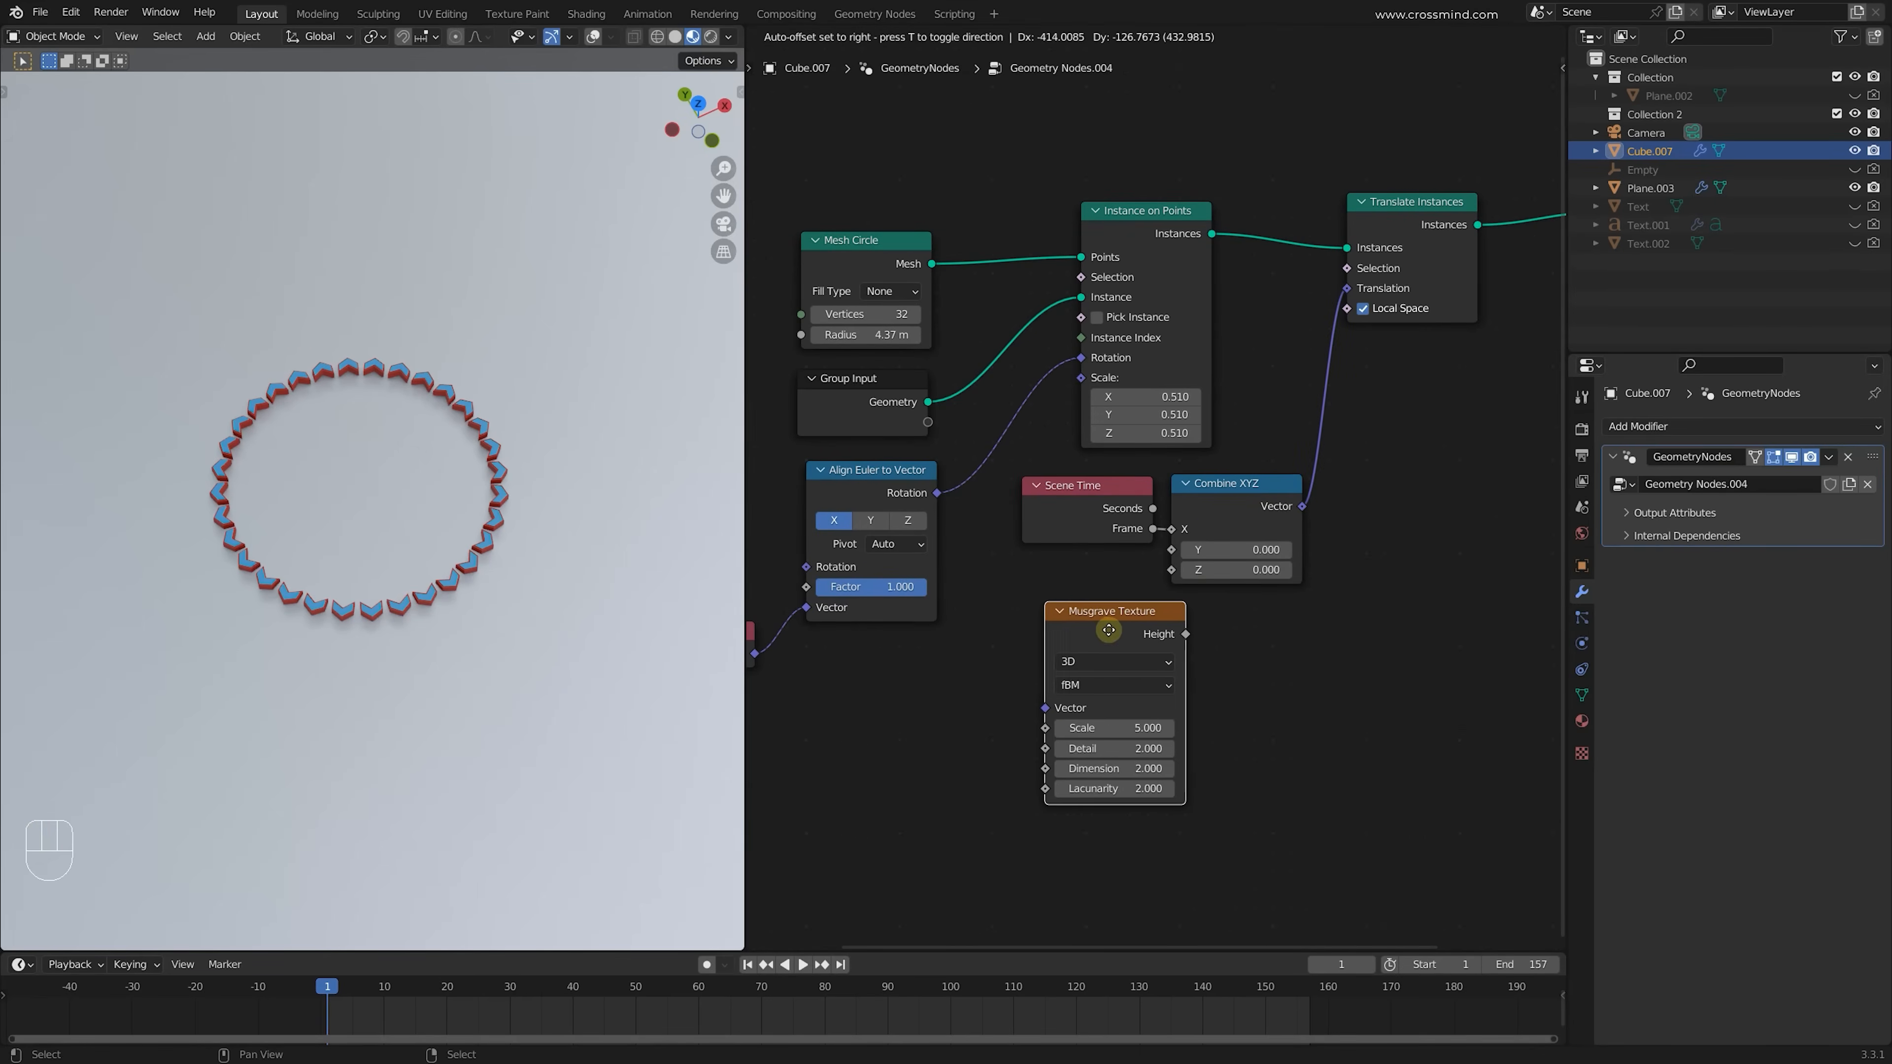
click(1109, 627)
Cut the link between Scene Time and Combine XYZ and move Scene Time below Align Euler to Vector
middle_drag(1112, 553, 1193, 422)
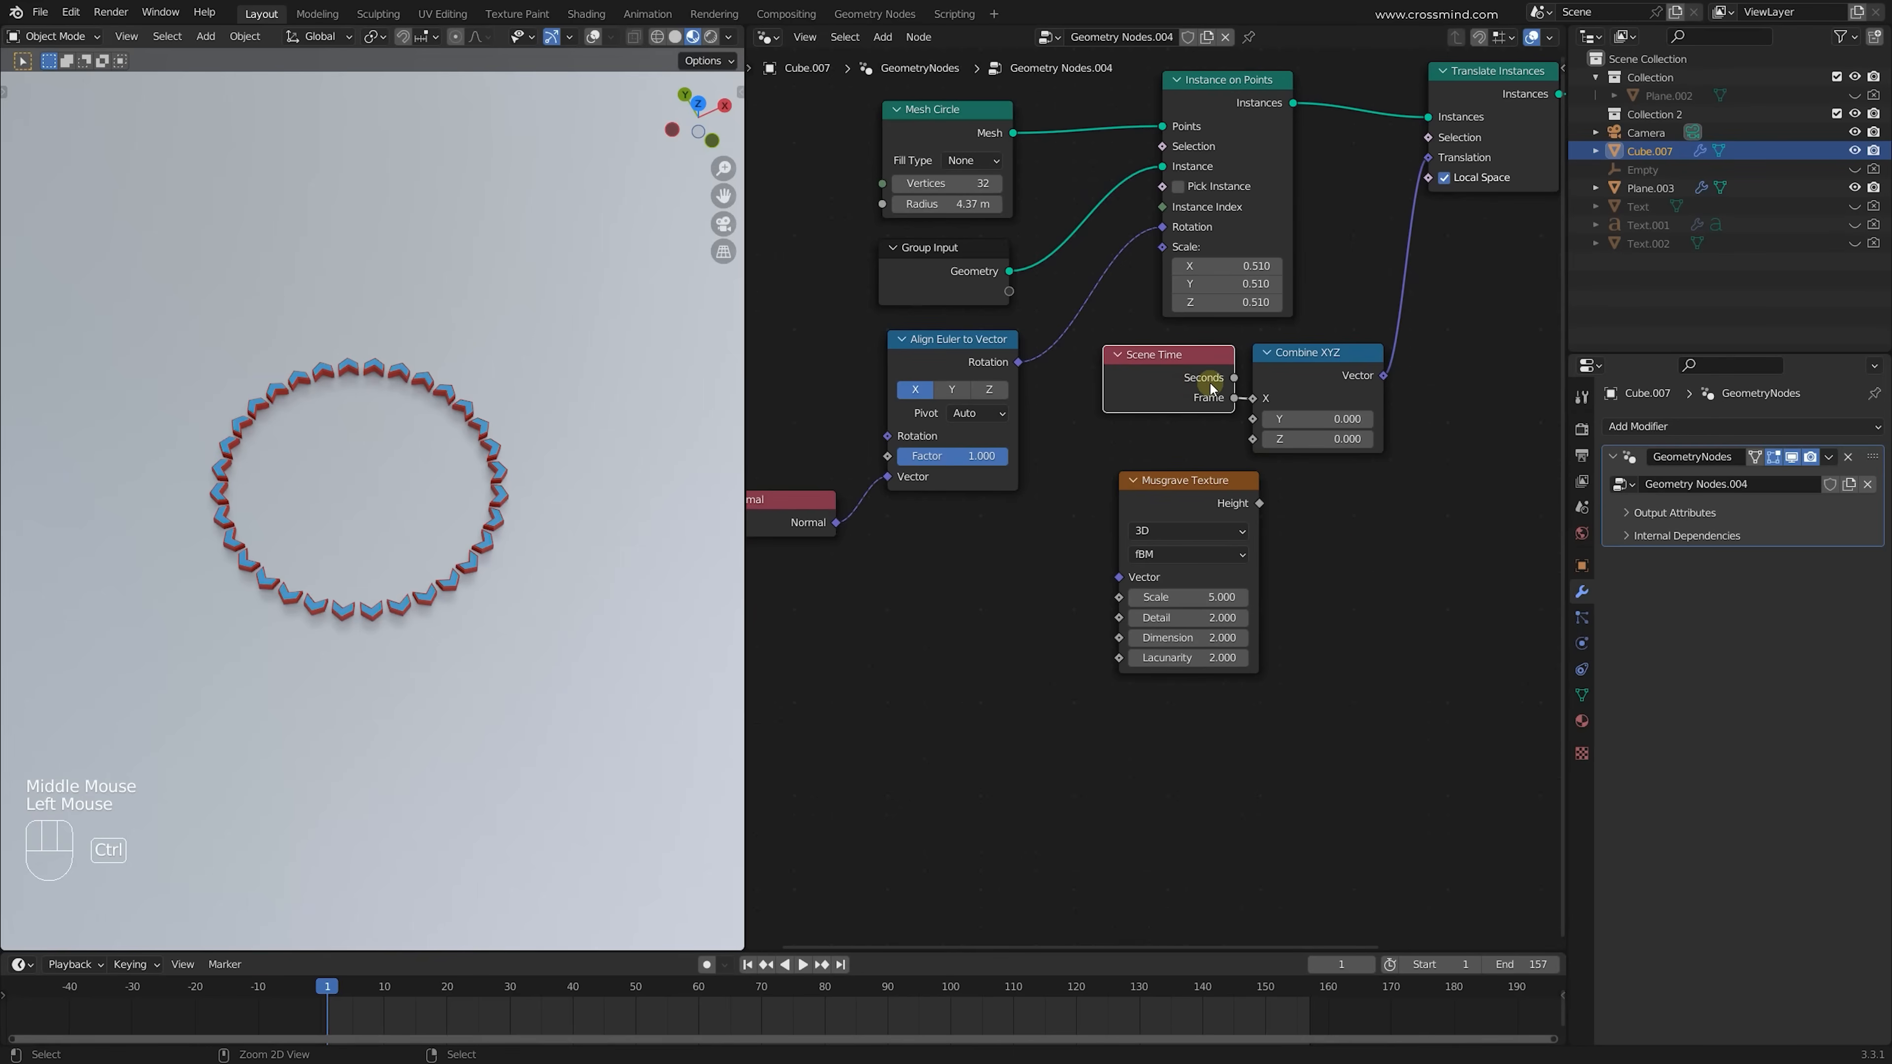
ctrl+right_drag(1239, 427, 1243, 440)
drag(1162, 355, 920, 607)
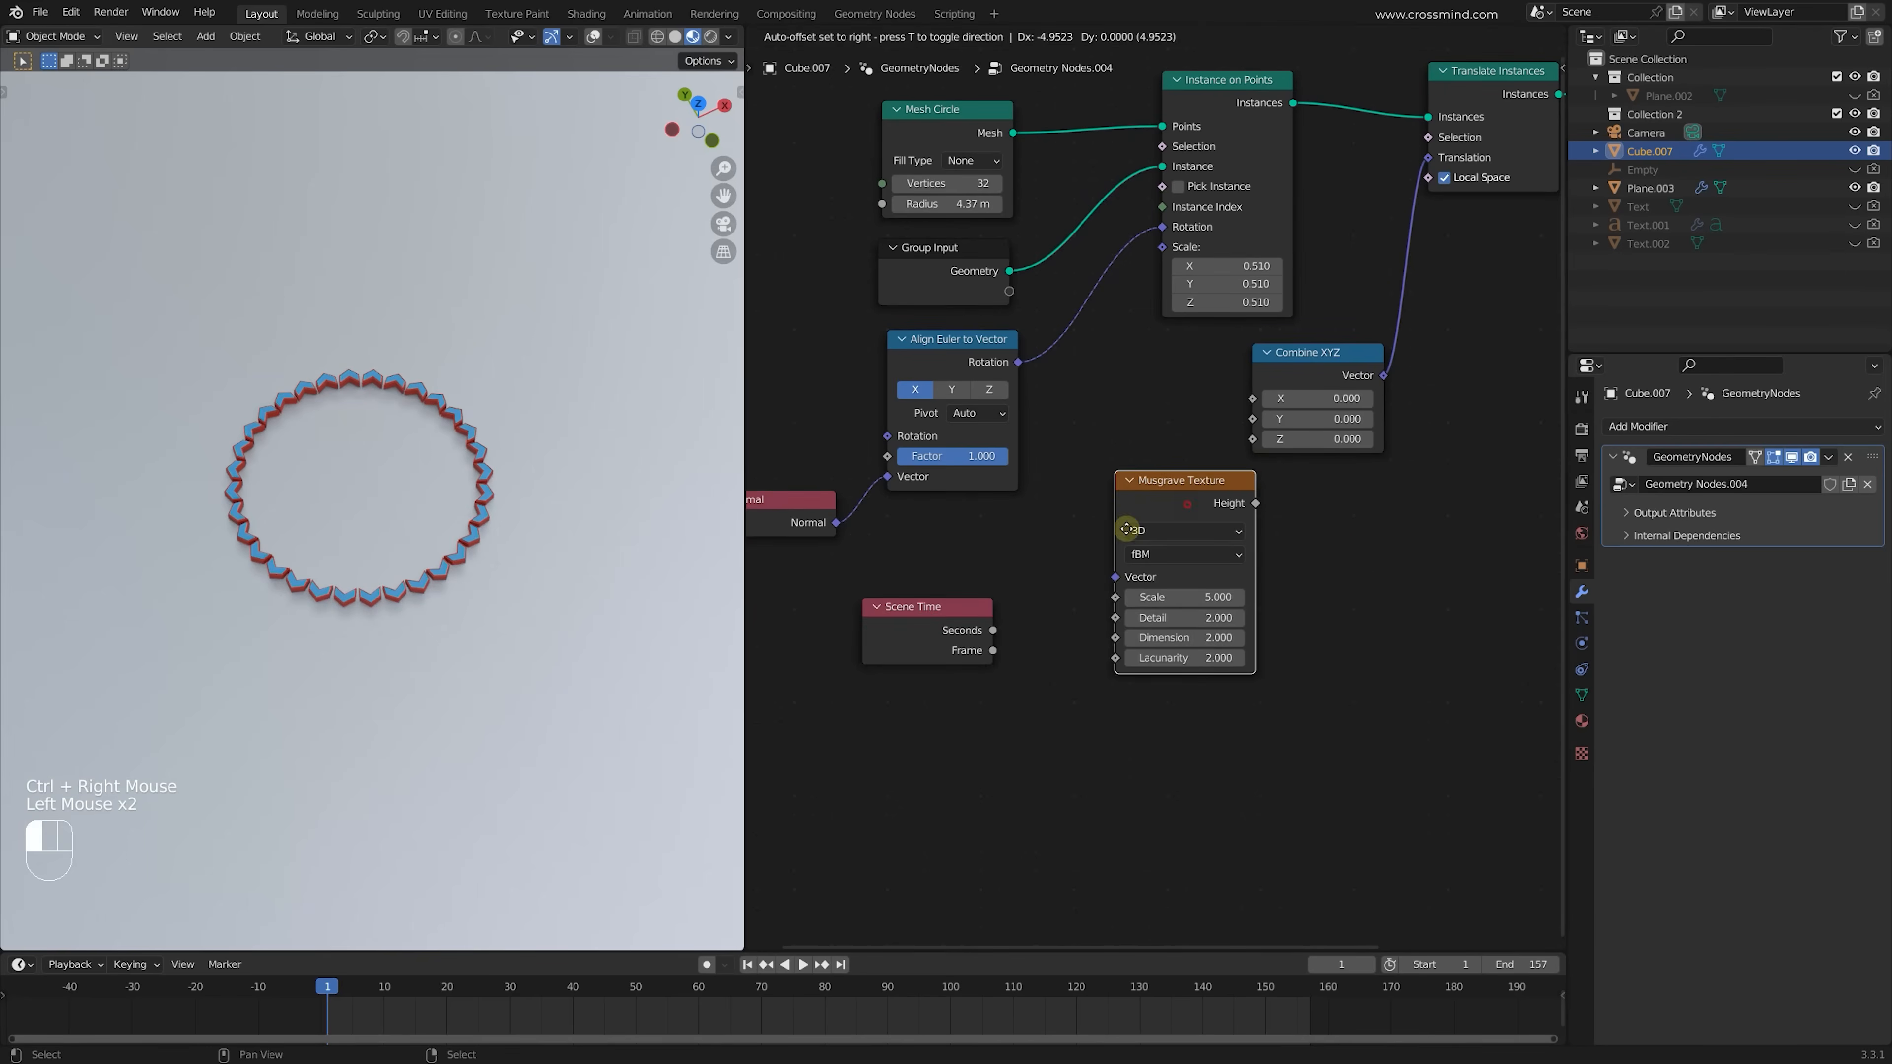
Set the Musgrave Texture to 4D beside Scene Time and connect its Height to the X input of Combine XYZ
drag(1192, 480, 1129, 504)
click(1123, 555)
click(1100, 635)
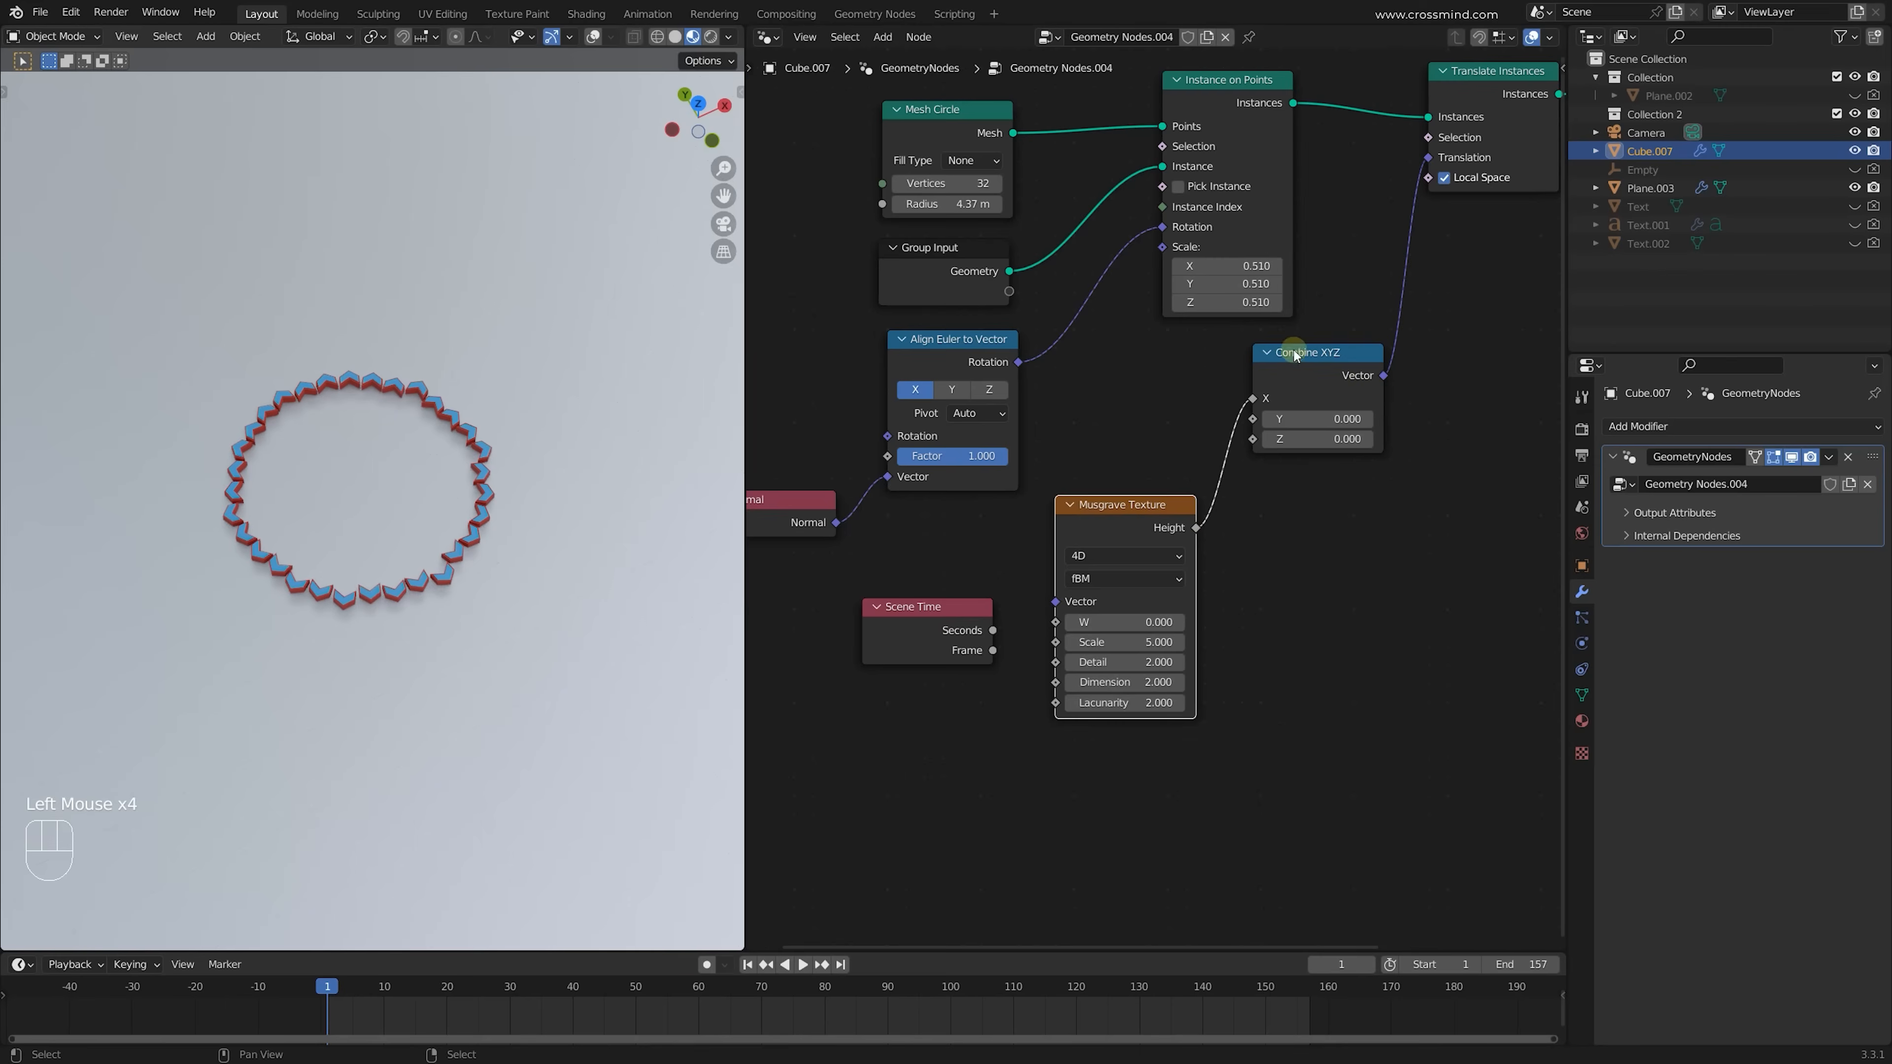
drag(1214, 347, 1417, 504)
click(1277, 550)
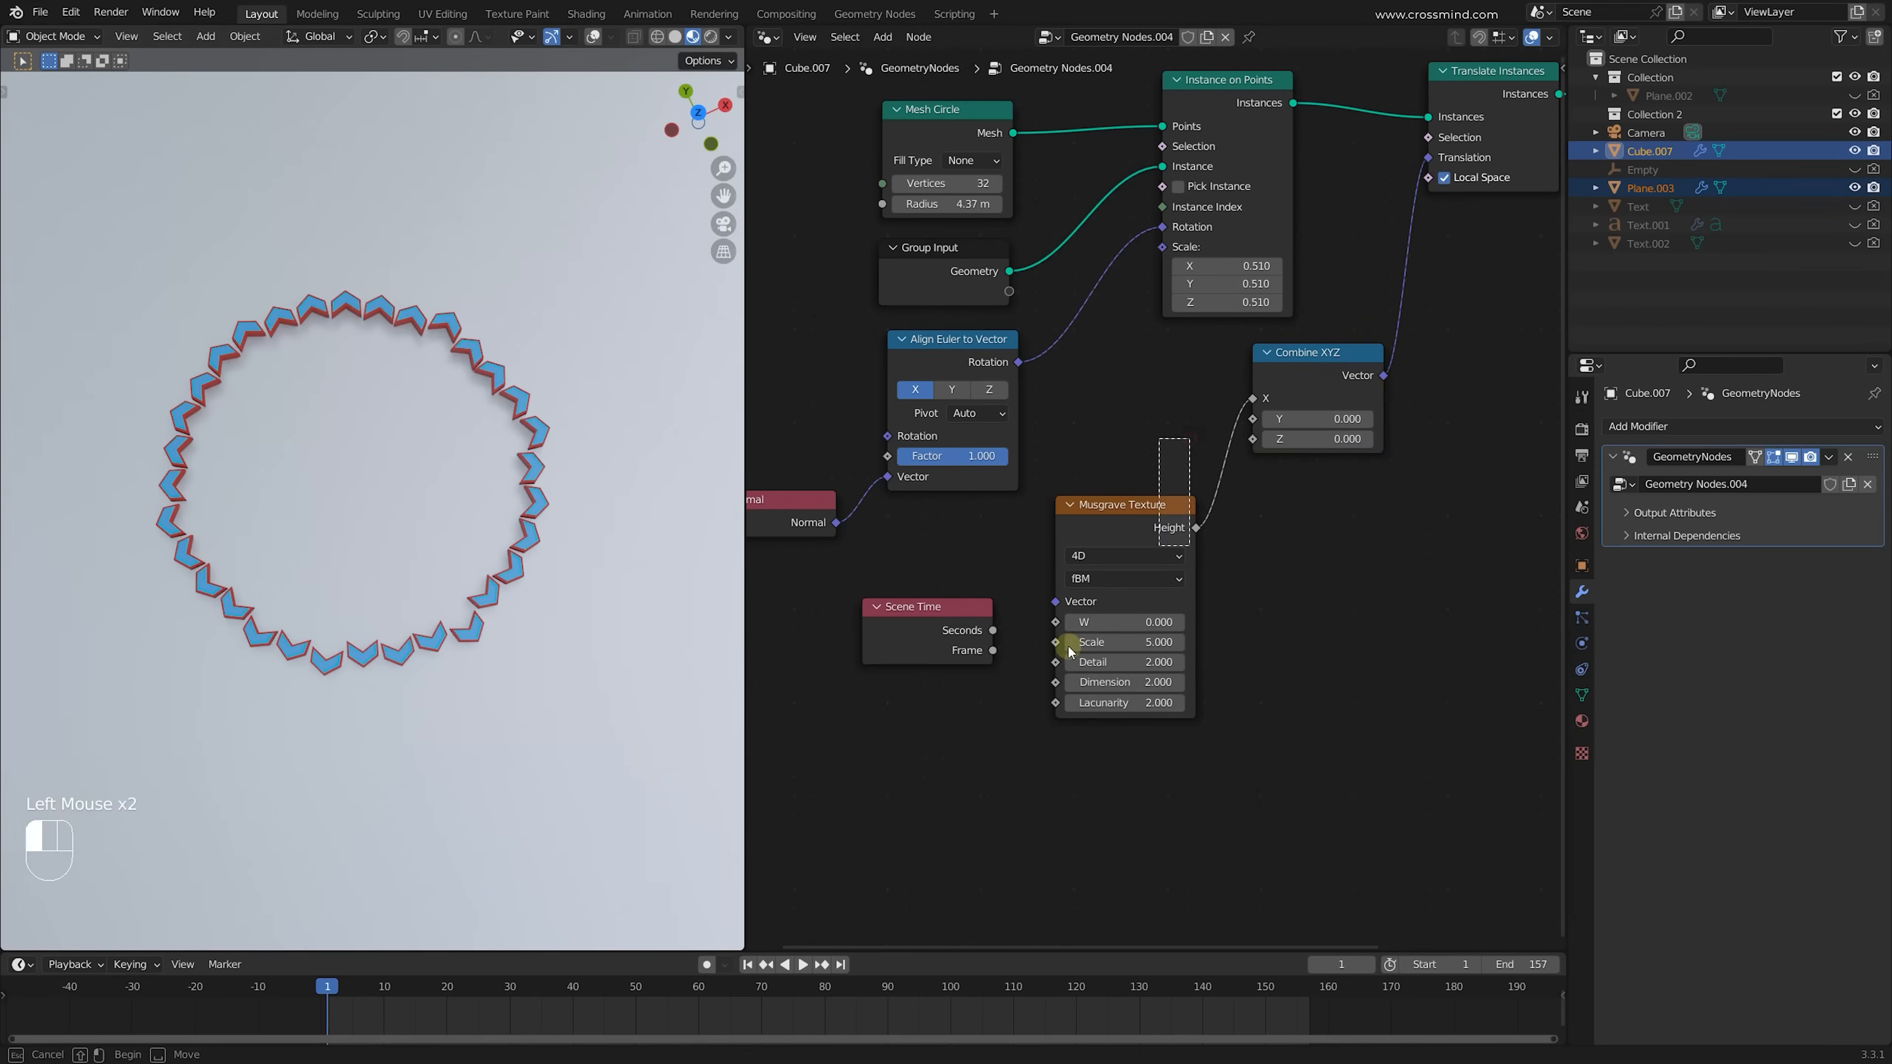
Try different W values on the Musgrave Texture to preview how the arrows shift
middle_drag(447, 532, 492, 447)
drag(1085, 534, 1187, 772)
middle_drag(1159, 592, 1213, 568)
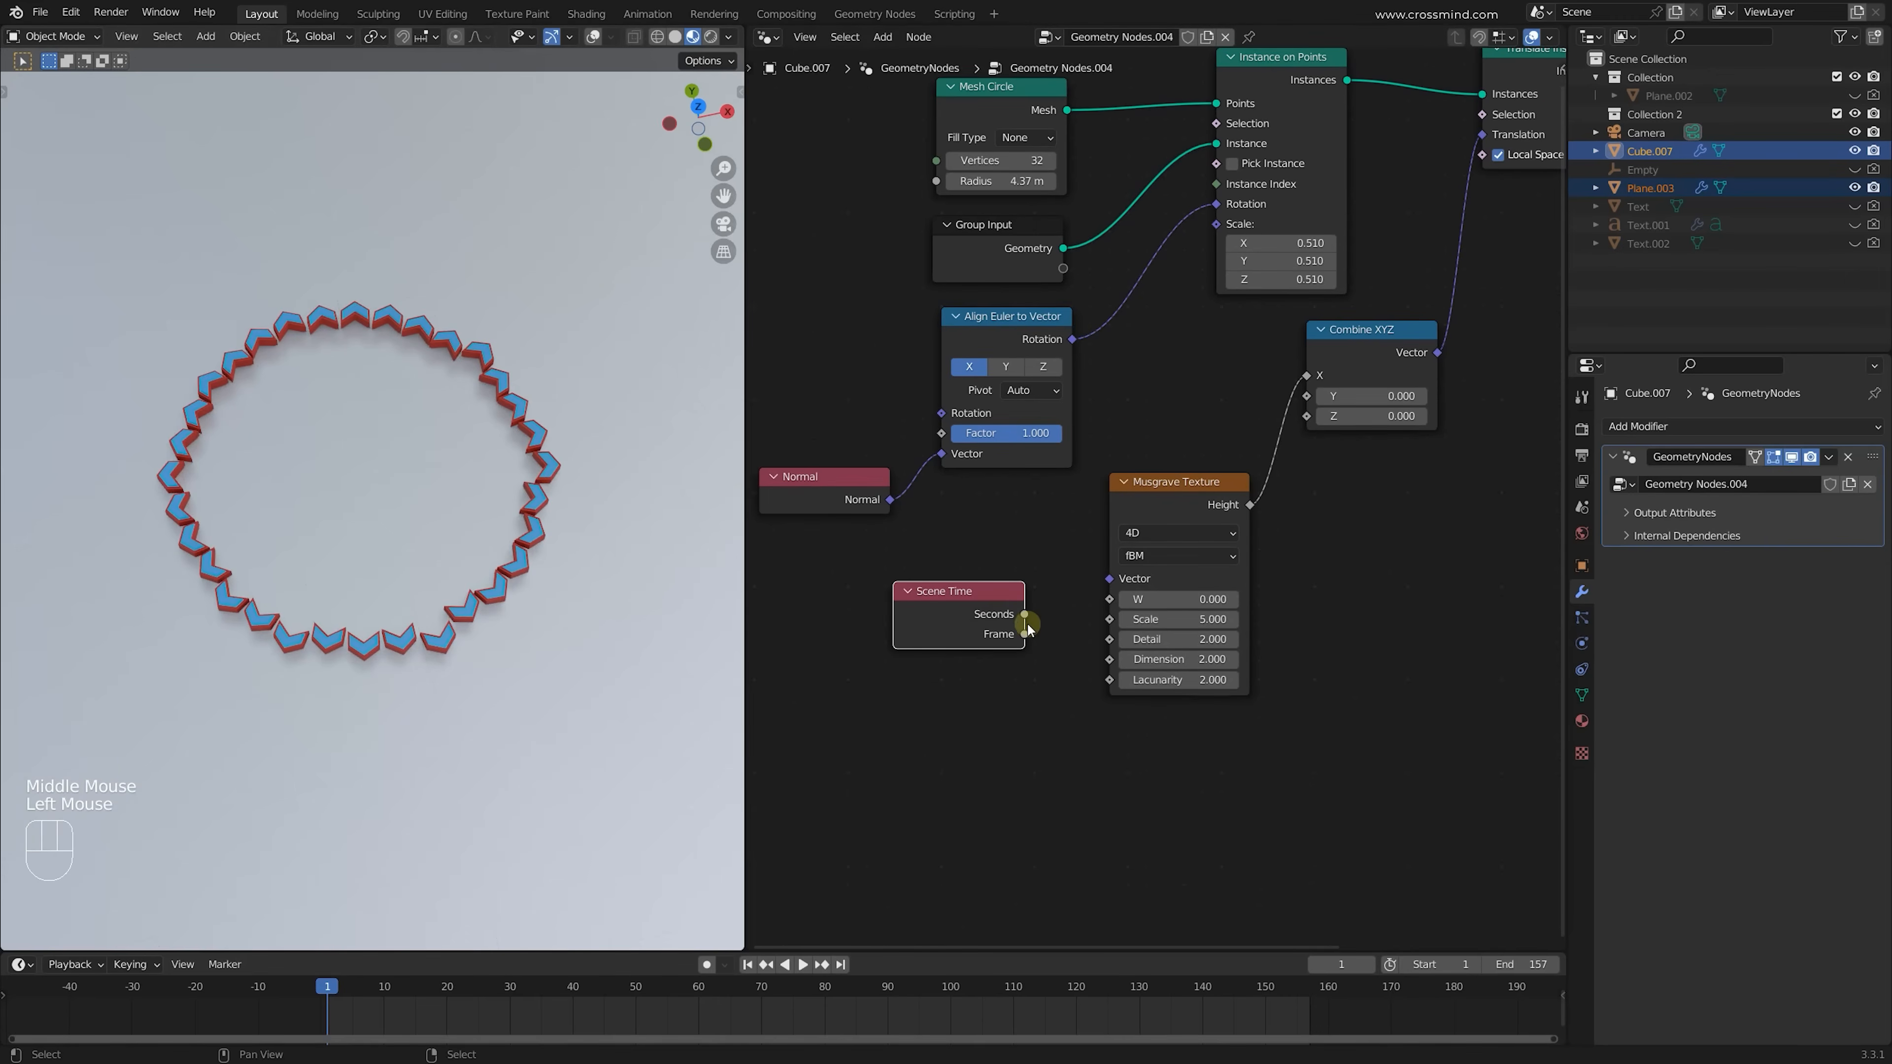
drag(1173, 601, 1246, 601)
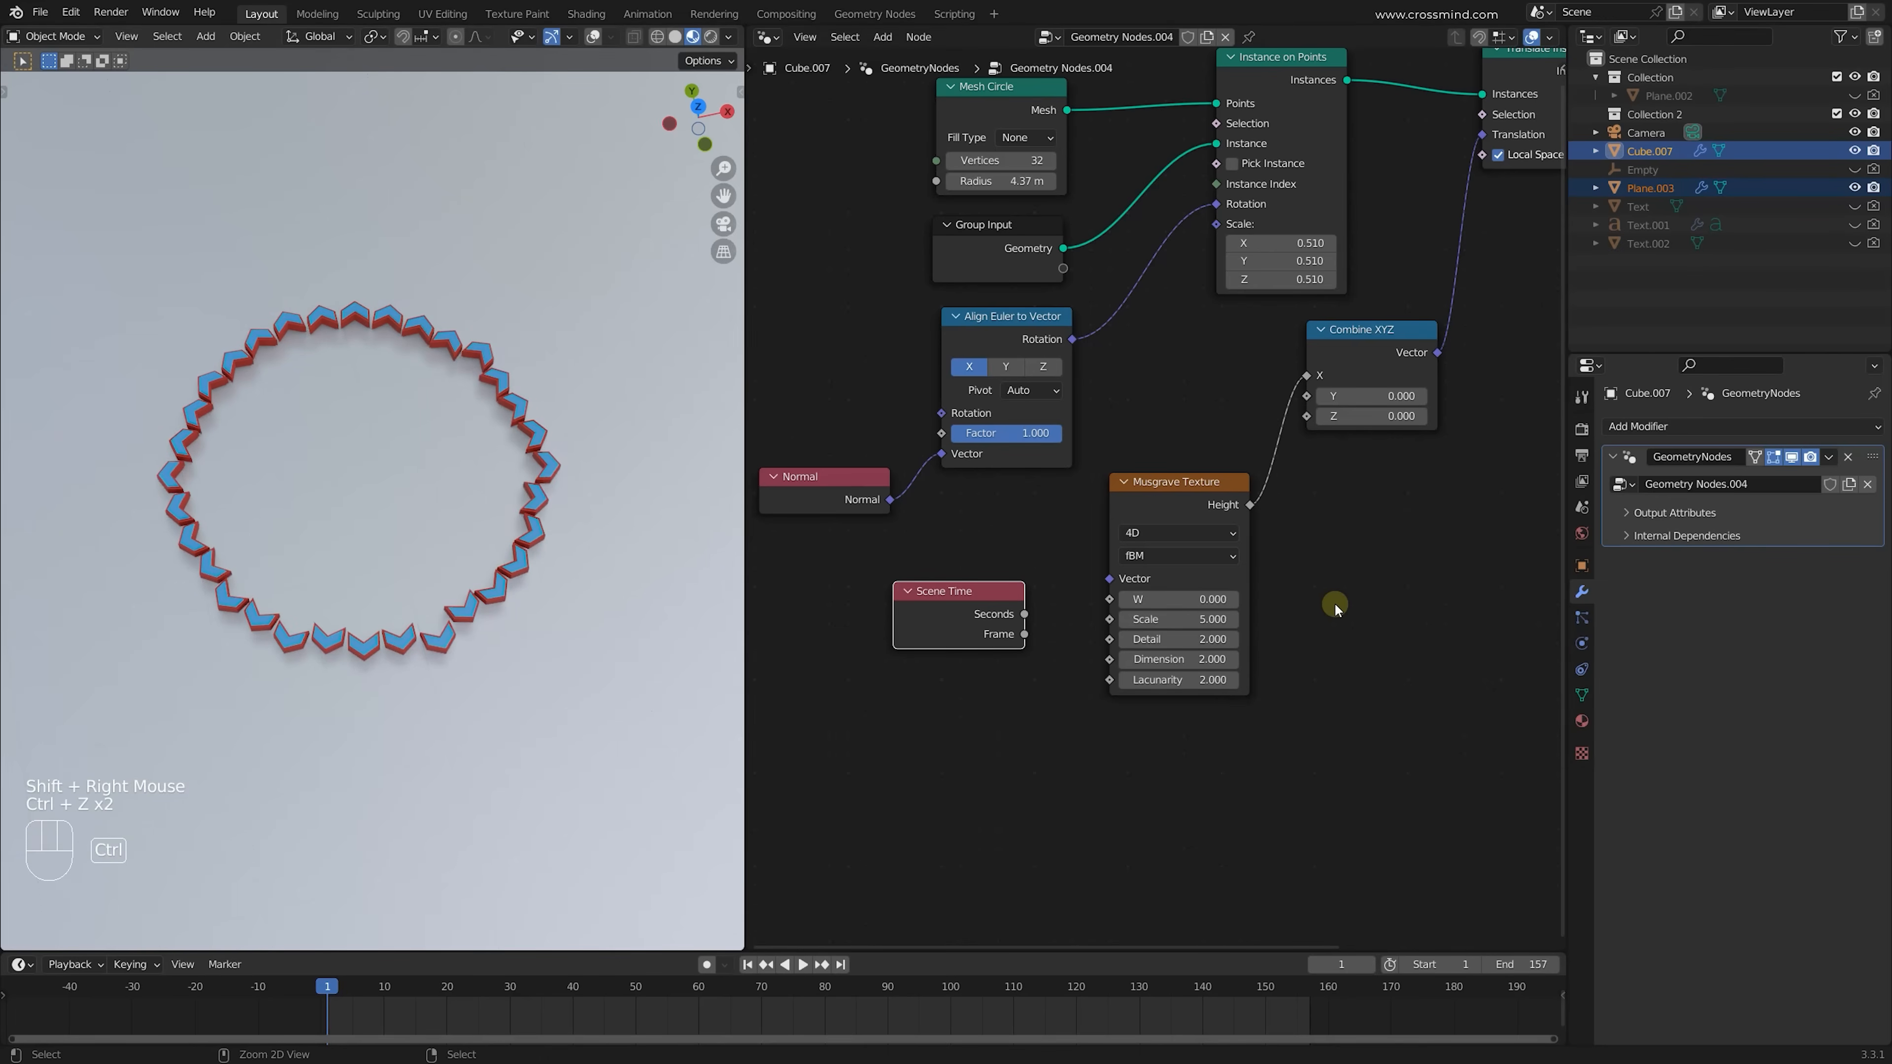
Place Scene Time beside the Musgrave Texture, connect Frame to its W input and play the animation
middle_drag(1315, 589, 1313, 549)
drag(982, 573, 1046, 599)
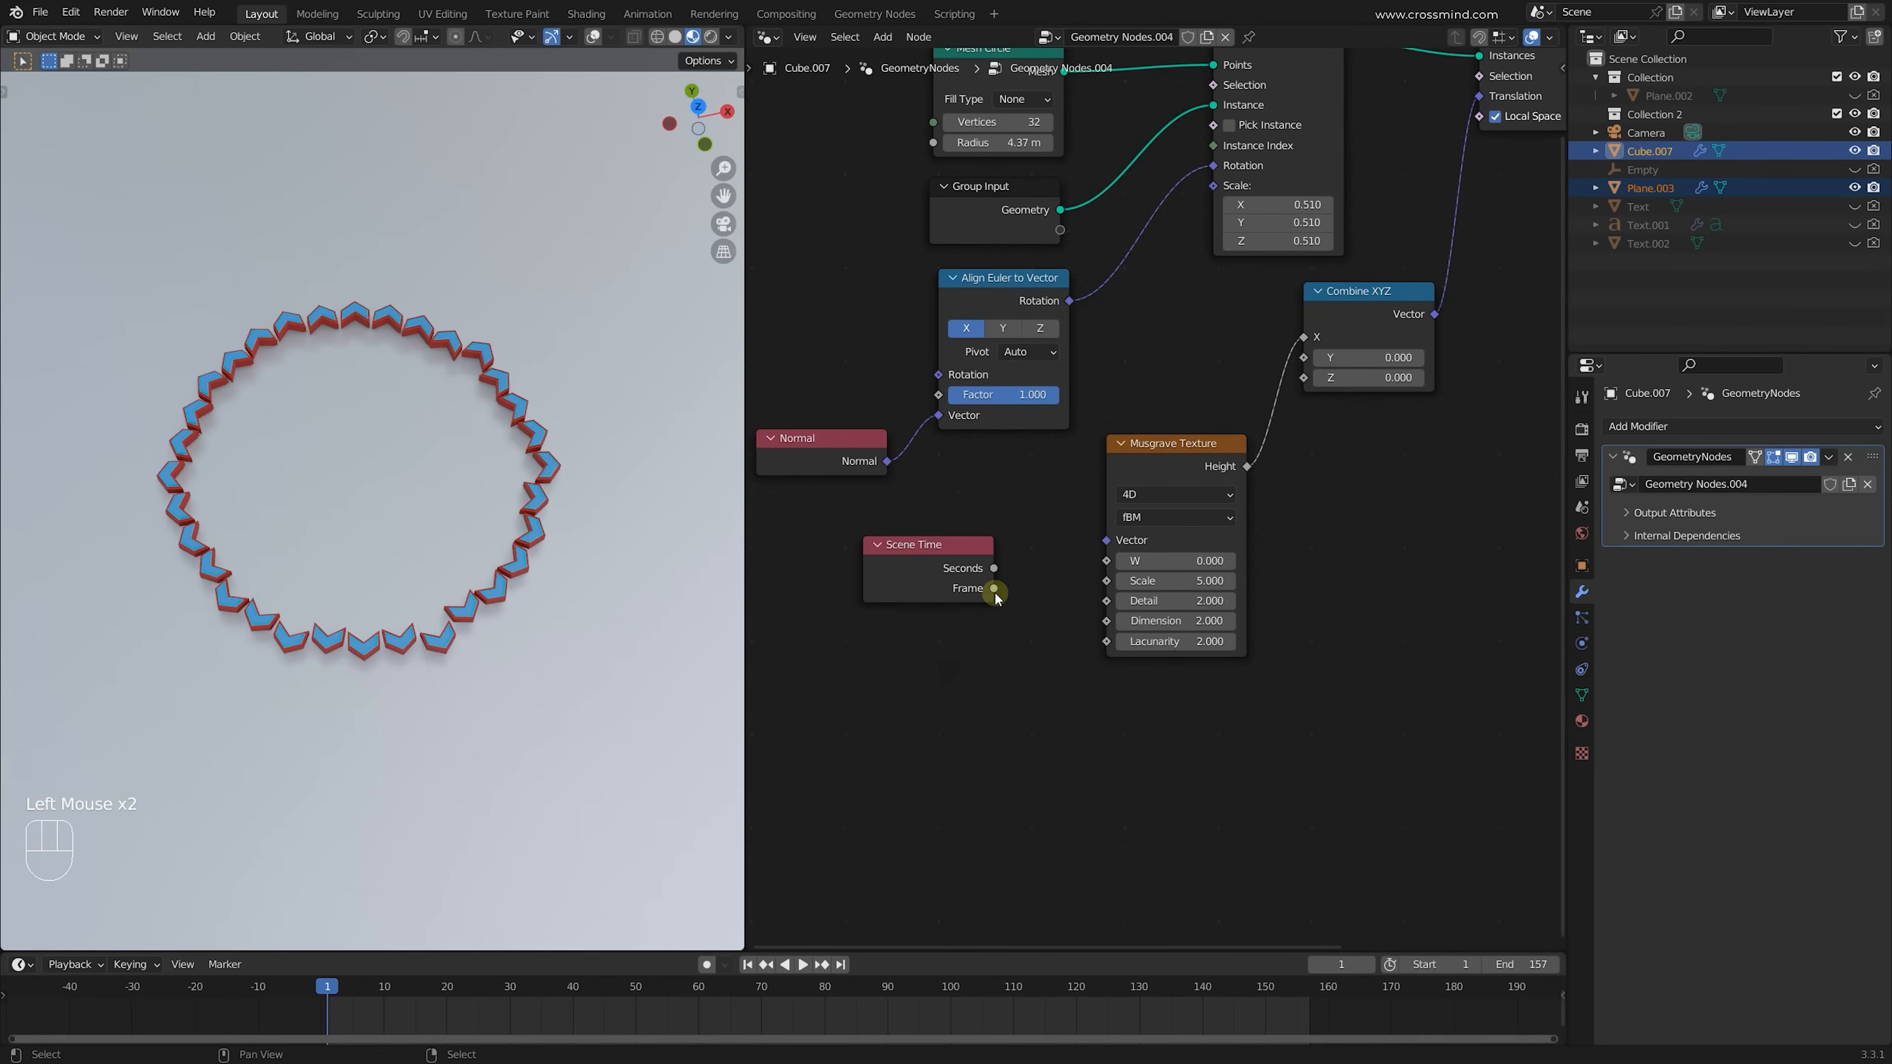
drag(1015, 561, 1117, 569)
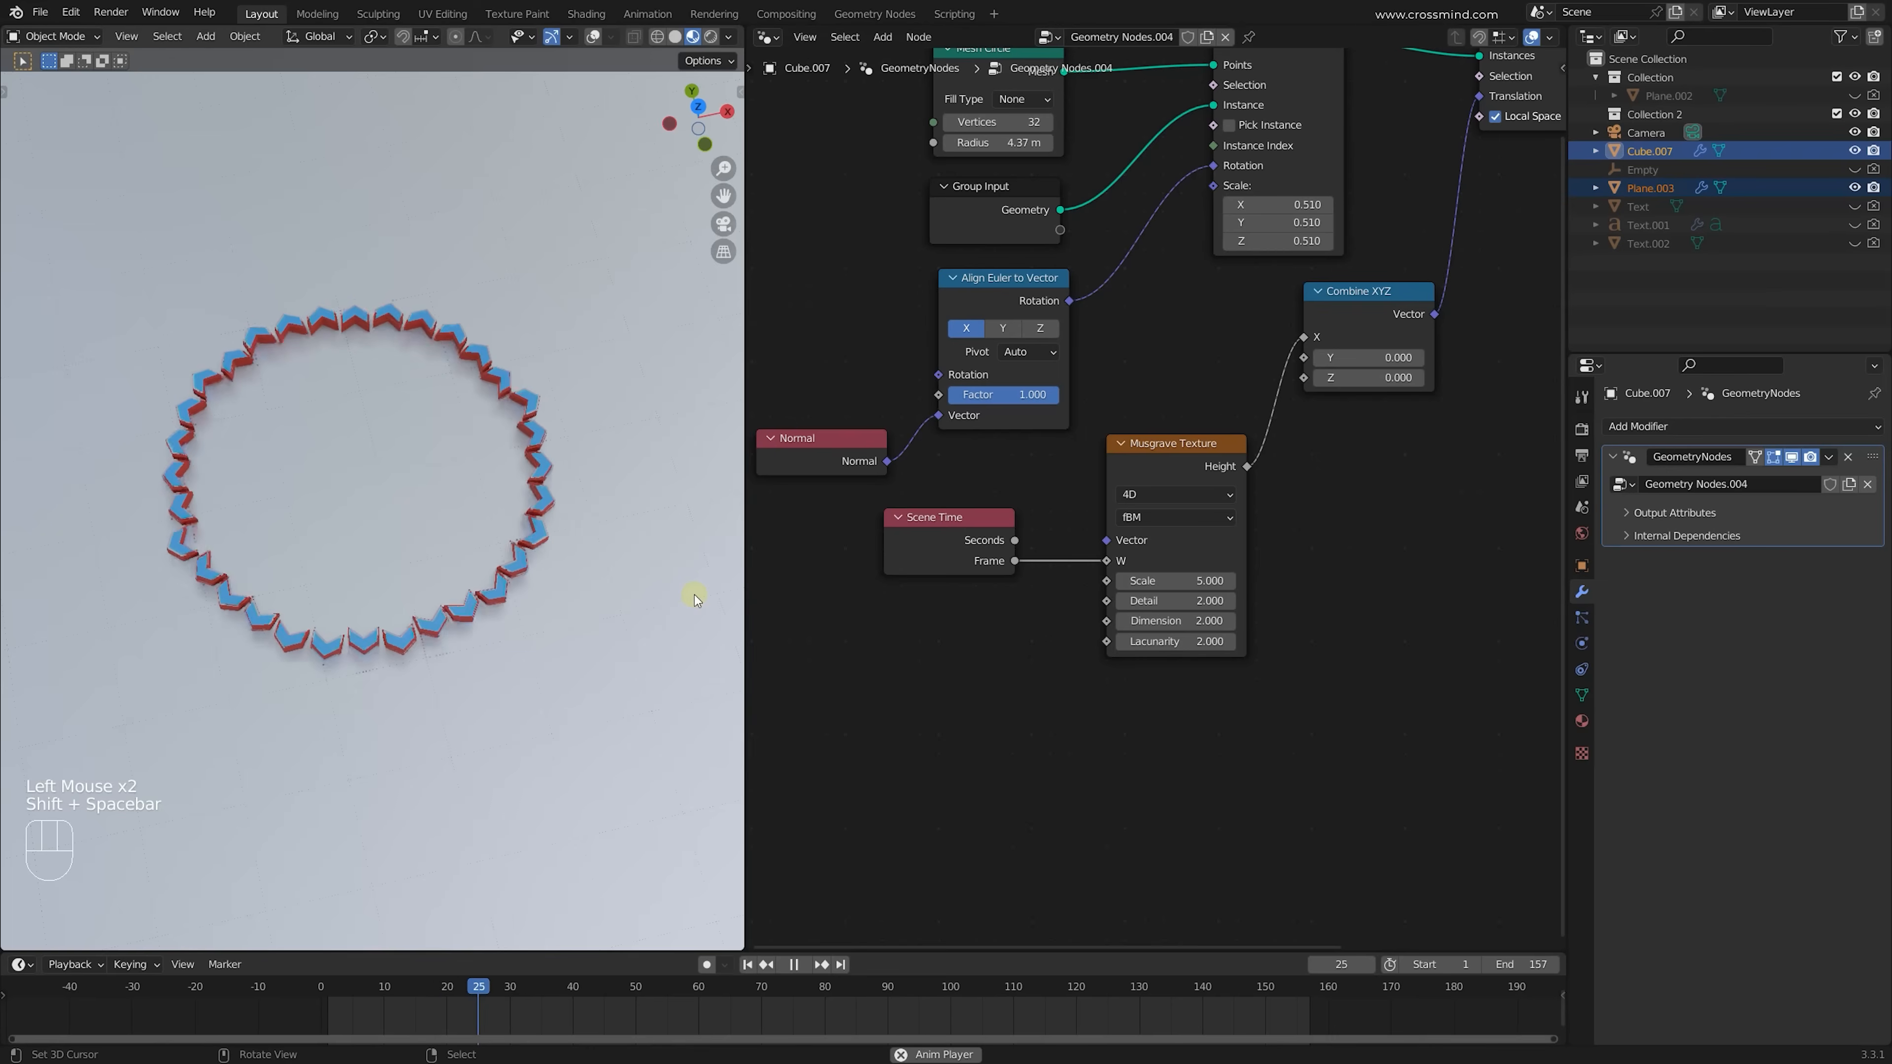
Insert a Math node between Scene Time and Musgrave Texture, set to Multiply with a value of -0.040
key(shift+a)
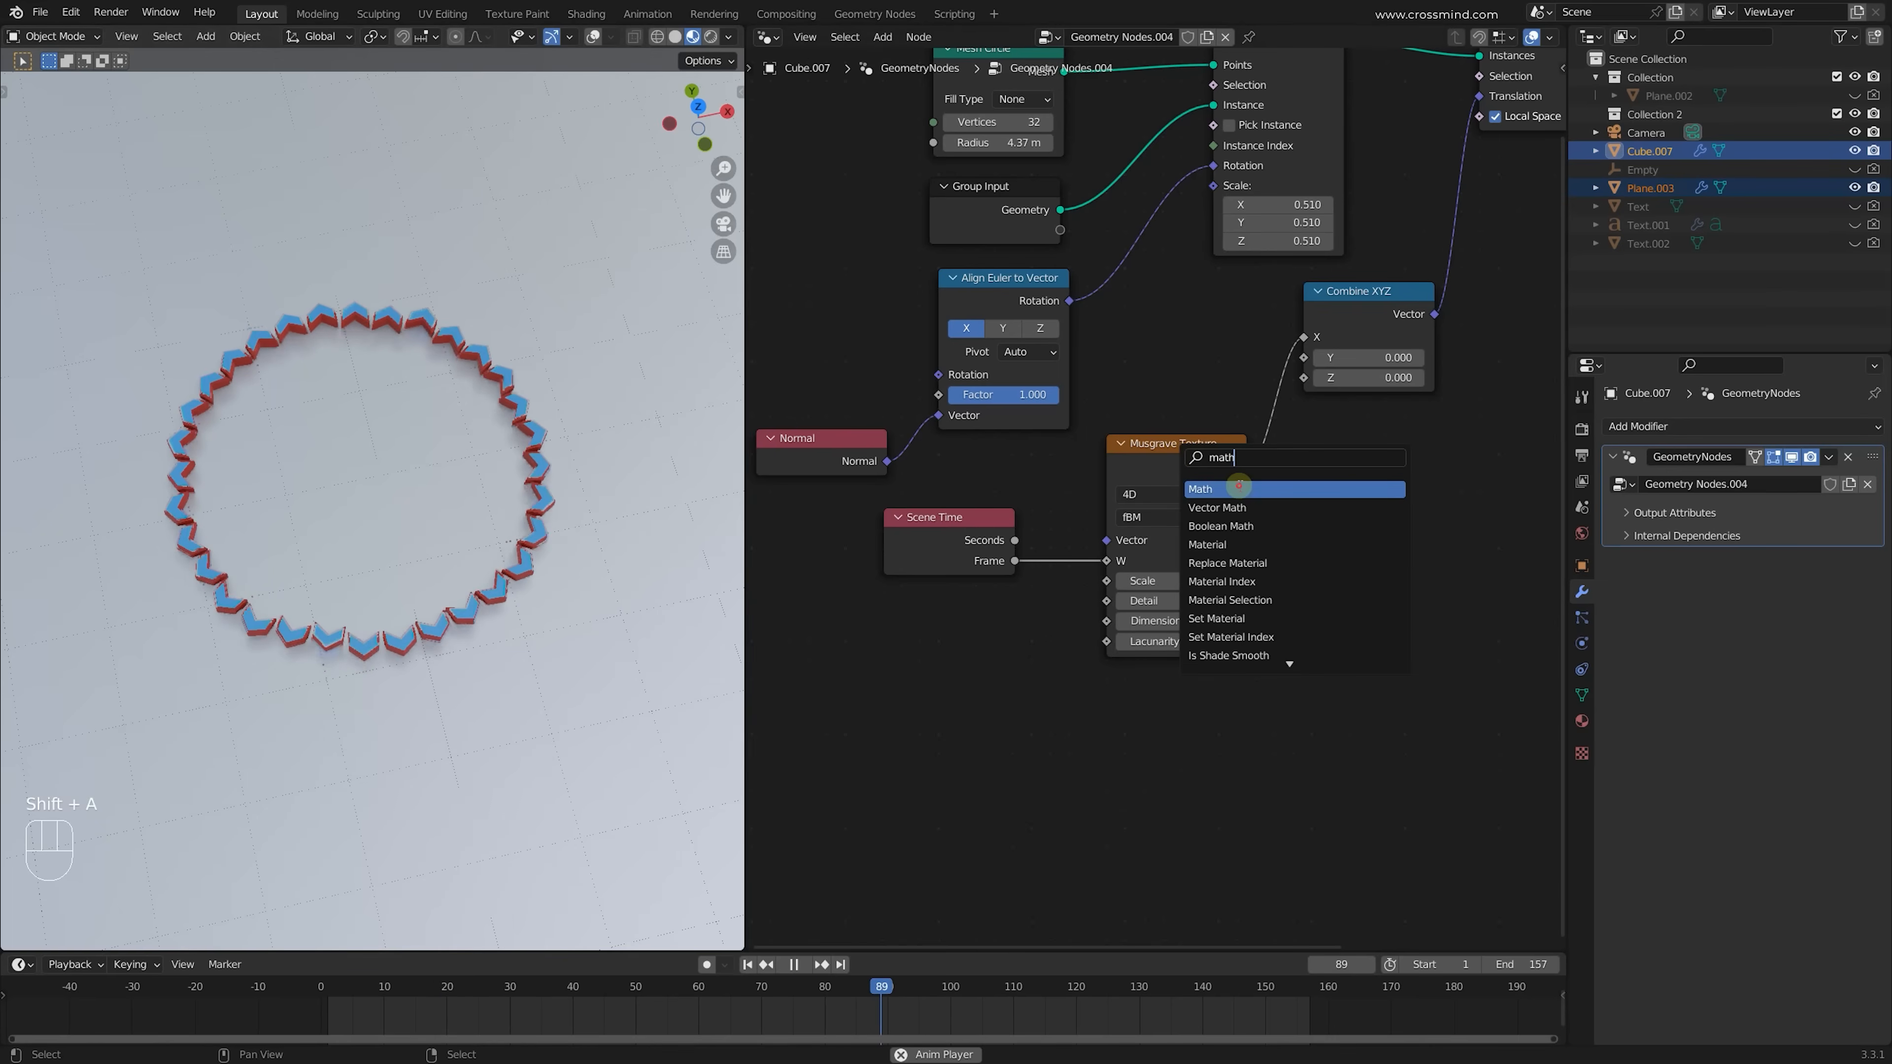
text(math)
click(1238, 489)
click(1154, 559)
click(1111, 627)
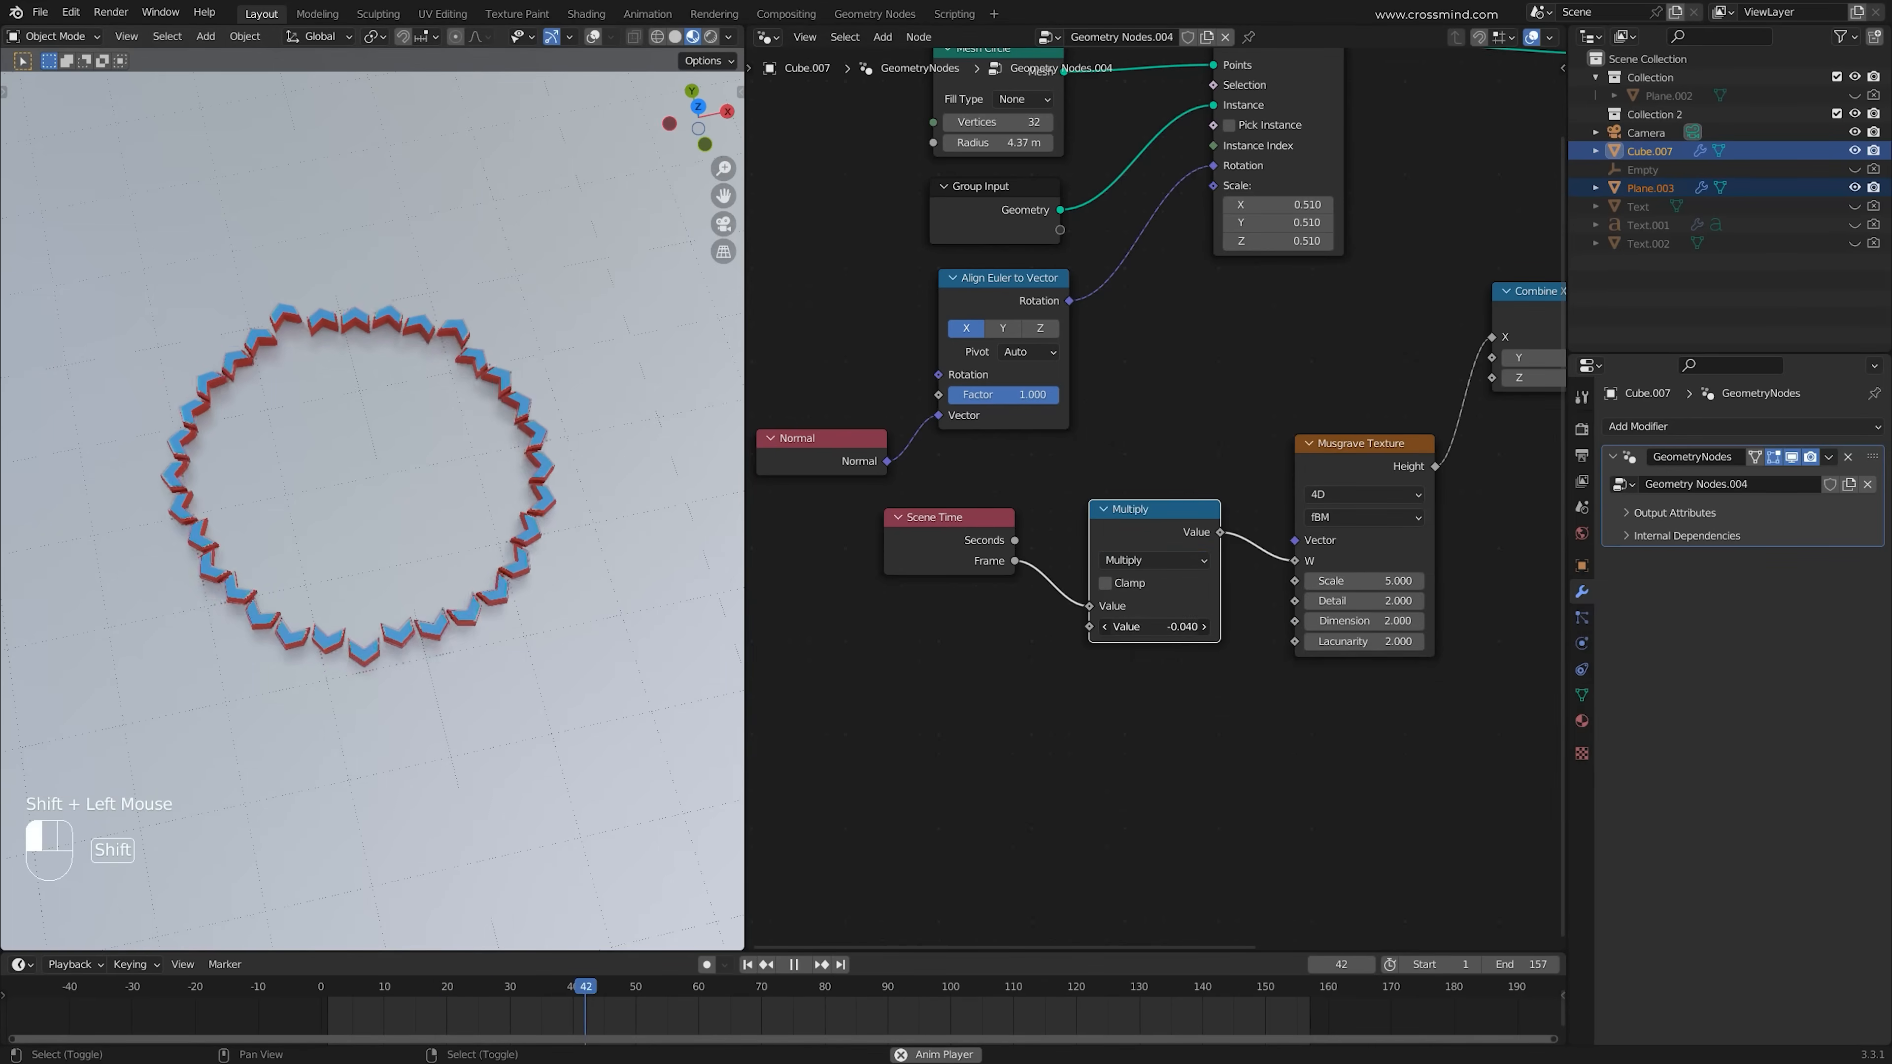
middle_drag(380, 549, 474, 542)
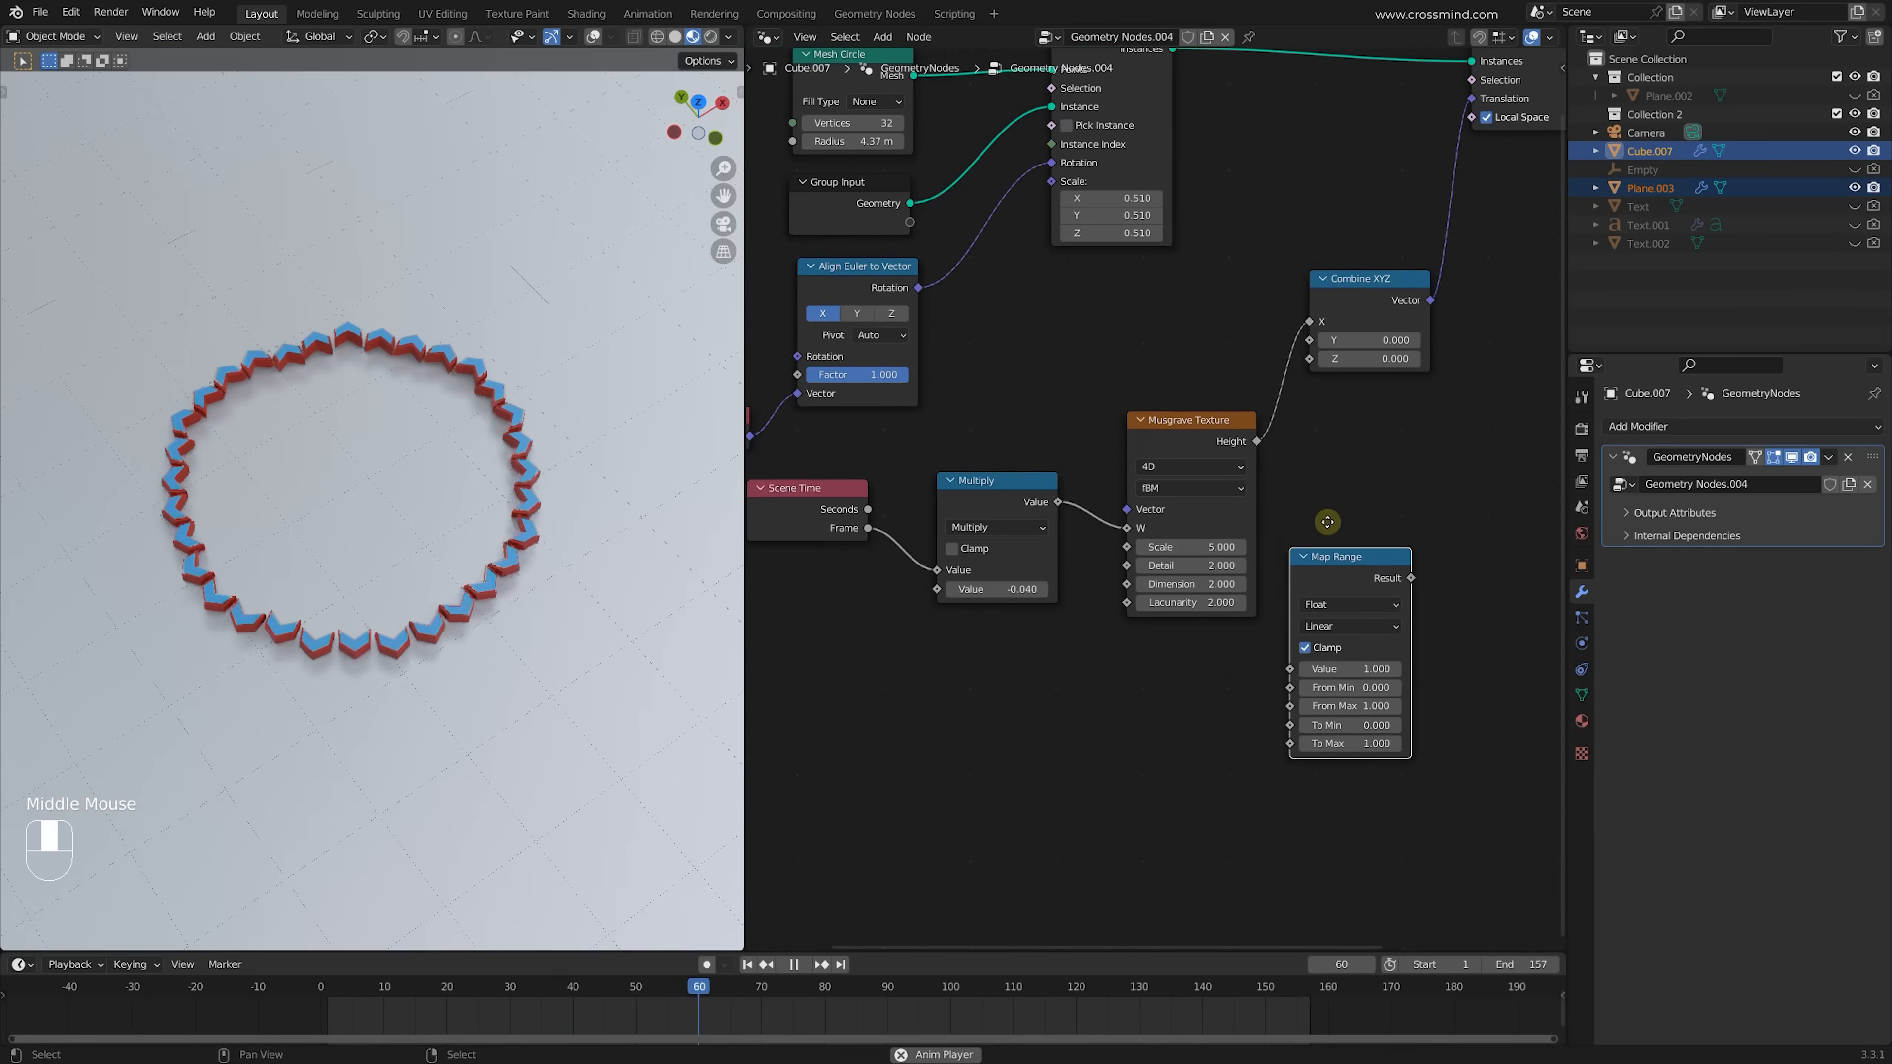
Insert a Map Range node between Musgrave Texture and Combine XYZ, with From Max 0.560 and To Min -3.510
middle_drag(1322, 515, 1207, 516)
drag(1264, 589, 1300, 398)
key(shift+a)
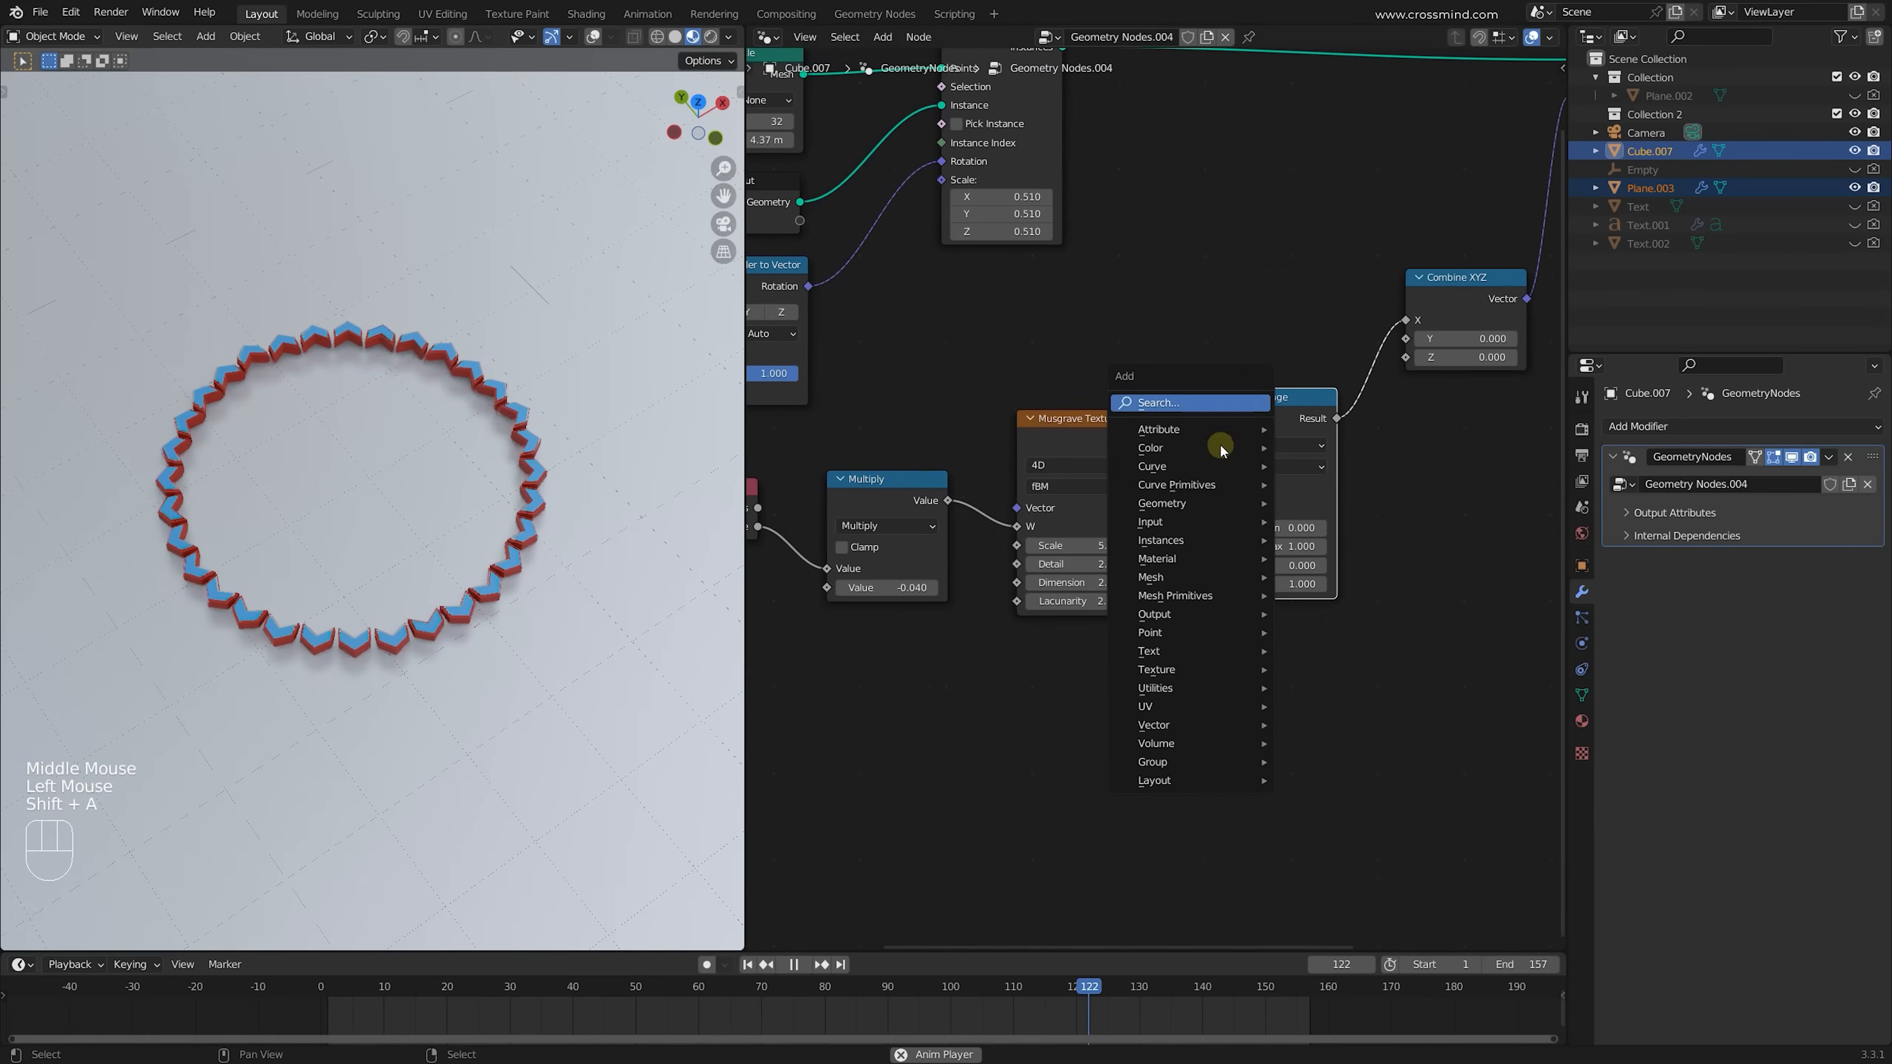
shift+drag(1297, 598, 1305, 599)
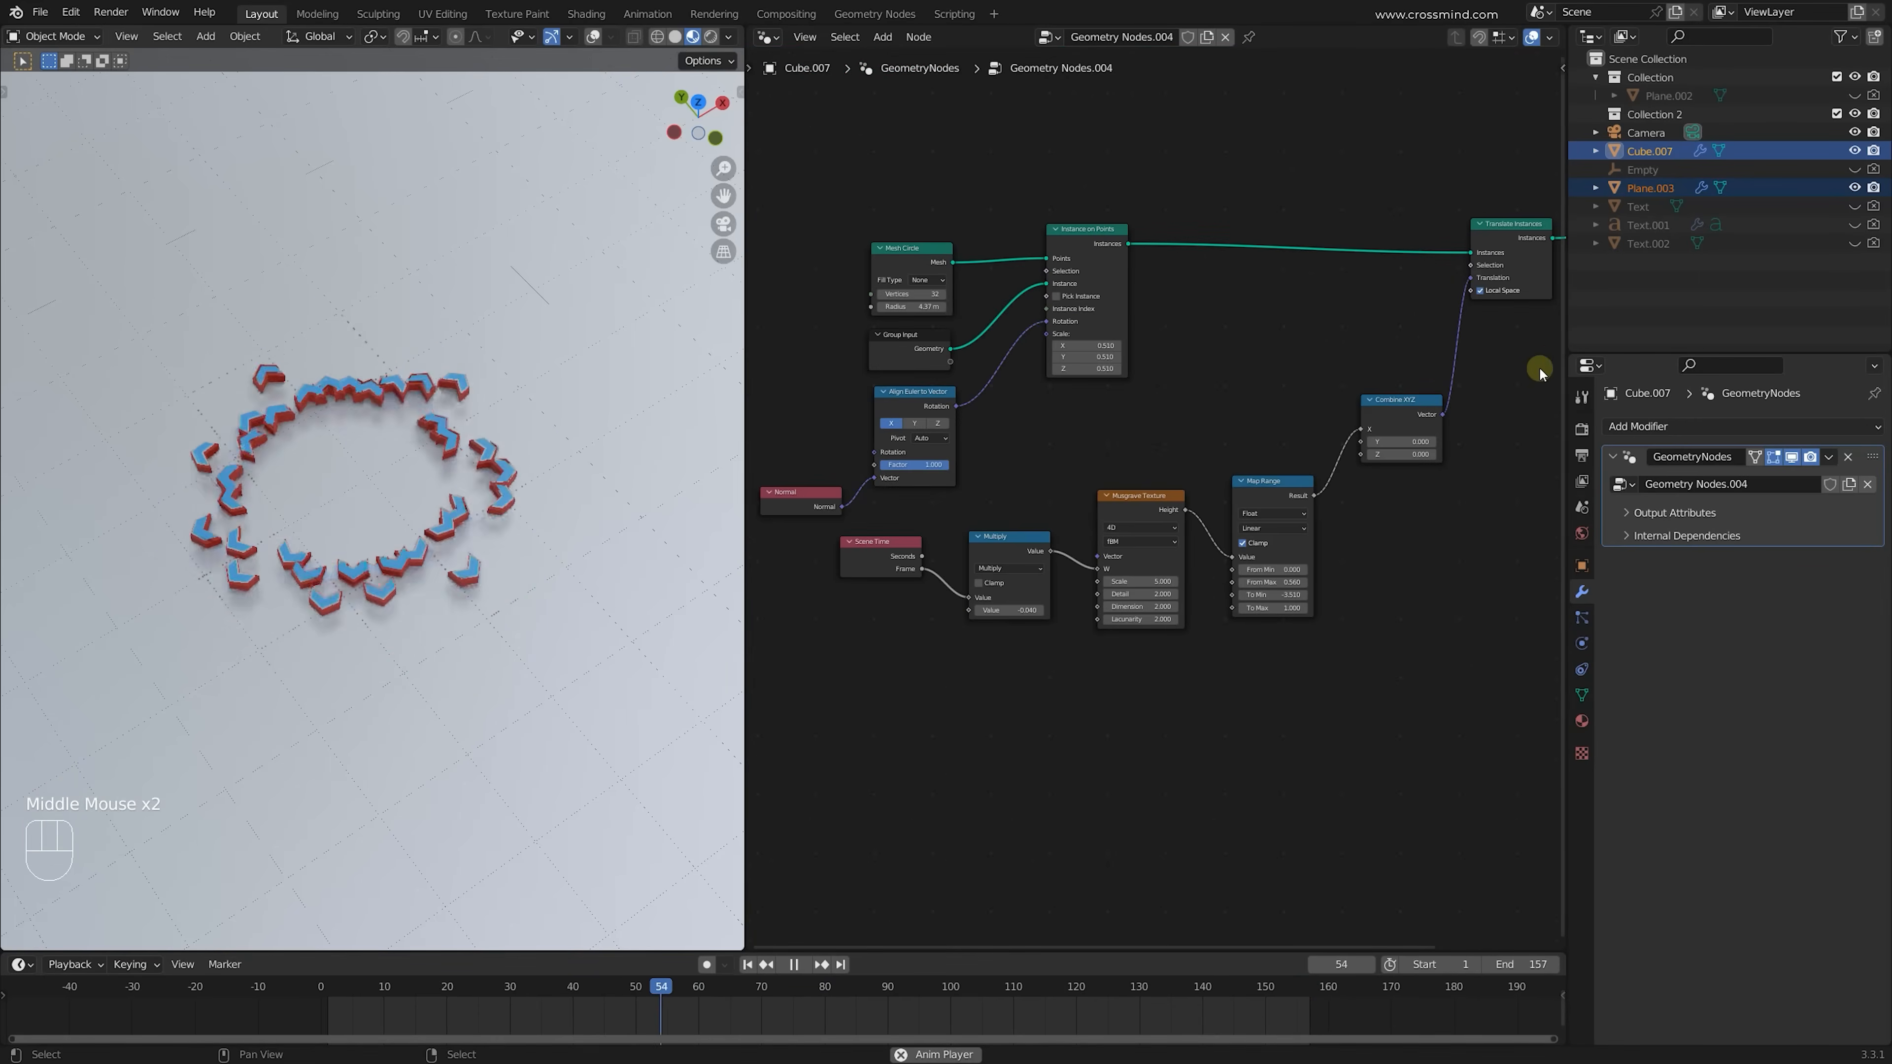
Widen the node editor area and move the Group Output node closer to Translate Instances
drag(1567, 346, 1726, 356)
middle_drag(1596, 410, 1609, 483)
scroll(1475, 427, up, 2)
click(1509, 273)
key(g)
click(1459, 281)
middle_drag(1260, 452, 1333, 419)
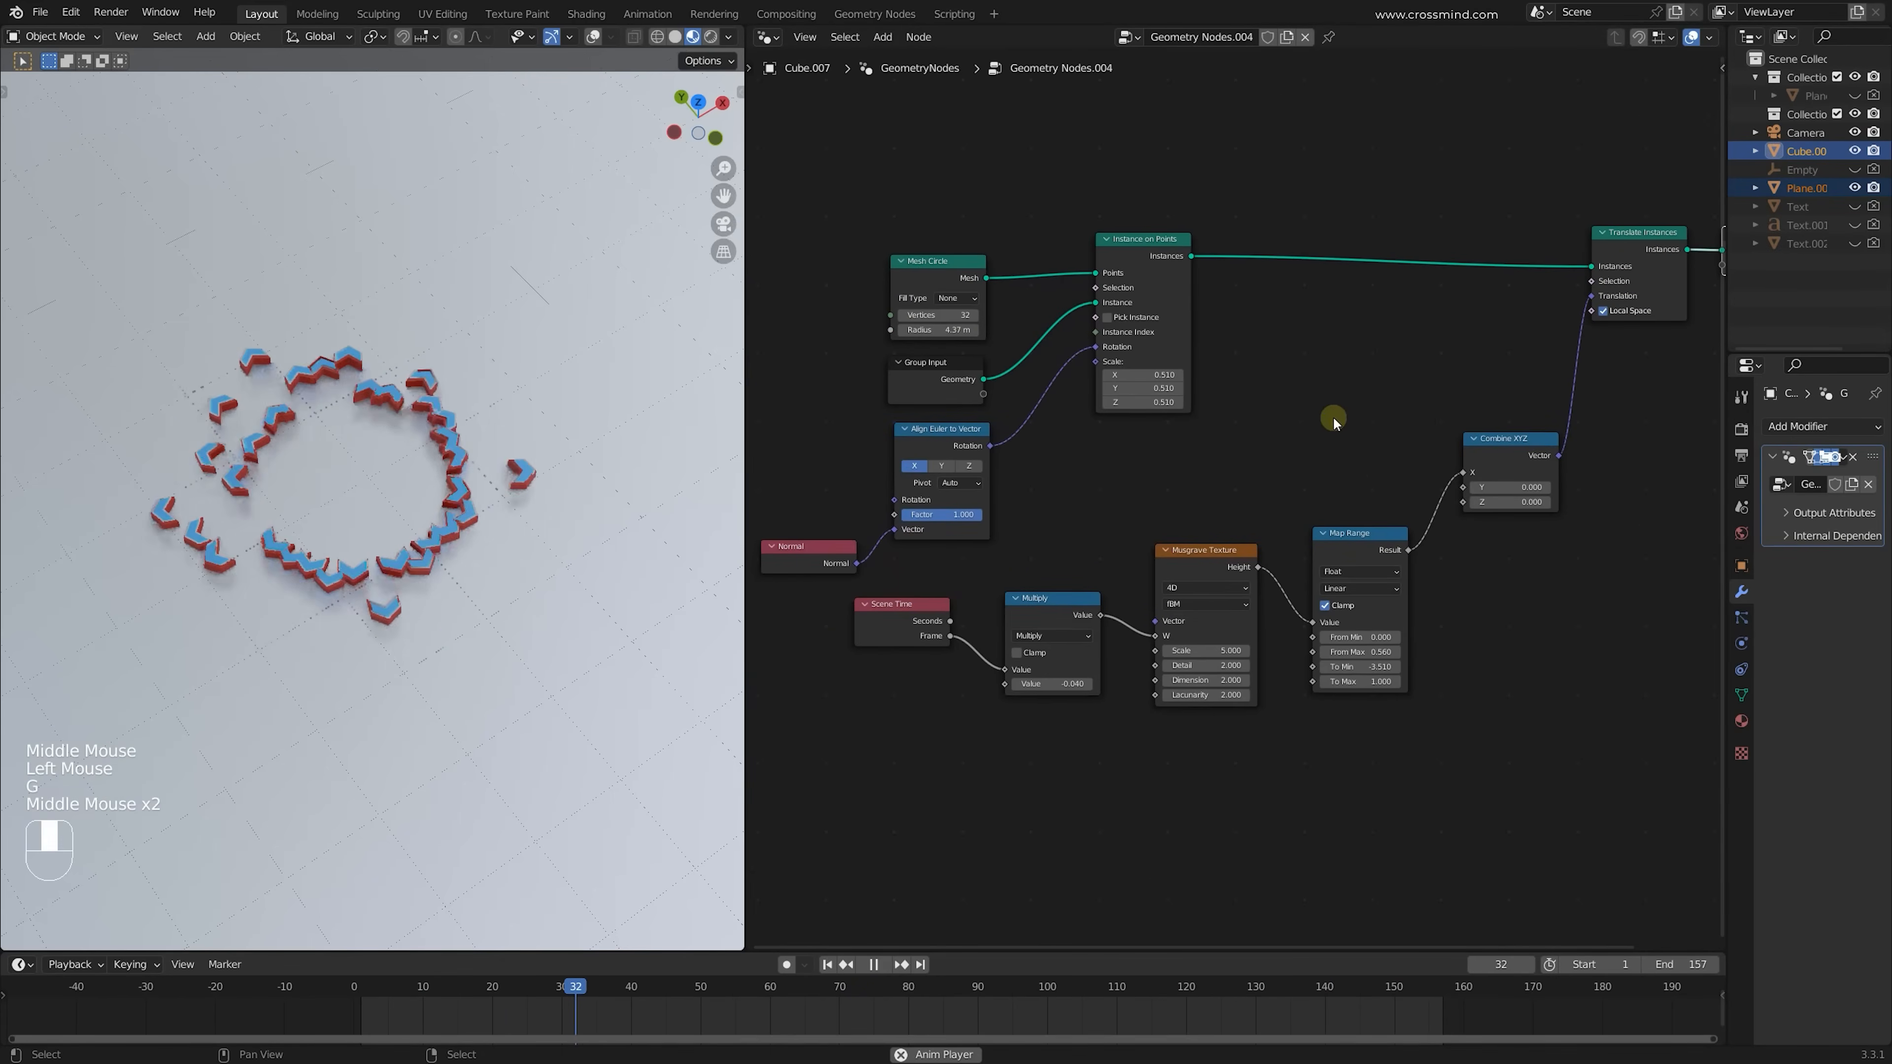
Examine the complete node tree, from the noise-driven translation chain back to the Mesh Circle and instancing nodes
drag(1097, 535, 1668, 938)
middle_drag(1413, 727, 1201, 741)
key(b)
drag(1579, 162, 890, 827)
middle_drag(954, 634, 1262, 623)
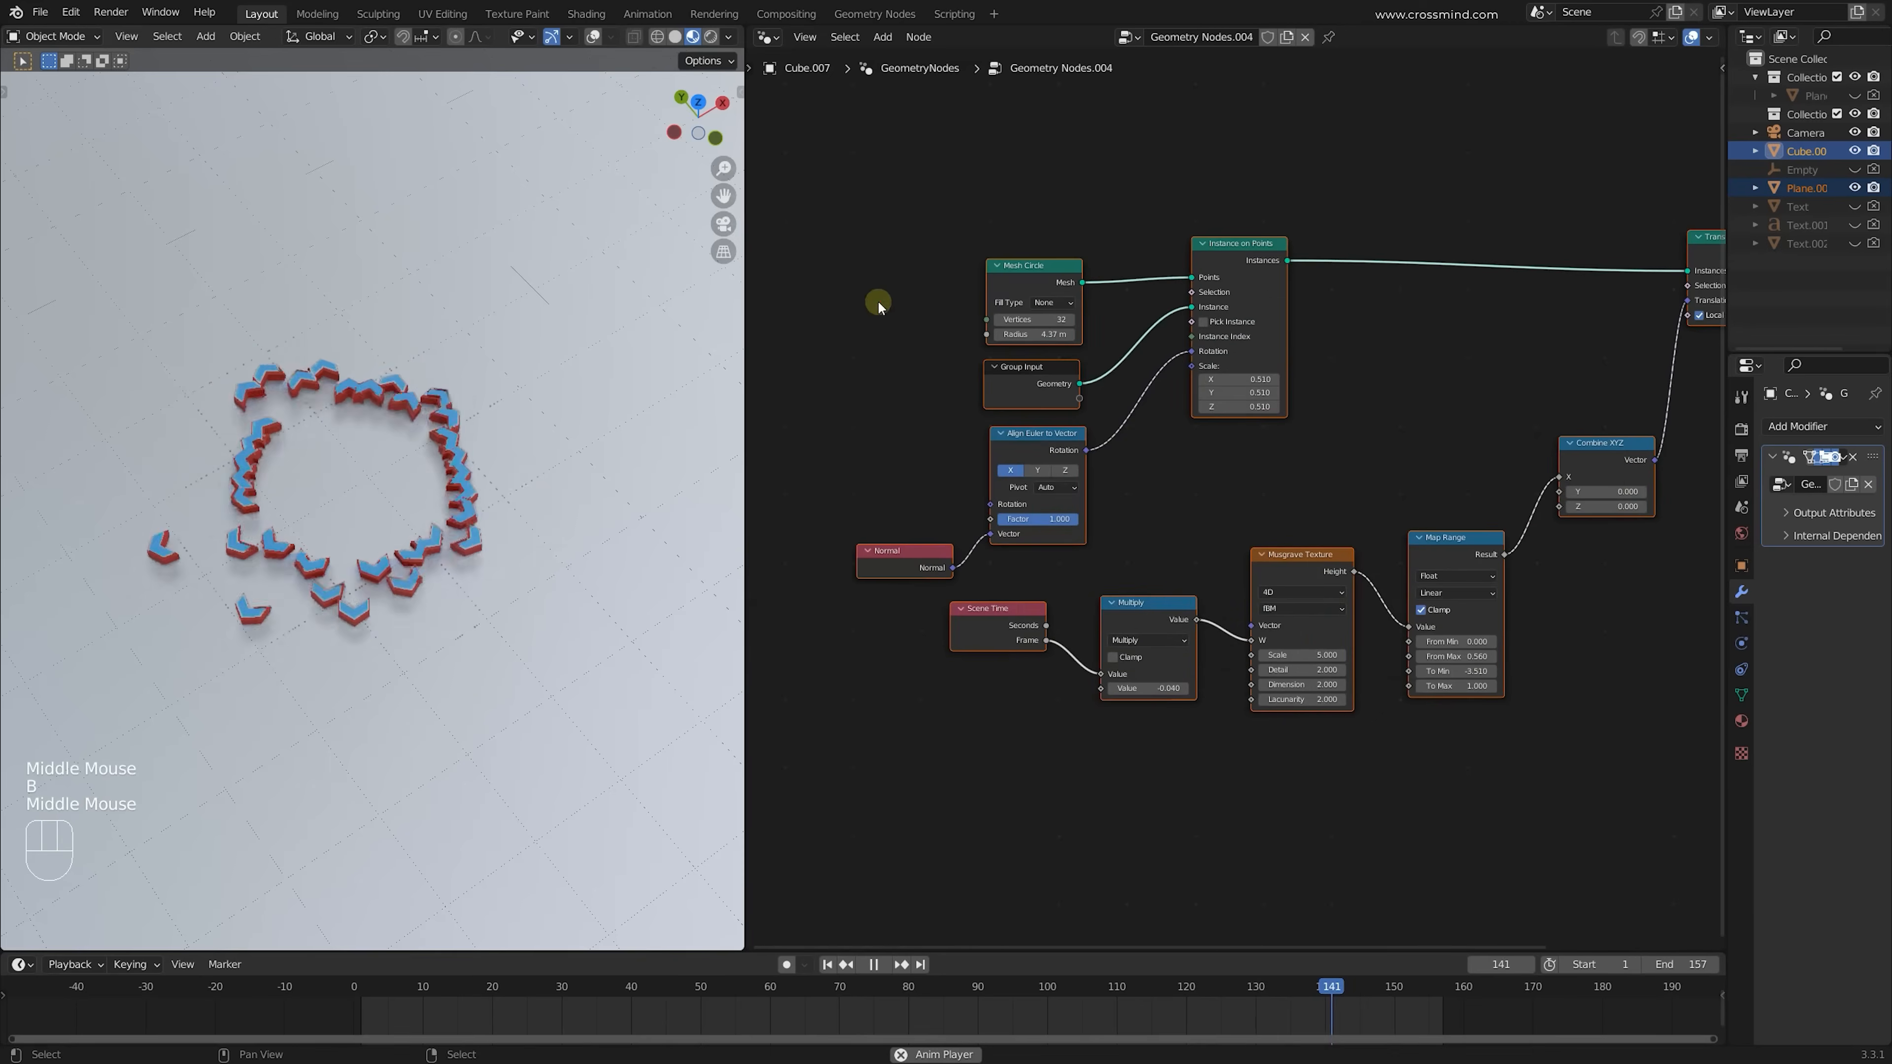
key(b)
drag(843, 199, 1386, 851)
click(1345, 403)
scroll(1330, 400, up, 2)
middle_drag(1296, 388, 1425, 518)
scroll(1326, 454, up, 2)
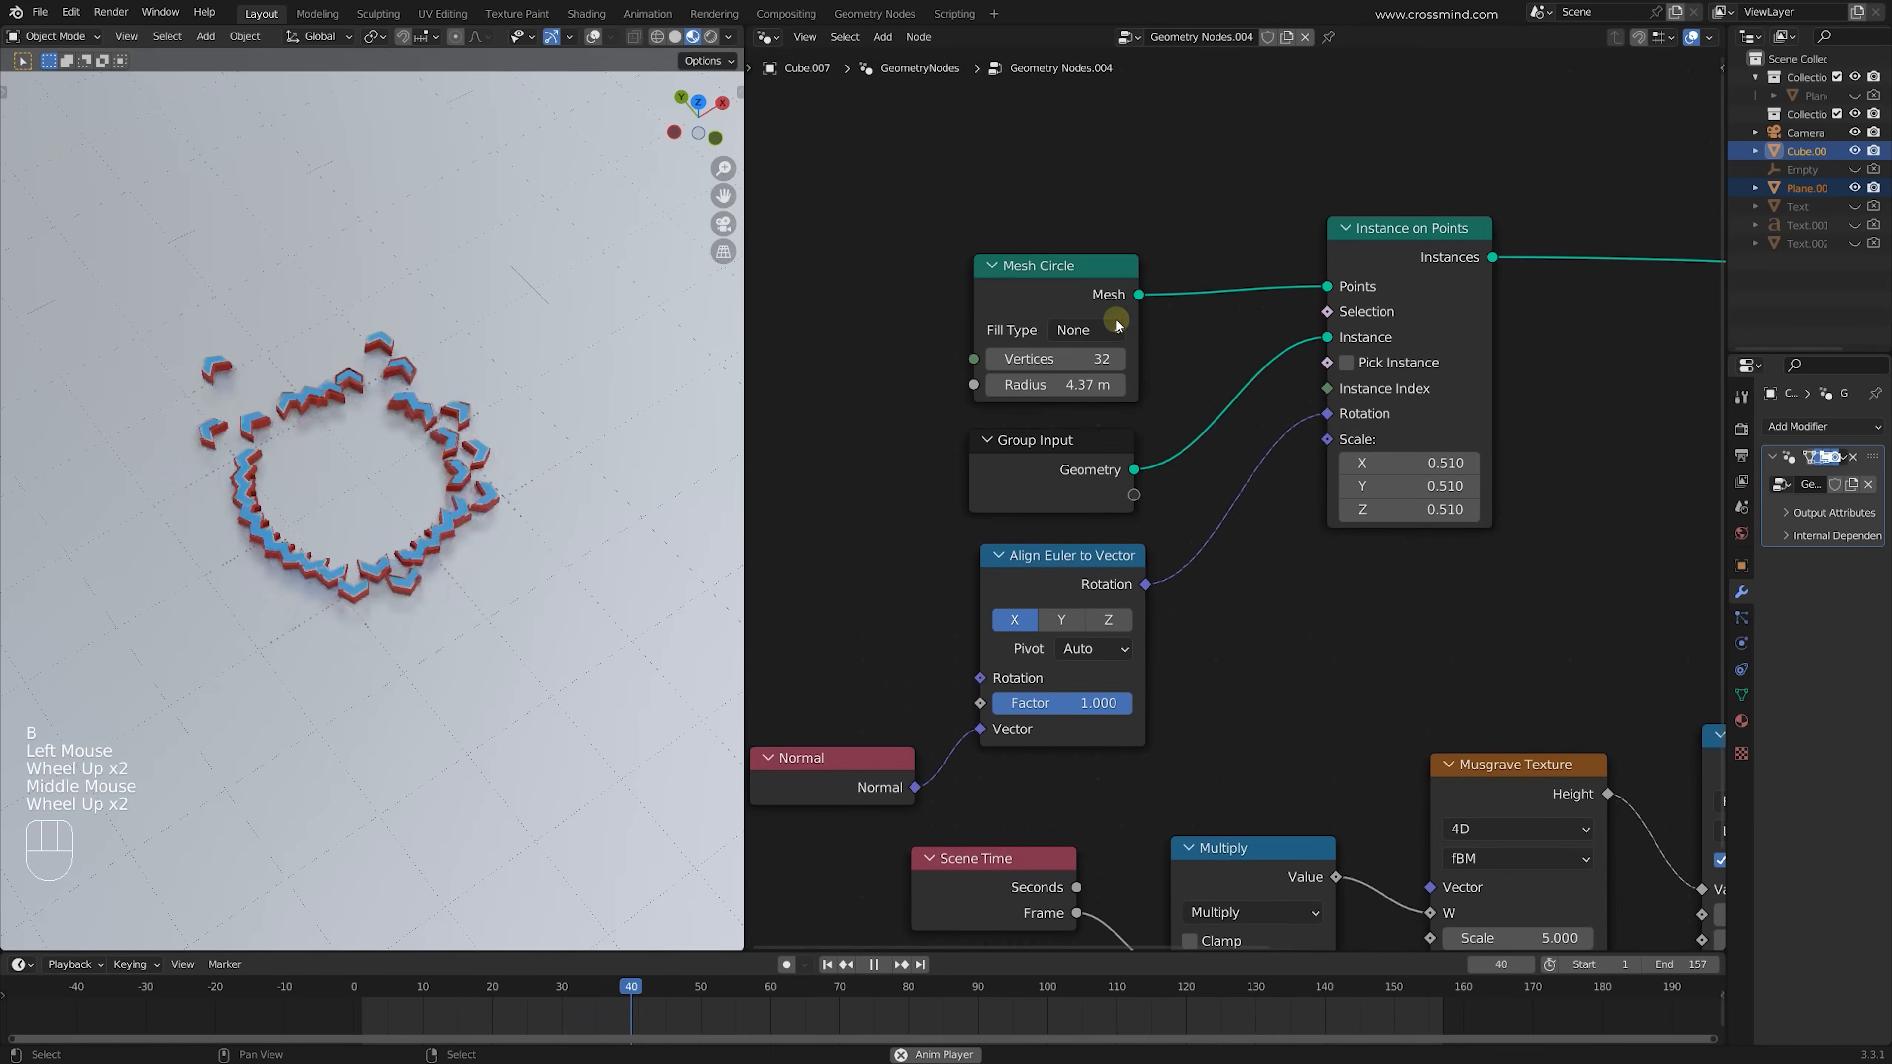
Move the Mesh Circle node away from Instance on Points and set its Vertices to 12
drag(1078, 288, 947, 282)
key(shift+a)
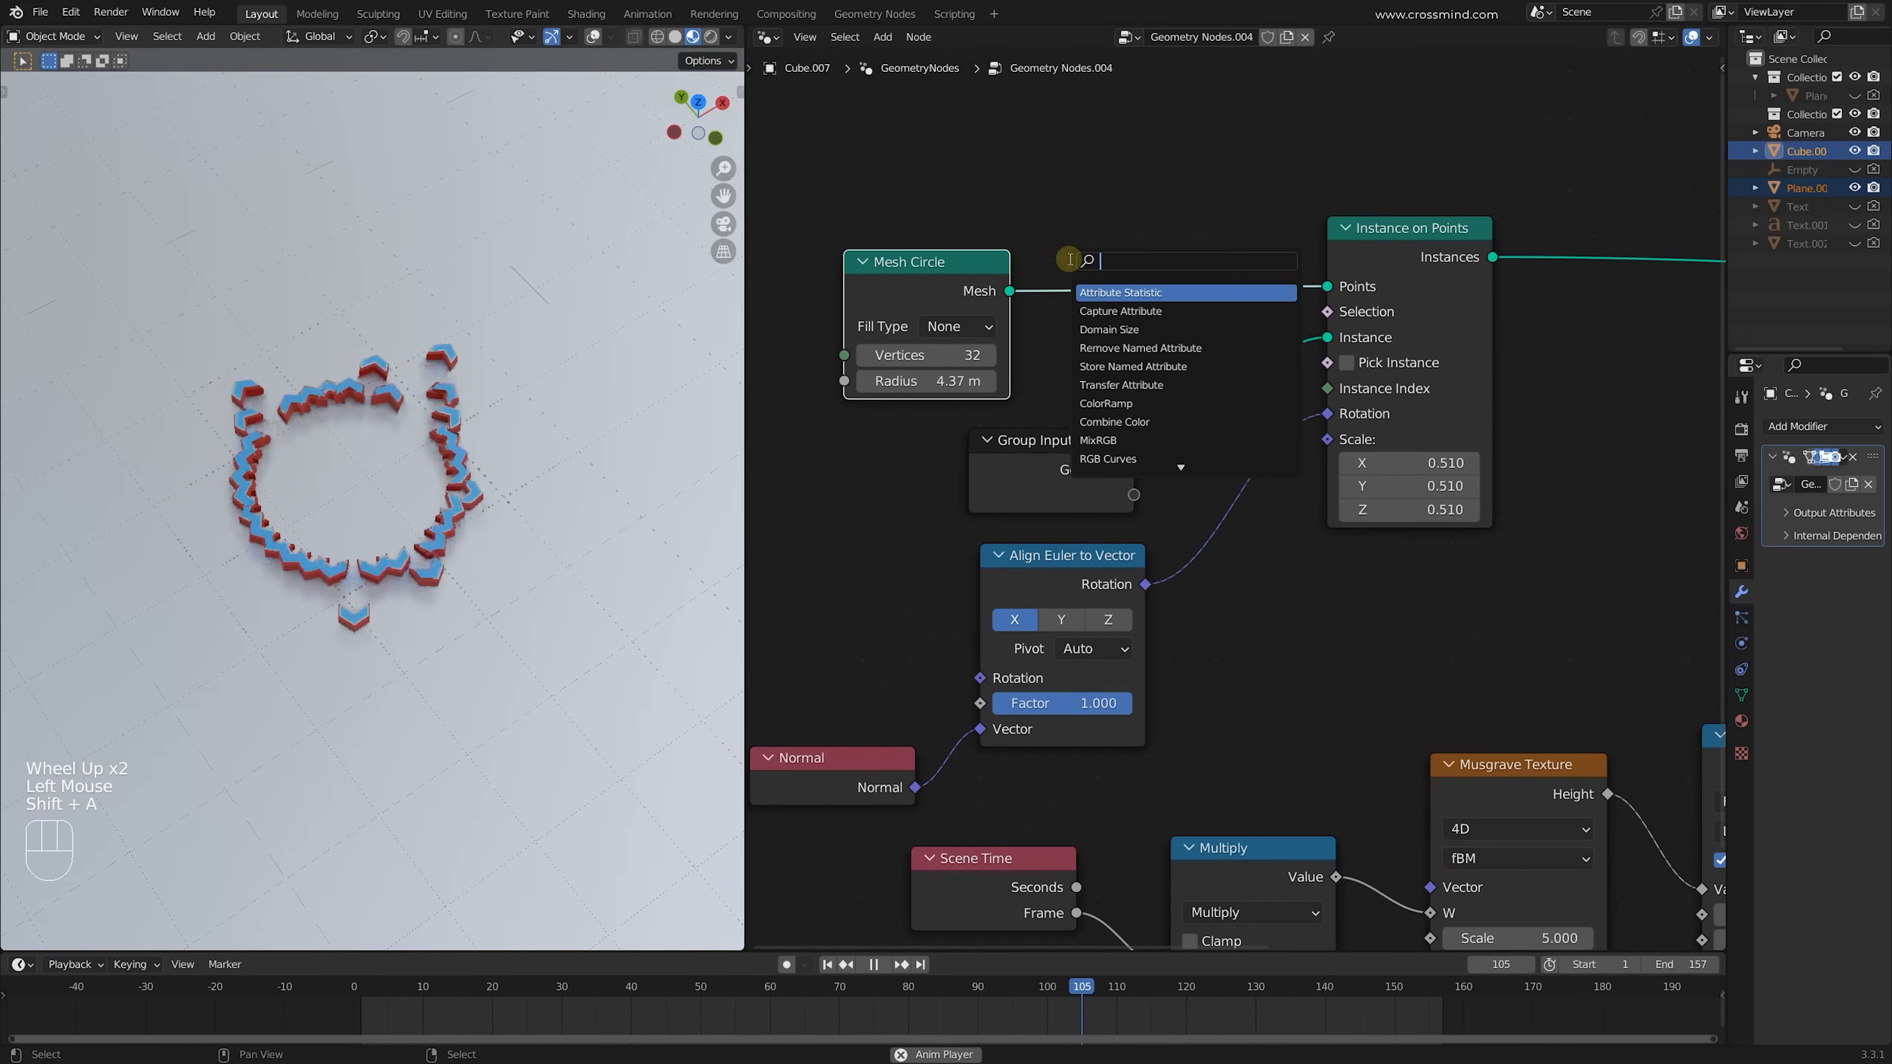
shift+drag(932, 355, 894, 355)
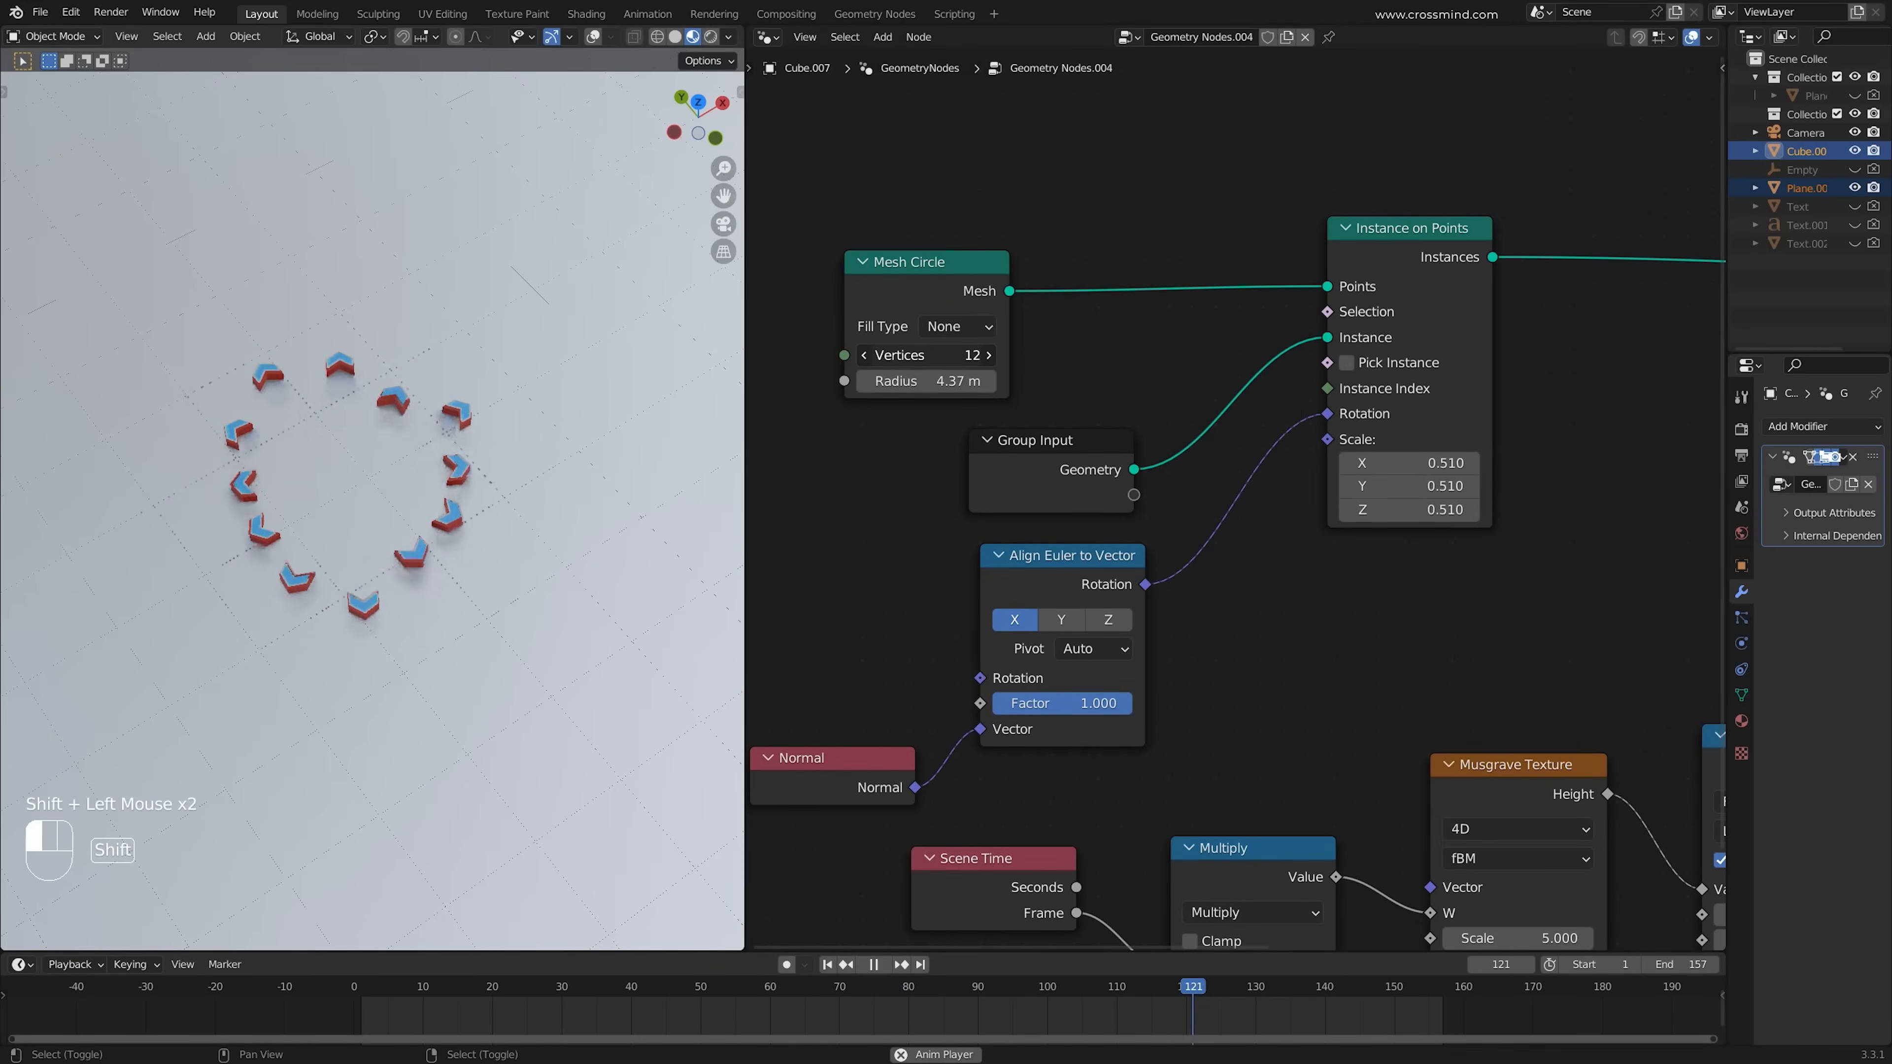
Move the Combine XYZ node down next to the Map Range node to tidy the translation chain
scroll(1538, 643, down, 2)
middle_drag(1537, 643, 1240, 546)
drag(1056, 177, 1650, 753)
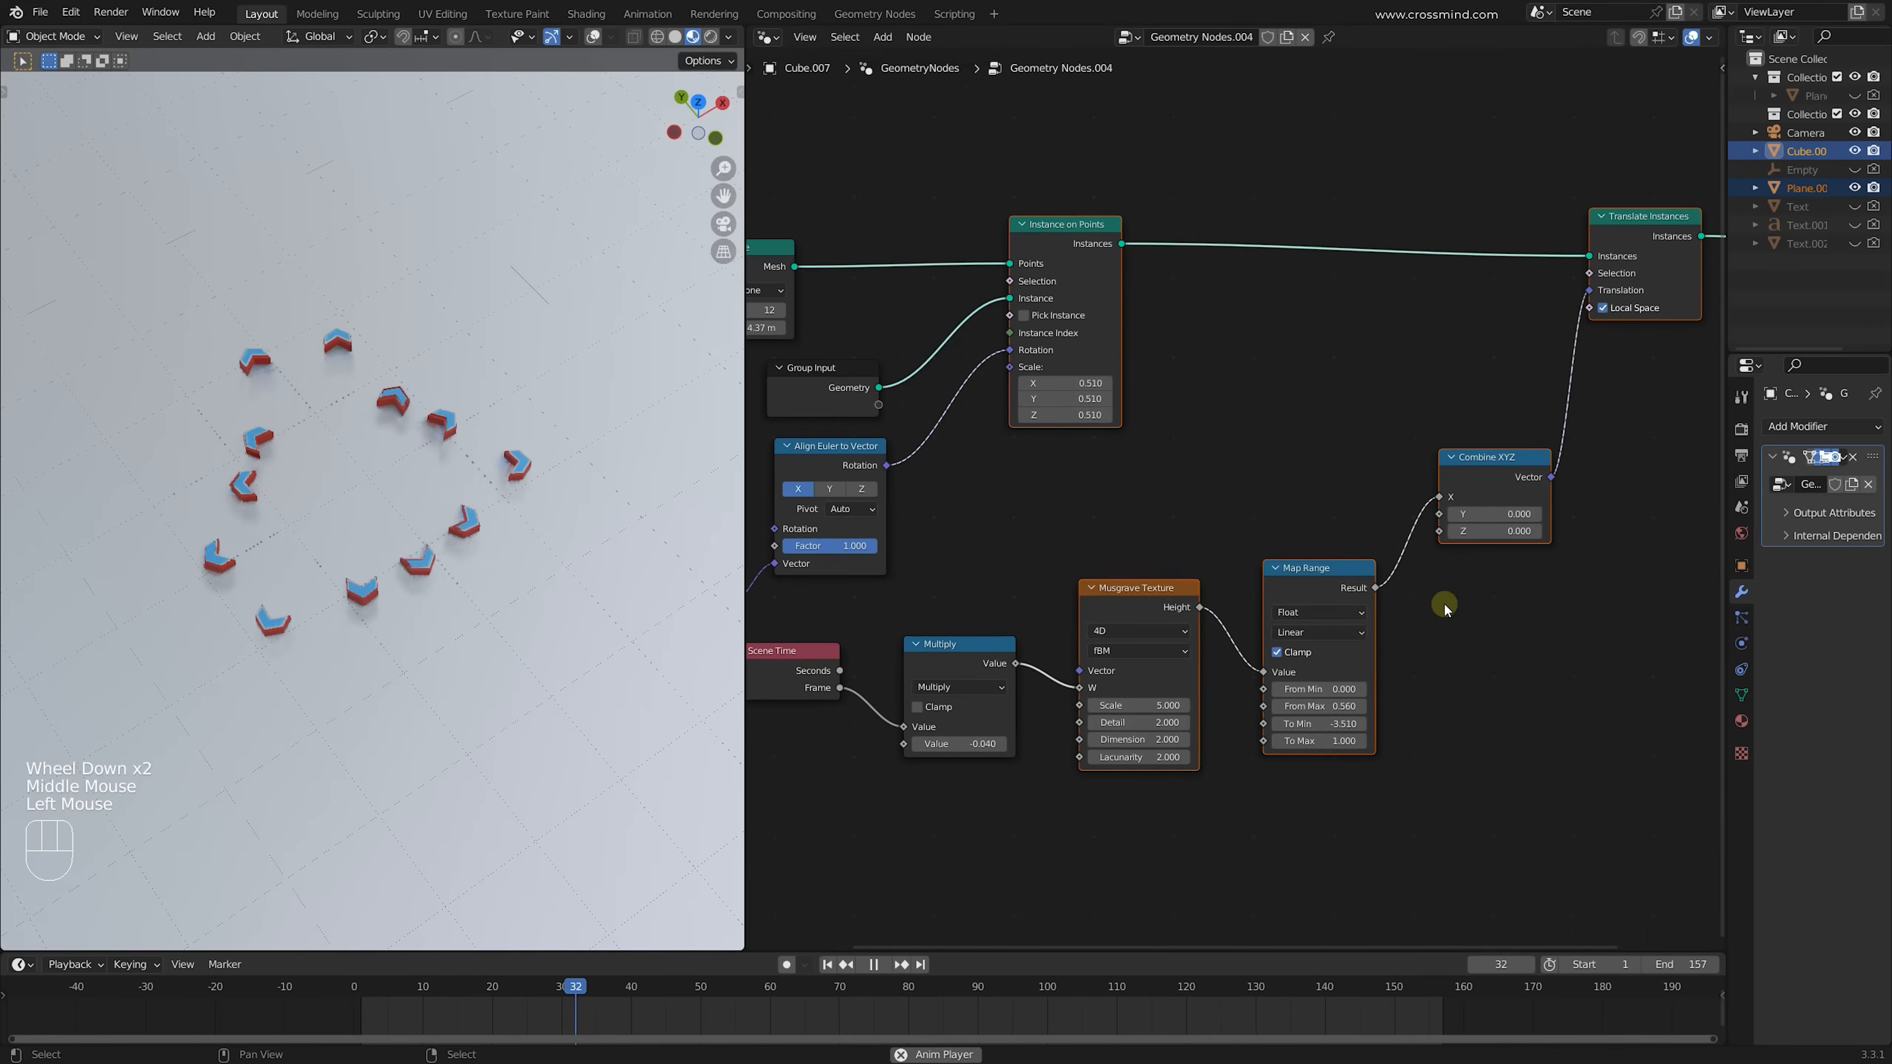
middle_drag(1449, 604, 1427, 608)
click(1483, 480)
drag(1483, 479, 1462, 574)
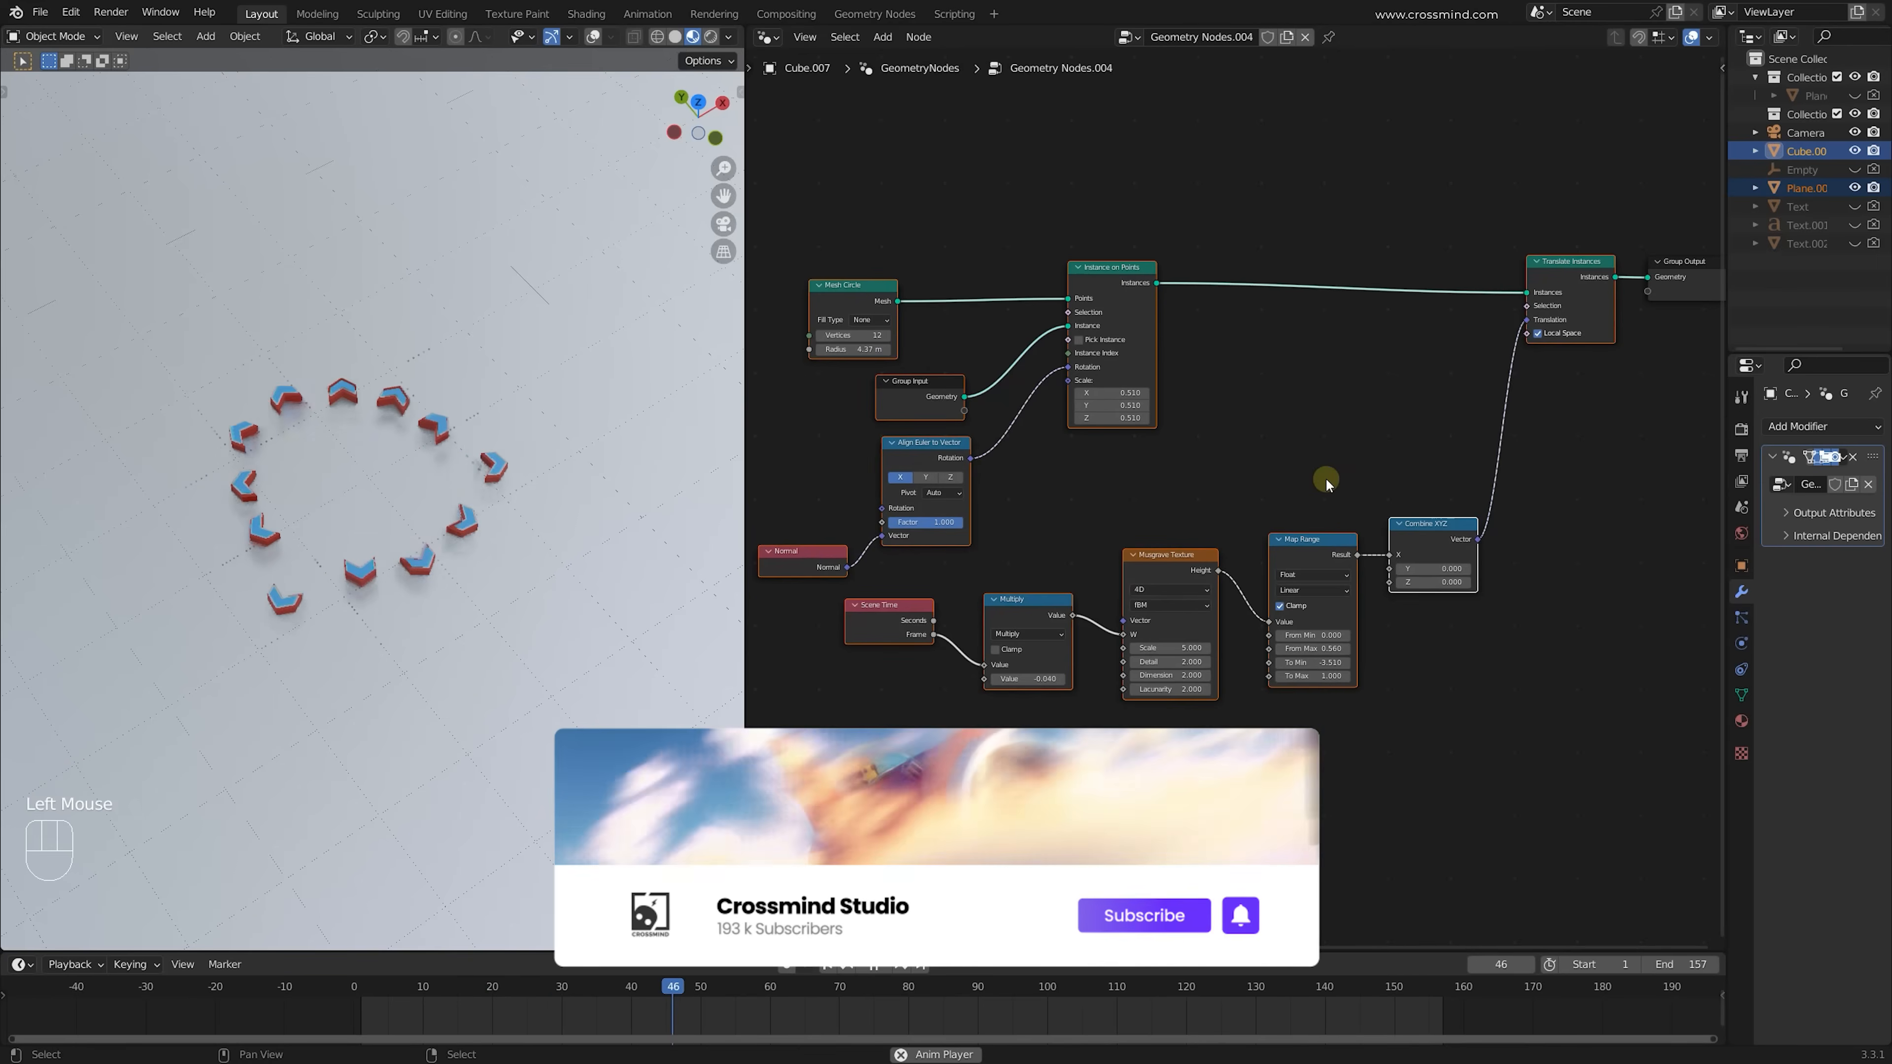
Move the Mesh Circle node further from Instance on Points to free space for new nodes
middle_drag(1310, 467, 1627, 555)
scroll(1490, 506, up, 1)
drag(988, 262, 1214, 426)
scroll(1214, 426, up, 2)
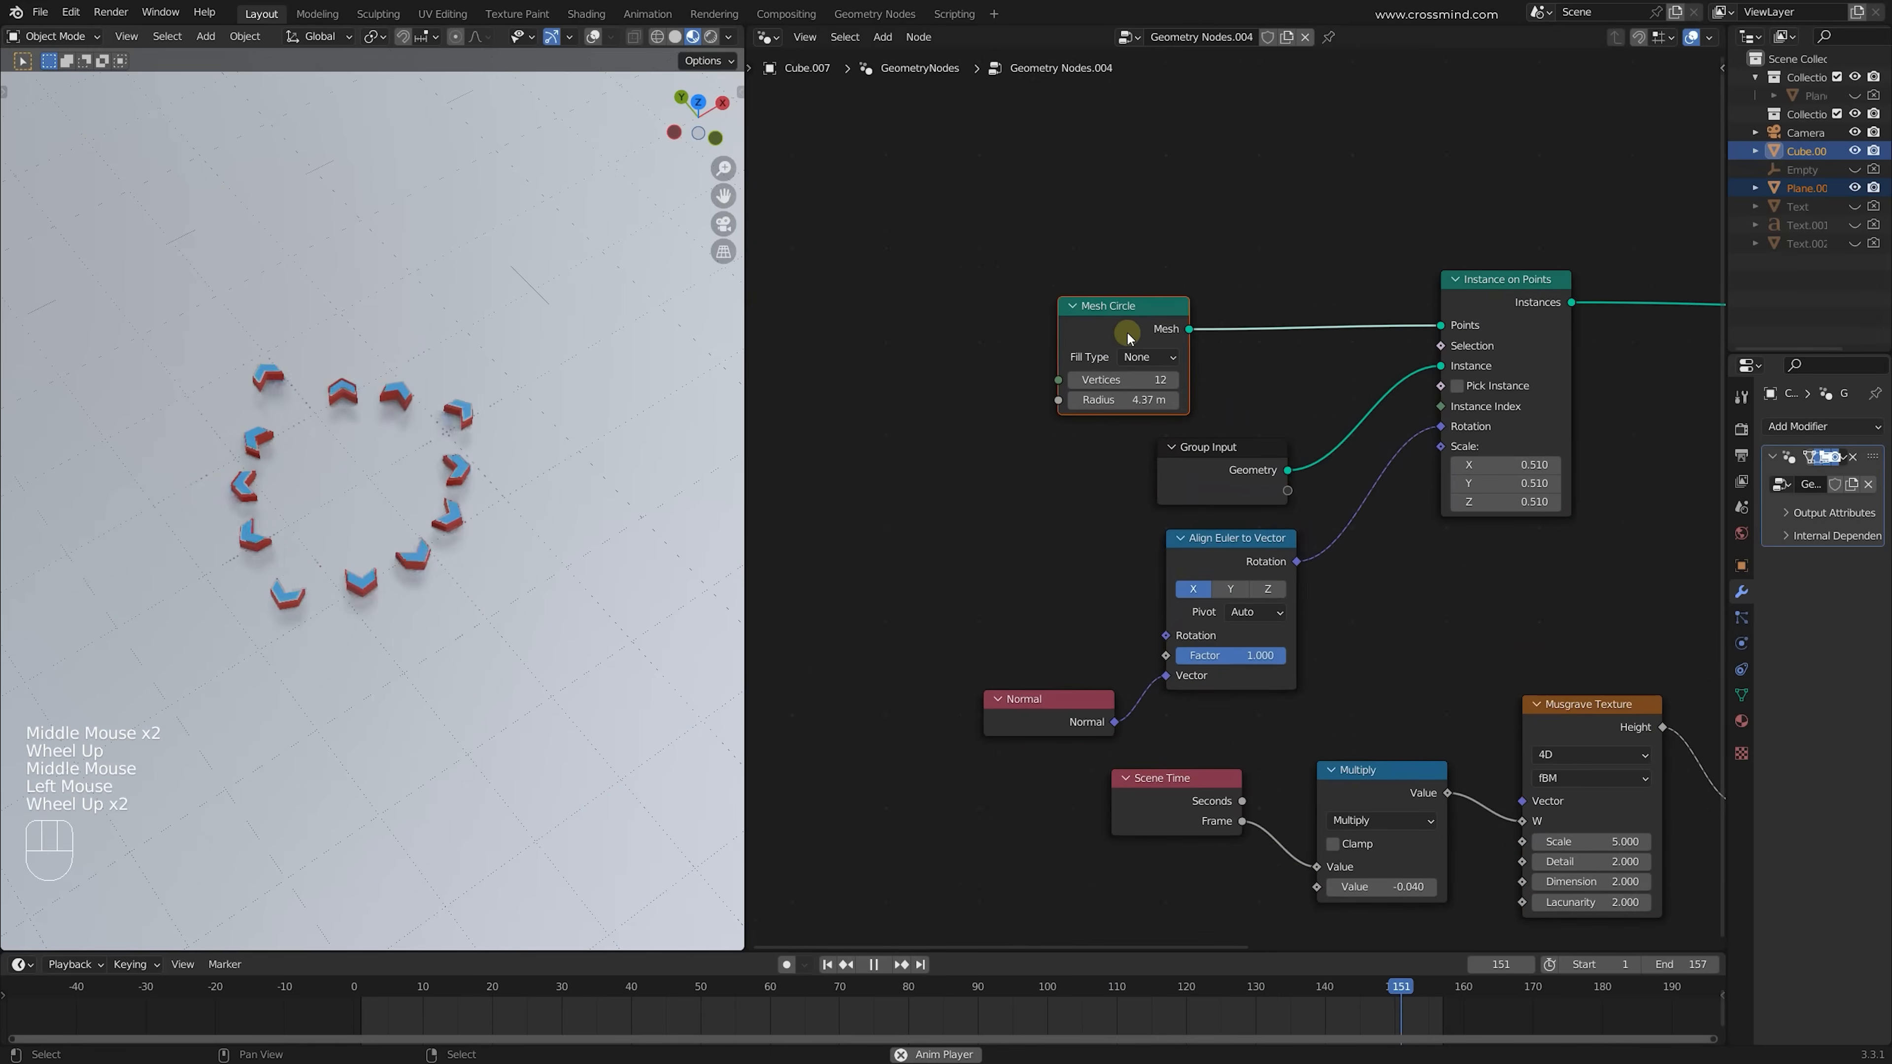
drag(1128, 337, 904, 219)
Add a Mesh Line node beneath Mesh Circle and preview its output in wireframe shading
key(shift+a)
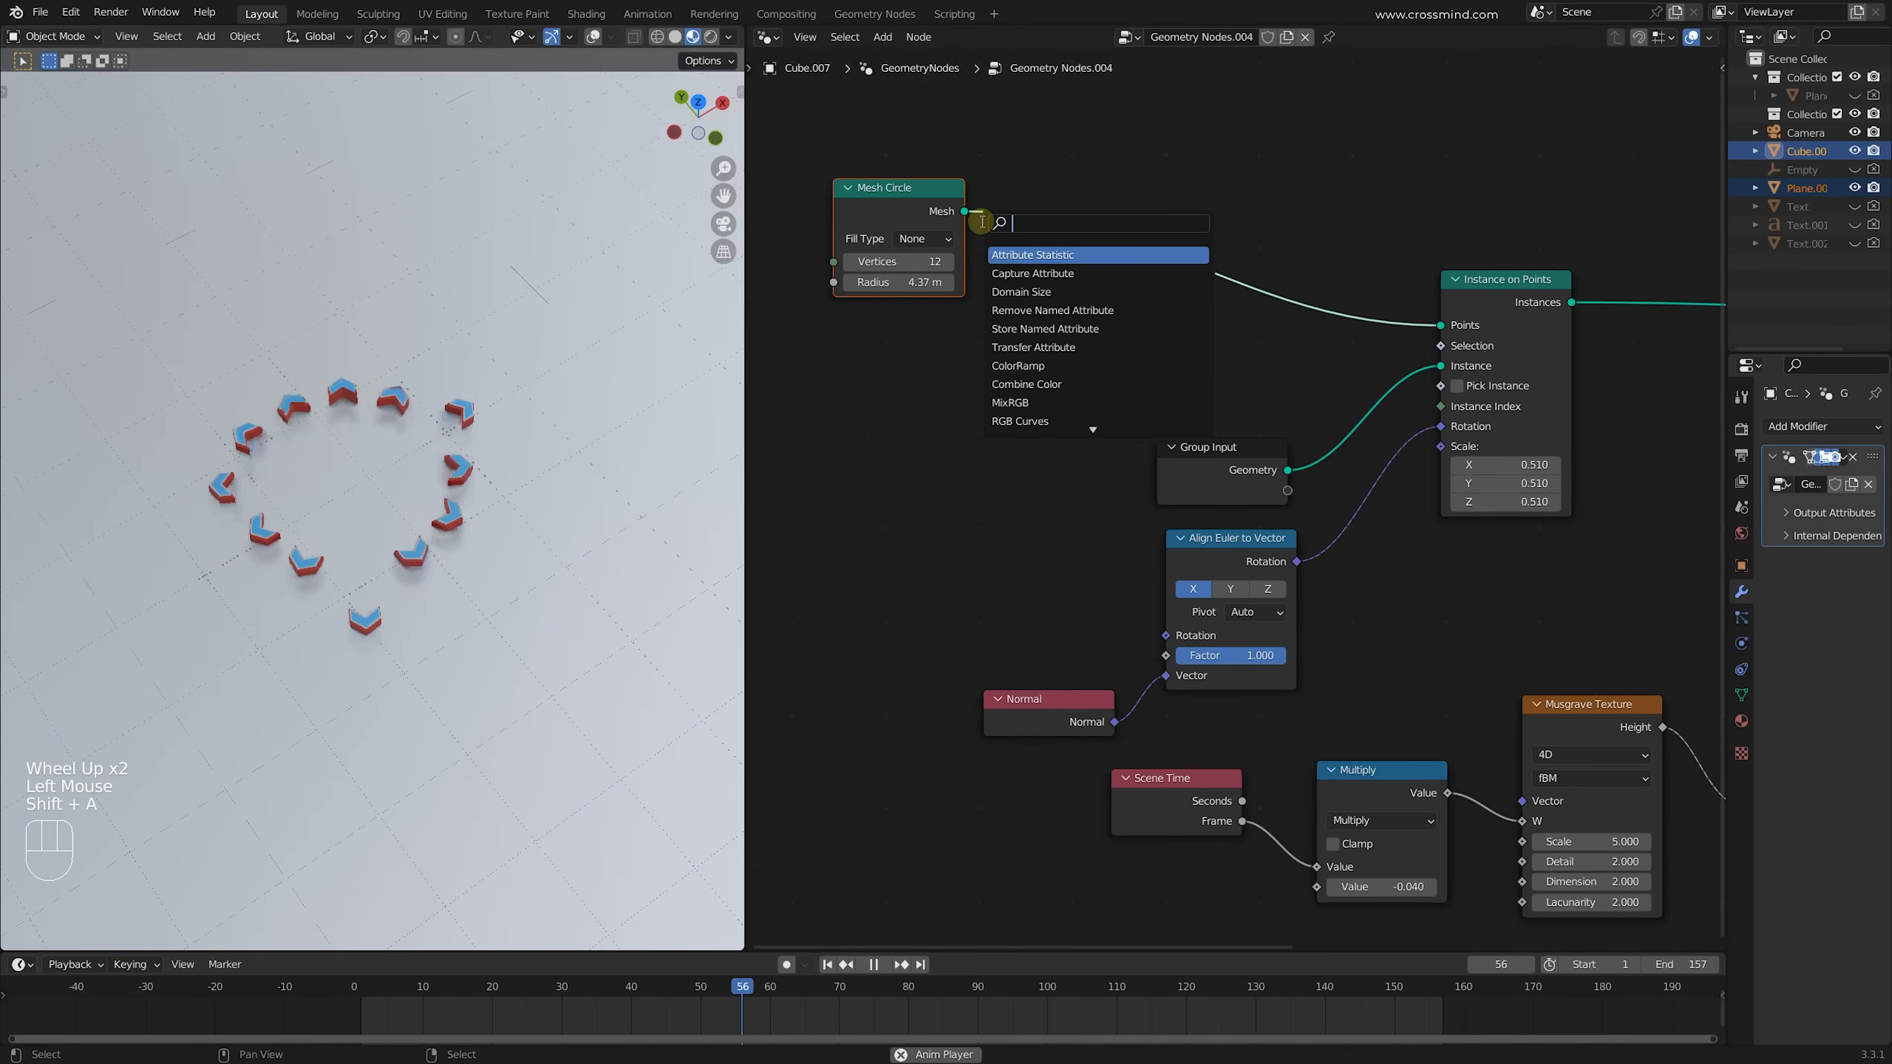
text(mesh)
click(1067, 276)
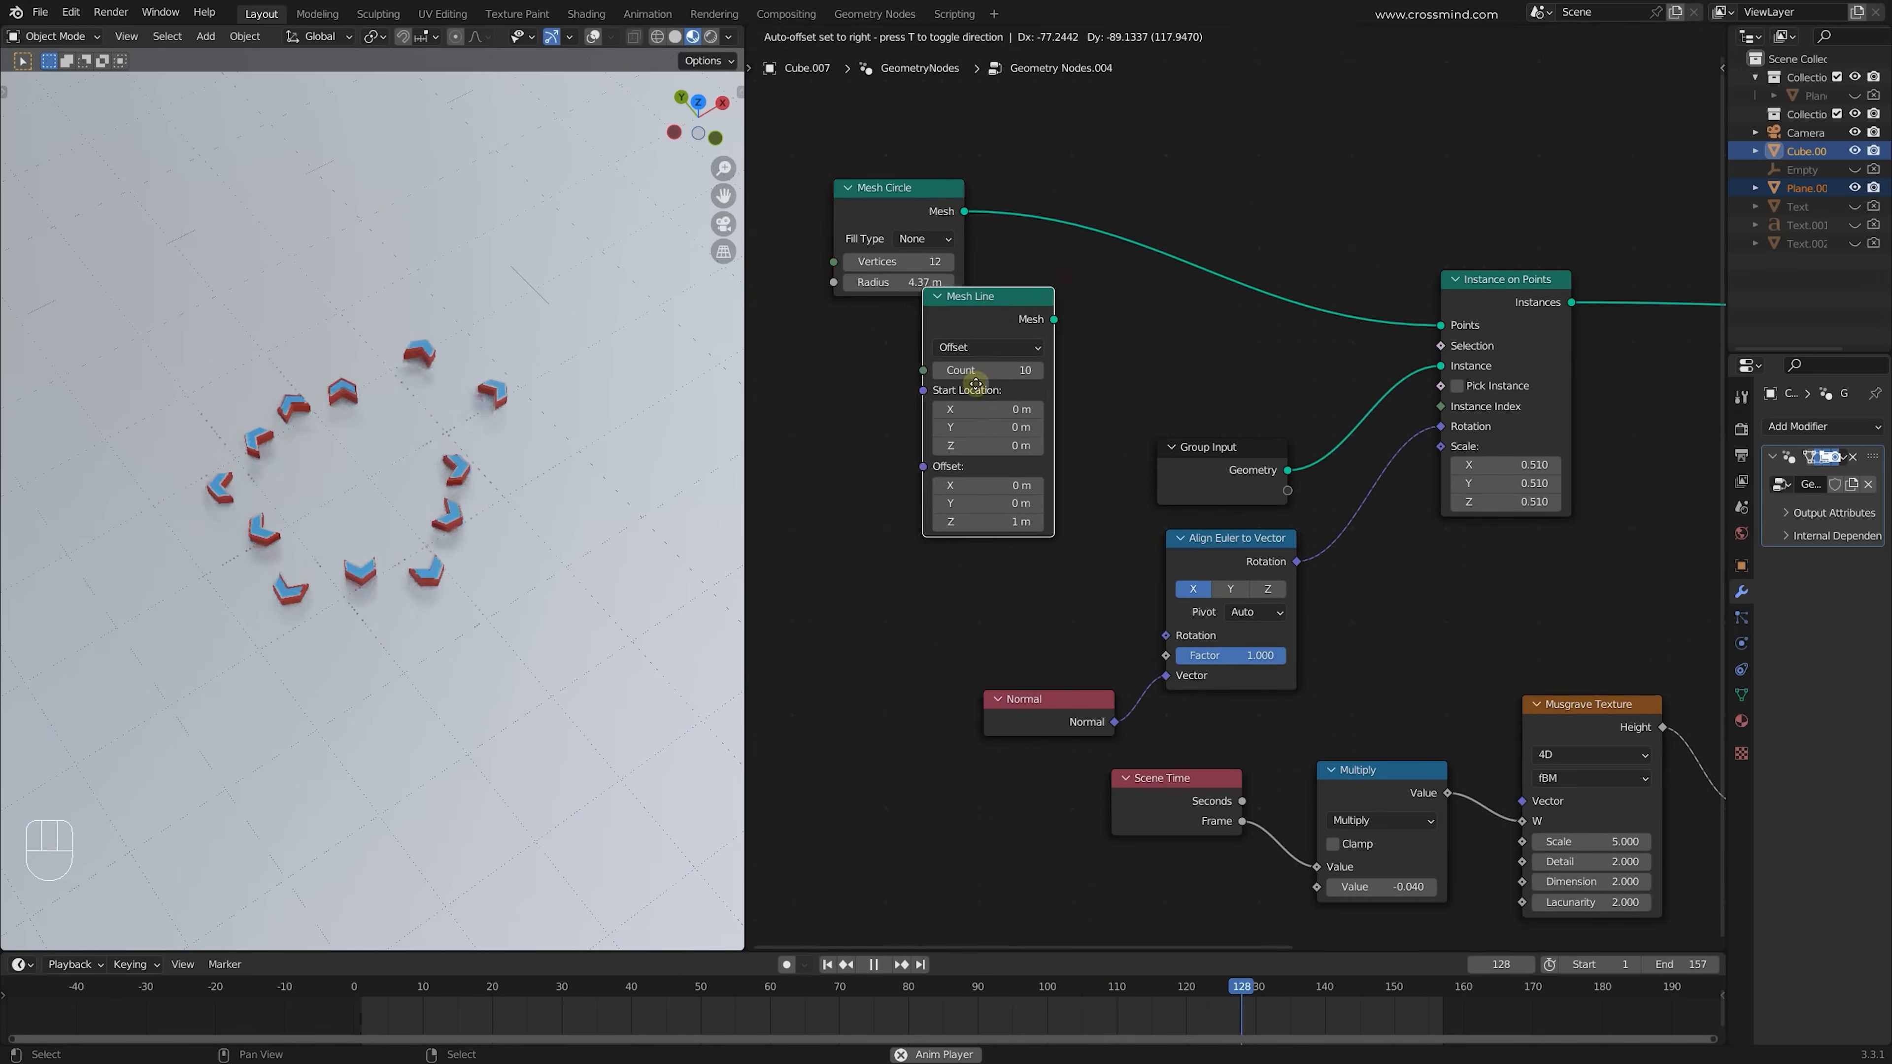
drag(1145, 452, 1070, 417)
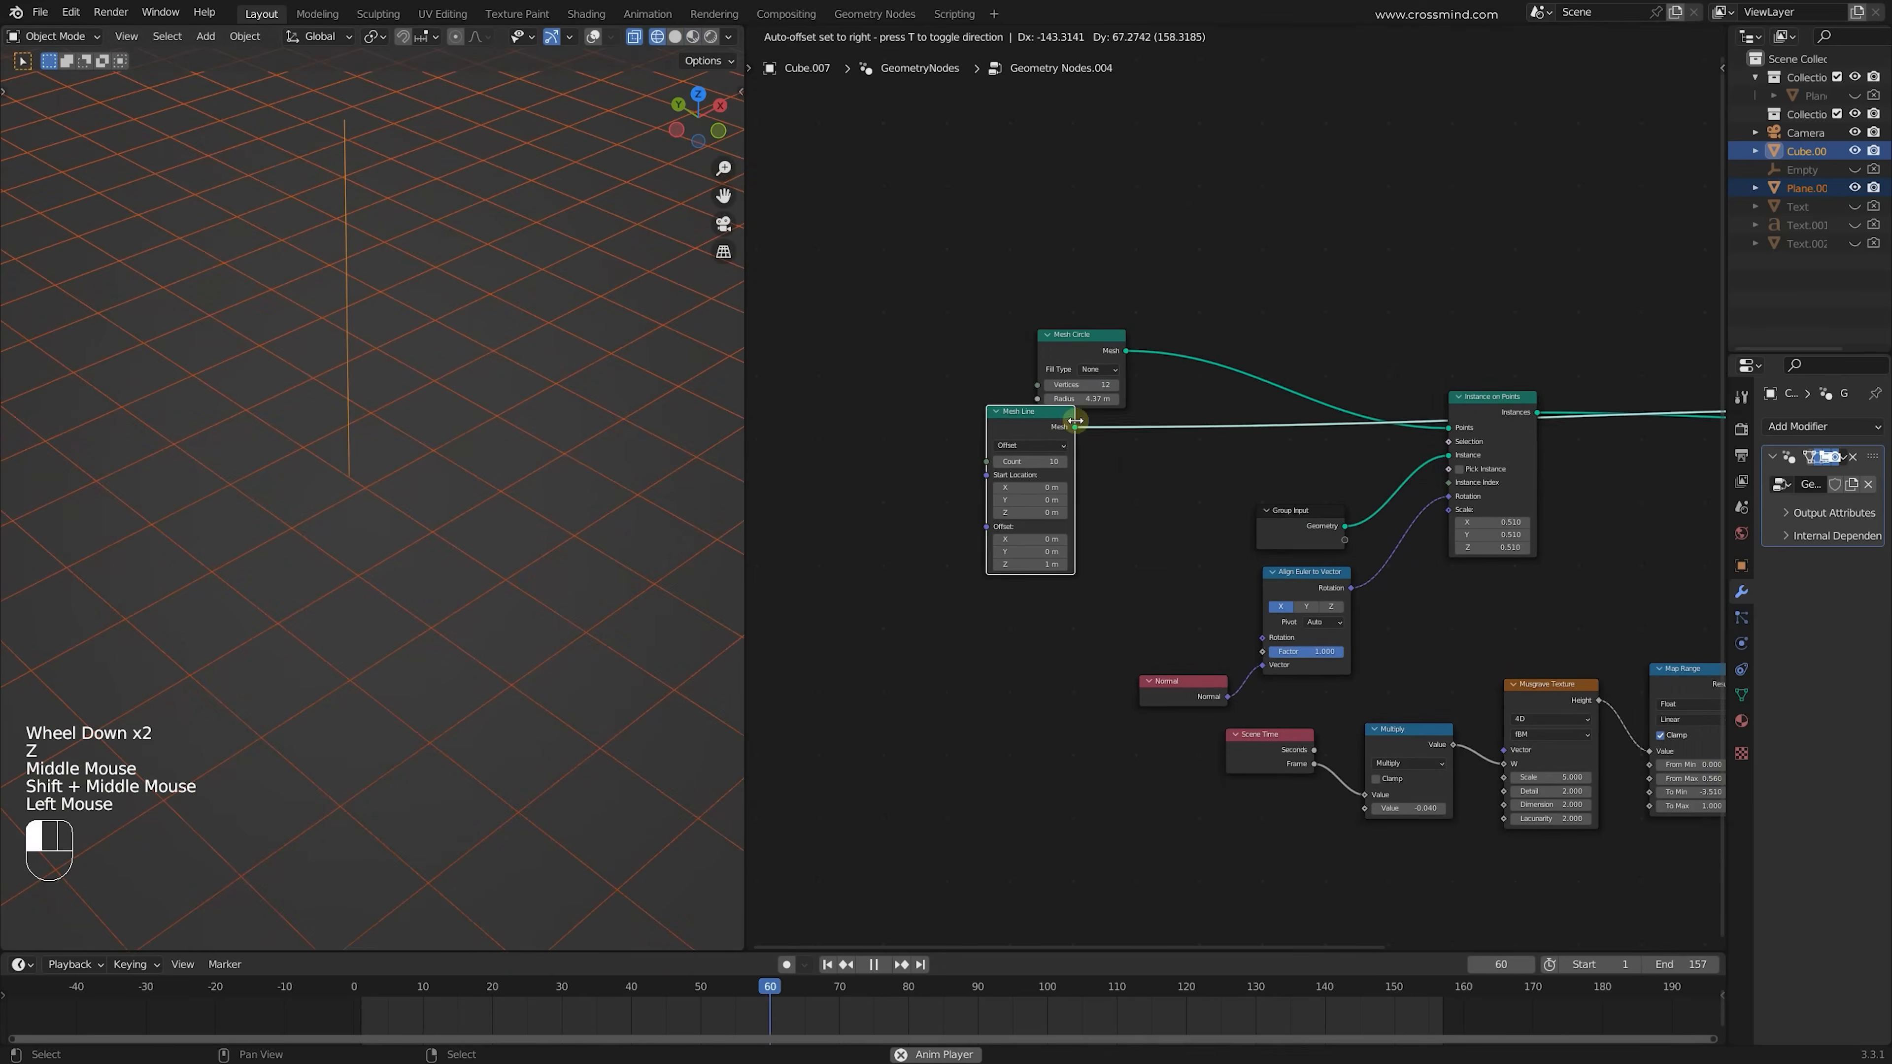
Duplicate Instance on Points and insert the copy between Mesh Line and the original Instance on Points
click(1518, 420)
key(shift+d)
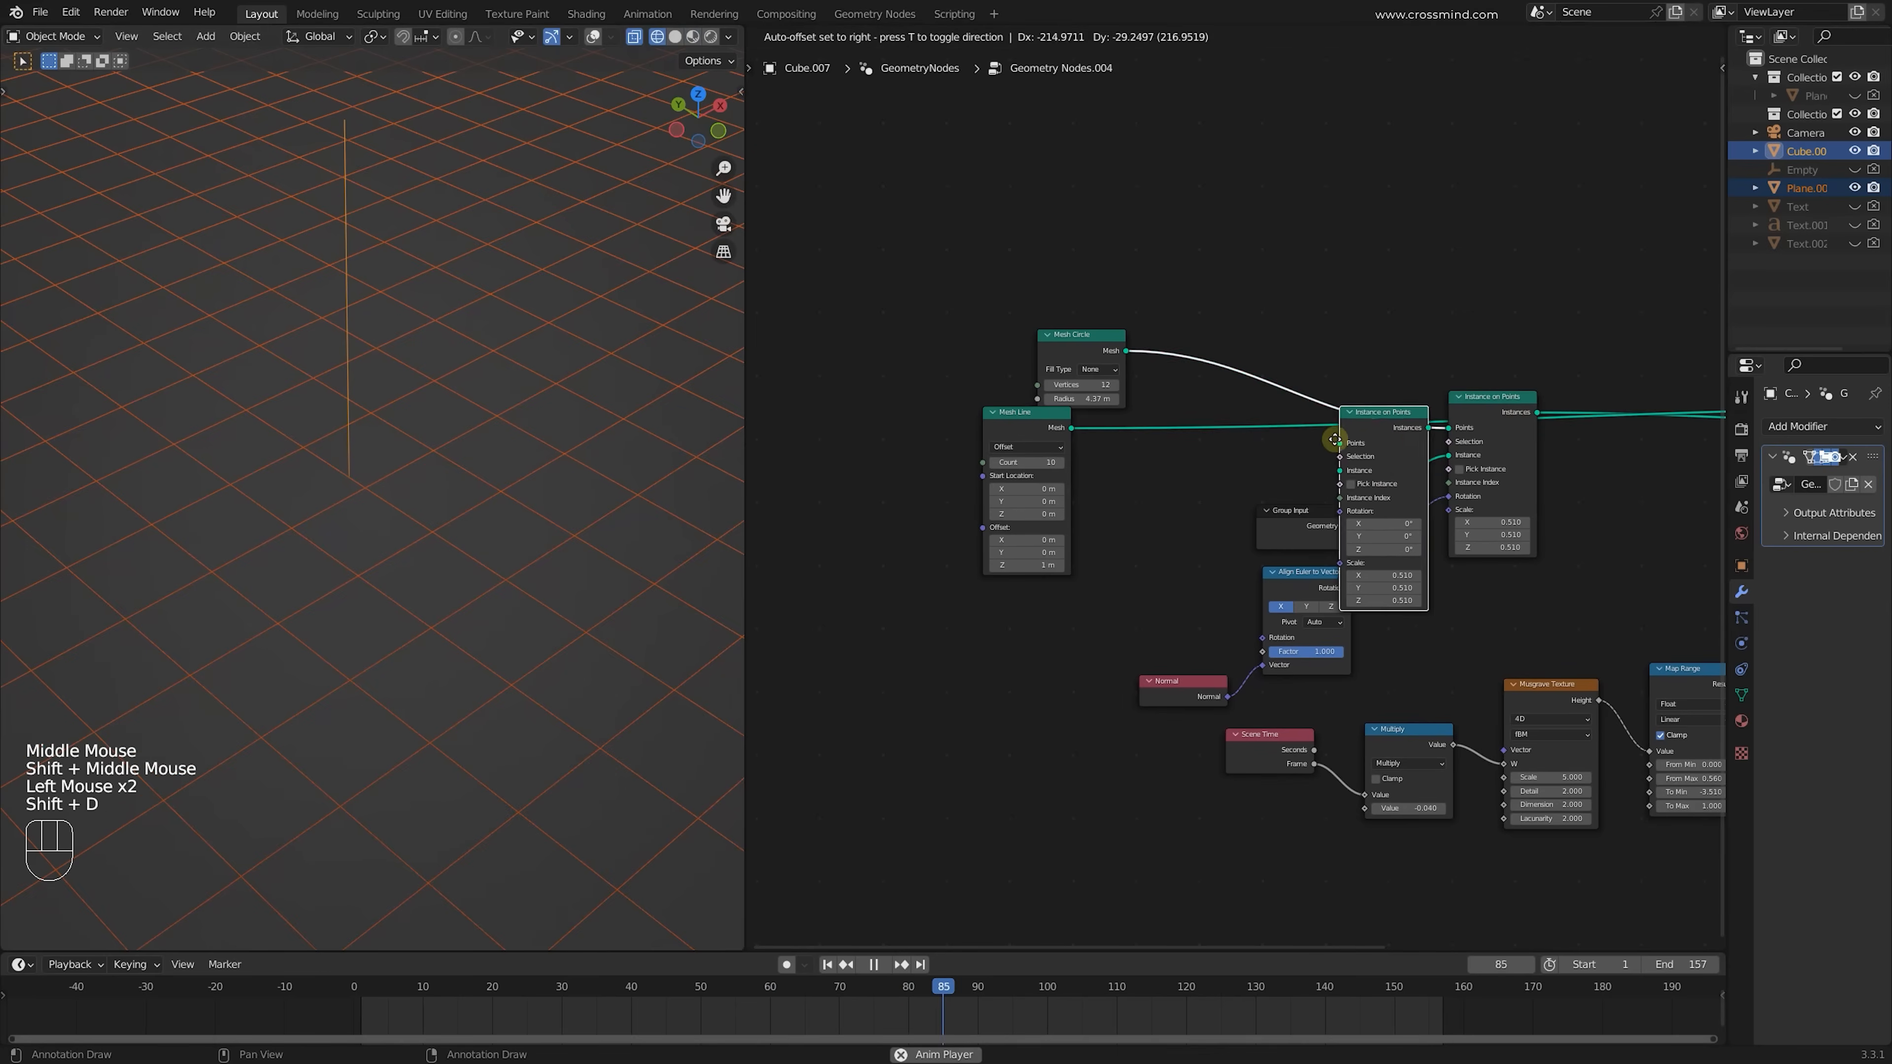
click(1210, 432)
middle_drag(1212, 431, 1218, 441)
scroll(1043, 438, up, 2)
click(1034, 441)
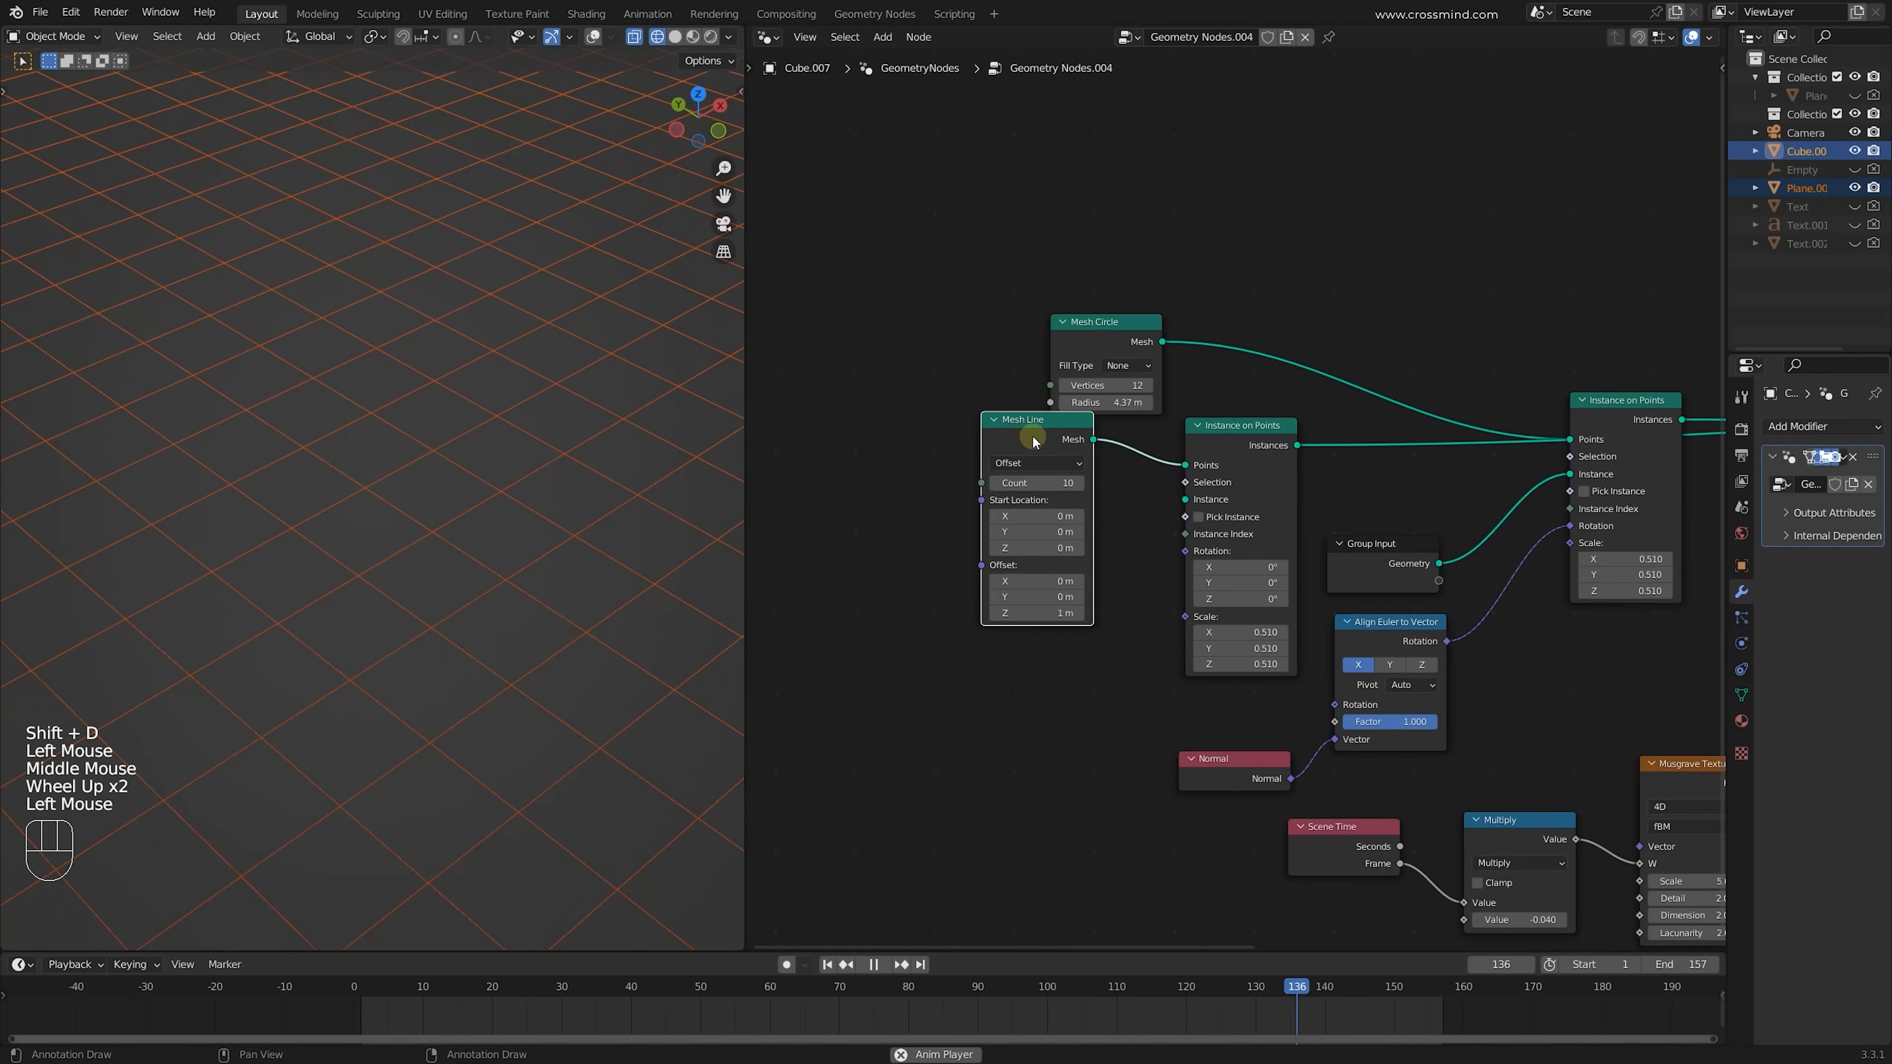
Unlink Mesh Circle, move it below Mesh Line and connect its Mesh to the duplicated node's Instance input
ctrl+right_drag(1205, 305, 1222, 373)
drag(1143, 343, 1069, 673)
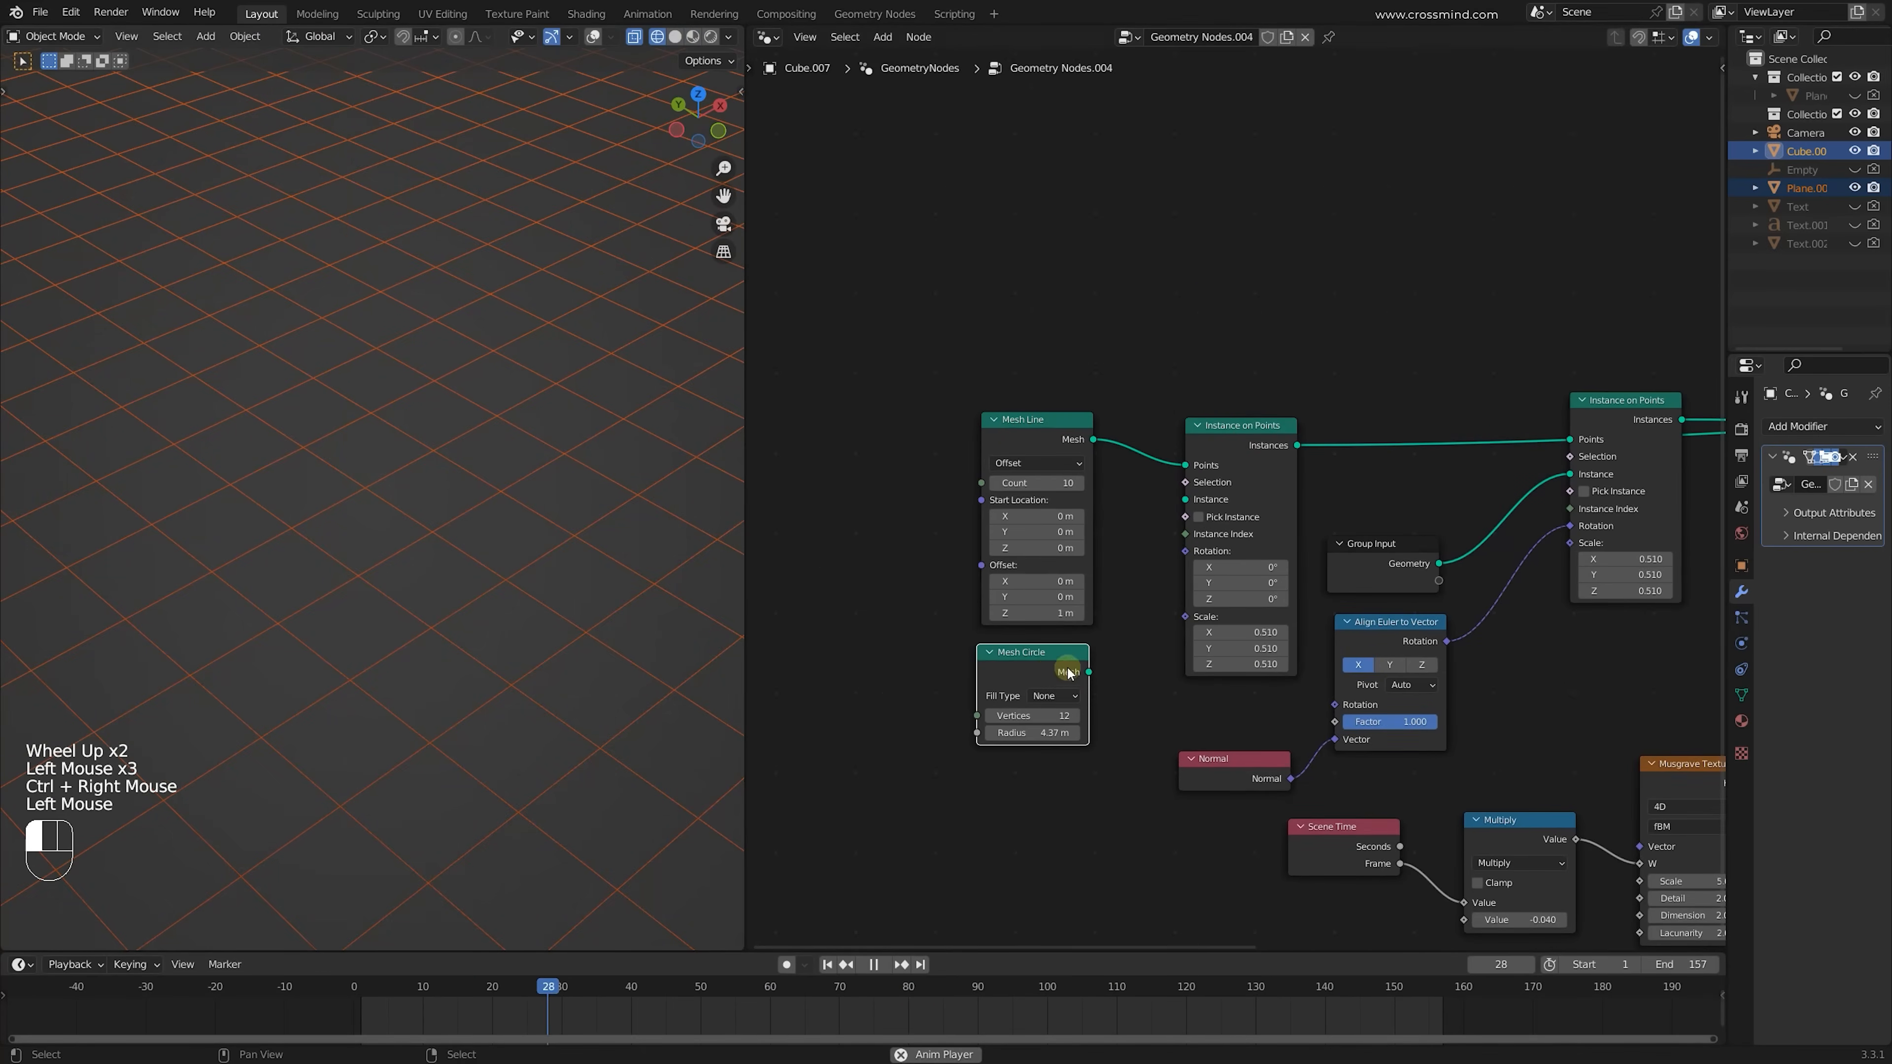
drag(1189, 509, 1185, 499)
Set the Mesh Line's Z offset to 0.01 m so the circles stack closely together
scroll(642, 498, down, 1)
shift+middle_drag(642, 499, 434, 464)
shift+scroll(490, 532, up, 1)
scroll(453, 507, up, 1)
scroll(434, 464, up, 1)
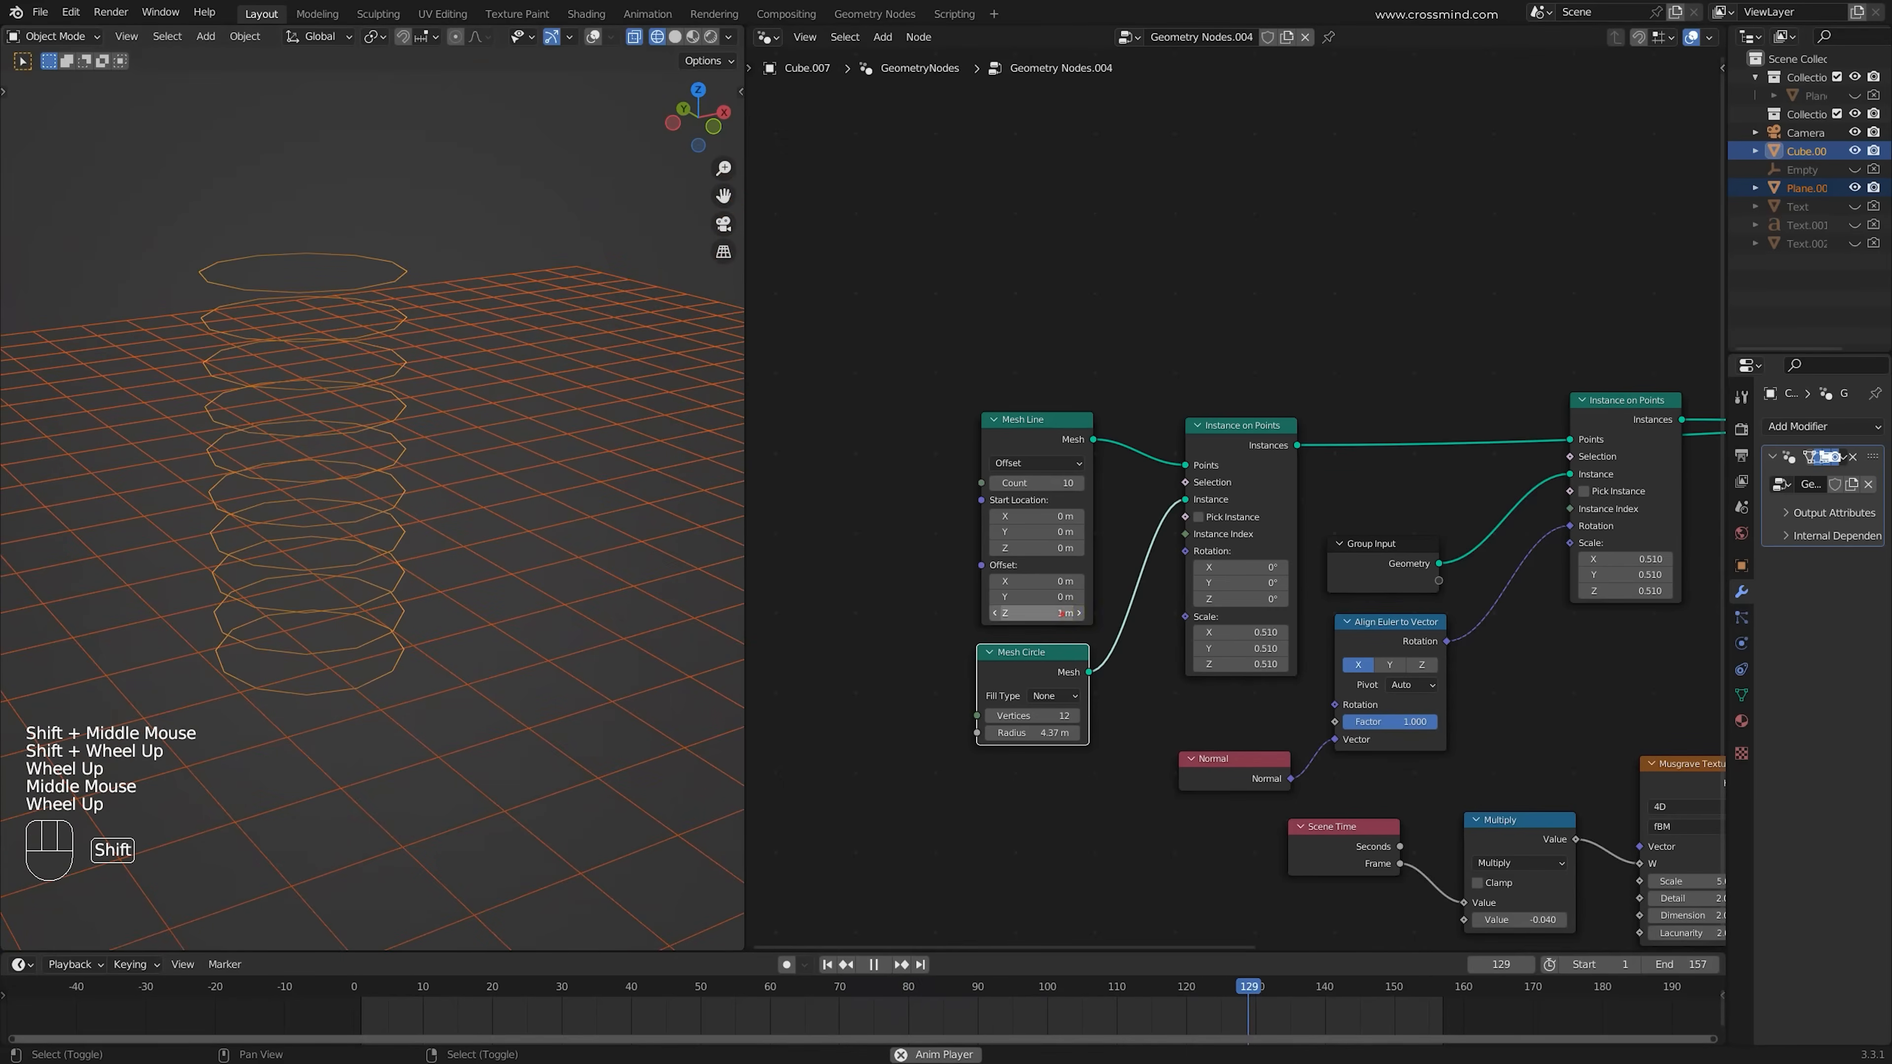
shift+drag(1061, 613, 887, 613)
Add a Random Value node beside Mesh Line and connect its Value to the duplicated Instance on Points' Scale
key(shift+a)
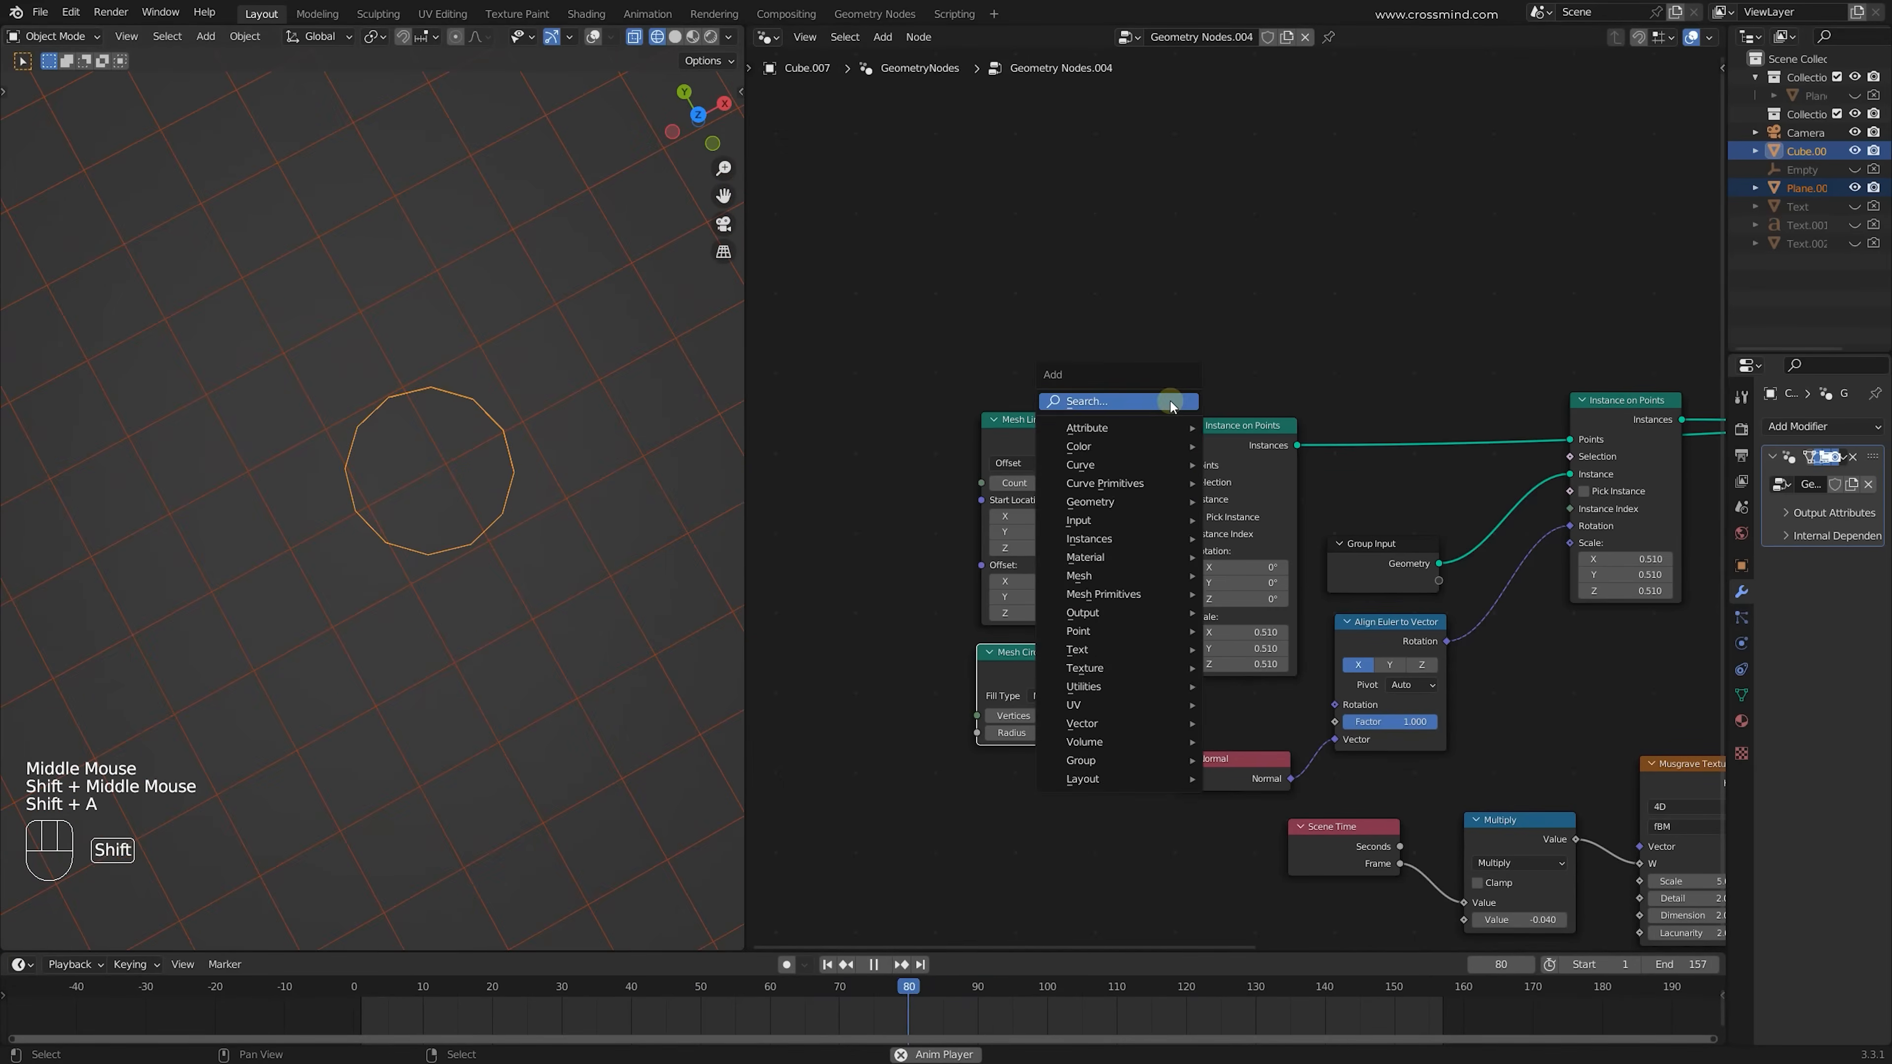
click(1171, 403)
text(rand)
click(1251, 435)
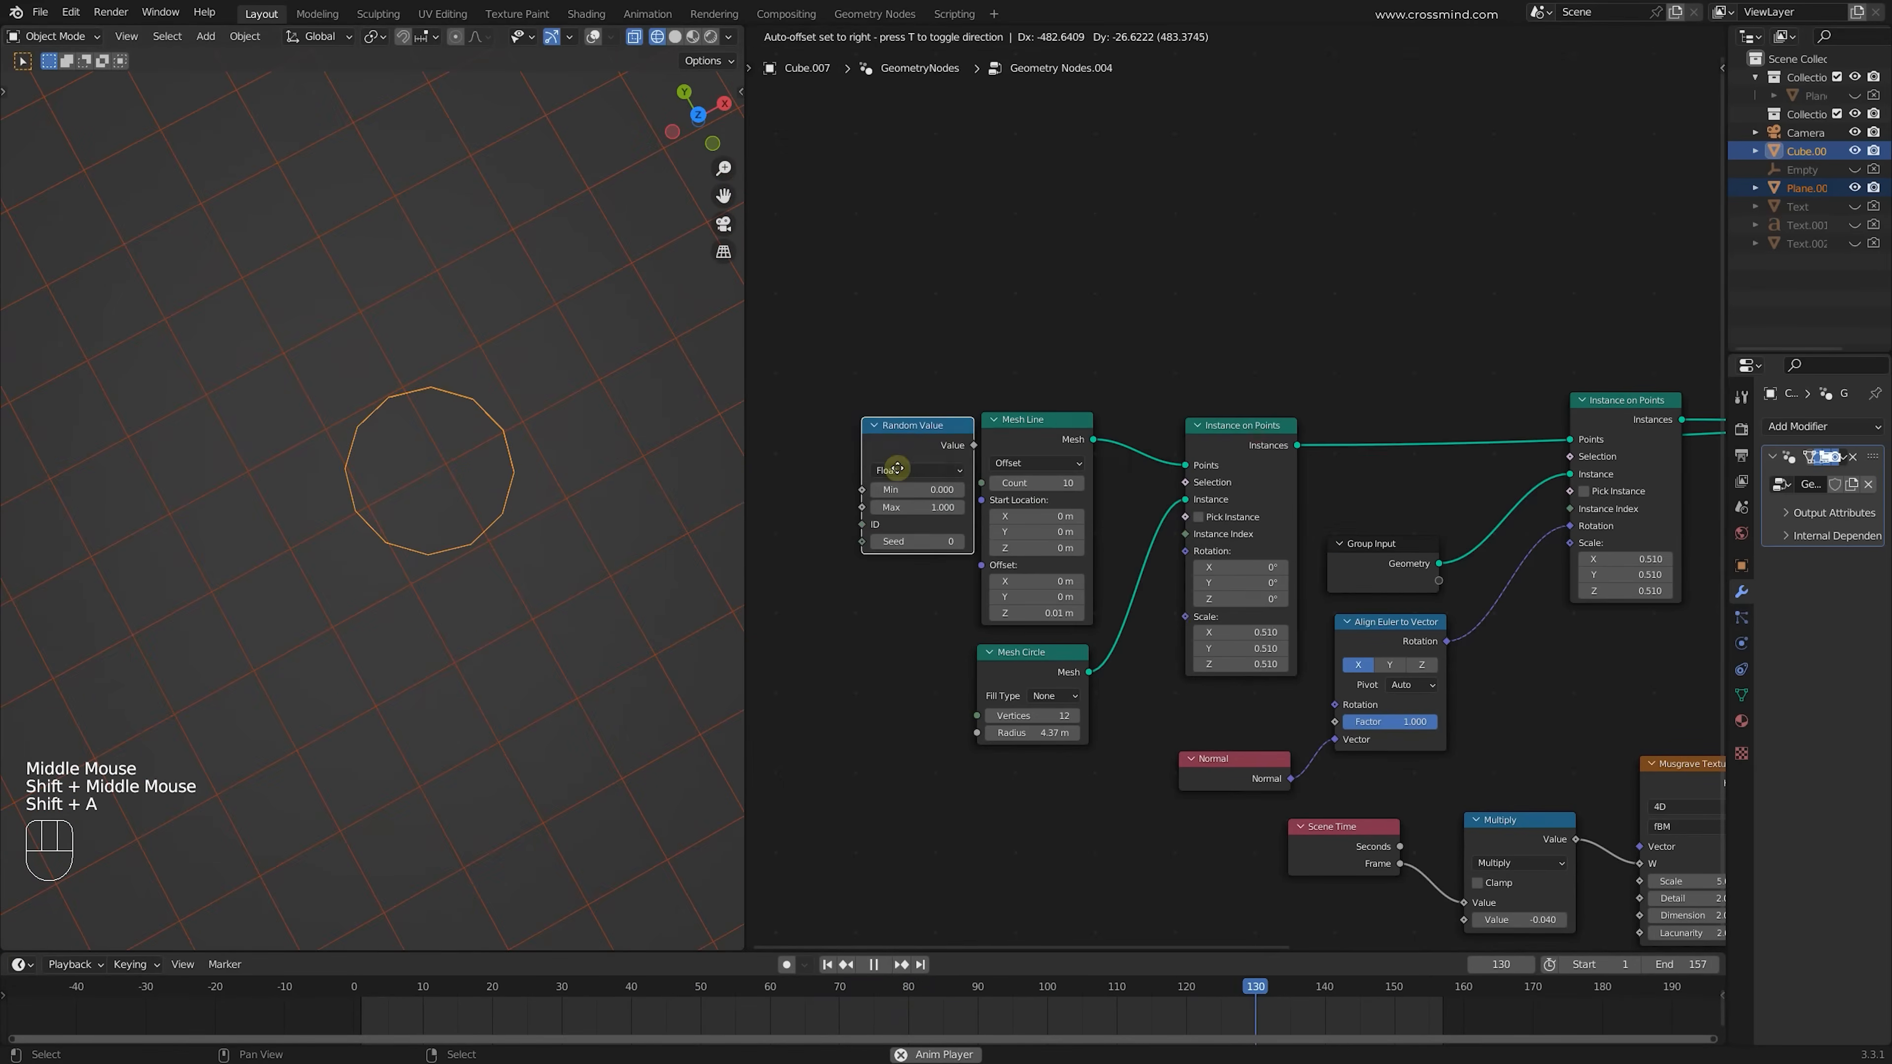
drag(1185, 618, 1186, 618)
Set the Random Value's Min to 0.370 and the Mesh Circle to 19 vertices with a 5.92 m radius
scroll(1203, 515, up, 2)
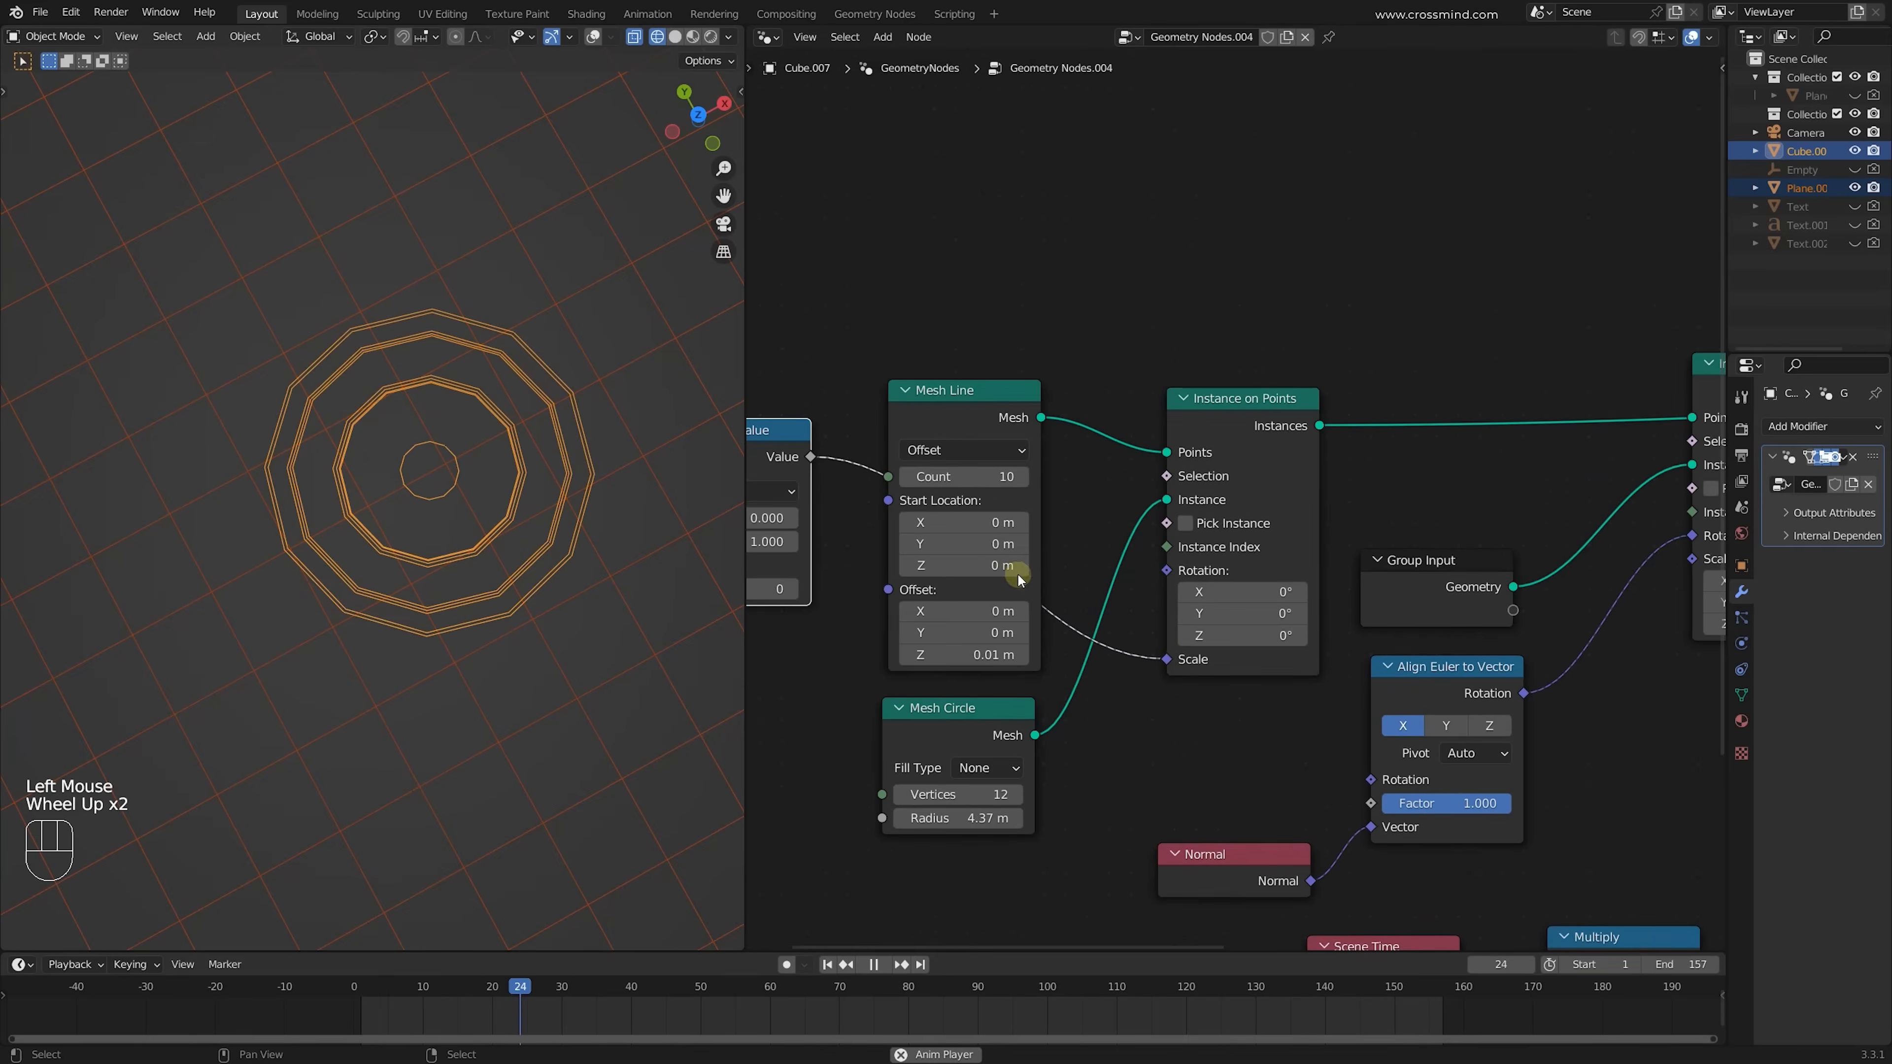
middle_drag(1018, 578, 1027, 578)
shift+drag(913, 479, 958, 479)
shift+drag(1147, 755, 1177, 755)
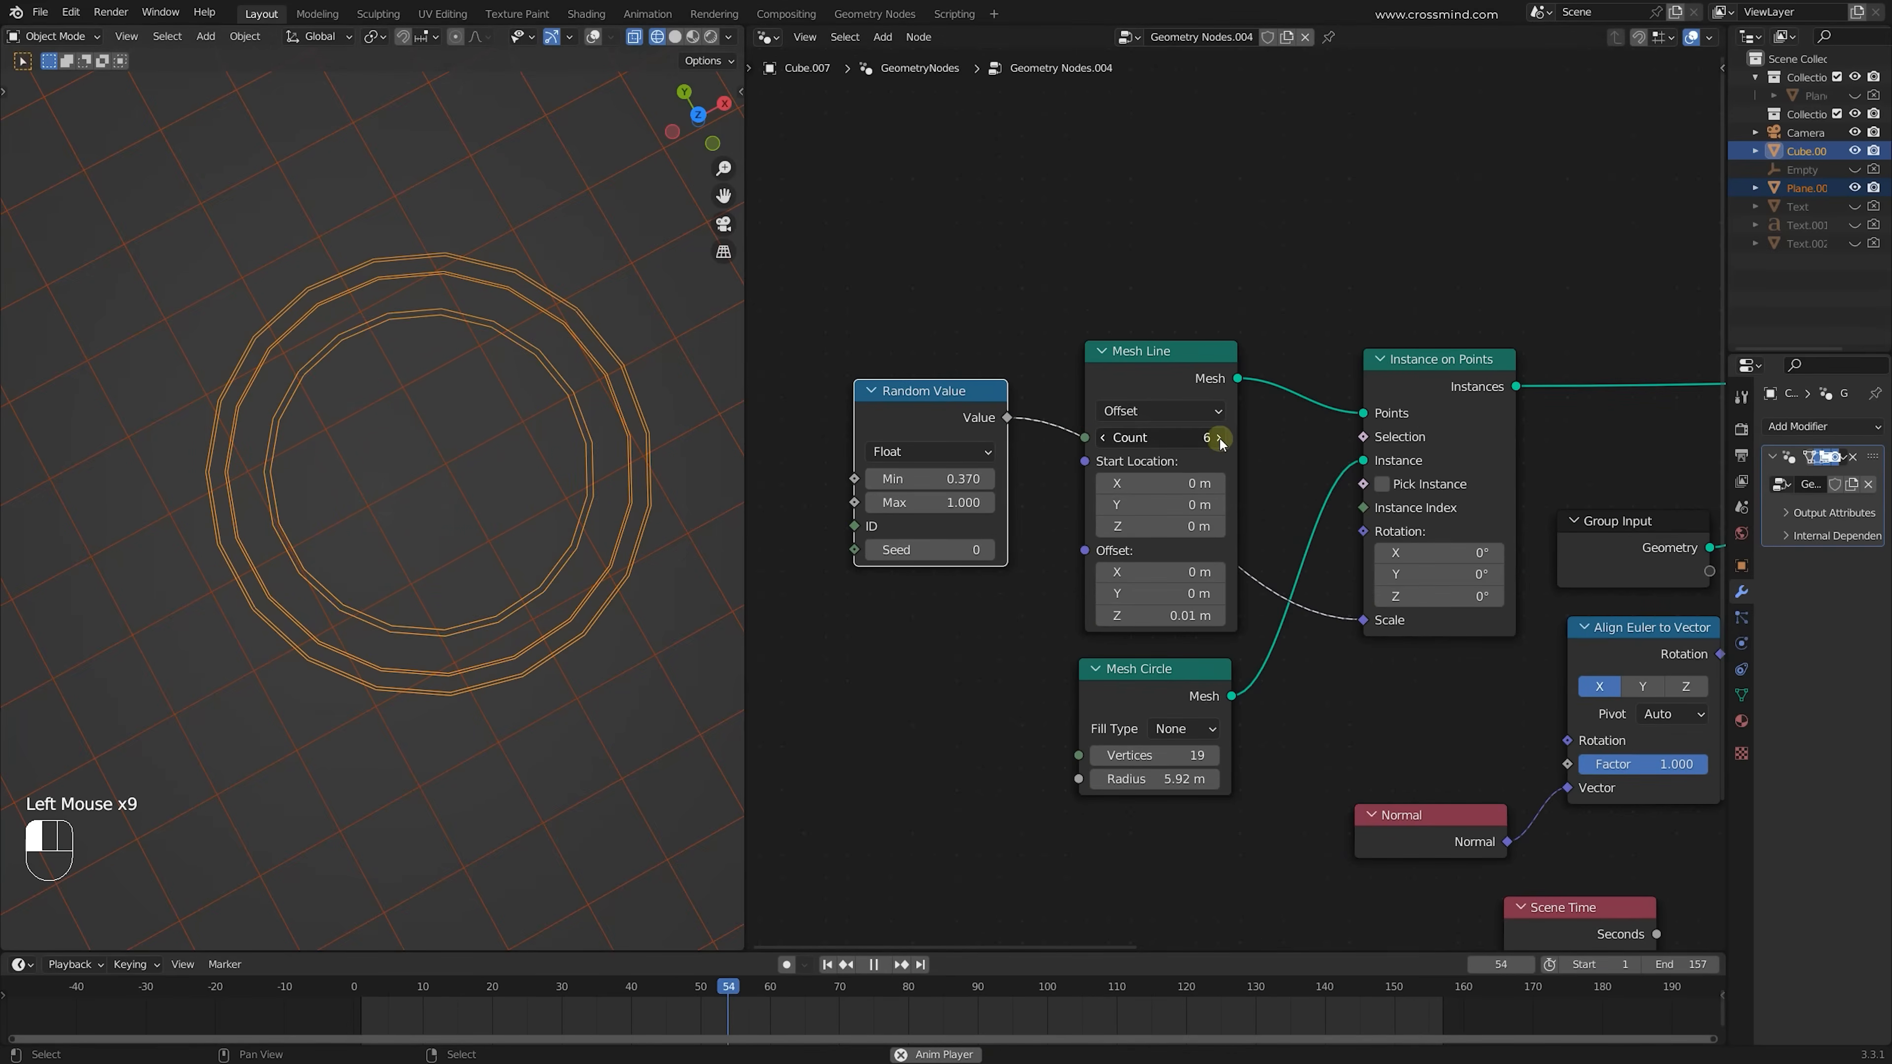
Set the Random Value's Max to 1.250 and the Mesh Line's Count to 8
shift+drag(968, 503, 984, 503)
scroll(1216, 524, down, 2)
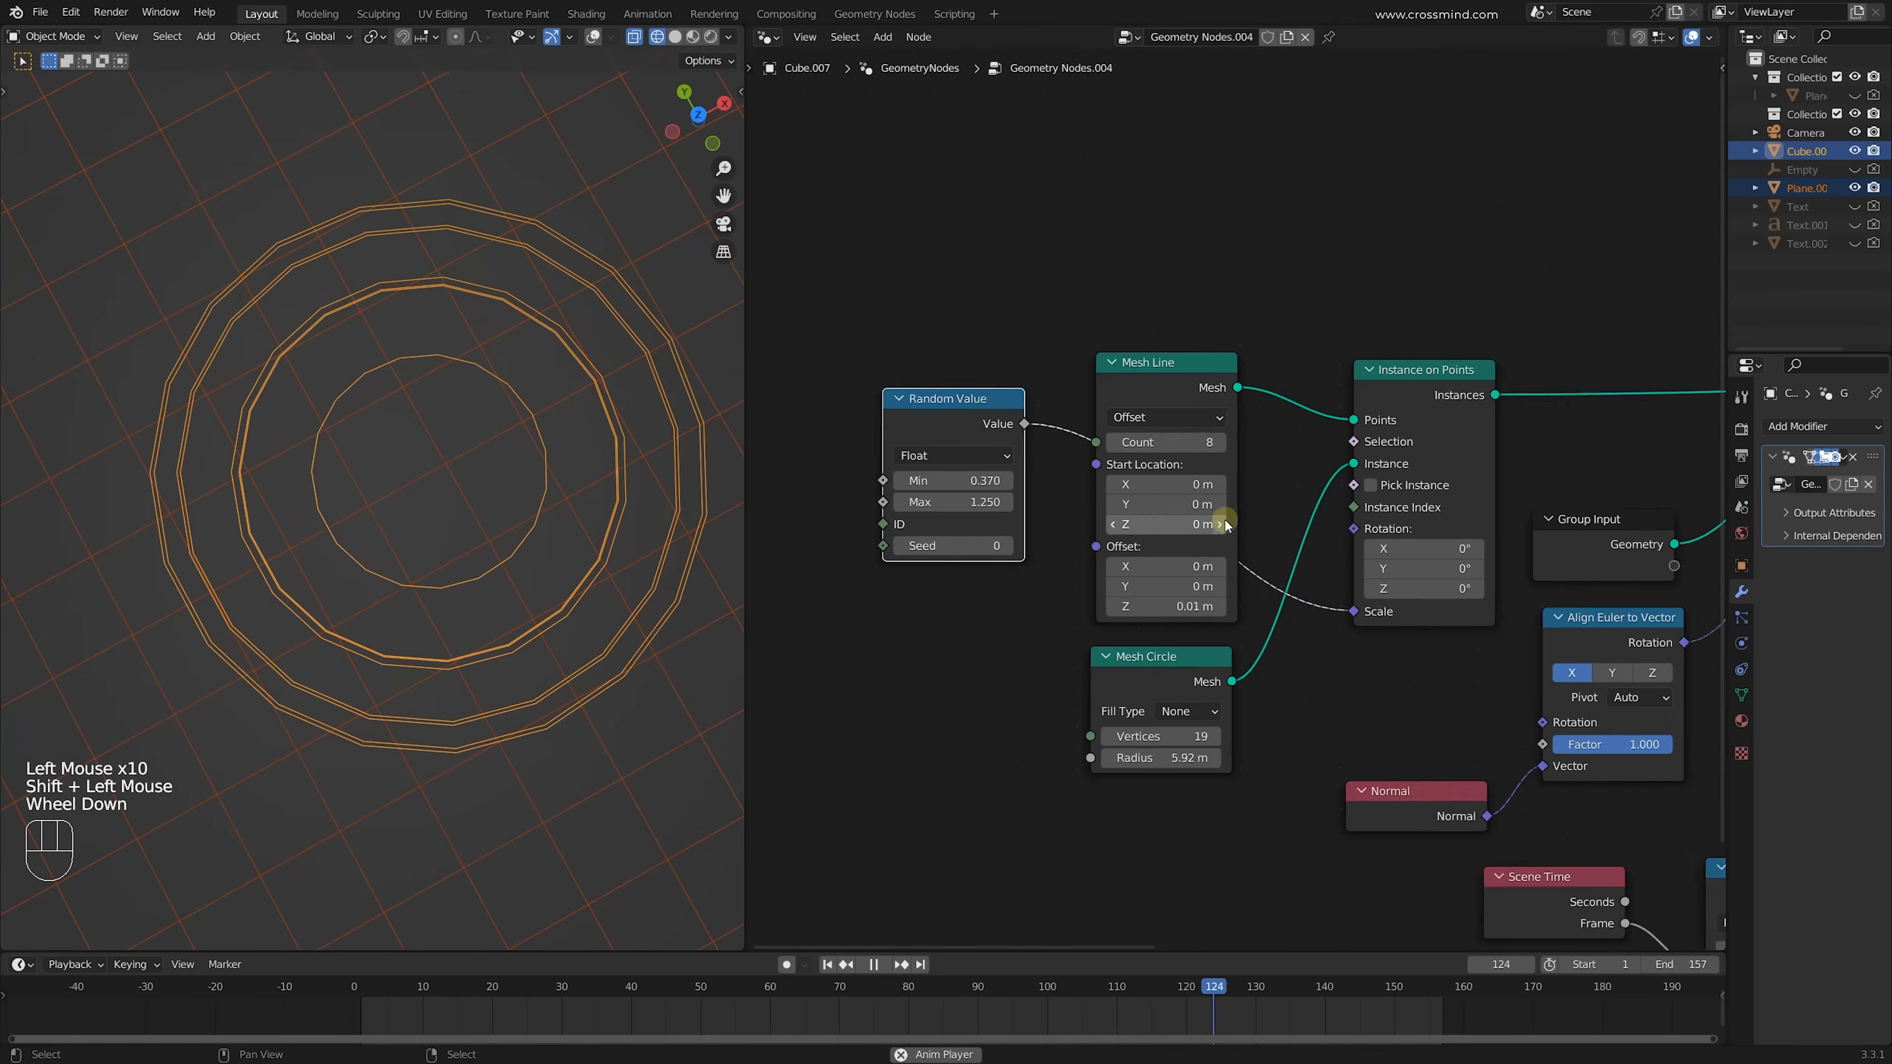
Add a Realize Instances node between the circle Instance on Points and the arrow Instance on Points
middle_drag(1216, 523, 1348, 380)
scroll(1348, 380, down, 1)
key(shift+a)
text(rea)
key(Return)
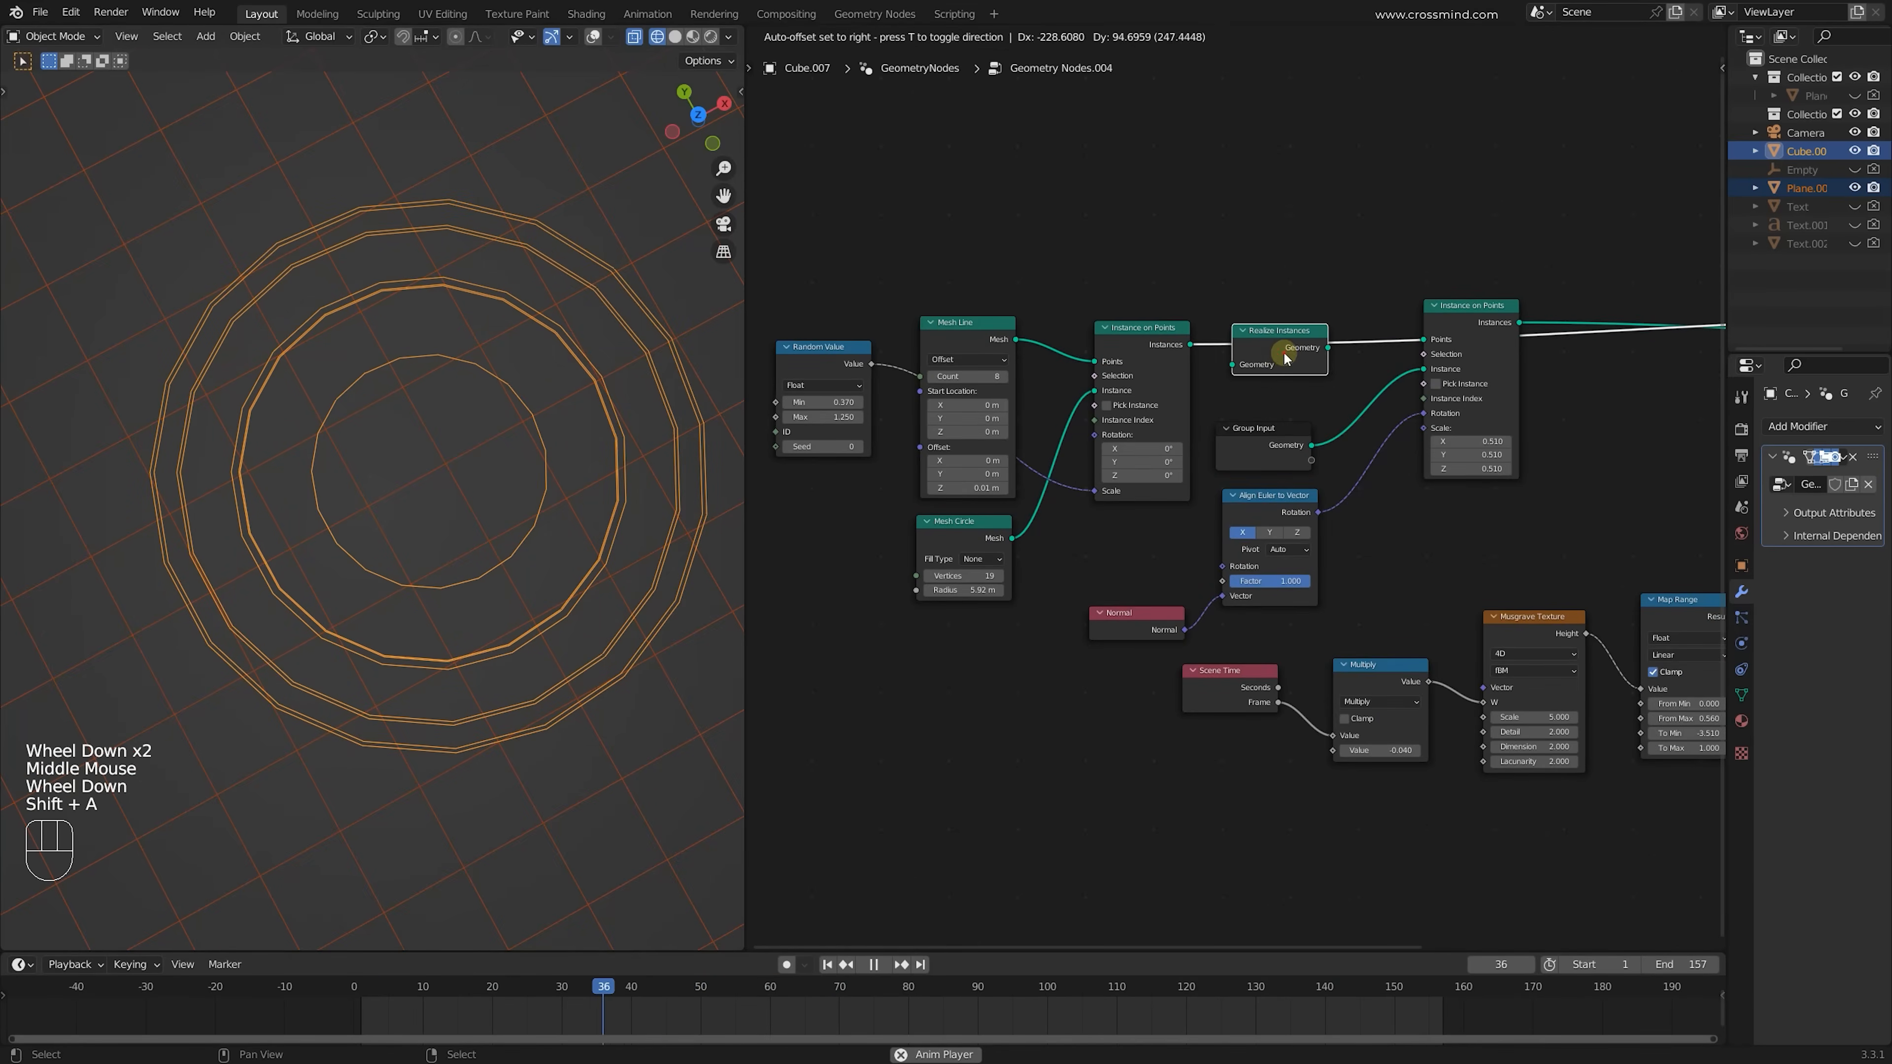
middle_drag(1457, 423, 1206, 401)
scroll(1207, 401, down, 2)
click(1235, 428)
Feed Realize Instances' Geometry into the arrow Instance on Points' Points input and move that Instance on Points node lower
middle_drag(1463, 400, 1336, 337)
scroll(1090, 283, up, 1)
drag(1086, 285, 1176, 372)
middle_drag(1176, 372, 1249, 296)
scroll(1250, 296, up, 2)
click(1212, 389)
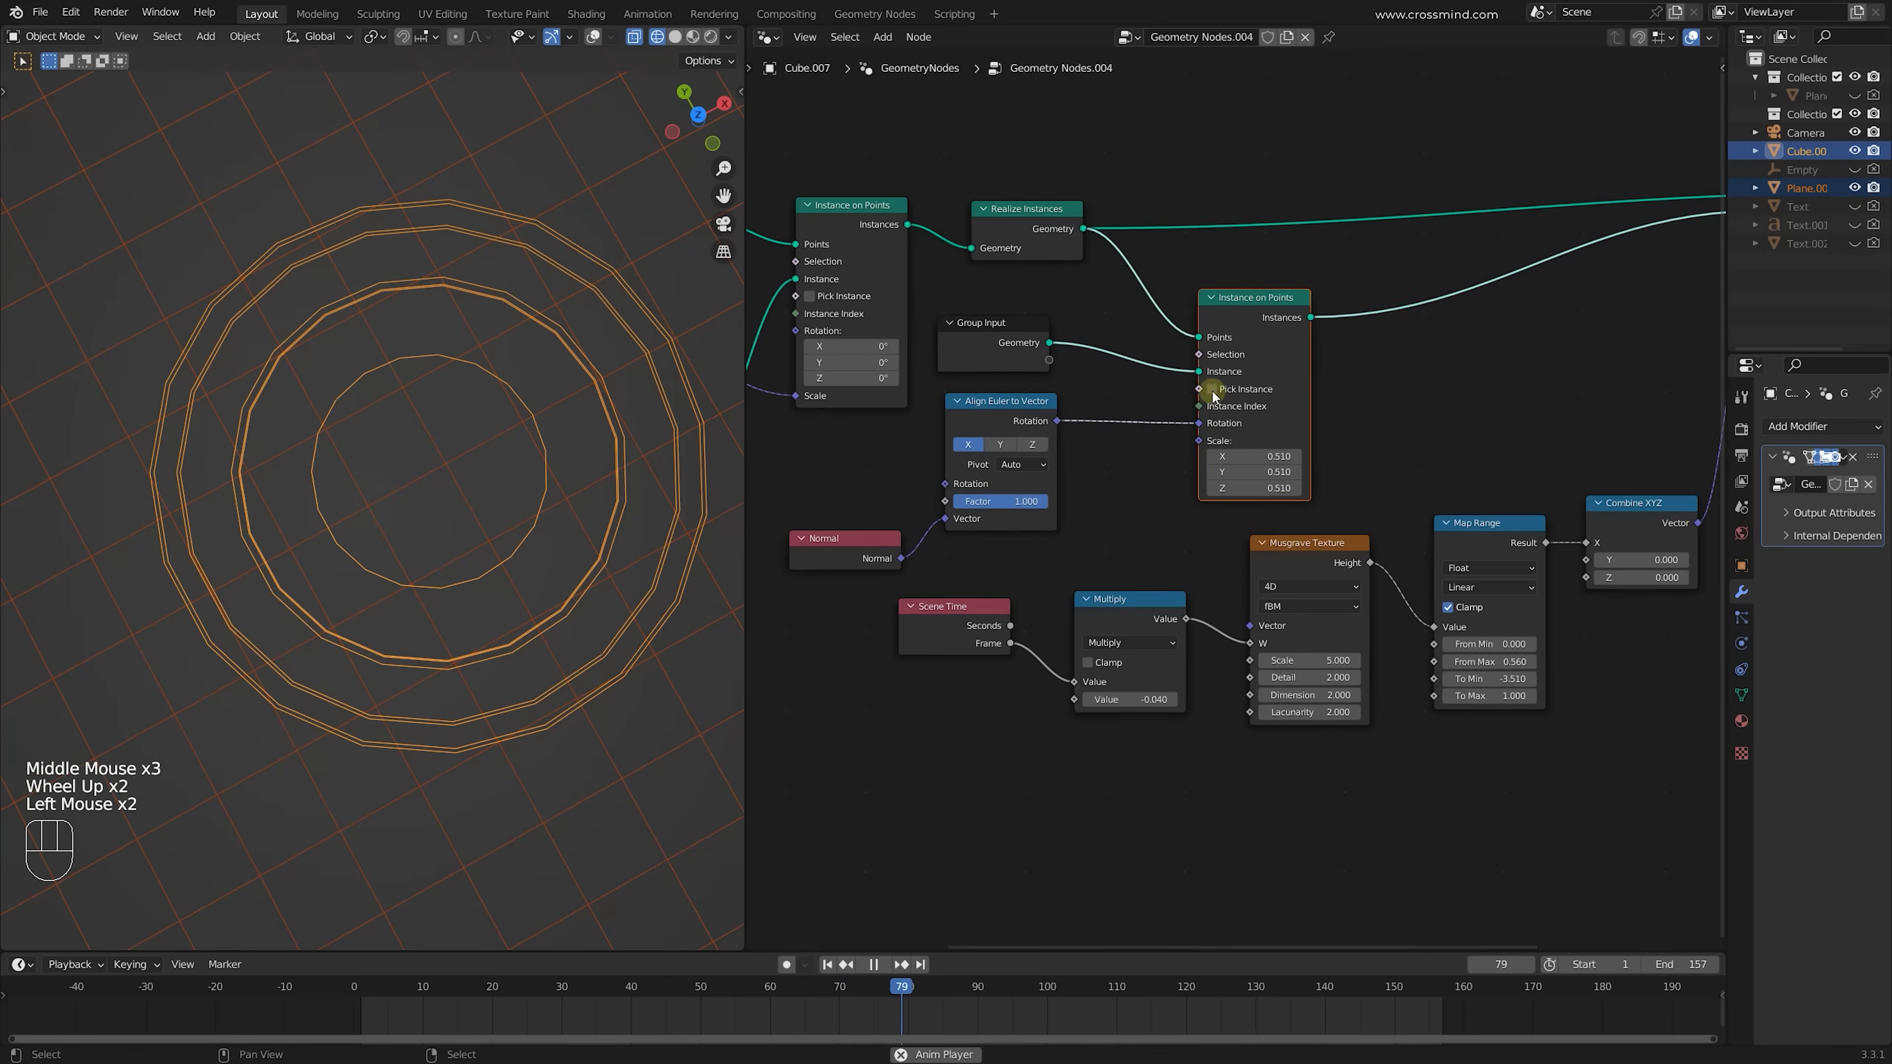
Send the Translate Instances result to the output and display the arrows in Material Preview shading
middle_drag(1059, 349, 951, 356)
scroll(951, 356, down, 2)
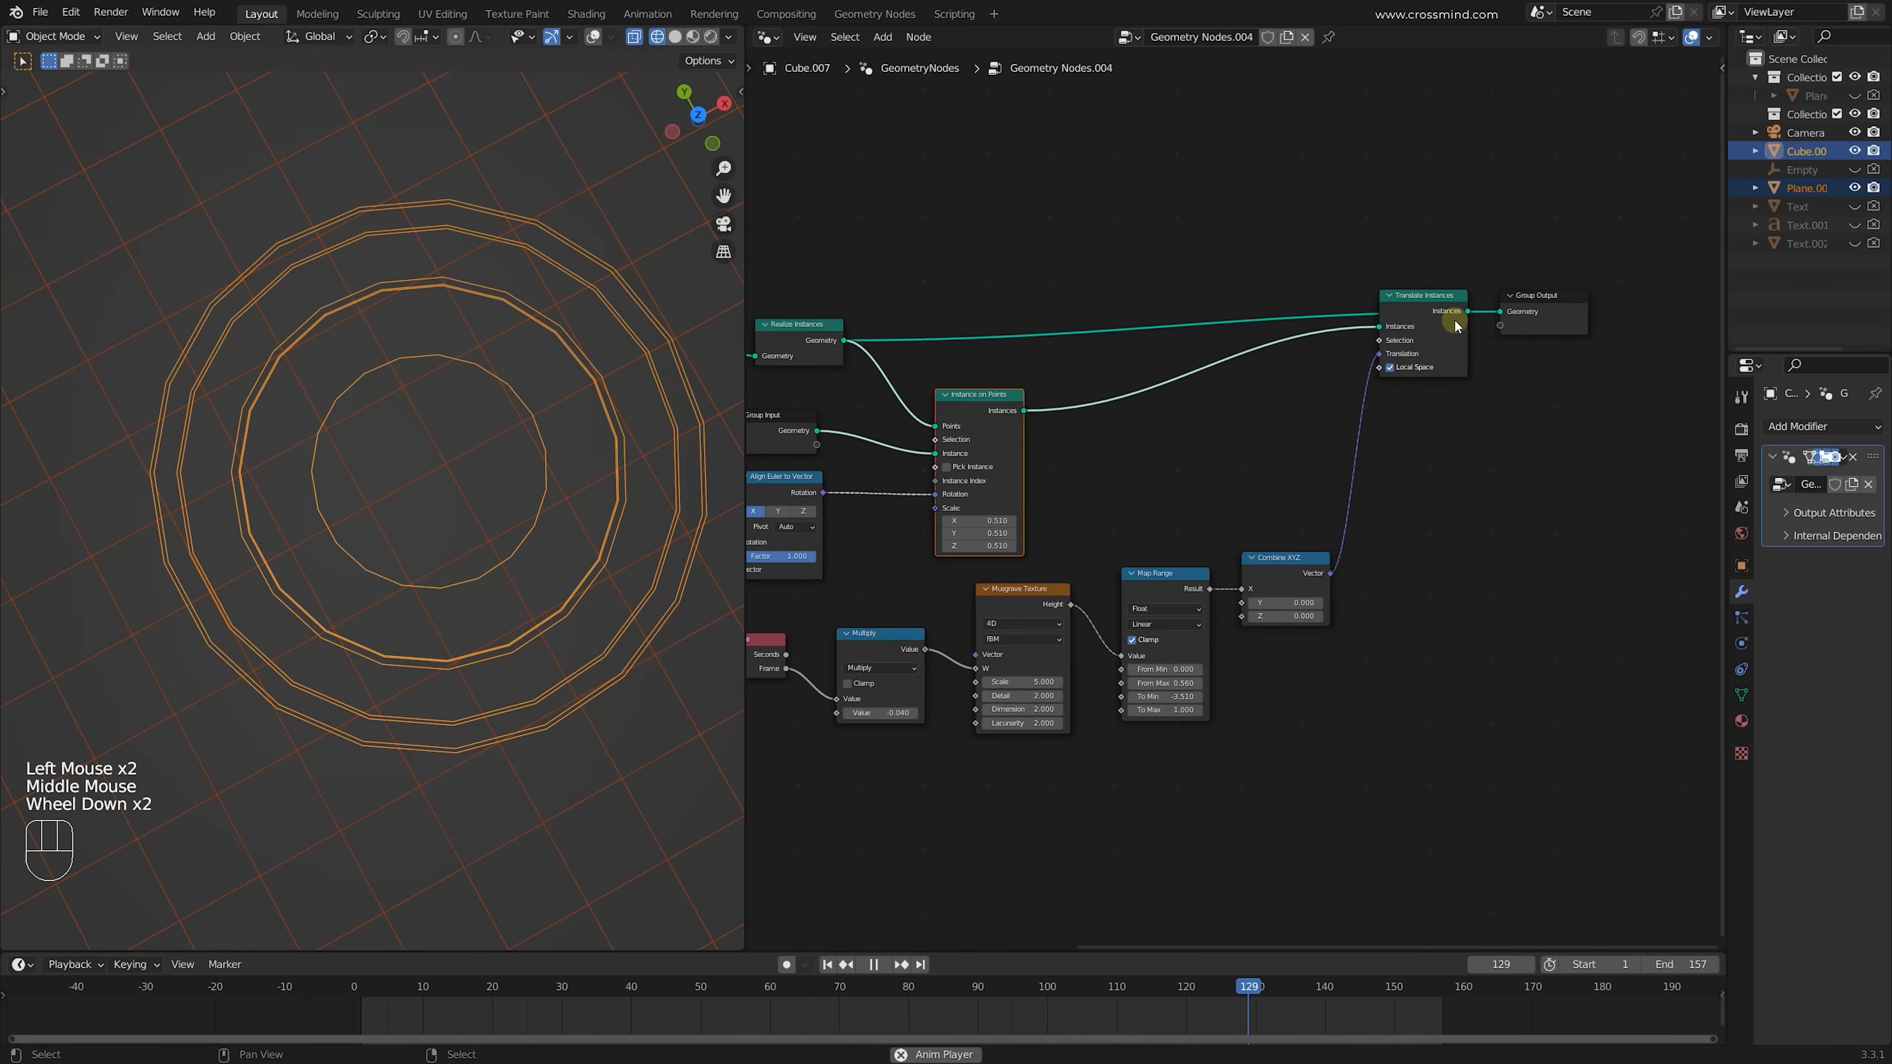
alt+shift+click(1455, 319)
scroll(439, 526, up, 1)
key(z)
middle_drag(1170, 486, 1204, 486)
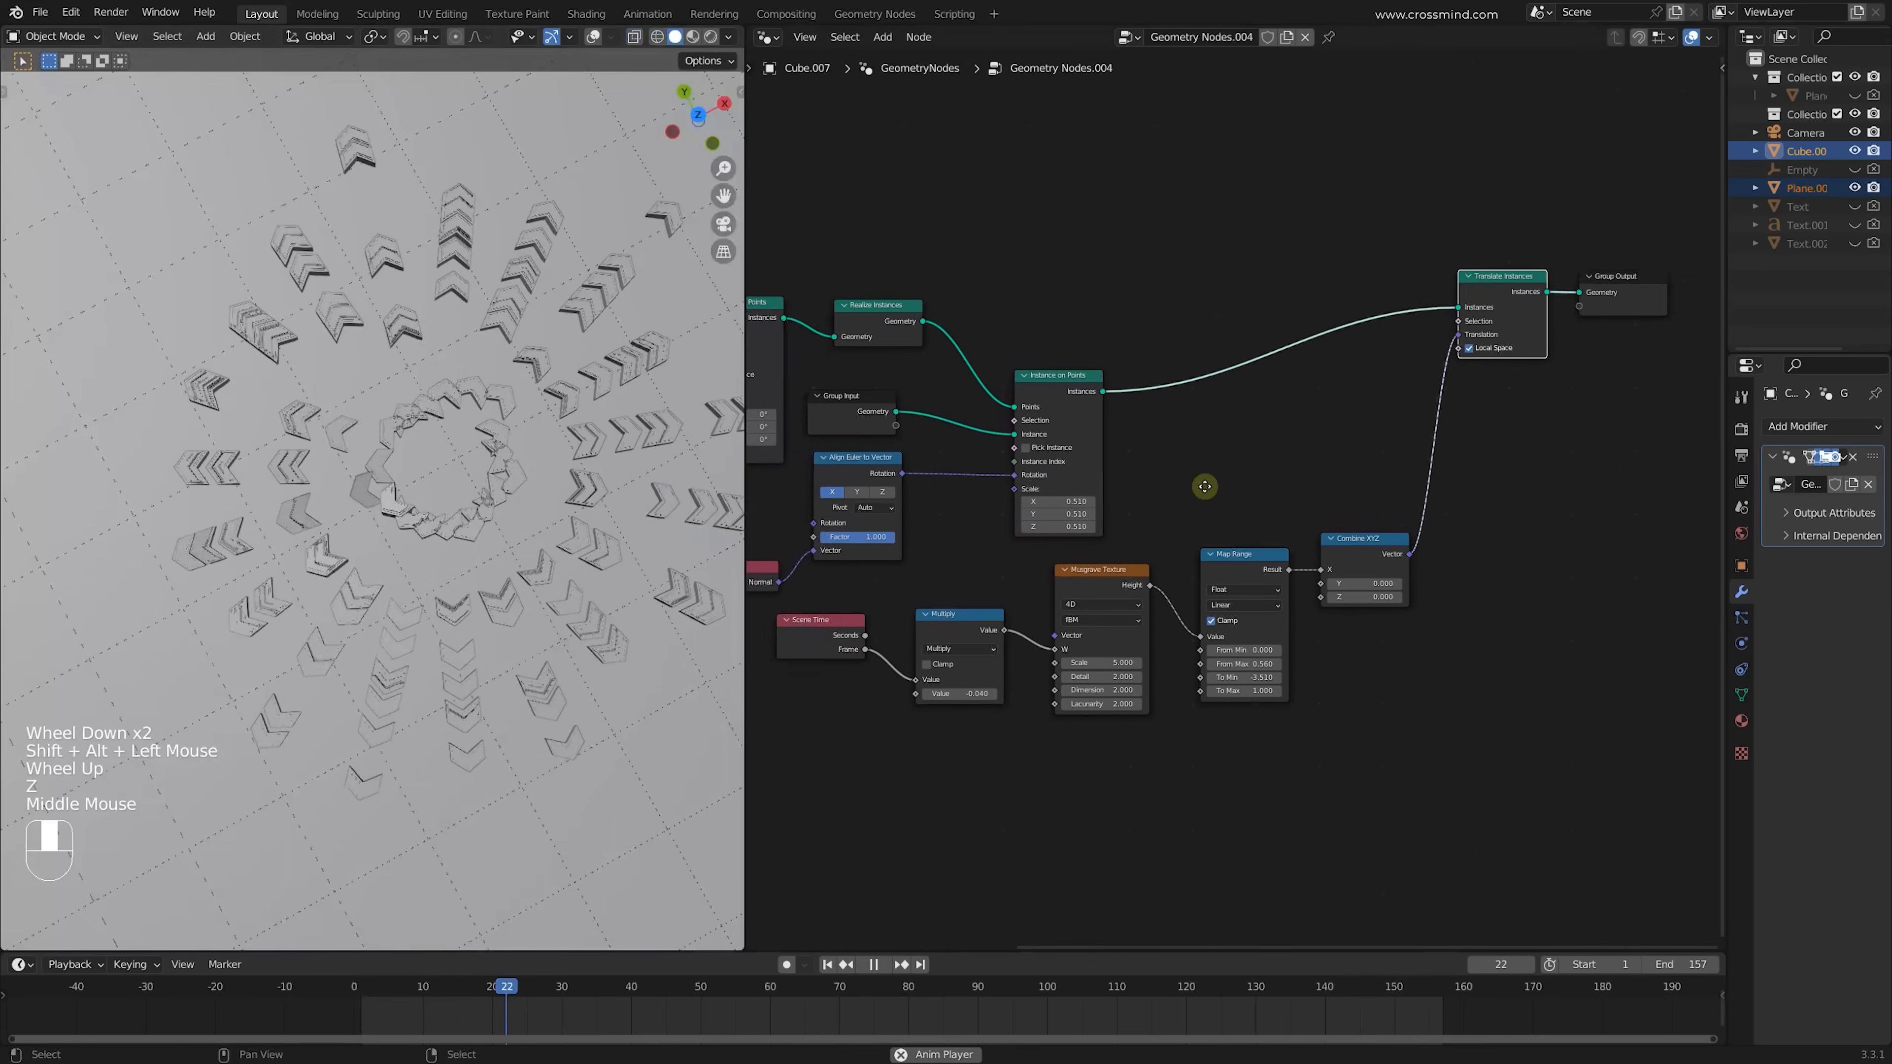
middle_drag(760, 507, 984, 511)
scroll(1190, 550, up, 1)
middle_drag(537, 552, 599, 504)
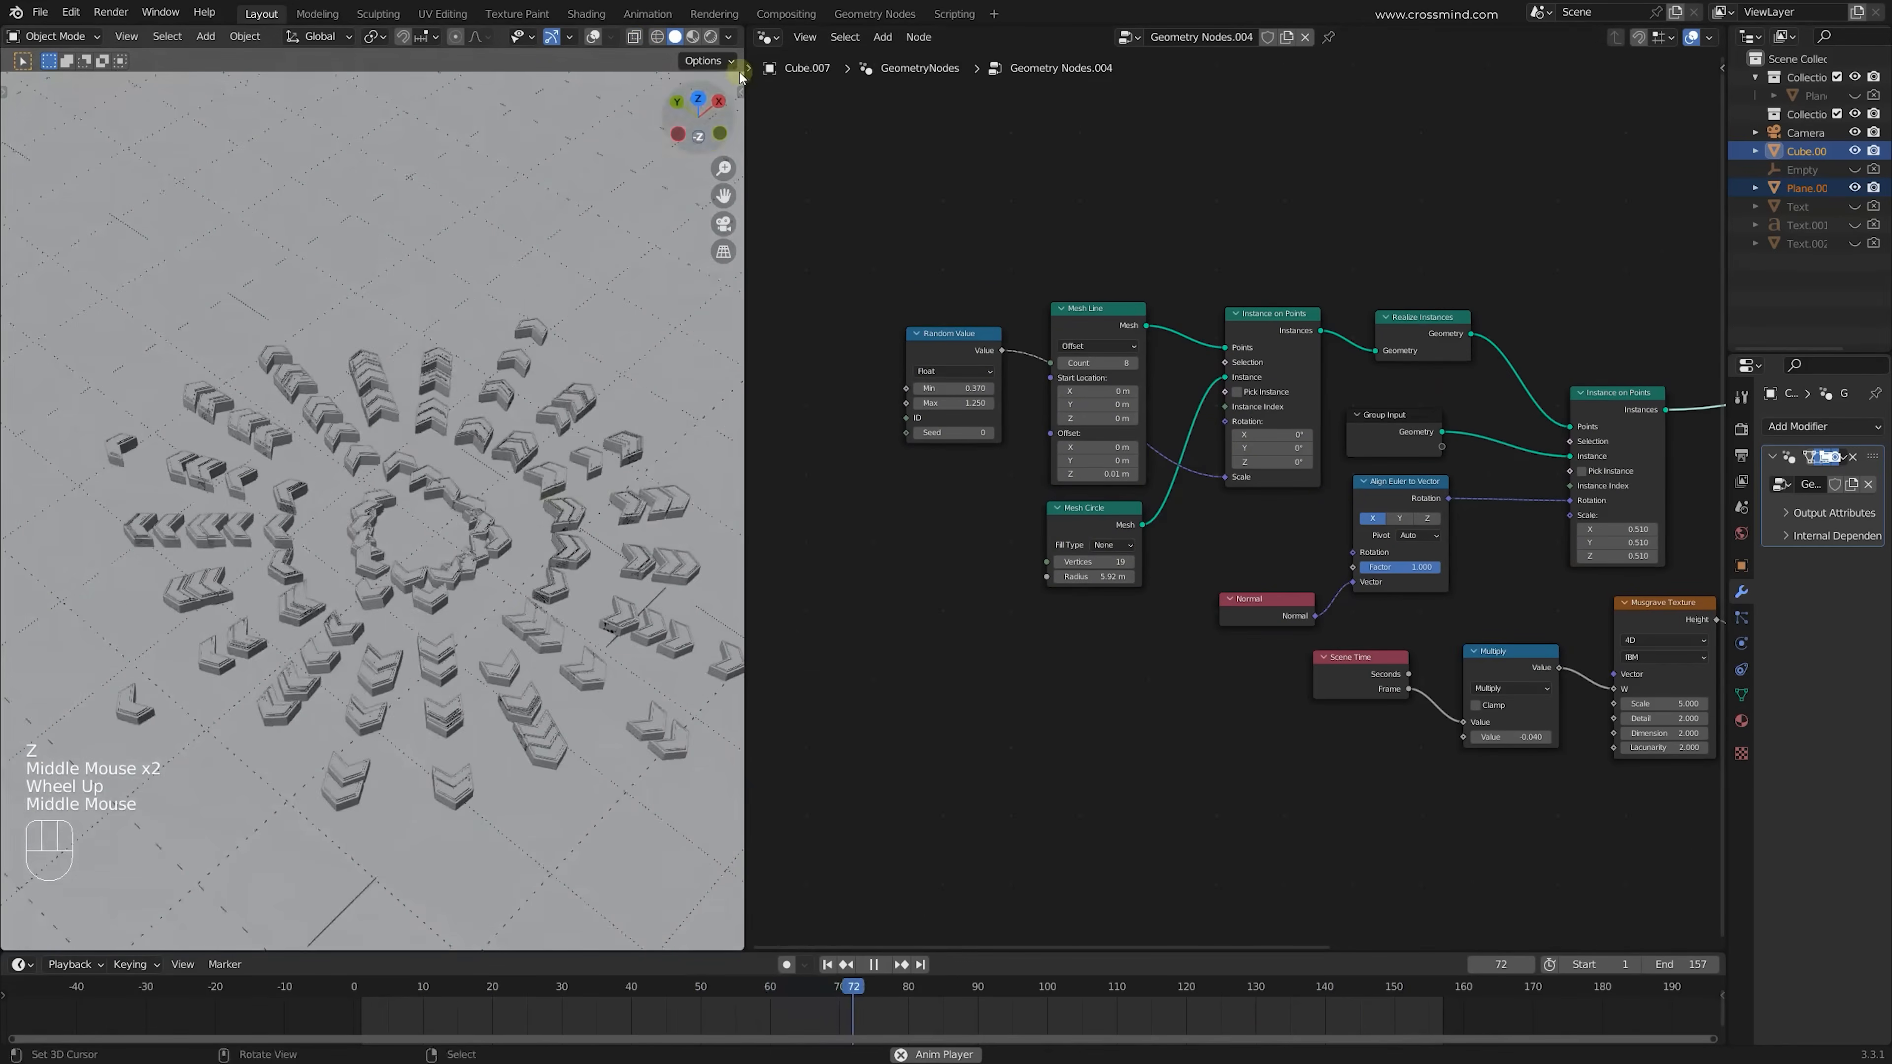
click(692, 36)
middle_drag(1018, 489, 1090, 473)
scroll(1090, 474, up, 1)
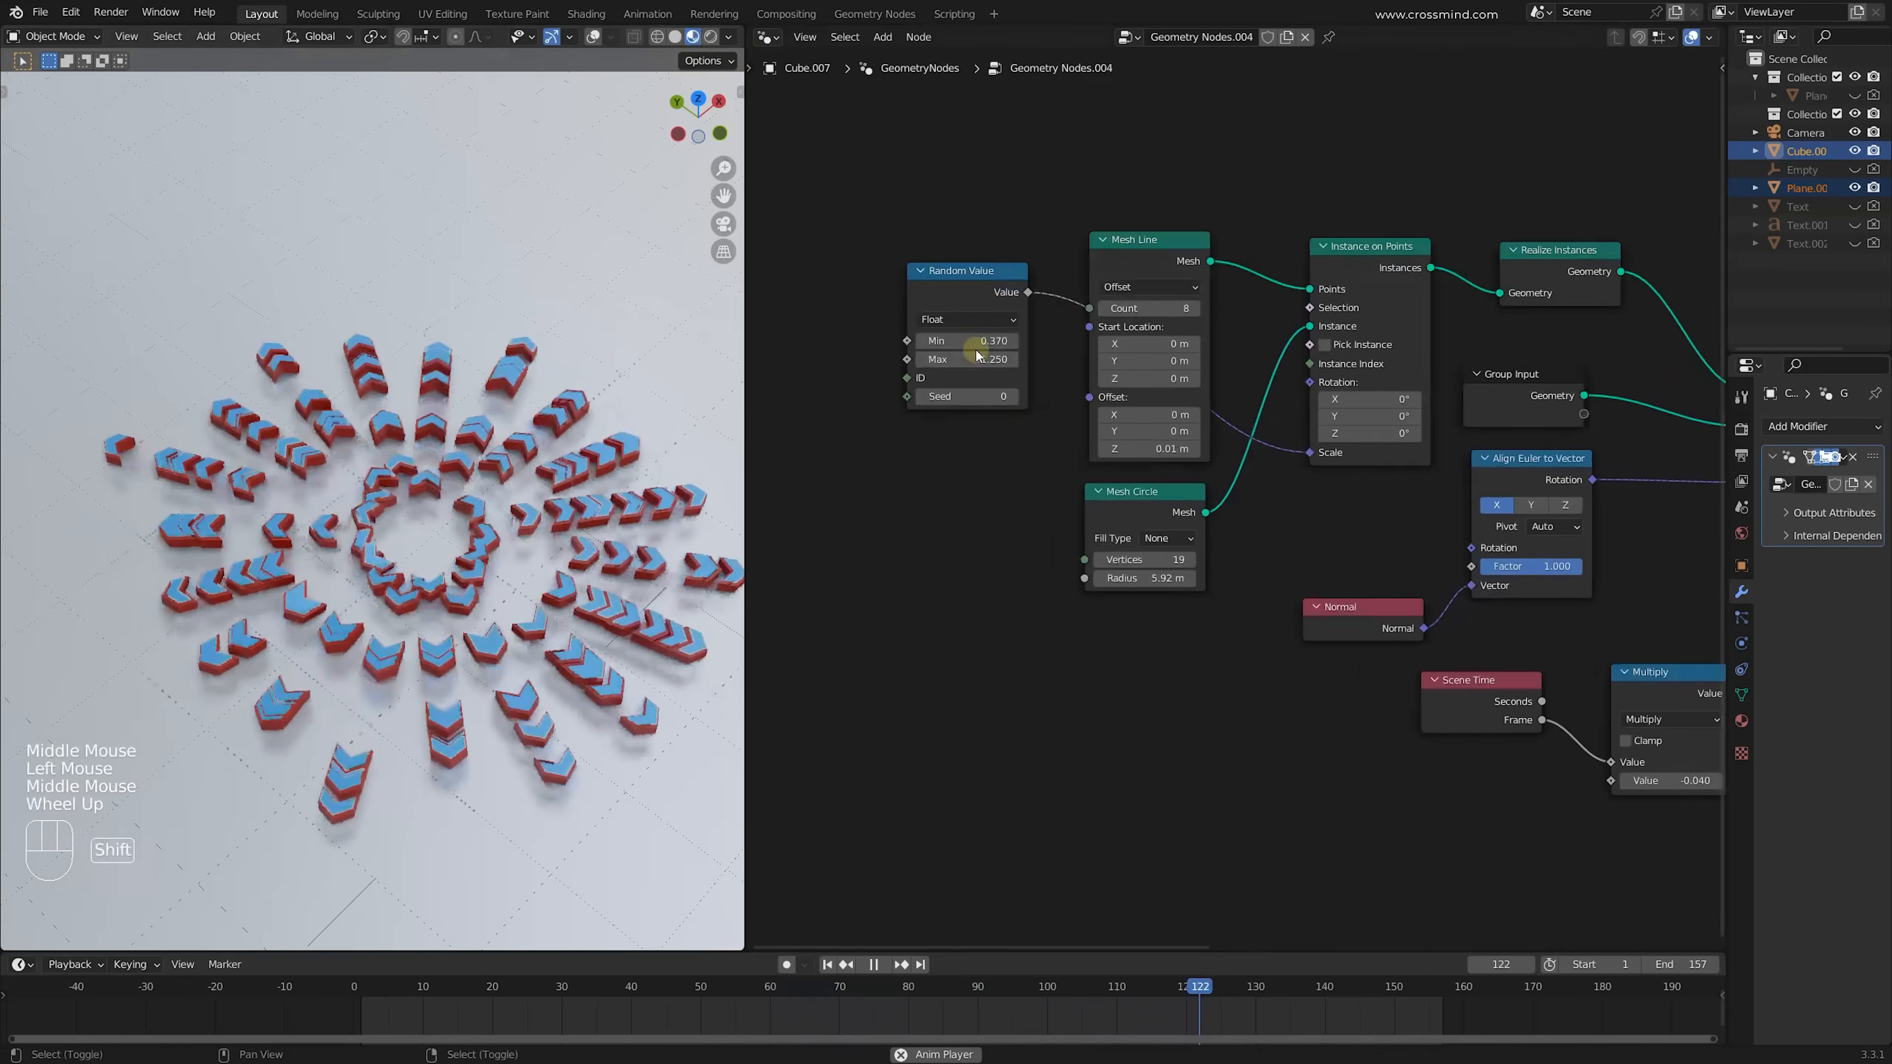
Set the Random Value's Max to 1.950 to spread the rings wider and save the file
shift+middle_drag(514, 530, 491, 456)
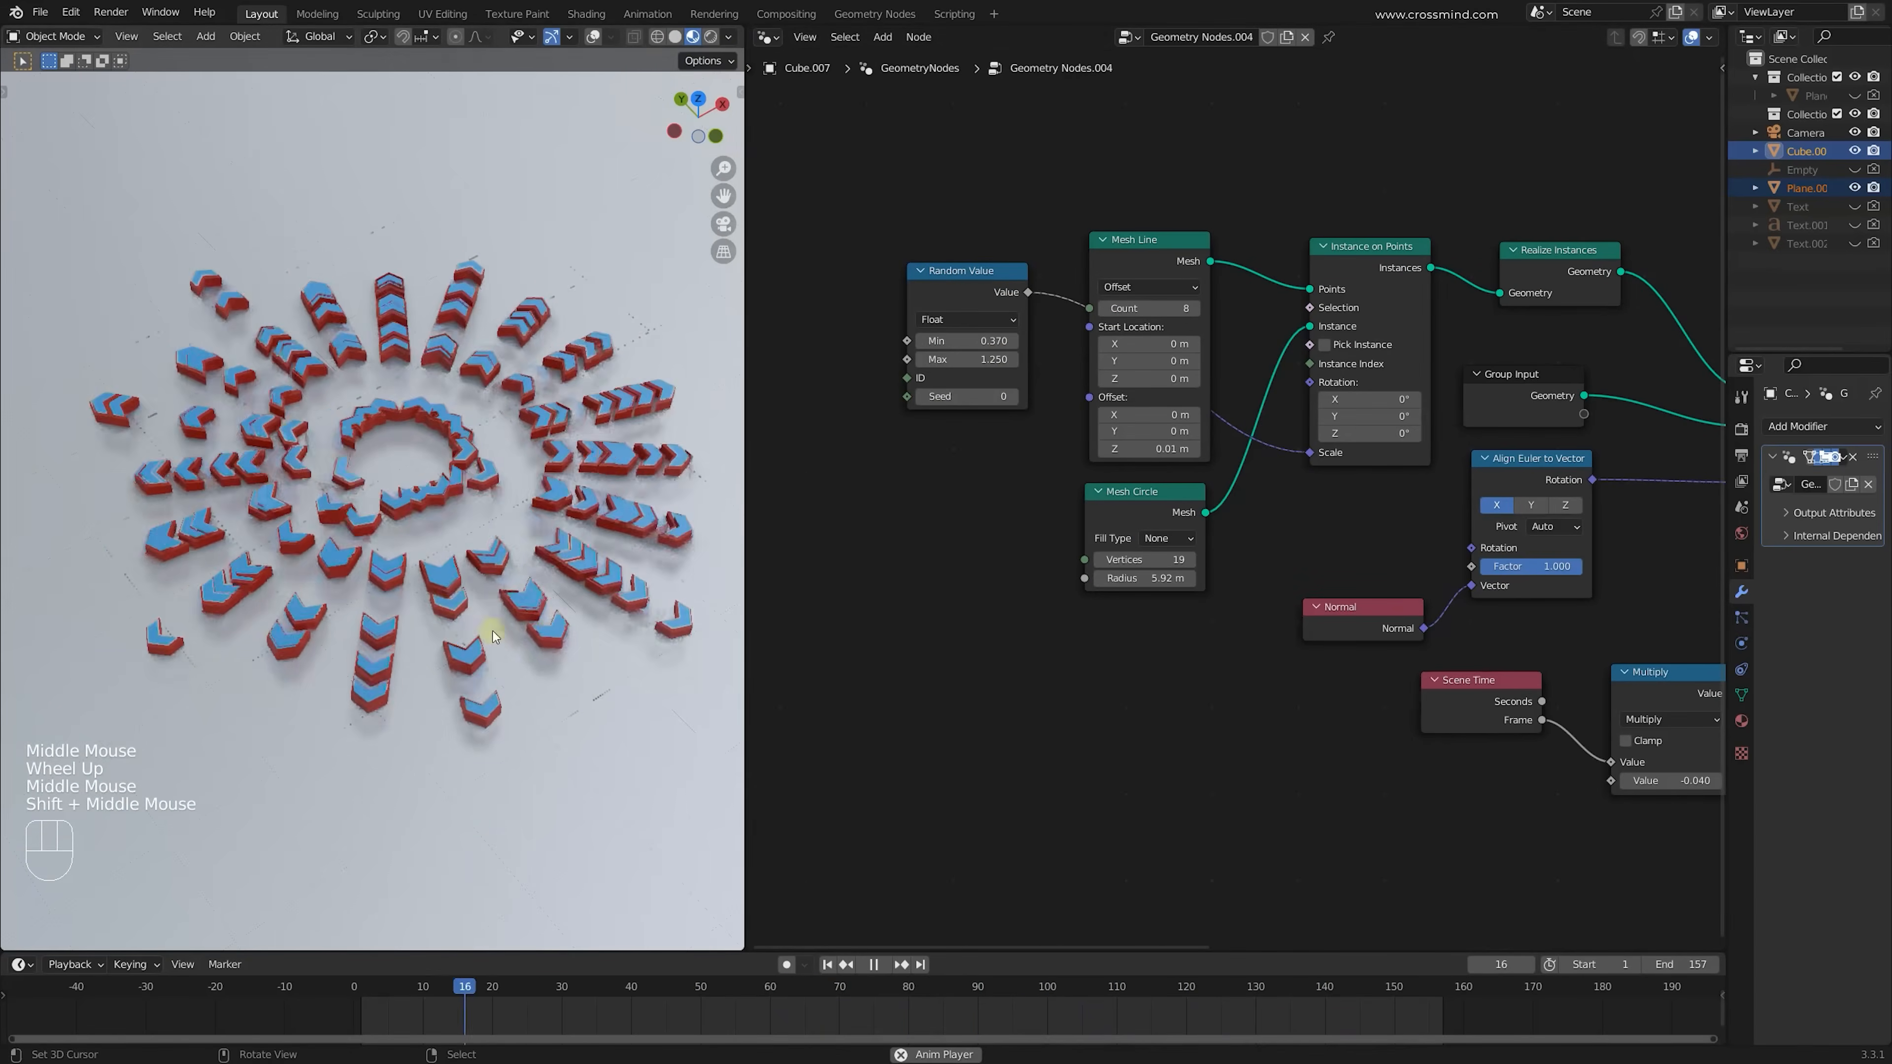
shift+drag(984, 360, 1035, 360)
middle_drag(597, 491, 601, 537)
scroll(600, 536, down, 1)
key(ctrl+s)
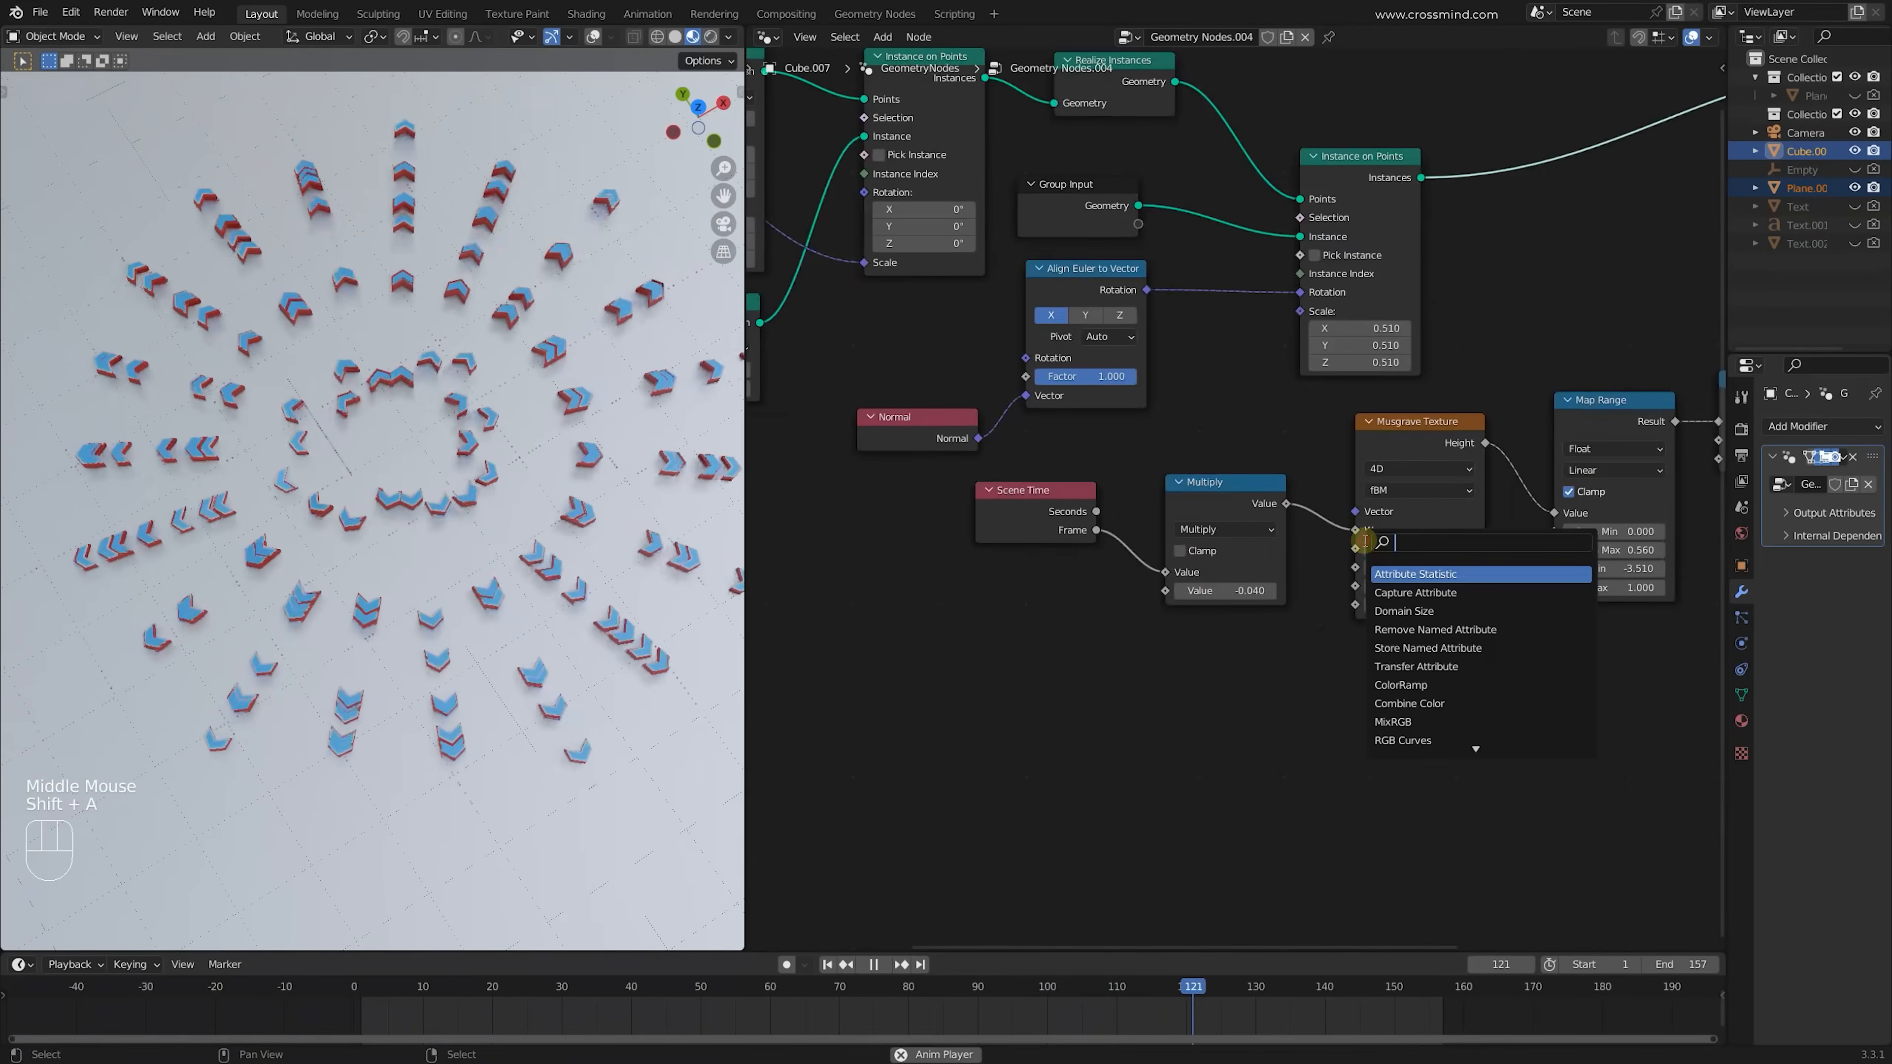
Browse the texture node types that could replace the Musgrave Texture, without switching it
click(1482, 575)
click(1441, 437)
key(shift+s)
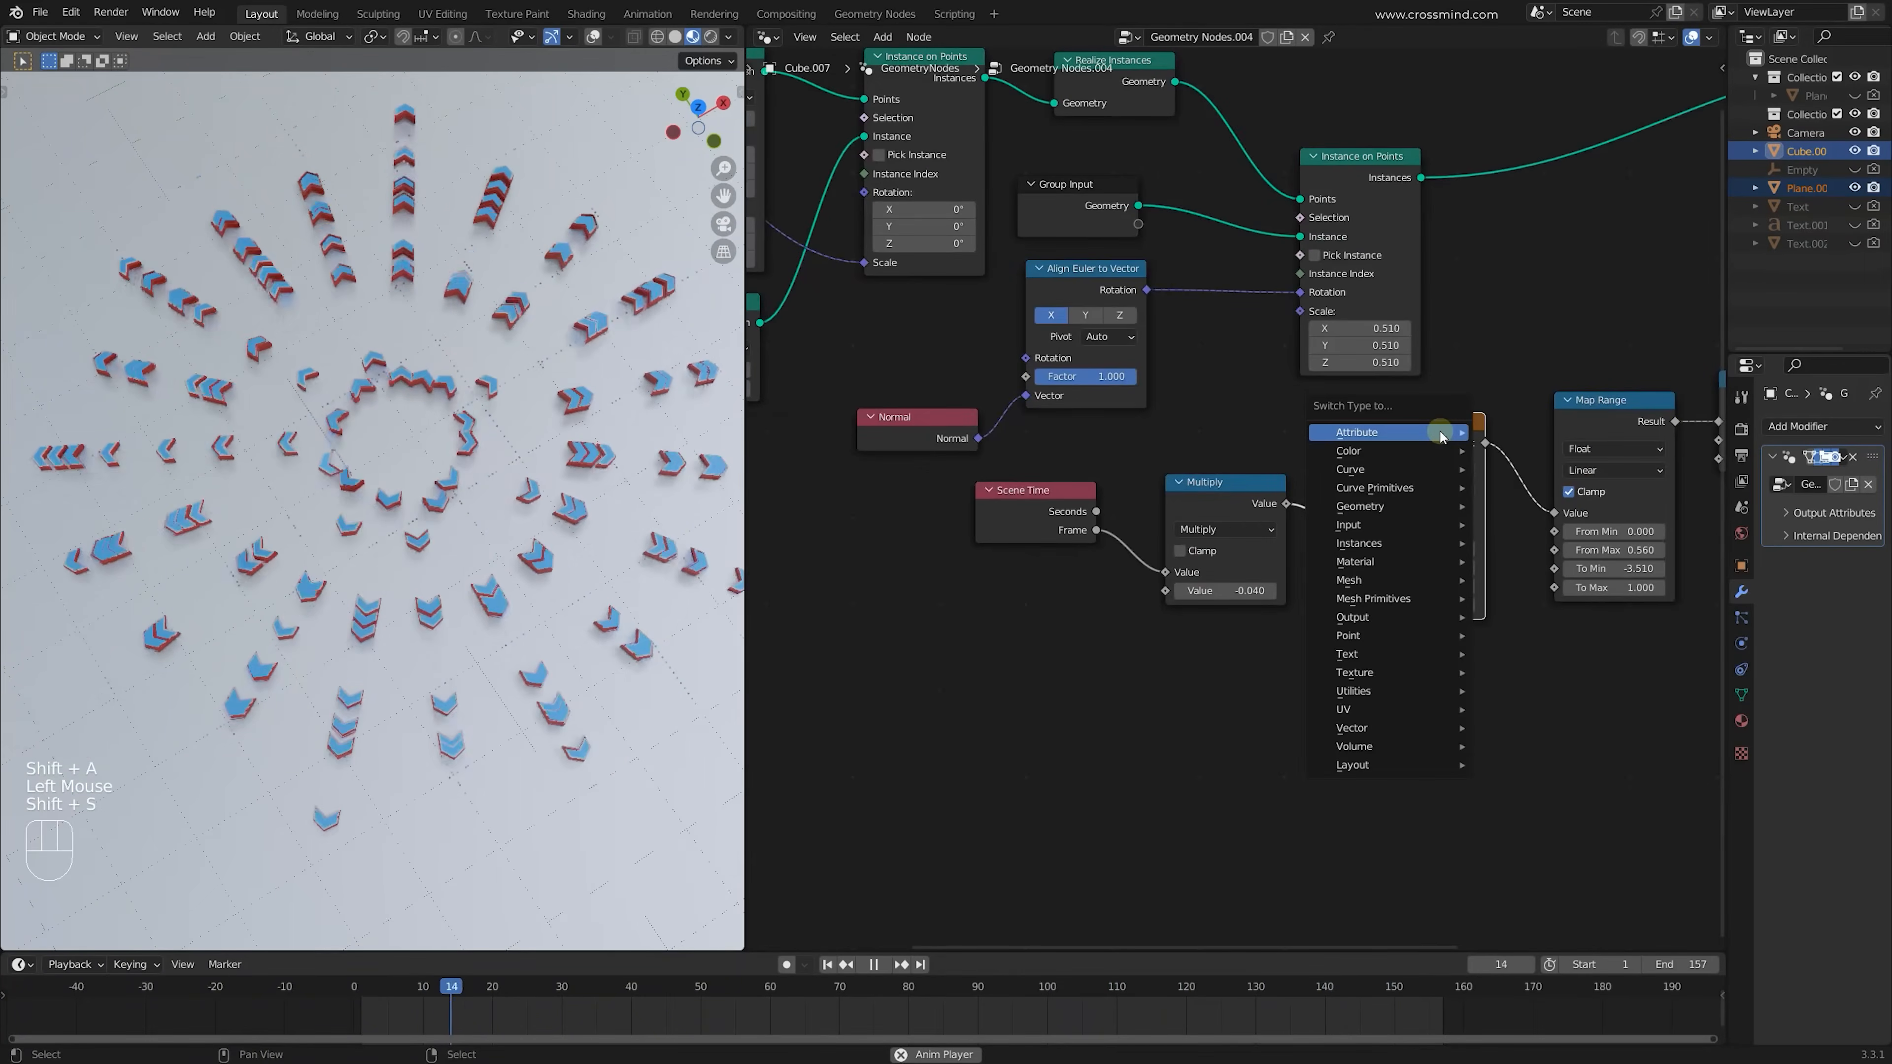
mouse_move(1442, 436)
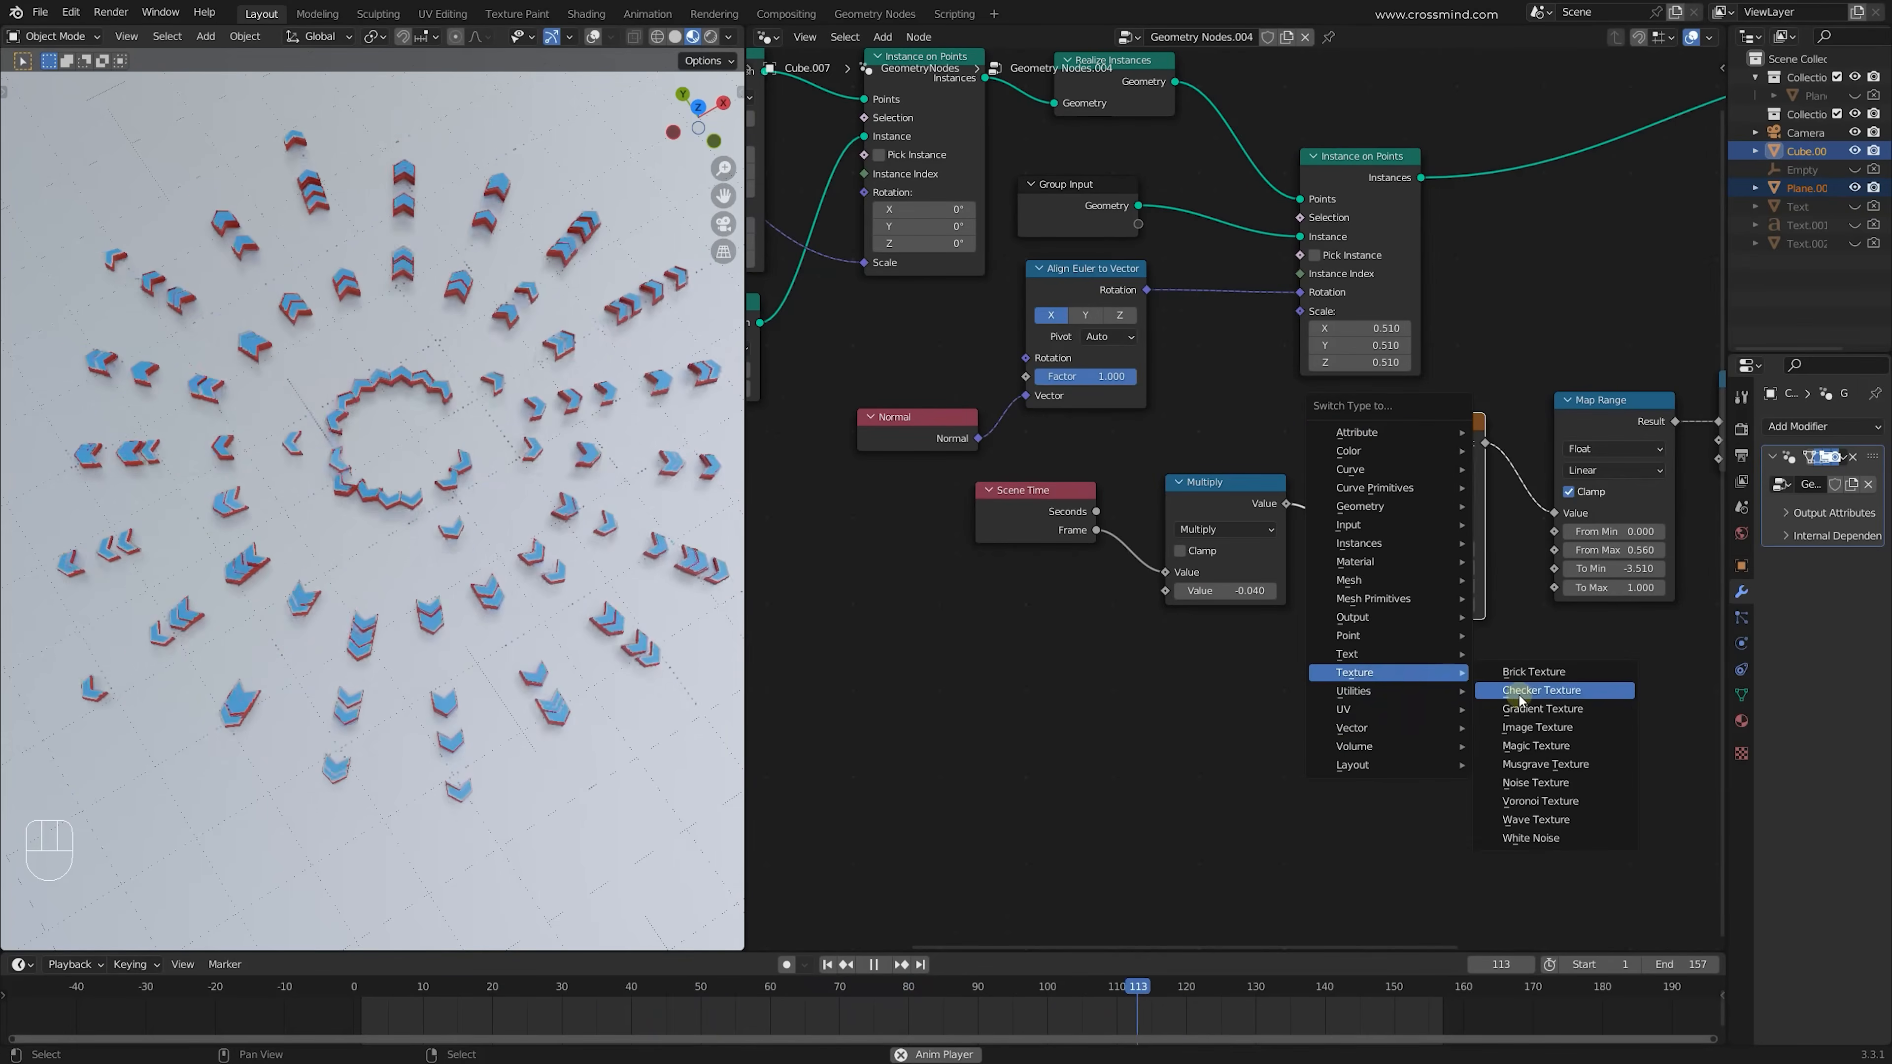
scroll(1077, 544, up, 2)
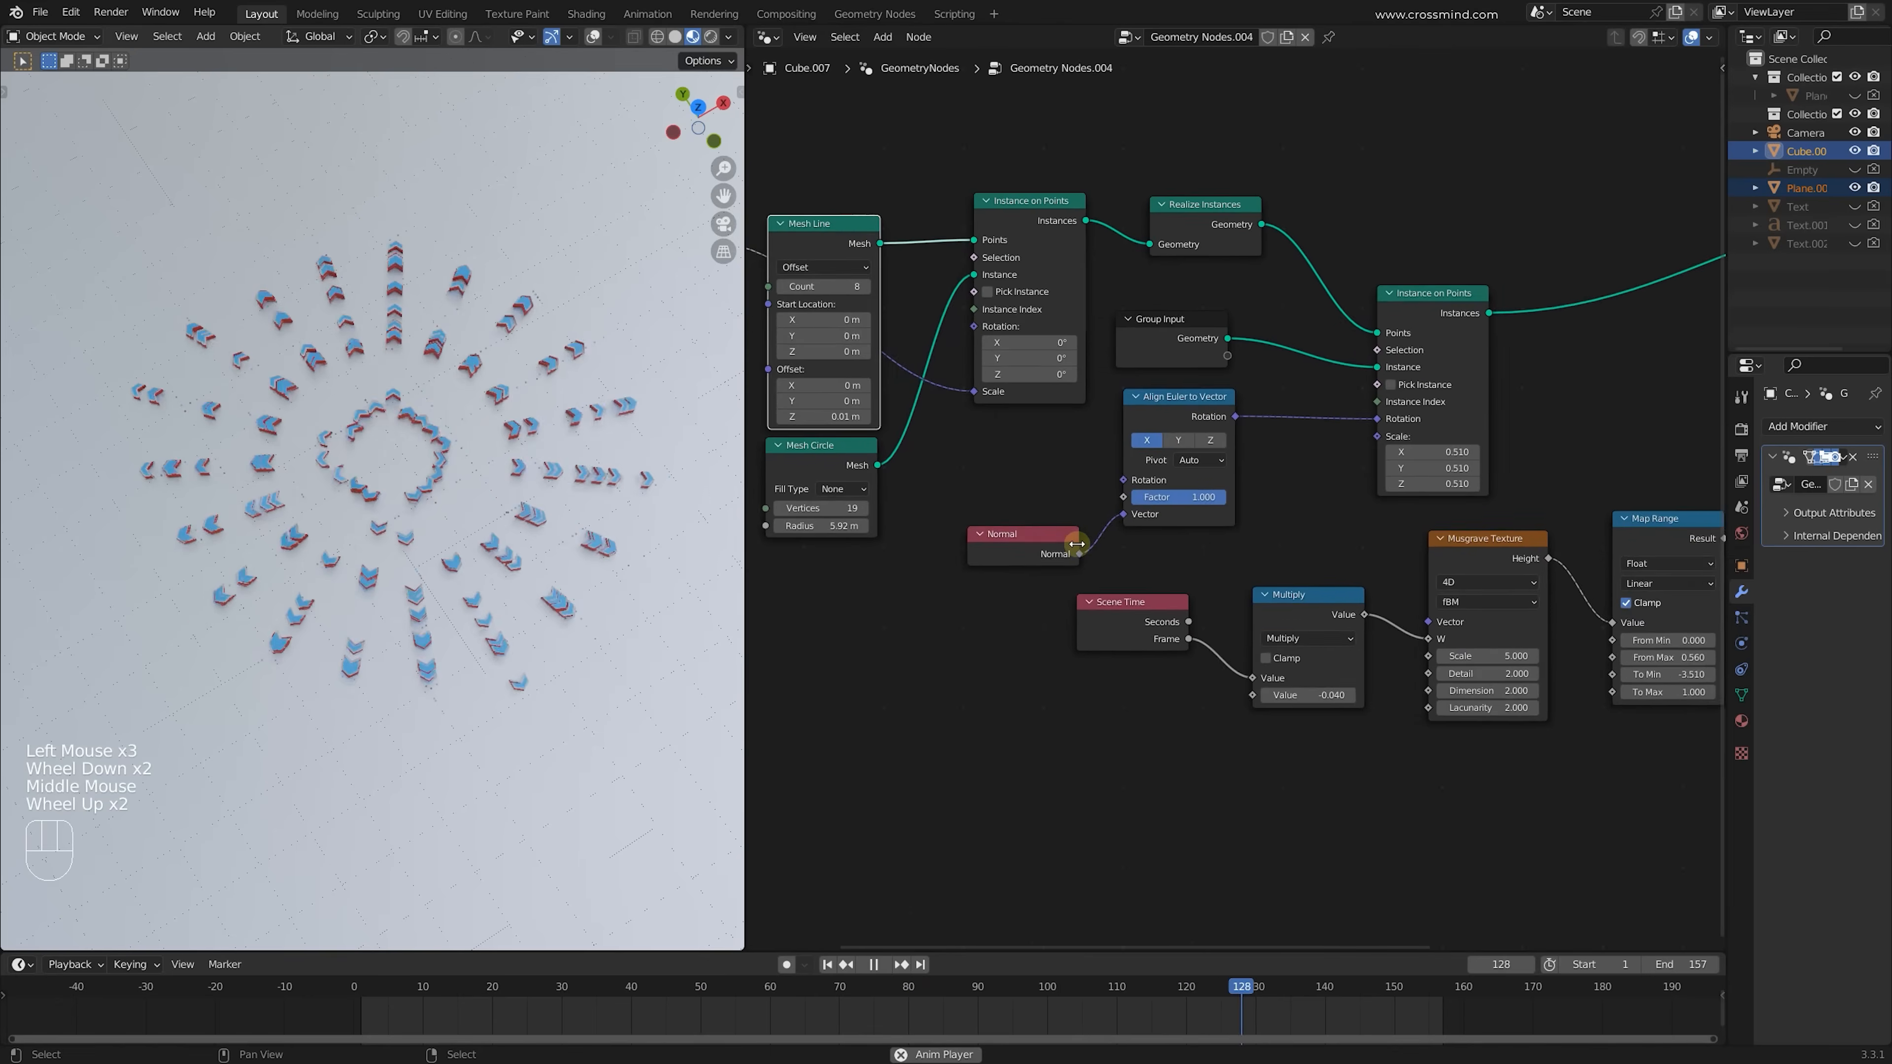
middle_drag(1077, 544, 1178, 539)
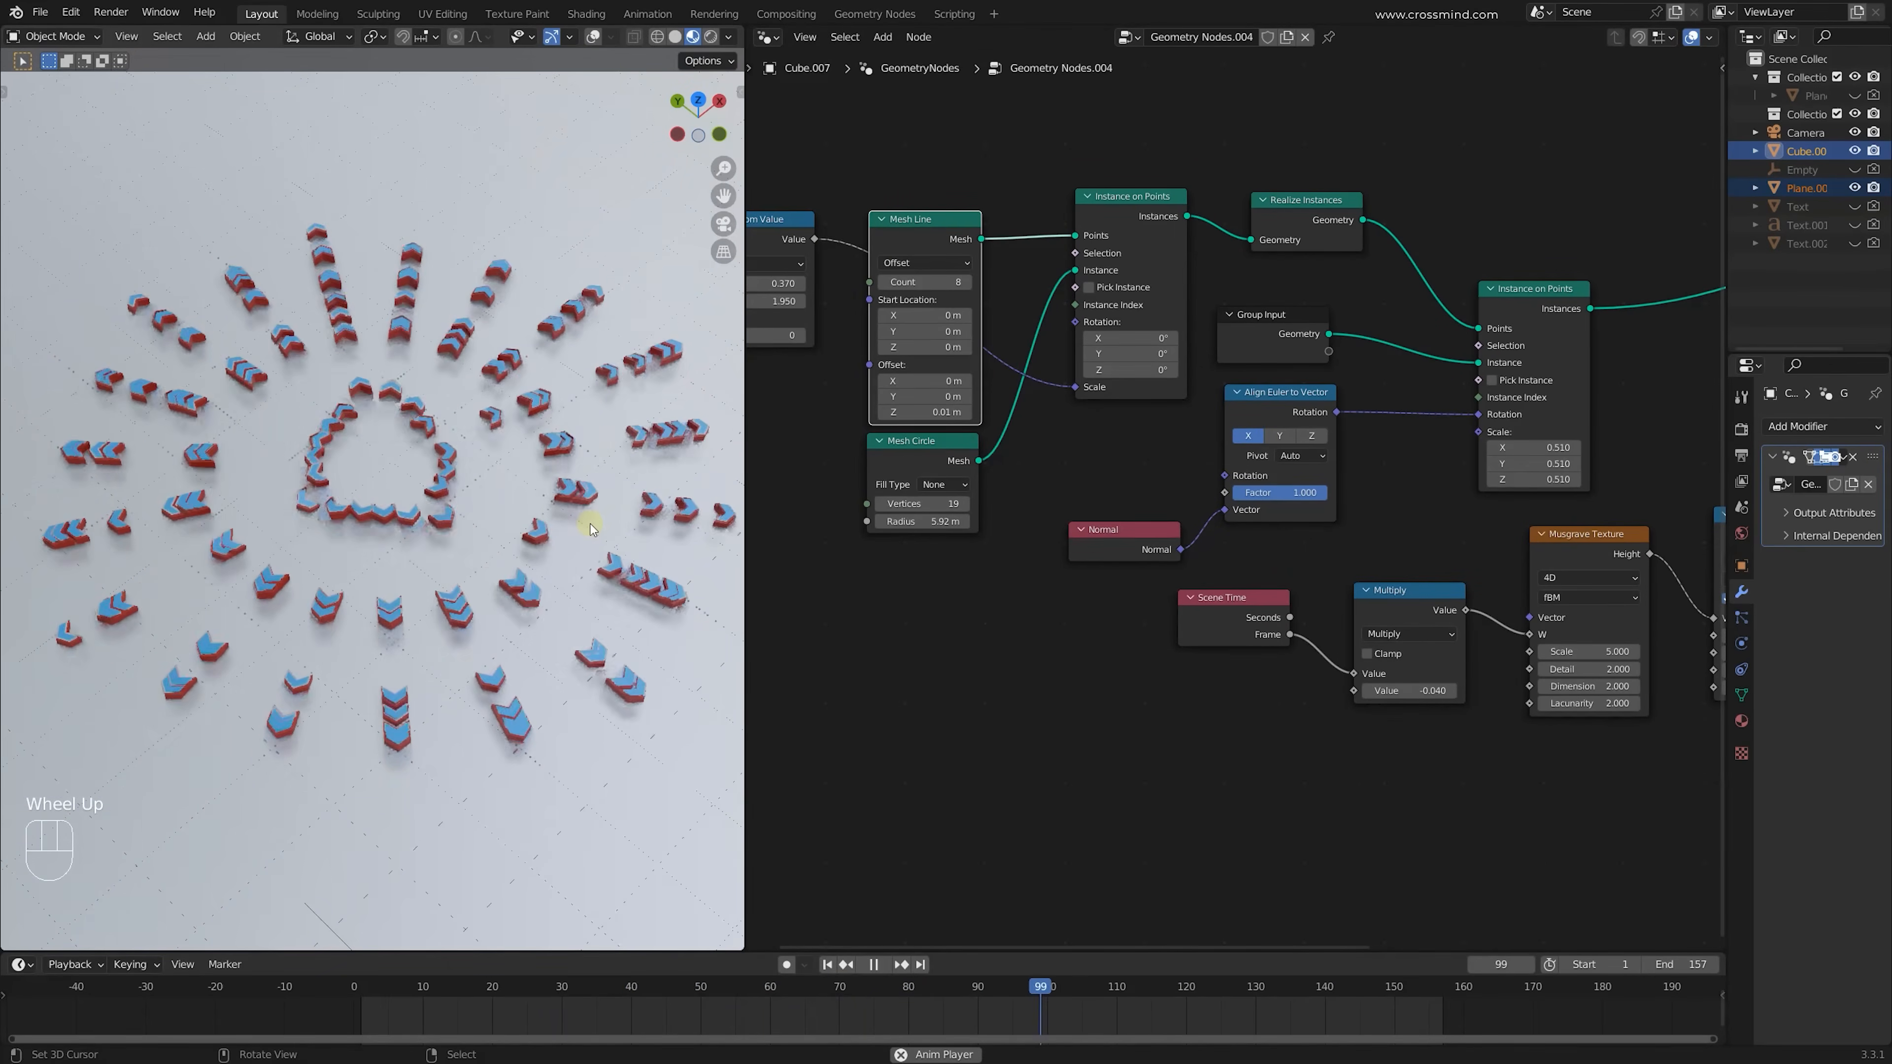
scroll(1382, 562, down, 2)
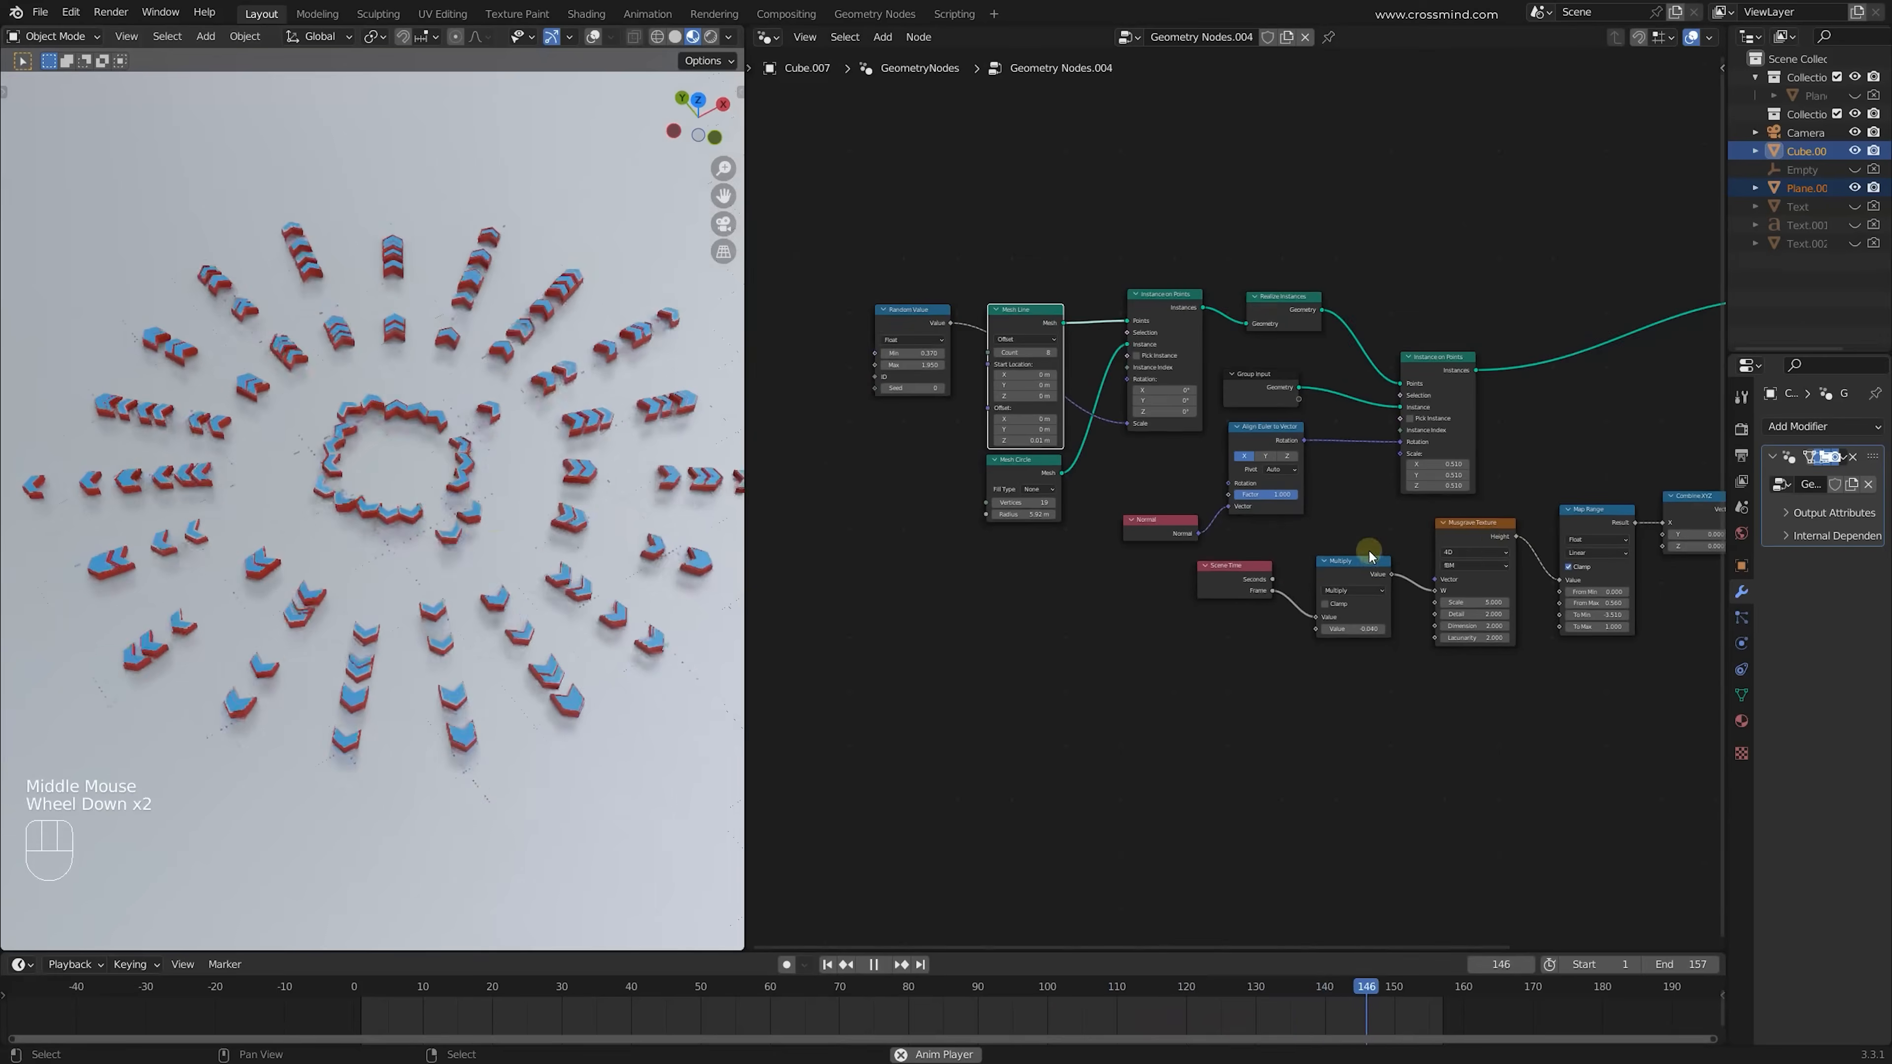
Tidy the node tree by placing Random Value below Mesh Circle and aligning the arrow Instance on Points with Realize Instances
middle_drag(1382, 562, 1427, 552)
scroll(1204, 516, down, 1)
scroll(1426, 552, up, 2)
key(ctrl+space)
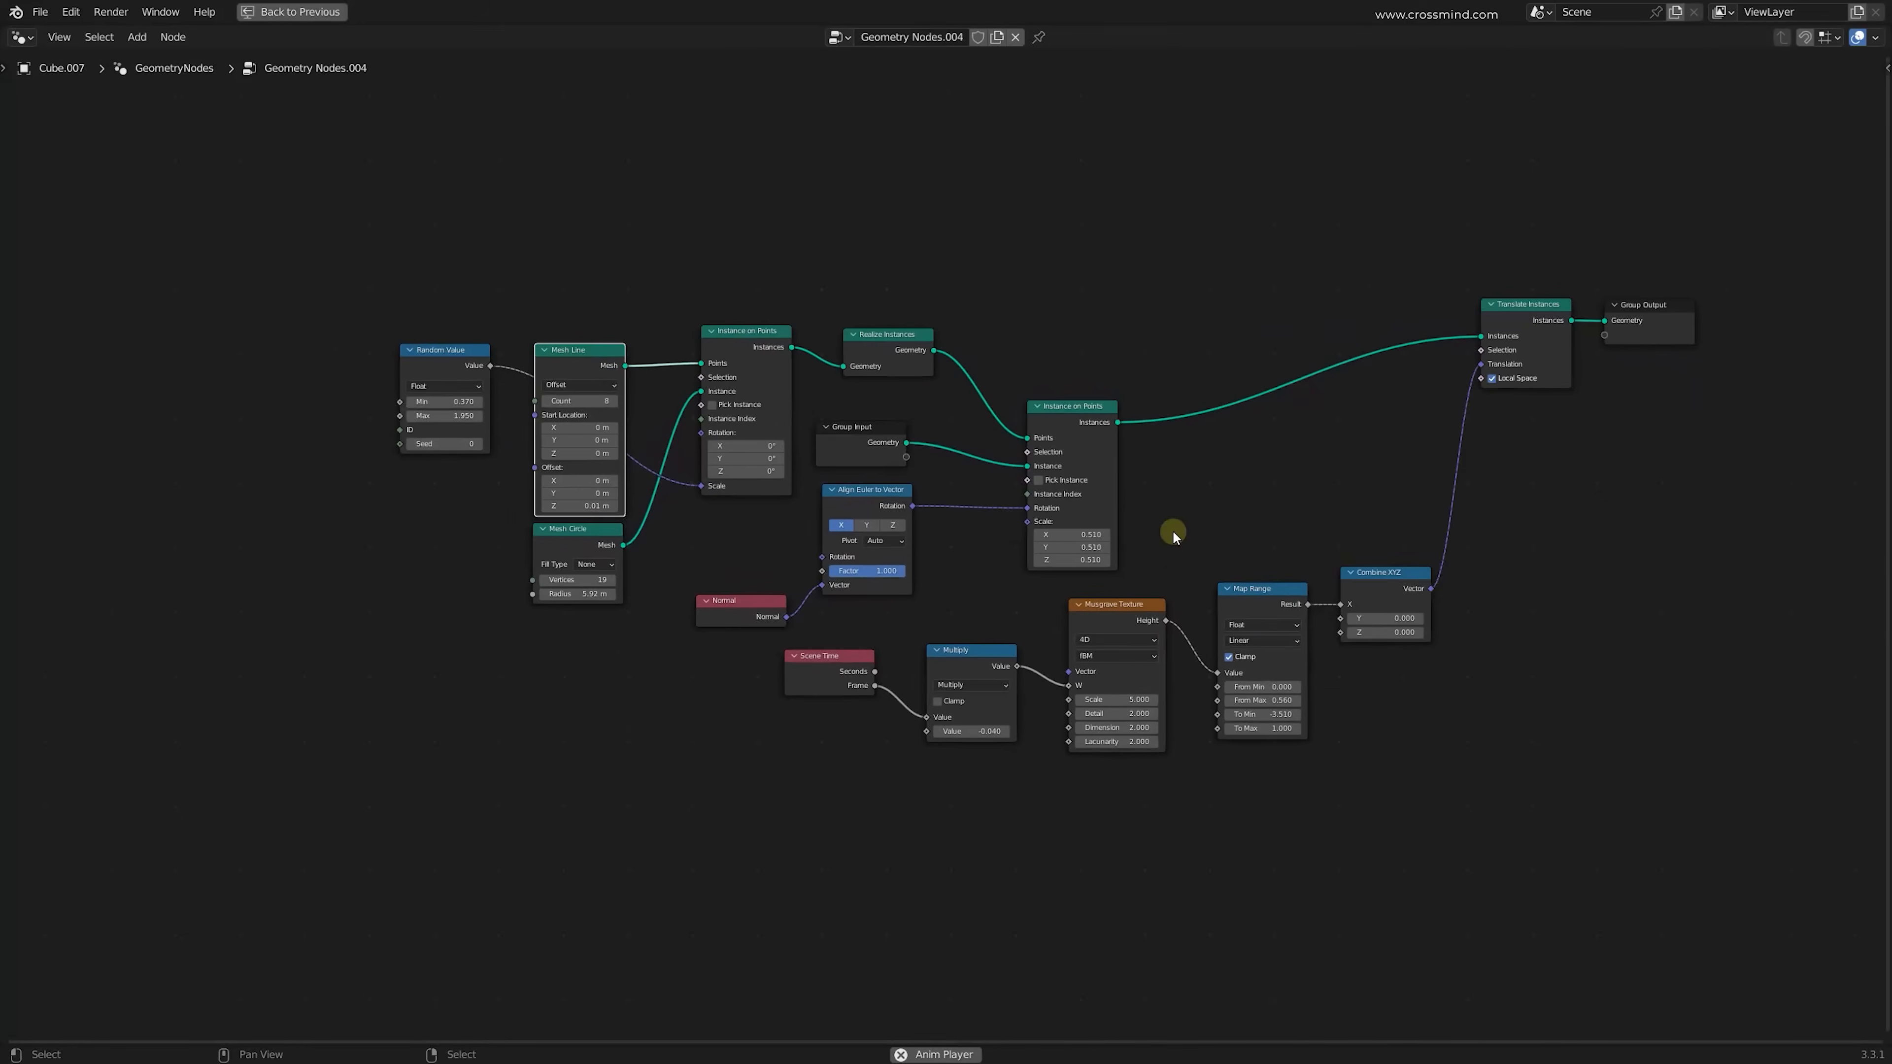
scroll(1169, 532, up, 1)
drag(1852, 863, 1848, 872)
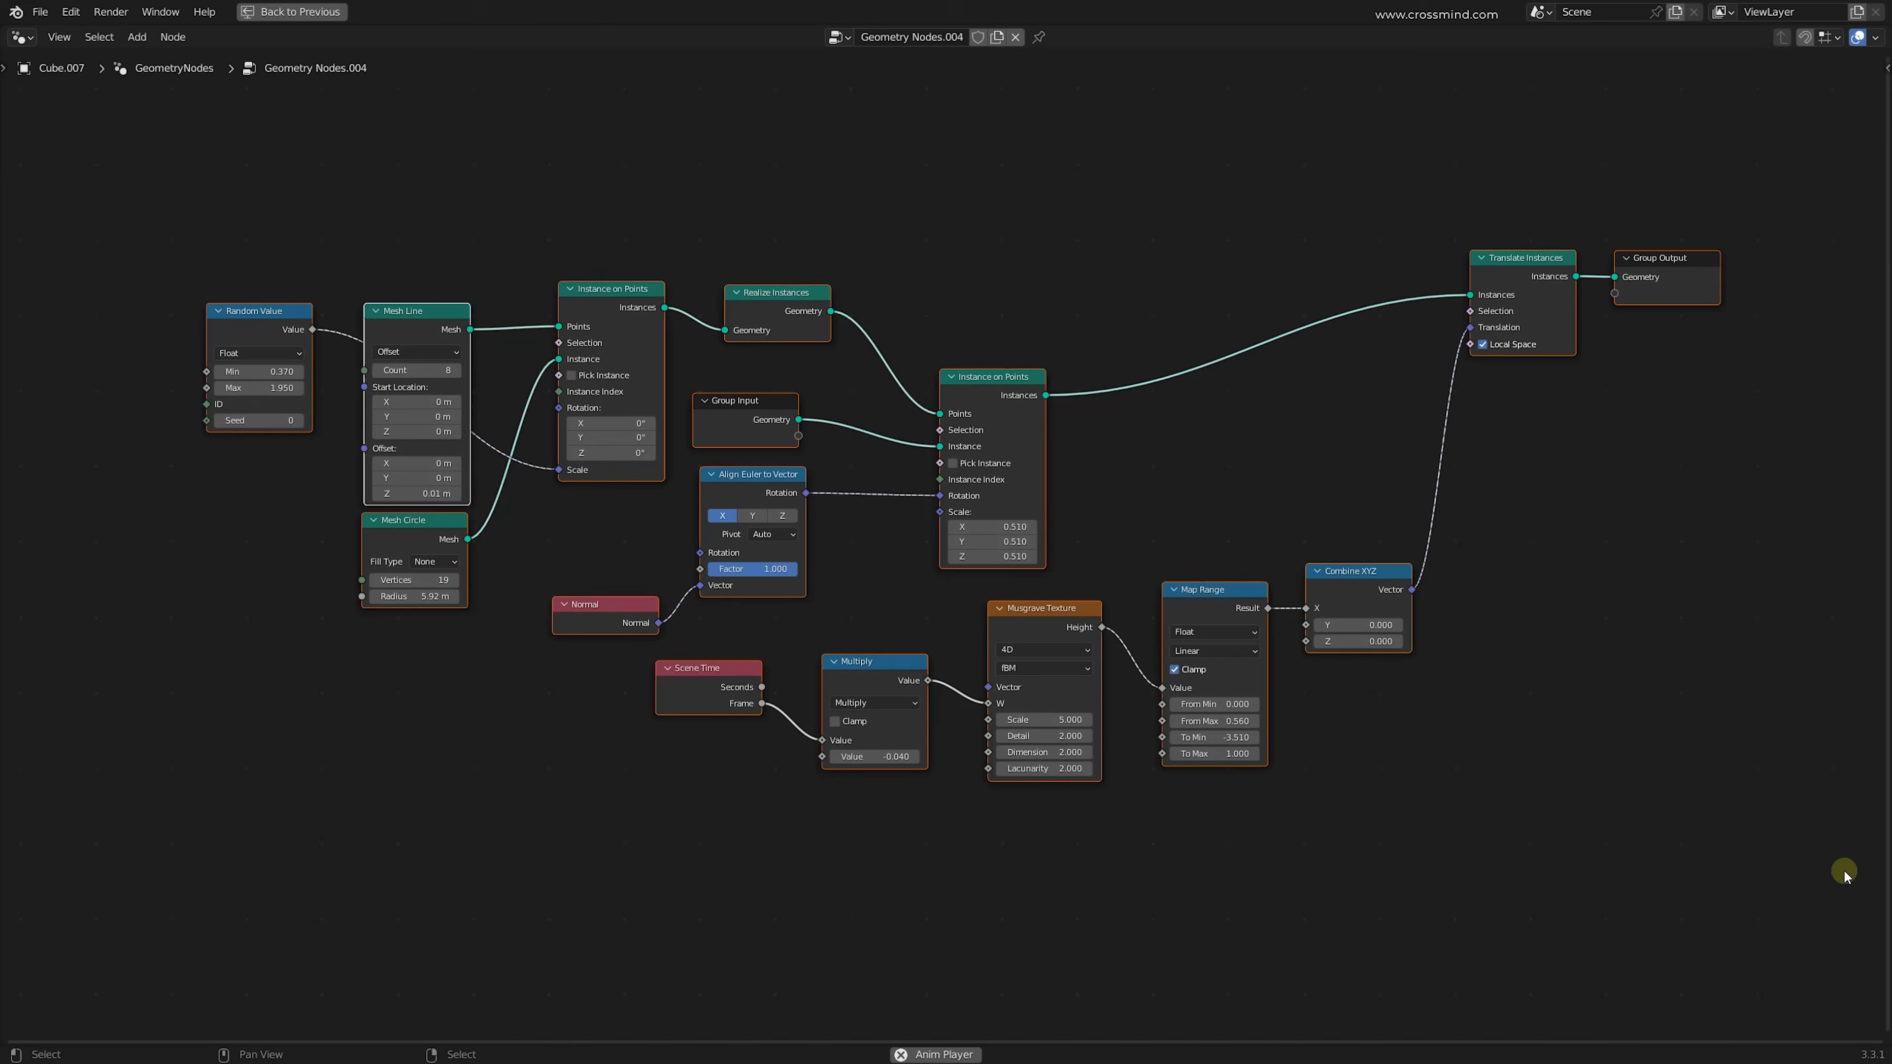
click(1014, 378)
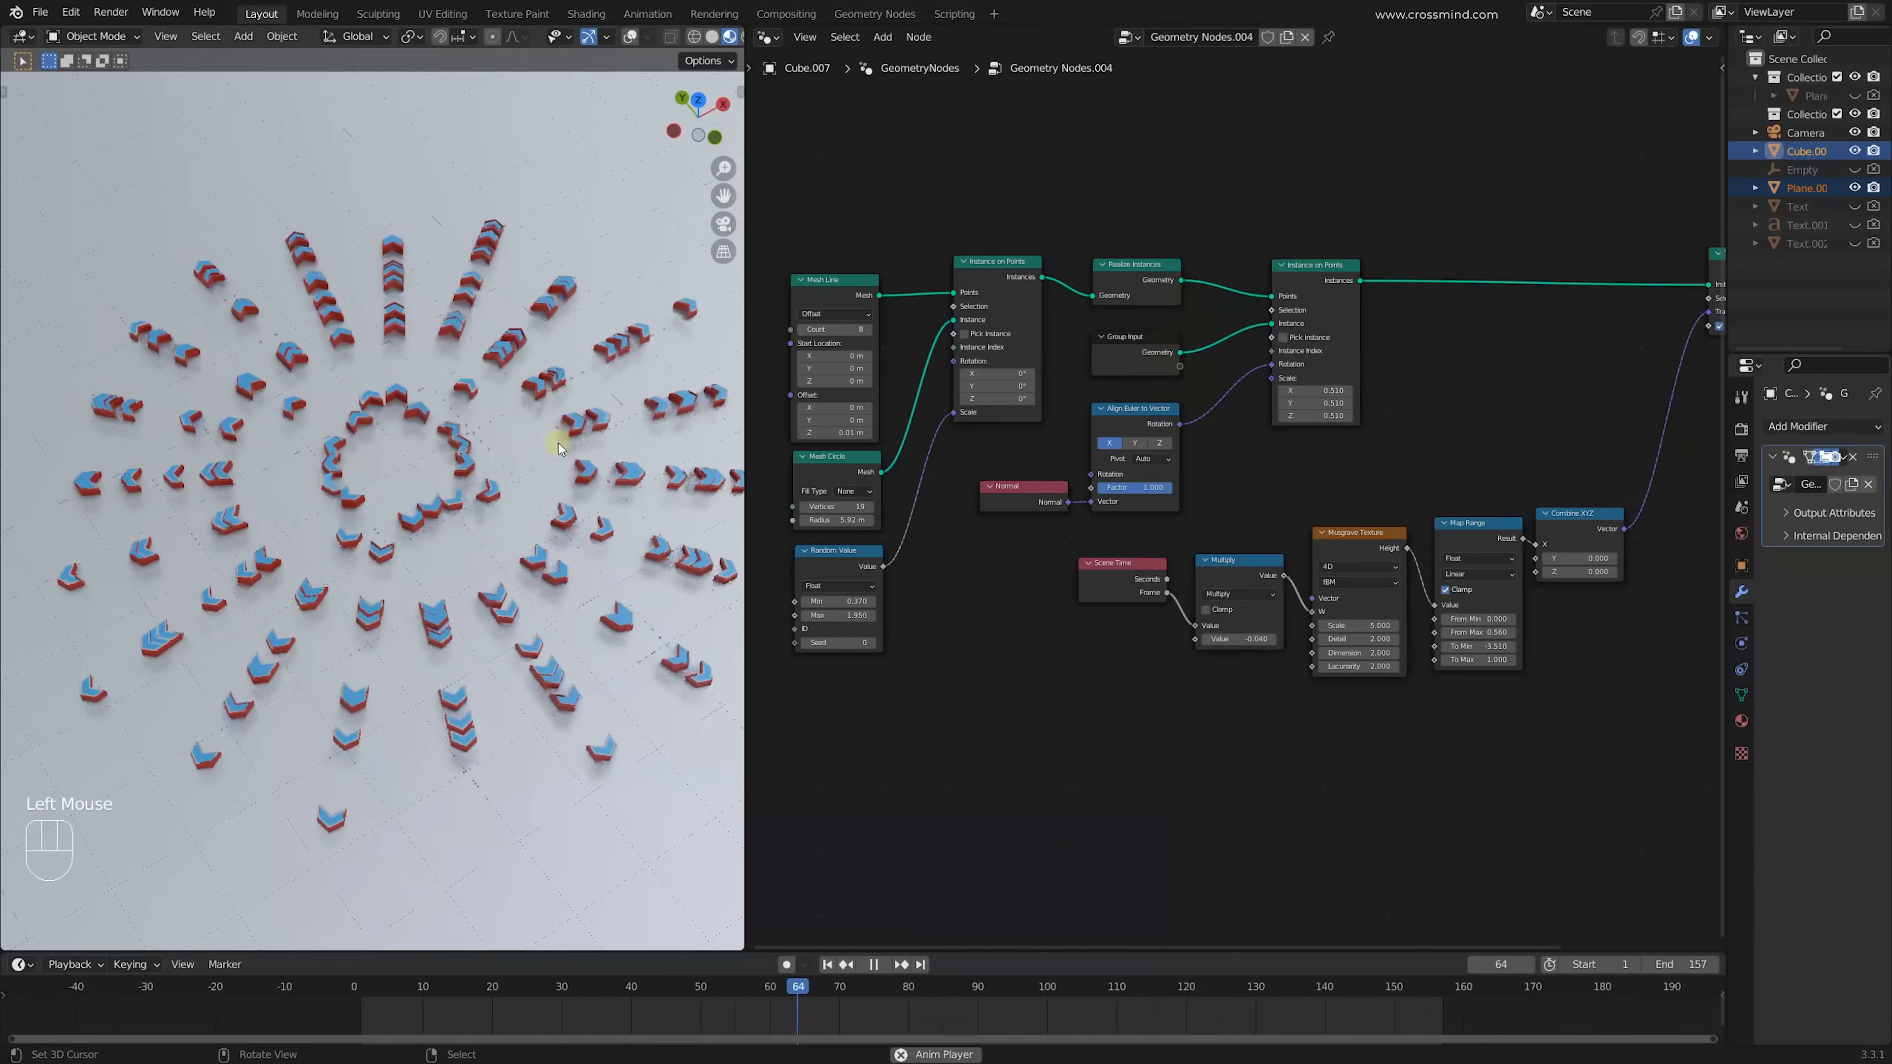
Inspect the animated arrows in wireframe and solid shading and return to Material Preview
mouse_move(558, 444)
middle_down()
mouse_move(596, 484)
mouse_move(570, 452)
middle_up()
scroll(595, 489, up, 2)
key(shift+z)
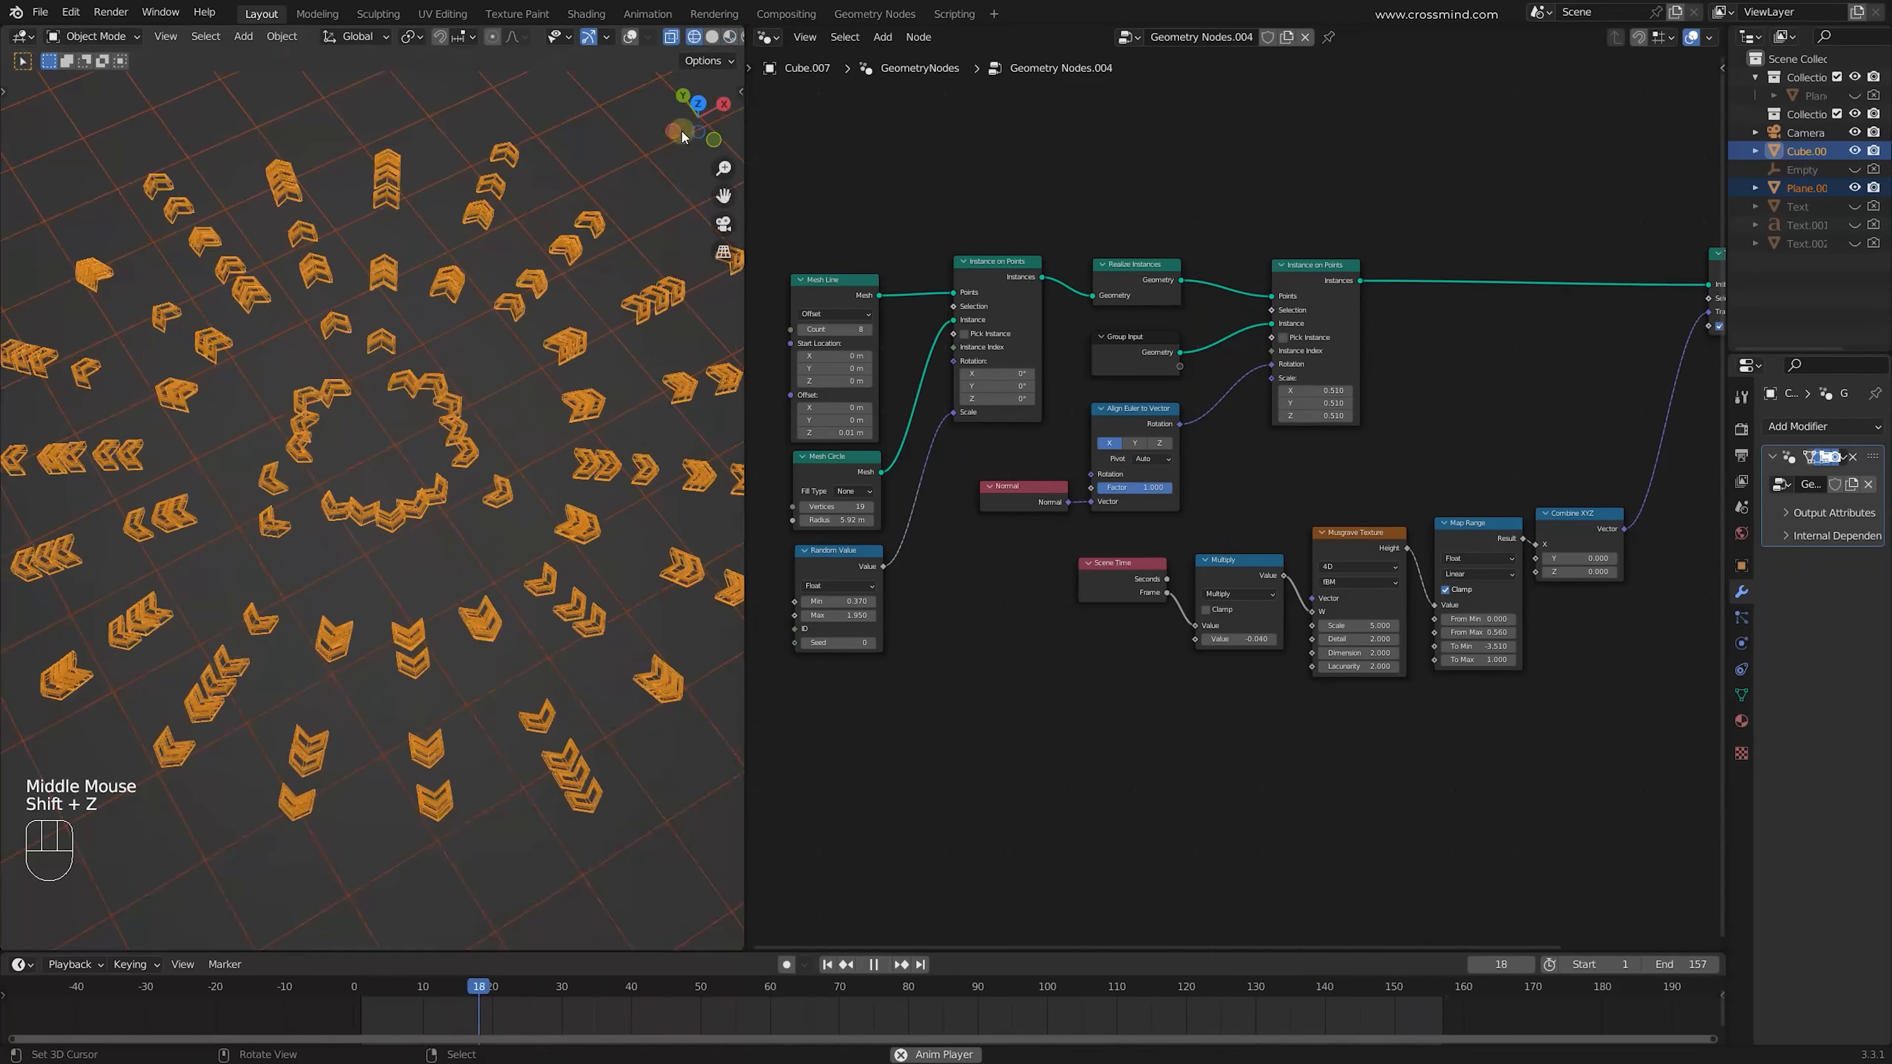
key(shift+z)
click(494, 380)
middle_drag(493, 380, 630, 305)
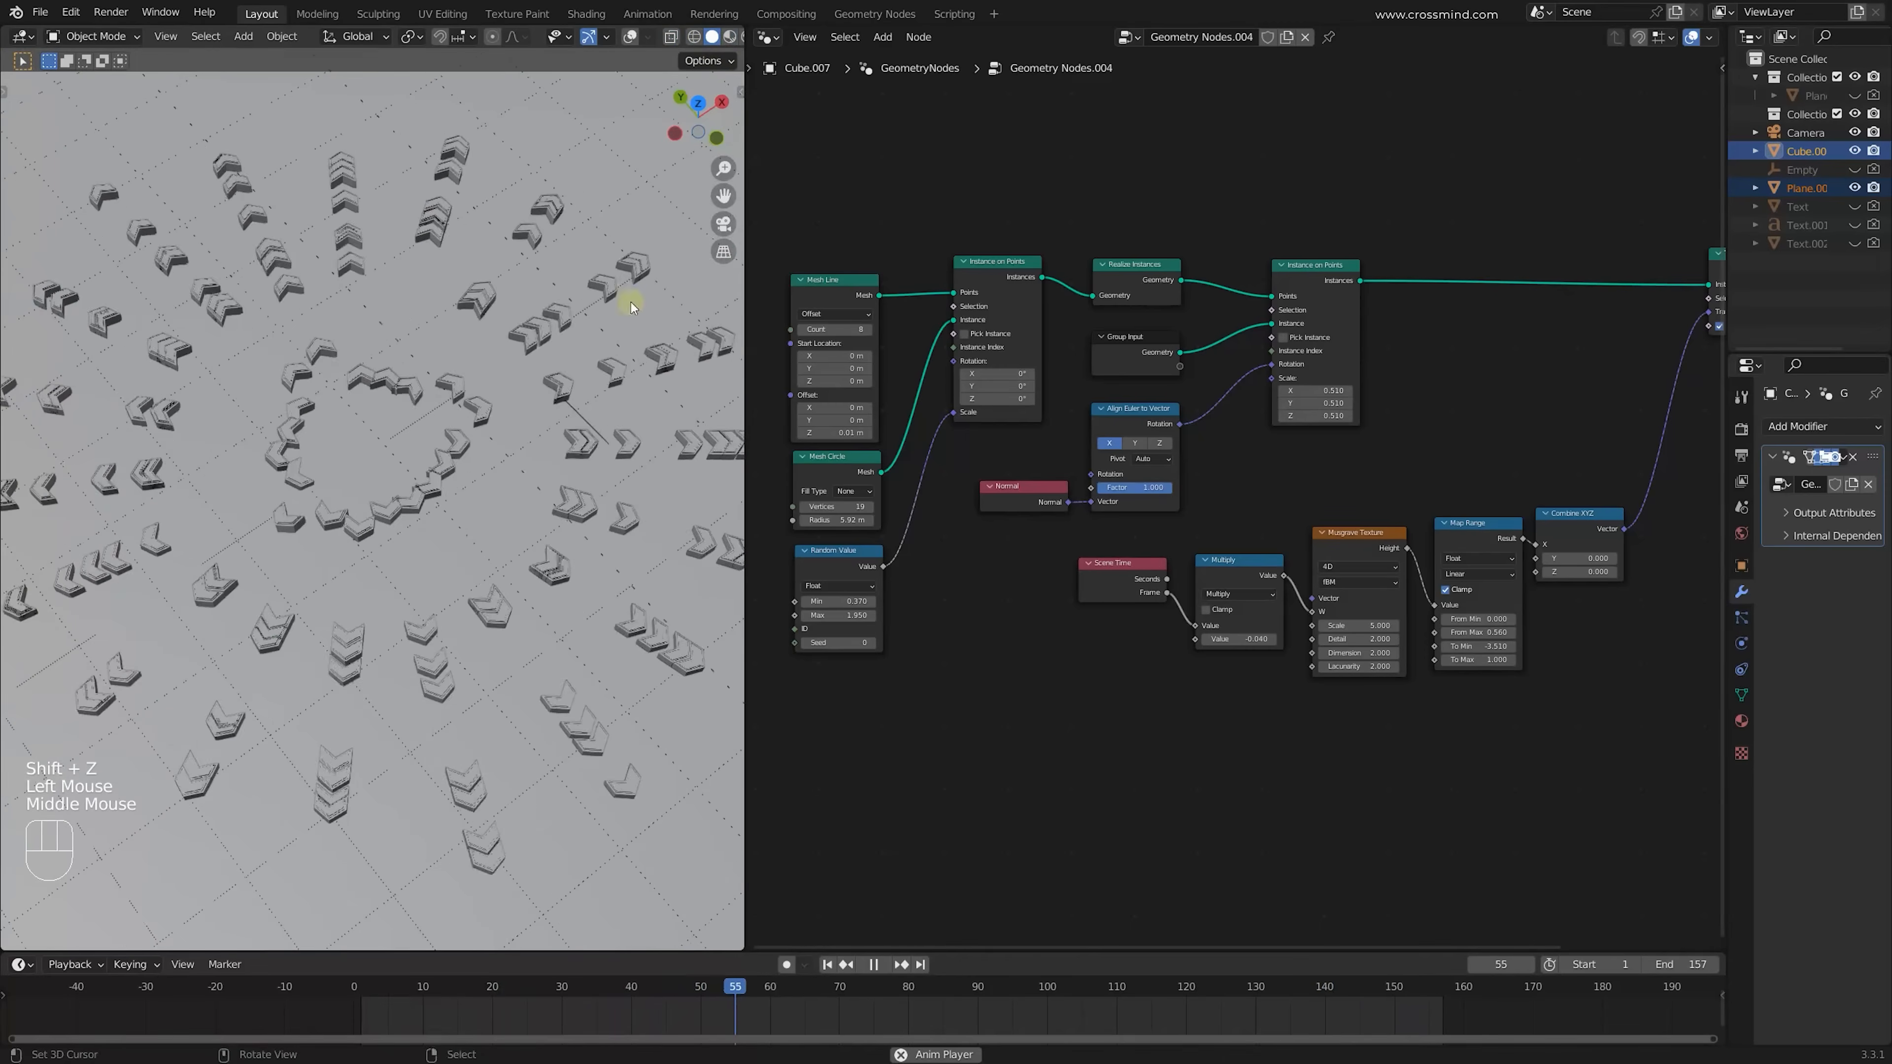
click(730, 36)
middle_drag(523, 432, 515, 432)
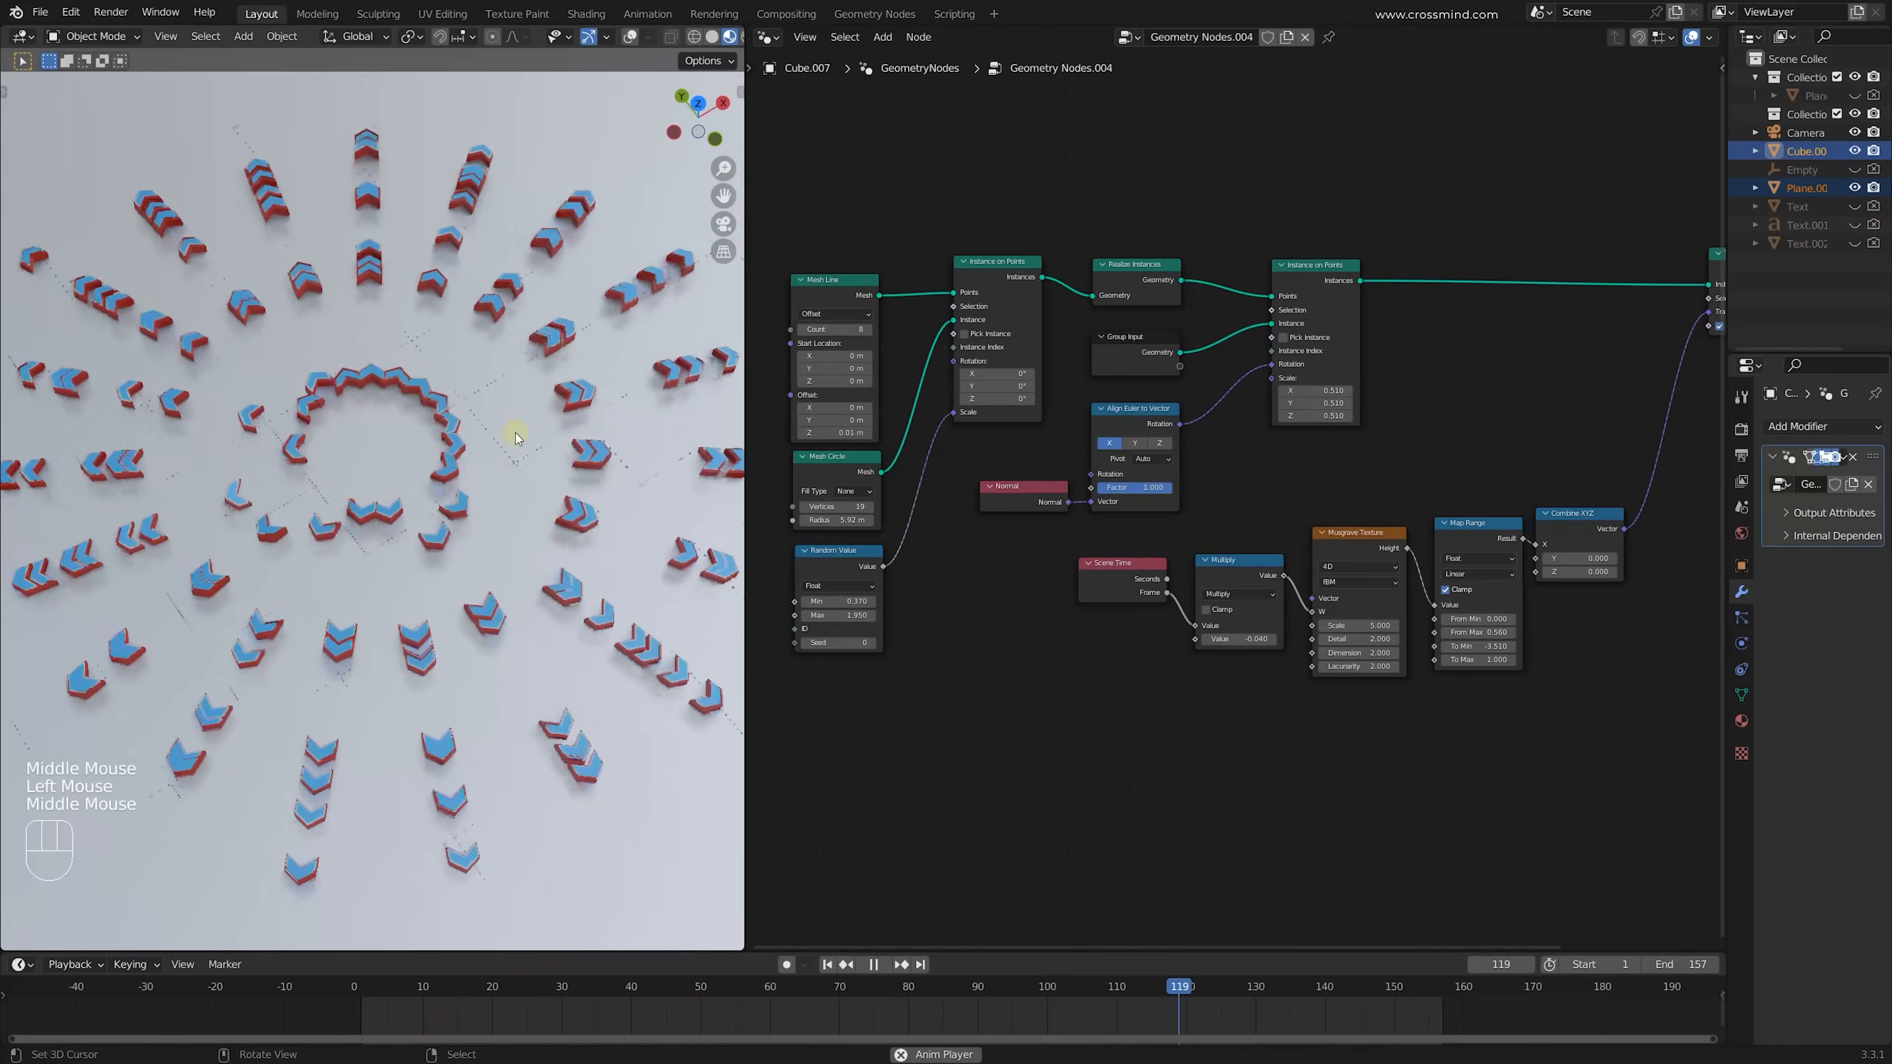
Hide the viewport overlays and stop the animation playback
scroll(531, 381, down, 1)
scroll(531, 381, up, 1)
scroll(532, 381, up, 1)
scroll(633, 38, down, 2)
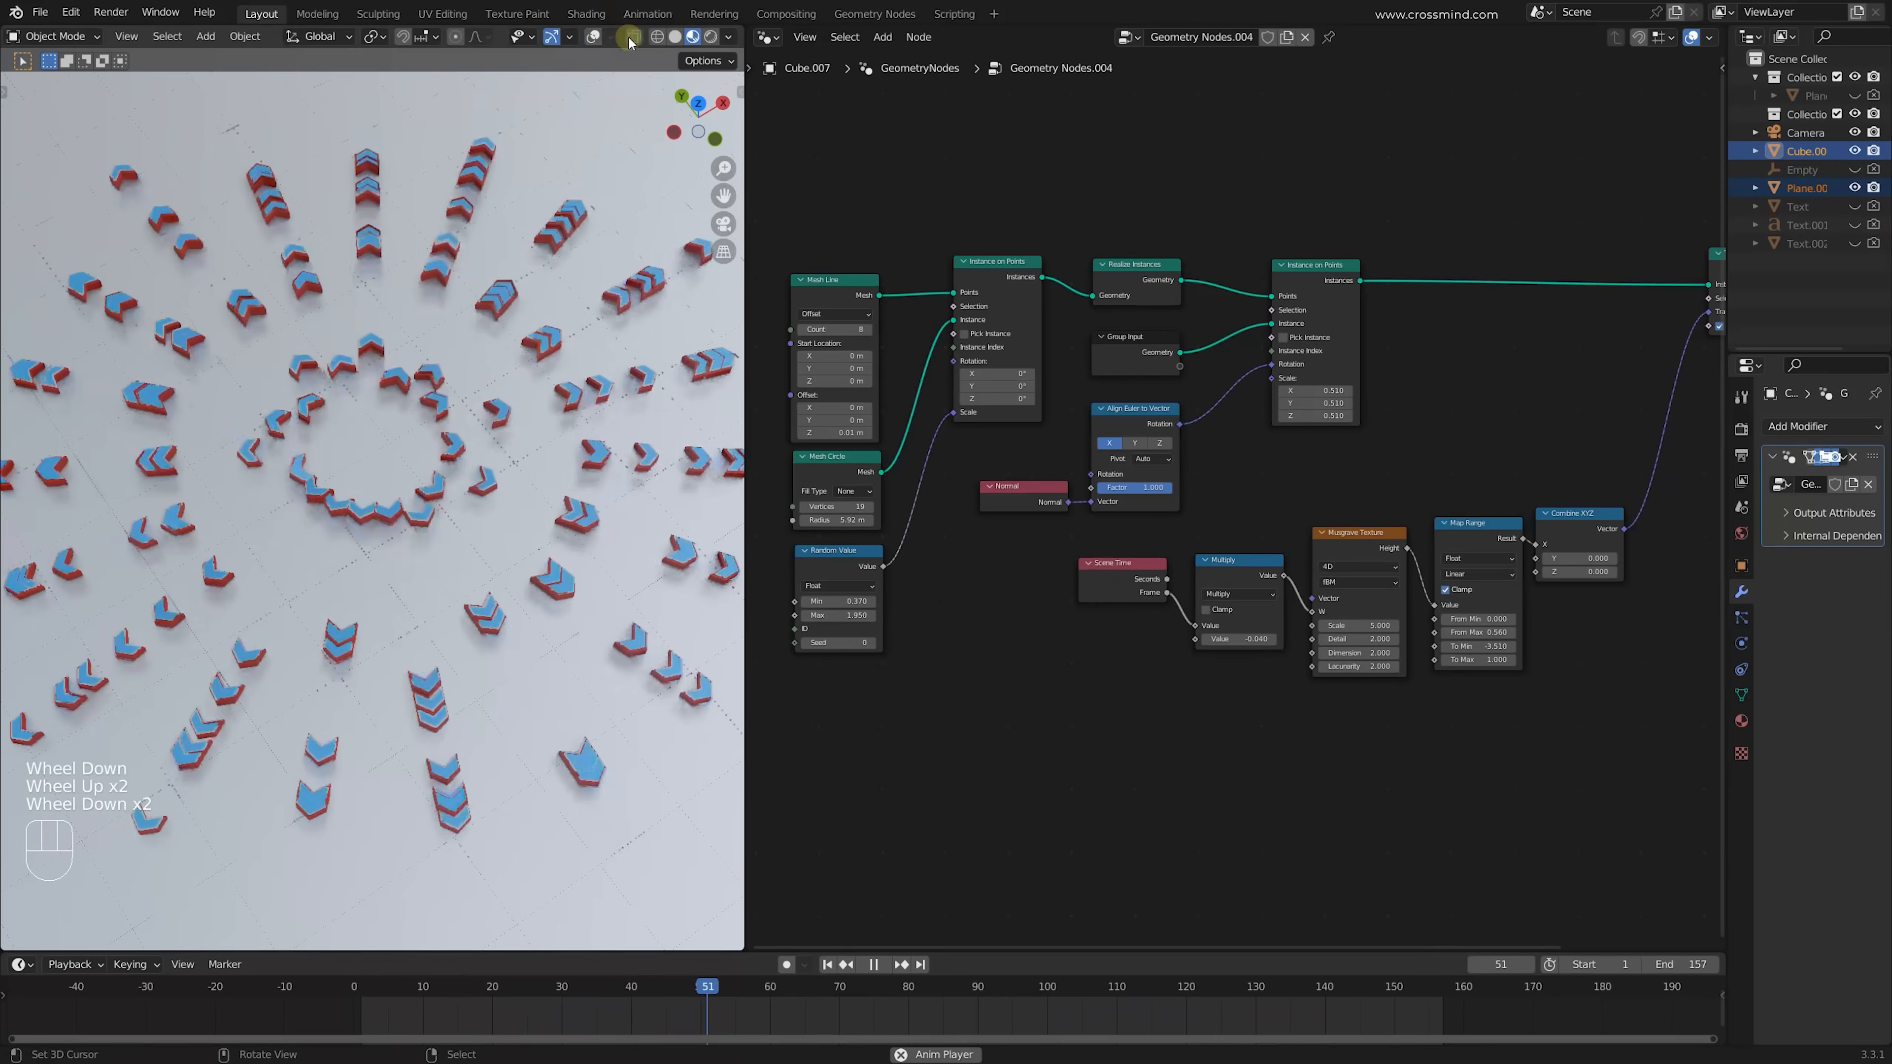
click(595, 38)
key(shift+space)
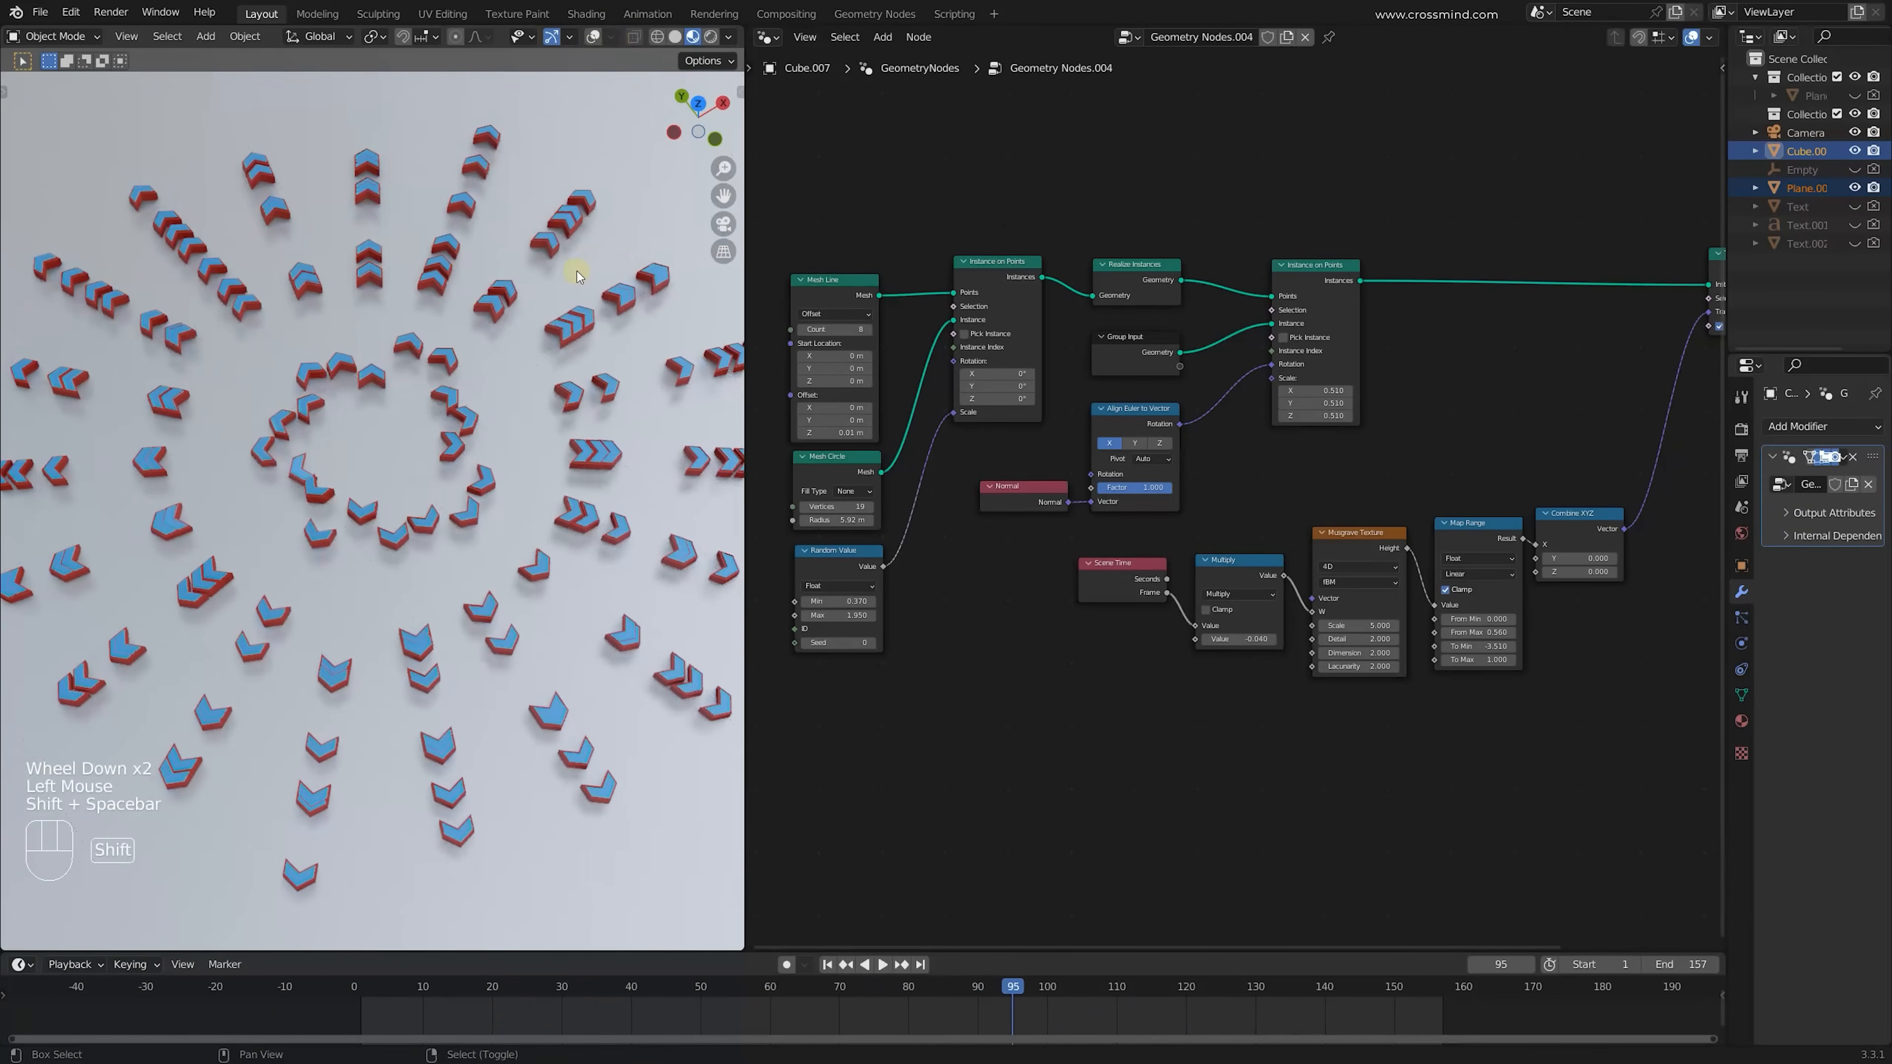
Maximize the node editor and box-select the whole node tree to present it
middle_drag(1177, 768, 1132, 773)
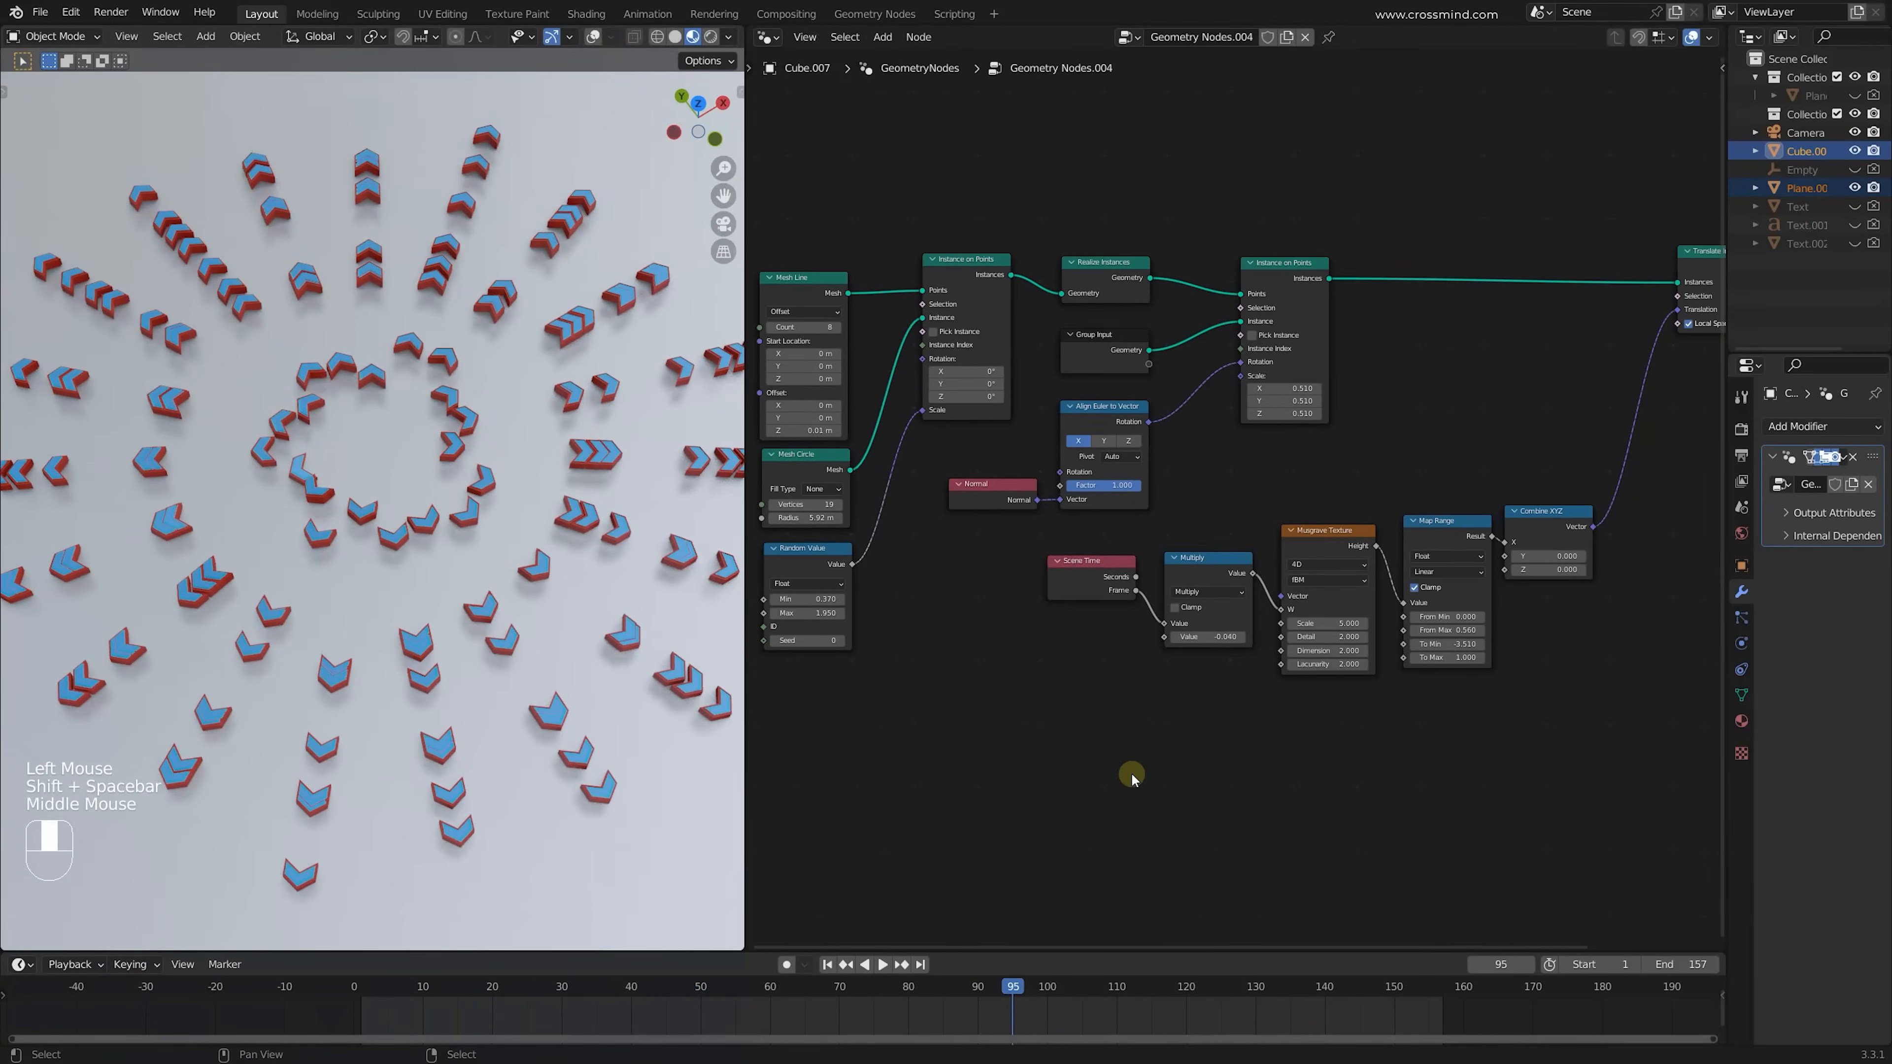
key(ctrl+space)
drag(240, 161, 1654, 911)
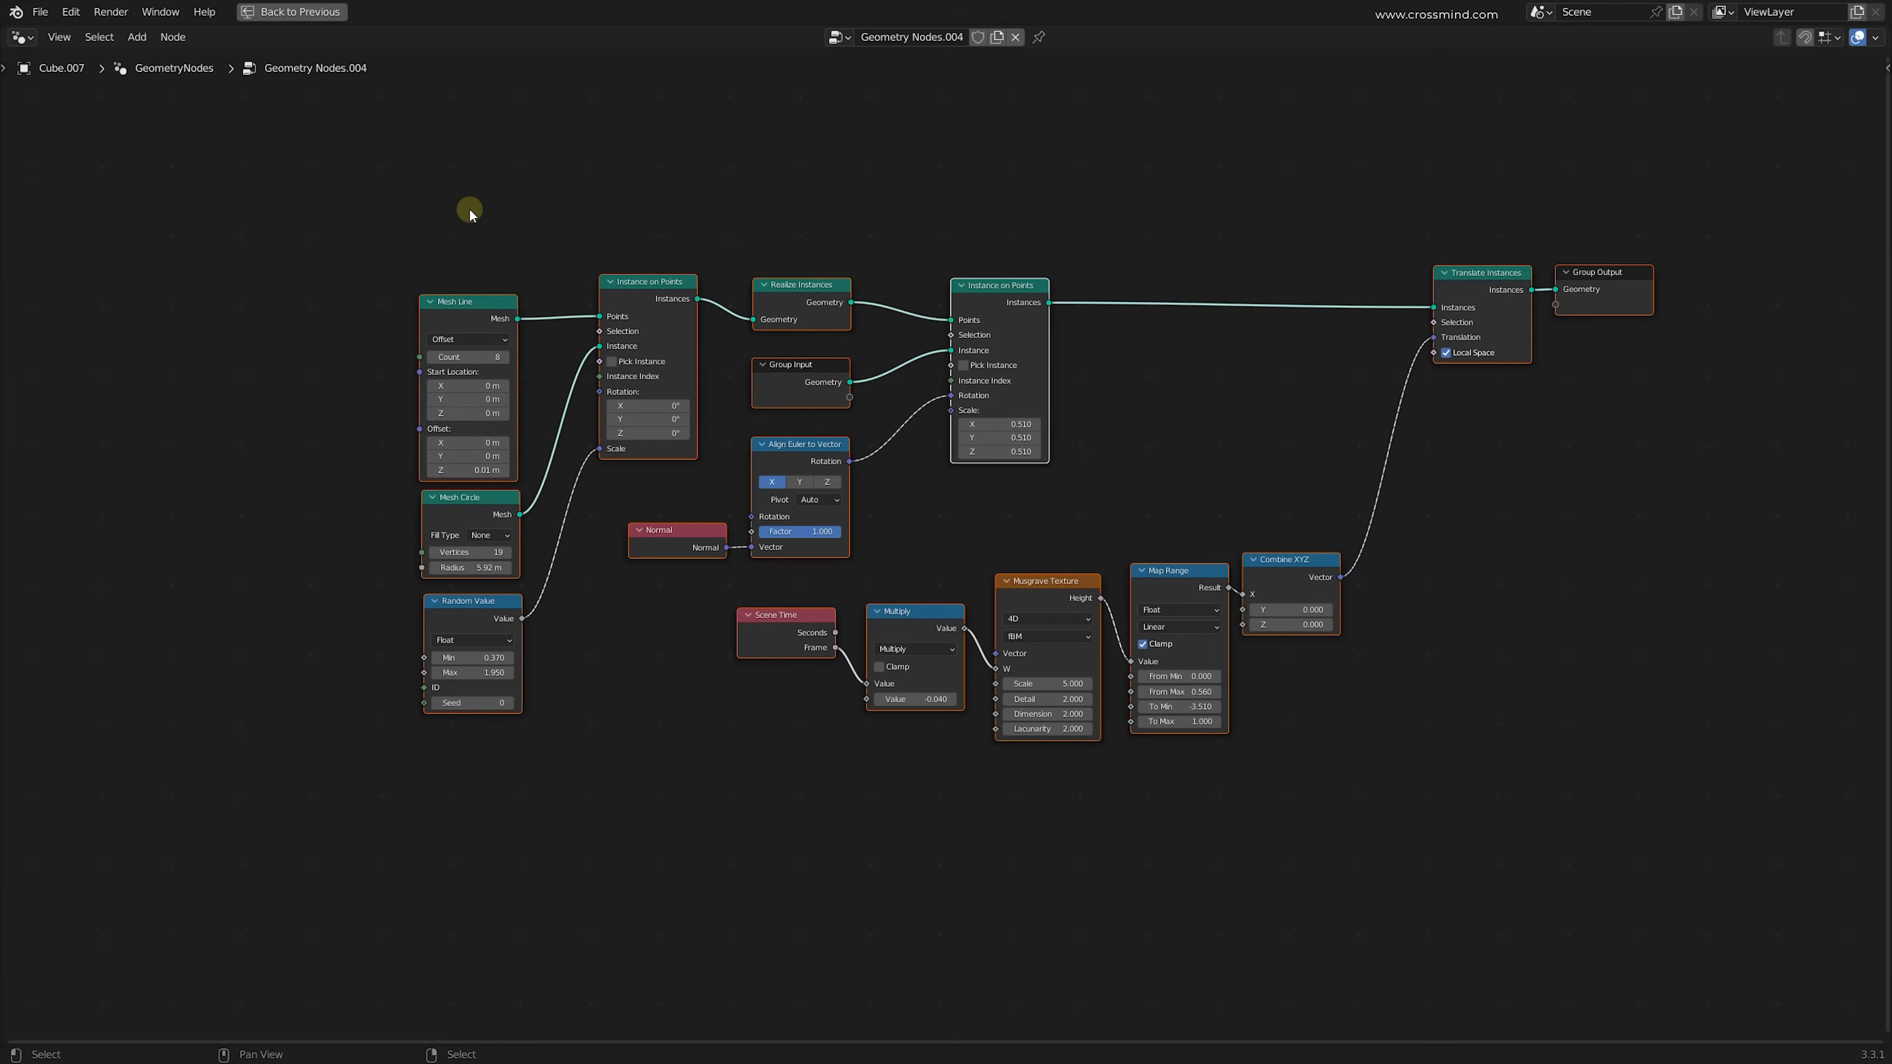
drag(325, 219, 1697, 810)
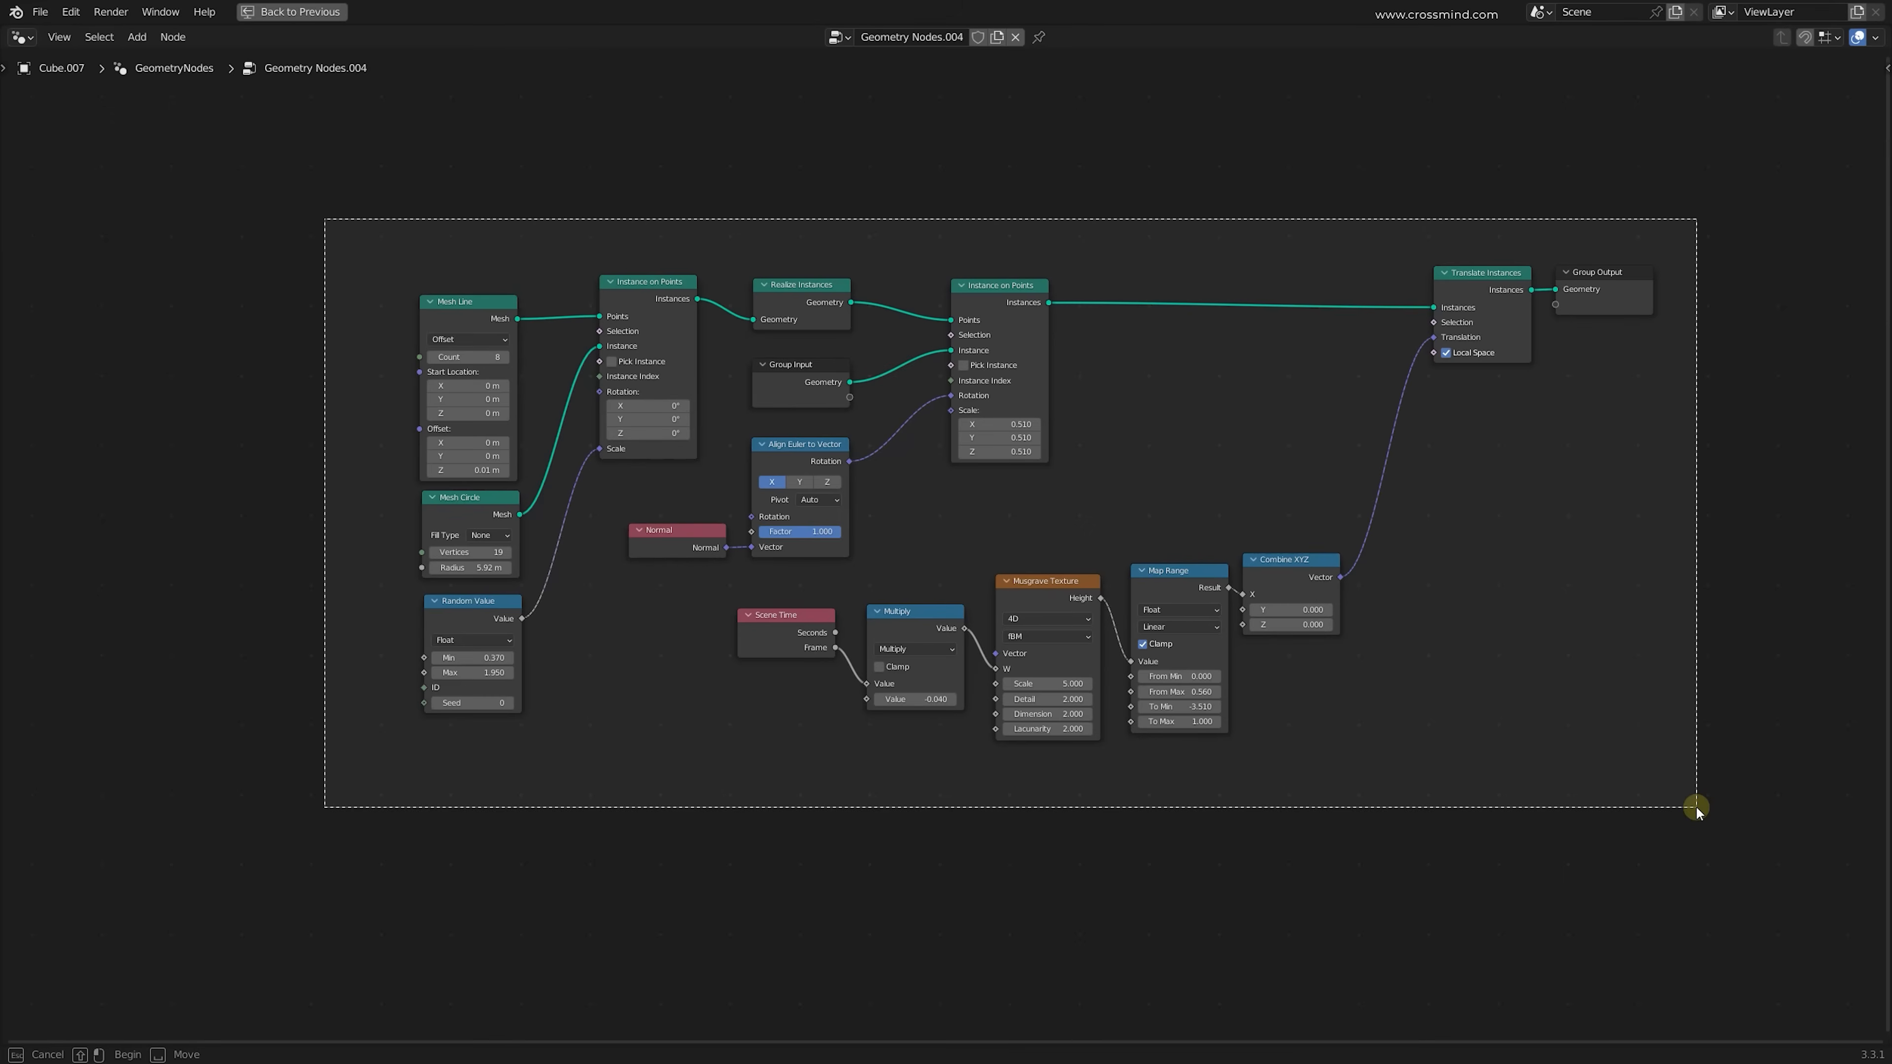
drag(1696, 808, 1696, 809)
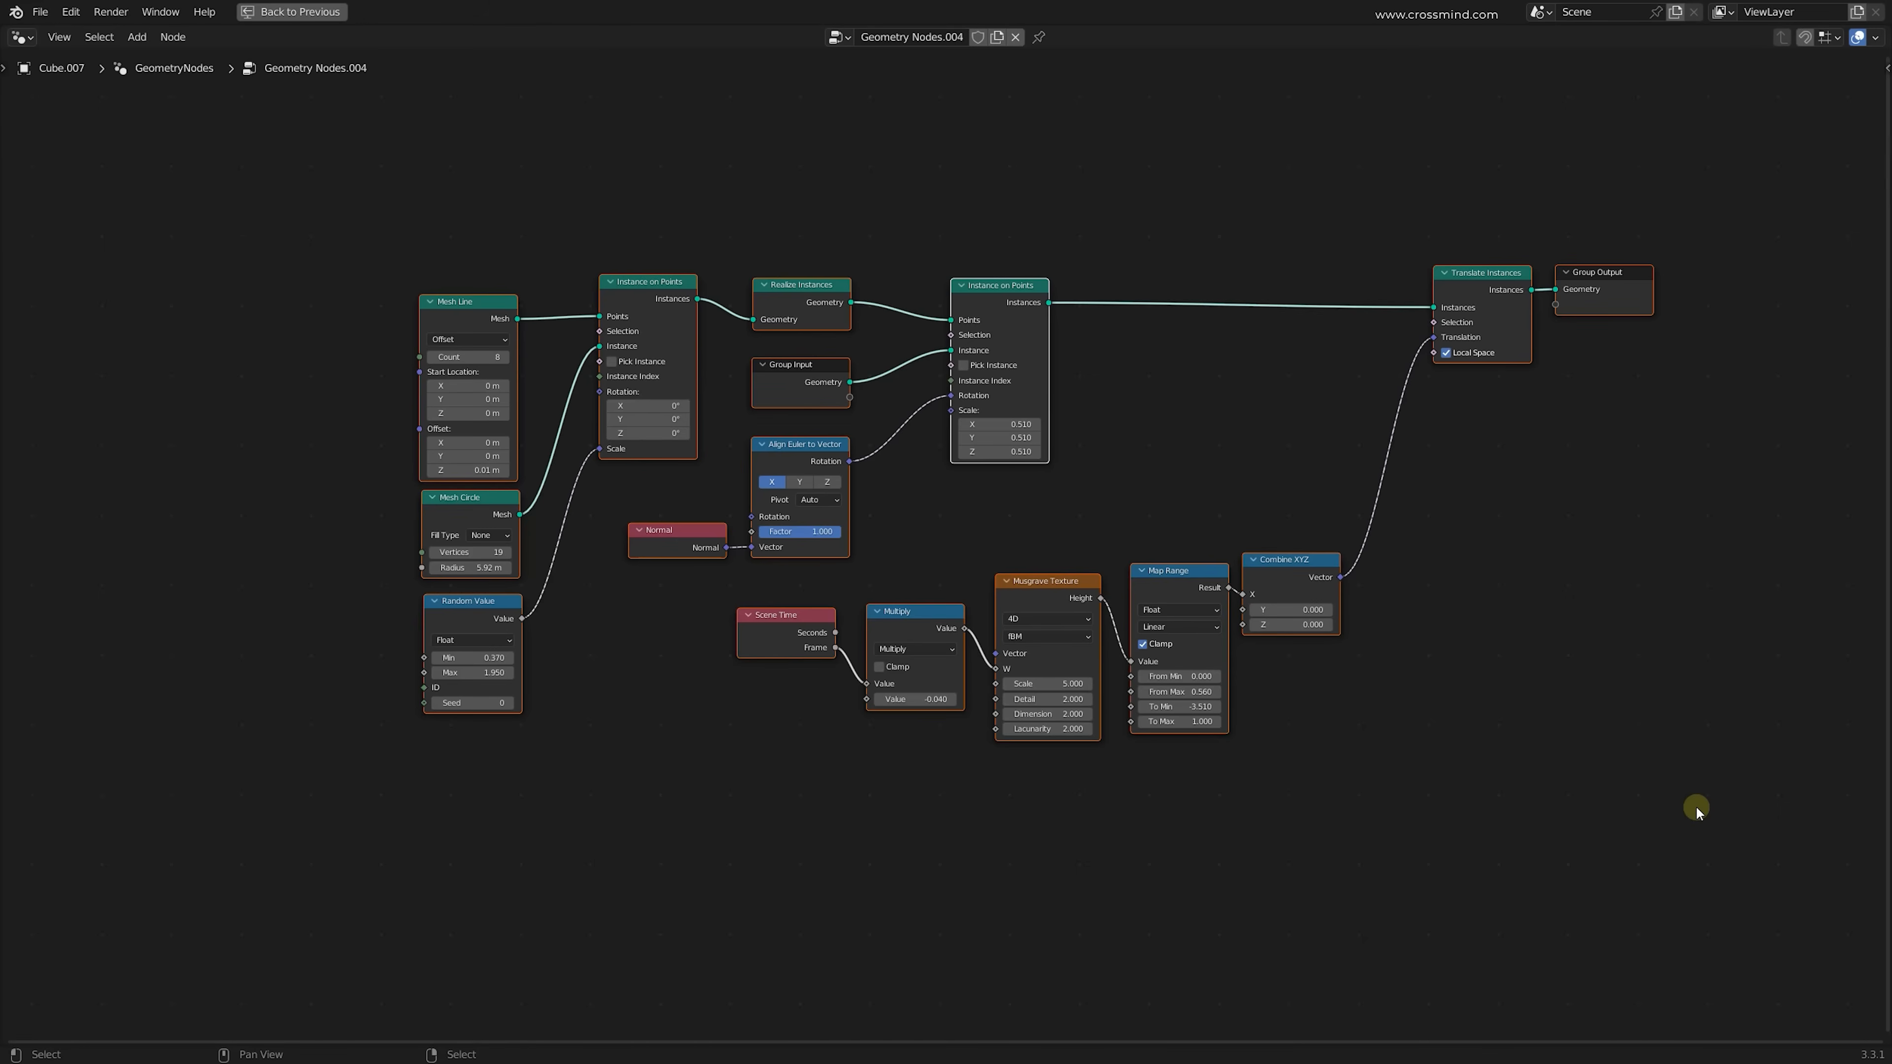
Move Mesh Line, Mesh Circle, Random Value and the circle Instance on Points away from the other nodes and restore the split layout
key(alt+a)
key(b)
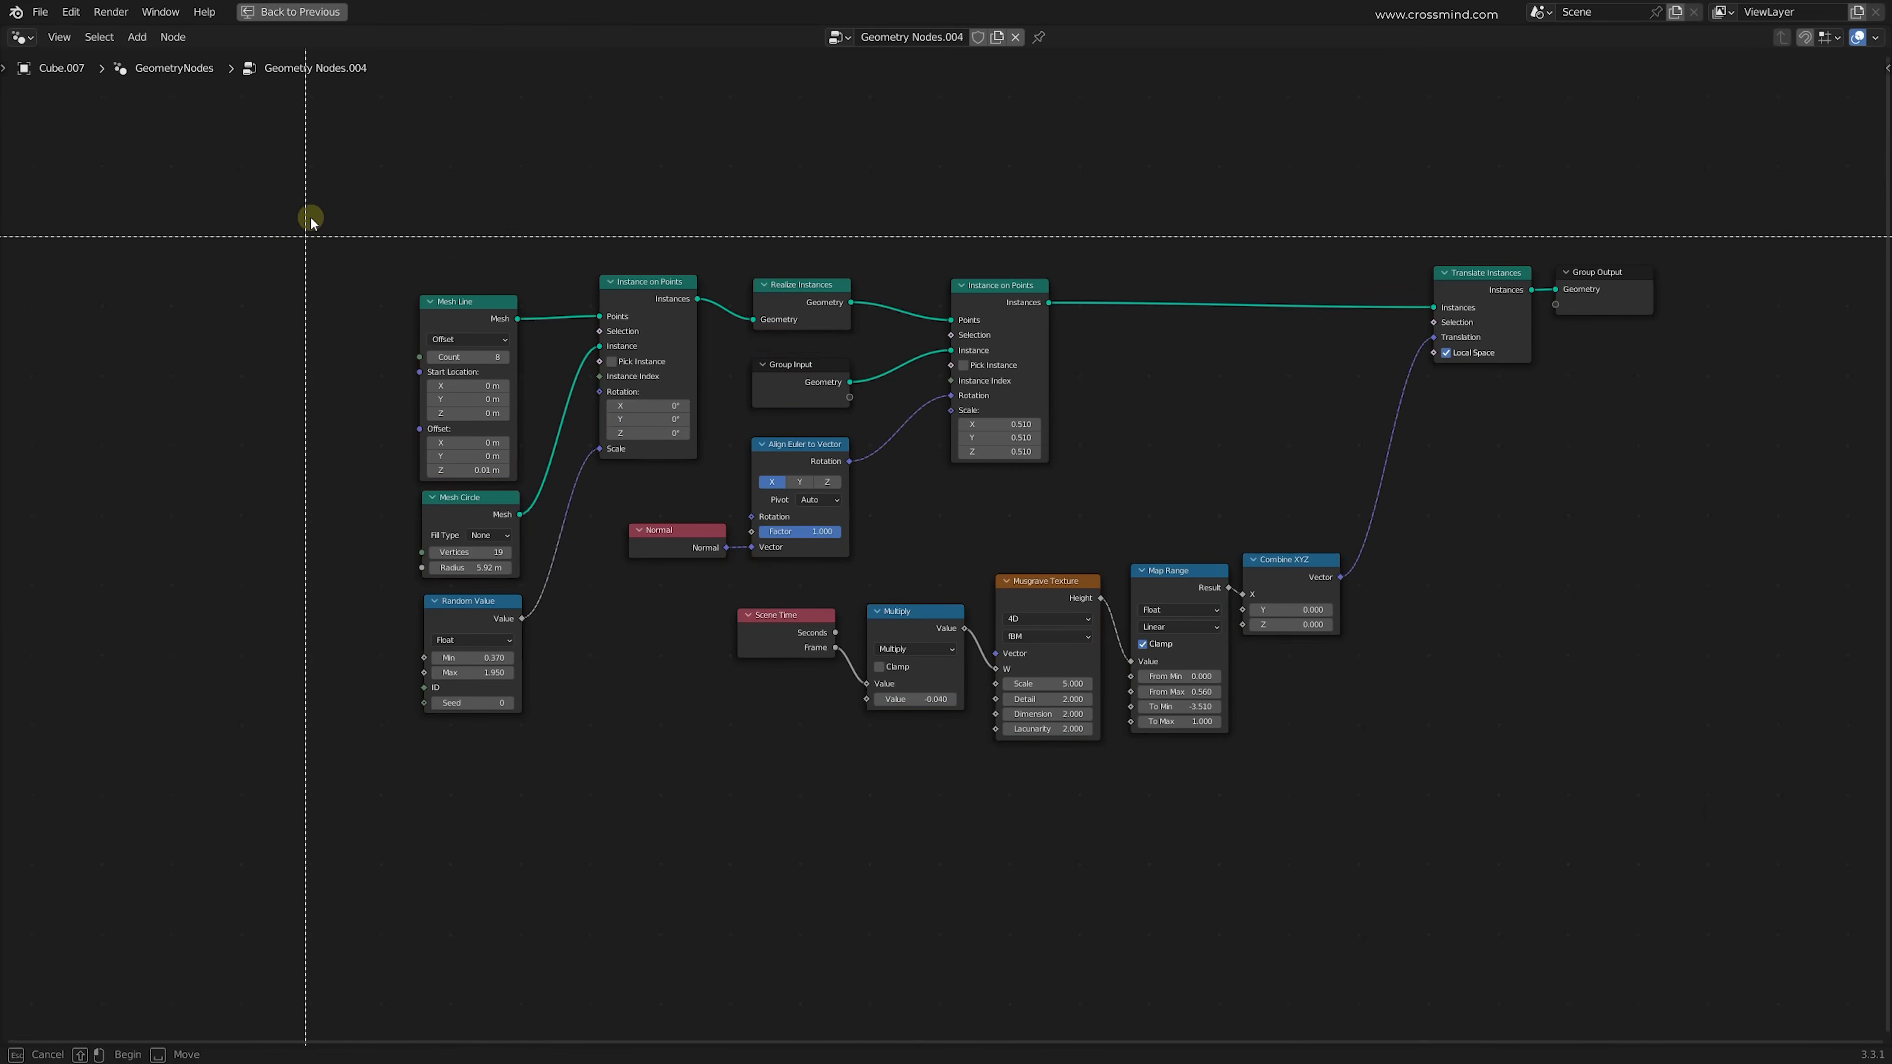
drag(338, 238, 551, 641)
drag(637, 315, 372, 296)
middle_drag(537, 373, 812, 391)
key(ctrl+space)
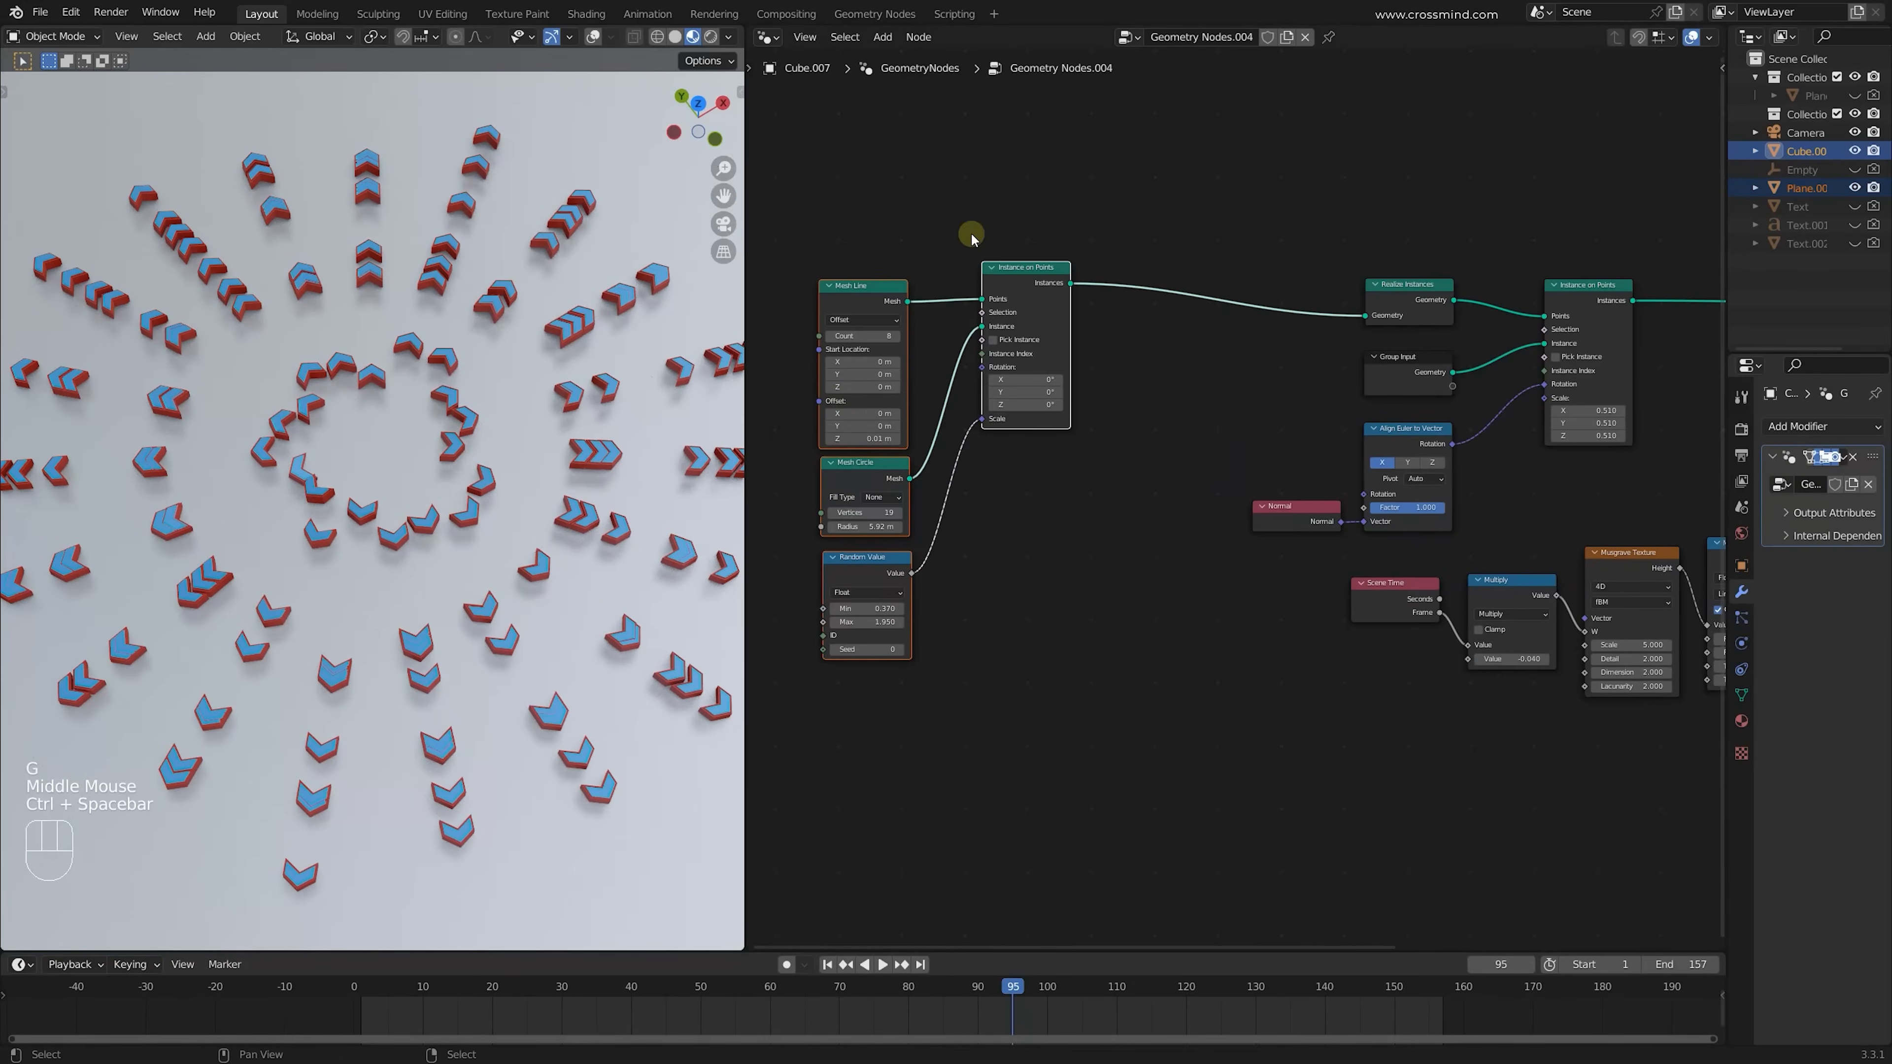
Preview the circle Instance on Points output in wireframe with the viewport overlays shown
drag(832, 161, 1090, 753)
alt+shift+click(1045, 302)
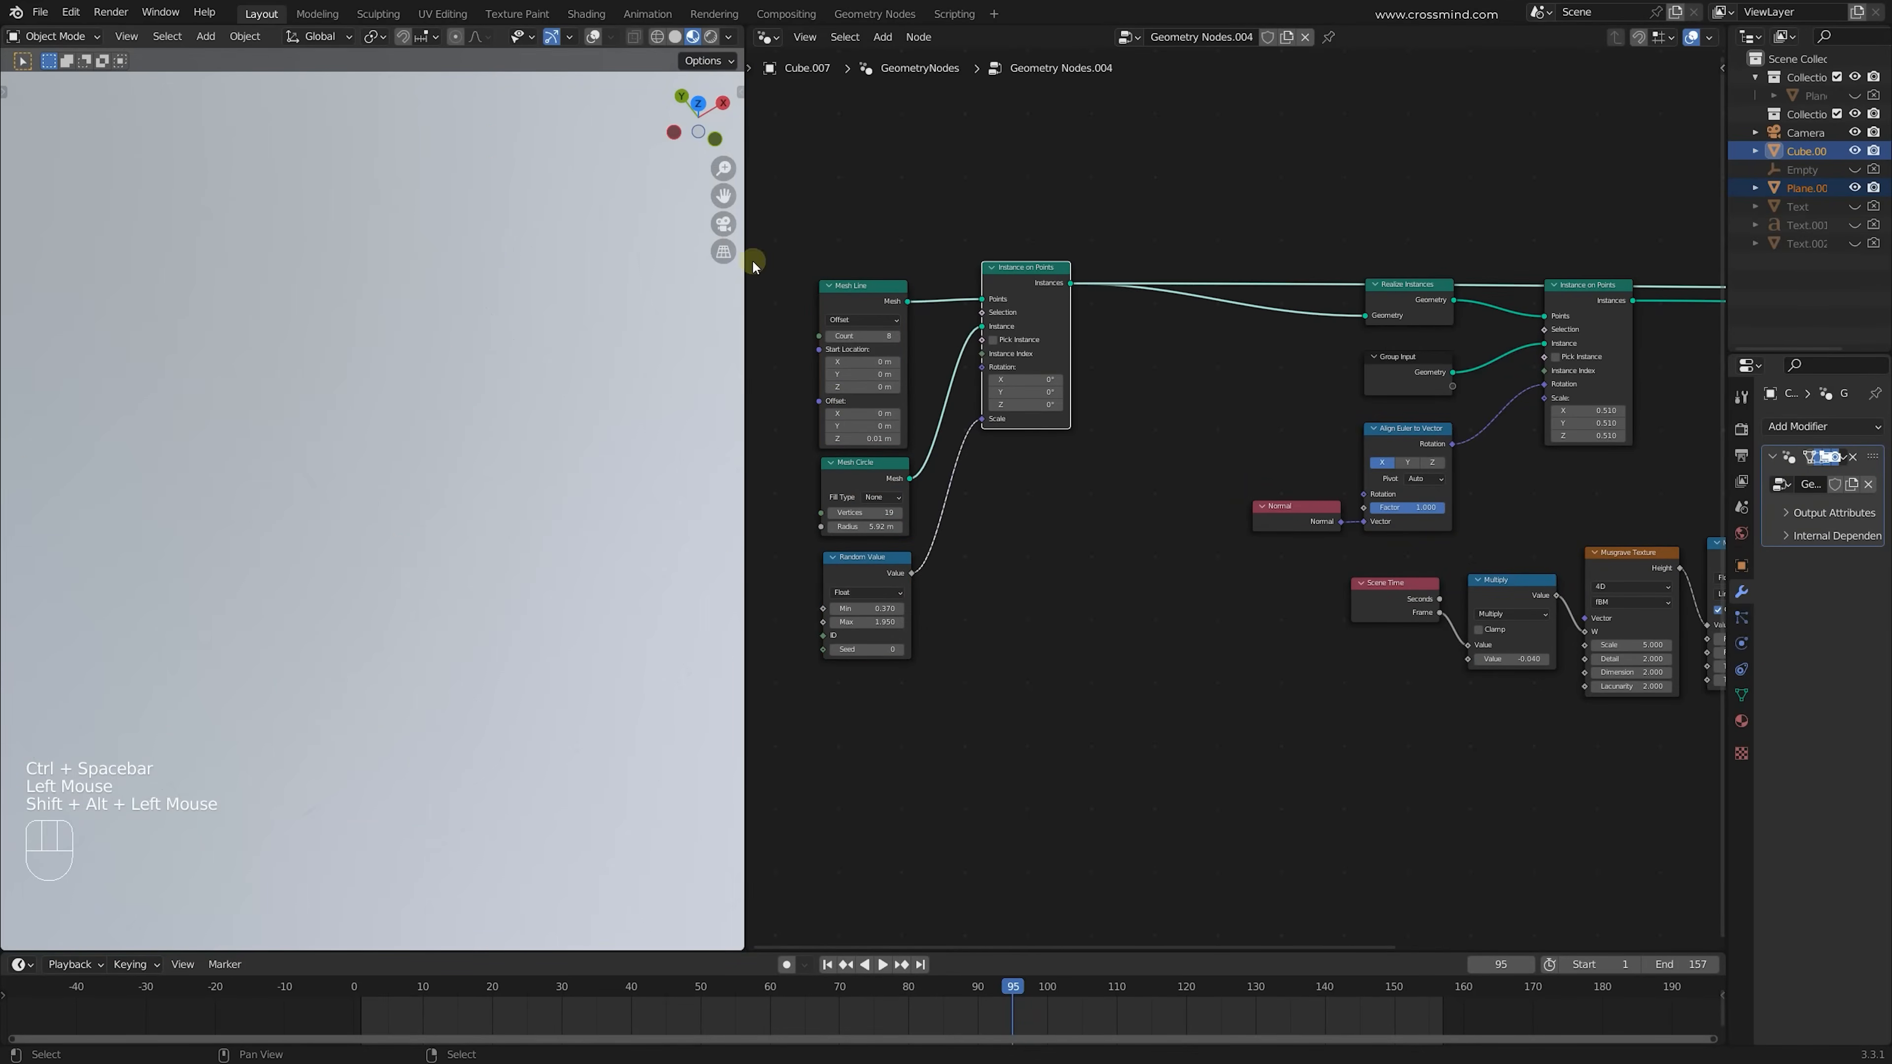
click(596, 36)
key(z)
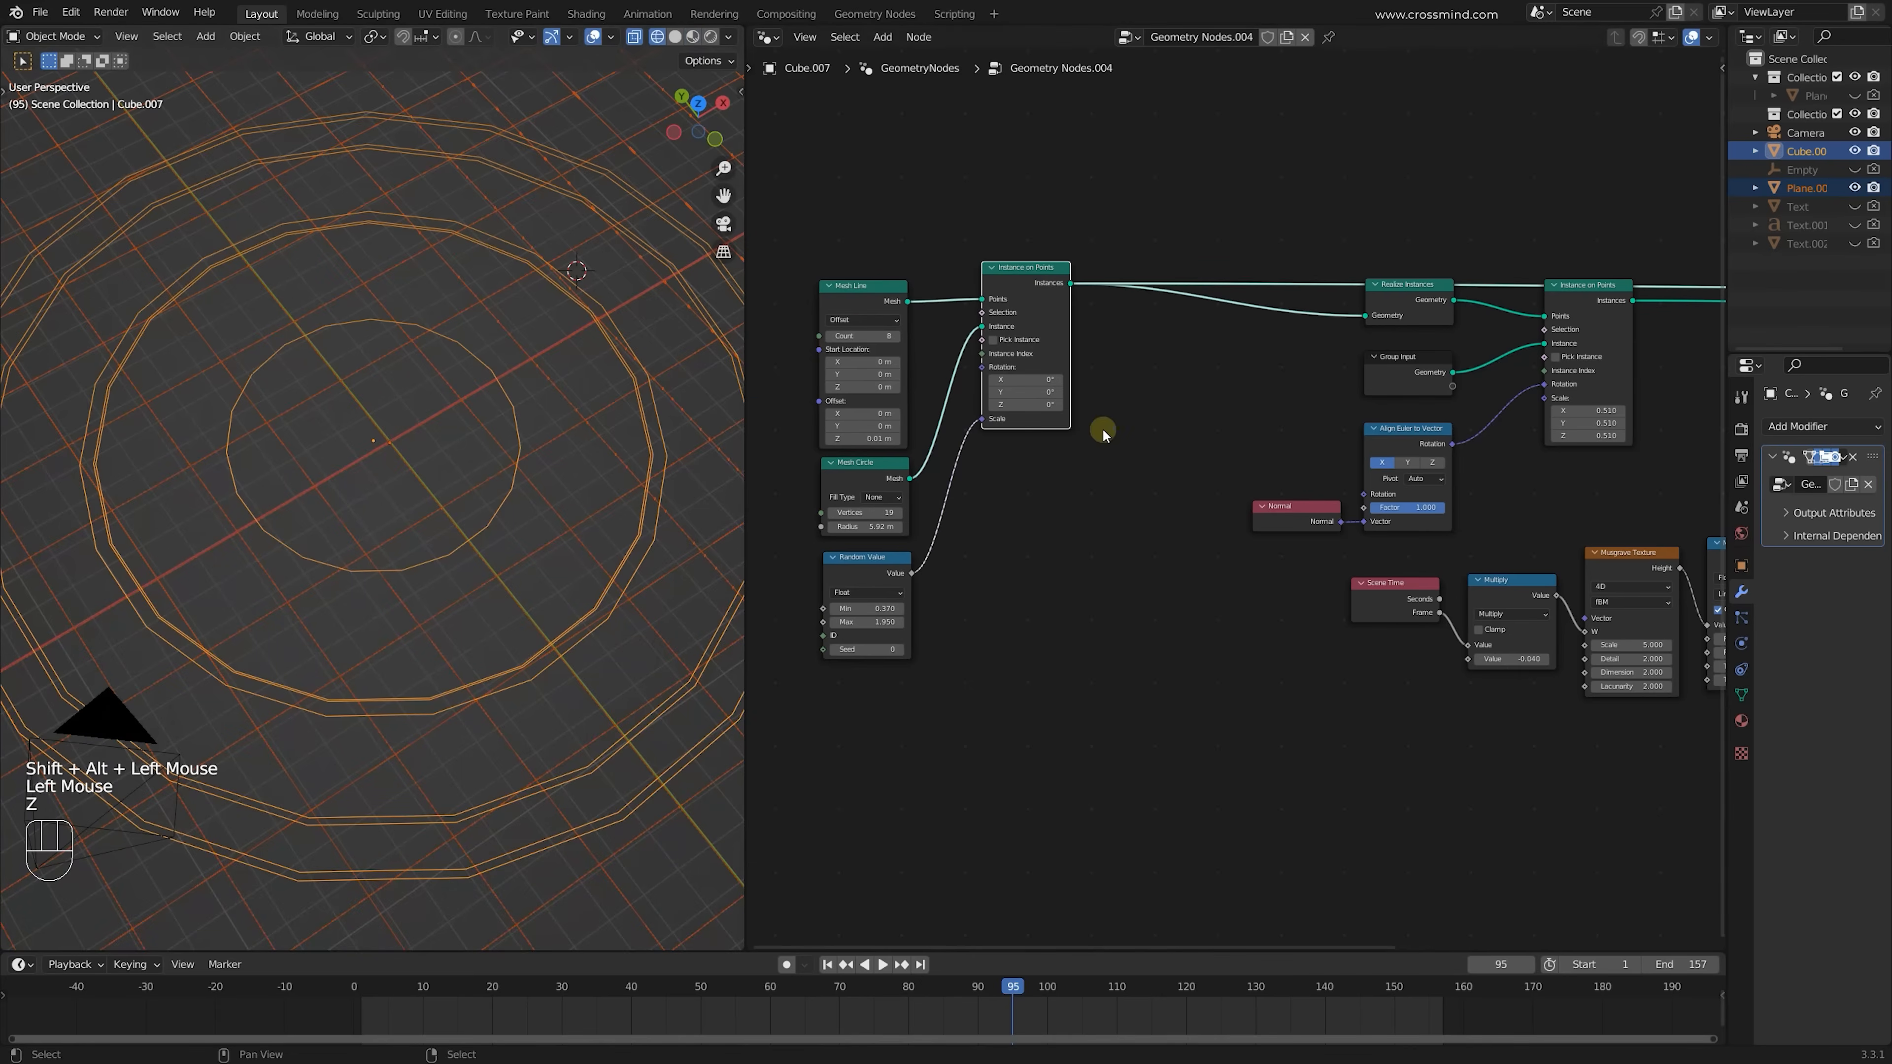
Preview Mesh Line, Mesh Circle and Random Value one by one, ending on the circle Instance on Points
alt+shift+click(860, 395)
alt+shift+click(865, 473)
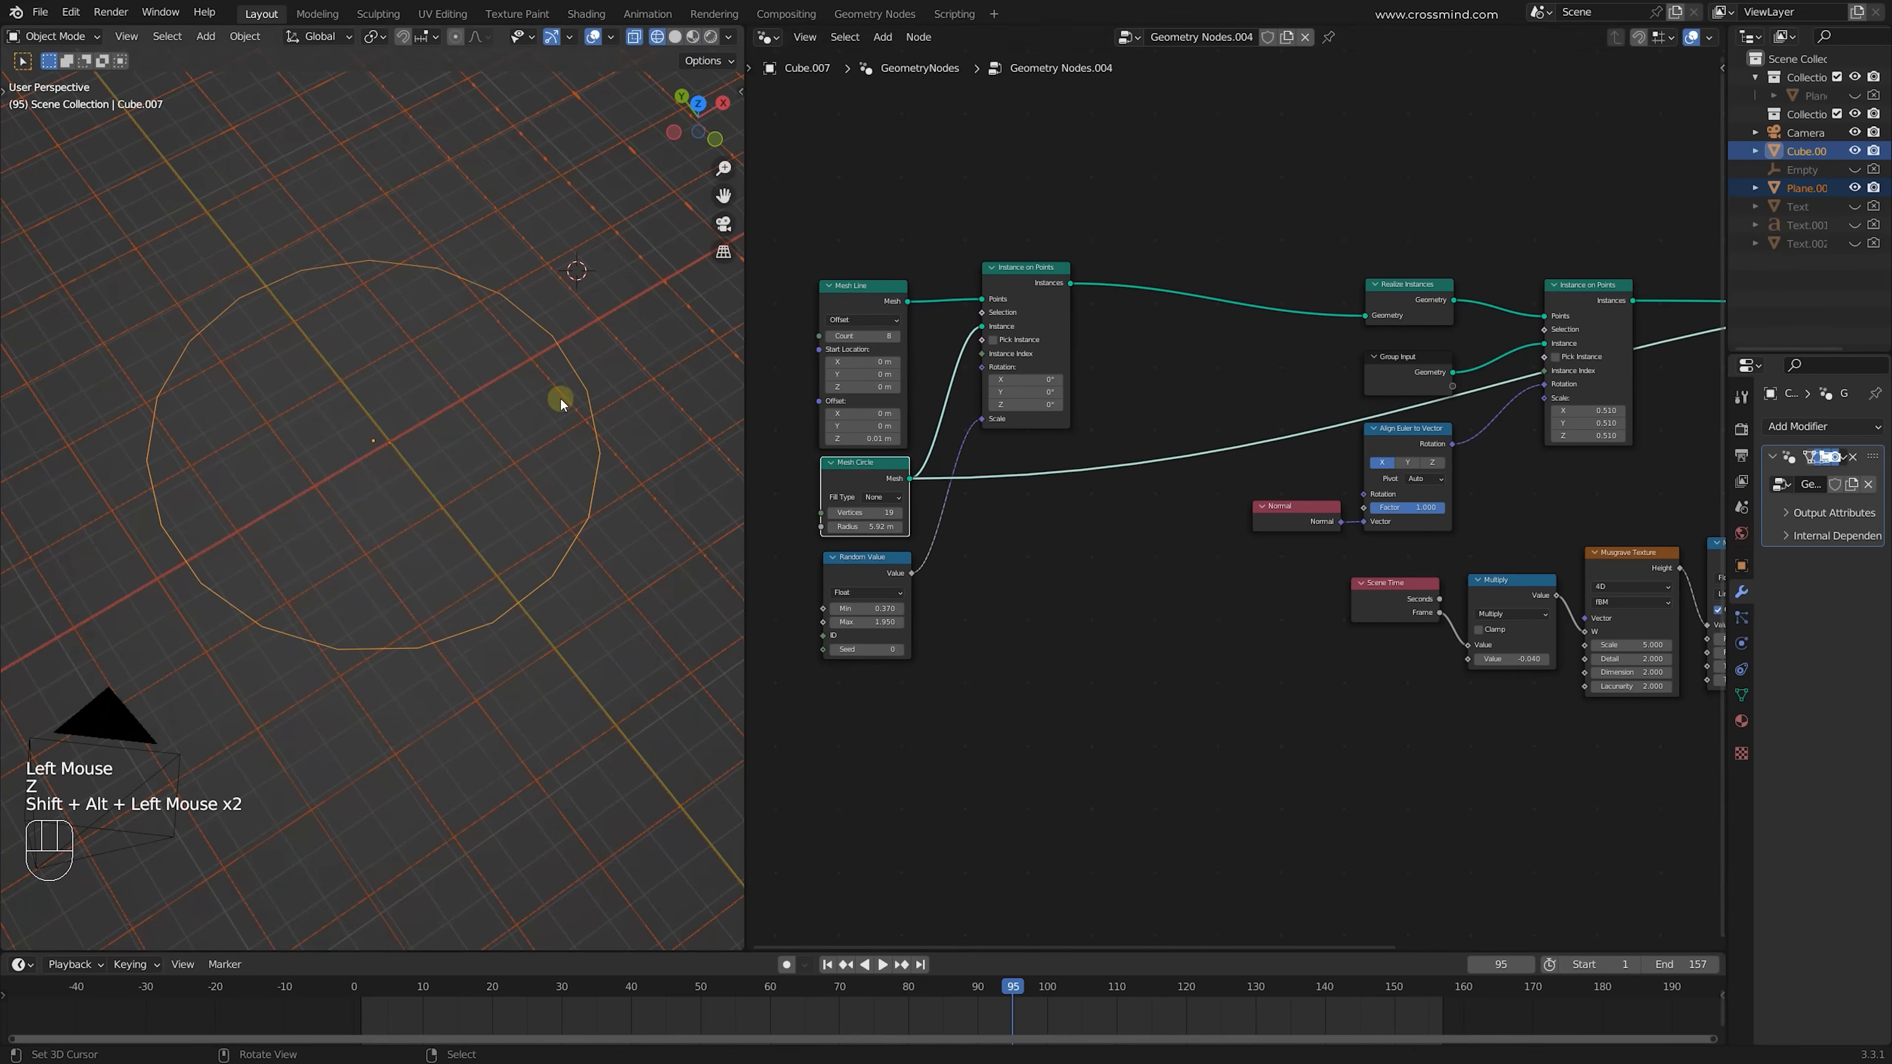
alt+shift+click(884, 564)
alt+shift+click(1015, 274)
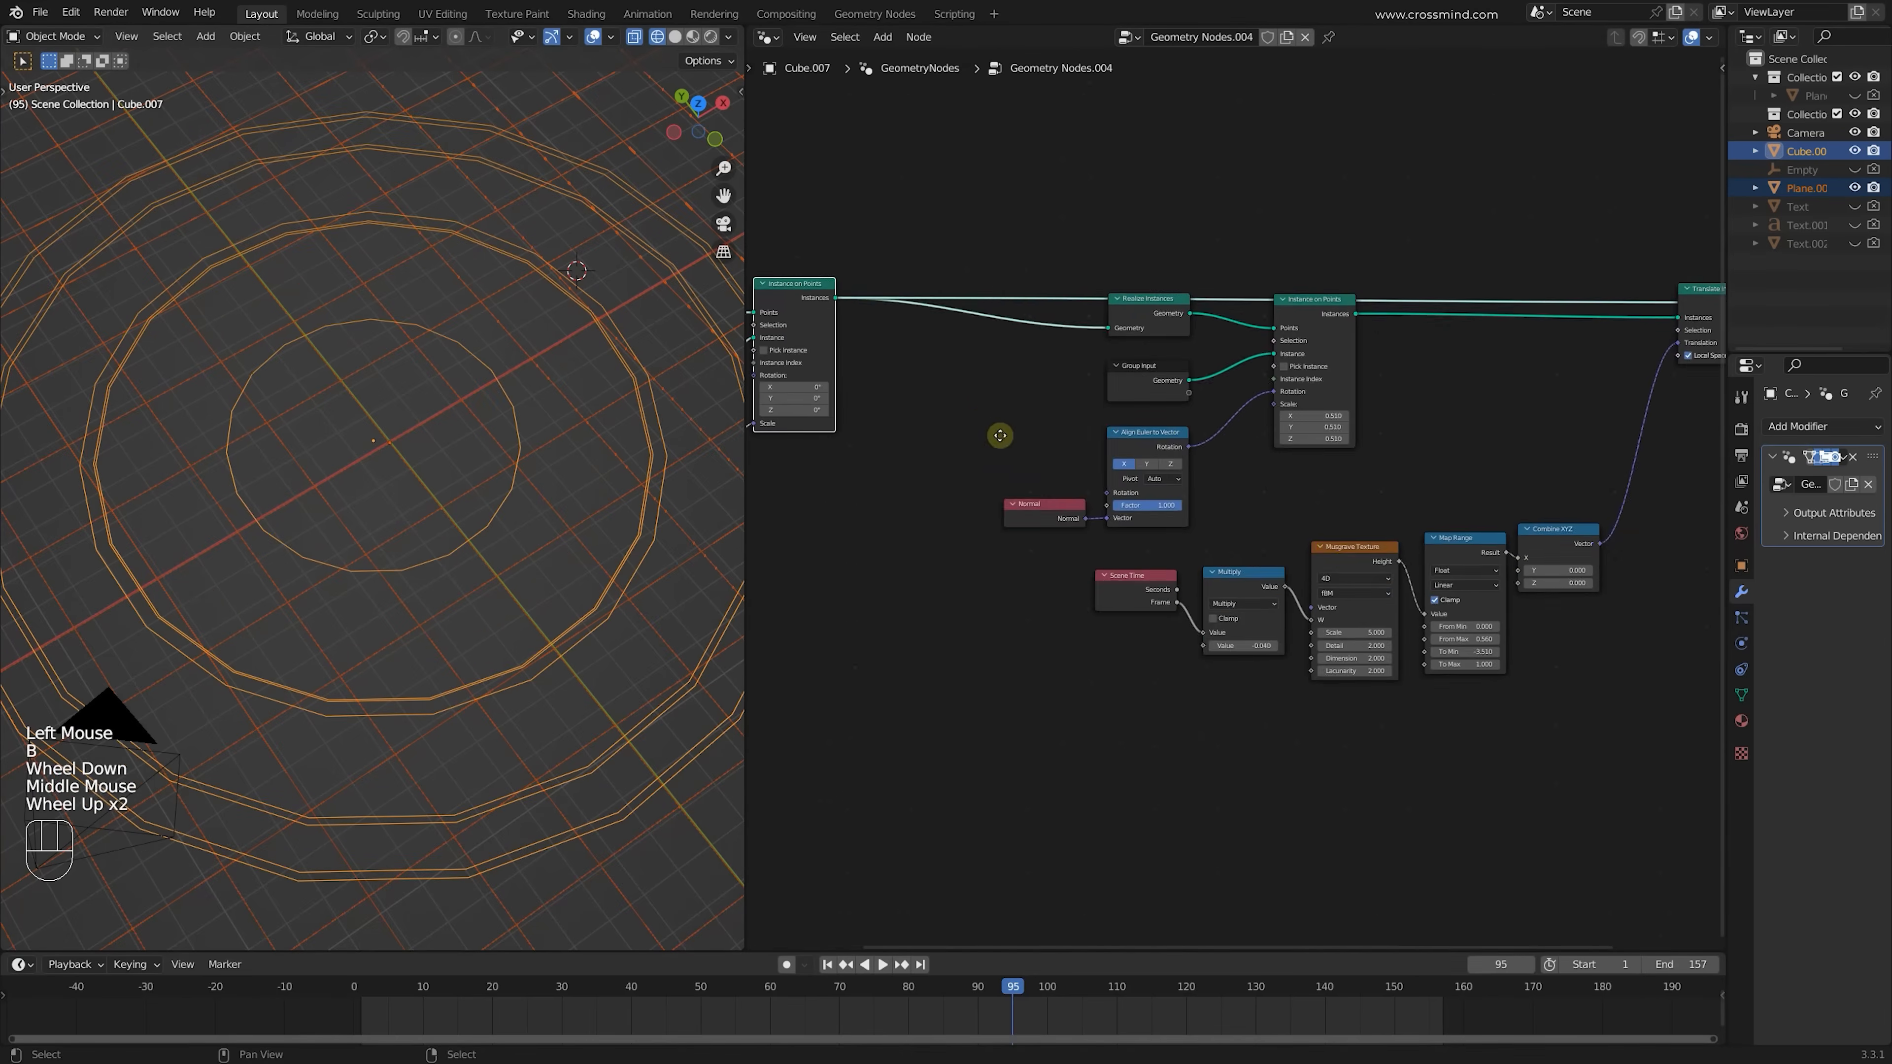
Preview the Group Input's original arrow and the arrow Instance on Points output in the viewport
middle_drag(1000, 435, 1093, 321)
click(1342, 413)
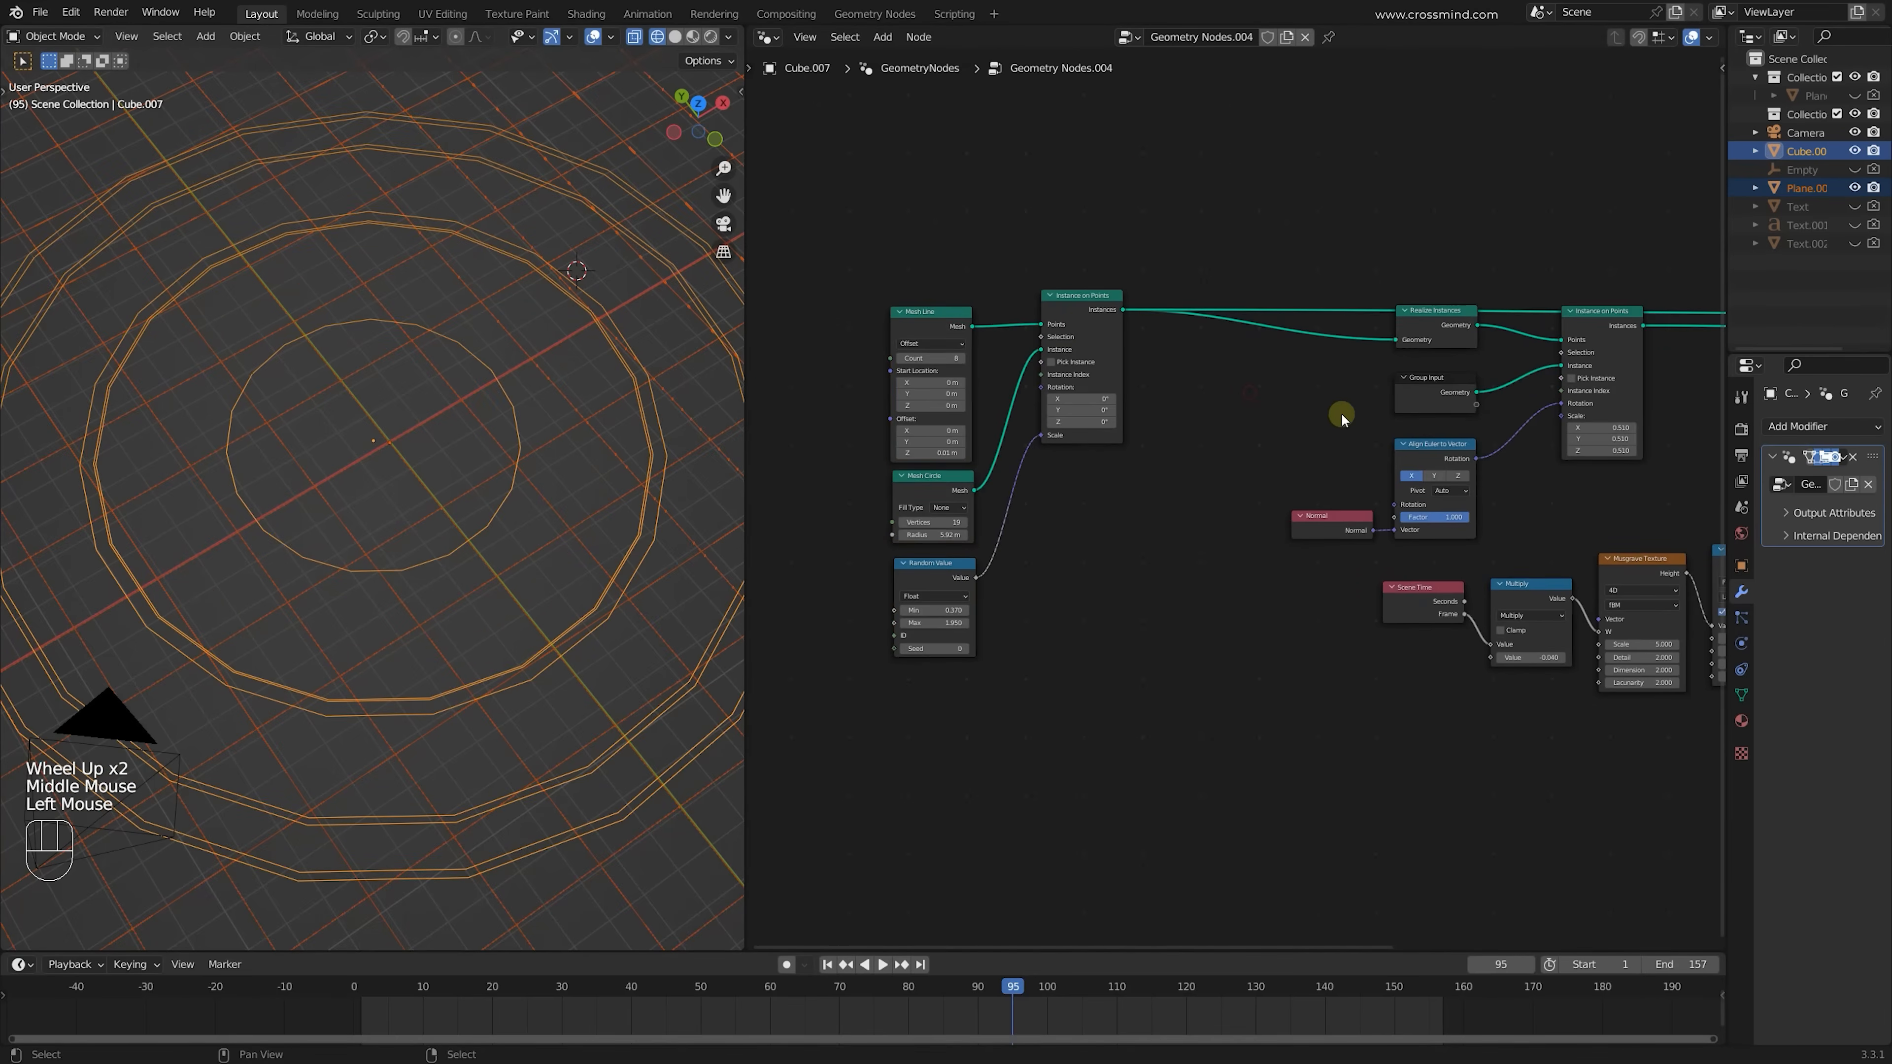
middle_drag(1342, 414, 1077, 426)
click(1192, 409)
alt+shift+click(1167, 414)
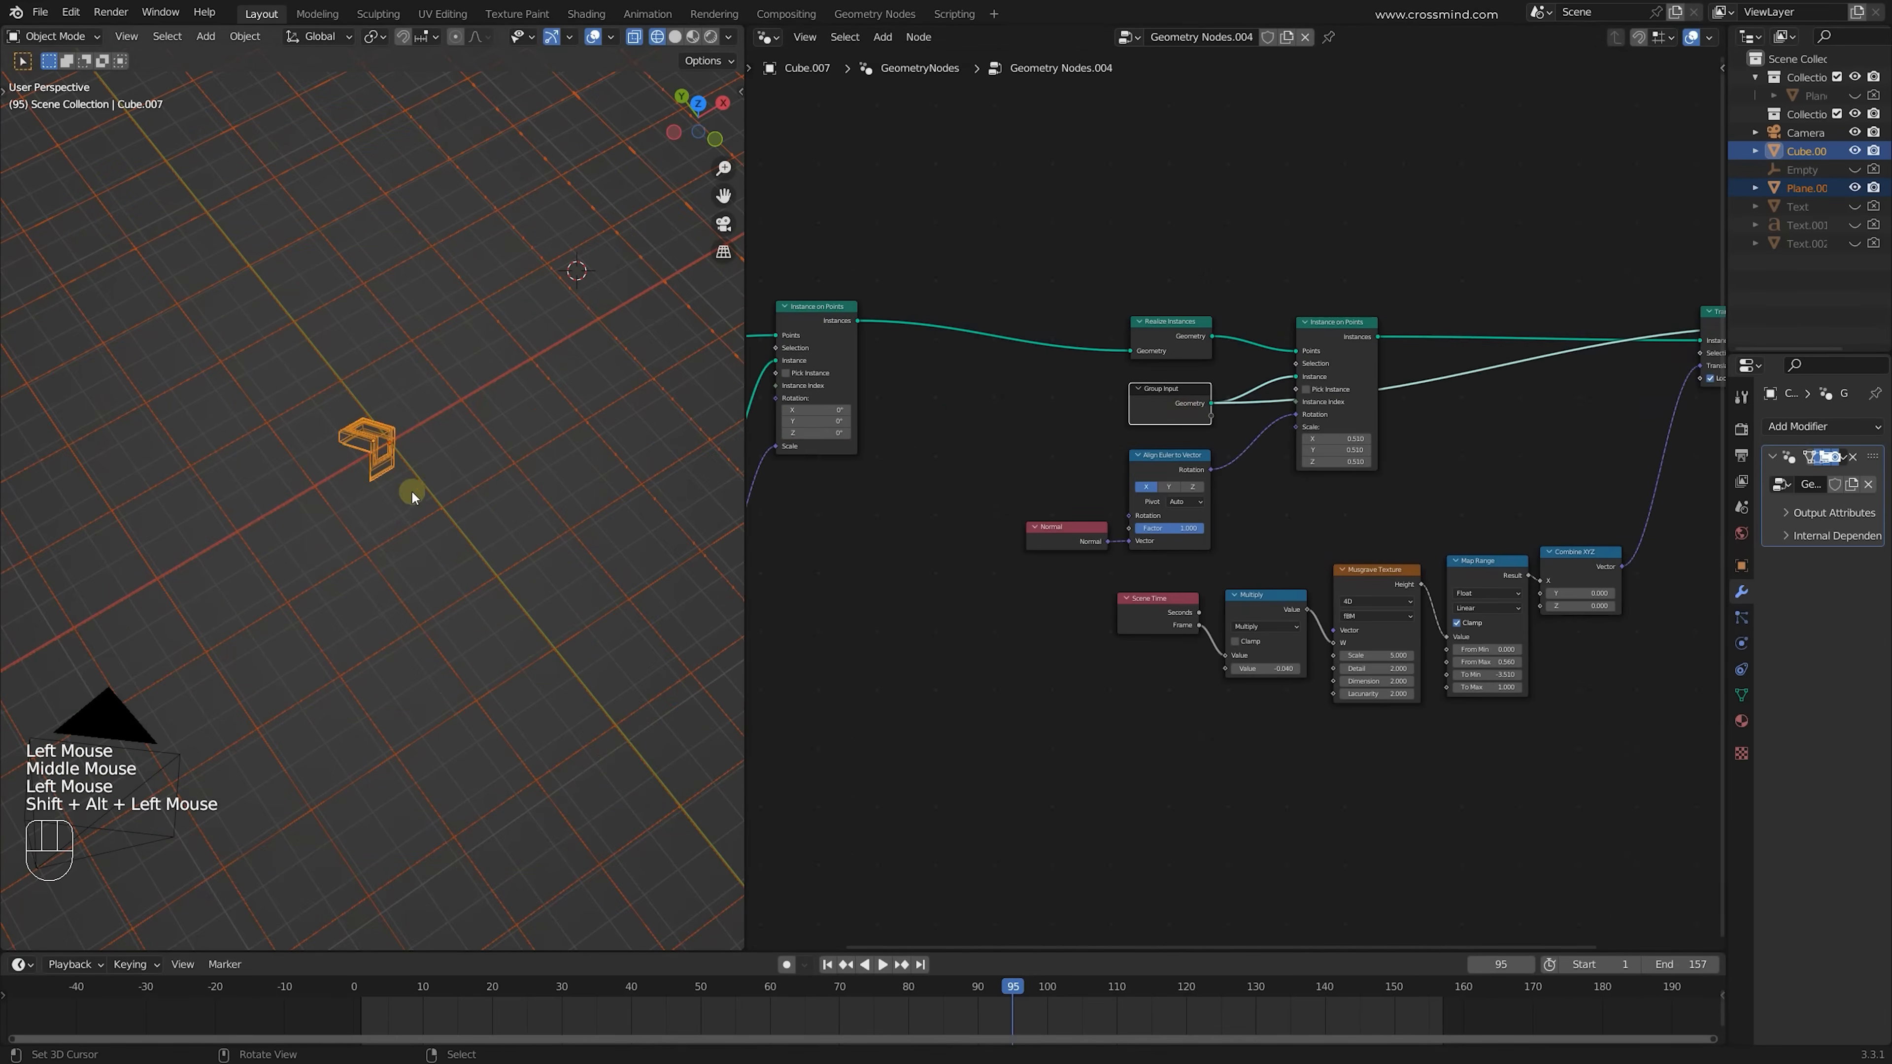
scroll(412, 490, up, 2)
alt+shift+click(1326, 331)
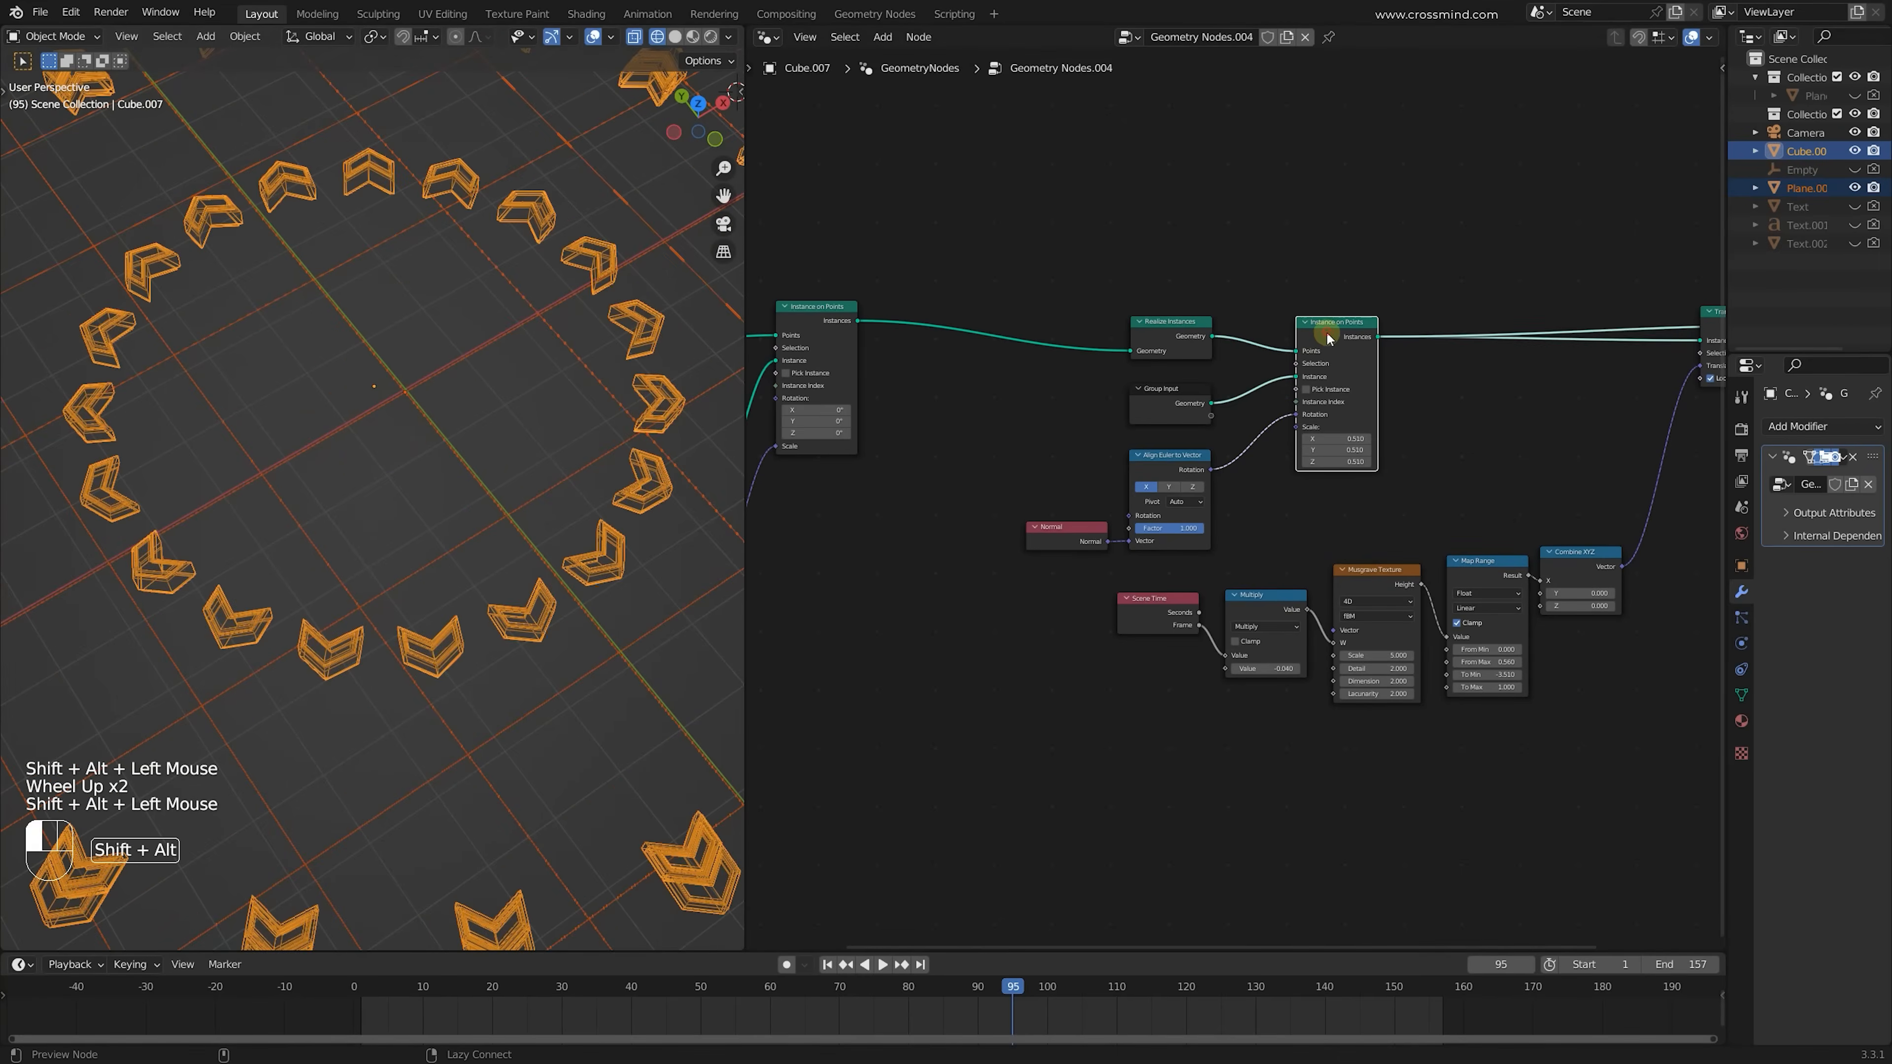
Preview the Translate Instances output in the viewport to see the displaced arrows
scroll(1227, 351, down, 2)
middle_drag(1654, 423, 1456, 405)
alt+shift+click(1432, 392)
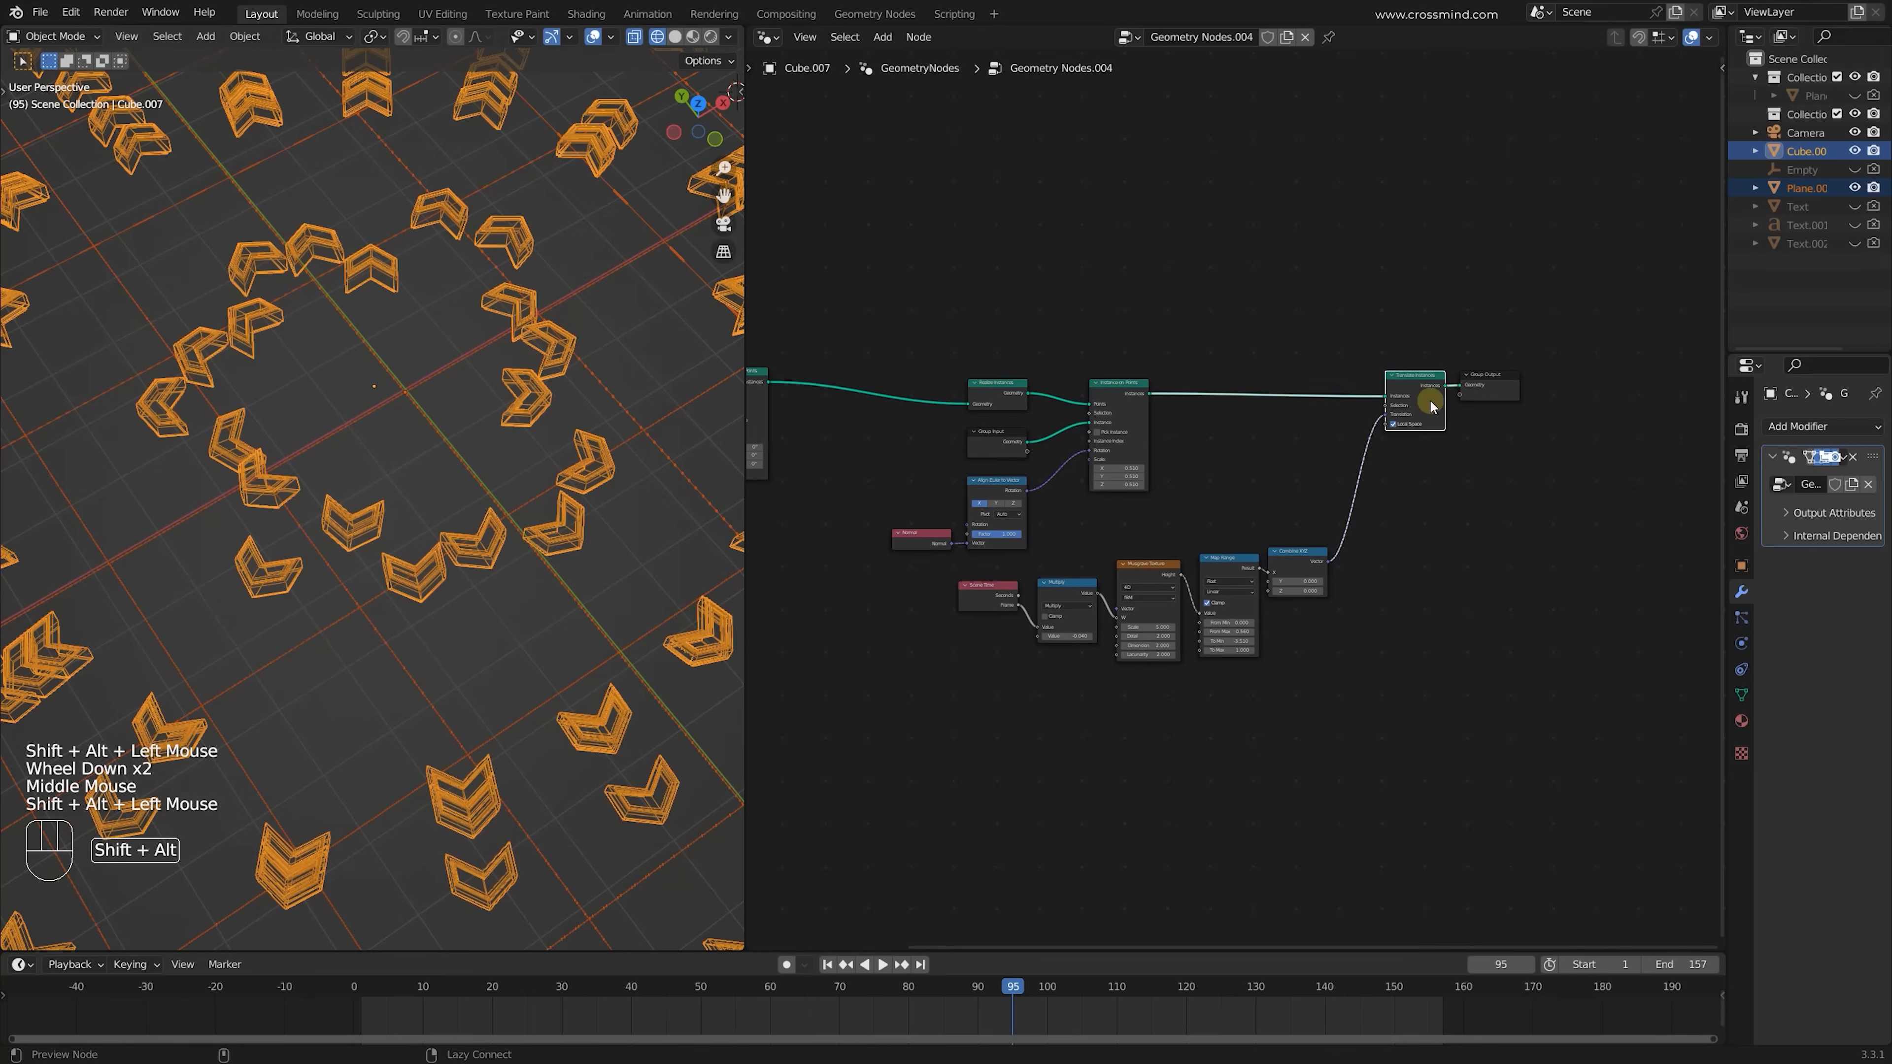
middle_drag(1086, 359, 1224, 304)
scroll(1060, 198, up, 1)
Highlight the arrow-instancing nodes and the circle-building nodes in turn, ending with the whole node tree framed in a maximized editor
drag(1020, 194, 1573, 663)
middle_drag(962, 330, 1229, 354)
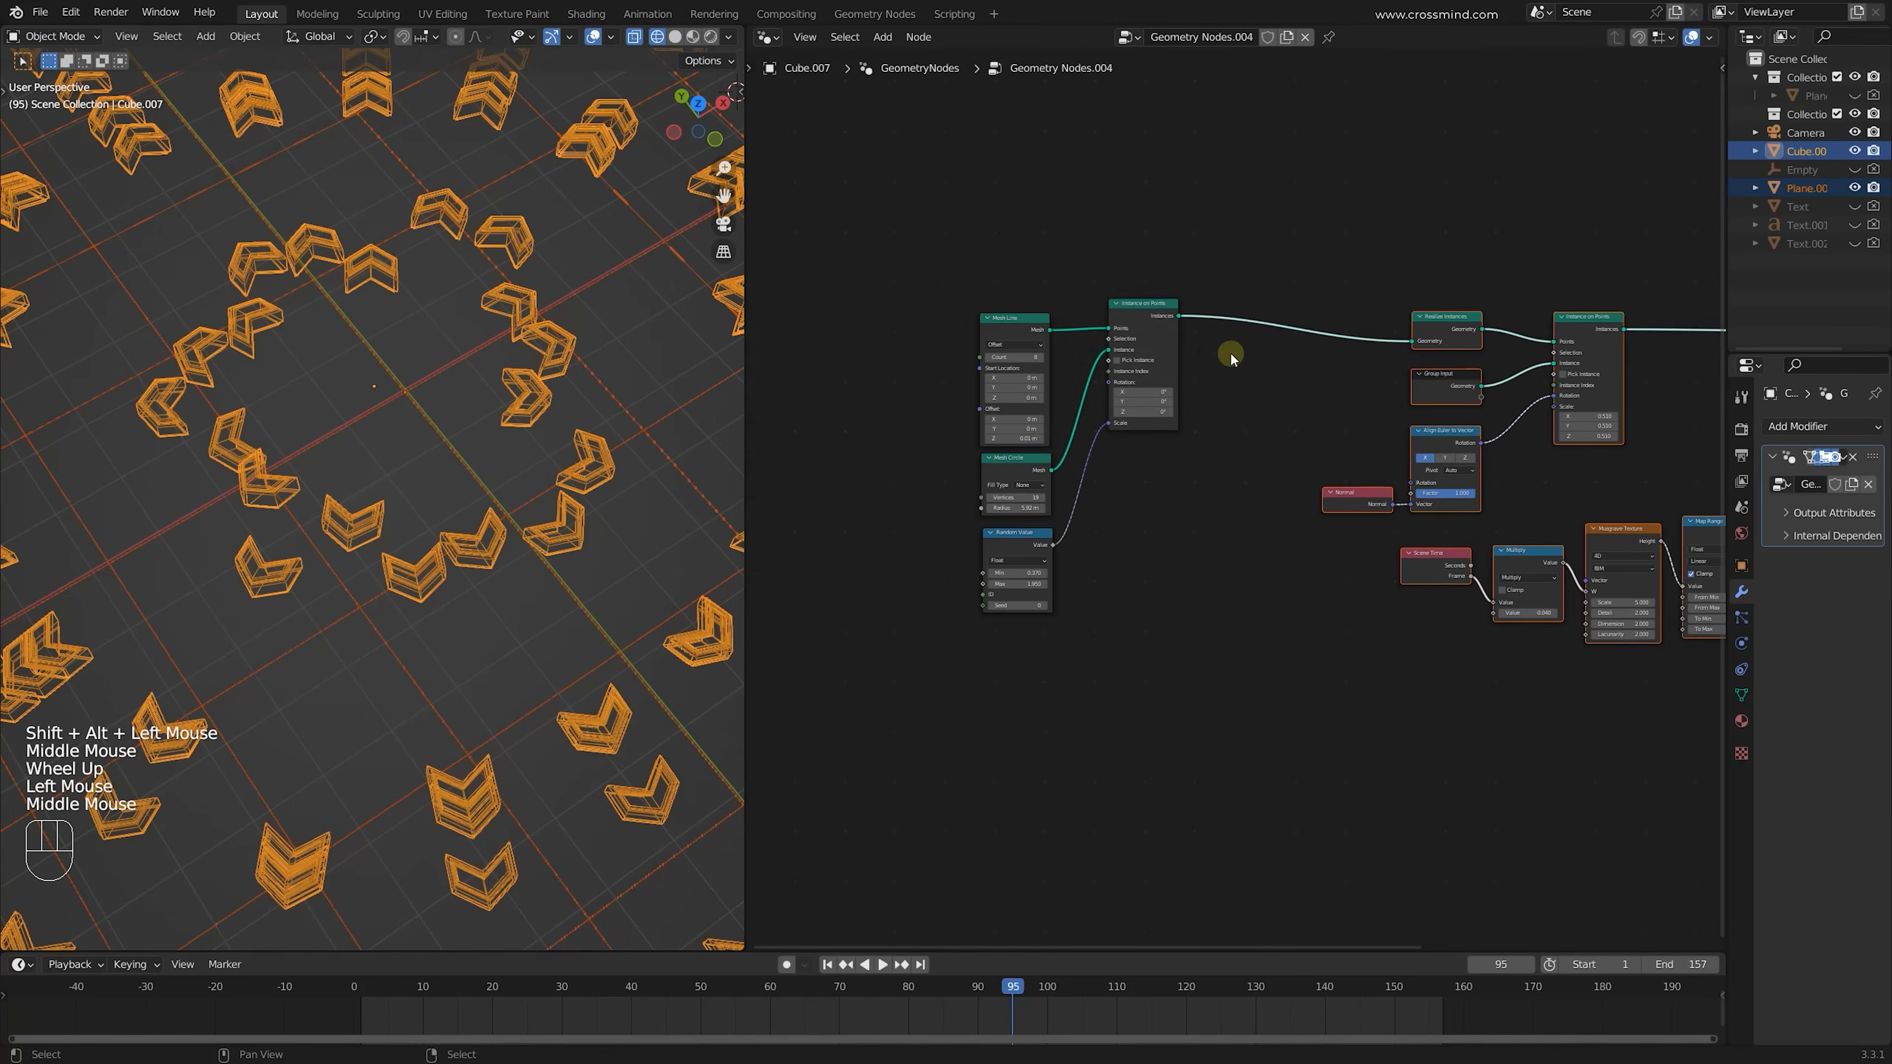
drag(1283, 187, 890, 740)
middle_drag(1174, 672, 936, 664)
key(ctrl+space)
key(Home)
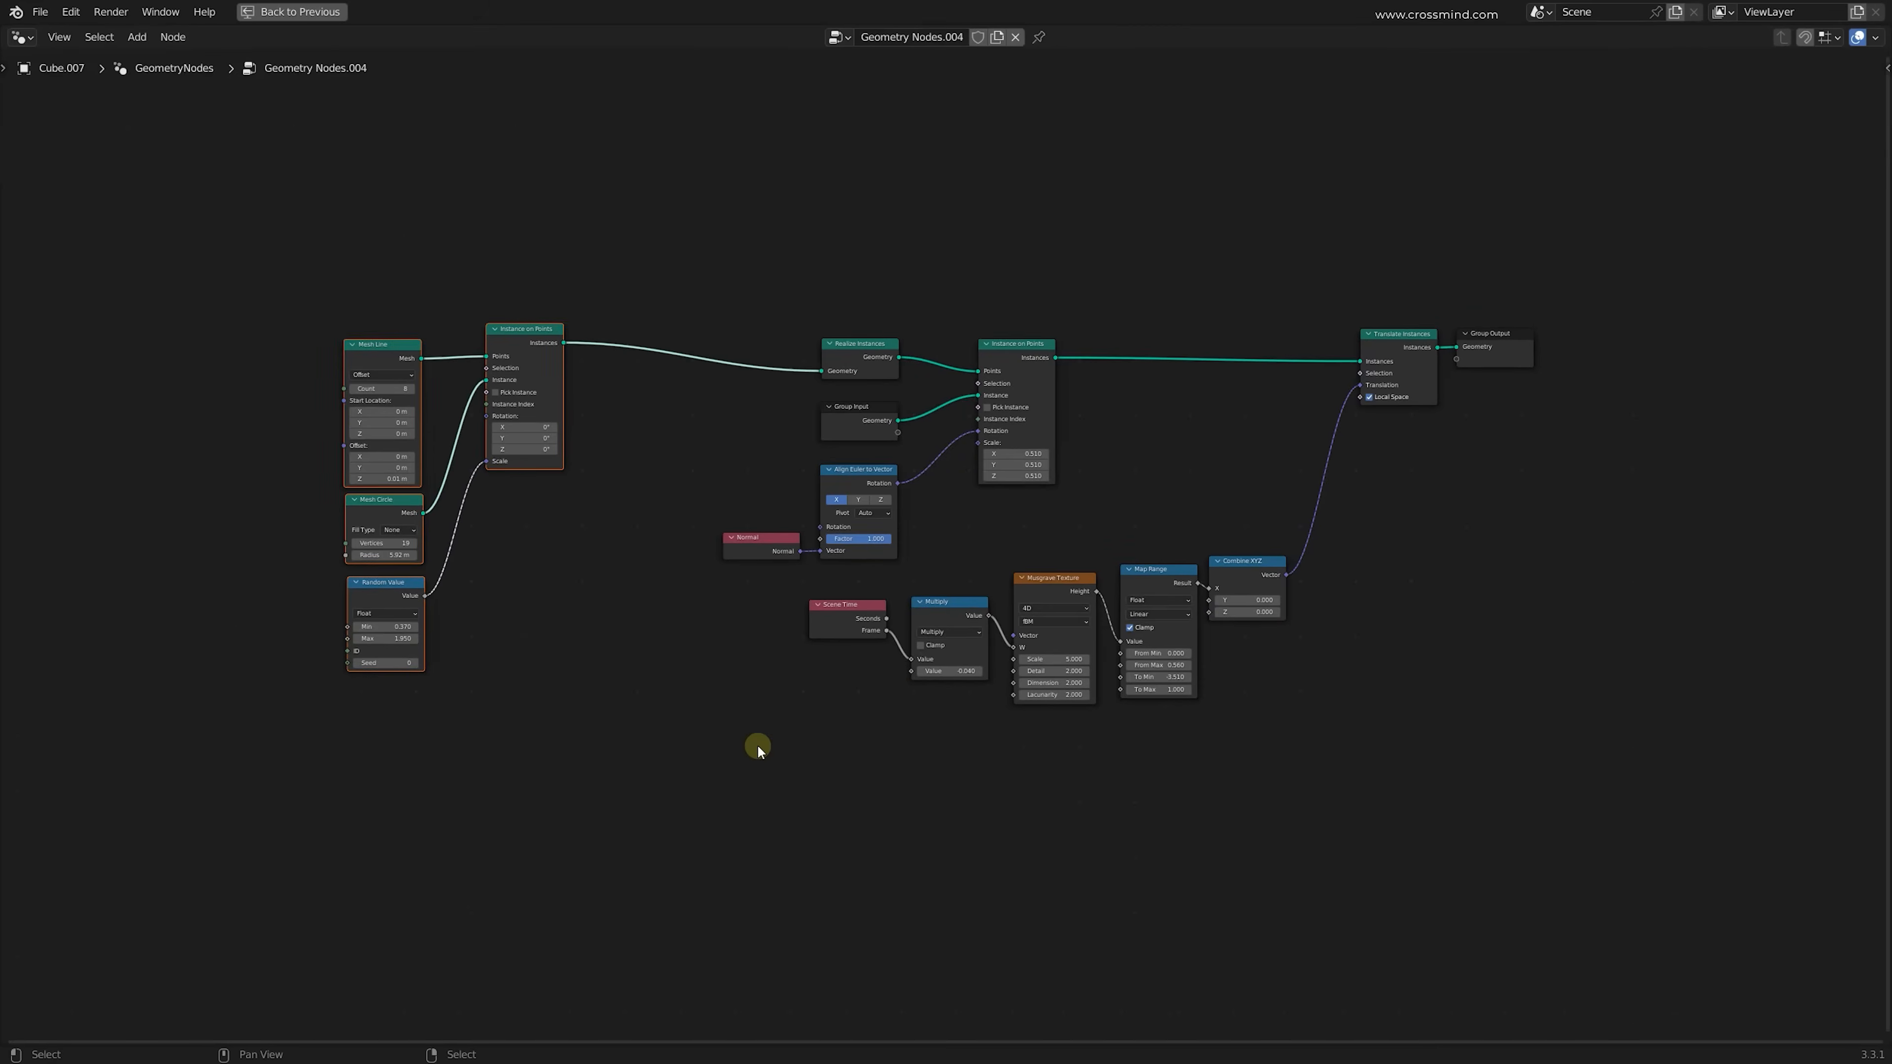
Select Translate Instances and play and scrub the animation in the split layout to examine how the arrows move
click(1250, 253)
click(1533, 347)
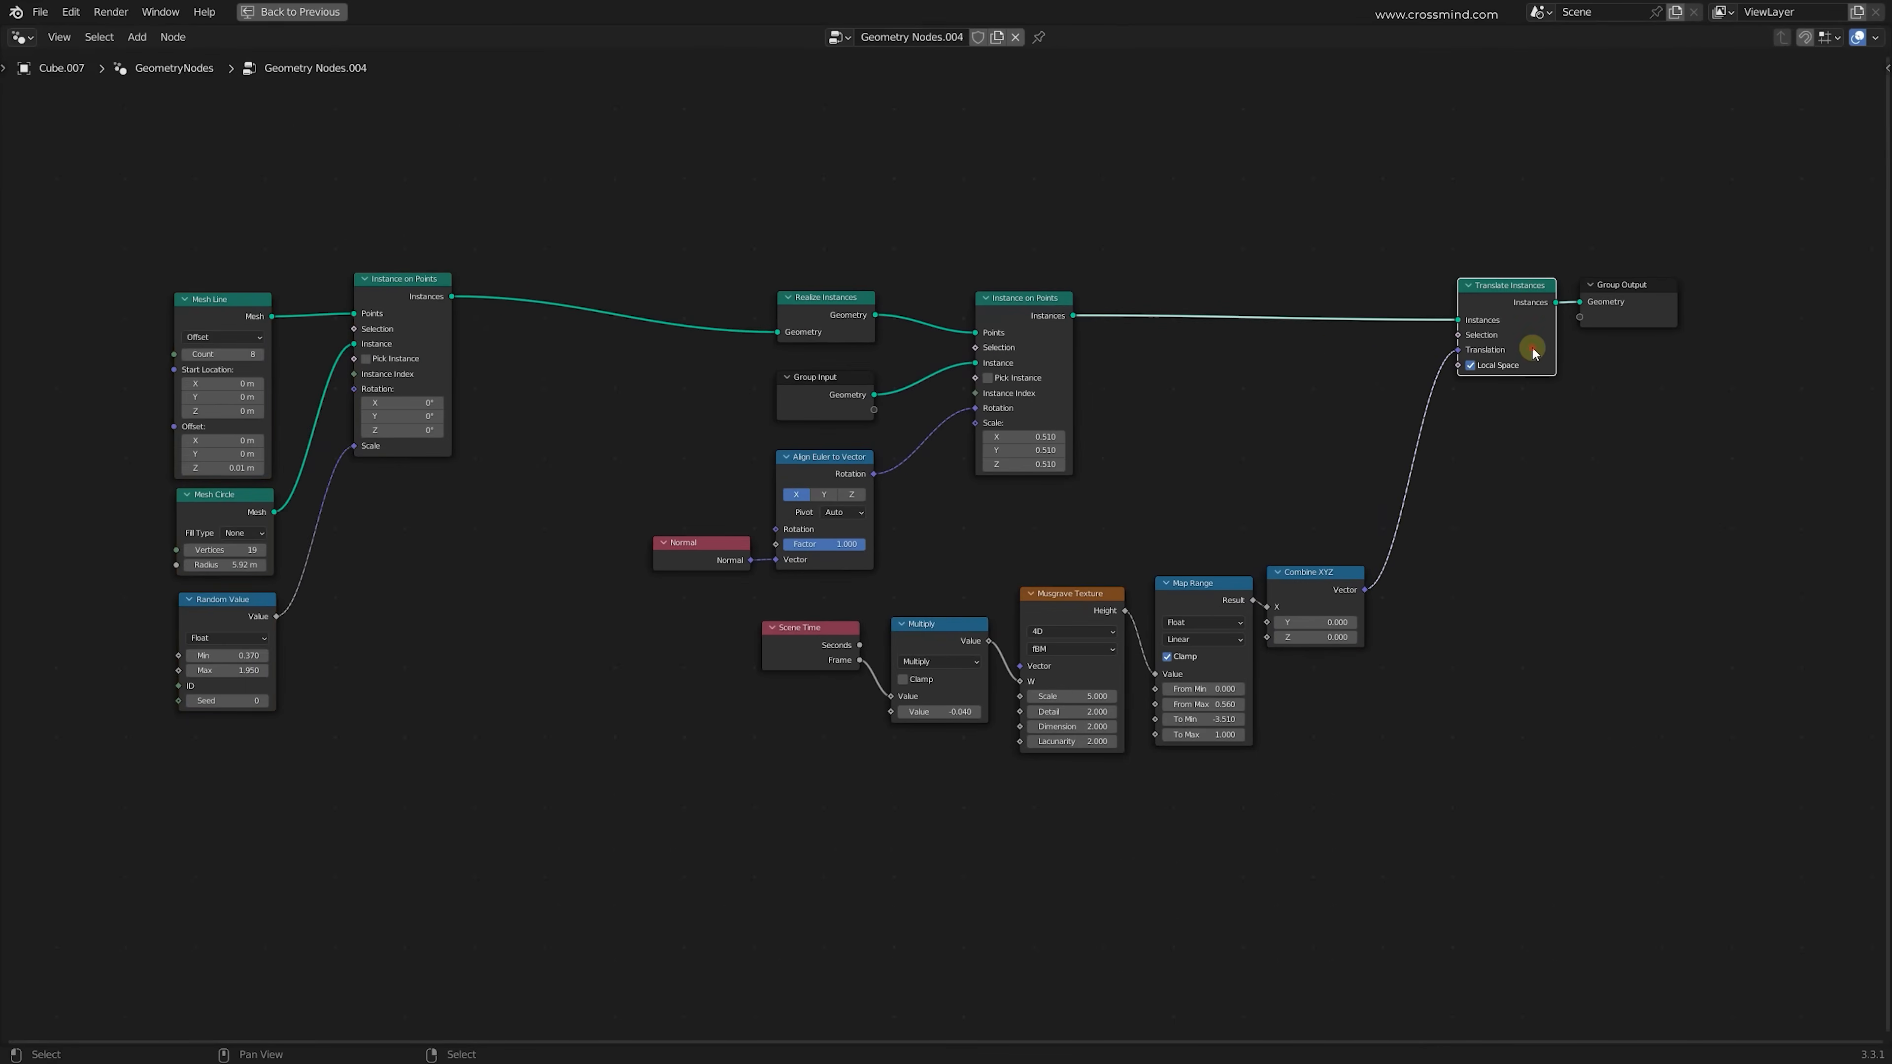
drag(1364, 195, 1532, 422)
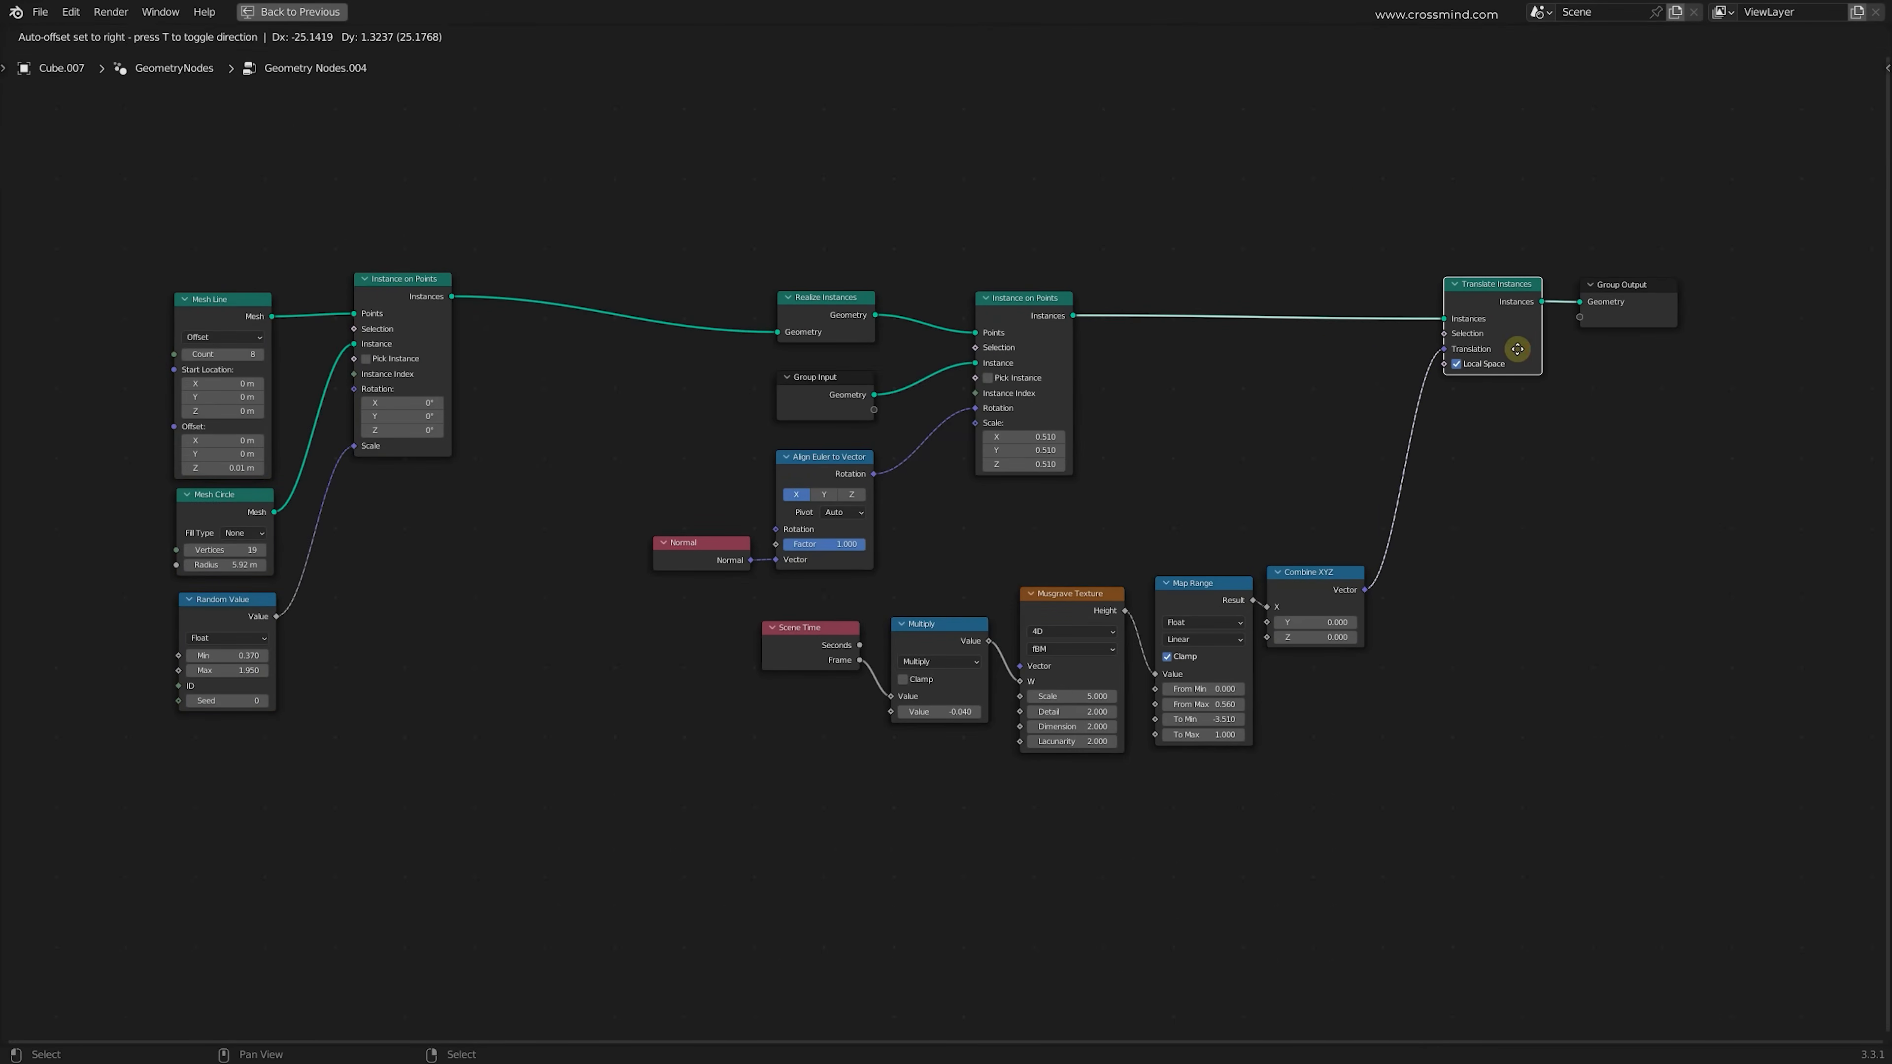
key(ctrl+space)
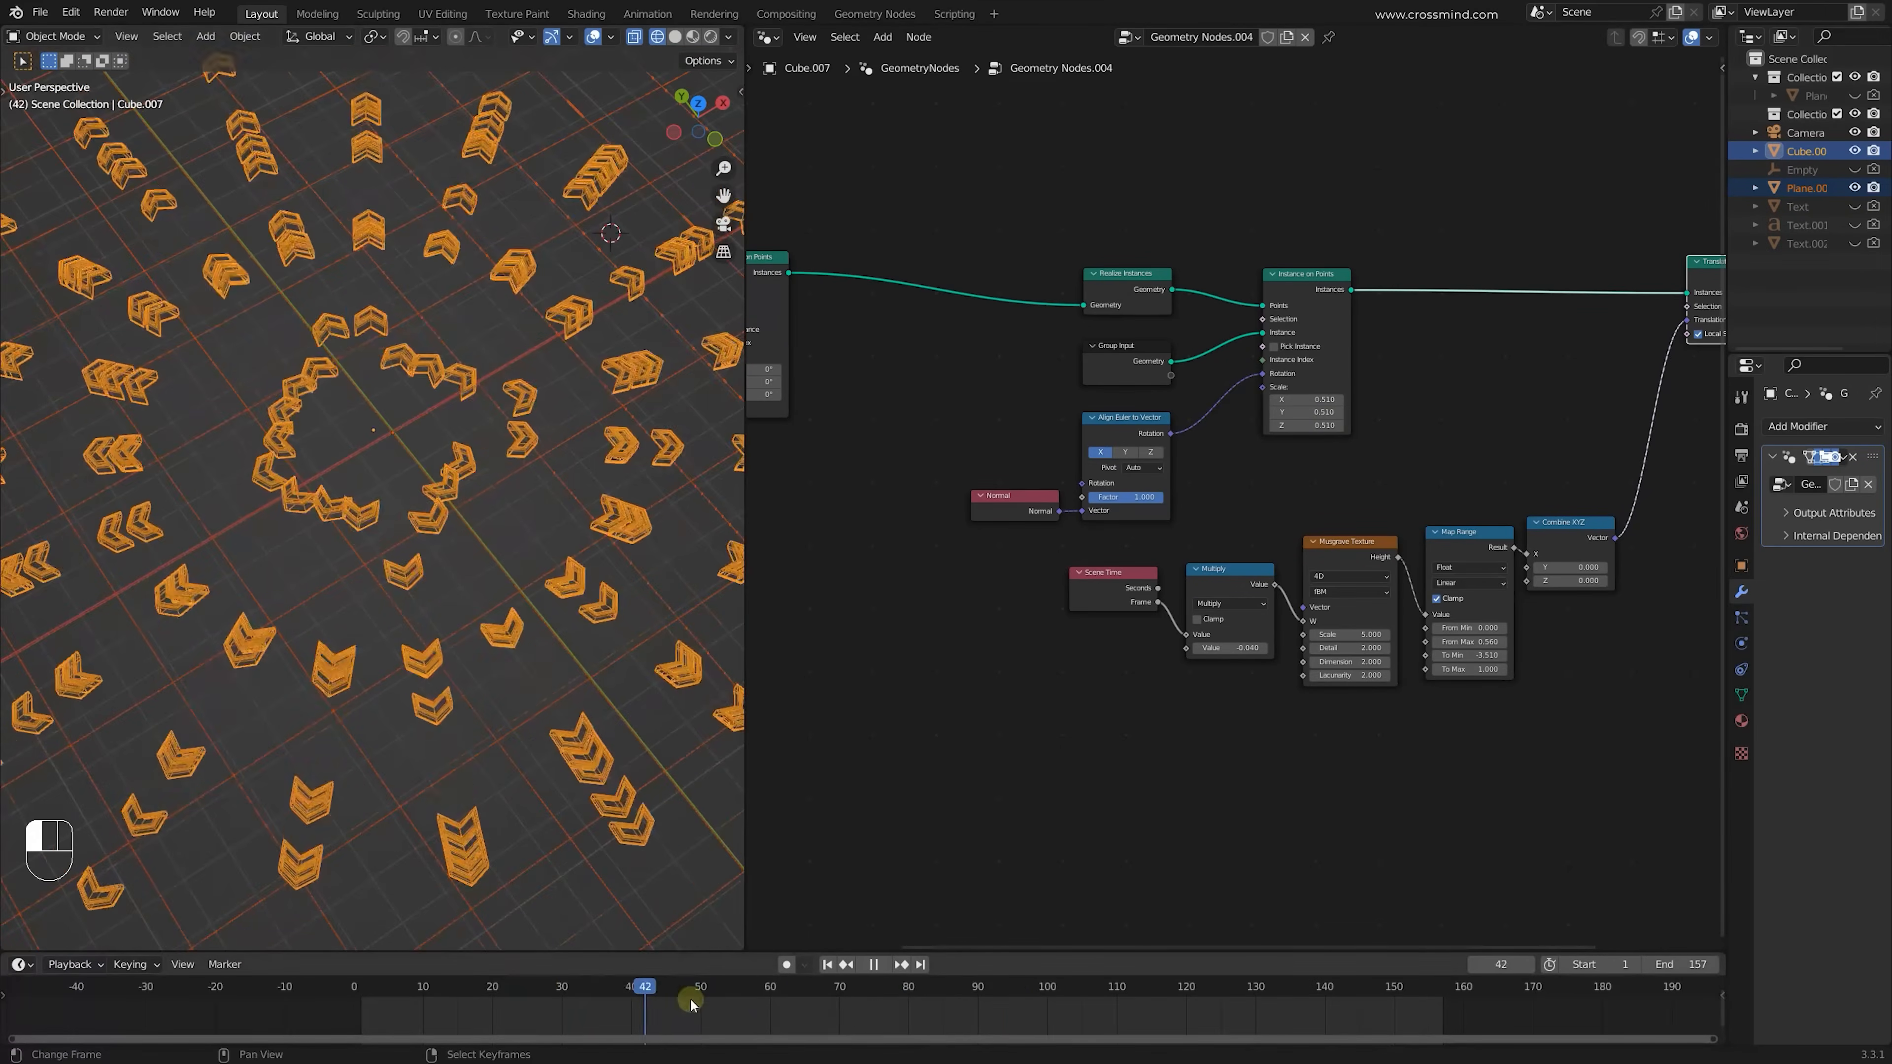
drag(1040, 1020, 898, 1026)
key(ctrl+space)
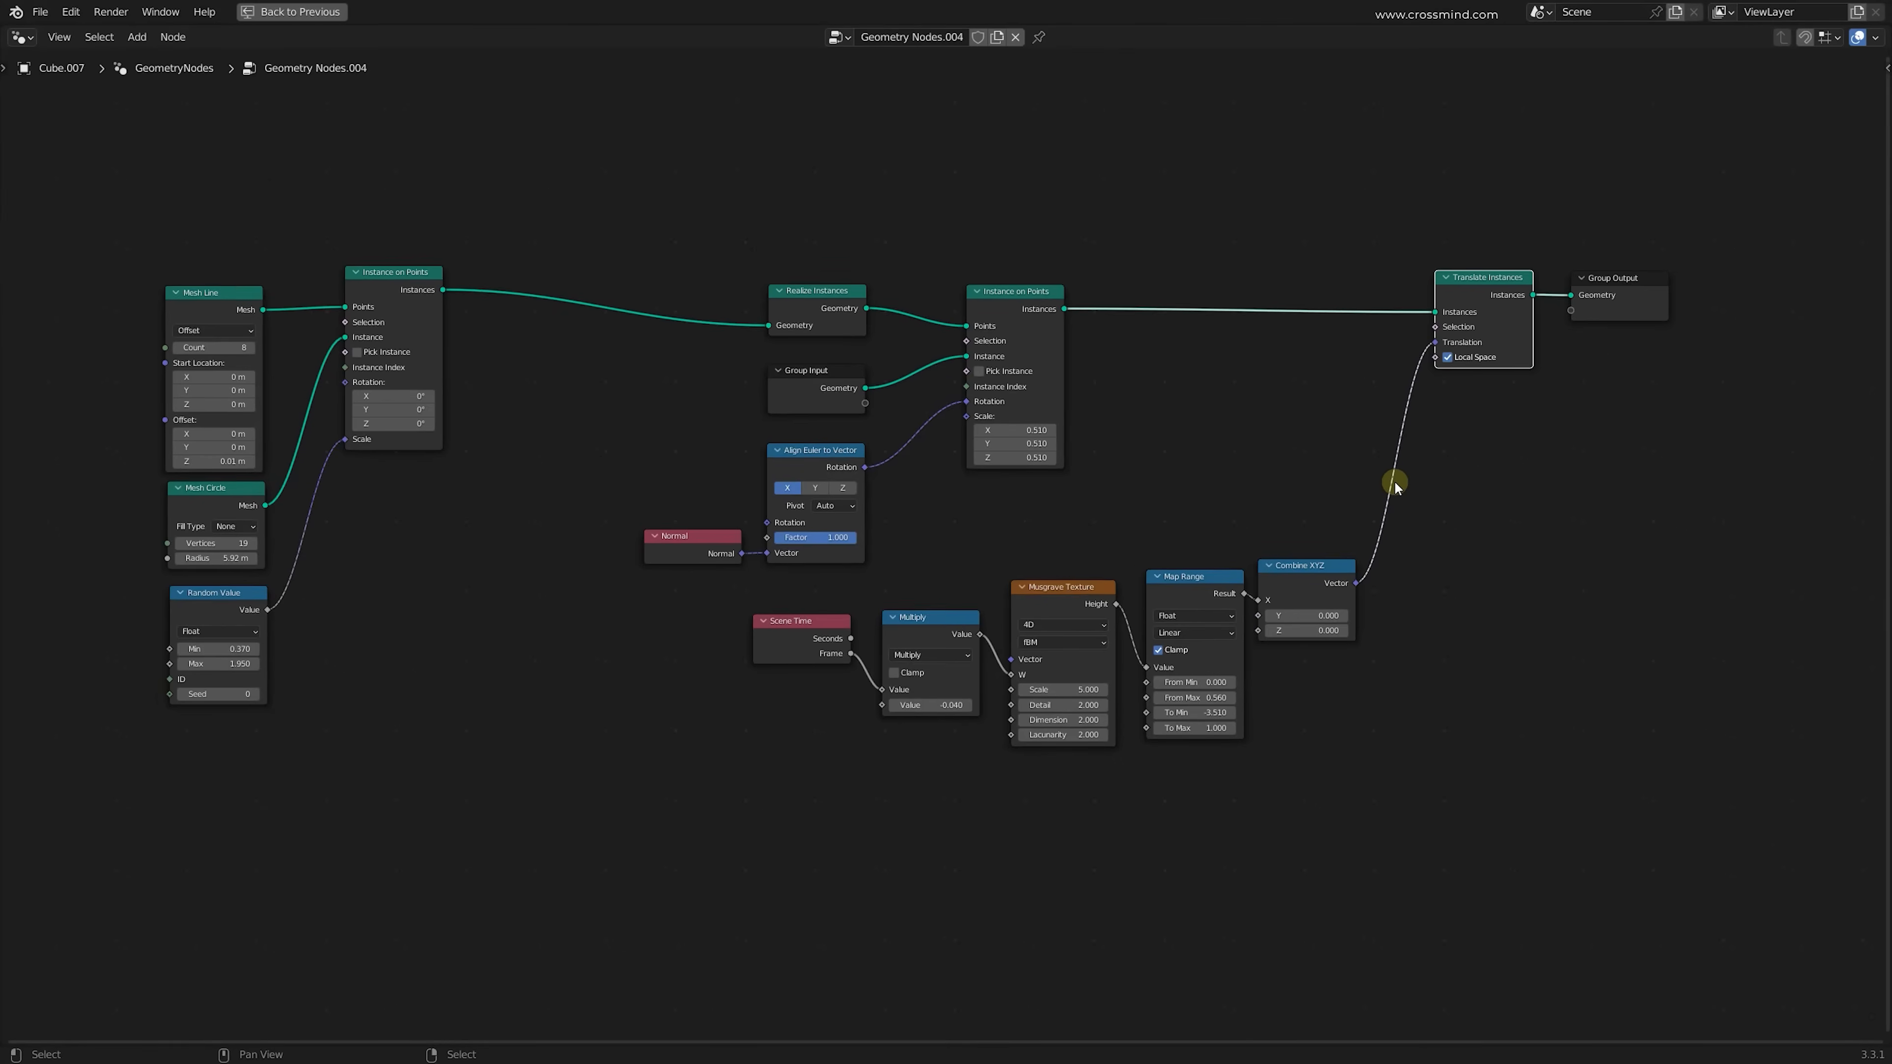
Examine the translation noise chain, highlighting all of it and the Combine XYZ and Musgrave Texture nodes separately
scroll(1392, 475, up, 2)
drag(1664, 541, 815, 788)
drag(1338, 726, 1512, 591)
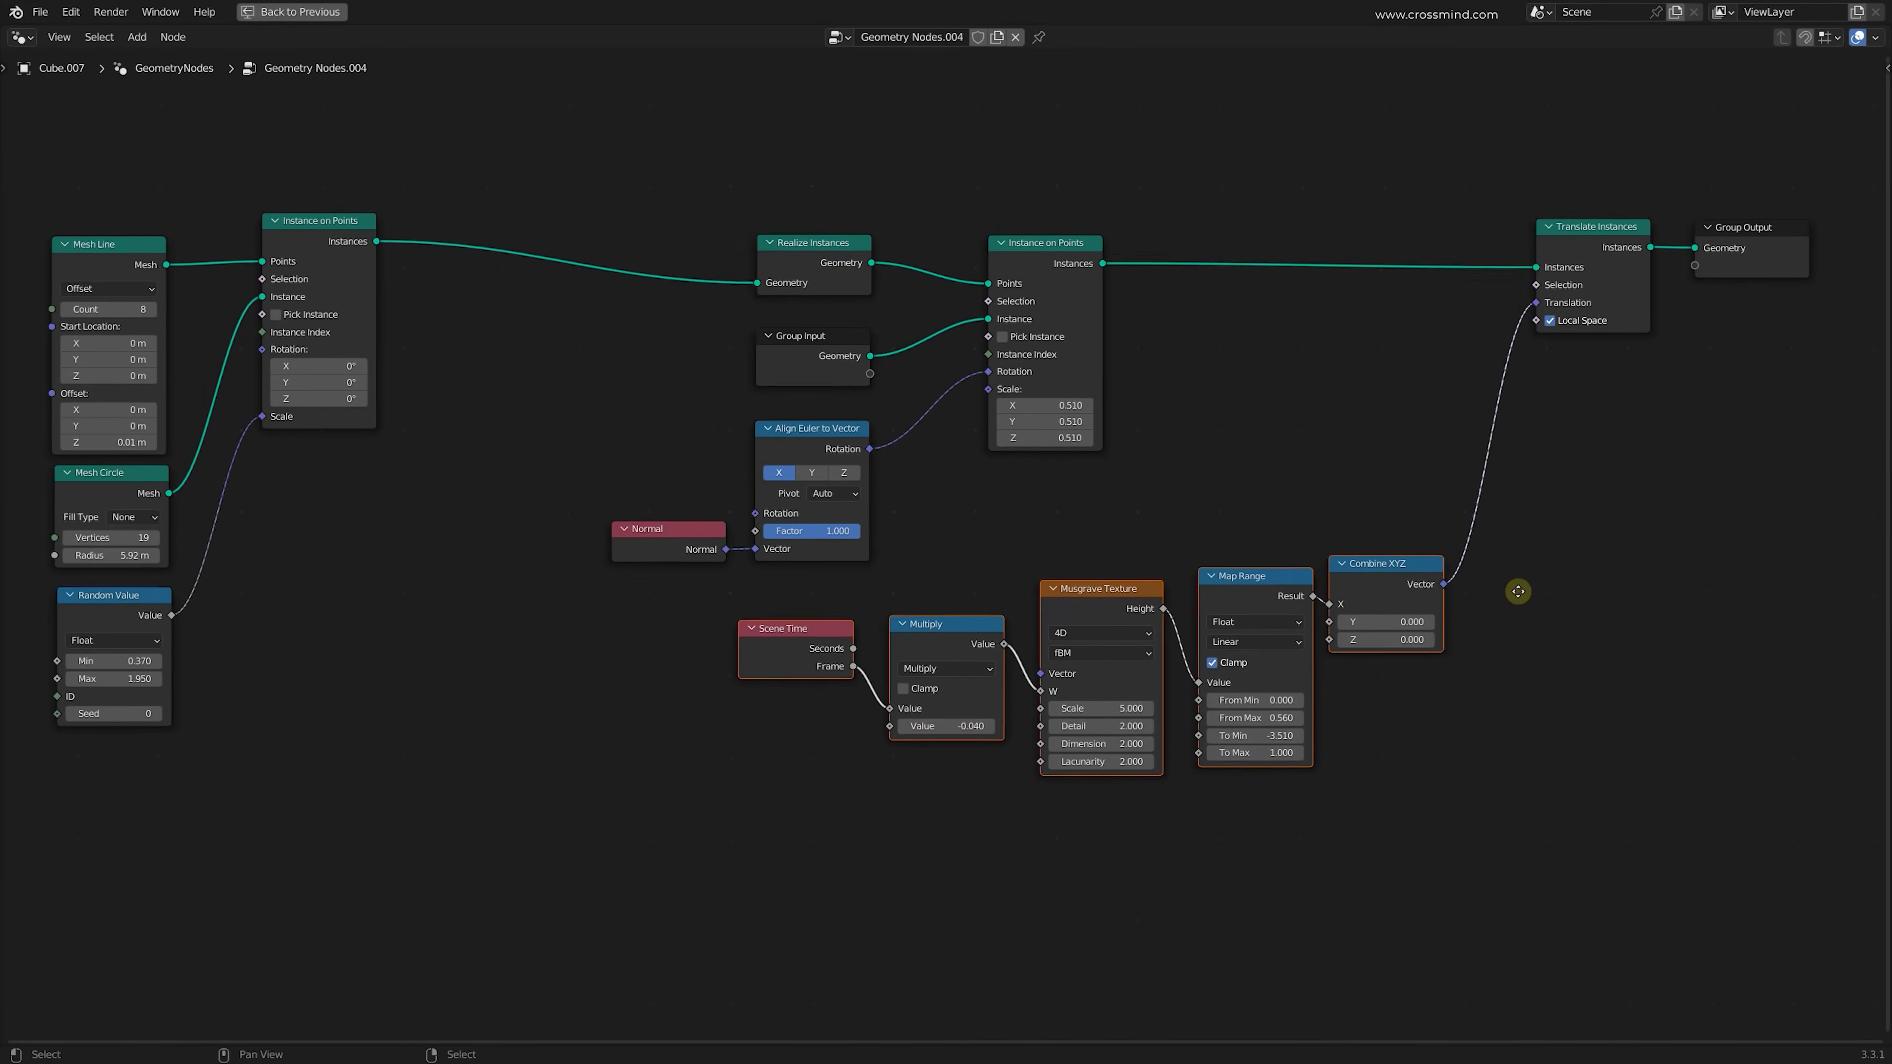
scroll(1423, 499, up, 1)
drag(1403, 438, 1536, 701)
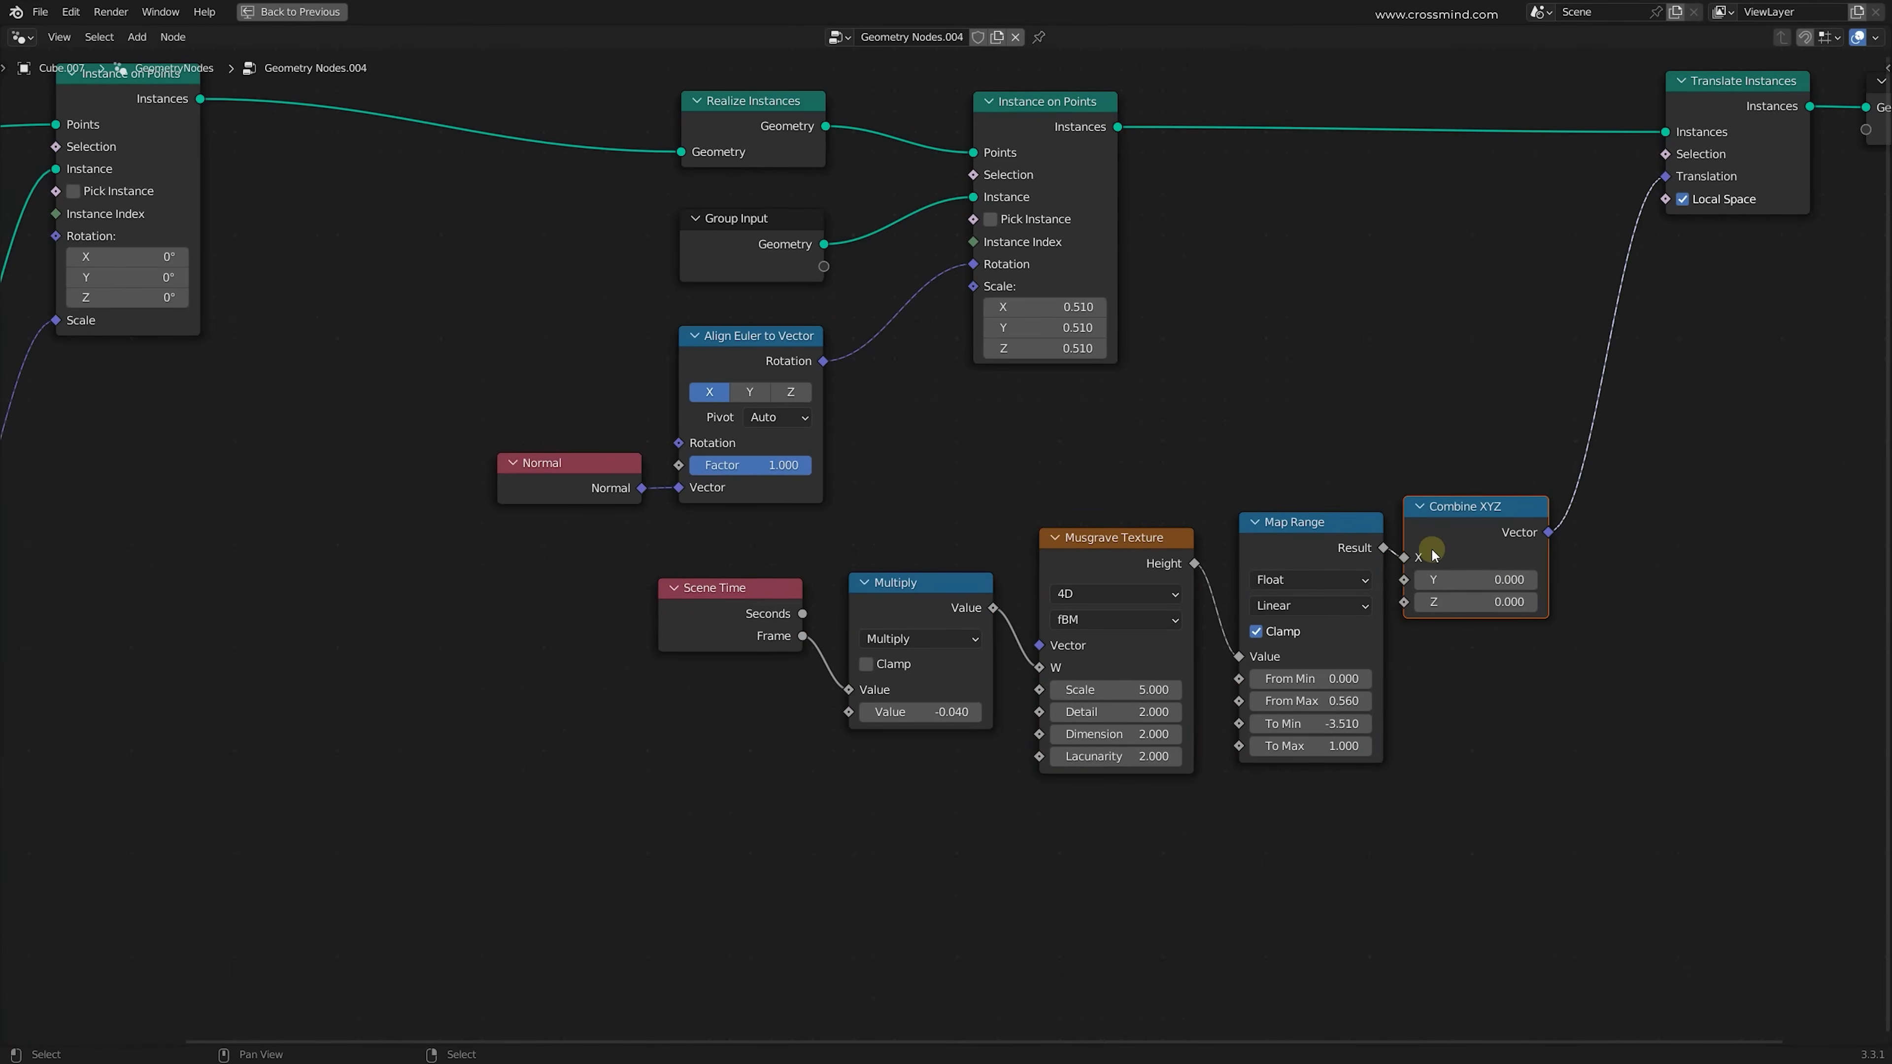
drag(1233, 447, 1023, 875)
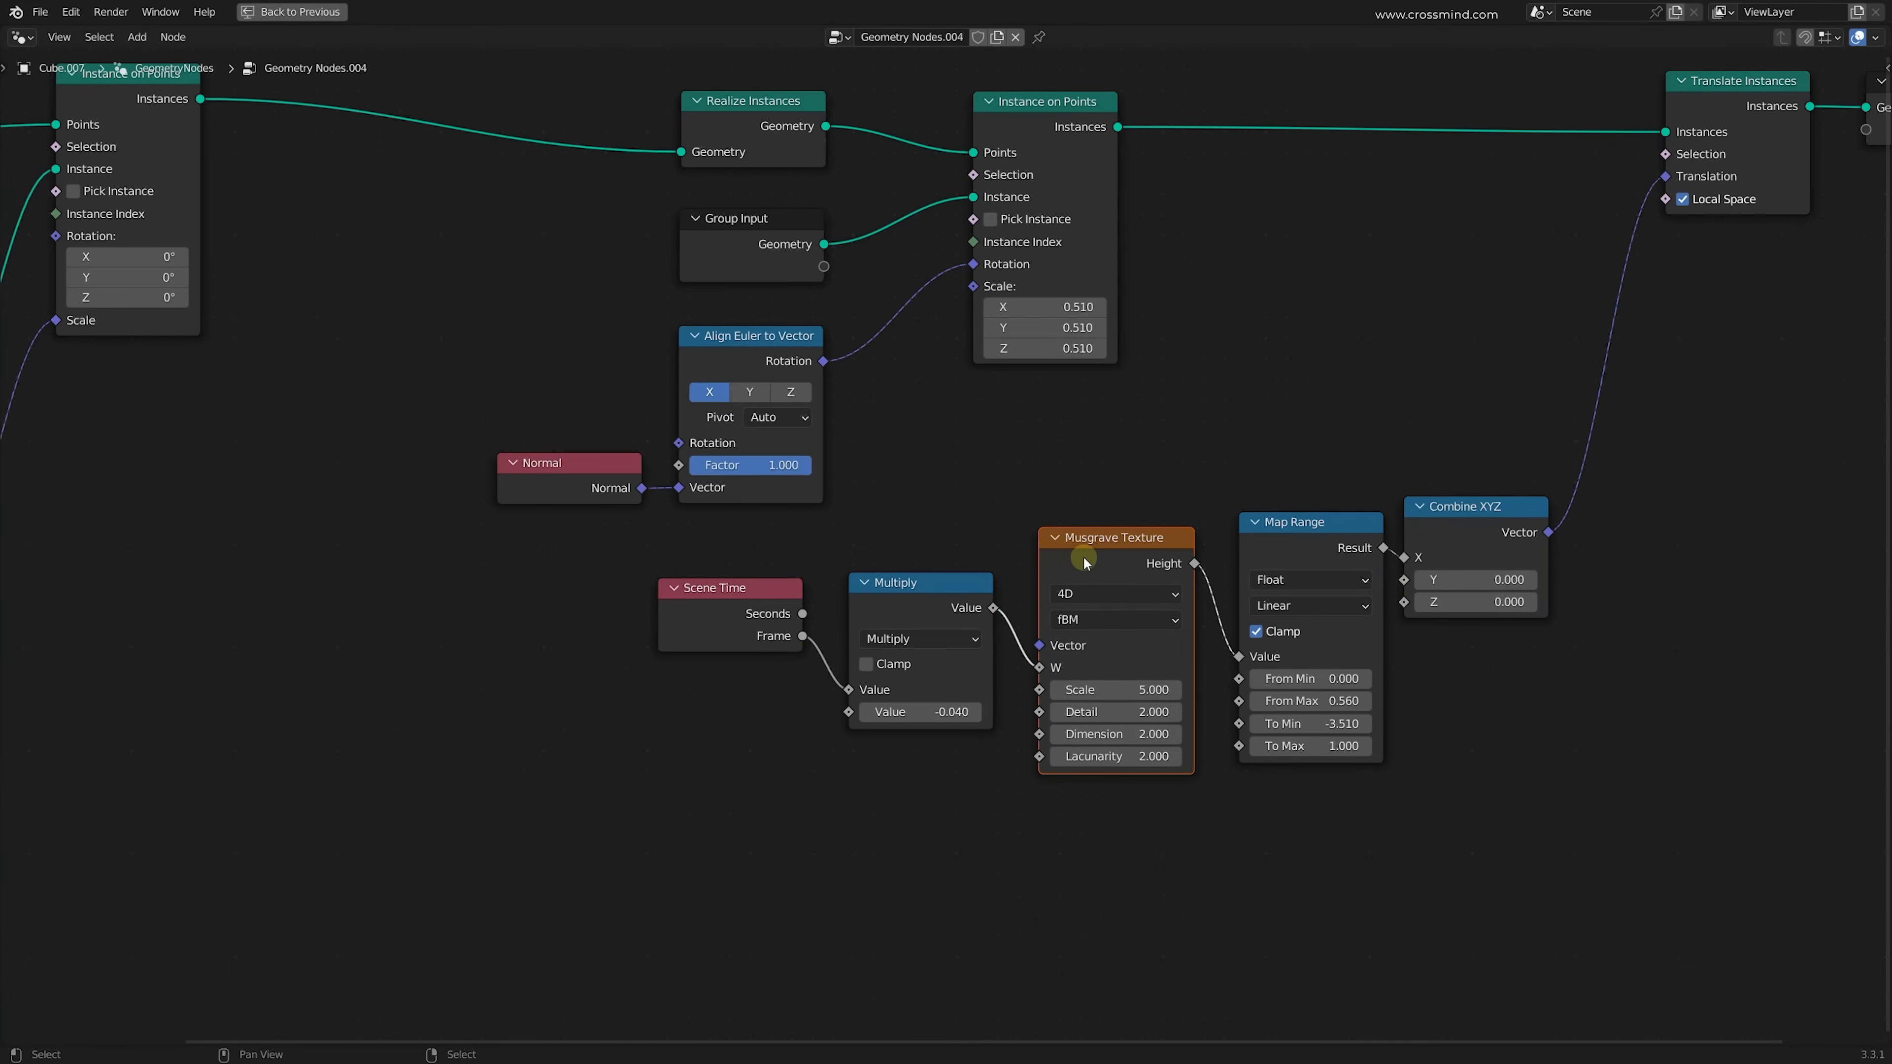
Move the Scene Time to Combine XYZ chain farther below the instancing nodes and select Translate Instances
drag(674, 824, 1502, 664)
middle_drag(1538, 394, 1351, 482)
shift+drag(1444, 90, 1586, 358)
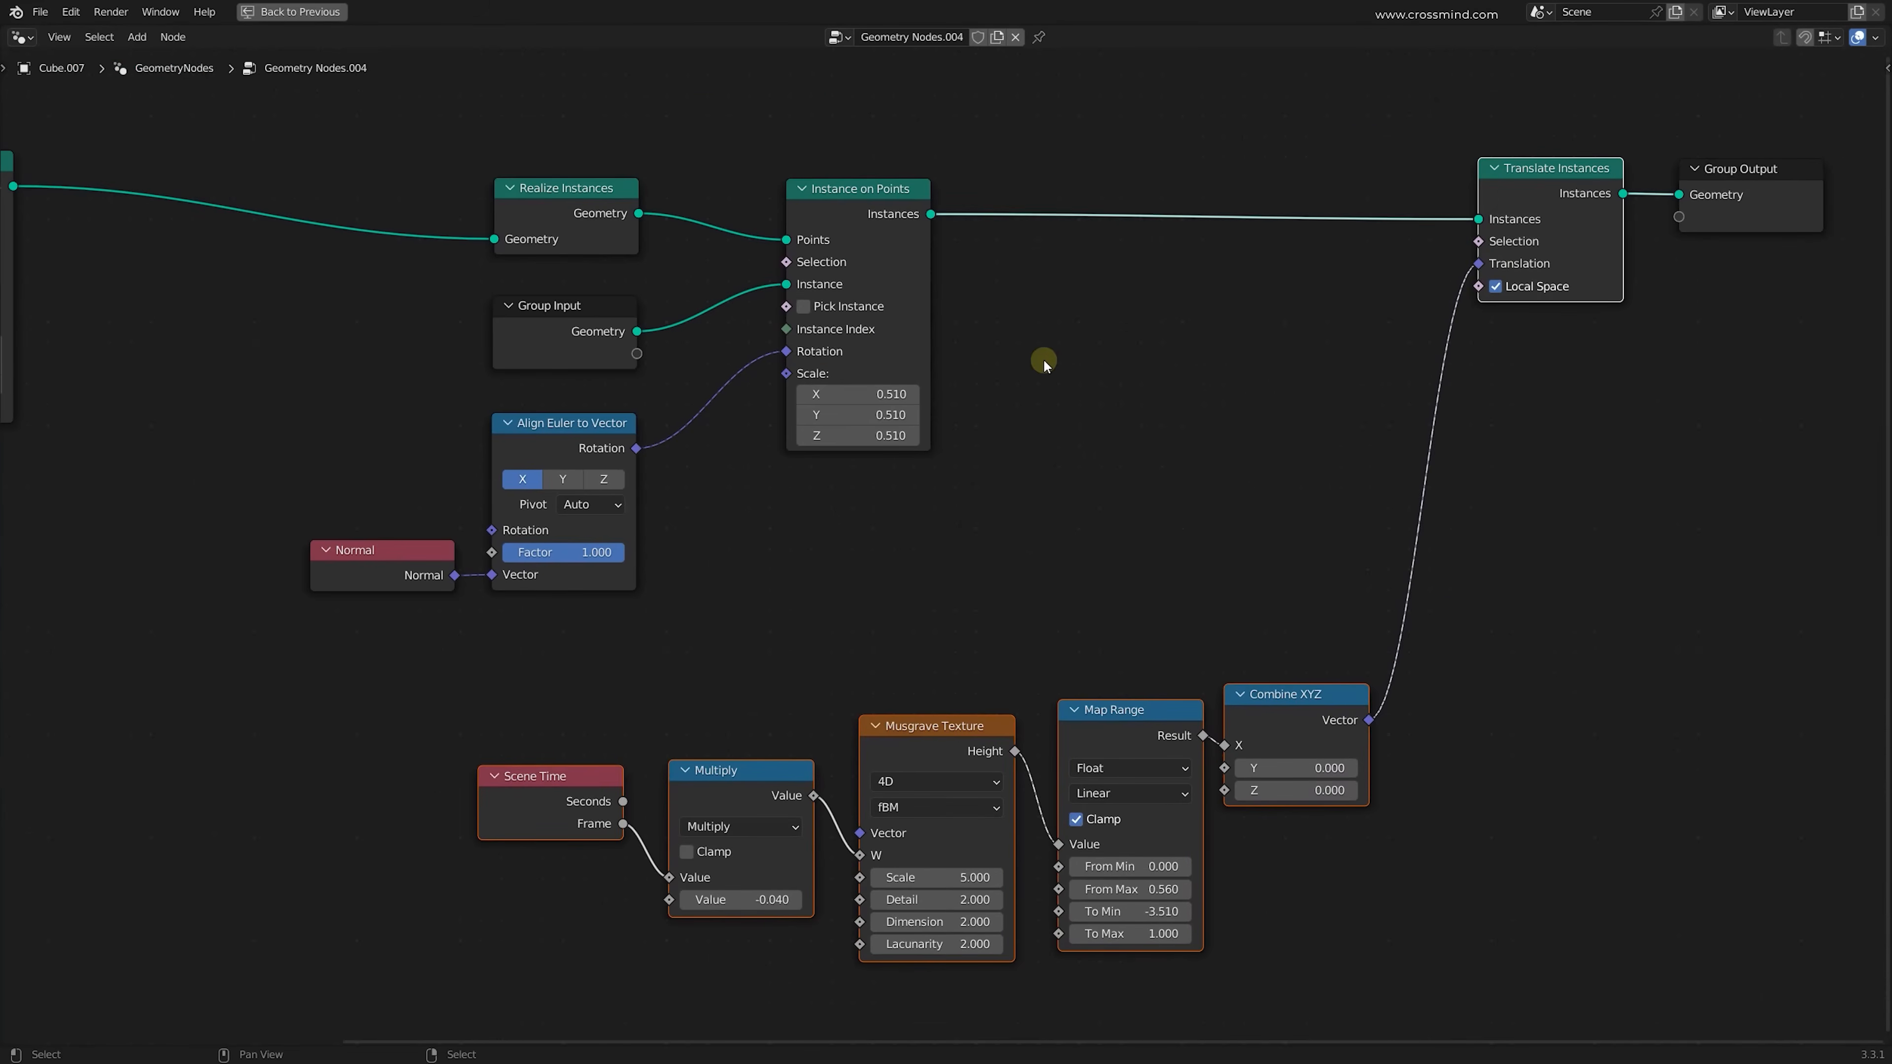
Move Scene Time and Multiply away from Musgrave Texture, then select the whole chain through Combine XYZ
middle_drag(1044, 363, 1501, 323)
drag(808, 690, 949, 824)
middle_drag(948, 825, 717, 785)
scroll(717, 785, up, 1)
drag(710, 653, 689, 708)
drag(624, 612, 939, 857)
drag(926, 717, 840, 727)
drag(840, 727, 833, 753)
scroll(1057, 507, down, 7)
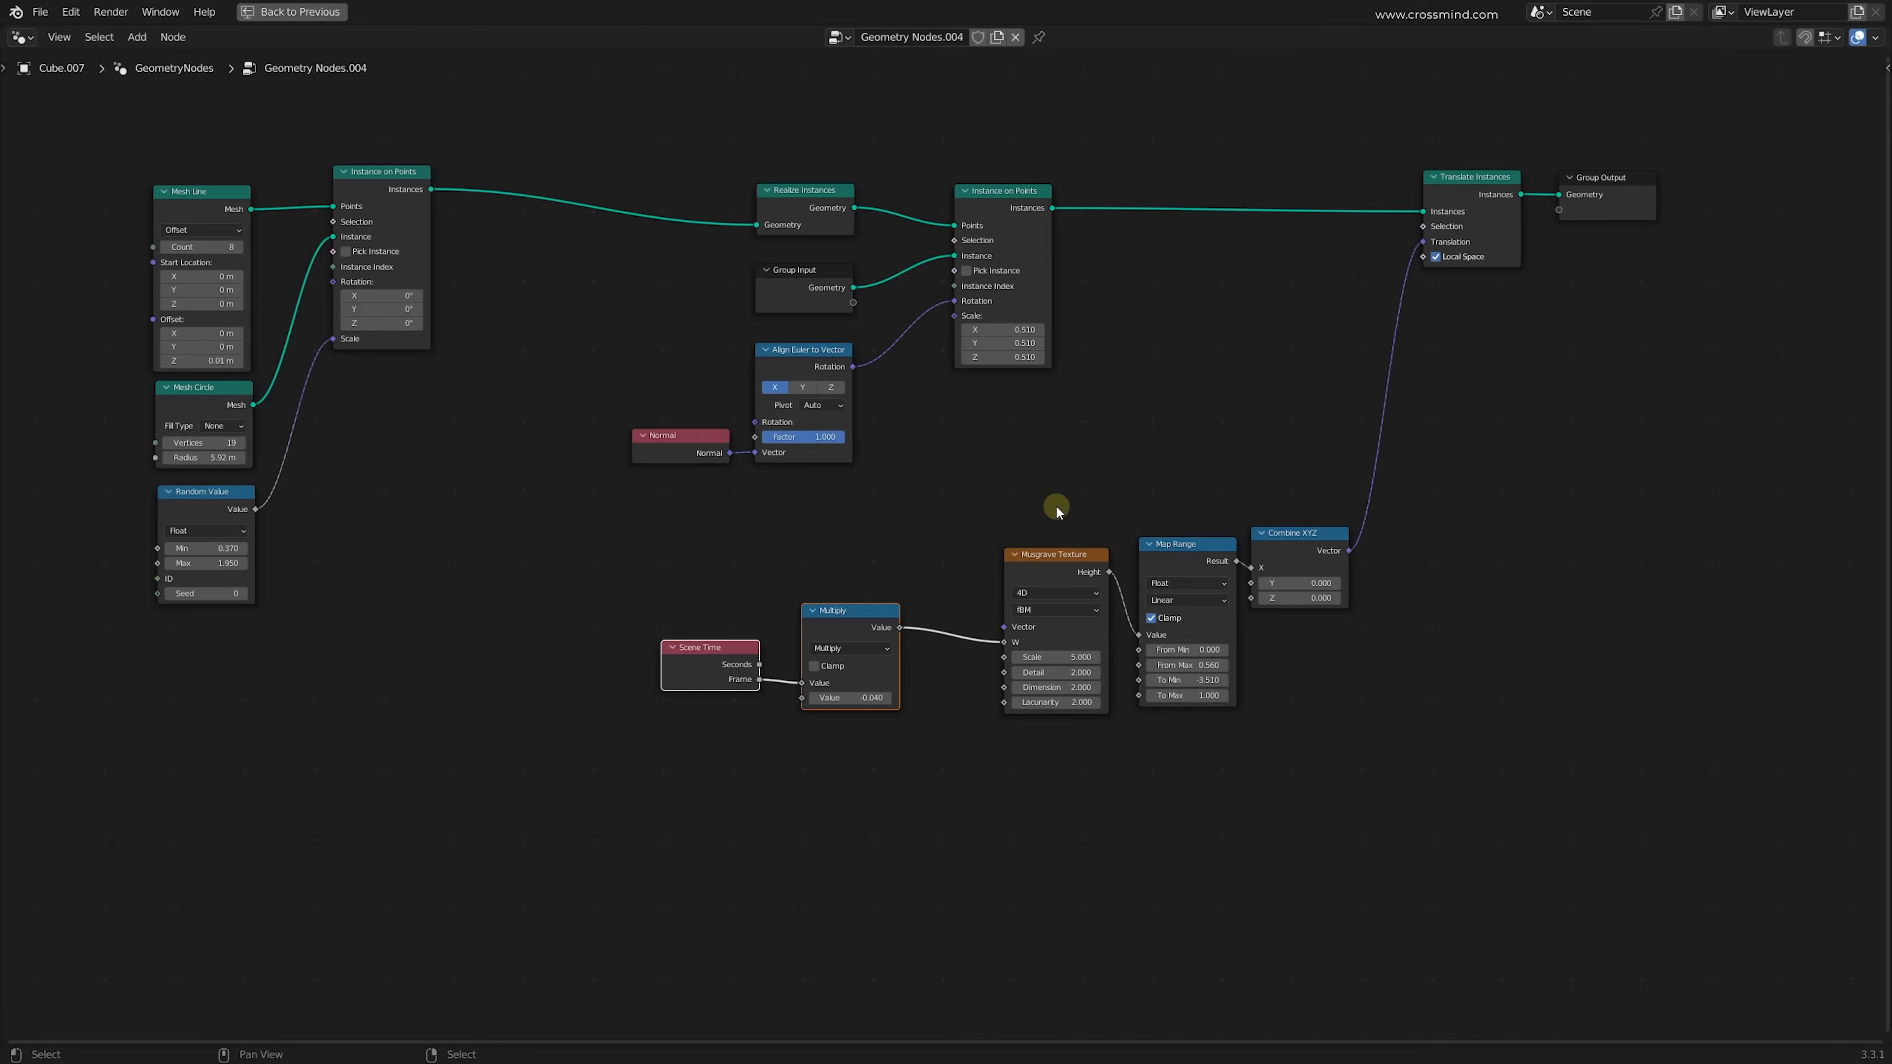
drag(684, 552, 1420, 736)
scroll(1195, 405, up, 1)
middle_drag(1196, 406, 1236, 451)
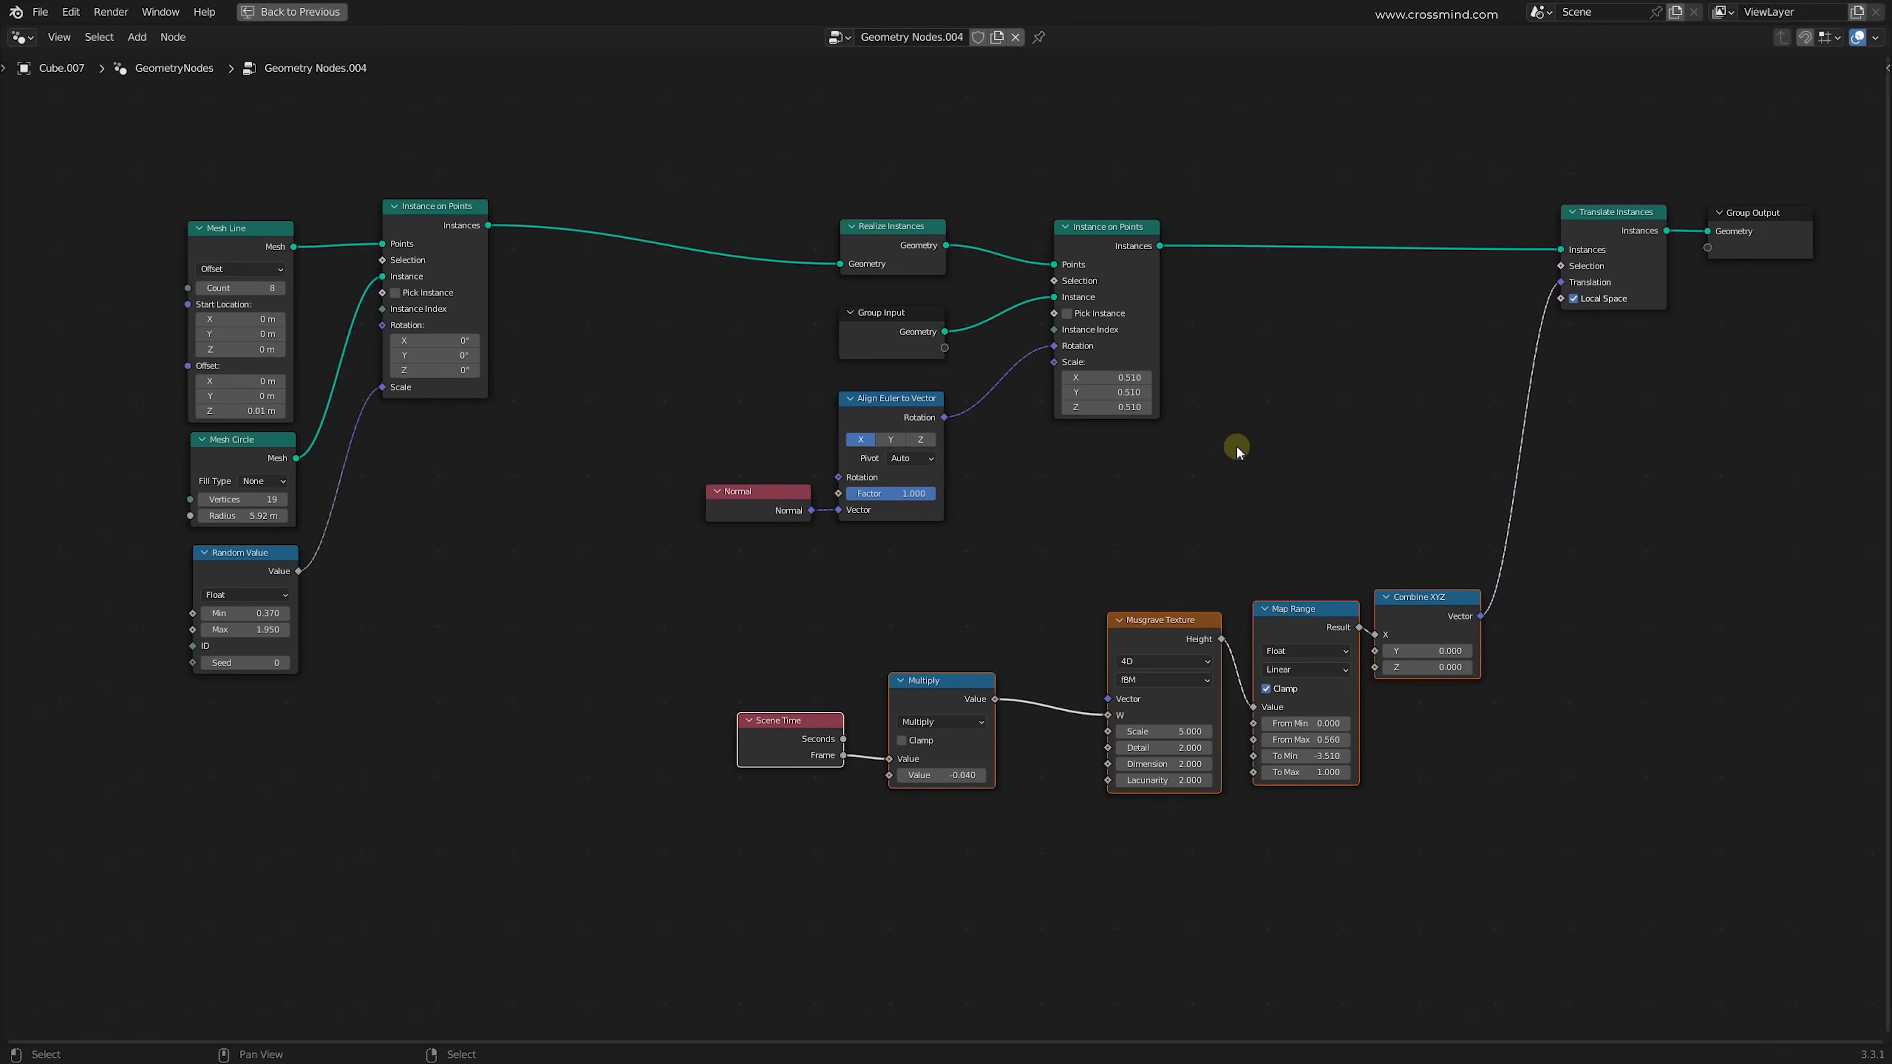
Scale the arrow-instancing nodes' spacing closer together and move the group up in the node tree
drag(720, 117, 1072, 477)
key(s)
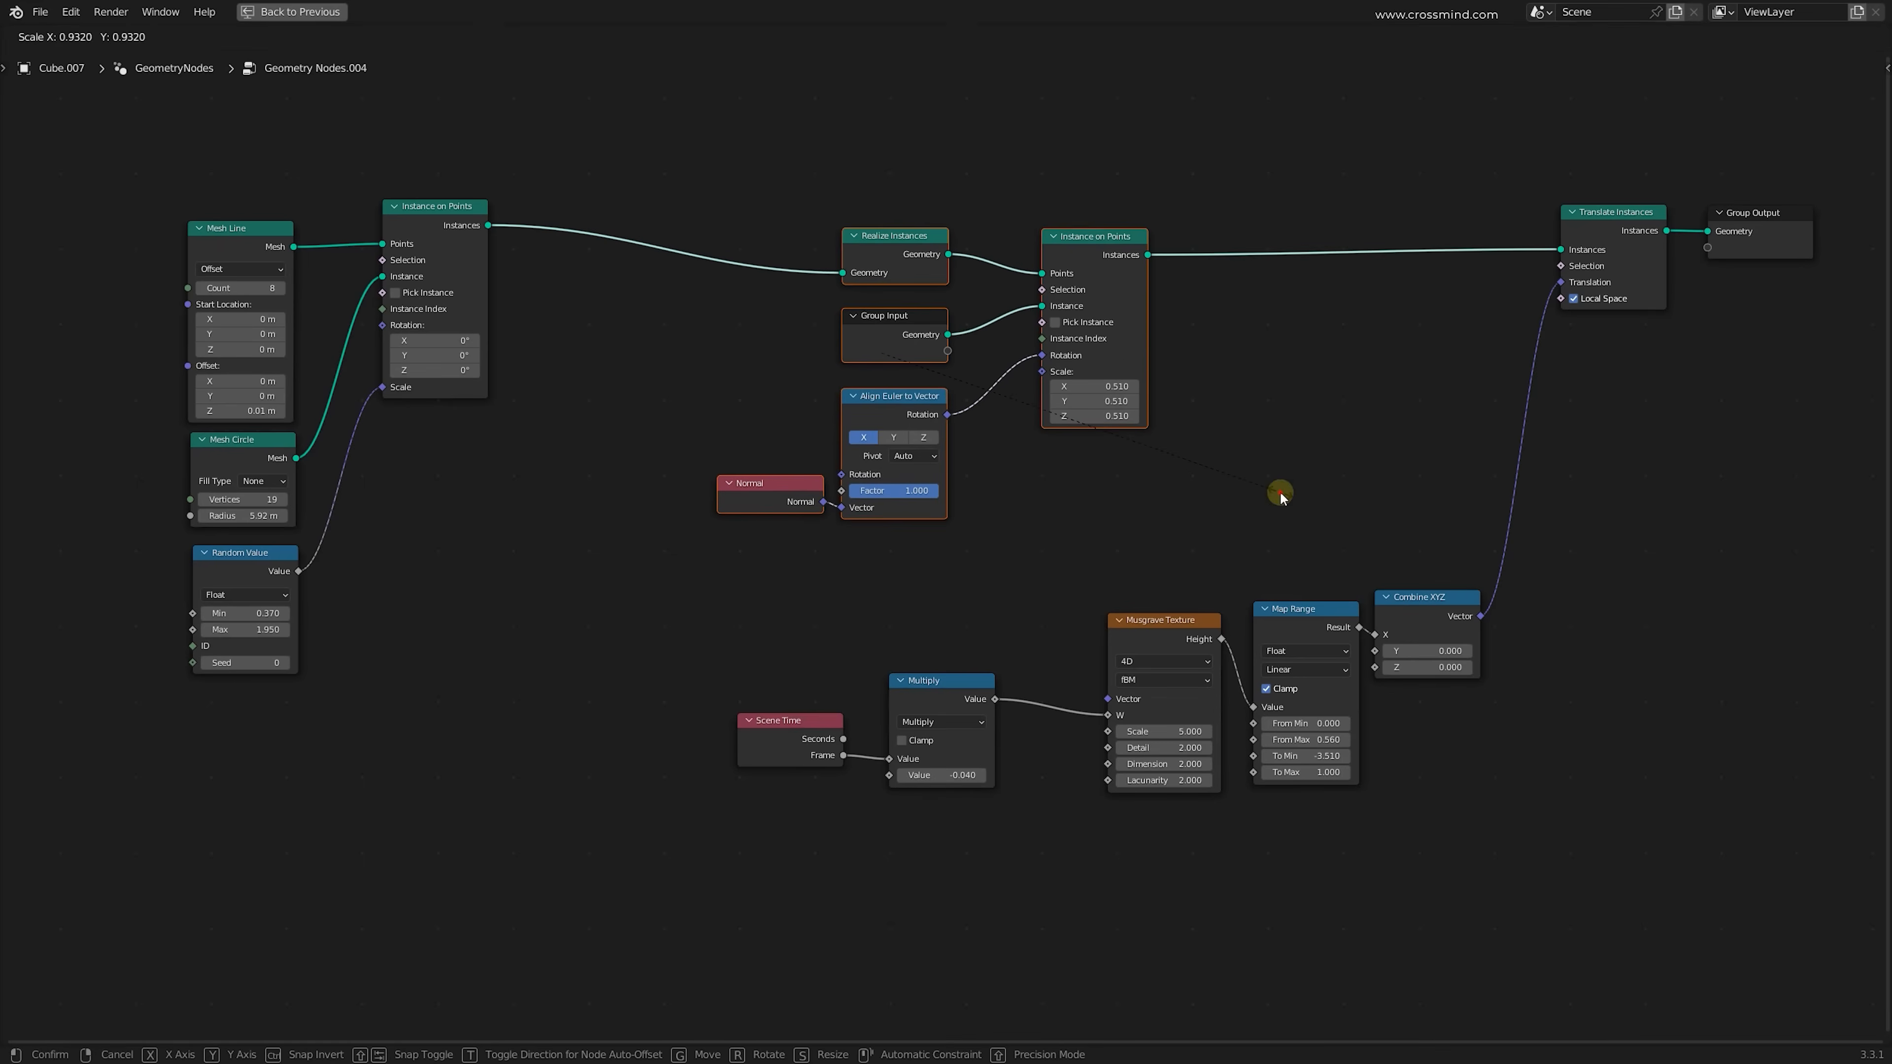
click(1212, 455)
key(g)
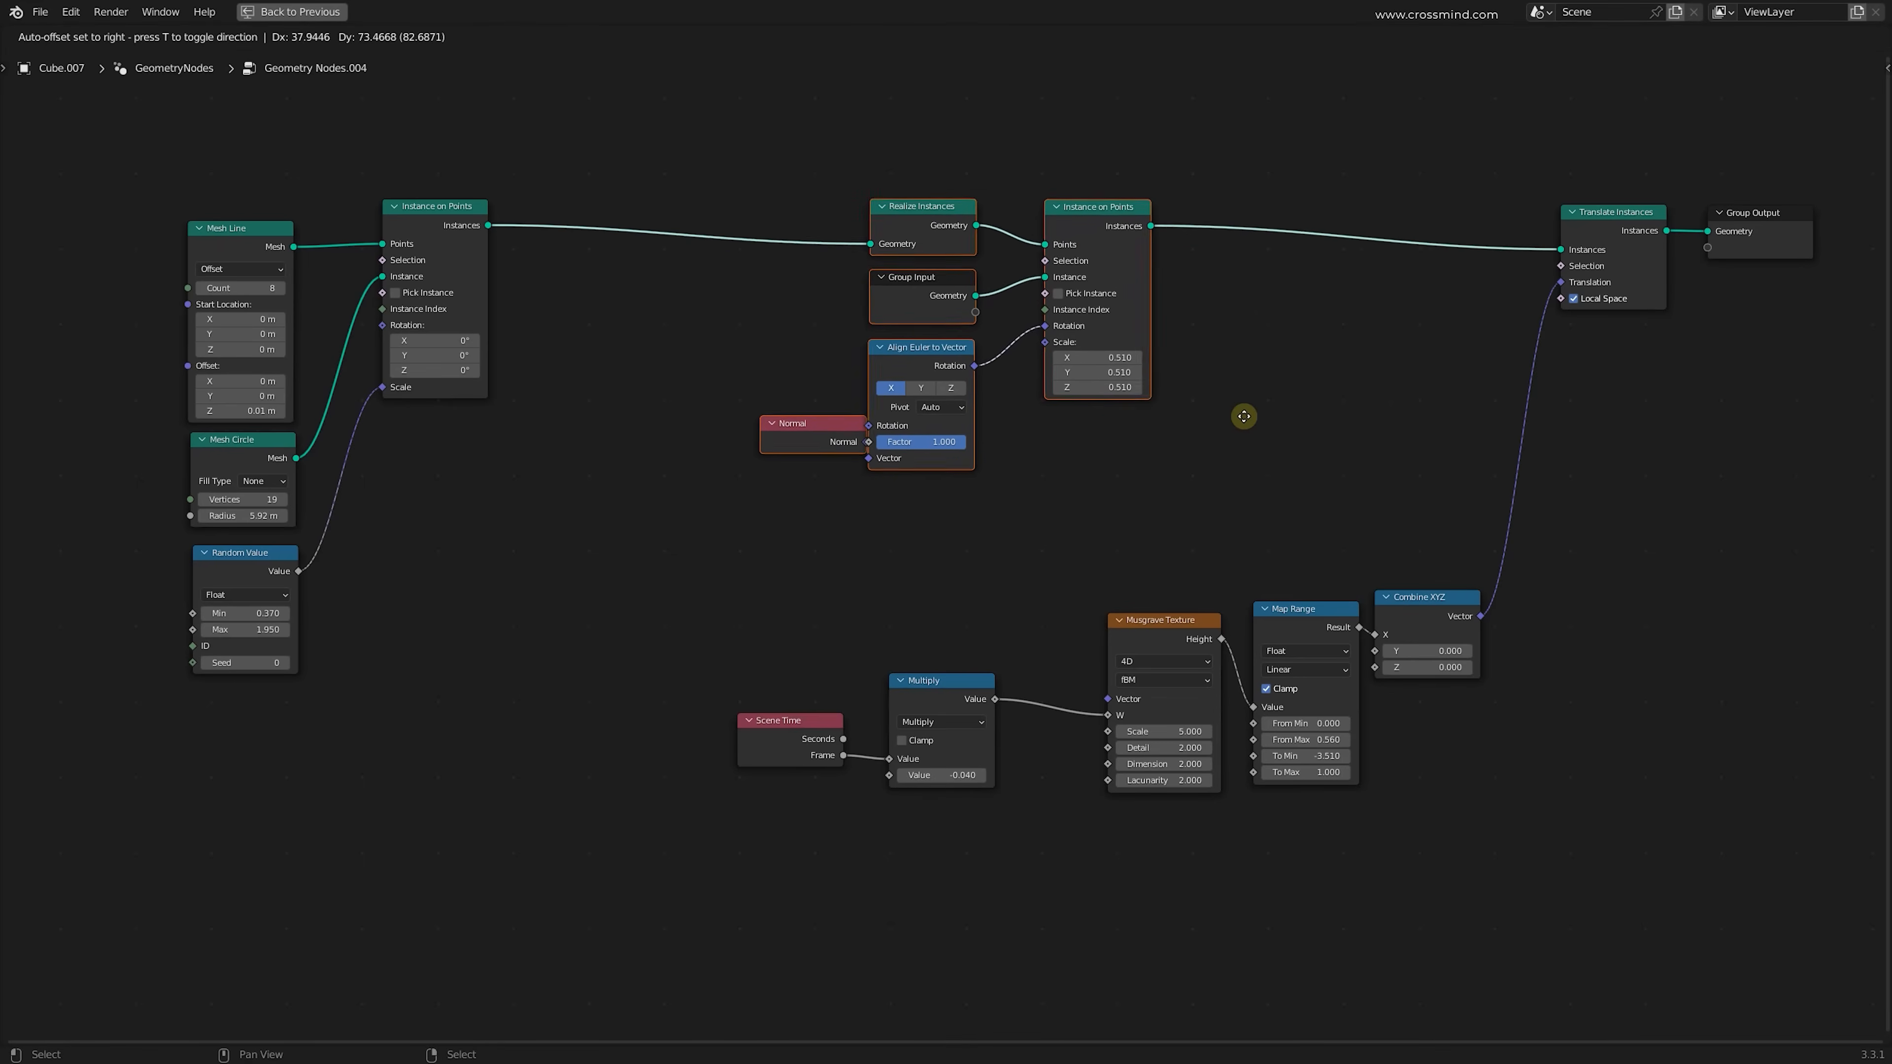
click(1240, 413)
Place the arrow Instance on Points nearer to Realize Instances and shift the arrow-instancing group slightly higher
scroll(1258, 462, up, 2)
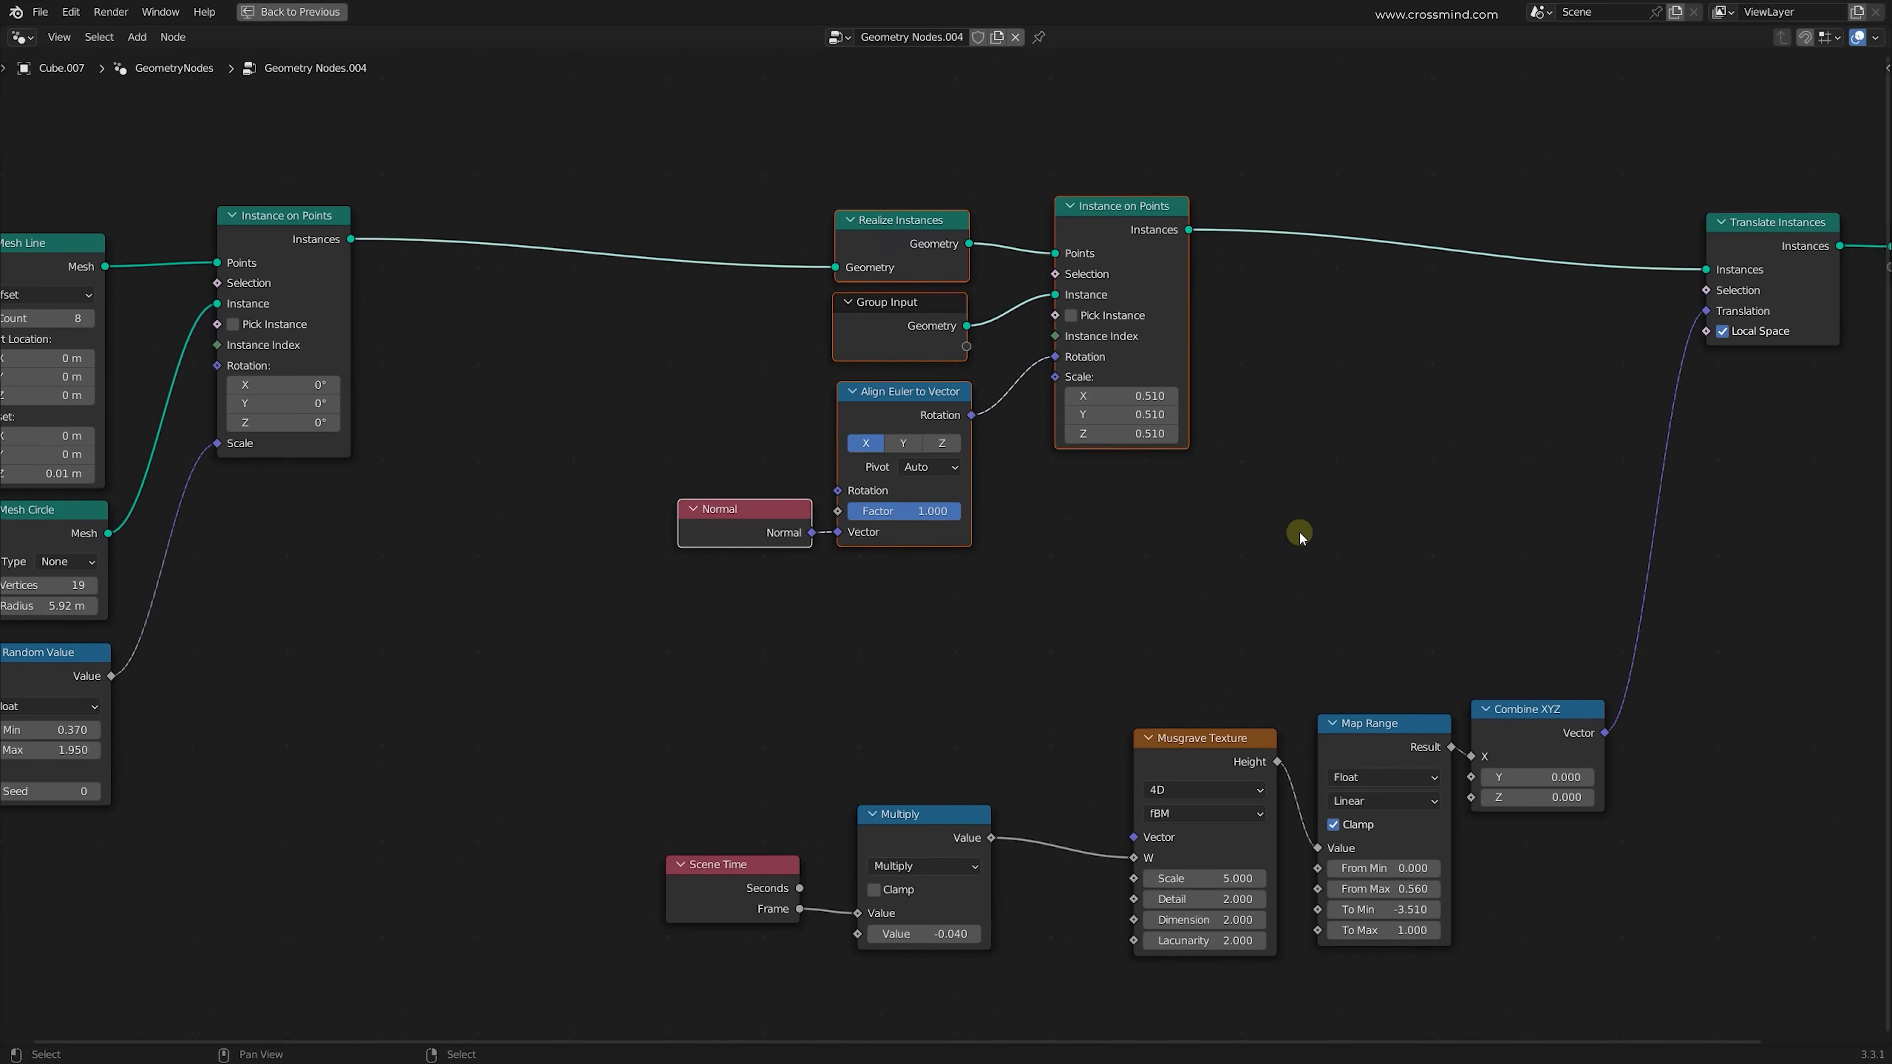
click(1306, 532)
drag(1150, 231, 1116, 234)
key(b)
drag(707, 179, 1132, 585)
key(g)
click(1177, 572)
Point out Translate Instances and Group Output, restore the split layout and view the whole node tree
middle_drag(1763, 404, 1639, 397)
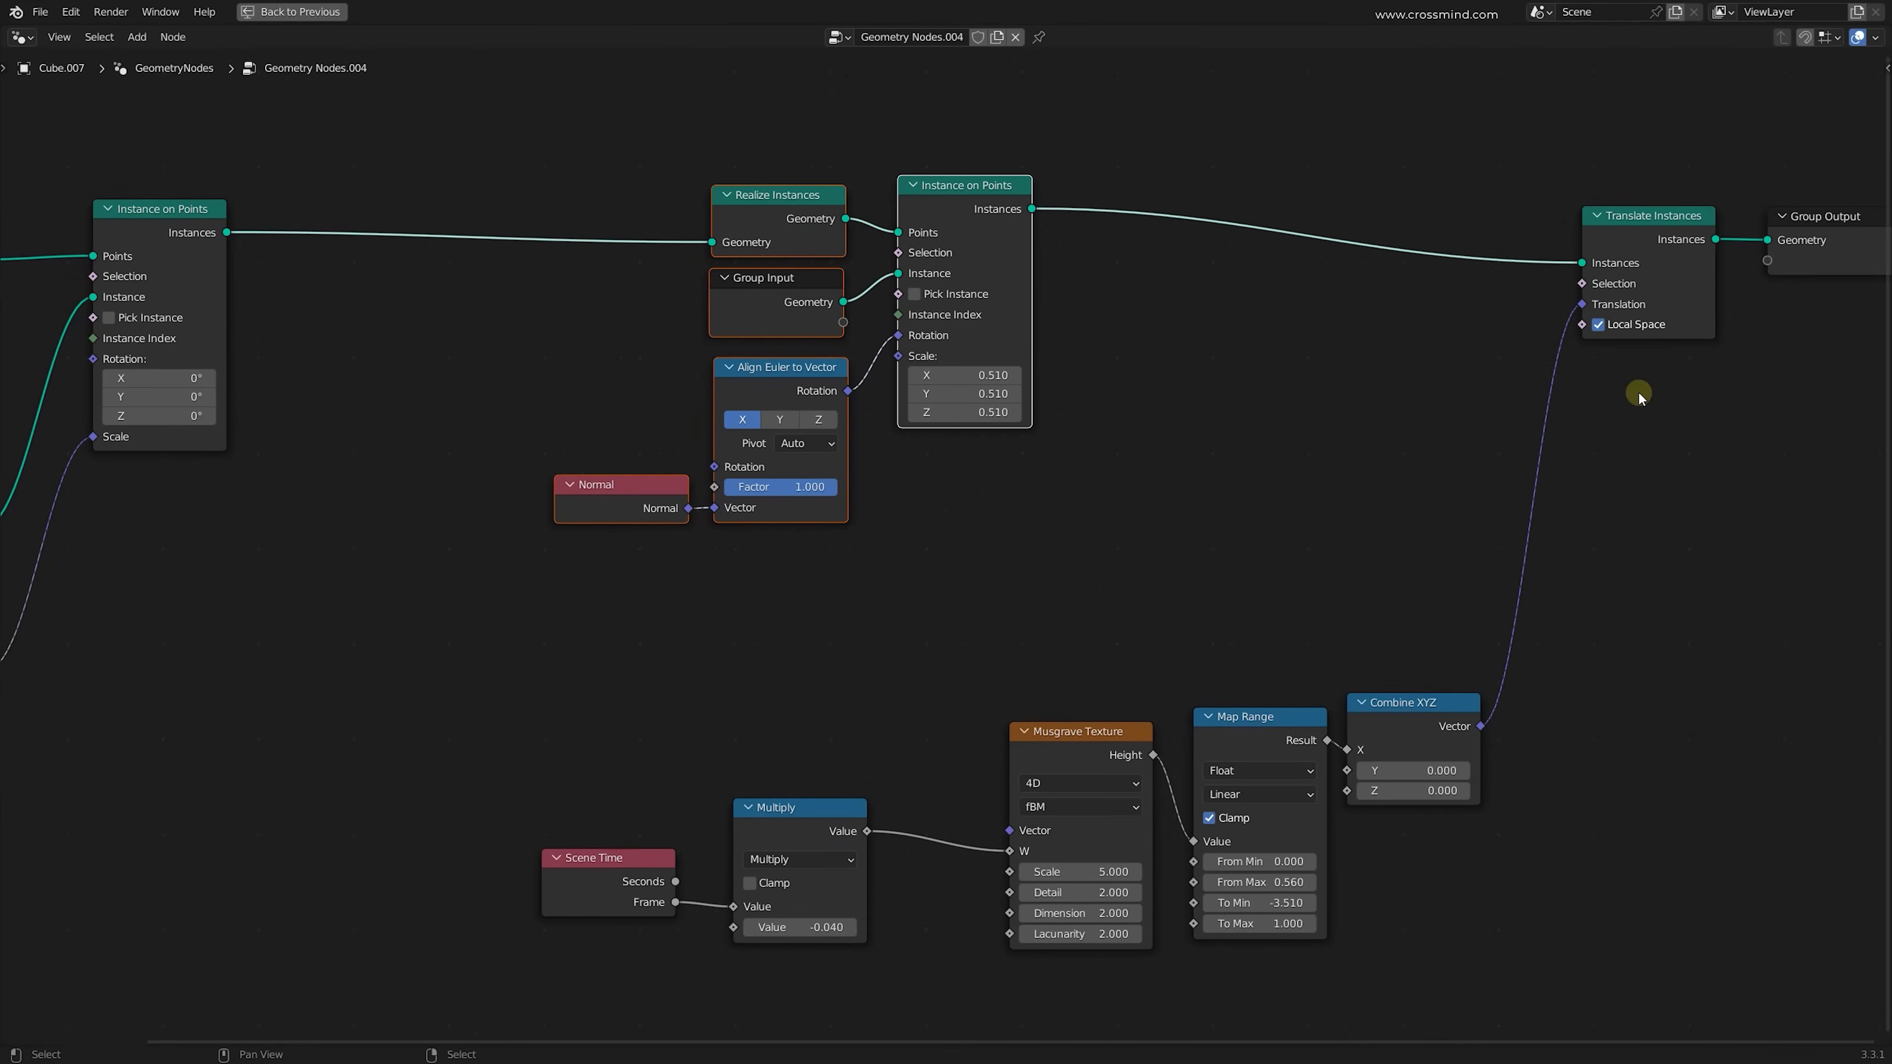
key(b)
drag(1461, 165, 1805, 443)
key(ctrl+space)
middle_drag(1118, 567, 1155, 570)
scroll(1157, 571, down, 2)
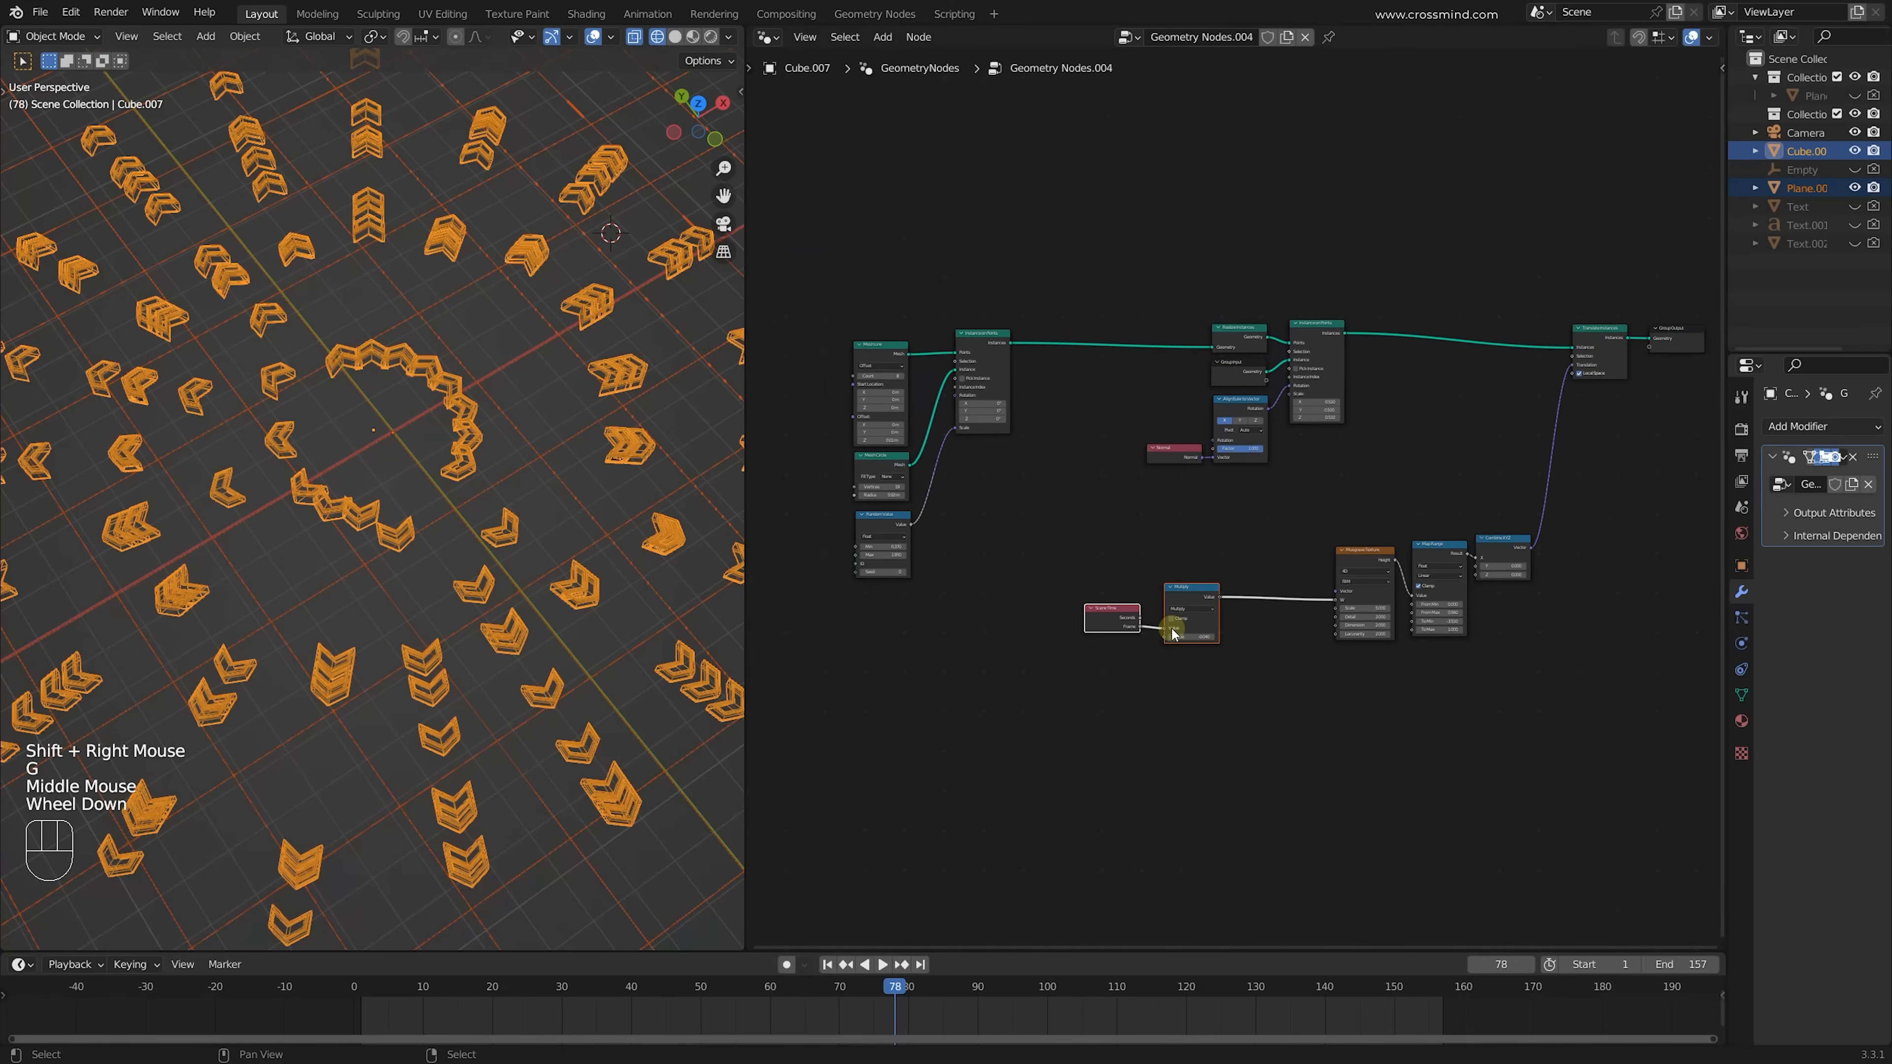
Replace the arrow's existing node setup with a new, empty geometry node tree
click(1157, 572)
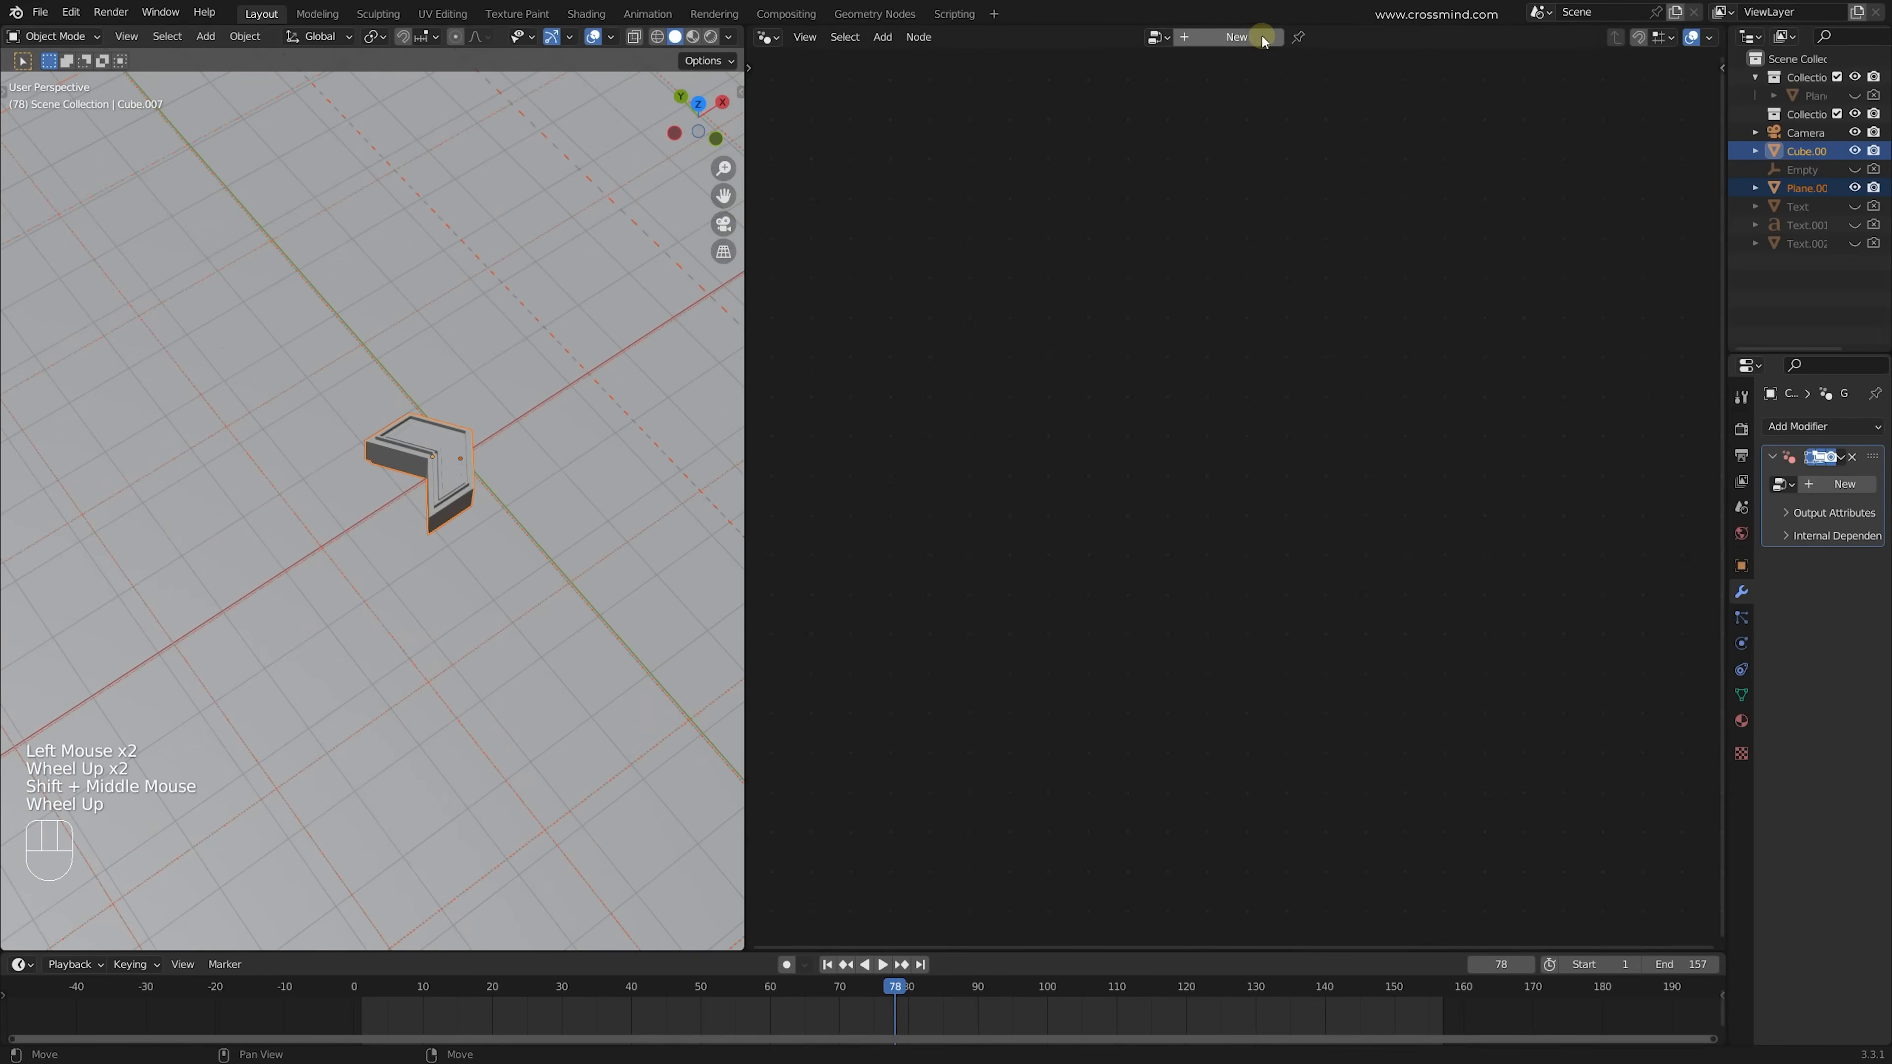
click(1238, 39)
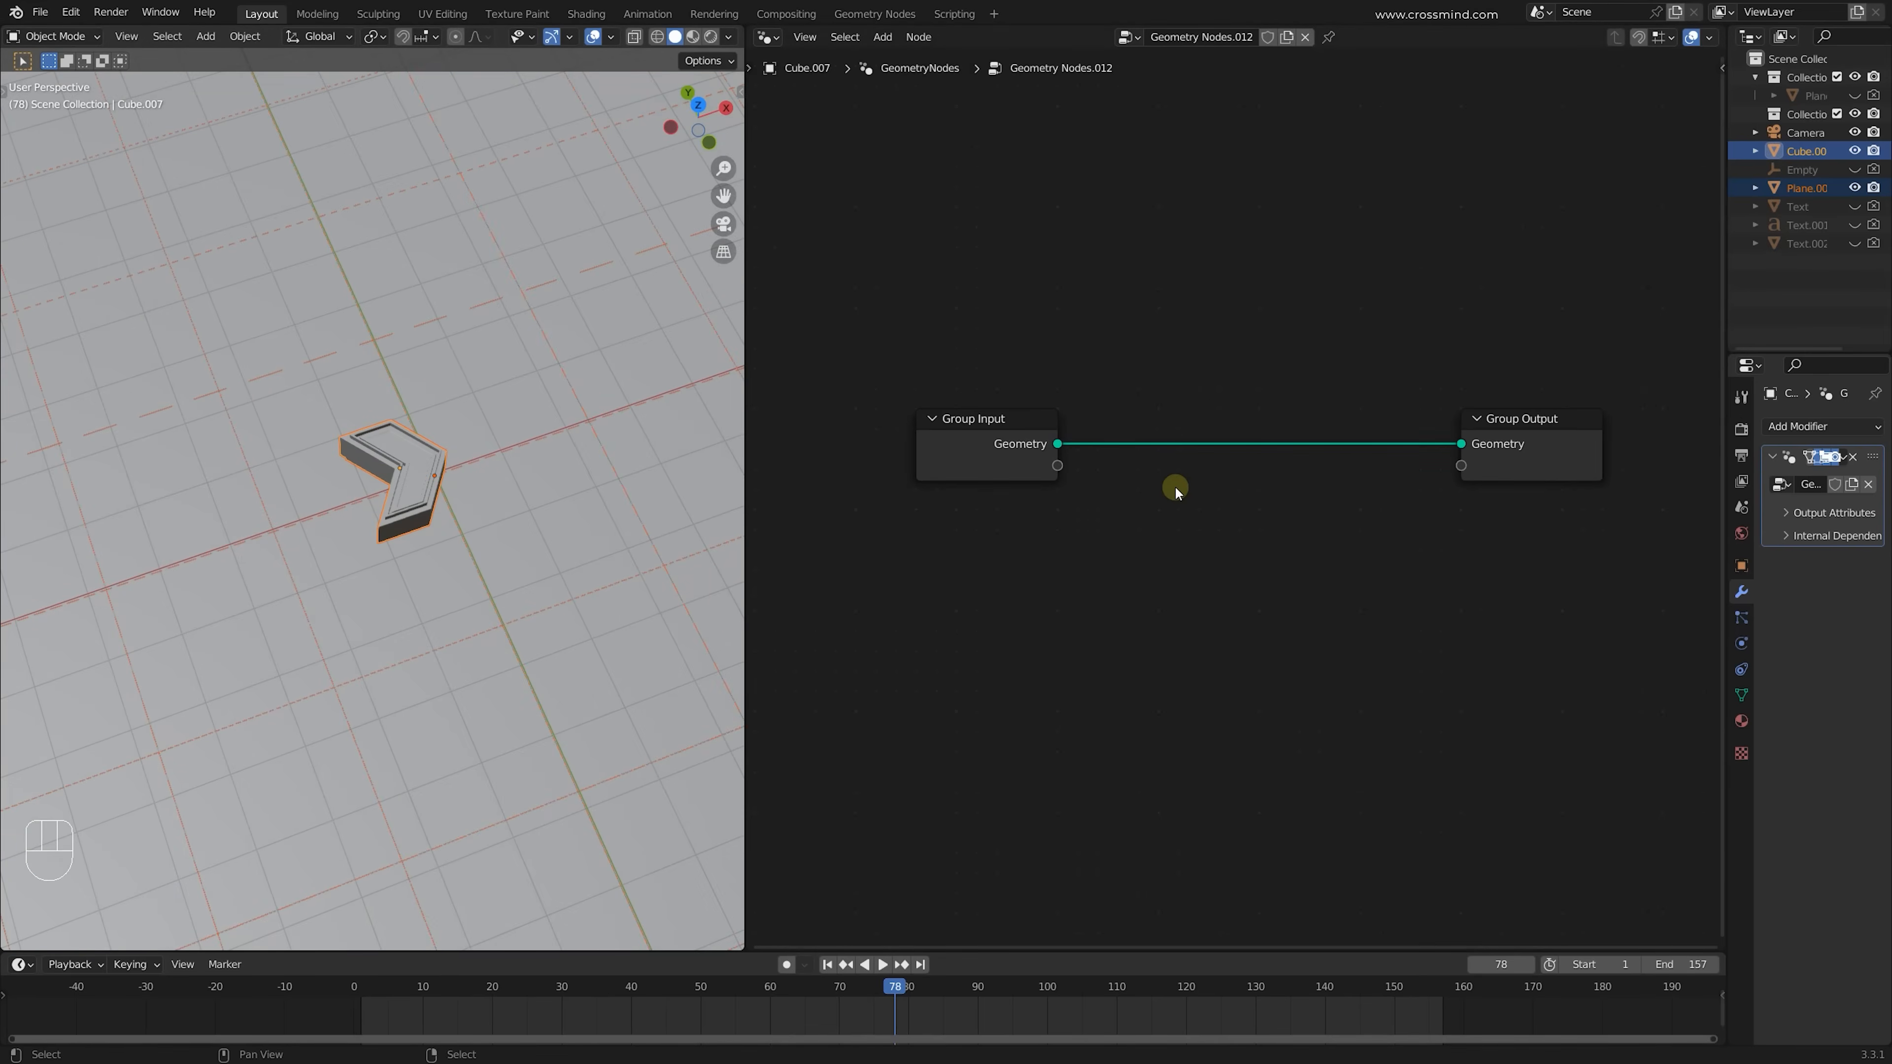
click(1553, 471)
middle_drag(1180, 591, 1162, 454)
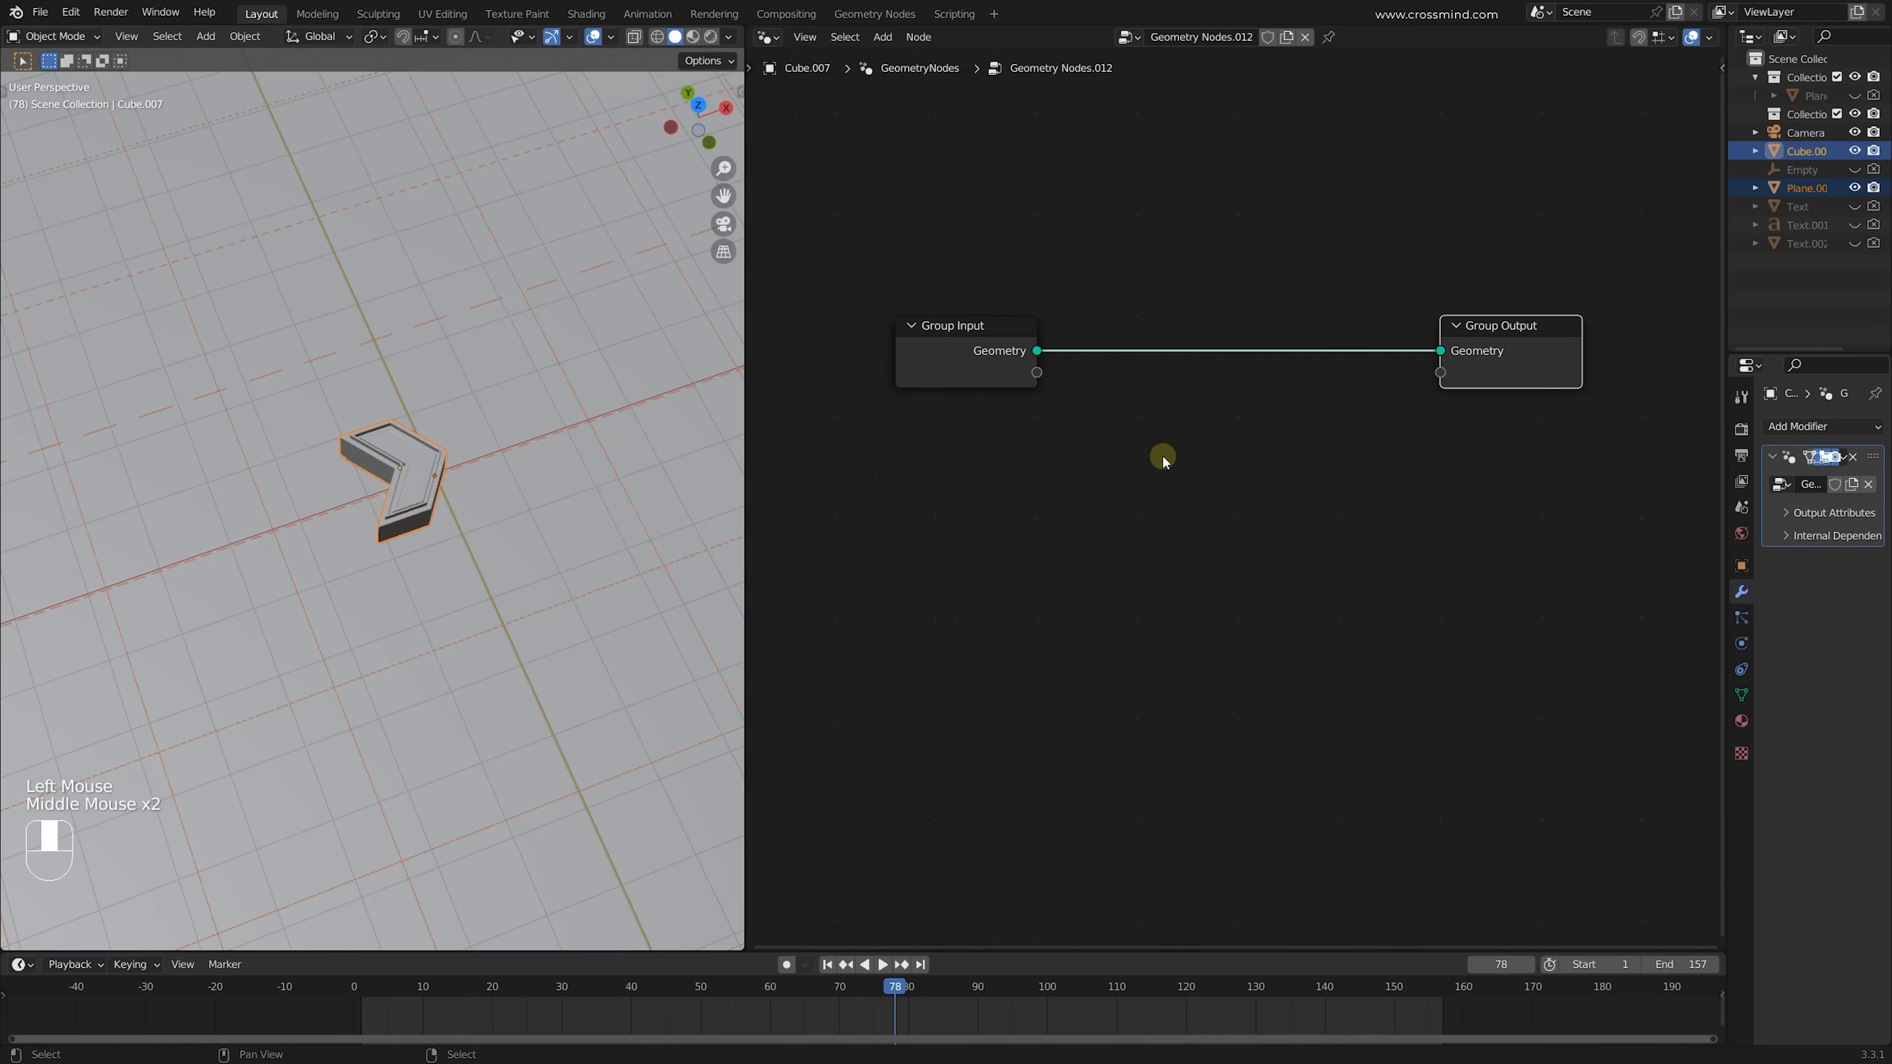
Add a Mesh Line node, connect it to the Group Output and show the viewport in wireframe
key(shift+a)
text(A)
key(BackSpace)
text(mes)
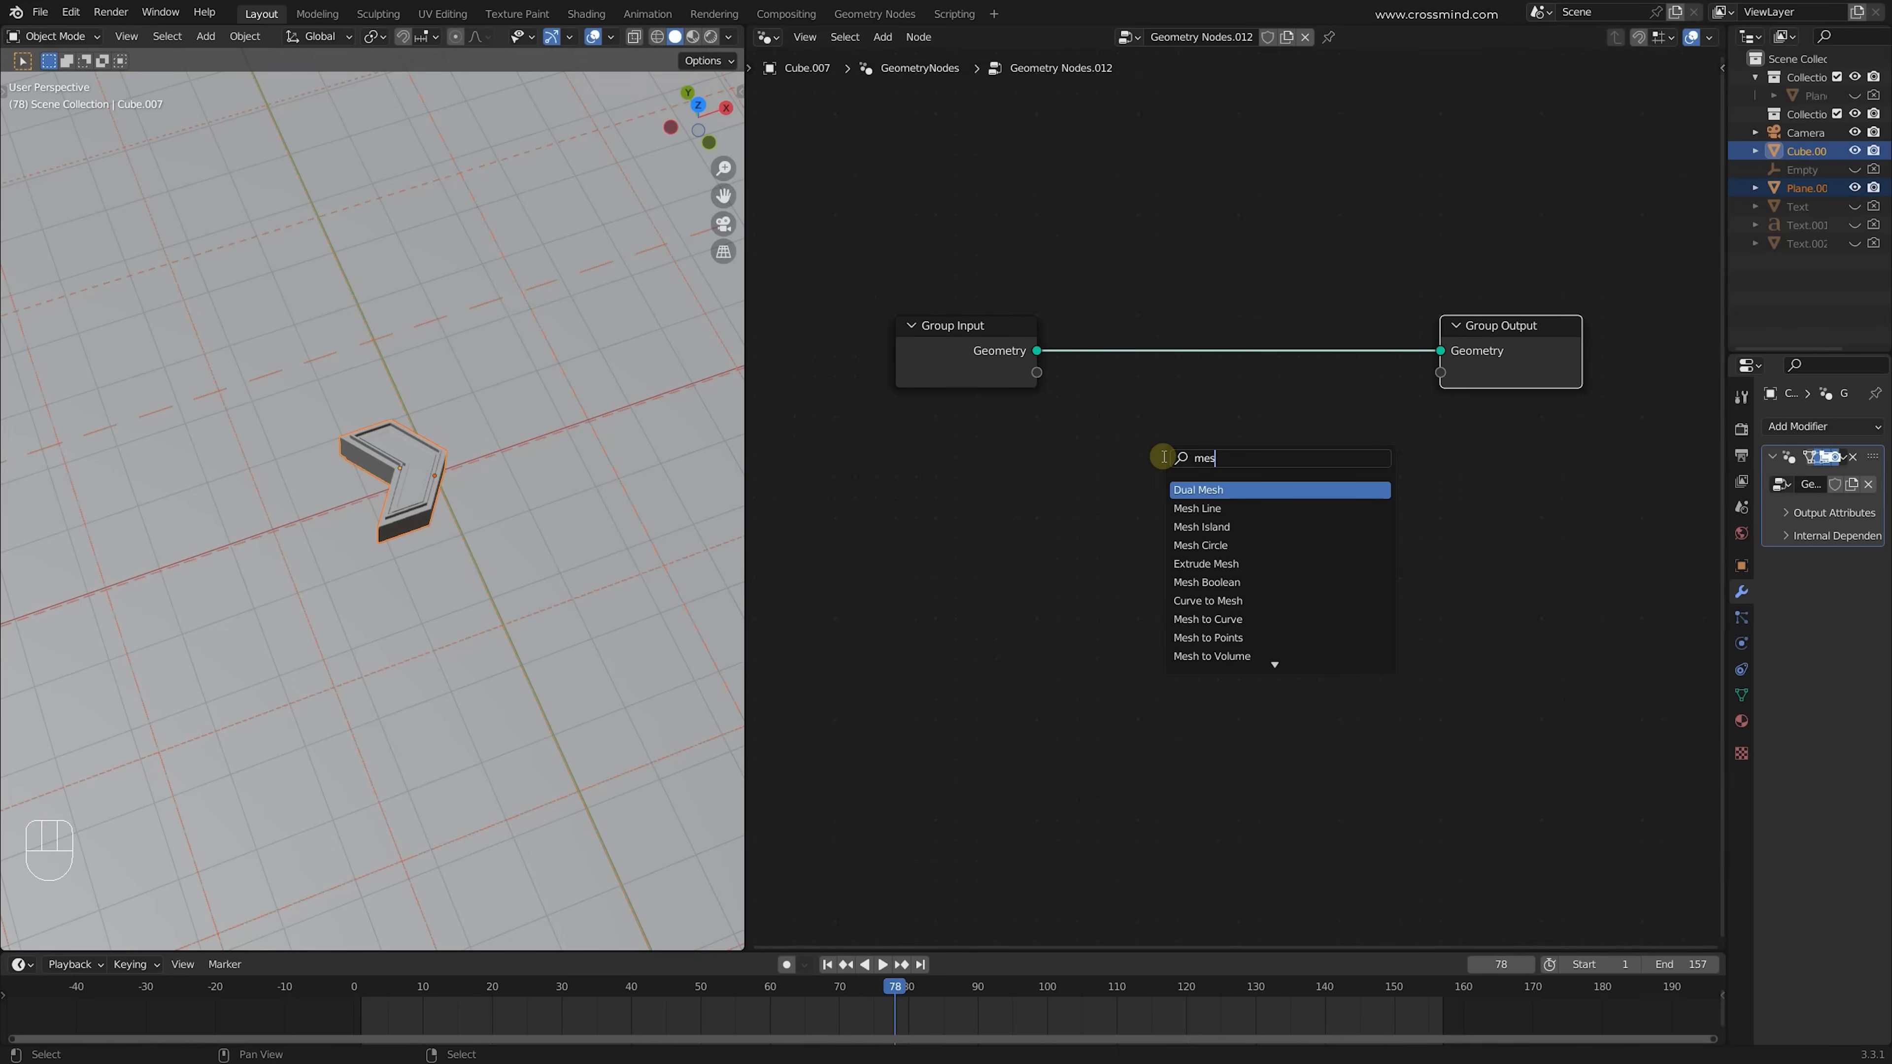
click(1196, 508)
click(995, 519)
alt+shift+click(997, 514)
key(z)
scroll(1145, 626, down, 2)
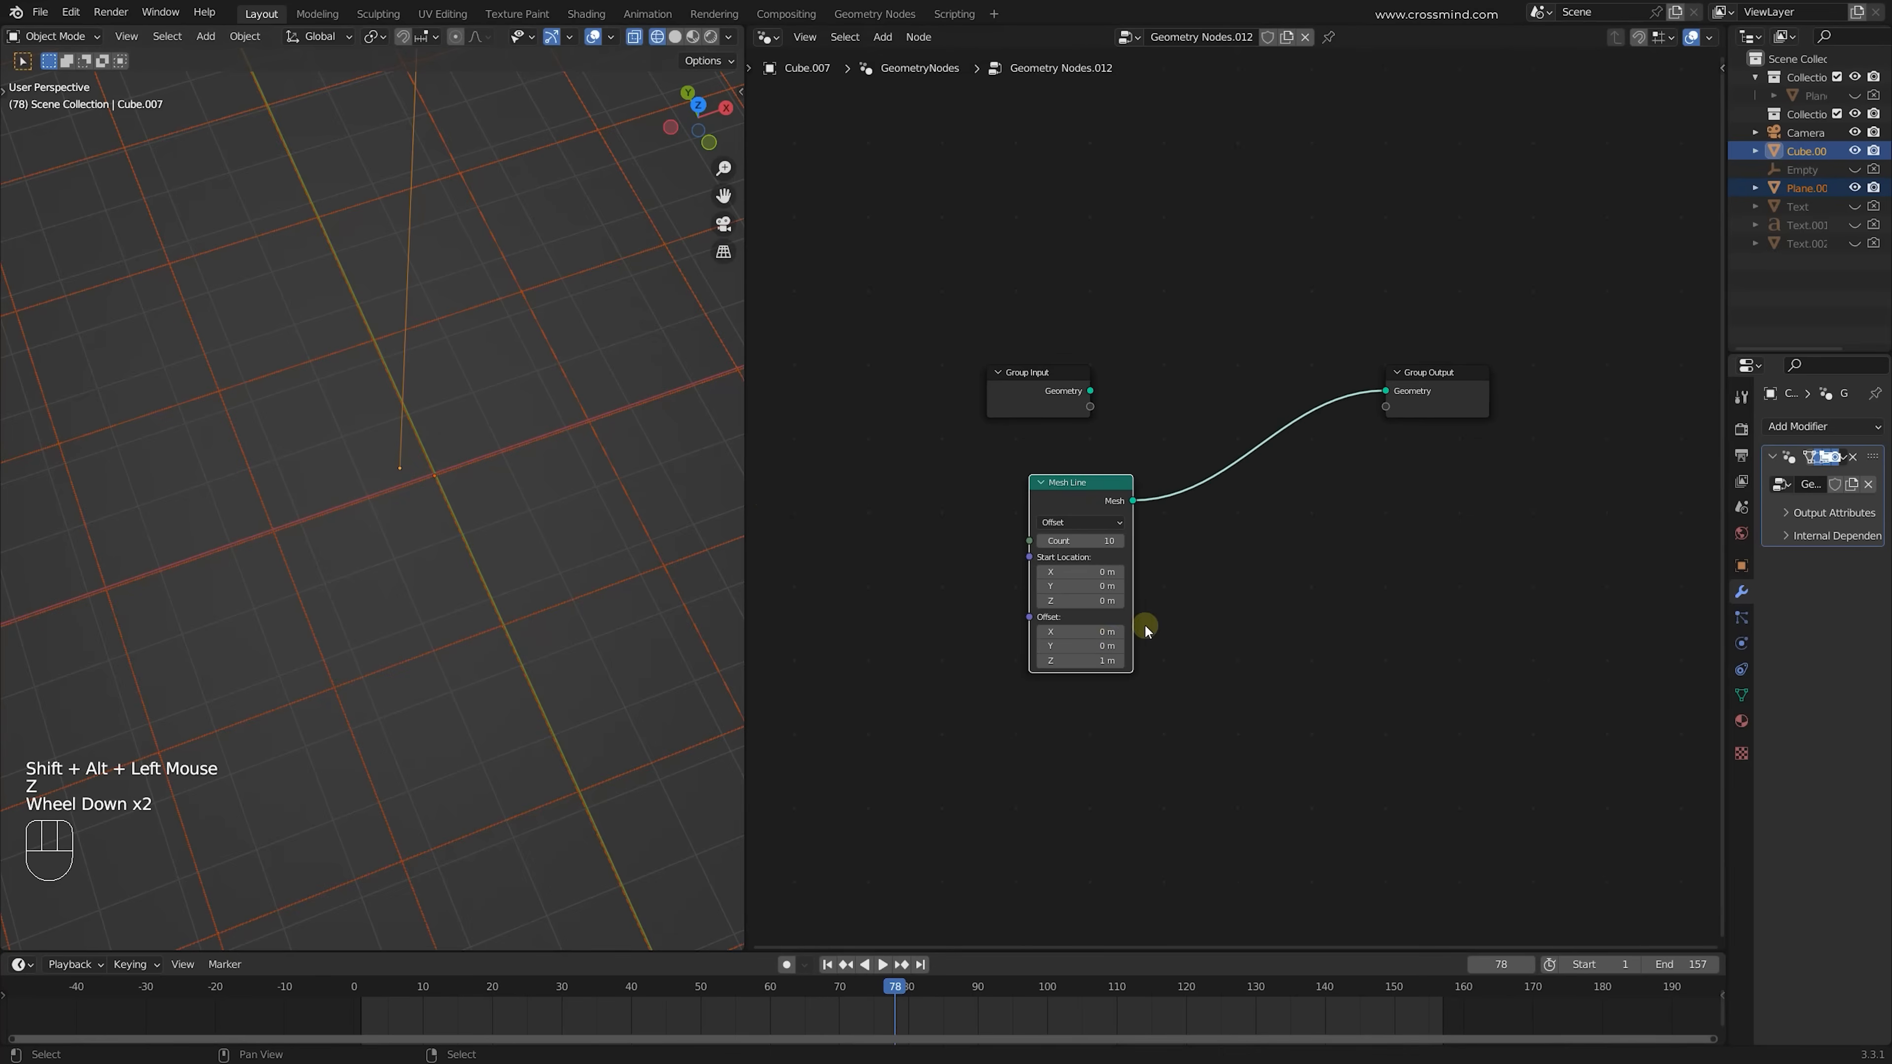
Set the Mesh Line offset to 1 m on X and 0 m on Z
scroll(1072, 693, up, 2)
click(1077, 719)
click(1070, 680)
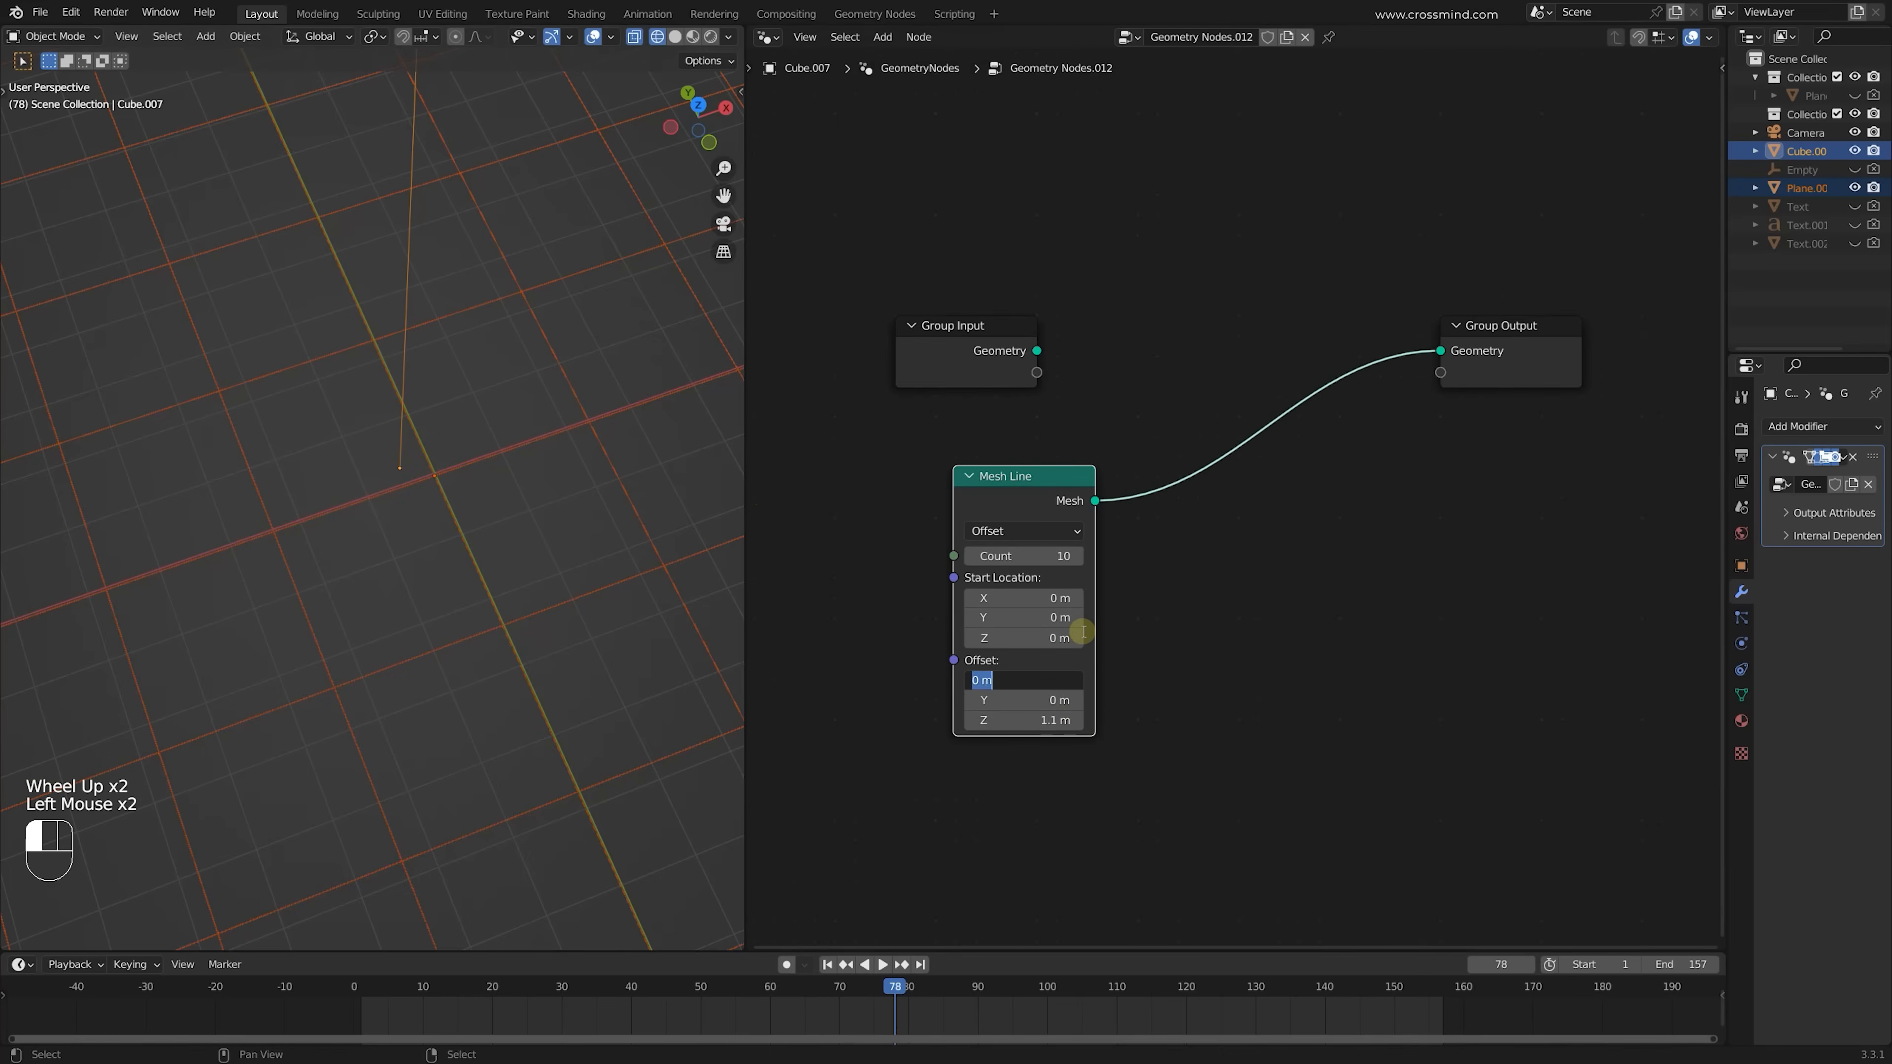
text(1)
key(Tab)
key(Tab)
text(0)
key(Return)
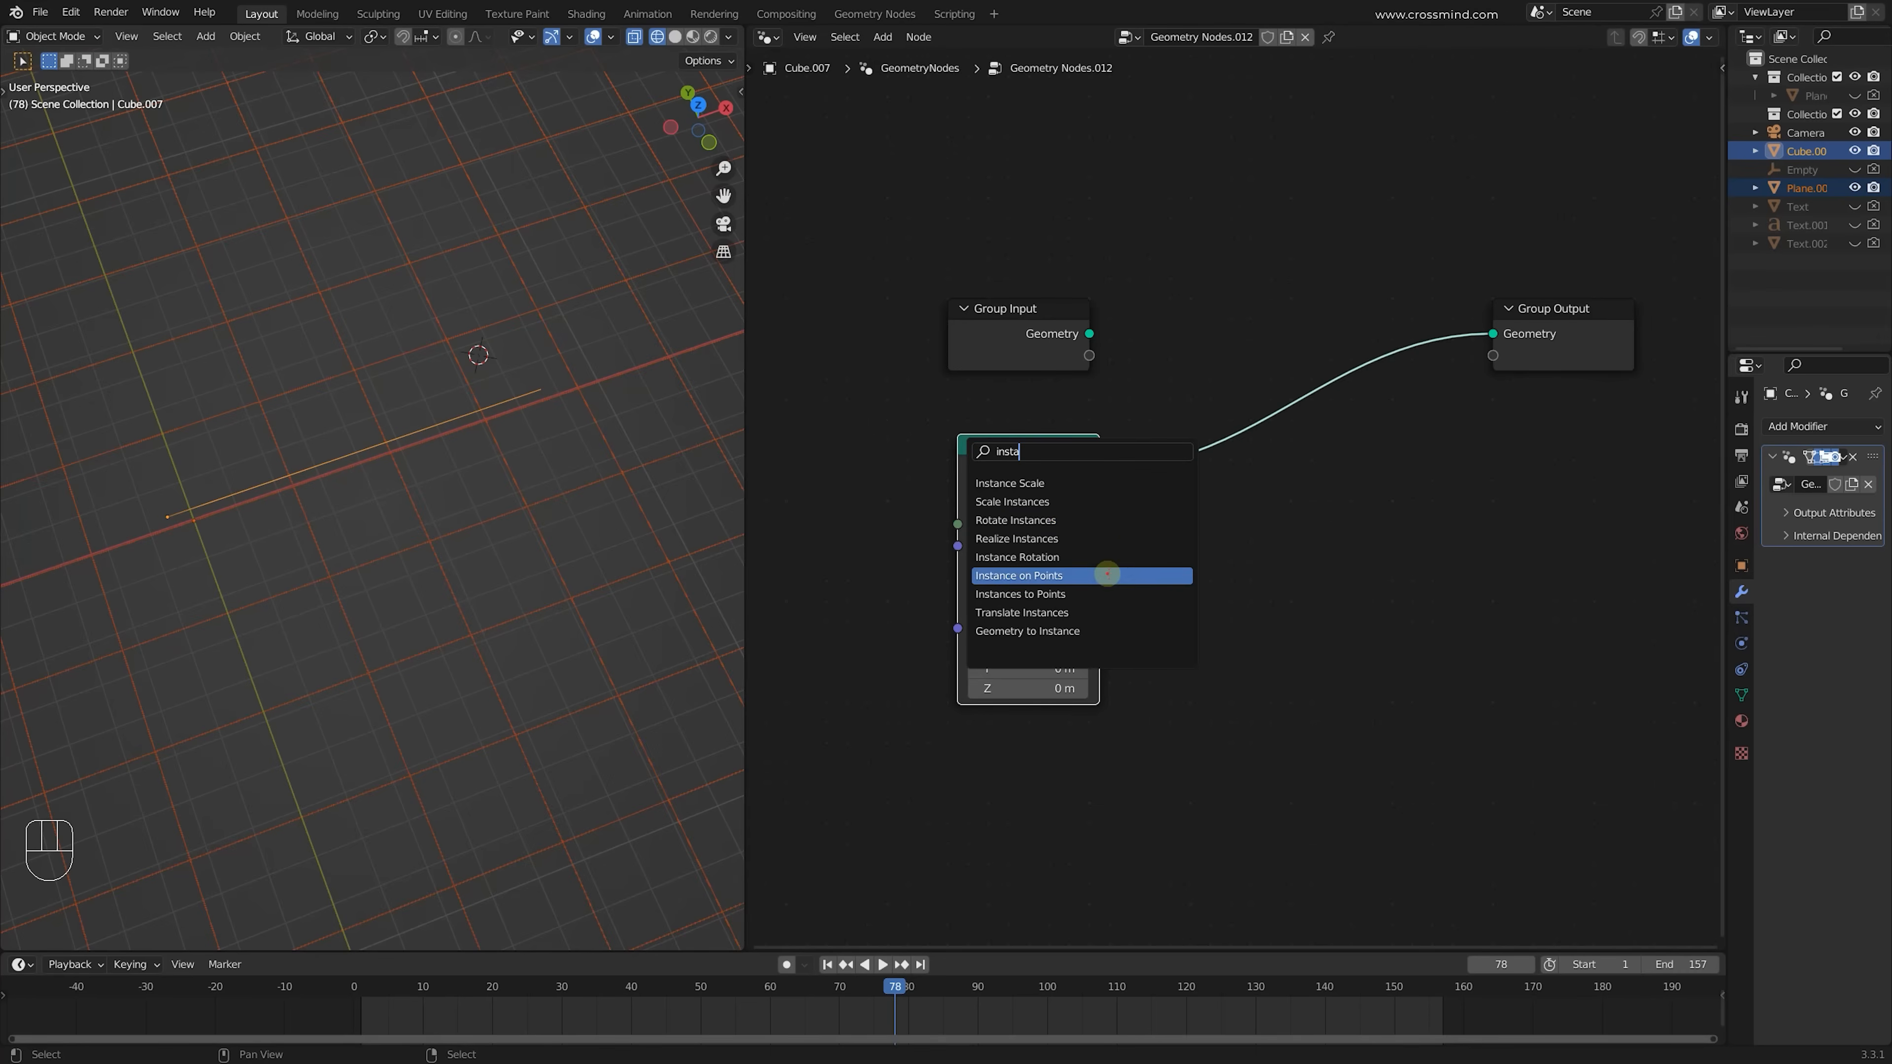
Insert Instance on Points between Mesh Line and Group Output and connect the Group Input geometry to its Instance socket
click(1106, 575)
click(1320, 514)
drag(1043, 355, 1038, 781)
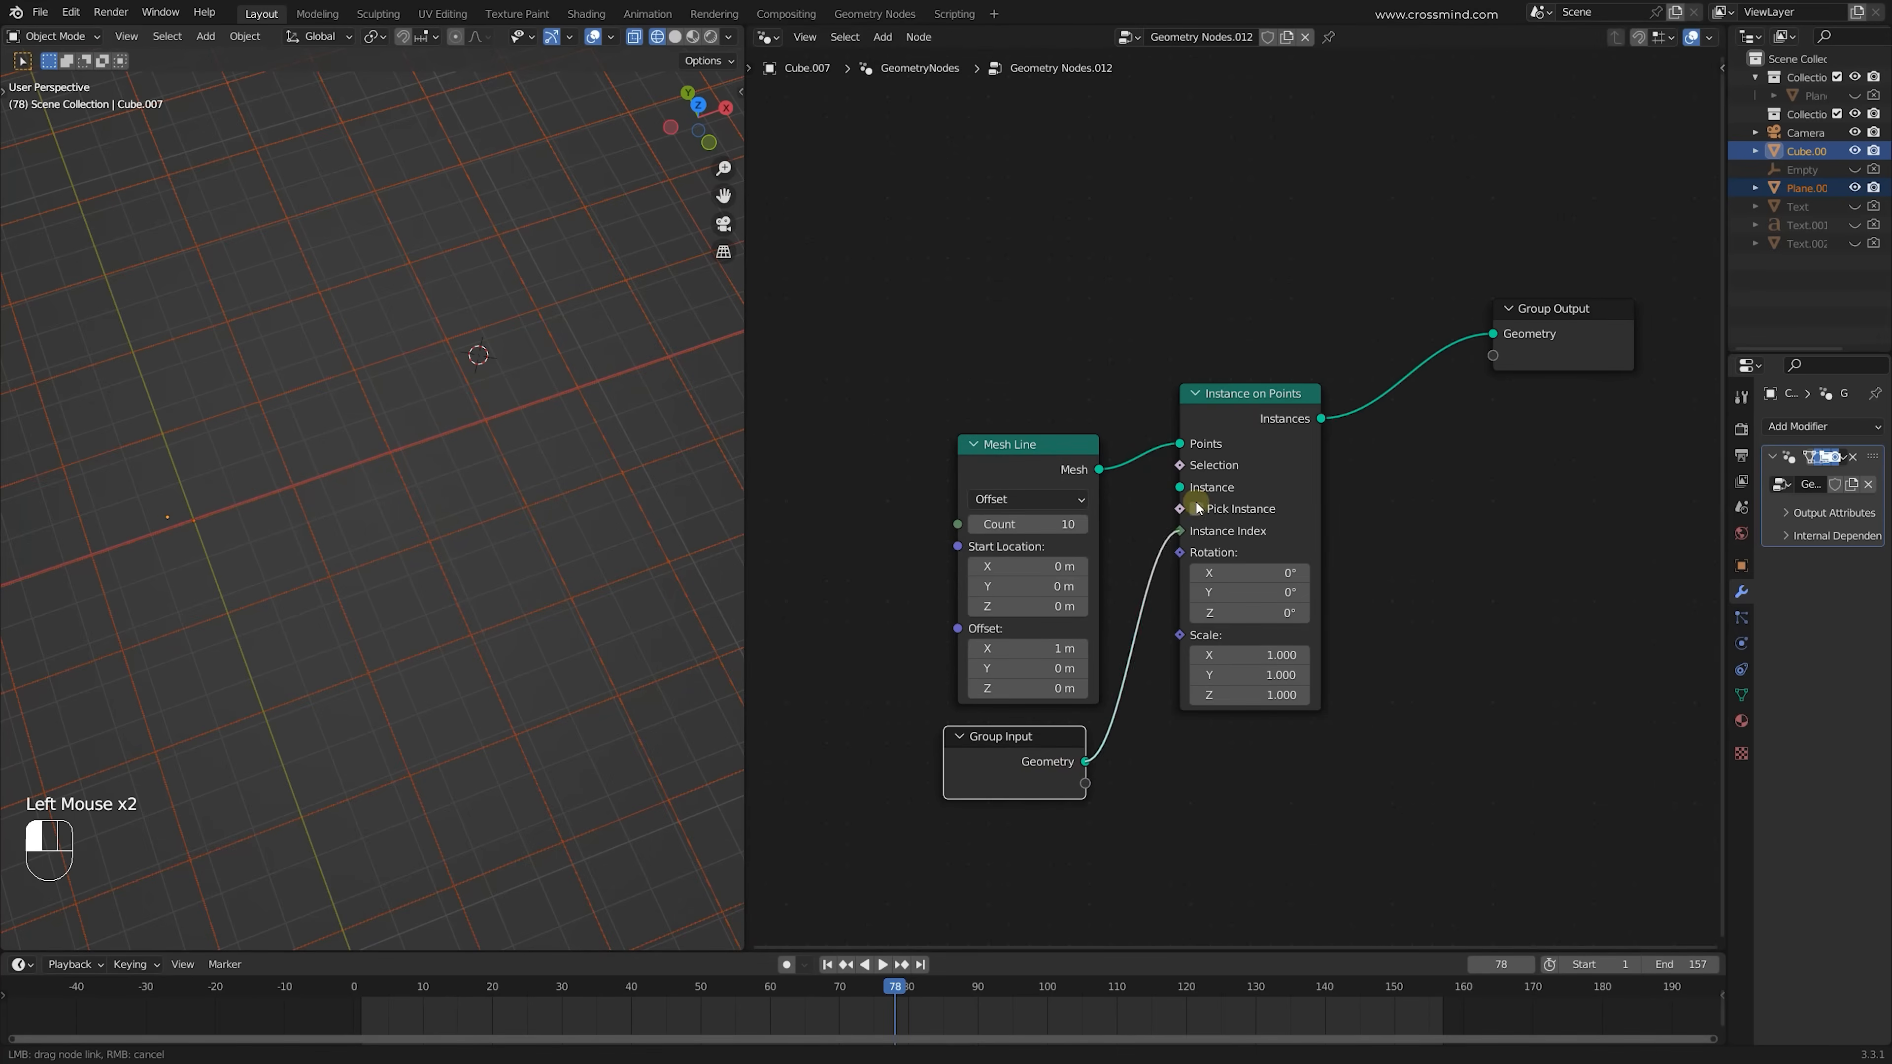
drag(1197, 503, 1185, 488)
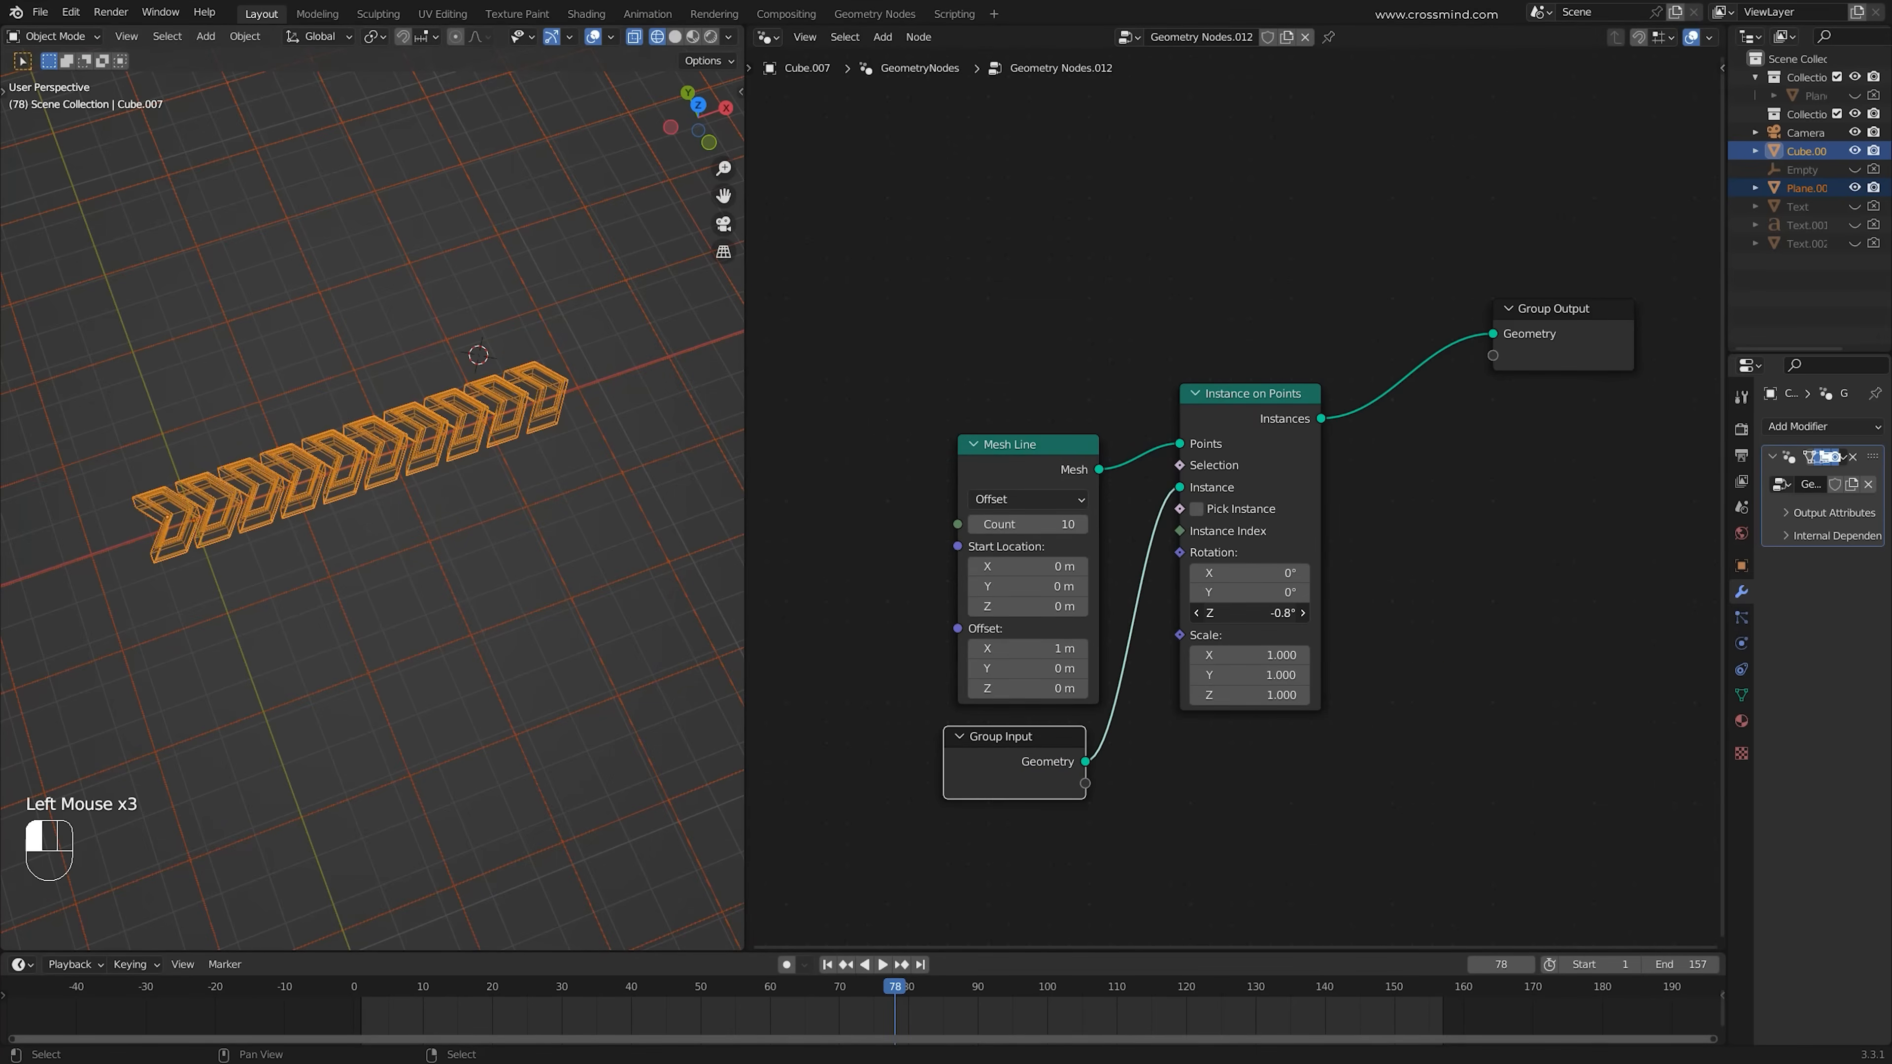
Set the instances' Z rotation to 90° and widen the Mesh Line's X offset to 1.71 m
drag(1276, 612, 1252, 574)
right_click(1276, 613)
right_click(1276, 591)
right_click(1277, 574)
double_click(1255, 611)
text(90)
key(Return)
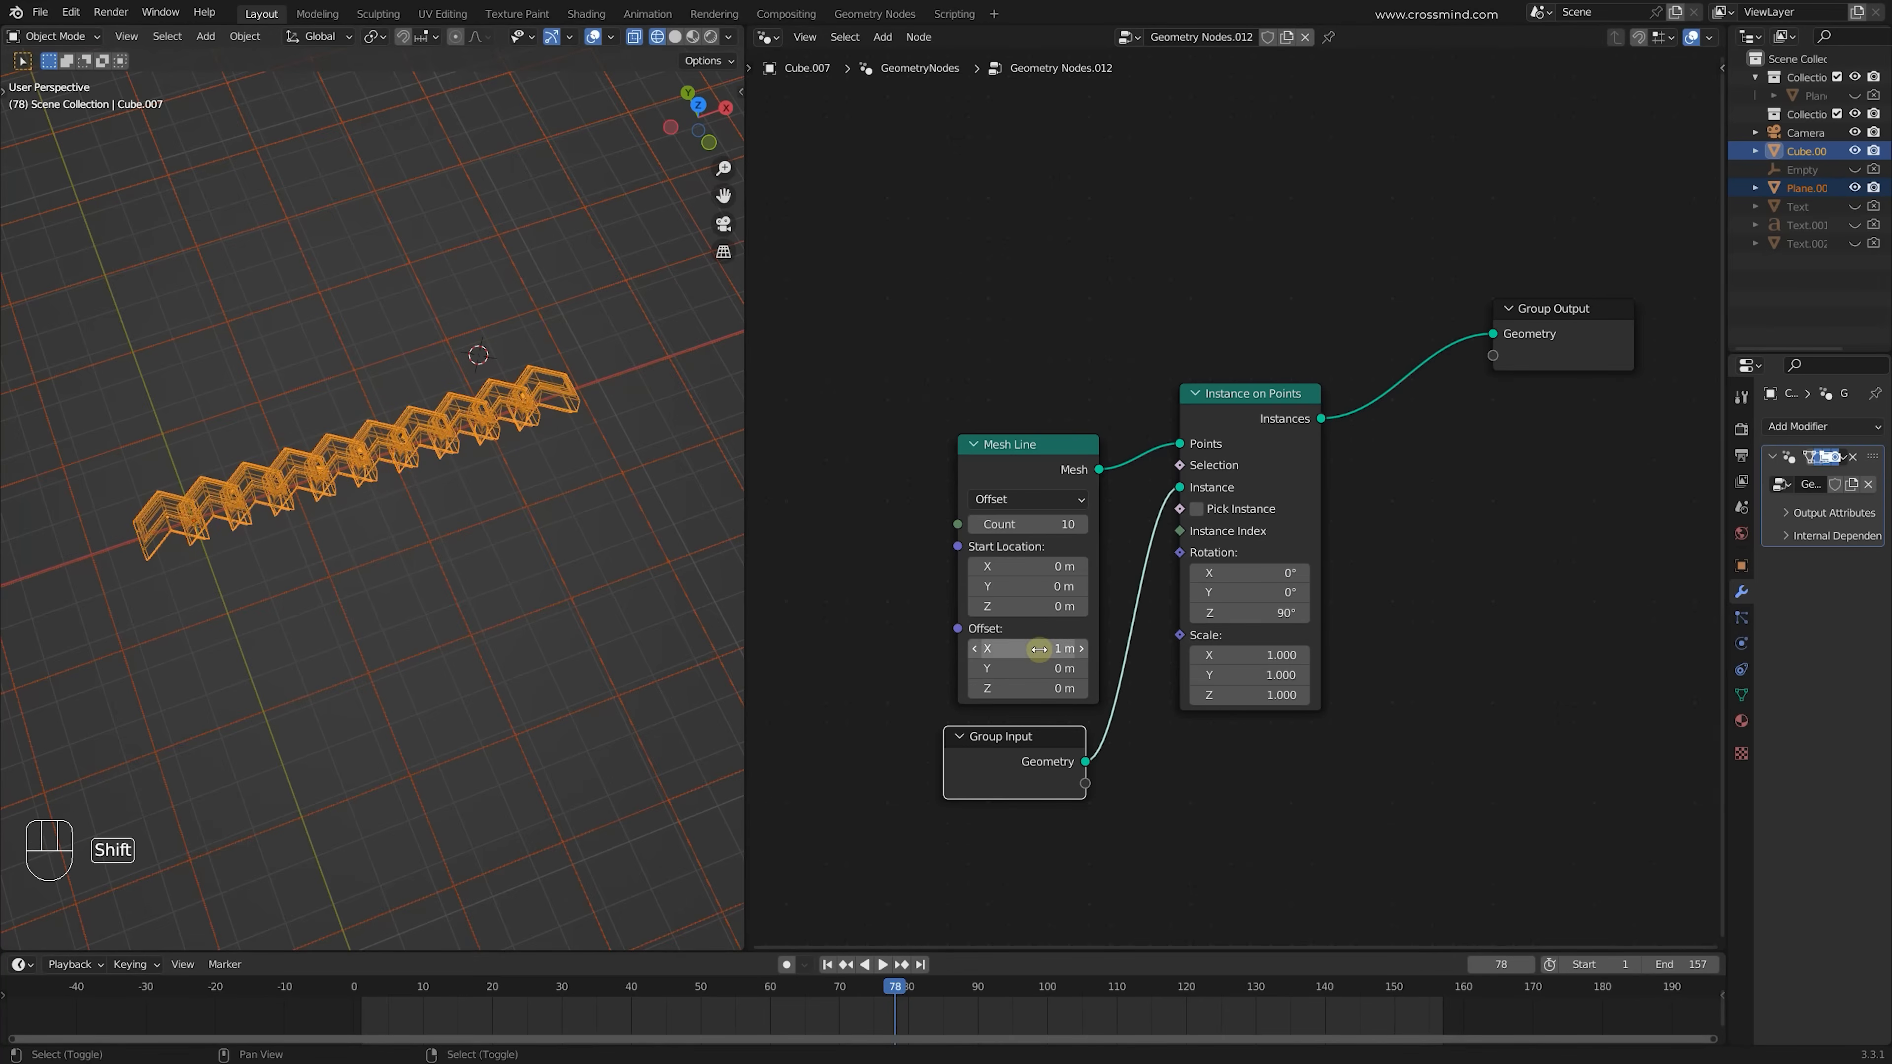
shift+drag(1039, 649, 1095, 649)
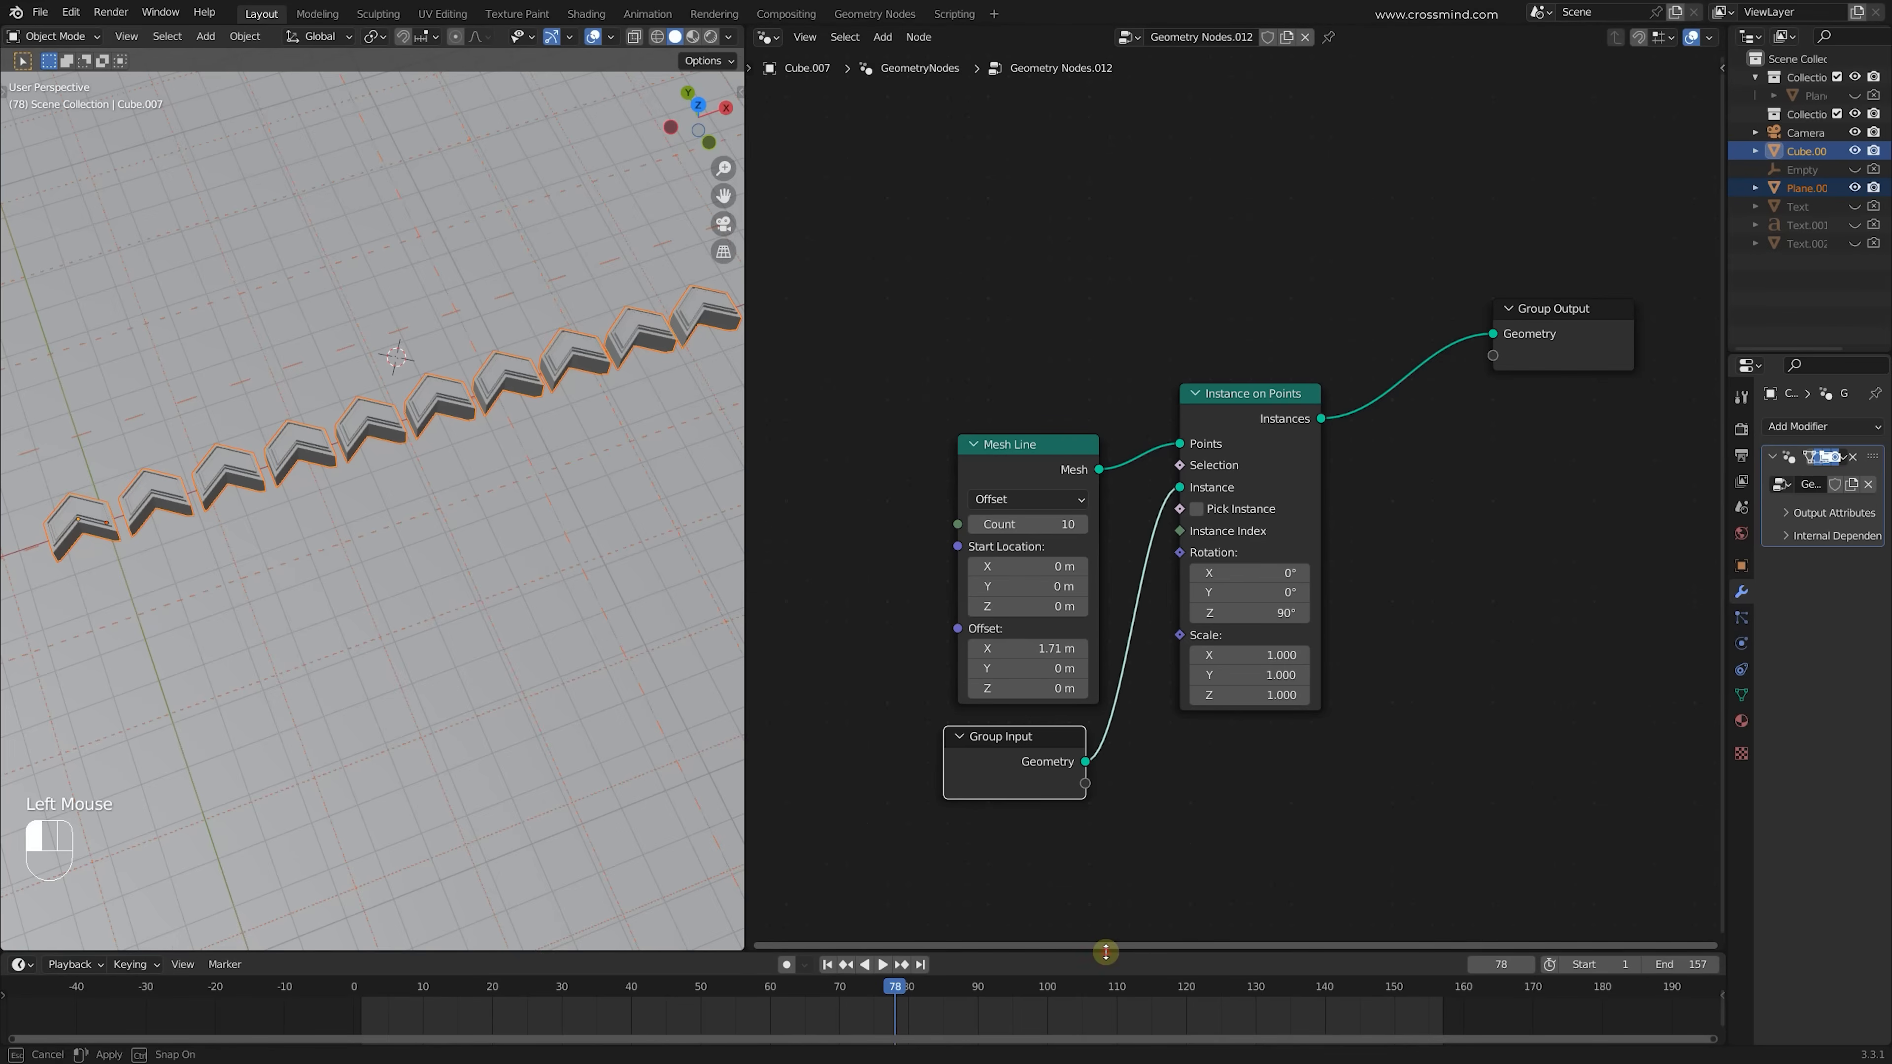
Enlarge the timeline, insert location keyframes on the selected objects and list the available F-curve modifiers in the Graph Editor
drag(1106, 952, 1112, 753)
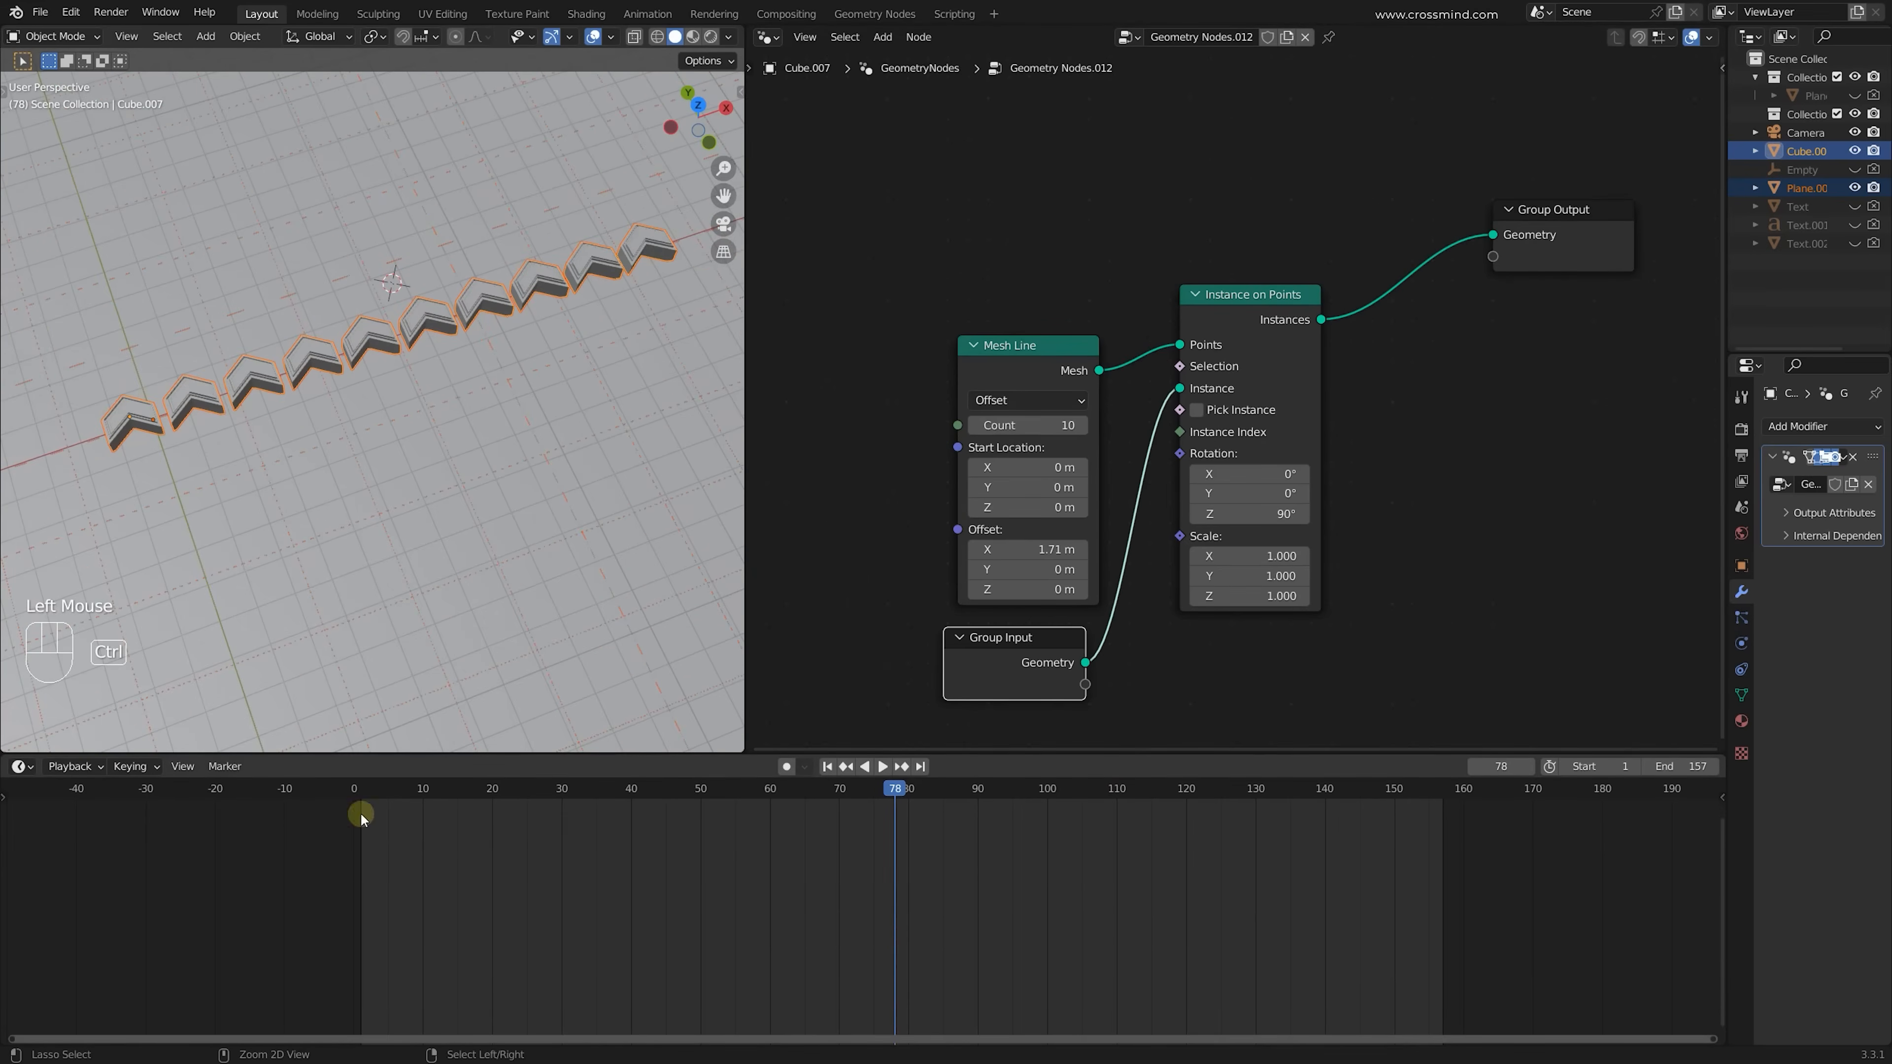
key(i)
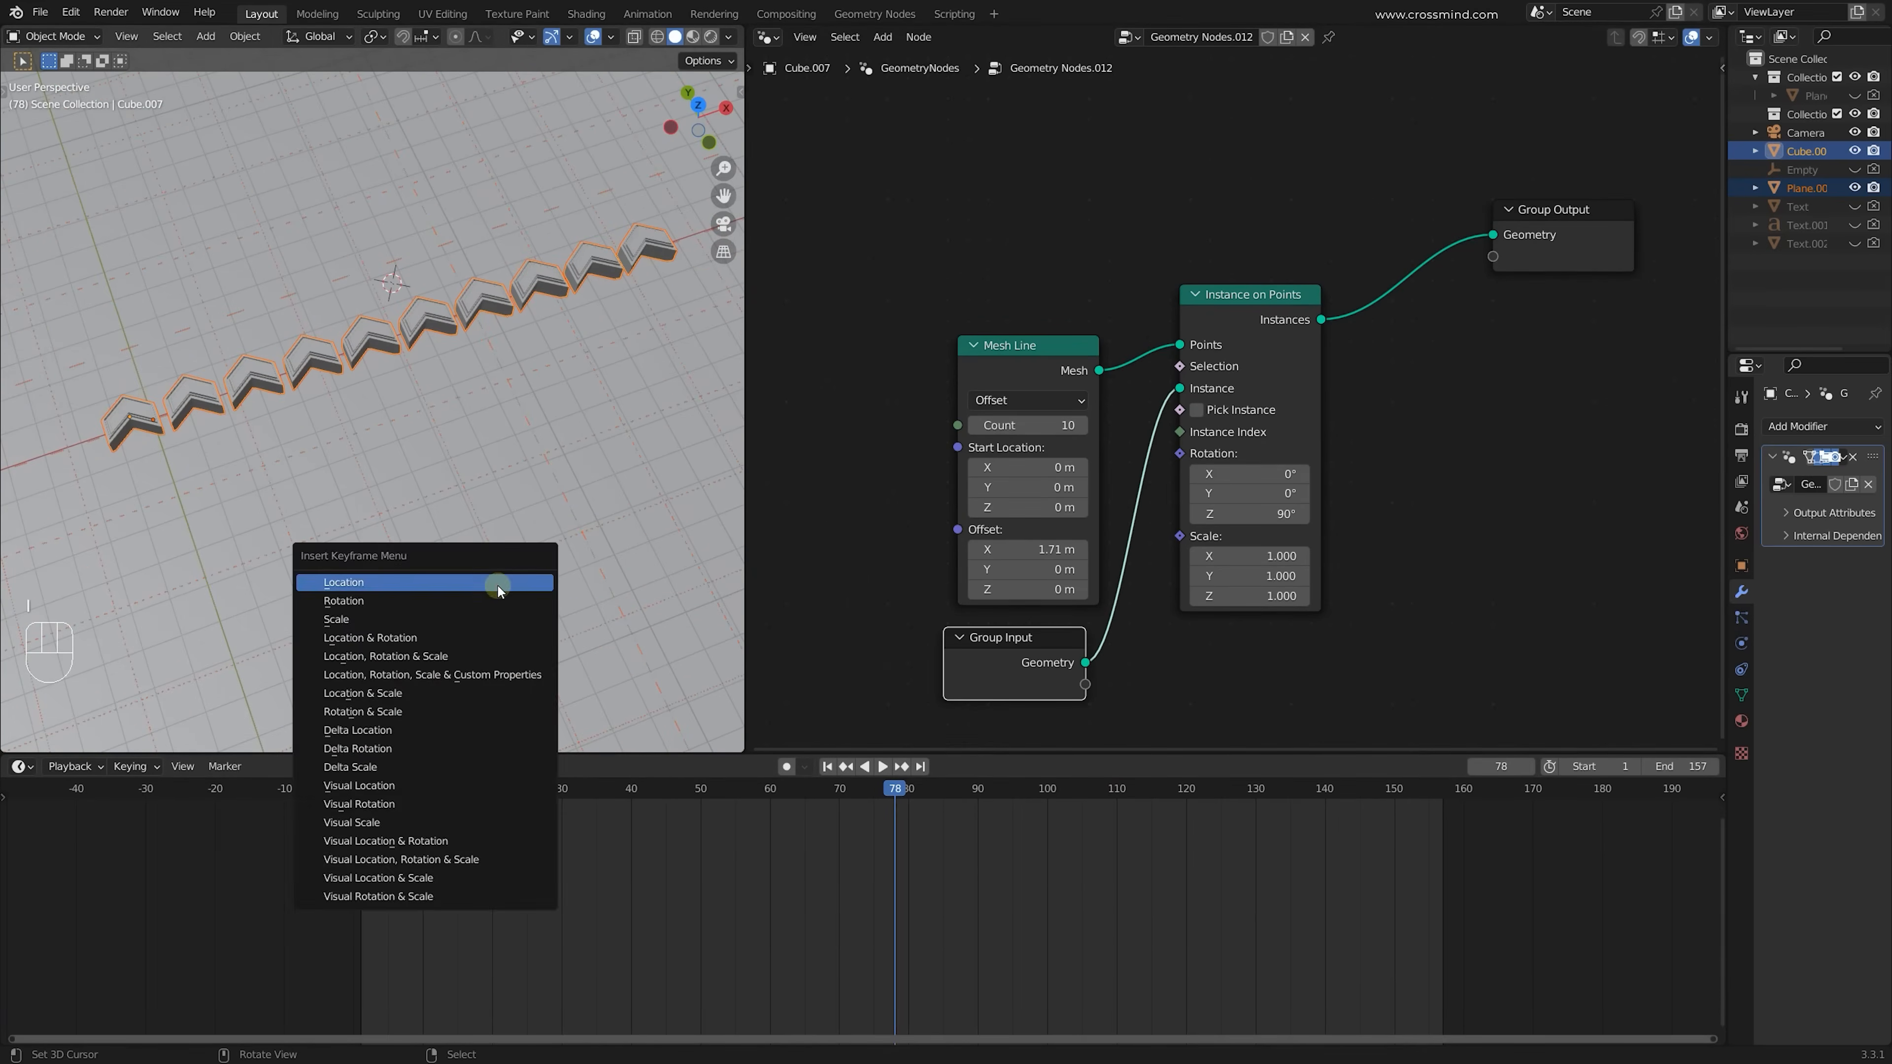
click(497, 584)
key(ctrl+Tab)
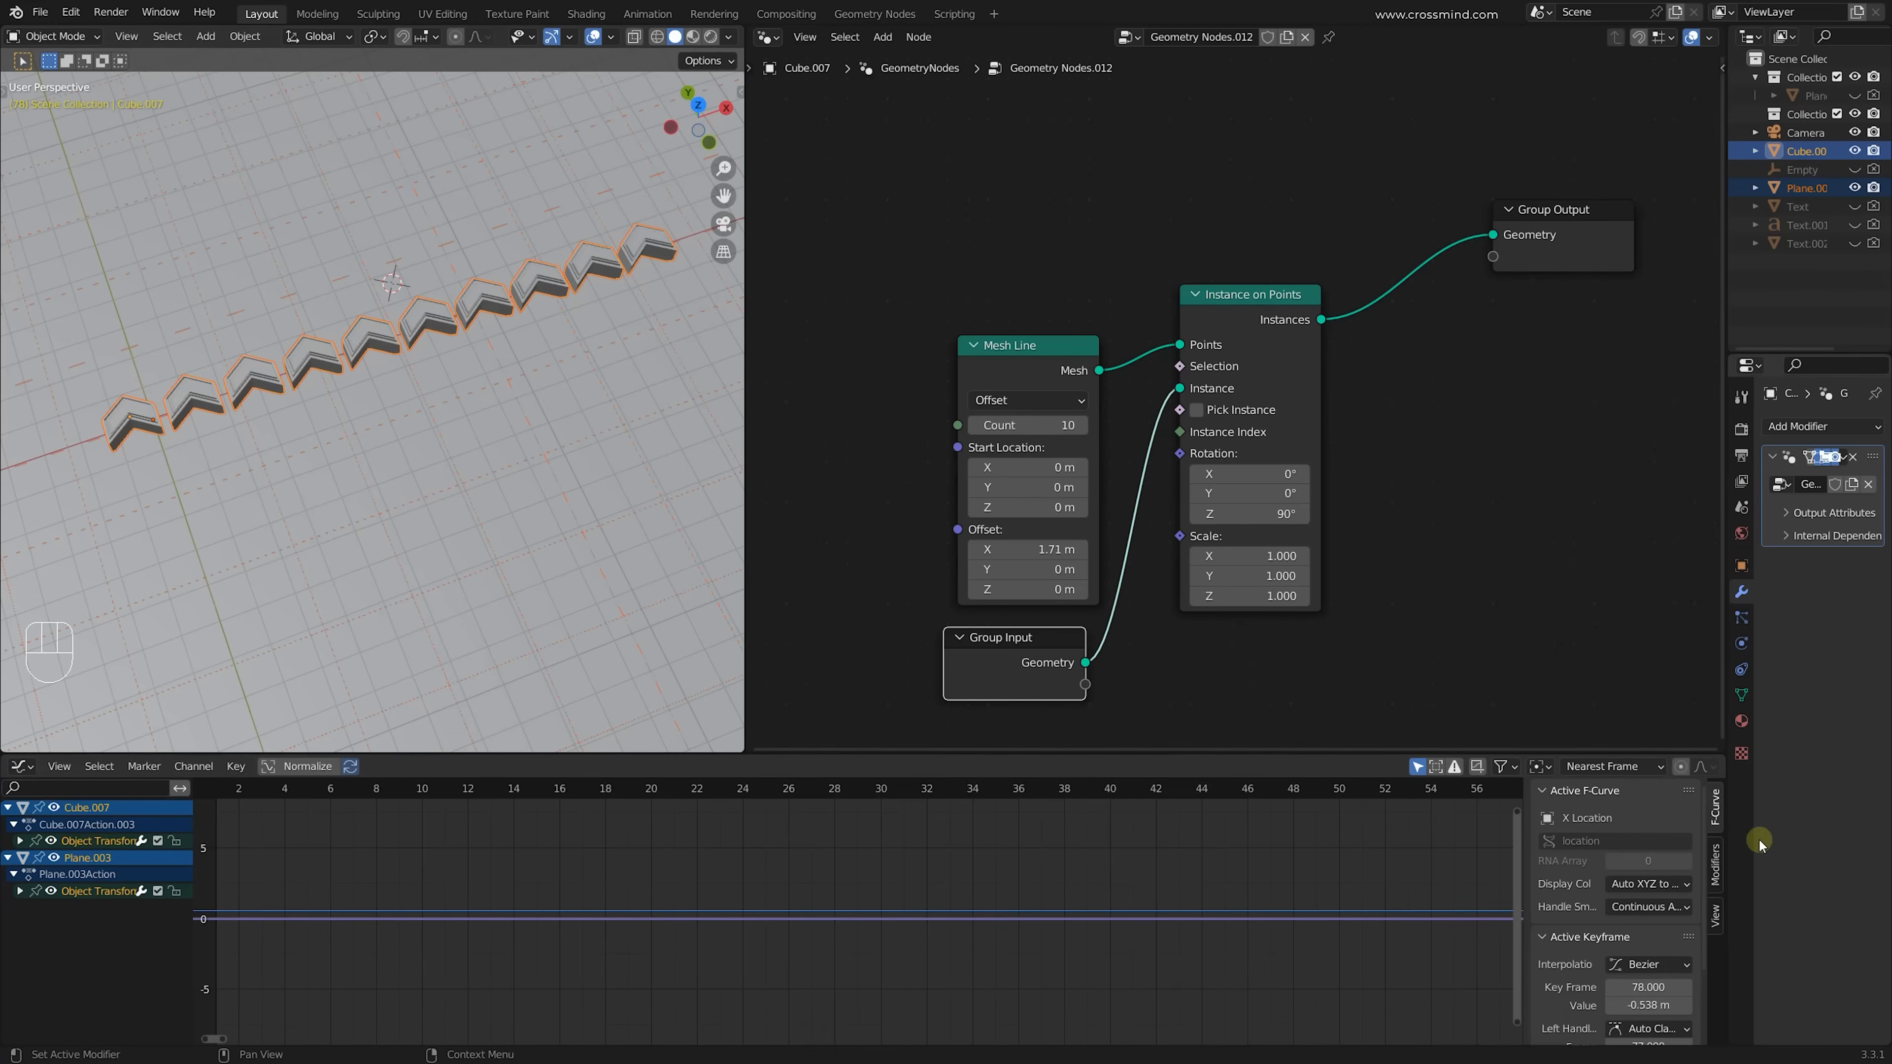
click(1716, 863)
click(1605, 795)
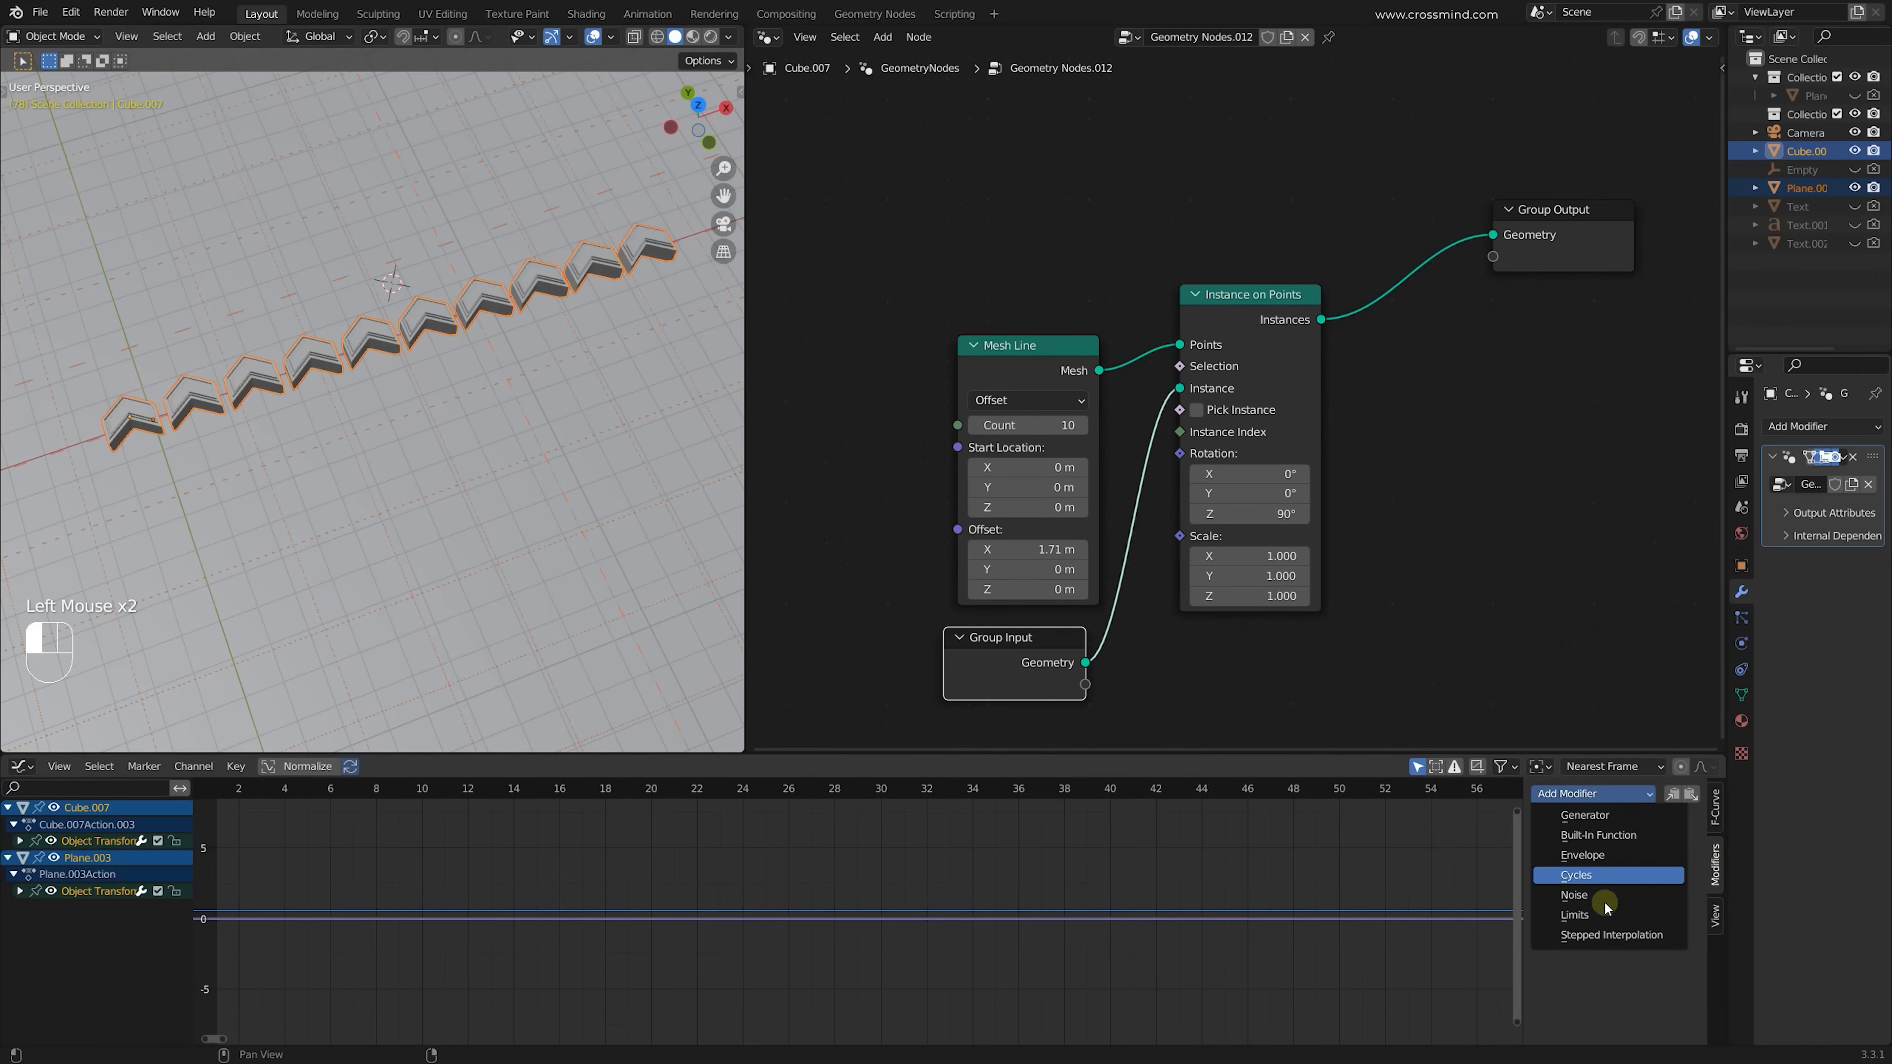
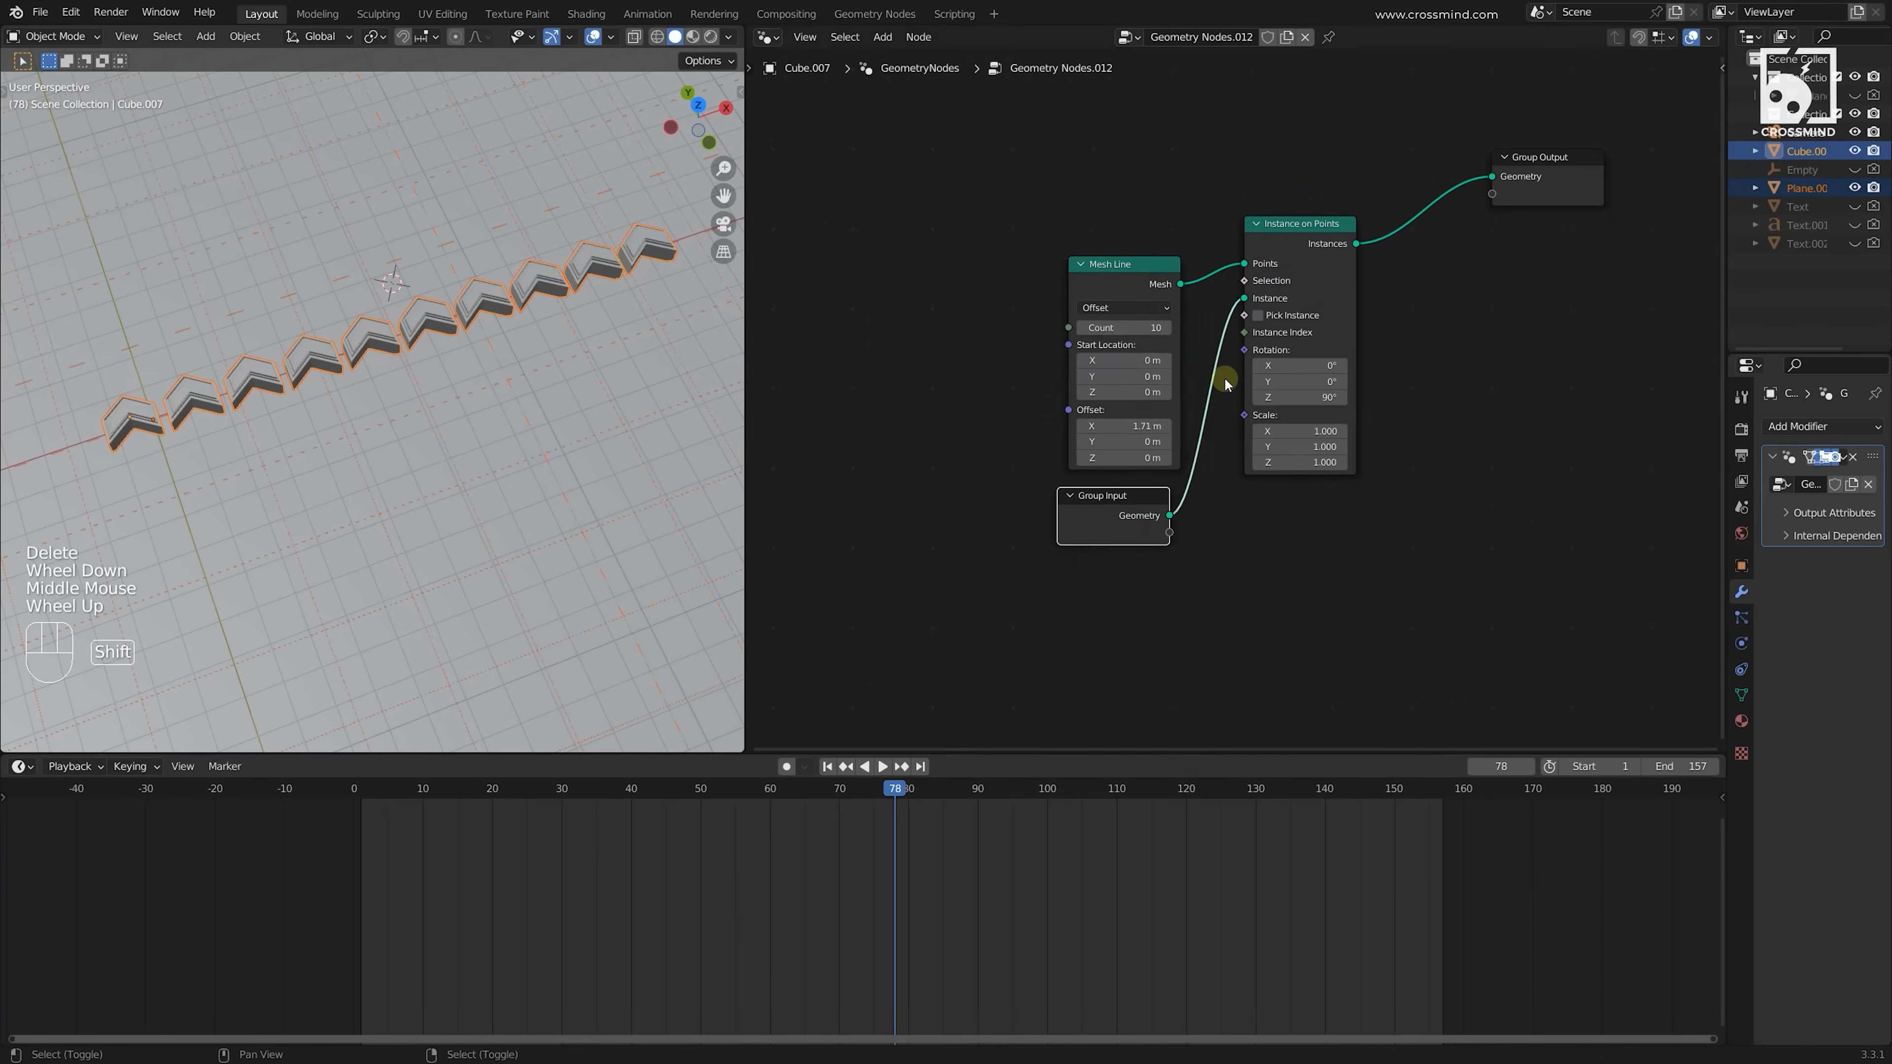
Add a Scene Time node below the Group Input
key(shift+a)
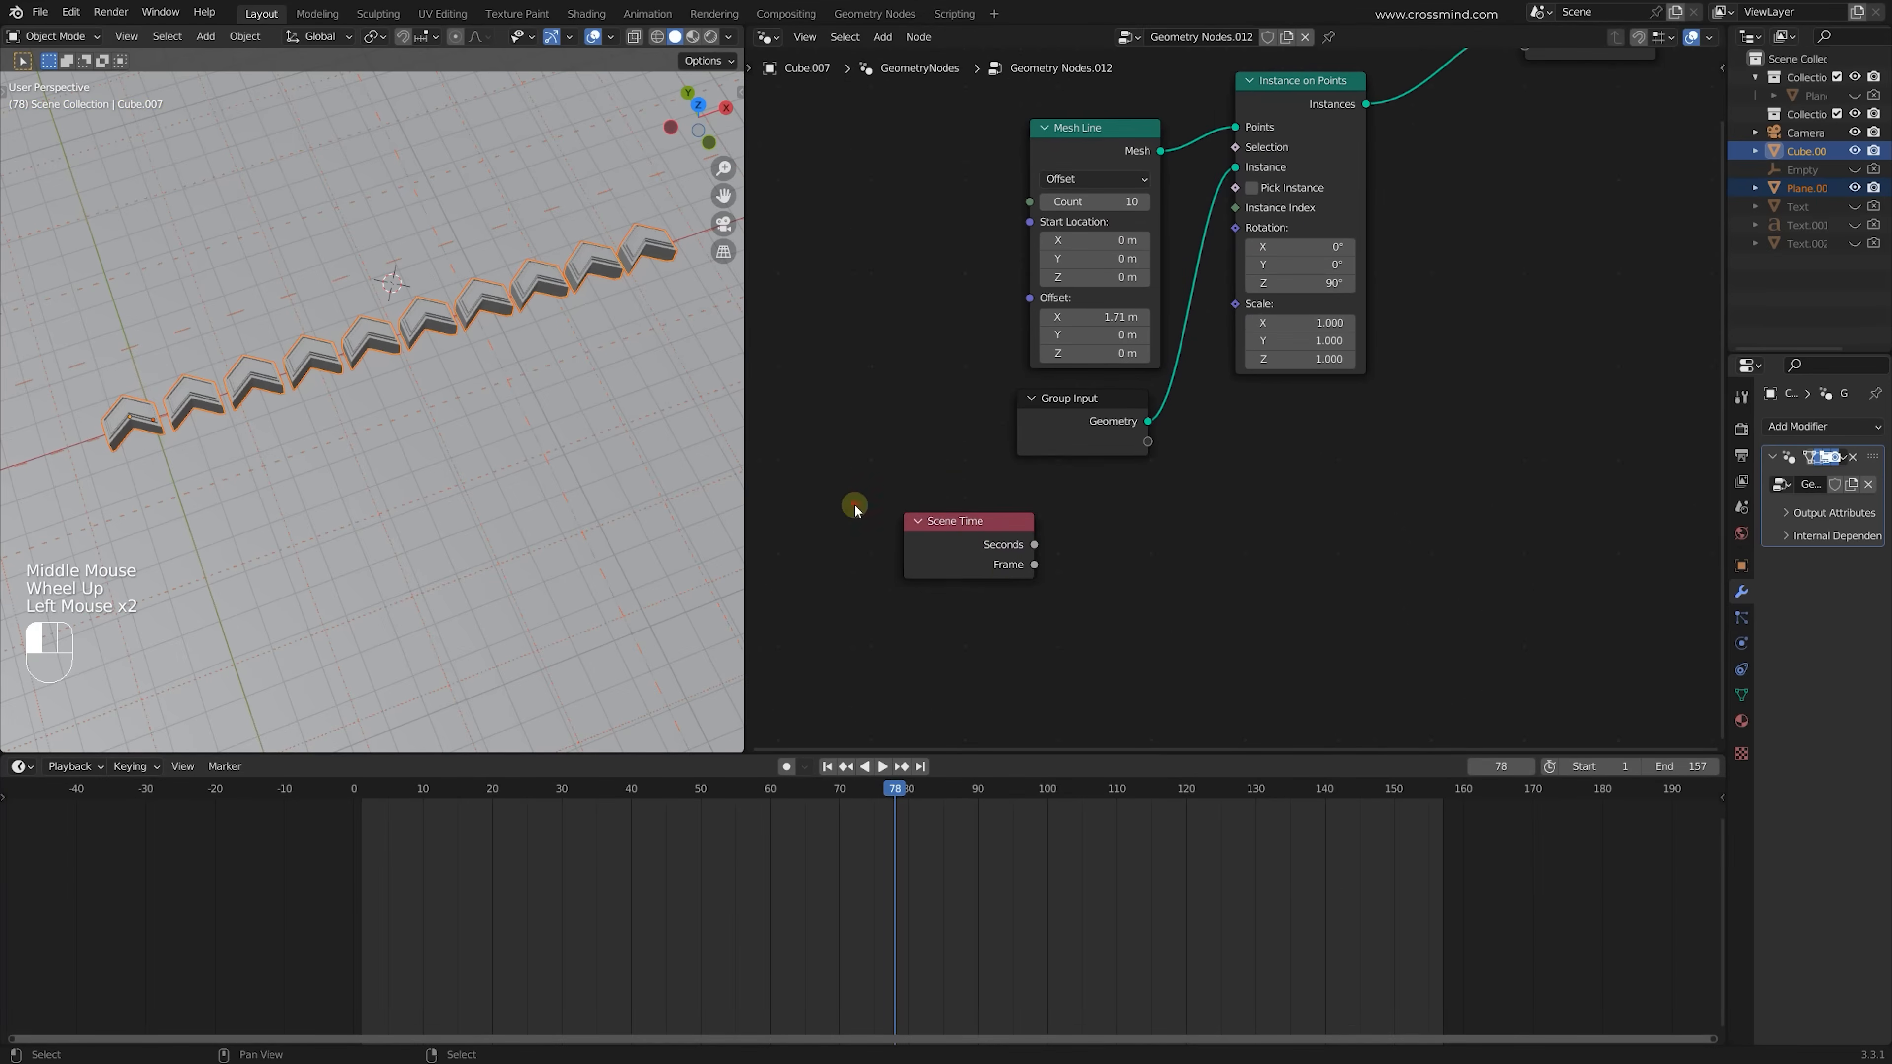
Move the Mesh Line and Group Input nodes away from Scene Time to free space in the node tree
drag(849, 507, 1147, 617)
middle_drag(1230, 541, 1204, 557)
drag(1005, 589, 1251, 577)
scroll(1014, 186, down, 1)
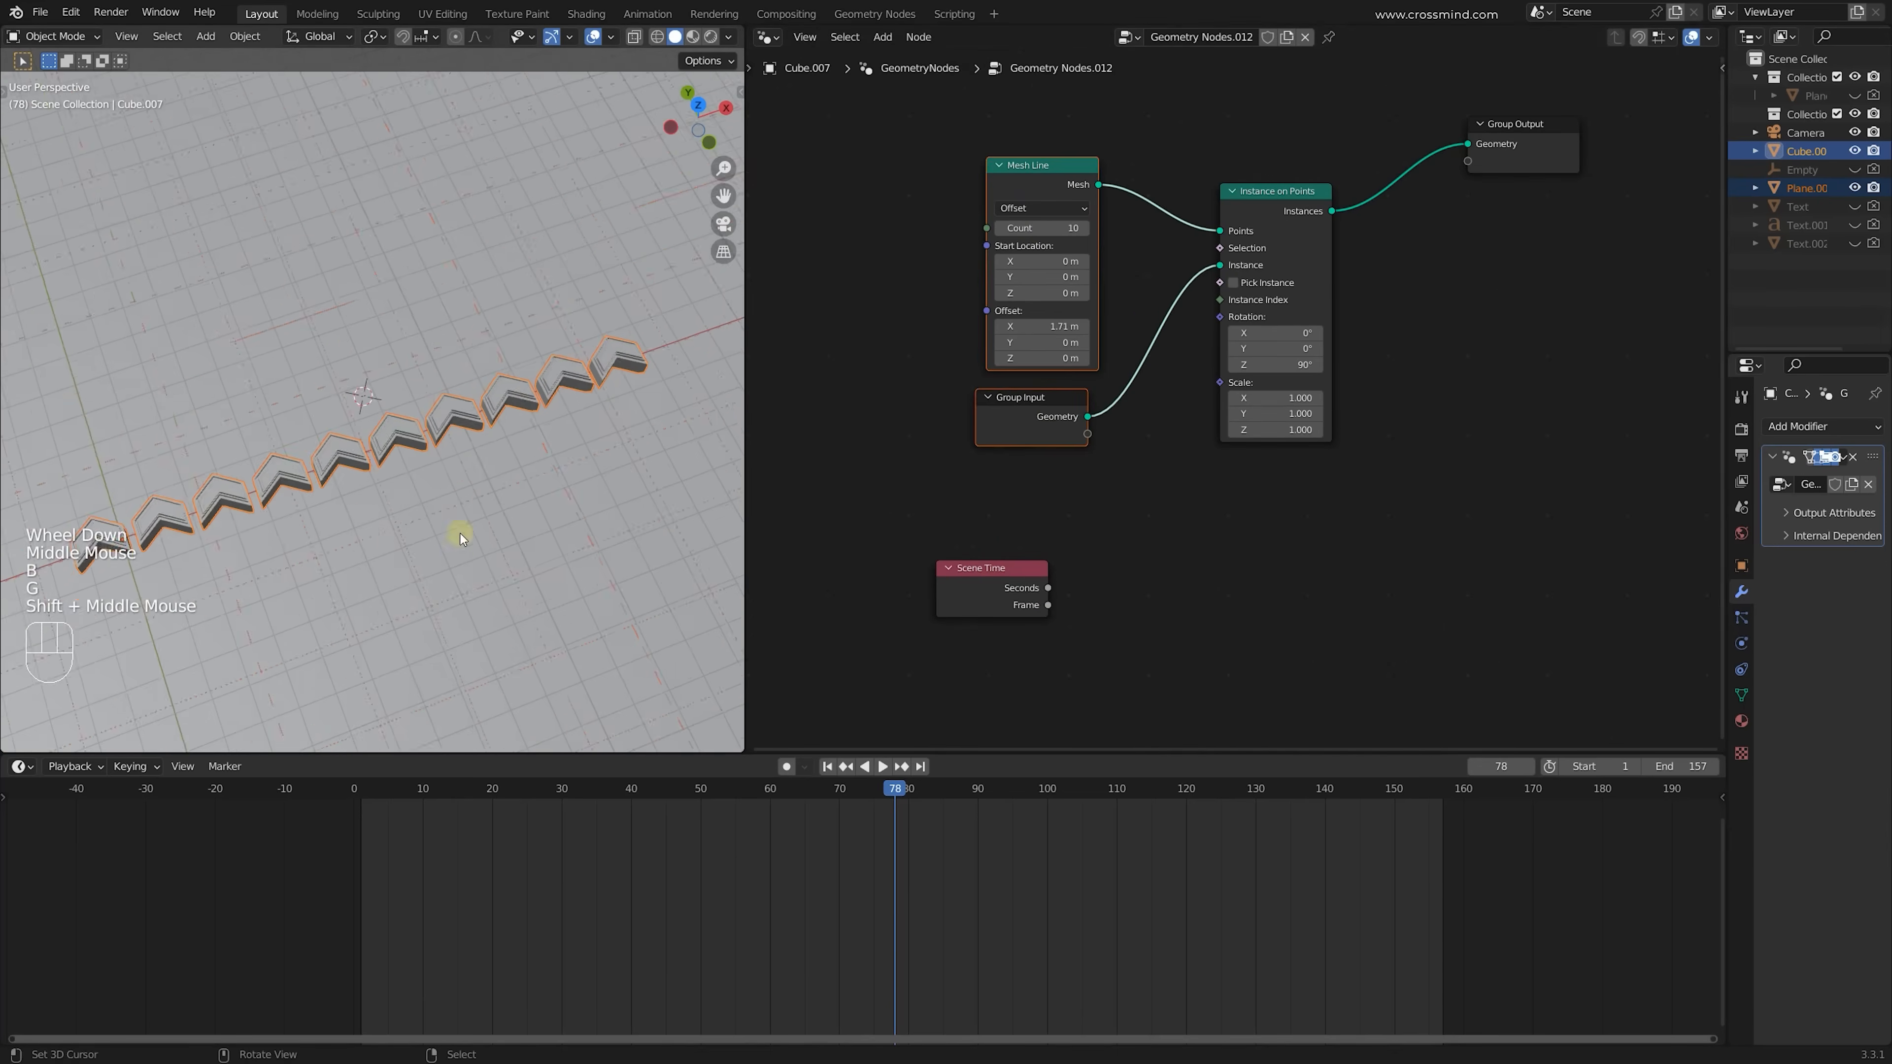
Show the arrows in Material Preview without overlays or gizmos and widen the 3D viewport
click(693, 36)
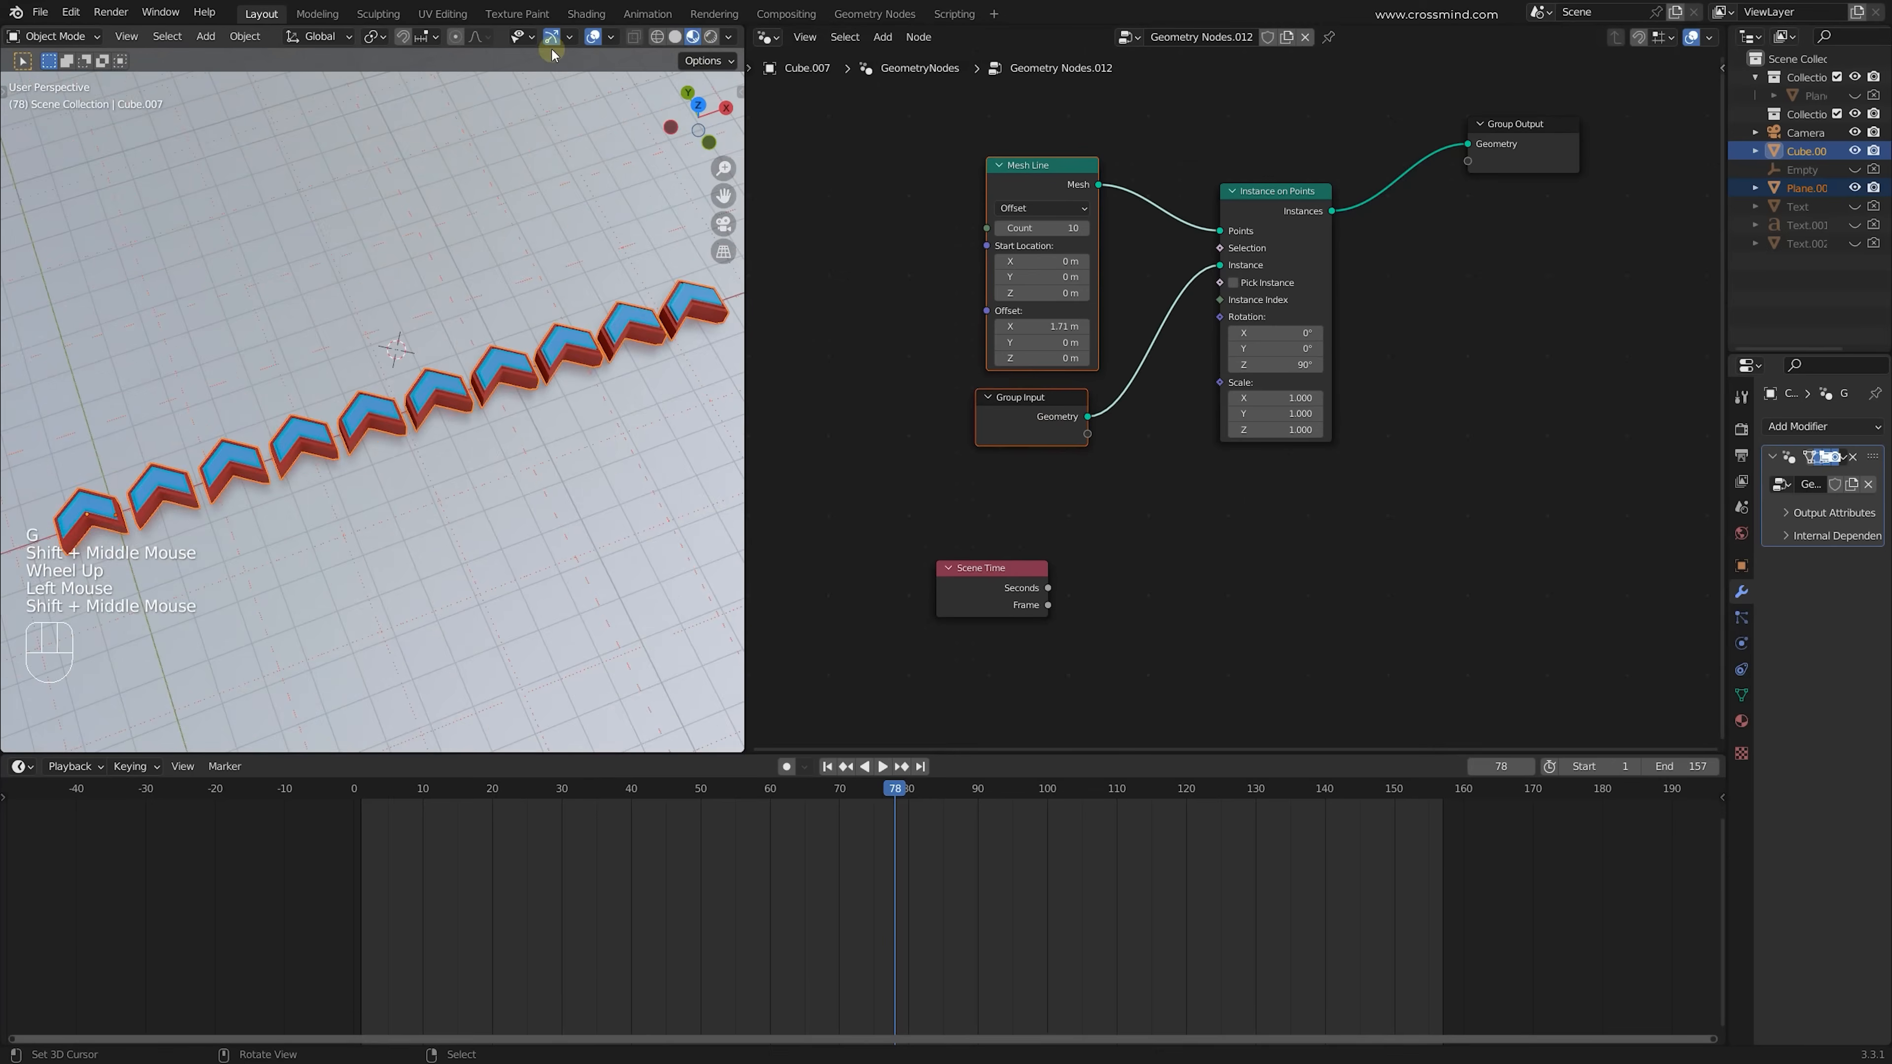
click(593, 36)
middle_drag(640, 321, 596, 294)
drag(745, 292, 893, 296)
scroll(651, 372, down, 1)
shift+middle_drag(737, 375, 702, 418)
click(698, 36)
scroll(1311, 398, up, 1)
Insert a Translate Instances node between Instance on Points and Group Output
key(shift+a)
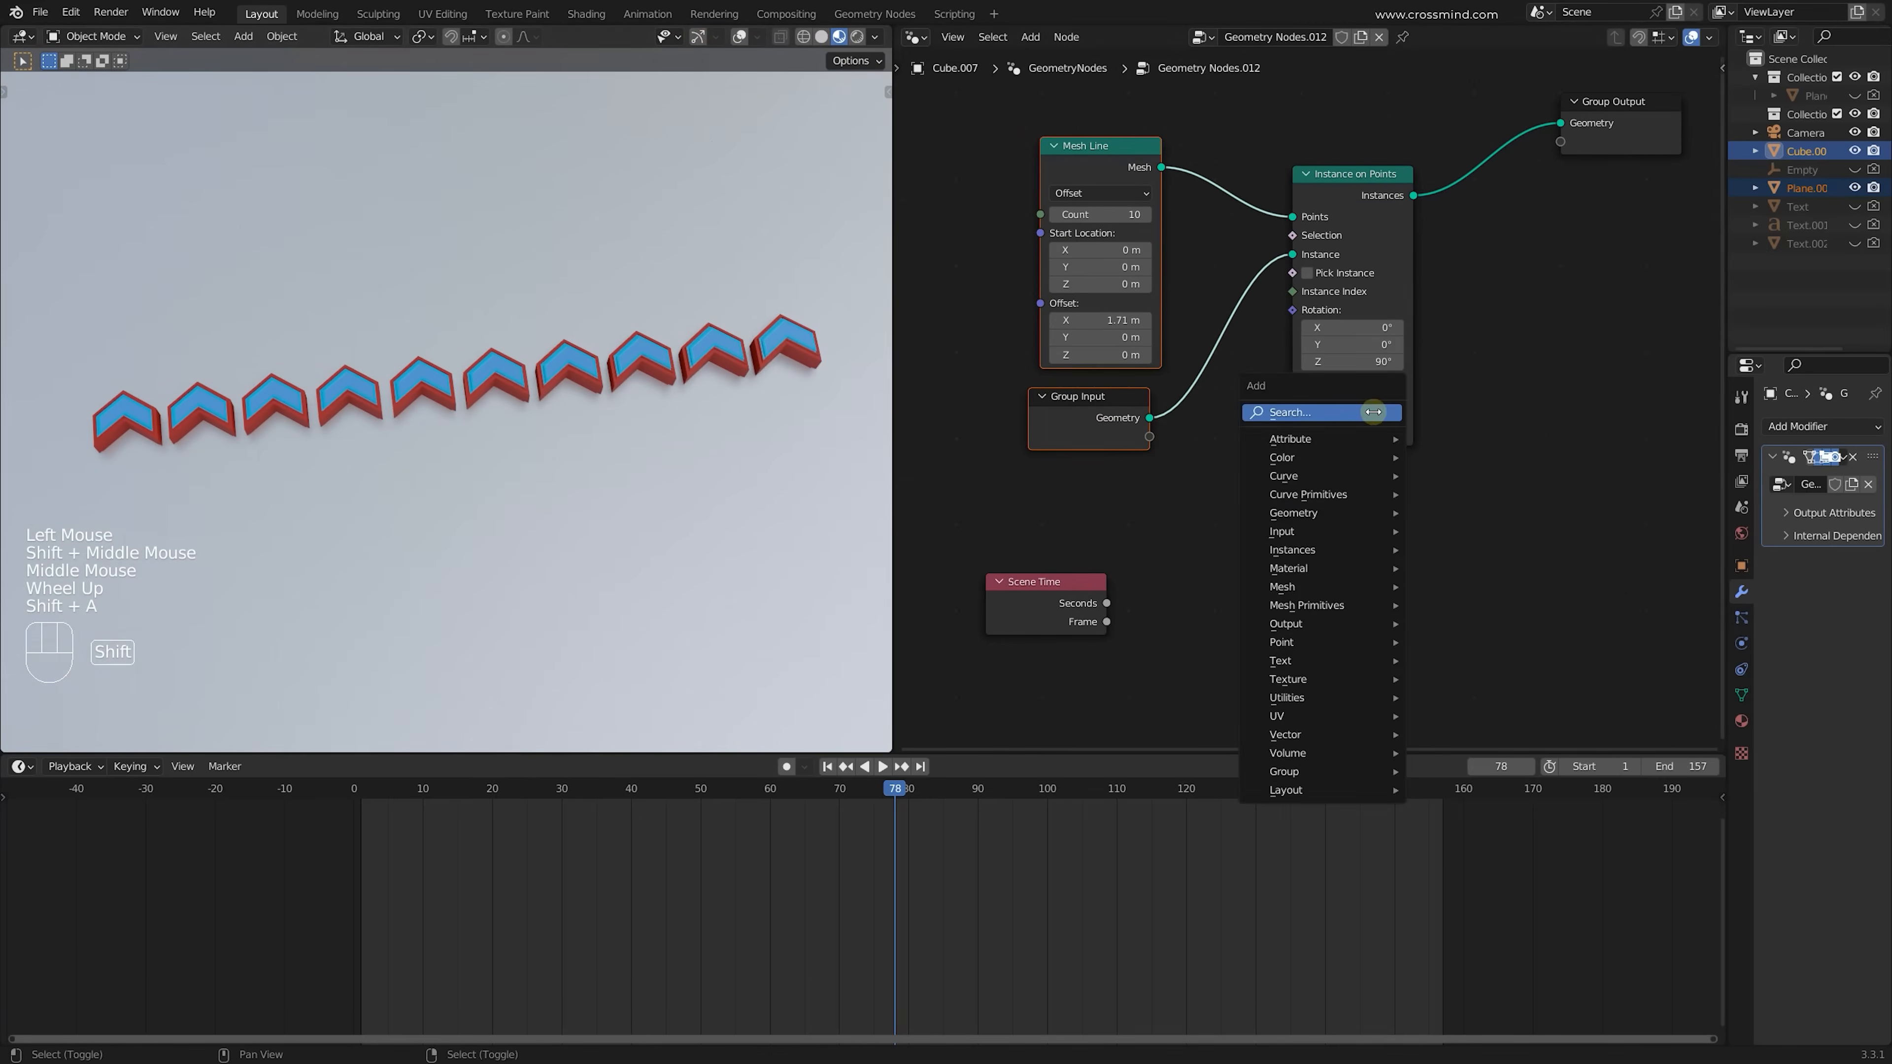
text(tra)
click(1462, 482)
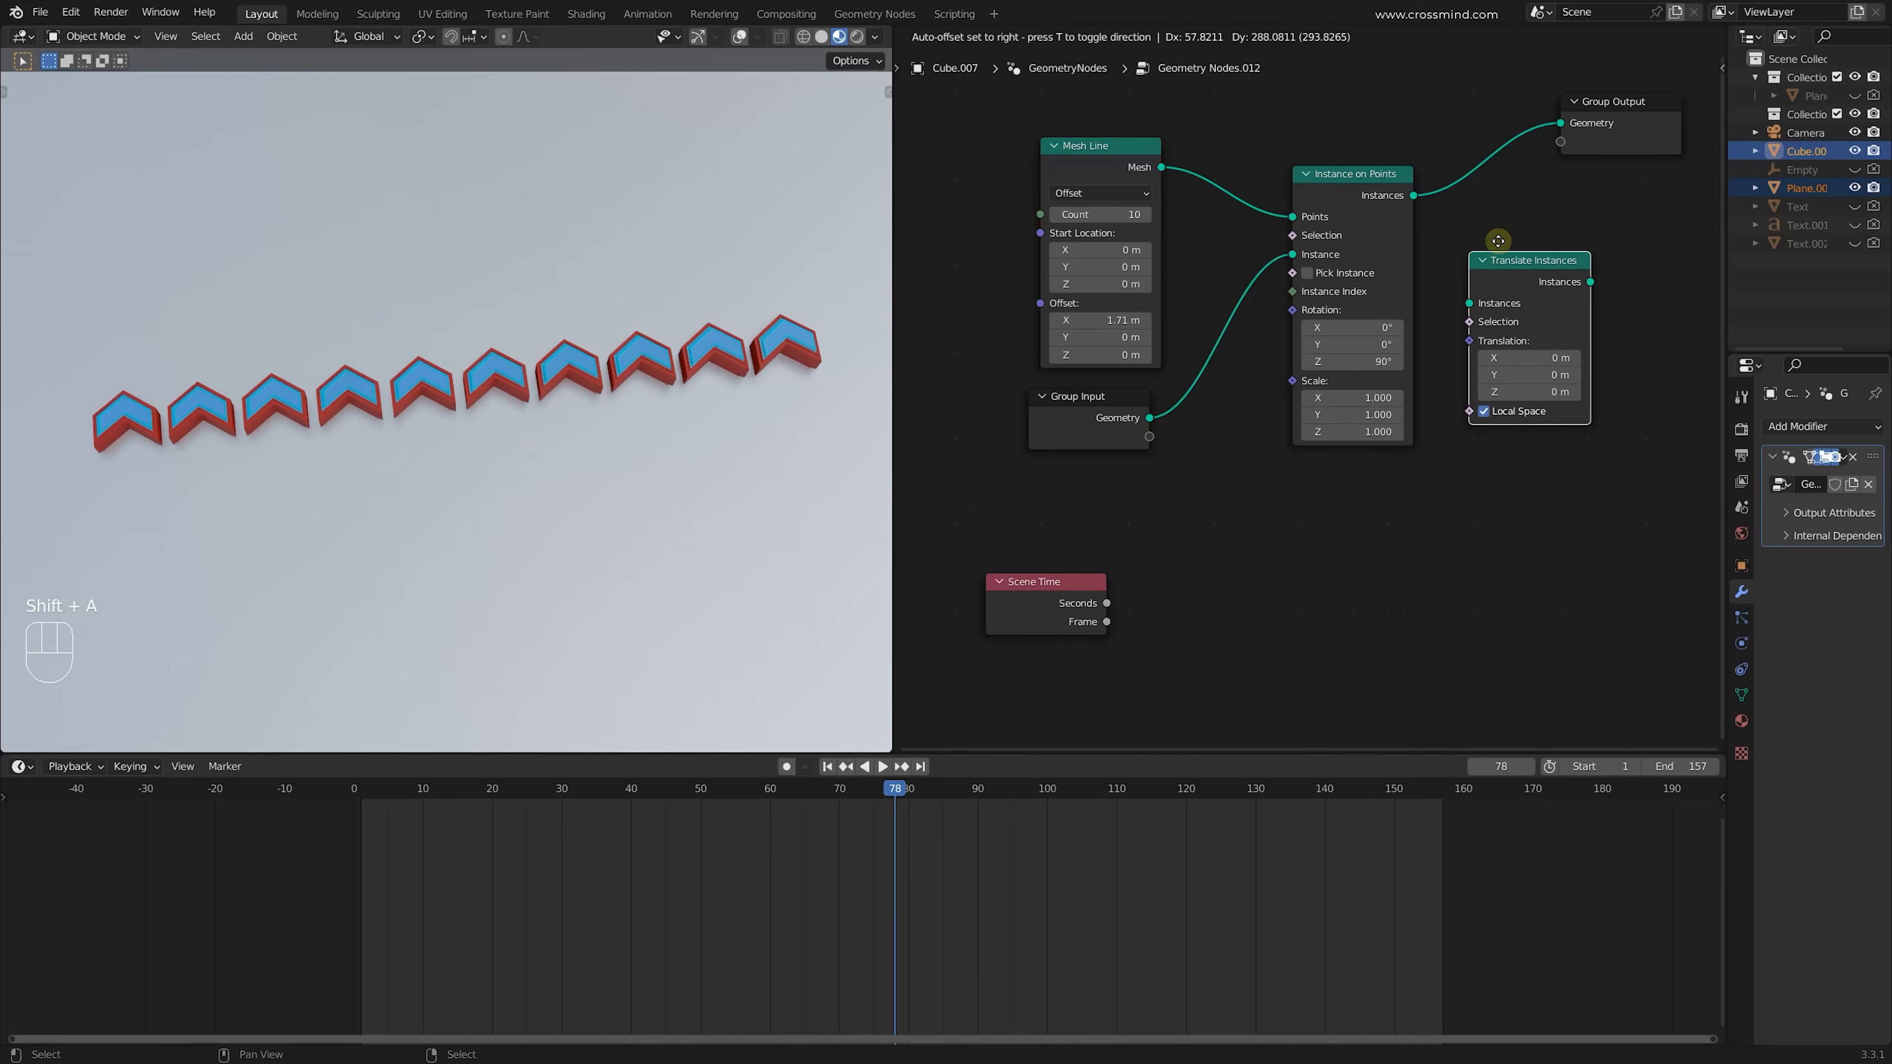
click(1512, 287)
mouse_move(1519, 273)
shift+mouse_down()
mouse_move(1579, 273)
mouse_move(1505, 286)
shift+mouse_up()
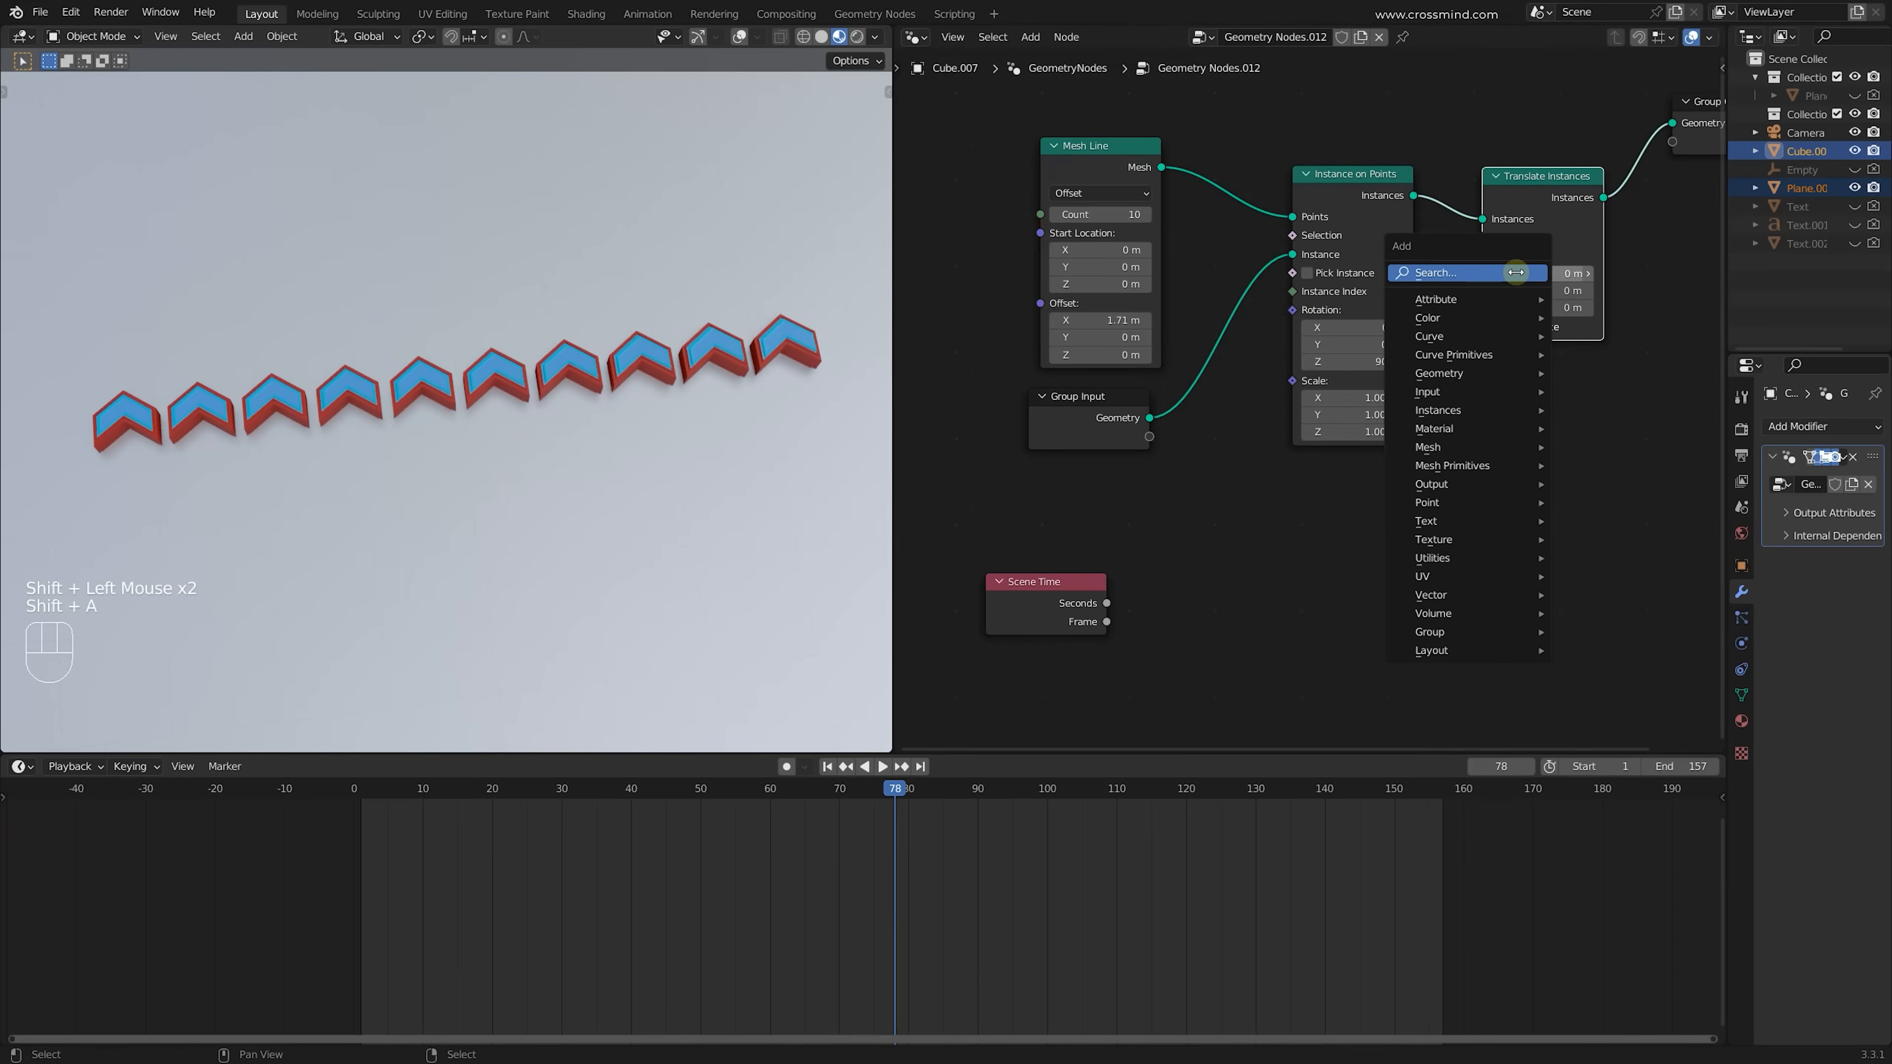
Connect a new Combine XYZ node to the Translation socket and drive its X with Scene Time's Frame output
text(comb)
click(1618, 304)
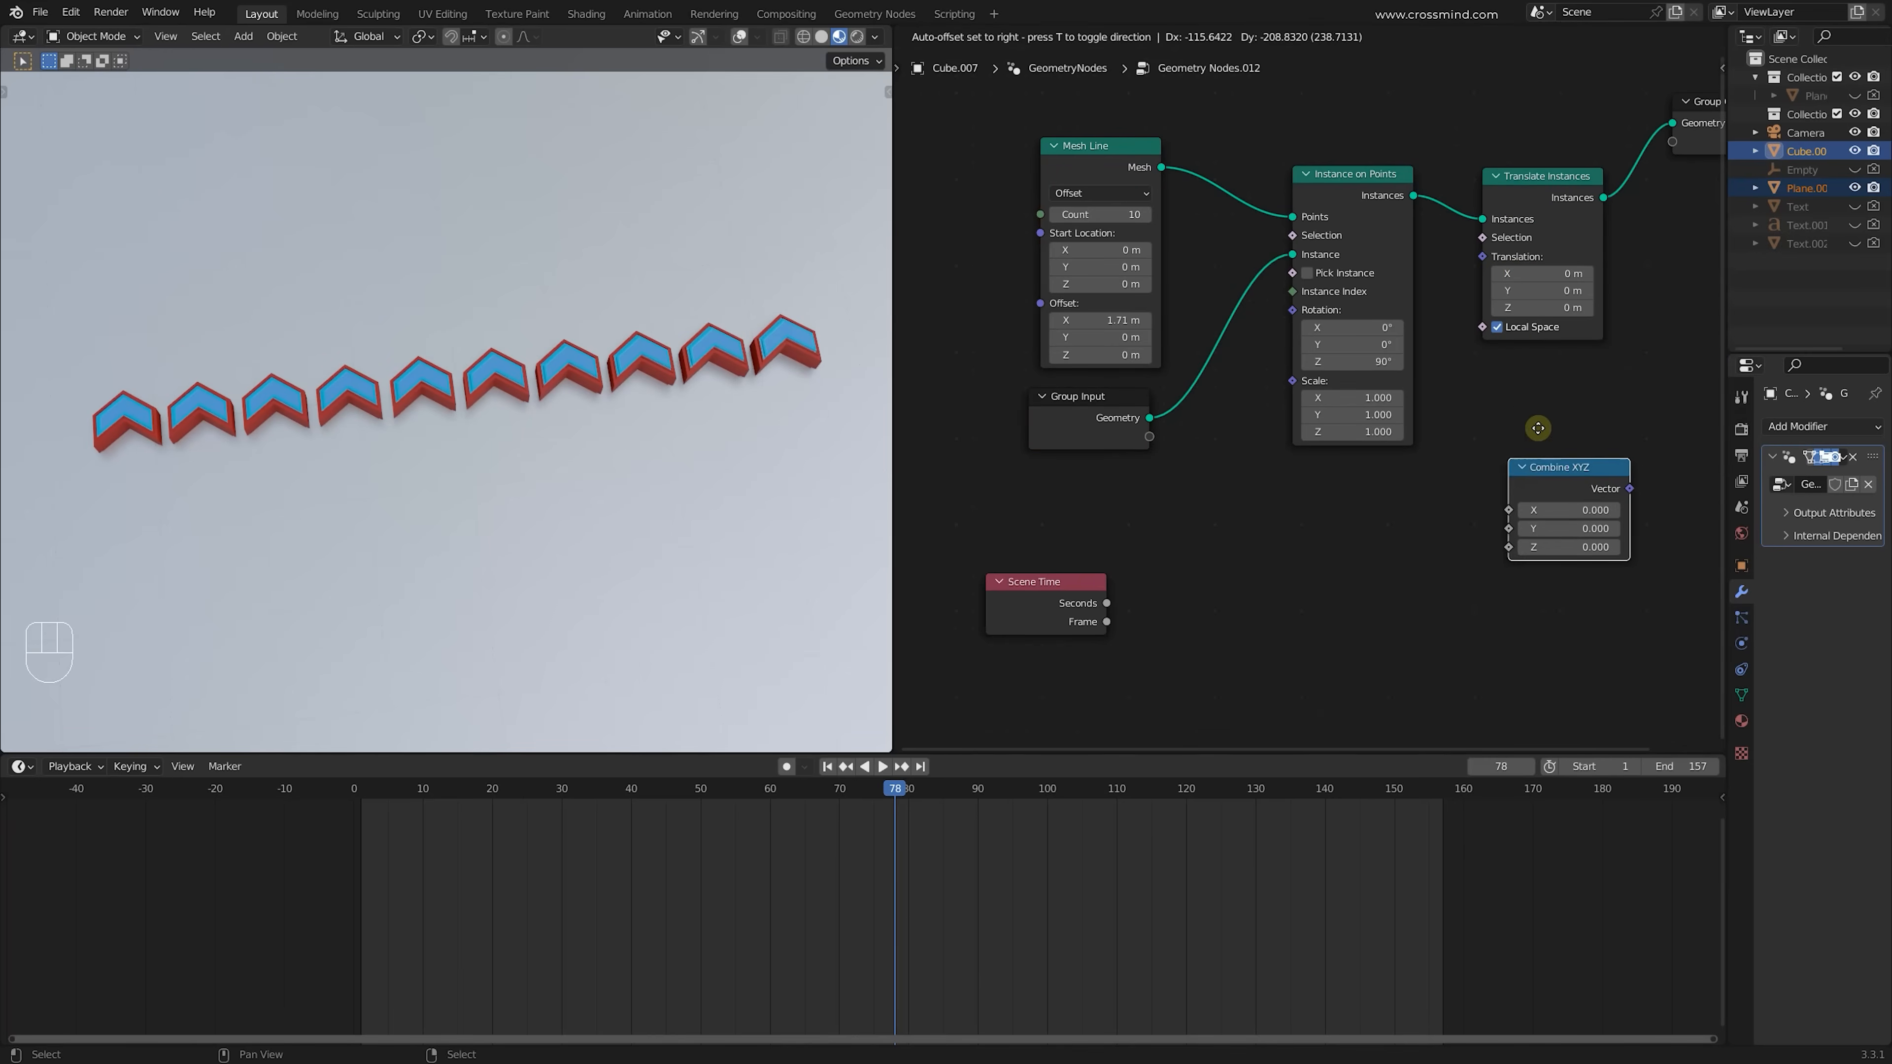
drag(1613, 430, 1483, 256)
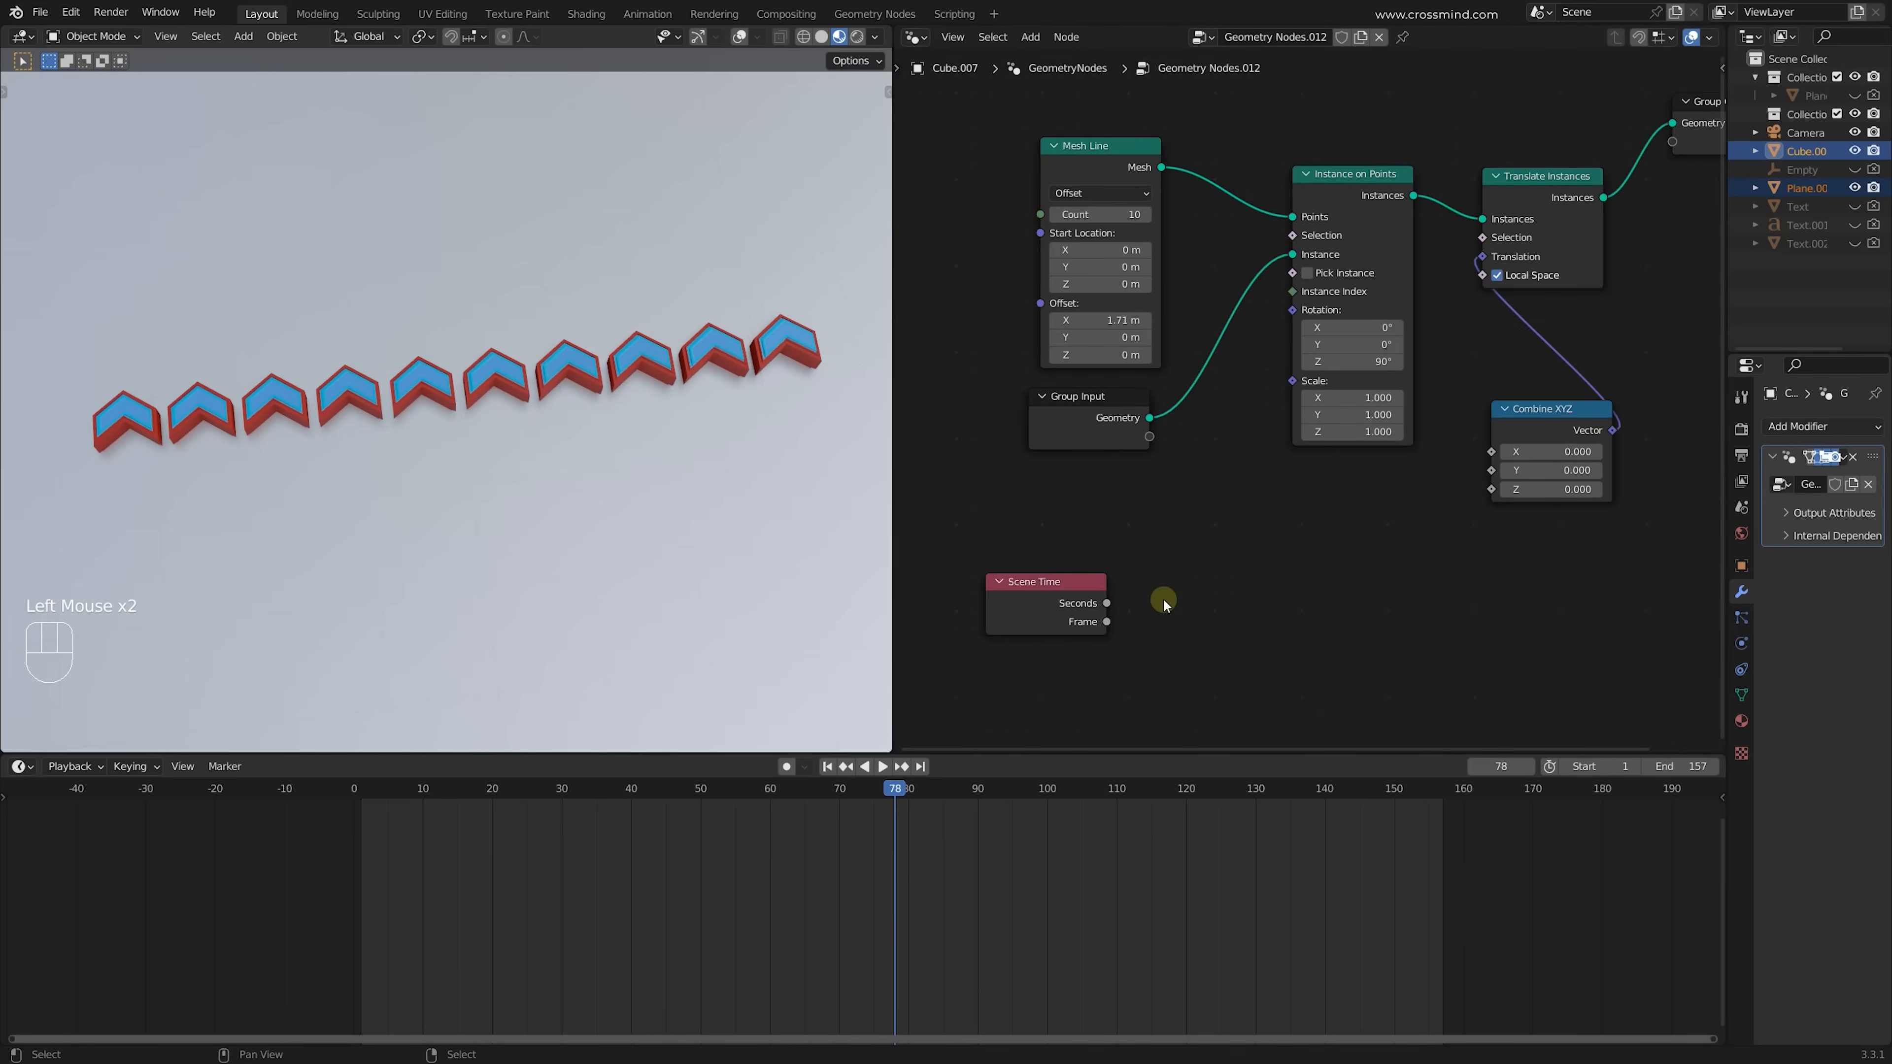
drag(1106, 623, 1492, 452)
drag(1083, 586, 1240, 502)
Play the animation from near the first frame to examine how the arrows move with the frame number
drag(372, 883, 373, 883)
shift+middle_drag(570, 380, 596, 507)
key(shift+space)
key(shift+space)
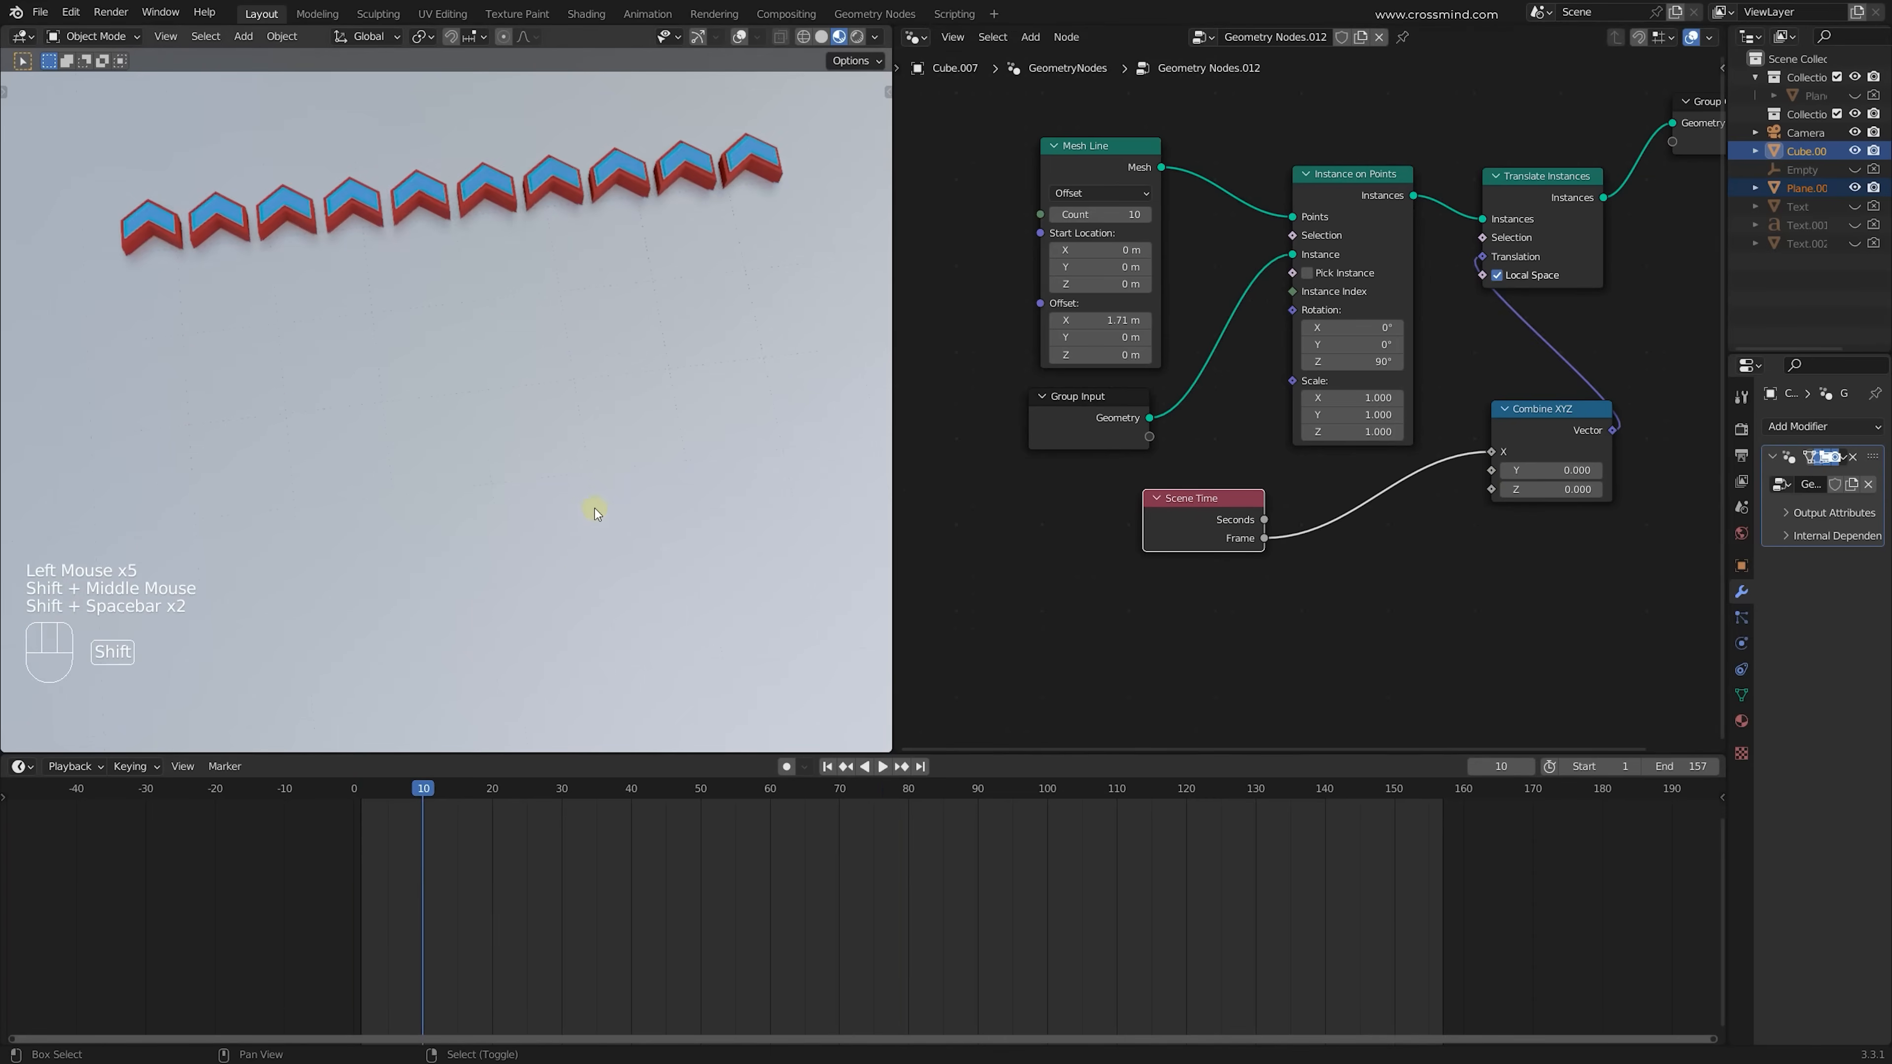
scroll(652, 386, down, 1)
shift+middle_drag(652, 383, 668, 454)
key(shift+space)
key(shift+space)
drag(418, 892, 427, 890)
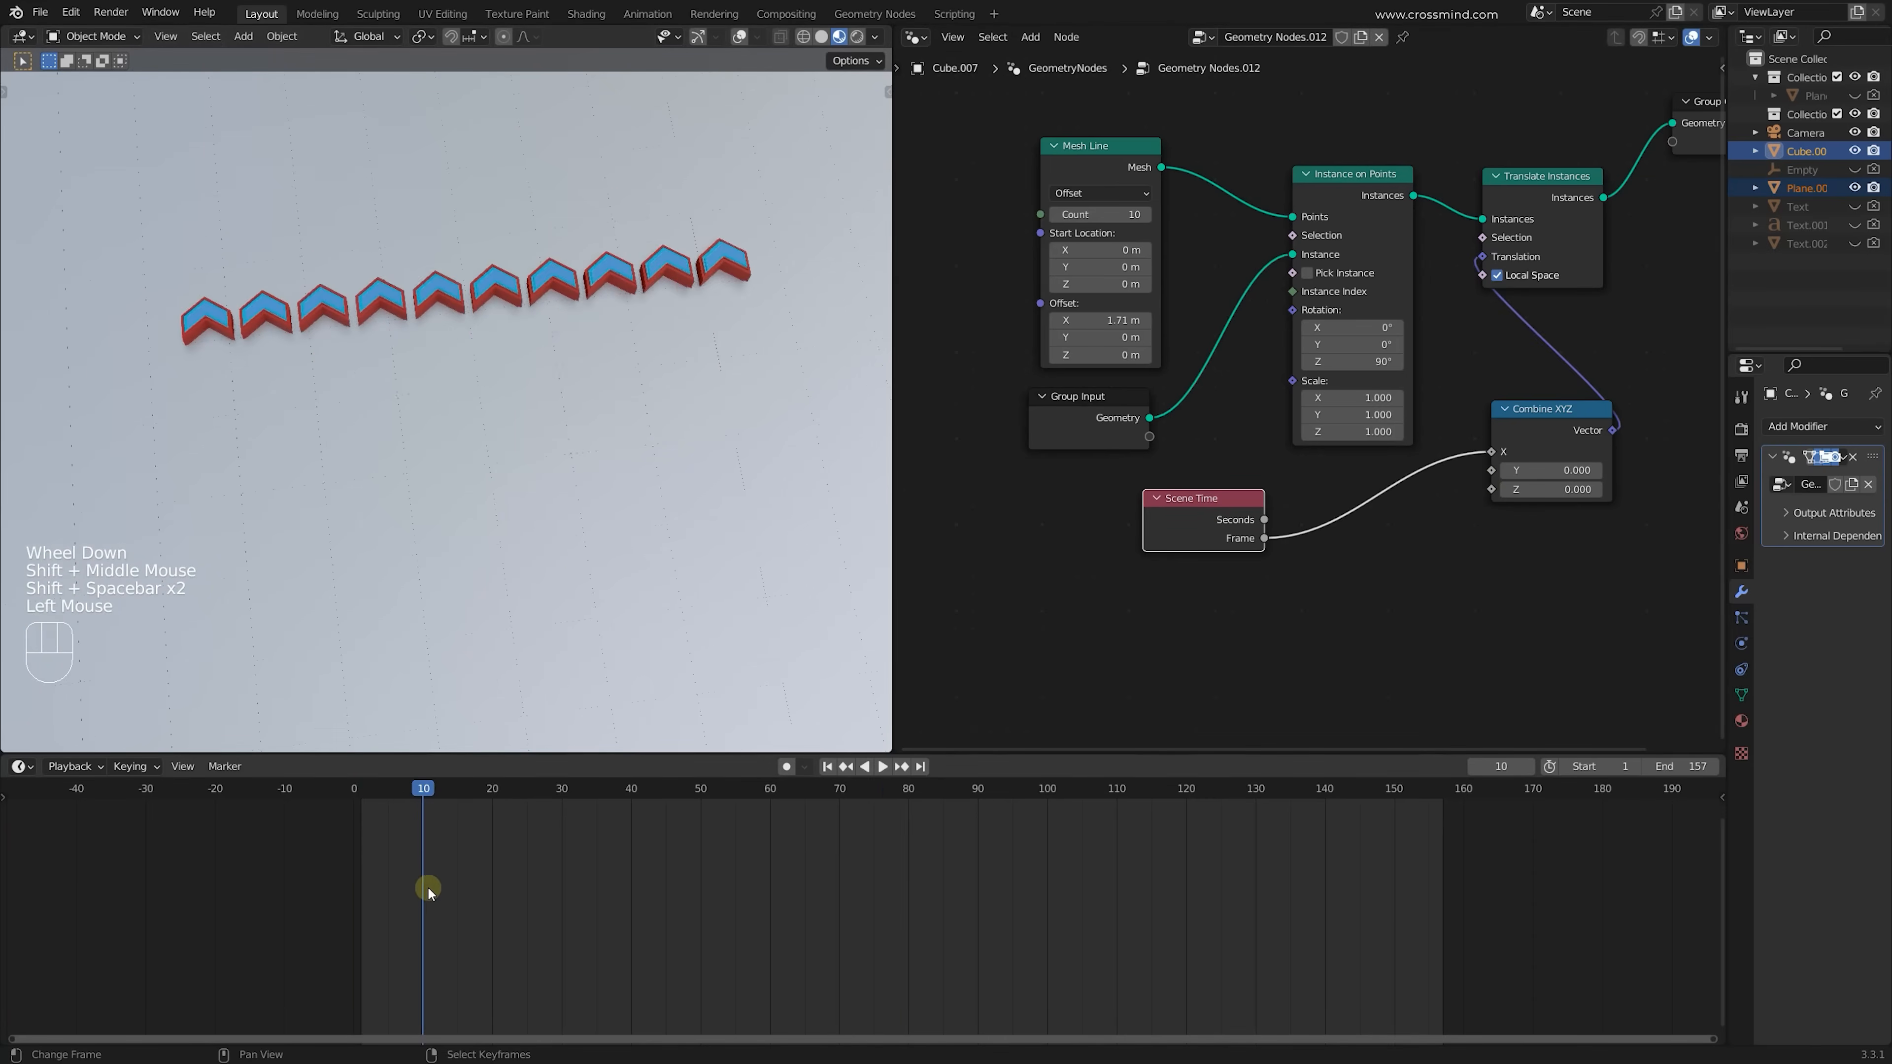
Spread the Scene Time and Combine XYZ nodes apart to make room on the link between them
drag(1195, 553, 1074, 571)
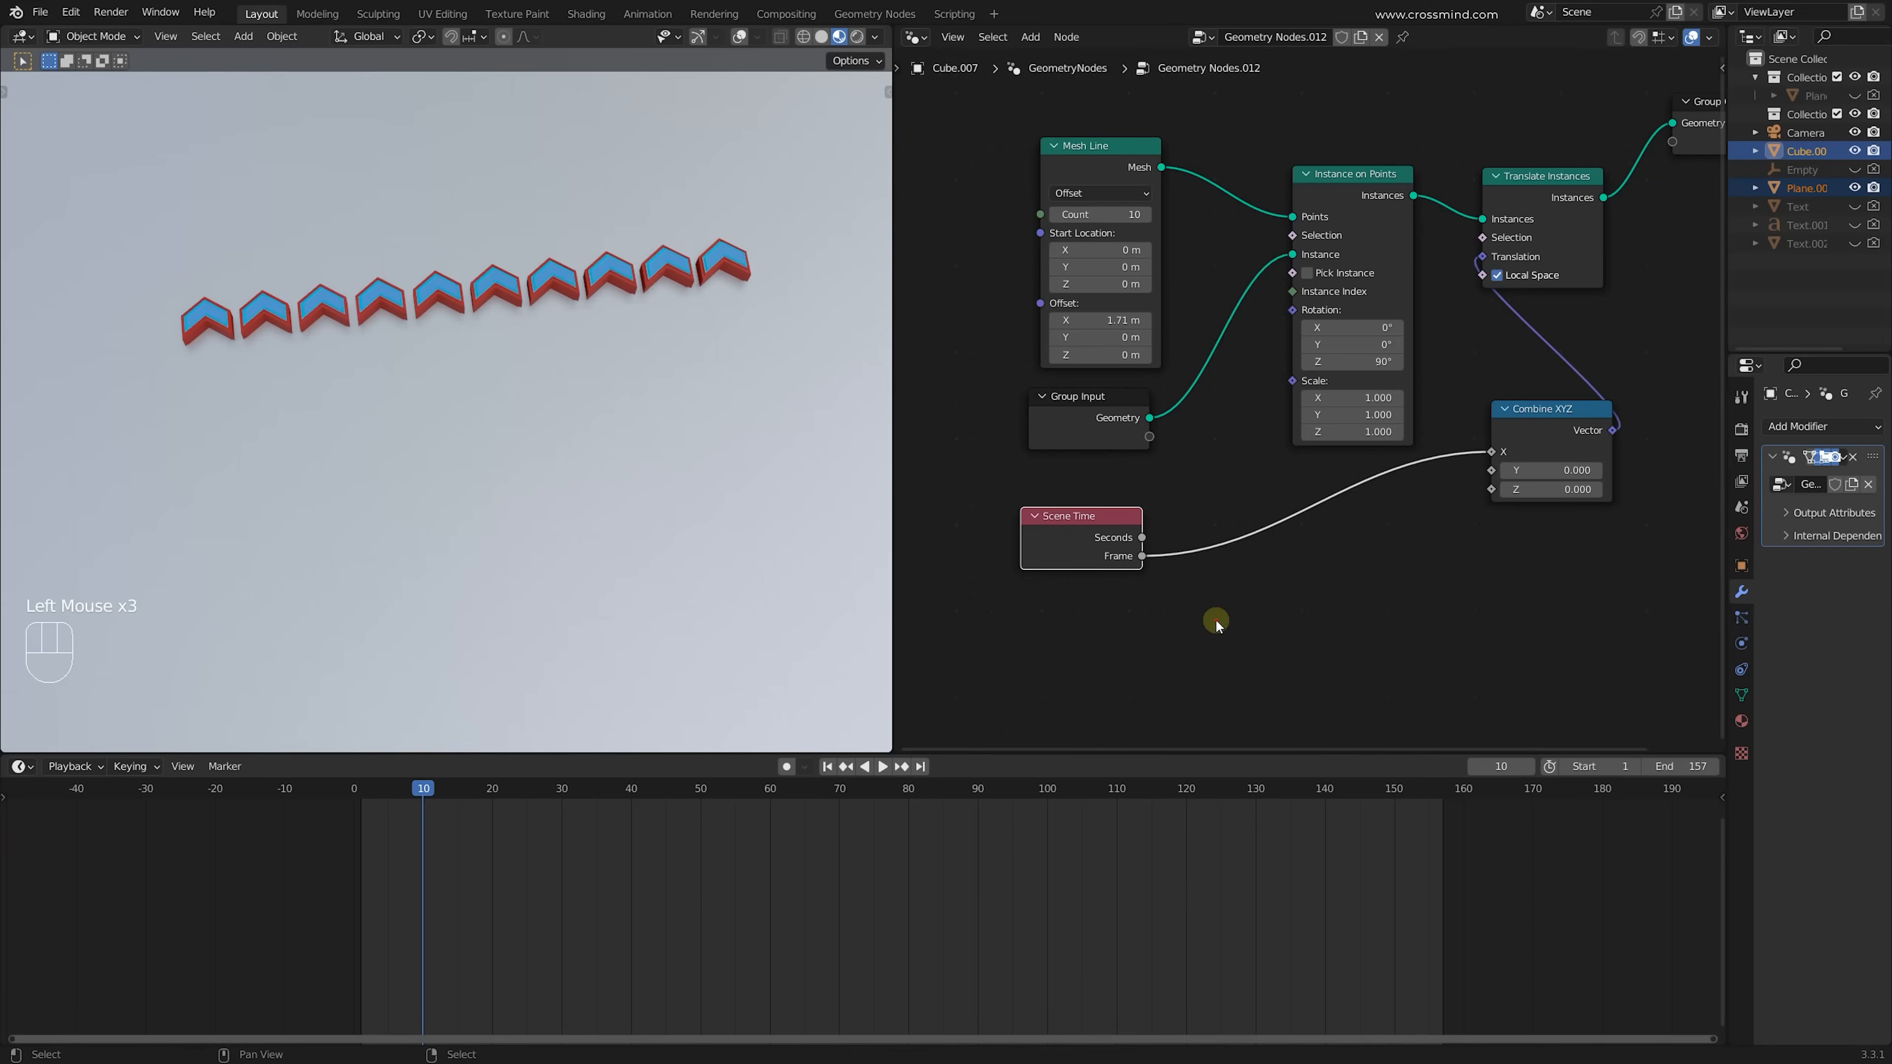
drag(1216, 621, 1098, 550)
drag(1565, 503, 1562, 519)
drag(1313, 585, 1380, 615)
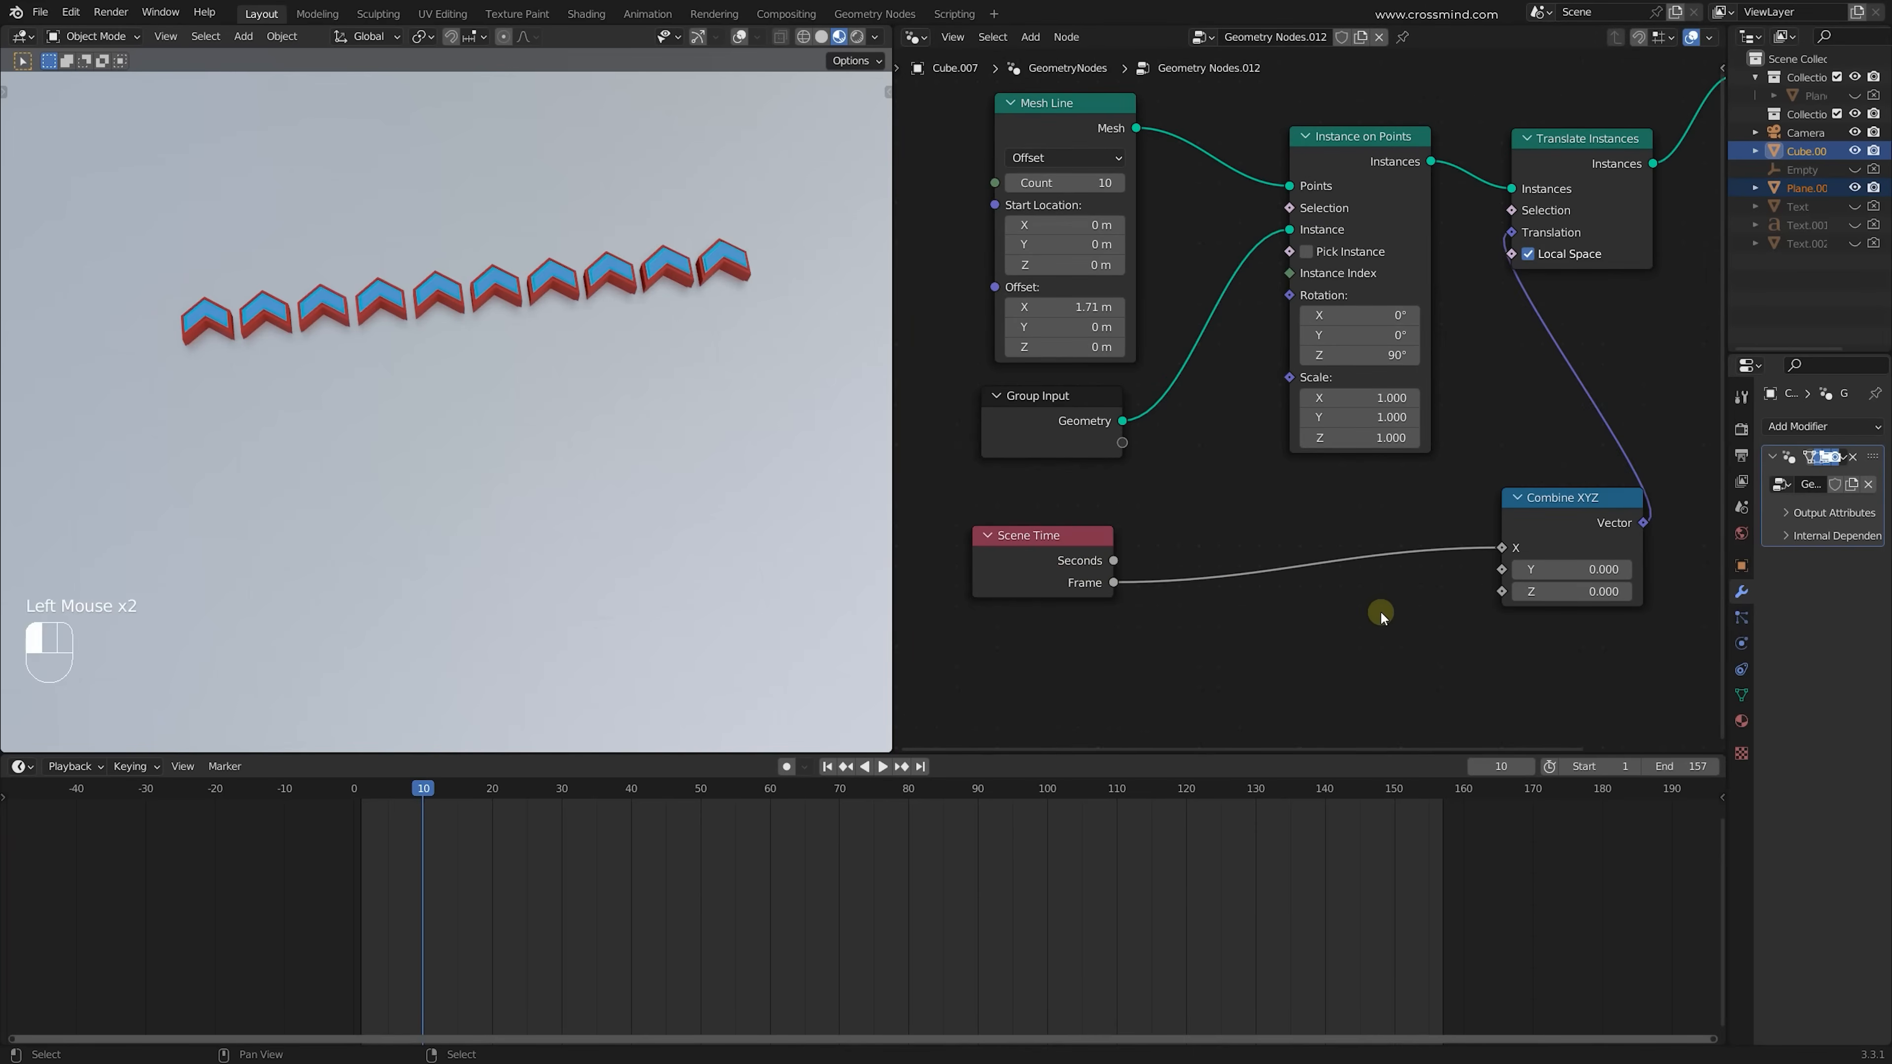
Insert a Math node multiplying by 0.100 between Scene Time and Combine XYZ, and start playback
key(shift+a)
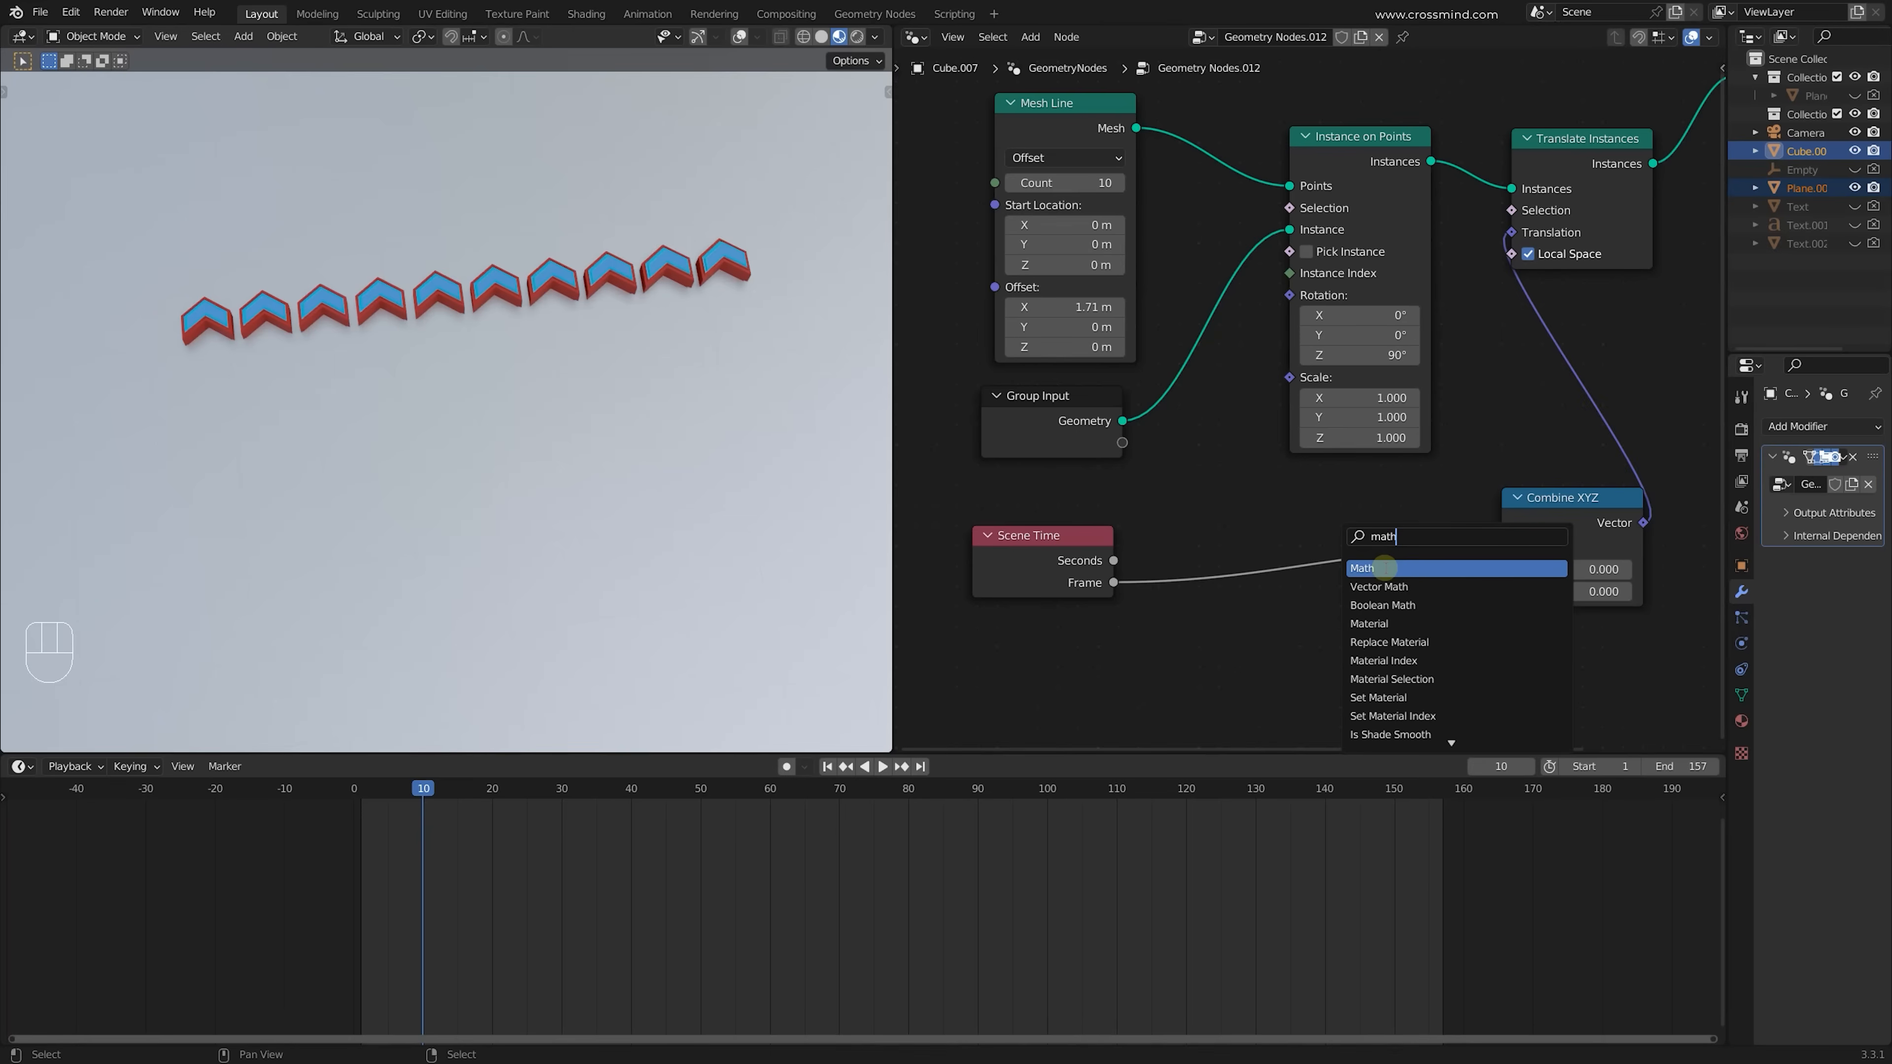
text(math)
click(1383, 568)
click(1267, 555)
click(1265, 593)
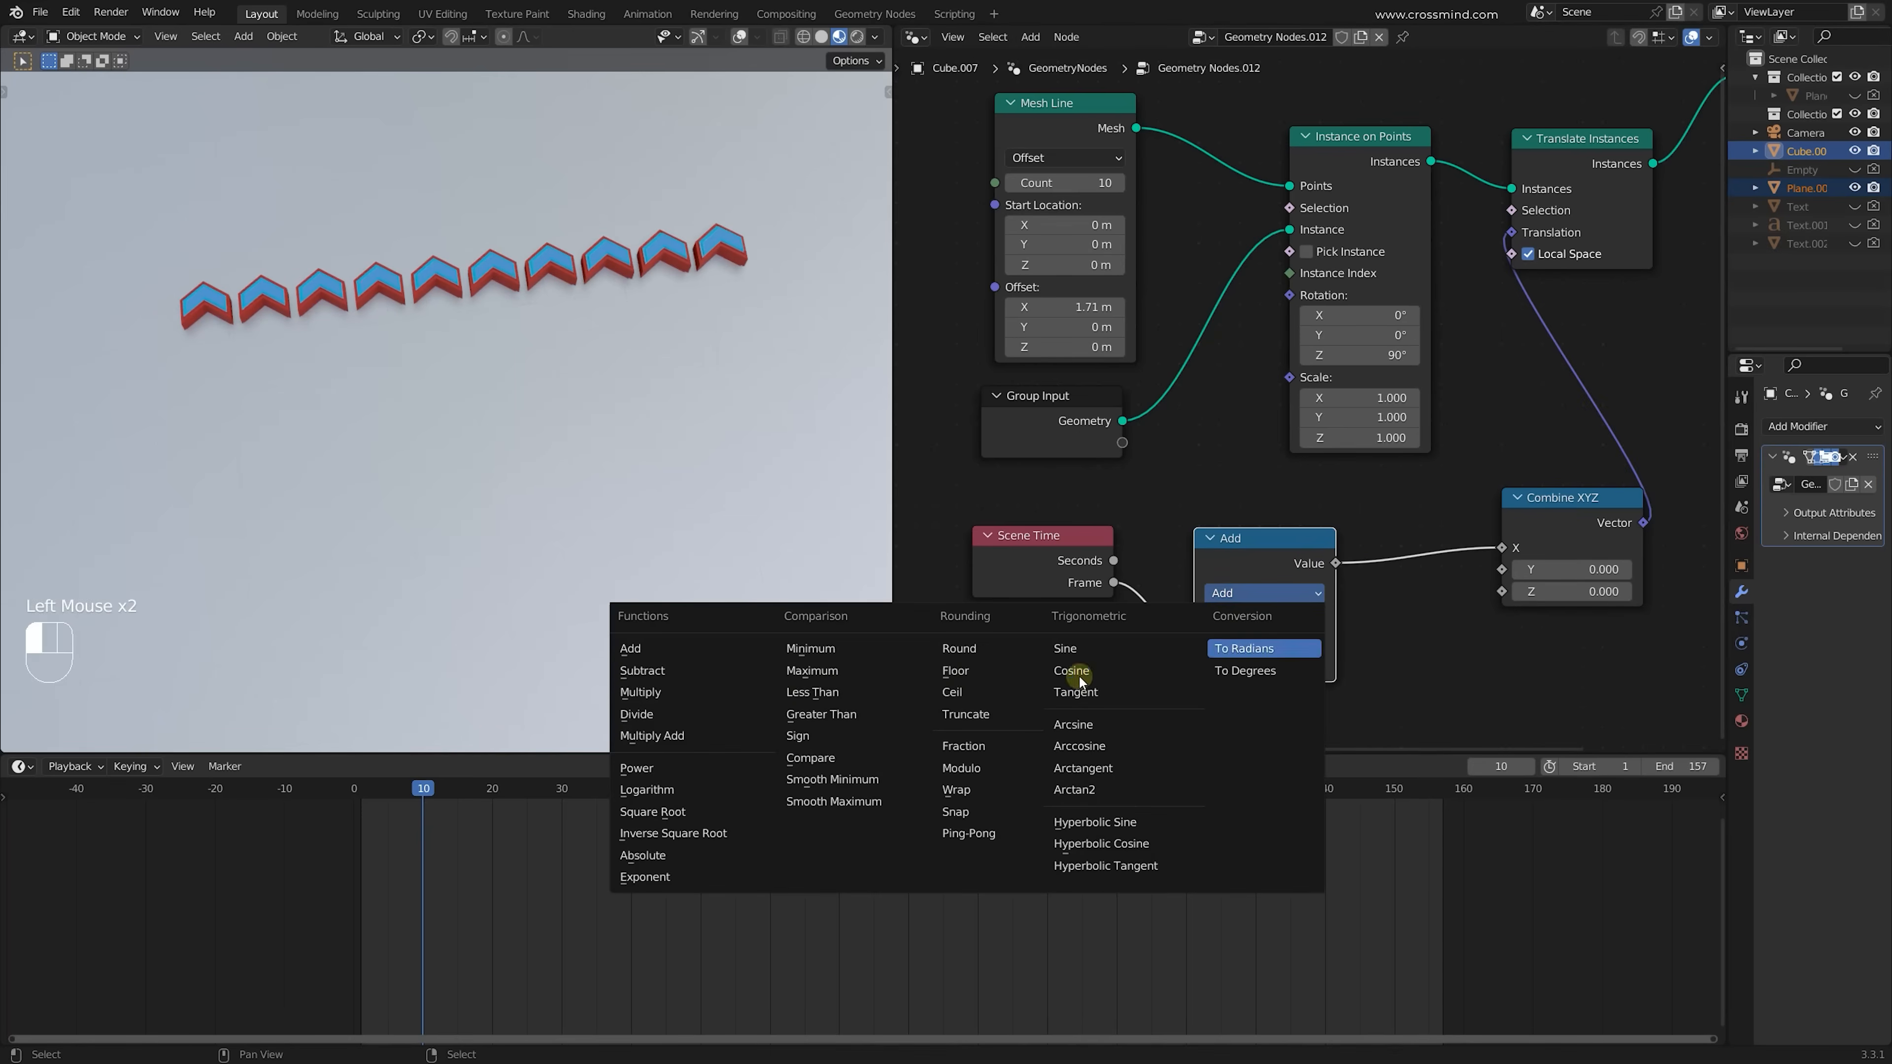
click(660, 692)
mouse_move(1300, 666)
shift+mouse_down()
mouse_move(1277, 666)
mouse_move(1293, 667)
shift+mouse_up()
key(shift+space)
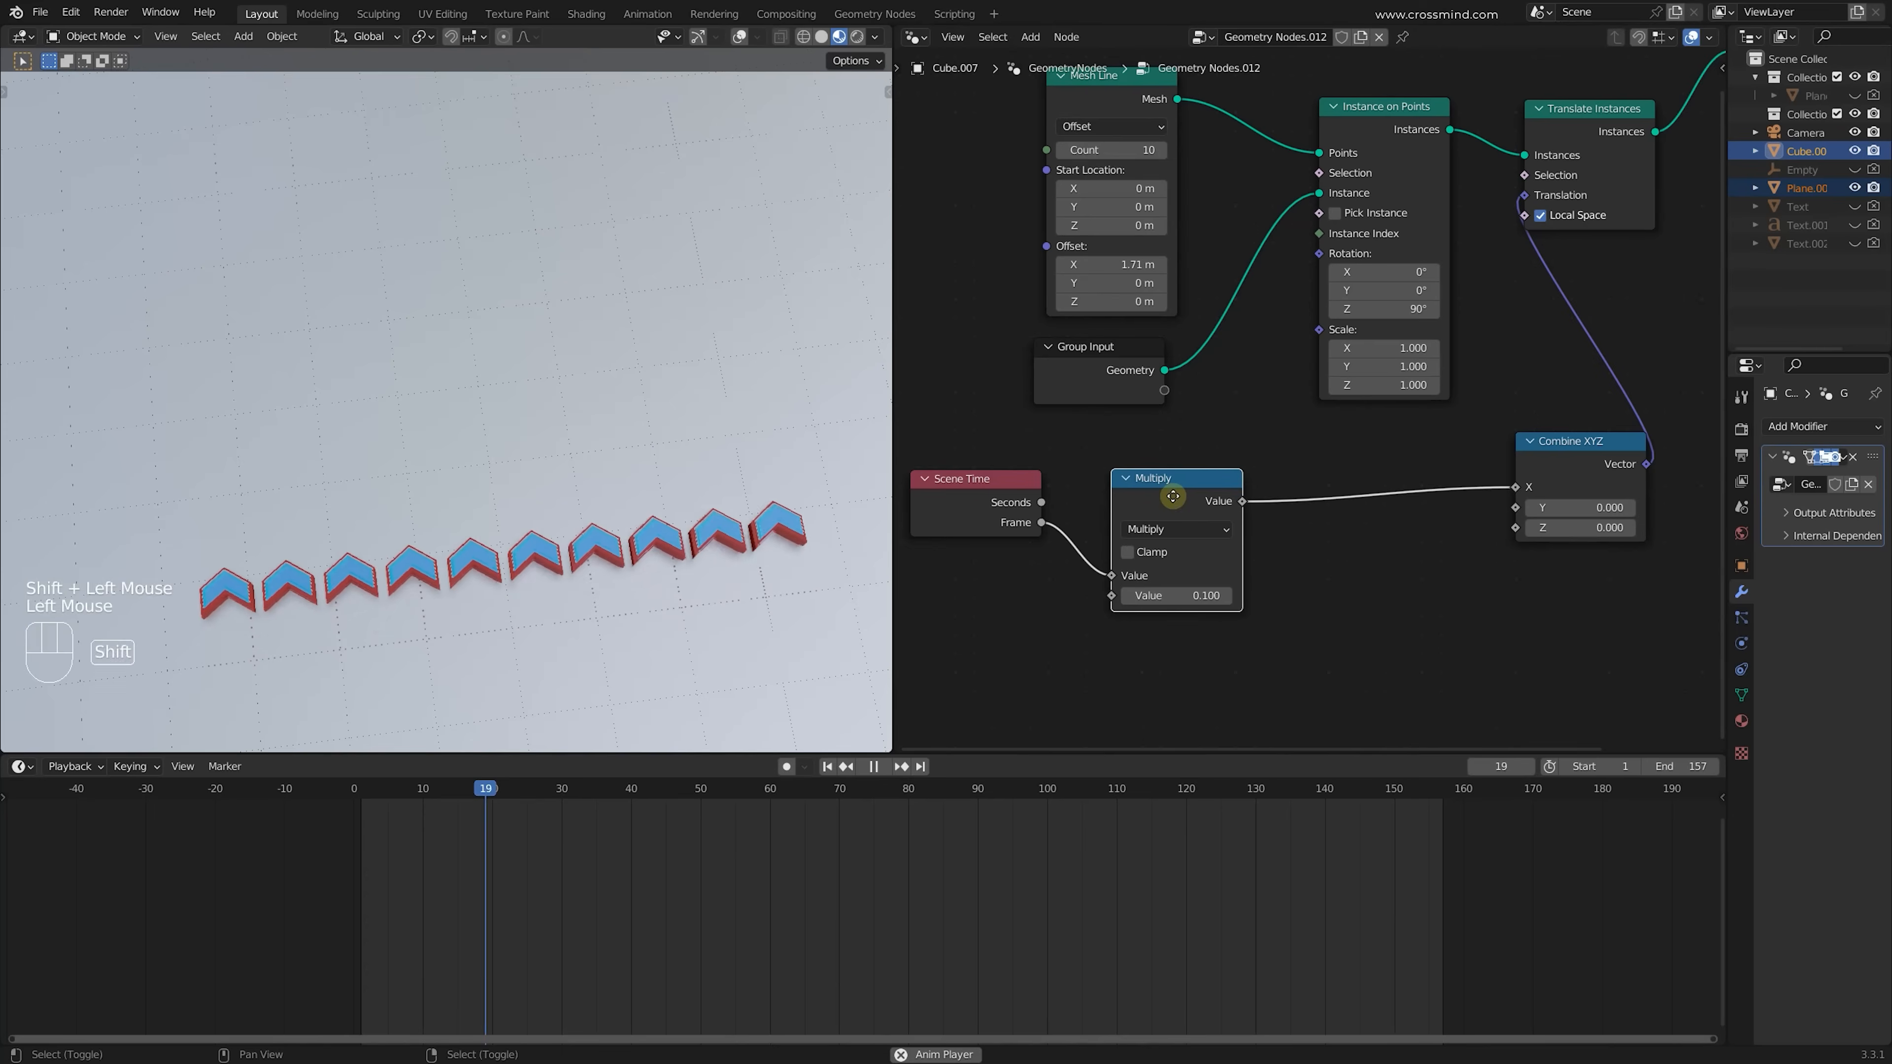
Duplicate the Multiply node onto the link to Combine XYZ, switch the copy to Snap and set its increment to 0.840
key(shift+d)
click(1361, 570)
click(1363, 601)
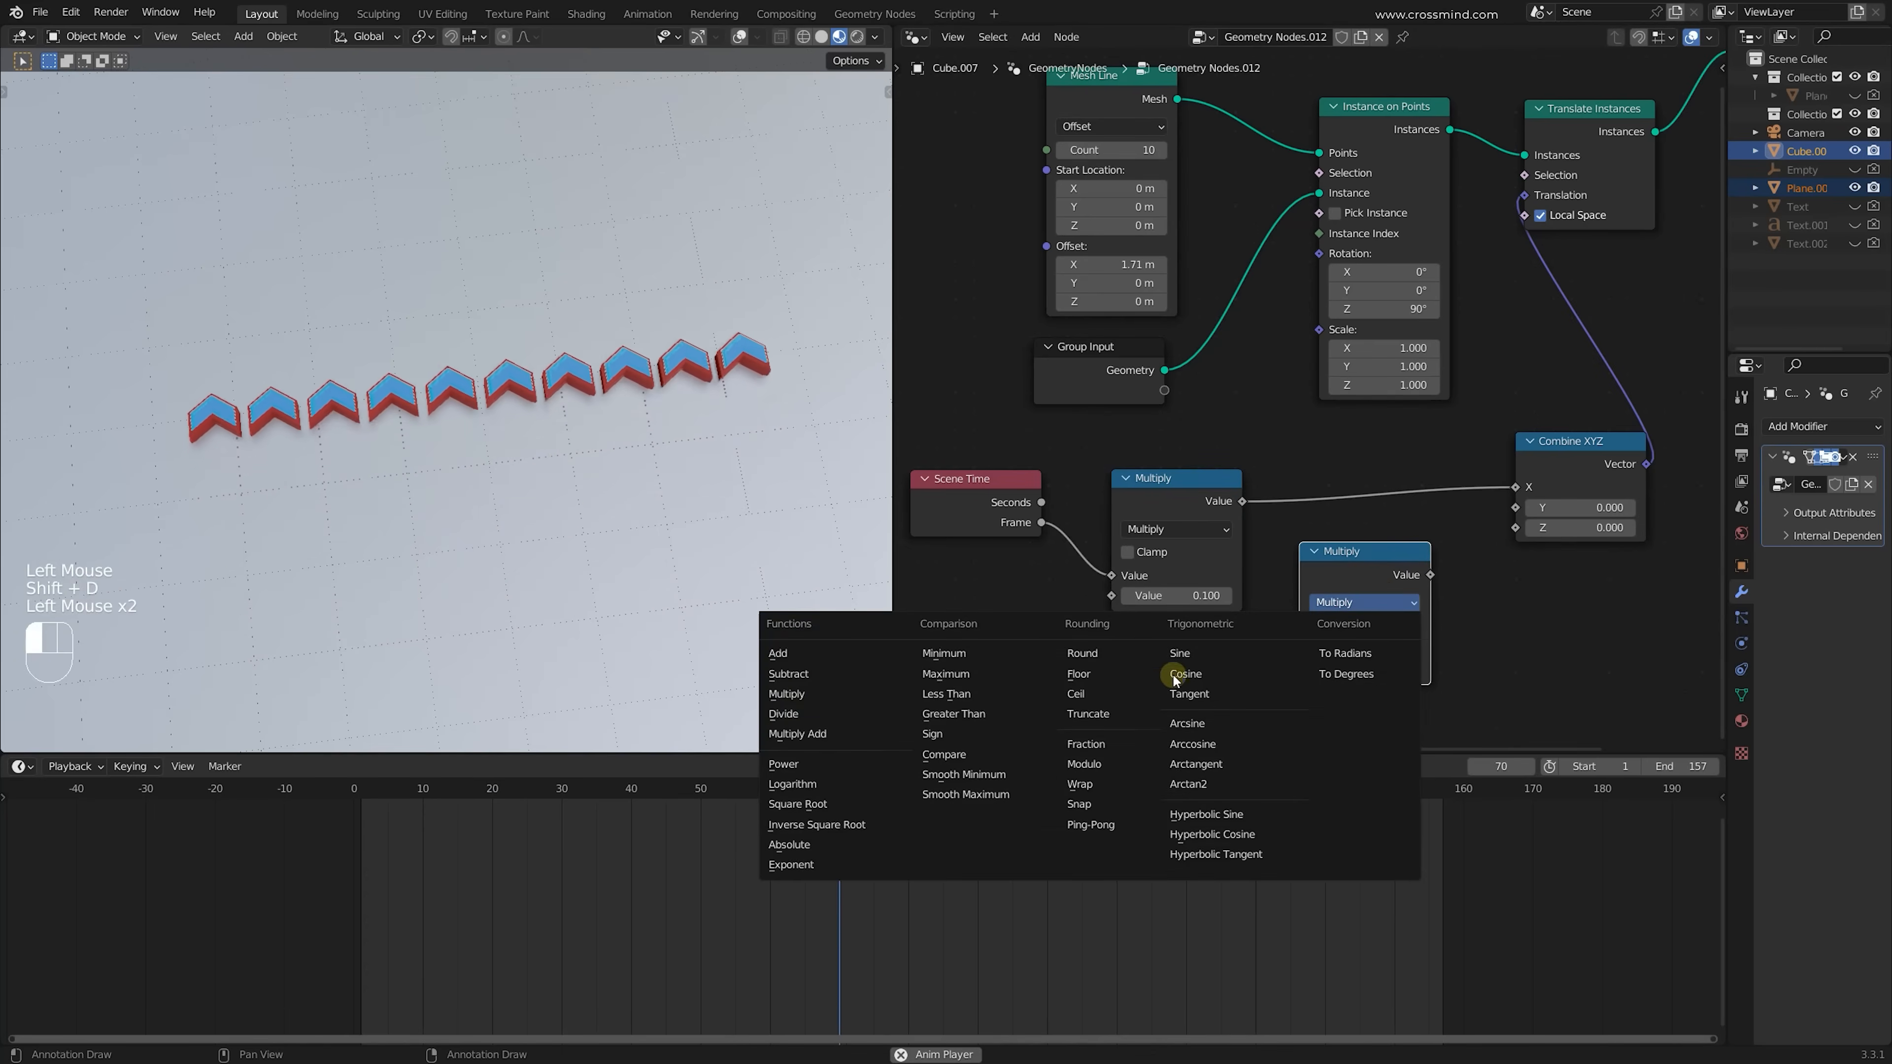
click(1079, 803)
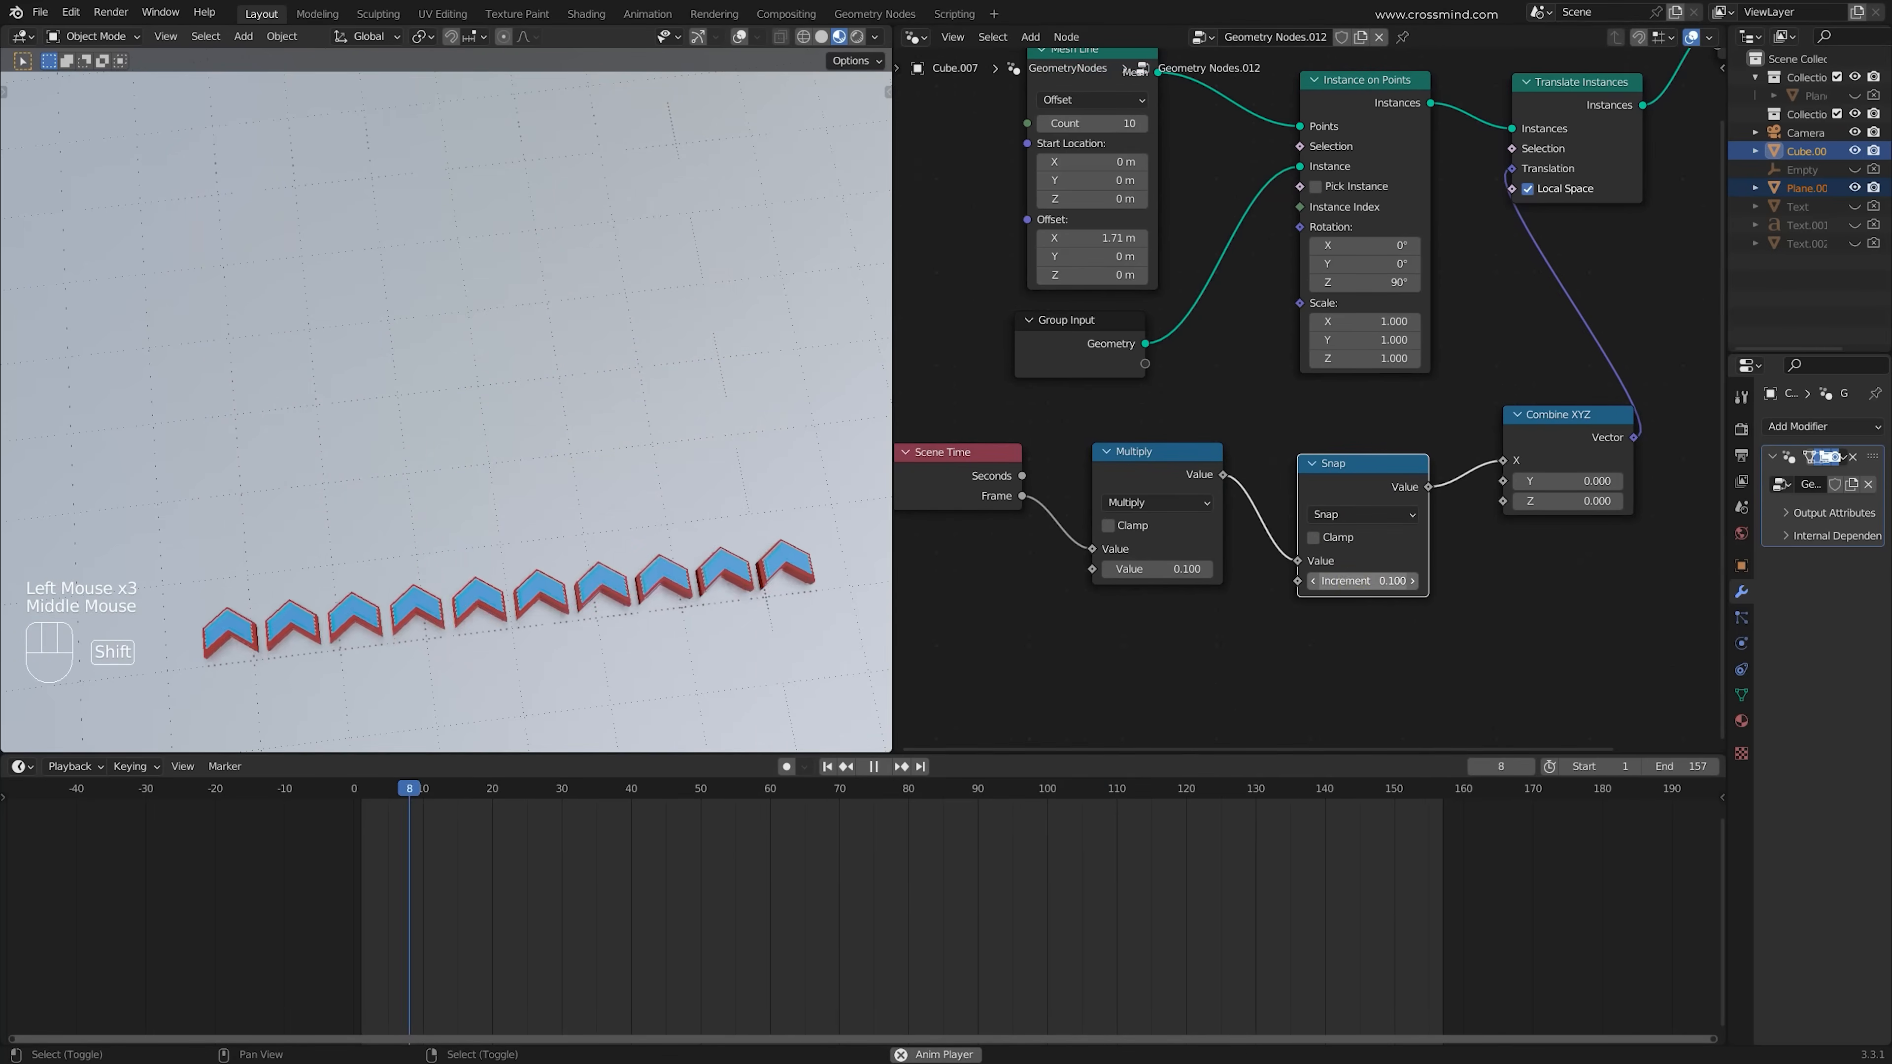
shift+drag(1333, 580, 1350, 581)
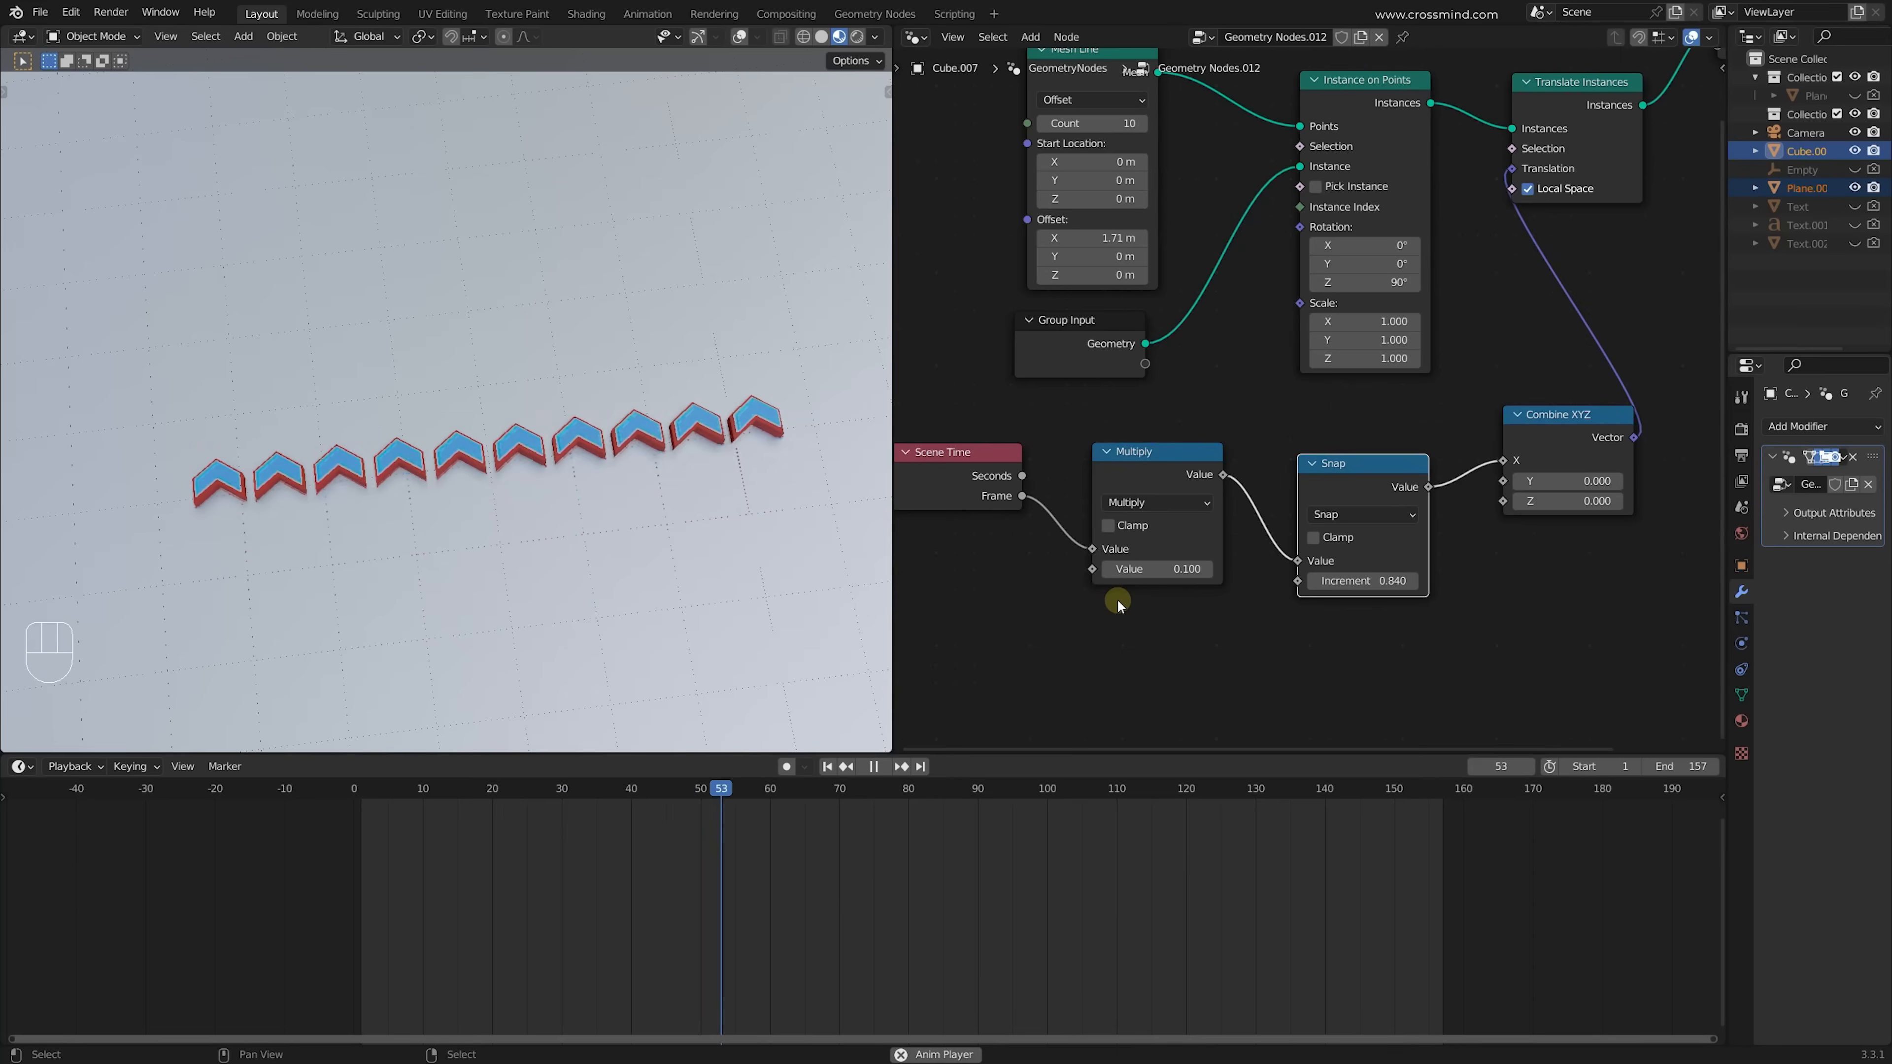
drag(1352, 485, 1313, 477)
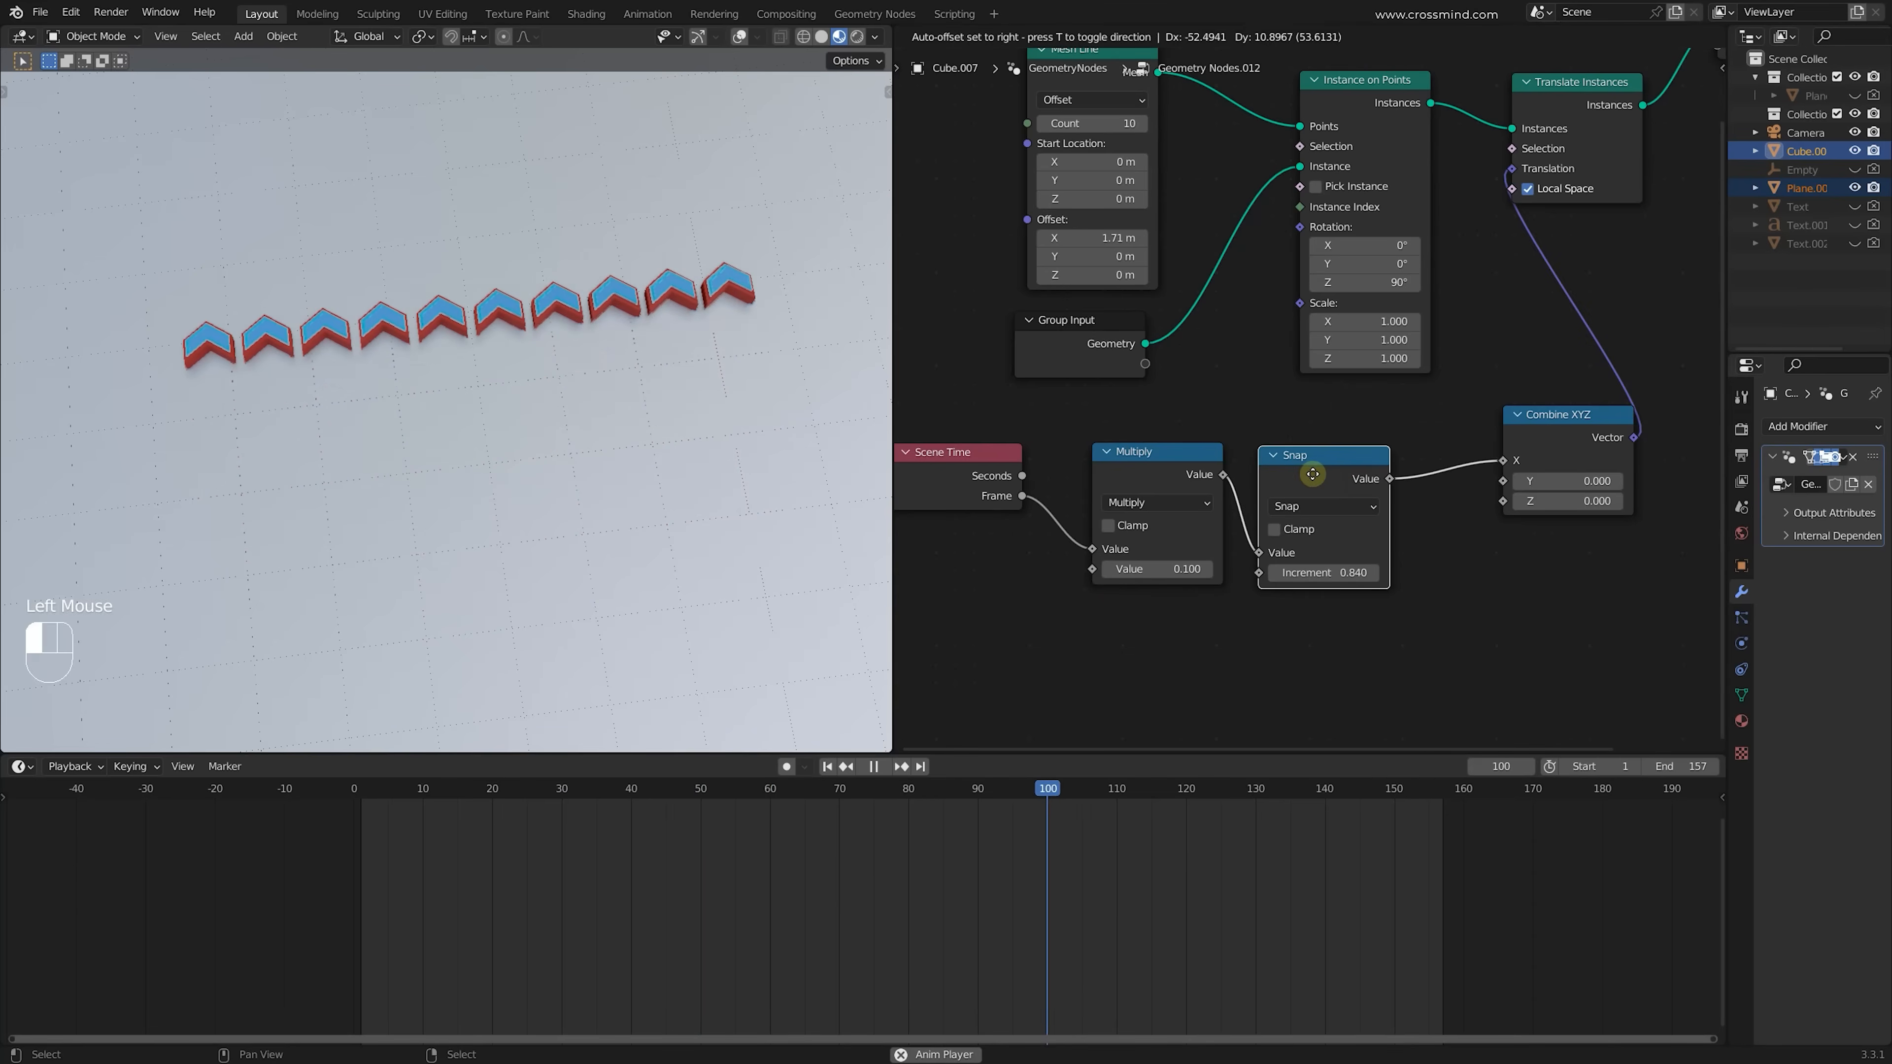
scroll(1428, 570, down, 2)
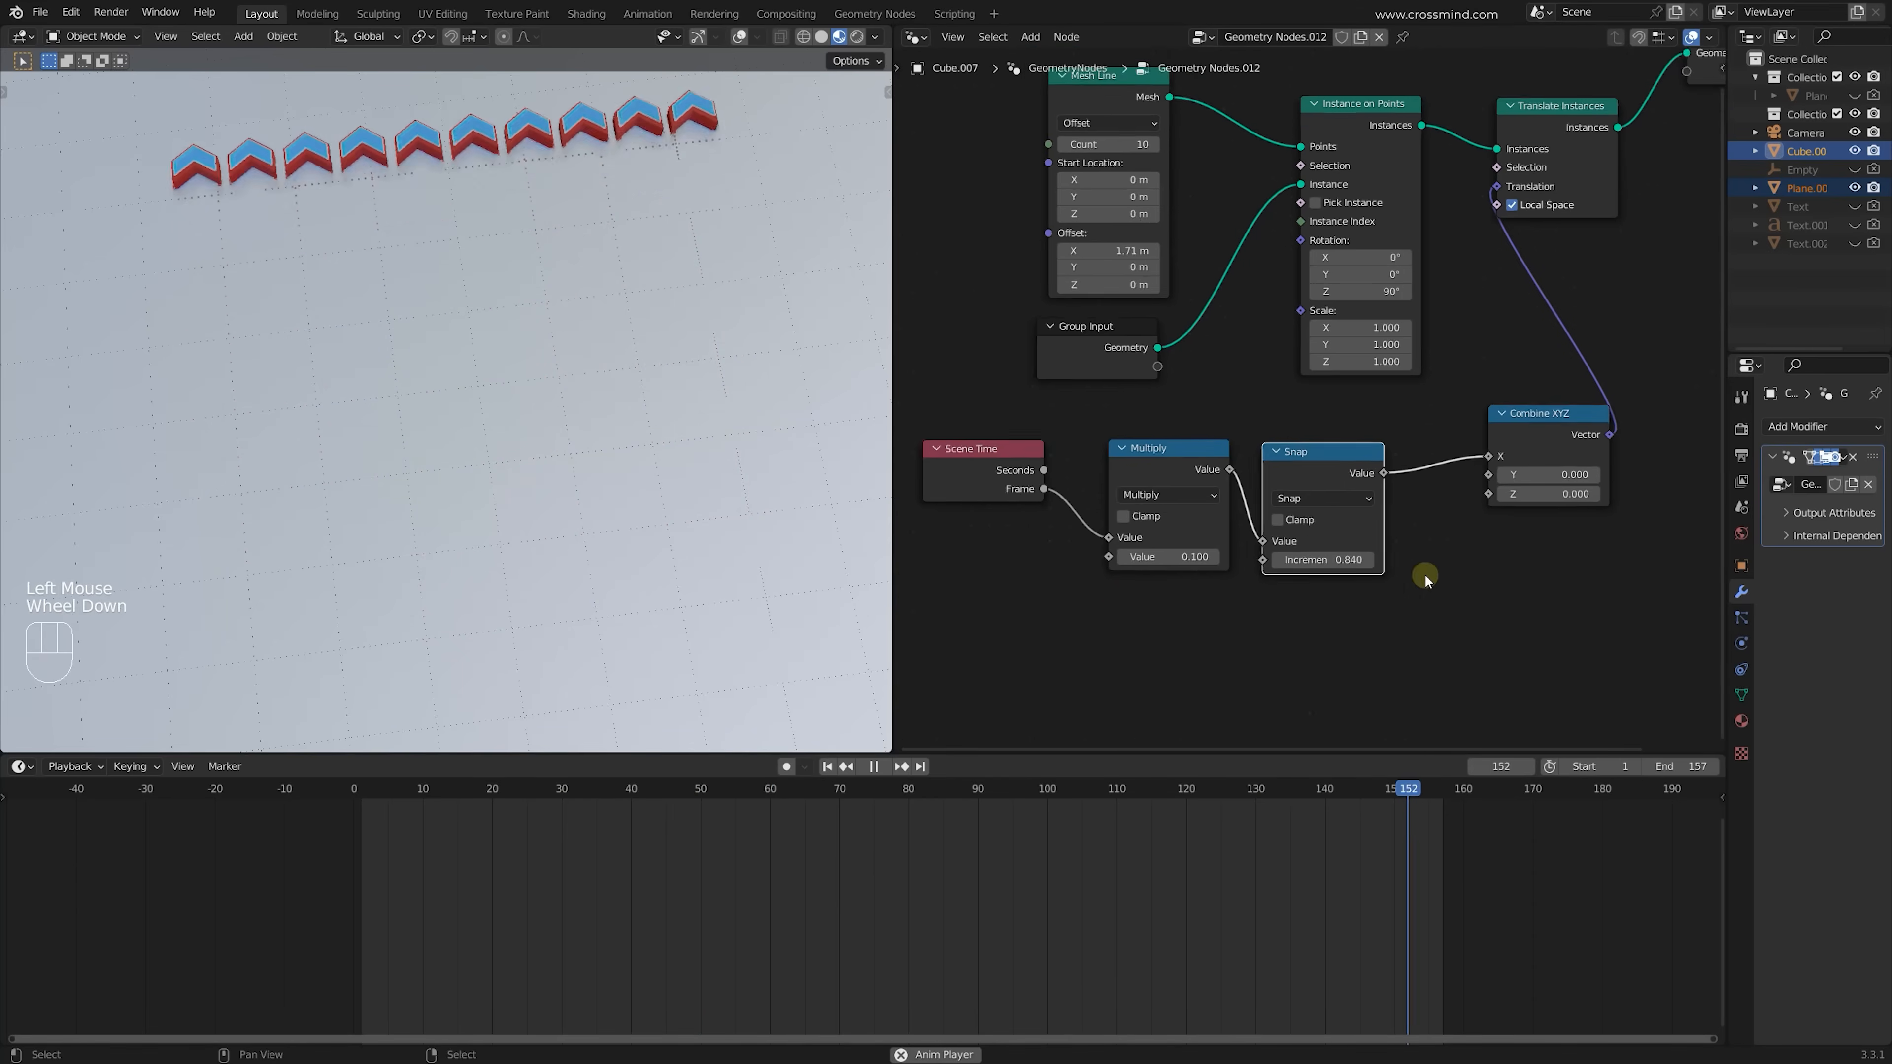
scroll(671, 477, down, 1)
shift+middle_drag(663, 473, 570, 296)
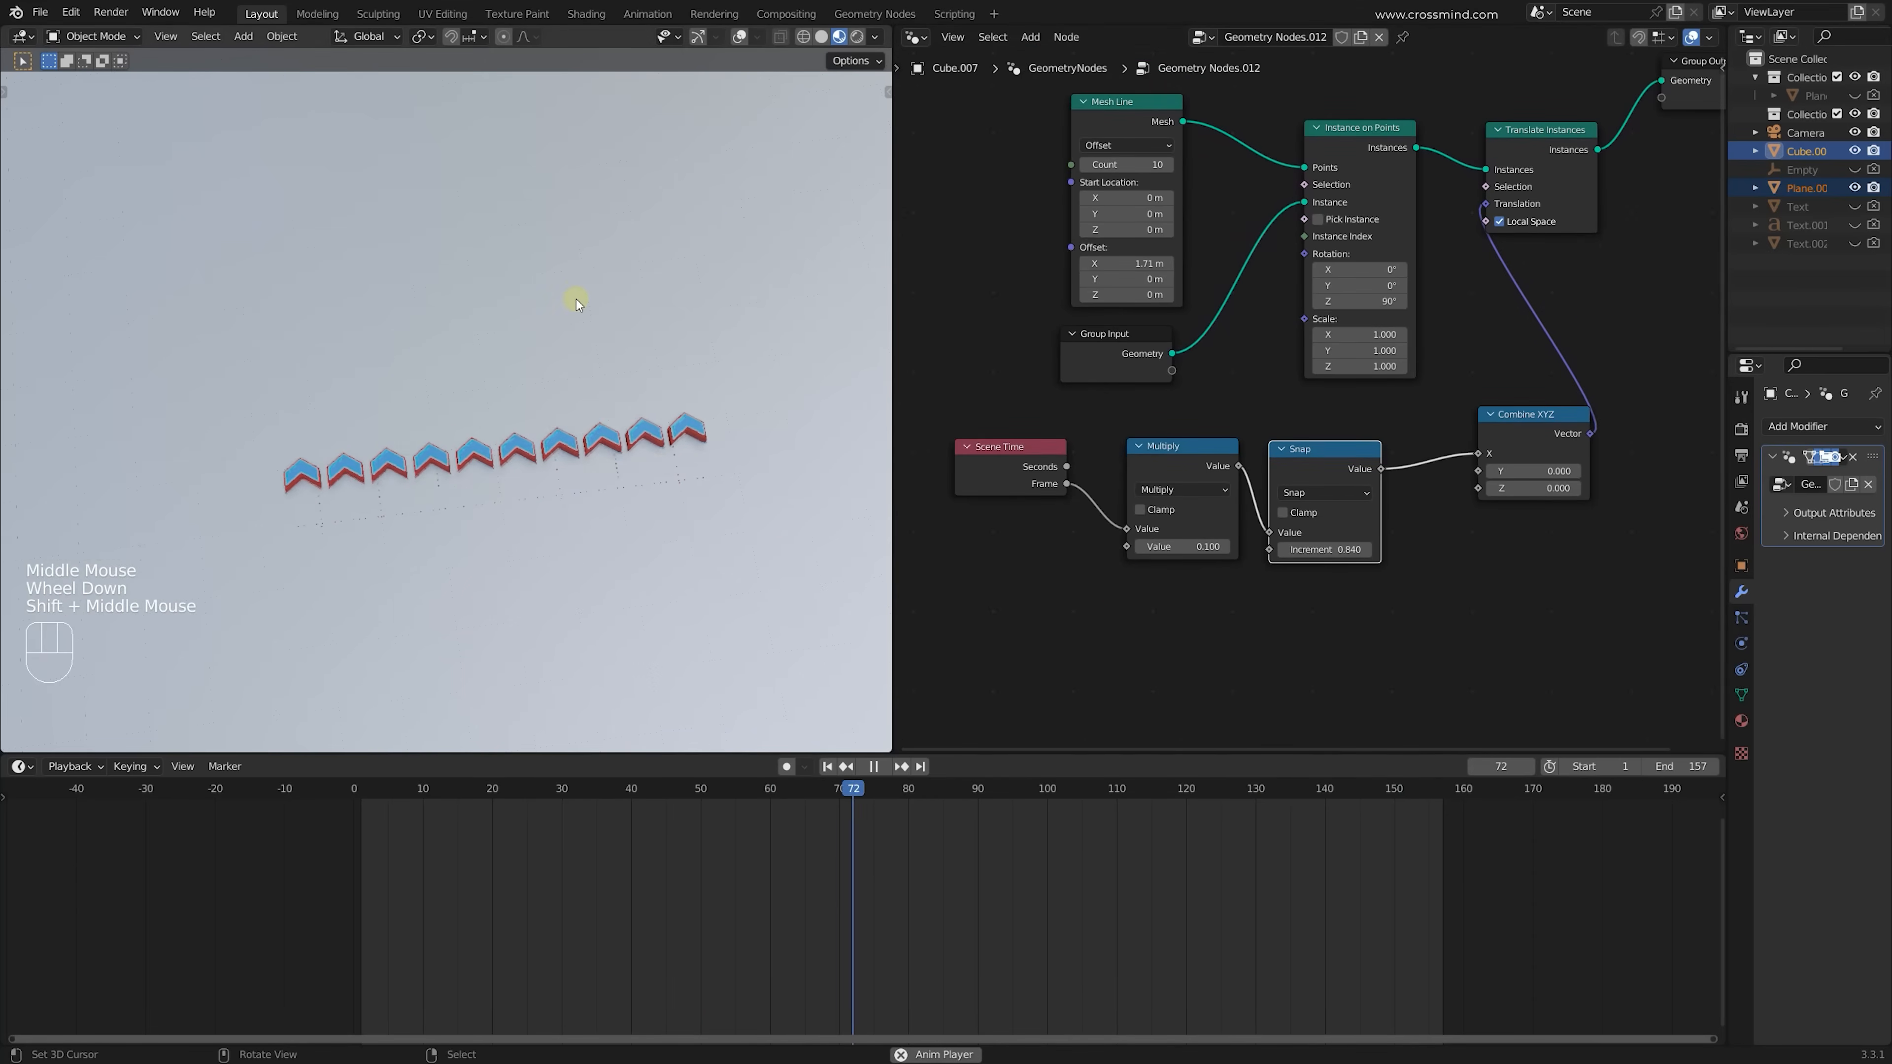
scroll(1405, 486, up, 2)
Mute the Snap node, then insert a duplicate of Multiply after it and change its operation to Modulo
click(1309, 477)
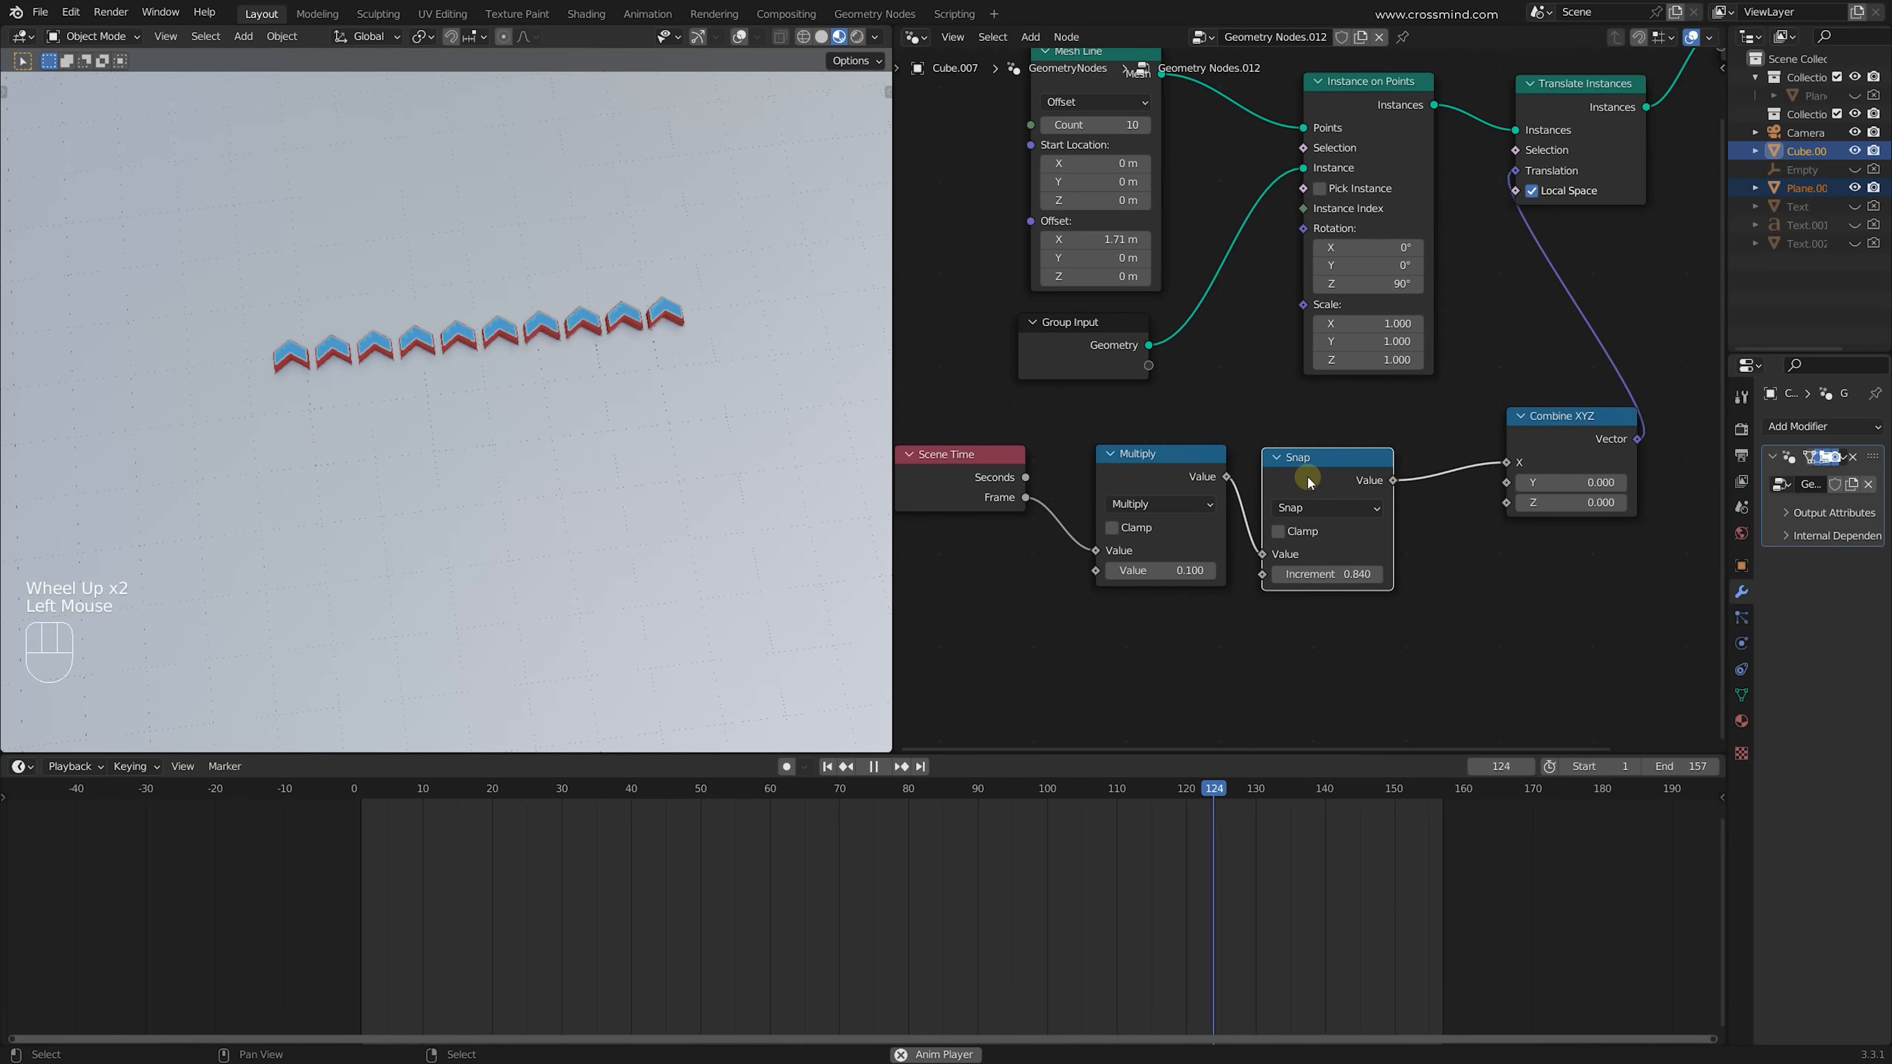
key(m)
click(1192, 485)
key(shift+d)
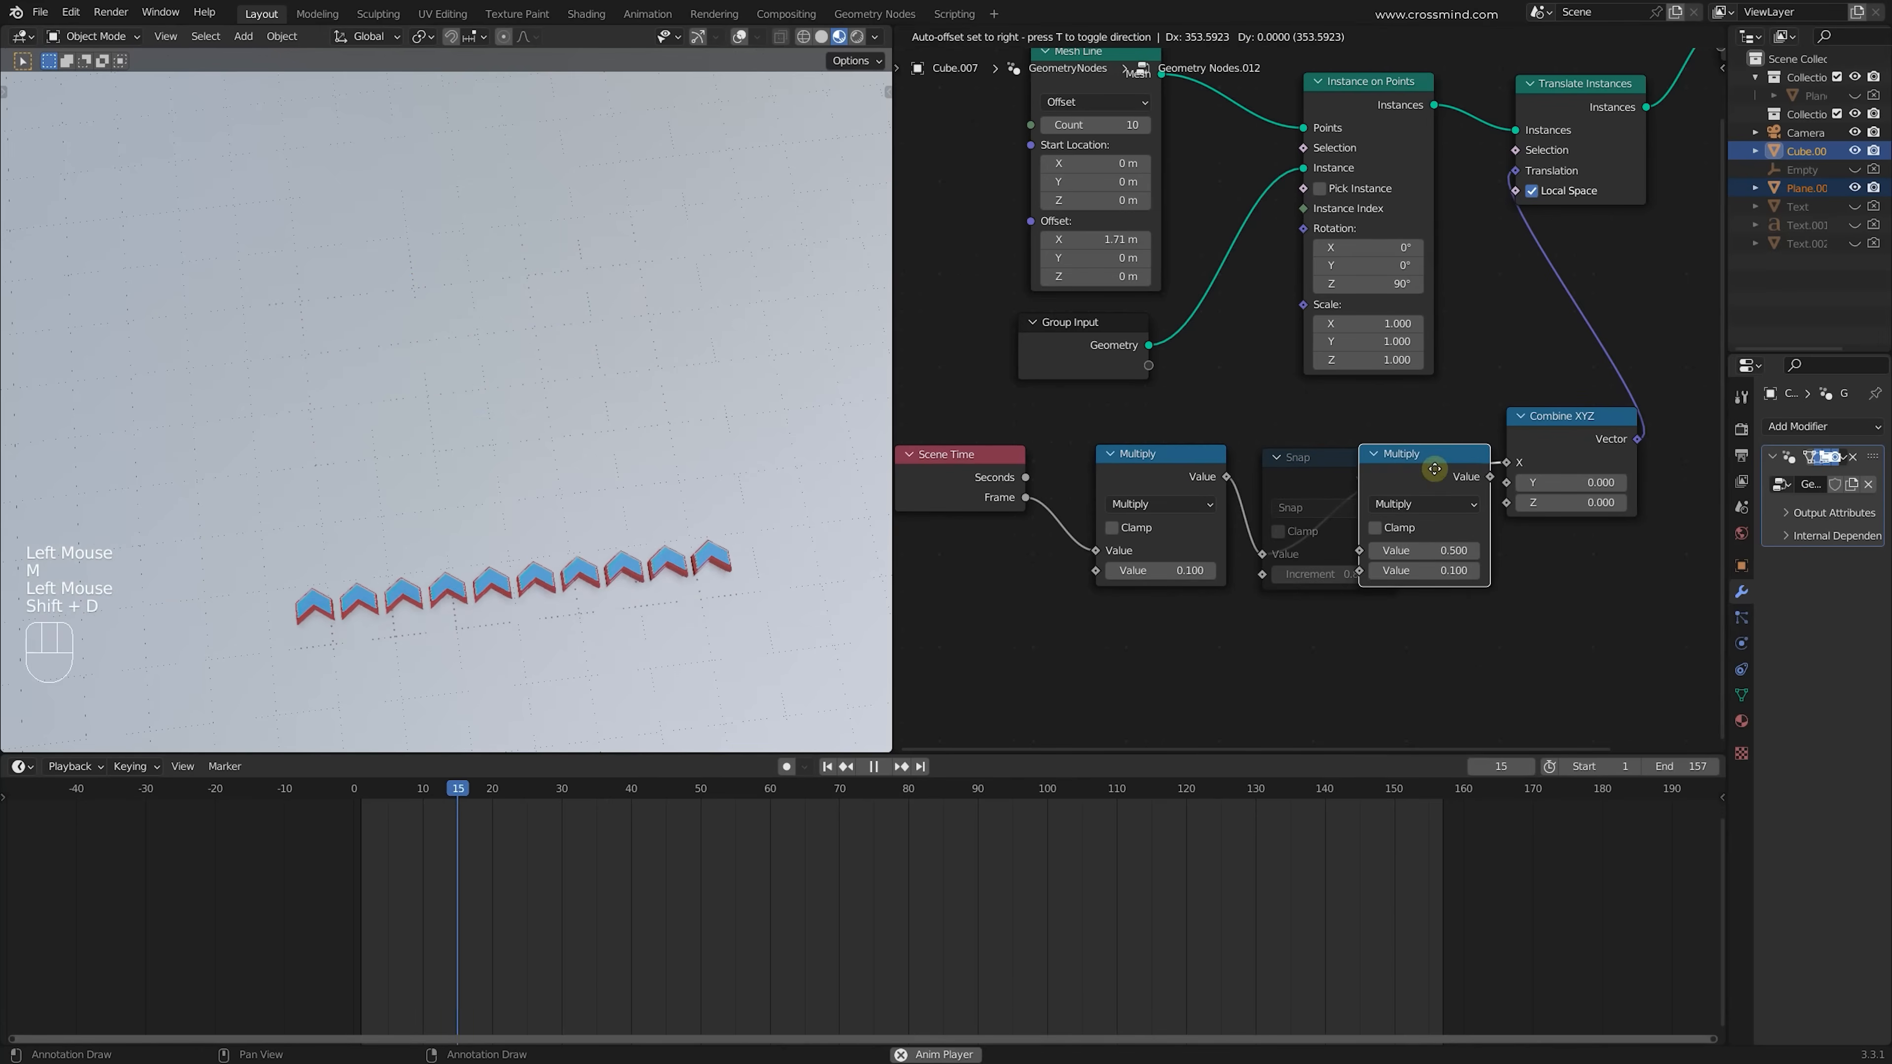
click(1505, 592)
middle_drag(1506, 593, 1327, 568)
click(1375, 480)
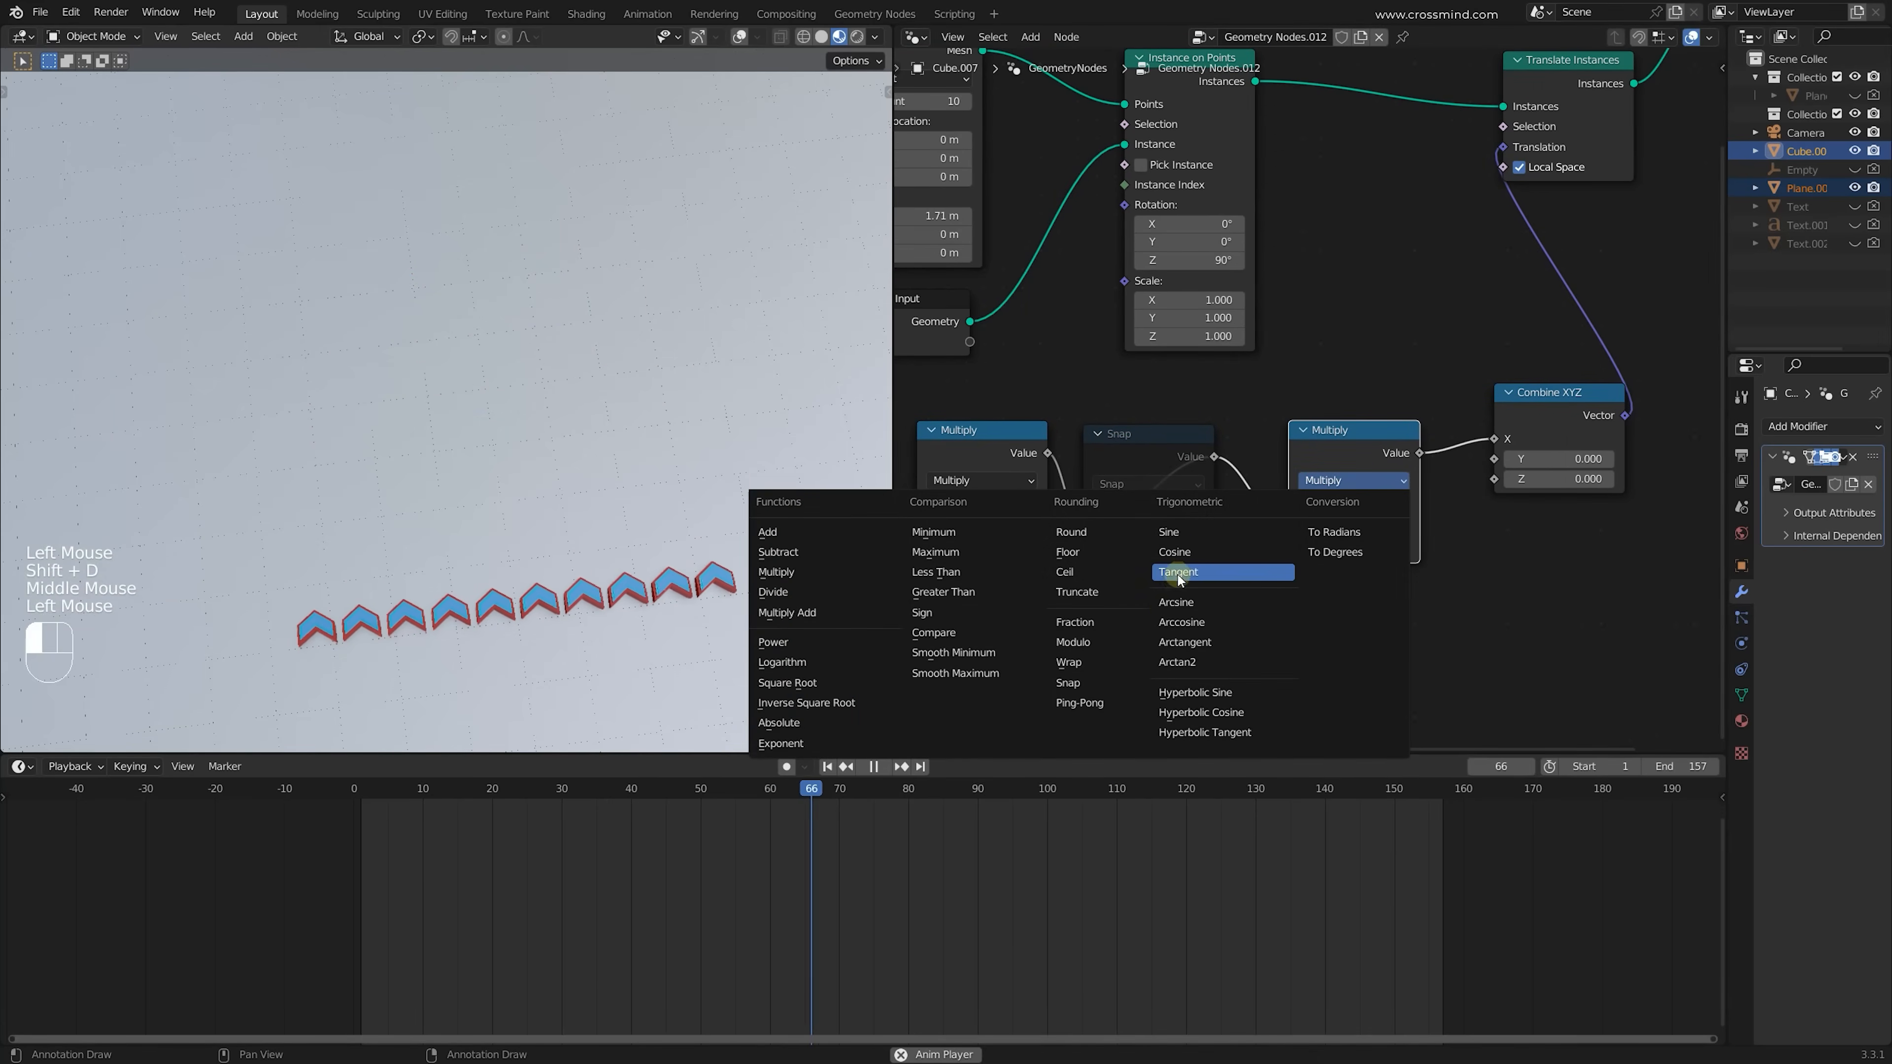
click(1102, 641)
Raise the Modulo value to 5.780 while watching the arrows' looping movement
scroll(1348, 605, up, 1)
middle_drag(1348, 605, 1341, 515)
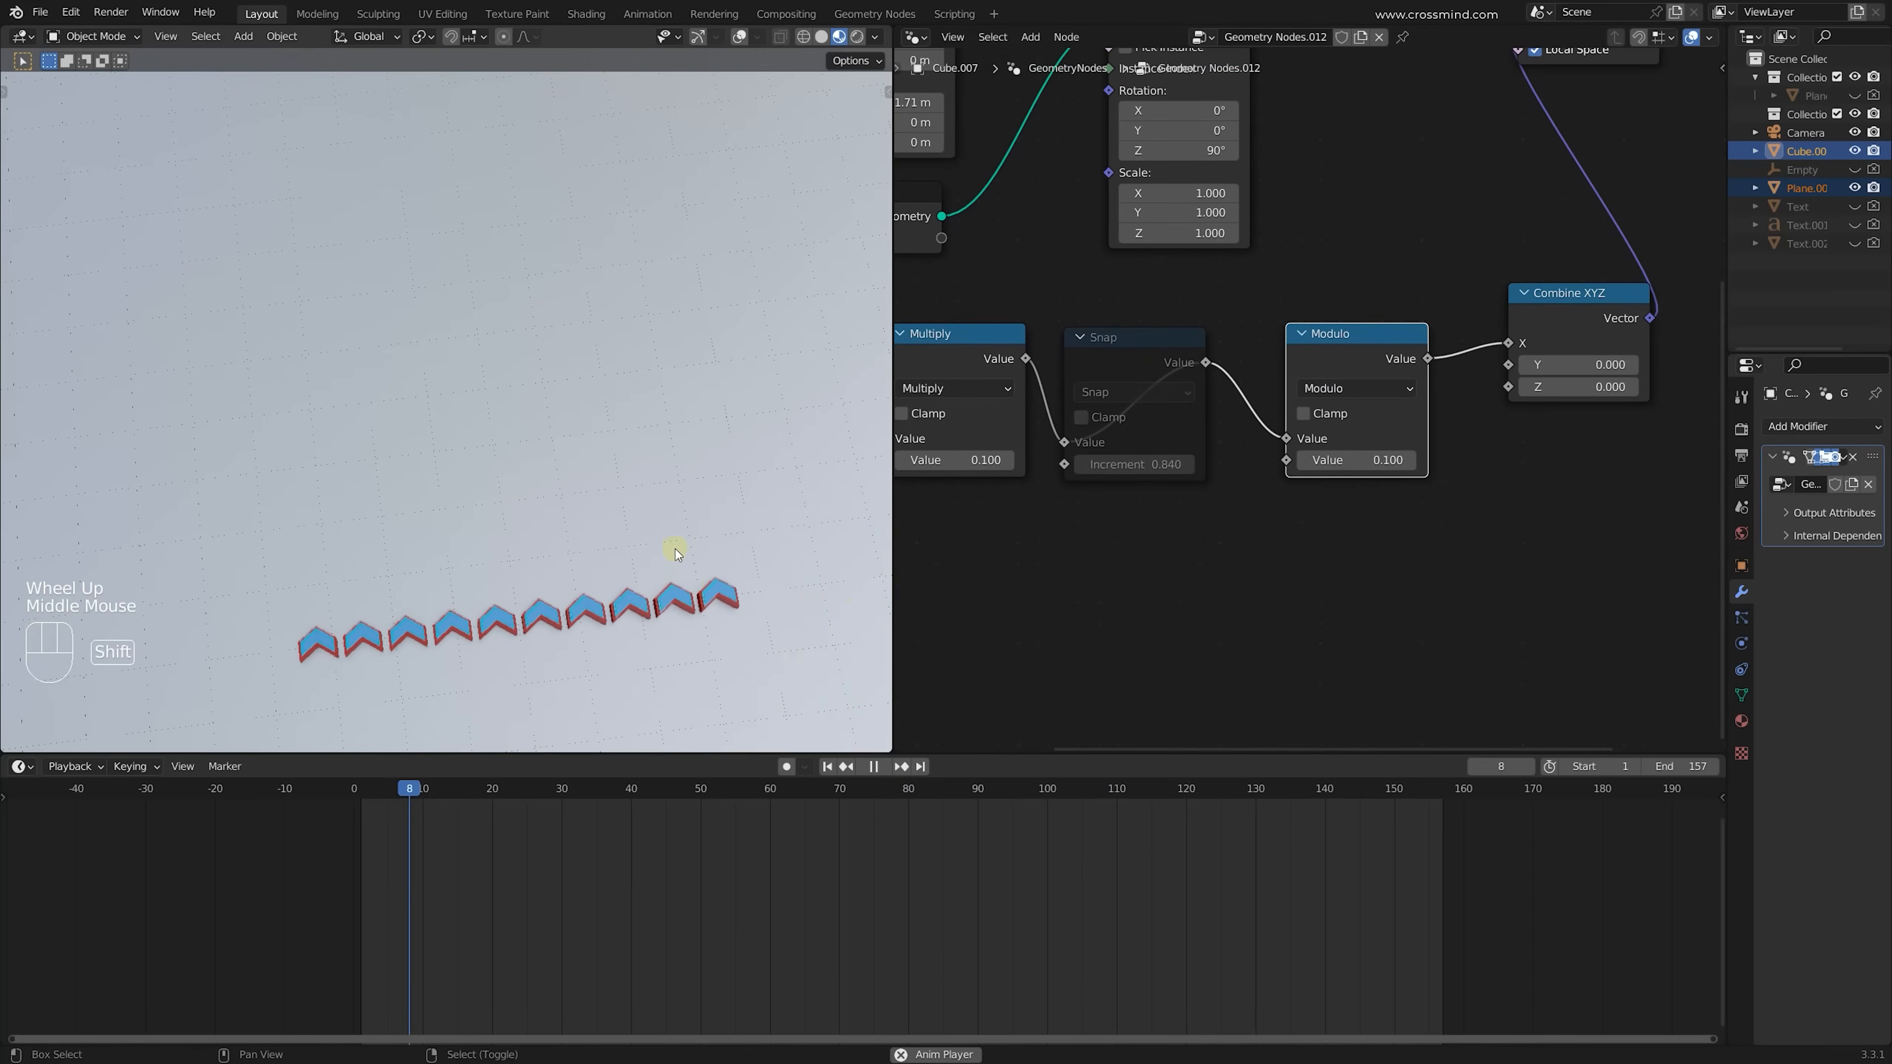
scroll(663, 536, up, 2)
shift+middle_drag(676, 550, 761, 467)
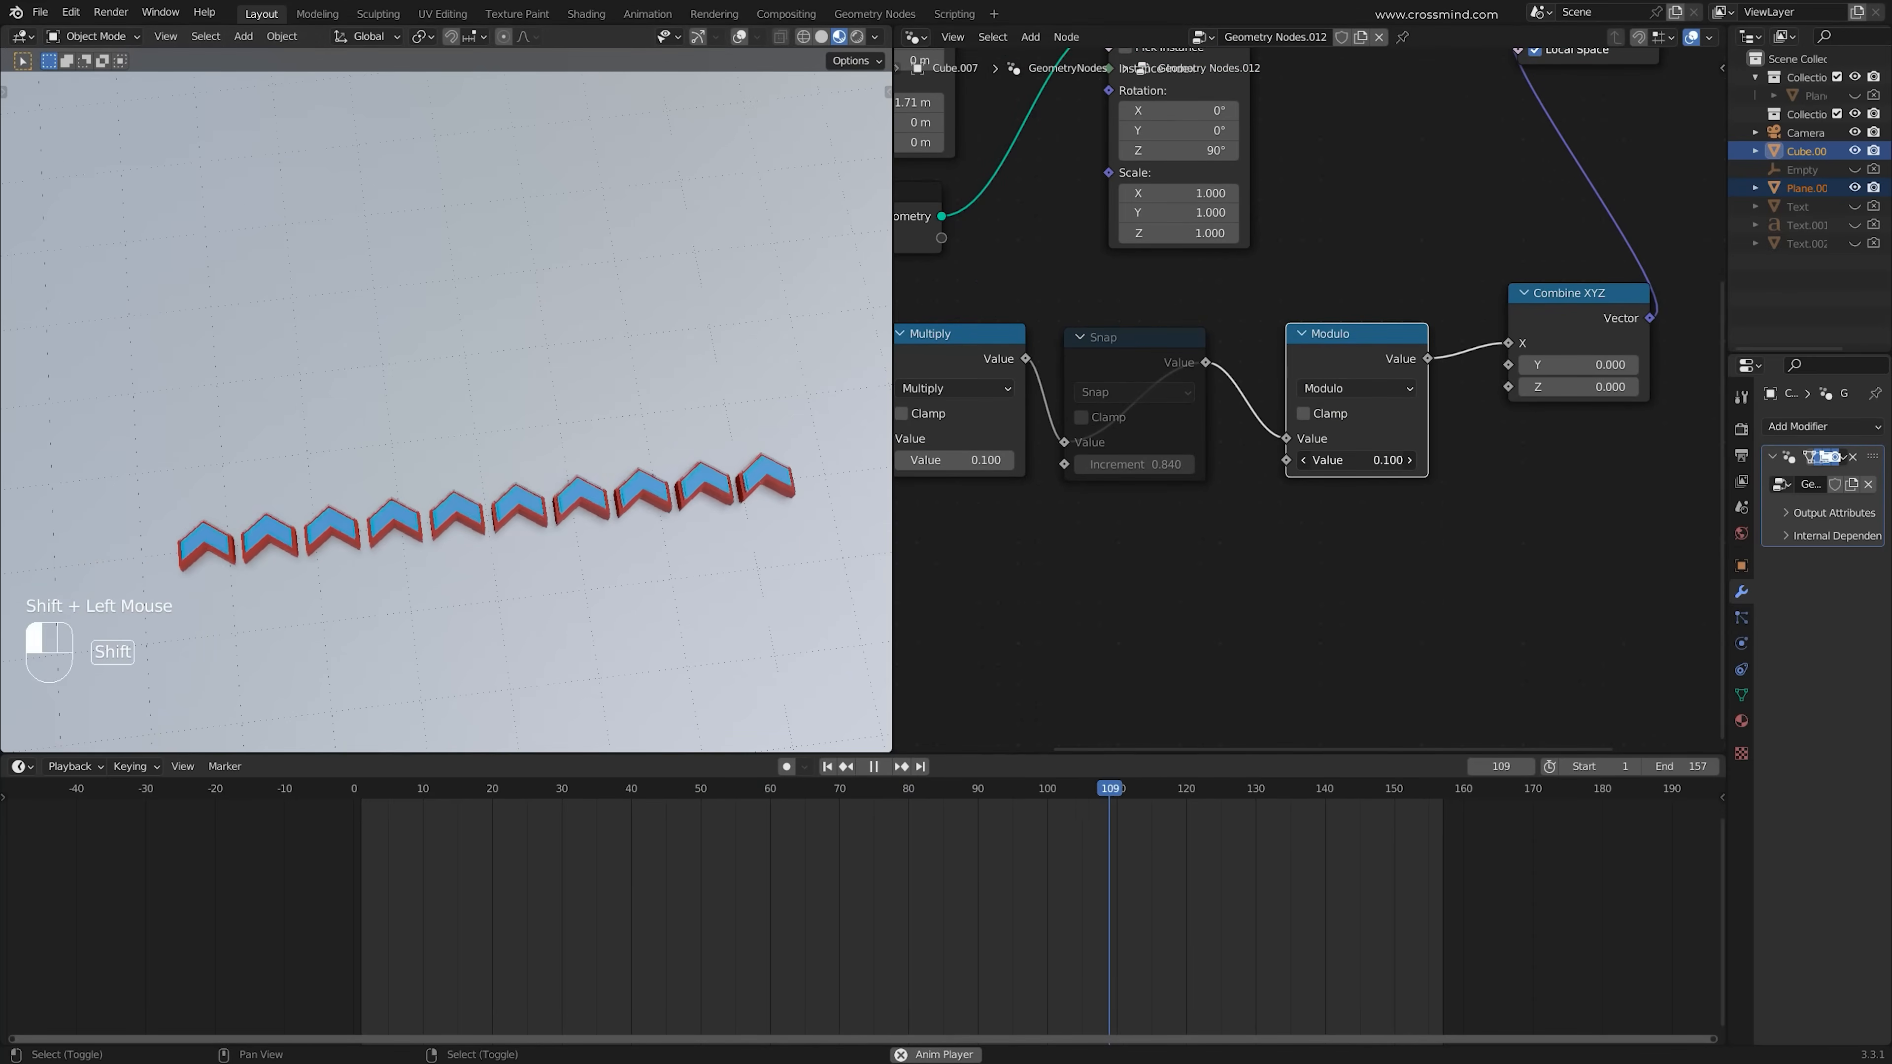
shift+drag(1355, 459, 1564, 459)
scroll(695, 461, down, 2)
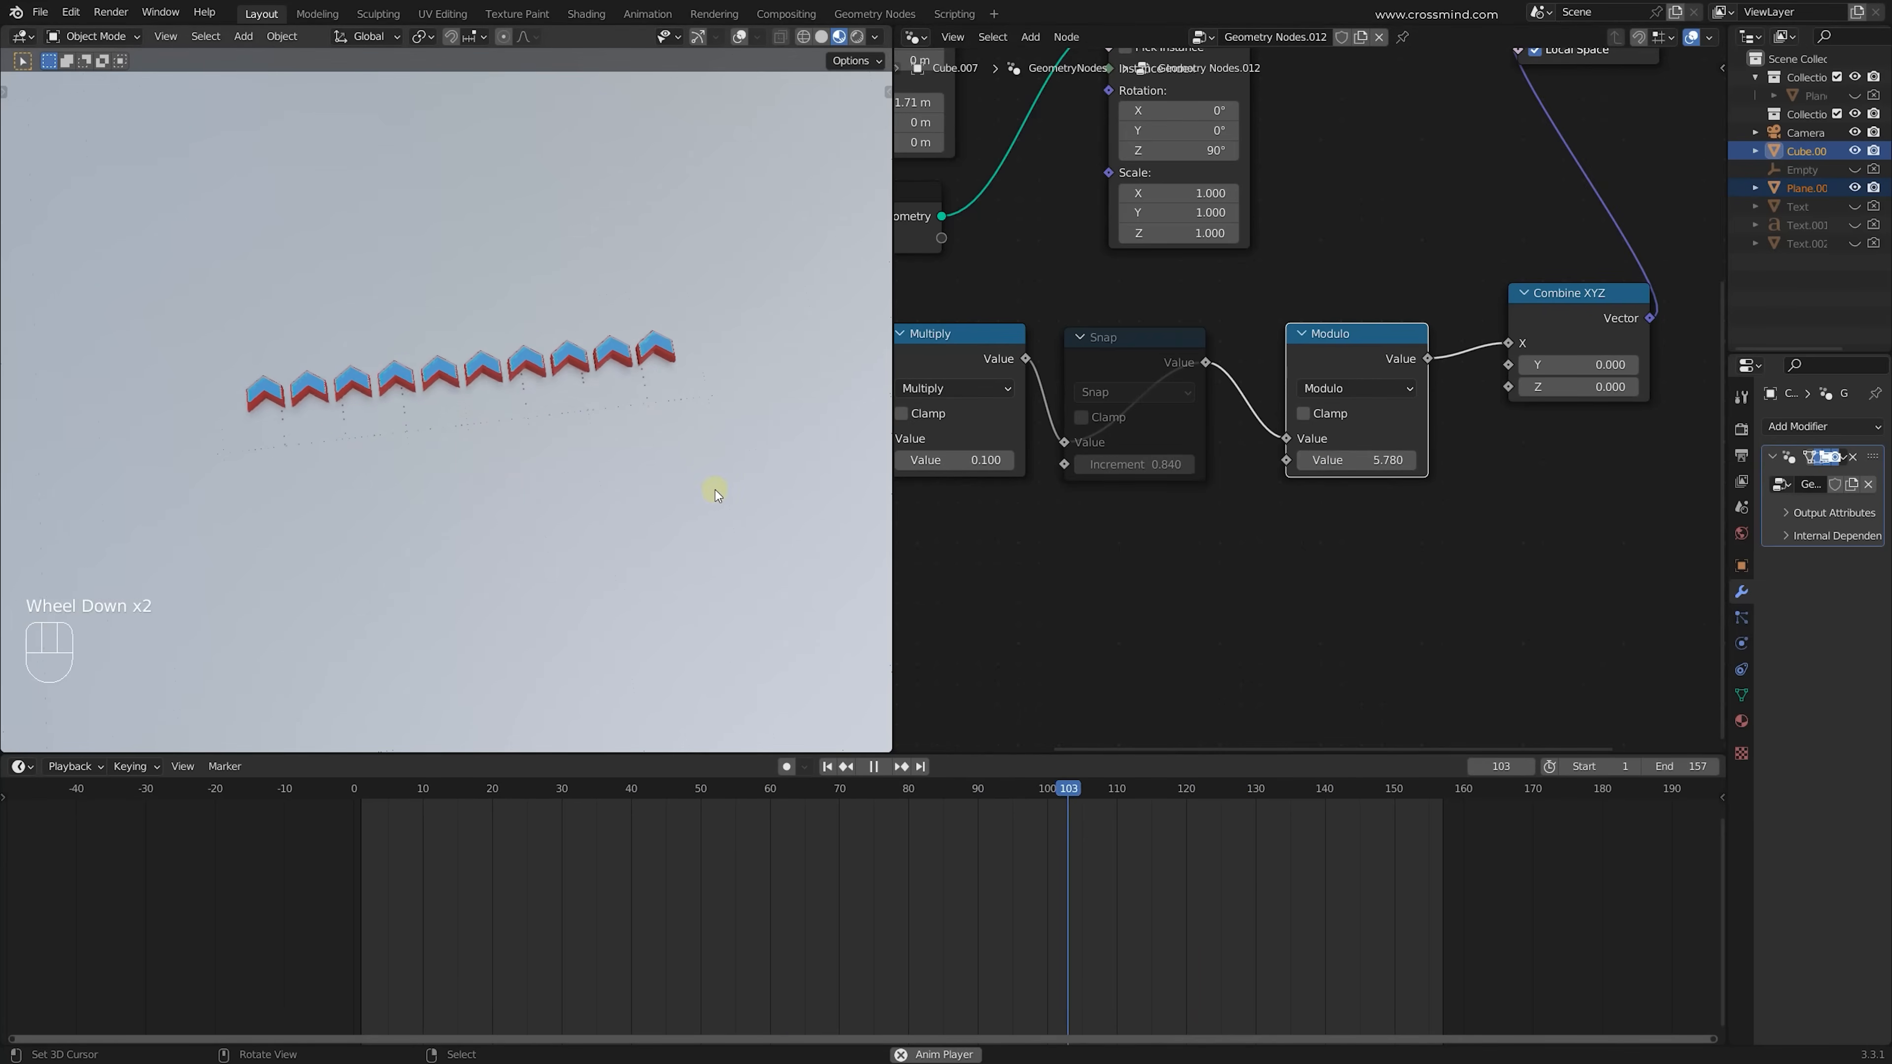
Speed up the loop by setting the Multiply value to 0.390 and check the arrows from another angle
middle_drag(1222, 470, 1372, 470)
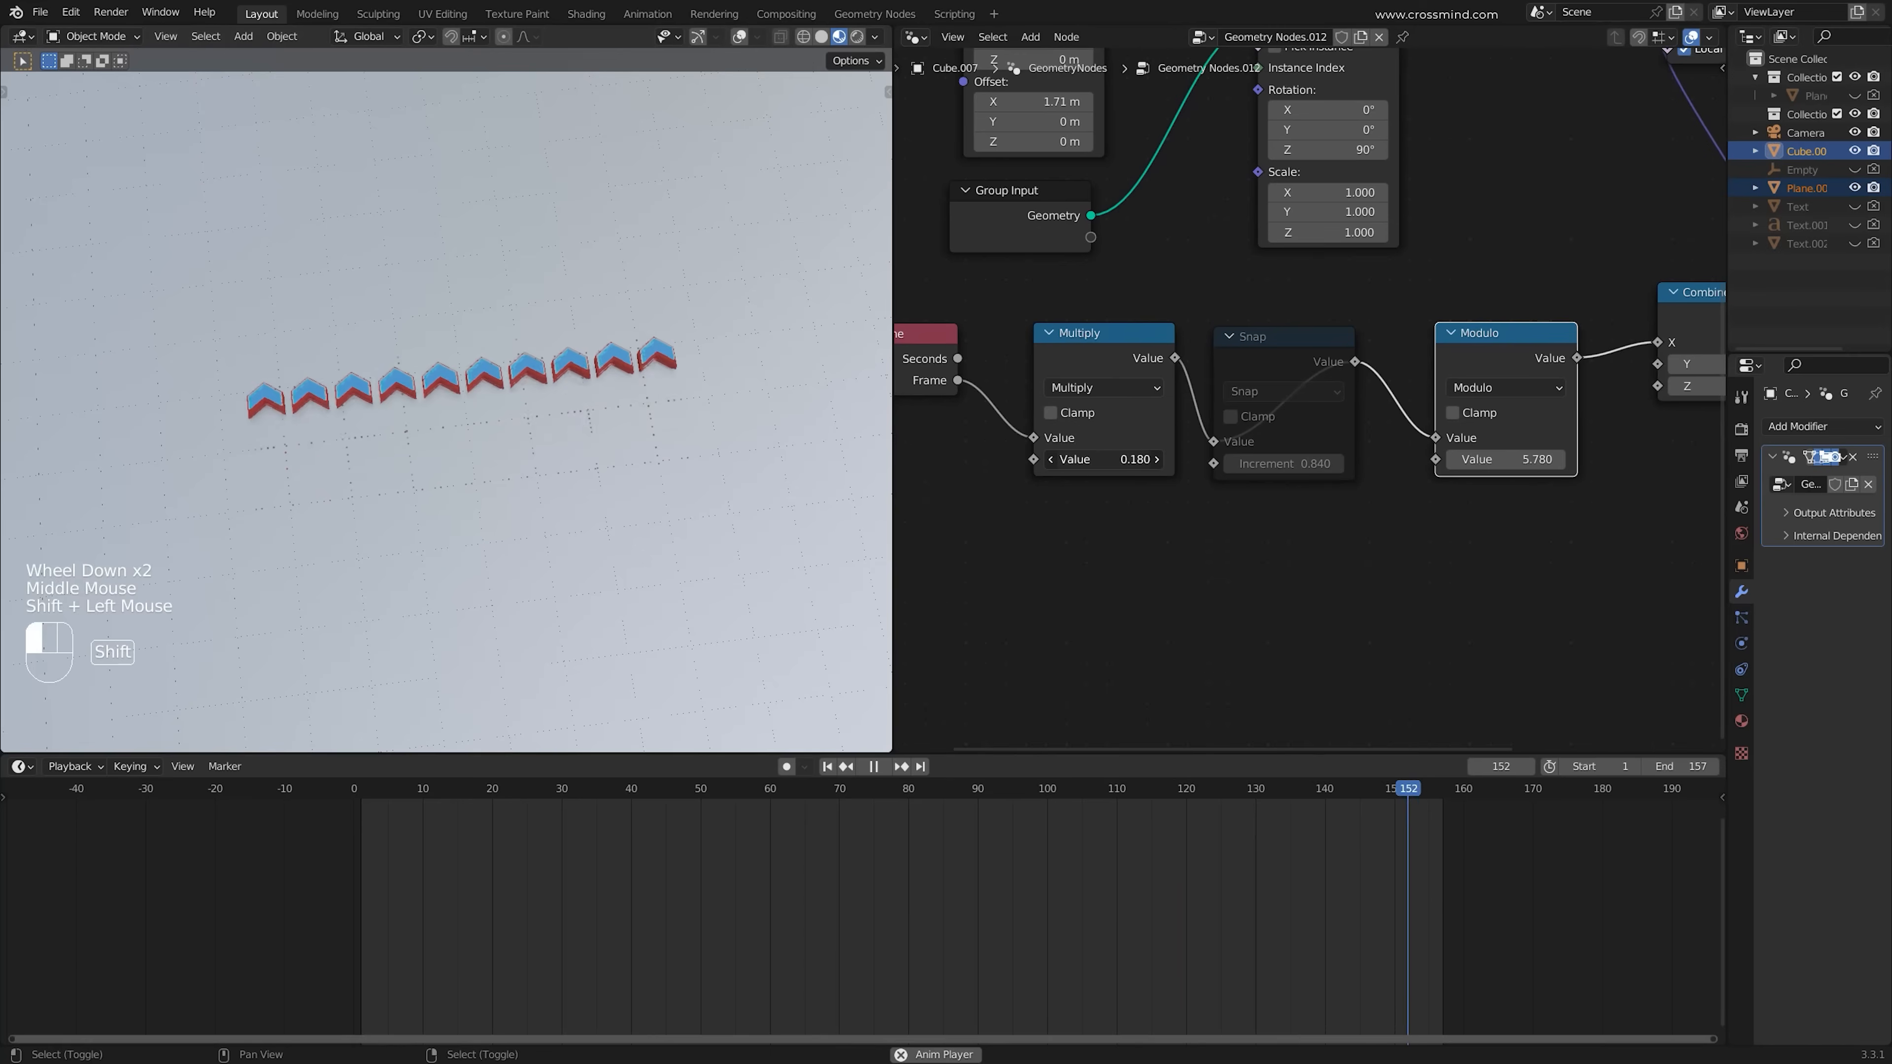
shift+drag(1118, 459, 1089, 459)
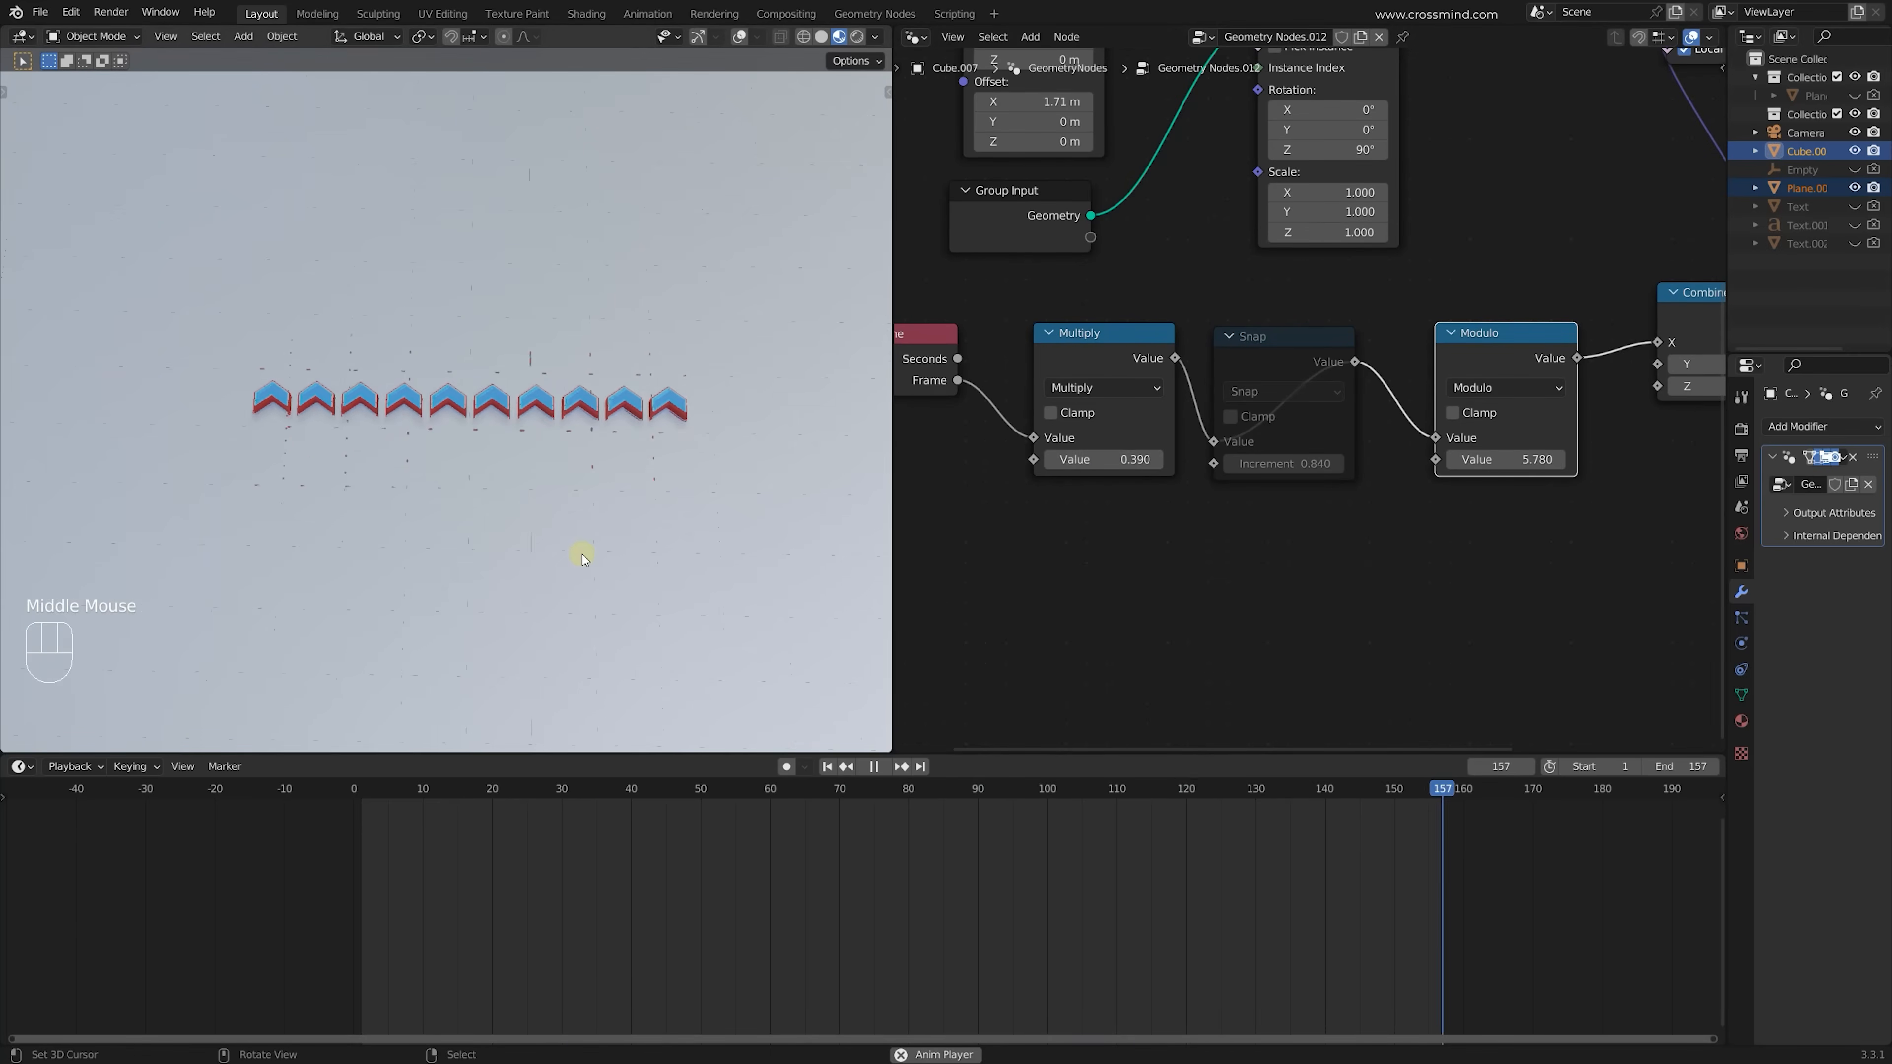
middle_drag(583, 554, 616, 560)
Try the Ping-Pong operation on the last Math node, then set it back to Modulo
middle_drag(1229, 516, 1057, 518)
click(1333, 389)
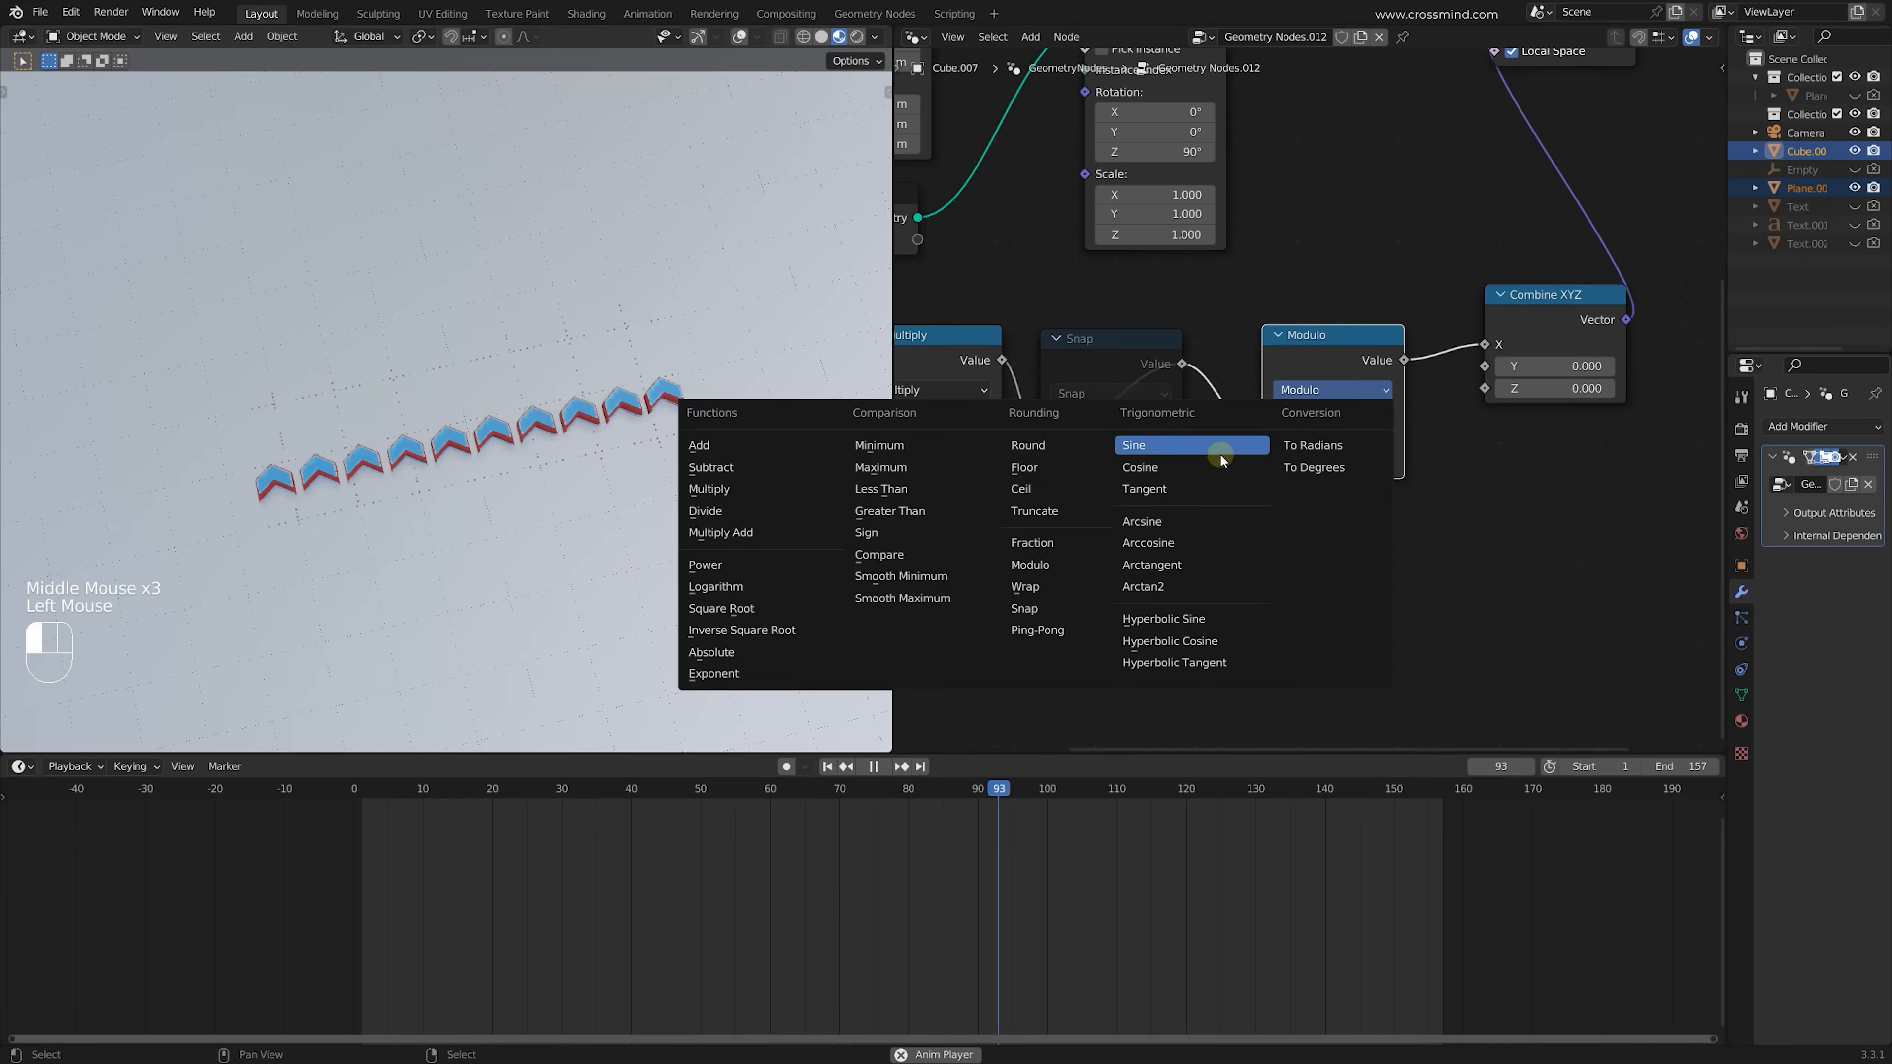
click(1043, 629)
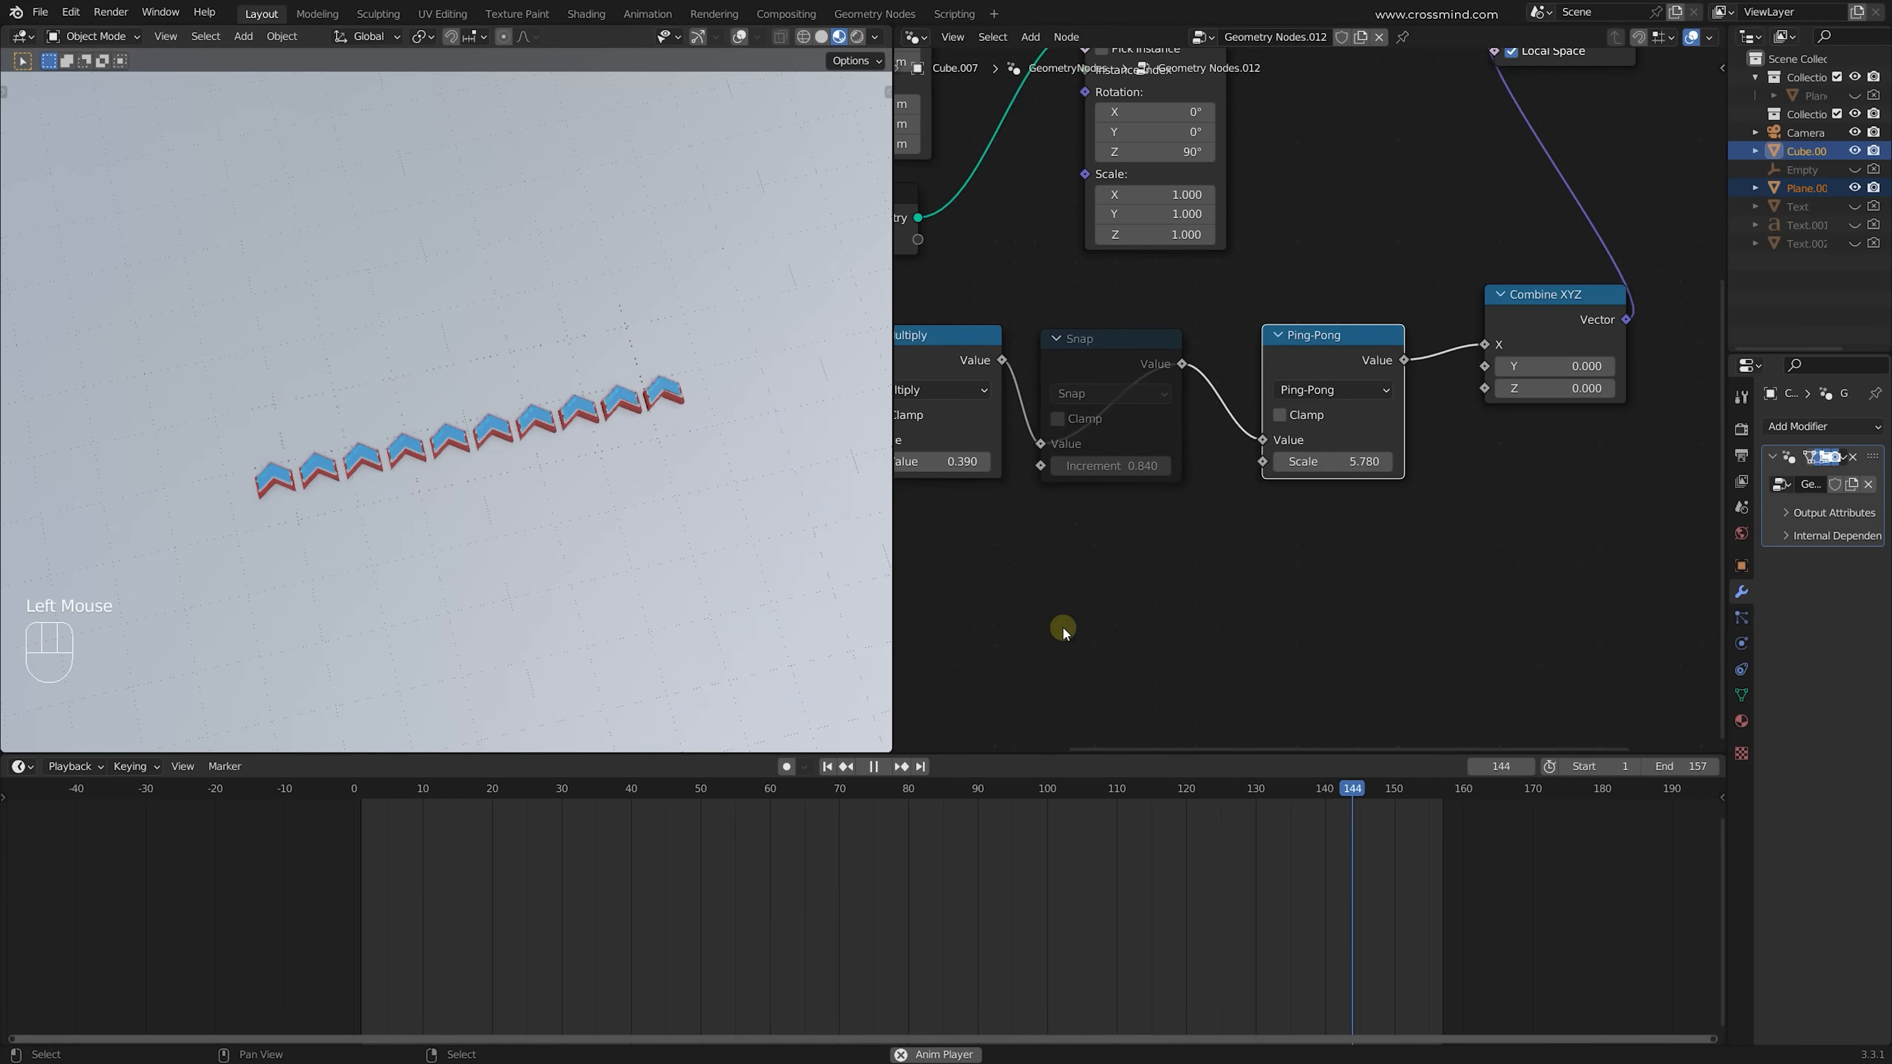
click(1334, 390)
click(1029, 565)
click(1309, 391)
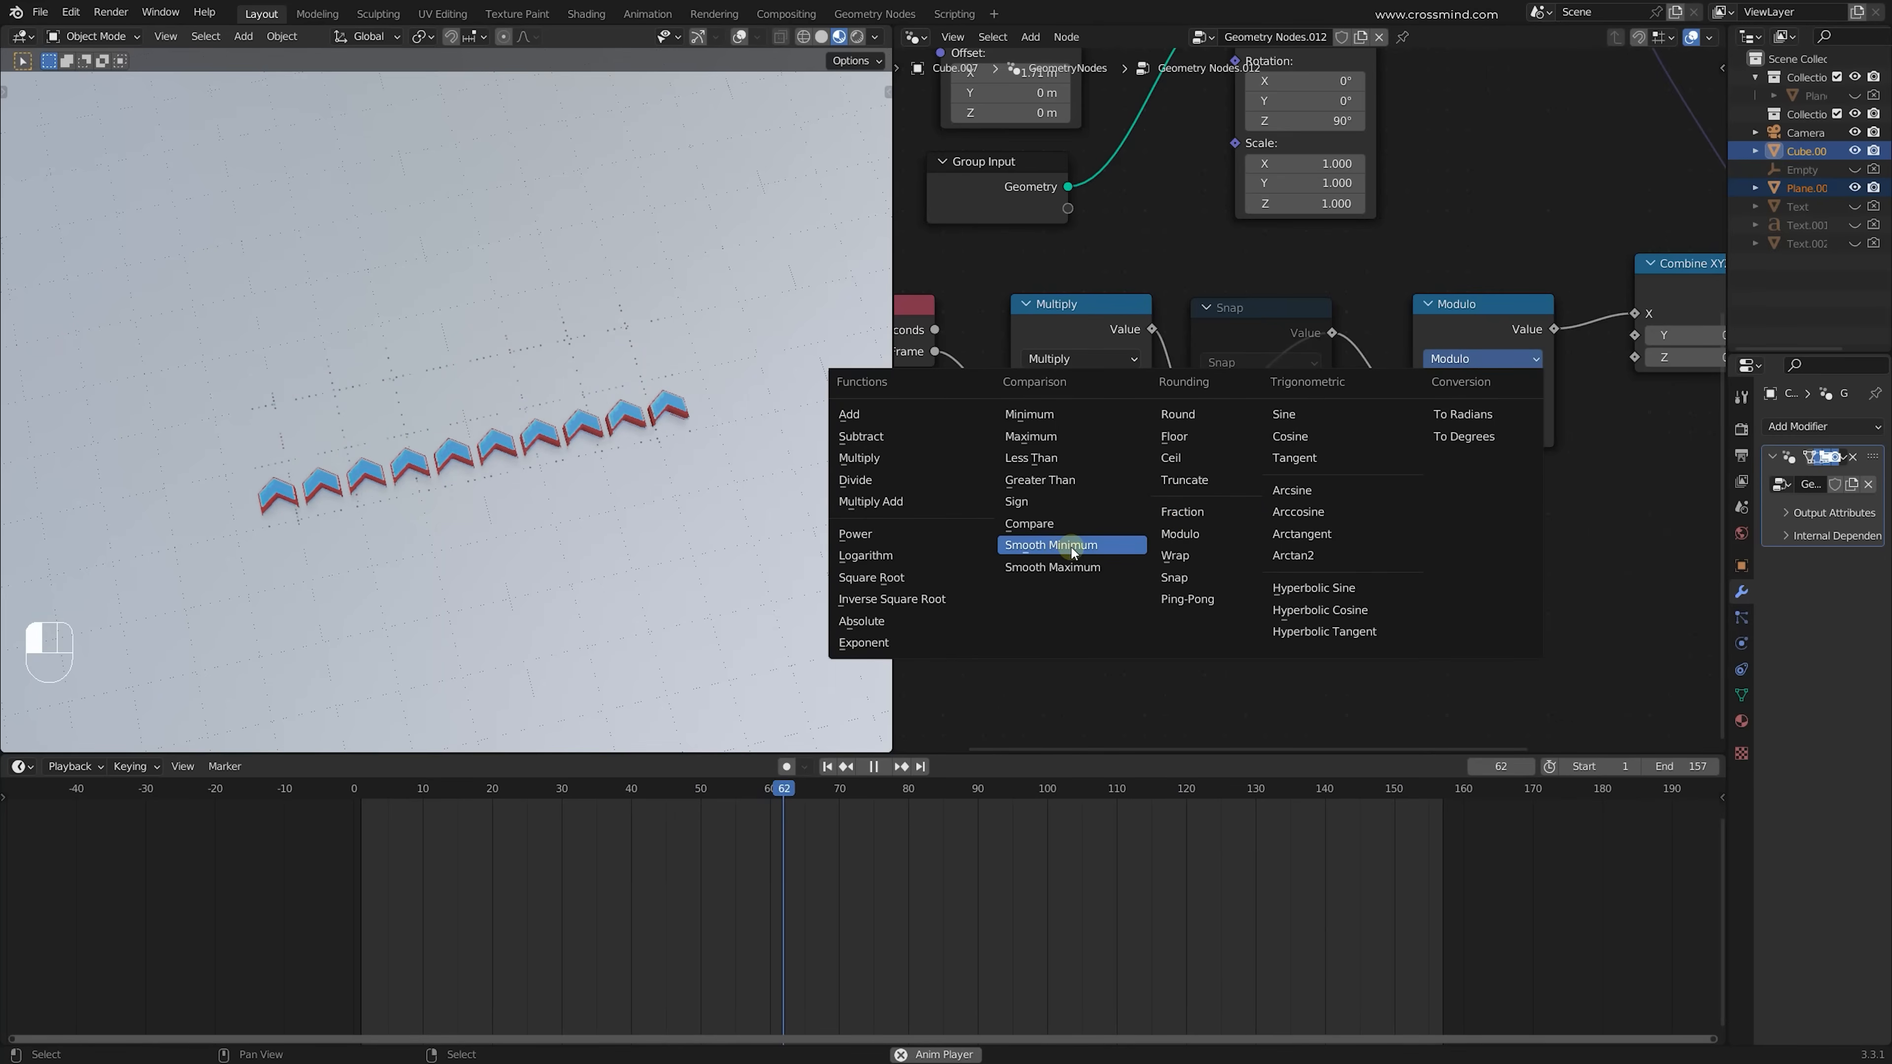
click(1158, 535)
Add a 4D Musgrave Texture driven by the multiplied Scene Time frame and multiply its Height by 3.950
key(shift+a)
click(1400, 492)
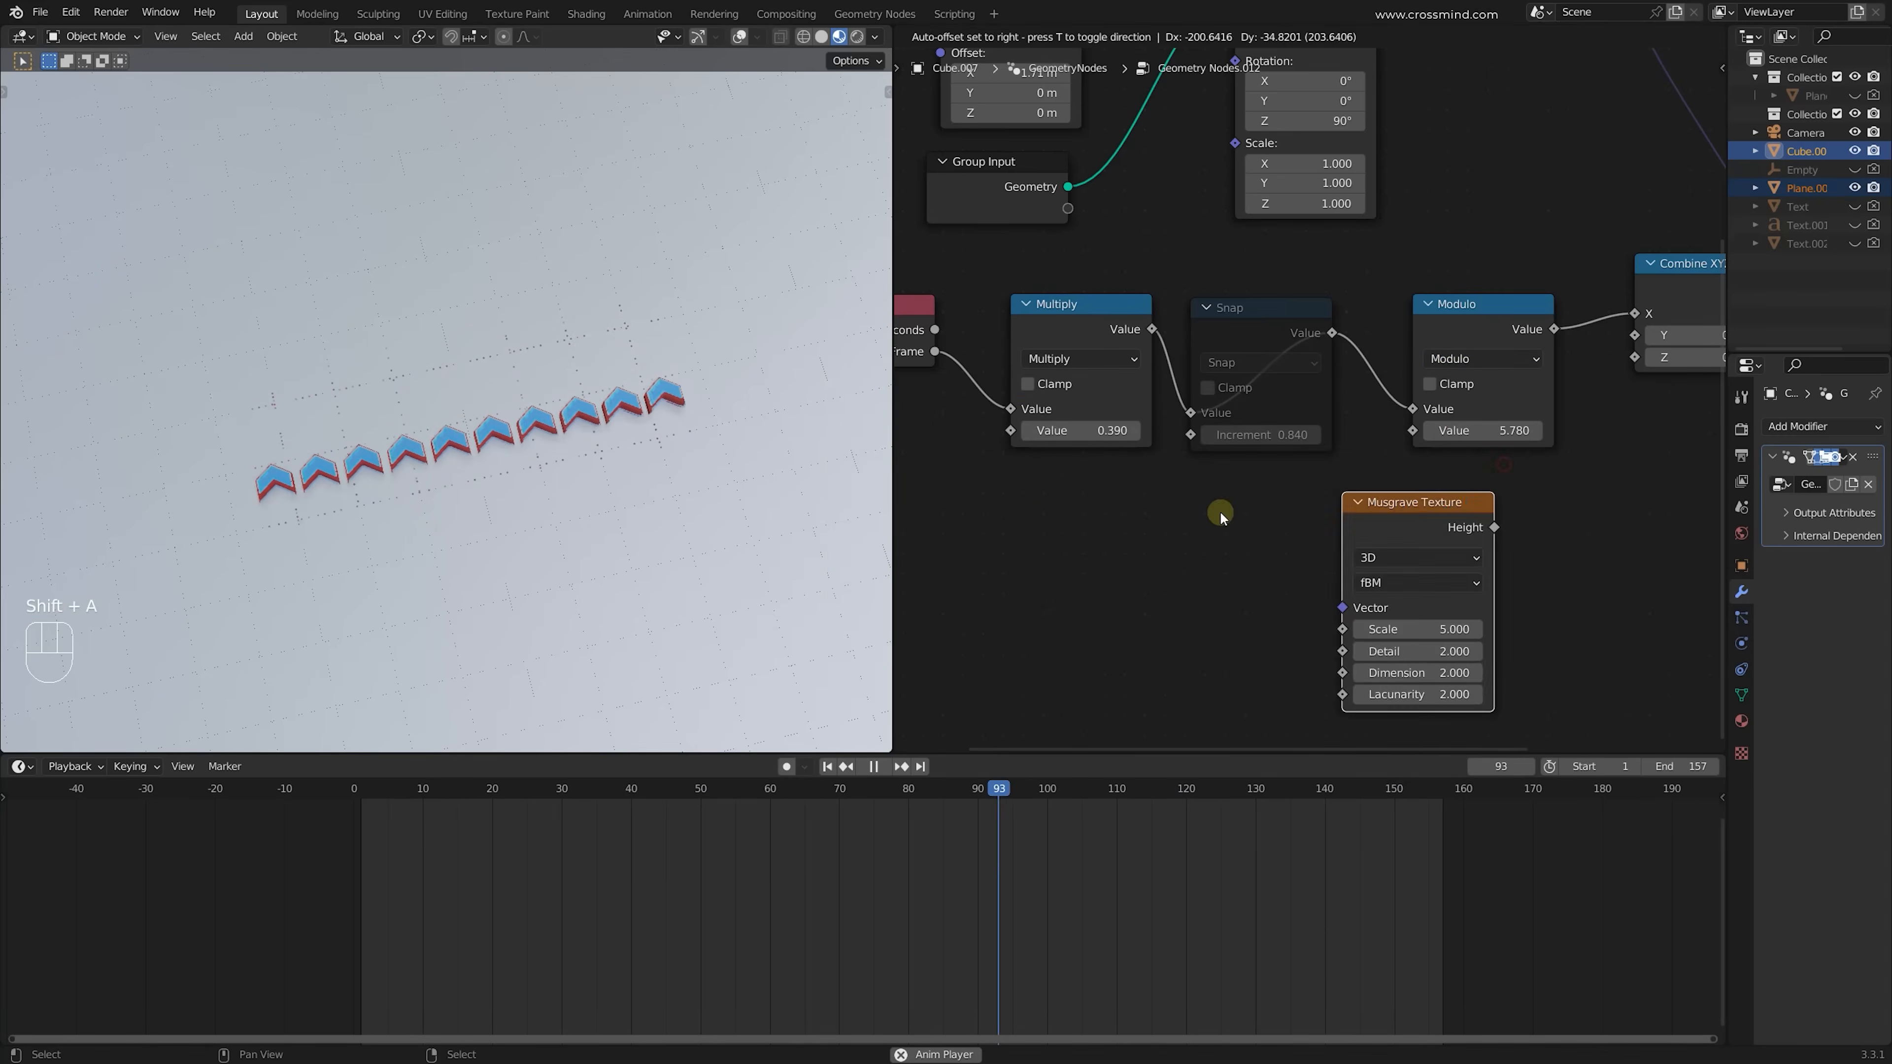
click(1058, 527)
middle_drag(1059, 528, 1326, 500)
drag(1340, 507, 1100, 455)
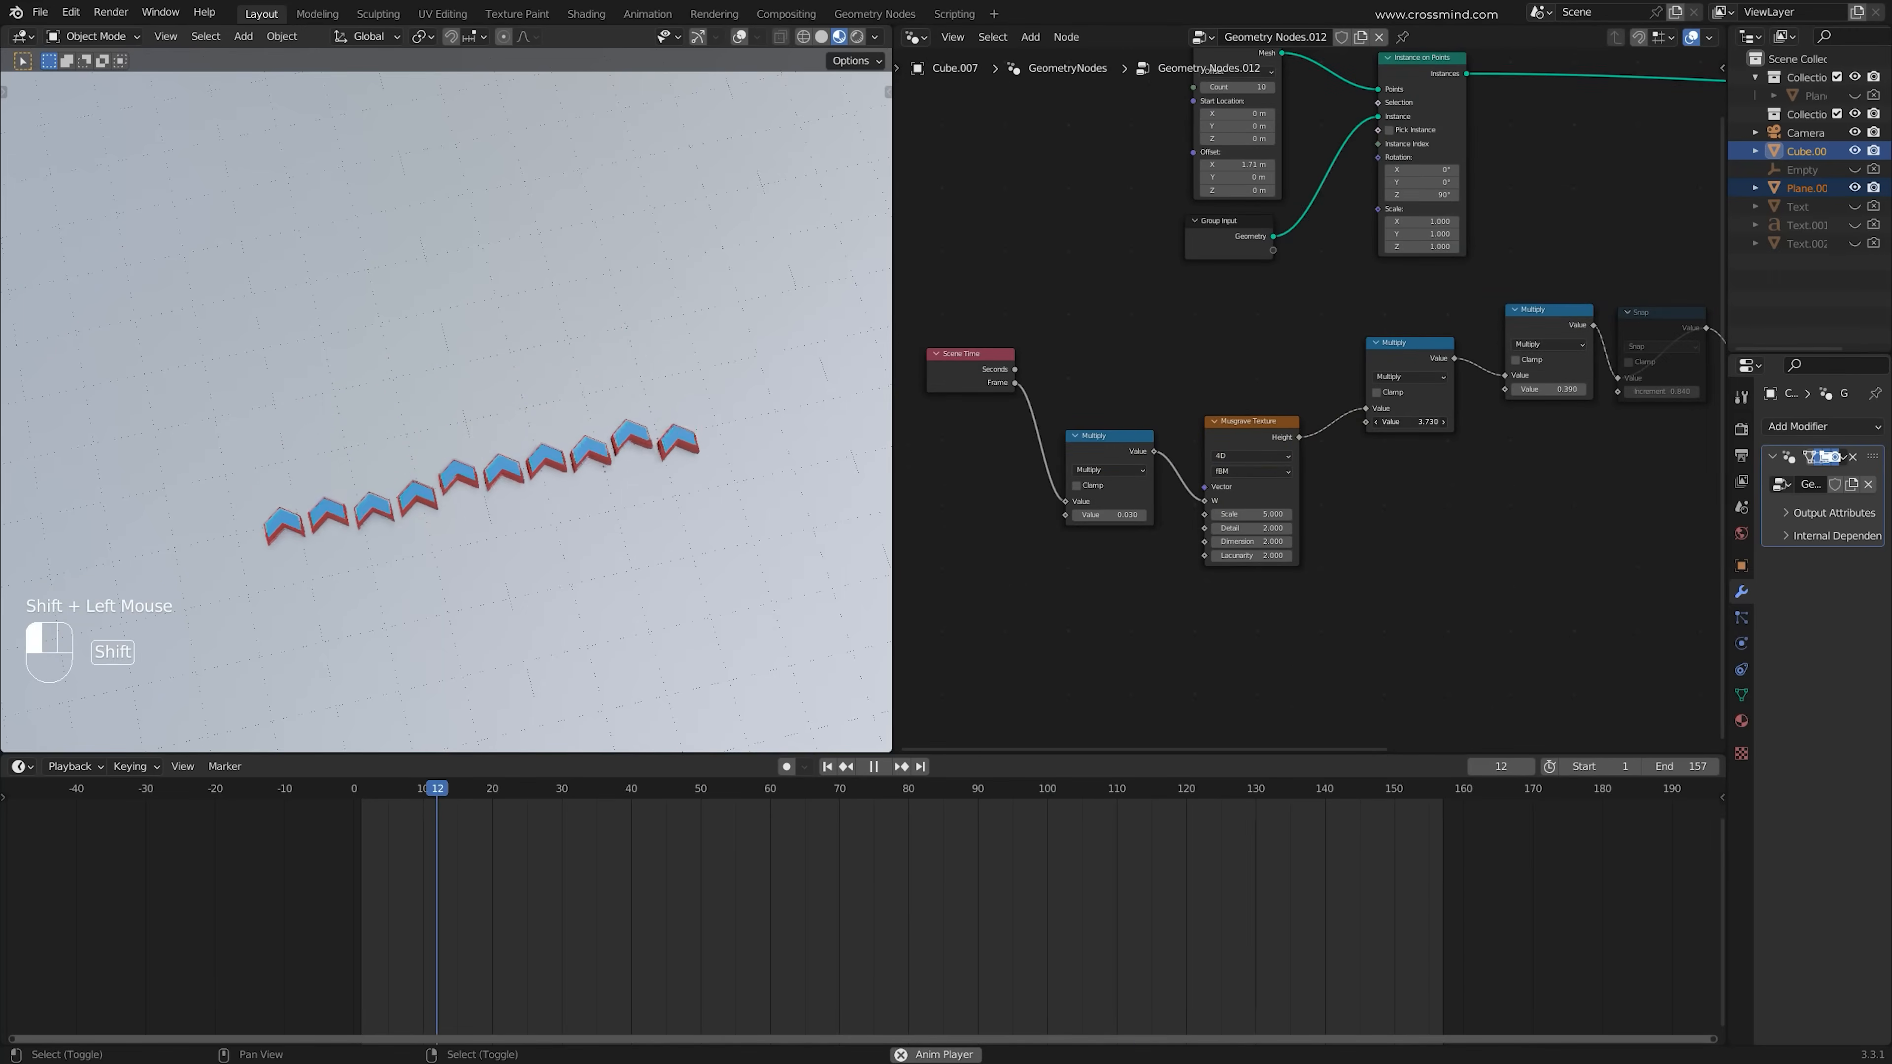
shift+drag(1411, 422, 1426, 422)
Tidy the positions of the Musgrave Texture and its neighbouring Multiply nodes
drag(1292, 417, 1332, 389)
drag(1105, 449, 1153, 404)
middle_drag(1378, 456, 1326, 452)
scroll(1326, 452, up, 2)
middle_drag(1029, 400, 1199, 393)
drag(1026, 359, 1045, 433)
middle_drag(1281, 336, 1208, 330)
Remove the 0.390 Multiply node in front of Snap while keeping the chain connected
drag(1231, 310, 1376, 593)
middle_drag(1352, 583, 1238, 578)
drag(1249, 254, 1415, 465)
middle_drag(1381, 464, 1201, 485)
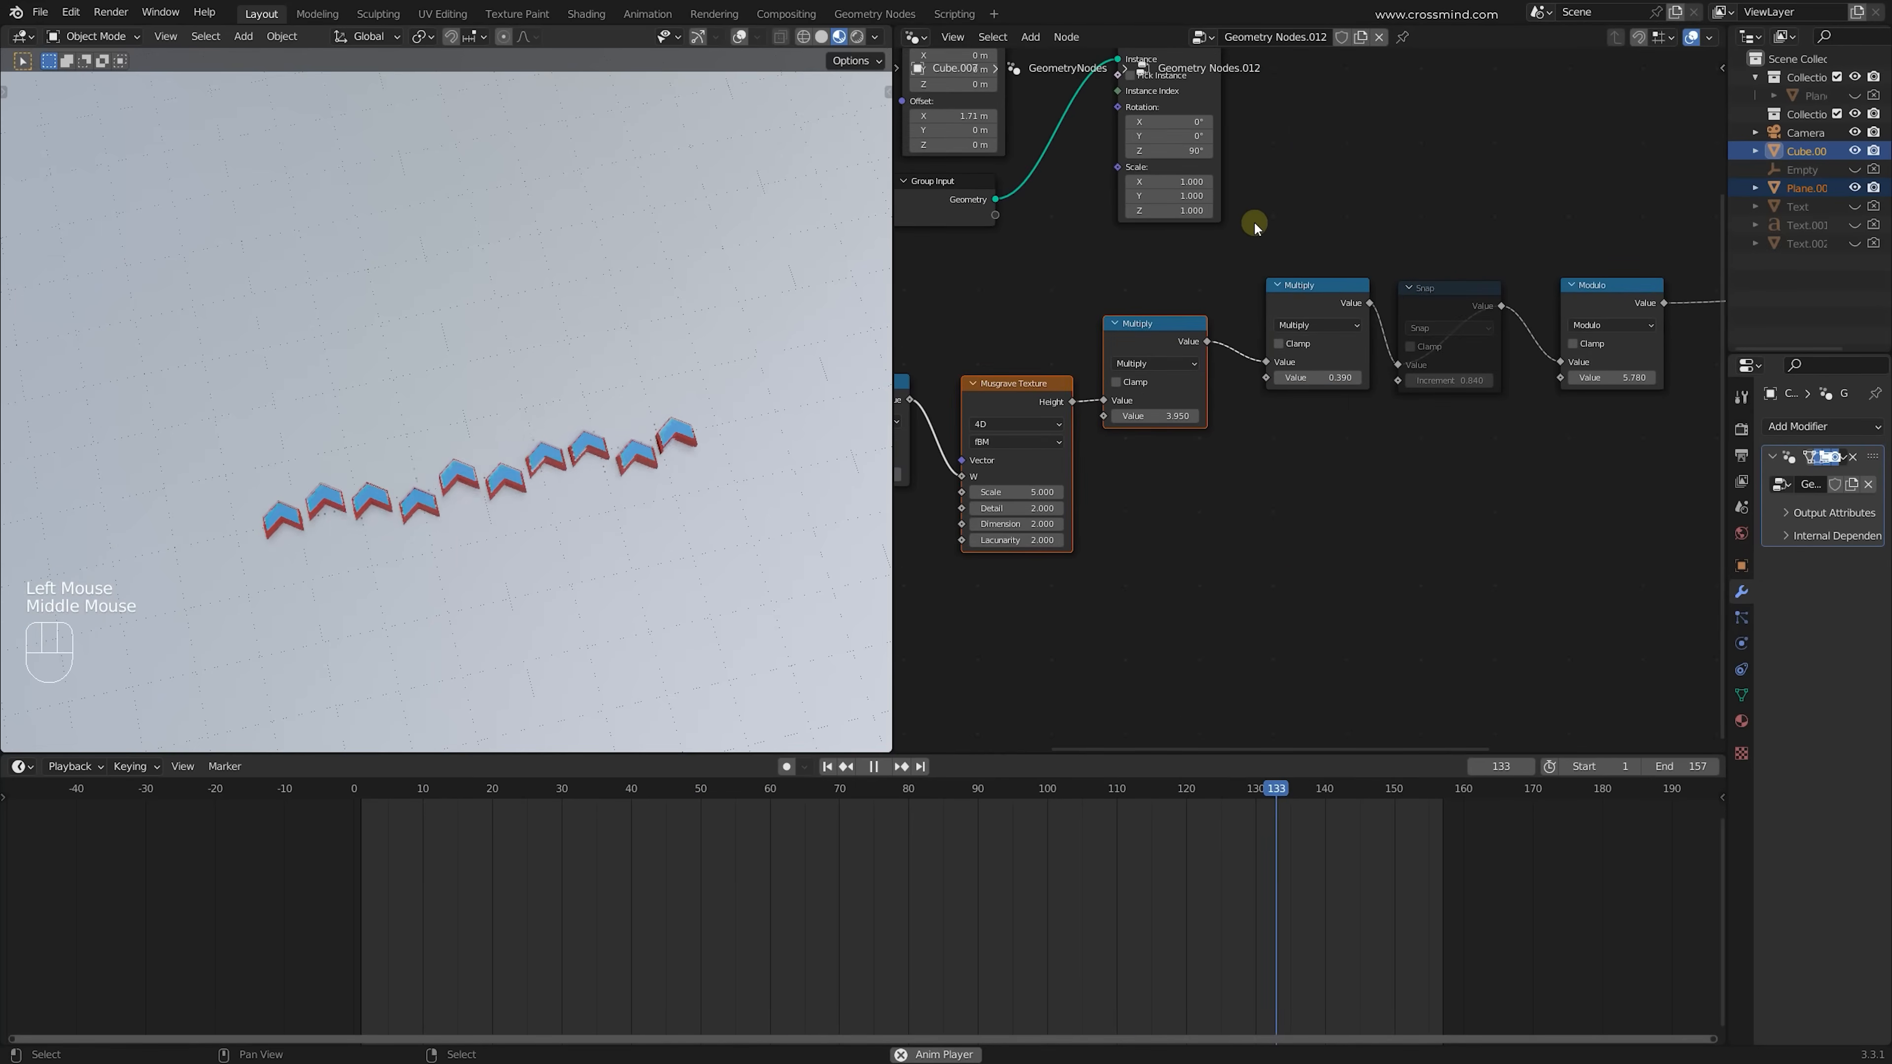
click(1330, 304)
key(ctrl+x)
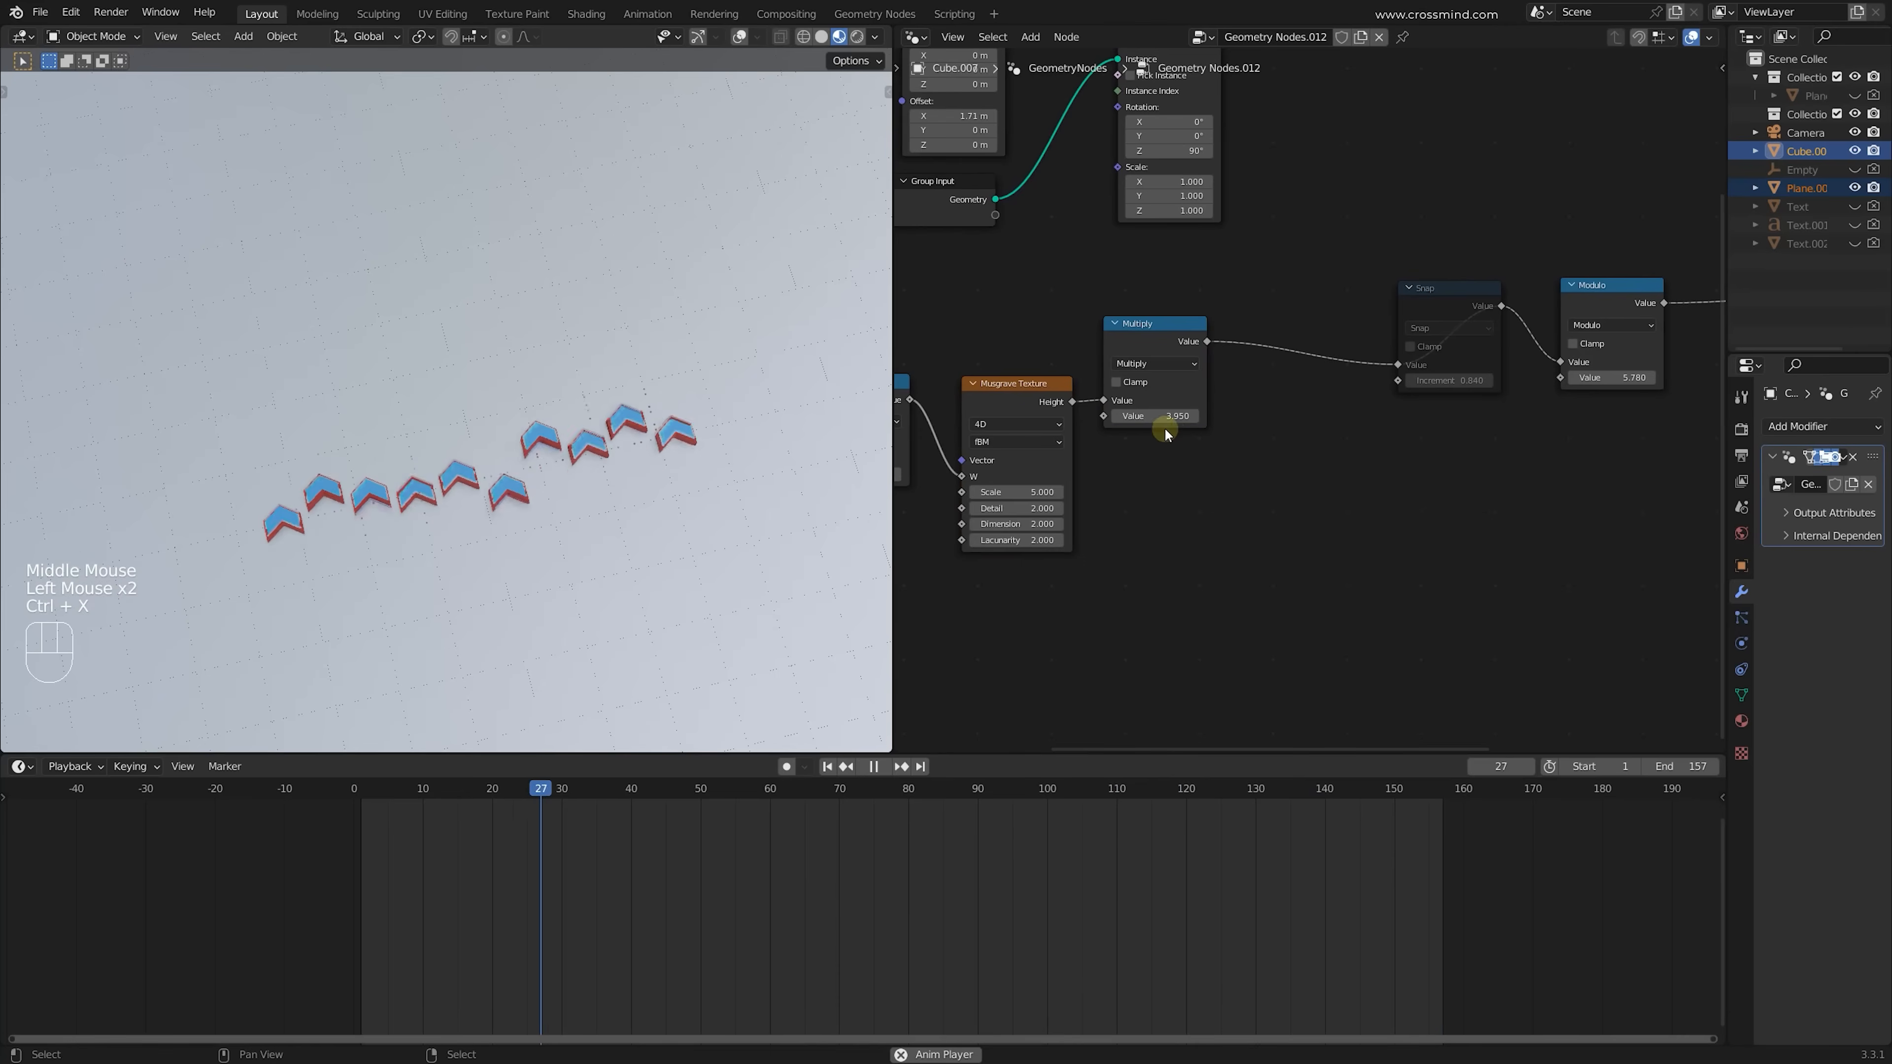
Re-enable the muted Snap node between the Multiply and Modulo nodes and shift it slightly toward Multiply
middle_drag(1443, 310, 1242, 322)
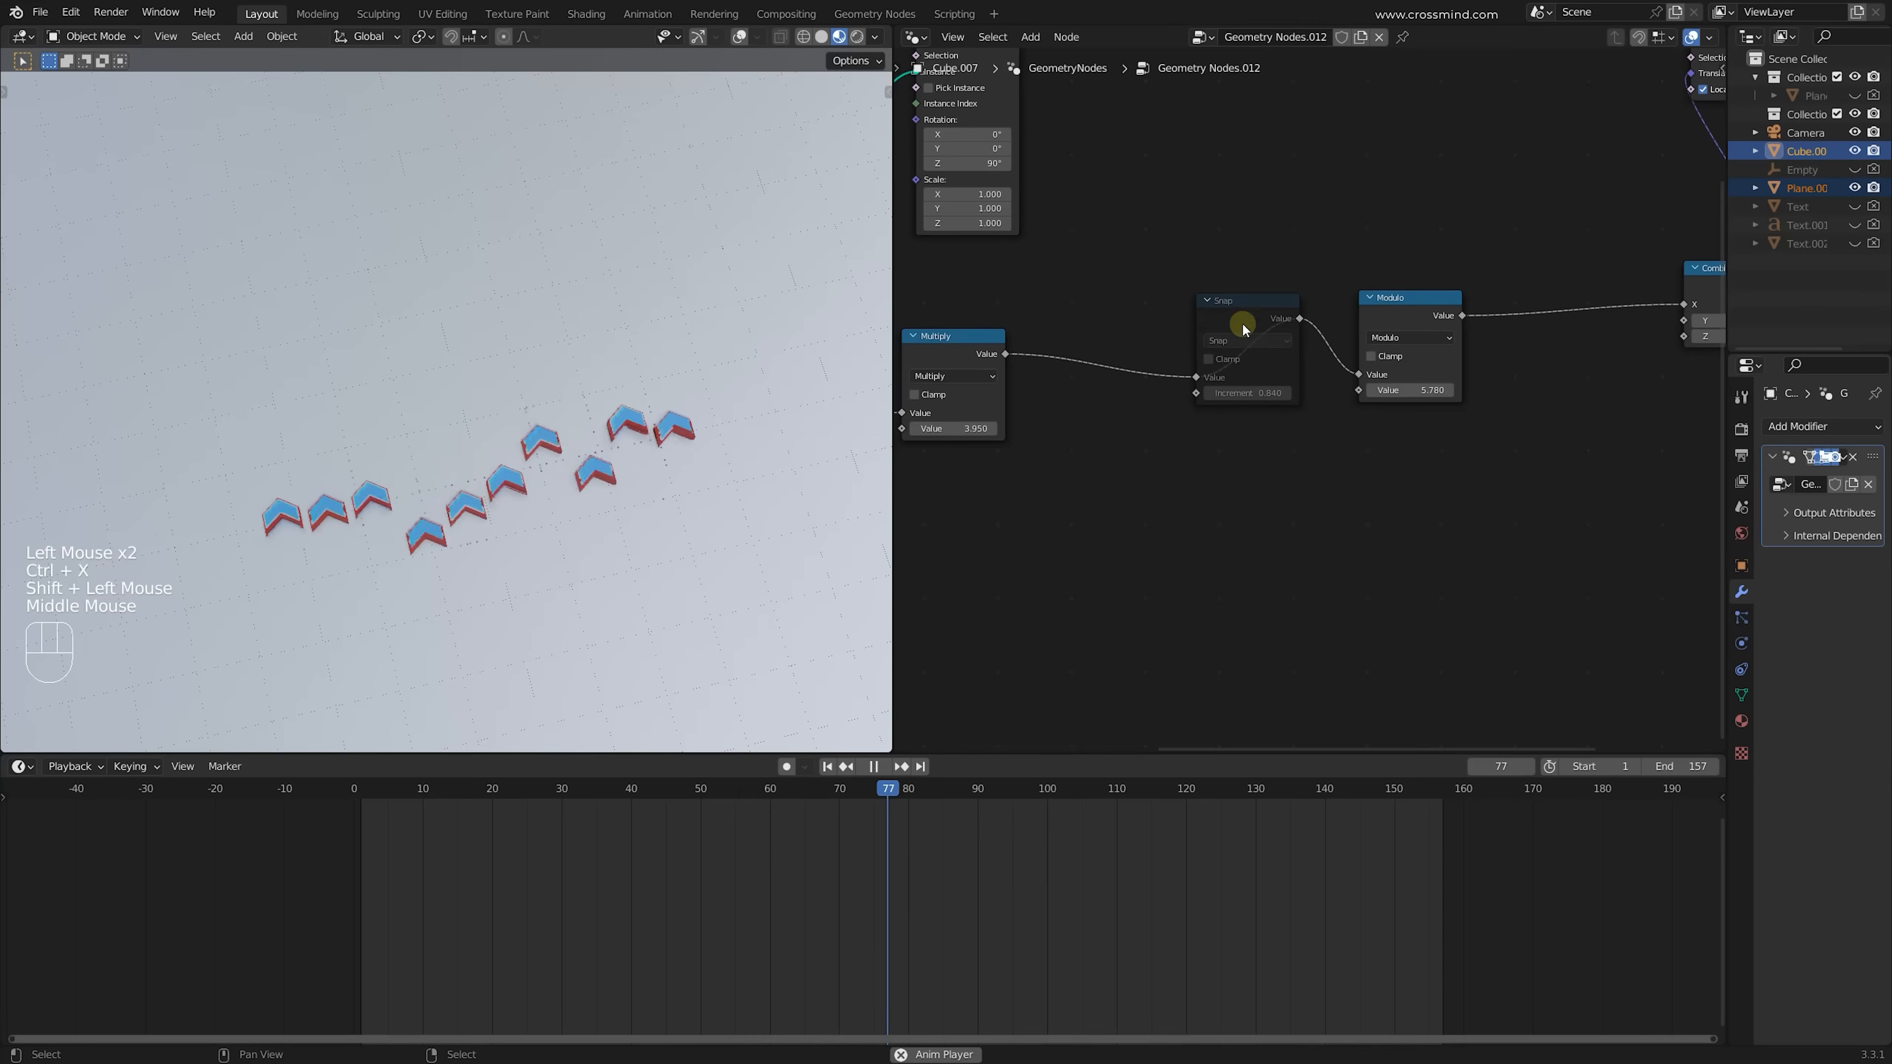
click(1243, 319)
drag(1305, 253, 1533, 477)
drag(1234, 318, 1203, 327)
key(m)
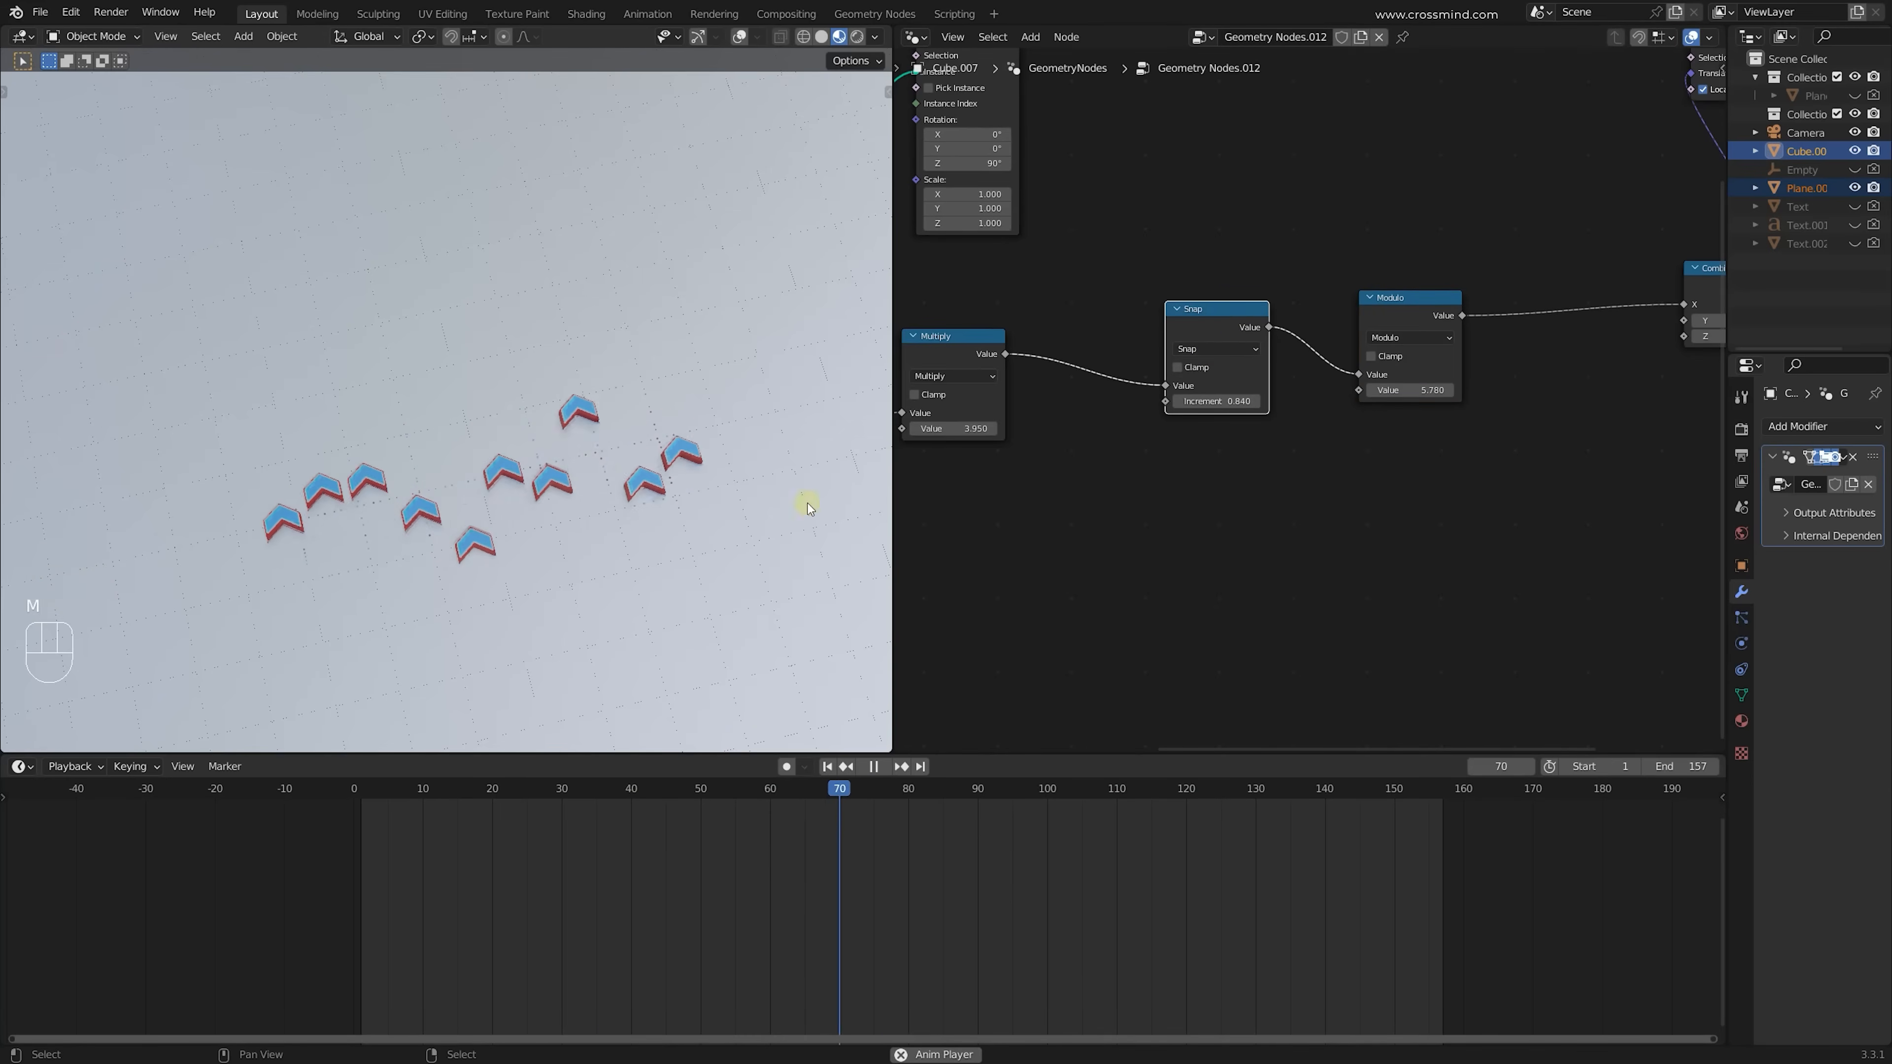
middle_drag(807, 503, 671, 499)
scroll(507, 544, up, 3)
scroll(615, 466, down, 3)
middle_drag(1121, 471, 1348, 431)
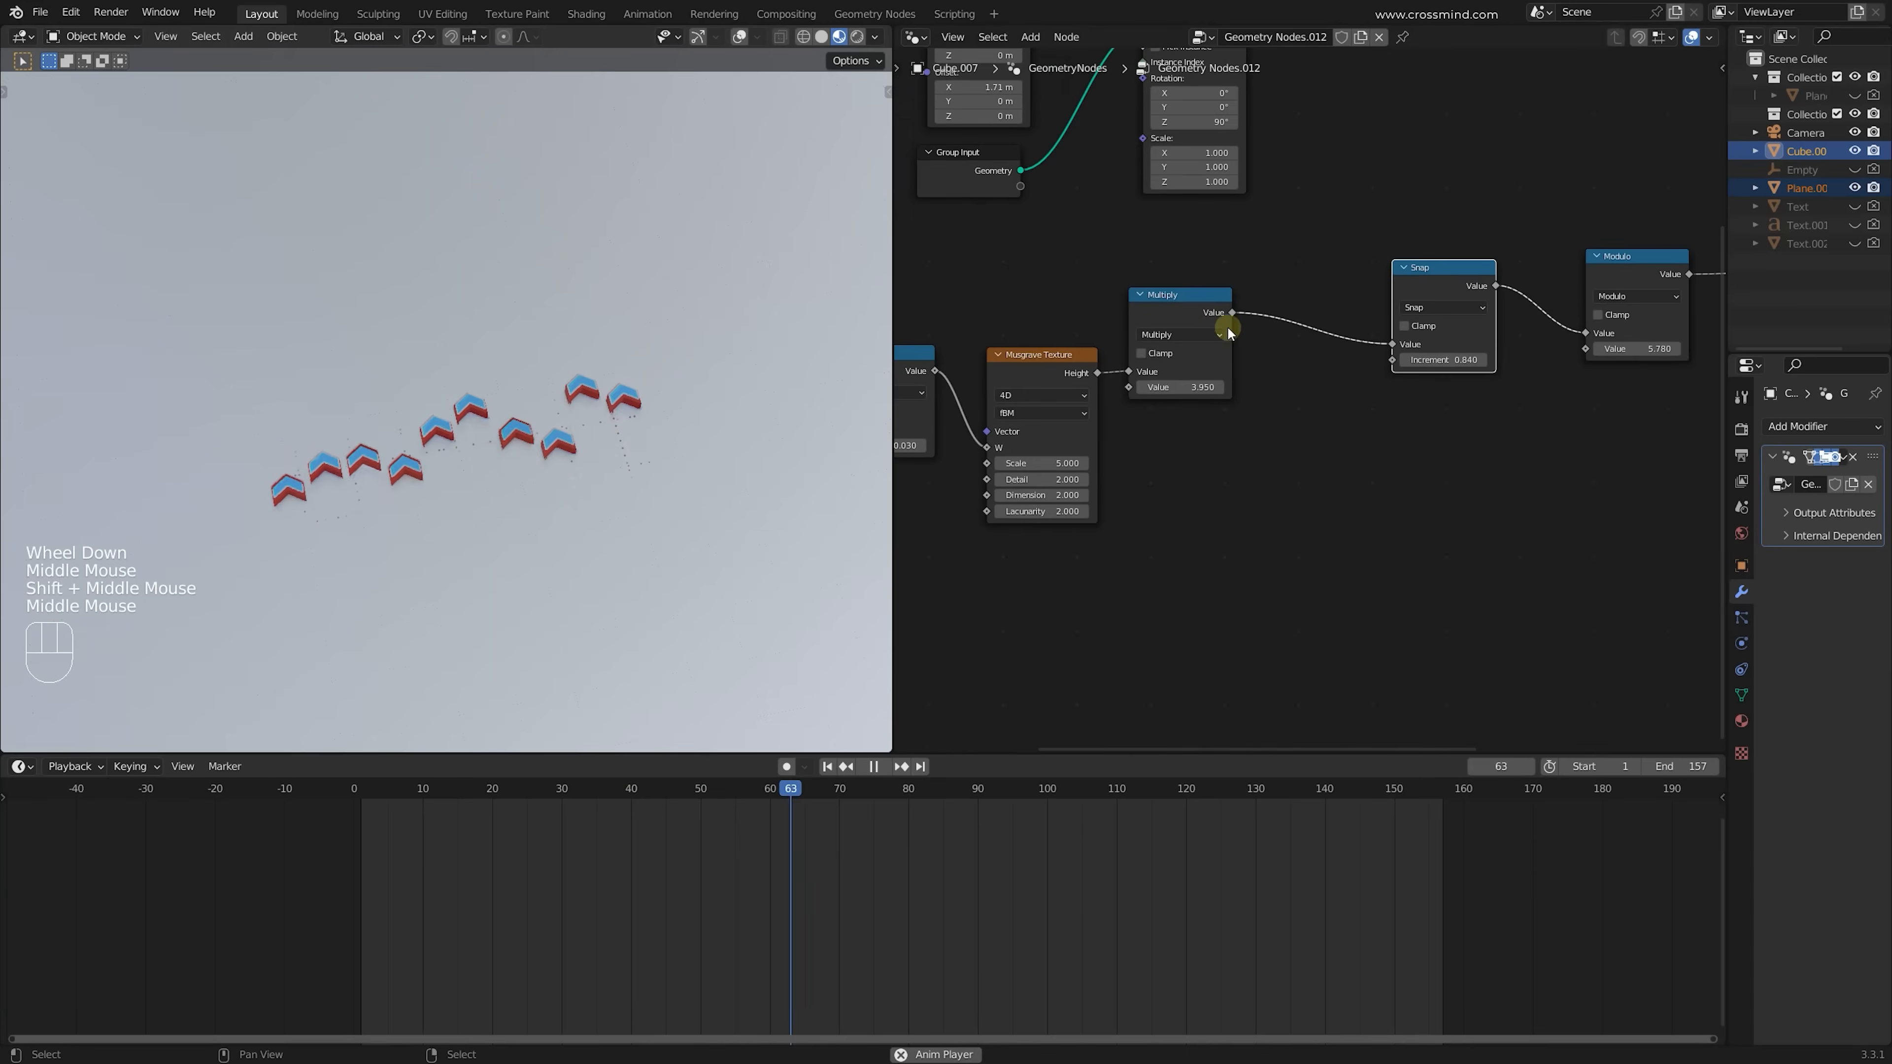
Move the 3.950 Multiply node and the Musgrave Texture node closer to Snap
drag(1201, 311, 1288, 325)
mouse_move(589, 527)
middle_down()
mouse_move(546, 539)
mouse_move(589, 561)
middle_up()
scroll(619, 572, up, 1)
scroll(1272, 535, down, 1)
drag(1087, 379, 1111, 377)
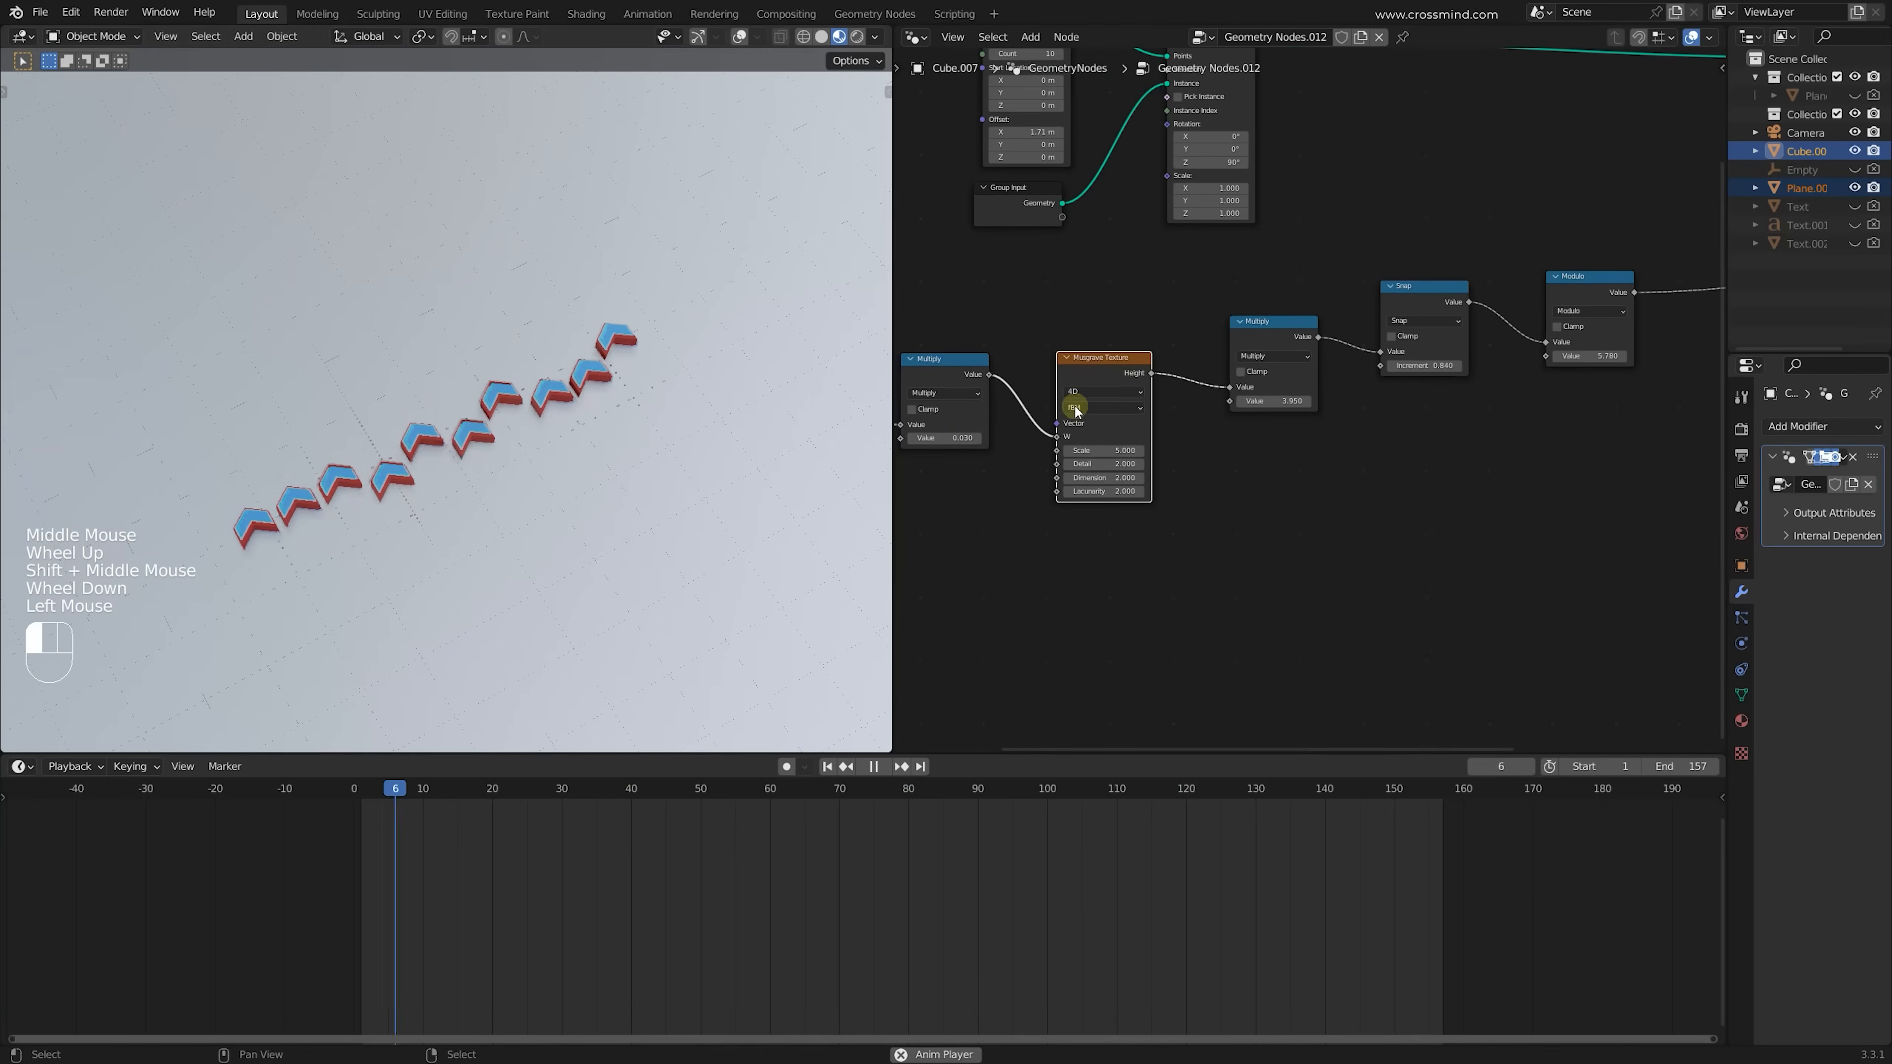
middle_drag(993, 401, 1134, 395)
middle_drag(648, 455, 611, 462)
key(z)
middle_drag(536, 514, 611, 432)
key(z)
click(839, 37)
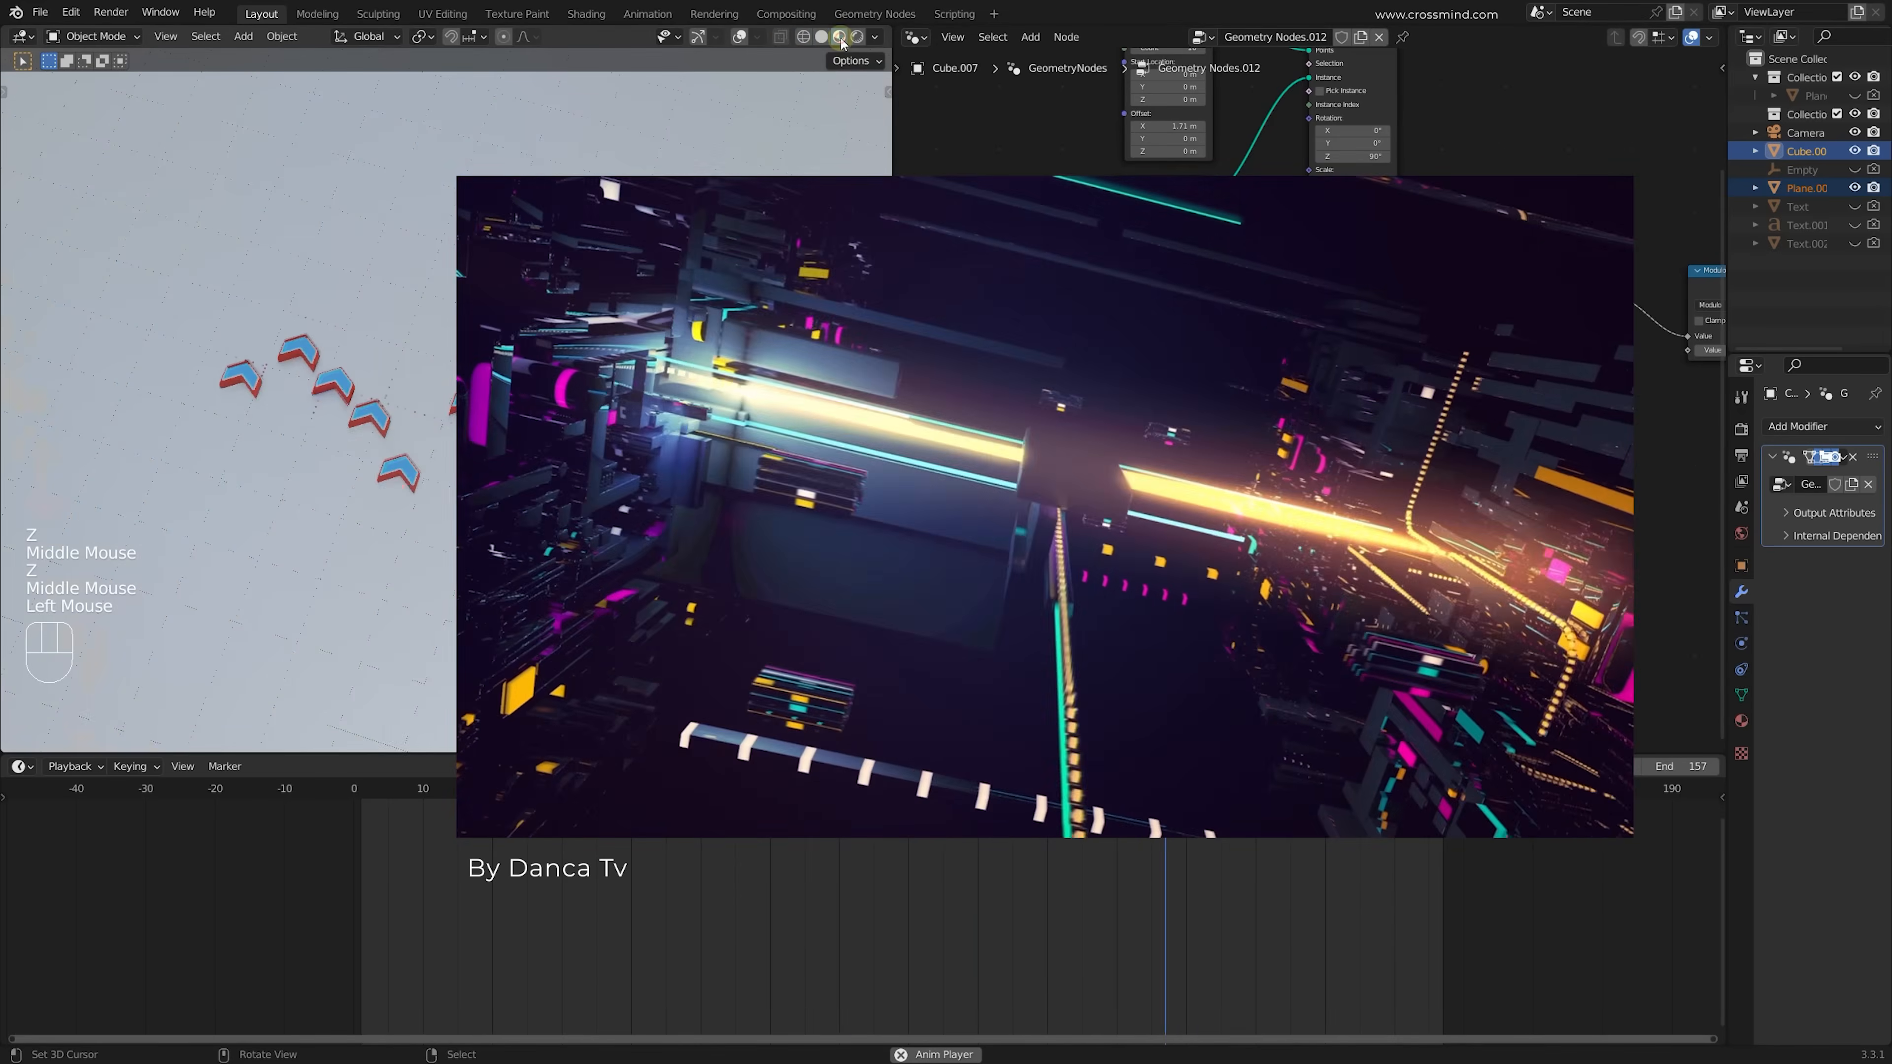
mouse_move(641, 358)
middle_down()
mouse_move(704, 380)
mouse_move(667, 422)
mouse_move(734, 406)
middle_up()
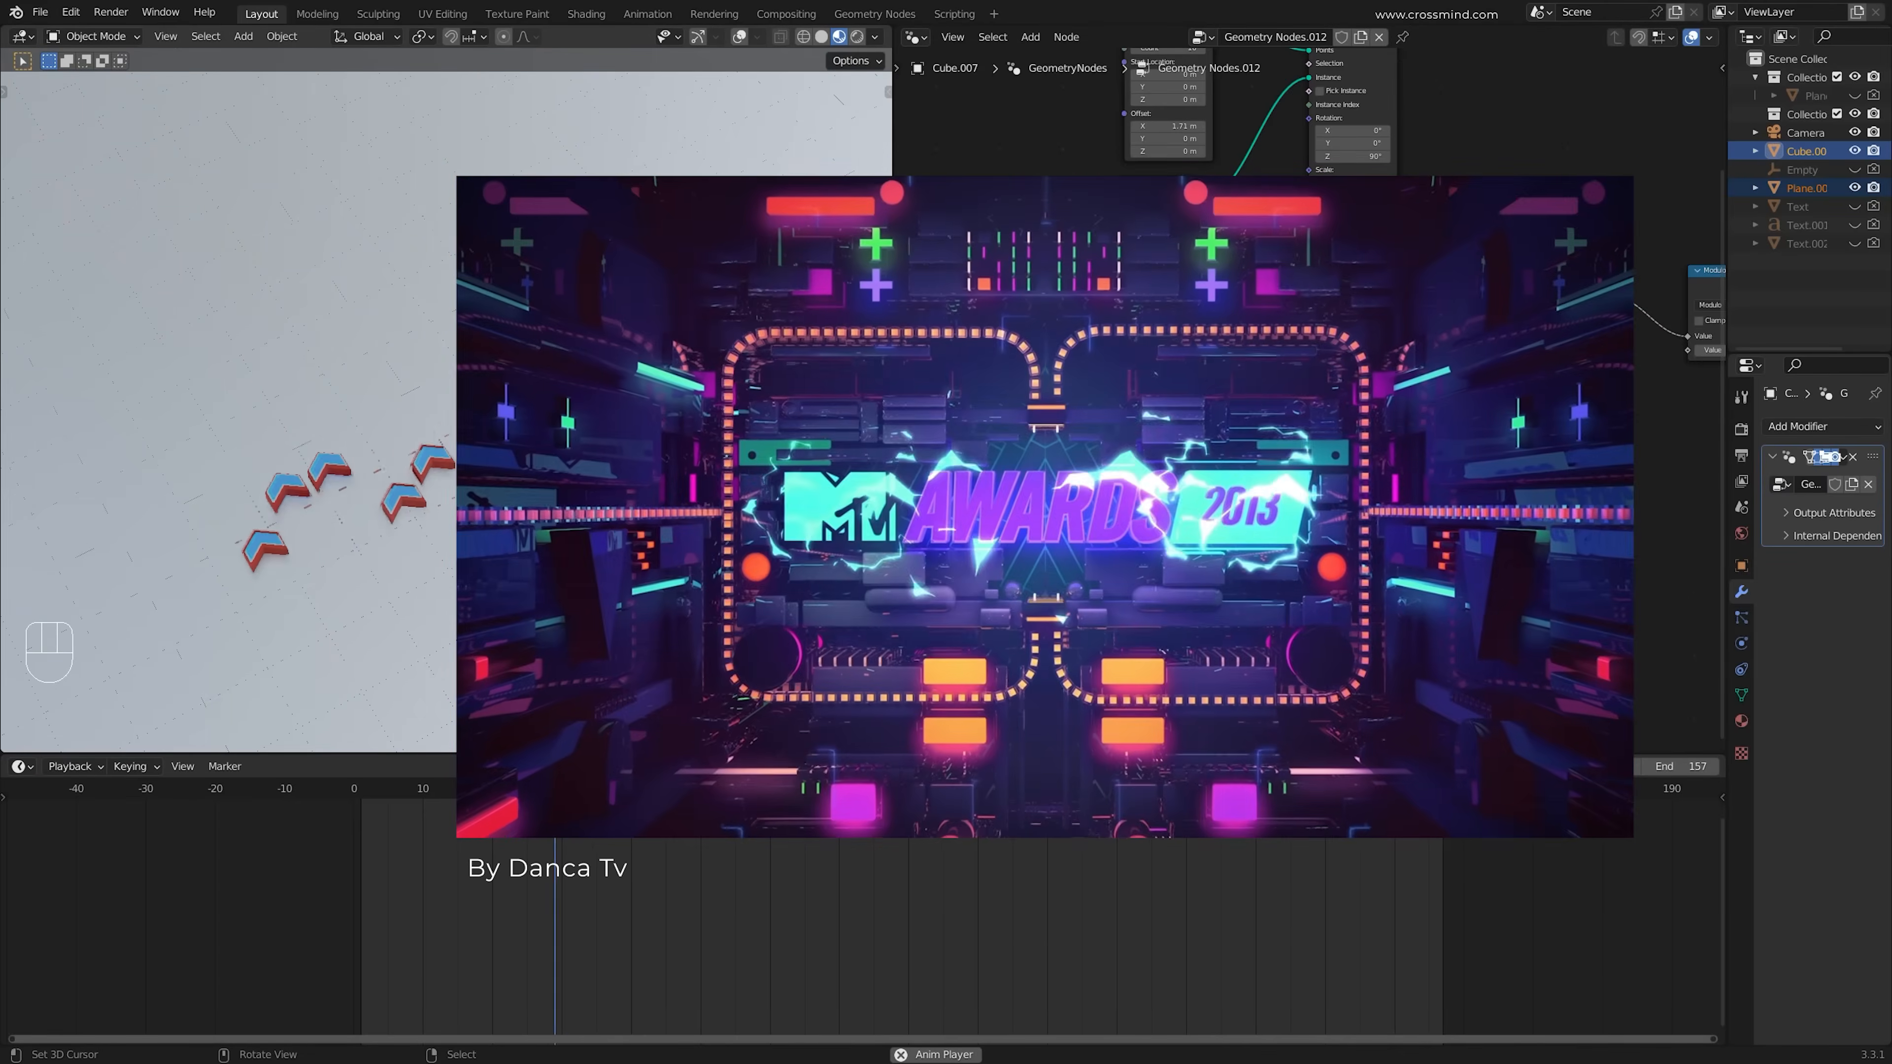
scroll(1518, 340, down, 2)
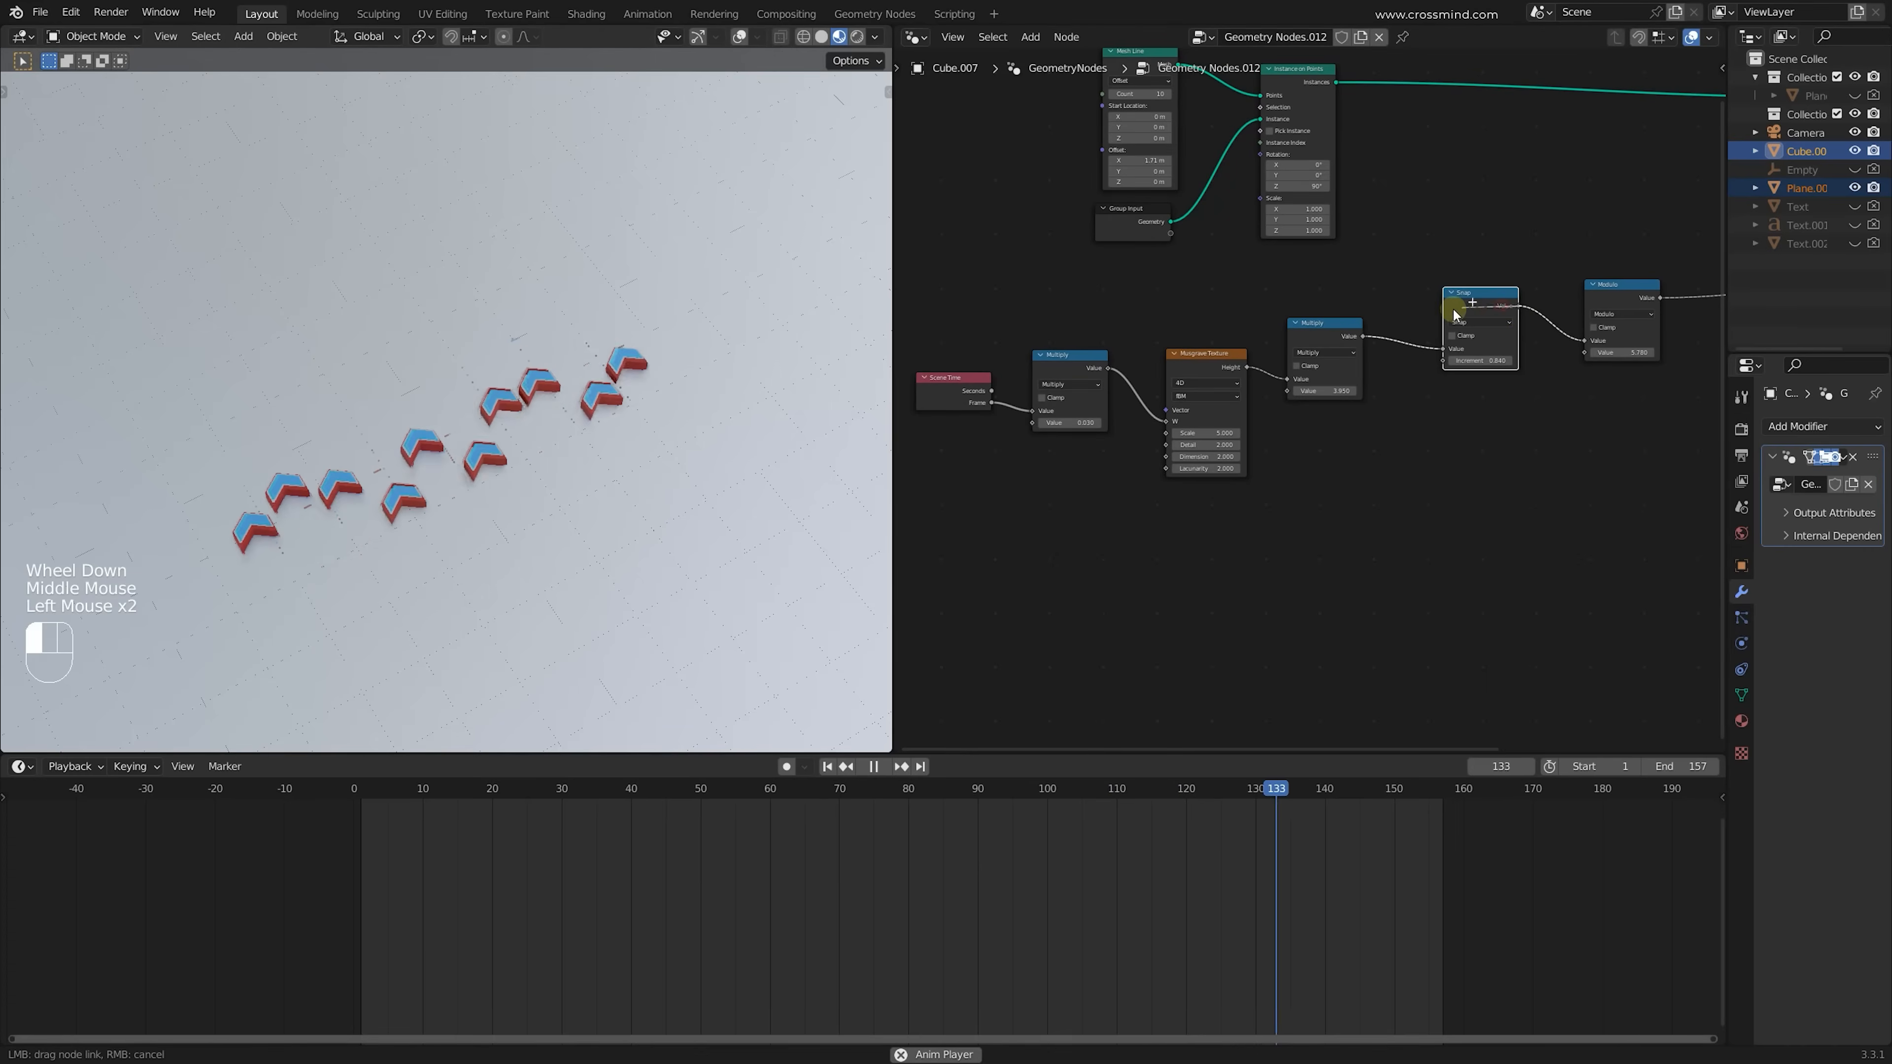
Move Snap and Modulo closer to their neighbours and scale down the spacing of the chain from Scene Time to Combine XYZ
drag(1455, 311, 1440, 285)
drag(1601, 286, 1538, 255)
shift+middle_drag(1542, 344, 1043, 388)
drag(931, 348, 1659, 551)
key(s)
key(y)
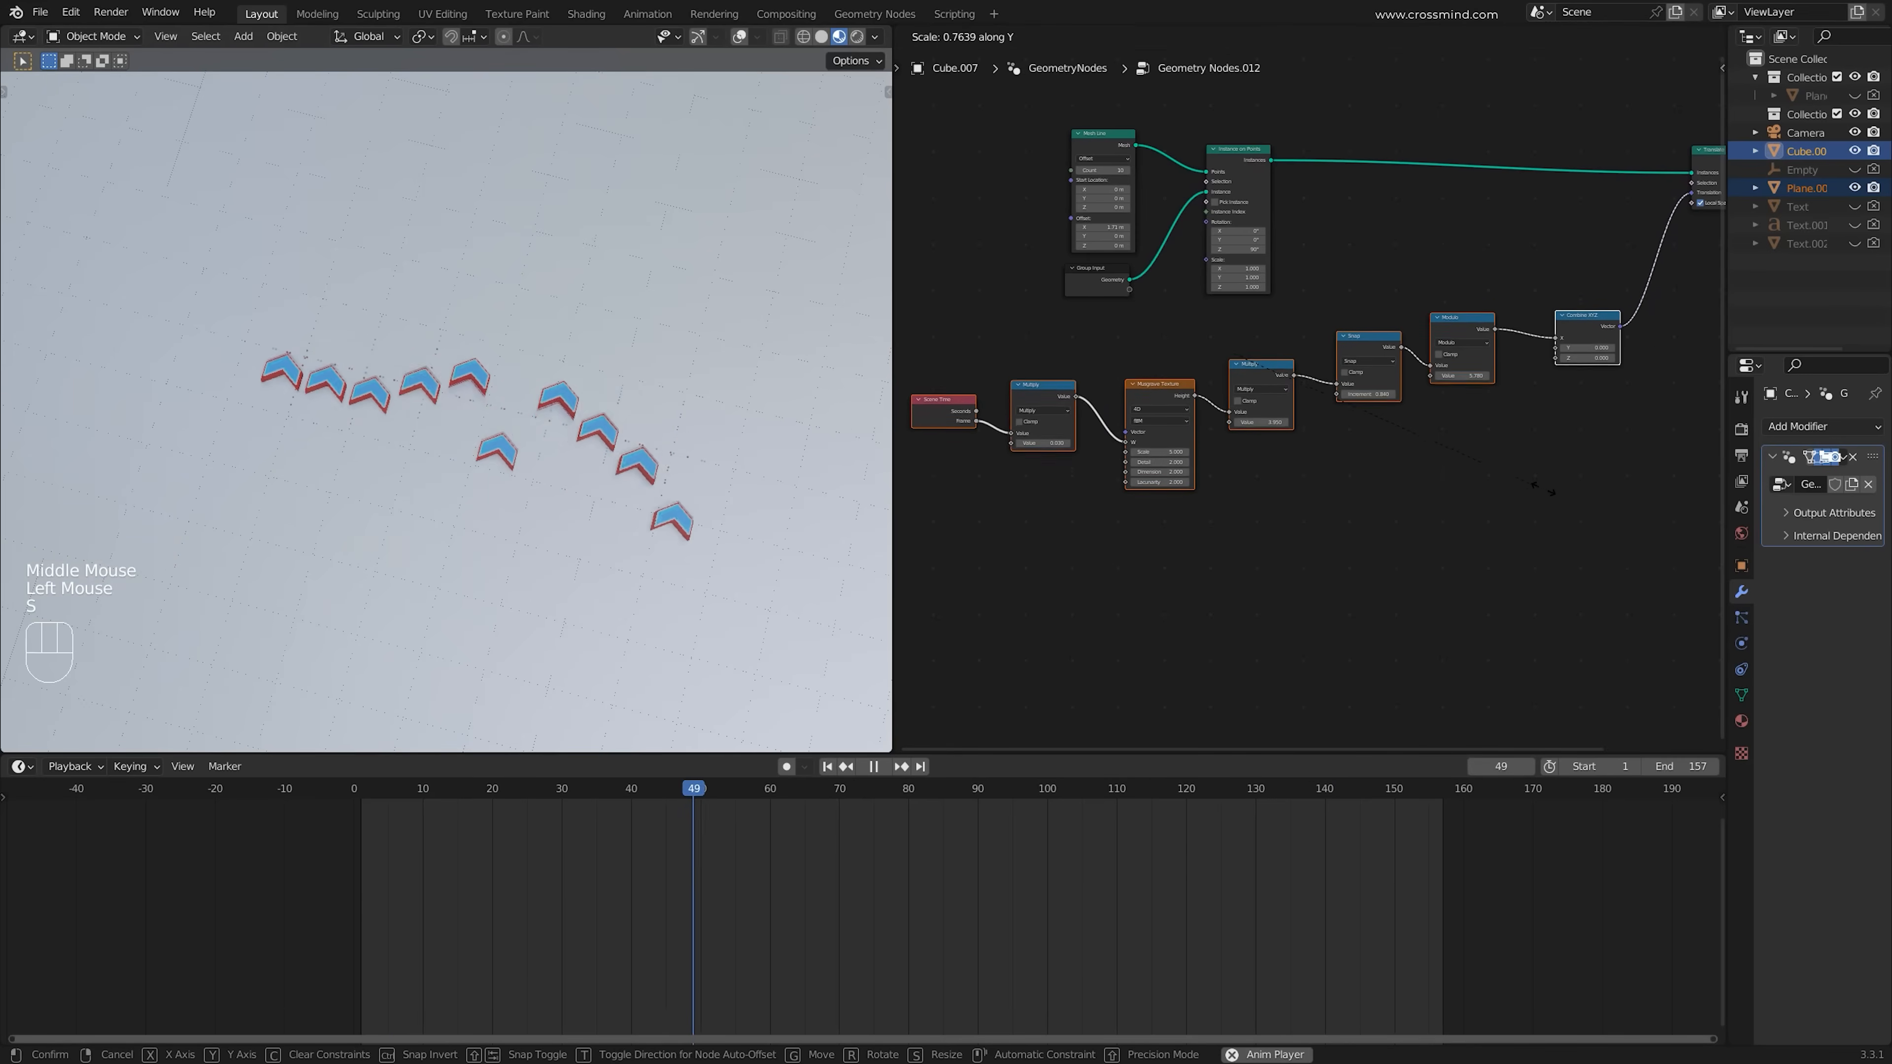
click(1453, 445)
key(s)
click(1539, 416)
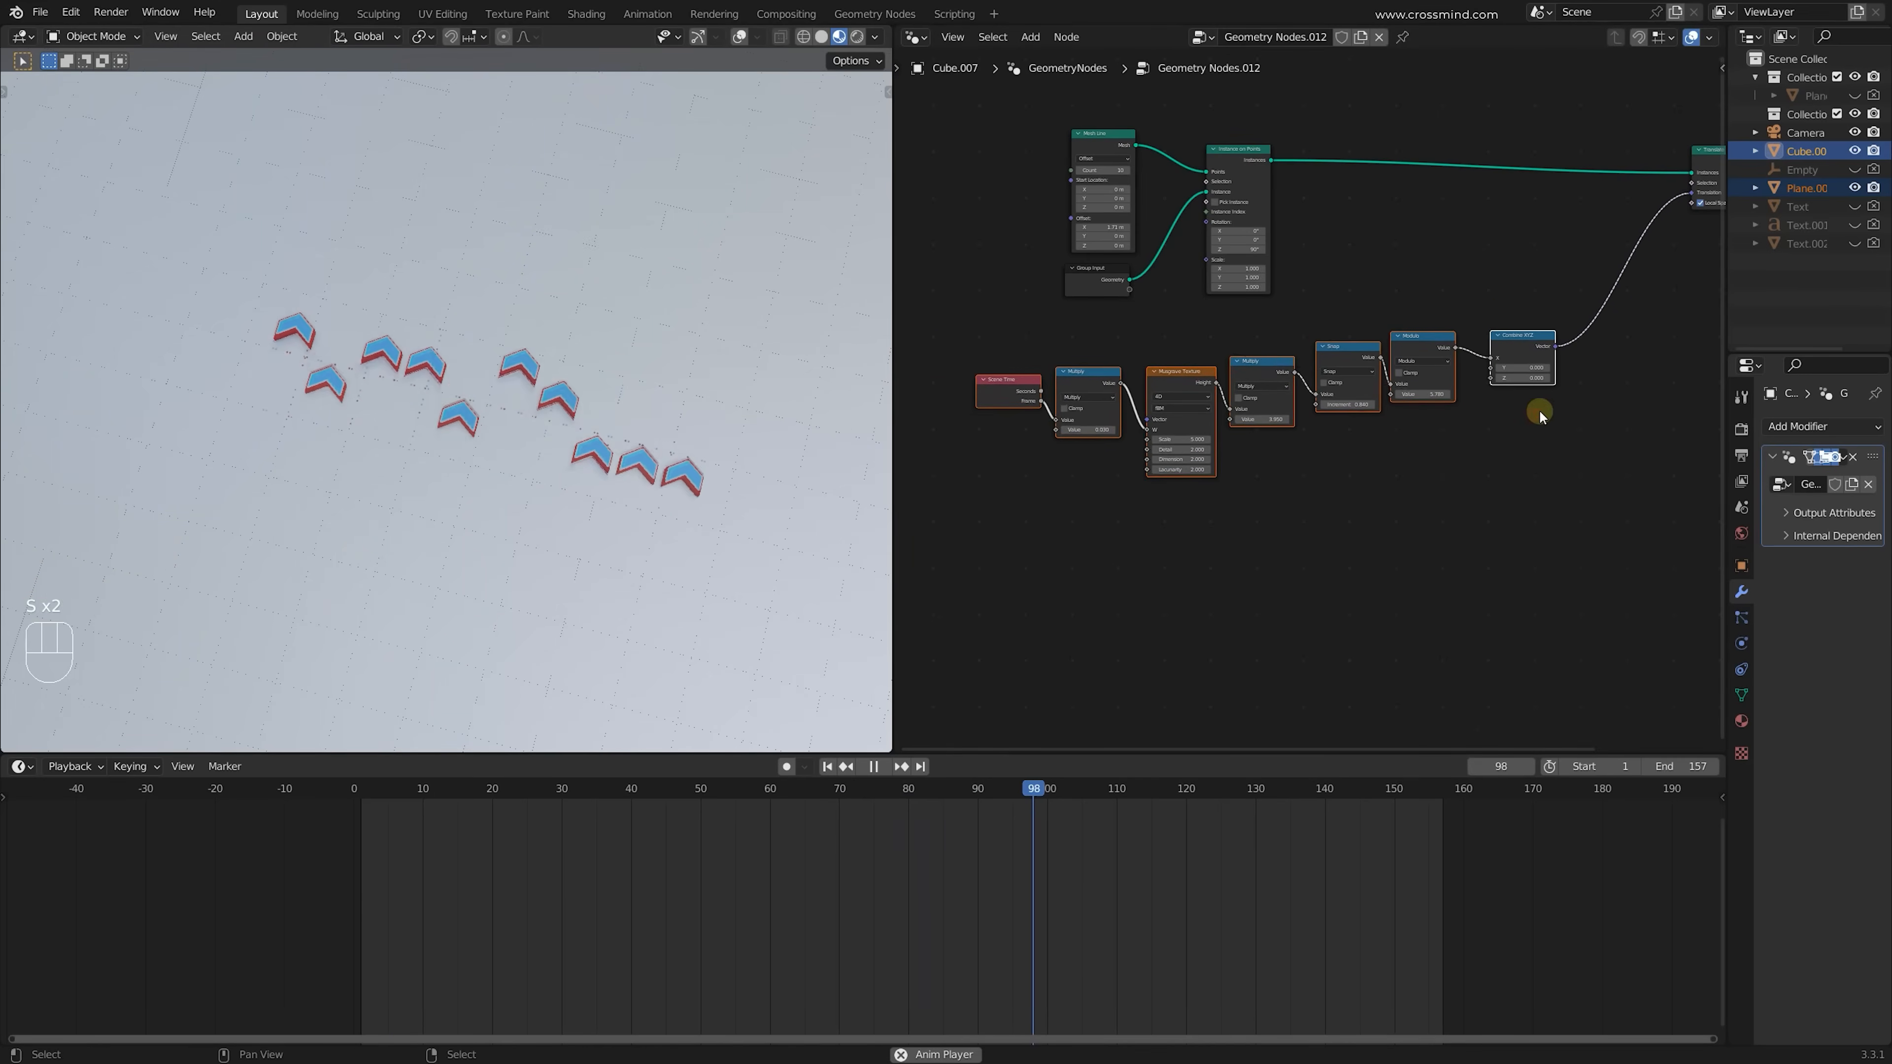
Scale the layout of the Scene Time to Combine XYZ chain once more in the maximized node editor, then restore the workspace
scroll(1490, 448, up, 1)
middle_drag(1341, 477, 1368, 506)
scroll(1122, 340, up, 2)
drag(1122, 340, 1381, 570)
scroll(1415, 550, down, 2)
key(ctrl+space)
drag(389, 479, 1379, 753)
key(s)
click(1345, 430)
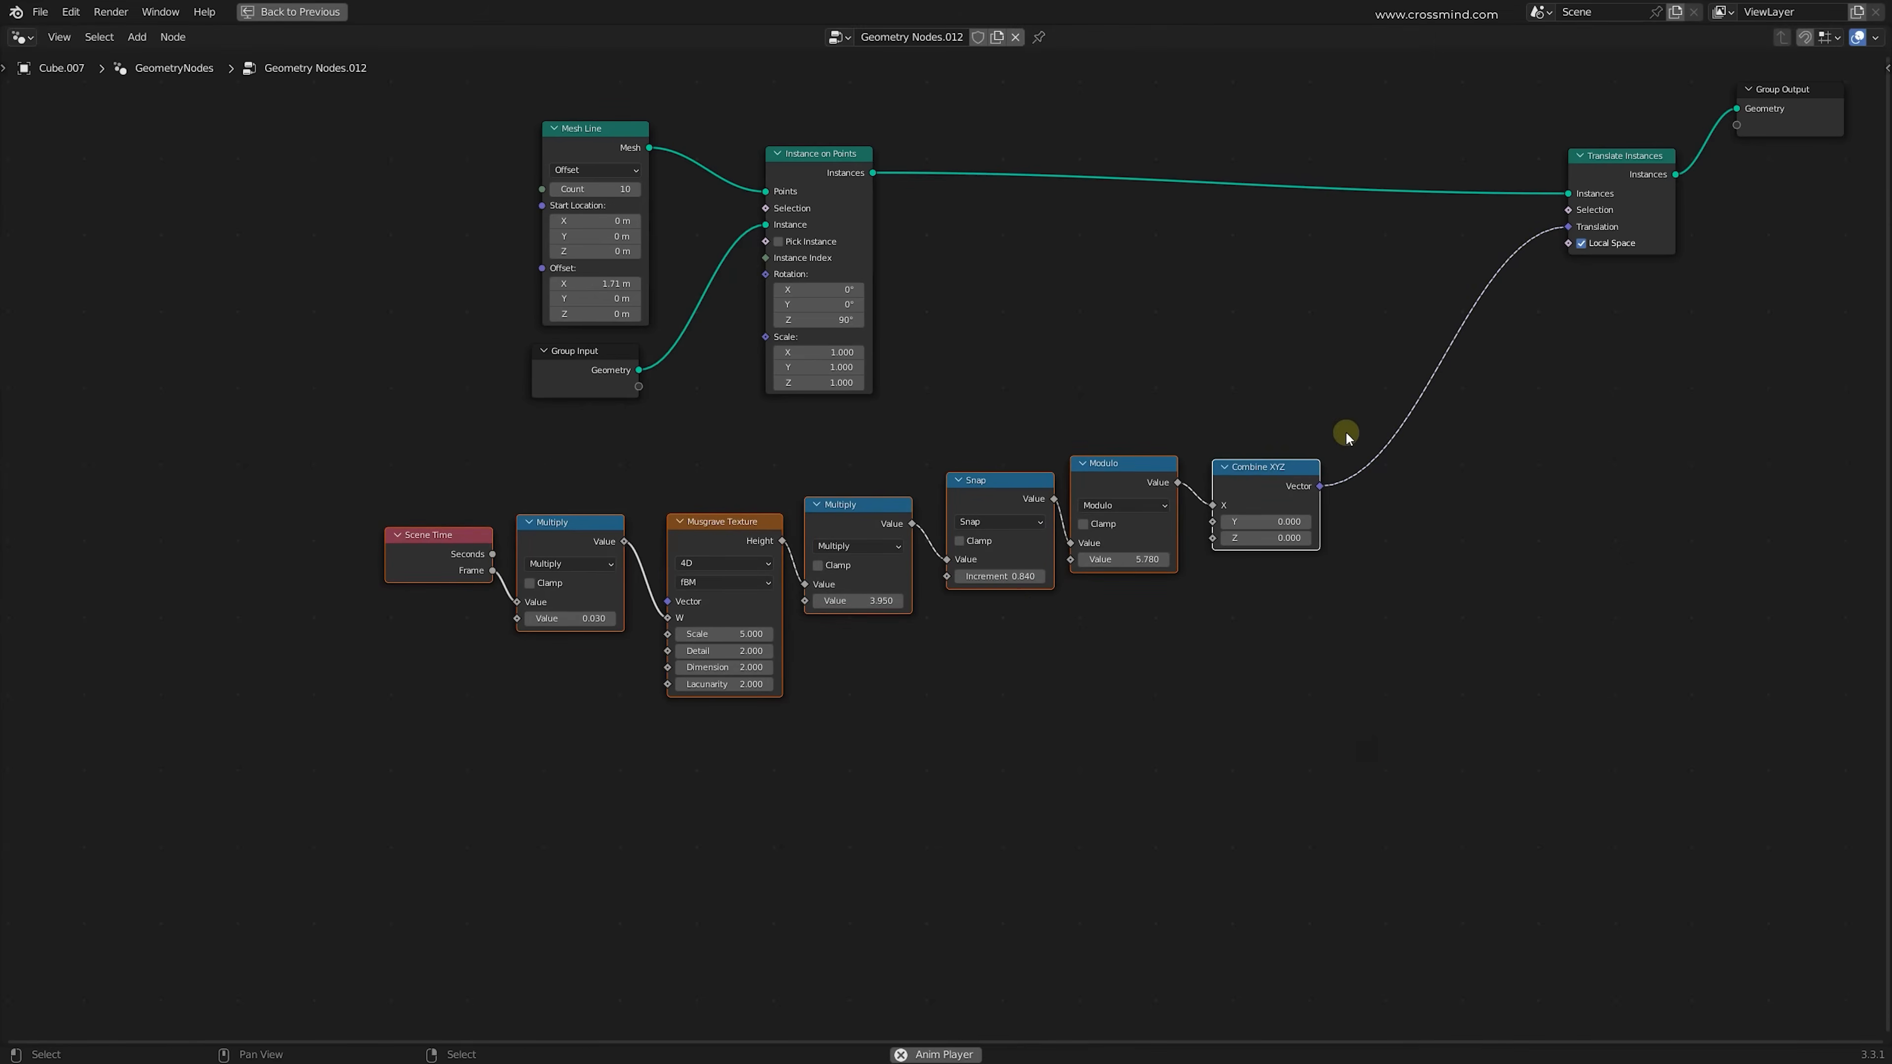
key(ctrl+space)
middle_drag(1120, 537, 1028, 611)
scroll(1028, 611, down, 1)
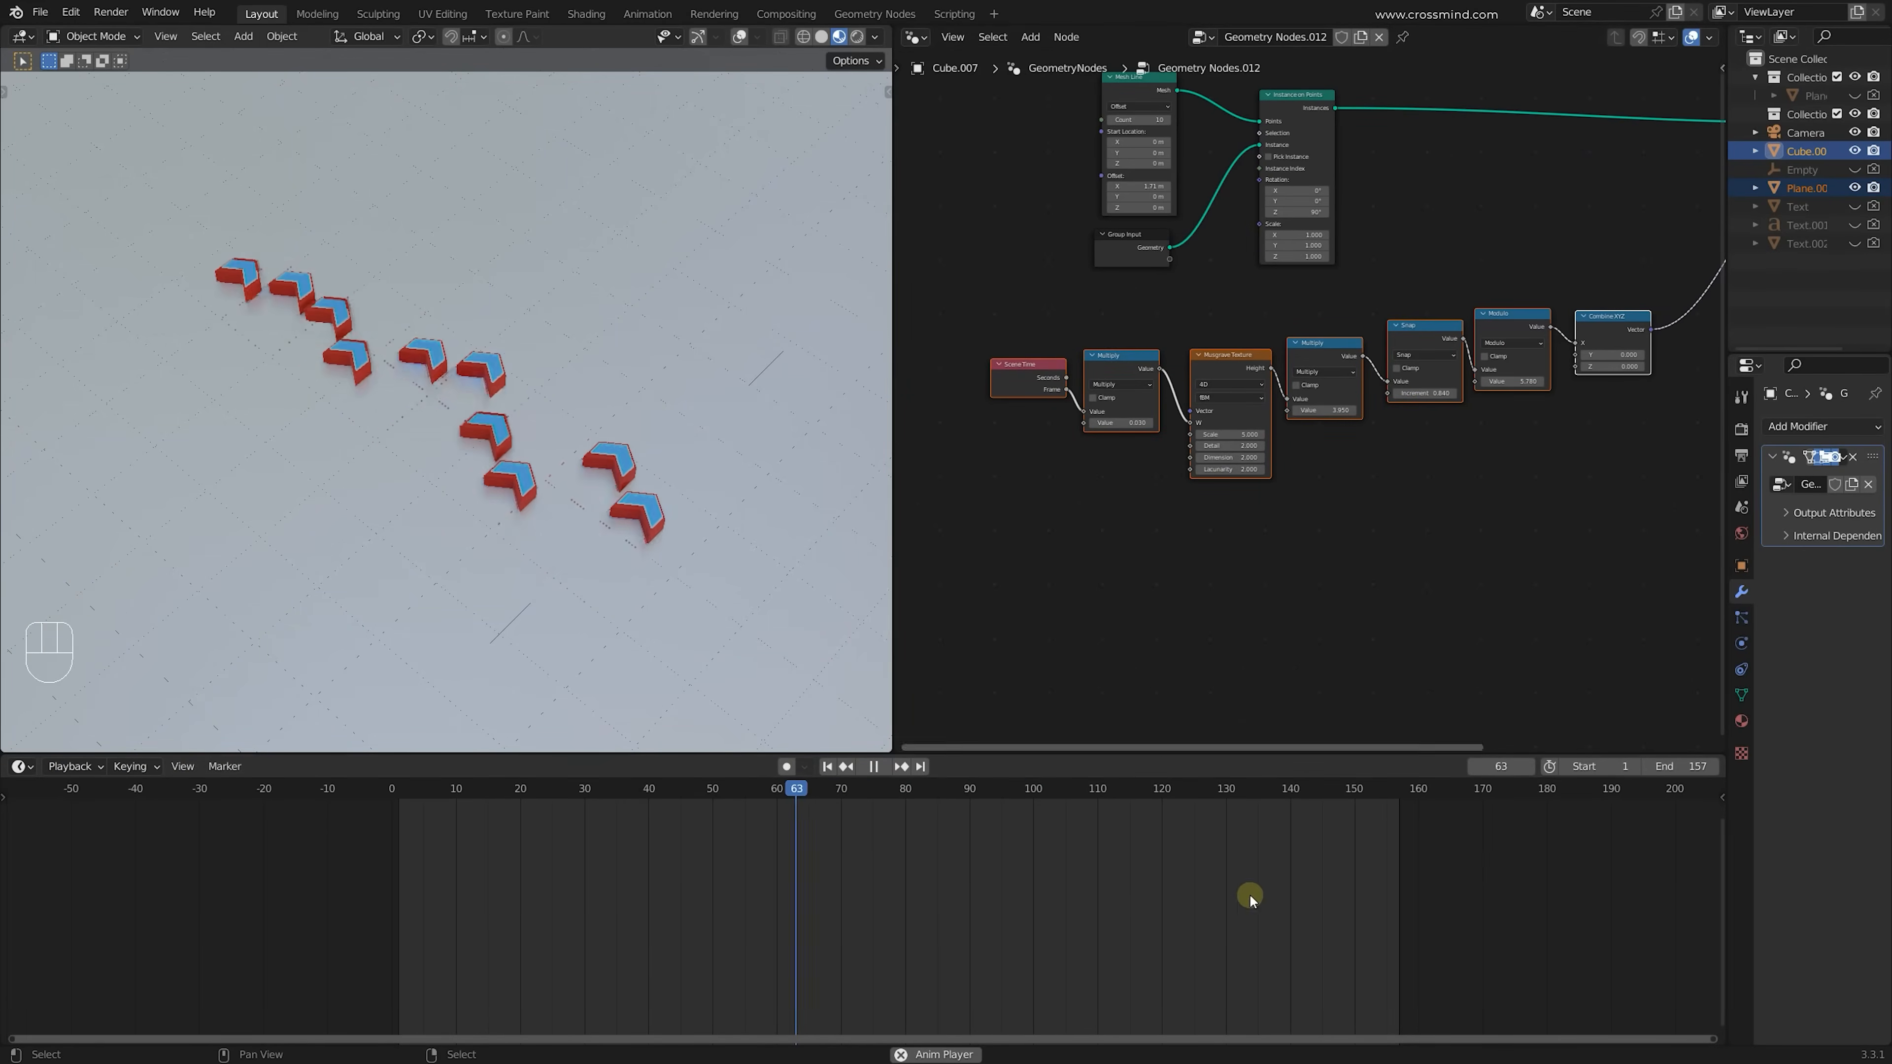
Reposition the whole Scene Time to Combine XYZ chain beneath the upper nodes and save the file
scroll(1215, 928, down, 3)
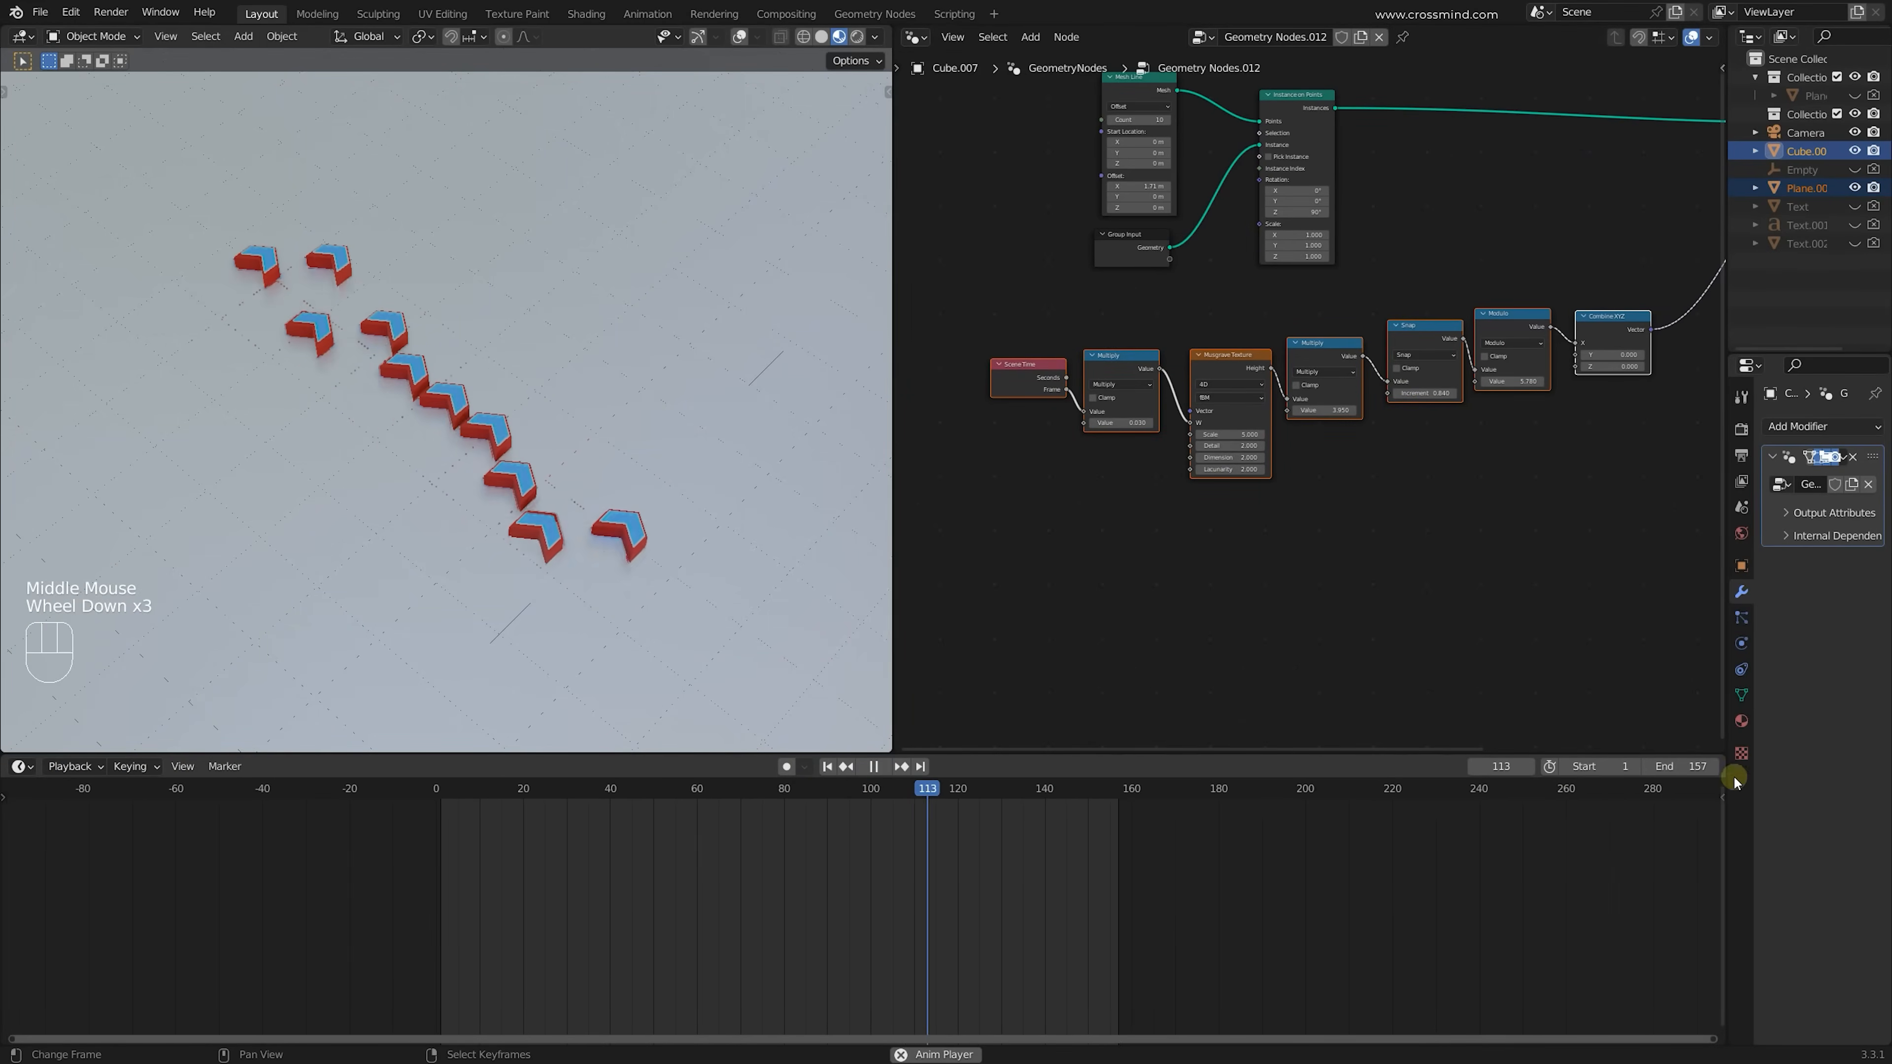
middle_drag(943, 899, 1138, 872)
scroll(1138, 871, up, 1)
scroll(1232, 524, down, 1)
click(998, 567)
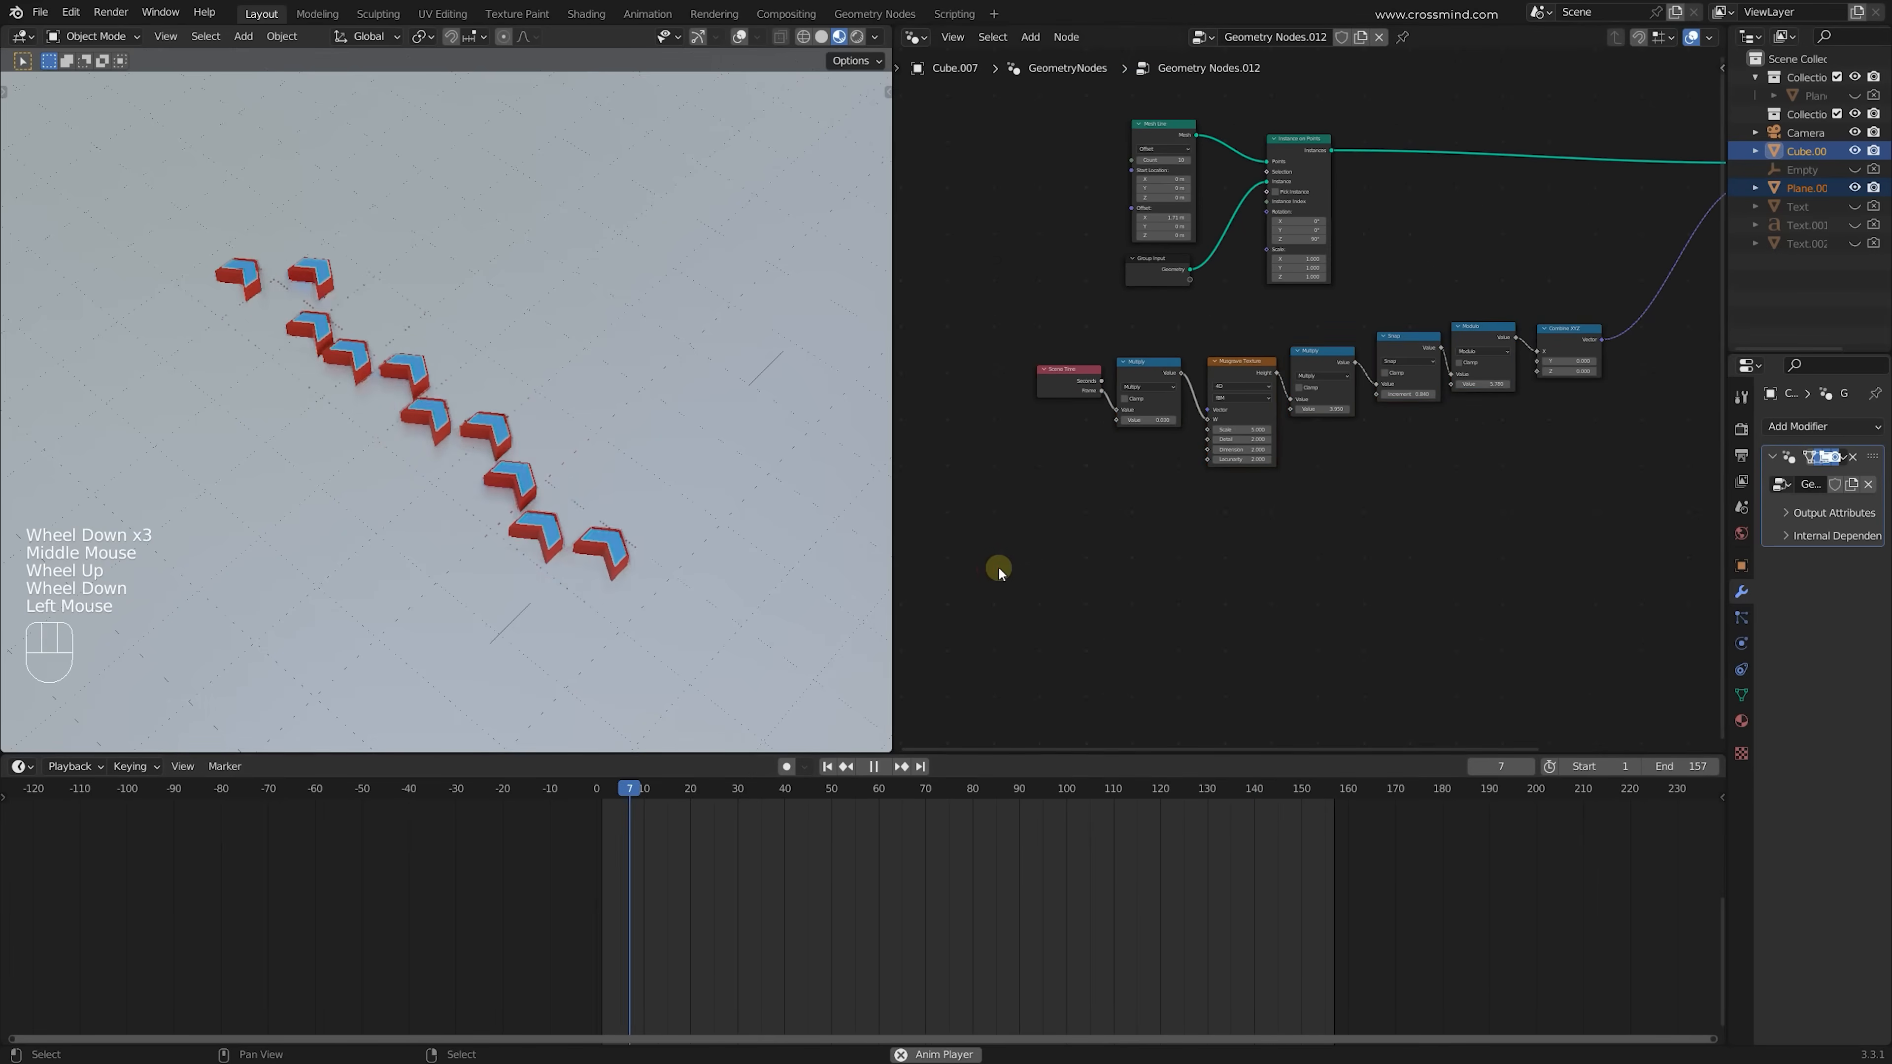
drag(998, 567, 1581, 378)
middle_drag(1497, 470, 1452, 515)
key(ctrl+space)
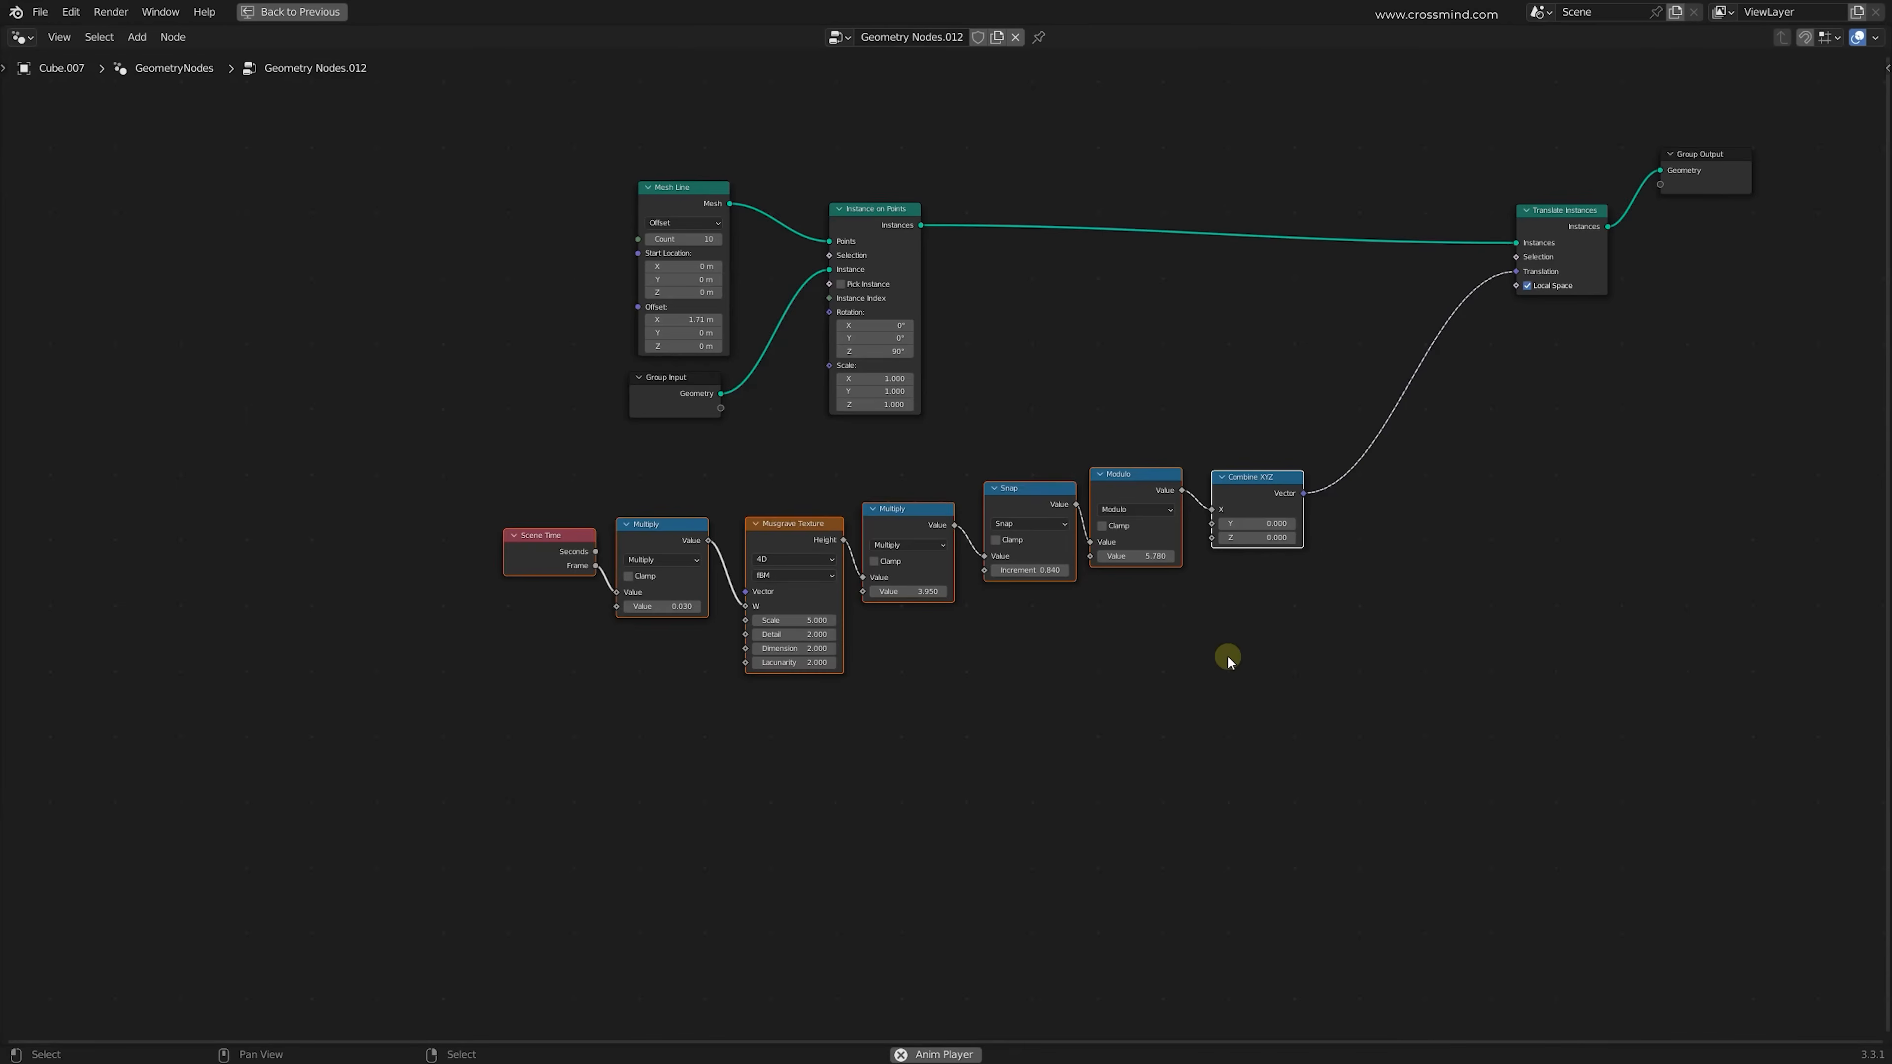
scroll(1296, 643, up, 1)
key(g)
click(1291, 725)
key(ctrl+s)
key(ctrl+space)
middle_drag(667, 569, 713, 596)
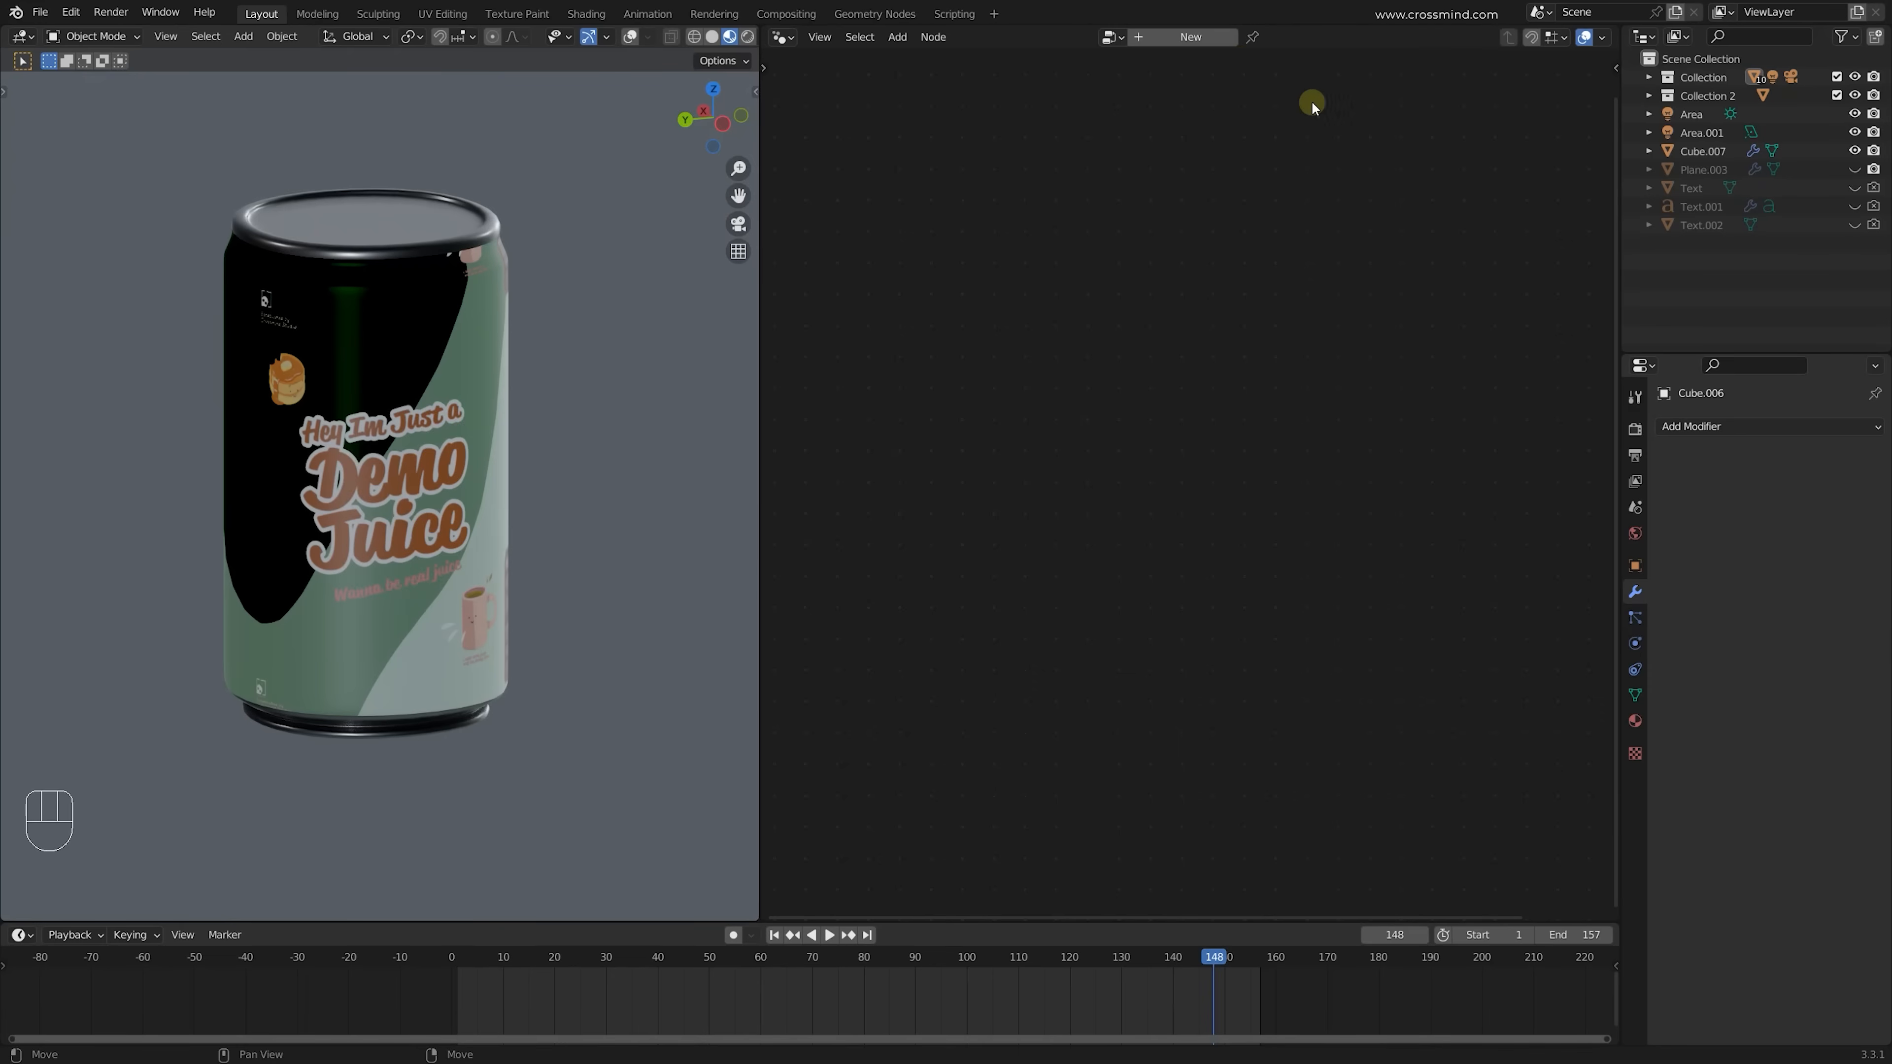
Create a new Geometry Nodes tree on the juice can object
click(1203, 36)
middle_drag(1205, 325, 1205, 526)
drag(1172, 444, 1500, 594)
Insert a Transform node between Group Input and Group Output, then remove it while keeping the link
click(1272, 474)
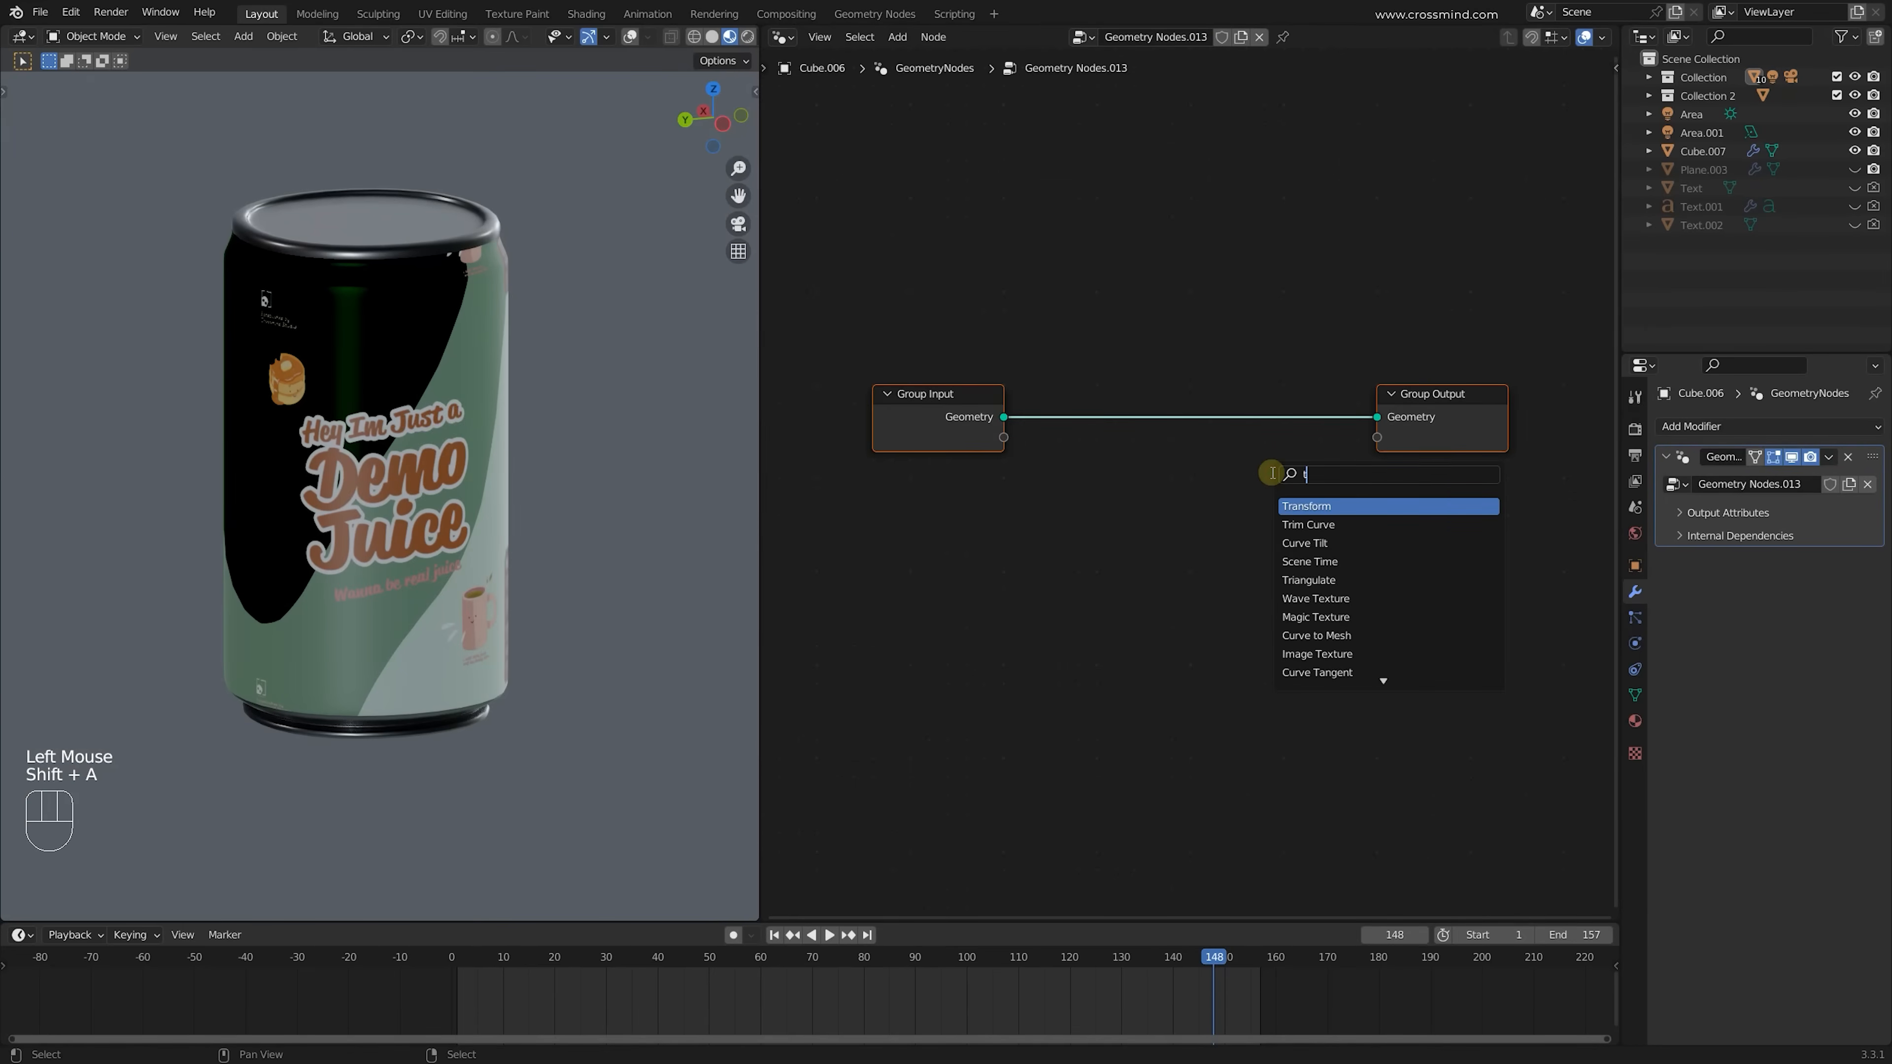
key(Return)
click(1180, 397)
shift+drag(1229, 510, 1180, 510)
key(Escape)
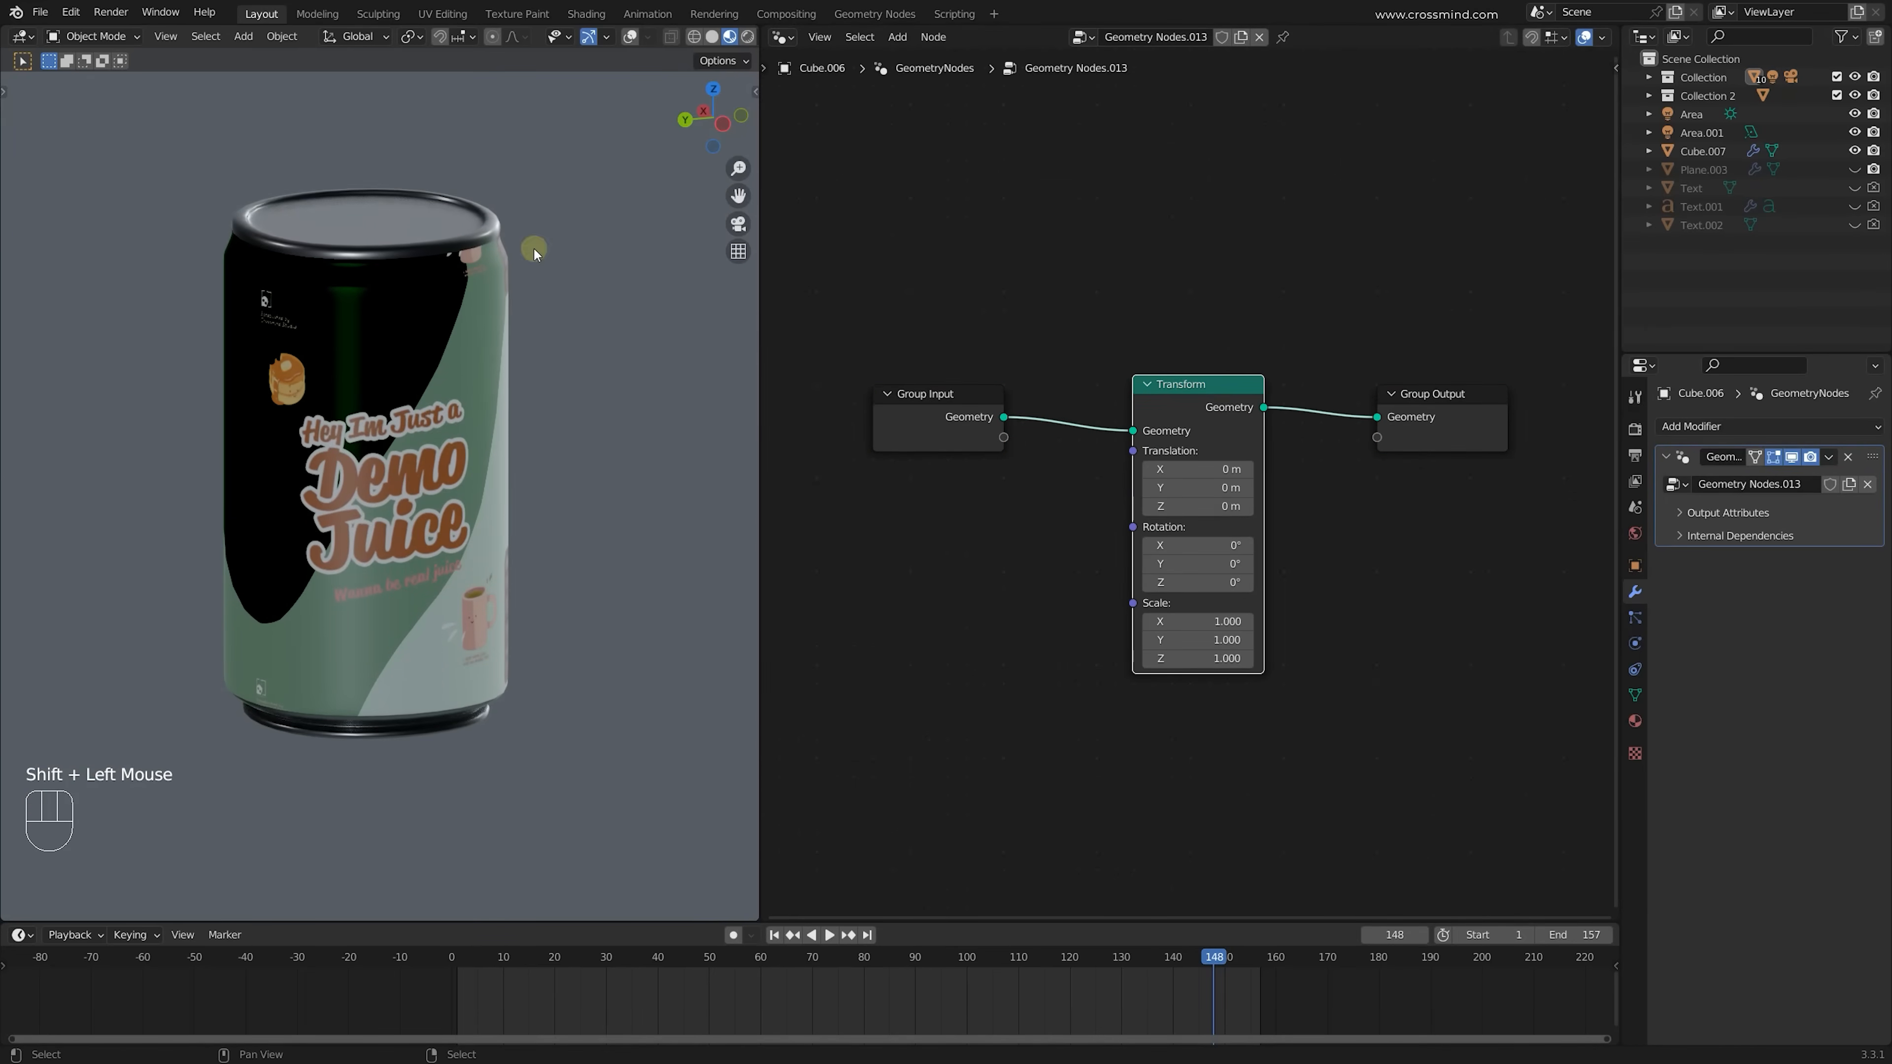
drag(863, 273, 1486, 635)
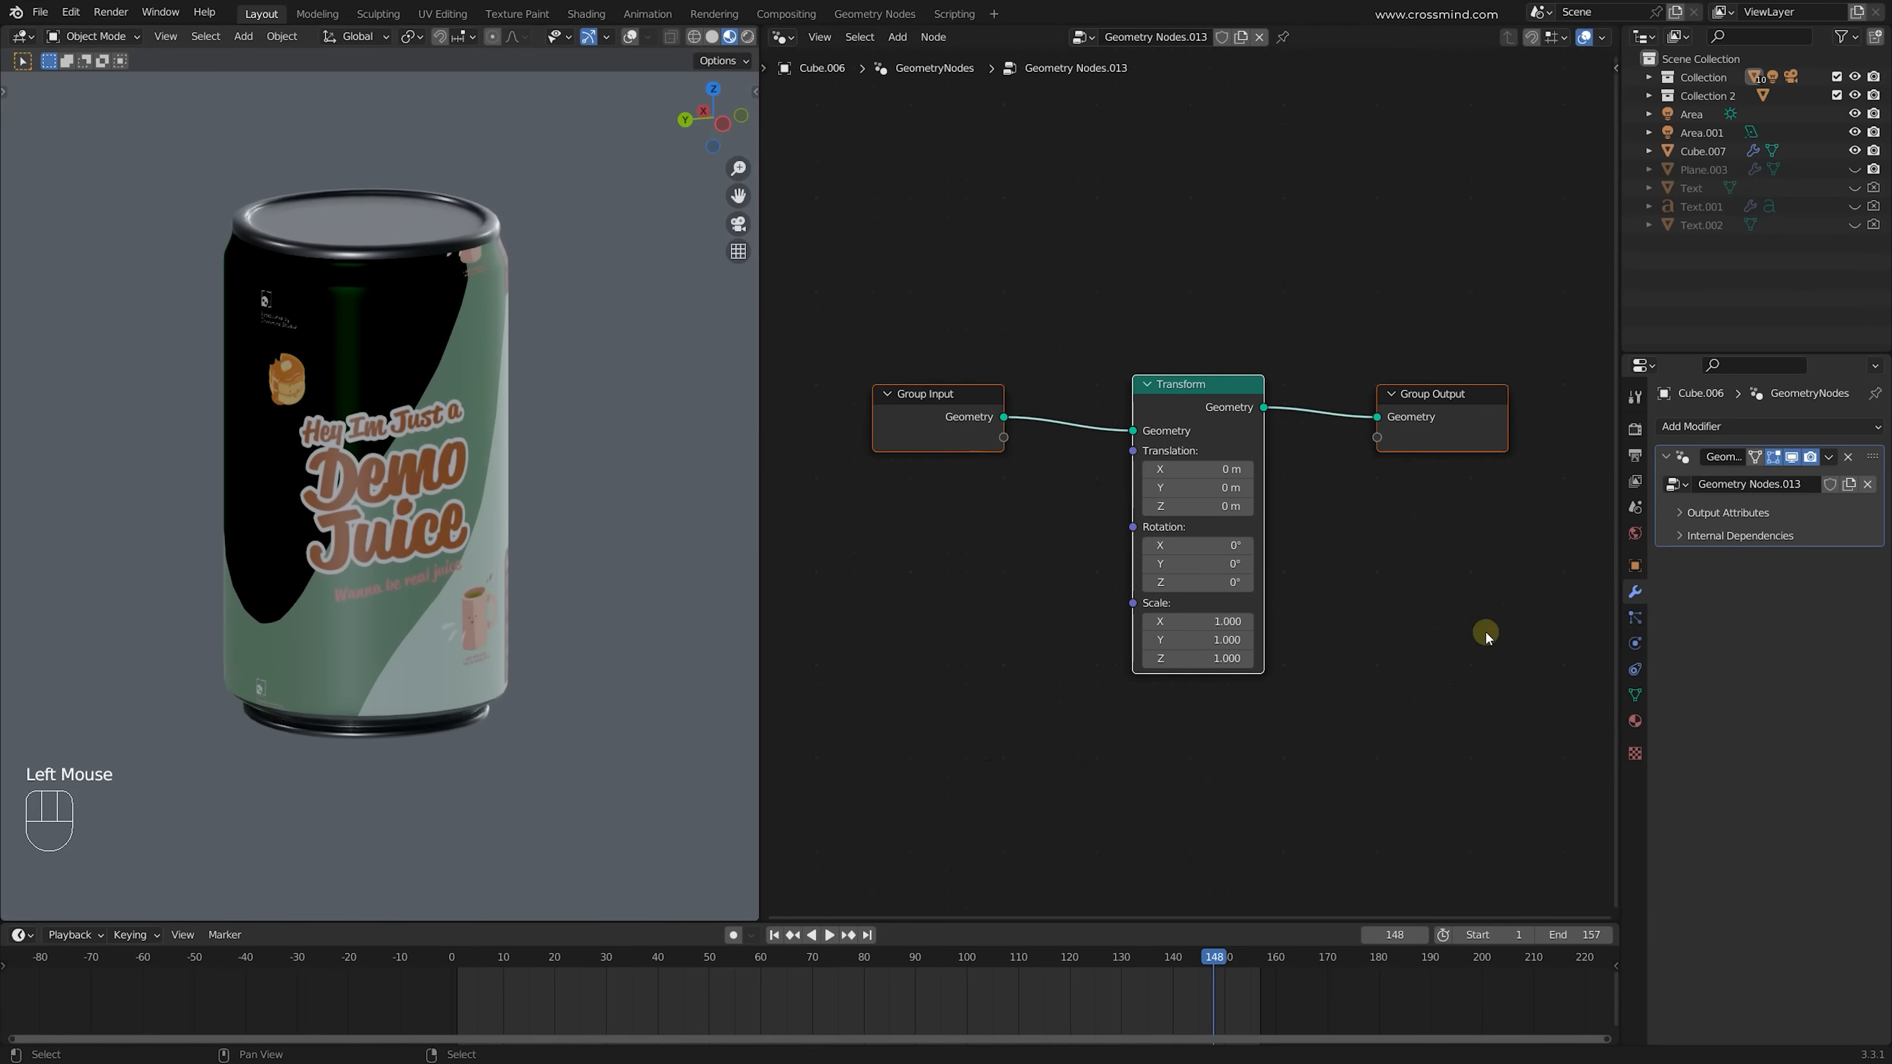
drag(834, 323, 1480, 626)
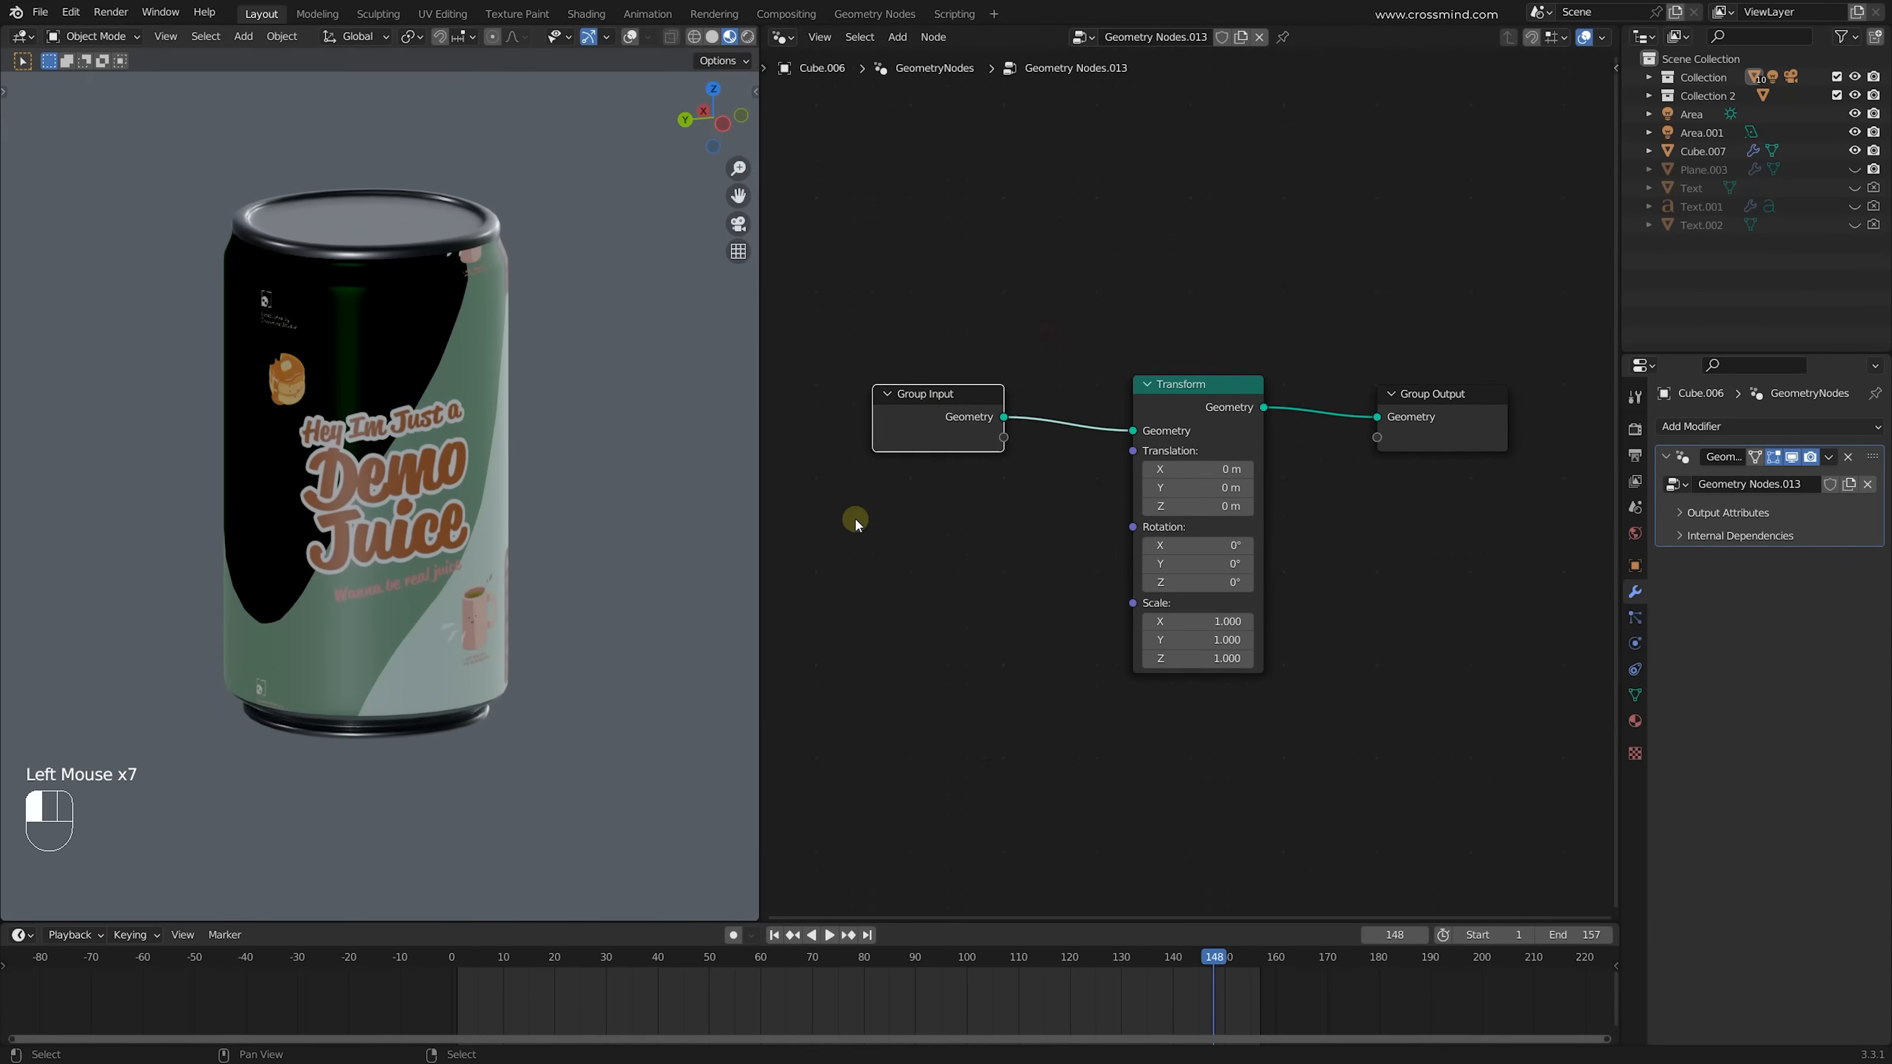
click(1222, 485)
key(ctrl+x)
Add a Mesh Line node beside the Group Input and move the Group Input below it
scroll(1229, 500, down, 1)
key(shift+a)
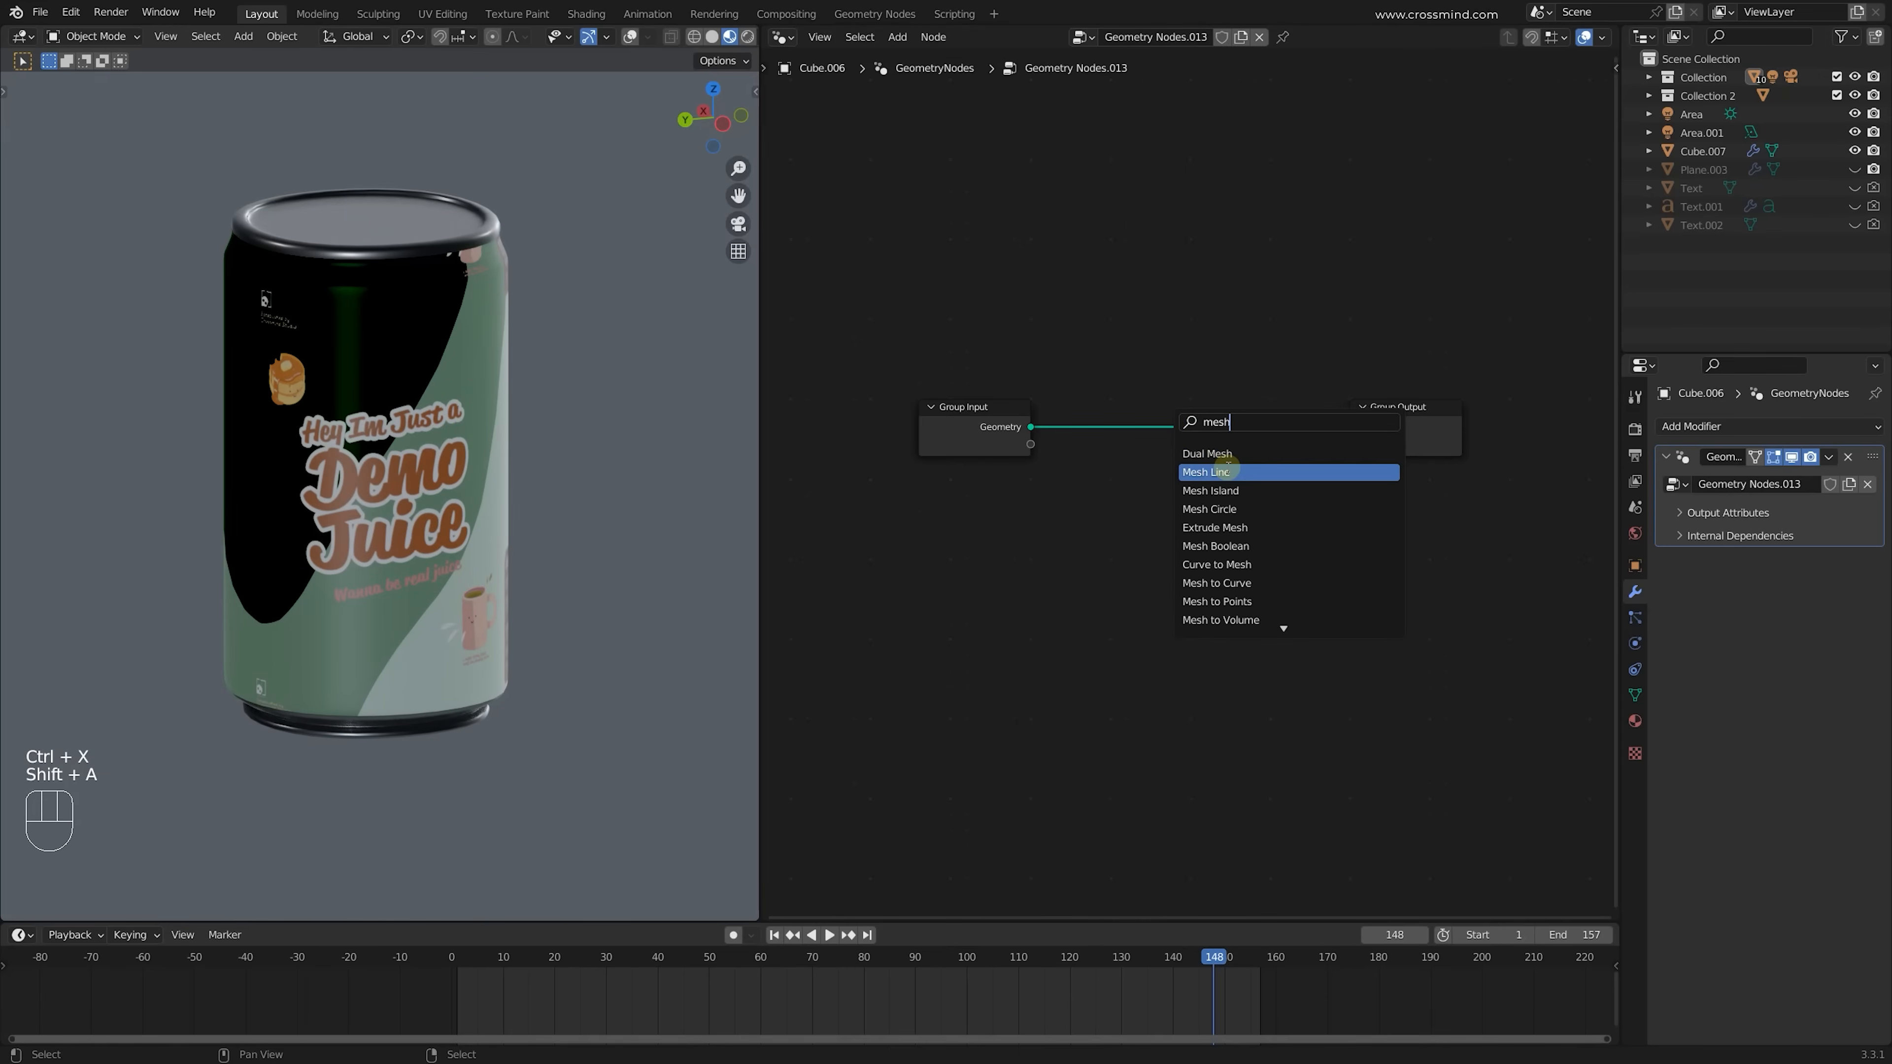
click(1227, 468)
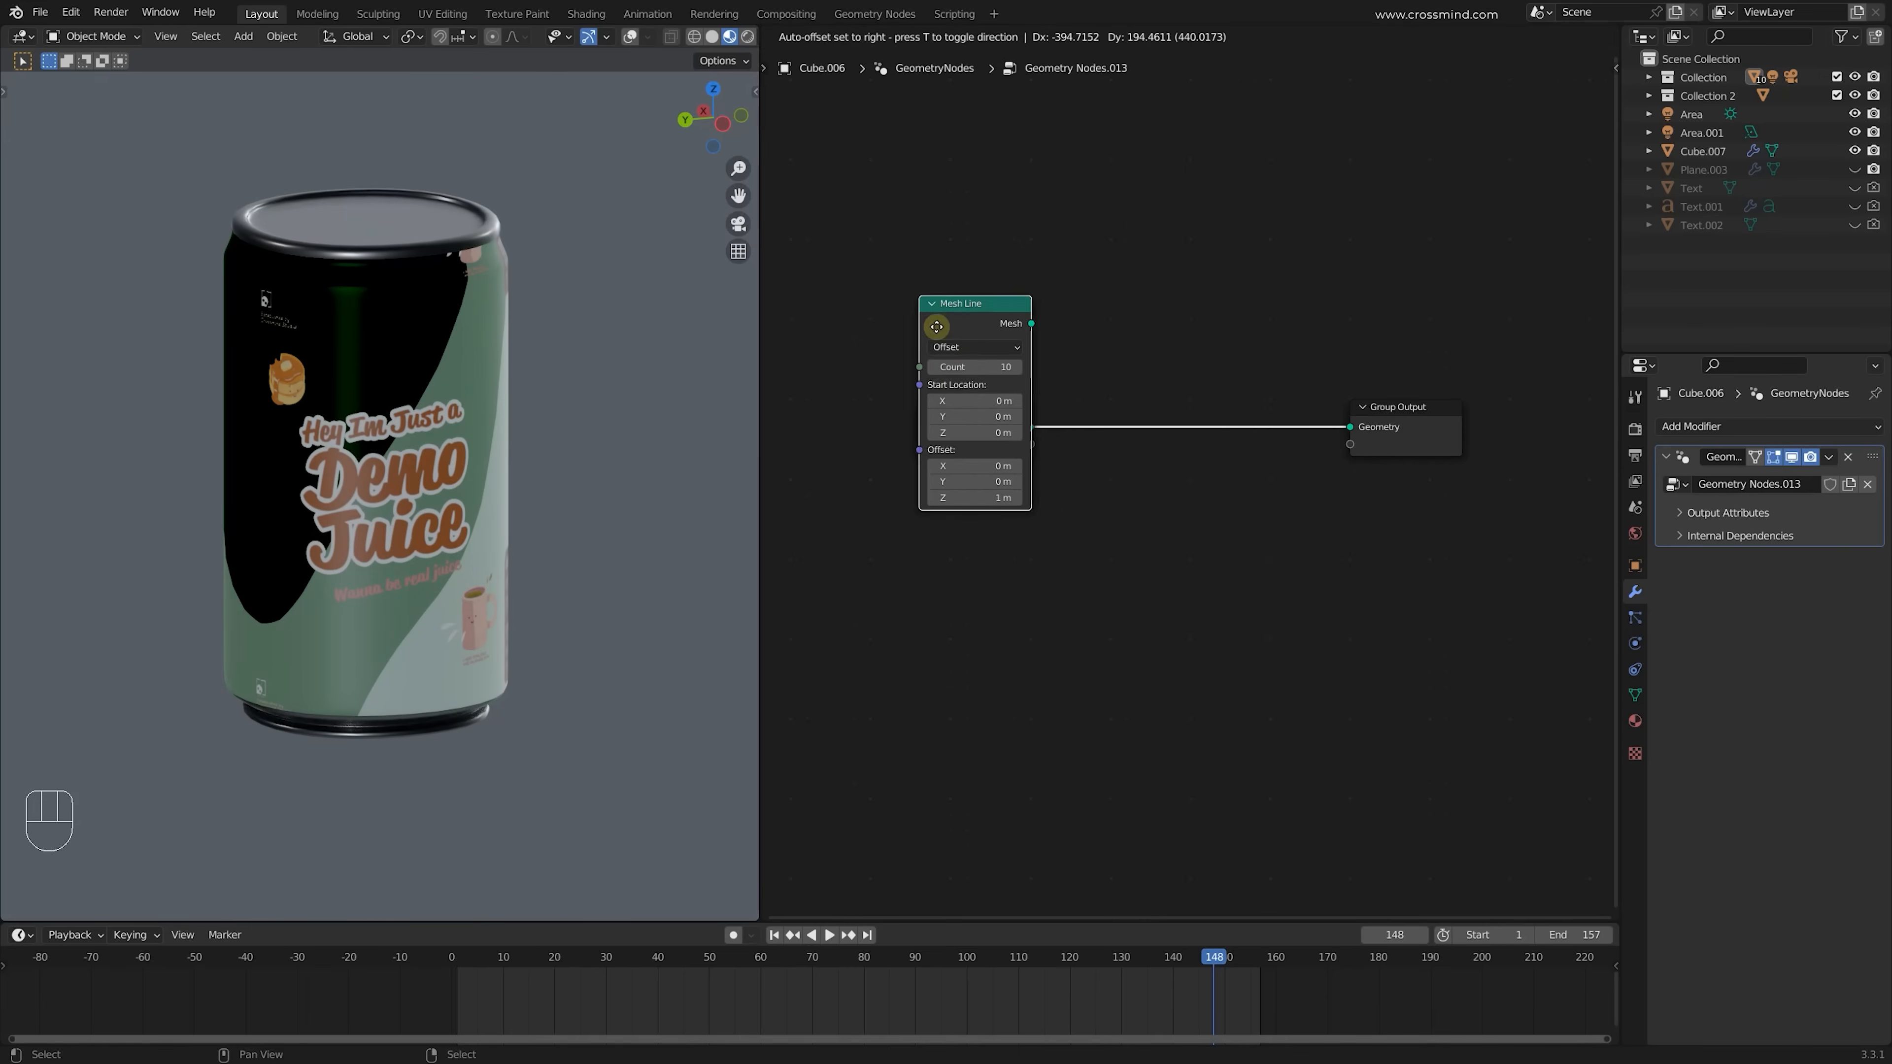
click(823, 395)
middle_drag(977, 426, 1080, 419)
drag(1101, 423, 993, 640)
Add an Instance on Points node before the Group Output, with Mesh Line feeding Points and the Group Input geometry feeding Instance
key(shift+a)
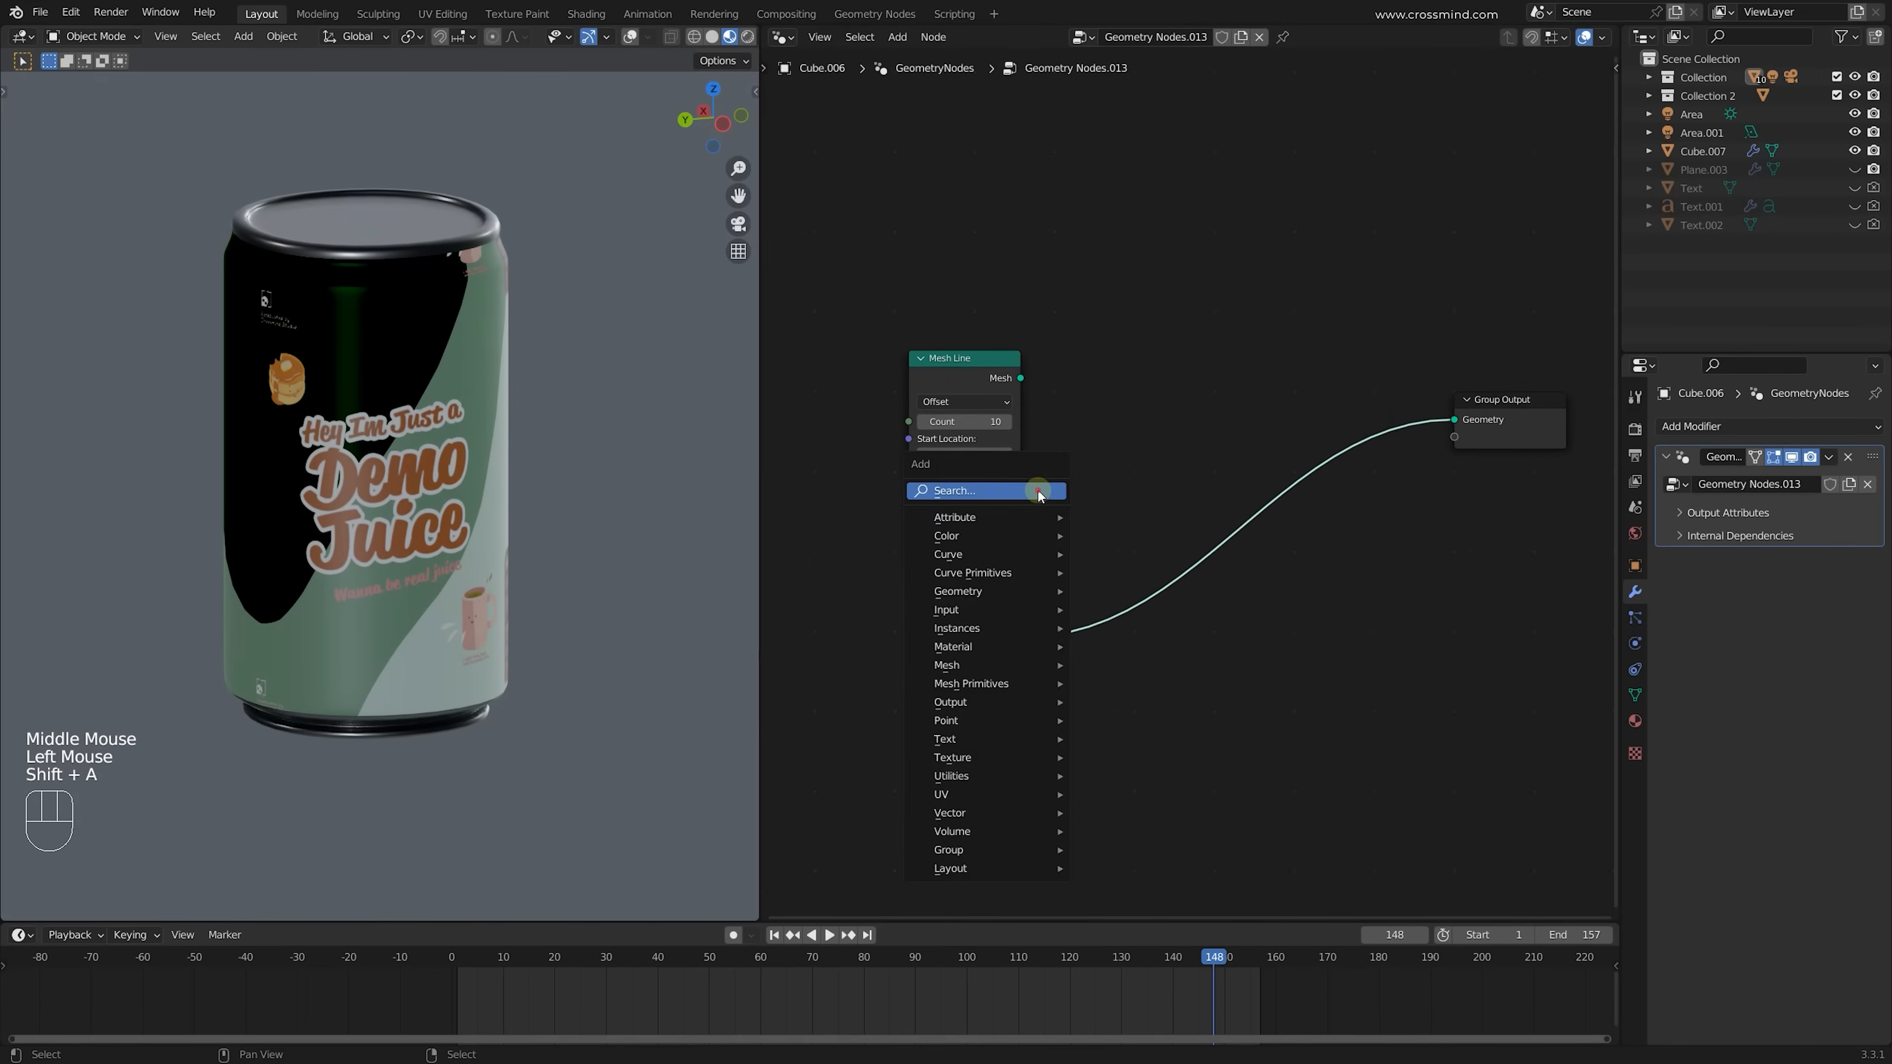
click(1039, 491)
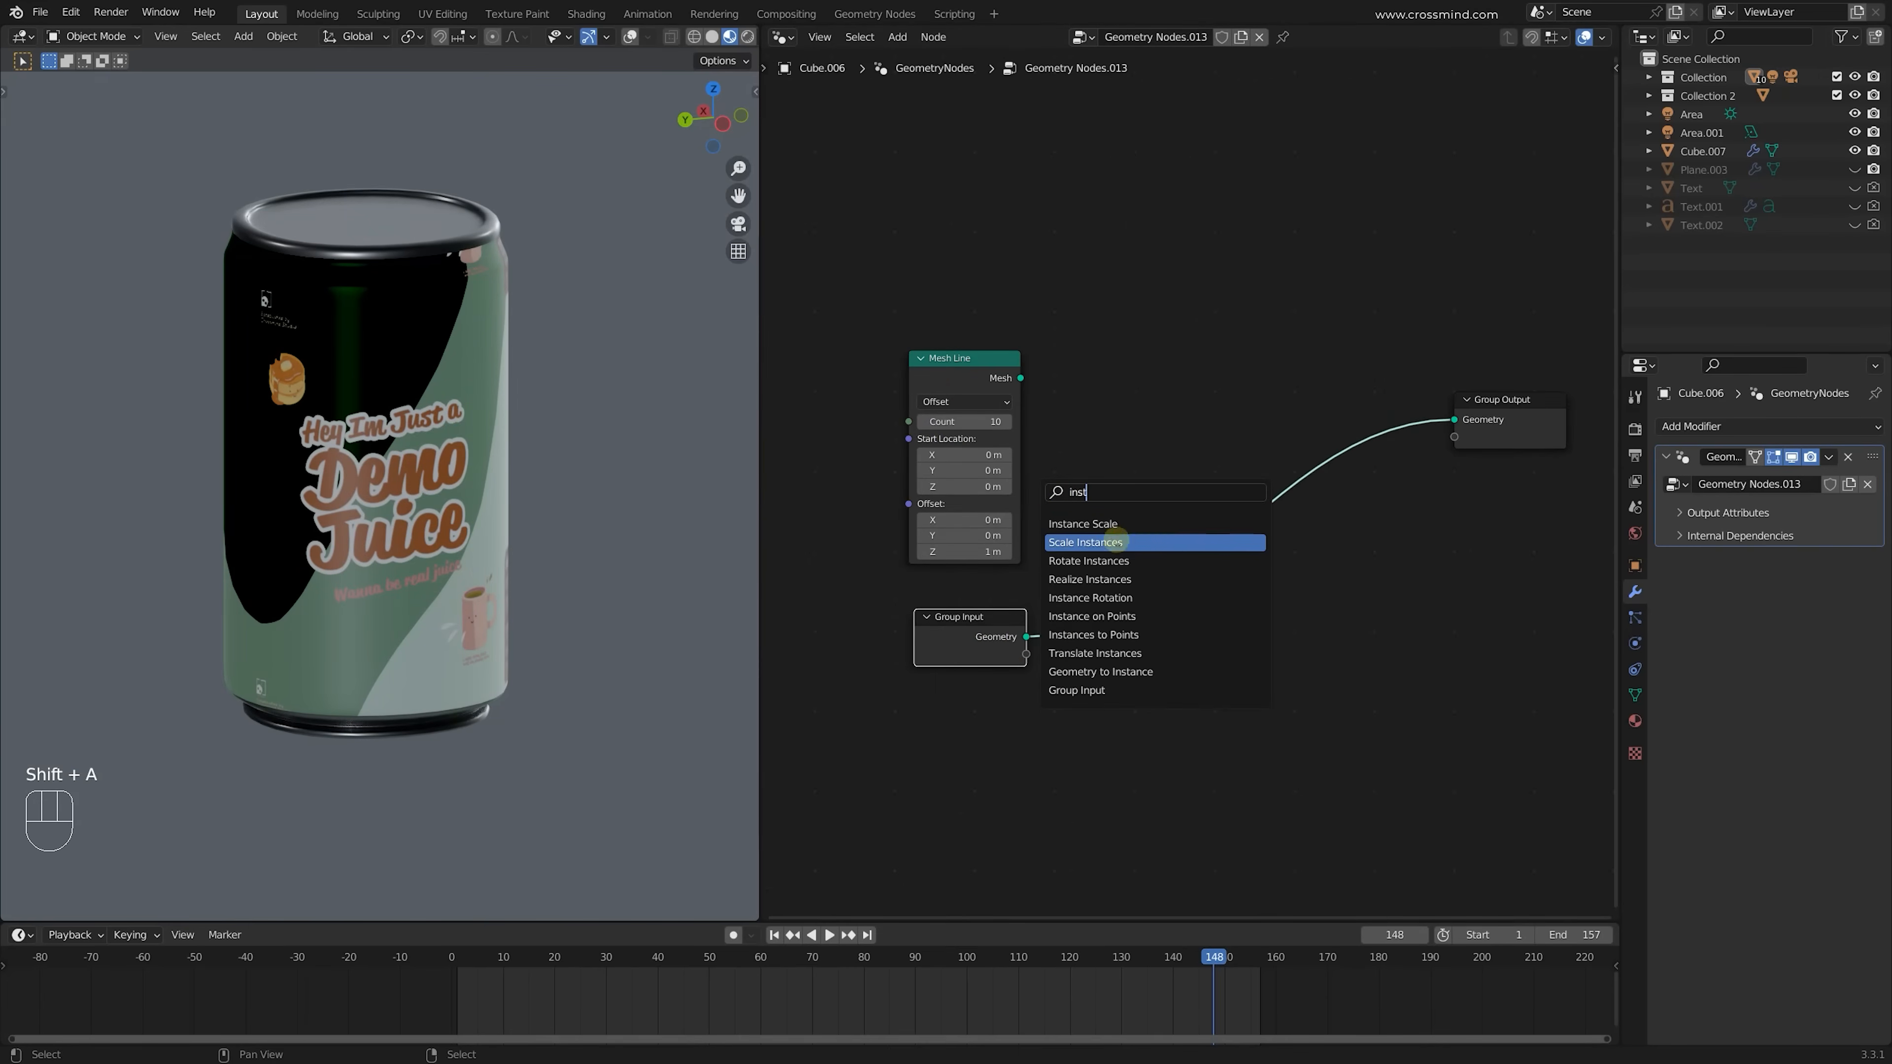
click(1091, 616)
drag(1021, 378, 1081, 291)
drag(1027, 636, 1082, 333)
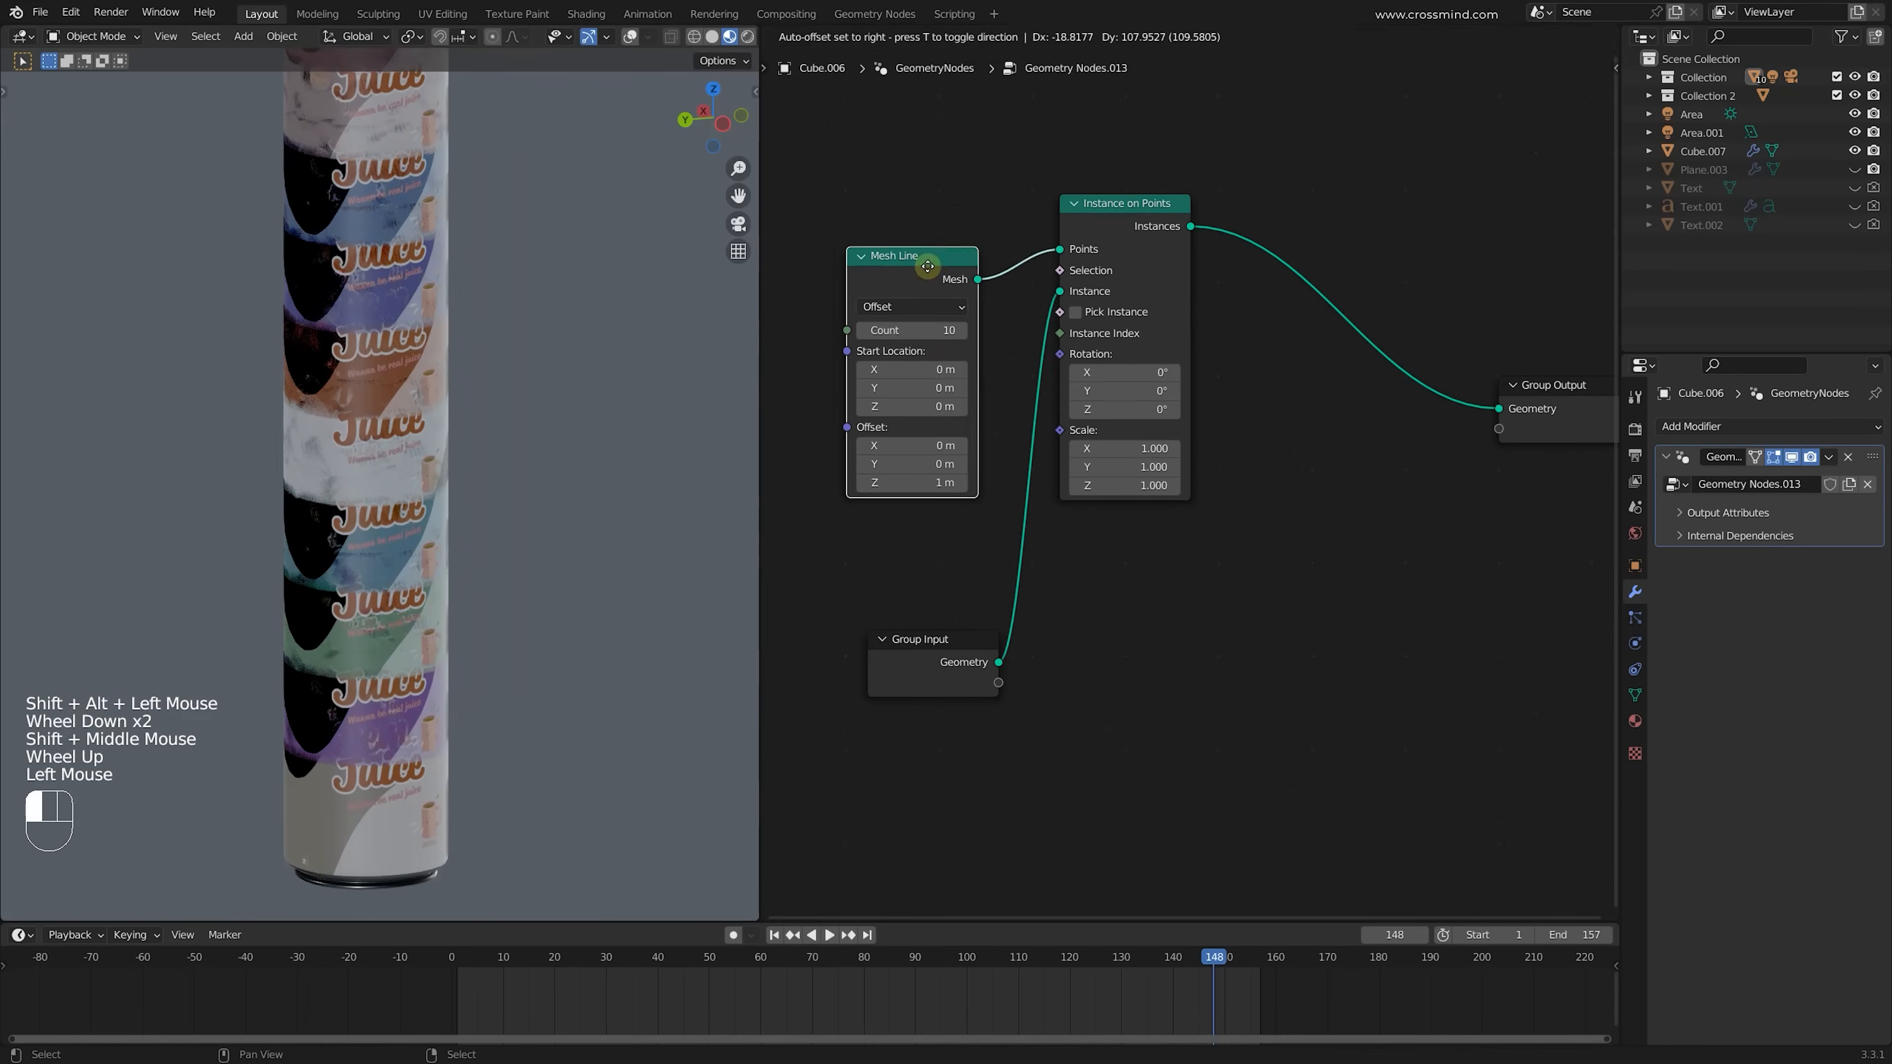
Set the Mesh Line offset to 0 m on Z and -1 m on Y
double_click(932, 469)
text(0)
key(shift+Tab)
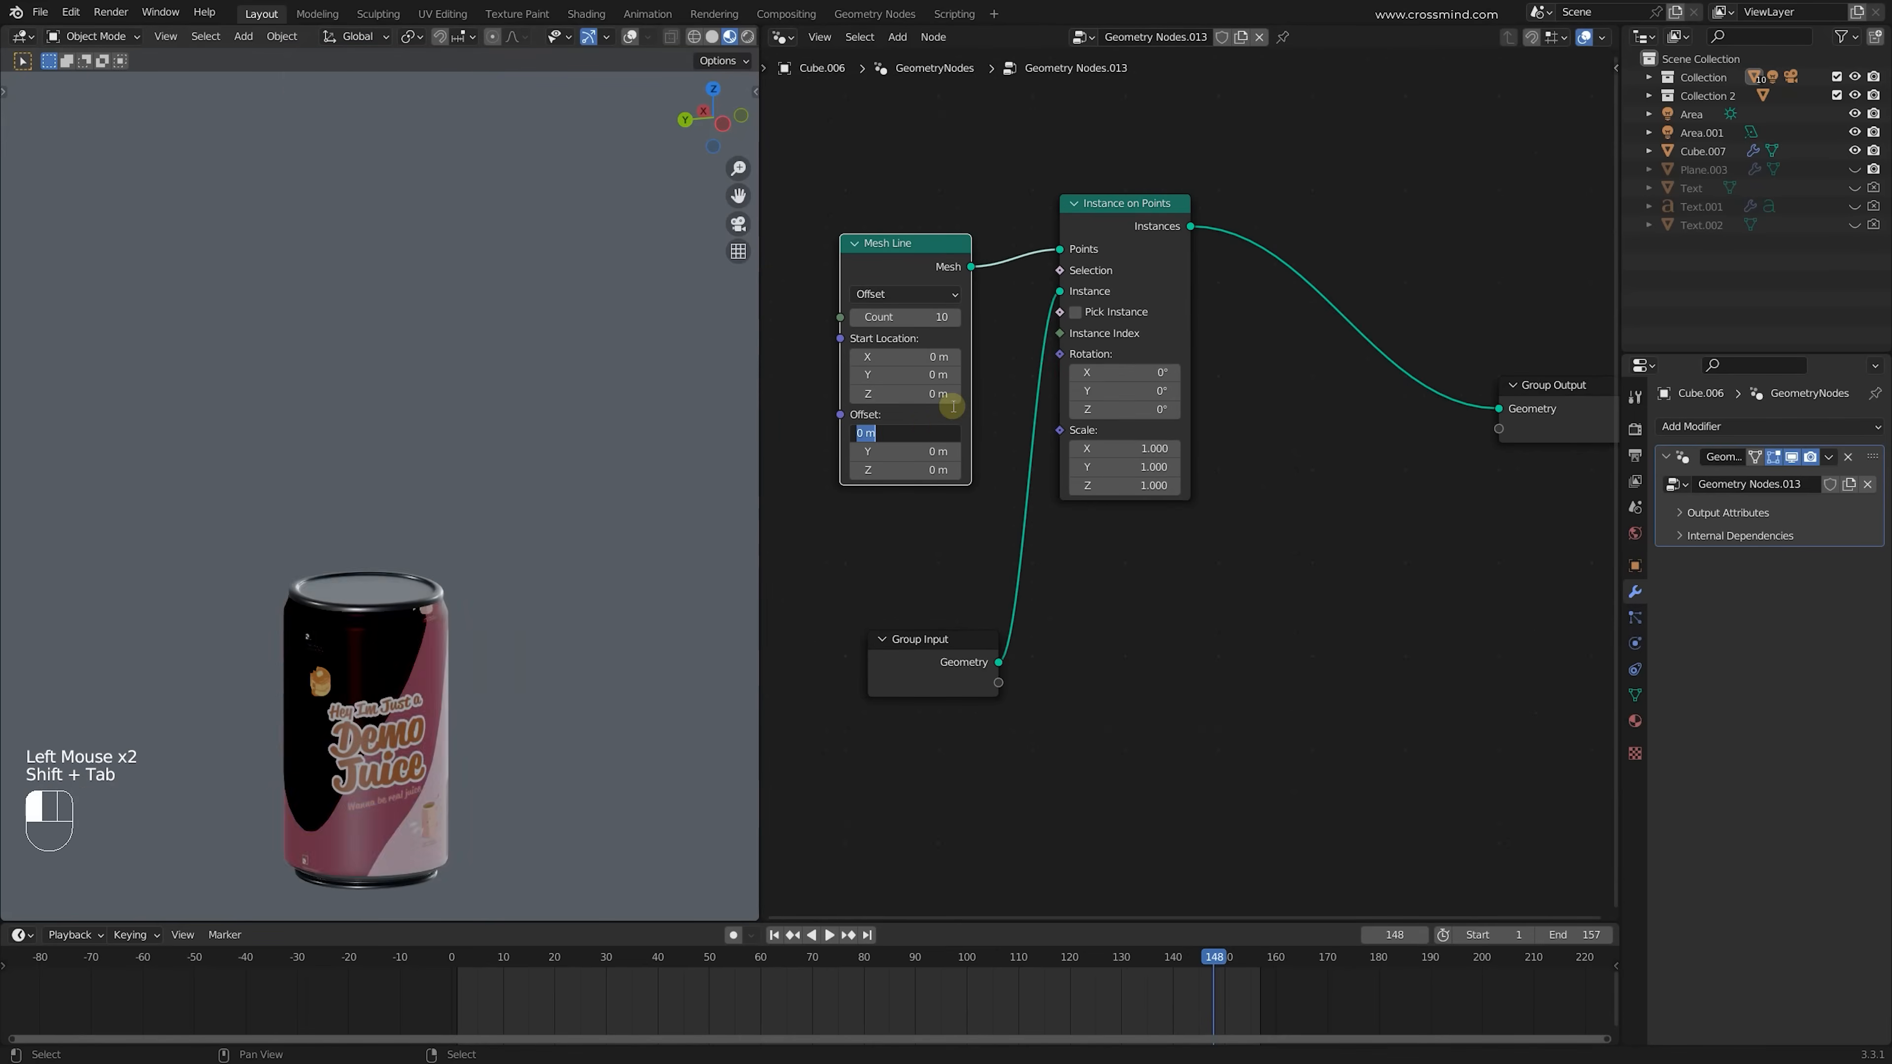
click(926, 432)
scroll(358, 596, down, 2)
shift+middle_drag(335, 634, 462, 515)
click(946, 451)
text(-1)
key(Return)
middle_drag(373, 564, 358, 514)
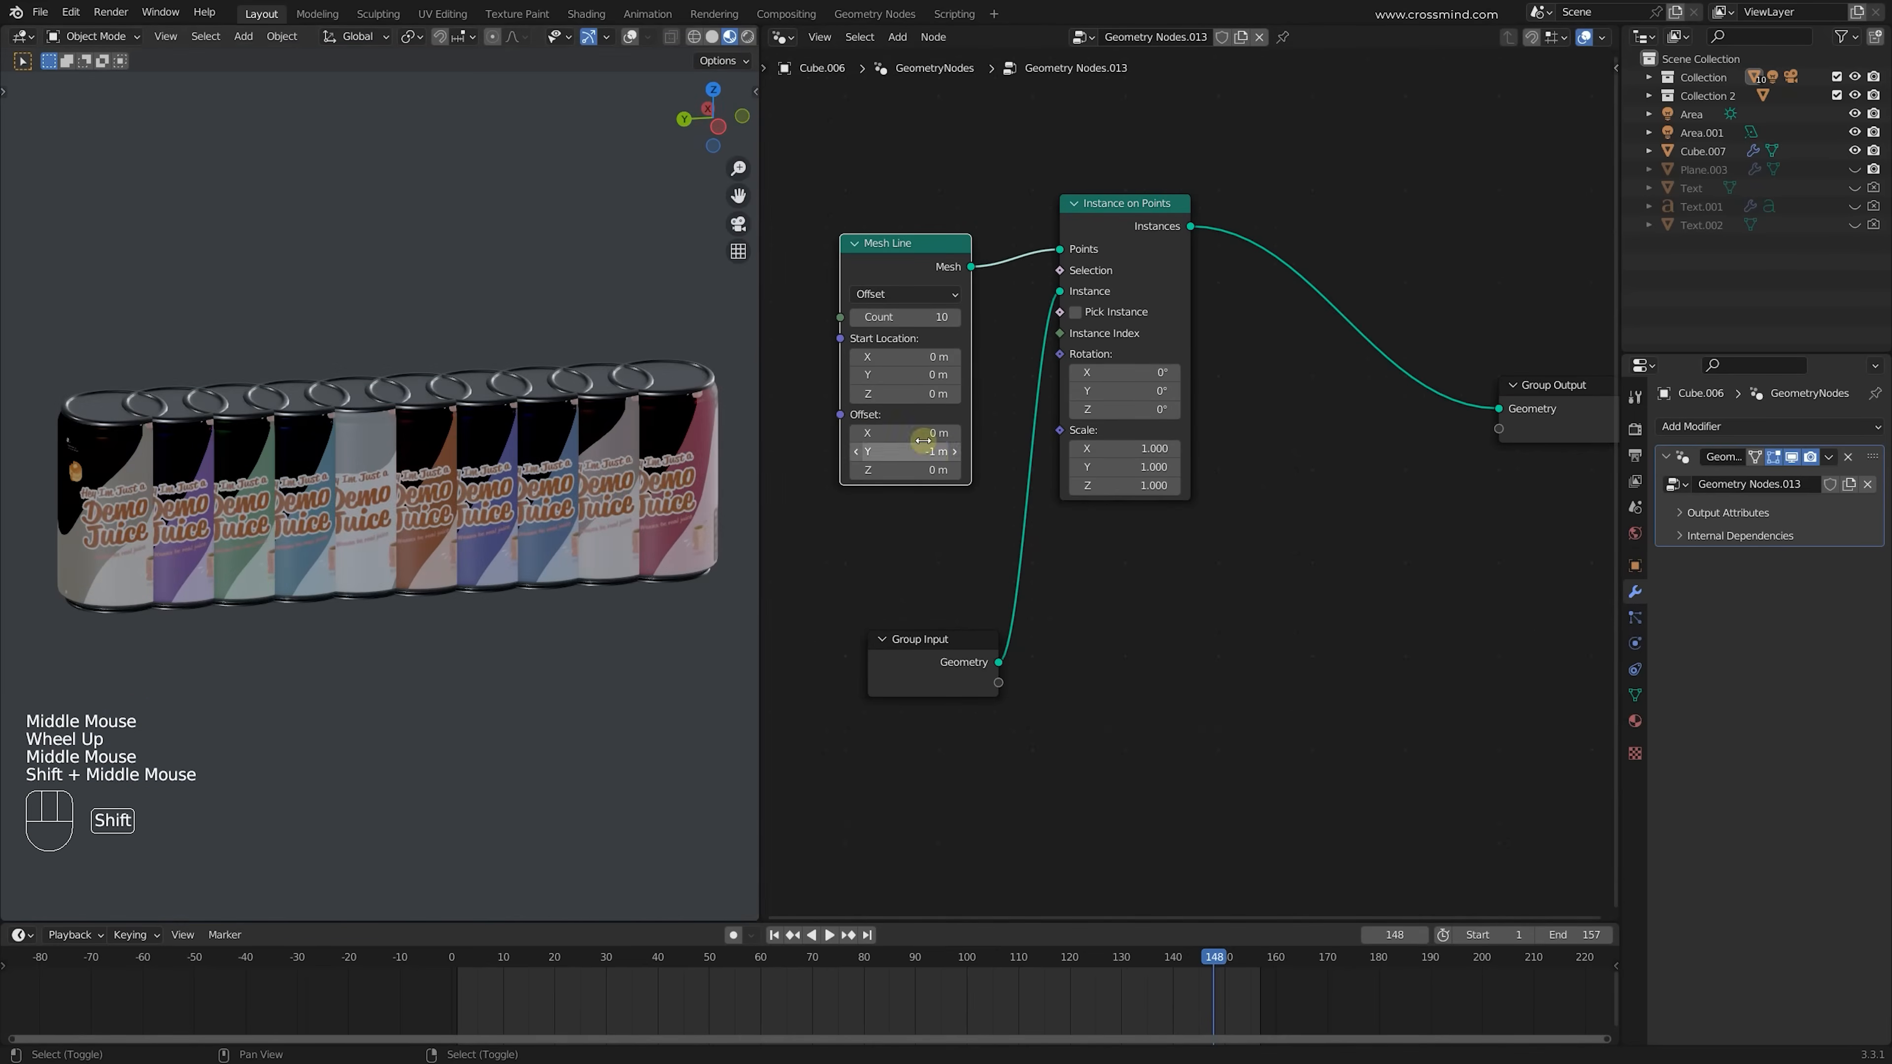
Widen the spacing between the cans by setting the Mesh Line Y offset to -1.99 m
shift+drag(923, 442, 968, 452)
scroll(604, 563, down, 1)
shift+scroll(604, 563, down, 1)
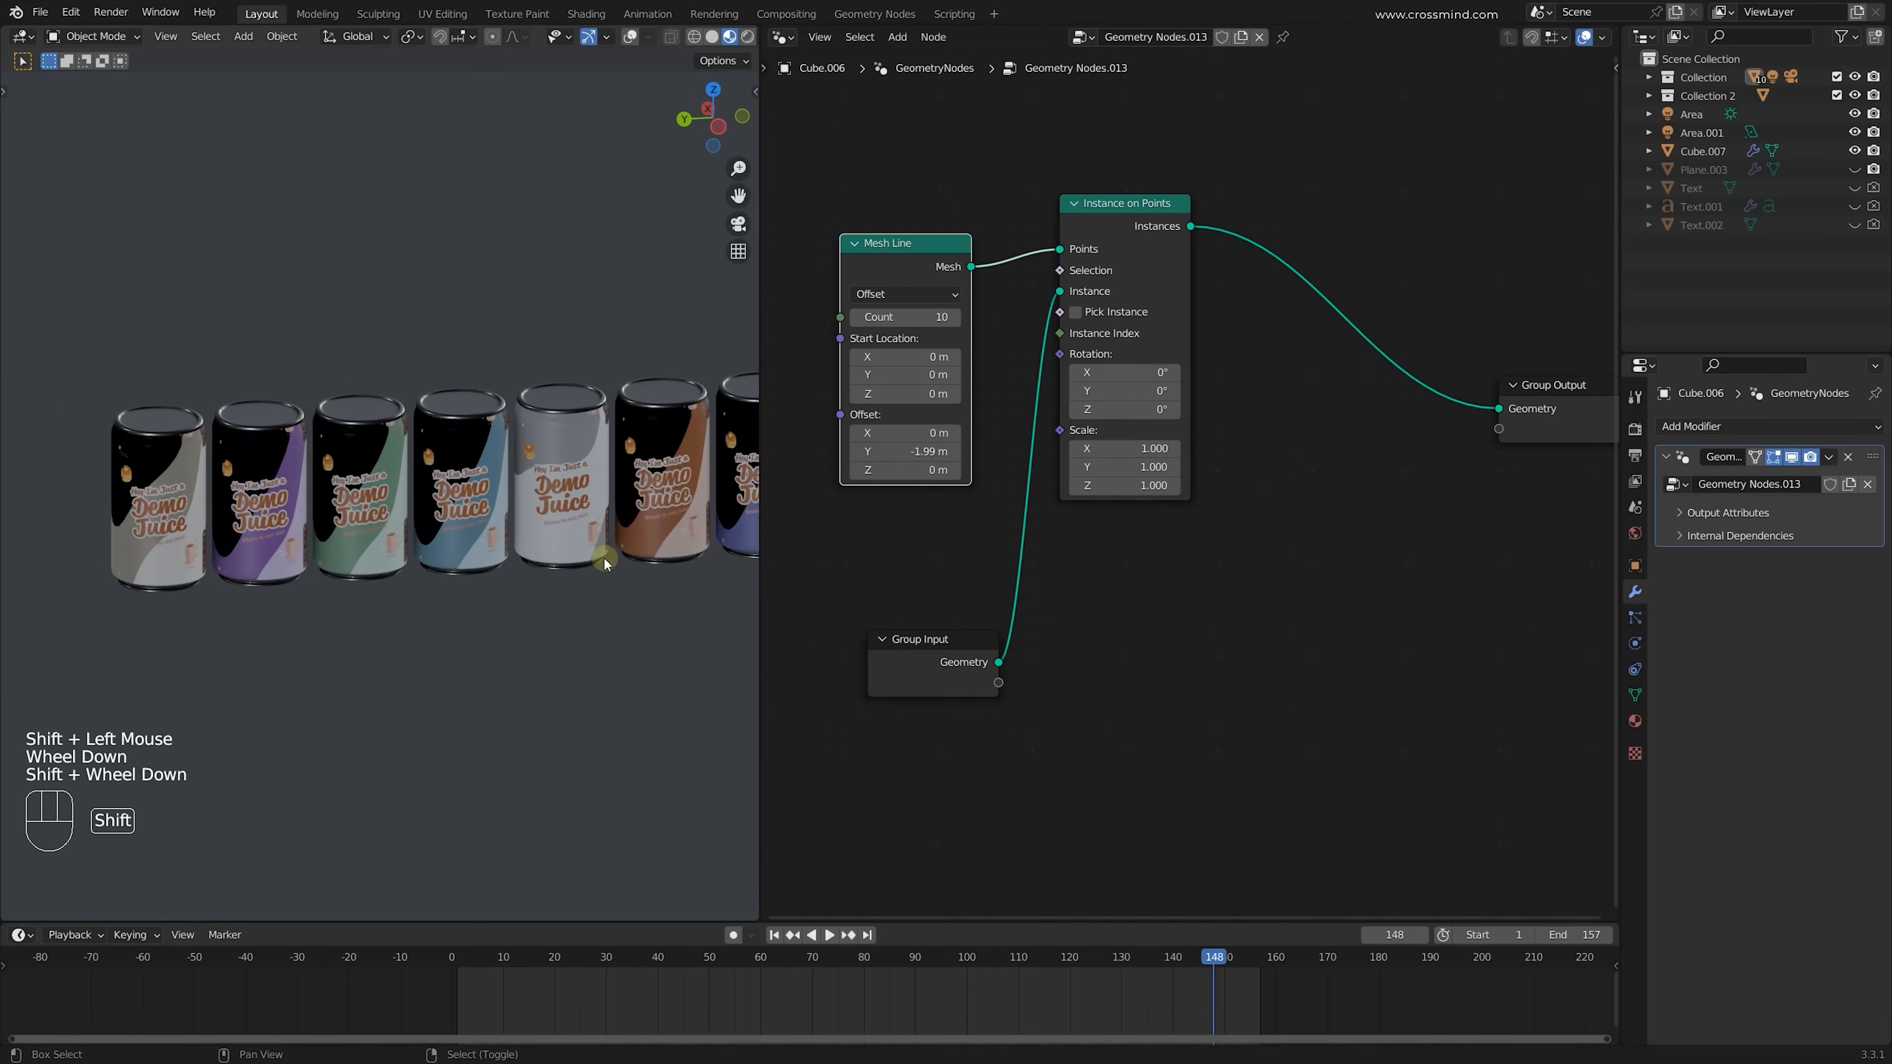
Examine the spacing and label colours of the instanced cans across the whole row
scroll(477, 541, down, 1)
shift+middle_drag(605, 563, 485, 531)
scroll(587, 495, up, 2)
scroll(458, 472, up, 1)
scroll(457, 472, down, 1)
shift+middle_drag(426, 534, 429, 538)
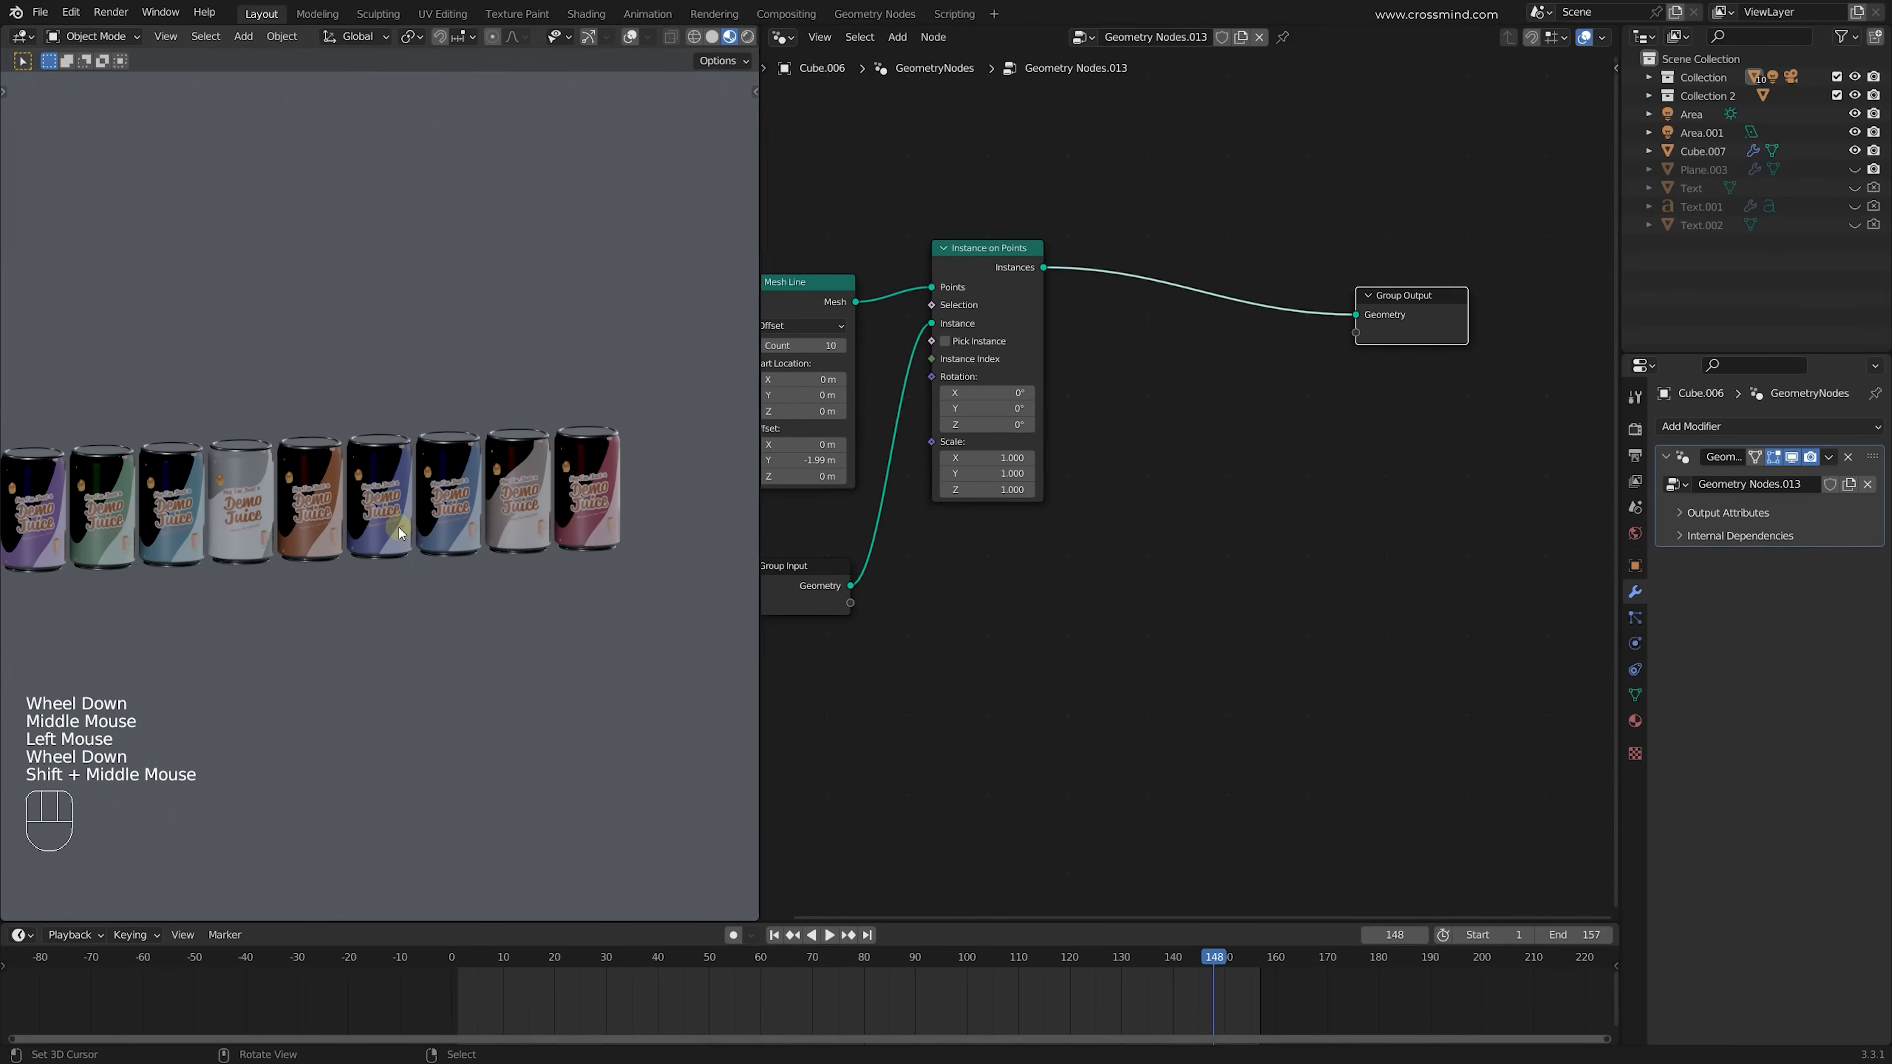
shift+middle_drag(400, 532, 555, 534)
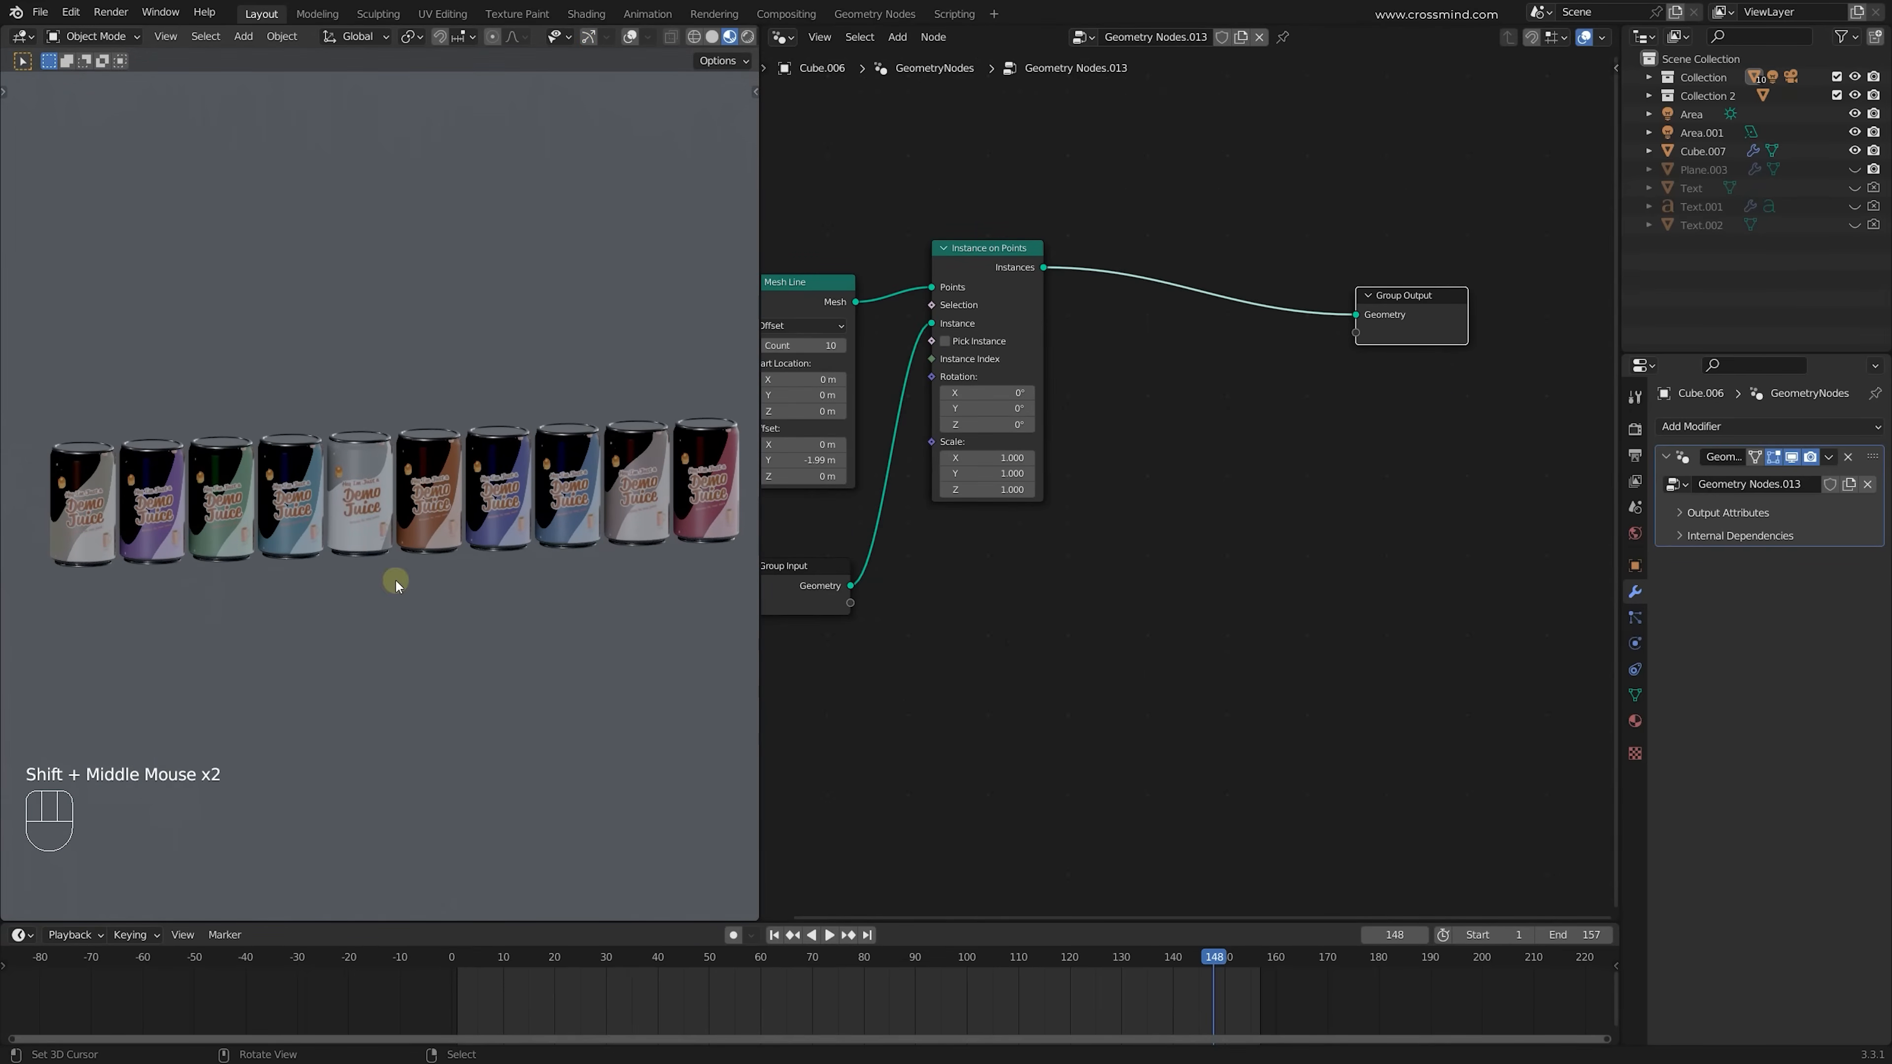
scroll(585, 557, up, 2)
middle_drag(584, 557, 521, 432)
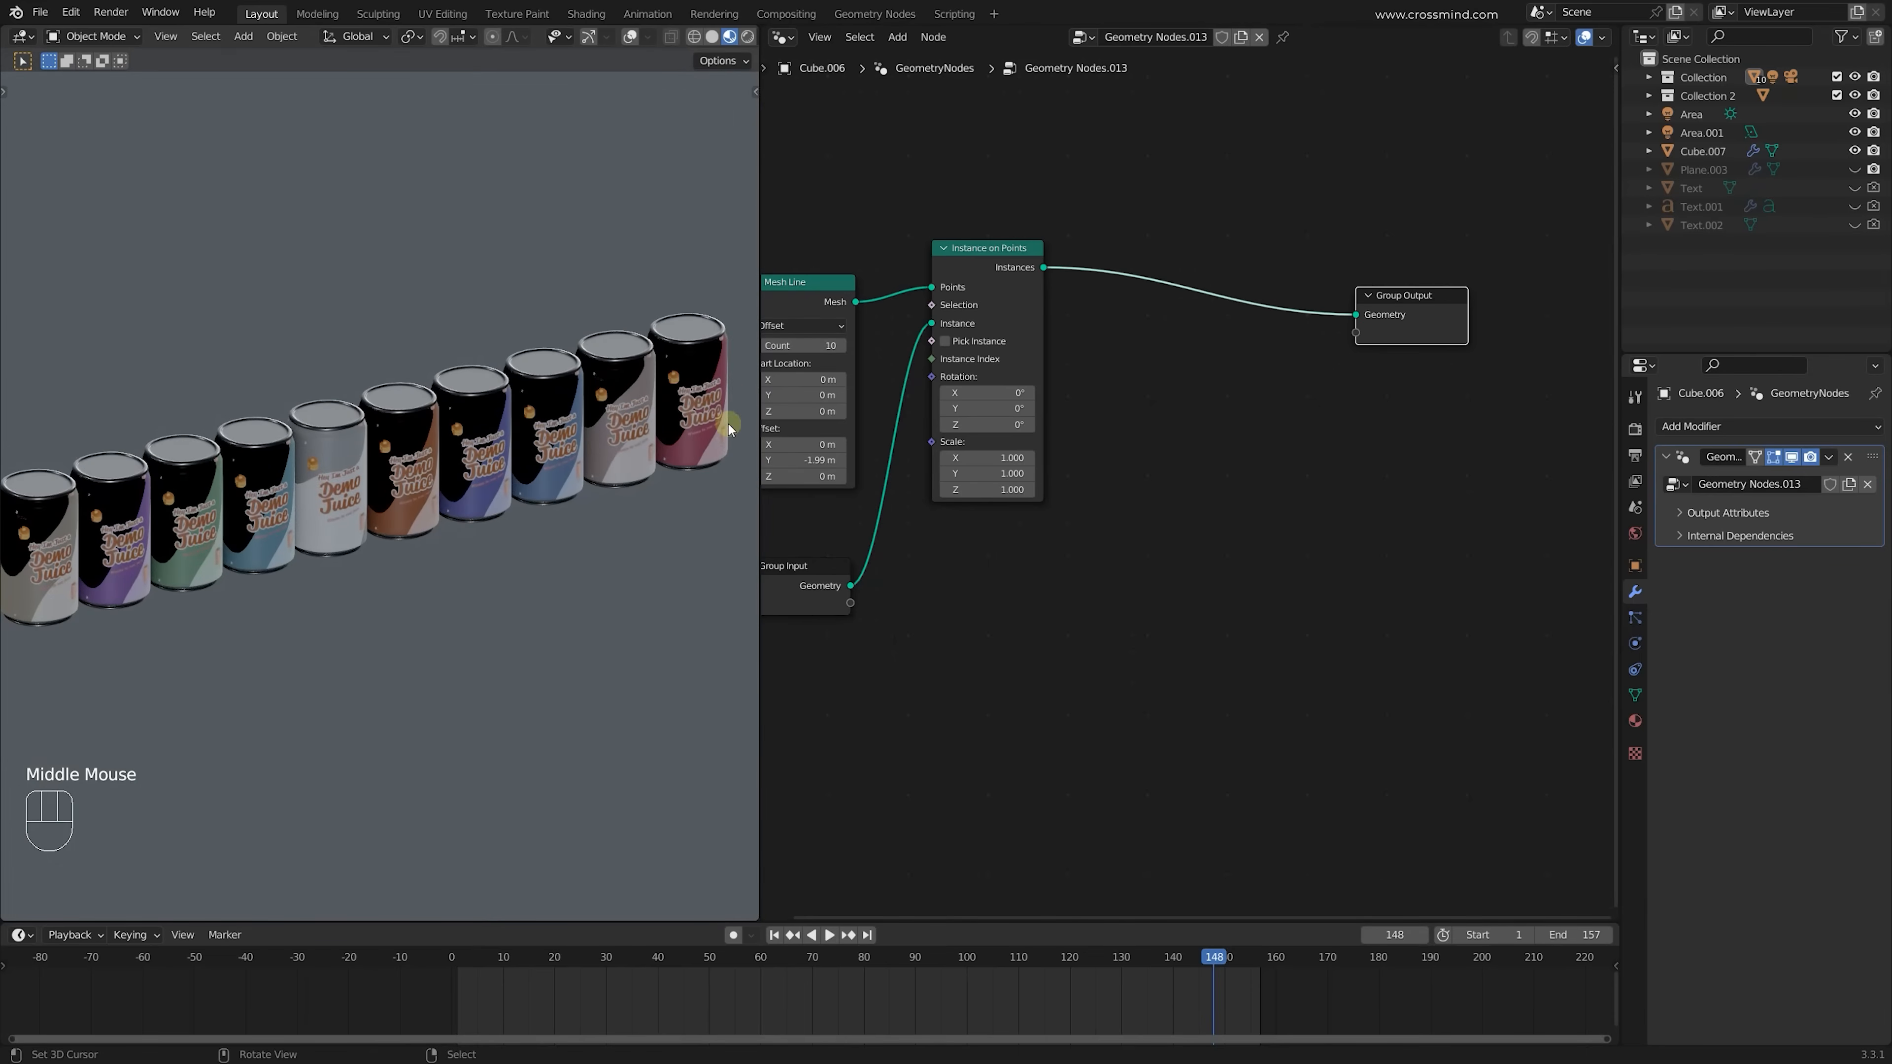
double_click(928, 557)
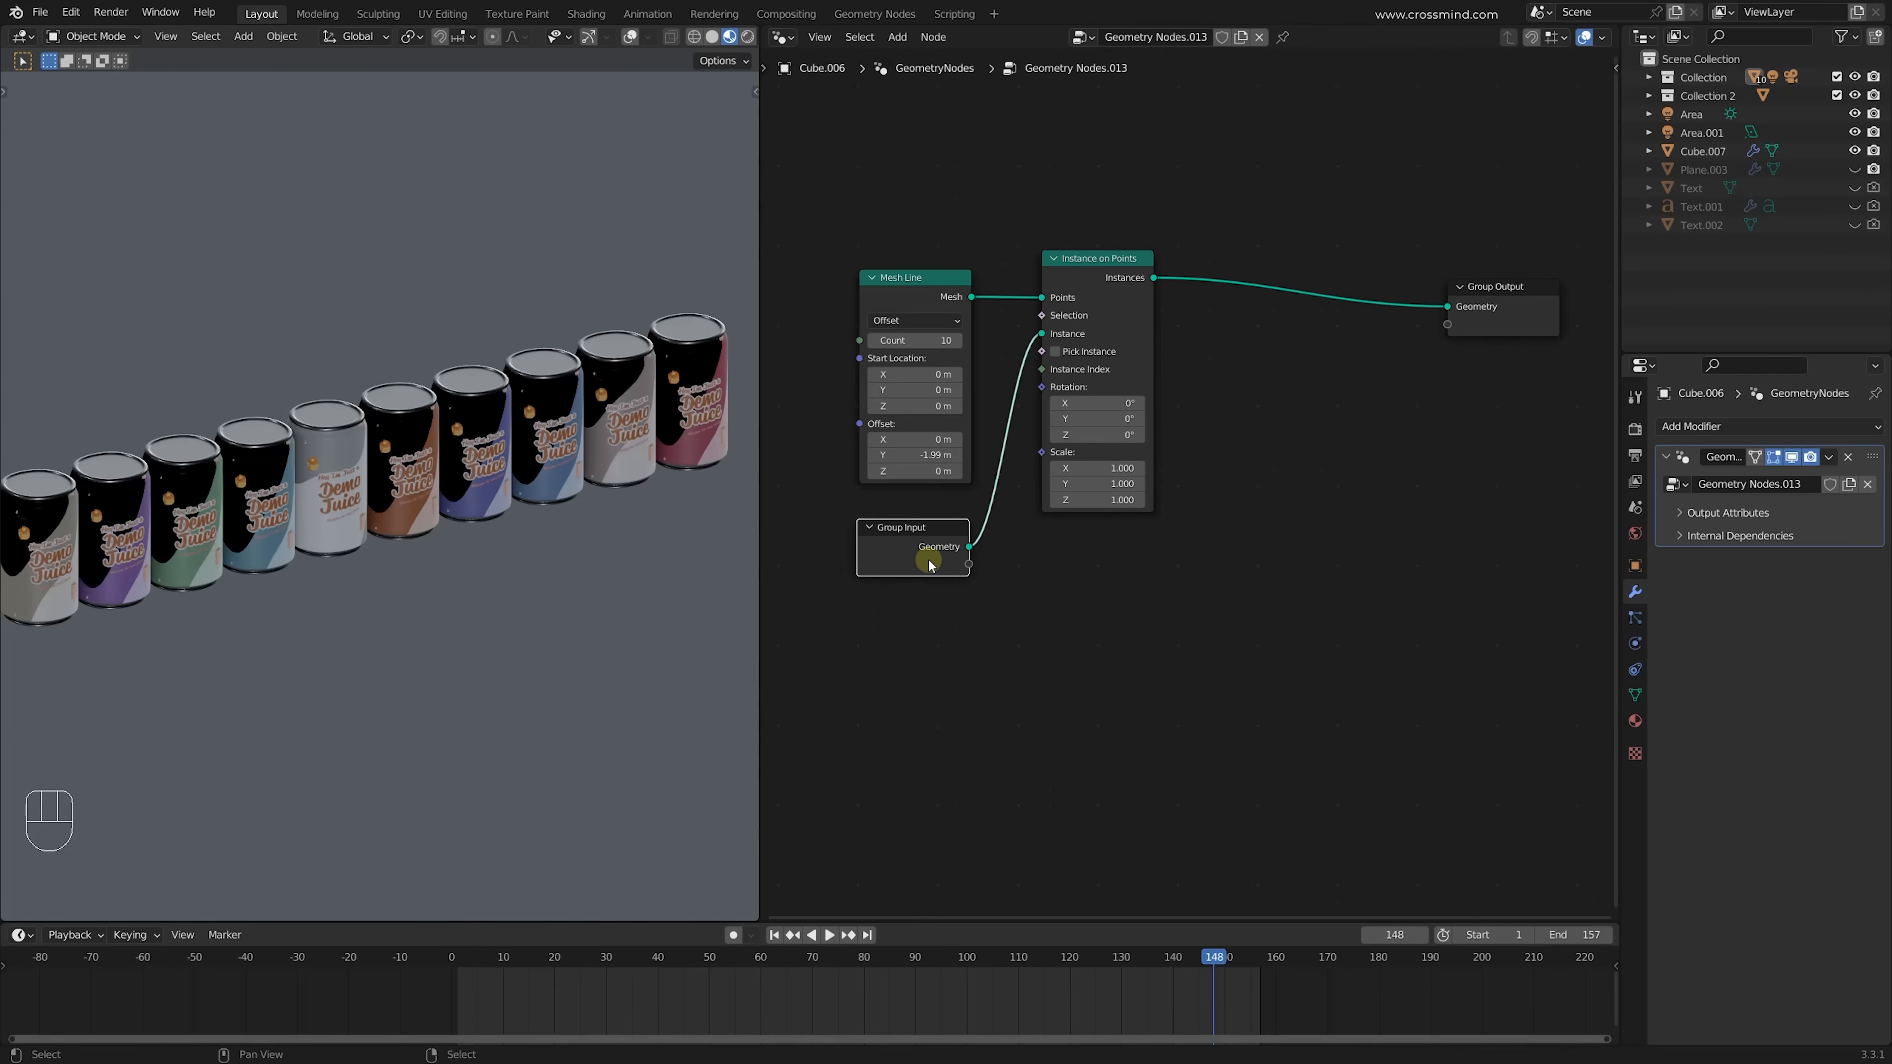
Inspect the can row from another angle, including a close look at the cans near the pink end
middle_drag(427, 516, 313, 485)
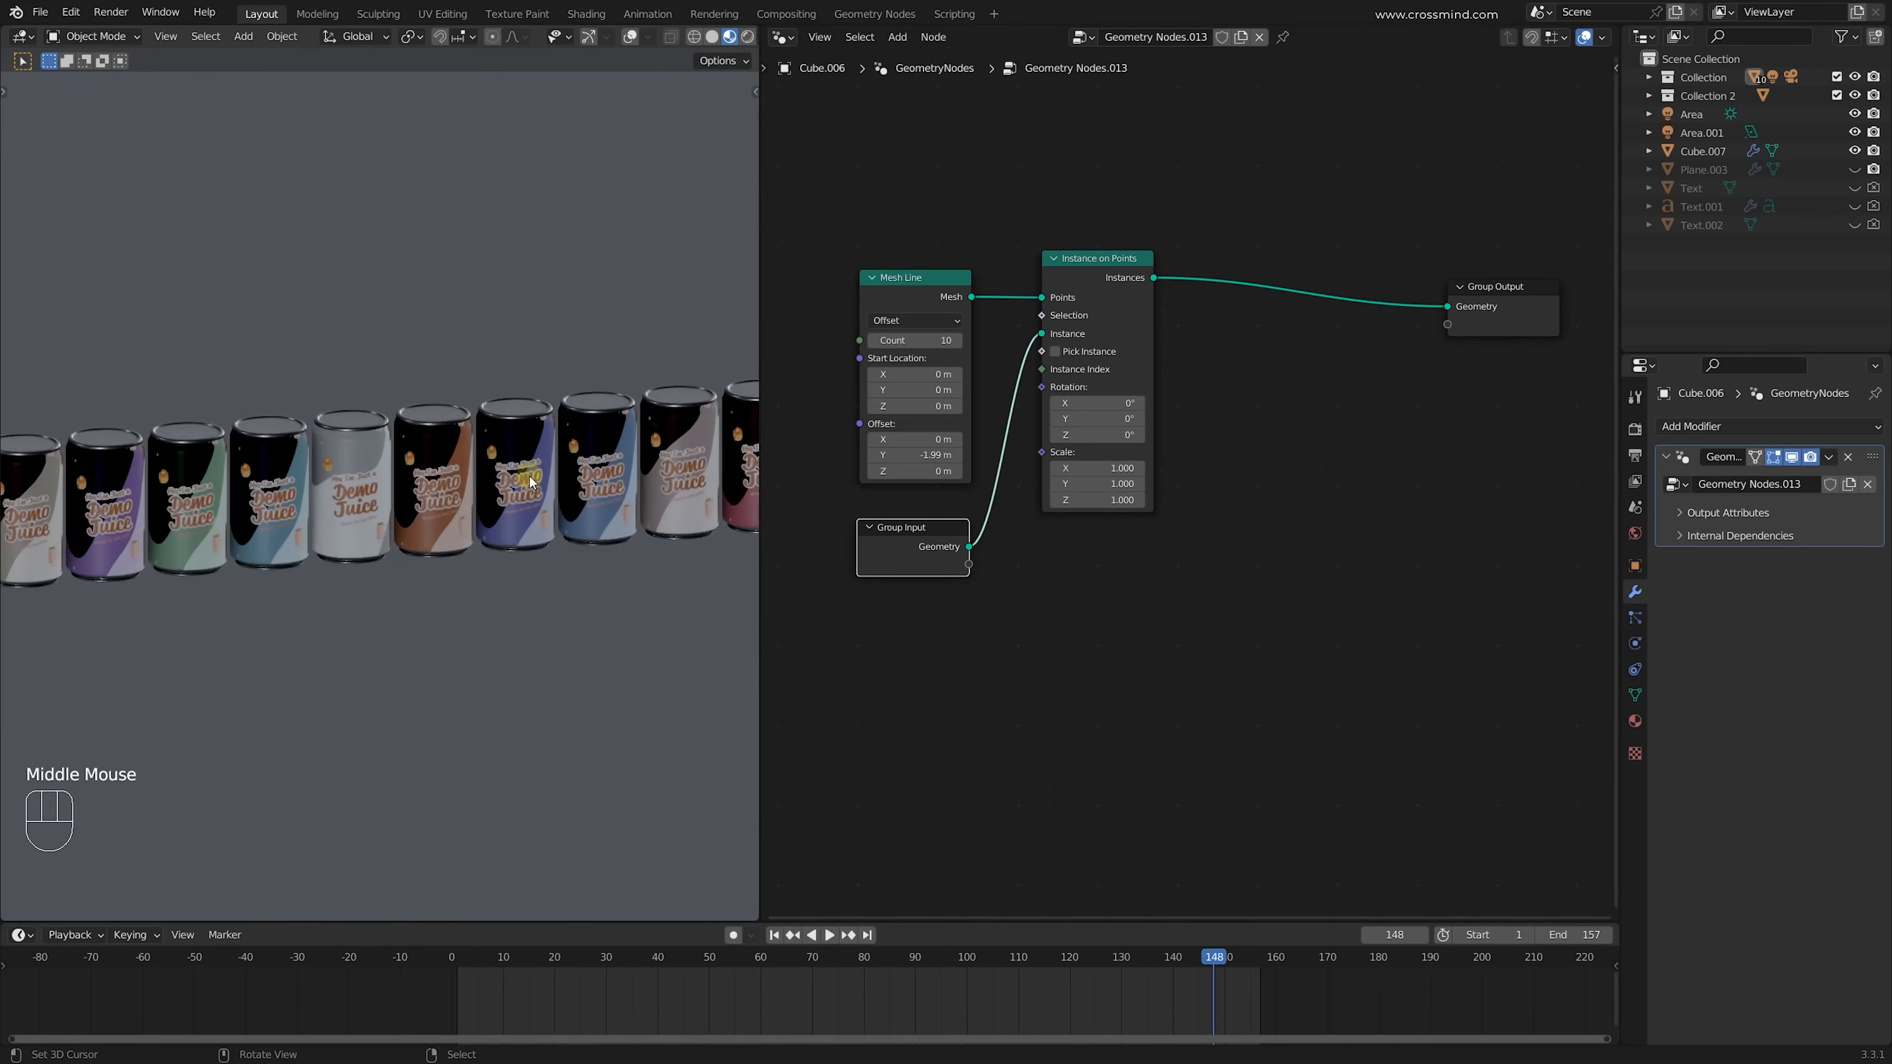
scroll(302, 483, down, 2)
drag(78, 356, 733, 665)
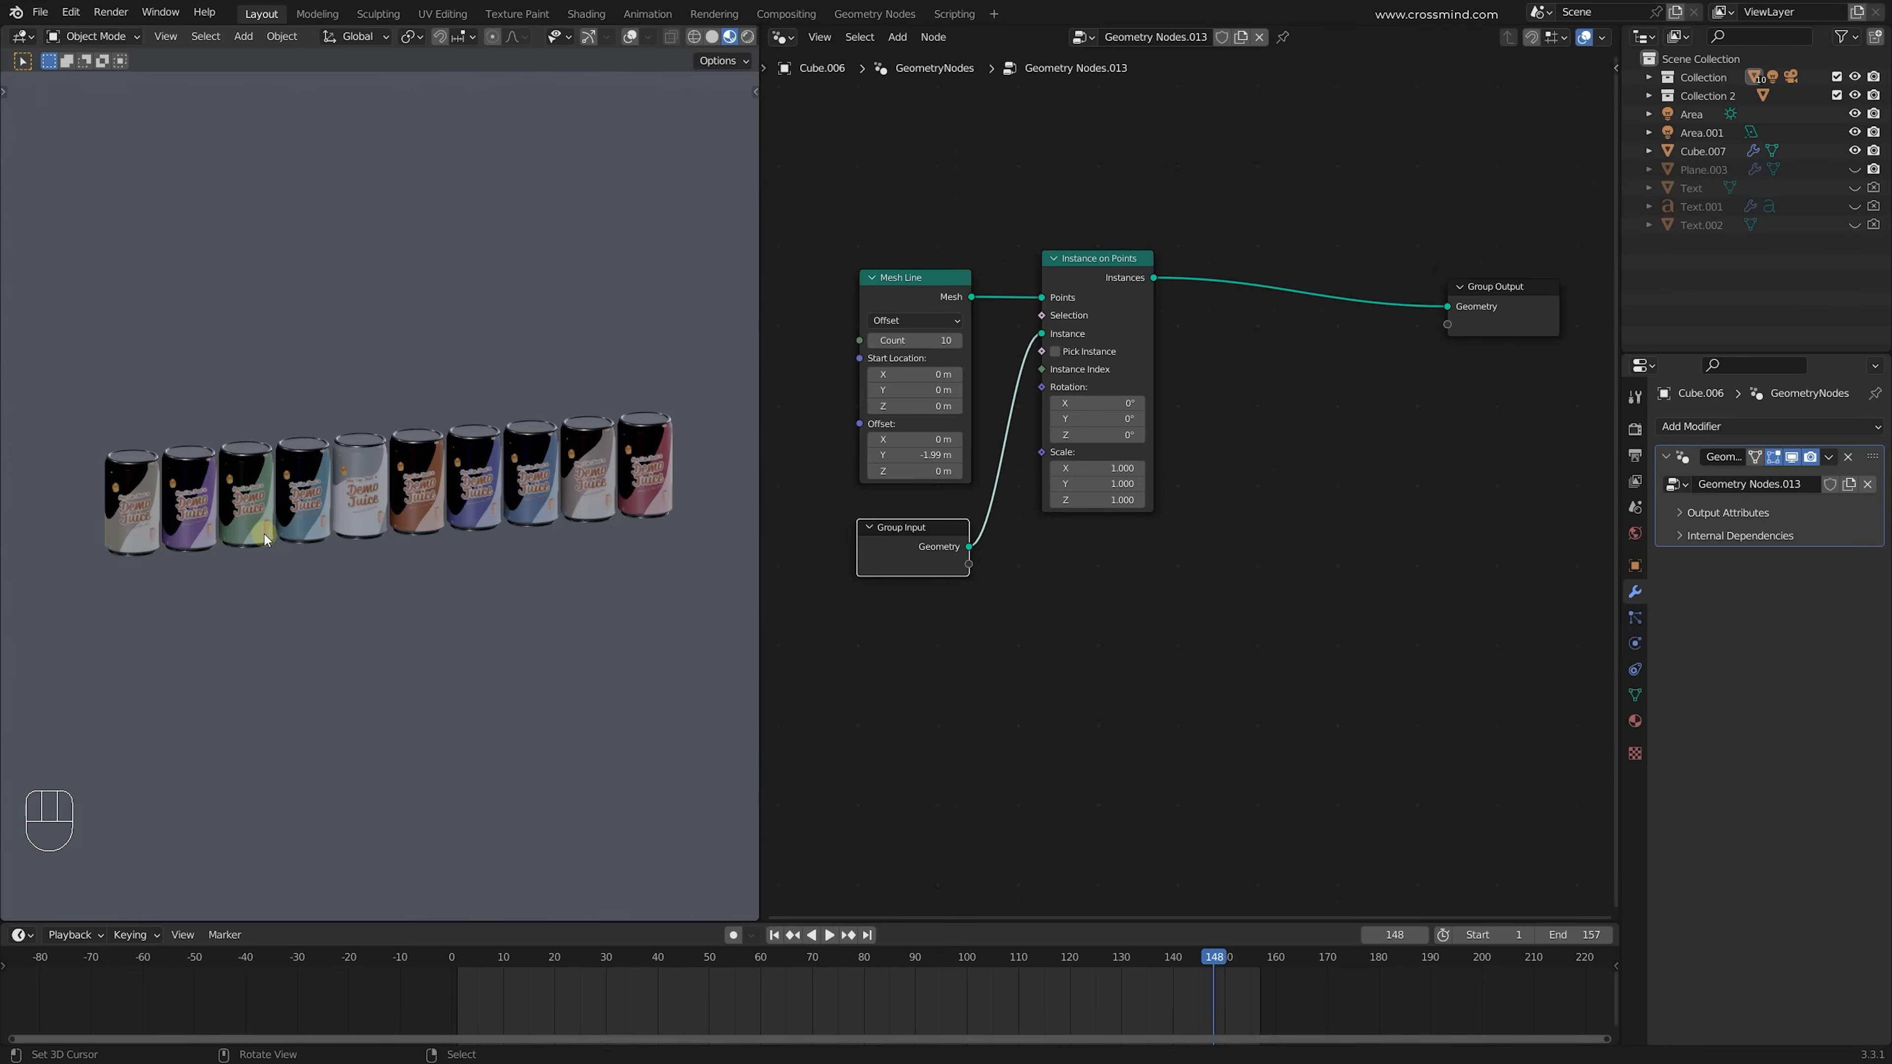
scroll(264, 533, up, 2)
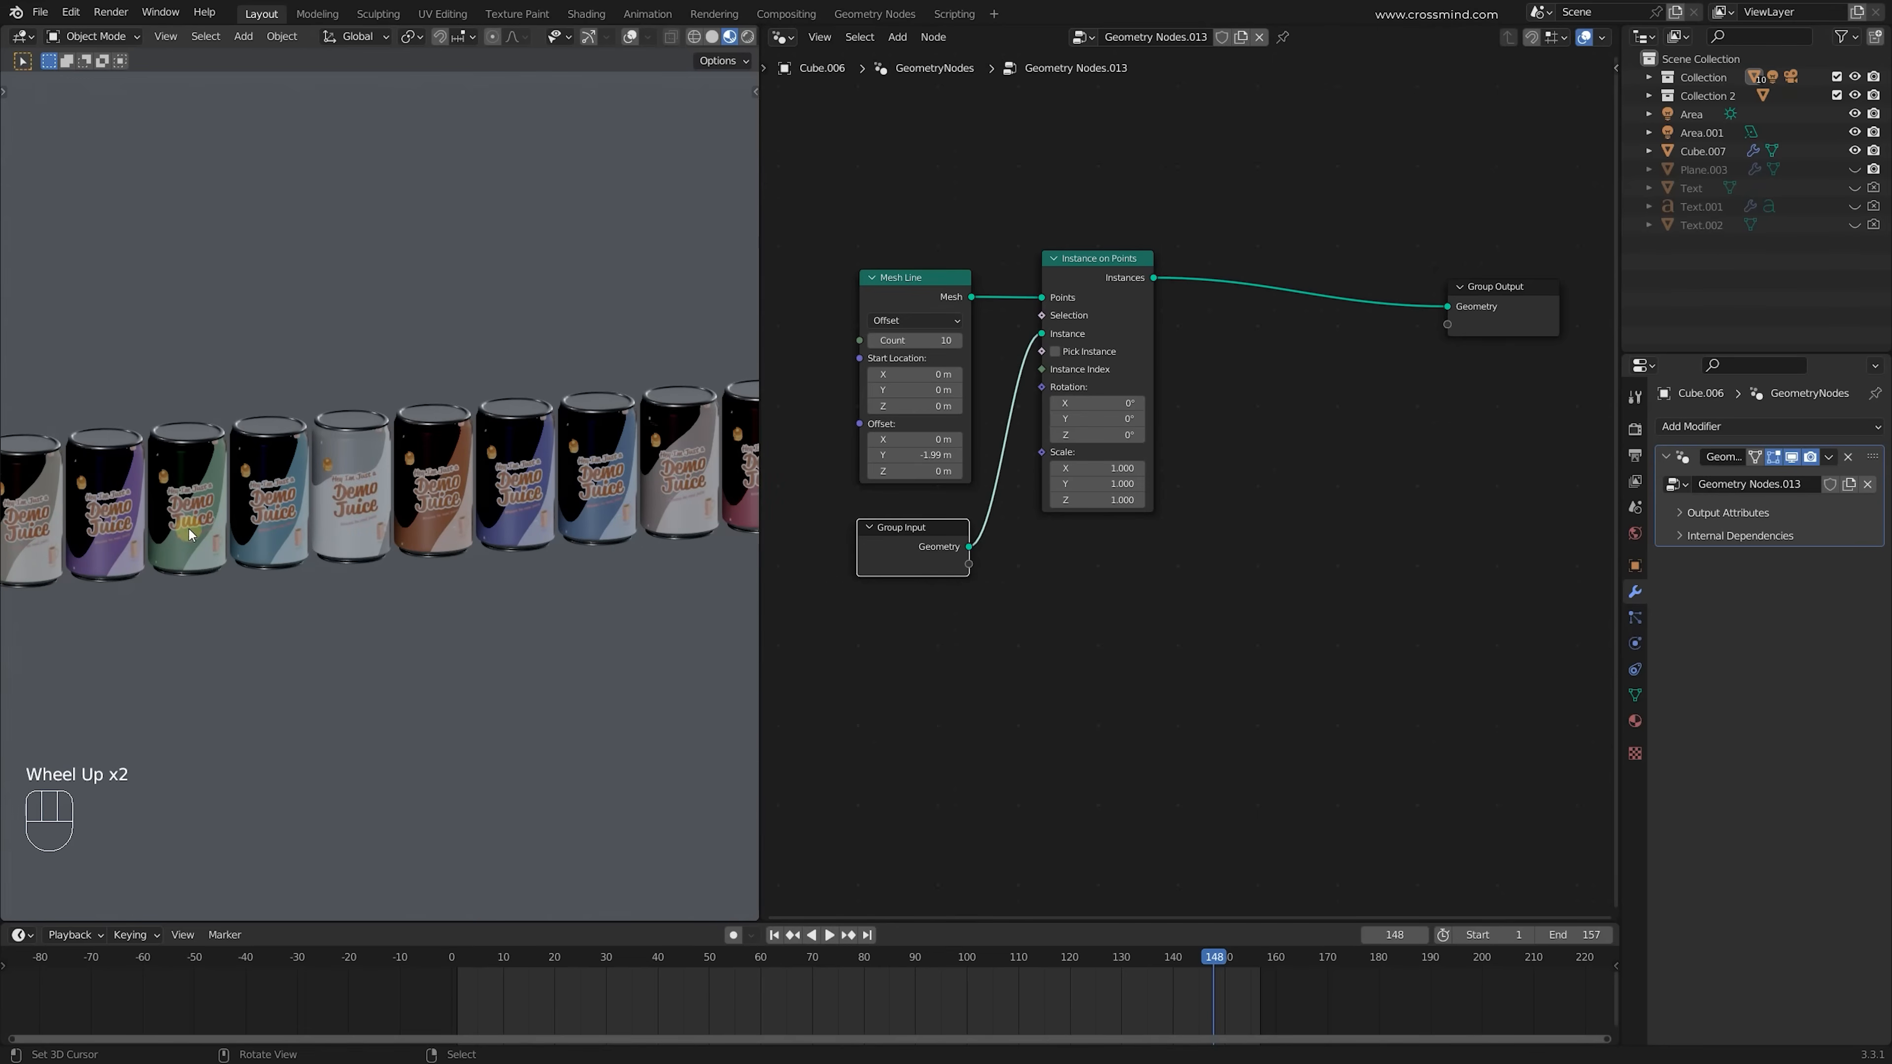
shift+middle_drag(546, 549, 405, 555)
scroll(477, 604, up, 1)
scroll(478, 604, up, 1)
click(629, 276)
drag(623, 237, 475, 735)
scroll(467, 719, down, 1)
shift+middle_drag(467, 718, 530, 628)
click(533, 674)
scroll(539, 665, up, 1)
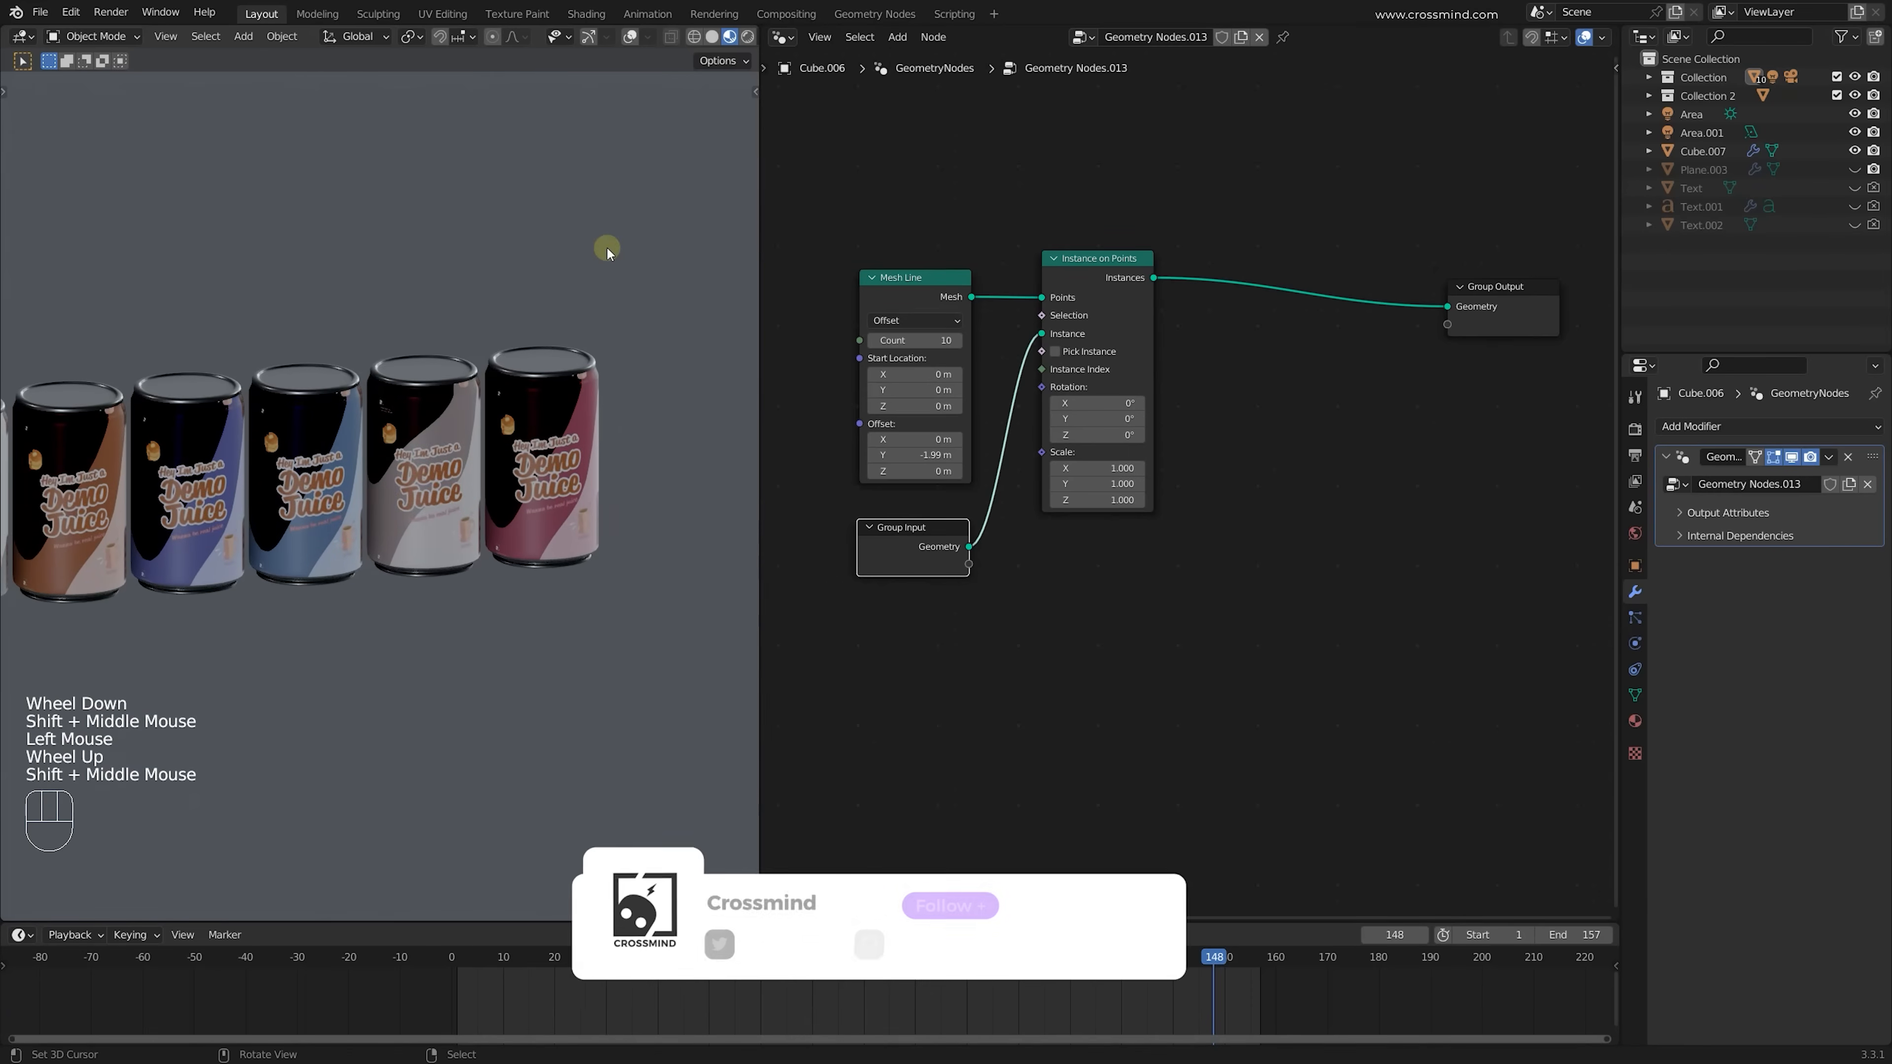
Inspect the whole row of ten juice cans from several distances and angles
drag(637, 218, 503, 669)
scroll(503, 671, down, 1)
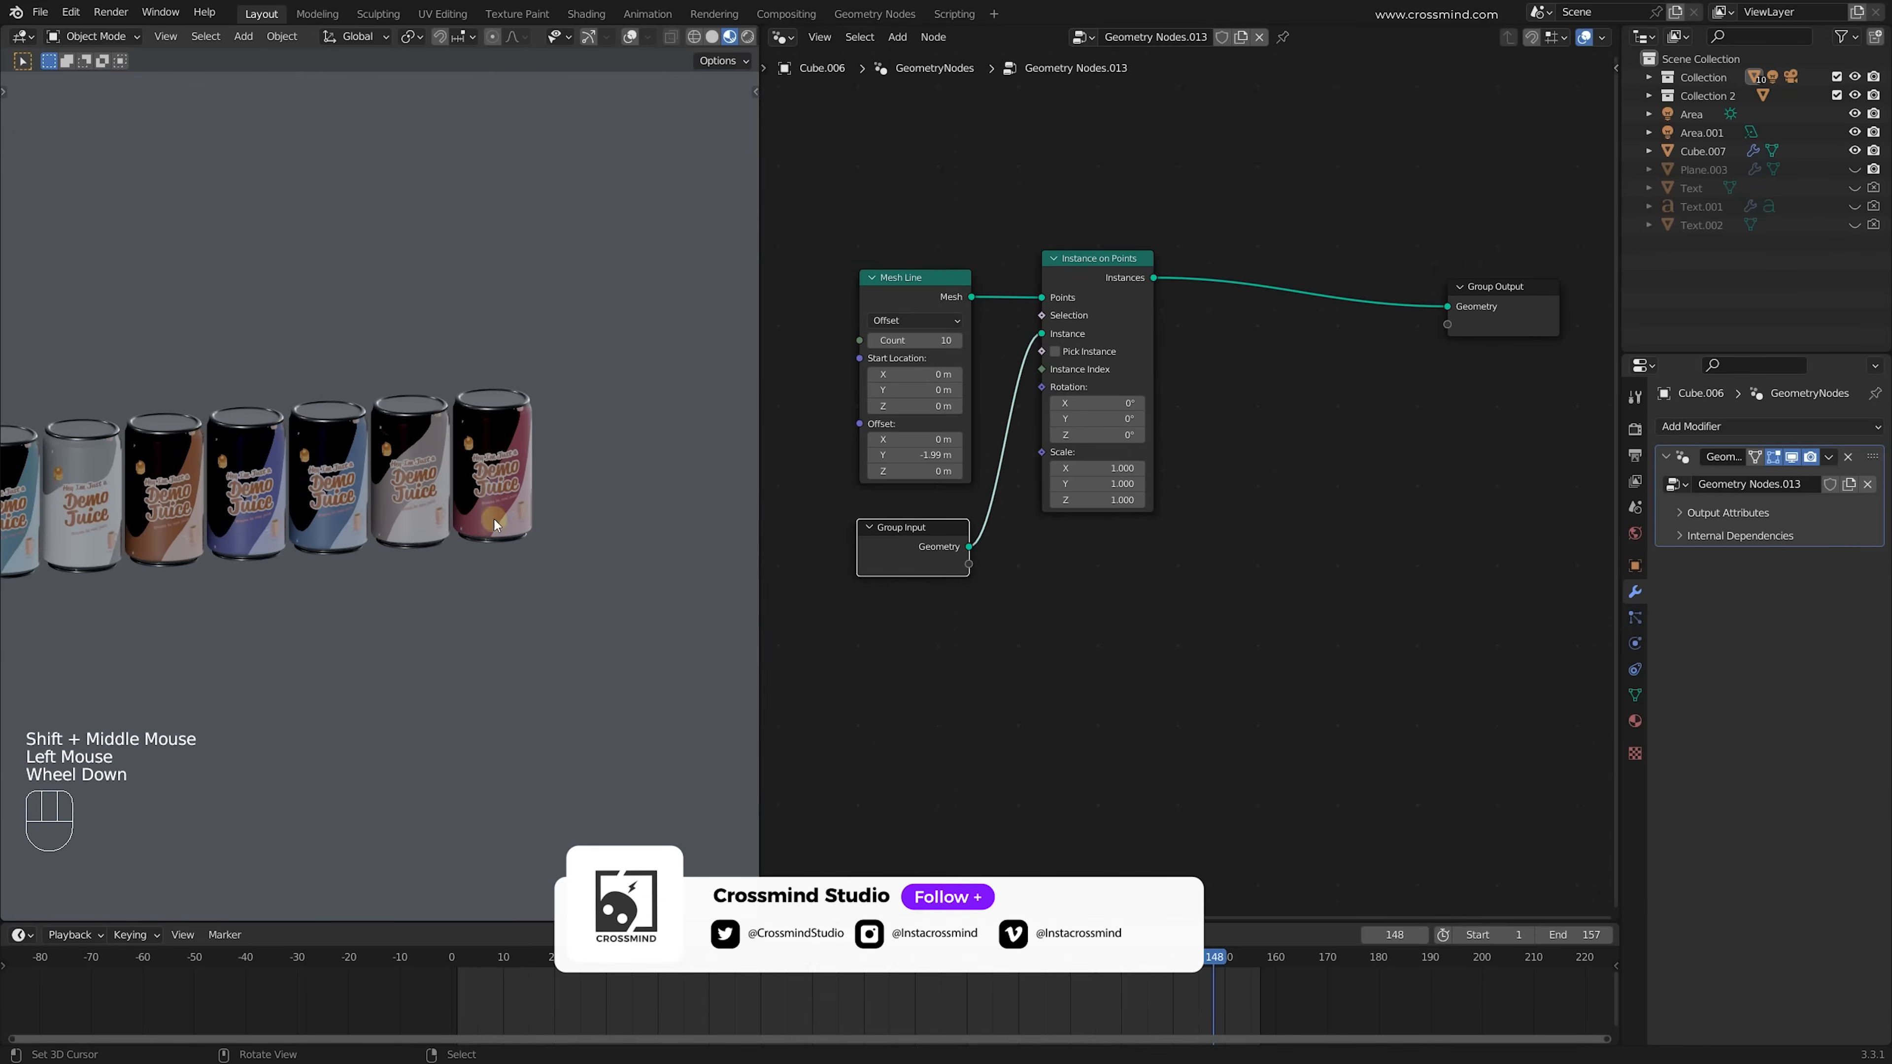
drag(454, 314, 378, 588)
shift+middle_drag(378, 586, 428, 544)
scroll(429, 544, down, 1)
mouse_move(428, 544)
shift+middle_down()
mouse_move(484, 504)
mouse_move(418, 542)
shift+middle_up()
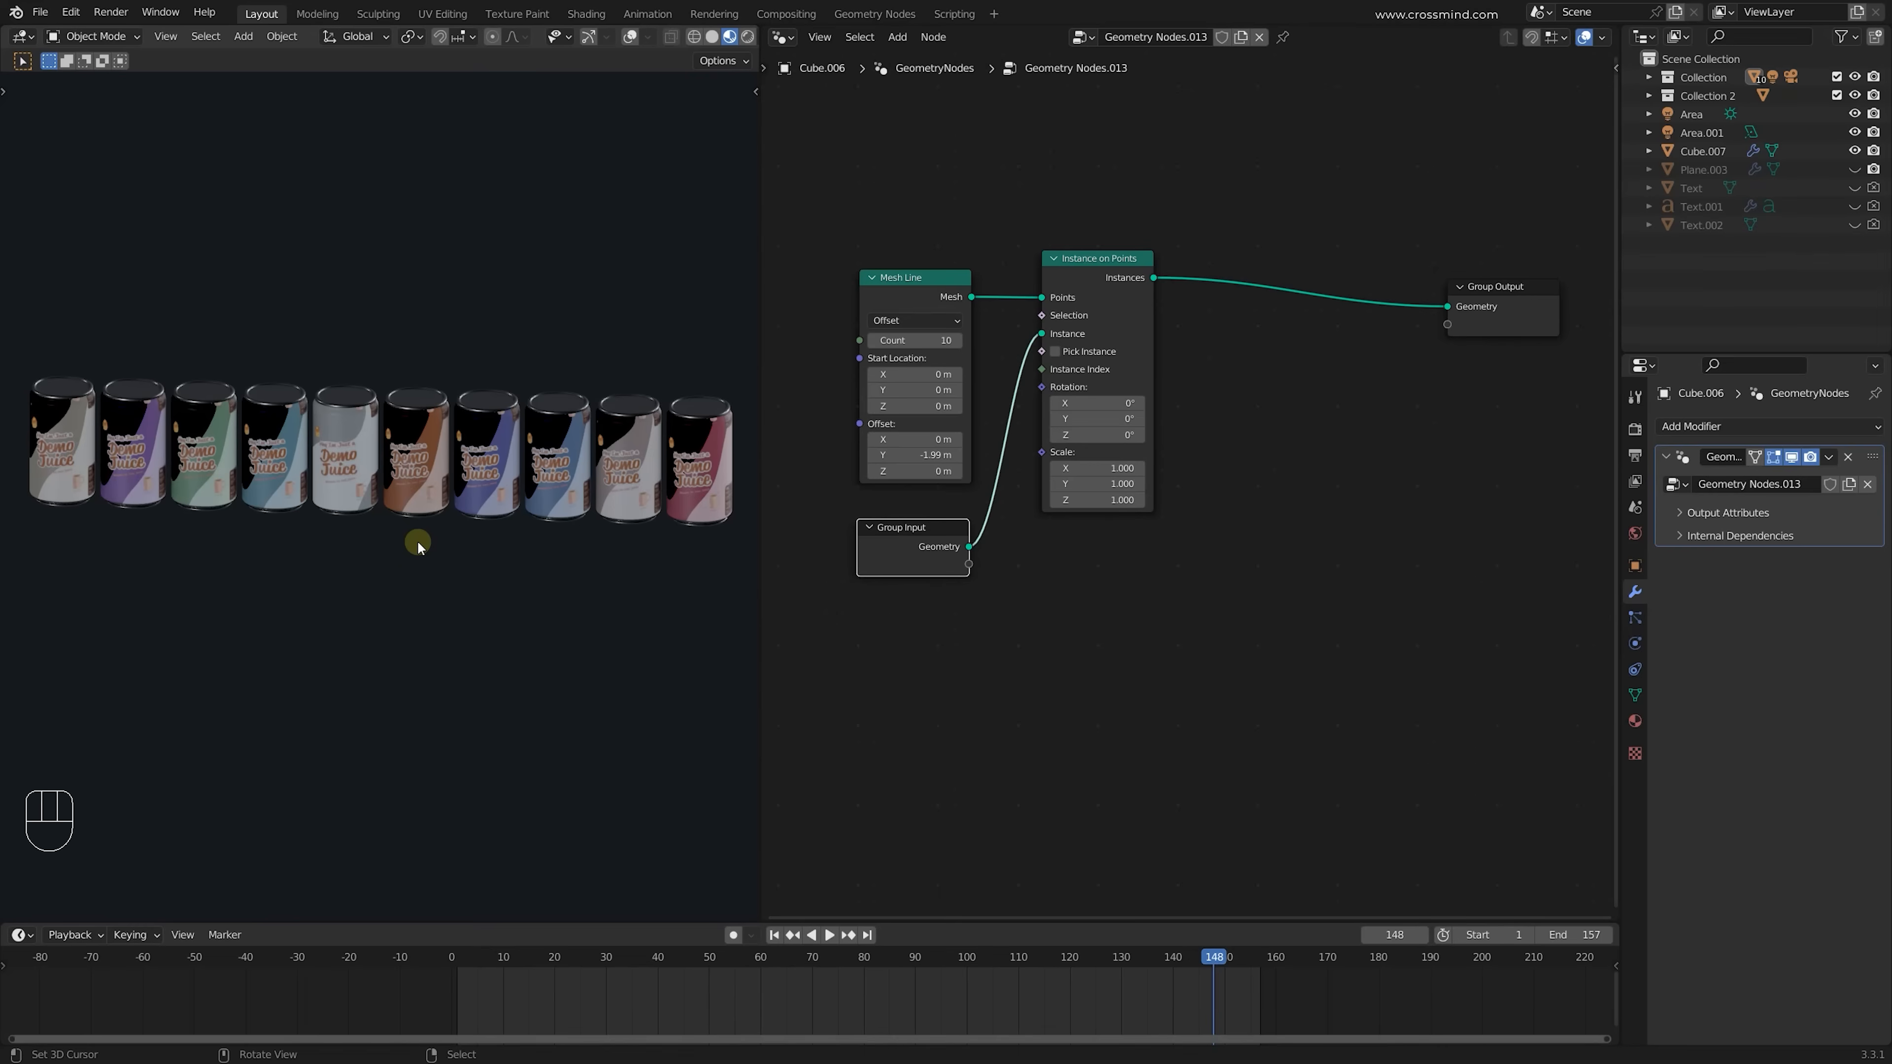
middle_drag(418, 539, 491, 530)
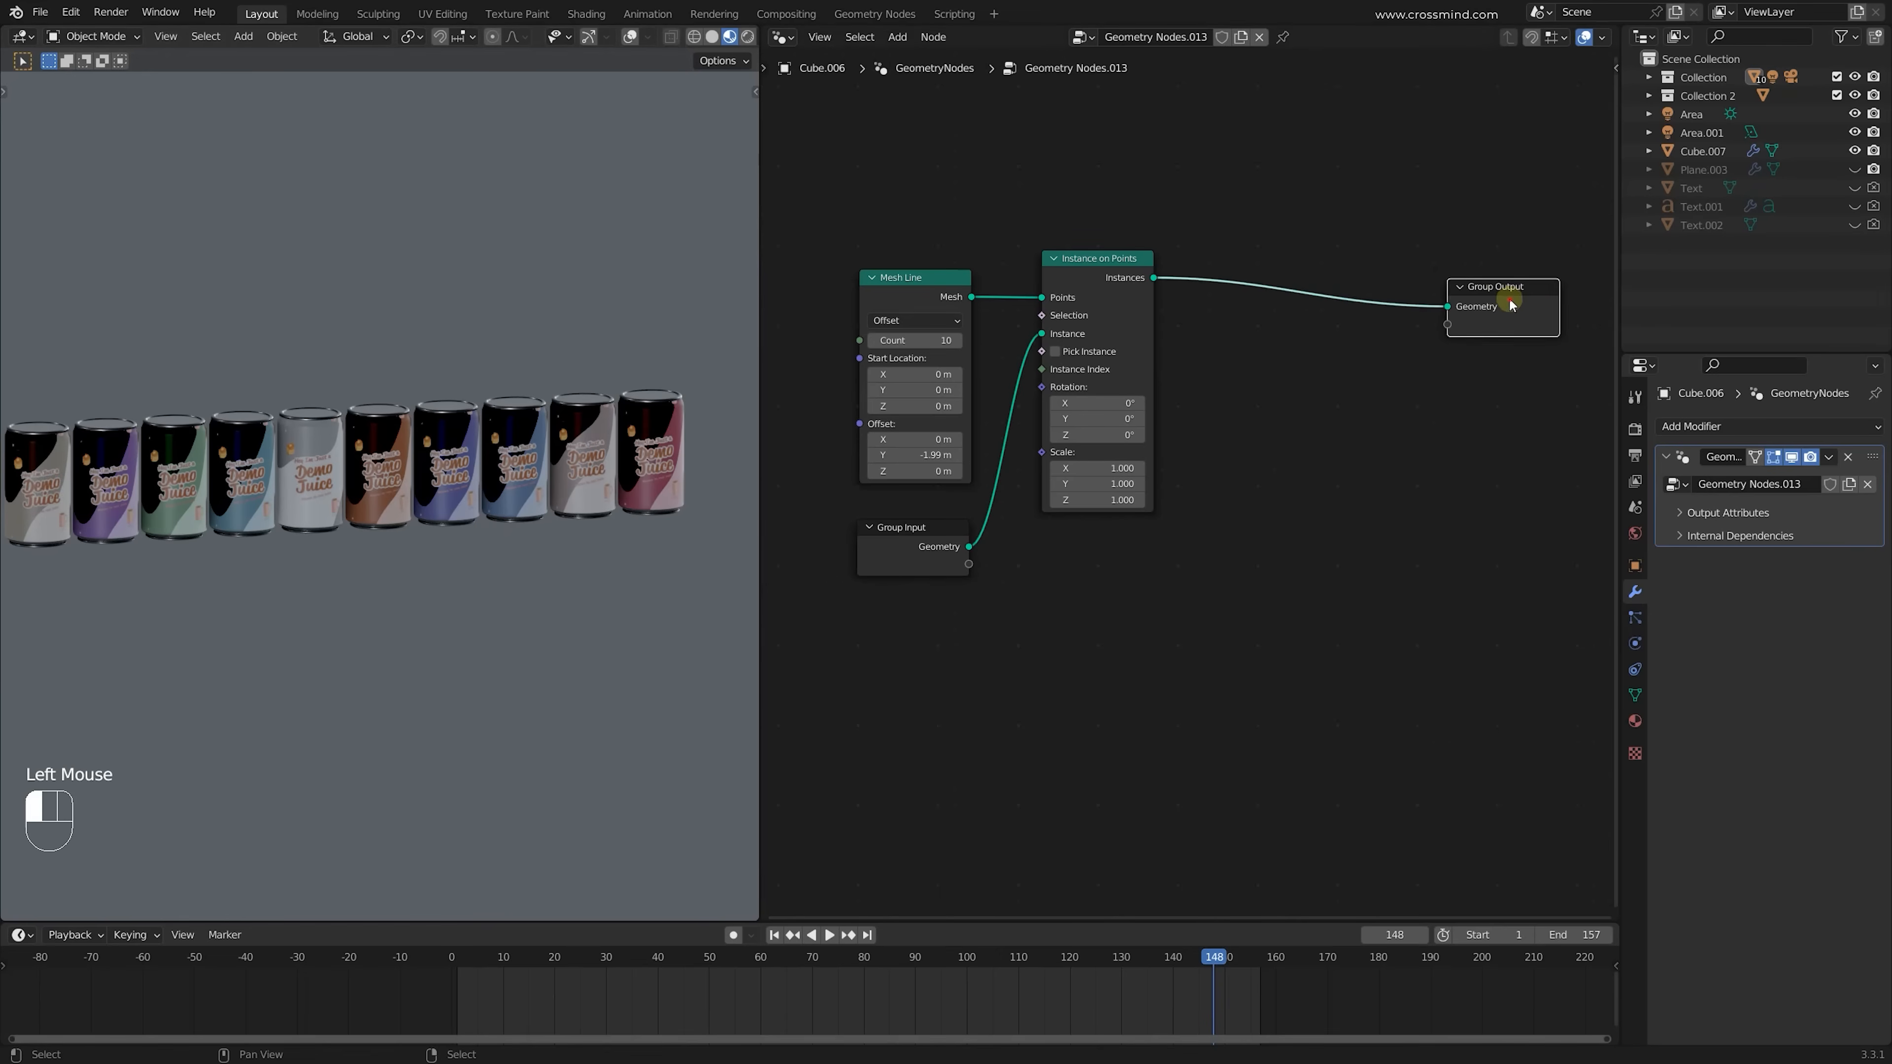
Nudge the Group Output node aside and skip ahead in the row and column selection tutorial video
drag(1504, 304, 1492, 291)
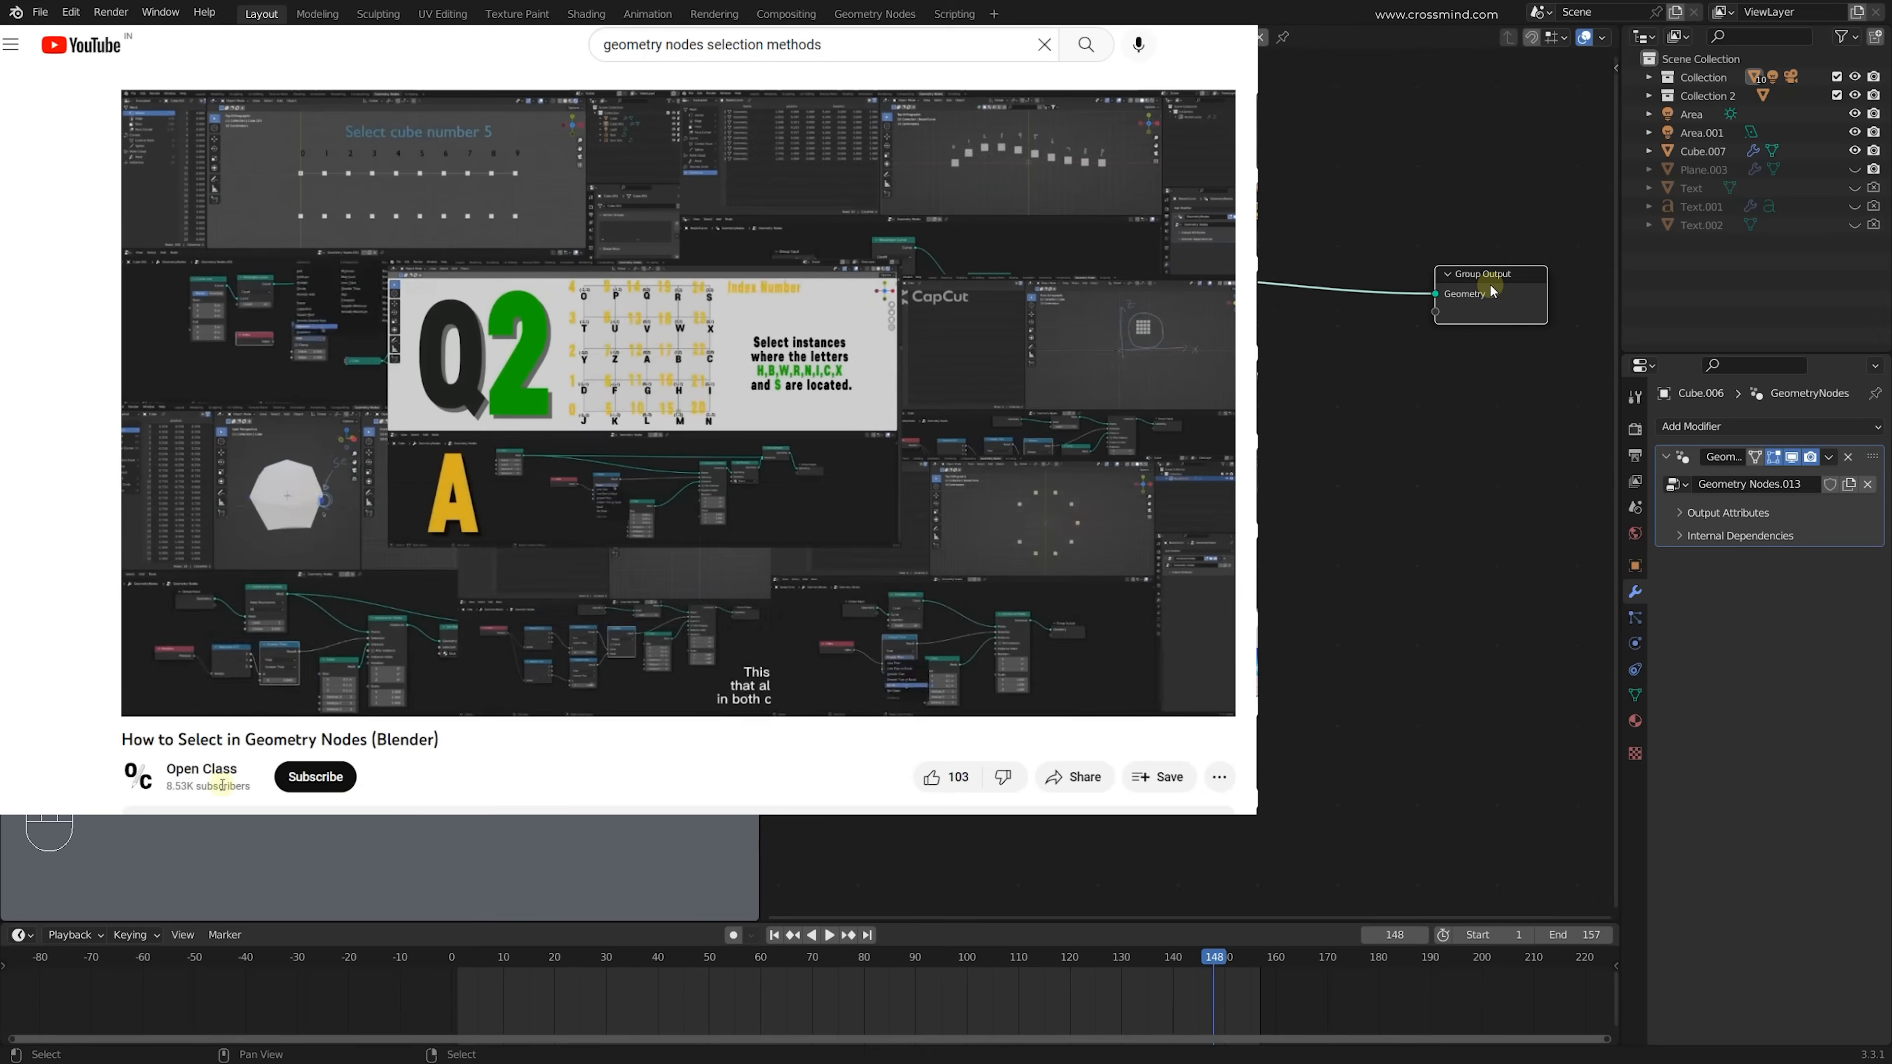
mouse_move(1480, 296)
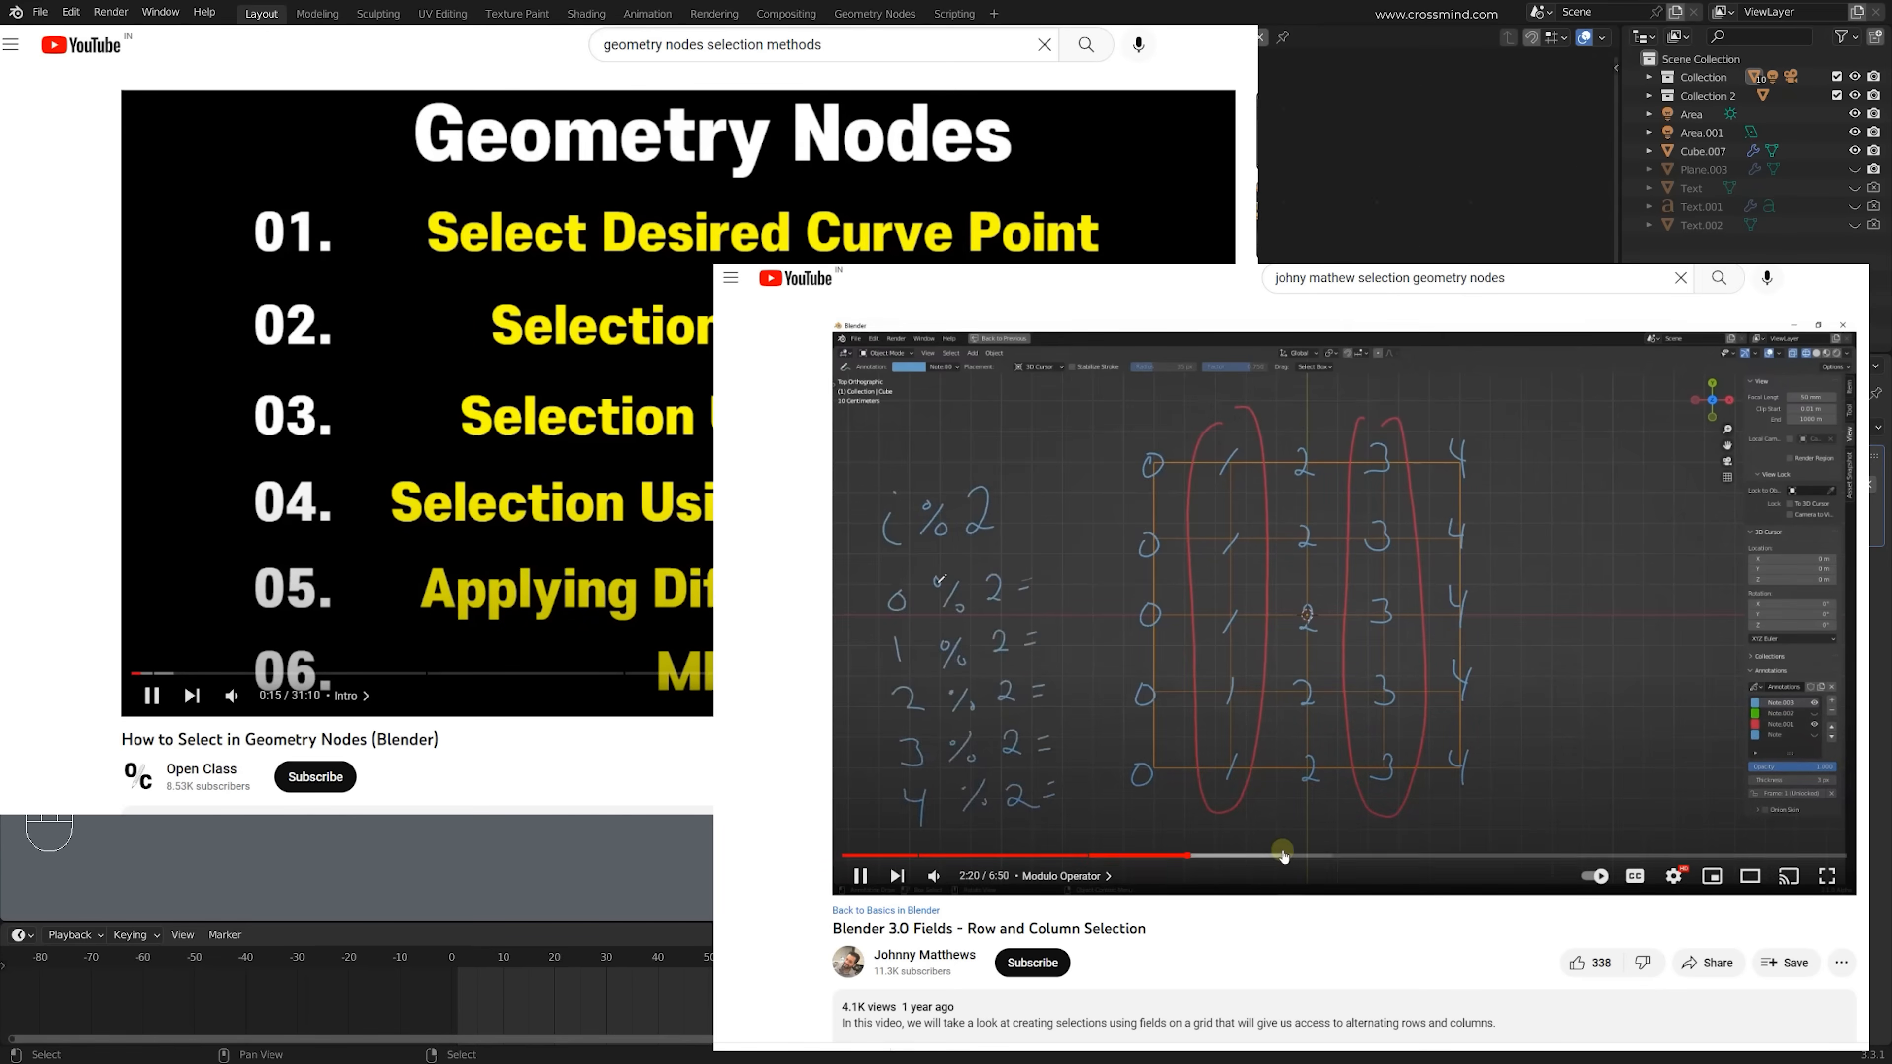
click(1281, 856)
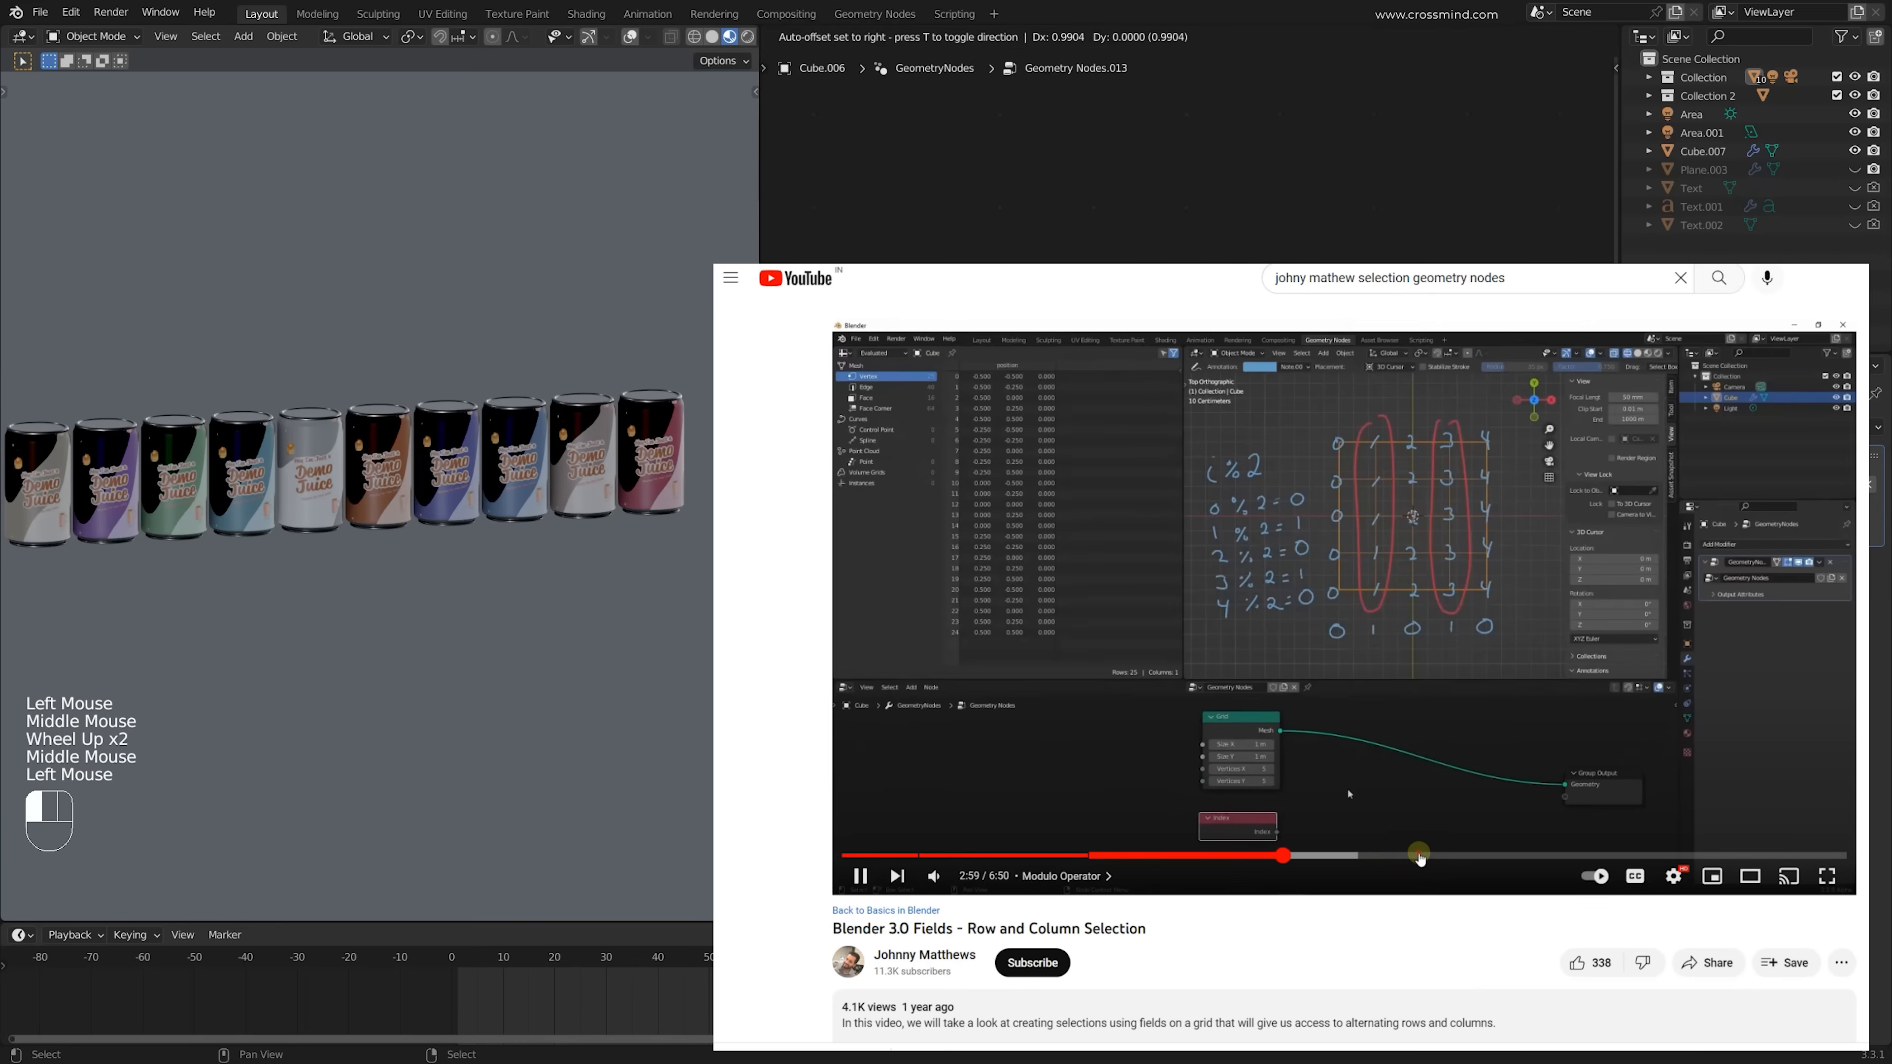
Insert a Translate Instances node between Instance on Points and Group Output
key(shift+a)
text(t)
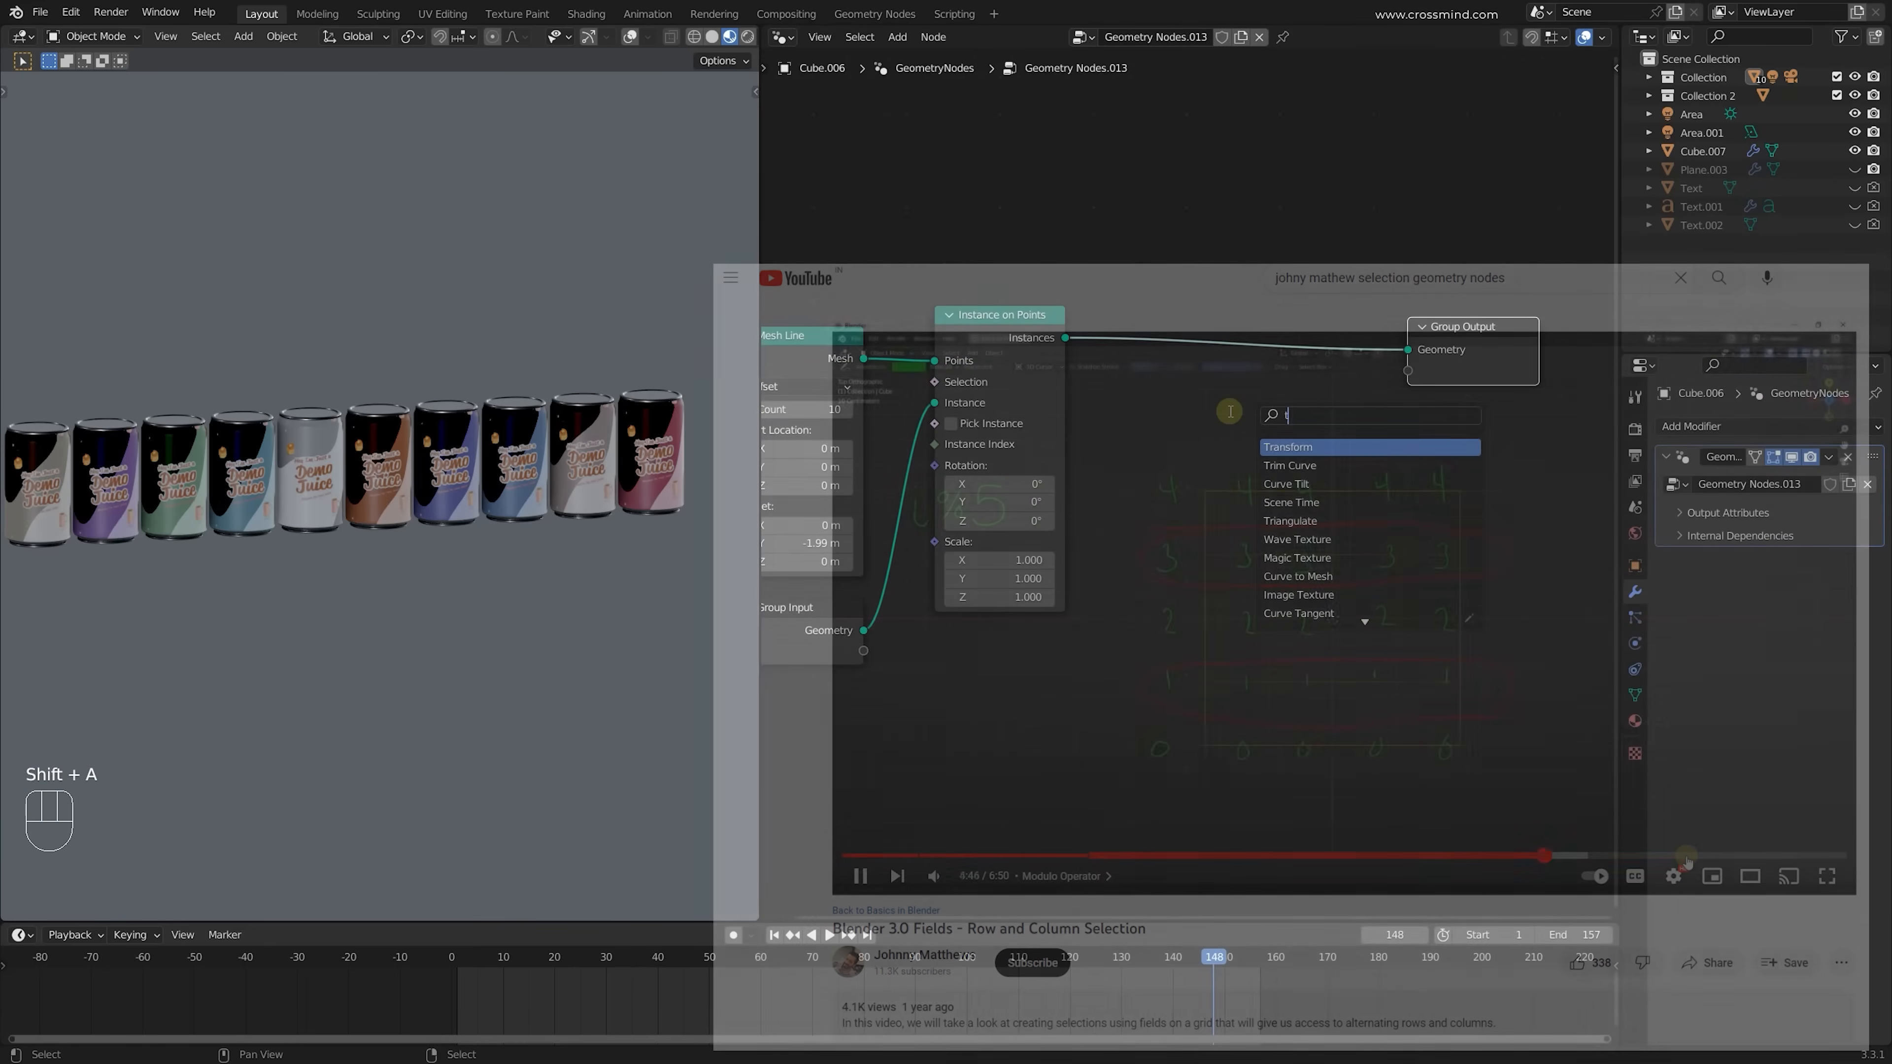
text(ra)
click(1309, 484)
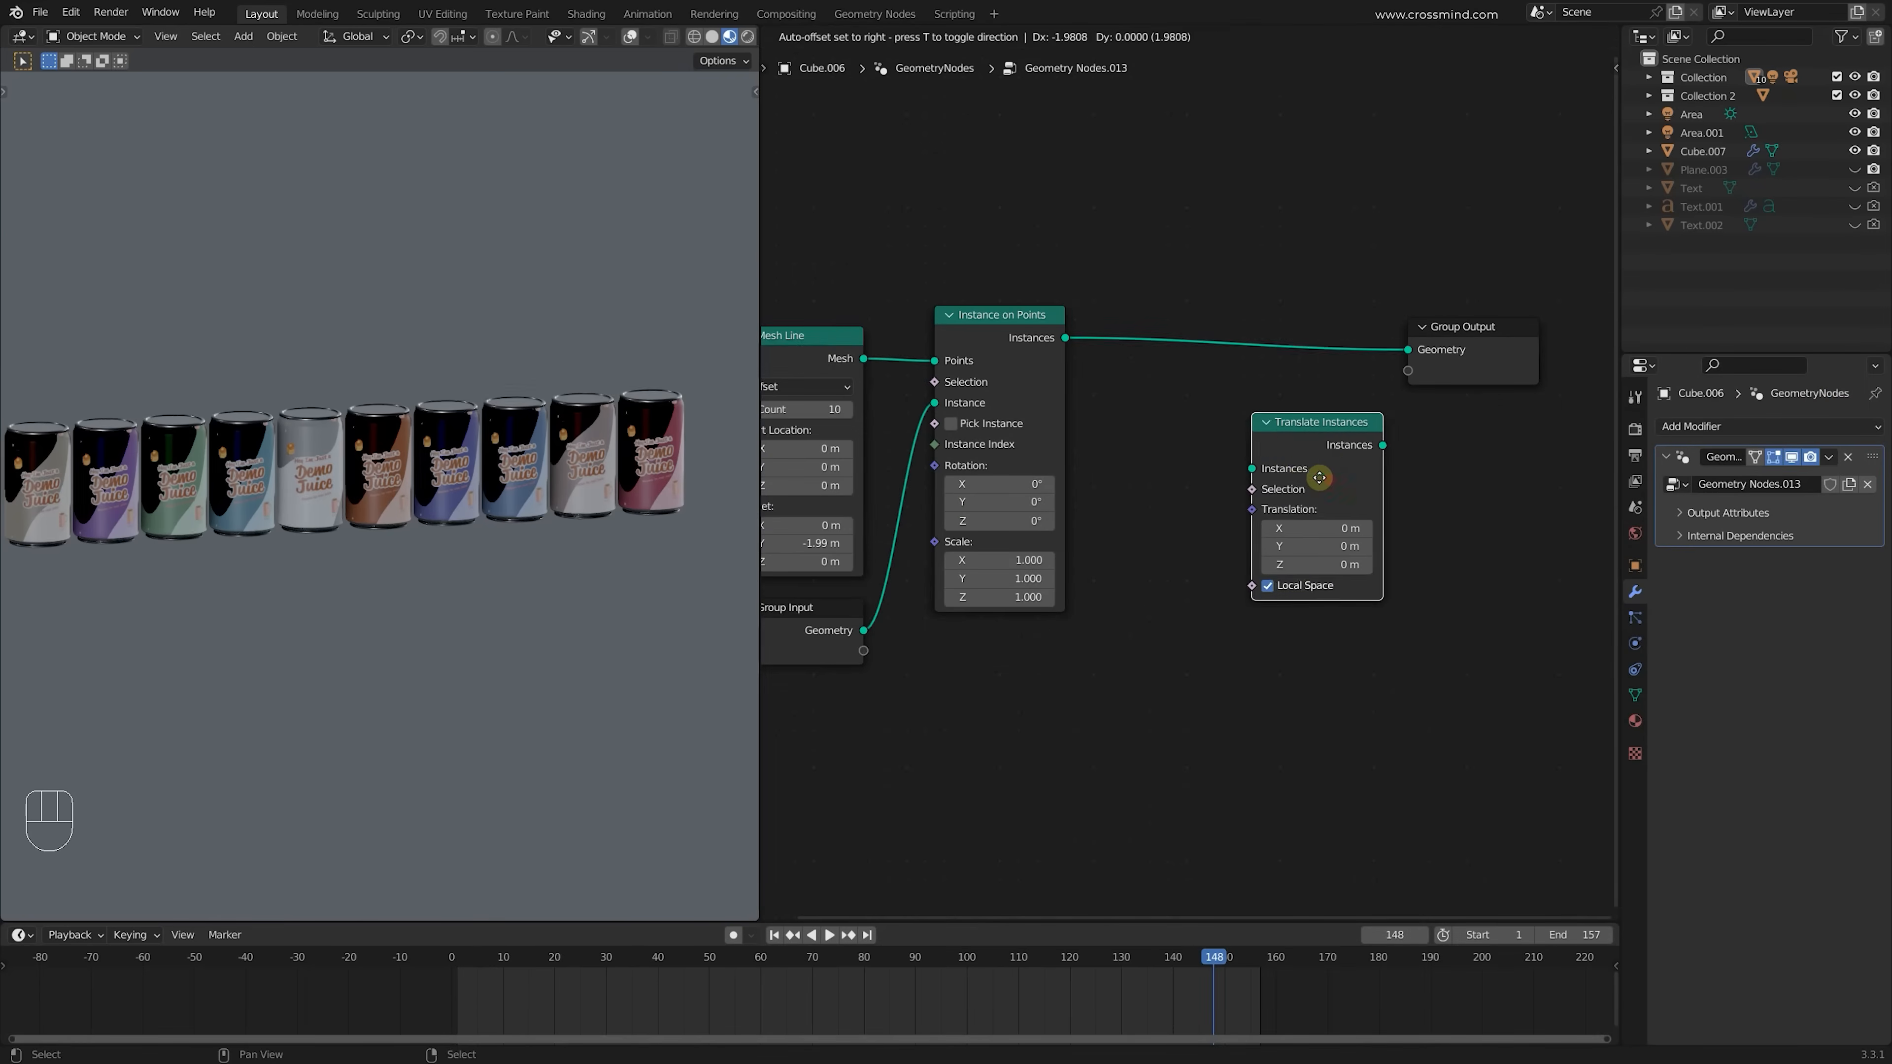
click(1263, 380)
Raise the cans by setting the Z translation of Translate Instances to 1.46 m
shift+drag(1252, 468, 1285, 468)
right_click(1259, 469)
drag(1153, 240, 1308, 564)
shift+drag(1251, 469, 1269, 468)
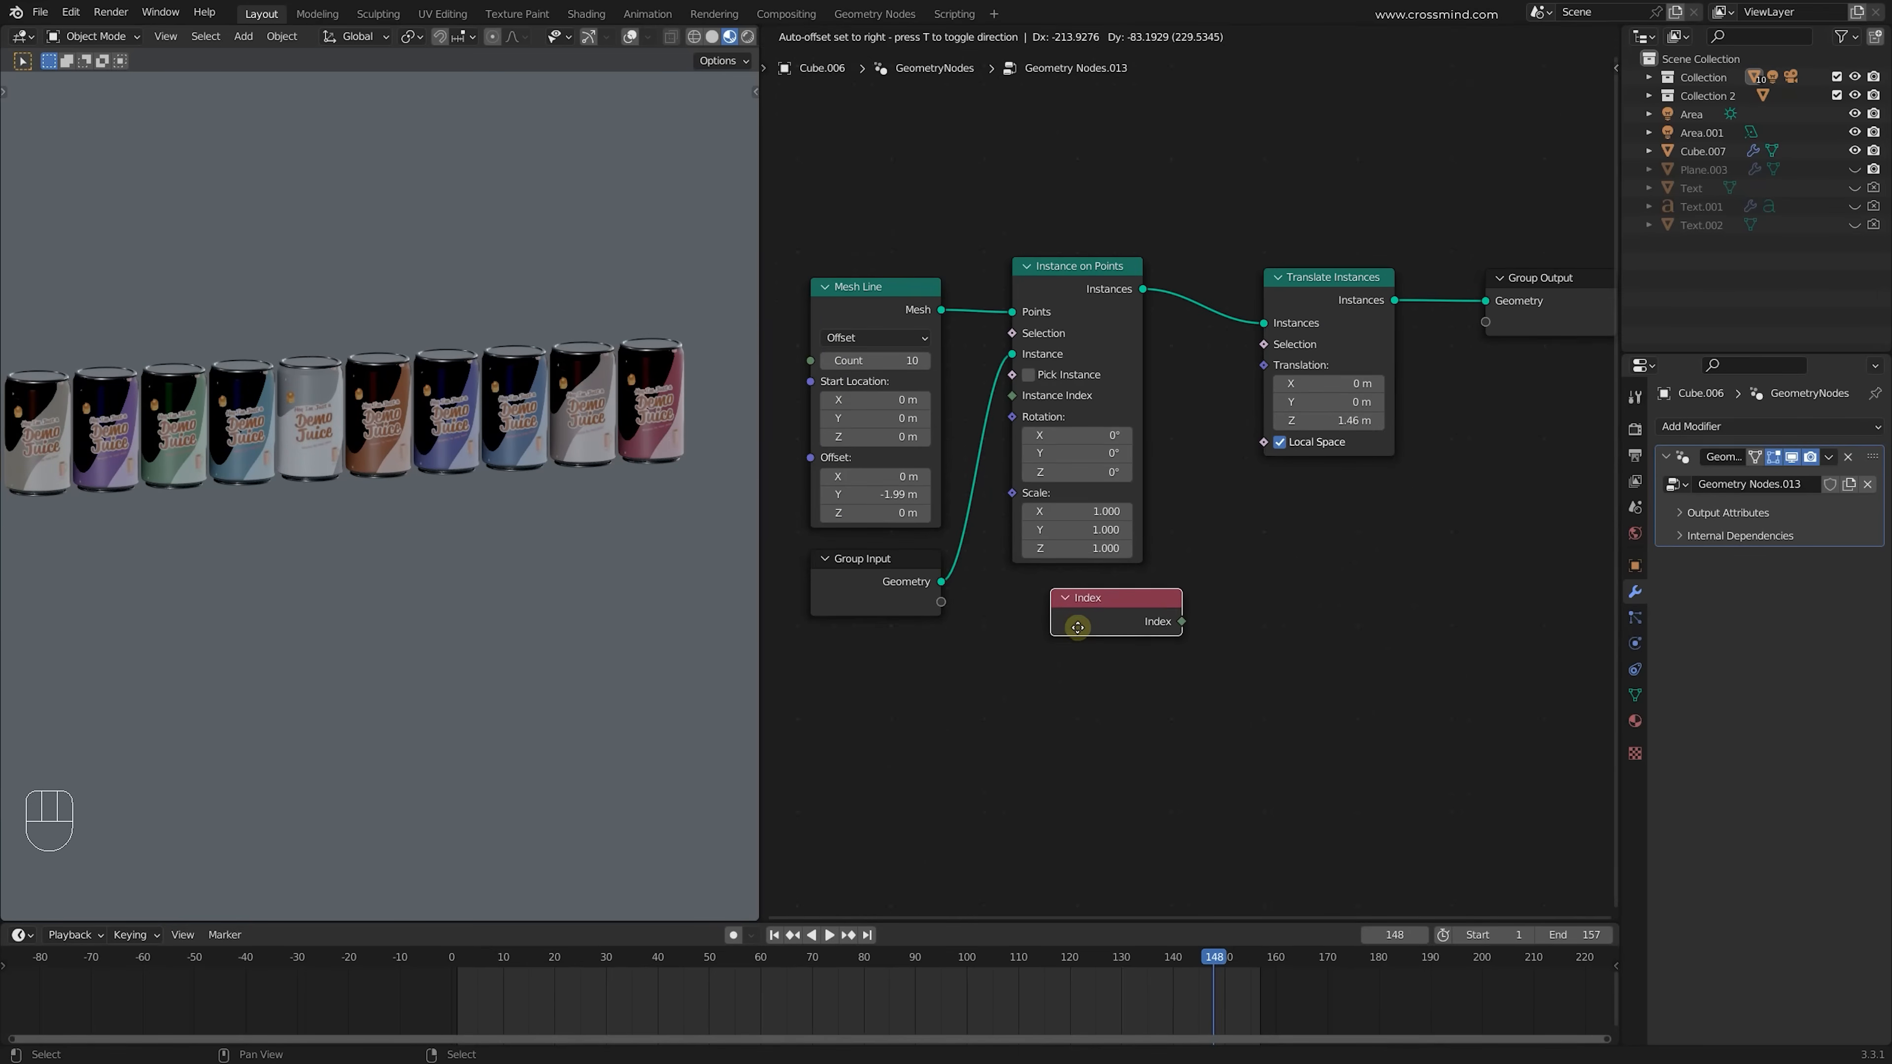
Place an Index node below Instance on Points and connect it to the Selection of Translate Instances
click(1058, 637)
drag(1222, 432, 1262, 344)
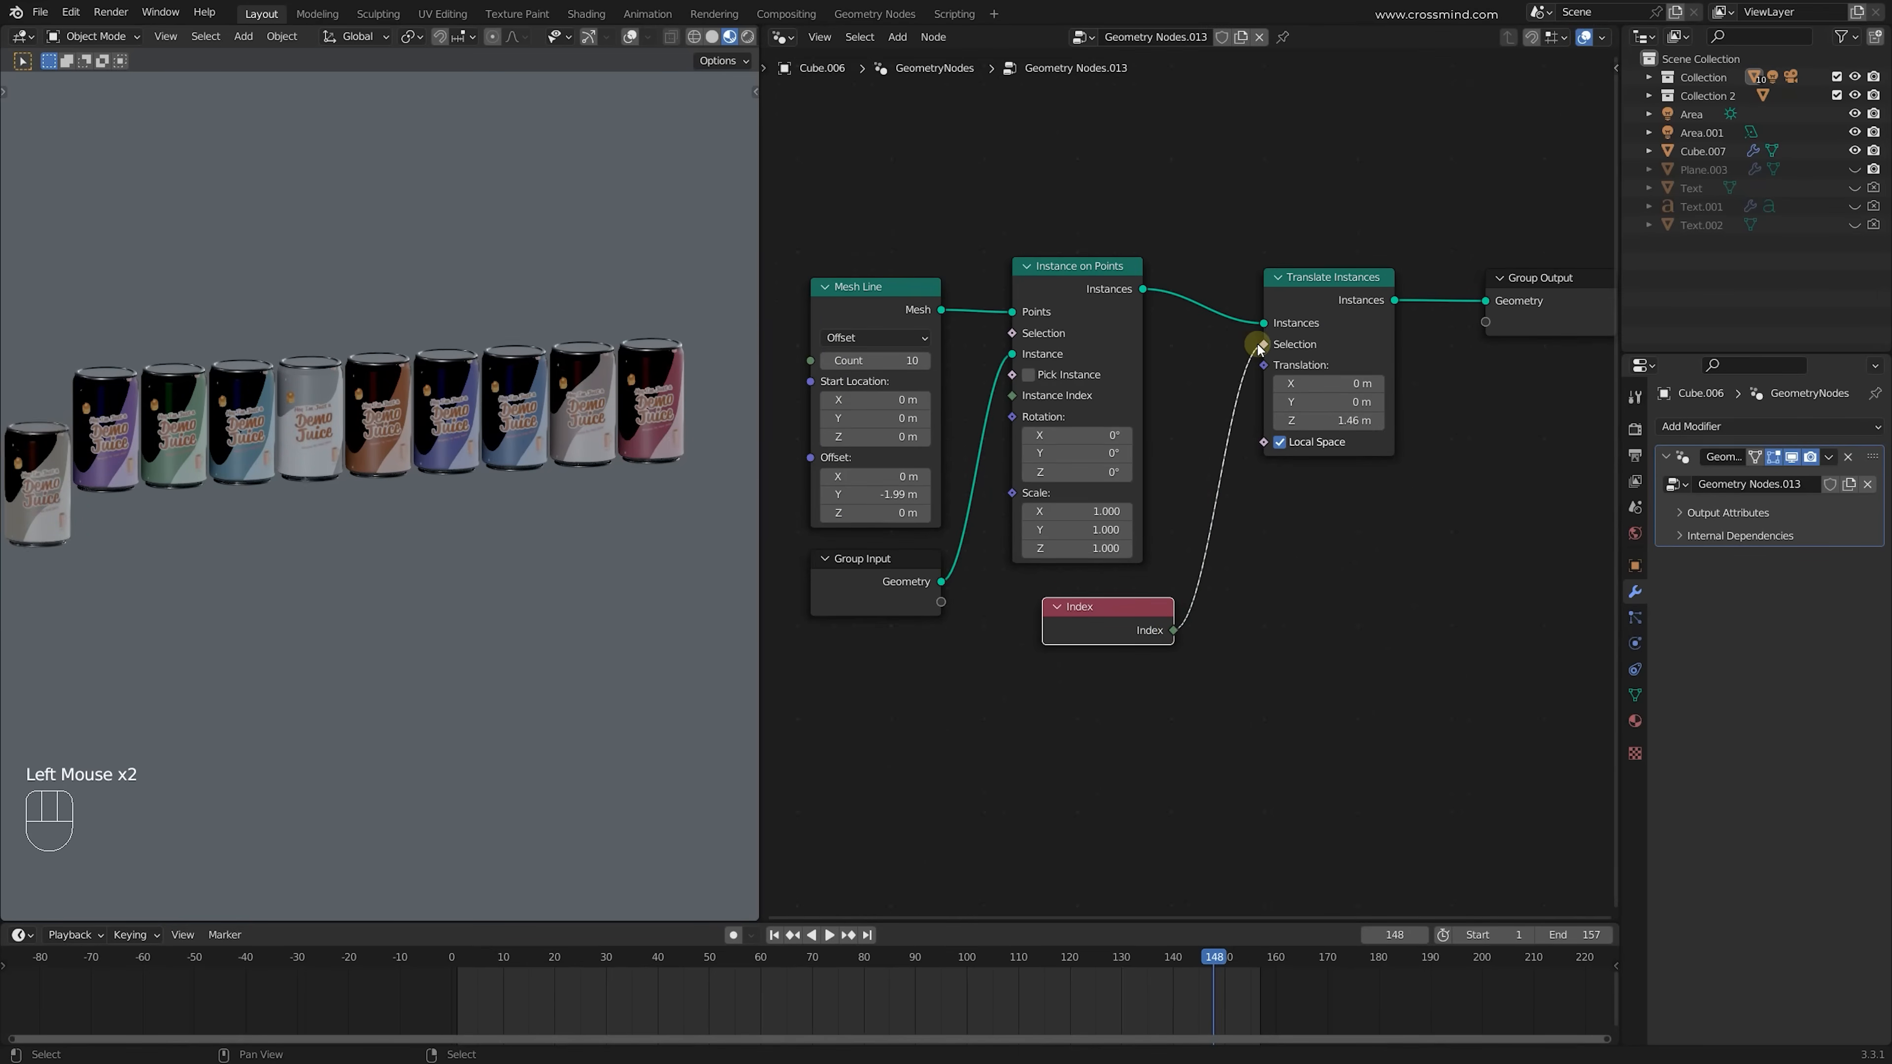
shift+middle_drag(456, 457, 66, 274)
middle_drag(819, 186, 891, 195)
drag(772, 195, 1024, 472)
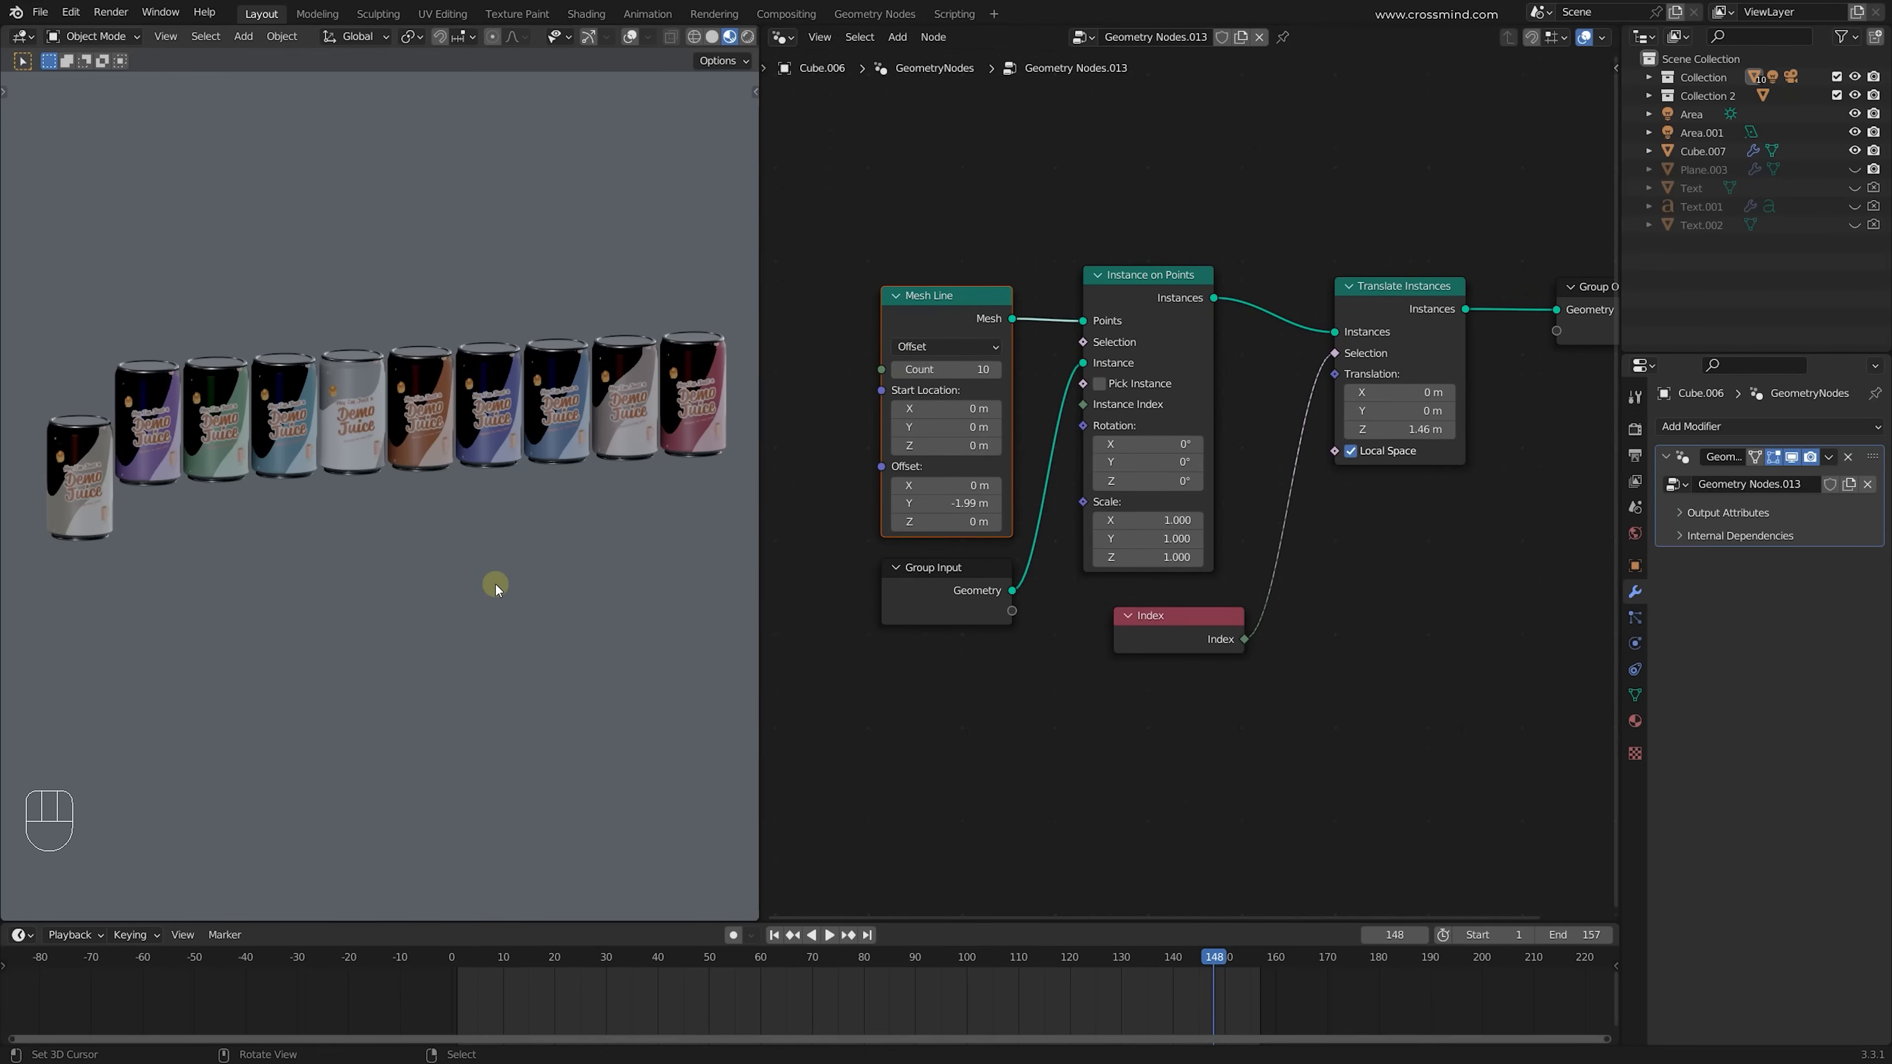
Insert a Greater Than compare node between Index and the Selection of Translate Instances
middle_drag(1068, 716, 1043, 663)
drag(1047, 674, 1180, 574)
middle_drag(1284, 543, 1263, 538)
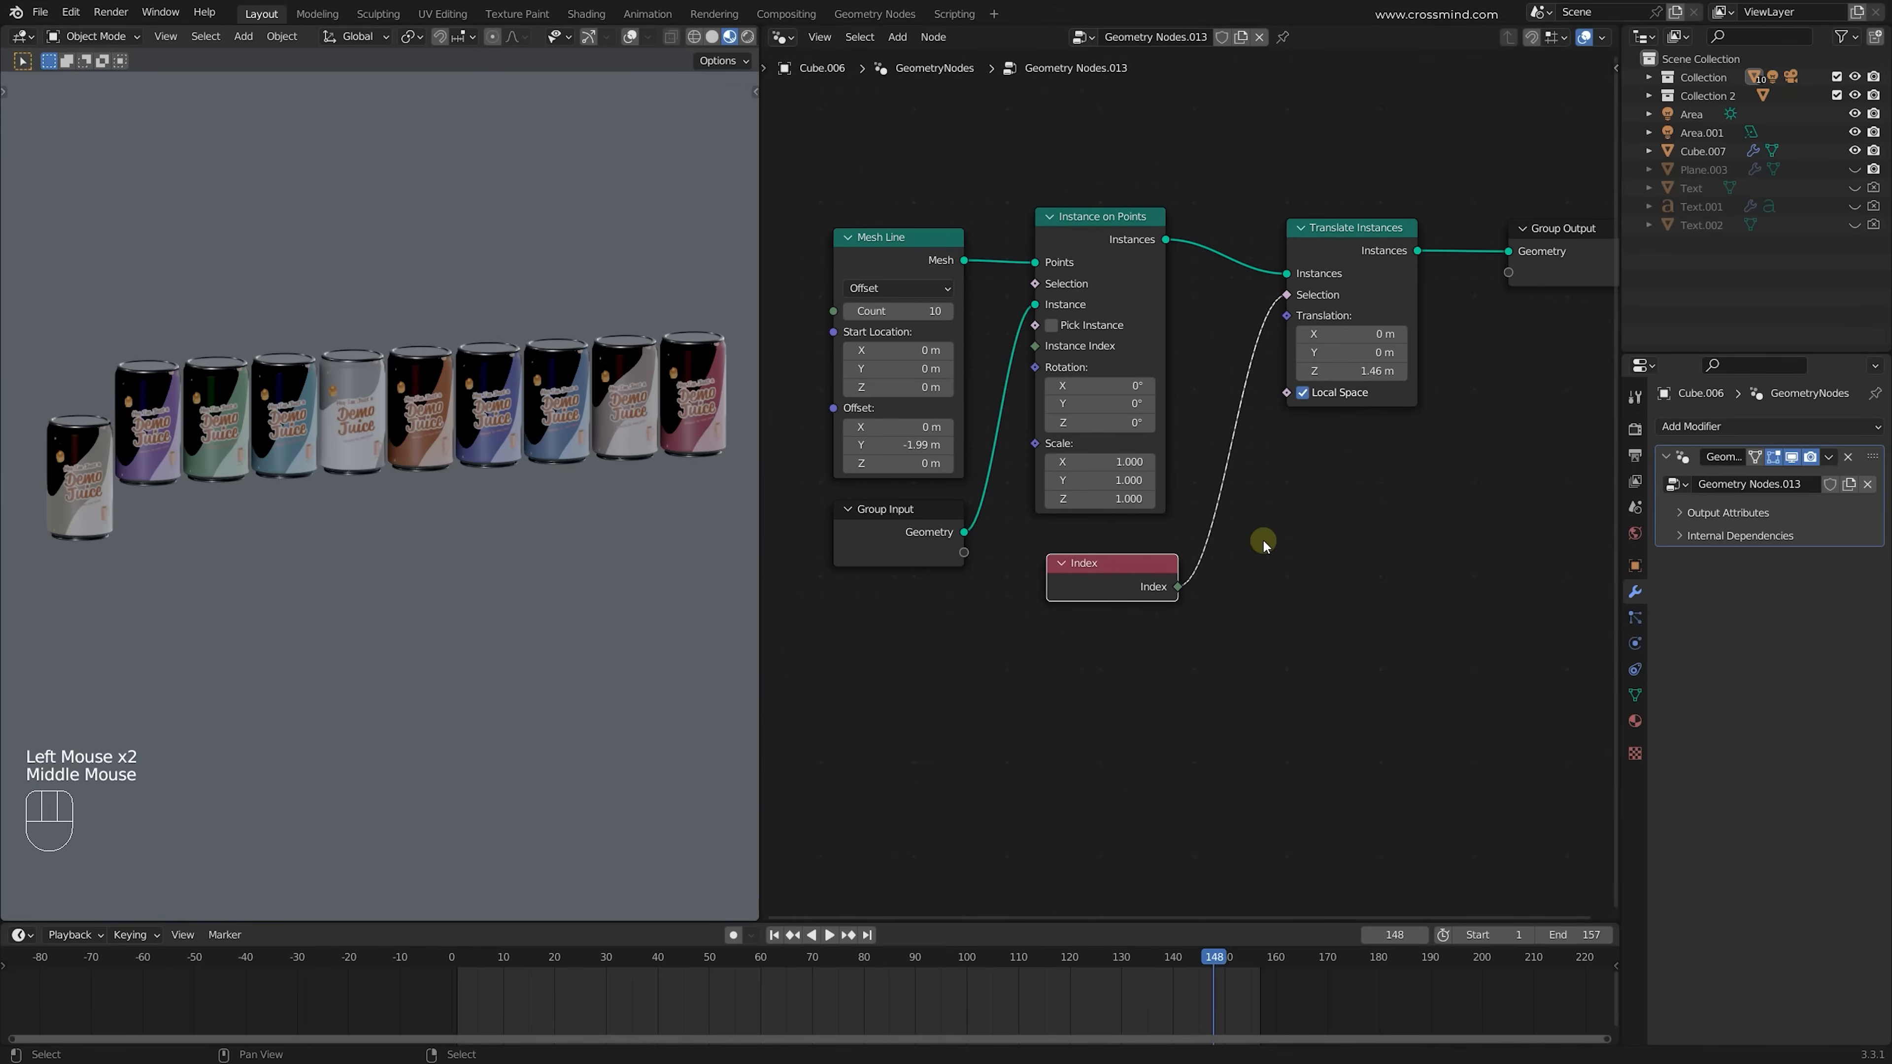
key(shift+a)
text(com)
click(1304, 571)
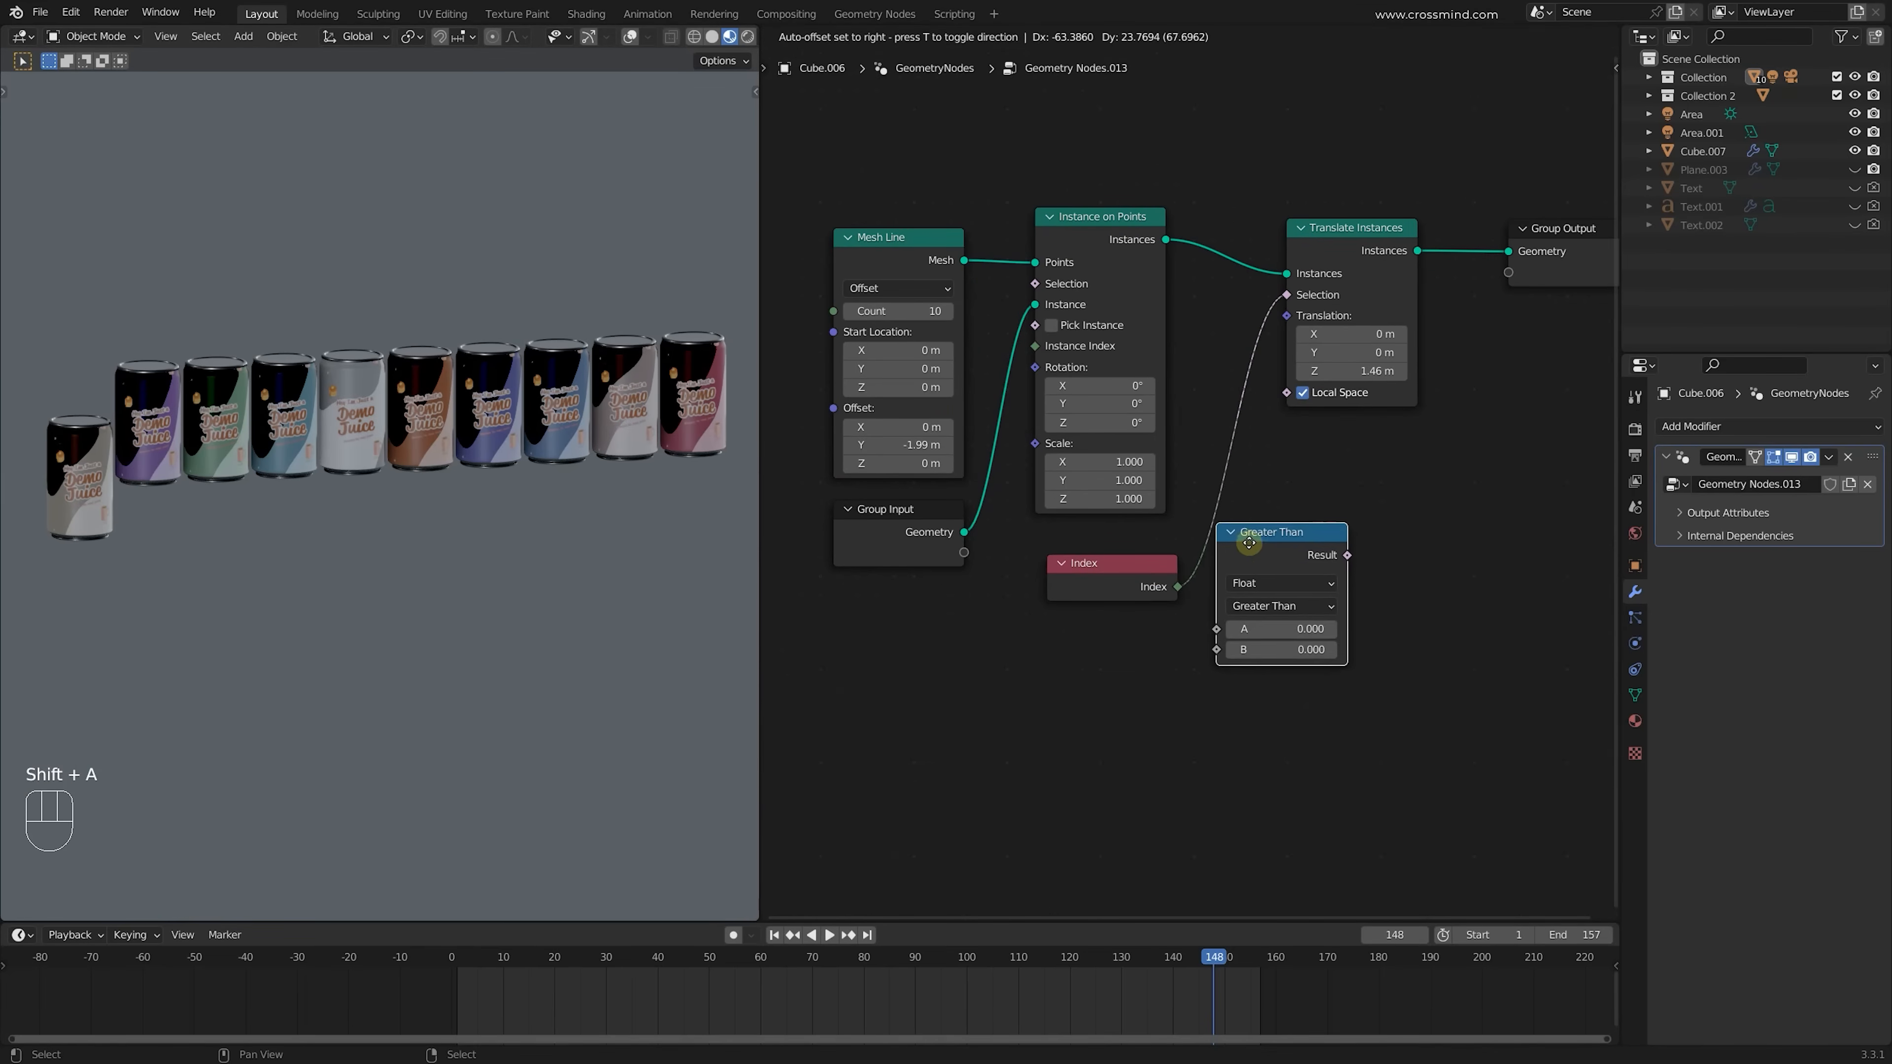
click(1248, 542)
Set the B threshold of the Greater Than node to 3.000
middle_drag(1314, 634, 1220, 578)
mouse_move(1222, 582)
shift+mouse_down()
mouse_move(1195, 572)
mouse_move(1281, 583)
mouse_move(1237, 583)
shift+mouse_up()
middle_drag(1306, 515, 1296, 529)
click(1330, 647)
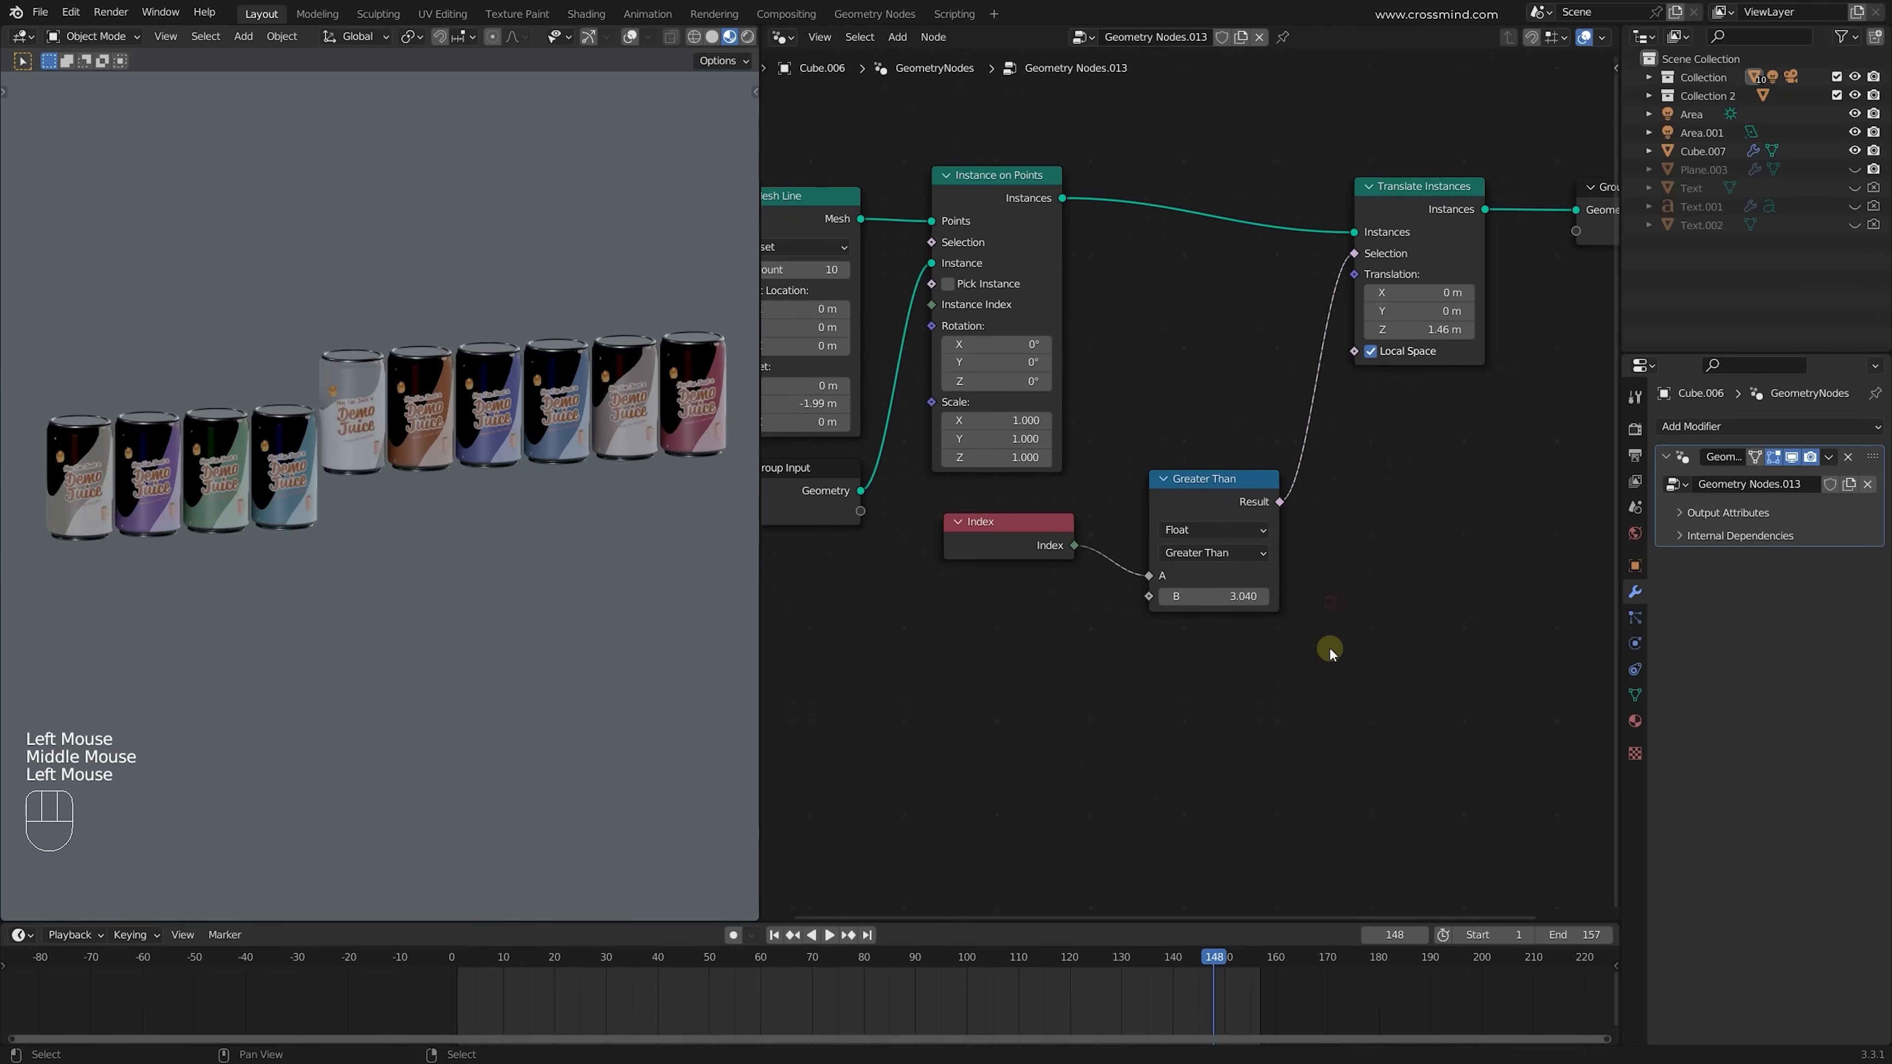
drag(1332, 708, 1033, 557)
middle_drag(1297, 557, 1295, 574)
scroll(1295, 574, up, 1)
click(1246, 601)
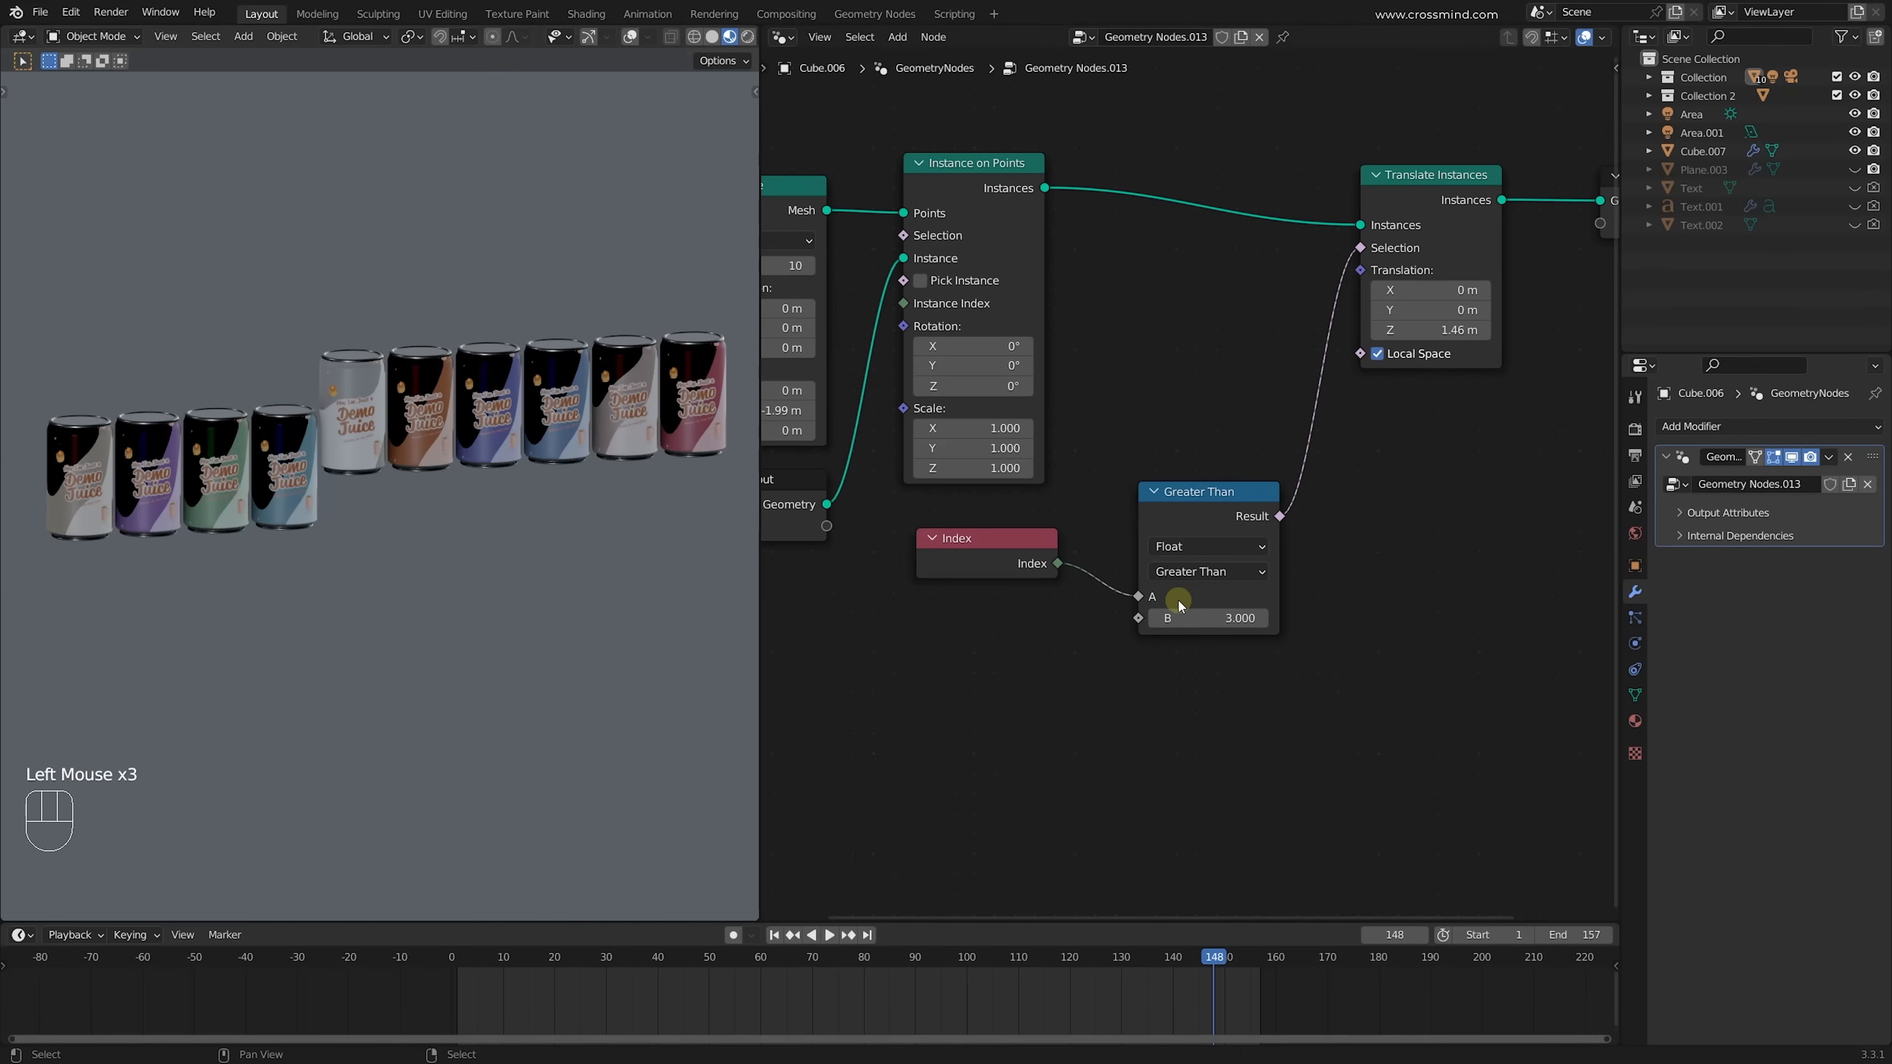
Switch the comparison to Equal and set B to 5, so only the can with that index is raised
click(1205, 571)
click(1192, 682)
click(1229, 615)
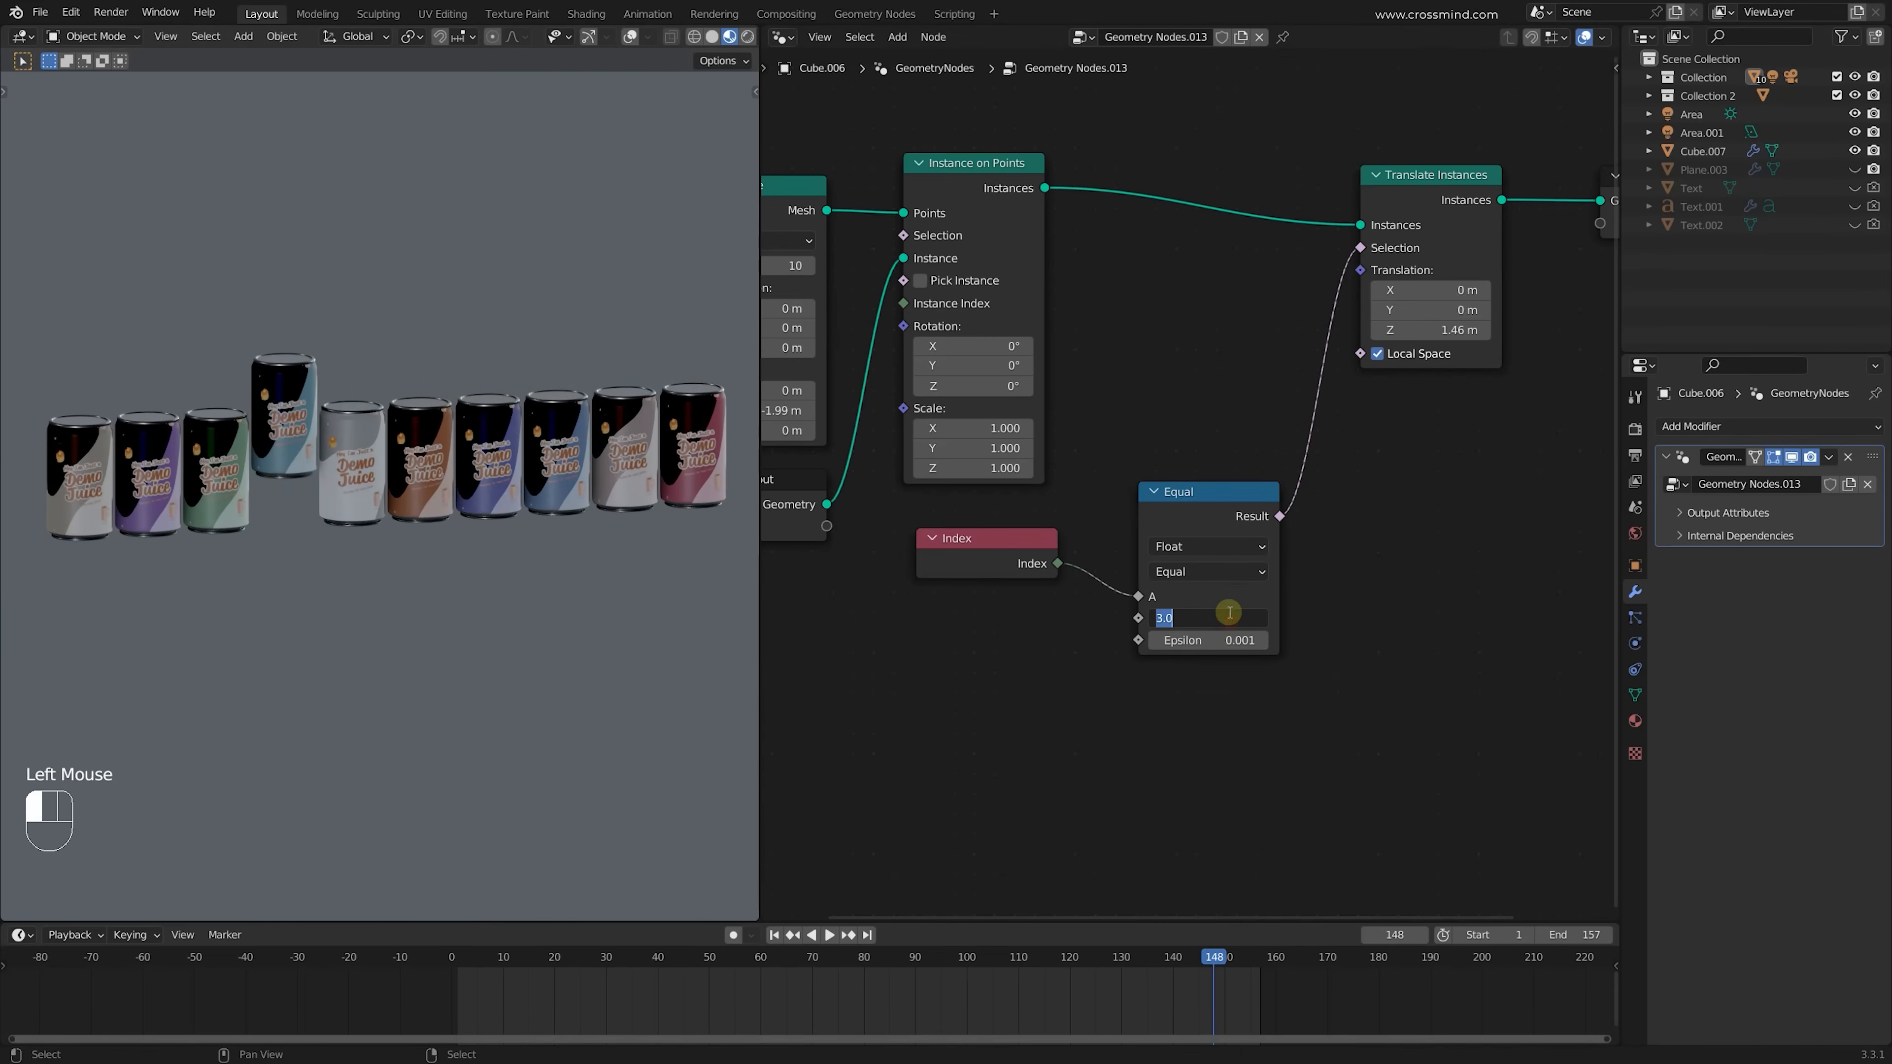
text(5)
key(Return)
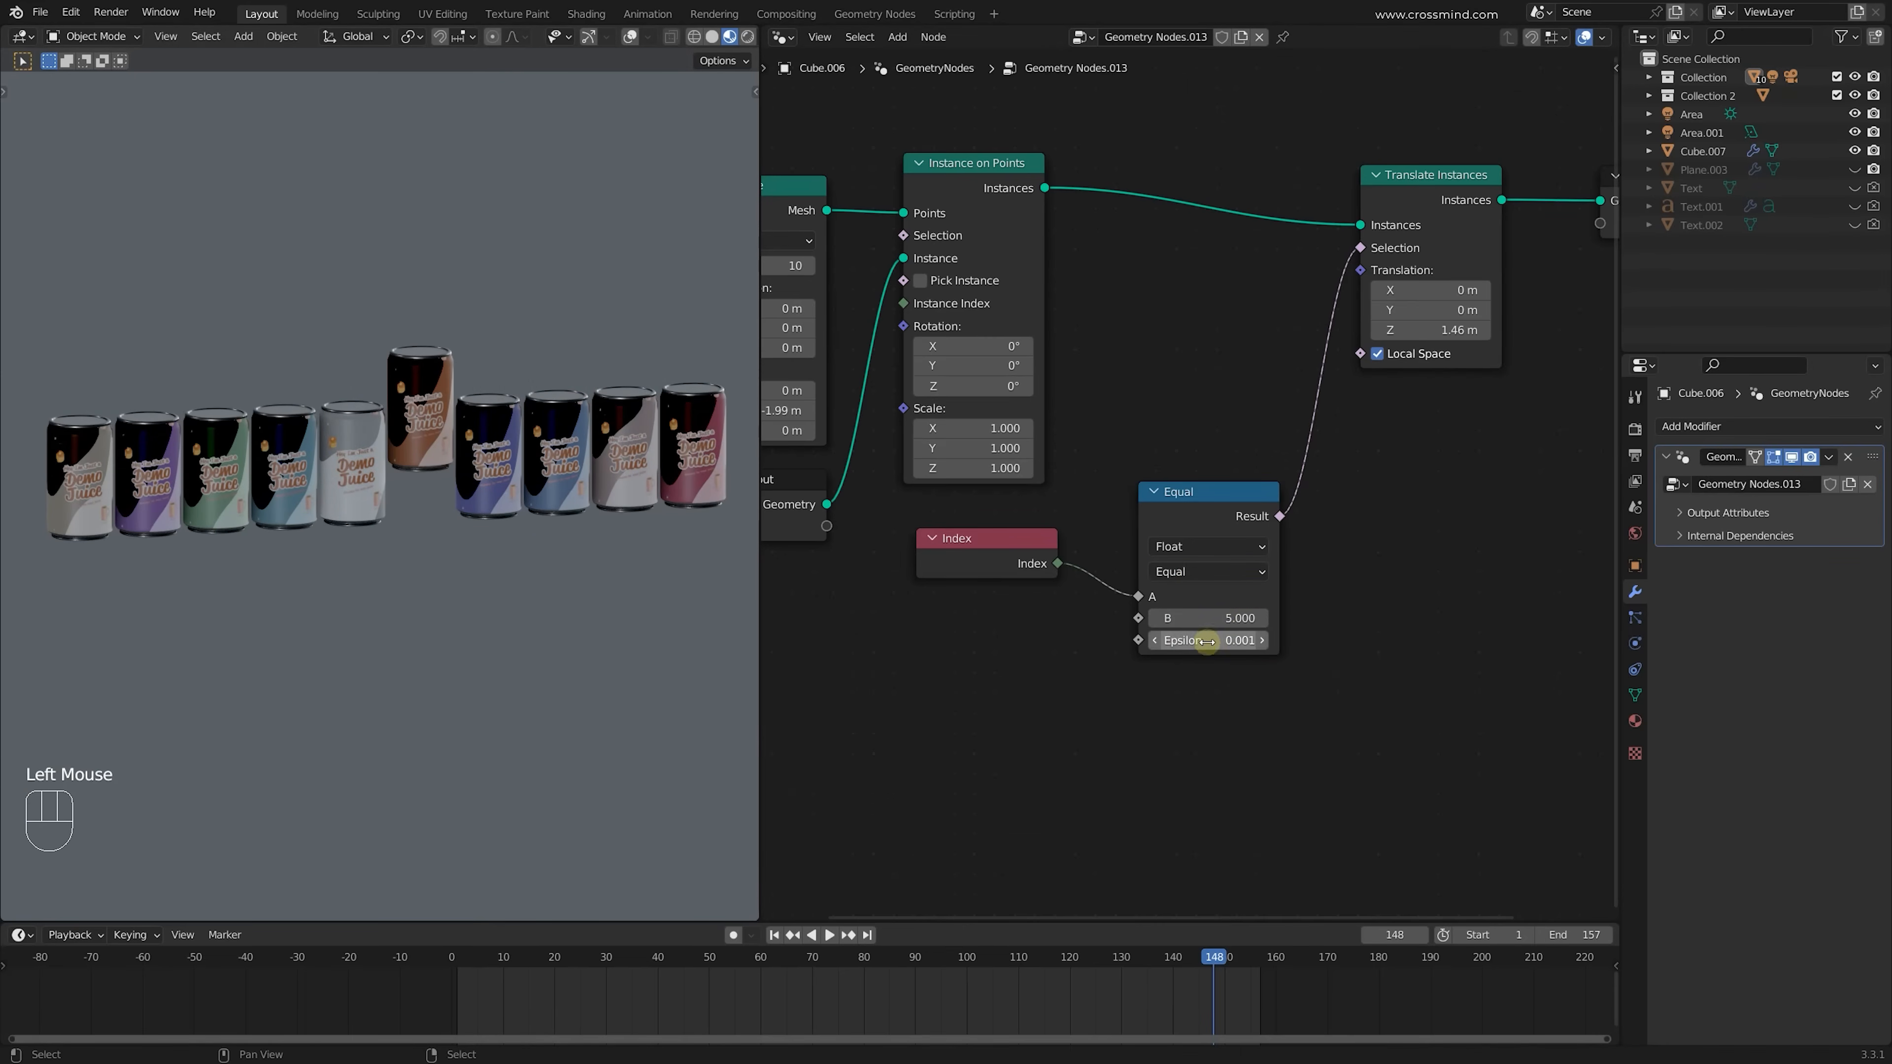
Raise the Epsilon of the Equal comparison node to 1.201
mouse_move(1229, 640)
shift+mouse_down()
mouse_move(1282, 640)
mouse_move(1219, 644)
mouse_move(1266, 644)
mouse_move(1240, 644)
shift+mouse_up()
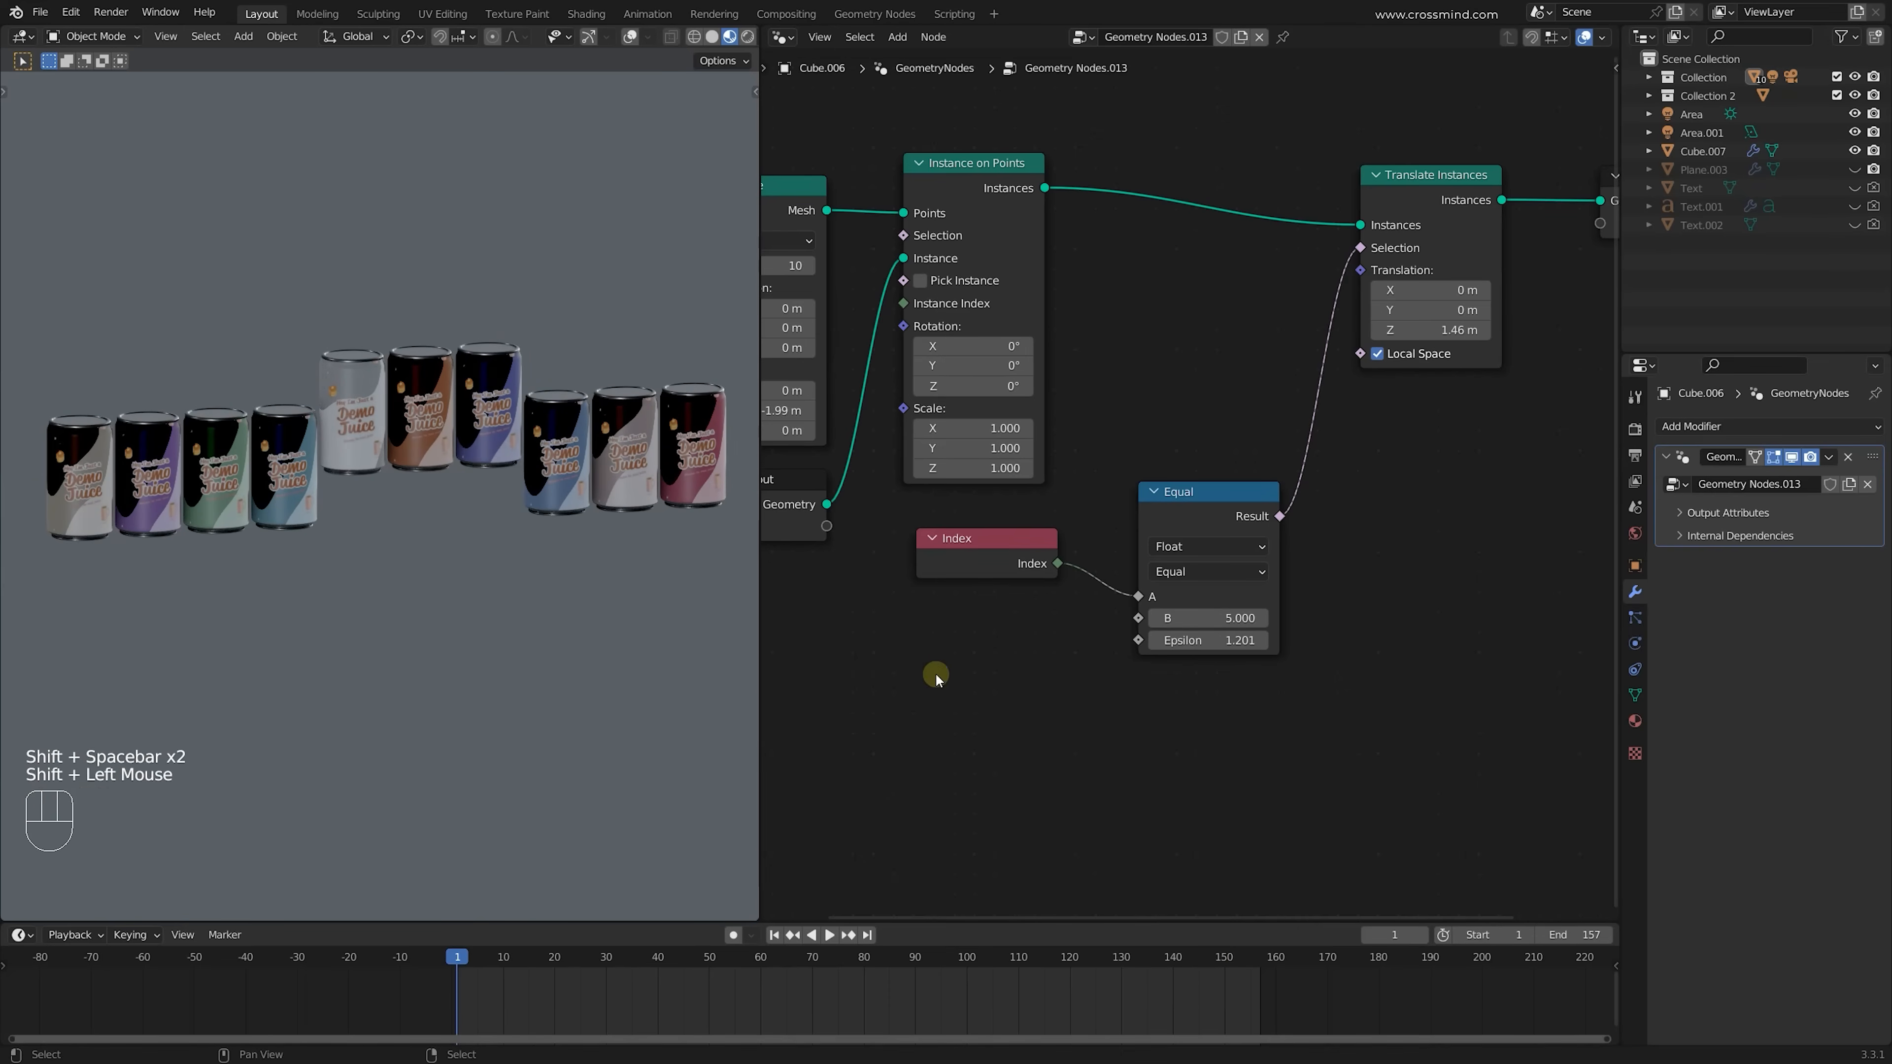
drag(936, 675, 1283, 549)
click(1373, 549)
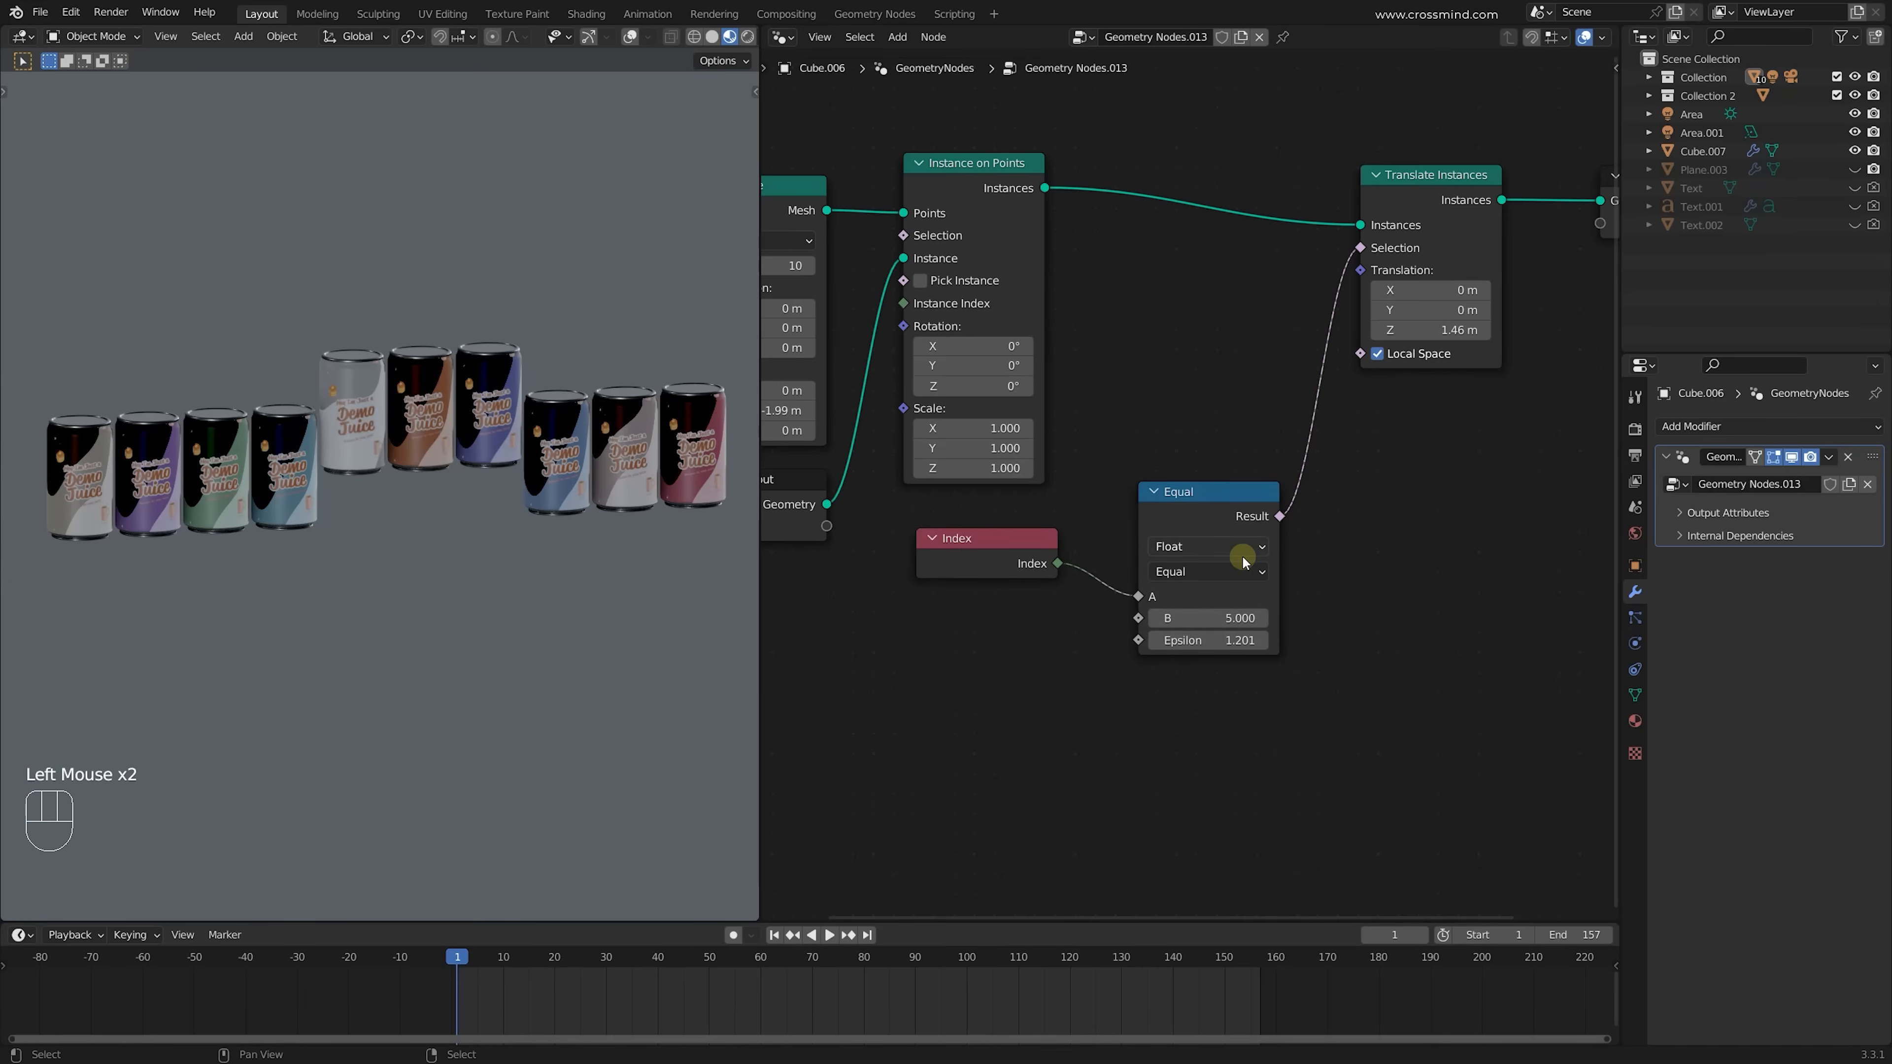
Switch the comparison node's operation from Equal to Less Than
click(1226, 572)
click(1219, 595)
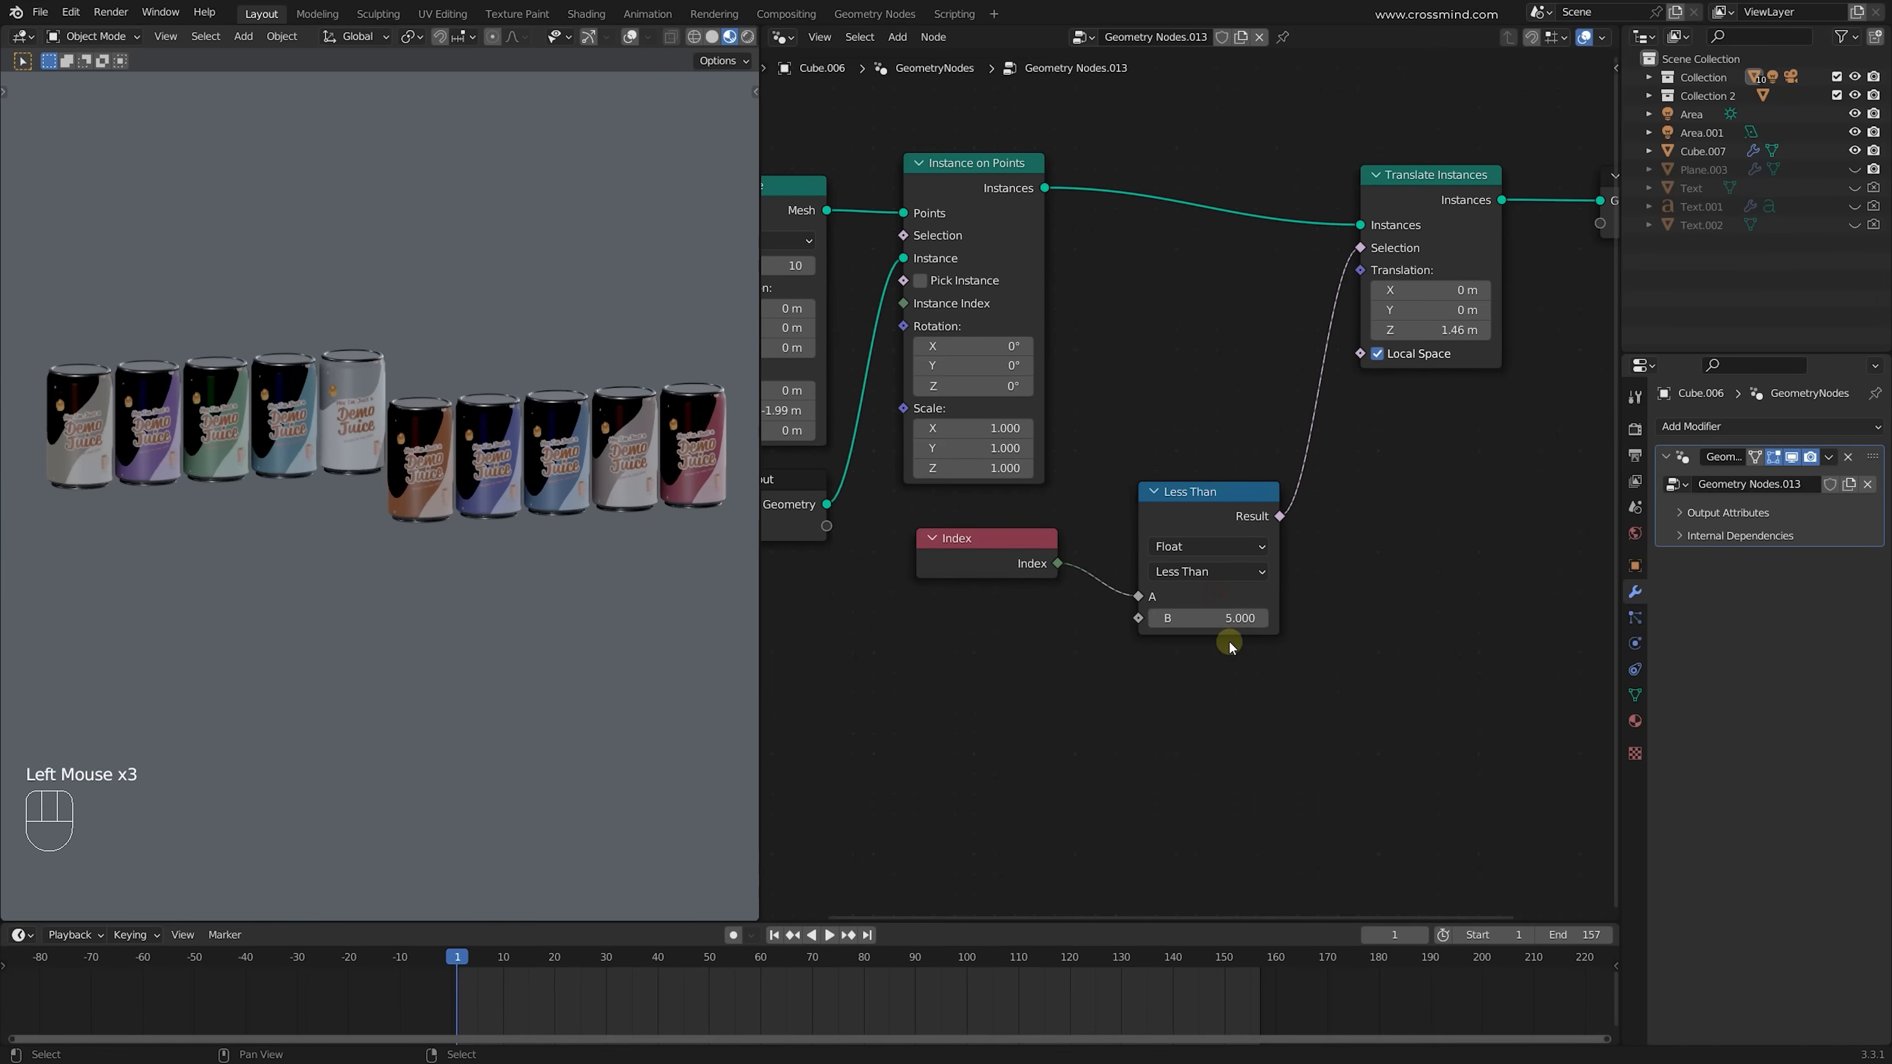
click(1220, 573)
Add a Boolean Math node and insert it between the Less Than node and the Translate Instances Selection input
key(shift+a)
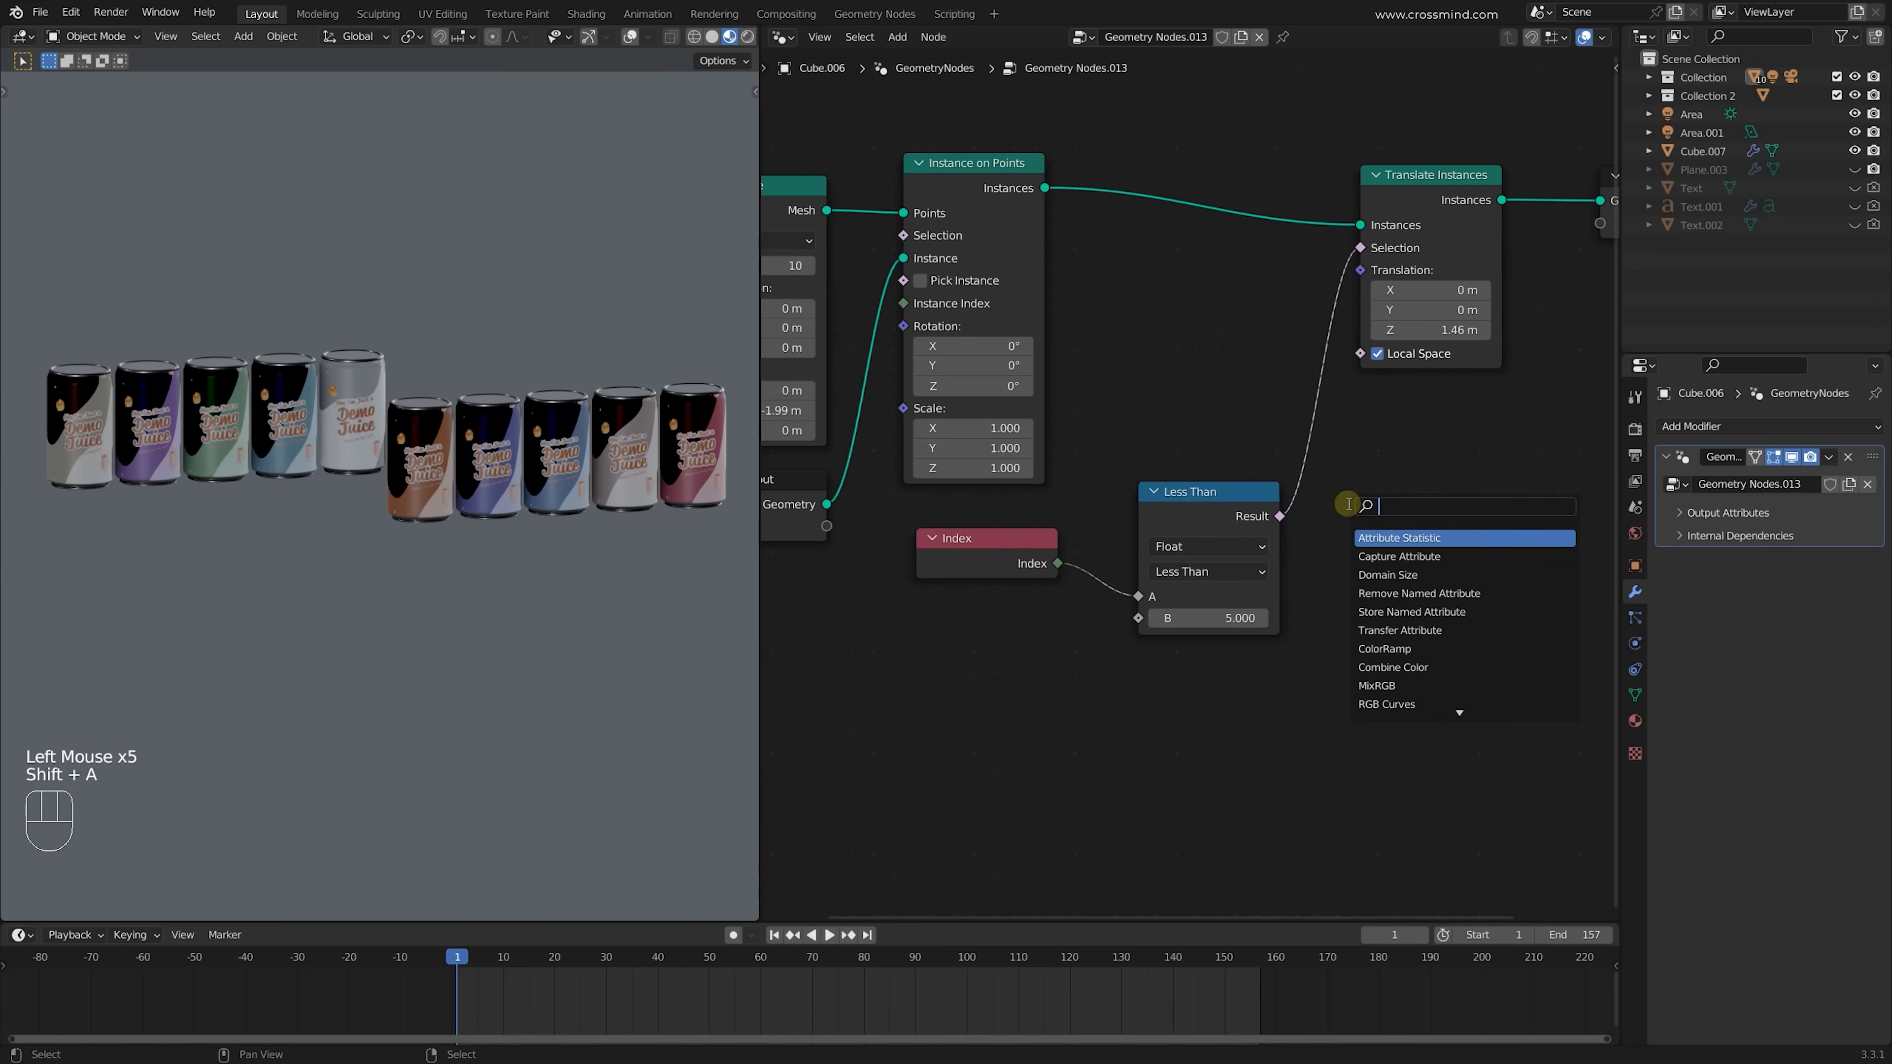
text(bool)
click(1400, 568)
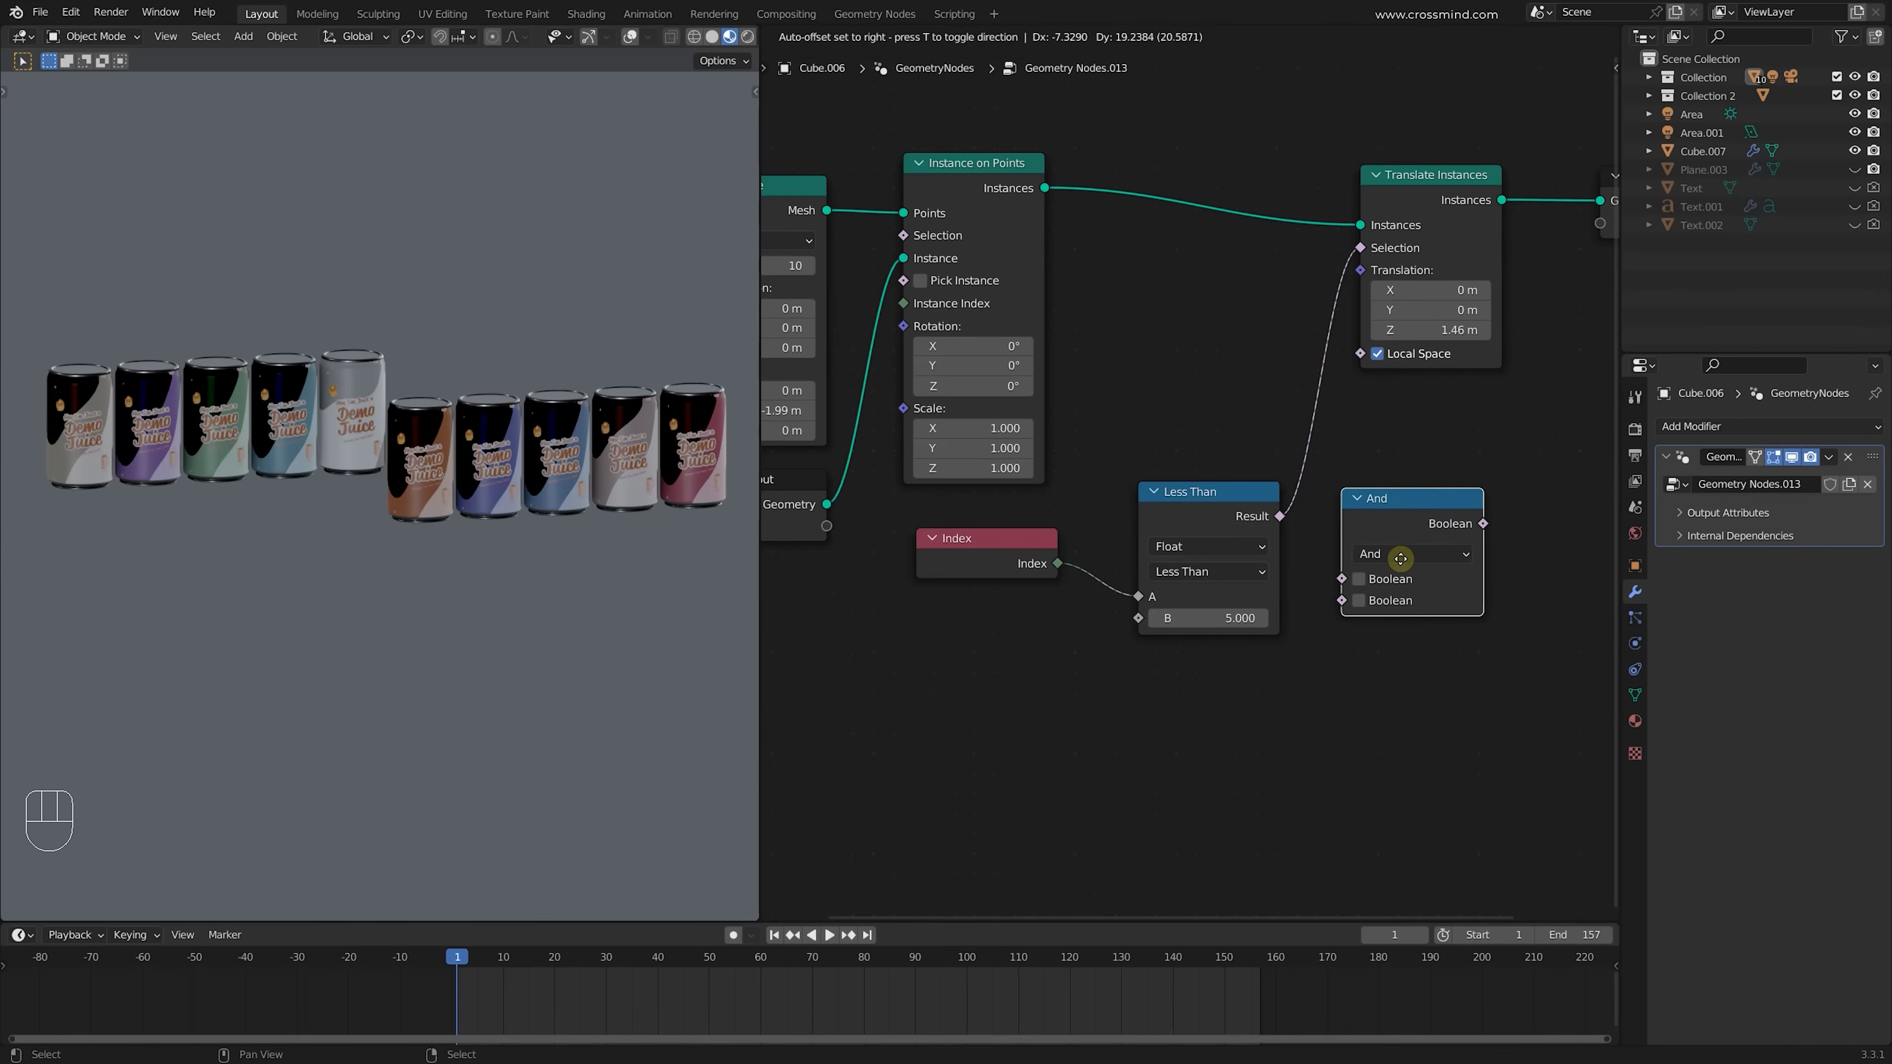
click(1354, 495)
middle_drag(1378, 614, 1350, 611)
click(1351, 610)
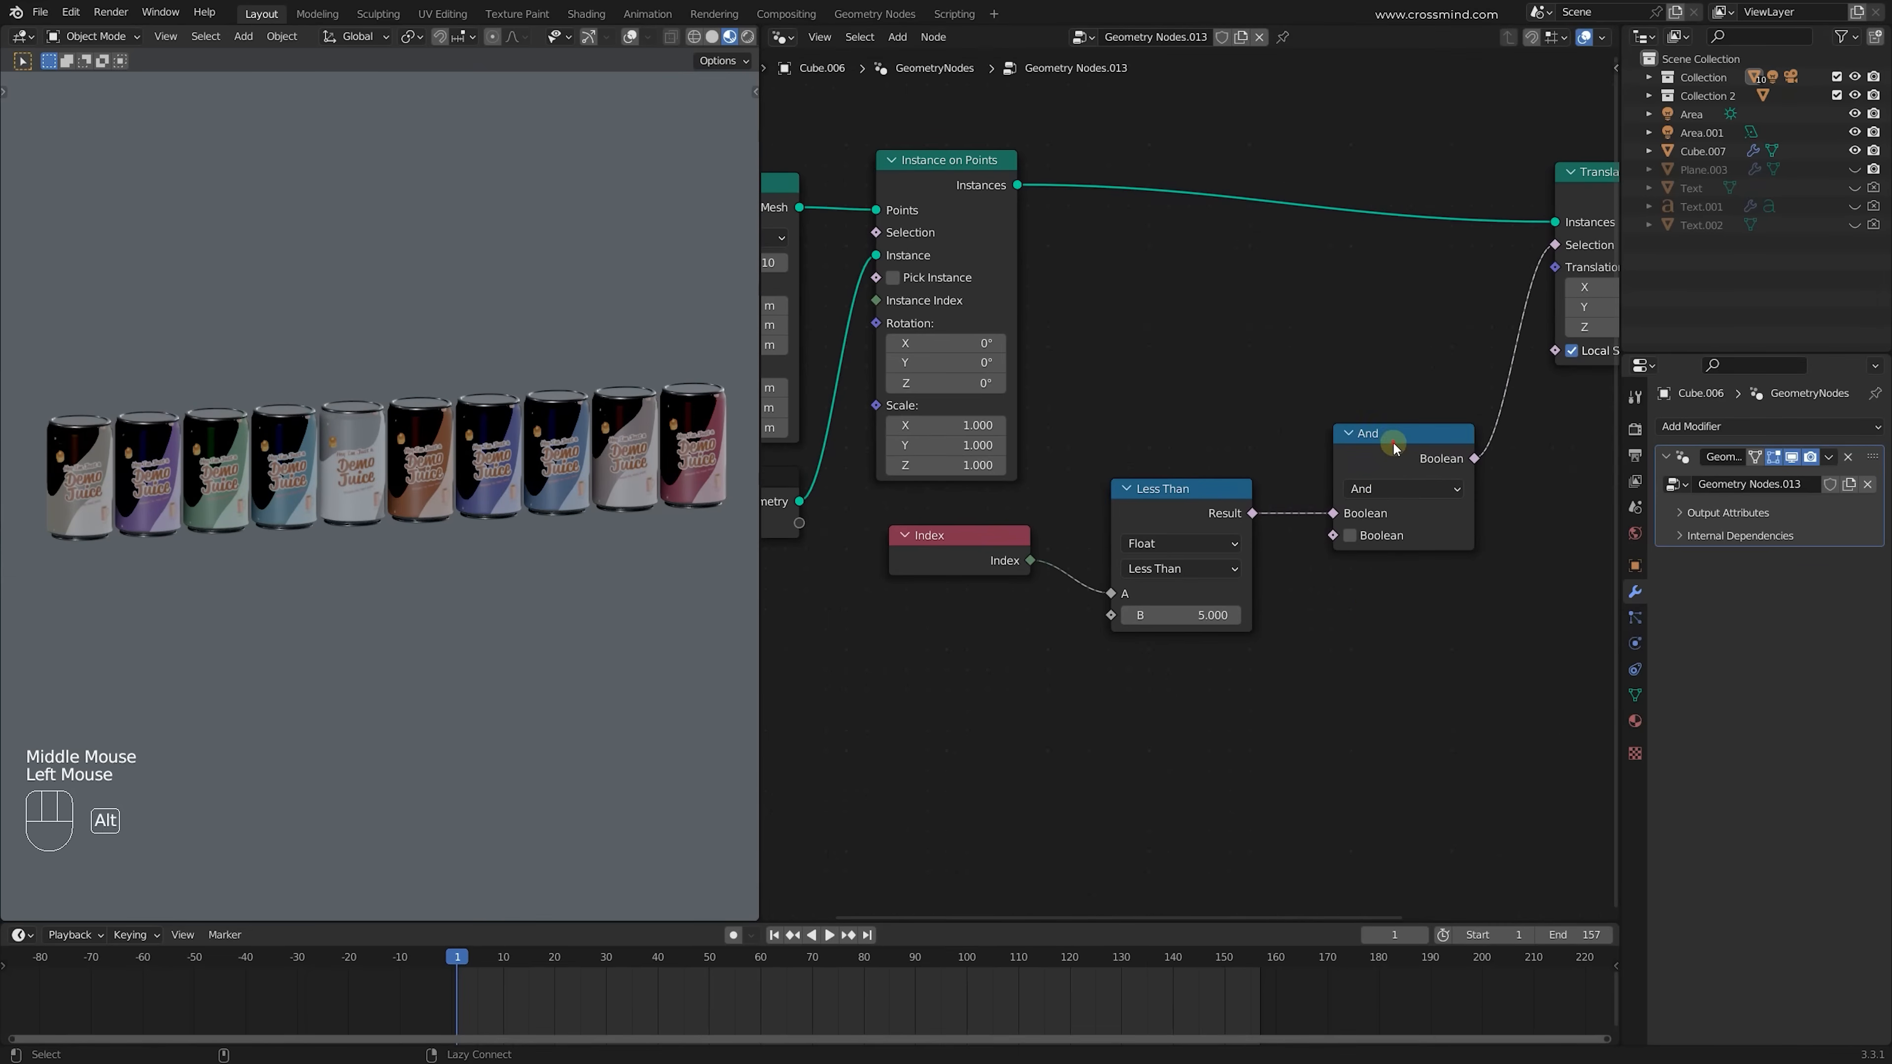
Set the Boolean Math node's operation to Not and place it beside the Less Than node
mouse_move(1394, 448)
alt+mouse_down()
mouse_move(1379, 709)
mouse_move(1386, 446)
alt+mouse_up()
click(1374, 511)
click(1375, 582)
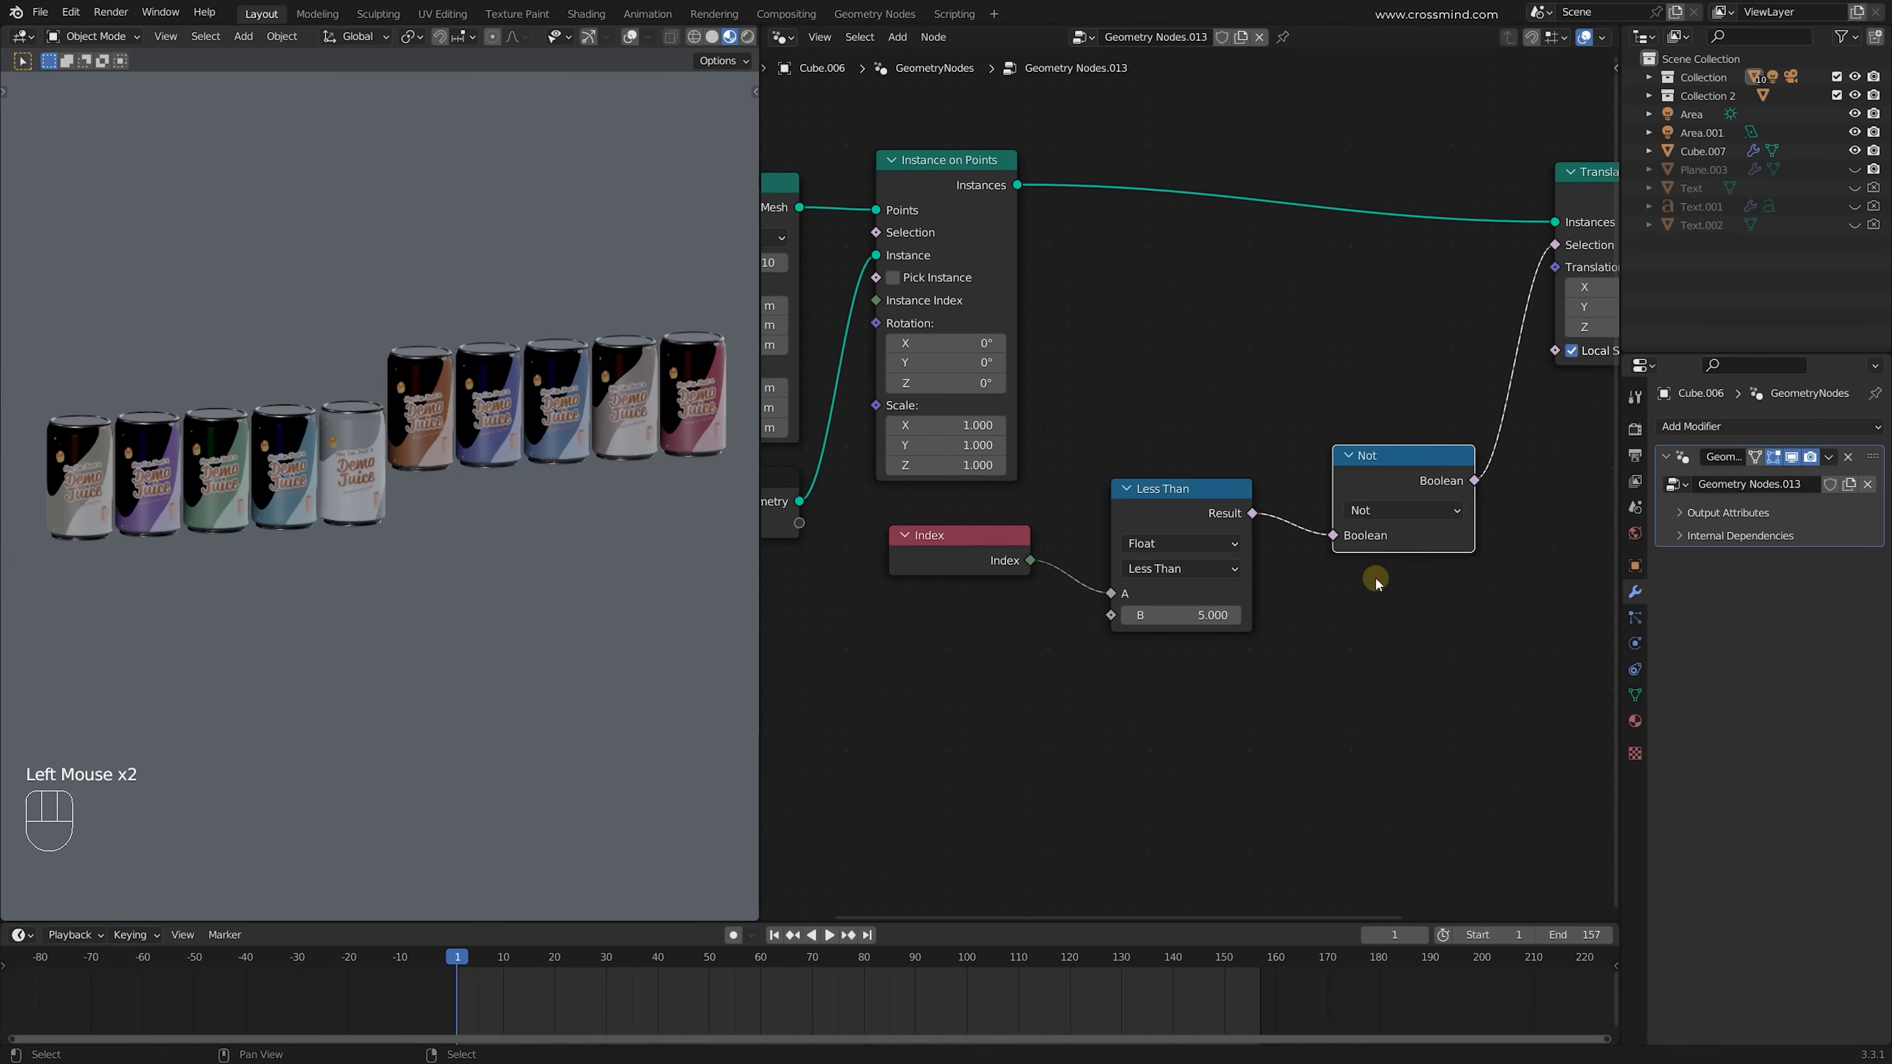
drag(1273, 392, 1477, 636)
middle_drag(1442, 570, 1396, 555)
drag(1361, 458, 1338, 460)
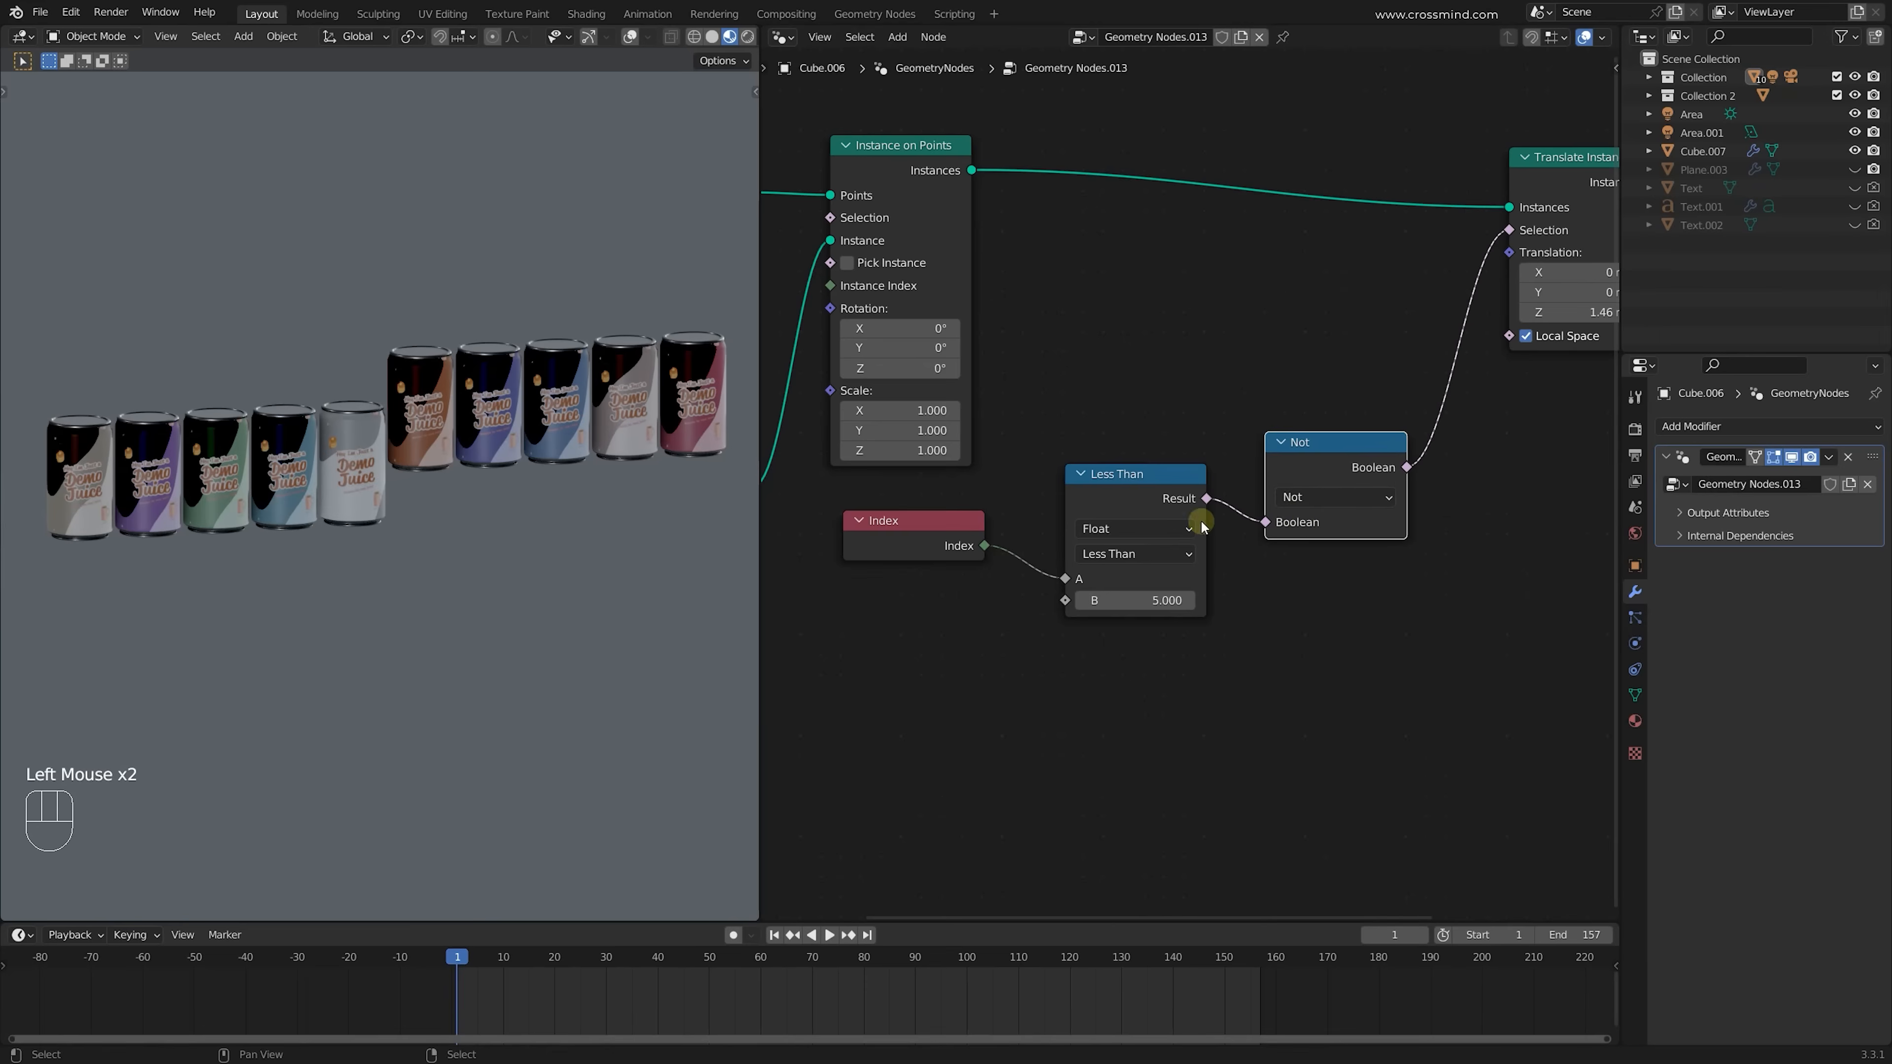
Delete the Index, Less Than and Not nodes feeding the Translate Instances selection
drag(1213, 420, 940, 693)
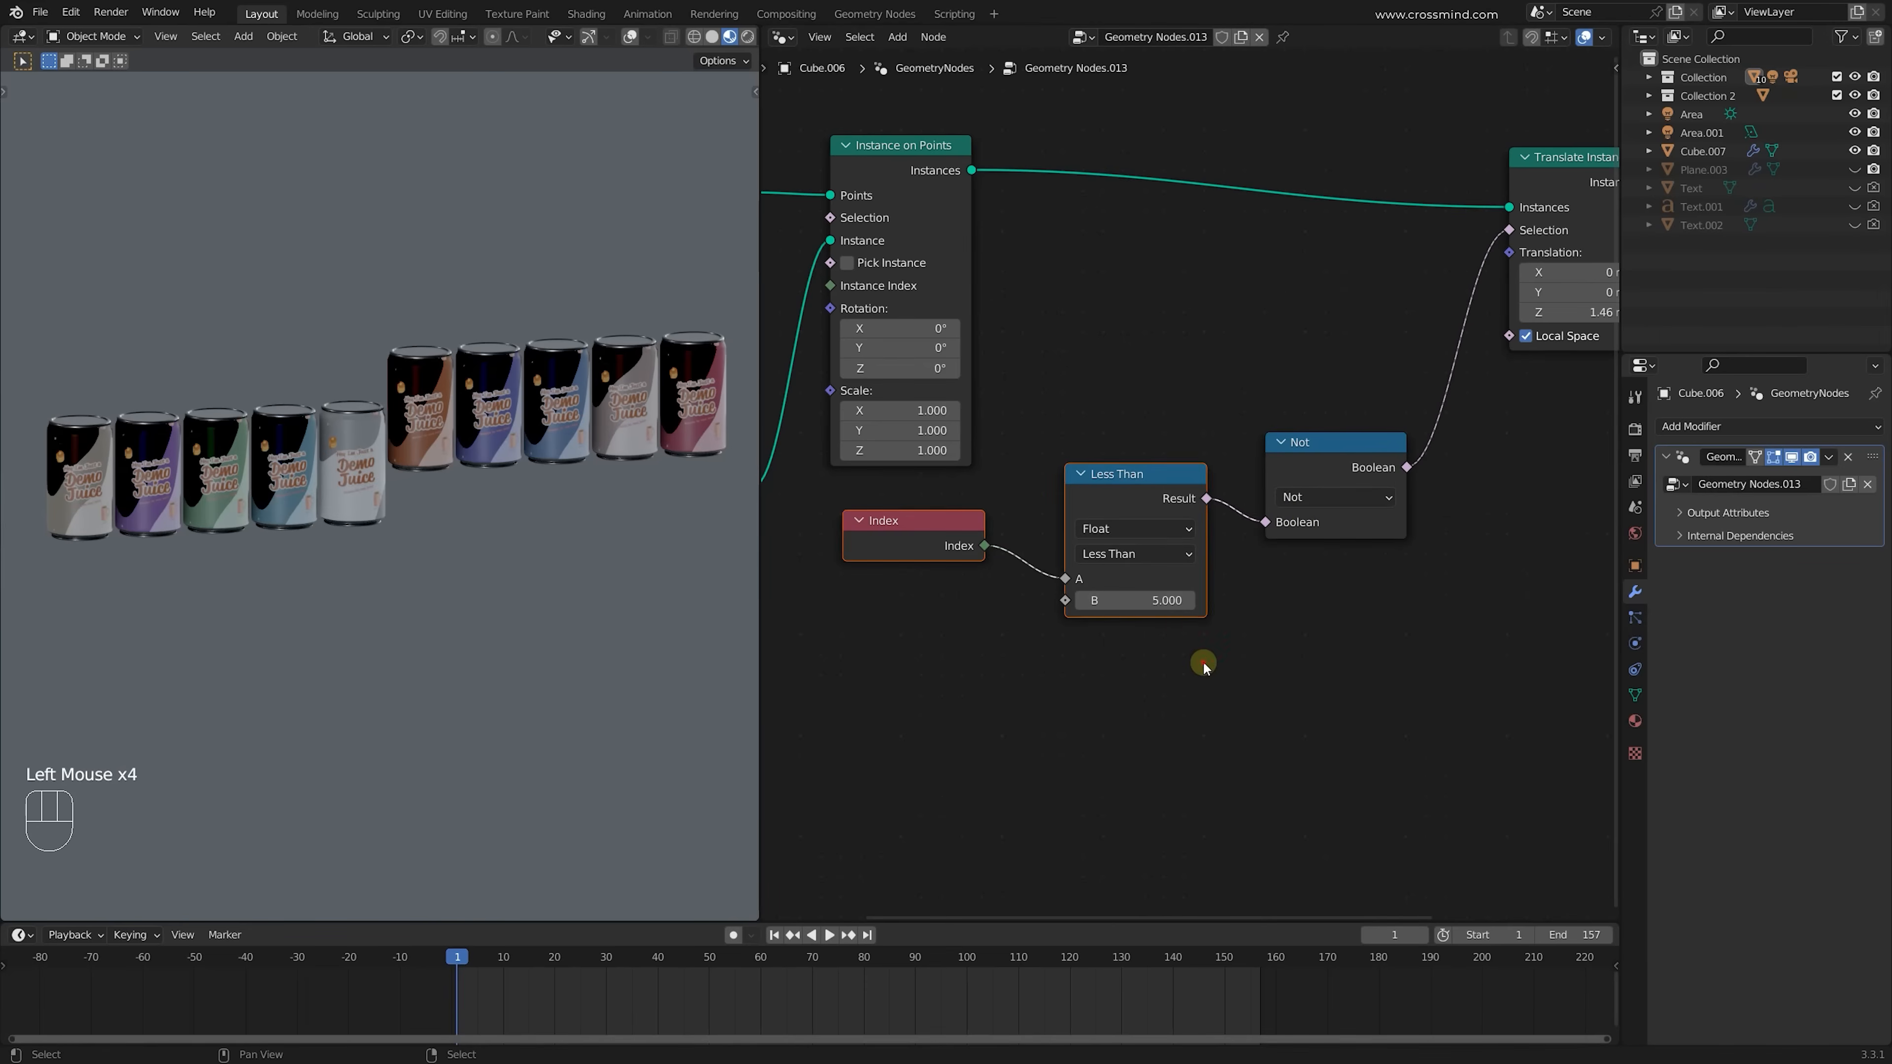
click(1221, 630)
drag(933, 676, 1373, 495)
scroll(1334, 564, down, 1)
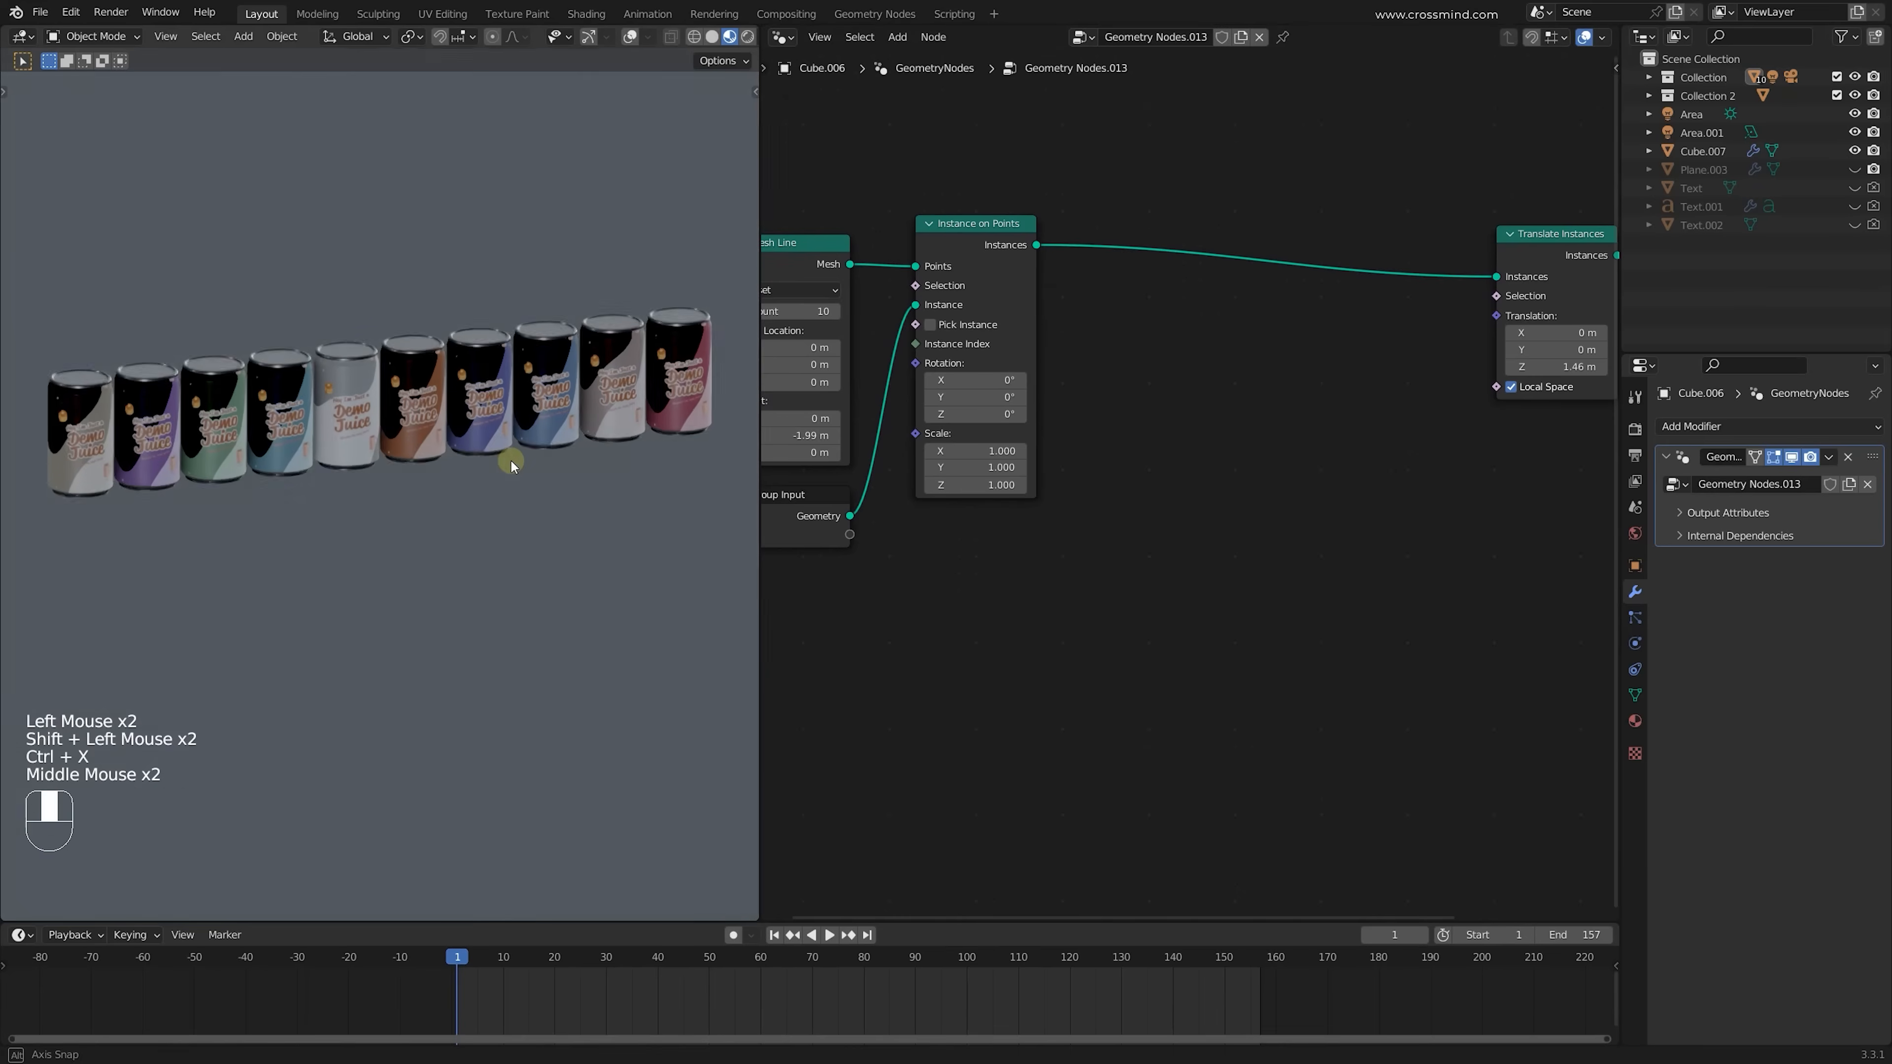
Duplicate the Mesh Line and Instance on Points nodes, instance the second line on the first line's points, and preview that result
middle_drag(511, 461, 512, 457)
shift+middle_drag(512, 456, 546, 540)
scroll(1092, 431, down, 1)
middle_drag(1092, 432, 1360, 519)
drag(1110, 365, 991, 282)
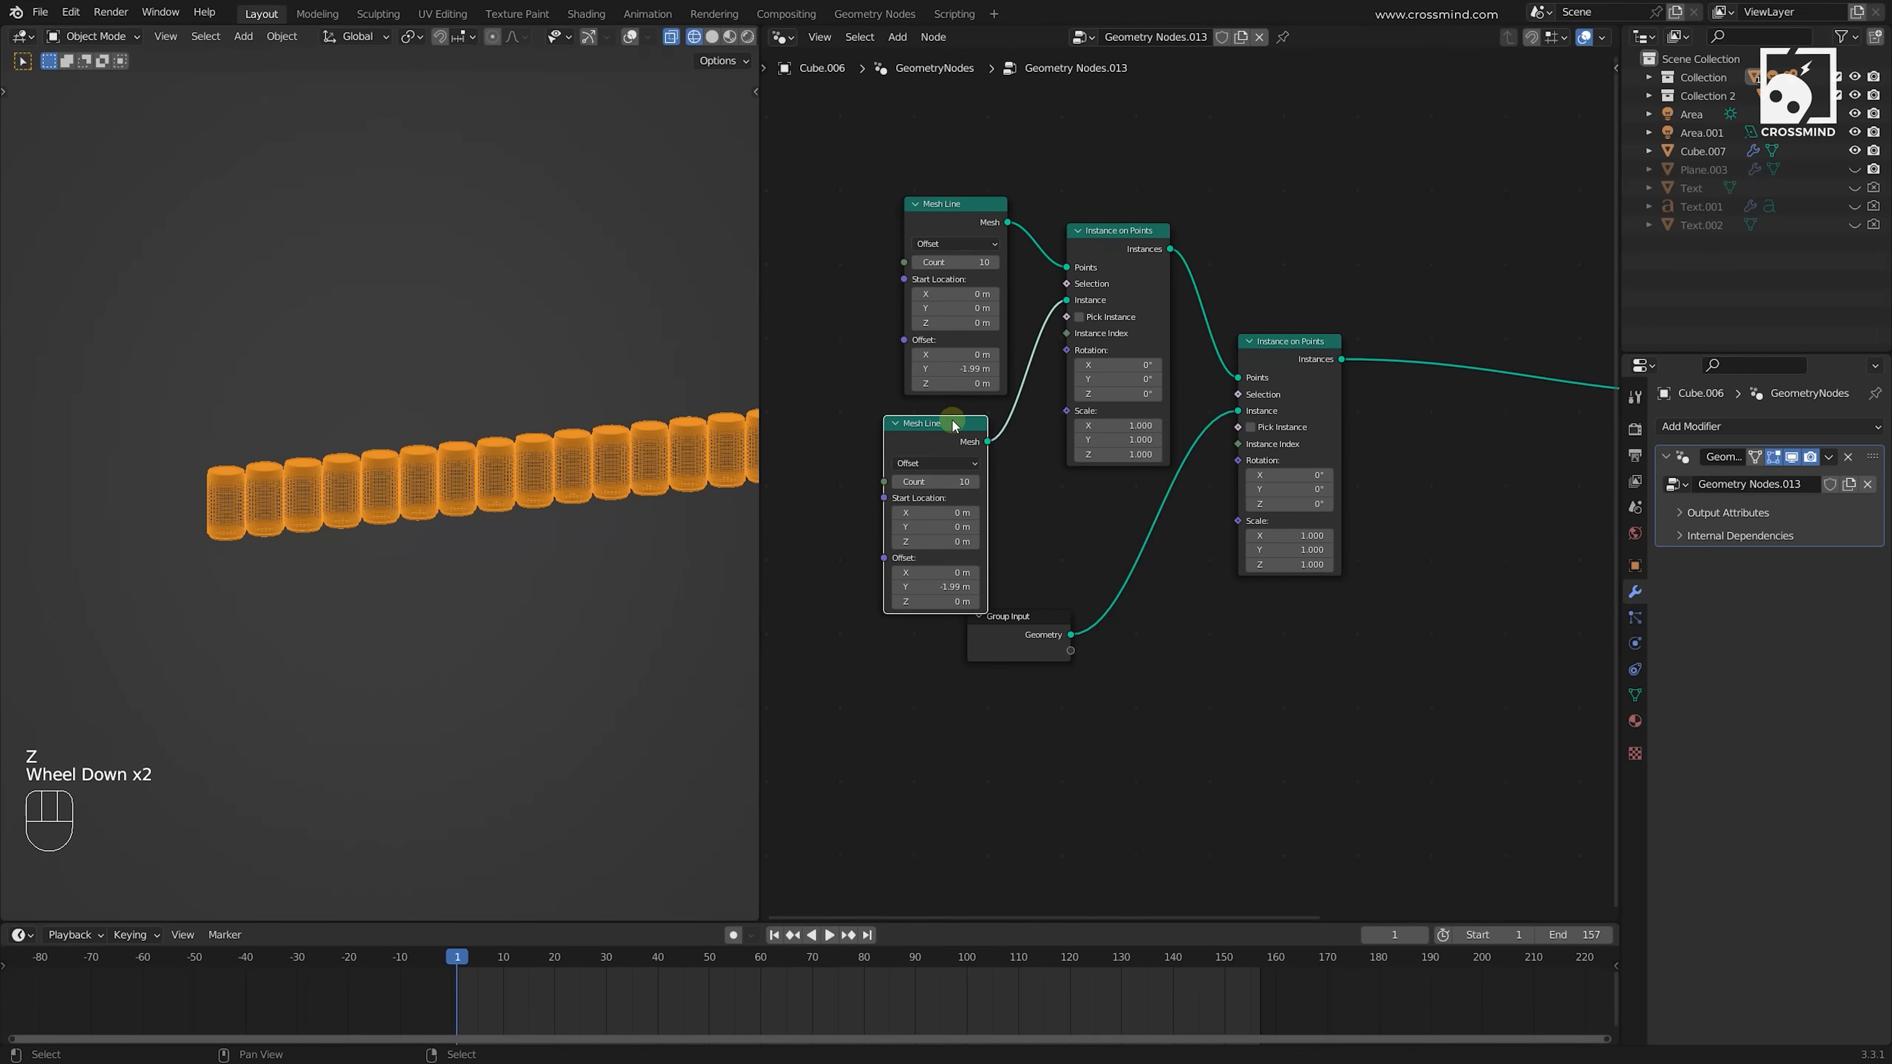
drag(937, 436, 971, 438)
alt+shift+click(1098, 288)
middle_drag(630, 521, 632, 525)
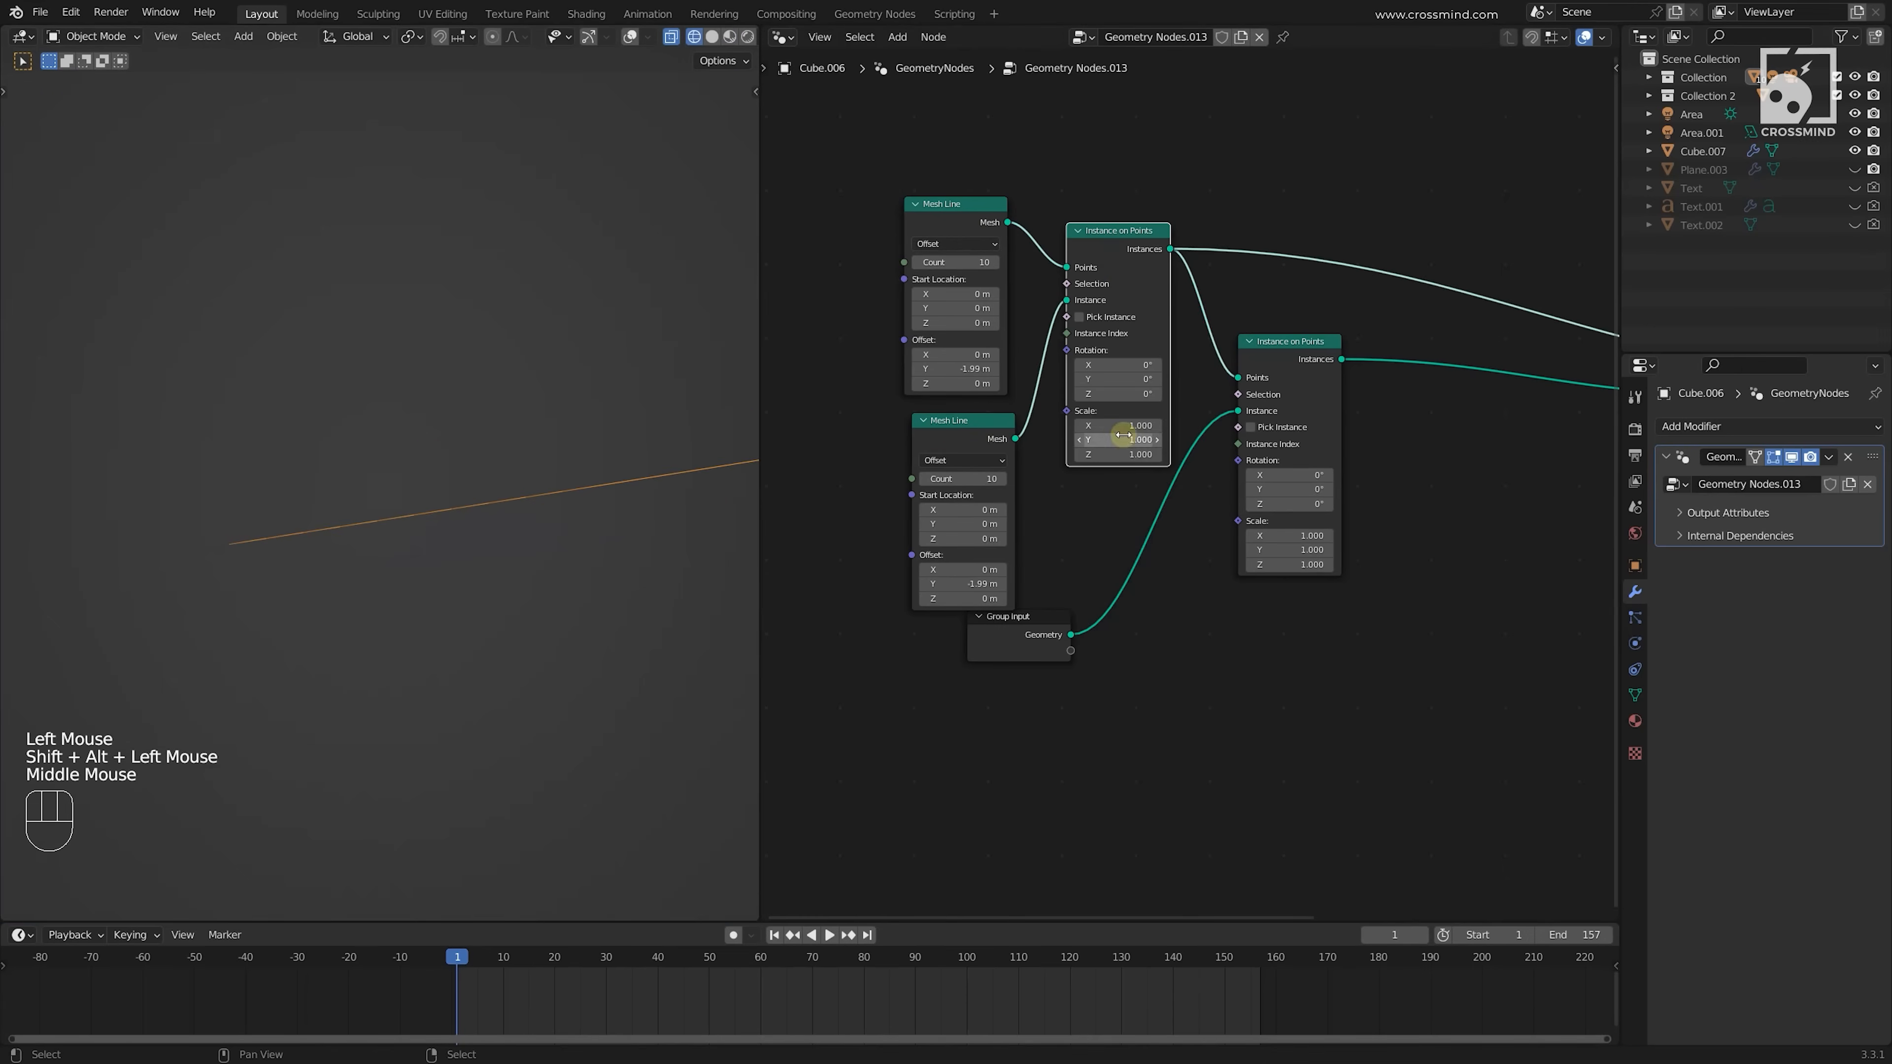
Set the second Mesh Line's offset to 1 m in X and 0 m in Y
scroll(1106, 392, up, 1)
click(961, 600)
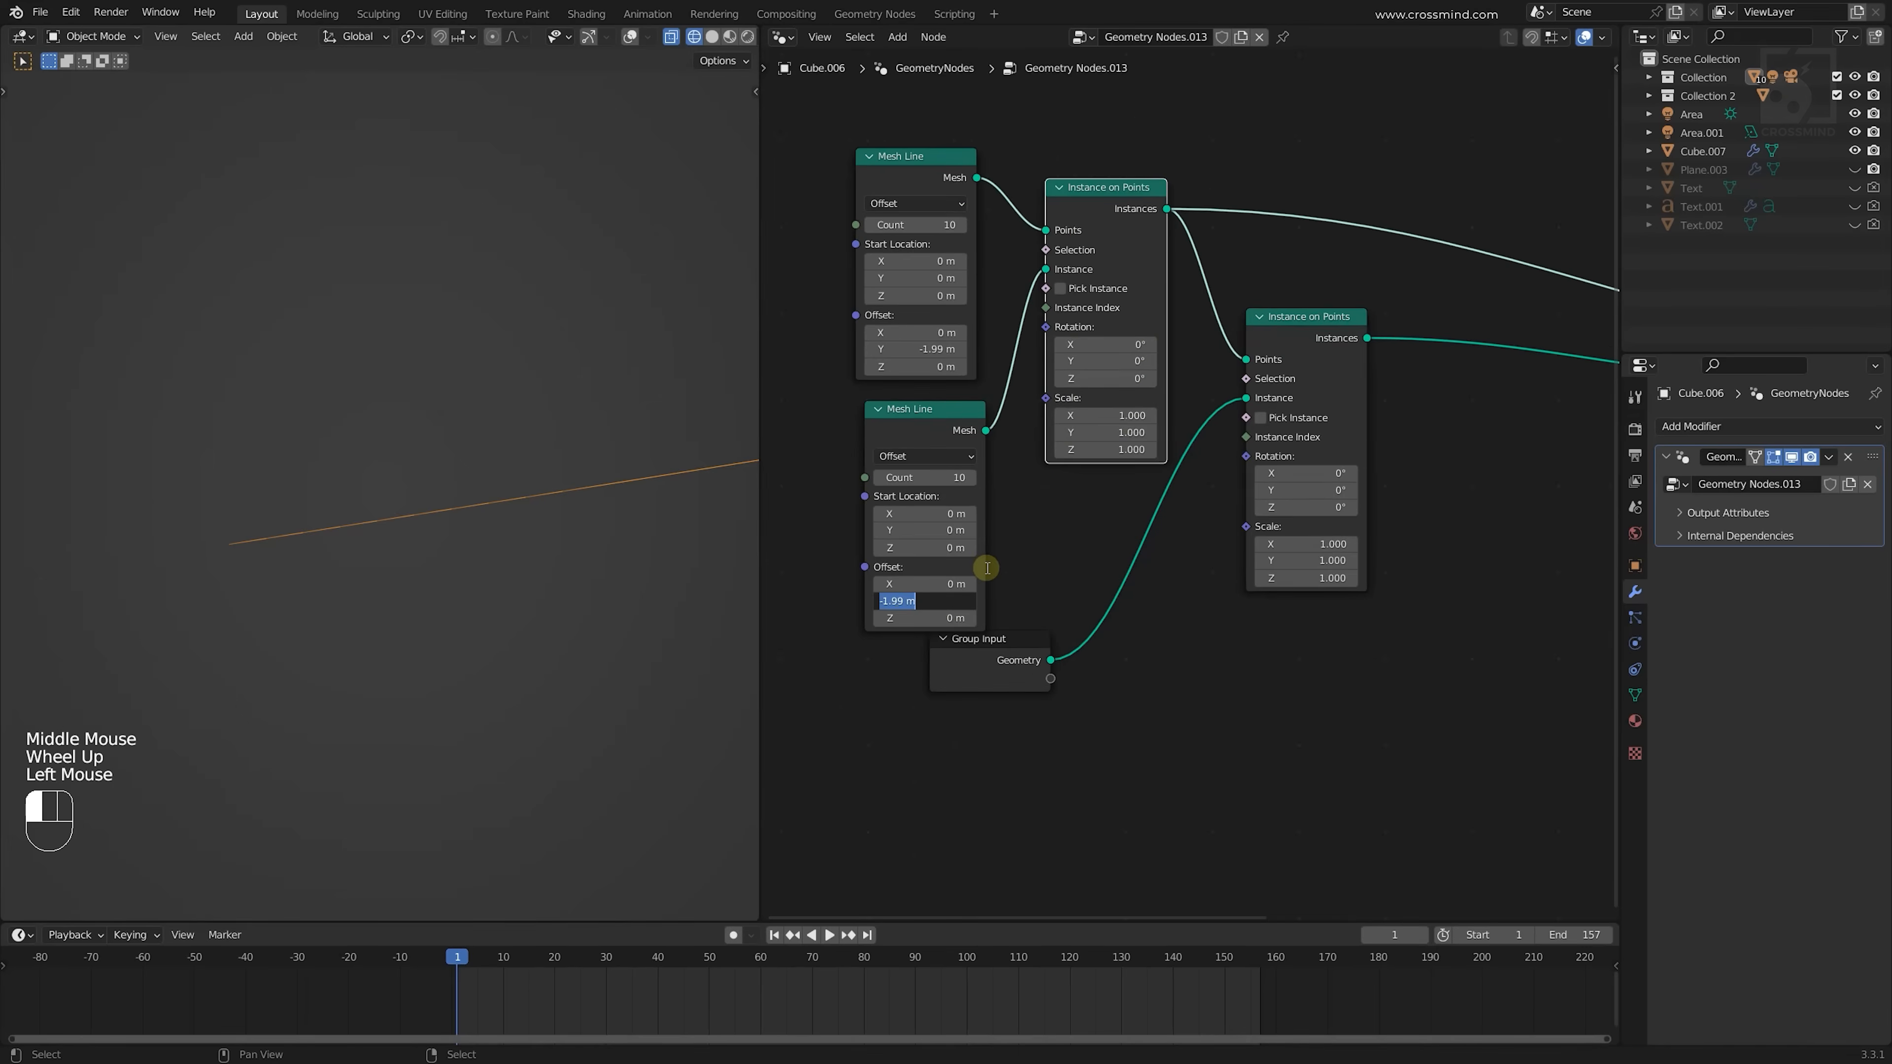
text(0)
key(shift+Tab)
text(1)
key(Return)
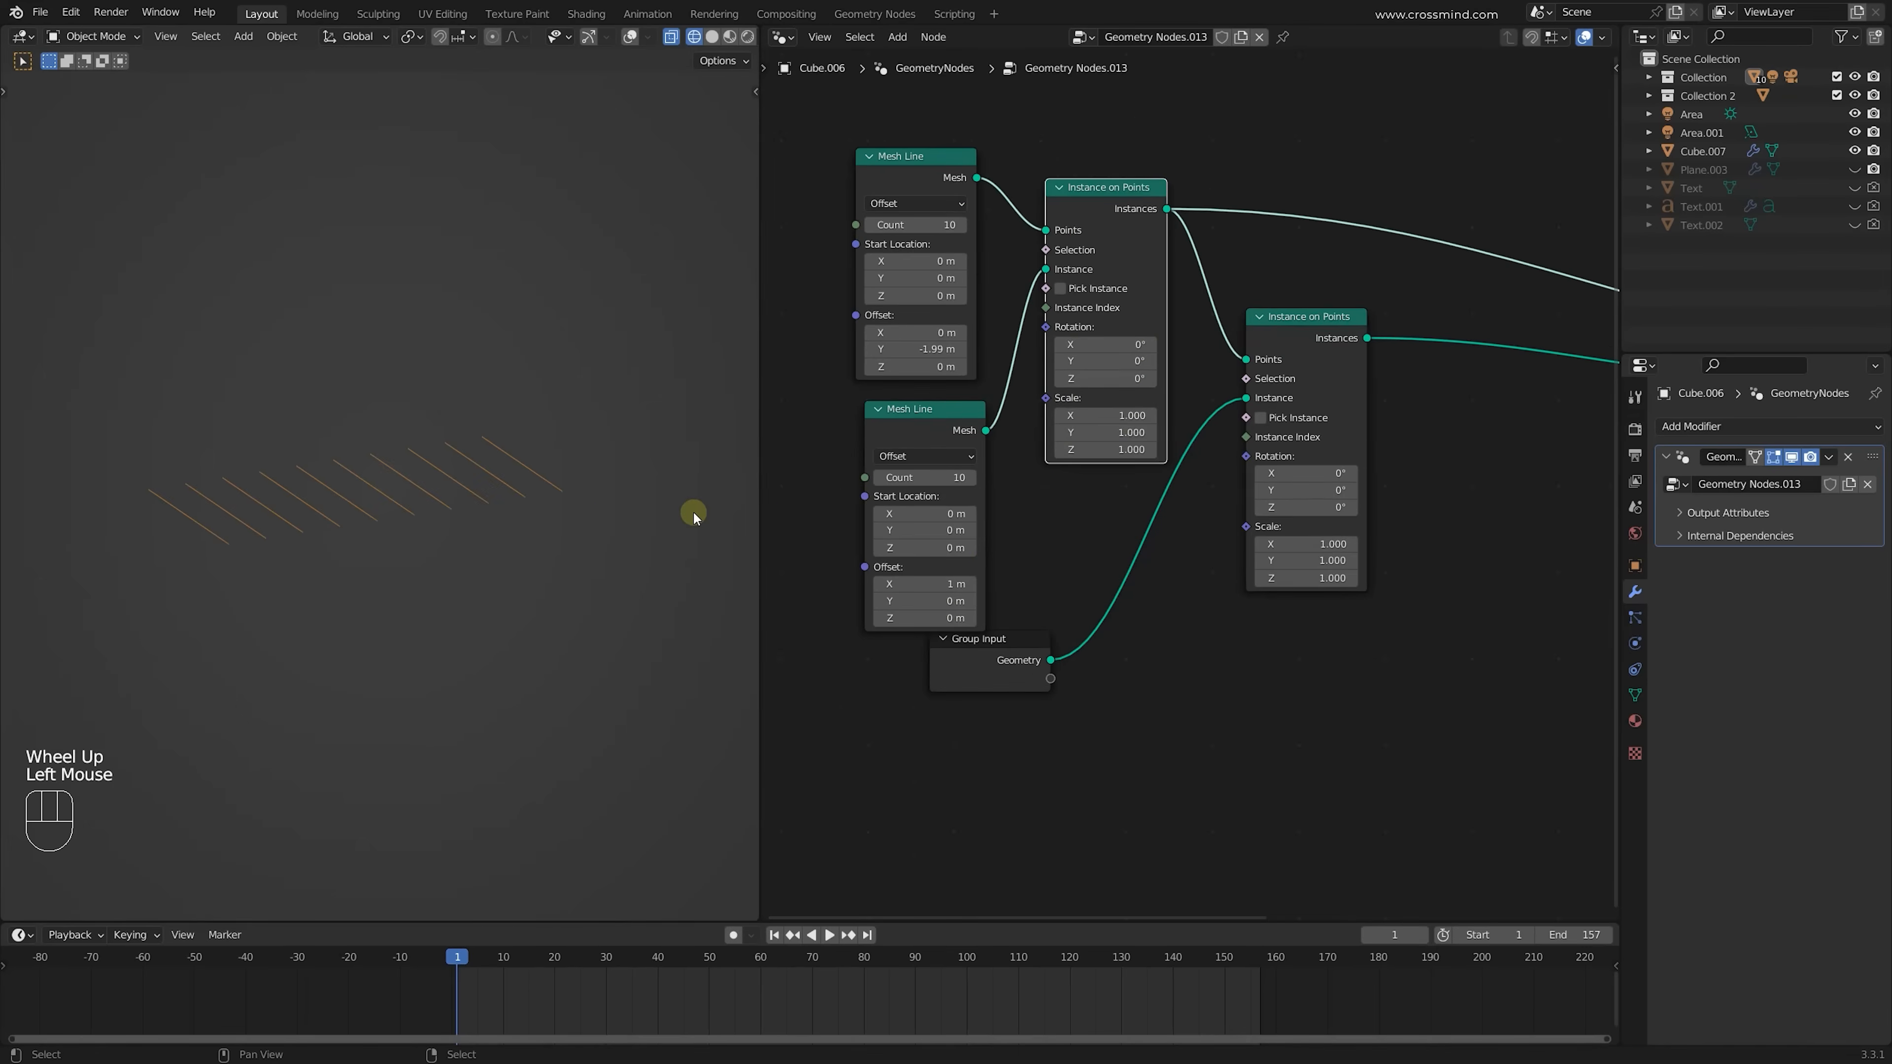
scroll(693, 514, up, 1)
shift+middle_drag(591, 508, 648, 514)
scroll(1031, 384, down, 1)
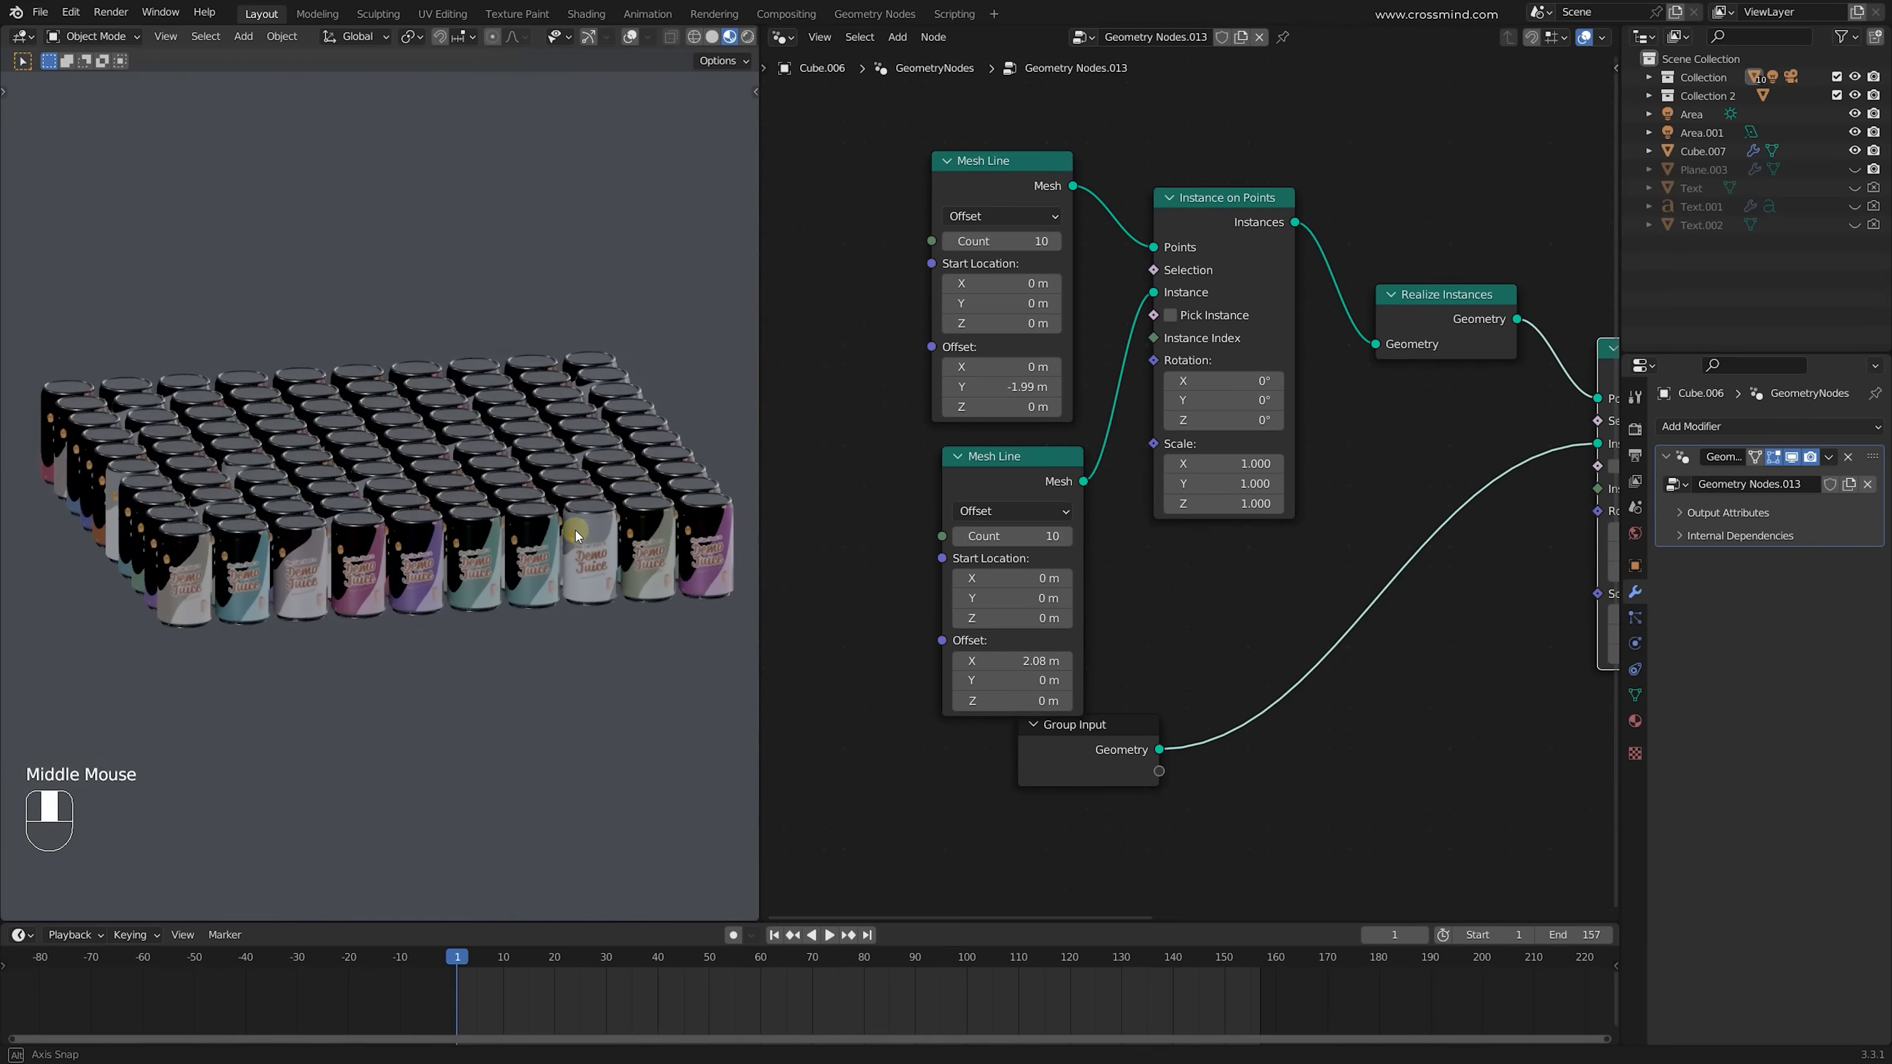
Reposition the Group Input node beneath the first Instance on Points node, beside the second Mesh Line
middle_drag(566, 534, 580, 538)
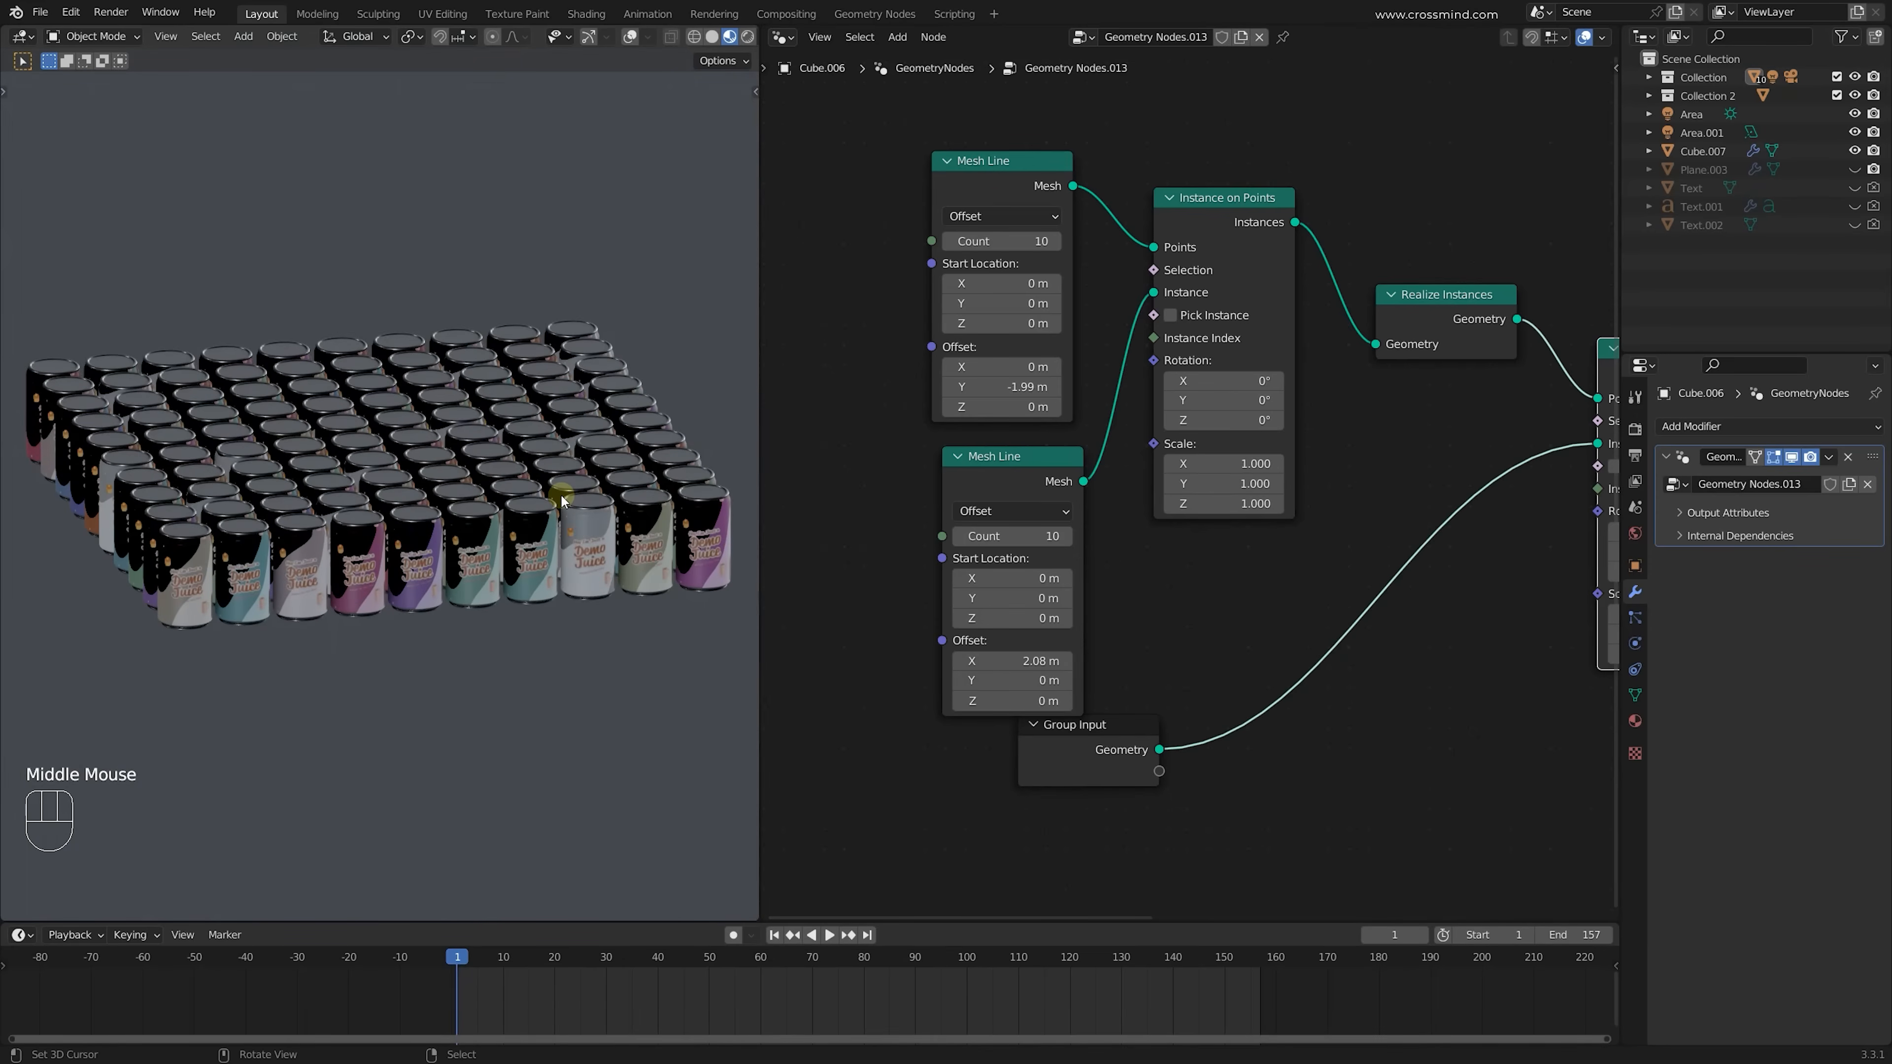
middle_drag(550, 523, 473, 489)
middle_drag(384, 462, 403, 437)
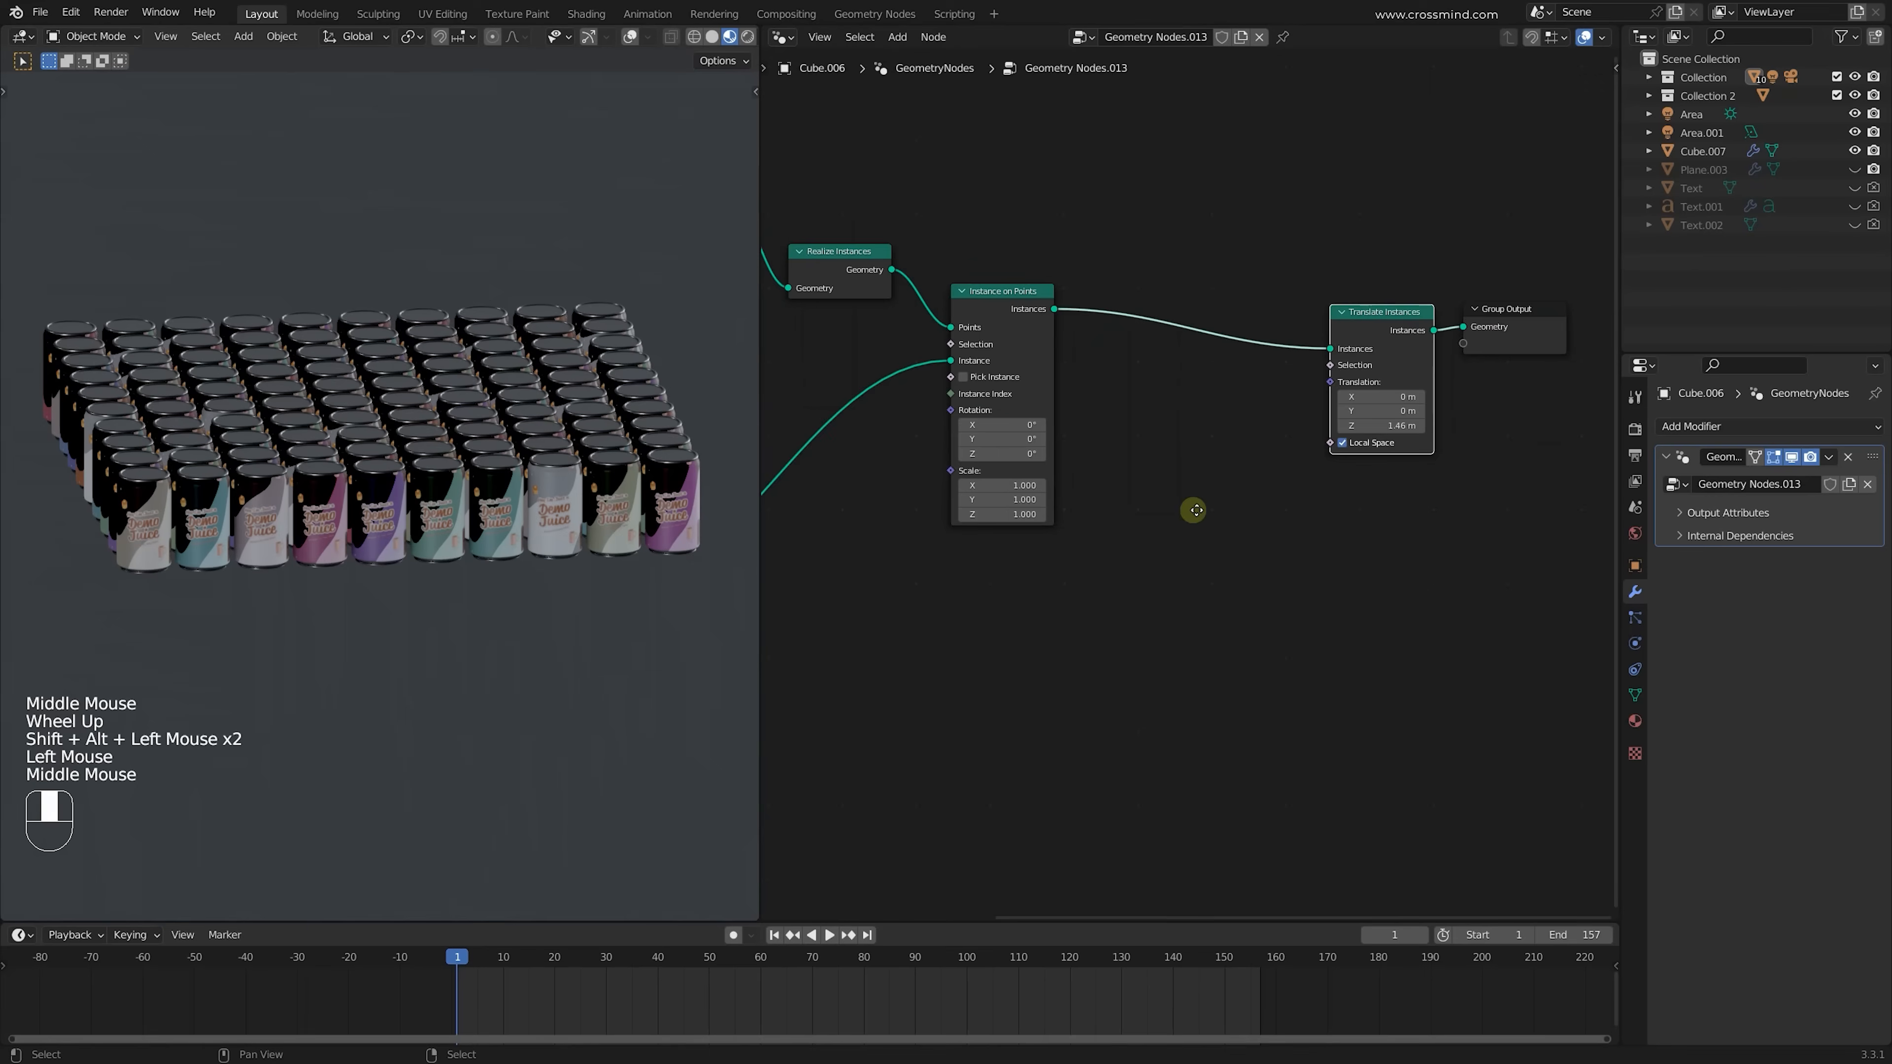
middle_drag(1191, 512, 1572, 530)
scroll(1318, 562, down, 2)
middle_drag(1027, 660, 1182, 642)
scroll(1182, 642, up, 1)
drag(1142, 594, 1199, 599)
middle_drag(1266, 600, 1176, 631)
drag(1090, 612, 1149, 530)
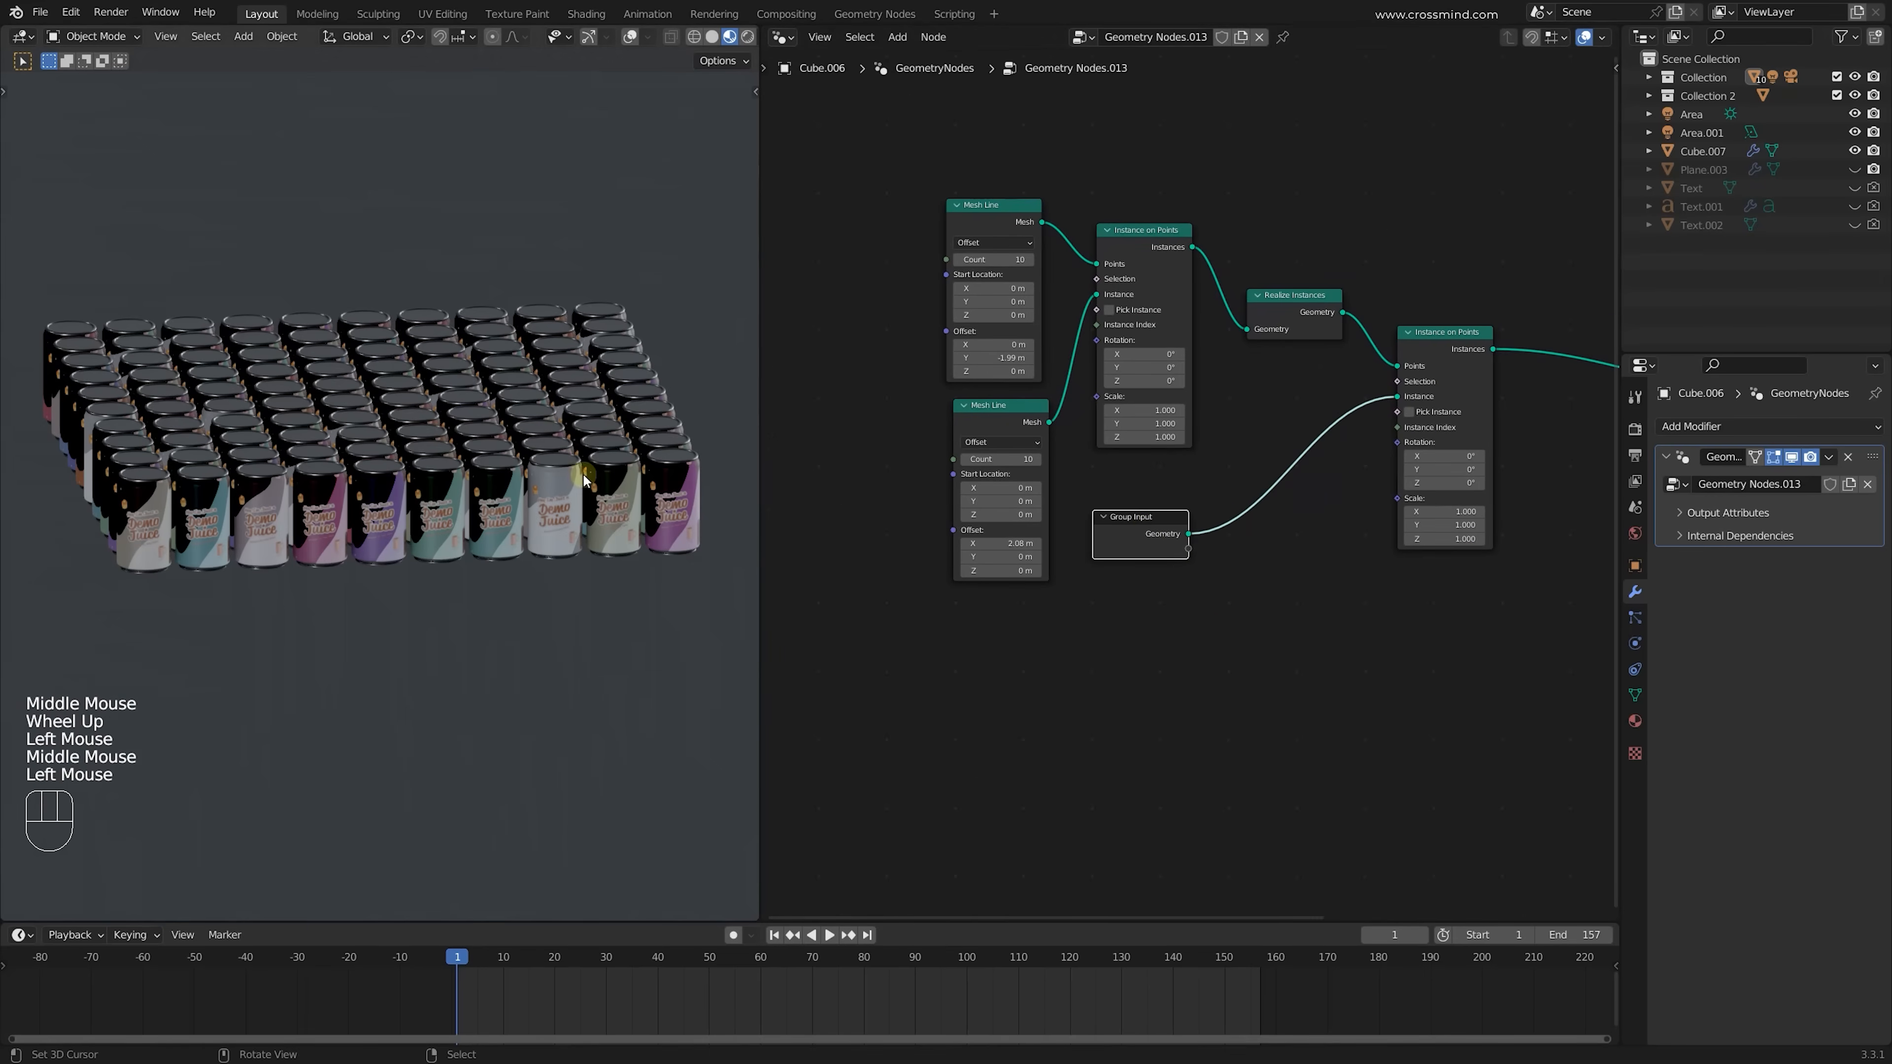
middle_drag(583, 476, 622, 560)
scroll(1163, 531, up, 1)
drag(1127, 529, 1139, 501)
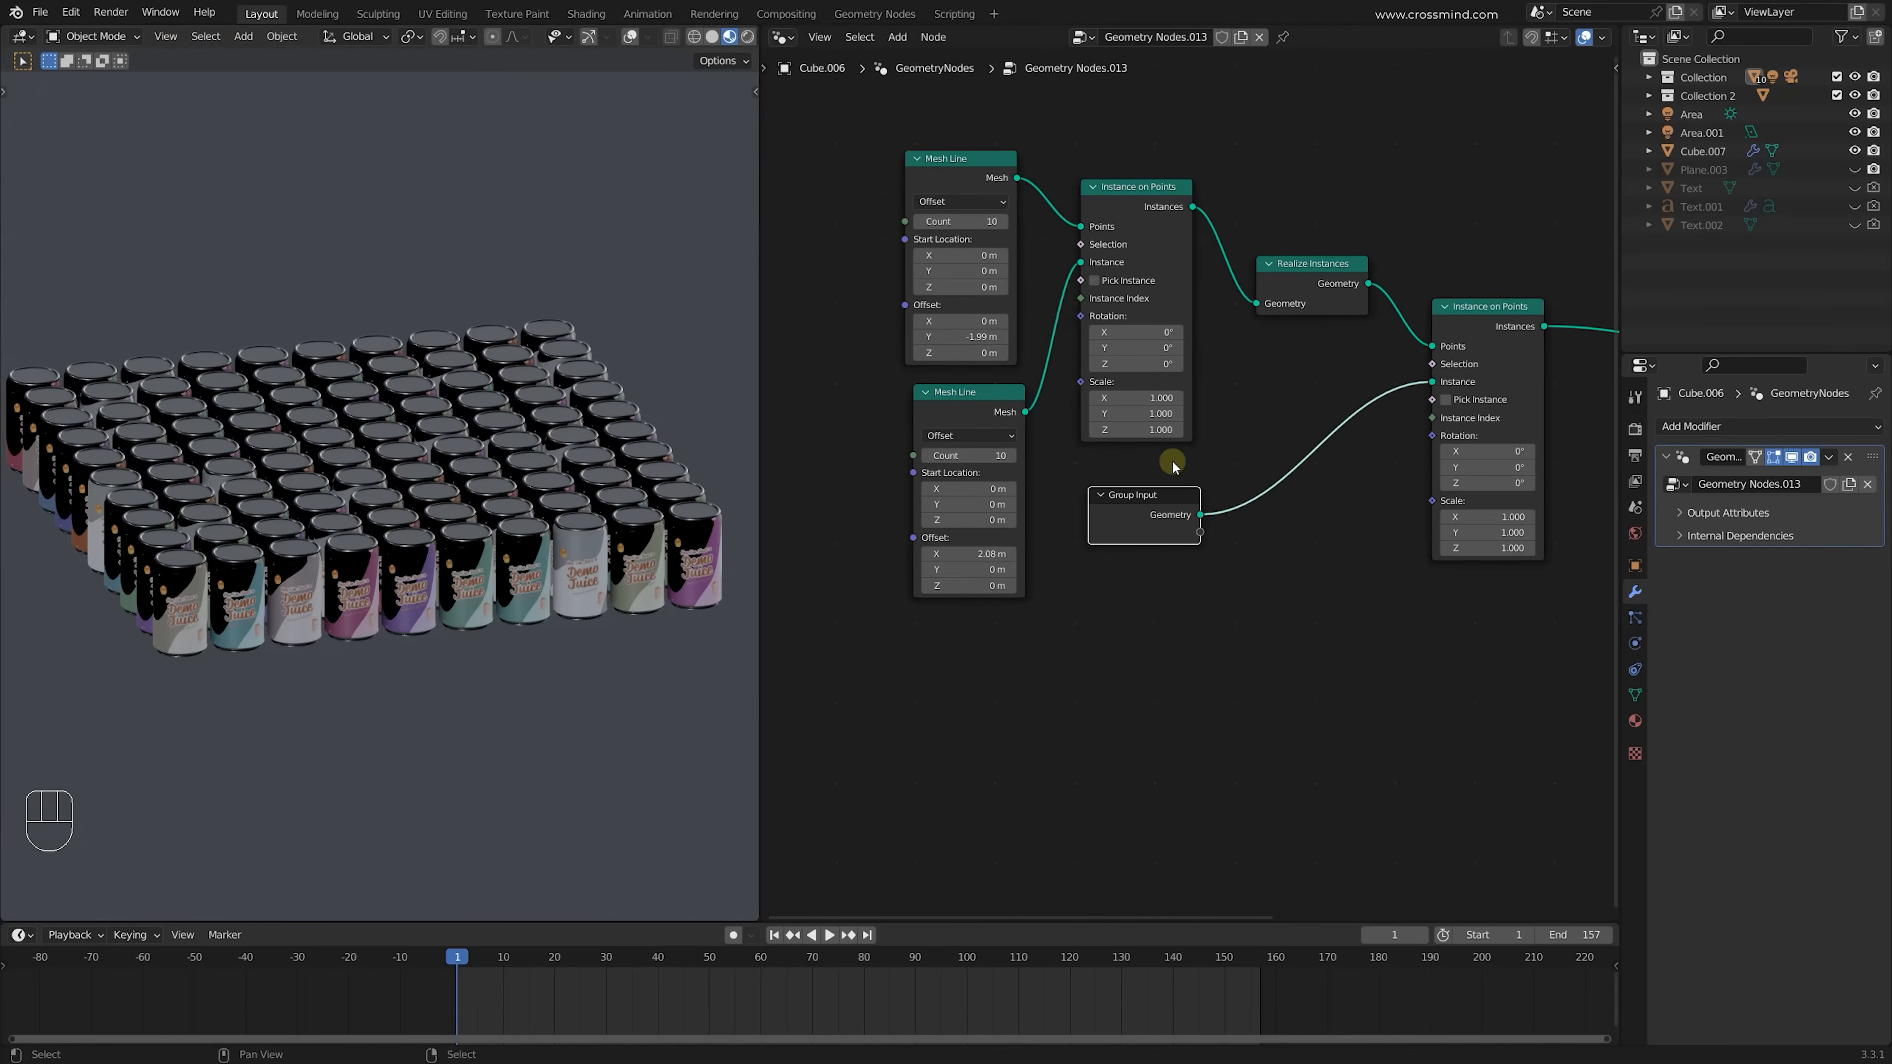
click(1108, 596)
drag(1073, 583, 1229, 492)
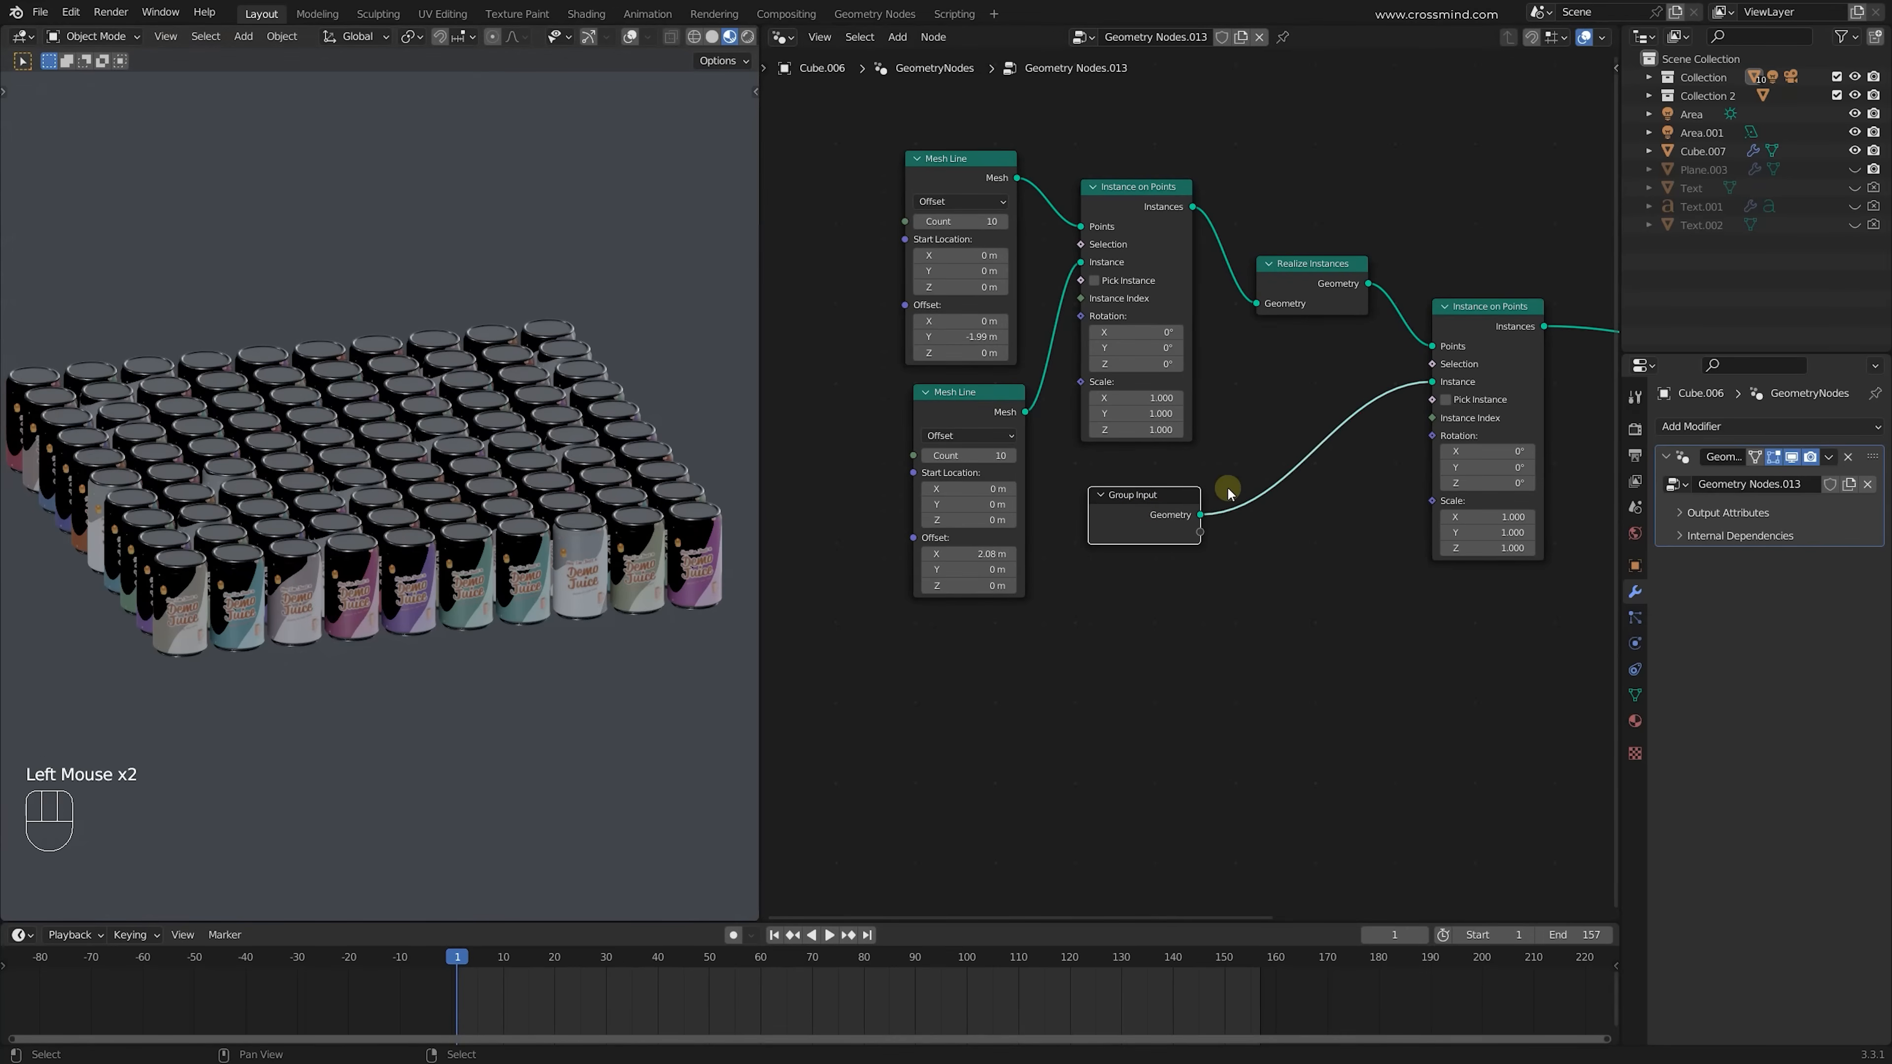
Add a Wave Texture node and connect its Fac output to the Selection input of Translate Instances
middle_drag(1306, 523, 1028, 507)
middle_drag(1468, 523, 1125, 525)
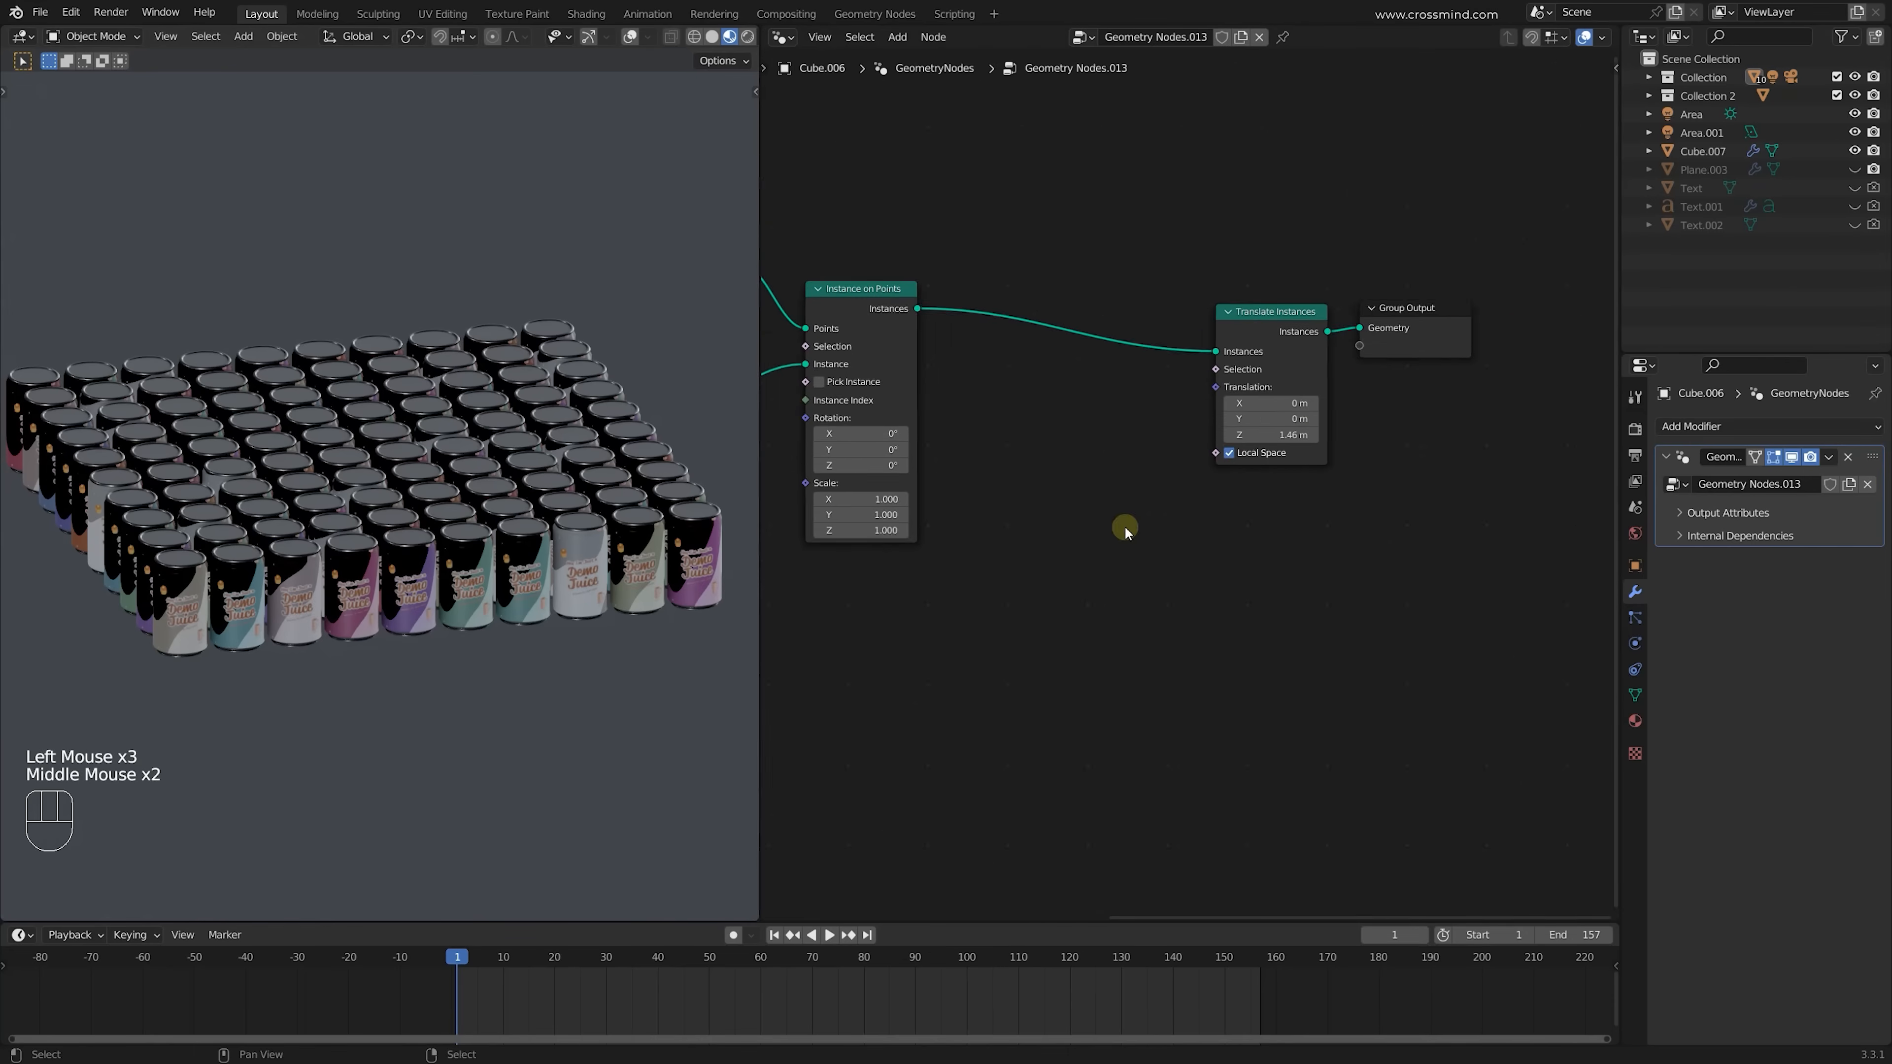
scroll(1170, 510, down, 1)
drag(1306, 353, 1264, 349)
key(shift+a)
text(wave)
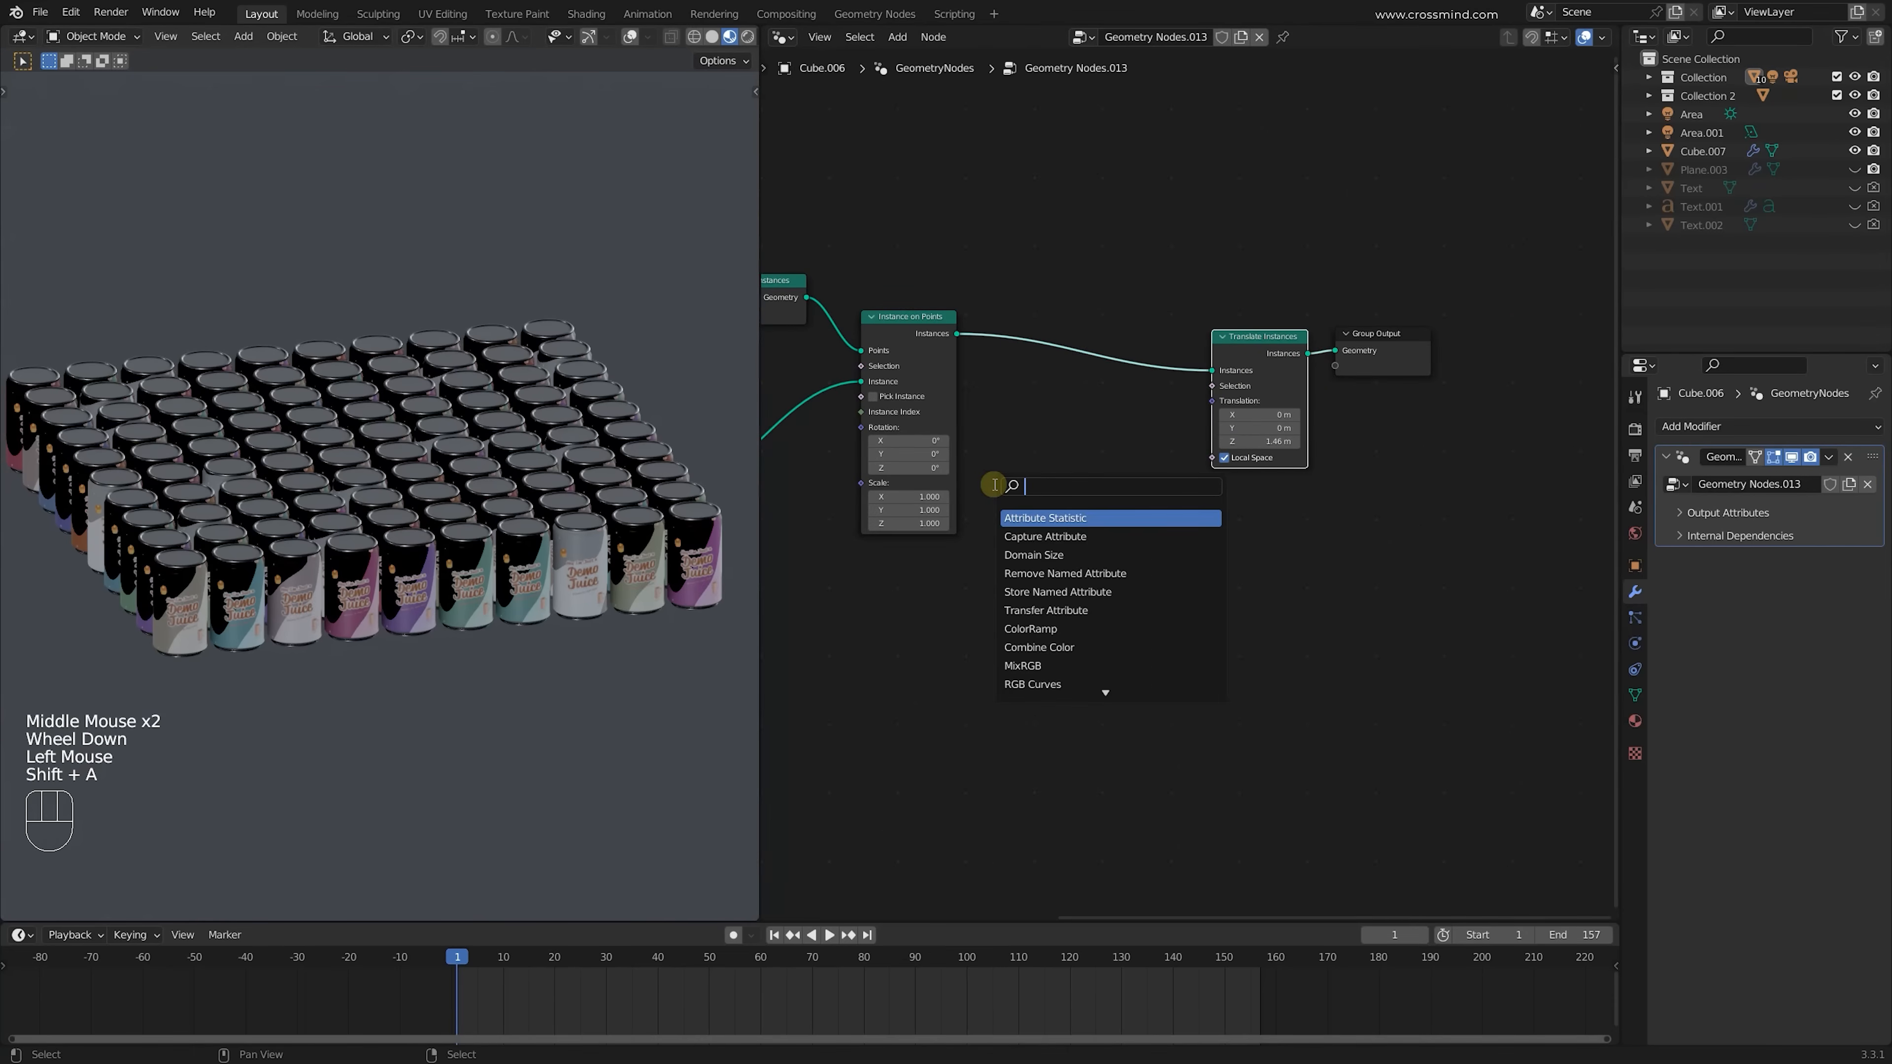
click(1069, 517)
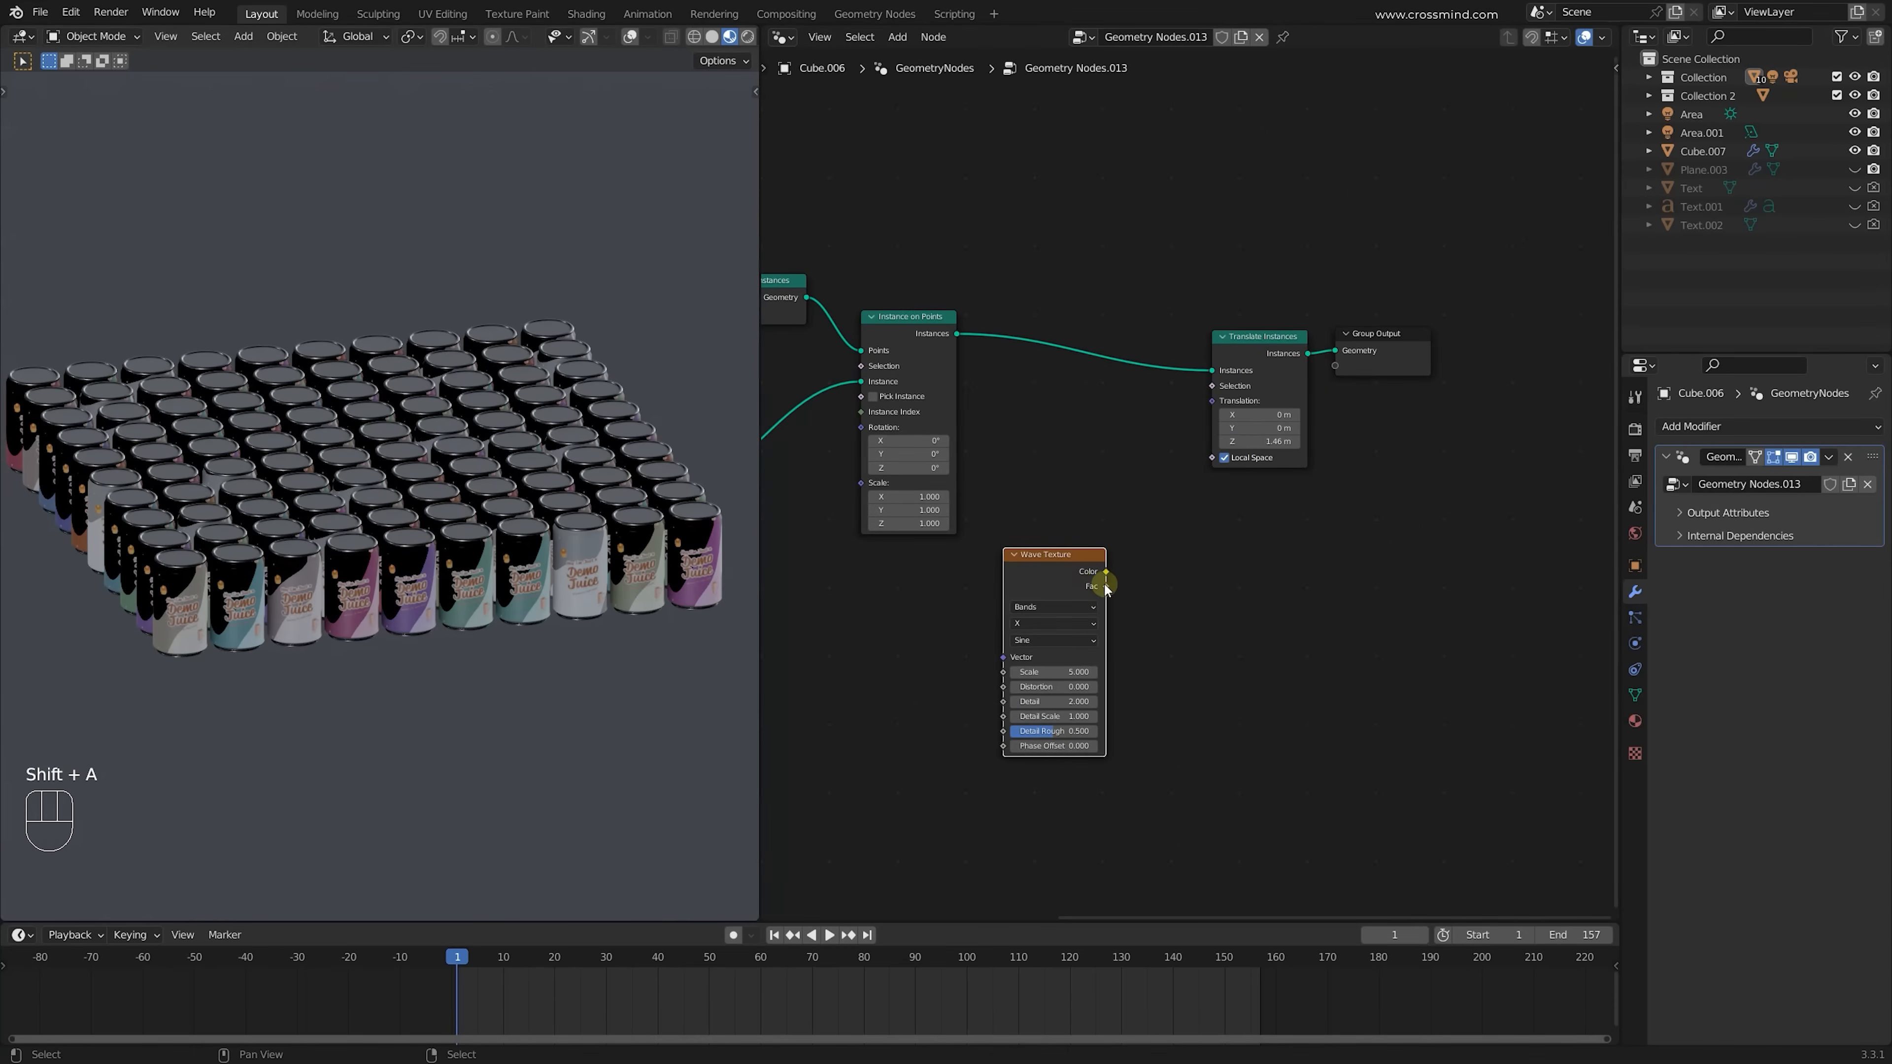
drag(1106, 586, 1213, 387)
Add a Map Range node on the link between the Wave Texture's Fac output and the Selection input
scroll(1153, 592, up, 1)
middle_drag(1153, 591, 1243, 437)
key(shift+a)
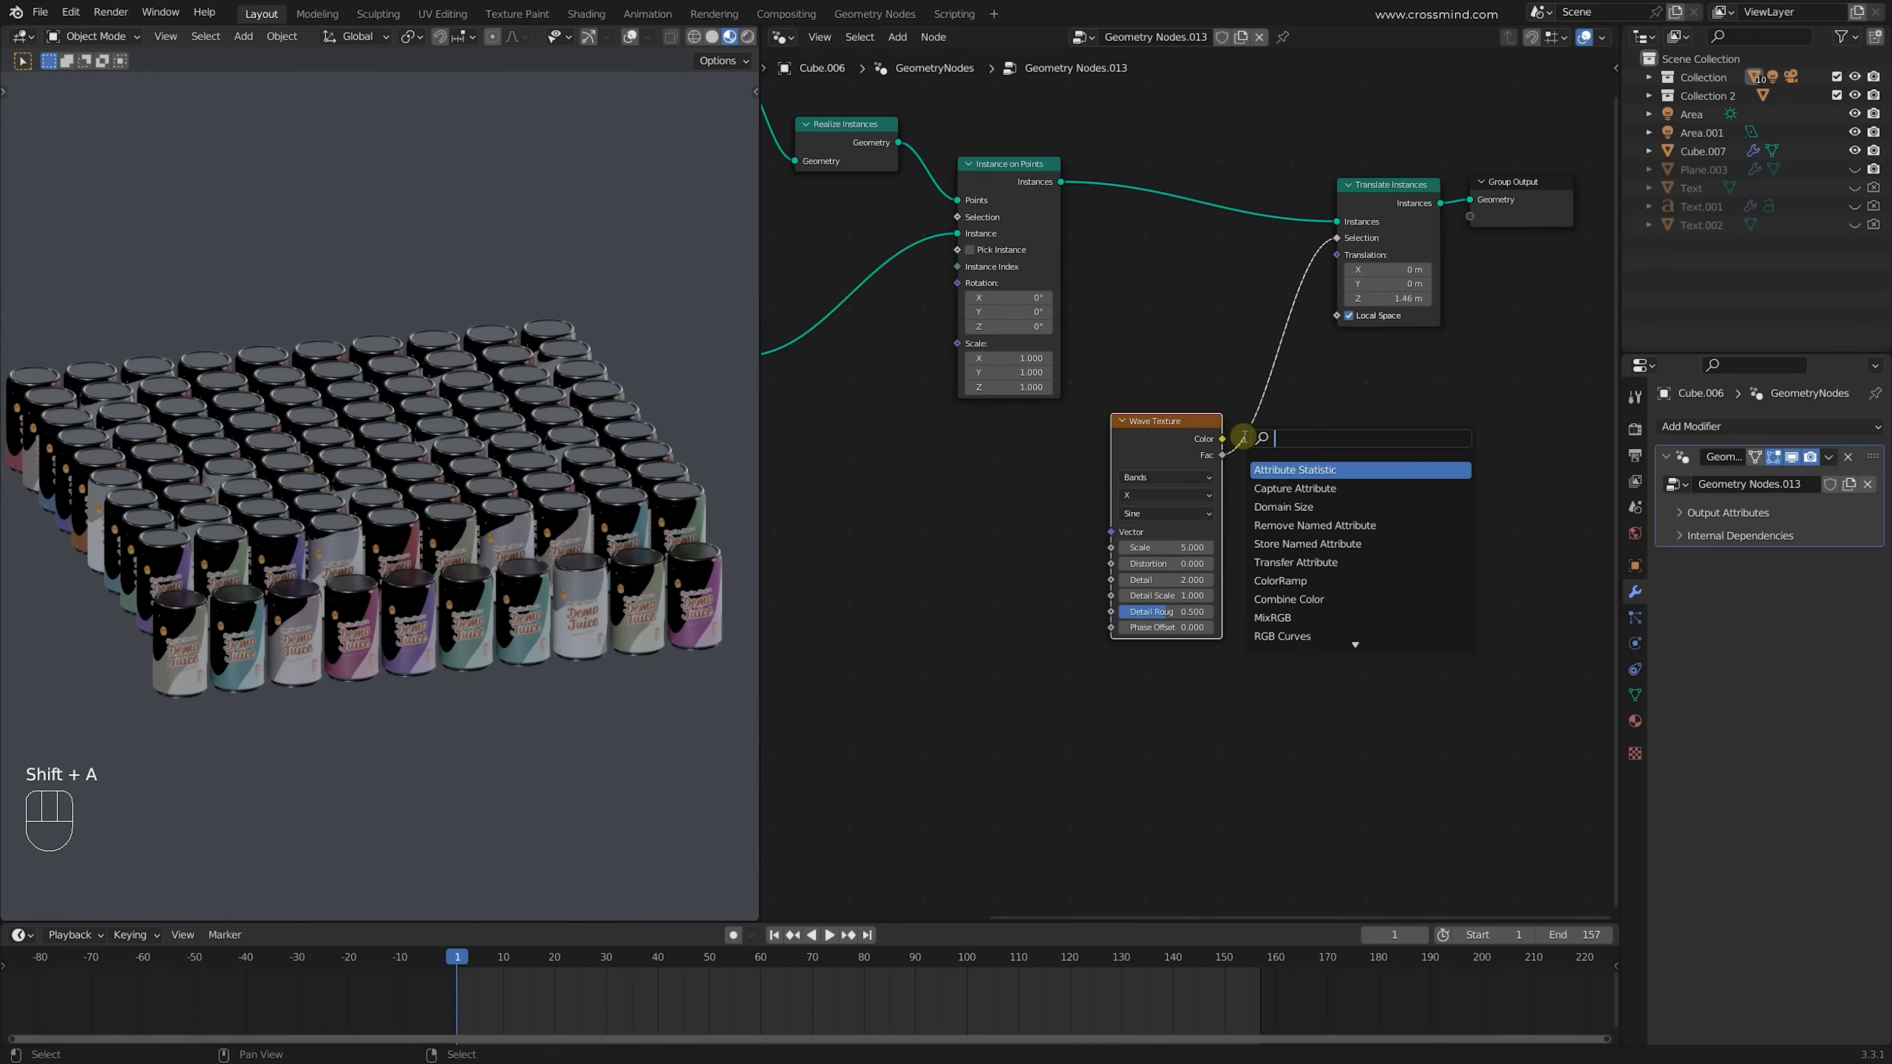
text(map)
click(1293, 470)
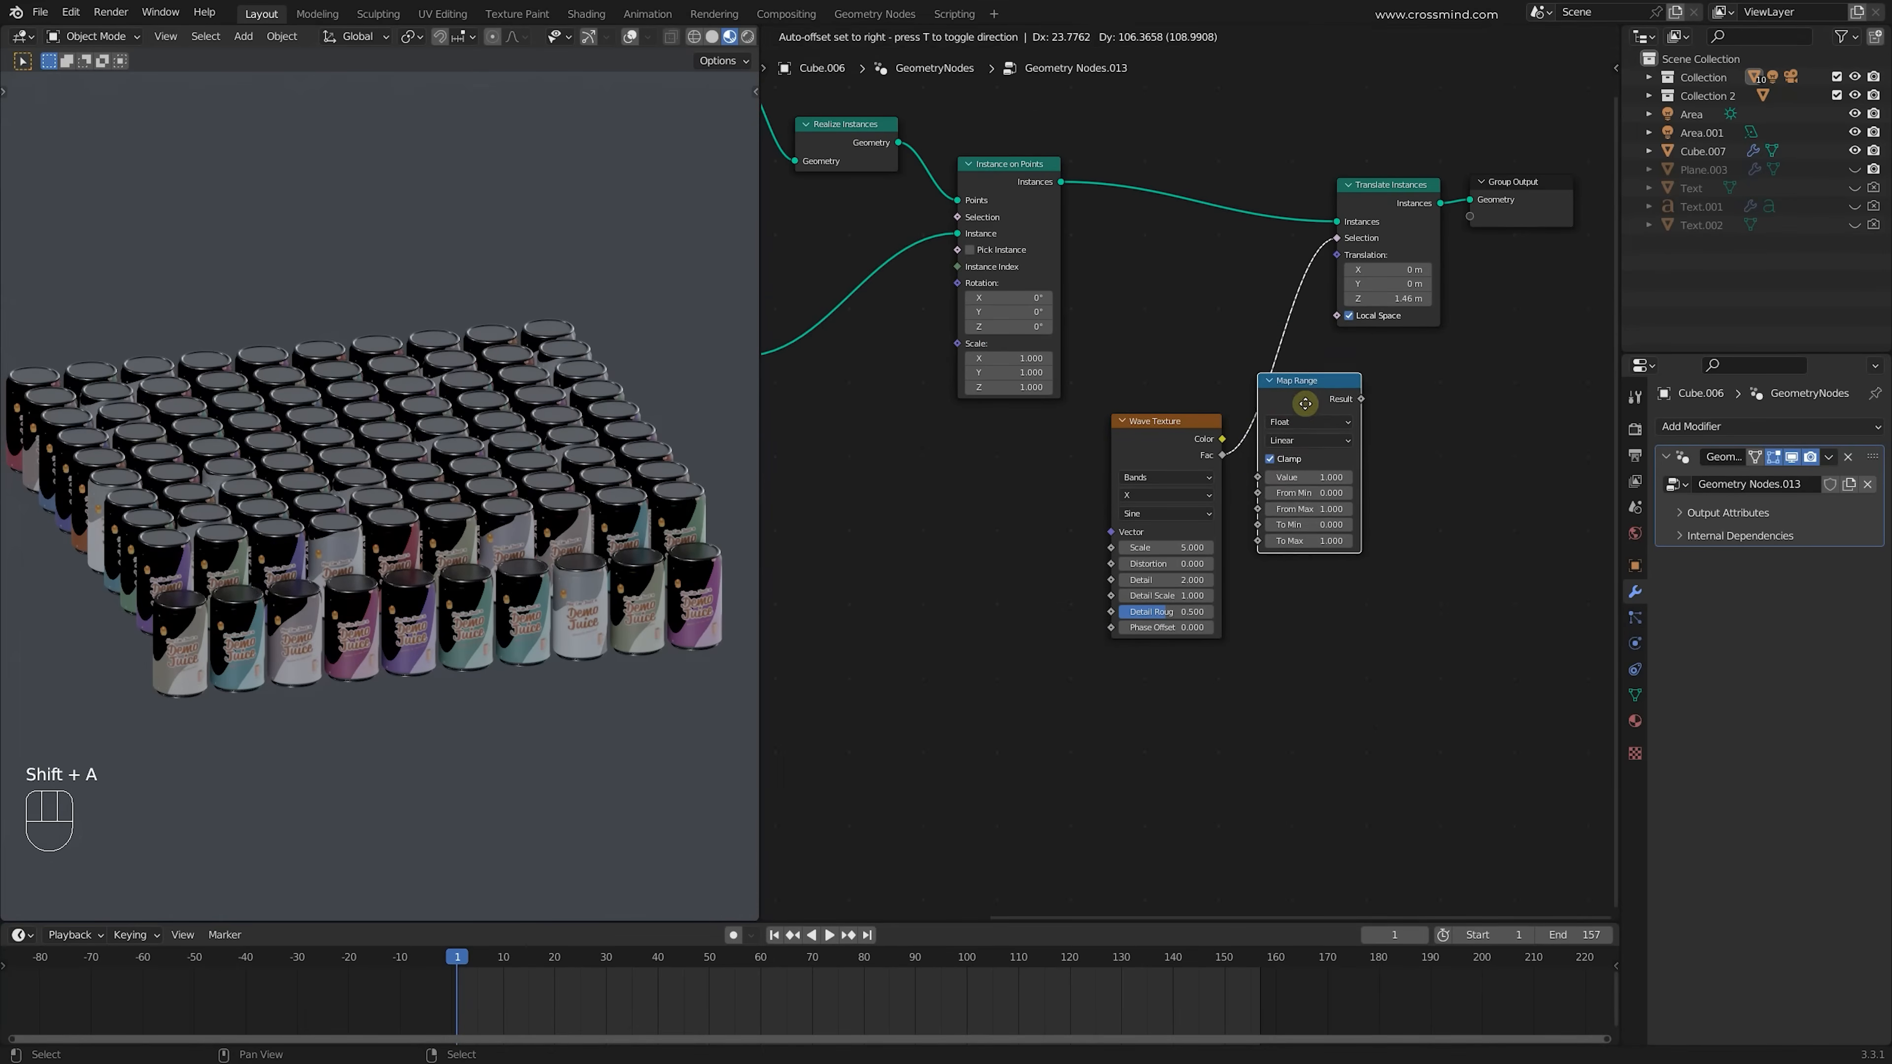
click(1328, 472)
Disable Clamp on the Map Range node and set its From Min to 0.850
middle_drag(1329, 473, 1274, 468)
shift+drag(1278, 468, 1311, 500)
click(1240, 435)
mouse_move(1283, 469)
shift+mouse_down()
mouse_move(1259, 469)
mouse_move(1287, 469)
shift+mouse_up()
middle_drag(516, 583, 358, 514)
shift+middle_drag(357, 514, 164, 447)
Add a Combine XYZ node below Translate Instances and reposition the Wave Texture and Map Range nodes to make room
middle_drag(1437, 201, 1382, 235)
scroll(1382, 235, up, 1)
drag(1381, 236, 1372, 221)
drag(1259, 412, 1225, 403)
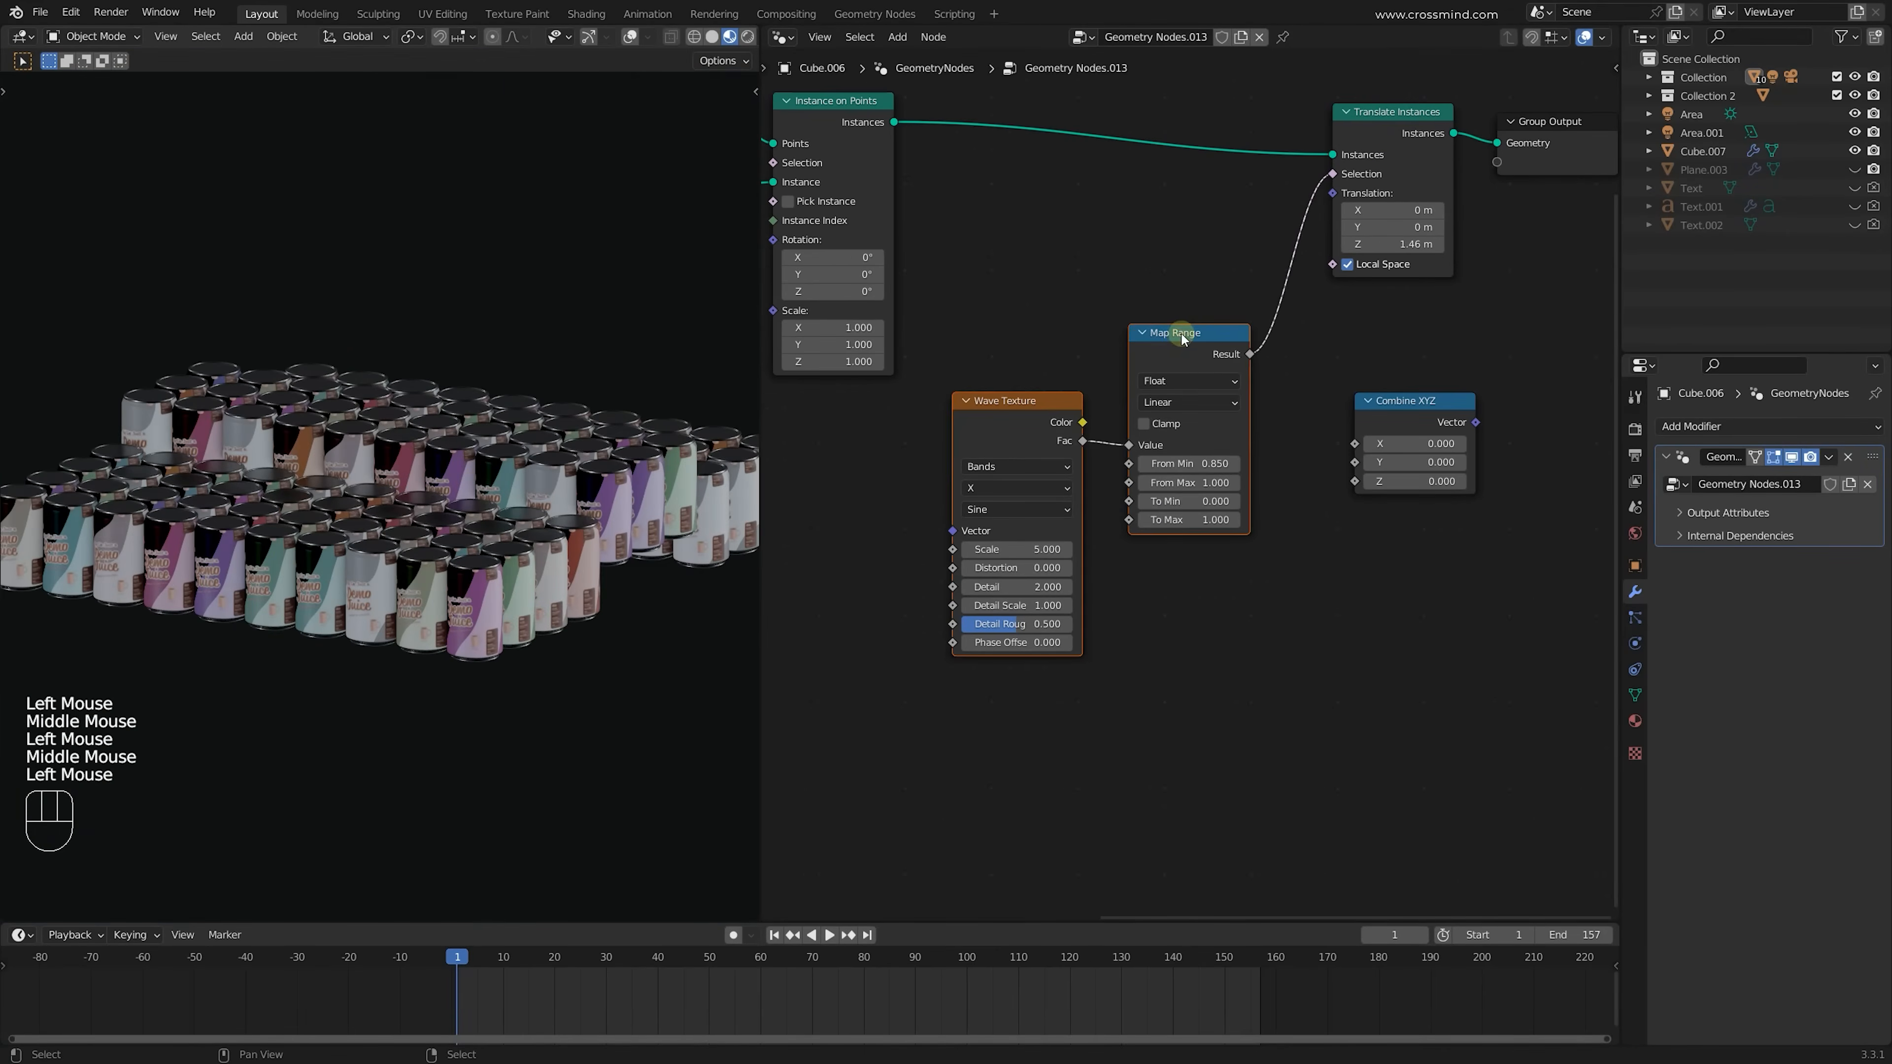
drag(1183, 329, 1228, 345)
middle_drag(1228, 345, 1272, 442)
scroll(1382, 298, up, 1)
Move the Combine XYZ node closer to Map Range and connect its Vector output to the Translation input
click(1379, 266)
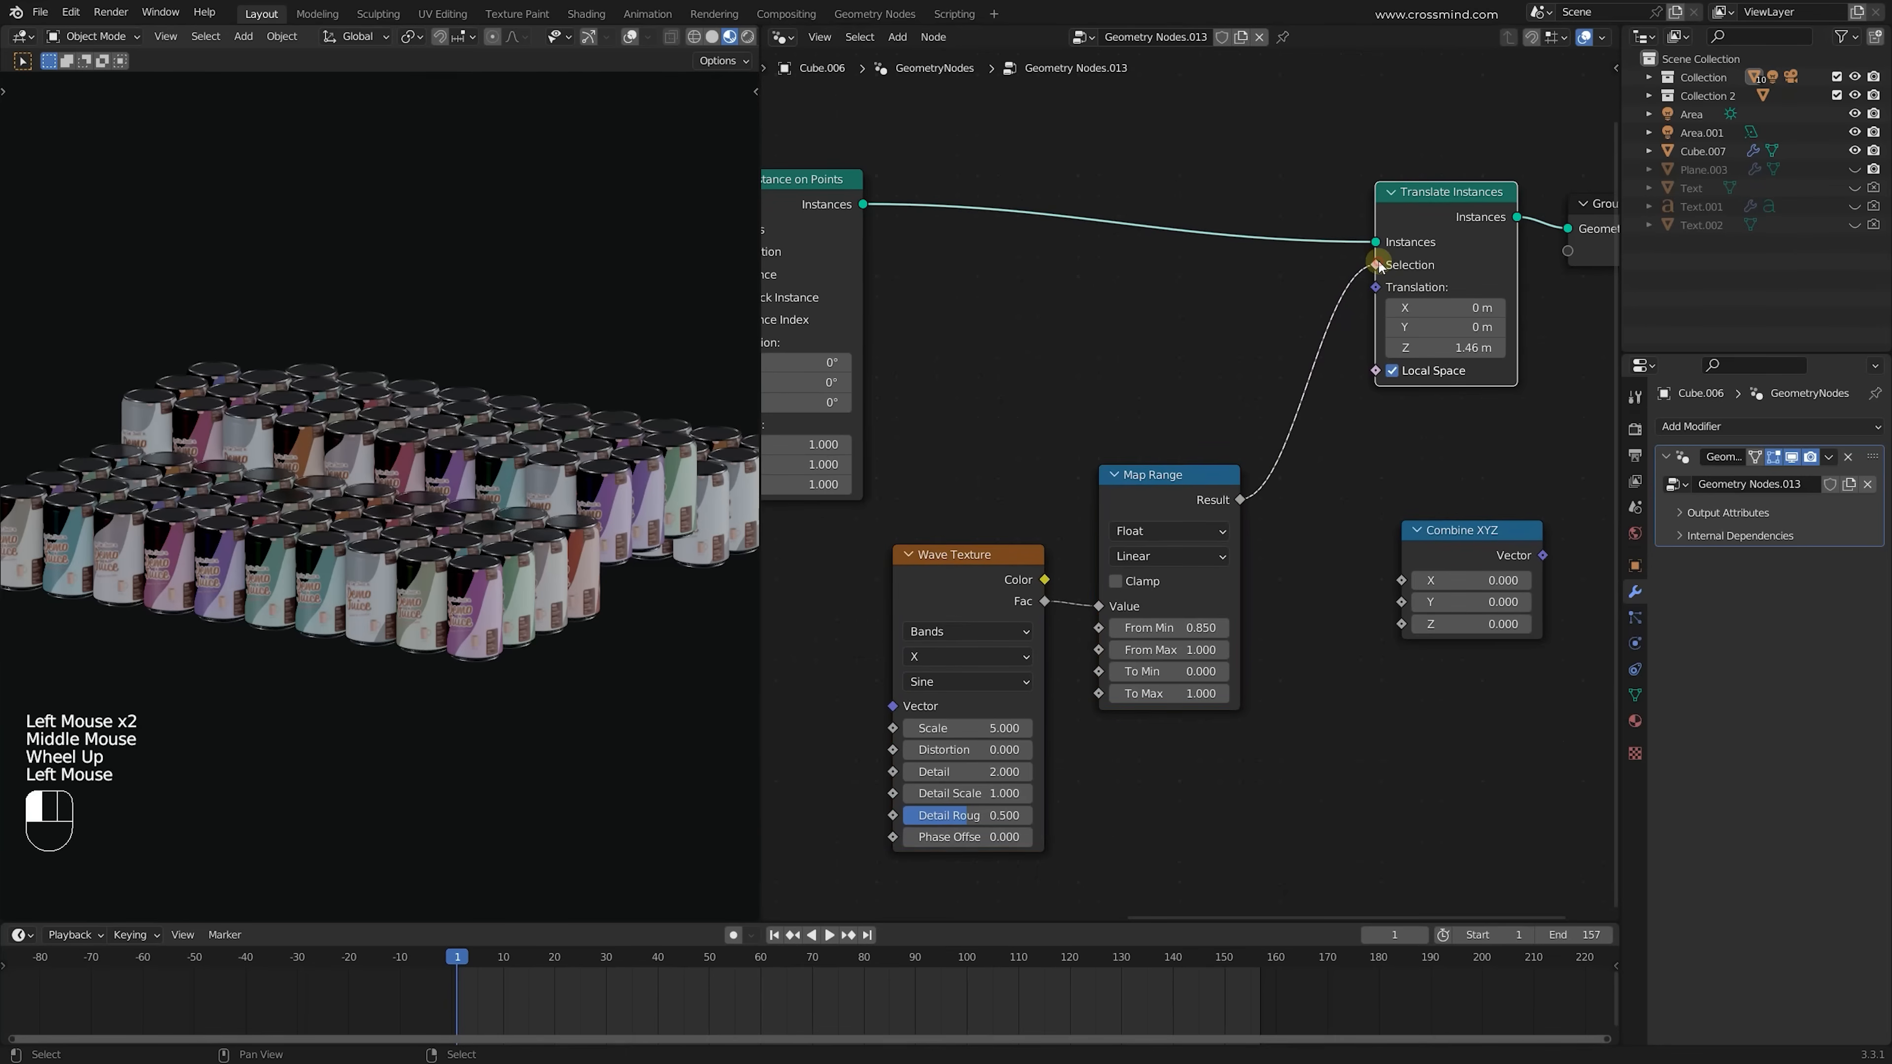
click(1258, 513)
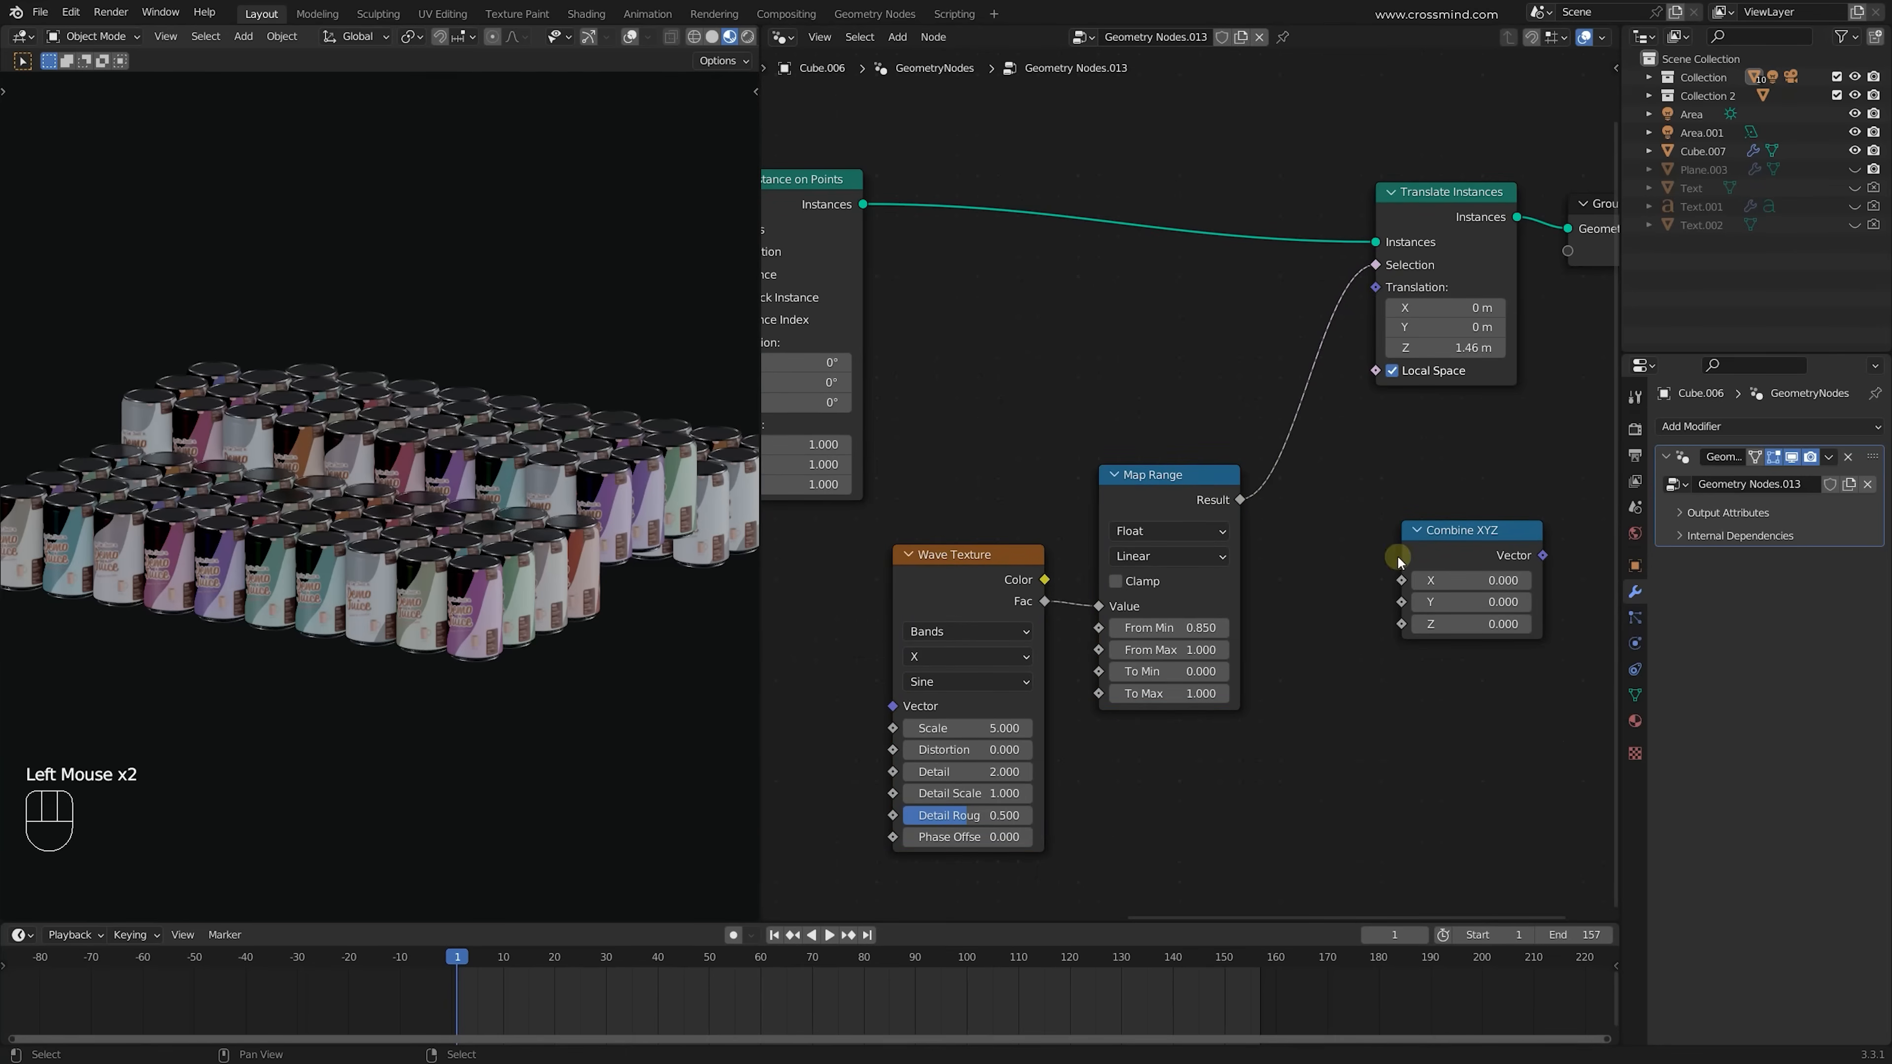
drag(1398, 560, 1320, 523)
drag(1406, 322, 1393, 298)
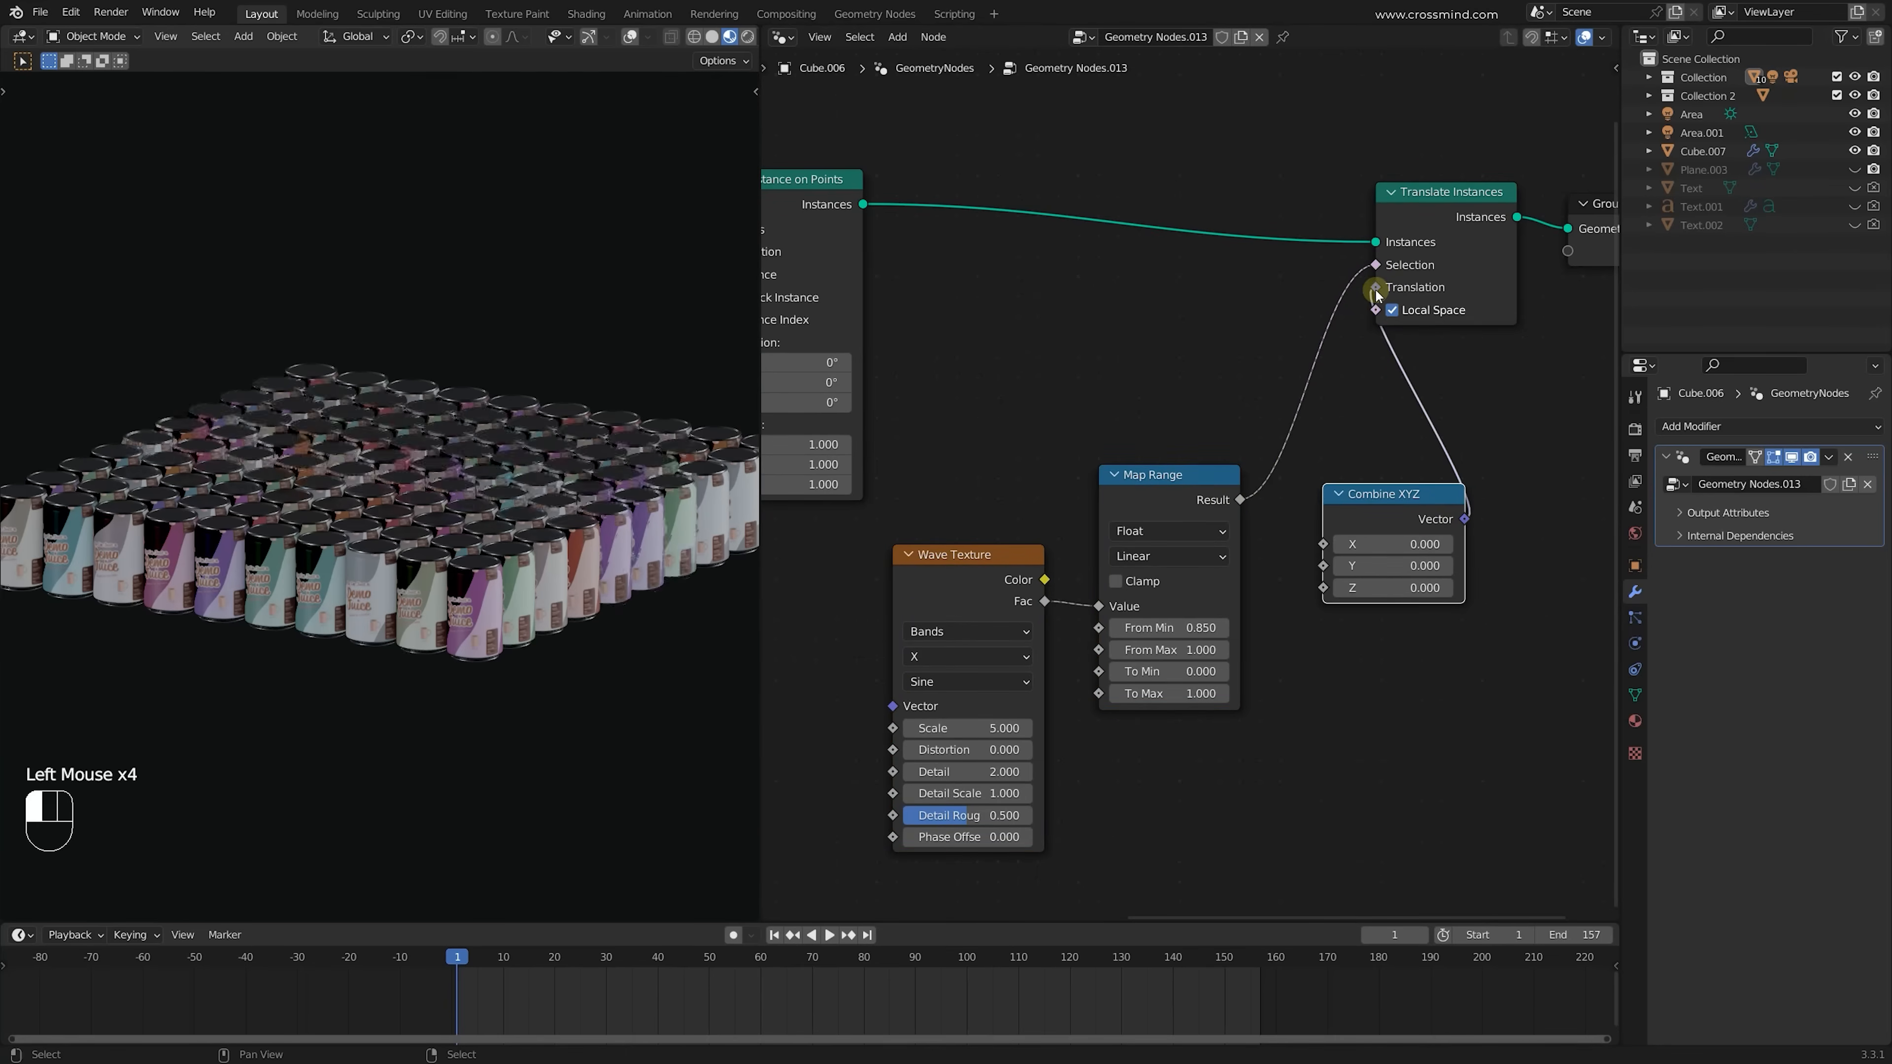
Cut the links going into the Selection and Translation inputs of Translate Instances
ctrl+right_drag(1308, 302, 1397, 312)
middle_drag(1354, 260, 1297, 263)
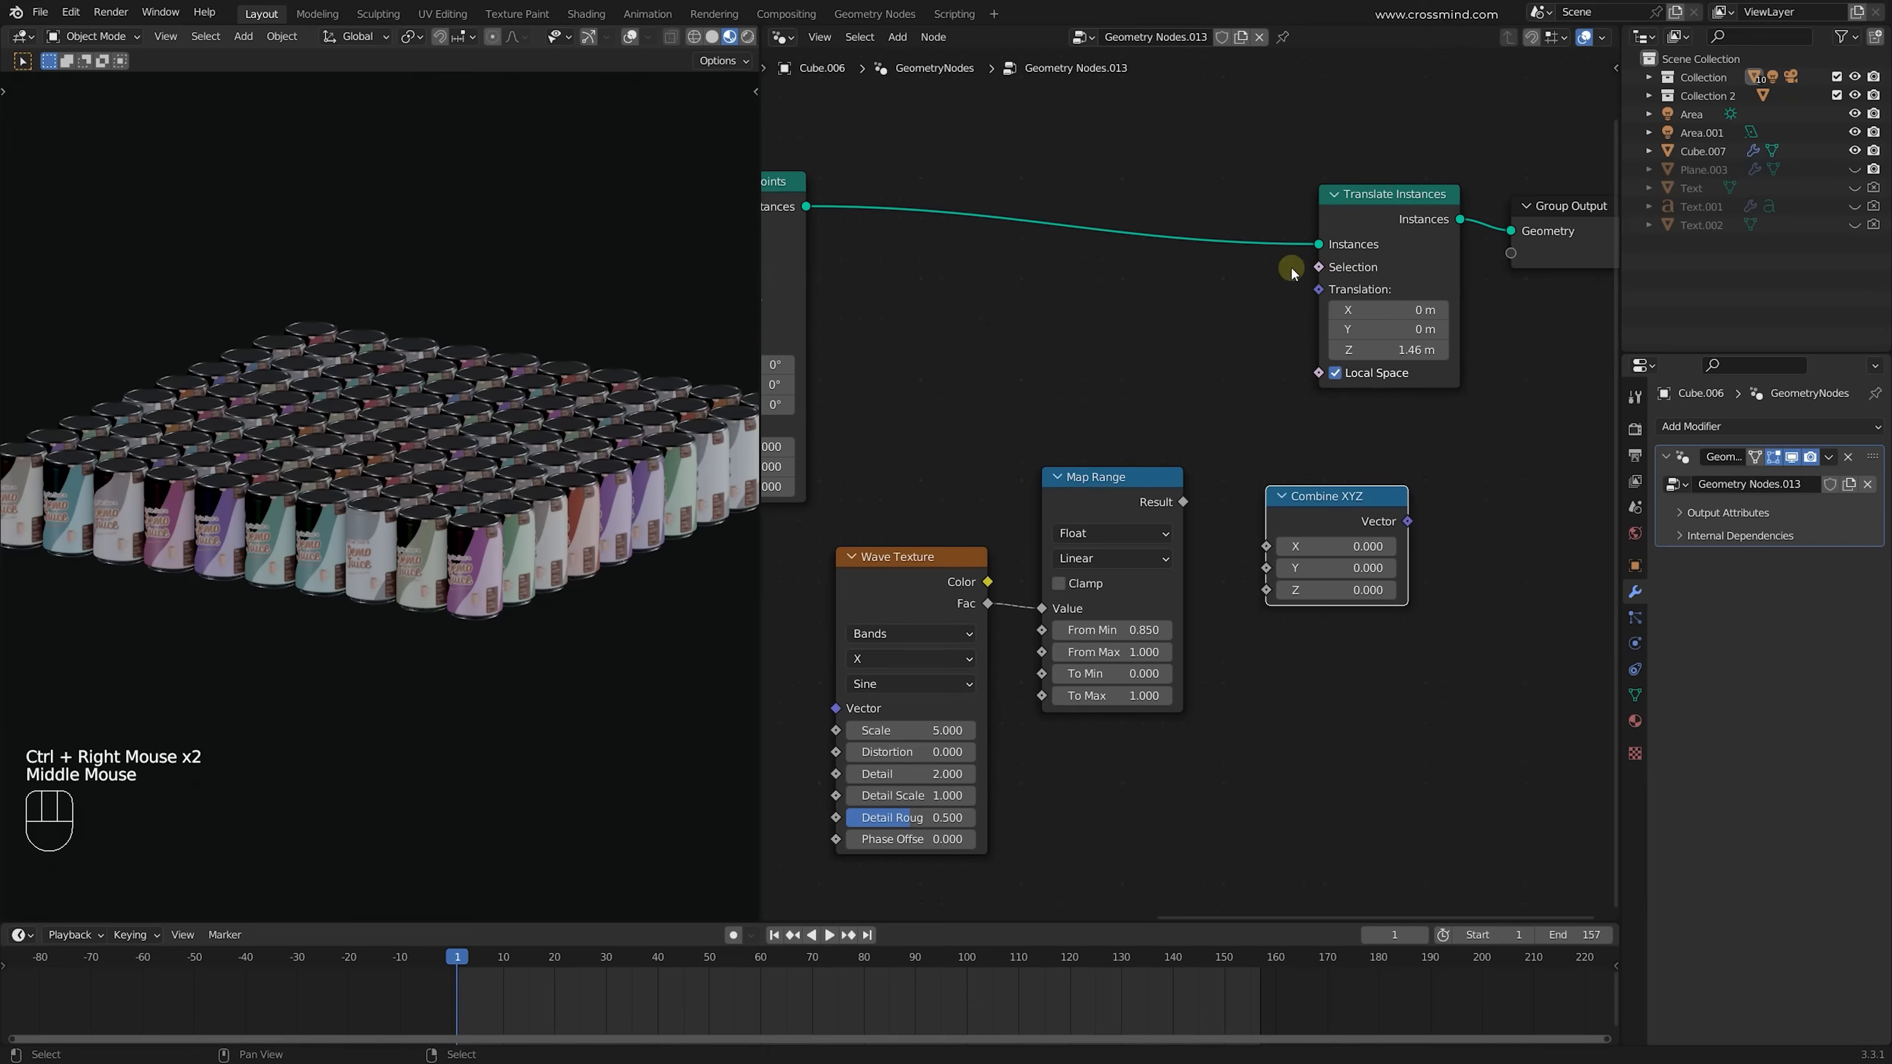
click(1394, 261)
mouse_move(1360, 513)
mouse_down()
mouse_move(1330, 478)
mouse_move(1388, 523)
mouse_up()
Reconnect the Map Range result to the Selection input, view the effect on the cans, and cut the link again
drag(1183, 501, 1317, 267)
middle_drag(658, 498, 611, 537)
middle_drag(611, 537, 500, 594)
middle_drag(1117, 388, 1146, 377)
ctrl+right_drag(1210, 317, 1259, 351)
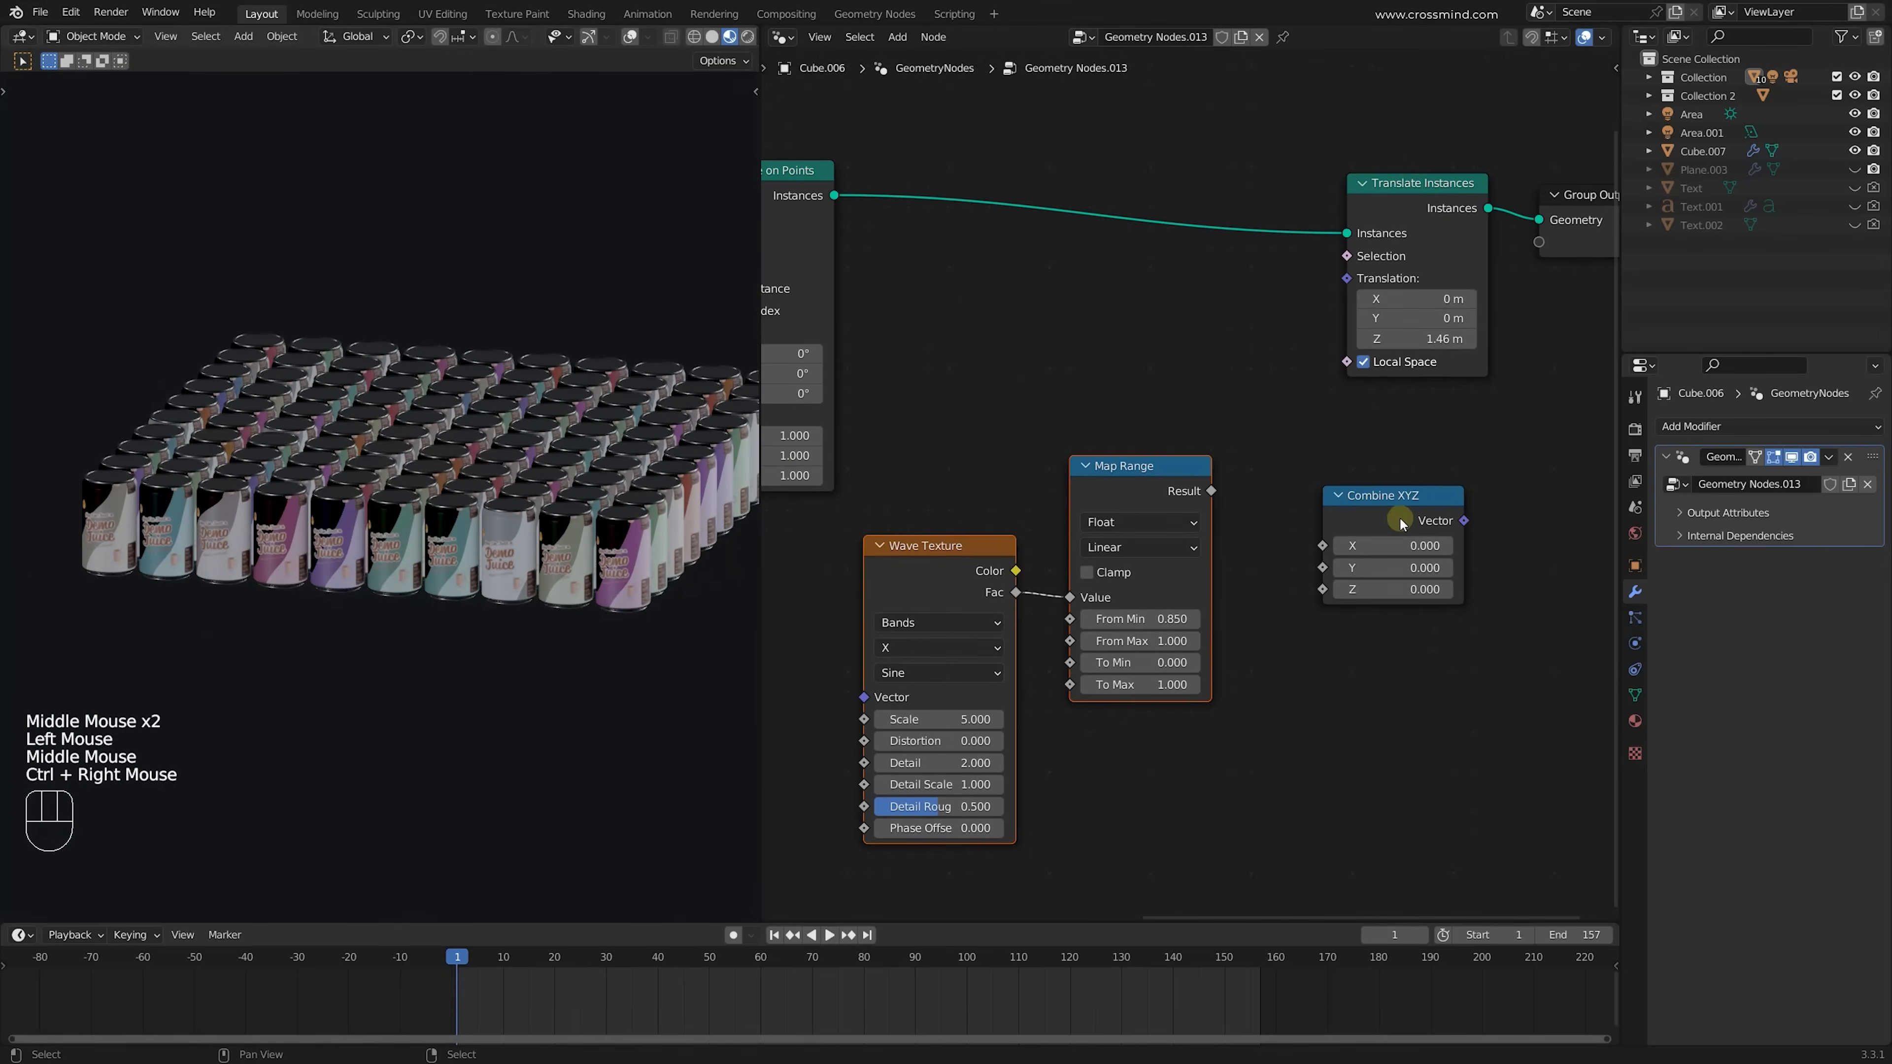
Drive the Translation input from the Combine XYZ vector and feed the Map Range result into its Z input
drag(1466, 523, 1373, 492)
drag(1354, 287, 1348, 279)
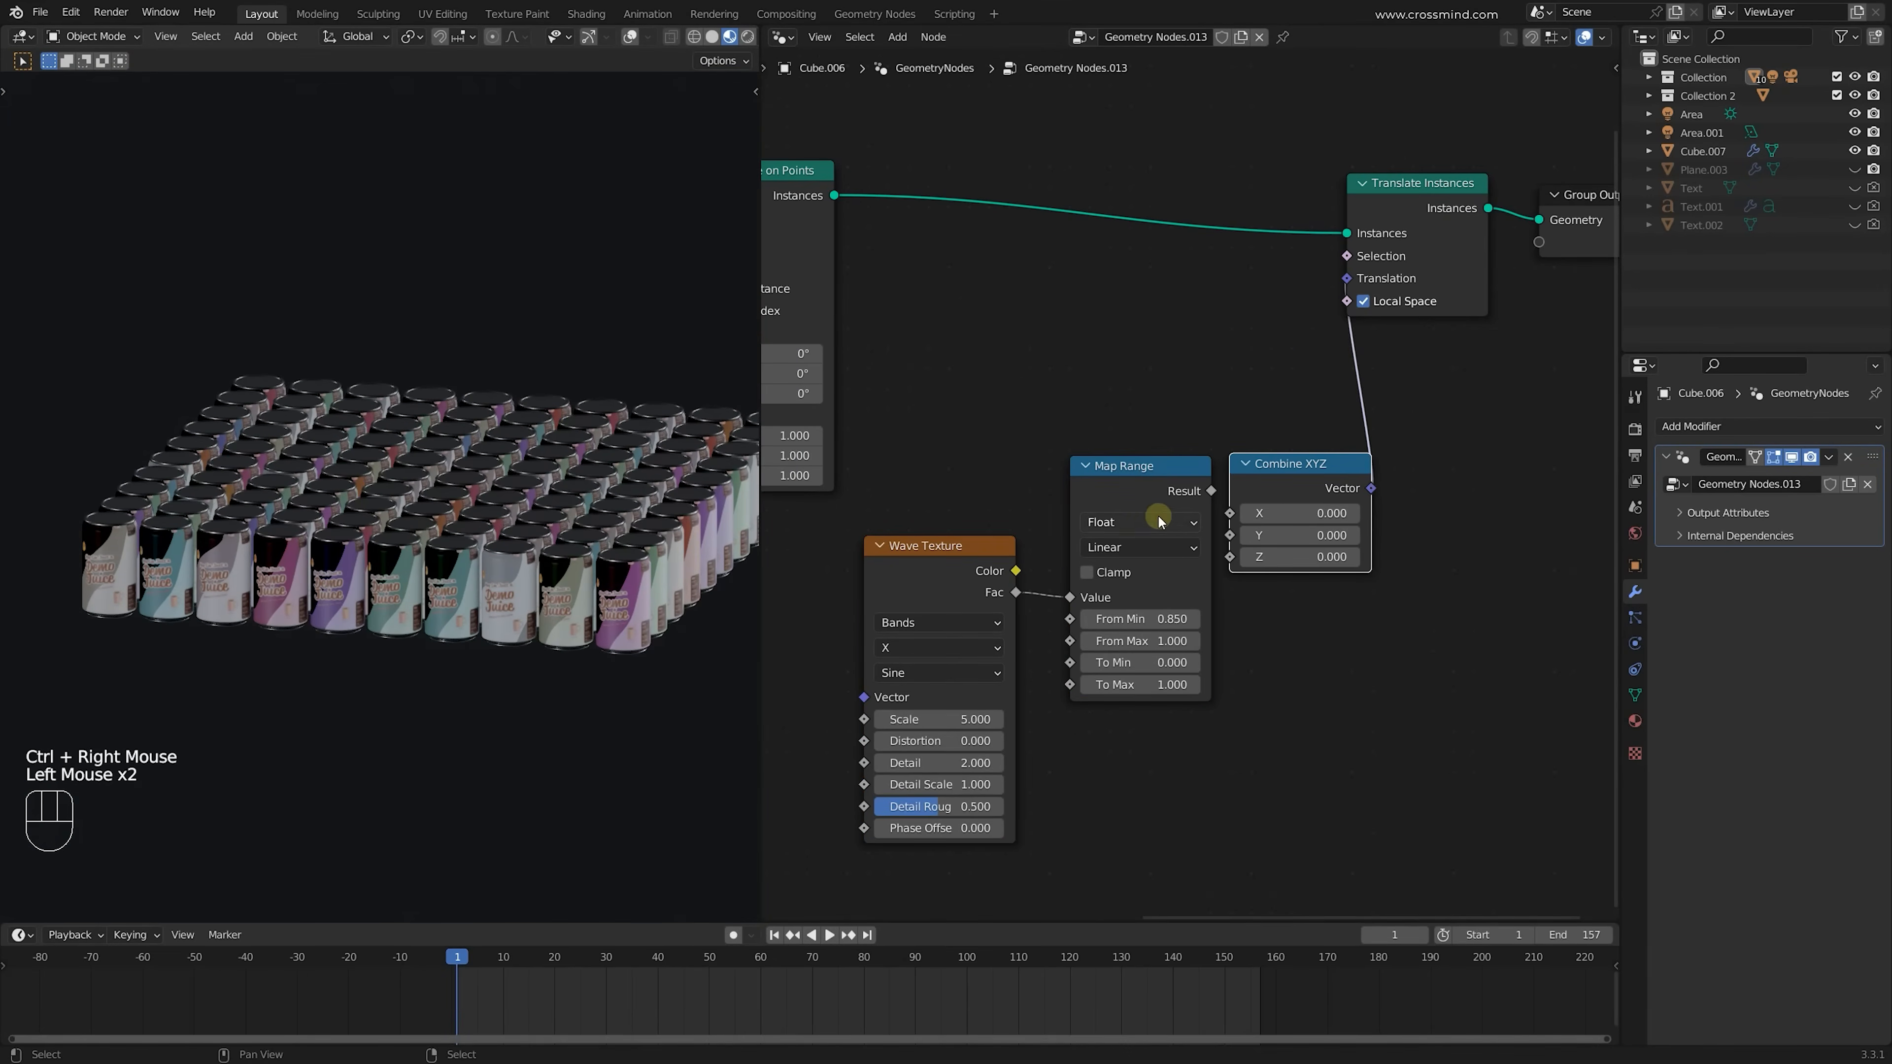
drag(1157, 509, 1129, 509)
drag(963, 590, 872, 604)
drag(1185, 487, 1120, 514)
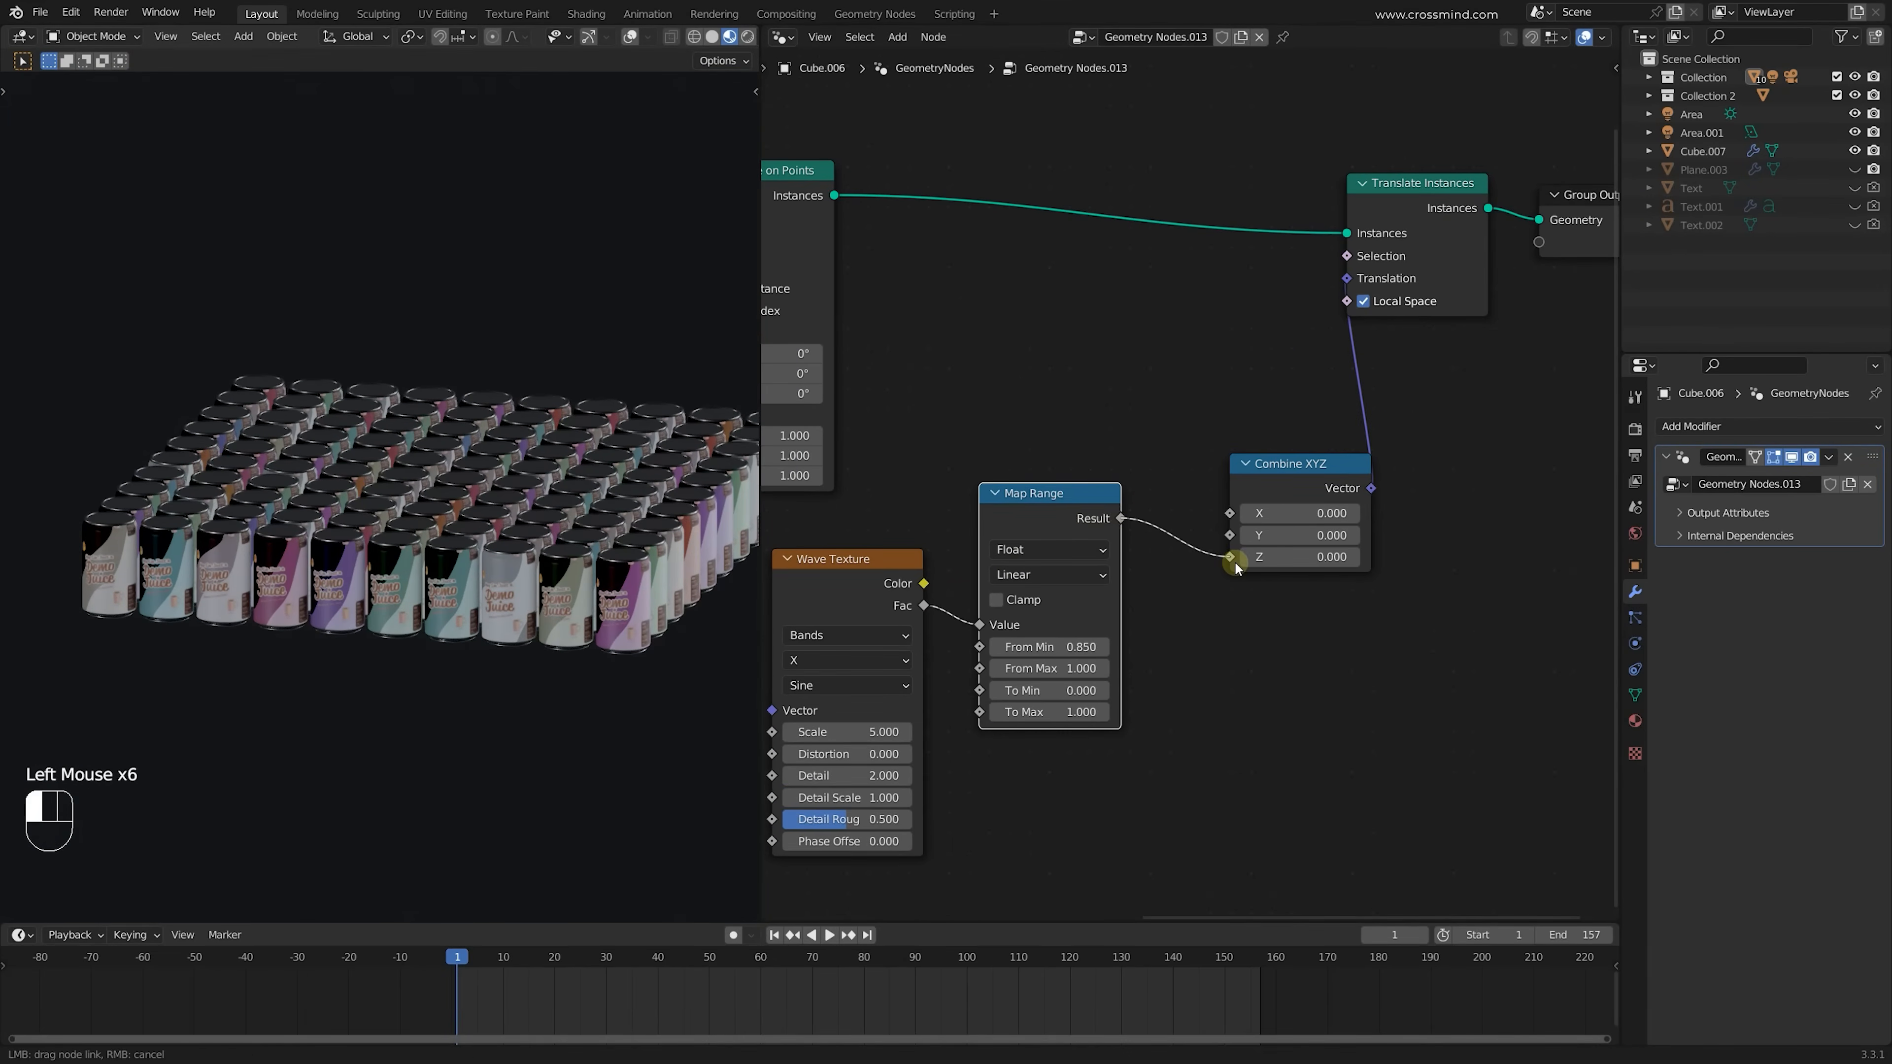
drag(1234, 560, 1230, 557)
middle_drag(413, 627, 575, 567)
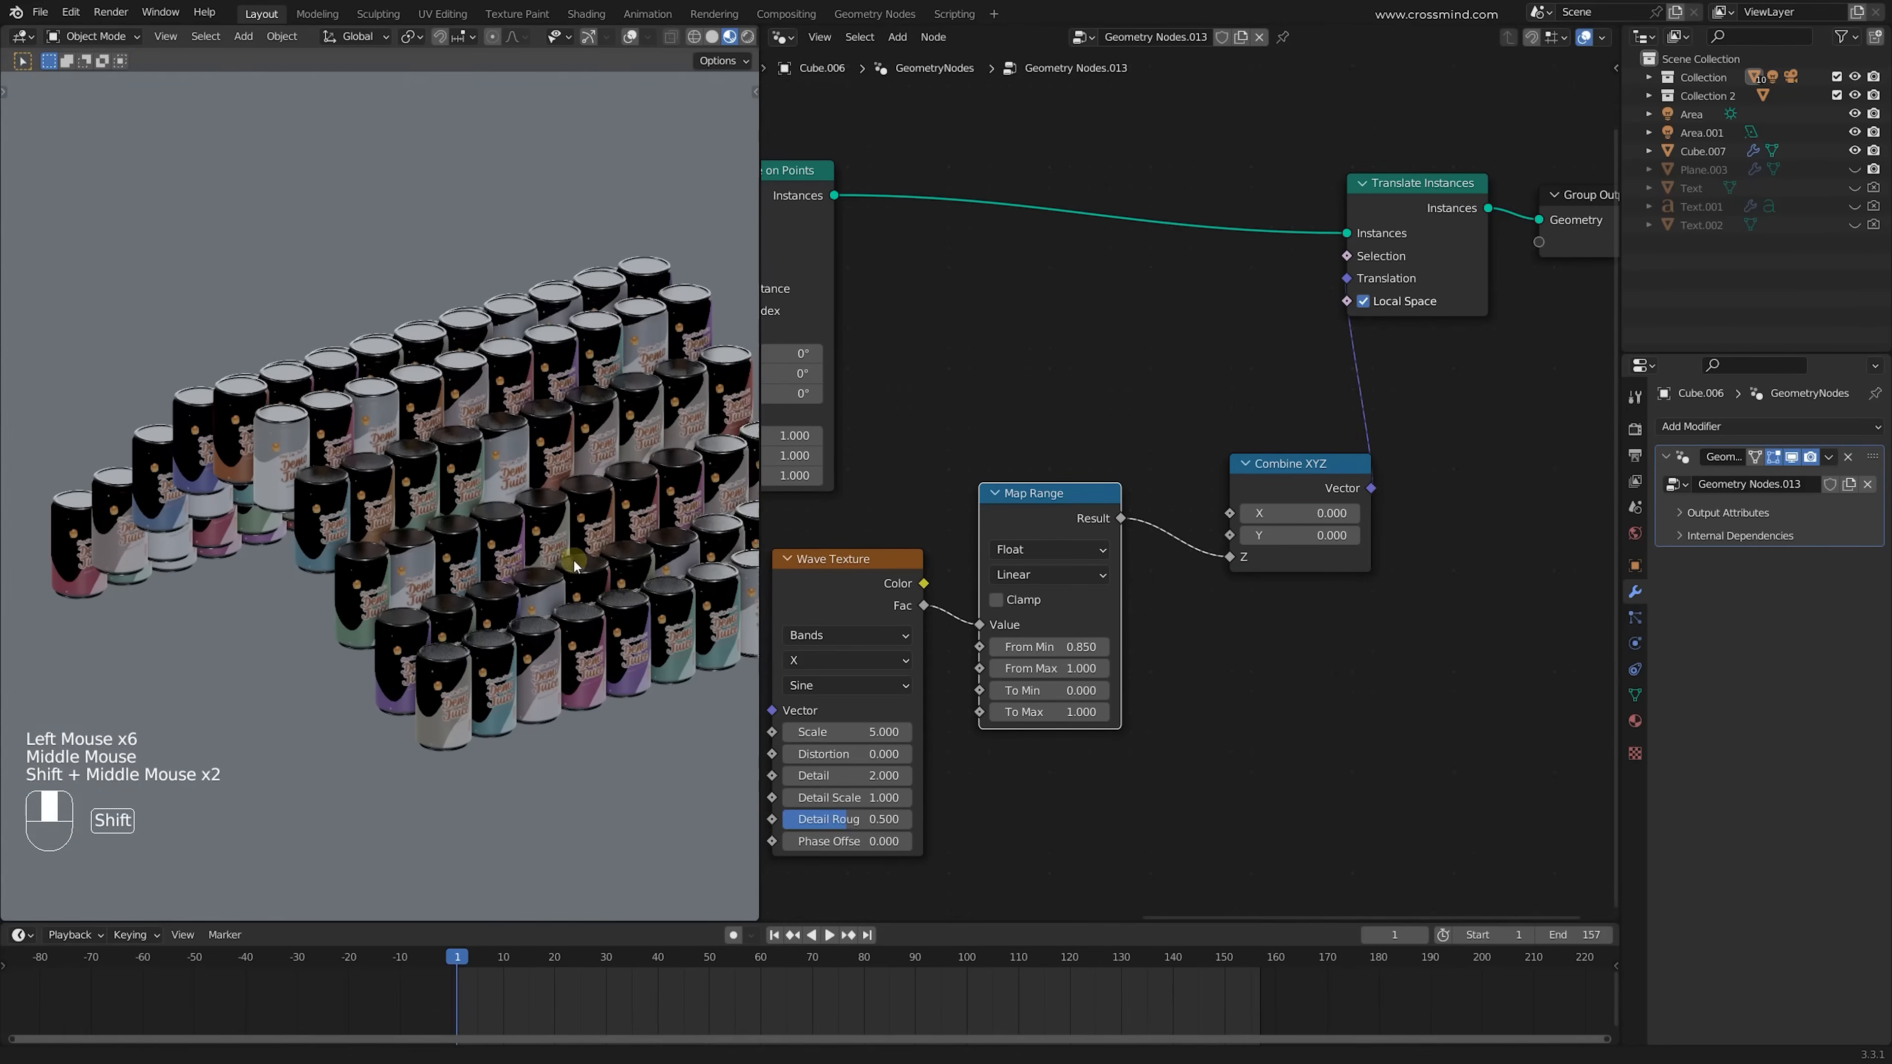
middle_drag(1177, 649, 1266, 619)
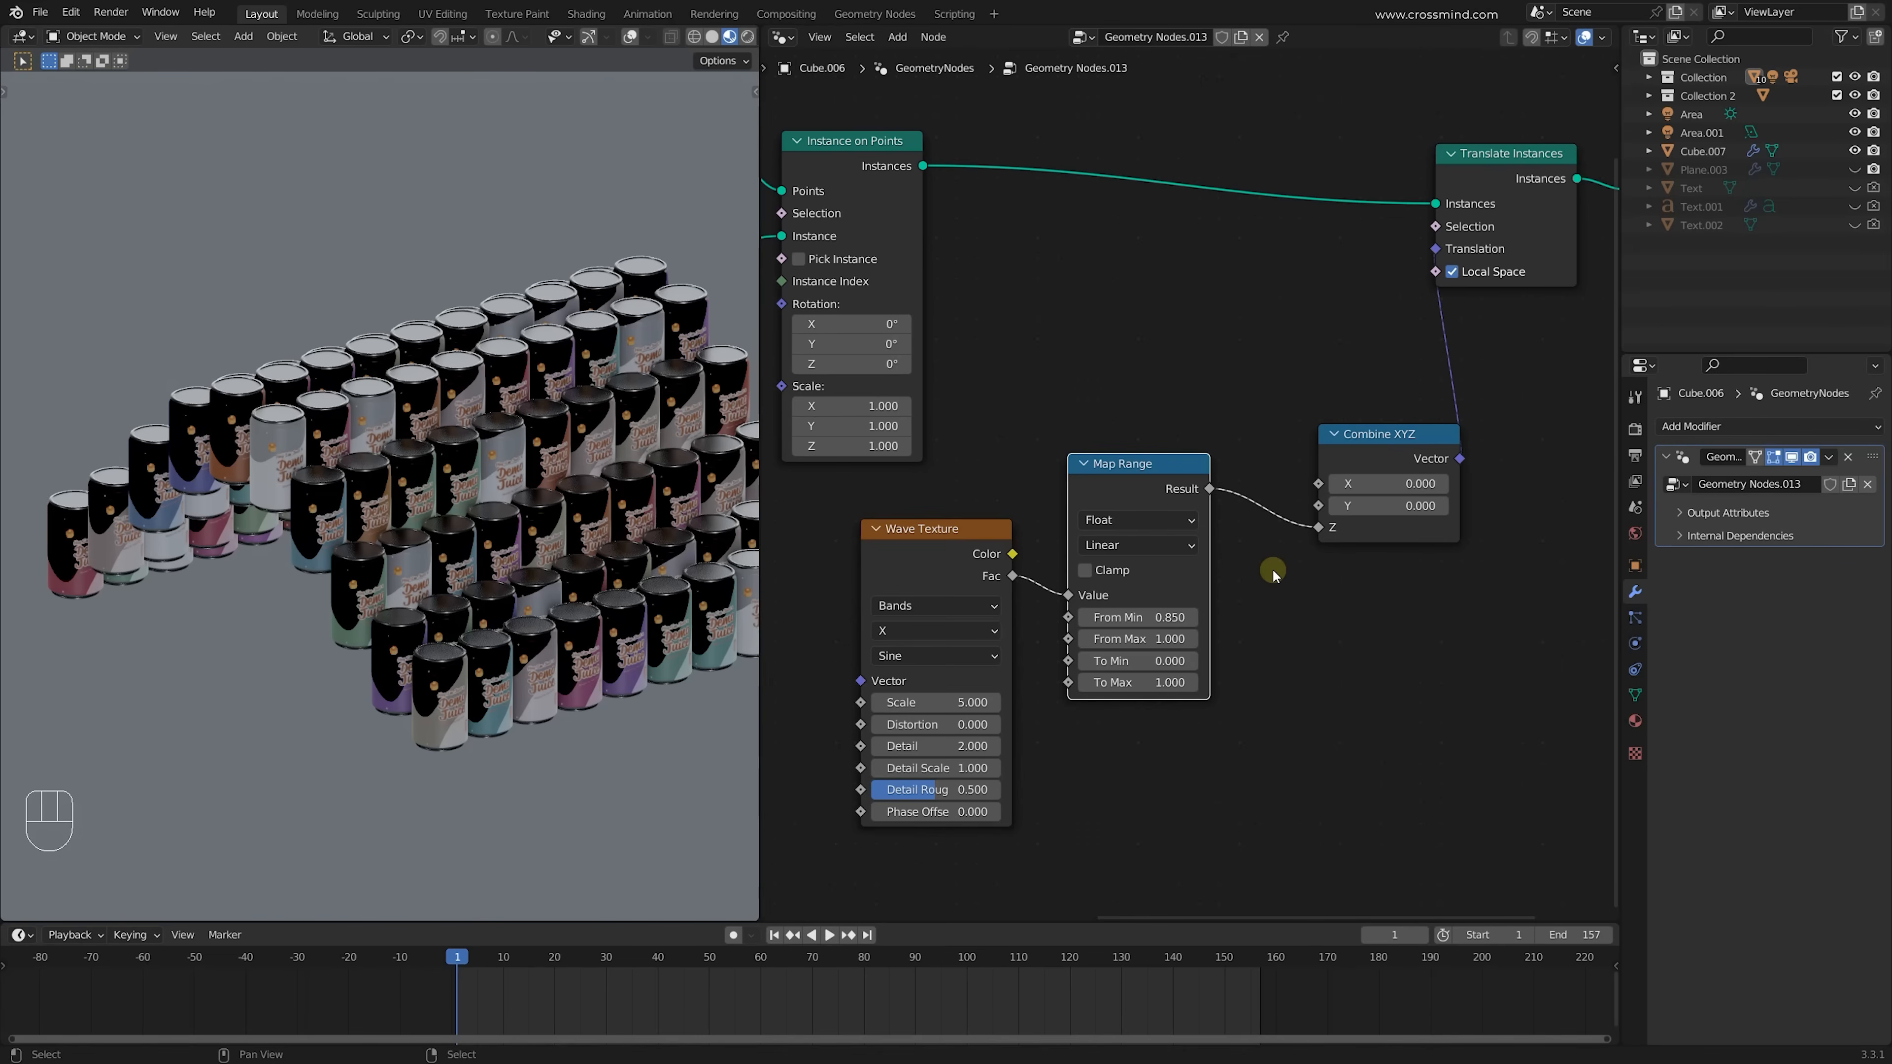
mouse_move(1140, 617)
shift+mouse_down()
mouse_move(1113, 617)
mouse_move(1151, 622)
shift+mouse_up()
right_click(1151, 622)
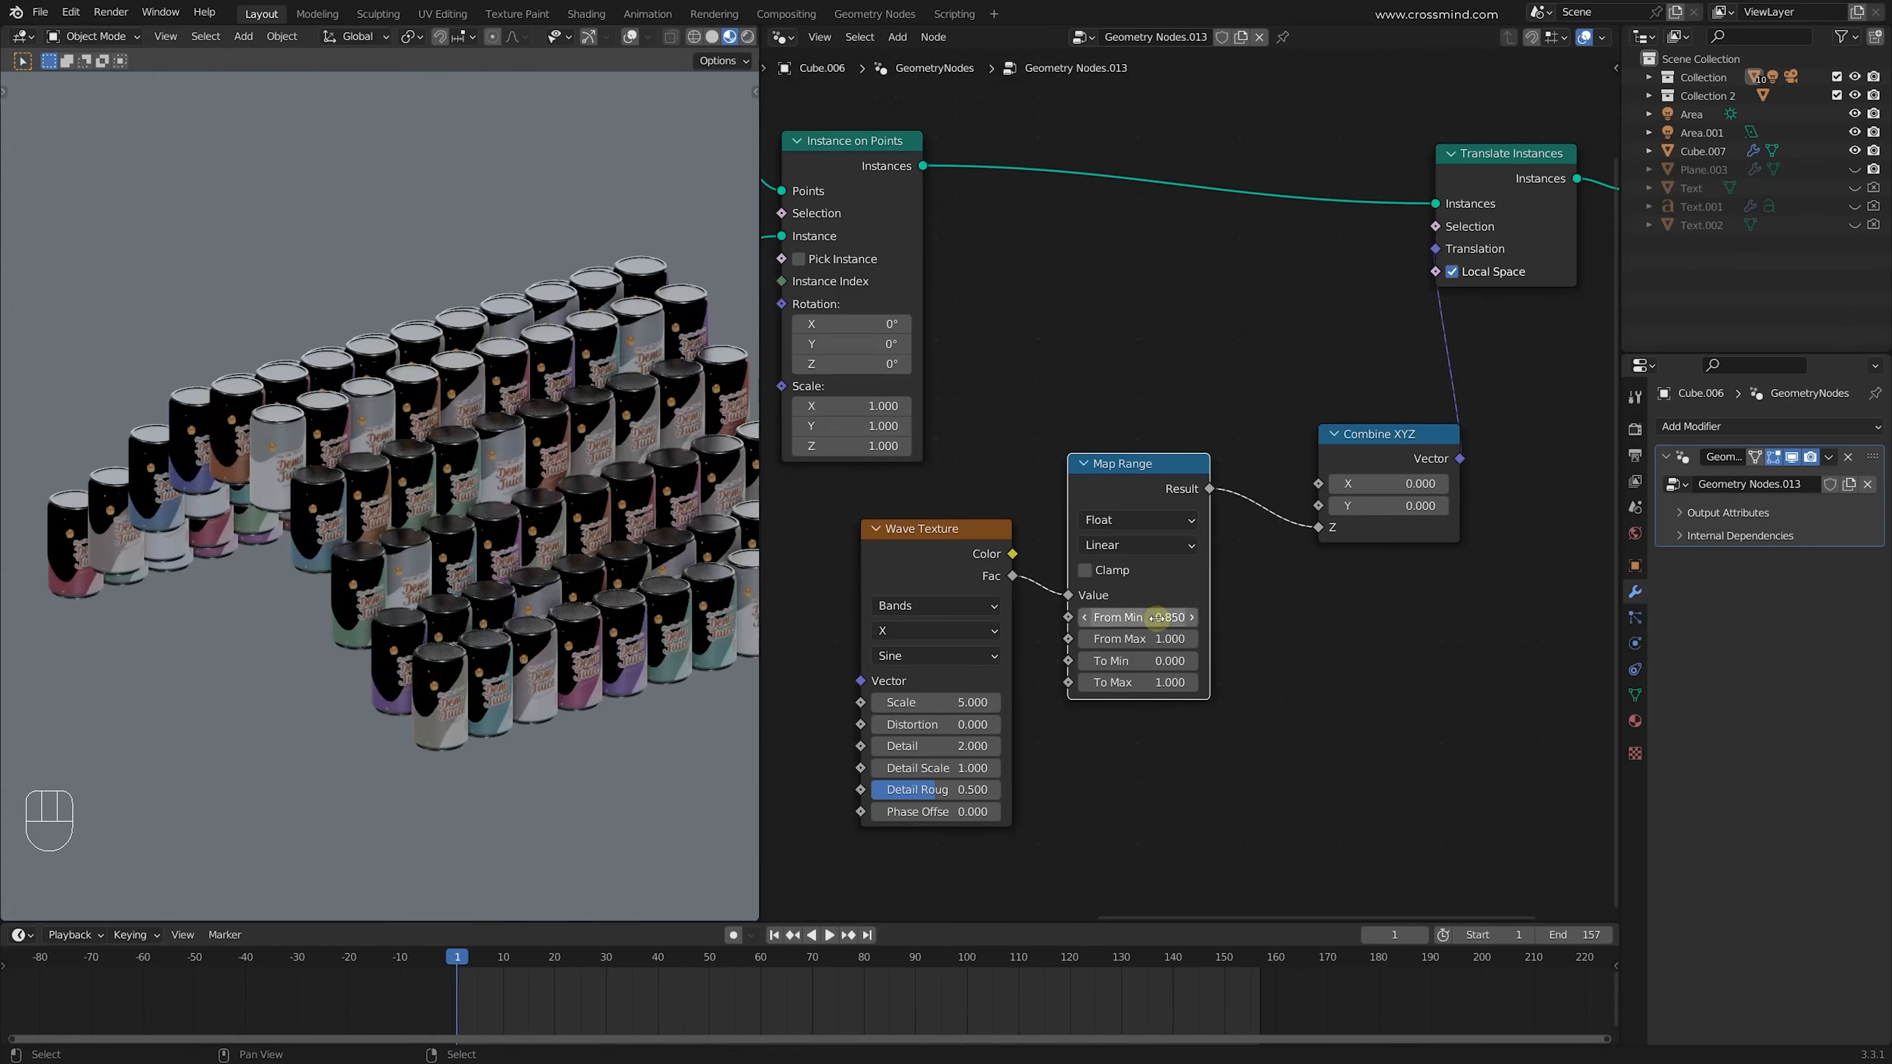
drag(1045, 412, 1211, 772)
shift+drag(1174, 684, 1191, 676)
right_click(1190, 677)
Move the Combine XYZ node closer to Map Range and set Map Range's To Max to 0.550
middle_drag(1364, 344, 1301, 423)
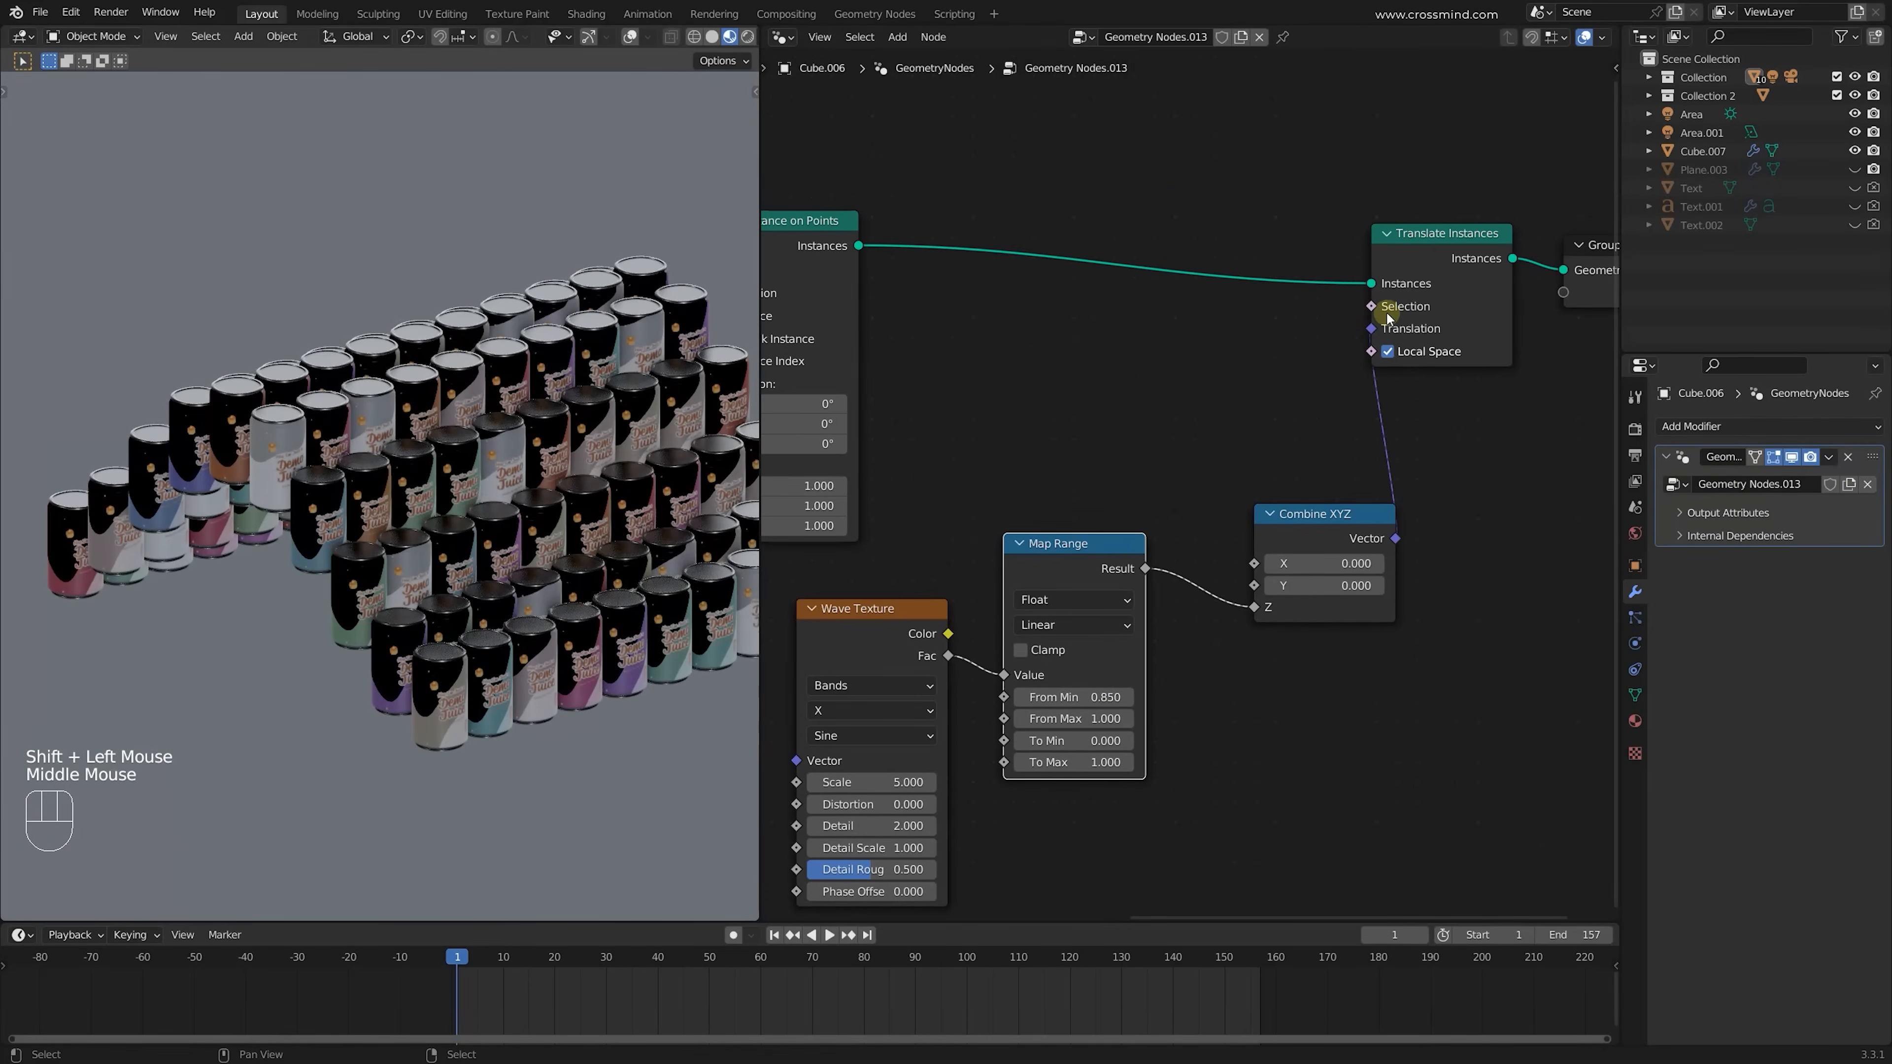
drag(1335, 511, 1267, 479)
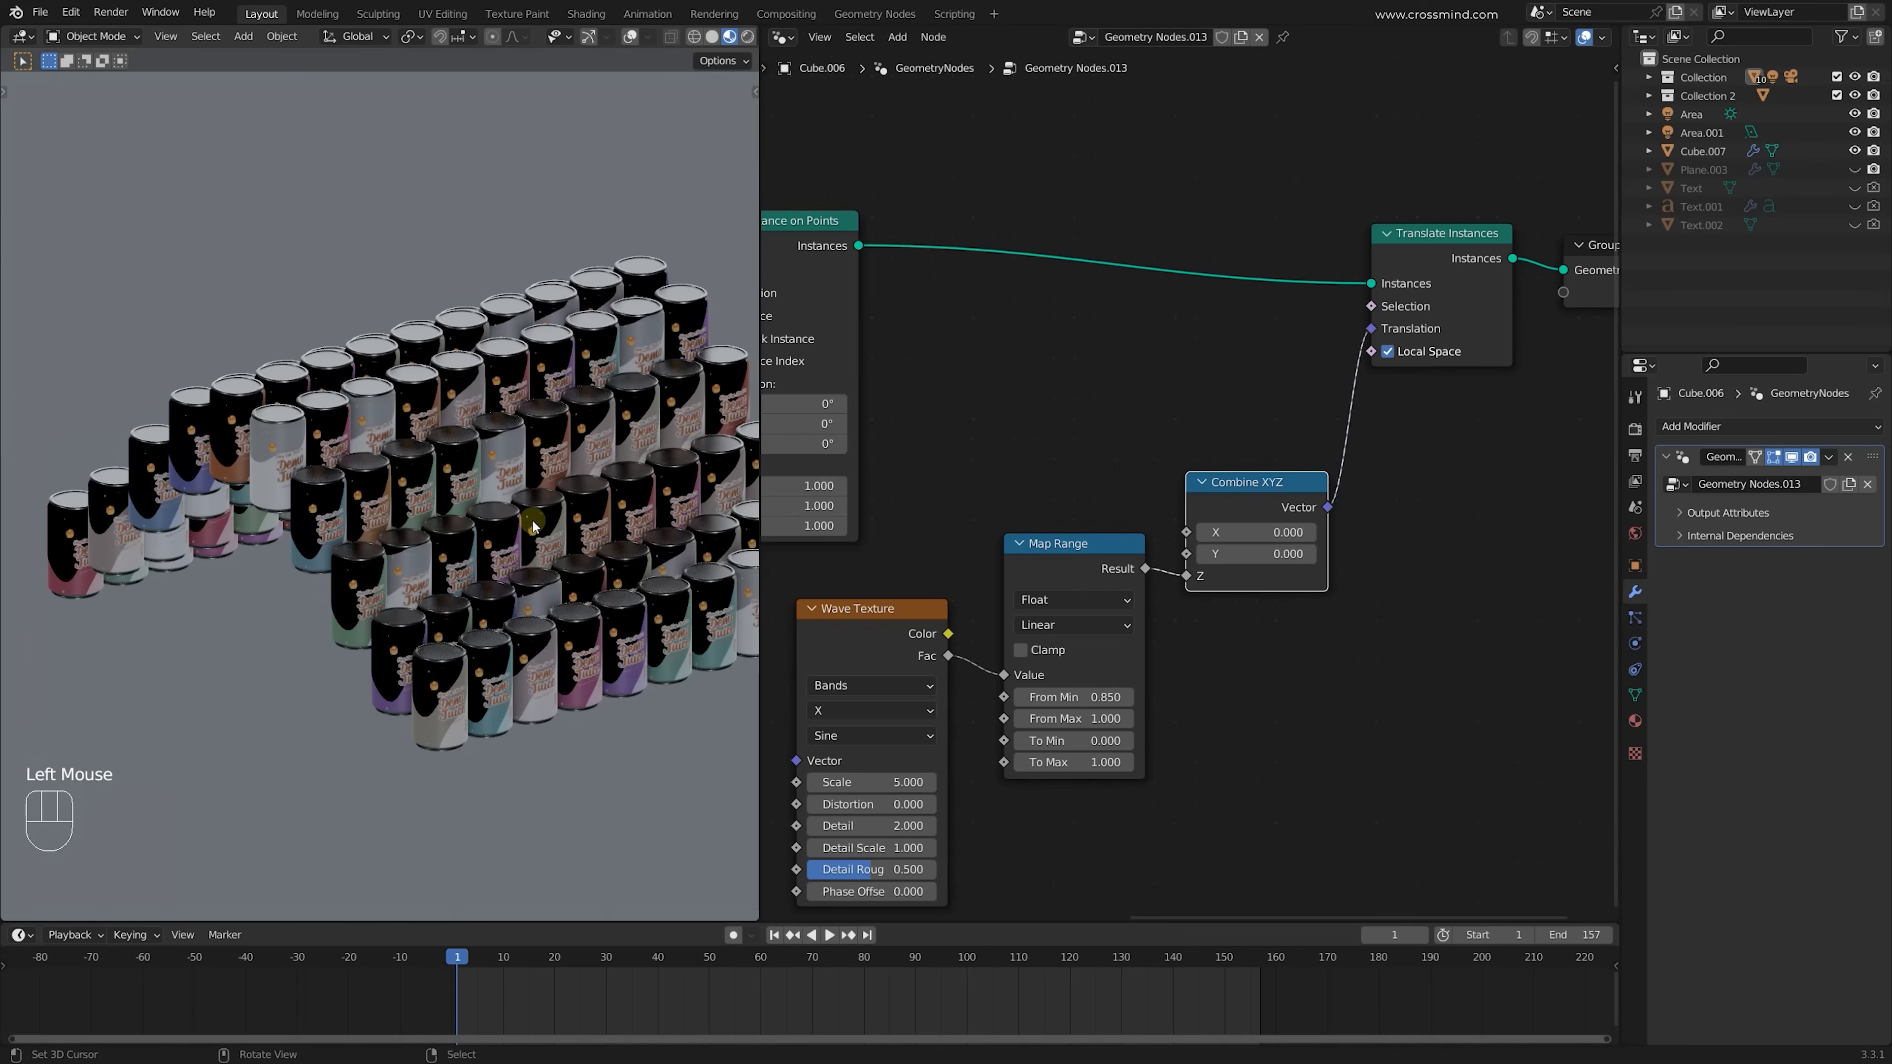
drag(185, 244, 674, 767)
middle_drag(1097, 766, 1177, 736)
shift+drag(1178, 736, 1136, 736)
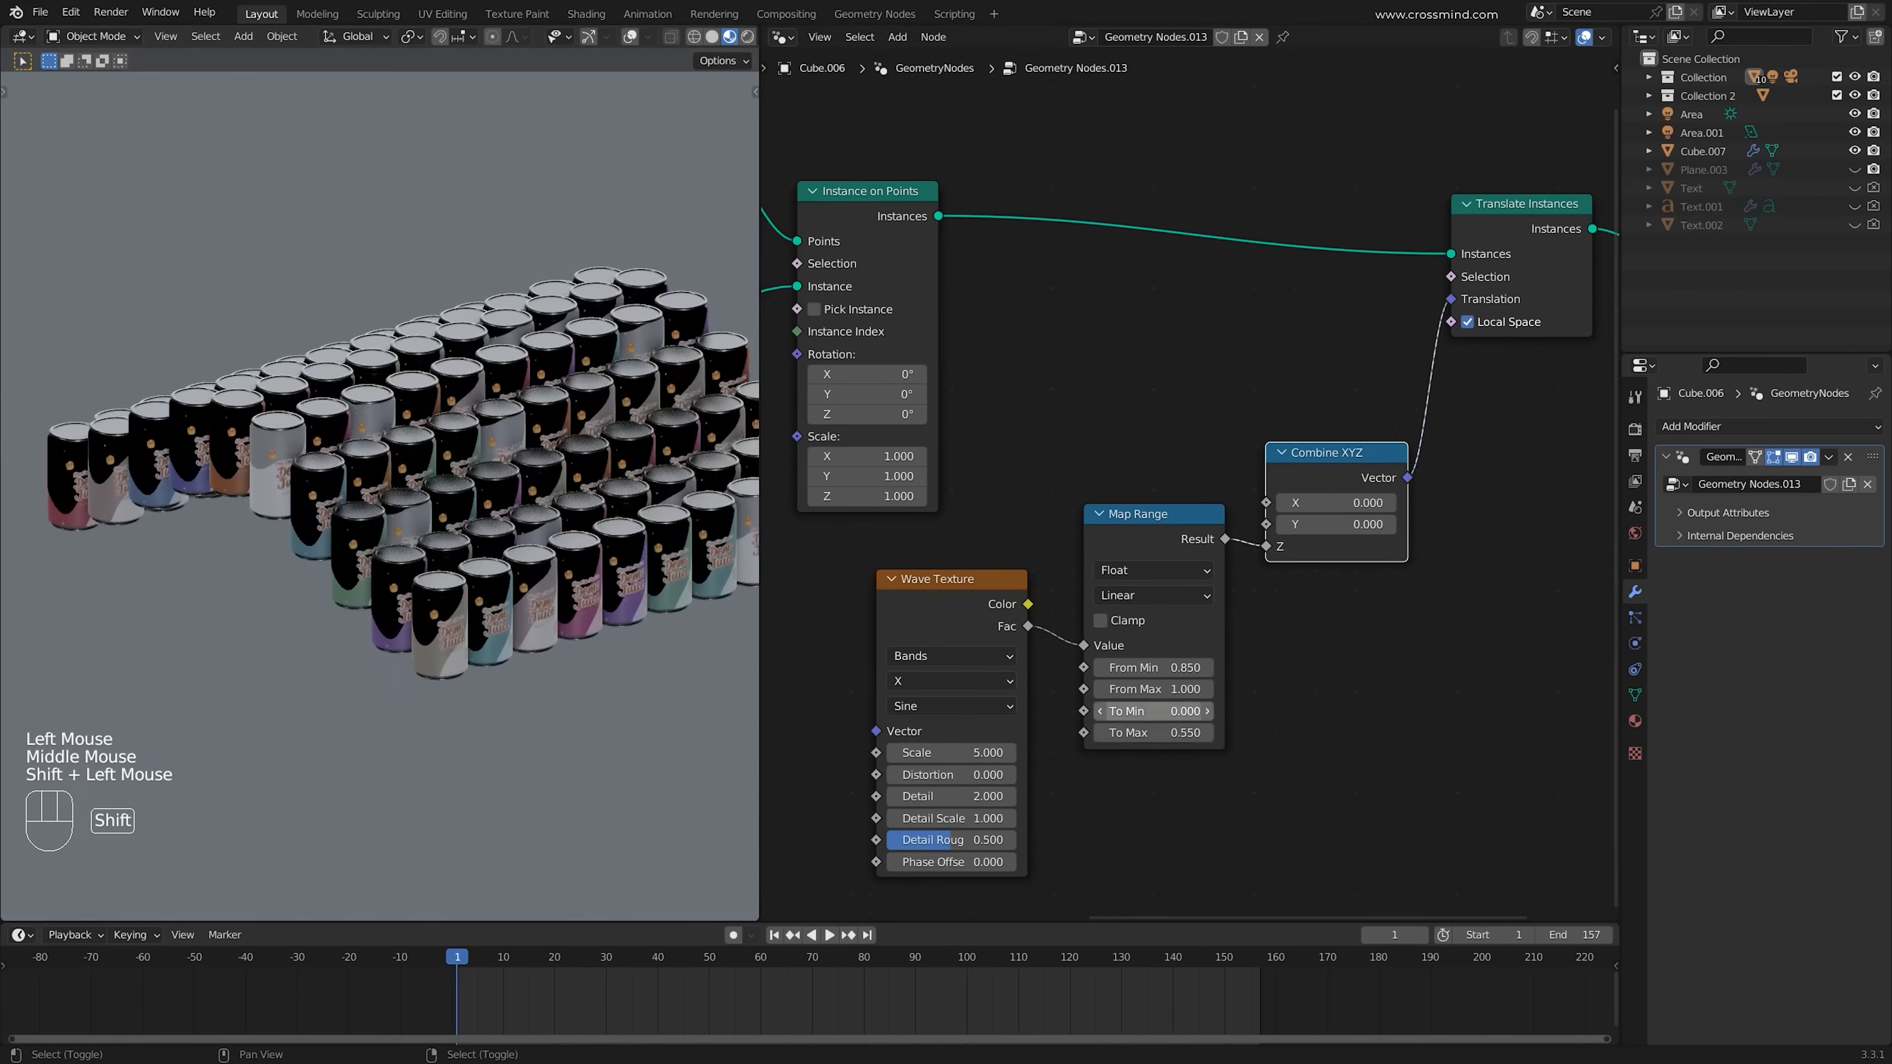
mouse_move(1153, 668)
shift+mouse_down()
mouse_move(1184, 668)
mouse_move(1147, 668)
shift+mouse_up()
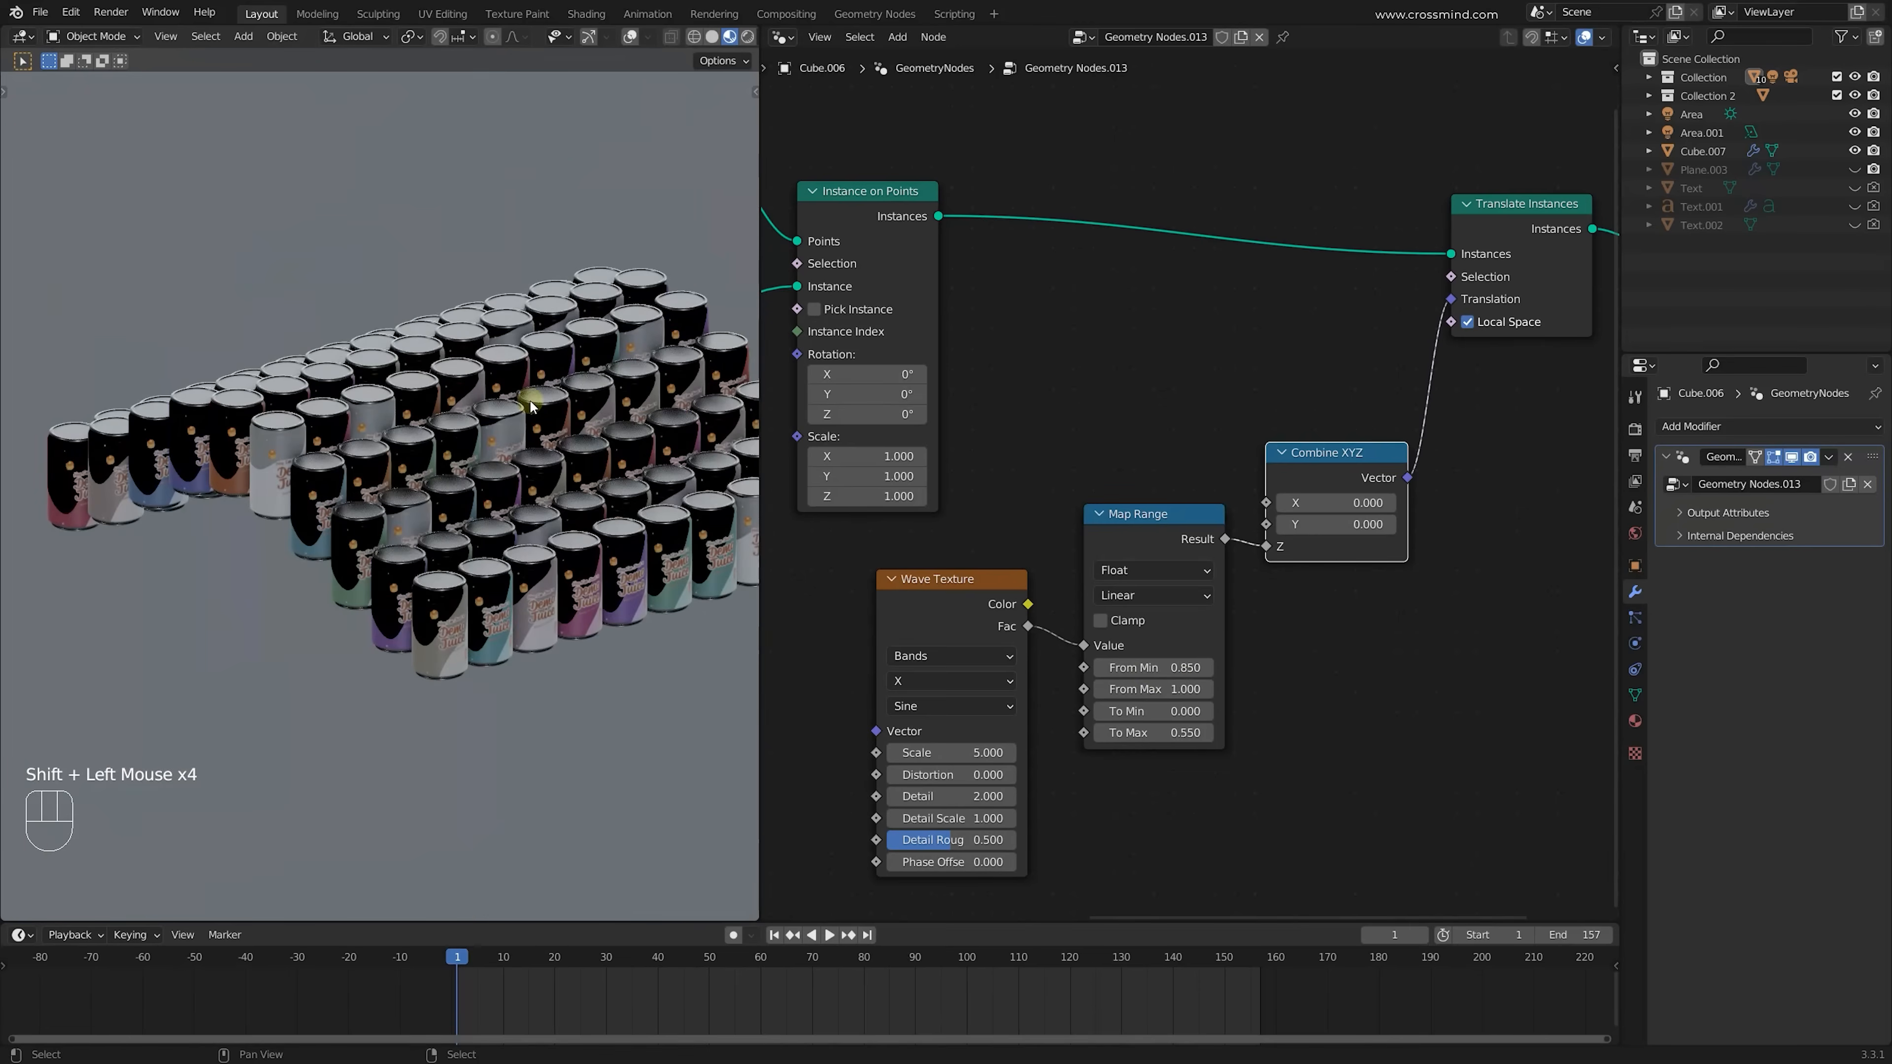
Enable Clamp on the Map Range node and set From Max to 0.980 and To Max to 4.100
drag(950, 523, 1228, 714)
click(1100, 620)
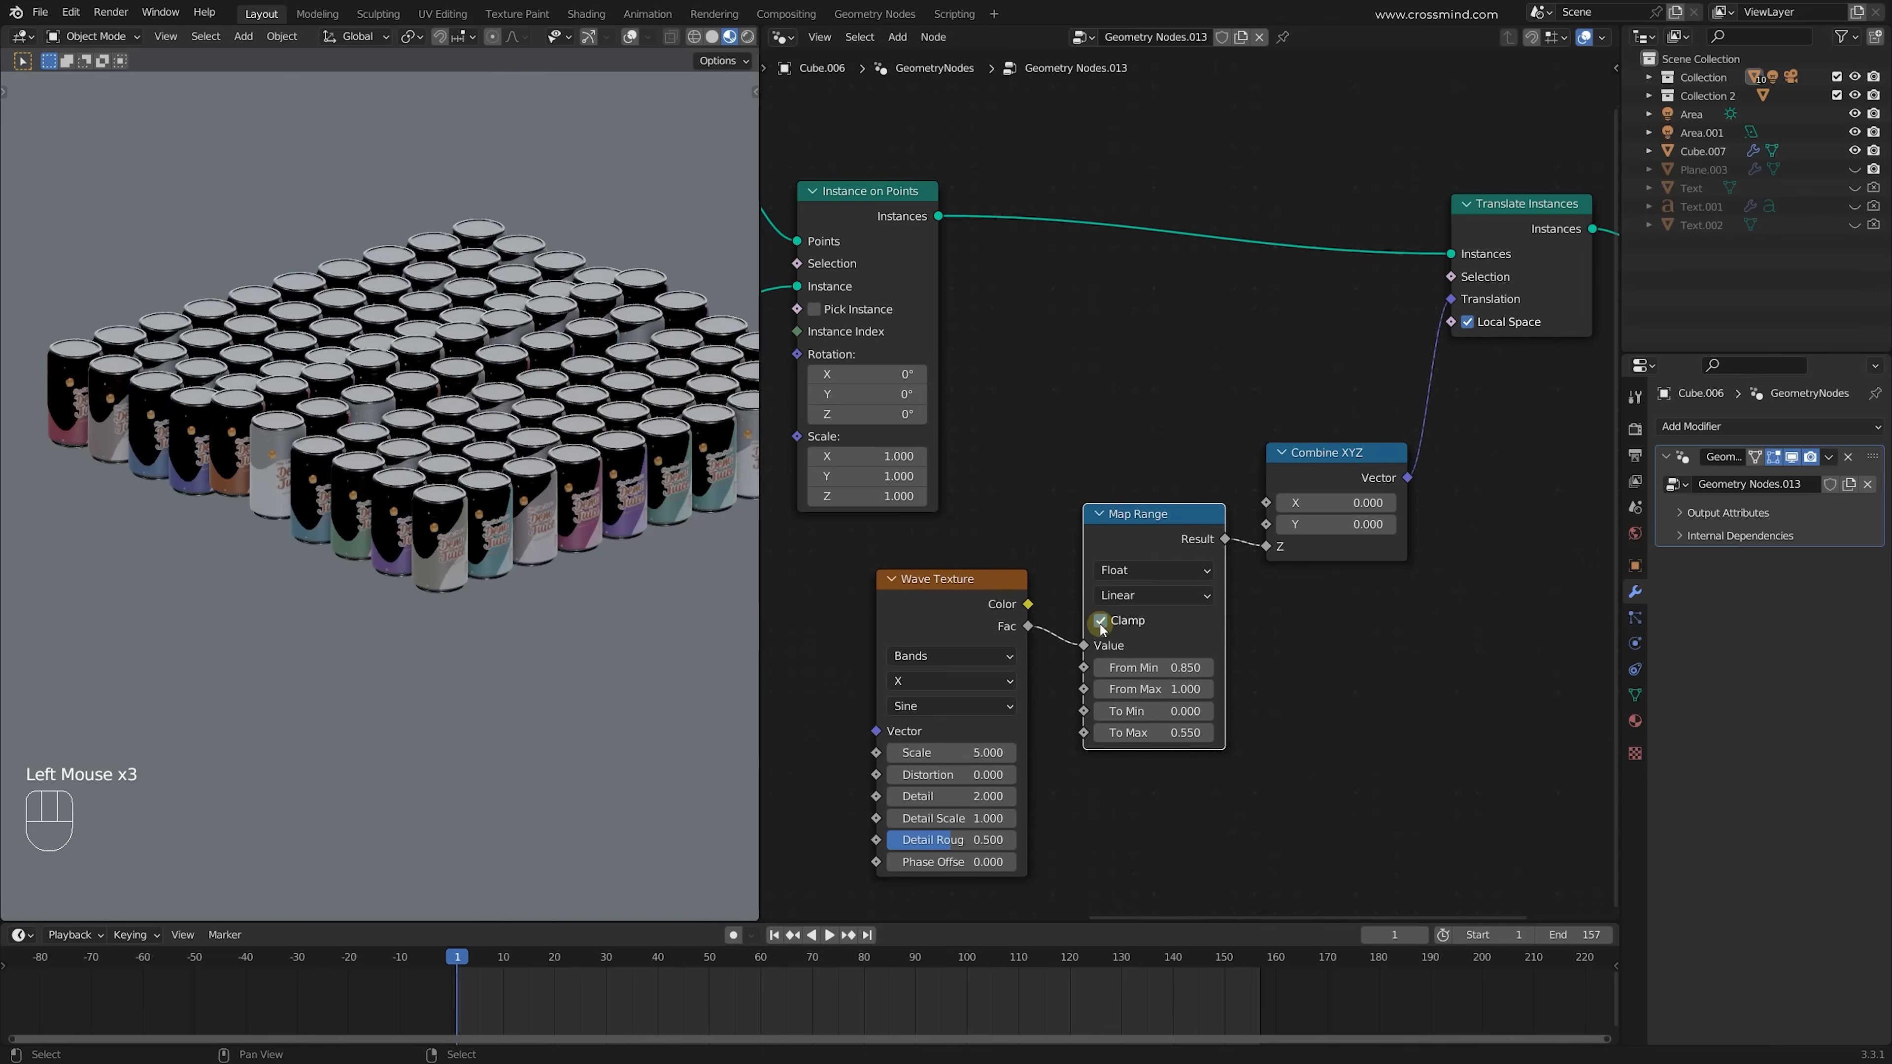
shift+drag(1148, 733, 1149, 669)
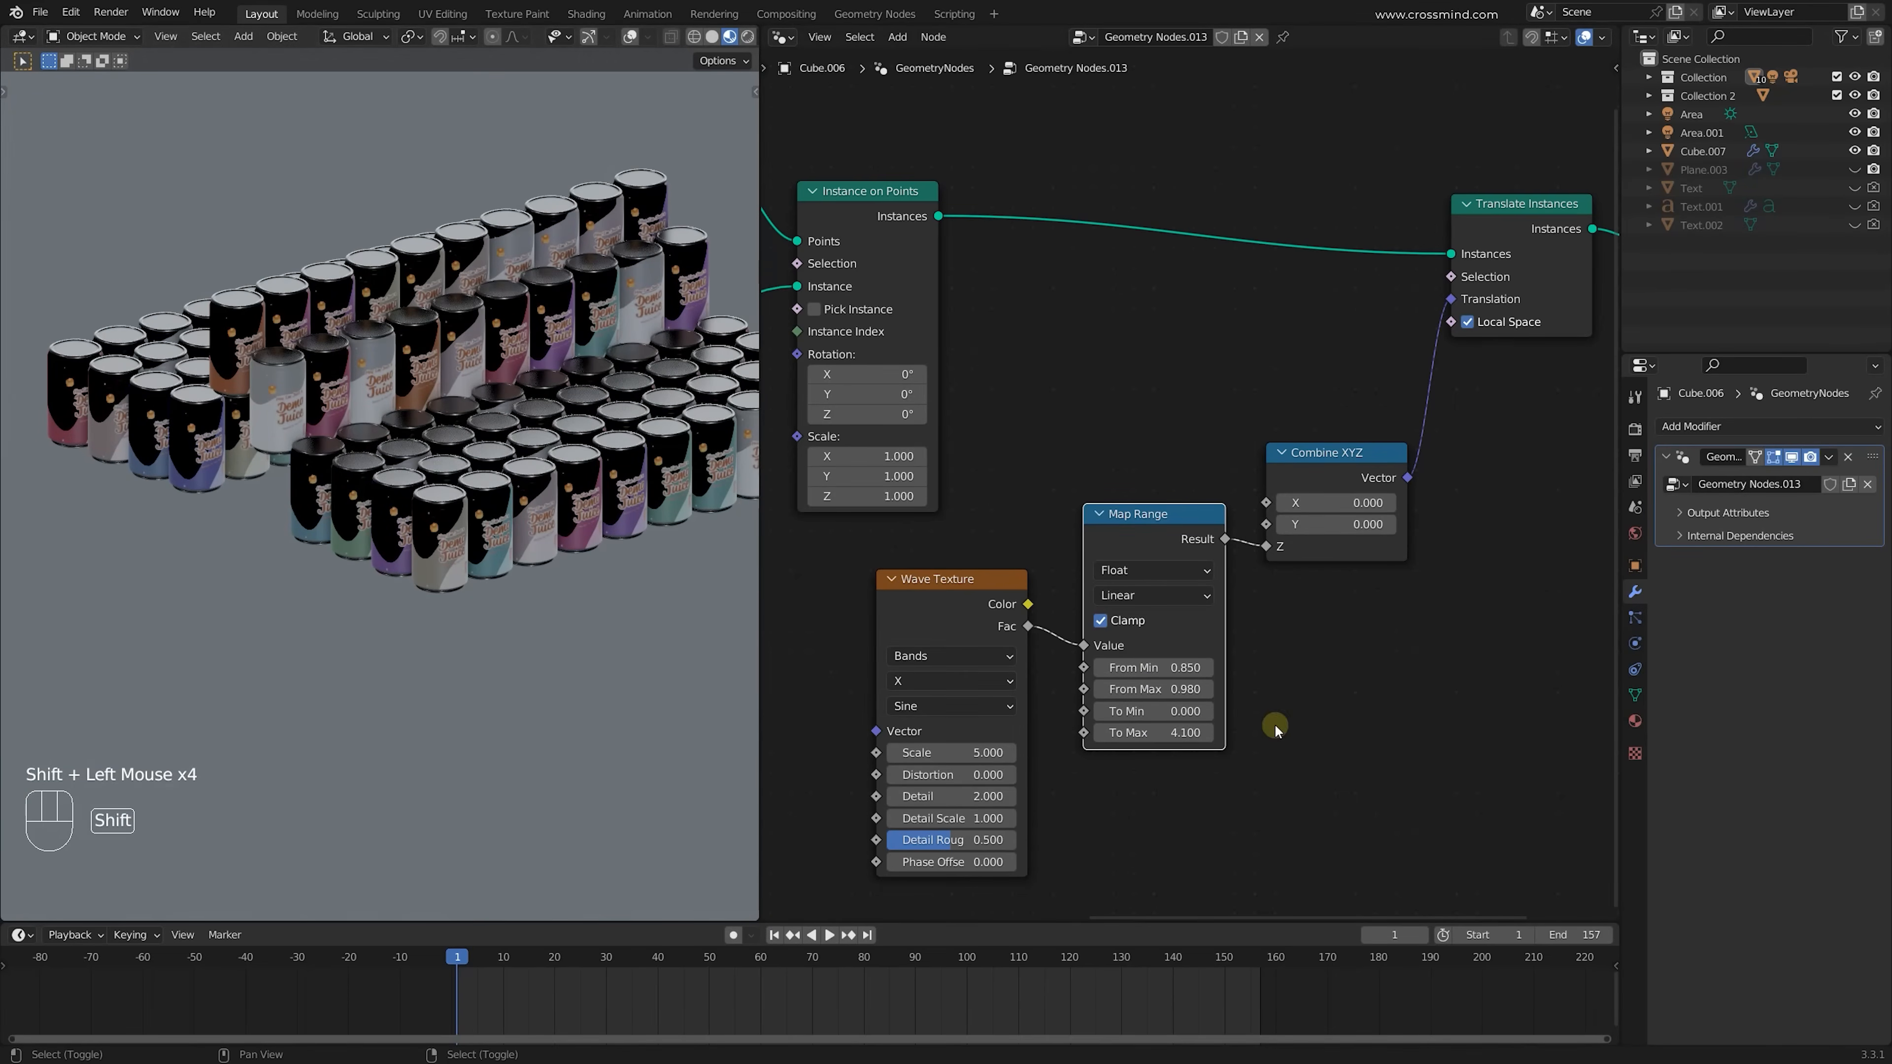
shift+click(918, 739)
shift+right_click(941, 756)
shift+drag(941, 775, 1039, 775)
shift+right_click(1039, 775)
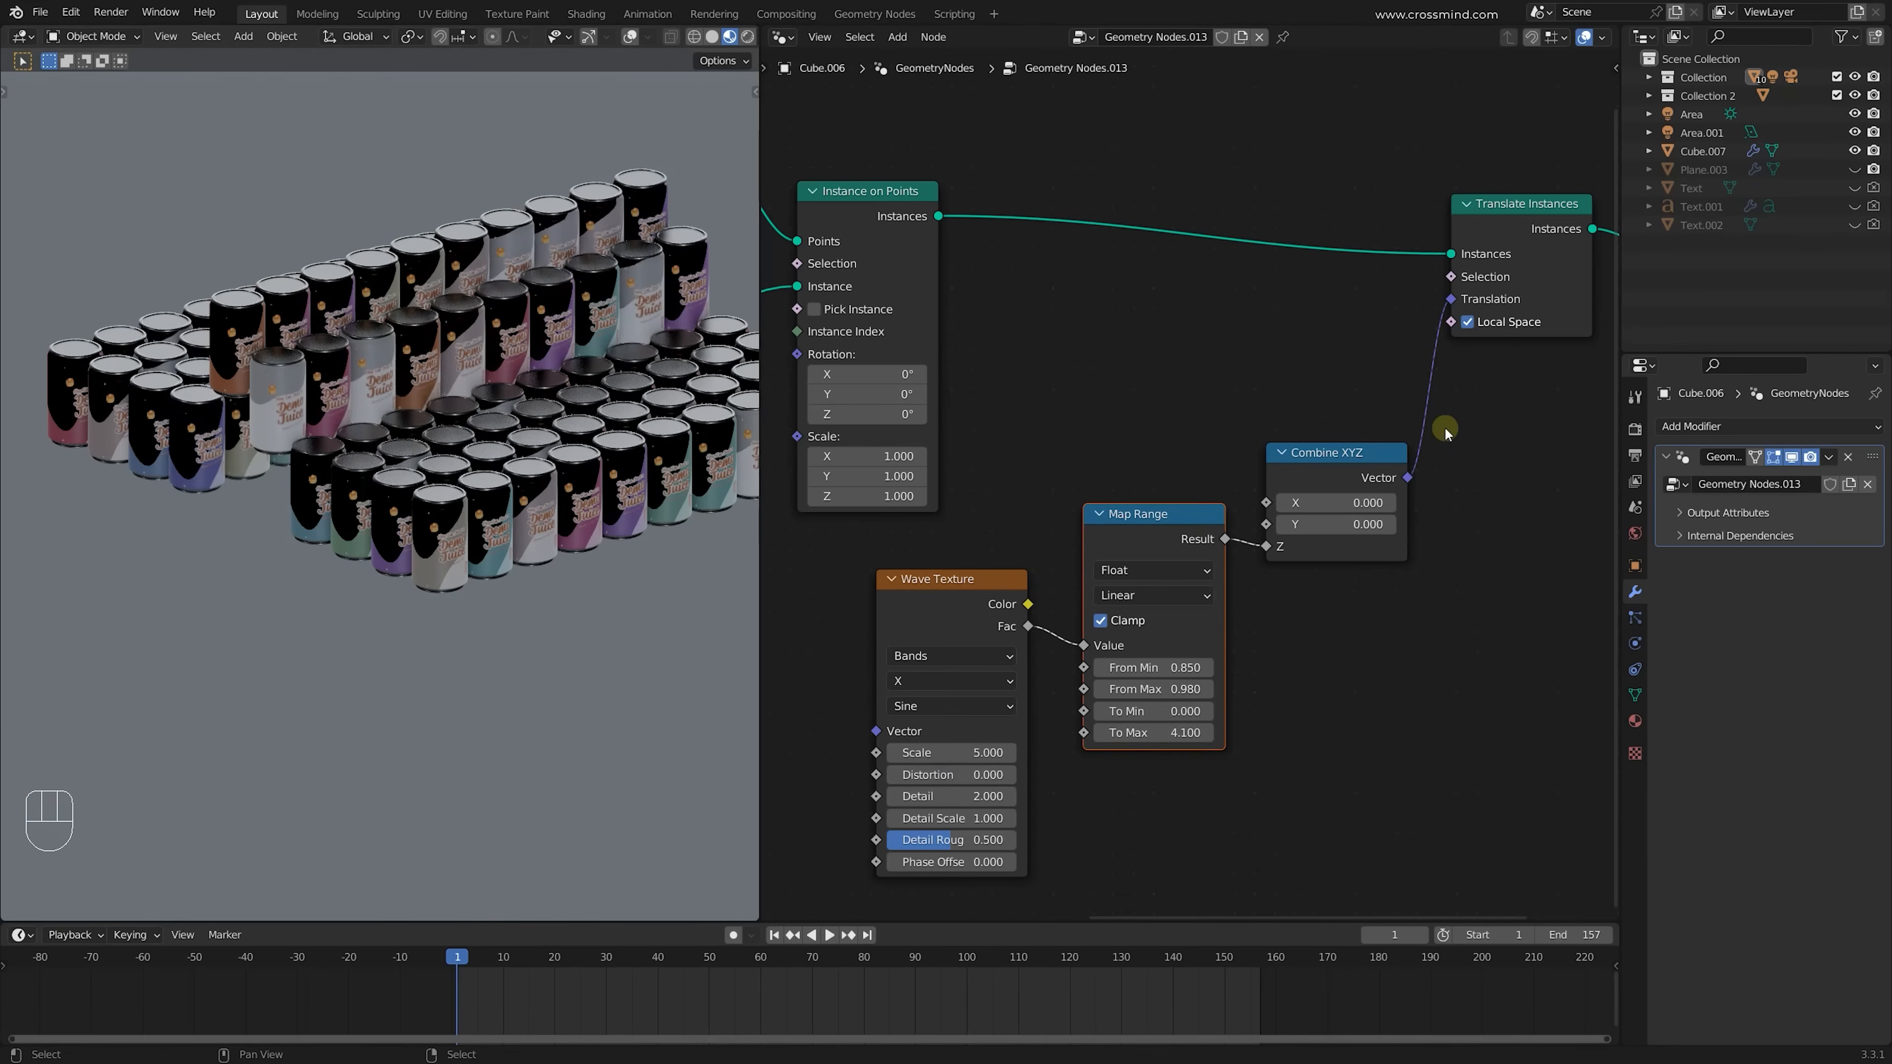
Adjust the positions of the Combine XYZ and Translate Instances nodes to space them out
middle_drag(1370, 325, 1306, 368)
click(1277, 521)
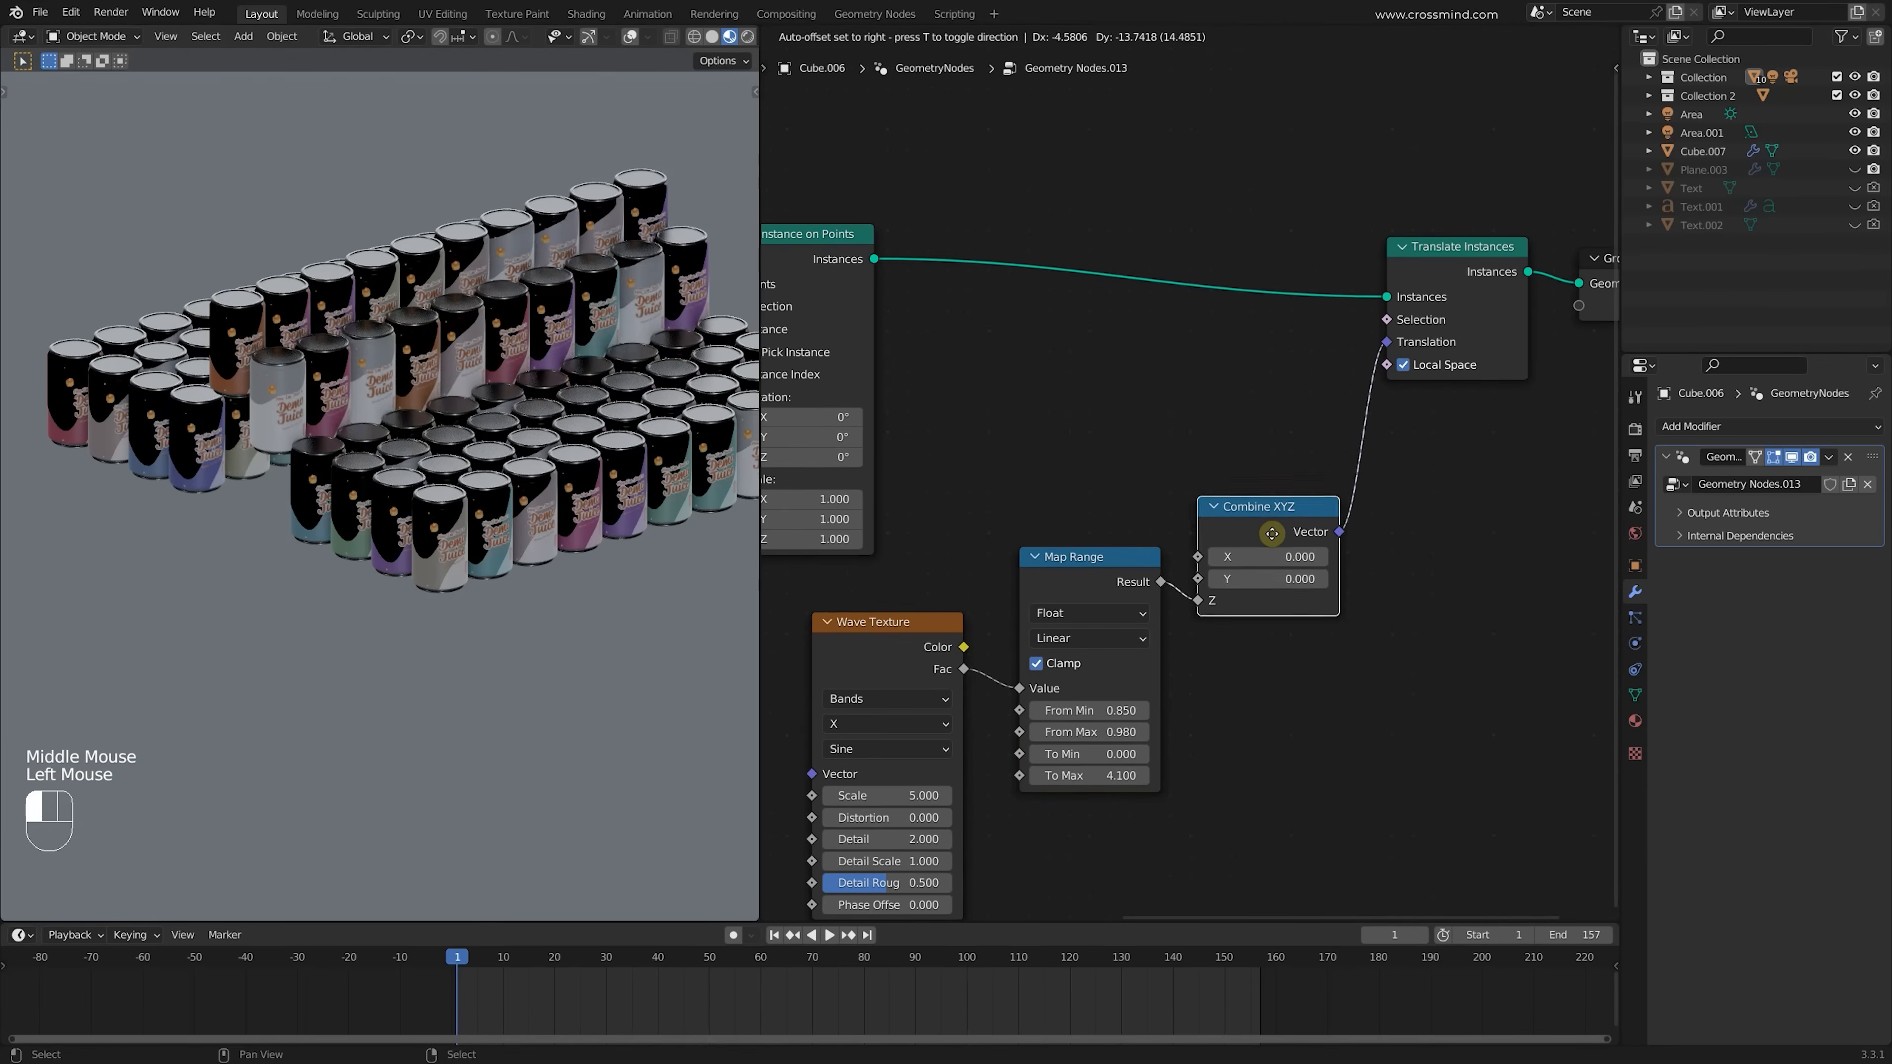
middle_drag(1406, 478, 1343, 530)
drag(1275, 241, 1407, 468)
drag(1419, 294, 1429, 260)
middle_drag(1375, 461, 1384, 522)
scroll(1385, 522, up, 1)
middle_drag(1186, 530, 963, 562)
drag(1364, 432, 1344, 416)
Review the node chain from Wave Texture through Map Range and Combine XYZ to the Translation input
middle_drag(1110, 570, 1451, 279)
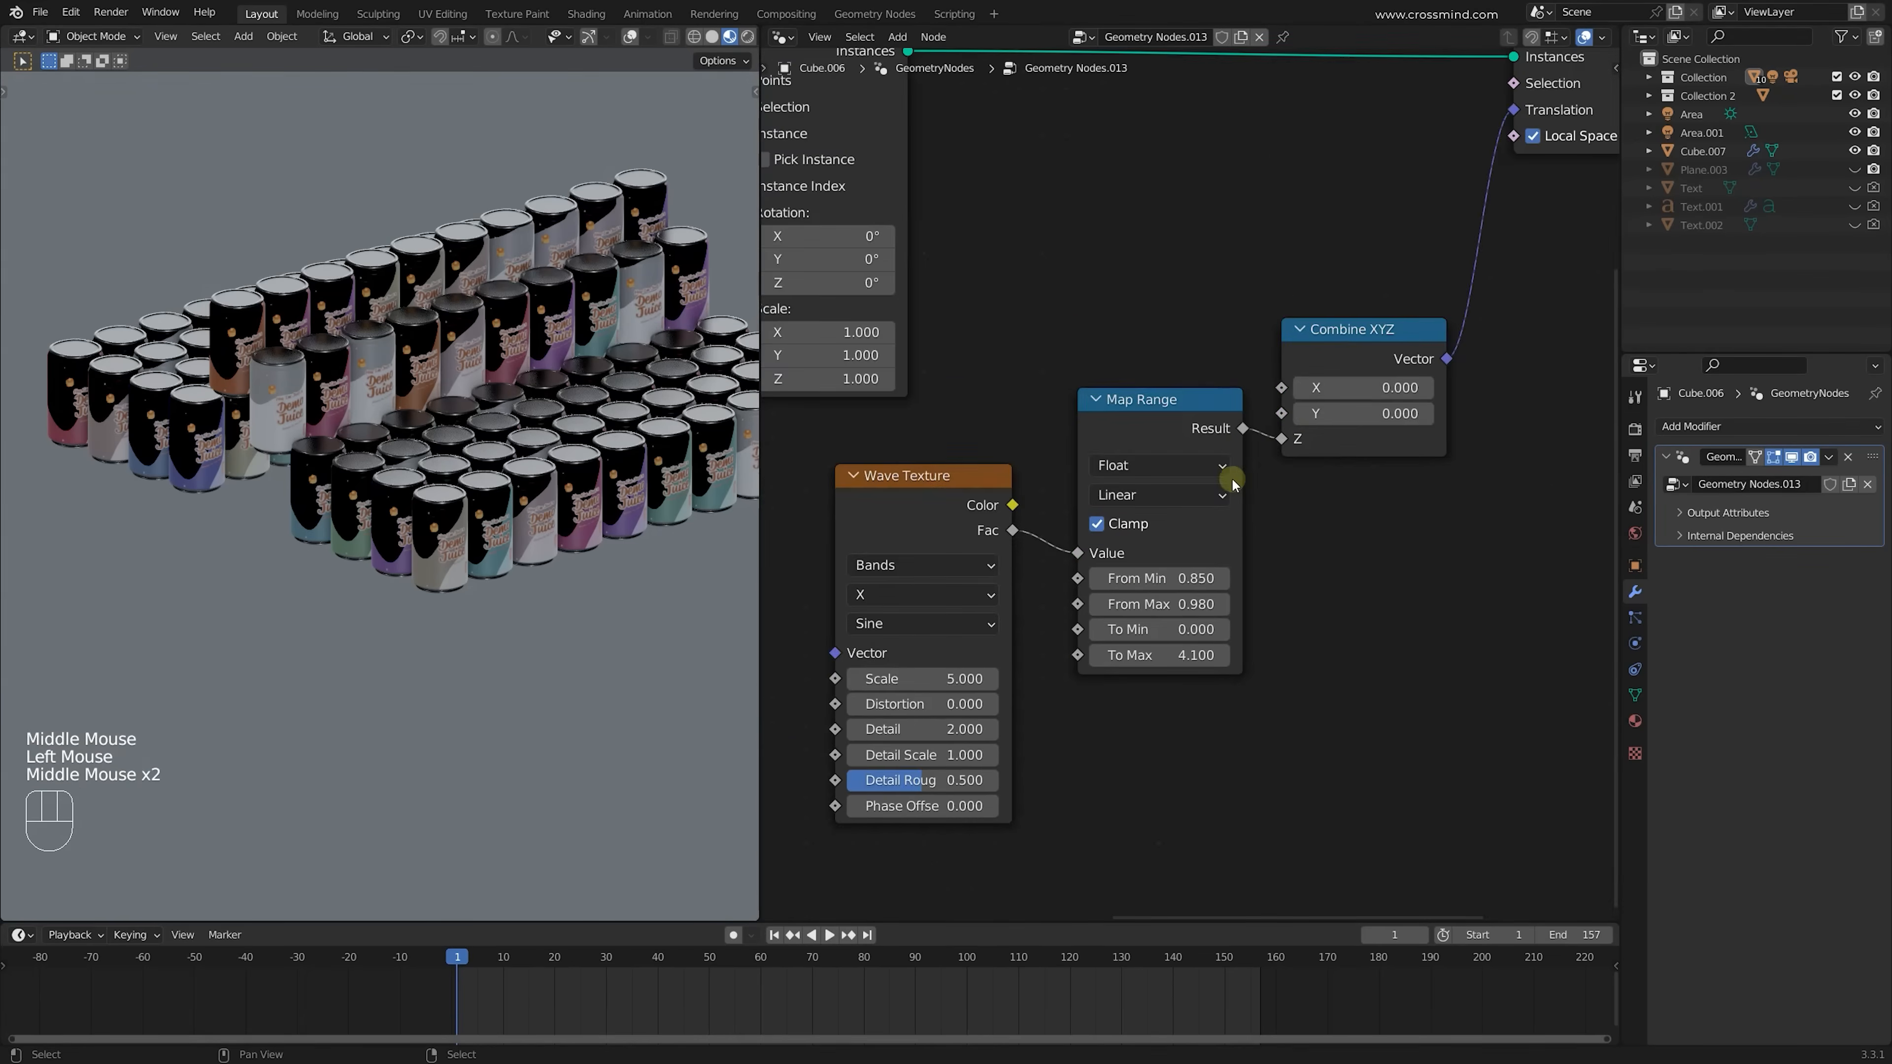
scroll(849, 604, down, 1)
drag(872, 825, 1355, 448)
middle_drag(1348, 520, 1166, 642)
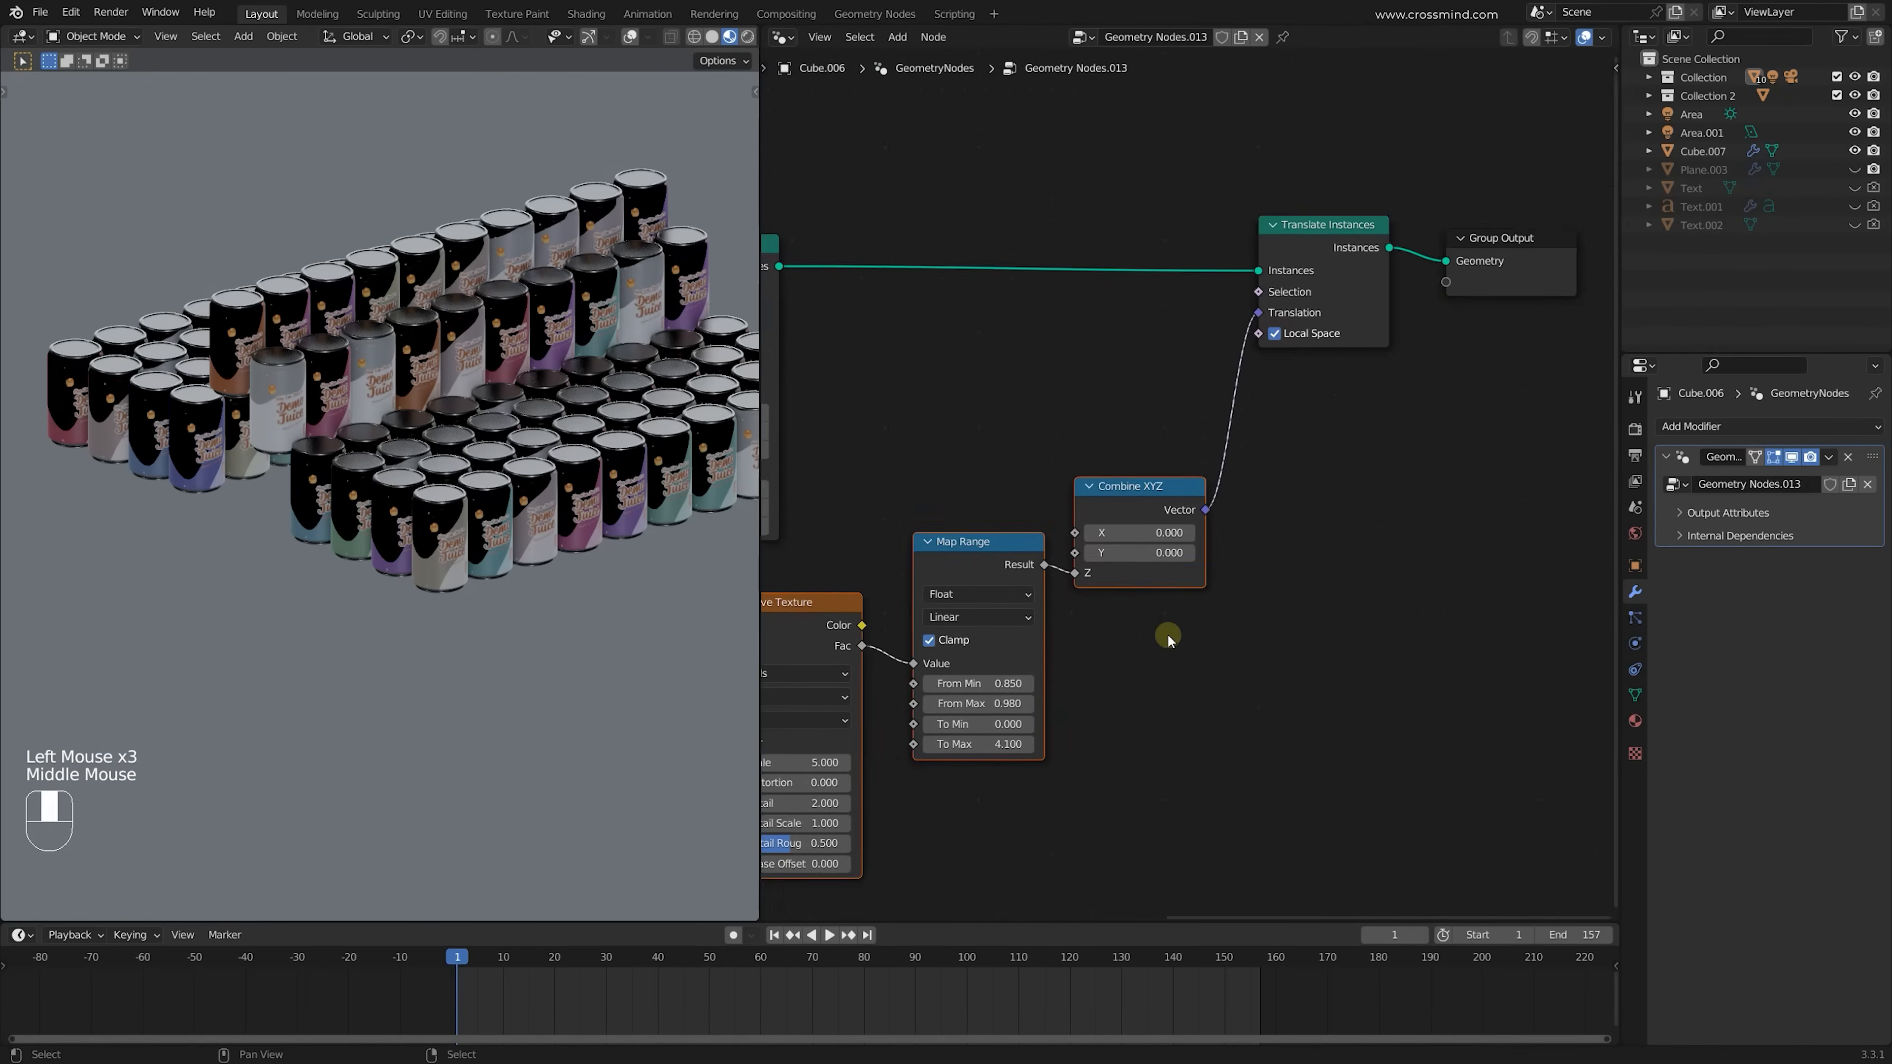
scroll(1261, 298, up, 1)
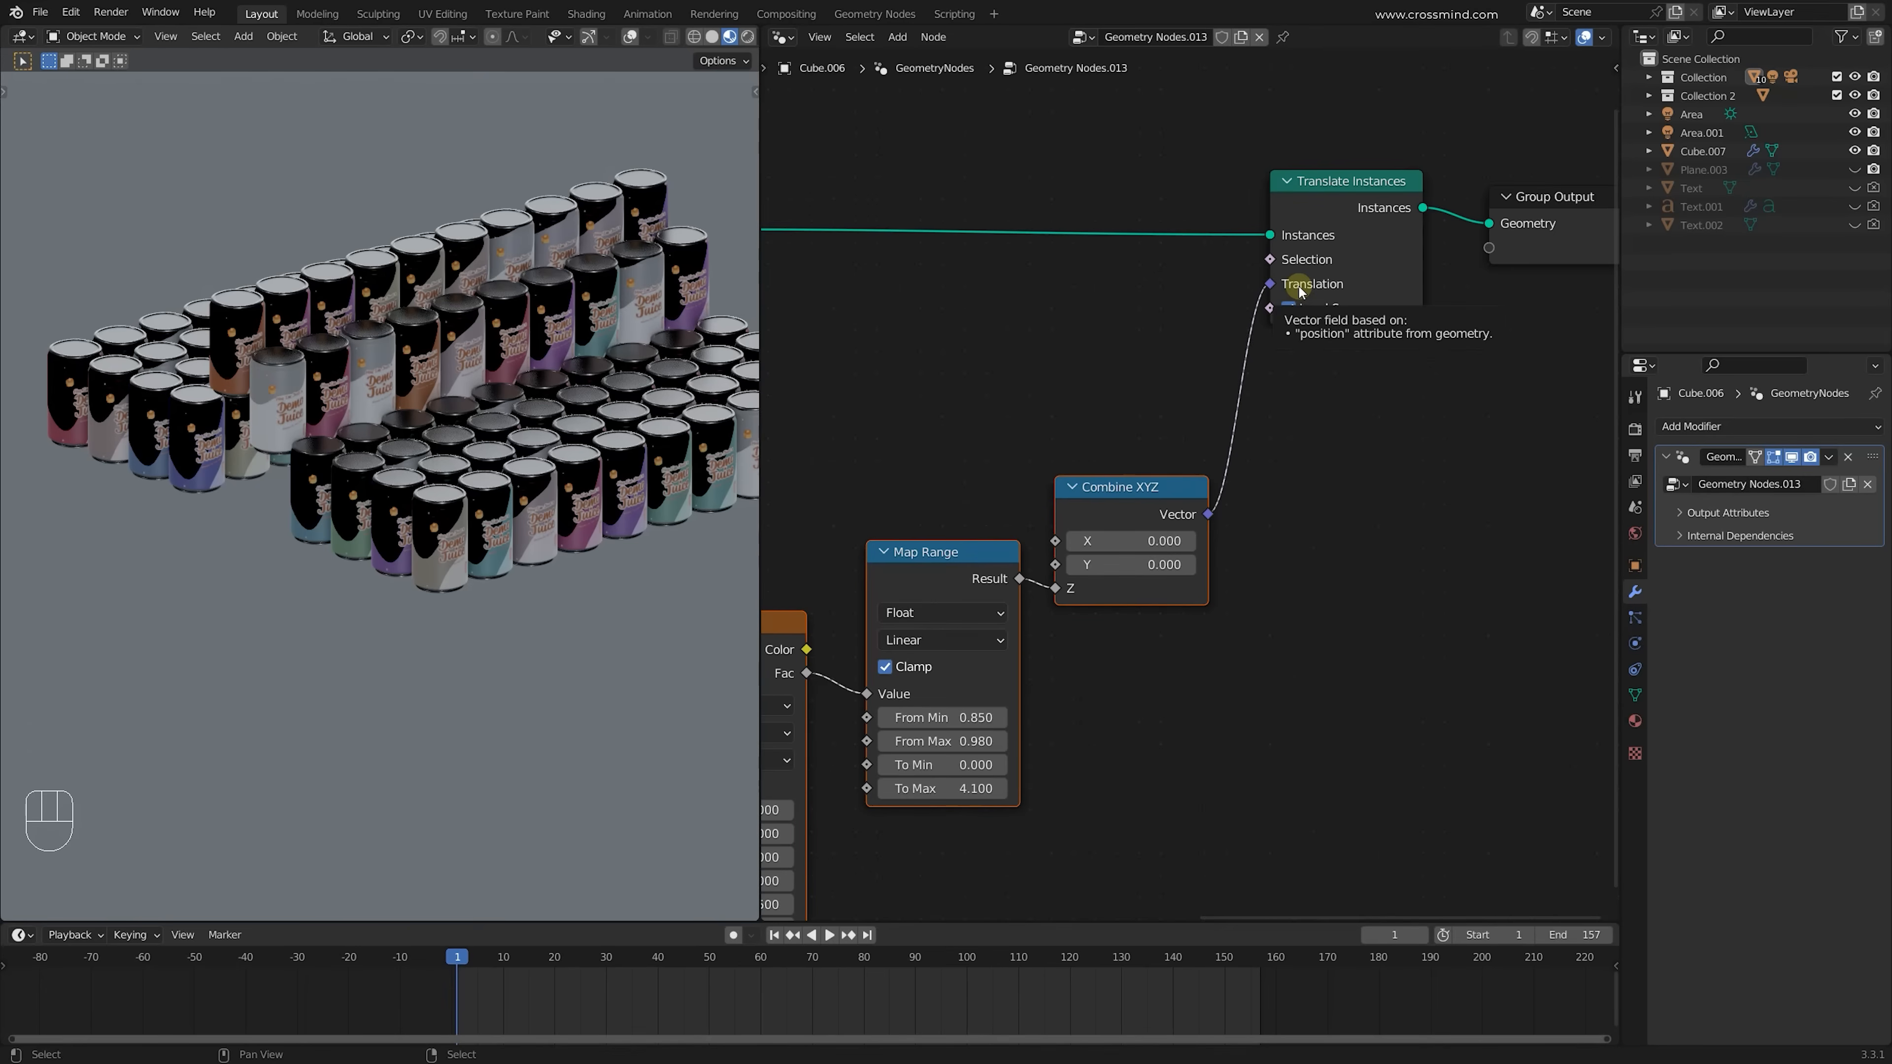
middle_drag(1266, 414, 1287, 414)
scroll(1287, 414, down, 1)
mouse_move(1183, 492)
middle_down()
mouse_move(1255, 491)
mouse_move(1195, 522)
middle_up()
scroll(1195, 523, up, 2)
click(1370, 525)
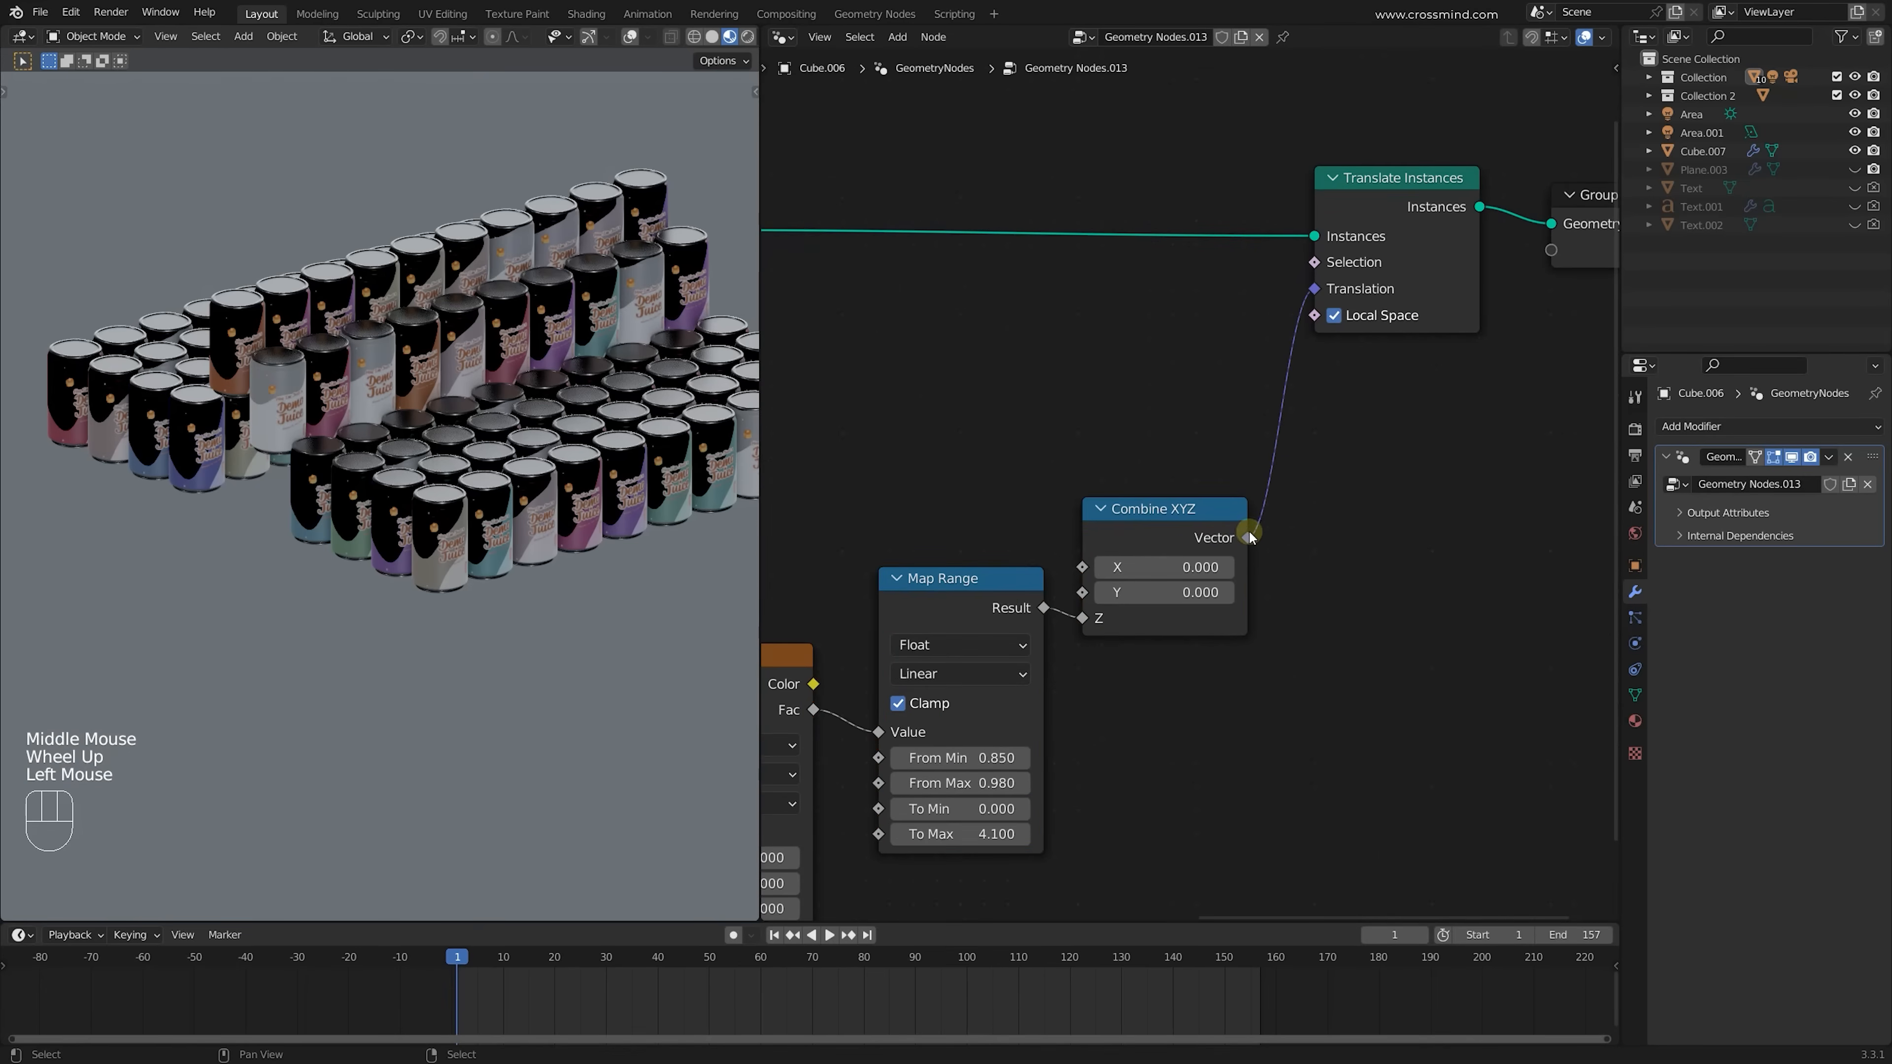
middle_drag(1163, 471, 1332, 361)
scroll(1378, 321, down, 1)
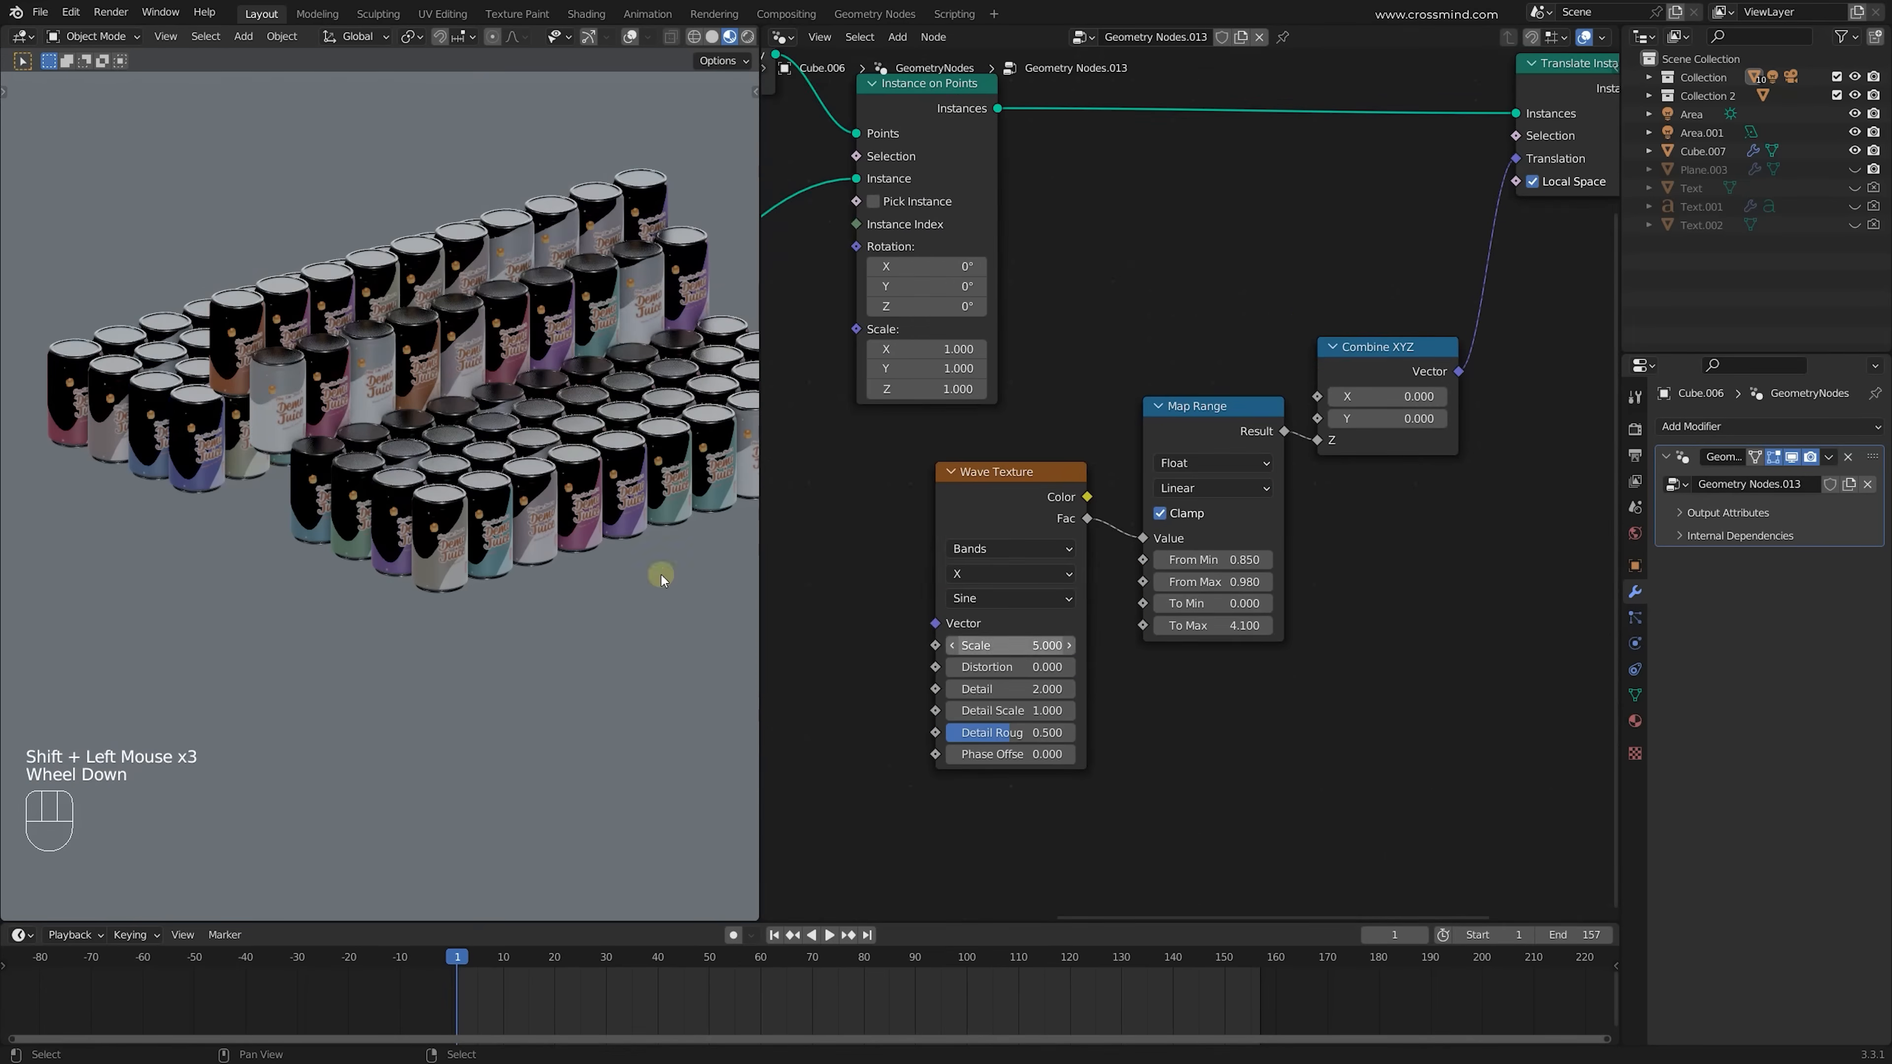
Add a Musgrave Texture node and connect its Height output to the Value input of Map Range
middle_drag(660, 572, 498, 636)
middle_drag(1143, 602, 1181, 594)
key(shift+a)
click(1175, 589)
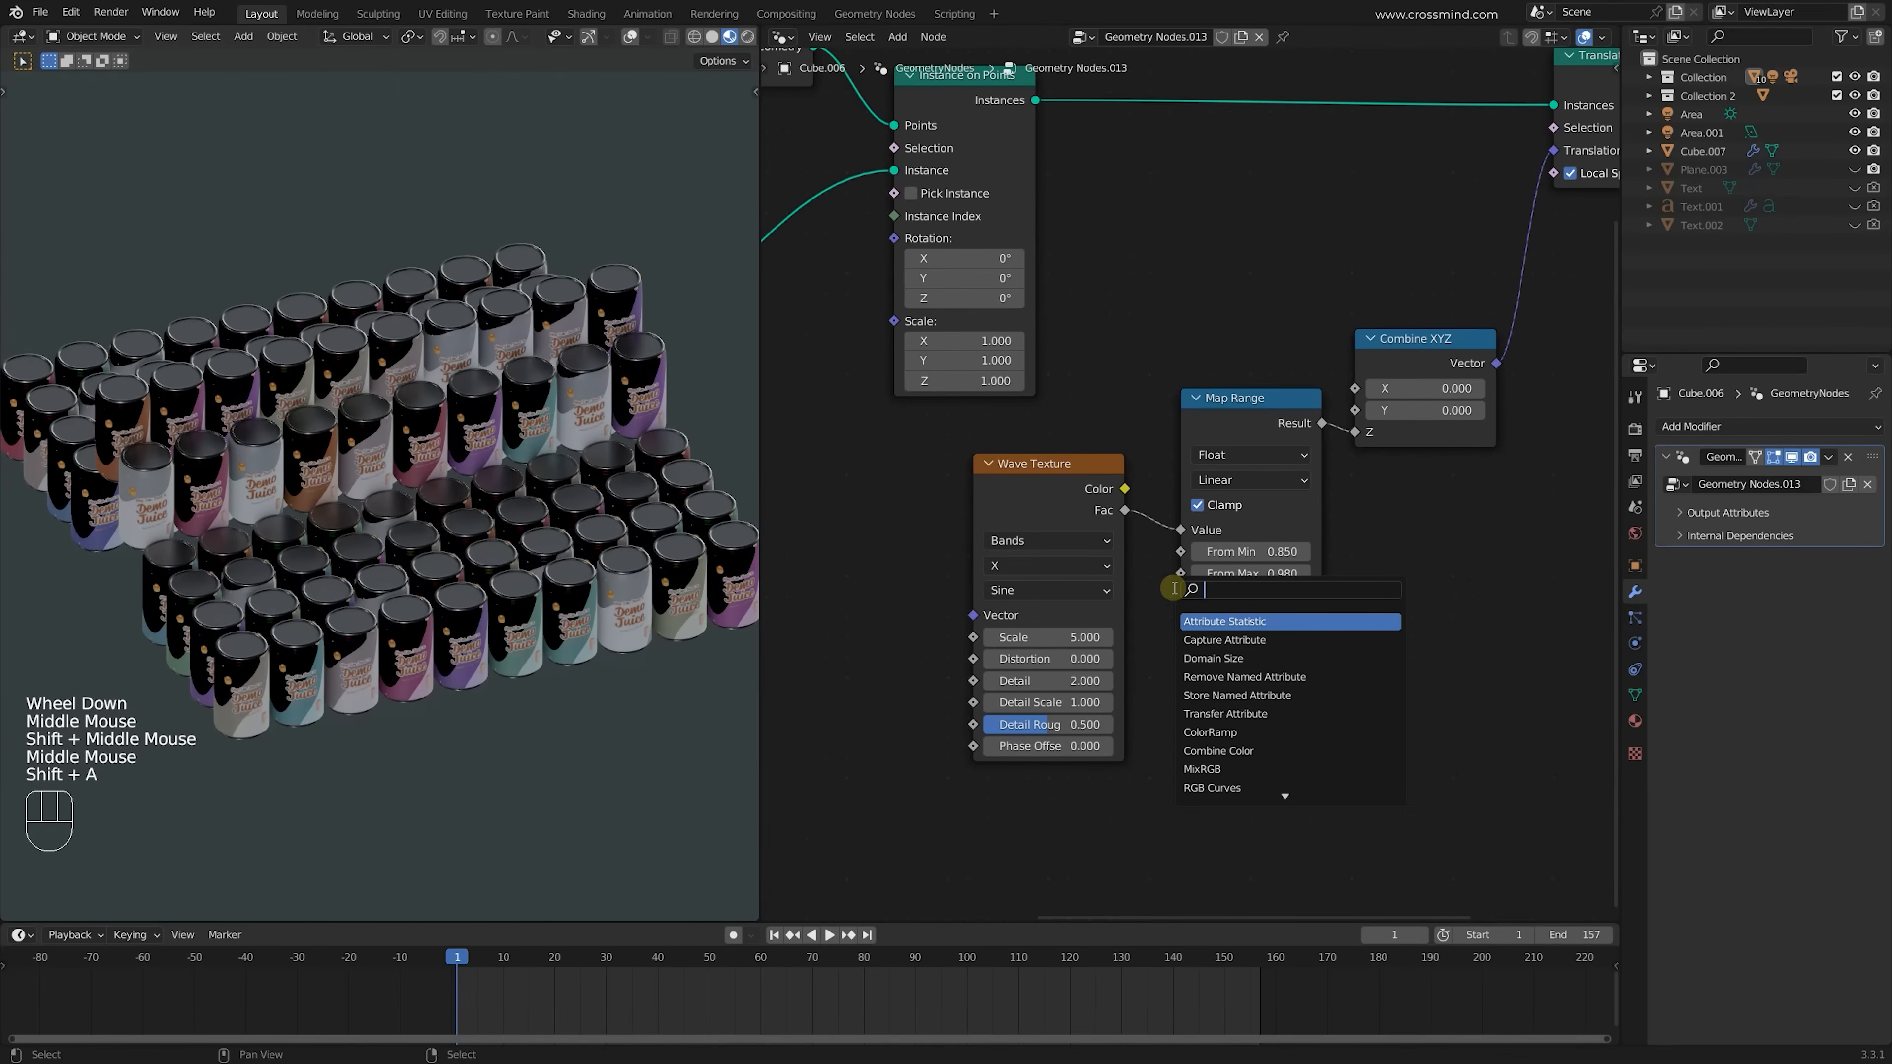
text(musgrave)
key(Return)
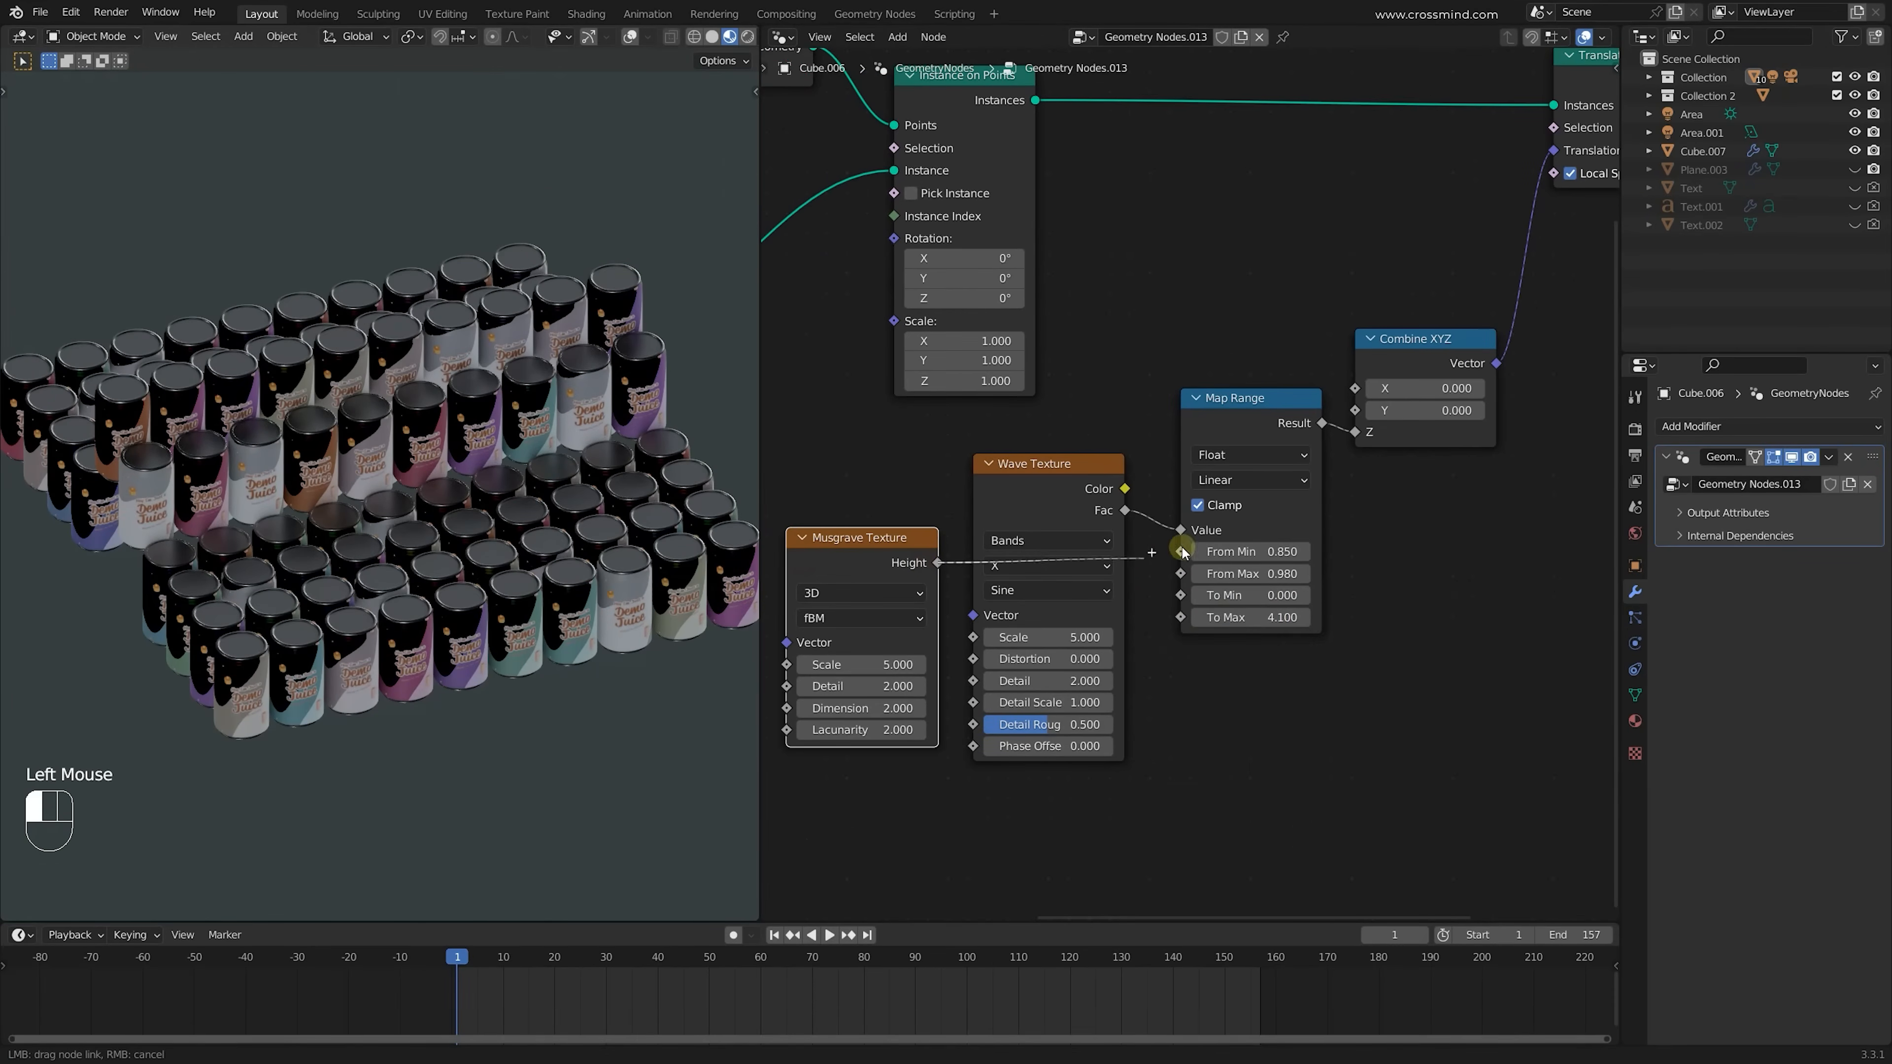
drag(1183, 552, 1095, 555)
Set the Musgrave Texture to 4D with Scale 0.140 and Detail 2.670, and Map Range's From Min to -0.150
shift+drag(864, 665, 894, 694)
middle_drag(861, 593, 1042, 551)
ctrl+scroll(1042, 552, down, 1)
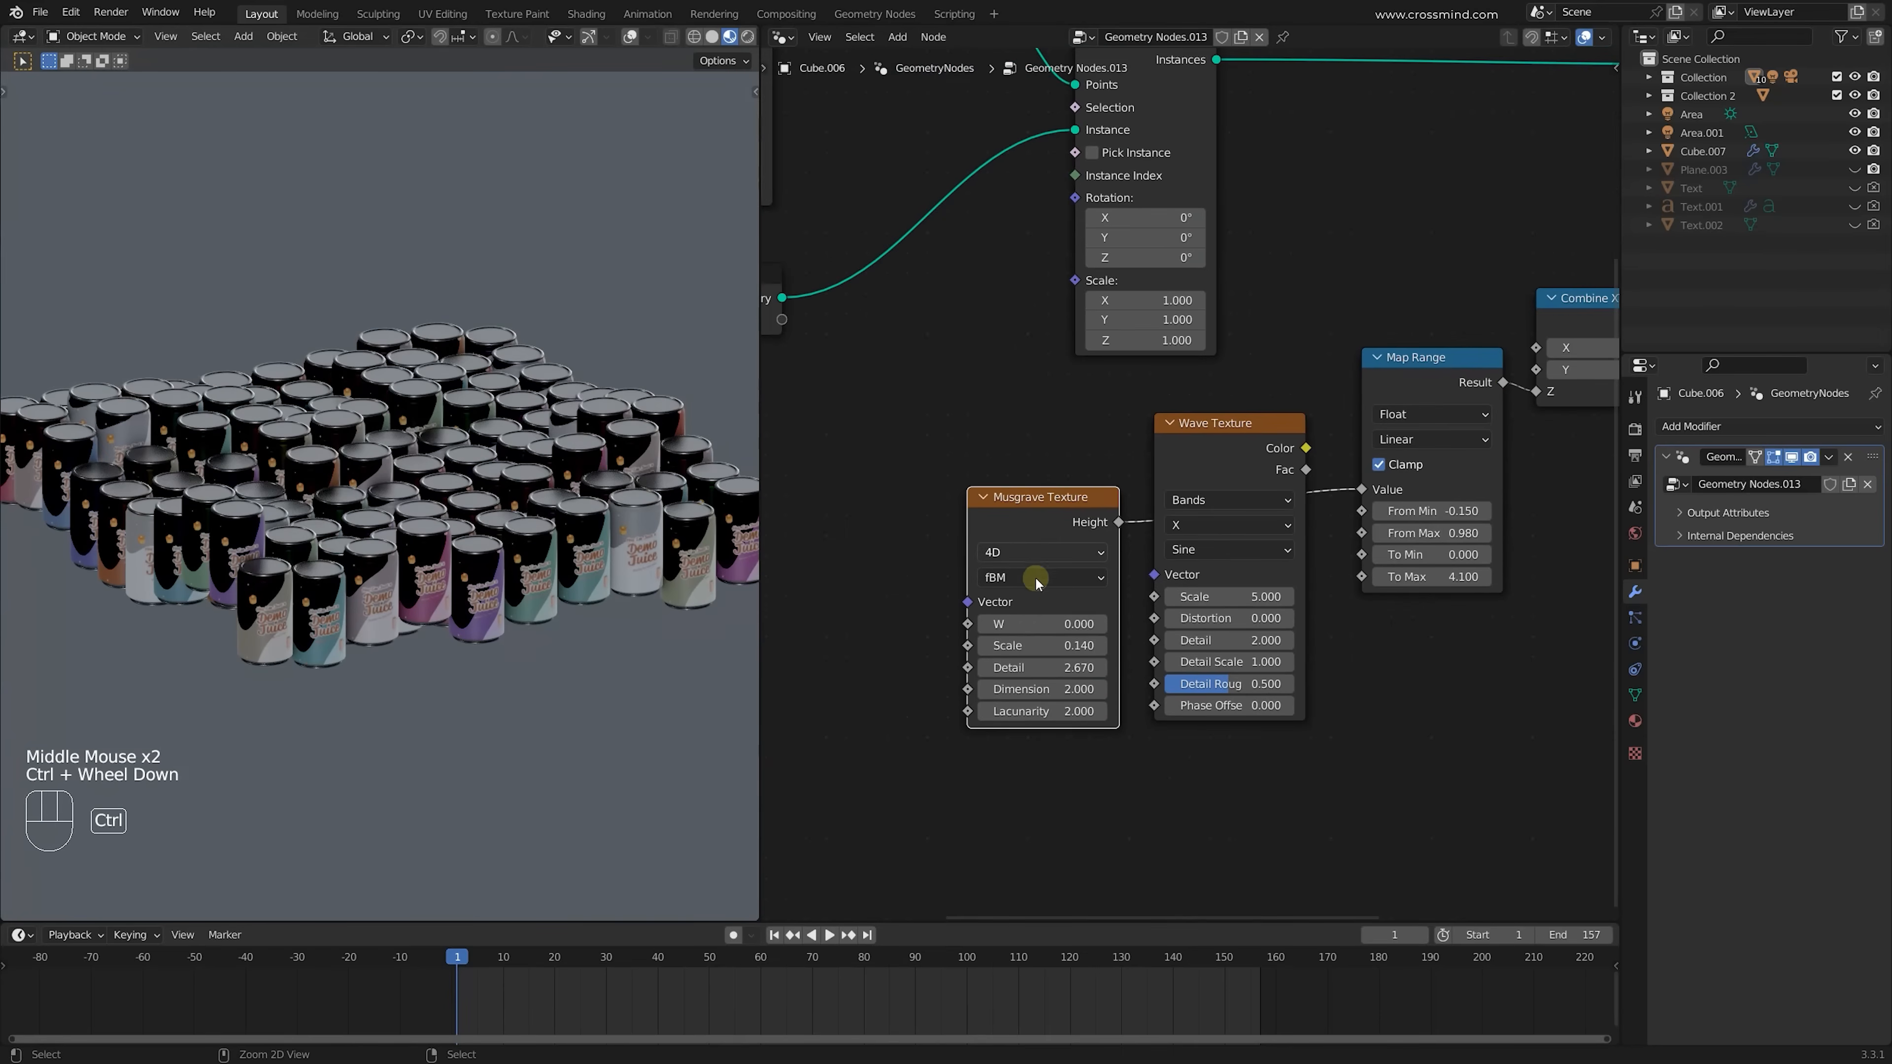
shift+drag(1044, 624, 1170, 624)
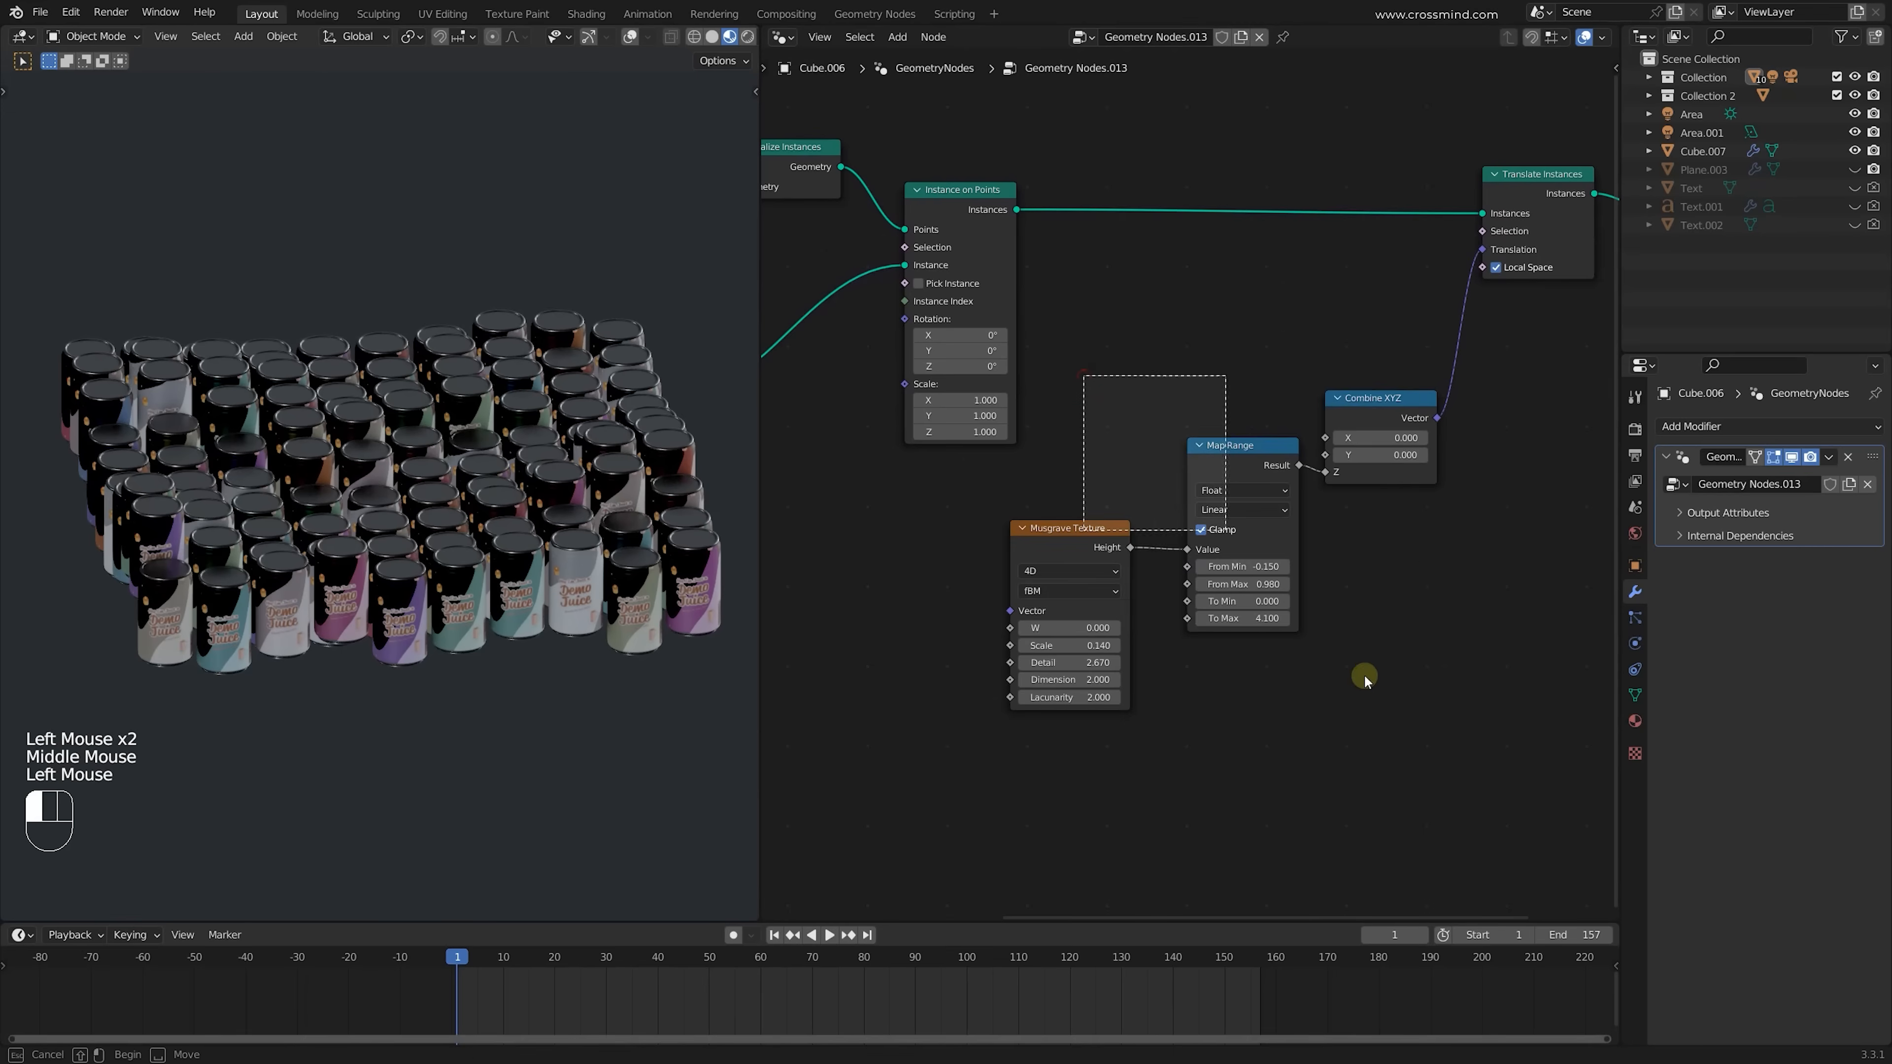
Move the Musgrave Texture node slightly closer to Map Range and select it together with Map Range and Combine XYZ
middle_drag(1399, 666, 1341, 664)
scroll(1340, 664, up, 1)
click(1117, 410)
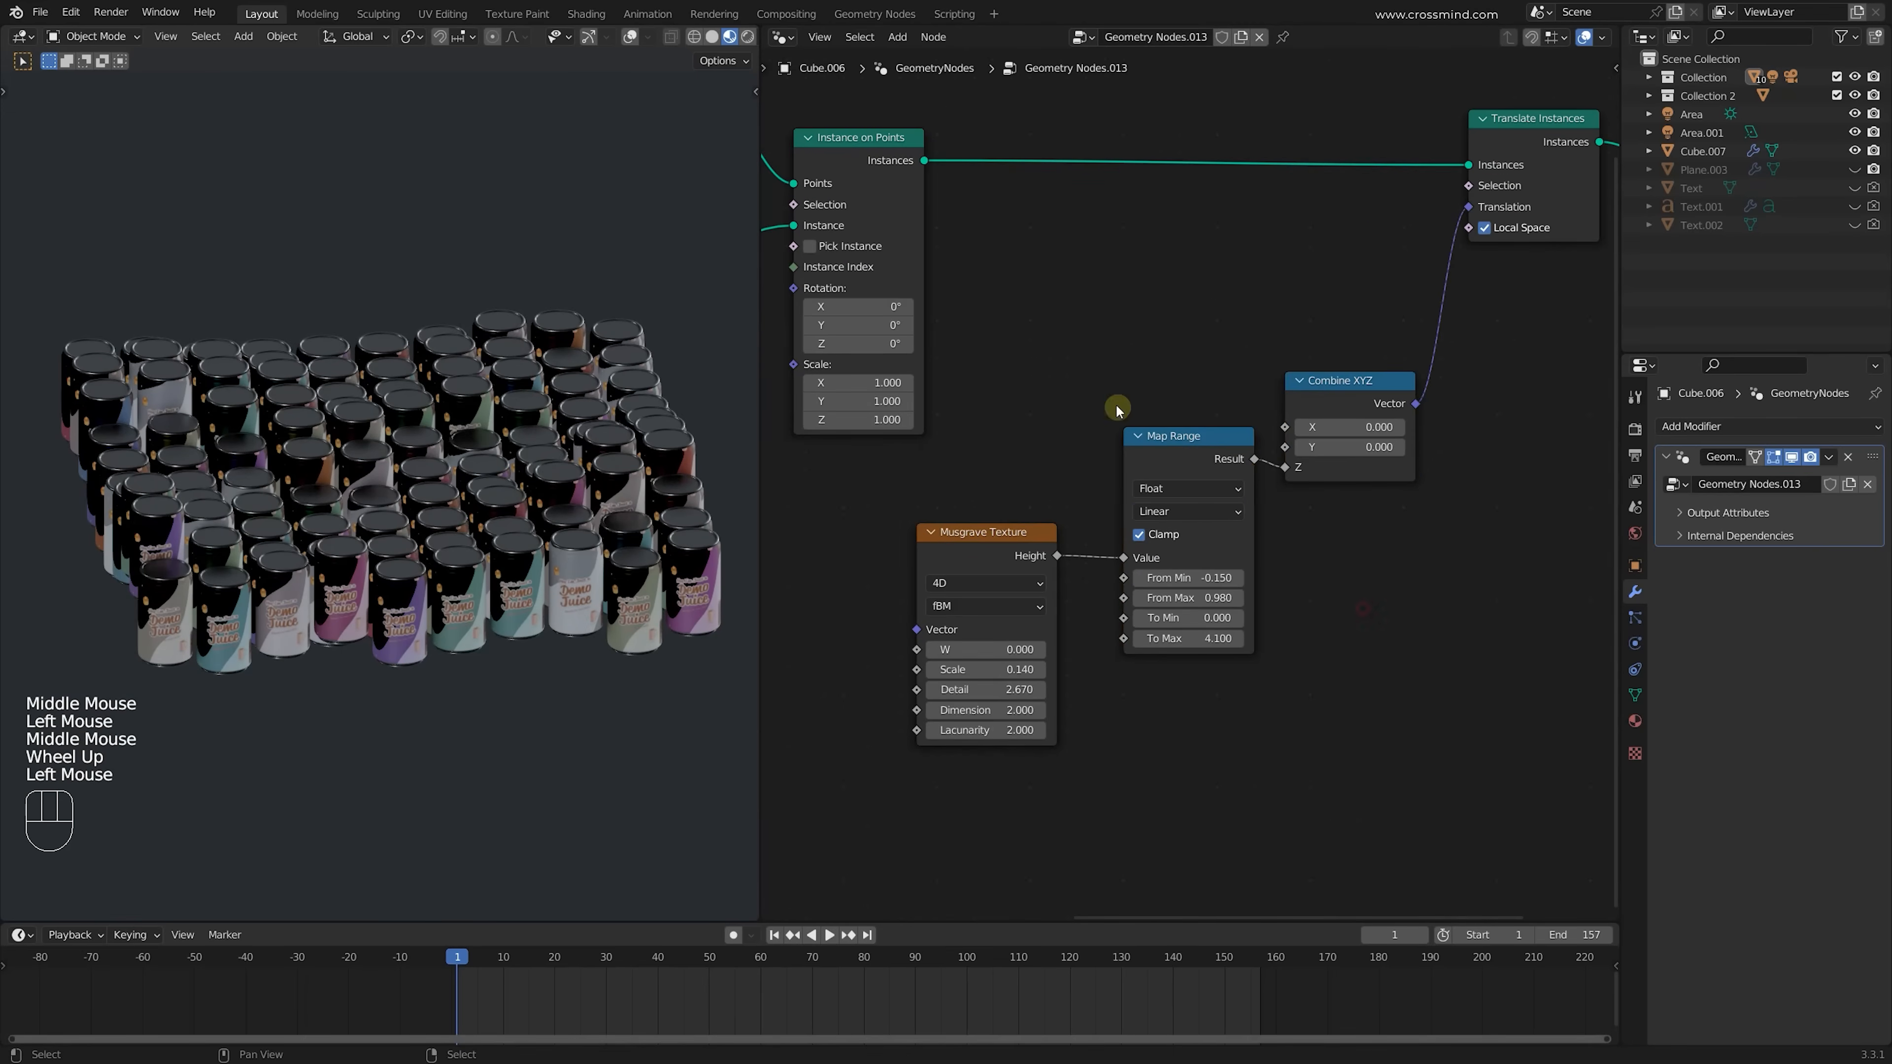
drag(1013, 305, 1360, 790)
click(1379, 700)
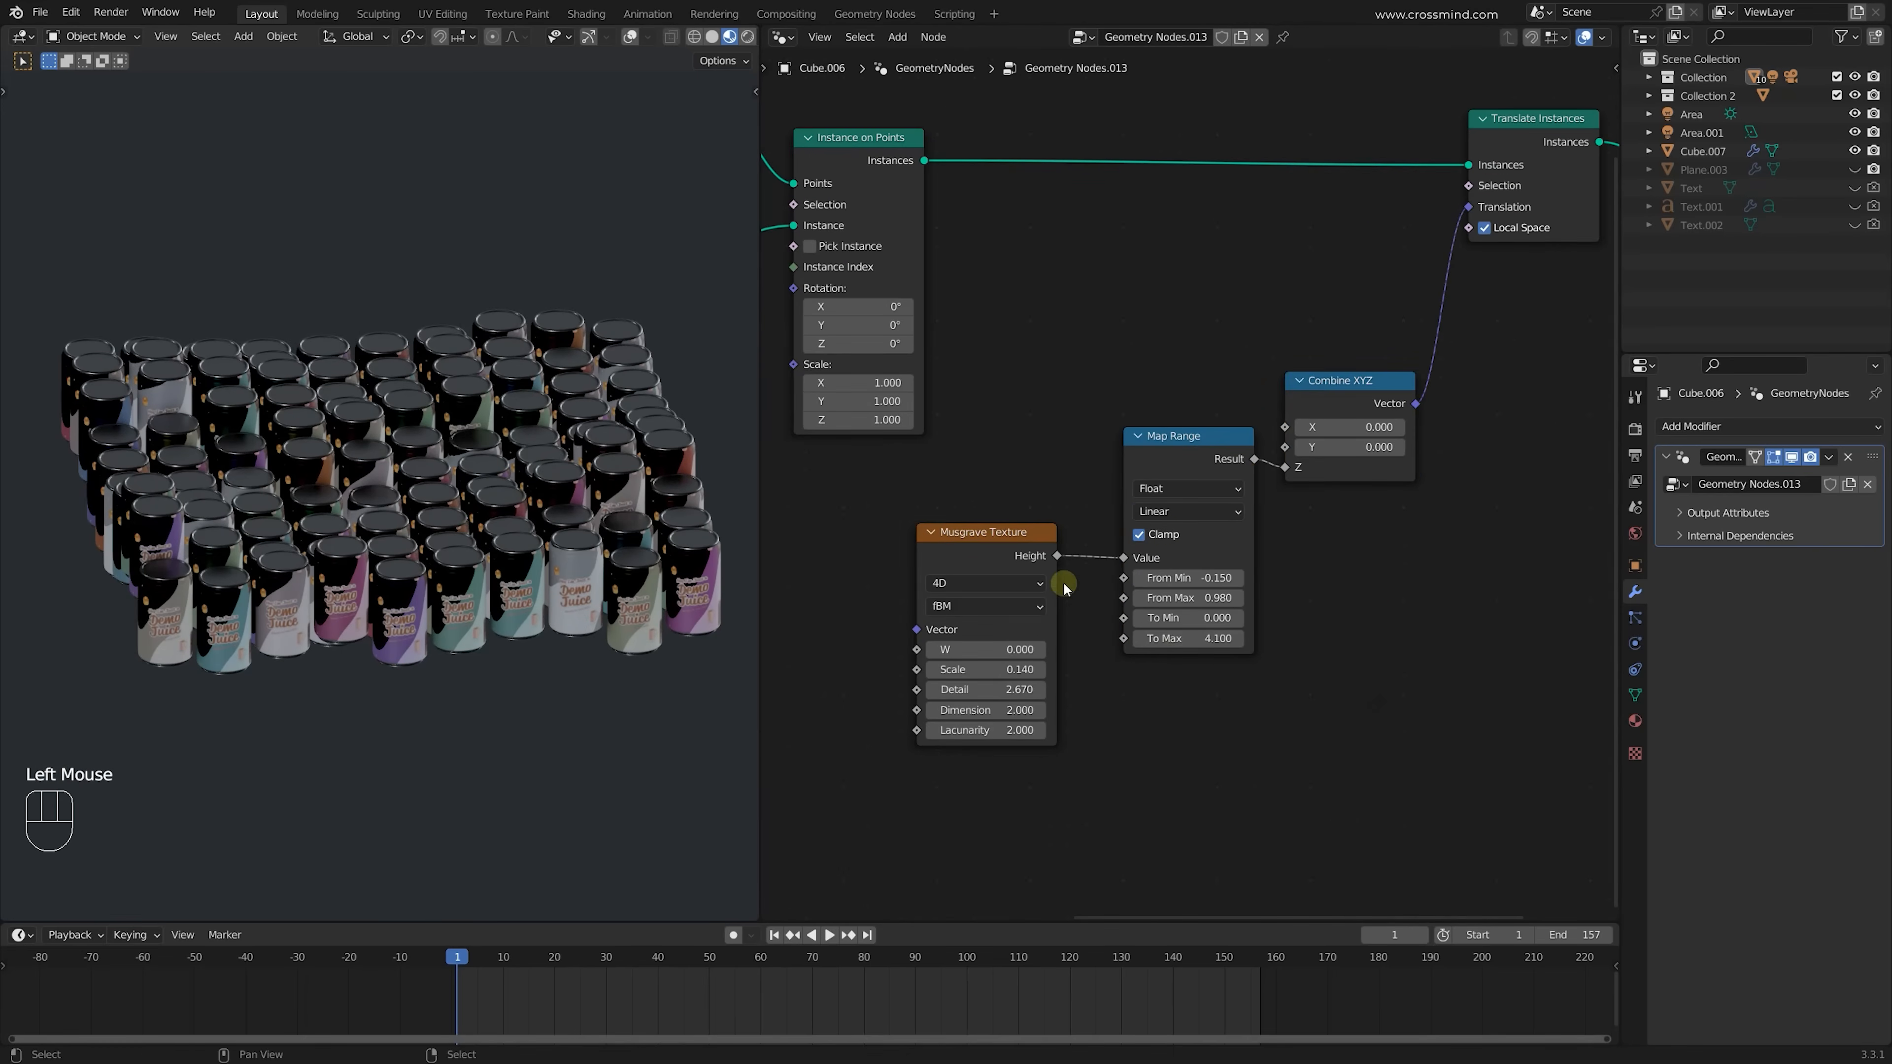
drag(1022, 535, 1048, 544)
middle_drag(648, 574, 693, 598)
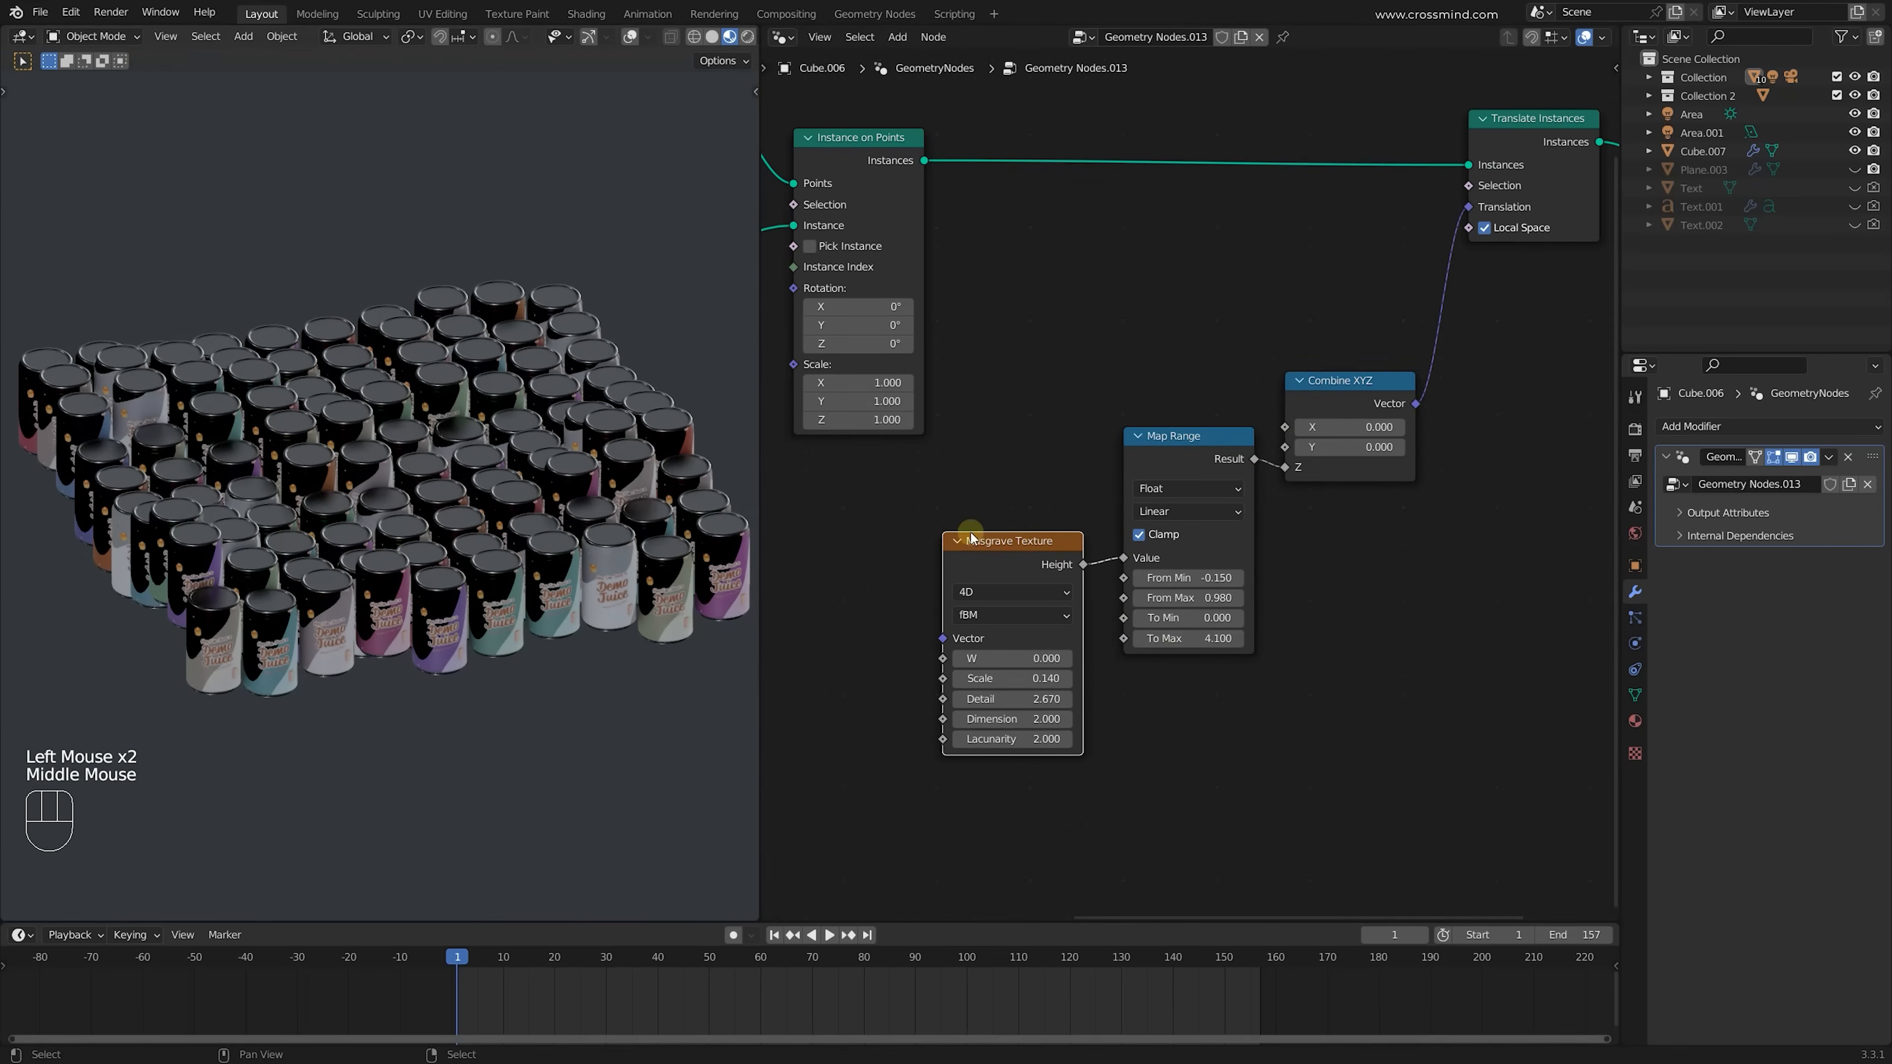
drag(931, 500, 1229, 753)
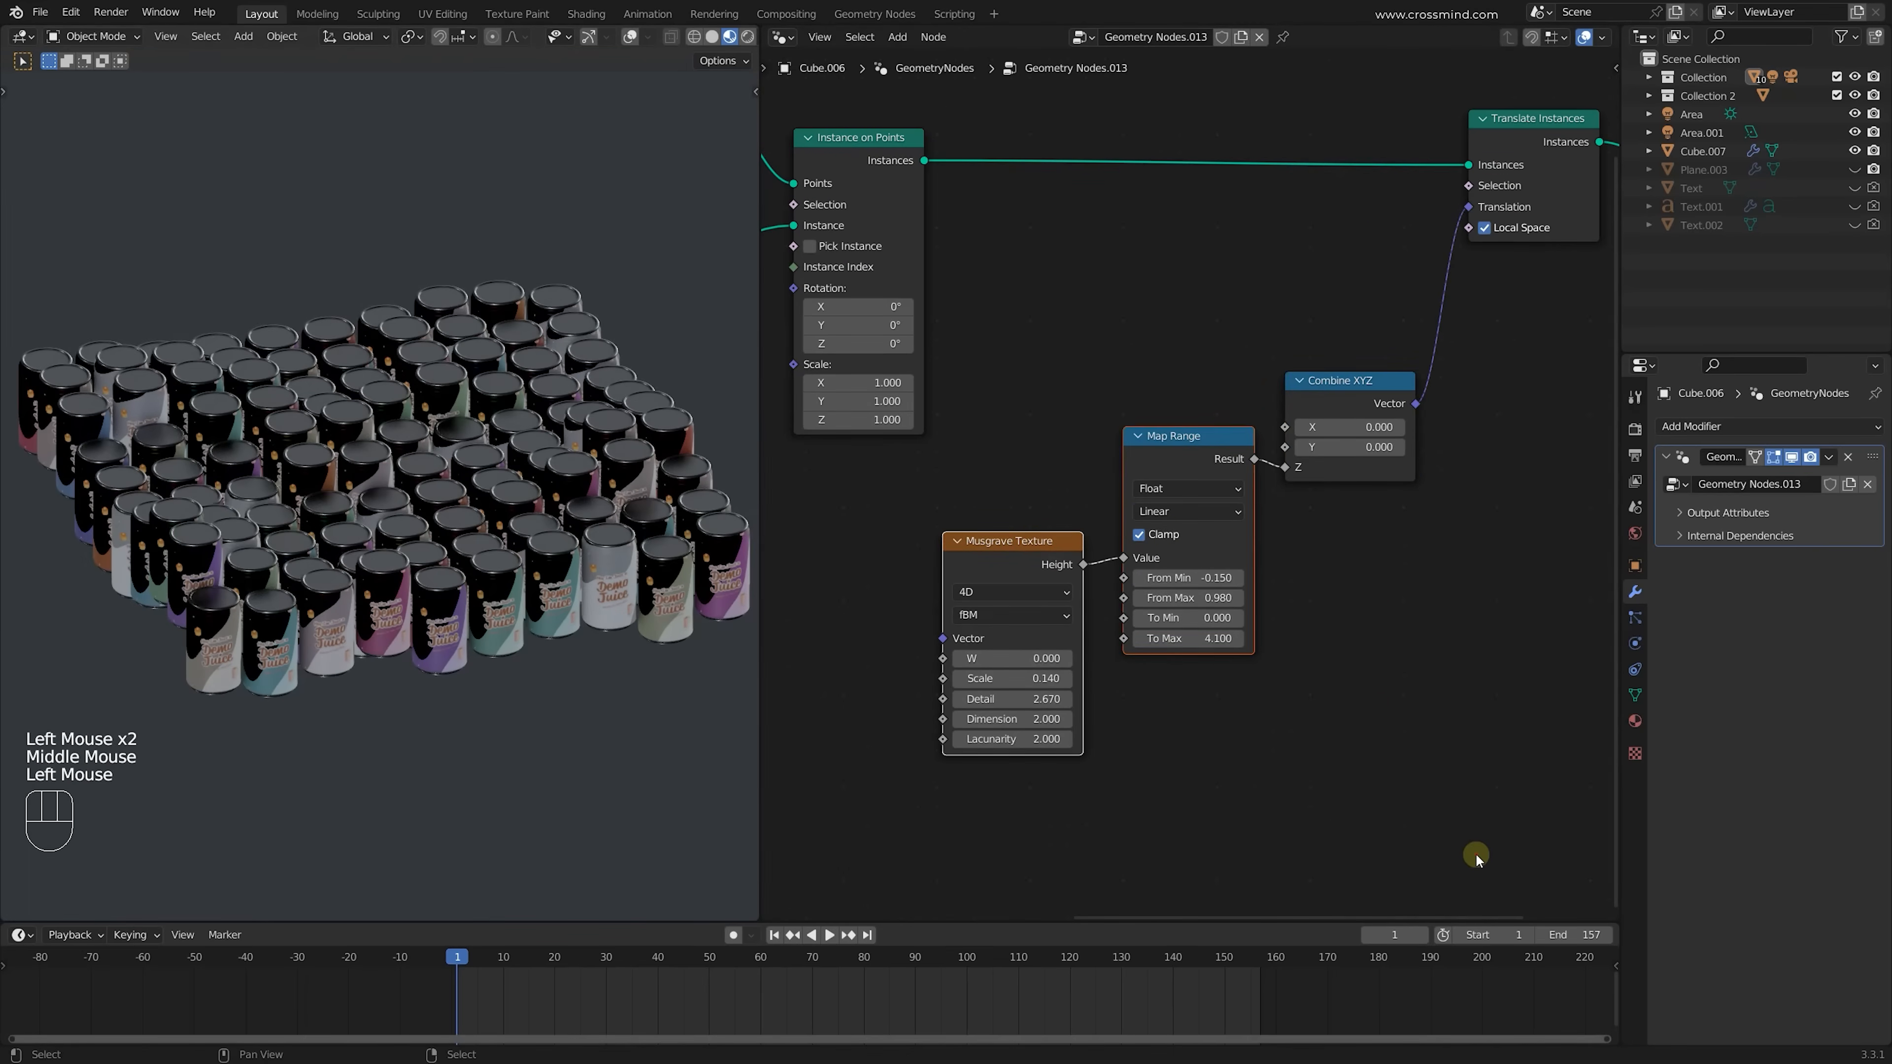
drag(1478, 858, 1054, 382)
middle_drag(1331, 381, 1330, 390)
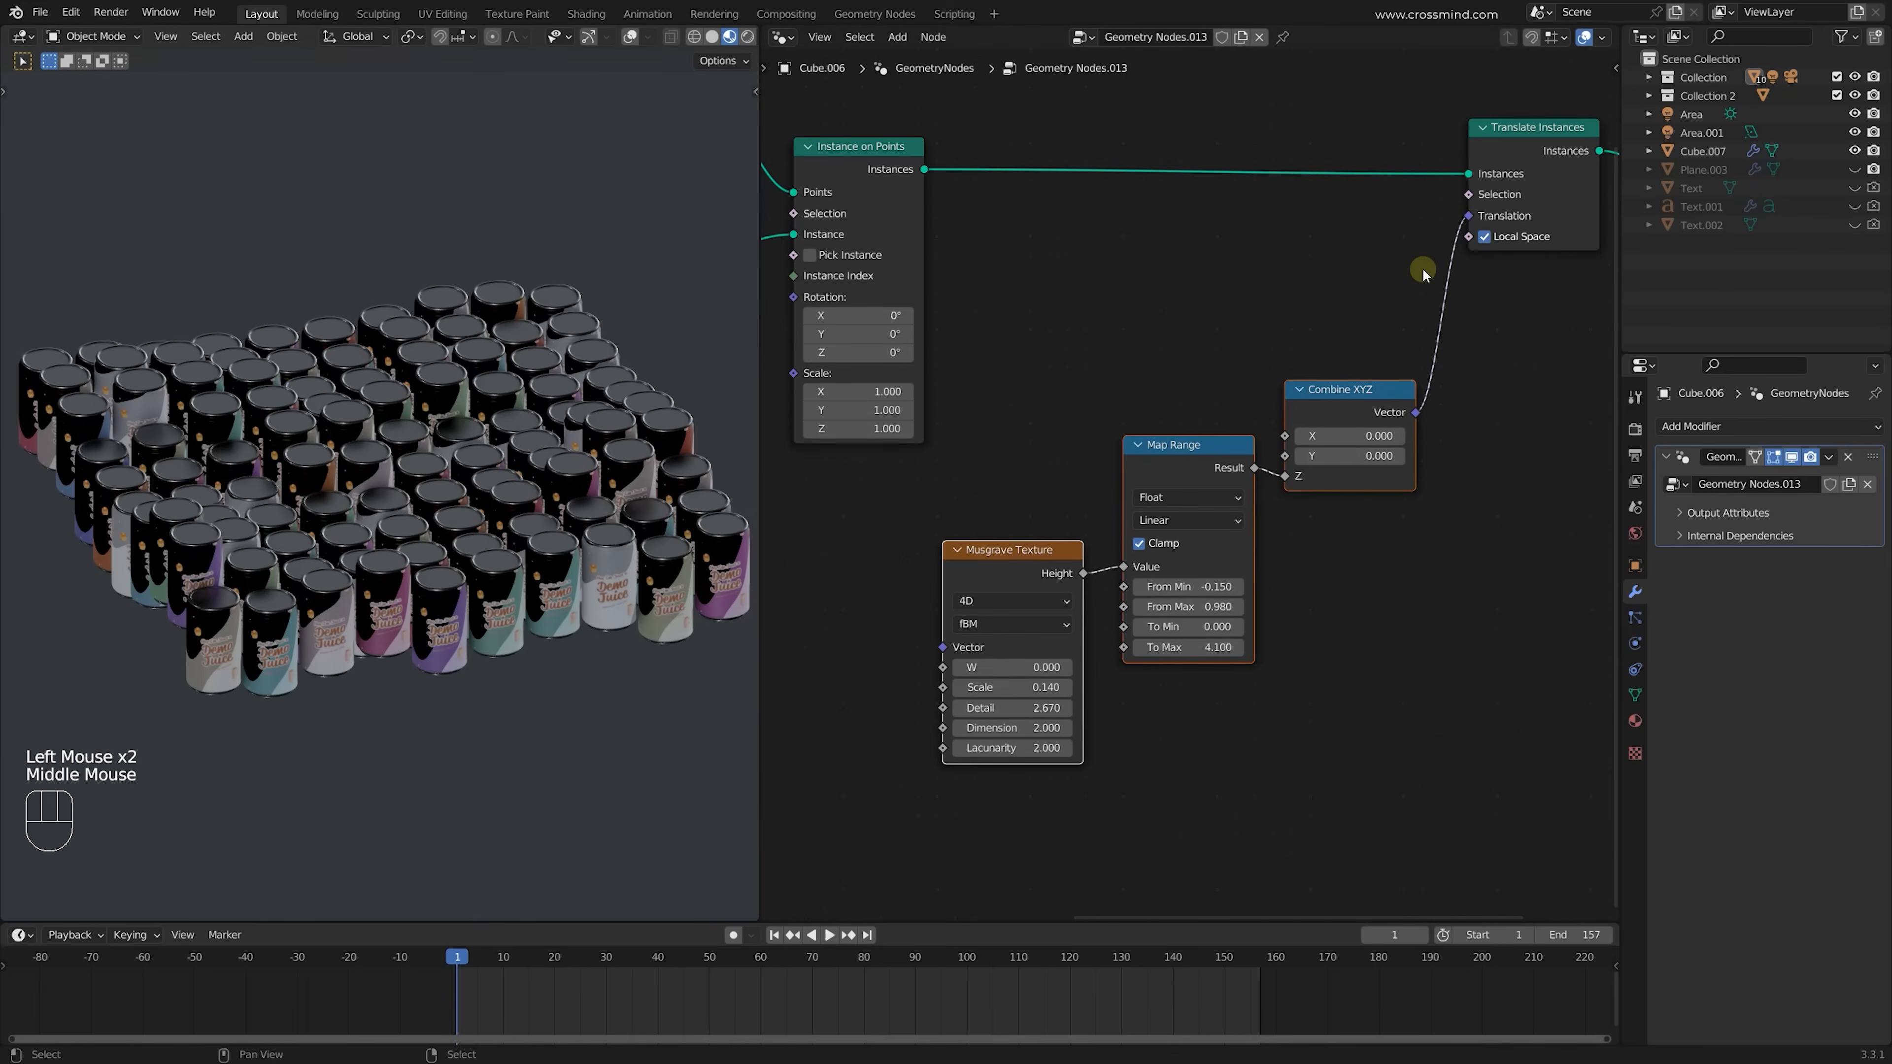
Remove the Musgrave Texture and Map Range nodes, leaving only Combine XYZ driving the Translation input
scroll(1366, 554, down, 1)
click(1050, 567)
key(ctrl+x)
click(1175, 478)
key(ctrl+x)
middle_drag(1174, 481, 1170, 546)
middle_drag(657, 568, 680, 565)
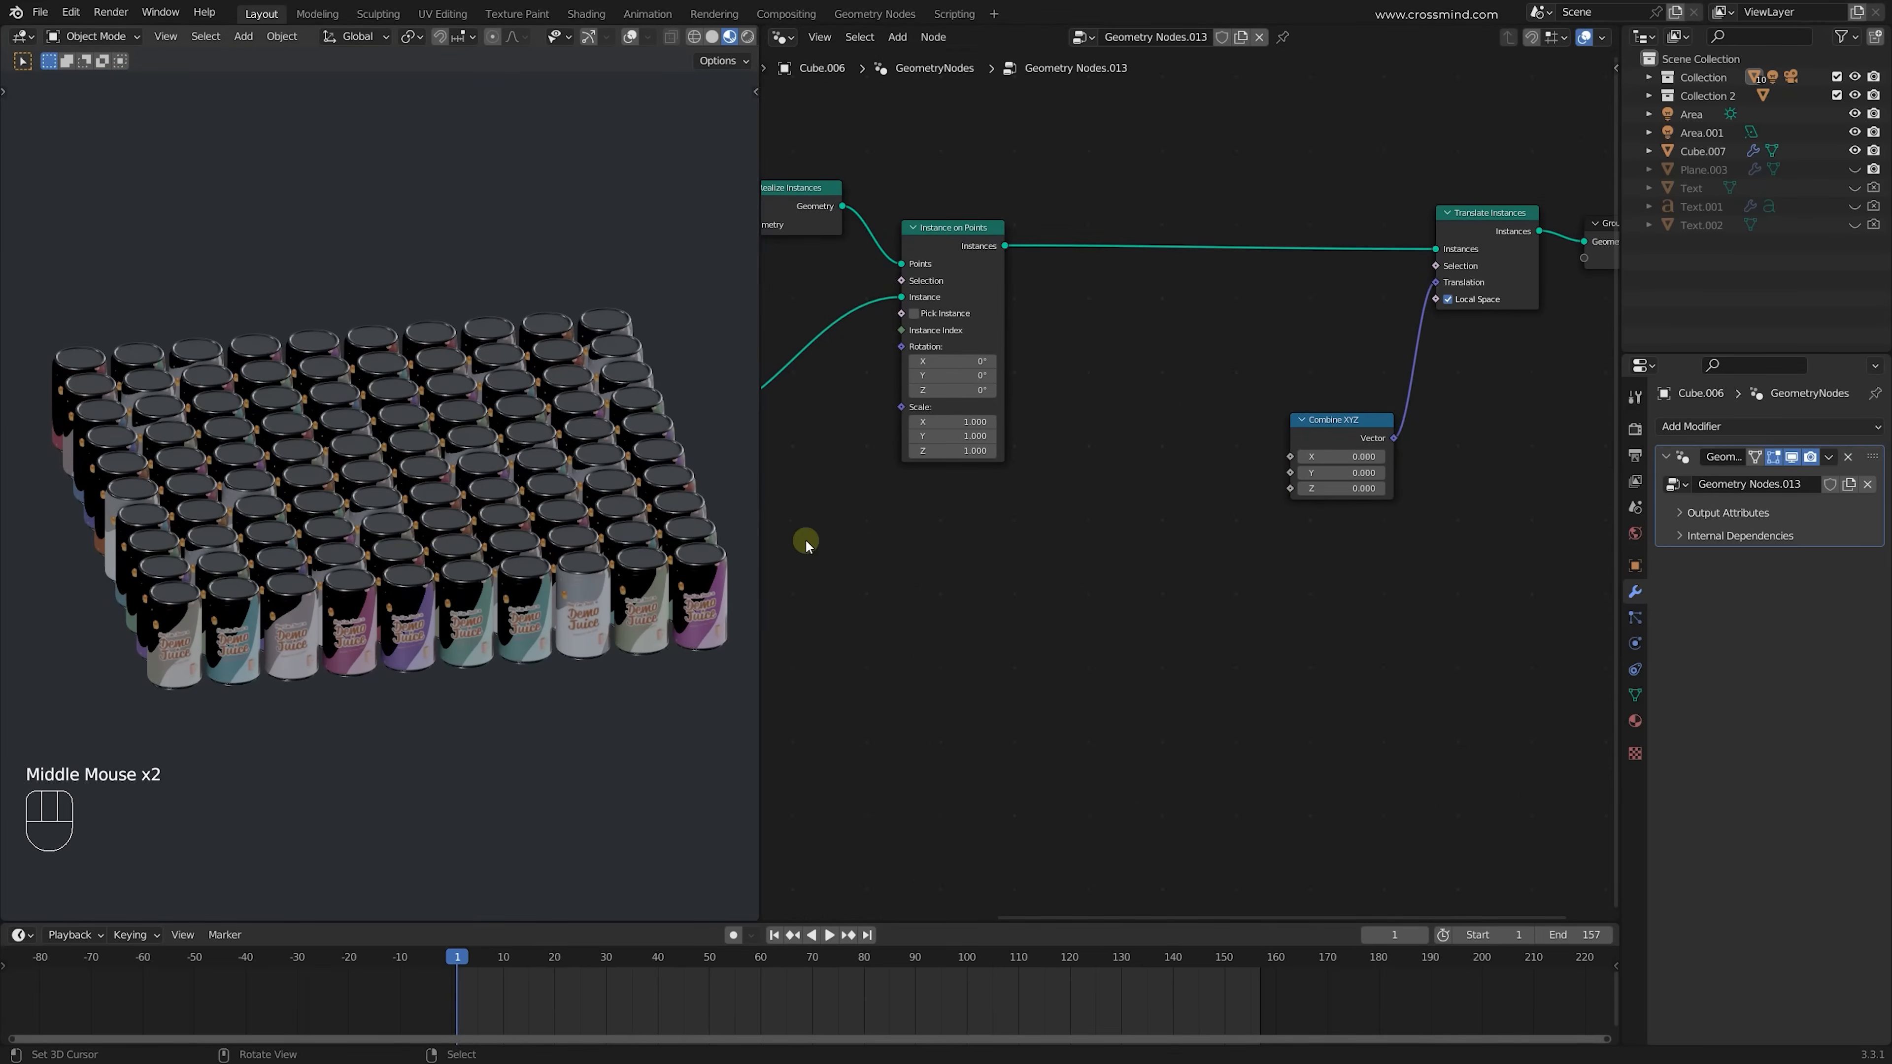
middle_drag(1011, 532, 1041, 535)
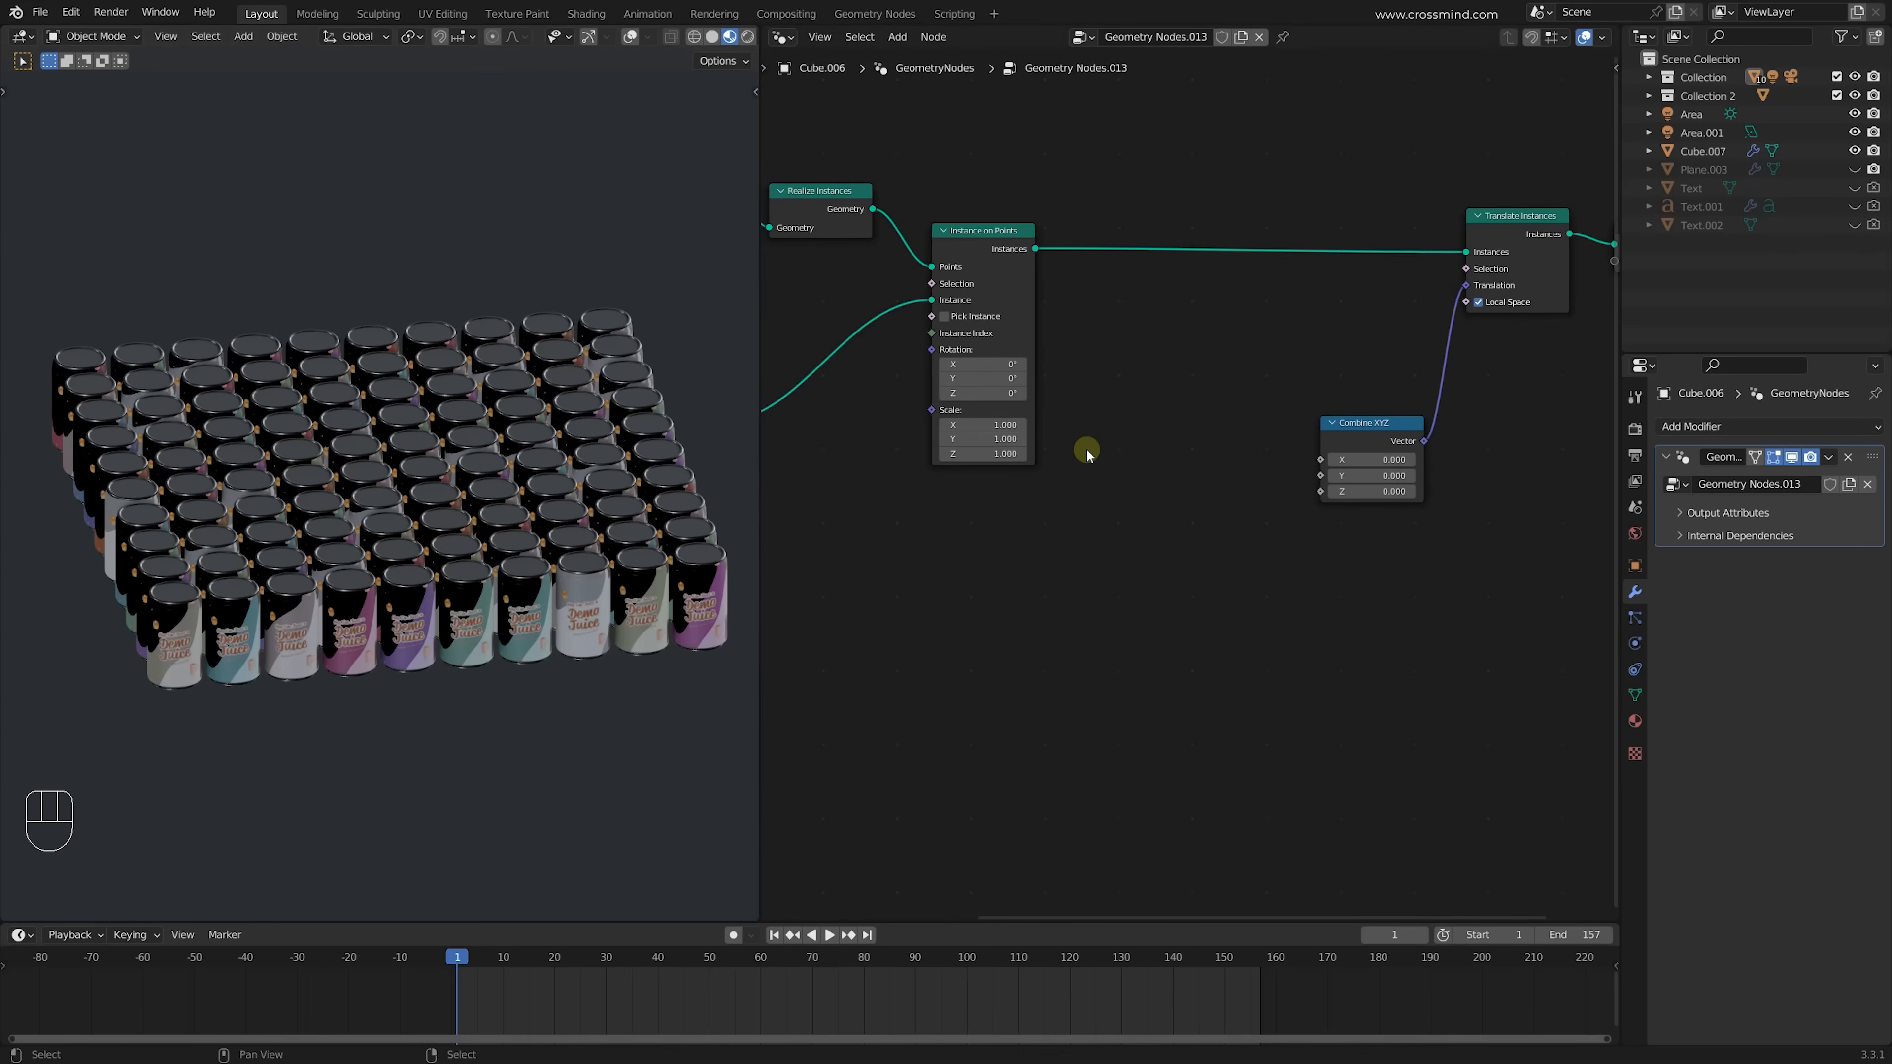
click(1635, 670)
click(1636, 617)
click(1636, 593)
Move the Combine XYZ node farther from Translate Instances and add a Position node in the space before it
drag(1360, 483, 1334, 497)
scroll(1300, 503, up, 2)
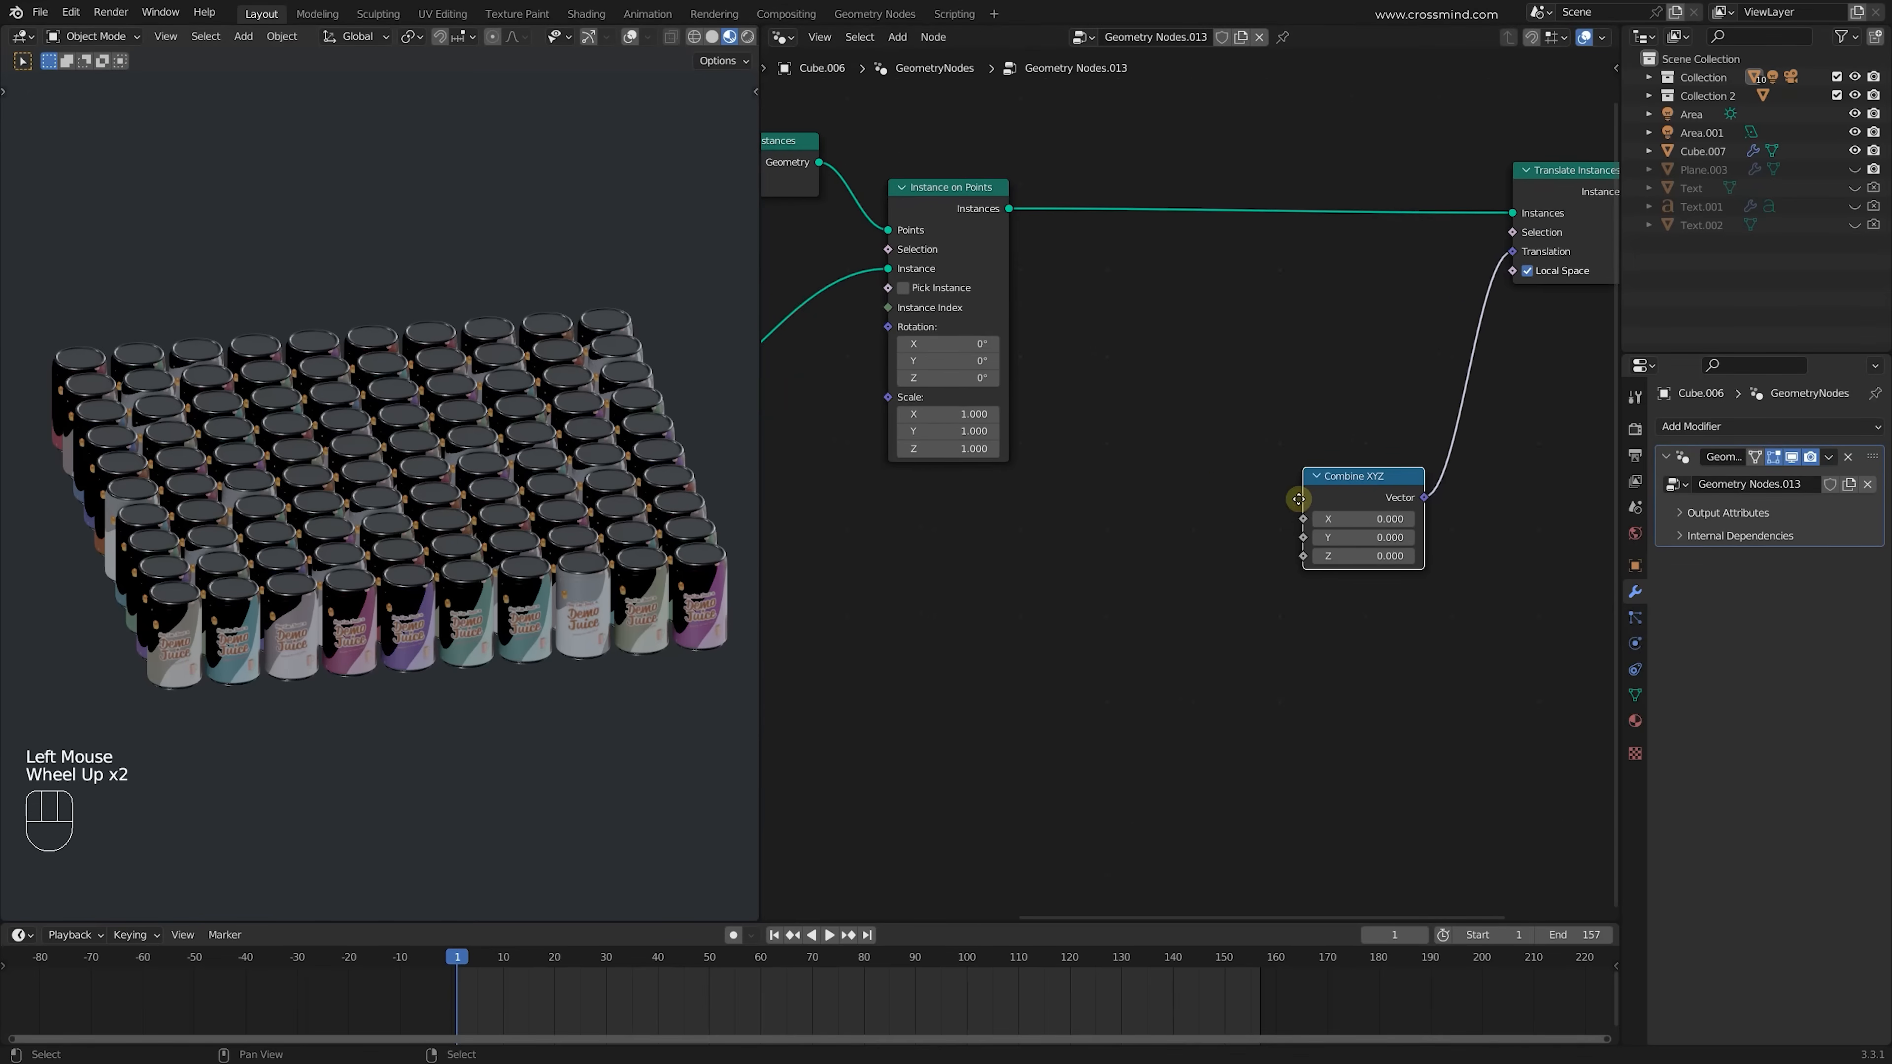
middle_drag(1295, 505, 1285, 488)
scroll(1278, 496, up, 1)
middle_drag(1271, 507, 1259, 488)
key(shift+a)
click(1160, 554)
text(po)
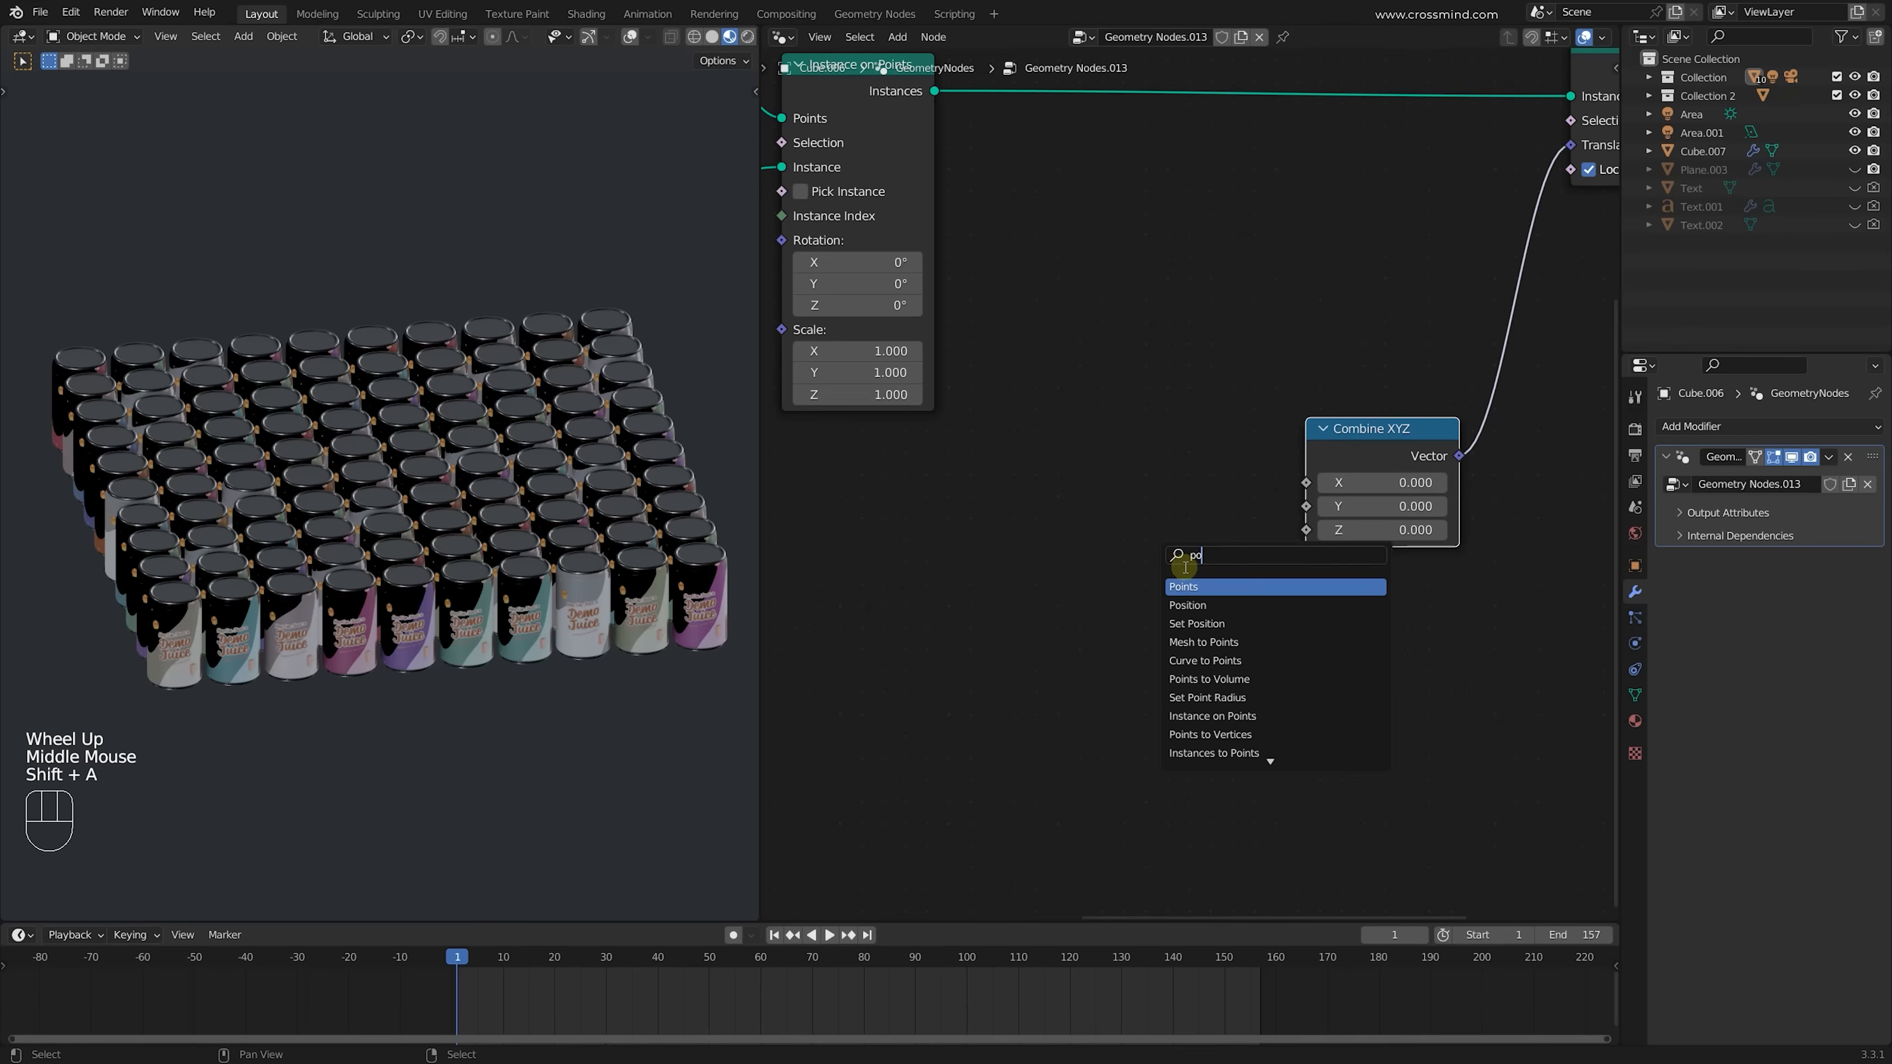
click(1204, 605)
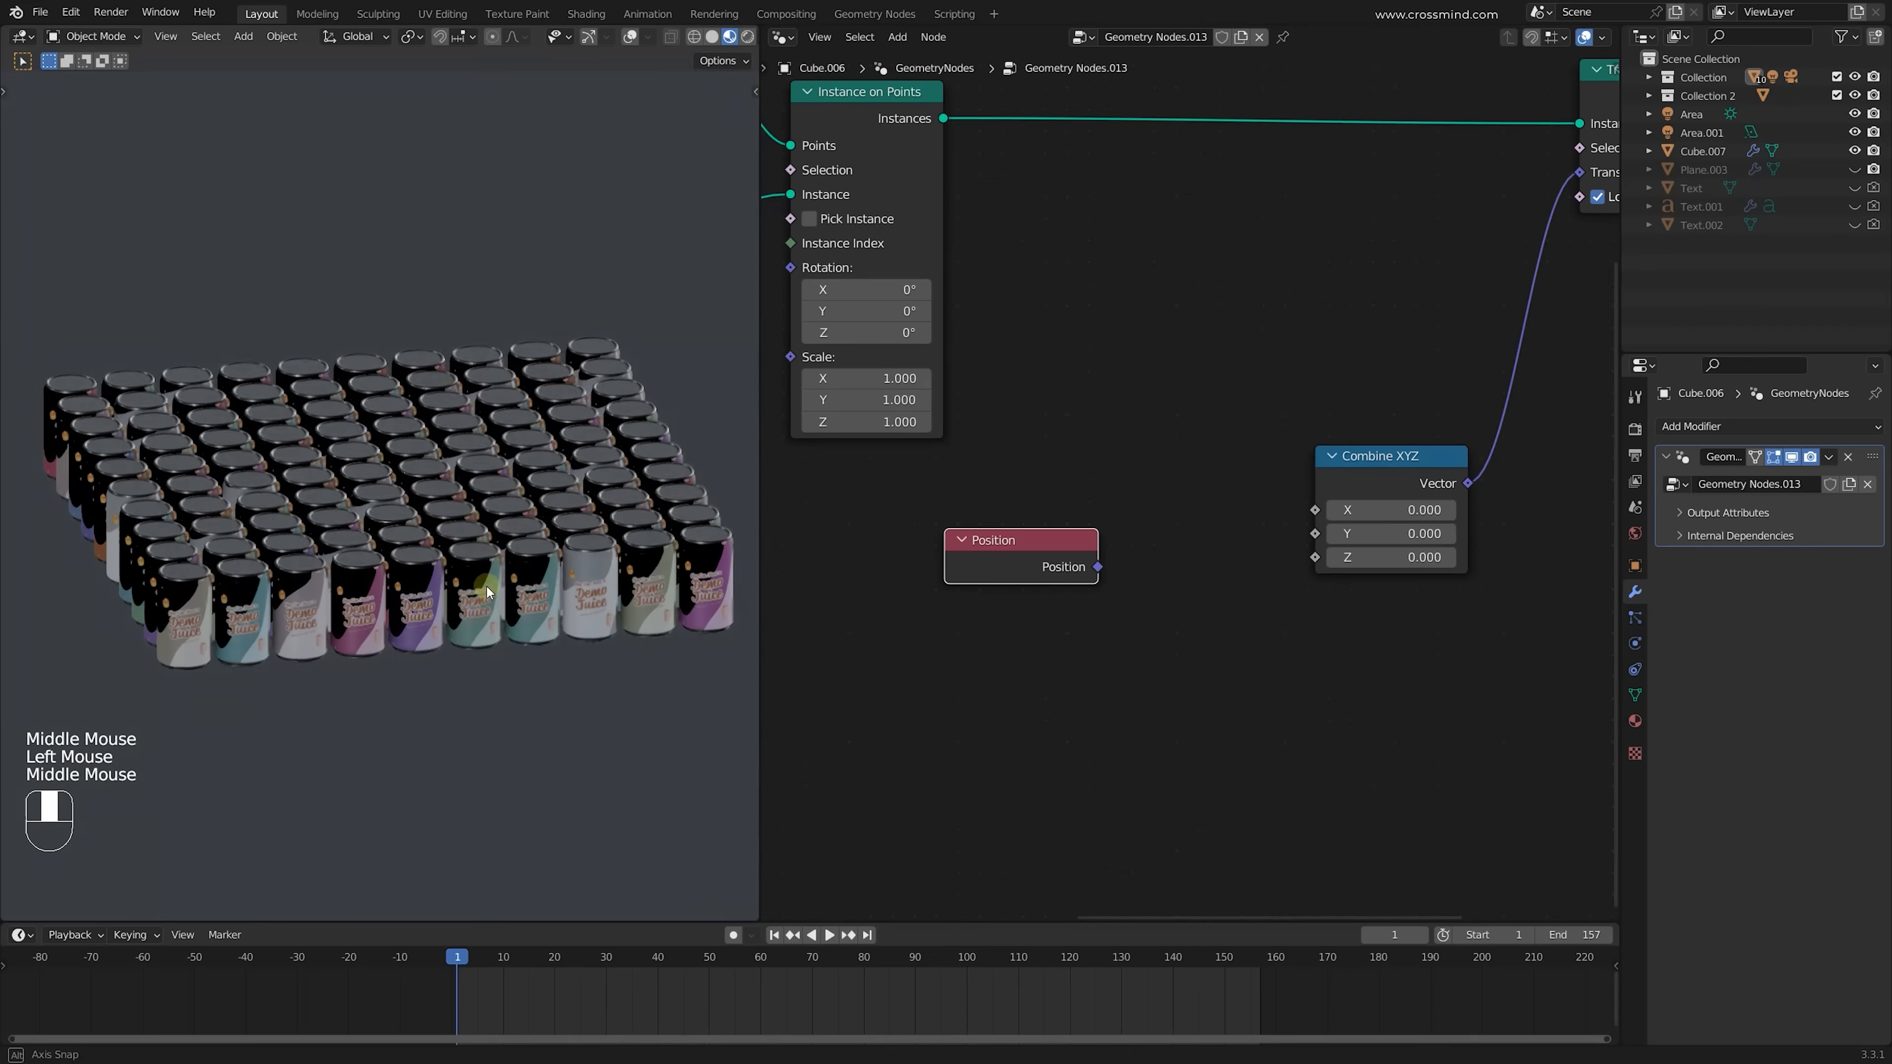
Turn on the 3D viewport gizmos to show the axis orientation of the can grid
middle_drag(483, 587, 481, 578)
click(118, 253)
drag(118, 253, 692, 784)
scroll(596, 681, up, 2)
shift+middle_drag(655, 737, 619, 689)
scroll(619, 689, down, 1)
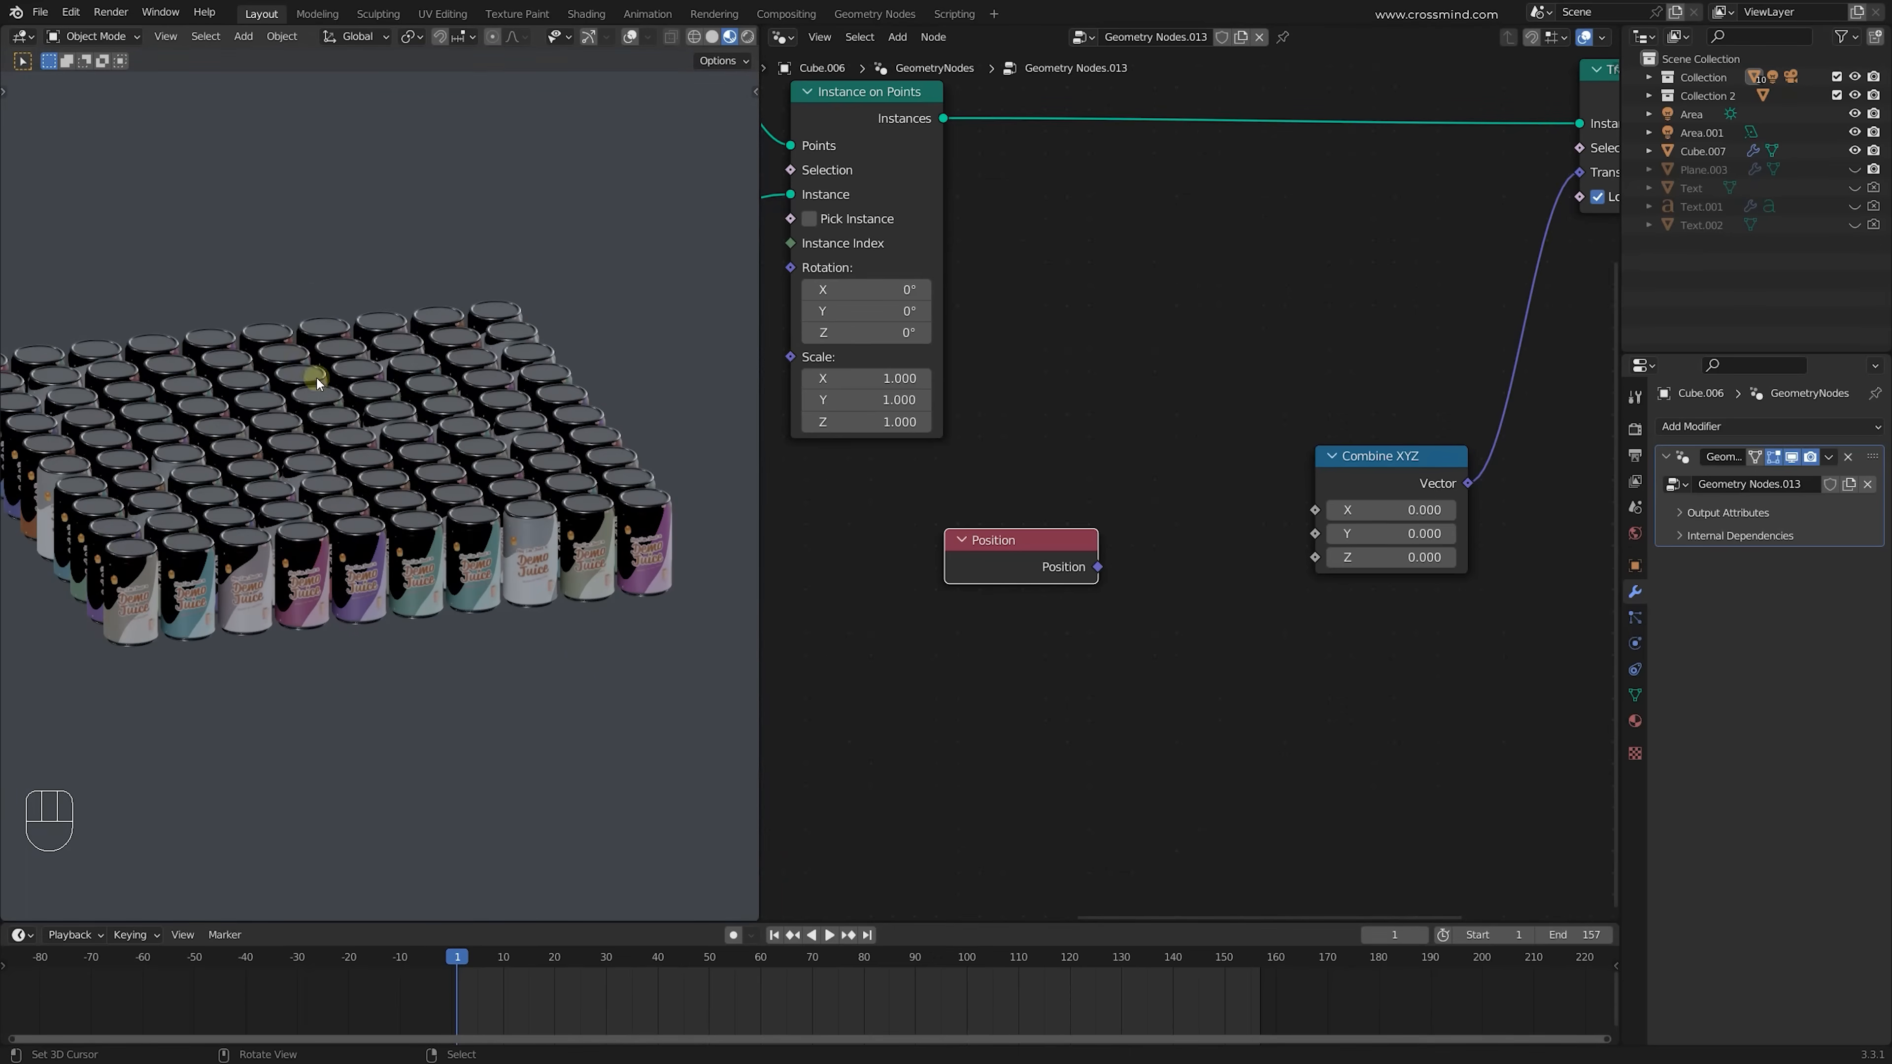
shift+middle_drag(440, 493, 487, 518)
click(588, 37)
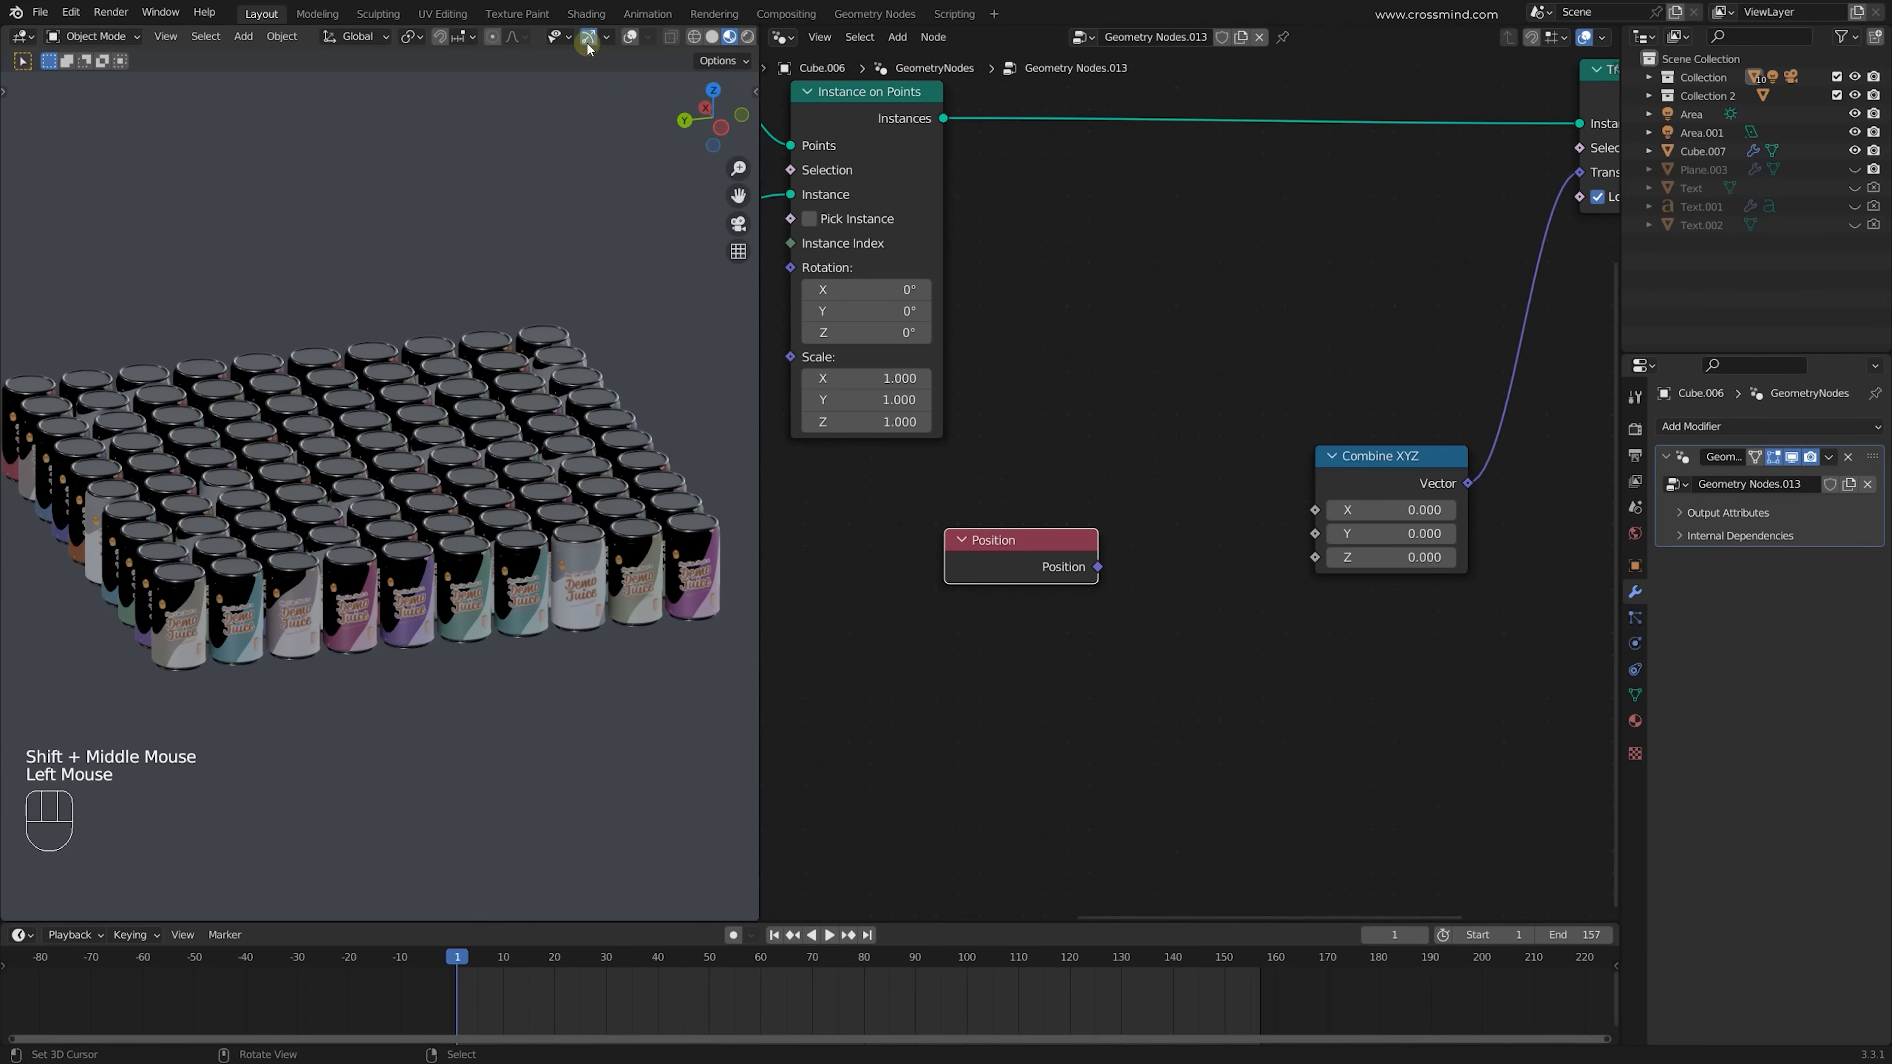
middle_drag(554, 399, 559, 402)
Add a Separate XYZ node between Position and Combine XYZ, and move Combine XYZ farther away to make room
double_click(1144, 531)
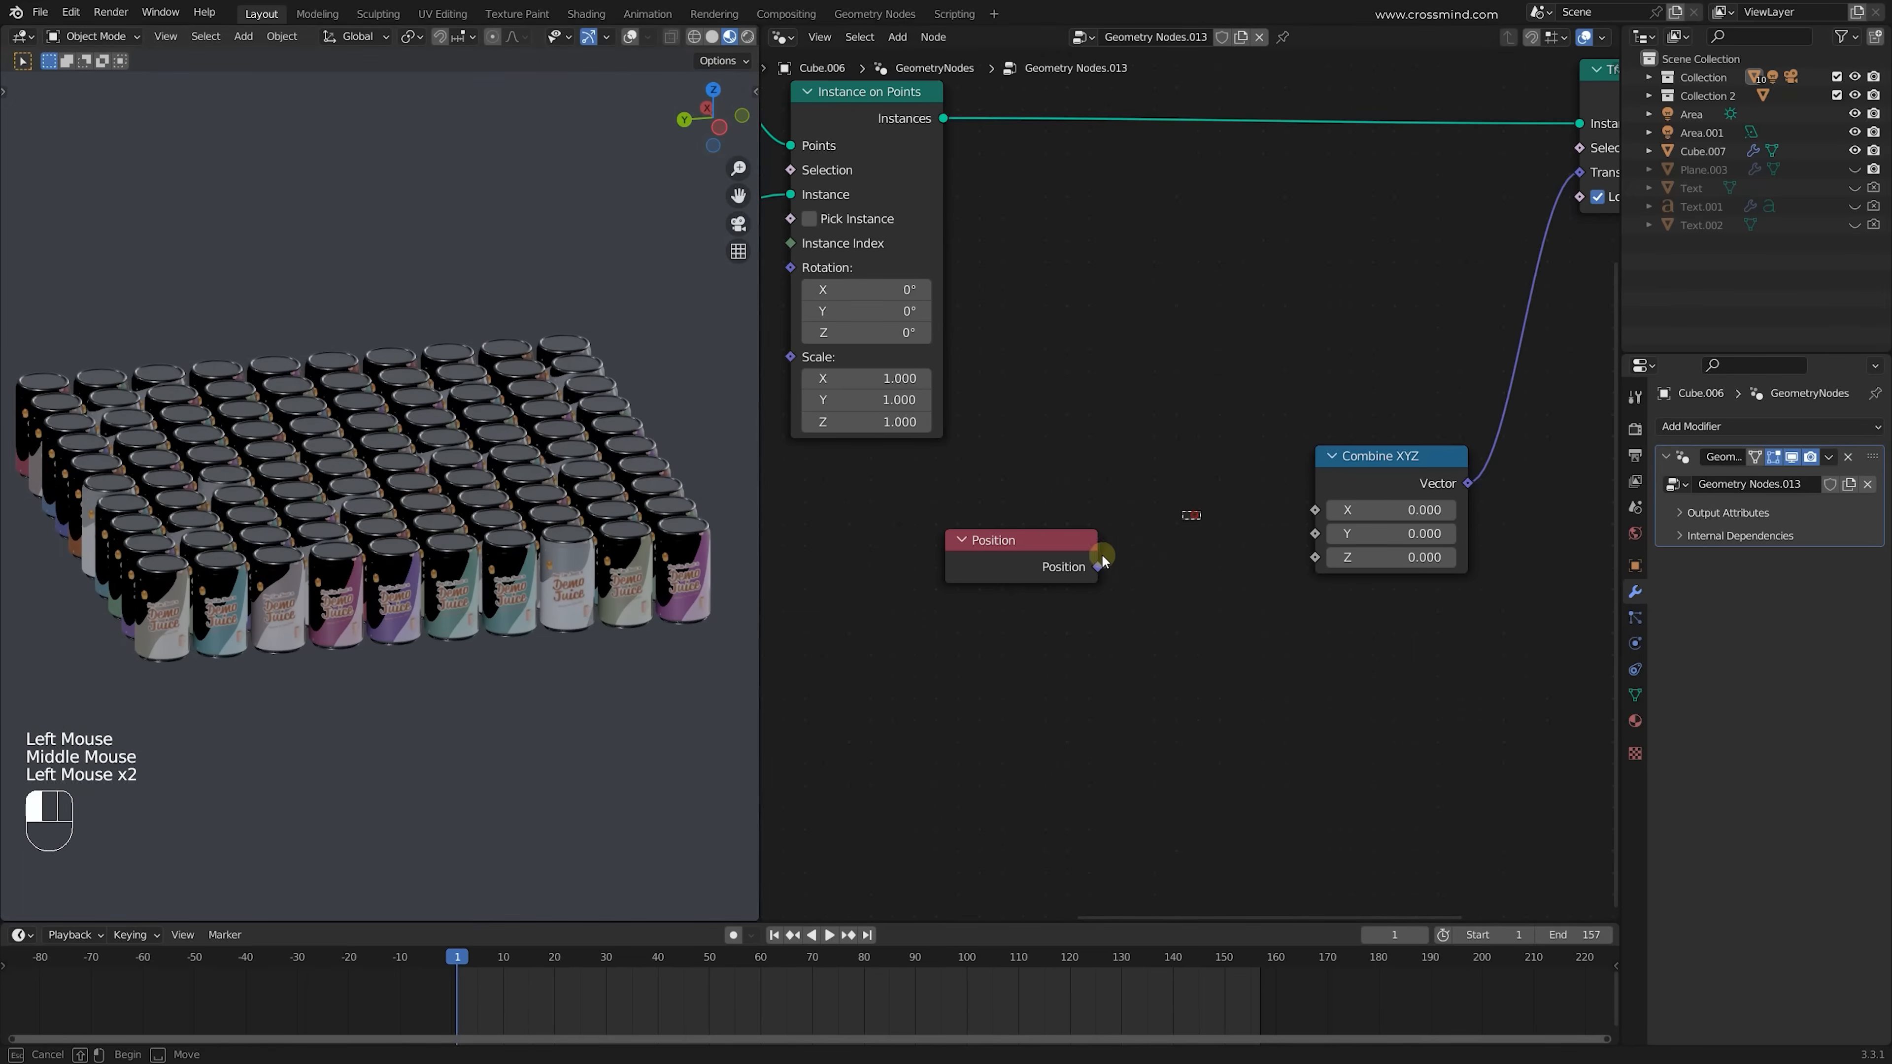
middle_drag(926, 640, 969, 589)
scroll(987, 568, down, 1)
key(shift+a)
text(sep)
click(1180, 552)
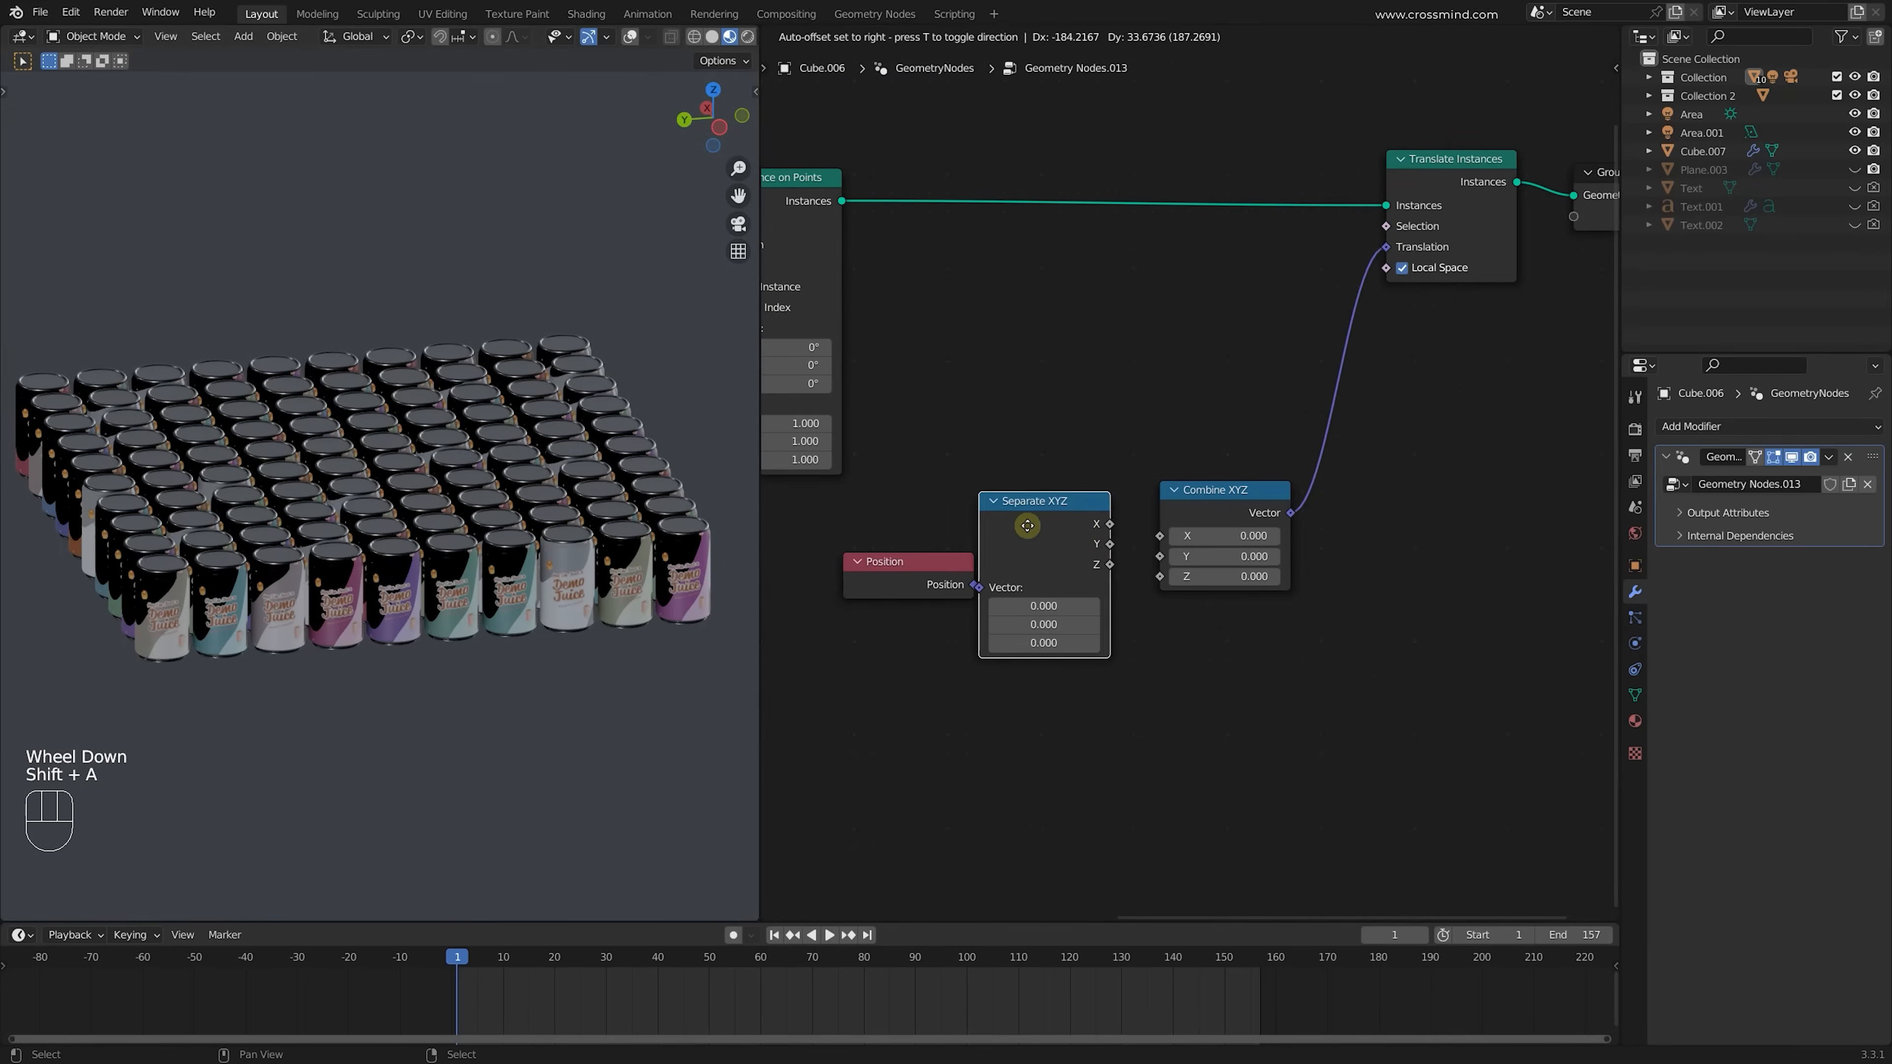
click(1087, 515)
drag(1219, 509, 1246, 491)
Connect the X output of Separate XYZ to the X input of Combine XYZ
middle_drag(568, 341, 607, 358)
scroll(132, 397, down, 1)
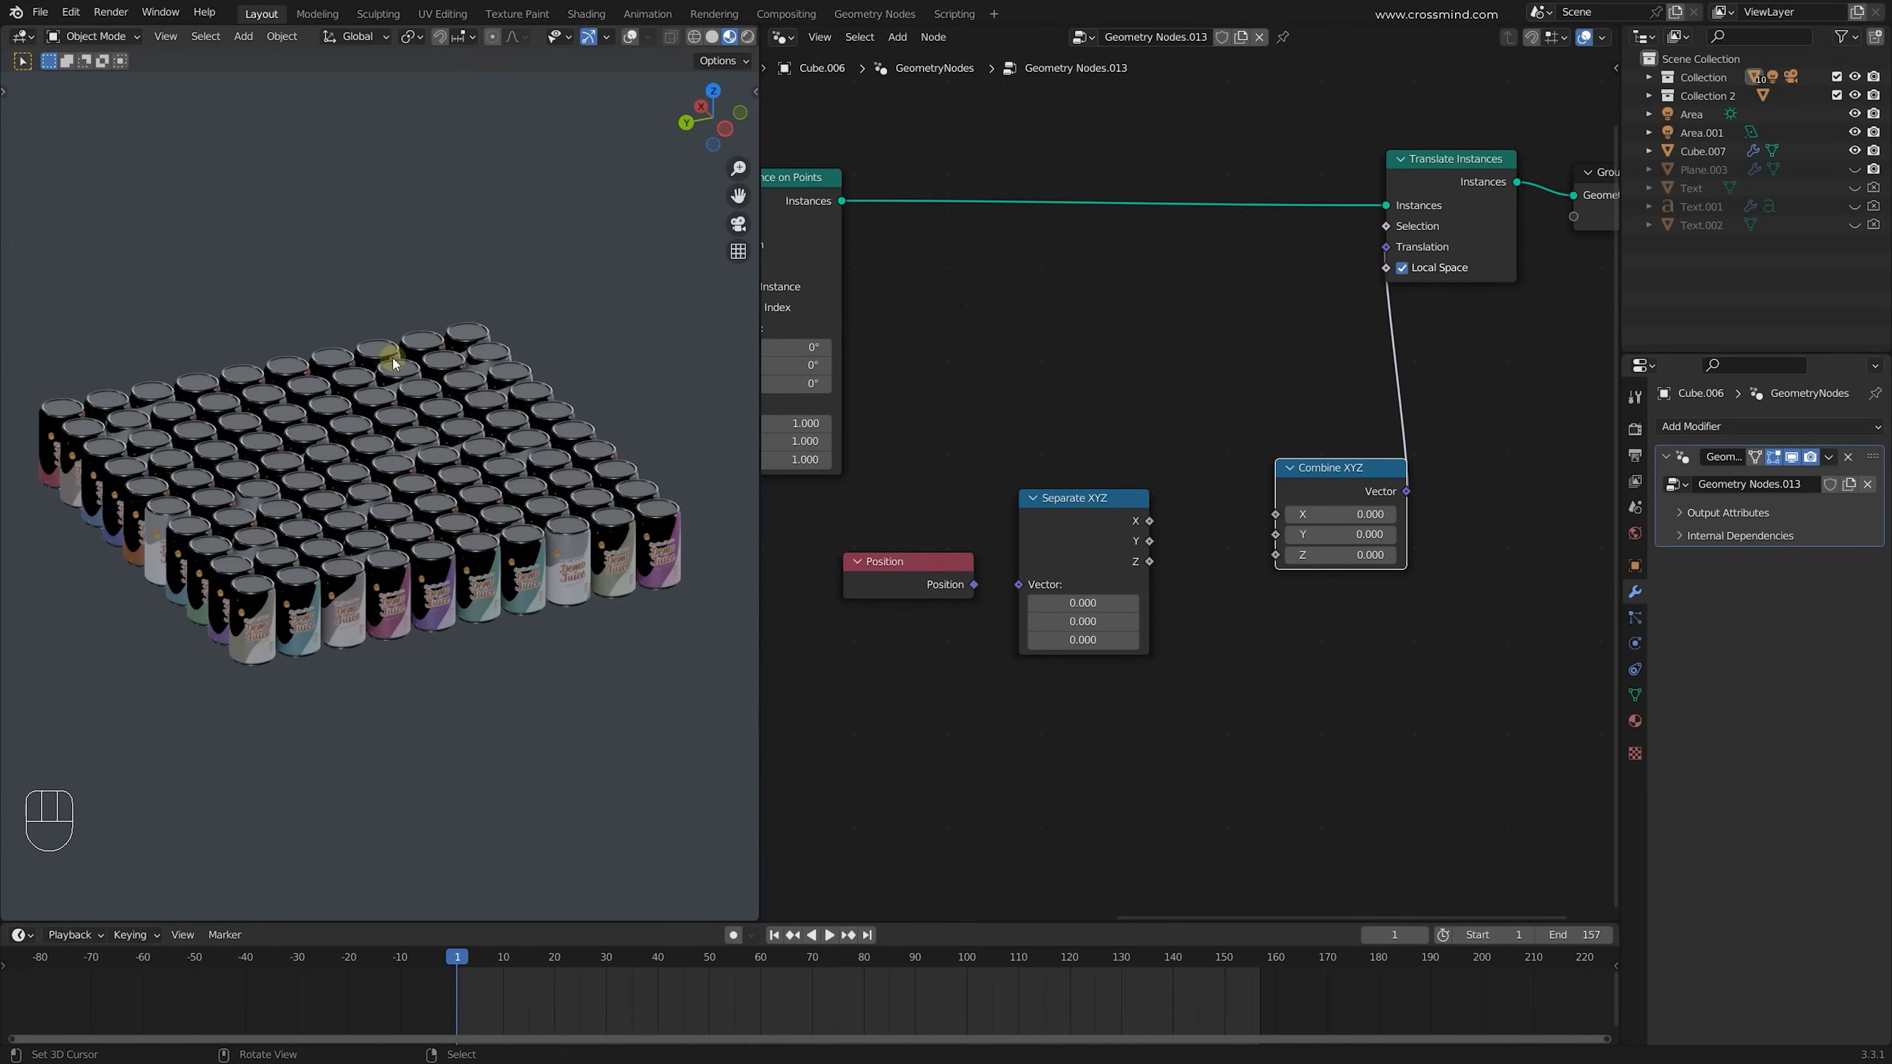
middle_drag(580, 349, 590, 345)
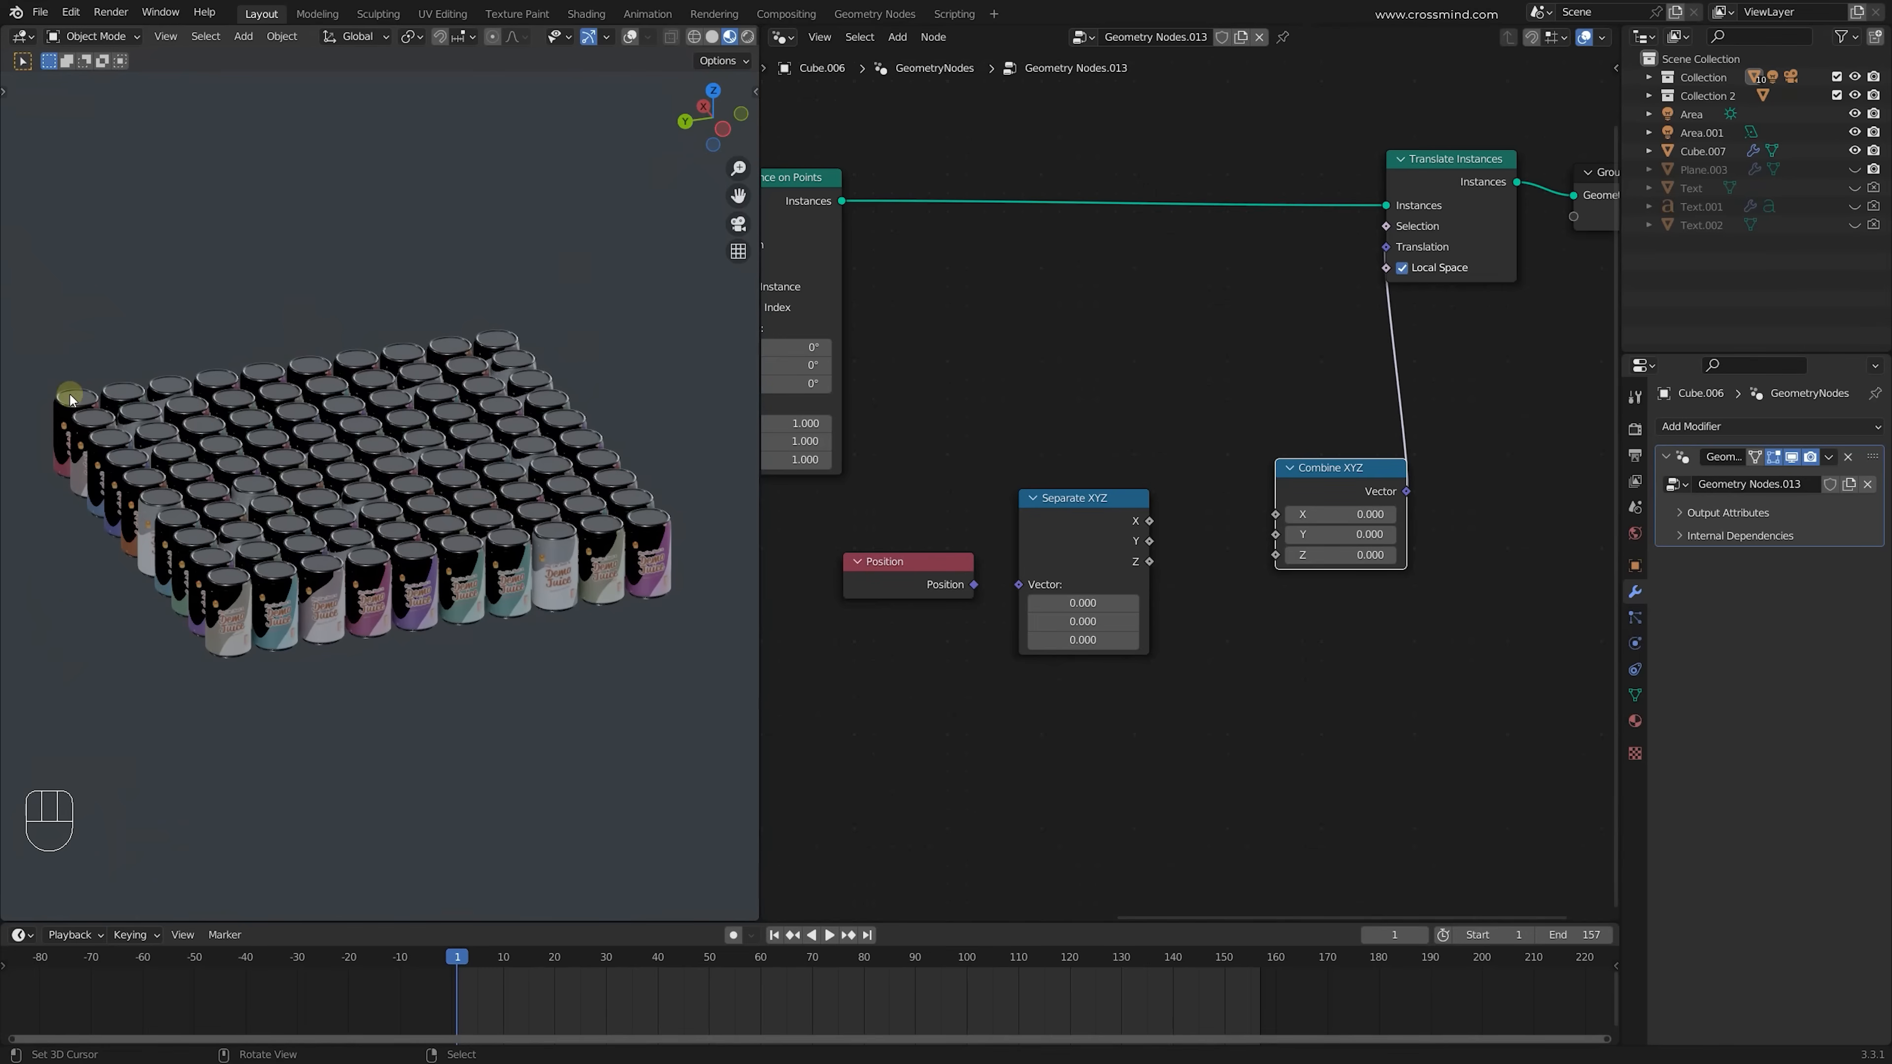
drag(1150, 521, 1284, 527)
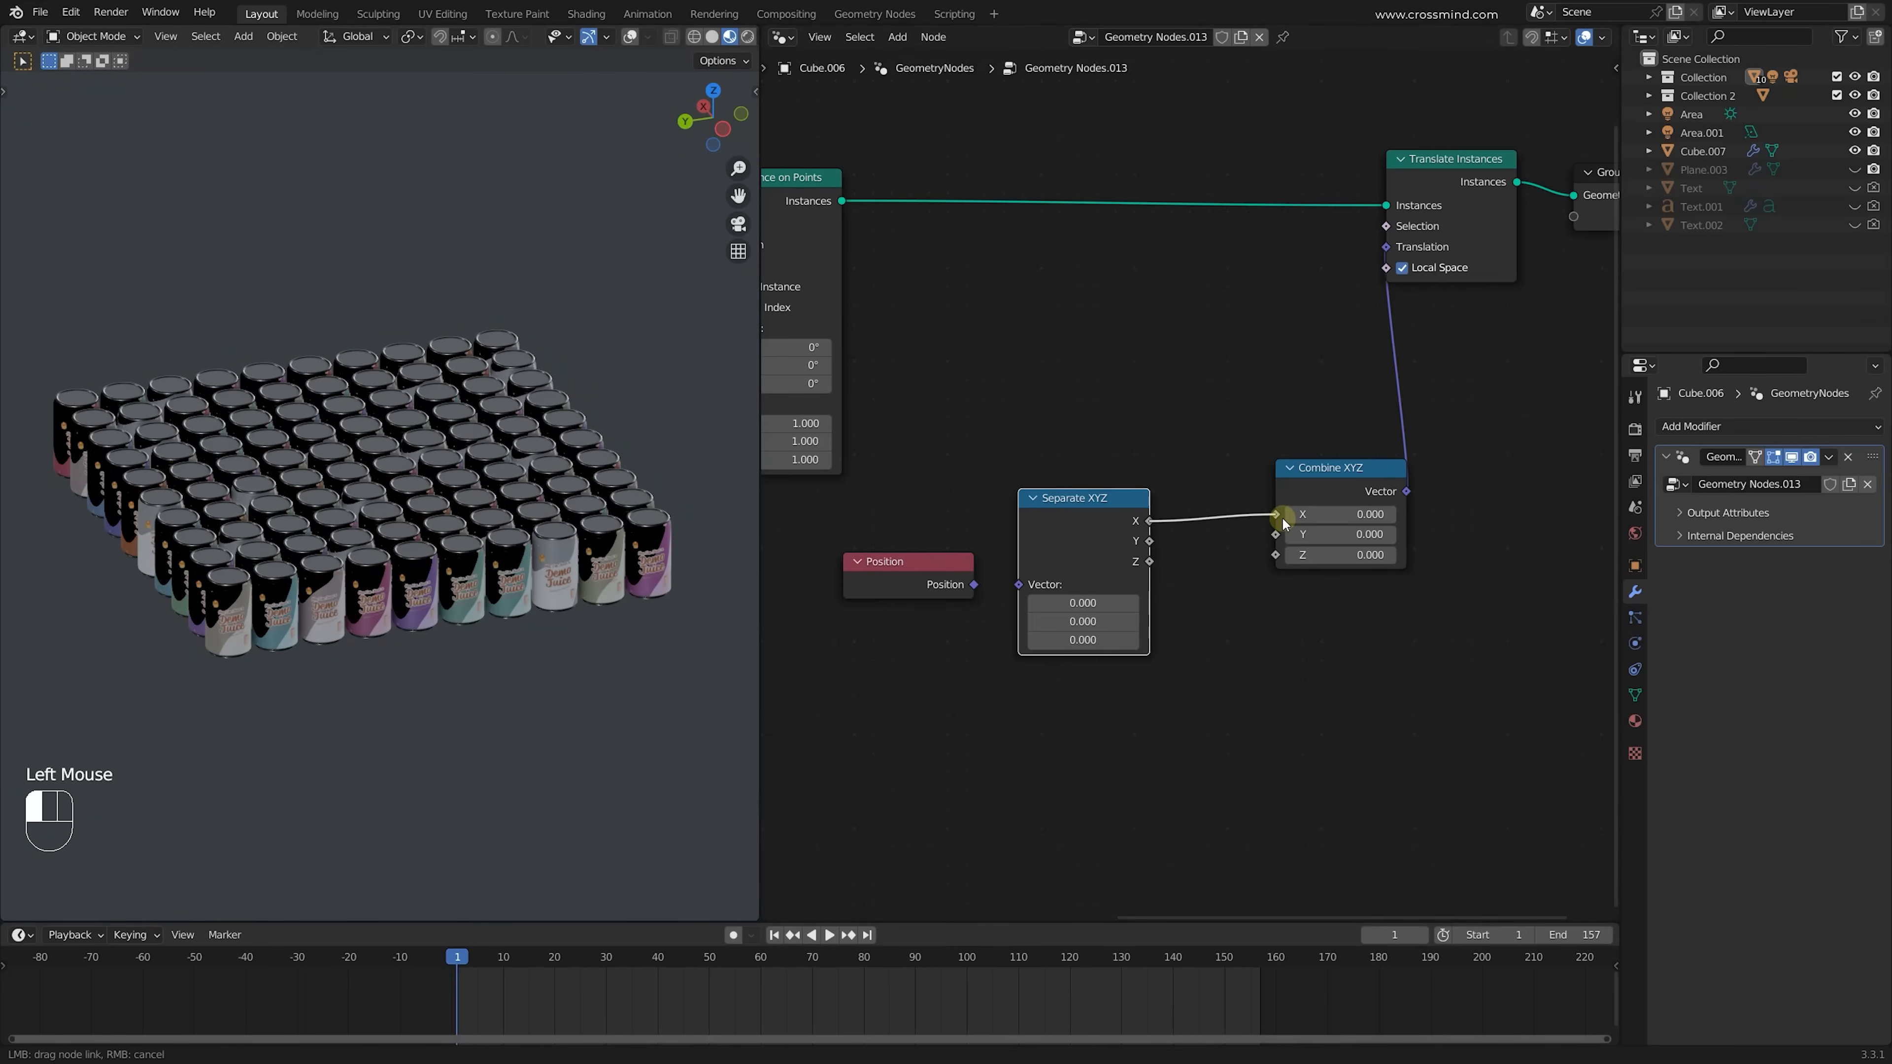
Connect Position to the Separate XYZ vector input and reroute the Combine XYZ output from Translation to the Selection input of Translate Instances
click(976, 584)
drag(1021, 583, 1020, 584)
scroll(1237, 579, up, 2)
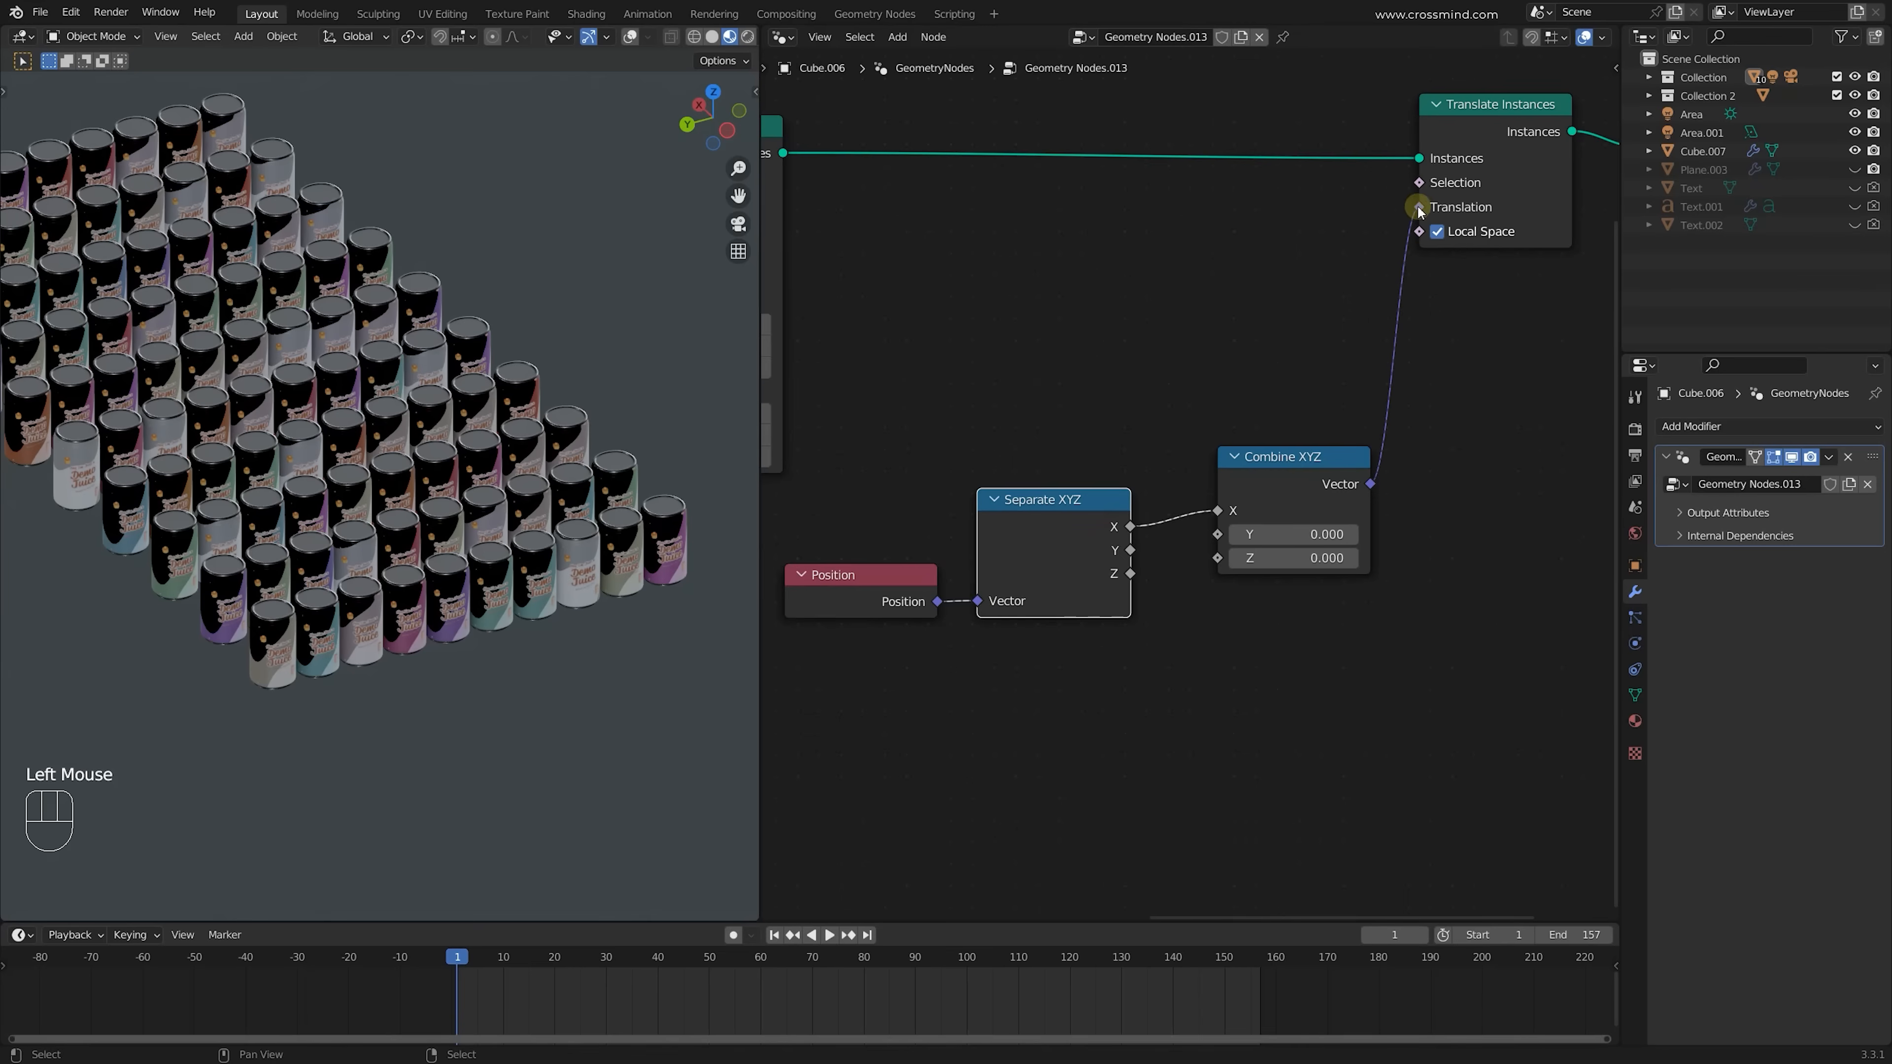
drag(1418, 205, 1413, 184)
Insert a Compare node between Separate XYZ and Combine XYZ and set its Greater Than threshold B to 16.970
key(shift+a)
text(co)
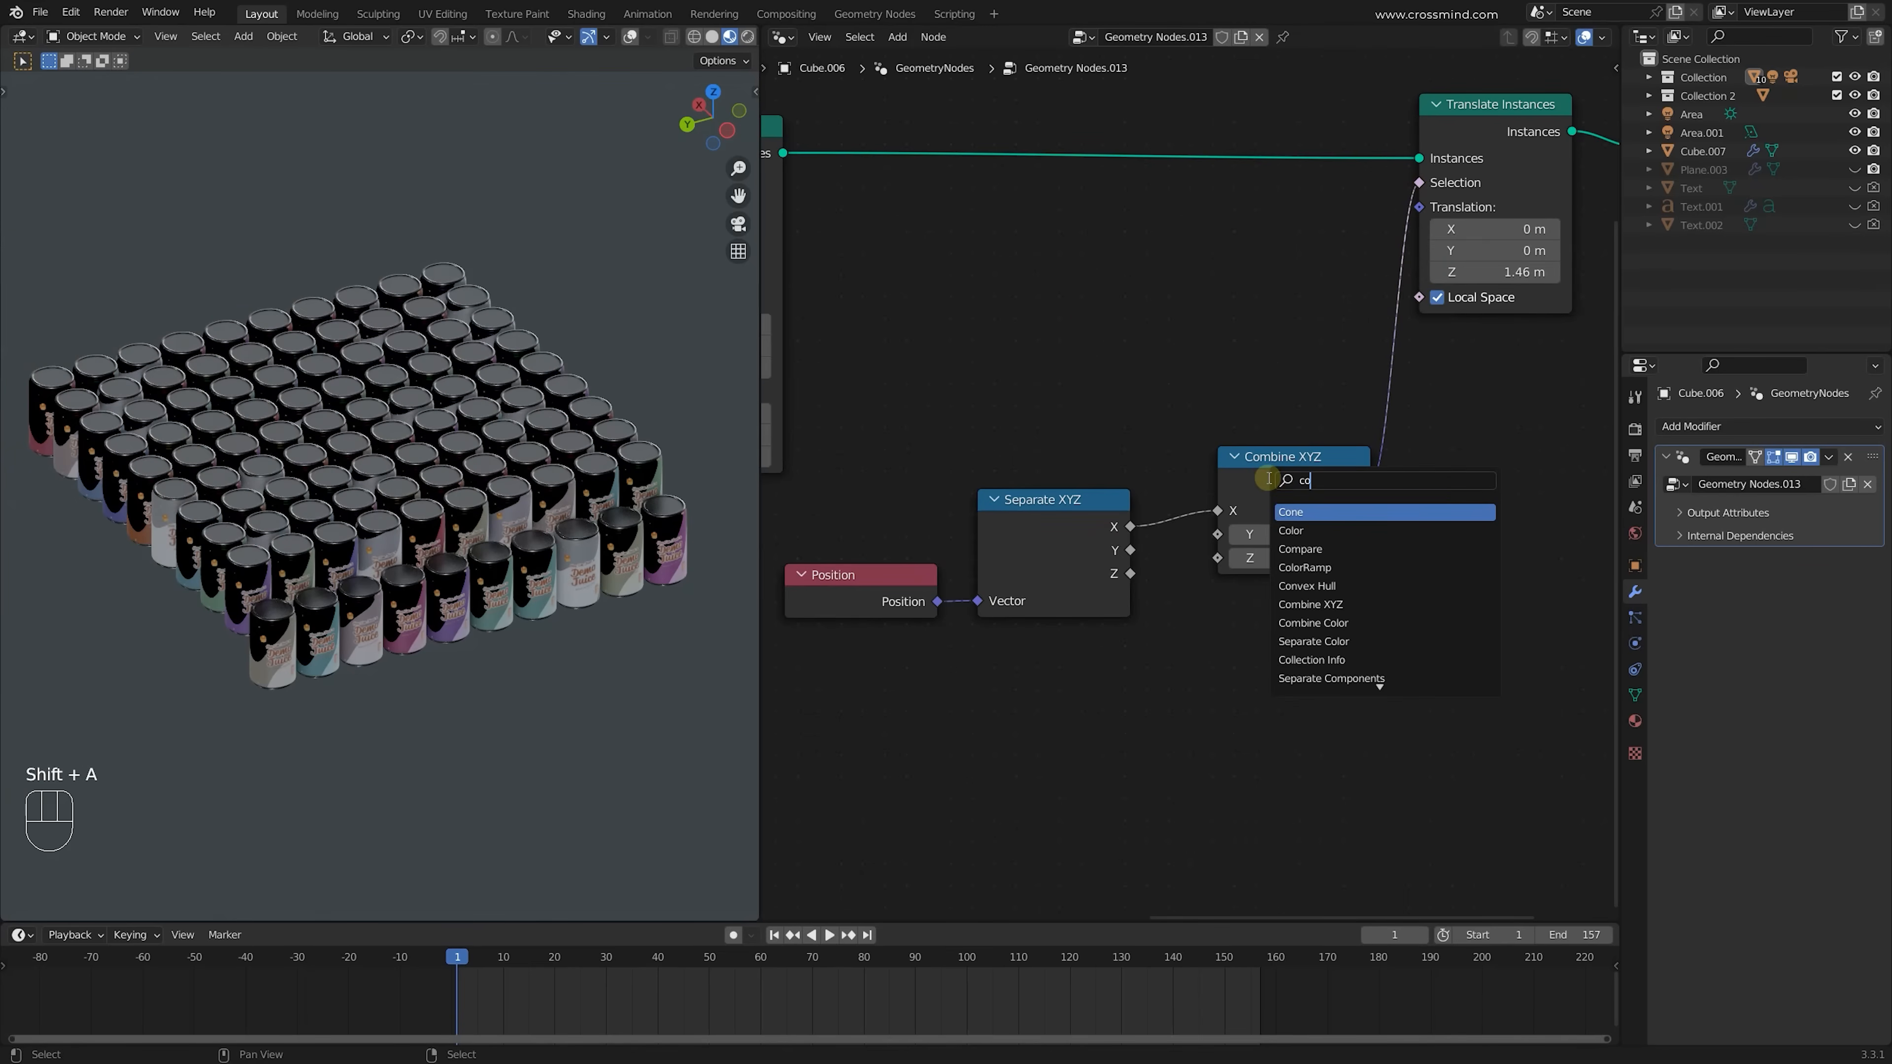
click(1300, 549)
click(1235, 503)
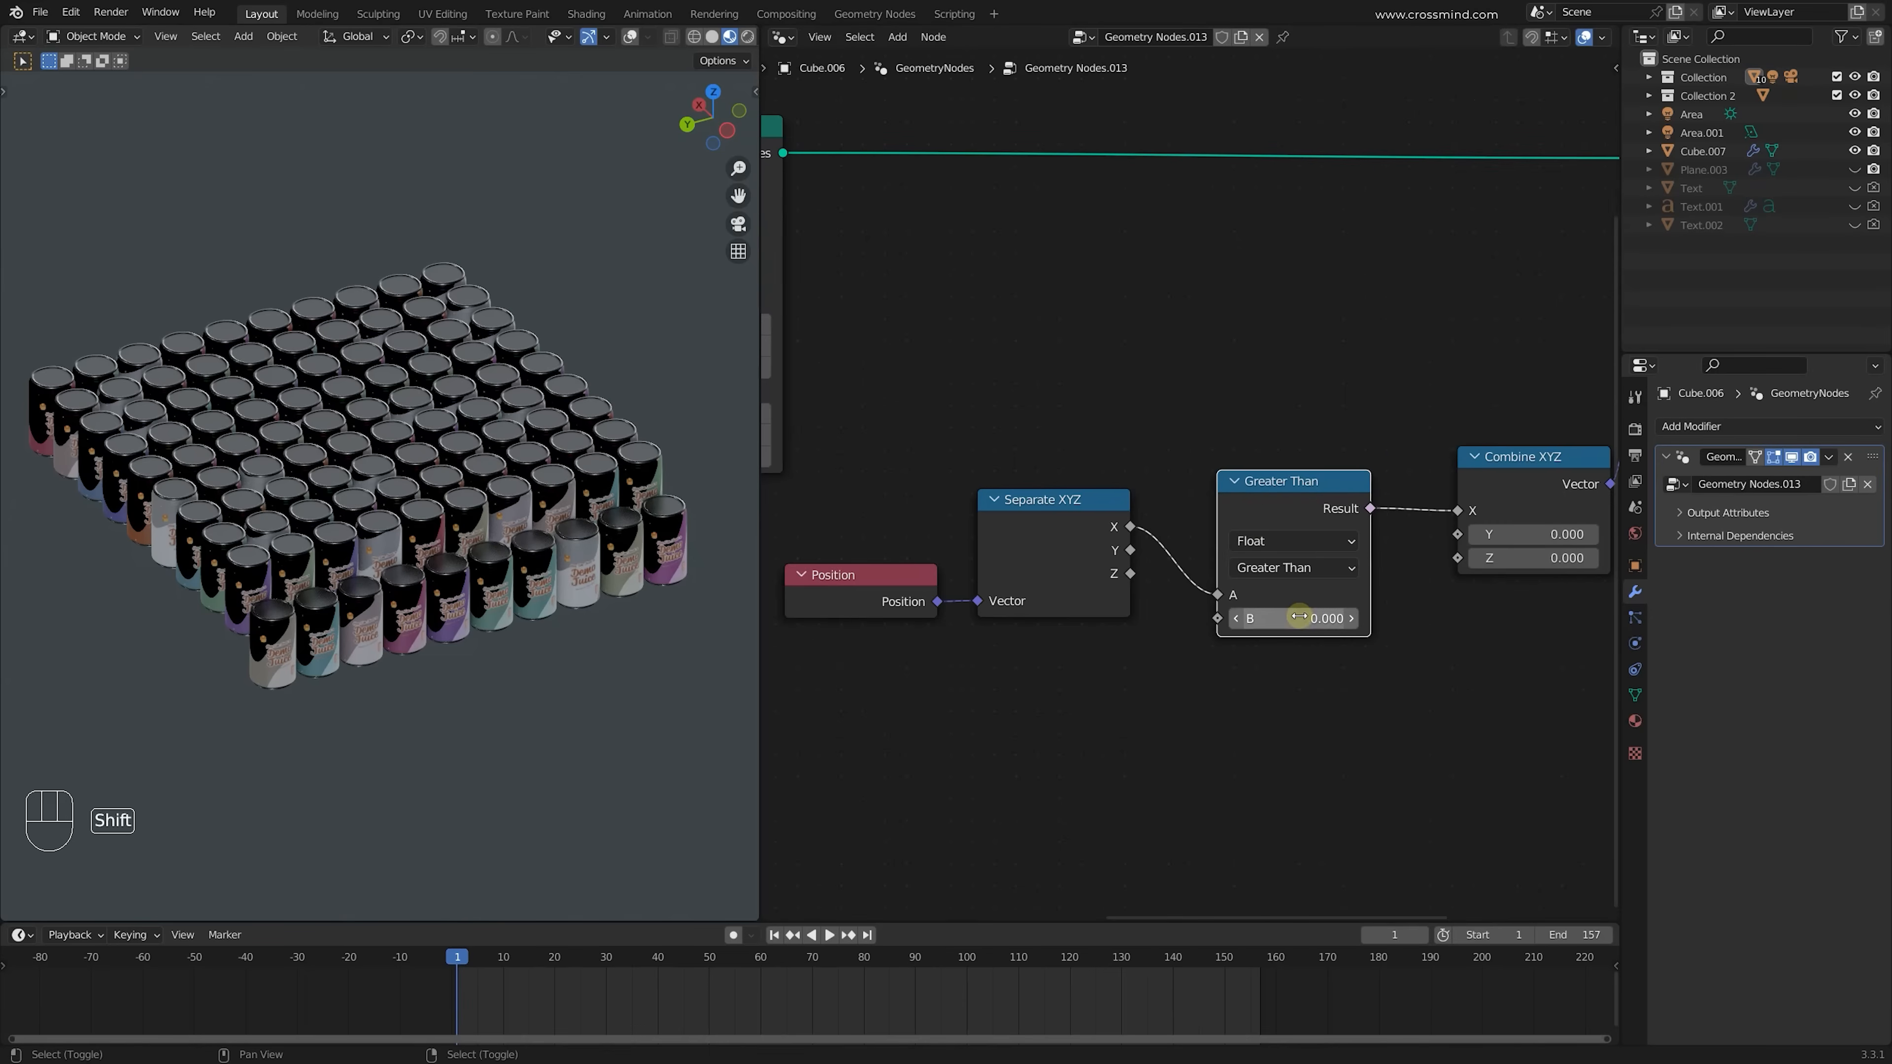
shift+drag(1298, 615, 1374, 615)
middle_drag(417, 551, 182, 552)
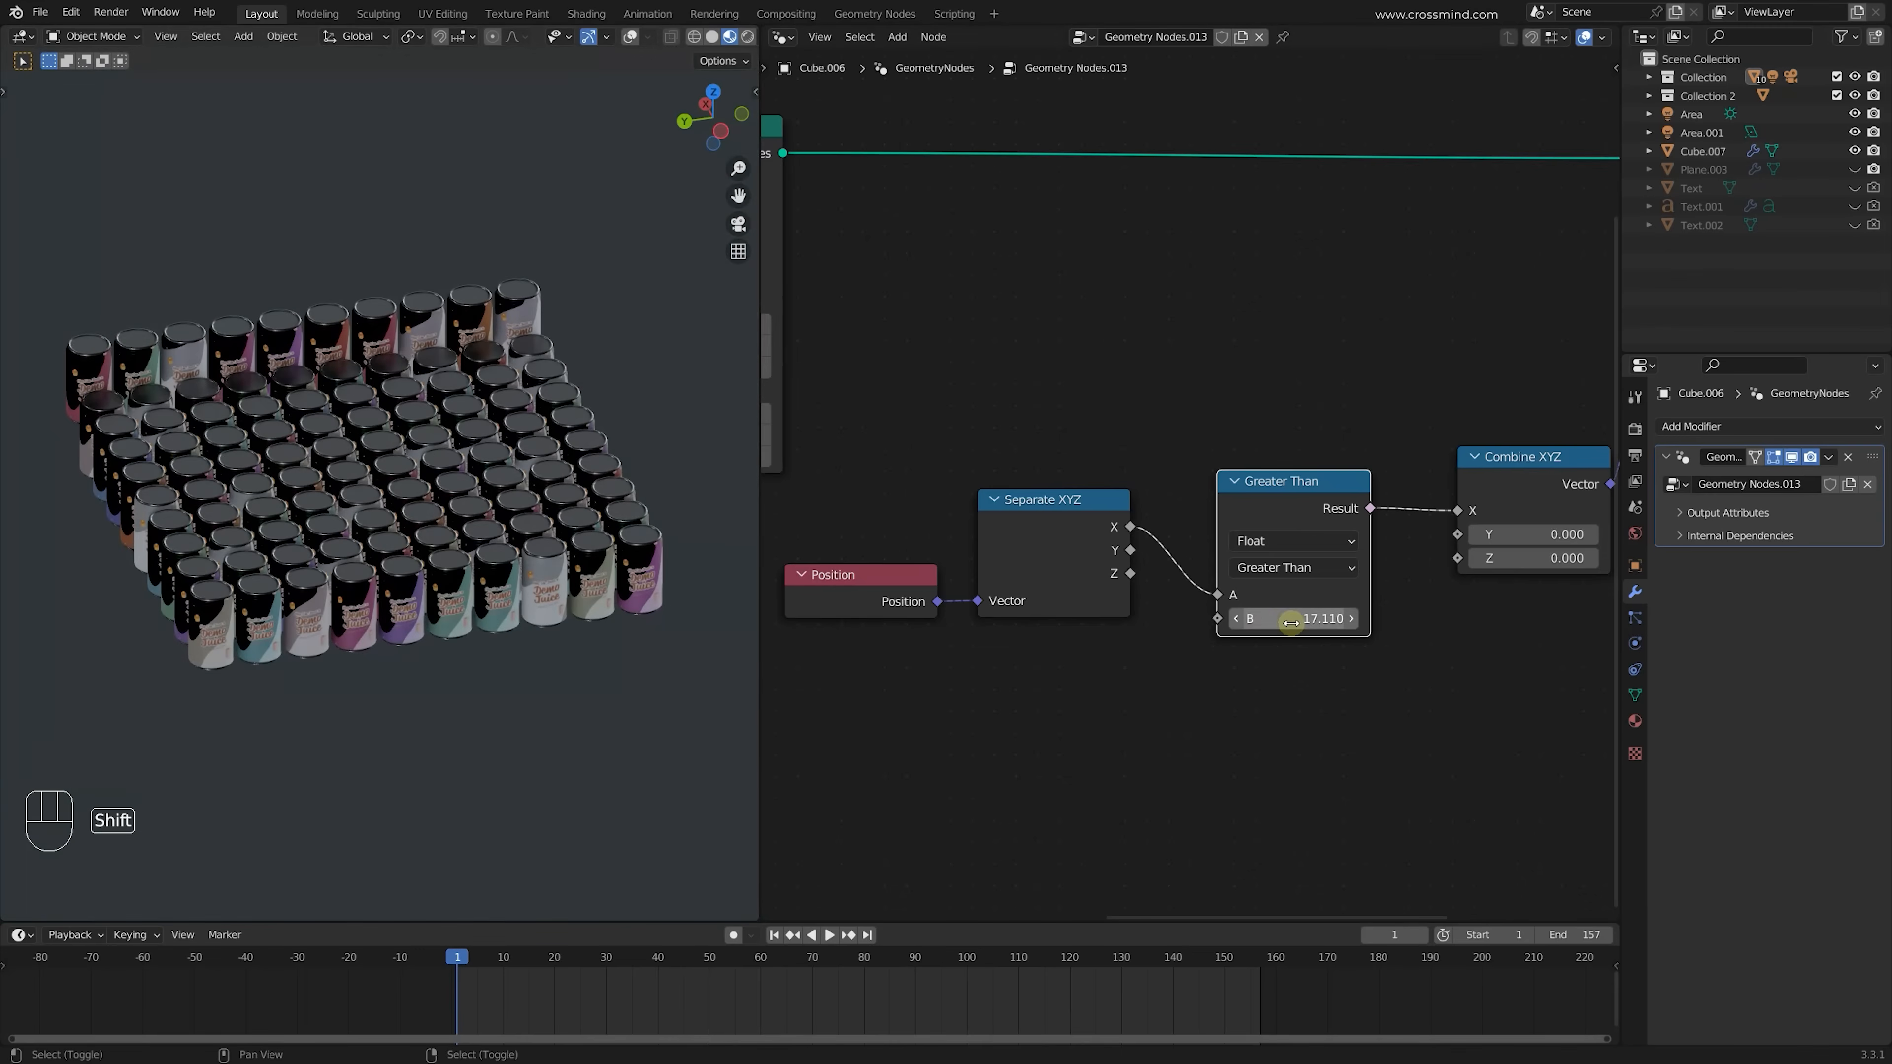
shift+drag(1291, 622, 1275, 620)
middle_drag(1163, 695, 1108, 663)
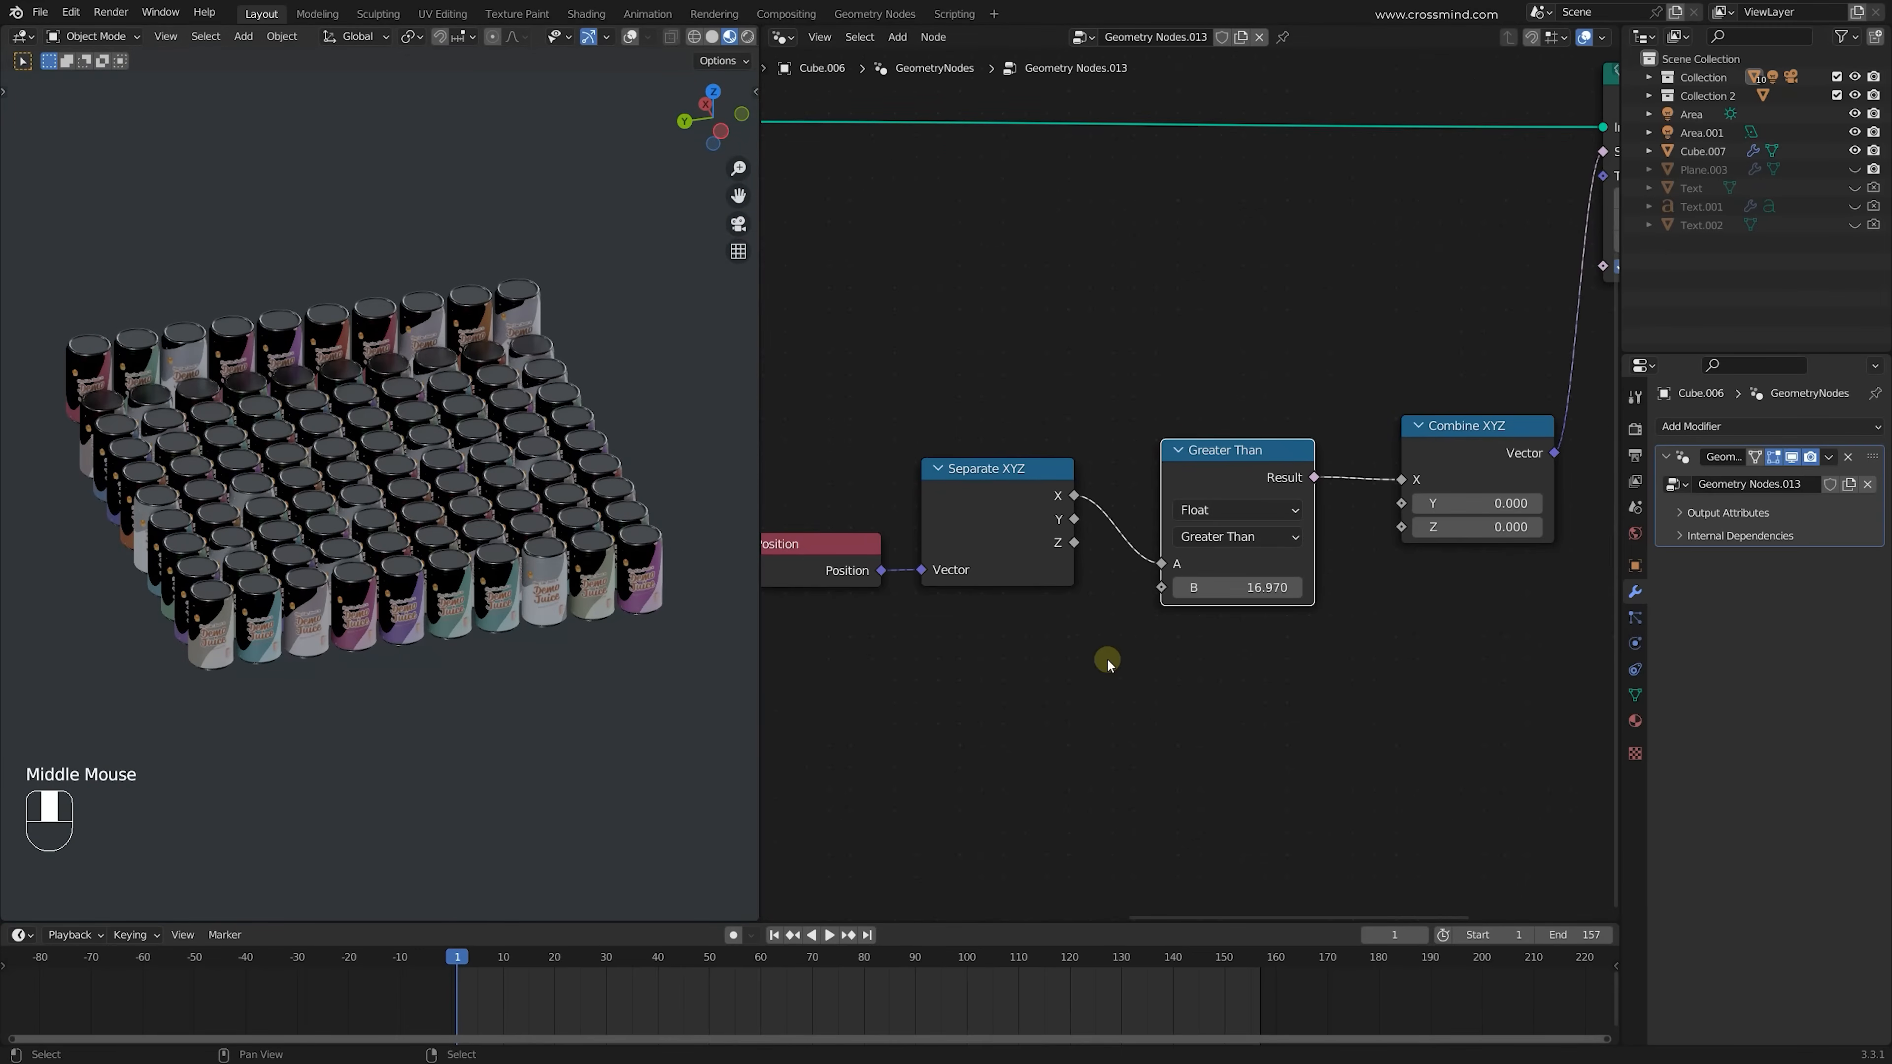
middle_drag(625, 514, 624, 497)
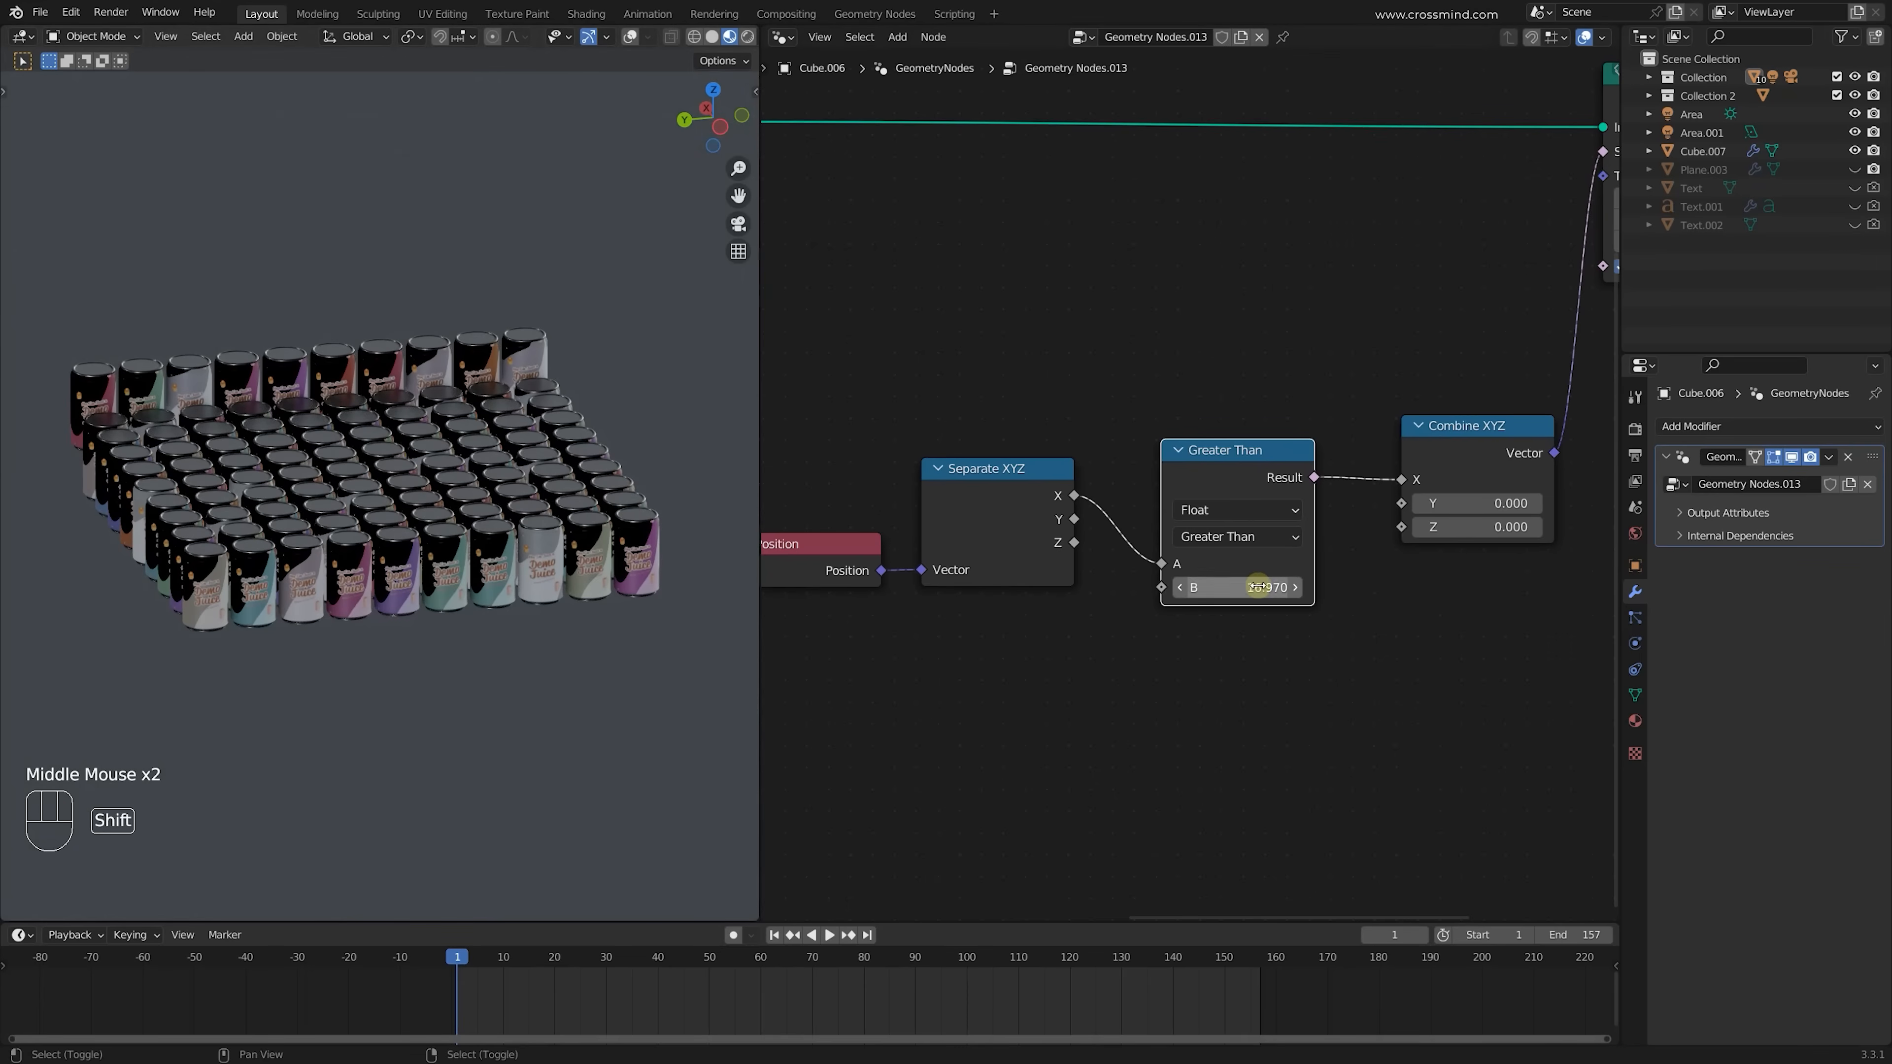
Switch the comparison to Equal, with B at 15.000 and Epsilon at 3.161
click(1237, 536)
click(1225, 653)
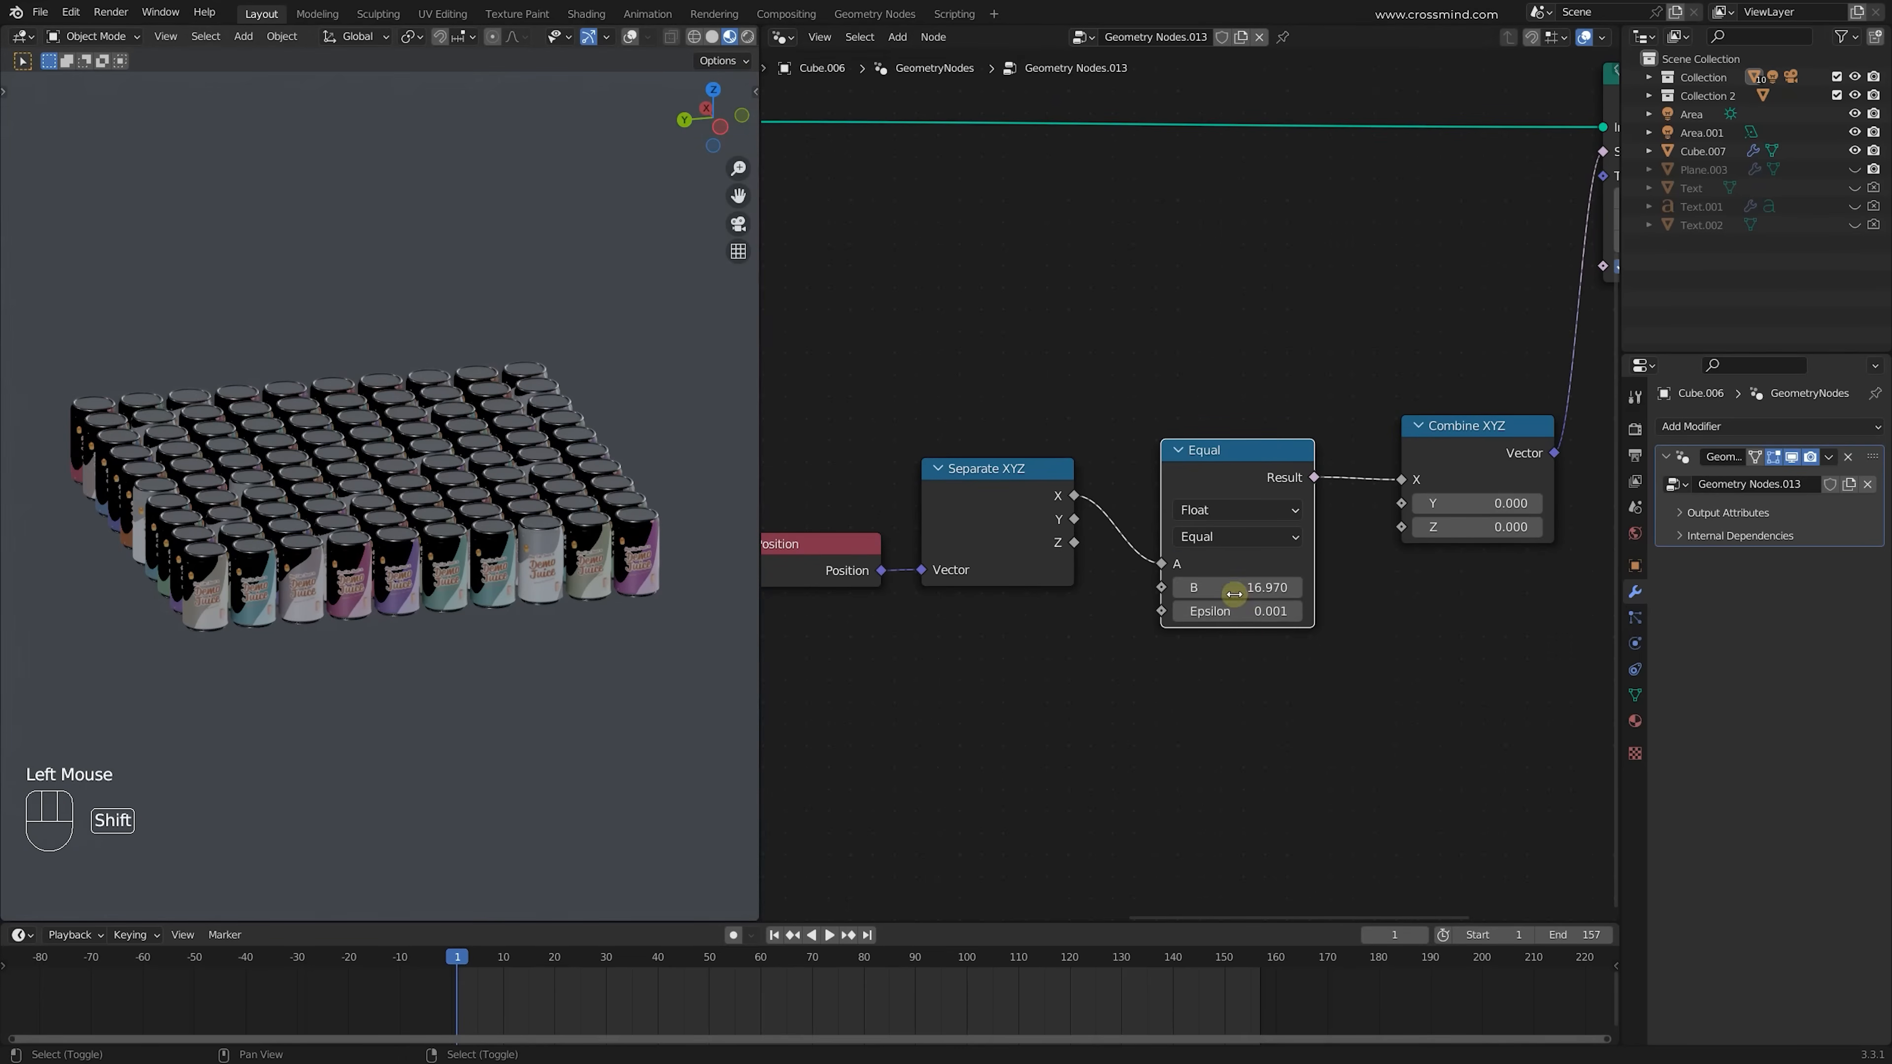
shift+drag(1235, 594, 1222, 595)
shift+drag(1234, 611, 1259, 612)
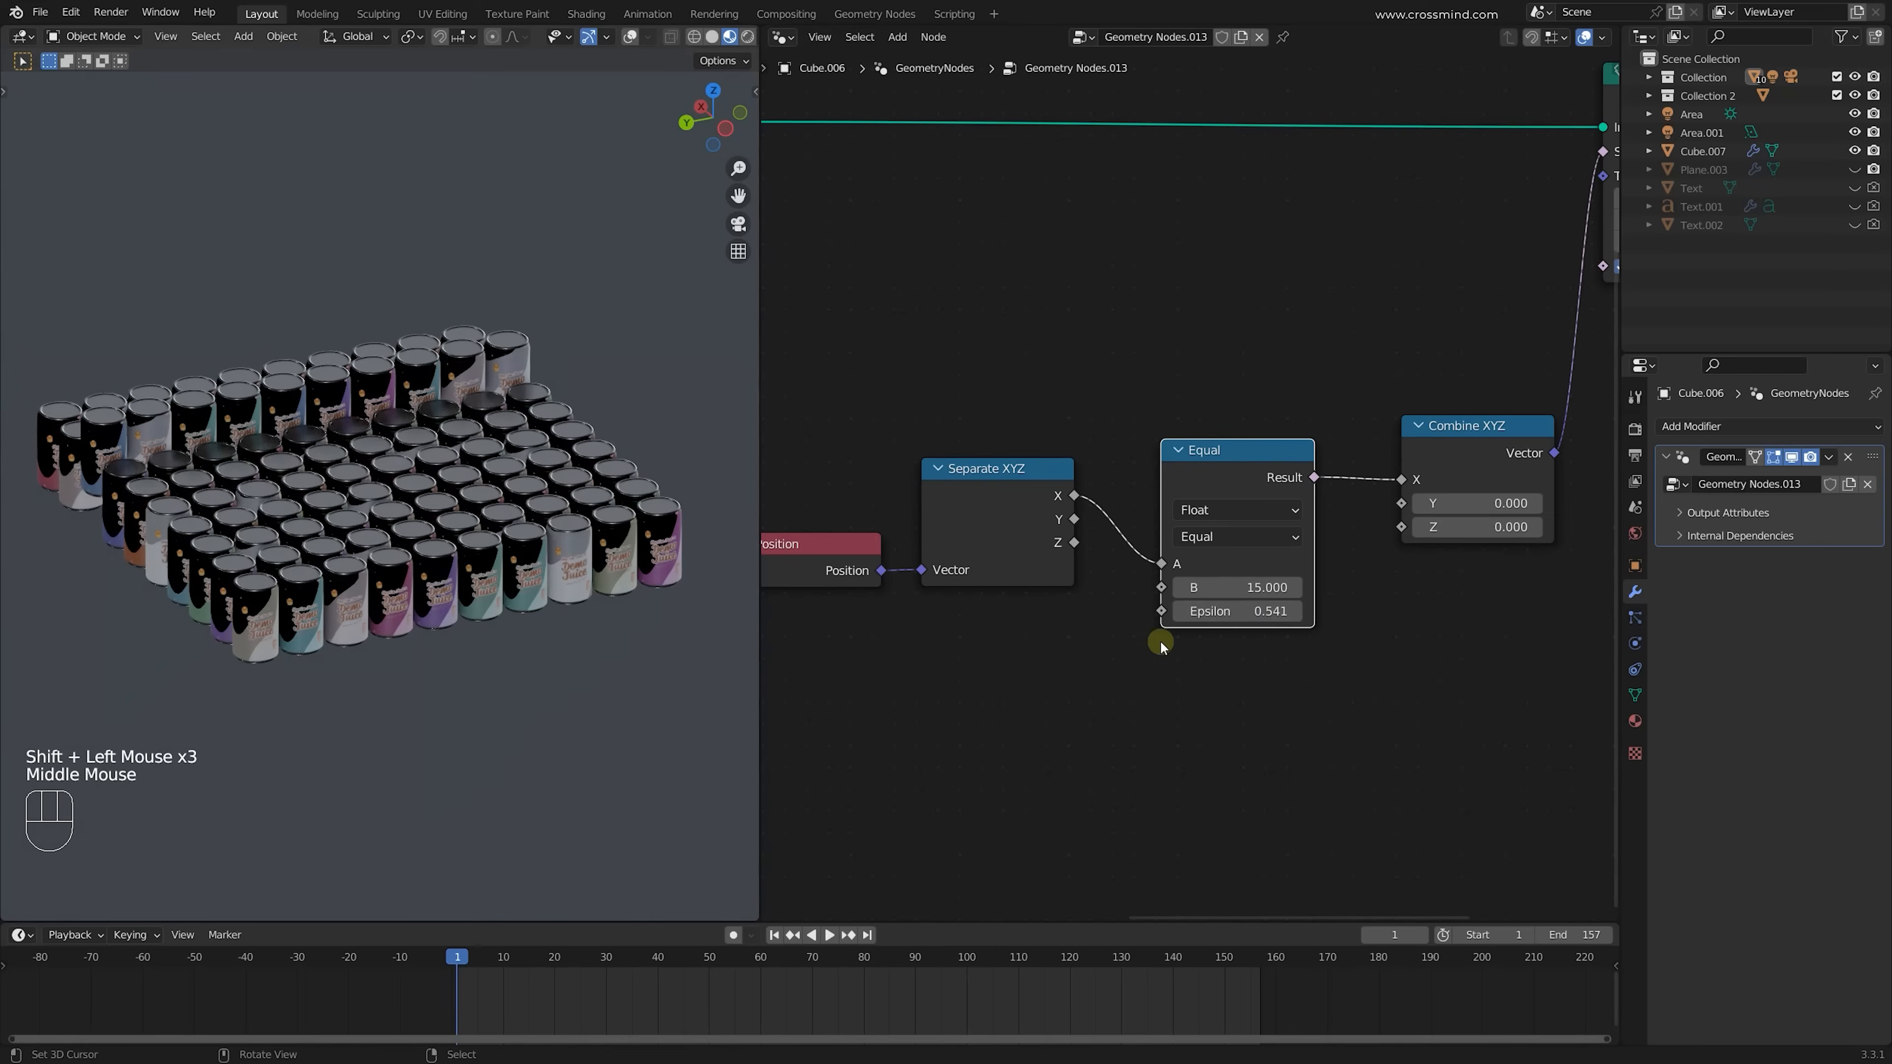
shift+drag(1259, 587, 1237, 588)
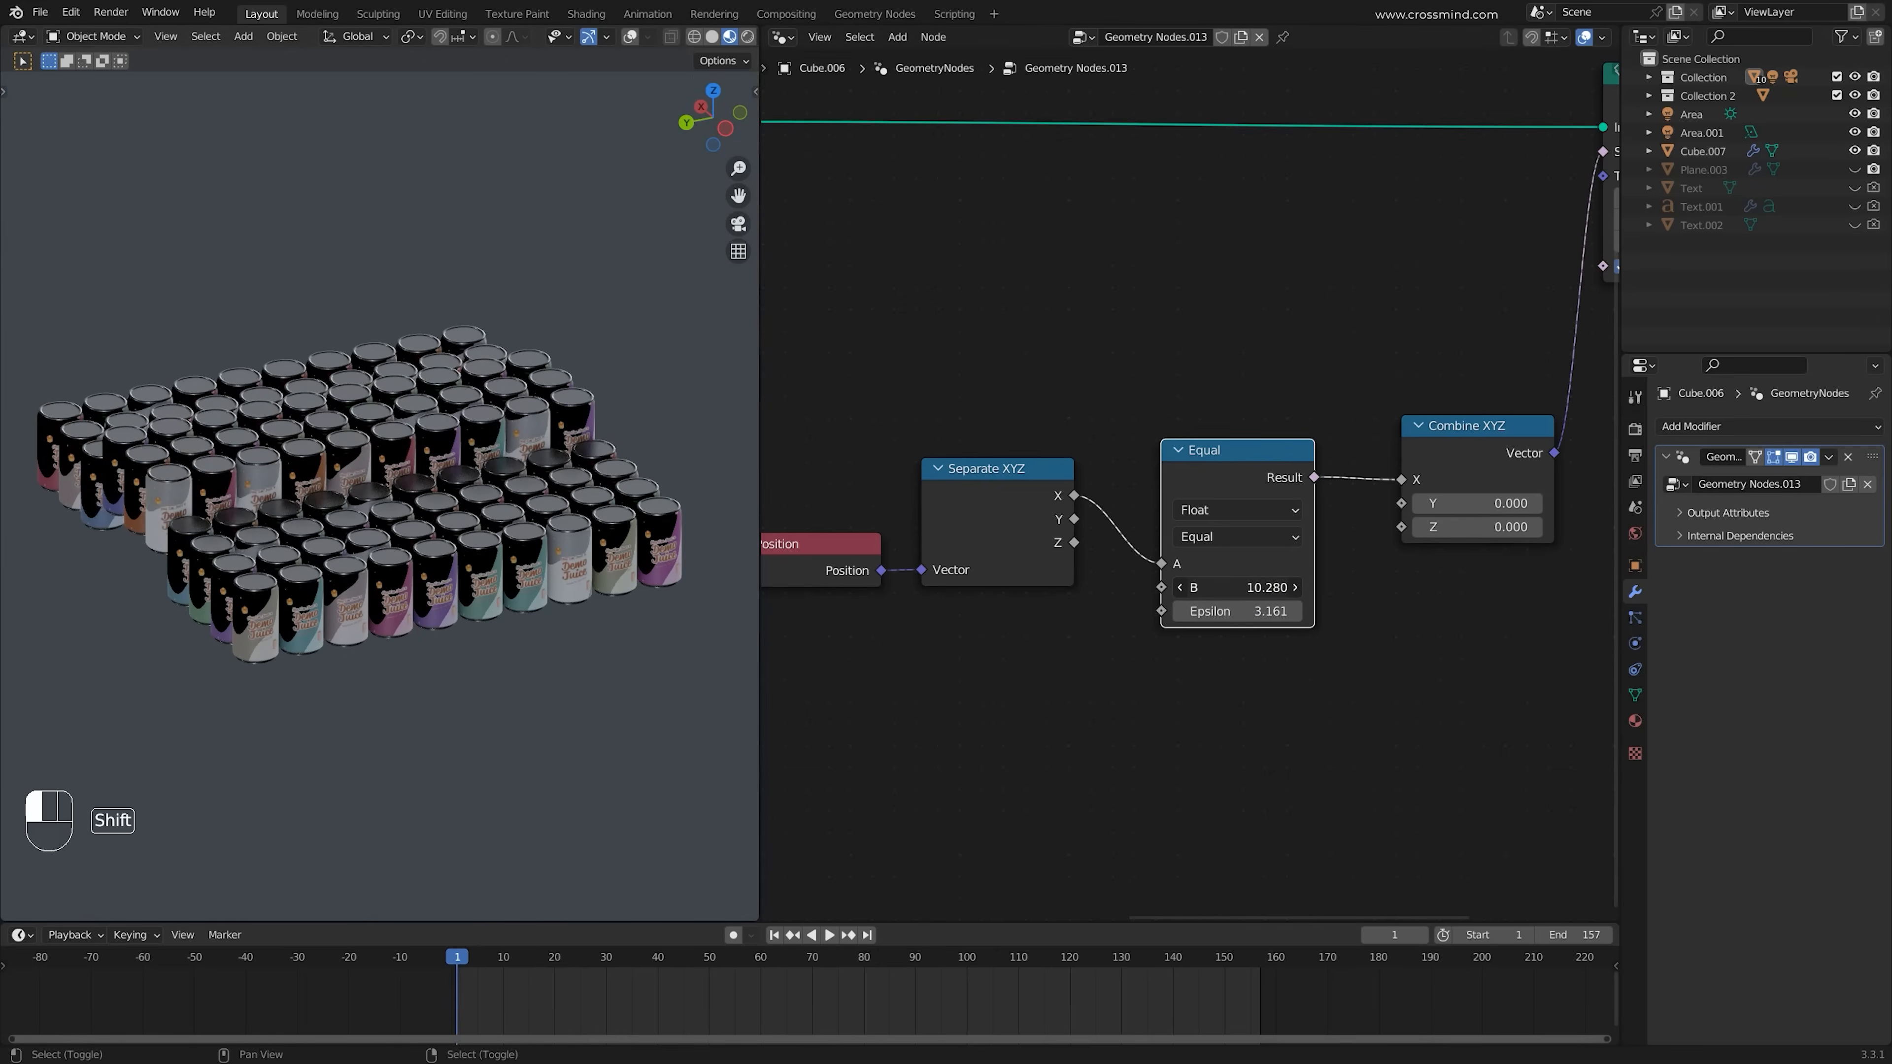
right_click(1371, 579)
Rewire the Equal node to take the Y output of Separate XYZ and feed its result into Y of Combine XYZ
scroll(1371, 579, down, 2)
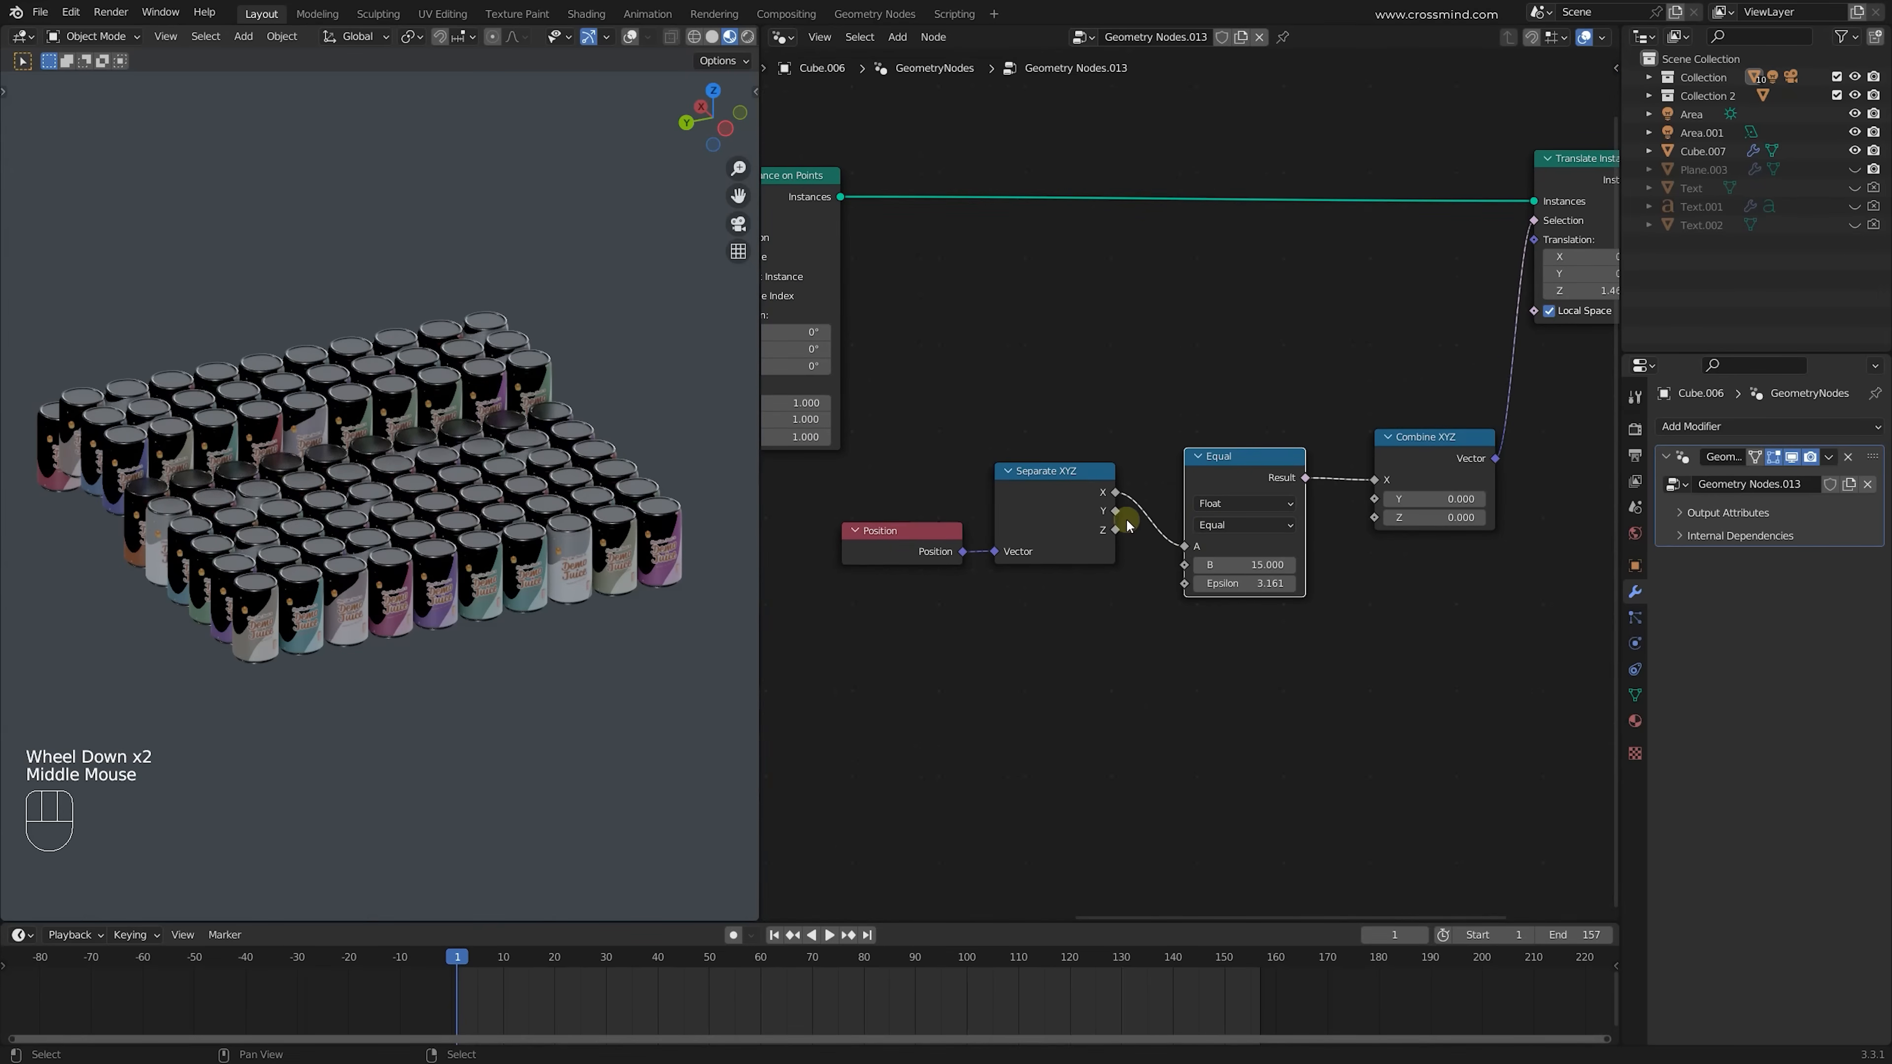
ctrl+right_drag(1143, 514, 1119, 528)
click(1114, 531)
drag(1183, 547, 1185, 546)
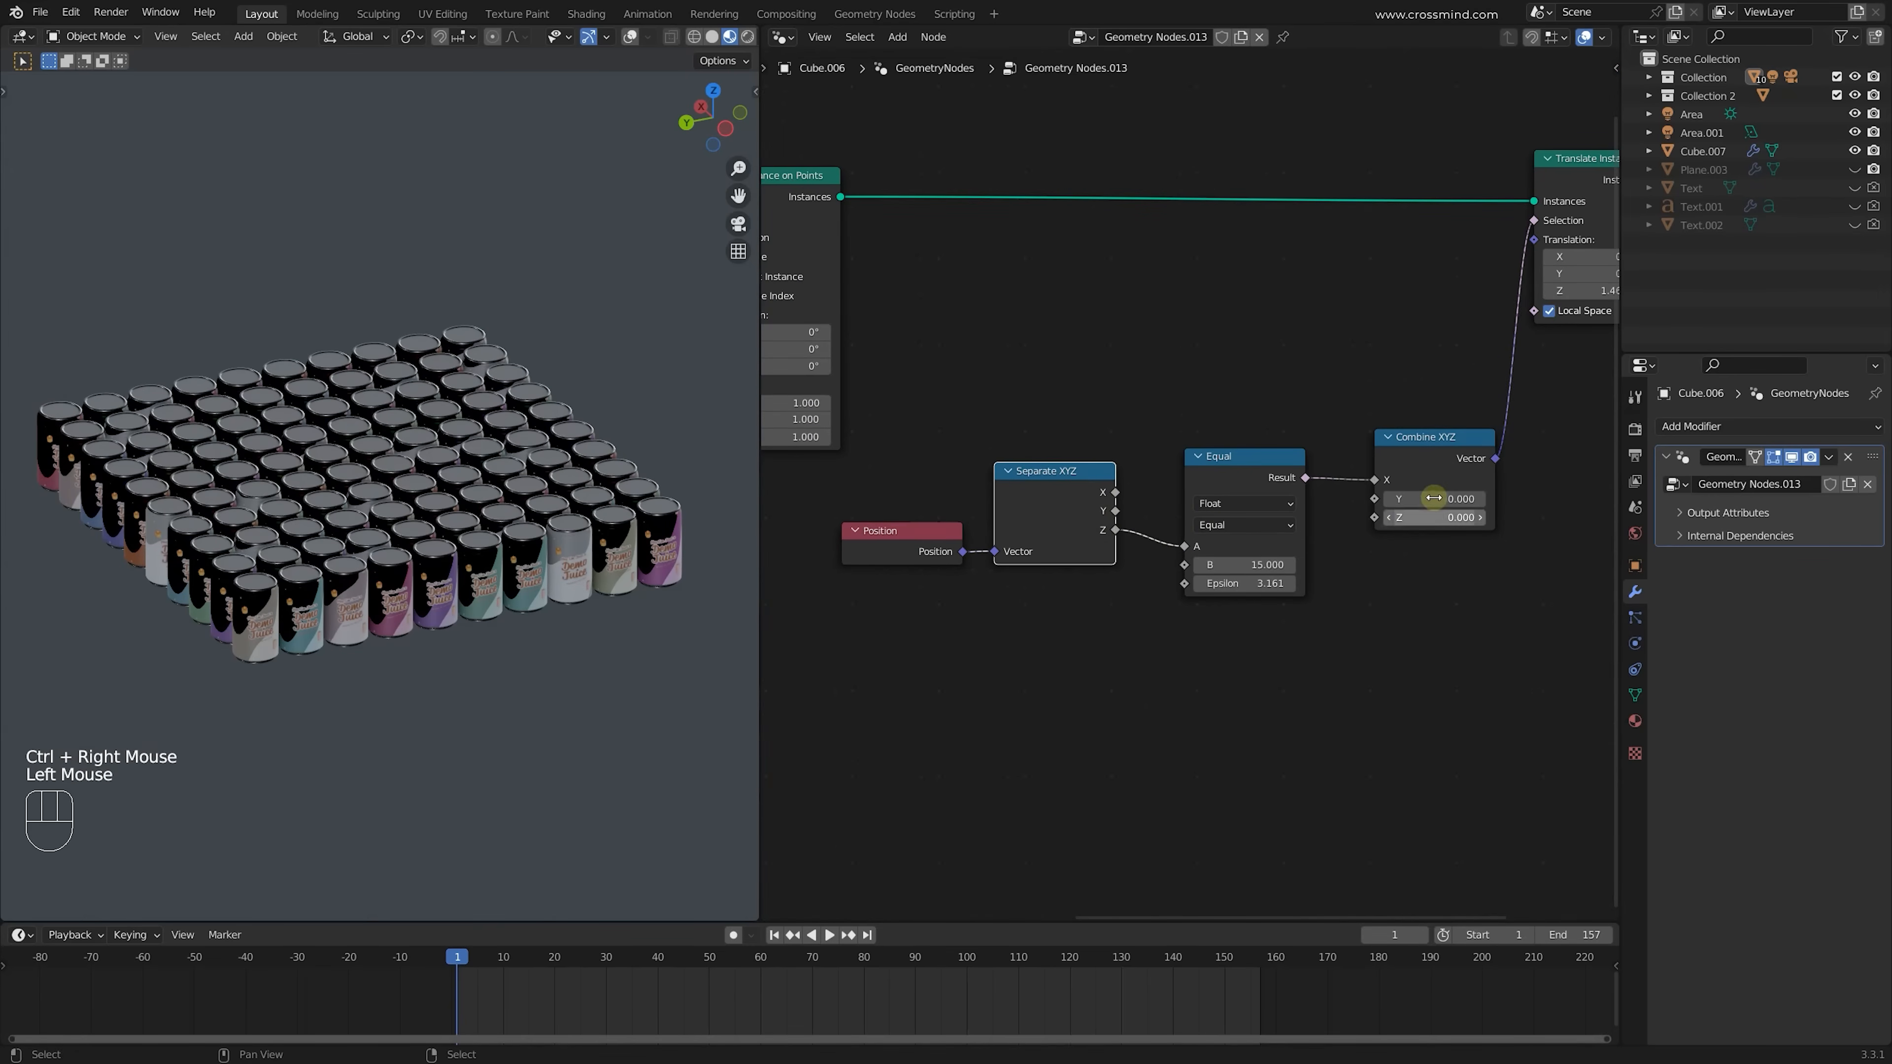
ctrl+right_drag(1332, 456, 1321, 530)
drag(1307, 480, 1375, 519)
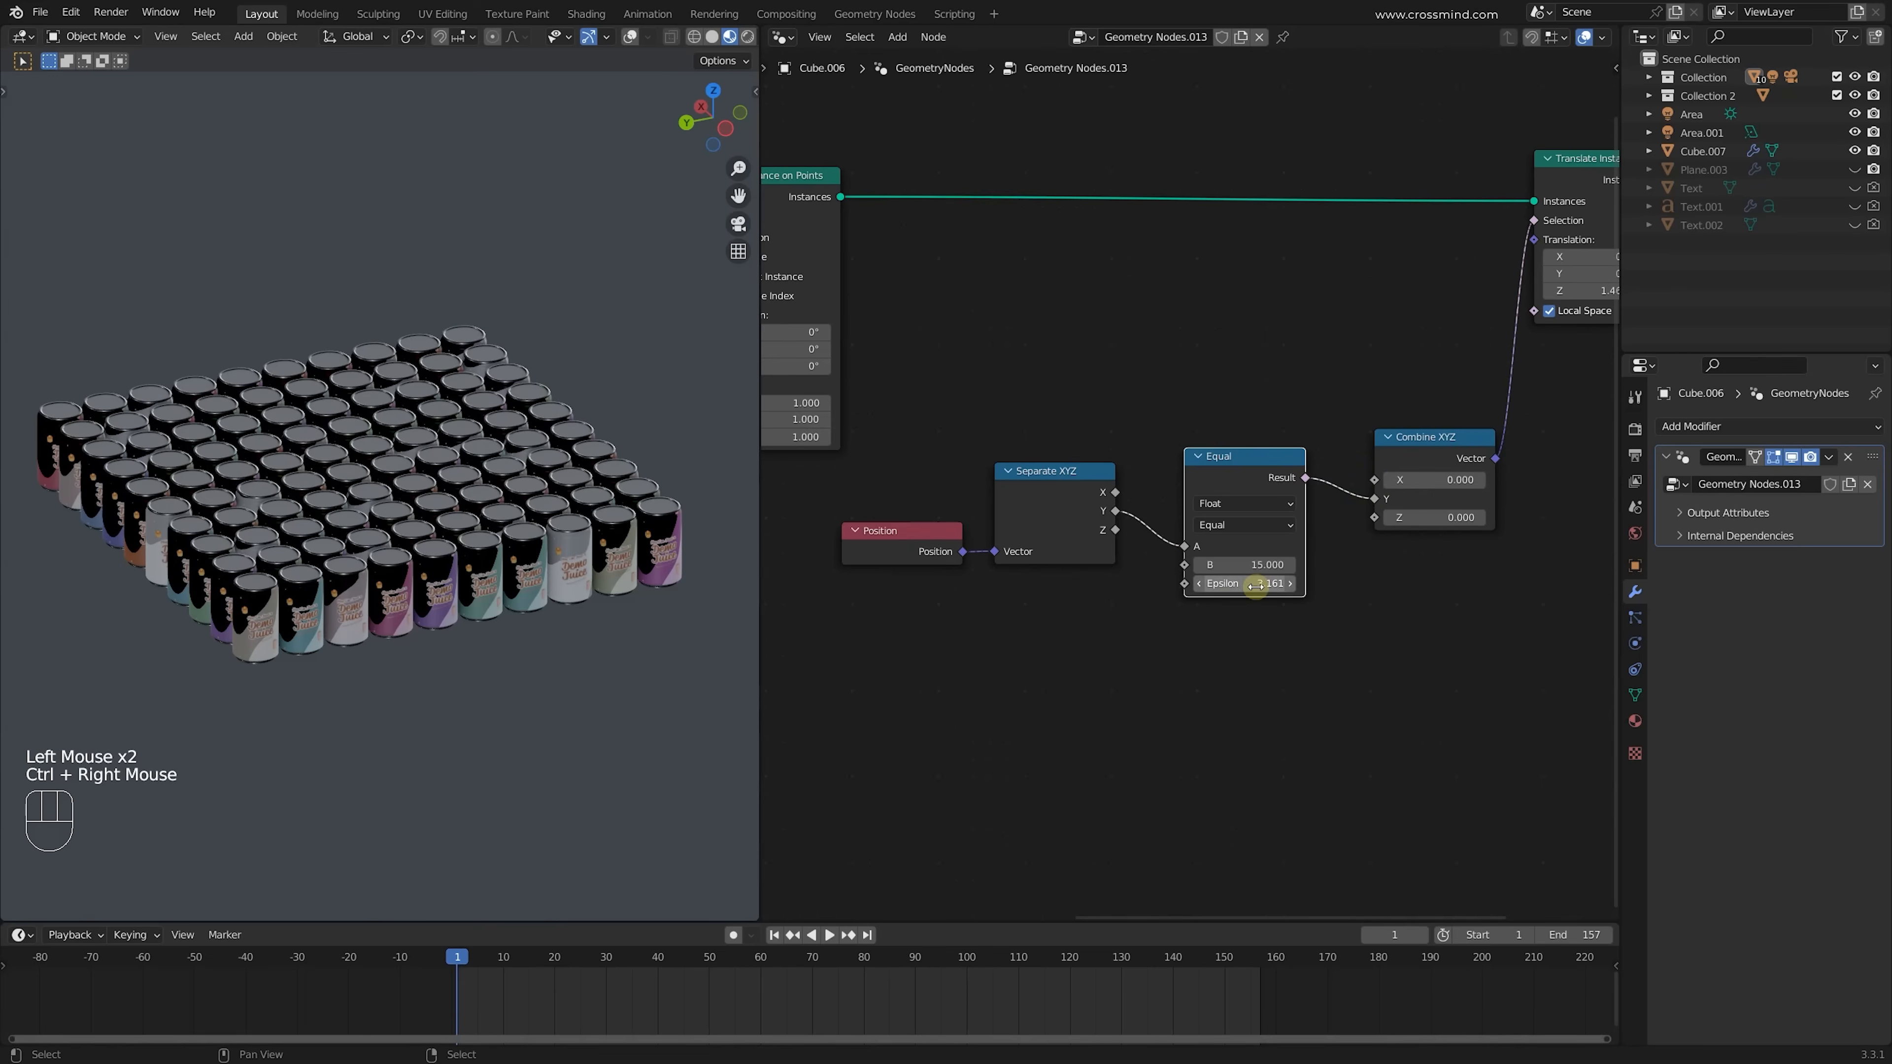
Lower the Equal node's B value to about -13.640 and turn on the viewport overlays to check the selected can rows
shift+drag(1259, 565, 1102, 565)
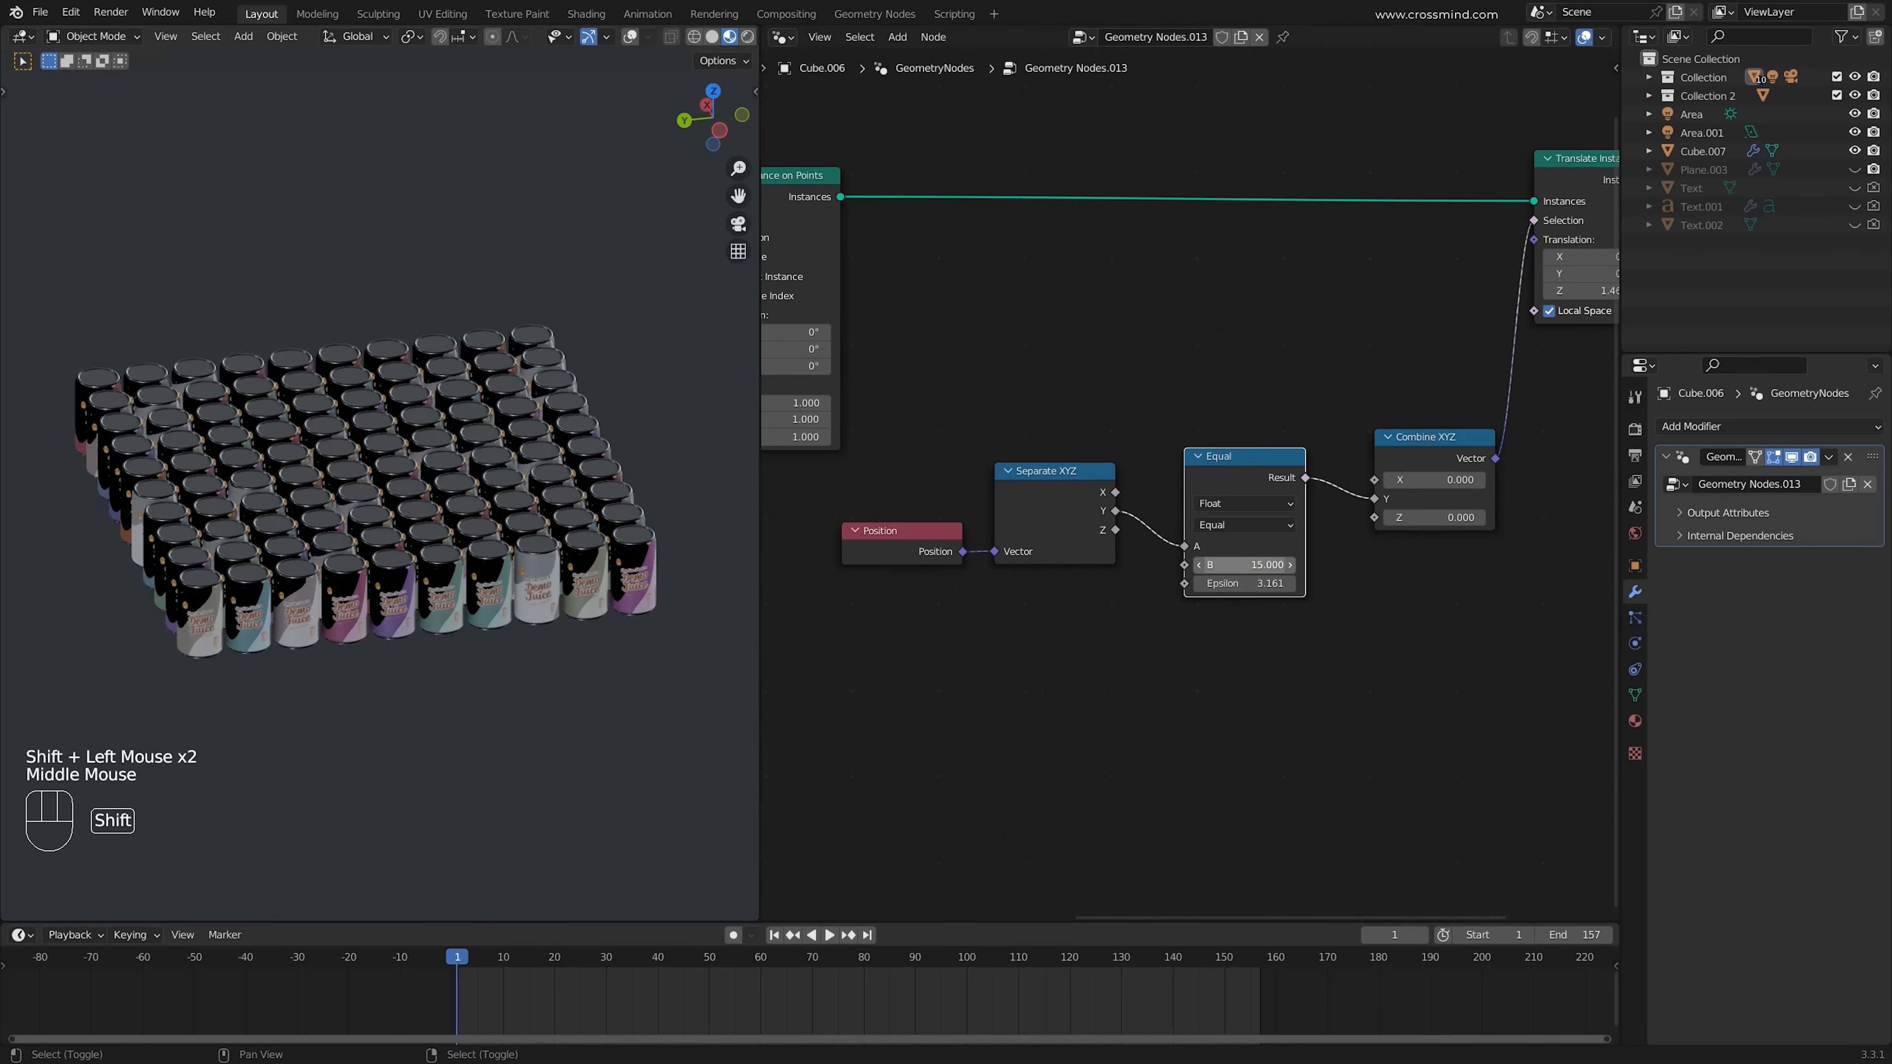
shift+drag(1244, 565, 1274, 565)
shift+drag(1259, 564, 957, 564)
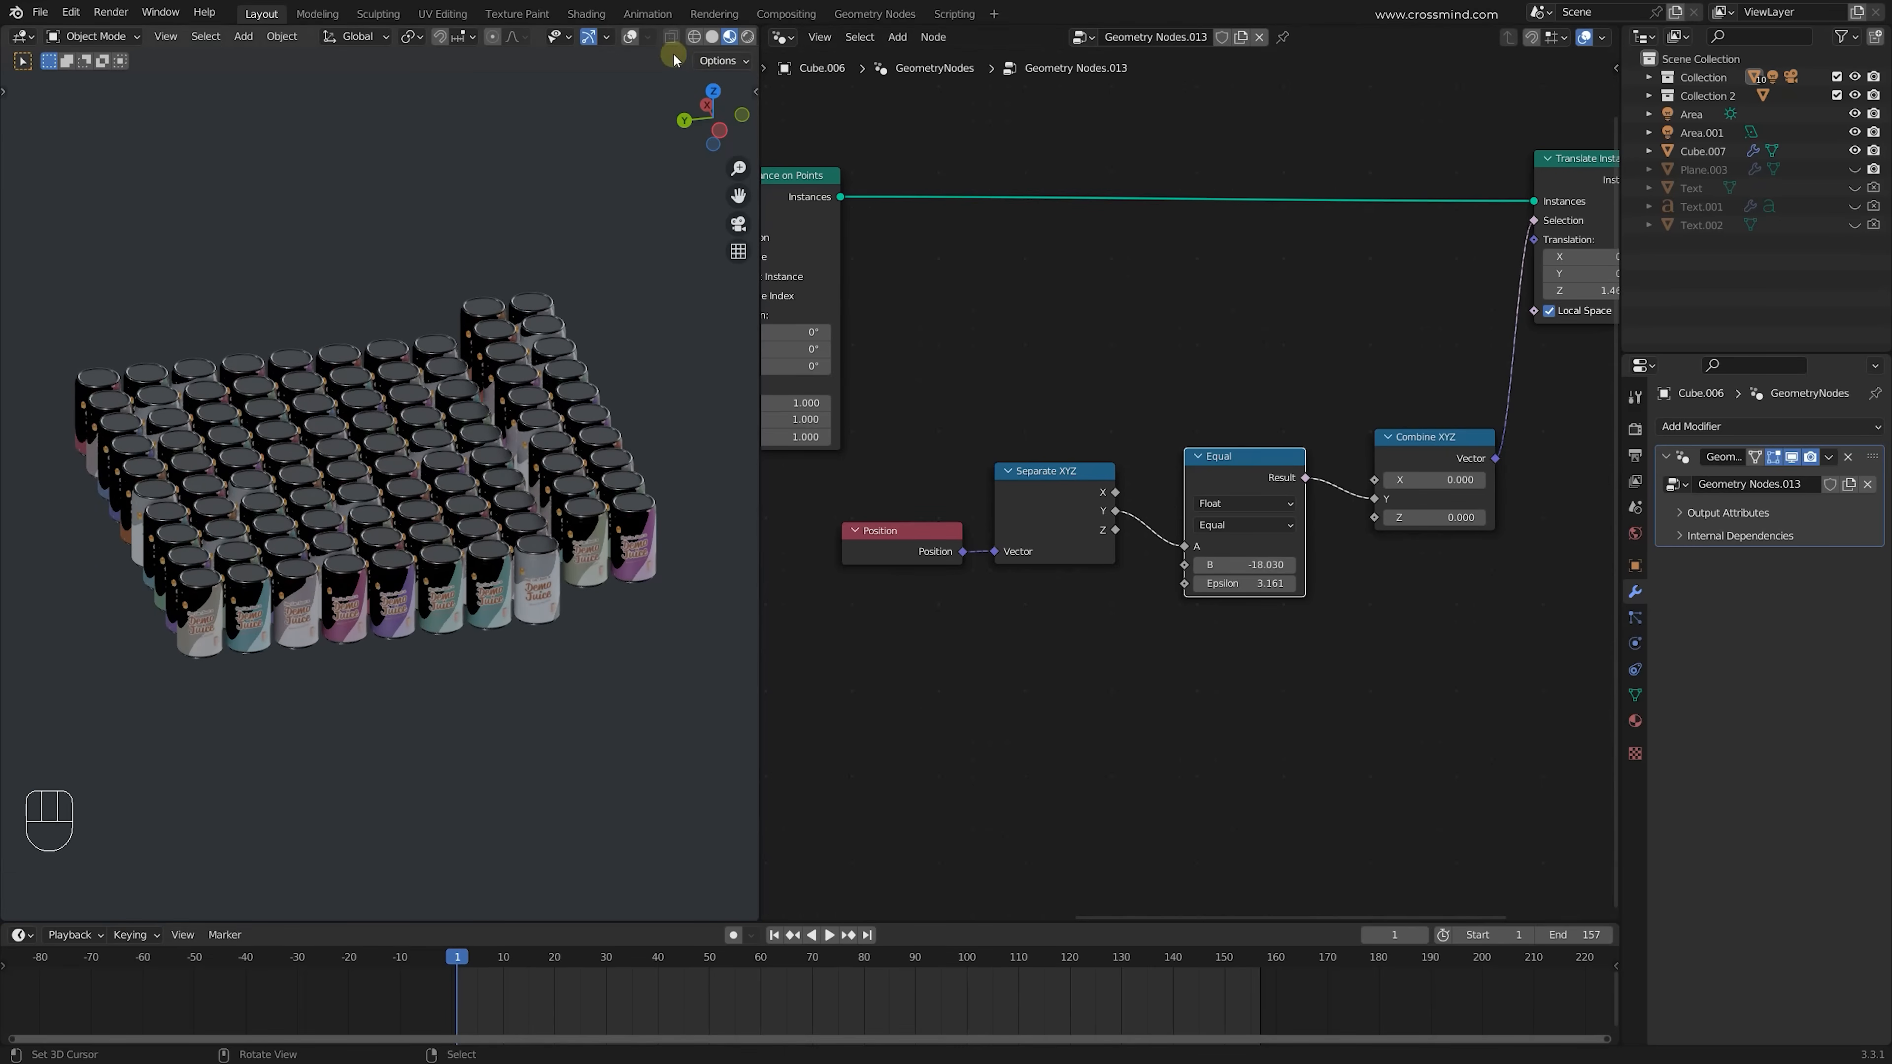
click(629, 37)
middle_drag(567, 570, 663, 347)
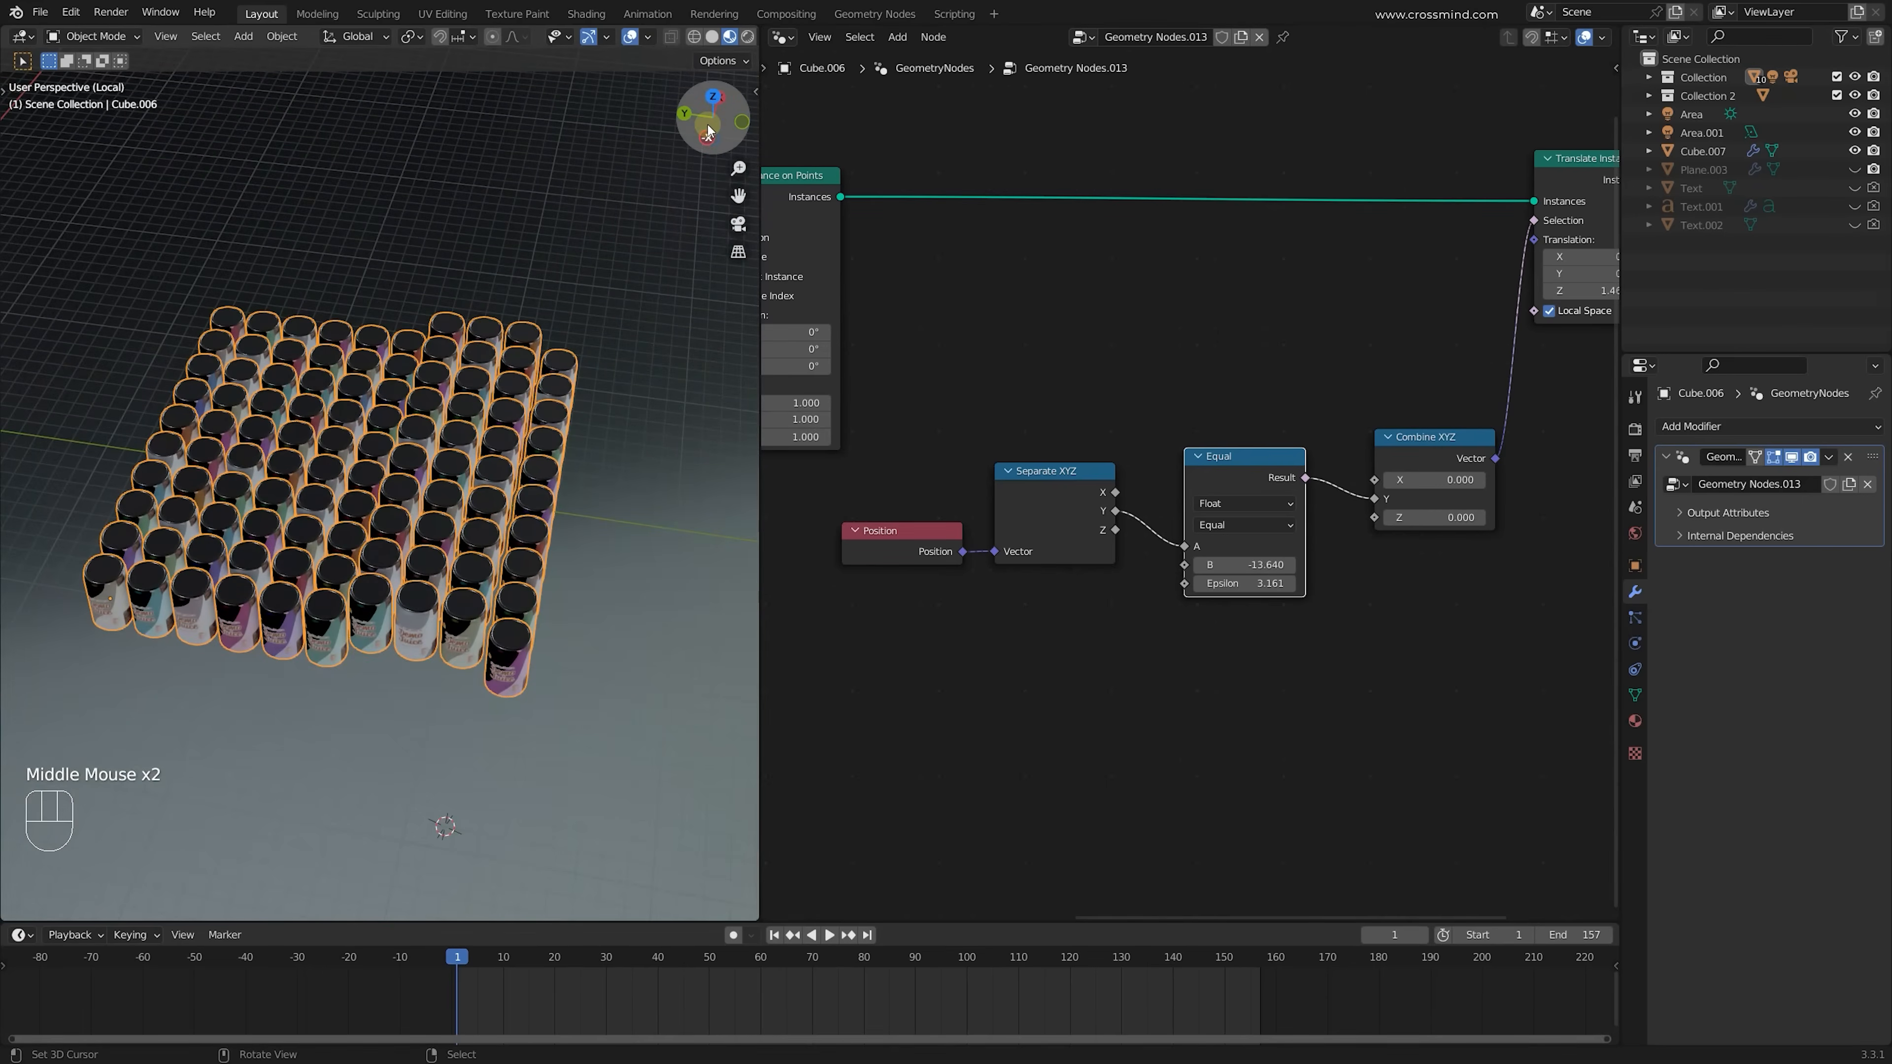
middle_drag(491, 546, 521, 448)
shift+drag(1244, 564, 1288, 564)
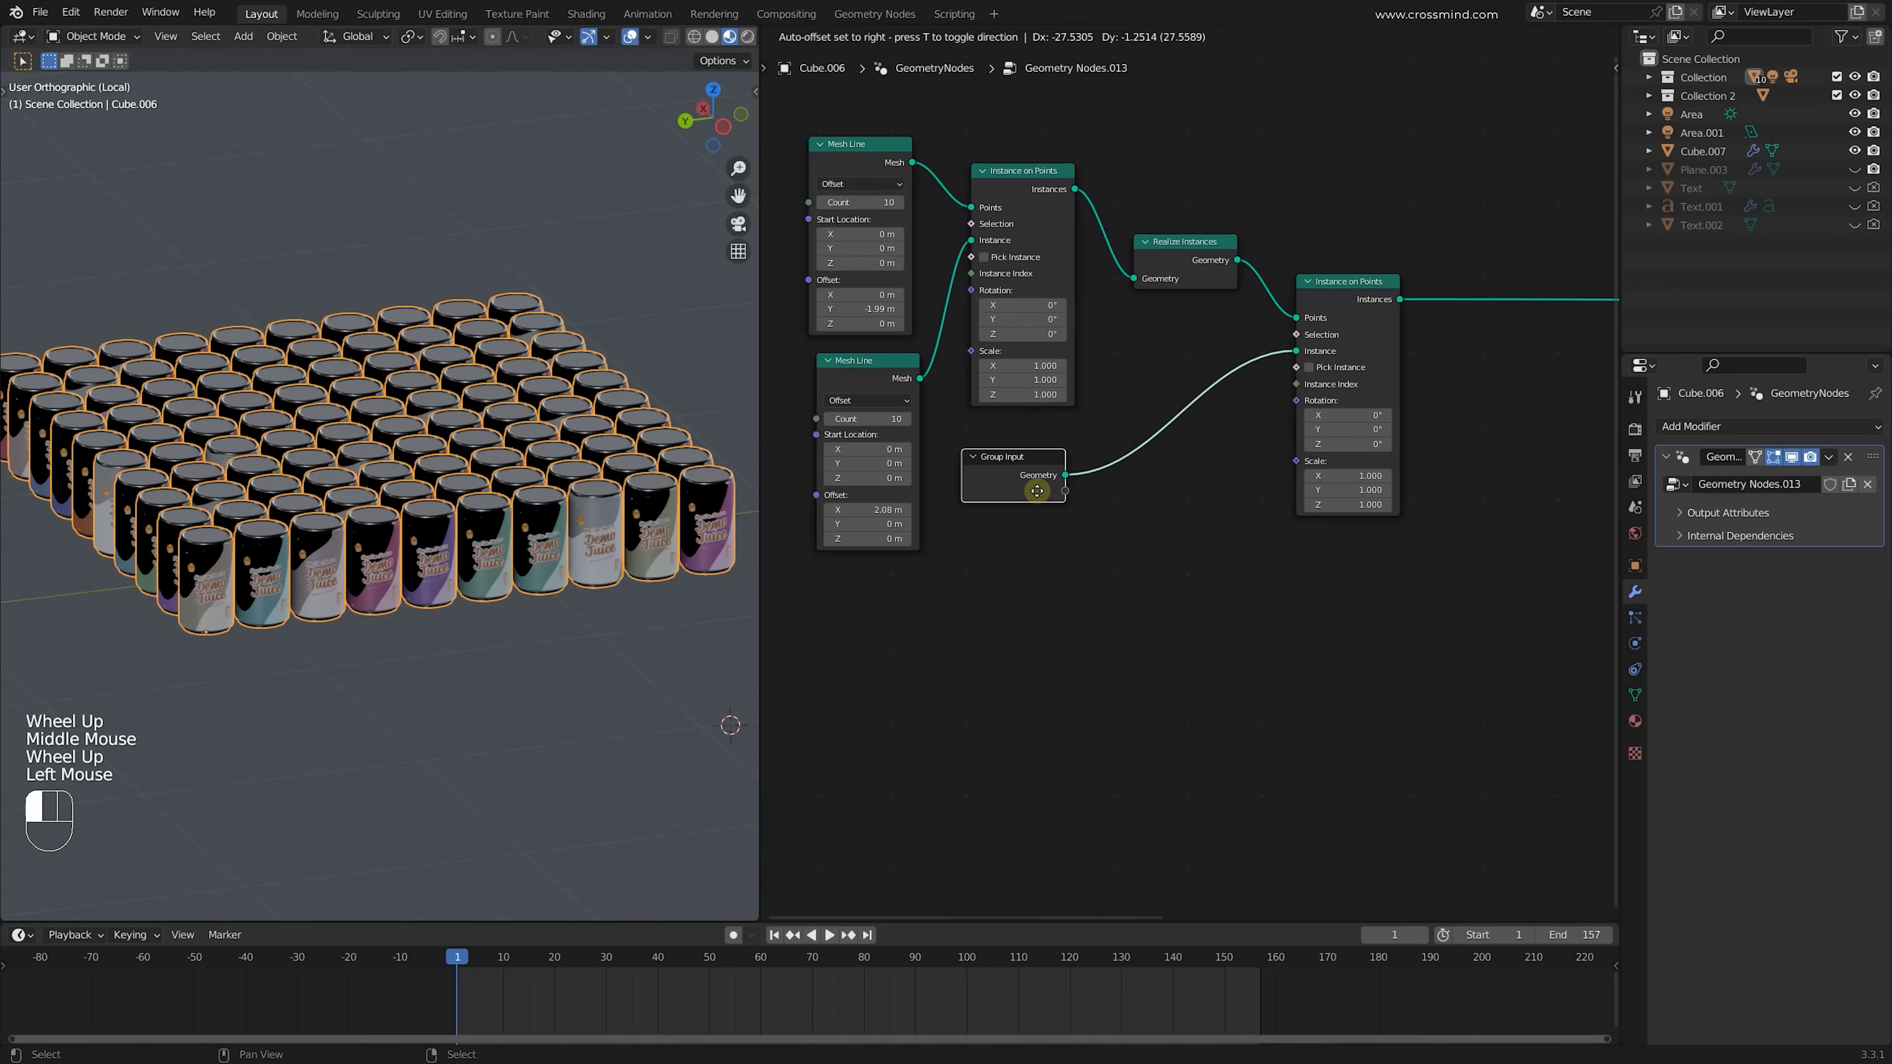
Move the Group Input node slightly closer beneath the first Instance on Points node
drag(1039, 481, 1055, 494)
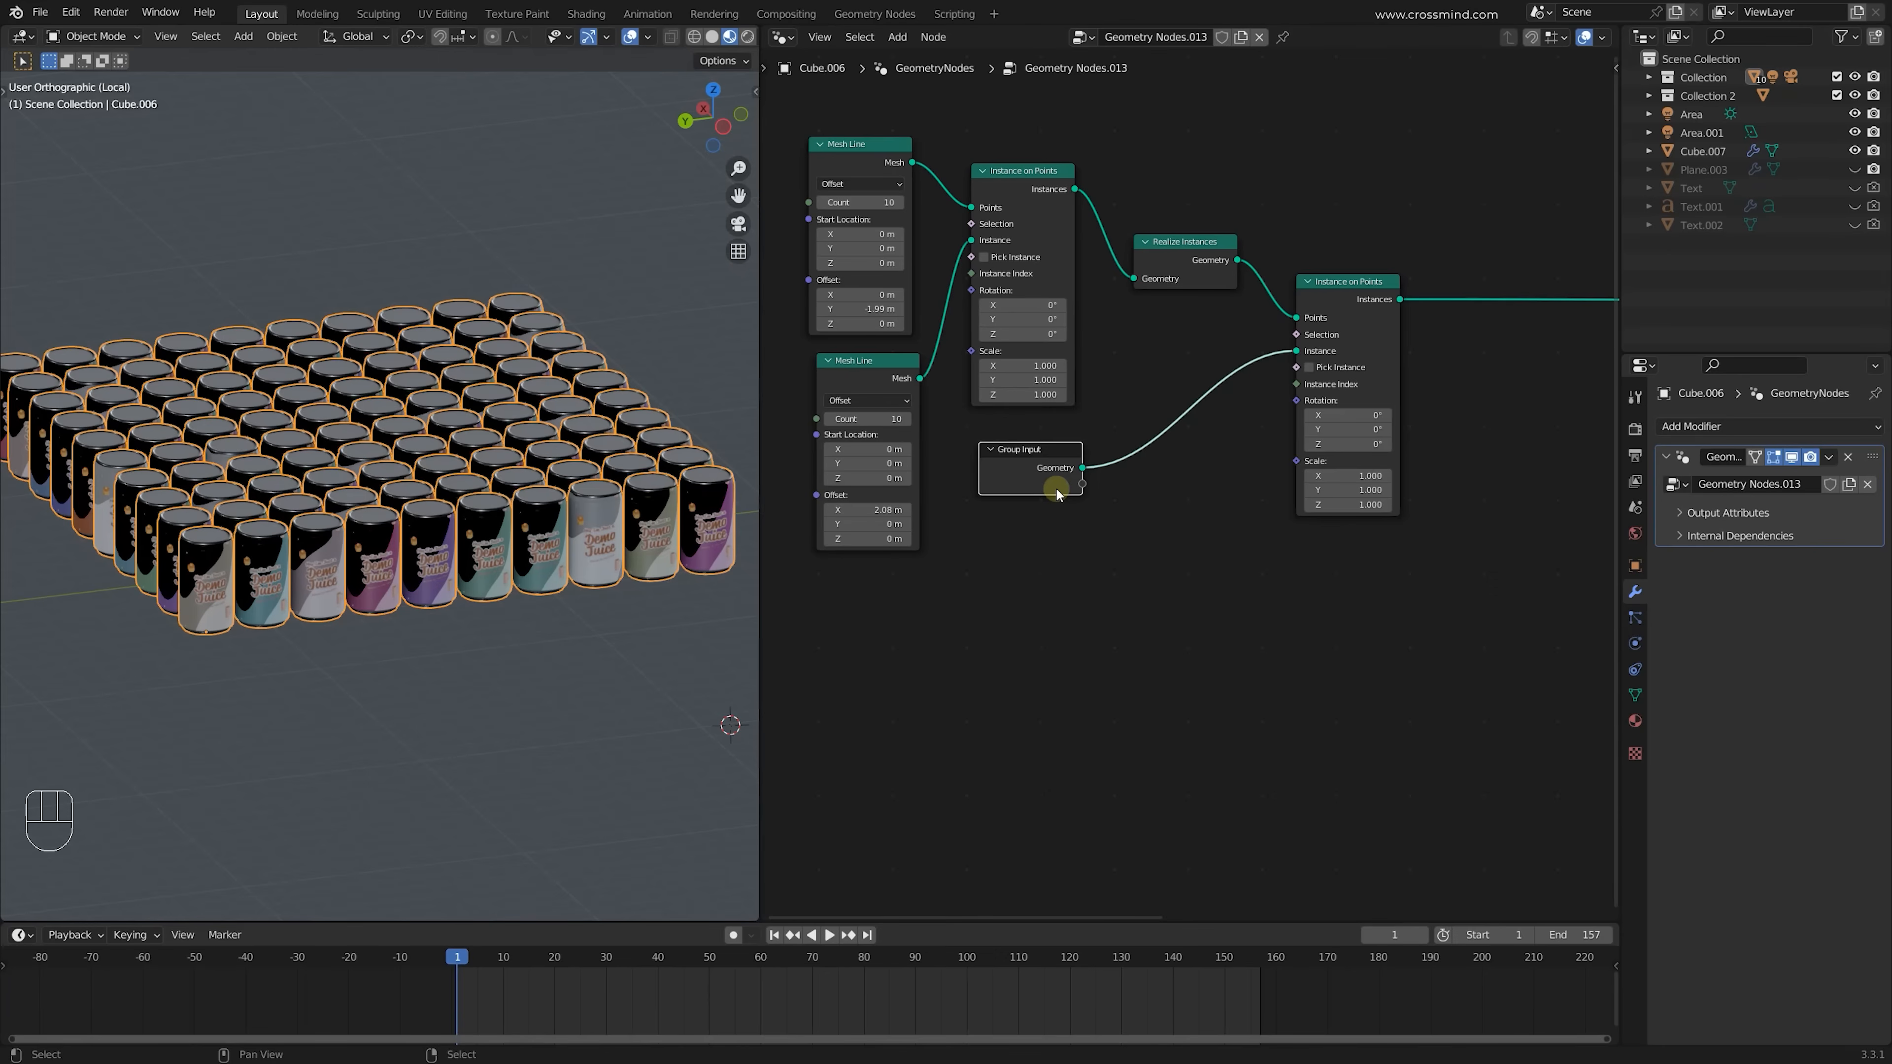
key(shift+a)
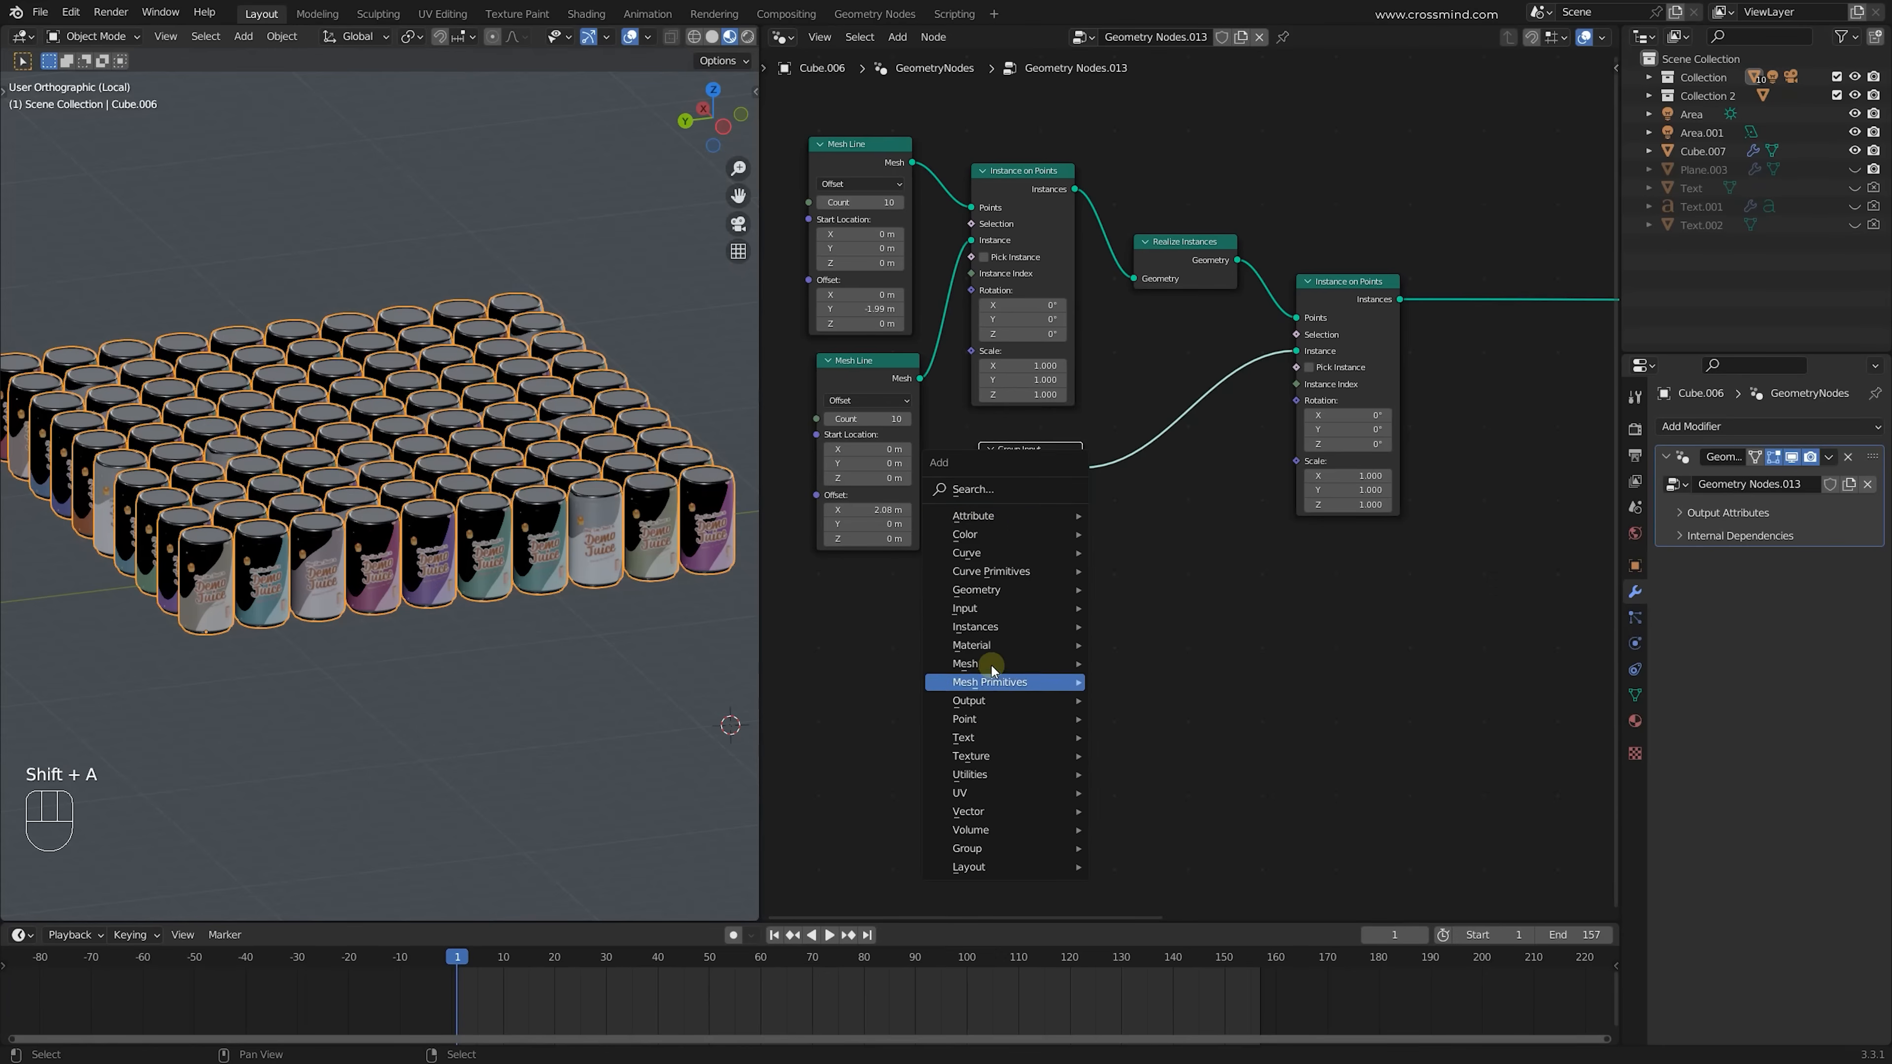
mouse_move(1003, 611)
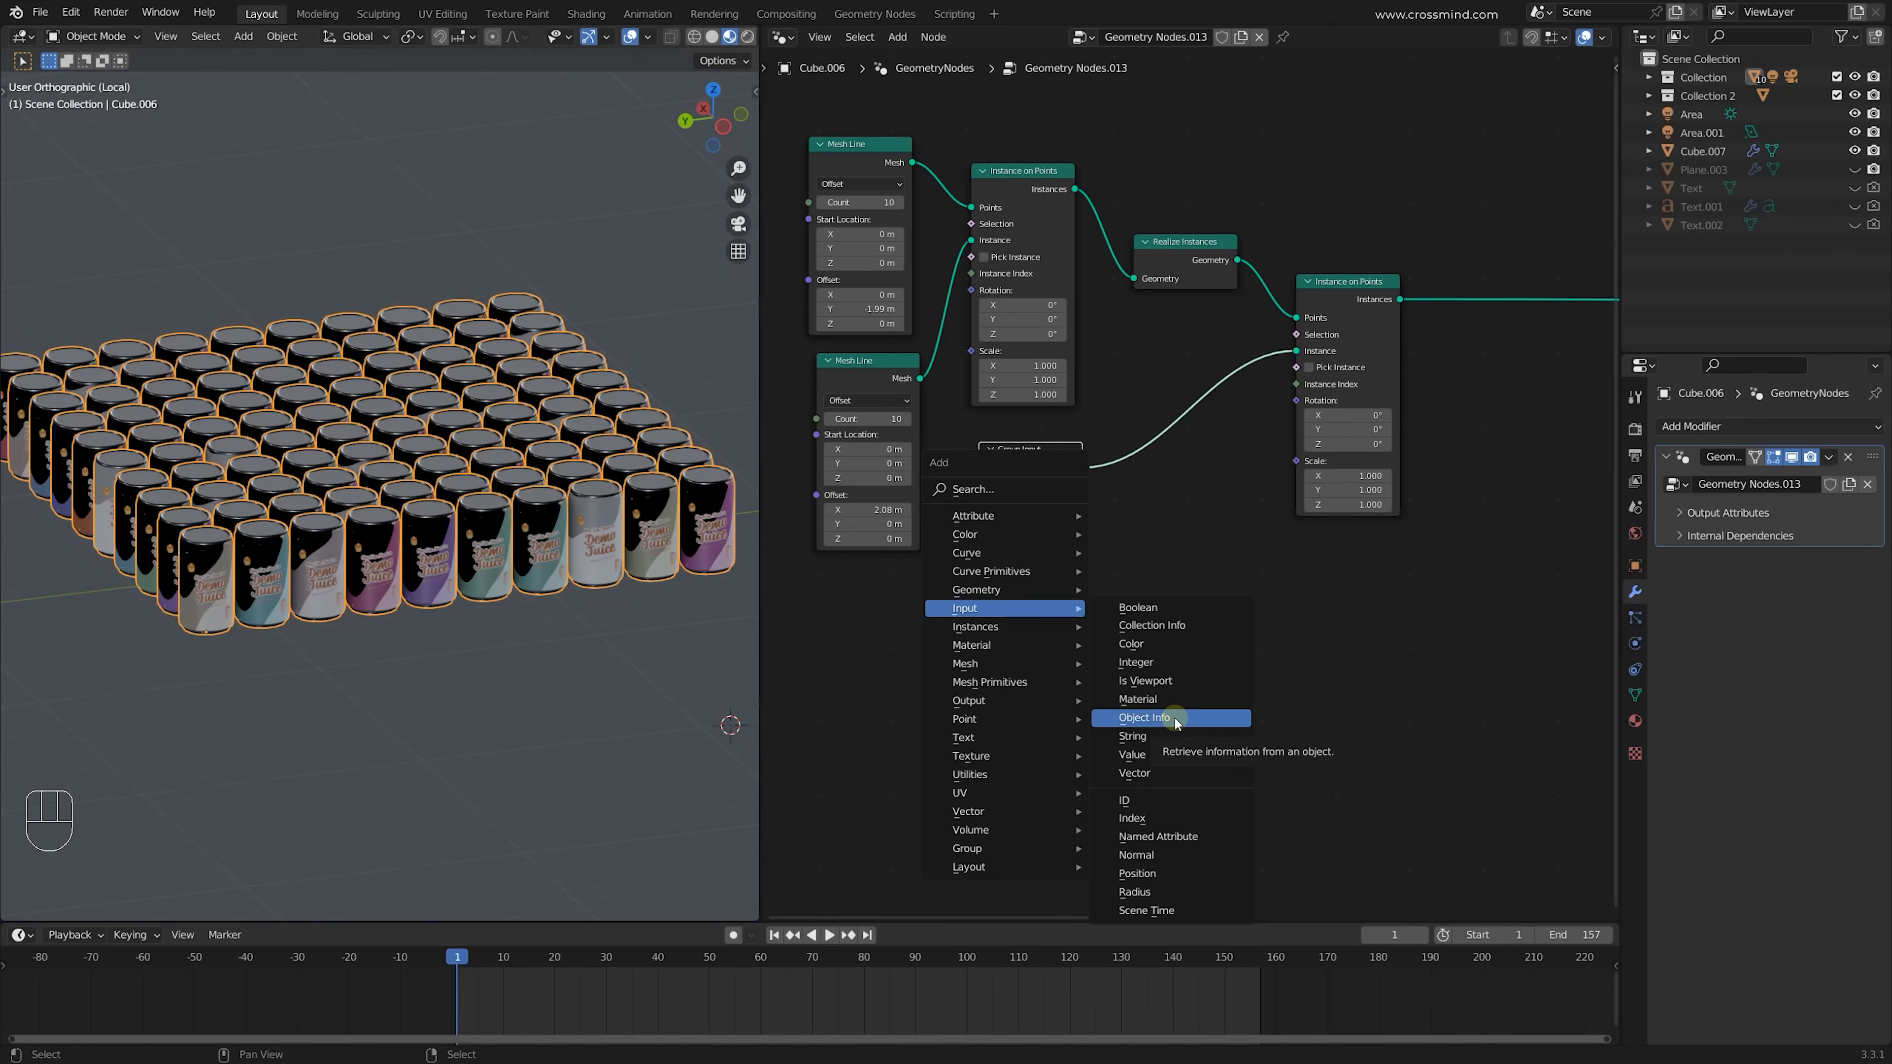
click(1246, 474)
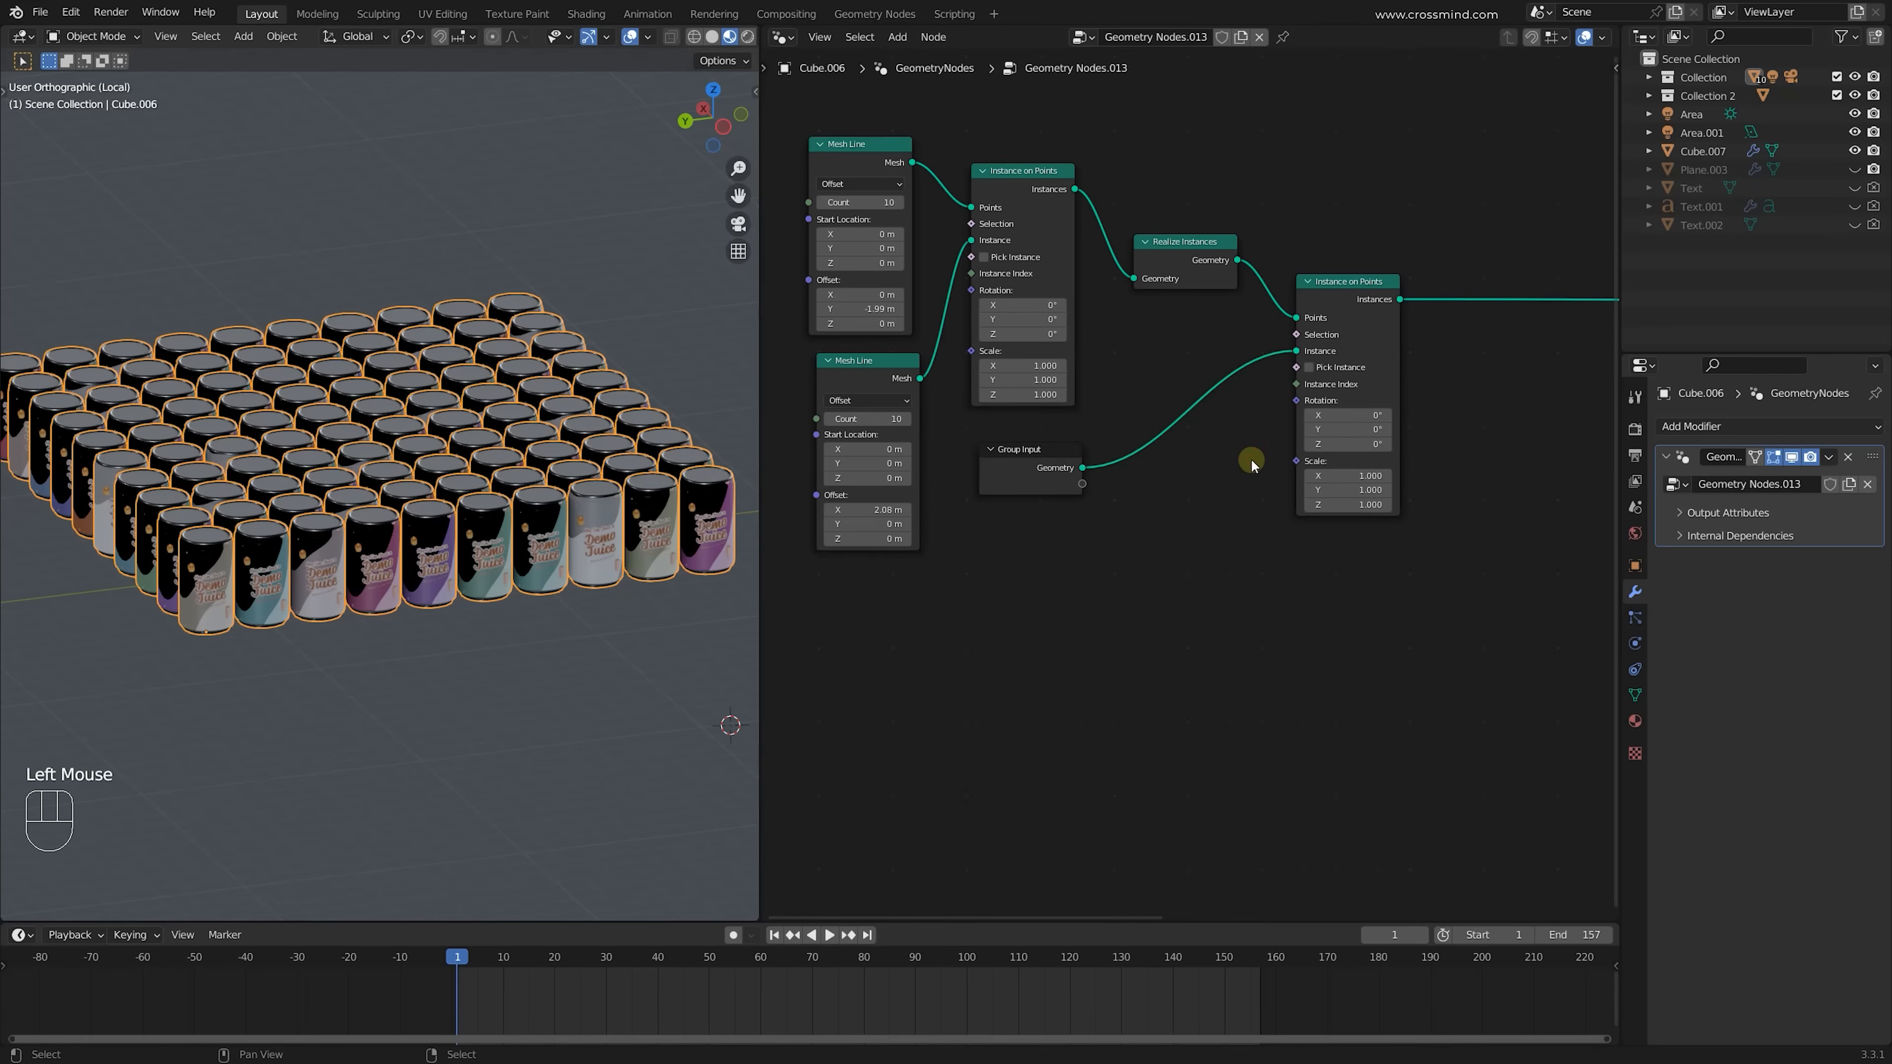
middle_drag(1250, 458, 1207, 463)
mouse_move(1005, 466)
mouse_down()
mouse_move(984, 464)
mouse_move(1003, 468)
mouse_up()
mouse_move(1002, 462)
middle_drag(1173, 481, 1207, 493)
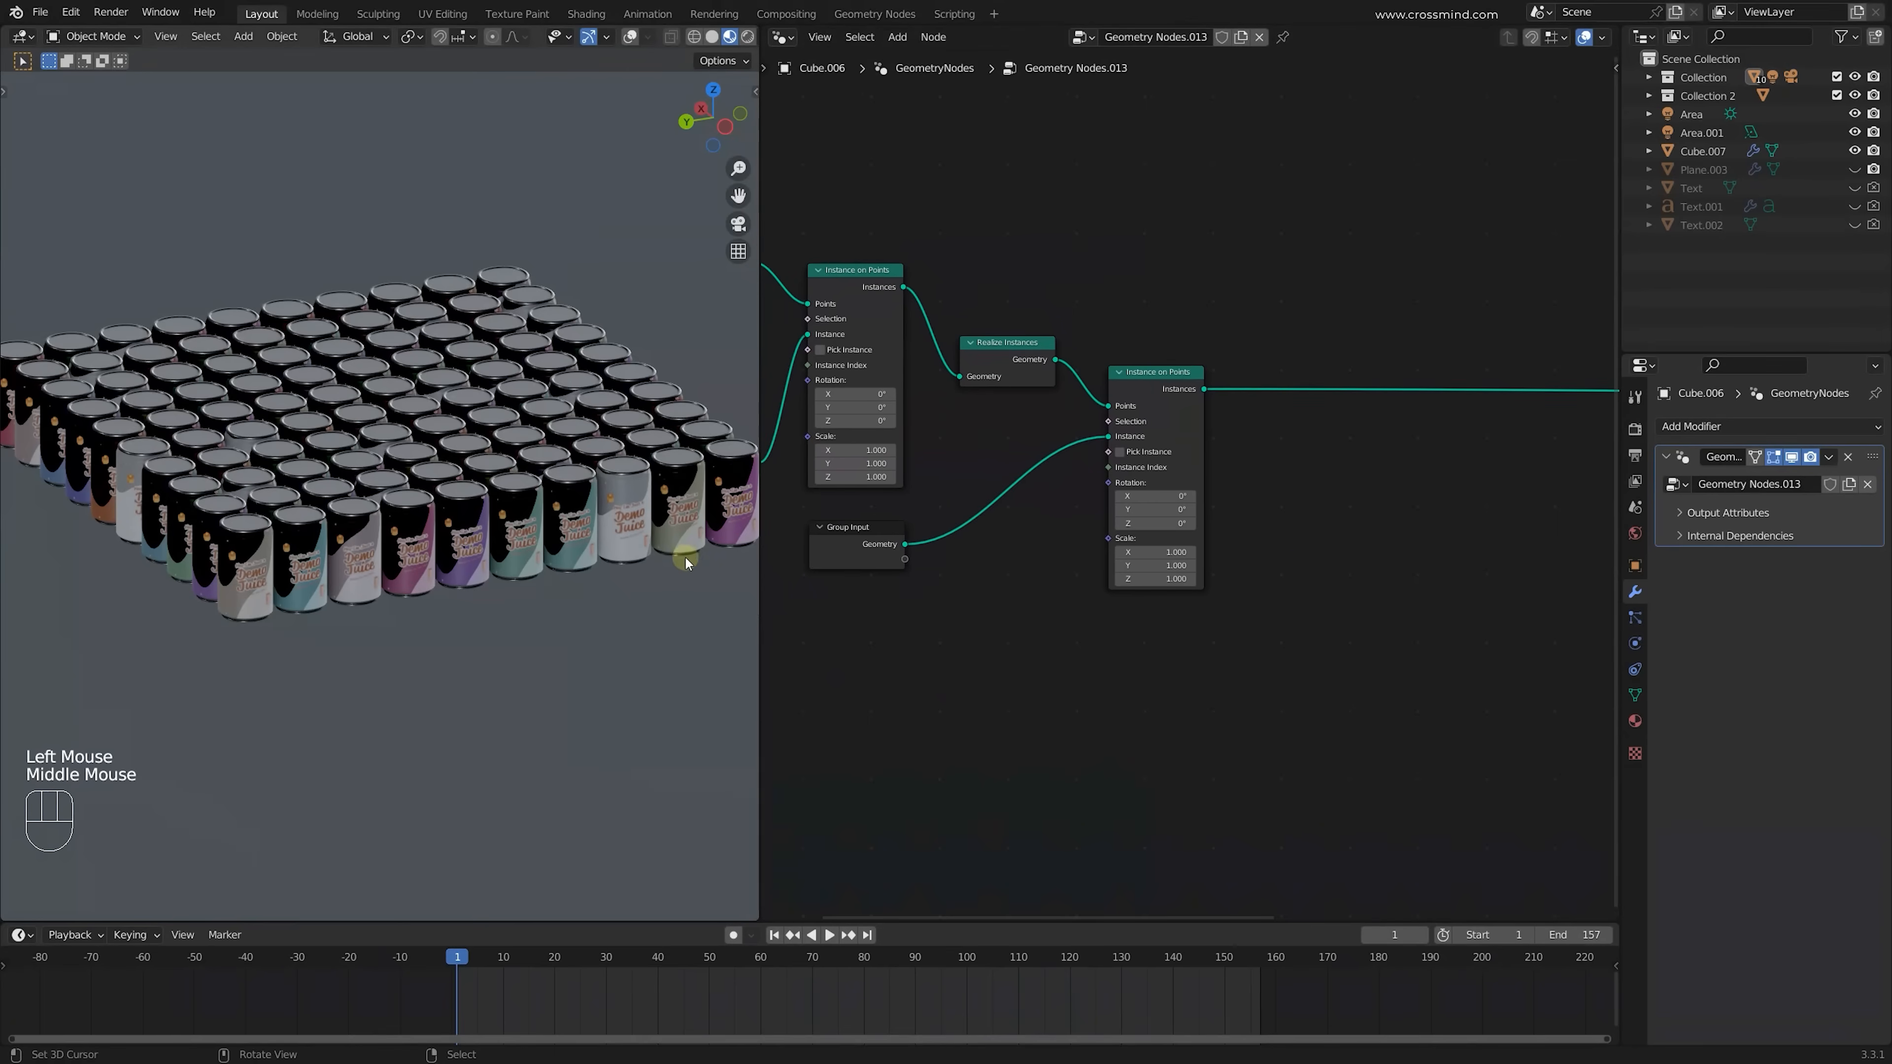
middle_drag(685, 555, 656, 571)
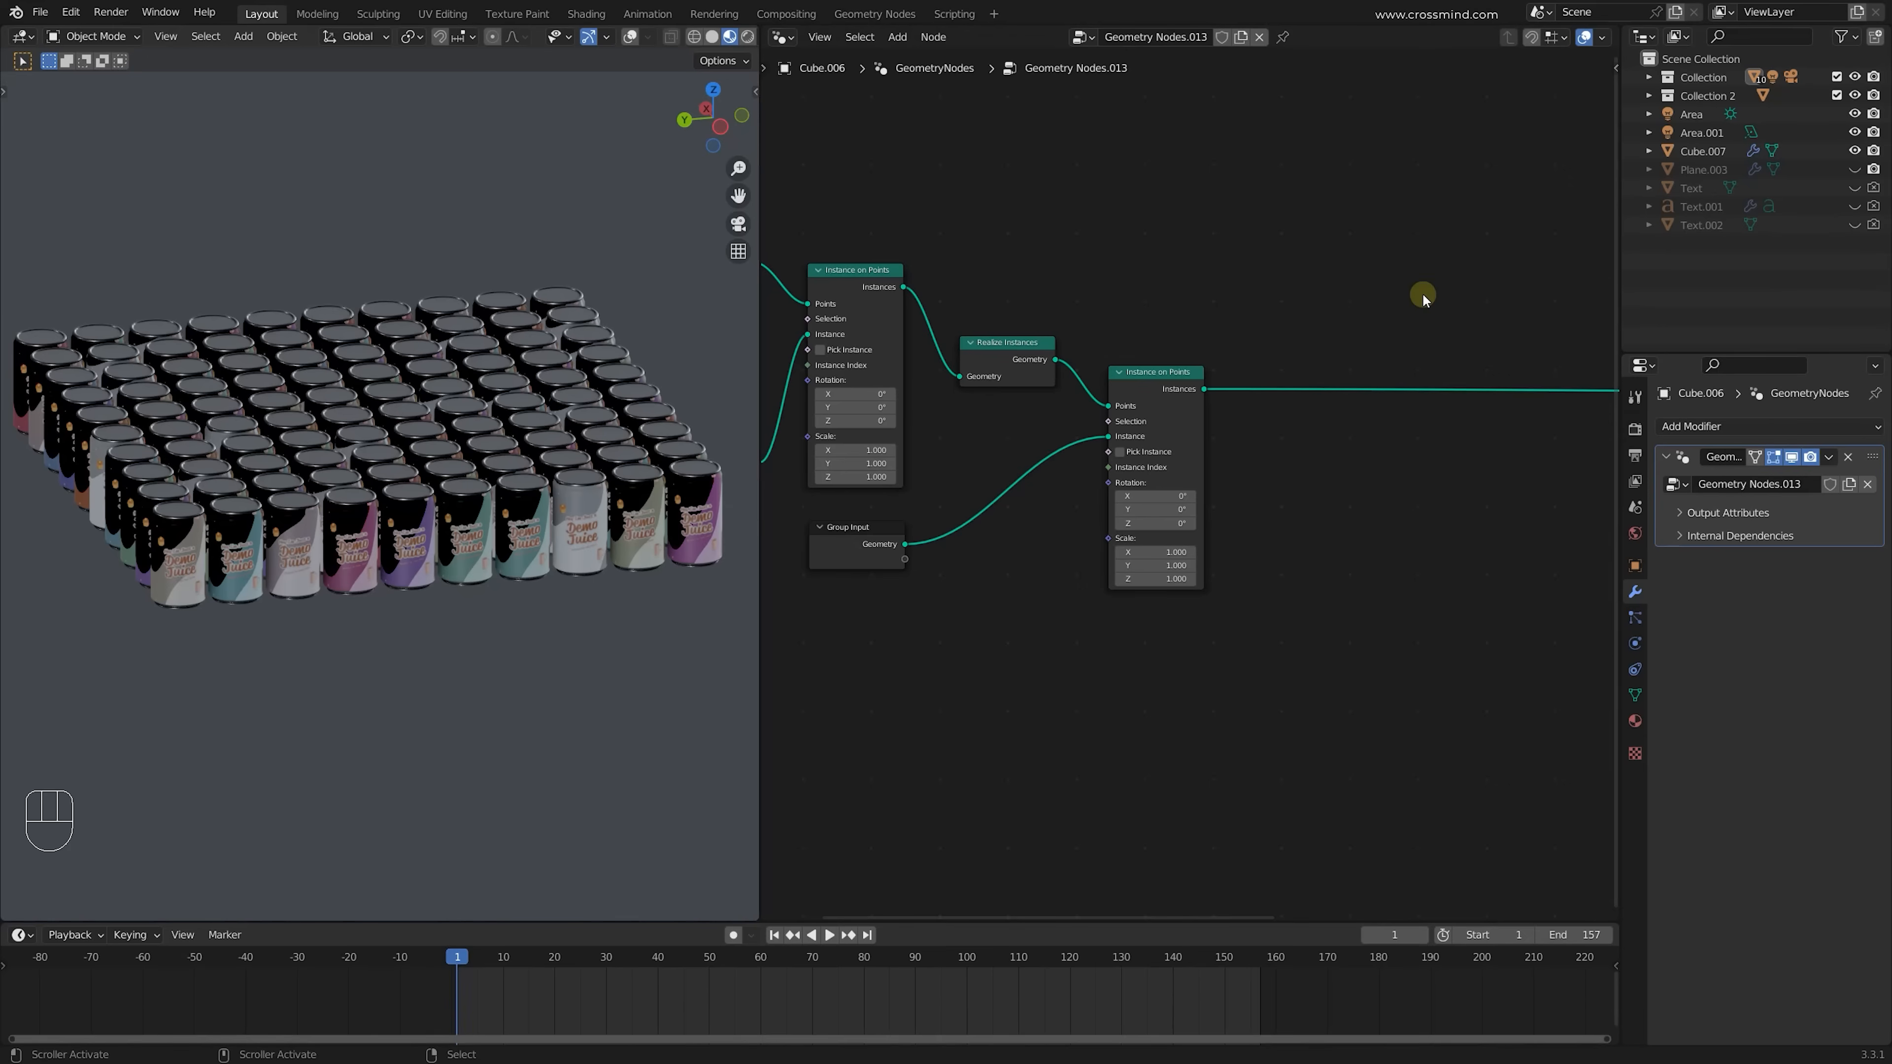
Insert a Translate Instances node on the link after the second Instance on Points node
key(shift+a)
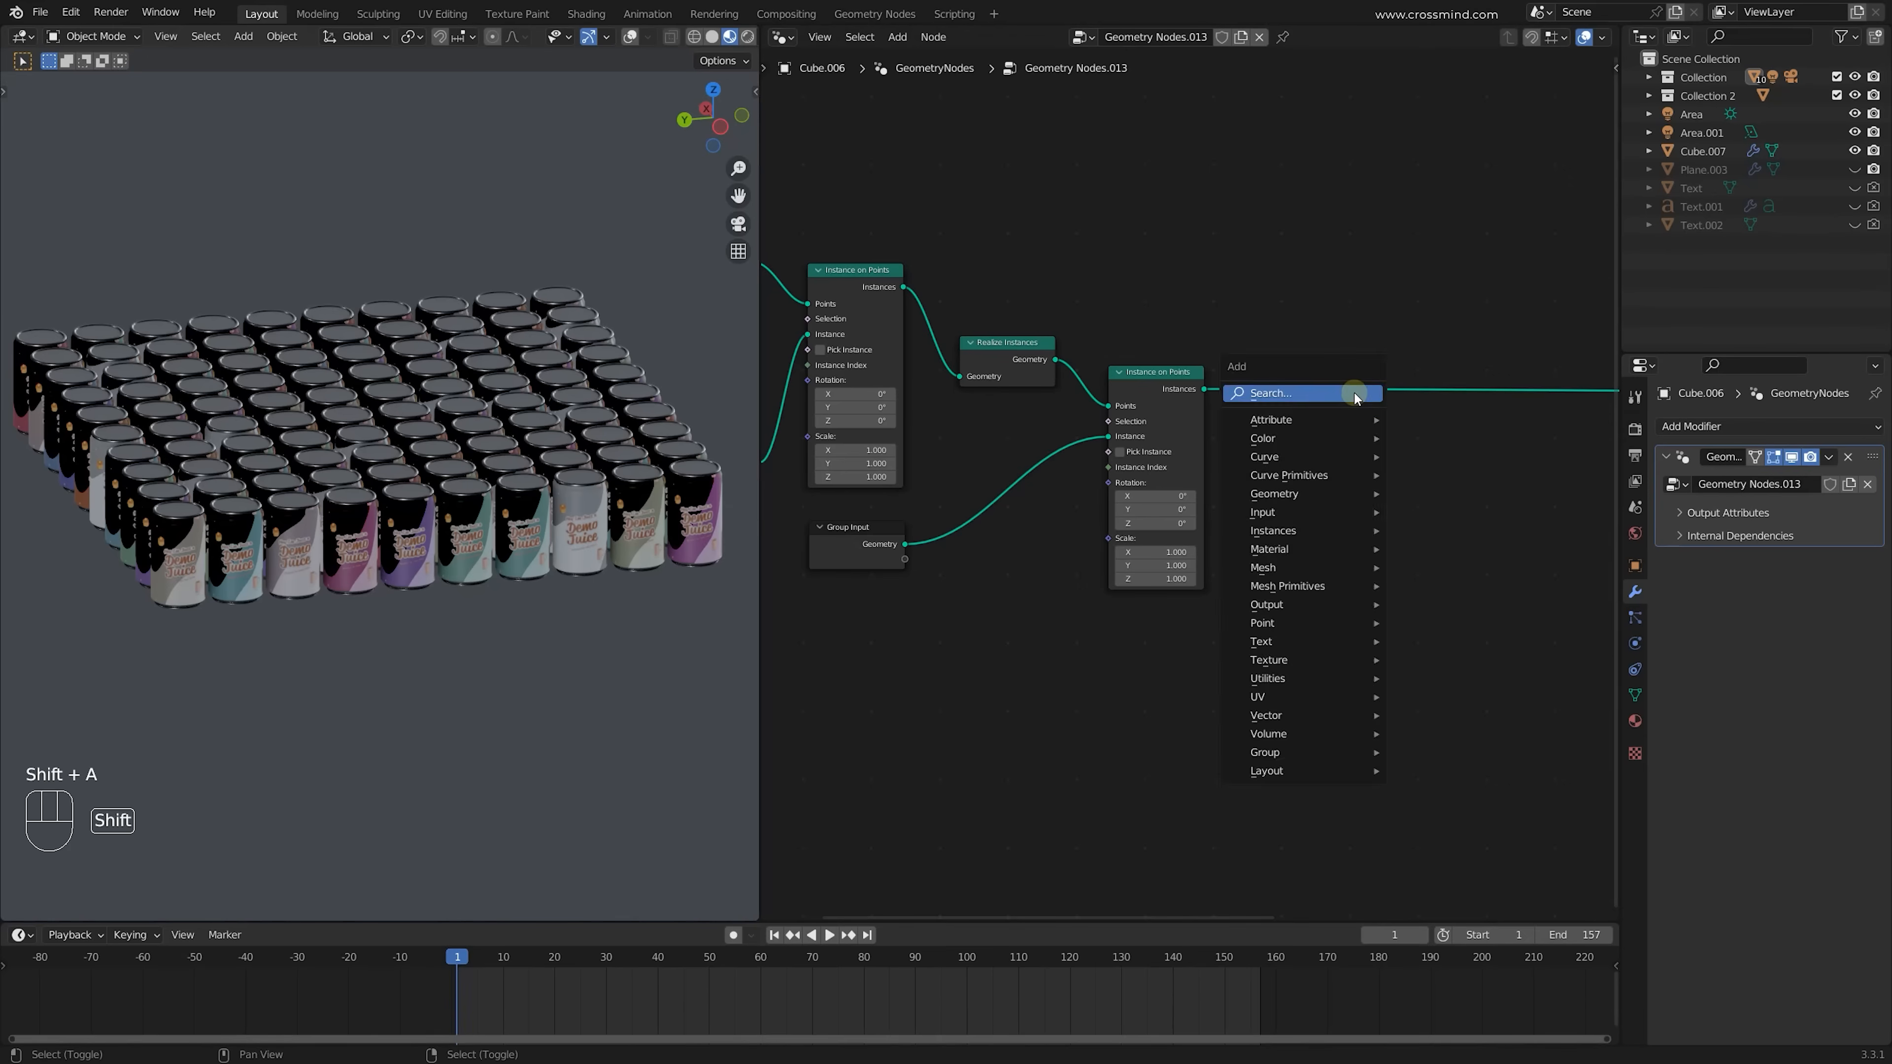
text(tra)
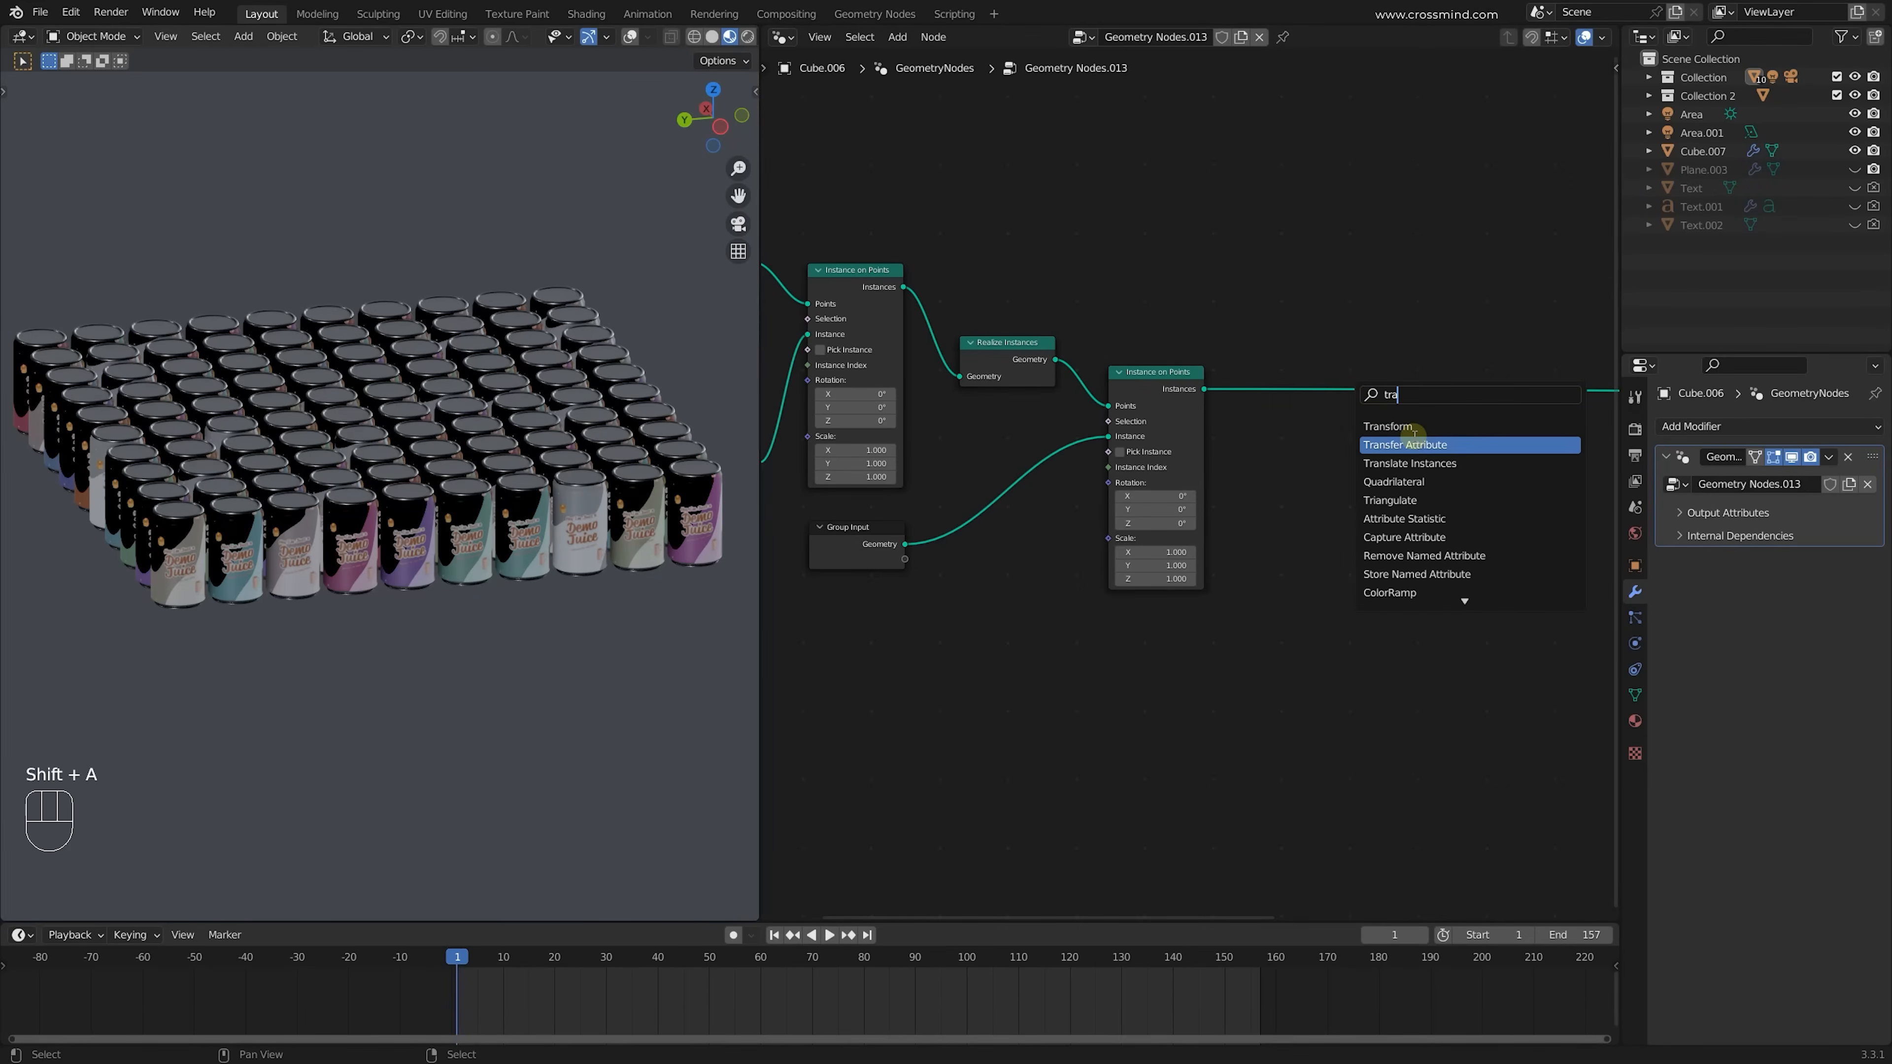
click(1415, 462)
click(1394, 444)
Add a Musgrave Texture below Translate Instances and connect its Height output to the Translation input
key(shift+a)
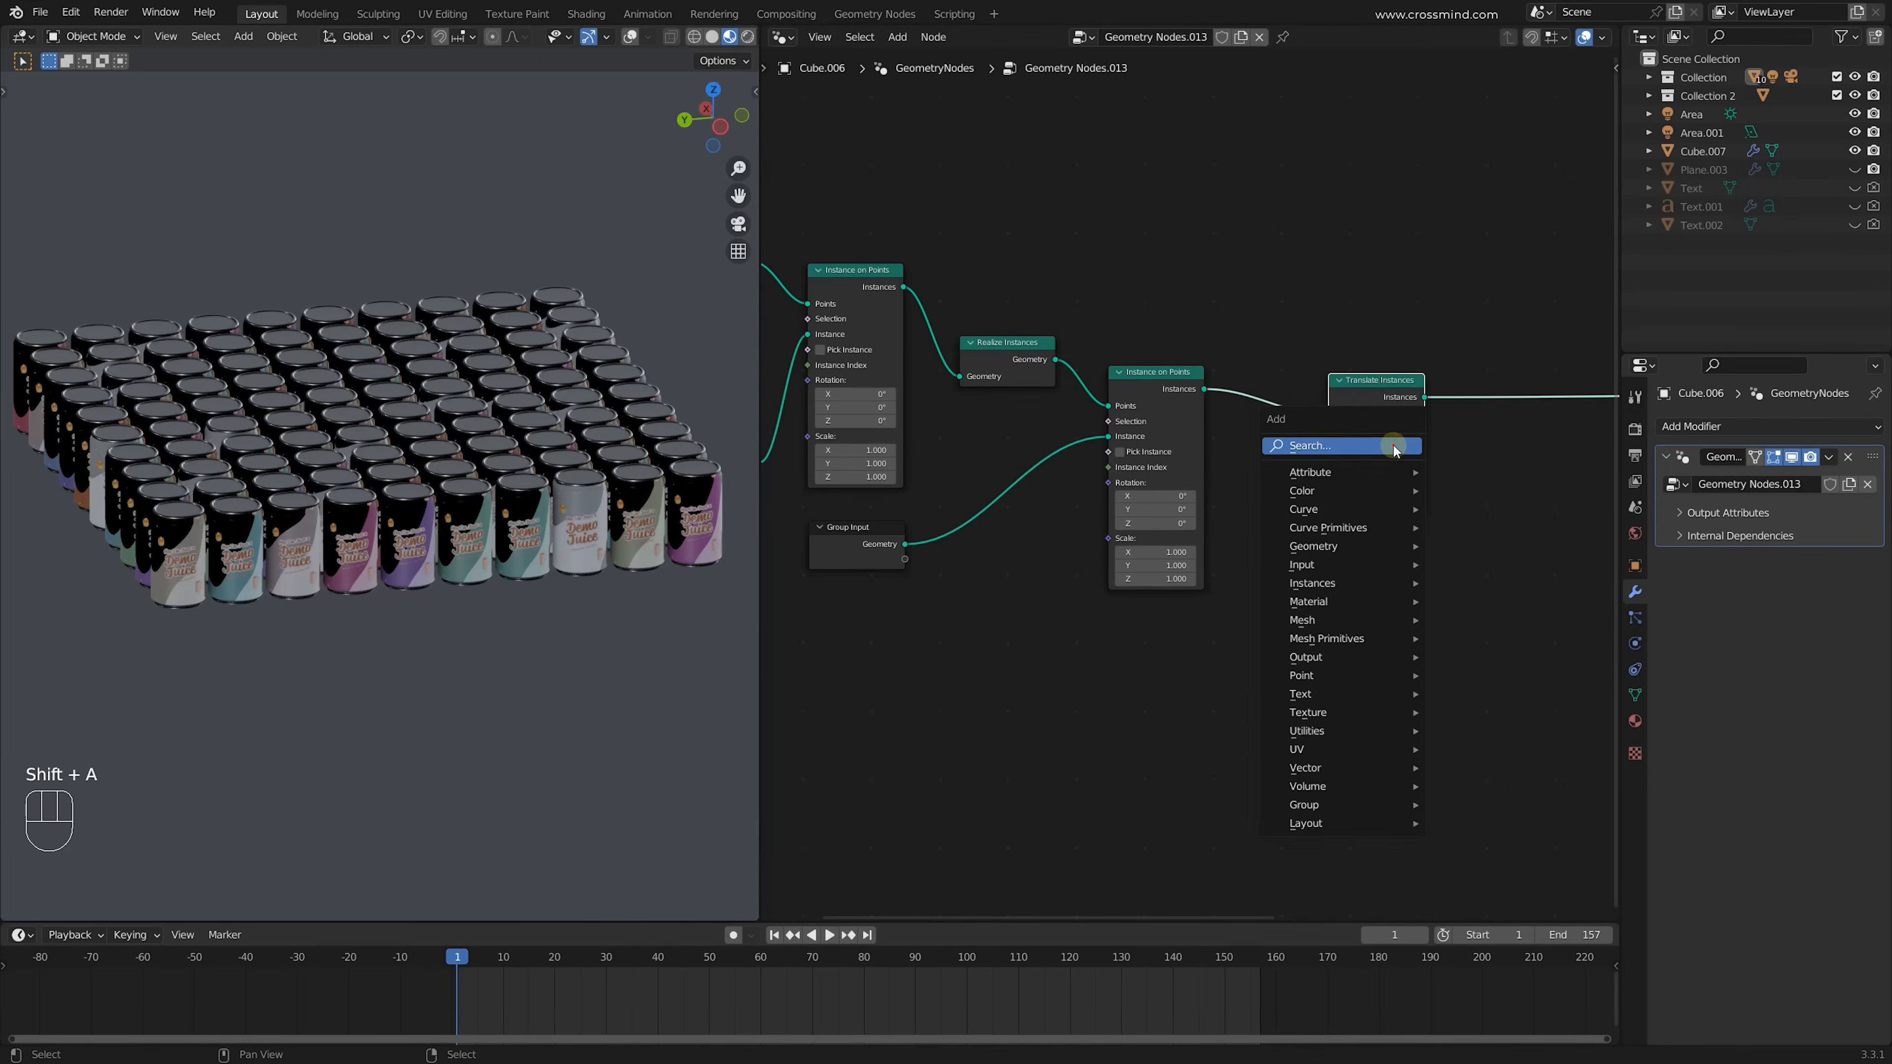
text(mus)
key(Return)
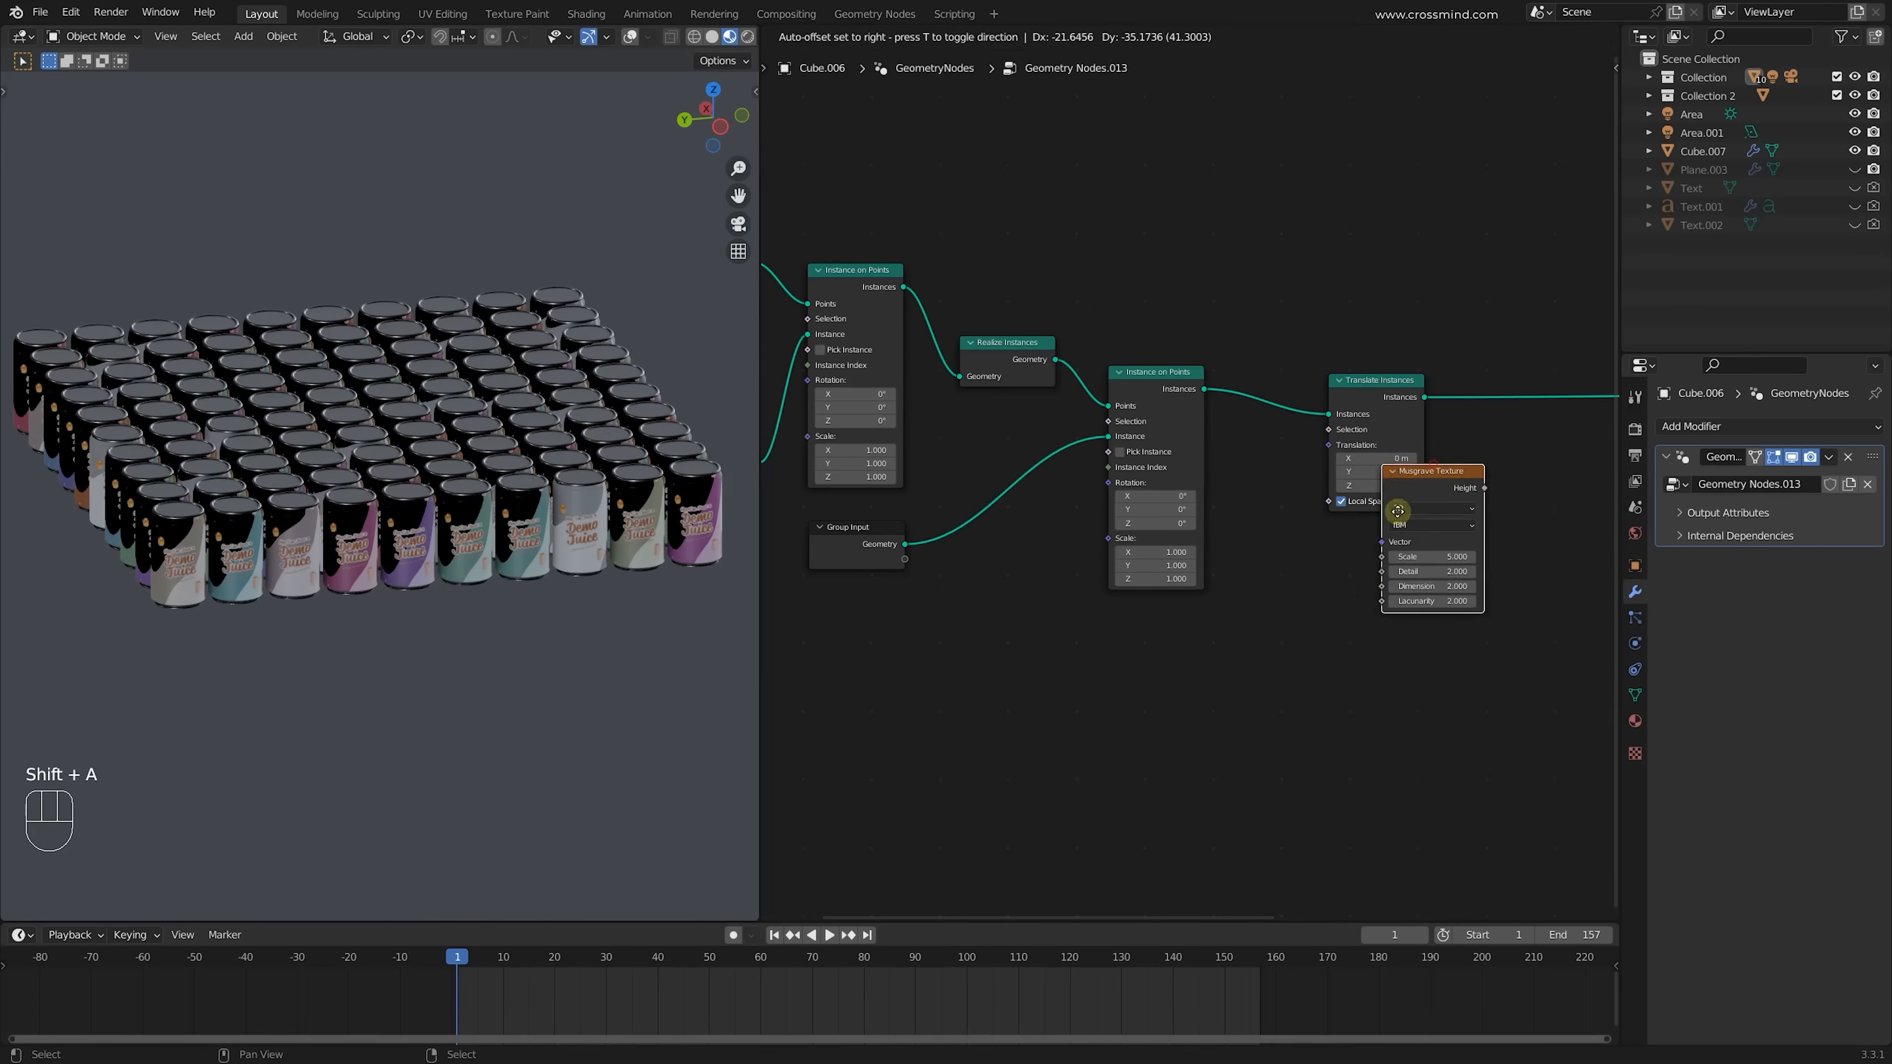
click(1353, 615)
drag(1352, 612, 1330, 445)
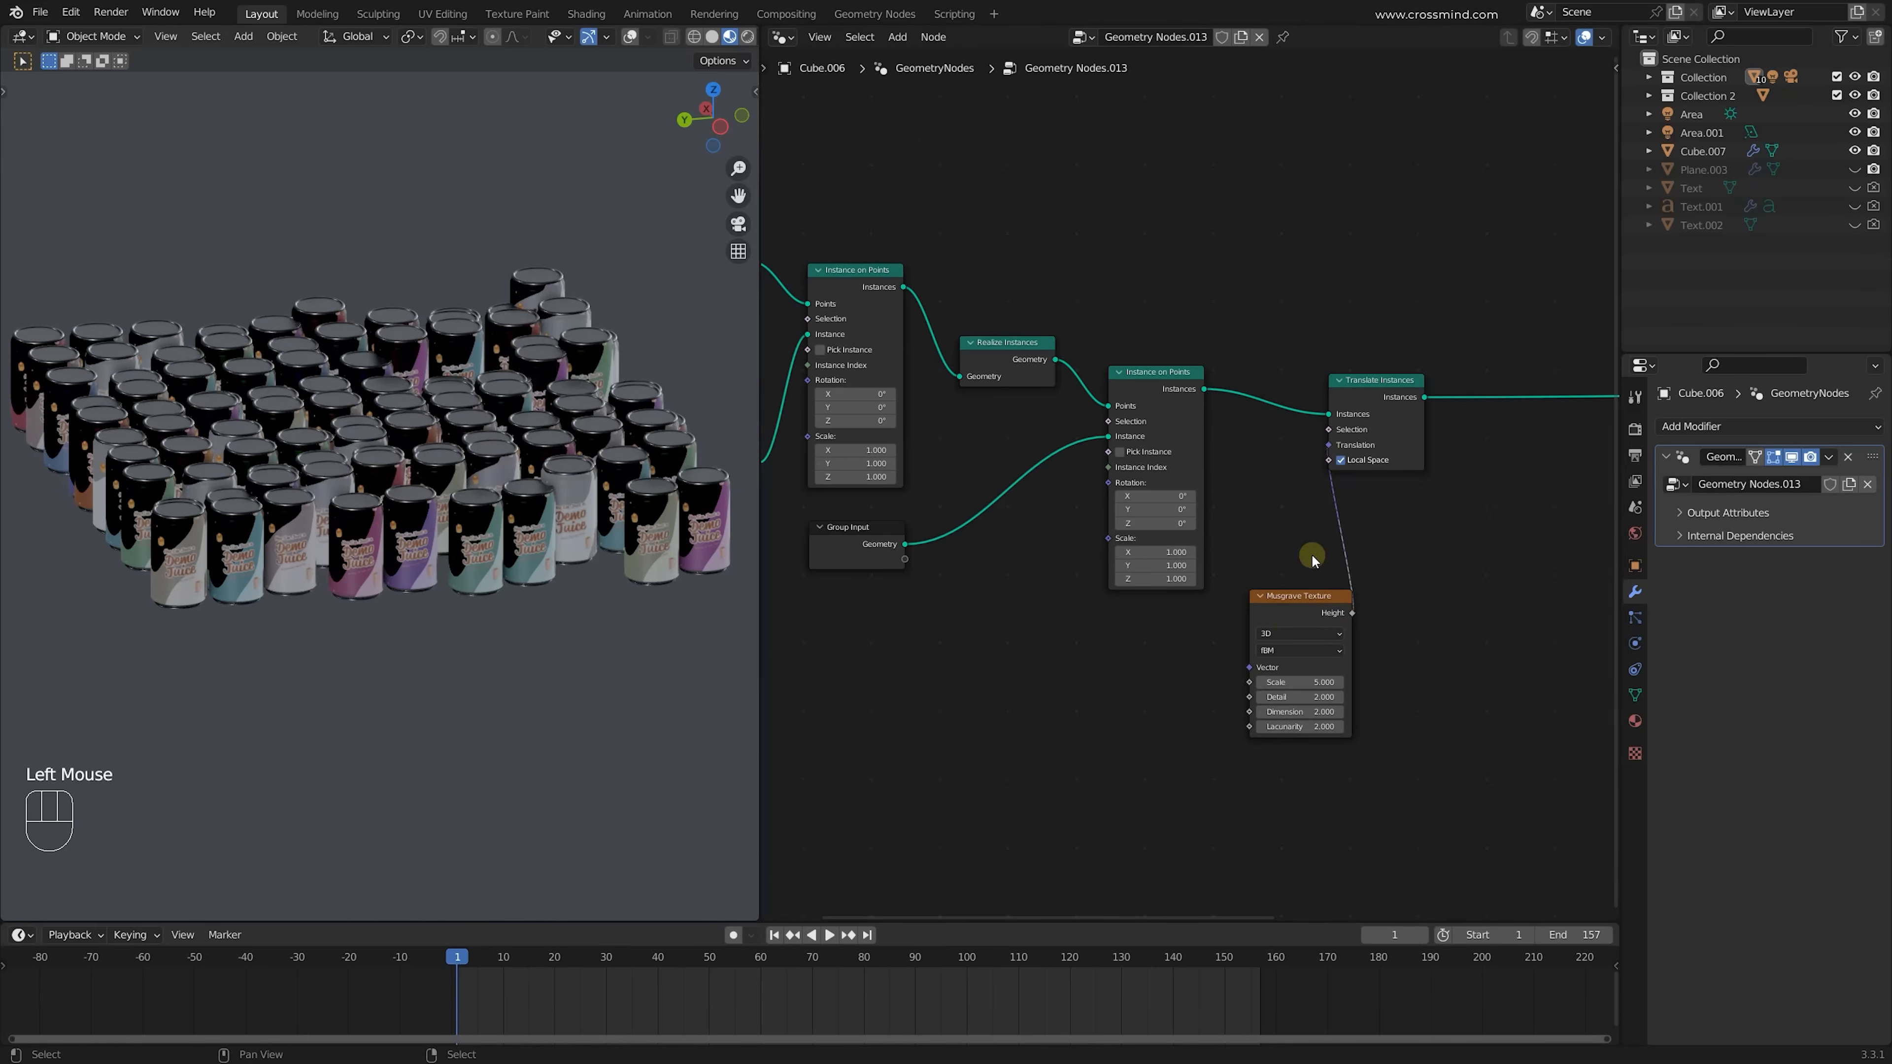
Insert a Combine XYZ node between Musgrave Texture and Translate Instances, with the texture height driving only the Z input
scroll(1313, 562, up, 1)
key(shift+a)
text(comb)
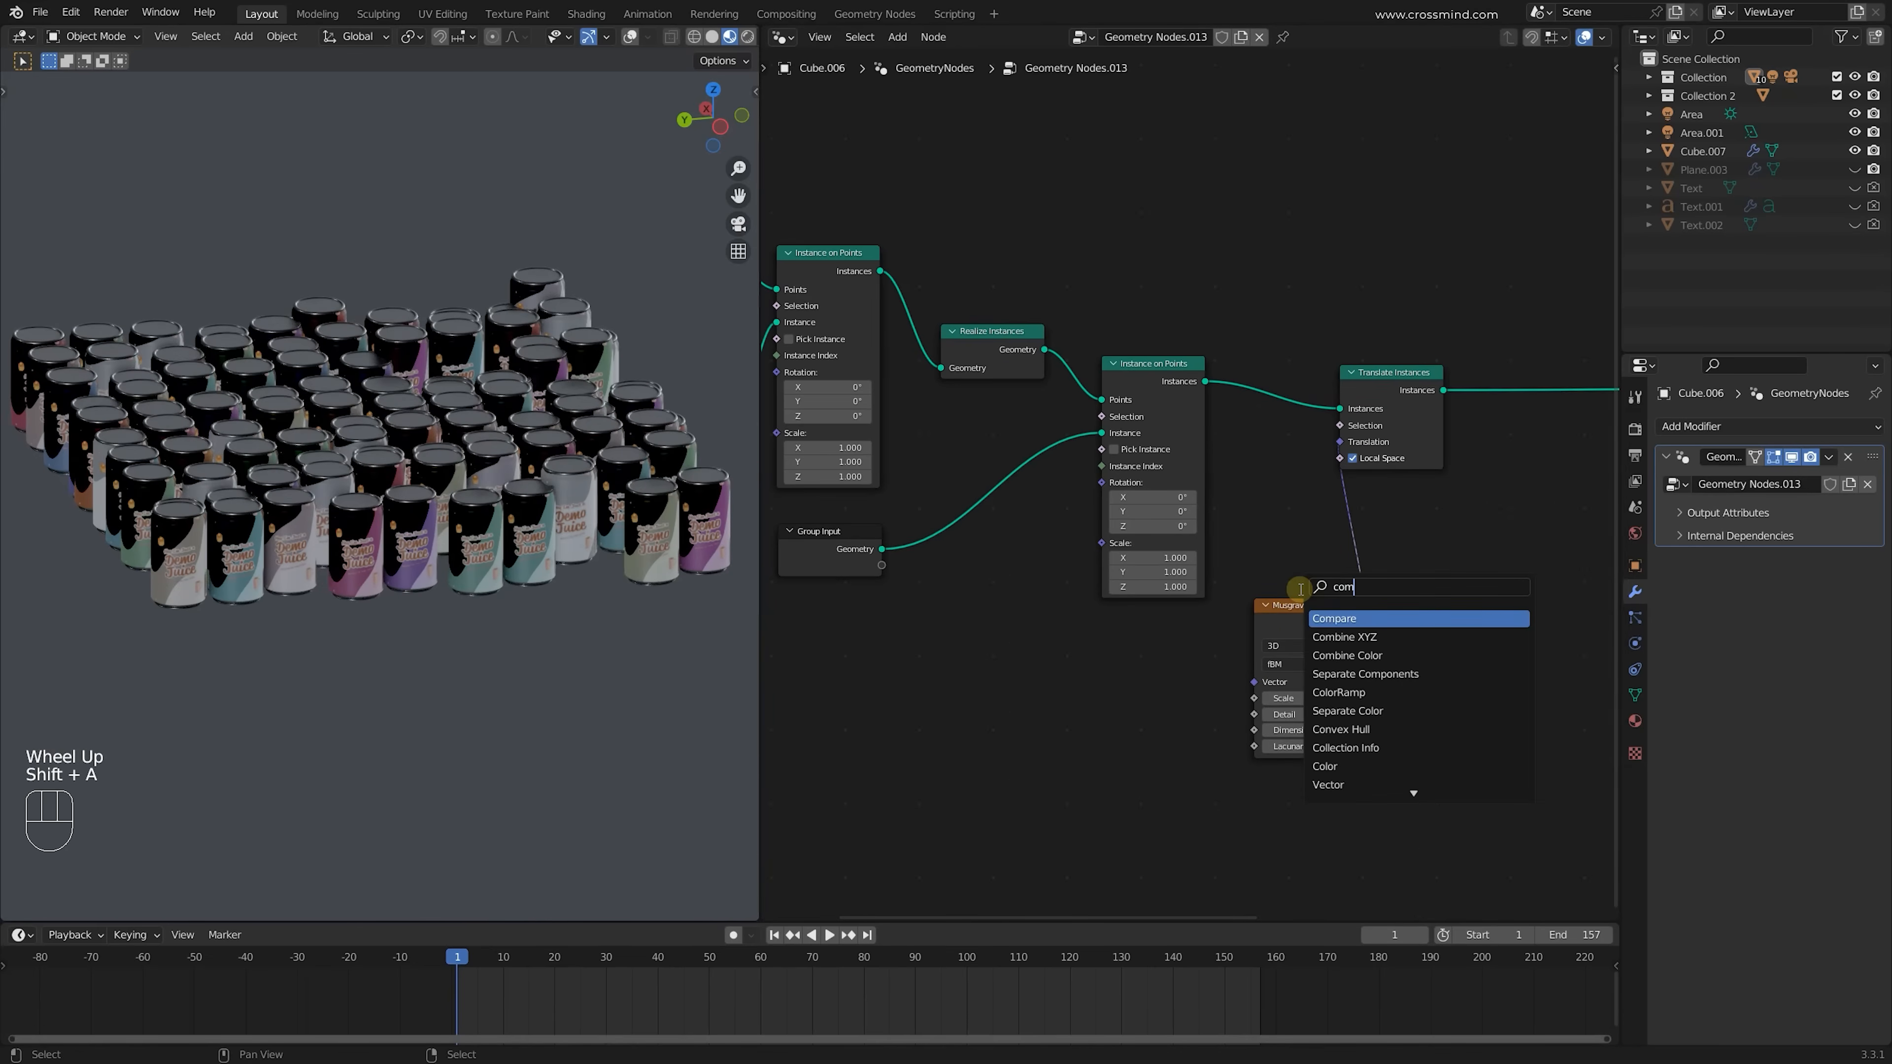
key(Return)
click(1368, 559)
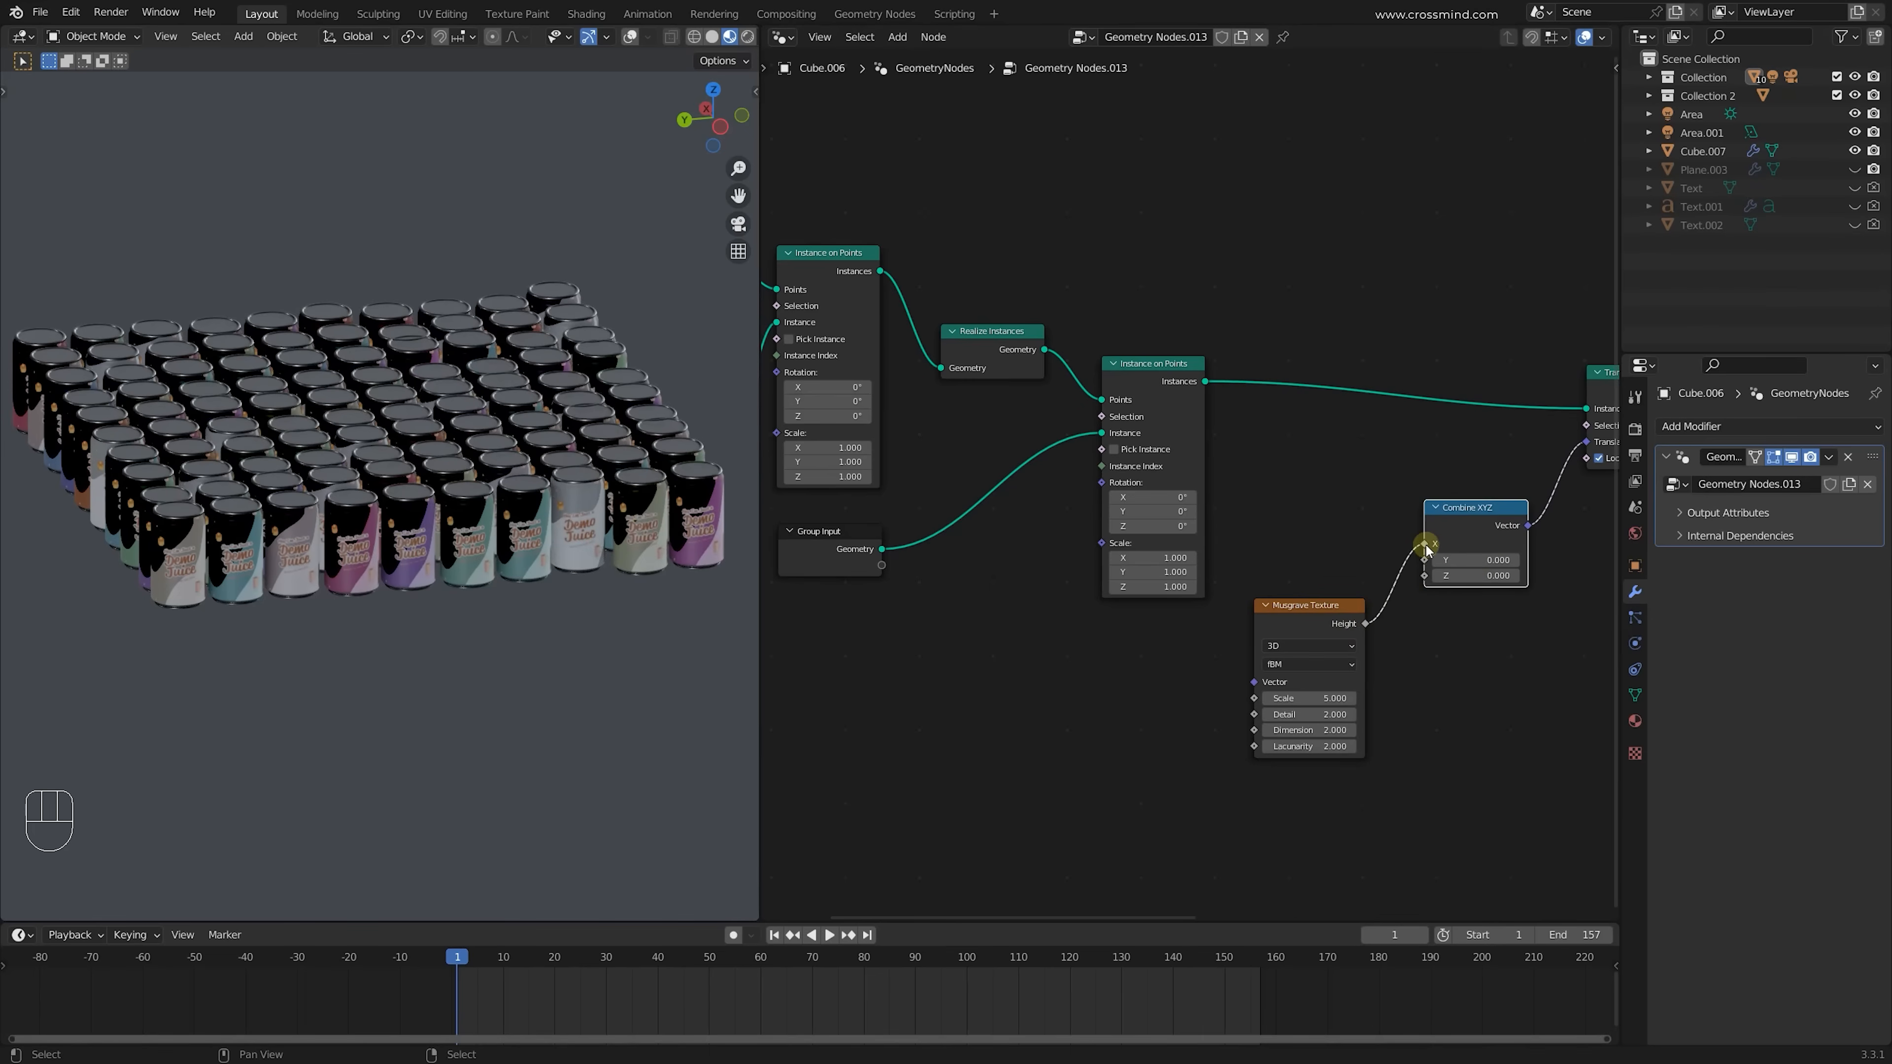
drag(1424, 541, 1425, 574)
scroll(1334, 687, up, 2)
shift+drag(1353, 752, 972, 699)
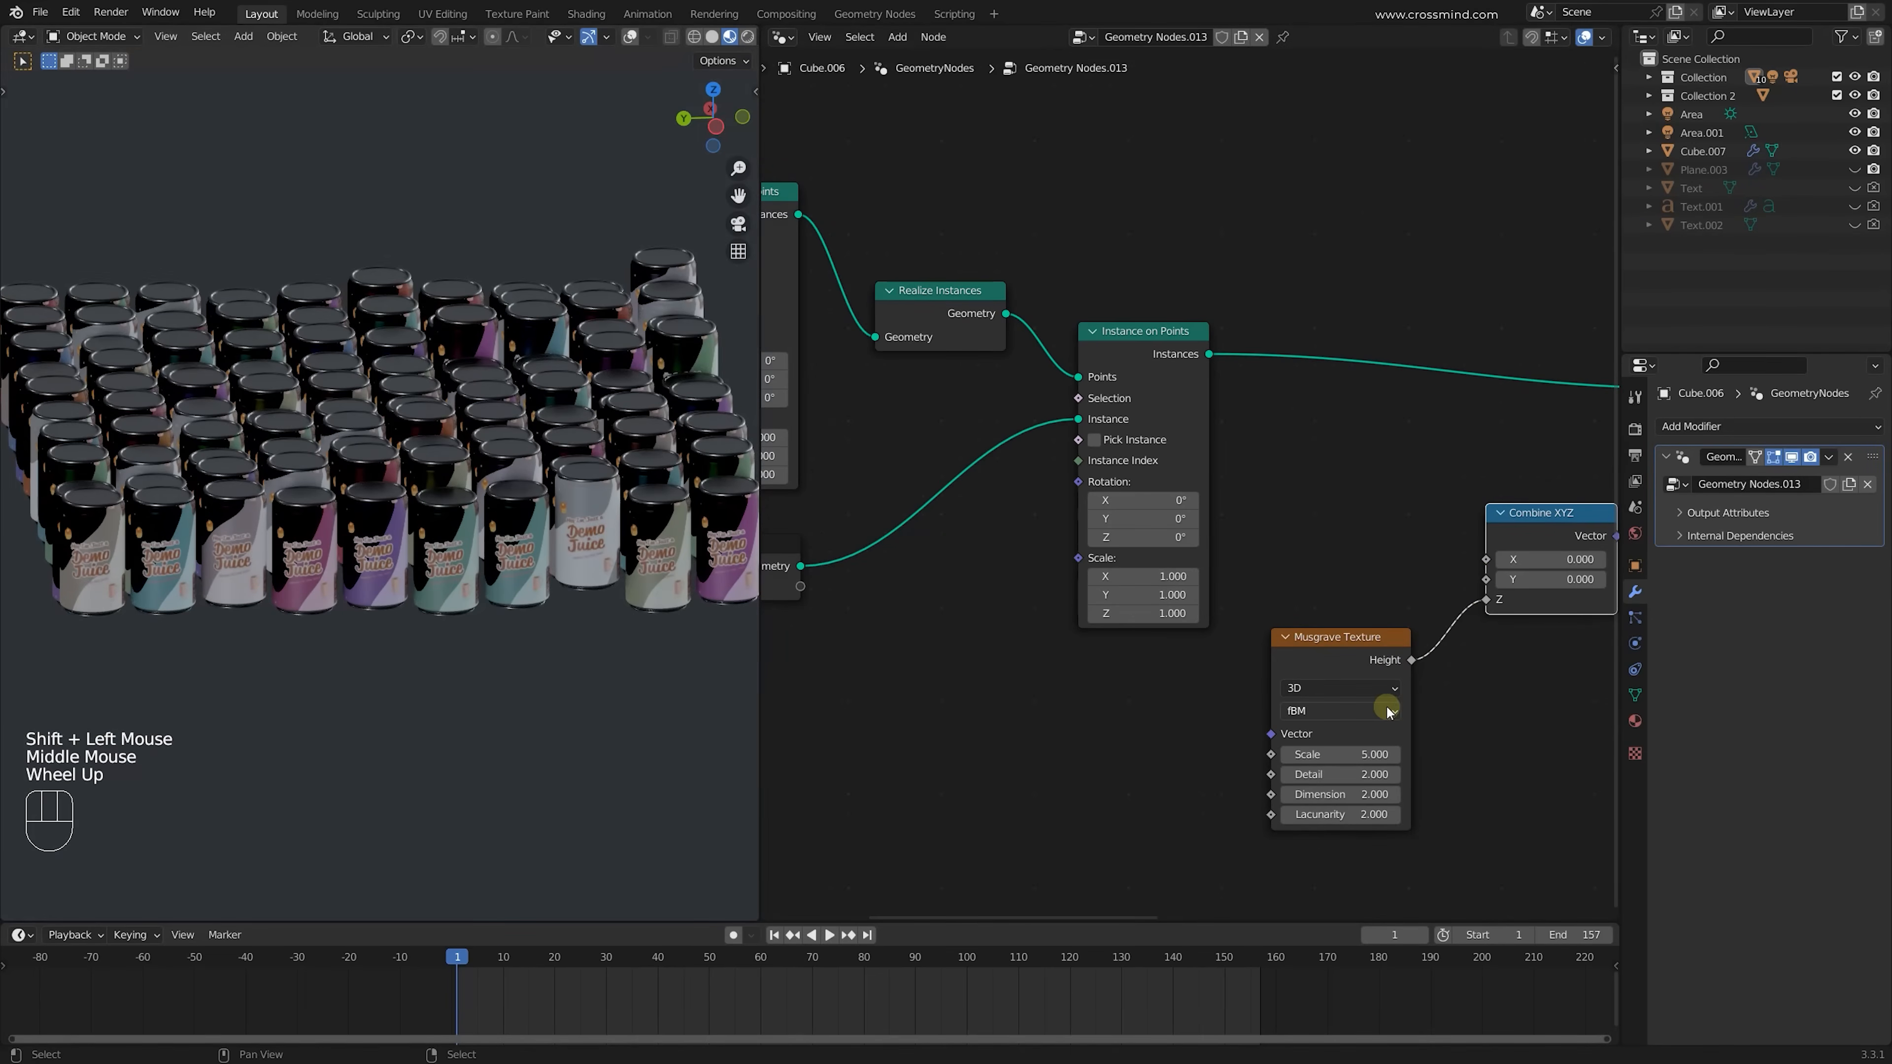
Select the Translate Instances node and move it slightly up and away from the Combine XYZ node
scroll(1311, 559, down, 2)
middle_drag(1341, 530, 1120, 505)
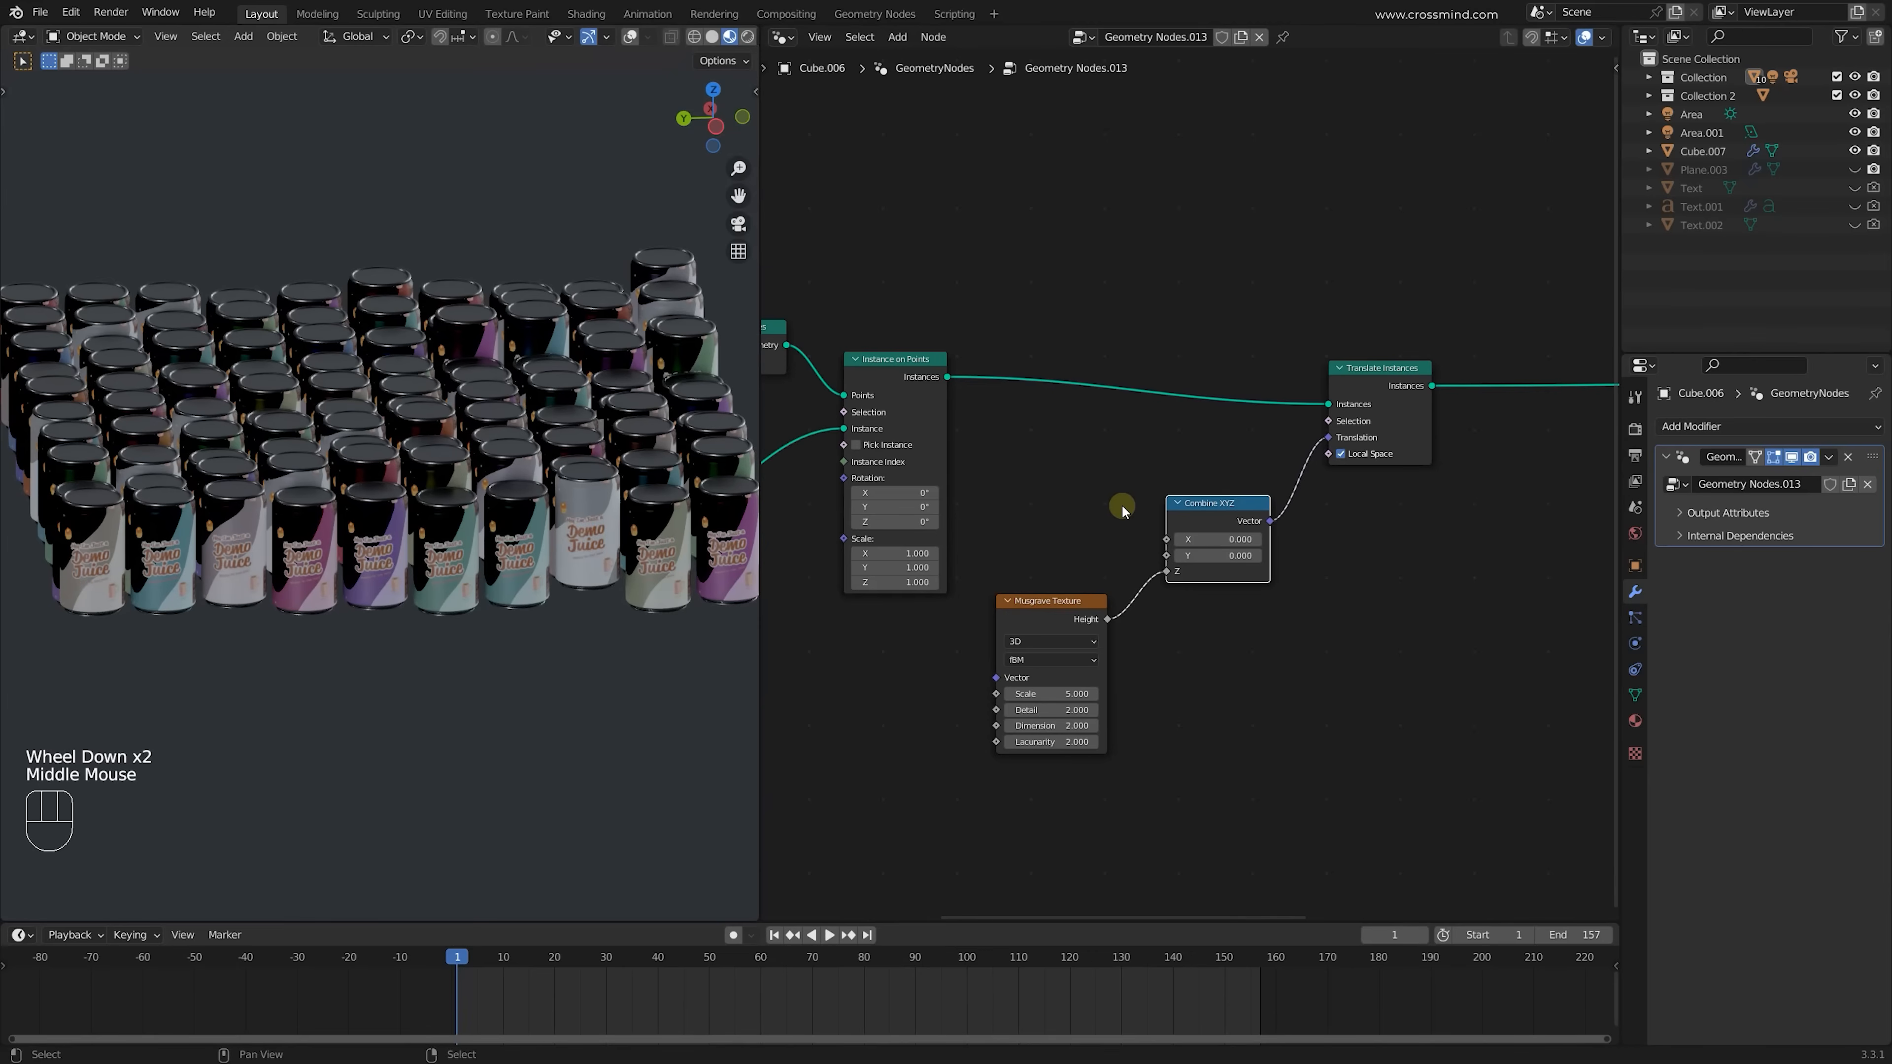
scroll(1274, 447, down, 1)
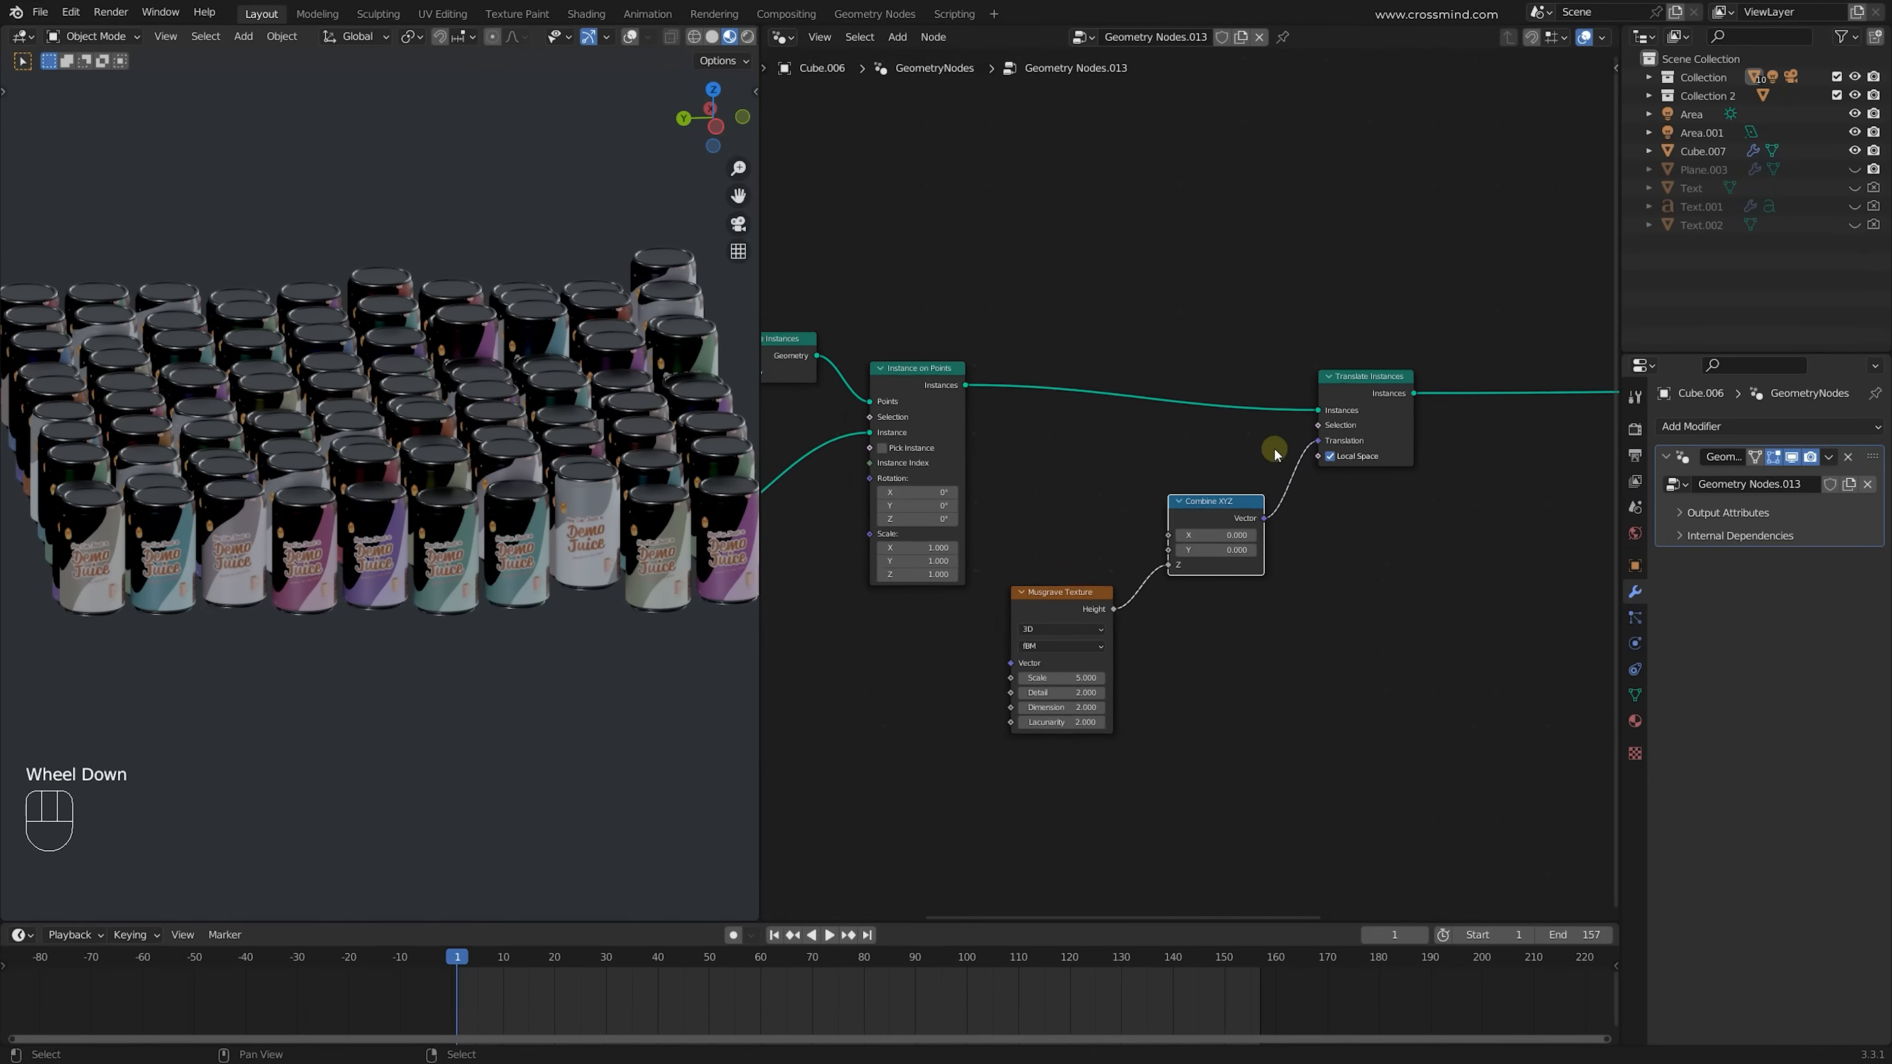
middle_drag(1275, 446, 1341, 423)
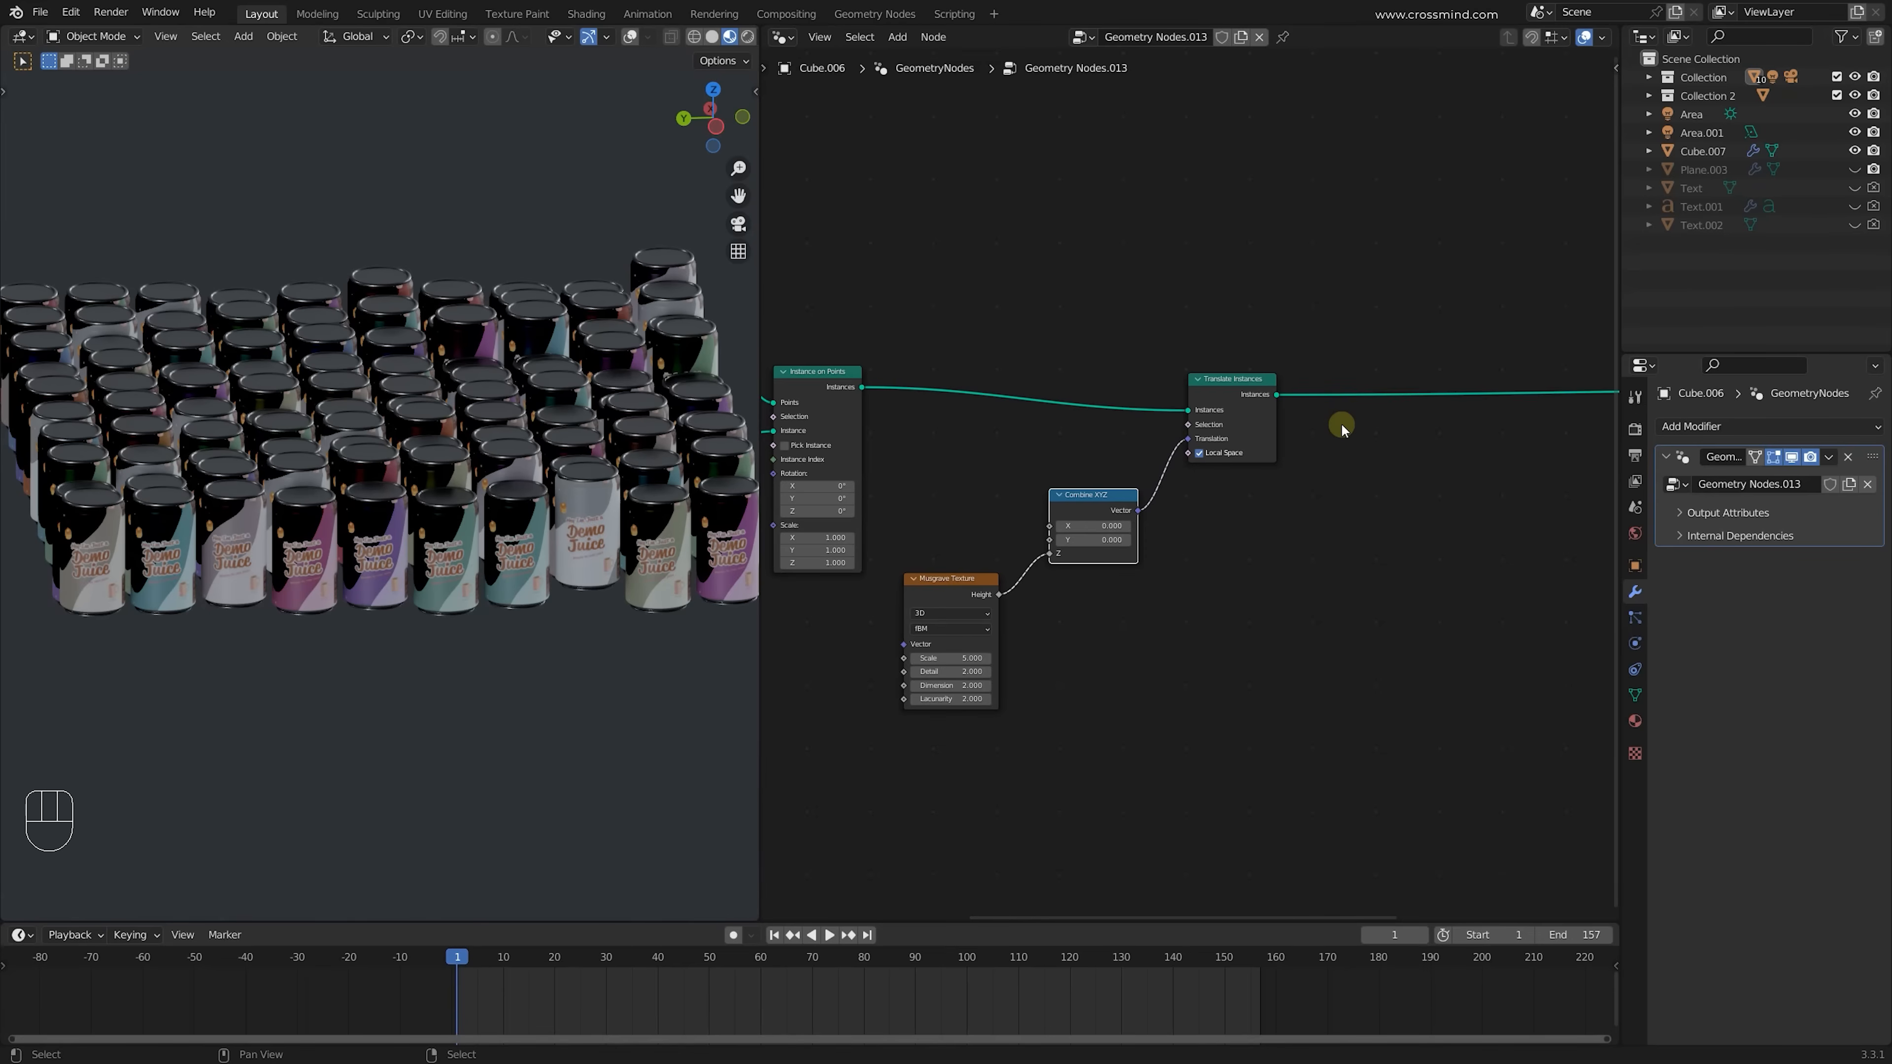
drag(1147, 323, 1269, 488)
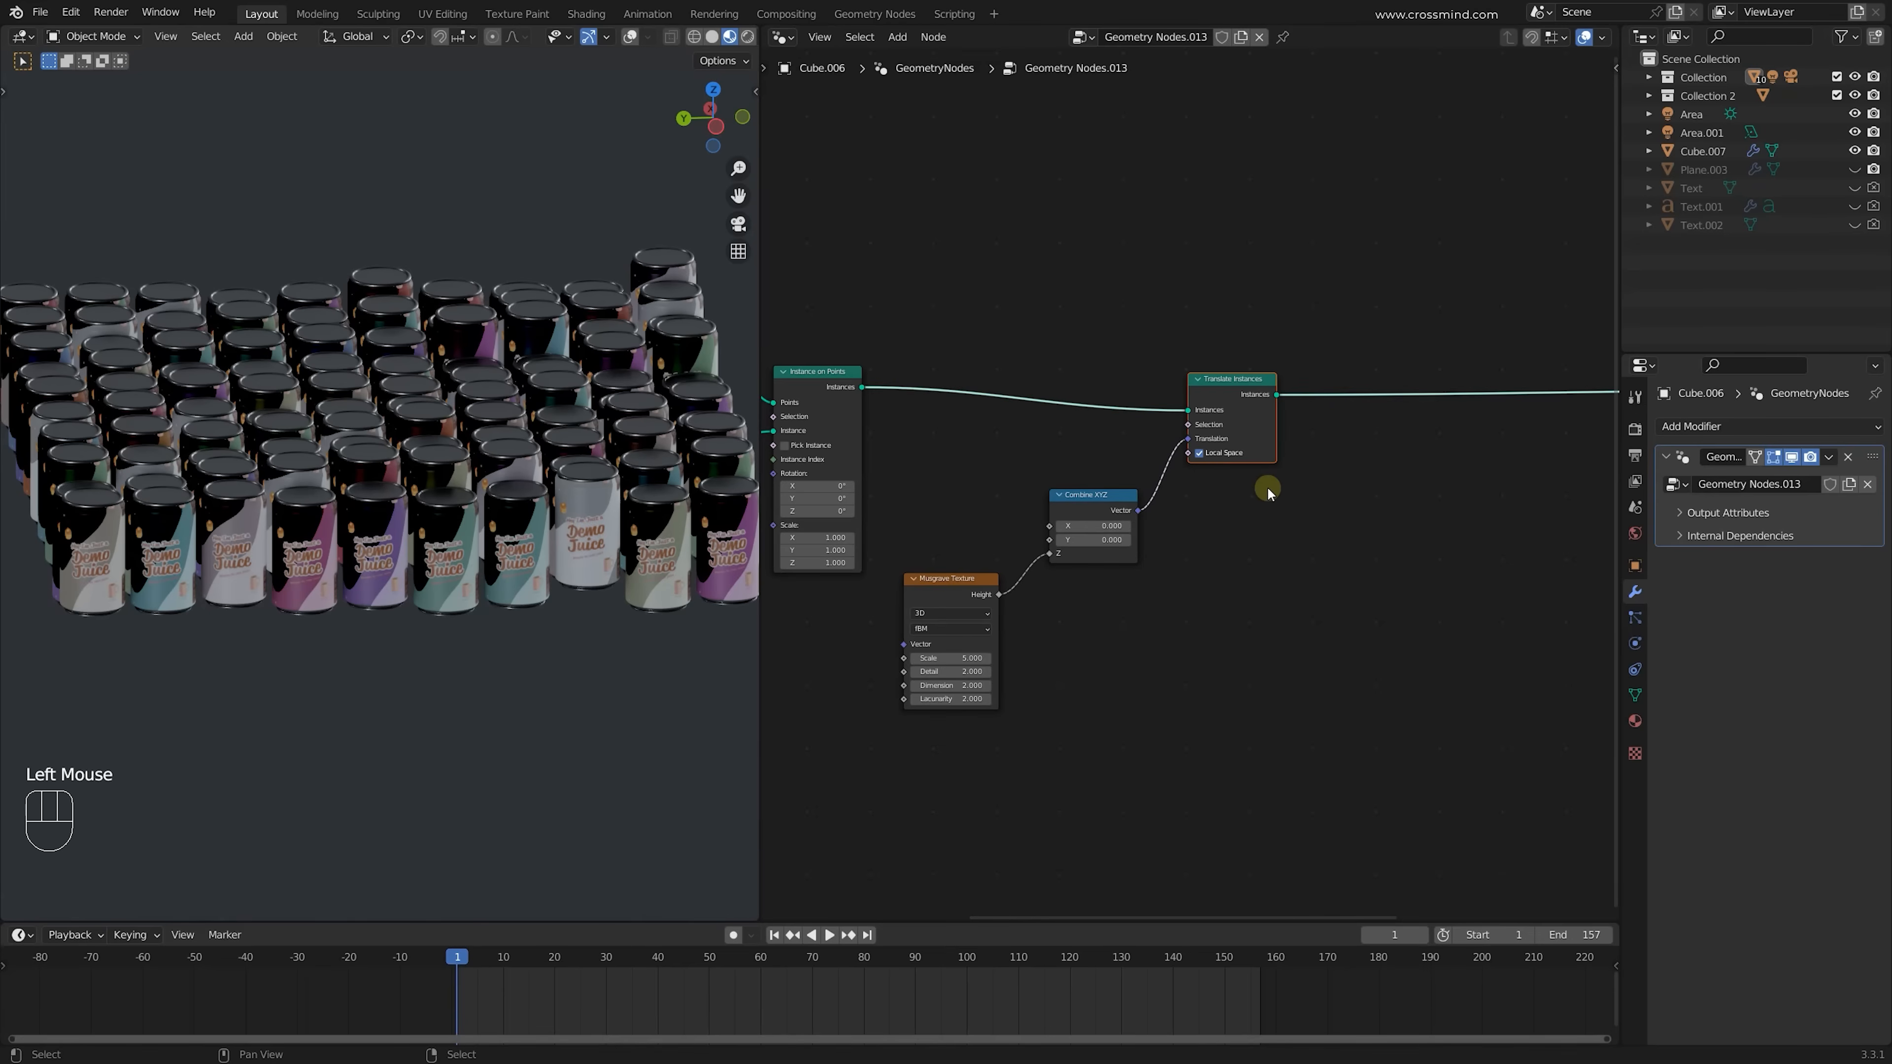
click(1258, 392)
drag(1257, 392, 1264, 373)
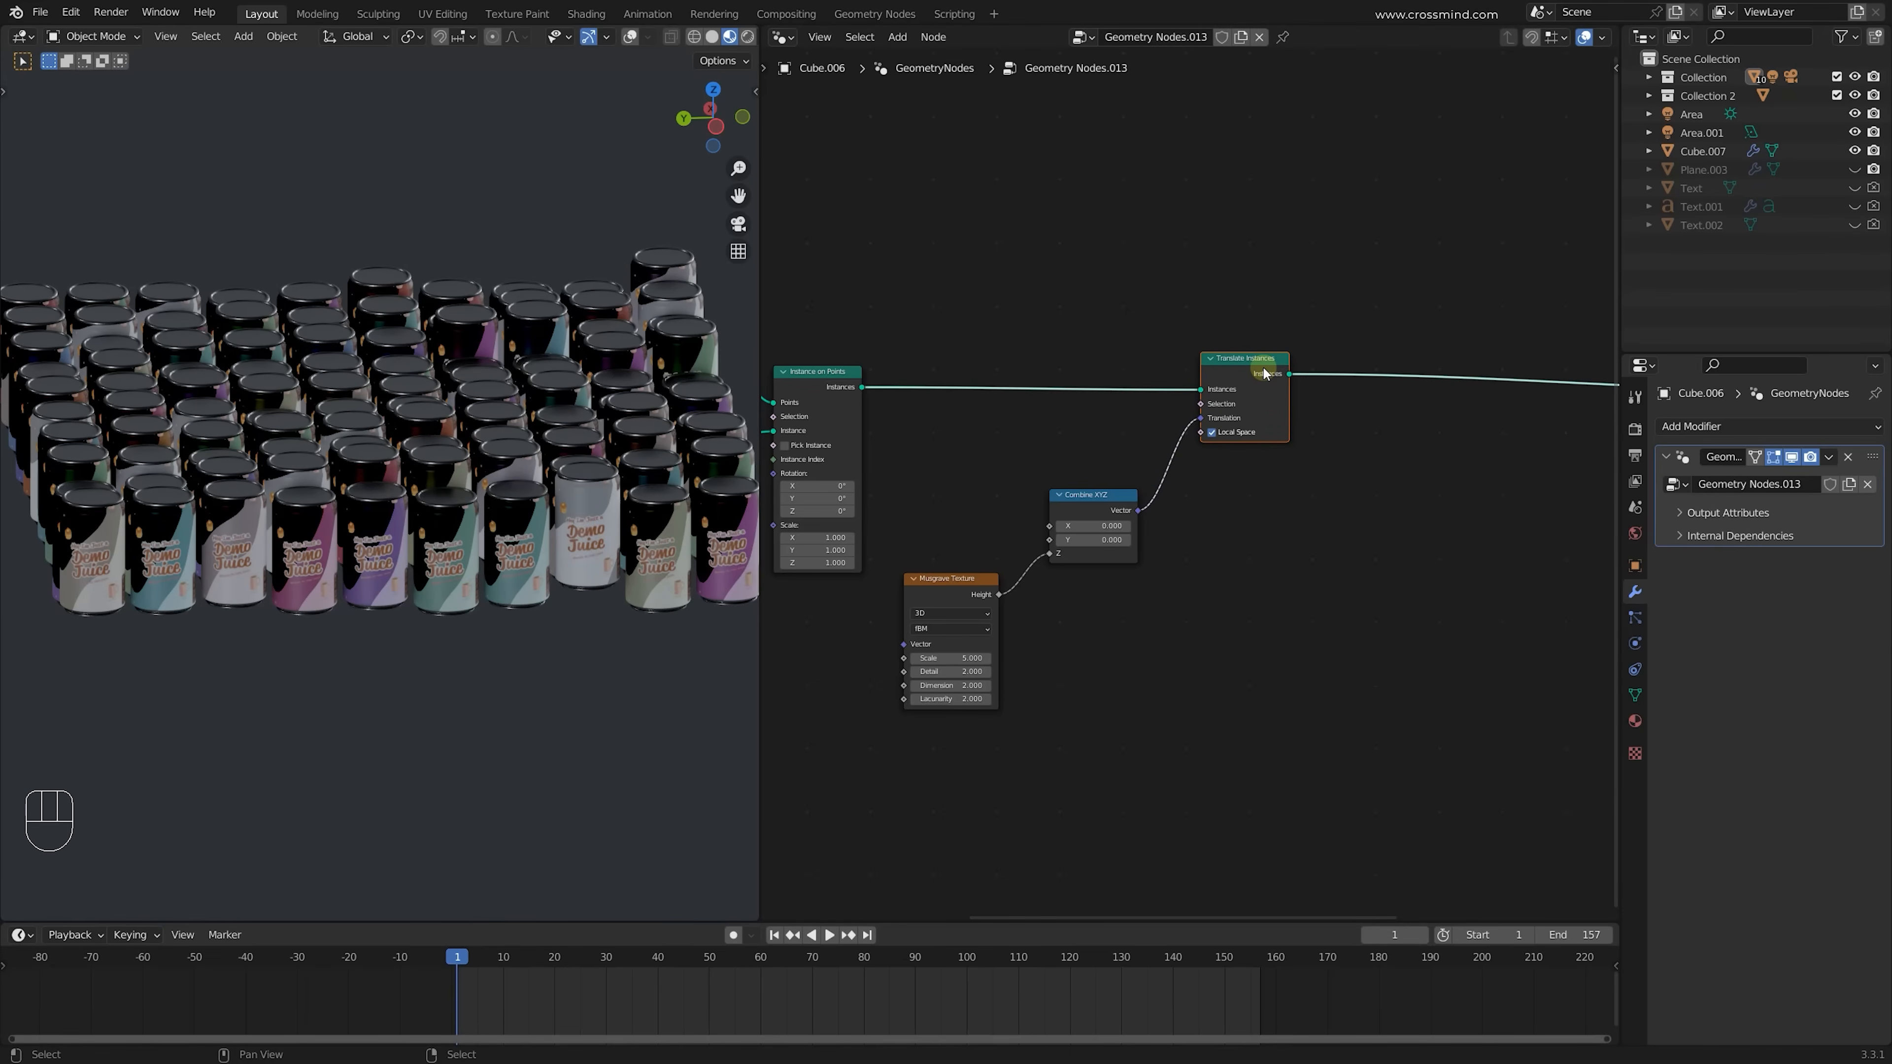
Move the Combine XYZ and Musgrave Texture nodes down and away from the Translate Instances node
shift+click(1016, 459)
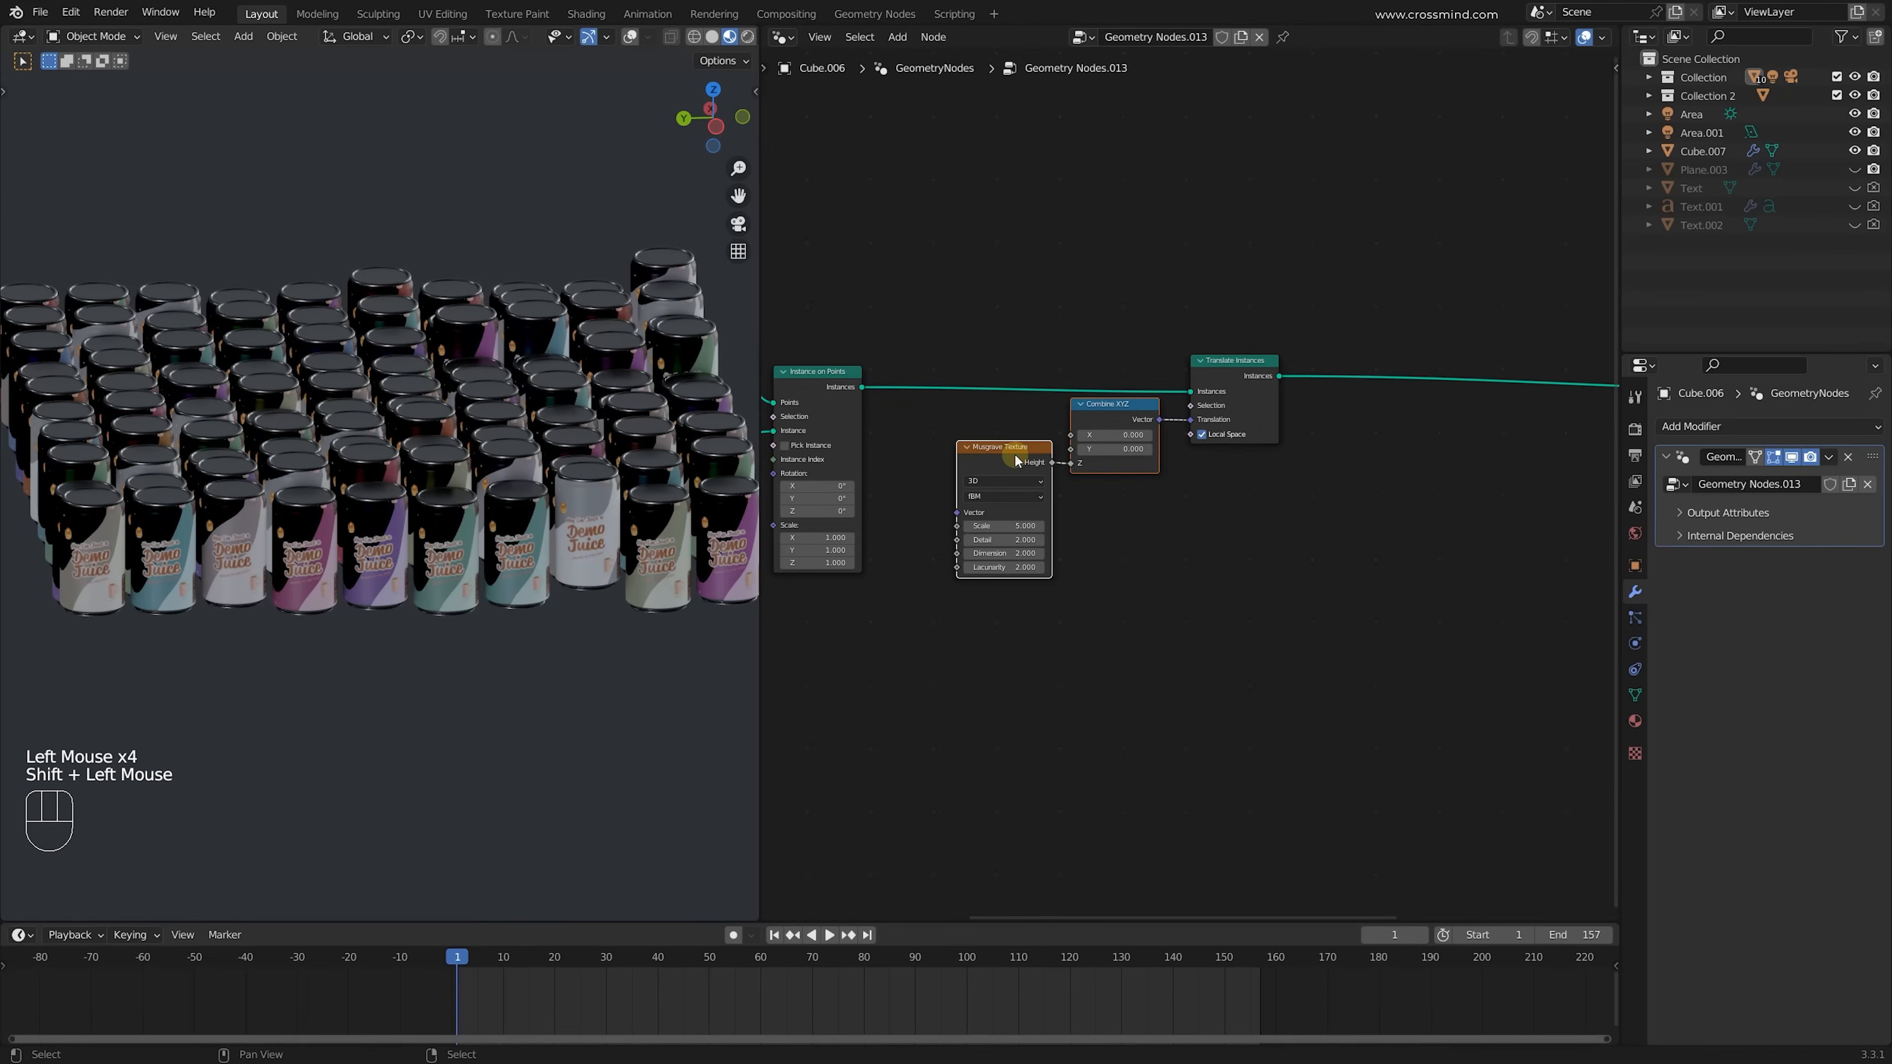
drag(1103, 419, 1095, 498)
middle_drag(1223, 527, 1147, 536)
scroll(1152, 536, up, 2)
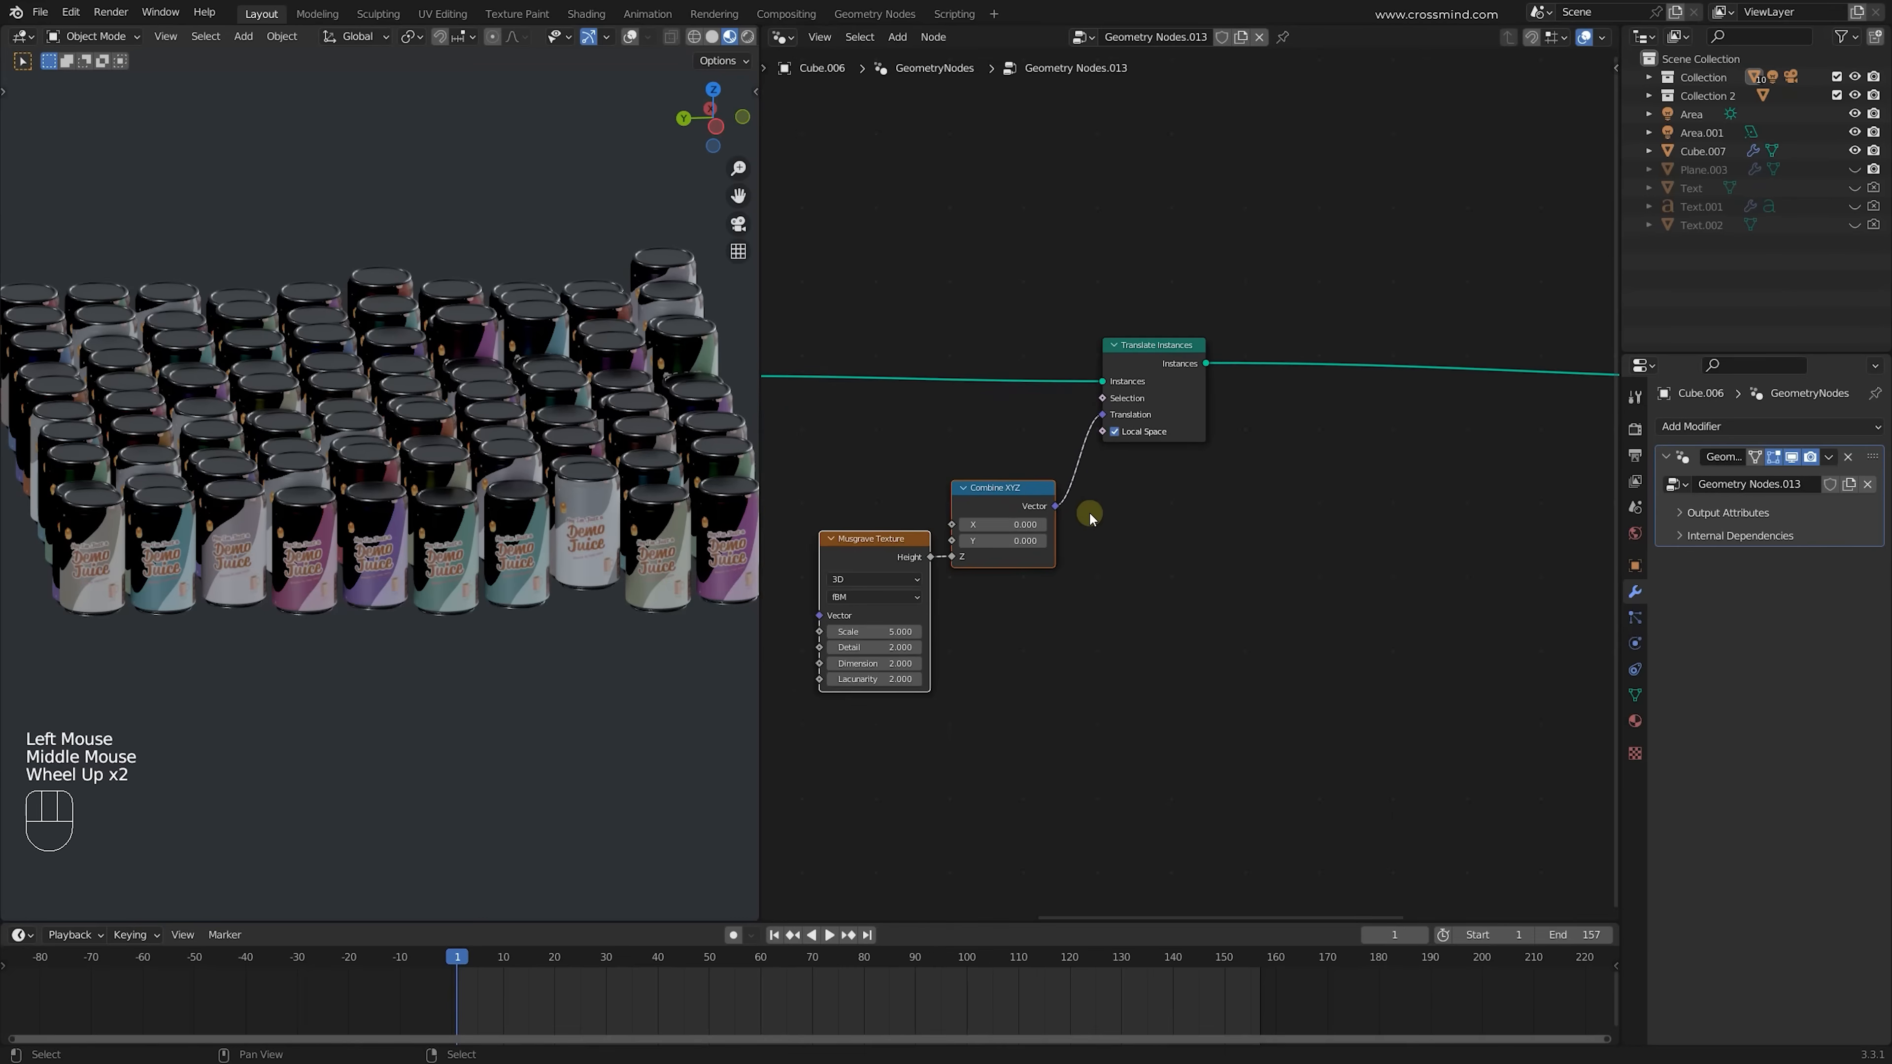
click(1220, 468)
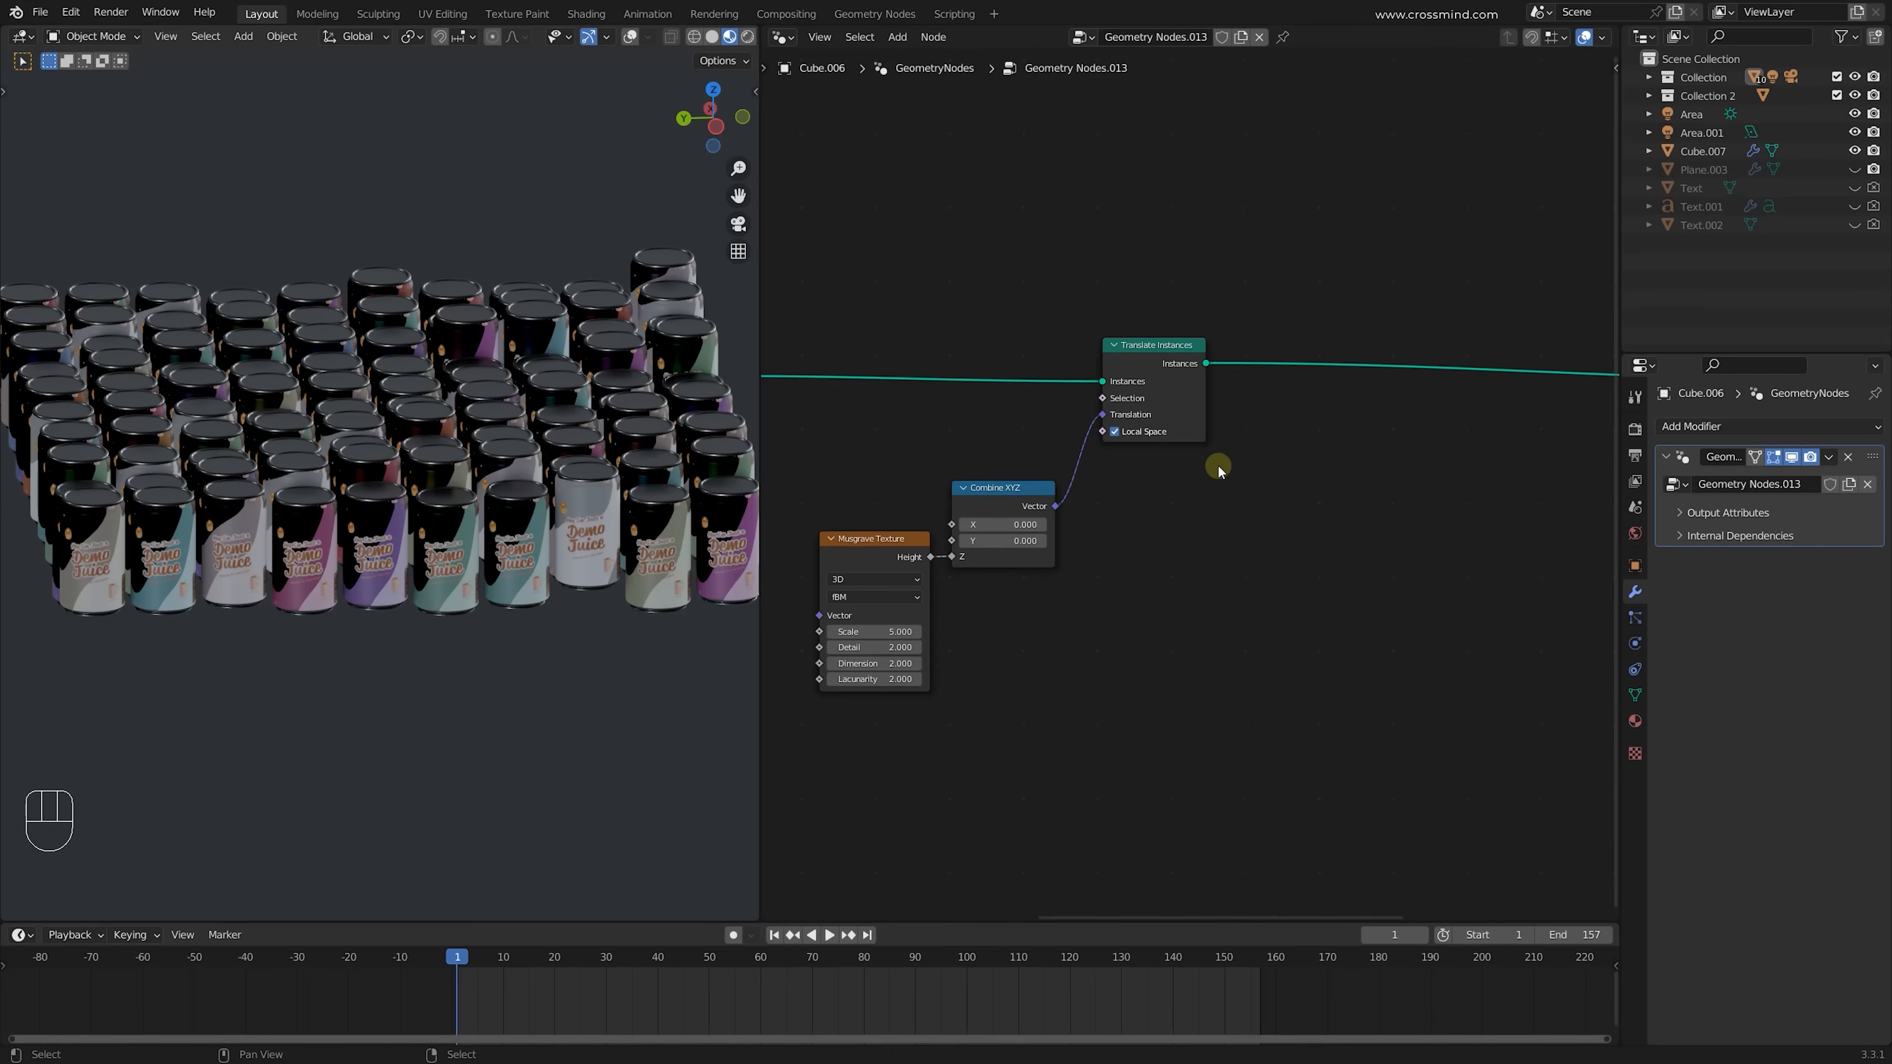
key(shift+a)
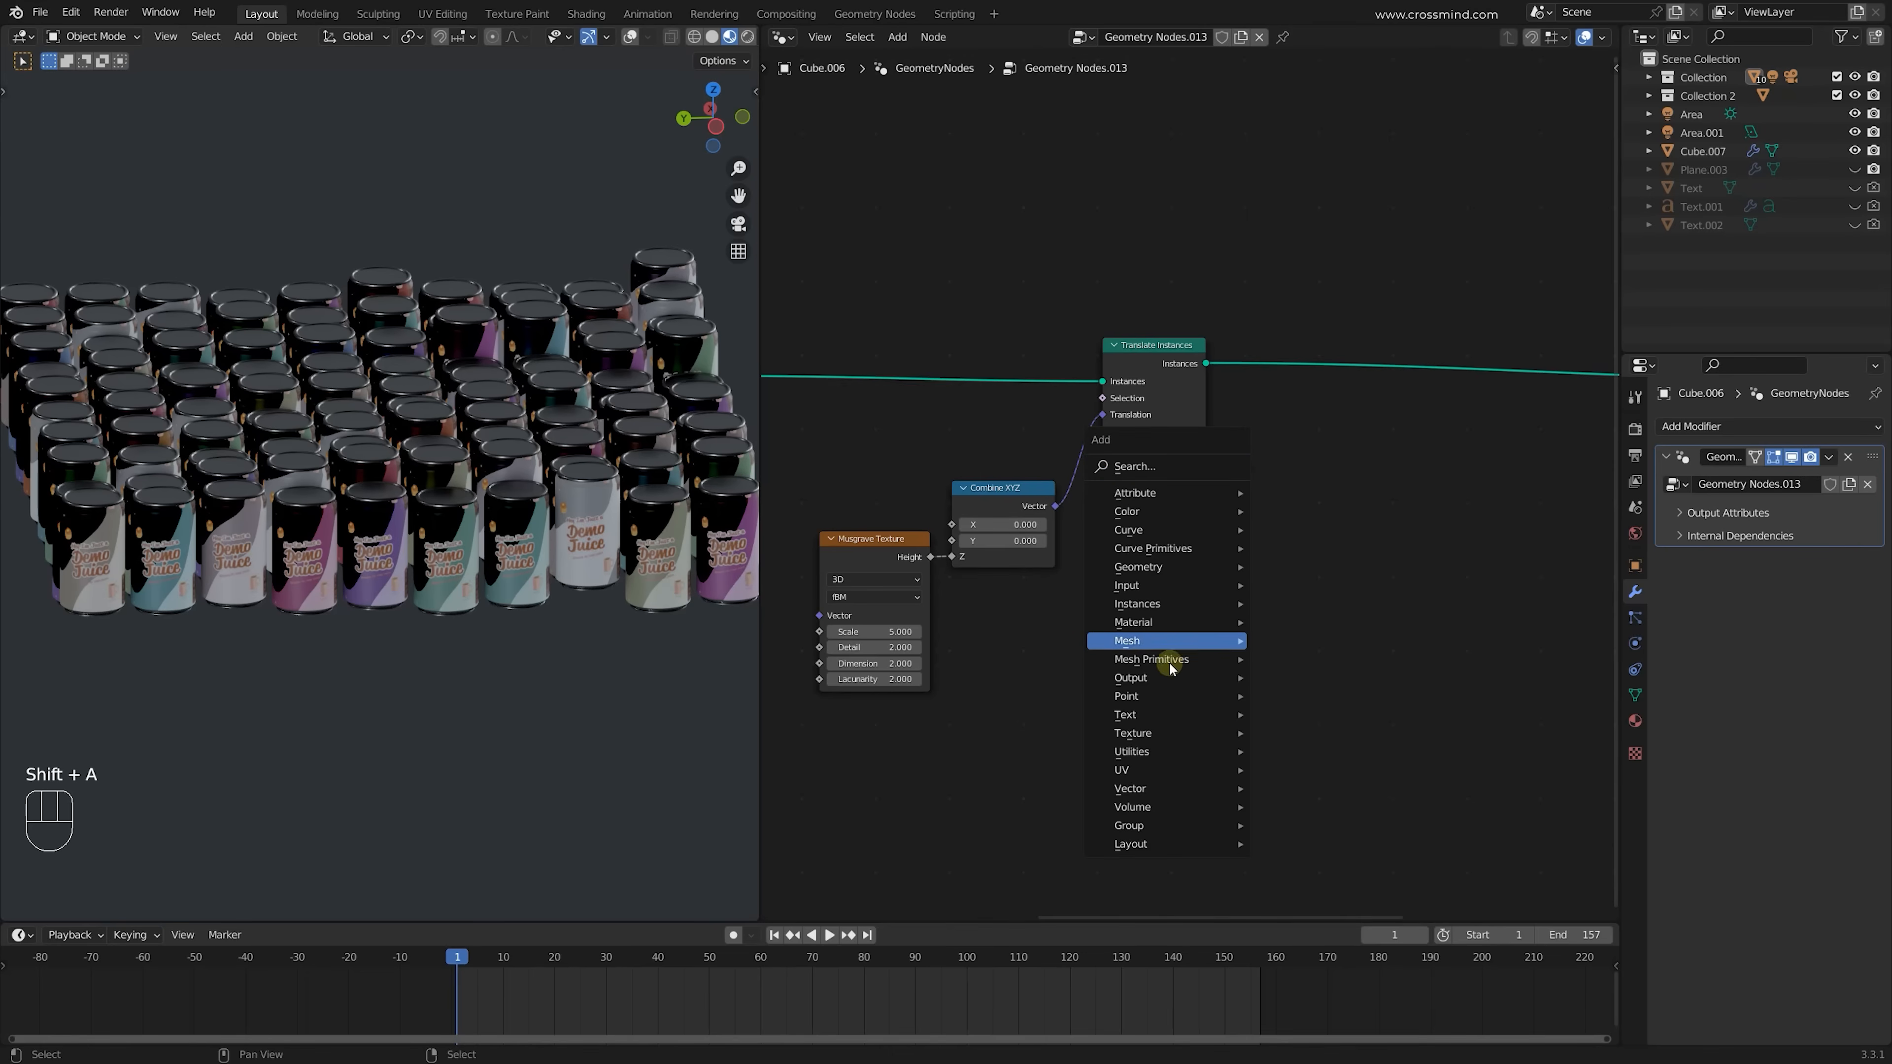
mouse_move(1189, 568)
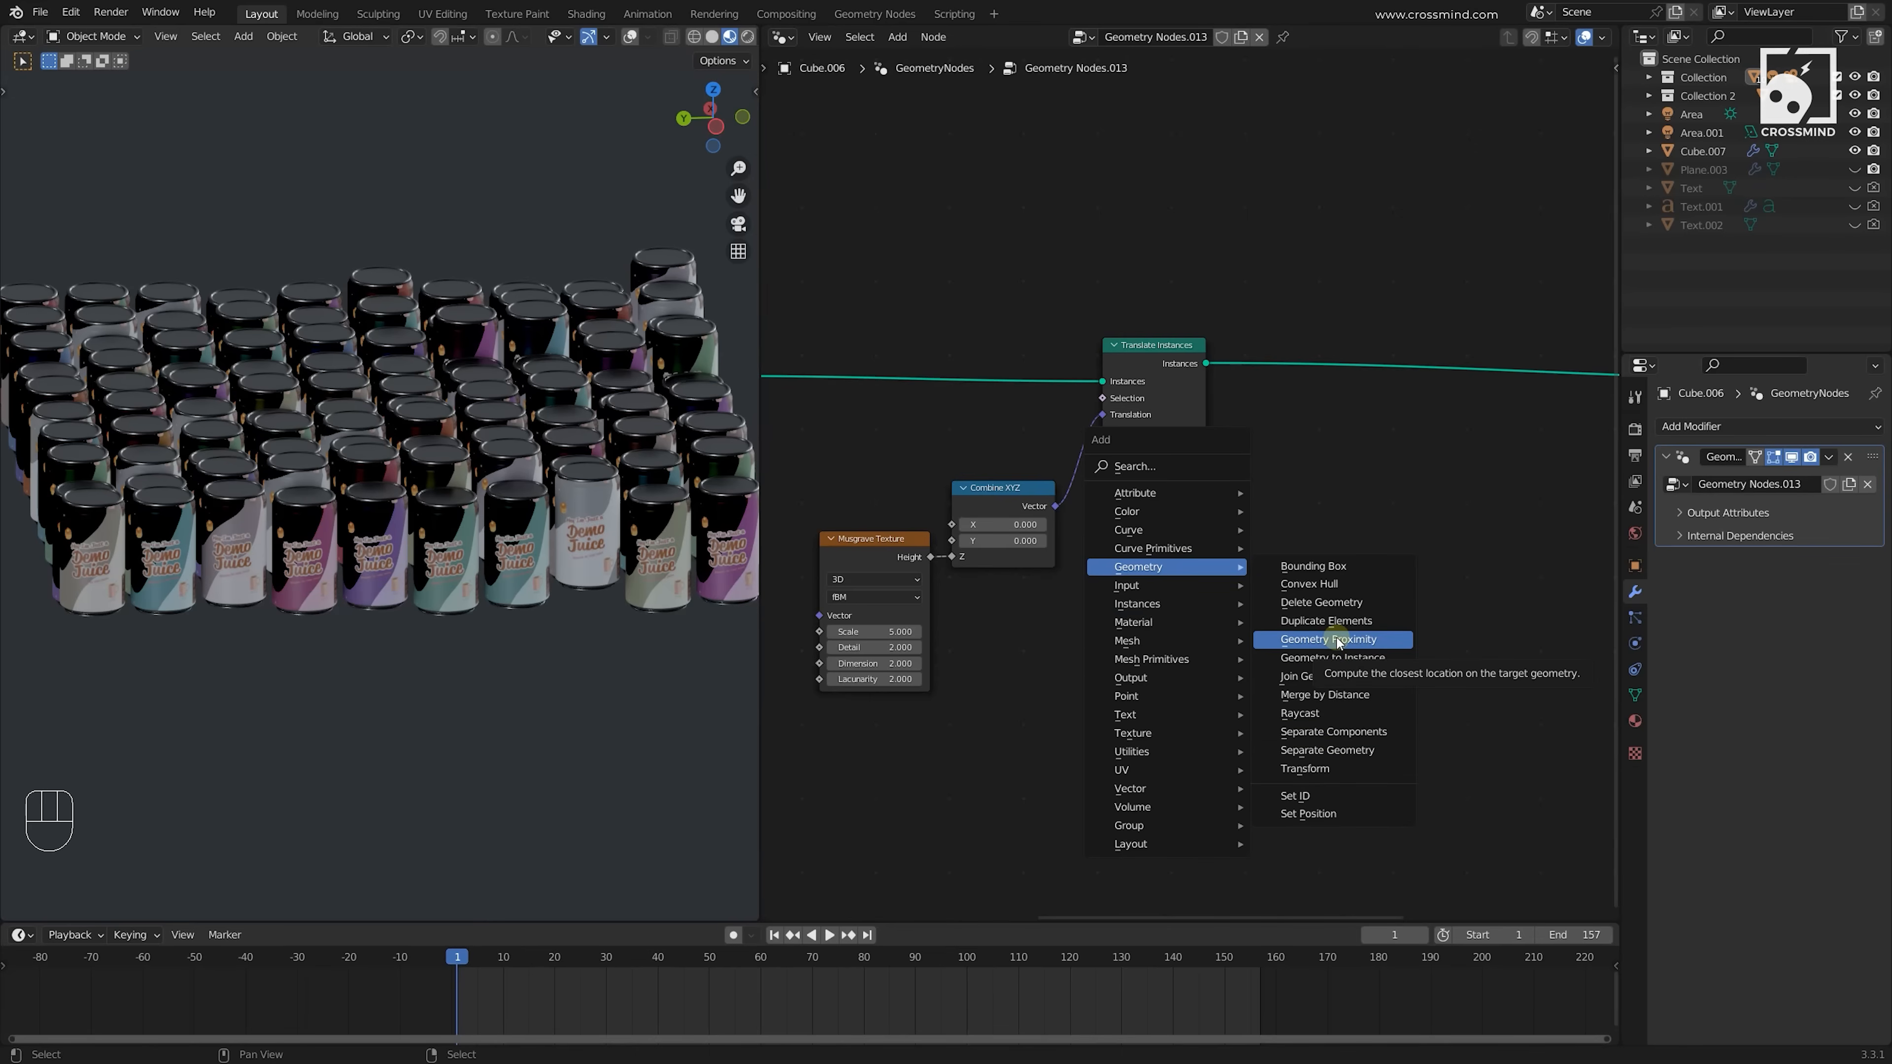
mouse_move(1208, 602)
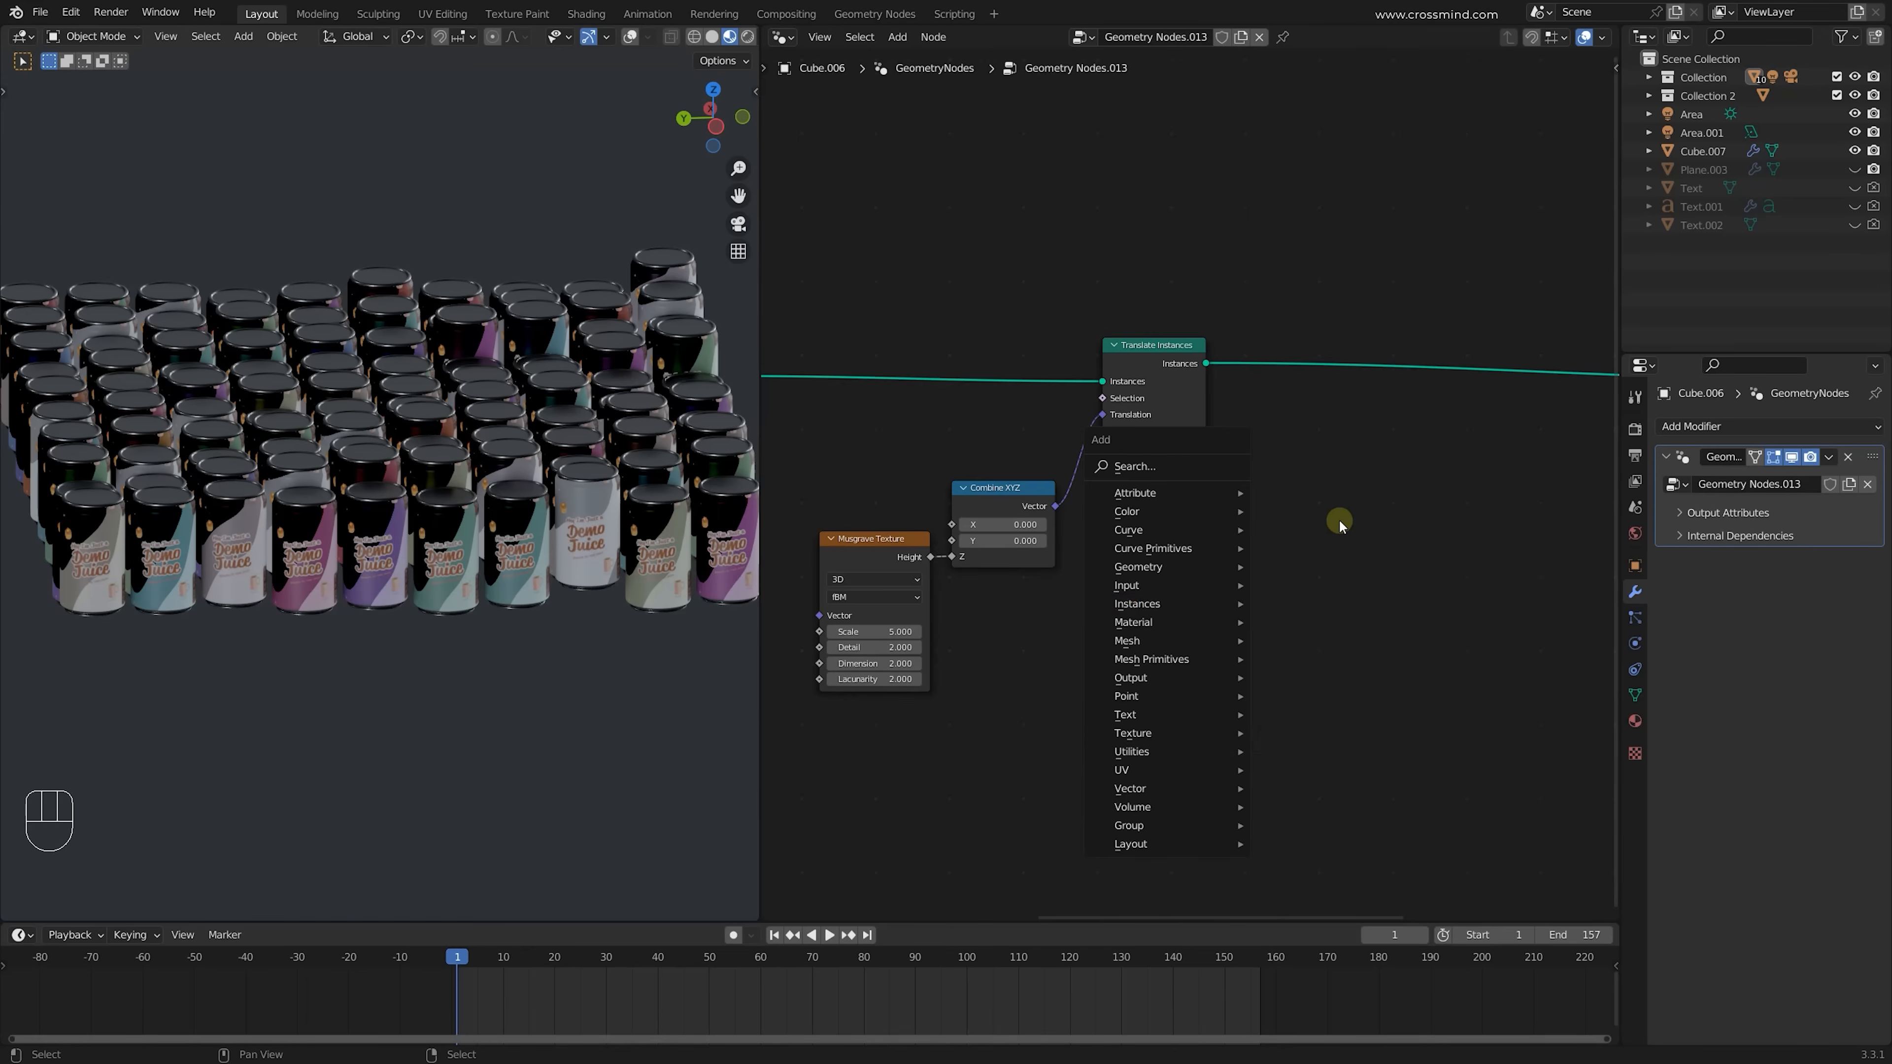
click(1415, 477)
Look over the node tree from the Group Output back to the grid and instancing nodes
middle_drag(1307, 599, 1383, 605)
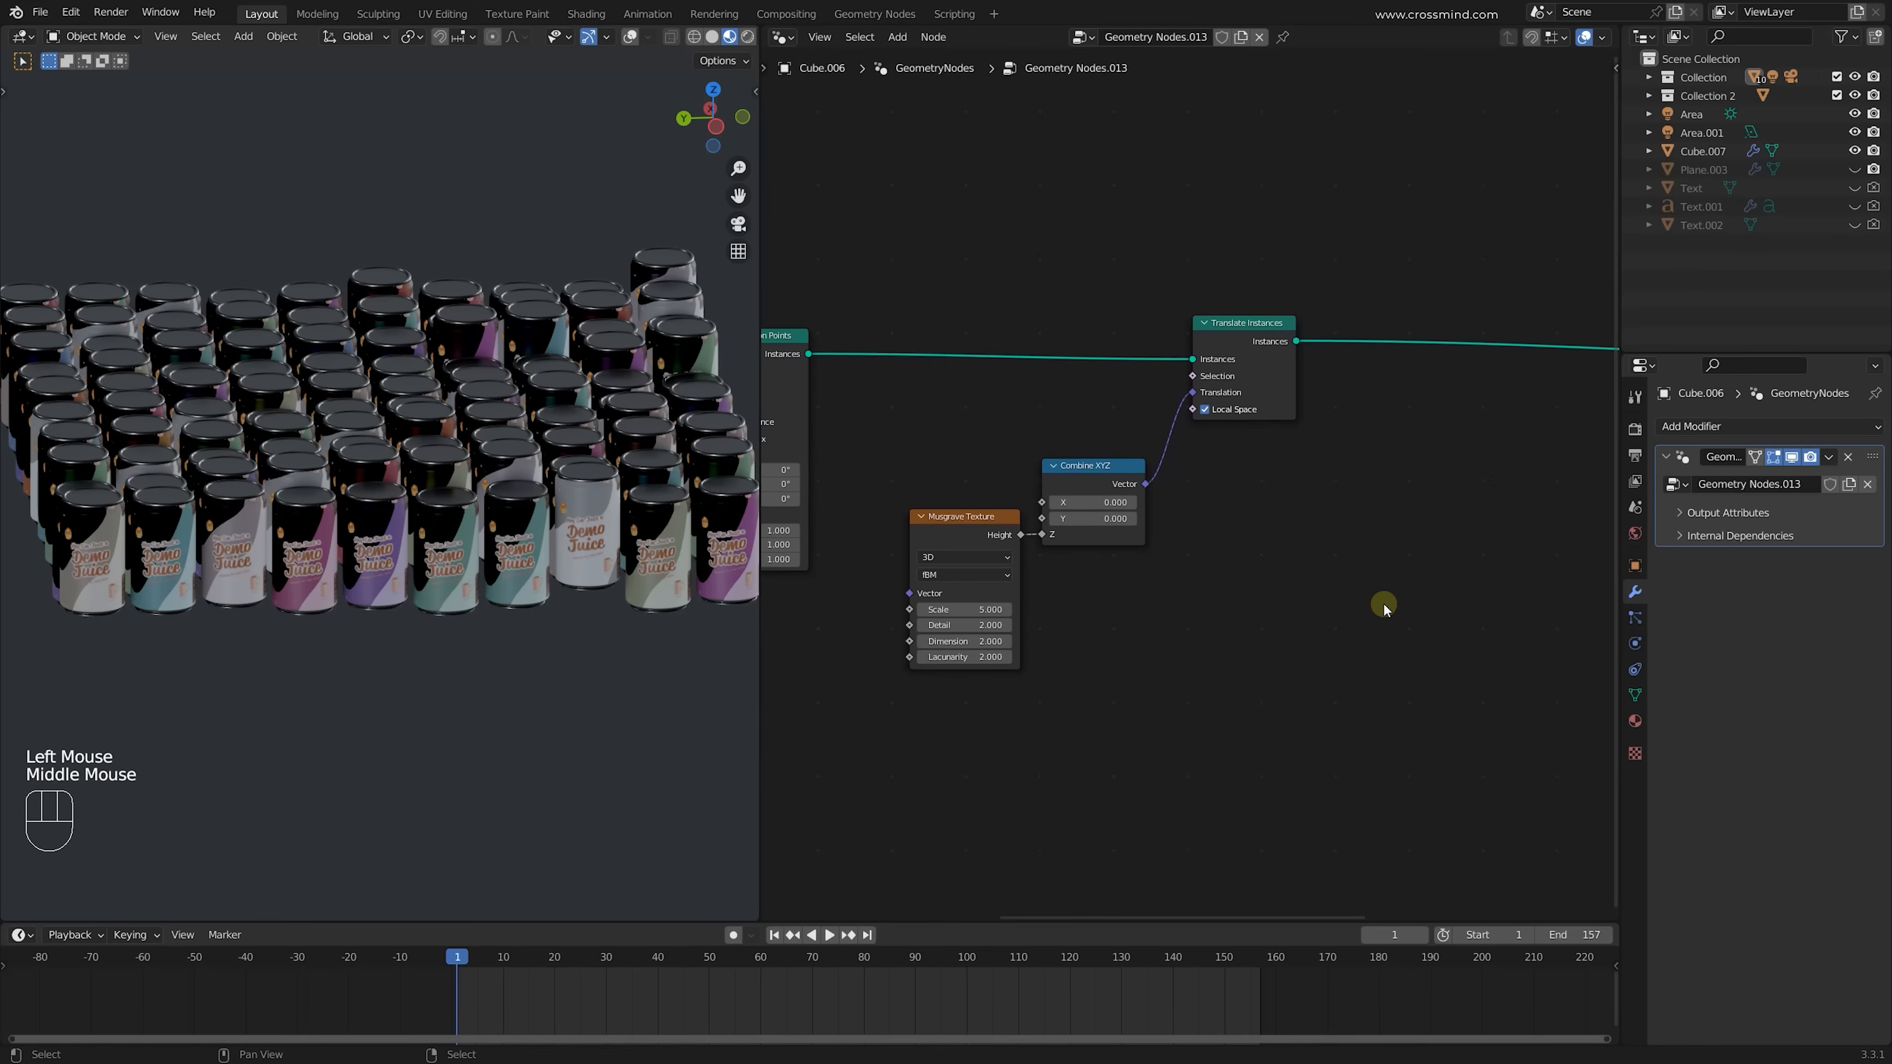
middle_drag(1382, 604, 1266, 605)
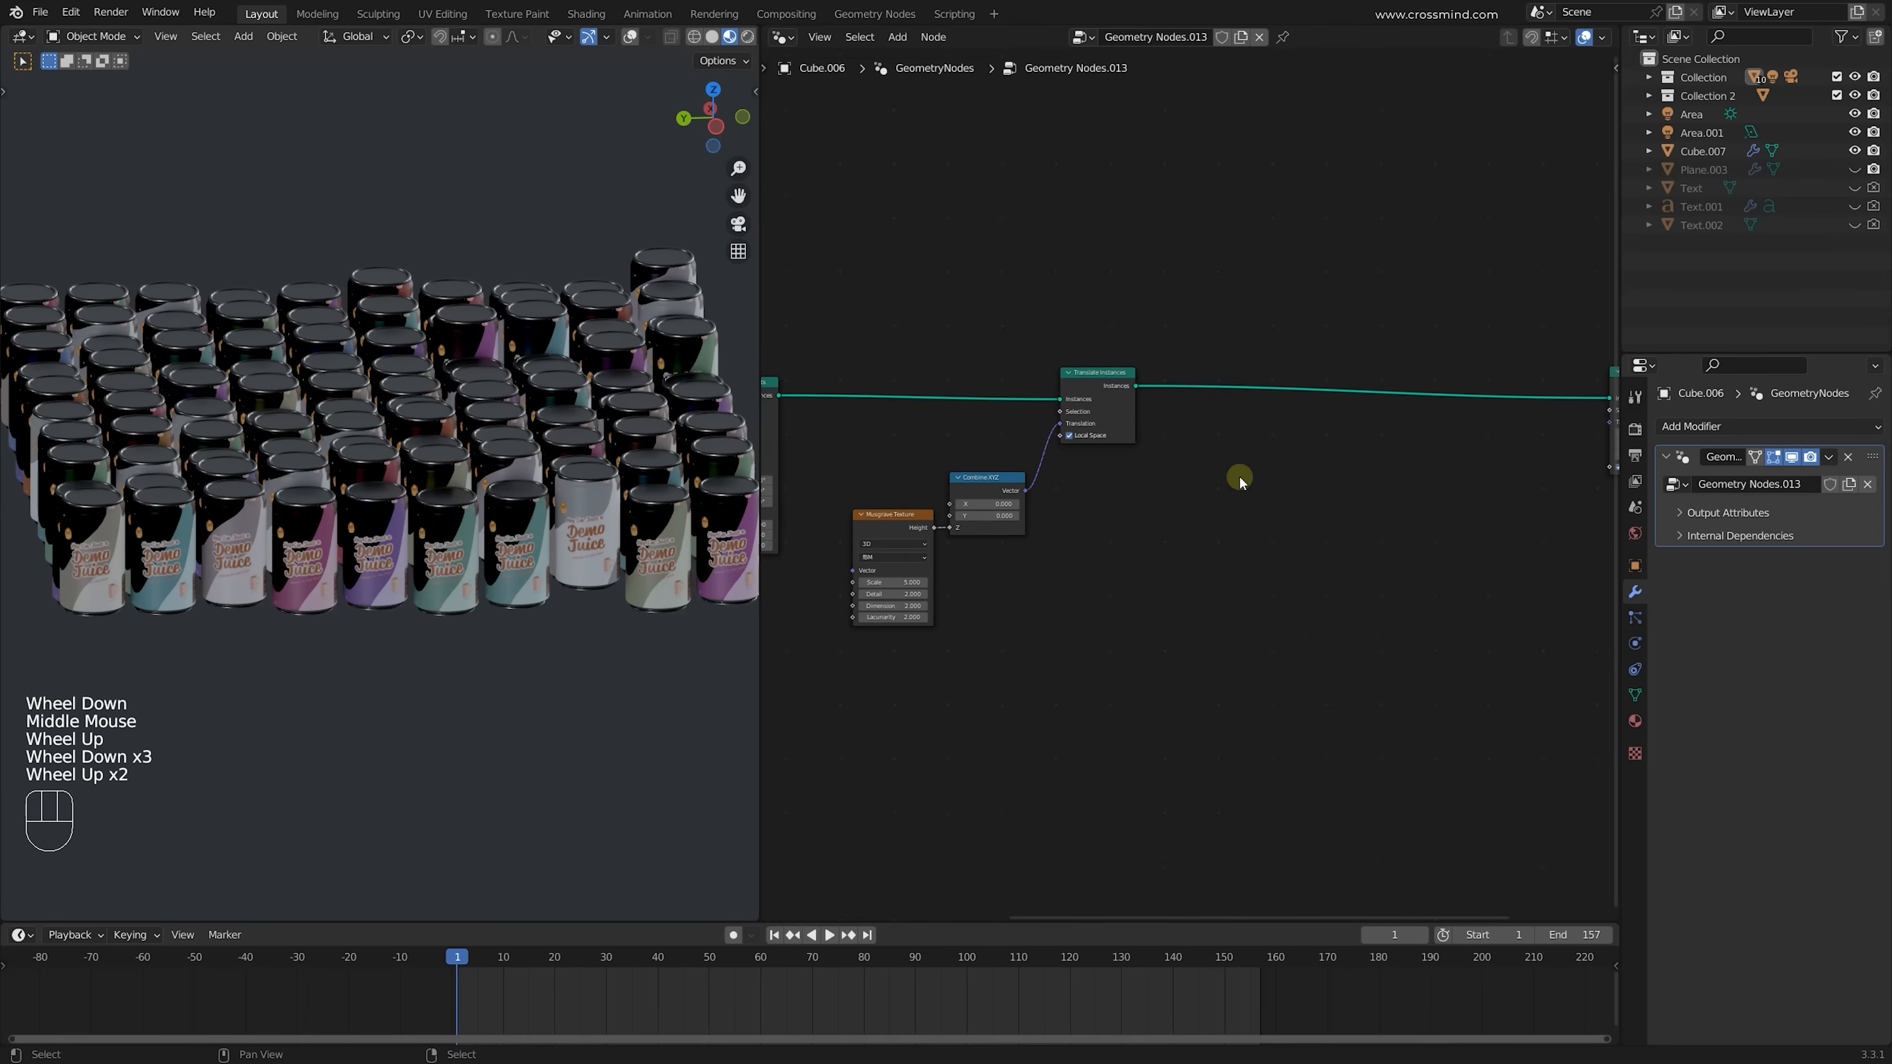
mouse_move(1238, 478)
middle_down()
mouse_move(990, 462)
mouse_move(1266, 458)
middle_up()
scroll(1264, 461, up, 1)
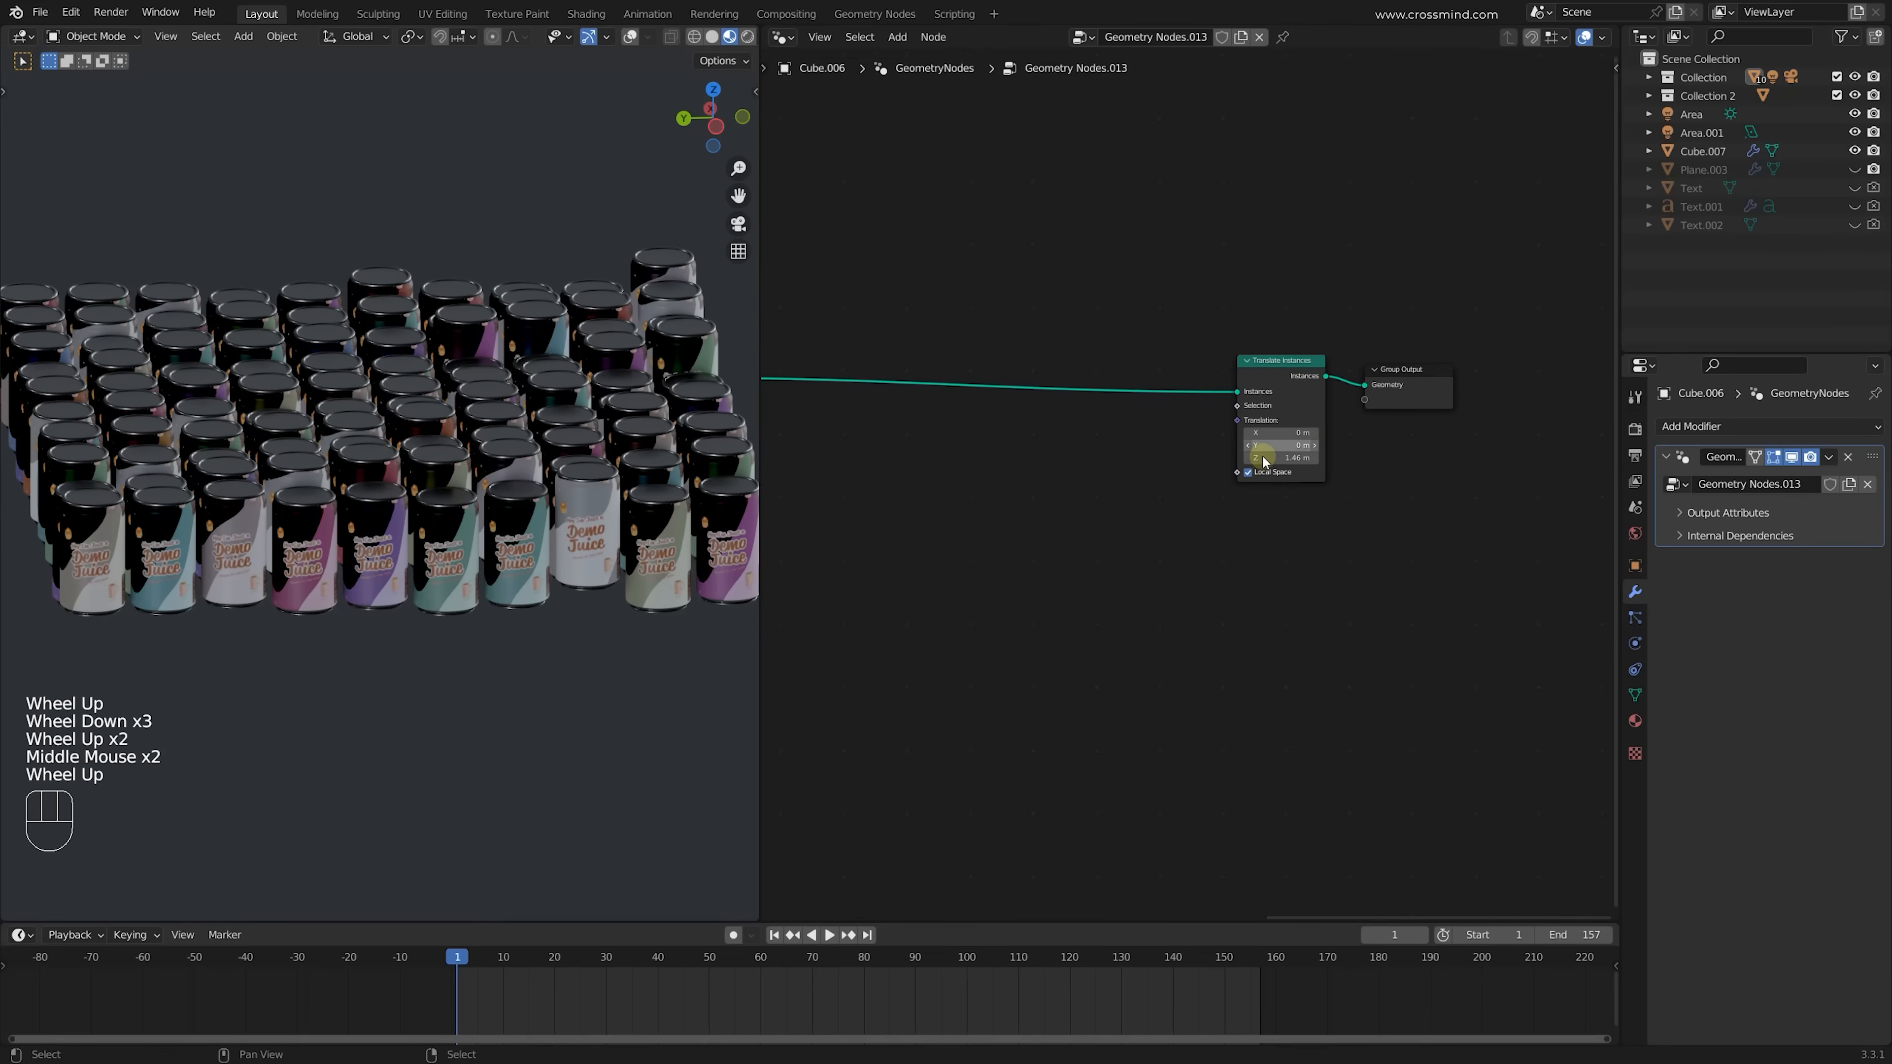
drag(1228, 298, 1441, 467)
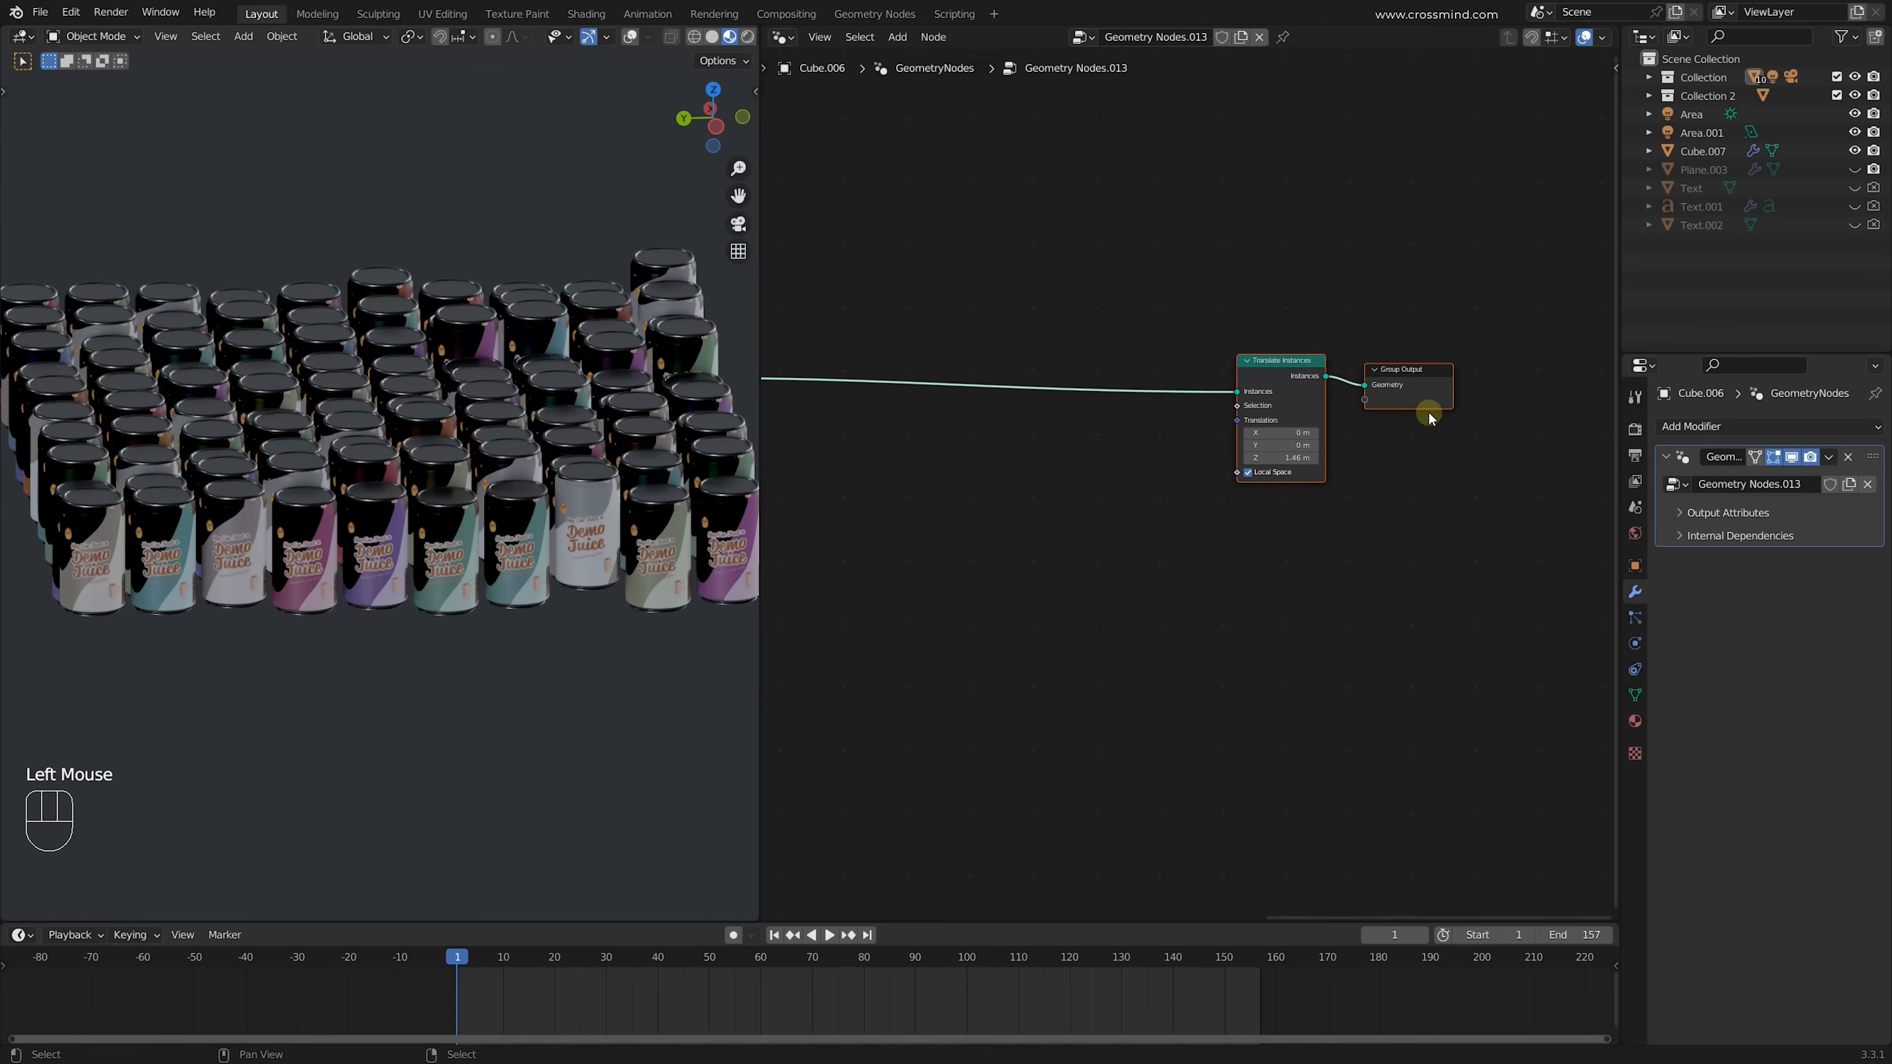
middle_drag(1428, 411, 1494, 439)
drag(1203, 320, 1530, 567)
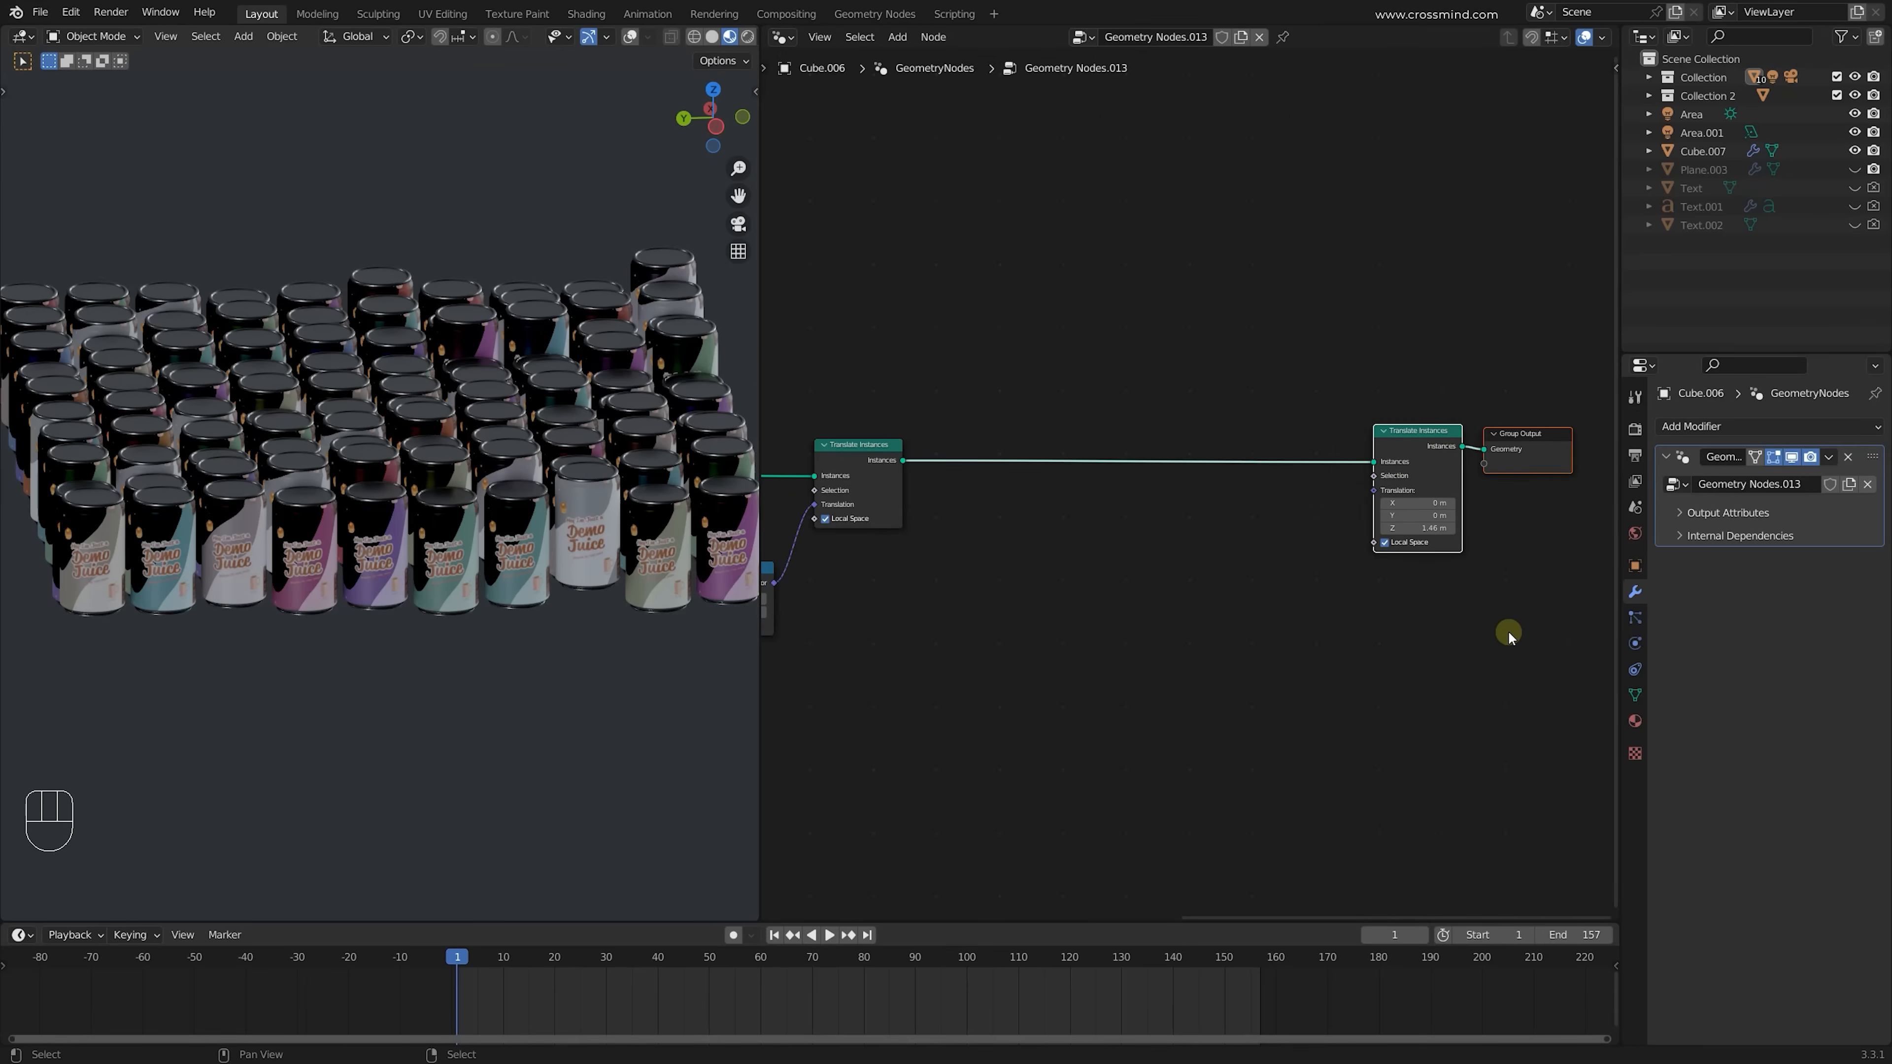
middle_drag(1060, 583, 1529, 519)
scroll(1322, 595, down, 1)
middle_drag(1322, 595, 1262, 655)
scroll(1263, 656, down, 1)
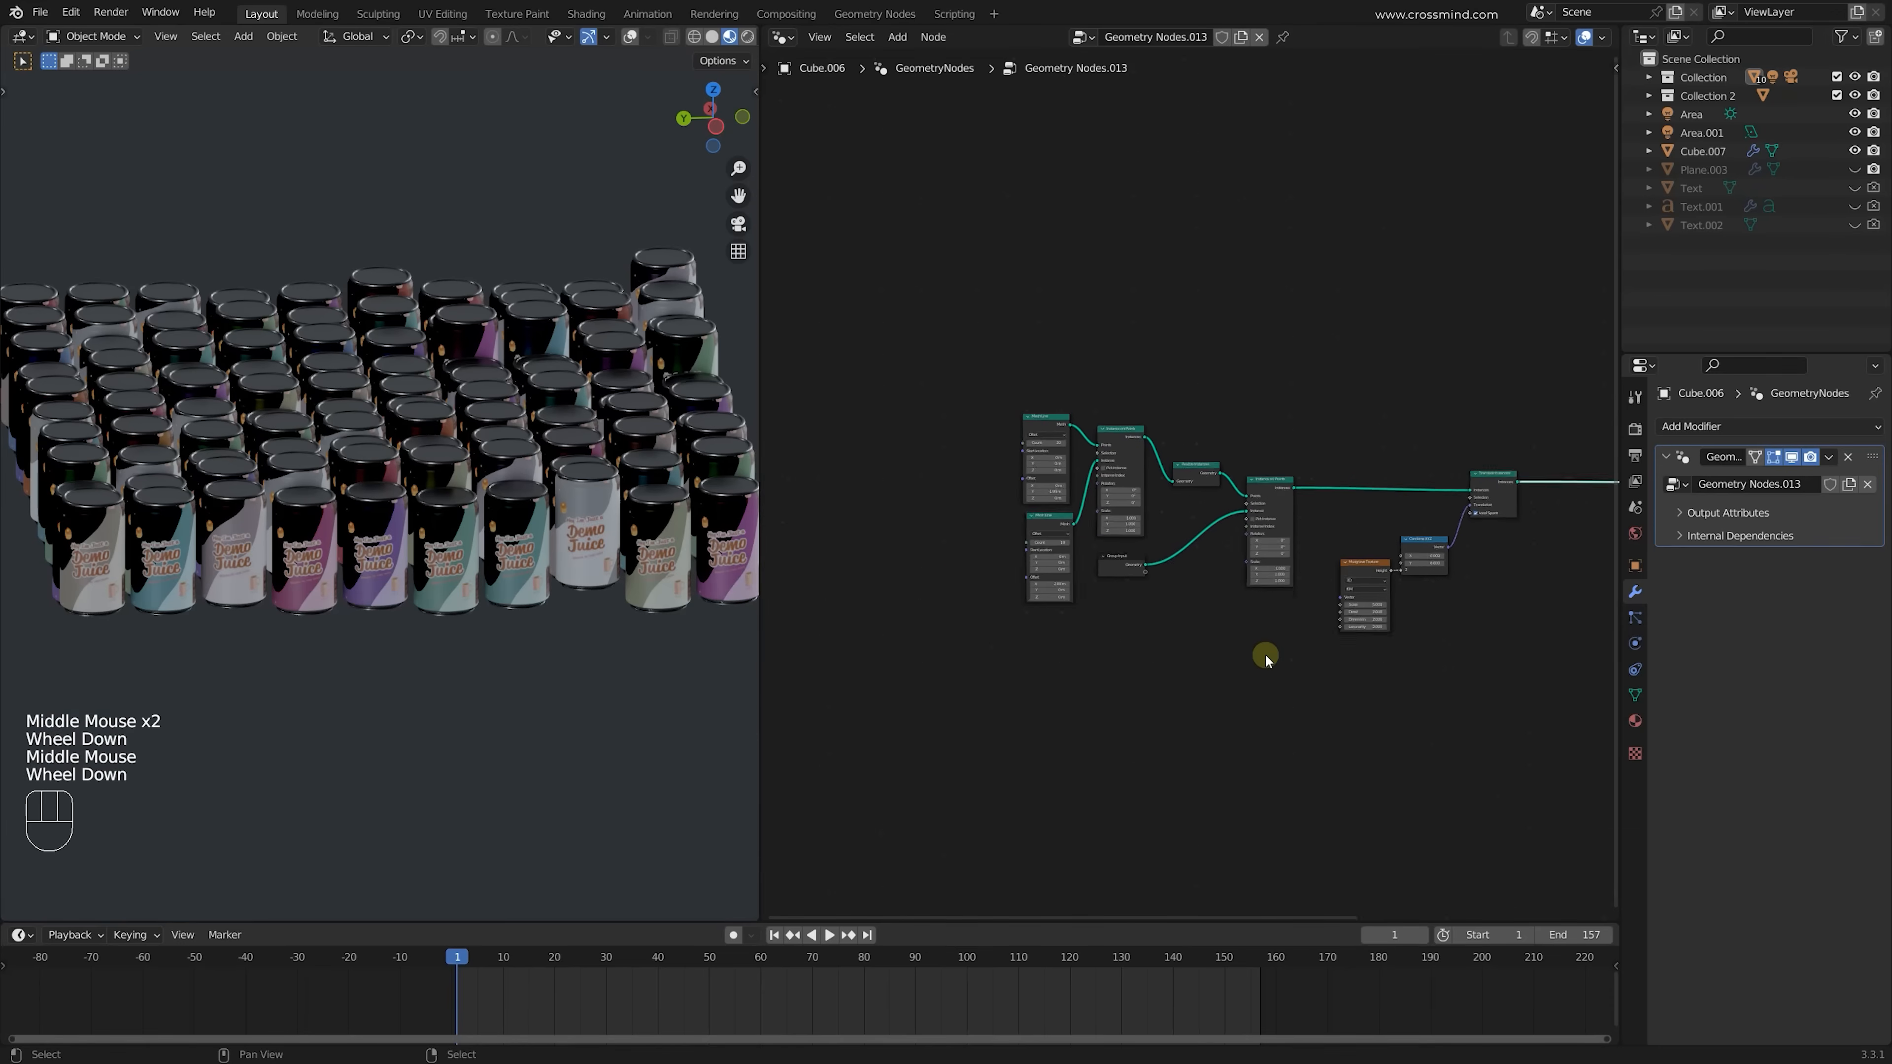
Unlink the current node tree, create a new empty Geometry Nodes tree, and frame the single can
key(a)
click(1259, 37)
click(1225, 41)
scroll(417, 583, up, 4)
shift+middle_drag(207, 491, 438, 484)
right_click(461, 473)
right_click(483, 462)
key(KP_Decimal)
shift+middle_drag(1065, 556, 1135, 531)
scroll(1102, 574, up, 4)
scroll(1132, 529, up, 2)
shift+middle_drag(522, 490, 419, 468)
middle_drag(1032, 551, 1162, 480)
shift+middle_drag(516, 519, 502, 560)
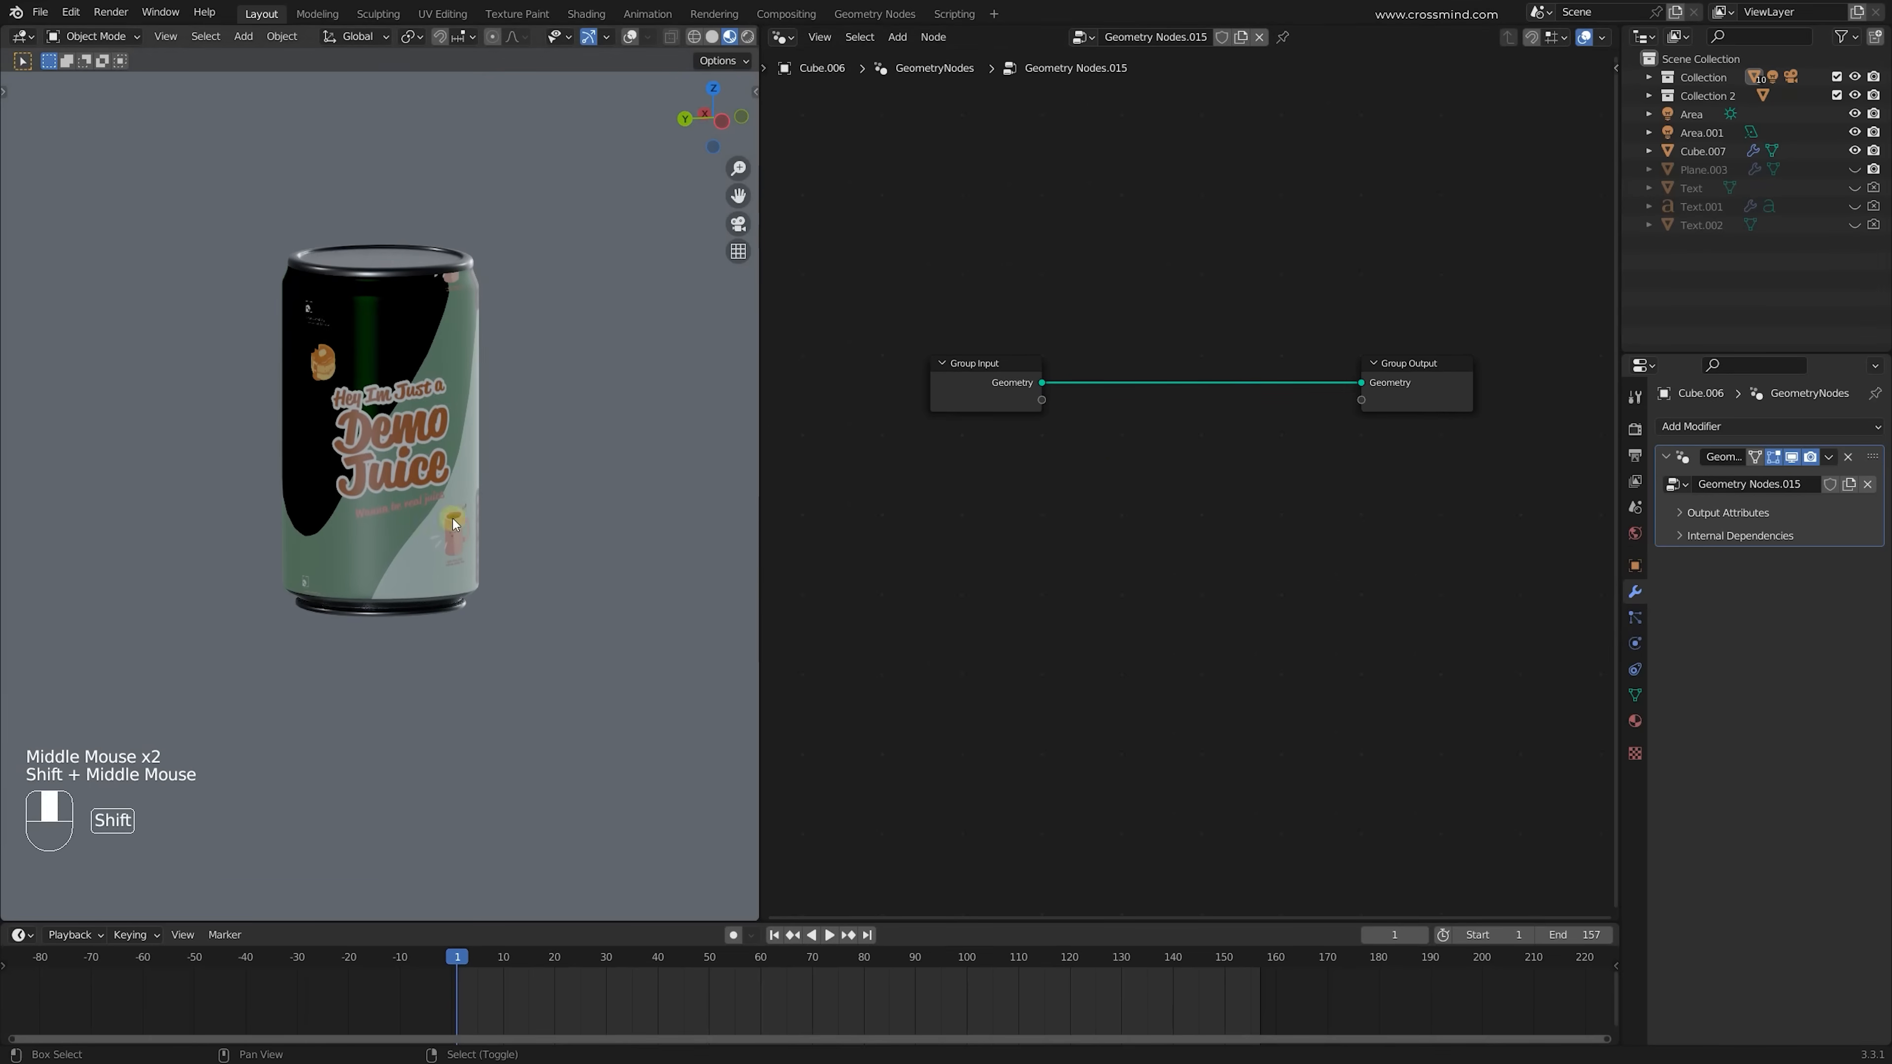
Add a Mesh Line node below Group Input and connect its mesh to the Group Output
key(shift+a)
click(1033, 434)
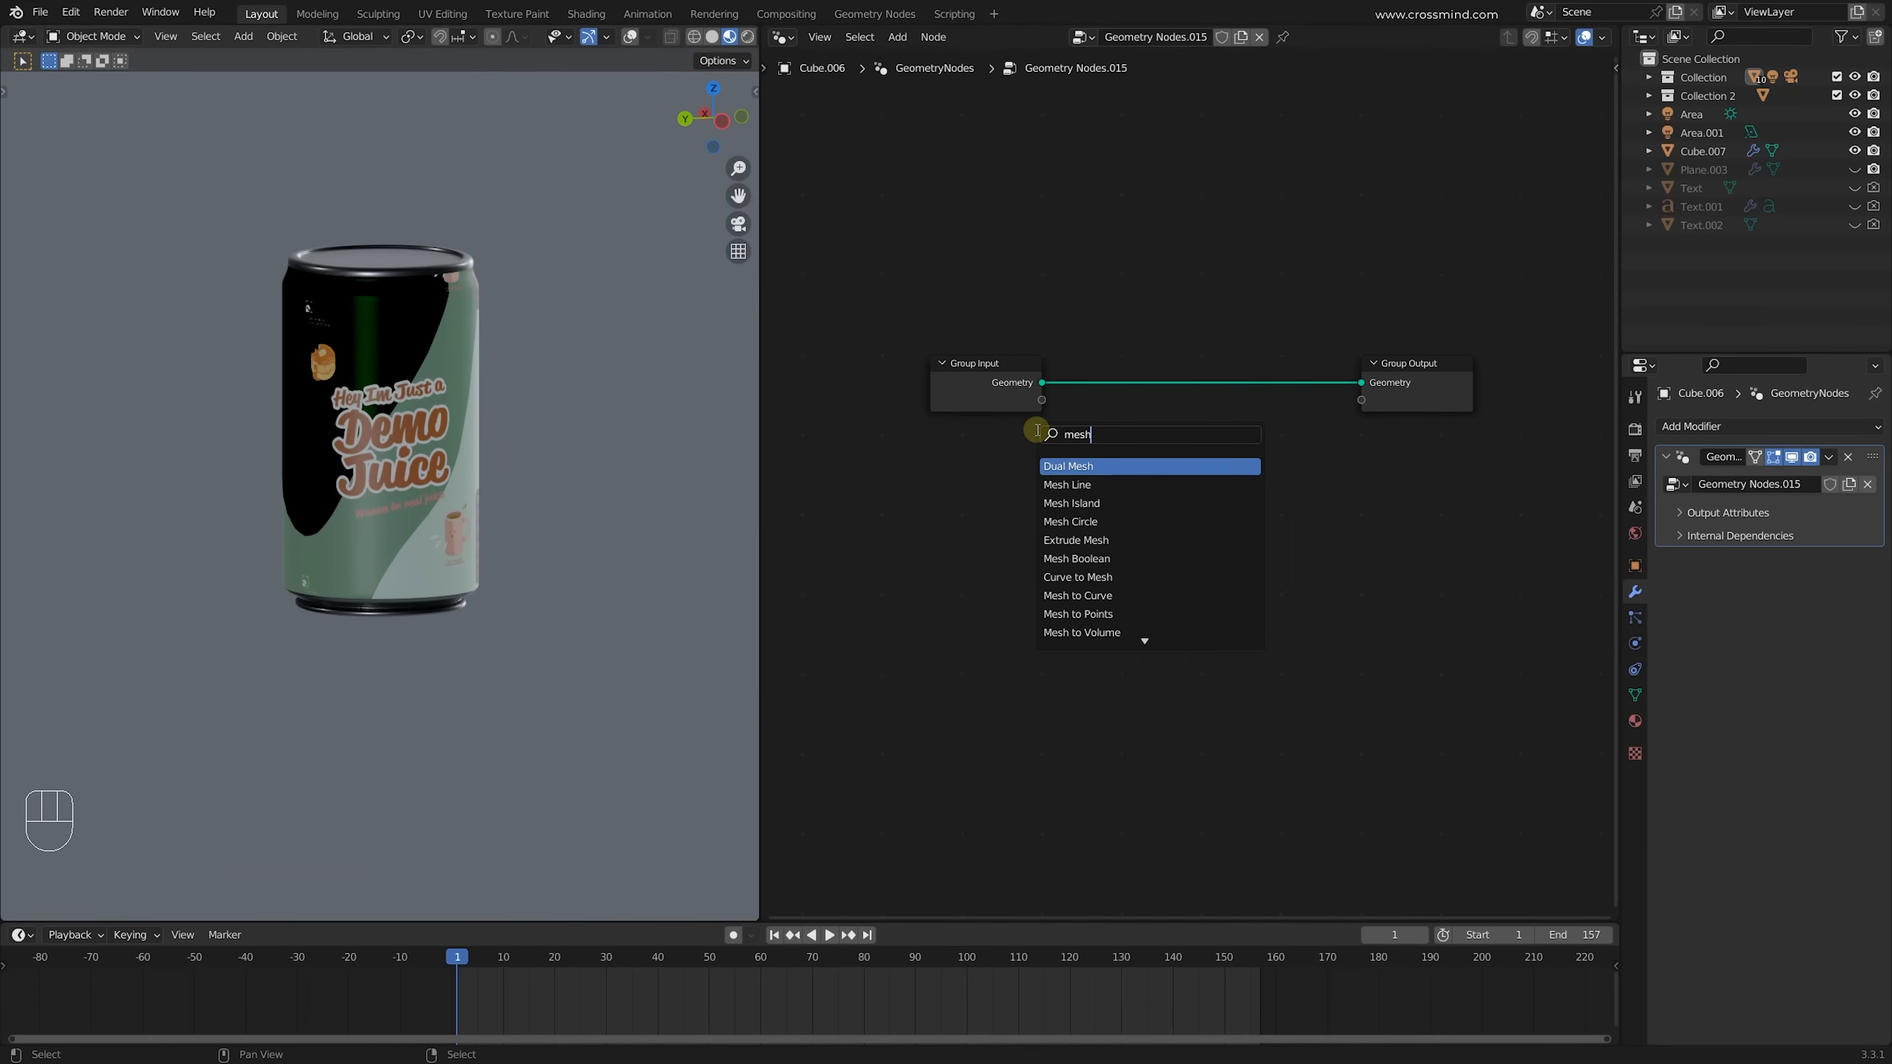
click(1102, 487)
click(960, 510)
alt+shift+click(961, 510)
Insert an Instance on Points node after Mesh Line and connect Group Input's geometry to its Instance input
key(shift+a)
click(961, 511)
text(i)
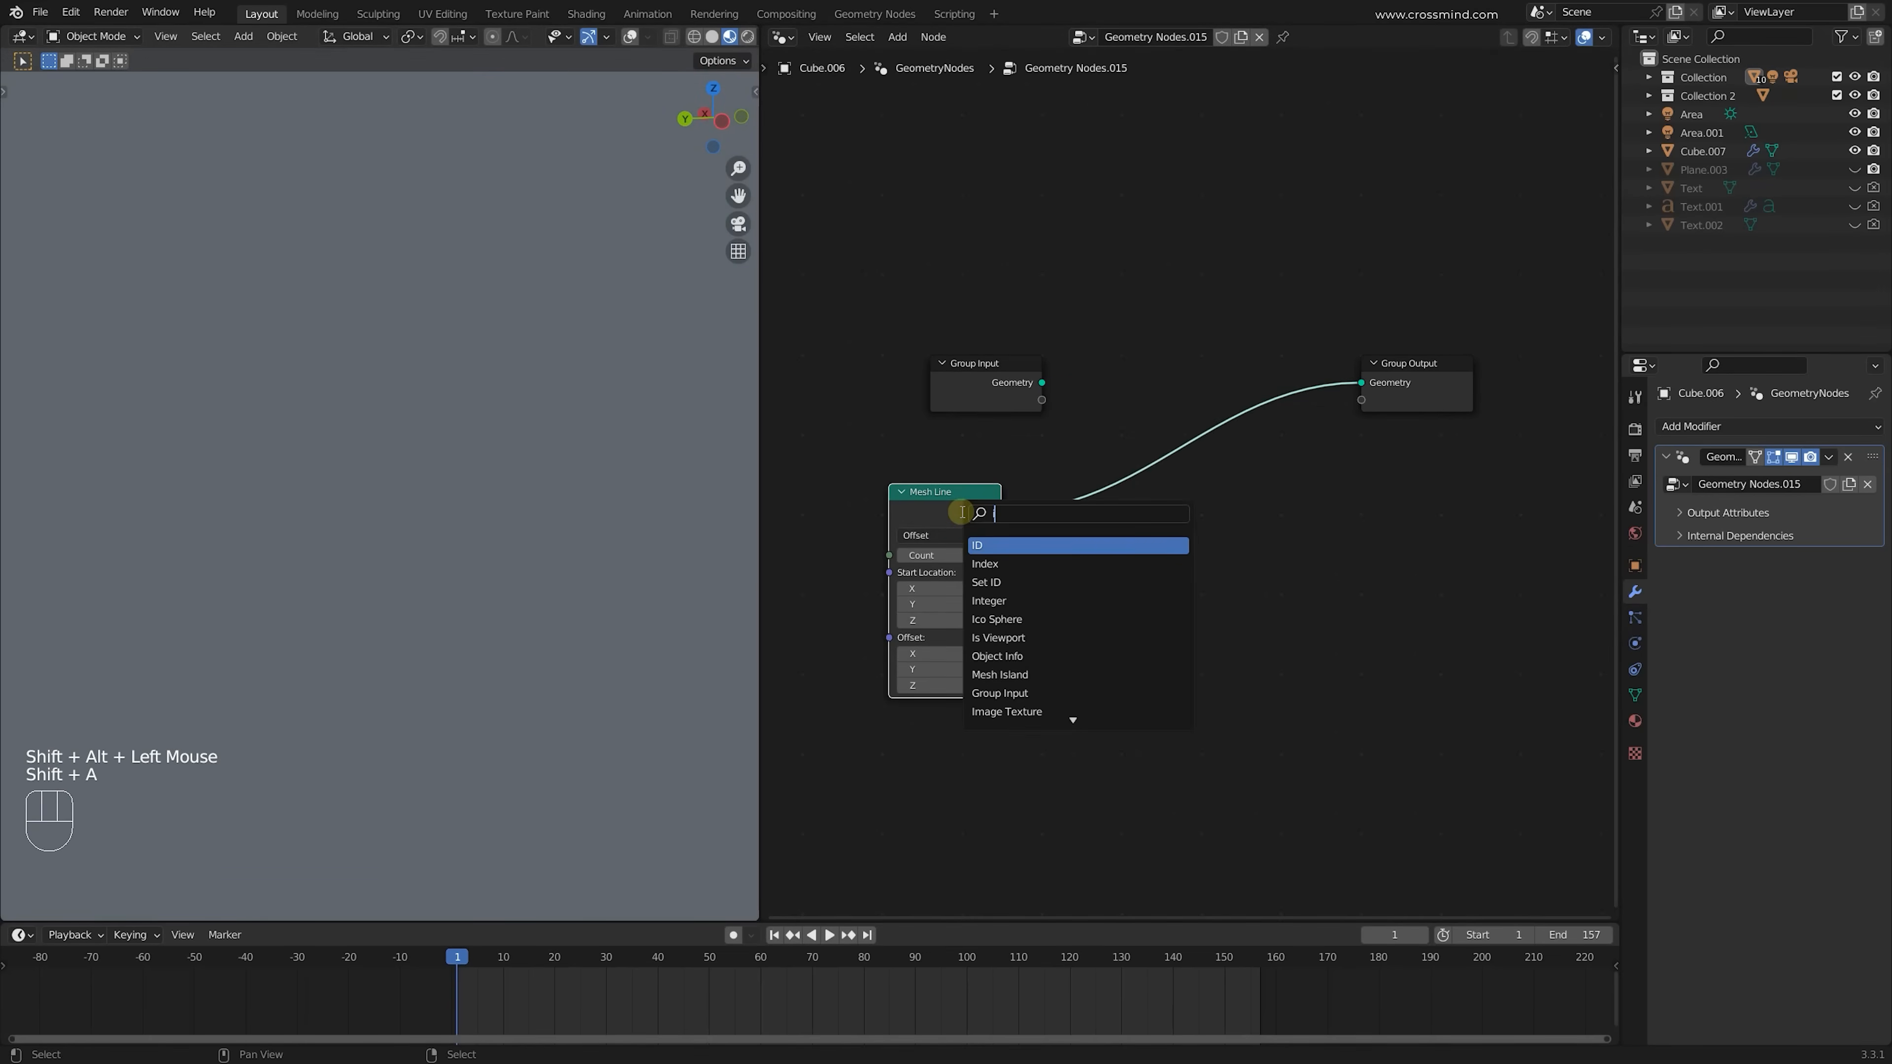
text(nsta)
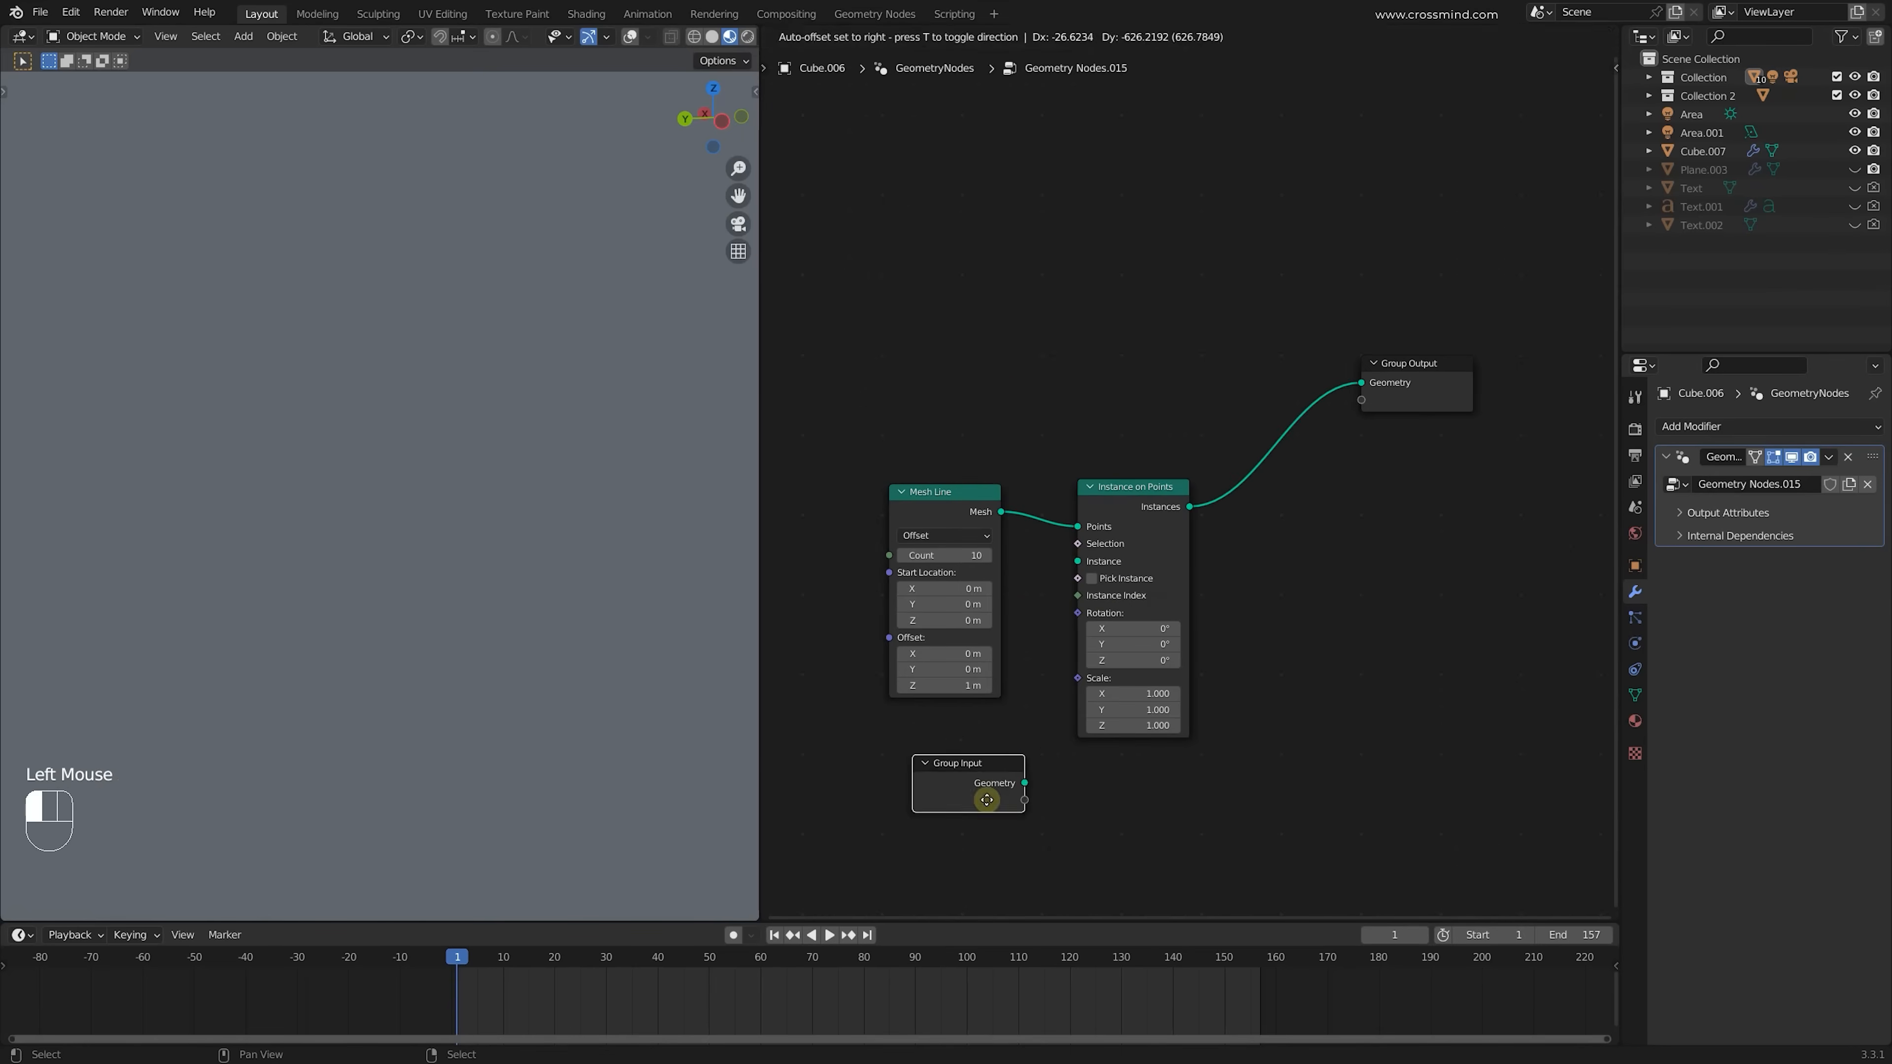
drag(1003, 797, 1078, 560)
Set the Mesh Line offset to 0 m in X, -2 m in Y and 0 m in Z
drag(961, 652, 966, 654)
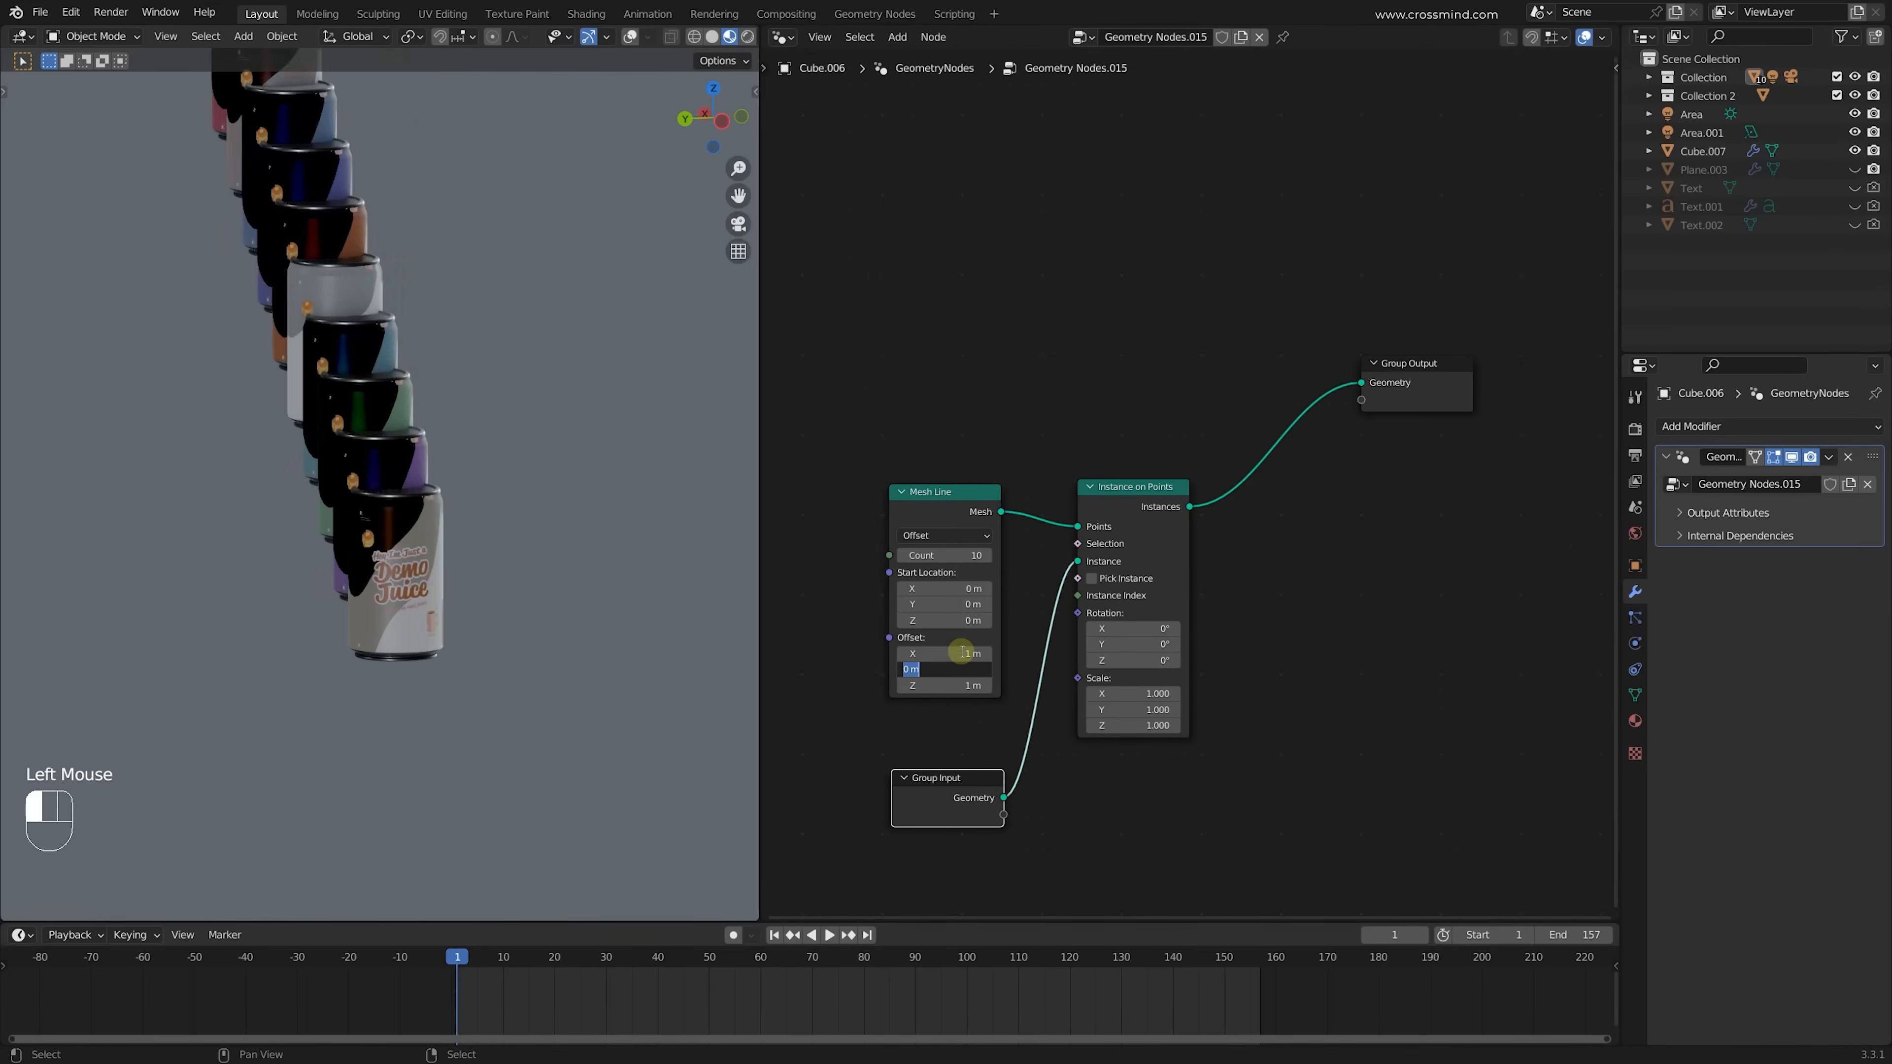
double_click(961, 653)
text(0)
key(Tab)
text(1)
key(Return)
double_click(942, 665)
text(-2)
key(Return)
Insert a Rotate Instances node between Instance on Points and Group Output
key(shift+a)
click(1172, 505)
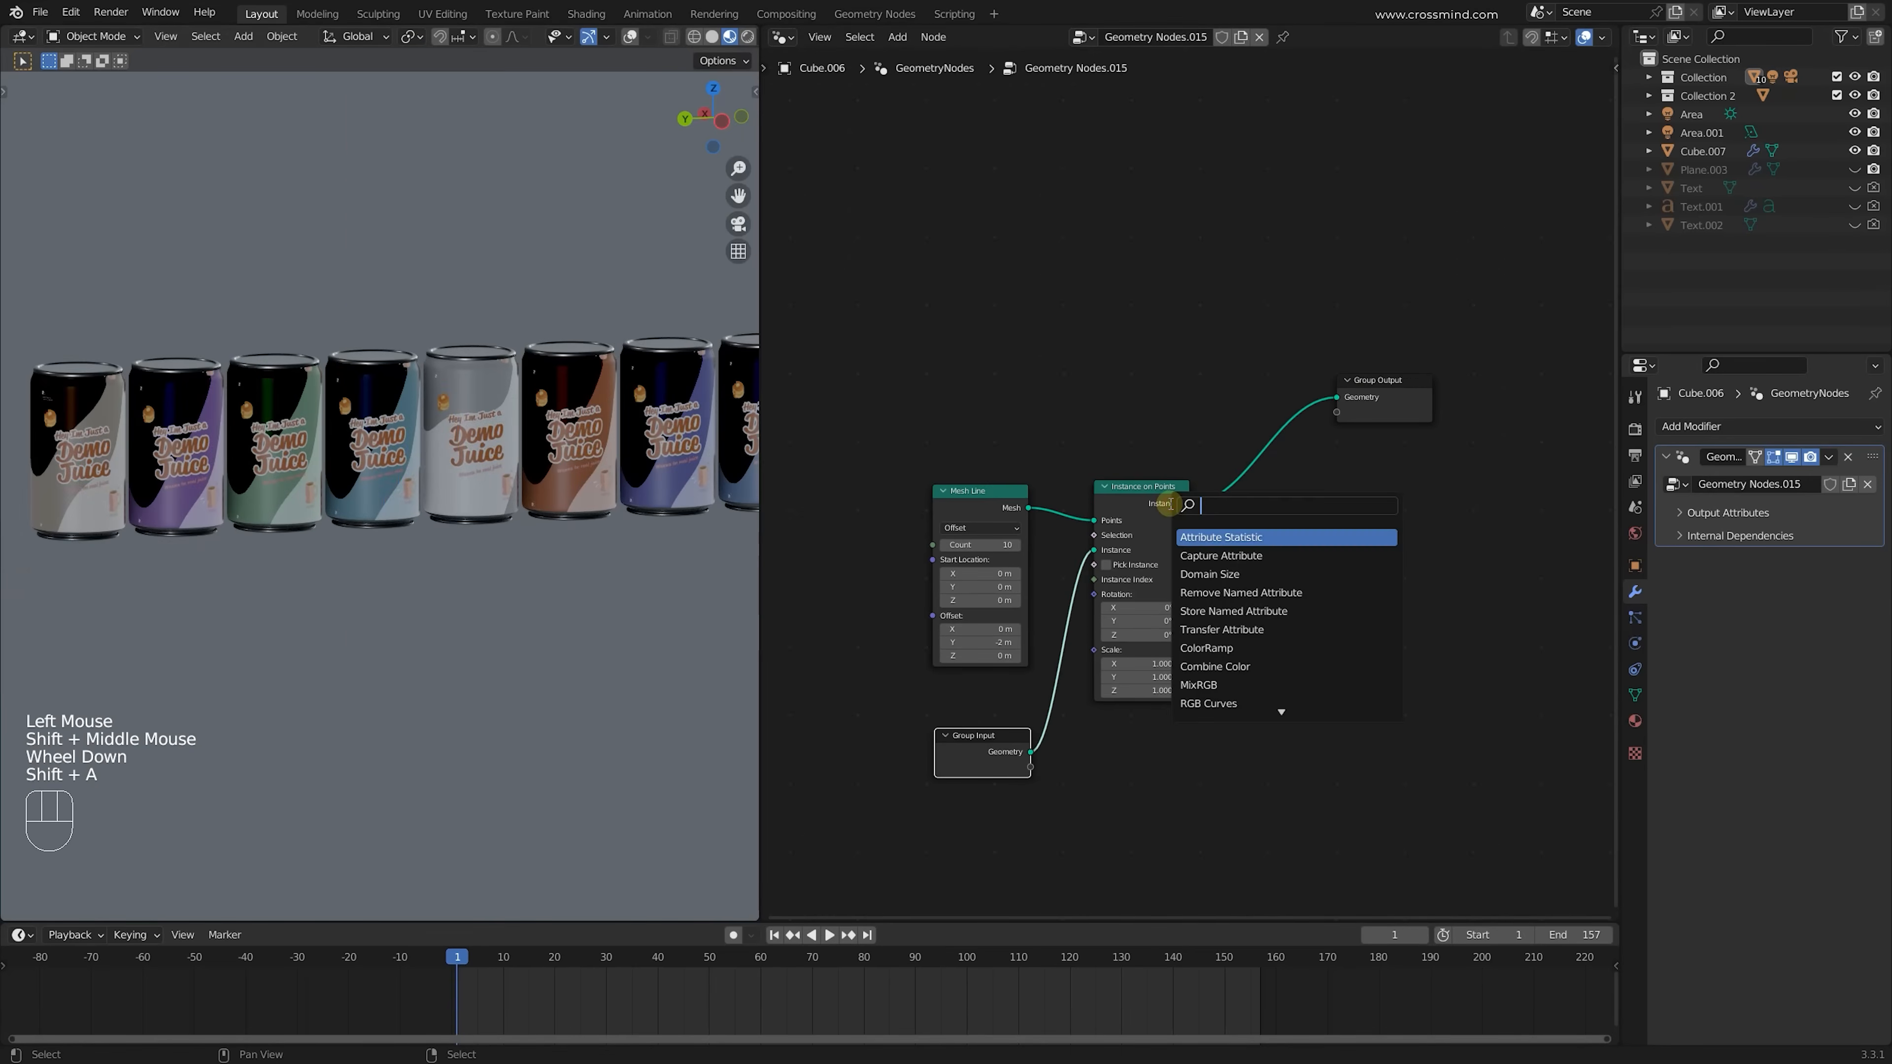
text(r)
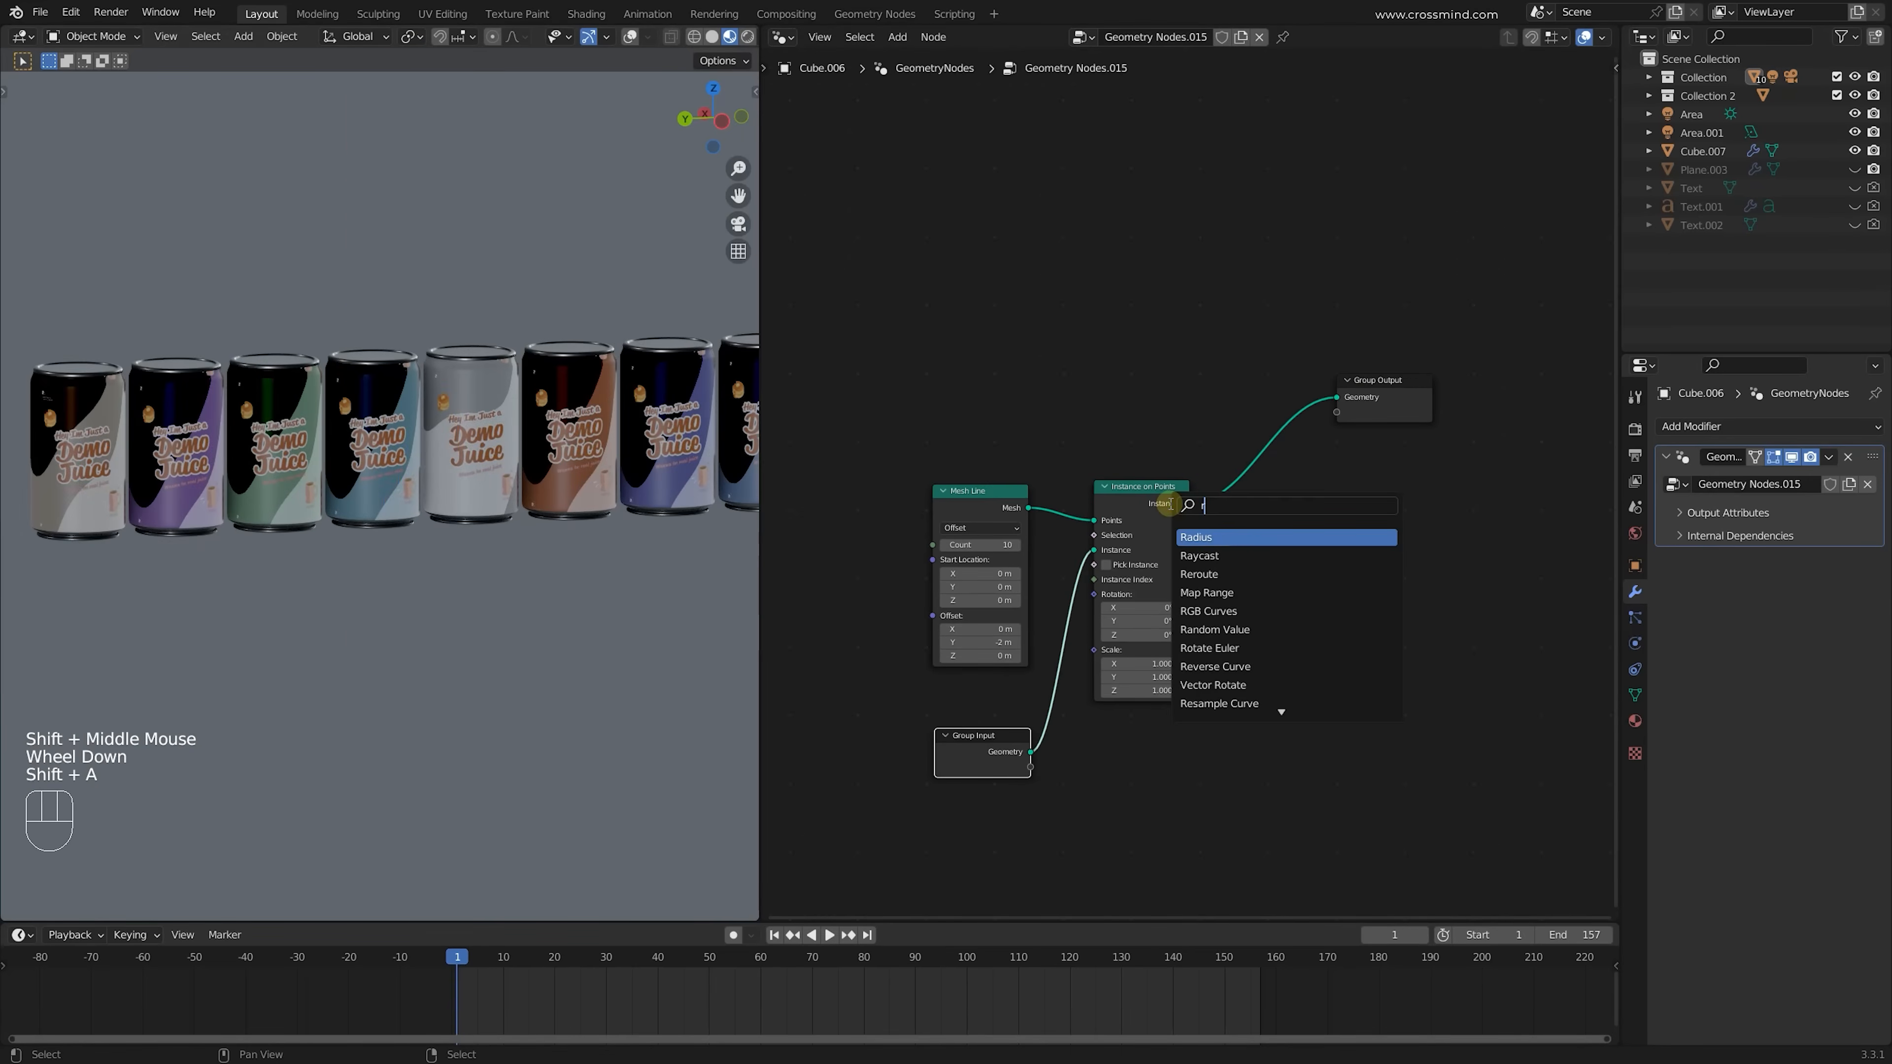
text(otate)
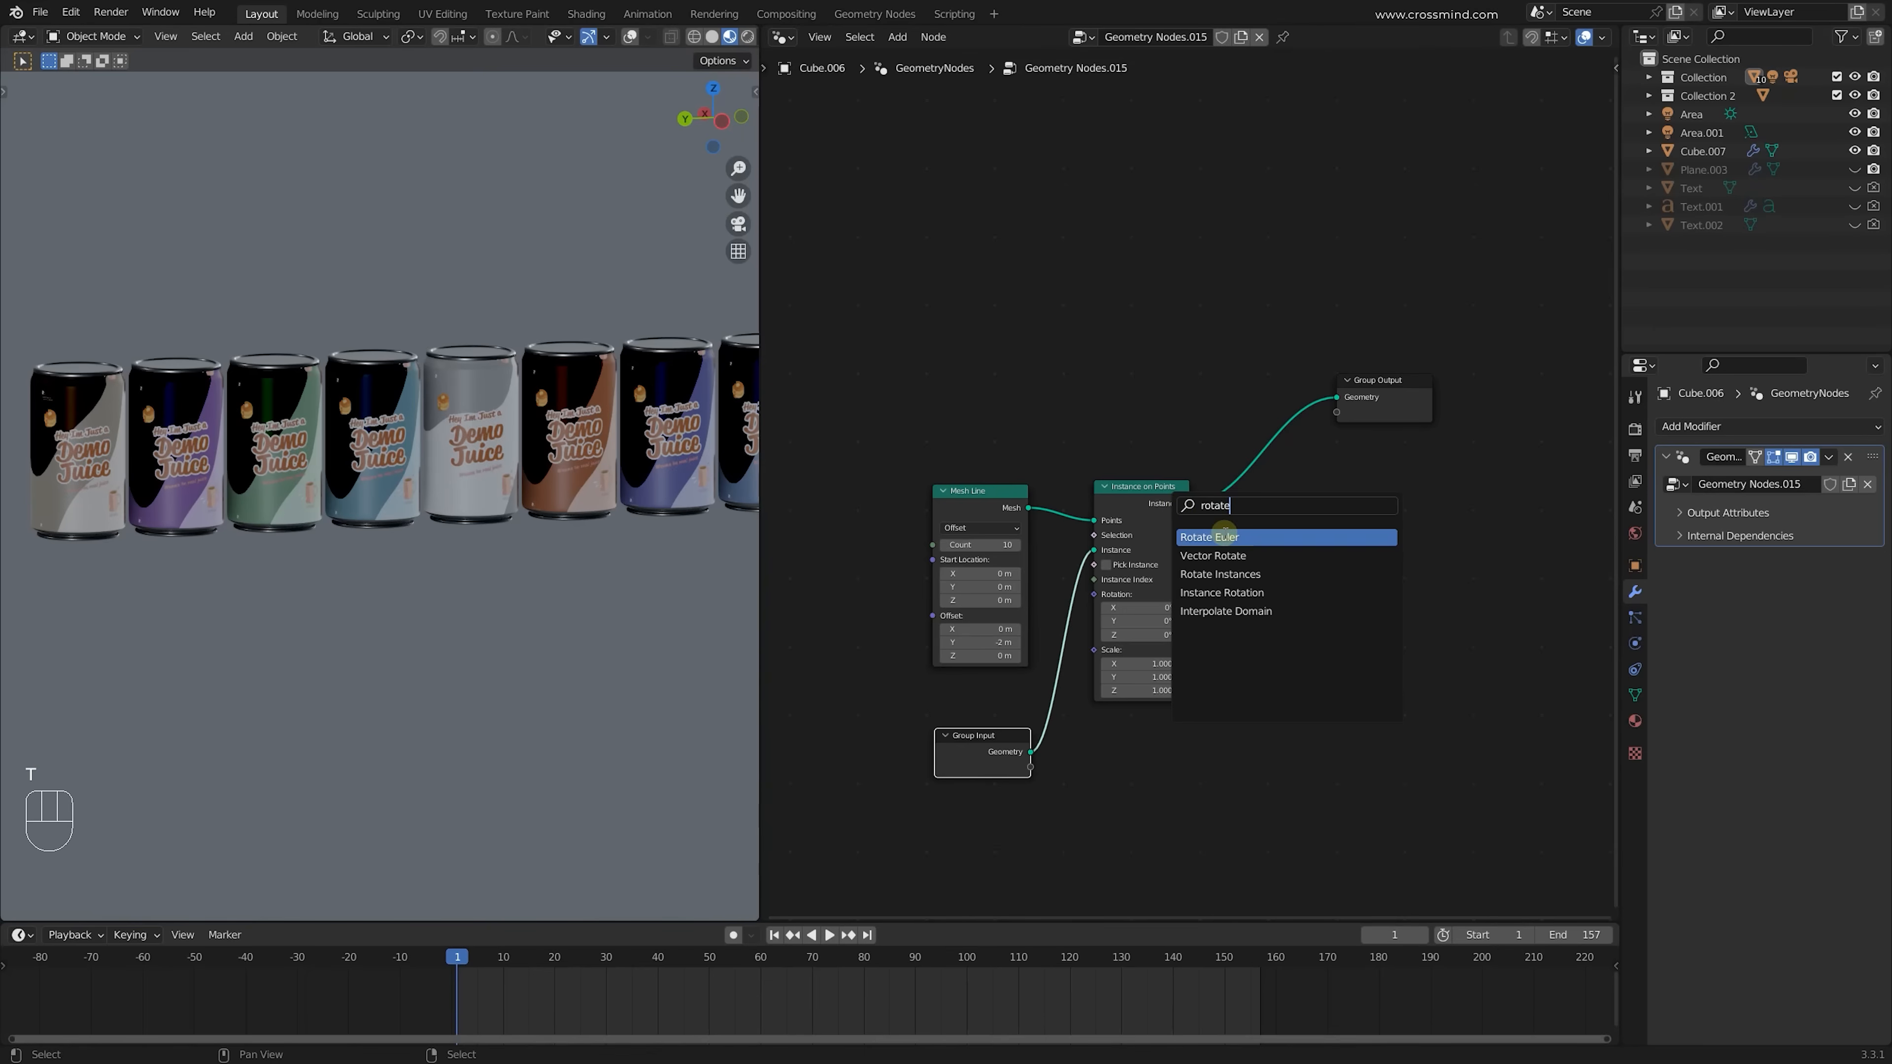
click(1249, 573)
click(1353, 486)
Add an Index node and a Combine XYZ node, with the Combine XYZ vector driving the Rotate Instances rotation
middle_drag(1273, 653, 1253, 538)
key(shift+a)
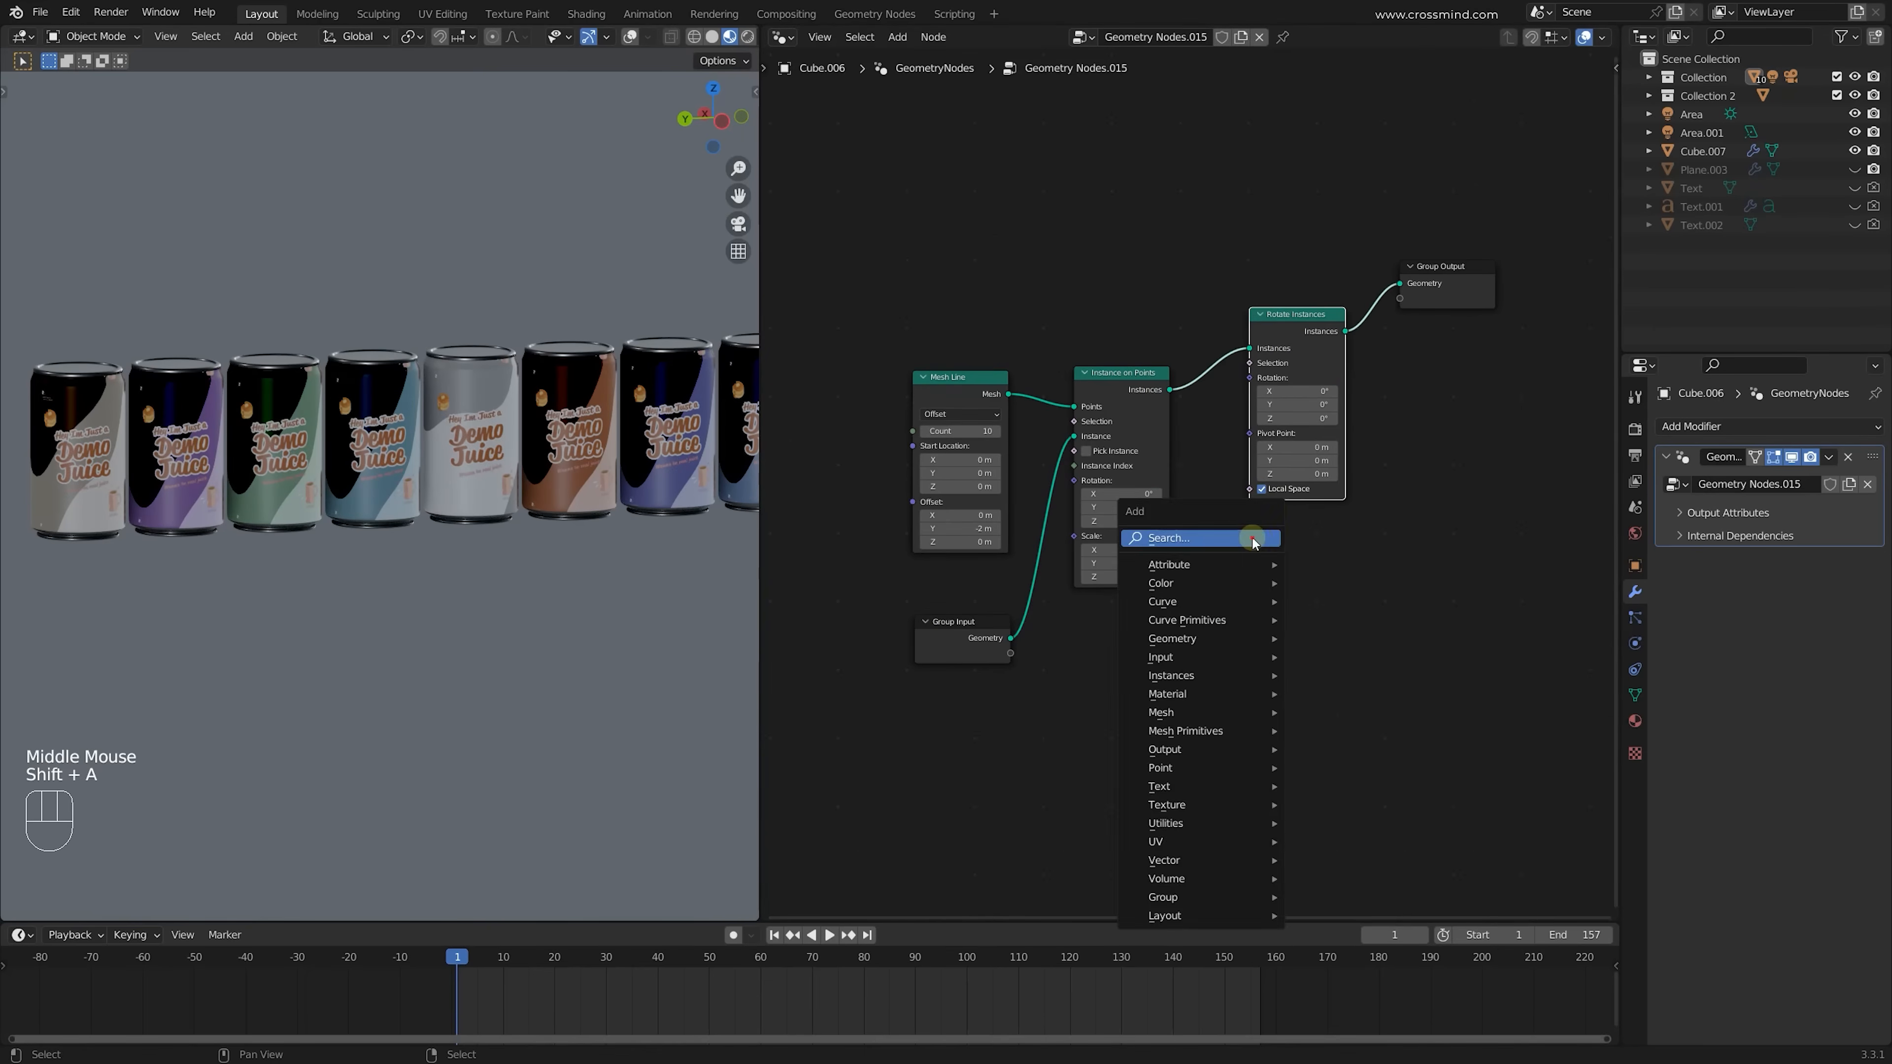
click(1253, 539)
text(ind)
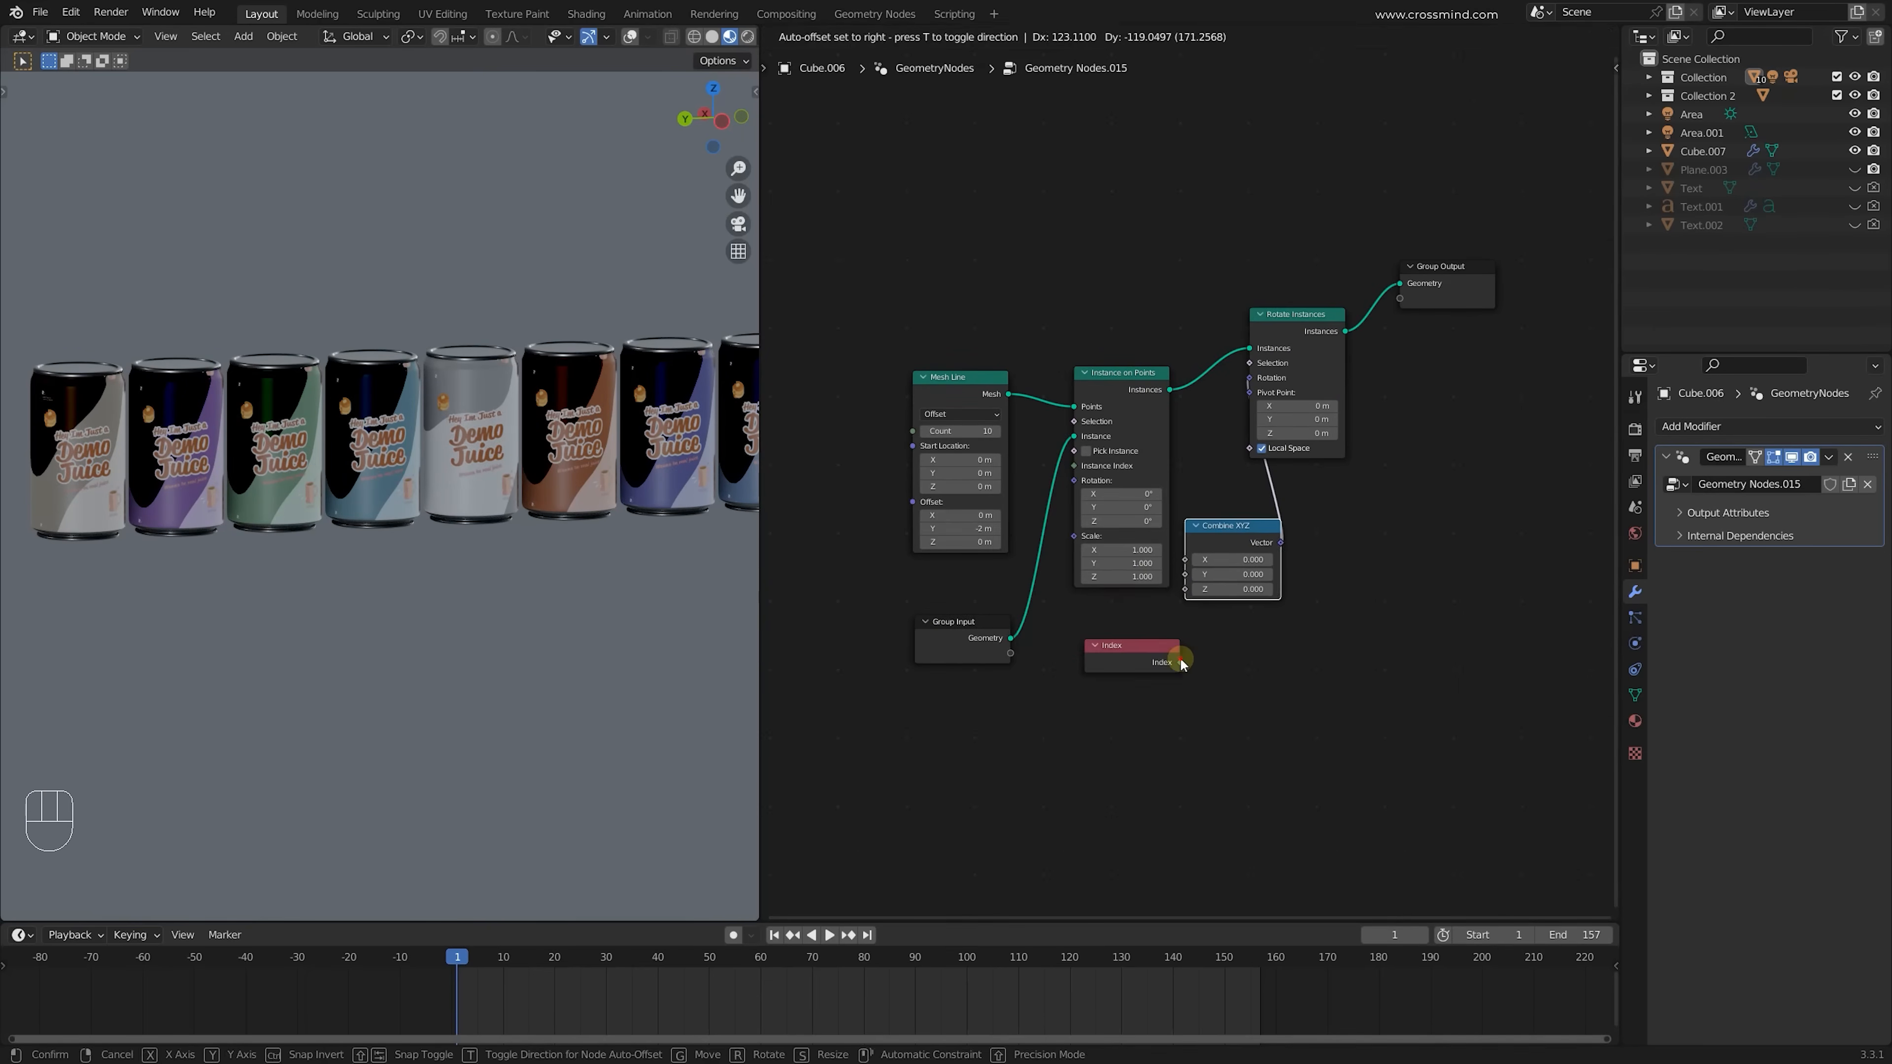
click(1180, 663)
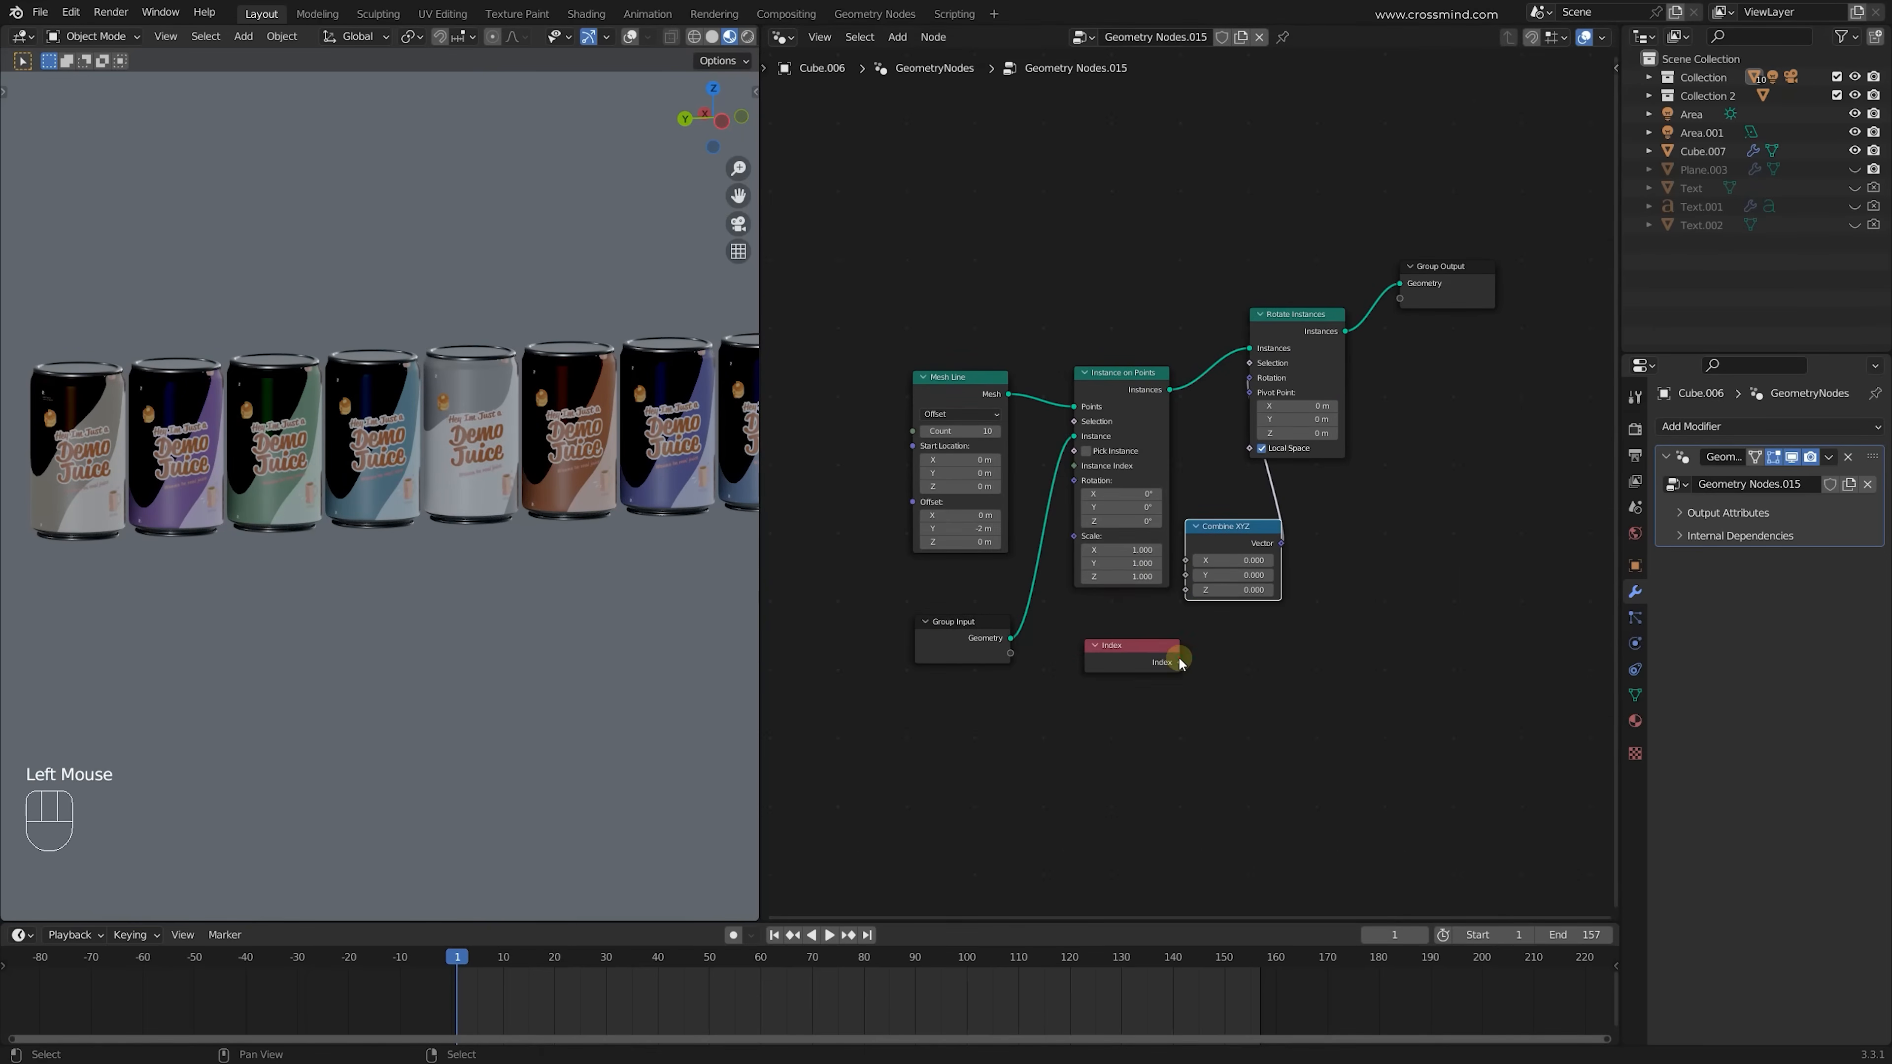
Connect Index to the Y input of Combine XYZ and spread the two nodes out below Instance on Points
drag(1180, 663, 1187, 576)
scroll(387, 523, down, 2)
shift+middle_drag(387, 523, 460, 523)
scroll(320, 507, down, 1)
scroll(274, 477, up, 1)
drag(1180, 662, 1088, 679)
click(1341, 620)
drag(1225, 529, 1217, 614)
scroll(1136, 740, up, 1)
scroll(1149, 735, up, 1)
middle_drag(1149, 736, 1194, 609)
scroll(1194, 610, up, 1)
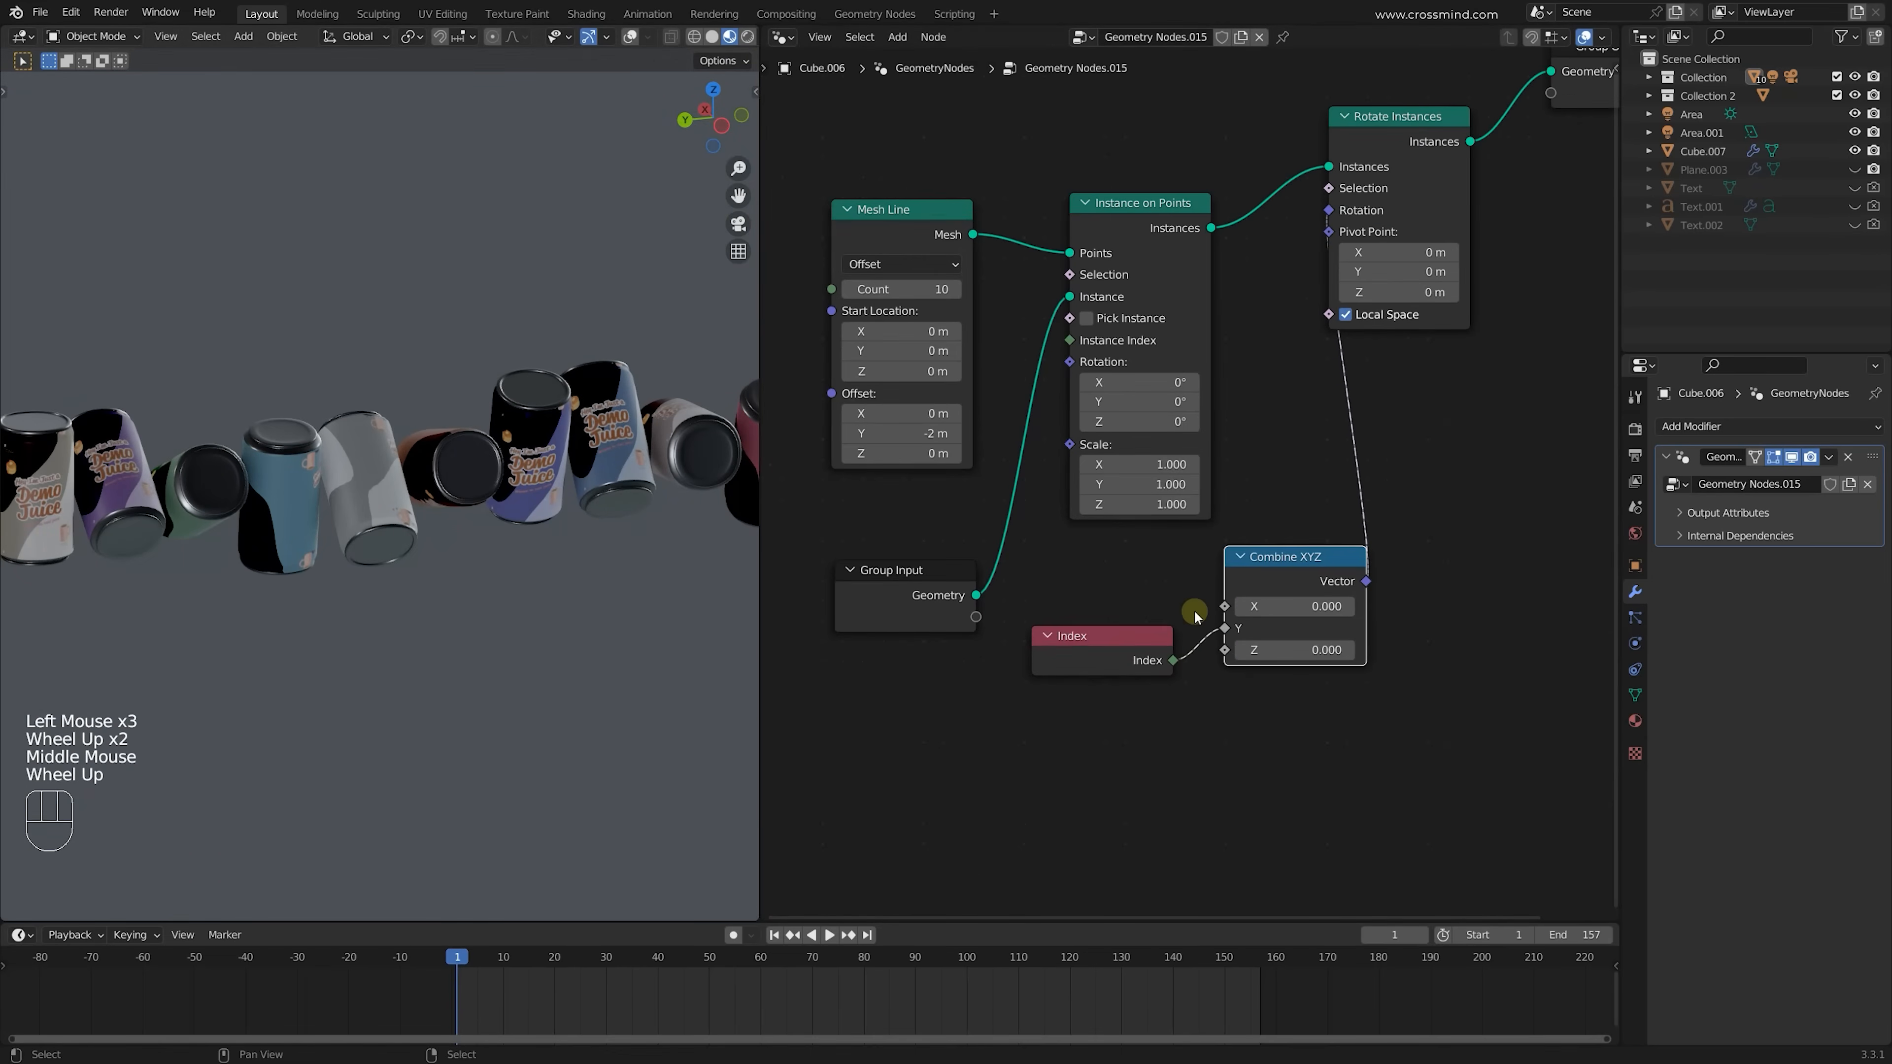
Try a Multiply math node between Index and Combine XYZ, vary its second value, and remove the node again
scroll(1199, 618, down, 1)
key(shift+a)
text(math)
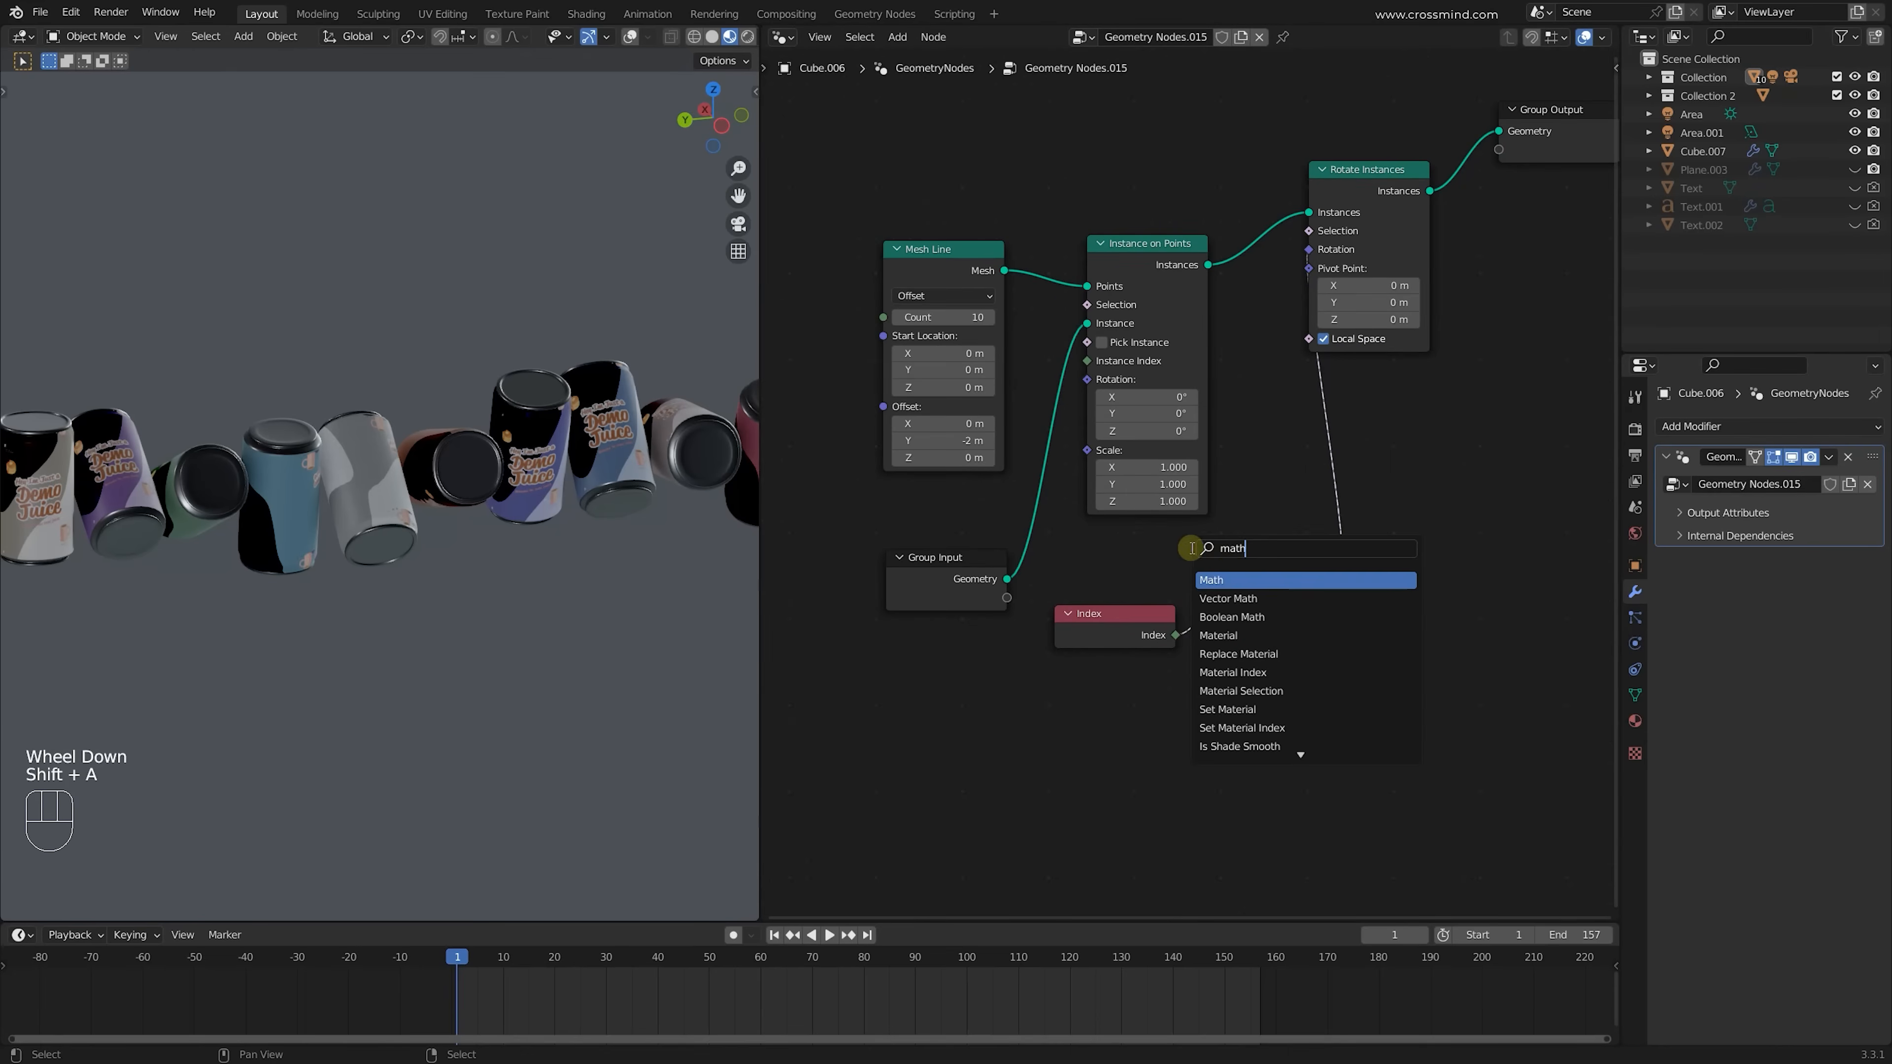
click(1236, 576)
click(1280, 628)
ctrl+scroll(1281, 652, down, 2)
shift+drag(1295, 713, 1415, 714)
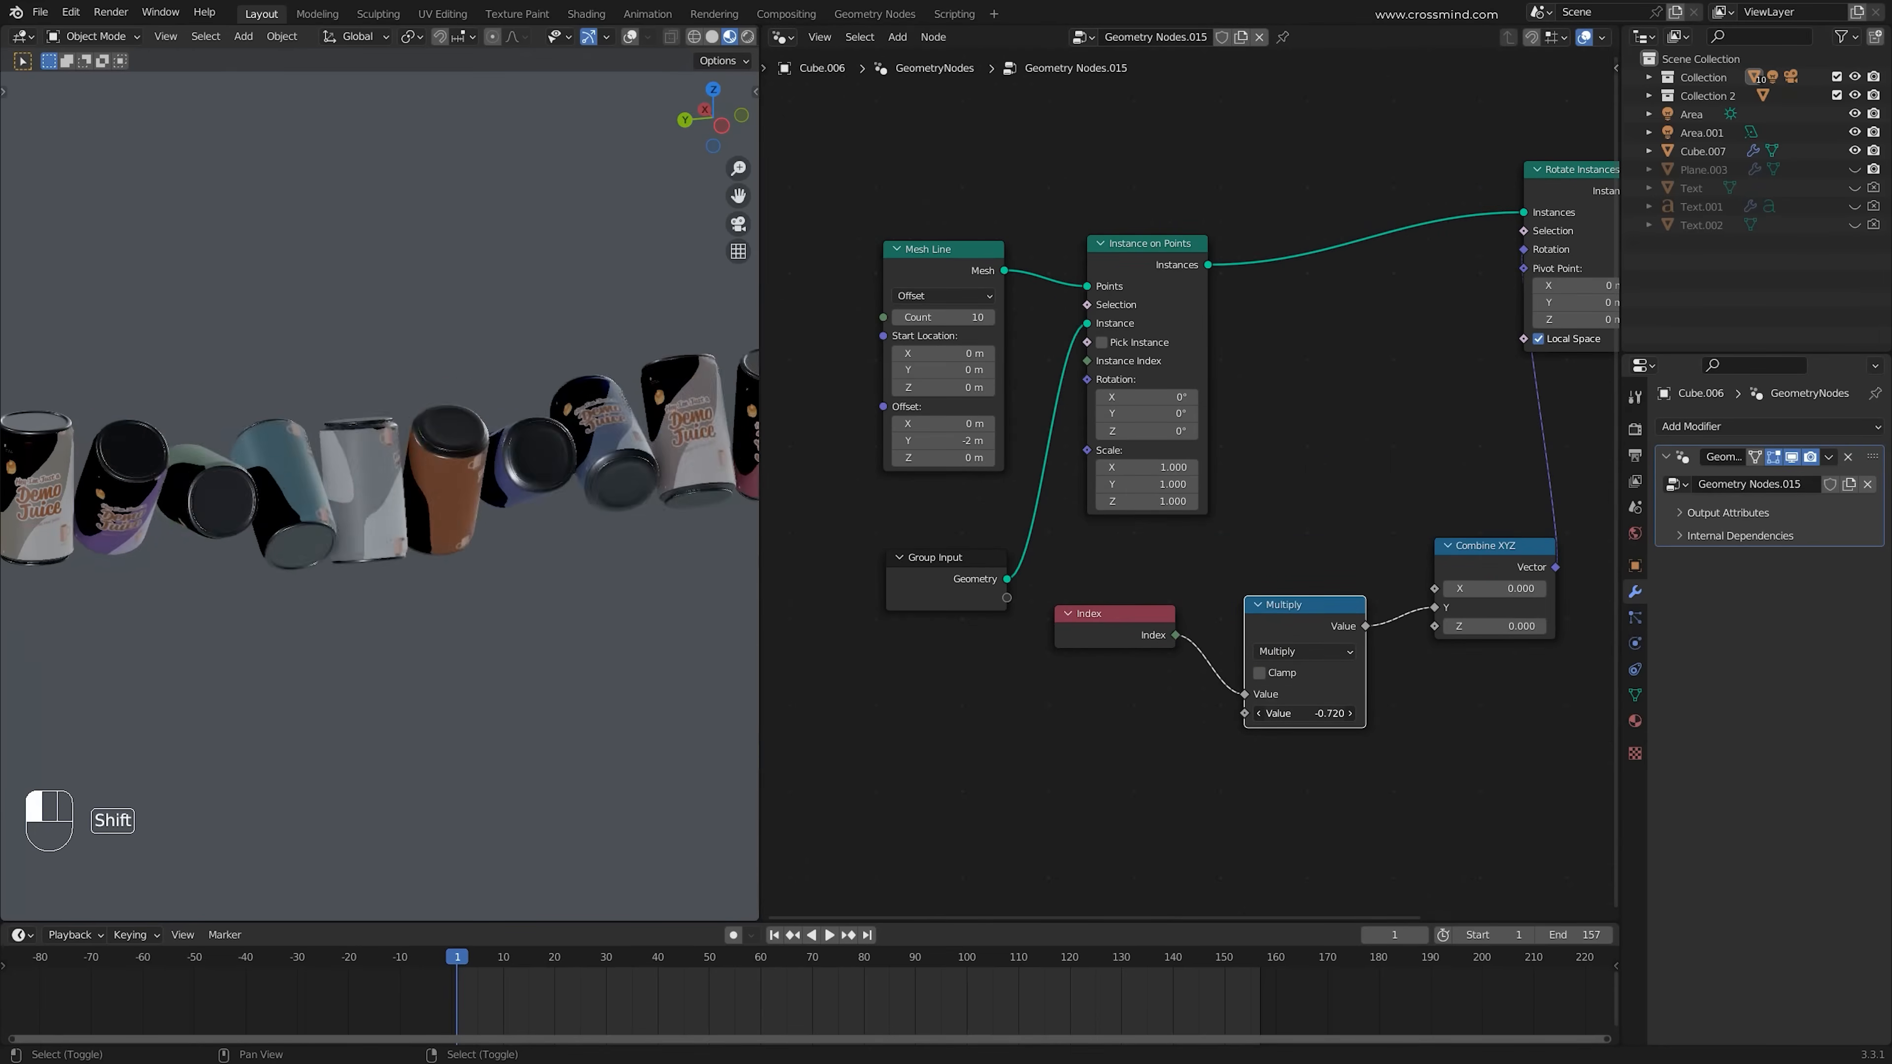
click(1335, 621)
key(ctrl+x)
Insert a Map Range node between Index and Combine XYZ
key(shift+a)
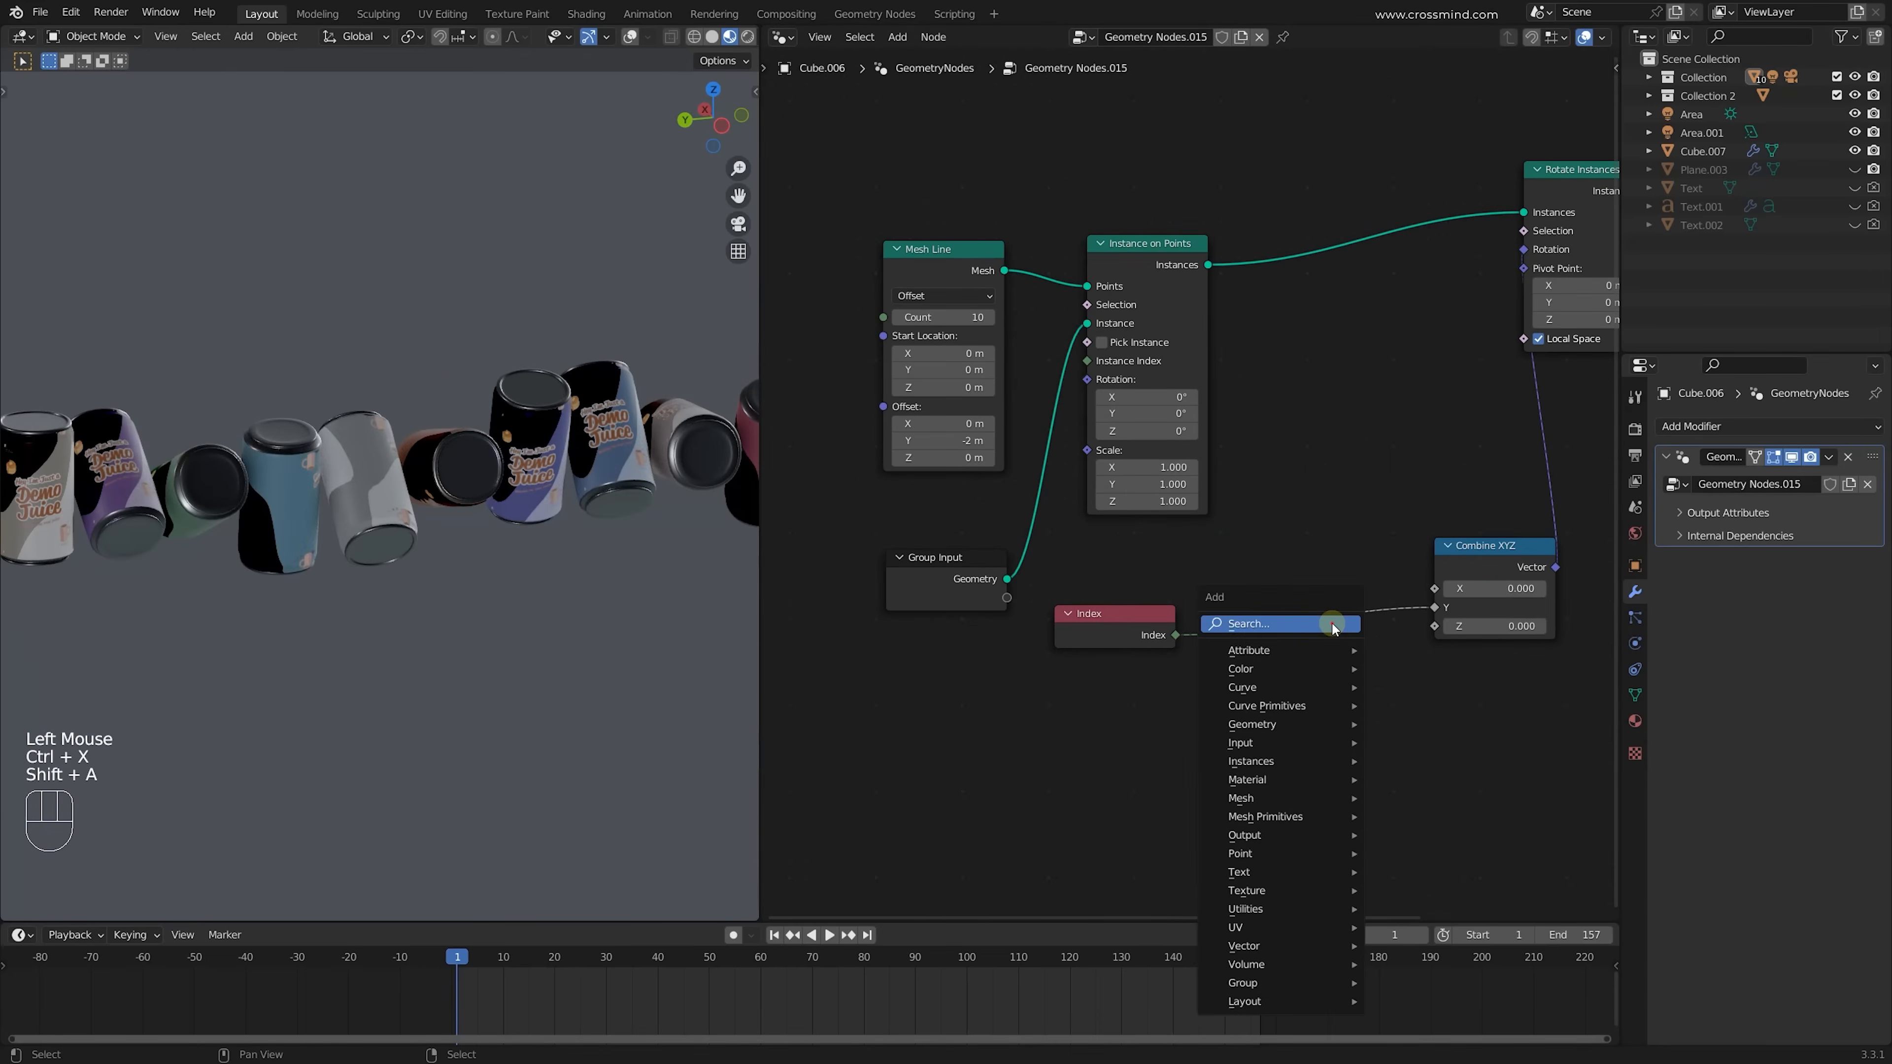
click(1333, 624)
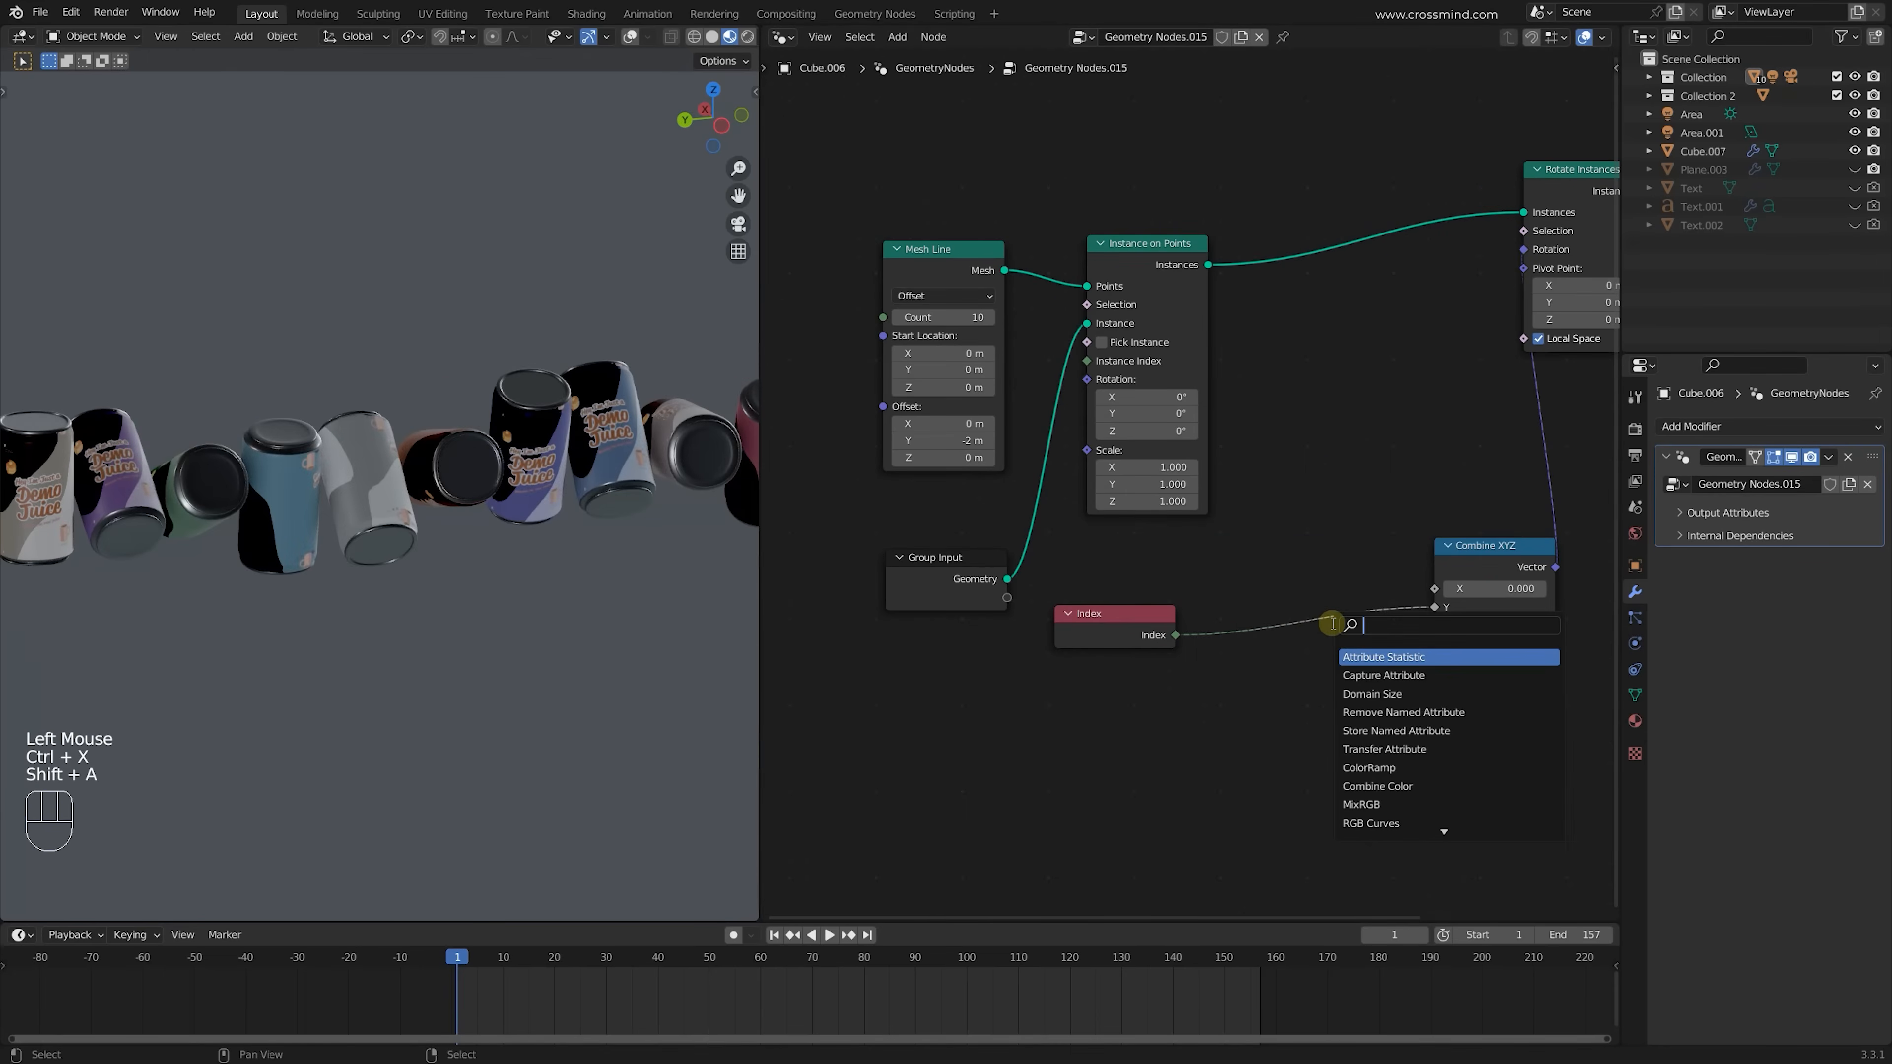
text(ma)
click(1369, 693)
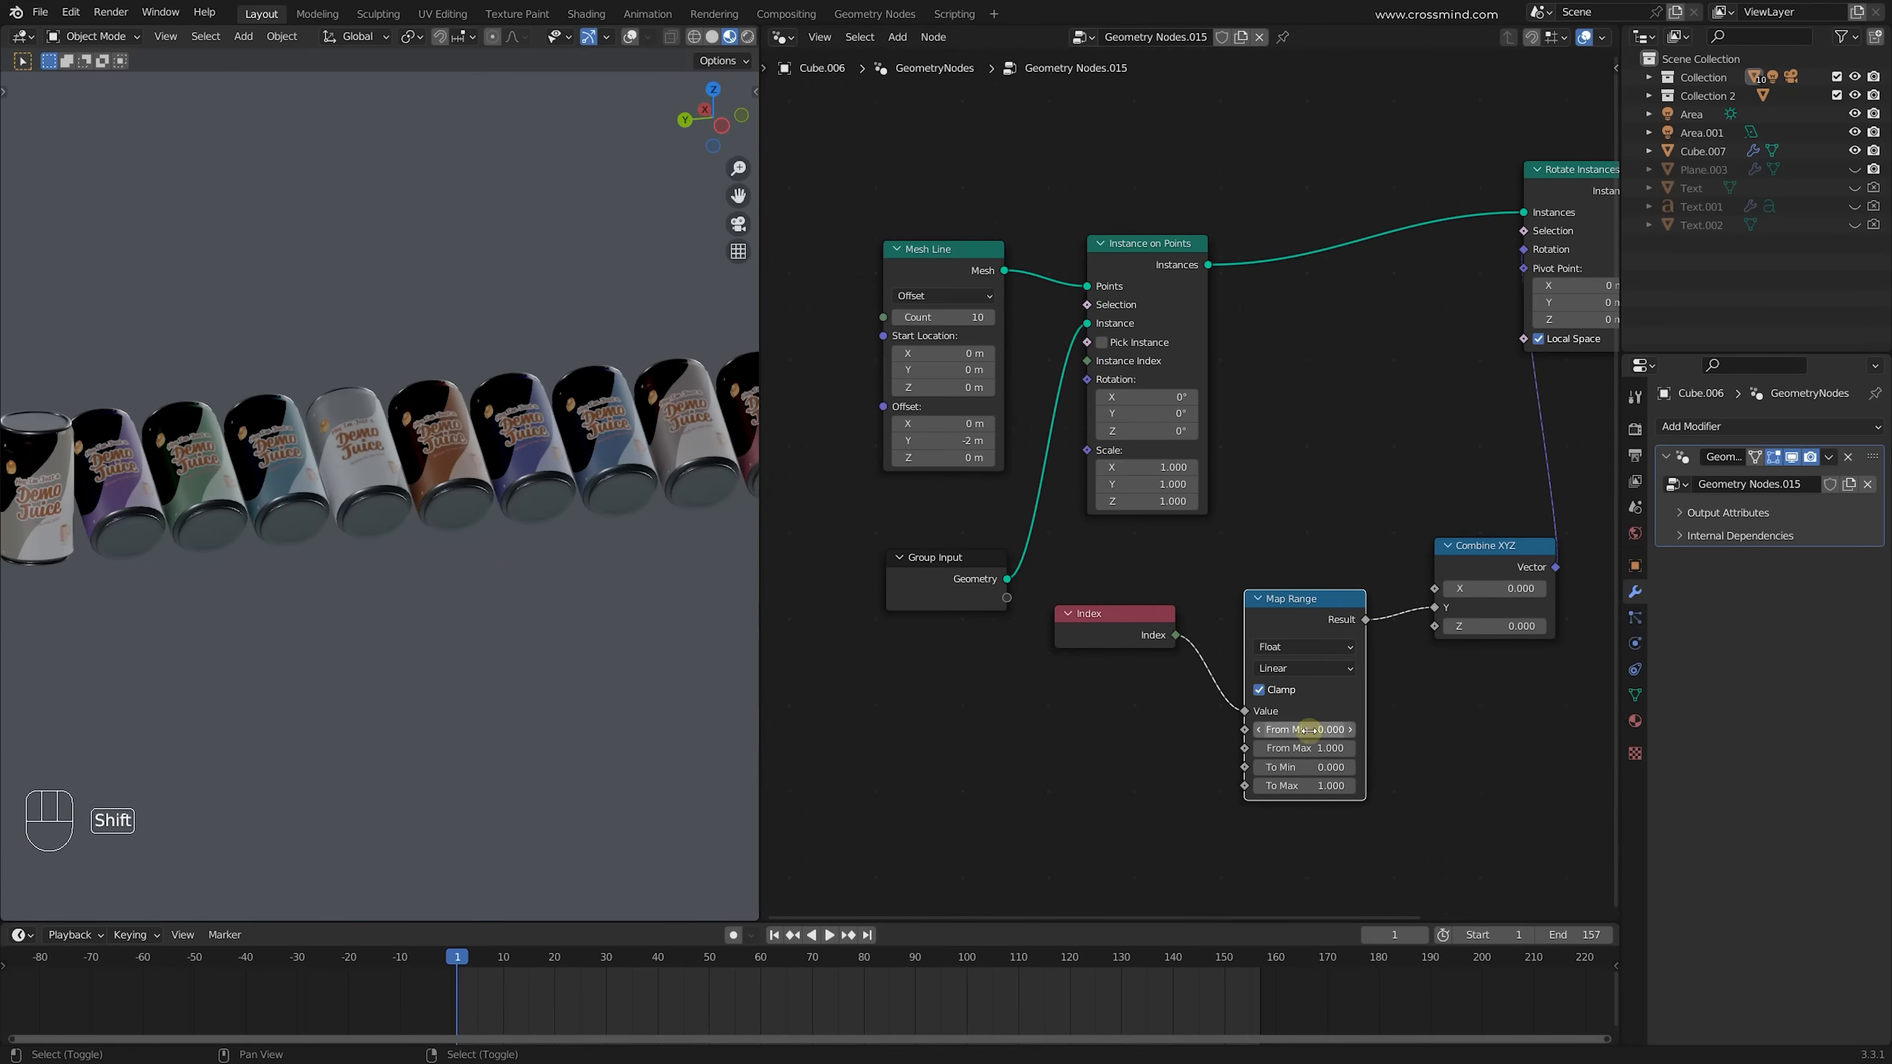
Set Map Range to From Max 6.2, To Min 3.9 and To Max 14.6, and keyframe its range values at frame 1
drag(1305, 730, 1333, 730)
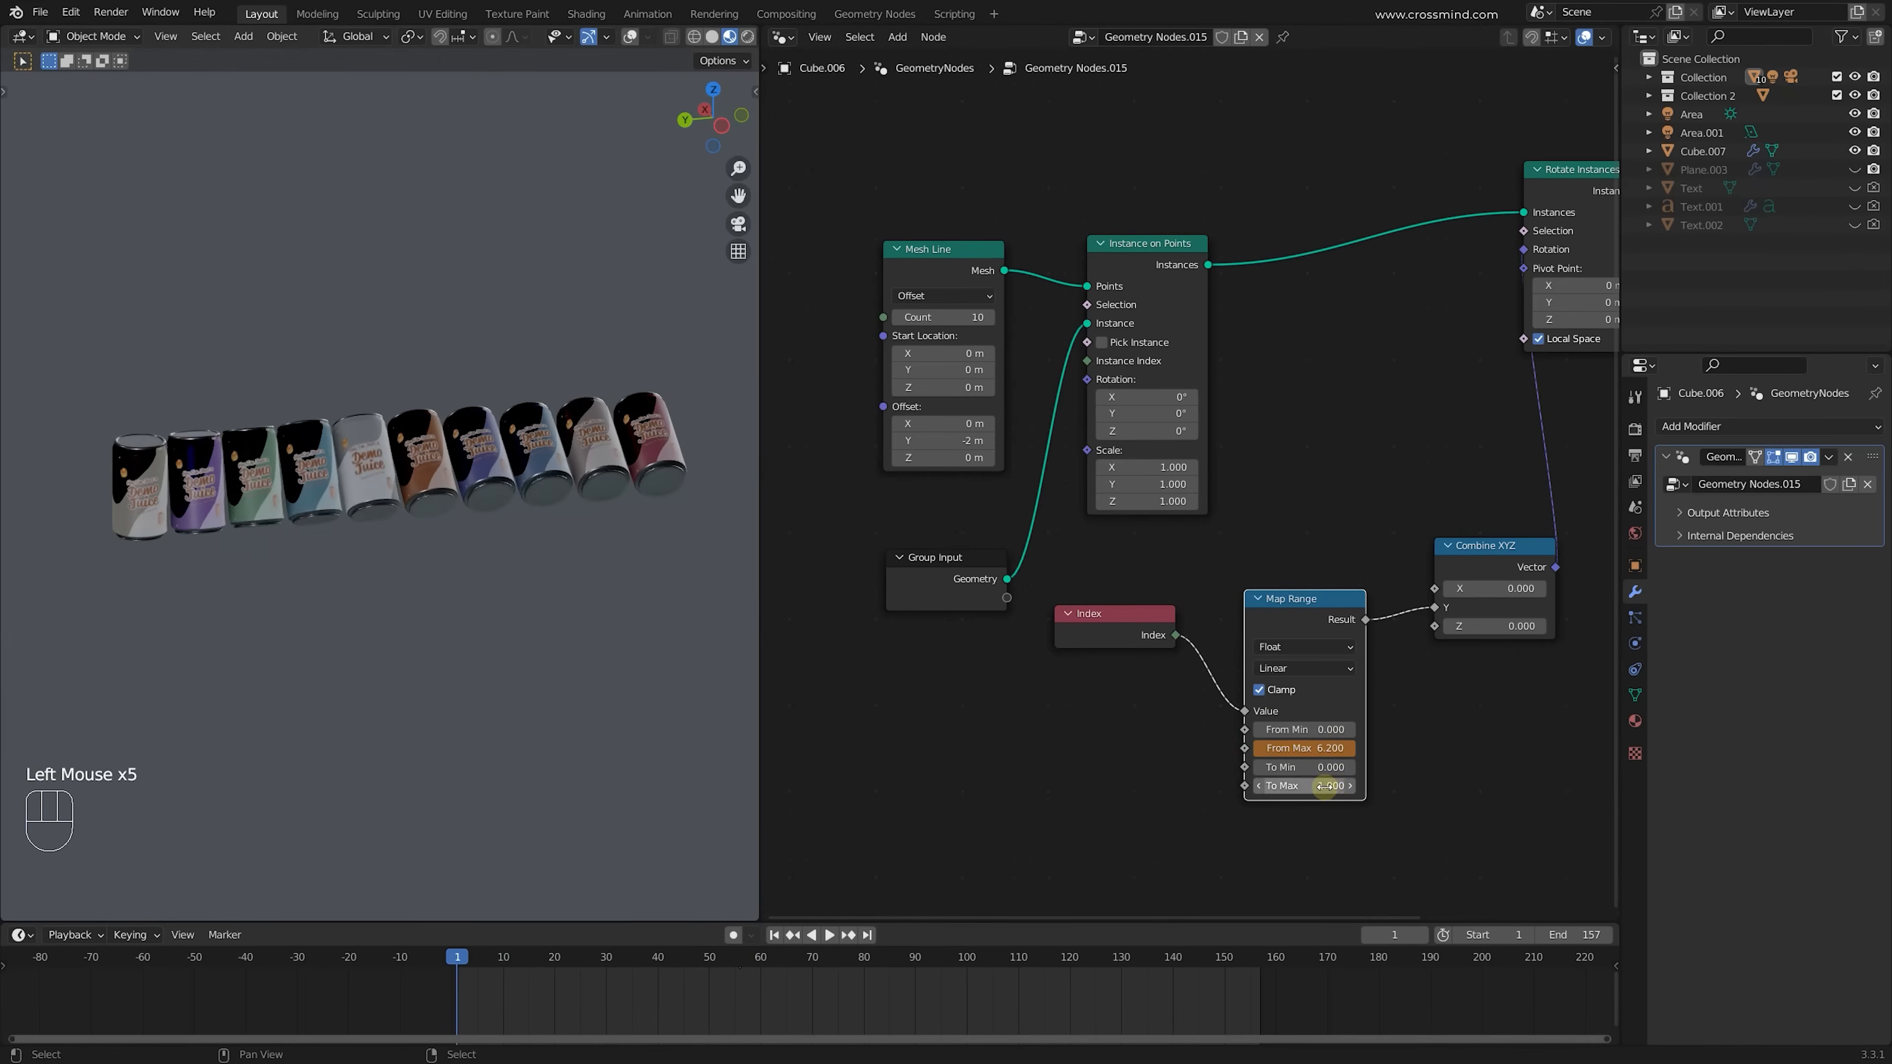
drag(1325, 786, 1330, 768)
key(i)
key(i)
key(i)
key(i)
key(i)
key(i)
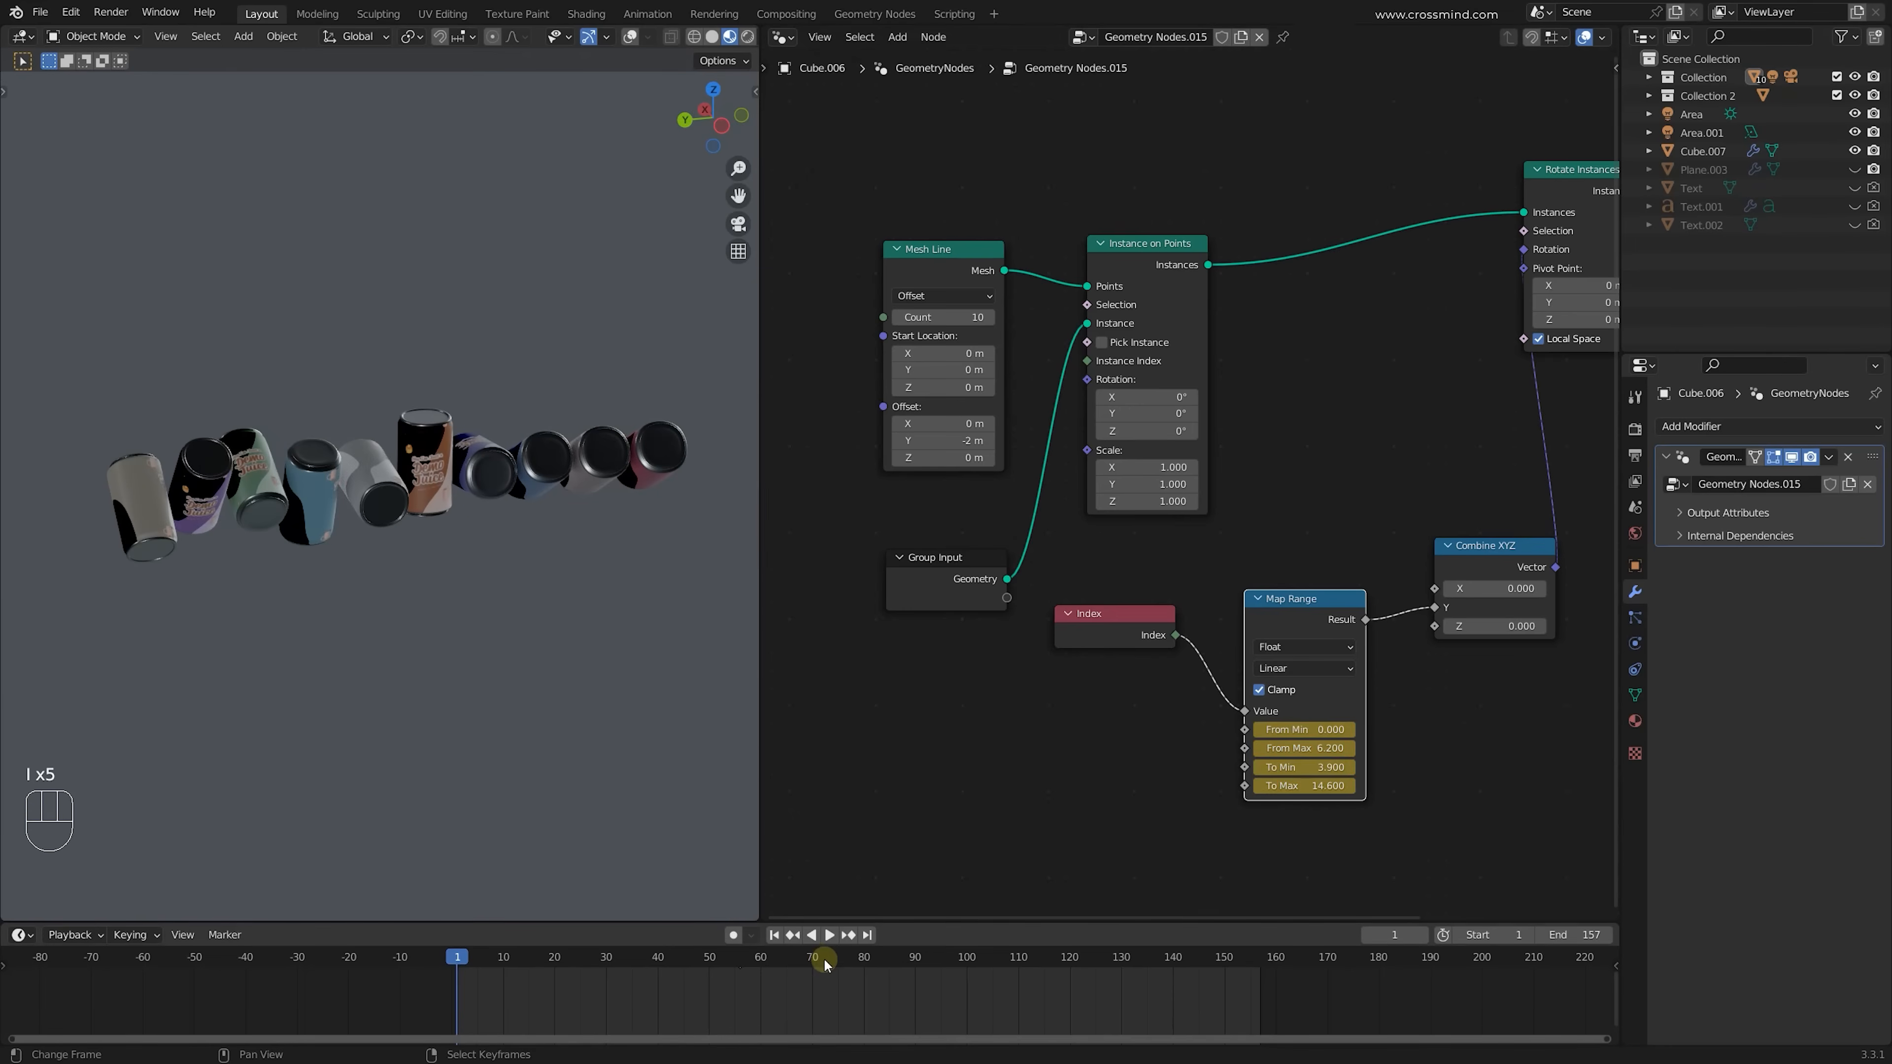
Scrub through the timeline to examine how the cans' rotation changes over the frames
drag(710, 996, 452, 984)
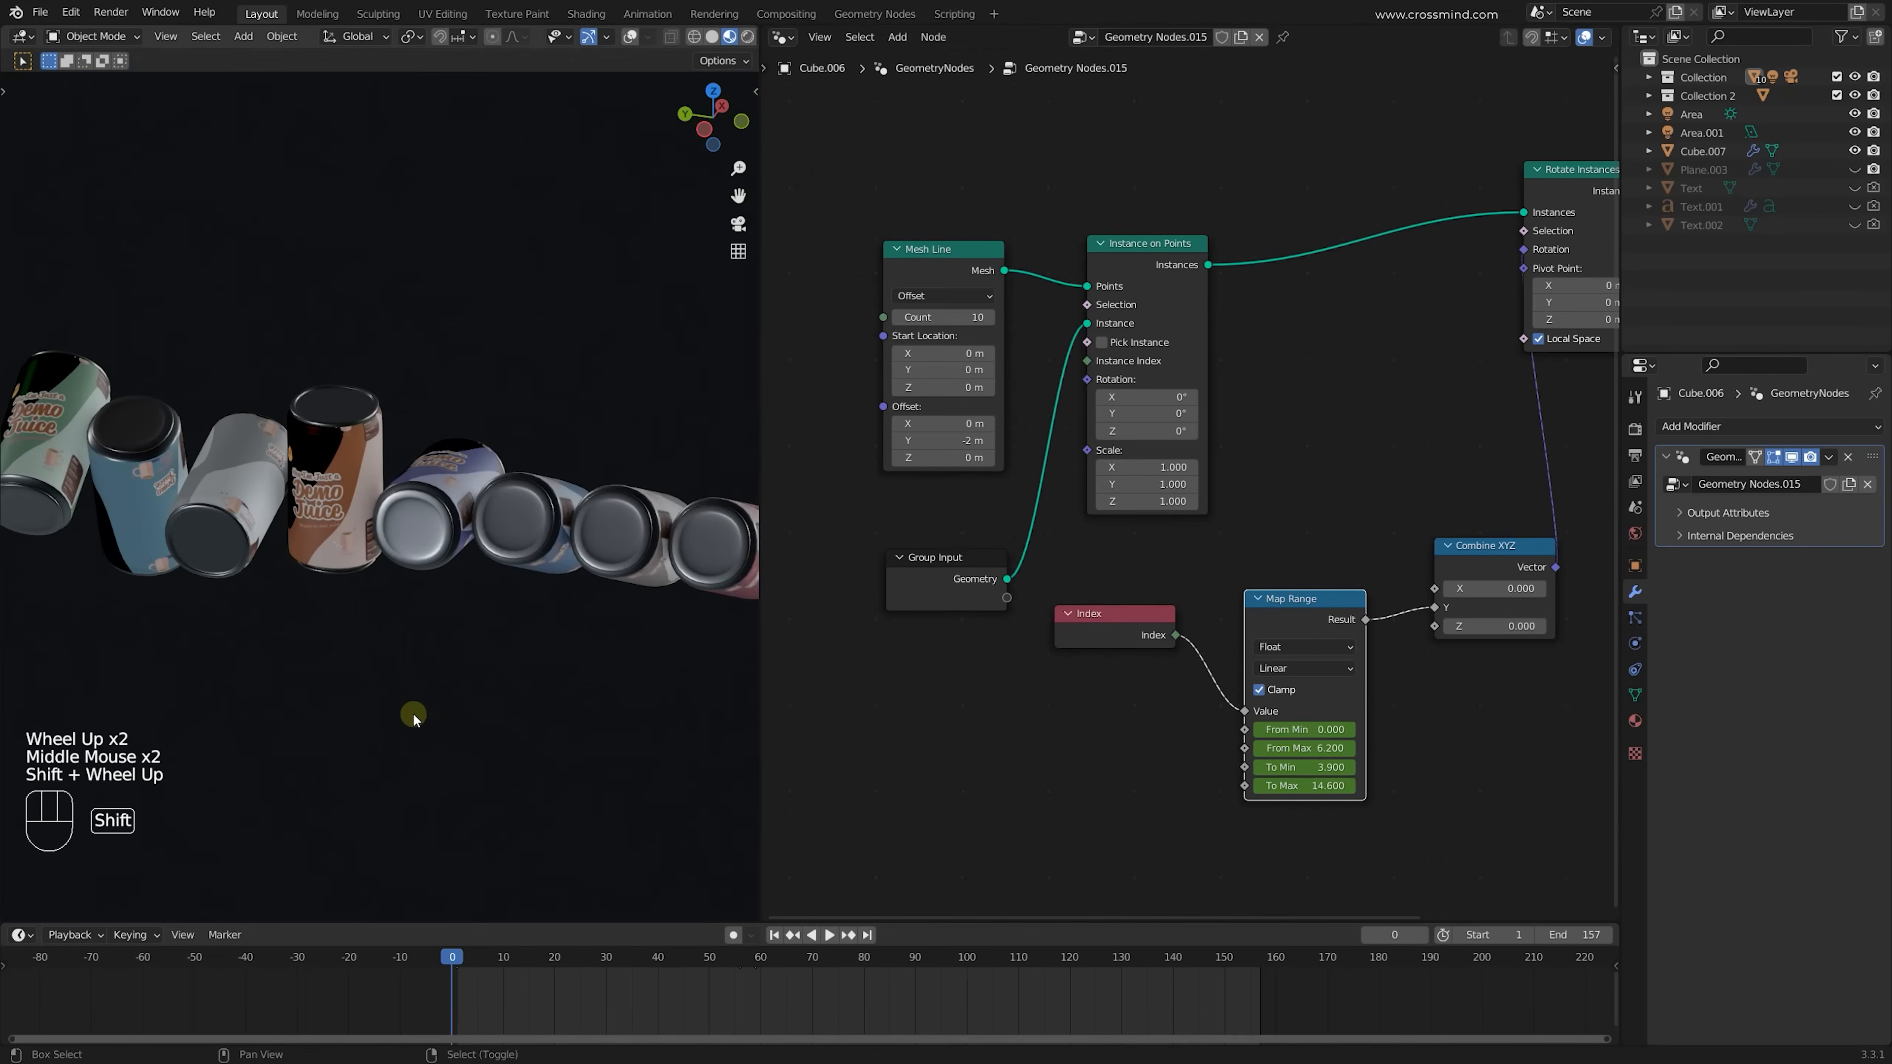
shift+middle_drag(413, 717, 447, 721)
middle_drag(447, 721, 486, 727)
drag(477, 977, 624, 977)
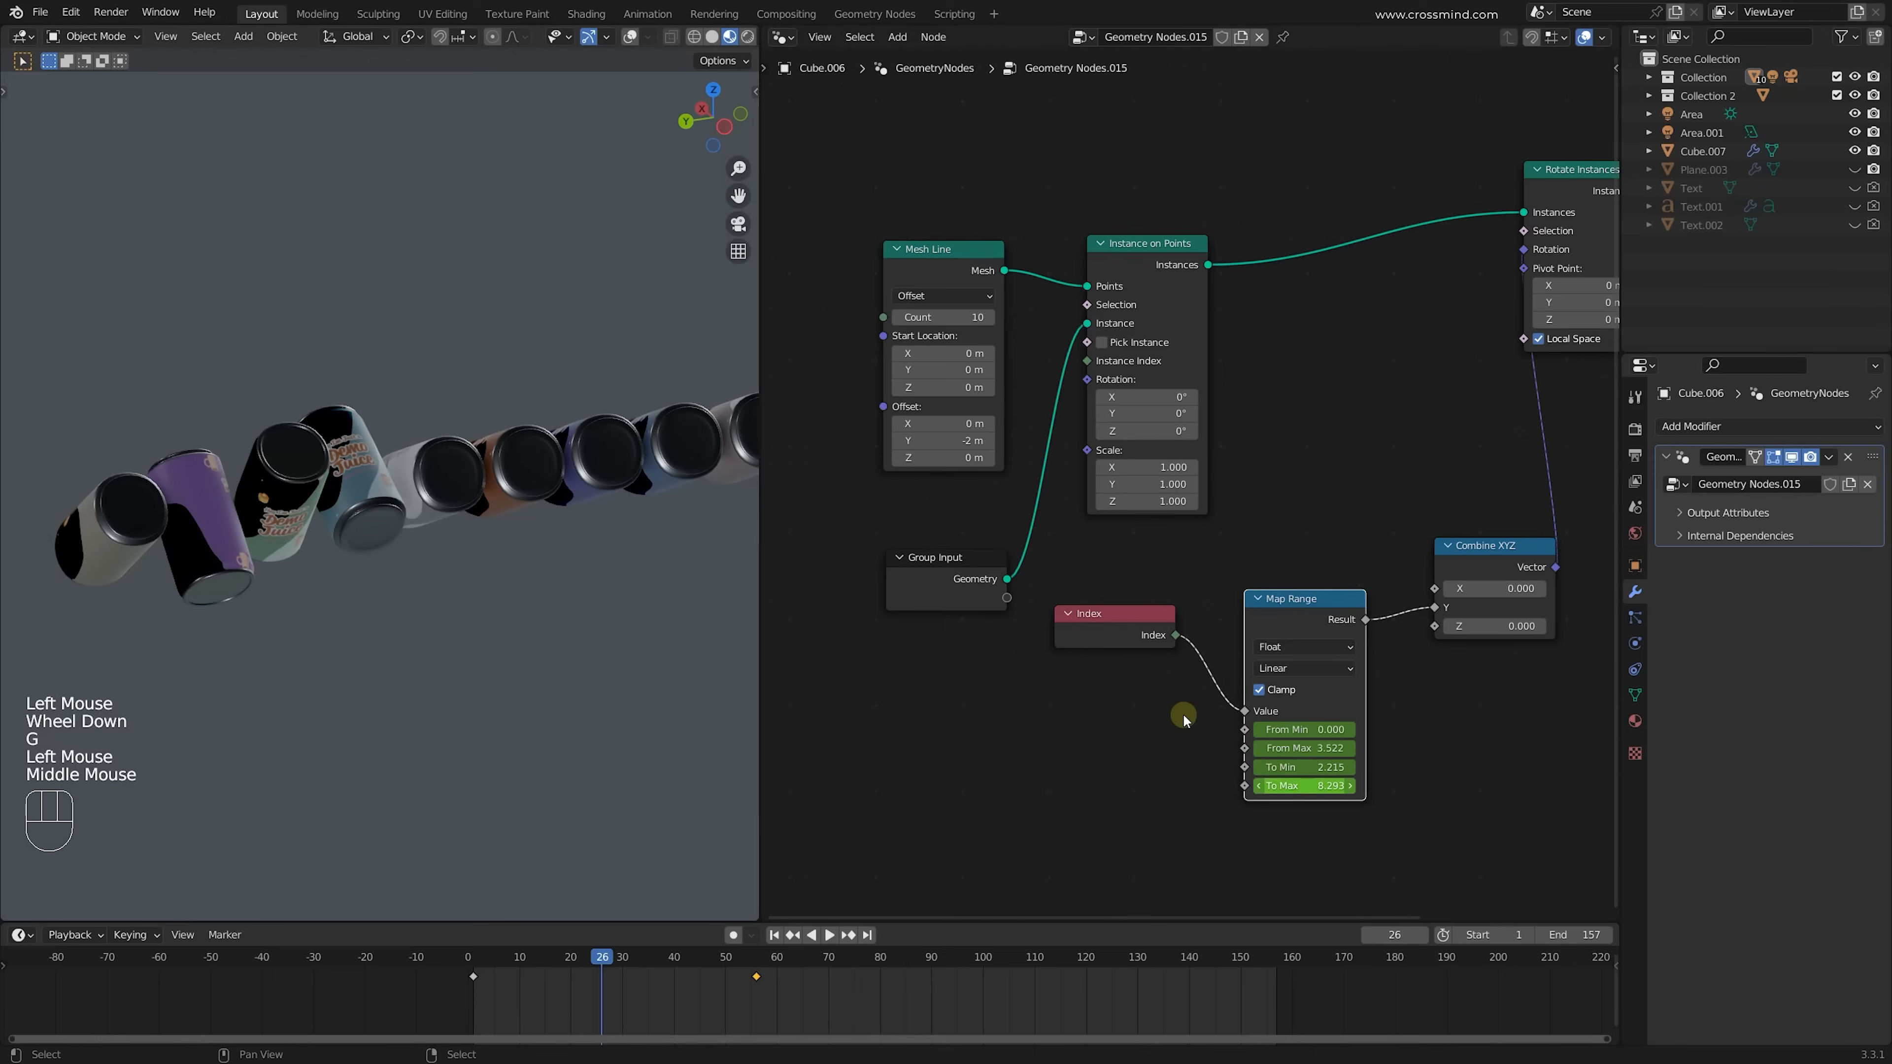
Delete the Index, Map Range and Combine XYZ nodes while keeping Rotate Instances
scroll(1183, 713, down, 1)
middle_drag(1154, 663, 1024, 604)
shift+click(1167, 556)
shift+click(1307, 511)
key(ctrl+x)
Add a Gradient Texture node below the Instance on Points node
key(shift+a)
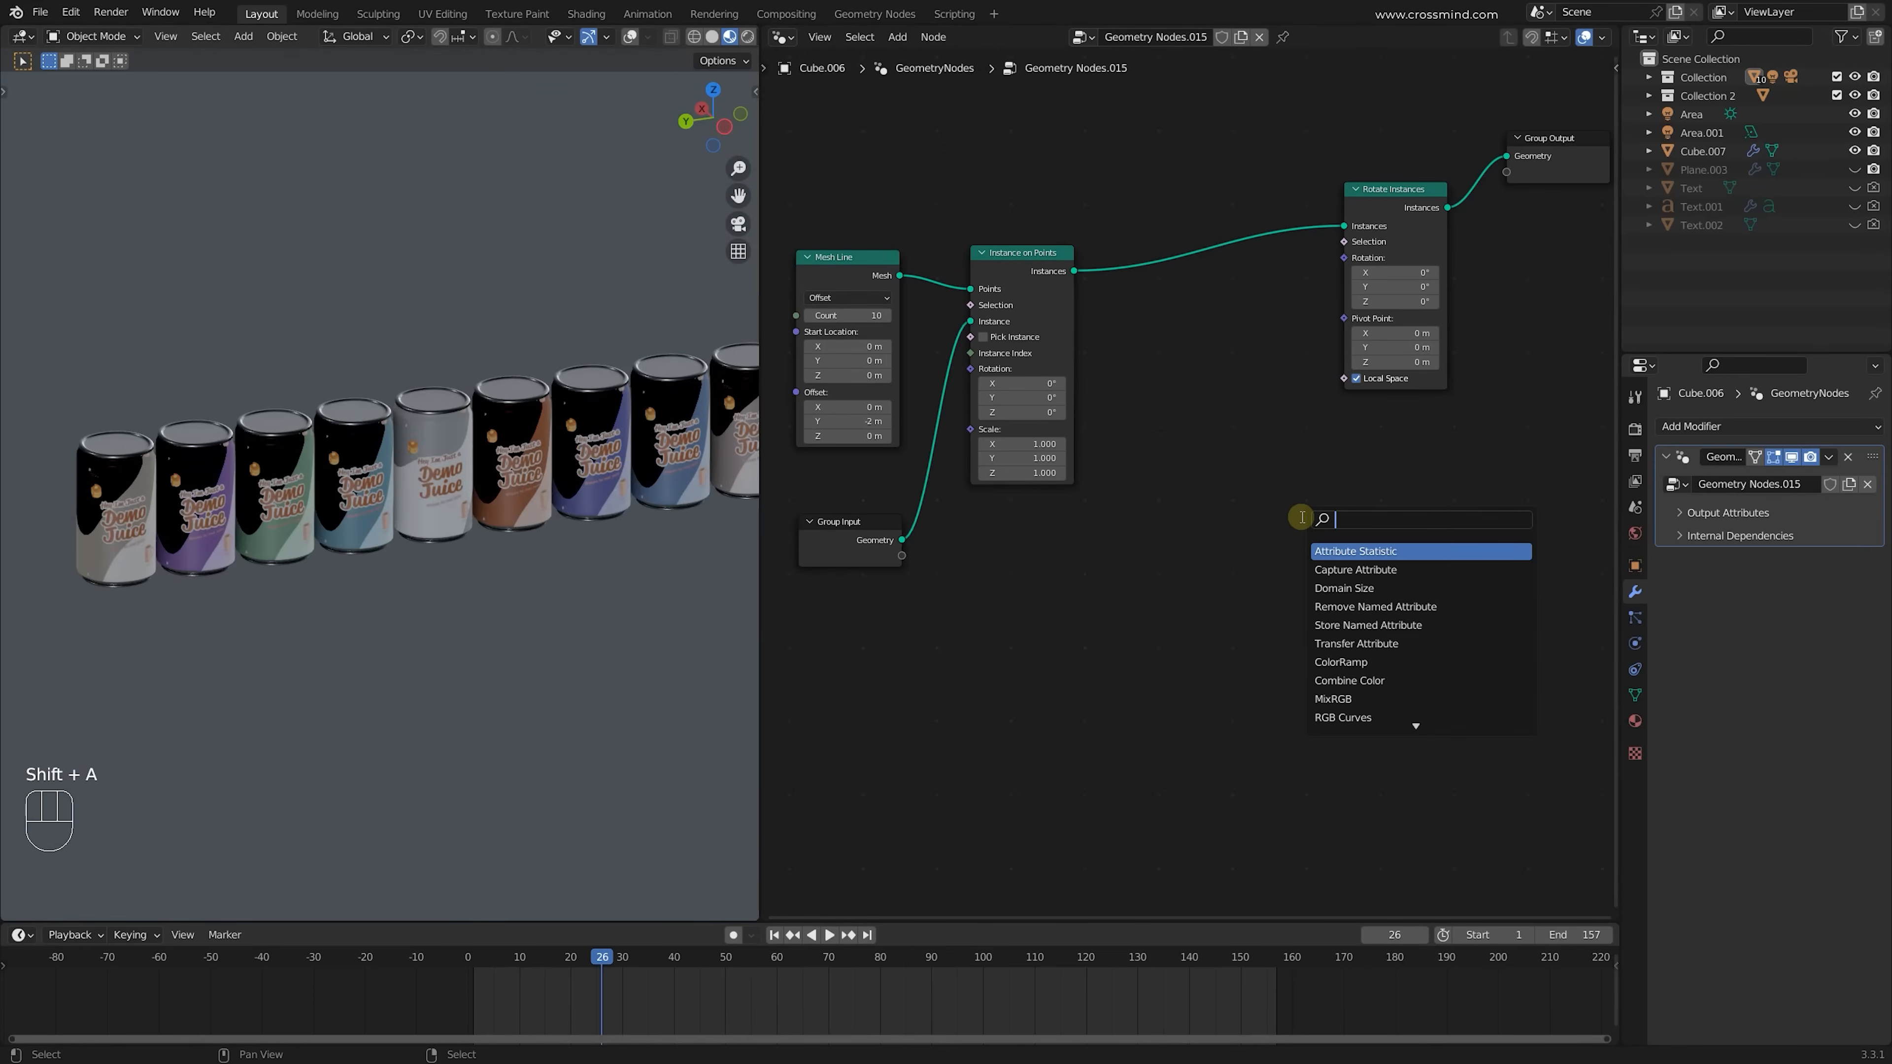
key(Return)
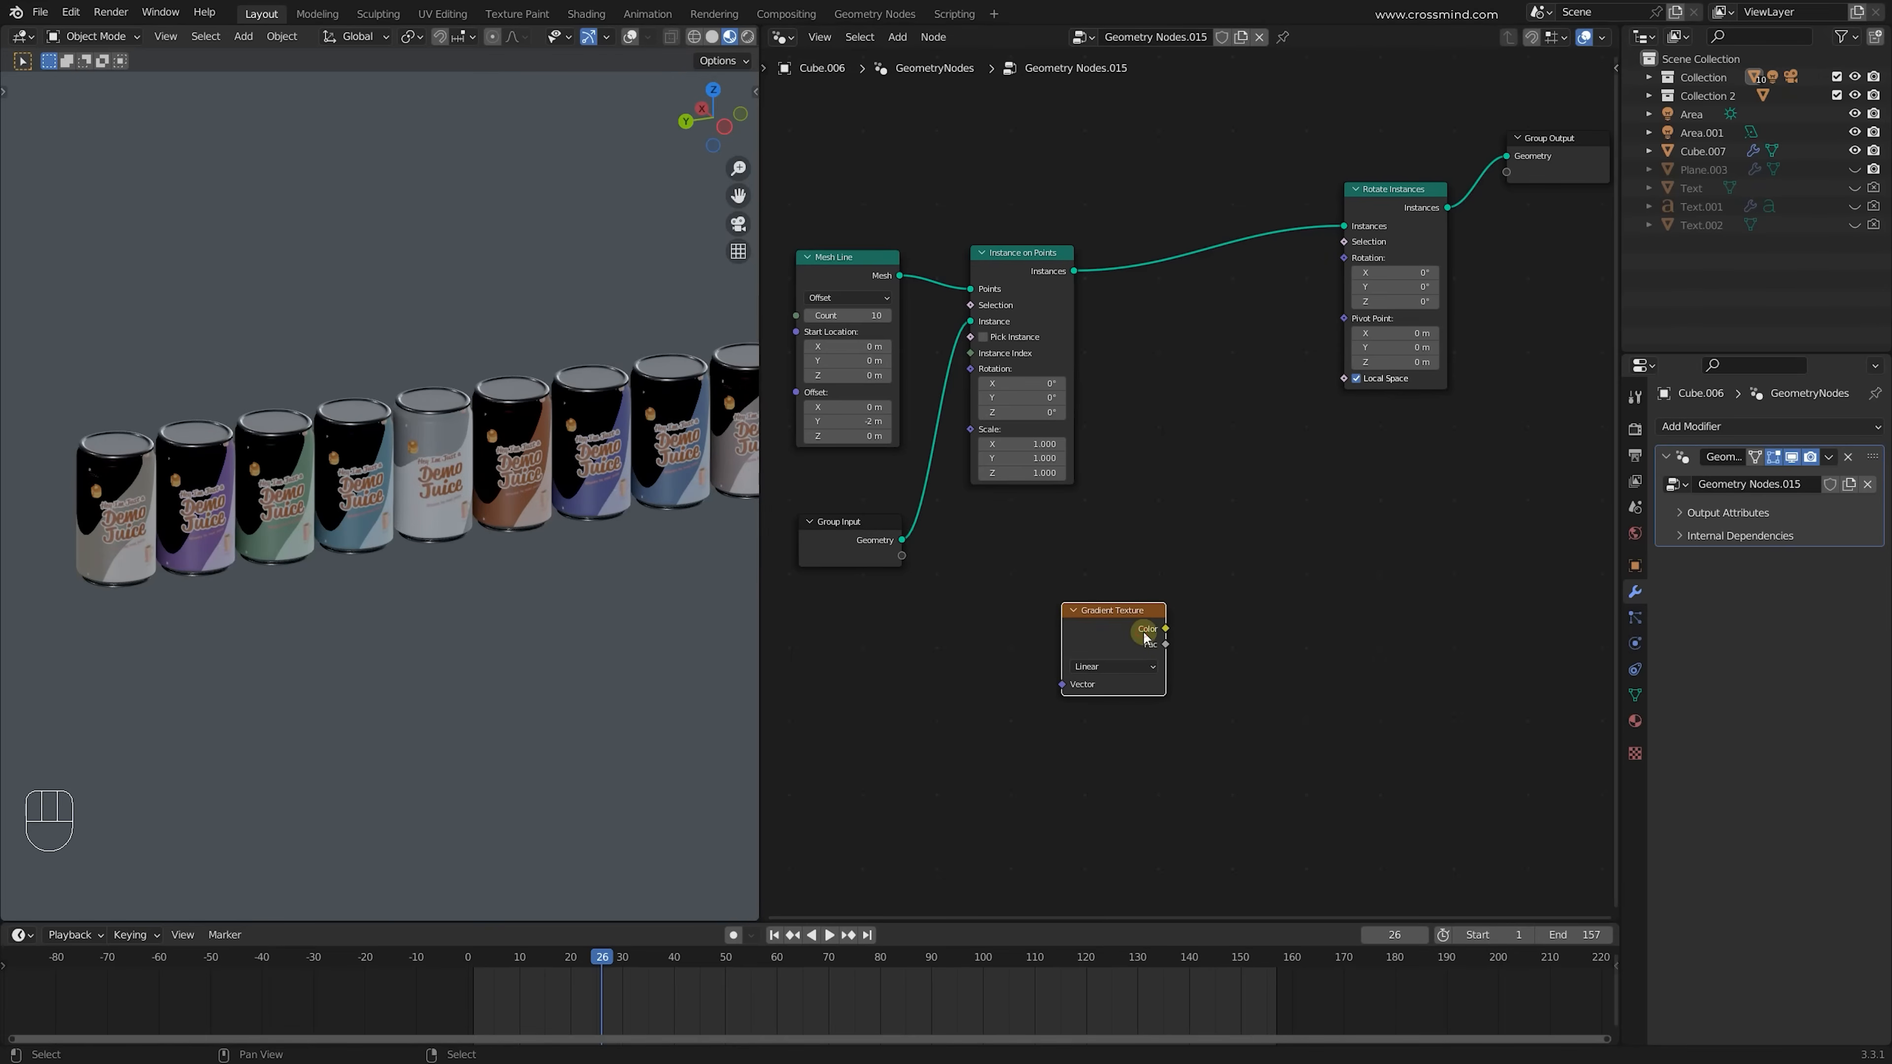
Add a Combine XYZ node, connect it to Rotate Instances' Rotation, and feed the Gradient Texture's Fac into its Y
click(1251, 582)
text(com)
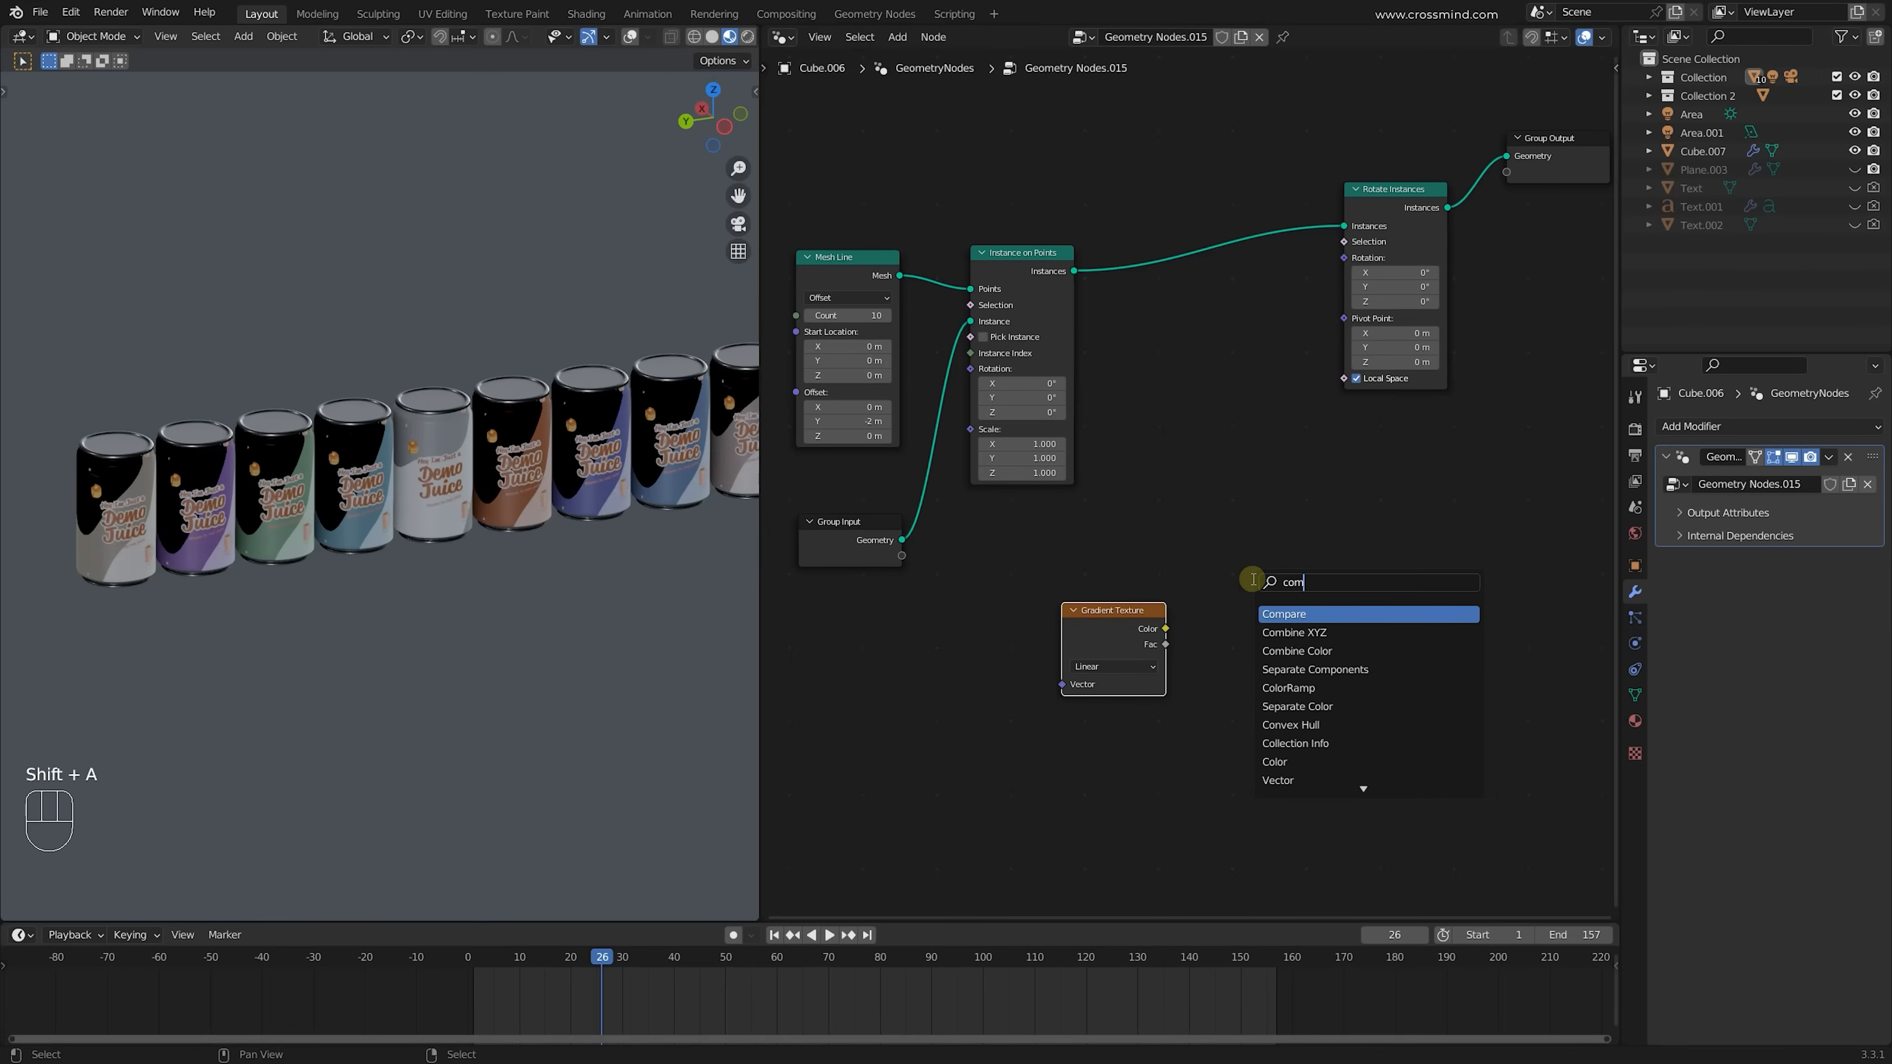
click(1318, 631)
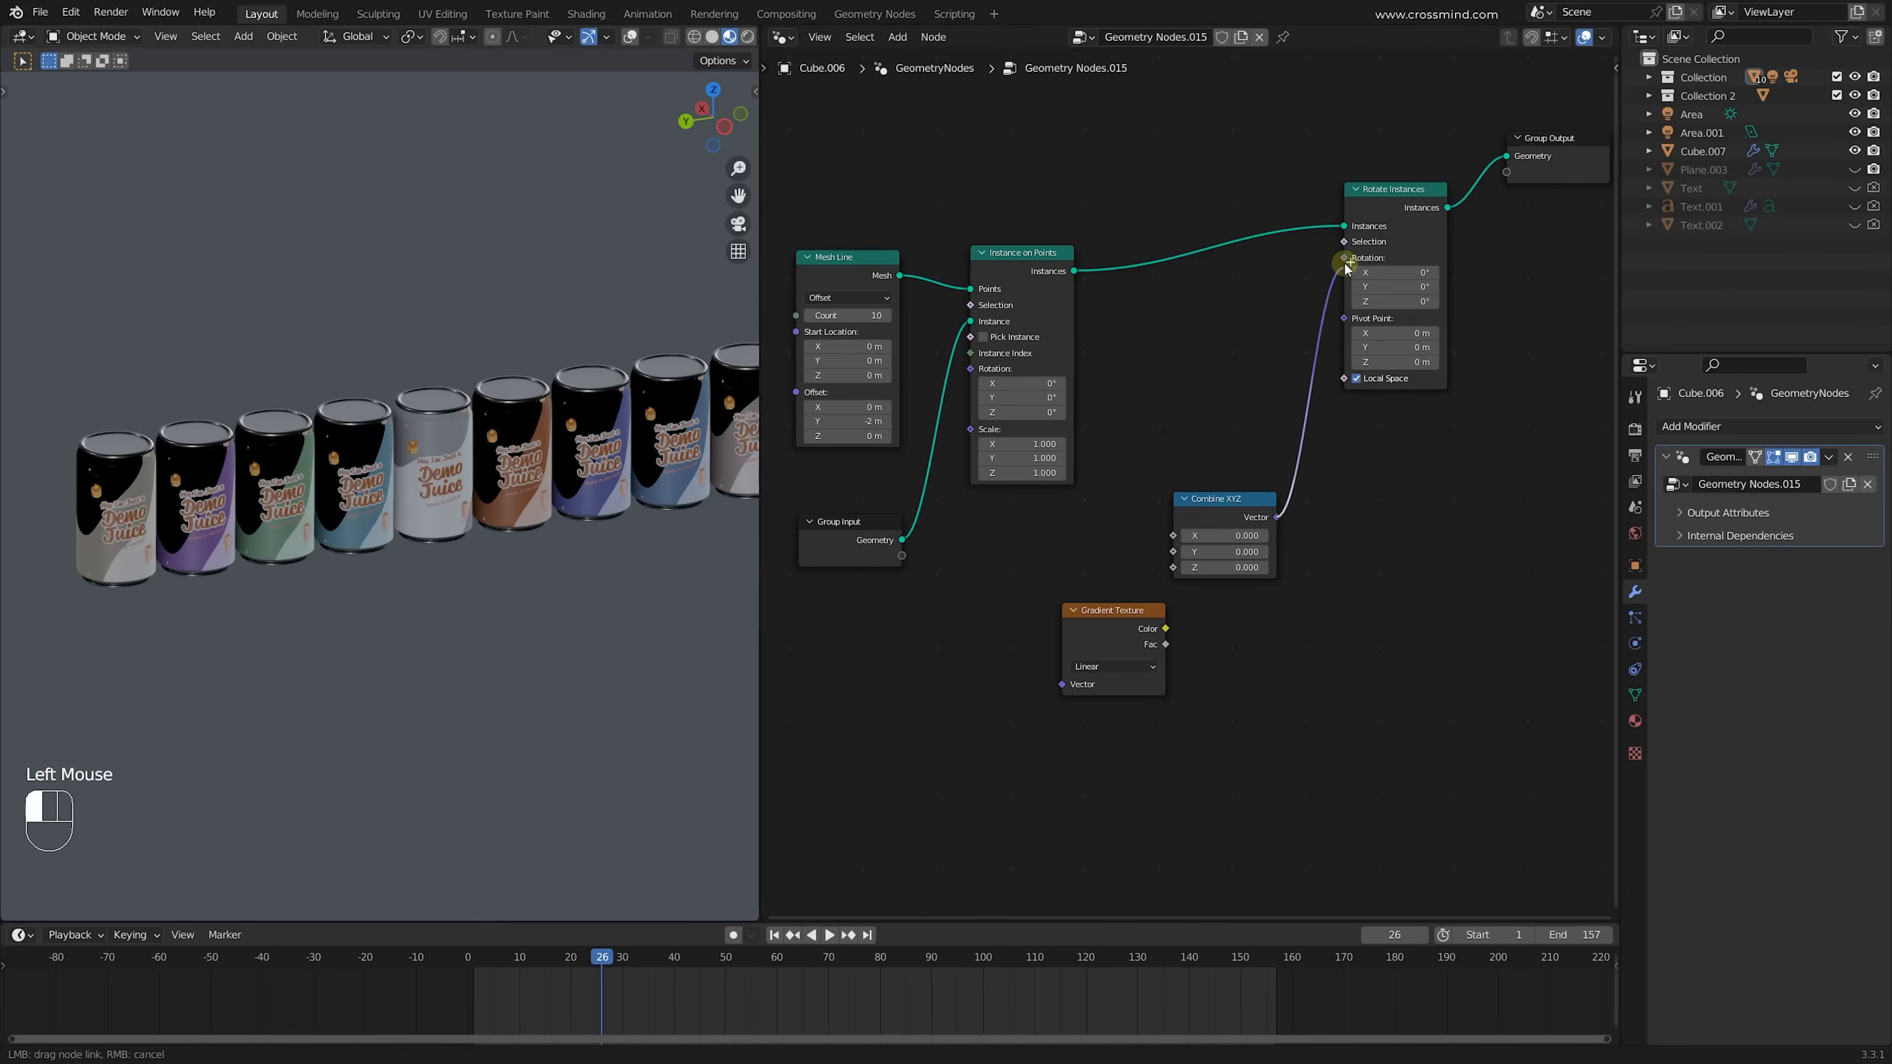
drag(1347, 263, 1349, 267)
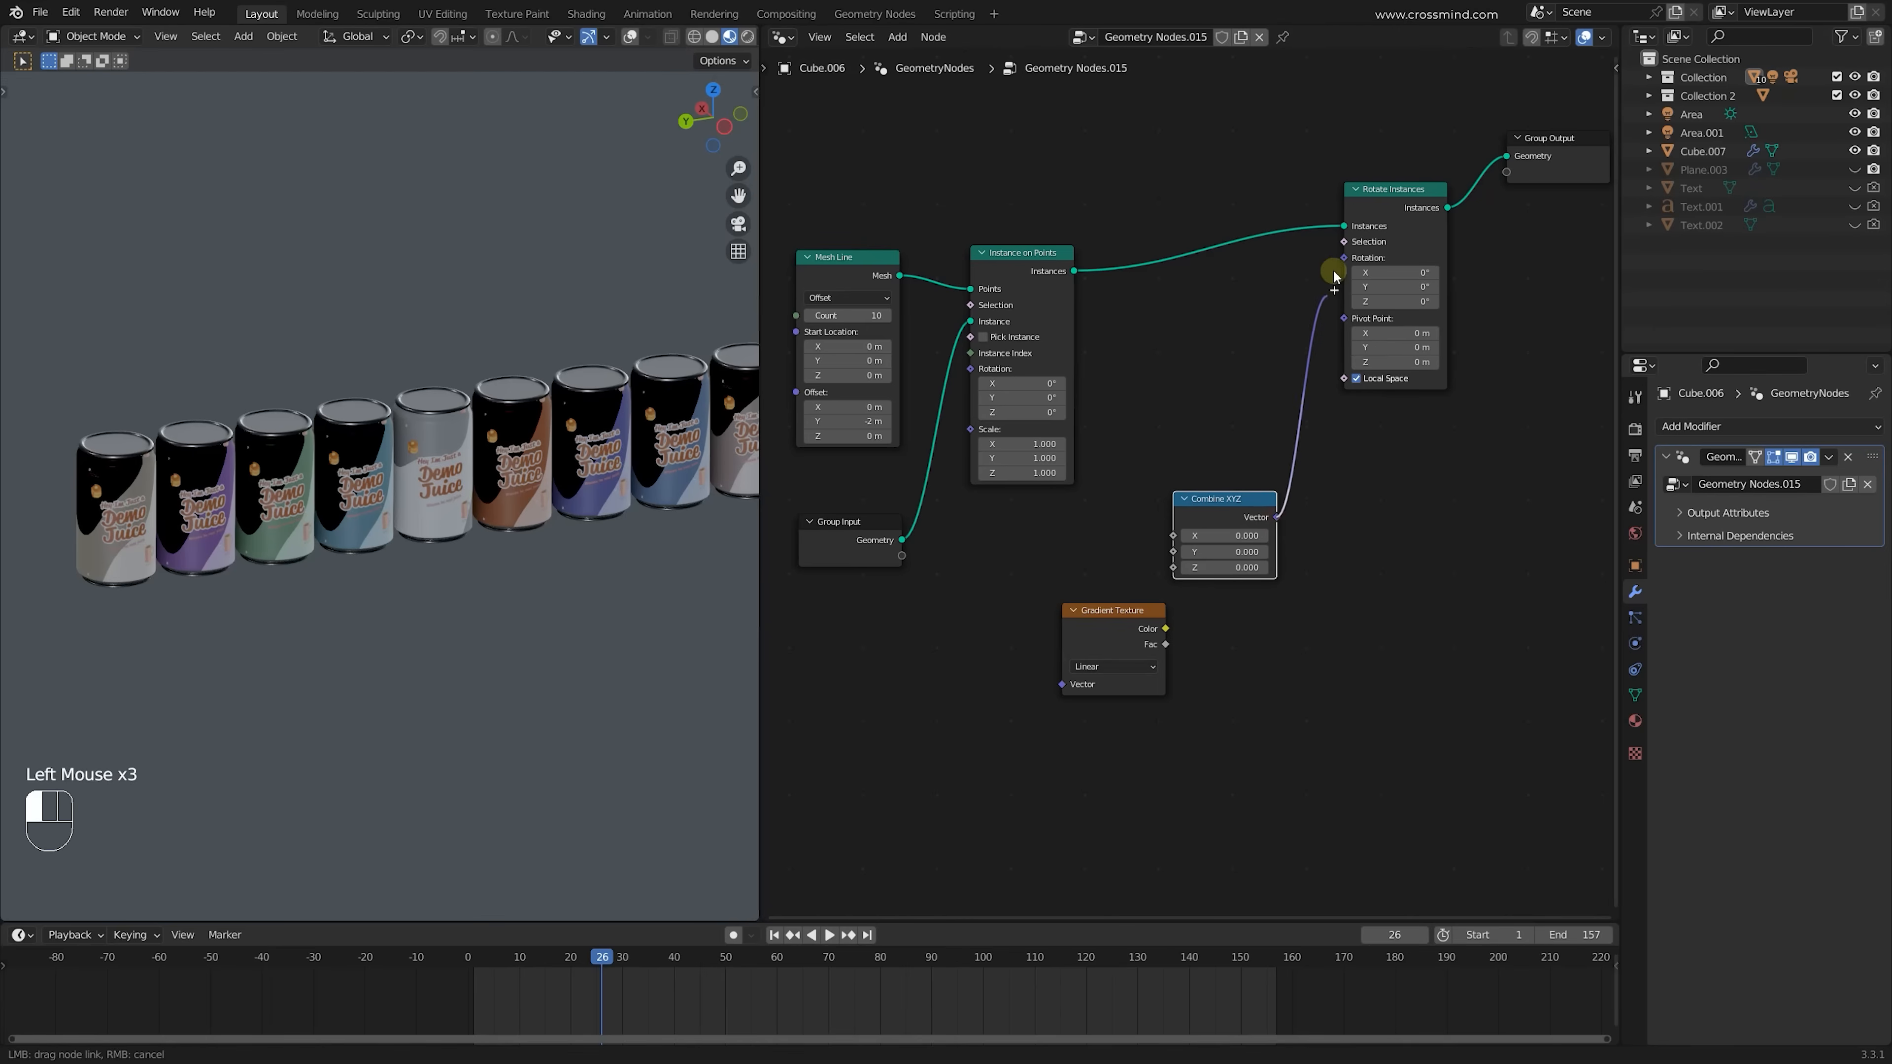
drag(1124, 625, 1032, 634)
drag(1135, 600, 1173, 551)
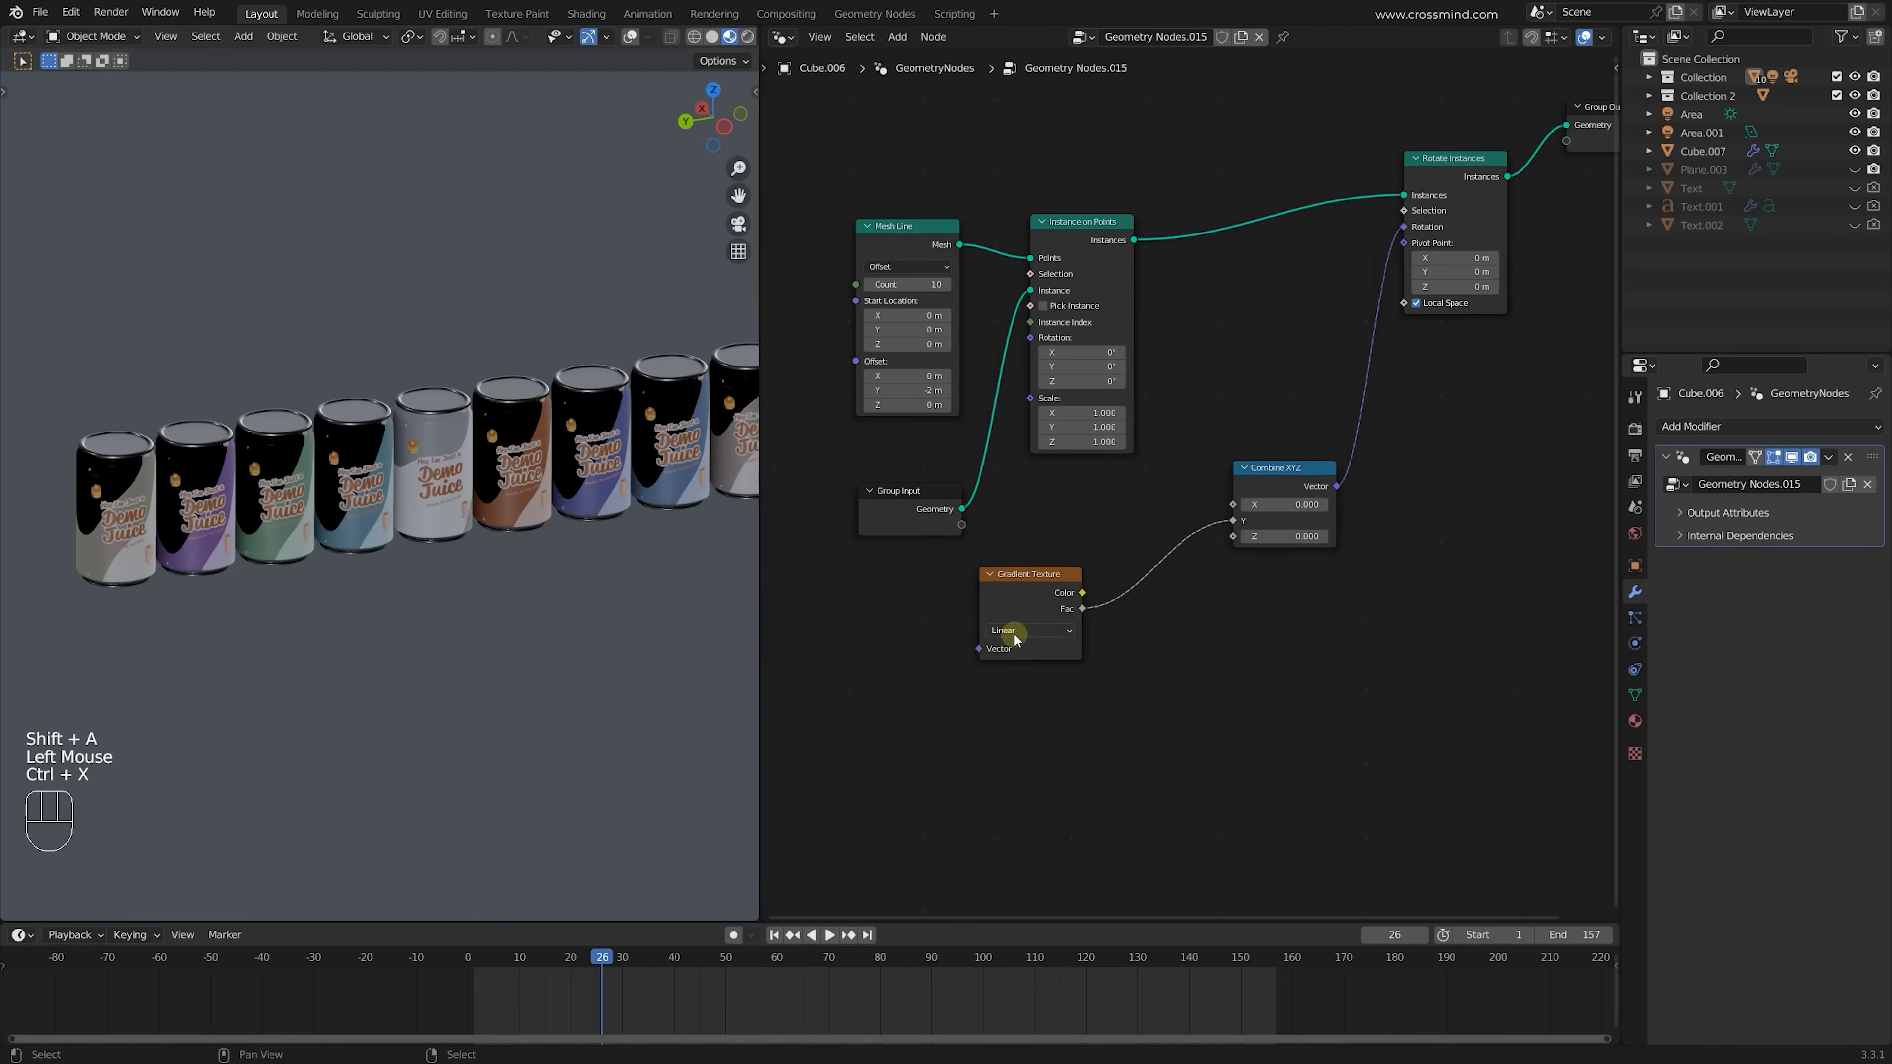
Try the Spherical type on the Gradient Texture and settle on Diagonal
click(1039, 711)
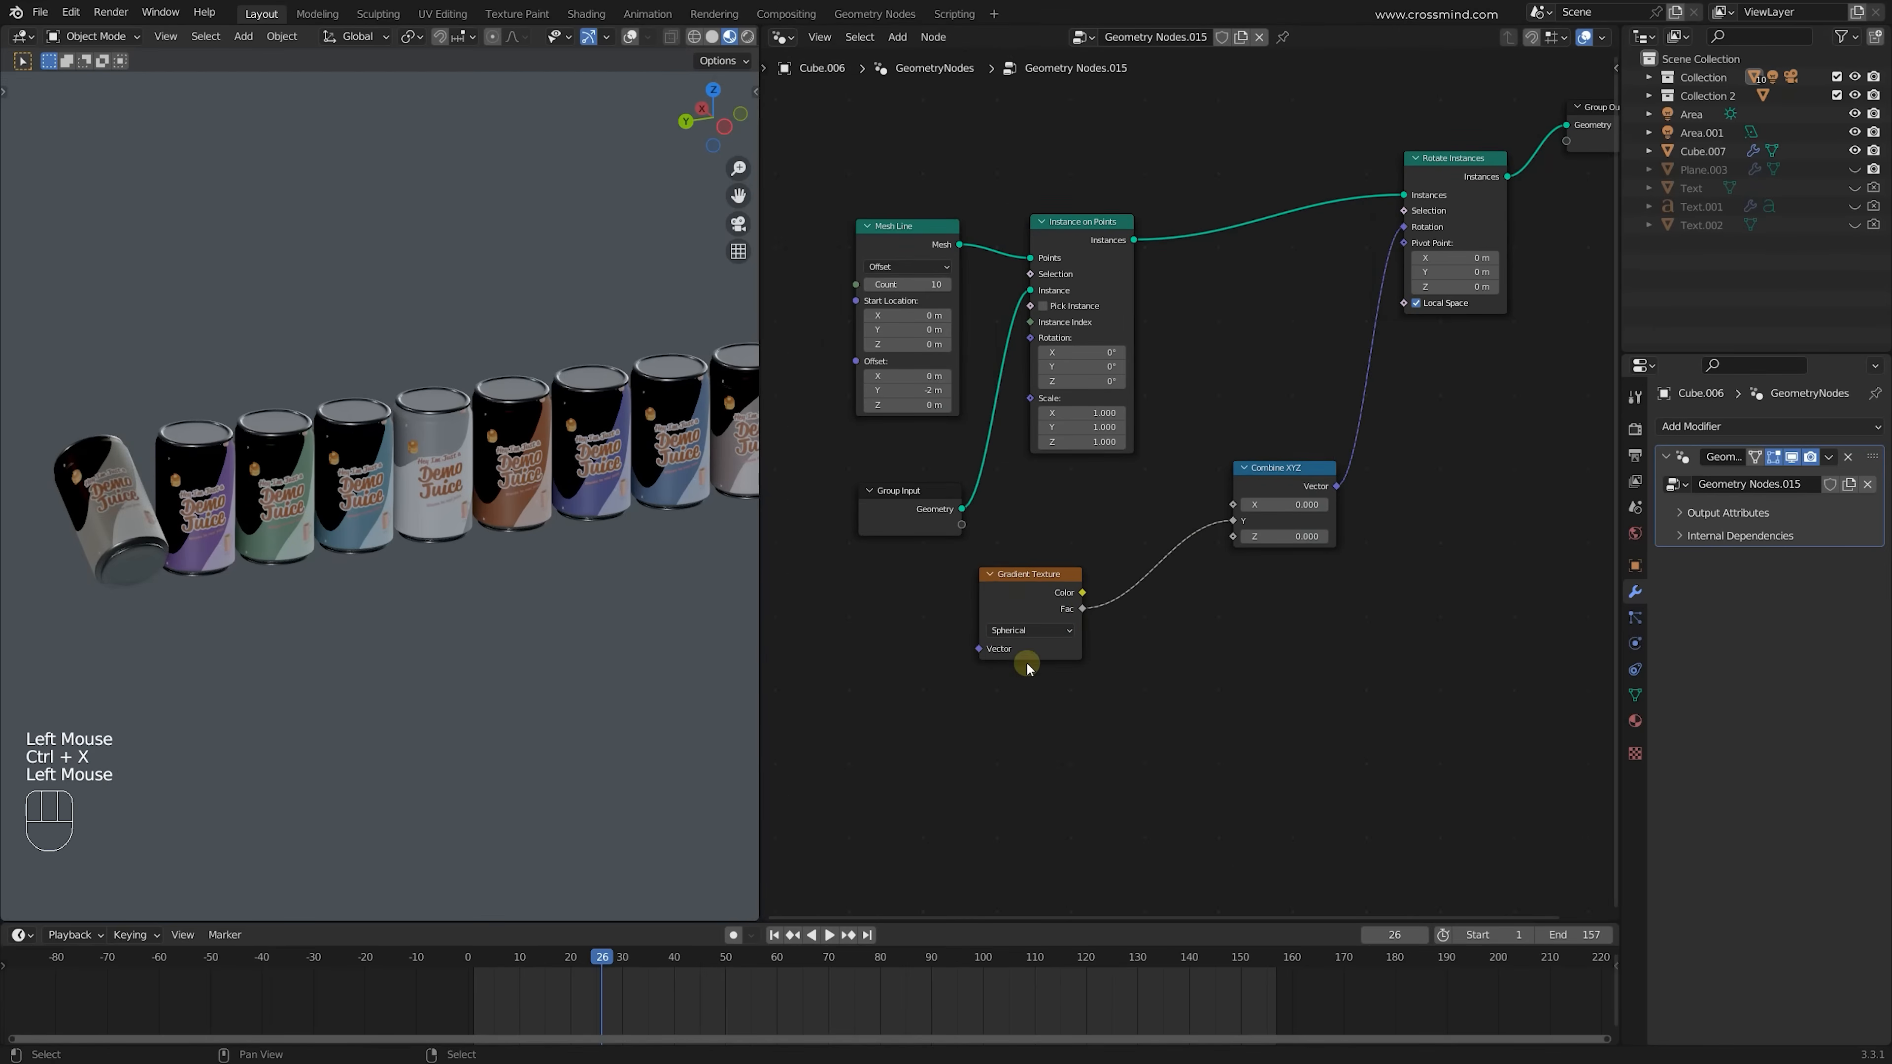
click(1035, 631)
click(1032, 695)
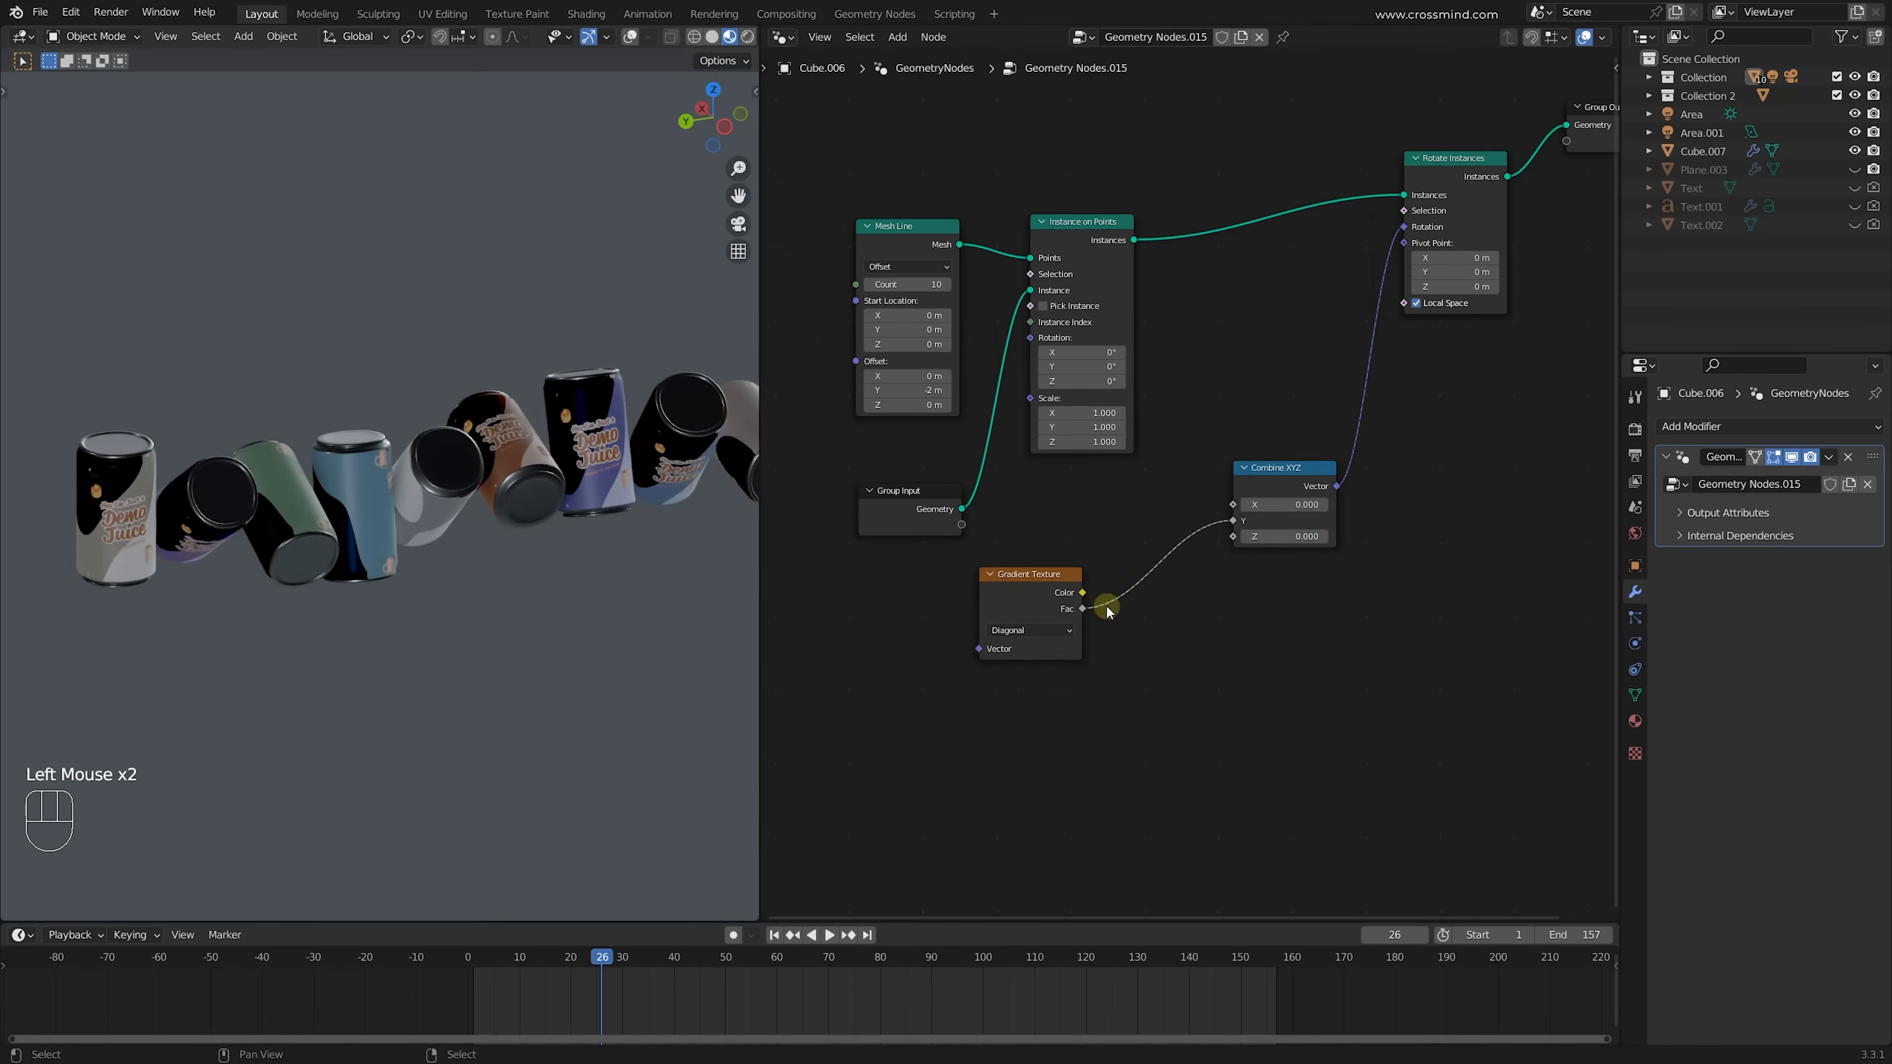
Insert a Map Range node between the Gradient Texture and Combine XYZ nodes
key(shift+a)
click(1154, 574)
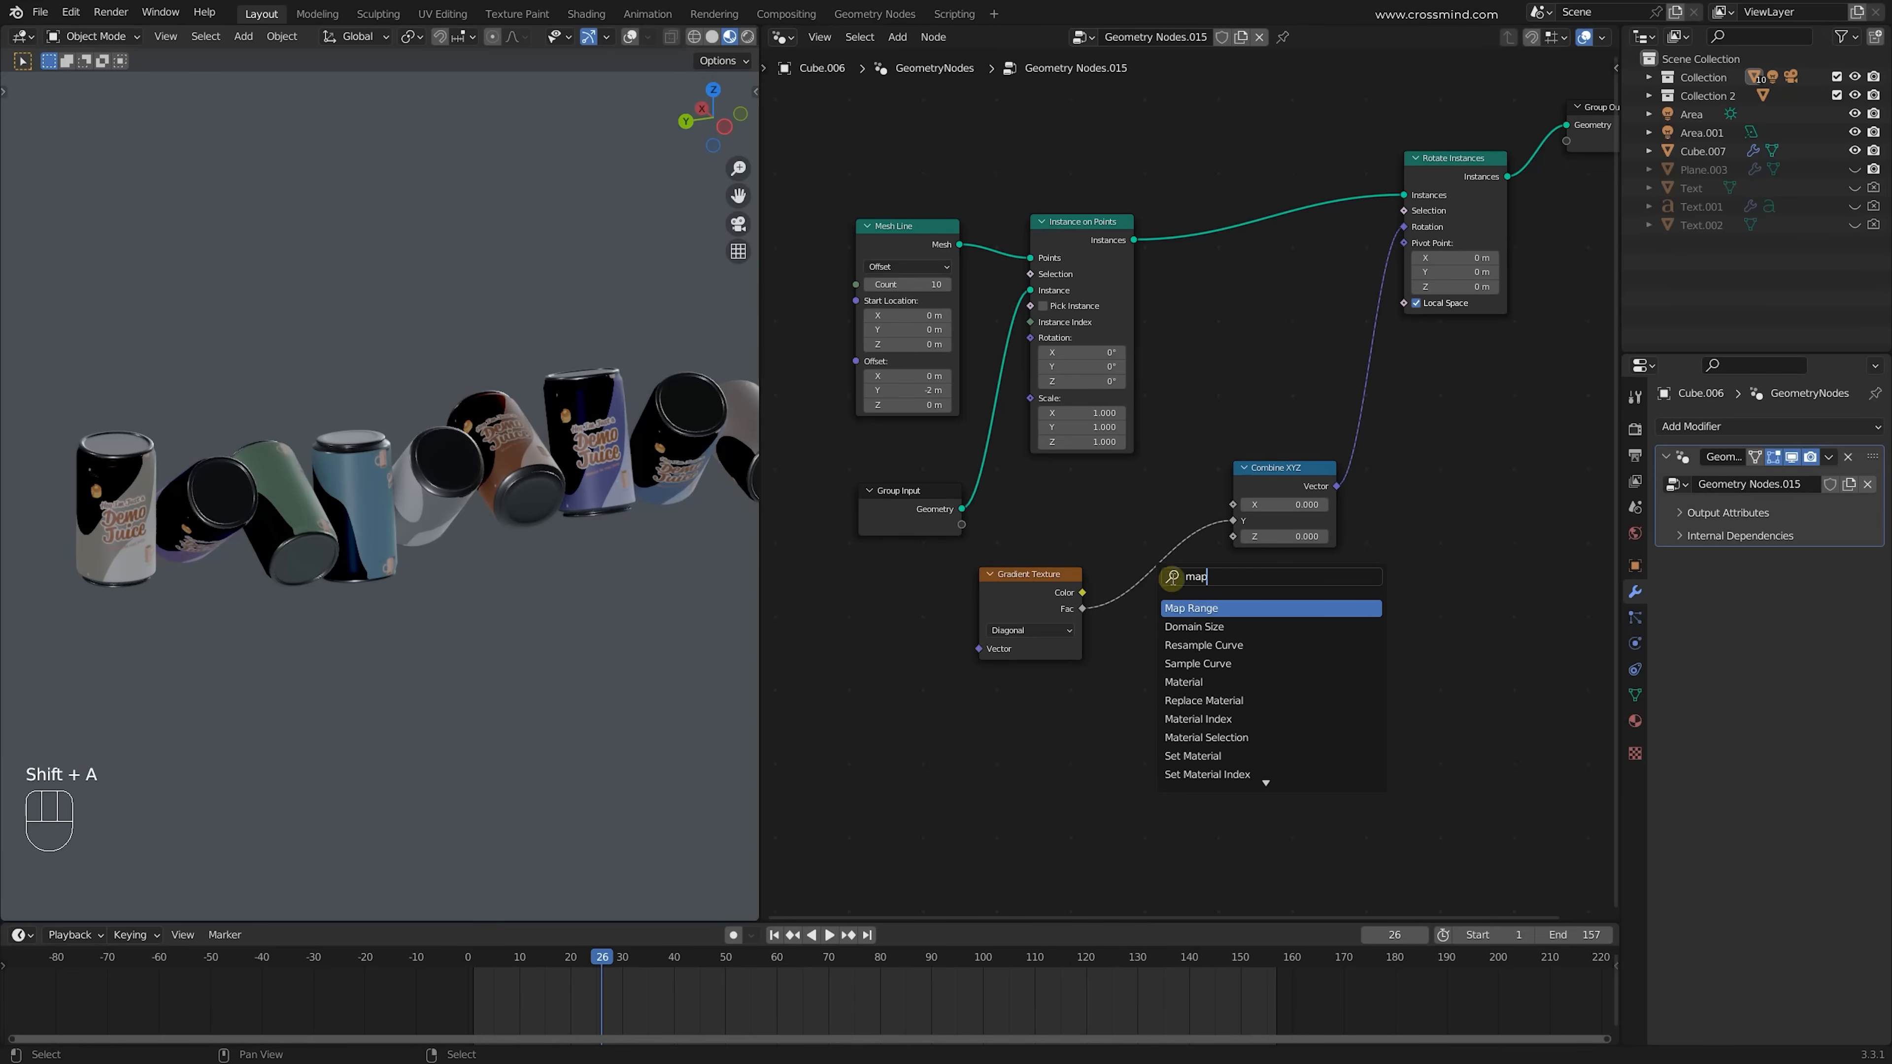
click(1210, 608)
click(1197, 579)
Turn off Clamp on the Map Range node and set its To Min to 0.470
shift+drag(1194, 707, 1243, 692)
click(1154, 625)
shift+drag(1194, 692, 1171, 692)
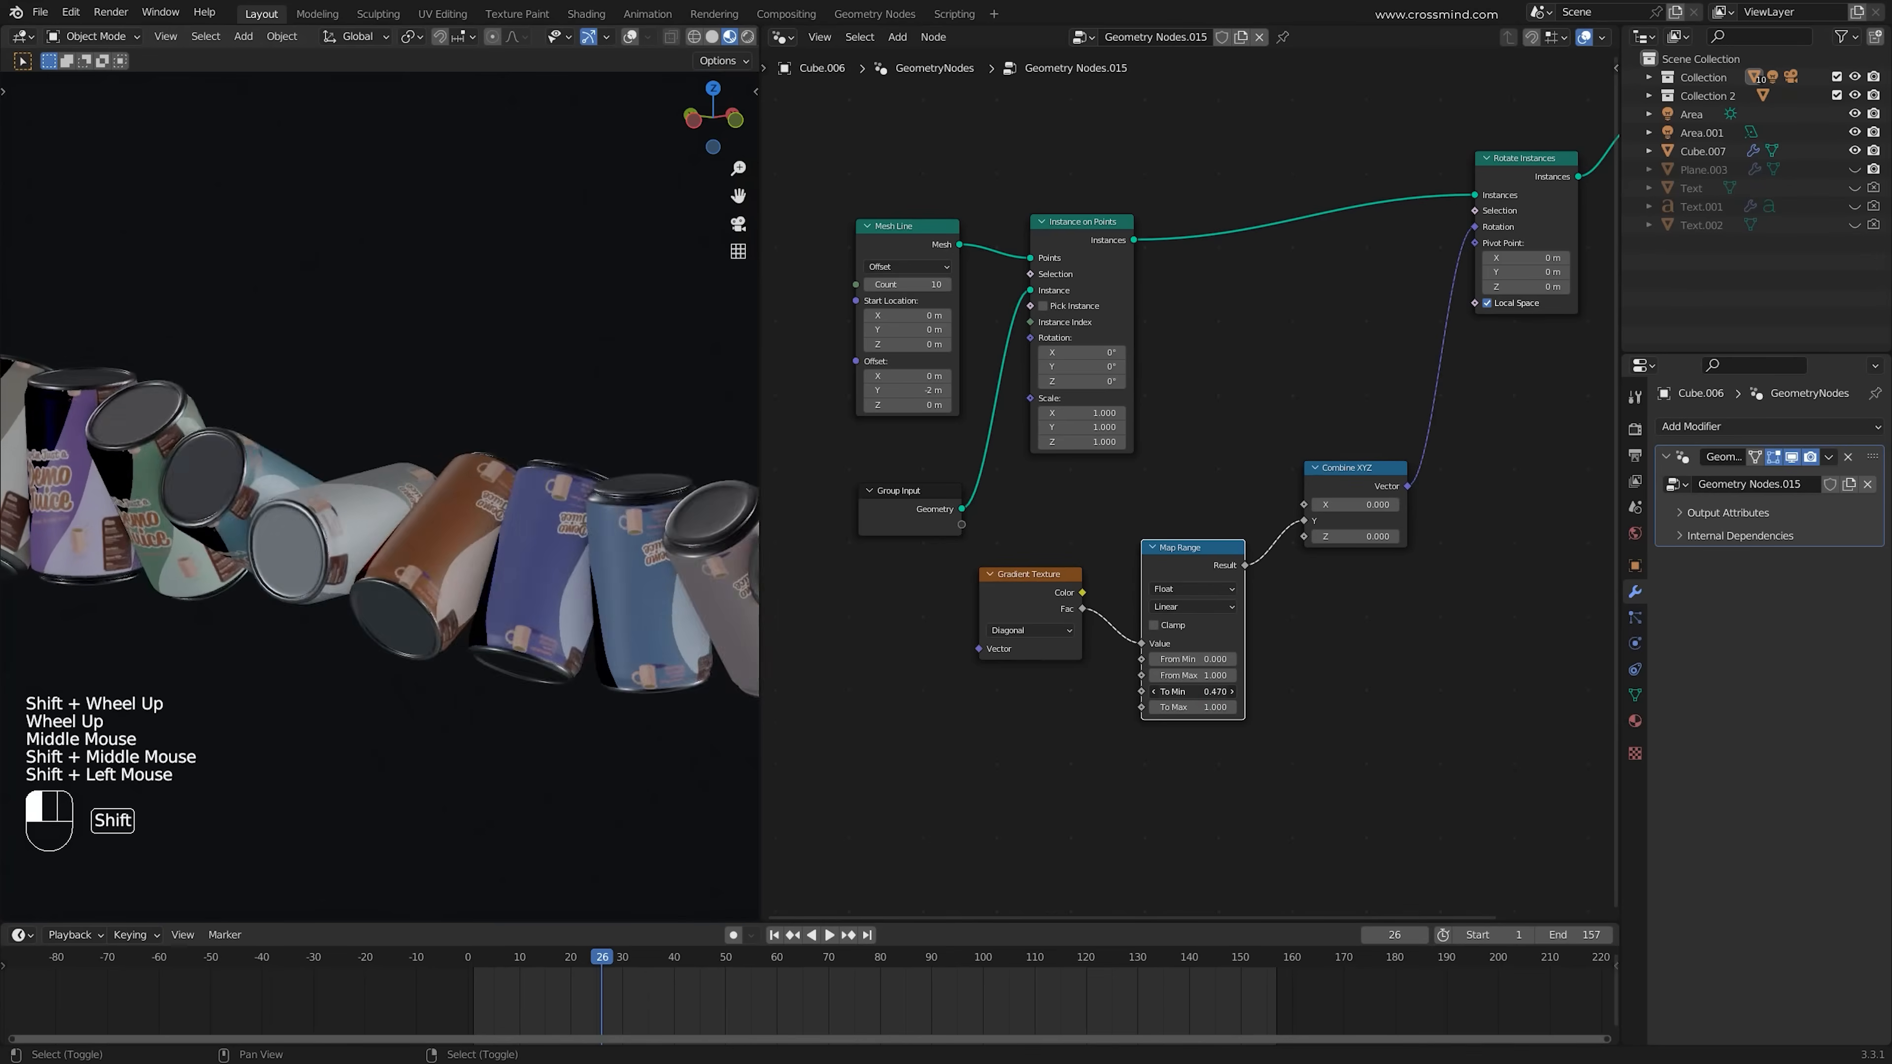
Show the viewport overlays and set the Map Range node's To Min to 0.360
scroll(294, 582, down, 3)
middle_drag(294, 581, 552, 521)
scroll(462, 615, down, 2)
click(630, 36)
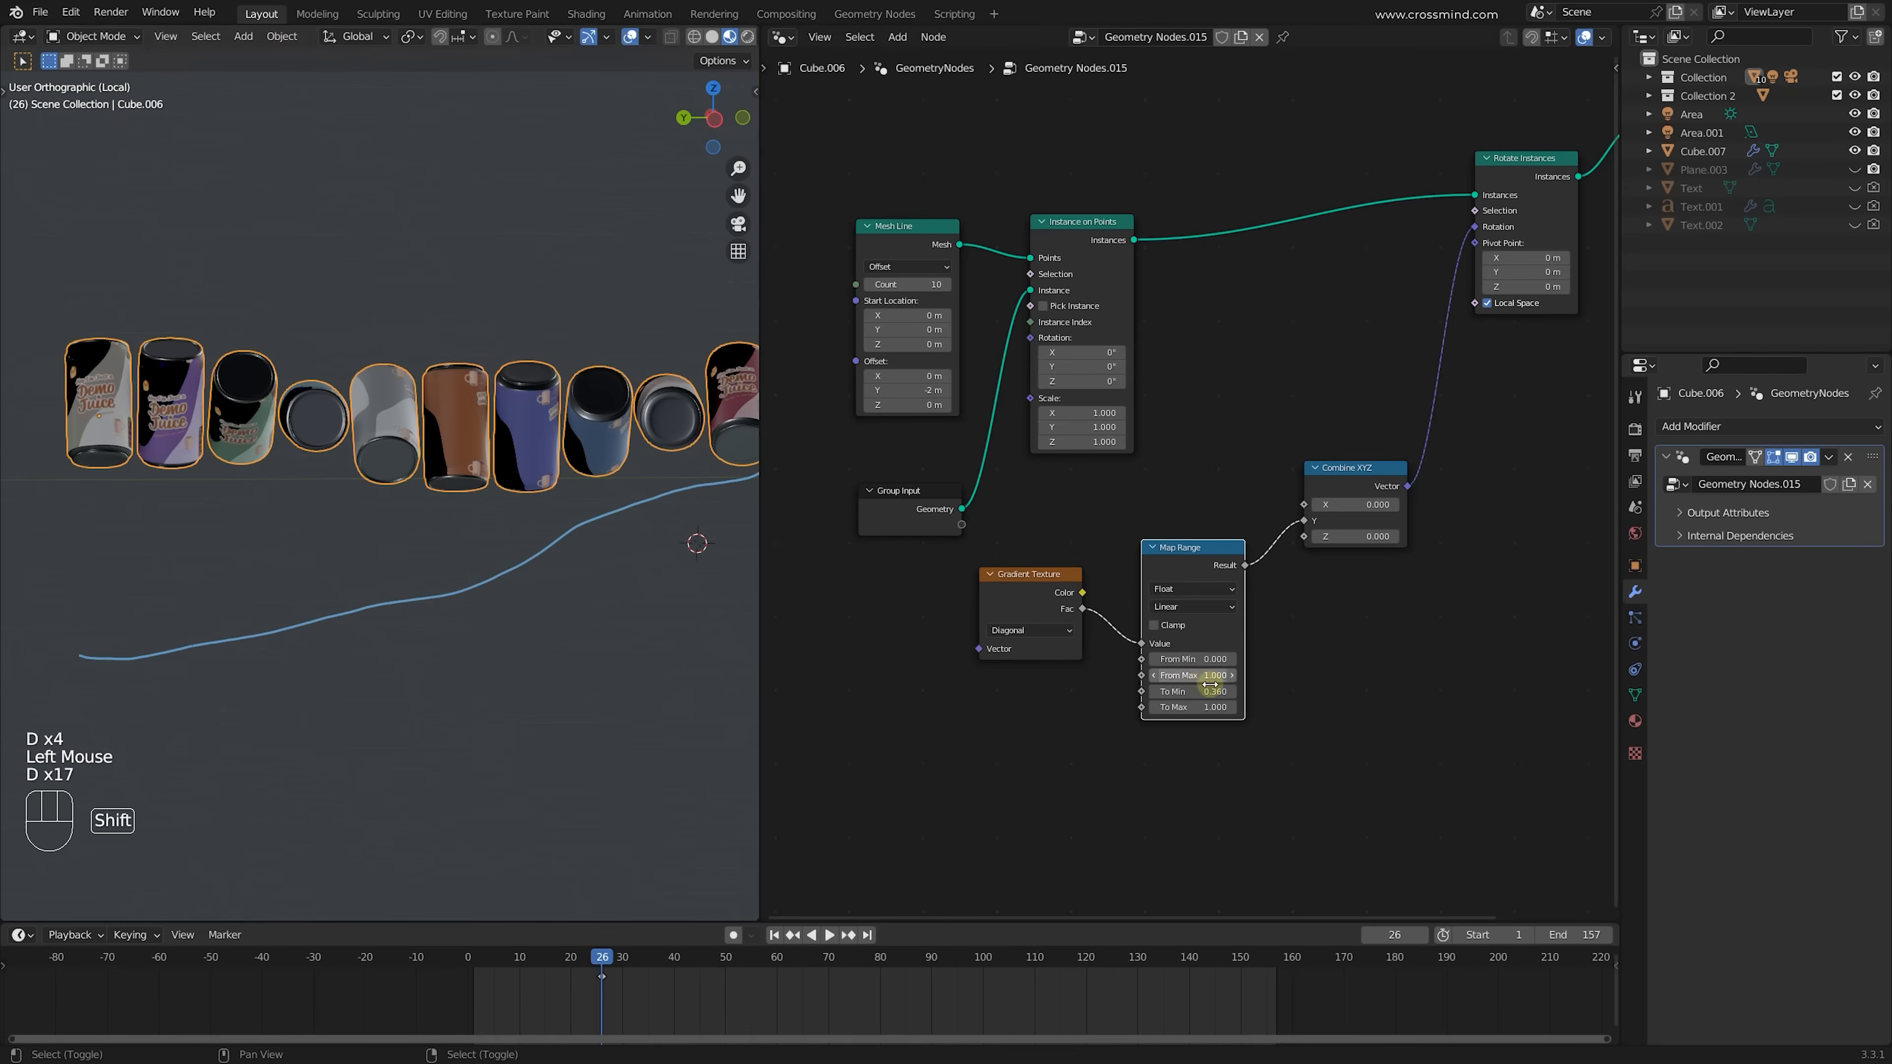
mouse_move(1211, 690)
shift+mouse_down()
mouse_move(1166, 690)
mouse_move(1192, 691)
shift+mouse_up()
key(ctrl+z)
middle_drag(551, 581, 570, 594)
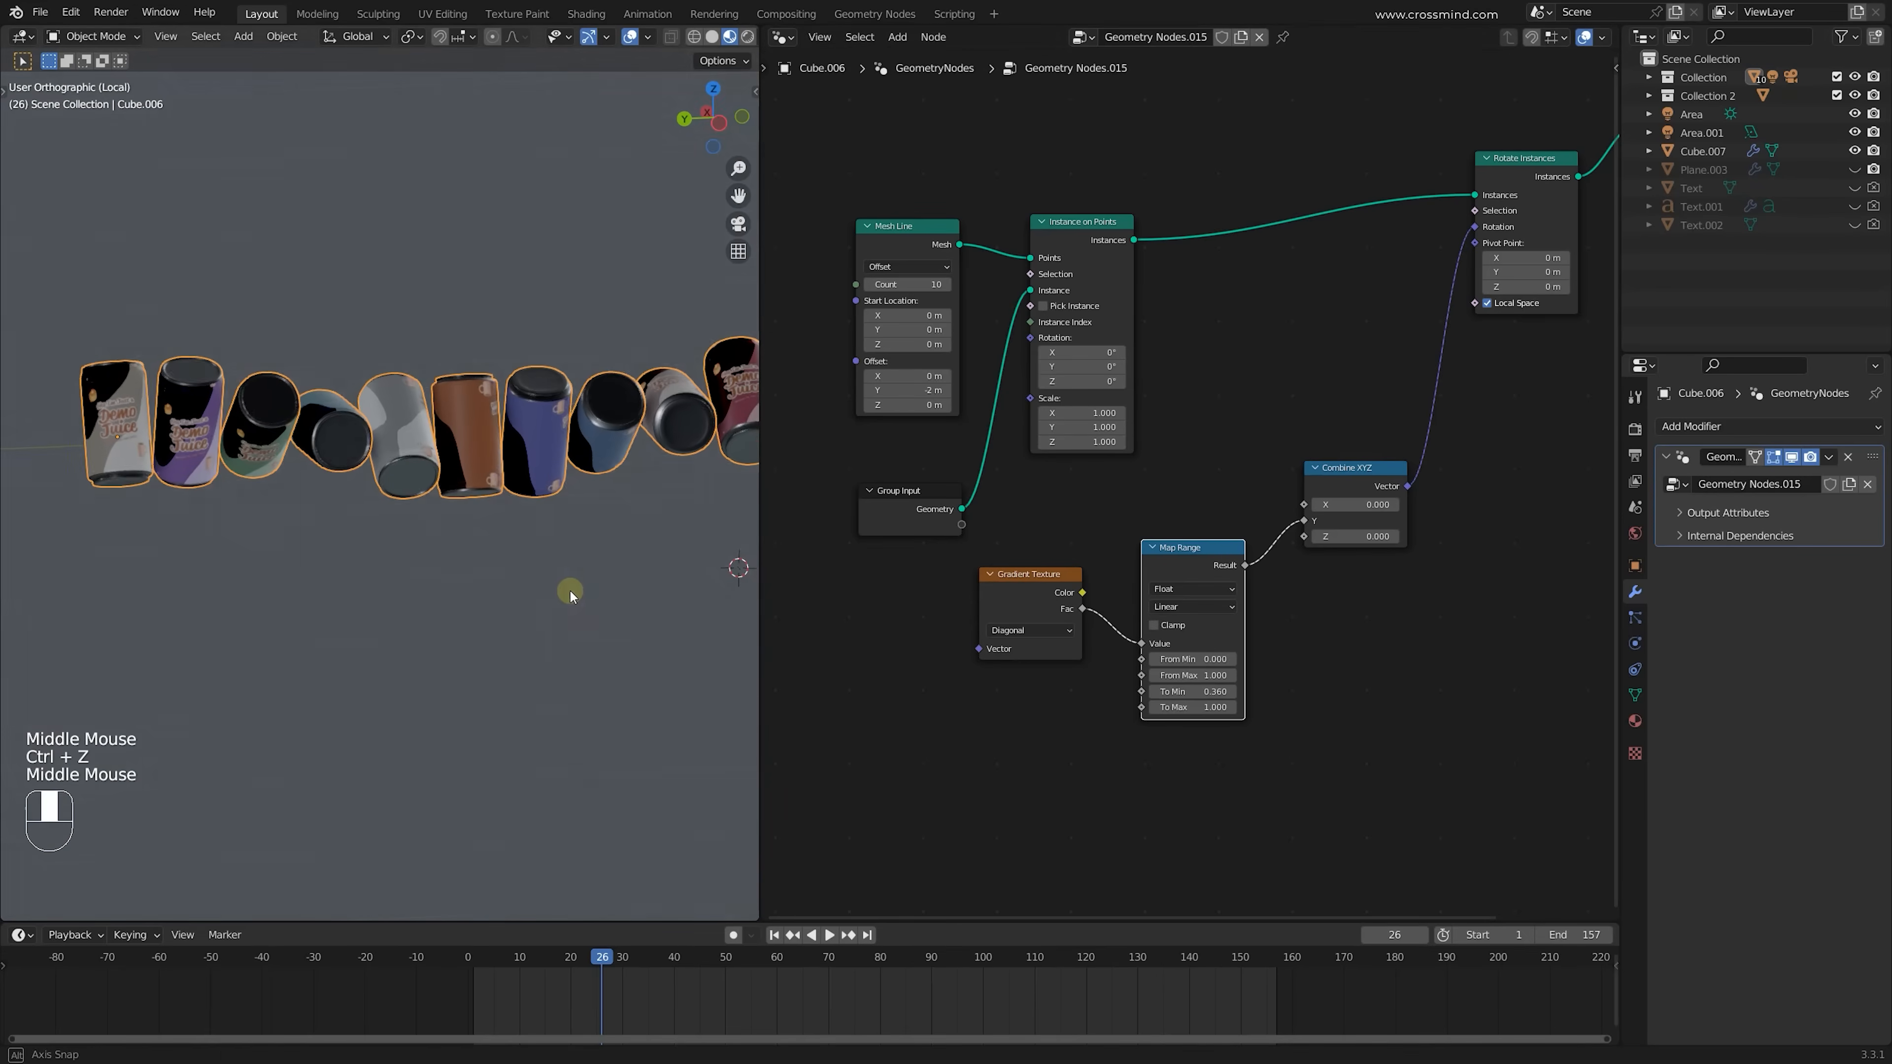
Set the Map Range node's To Min to 0.880 and To Max to 1.110, and select the texture and Map Range nodes
mouse_move(1203, 691)
shift+mouse_down()
mouse_move(1225, 691)
mouse_move(1200, 686)
shift+mouse_up()
shift+middle_drag(537, 504, 600, 558)
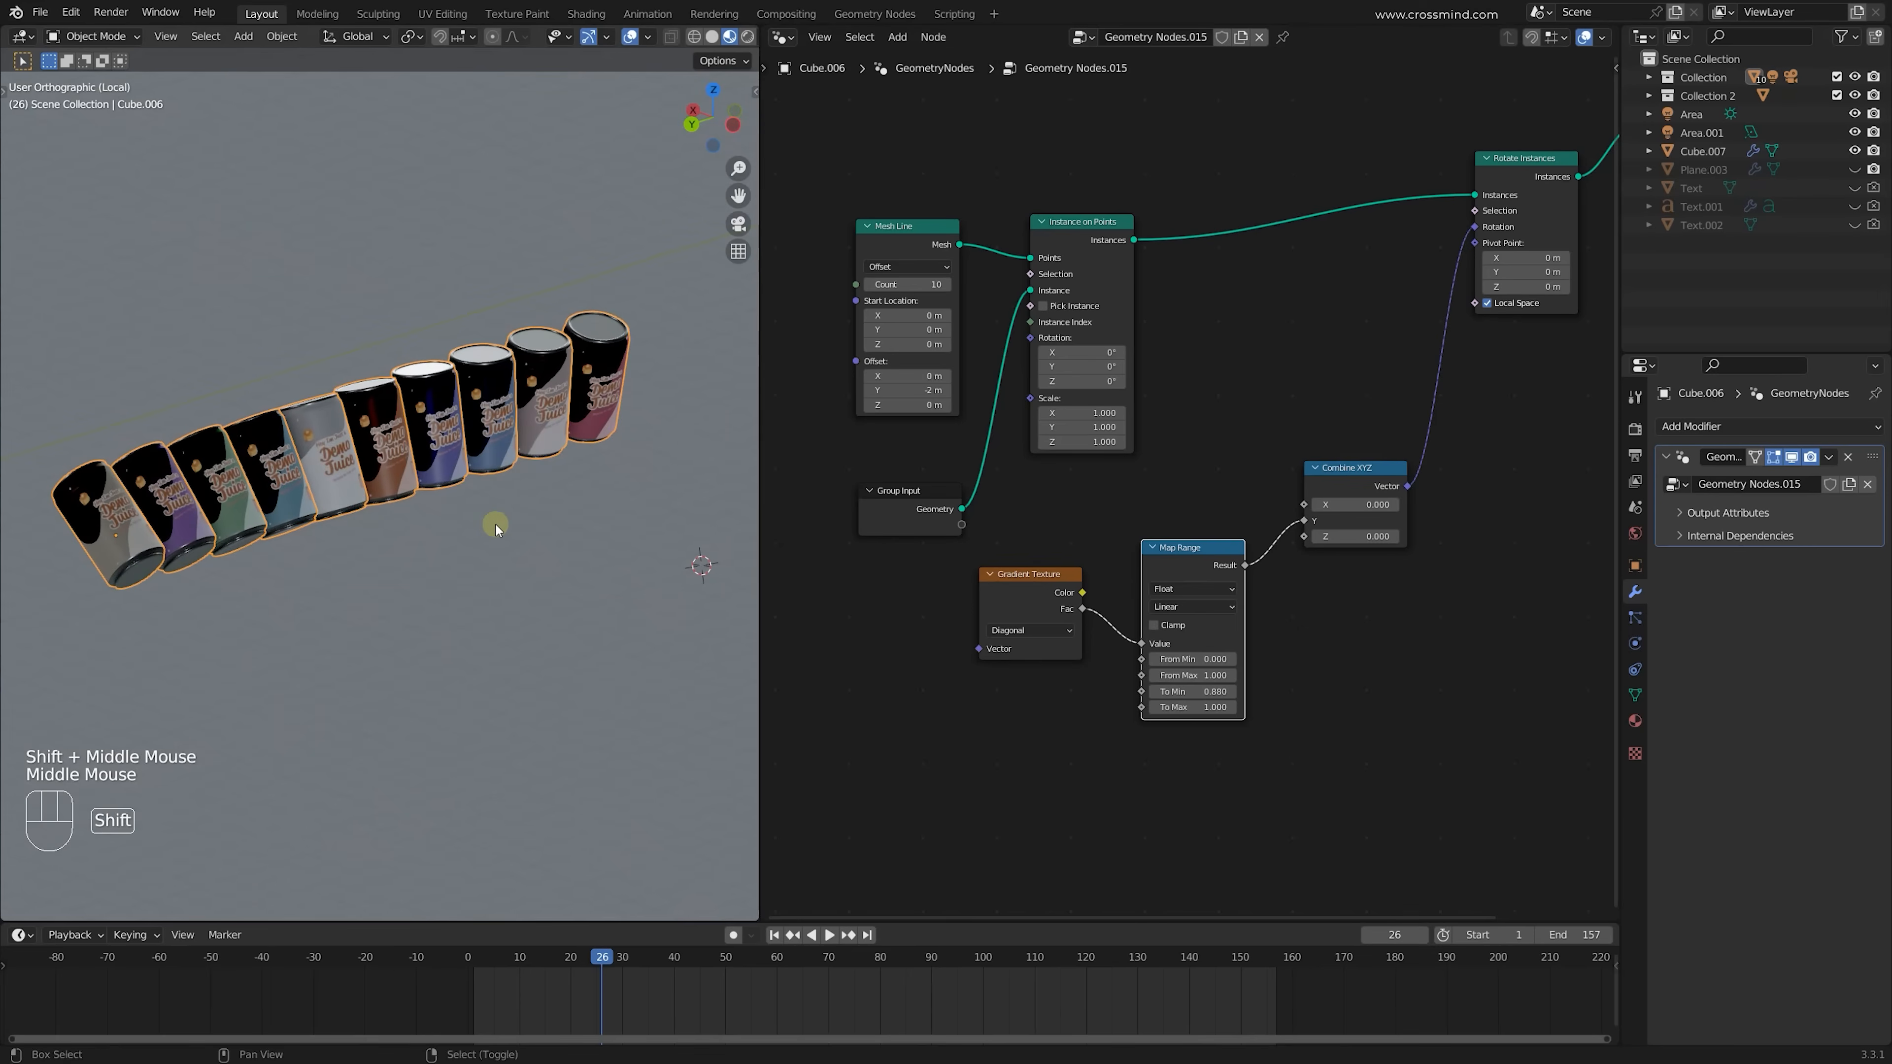
shift+middle_drag(496, 528, 521, 521)
scroll(521, 522, up, 1)
mouse_move(1209, 660)
shift+mouse_down()
mouse_move(1233, 659)
mouse_move(1212, 676)
shift+mouse_up()
shift+drag(1211, 707, 1217, 707)
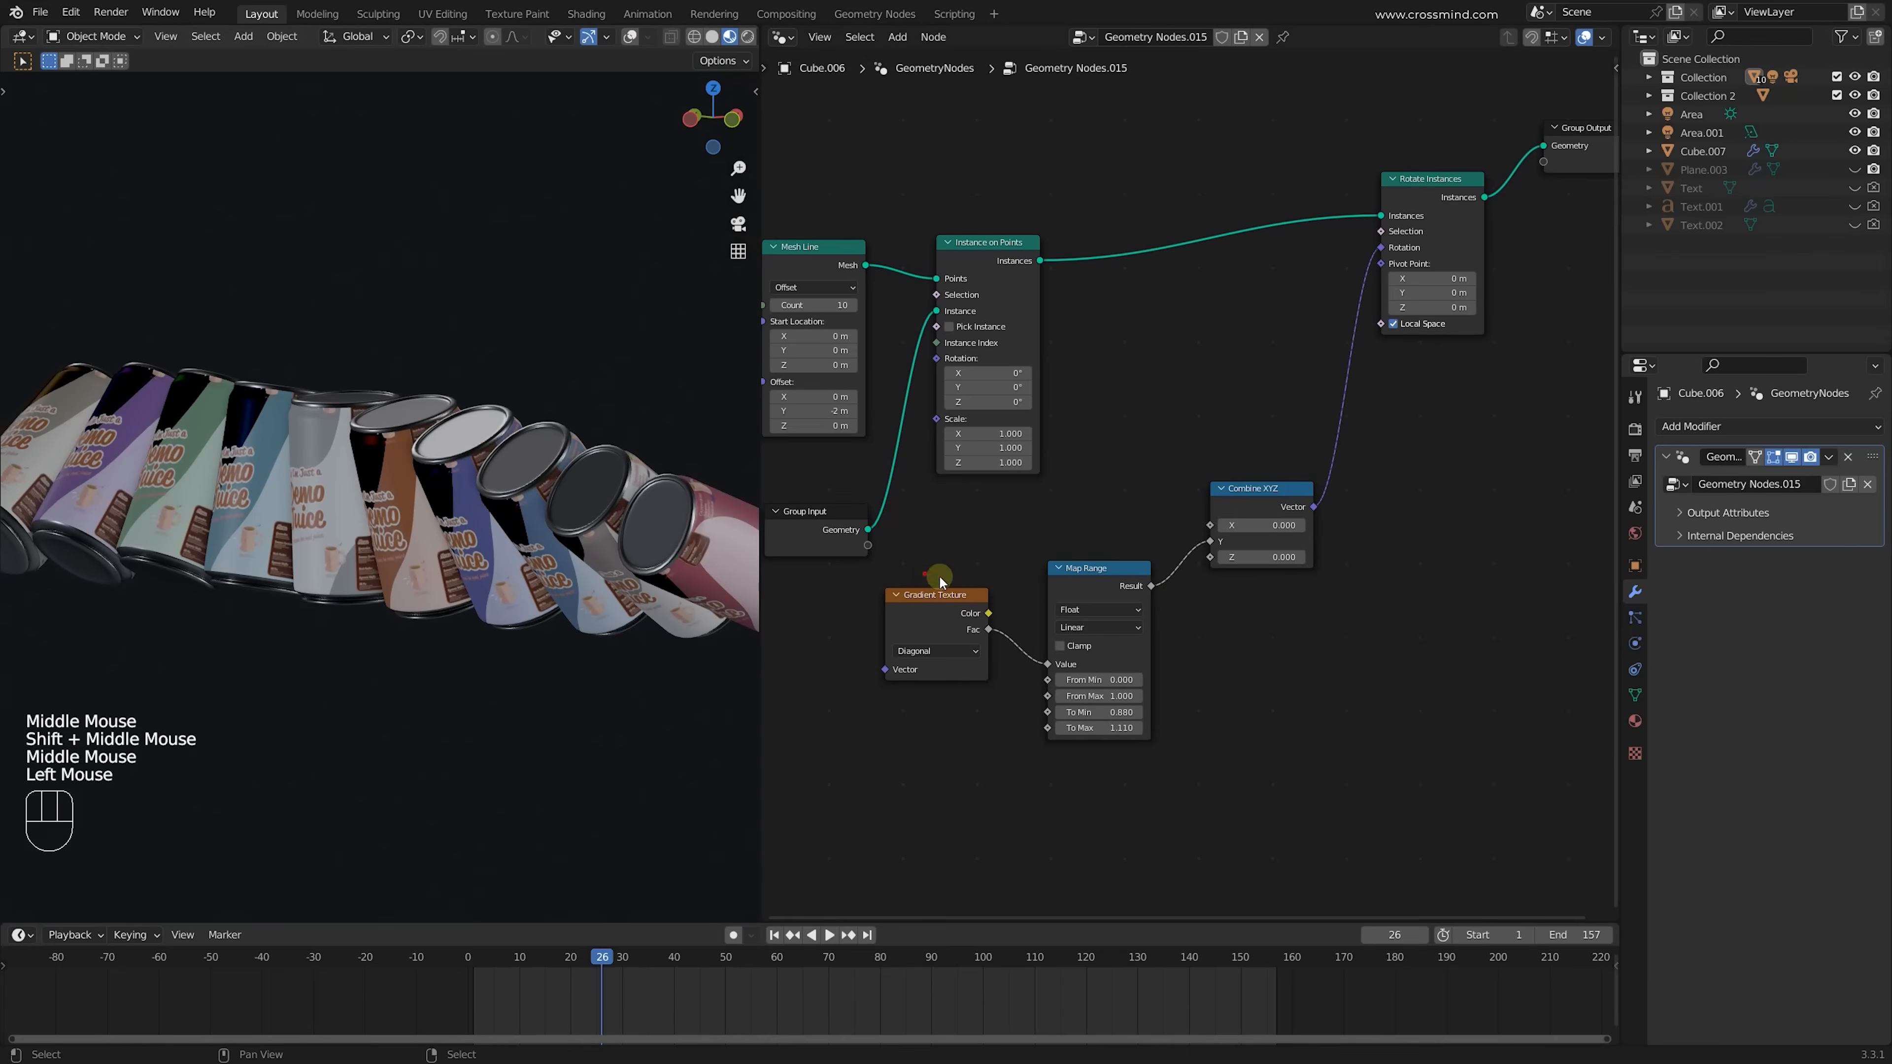
drag(940, 581, 1310, 709)
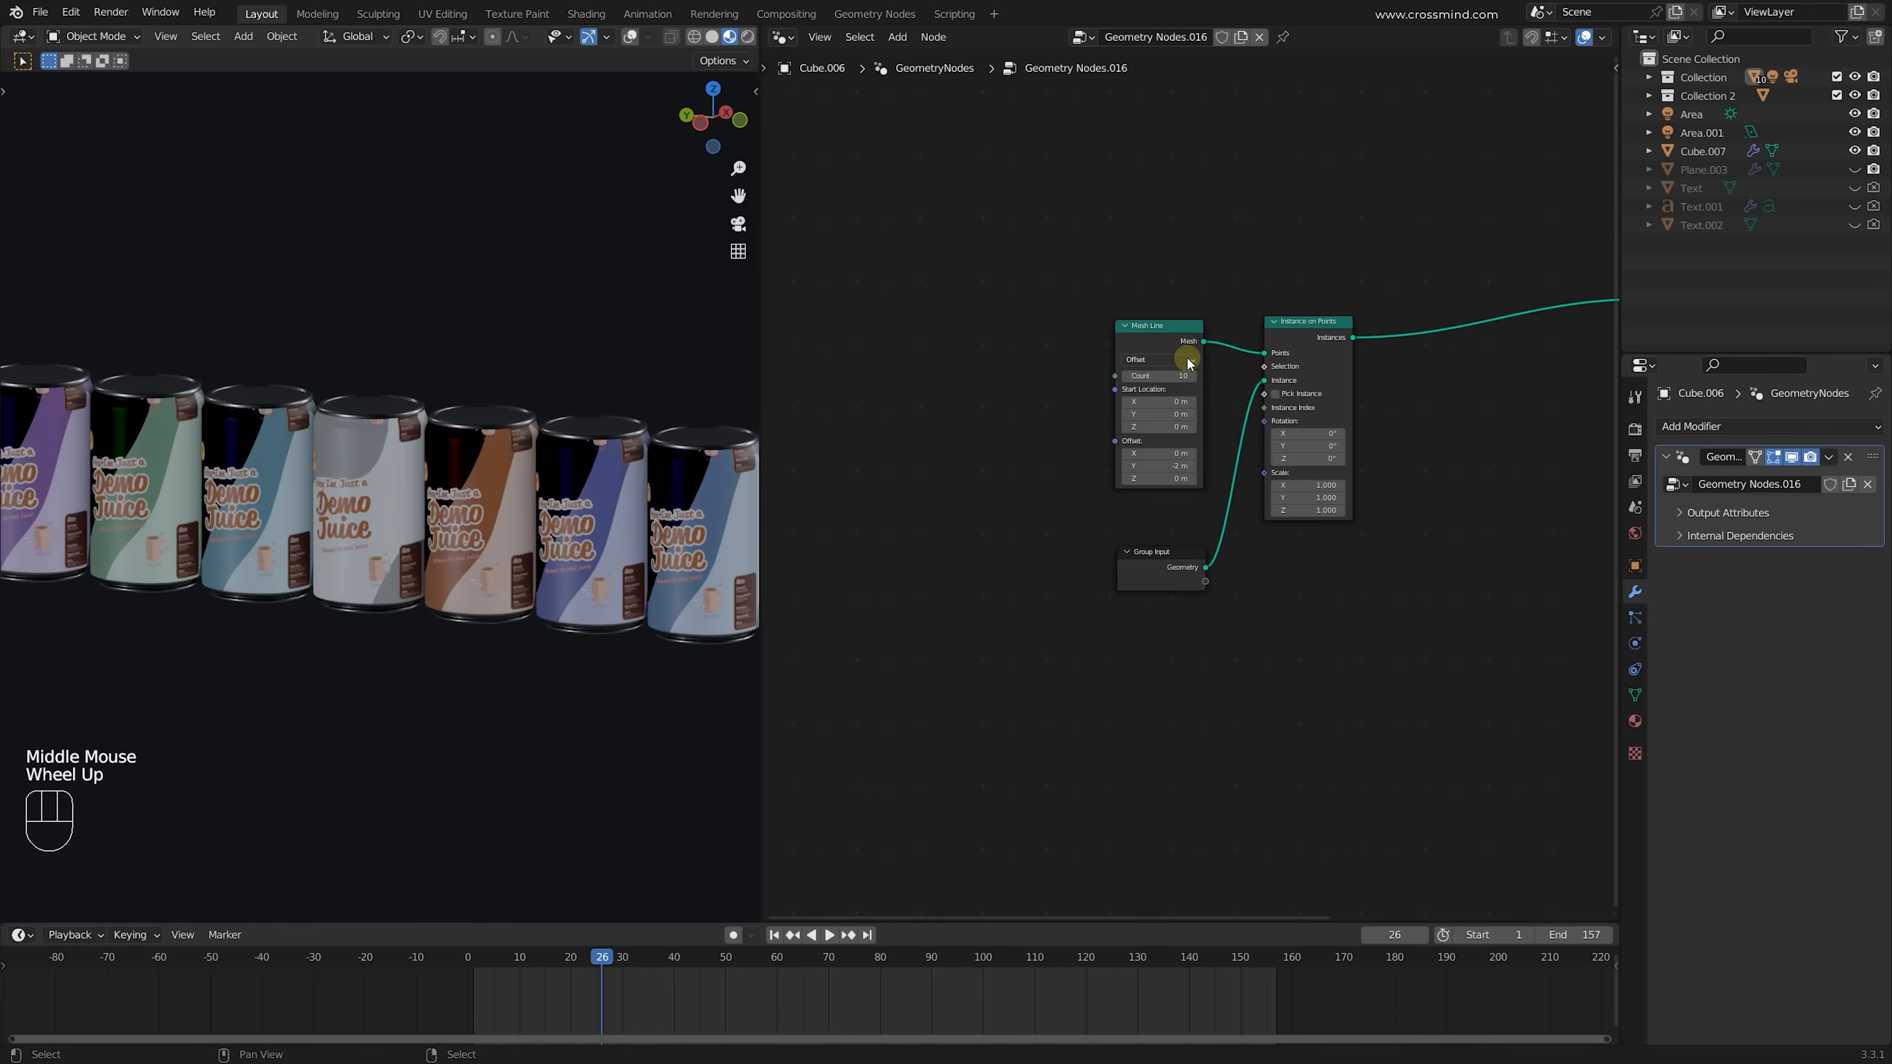
Select the Mesh Line, Instance on Points and Group Input nodes and move them together to make room
middle_drag(1187, 360, 1140, 367)
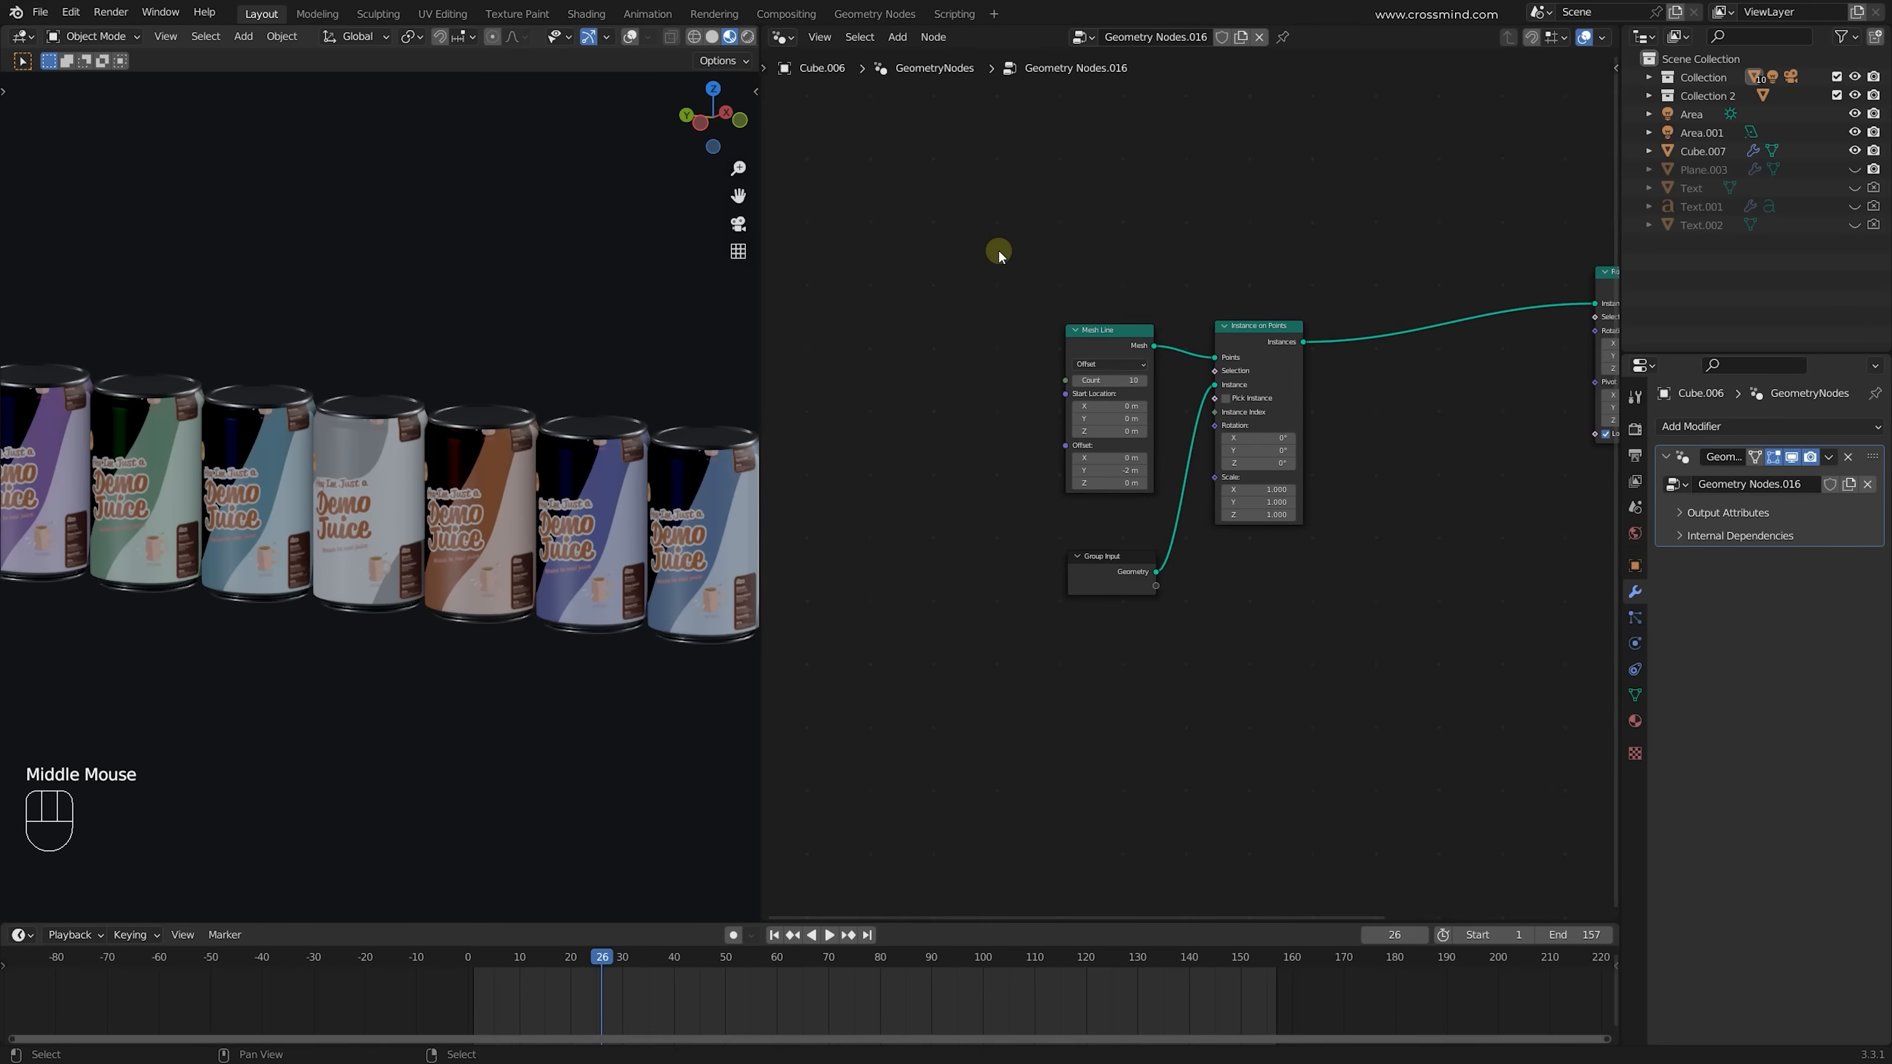
drag(992, 252, 1380, 751)
middle_drag(1232, 508, 1275, 576)
scroll(1280, 570, up, 1)
key(s)
key(g)
click(1362, 531)
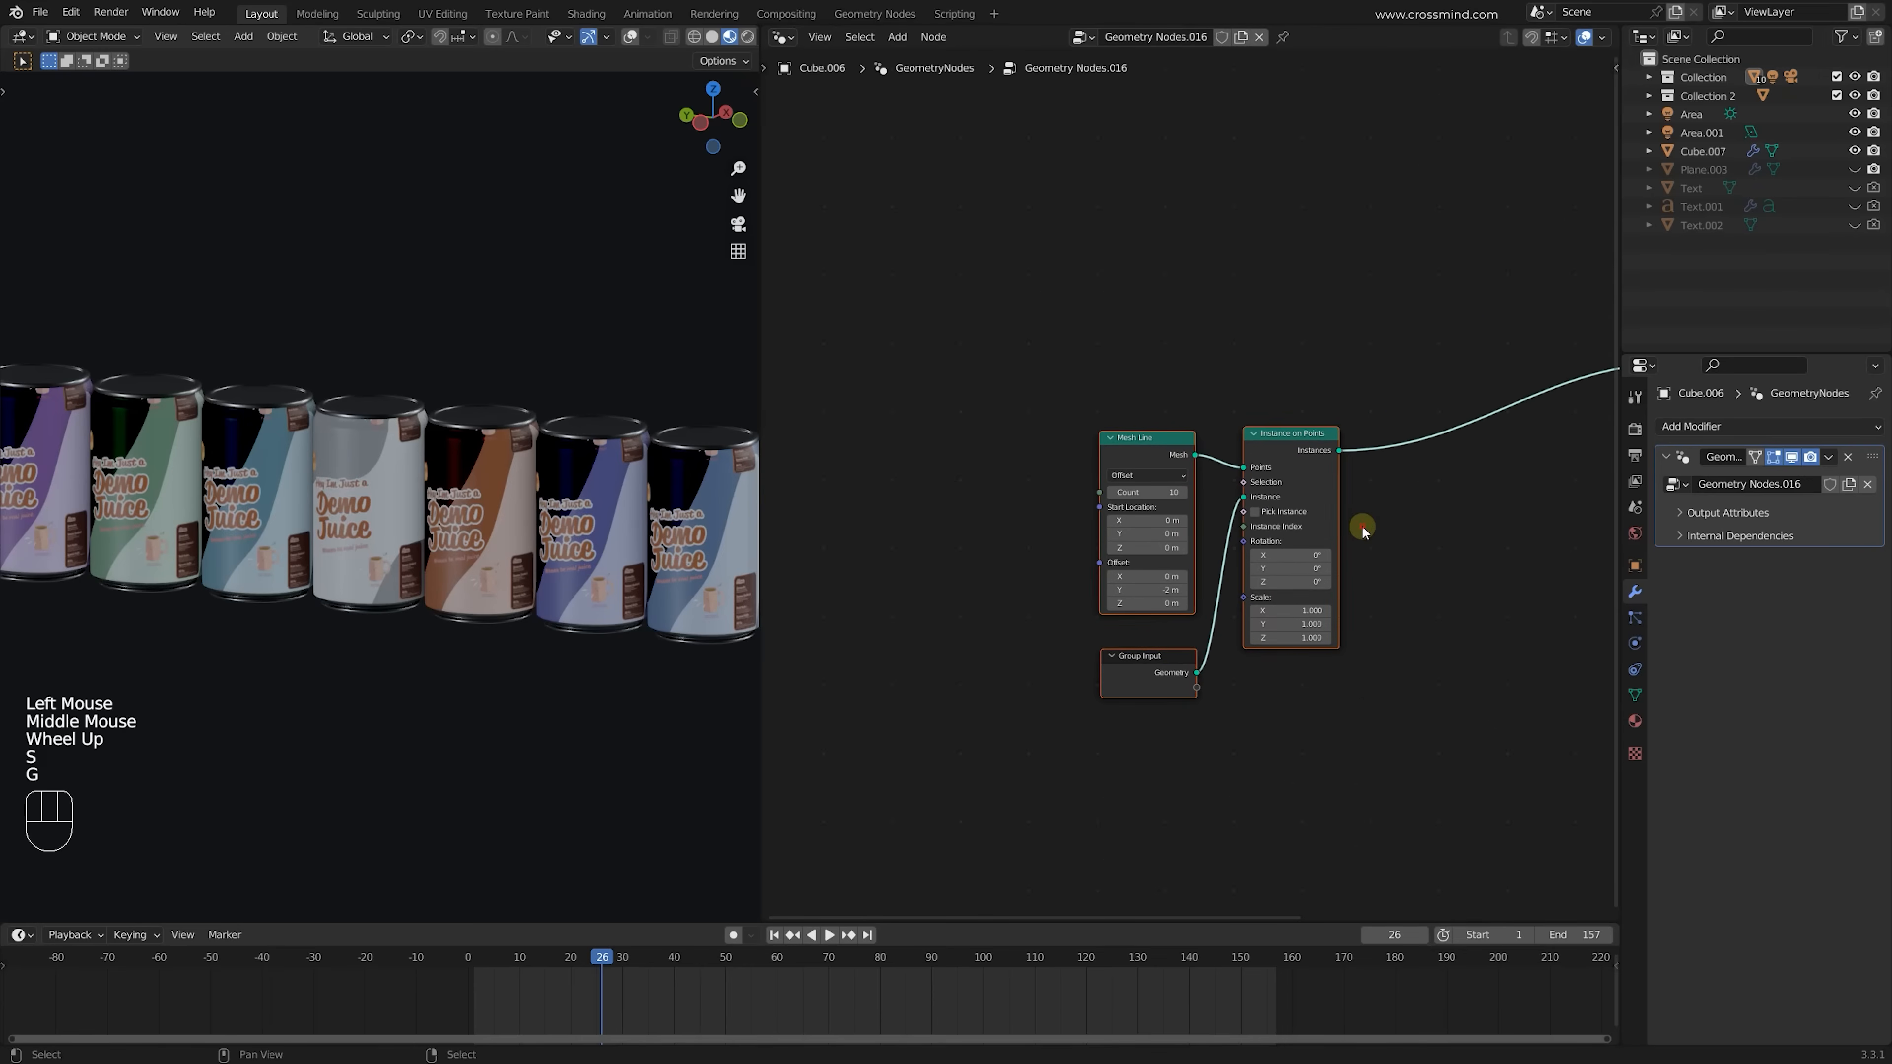
key(g)
click(1332, 521)
Add a Curve Circle node above the Mesh Line and connect its curve directly to the group output
key(shift+a)
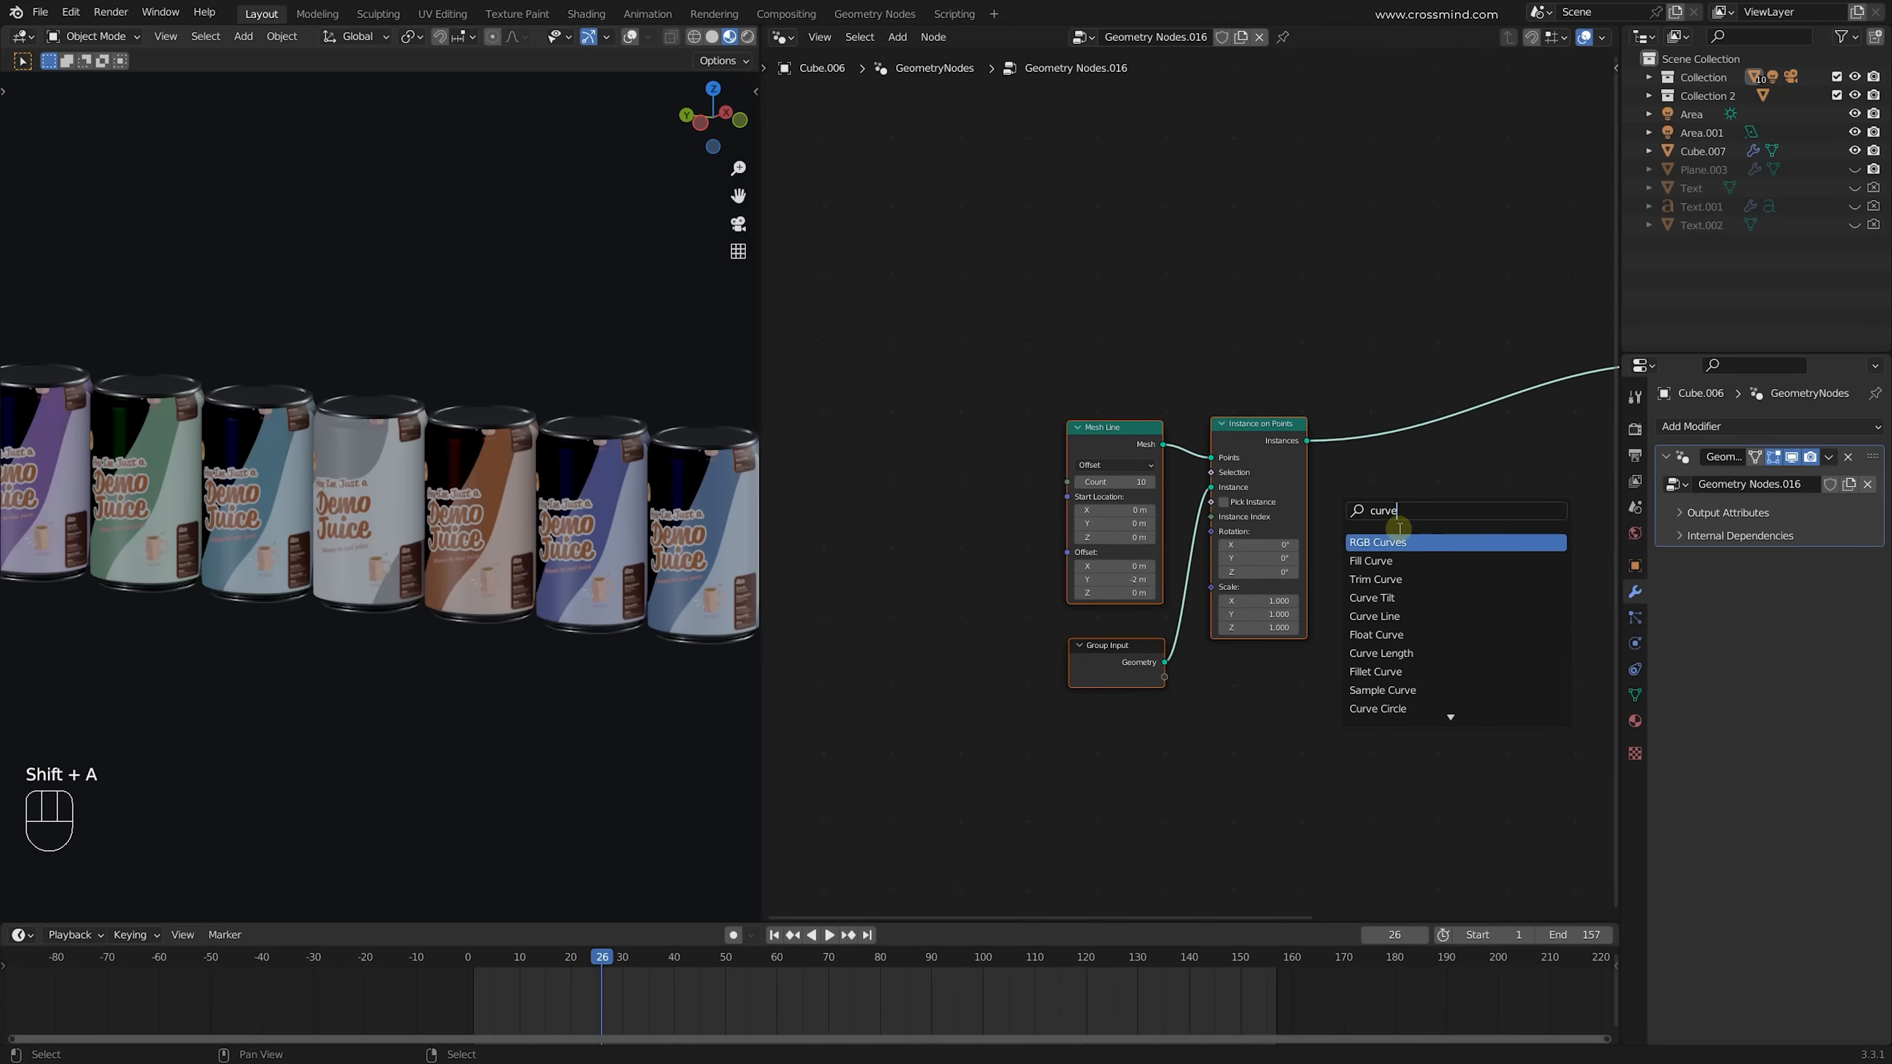
click(1407, 548)
key(shift+a)
click(1387, 528)
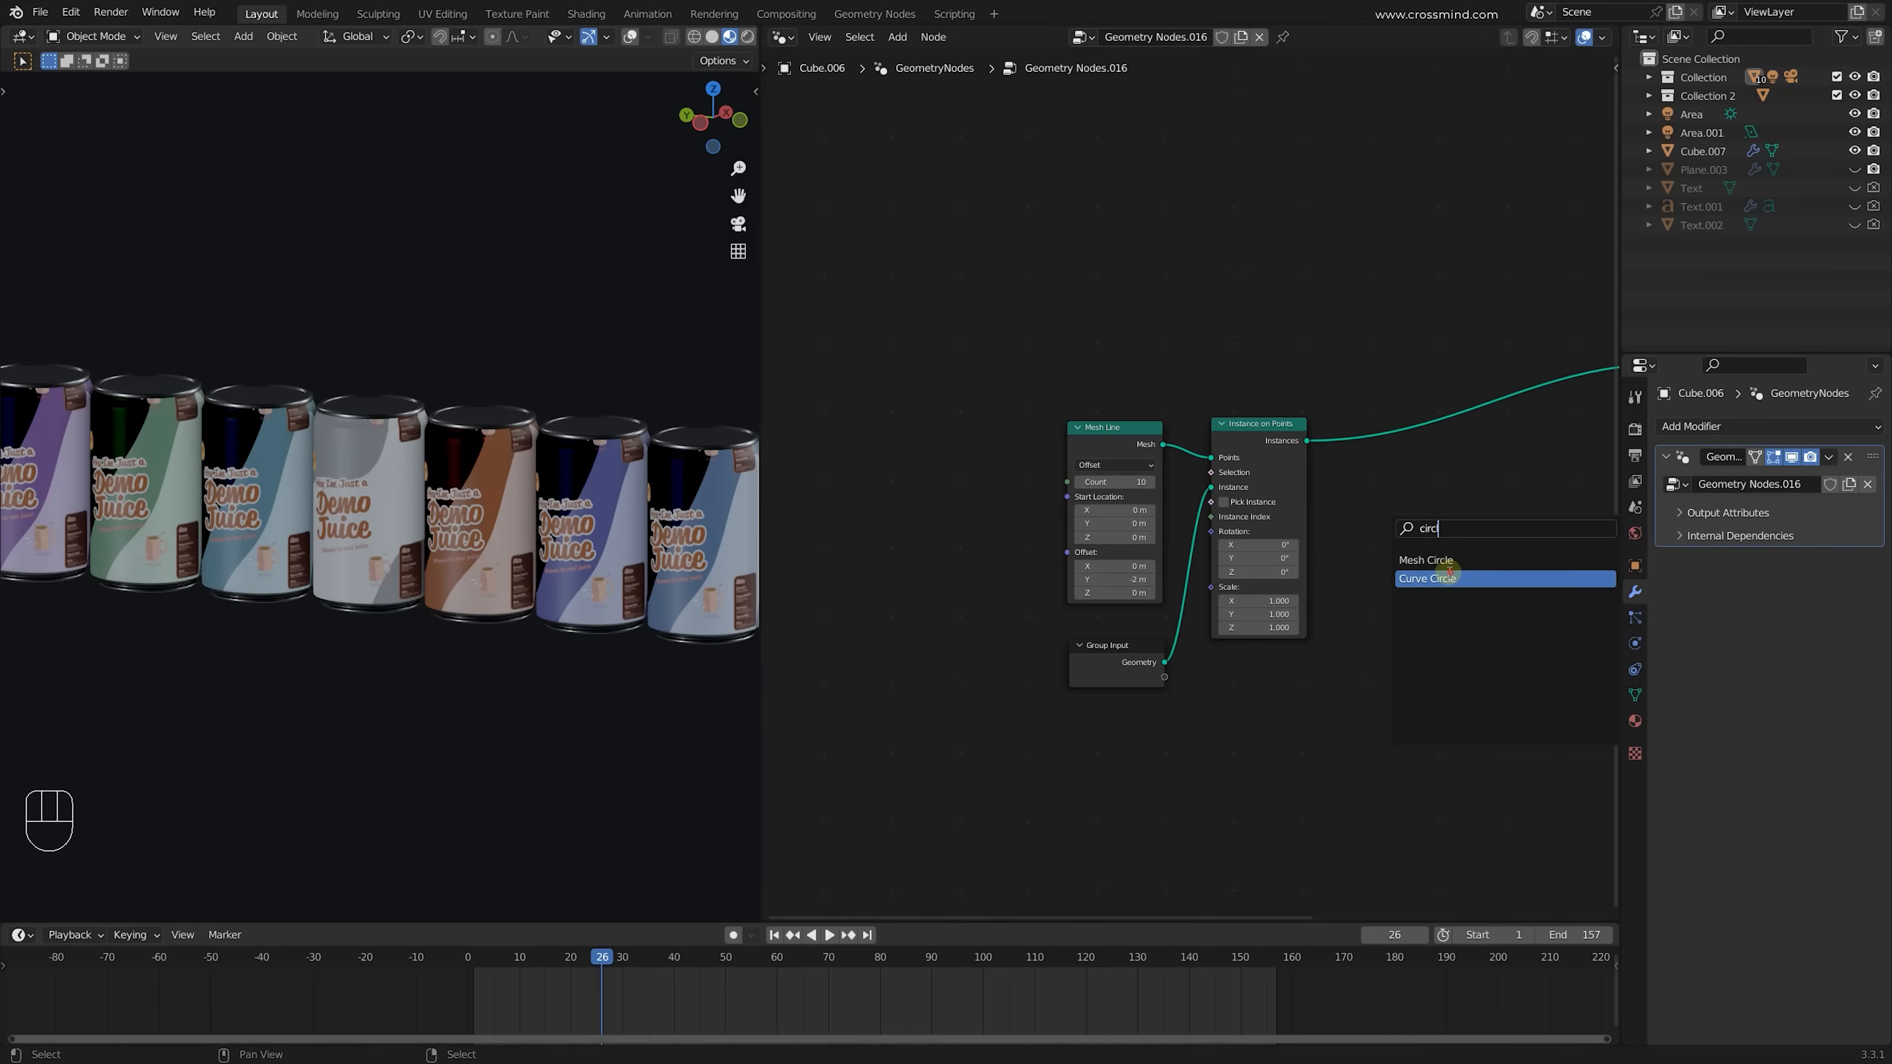
click(1444, 577)
click(921, 336)
alt+shift+click(934, 324)
Show the viewport overlays and frame the curve circle in the 3D view
click(630, 37)
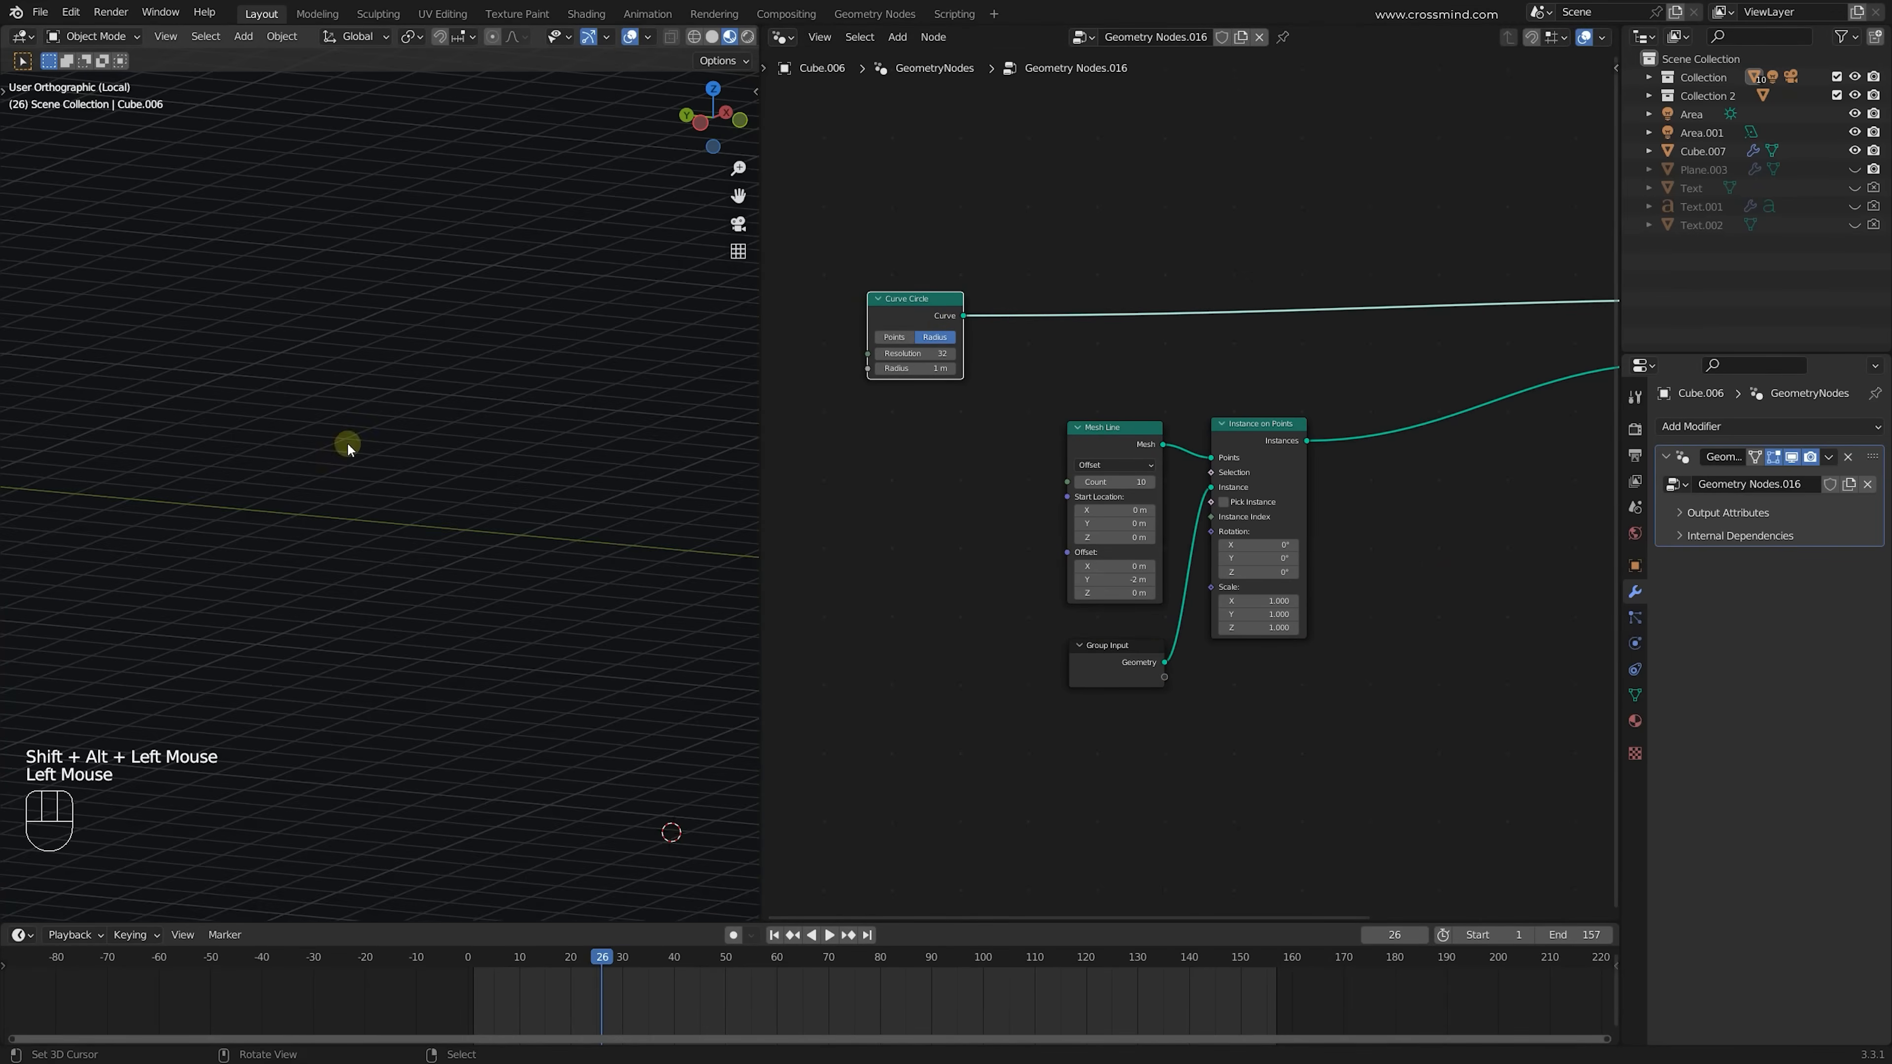
middle_drag(349, 443, 458, 507)
key(KP_Decimal)
scroll(971, 322, down, 1)
Insert a Curve to Mesh node after the Curve Circle node
middle_drag(970, 322, 1099, 355)
key(shift+a)
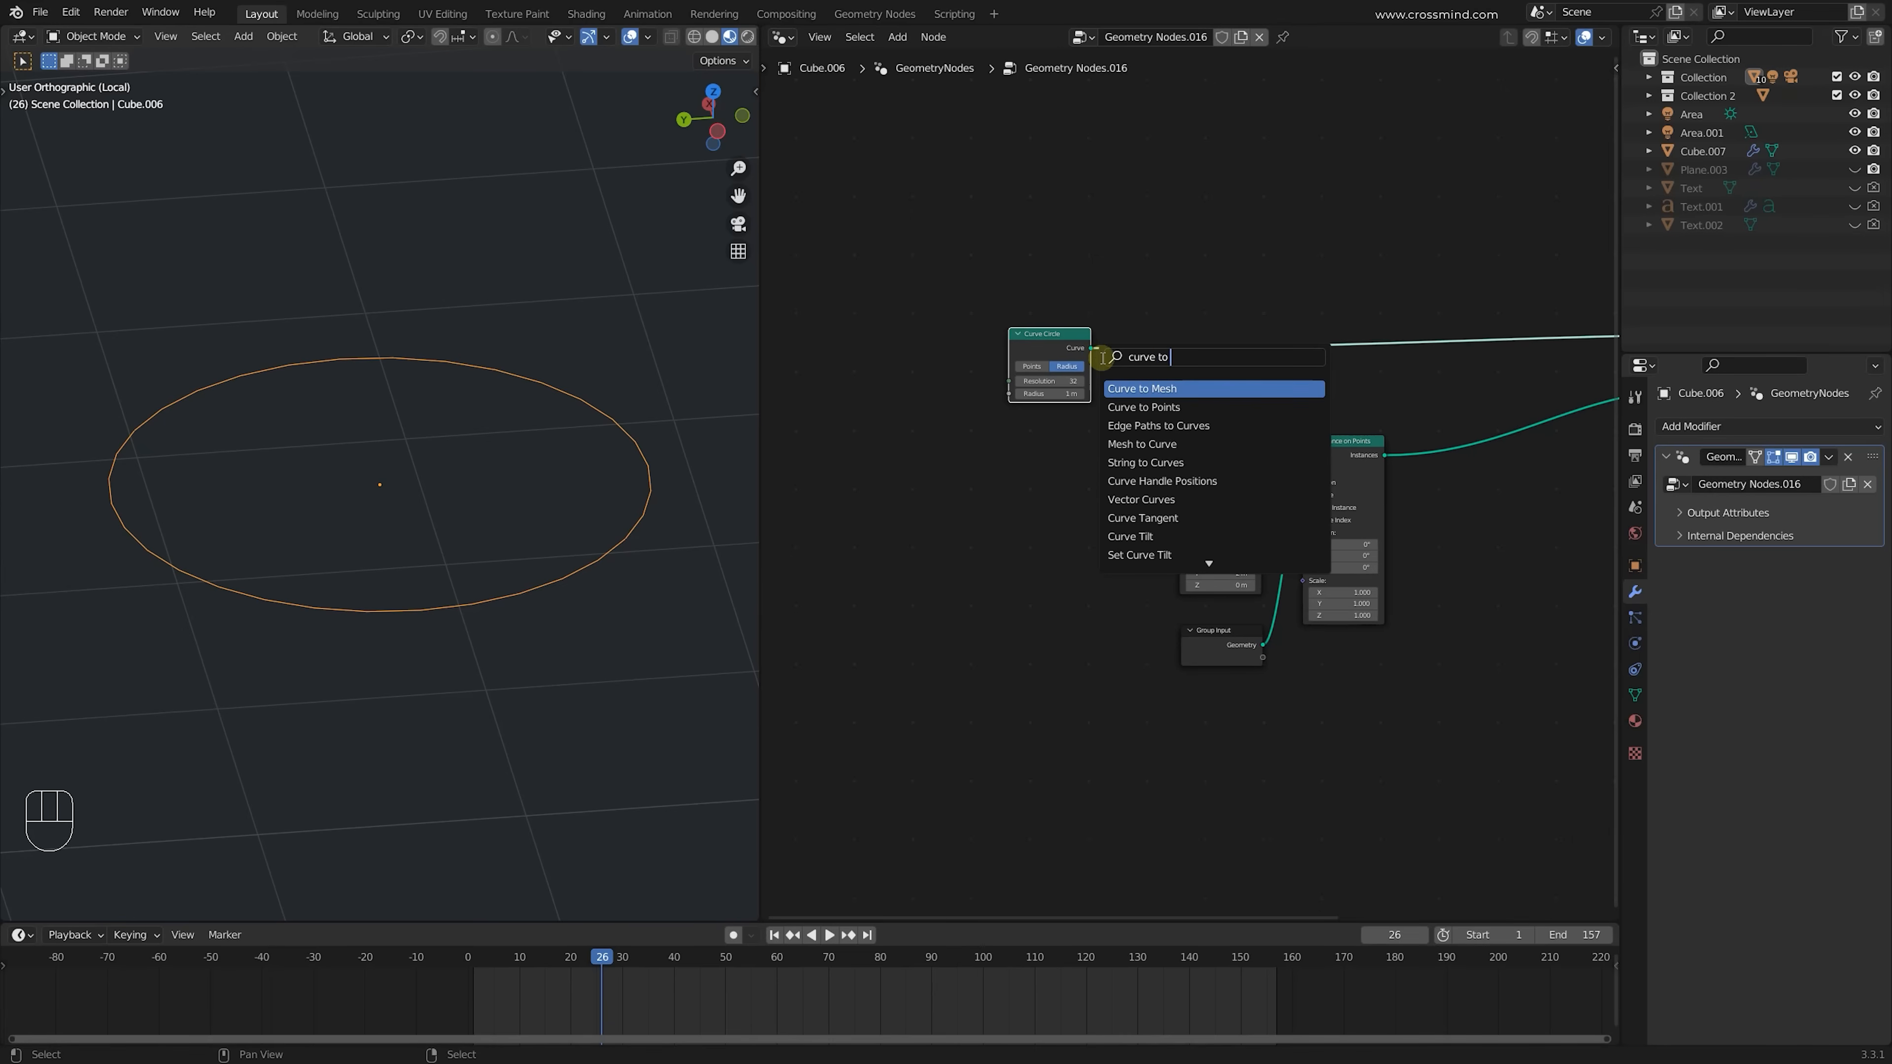
click(1142, 388)
click(1114, 388)
scroll(1084, 355, up, 2)
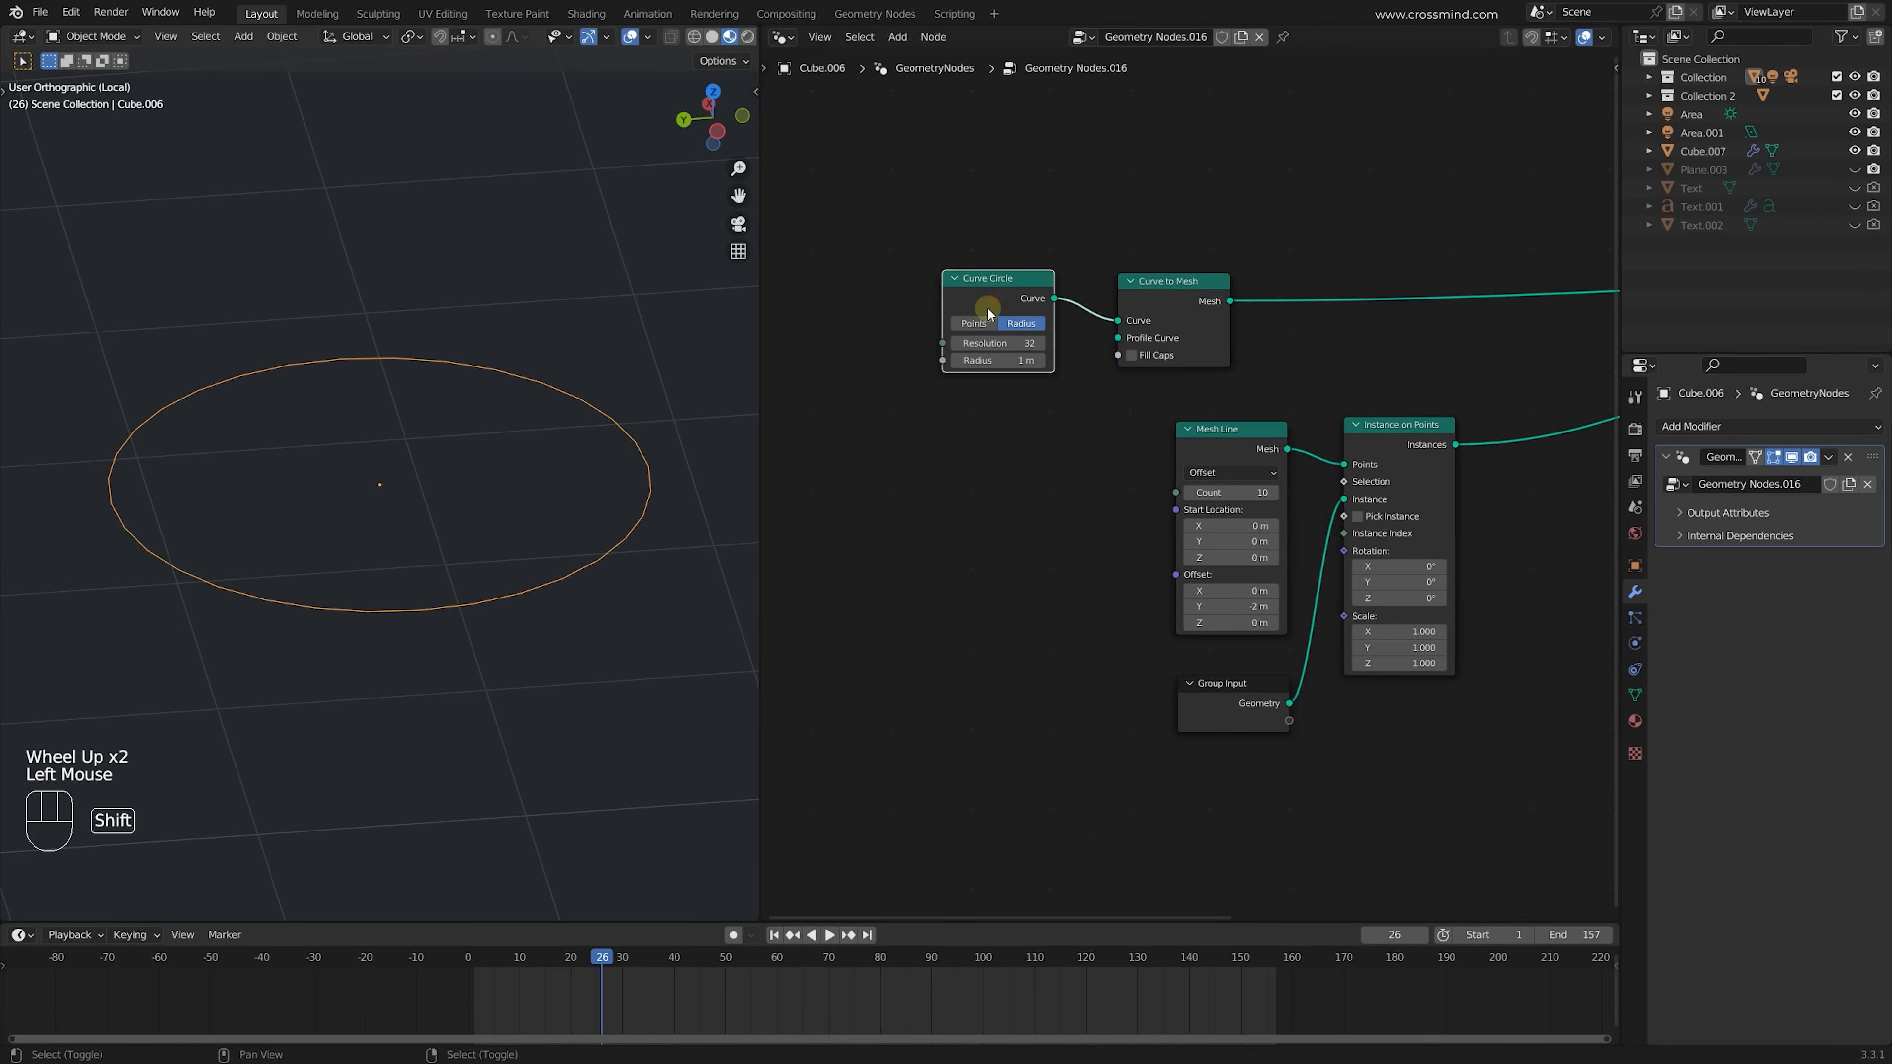
Duplicate the Curve Circle node and connect the copy to Curve to Mesh's Profile Curve
key(shift+d)
click(977, 460)
drag(1042, 445, 1118, 337)
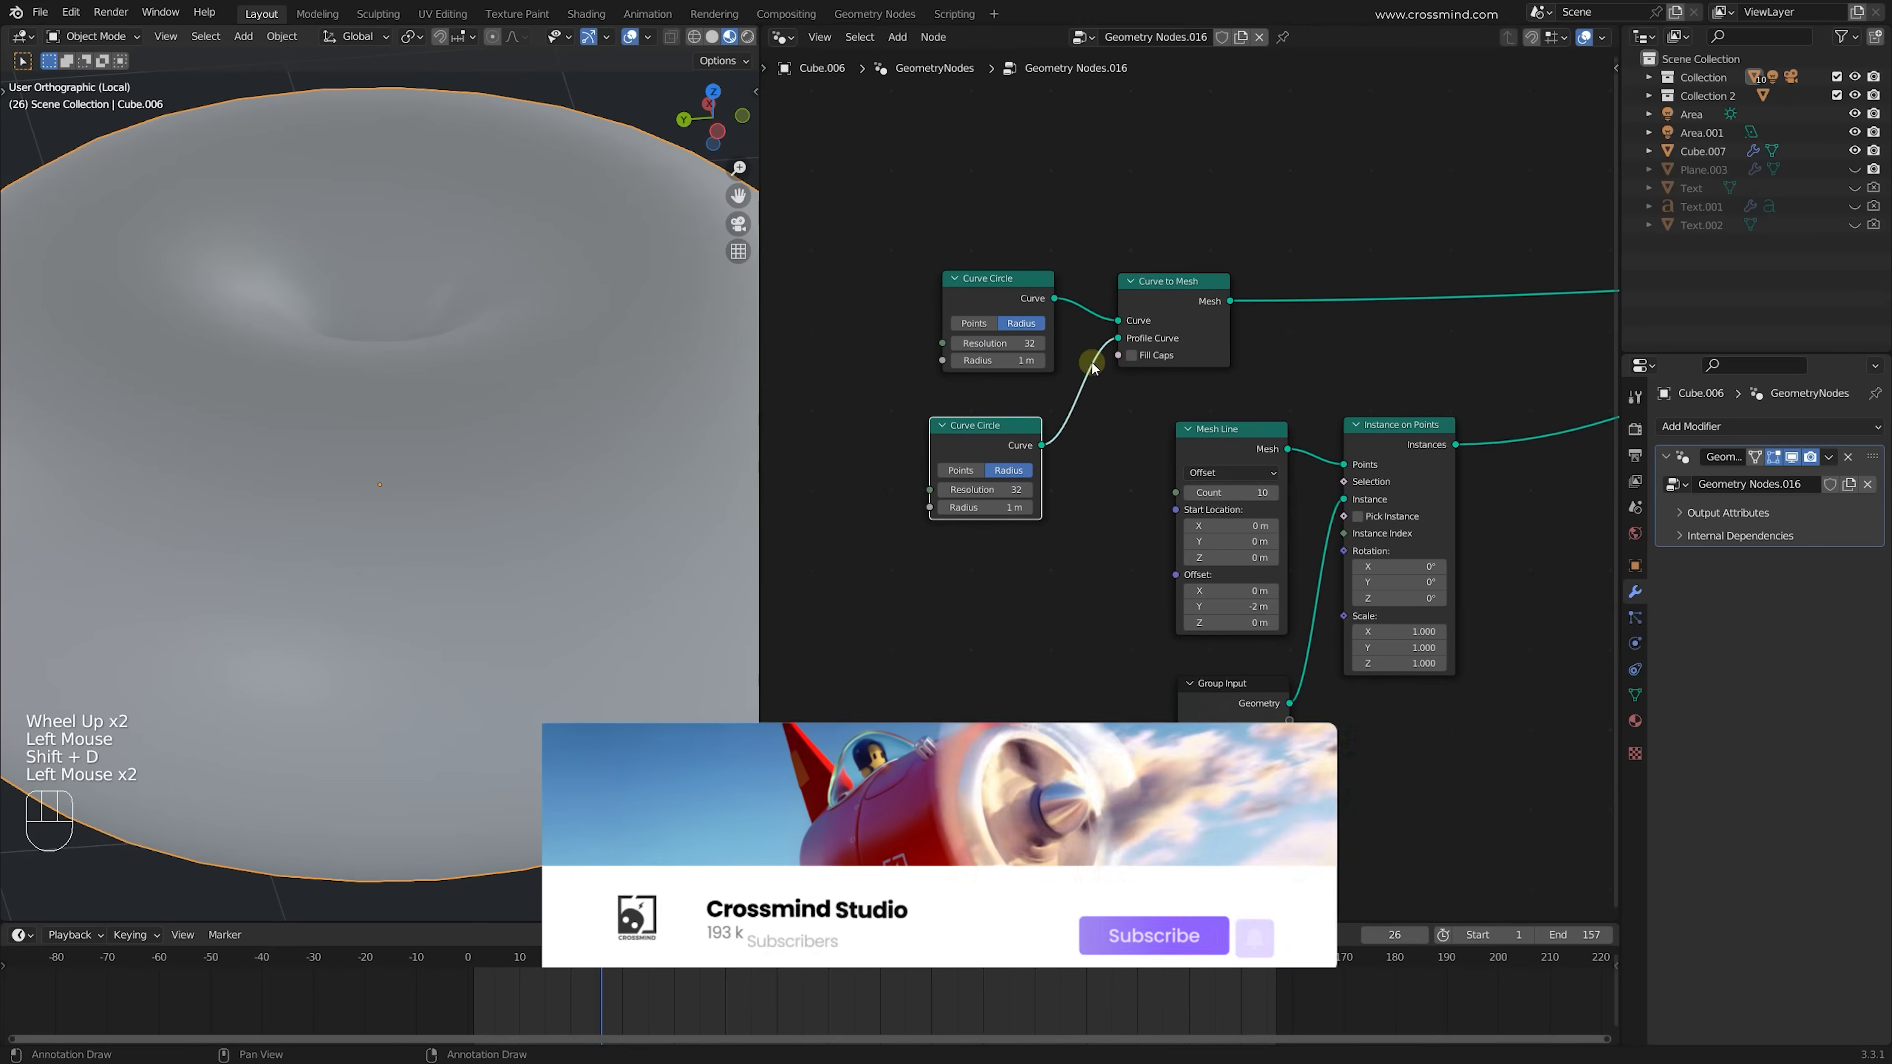
Set the profile circle's radius to 0.62 m and display the torus in wireframe shading
shift+drag(1015, 490, 1015, 490)
middle_drag(467, 417, 471, 466)
key(z)
shift+drag(1001, 508, 971, 508)
key(z)
mouse_move(554, 481)
middle_down()
mouse_move(579, 485)
mouse_move(570, 460)
middle_up()
key(z)
Insert a Transform node between the profile circle and Curve to Mesh, and move the Mesh Line node aside
key(shift+a)
click(1070, 441)
text(tra)
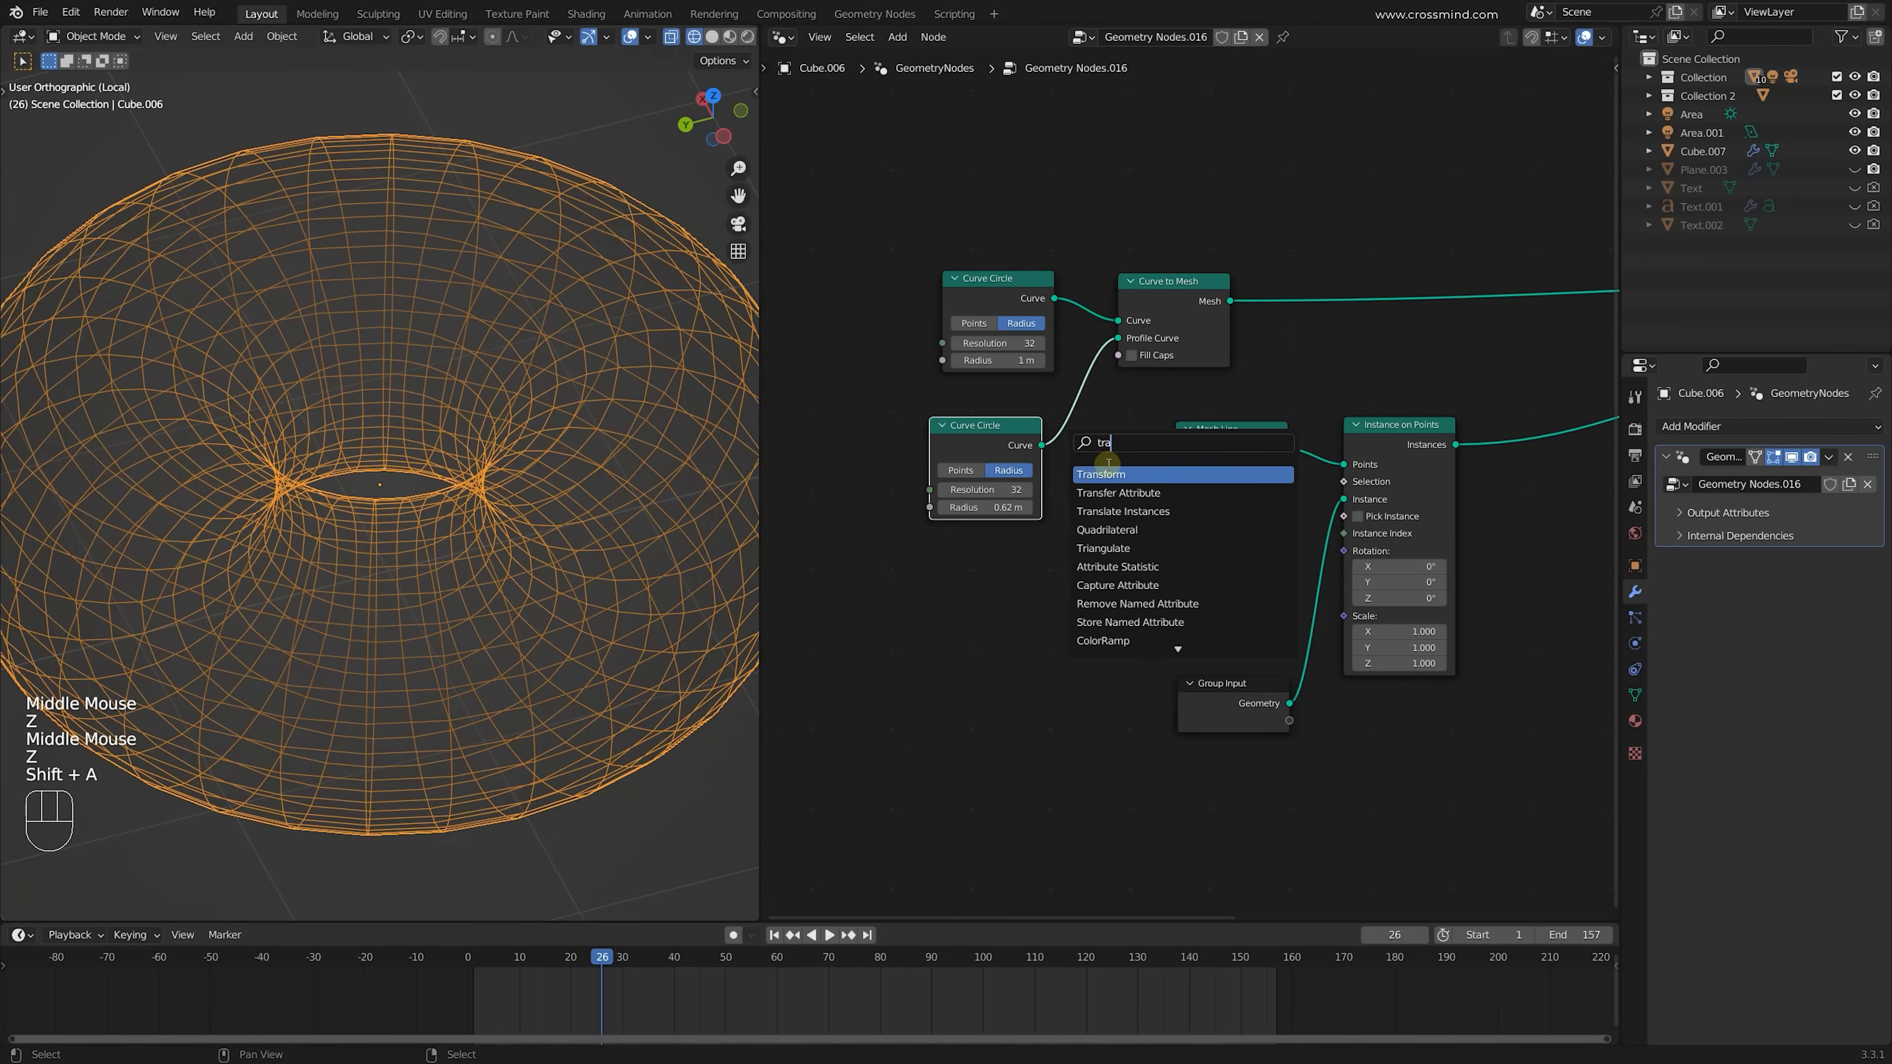
key(Return)
click(1105, 440)
drag(1262, 438, 1329, 463)
Set the Transform node's Z rotation to 55.6° and switch the viewport to solid shading
shift+drag(1166, 539, 1174, 538)
drag(1167, 538, 1189, 570)
key(z)
middle_drag(574, 449, 584, 474)
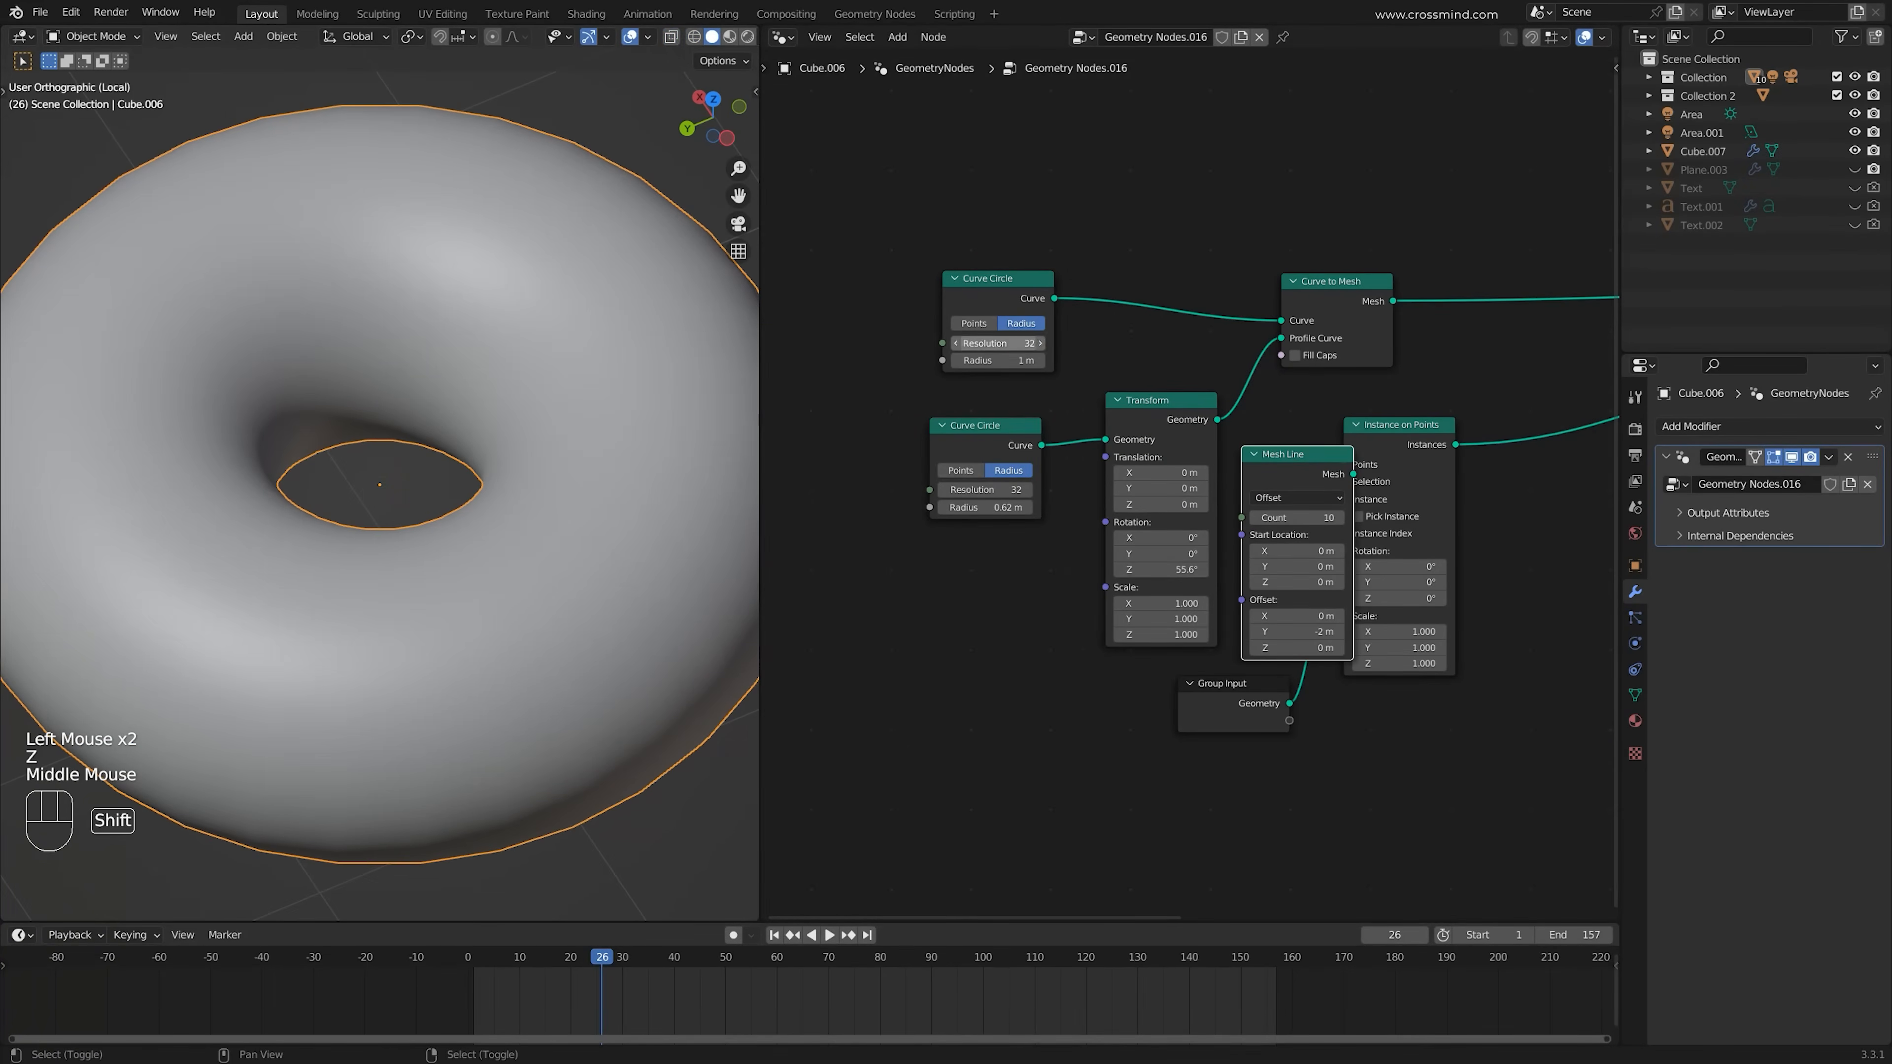
Set the main circle's resolution to 9 and the profile circle's resolution to 5, and test the profile's Z rotation
shift+drag(998, 343, 982, 343)
shift+drag(985, 490, 961, 489)
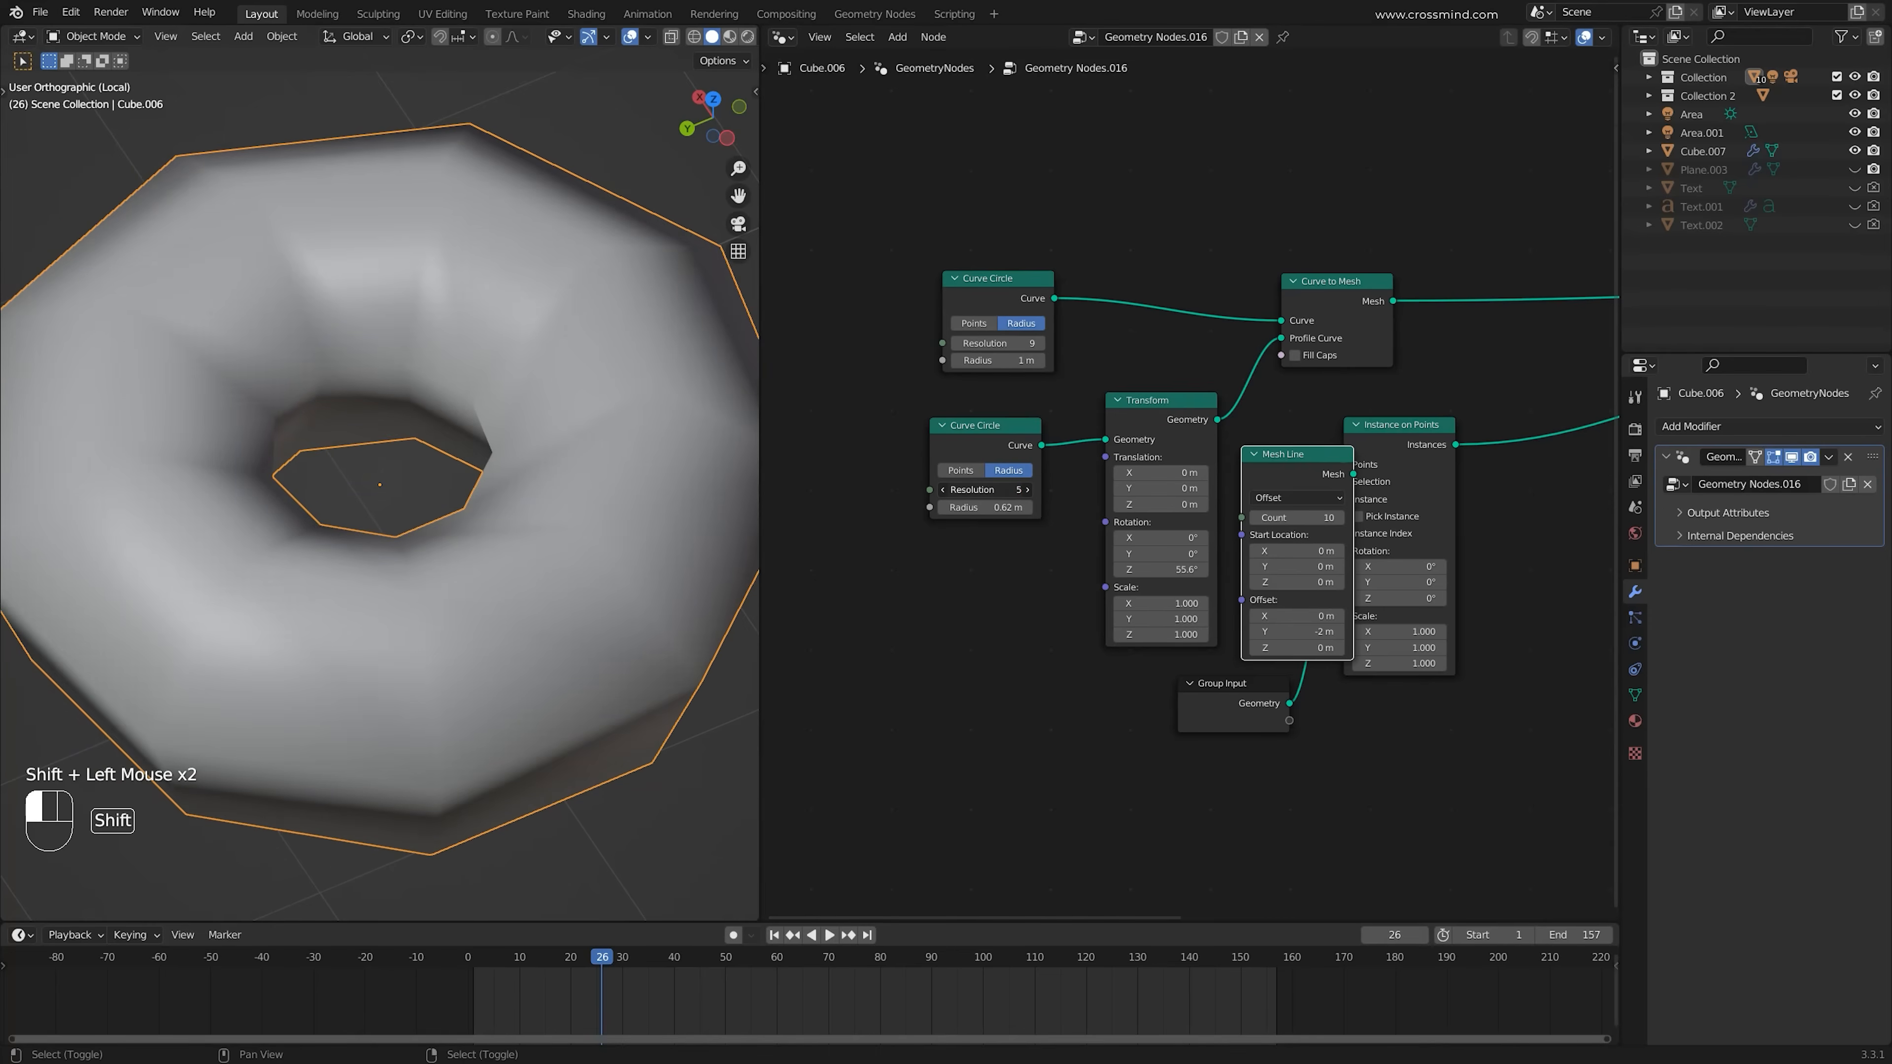
mouse_move(1162, 570)
mouse_down()
mouse_move(1236, 569)
mouse_move(1192, 570)
mouse_up()
Add a Combine XYZ node below the profile circle and connect it to the Transform node's Rotation
key(shift+a)
text(com)
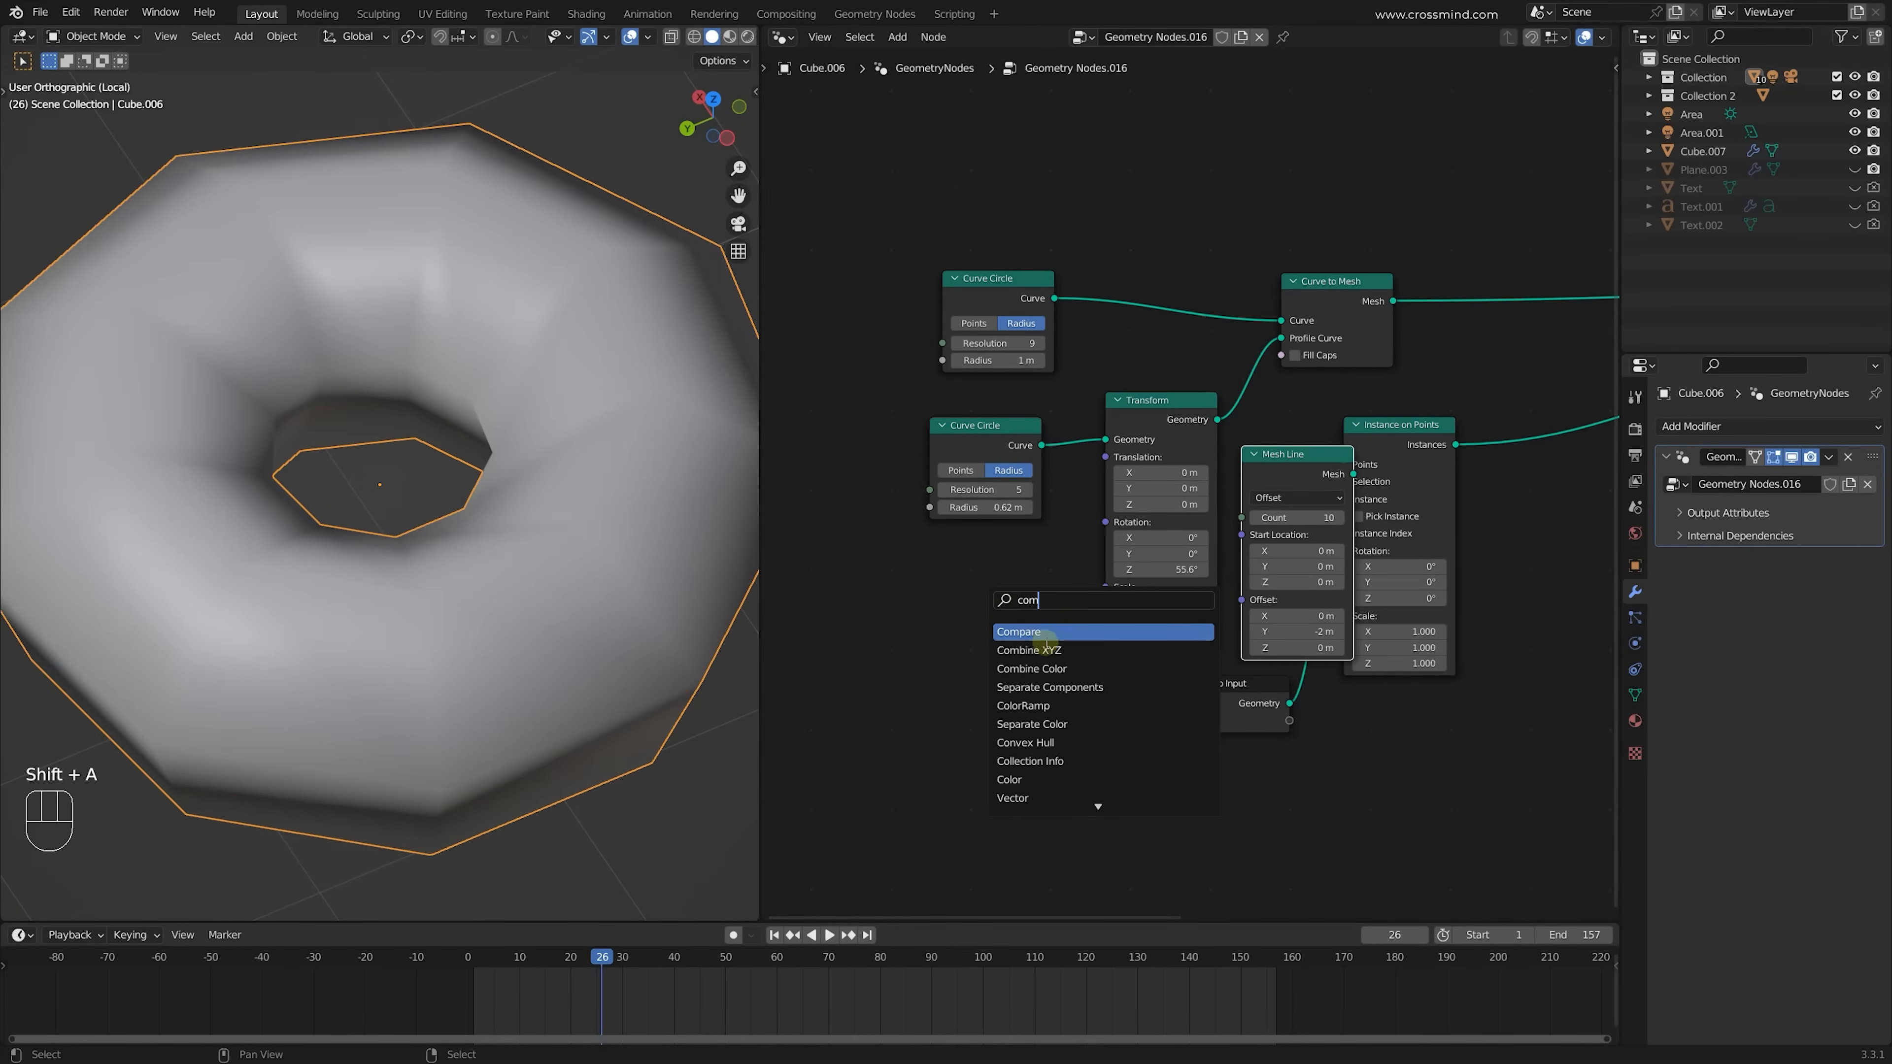
click(1047, 650)
click(996, 621)
Add a Scene Time node and connect its Frame output to the Z input of Combine XYZ
key(shift+a)
text(sce)
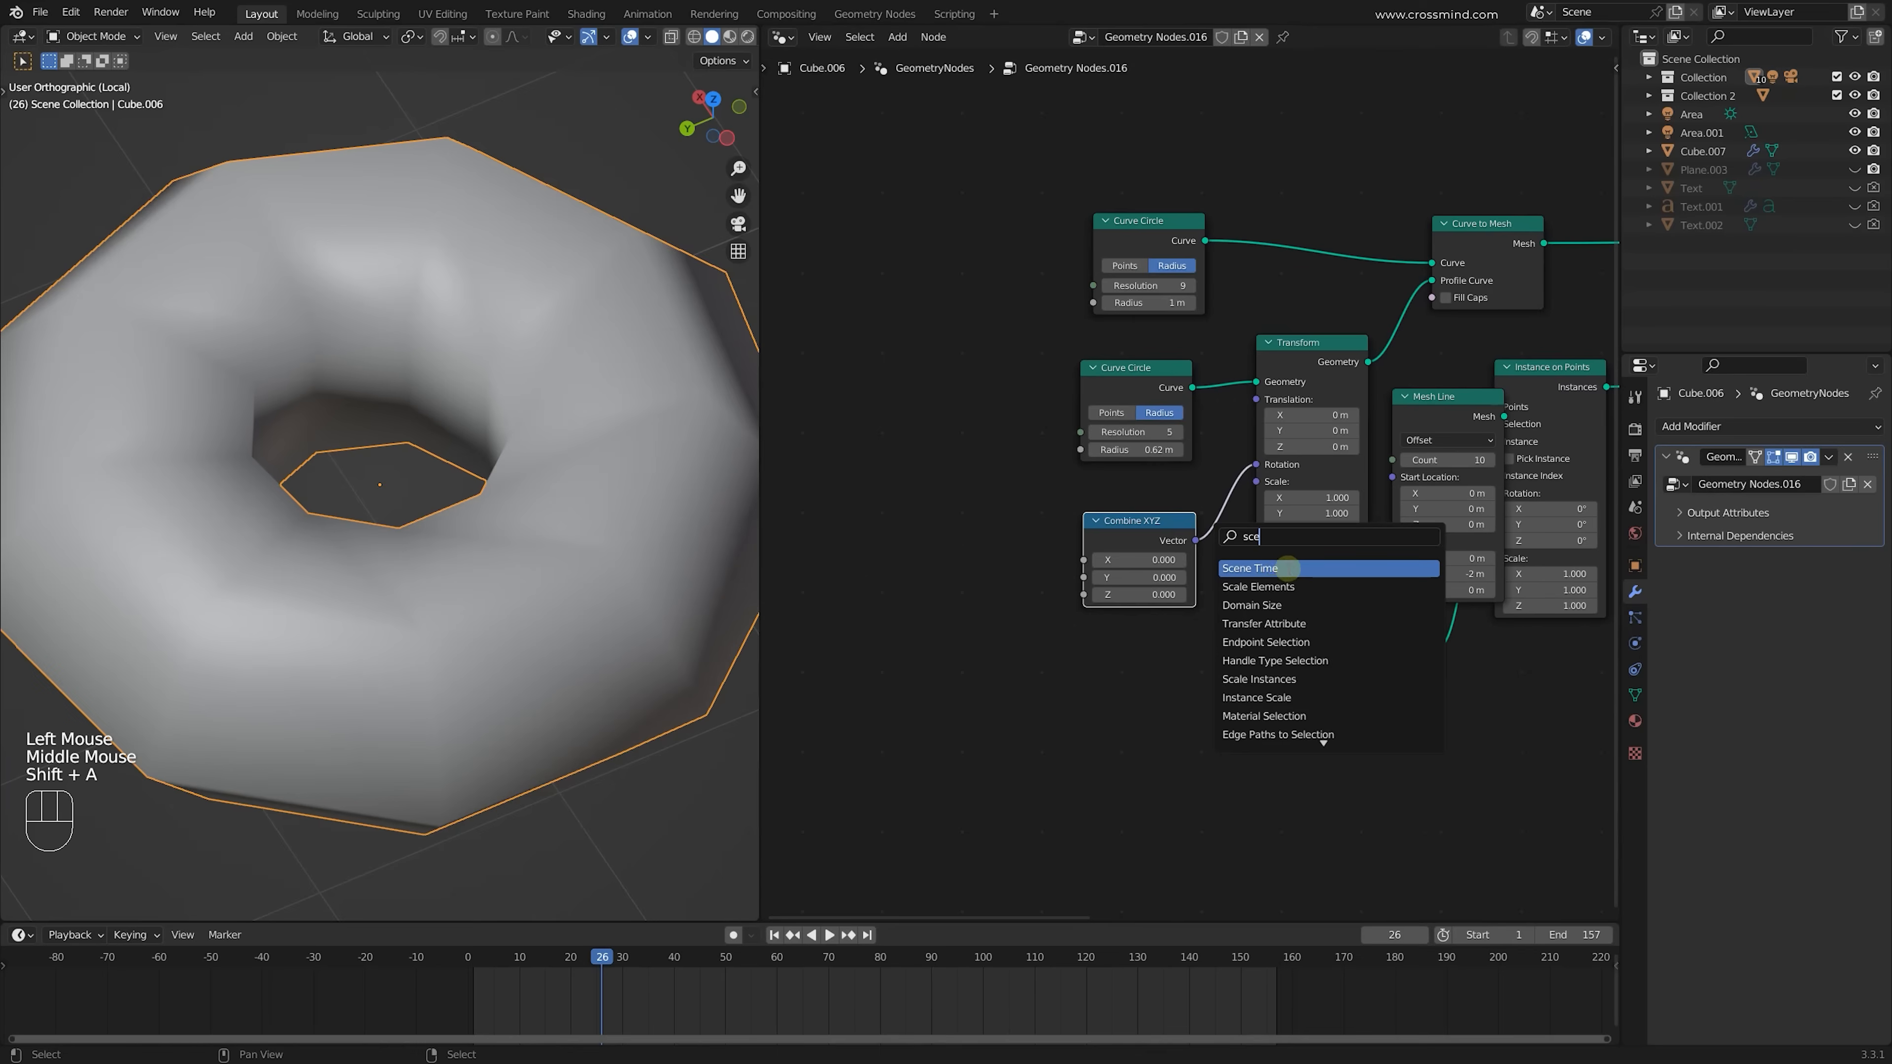
click(1272, 570)
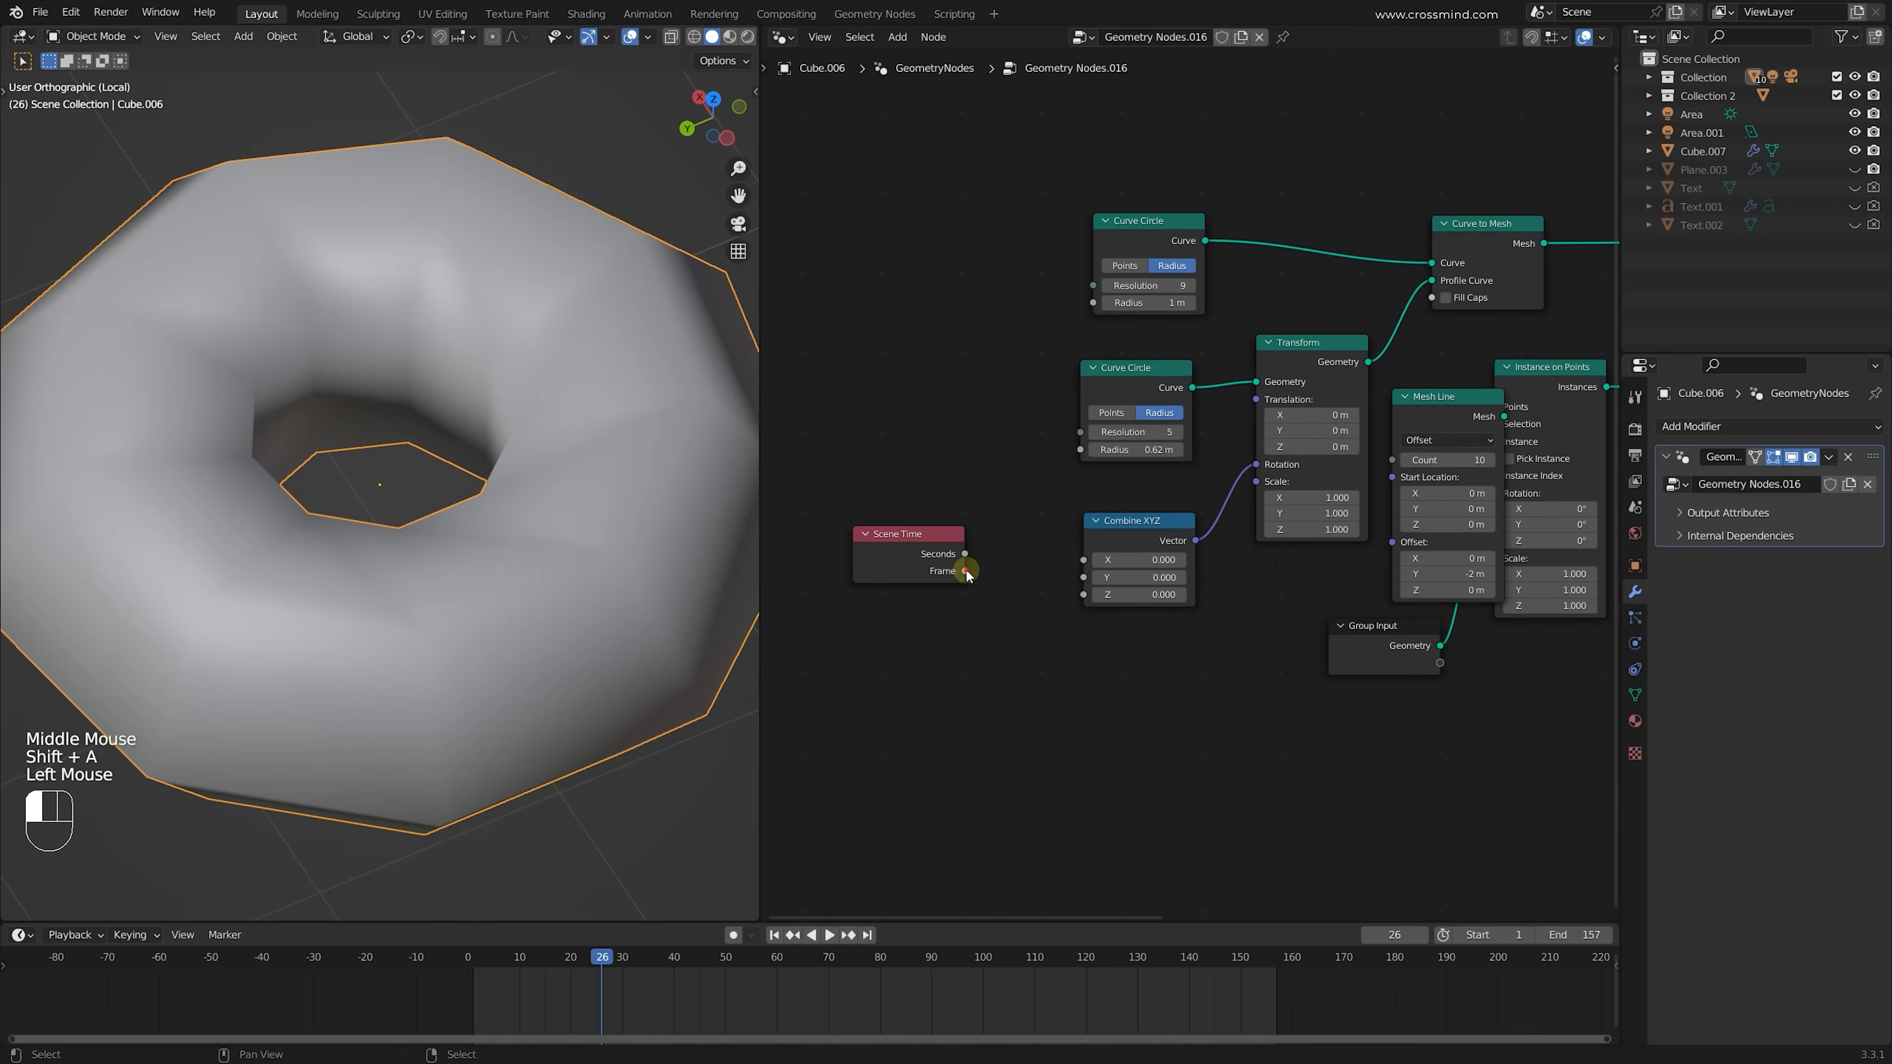
drag(1089, 600, 1084, 589)
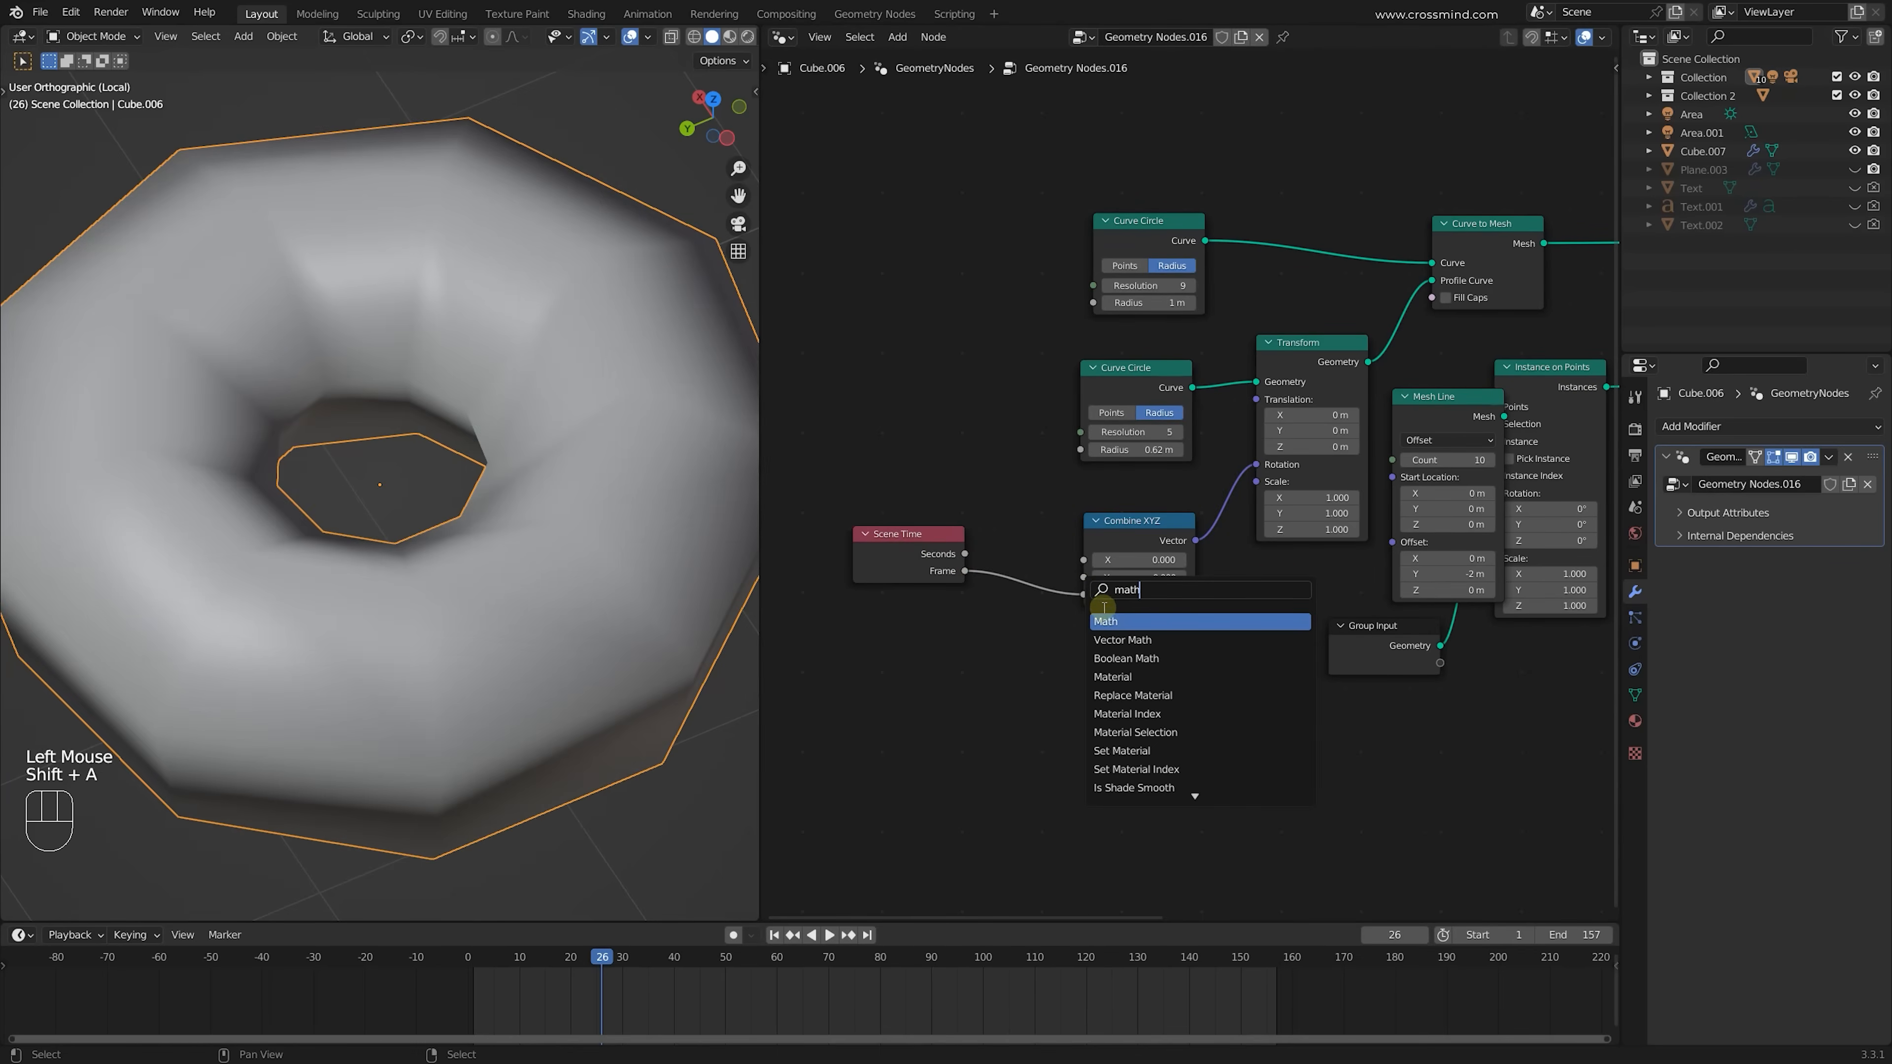
Insert a Math node set to Multiply by 0.100 between Scene Time and Combine XYZ, and play the animation
click(1106, 621)
click(1072, 586)
click(1070, 664)
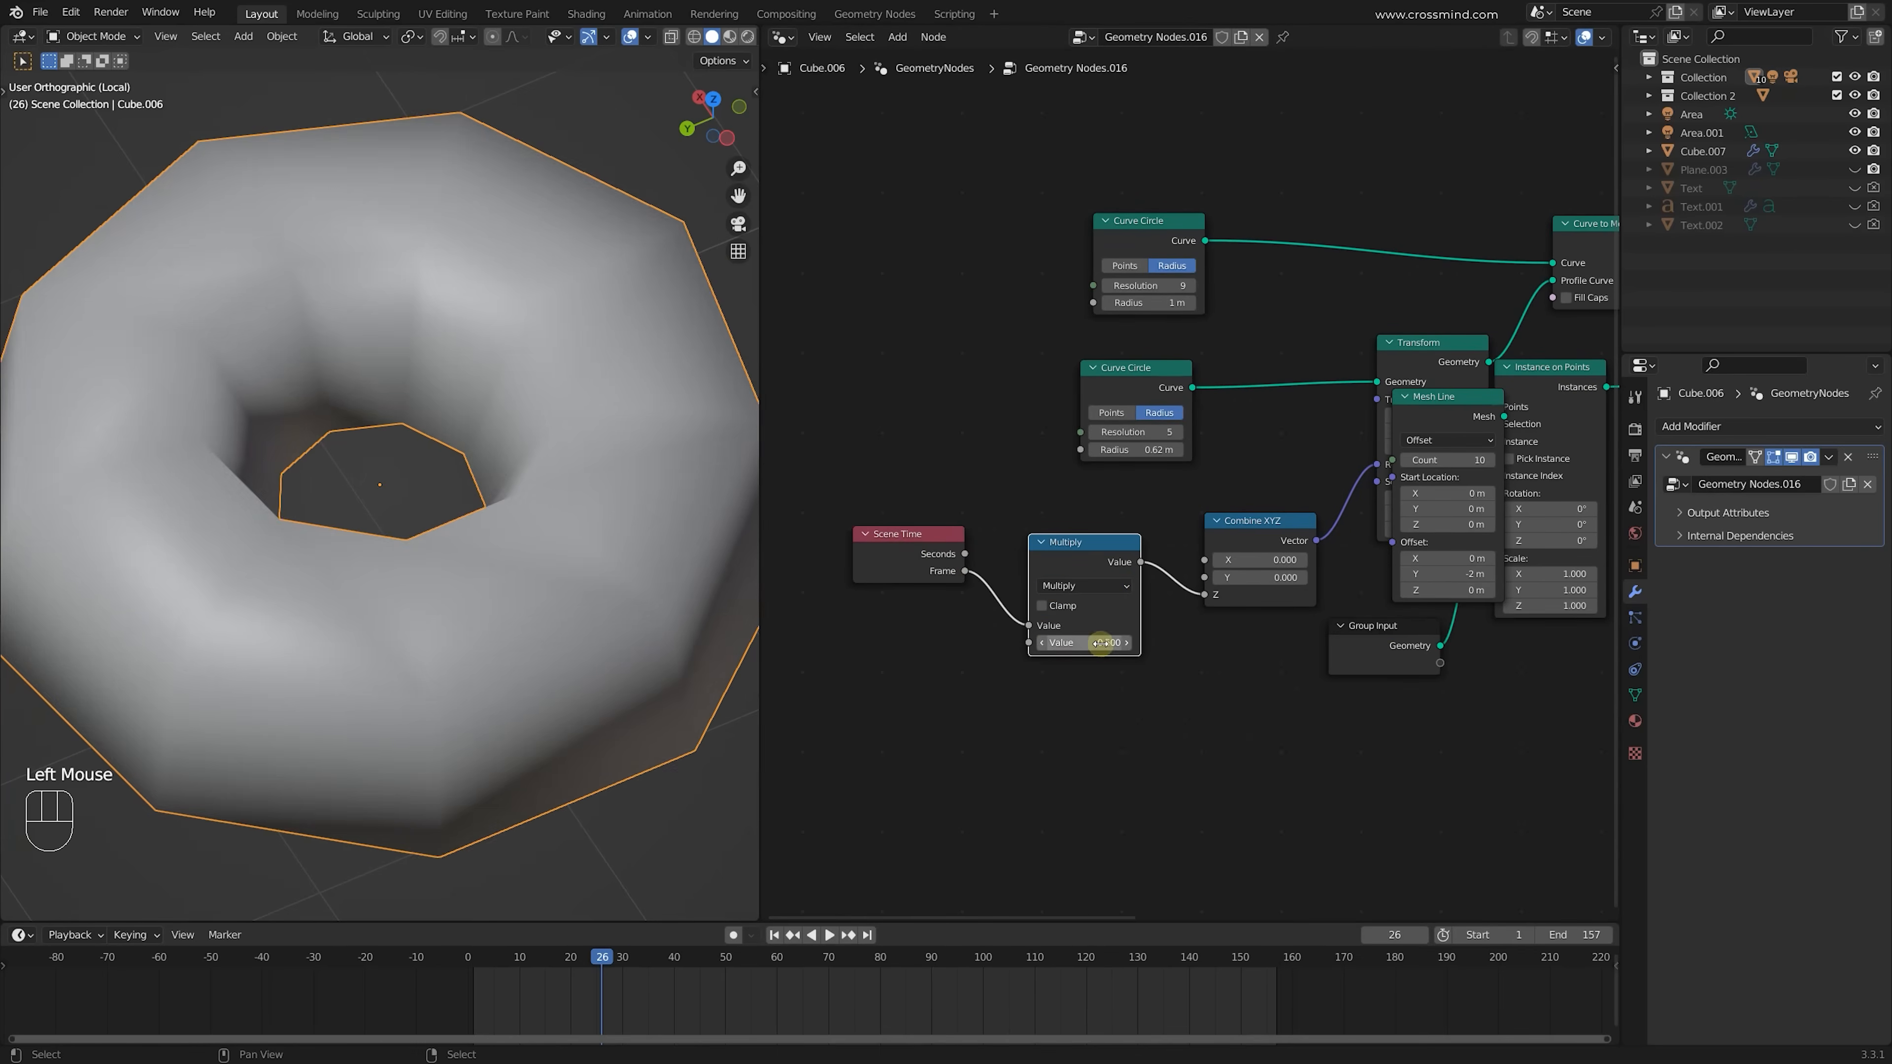
key(shift+space)
scroll(633, 447, down, 2)
middle_drag(495, 545, 530, 514)
Insert a Transform node after Curve to Mesh and set its Y rotation to 90°
key(shift+a)
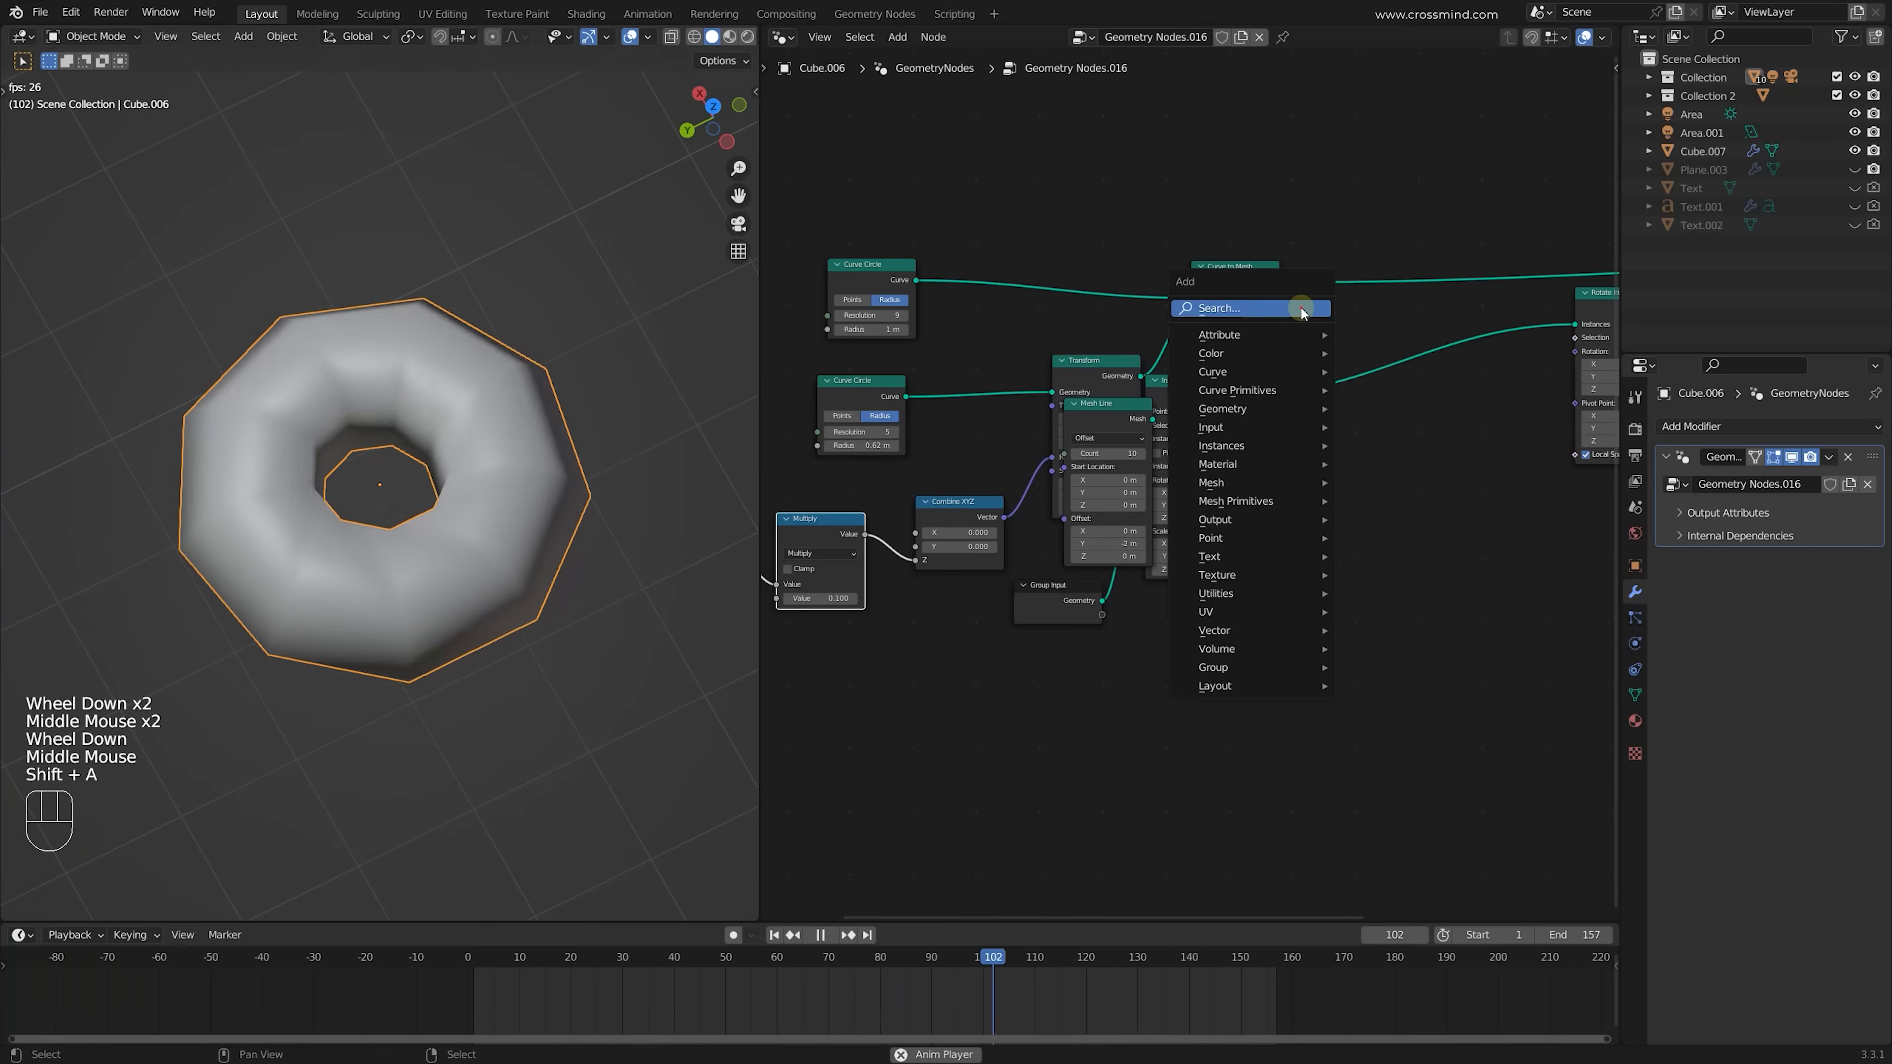
click(1301, 308)
text(tra)
click(1351, 339)
click(1332, 254)
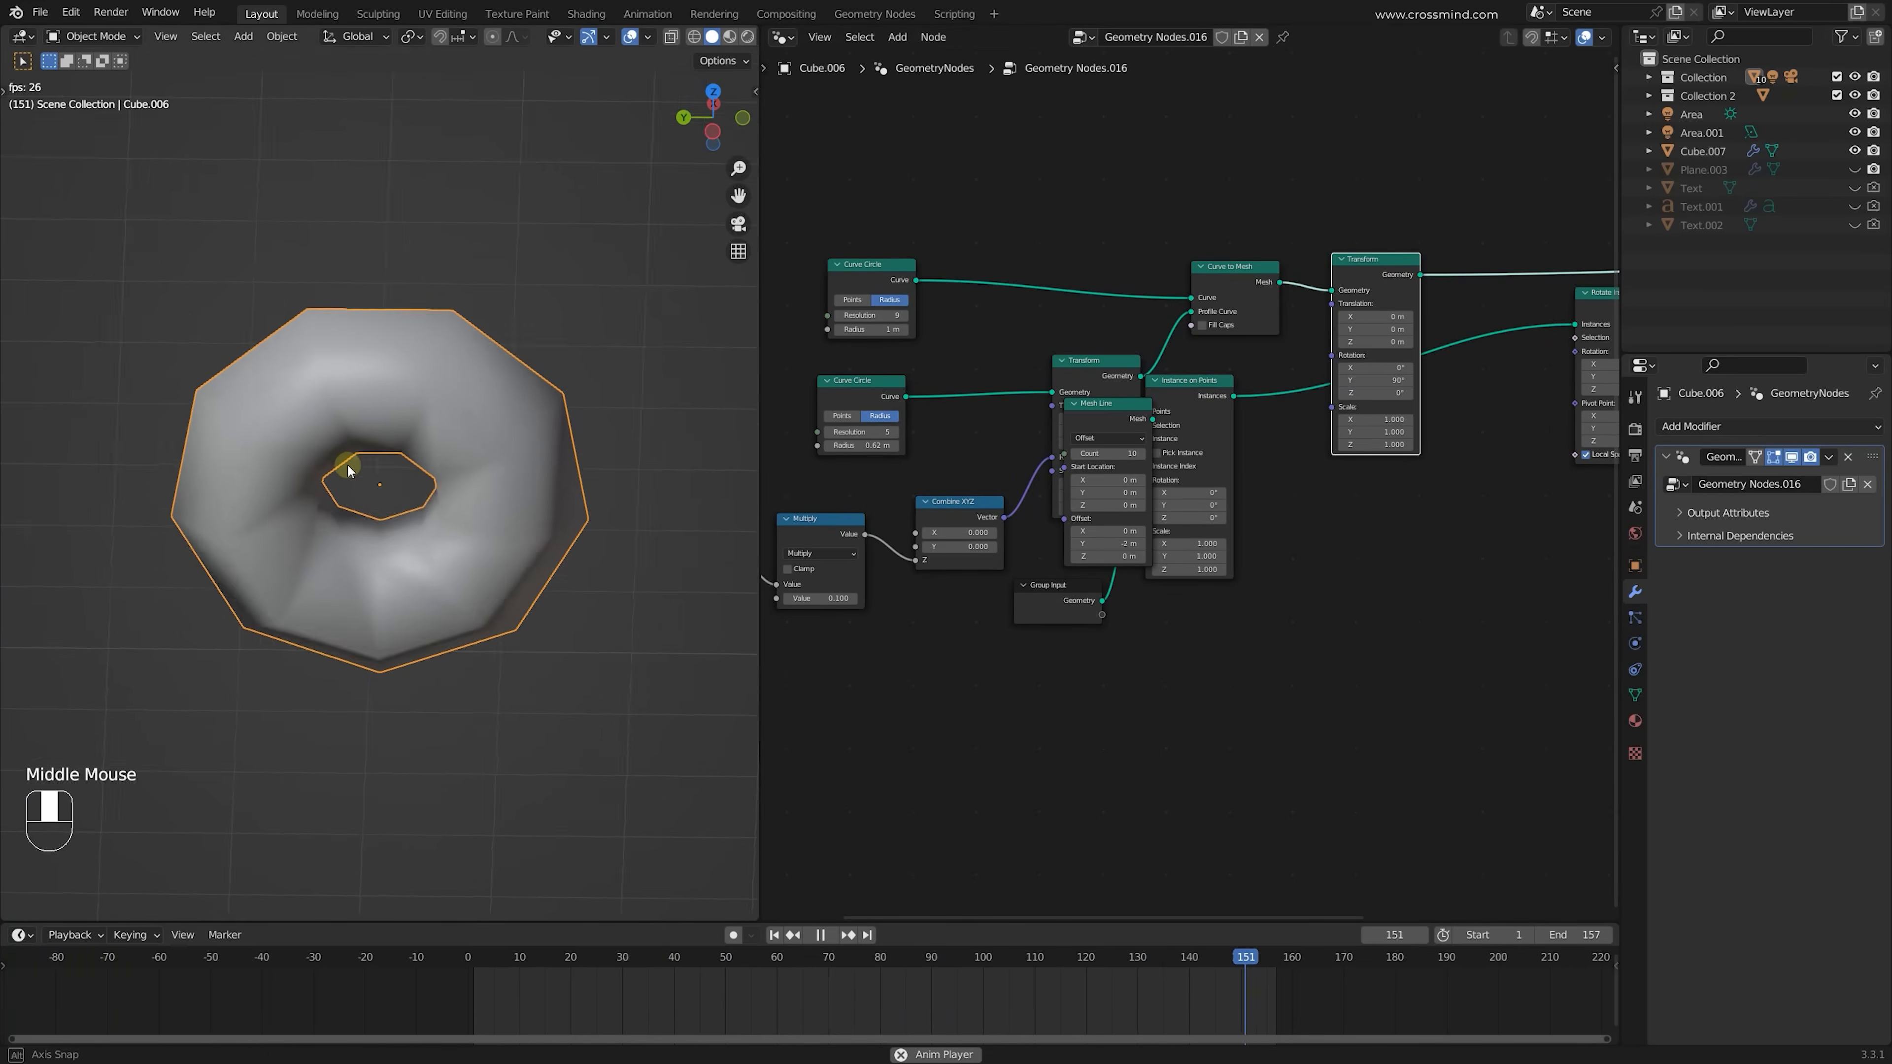
Move the Instance on Points and Mesh Line nodes into free space below the torus nodes
scroll(1290, 572, down, 1)
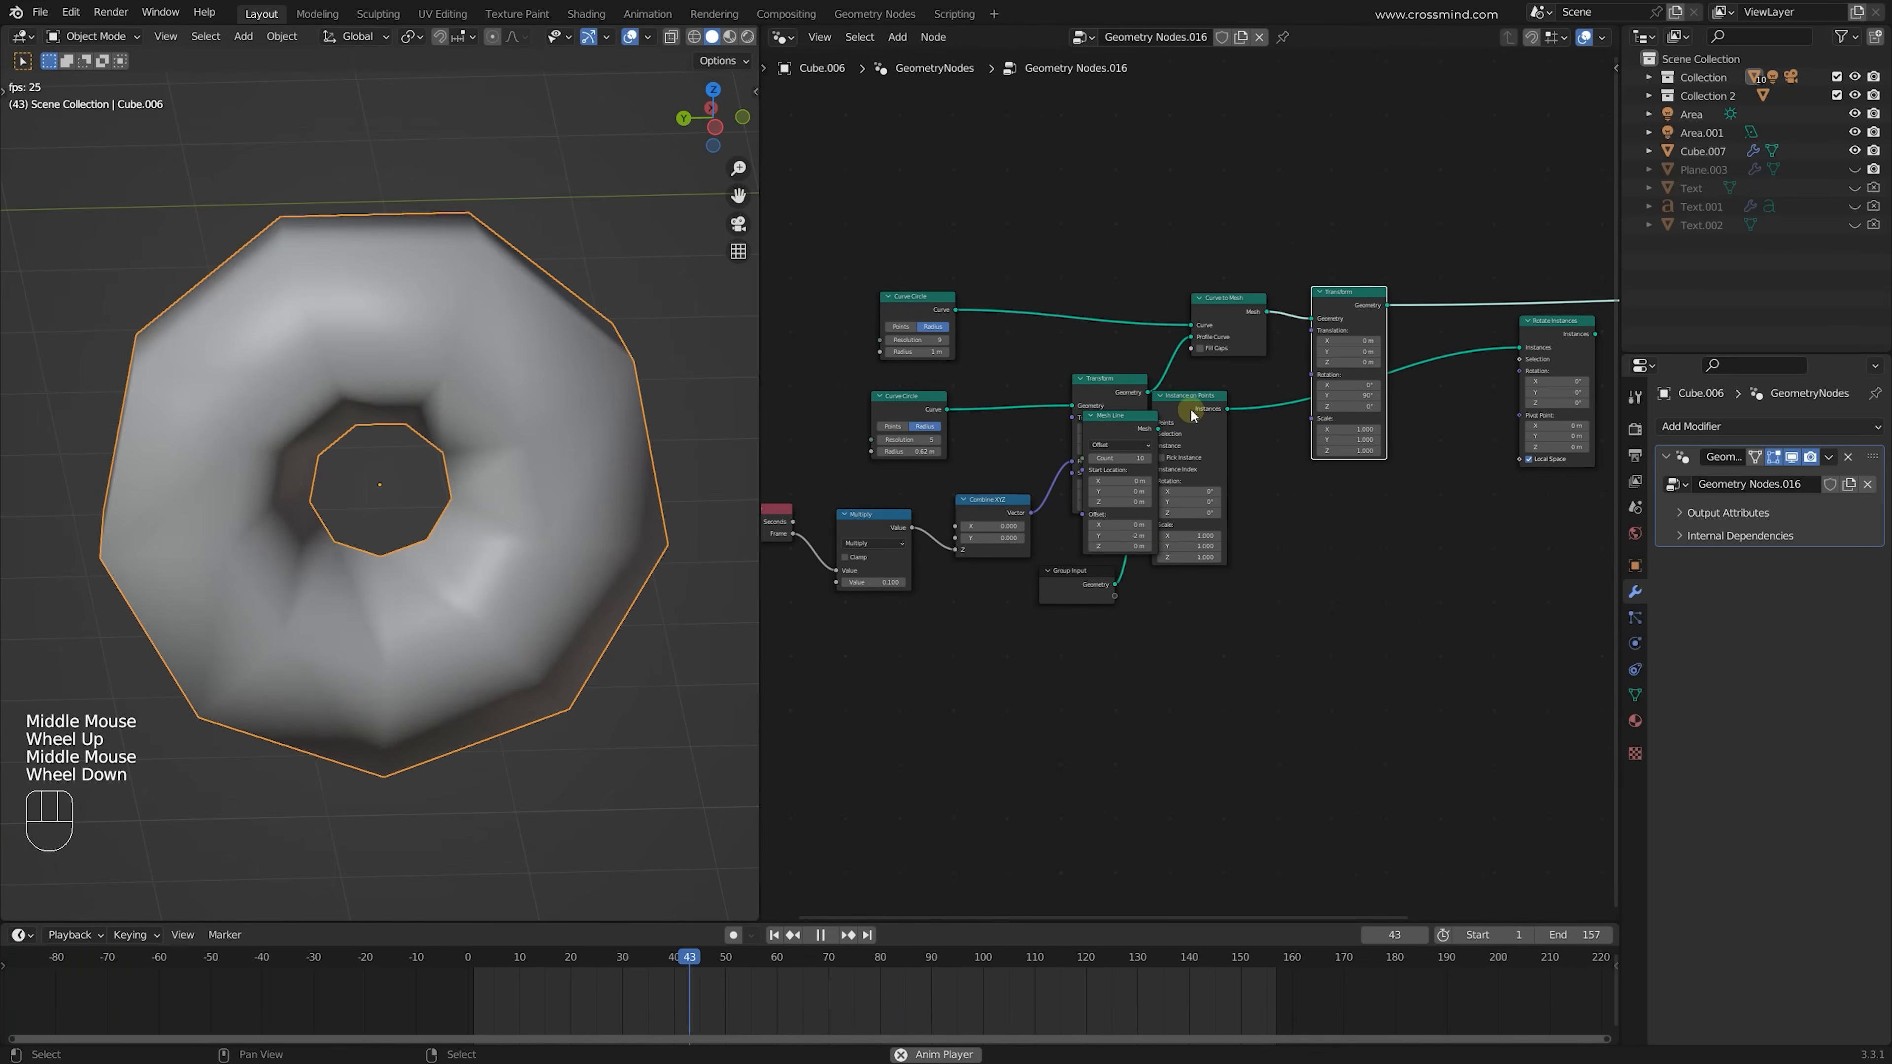
drag(1189, 407, 1341, 553)
drag(1140, 445, 1240, 562)
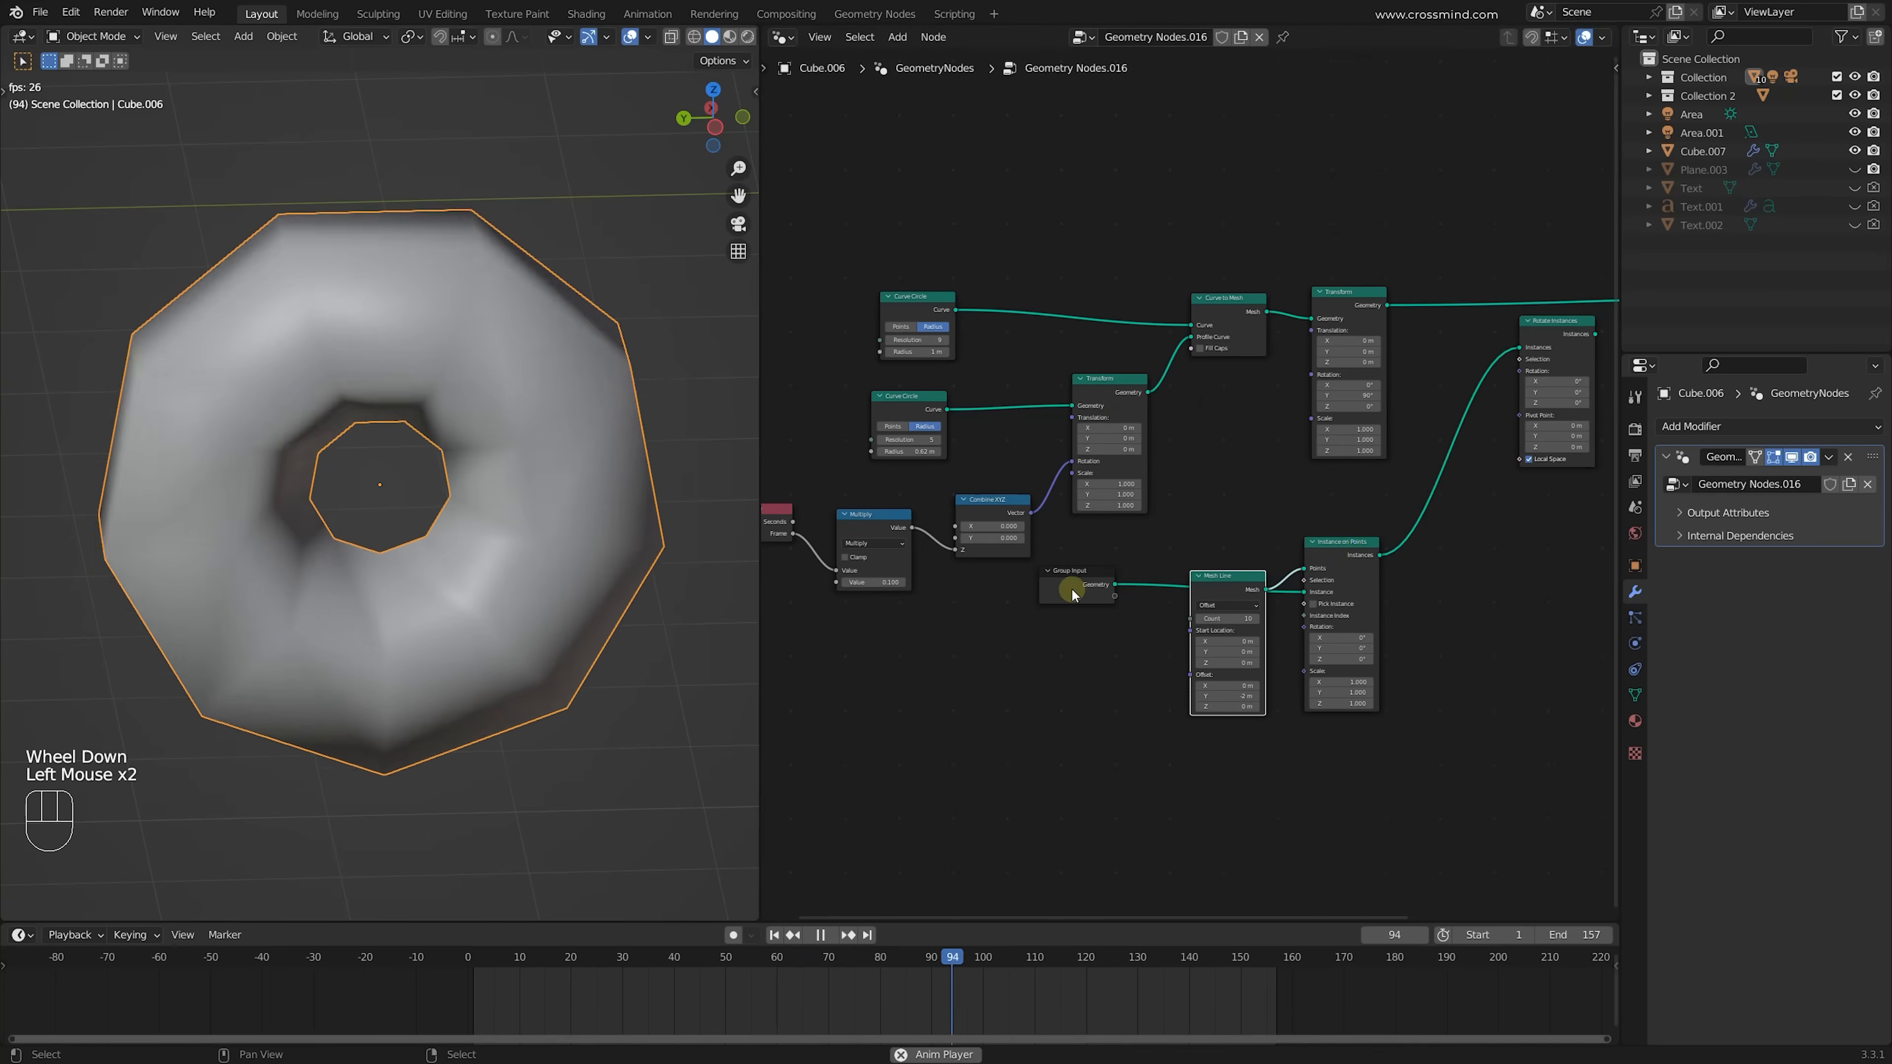
middle_drag(1180, 651, 961, 588)
scroll(1246, 571, up, 1)
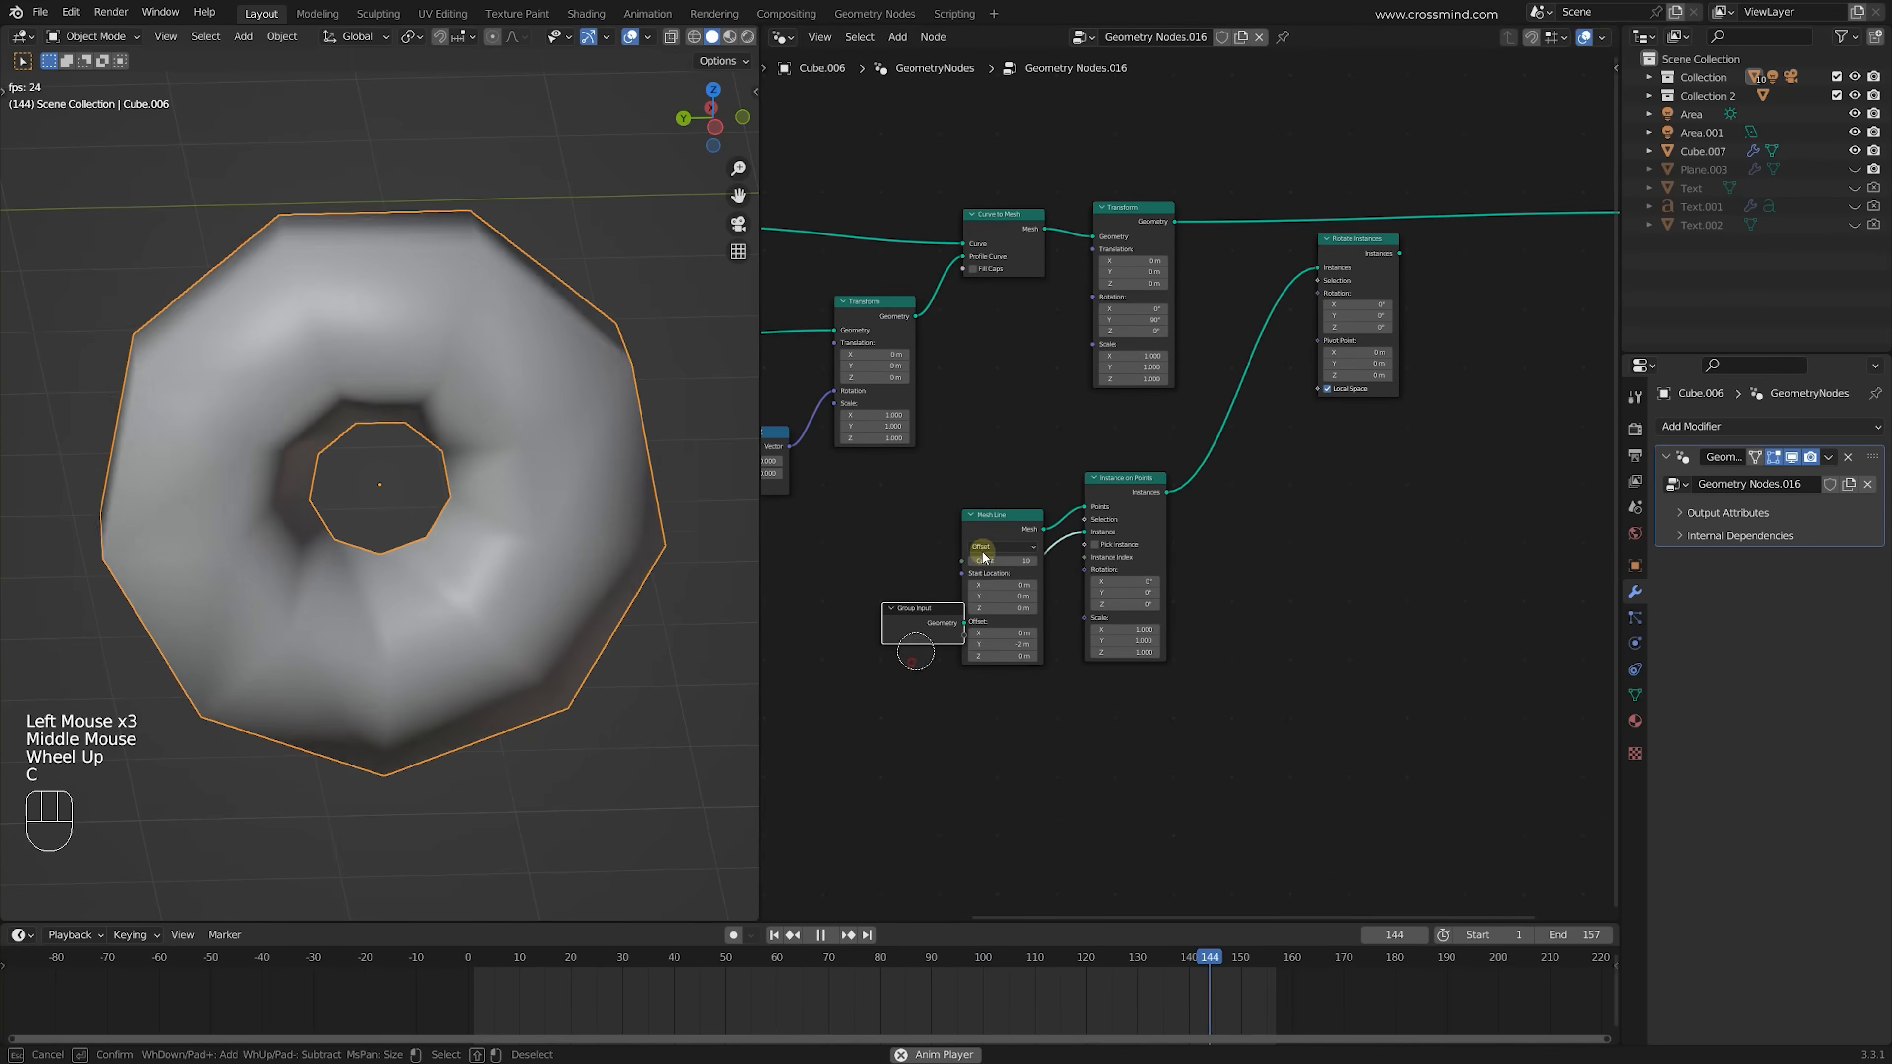
Move the Group Input node clear of the Mesh Line, below the Multiply node
scroll(1348, 588, down, 2)
middle_drag(1348, 588, 1430, 544)
right_click(1129, 568)
right_click(1129, 568)
key(g)
click(972, 570)
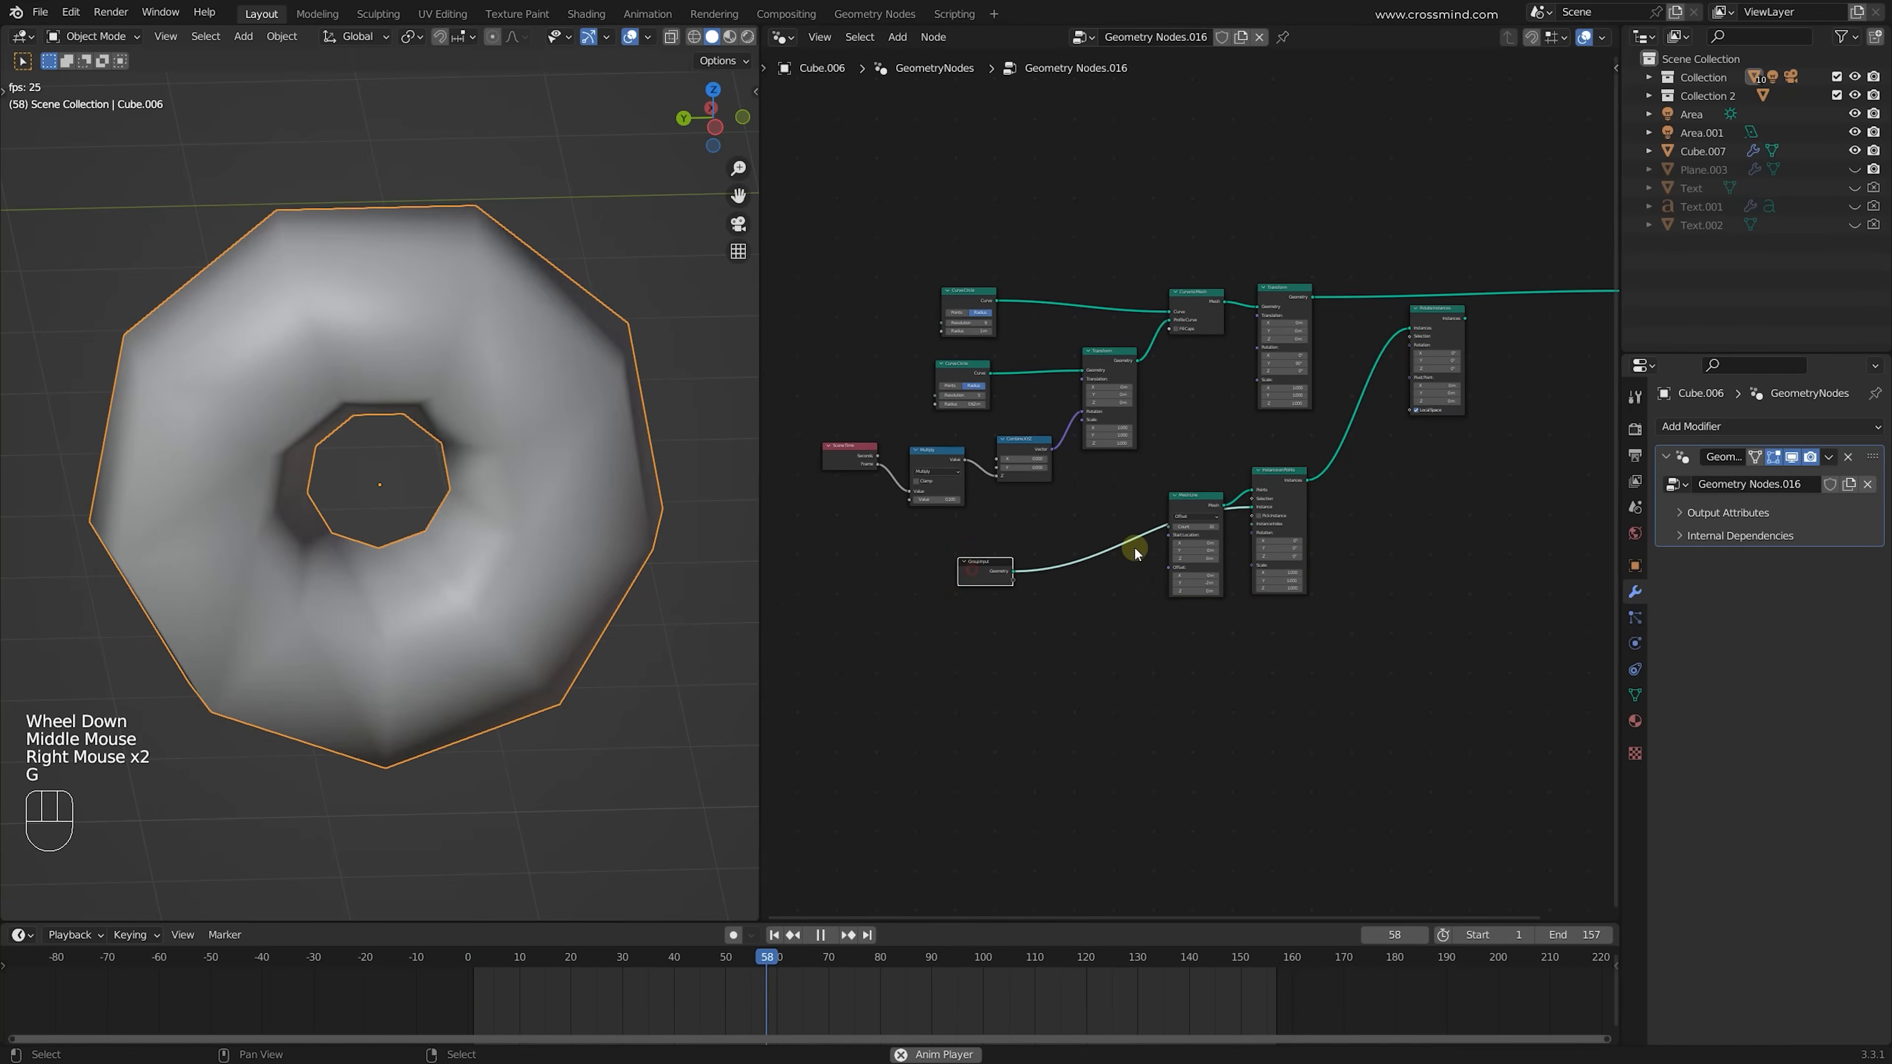
Delete the leftover Mesh Line and Instance on Points nodes together with the unused node they feed
right_click(1214, 519)
shift+right_click(1278, 483)
shift+right_click(1435, 323)
key(ctrl+x)
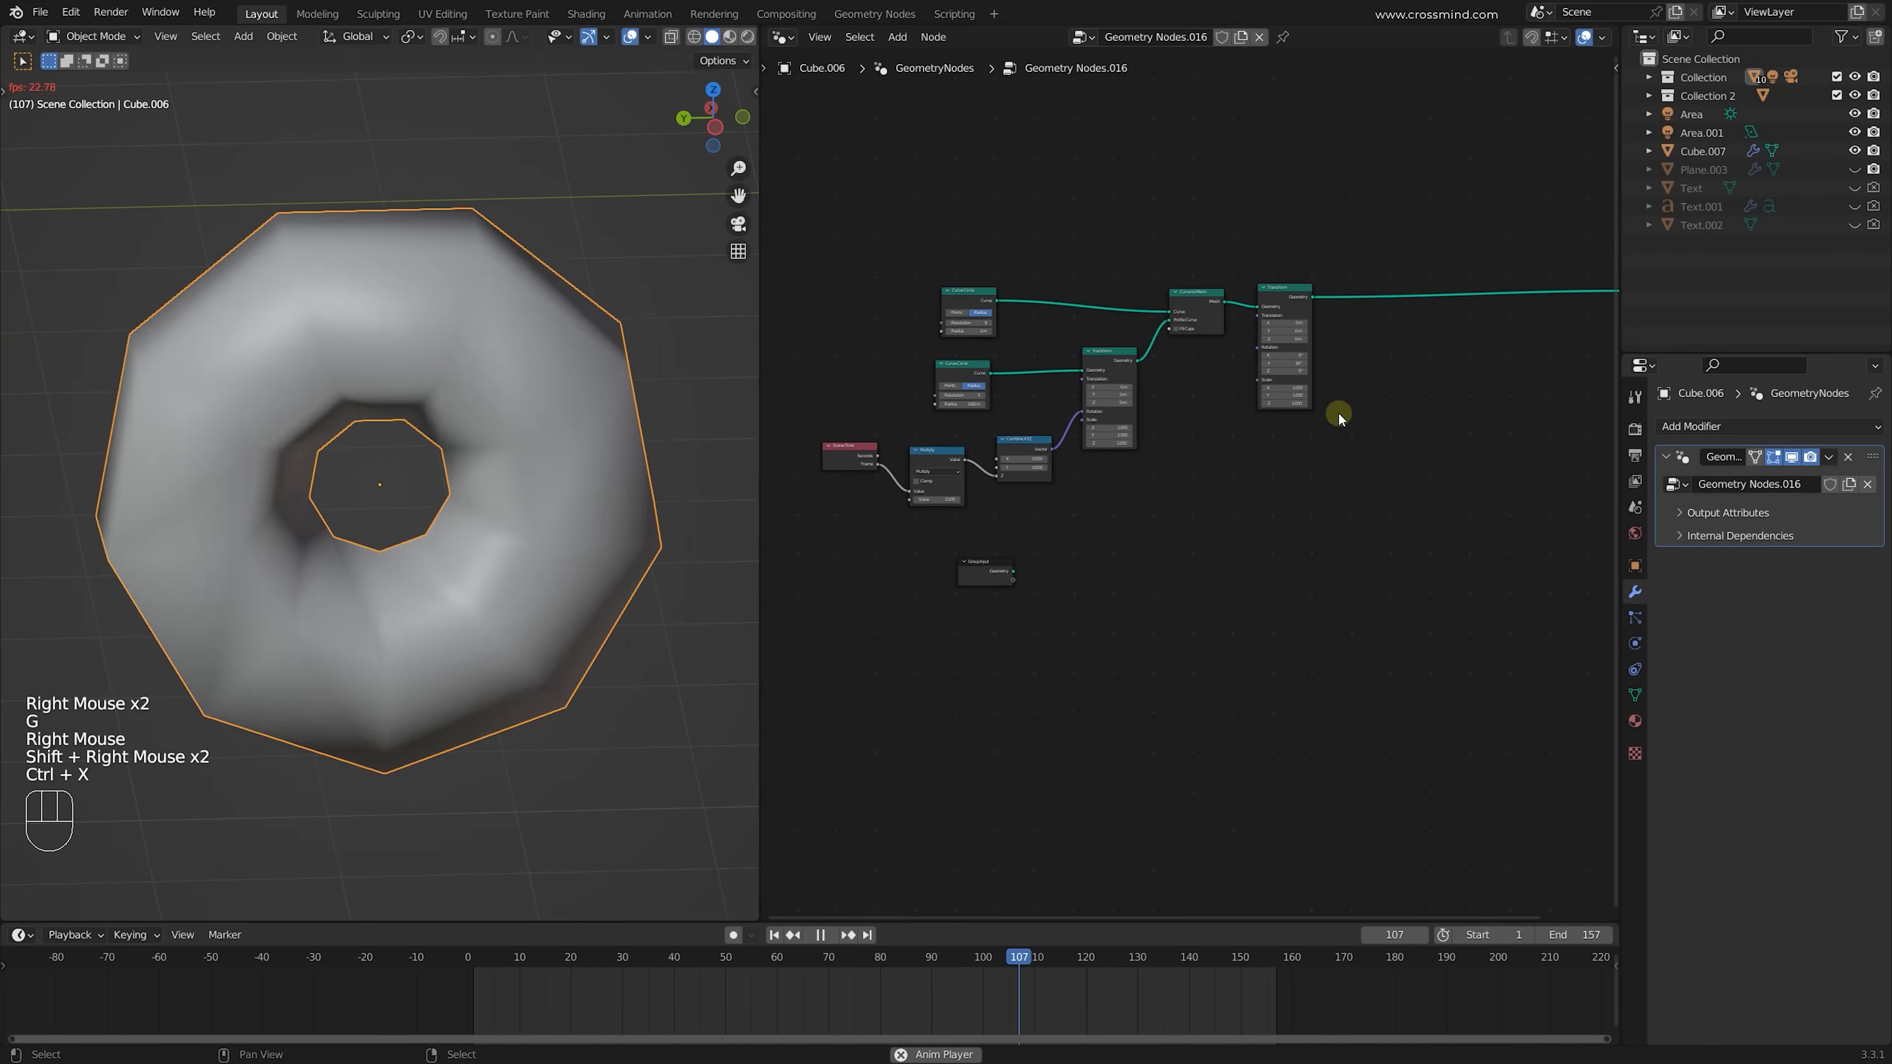
Add an Instance on Points node after the Transform node that follows Curve to Mesh
scroll(1338, 411, up, 1)
middle_drag(1338, 411, 1282, 516)
scroll(933, 308, up, 2)
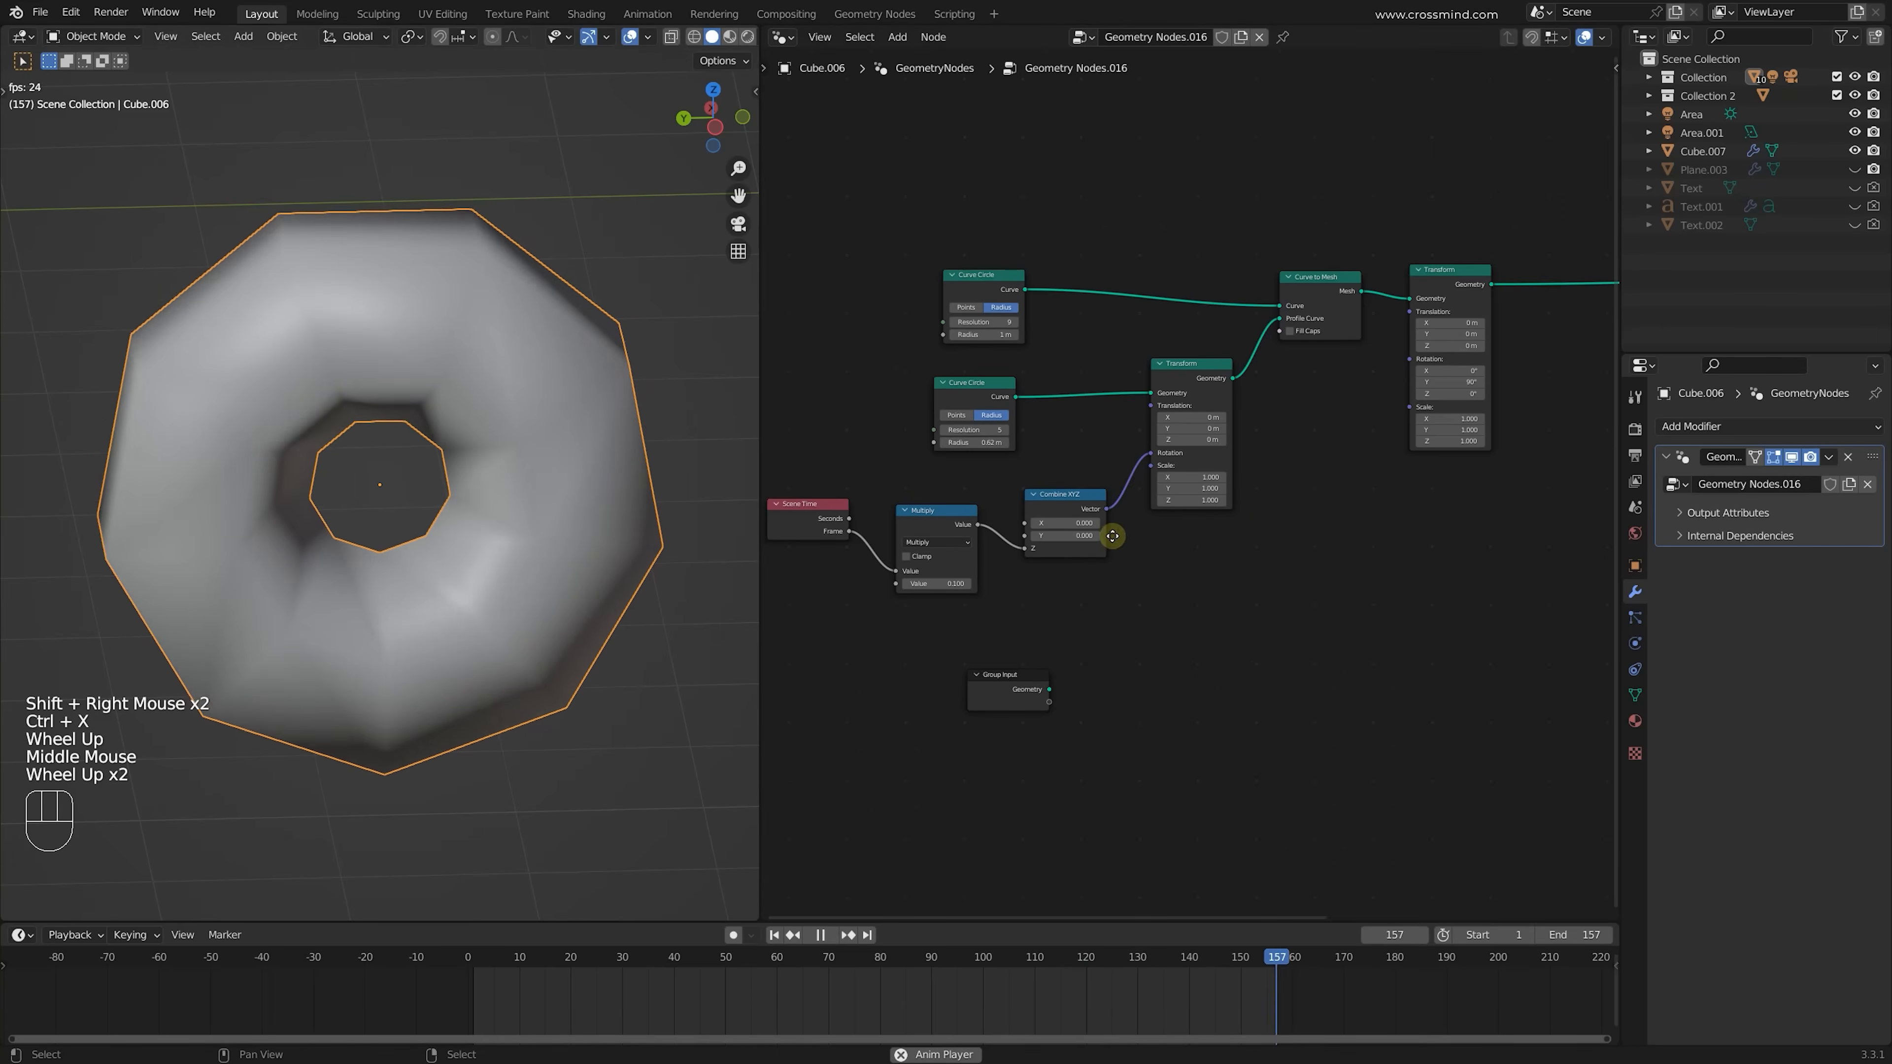
middle_drag(1112, 536, 998, 511)
scroll(999, 511, up, 2)
key(shift+a)
click(1393, 413)
text(in)
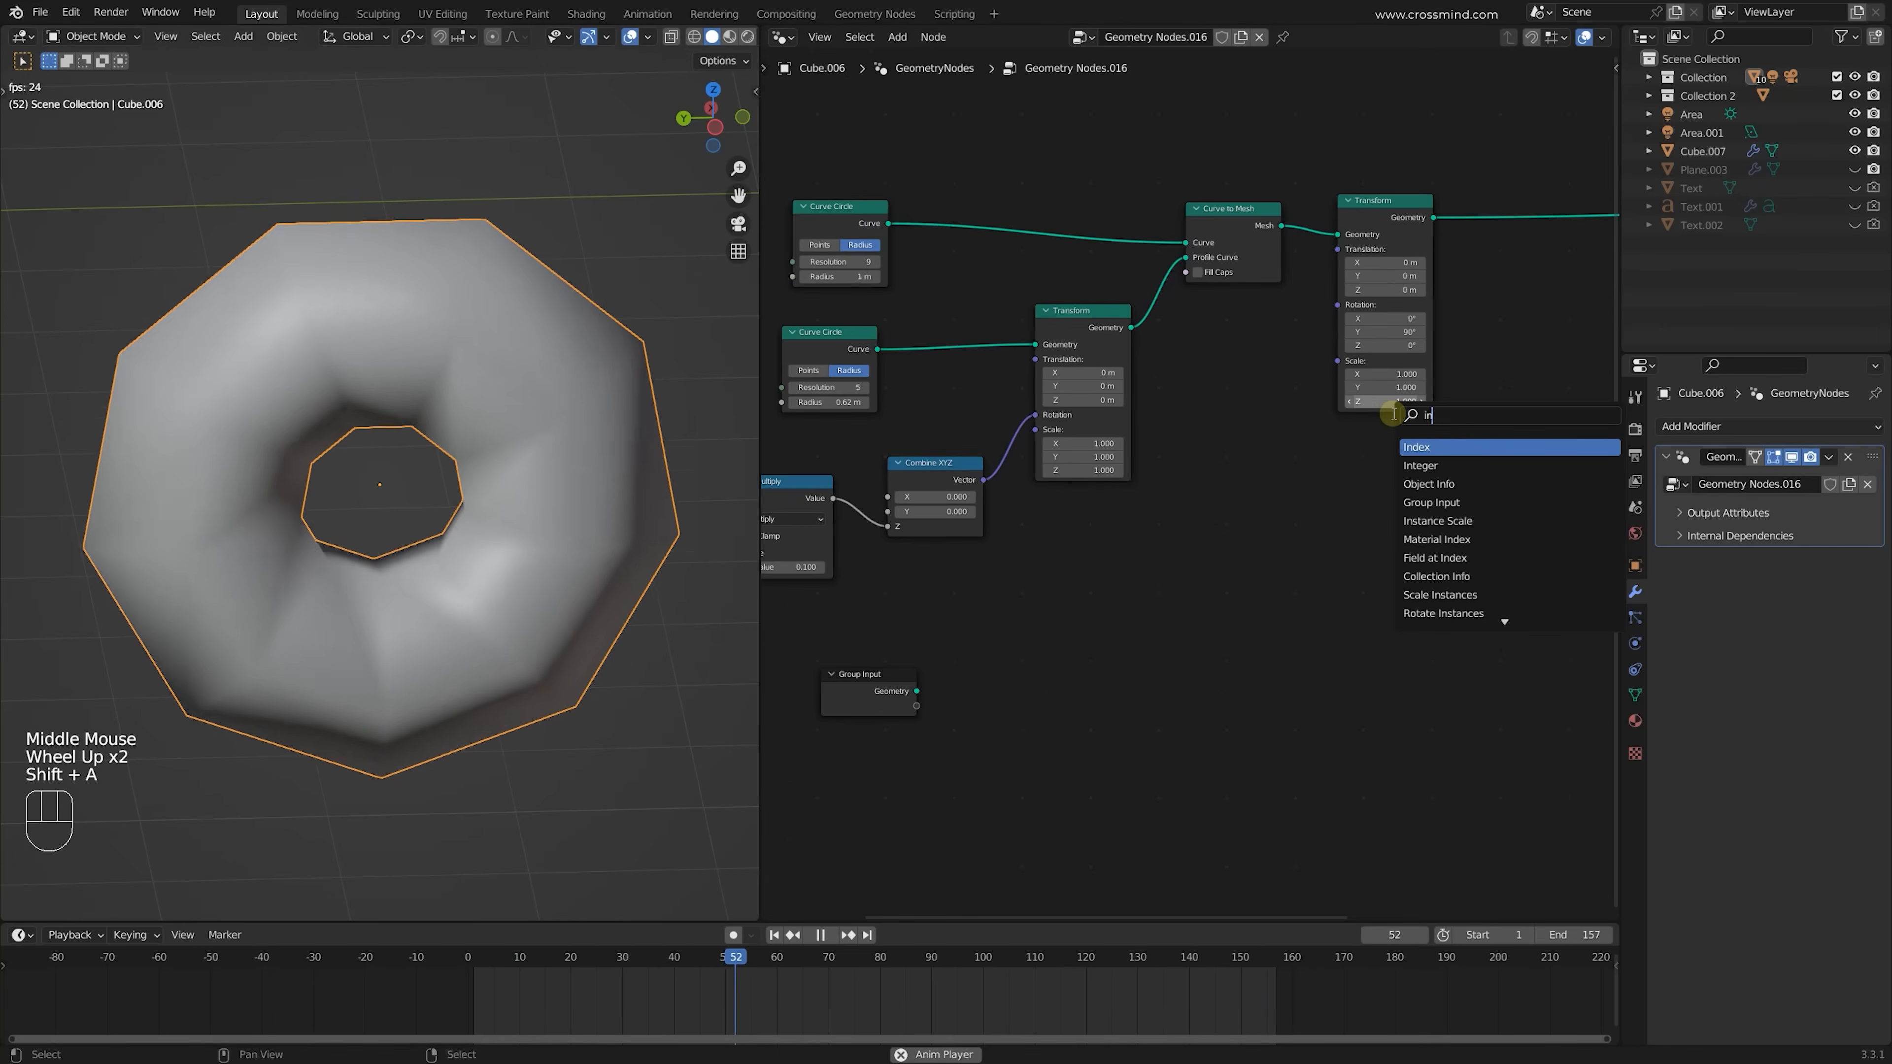
text(st)
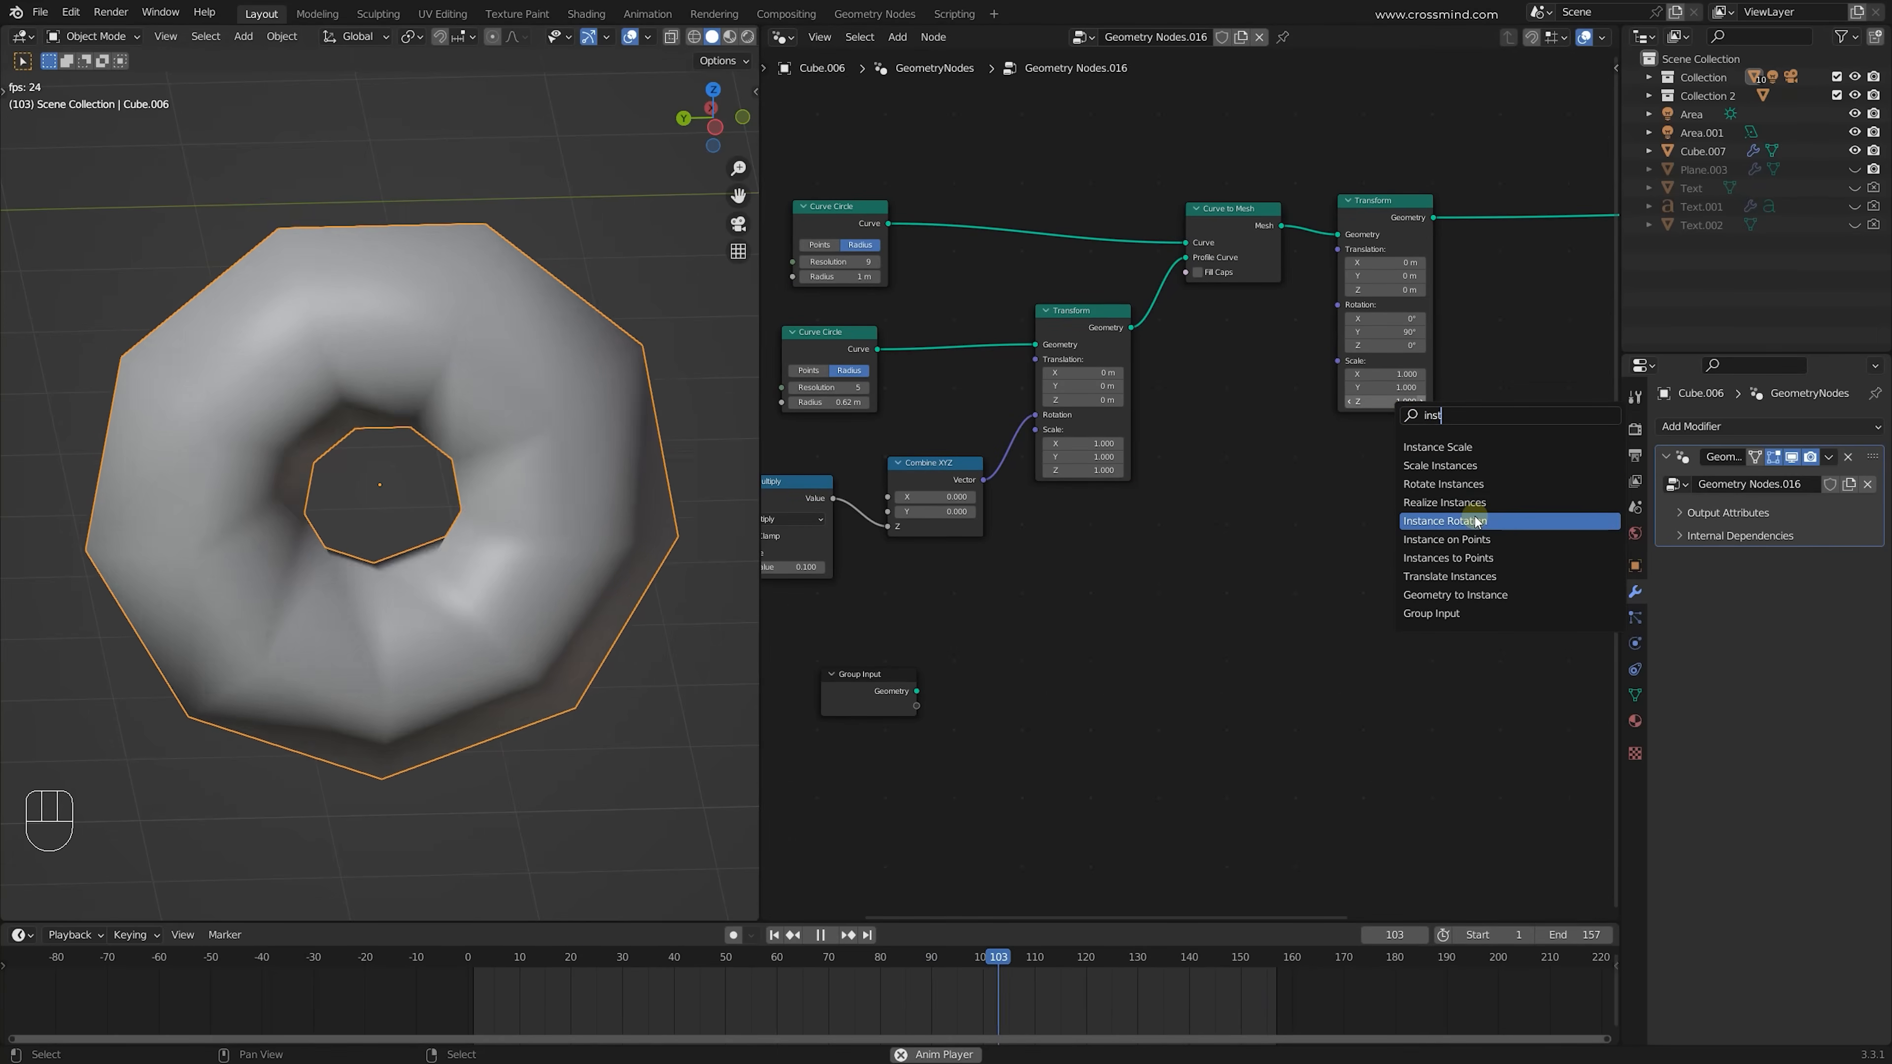
click(1446, 539)
click(1545, 272)
middle_drag(1386, 342, 1290, 355)
key(shift+a)
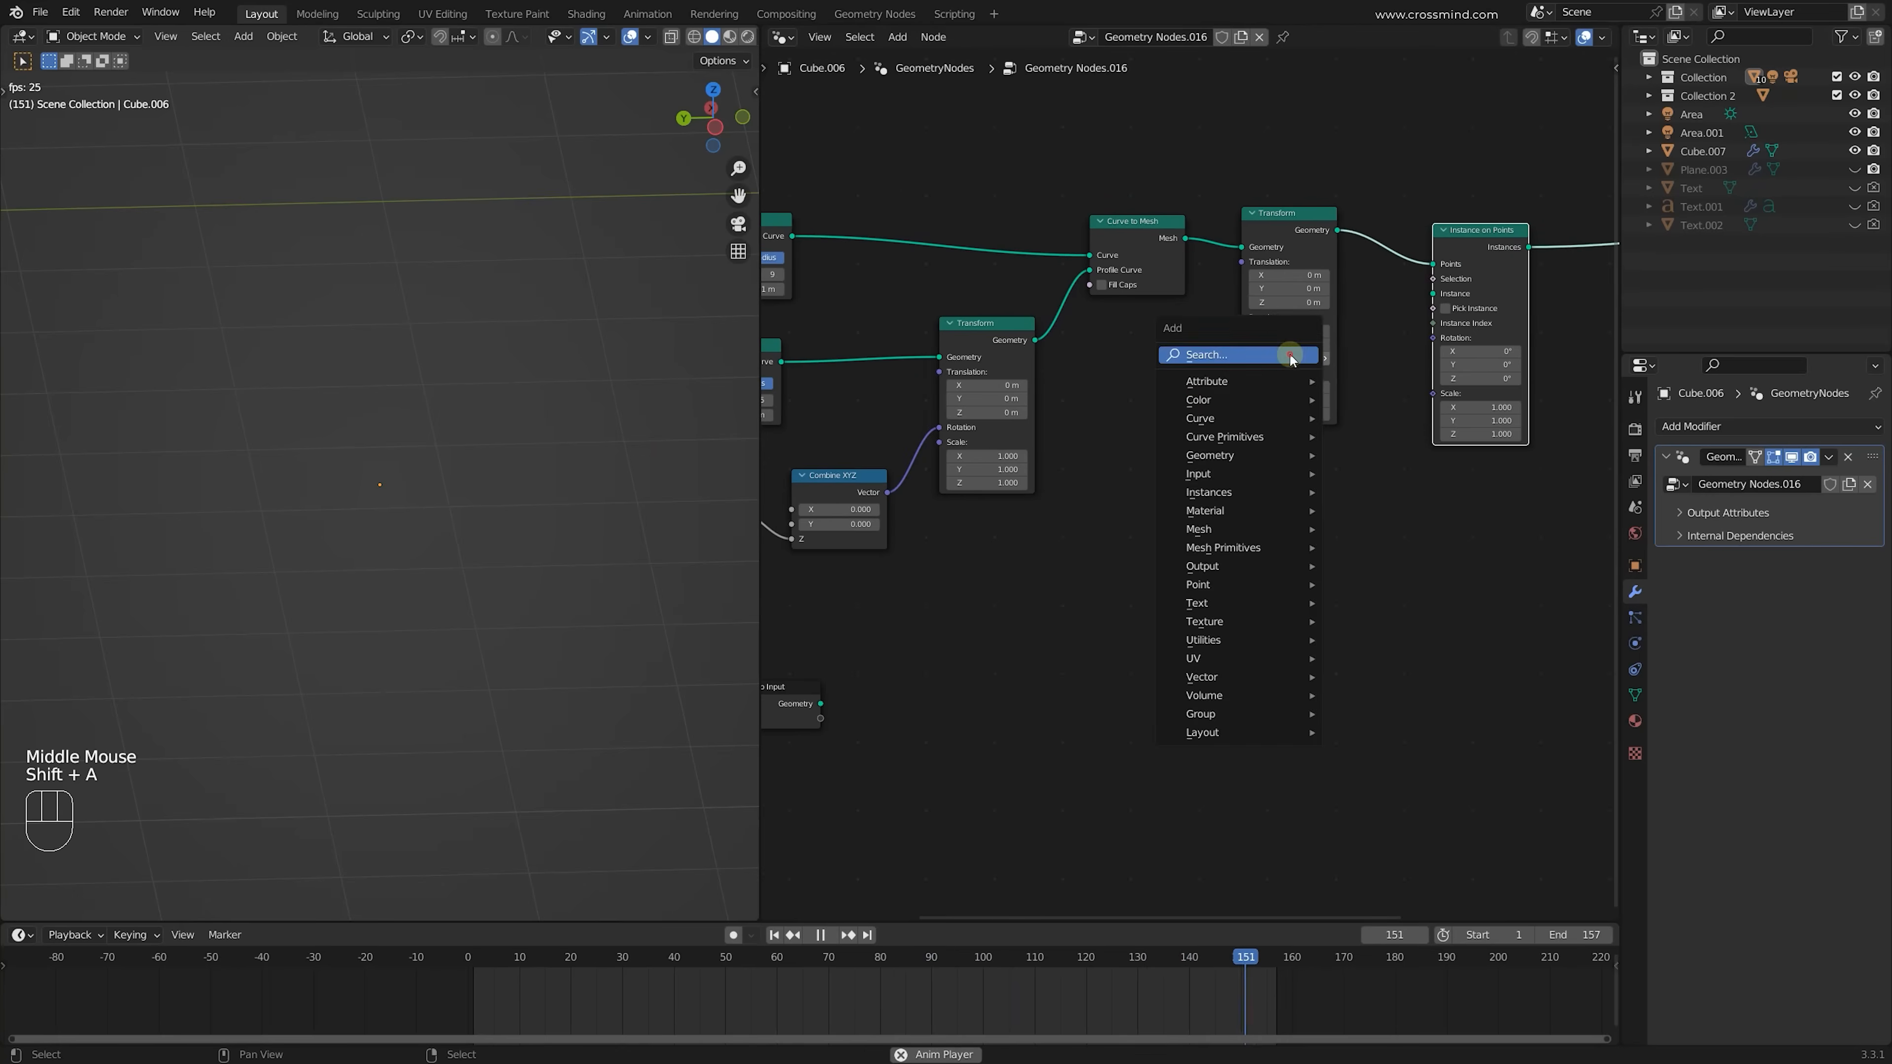
click(1290, 355)
text(rea)
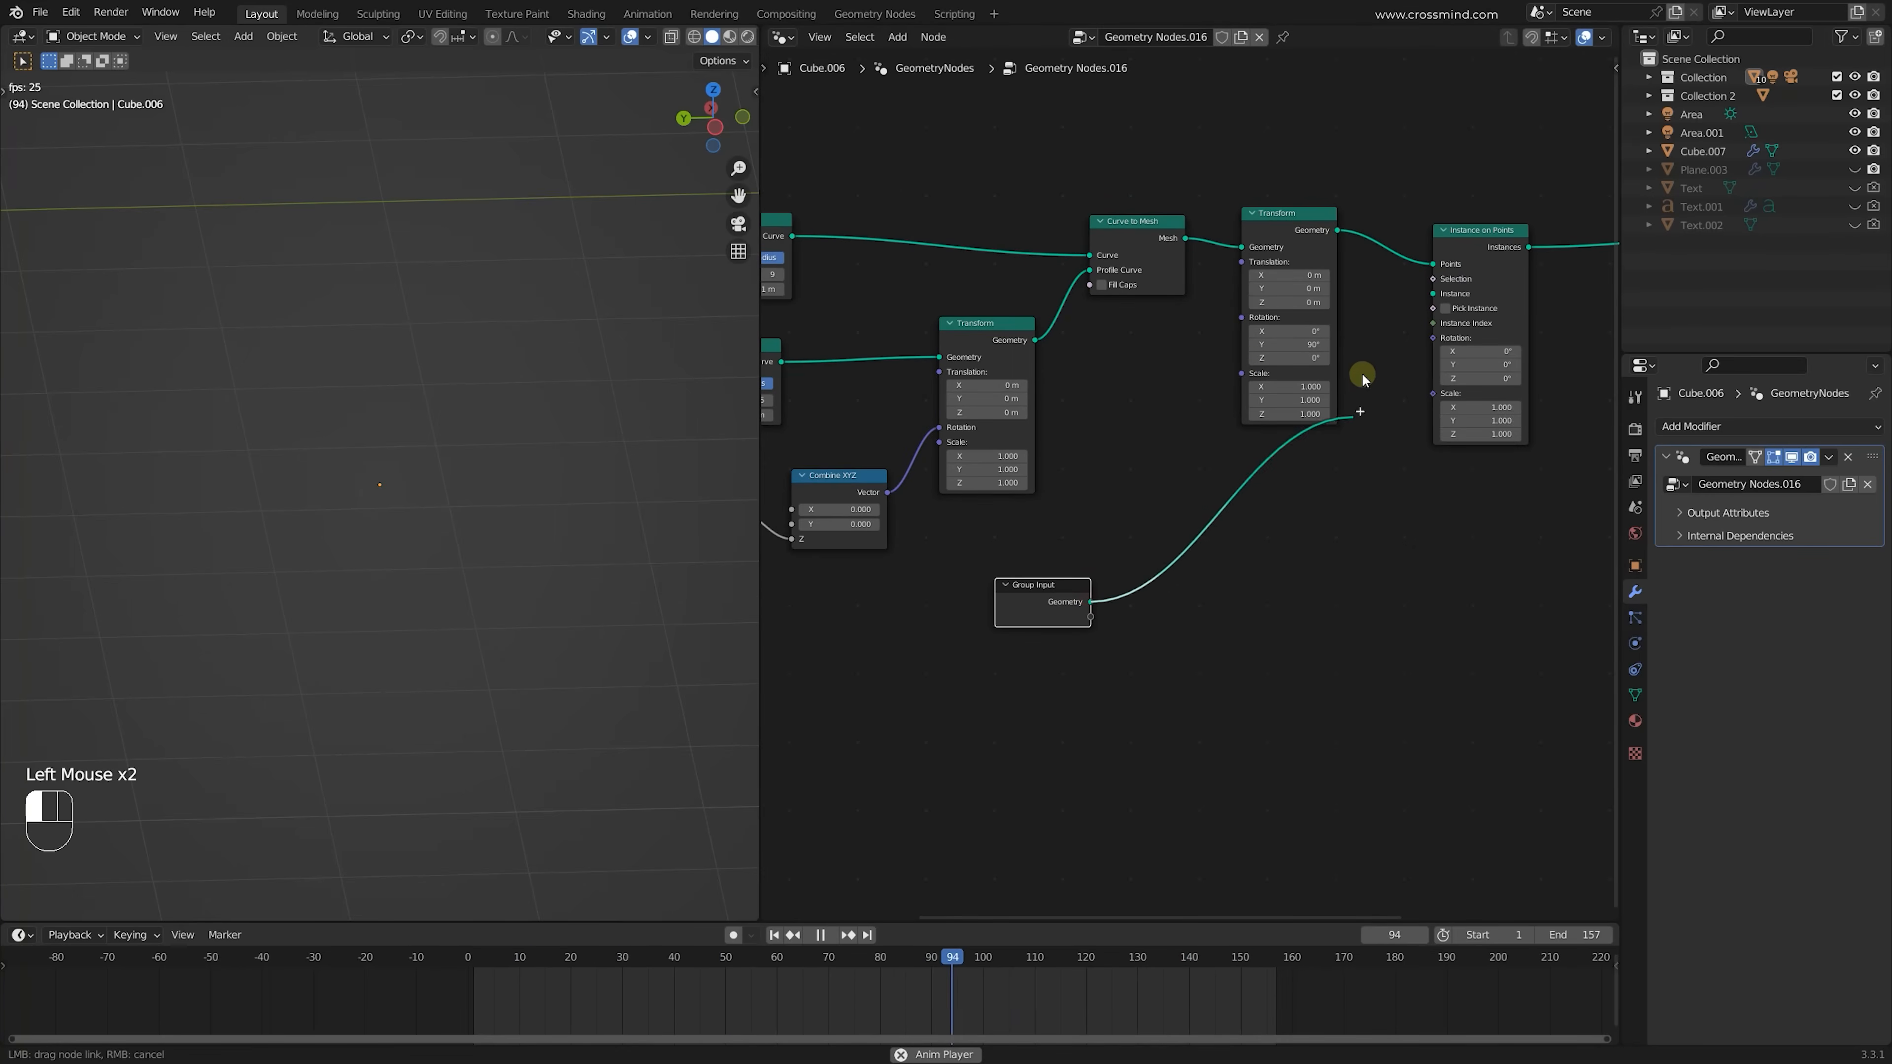
Connect the Group Input geometry to the Instance input of Instance on Points and place Group Input below the Transform node
drag(1433, 292, 1433, 293)
scroll(416, 573, down, 2)
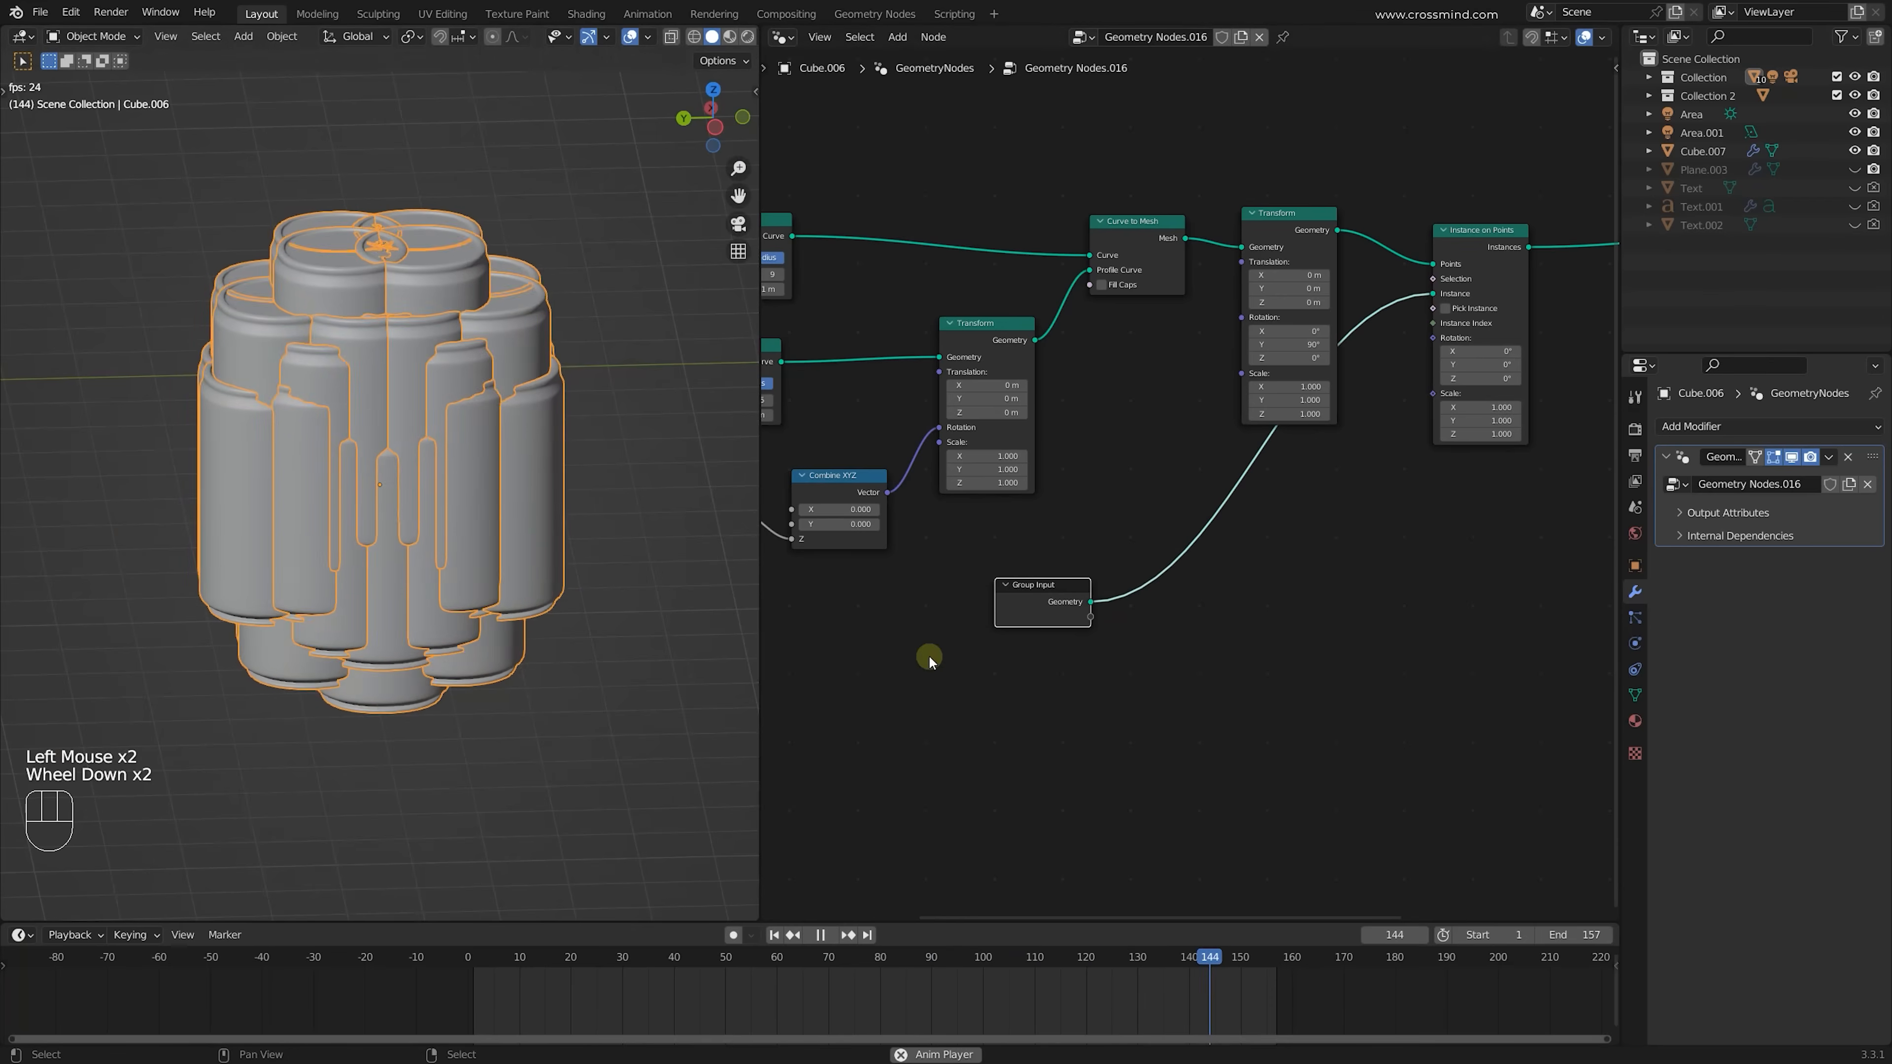
drag(1087, 601, 1317, 528)
Add an Align Euler to Vector node below Group Input and connect its Rotation to the Instance on Points Rotation
middle_drag(1380, 463, 1325, 509)
key(shift+a)
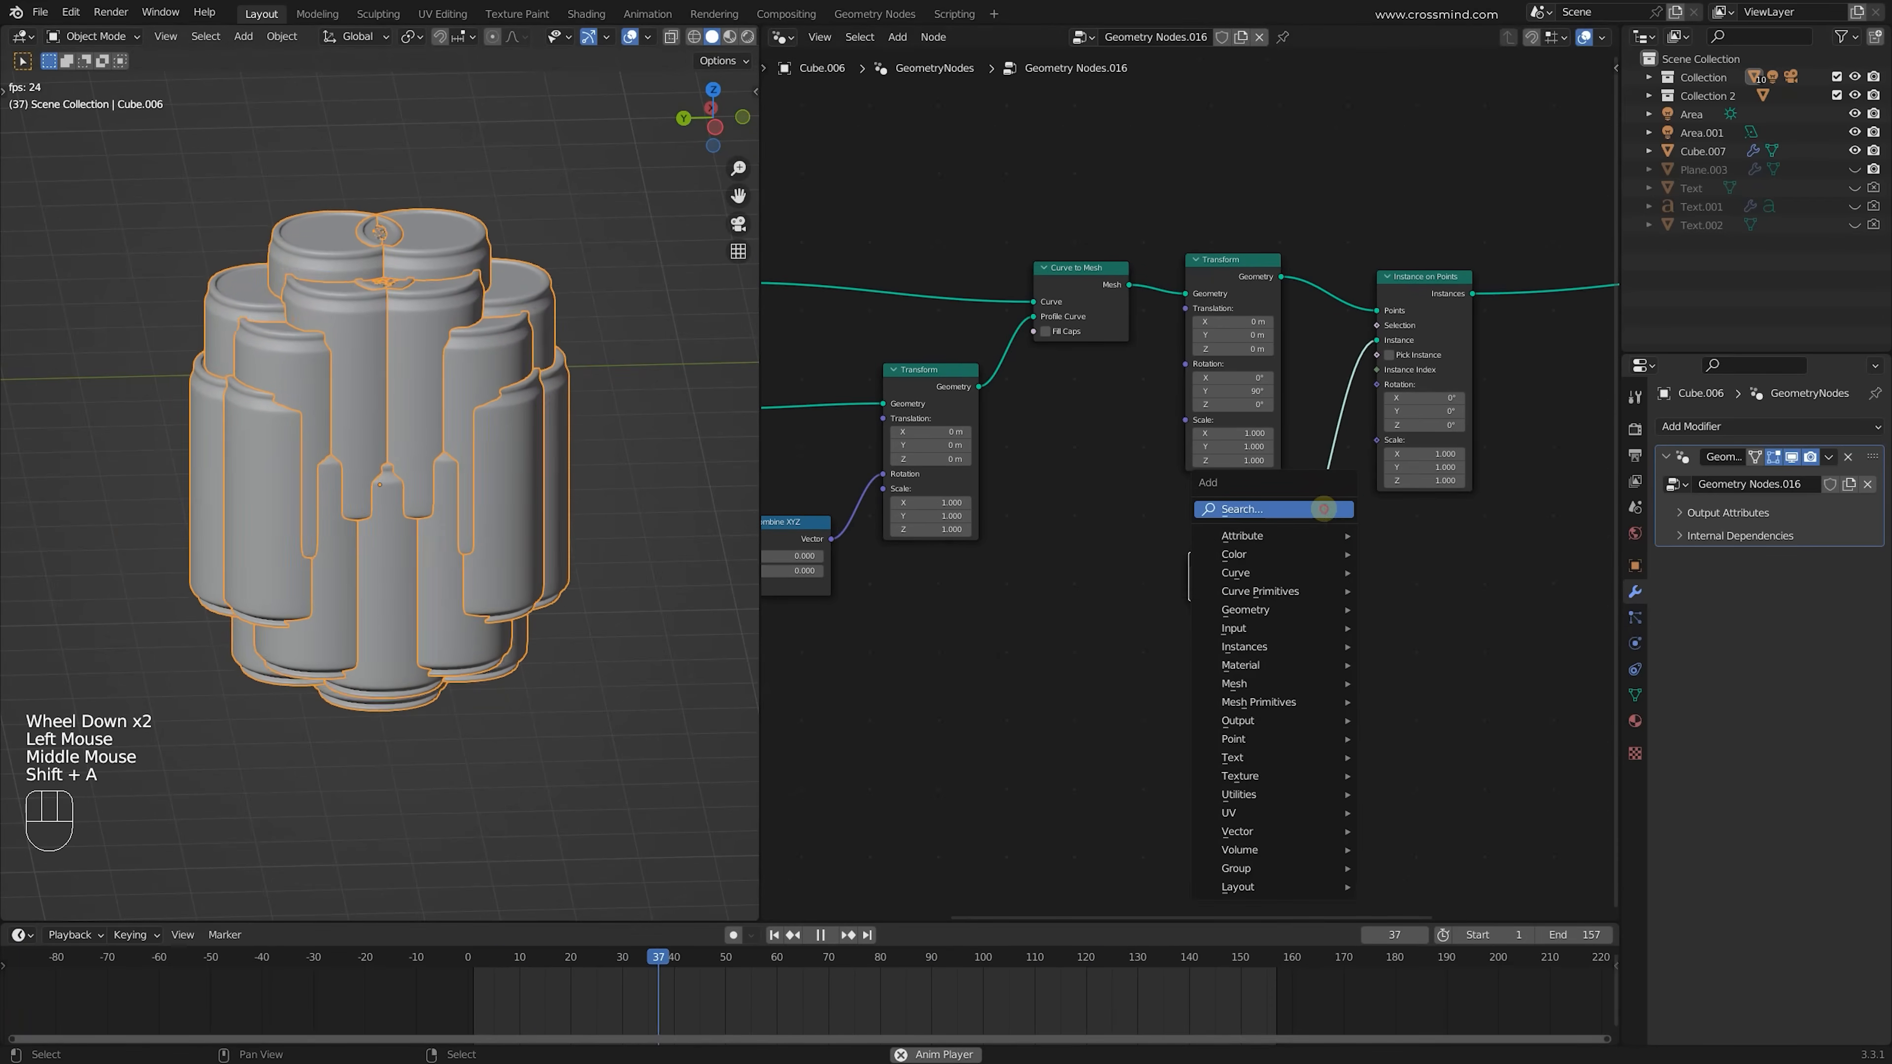
click(1324, 509)
text(al)
click(1356, 539)
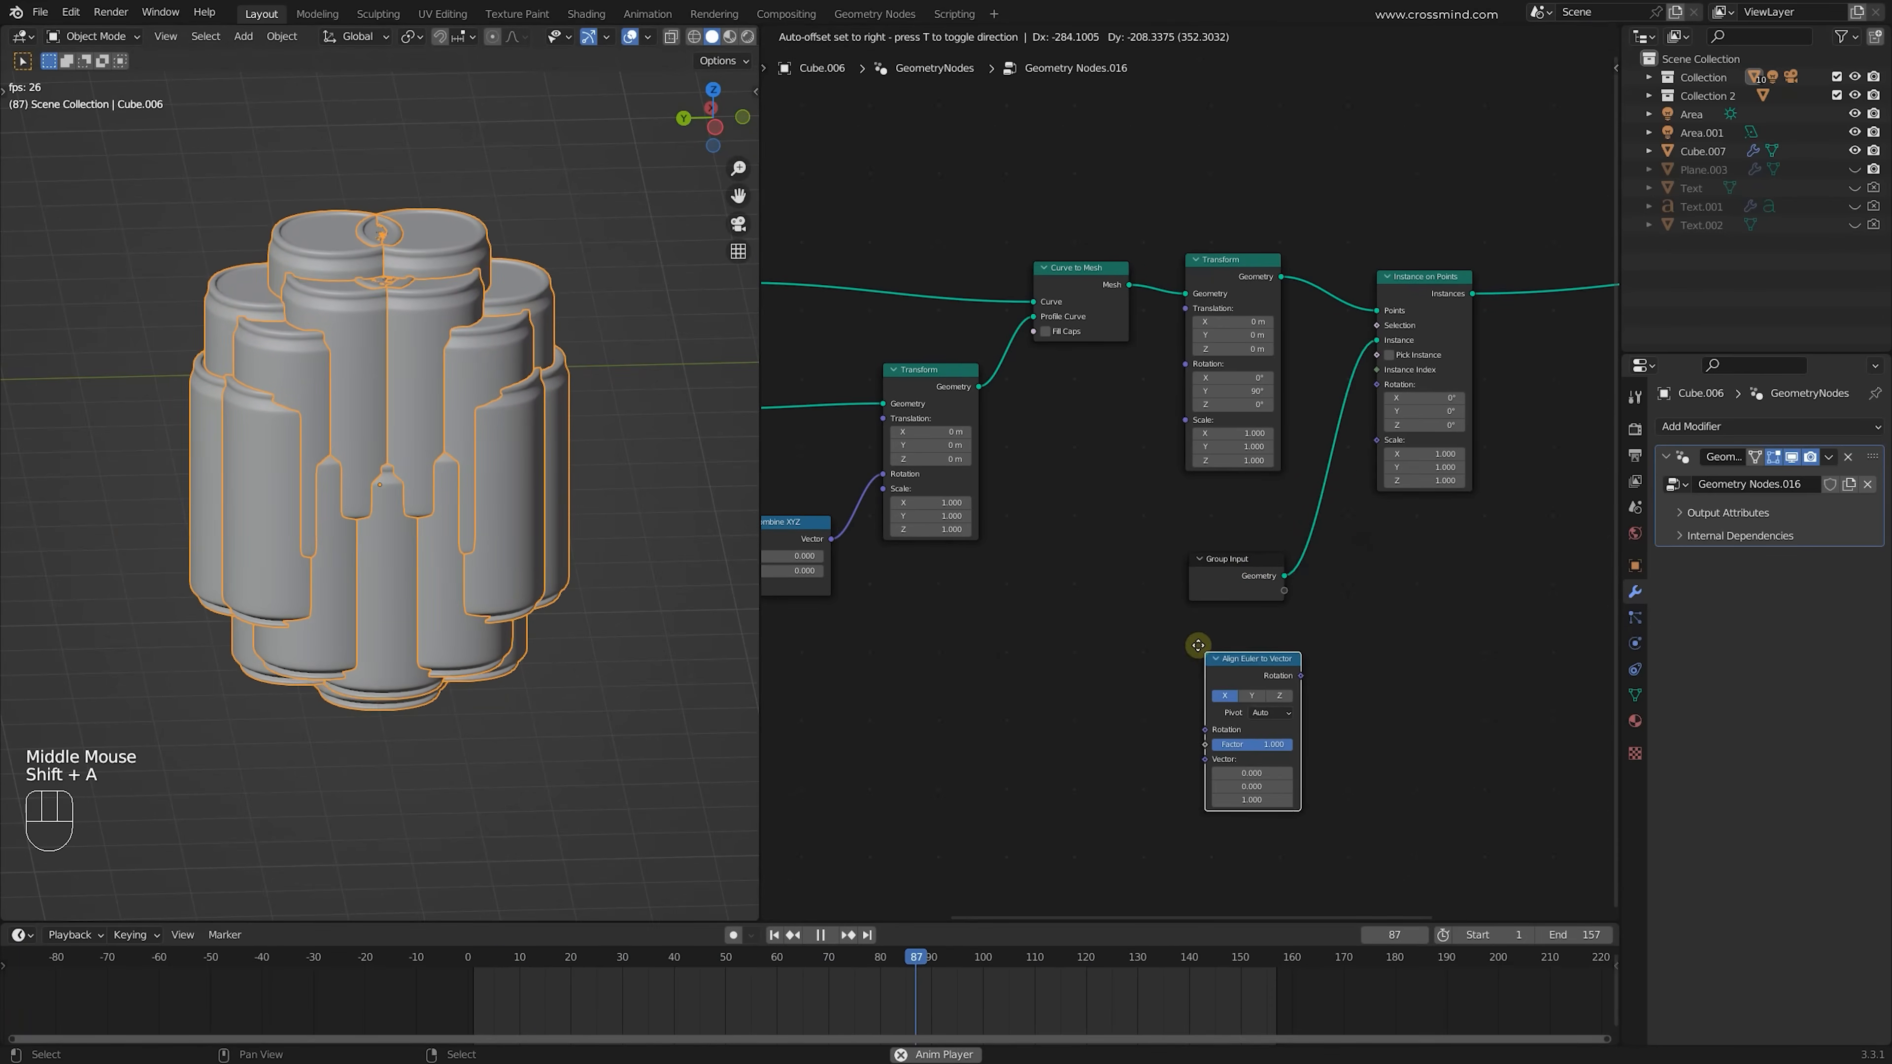
click(1191, 643)
drag(1292, 669, 1377, 385)
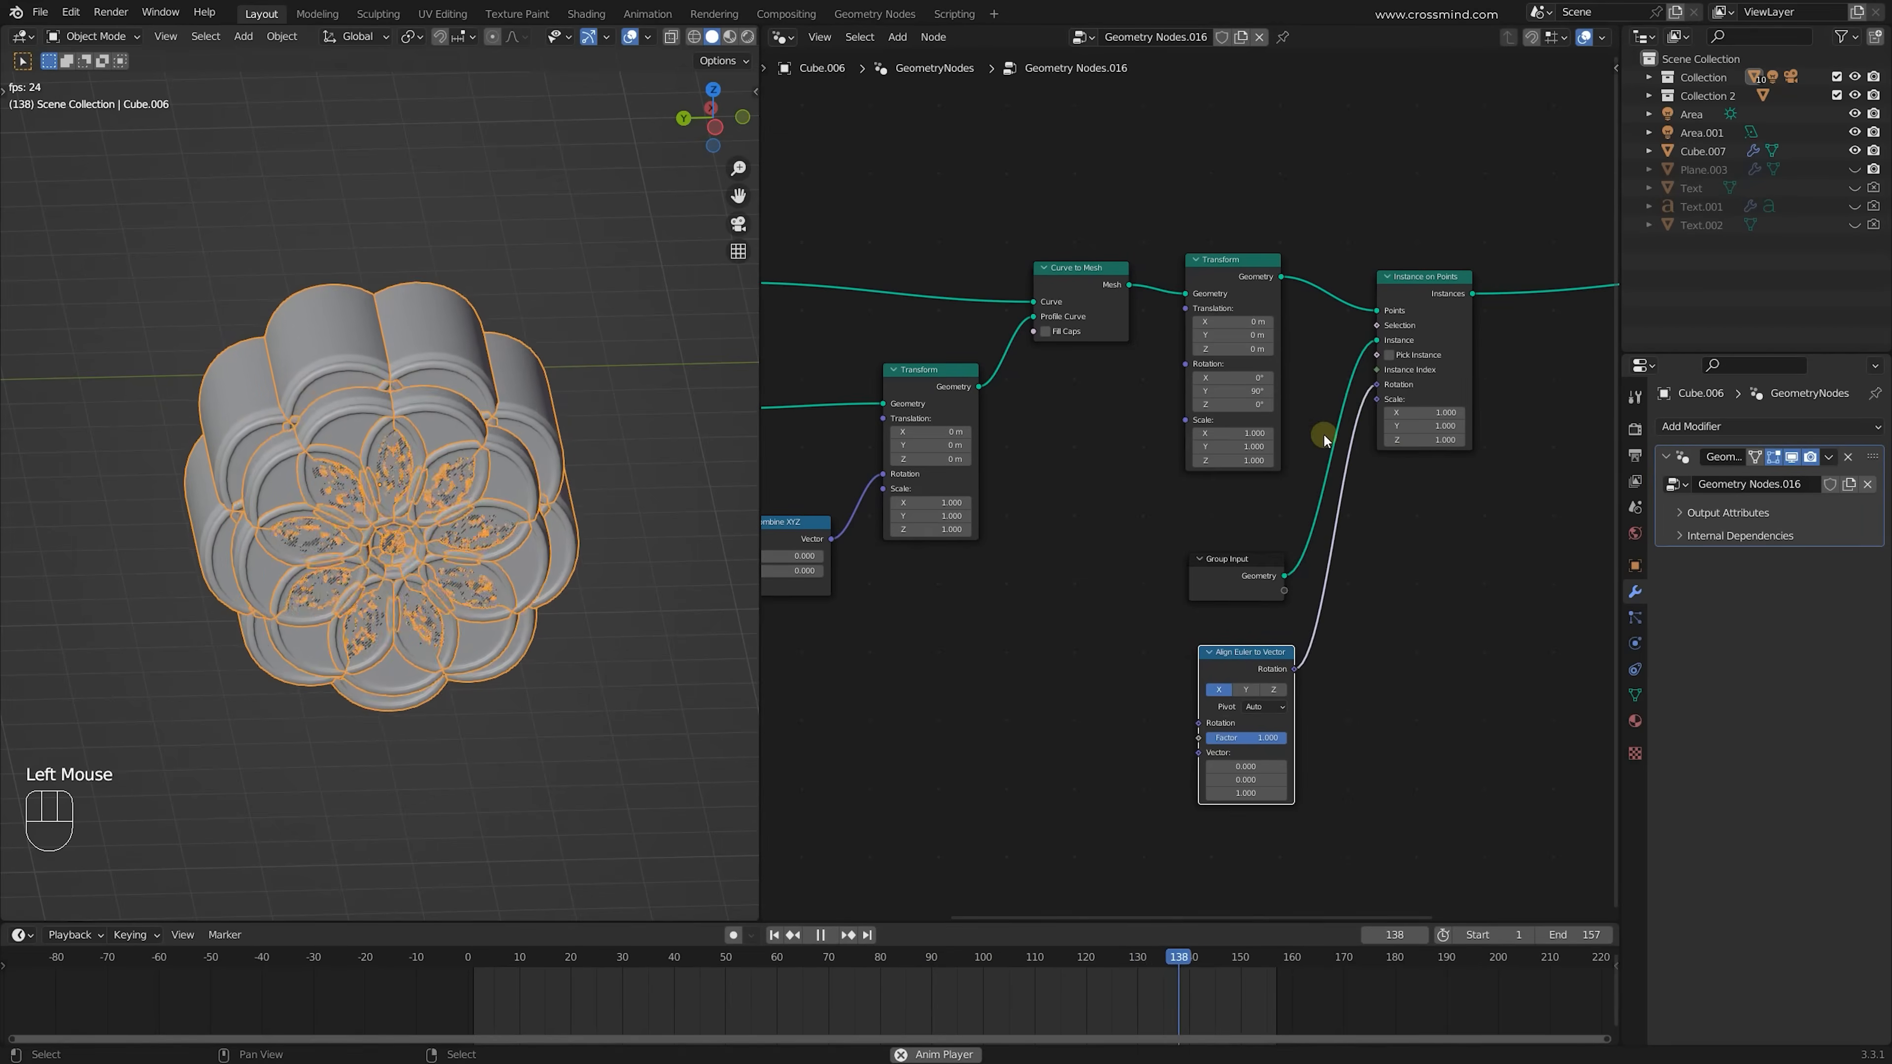
Add a Normal node and connect it to the Vector input of Align Euler to Vector
key(shift+a)
click(1323, 435)
text(n)
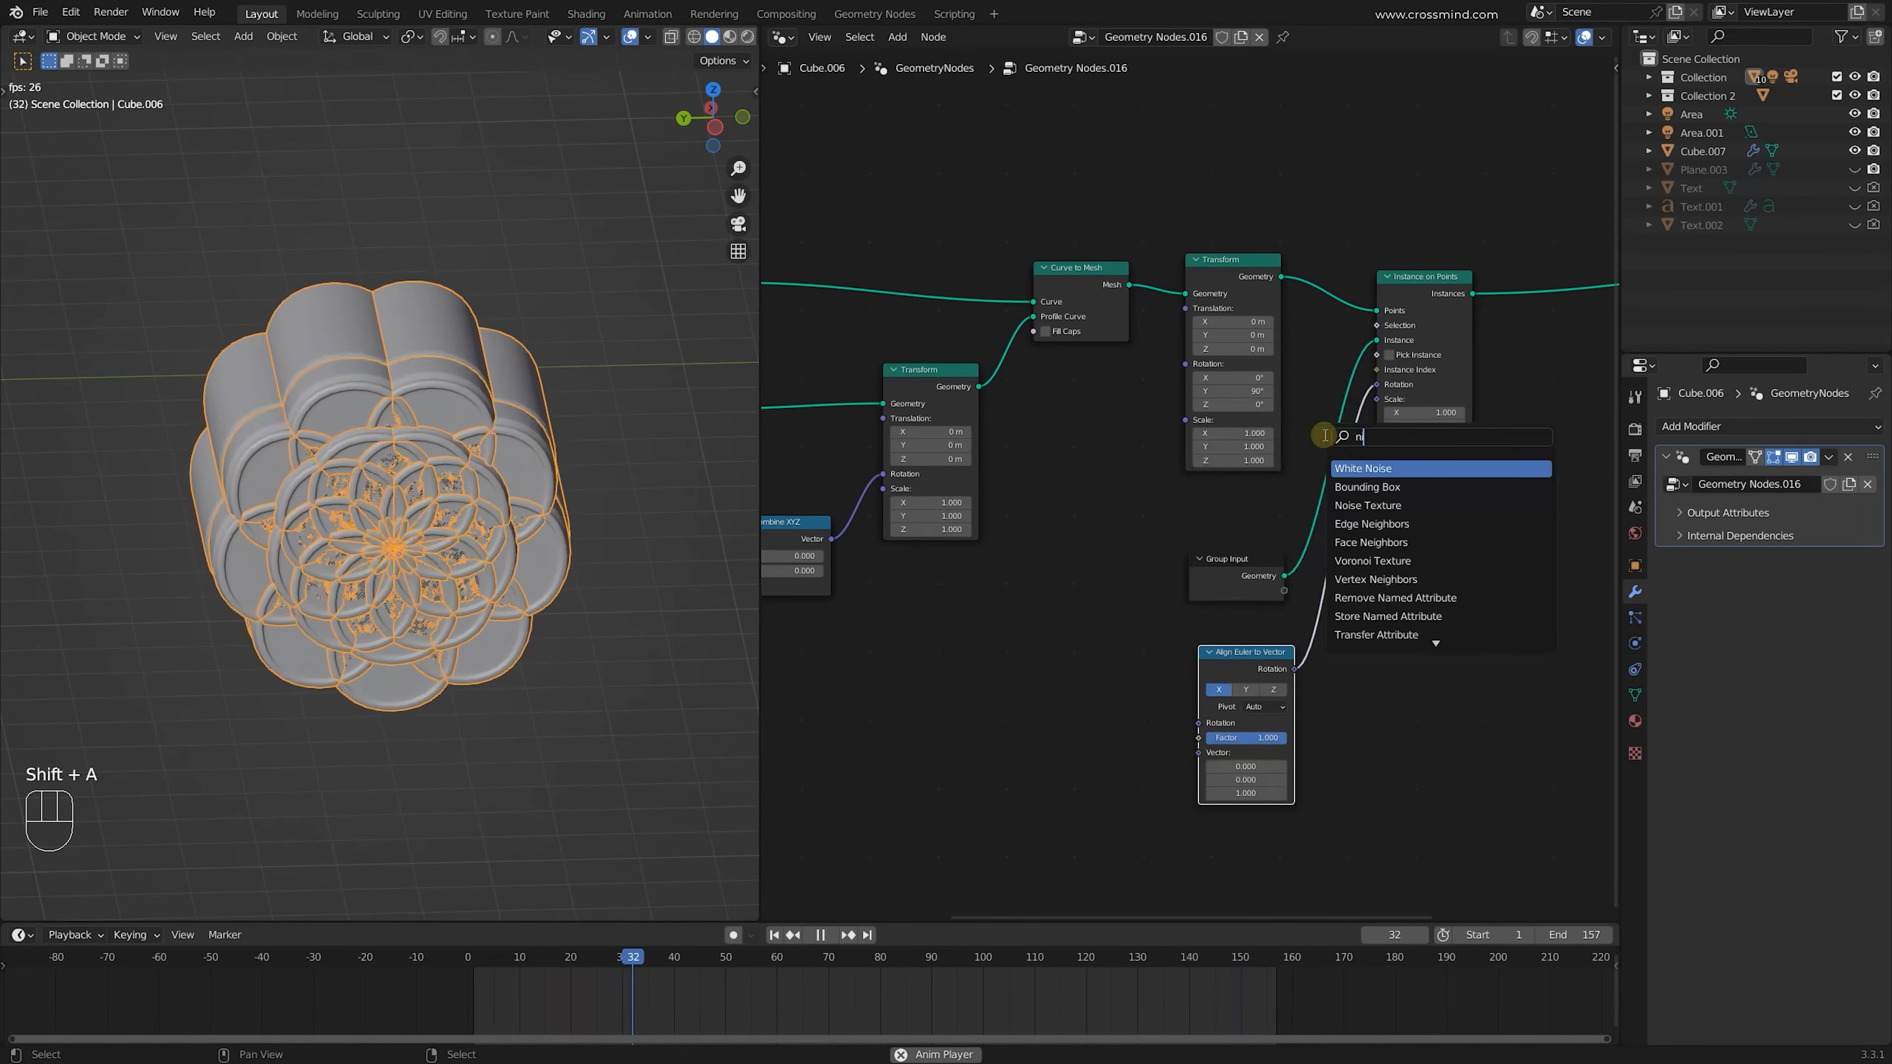
text(or)
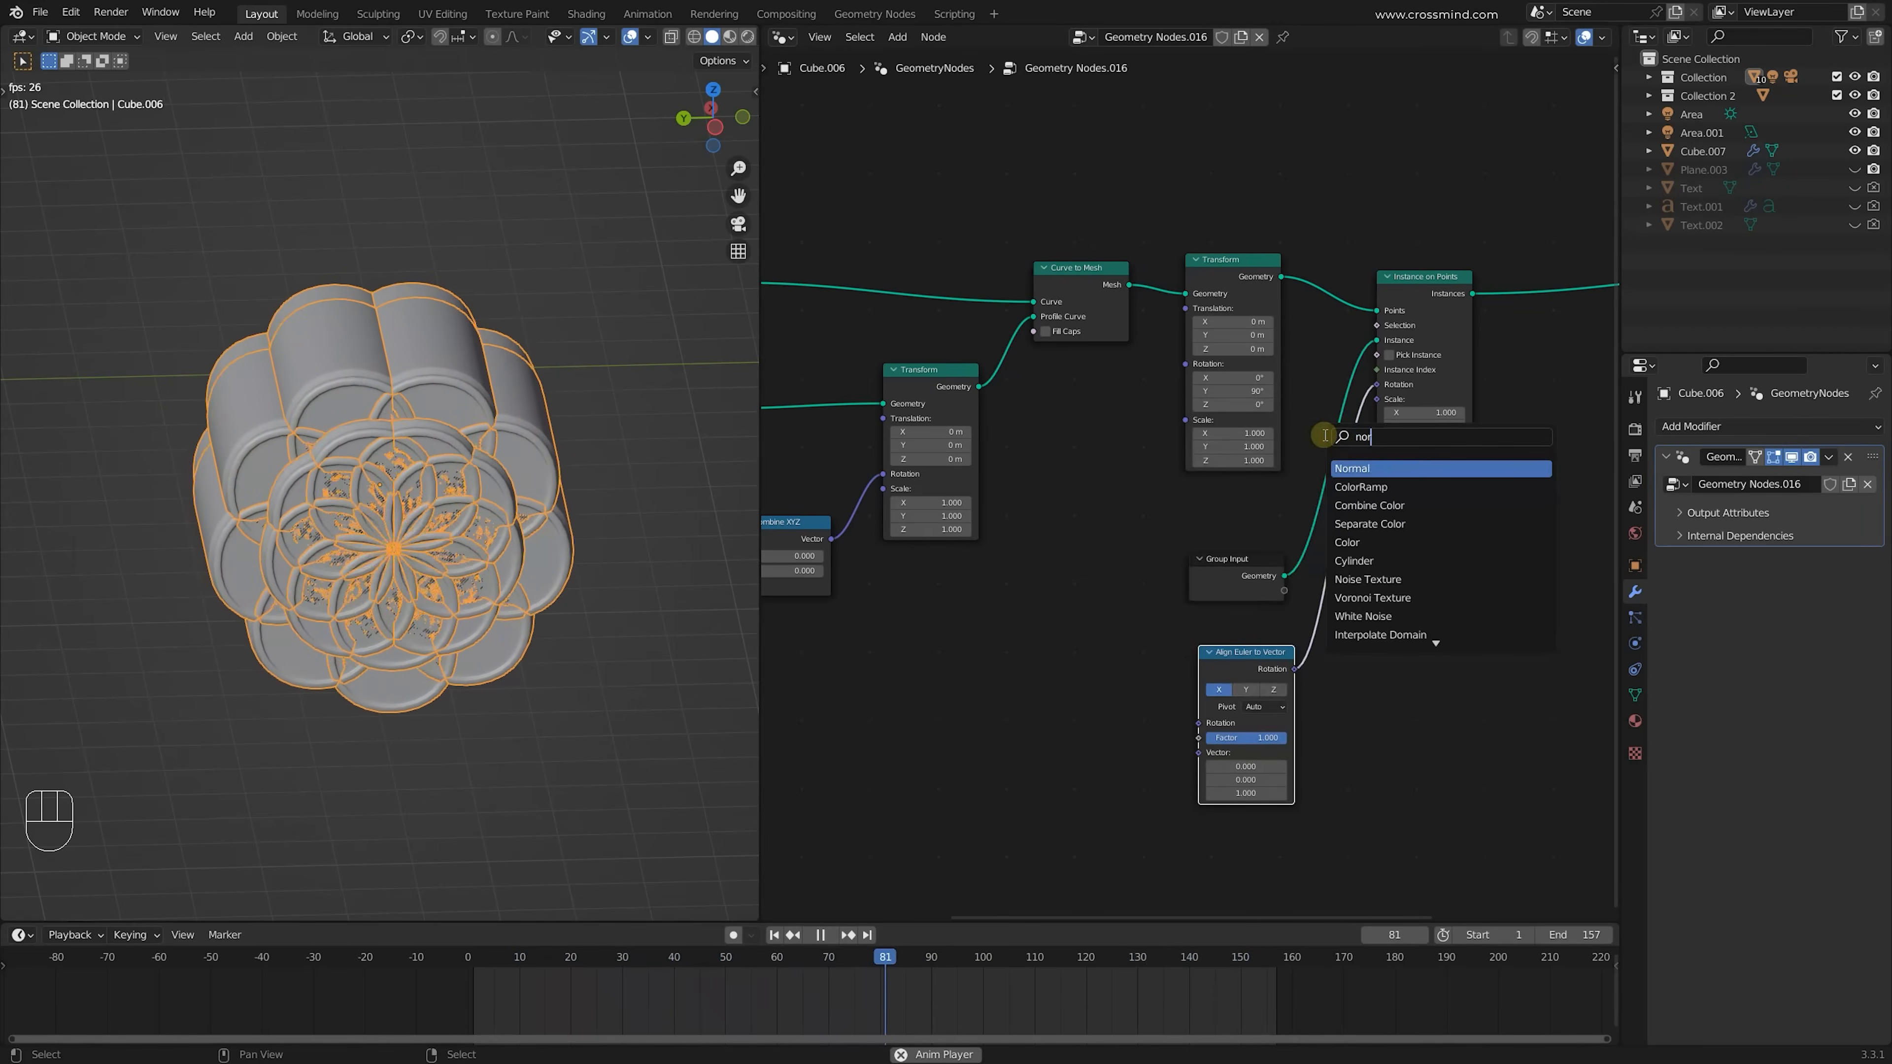
click(1371, 469)
click(1130, 685)
drag(1159, 701, 1199, 751)
Try a uniform scale on the final Transform node, discard it, and set the Instance on Points scale to -0.080 on all axes
middle_drag(1350, 660, 1354, 576)
scroll(1266, 589, up, 1)
middle_drag(1393, 461, 1409, 510)
shift+drag(1271, 355, 875, 386)
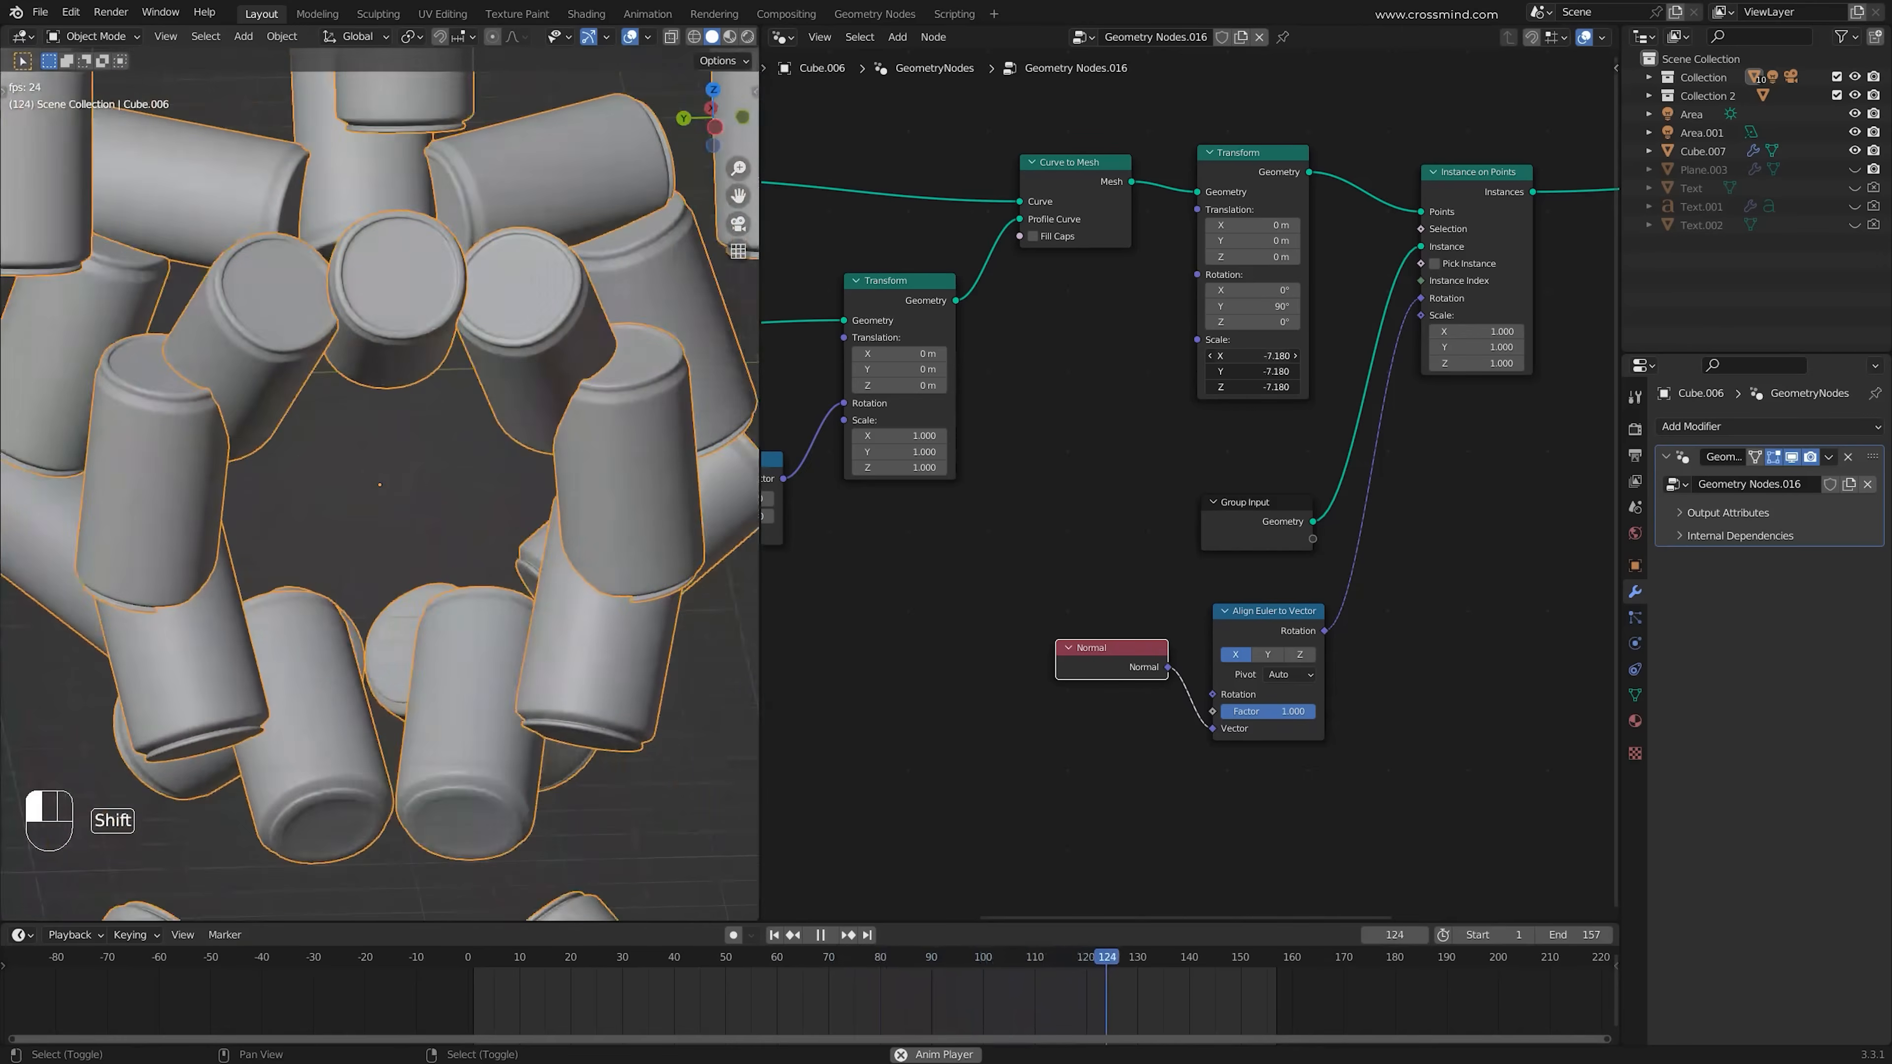
shift+right_click(1272, 354)
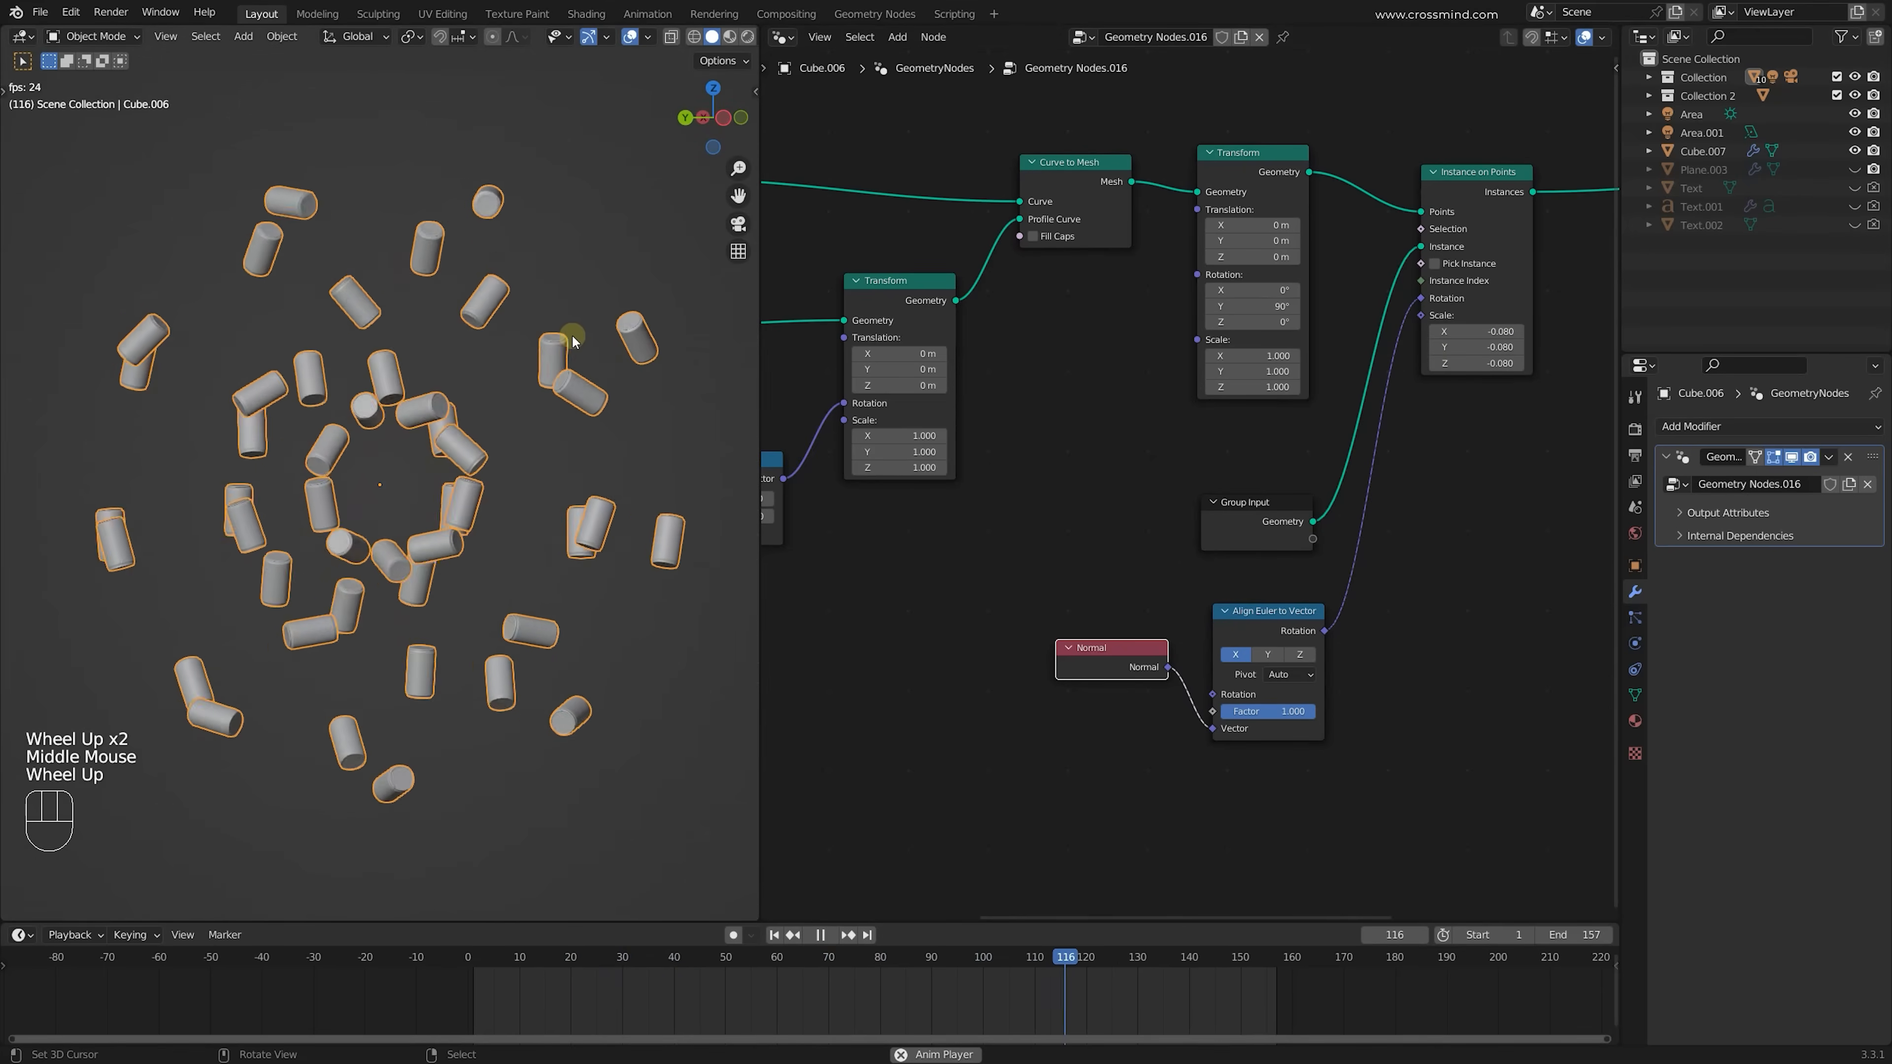
Set the resolution of the main Curve Circle to 21 and of the profile Curve Circle to 8
scroll(1306, 447, down, 1)
scroll(969, 373, down, 1)
middle_drag(857, 336, 1192, 384)
shift+drag(1041, 305, 1073, 305)
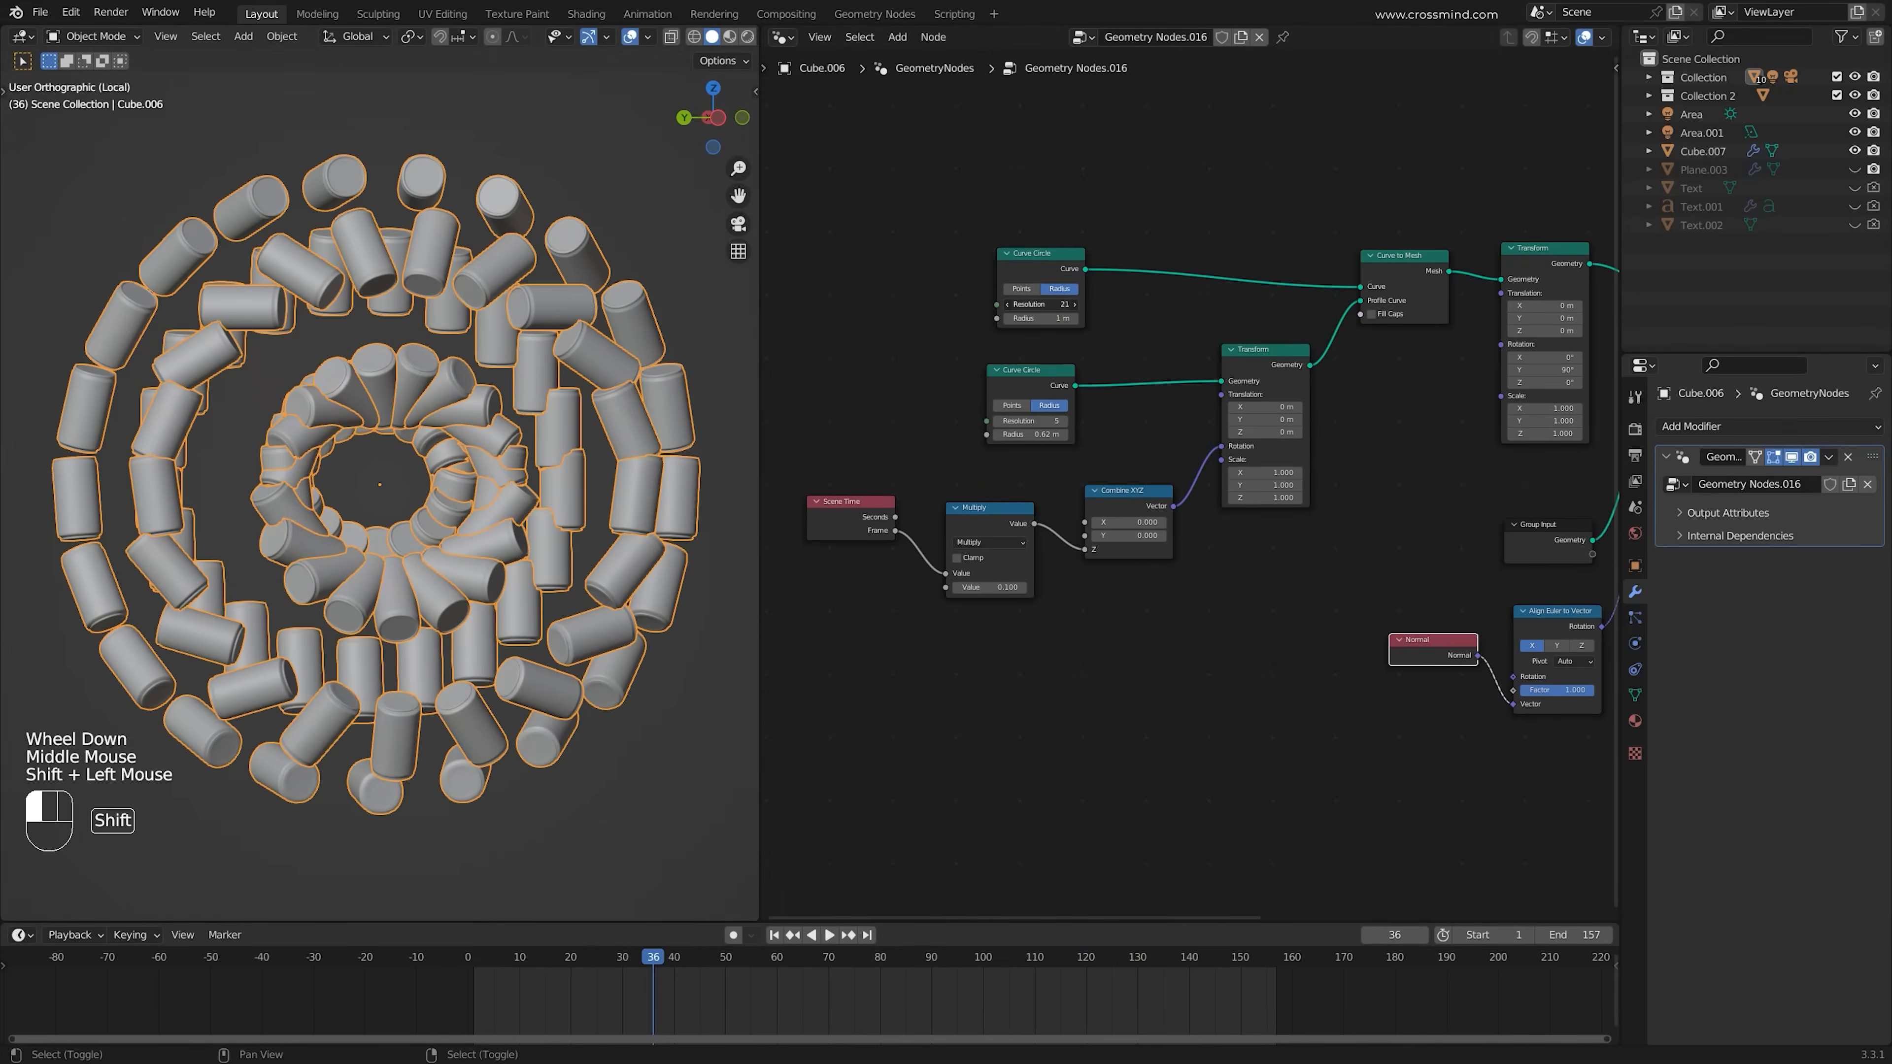
shift+drag(1032, 422, 1062, 422)
Set the Instance on Points scale to 0.080 on all axes and the Align Euler to Vector axis to Z
middle_drag(1077, 534, 558, 519)
shift+drag(1200, 385, 1207, 411)
scroll(1189, 448, up, 1)
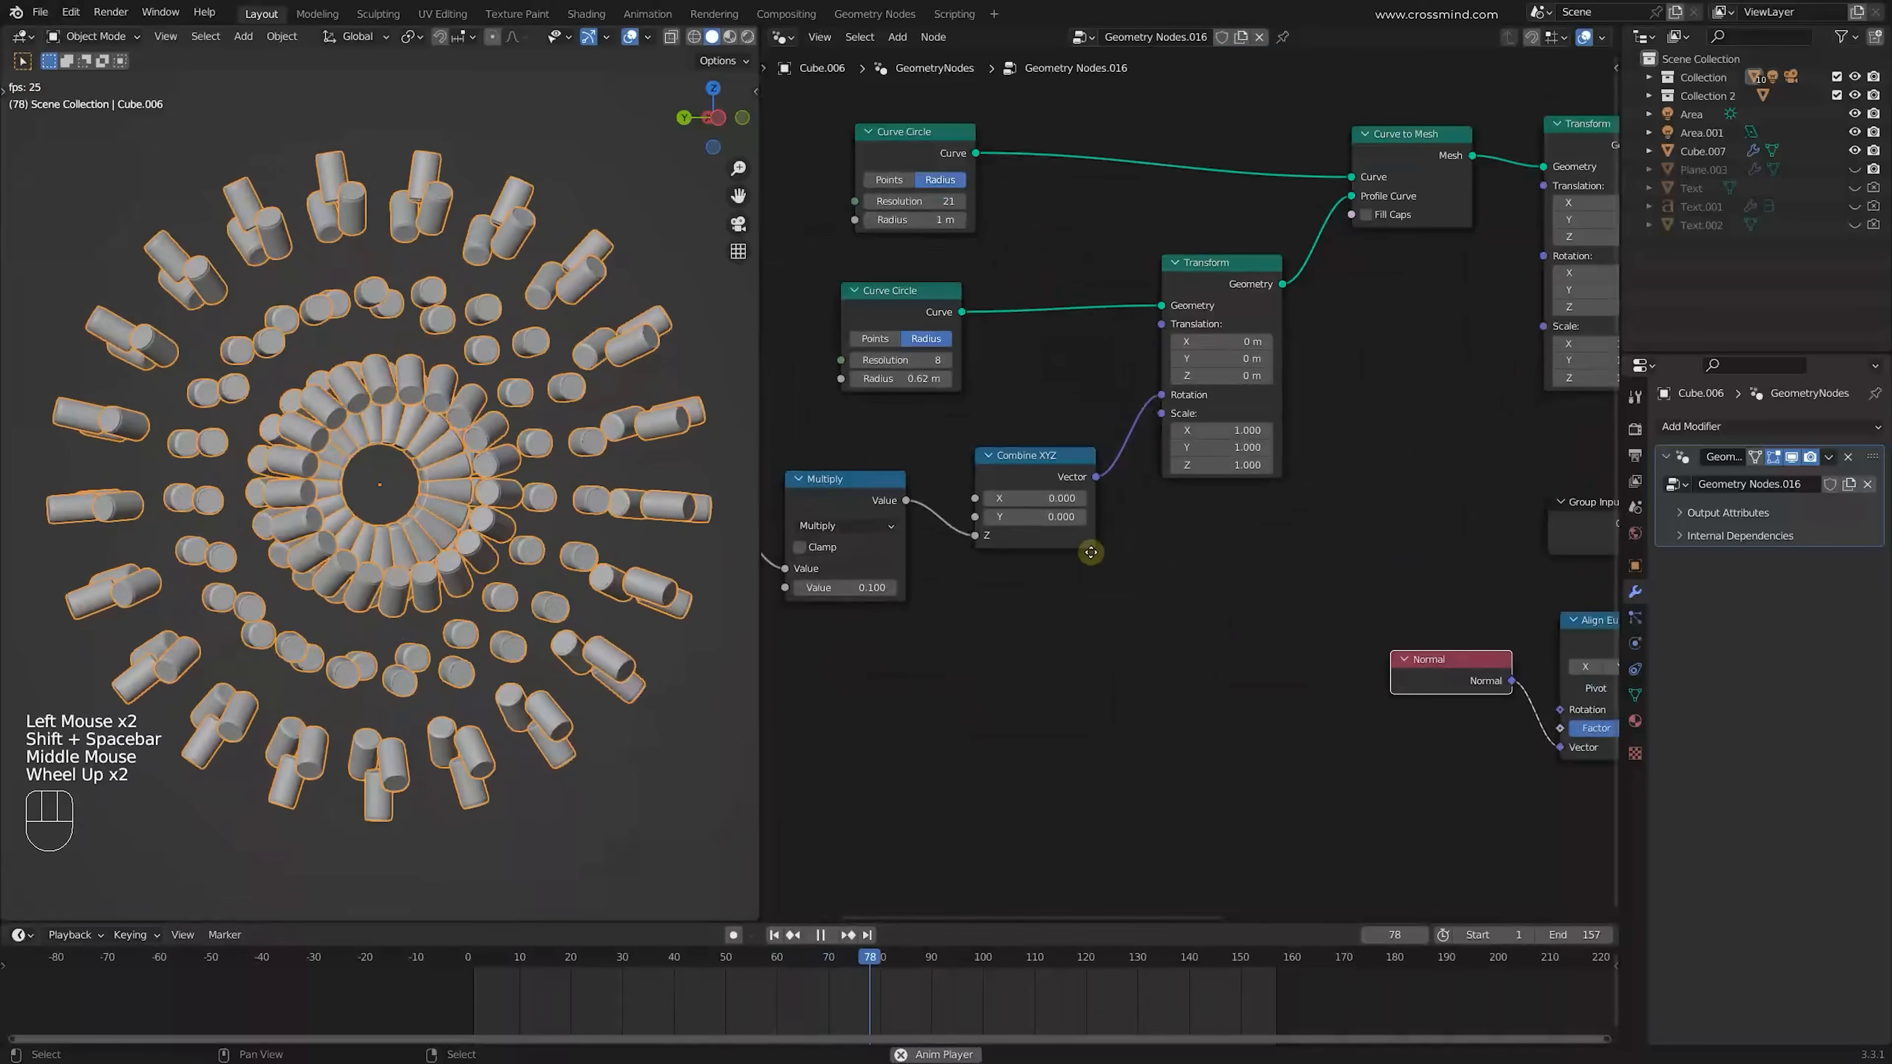
Set the Multiply value after Scene Time to 0.020 and switch the viewport to Material Preview shading
middle_drag(1090, 541, 1192, 581)
scroll(1194, 583, up, 1)
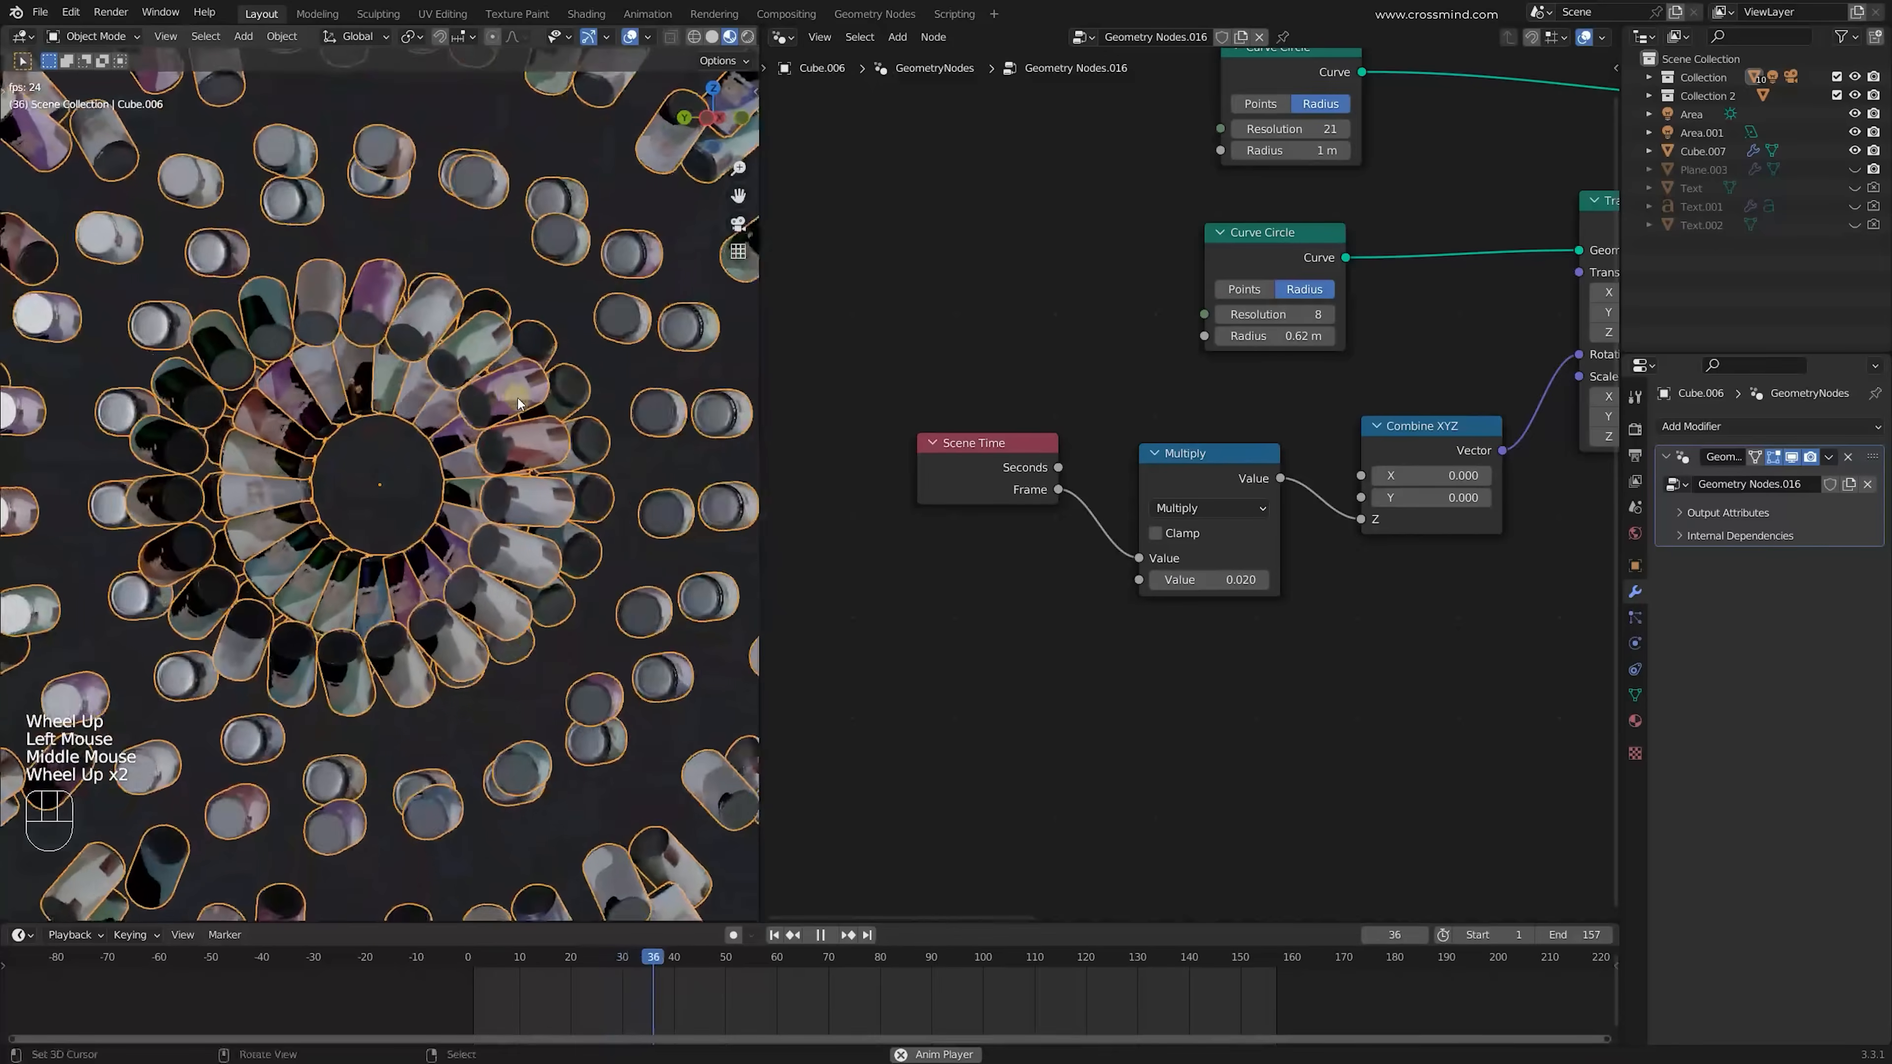
middle_drag(595, 522, 477, 515)
scroll(477, 514, up, 1)
middle_drag(477, 515, 596, 485)
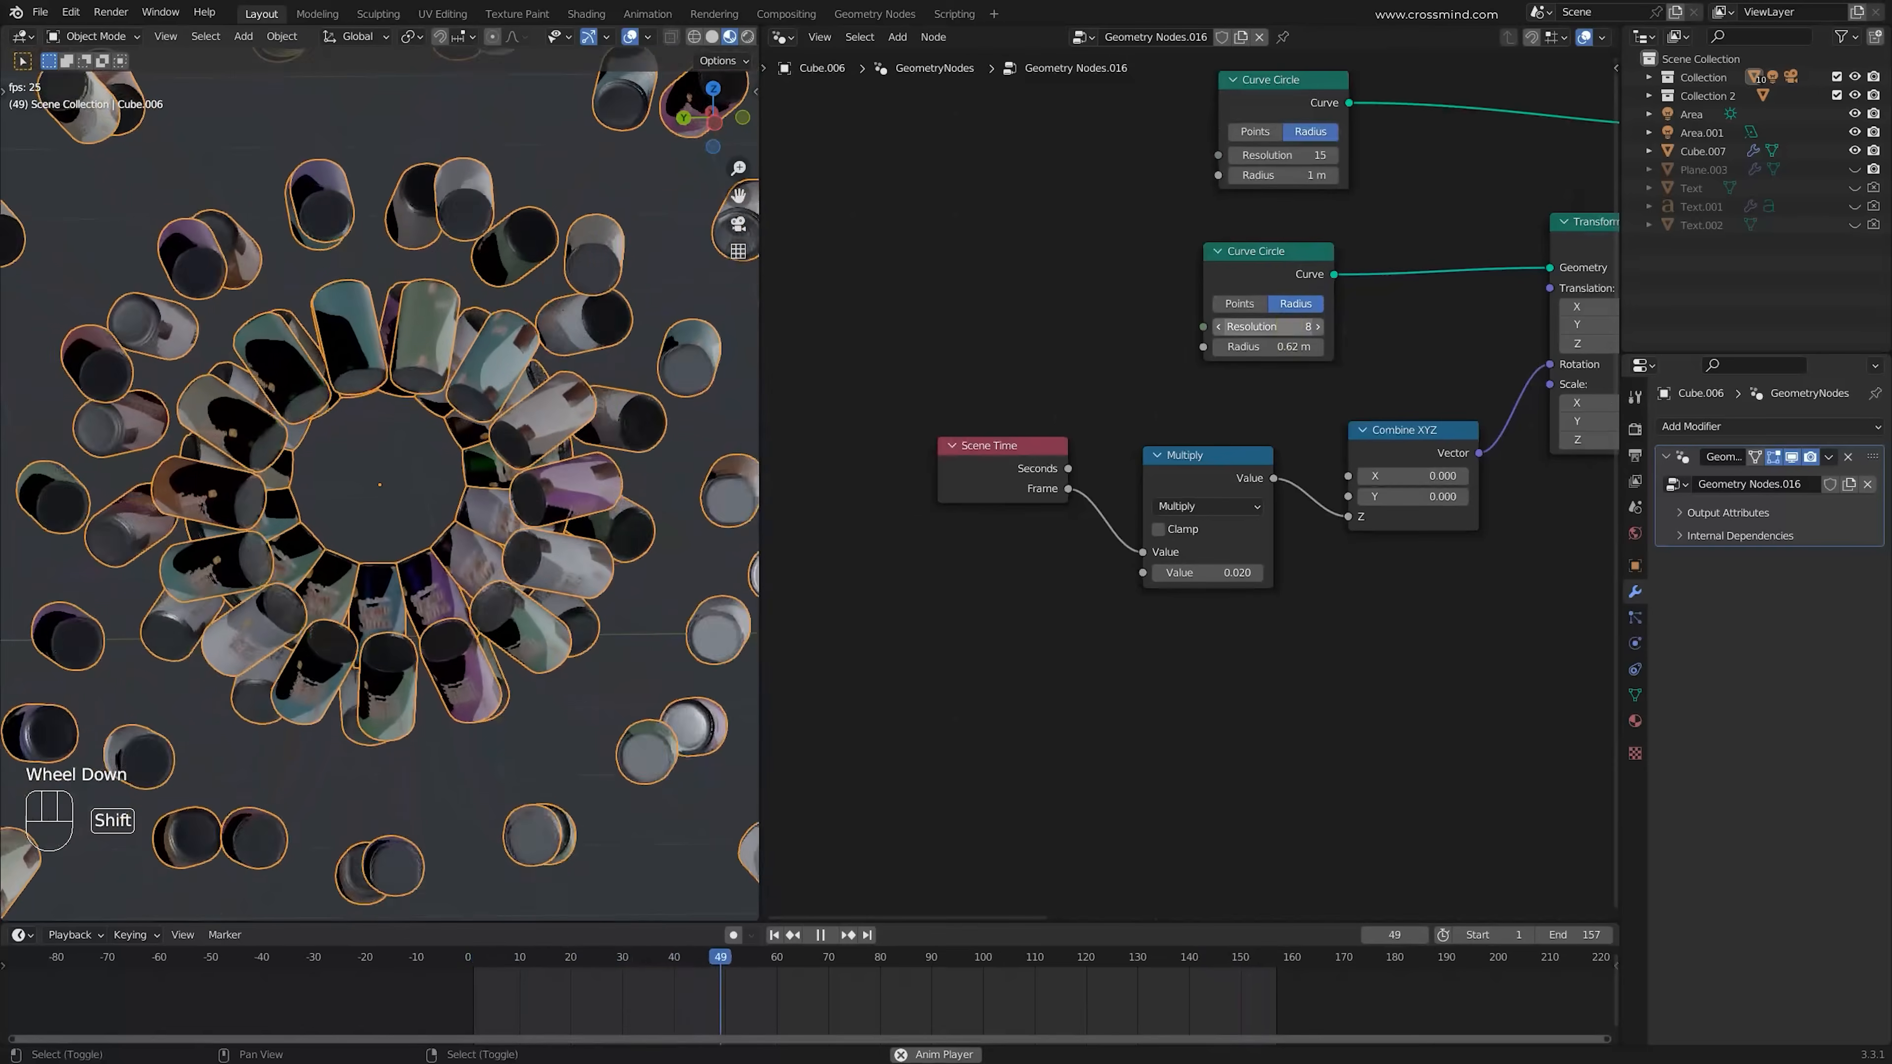
Set the main Curve Circle resolution to 15 and the profile circle's to 3, and turn off the viewport overlays
ctrl+scroll(1266, 327, down, 5)
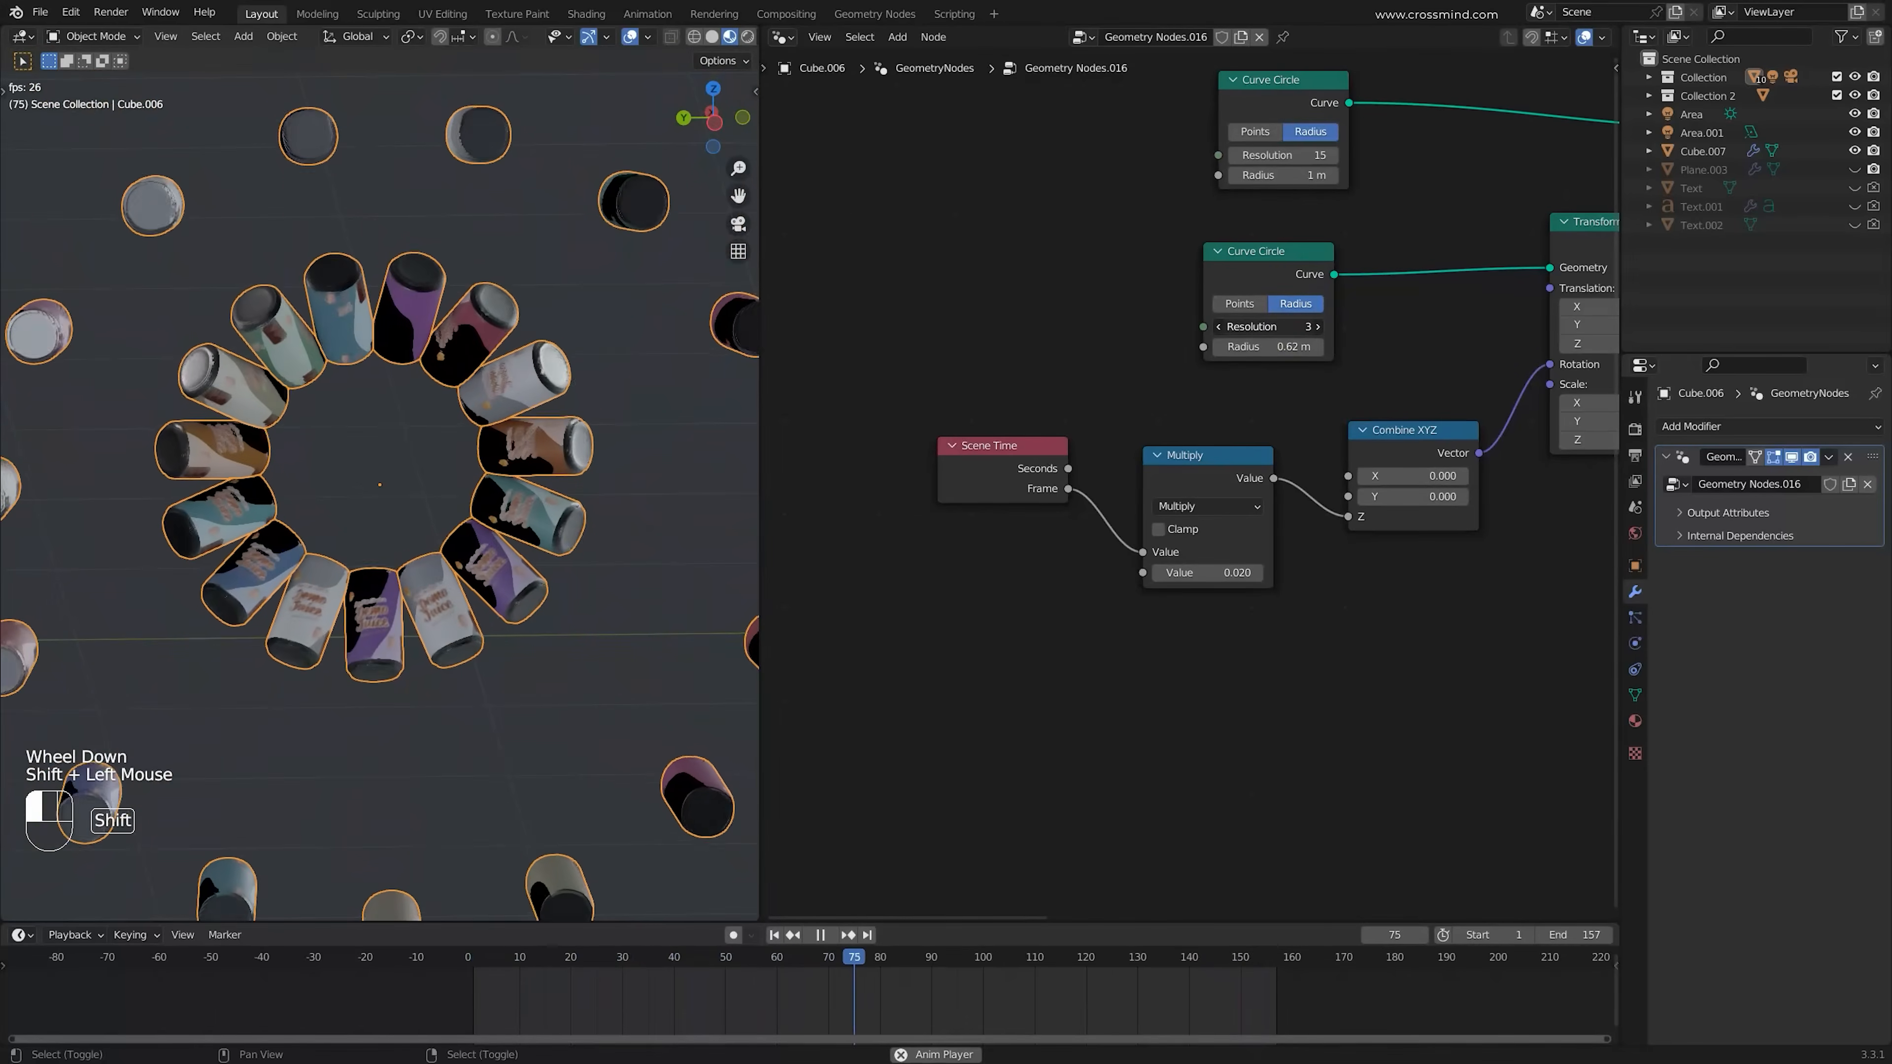
scroll(426, 550, down, 2)
middle_drag(426, 549, 466, 503)
click(630, 38)
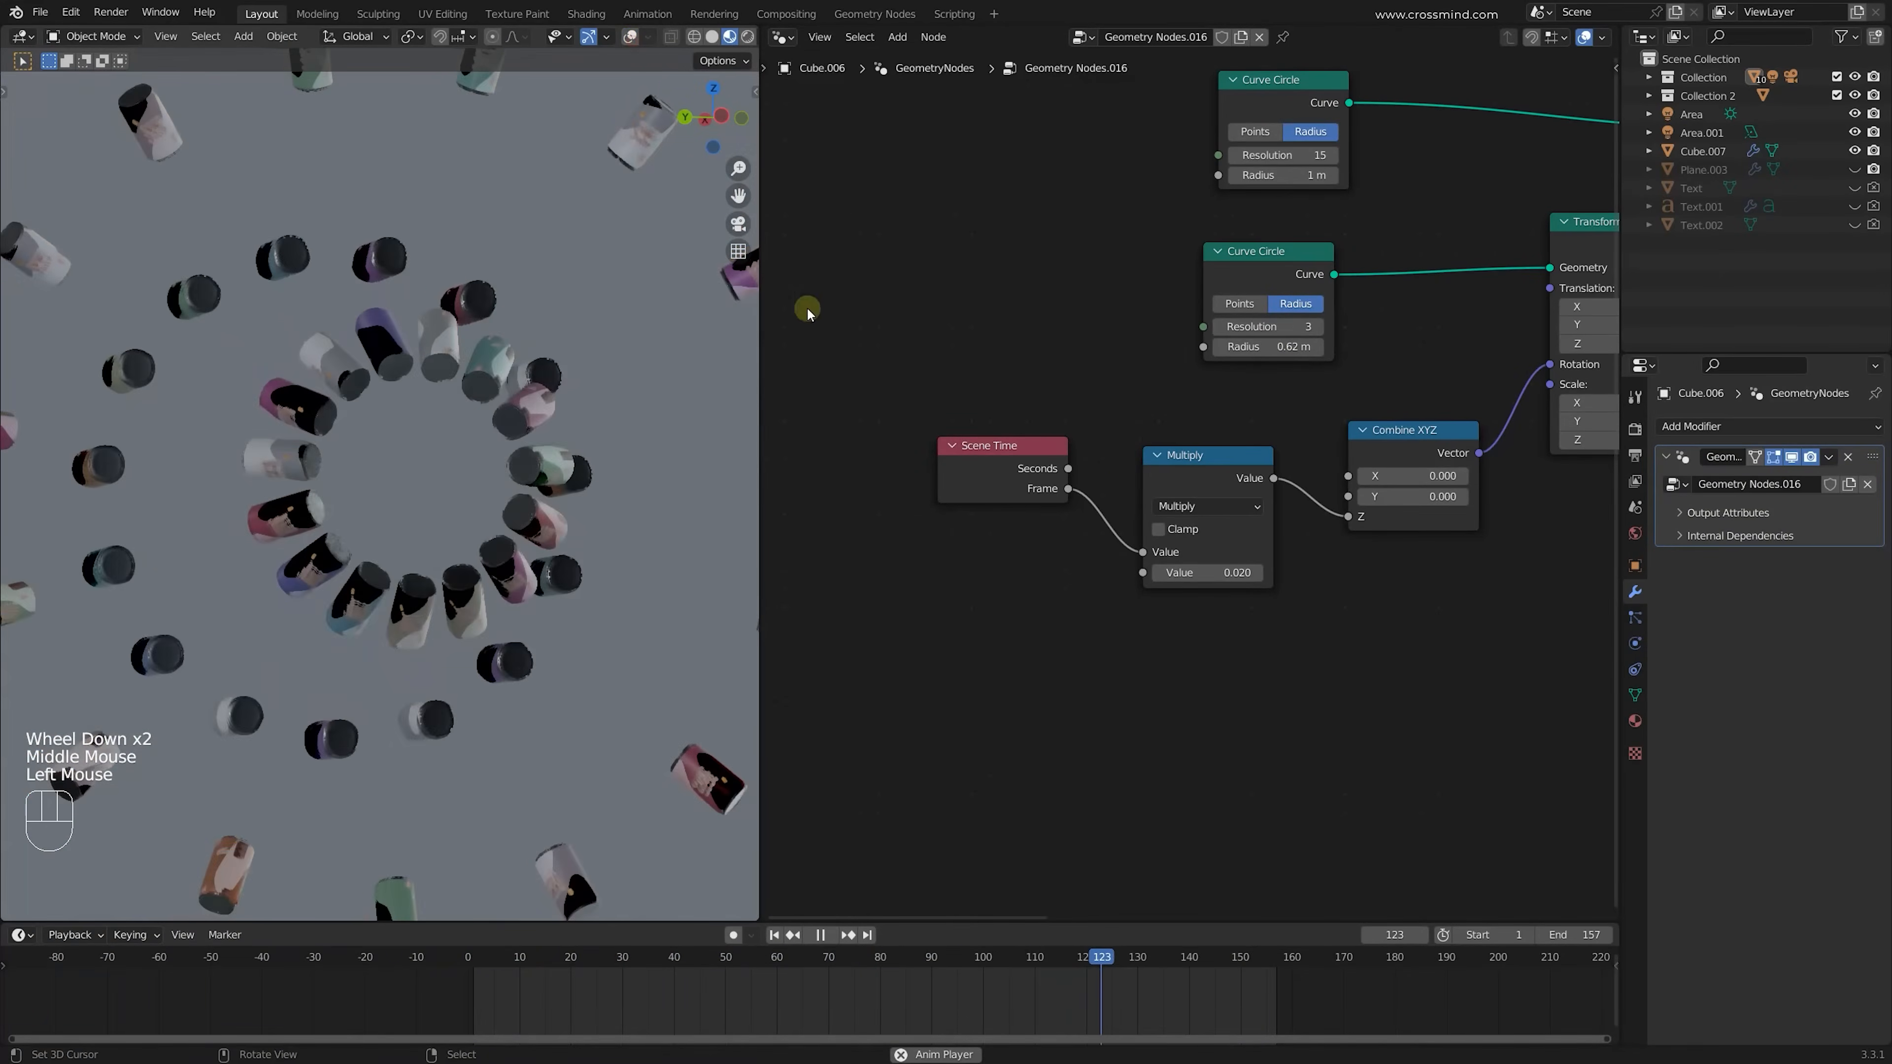
Add a Gradient Texture node and connect its output to the Scale input of Instance on Points
scroll(998, 455, down, 2)
middle_drag(1041, 485, 629, 499)
scroll(1415, 496, down, 1)
middle_drag(1561, 463, 1254, 518)
scroll(1254, 519, up, 1)
scroll(1254, 518, up, 1)
key(shift+a)
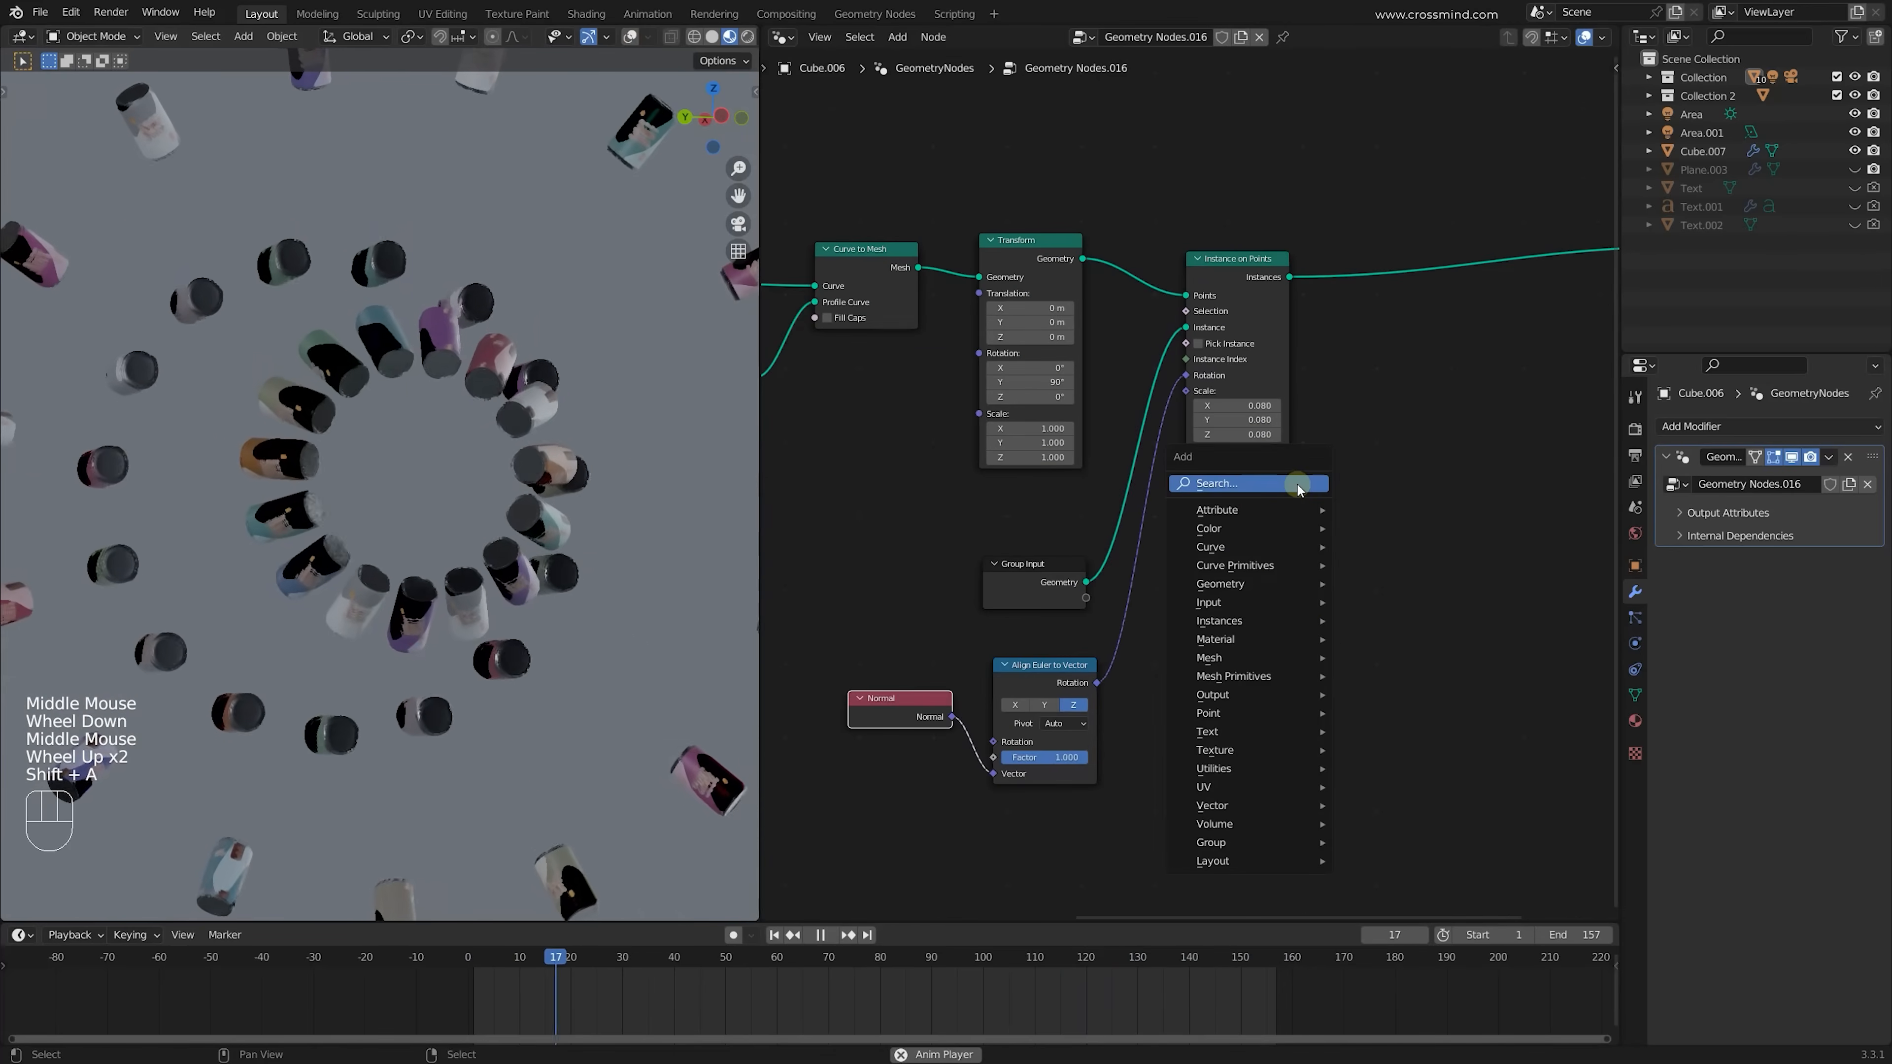
text(grad)
key(Return)
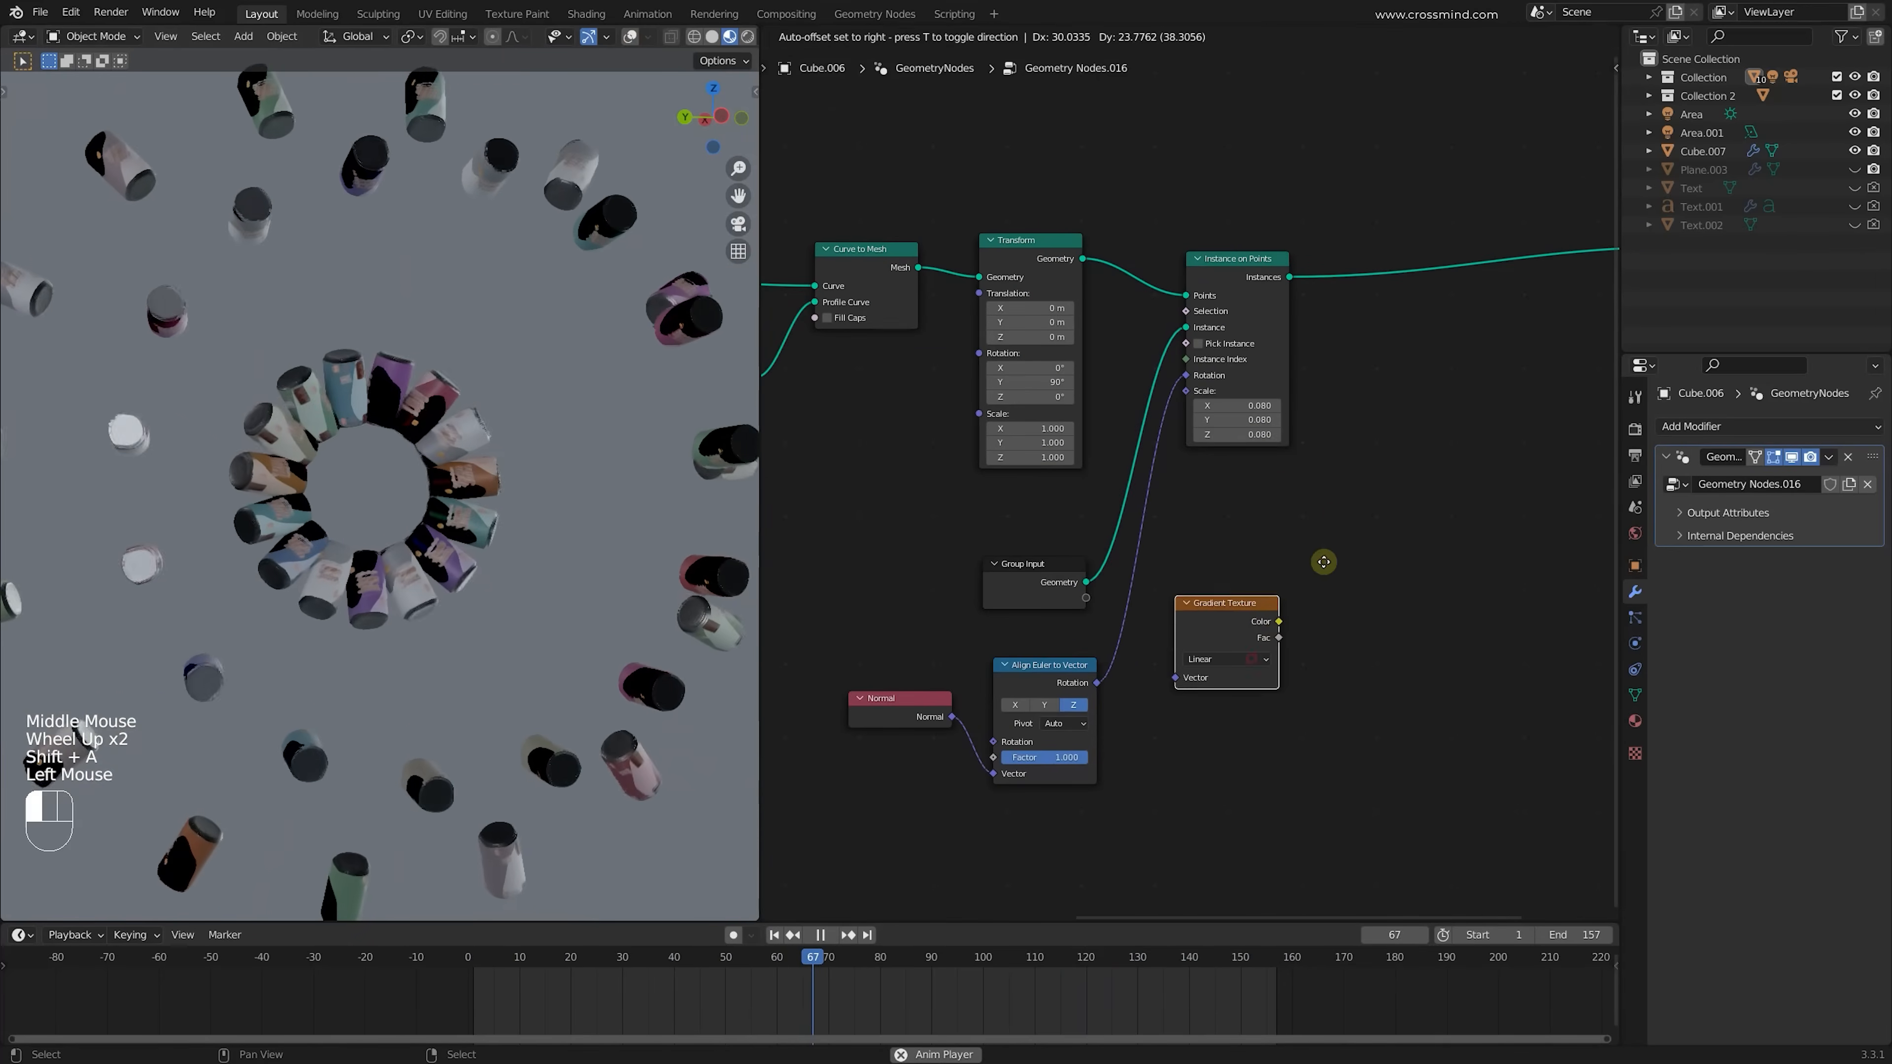
click(1285, 593)
drag(1290, 598, 1192, 392)
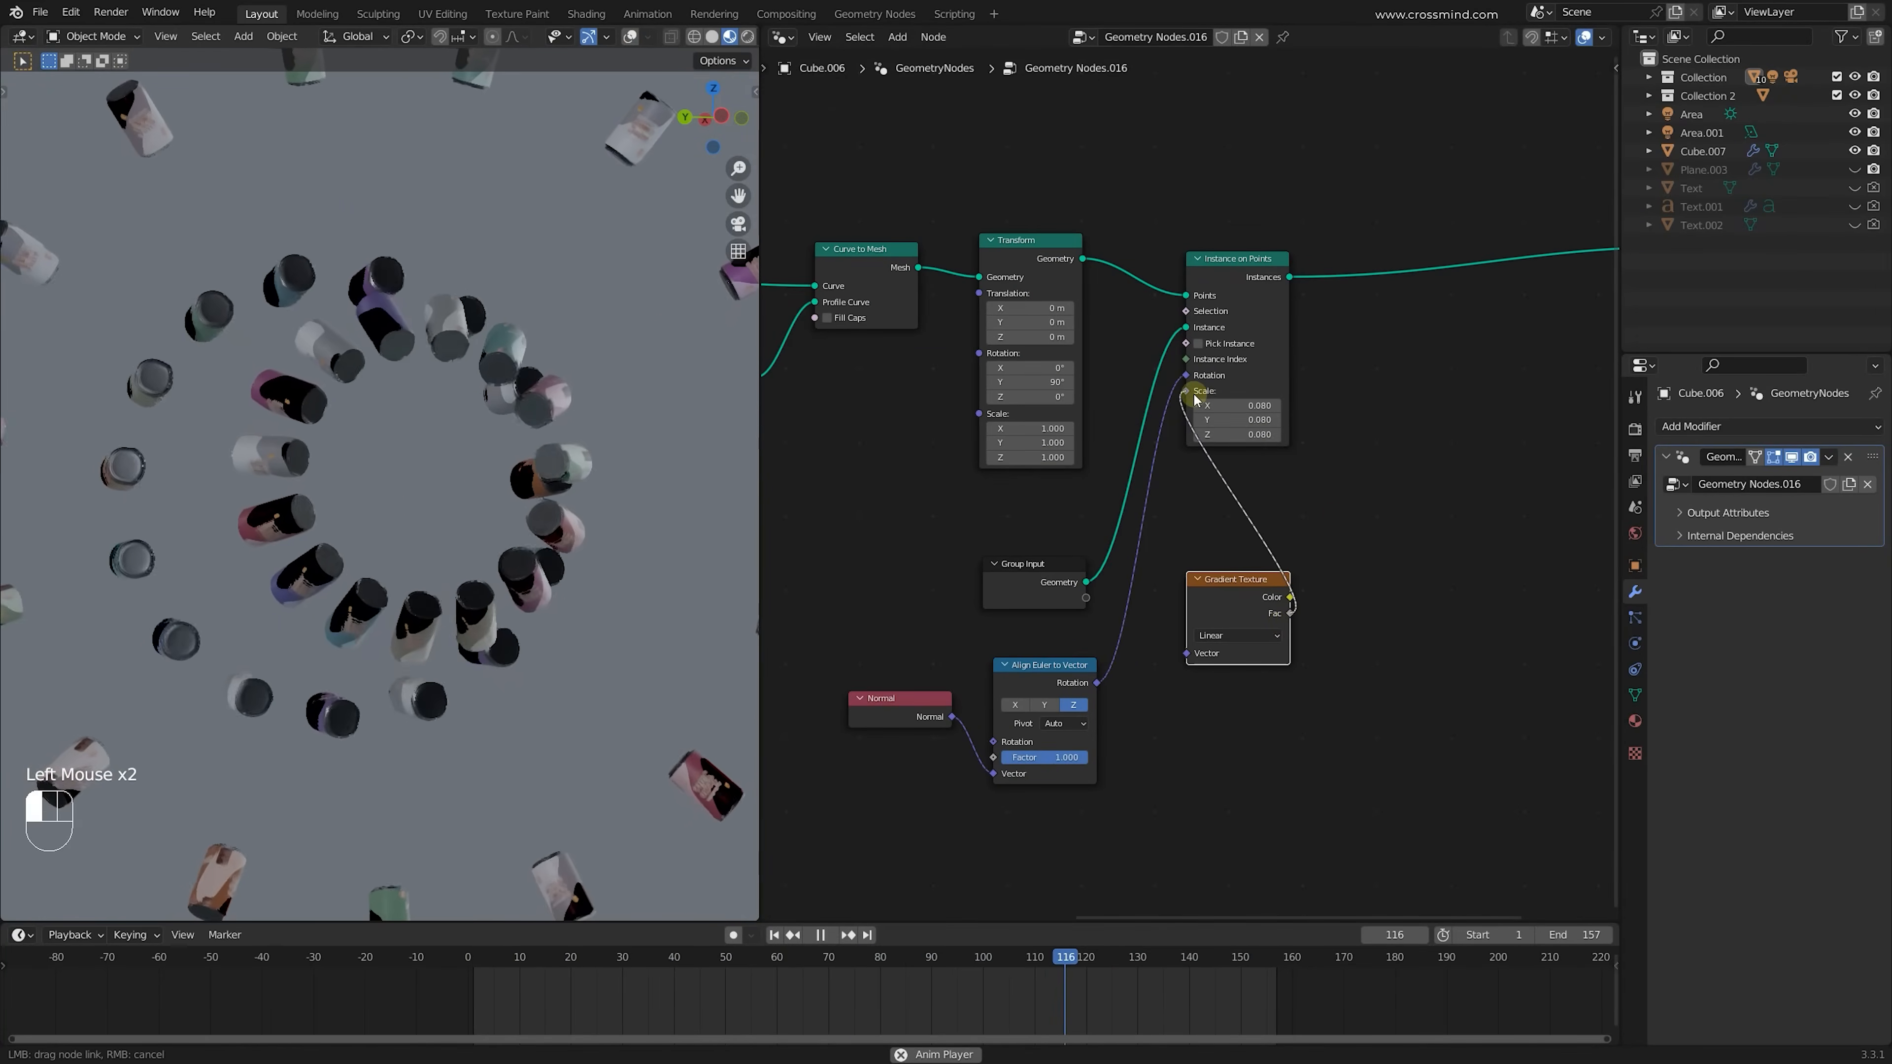
Set the Gradient Texture type to Spherical
scroll(1253, 432, down, 1)
click(1240, 612)
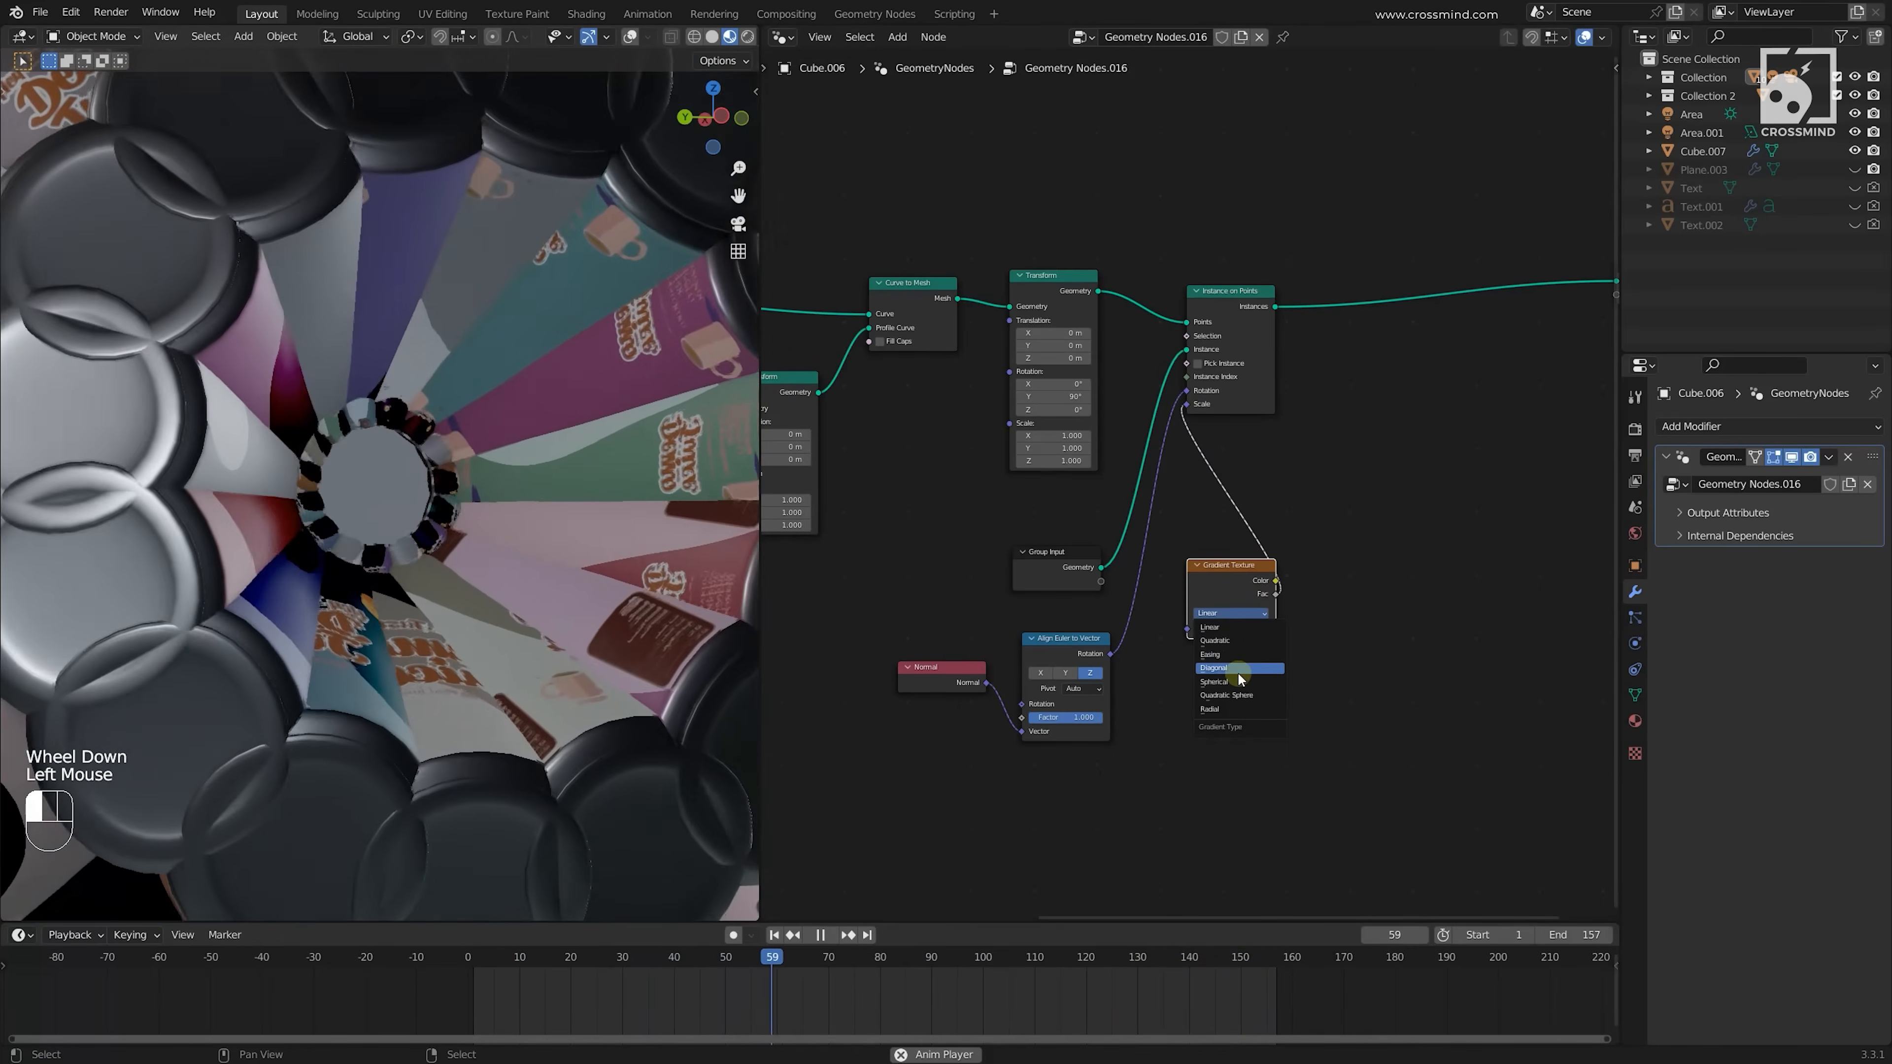
click(1237, 680)
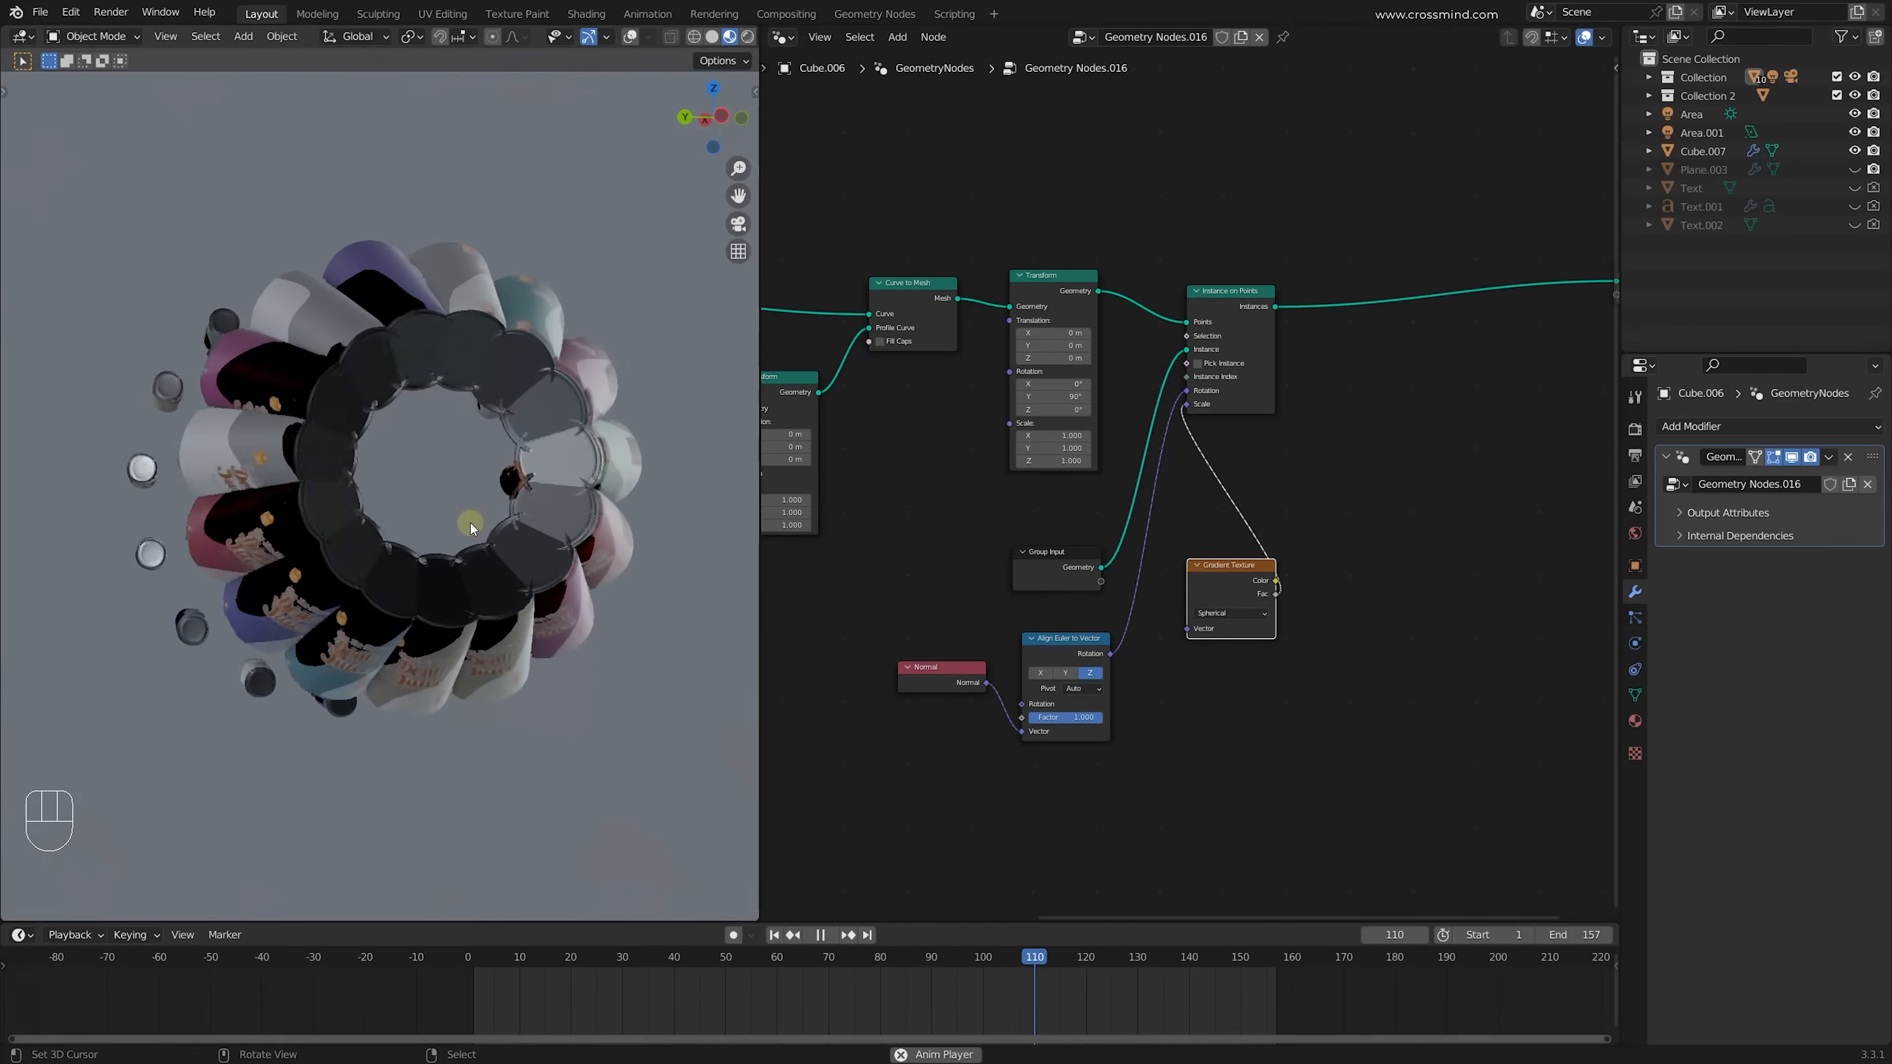
scroll(471, 521, down, 3)
scroll(1275, 666, up, 4)
Insert a Math node set to Multiply by 0.150 between the Gradient Texture and the instance Scale, and check the animated cans
middle_drag(1278, 676, 1312, 585)
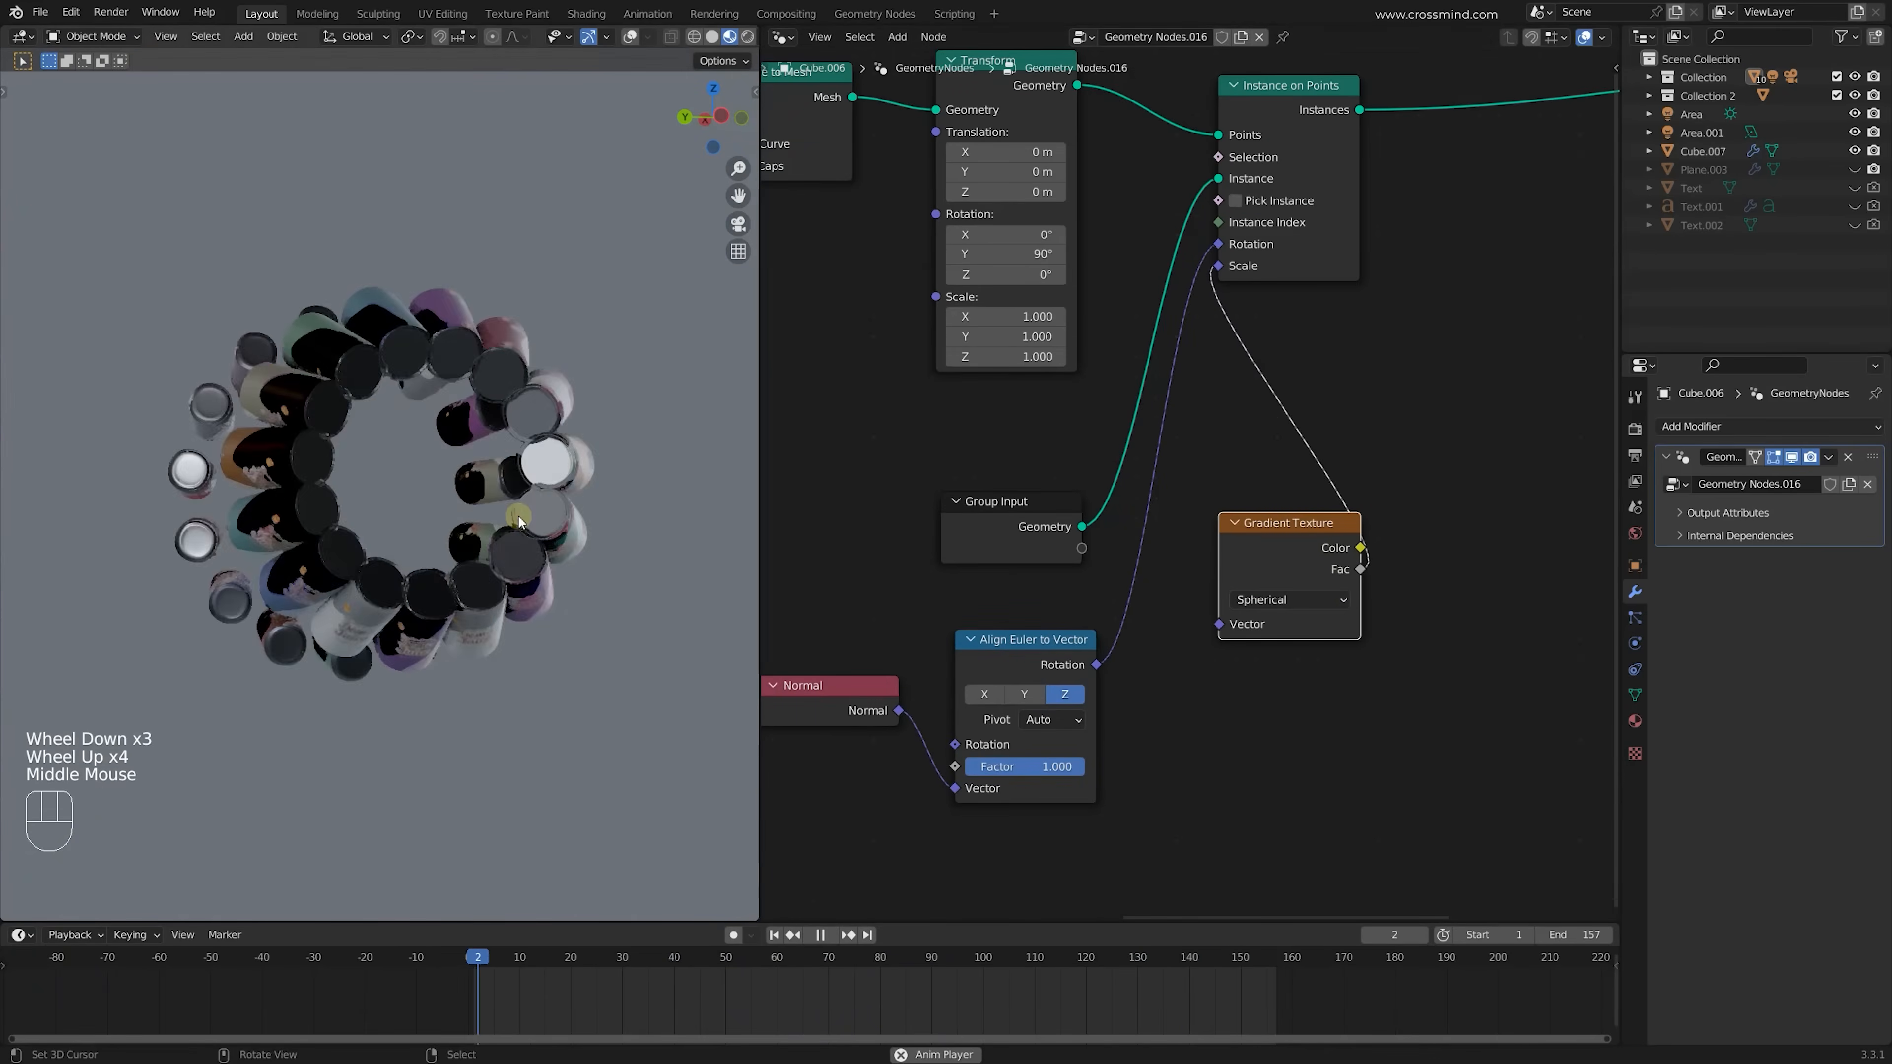
scroll(1132, 536, down, 1)
key(shift+a)
text(add)
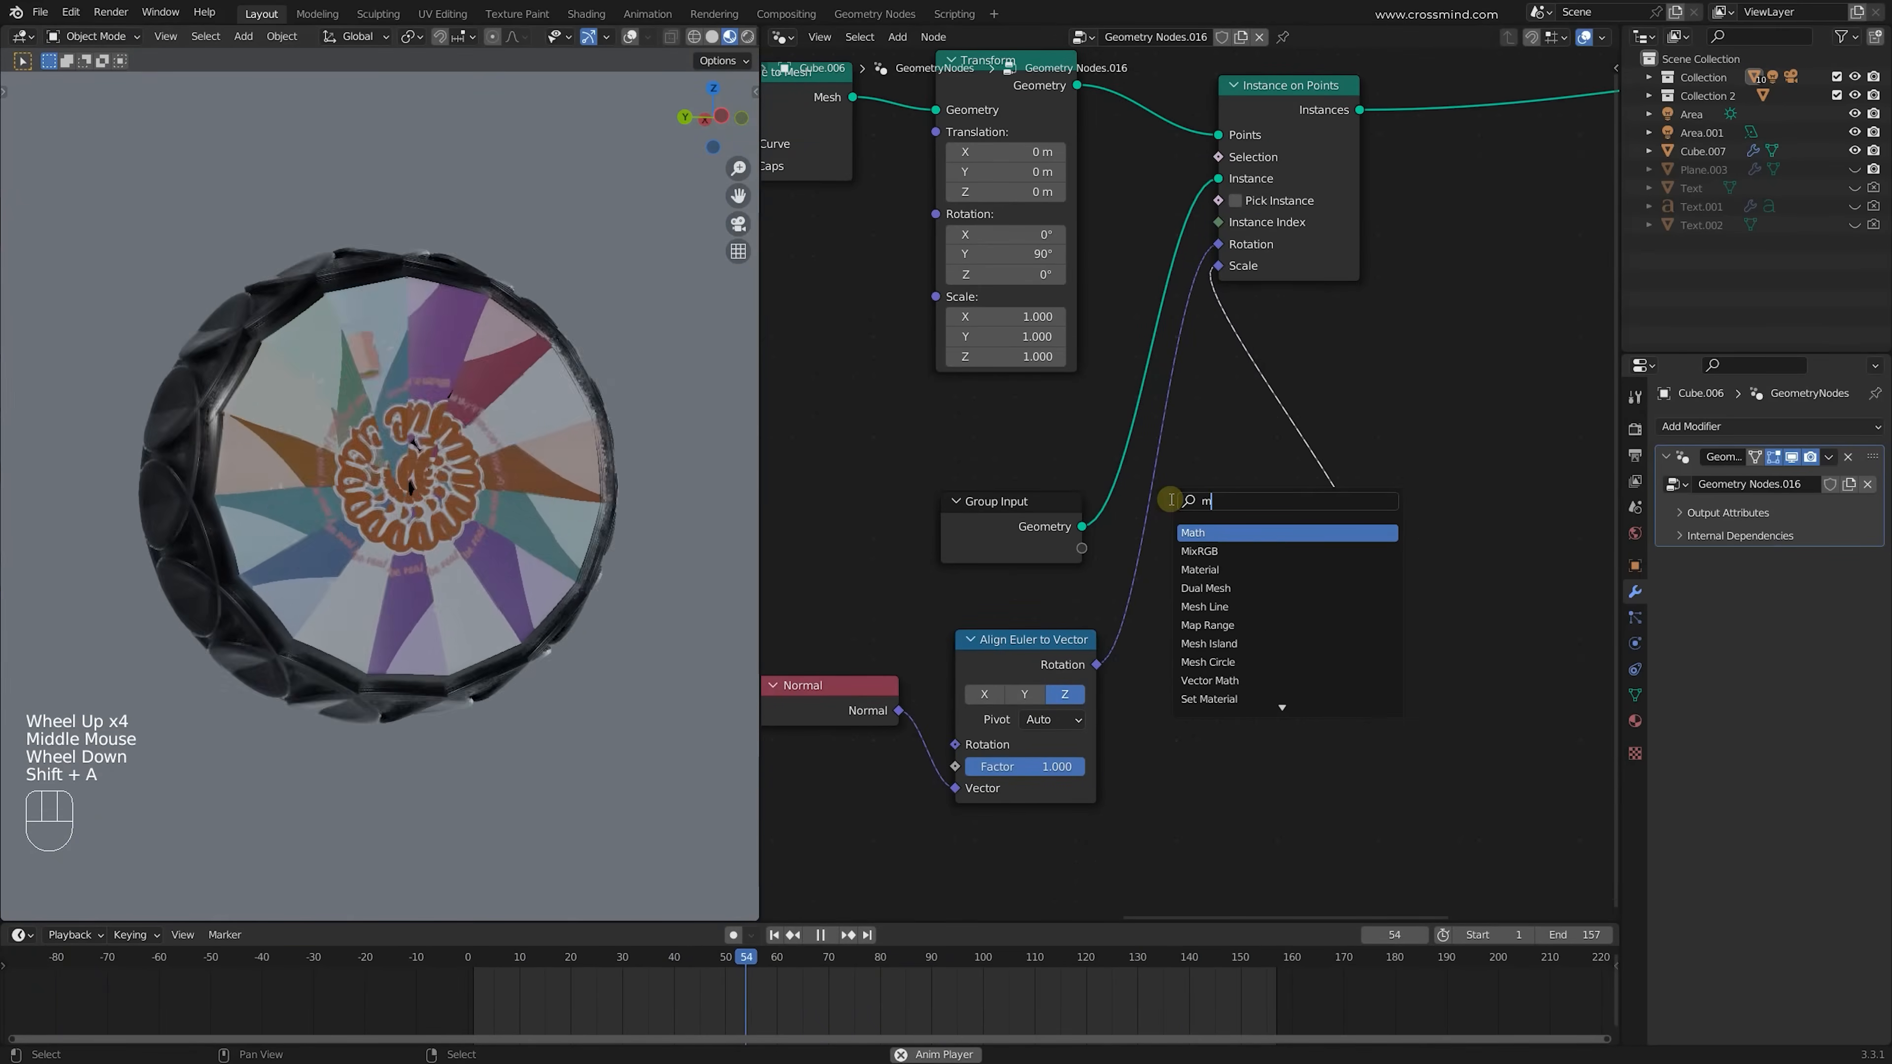
key(Return)
click(1503, 374)
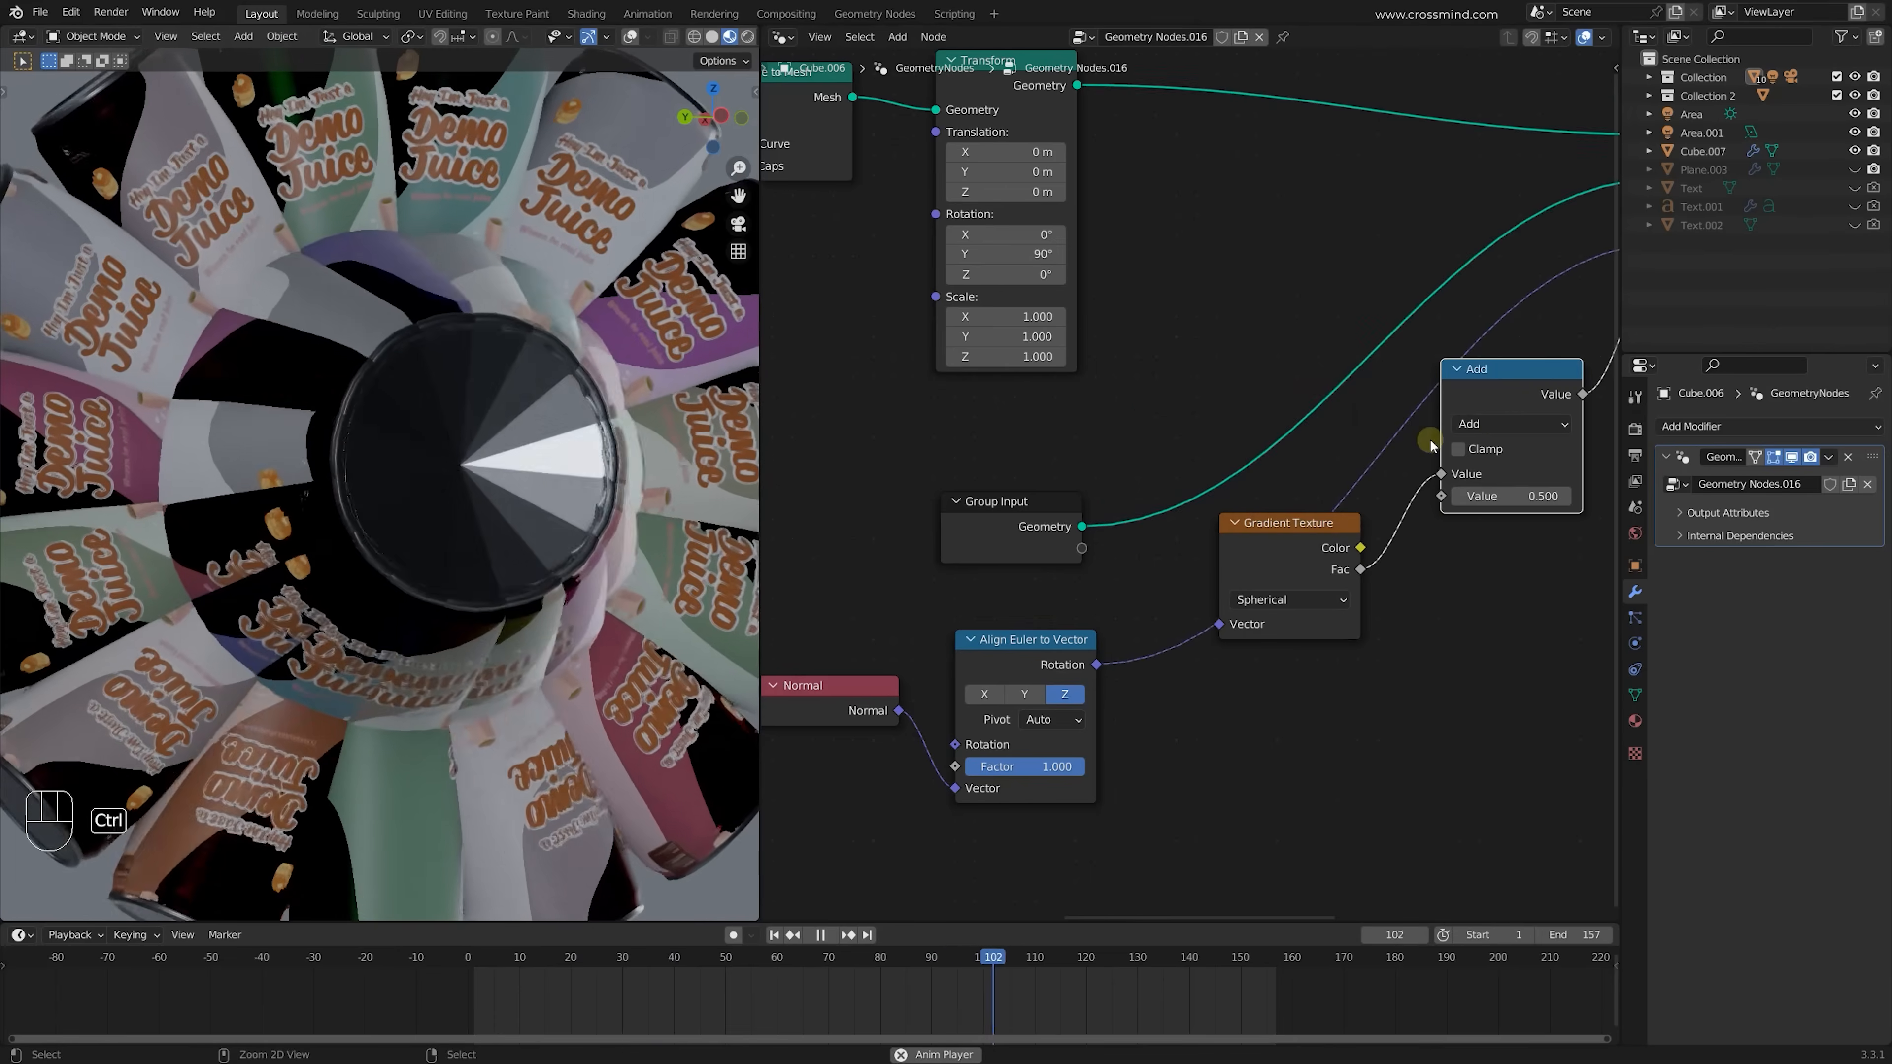
ctrl+scroll(1517, 420, down, 2)
shift+drag(1513, 496, 1498, 496)
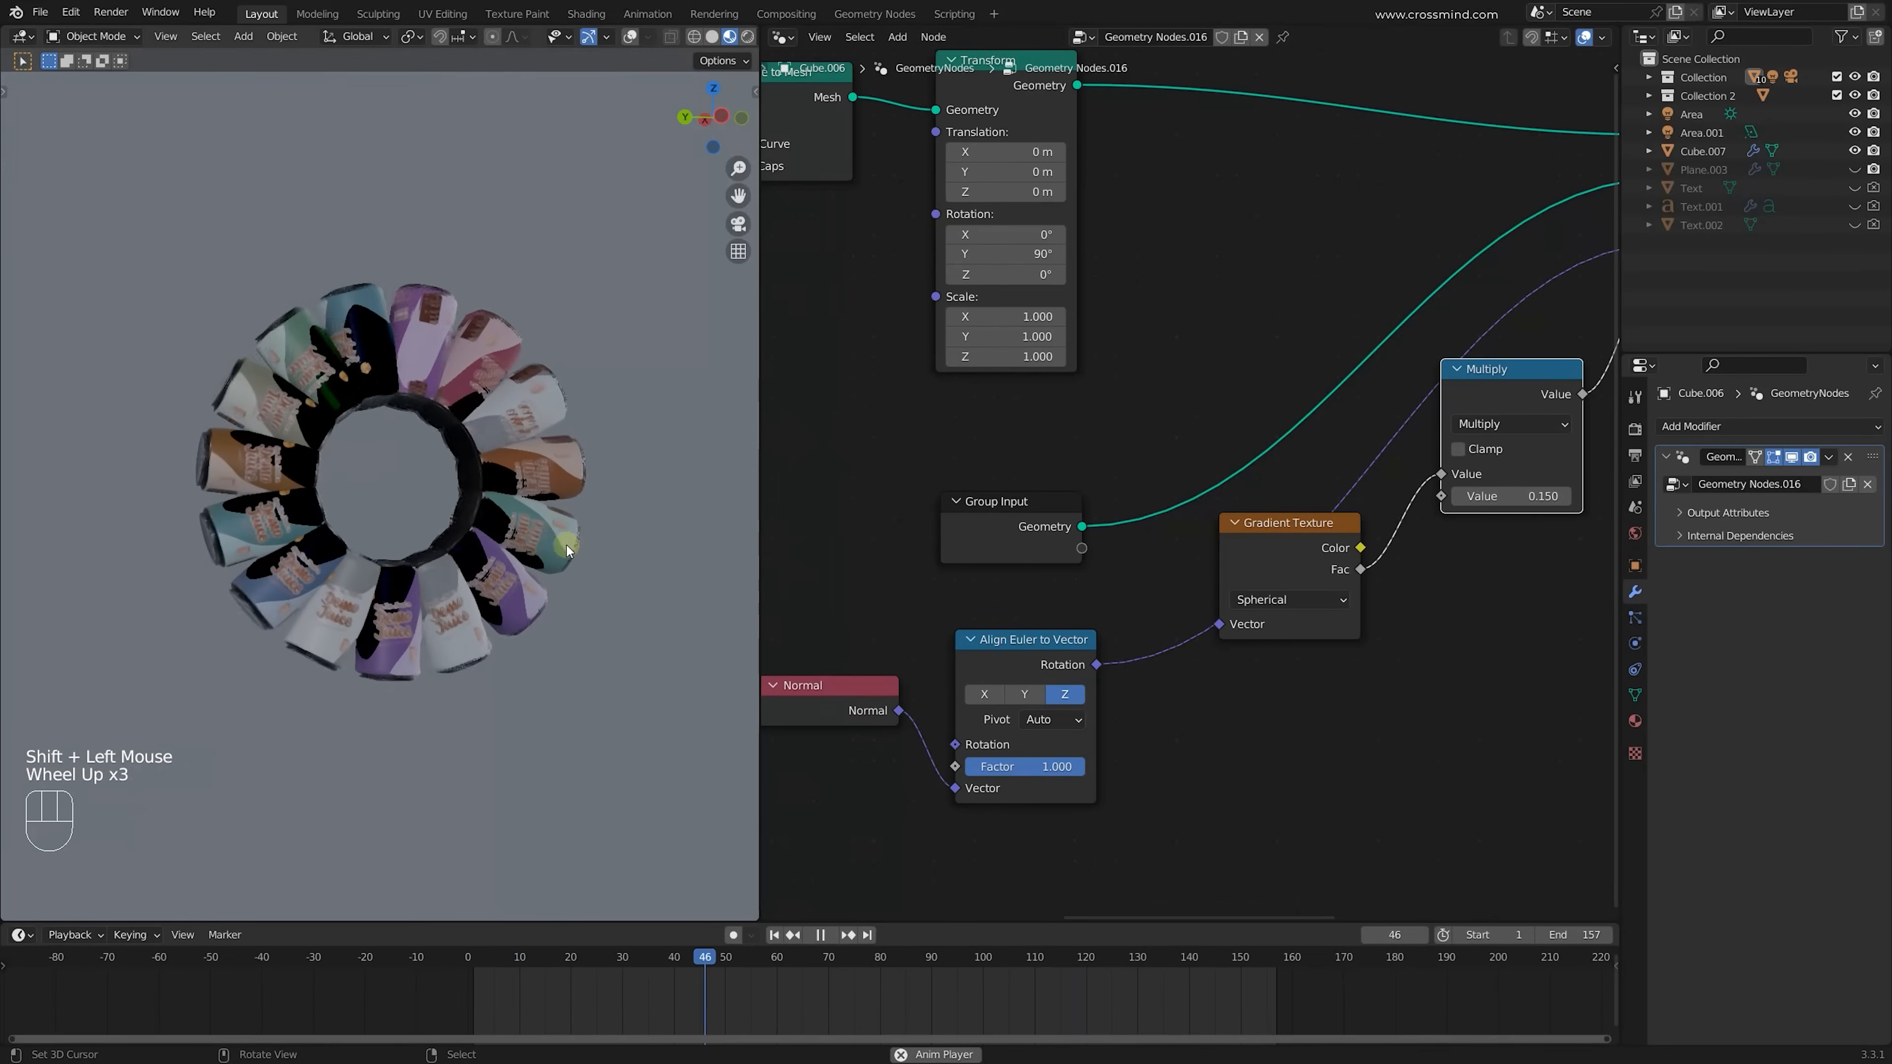
scroll(556, 532, up, 3)
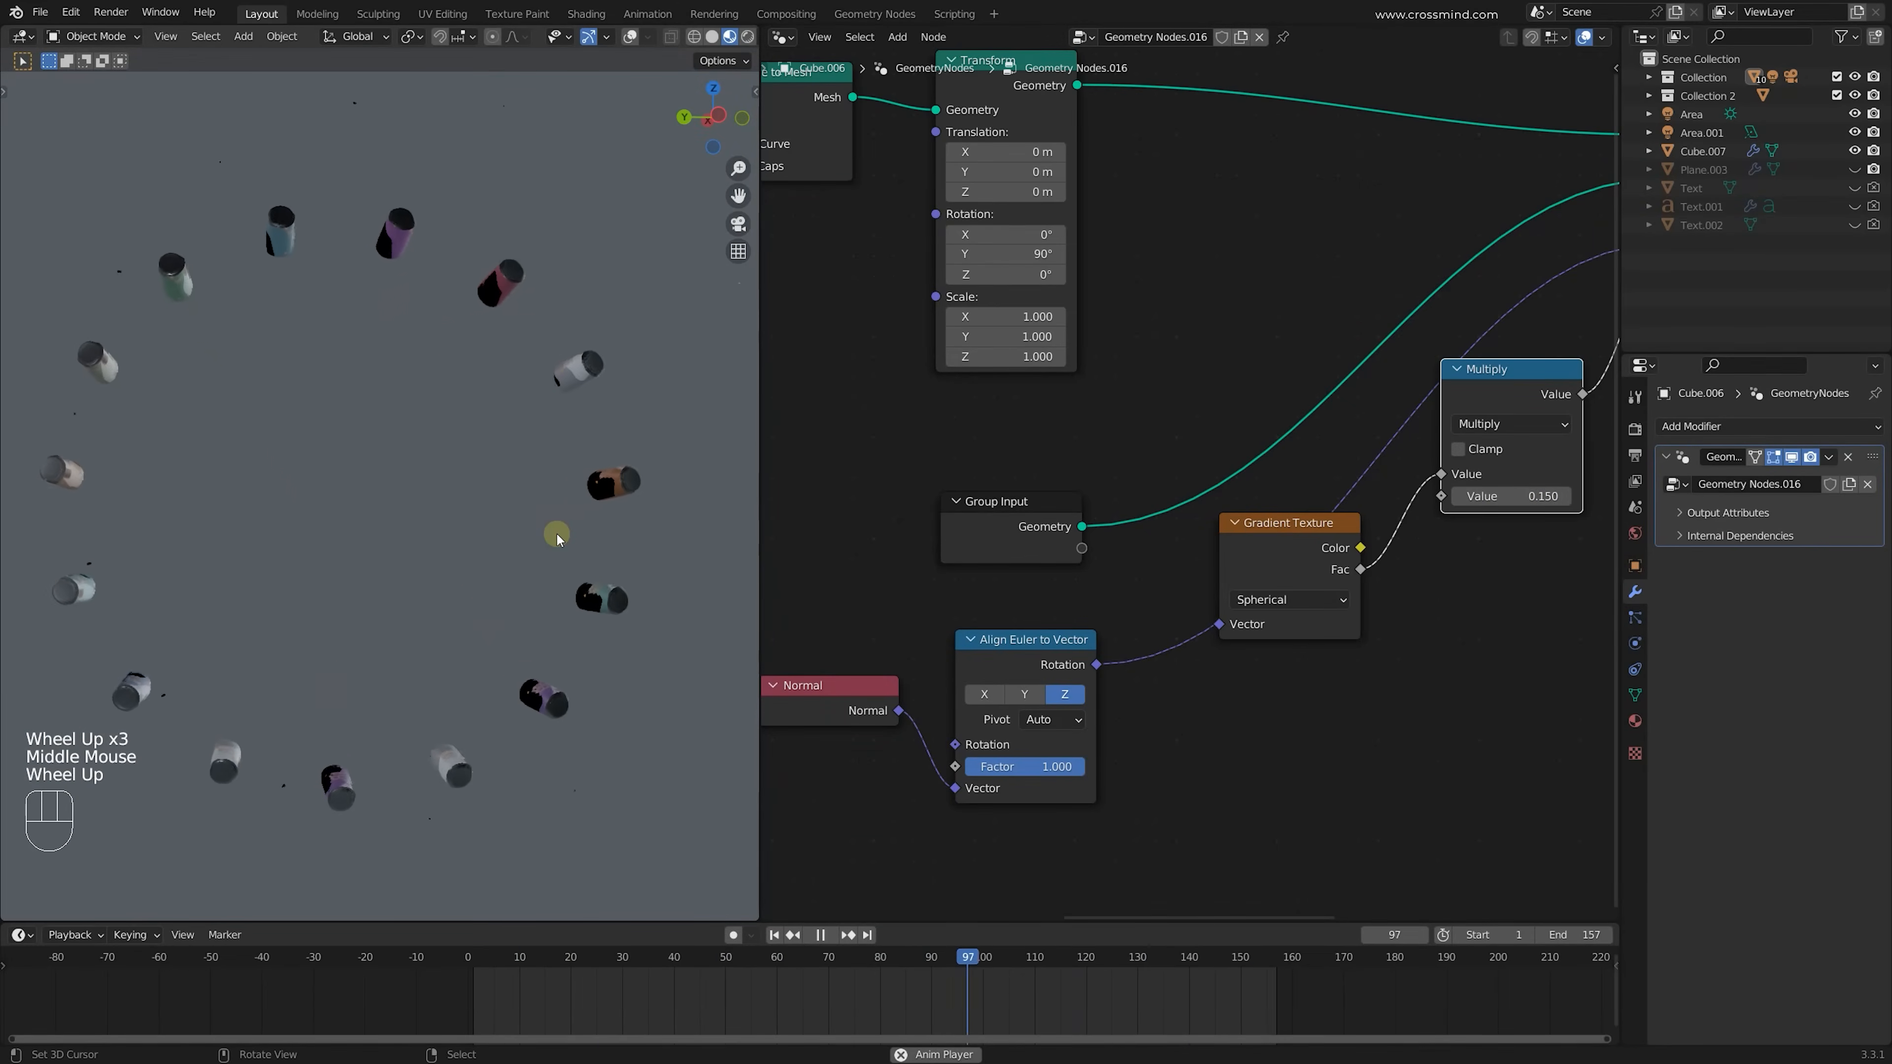
scroll(541, 515, down, 1)
scroll(538, 513, up, 1)
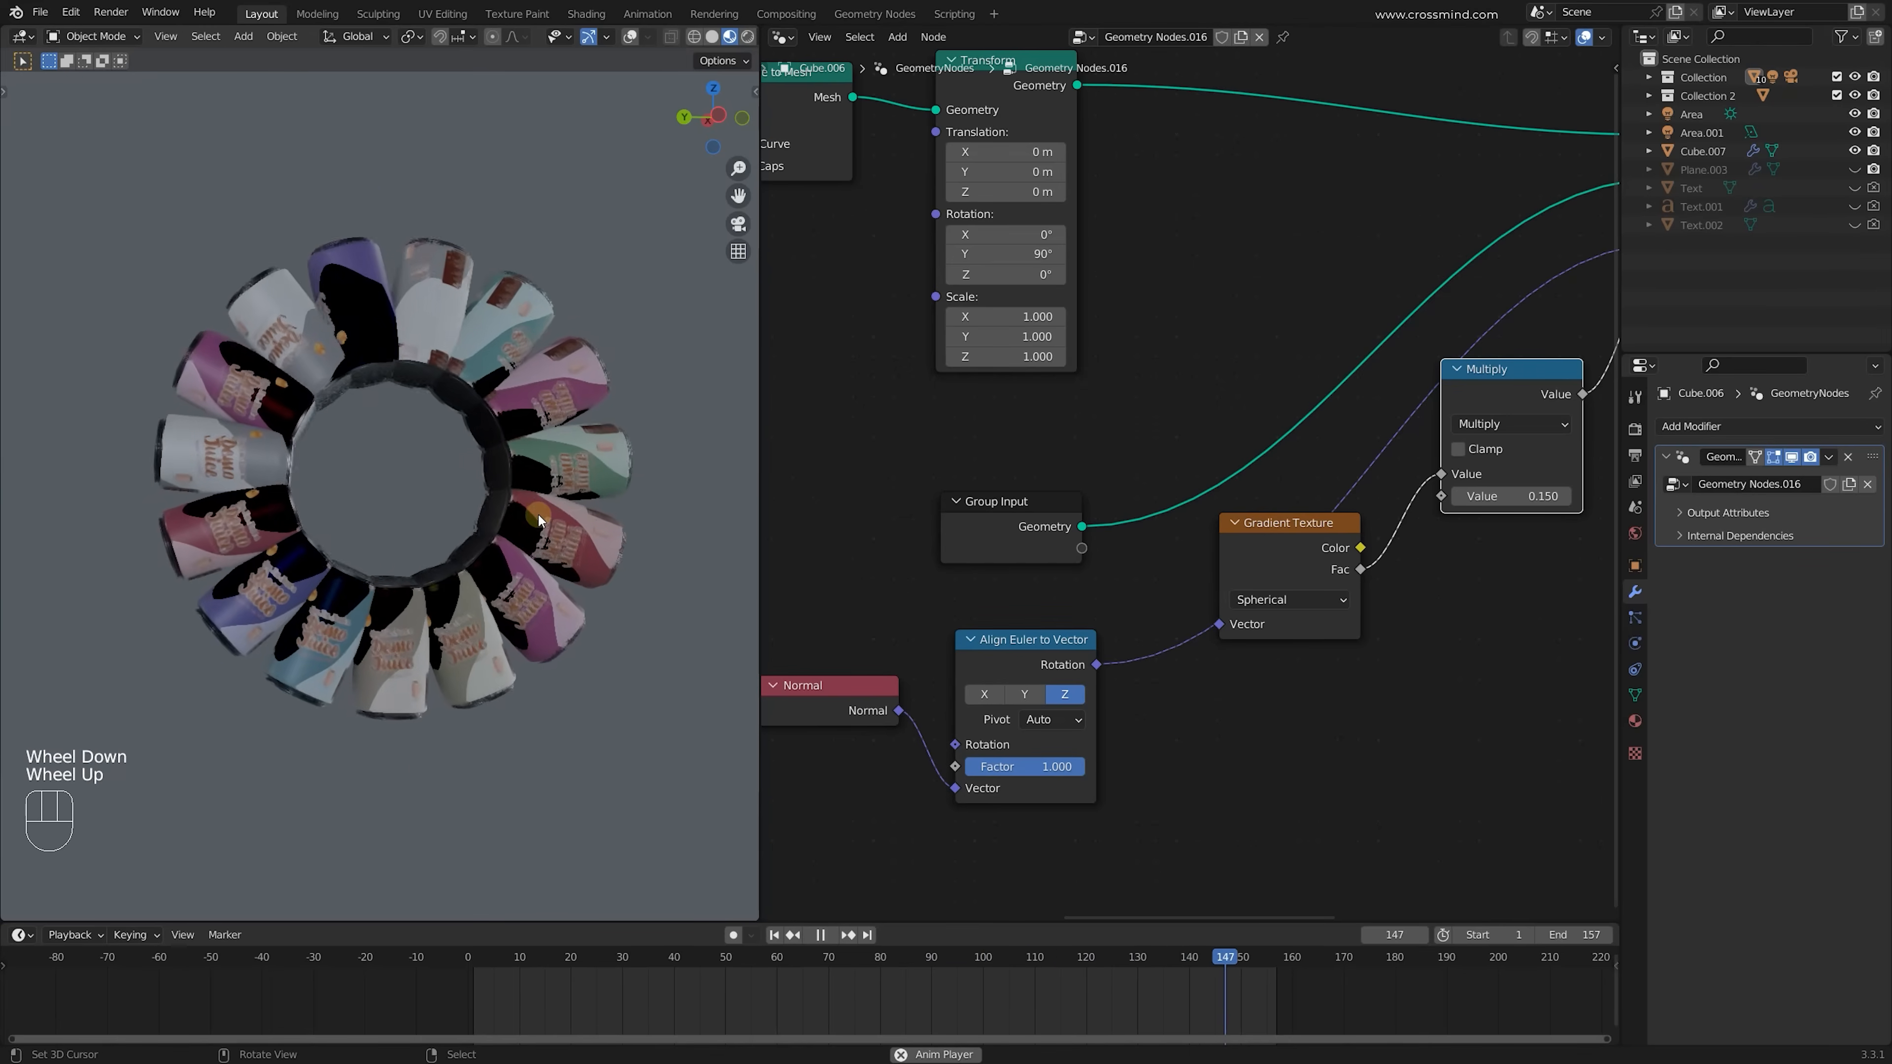
scroll(538, 515, down, 2)
Replace the Multiply node after the Gradient Texture with a Map Range node
double_click(1518, 385)
key(ctrl+x)
key(shift+a)
text(map ra)
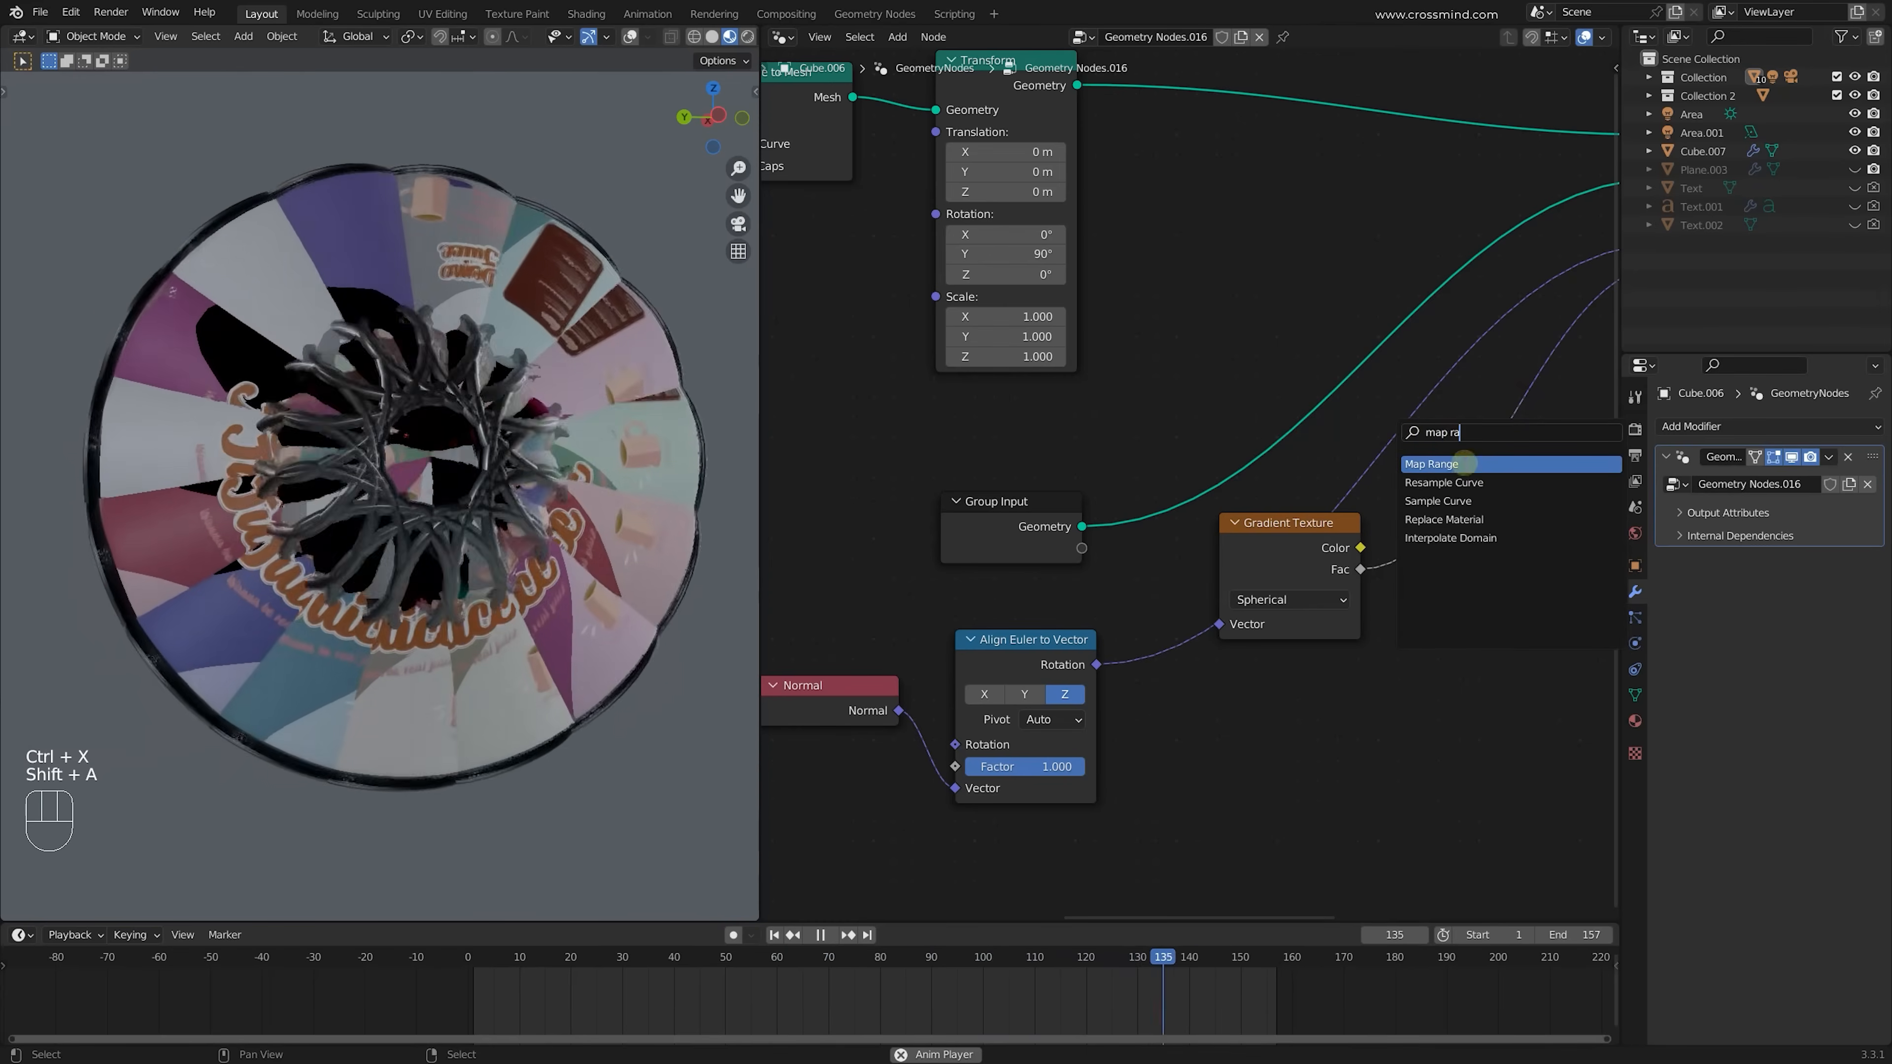
key(Return)
click(1540, 514)
Set the Map Range node's To Min to 0.070 and To Max to -0.170
middle_drag(1540, 514, 1249, 446)
scroll(1248, 446, up, 2)
mouse_move(1266, 655)
shift+mouse_down()
mouse_move(1185, 655)
mouse_move(1281, 630)
shift+mouse_up()
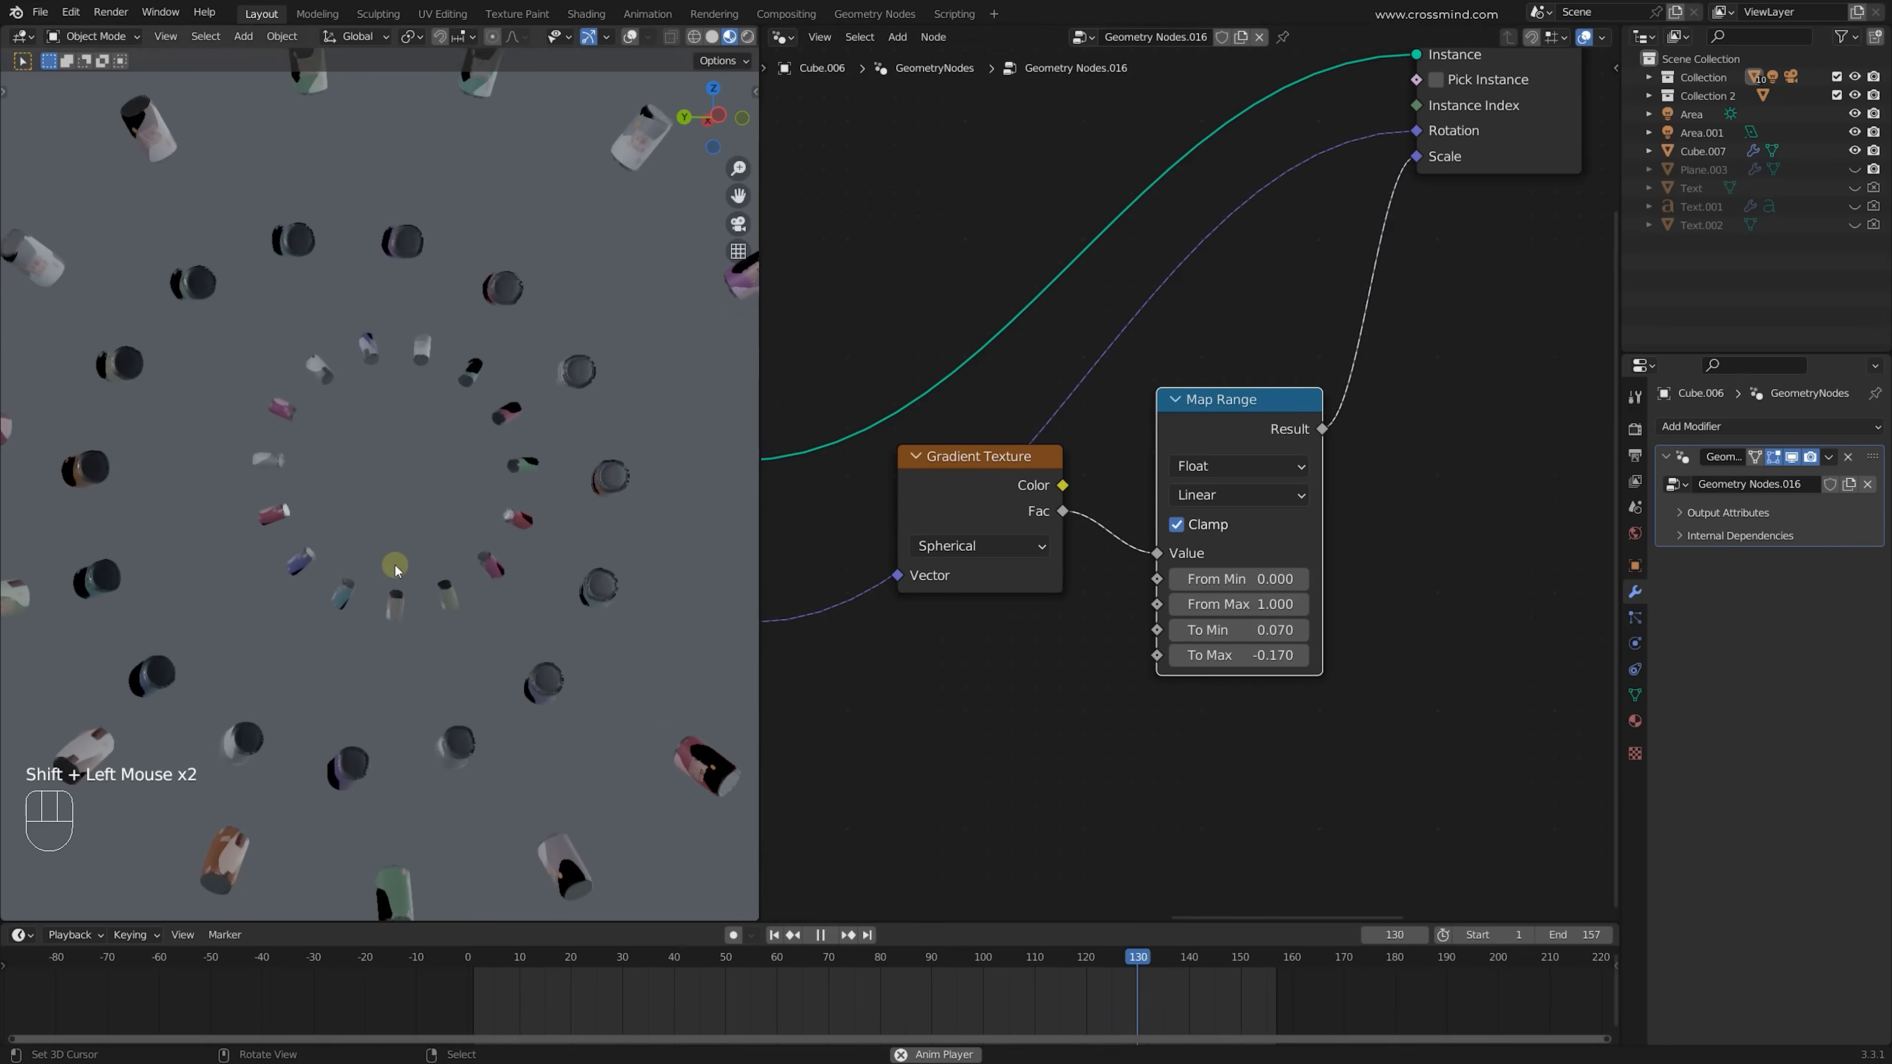
middle_drag(504, 535, 443, 518)
scroll(486, 522, up, 1)
scroll(484, 529, down, 1)
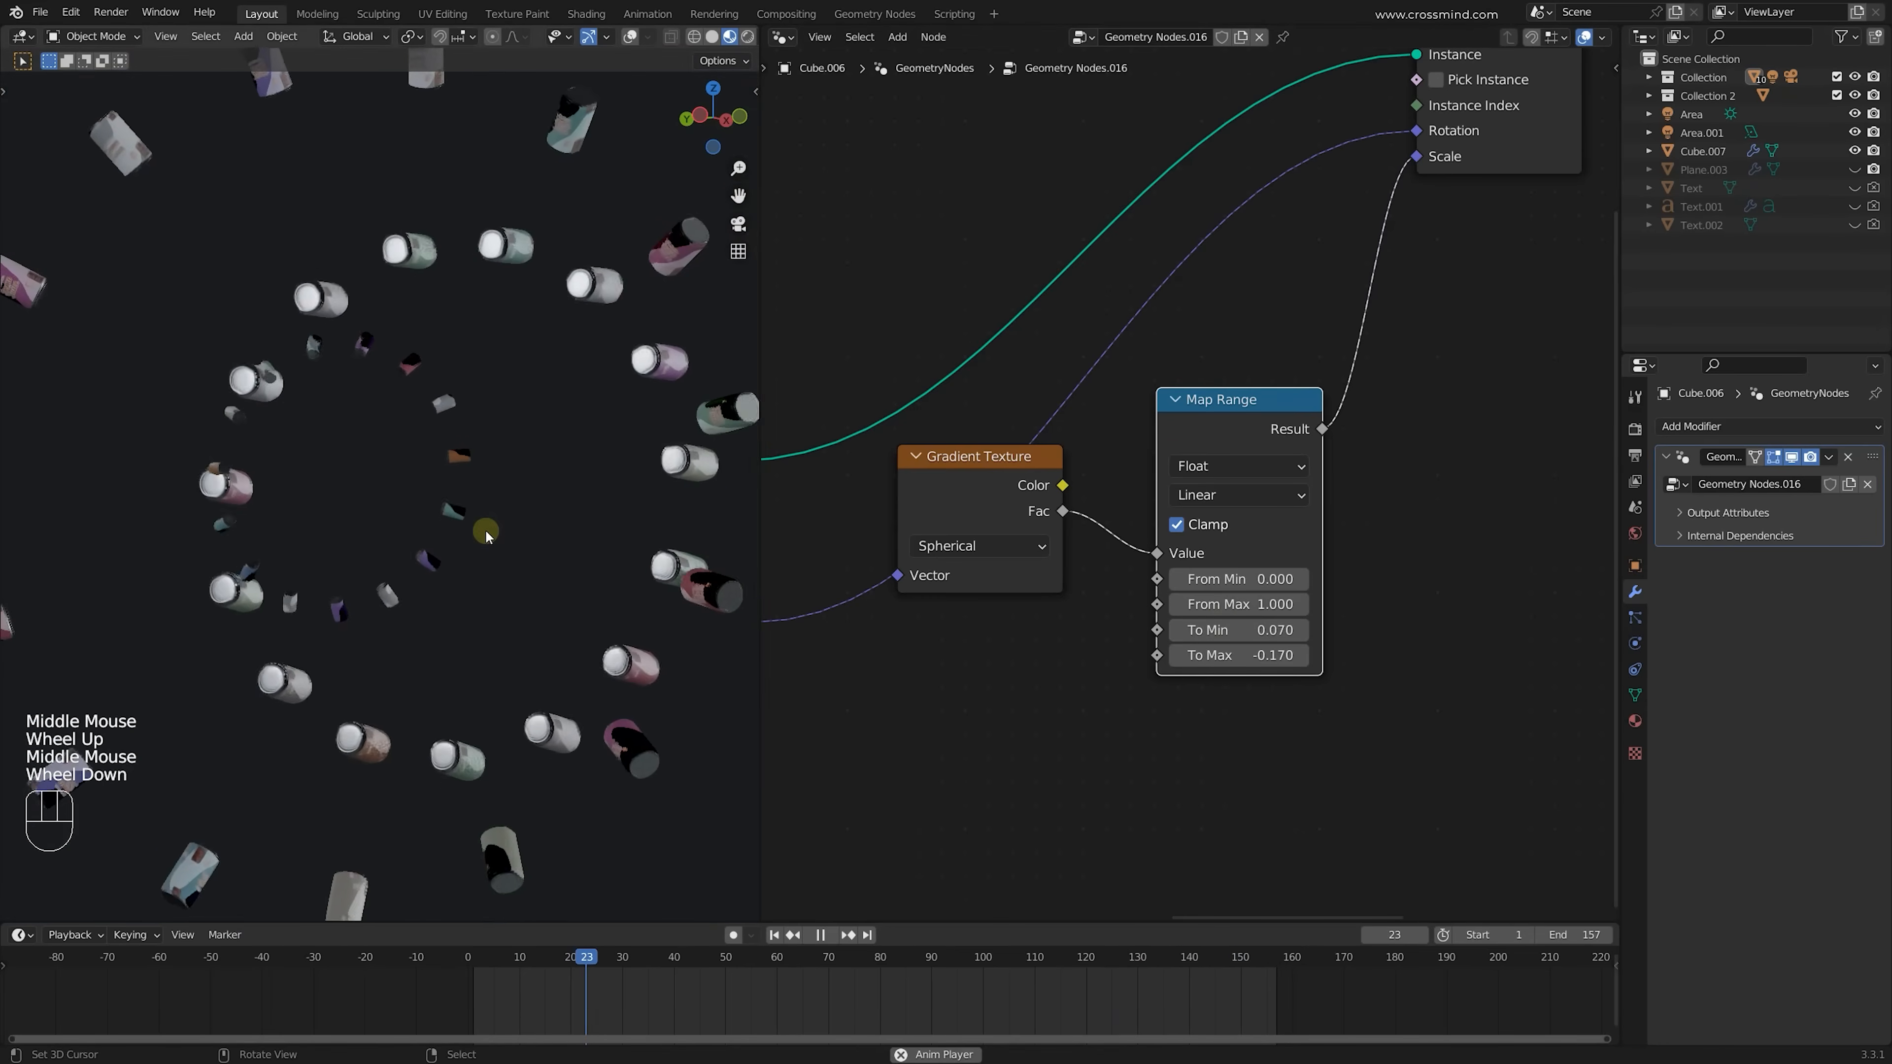
scroll(492, 526, down, 1)
scroll(598, 553, up, 2)
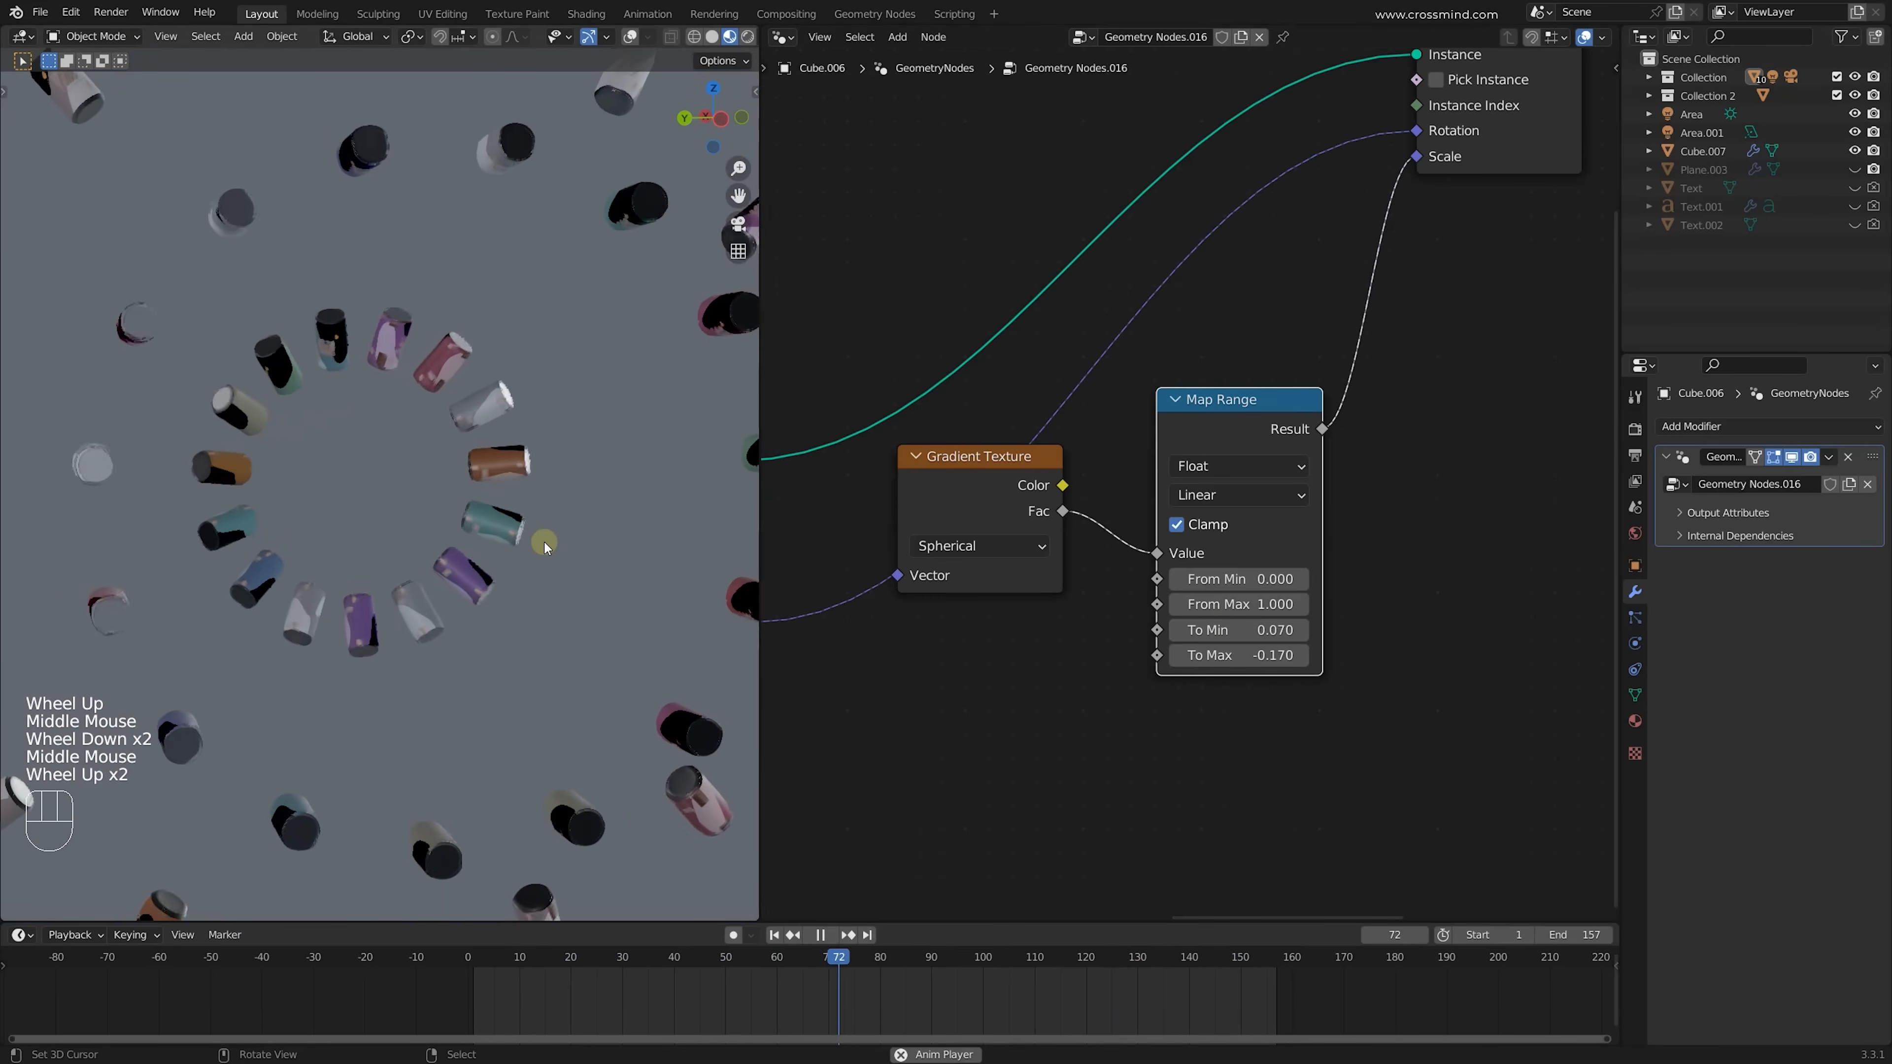
Set the Map Range node's From Min to 0.130 and To Min to -0.160, and inspect the animated can ring
shift+drag(1259, 579, 1333, 579)
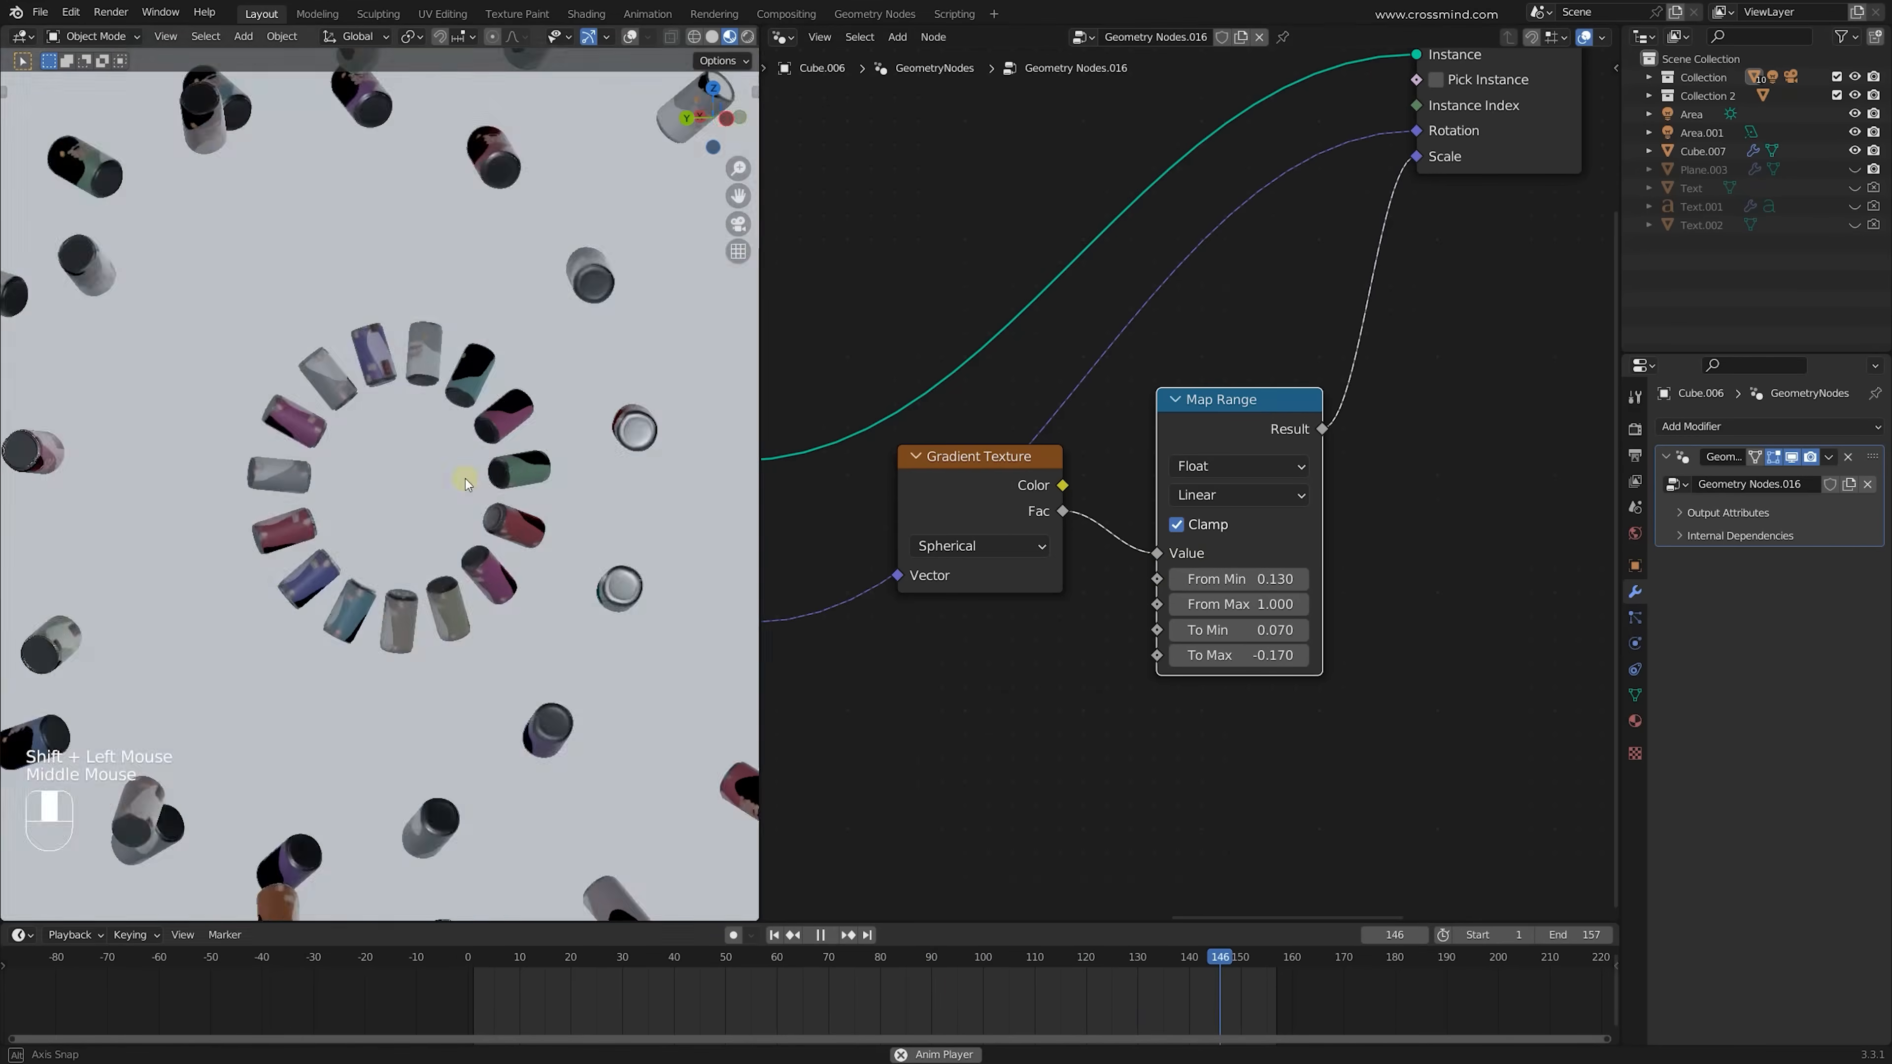
middle_drag(465, 473, 759, 474)
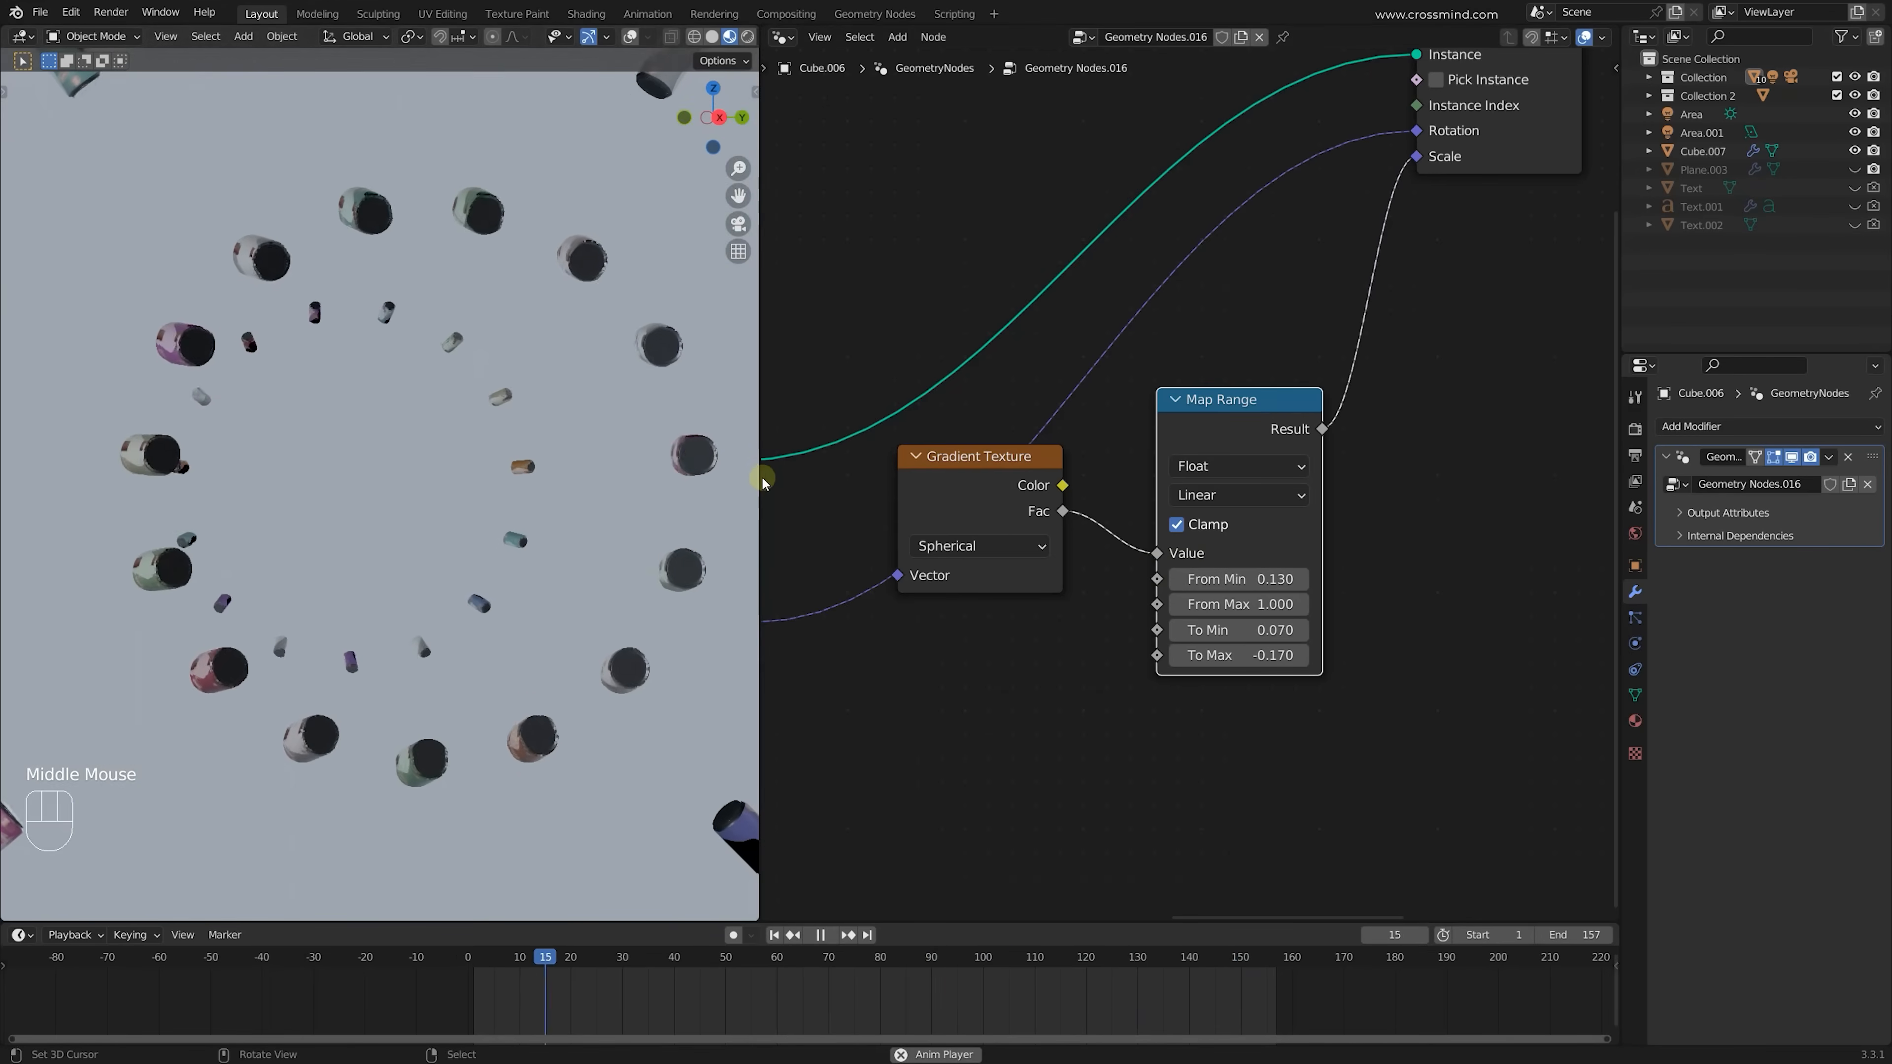
scroll(549, 437, down, 1)
middle_drag(549, 437, 446, 438)
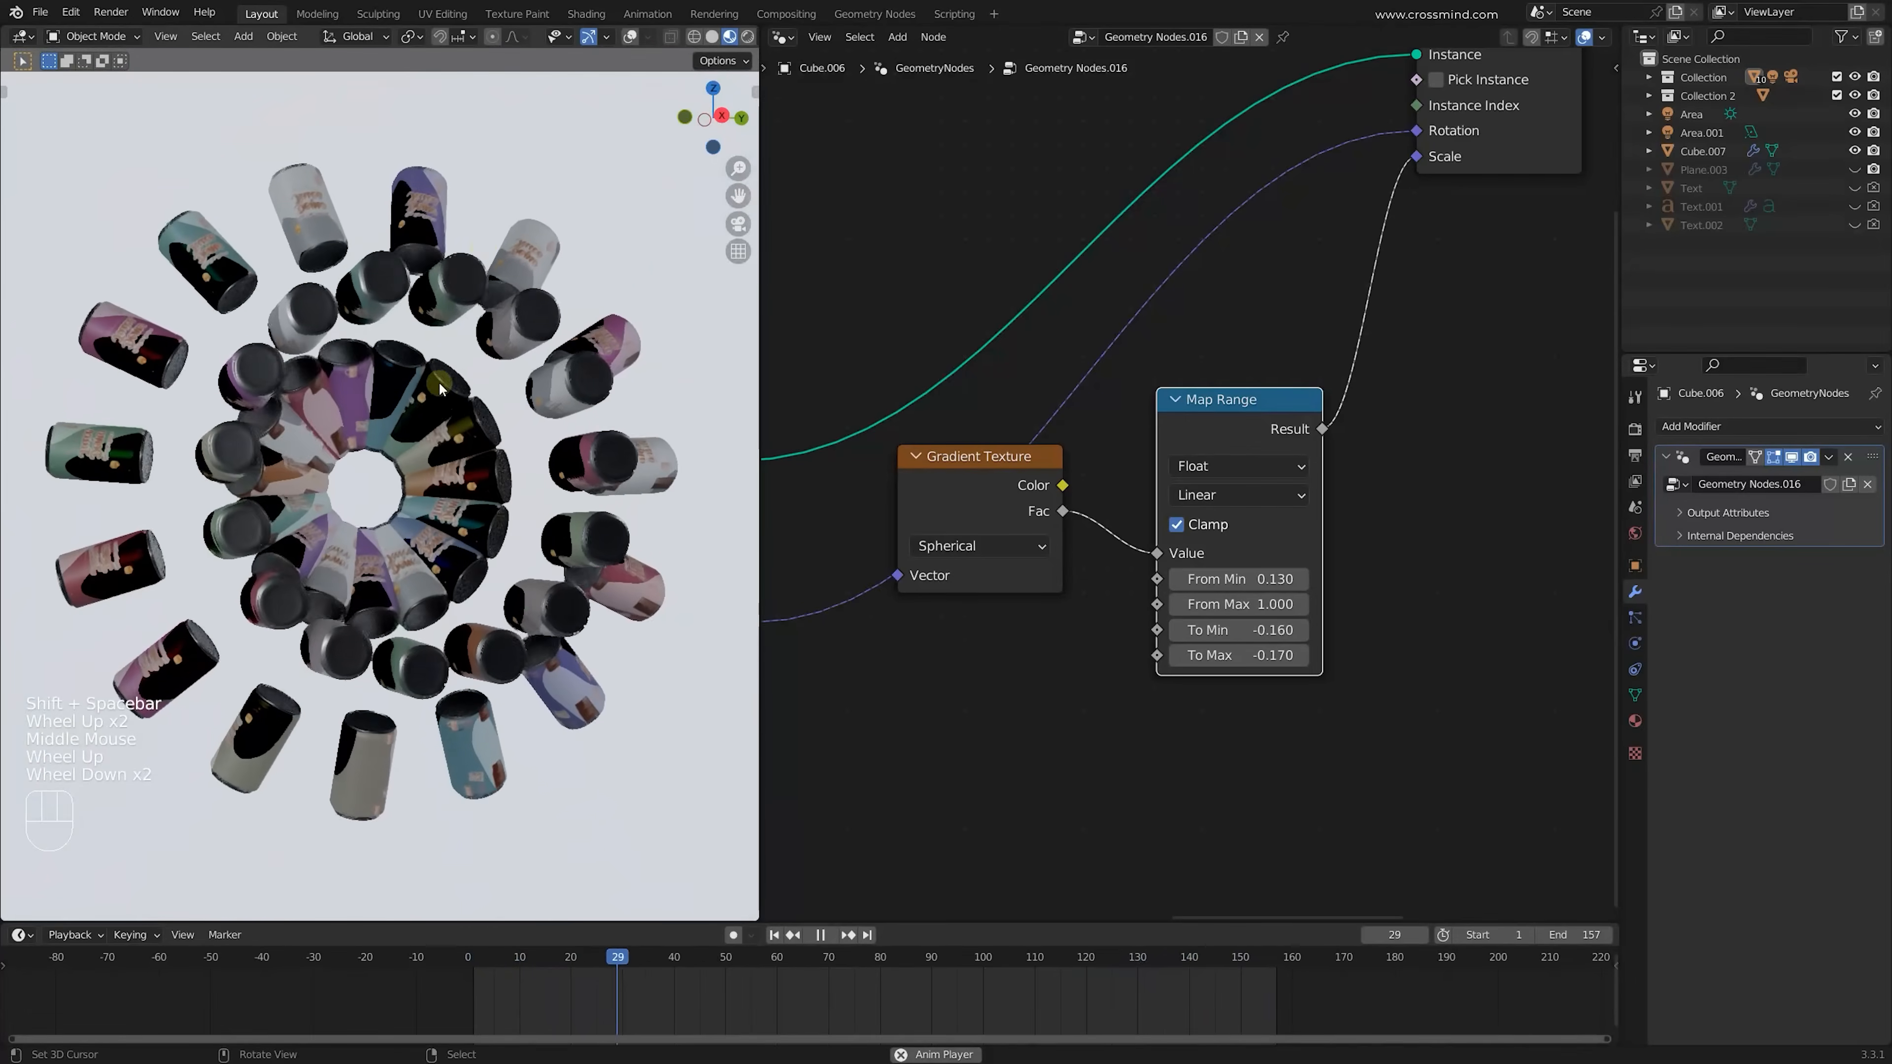
scroll(438, 382, up, 2)
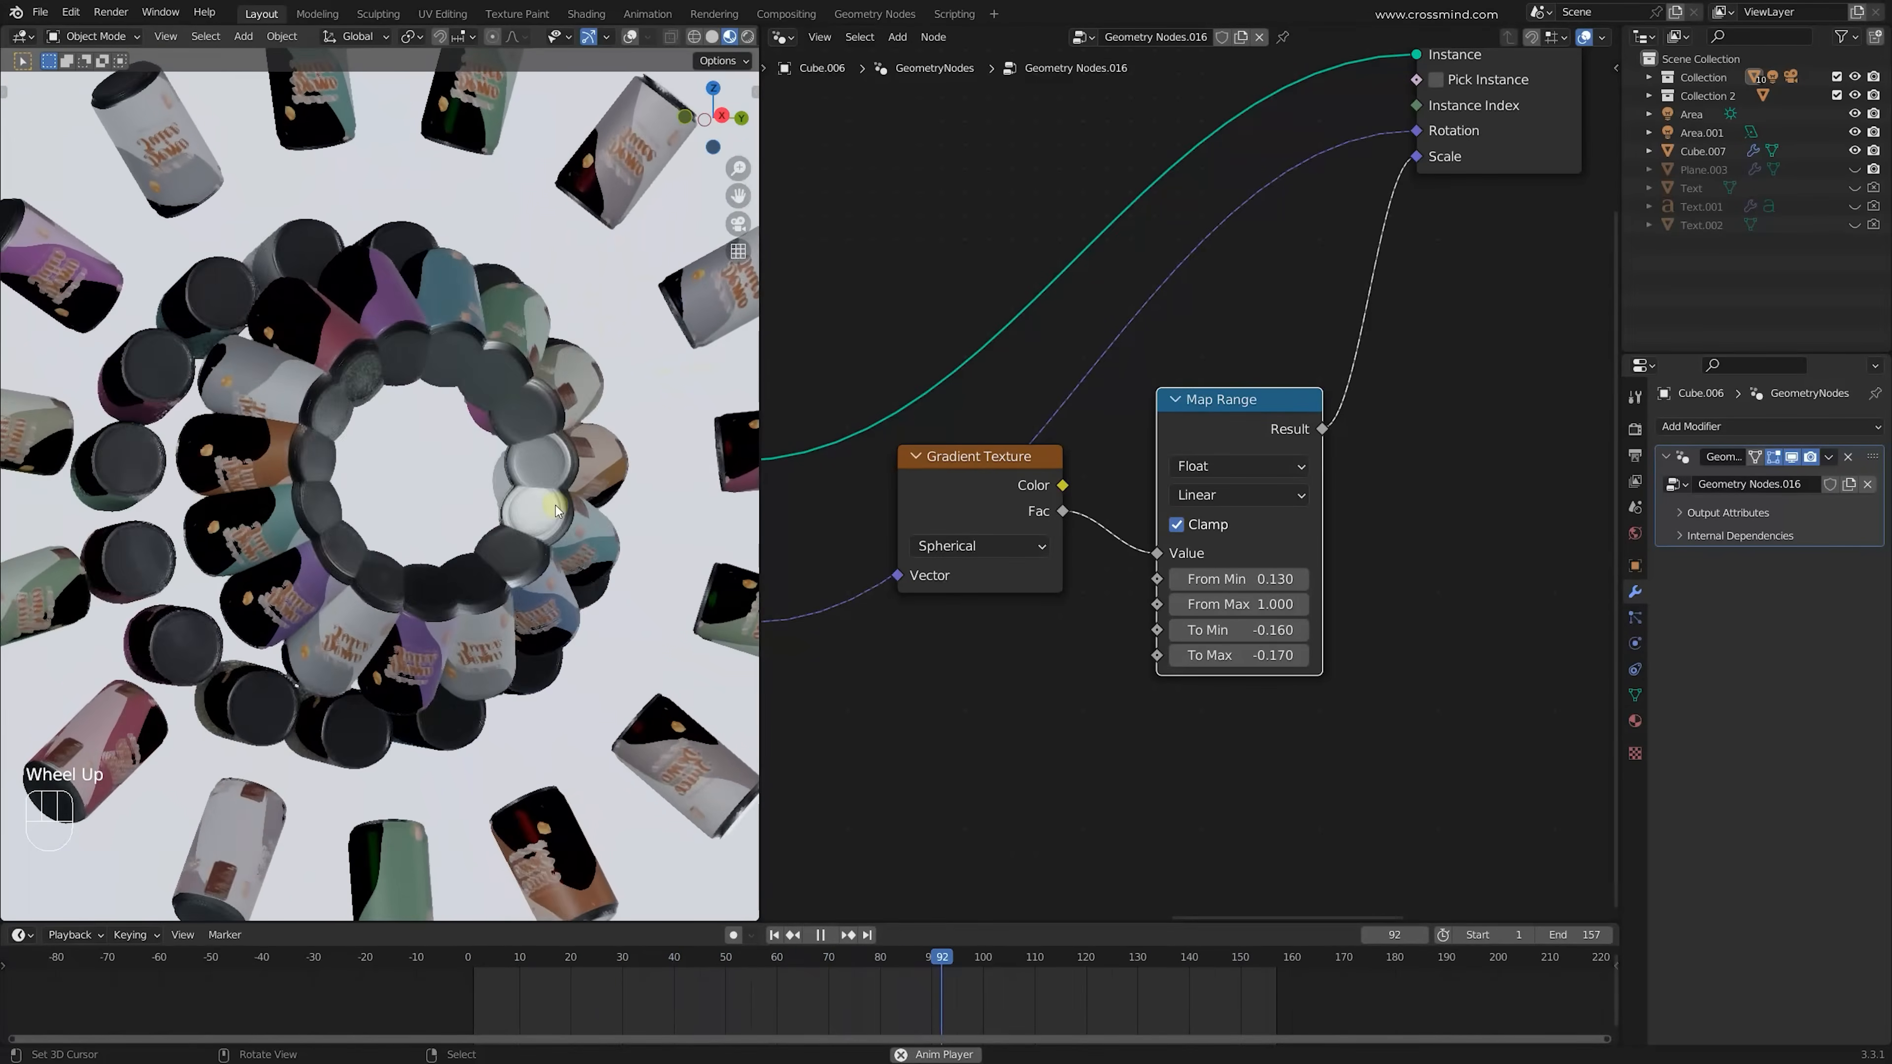
middle_drag(481, 569, 365, 560)
scroll(463, 436, up, 1)
middle_drag(463, 436, 254, 369)
middle_drag(530, 492, 440, 481)
scroll(453, 478, down, 1)
Toggle Clamp off and back on in the Map Range node, and set its To Min to -0.080
shift+drag(1239, 579, 1237, 579)
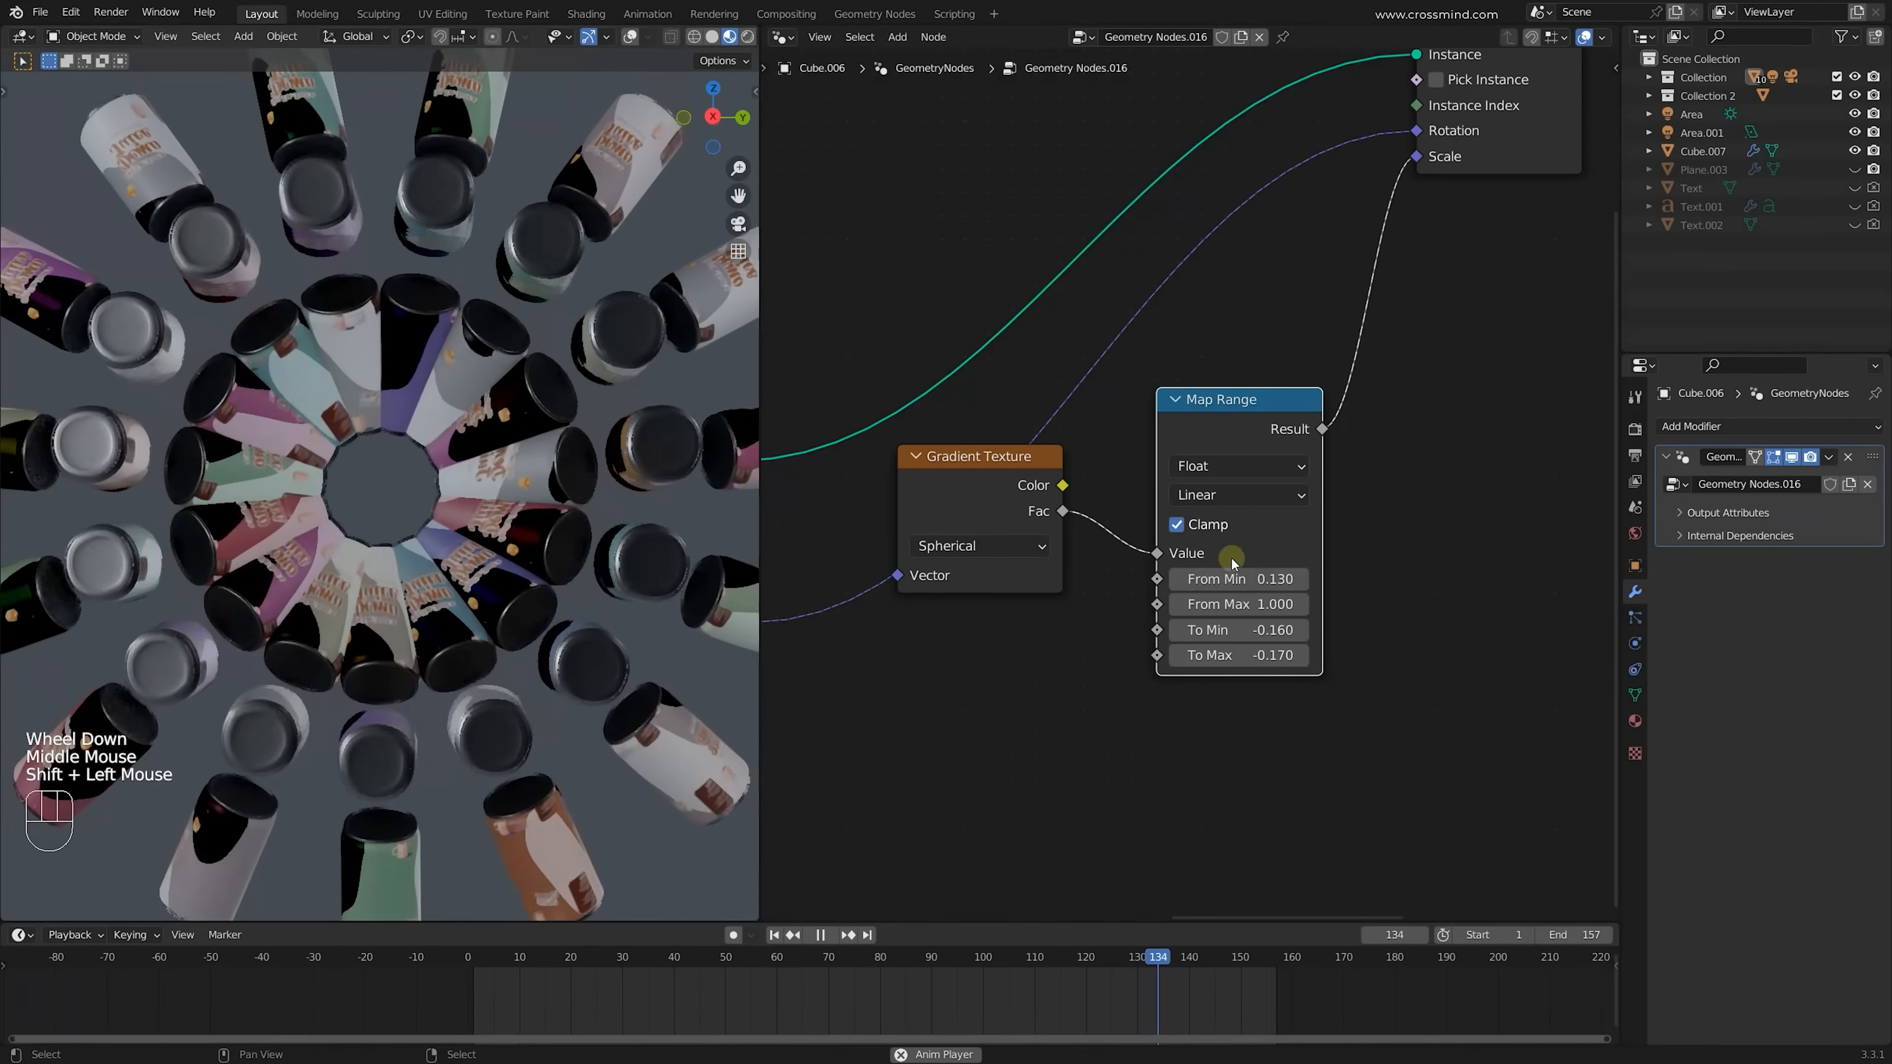
click(1178, 527)
click(1179, 527)
shift+drag(1280, 631, 1300, 631)
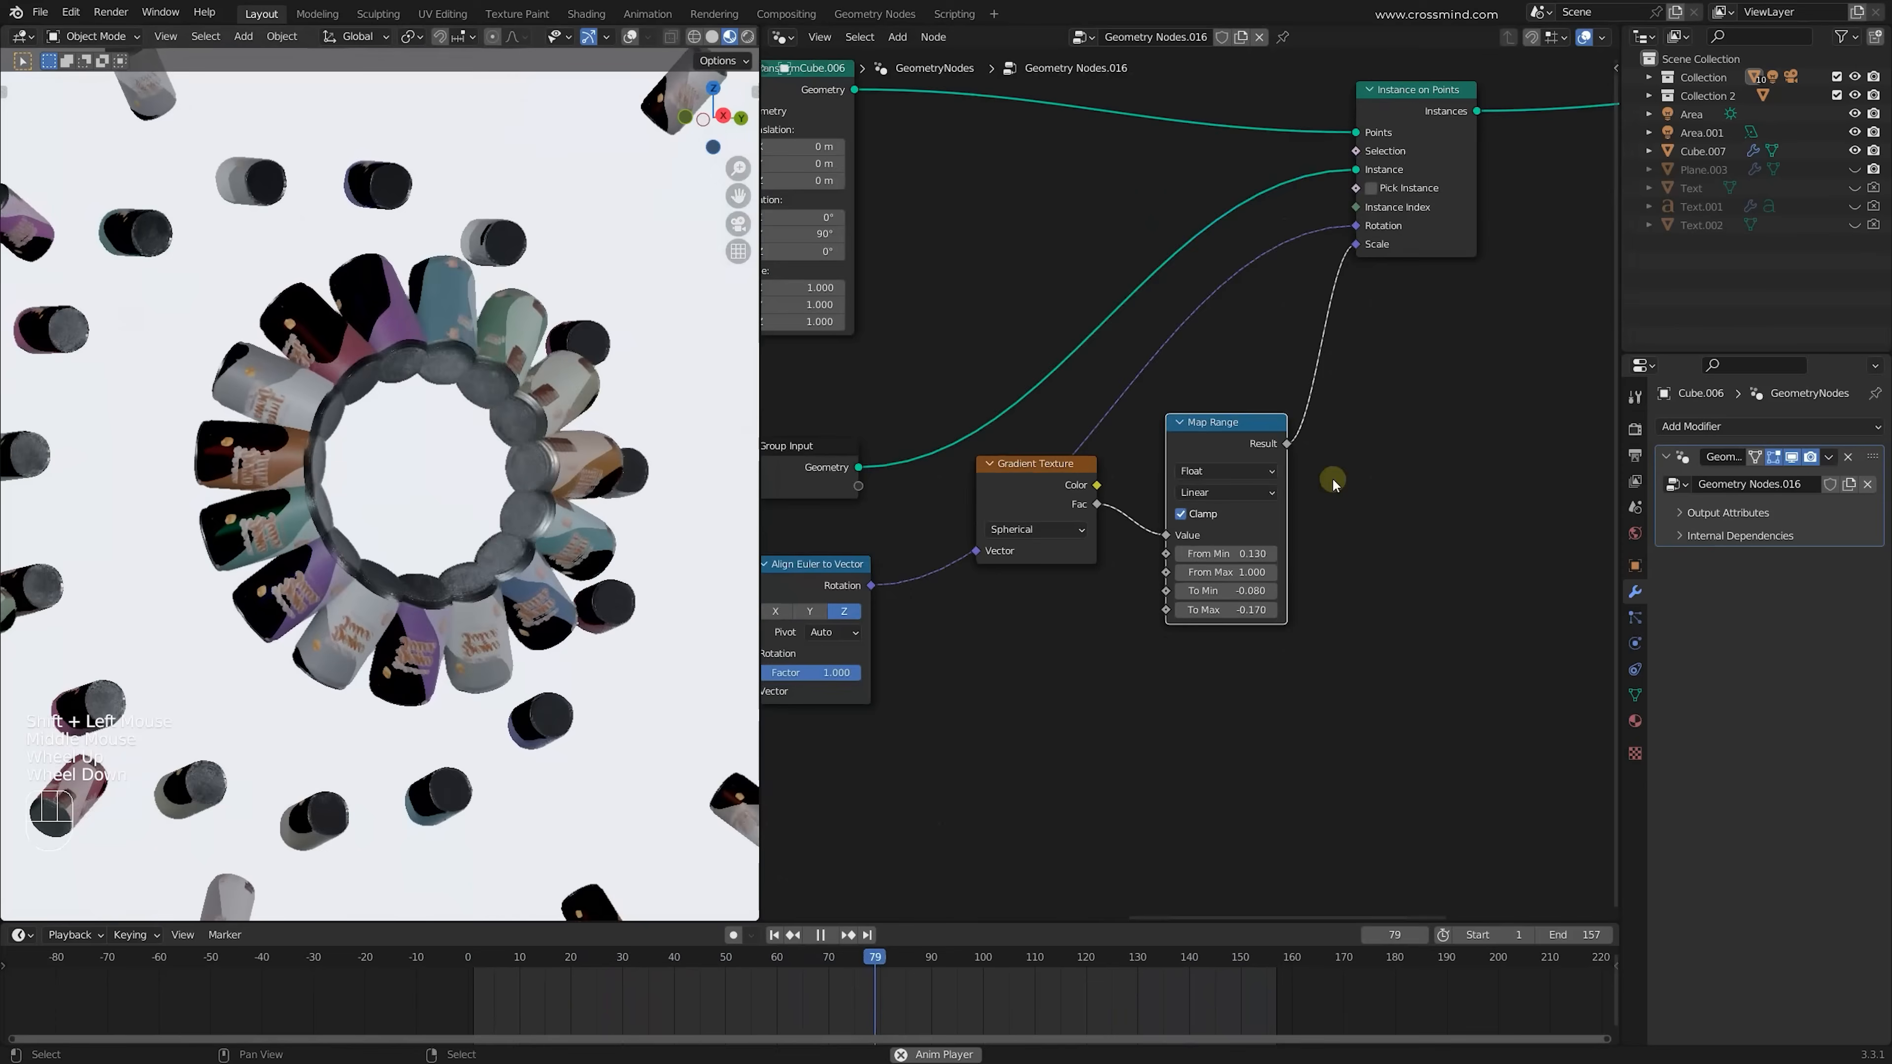
Move the Gradient Texture and Map Range nodes together to just below the Instance on Points node
scroll(1296, 484, down, 2)
middle_drag(1055, 359, 1143, 362)
mouse_move(1178, 490)
mouse_down()
mouse_move(1204, 524)
mouse_move(1196, 510)
mouse_up()
shift+click(1319, 463)
key(g)
click(1400, 486)
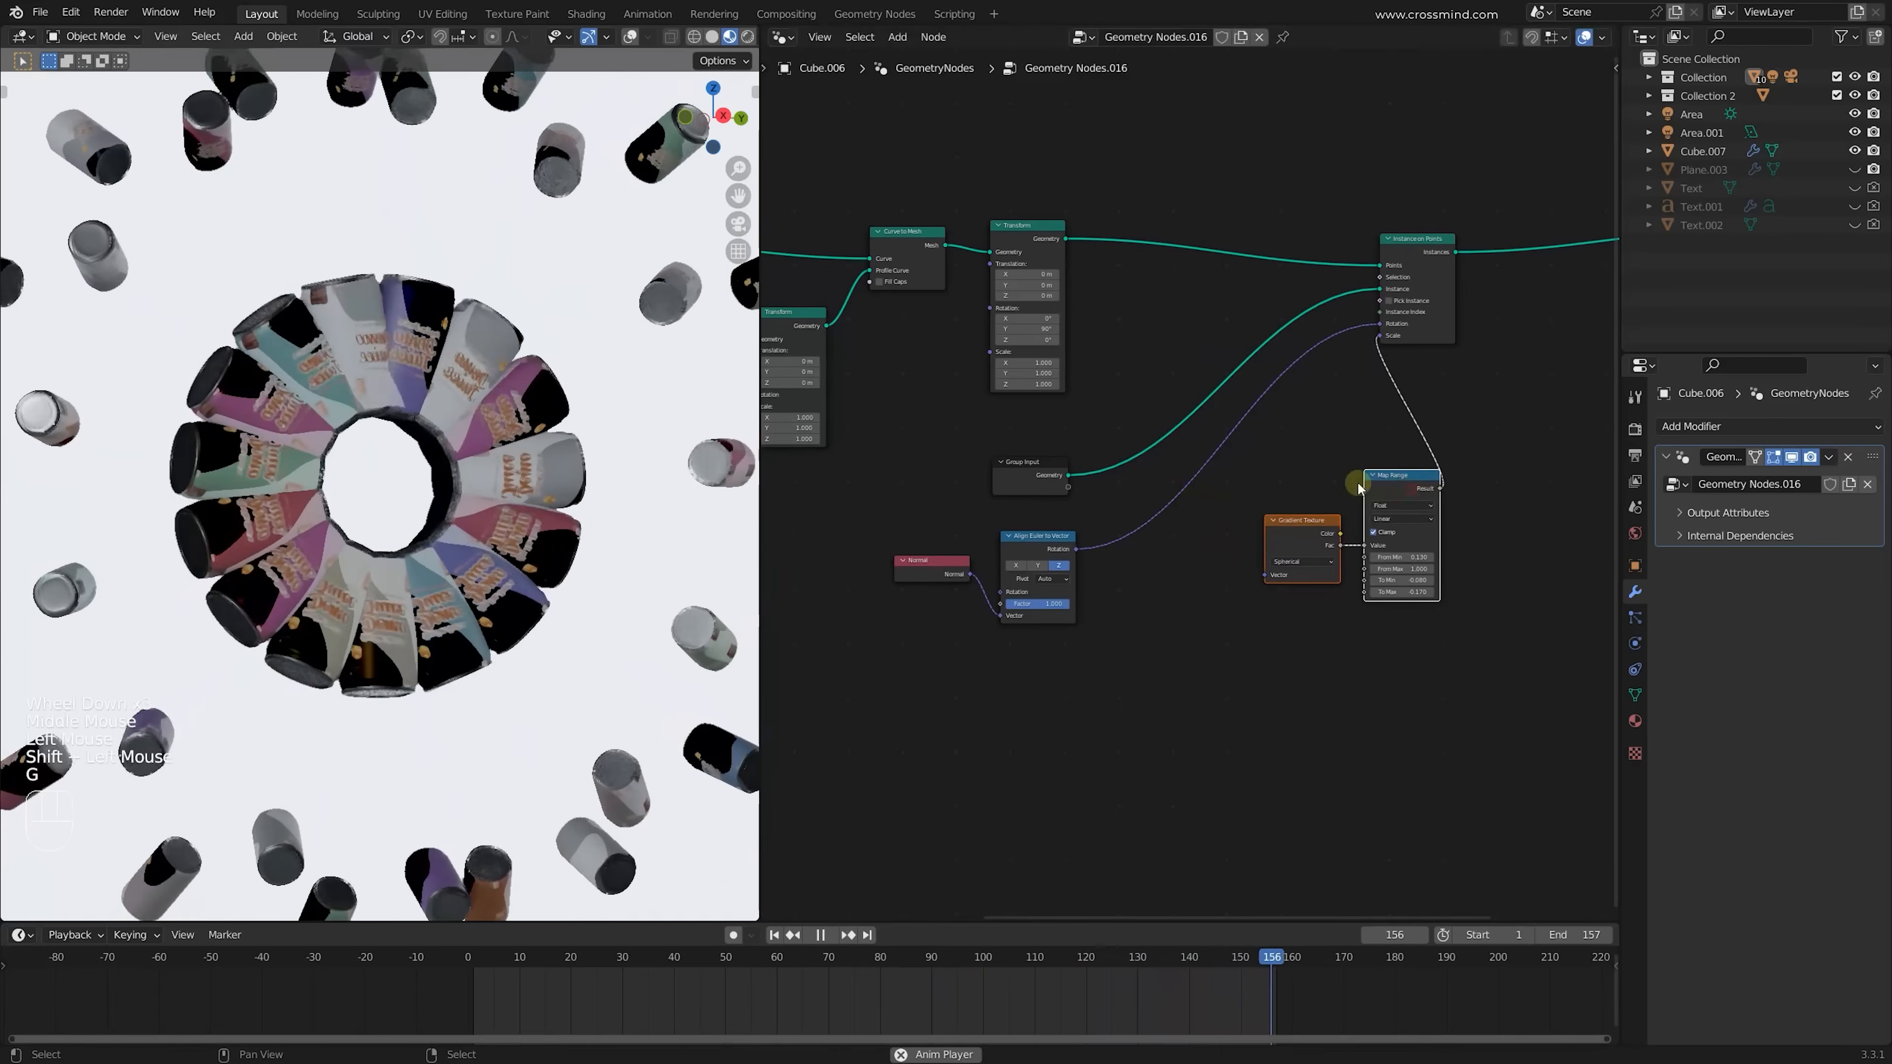
Move both Curve Circle nodes farther away from the Curve to Mesh and Transform nodes, and box-select the node area around them
middle_drag(1036, 442, 1292, 528)
scroll(1293, 529, up, 1)
middle_drag(924, 357, 1178, 328)
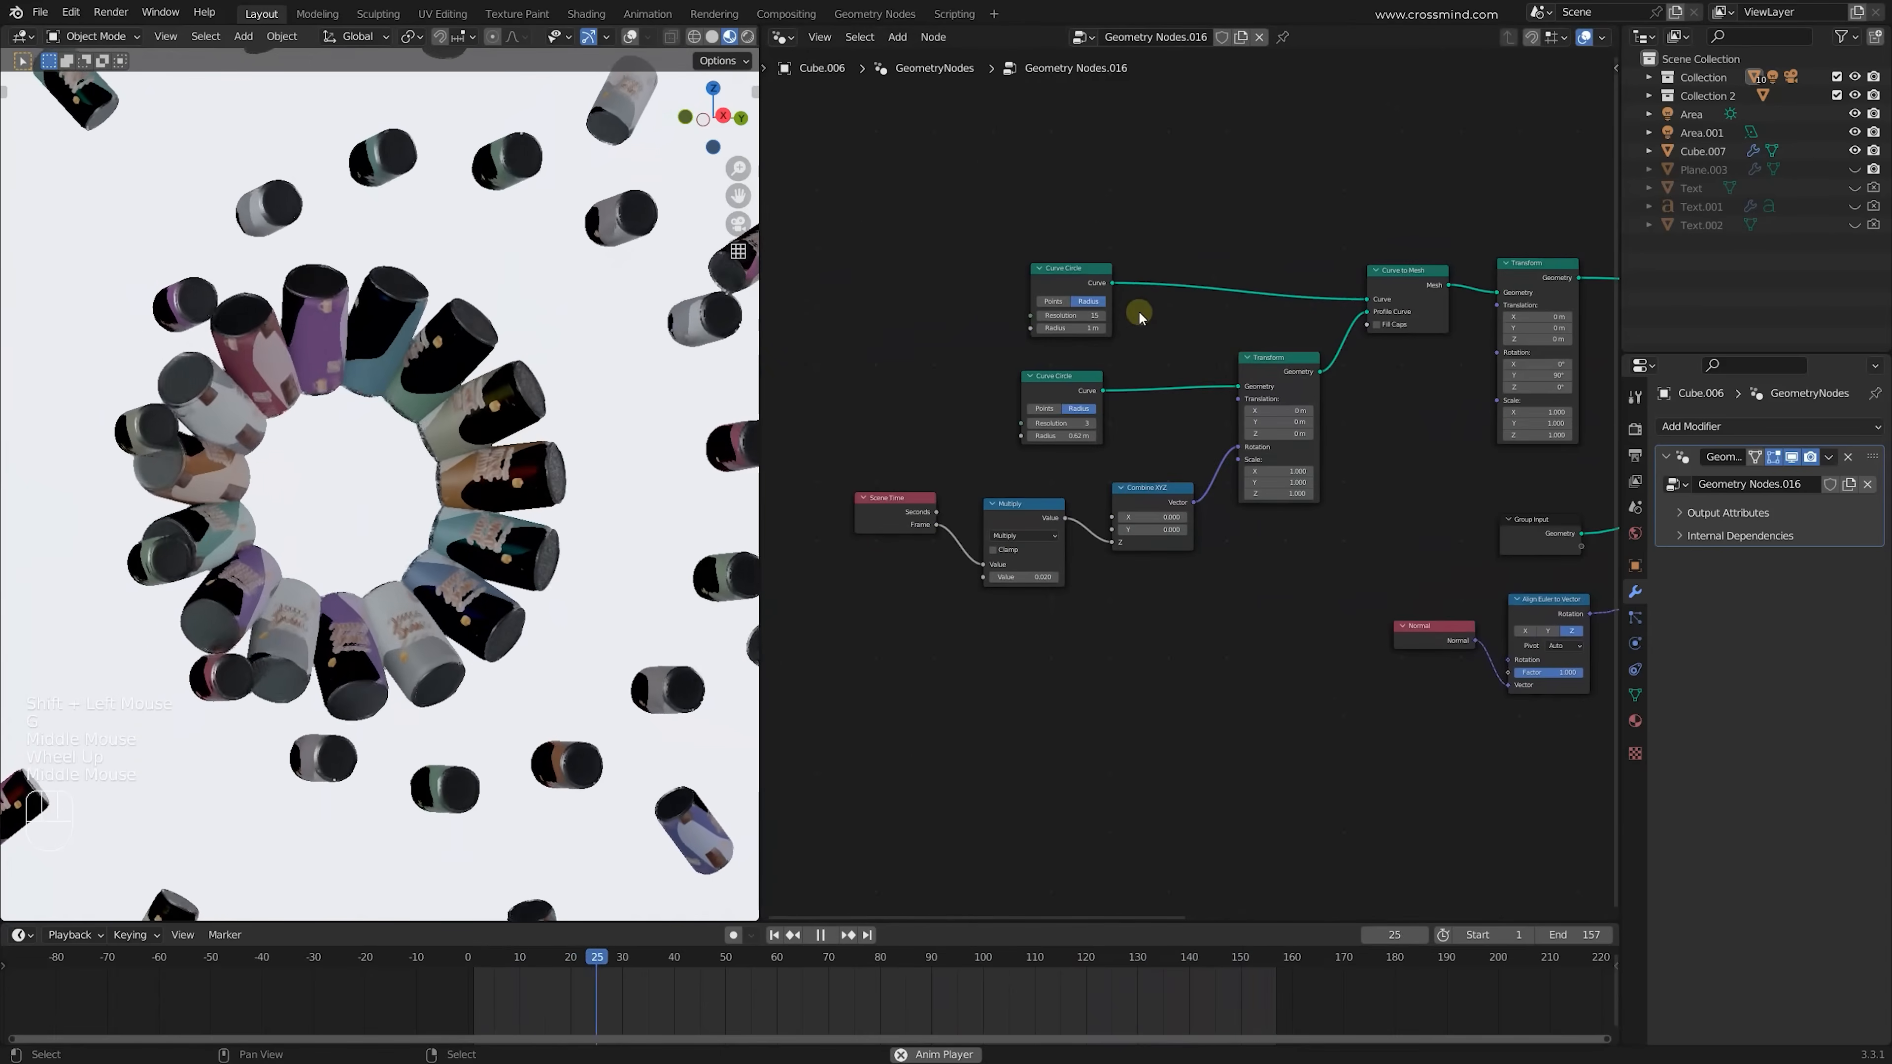
drag(1079, 289, 1038, 295)
drag(1065, 377, 994, 367)
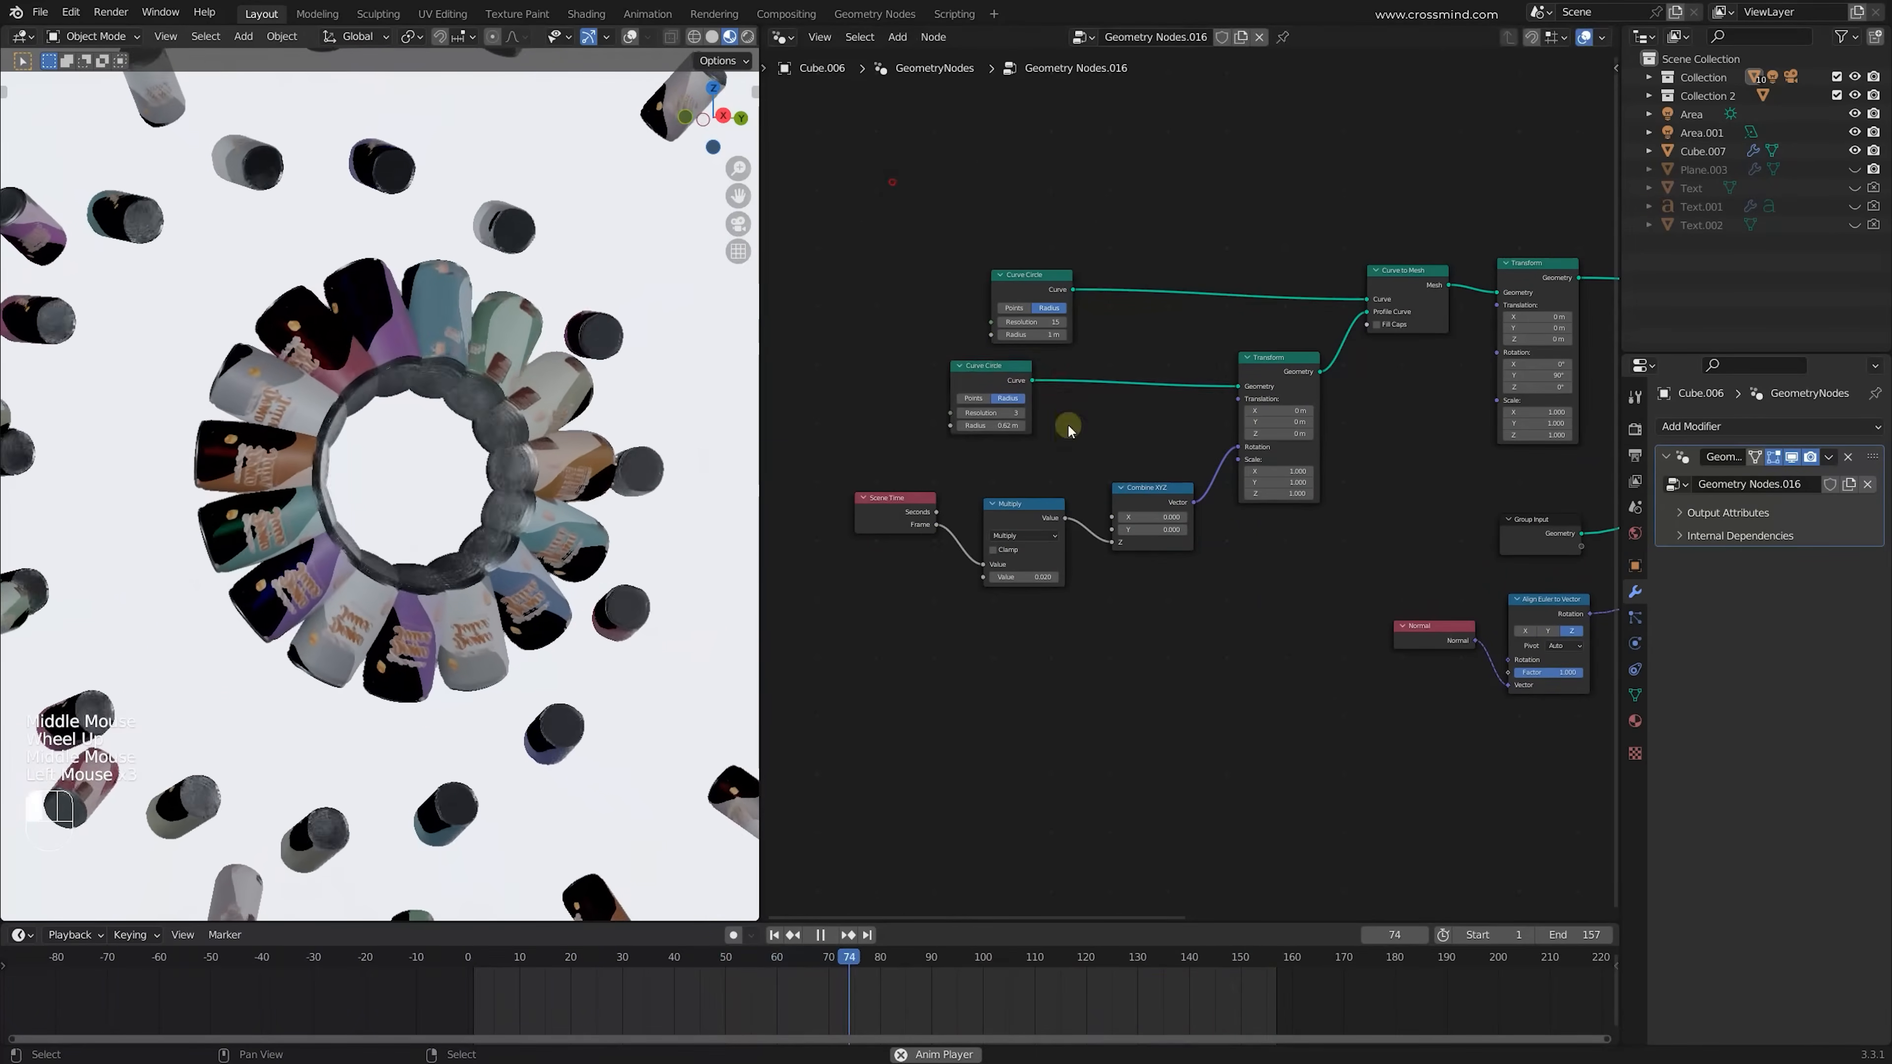
drag(893, 181, 1369, 543)
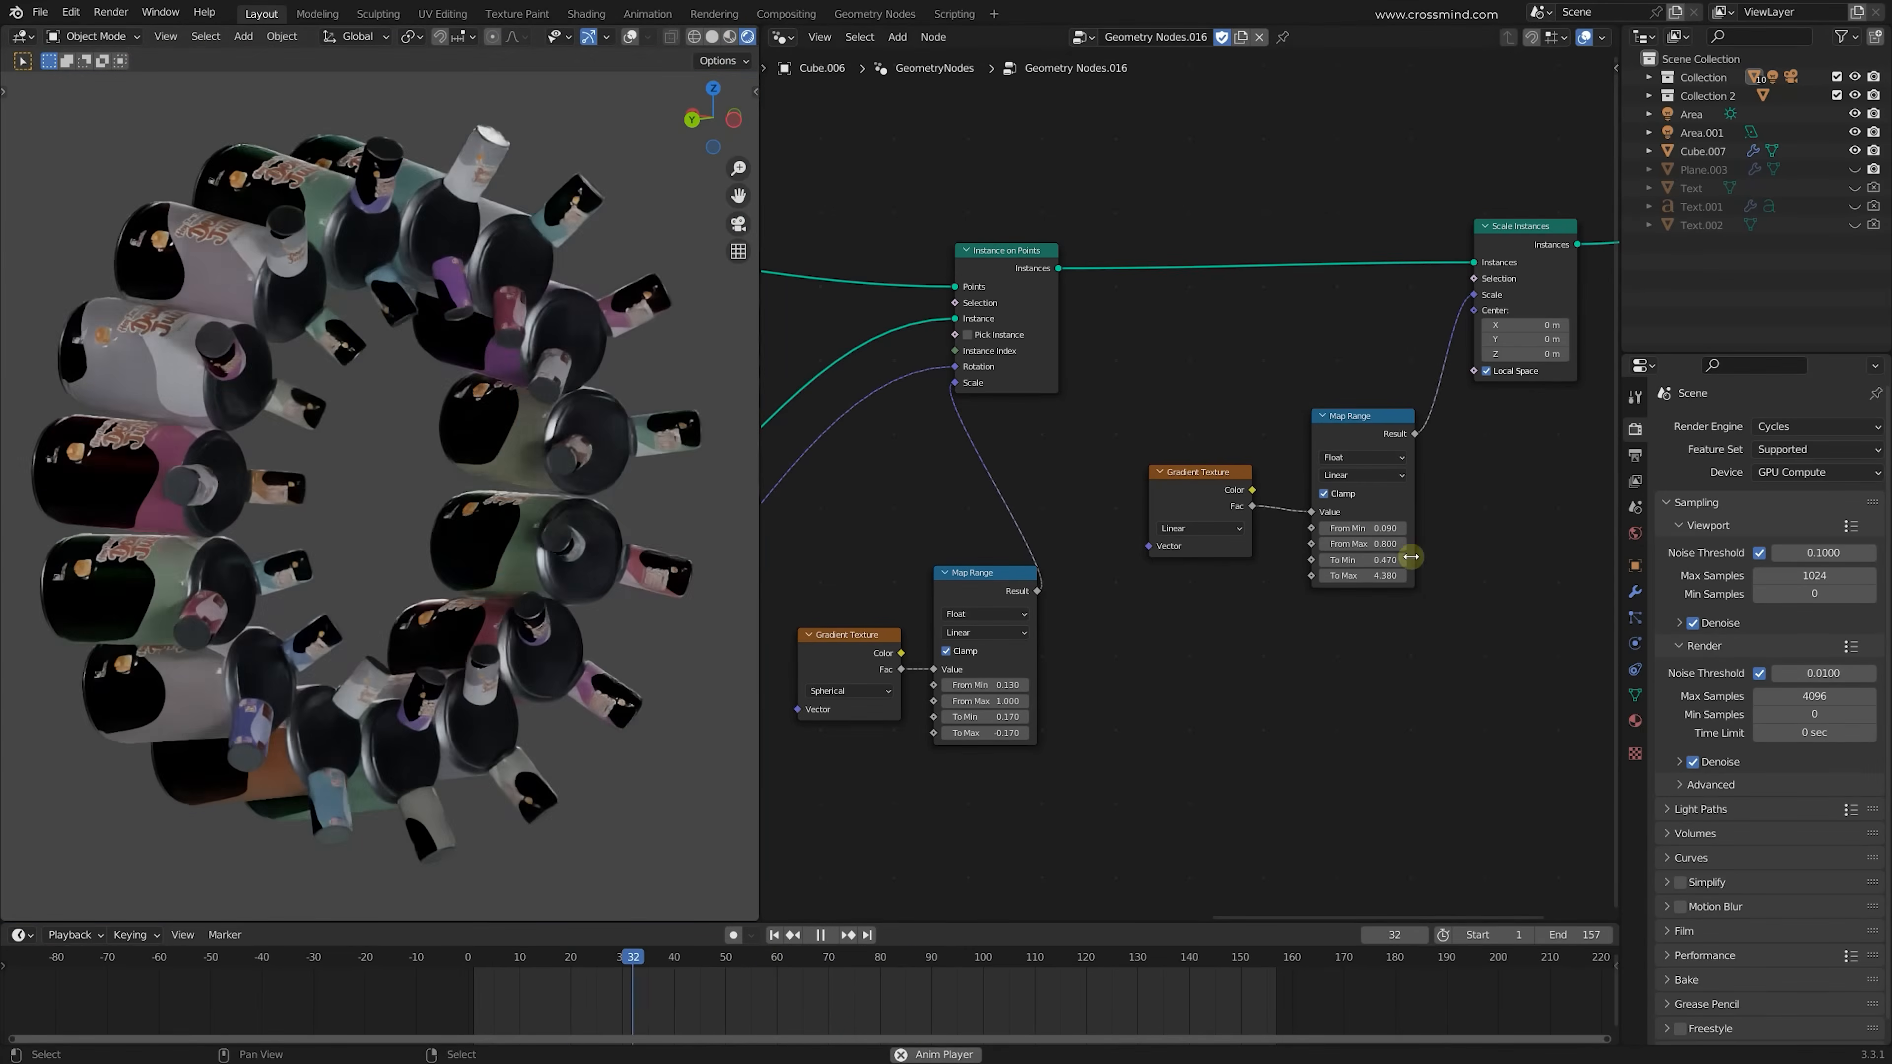
click(1199, 528)
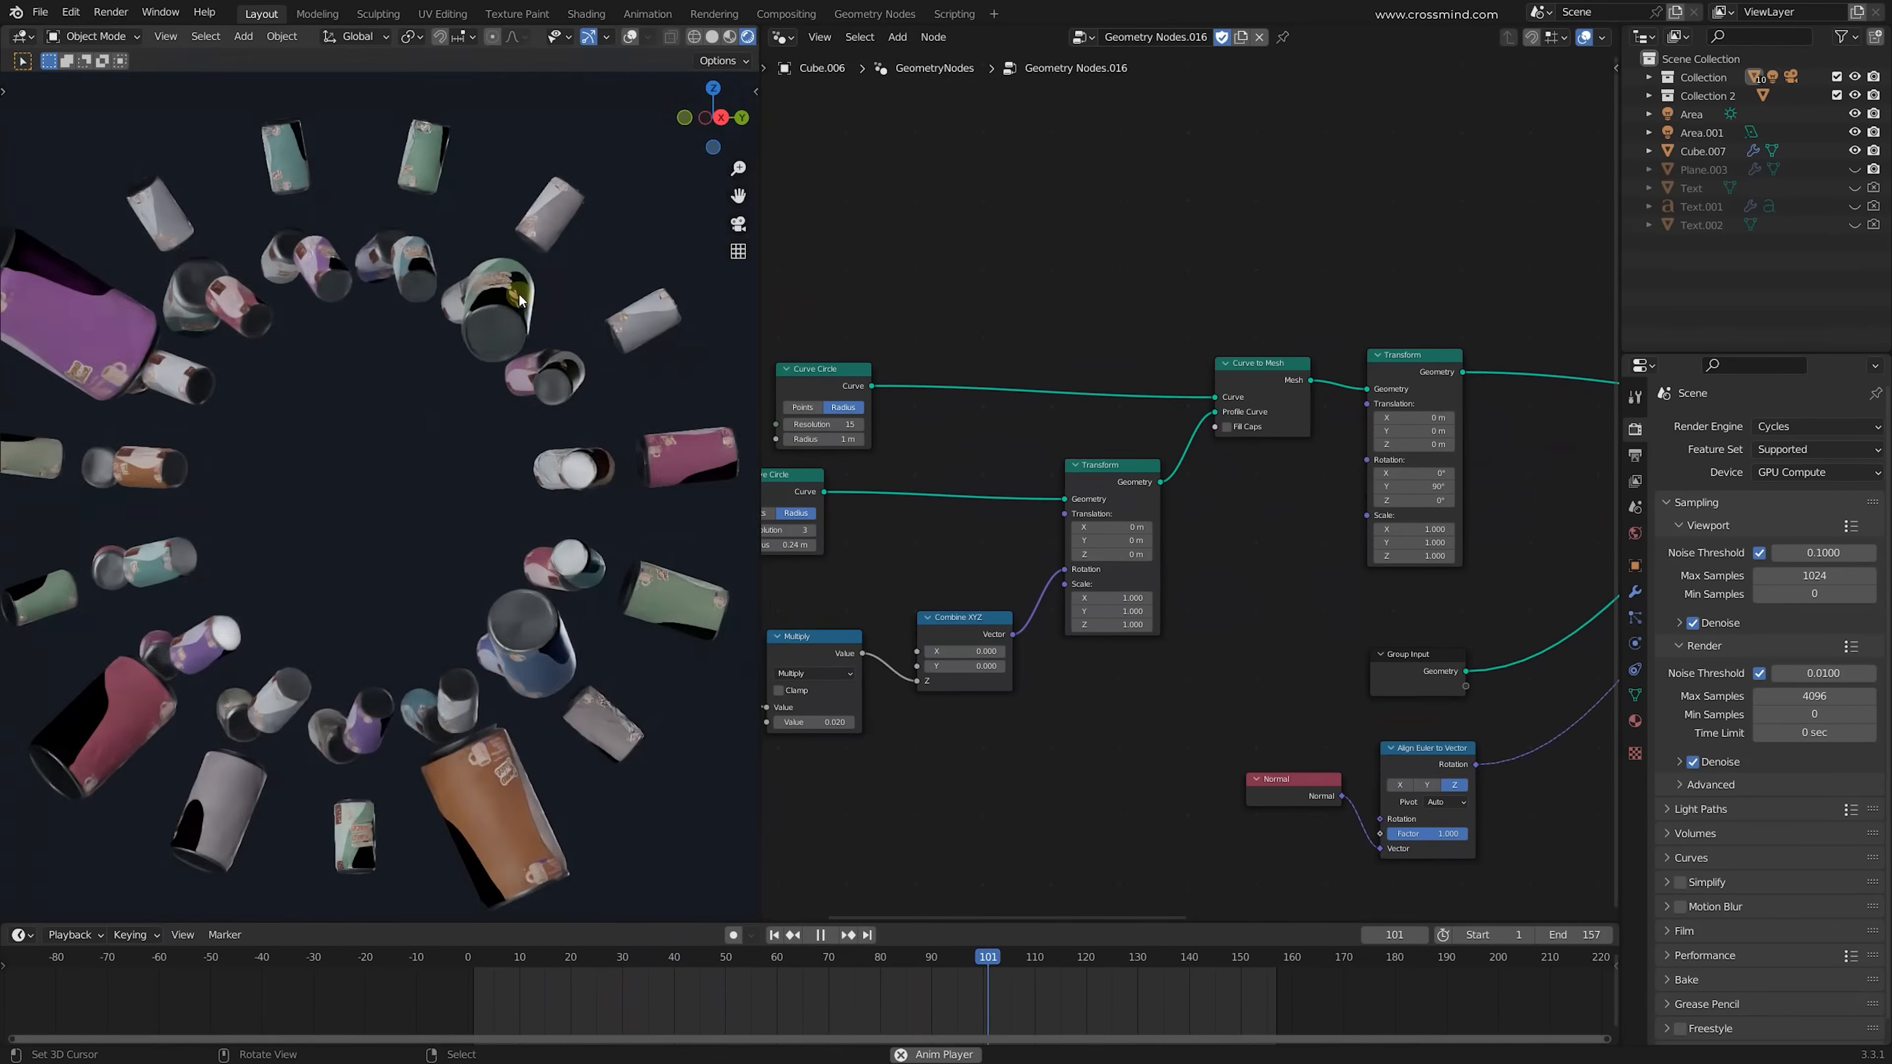
scroll(726, 39, down, 3)
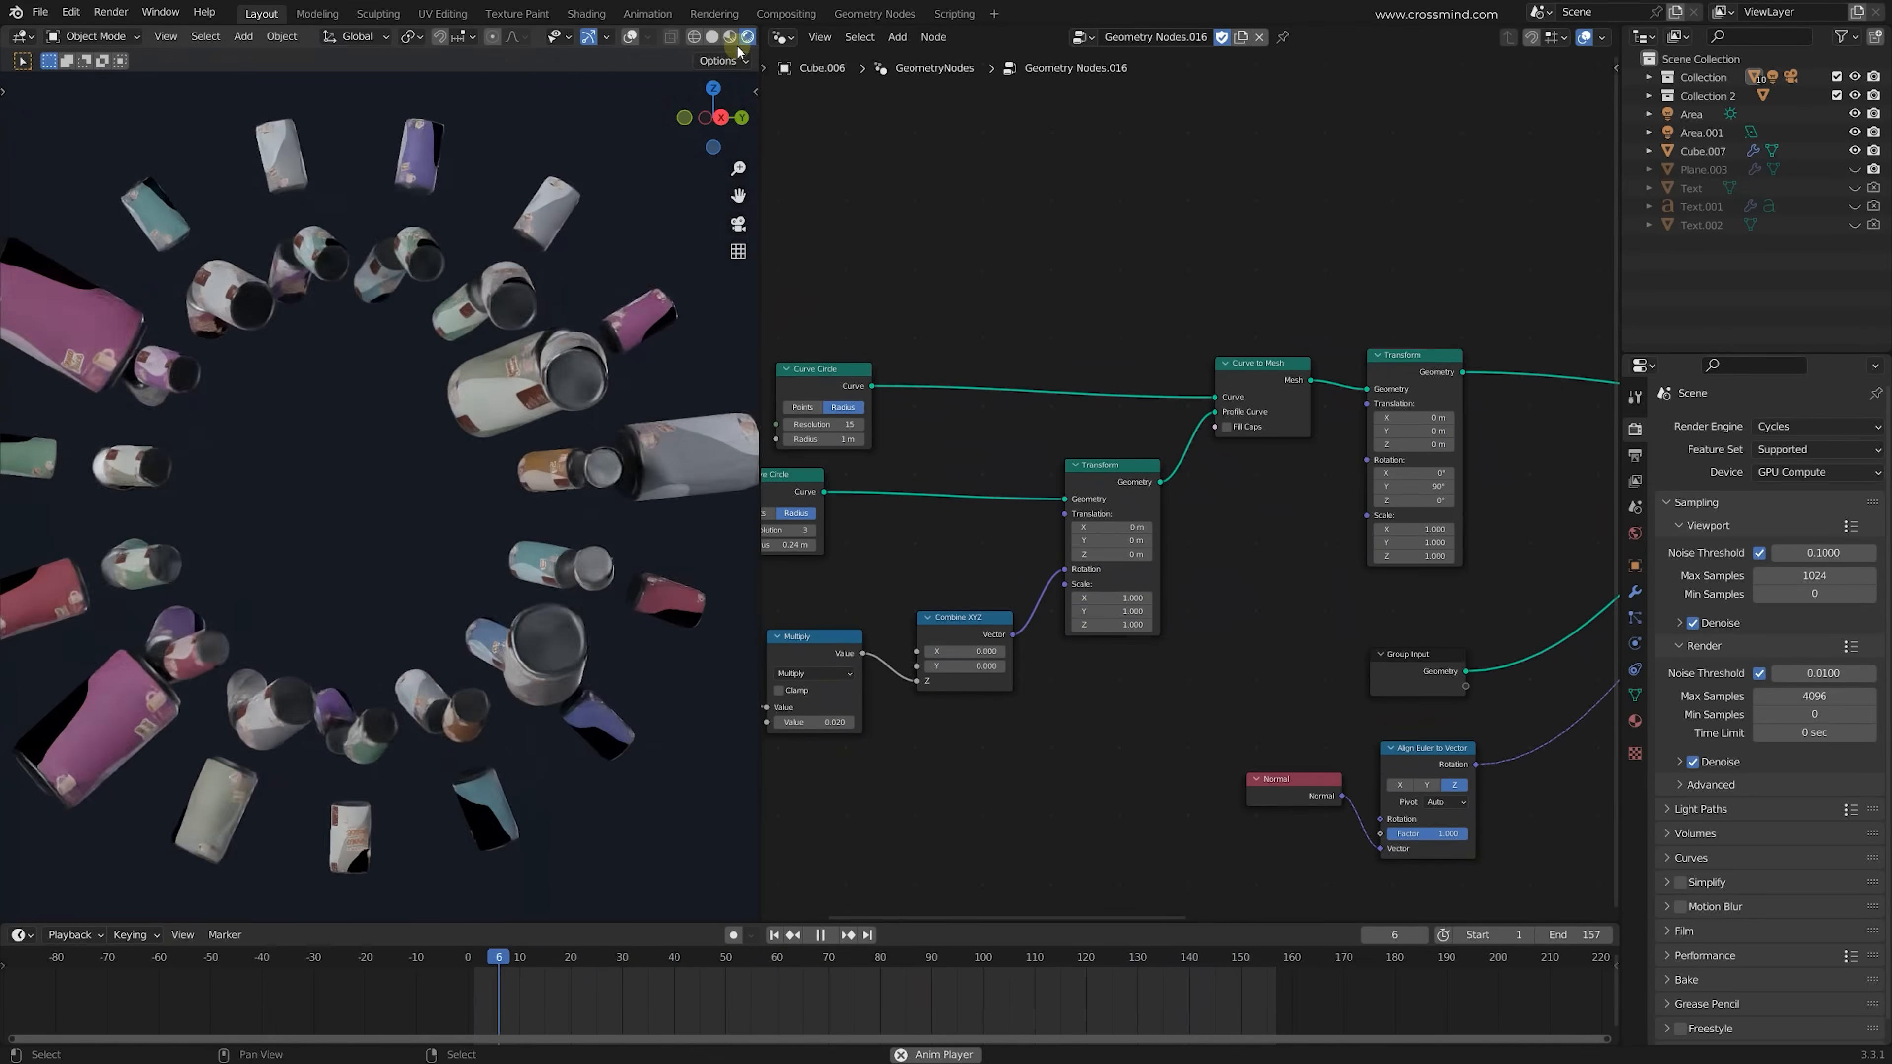
click(721, 37)
click(617, 147)
click(703, 190)
click(767, 254)
Set To Min to 0.070 in the Map Range node between the Musgrave Texture and Scale Instances
middle_drag(641, 477, 474, 495)
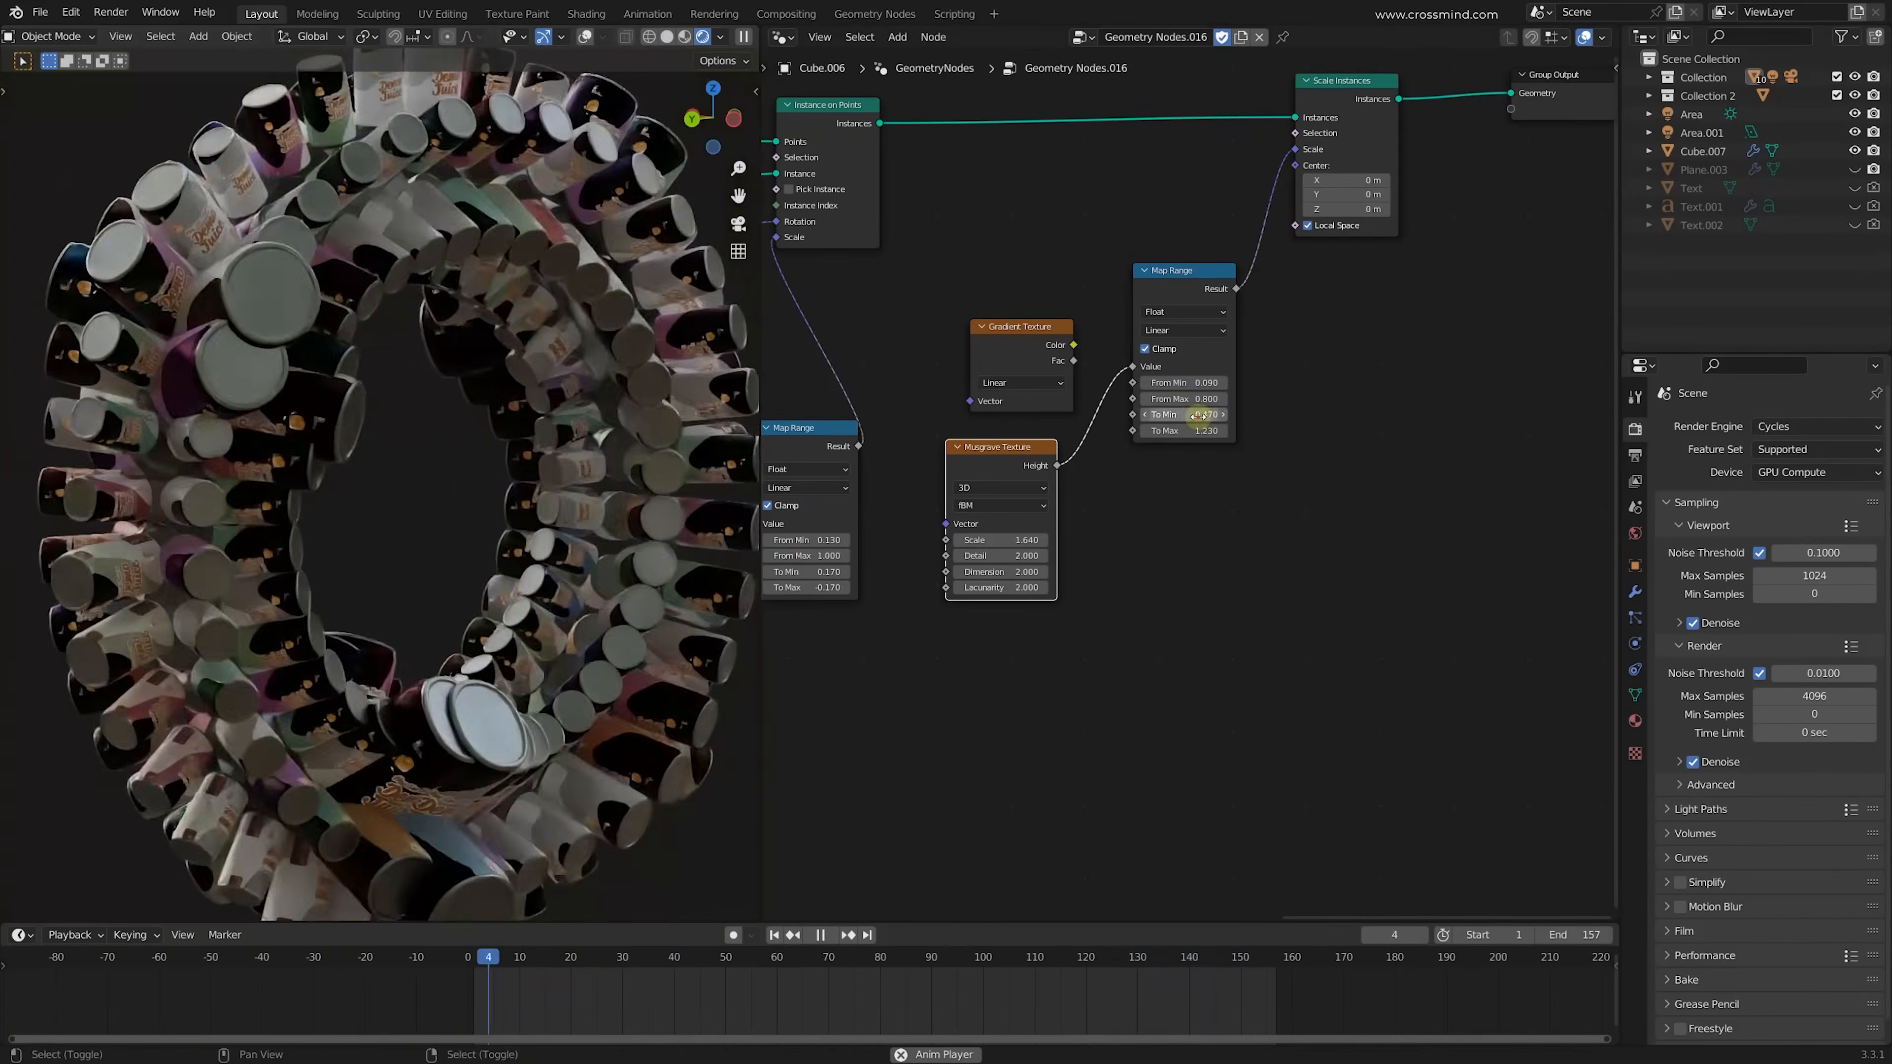
drag(1198, 415, 1162, 415)
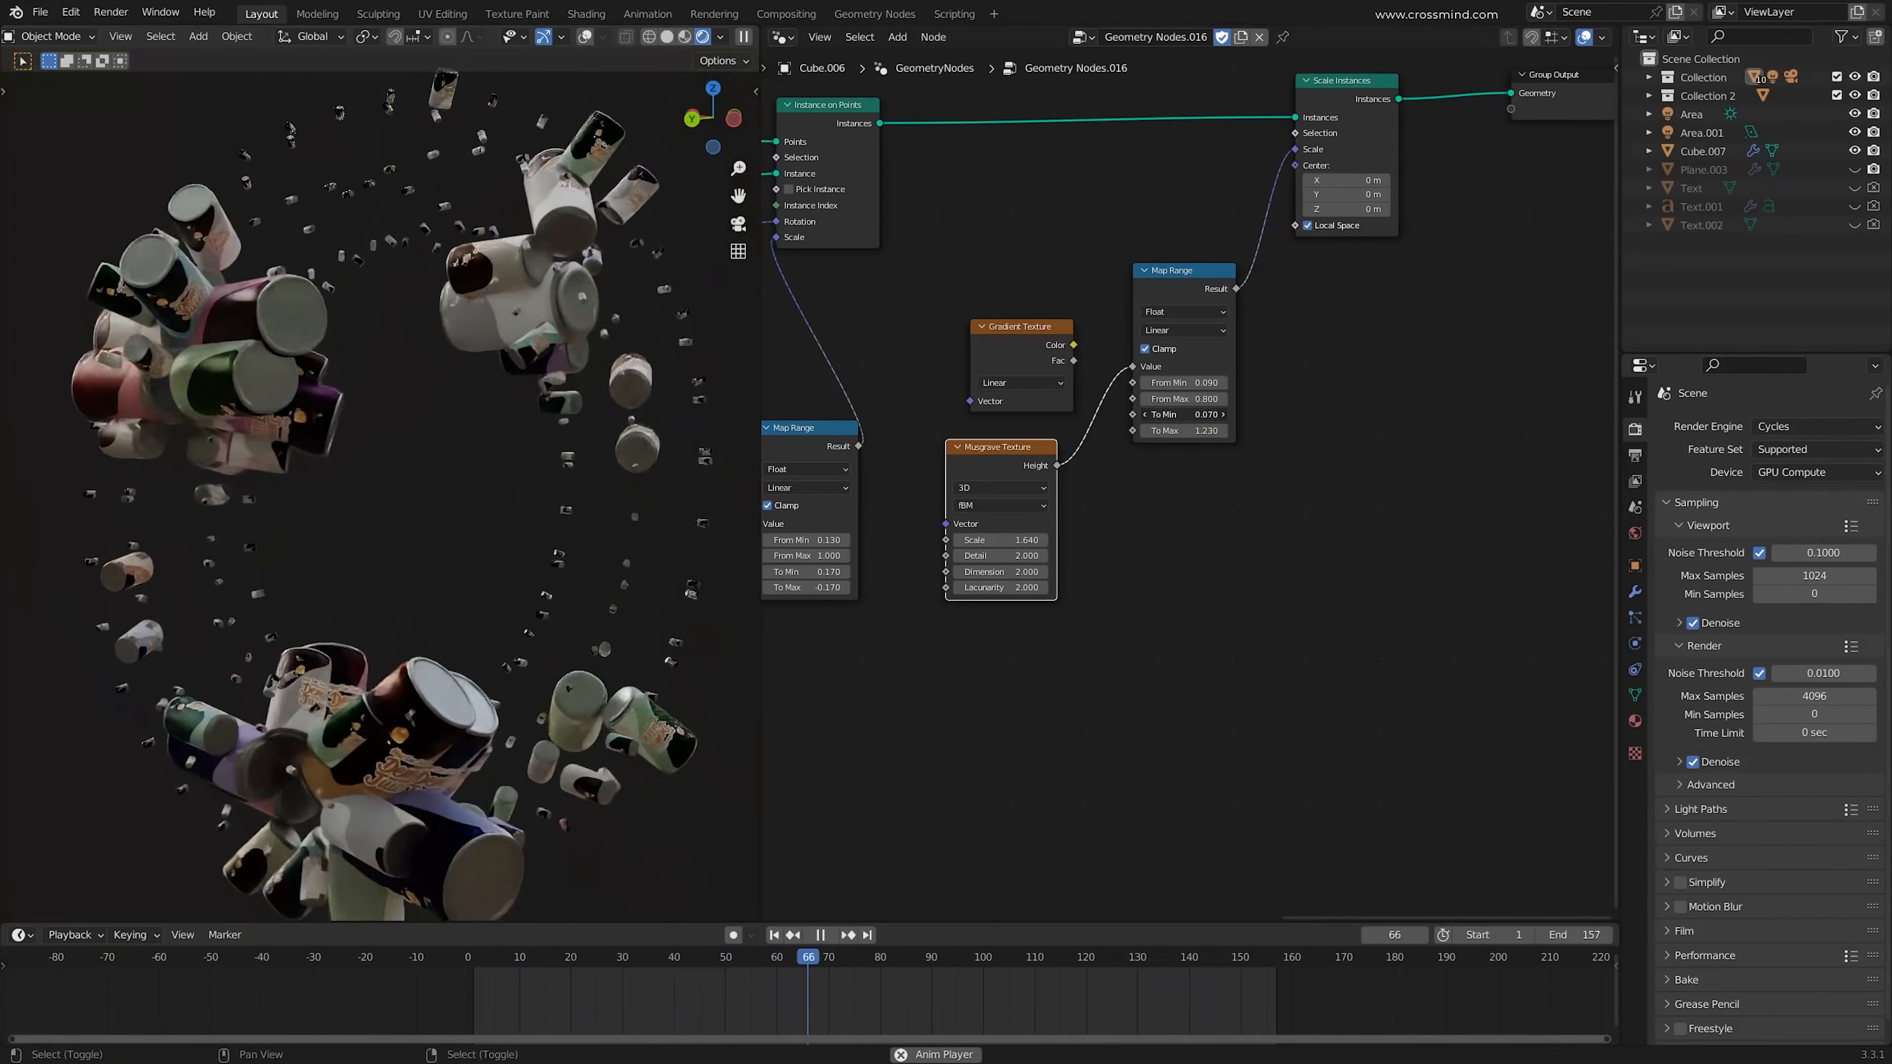
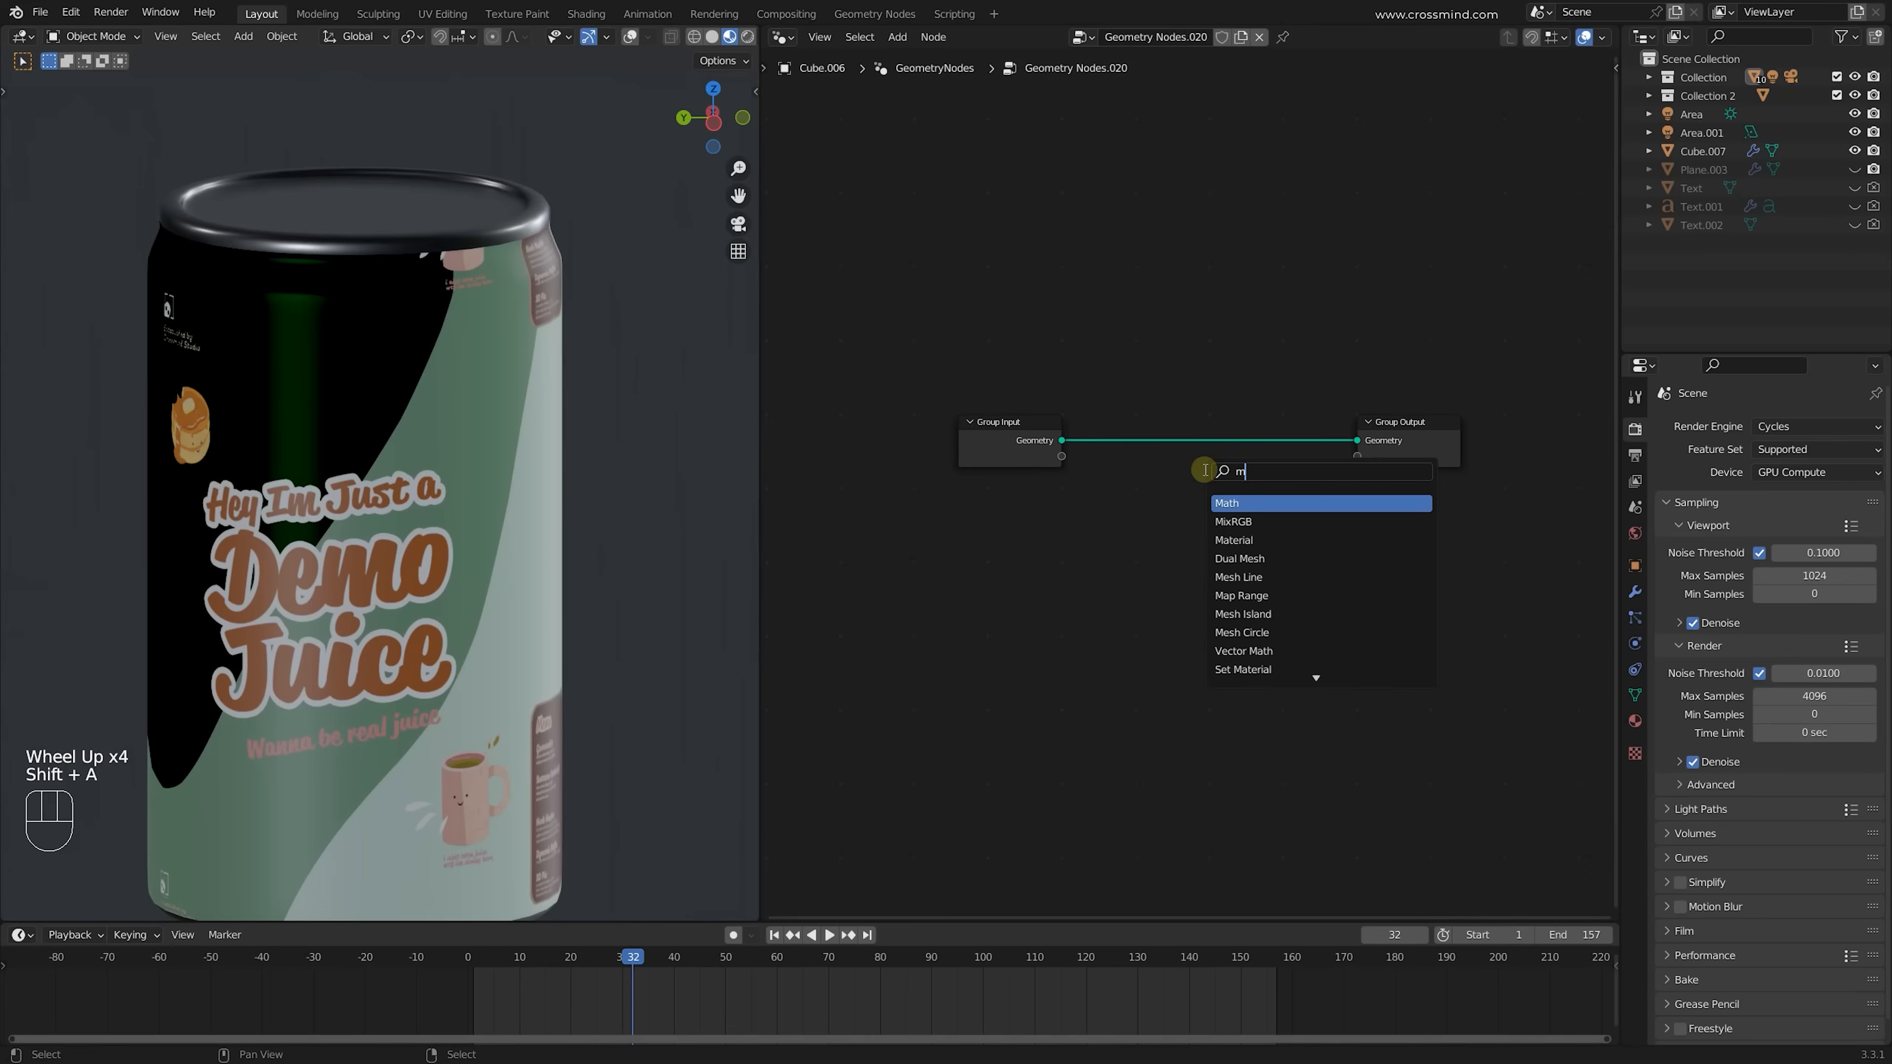
Insert a Mesh Boolean node between the Group Input and Group Output
key(shift+a)
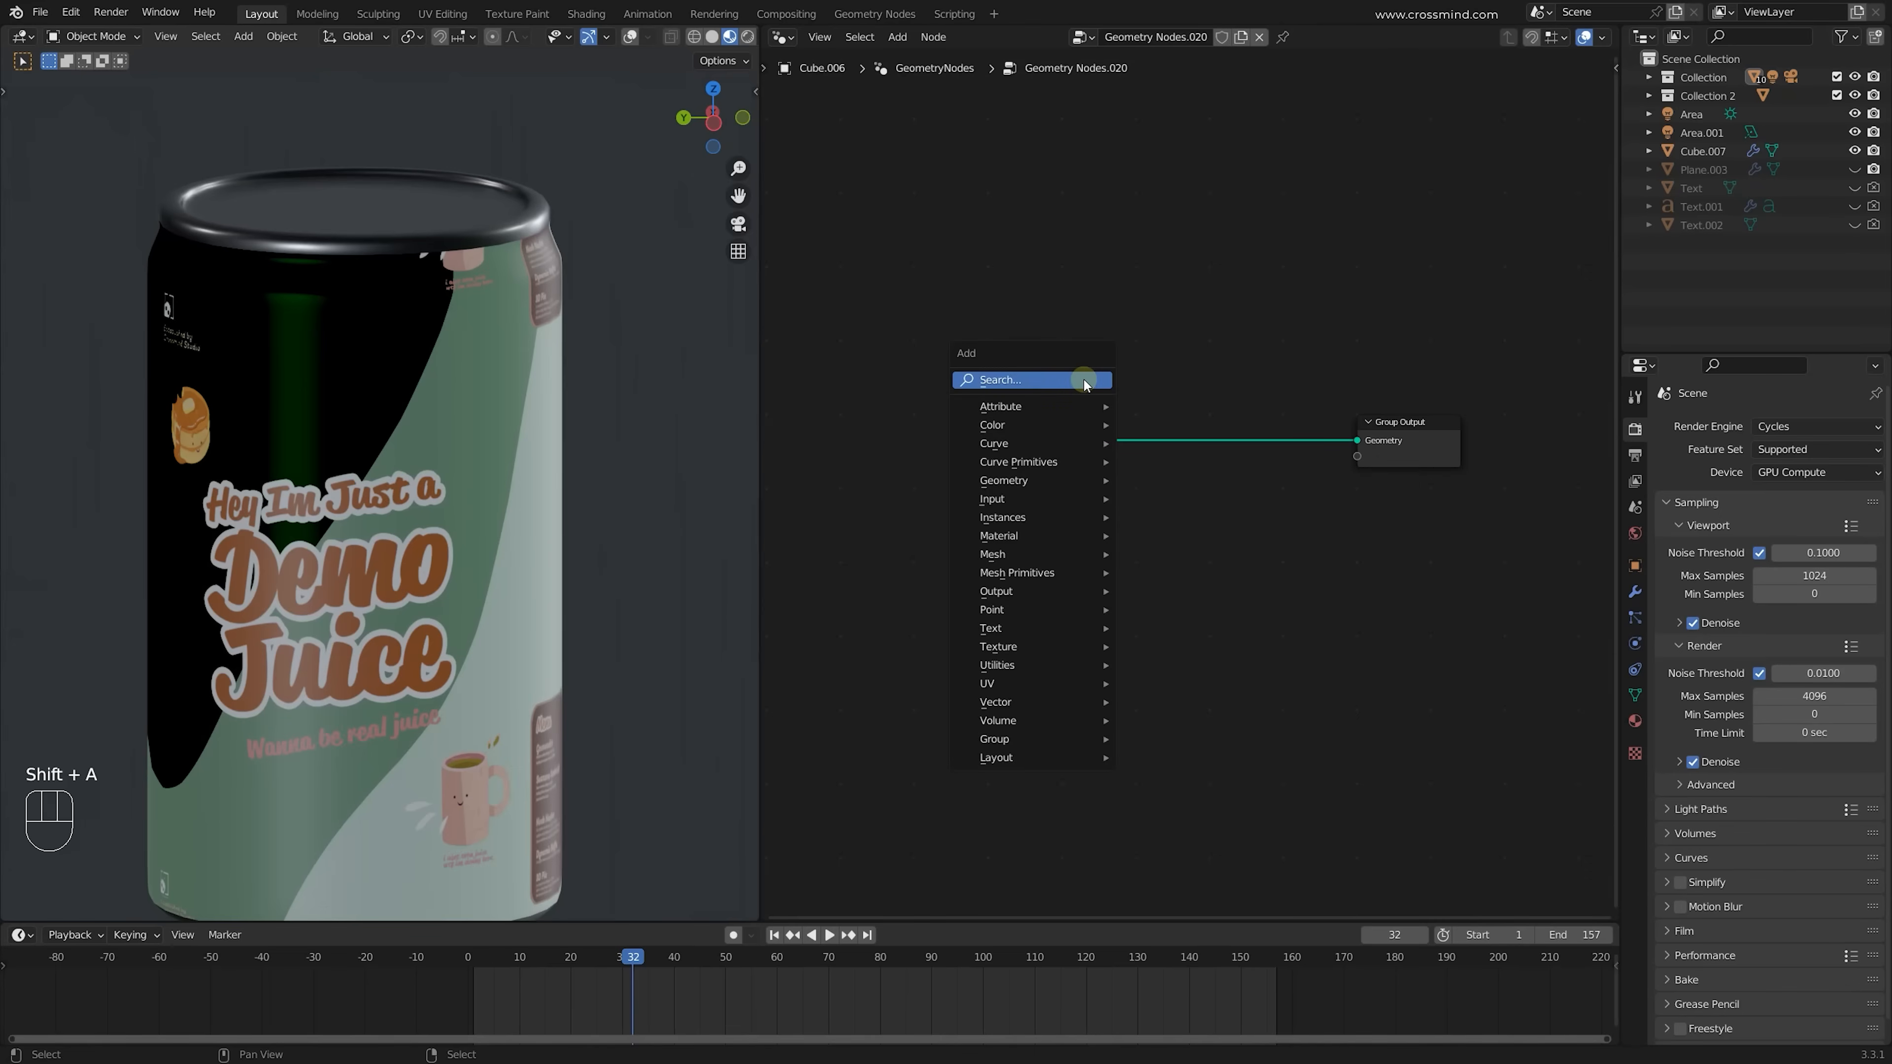
click(1084, 377)
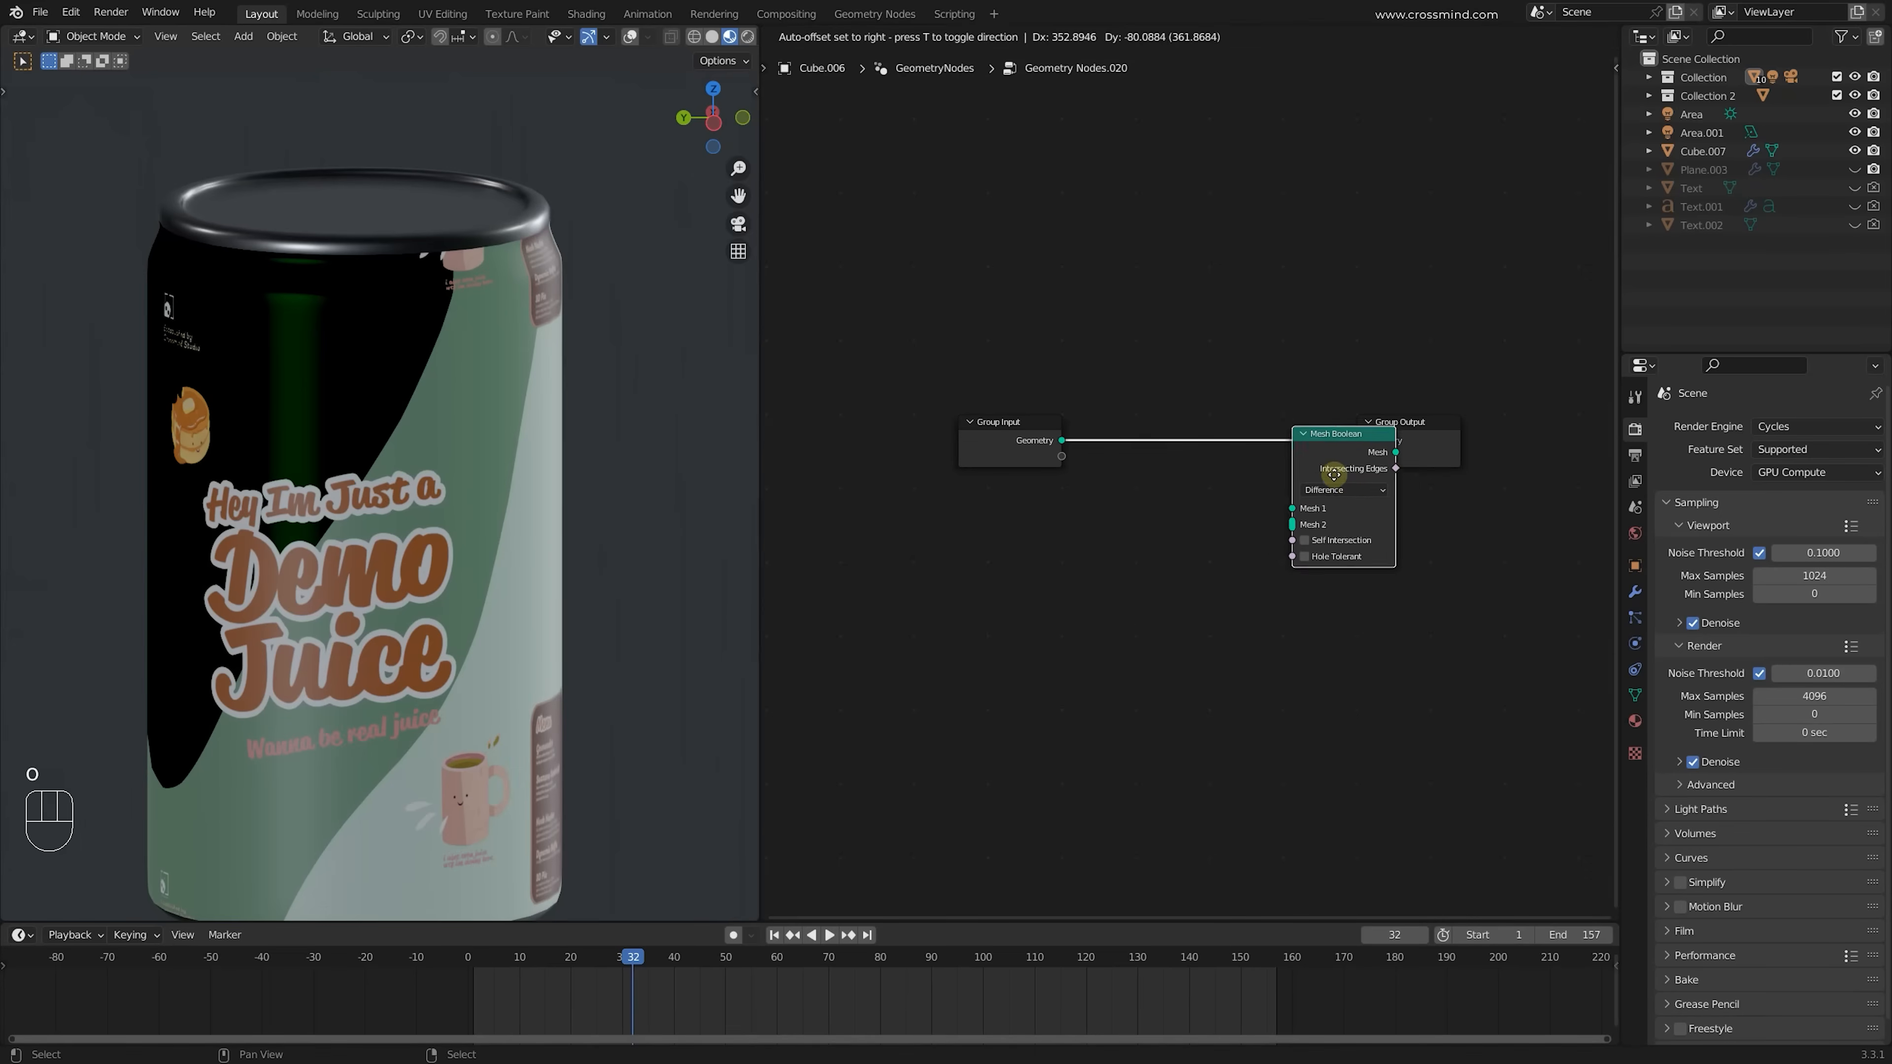
click(1236, 462)
scroll(1131, 480, up, 2)
middle_drag(1083, 539, 1198, 428)
Add a Volume Cube node below the Group Input and link its Volume to the Group Output
key(shift+a)
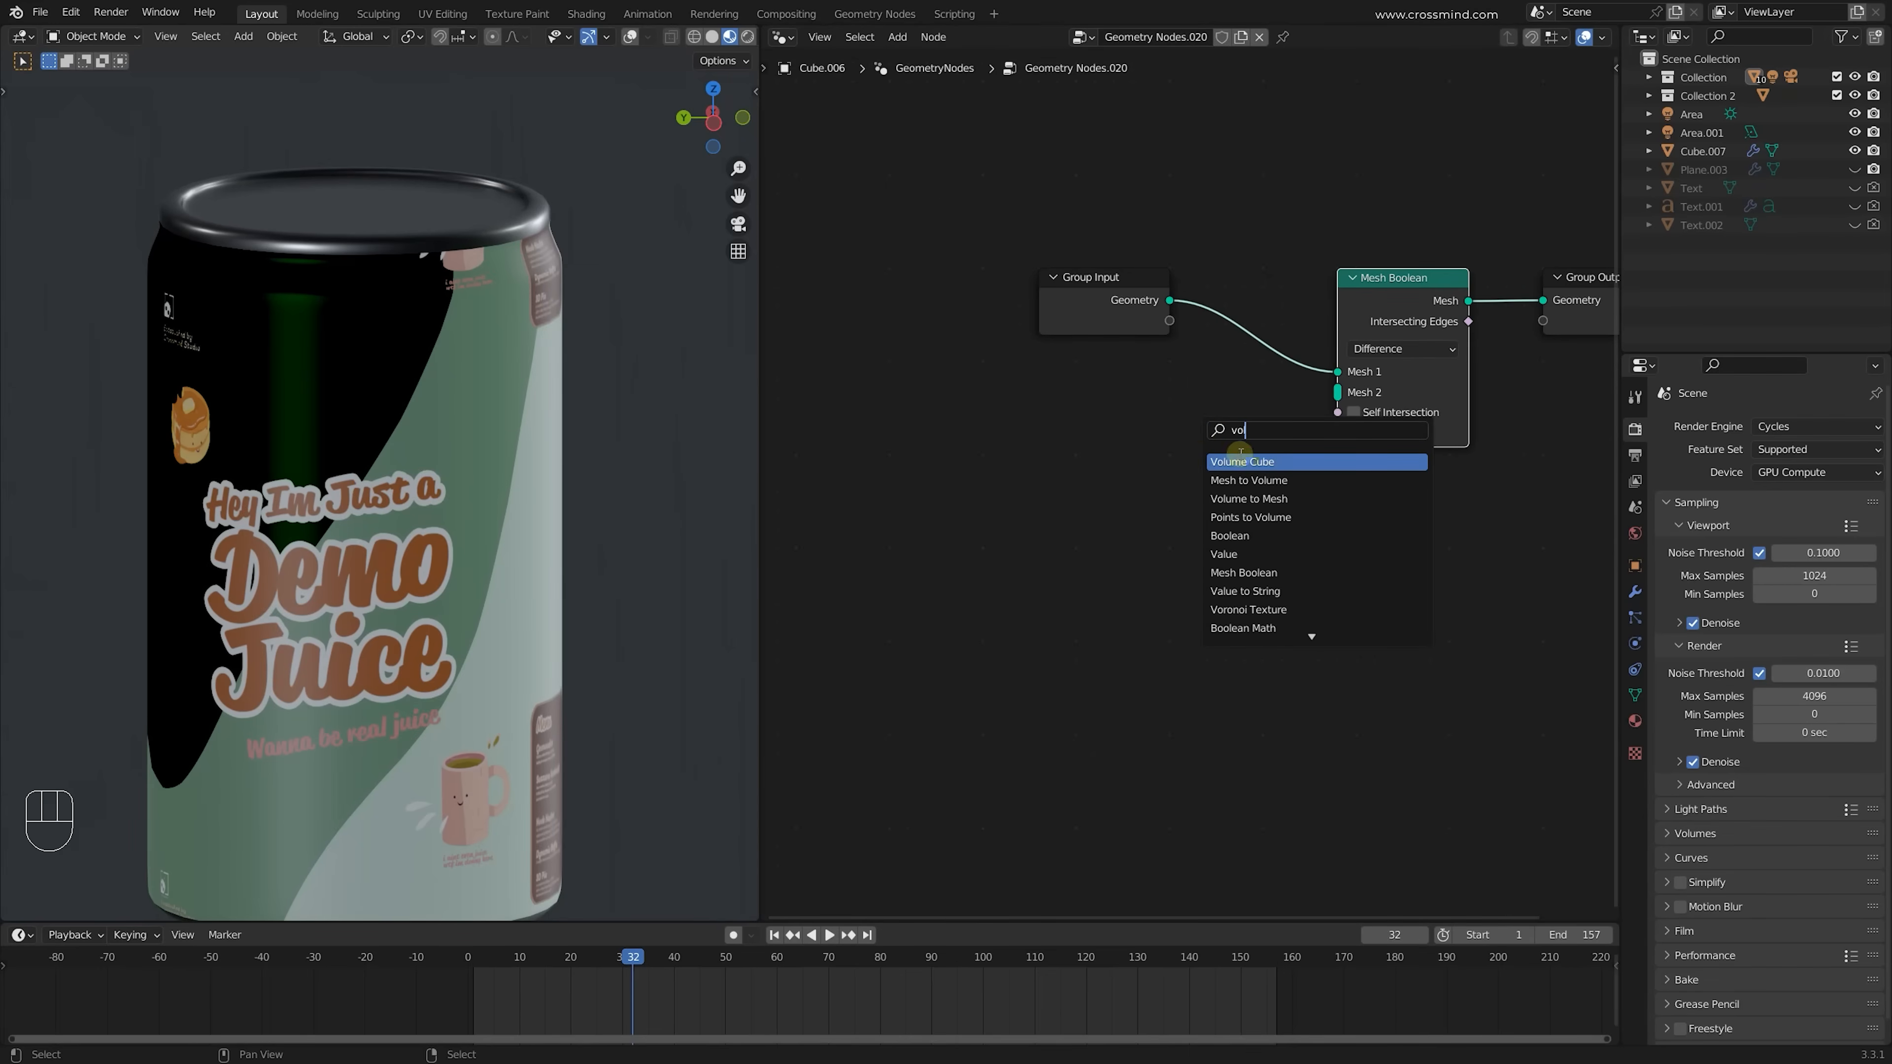
click(1247, 460)
click(1000, 510)
alt+shift+click(1009, 500)
scroll(401, 489, down, 1)
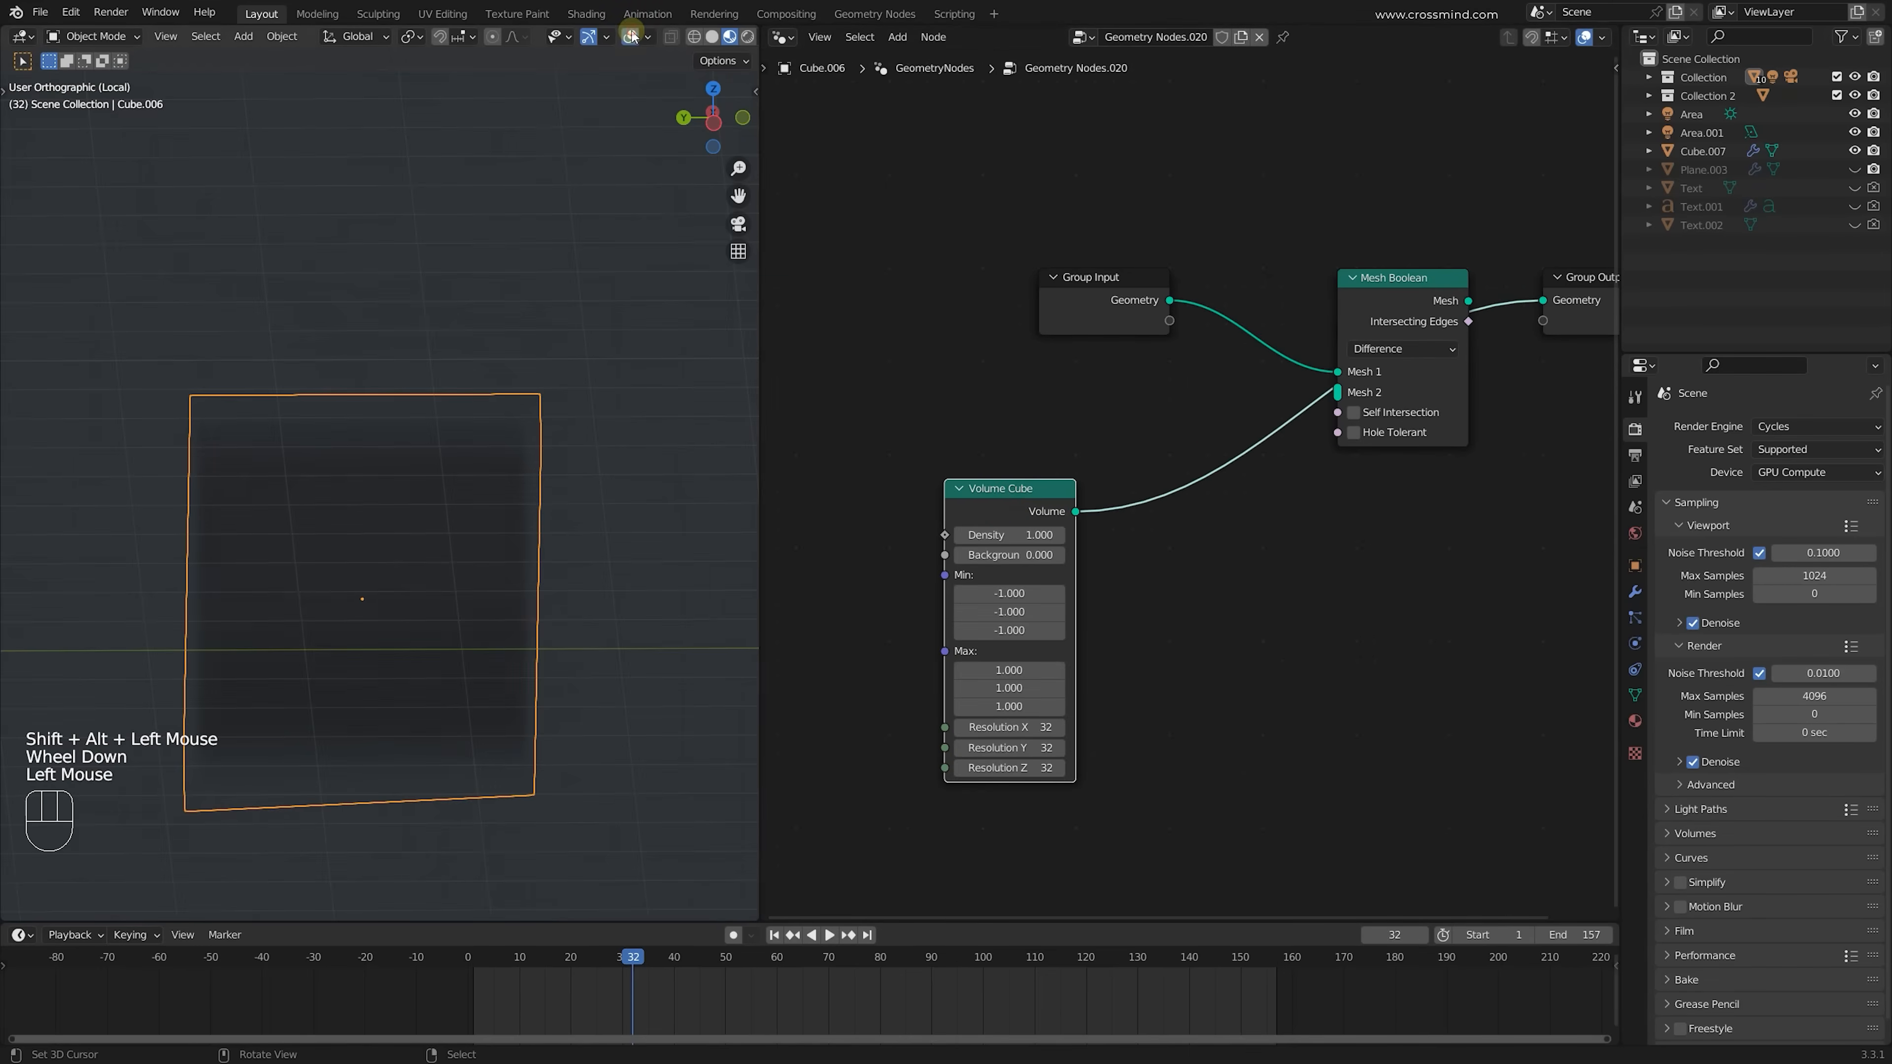
Set the Volume Cube's Max Z to 2.210 and view the volume in solid shading
middle_drag(1204, 585, 1288, 461)
scroll(1288, 461, up, 1)
shift+drag(1065, 603, 1156, 603)
middle_drag(460, 621, 499, 589)
click(712, 37)
middle_drag(506, 521, 533, 495)
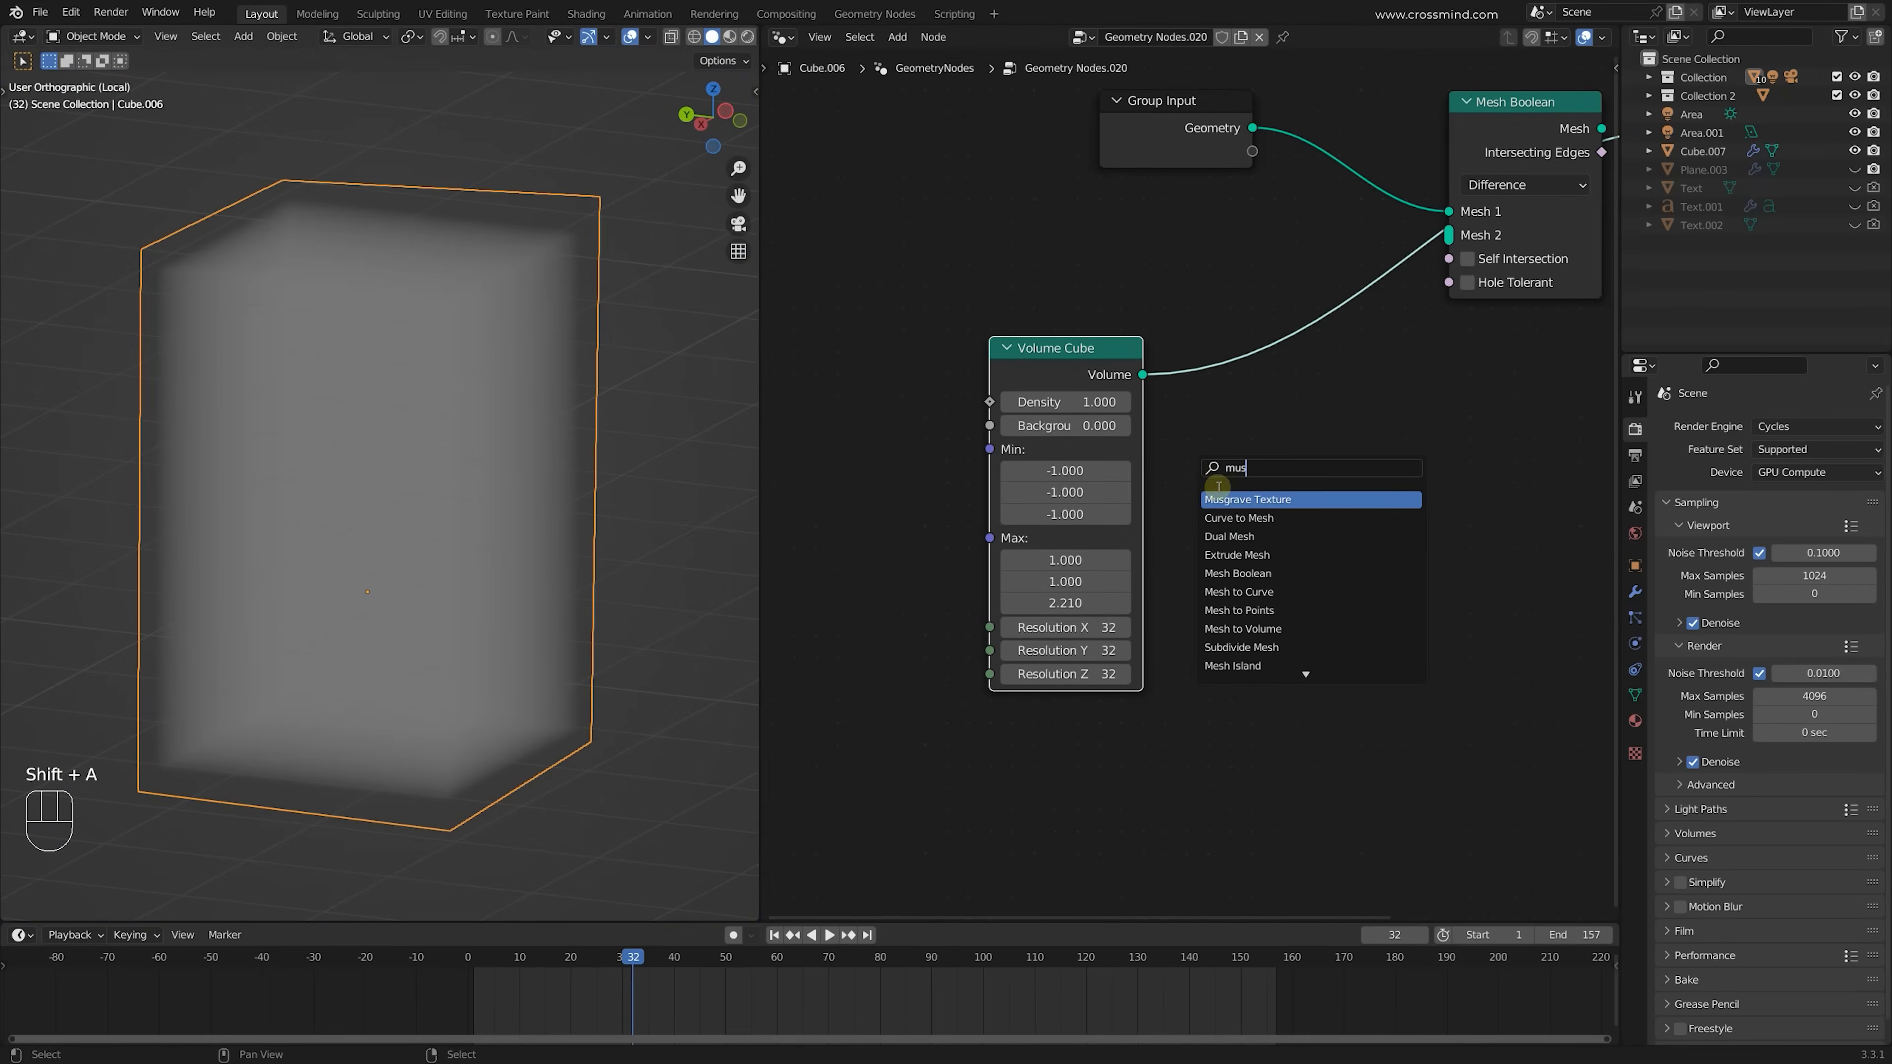
Drive the Volume Cube's Density with the Height of a new Musgrave Texture whose Scale is 0.830
click(1221, 498)
click(801, 443)
drag(1003, 403, 1002, 403)
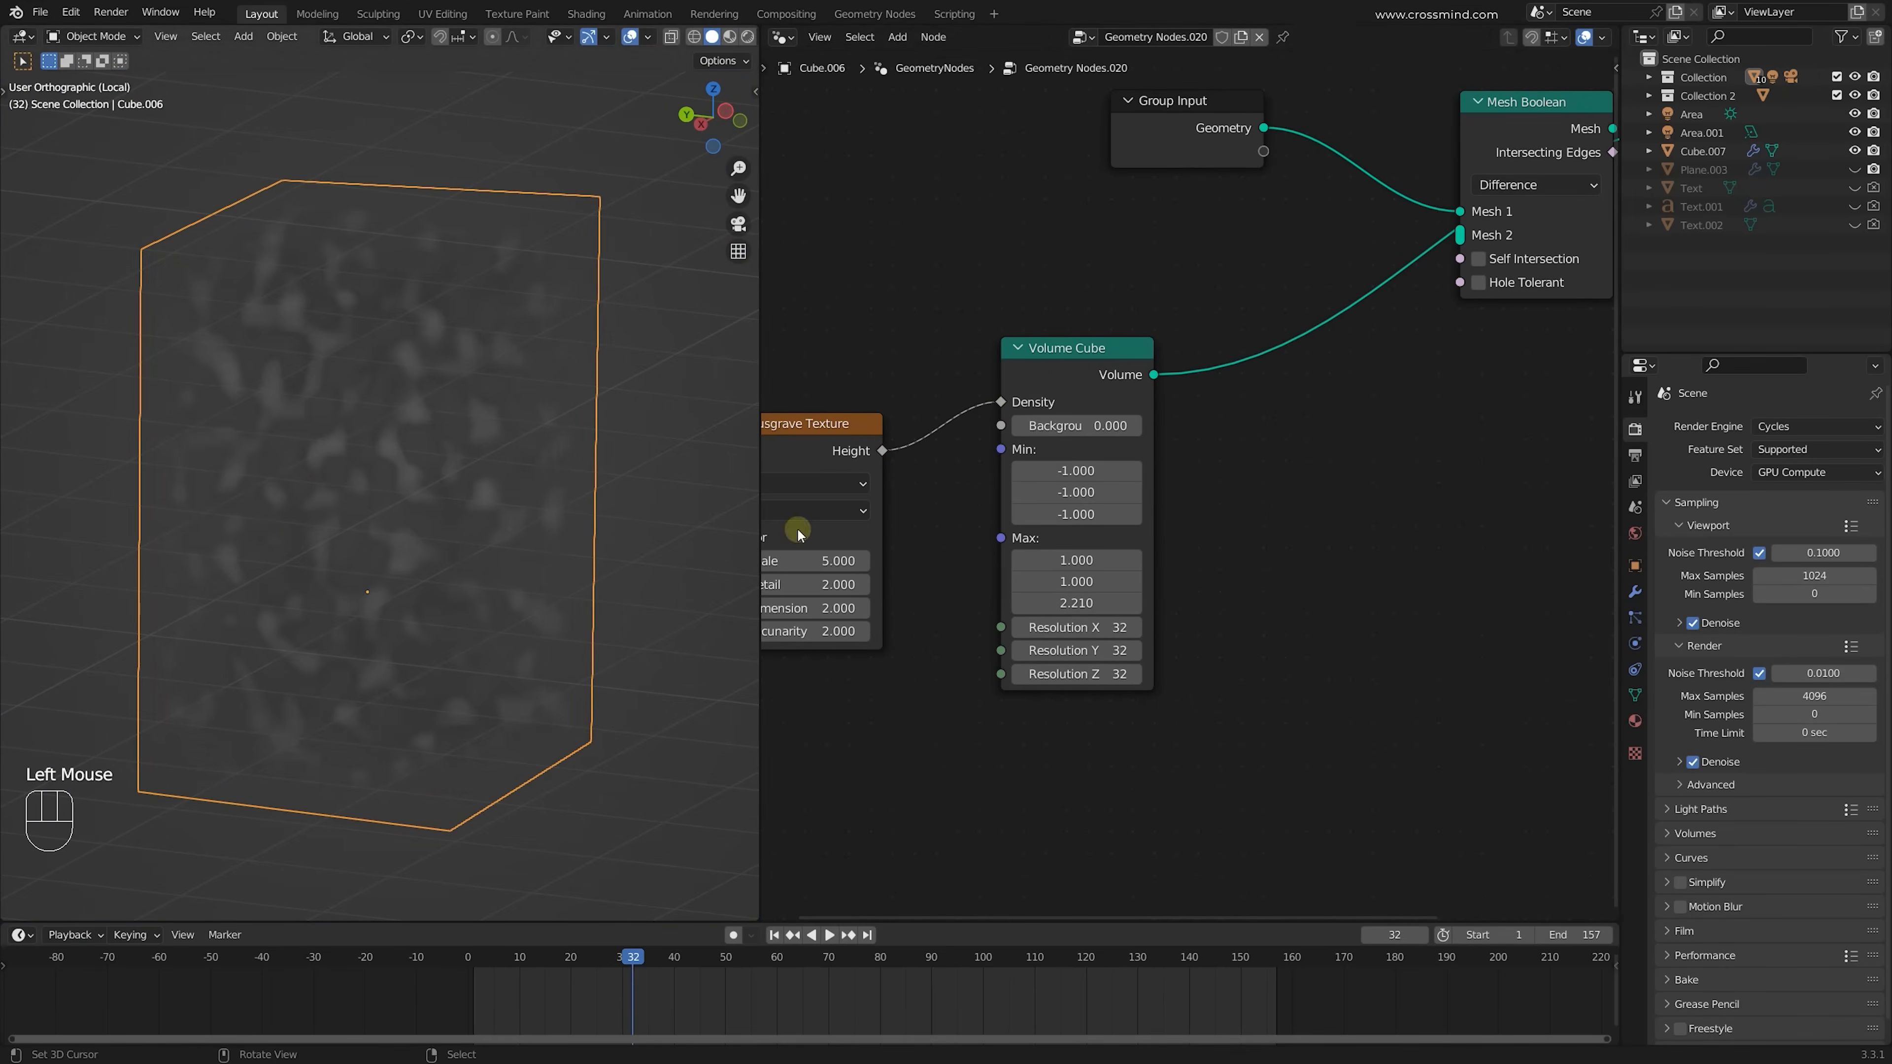
shift+drag(851, 561, 790, 560)
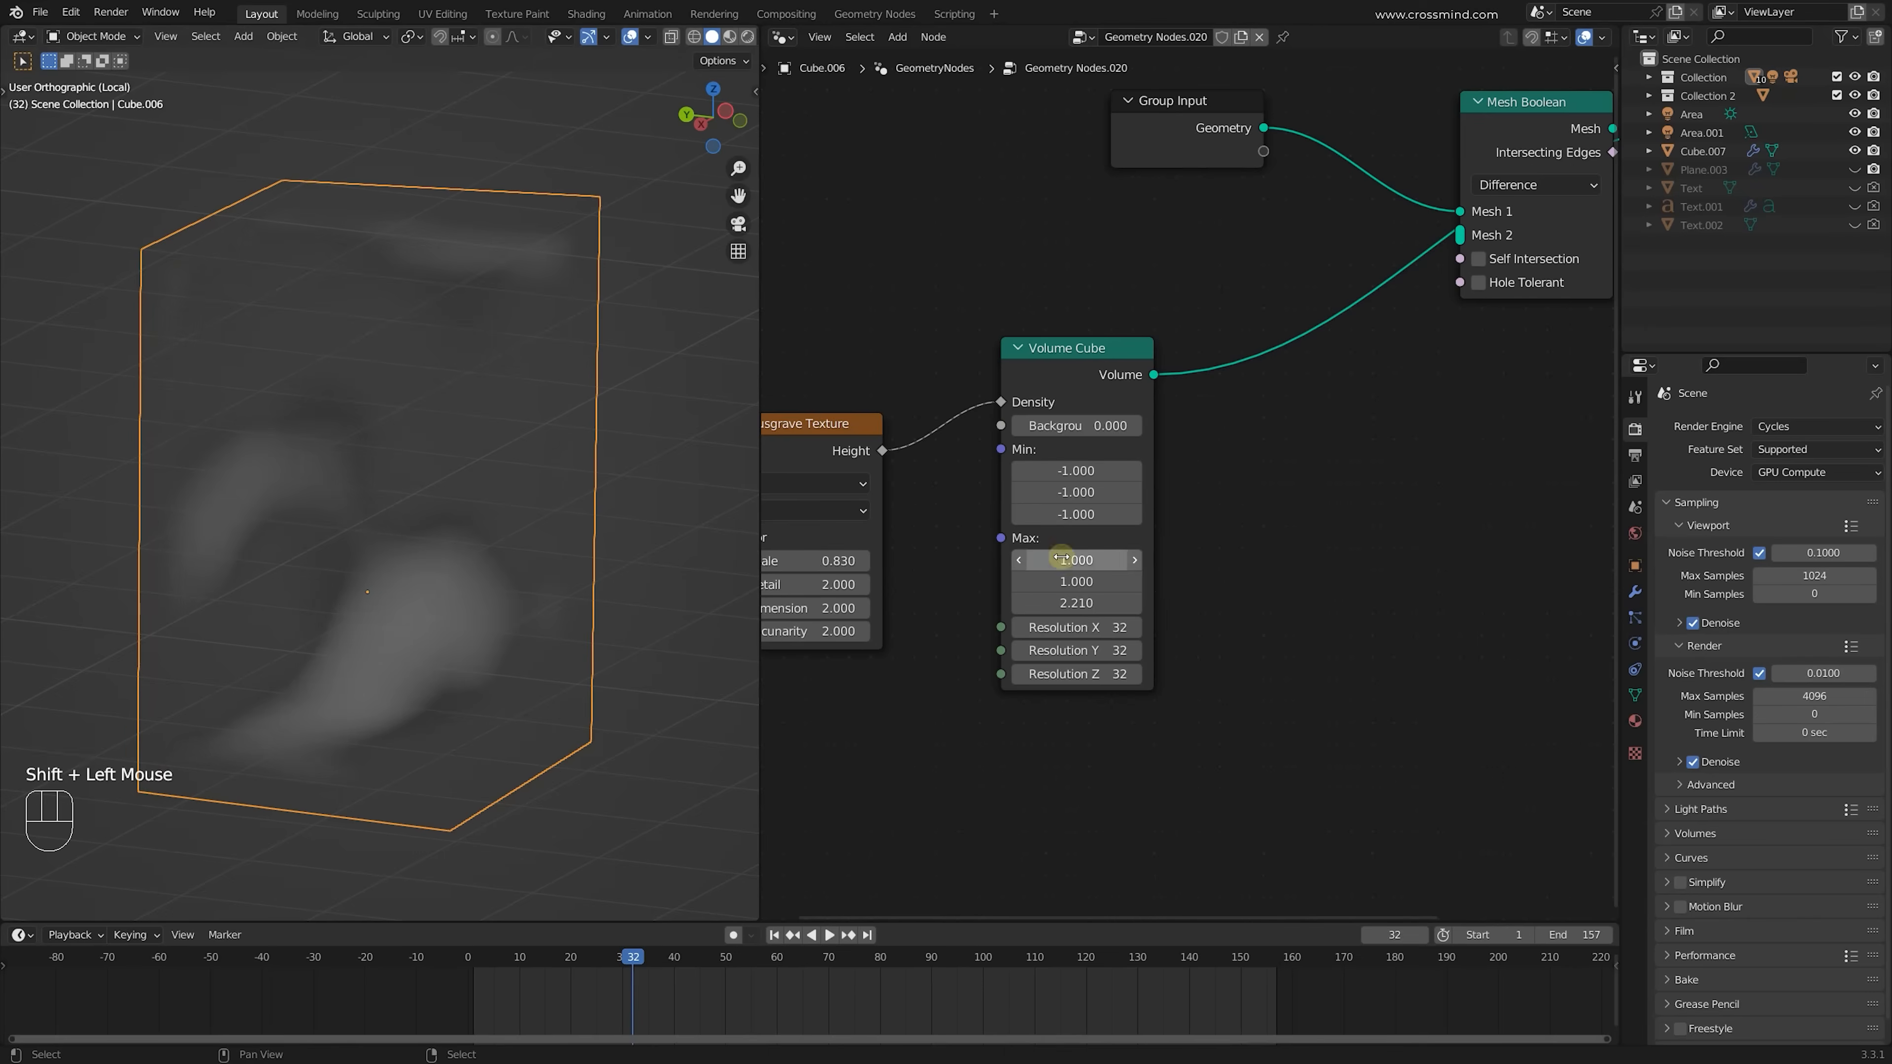
Add a Scene Time node in front of the Musgrave Texture, and bring the Musgrave Texture and Volume Cube nodes closer together
middle_drag(1016, 561, 1311, 512)
key(shift+a)
click(1345, 538)
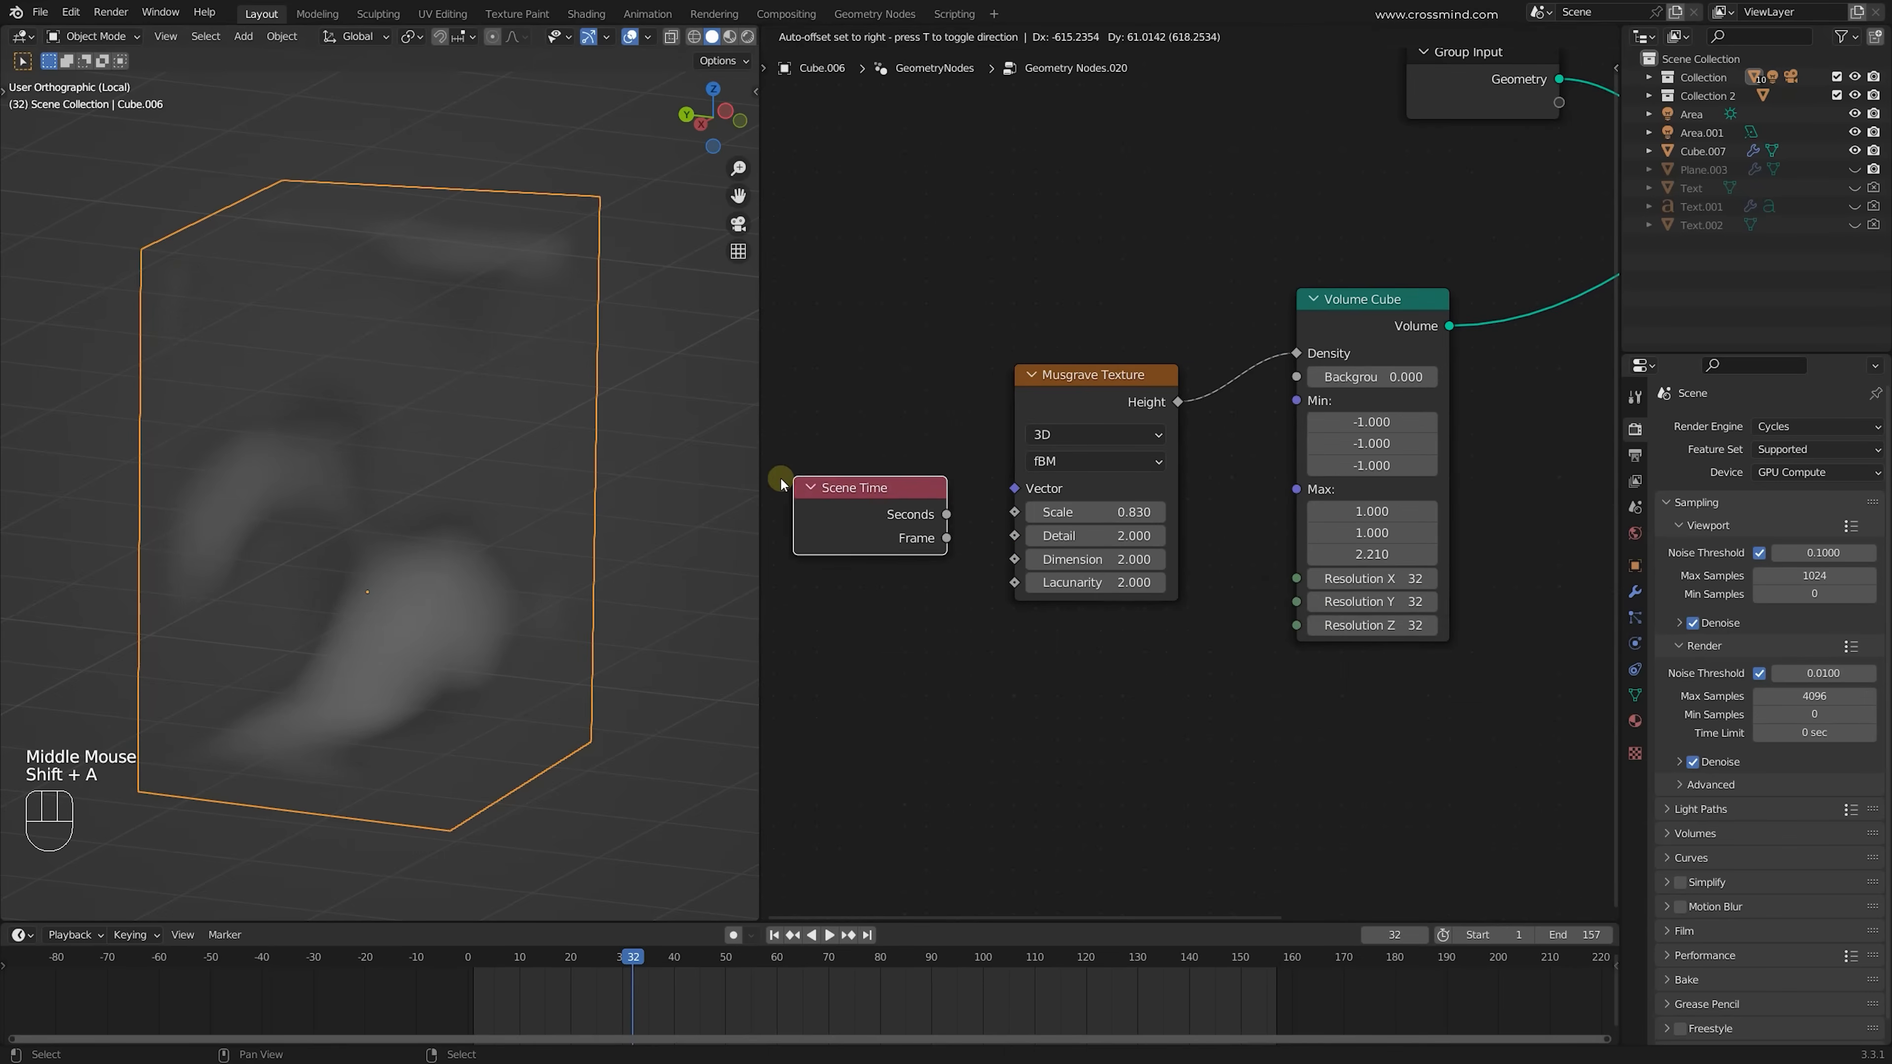
click(761, 477)
scroll(1111, 474, down, 2)
key(s)
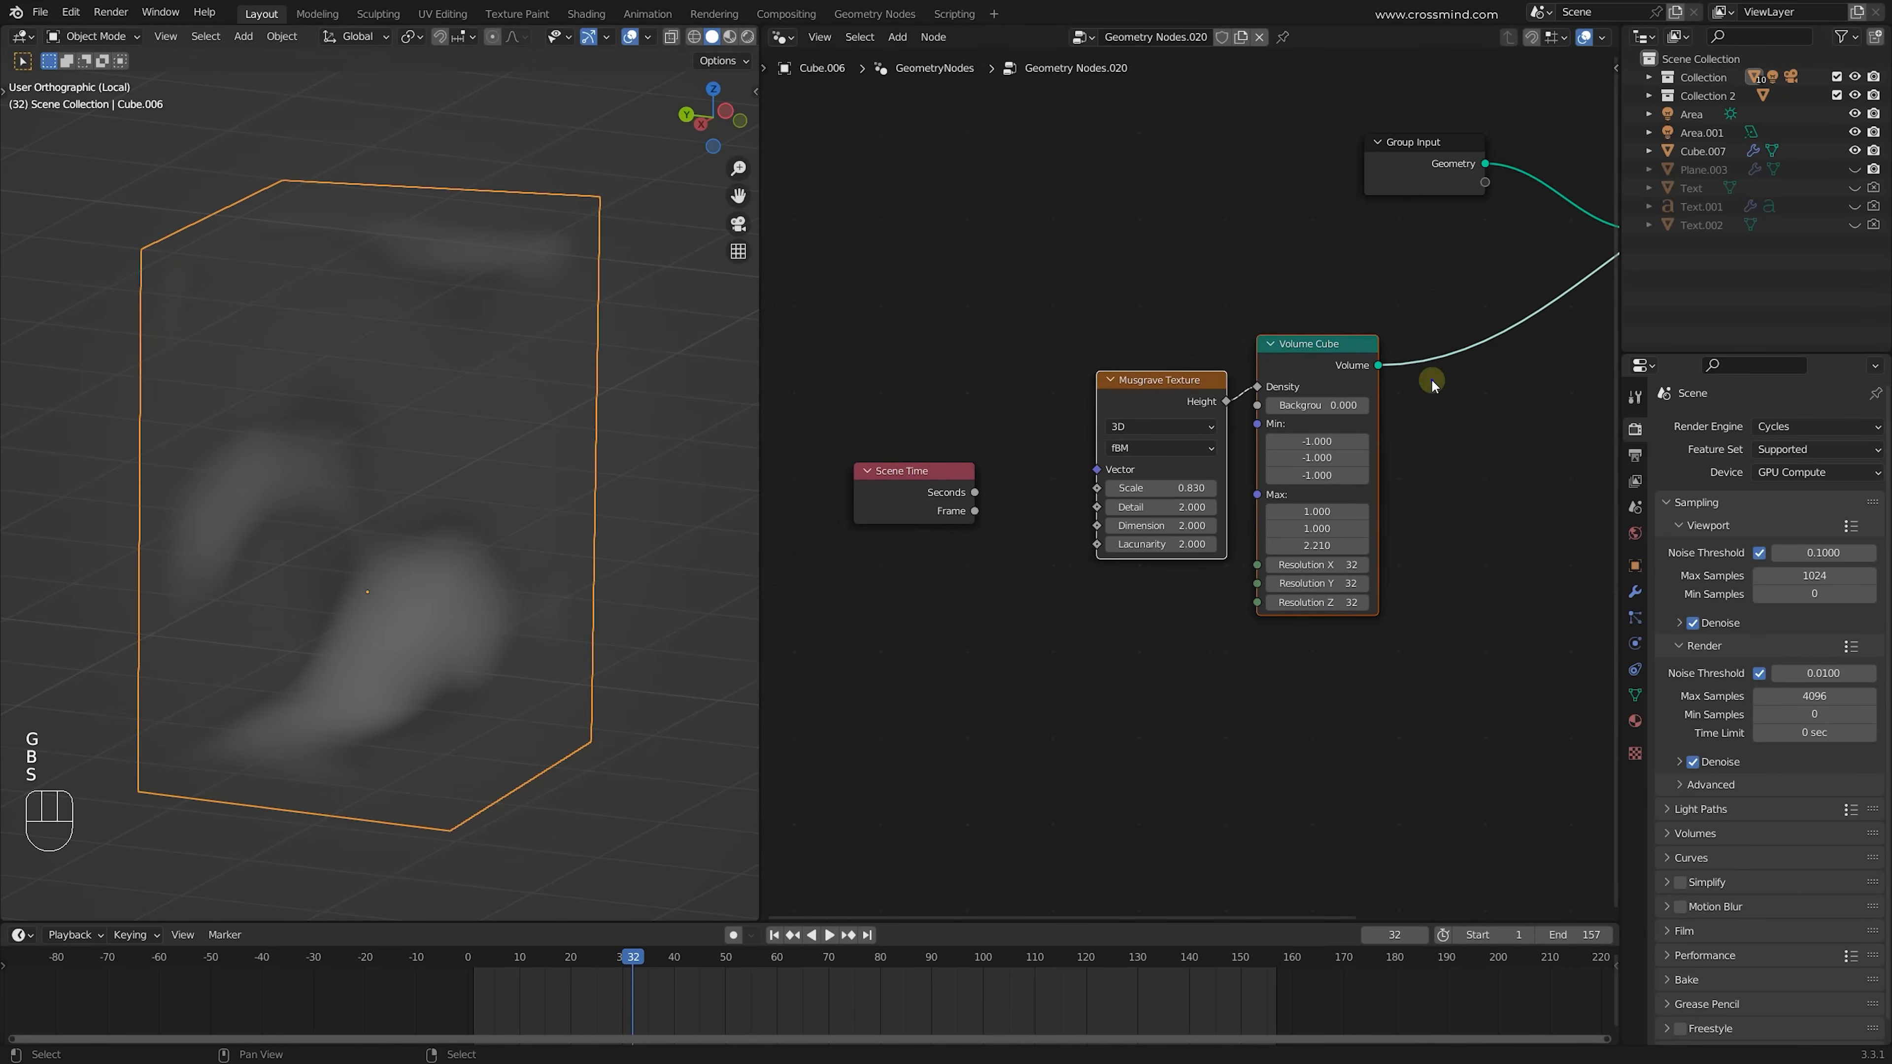
Link the Mesh Boolean's Mesh output to the Group Output
middle_drag(1452, 491, 1101, 562)
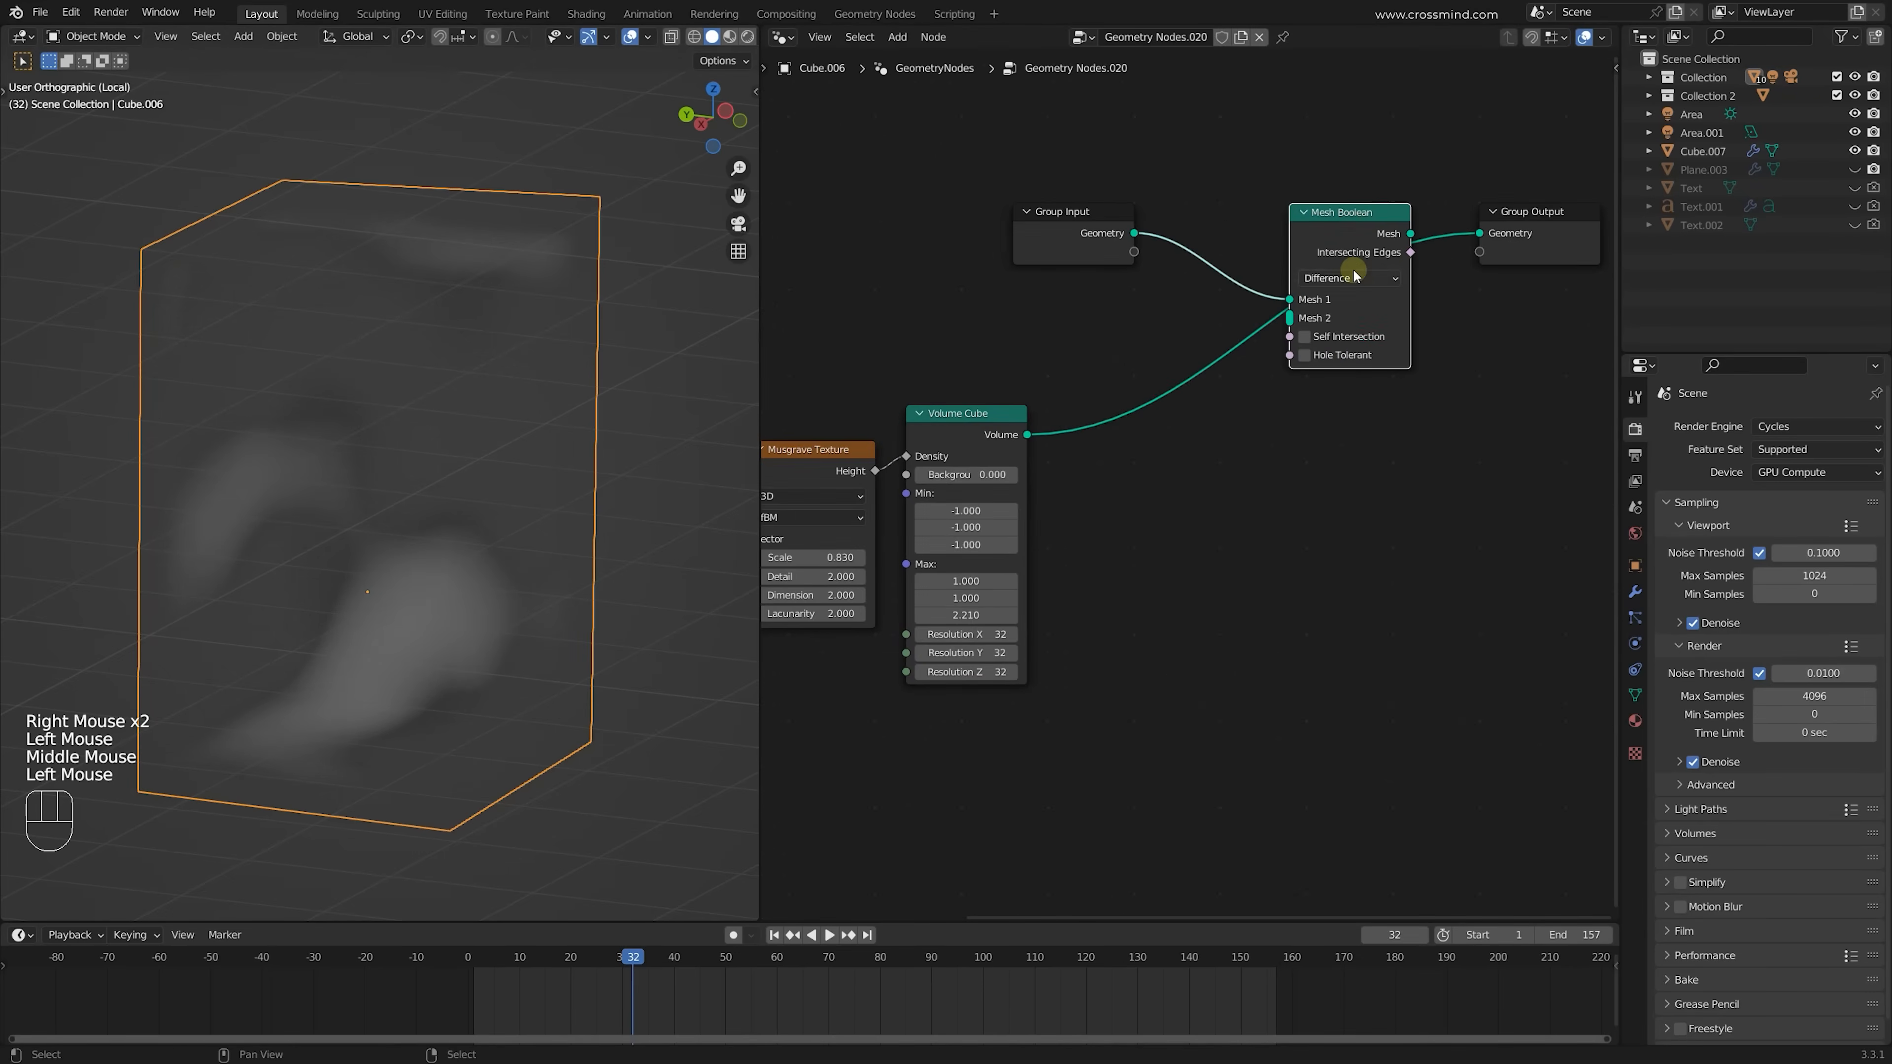
alt+shift+click(1373, 301)
Switch the Musgrave Texture to 4D and connect the Scene Time's Frame output to its W input
middle_drag(1202, 454, 1351, 440)
middle_drag(781, 547, 1050, 477)
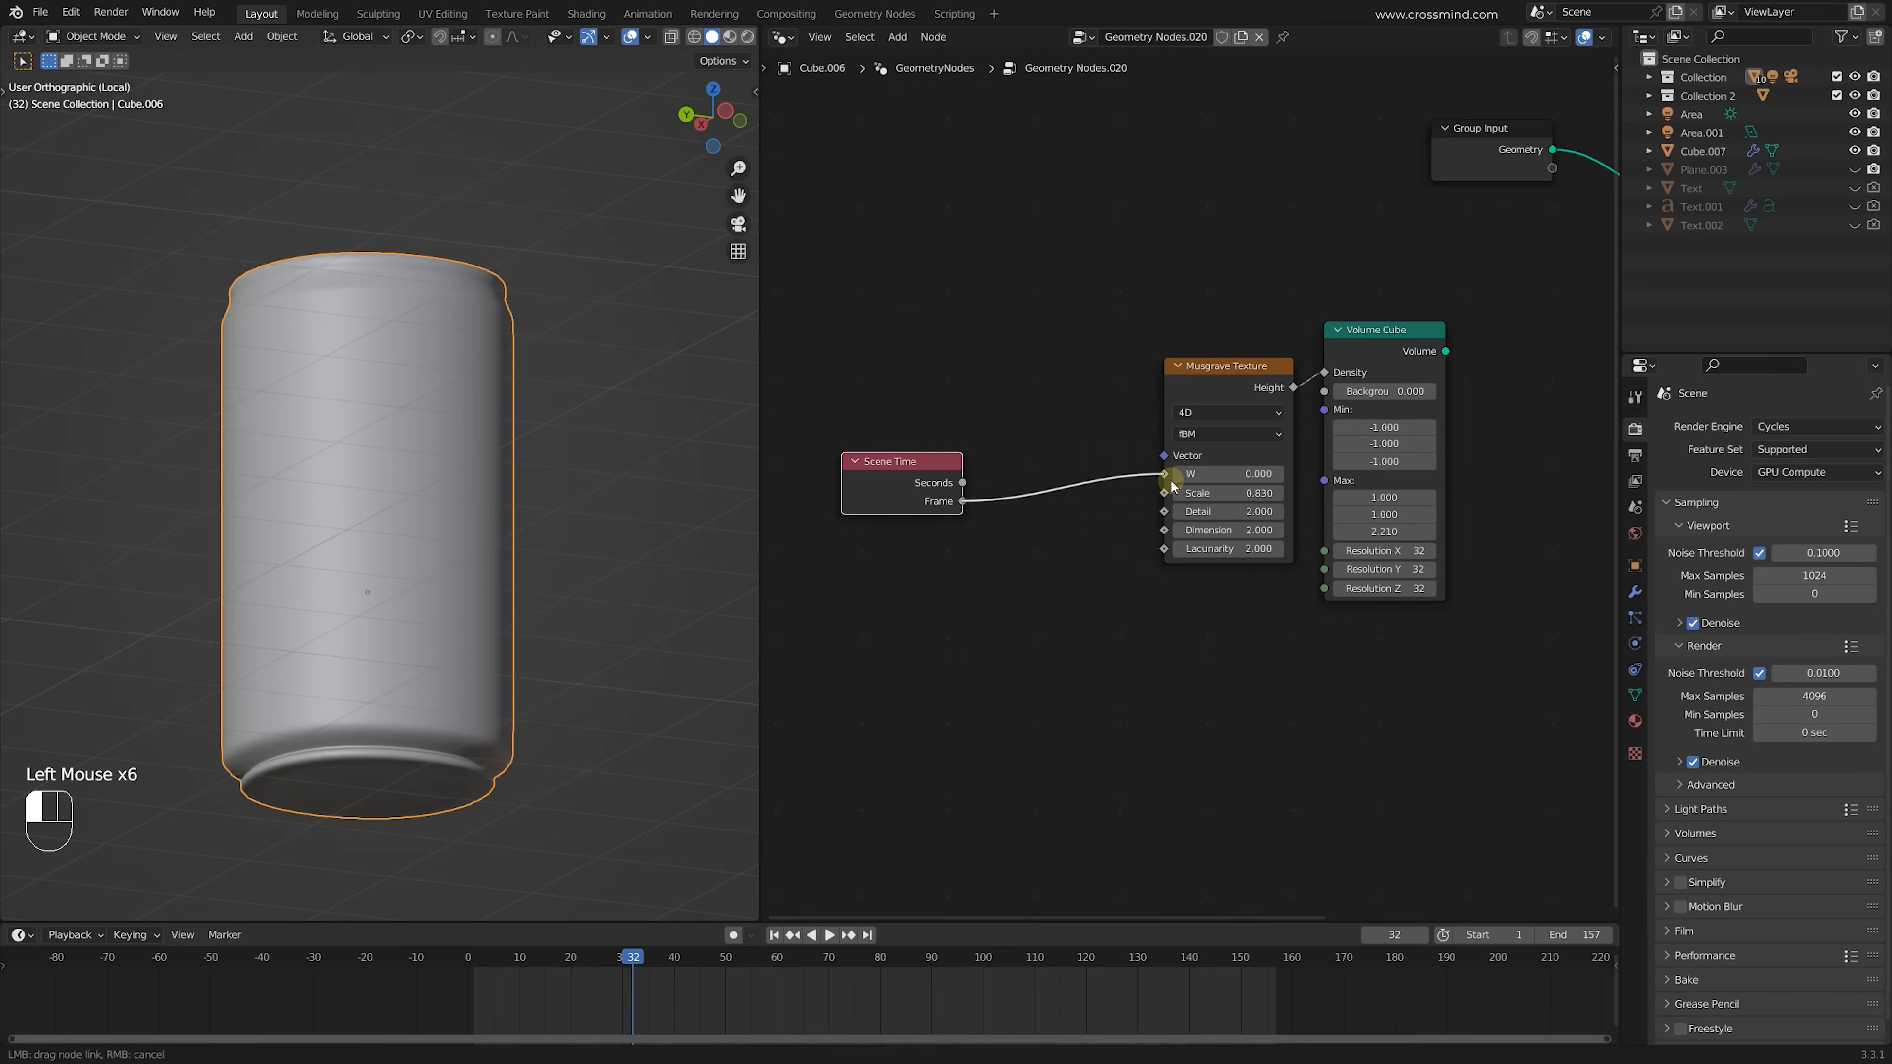
drag(1171, 486, 1168, 477)
Insert a Math node set to Multiply by 0.020 between Scene Time and the Musgrave Texture's W
middle_drag(1168, 477, 1296, 458)
key(shift+a)
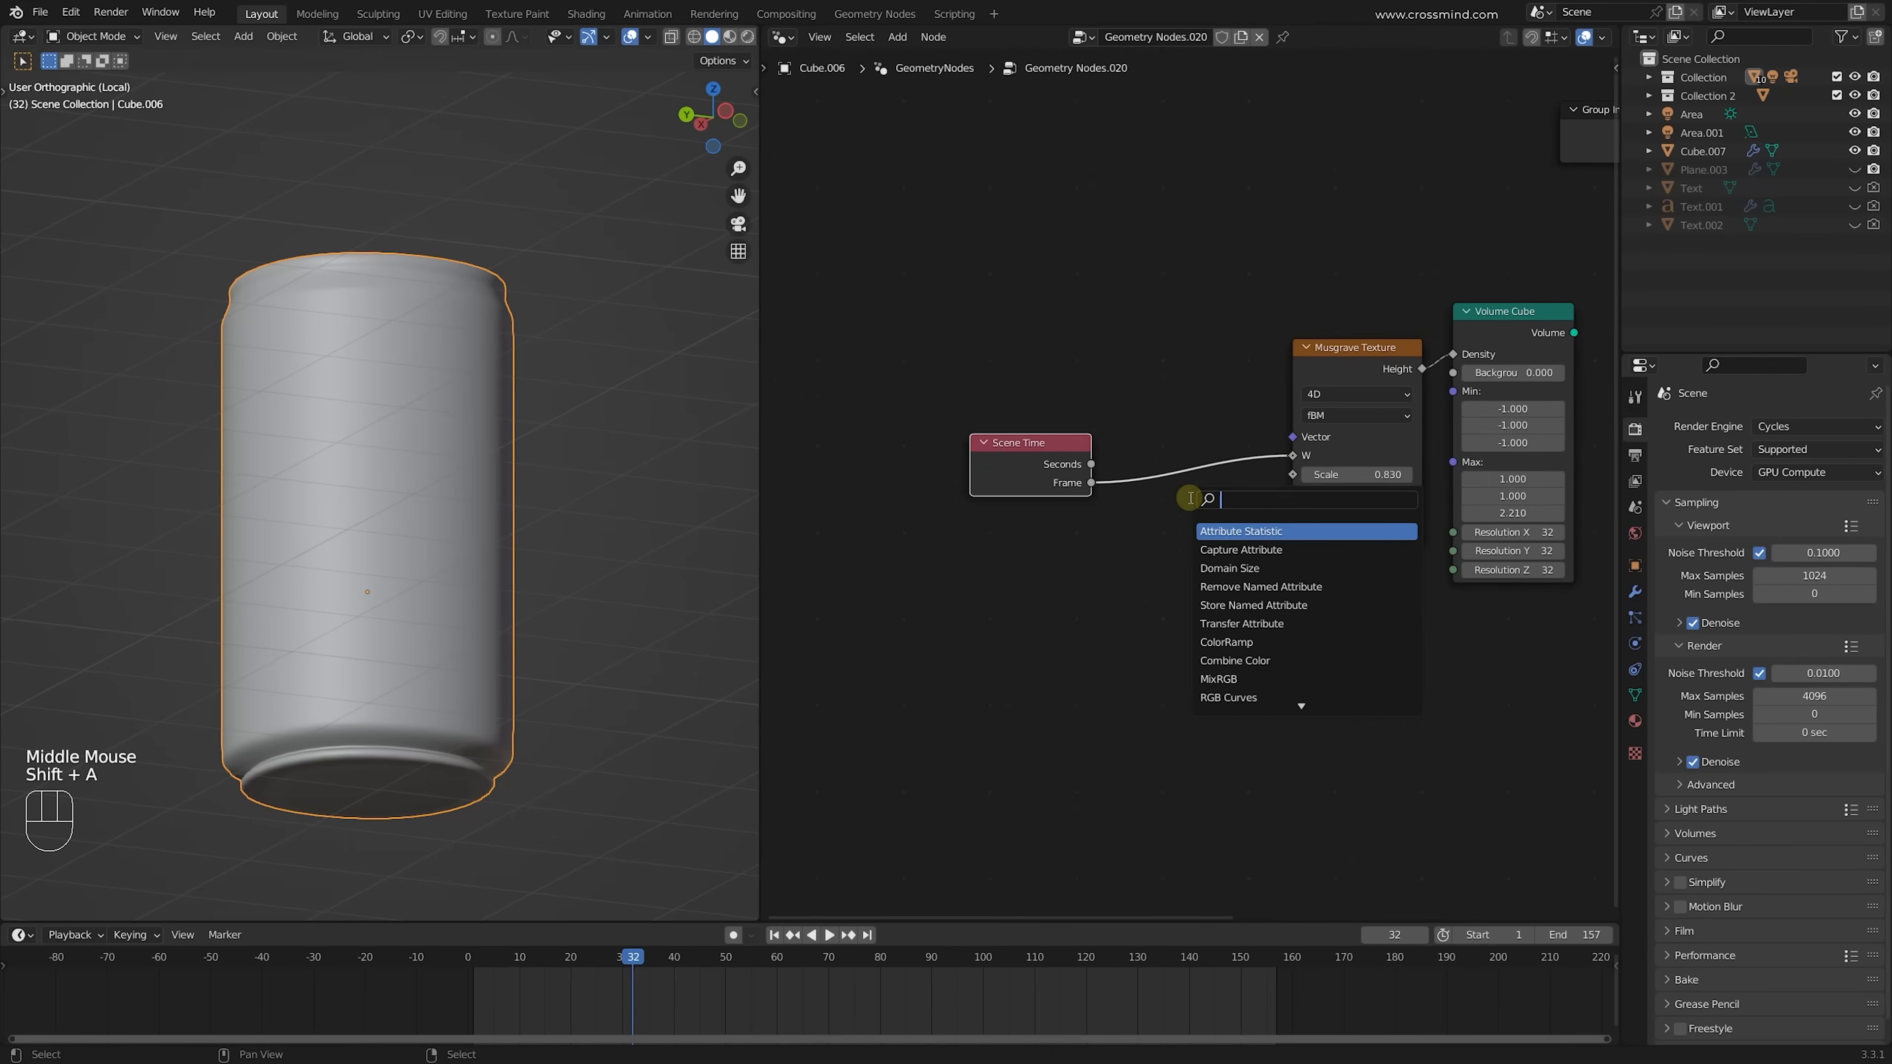
text(math)
key(Return)
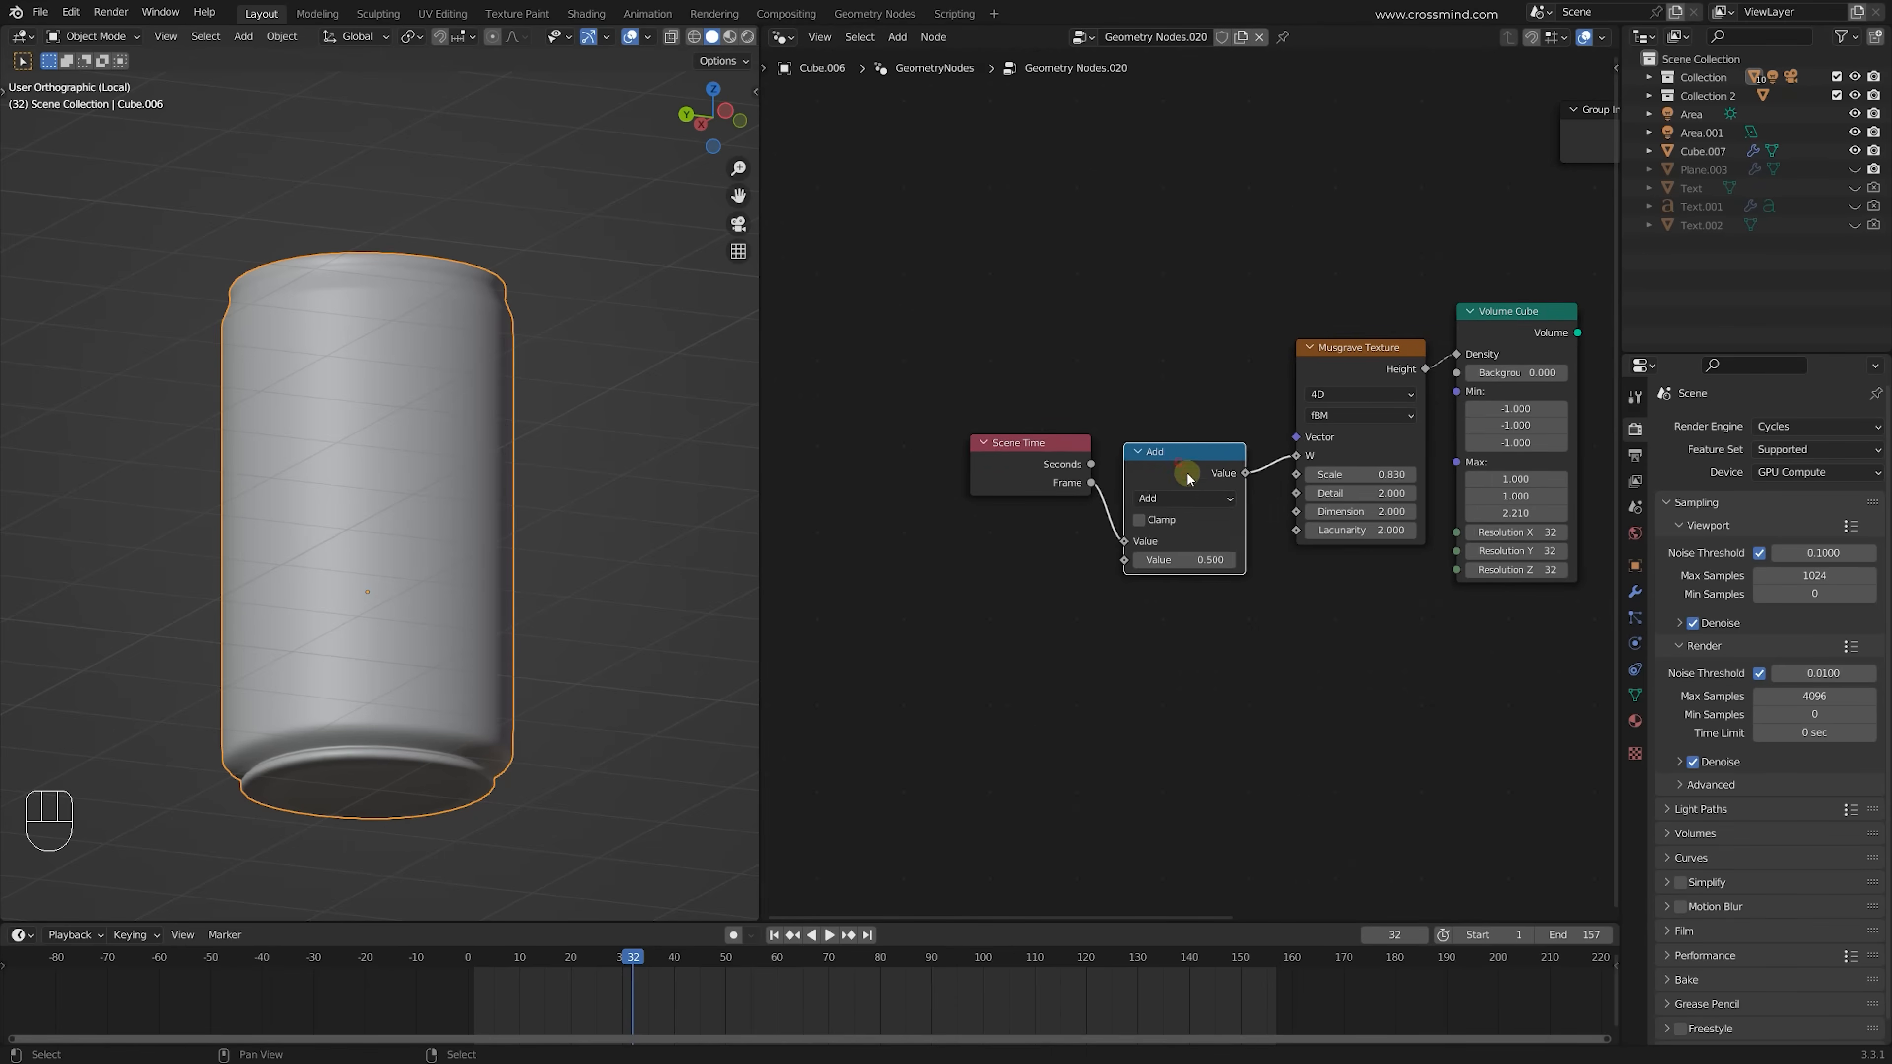
click(1187, 477)
click(1190, 497)
click(1225, 570)
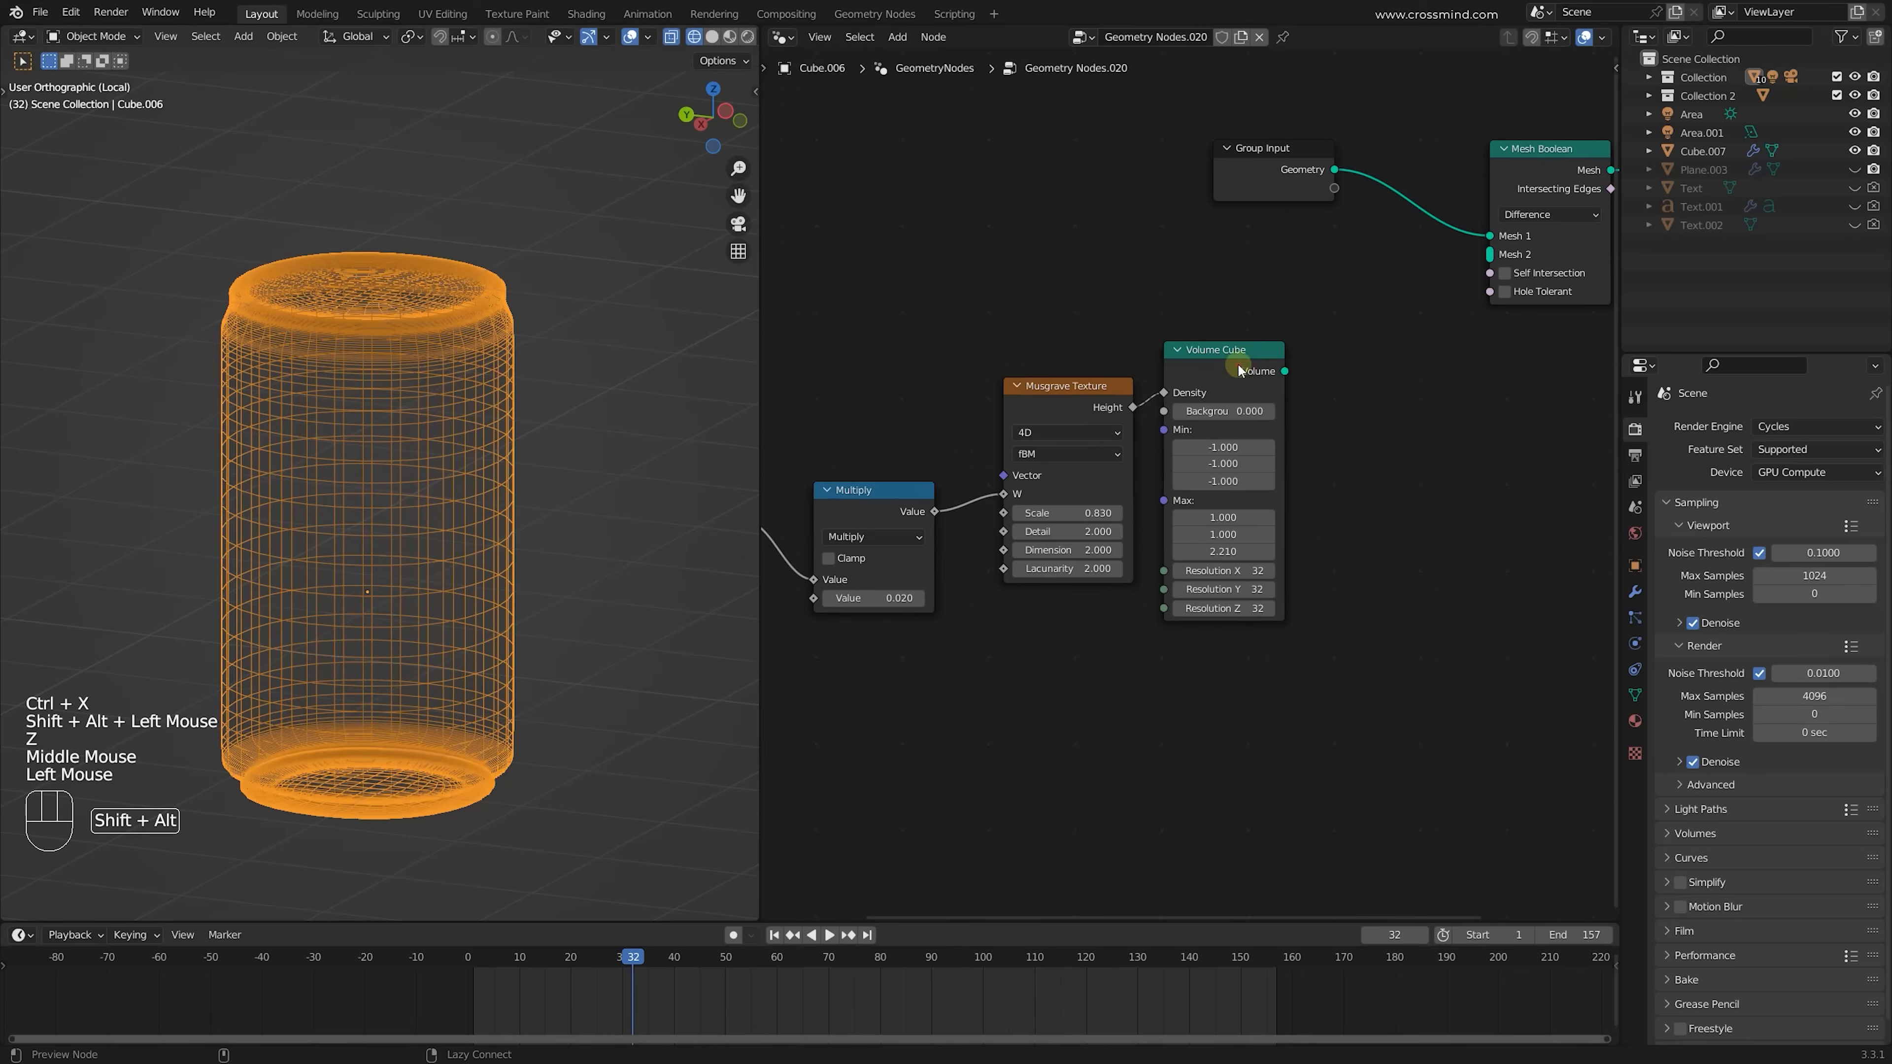
Link the Volume Cube to the Group Output, show it in solid shading, and play the animation
alt+shift+click(1238, 362)
key(z)
middle_drag(633, 522, 533, 593)
key(shift+space)
Insert a Volume to Mesh node between the Volume Cube and the Group Output
middle_drag(1470, 375, 1179, 445)
key(shift+a)
click(1074, 508)
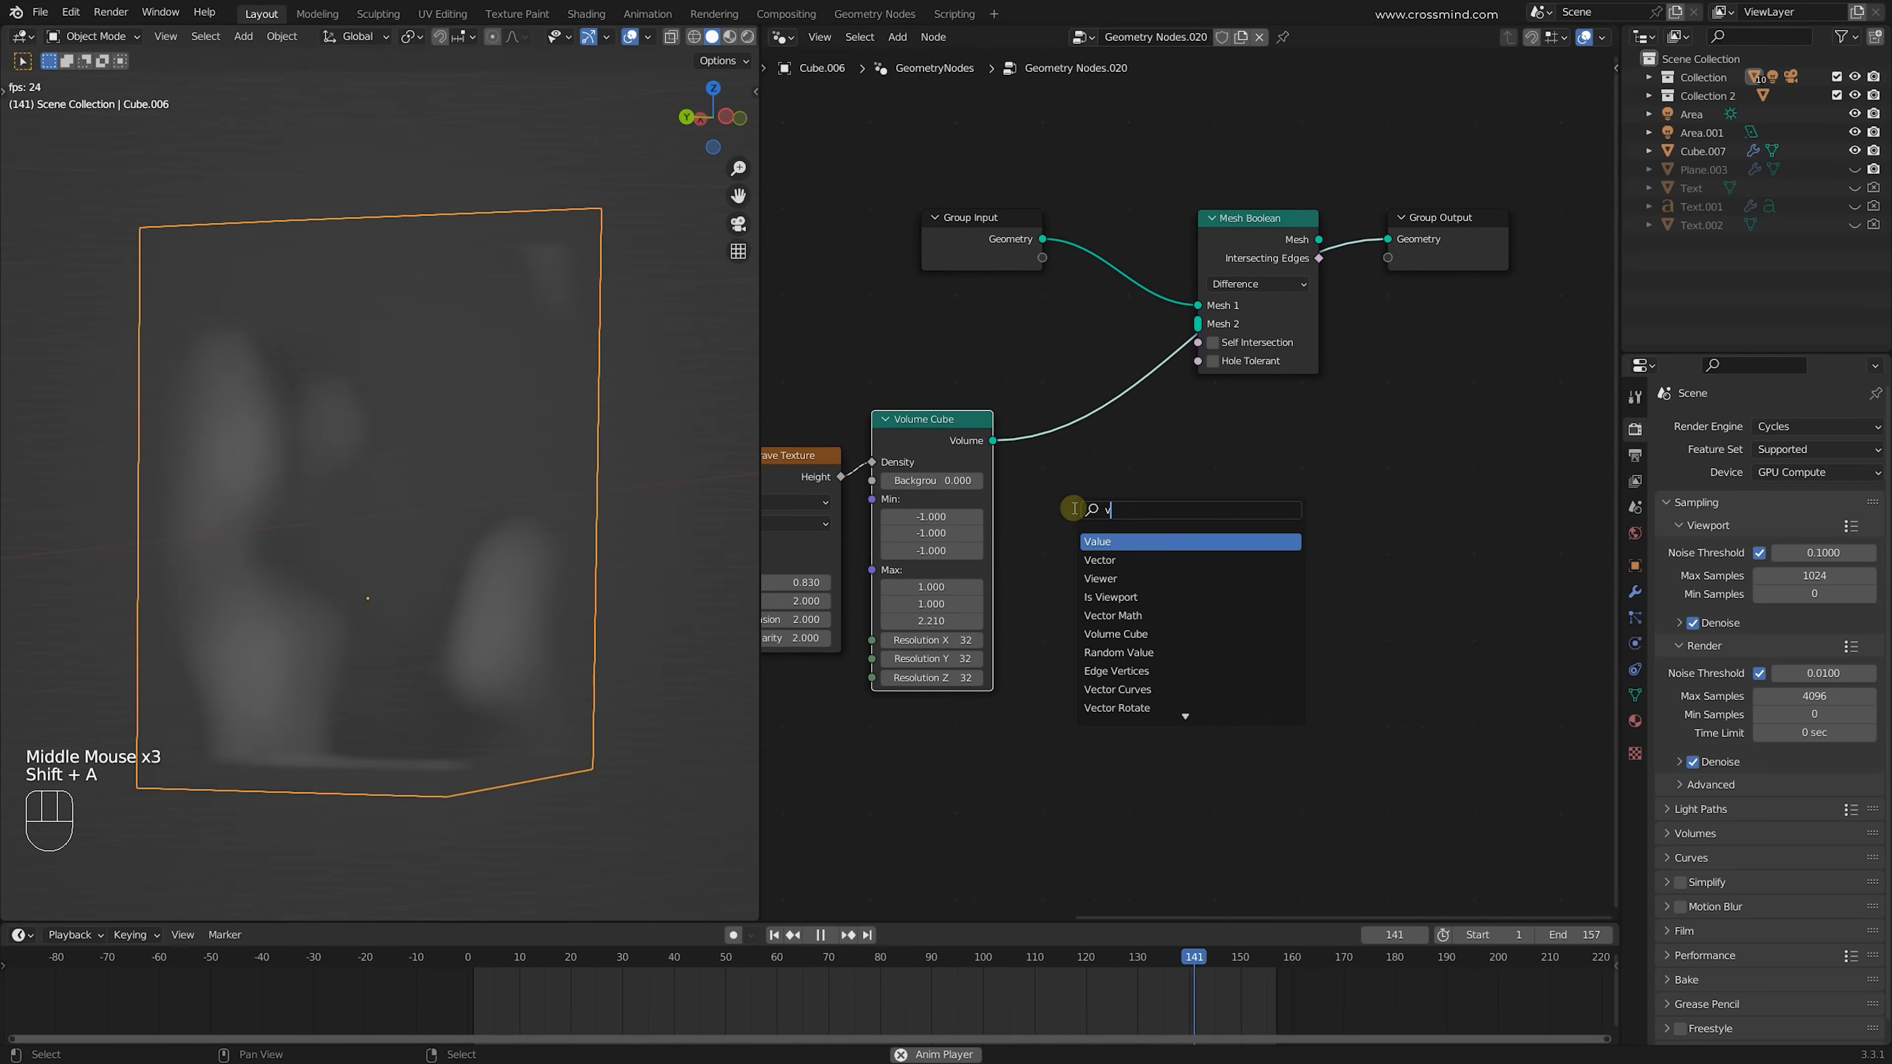
text(volu)
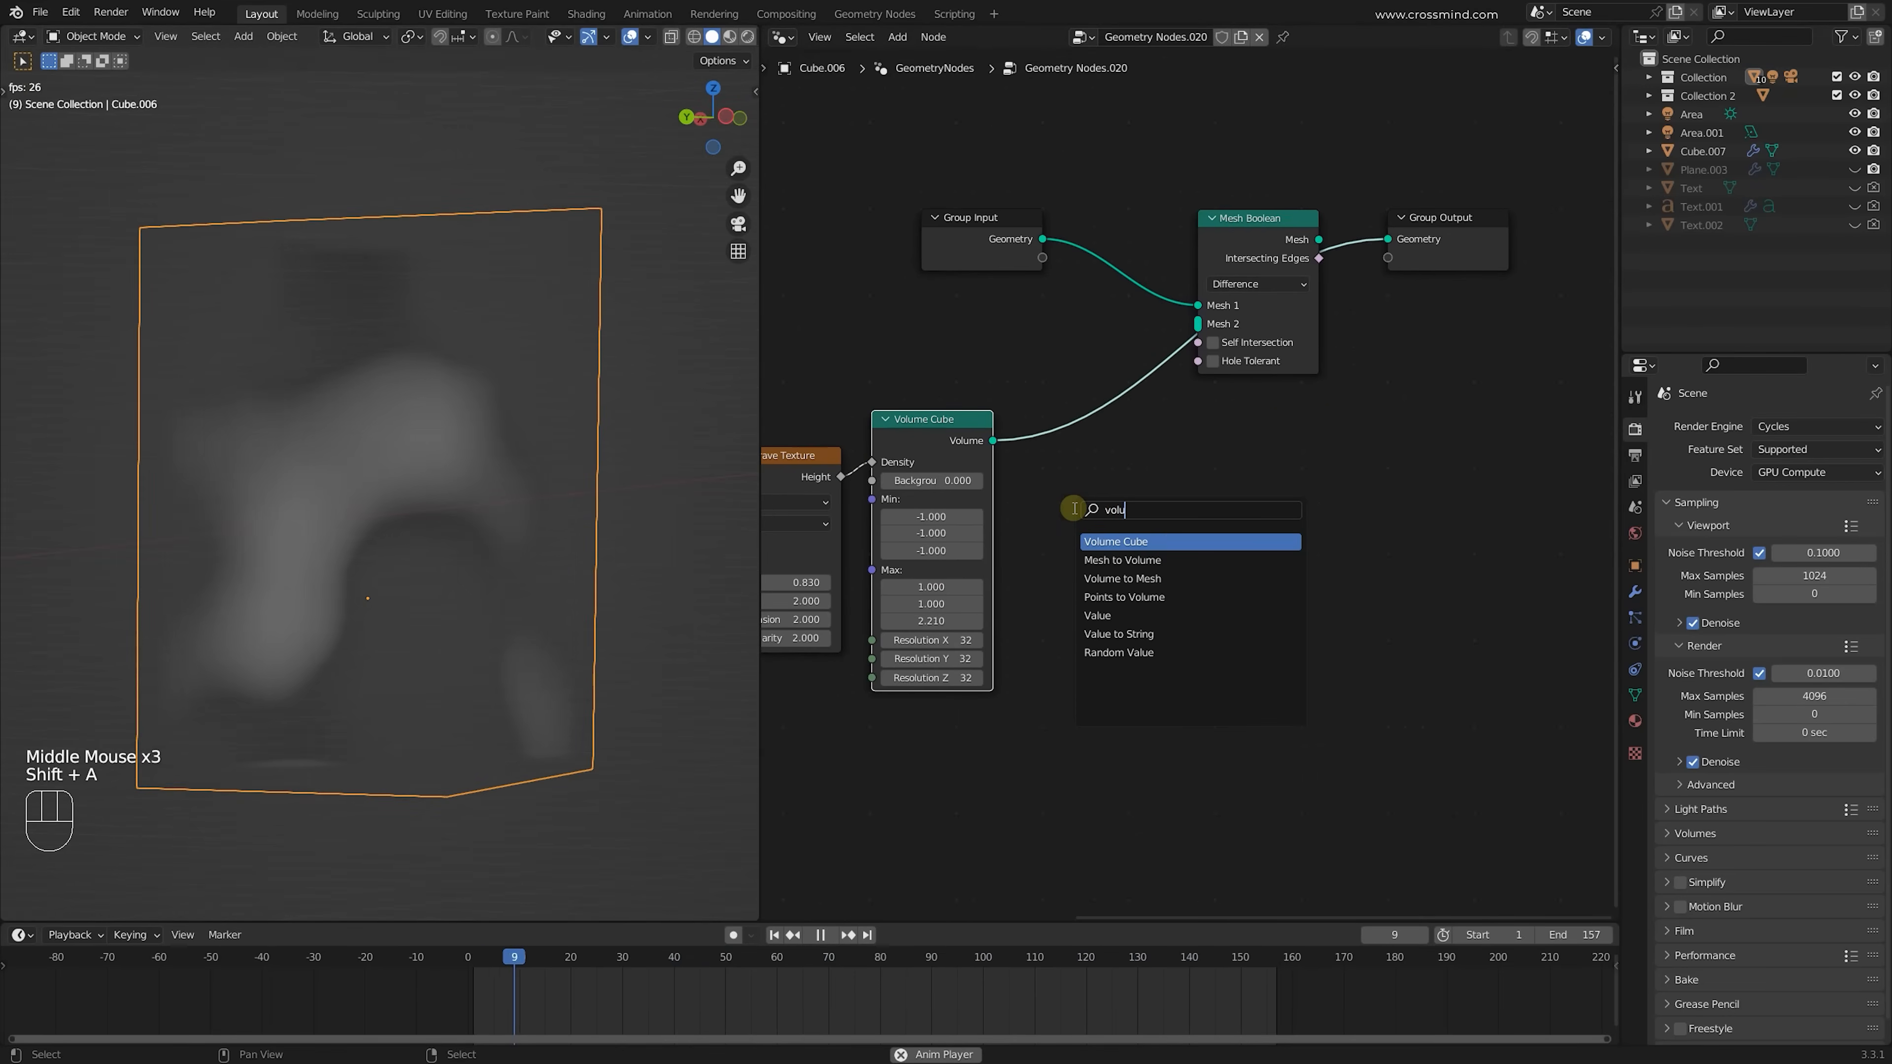
click(1174, 578)
click(1148, 474)
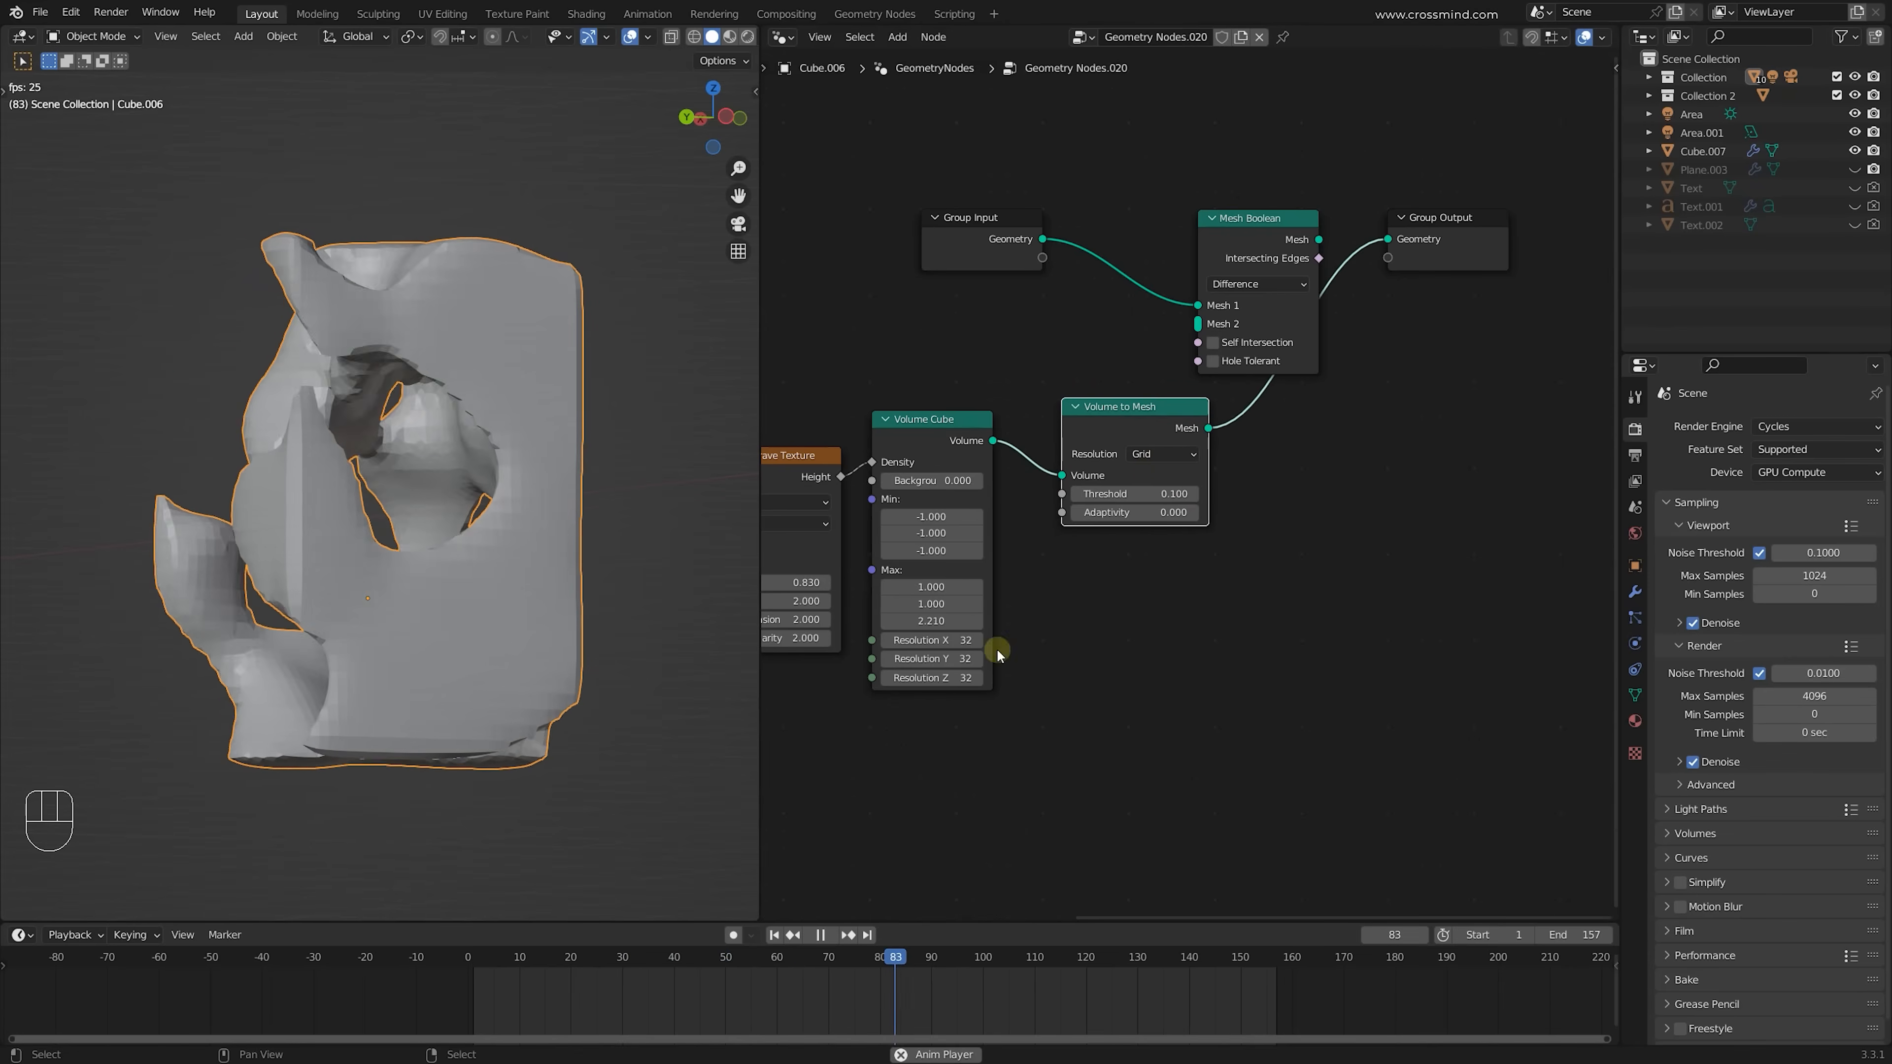
Set the Volume Cube's Resolution X, Y and Z to 64
drag(956, 640, 956, 678)
text(64)
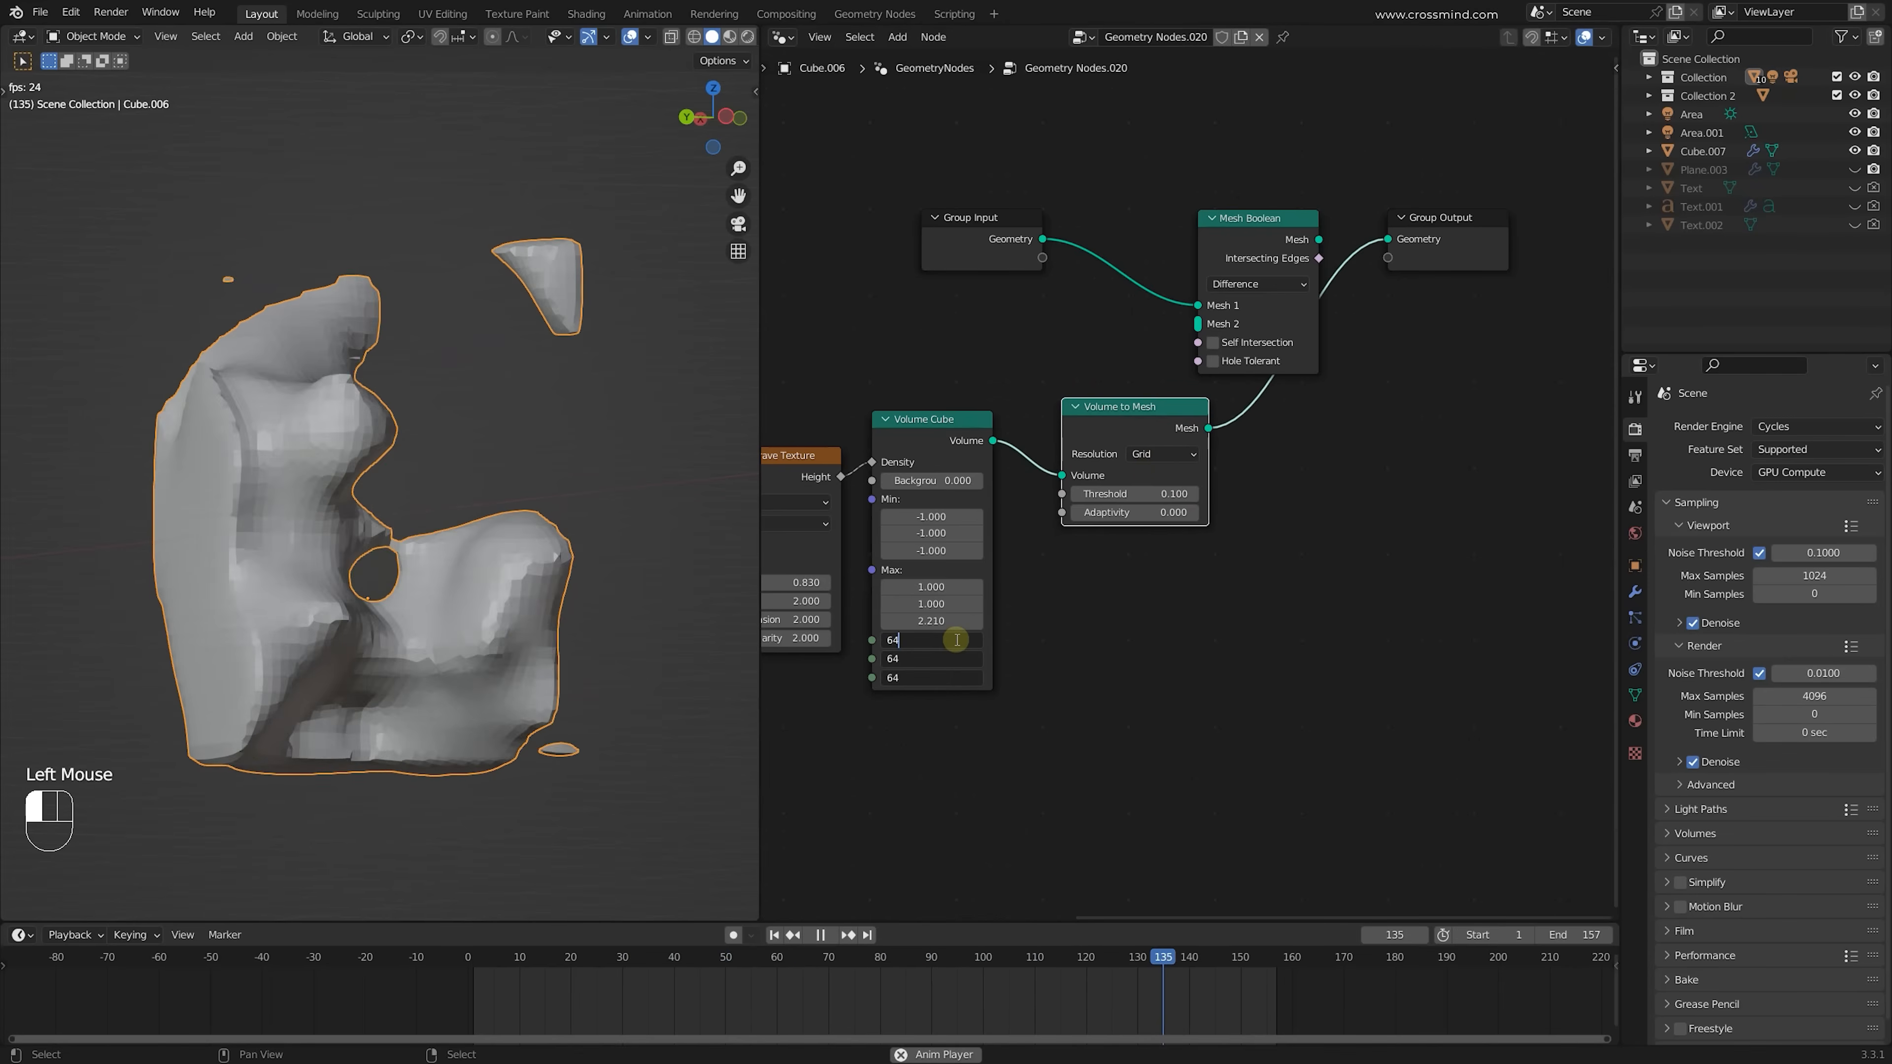
key(Return)
Insert a Set Shade Smooth node after Volume to Mesh, and move the Group Output node farther from it
key(shift+a)
text(set sha)
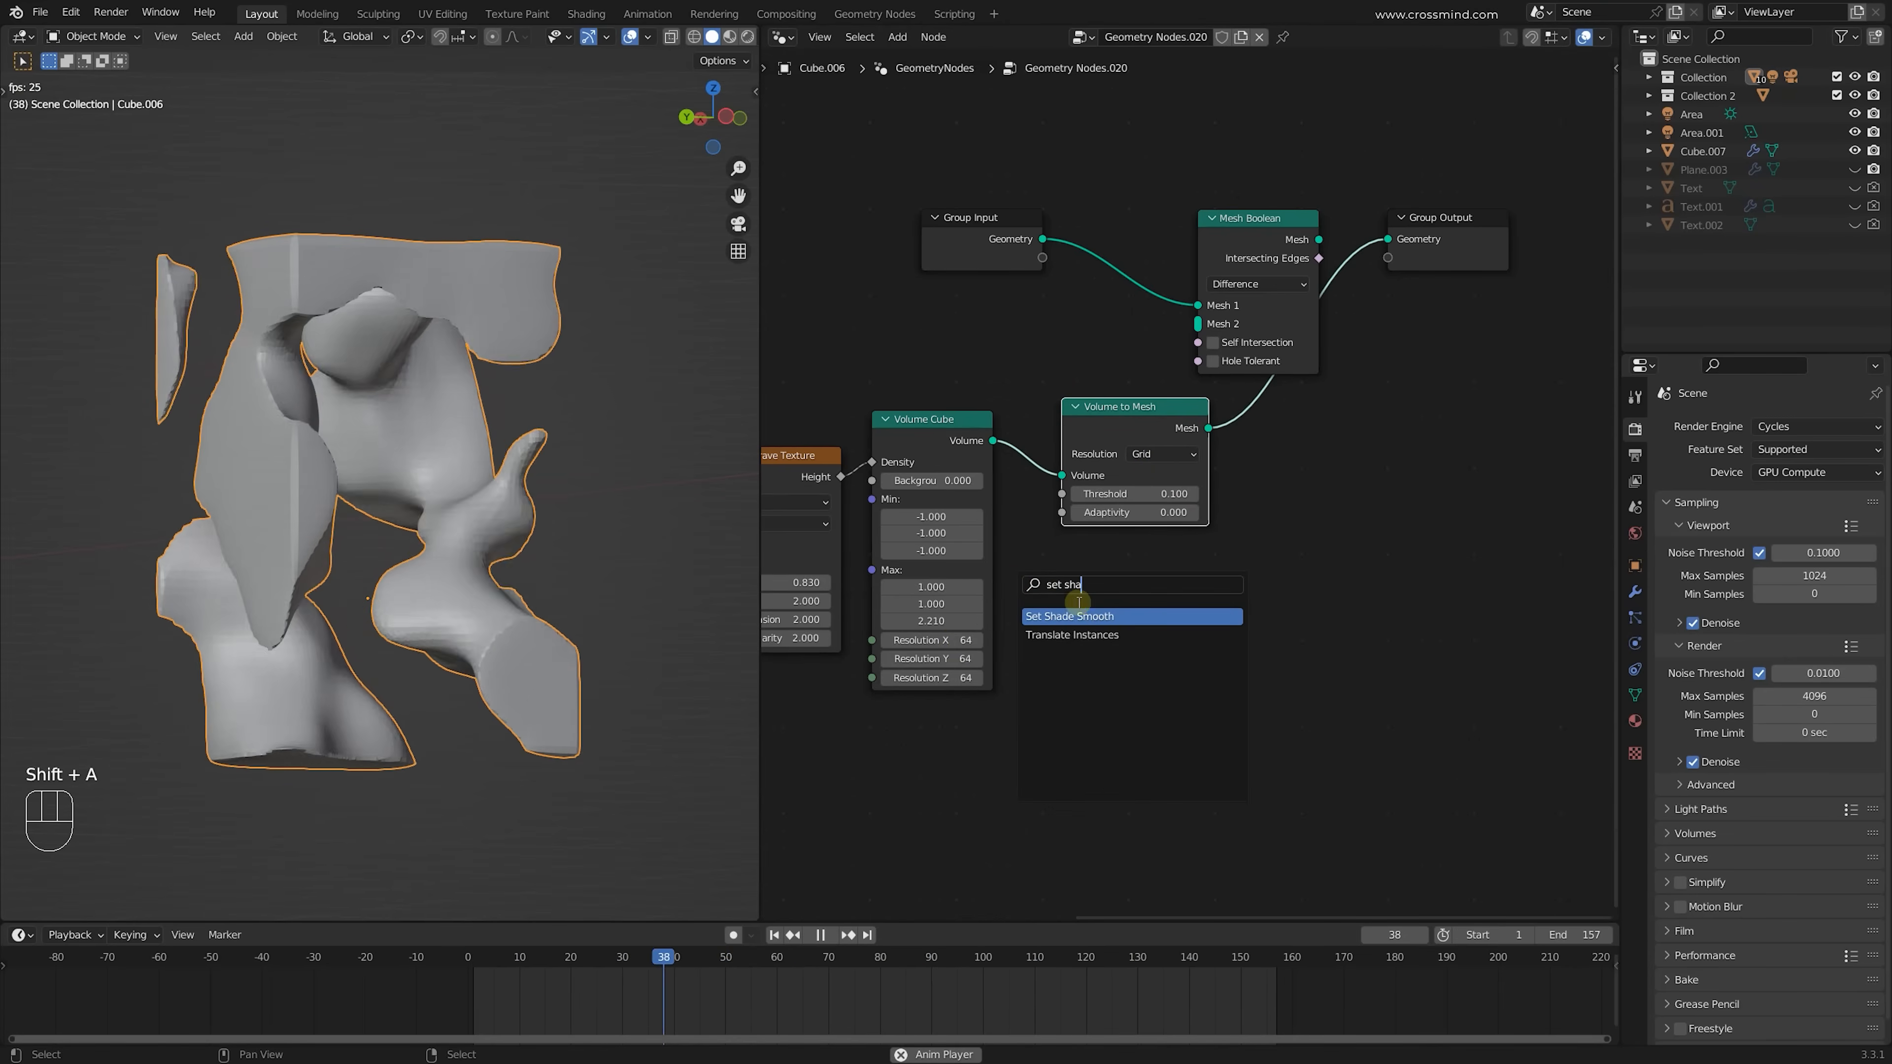
key(Return)
click(1334, 485)
middle_drag(1335, 486, 1136, 552)
scroll(1137, 553, down, 1)
drag(1311, 324, 1482, 384)
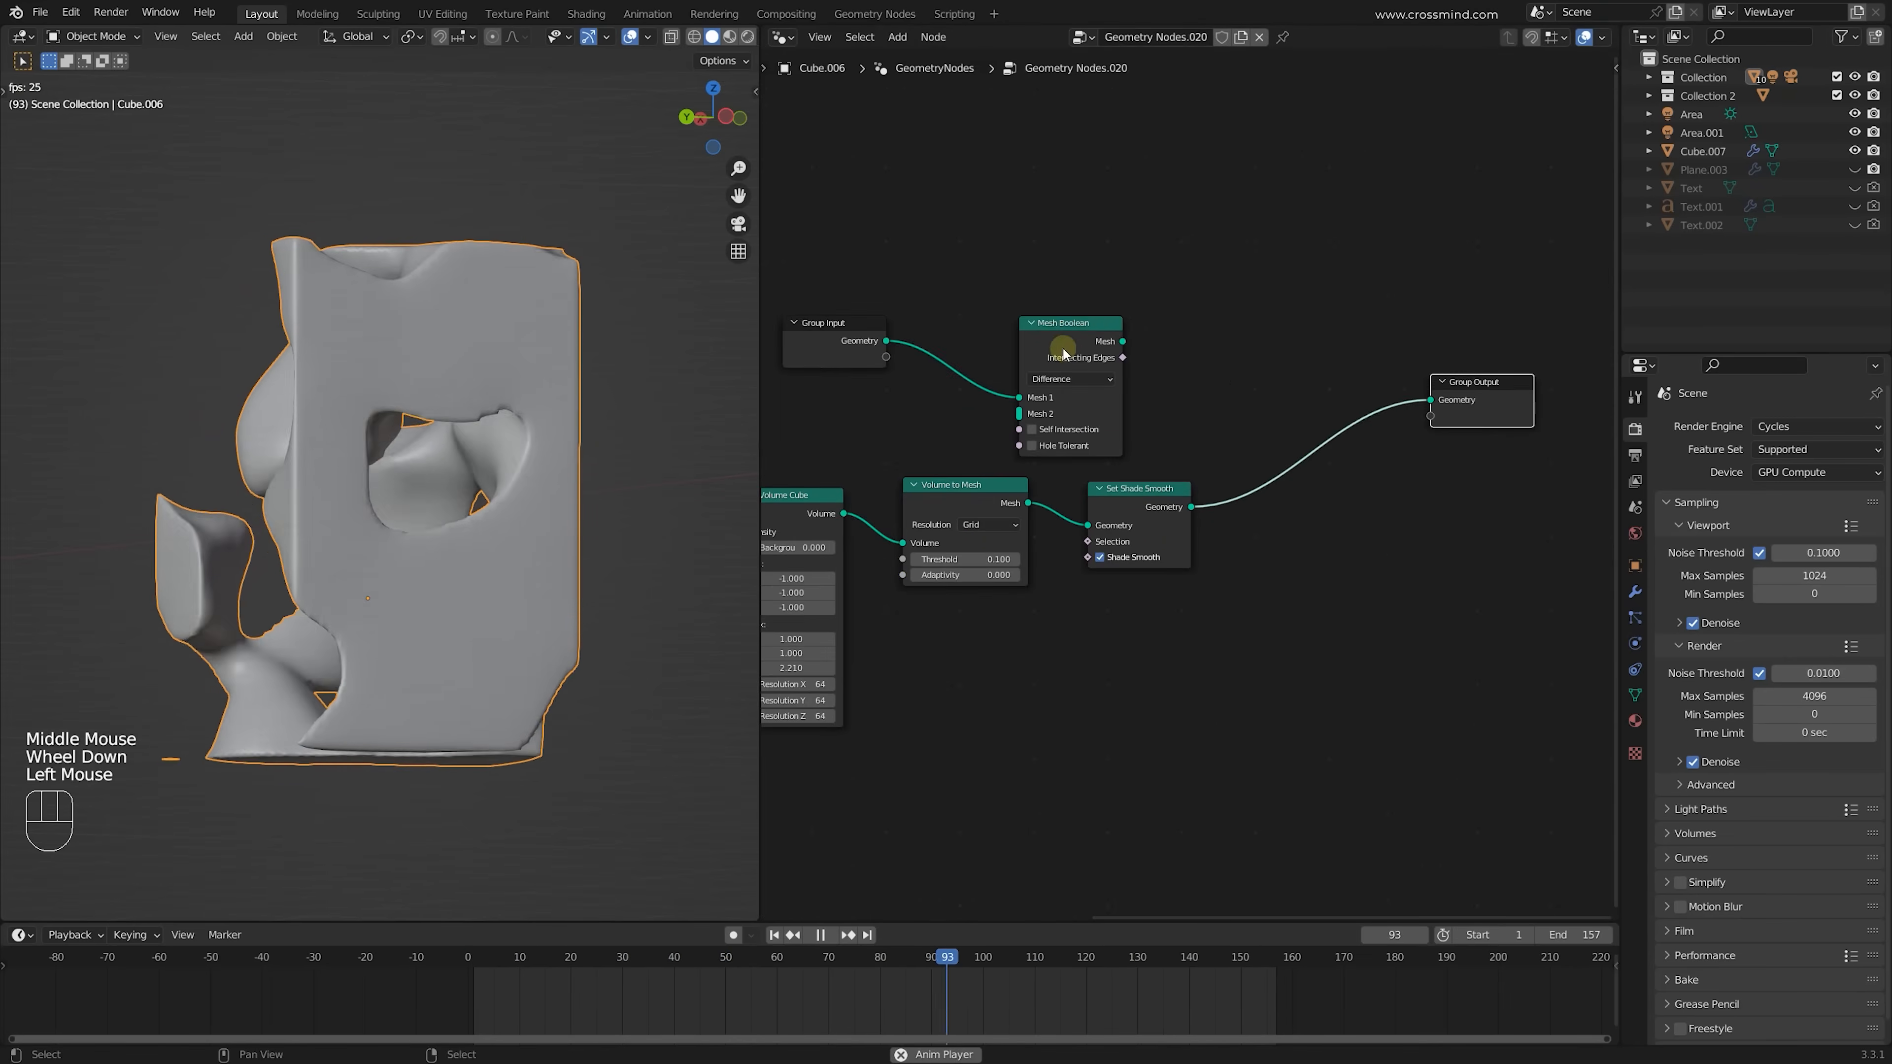
Link Set Shade Smooth to the Mesh Boolean's Mesh 2 input and the Boolean's Mesh output to the Group Output
drag(1065, 340, 1338, 327)
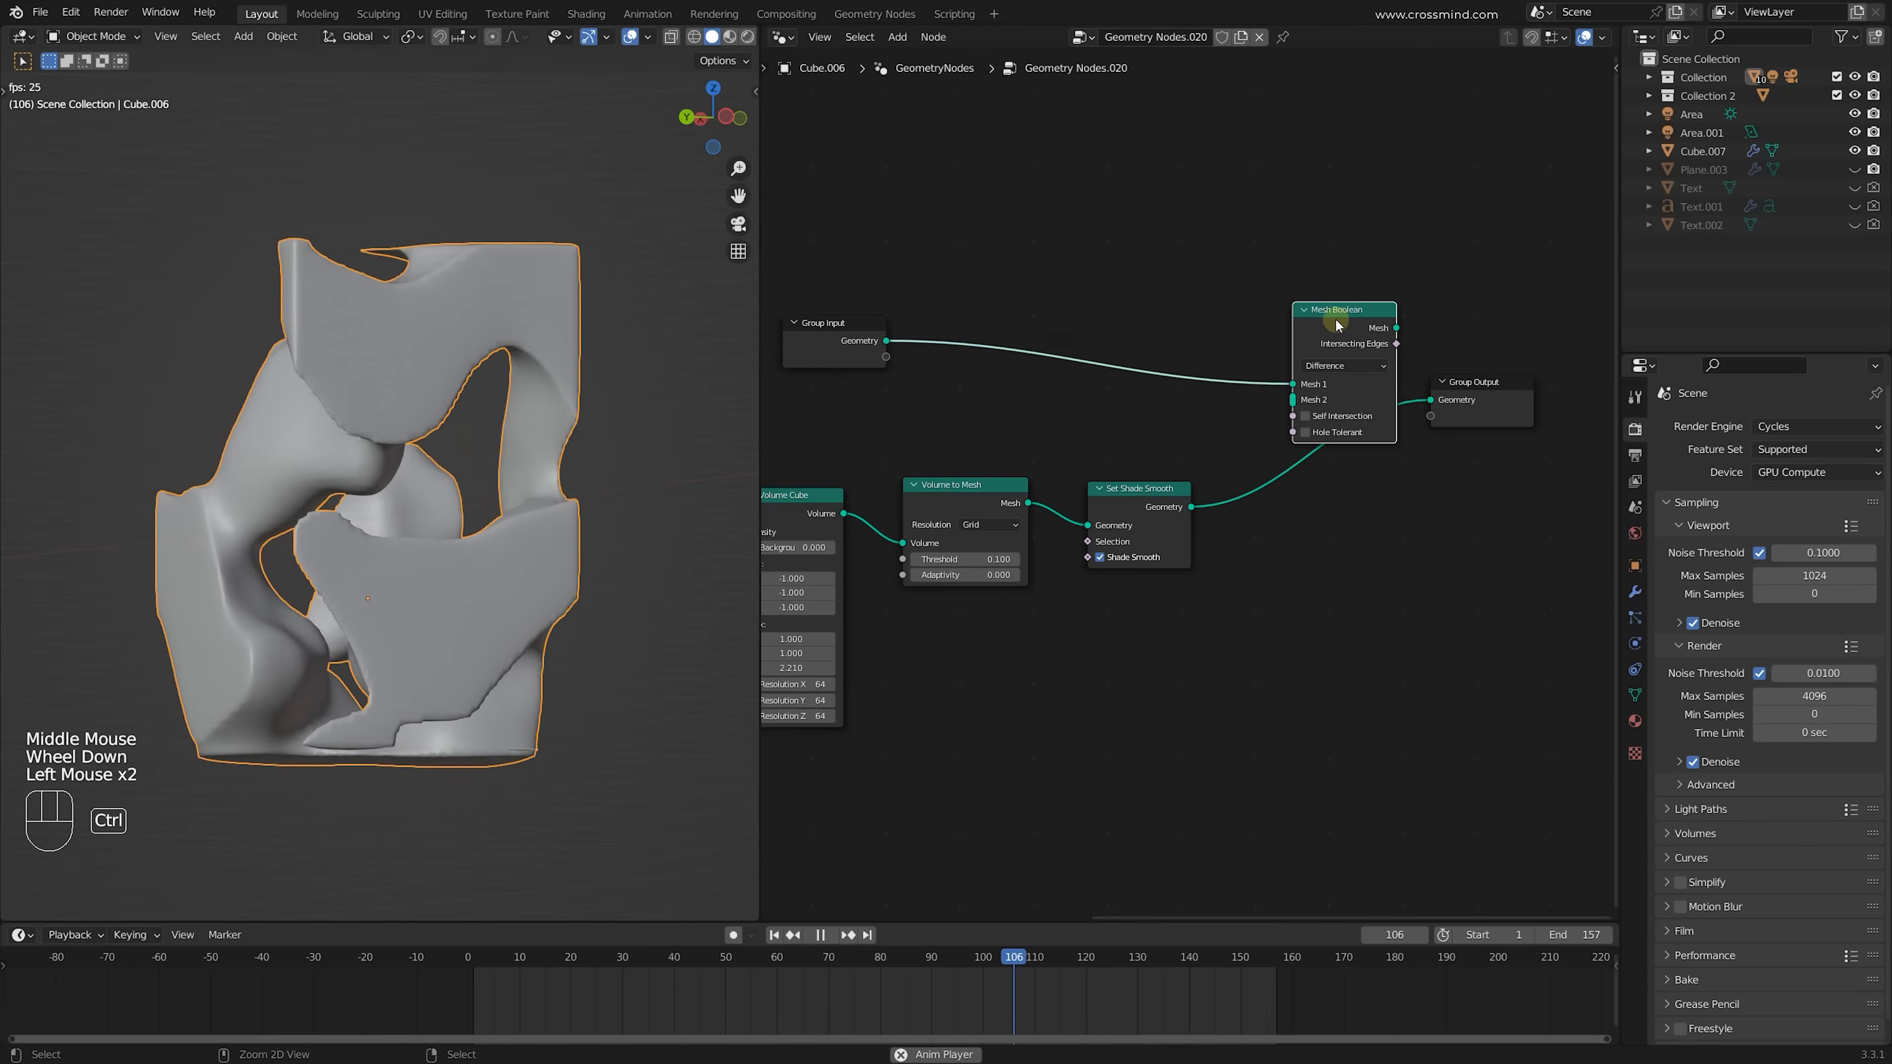
key(ctrl+s)
drag(1204, 501, 1299, 400)
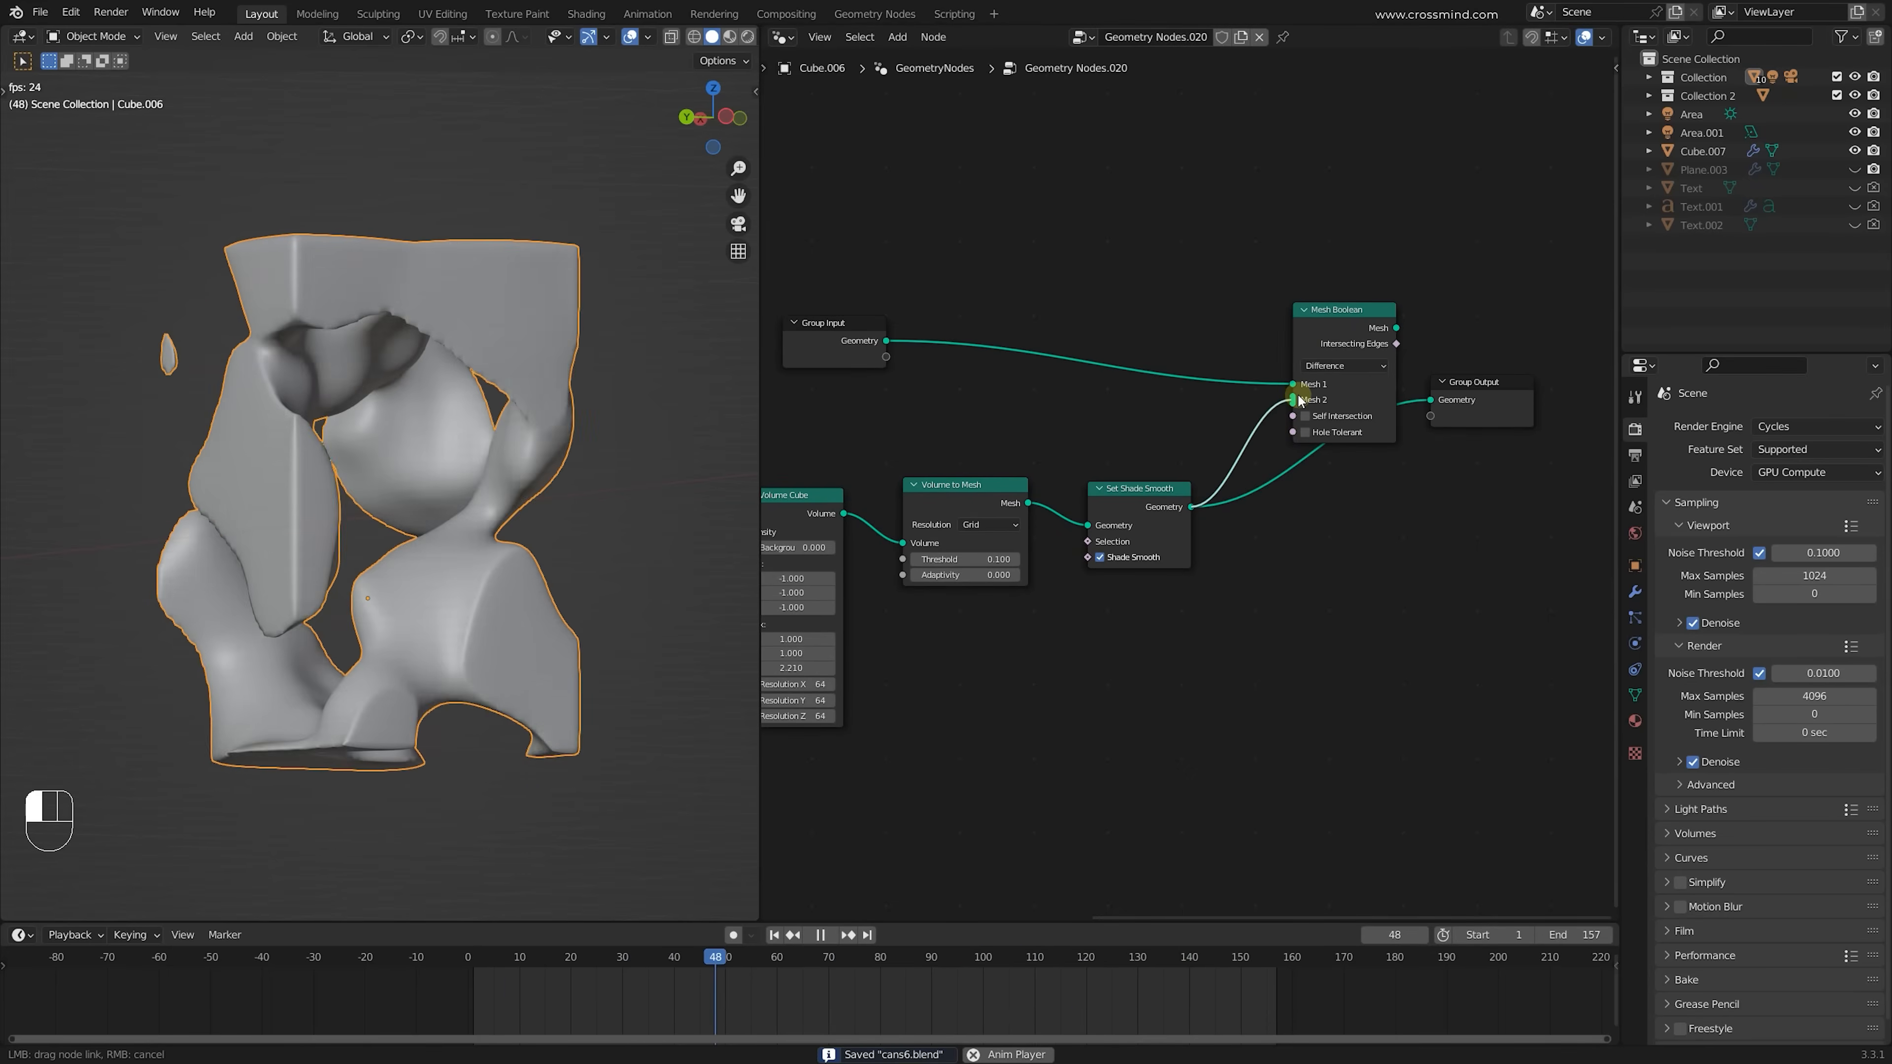
drag(1397, 328, 1431, 400)
Stop playback, switch the viewport to Material Preview shading and scrub the timeline to check the cut can
key(shift+space)
key(shift+space)
click(729, 37)
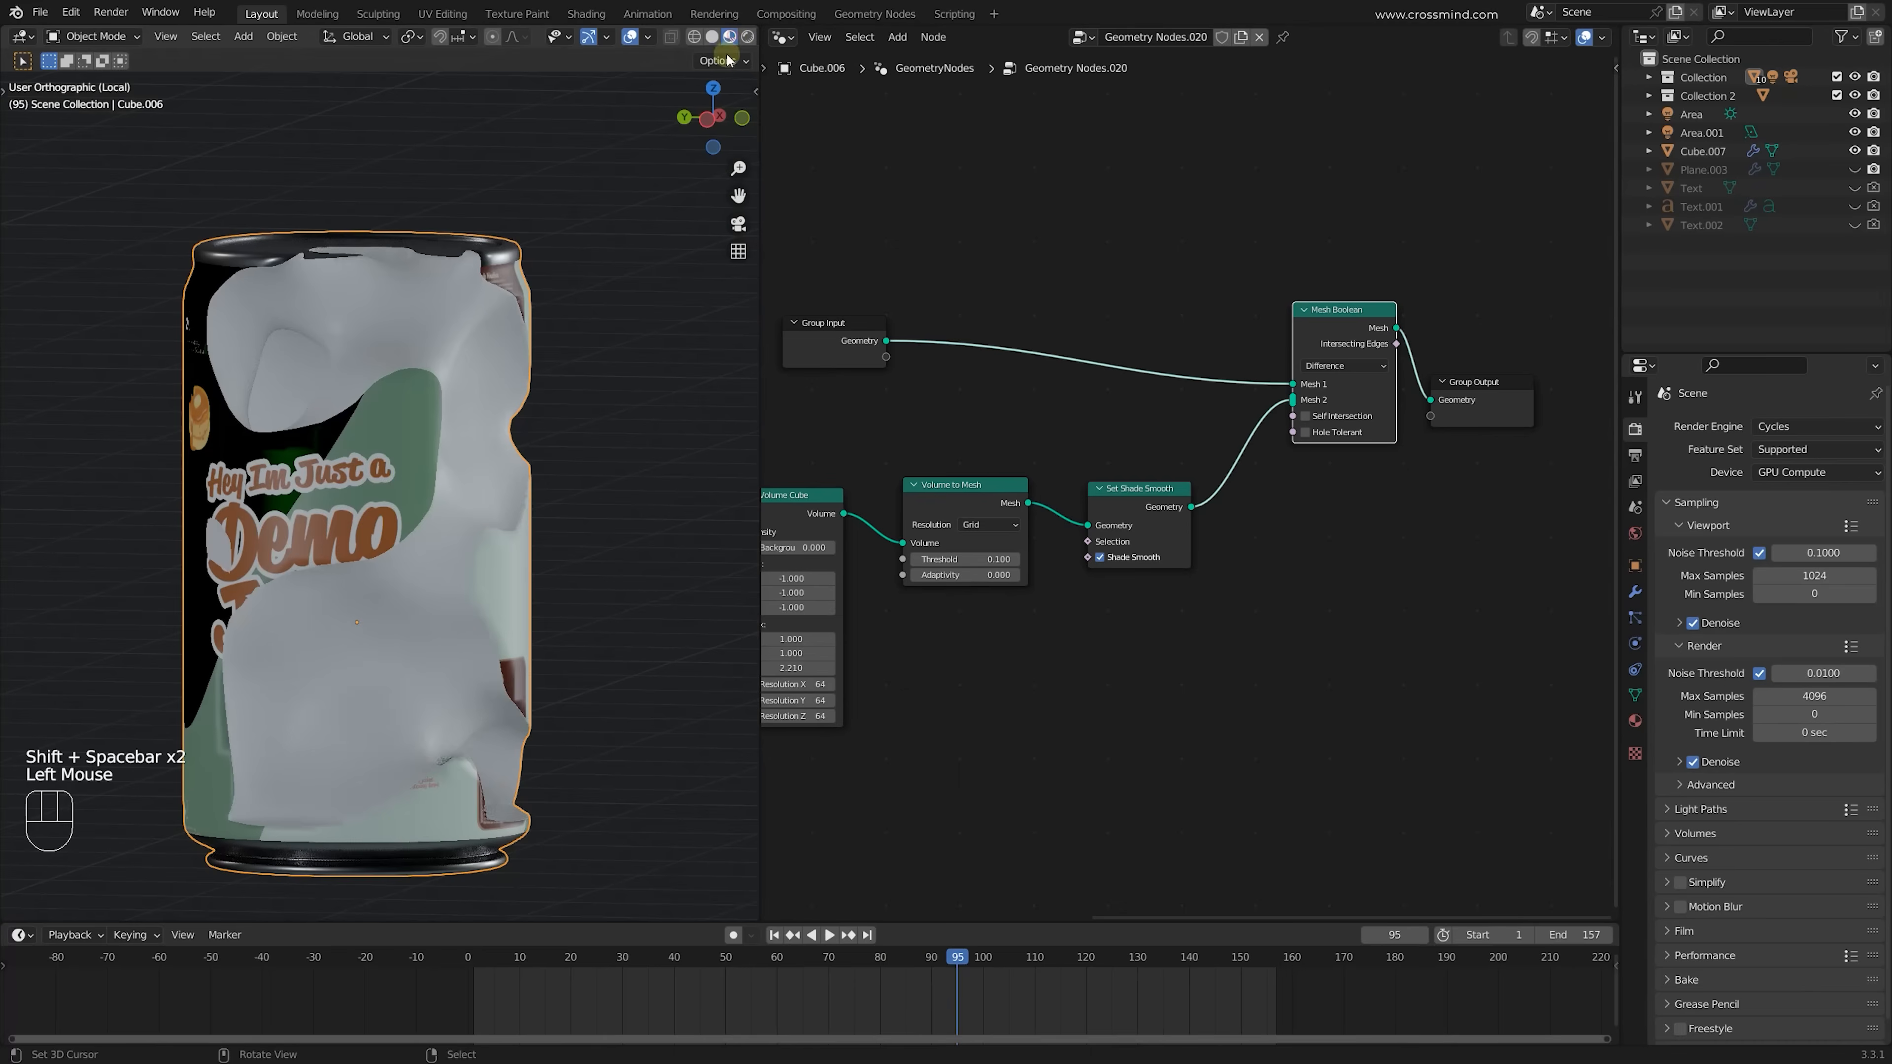
middle_drag(589, 462, 637, 456)
drag(595, 1010, 657, 1014)
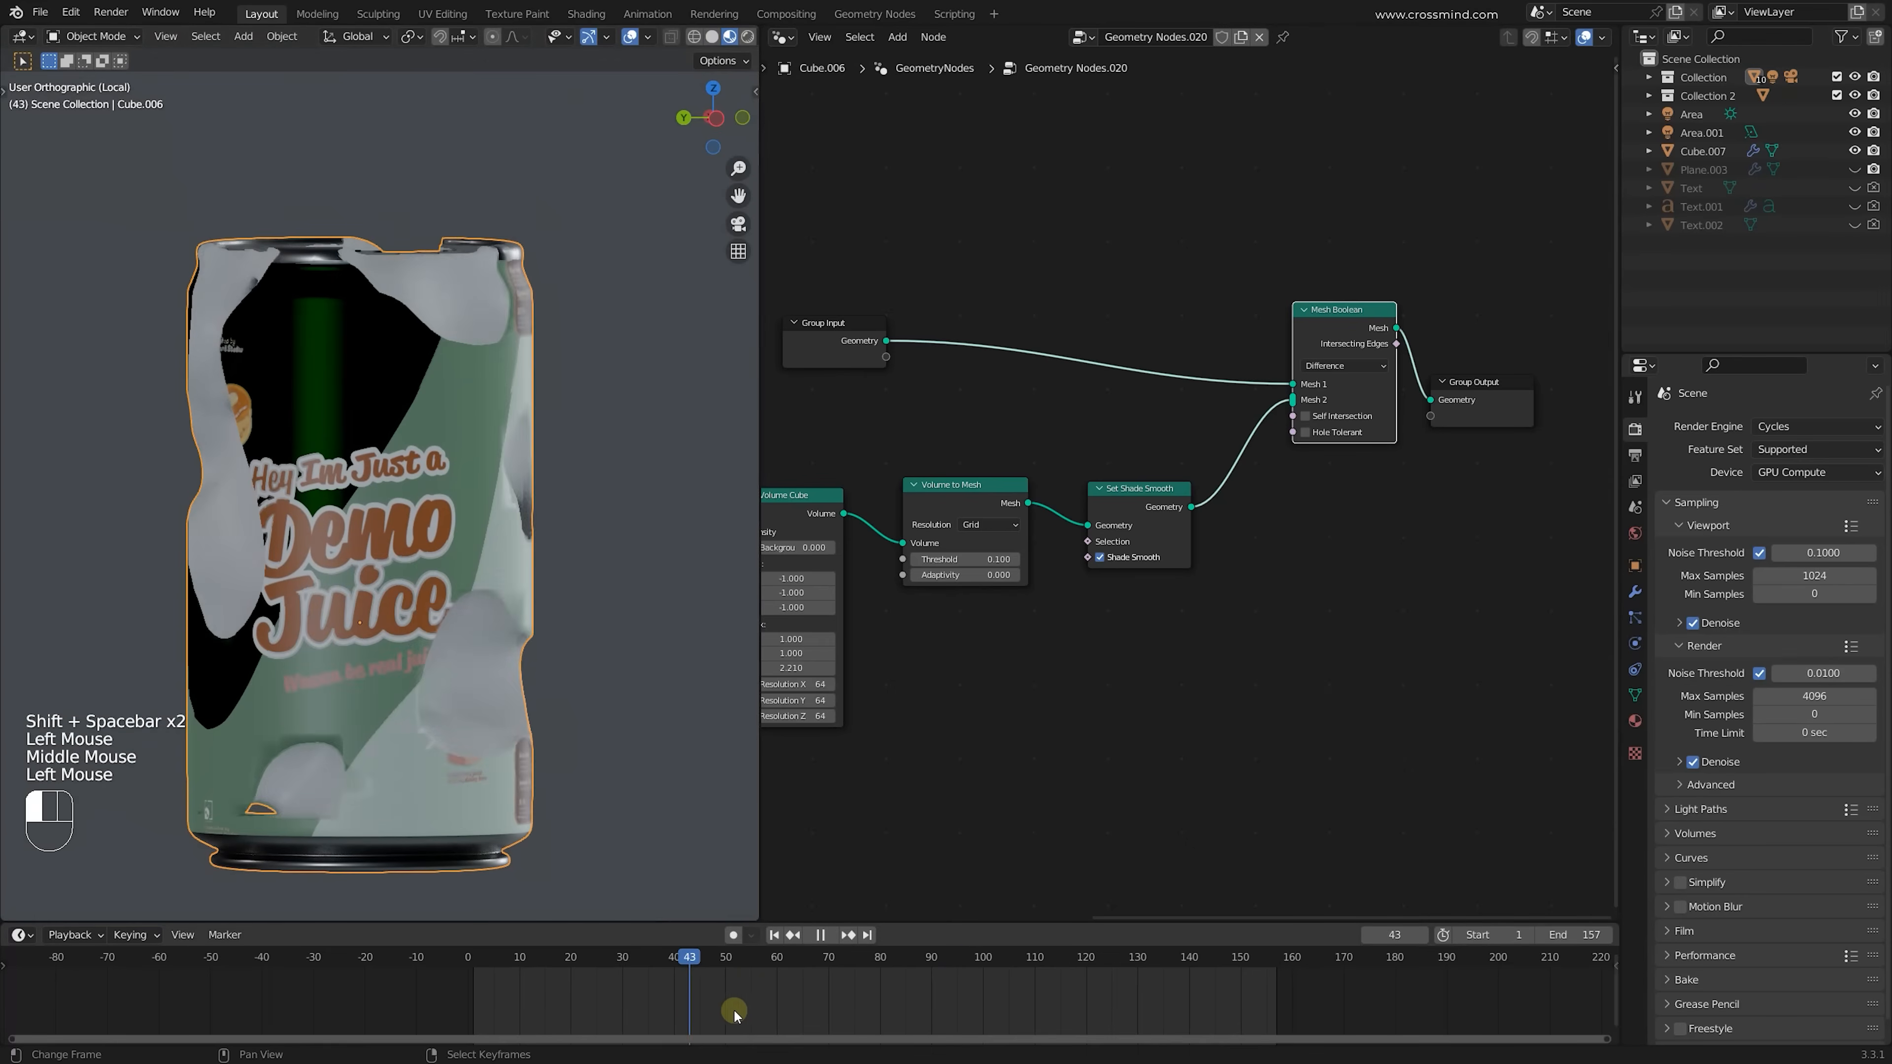
Set the Musgrave Texture's Scale to 0.470 and insert a Map Range node between it and the Volume Cube
scroll(1089, 611, up, 2)
middle_drag(884, 680, 1162, 578)
shift+click(868, 525)
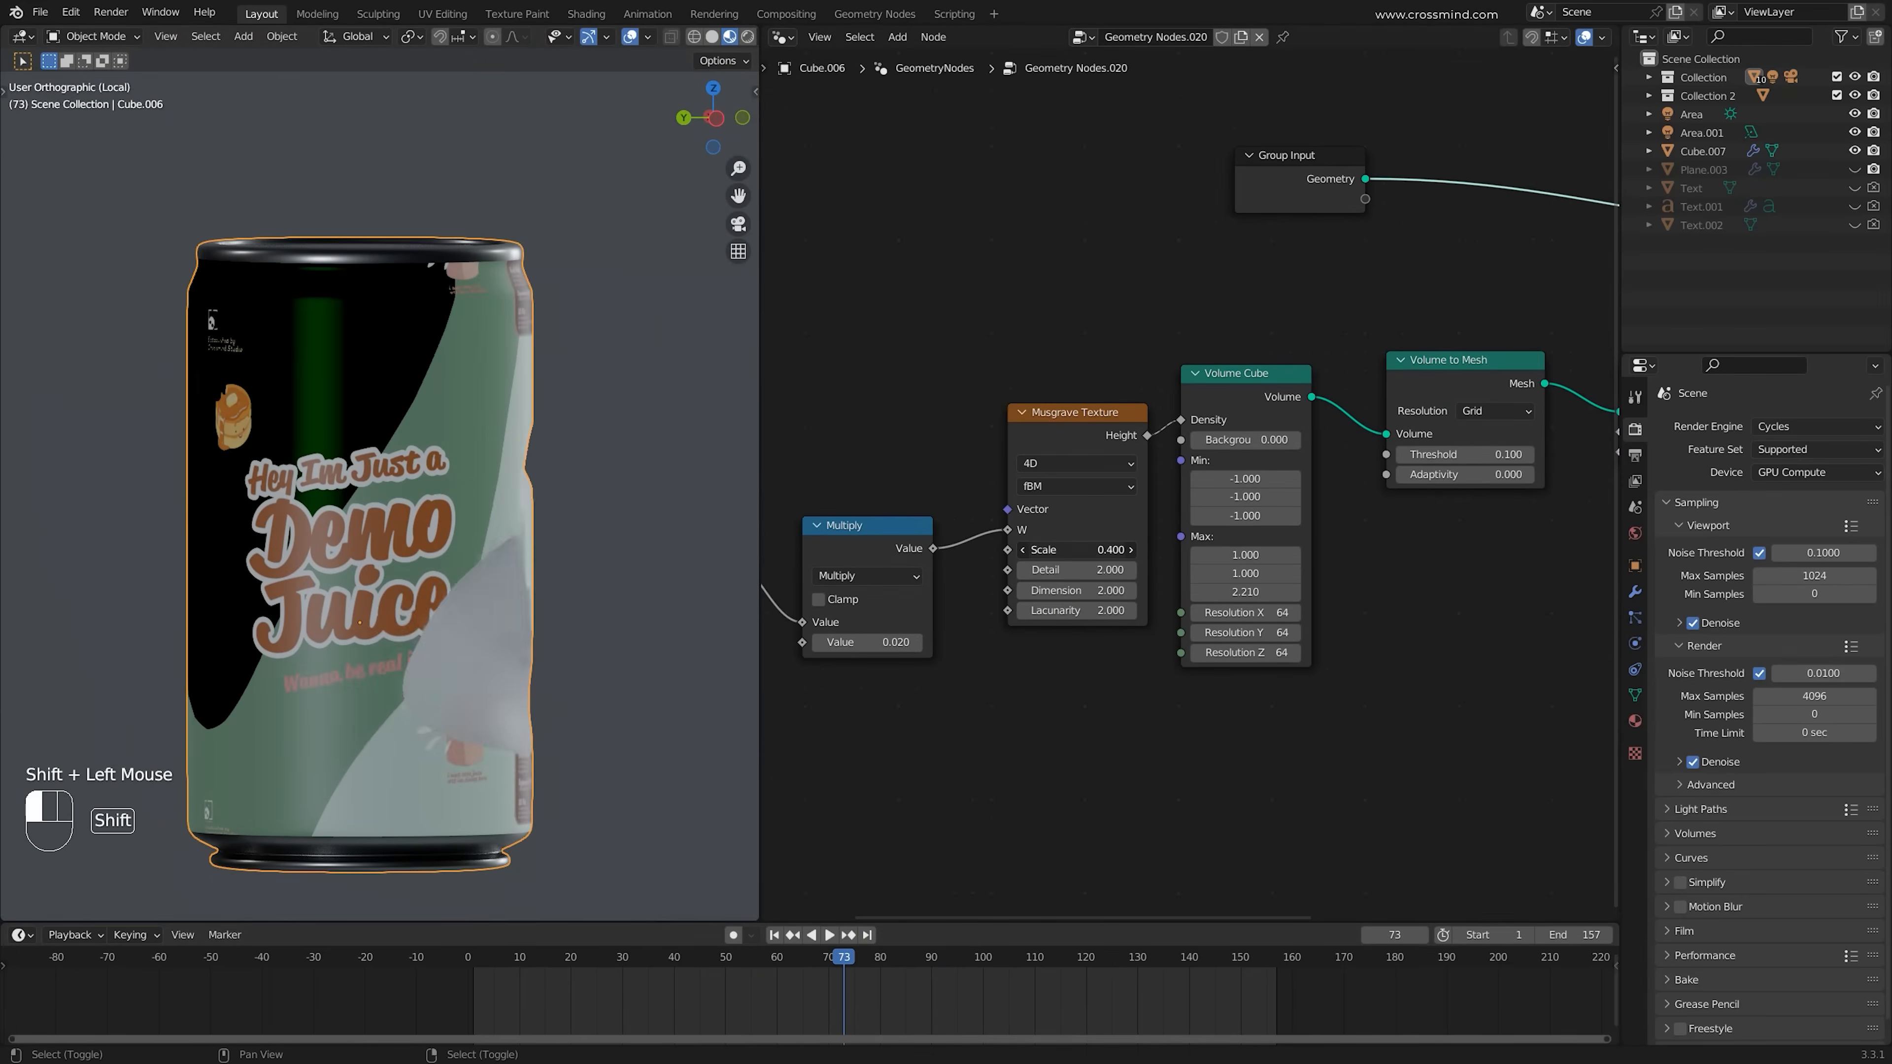
click(1162, 645)
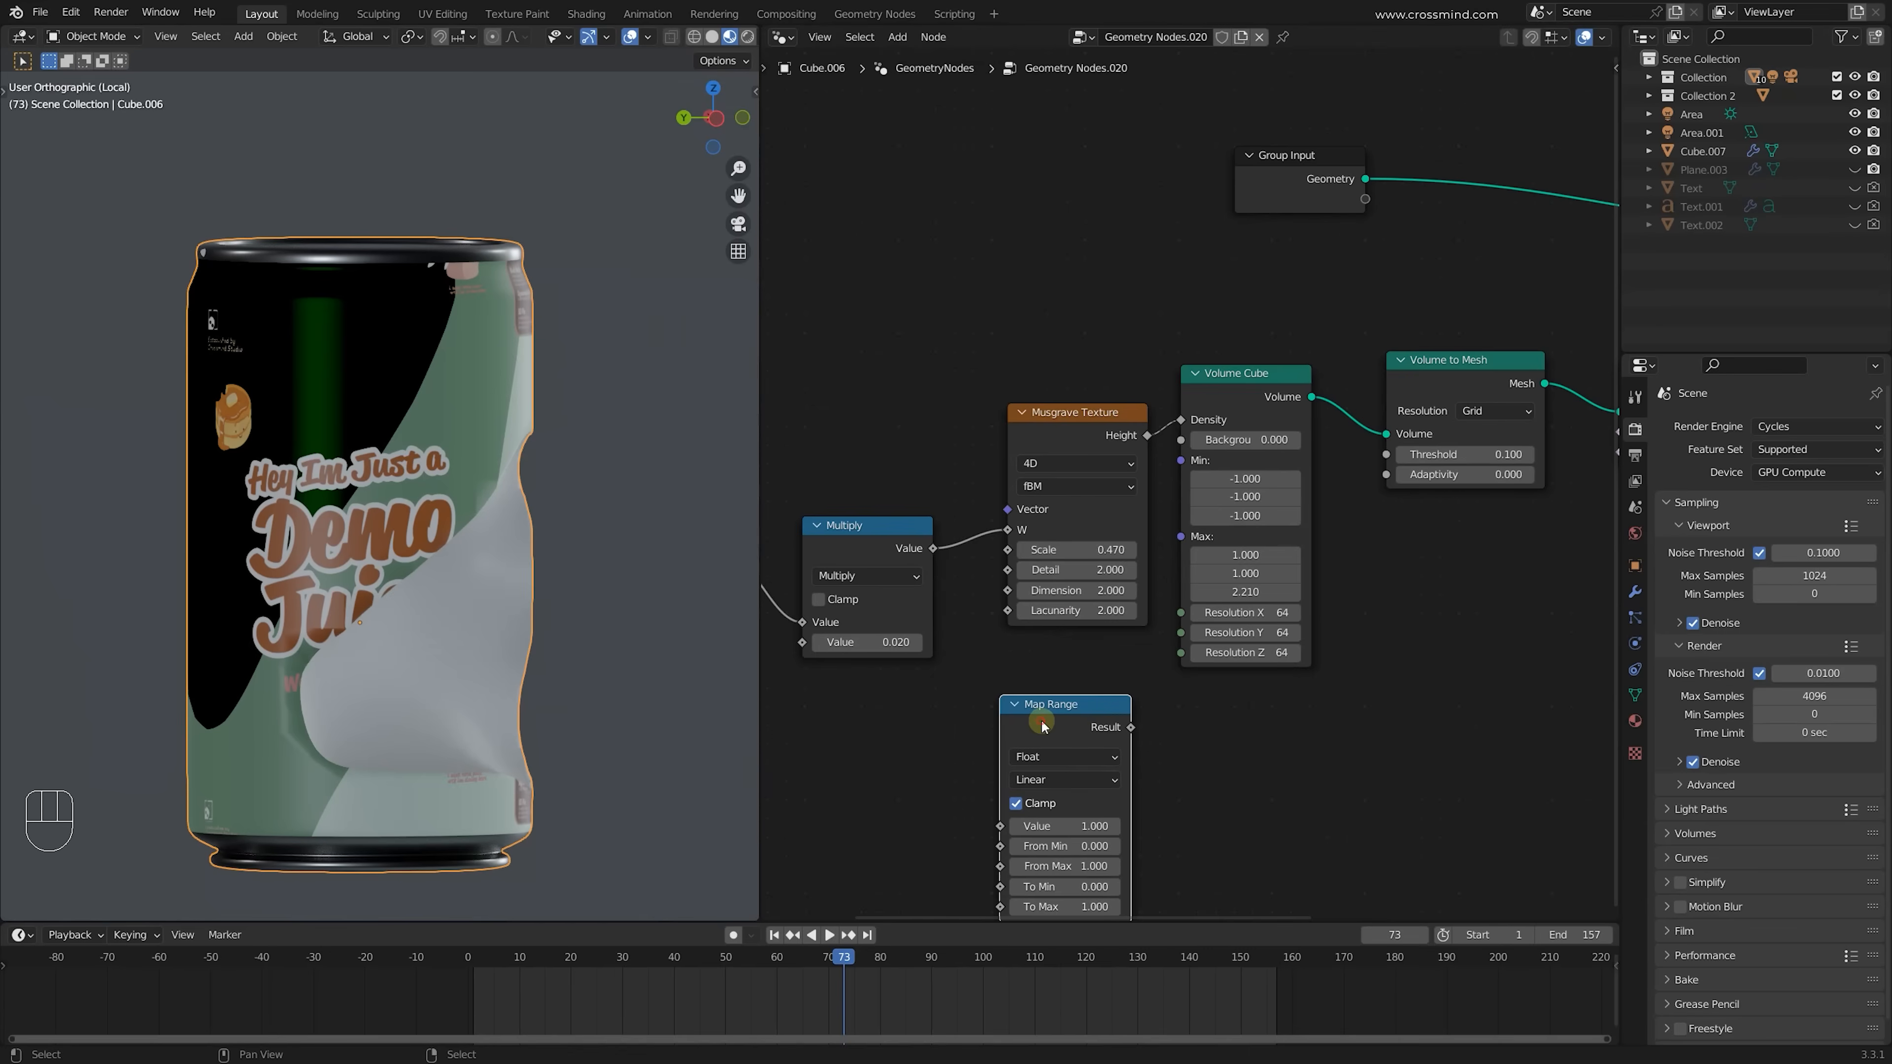
drag(1067, 436, 1031, 450)
drag(1081, 705, 1266, 404)
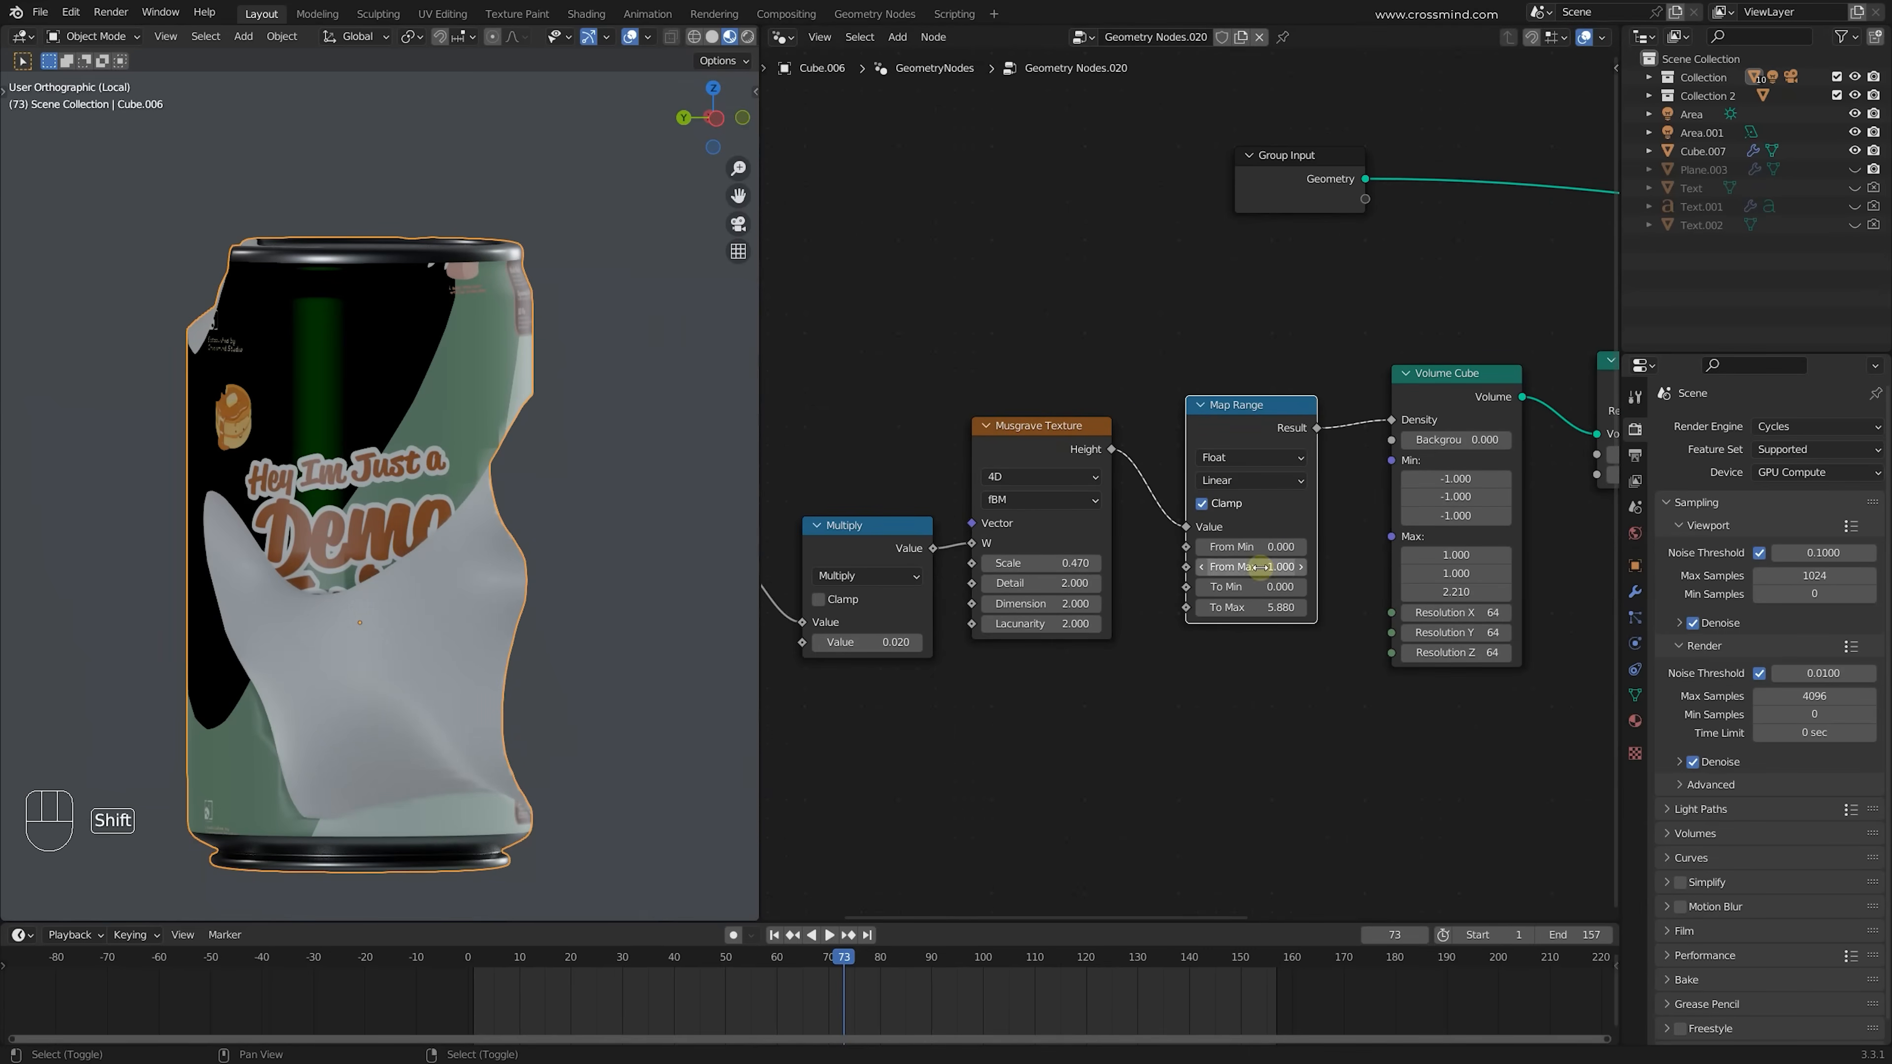
Set Map Range to From Min 0.190, To Min 0.360, To Max 5.880 without Clamp, and Musgrave to Detail 7.900, Dimension 1.400
mouse_move(1252, 587)
shift+mouse_down()
mouse_move(1333, 587)
mouse_move(1275, 587)
shift+mouse_up()
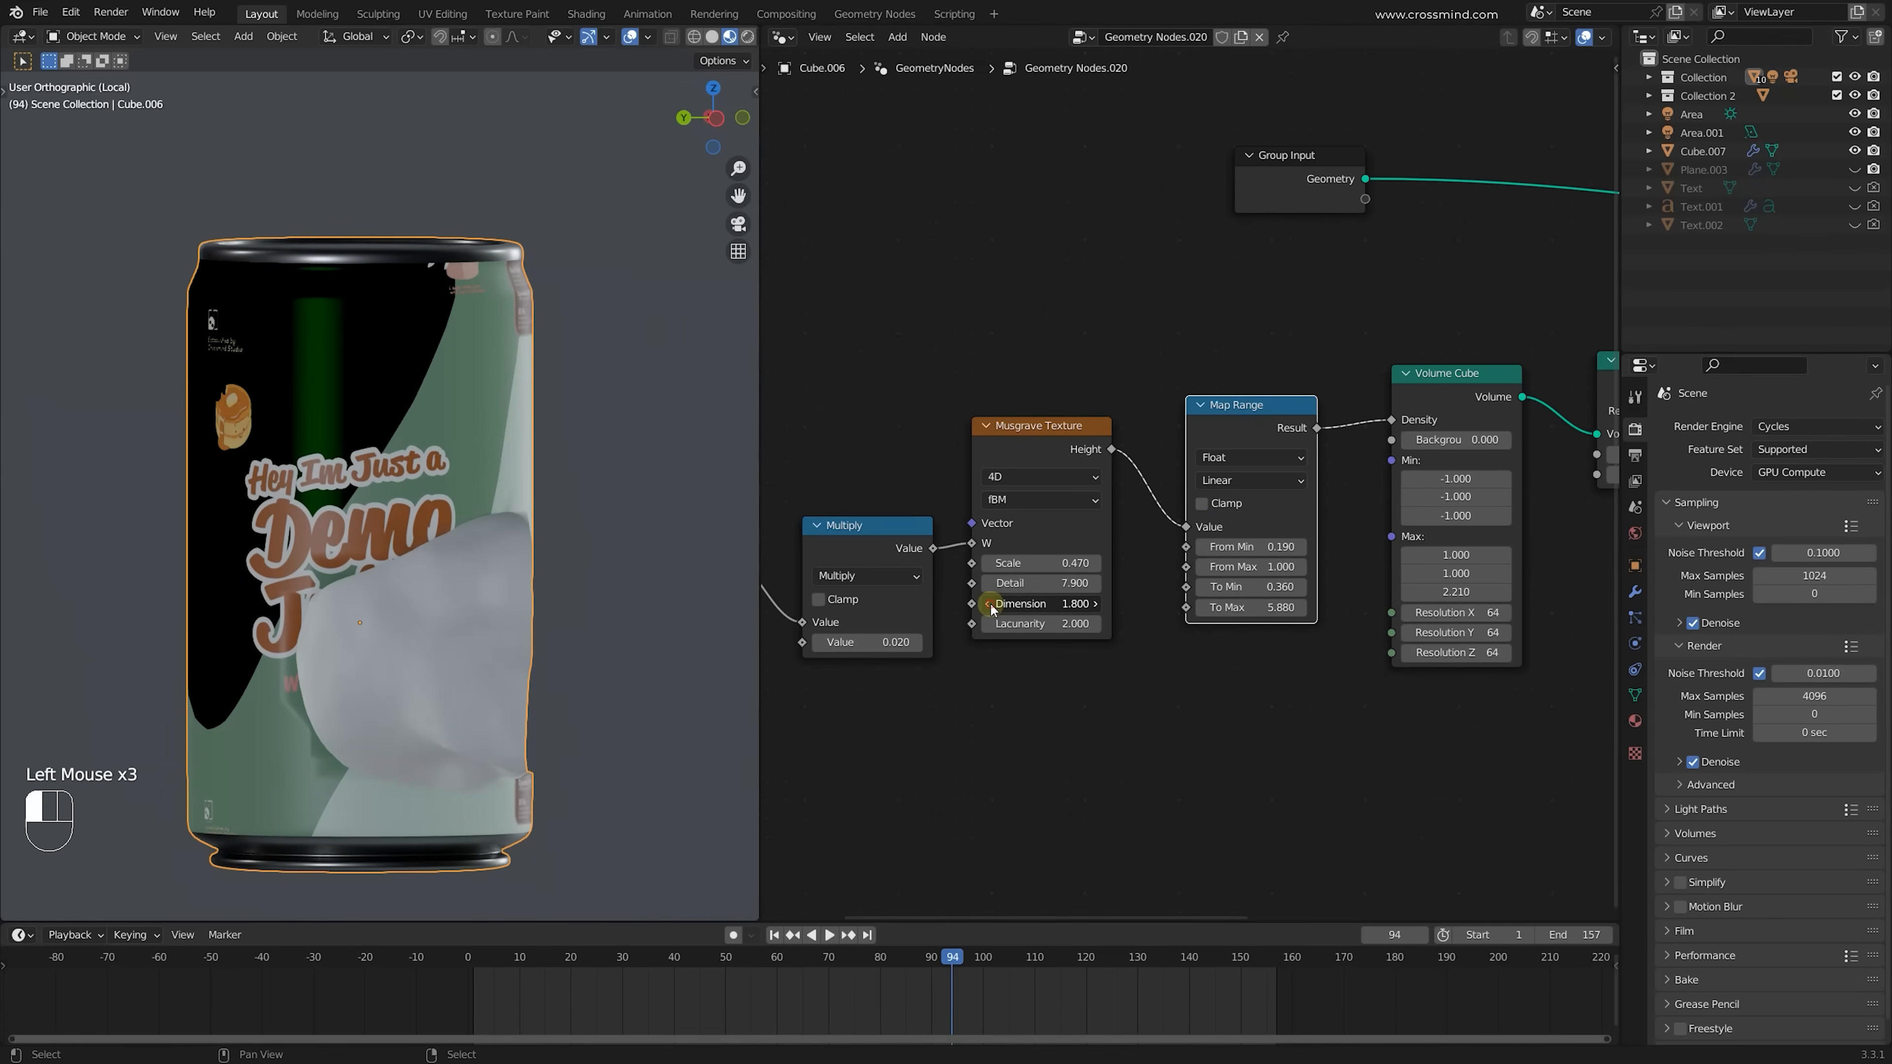
middle_drag(592, 685, 521, 693)
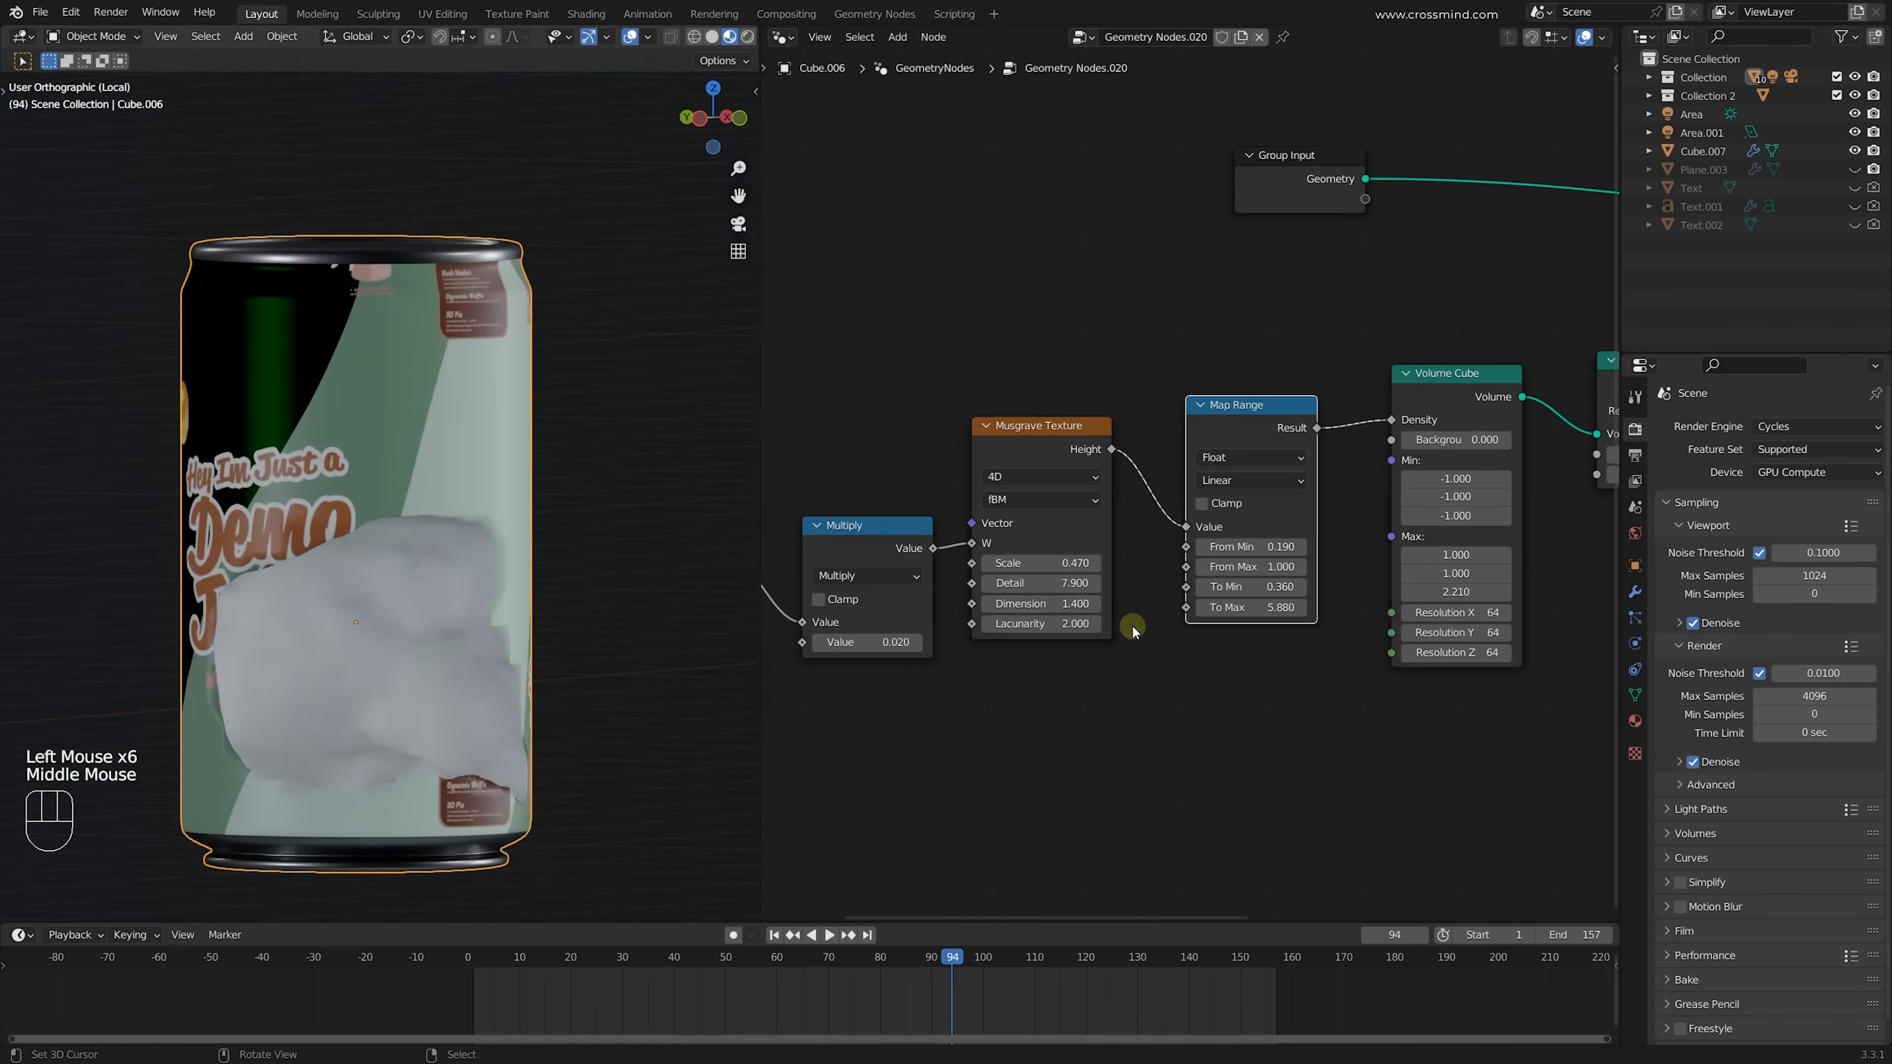
Insert a Set Material node between Set Shade Smooth and Mesh Boolean, and assign it the mango material
scroll(1132, 625, down, 1)
middle_drag(1131, 625, 971, 663)
scroll(1313, 531, up, 2)
key(shift+a)
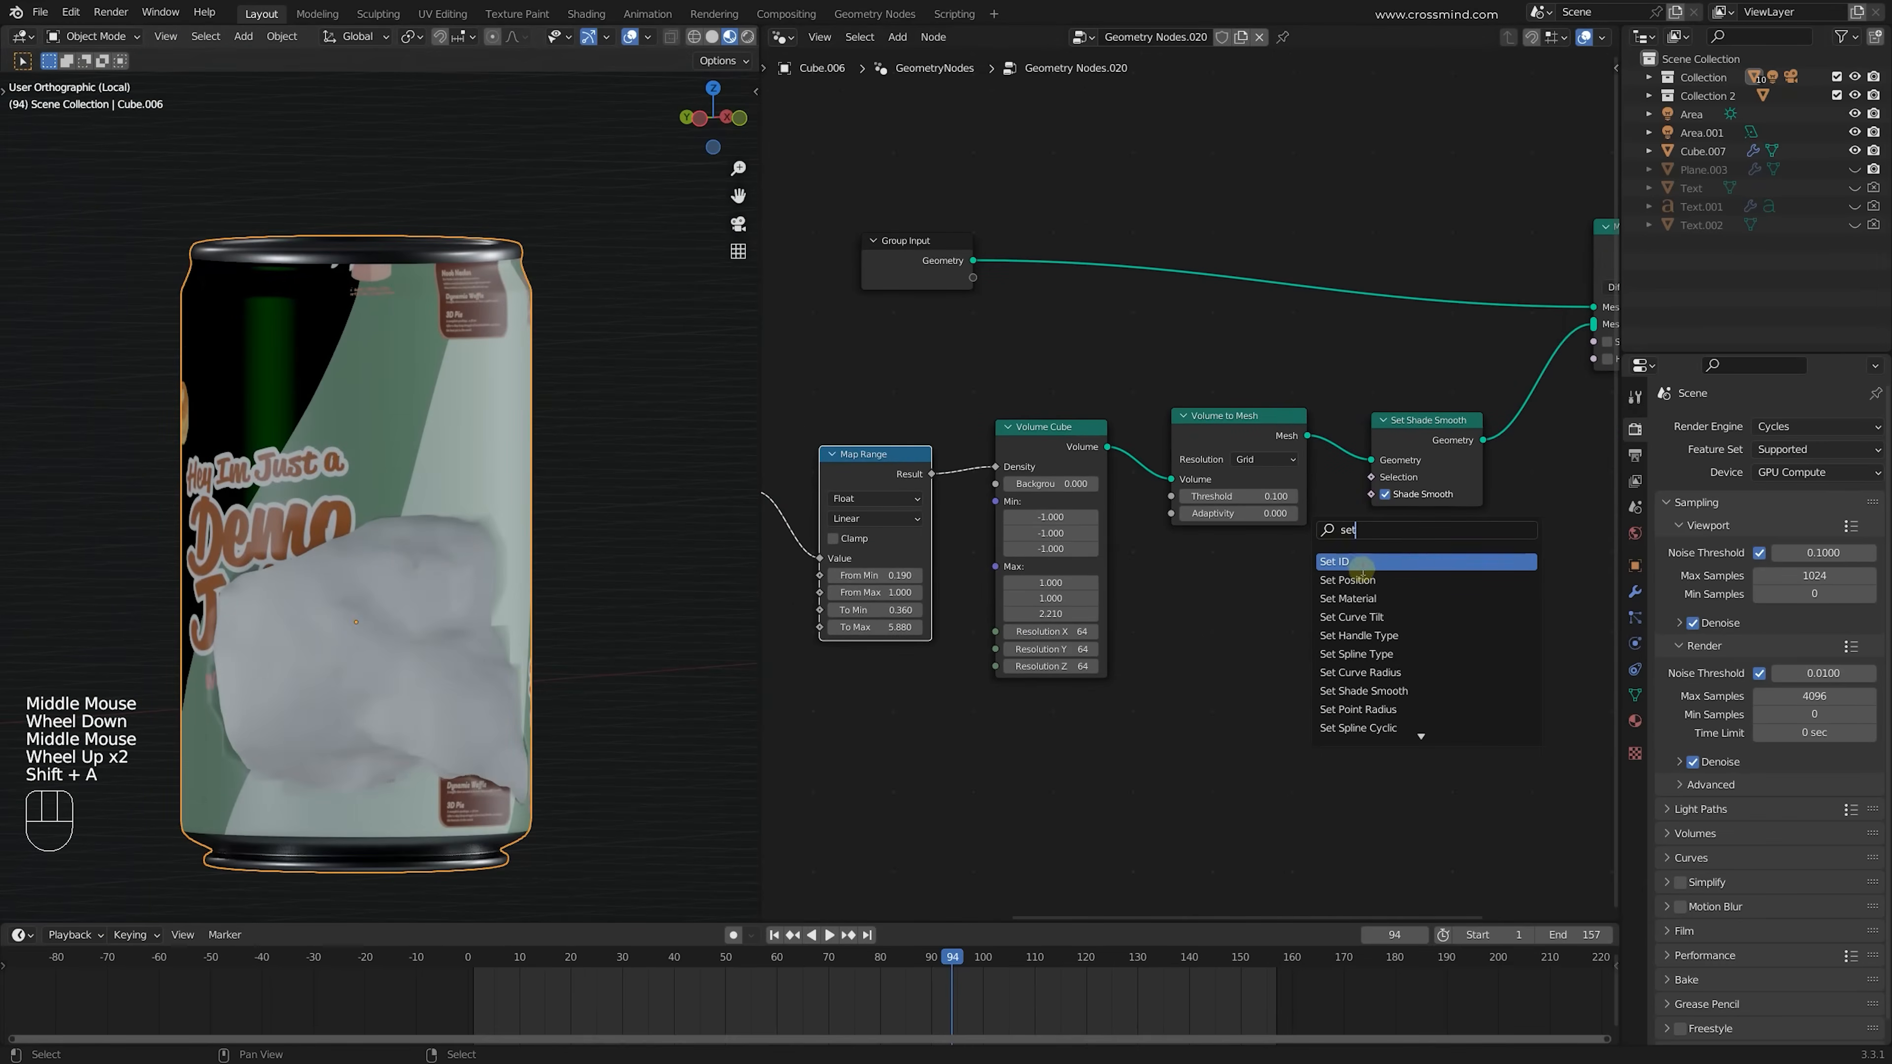
text(set)
click(1348, 599)
scroll(1266, 596, up, 1)
click(1274, 430)
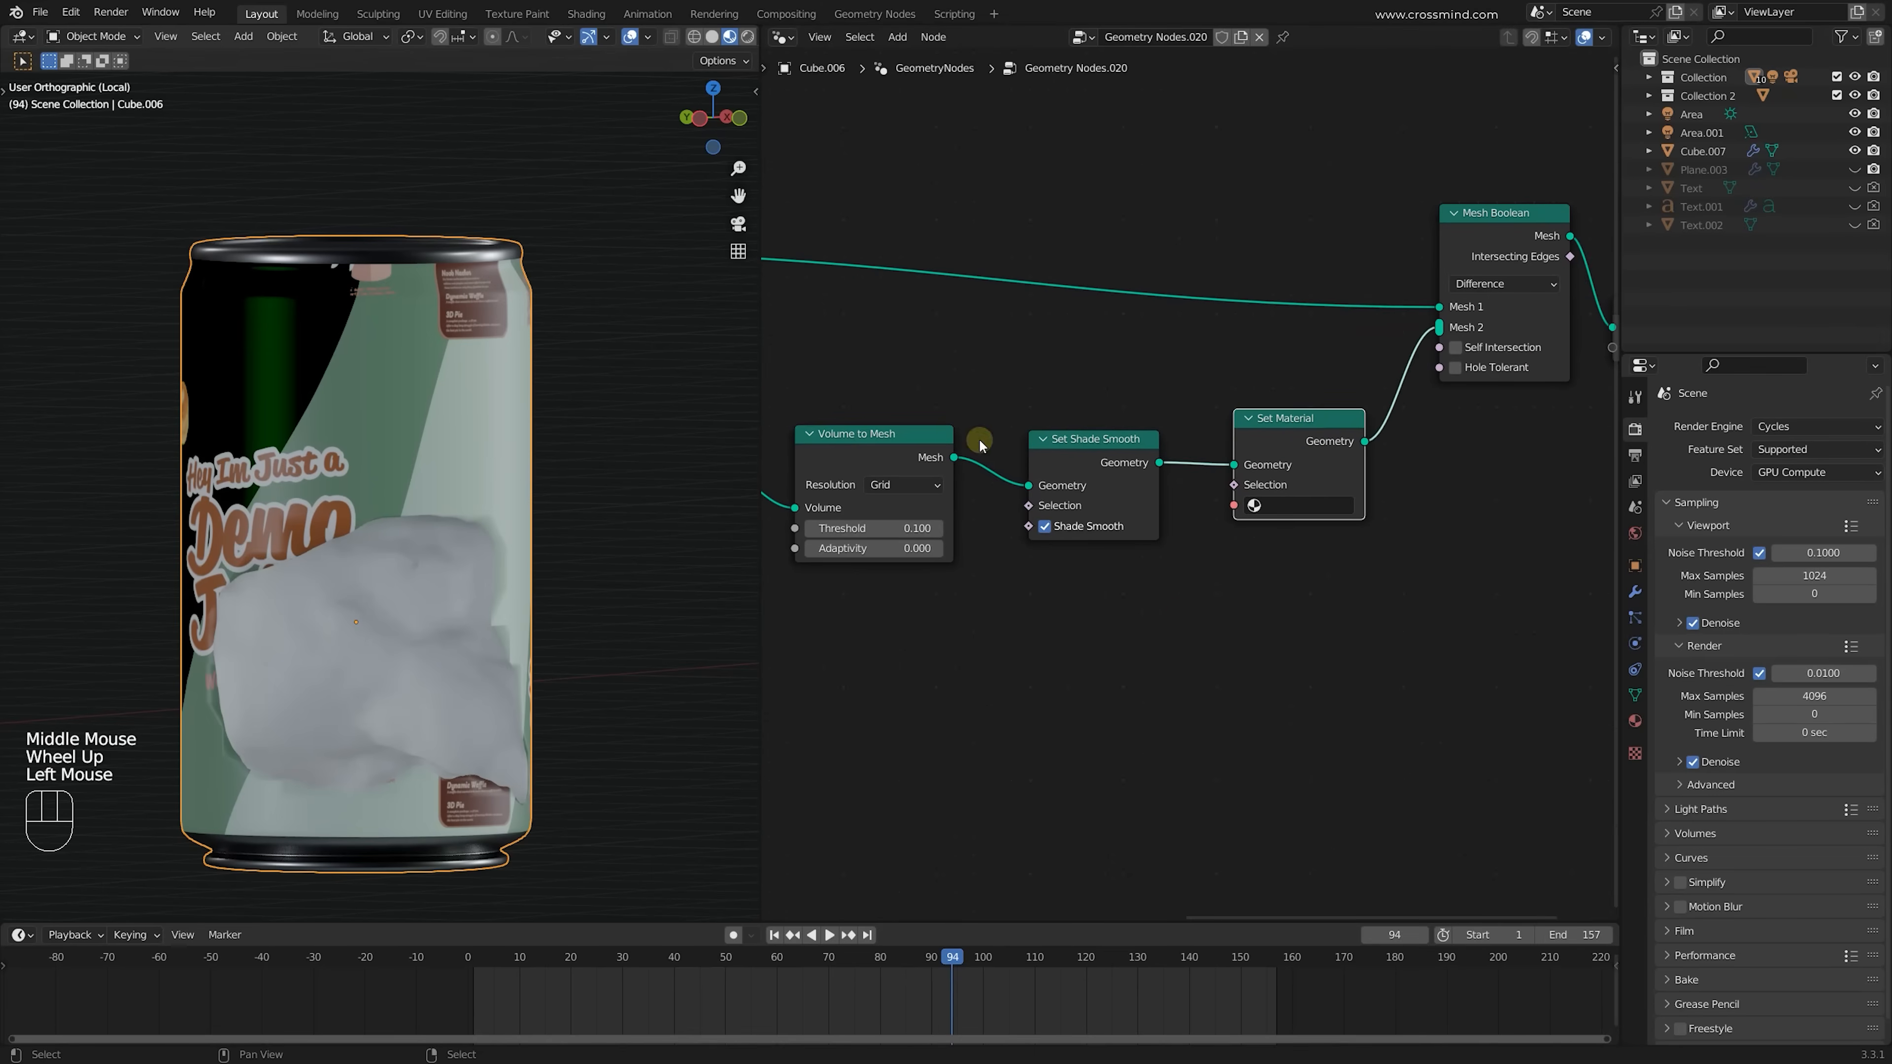
click(1305, 532)
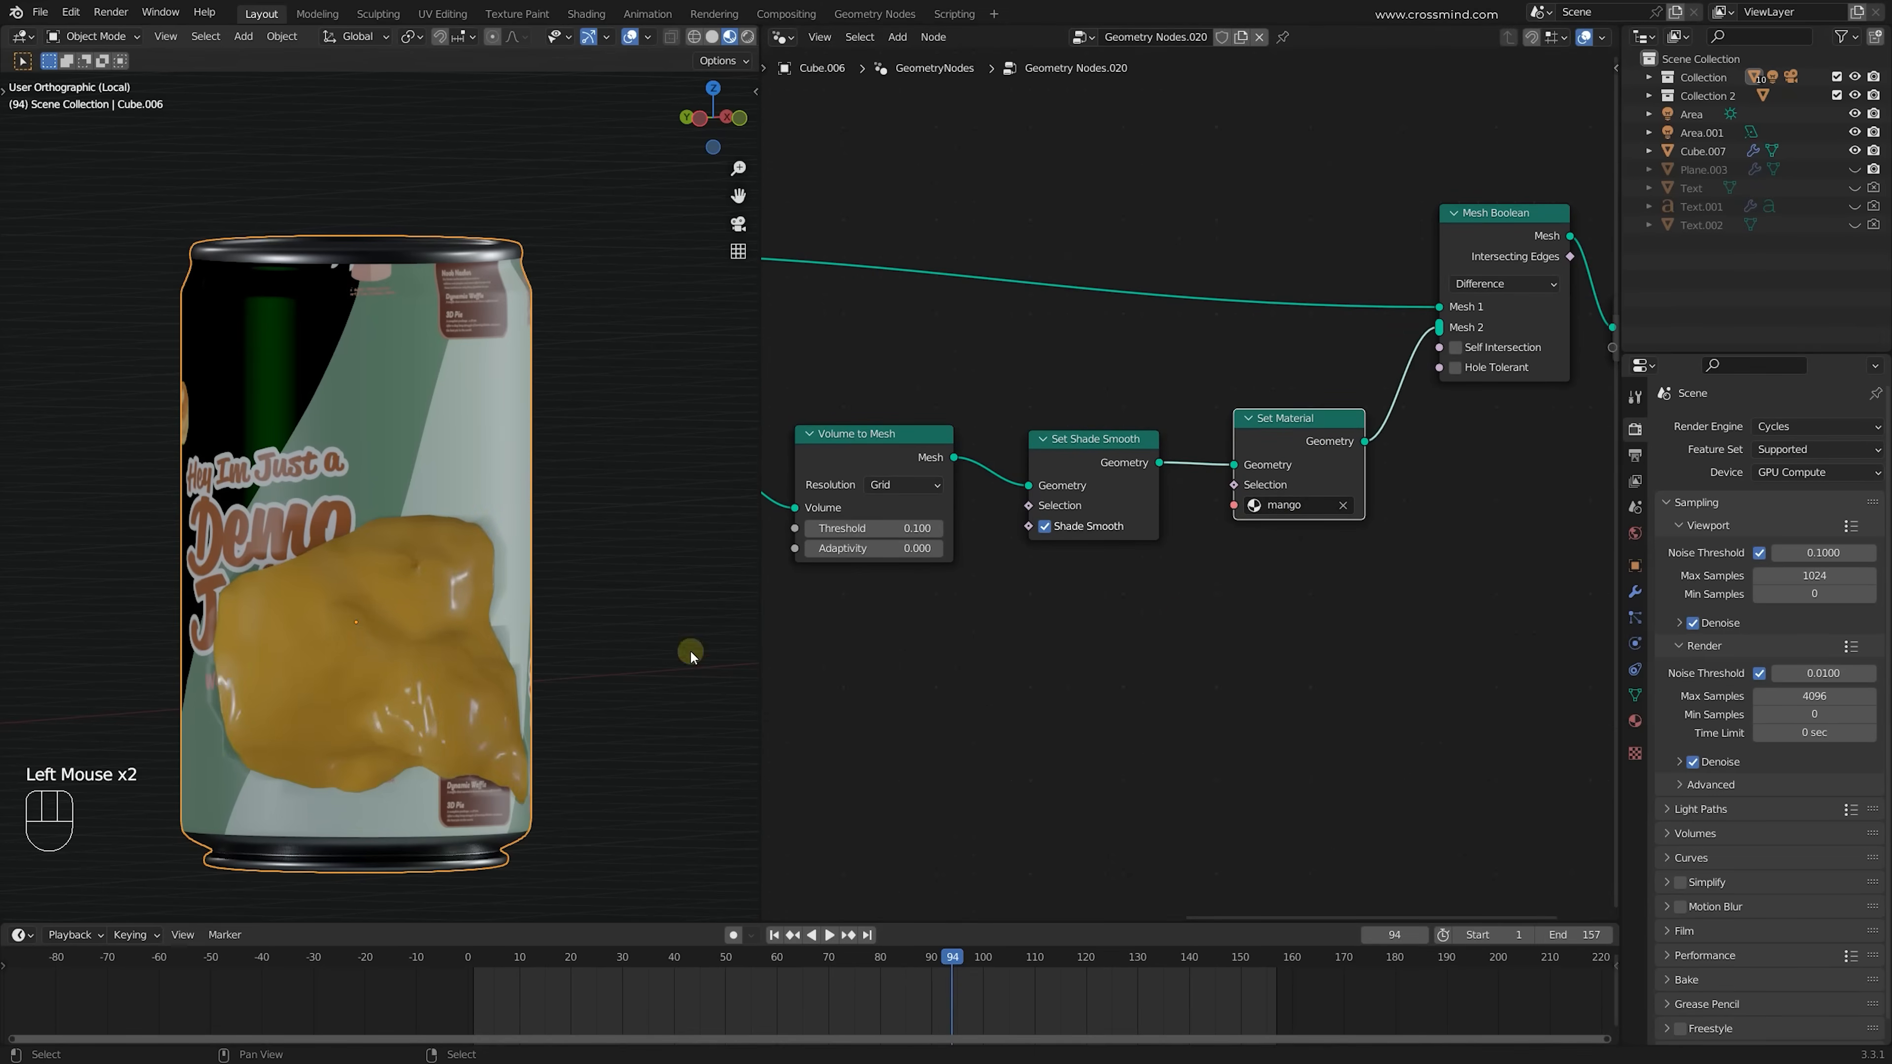
middle_drag(688, 655, 884, 646)
middle_drag(388, 657, 461, 562)
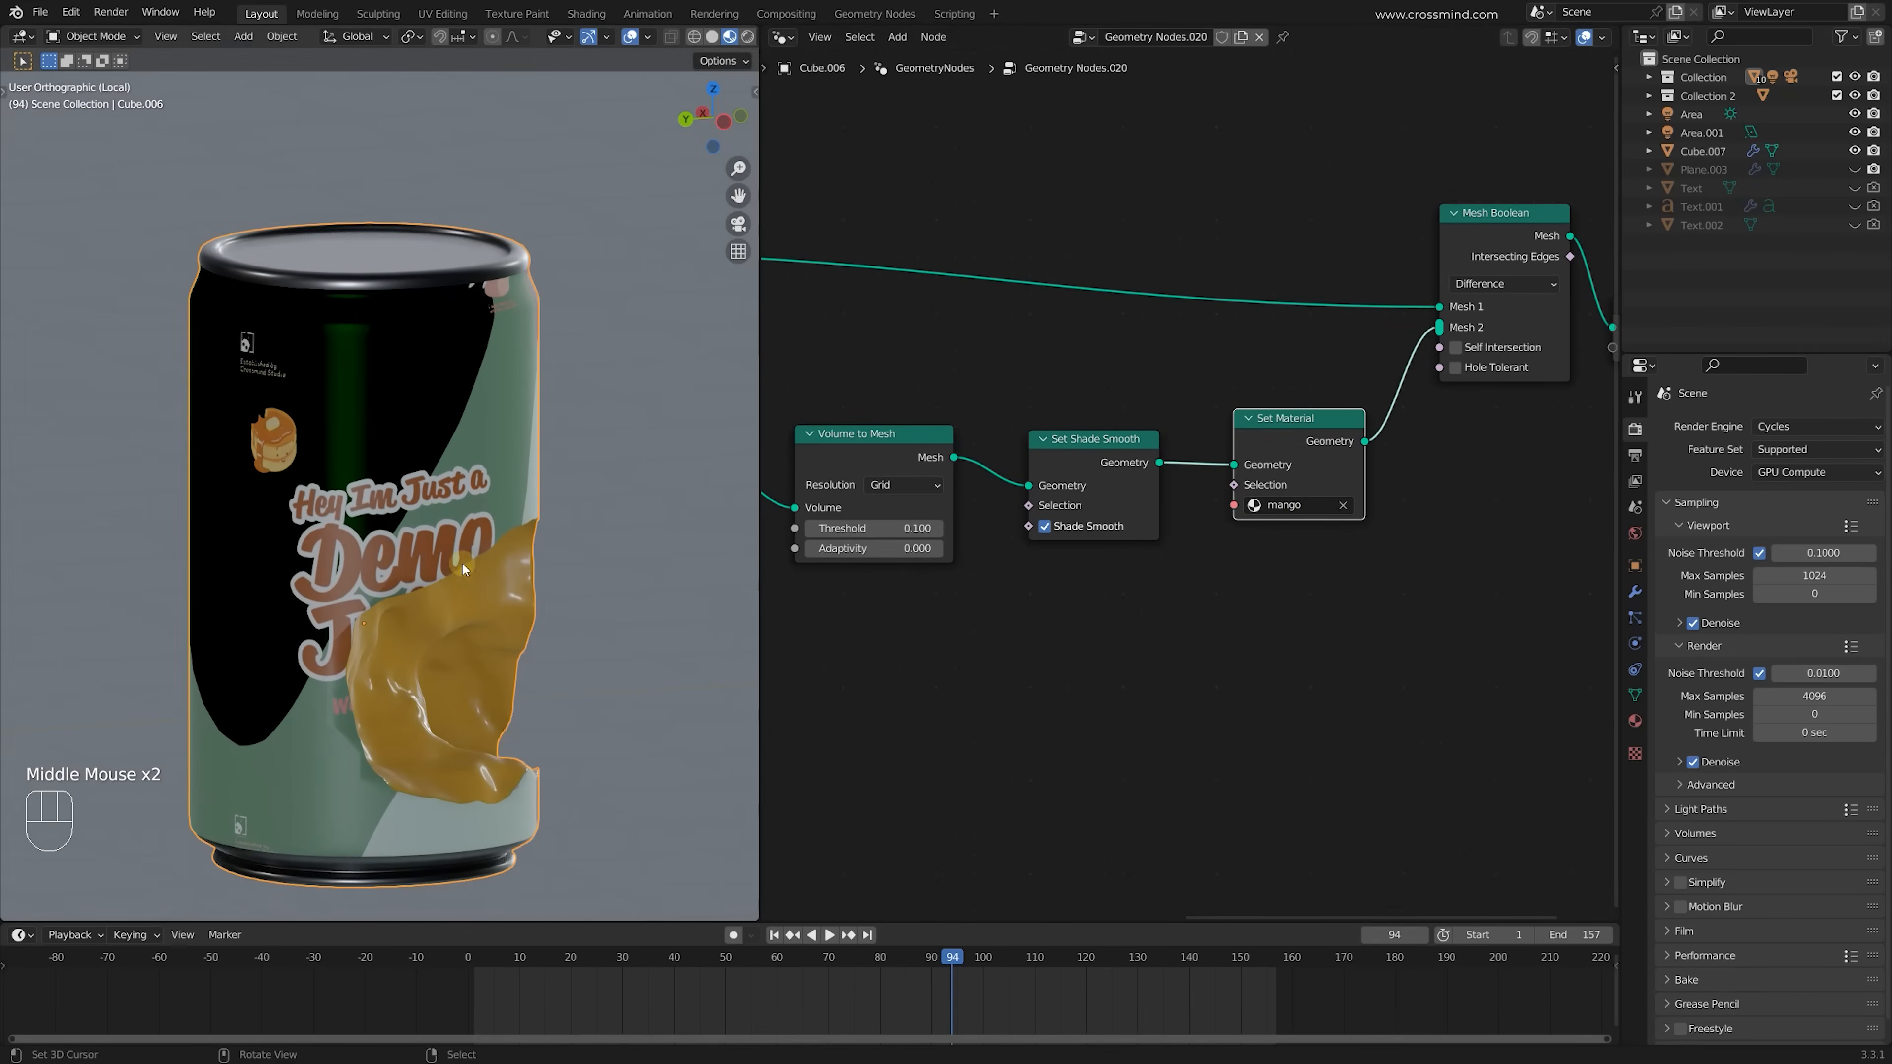
Cut the link between Set Material and the Mesh Boolean's Mesh 2 input, and view the uncut can up close
scroll(461, 562, down, 1)
middle_drag(972, 714, 1297, 638)
scroll(1098, 638, down, 1)
middle_drag(1088, 639, 1332, 625)
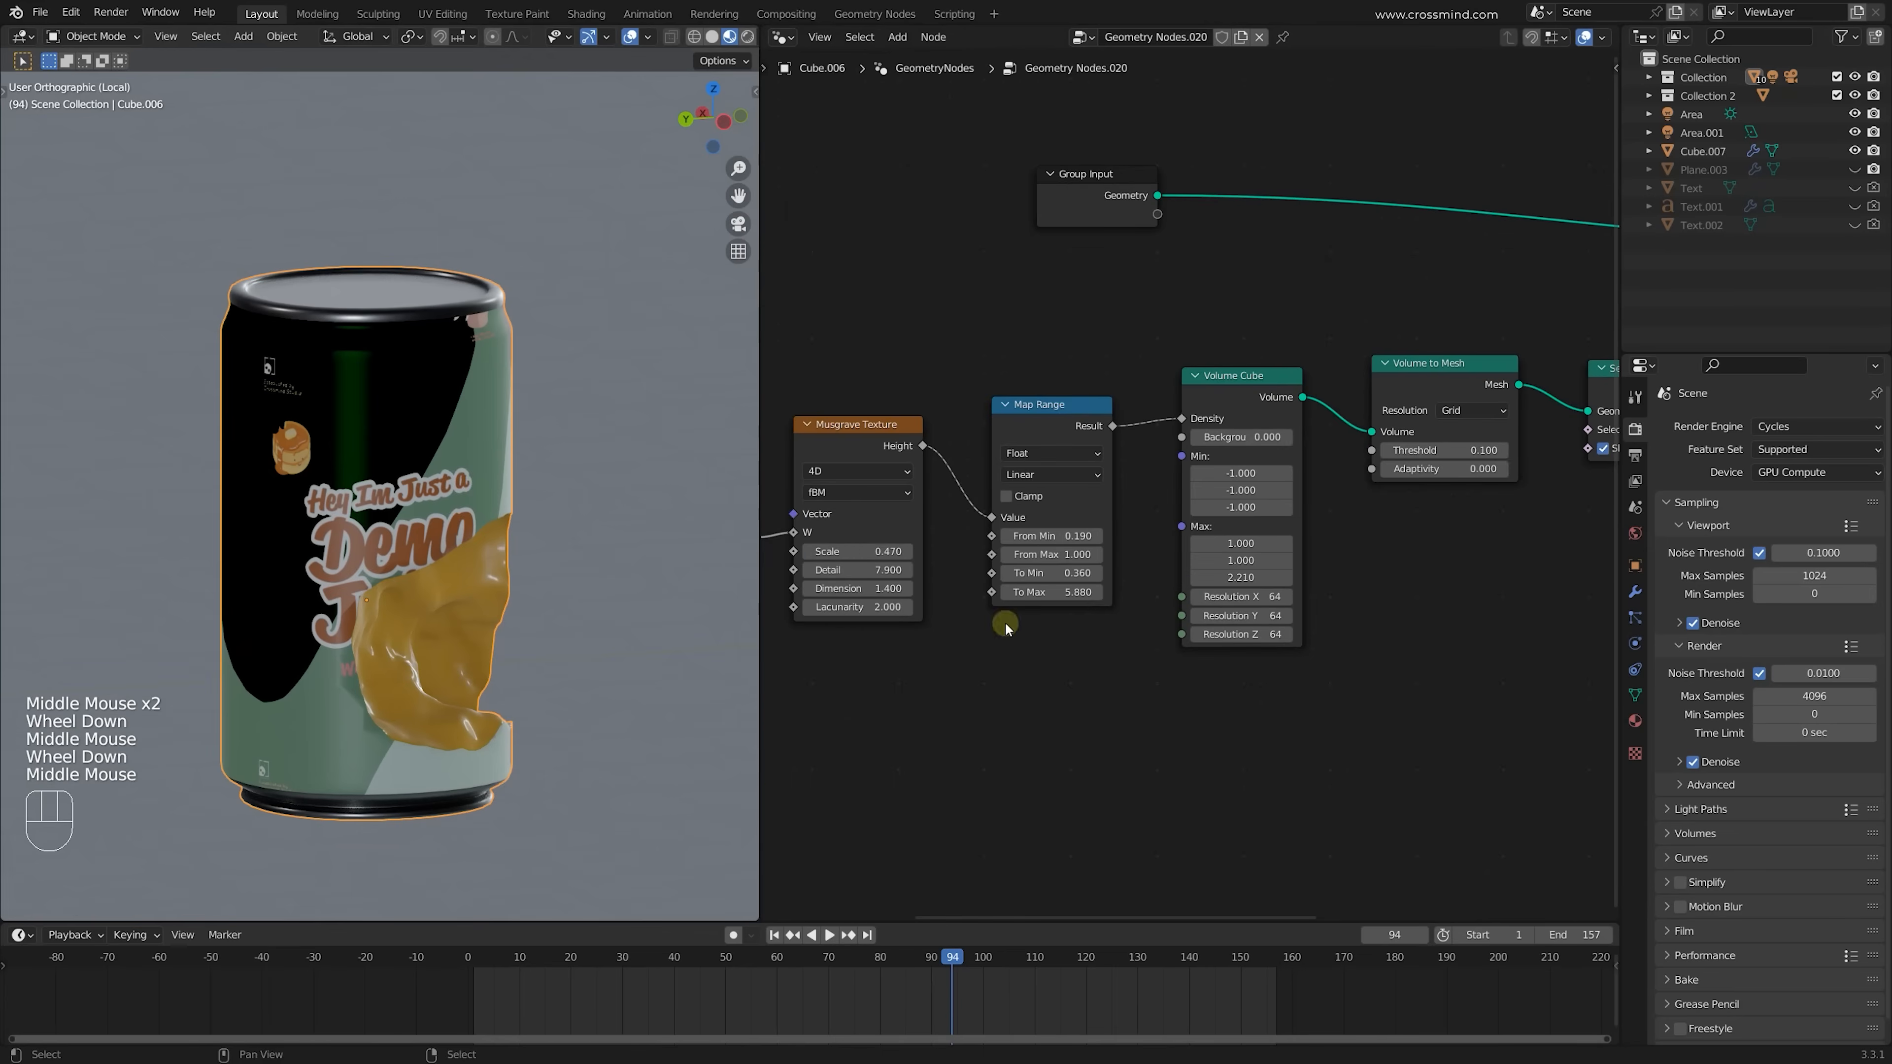
middle_drag(477, 714, 423, 707)
middle_drag(1311, 671, 1153, 668)
scroll(1402, 625, down, 1)
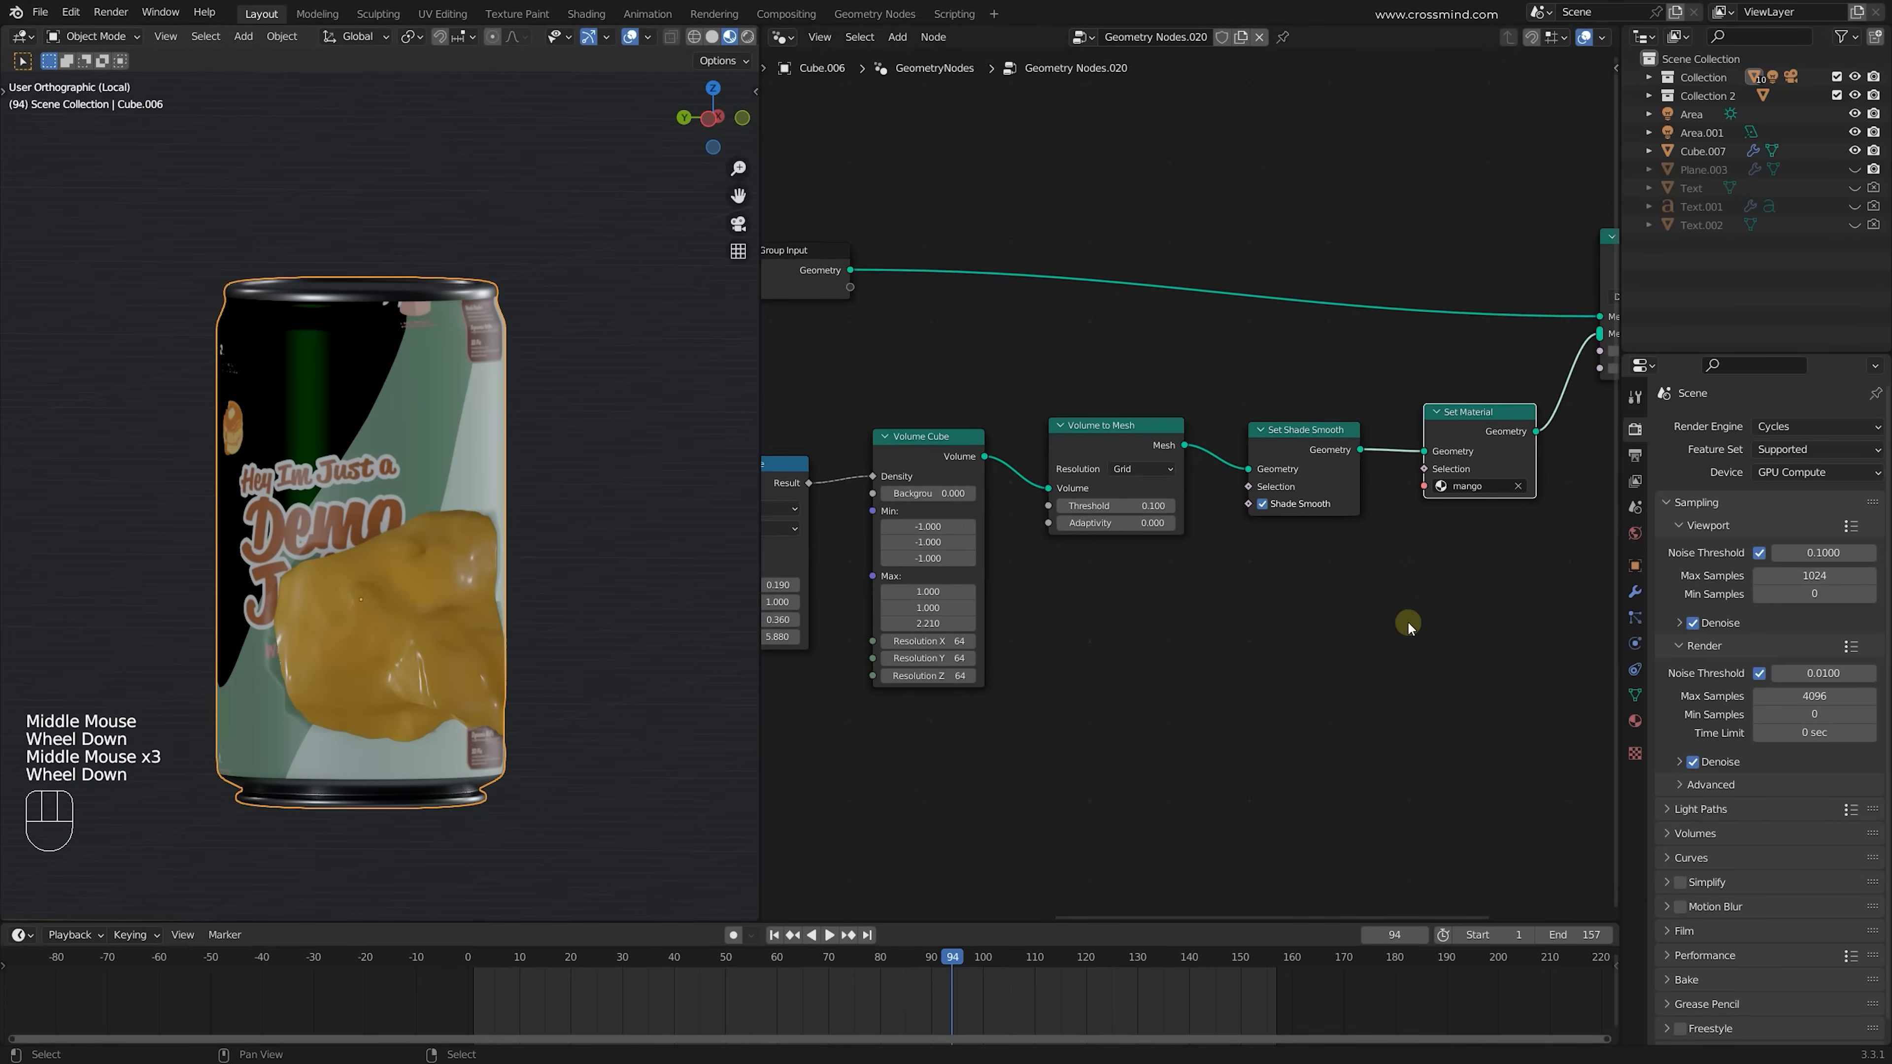
middle_drag(1402, 625, 1193, 486)
scroll(1193, 485, up, 1)
ctrl+right_drag(1088, 486, 1097, 502)
scroll(549, 708, up, 1)
shift+middle_drag(548, 709, 521, 519)
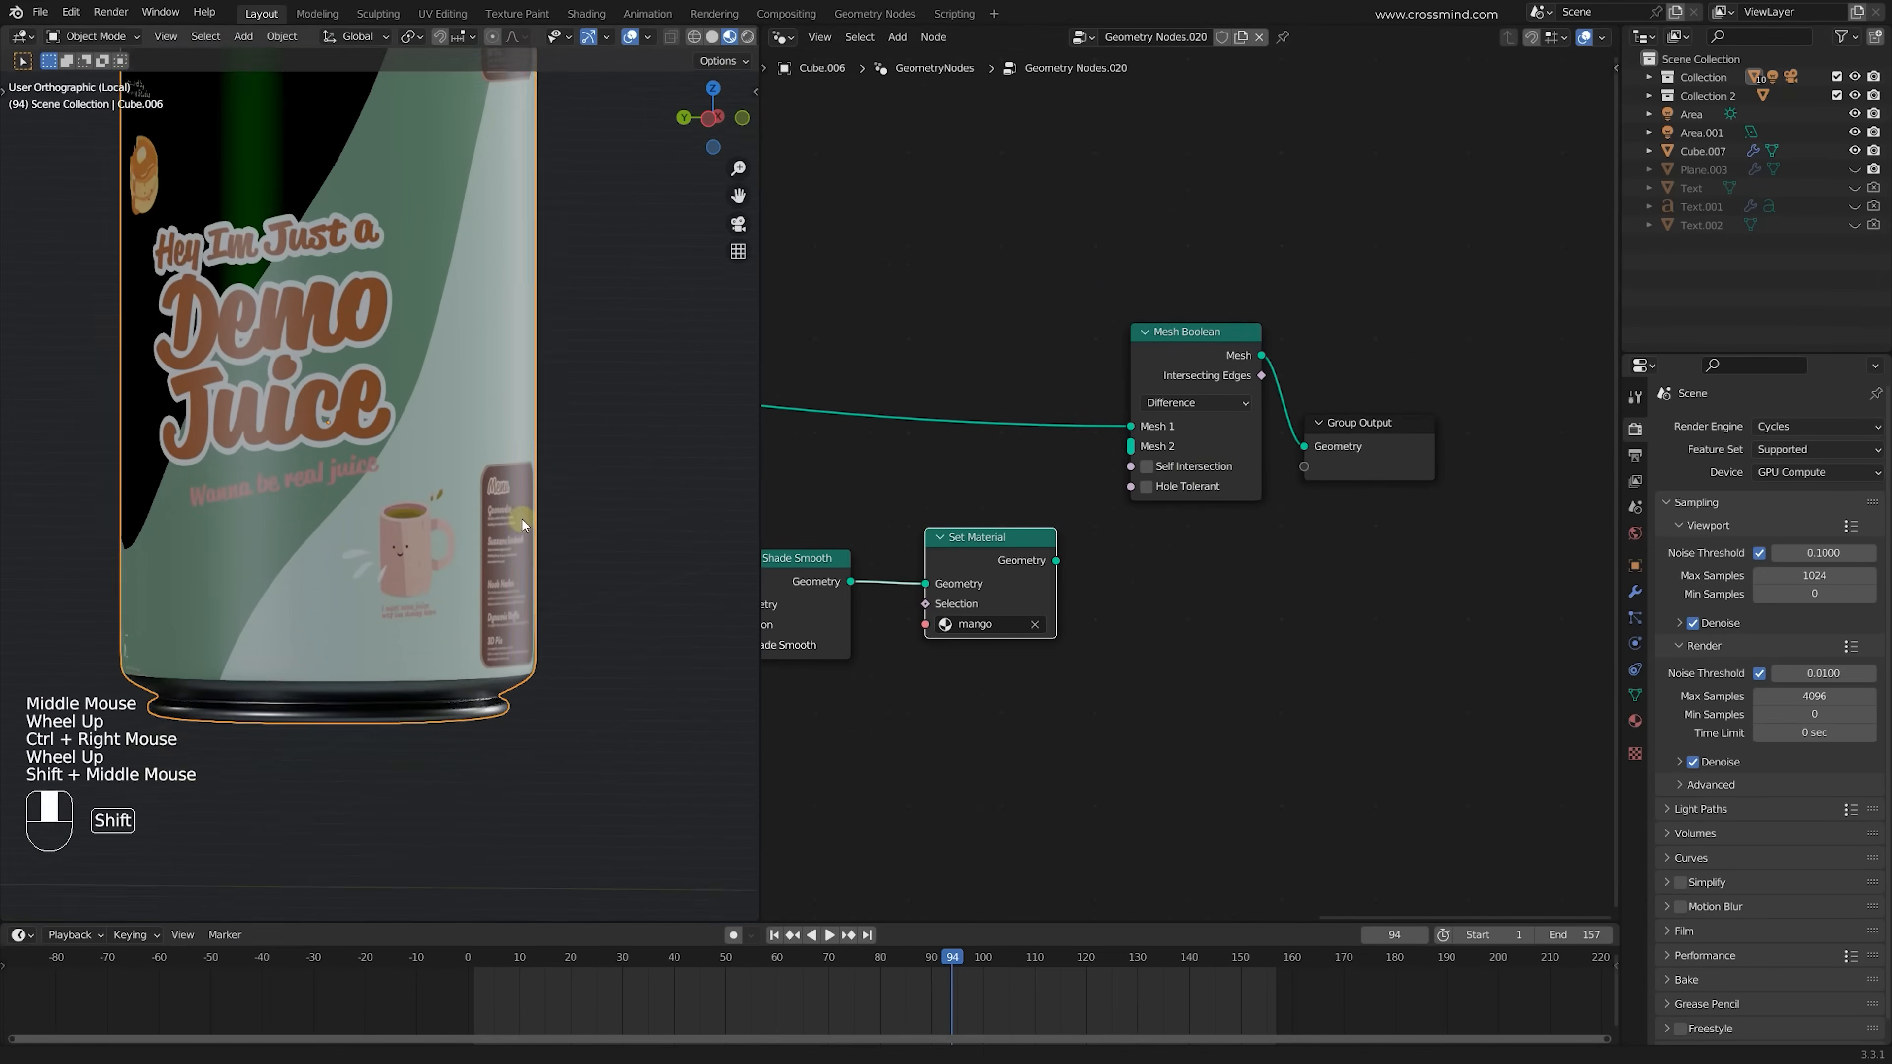
scroll(530, 593, up, 2)
shift+middle_drag(552, 662, 596, 682)
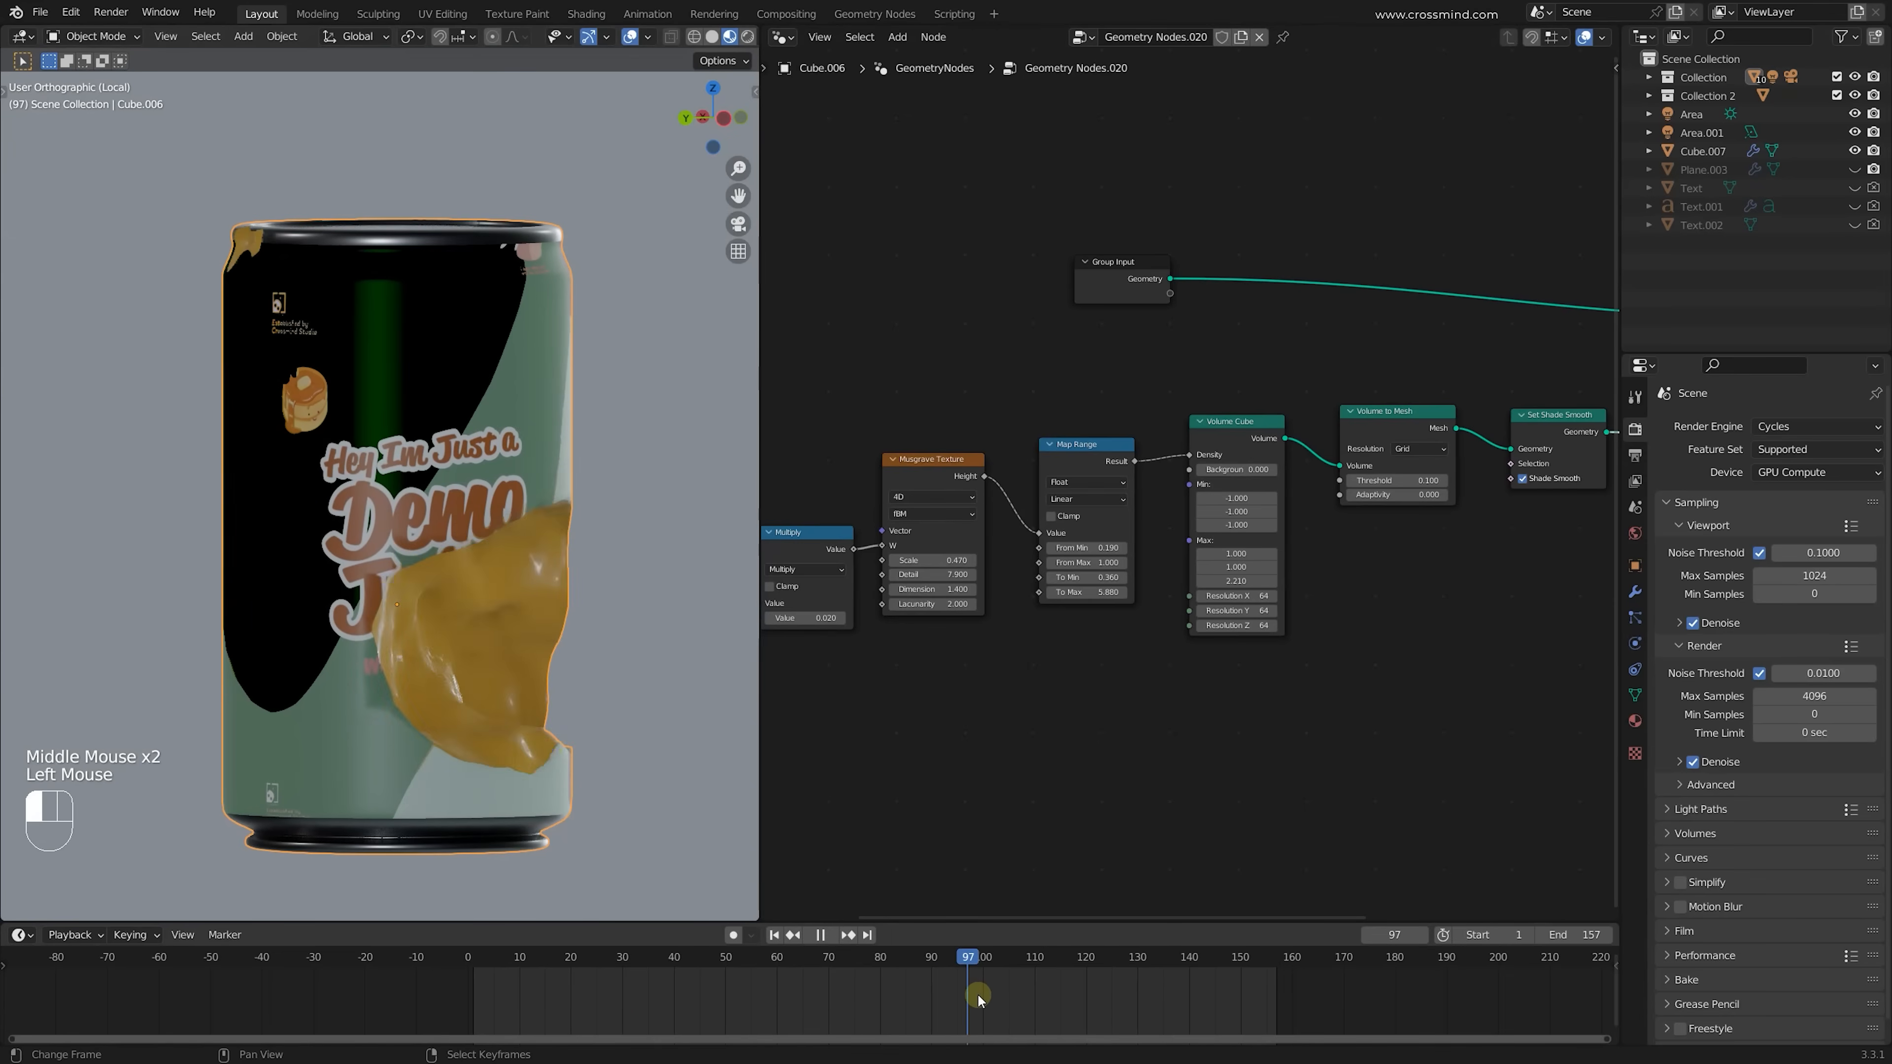
Set the Map Range node's To Min to 1.480 and adjust its From Max while checking the can along the timeline
middle_drag(1031, 676, 1195, 676)
scroll(1297, 565, up, 2)
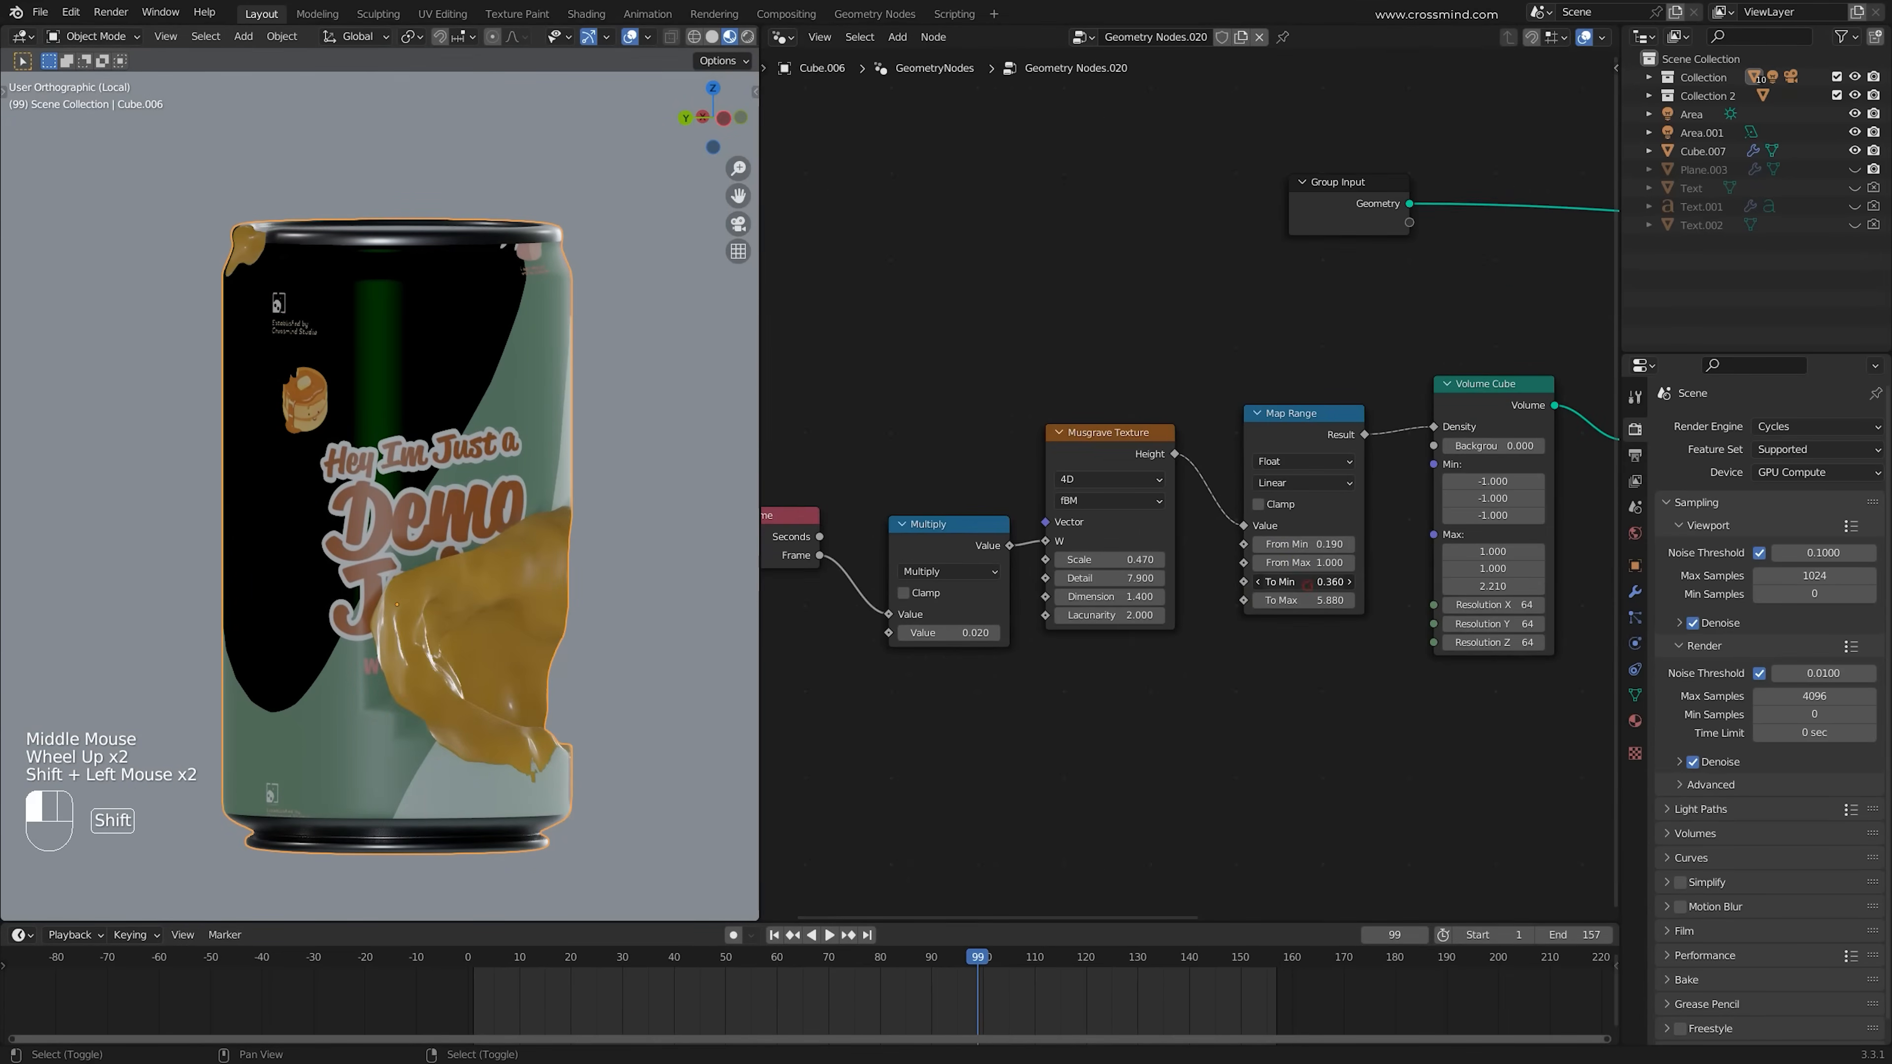
shift+drag(1301, 581, 1376, 563)
drag(947, 957, 1073, 887)
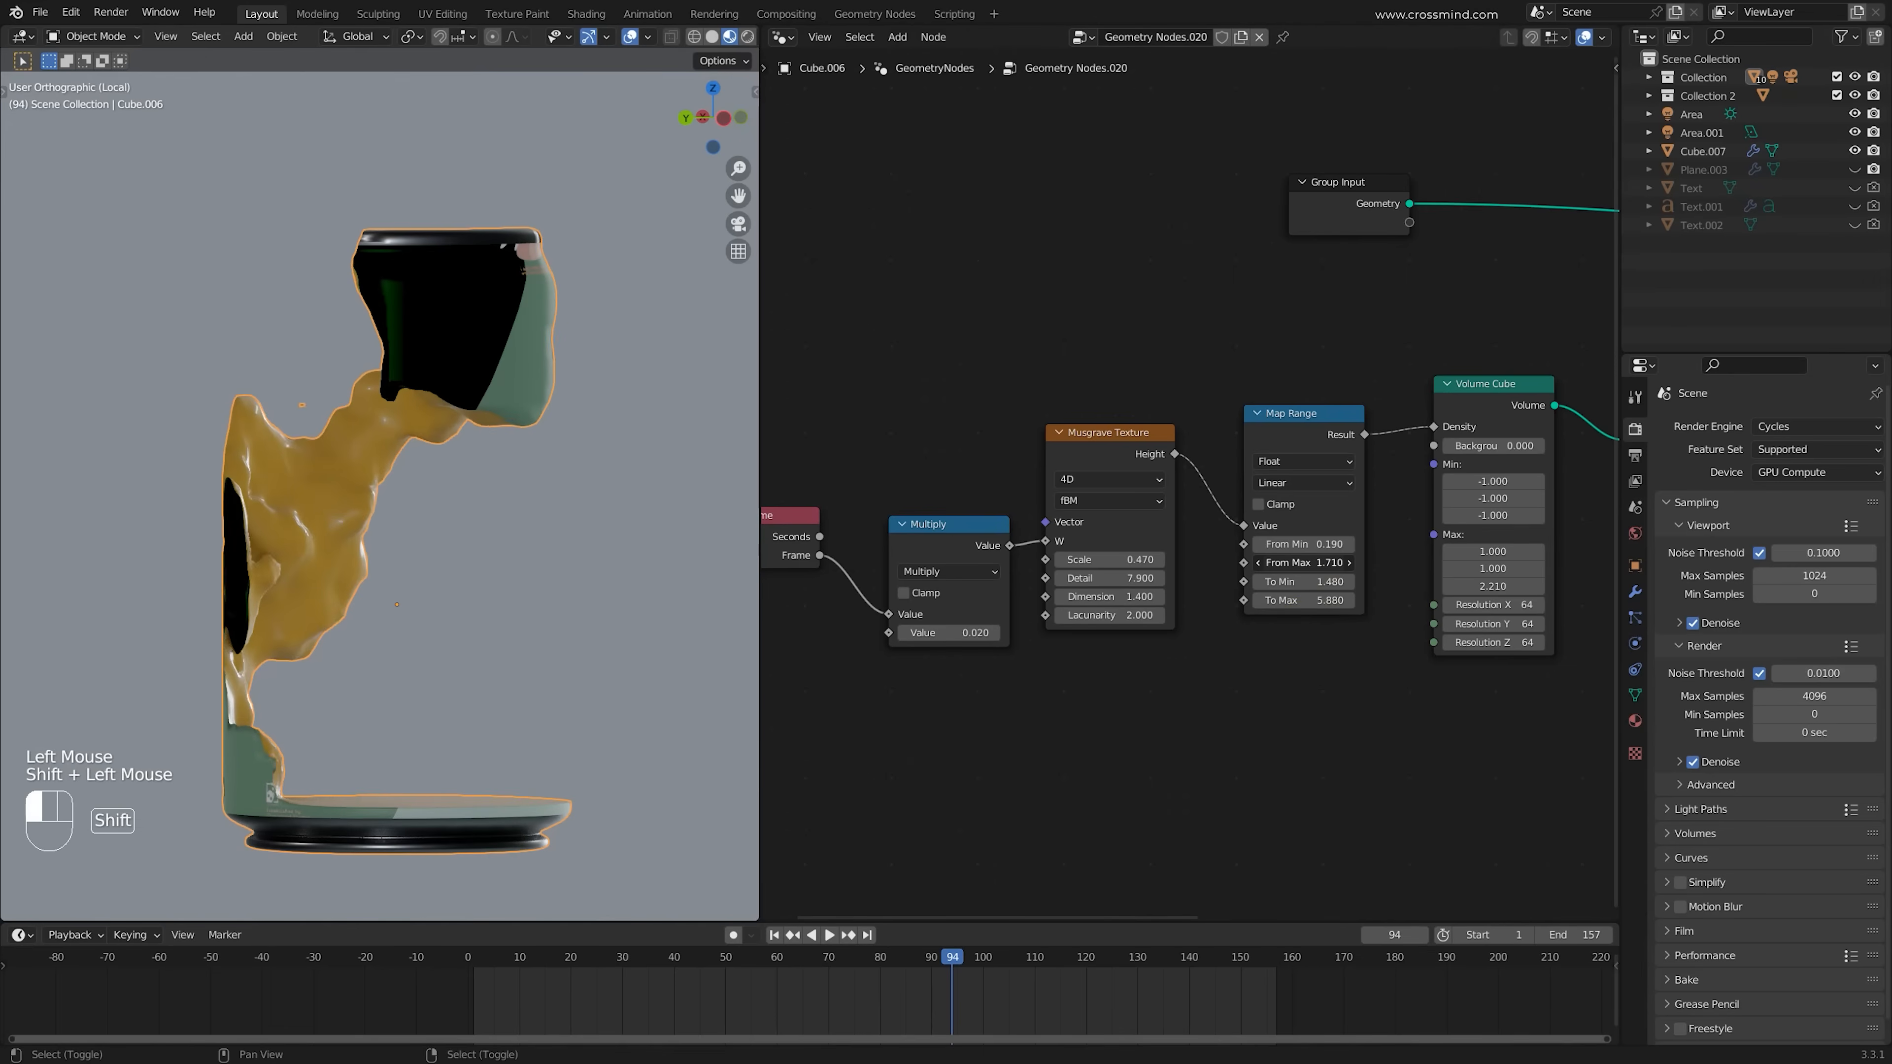
shift+drag(1300, 563, 1211, 563)
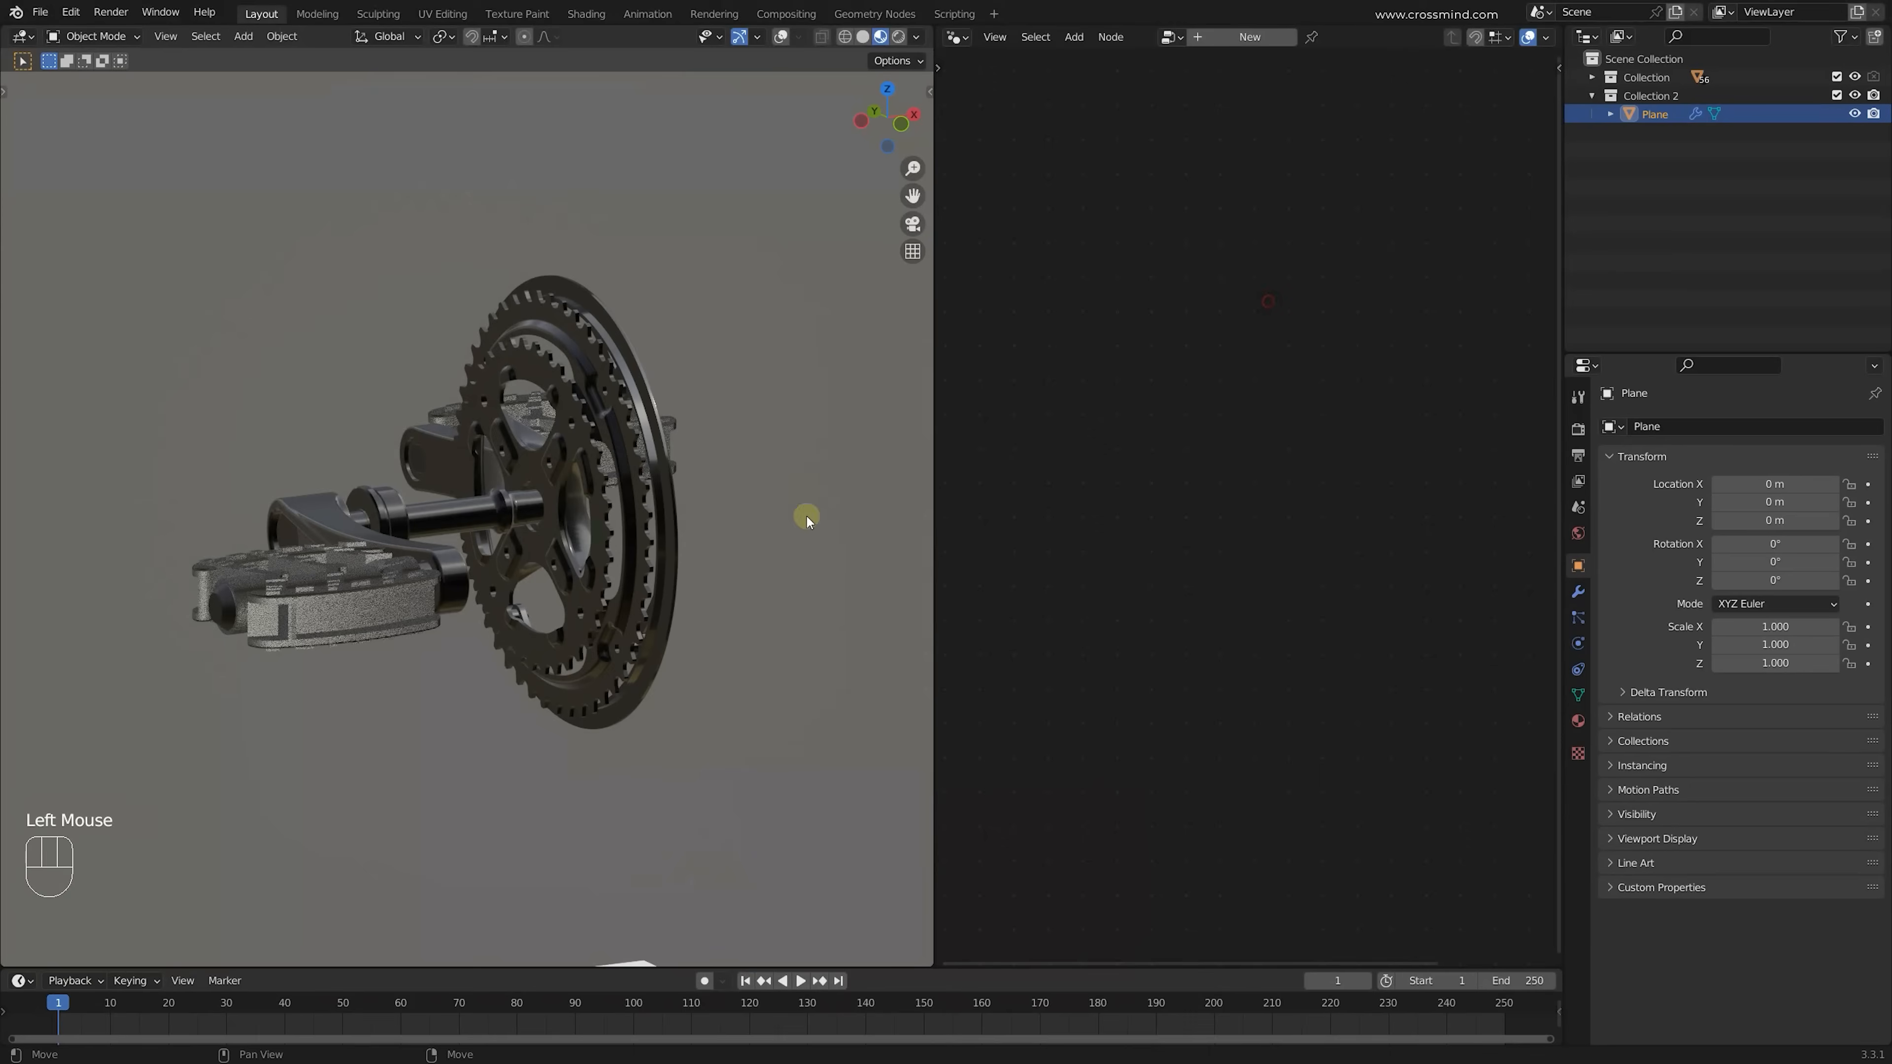
Inspect the bicycle crankset model from several sides and widen the node editor area
middle_drag(805, 515, 442, 548)
key(KP_Decimal)
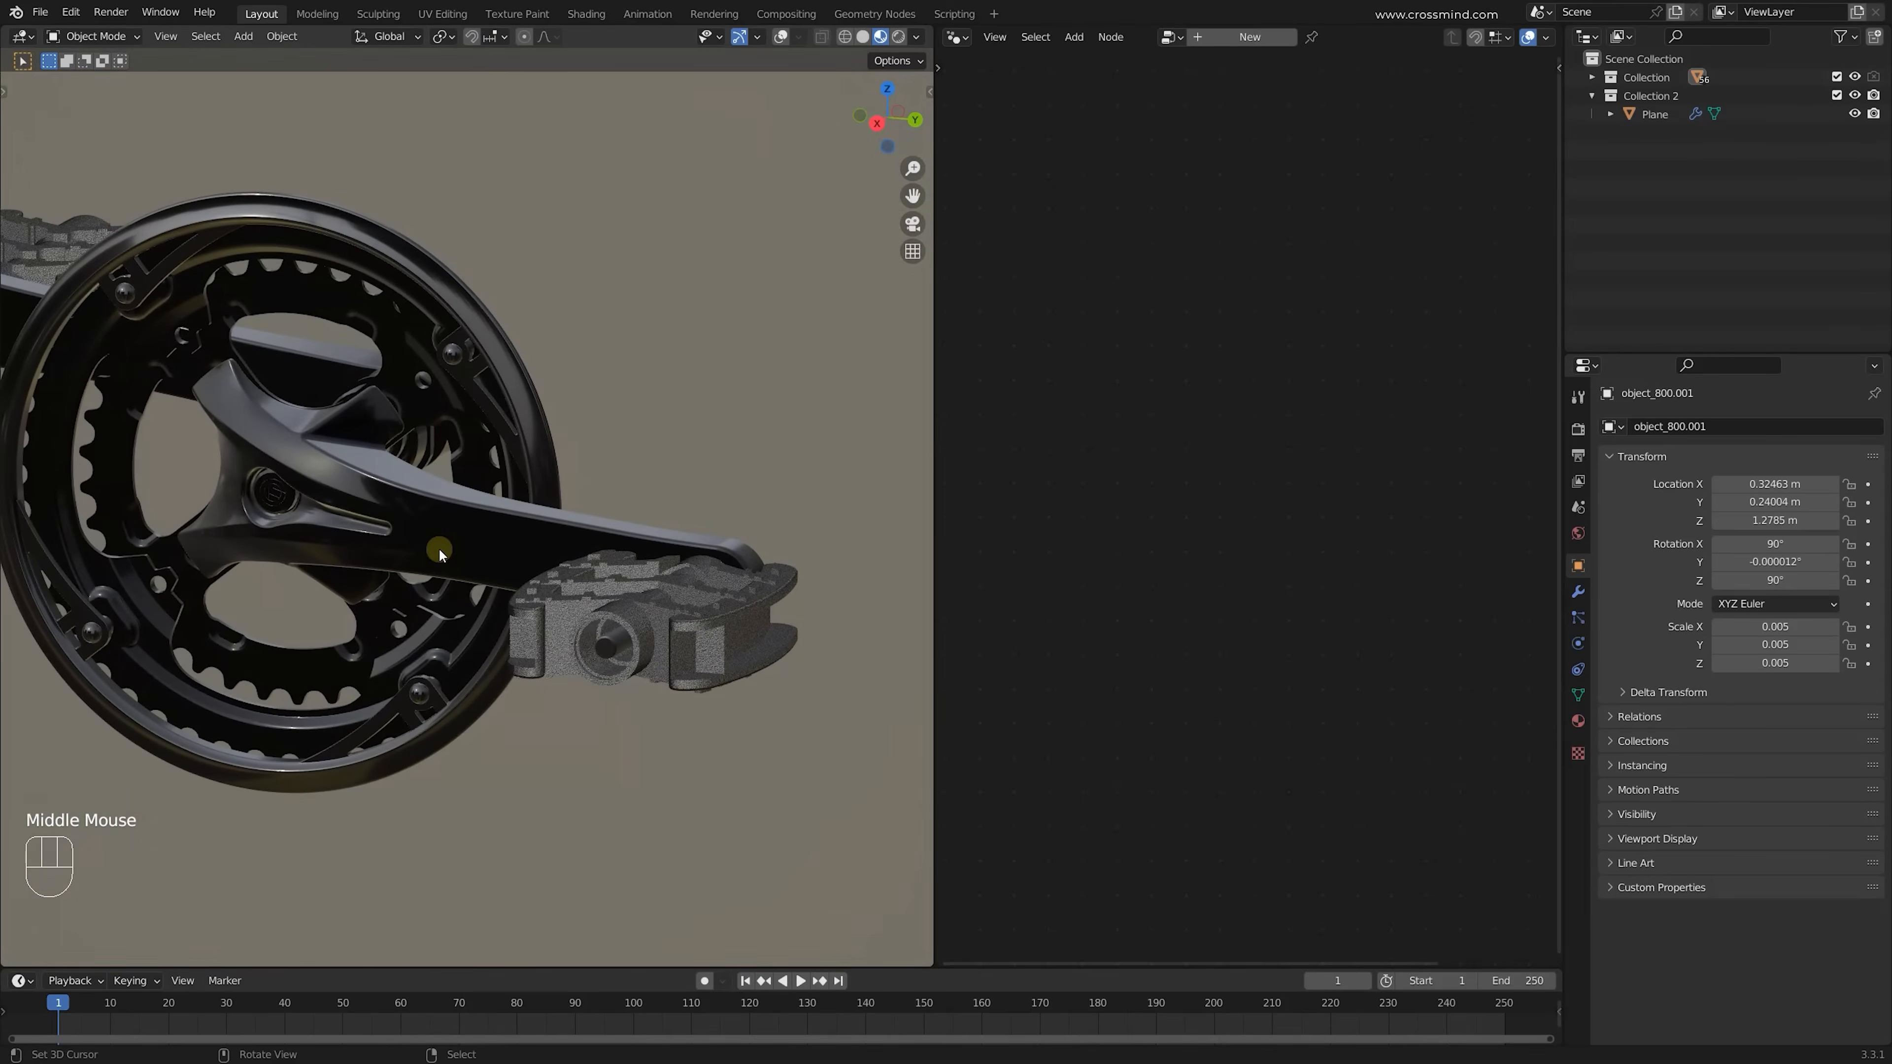
middle_drag(467, 538, 321, 538)
scroll(596, 524, down, 2)
scroll(322, 538, up, 1)
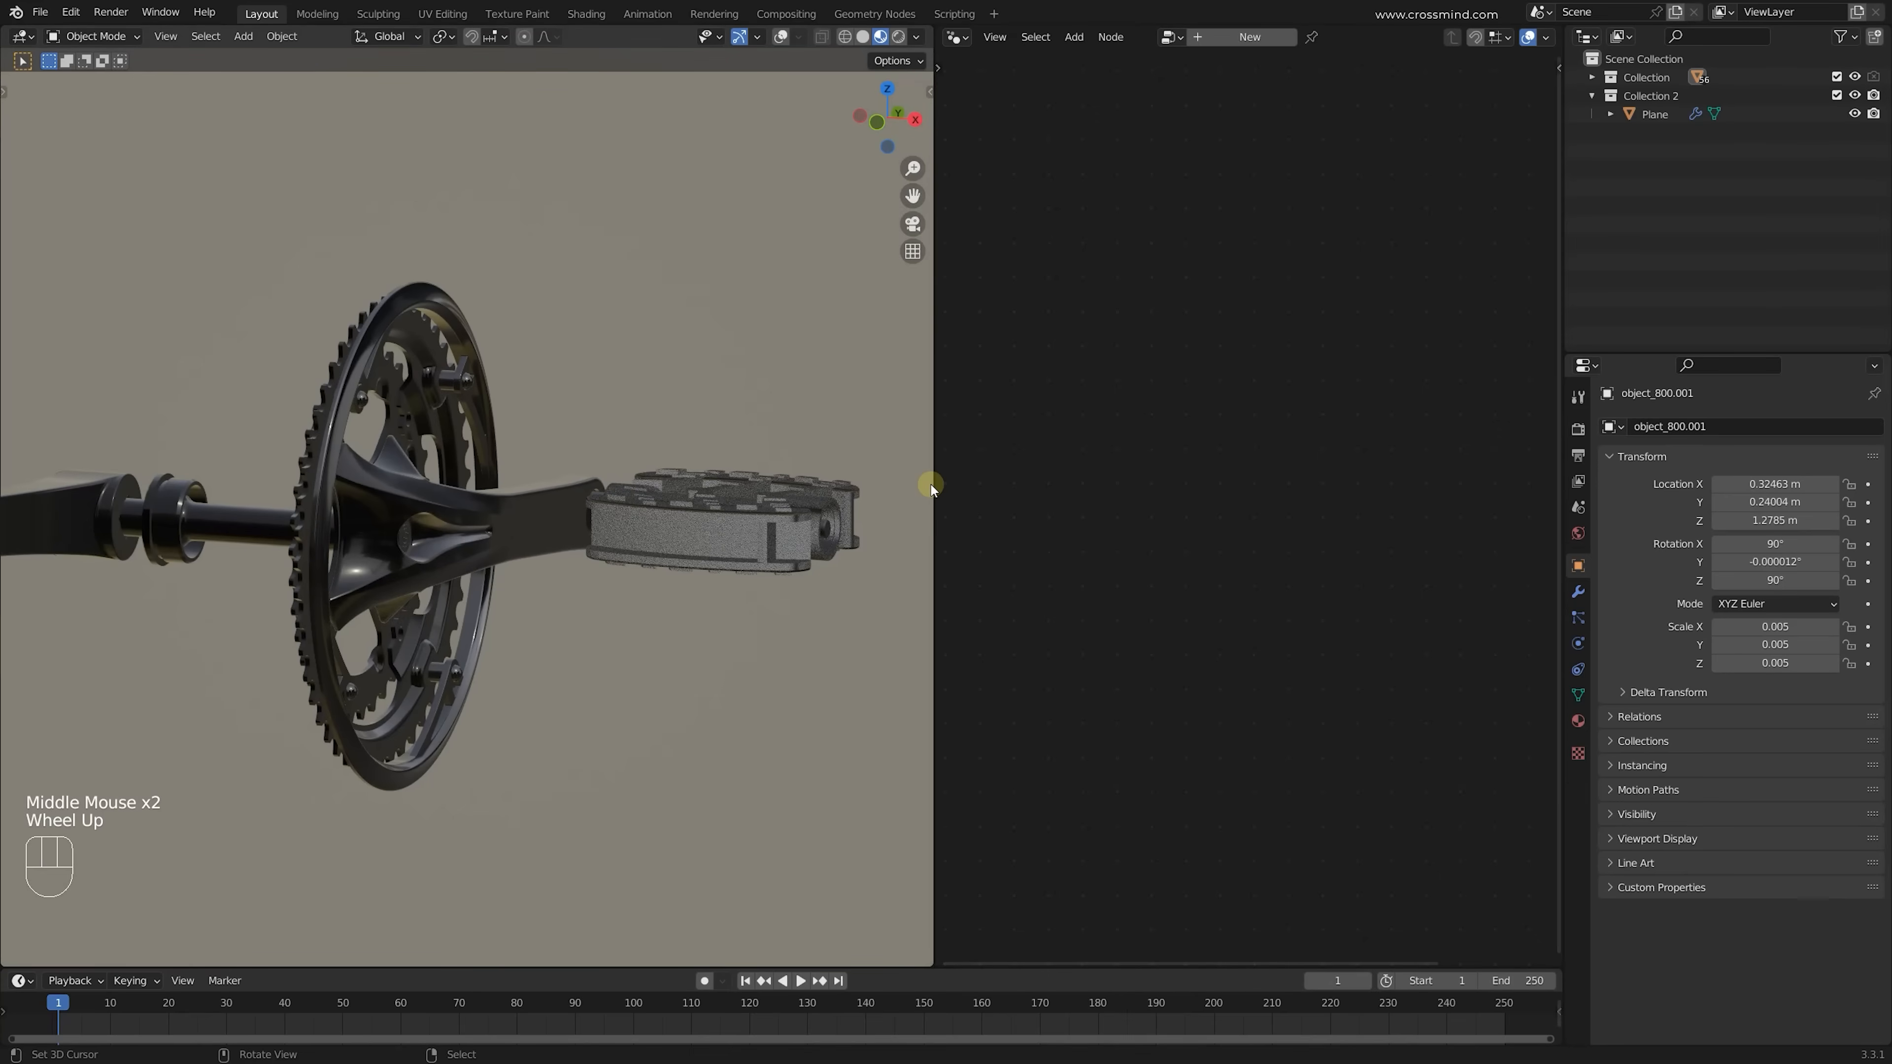
drag(931, 485, 887, 480)
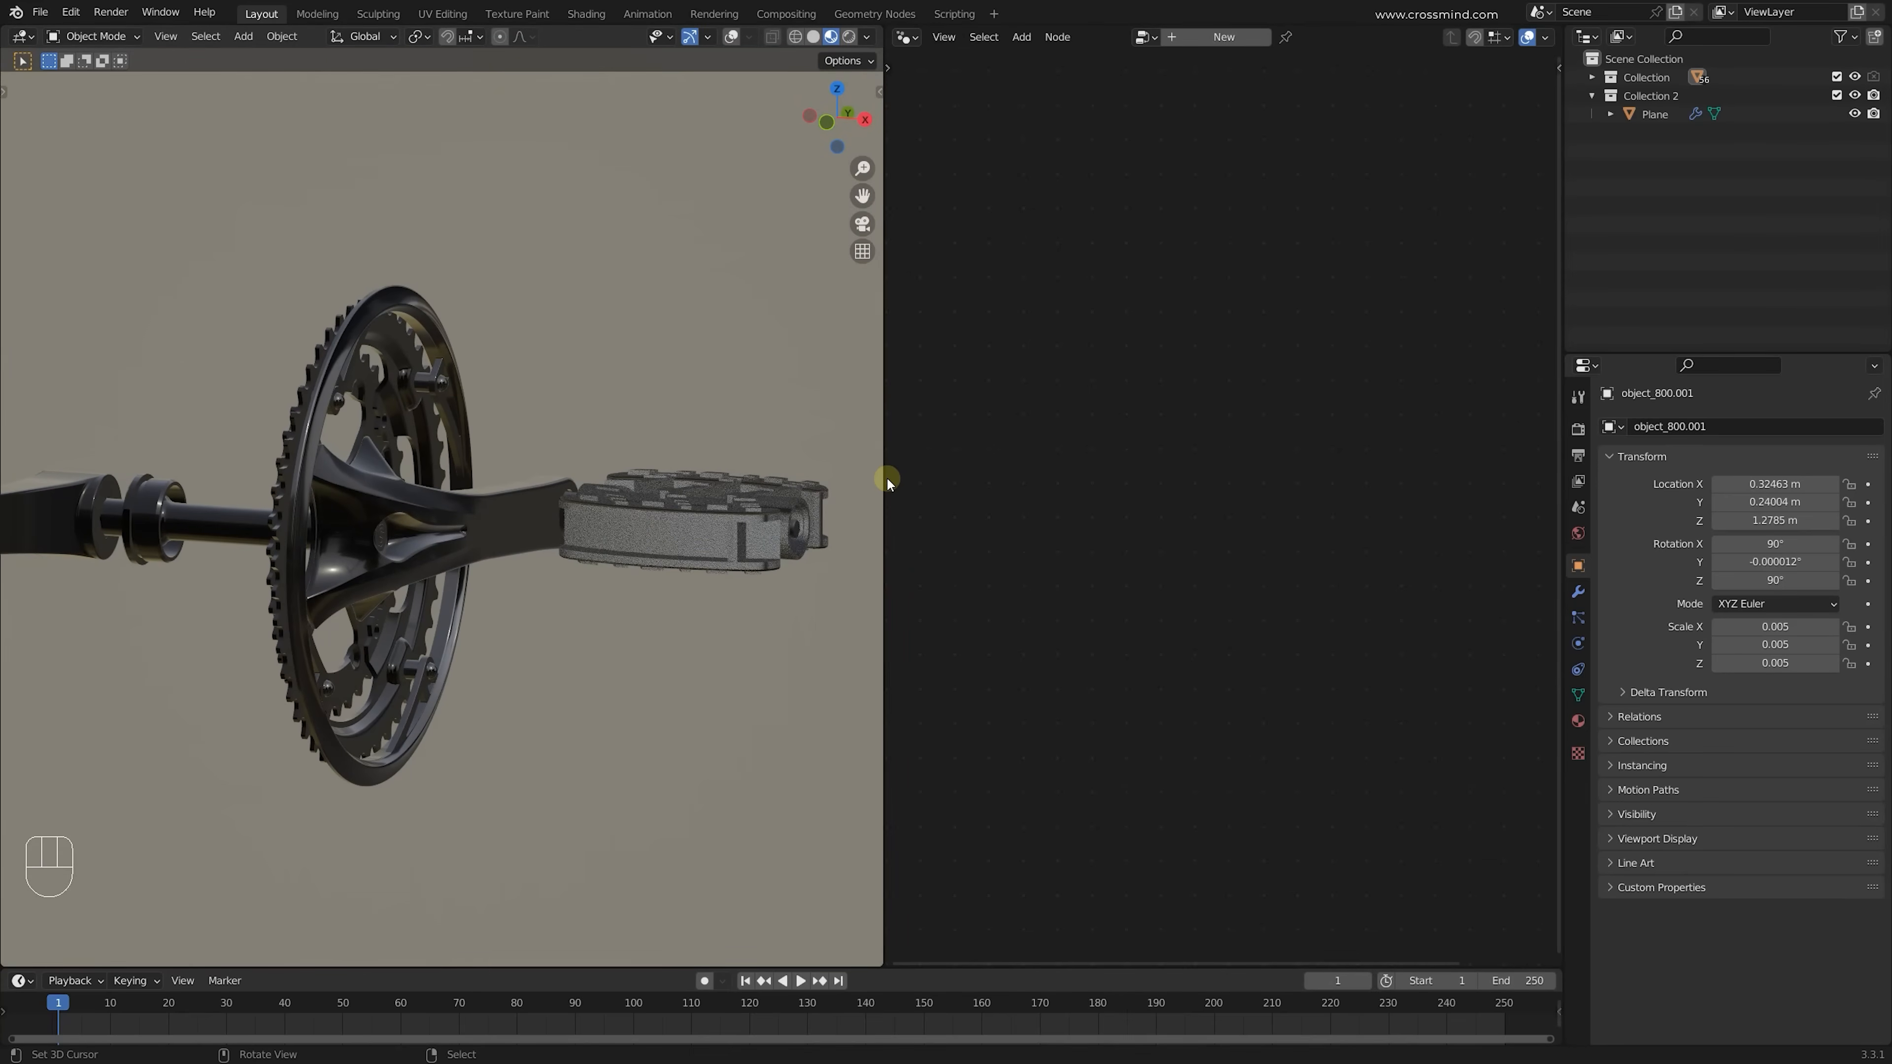
Hide the crankset's Collection in the viewport and create a new Geometry Nodes group on the Plane
right_click(1310, 283)
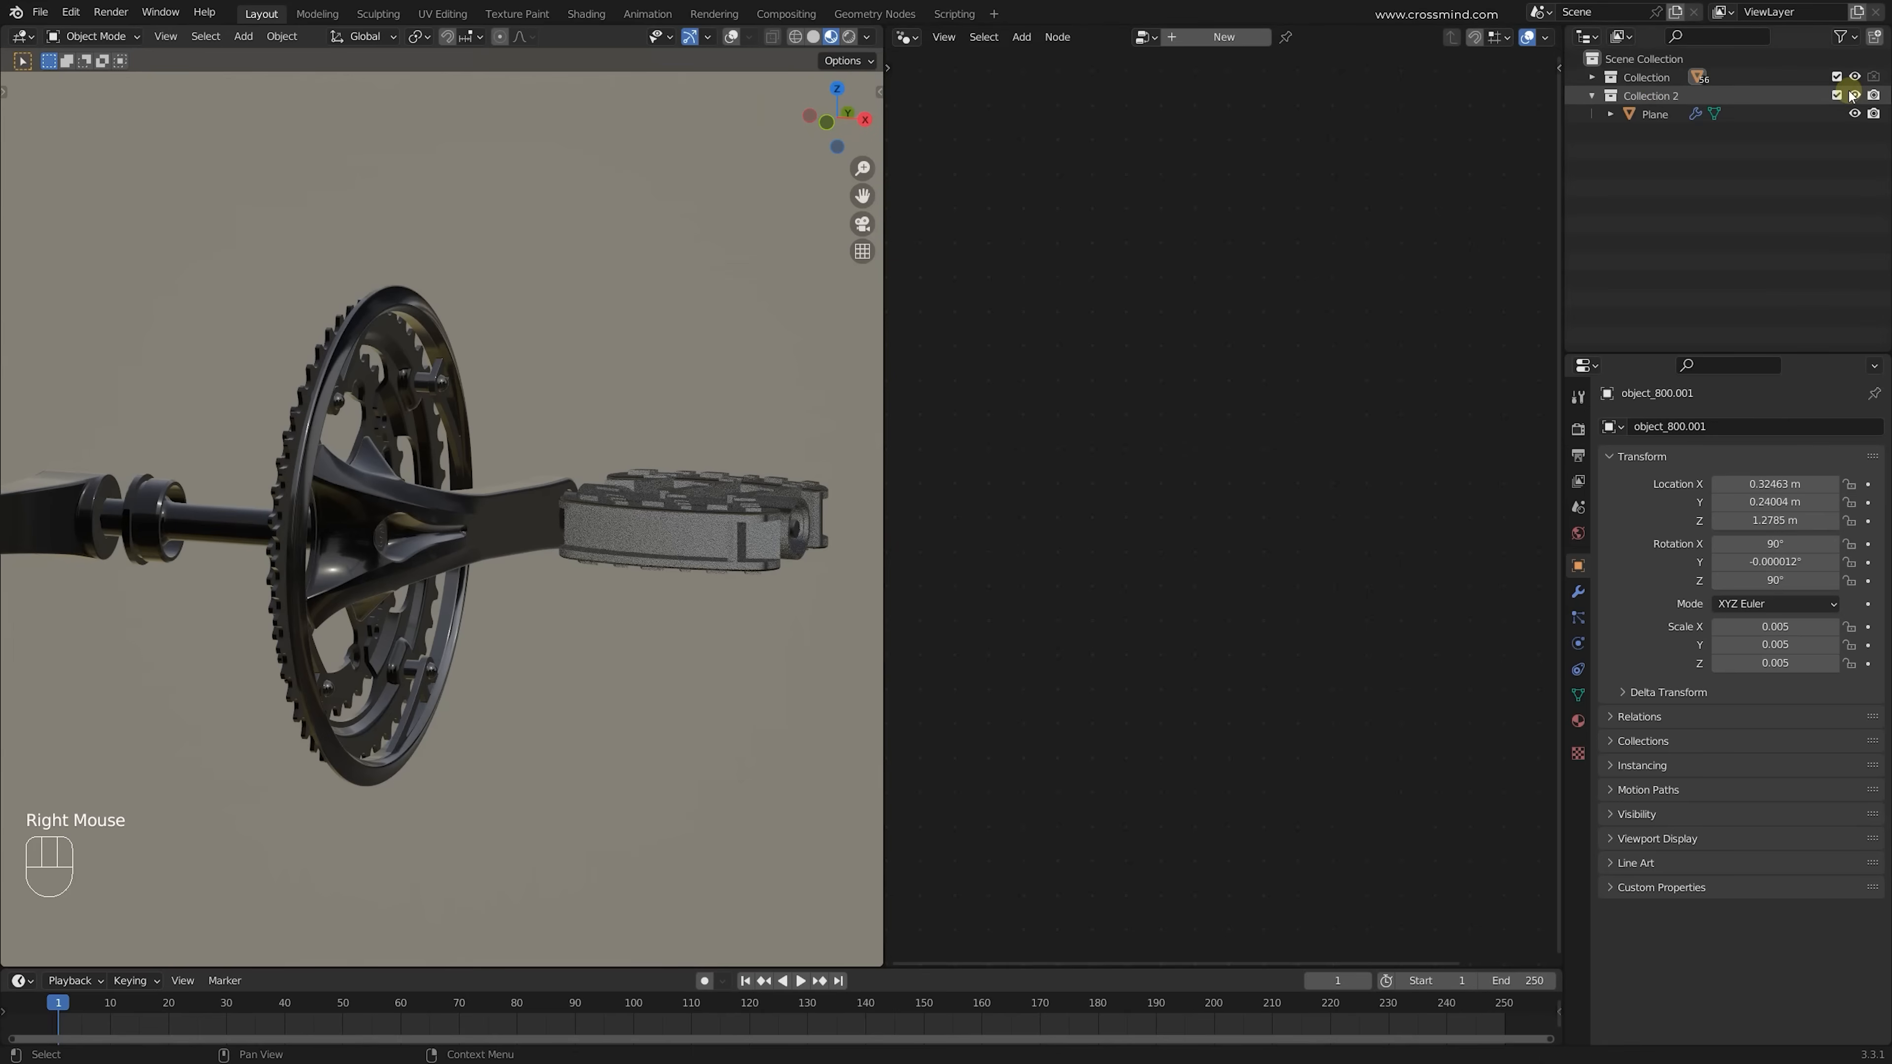
click(1855, 76)
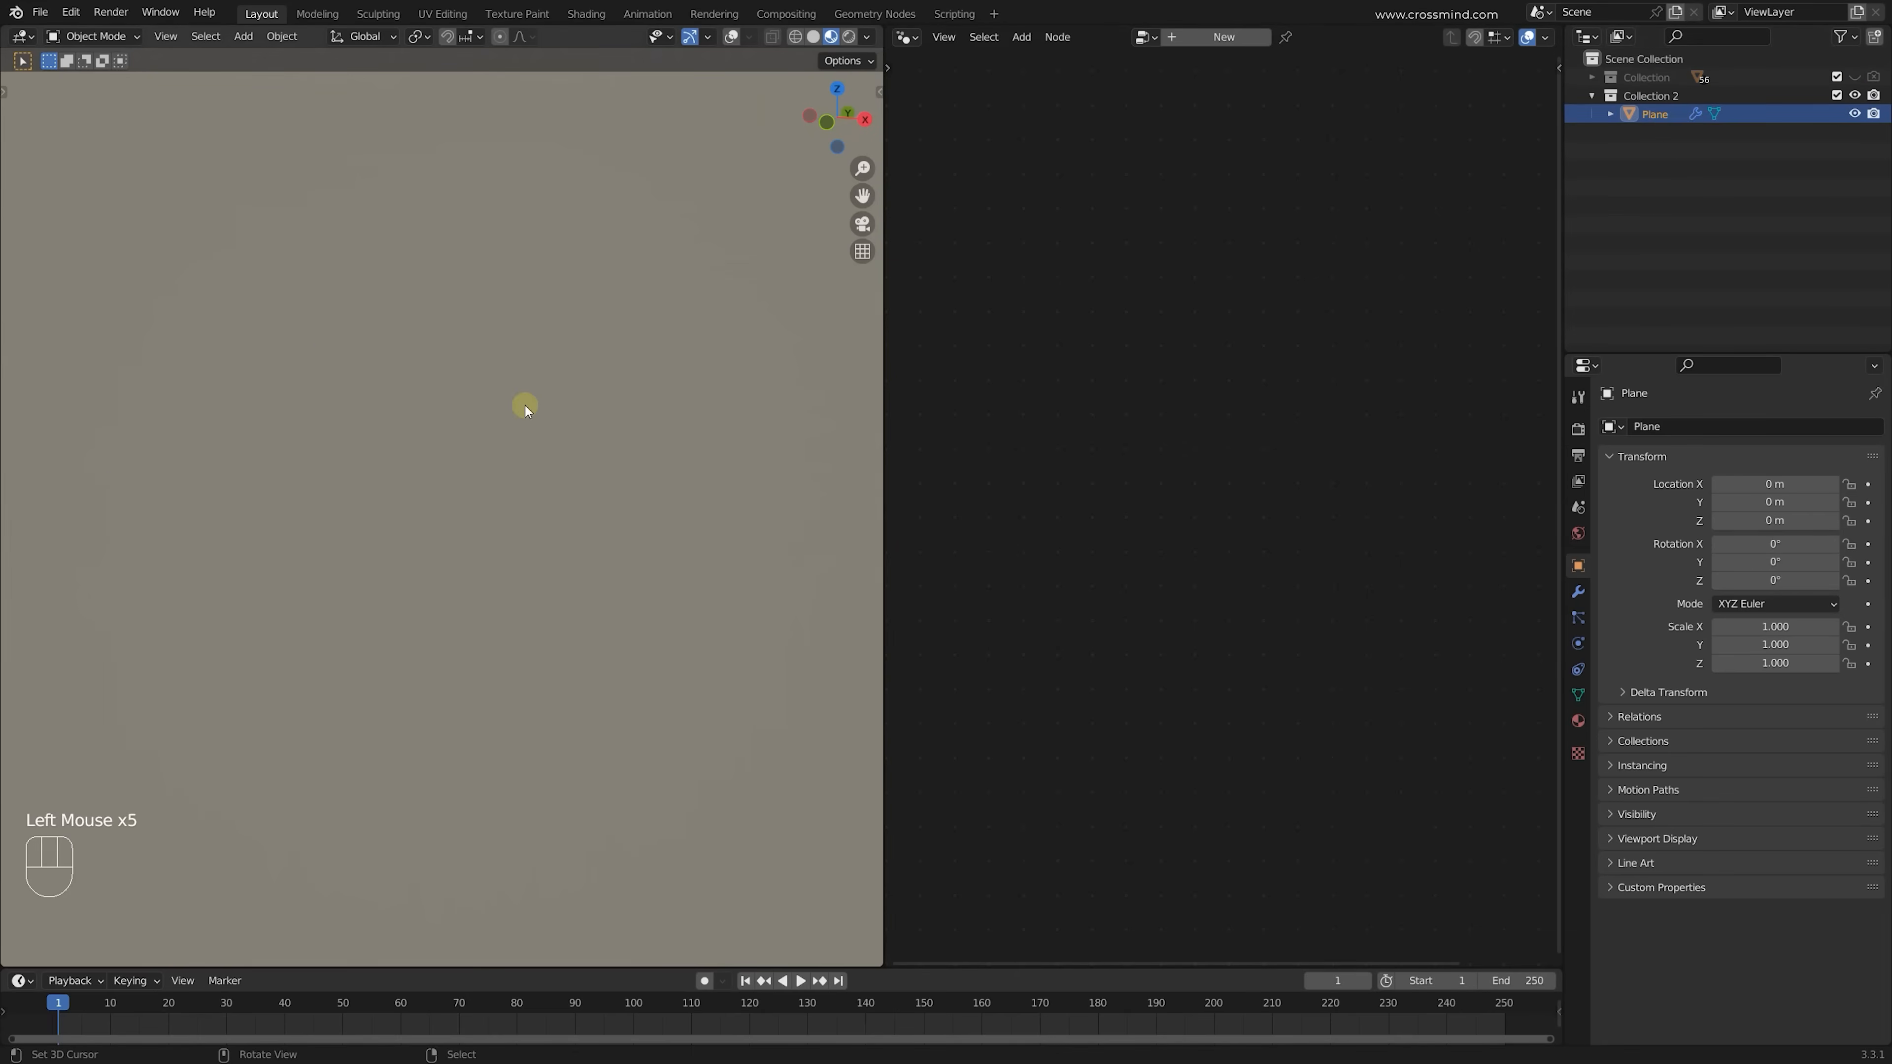
scroll(525, 409, down, 2)
shift+middle_drag(560, 670, 566, 417)
middle_drag(566, 417, 726, 457)
click(1224, 37)
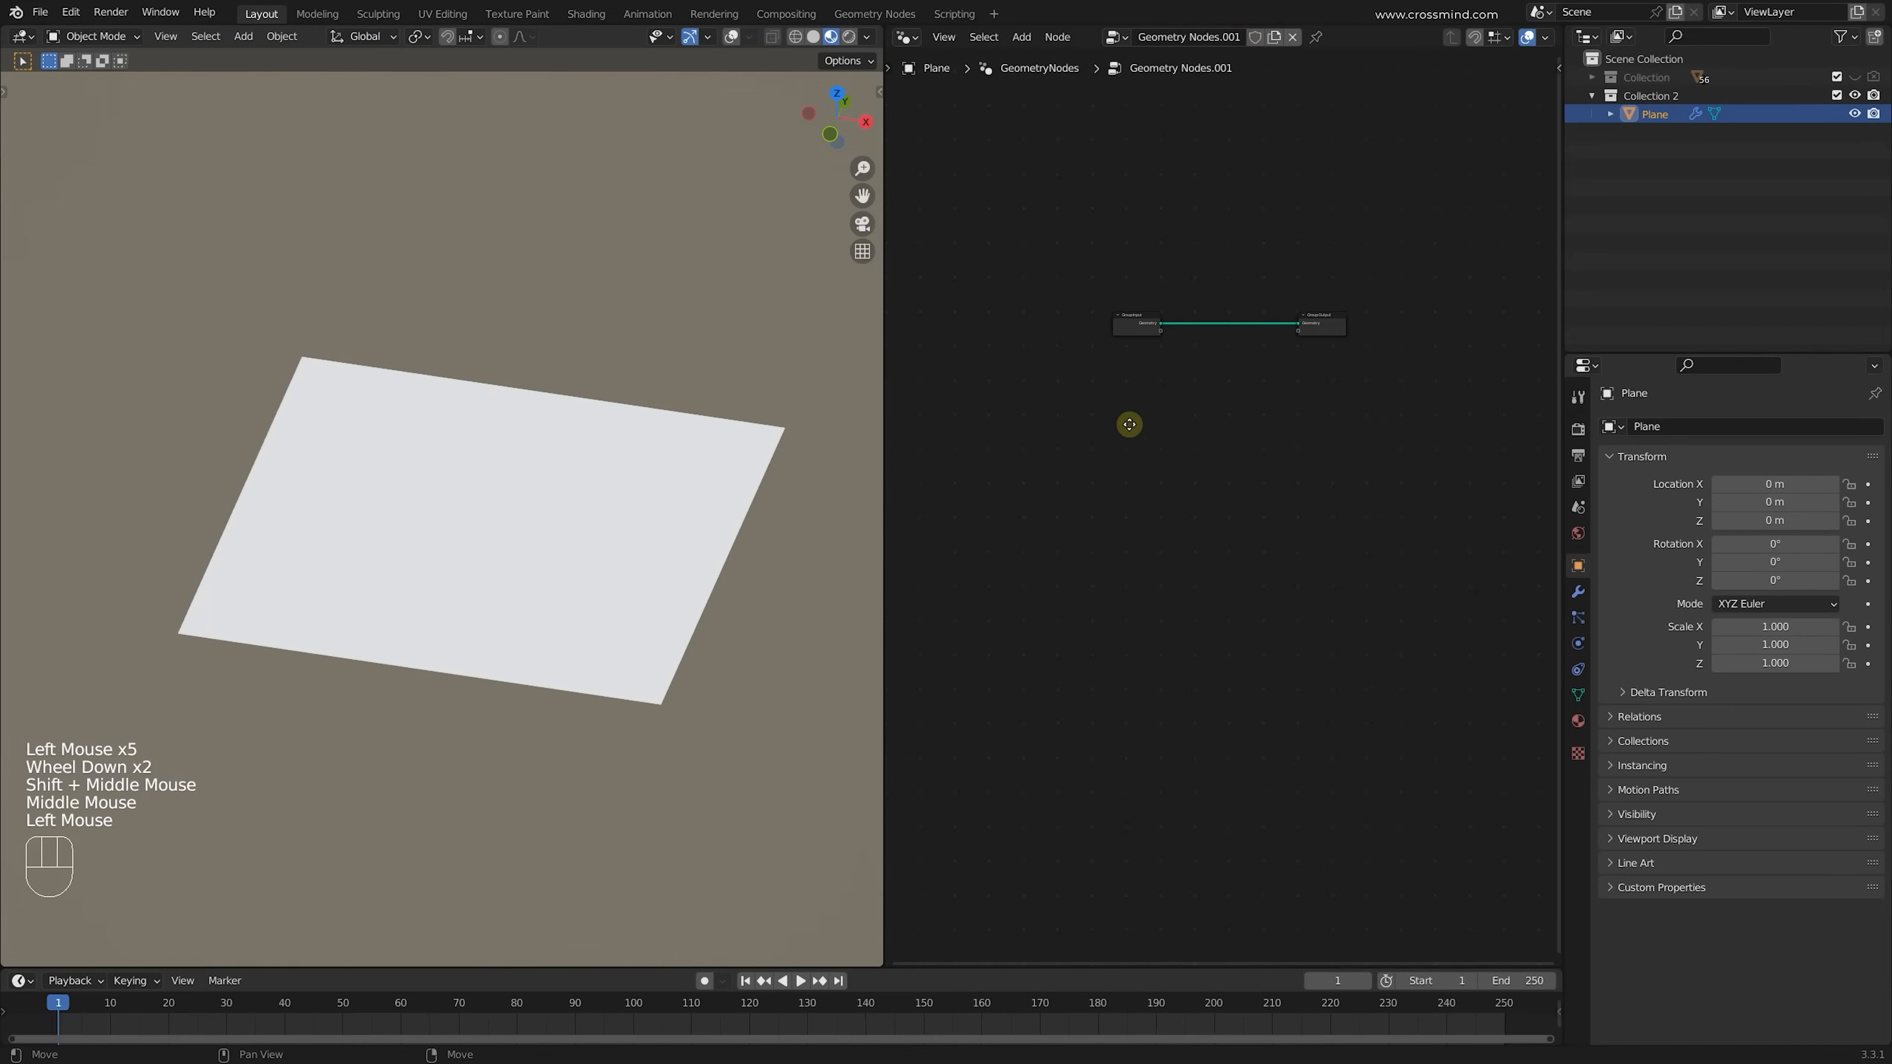
Bring the crankset's Collection into the node tree as a Collection Info node below the Group Input
scroll(1157, 440, up, 4)
middle_drag(1129, 425, 1159, 537)
scroll(1159, 537, up, 1)
drag(946, 234, 1446, 574)
drag(1647, 77, 1087, 489)
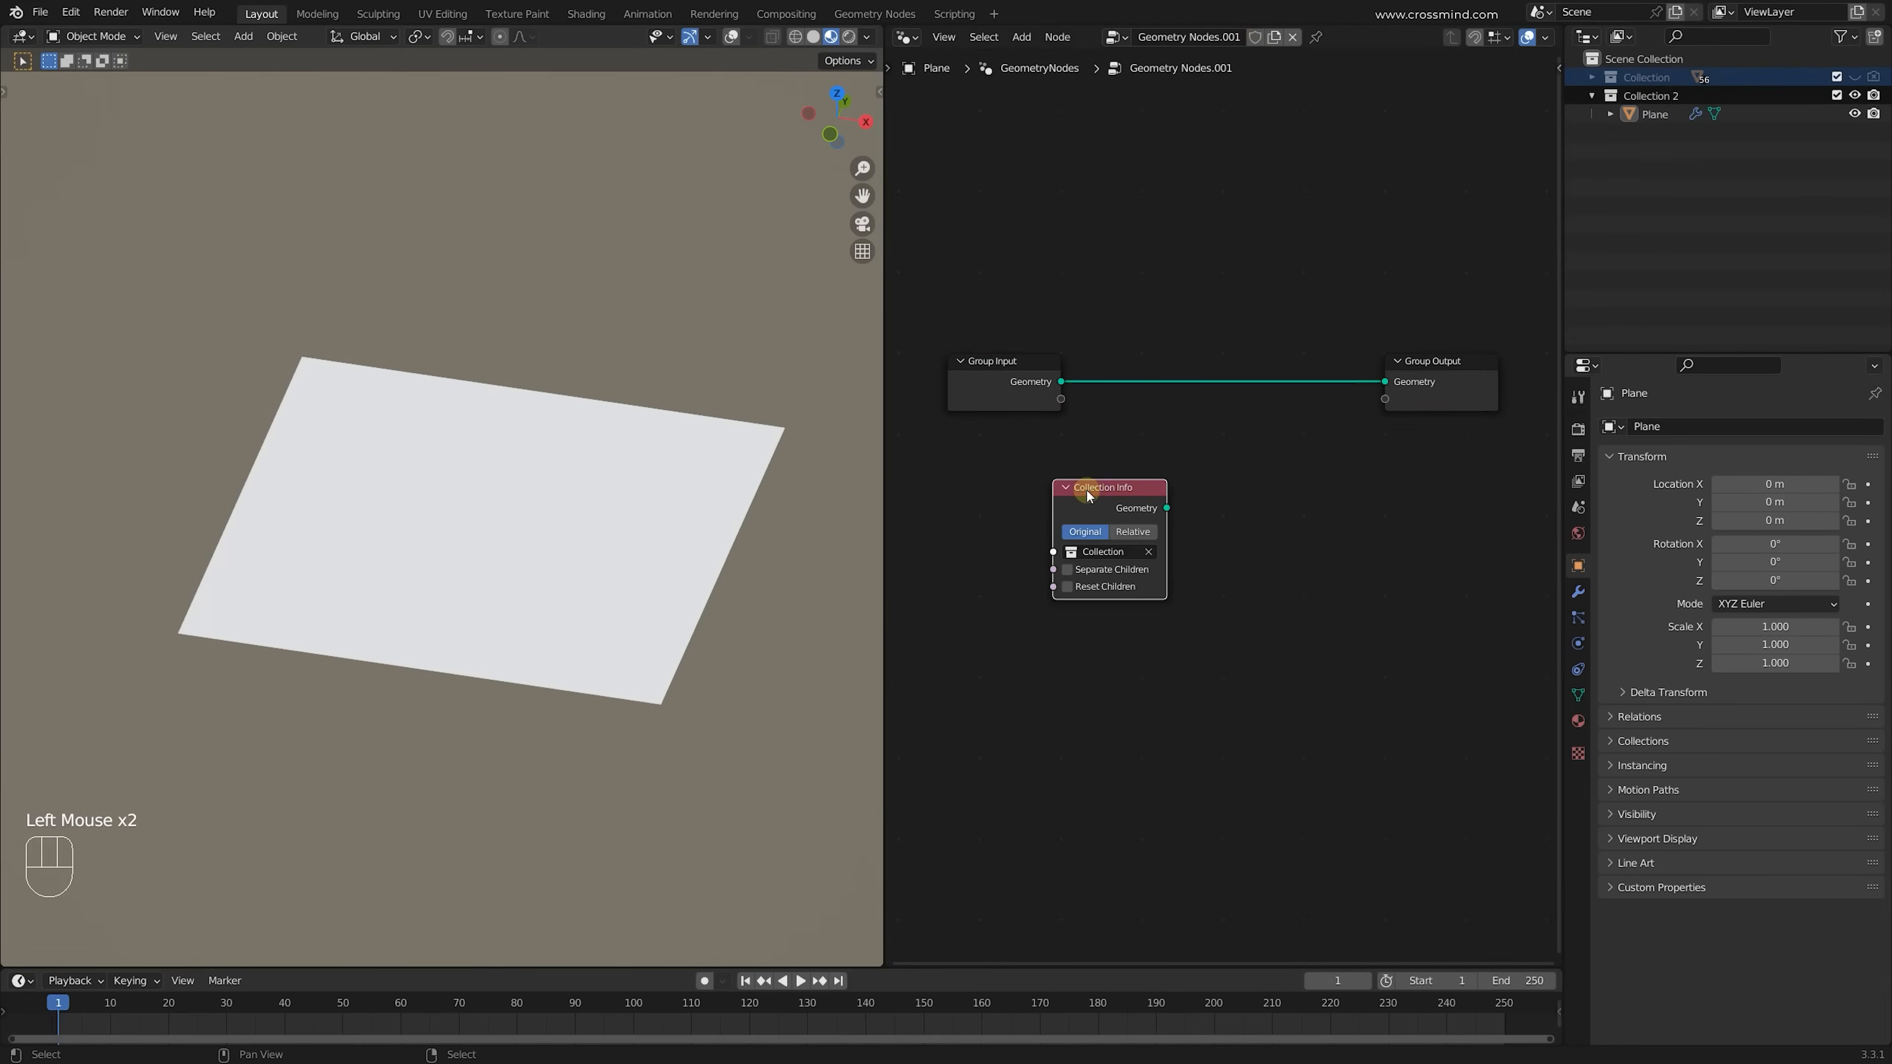
Connect the Collection Info node to the Group Output and enable Separate Children
alt+shift+click(1101, 484)
middle_drag(377, 380, 838, 368)
scroll(1280, 594, up, 2)
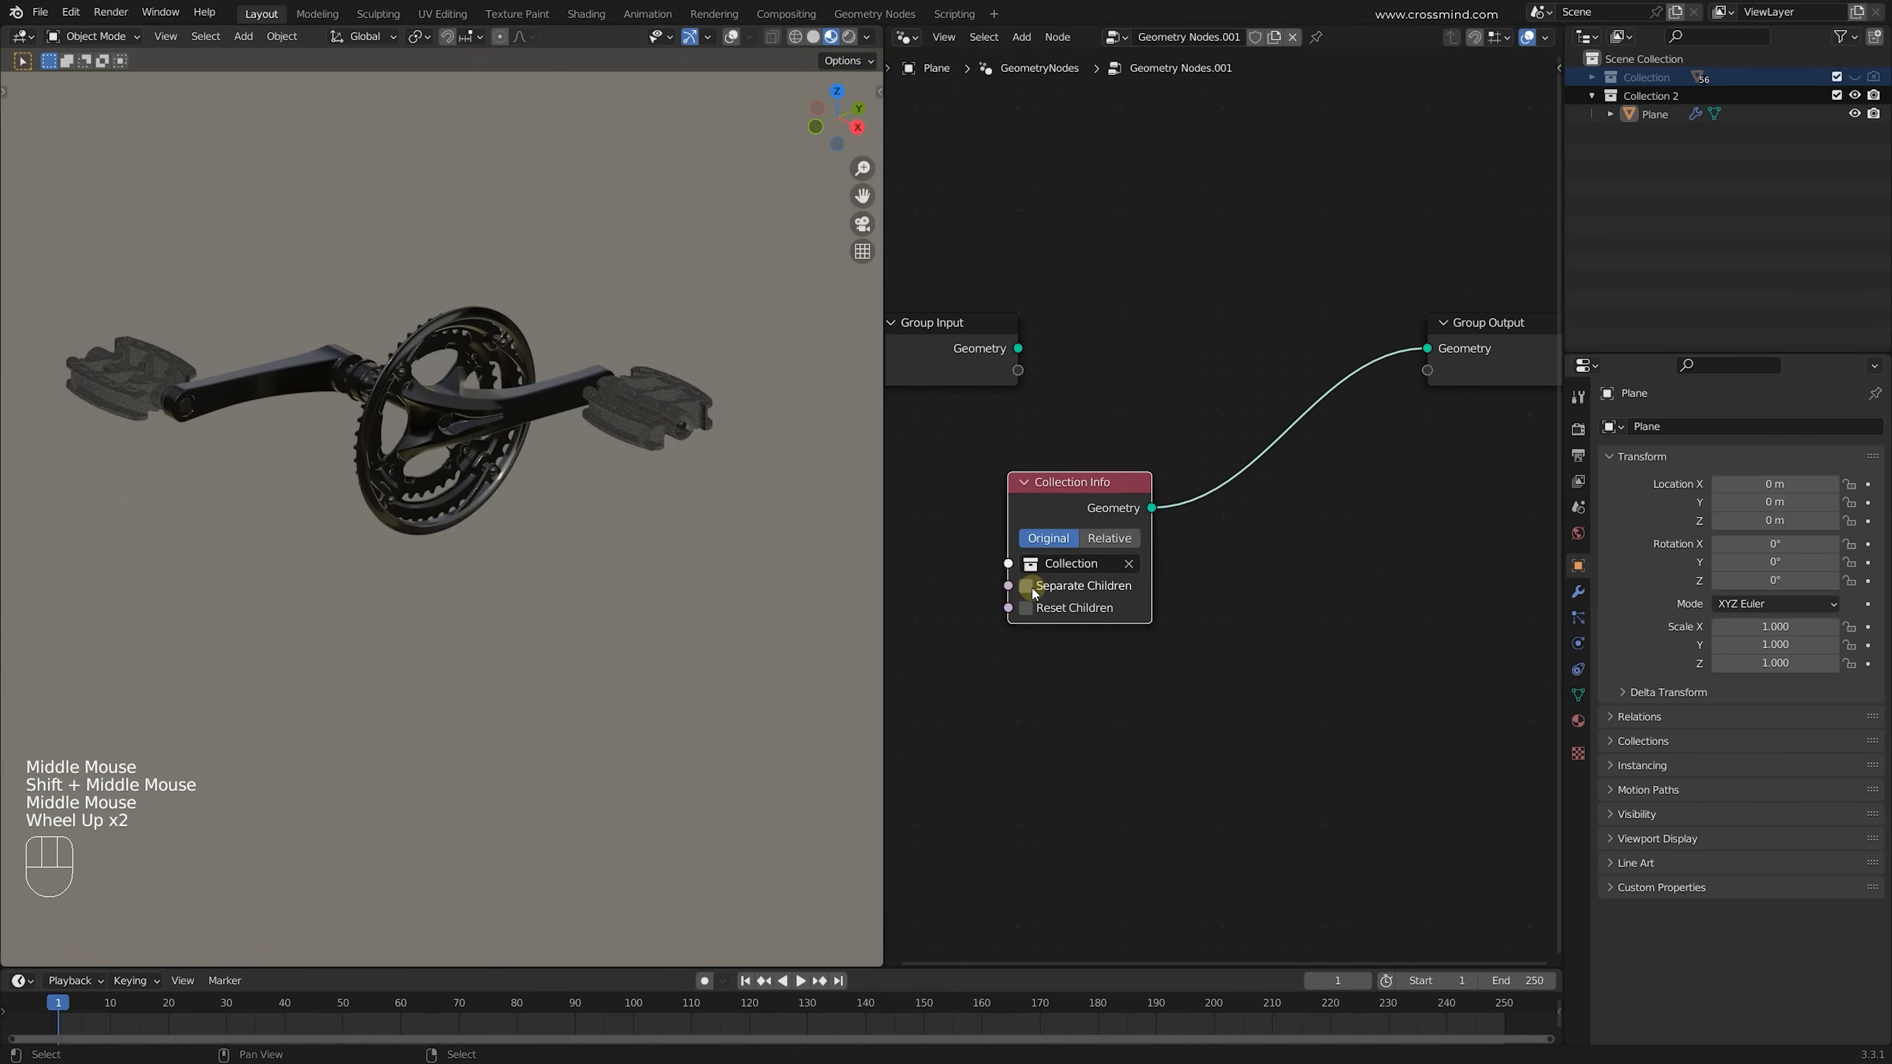
drag(1067, 497, 968, 470)
middle_drag(1147, 448, 1258, 439)
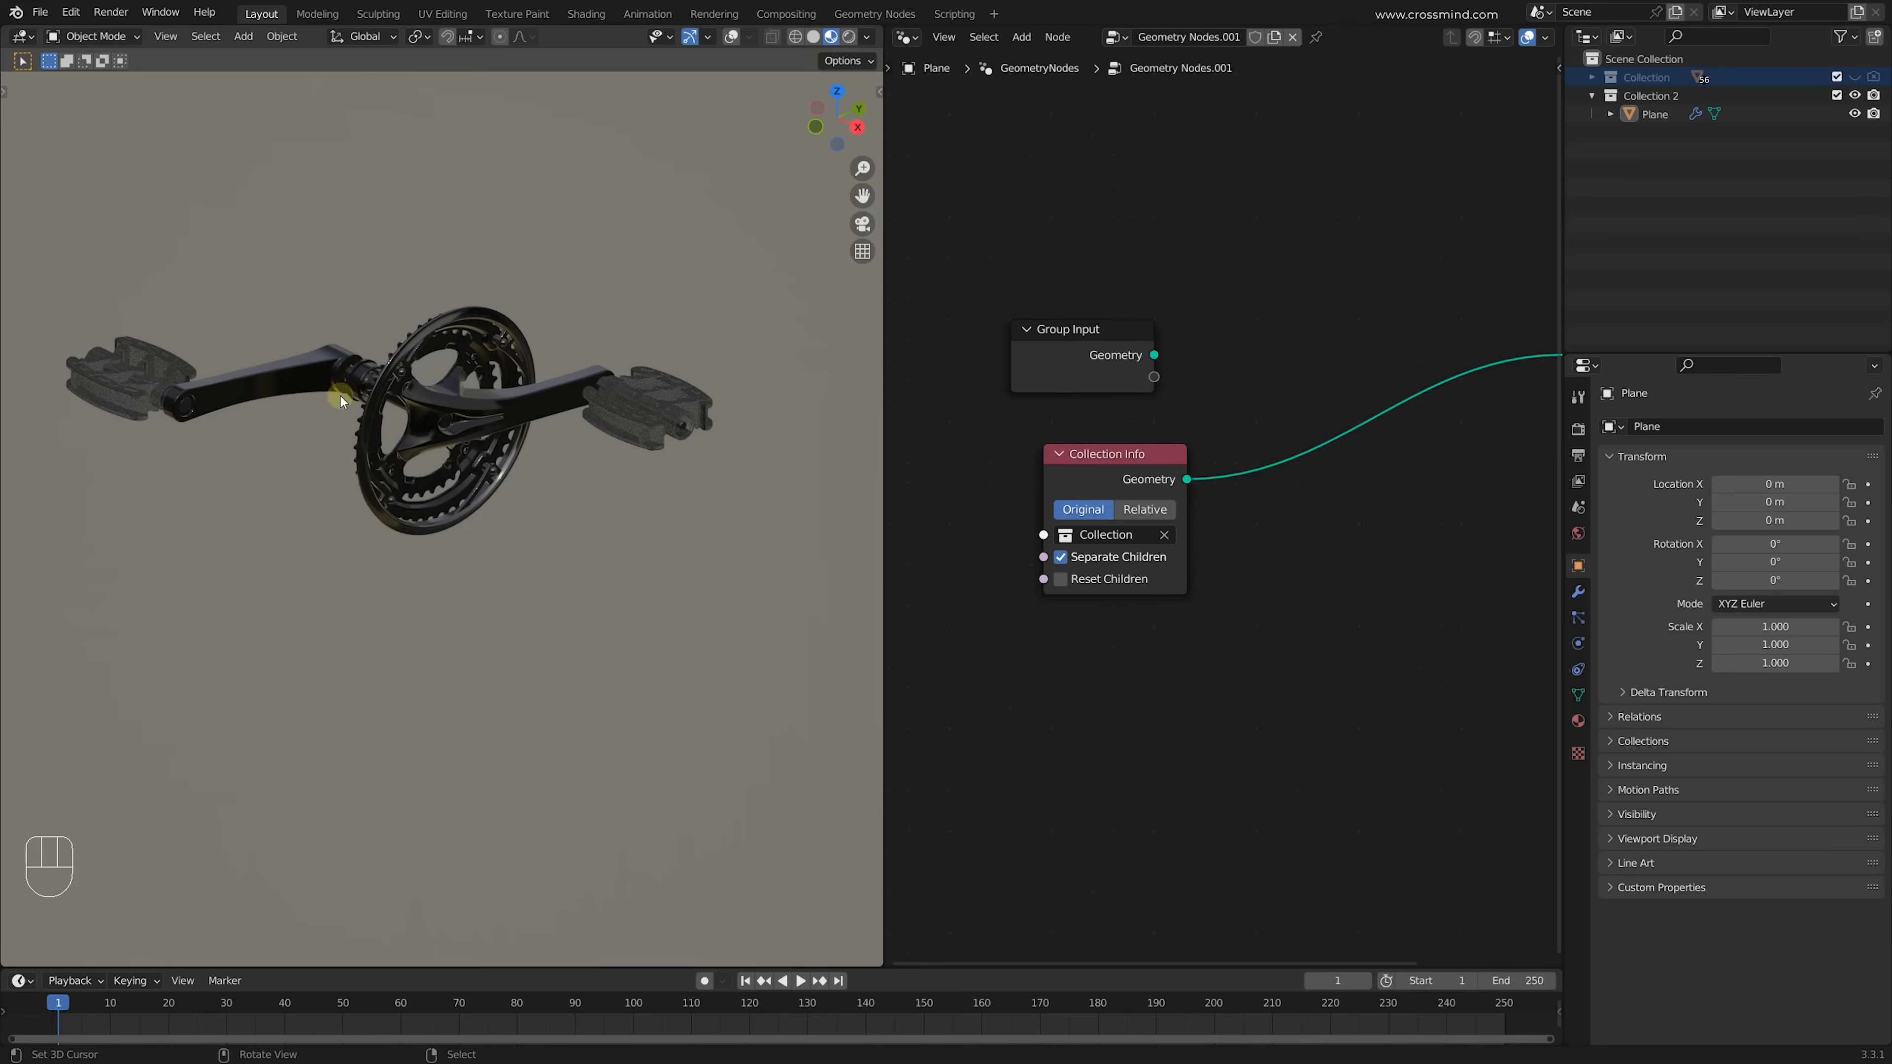
Switch the Collection Info node's transform space to Relative
middle_drag(1248, 545, 1215, 542)
click(1116, 507)
scroll(578, 514, down, 1)
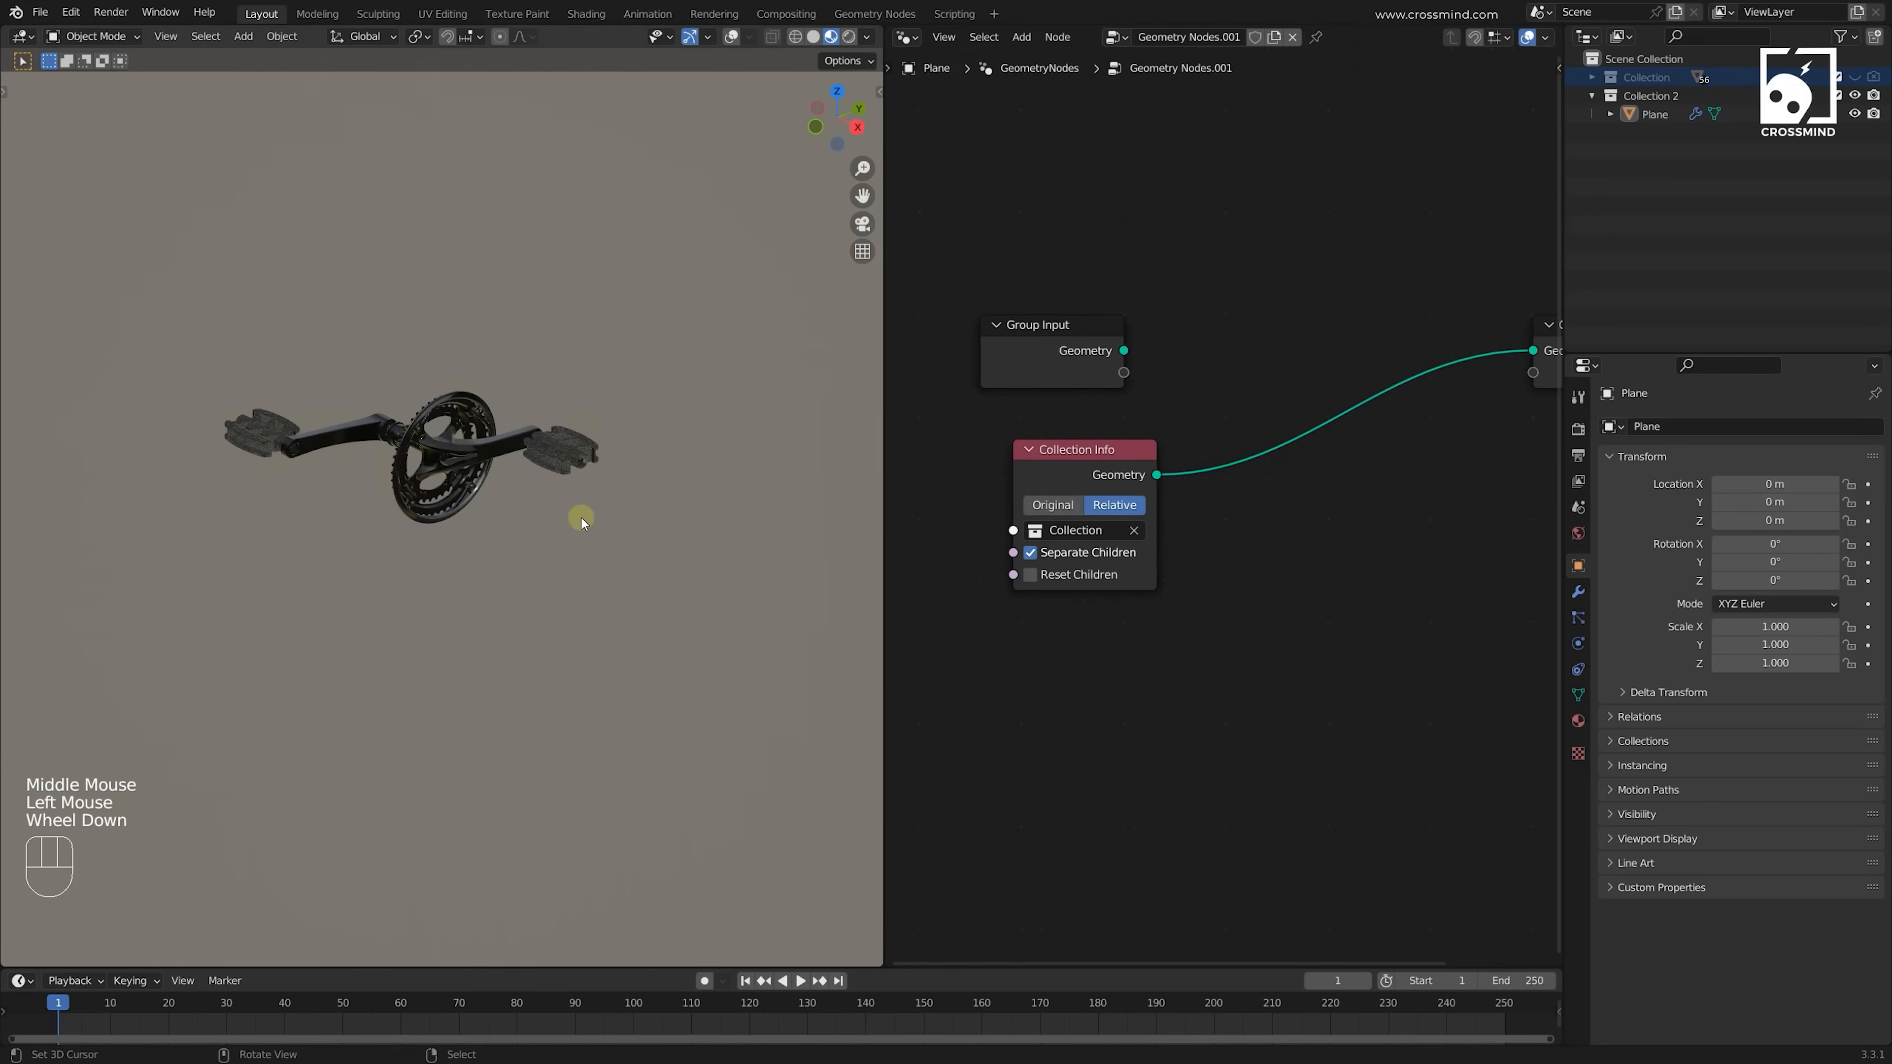
Insert a Translate Instances node between Collection Info and the Group Output
key(shift+a)
click(1237, 516)
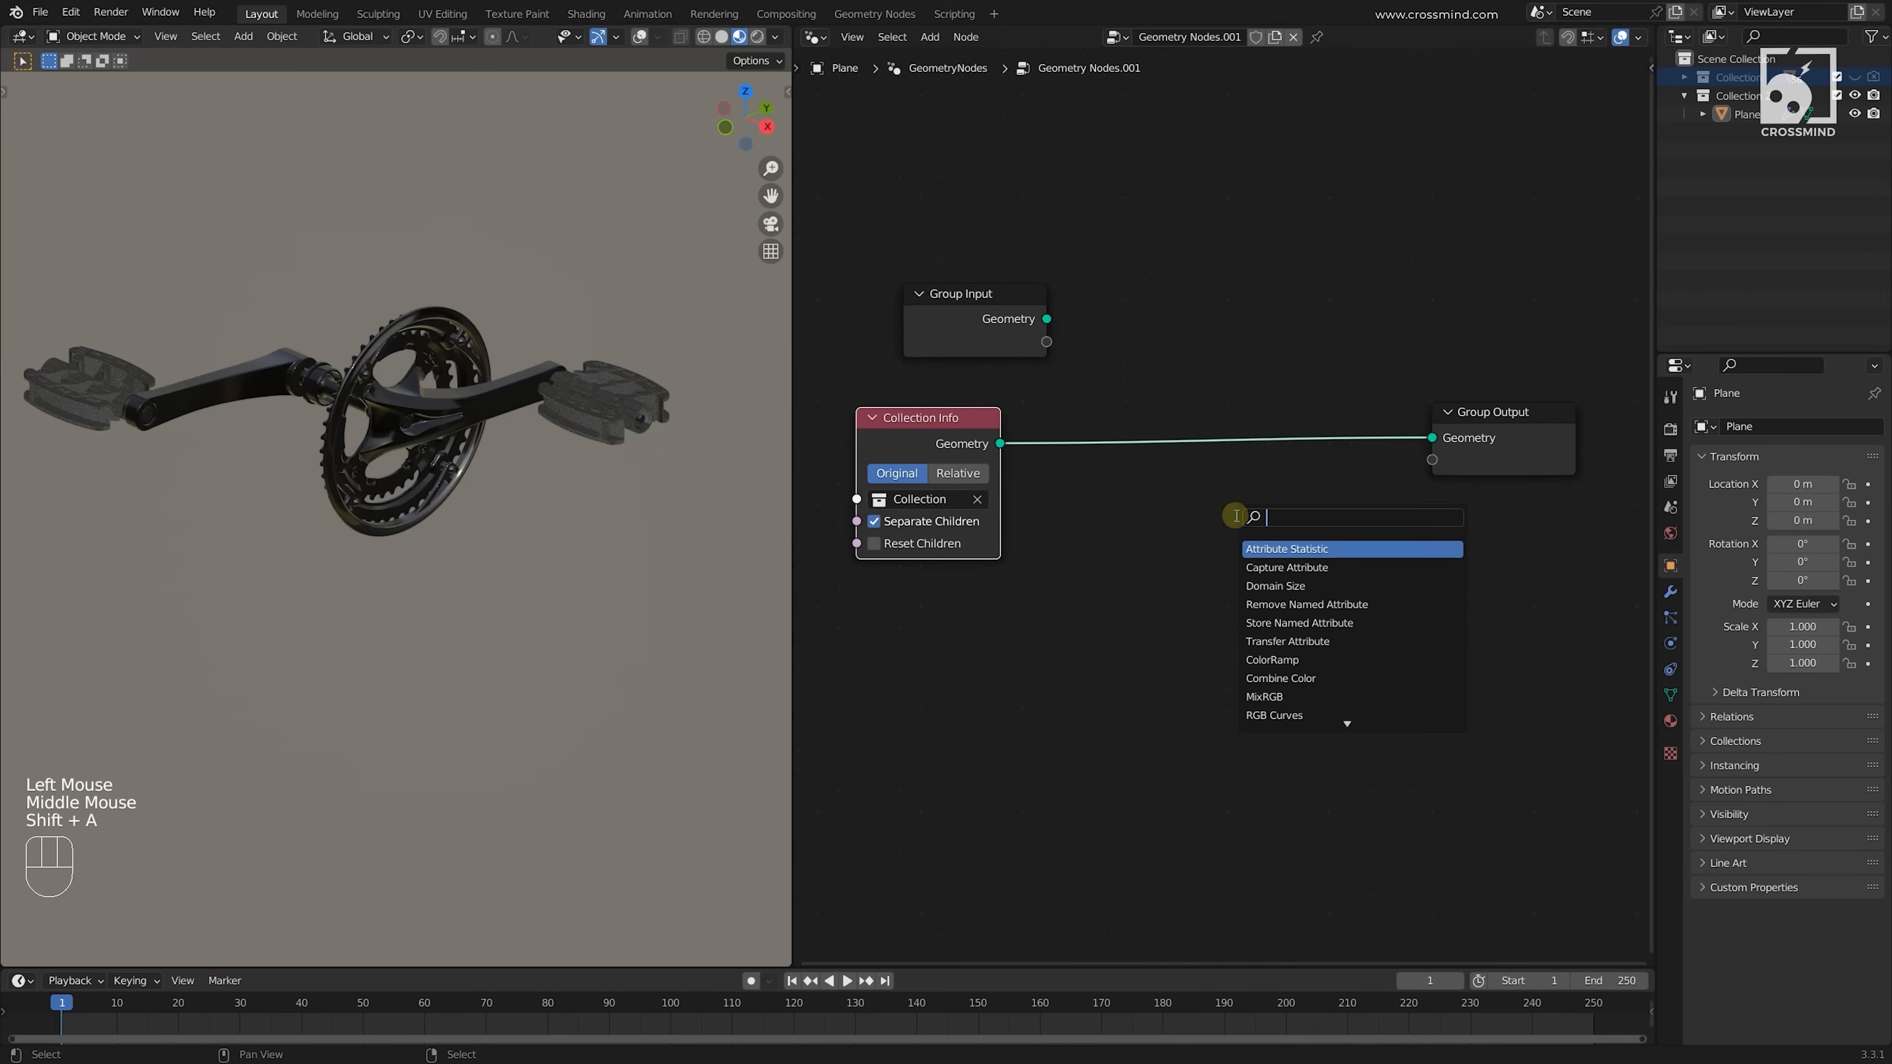
text(tra)
click(1326, 586)
click(1288, 484)
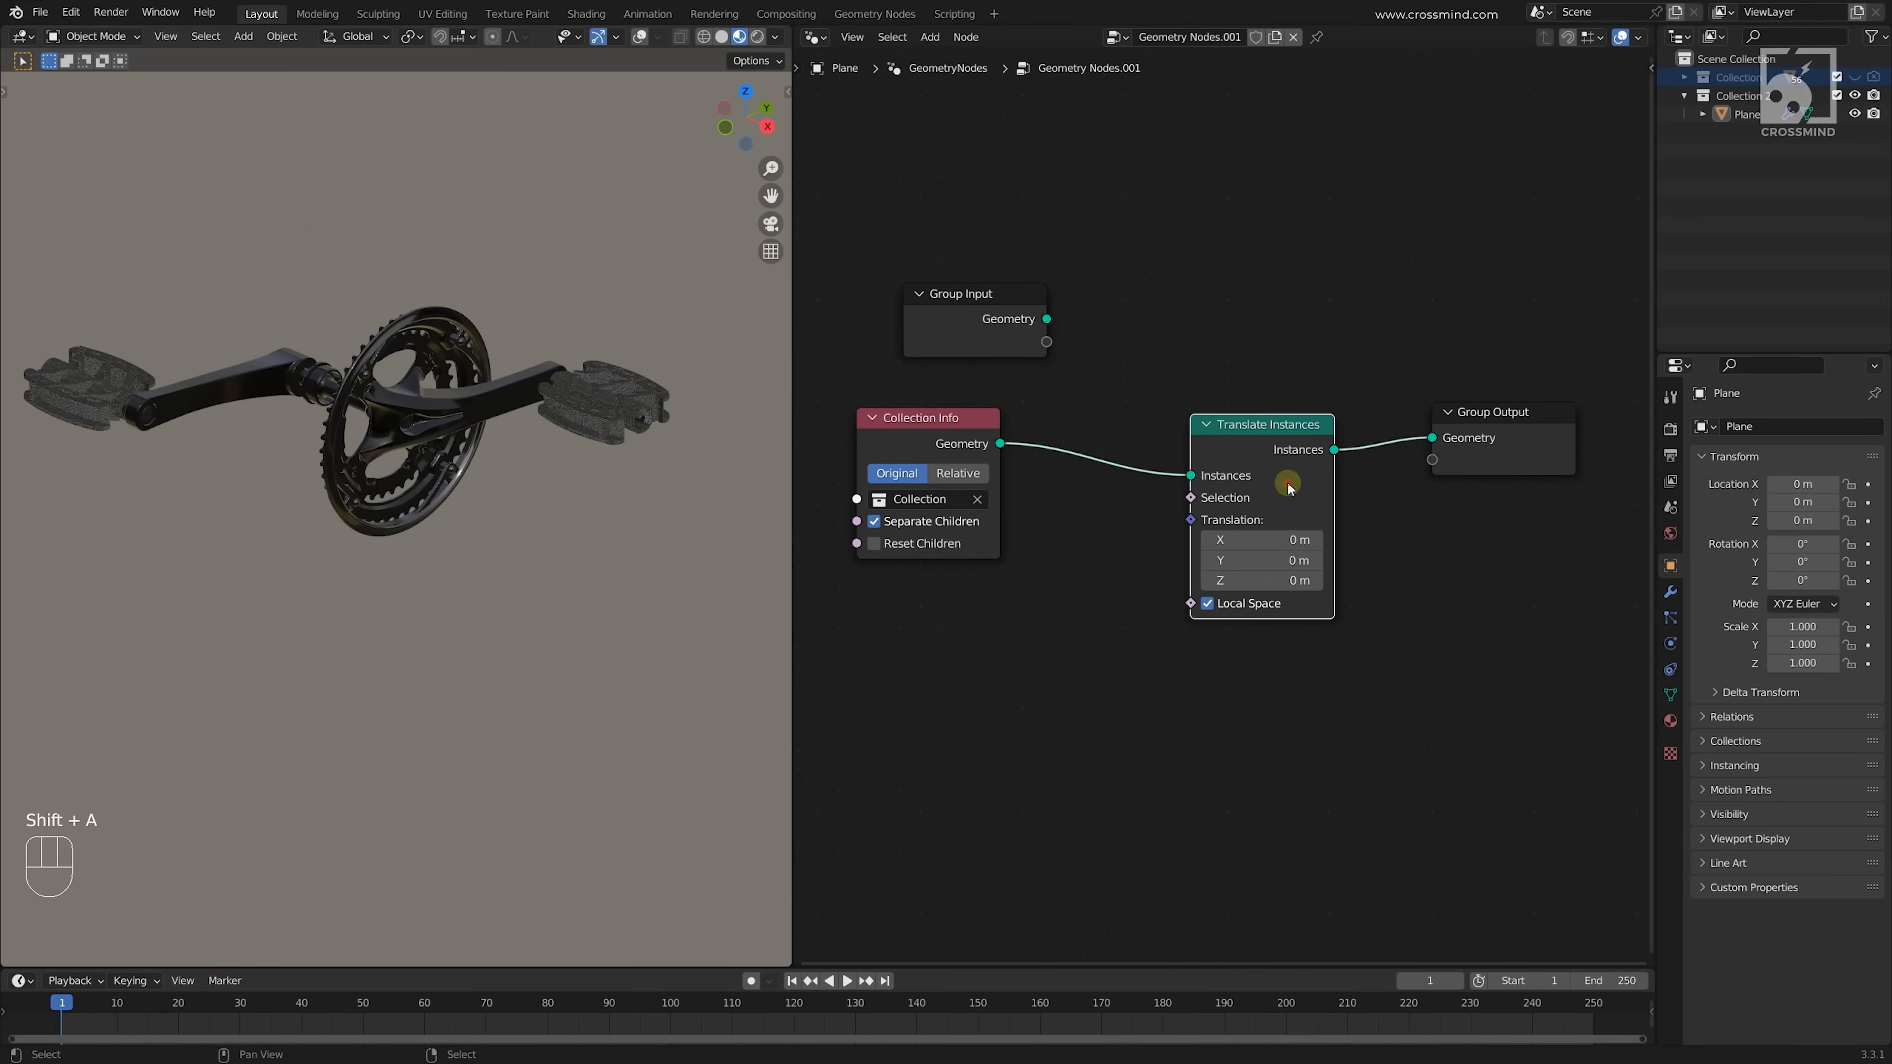
drag(1052, 410, 895, 566)
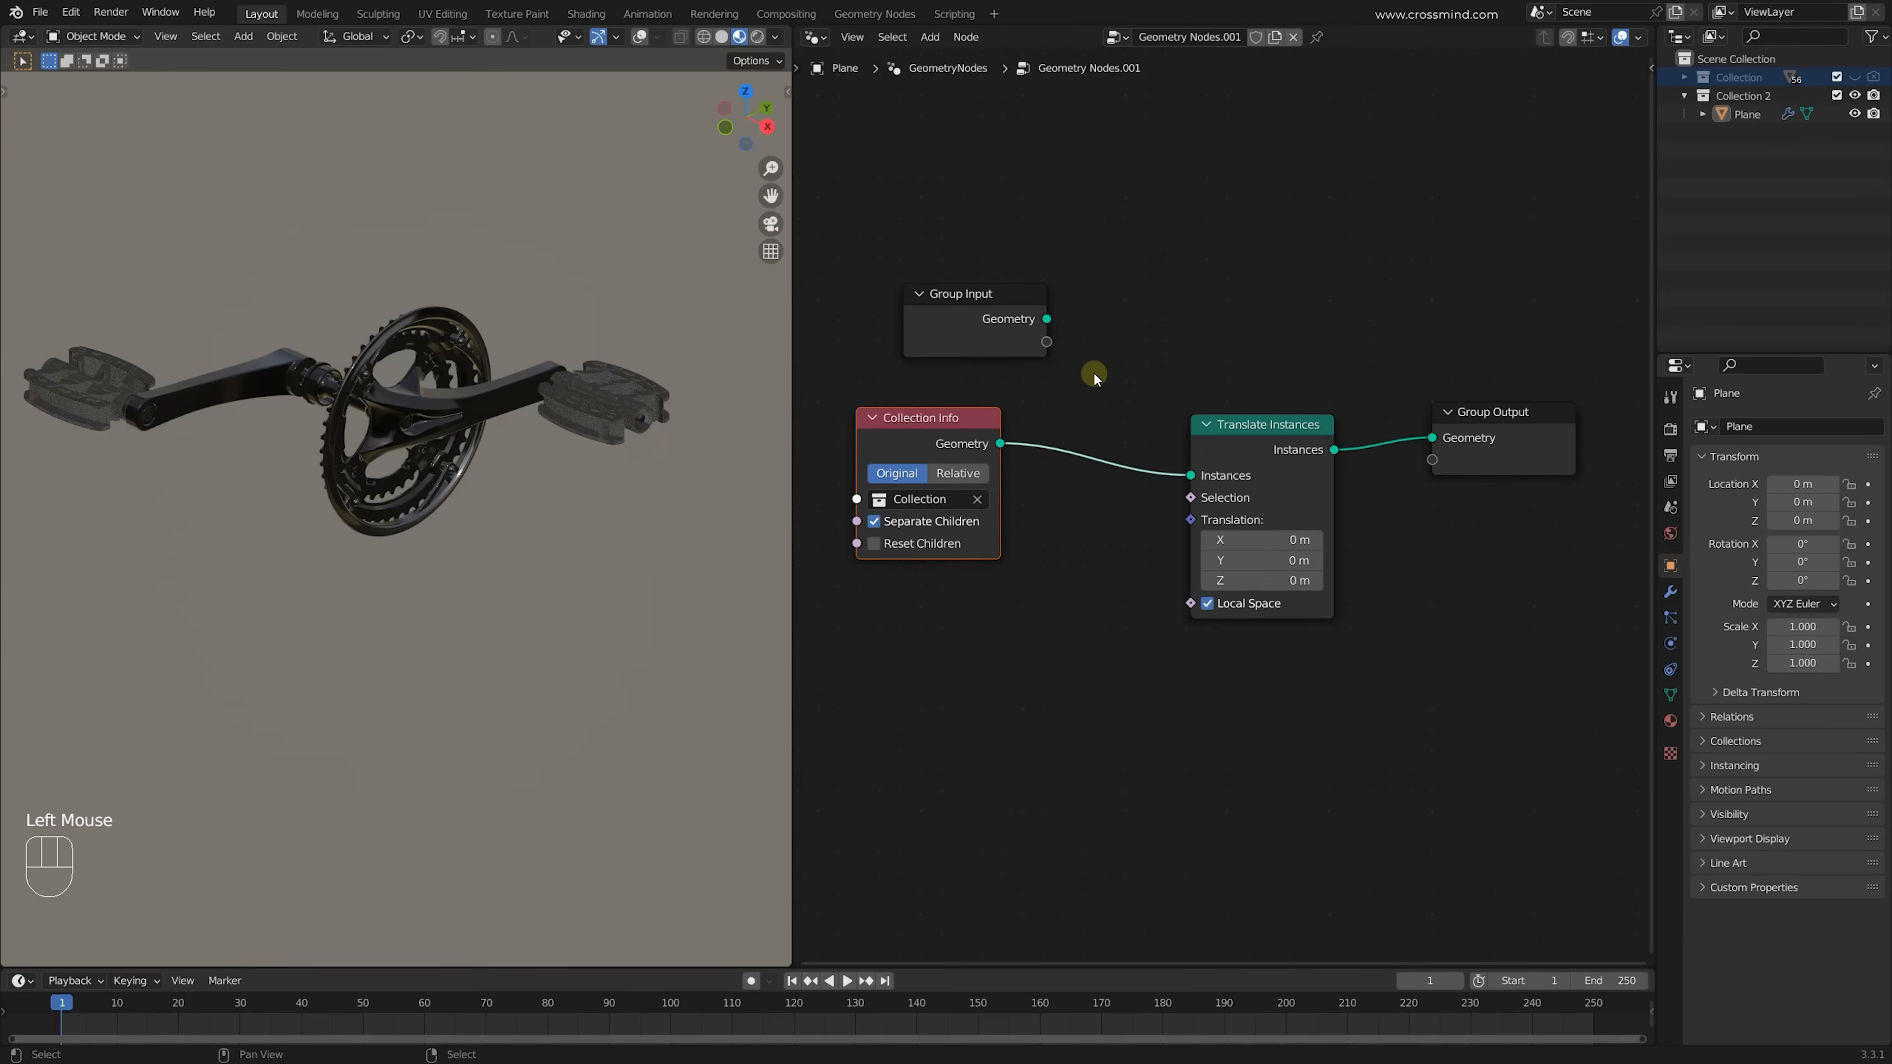
click(1284, 446)
Add a Combine XYZ node and link its vector to the Translate Instances node's Translation input
middle_drag(1048, 589, 1102, 611)
drag(1204, 380, 1411, 715)
key(shift+a)
text(com)
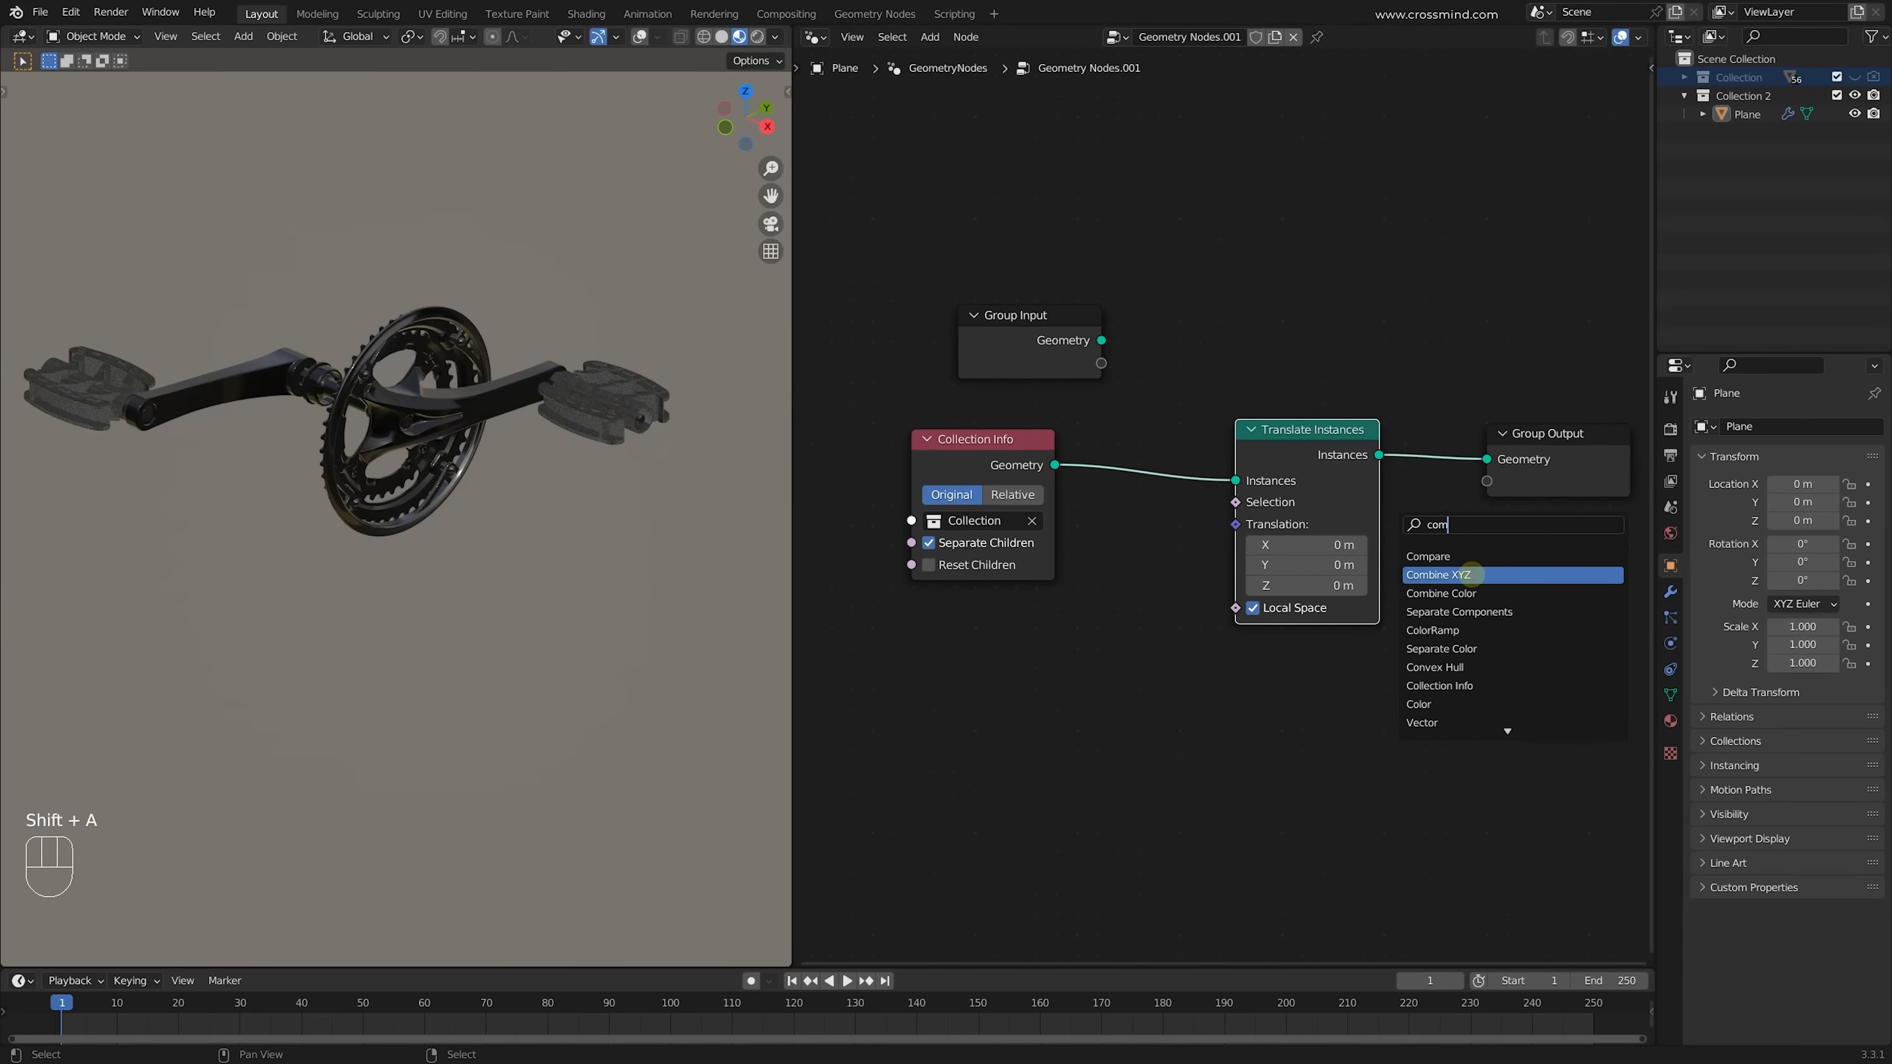
click(1438, 575)
click(1073, 656)
drag(1143, 642, 1233, 529)
Maximize the 3D viewport and examine the crankset's orientation along its axle from above
middle_drag(521, 492, 560, 520)
scroll(287, 485, down, 2)
scroll(560, 519, up, 2)
key(ctrl+space)
scroll(1123, 534, down, 2)
middle_drag(1124, 533, 1012, 429)
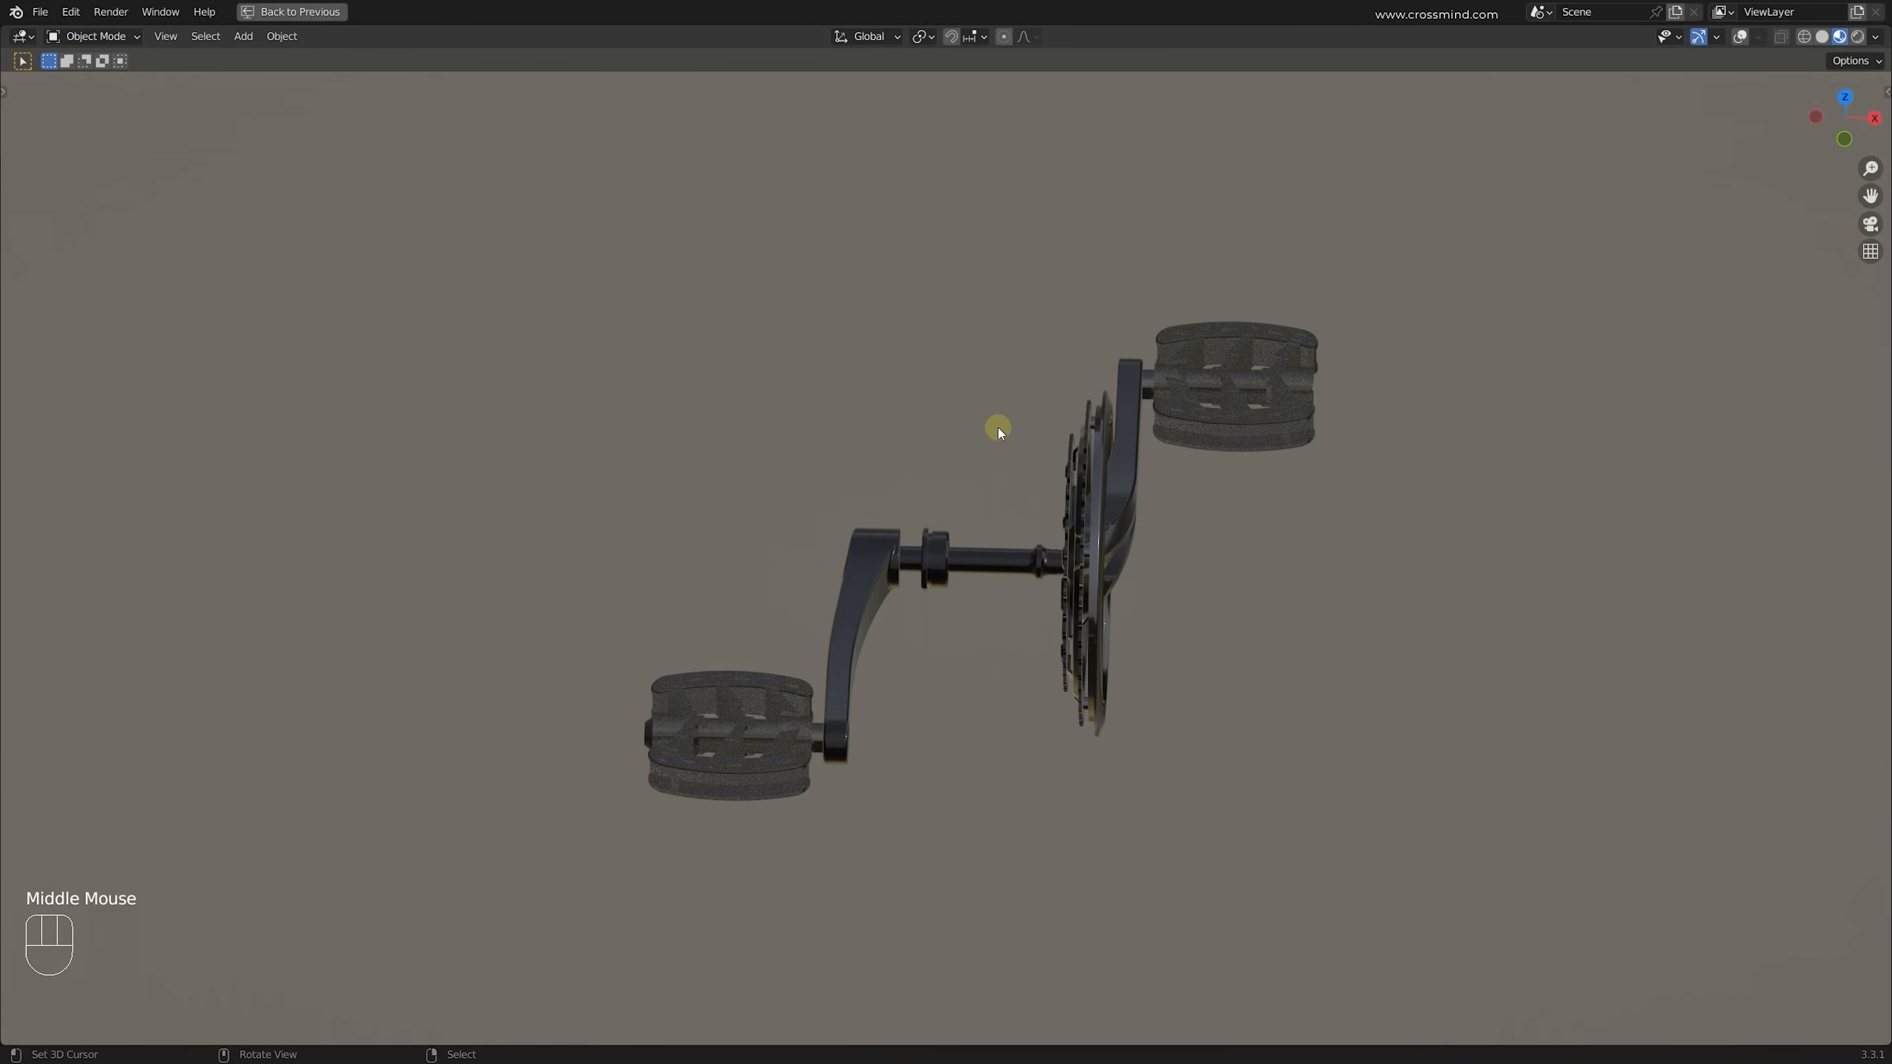
Turn on the viewport overlays so the world axes show, and restore the split layout with the node editor
middle_drag(997, 427, 1162, 287)
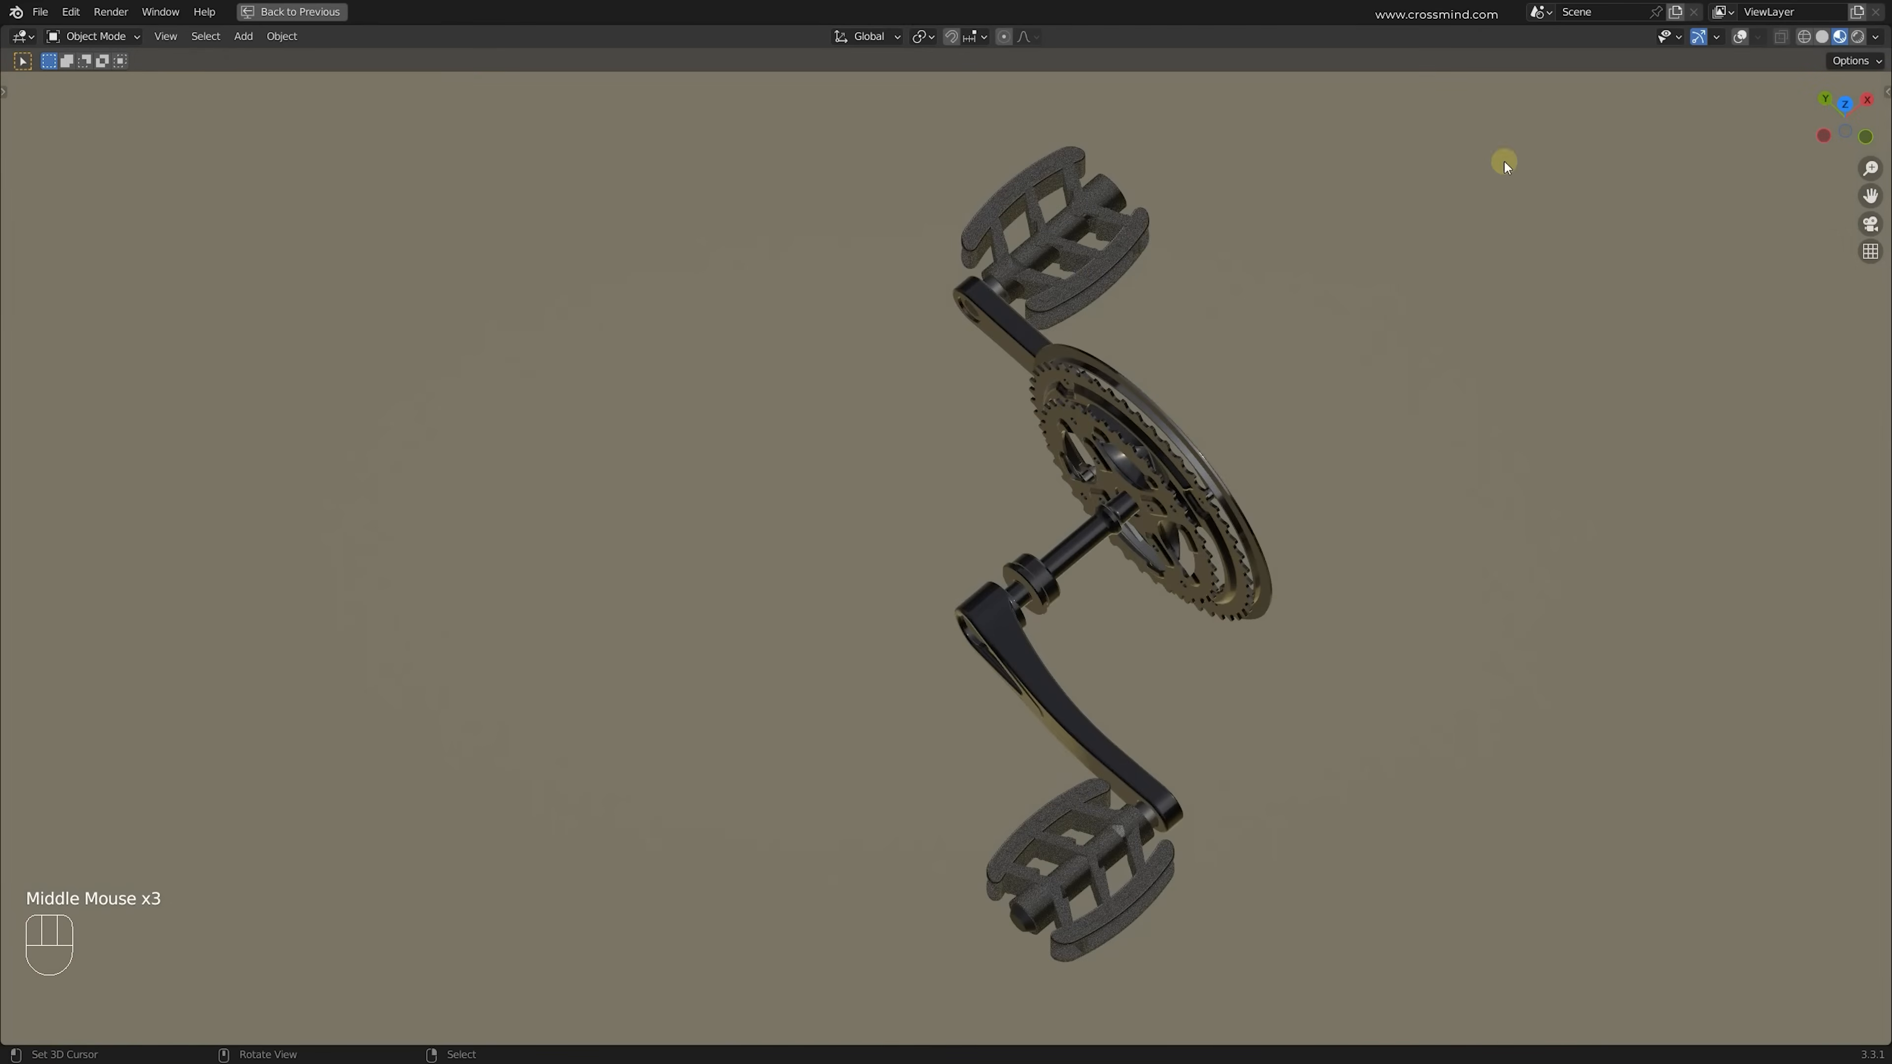
click(1741, 36)
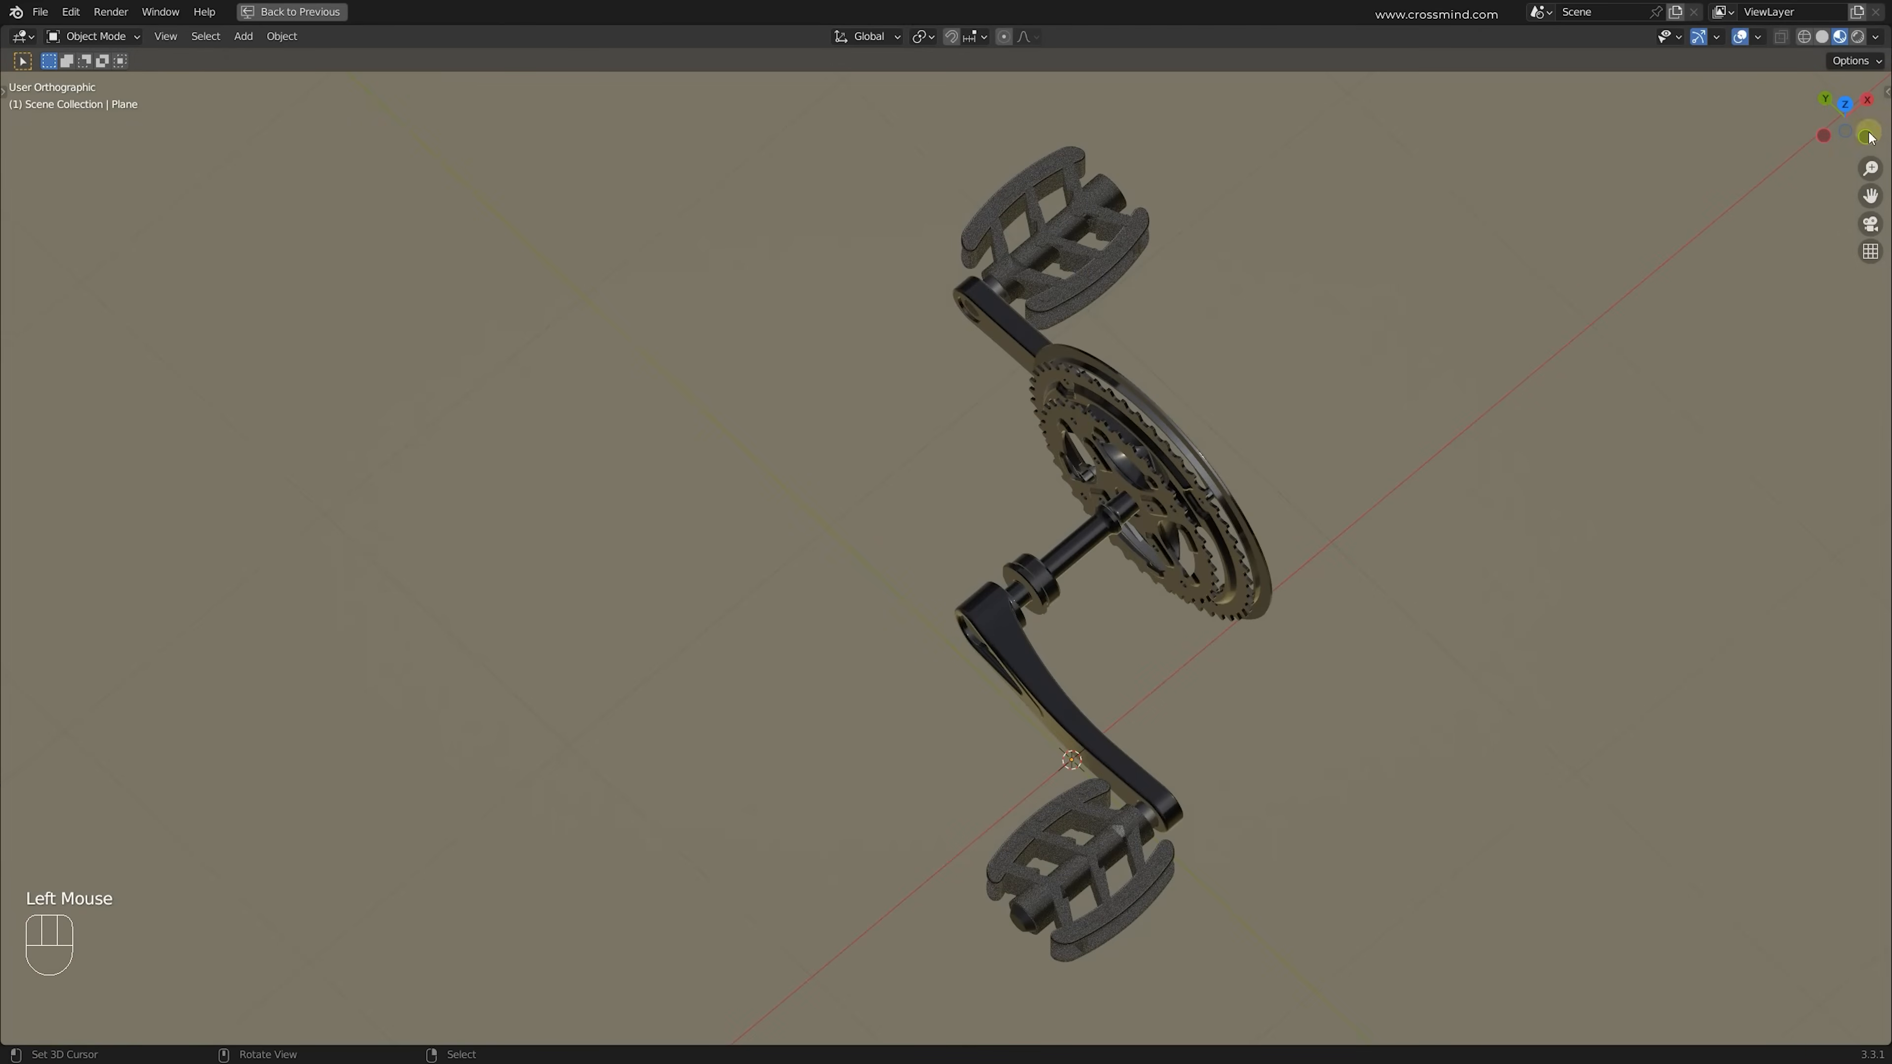
middle_drag(1289, 515, 1175, 397)
key(ctrl+space)
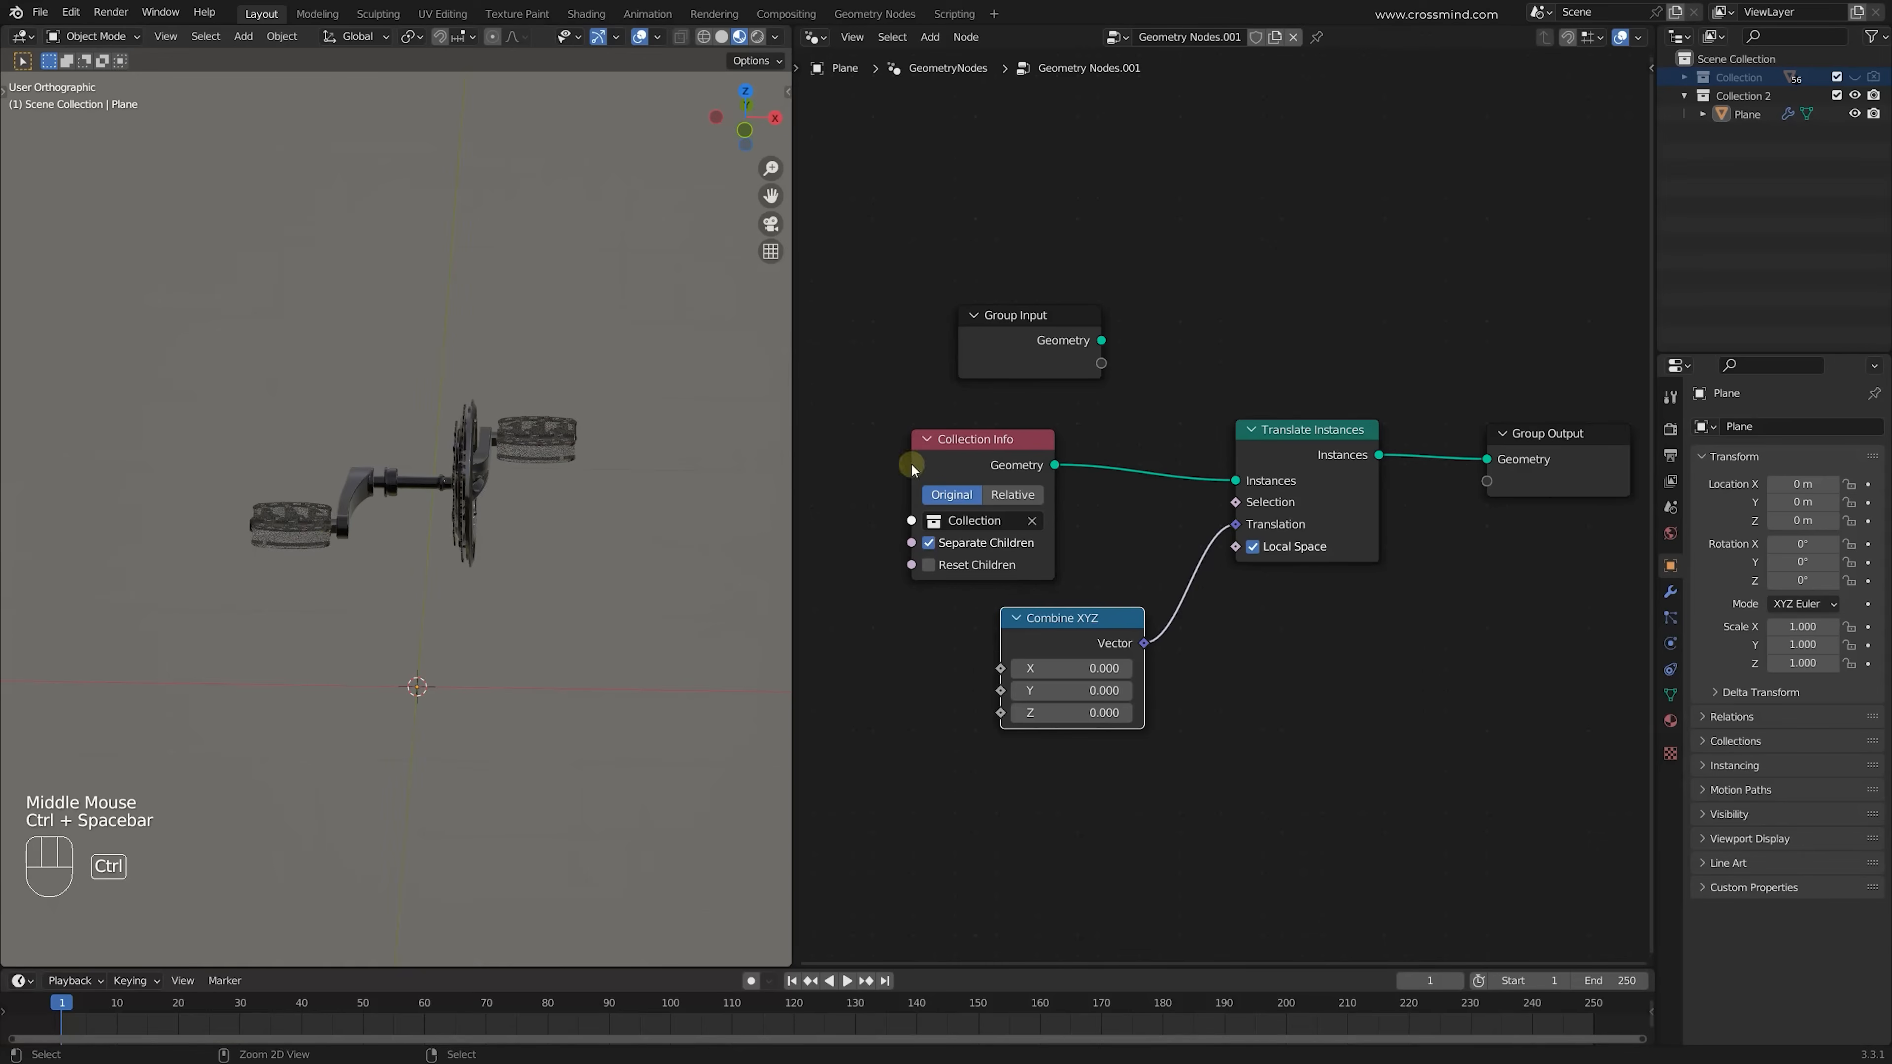
middle_drag(335, 510, 372, 570)
scroll(376, 573, up, 1)
Try different X and Z values in the Combine XYZ node to preview how the crankset parts shift, cancelling each
middle_drag(1080, 678, 1151, 645)
drag(1160, 647, 1043, 647)
right_click(1043, 647)
right_click(1192, 636)
drag(1141, 636, 963, 656)
middle_click(1305, 635)
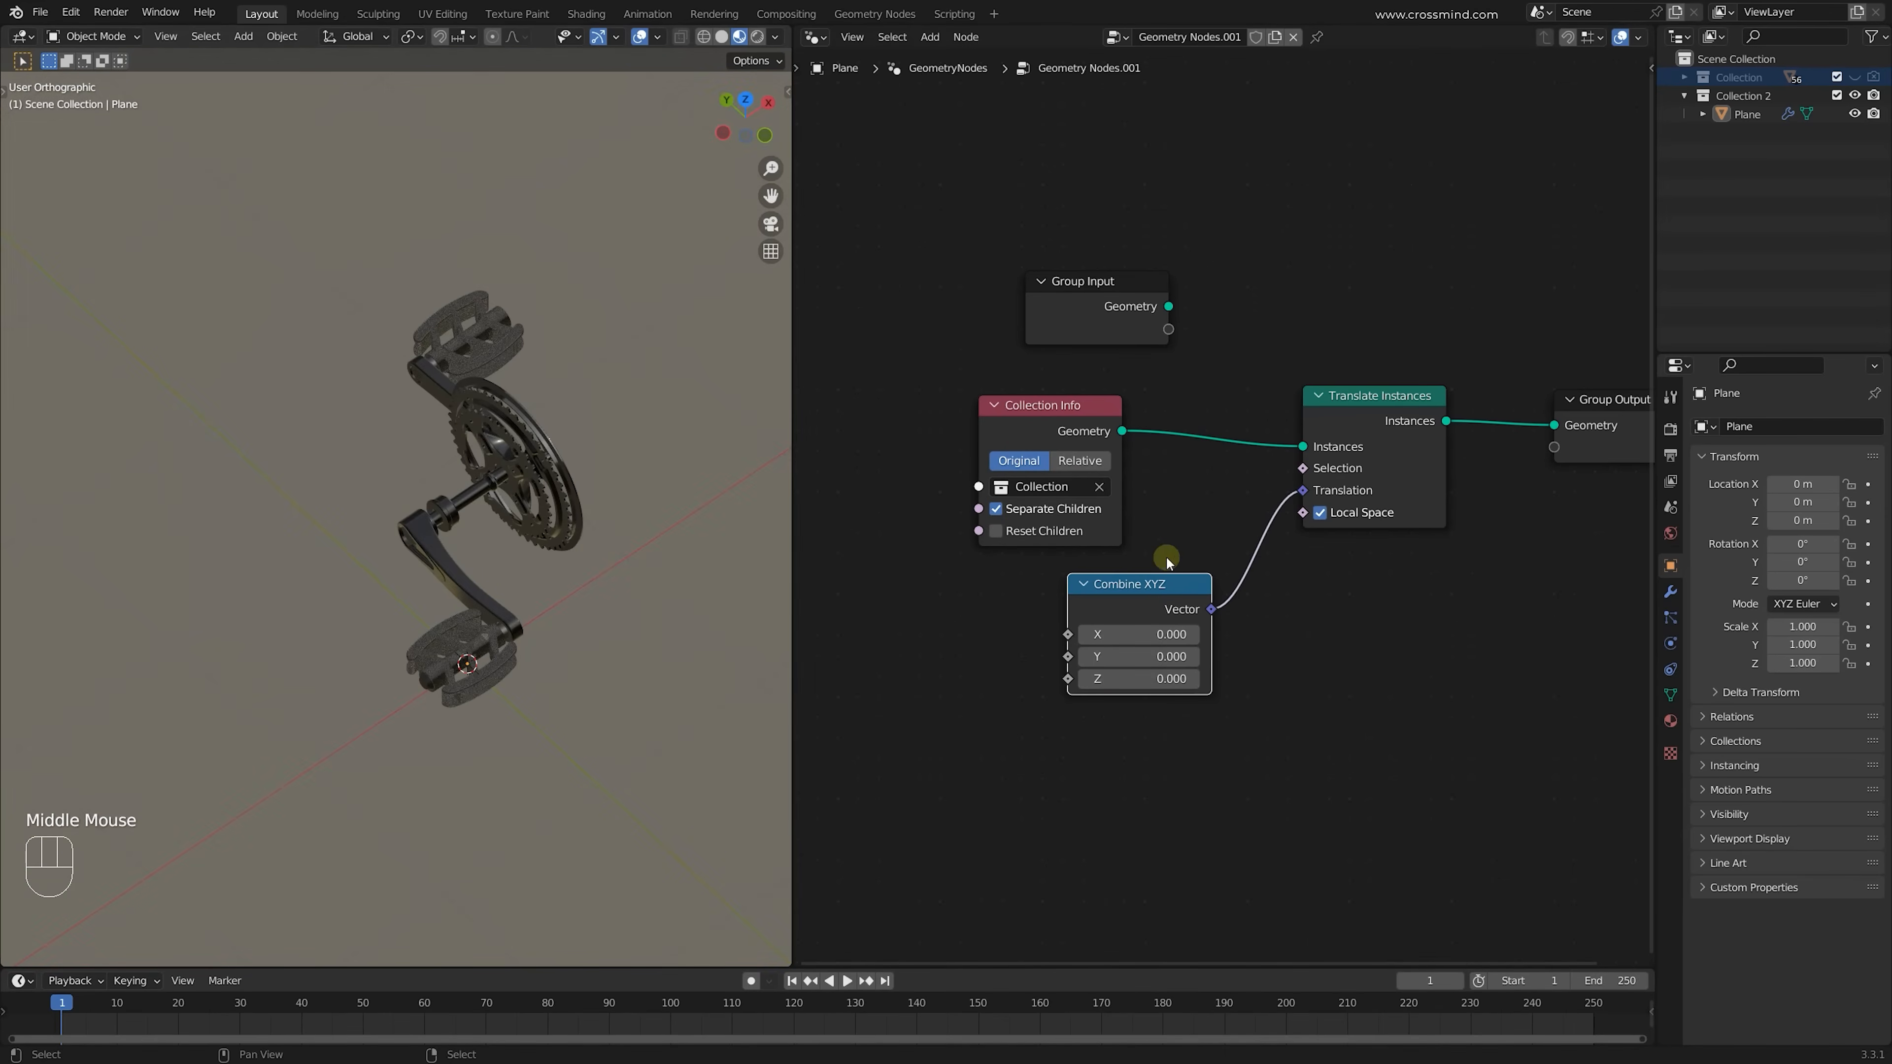
drag(934, 688, 1343, 611)
drag(1173, 679, 1073, 679)
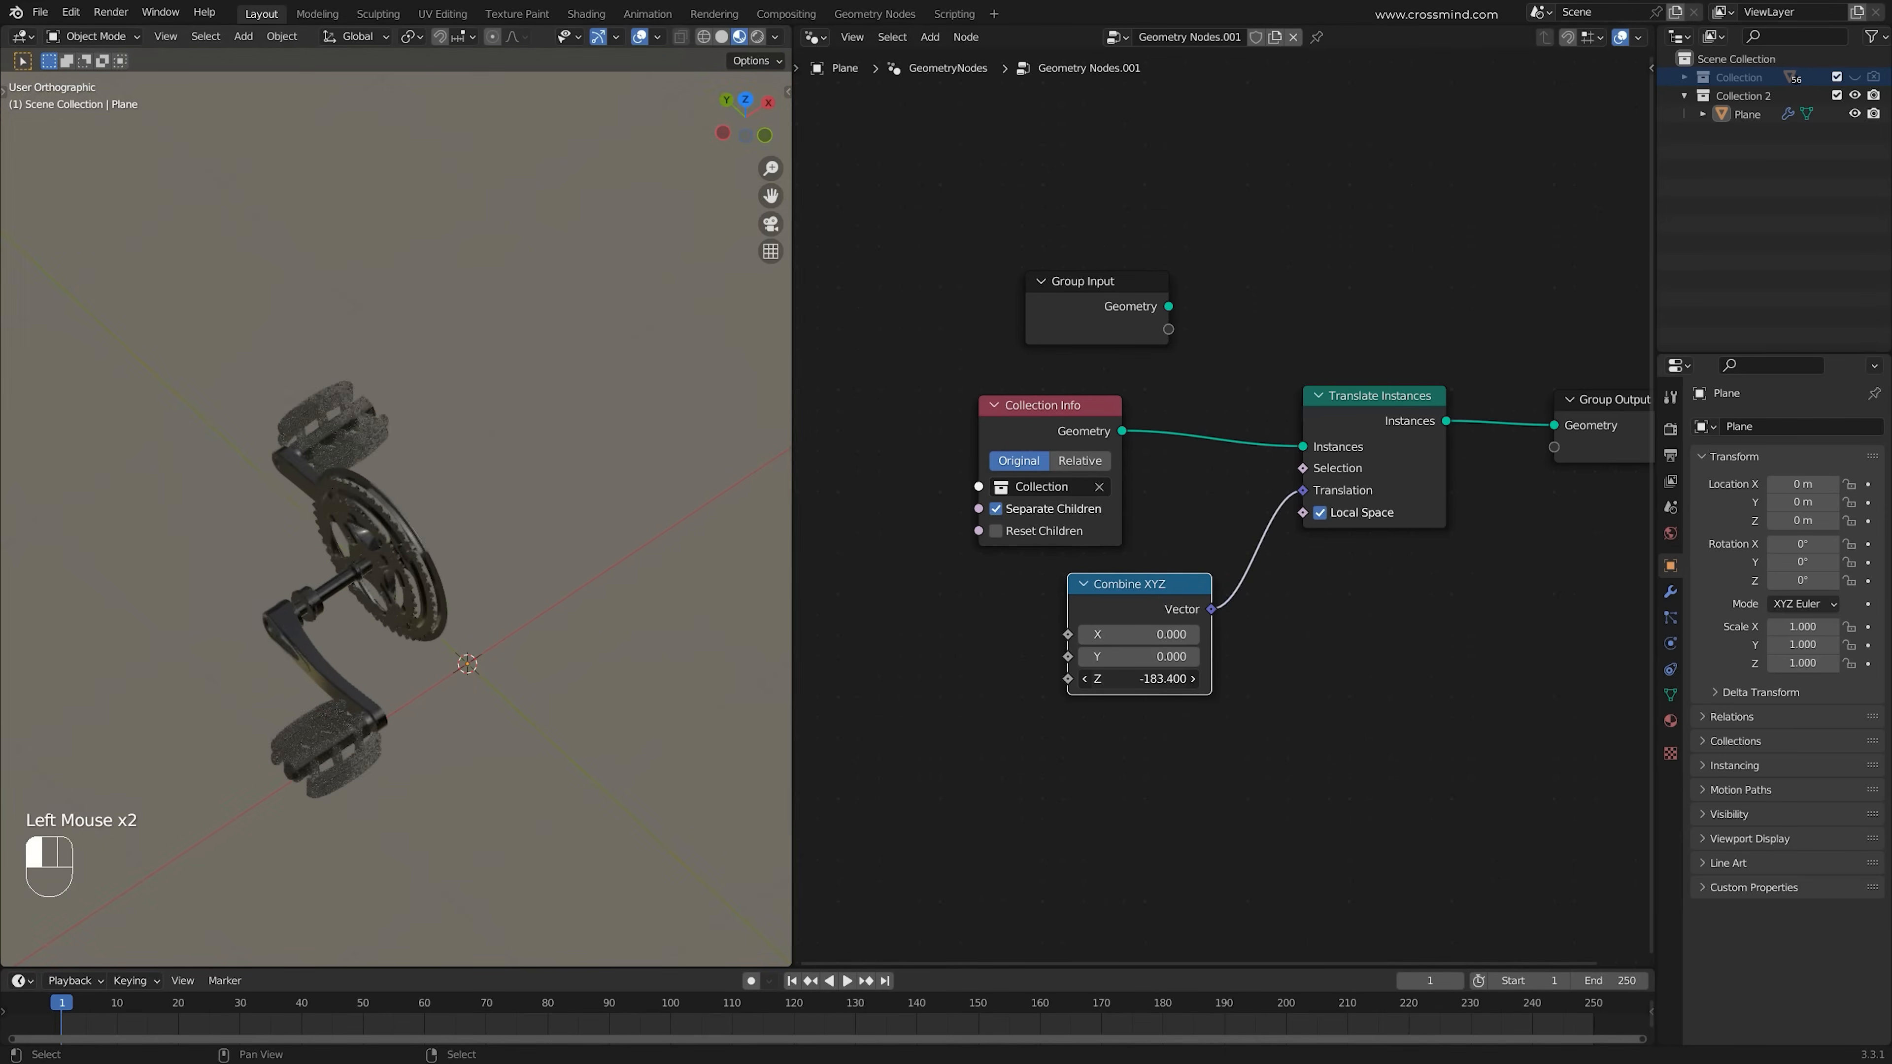
right_click(1073, 679)
middle_drag(465, 604, 466, 526)
drag(1162, 636, 1118, 679)
right_click(1159, 636)
right_click(1168, 679)
Try small Z translations again while viewing the crankset from the side, restoring the value each time
middle_drag(778, 603, 747, 648)
scroll(748, 652, up, 1)
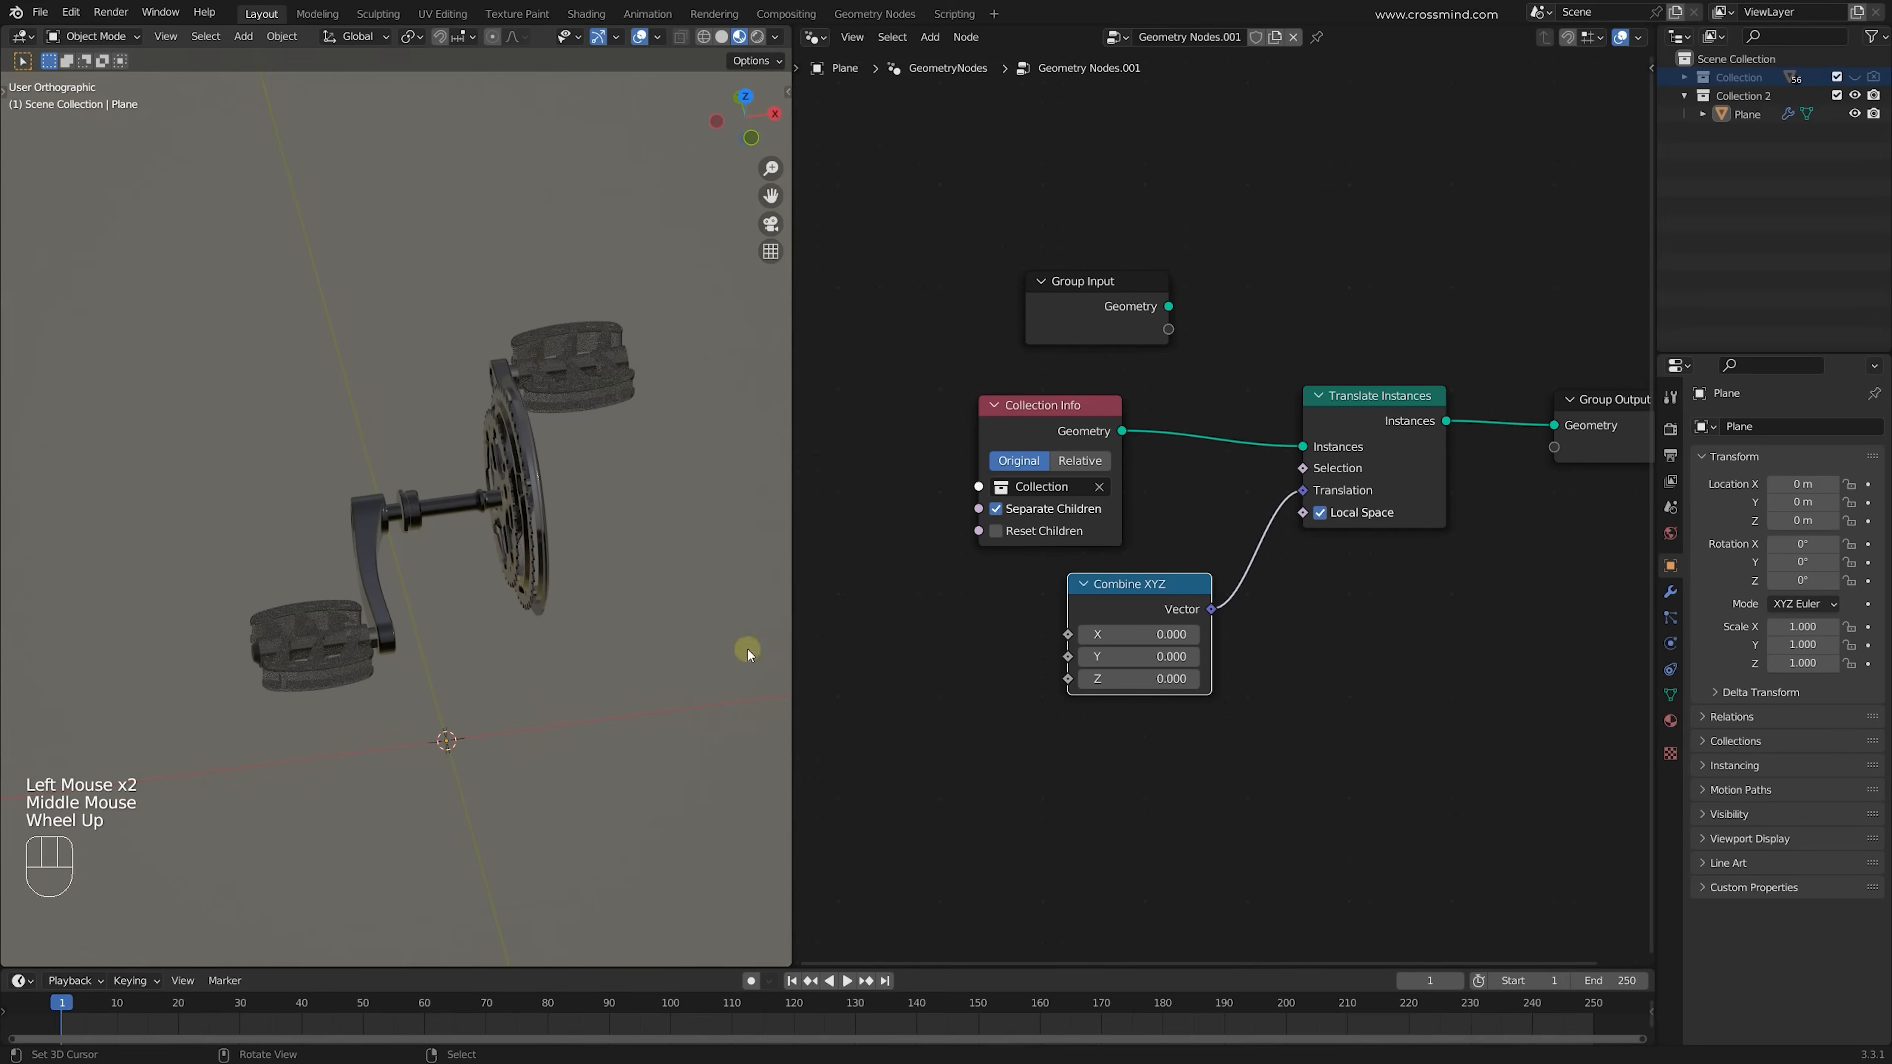
mouse_move(1148, 679)
mouse_down()
mouse_move(1192, 679)
mouse_move(1118, 679)
mouse_up()
right_click(1148, 679)
scroll(436, 594, down, 2)
shift+middle_drag(514, 598, 557, 533)
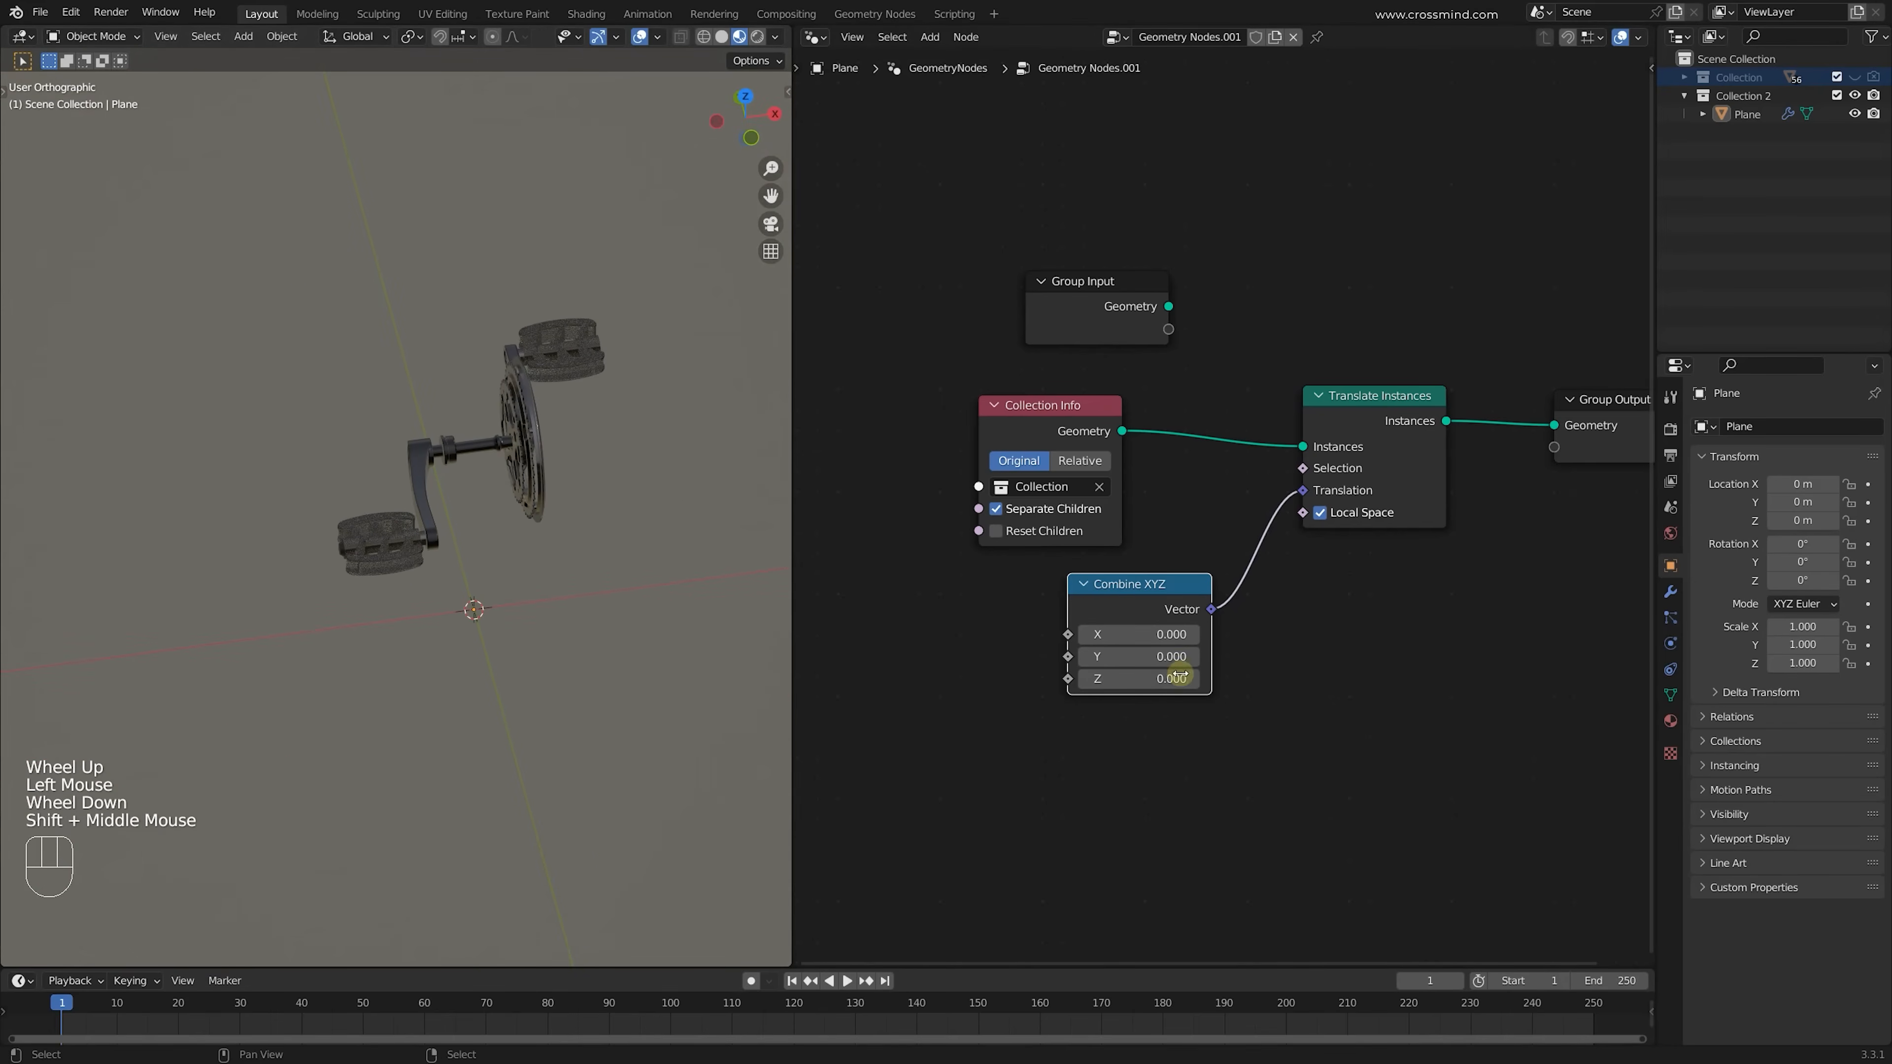
mouse_move(1174, 678)
mouse_down()
mouse_move(1080, 678)
mouse_move(1192, 678)
mouse_up()
right_click(1175, 678)
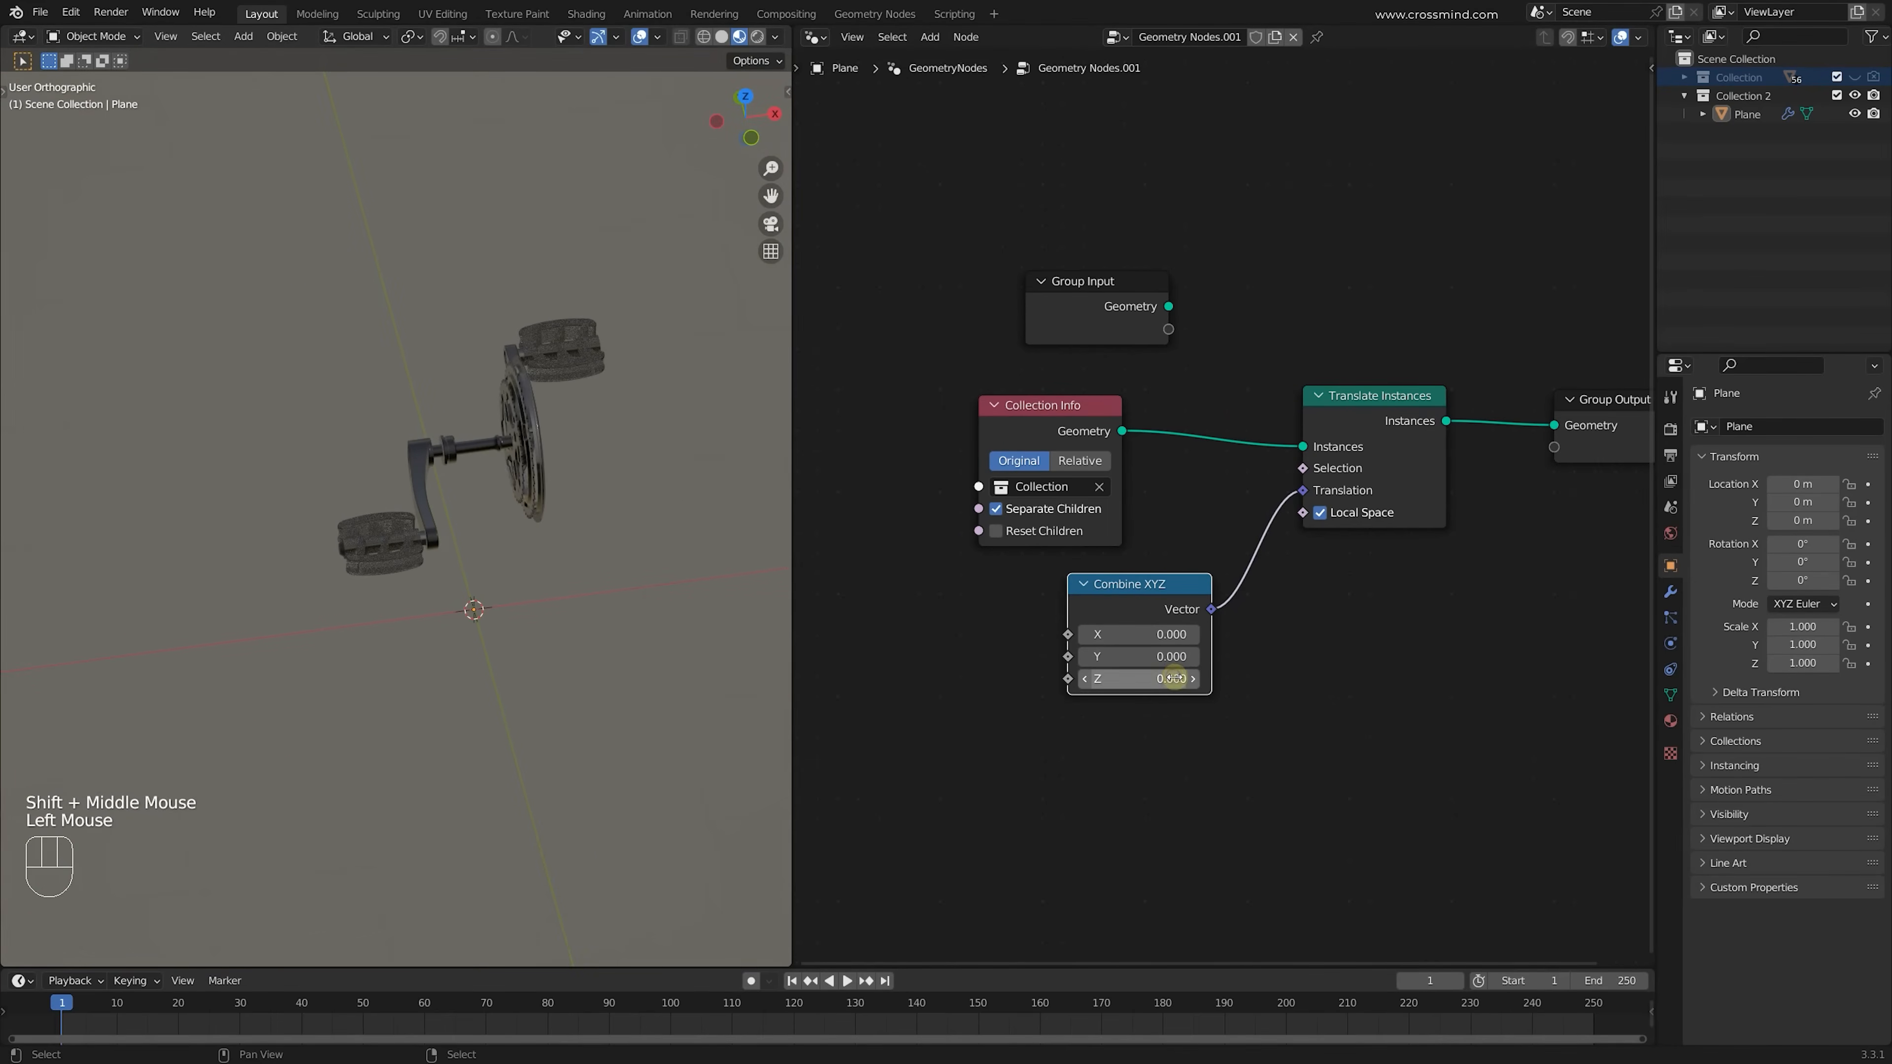
middle_drag(478, 455, 441, 457)
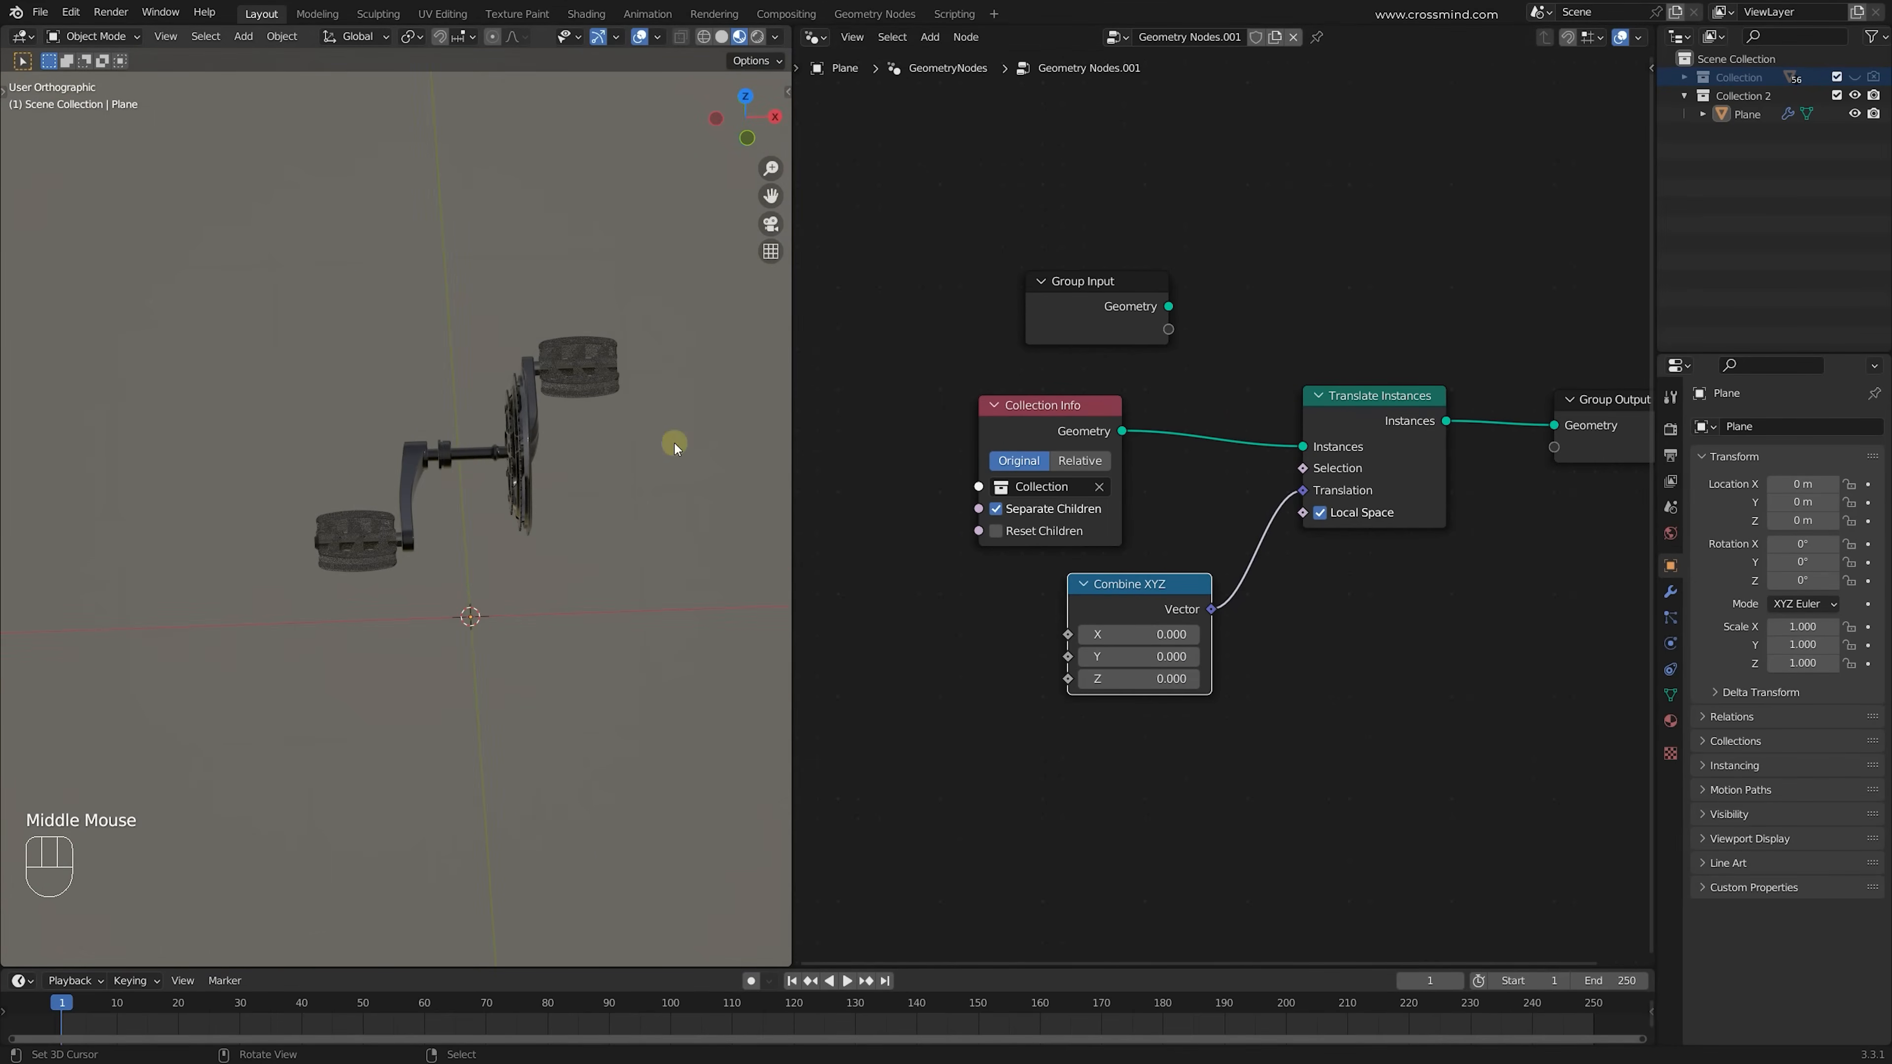
Add a Gradient Texture node beside Combine XYZ and keep its type set to Linear
middle_drag(1056, 624, 1199, 549)
key(shift+a)
click(1295, 573)
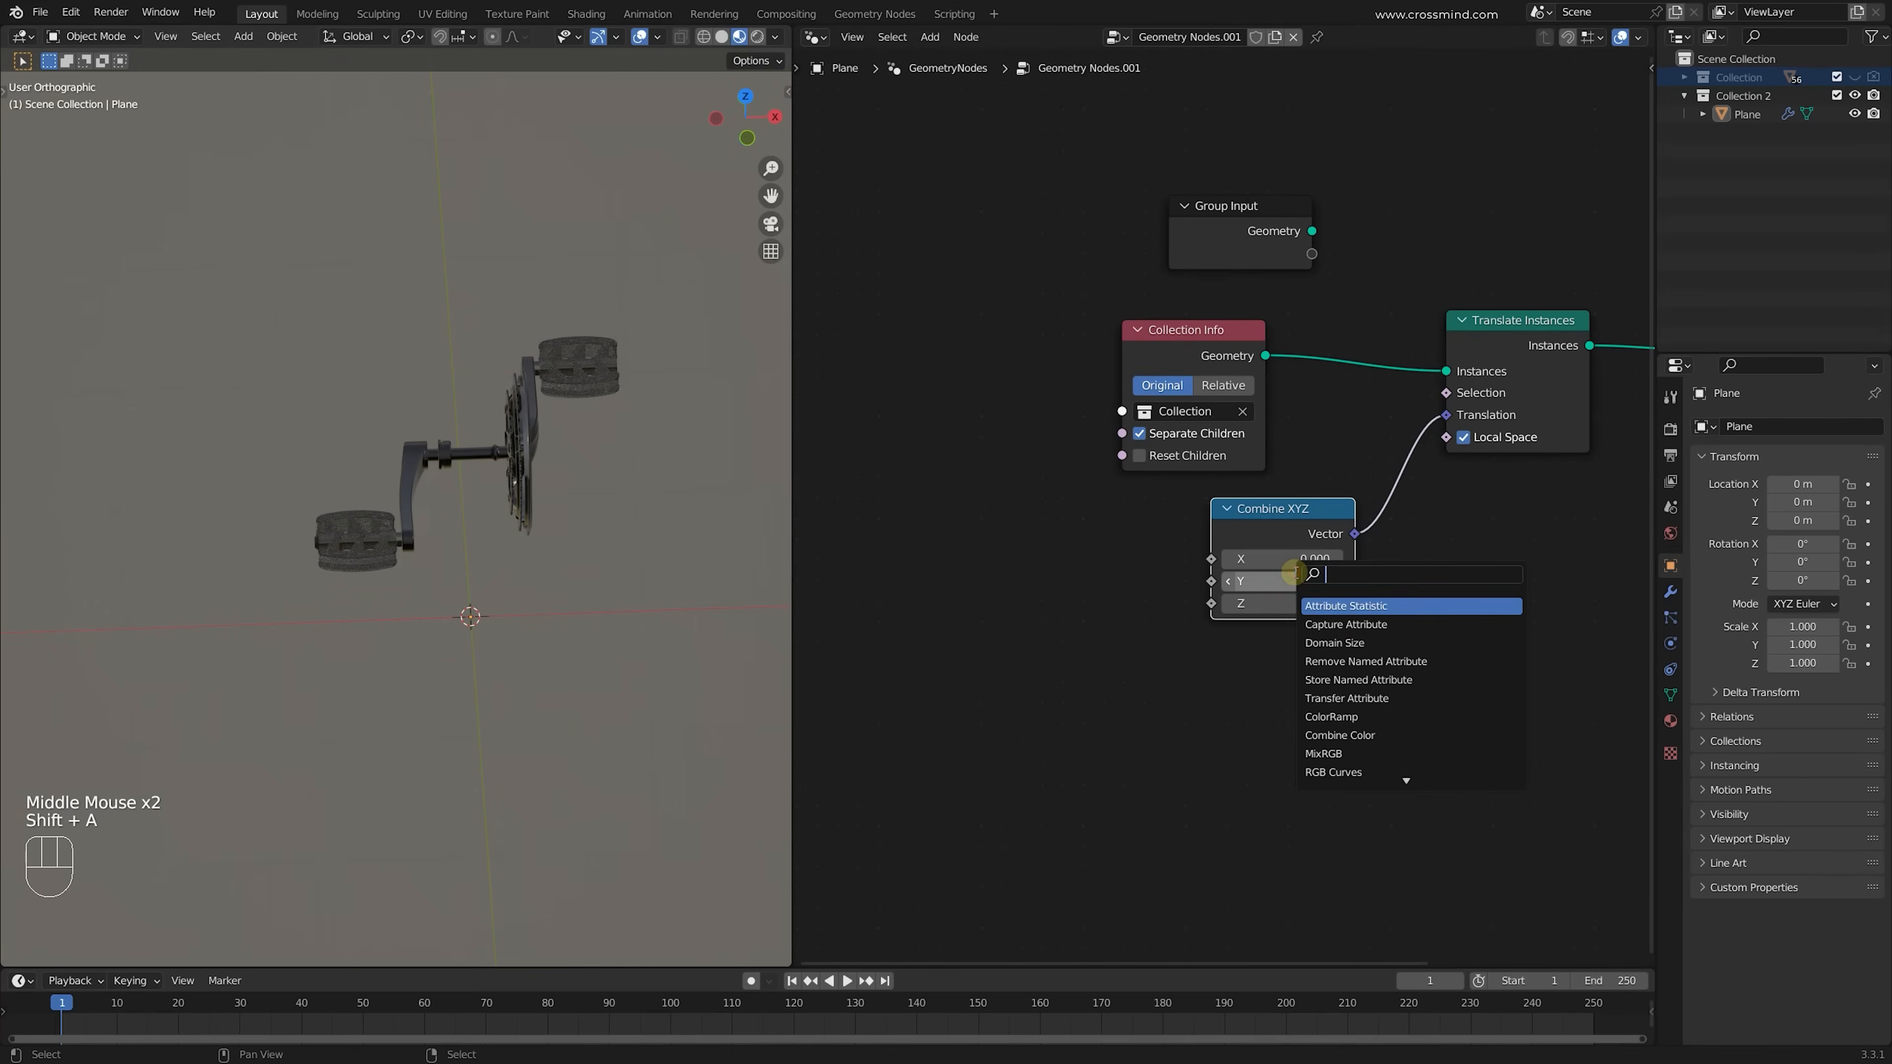
text(grad)
key(Return)
click(920, 628)
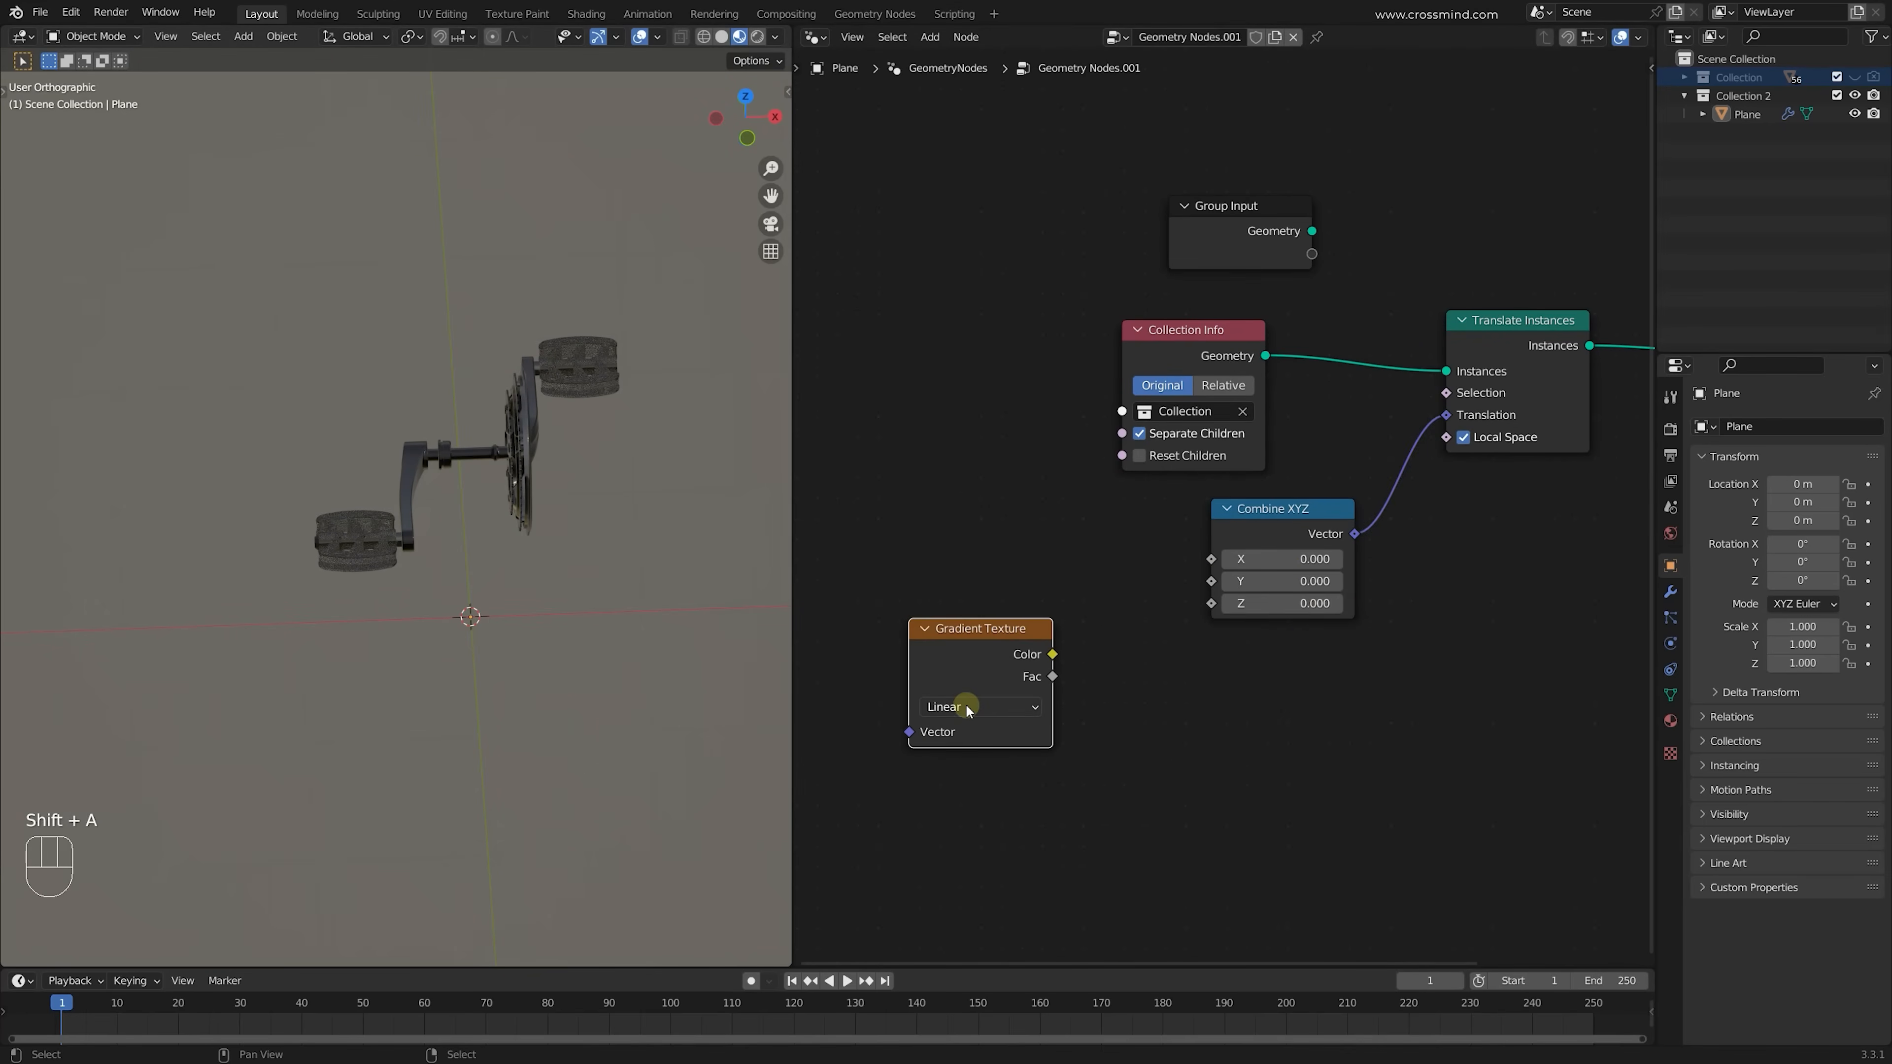
click(968, 707)
click(1143, 737)
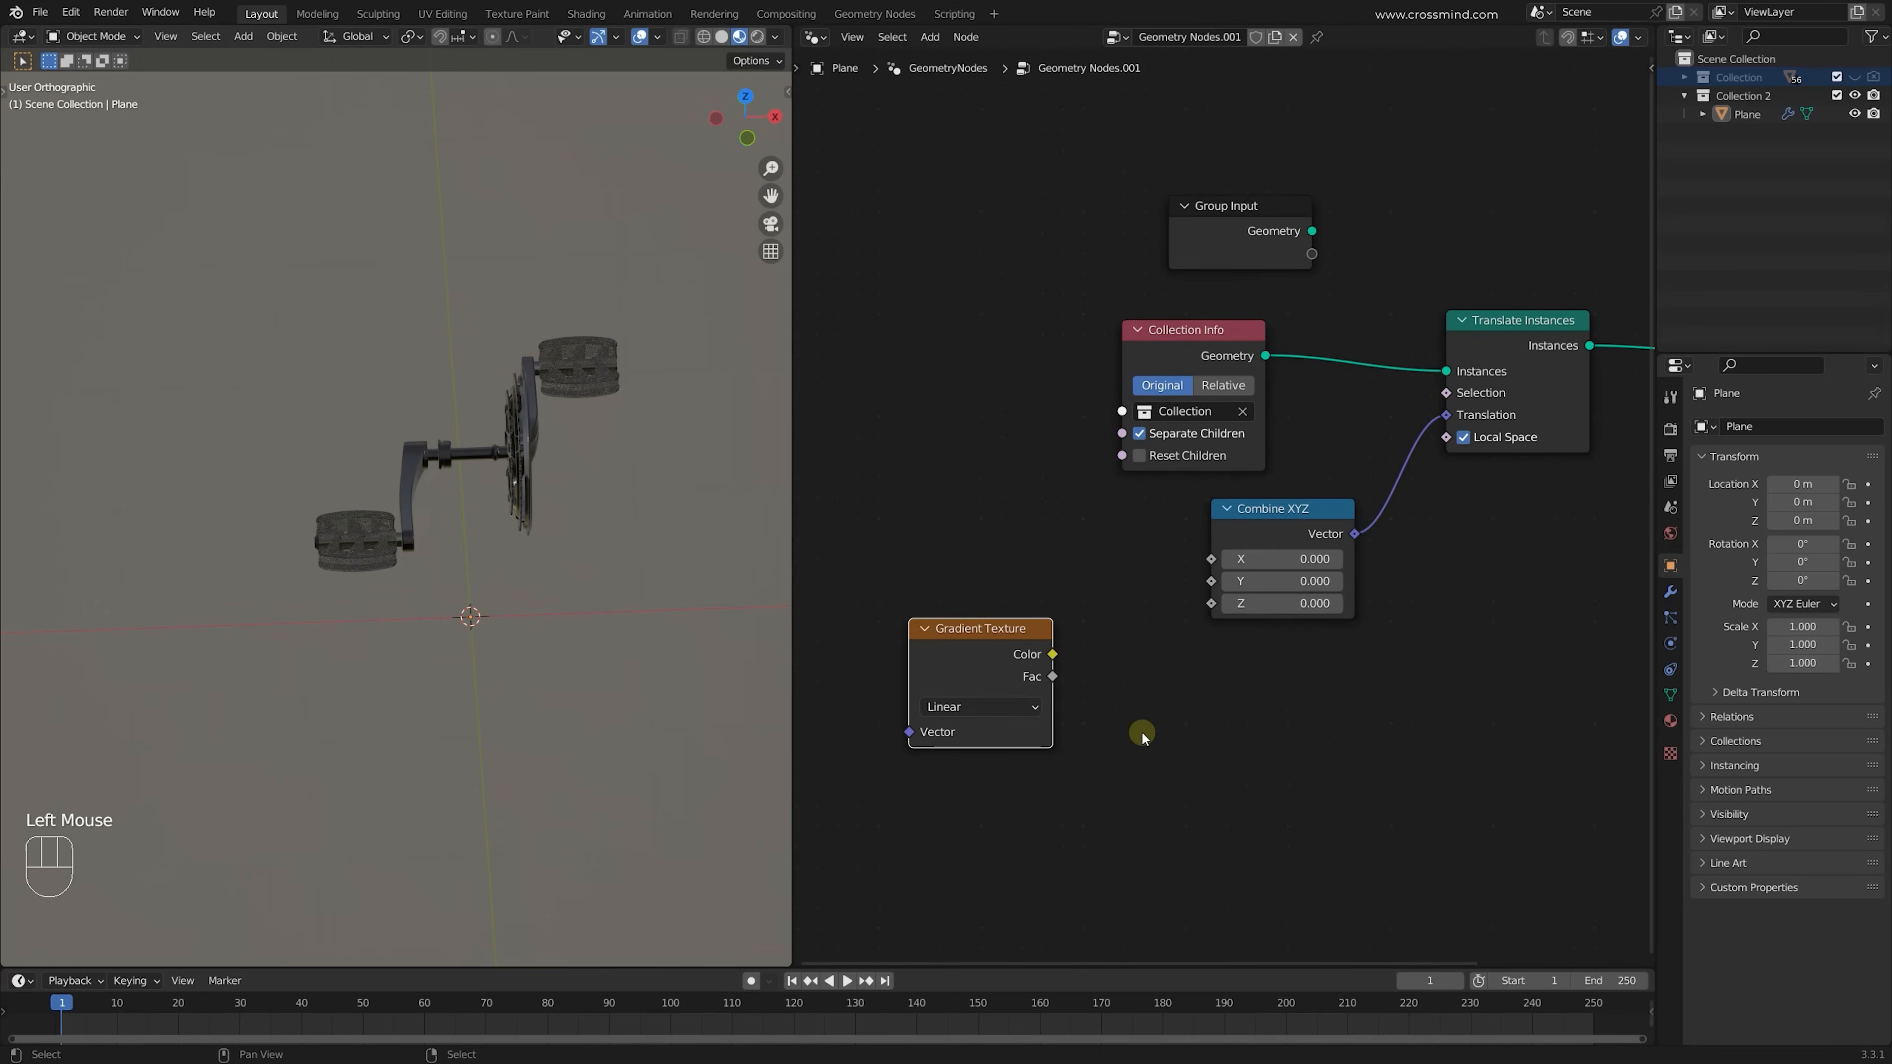
Add a Map Range node below the Combine XYZ node
key(shift+a)
click(1209, 560)
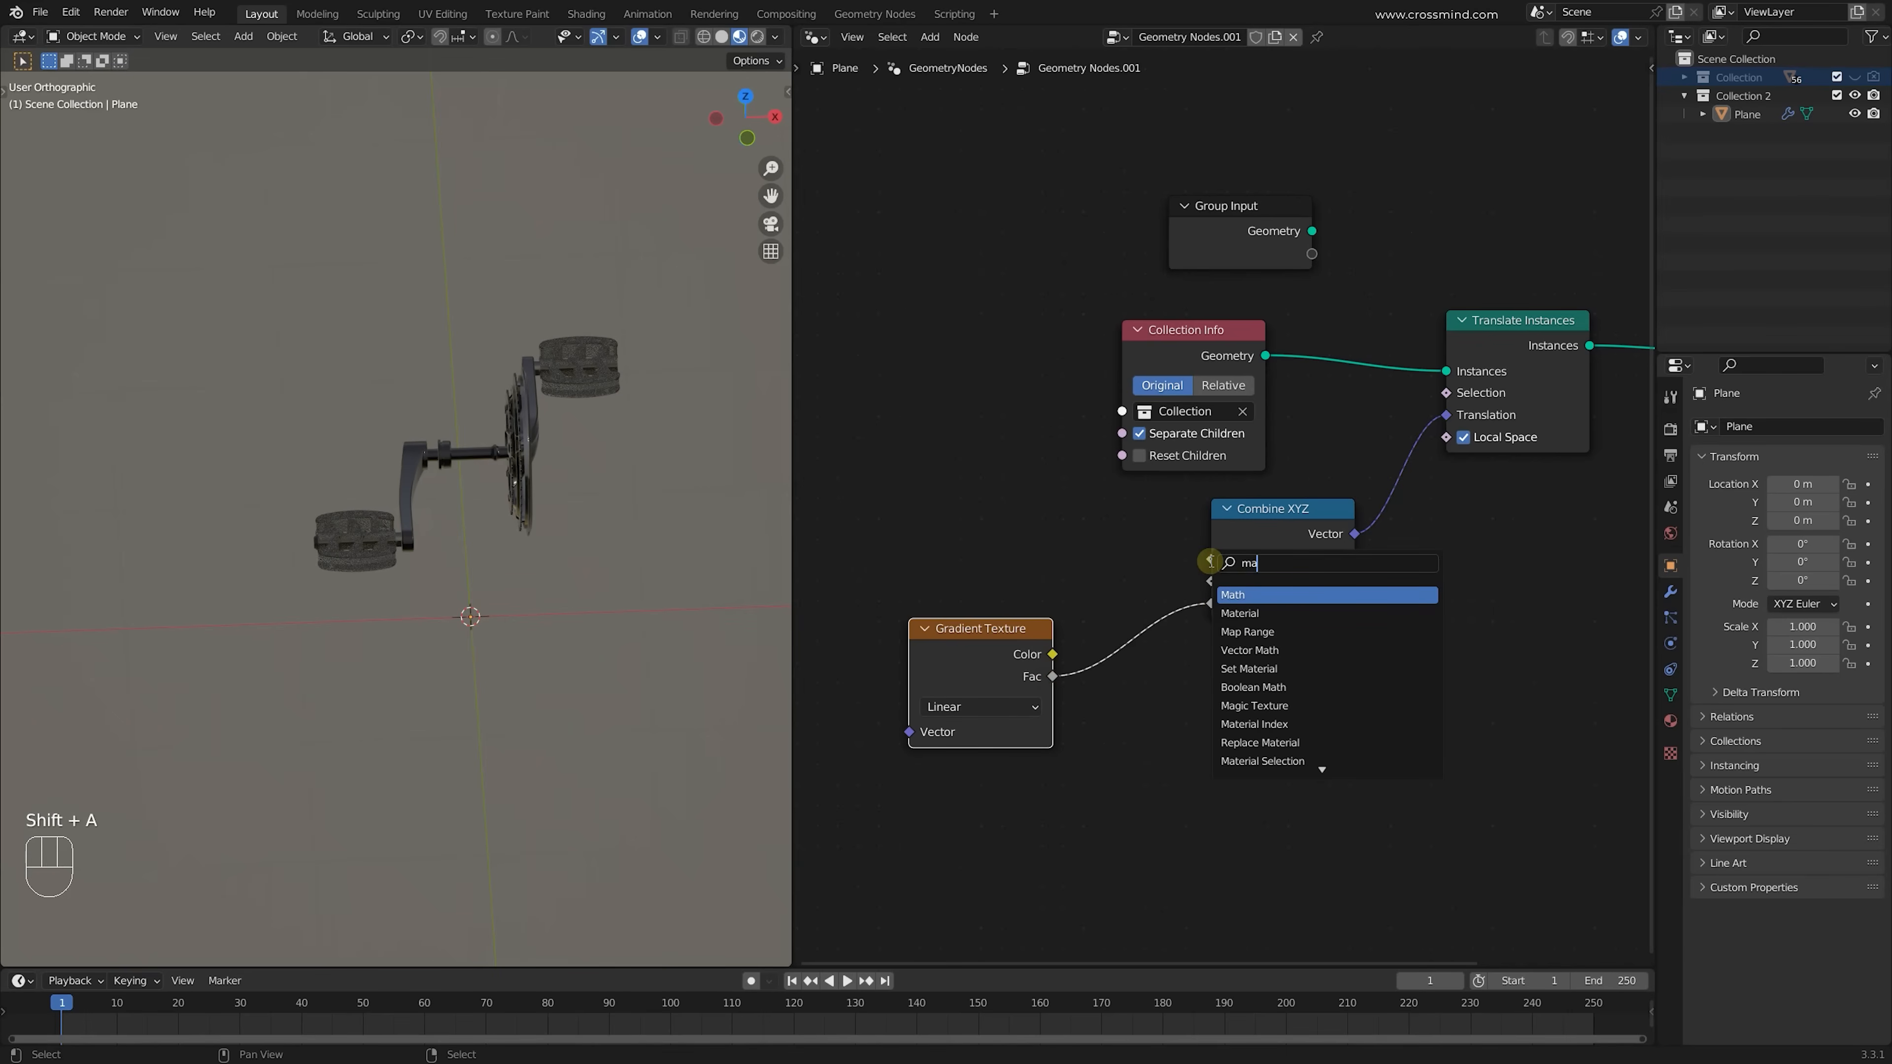
key(Return)
click(1170, 759)
scroll(1155, 636, up, 2)
middle_drag(1156, 637, 1224, 512)
scroll(1225, 512, up, 2)
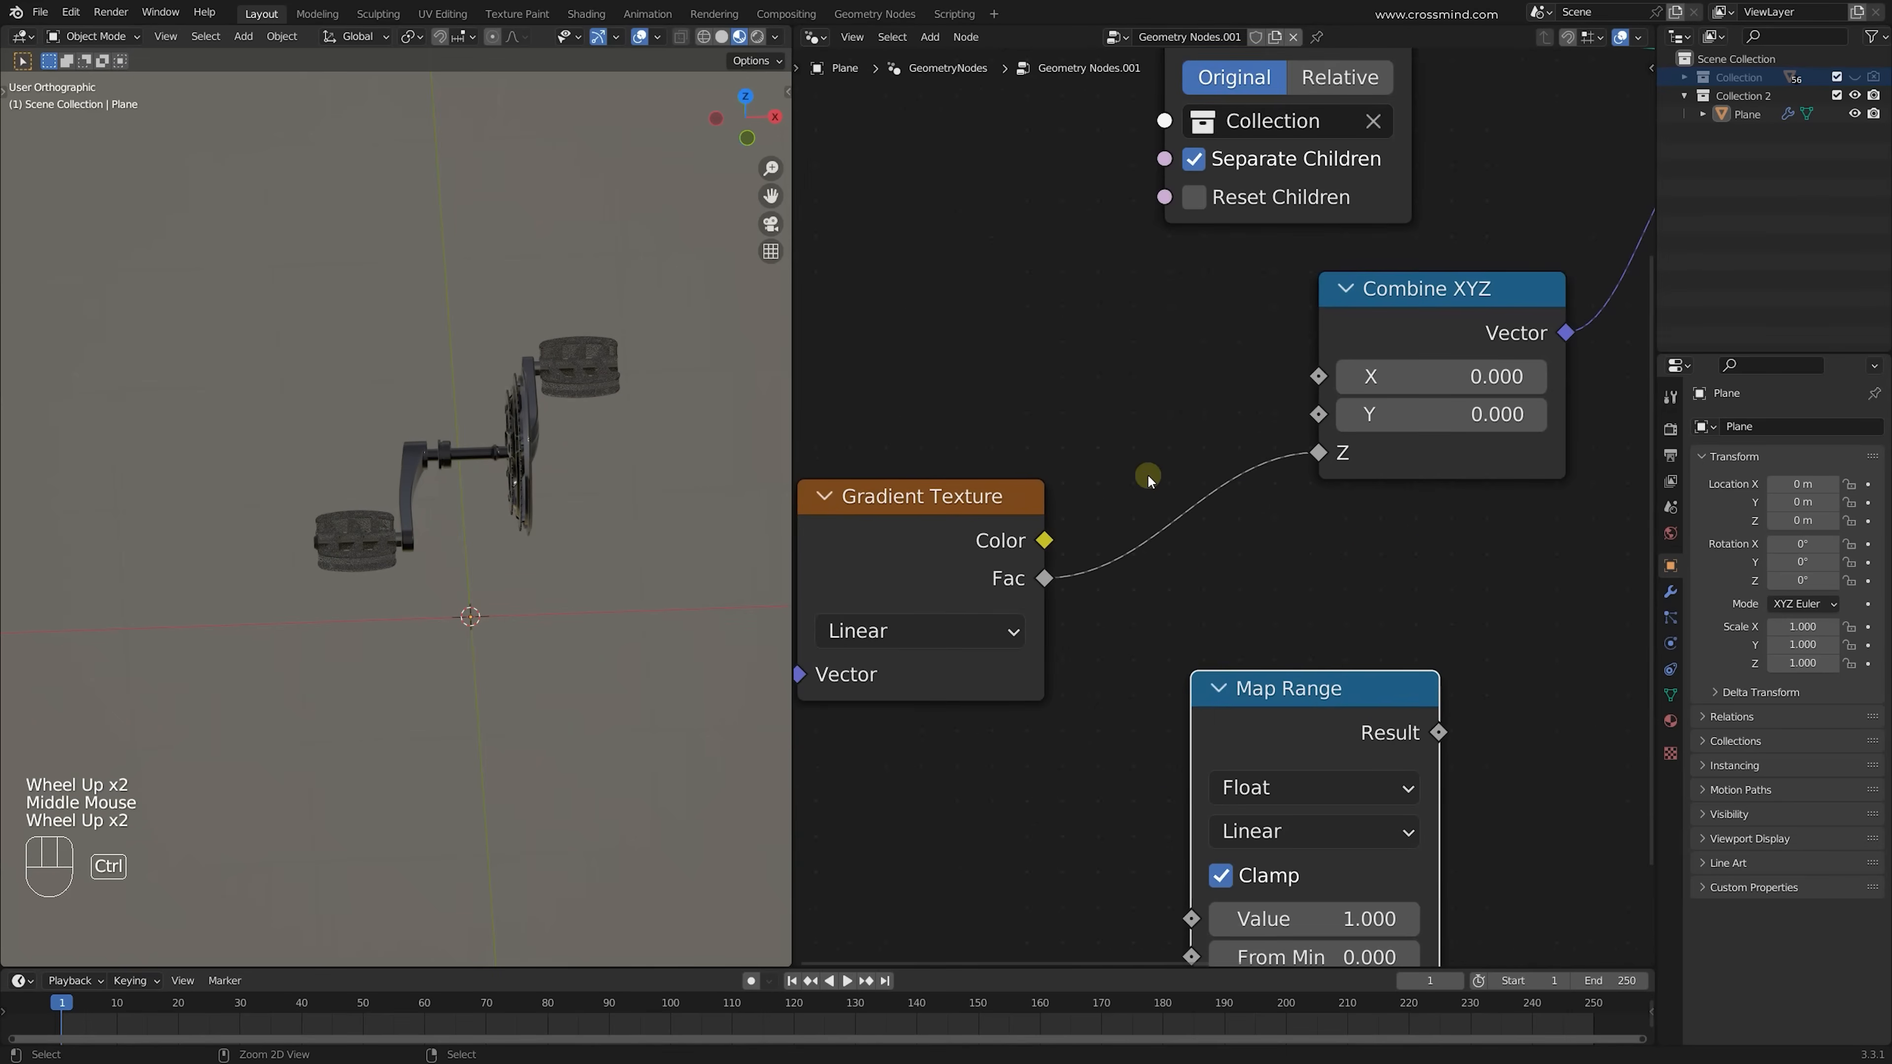
Cut the link between Gradient Texture and Combine XYZ, and reconnect the Fac output to the Z input
ctrl+right_drag(1148, 478, 1177, 552)
scroll(587, 525, up, 2)
shift+middle_drag(623, 447, 484, 589)
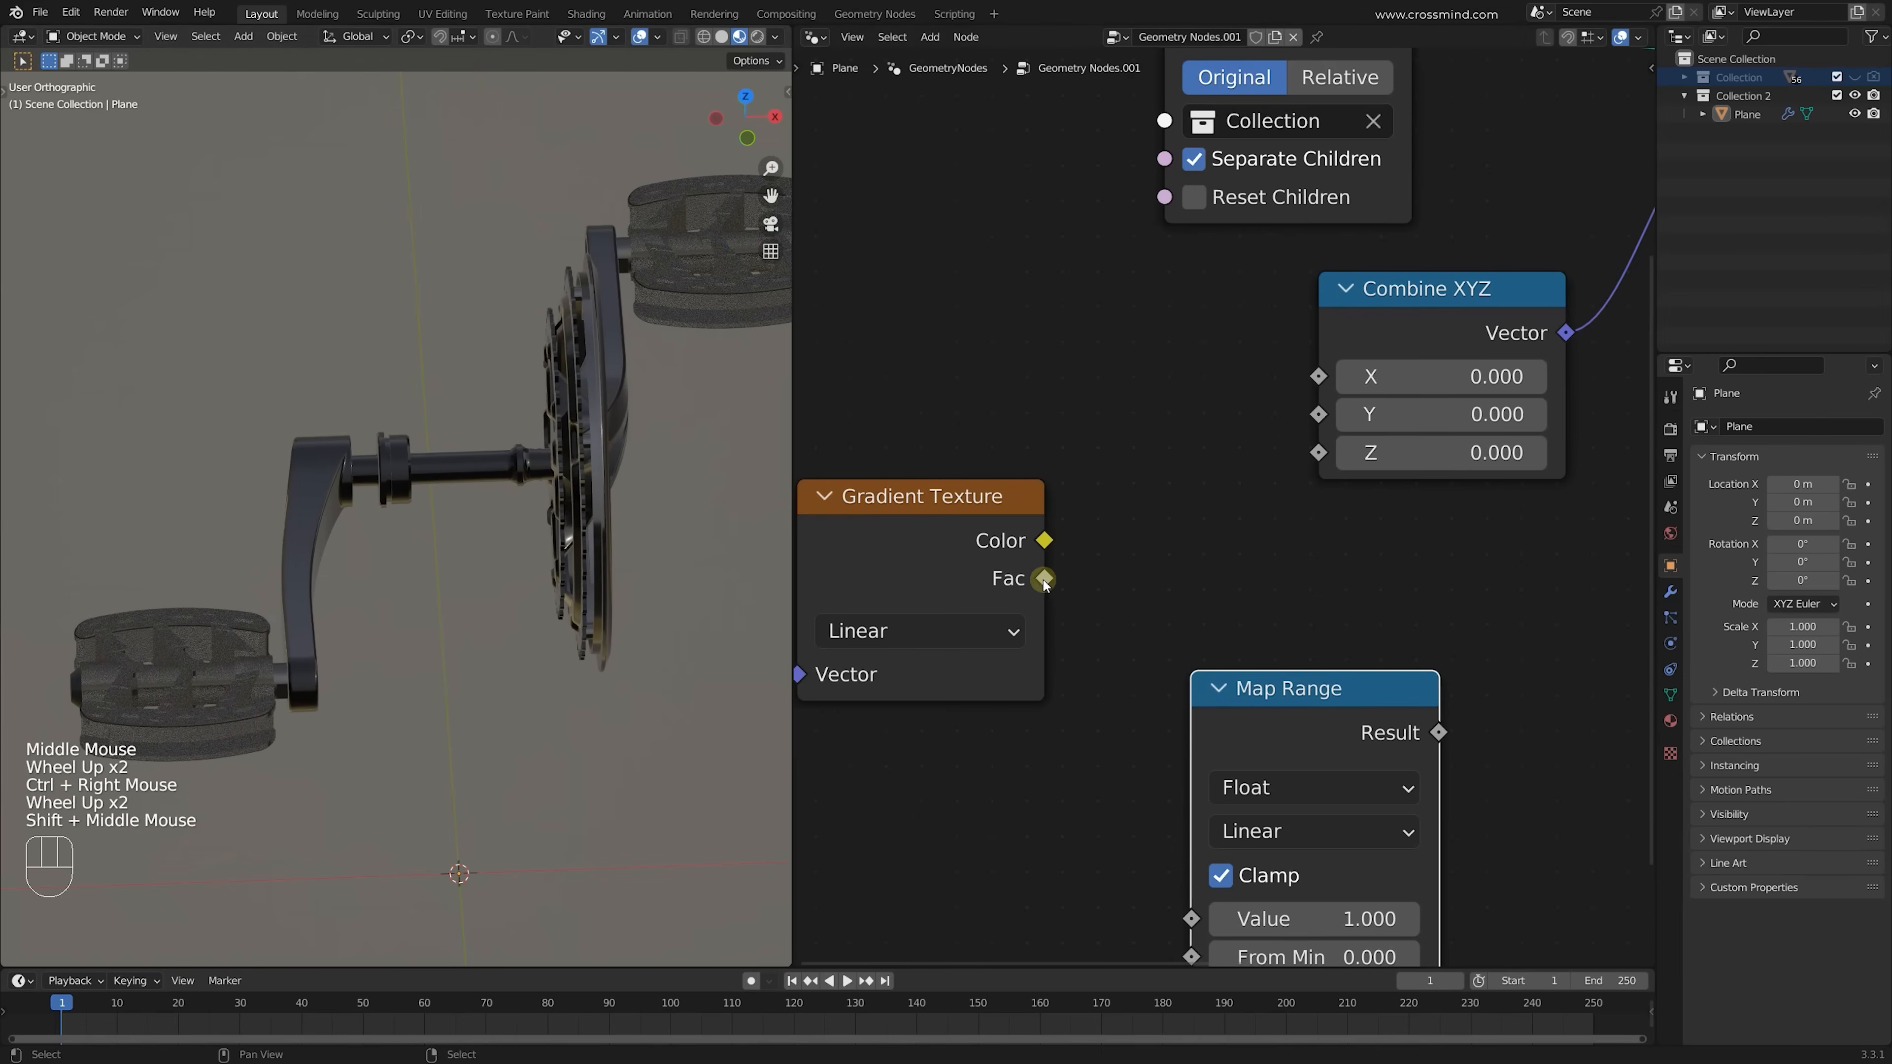
drag(1045, 578, 1318, 453)
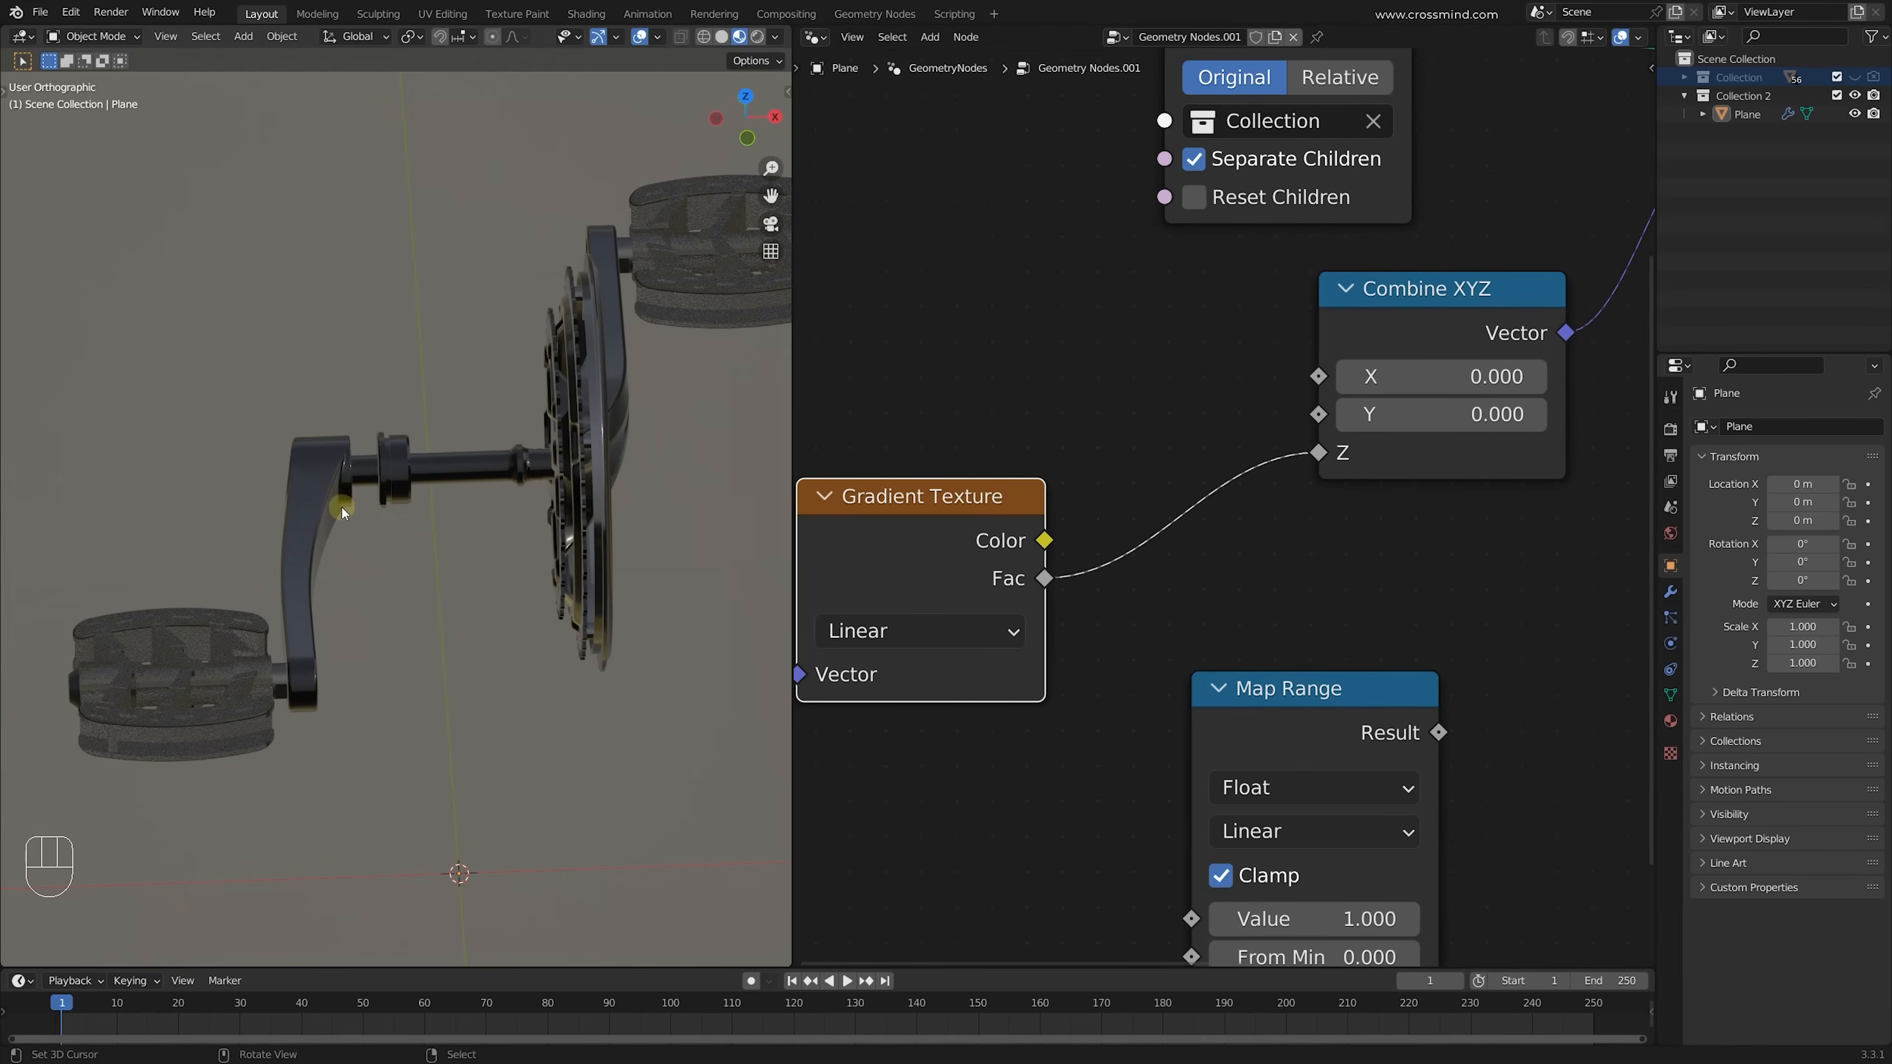
Insert the Map Range node between Gradient Texture and Combine XYZ, turn off Clamp and raise To Max to 596.05
drag(1288, 684, 1282, 448)
scroll(786, 520, down, 2)
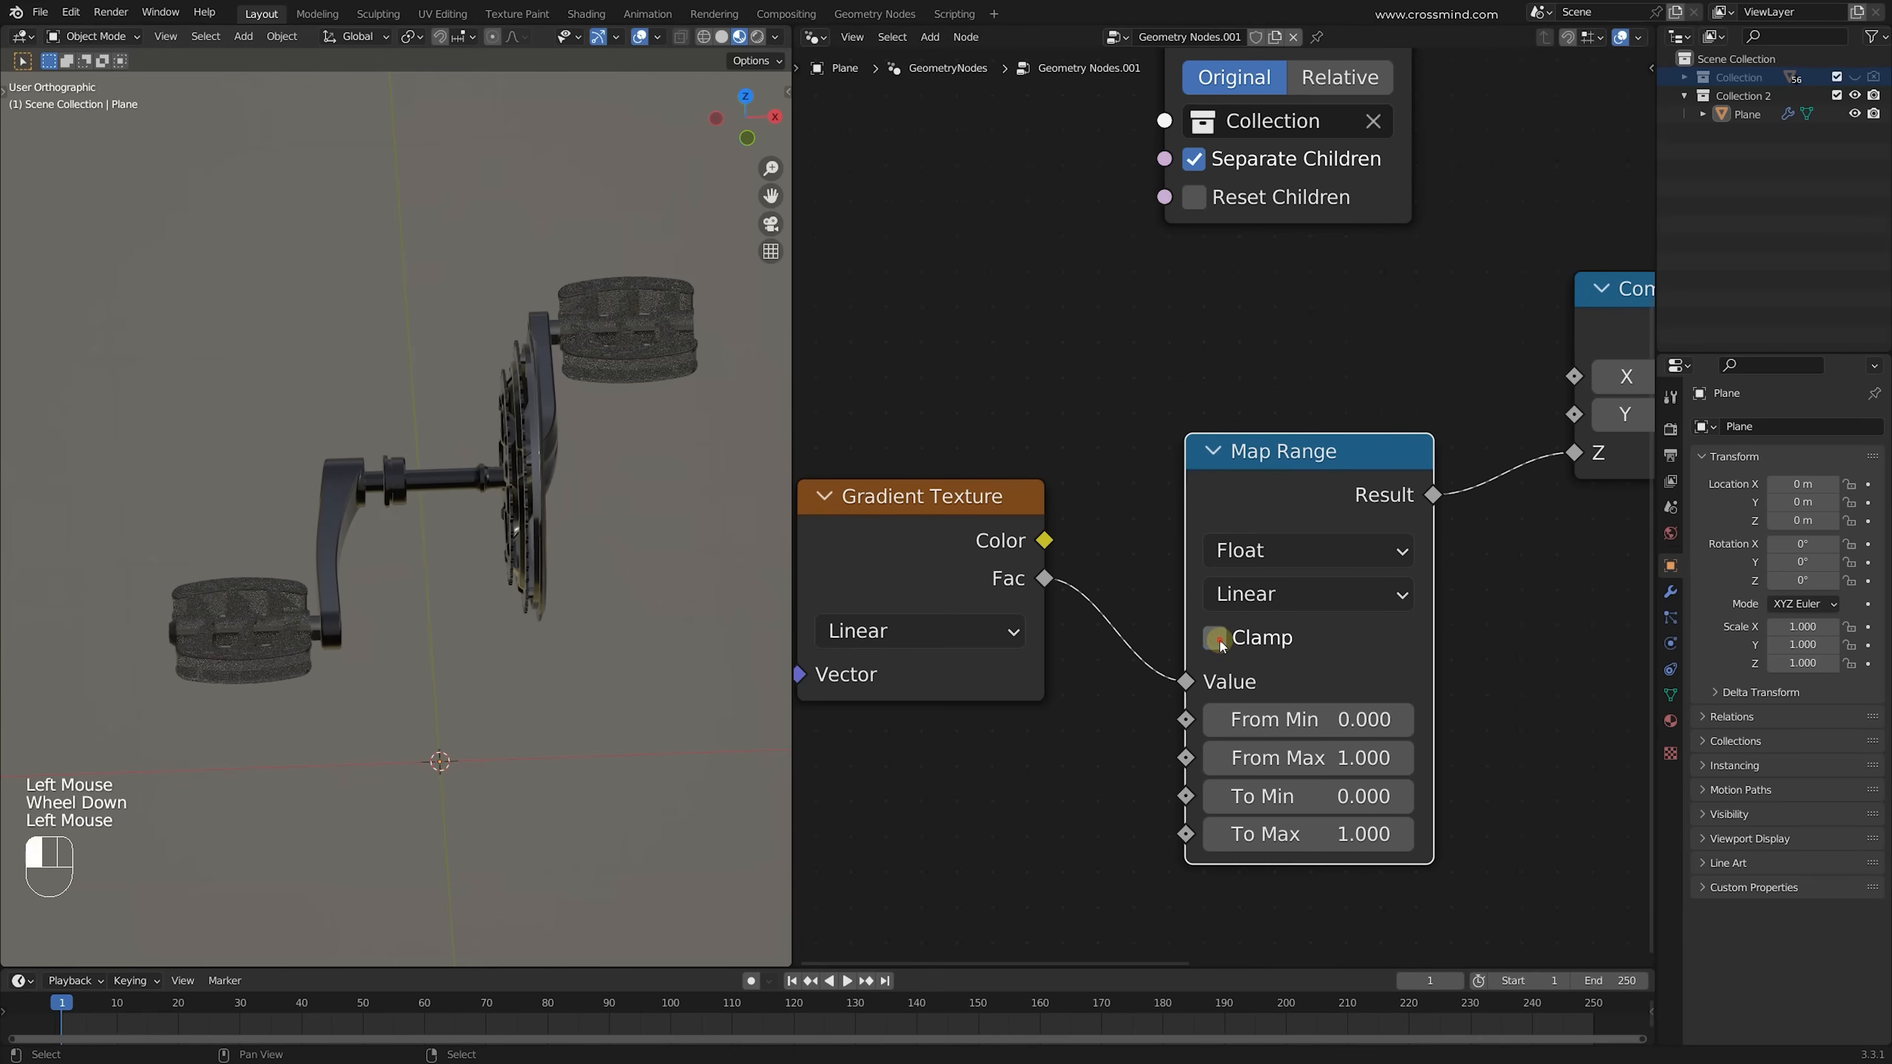
shift+drag(1343, 833, 1601, 833)
drag(1326, 835, 1408, 834)
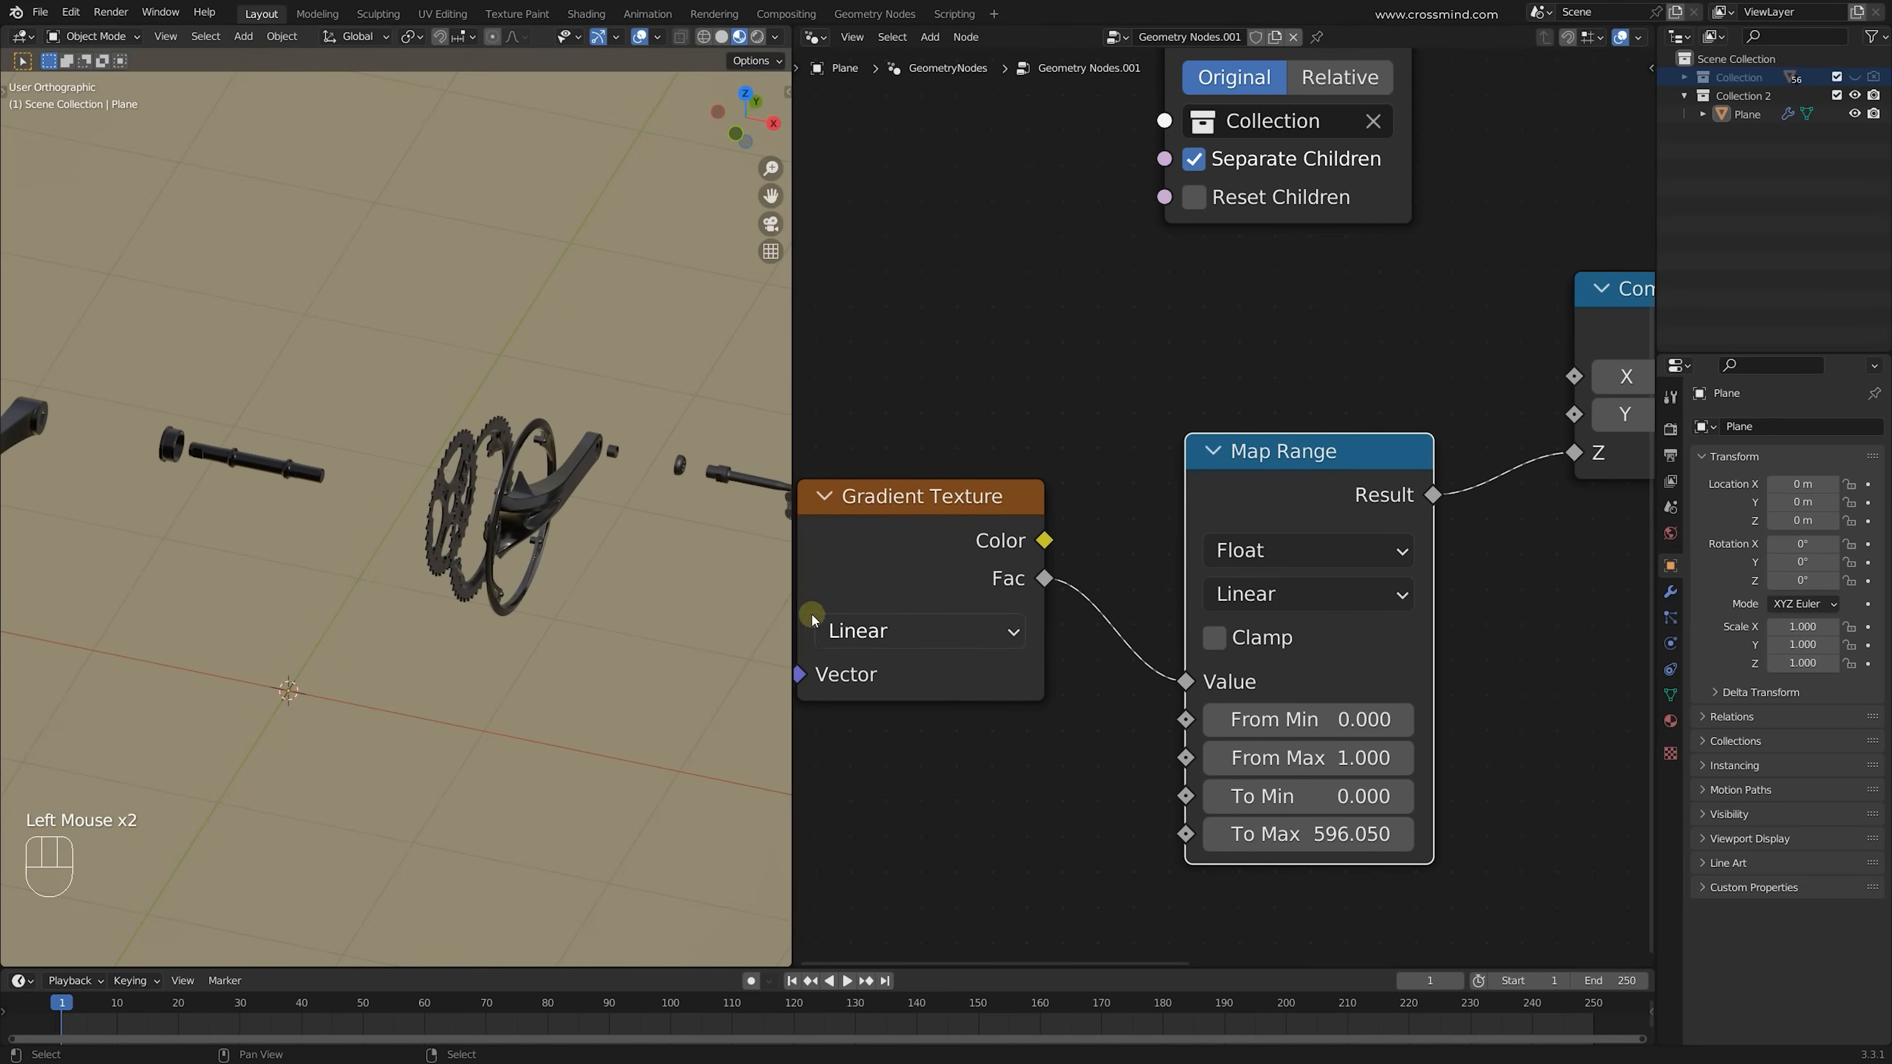
scroll(521, 641, down, 2)
middle_drag(521, 641, 363, 649)
key(ctrl+space)
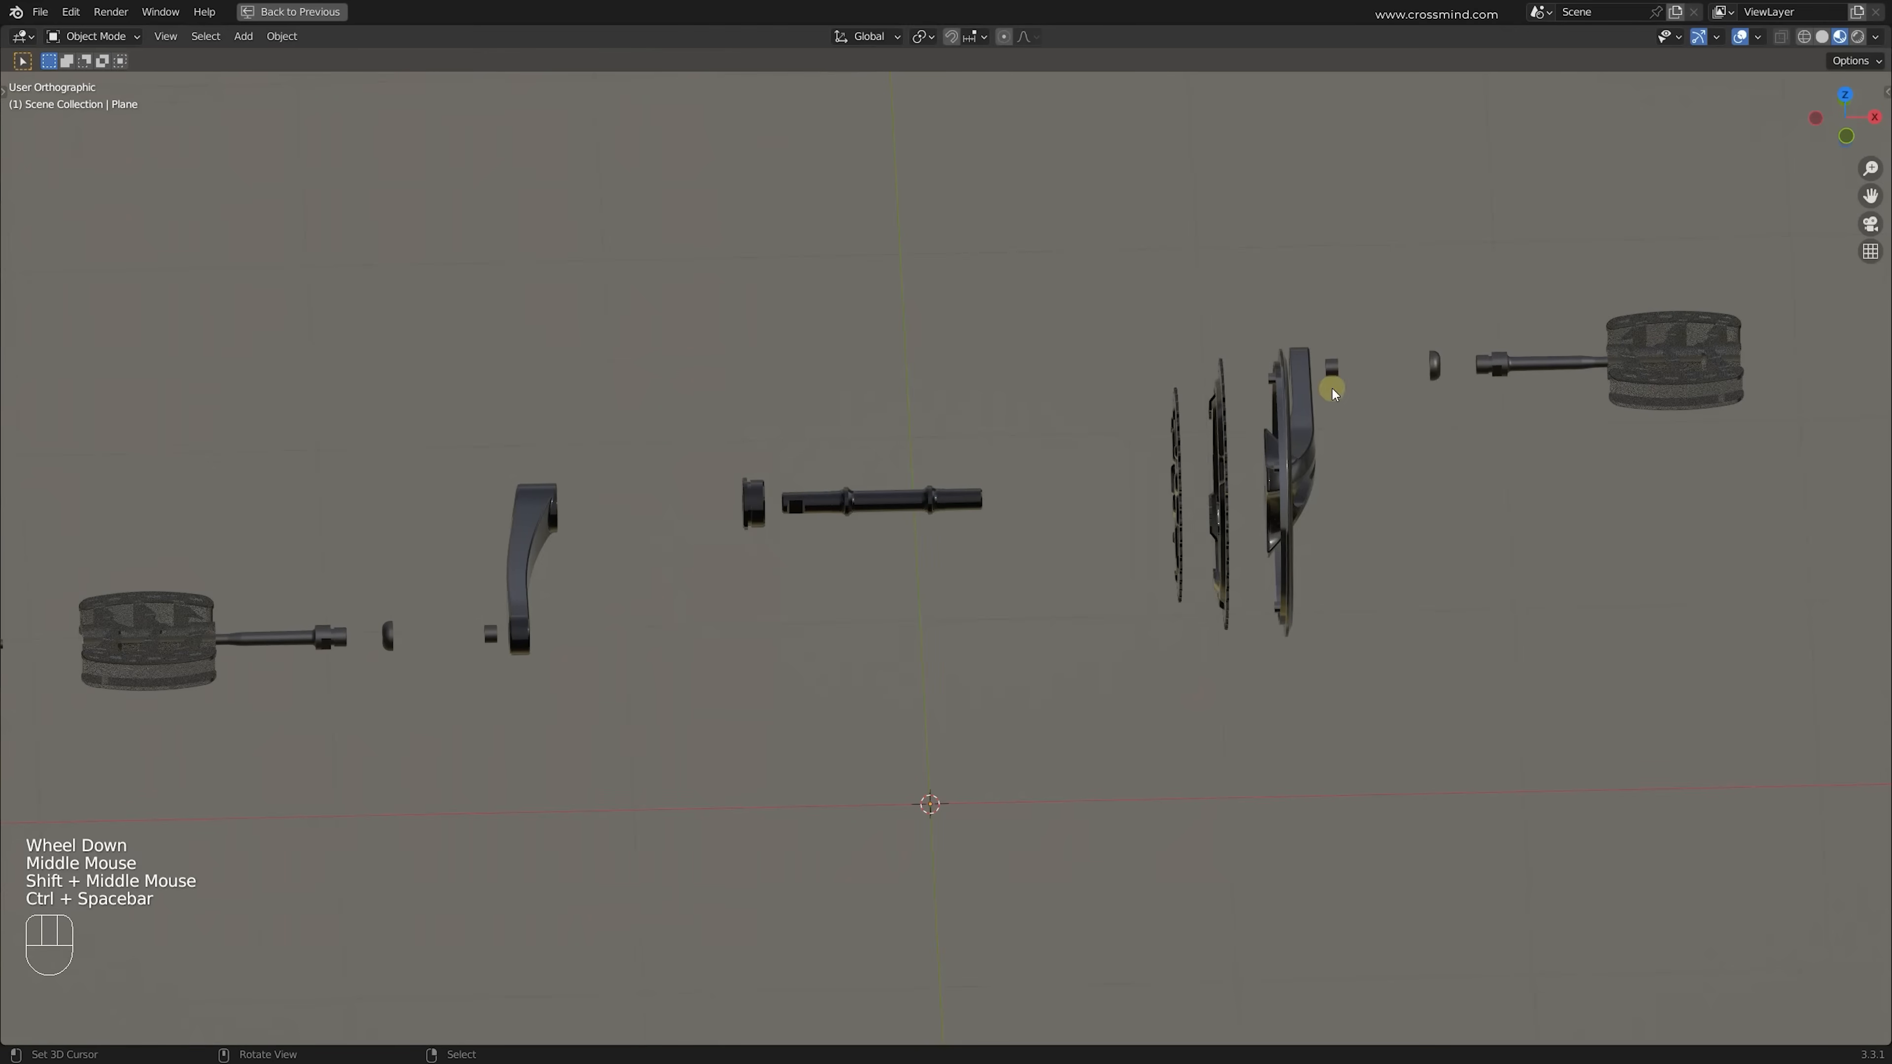
middle_drag(950, 513, 1078, 596)
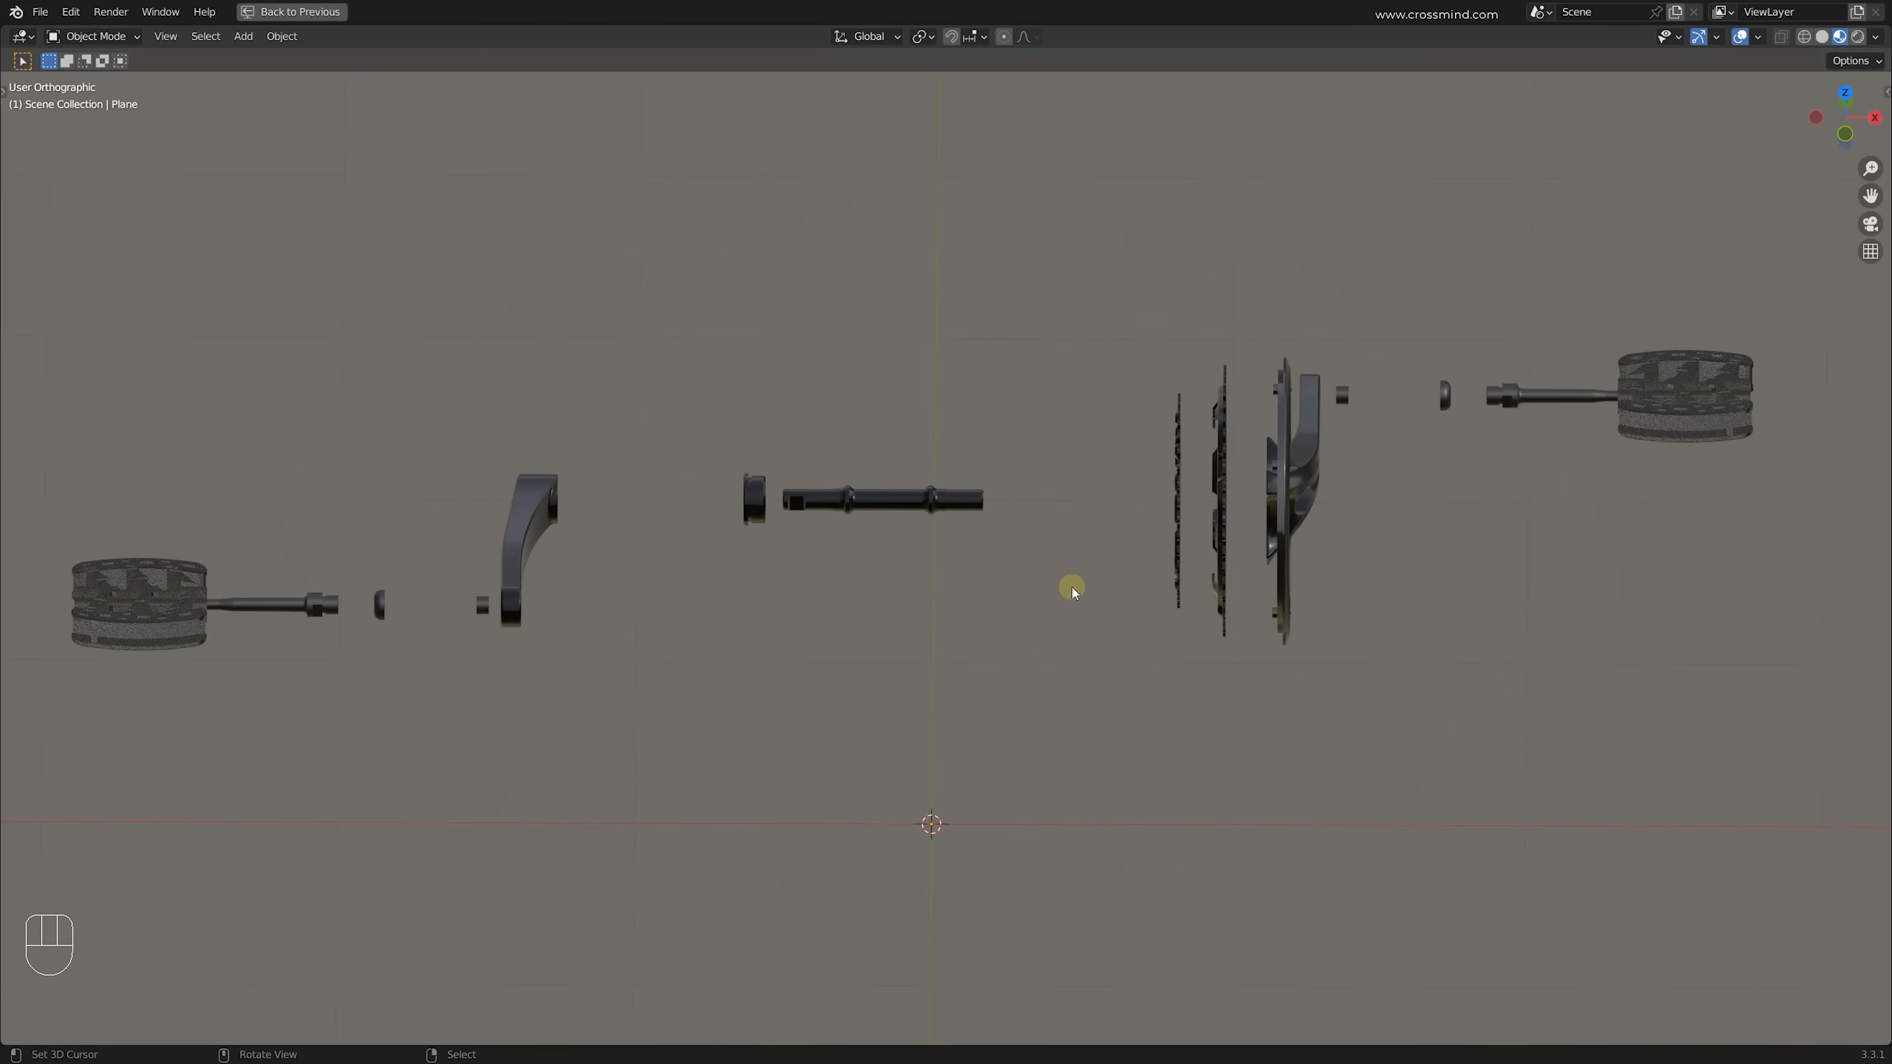
key(ctrl+space)
scroll(1076, 633, down, 1)
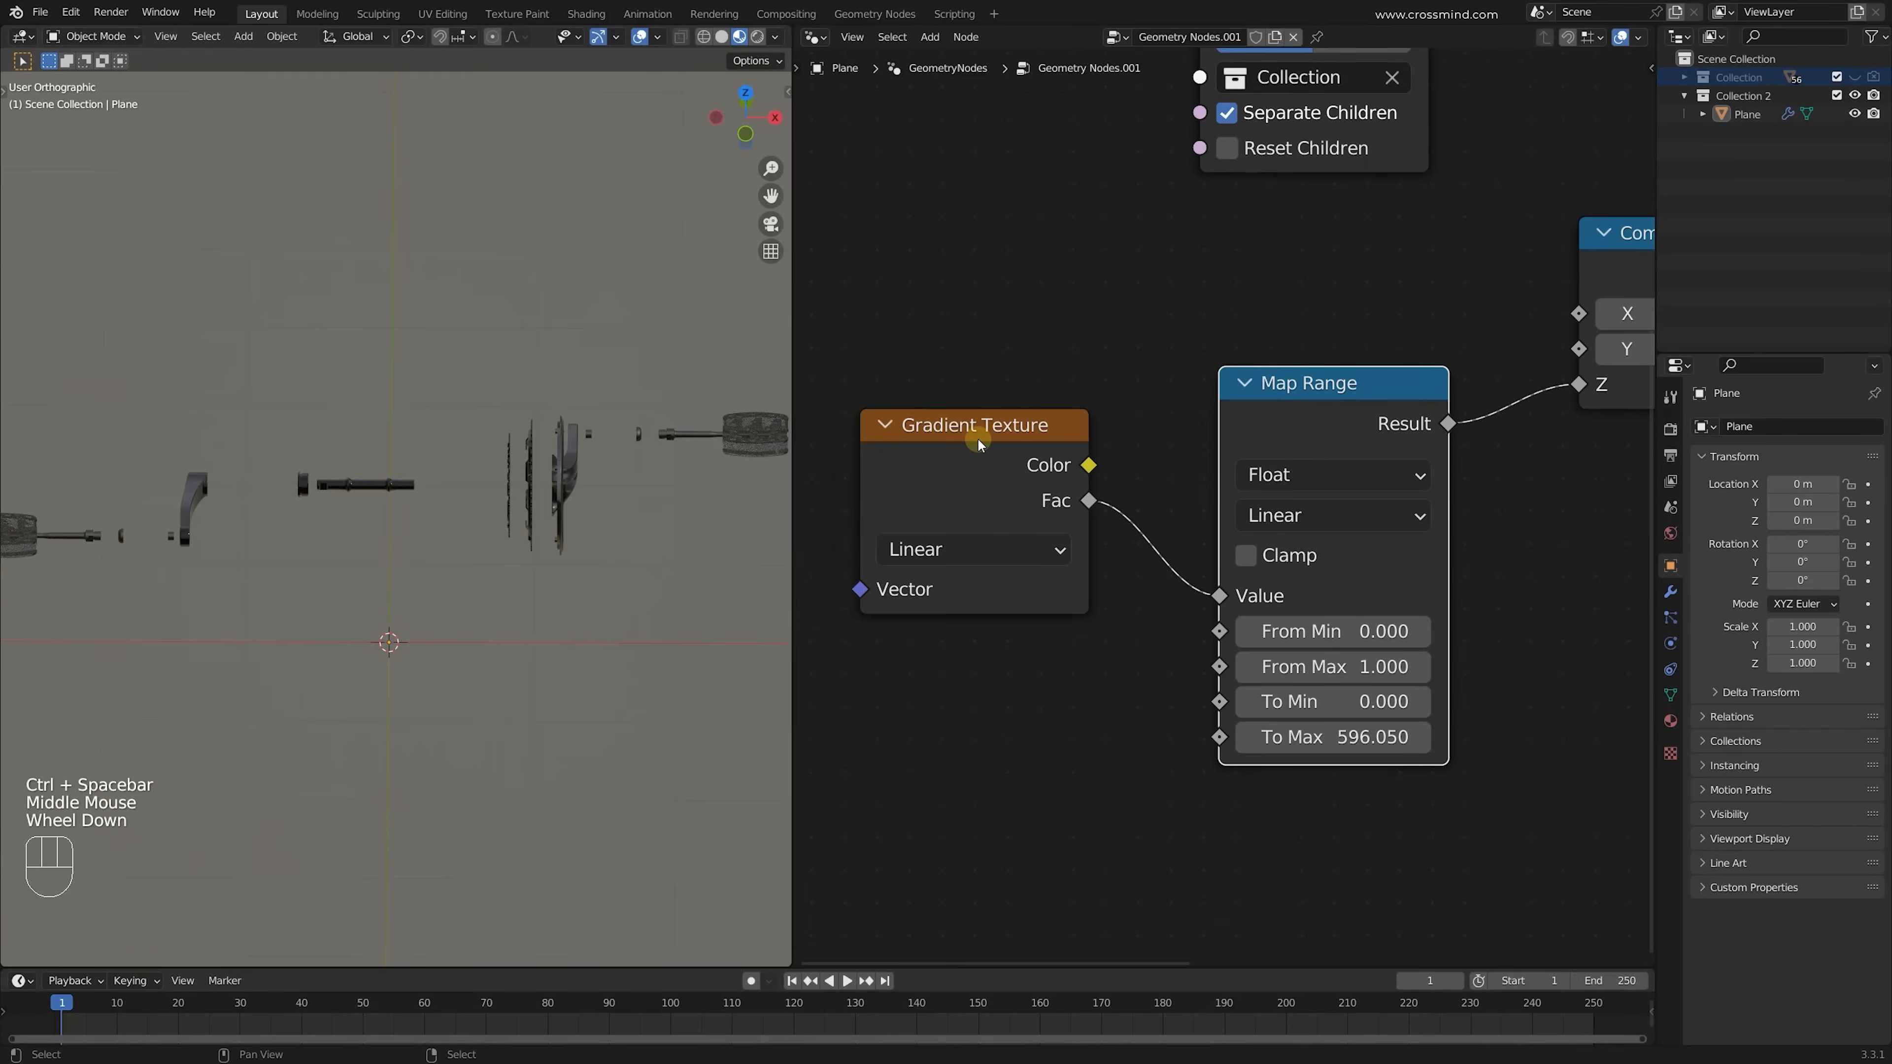
Add a Musgrave Texture node and feed its Height into the Map Range Value in place of the gradient
click(979, 439)
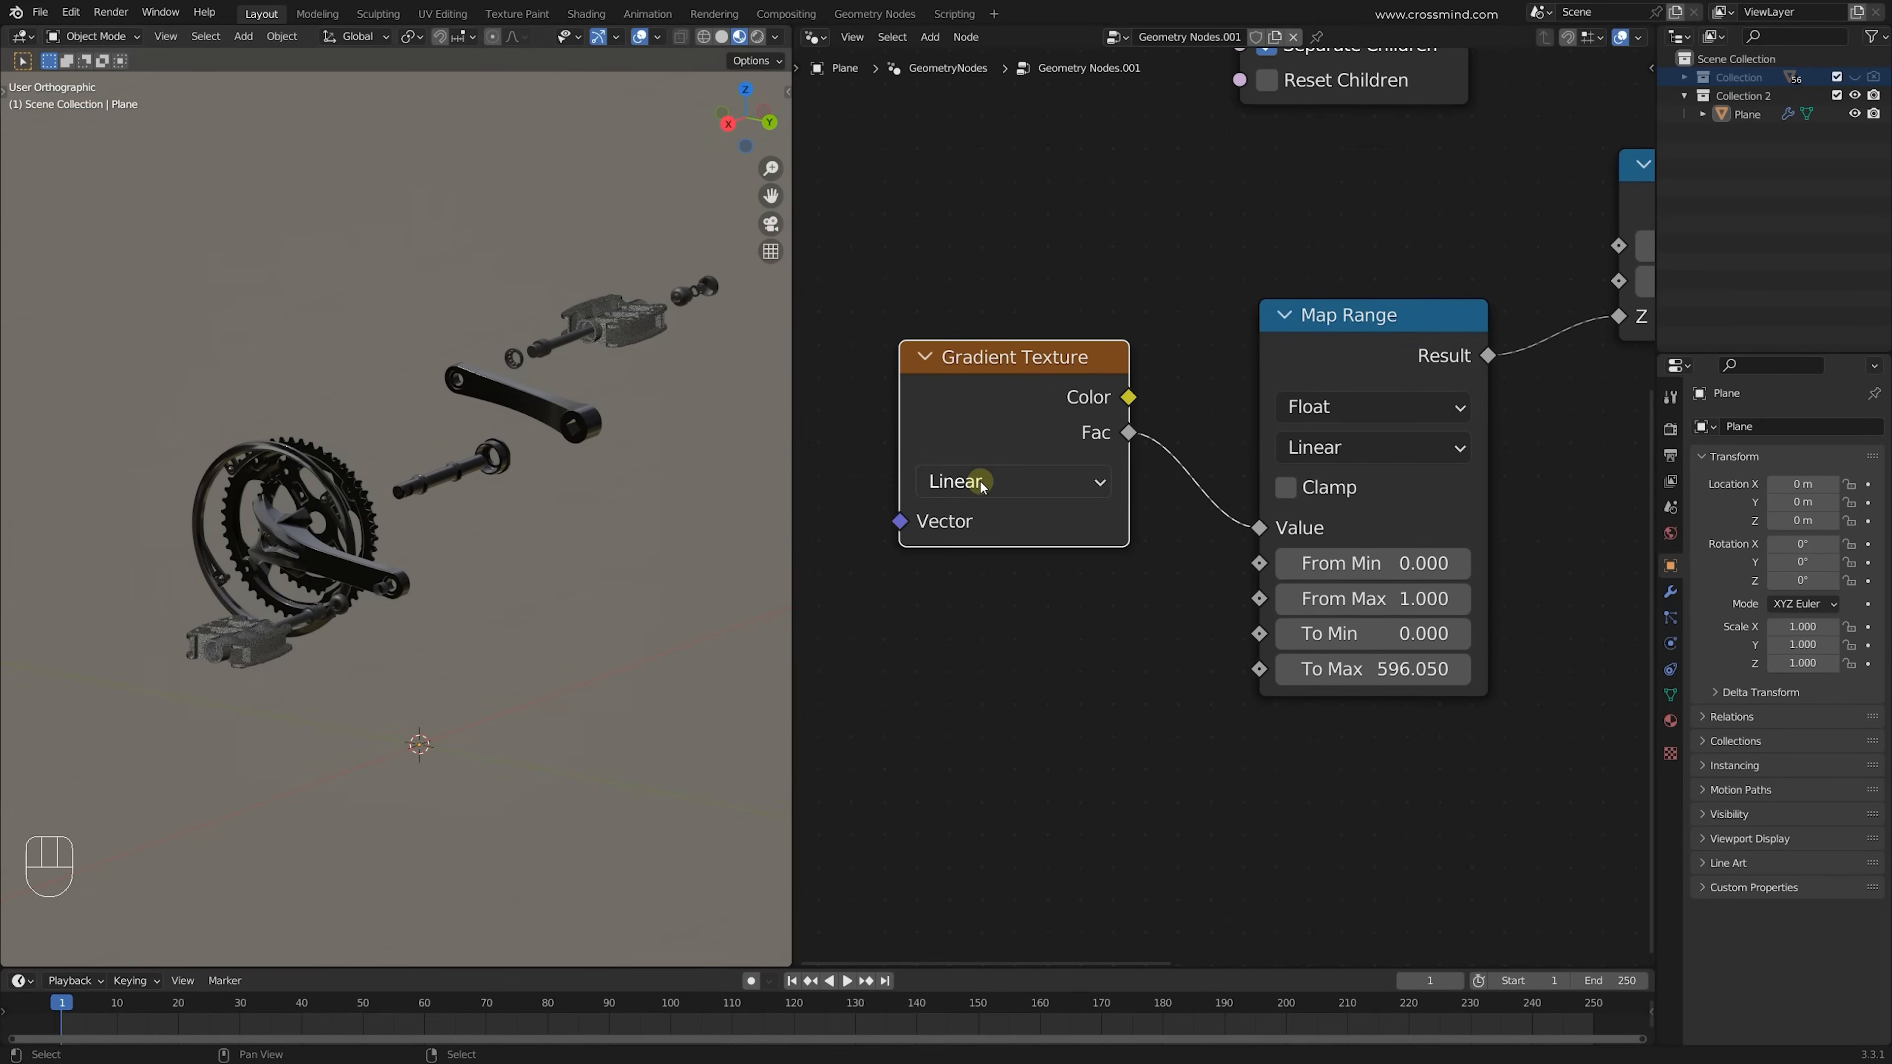
key(shift+a)
click(1149, 486)
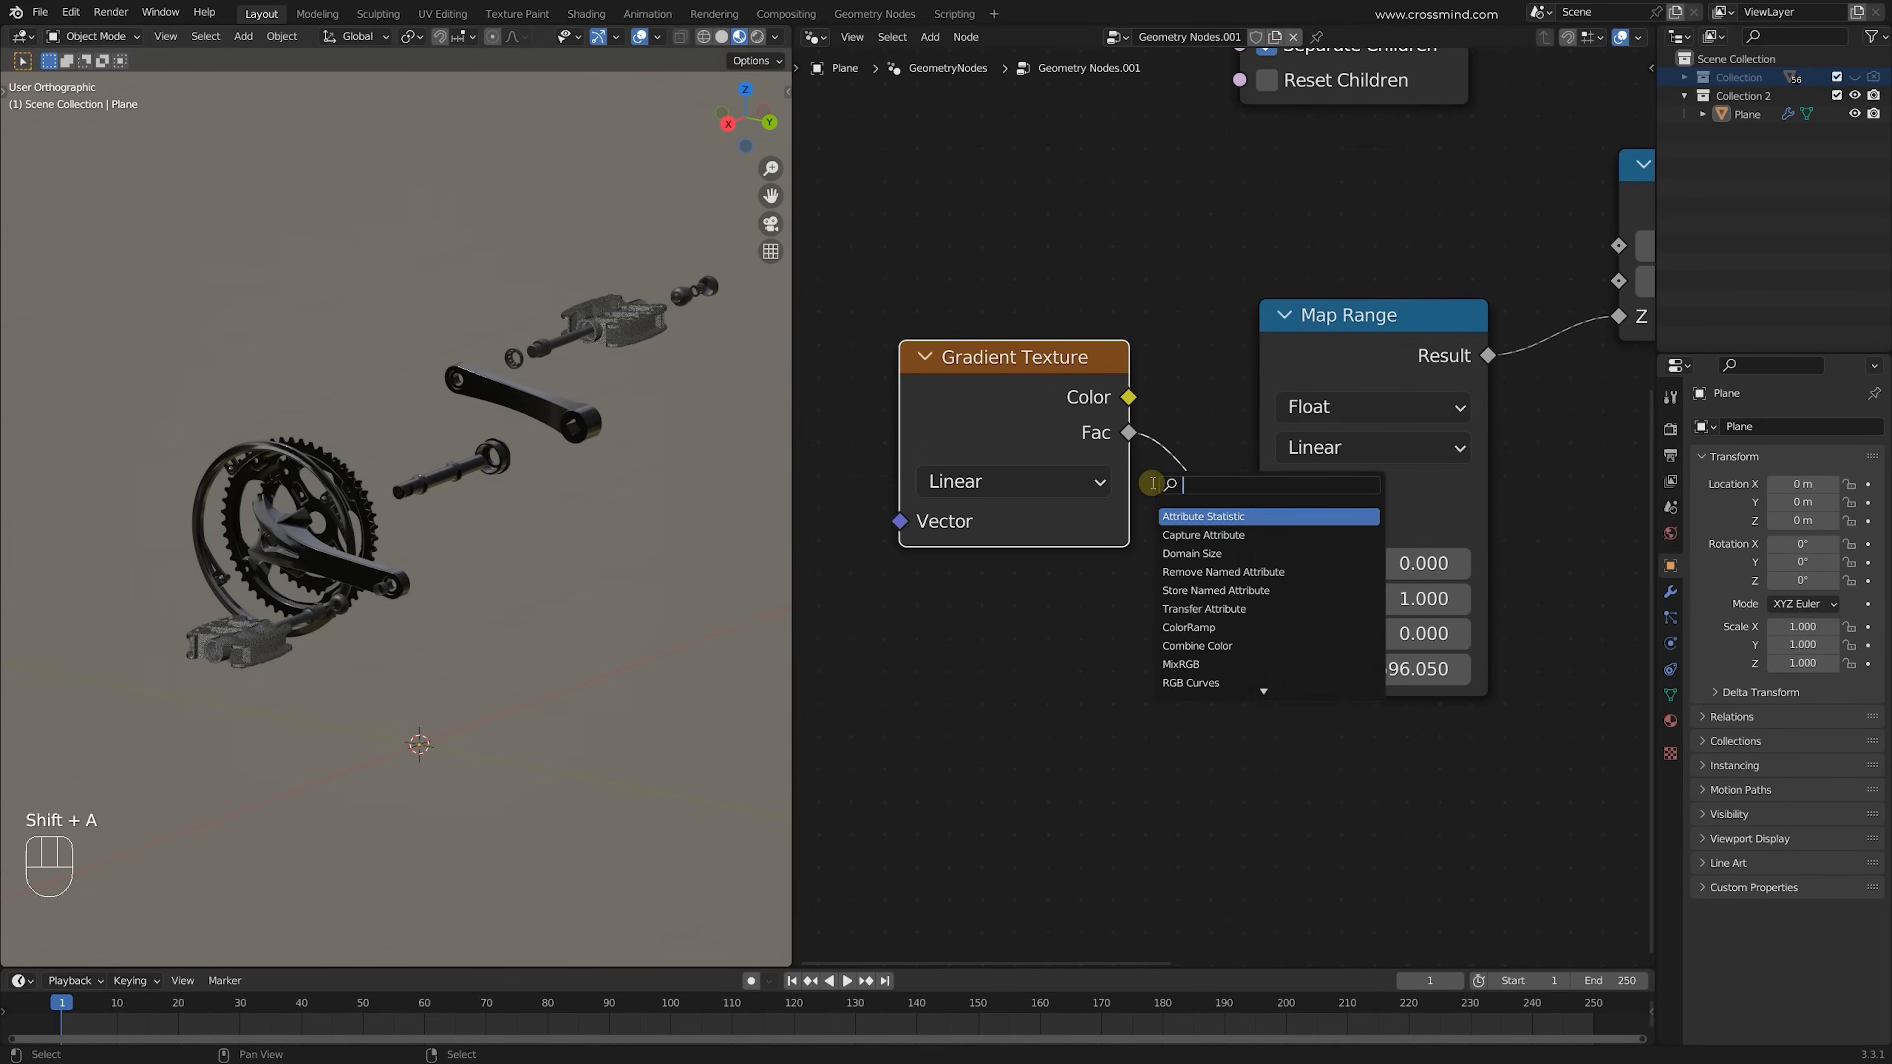
key(Return)
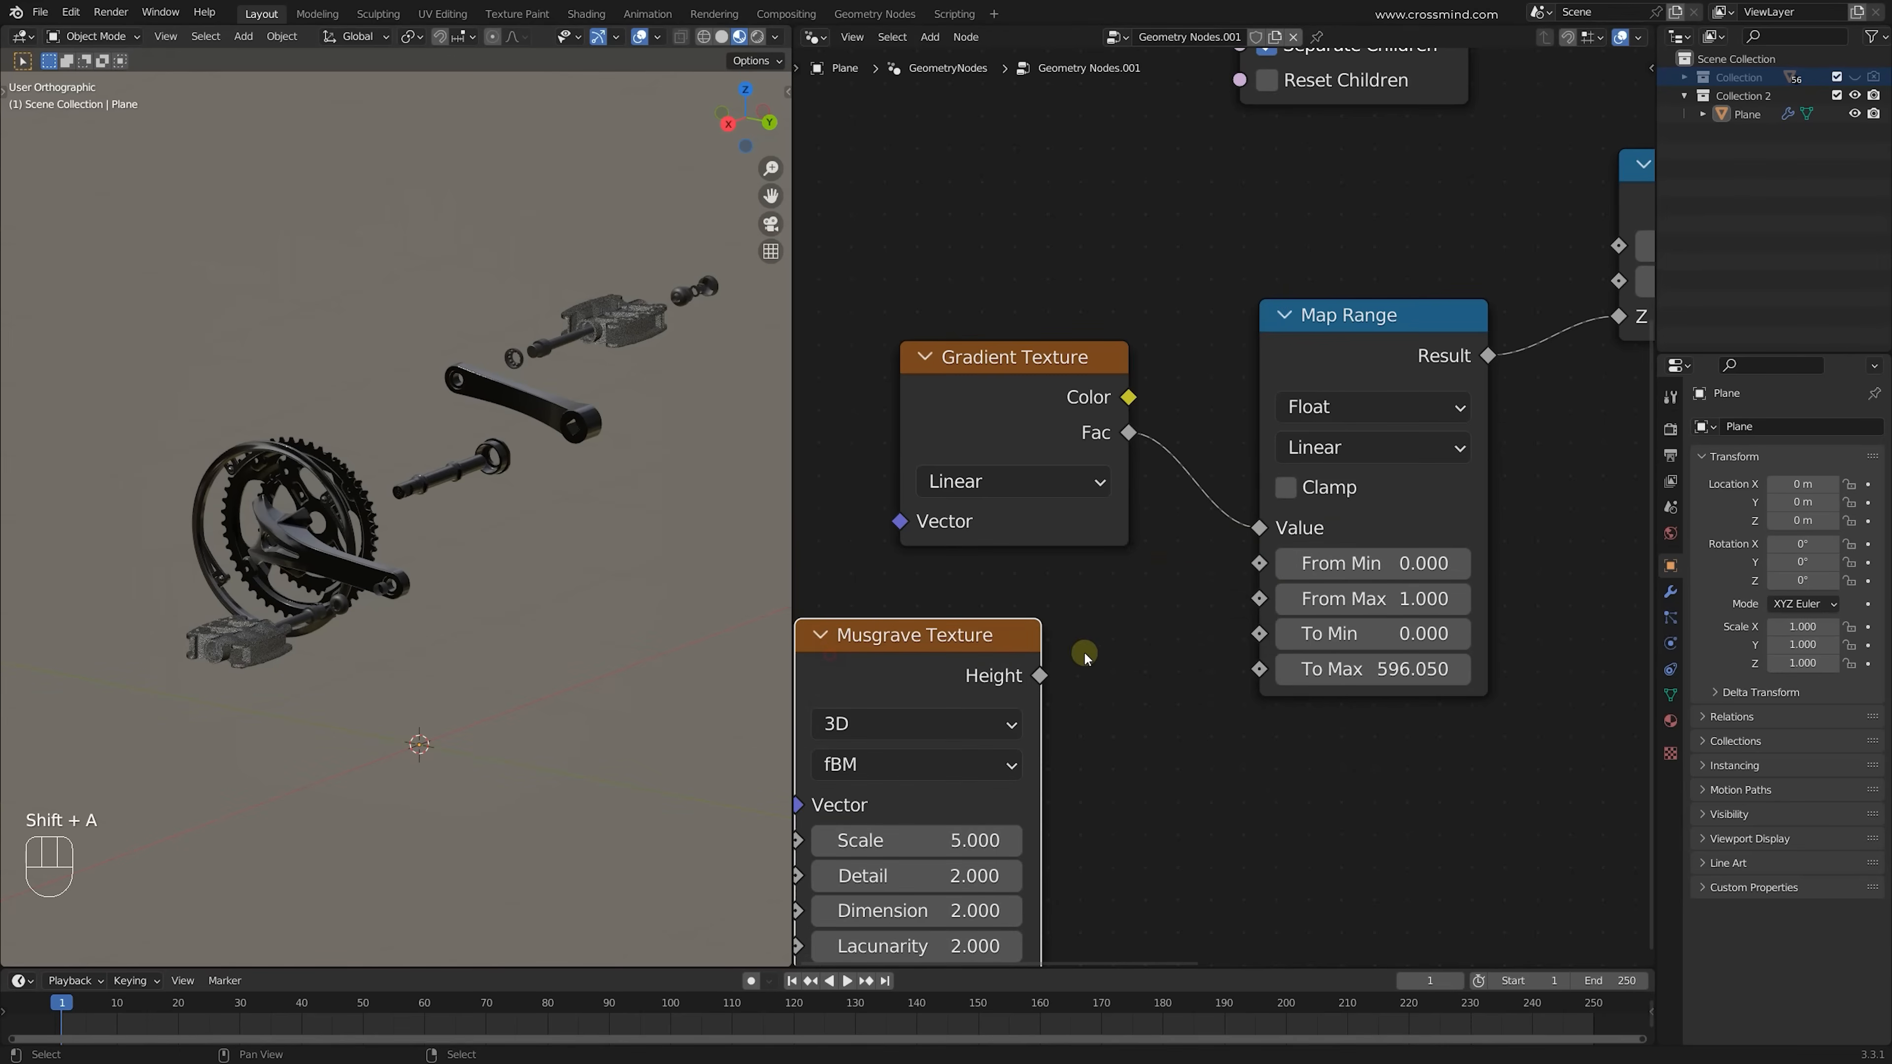
ctrl+right_drag(1197, 444, 1162, 515)
middle_drag(1040, 582, 941, 567)
scroll(940, 570, down, 1)
drag(940, 647, 1128, 524)
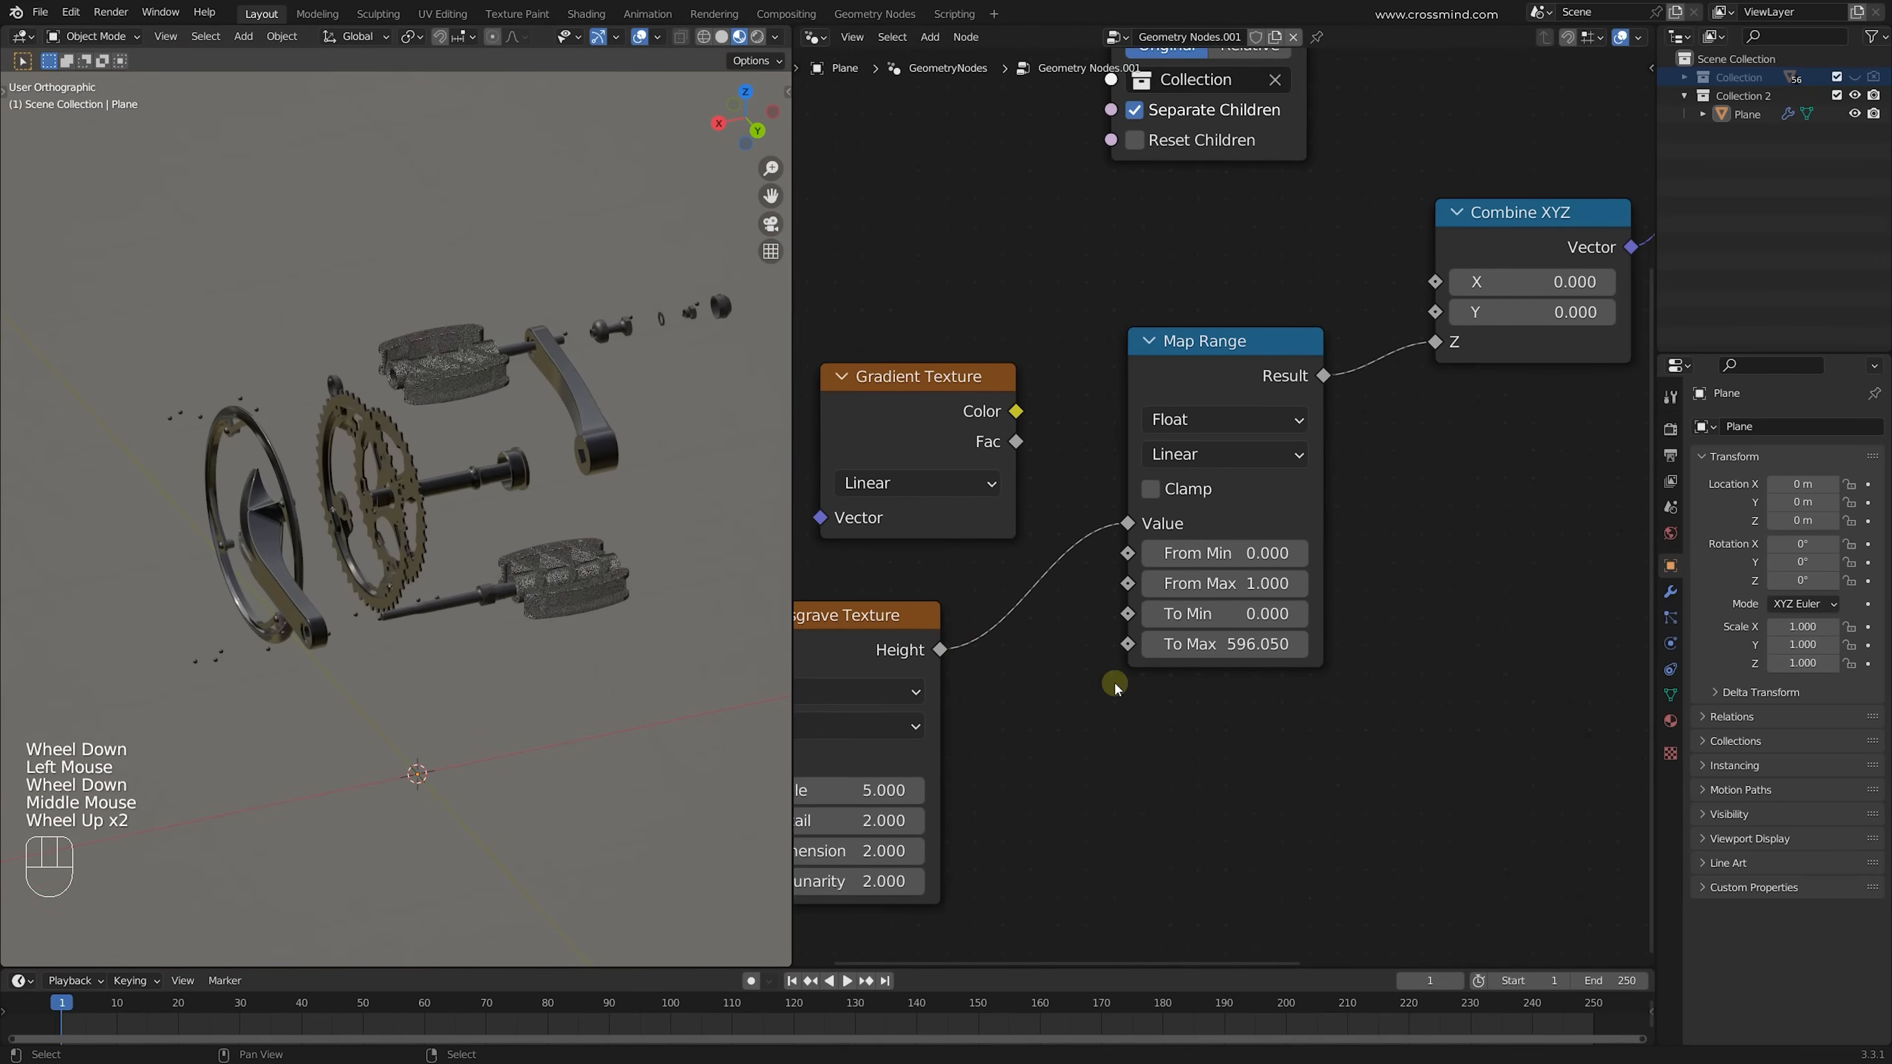
Switch the Musgrave Texture to 4D and vary its W value to preview the scattered crankset parts
middle_drag(1116, 685, 1272, 598)
ctrl+scroll(997, 604, down, 1)
middle_drag(572, 560, 536, 570)
scroll(537, 570, down, 1)
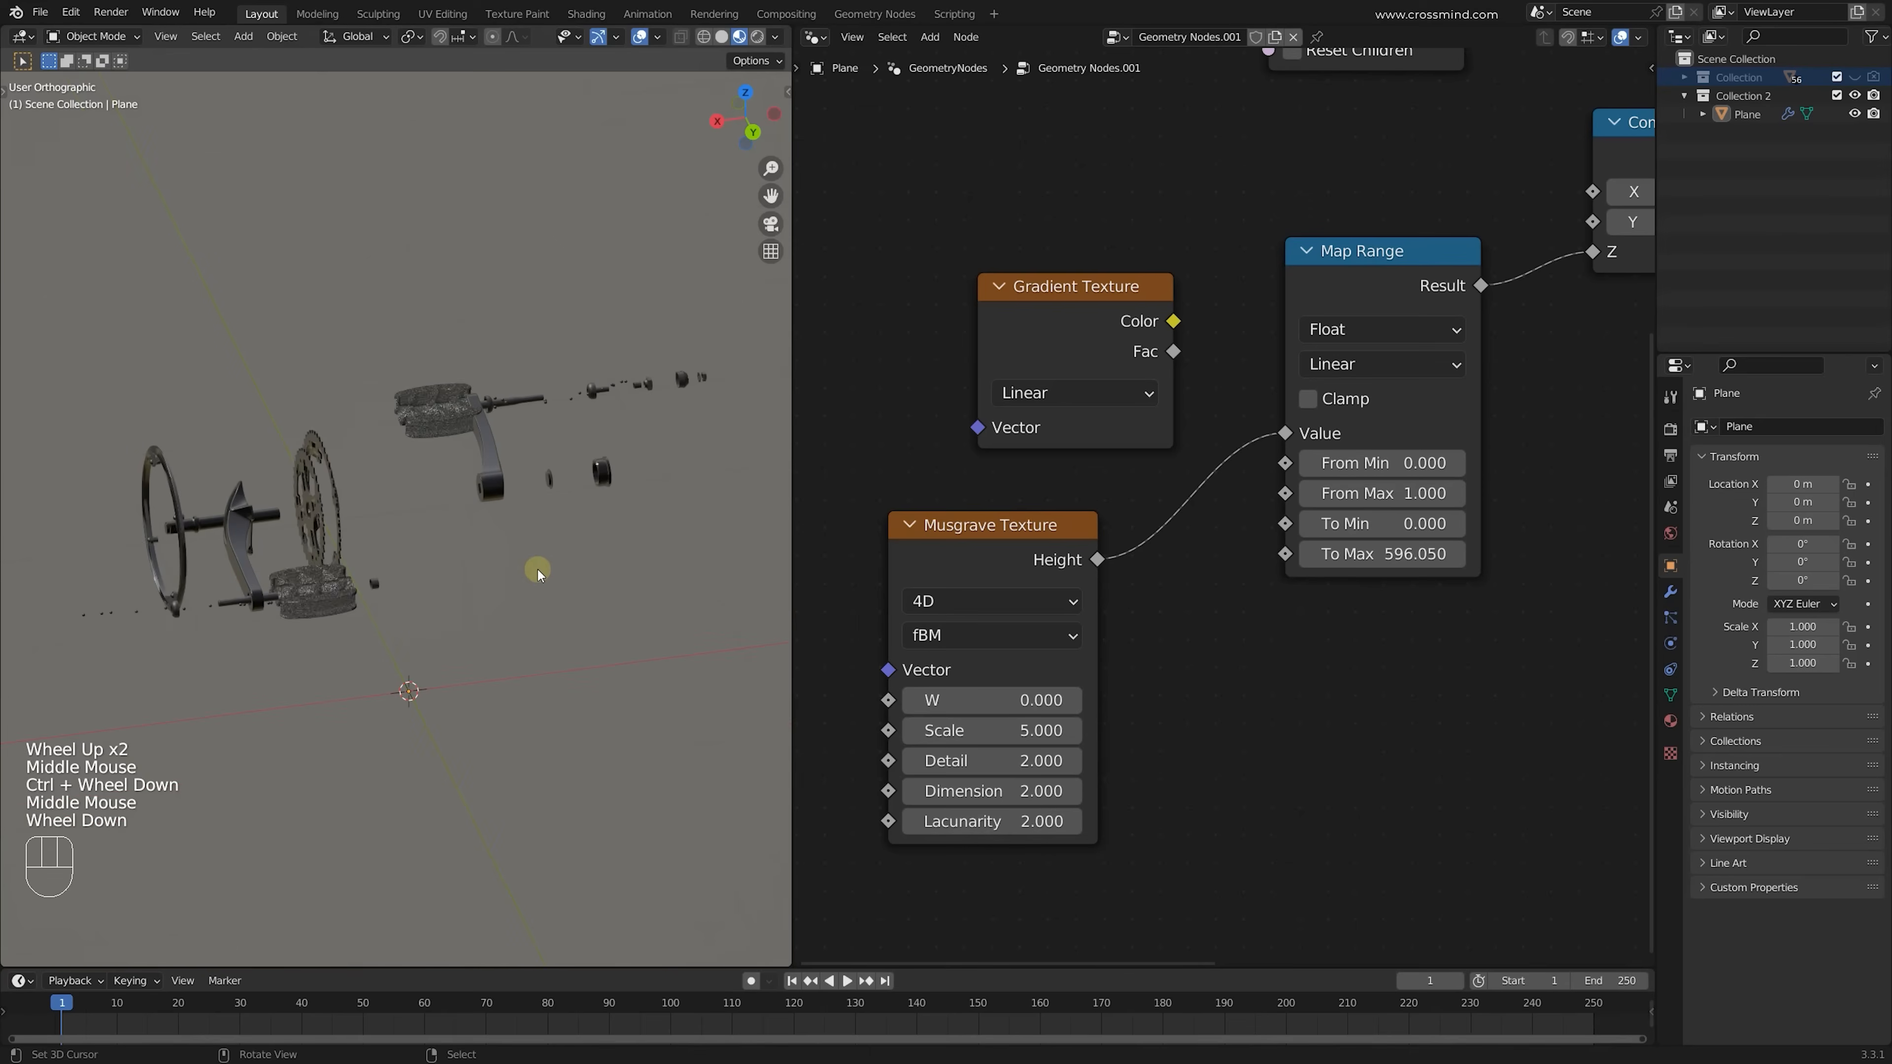
shift+drag(993, 692, 1047, 700)
Remove the Musgrave Texture node and reconnect the Gradient Texture's Fac output to the Map Range Value
ctrl+right_drag(1177, 462, 1207, 537)
click(991, 524)
key(ctrl+x)
drag(1173, 351, 1285, 433)
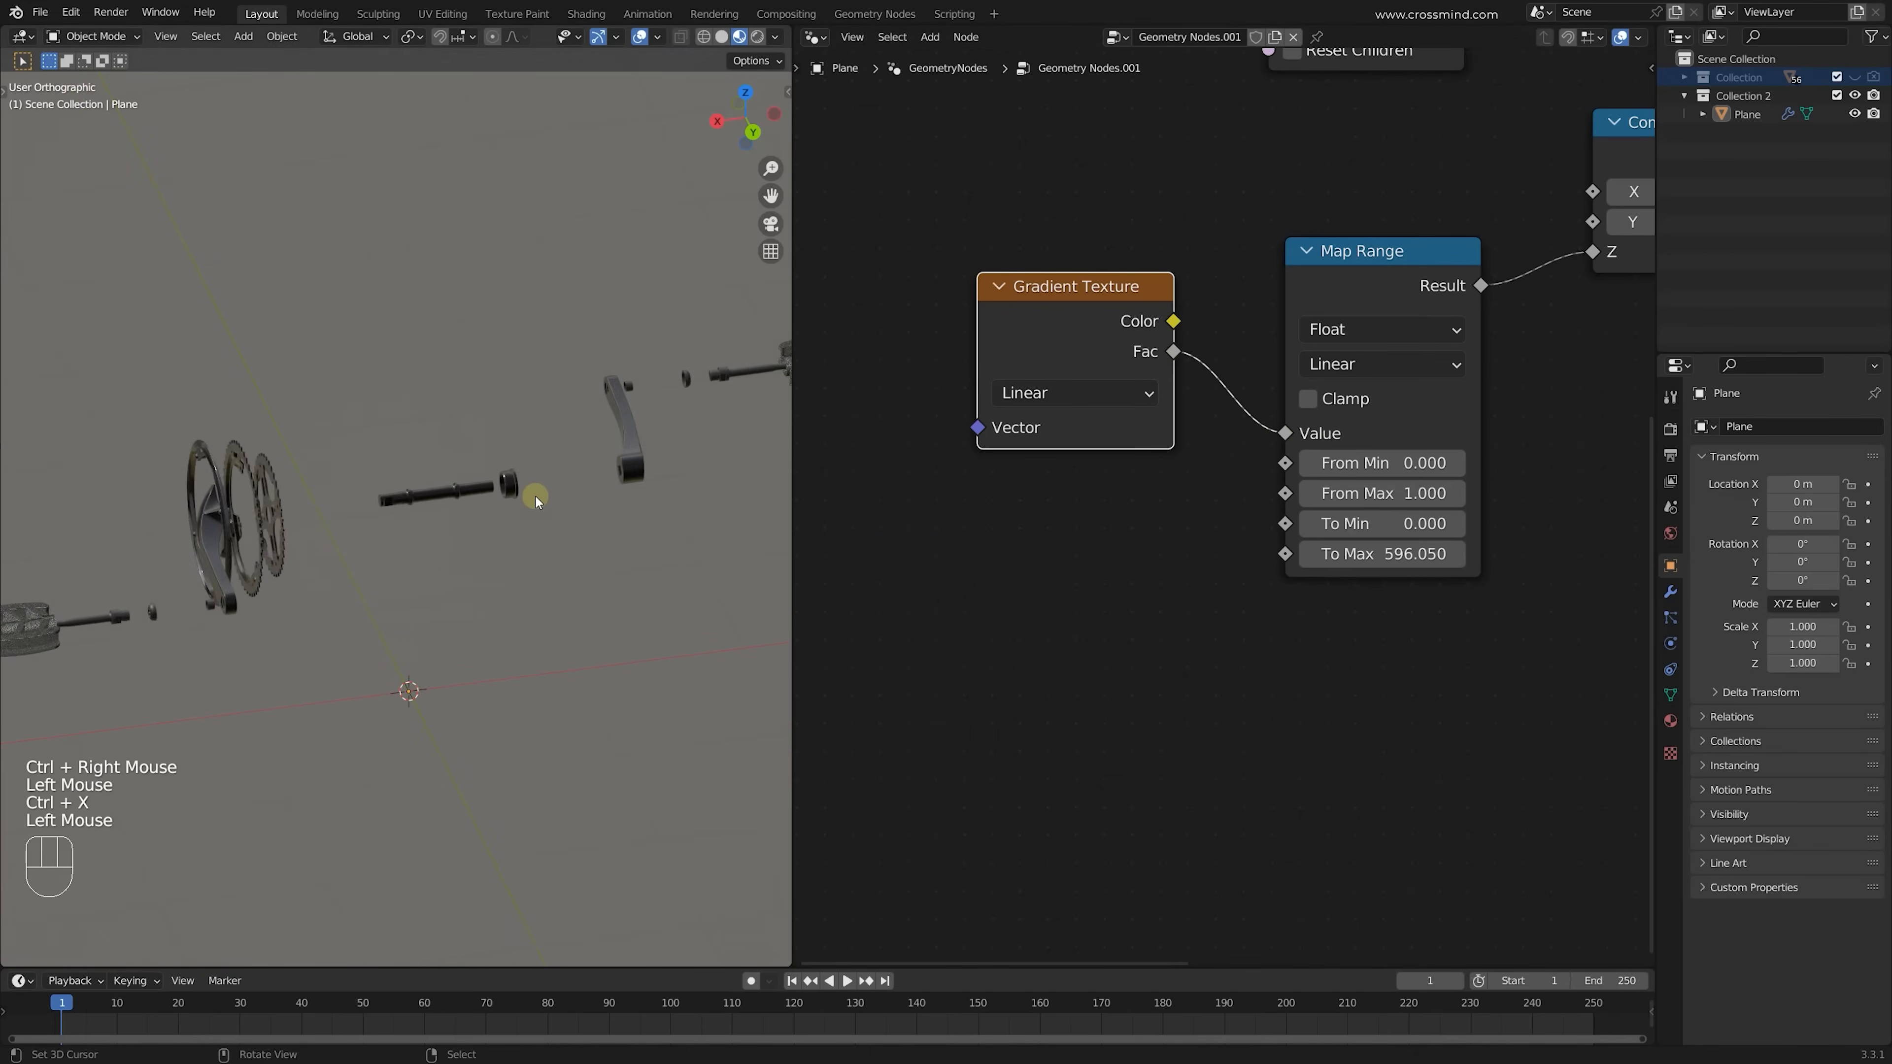
Try slight changes to the Map Range node's From Min, From Max and To Min values to preview the part spread
middle_drag(521, 521, 55, 516)
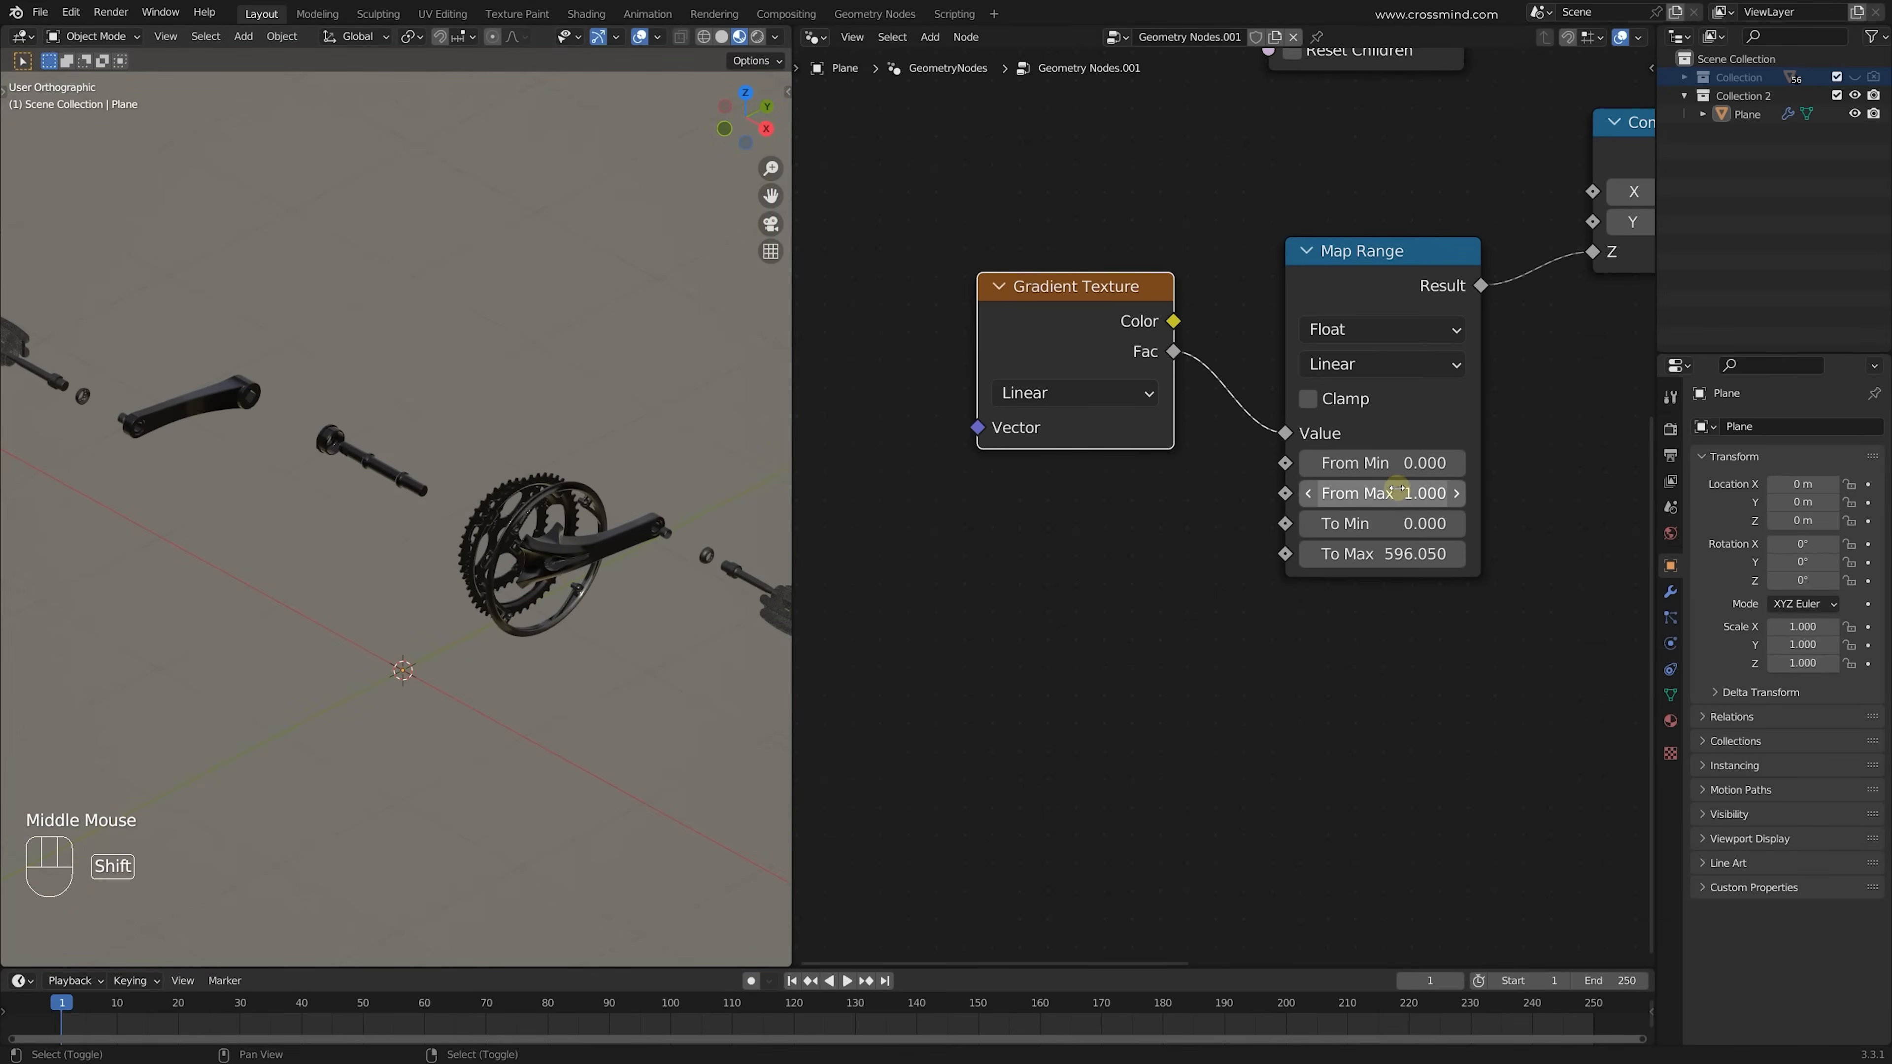
mouse_move(1372, 493)
shift+mouse_down()
mouse_move(1415, 493)
mouse_move(1378, 493)
mouse_move(1385, 463)
shift+mouse_up()
middle_drag(620, 564, 592, 537)
scroll(658, 550, down, 2)
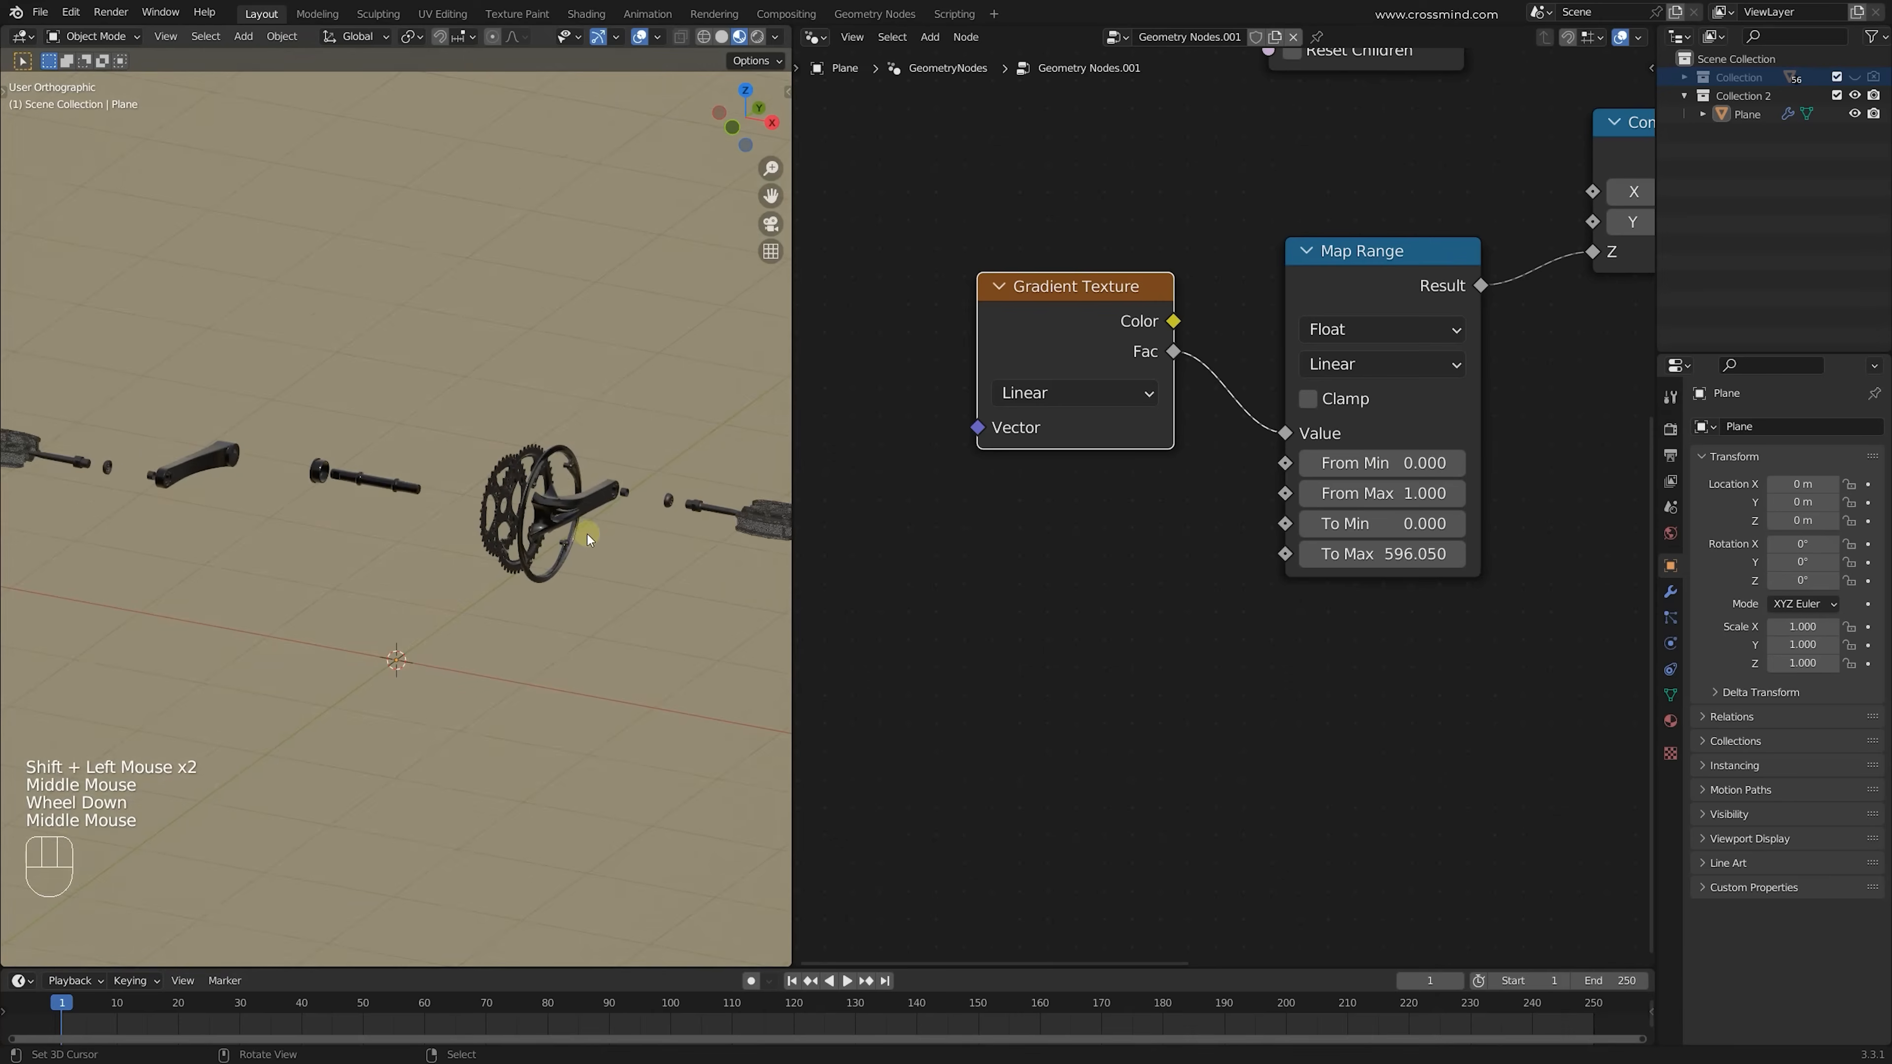
scroll(592, 537, up, 2)
mouse_move(1422, 523)
shift+mouse_down()
mouse_move(1497, 524)
mouse_move(1422, 524)
shift+mouse_up()
scroll(456, 562, down, 2)
middle_drag(456, 562, 393, 532)
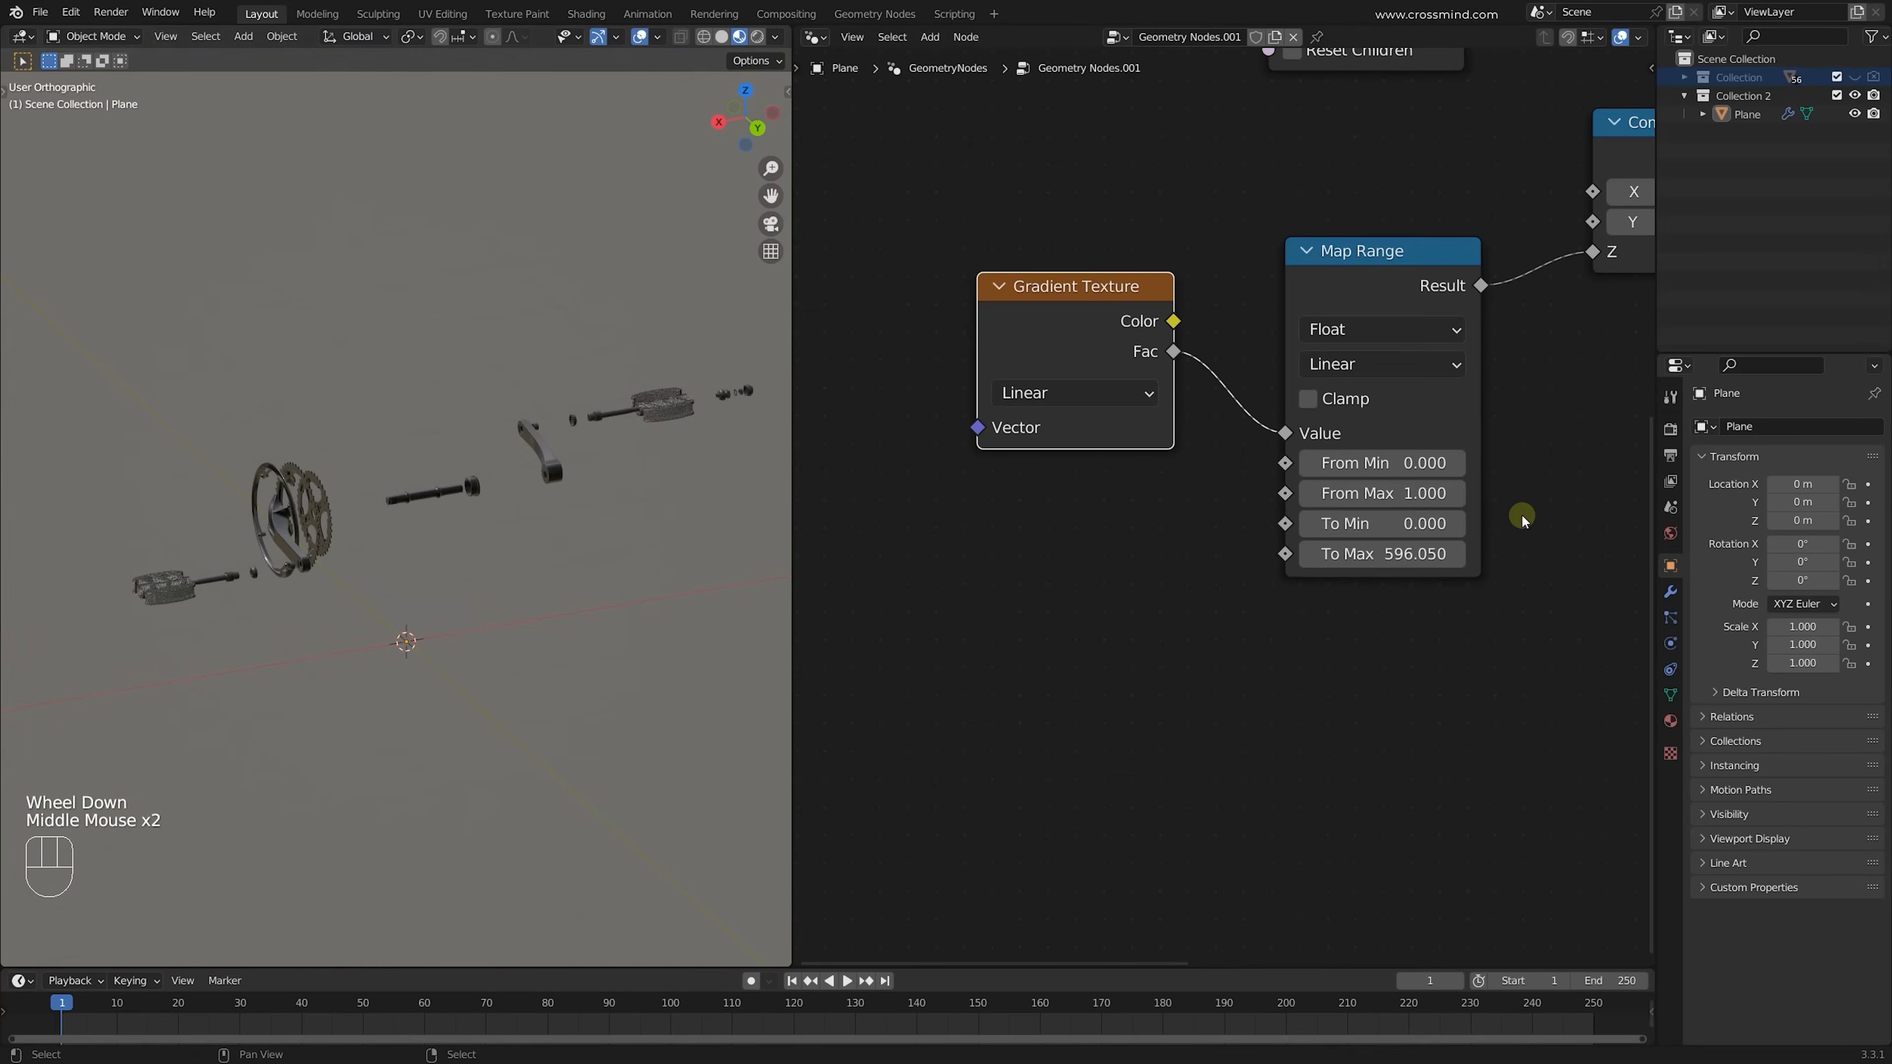
shift+drag(1371, 463, 1421, 526)
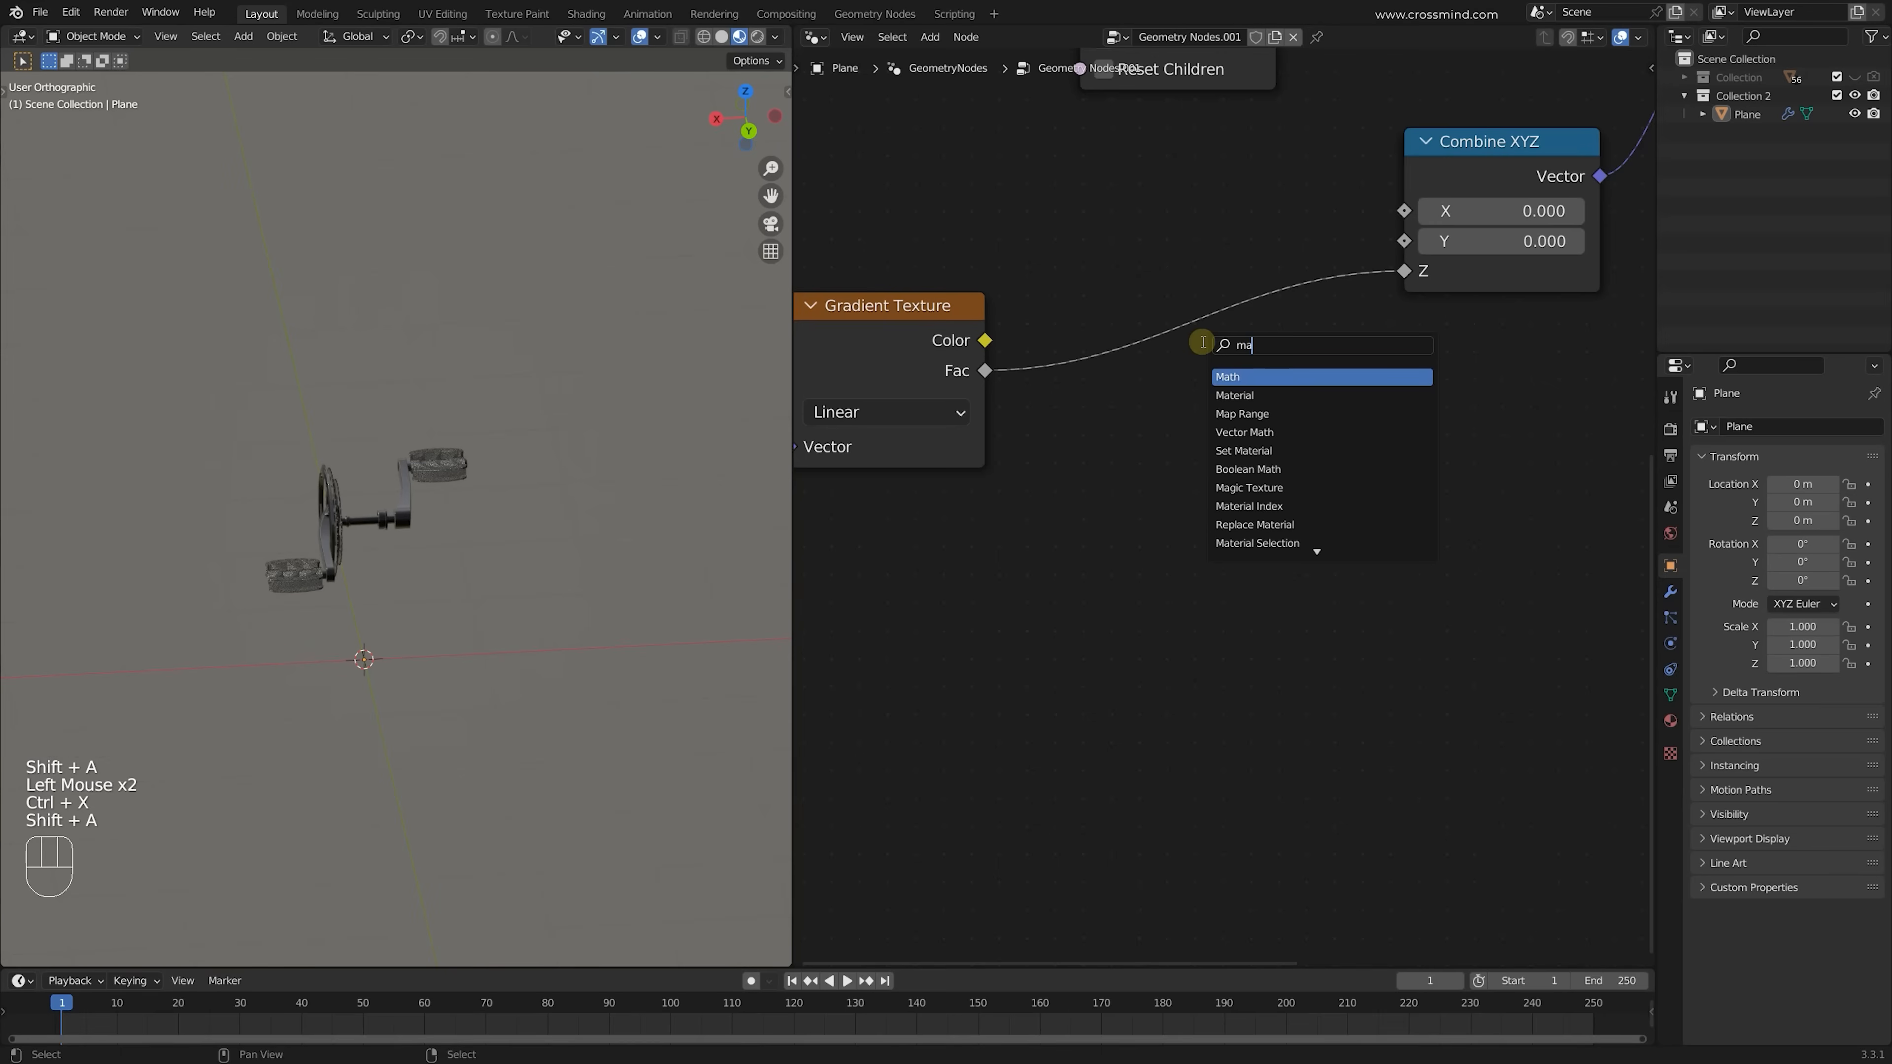
Insert a new Map Range node between Gradient Texture and Combine XYZ and raise its To Max to 734.9
key(Return)
click(1143, 479)
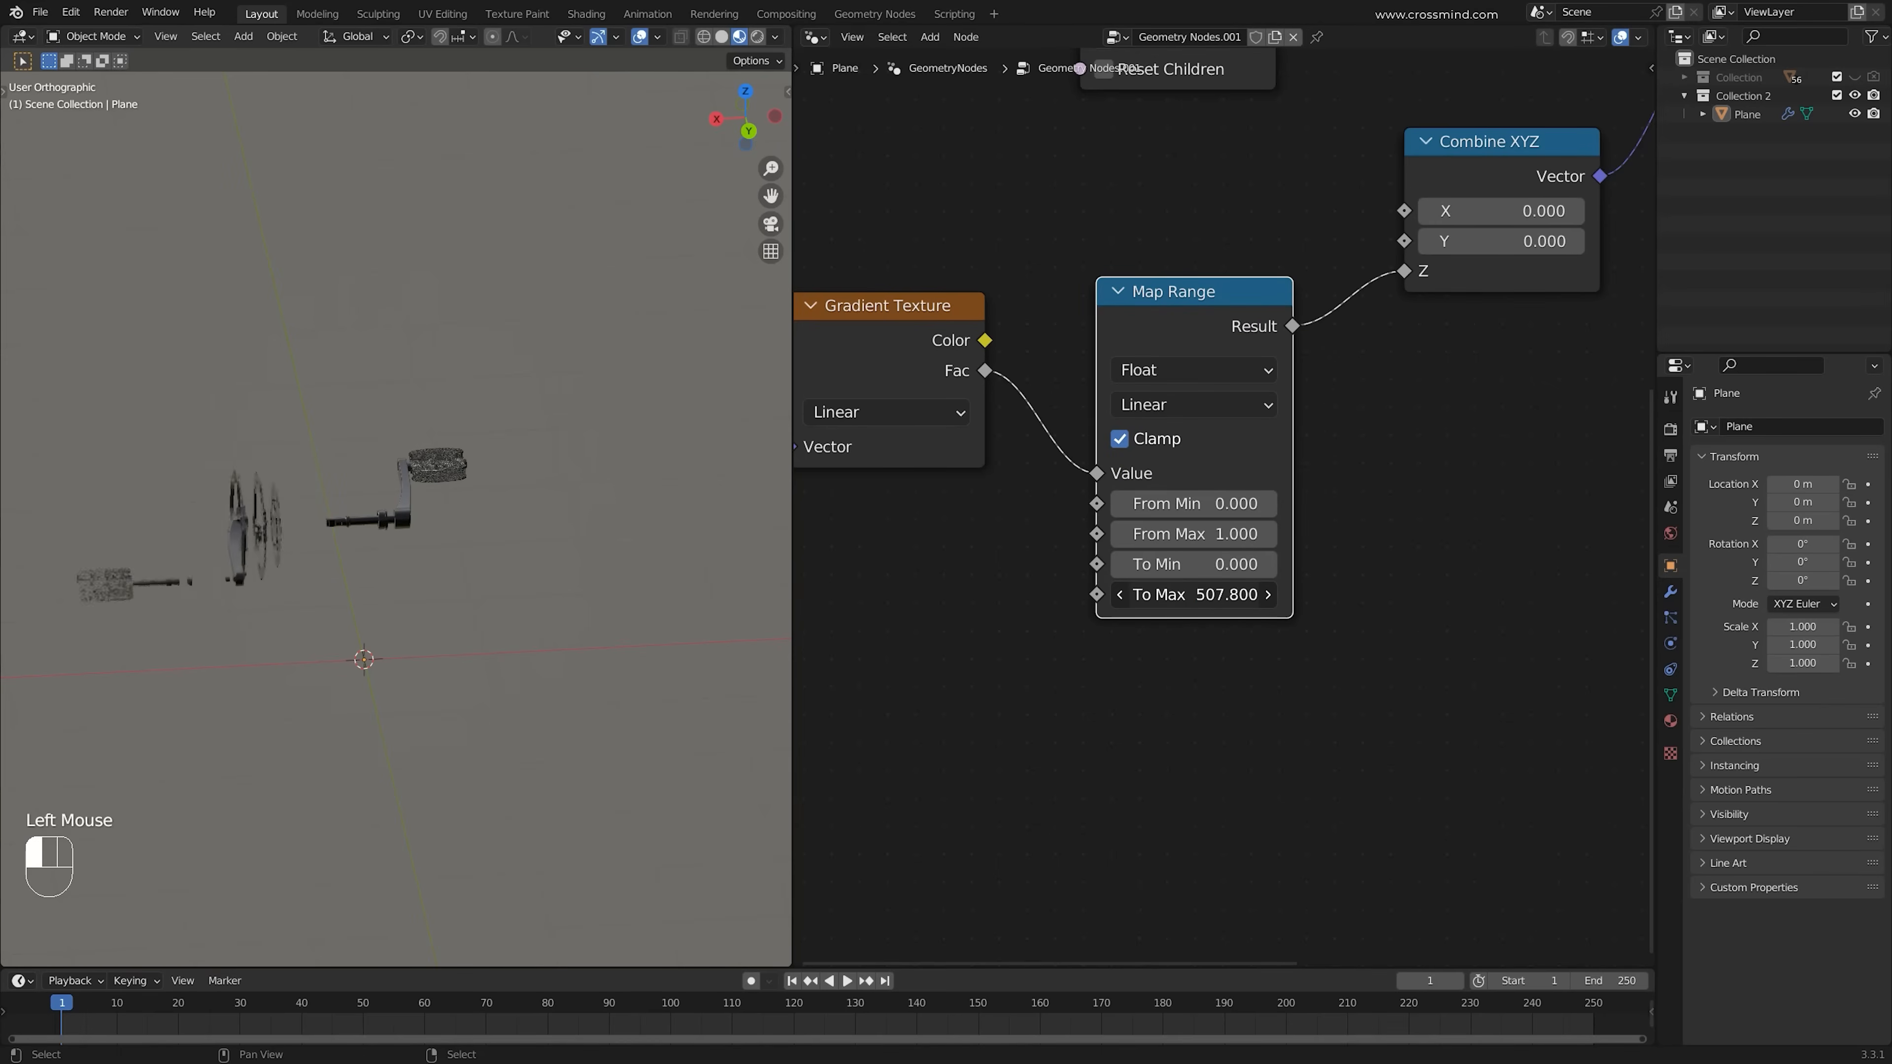
drag(1194, 594, 1236, 594)
mouse_move(521, 633)
middle_down()
mouse_move(617, 667)
mouse_move(444, 596)
mouse_move(536, 646)
middle_up()
scroll(484, 618, up, 2)
Raise the Map Range node's From Min to 0.45 so only the parts at one end separate
mouse_move(1175, 504)
mouse_down()
mouse_move(1207, 504)
mouse_move(1136, 504)
mouse_move(1183, 504)
mouse_up()
middle_drag(477, 641, 603, 702)
scroll(476, 632, up, 2)
mouse_move(1222, 504)
shift+mouse_down()
mouse_move(1151, 504)
mouse_move(1218, 504)
shift+mouse_up()
middle_drag(484, 641, 581, 634)
scroll(516, 646, up, 1)
mouse_move(1220, 504)
shift+mouse_down()
mouse_move(1192, 504)
mouse_move(1214, 504)
shift+mouse_up()
Select the Gradient Texture and Map Range nodes together
drag(916, 195, 1309, 694)
scroll(1340, 678, down, 2)
middle_drag(1360, 670, 1228, 750)
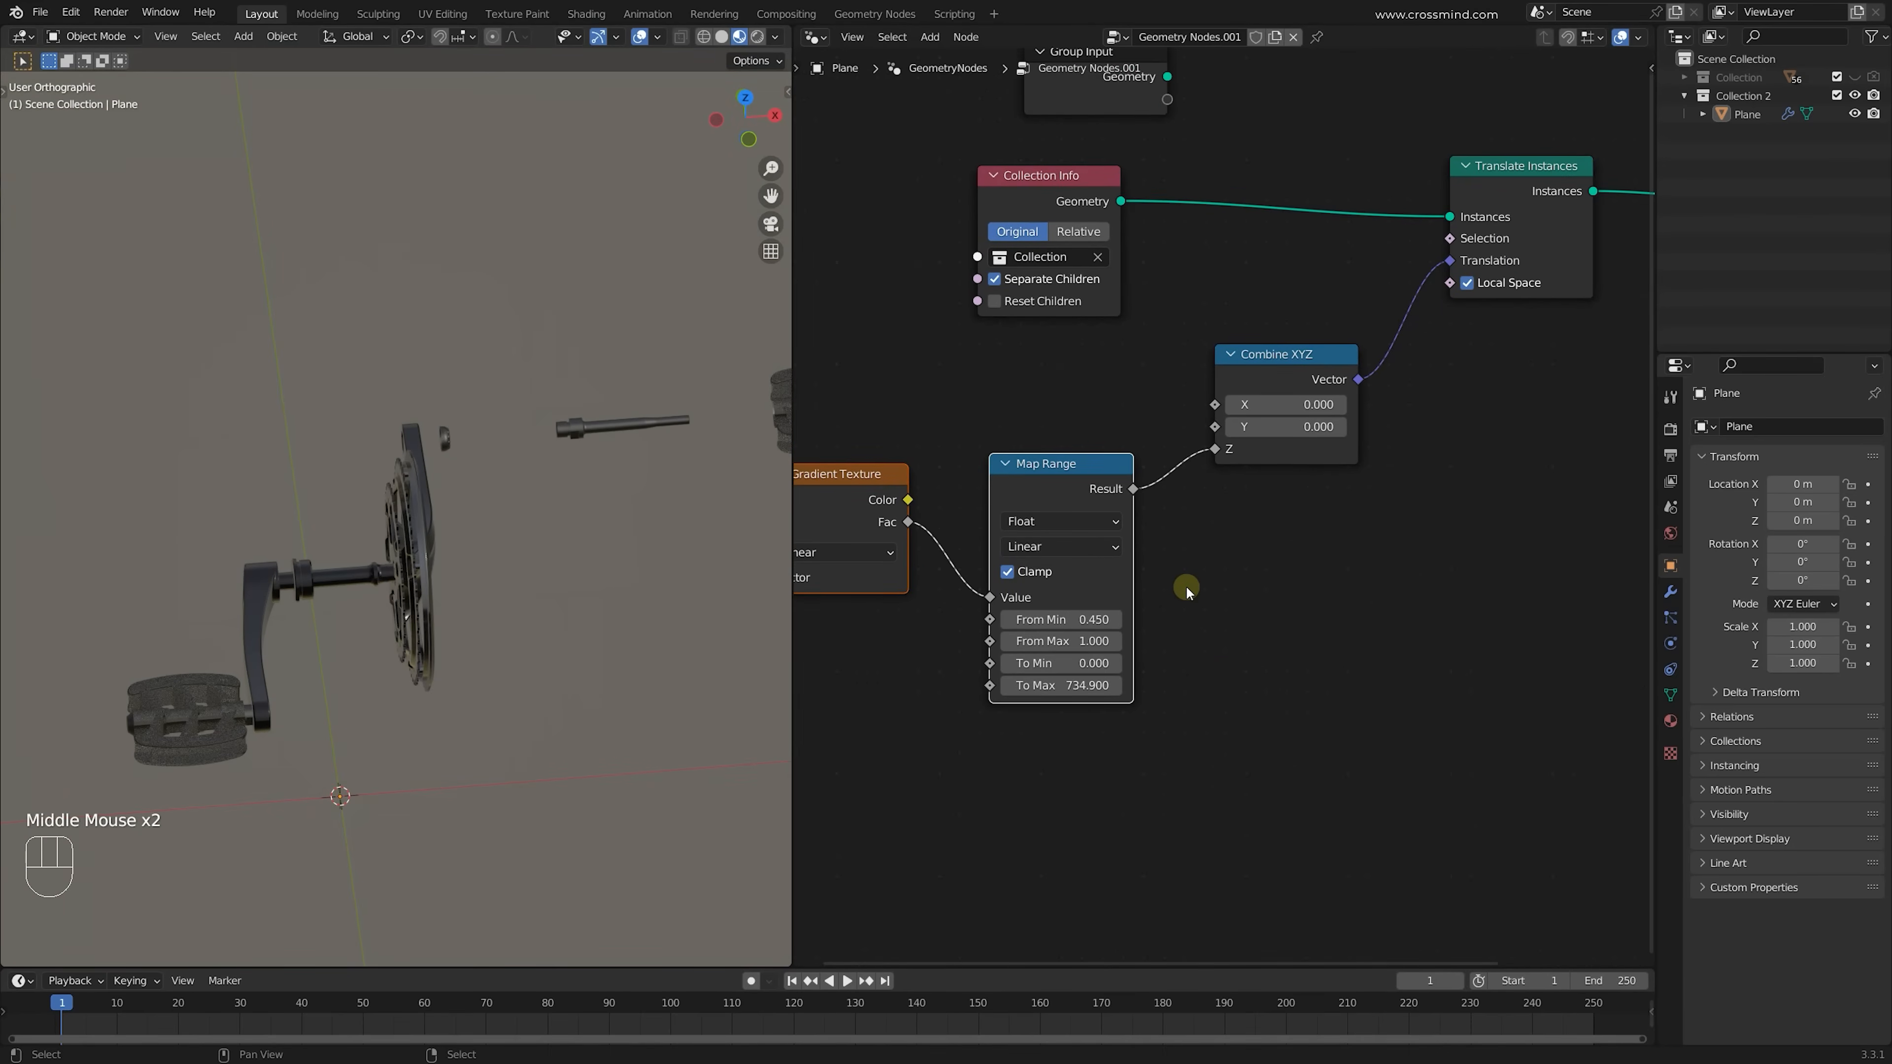
middle_drag(1209, 651, 1344, 653)
drag(1342, 809, 972, 511)
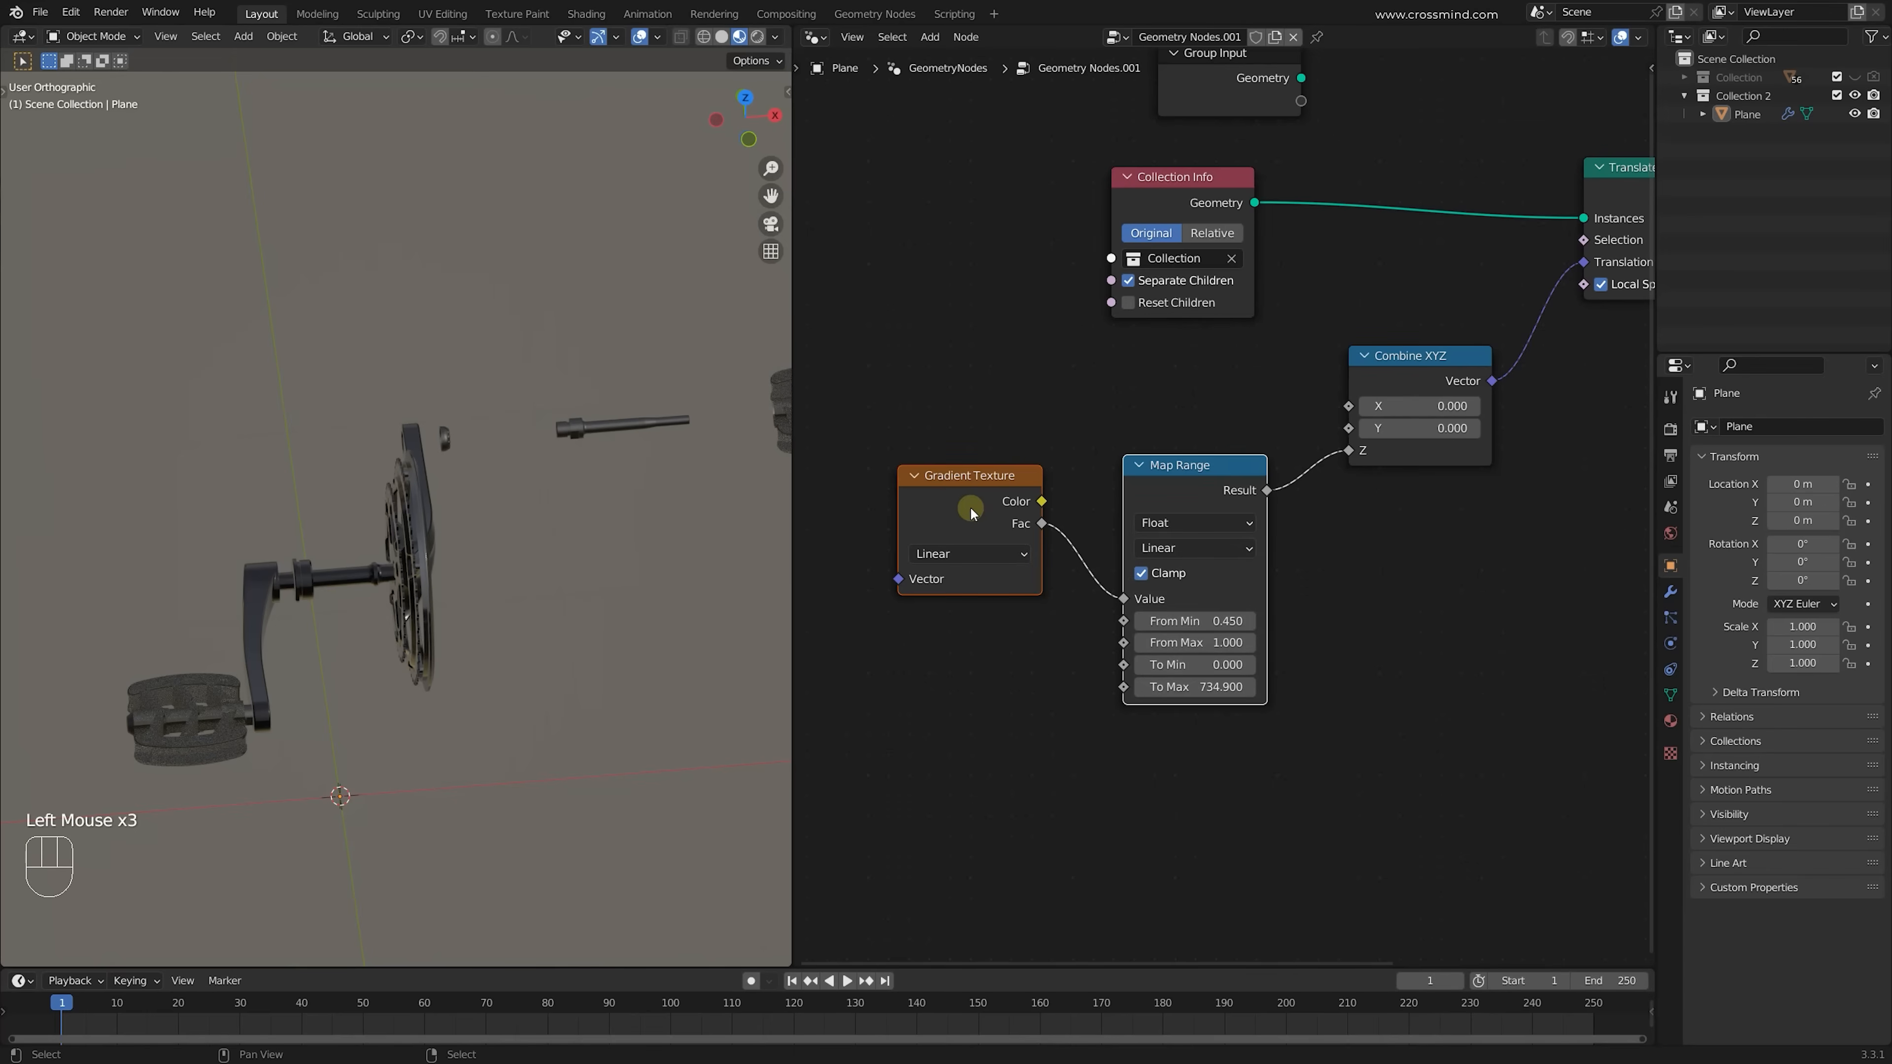
drag(902, 401, 1298, 821)
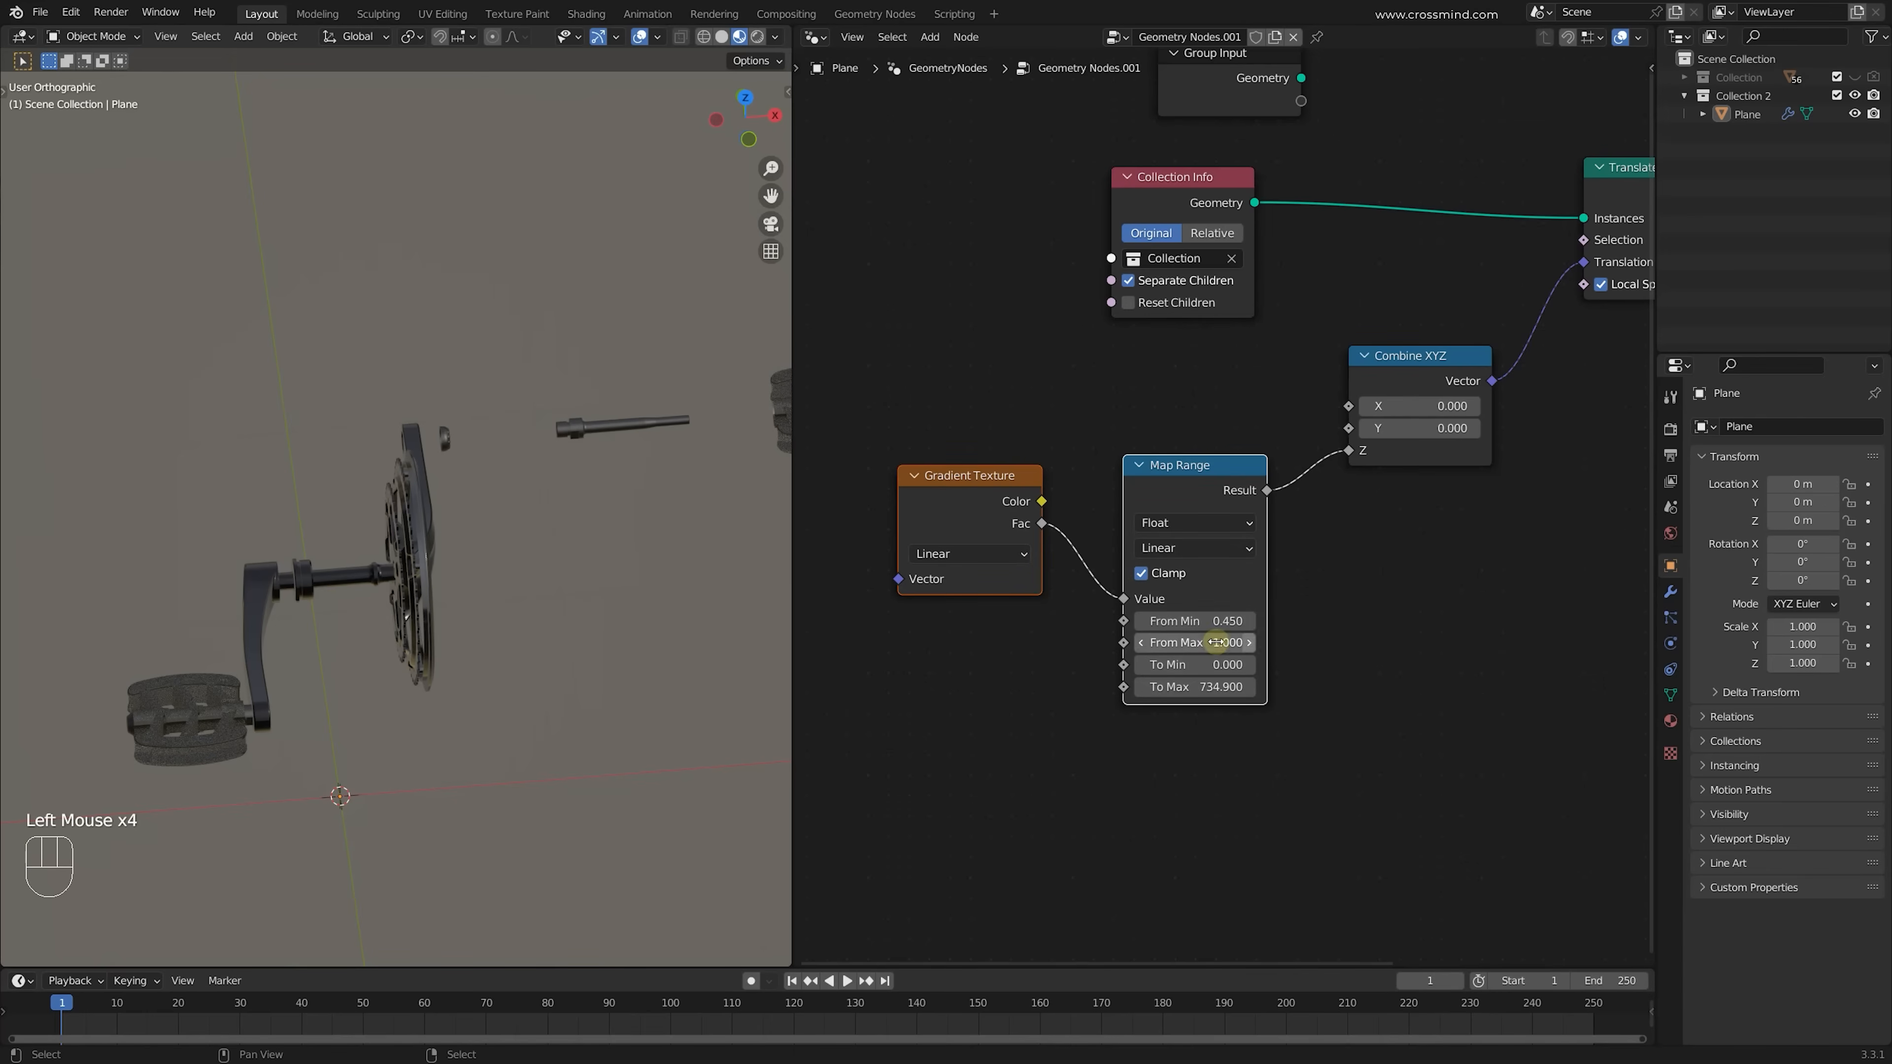
Raise the Map Range node's From Min to 0.77 so the crankset parts come back together
mouse_move(1195, 621)
shift+mouse_down()
mouse_move(1236, 621)
mouse_move(1150, 621)
mouse_move(1178, 621)
shift+mouse_up()
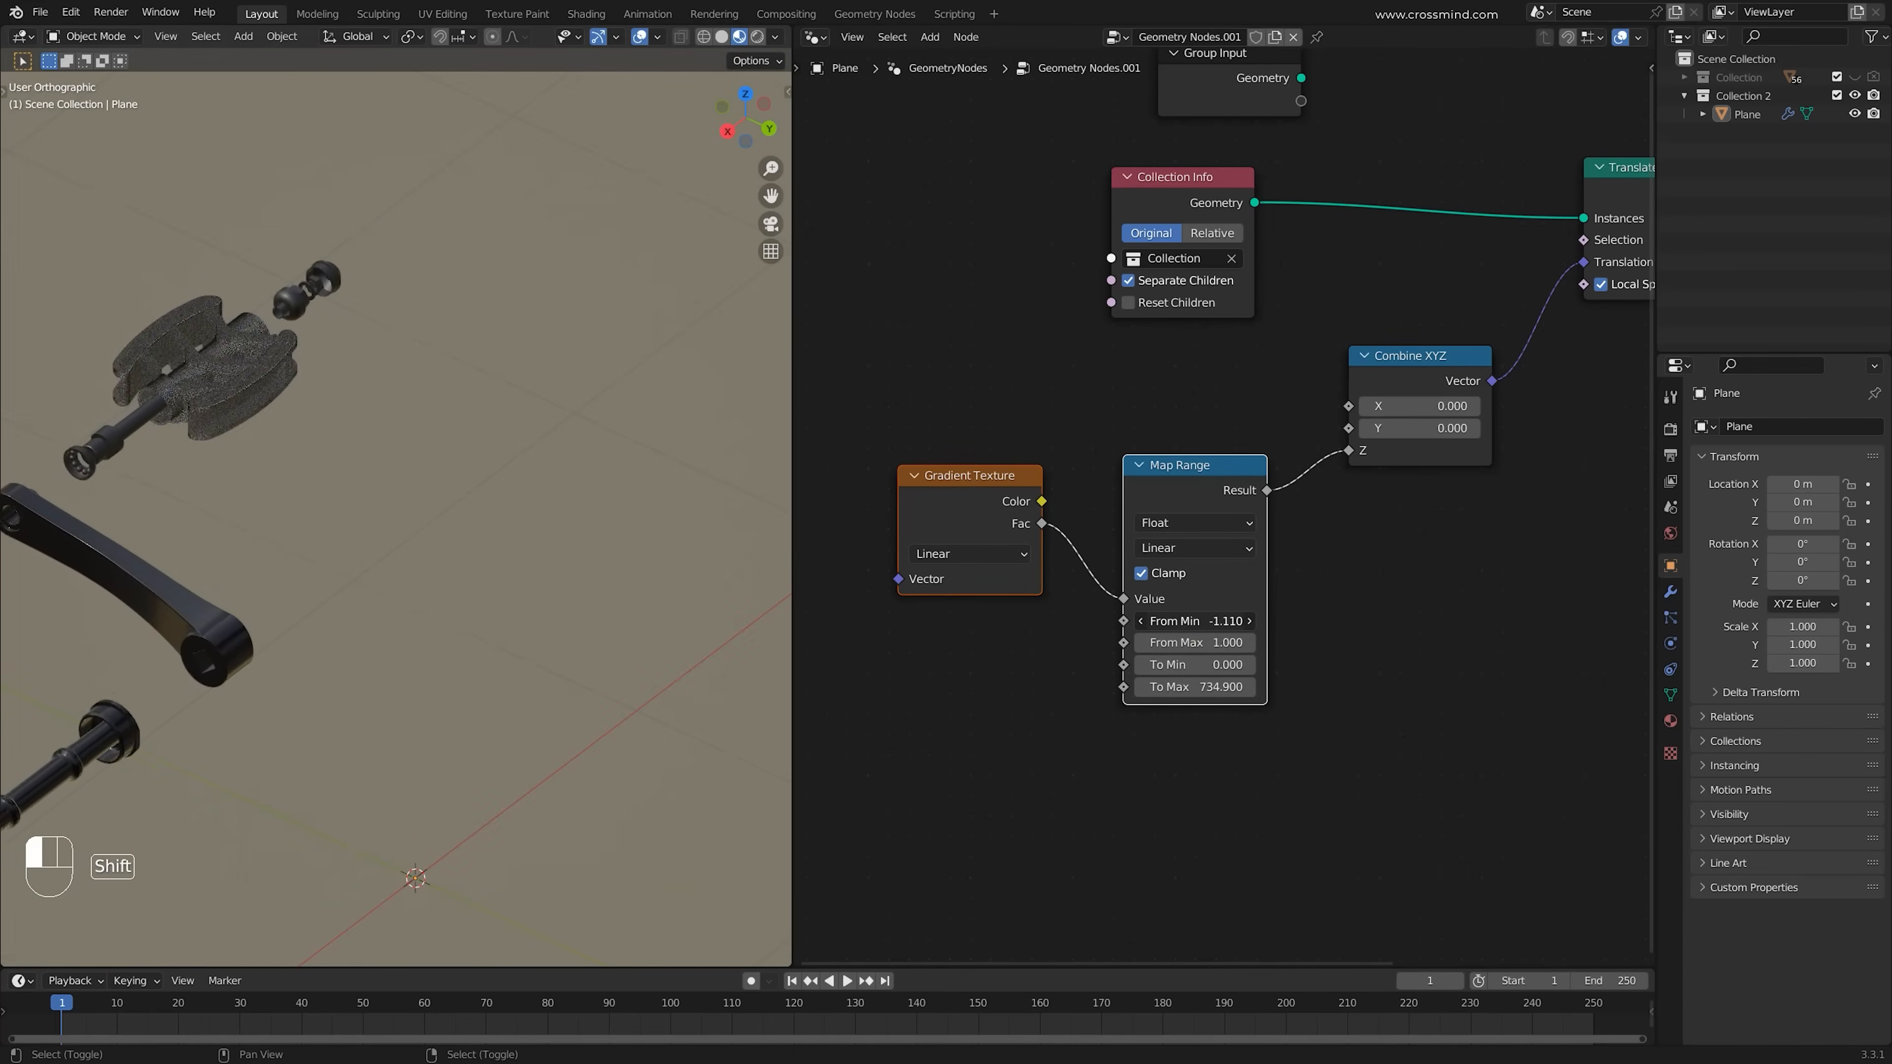
shift+drag(1195, 621, 1267, 621)
scroll(663, 656, down, 1)
middle_drag(664, 655, 566, 611)
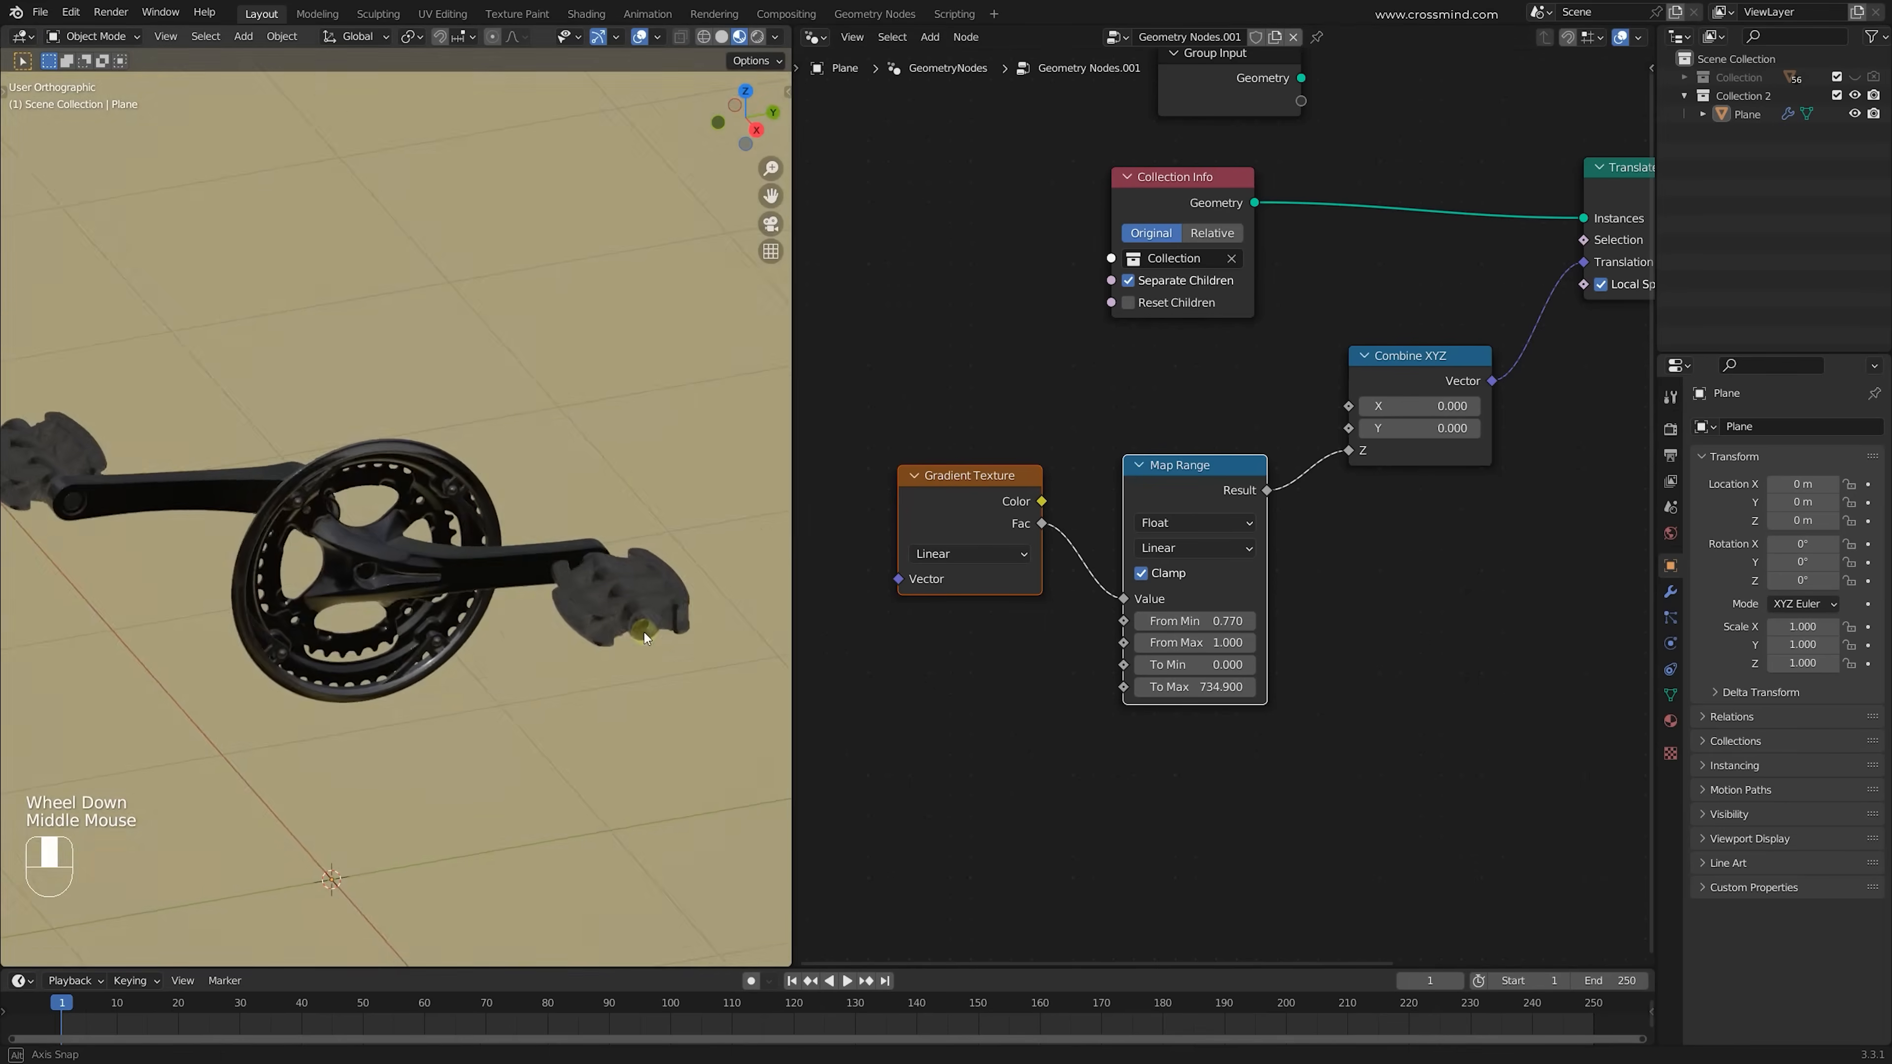
Tidy the node layout by moving Group Input aside and placing Combine XYZ, Map Range and Gradient Texture more compactly
scroll(1366, 625, down, 3)
middle_drag(1365, 624, 1224, 635)
drag(1094, 264, 849, 282)
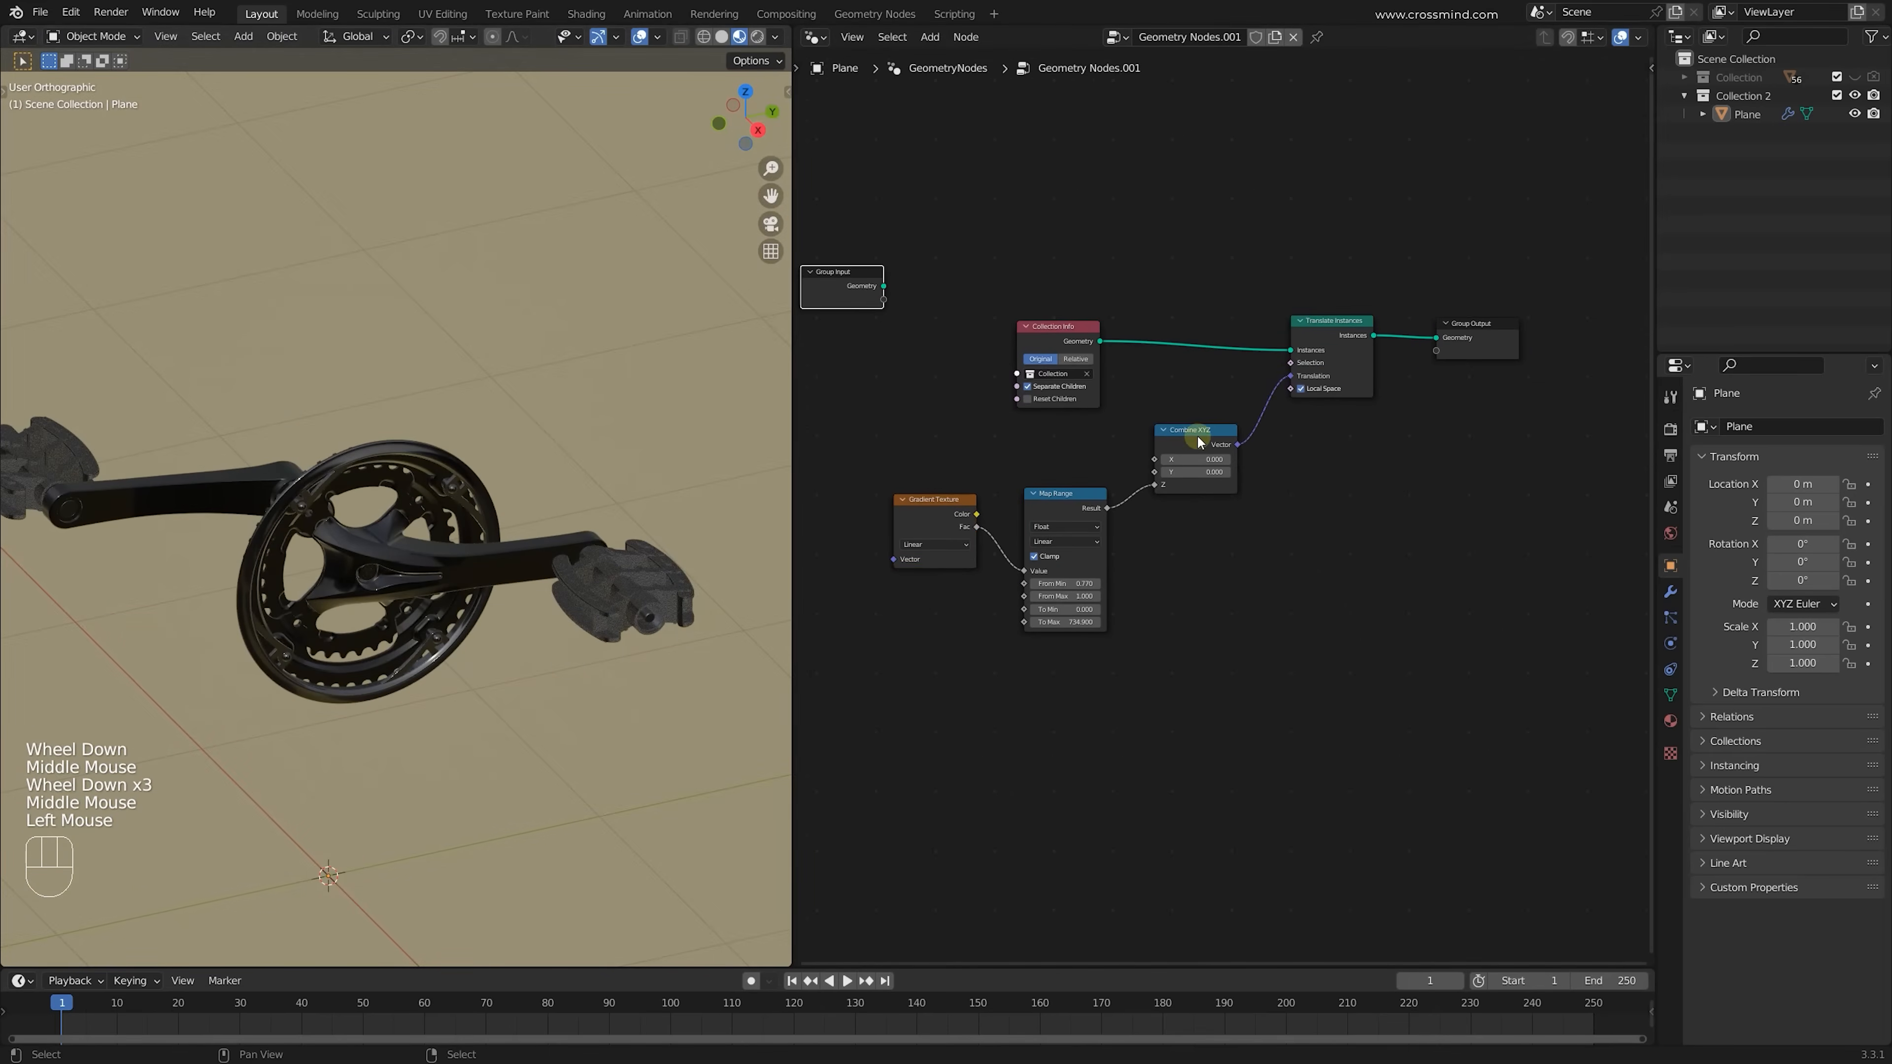
drag(1197, 436, 1213, 412)
drag(1086, 495, 1098, 452)
drag(967, 499, 987, 477)
middle_drag(1075, 534, 1266, 560)
scroll(1267, 562, up, 2)
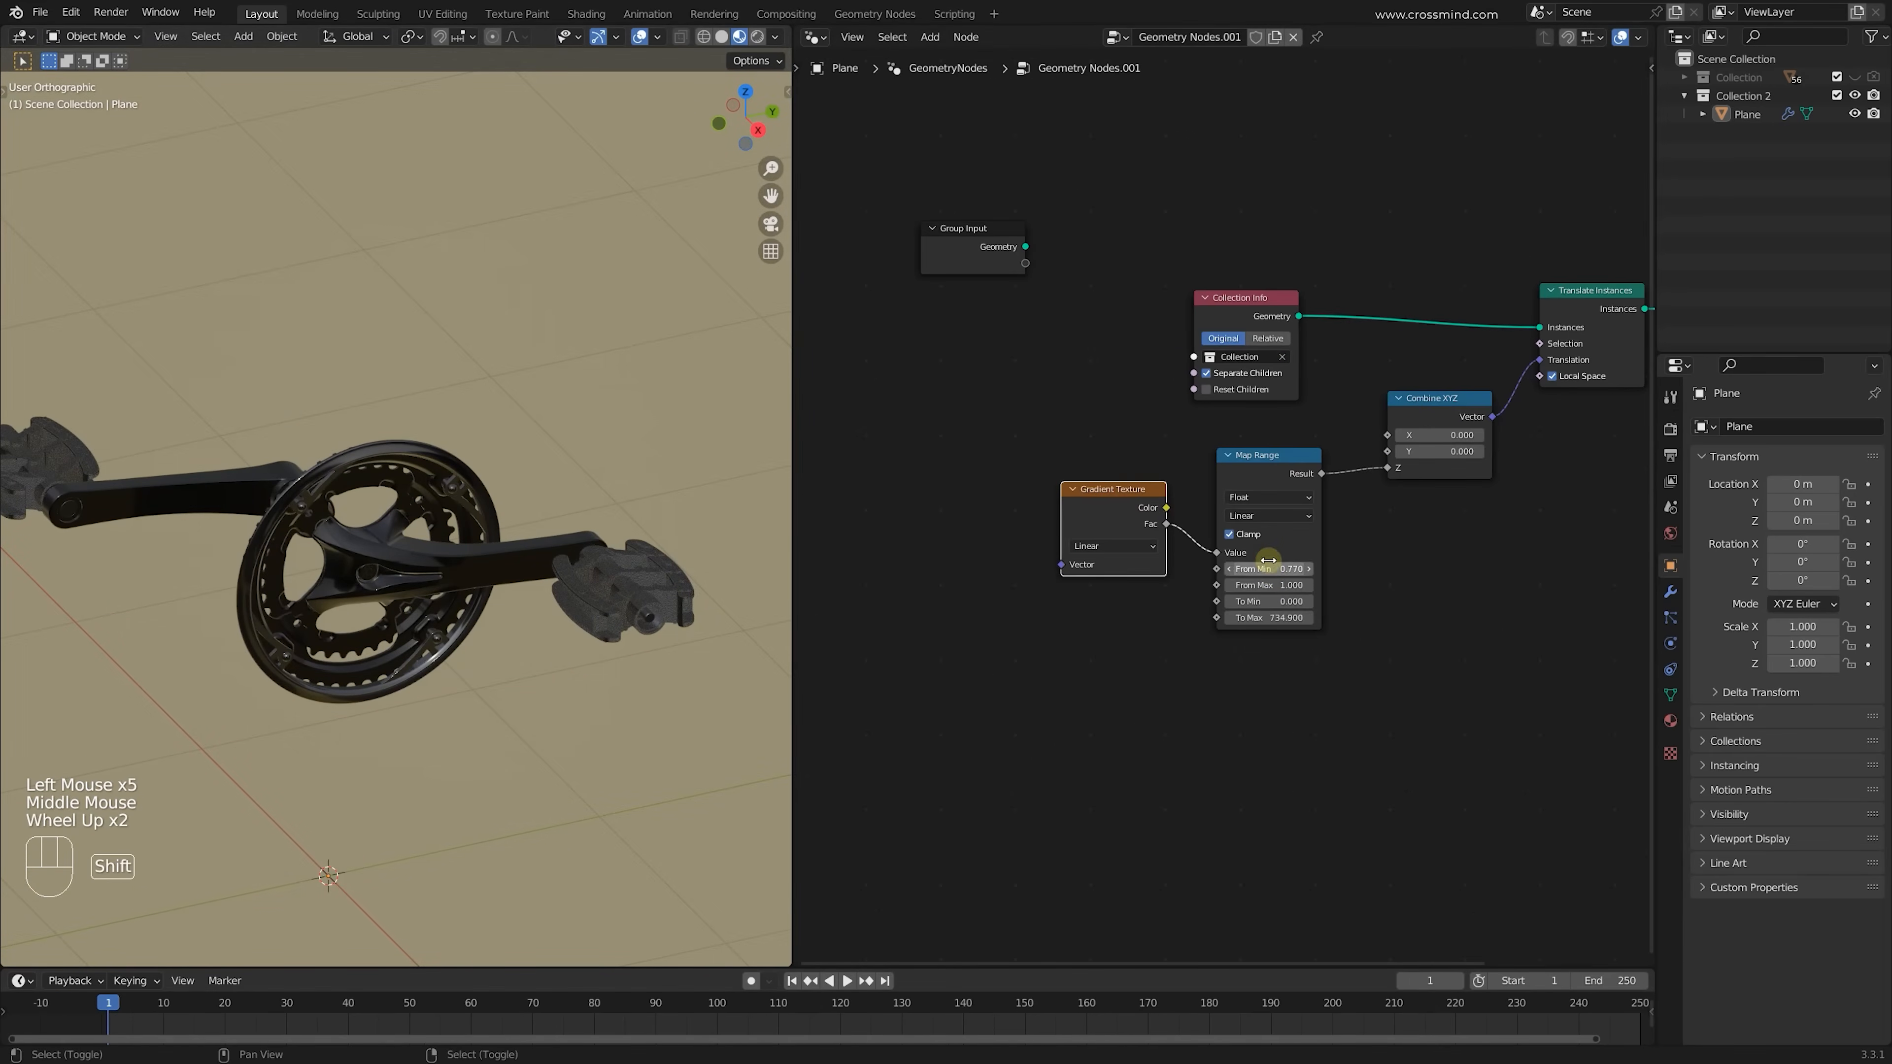
Keyframe the Map Range node's From Min, enlarge the timeline area and play the animation
shift+click(1318, 566)
mouse_move(1269, 569)
shift+mouse_down()
mouse_move(1311, 569)
mouse_move(1268, 569)
shift+mouse_up()
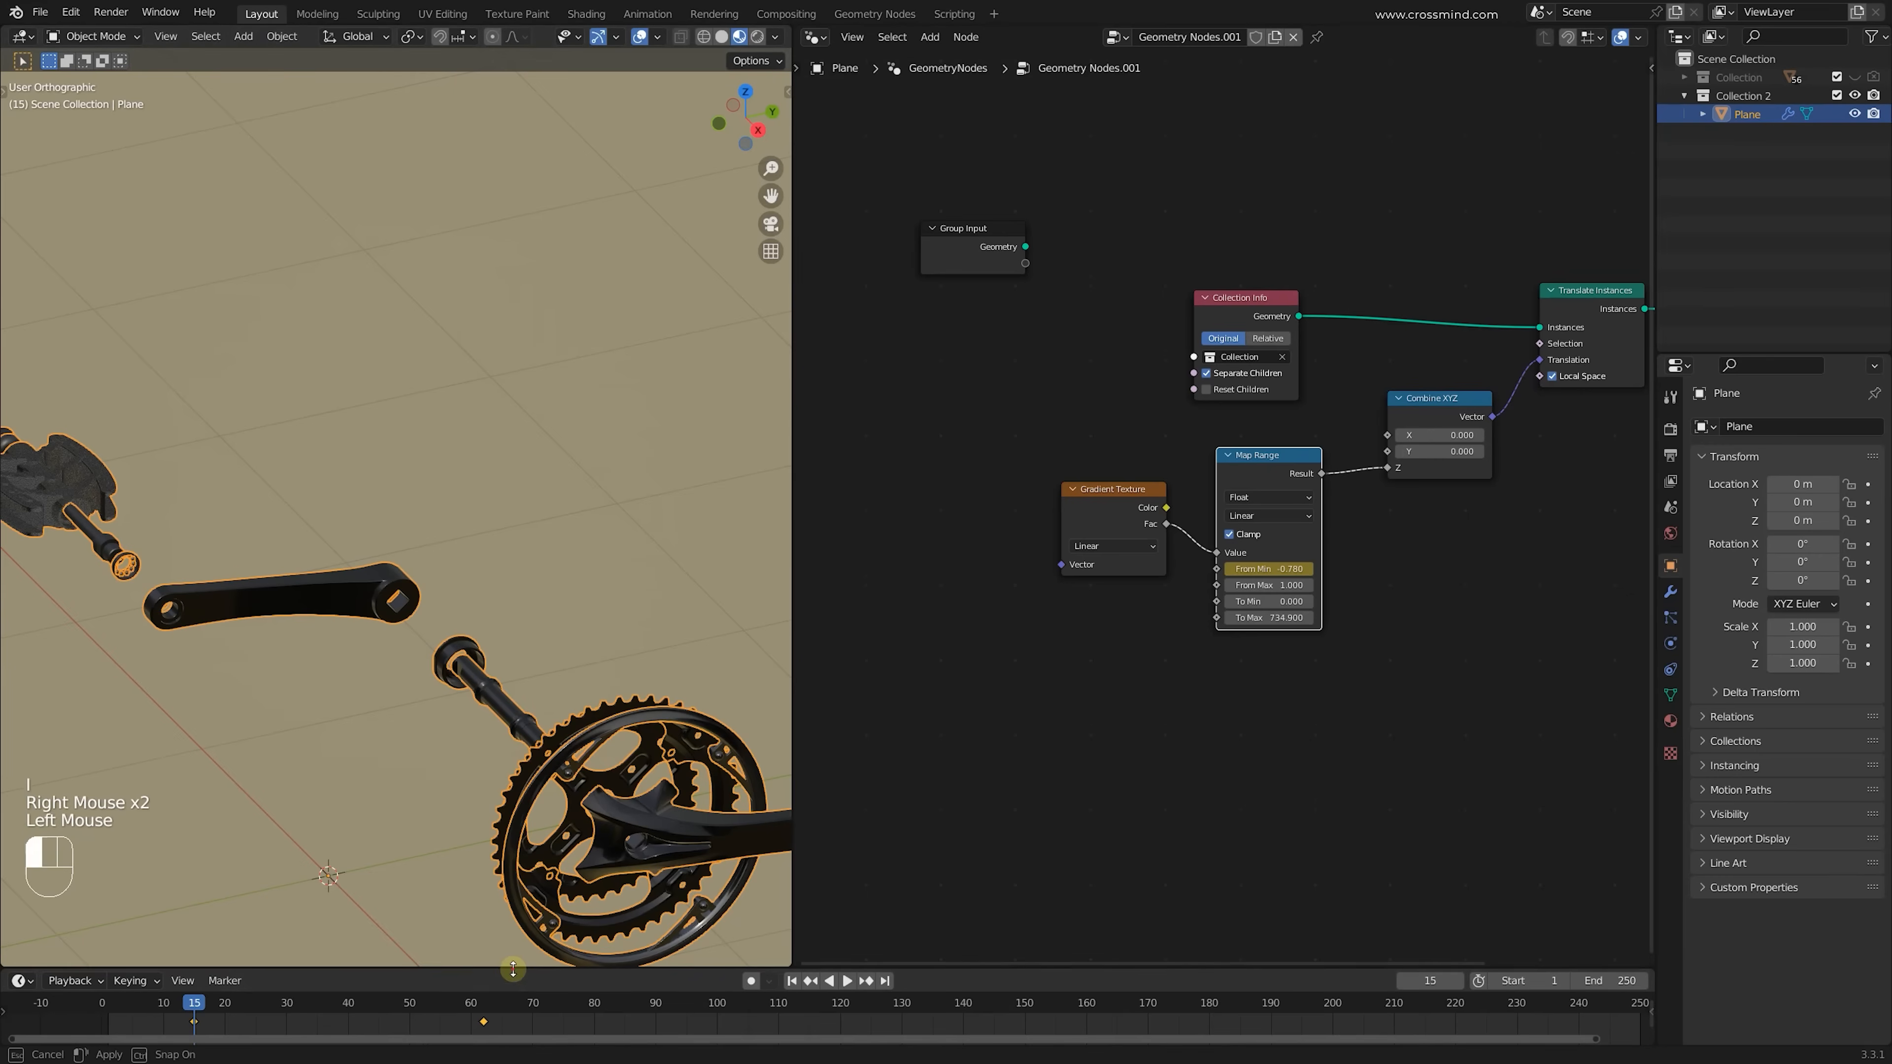
drag(512, 968, 491, 909)
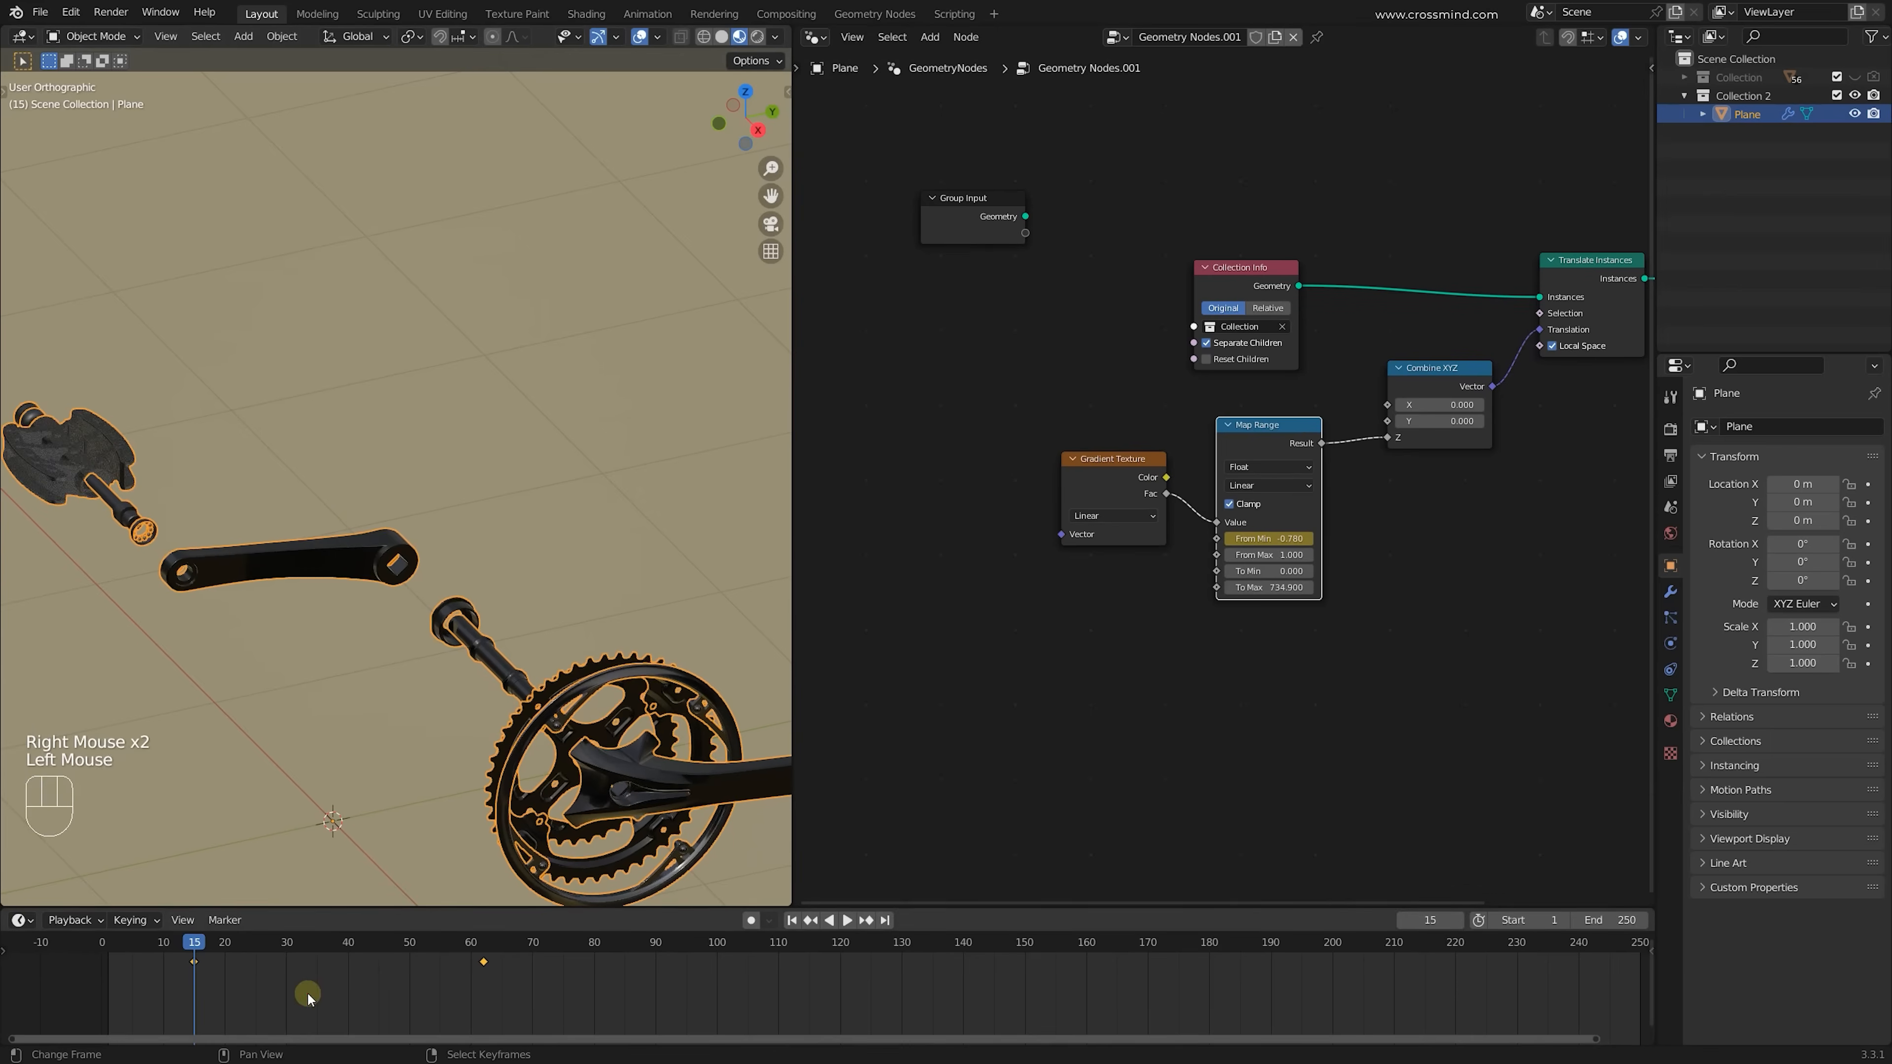
key(space)
scroll(439, 879, down, 1)
middle_drag(417, 716, 524, 768)
scroll(524, 768, up, 2)
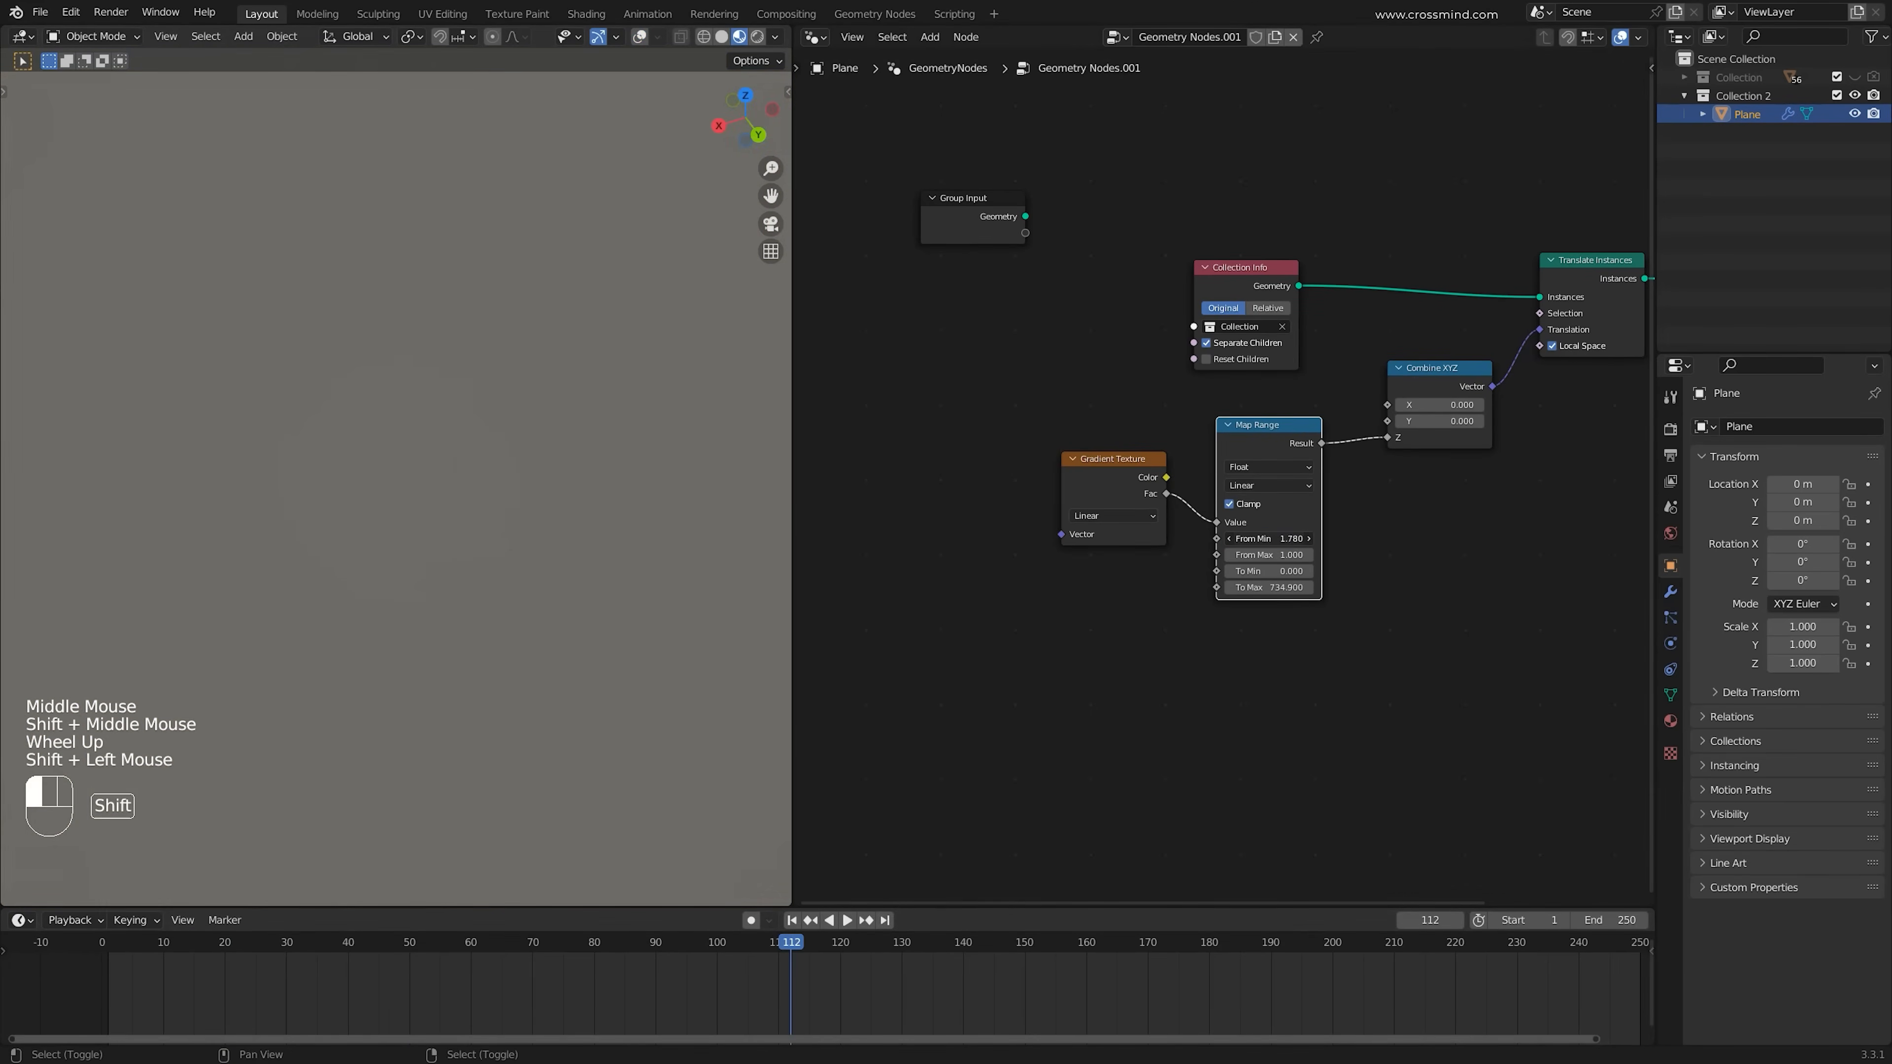
Try other From Min values on the Map Range node, including 0.77, and undo the last changes
middle_drag(663, 583, 1129, 514)
shift+drag(1265, 550, 1264, 545)
scroll(488, 638, down, 2)
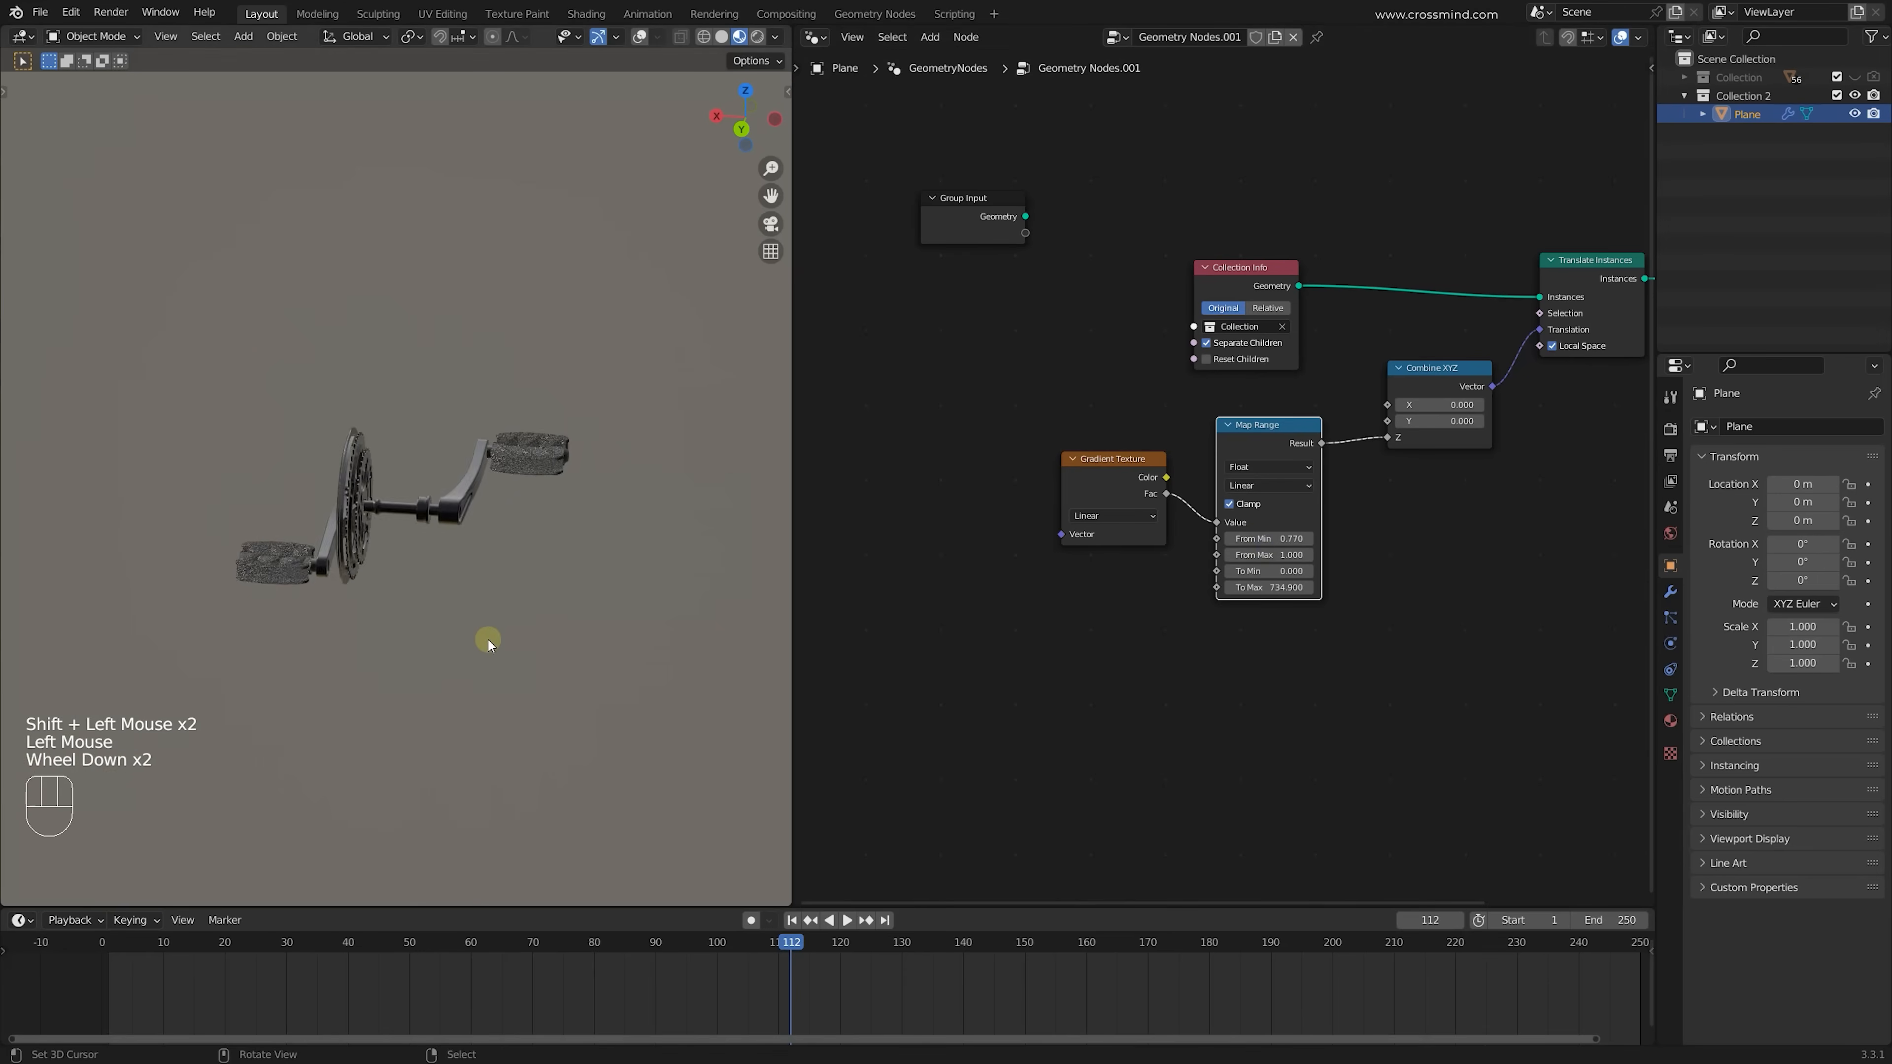
middle_drag(488, 638, 704, 633)
drag(1276, 540, 1475, 539)
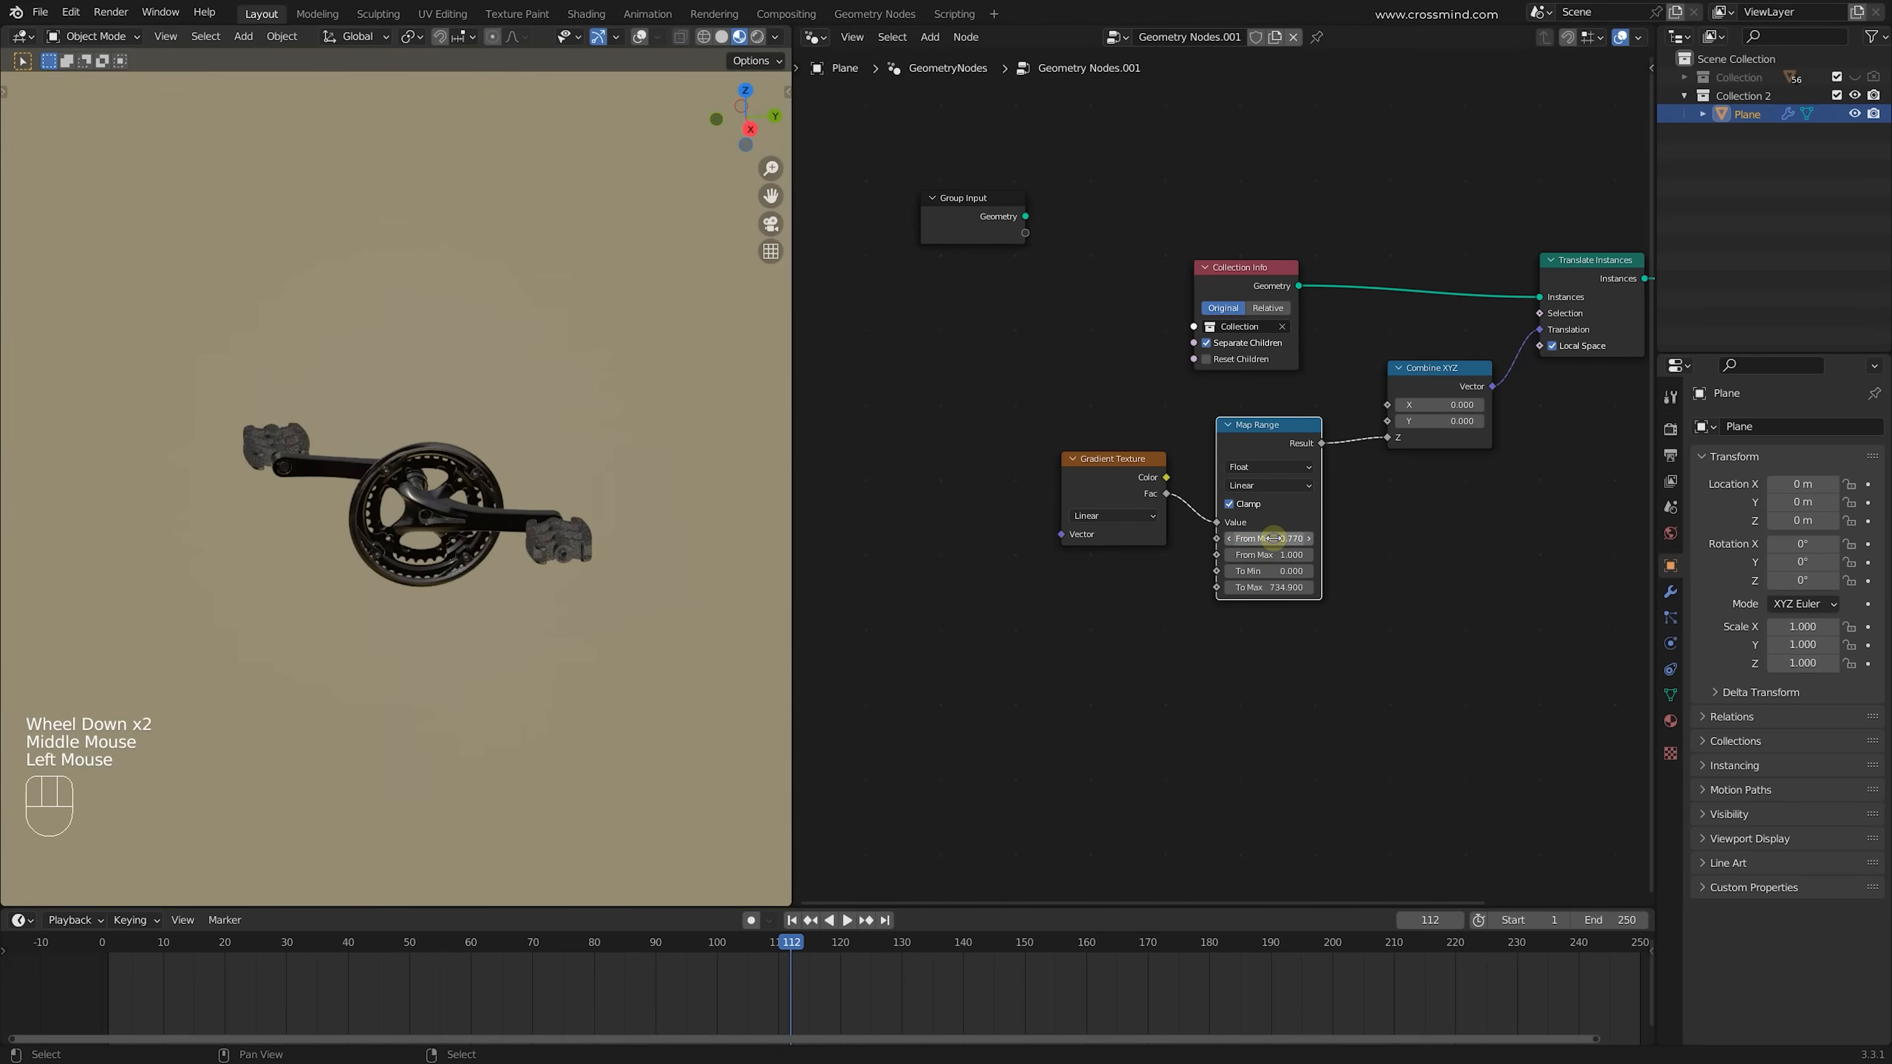
key(ctrl+z)
key(ctrl+z)
key(ctrl+z)
Scrub through the keyframed From Min animation to examine how the crankset explodes and reassembles
drag(439, 954, 186, 1012)
shift+middle_drag(469, 812, 489, 673)
scroll(447, 658, up, 2)
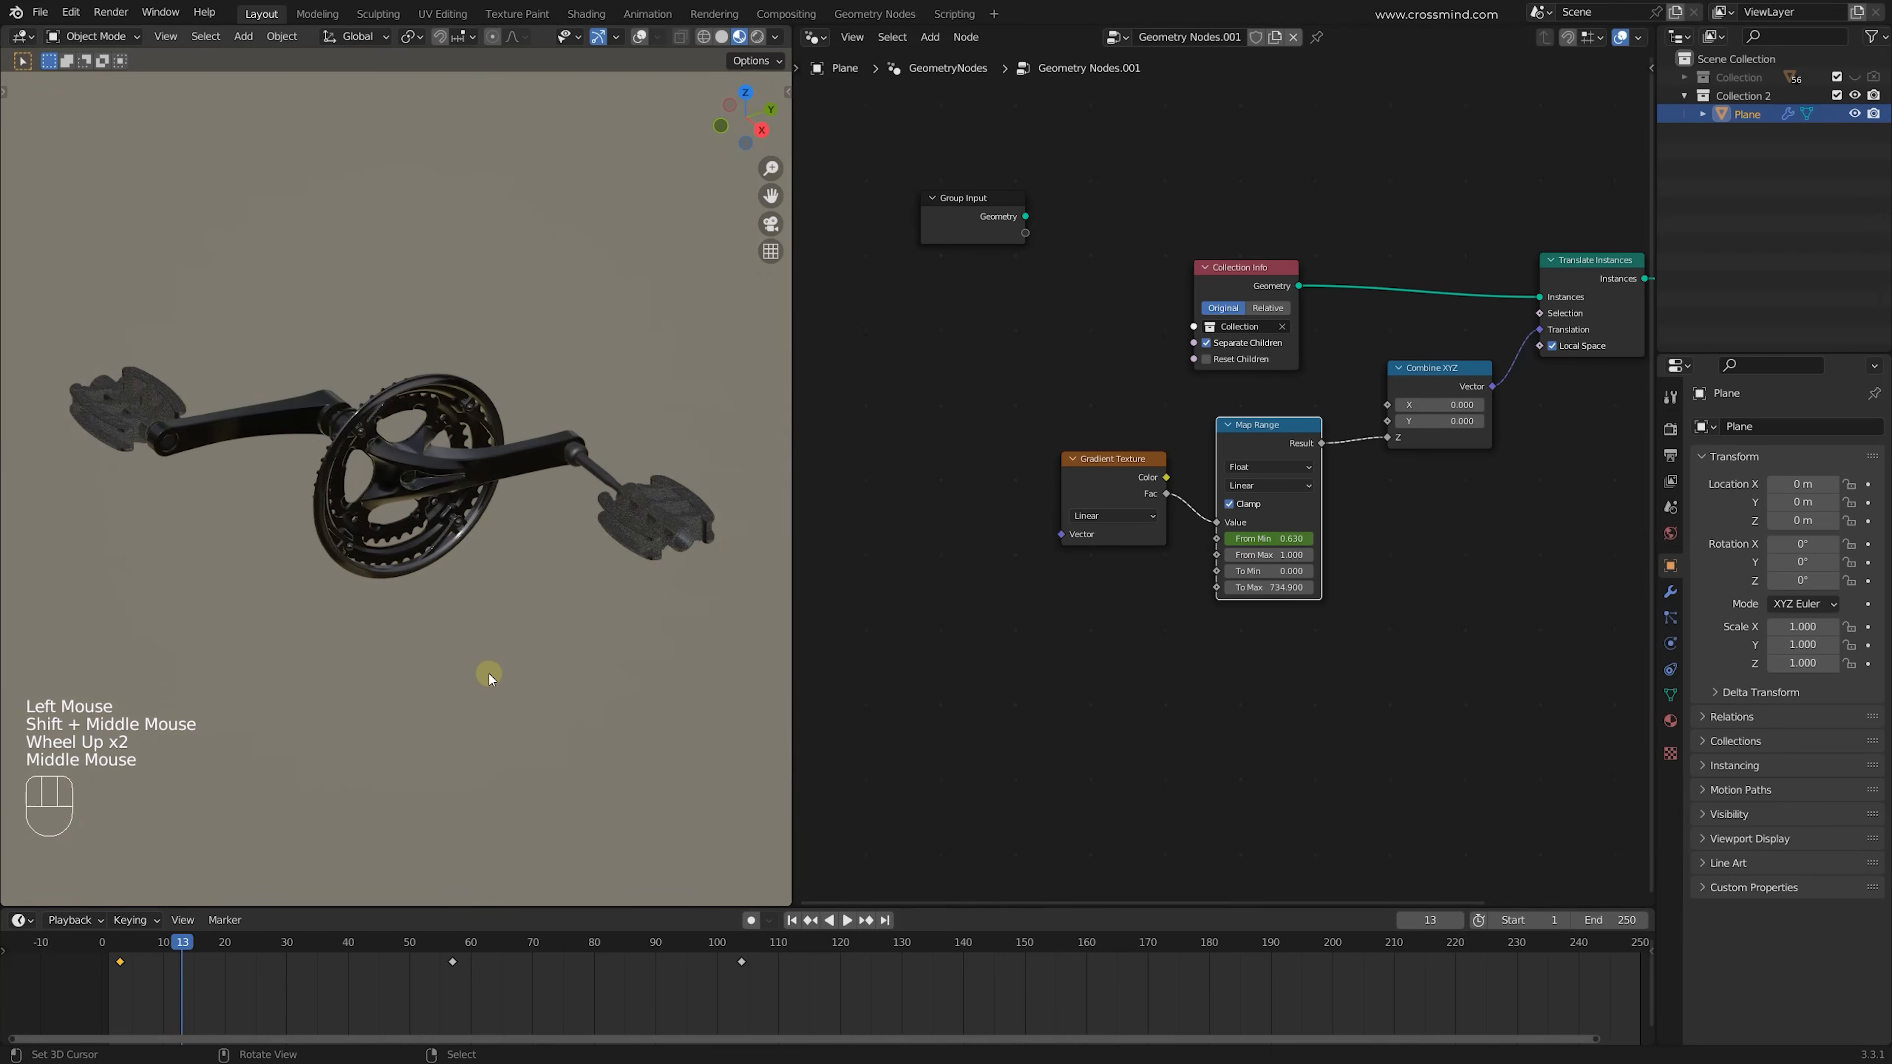
scroll(488, 672, up, 2)
drag(183, 1019, 561, 1006)
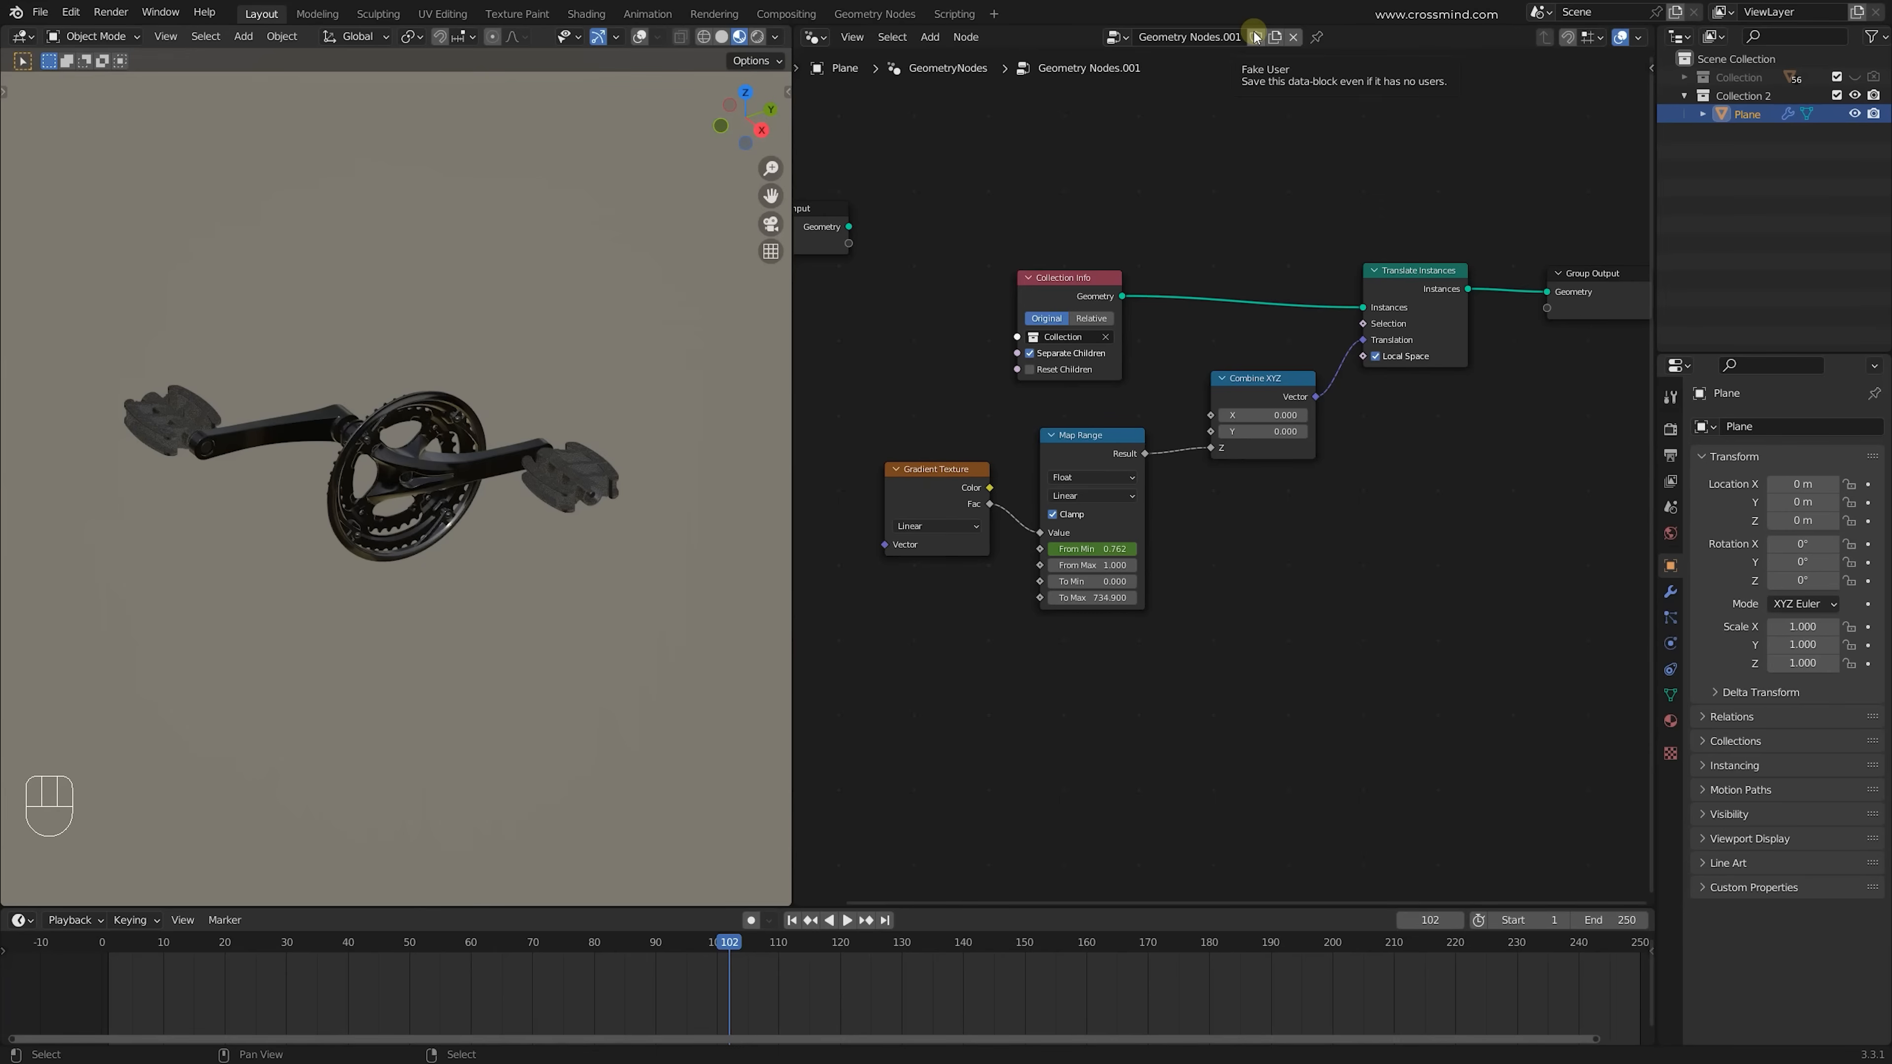
Select the Collection Info, Gradient Texture, Map Range, Combine XYZ and Translate Instances nodes together
drag(931, 150, 1453, 755)
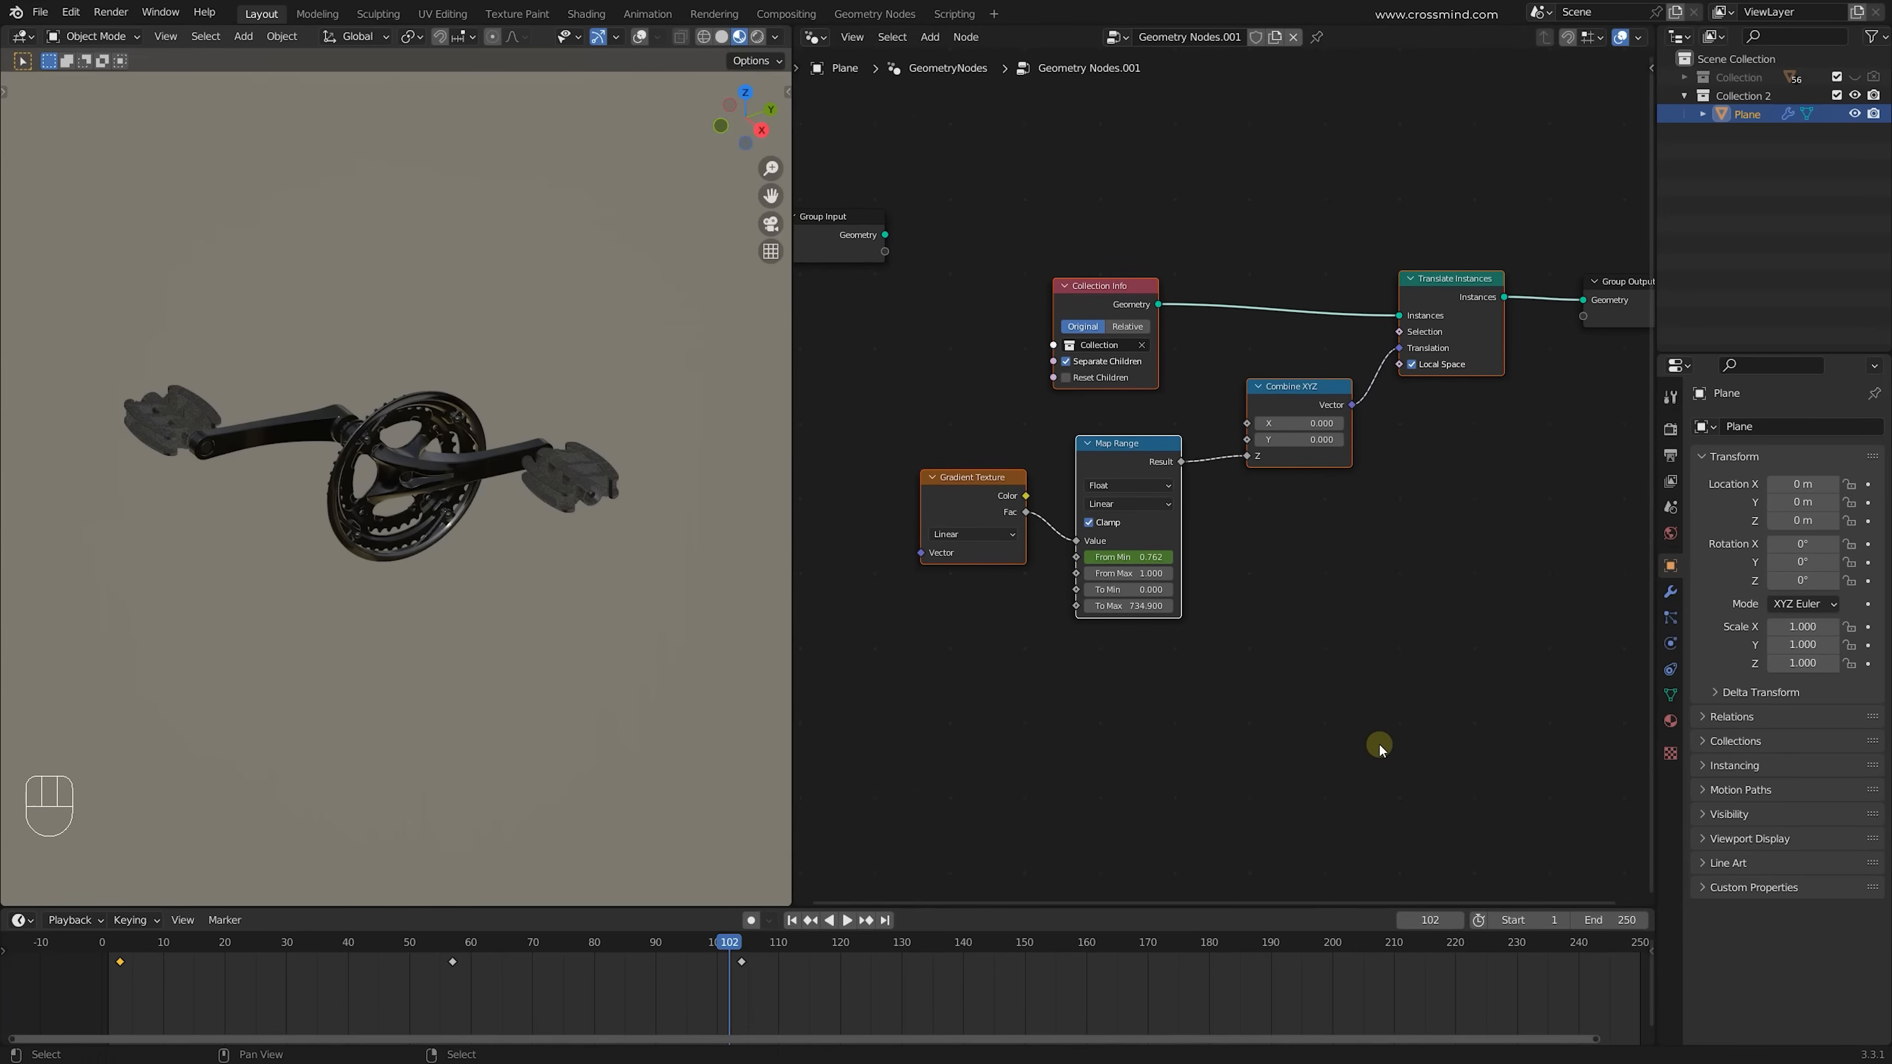